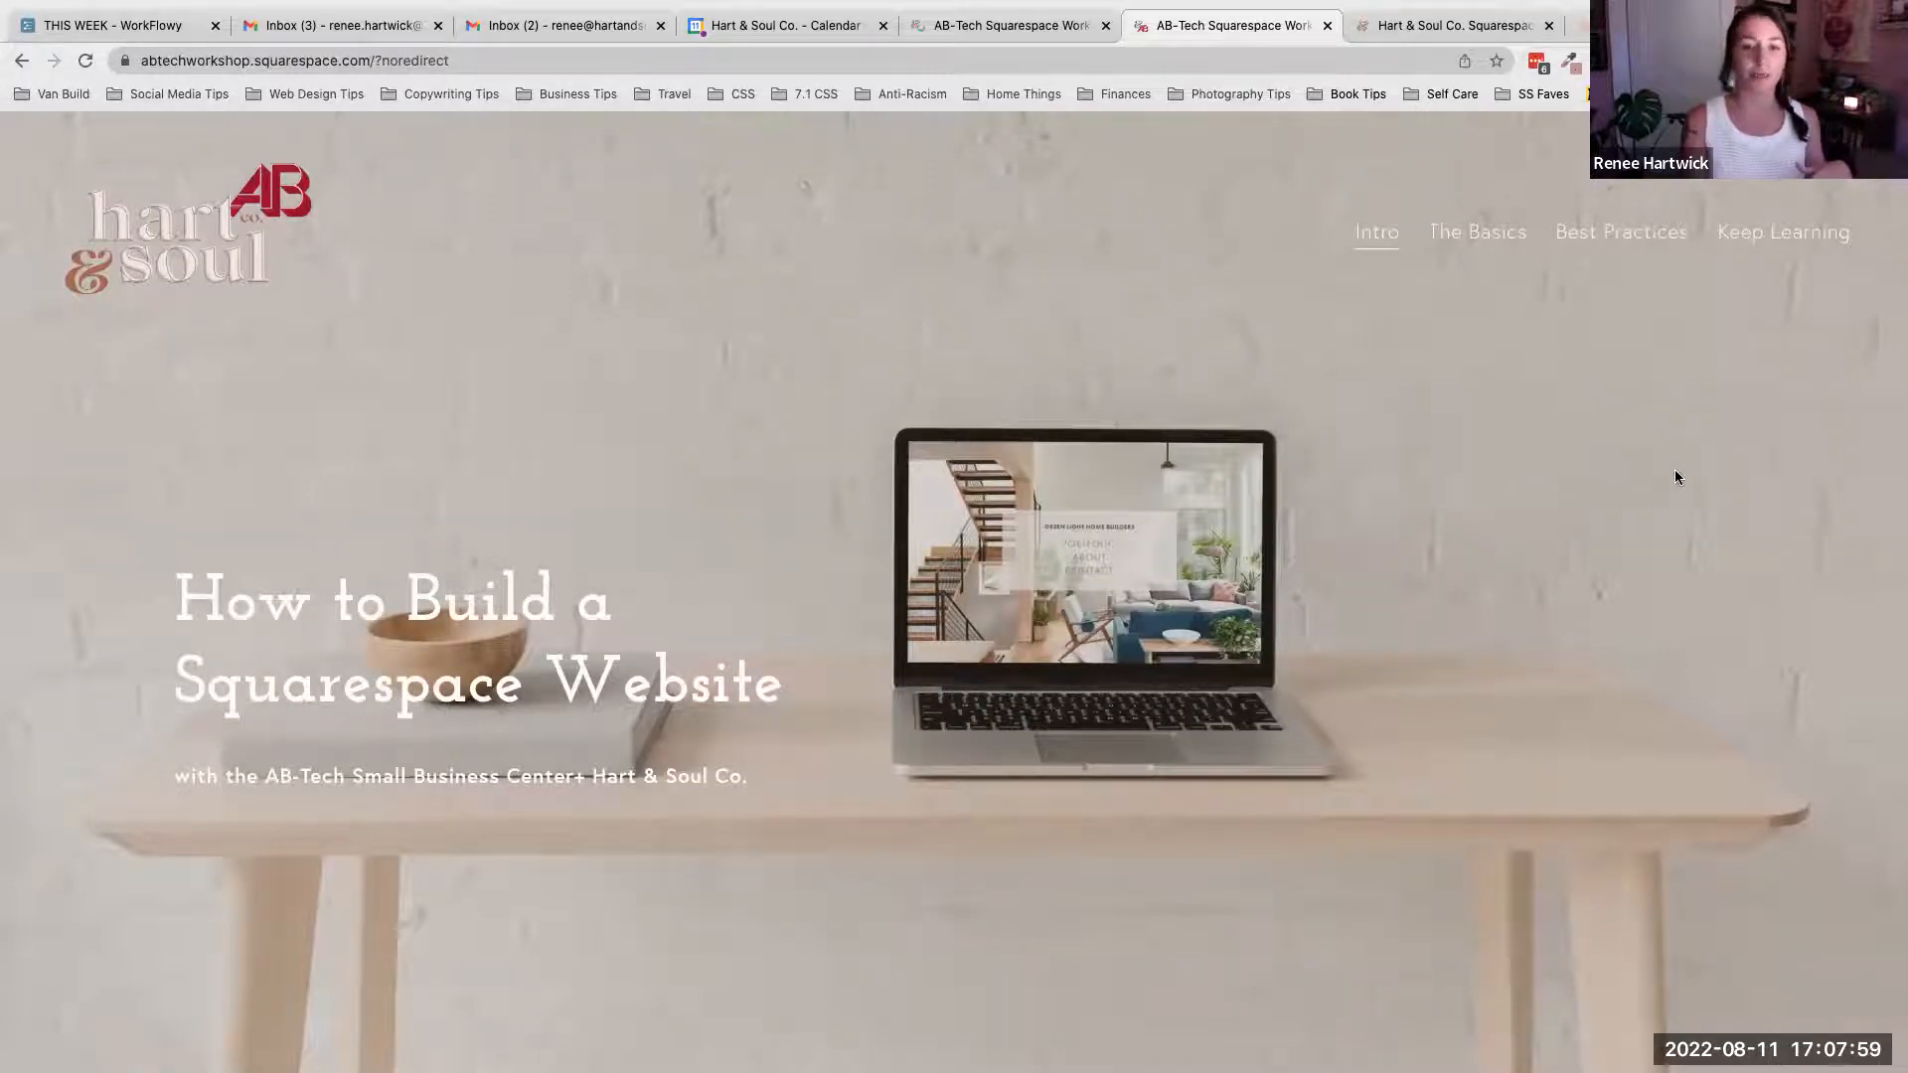
- Review the workshop site's intro hero section, 'How to Build a Squarespace Website'
scroll(1675, 476, "down", 2)
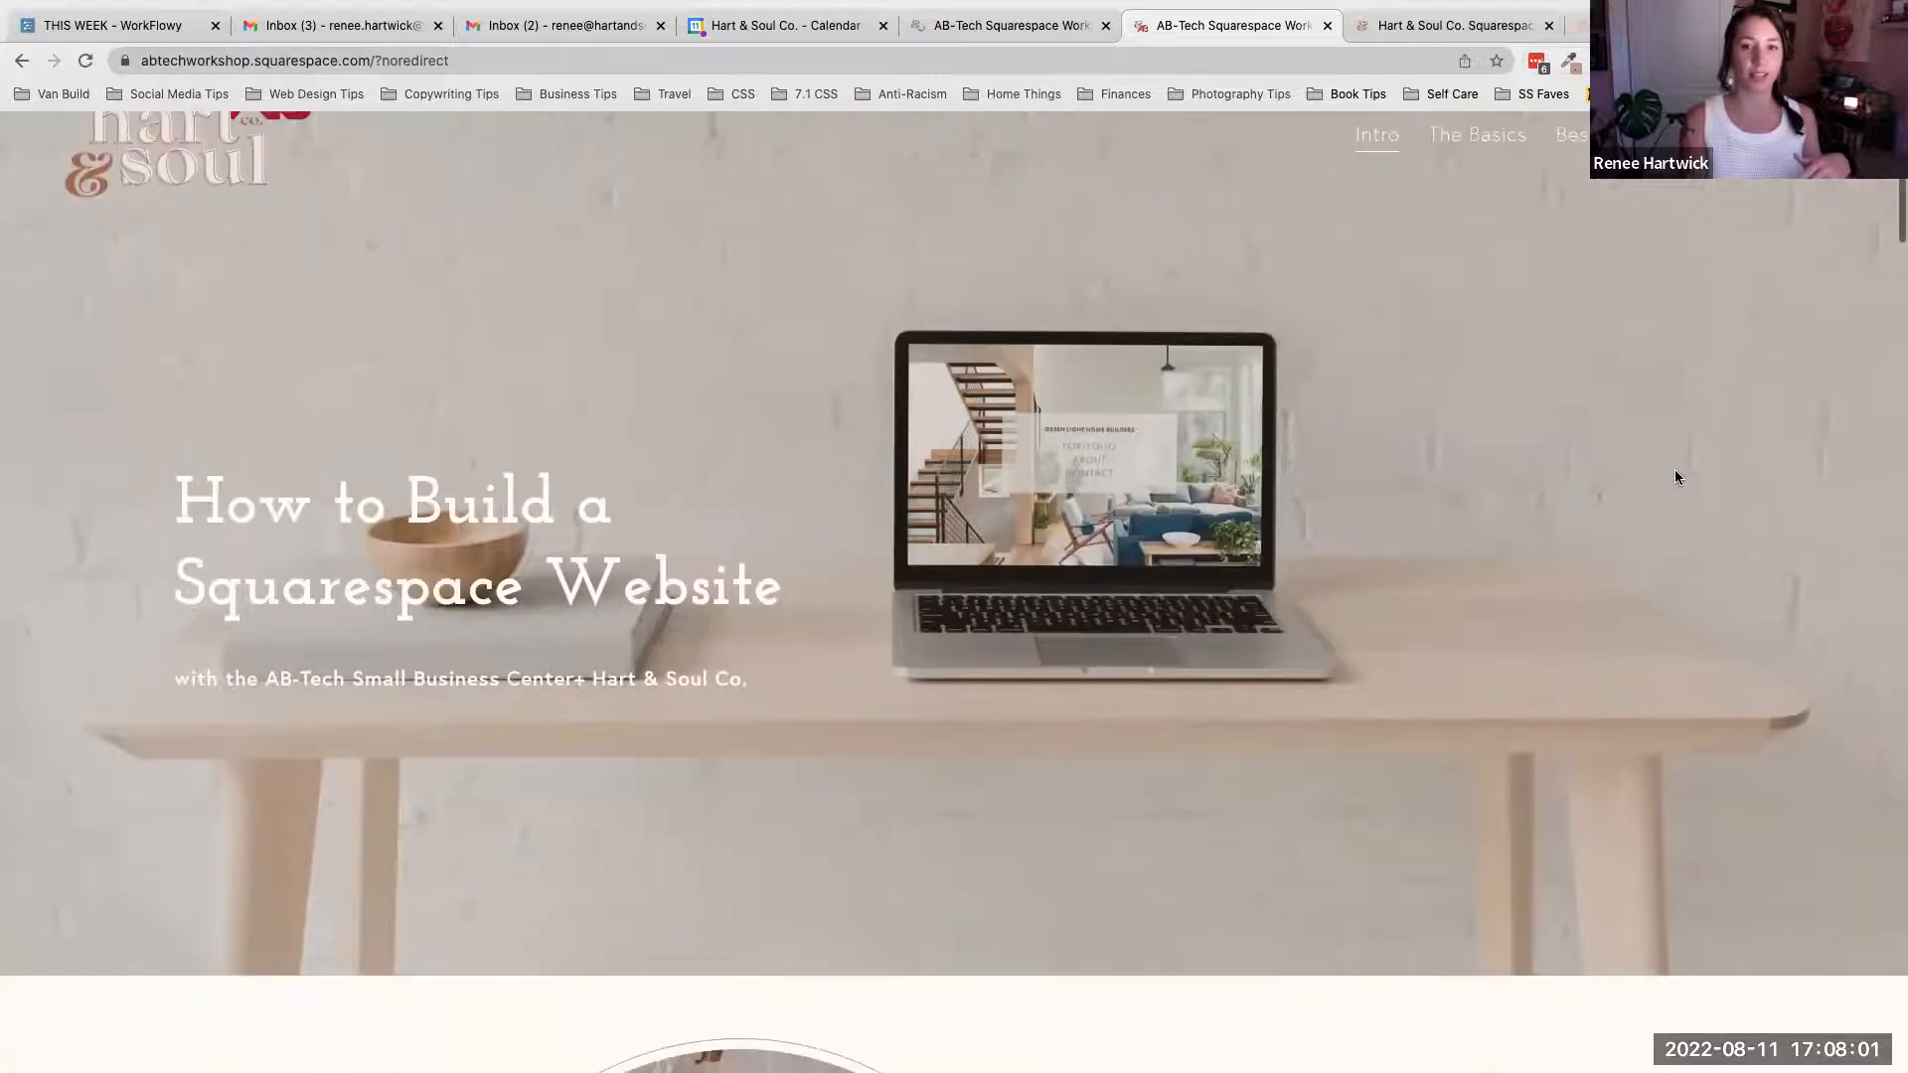
scroll(1675, 477, "up", 1)
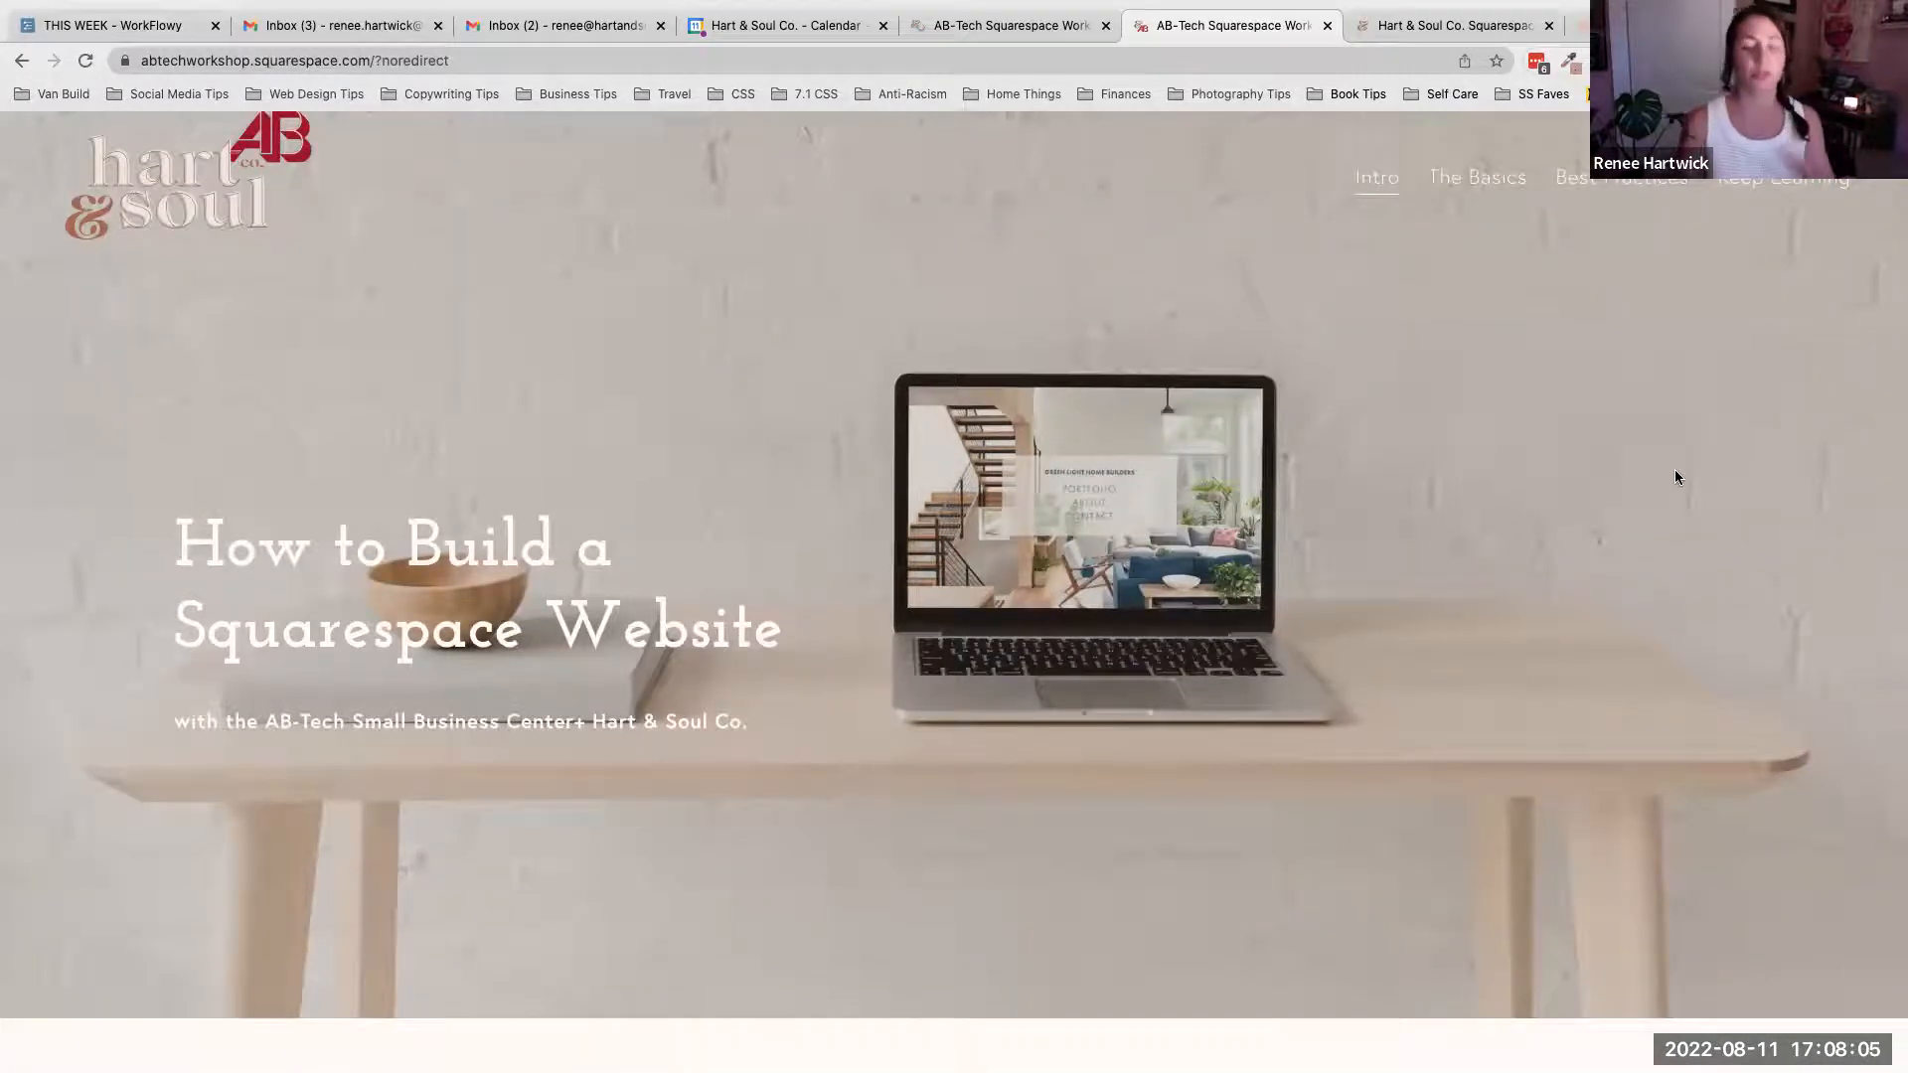
scroll(1530, 459, "up", 1)
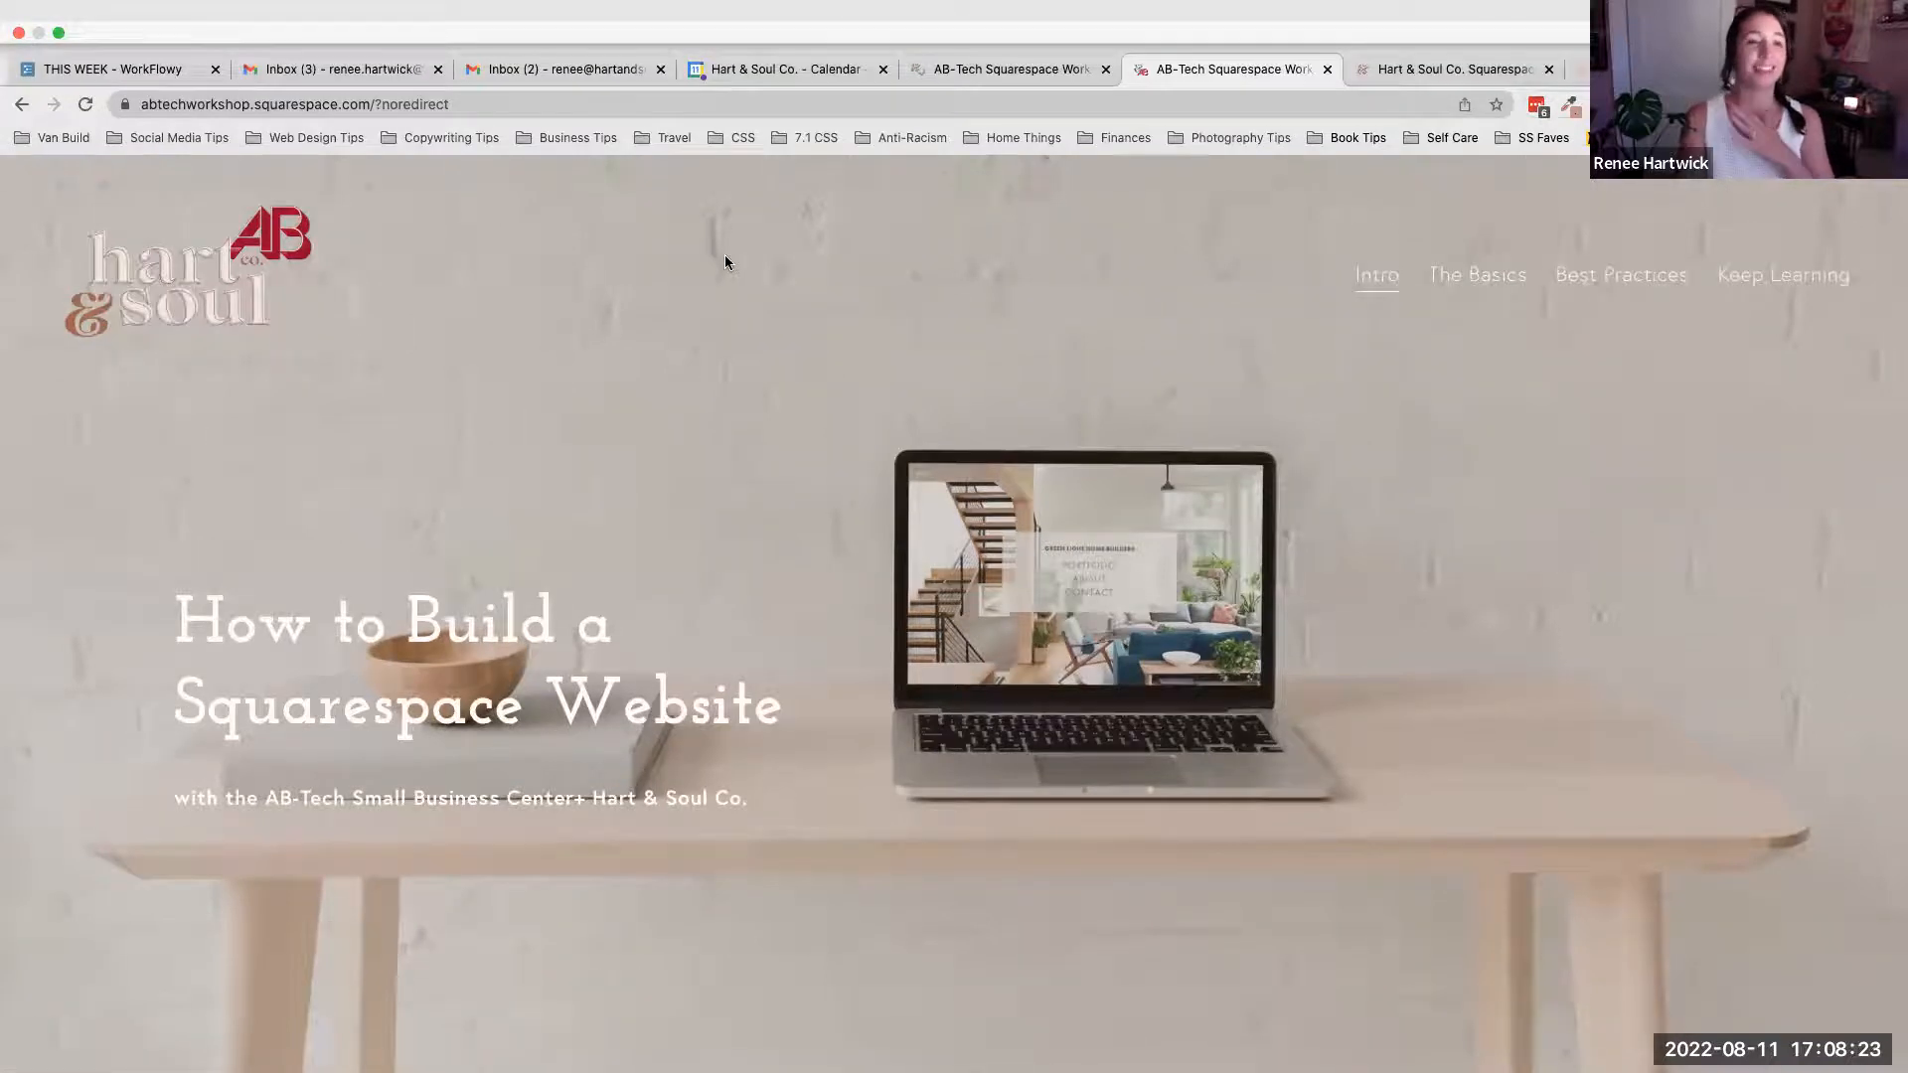
scroll(724, 262, "down", 1)
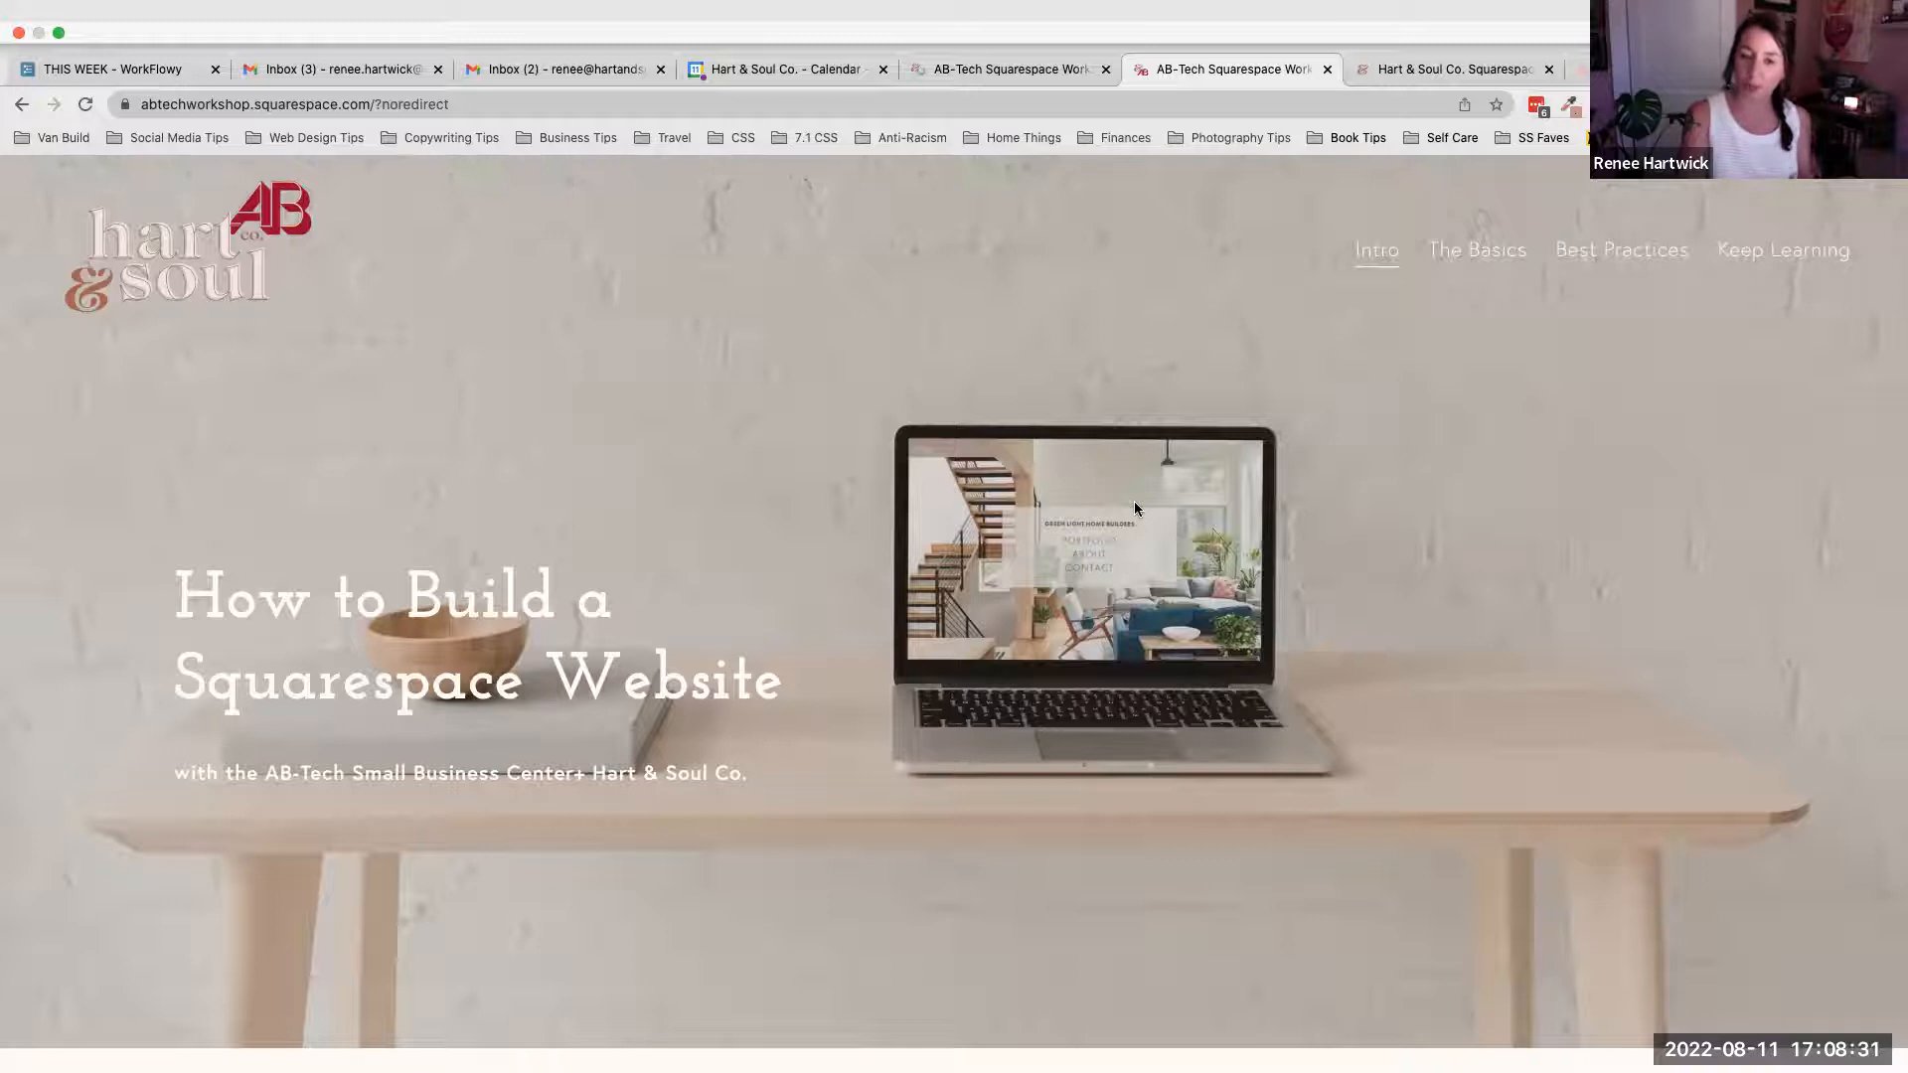
scroll(1135, 508, "down", 3)
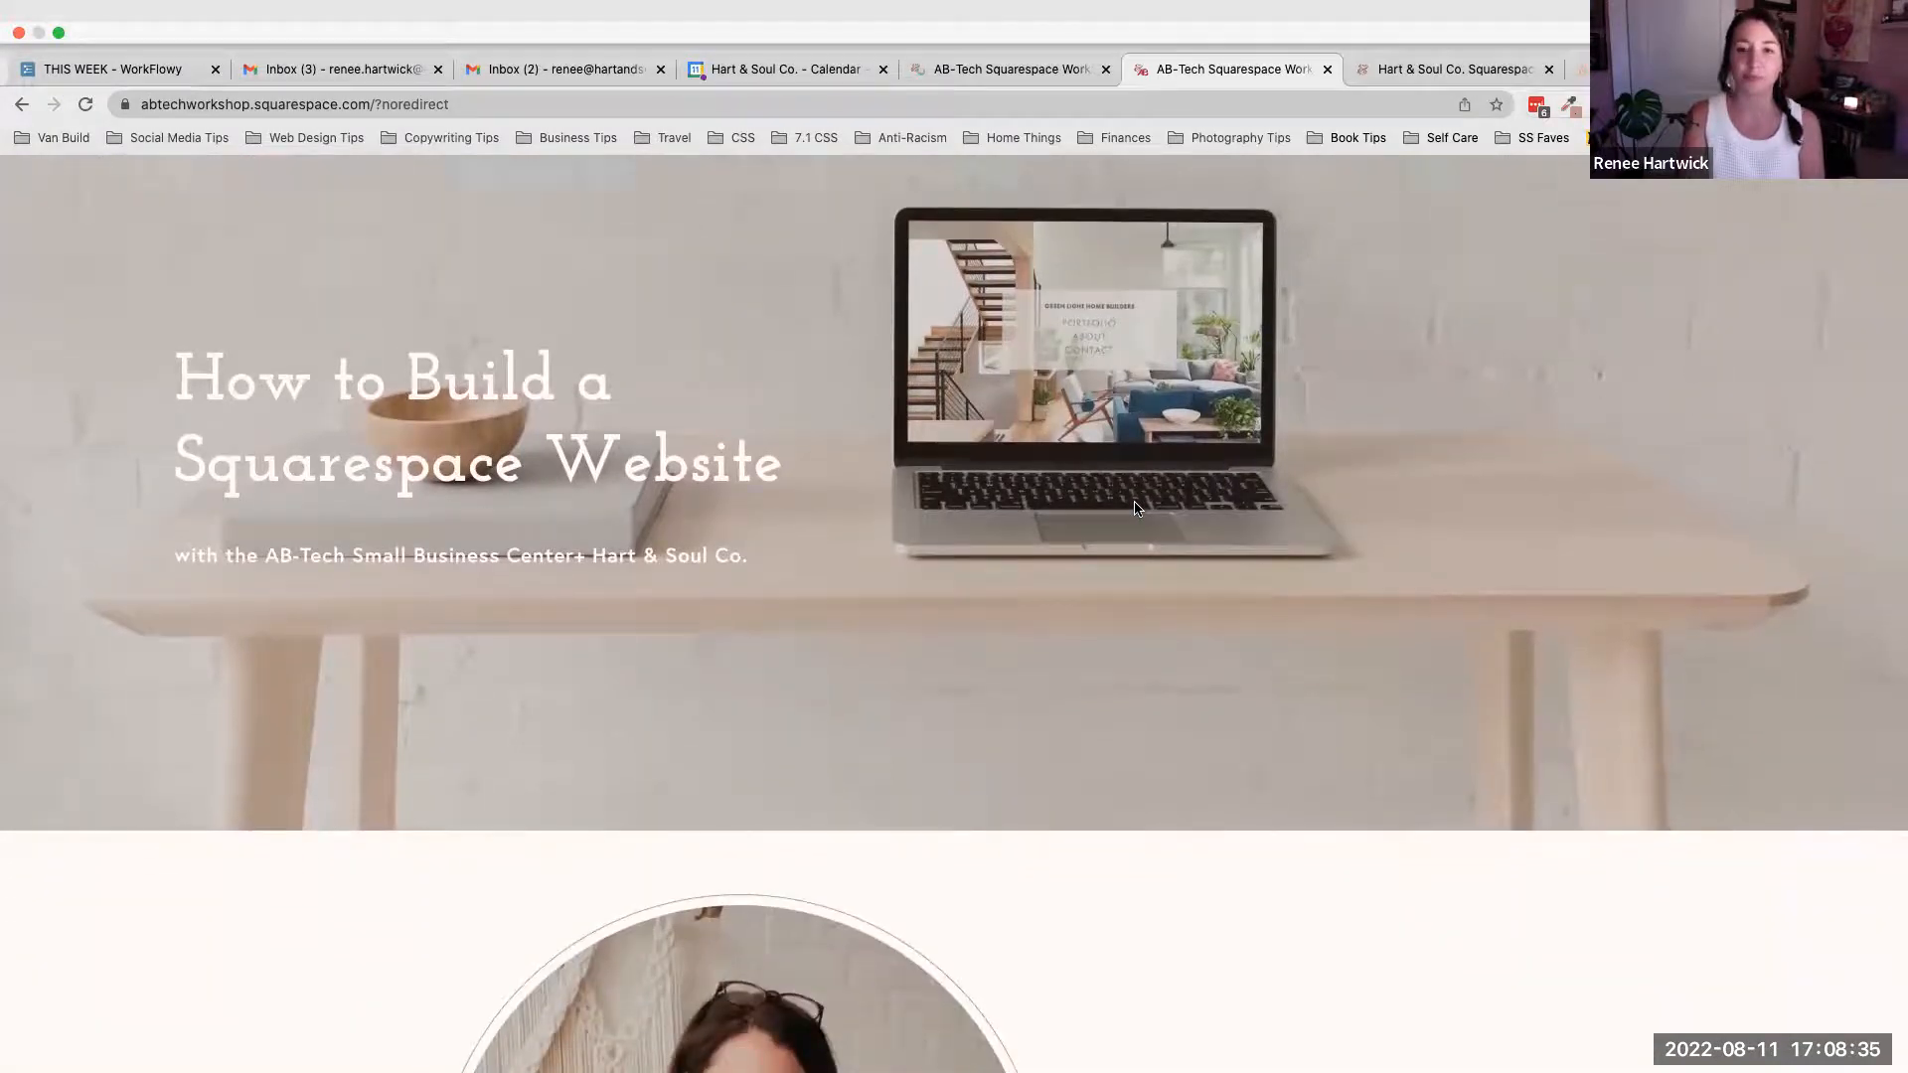
scroll(1280, 437, "up", 3)
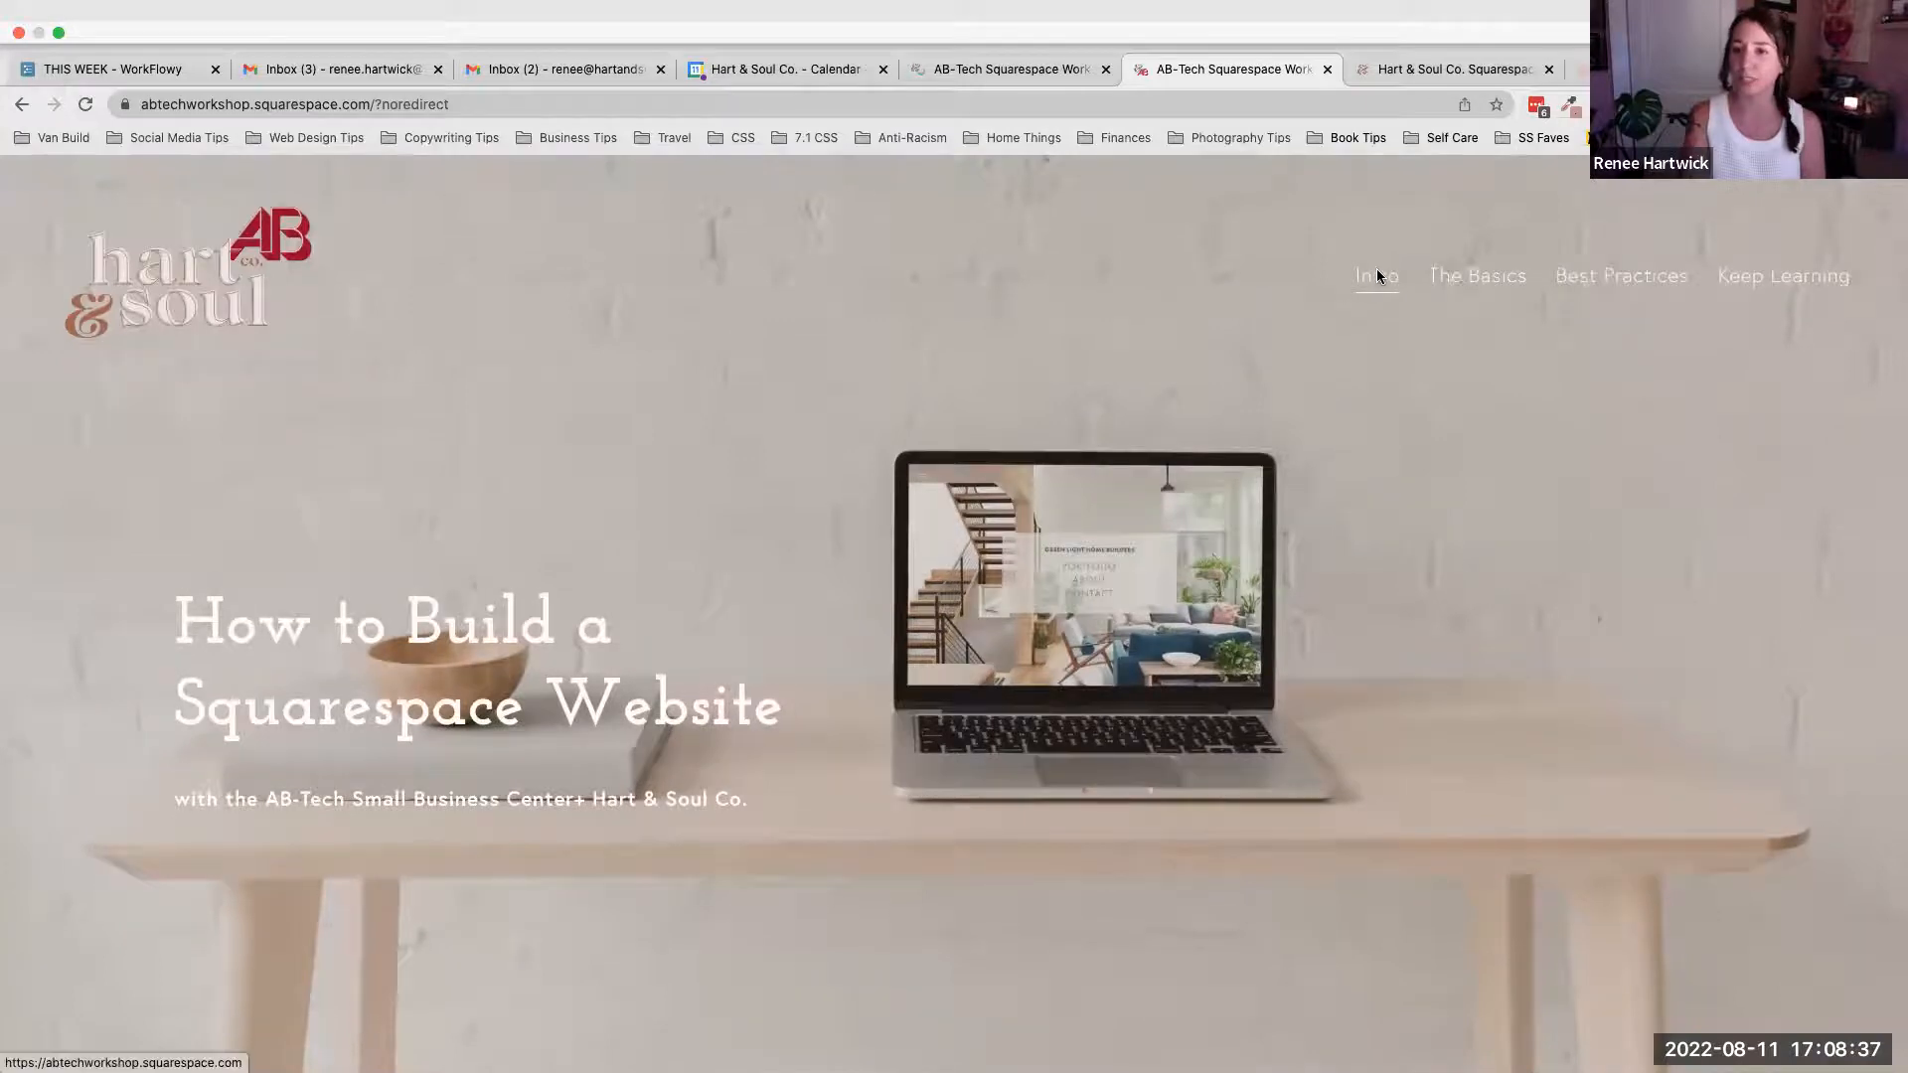
mouse_move(1450, 277)
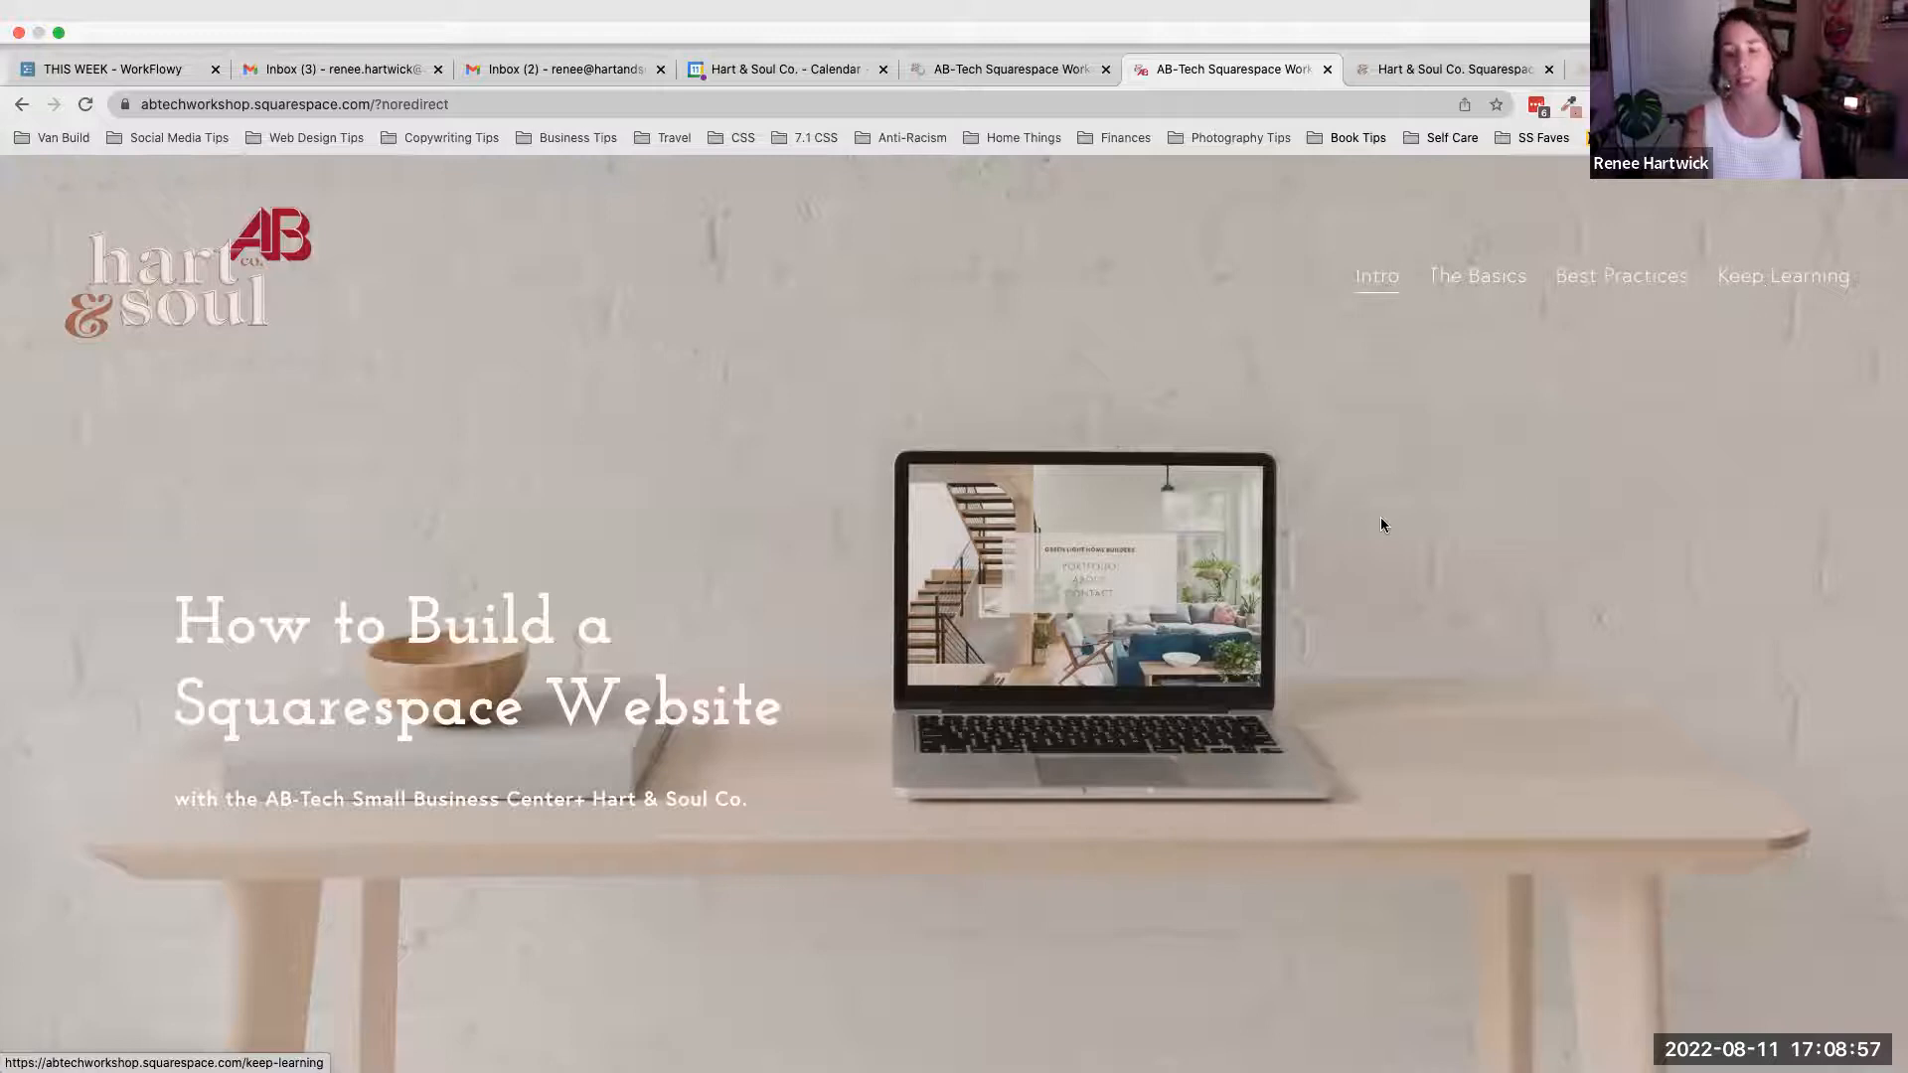
- Read through the presenter introduction and the three-photo strip below the hero
scroll(1361, 519, "down", 1)
scroll(1361, 524, "down", 10)
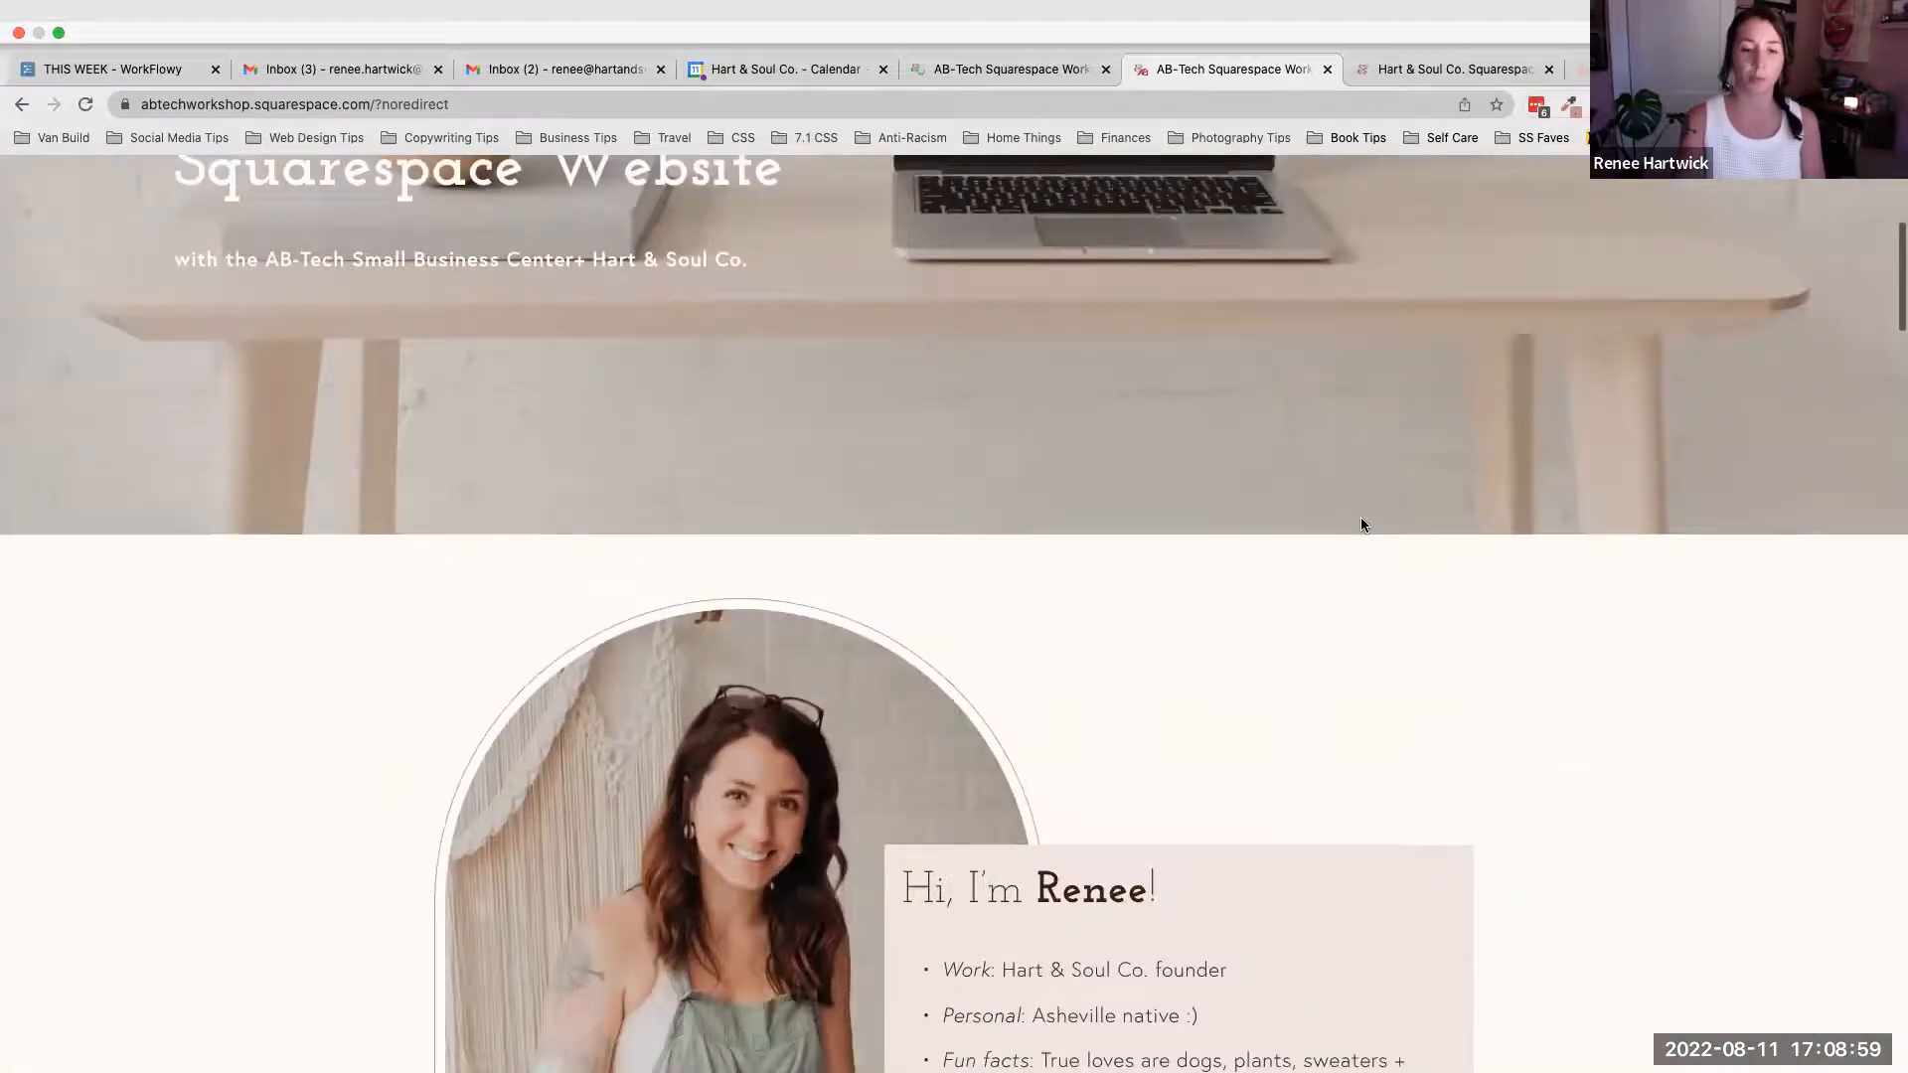
scroll(1362, 524, "down", 2)
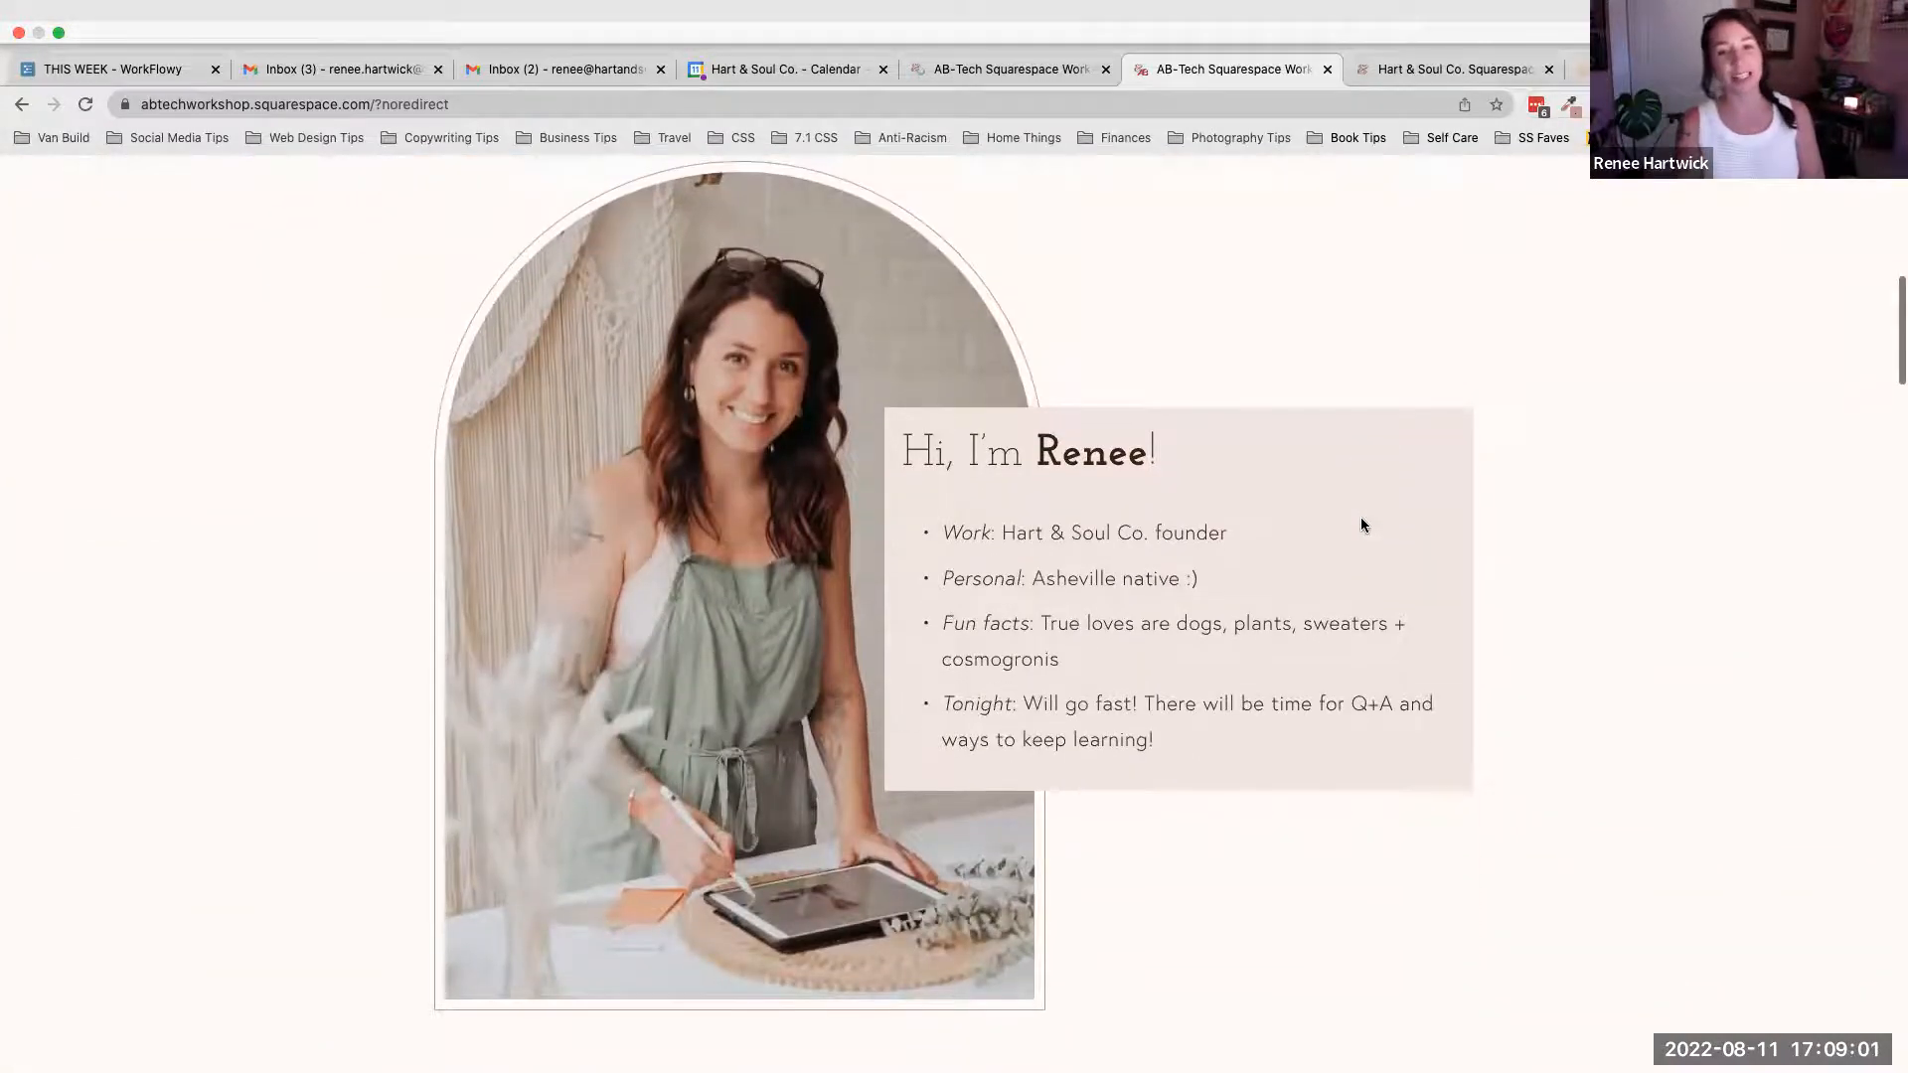
scroll(1362, 524, "up", 1)
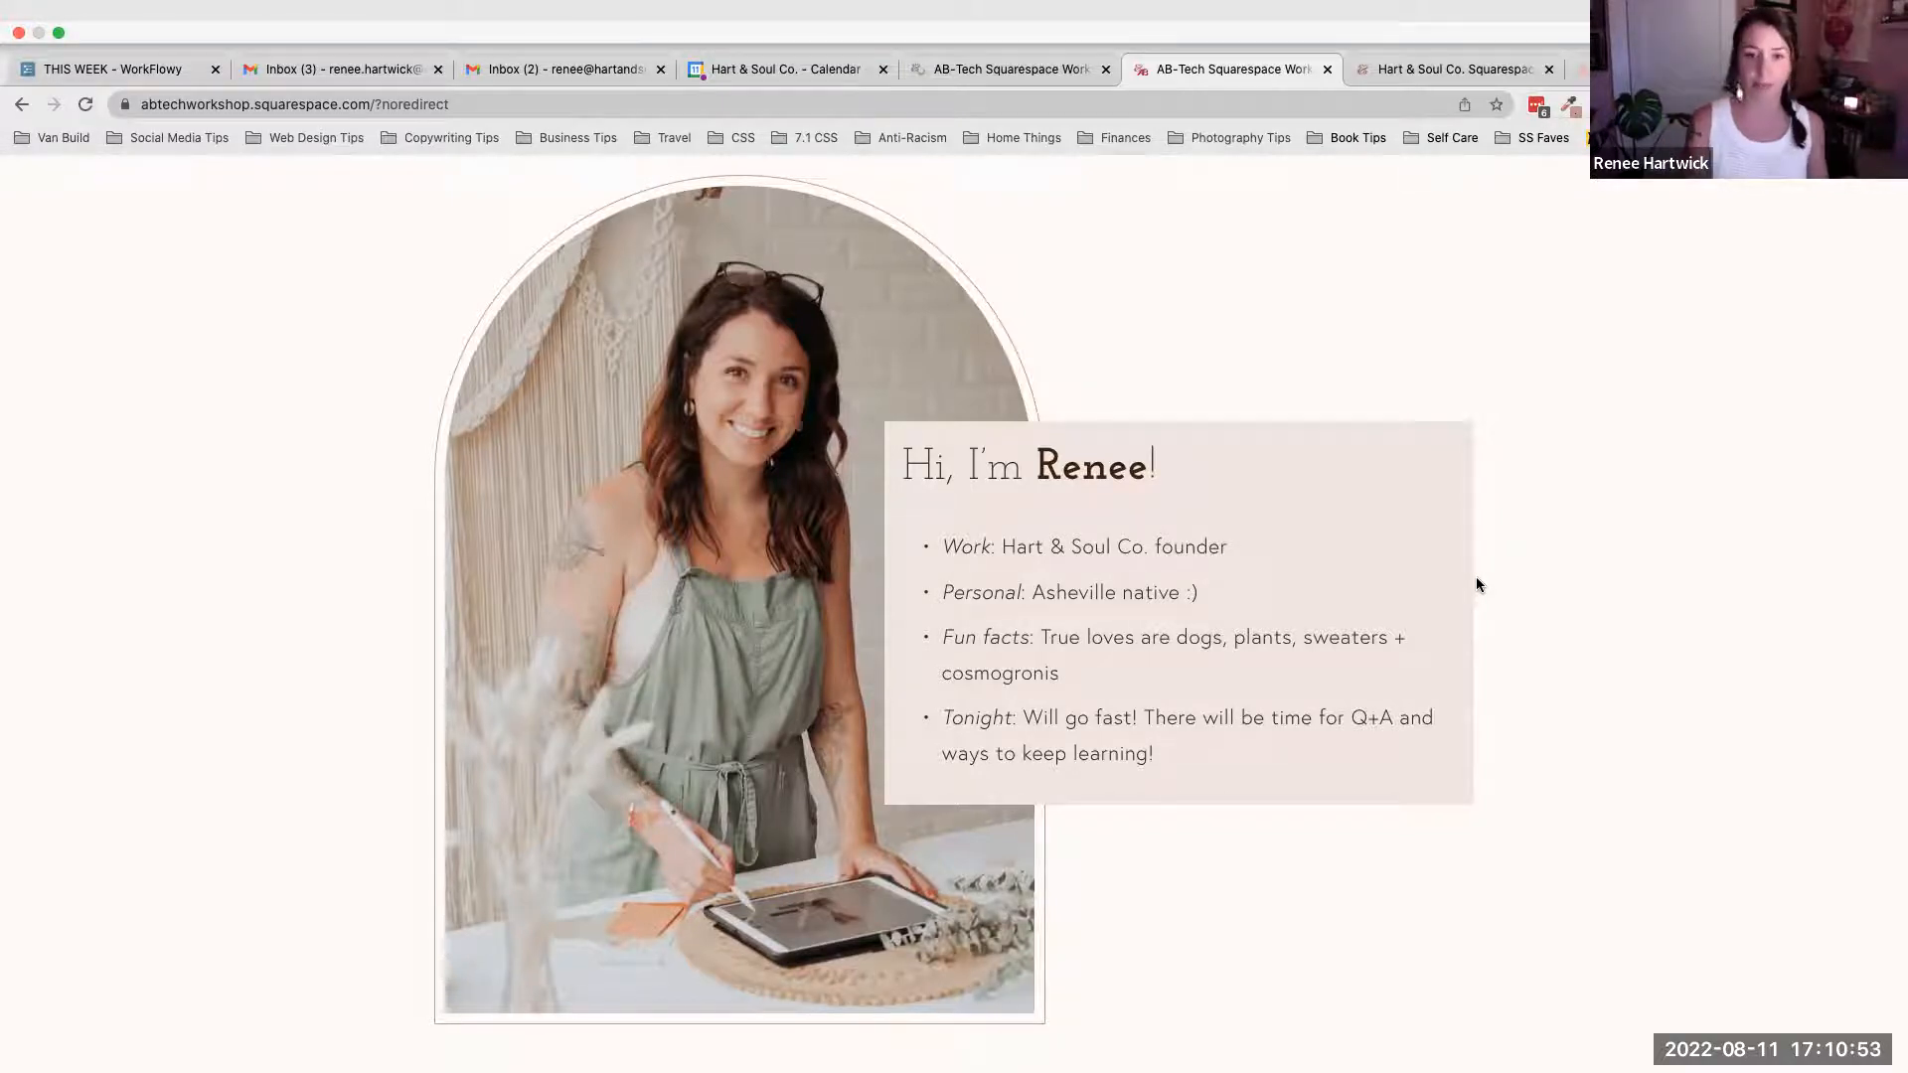
scroll(1476, 585, "down", 3)
scroll(1477, 584, "down", 5)
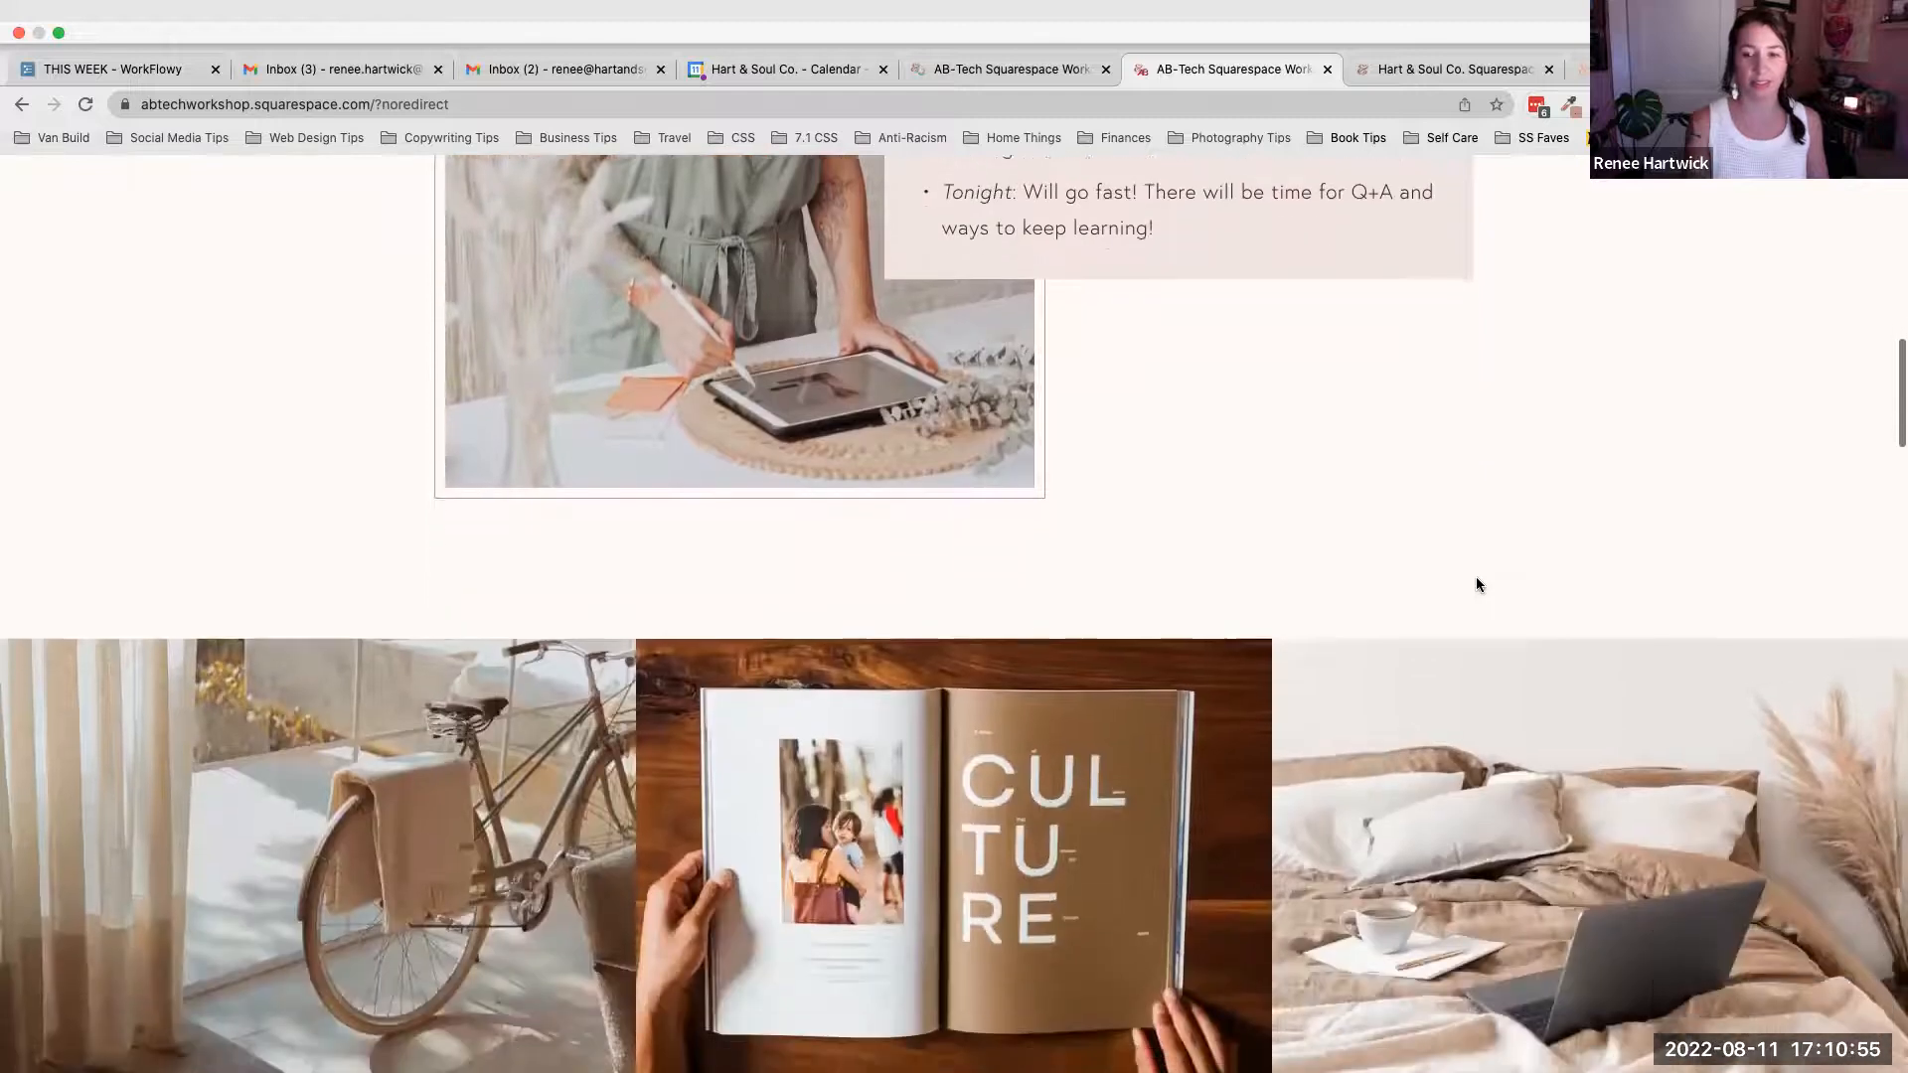
scroll(1476, 584, "down", 3)
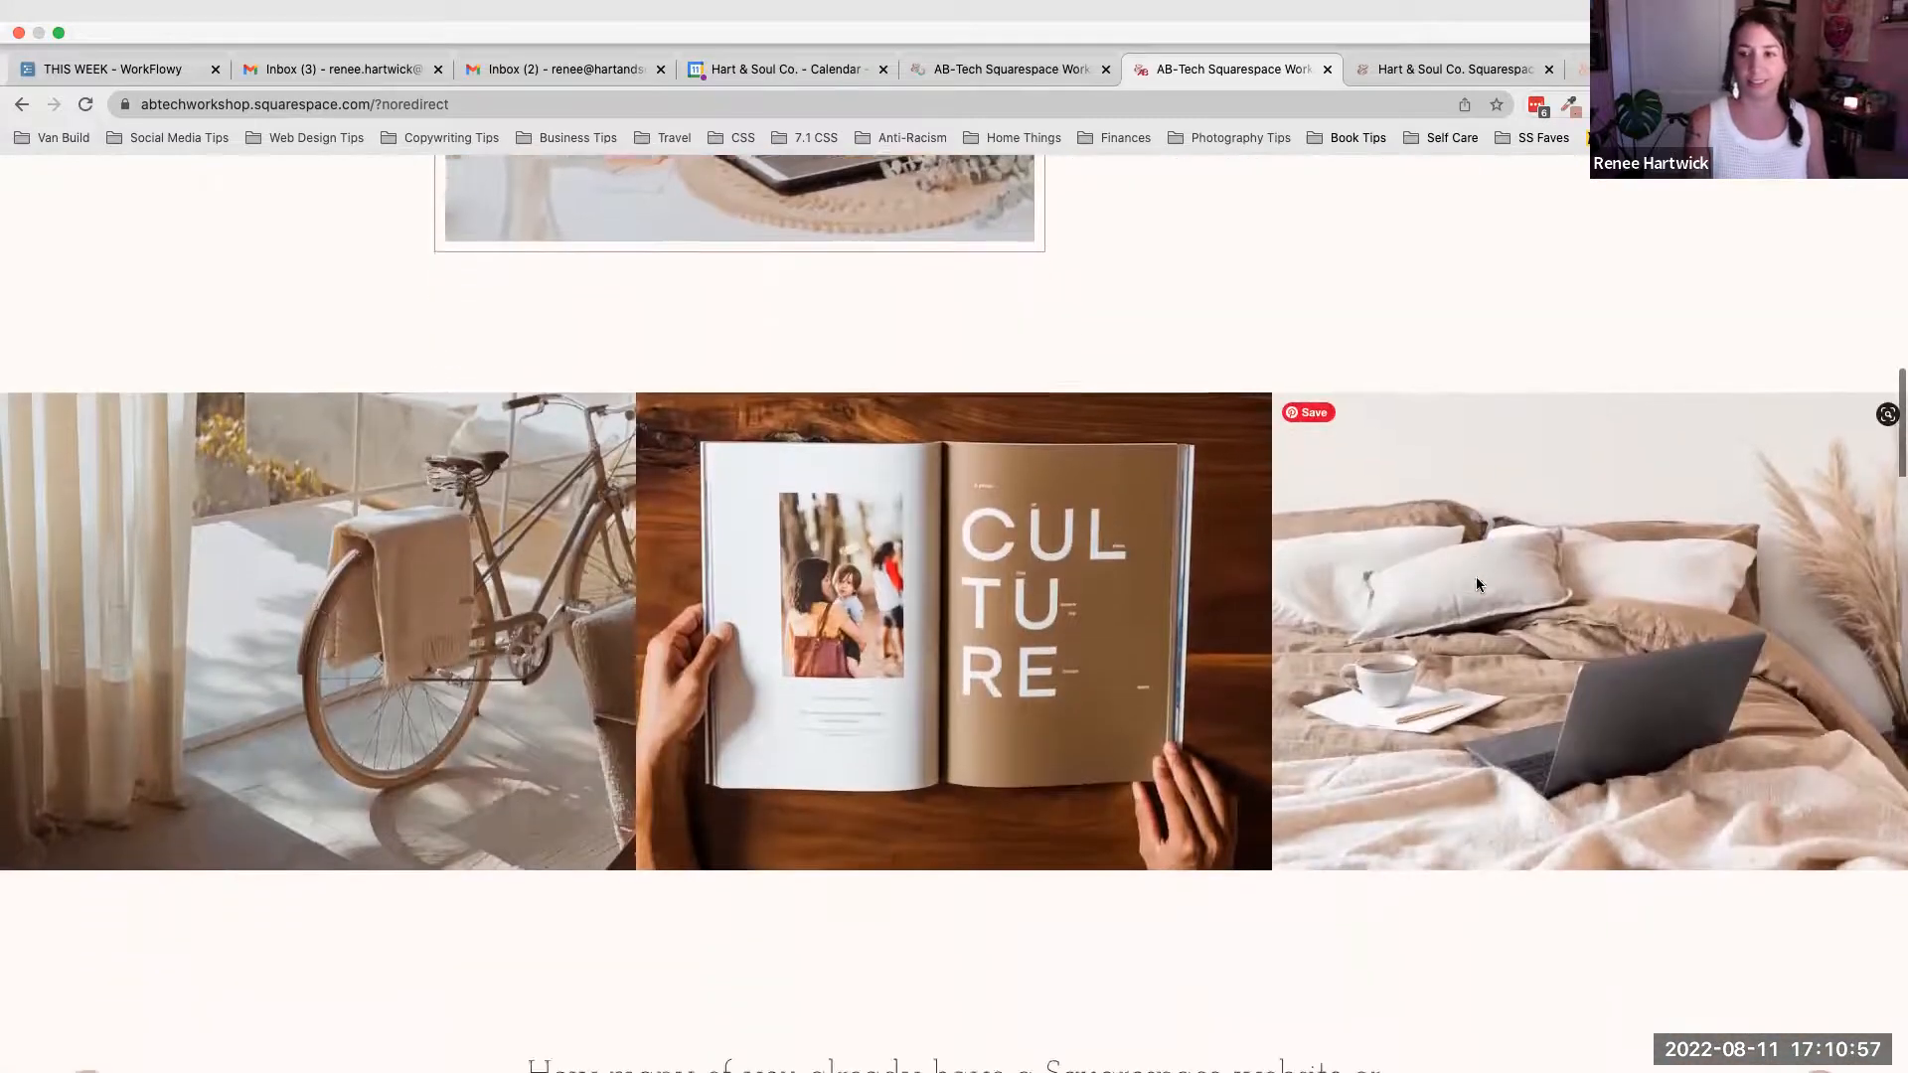
scroll(1475, 584, "down", 3)
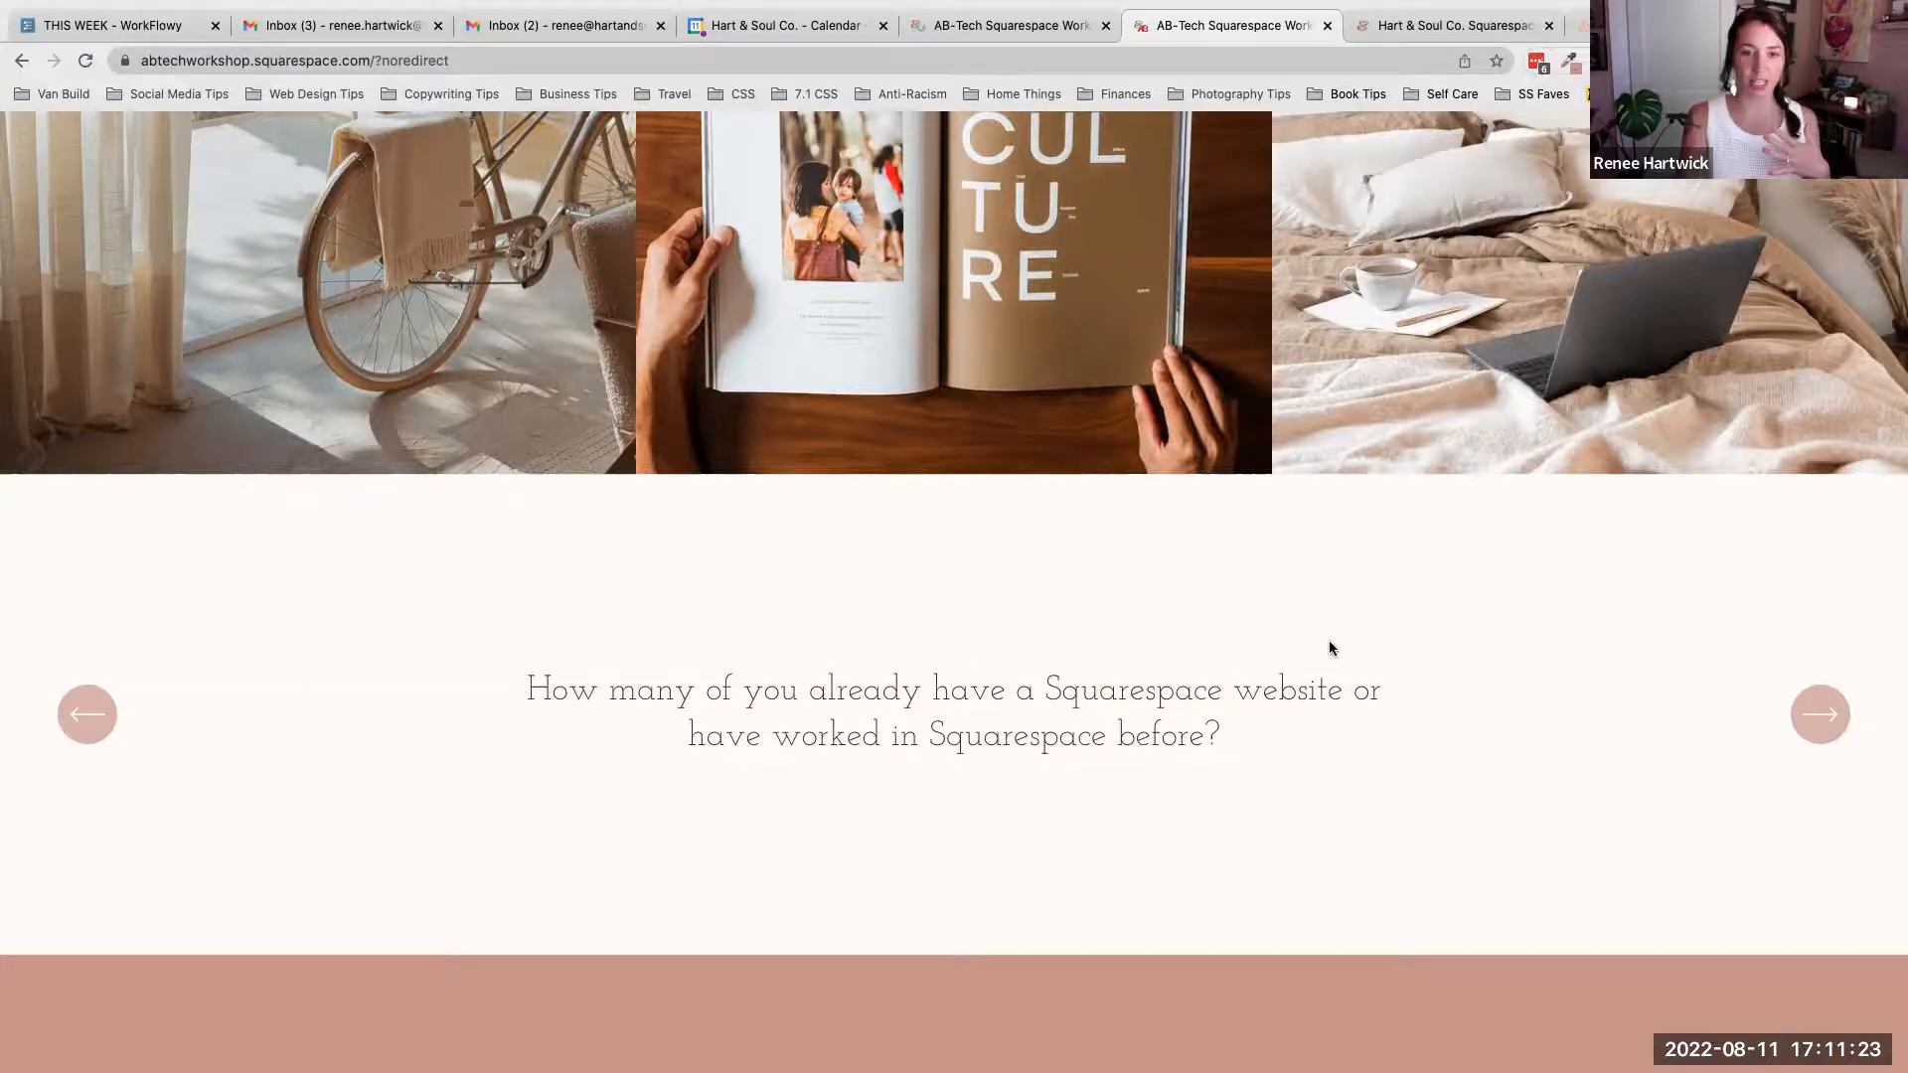
- Advance the audience question slideshow forward by two slides
scroll(1330, 648, "up", 3)
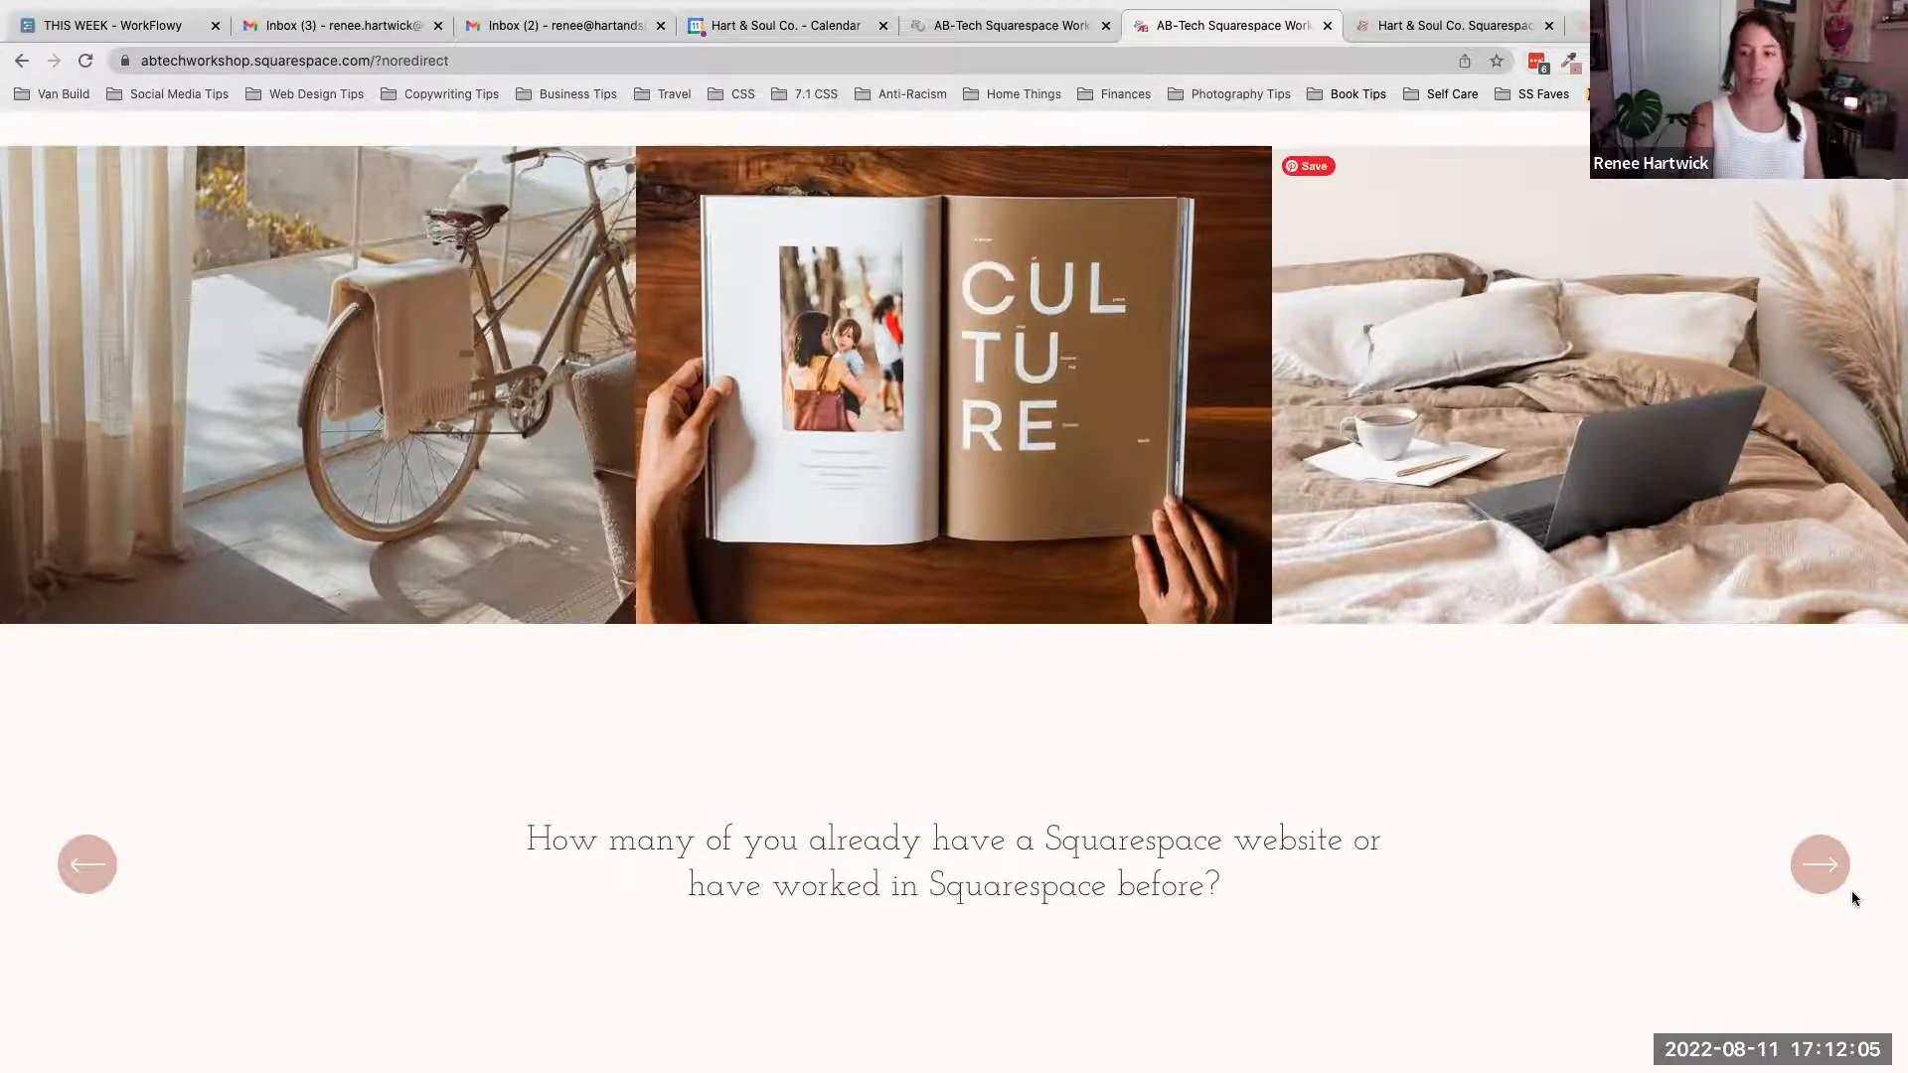
left_click(1826, 876)
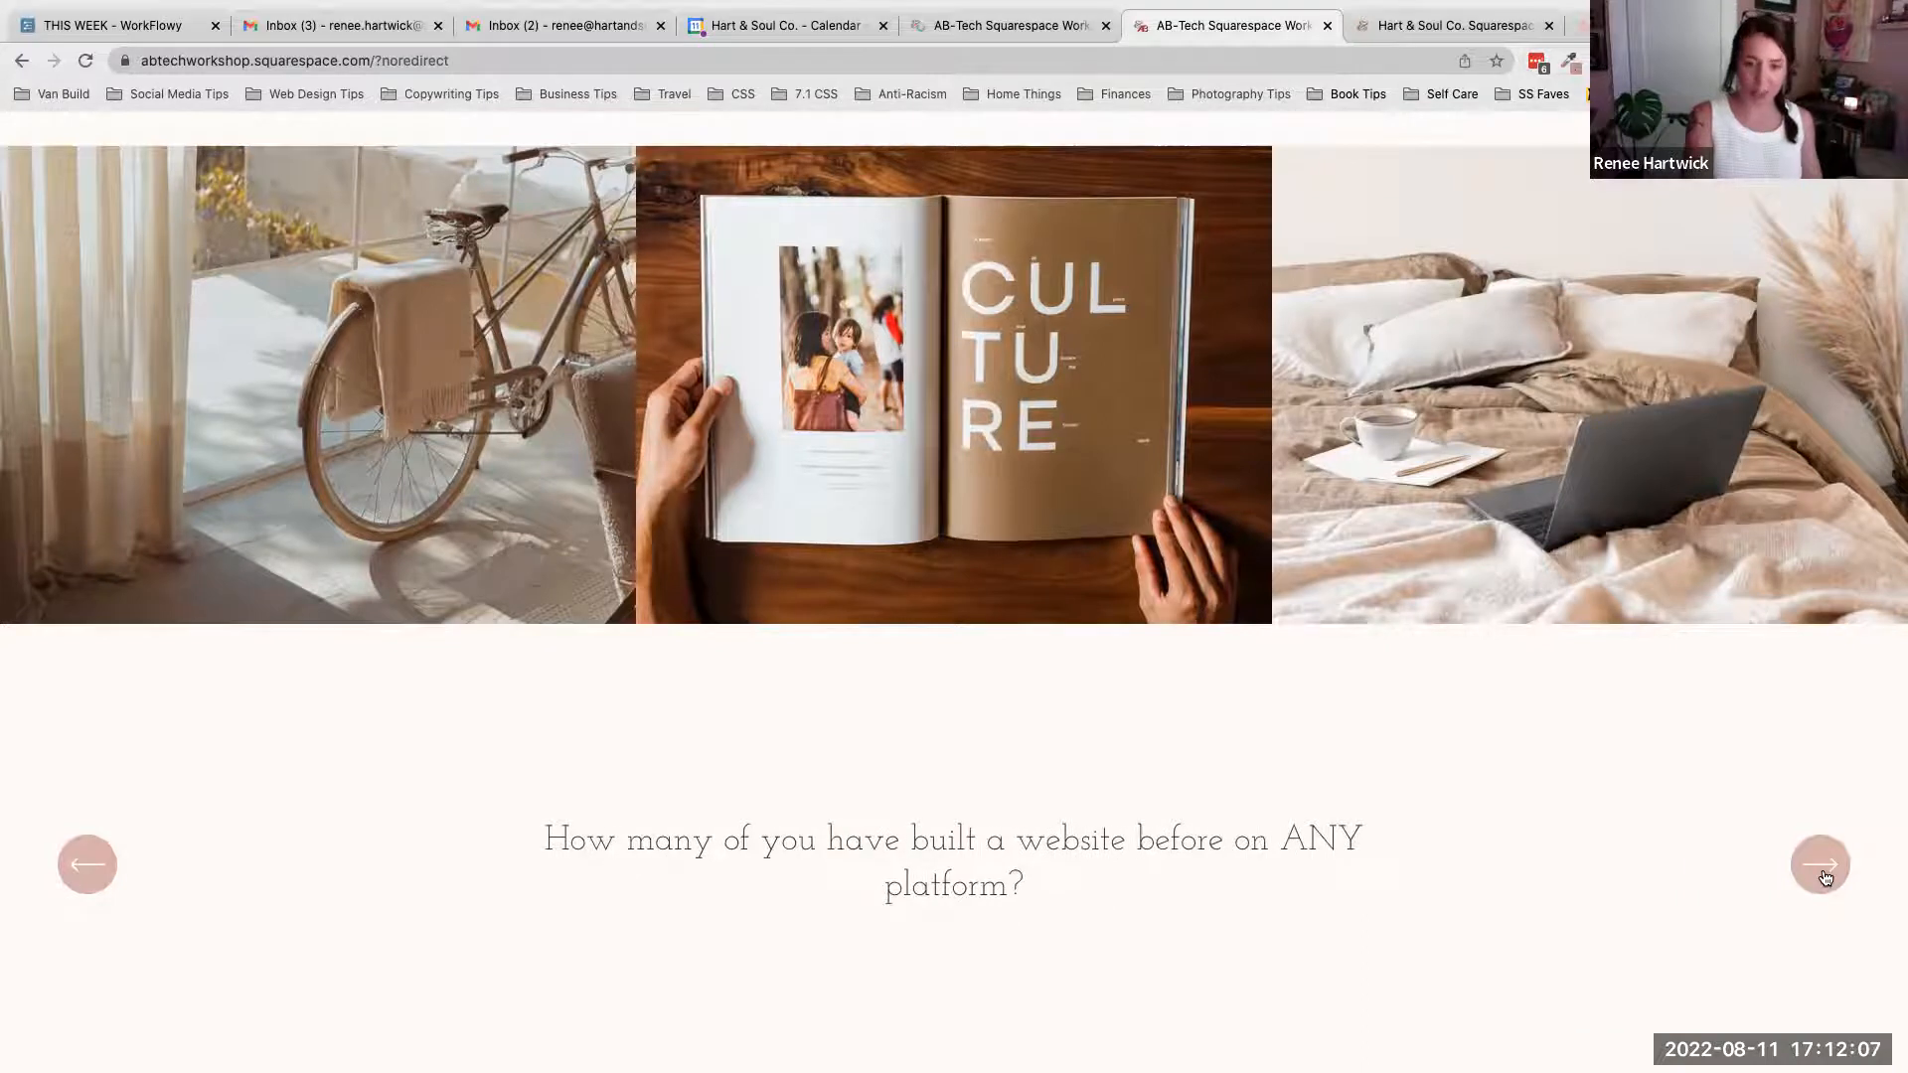
scroll(1609, 873, "down", 1)
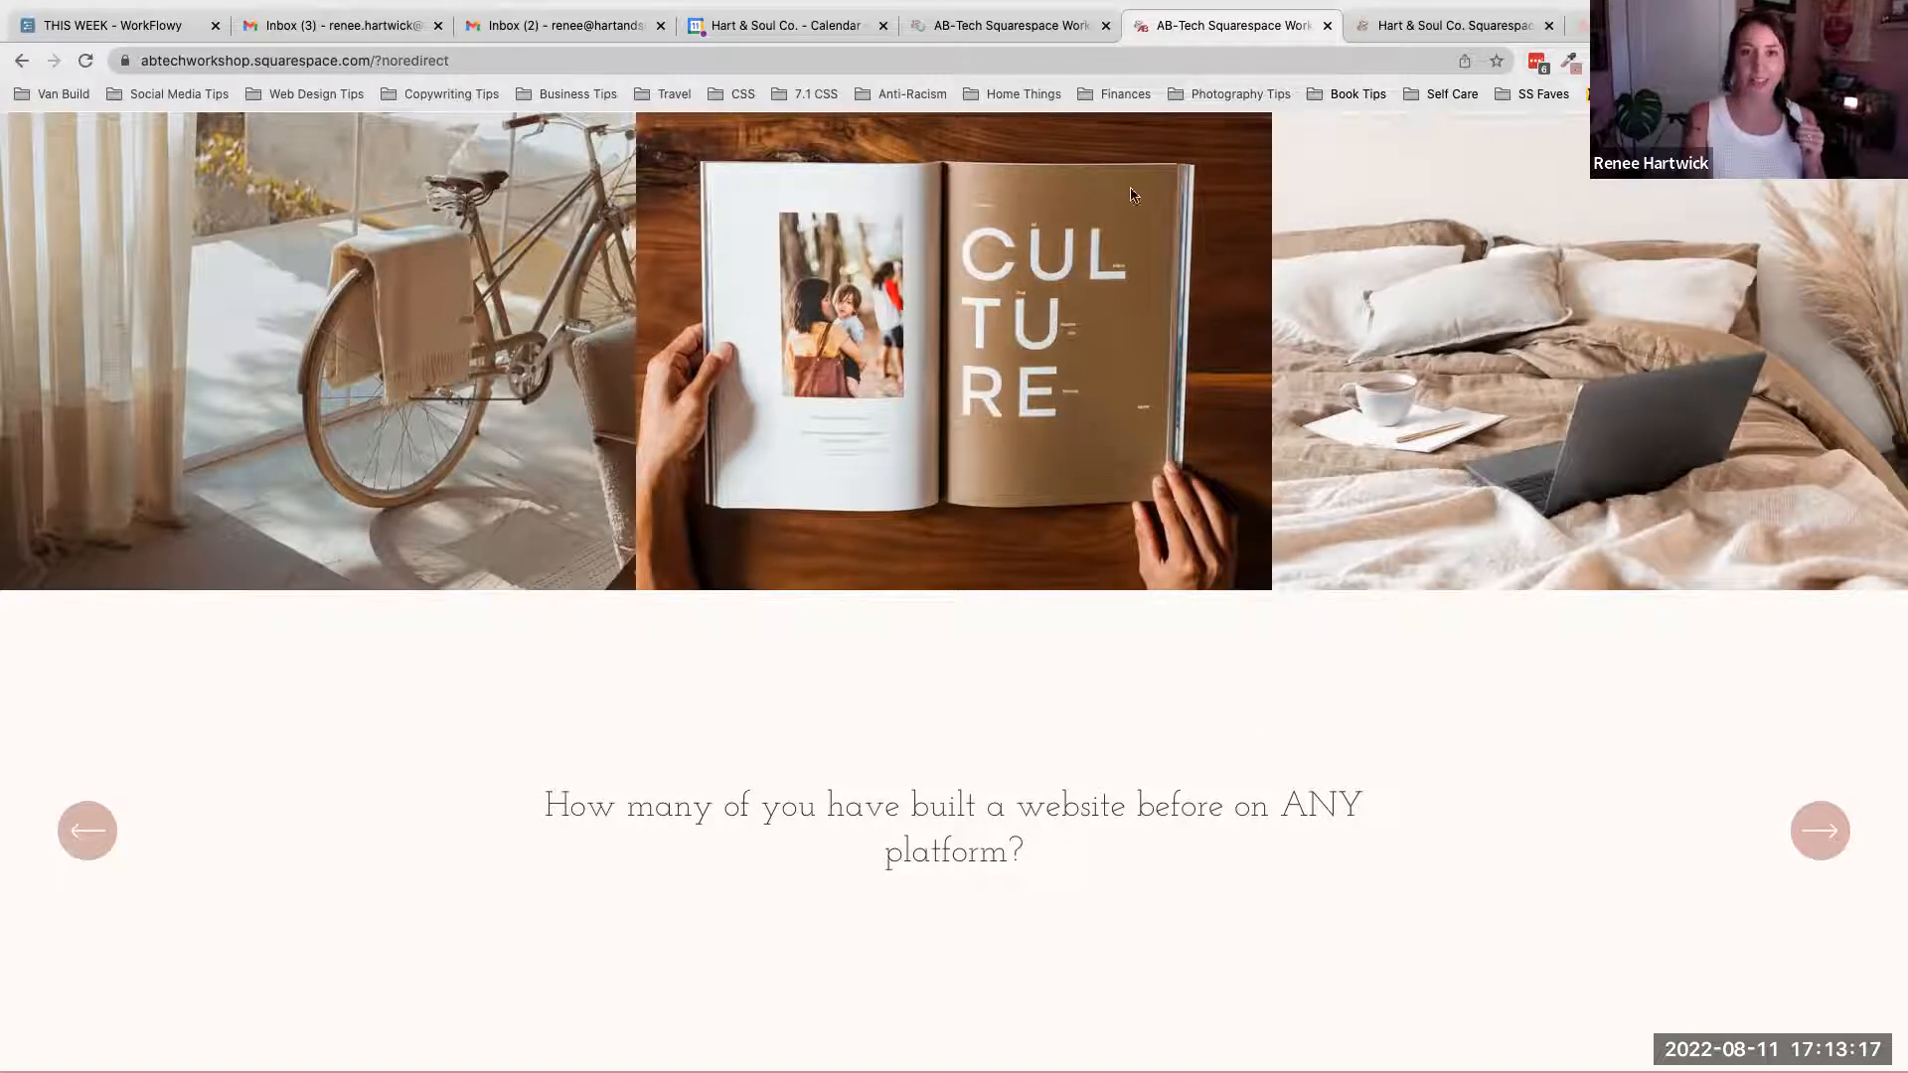
left_click(1820, 832)
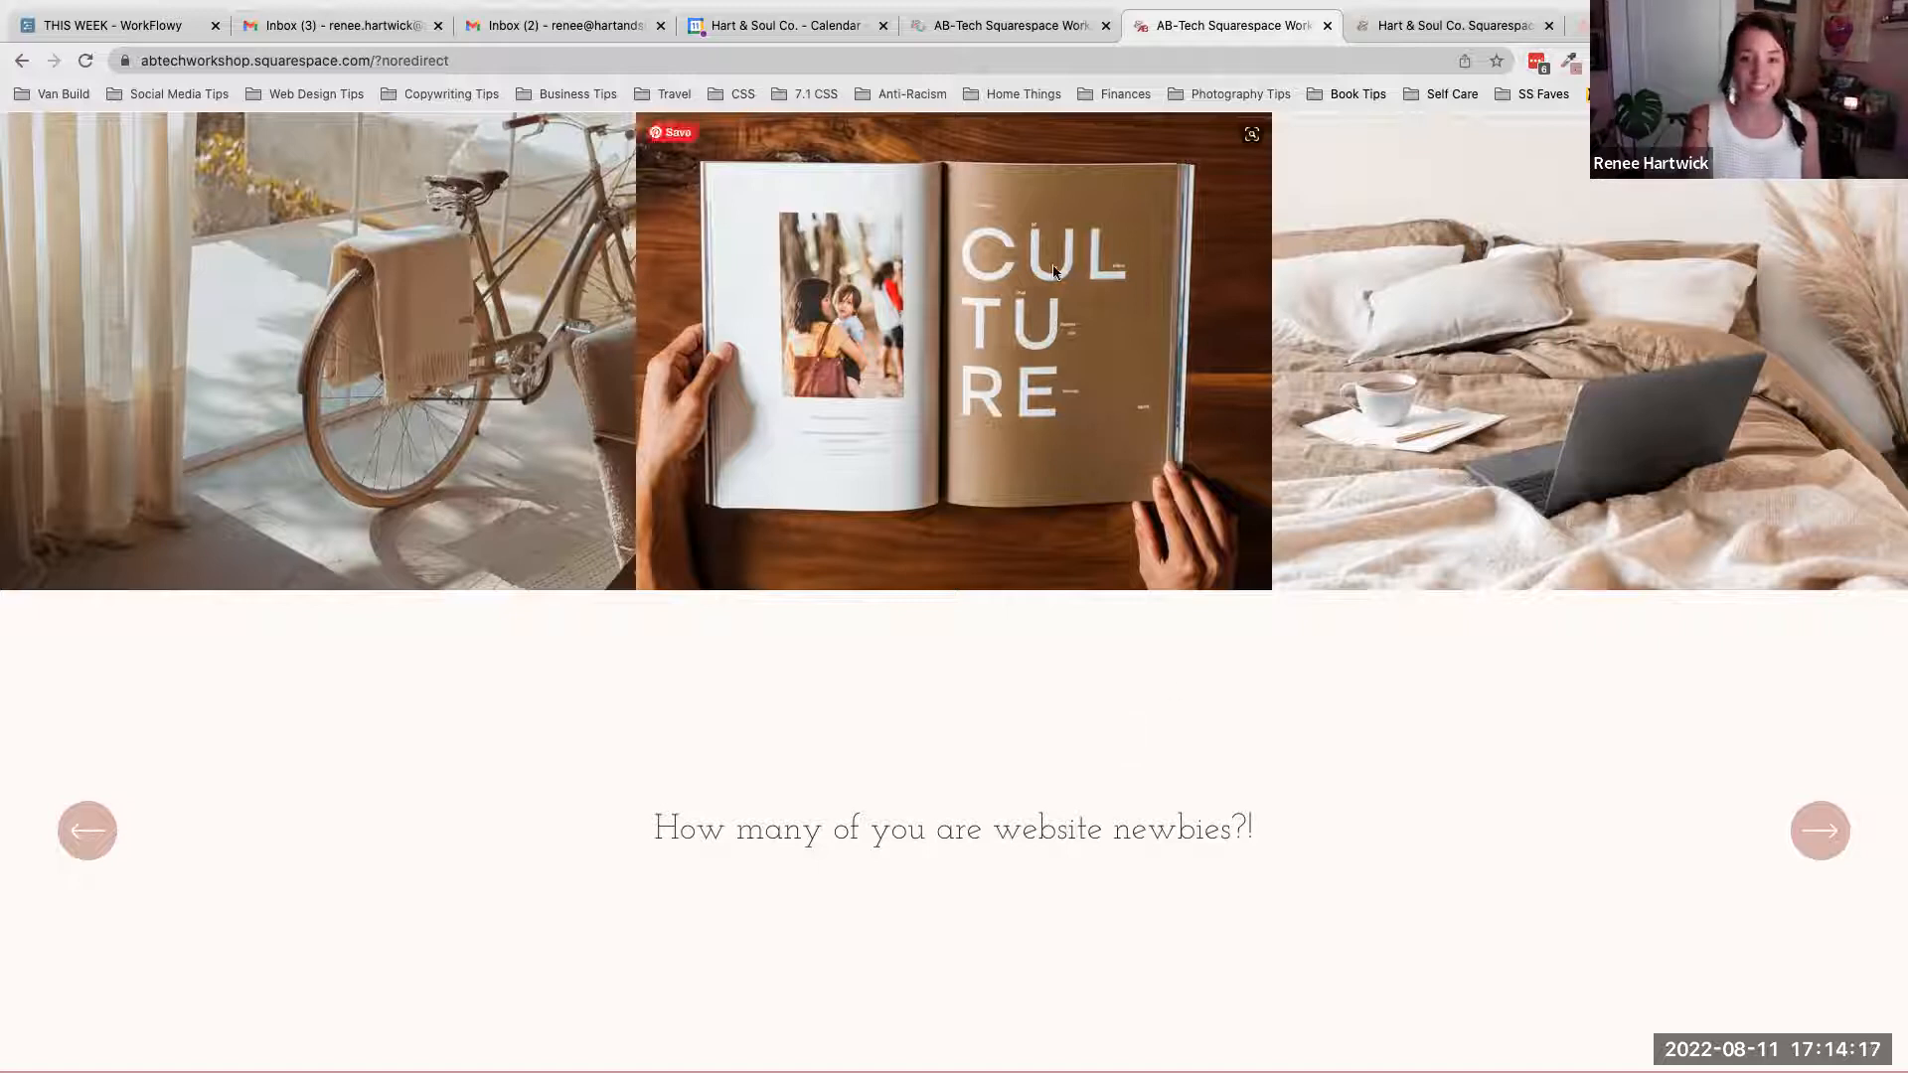
- Move down the page to the 'Why Squarespace?' section and read its points
scroll(1464, 752, "down", 1)
scroll(1464, 753, "up", 1)
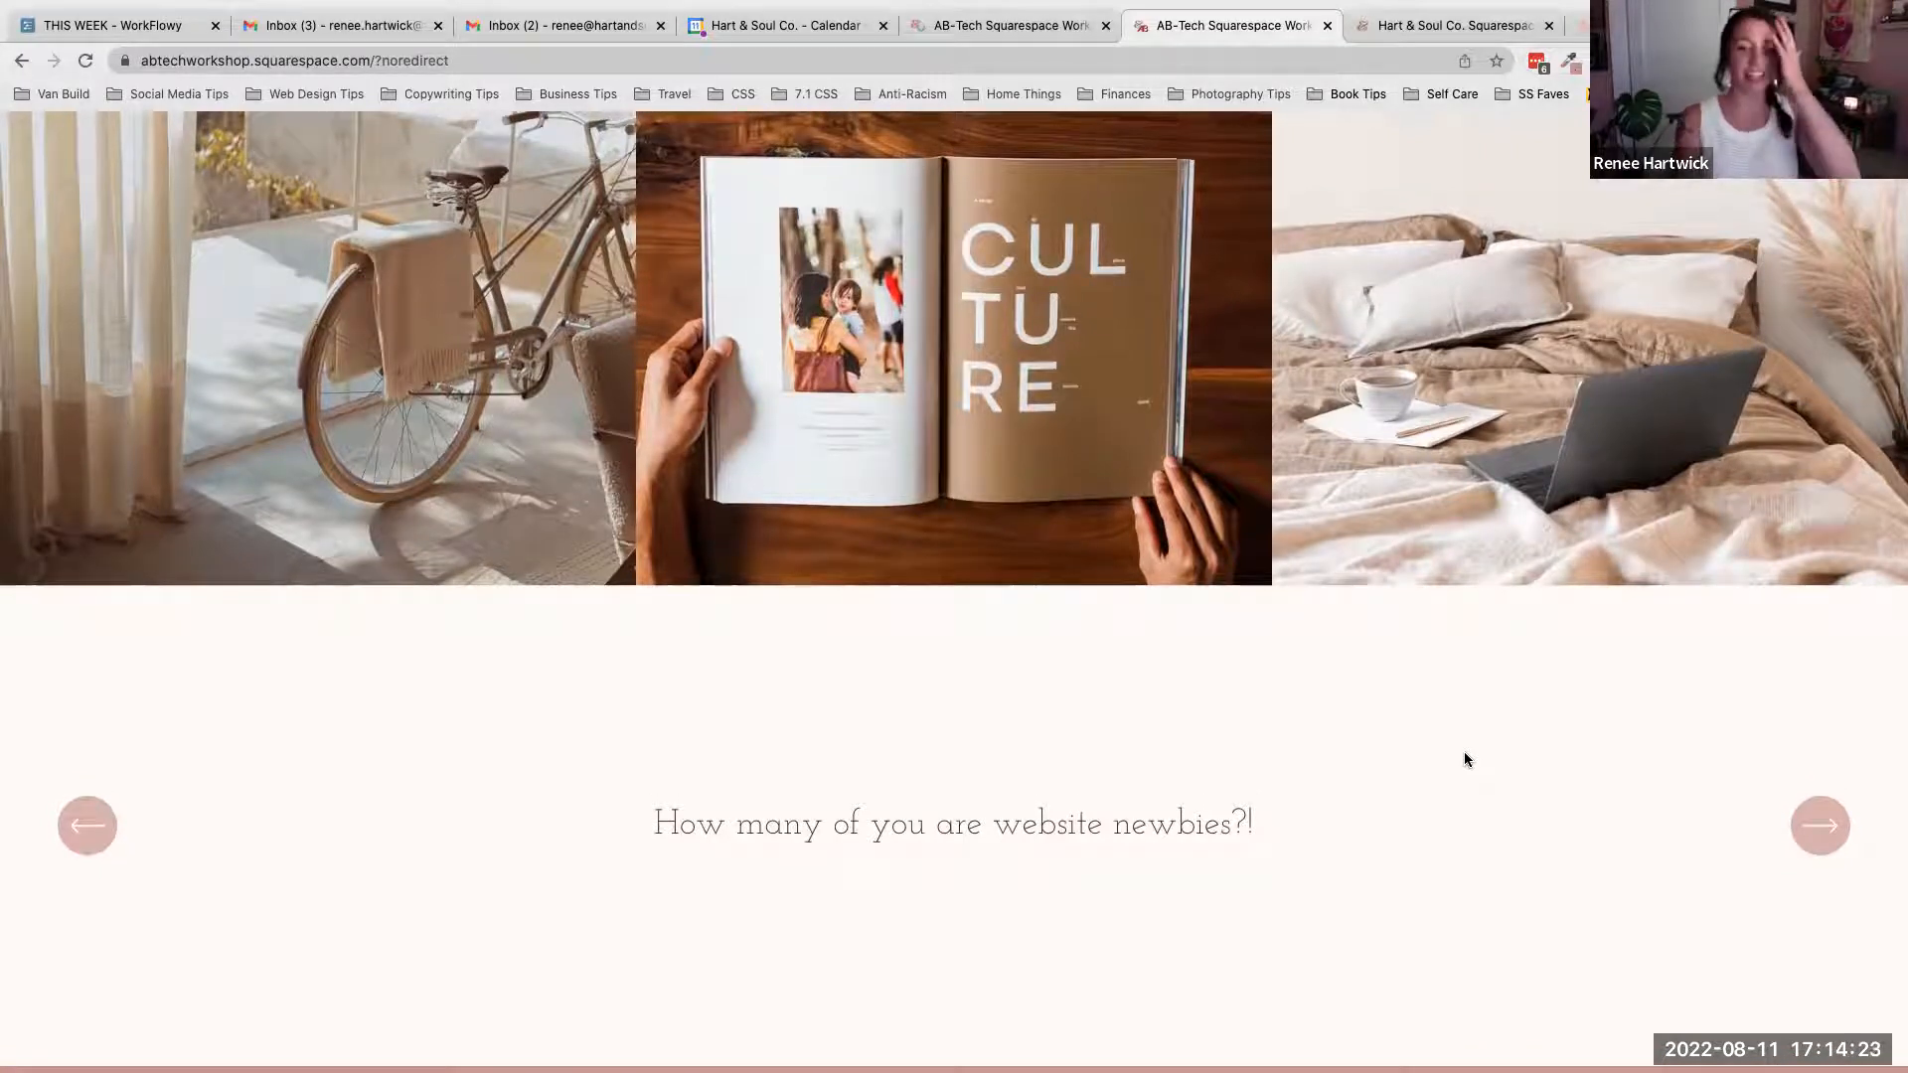
scroll(1463, 759, "down", 5)
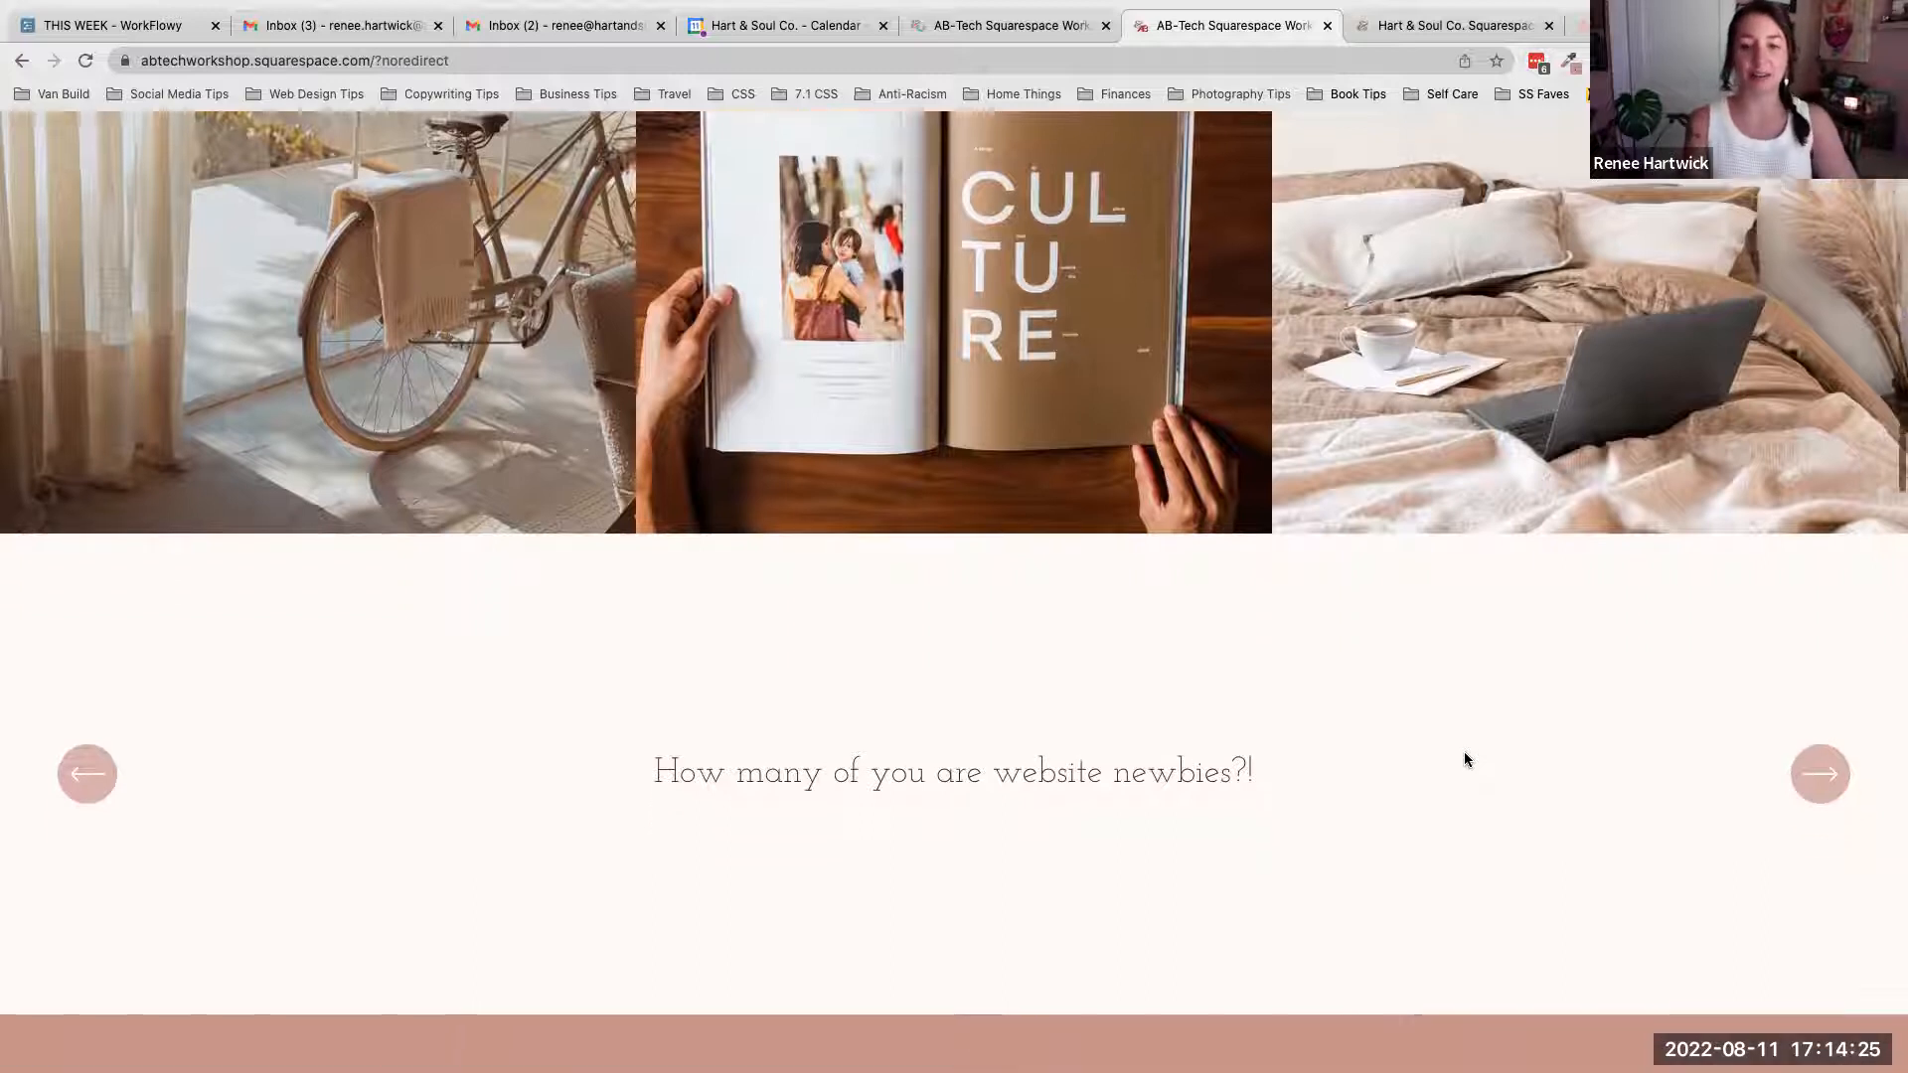
scroll(1464, 759, "down", 4)
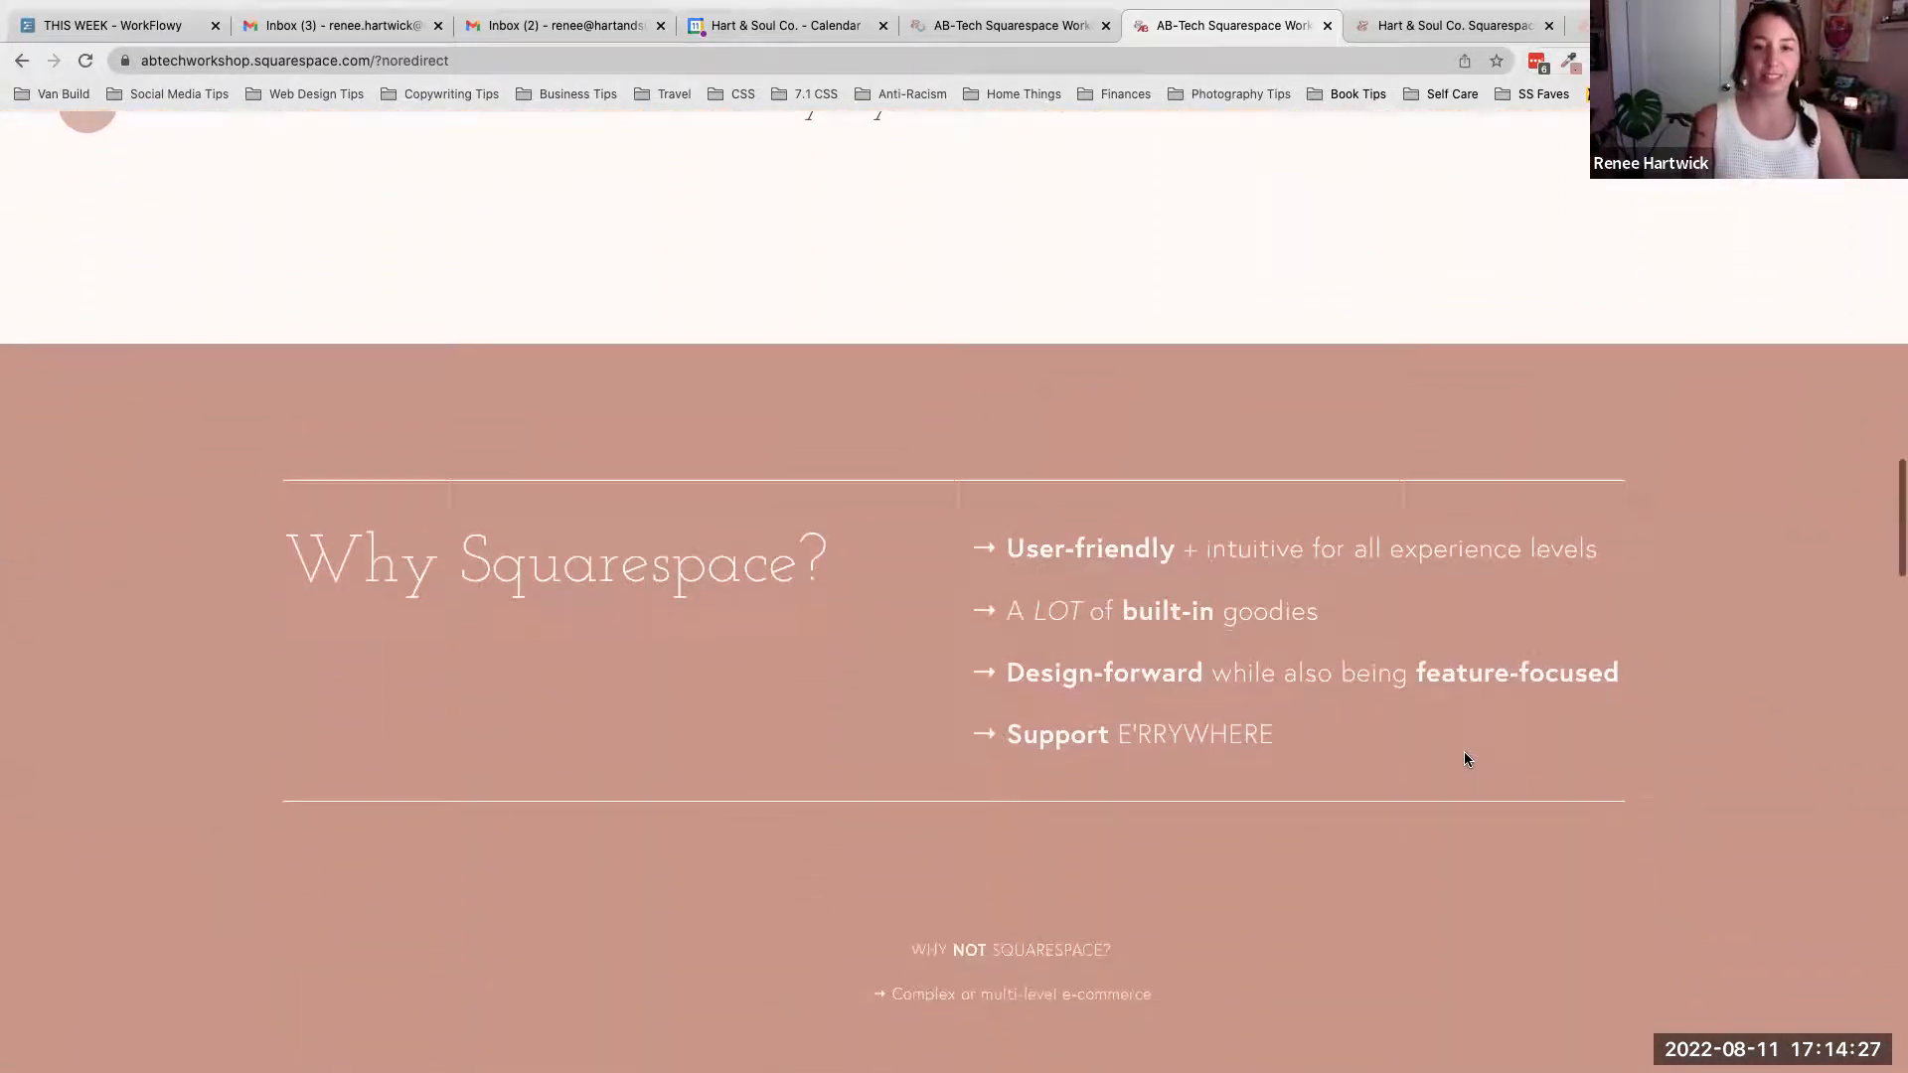
scroll(1465, 759, "down", 2)
scroll(1464, 759, "down", 1)
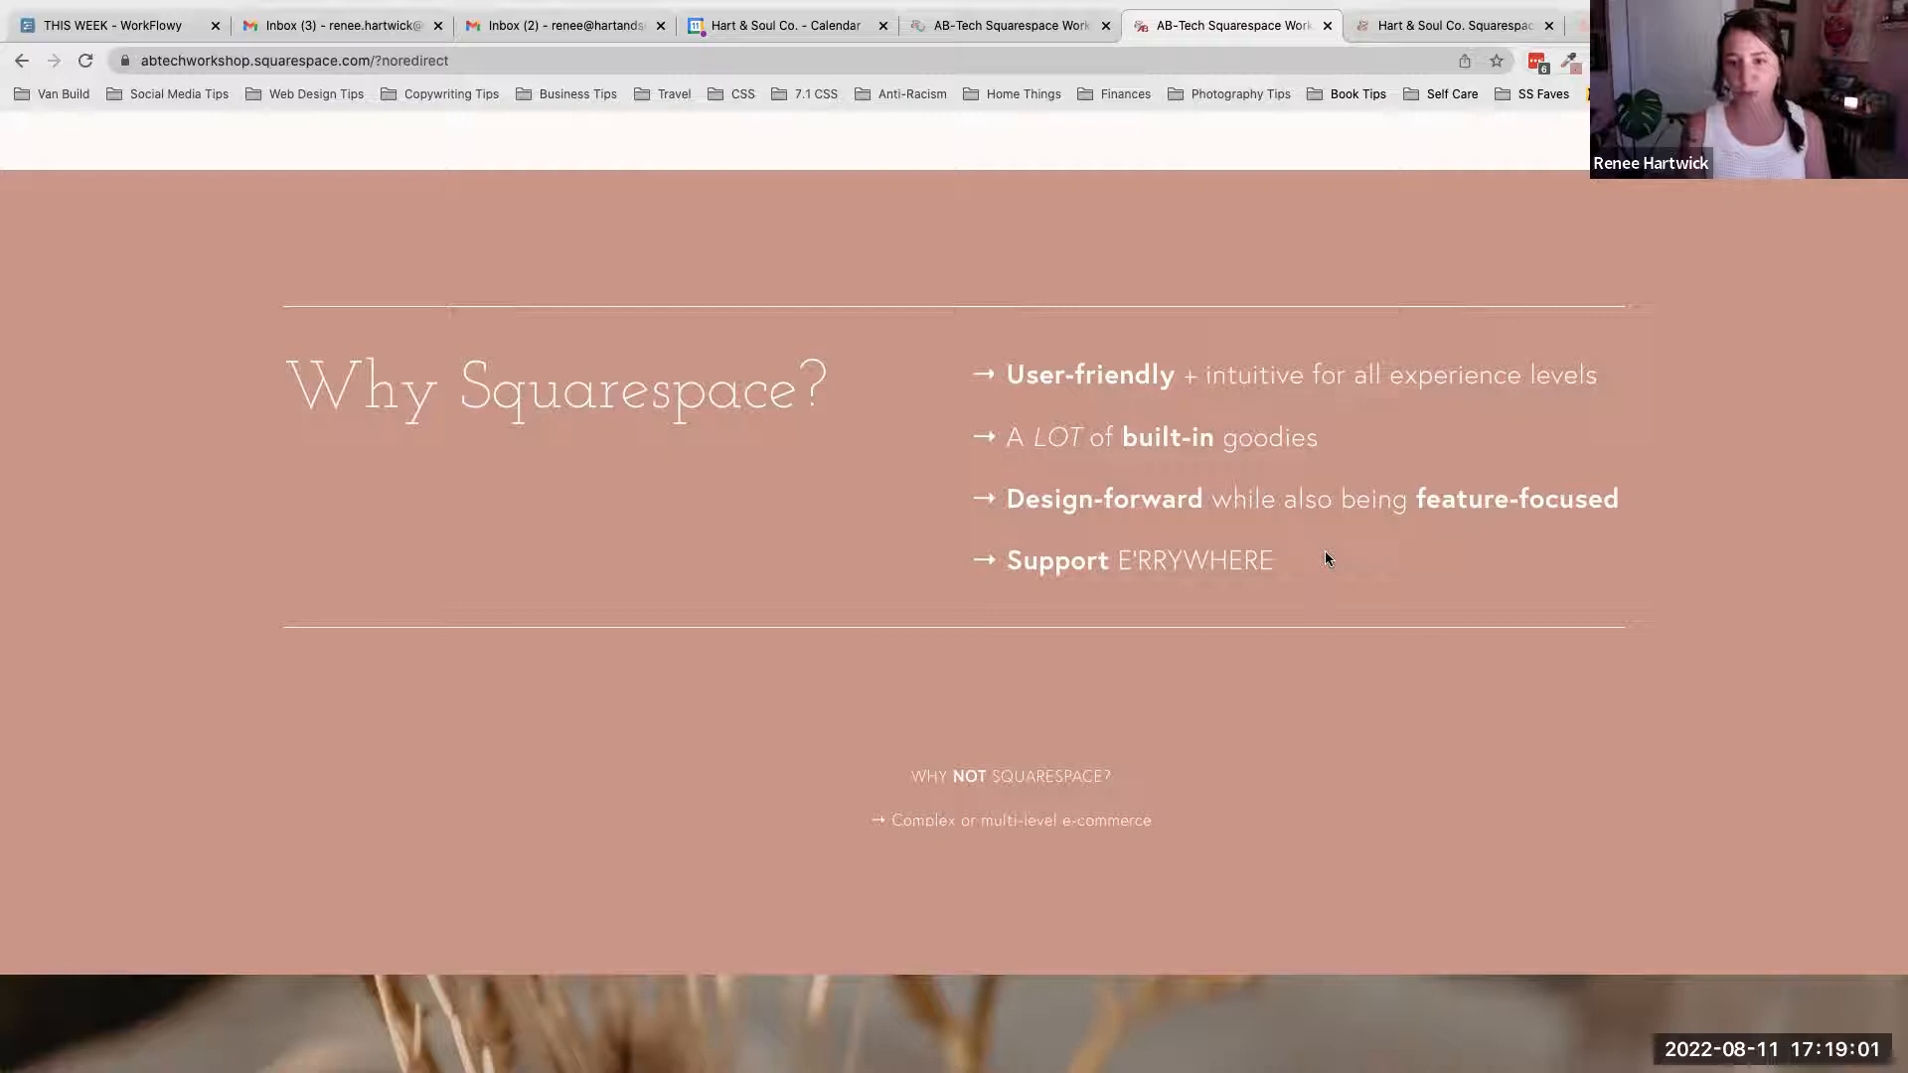
- Read the 'Why not Squarespace?' note and continue to the 'What can your website do?' section
scroll(1371, 743, "down", 1)
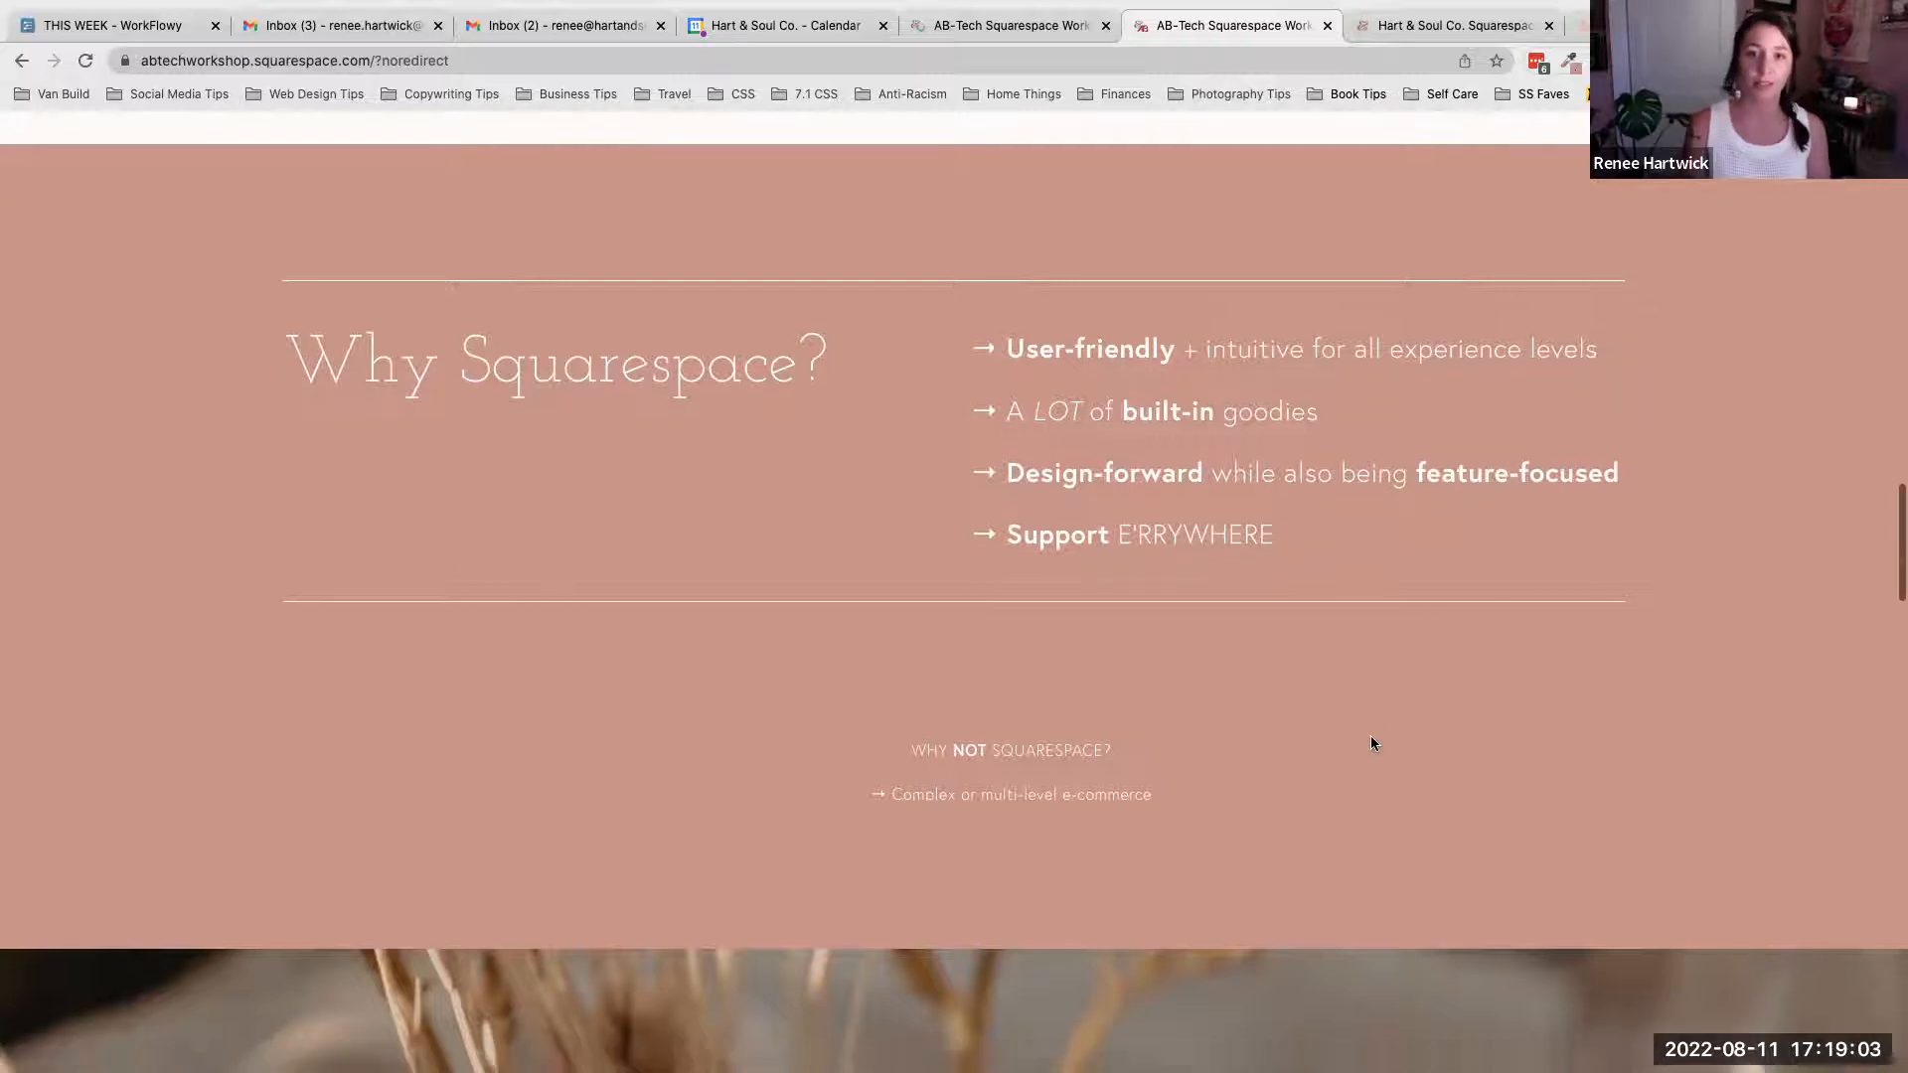
scroll(1371, 743, "down", 1)
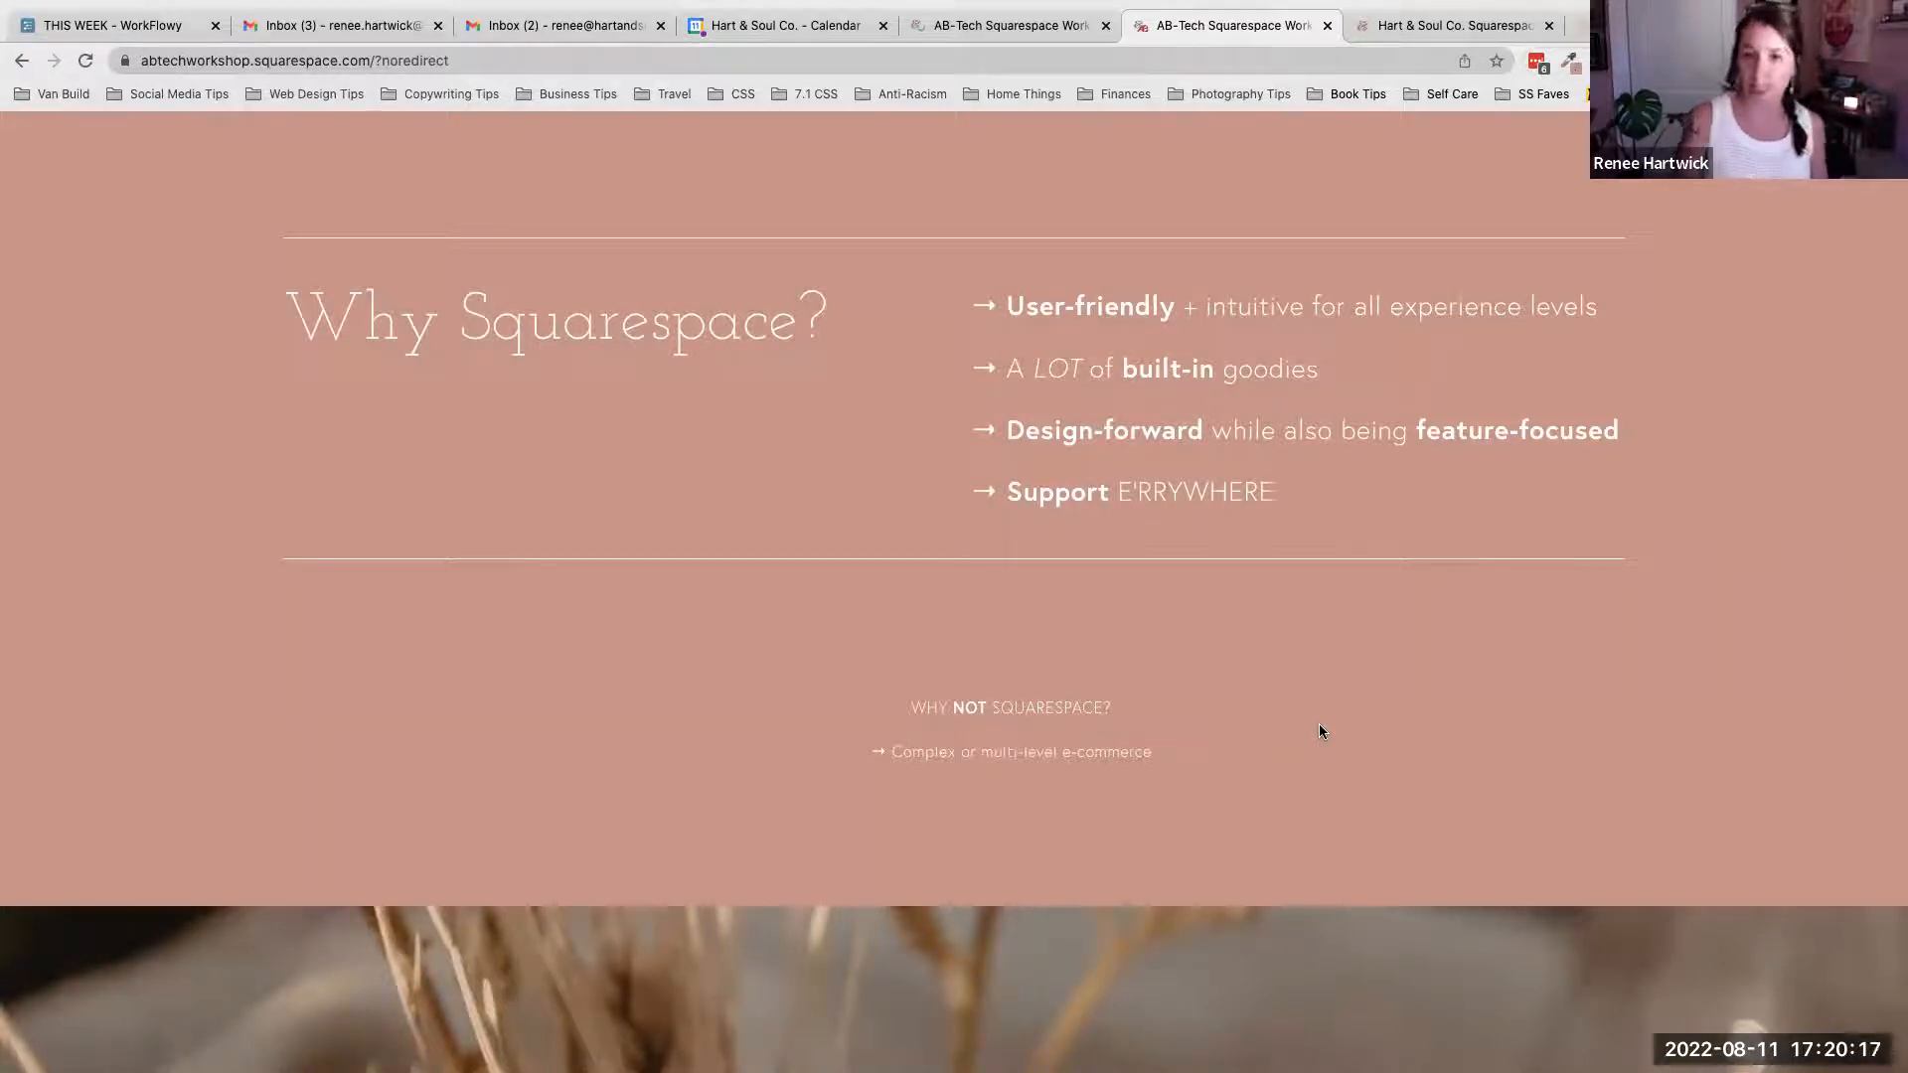
scroll(1318, 732, "down", 5)
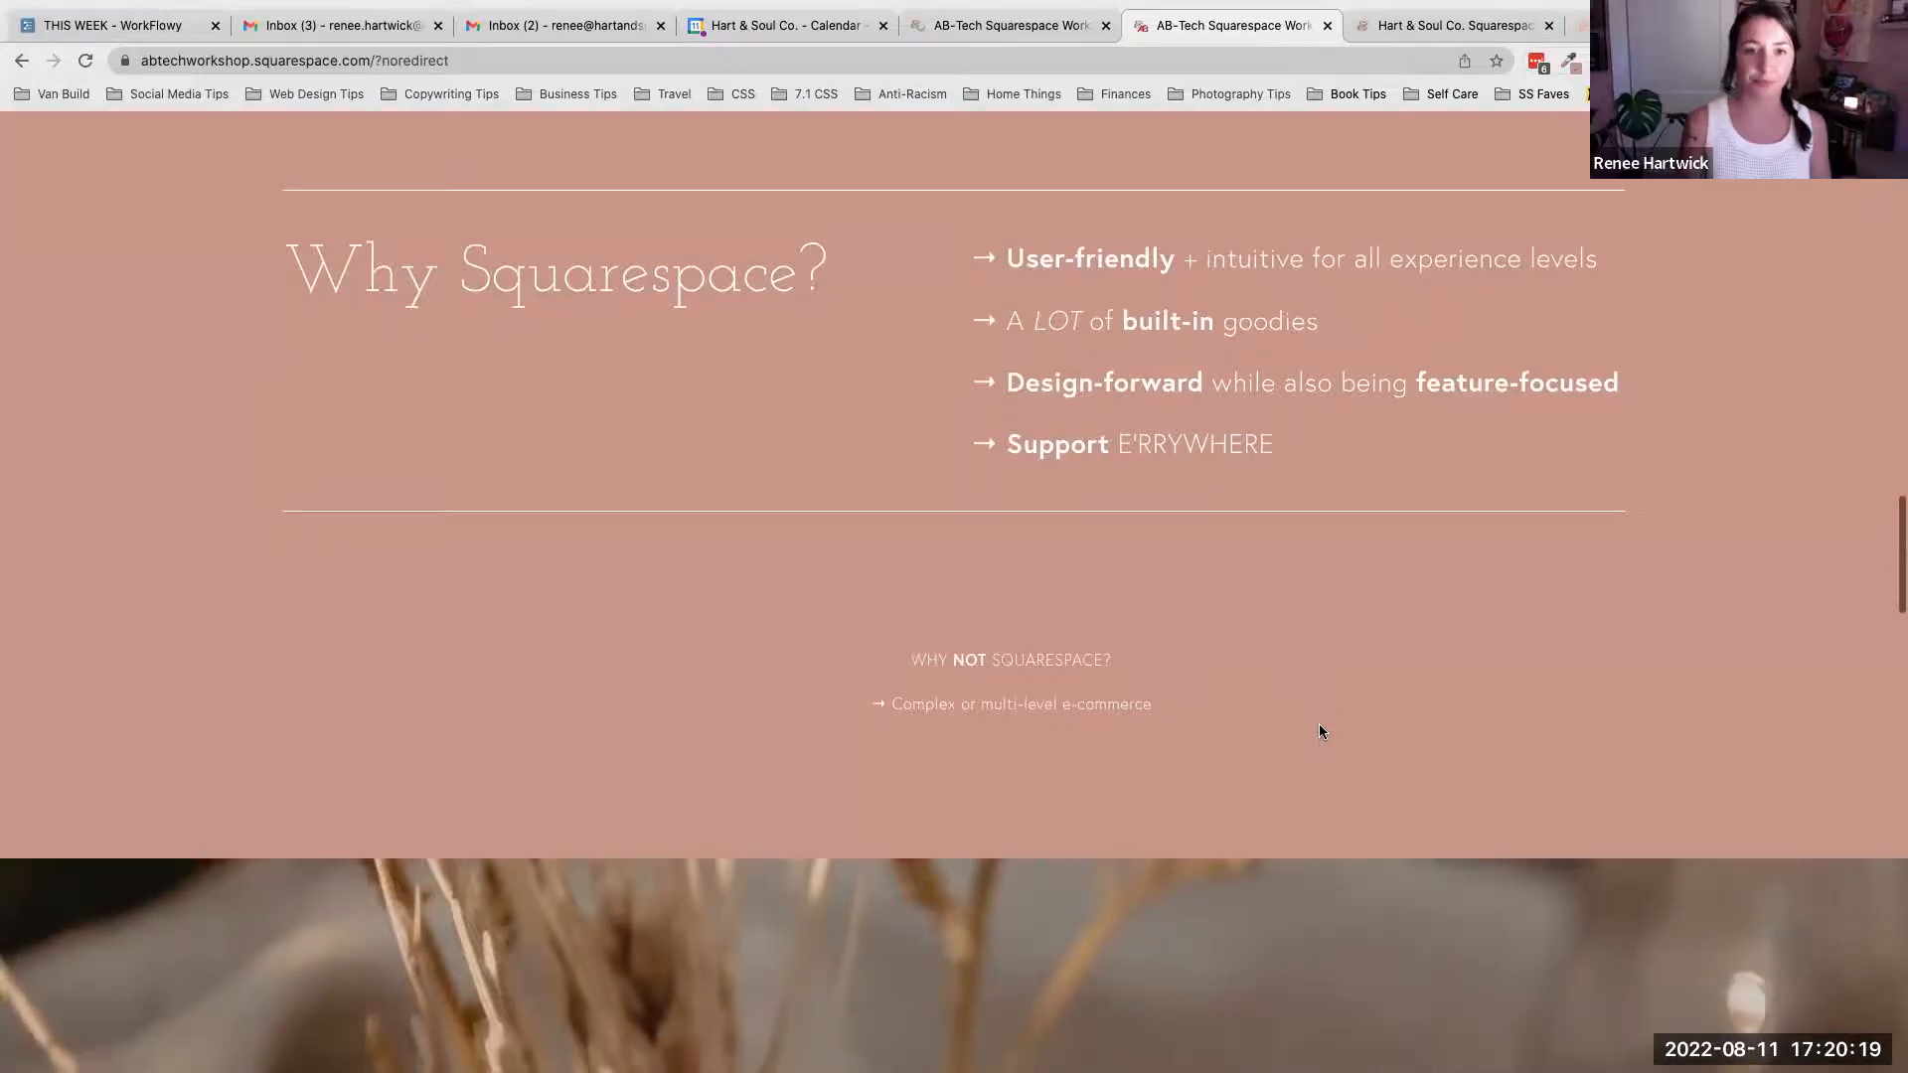
scroll(1320, 731, "down", 7)
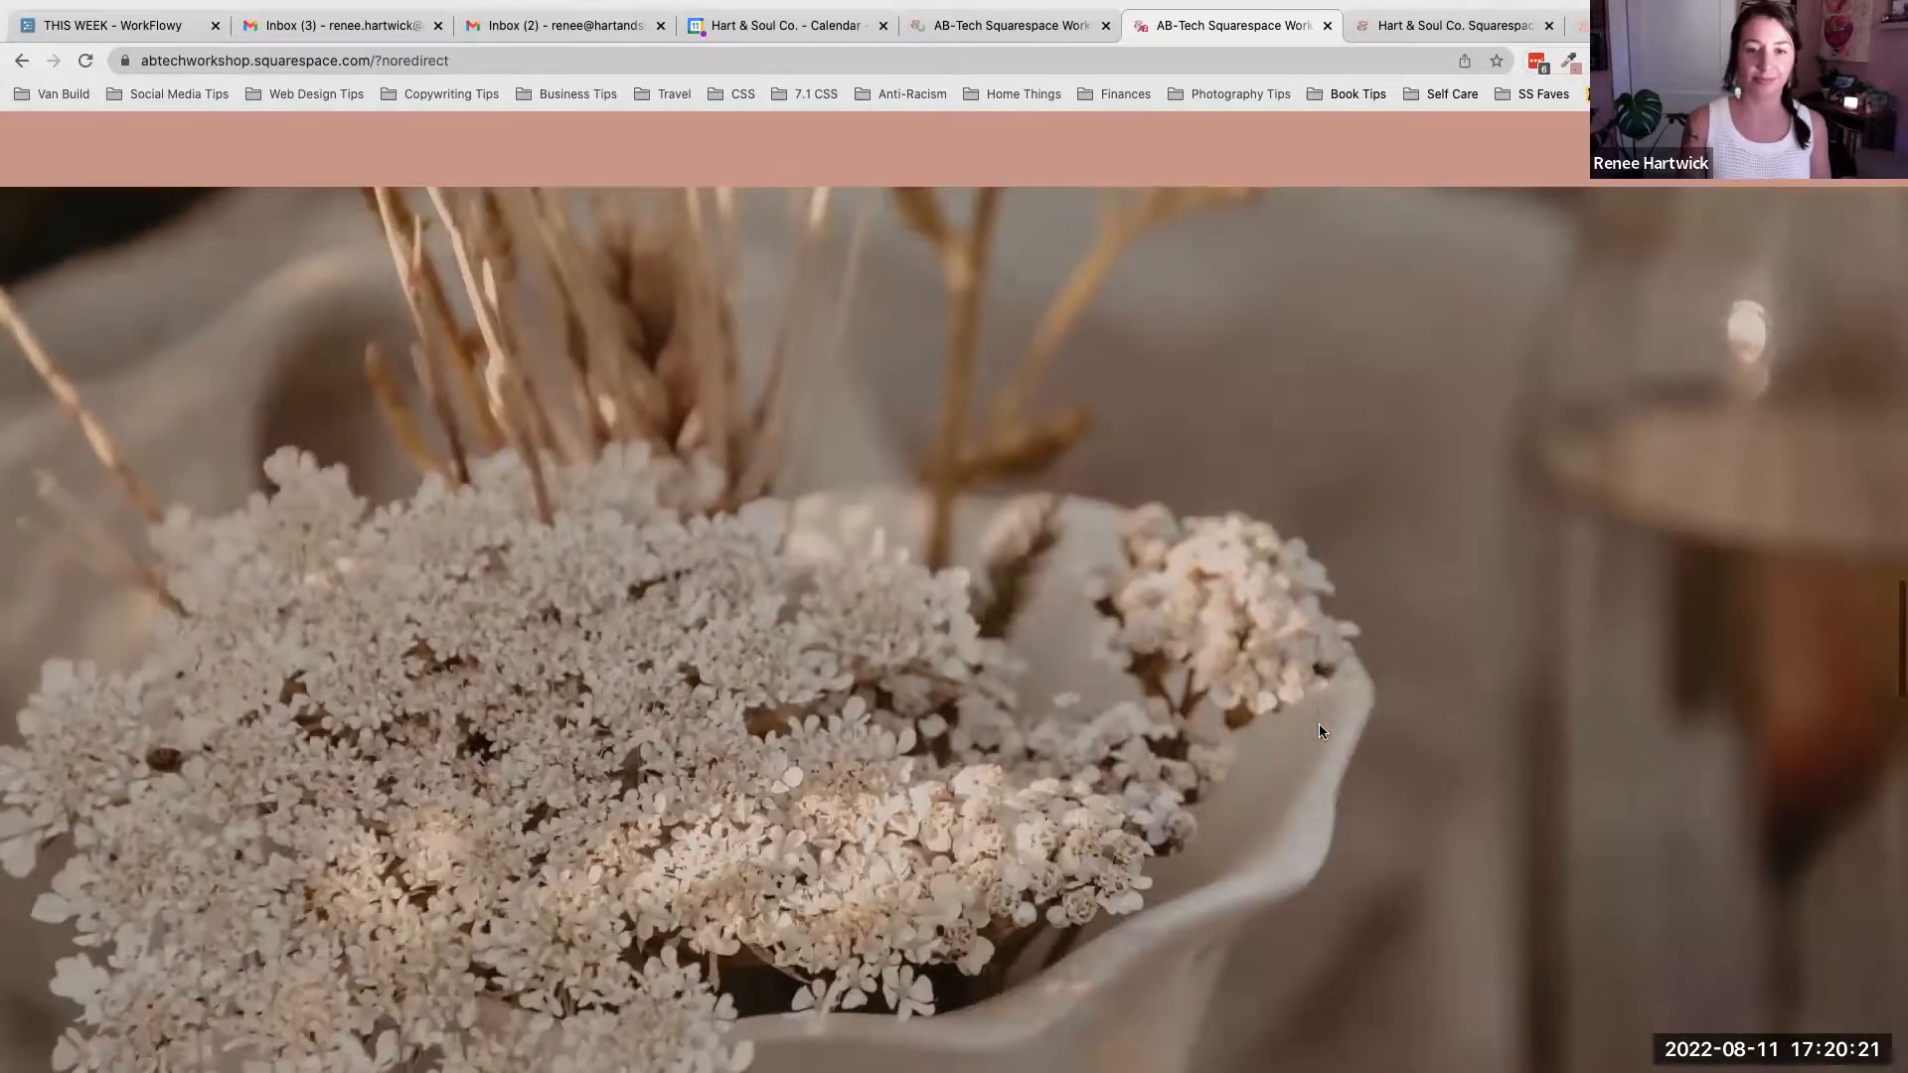
scroll(1322, 732, "down", 7)
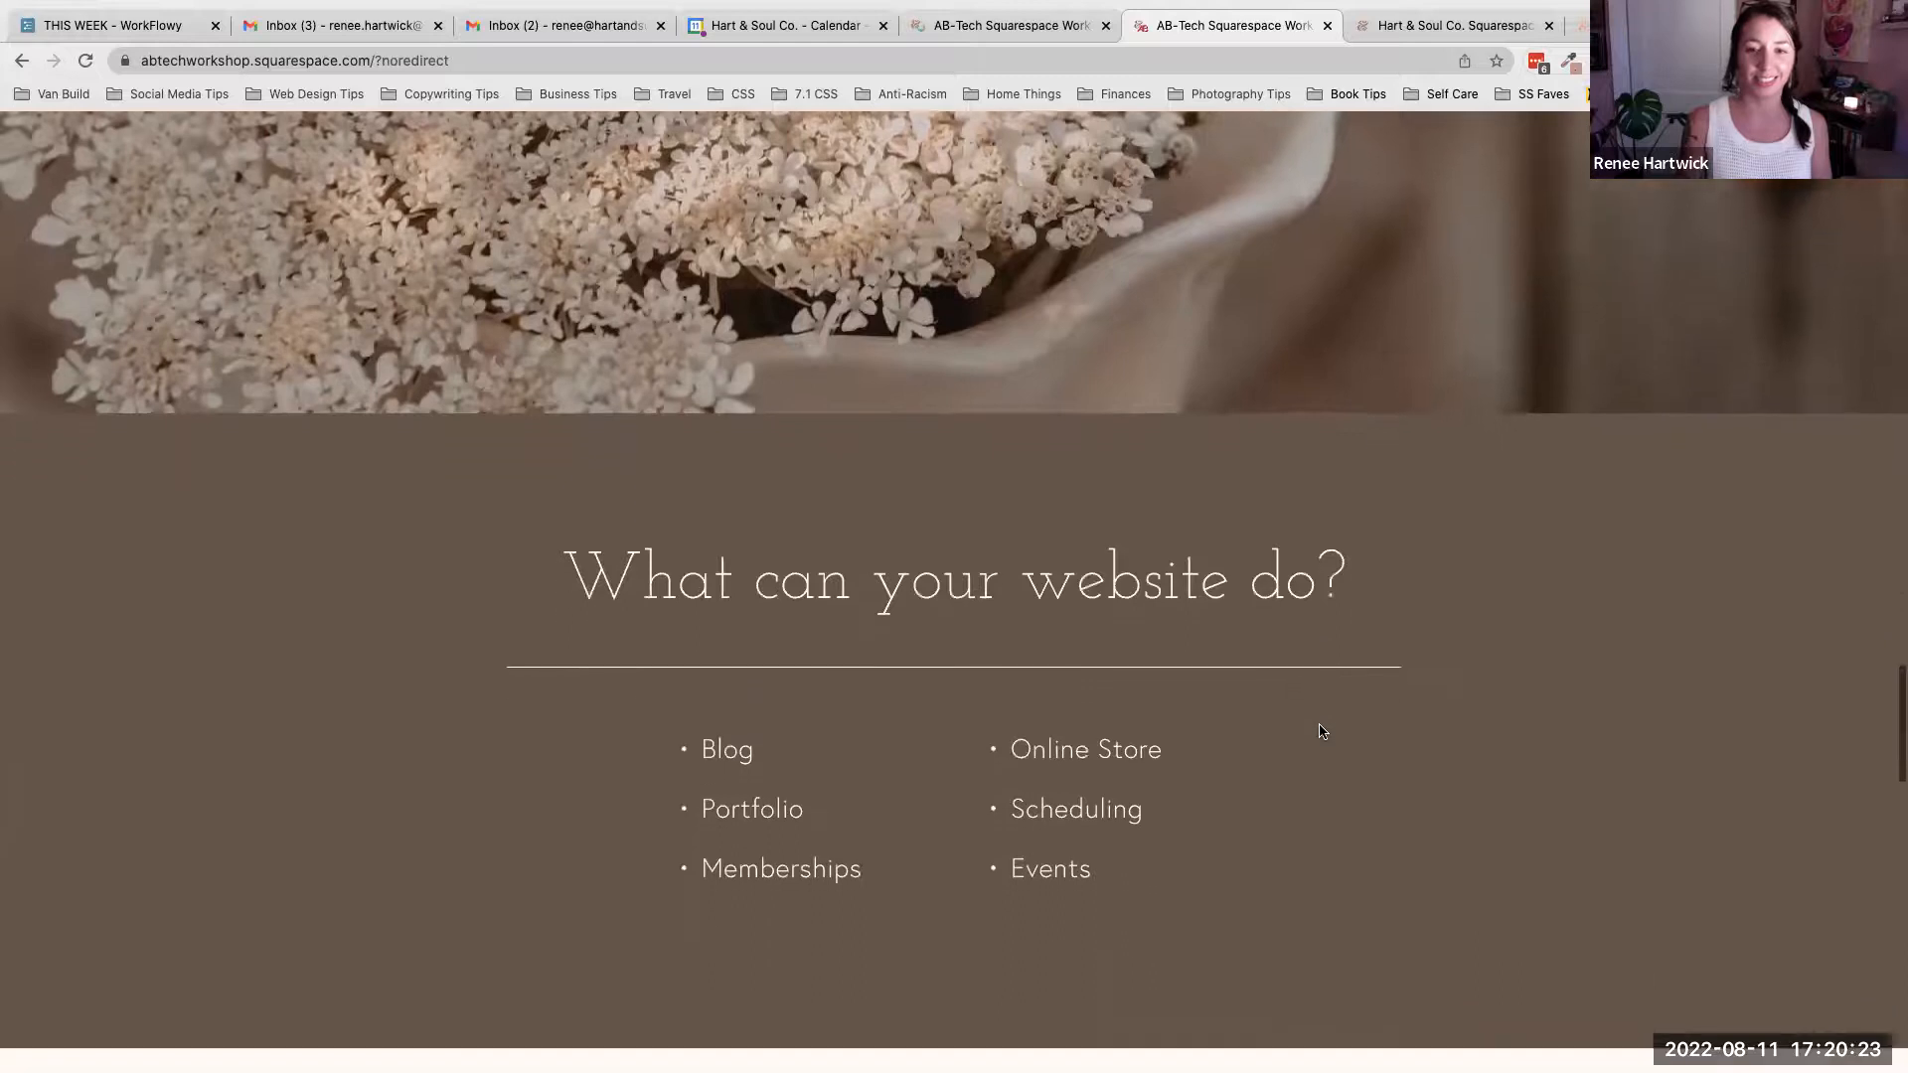
- Move on to the 'Before We Dive In...' notes section
scroll(1321, 731, "up", 1)
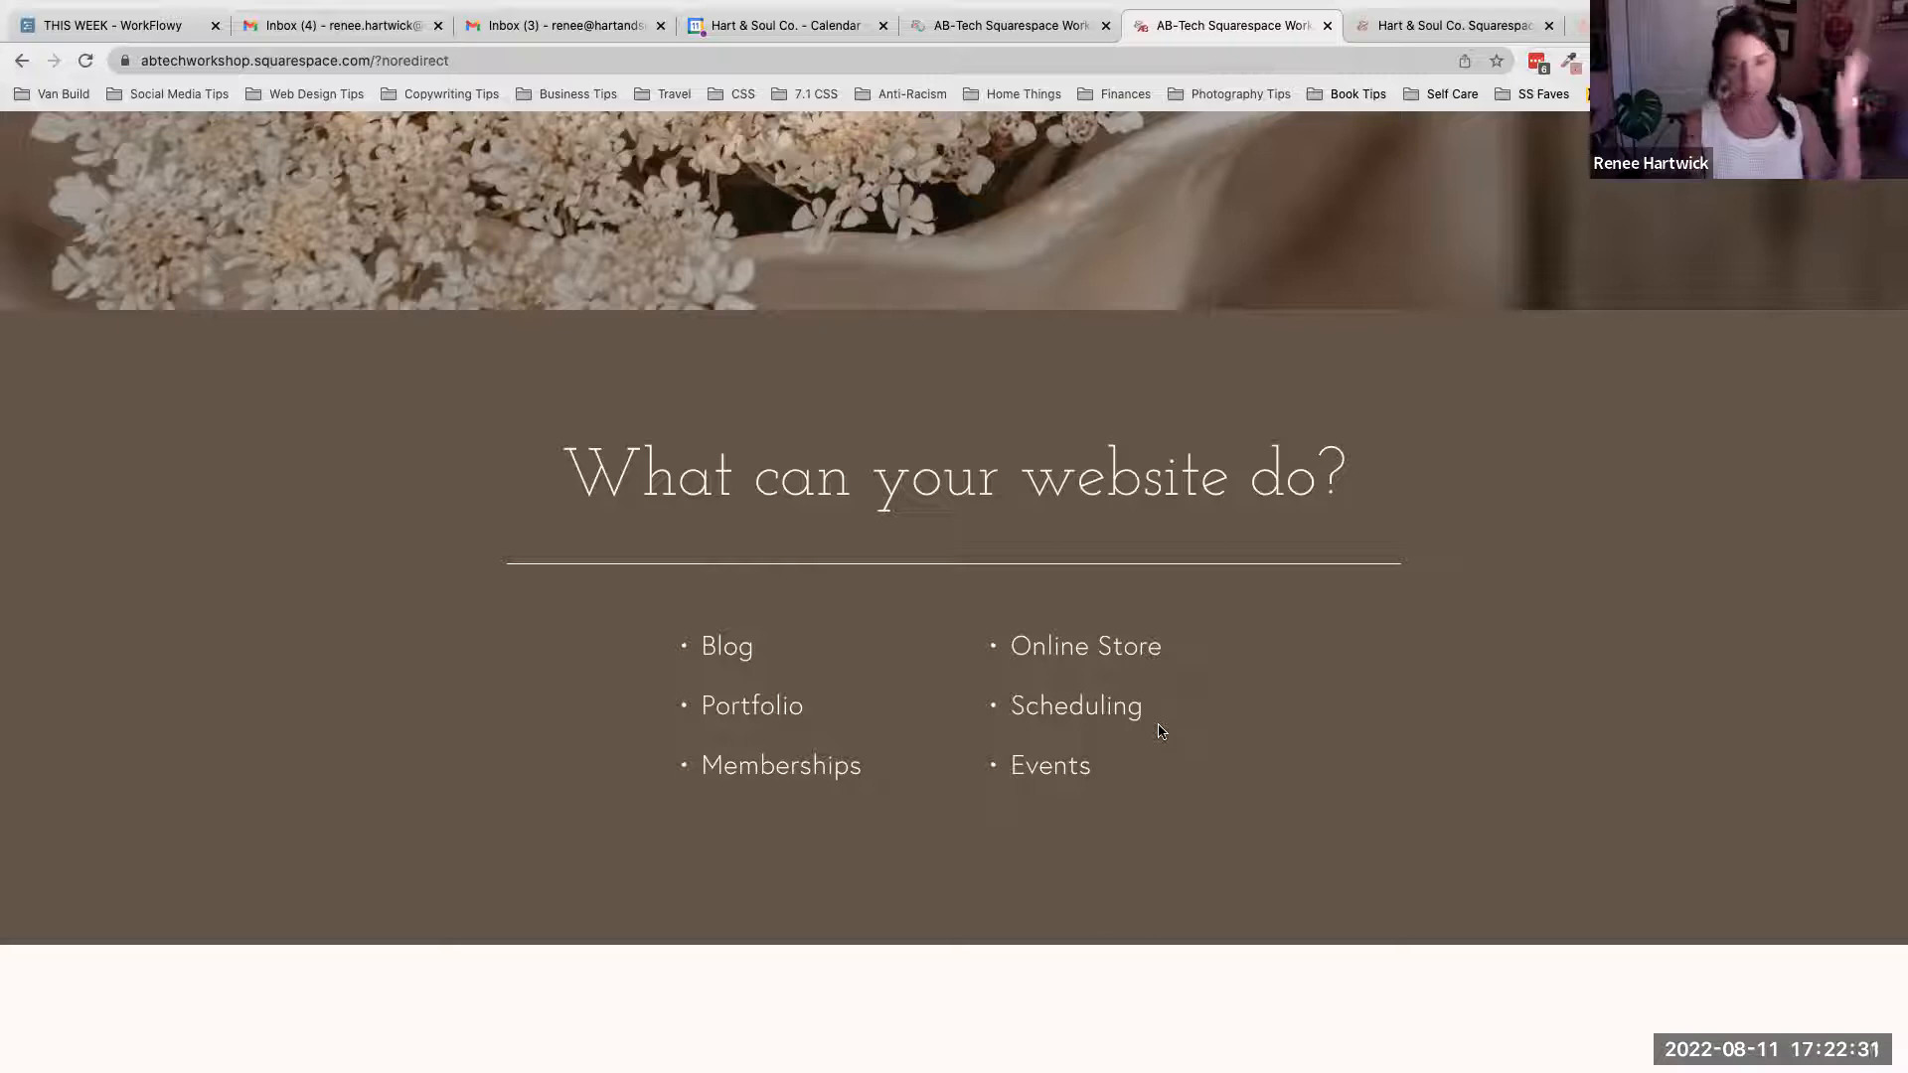
scroll(1158, 732, "down", 3)
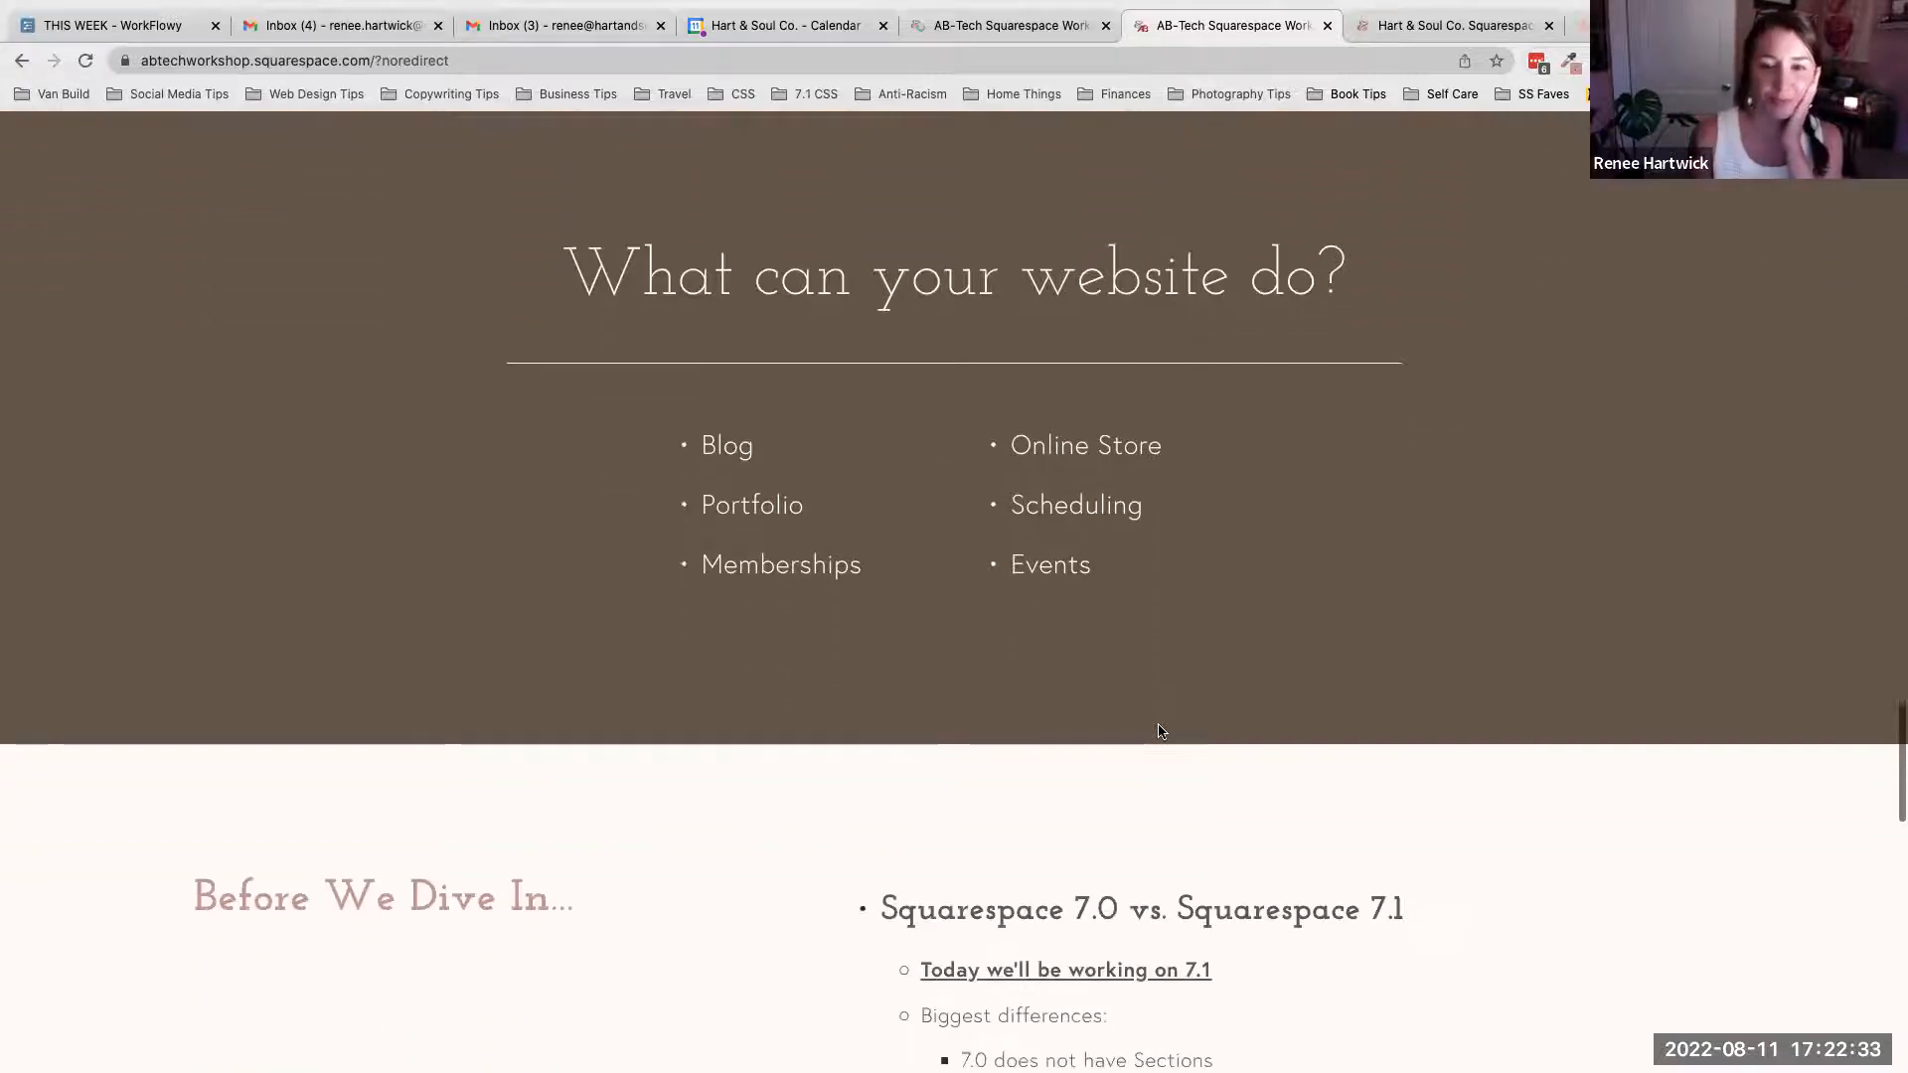
scroll(1158, 732, "down", 5)
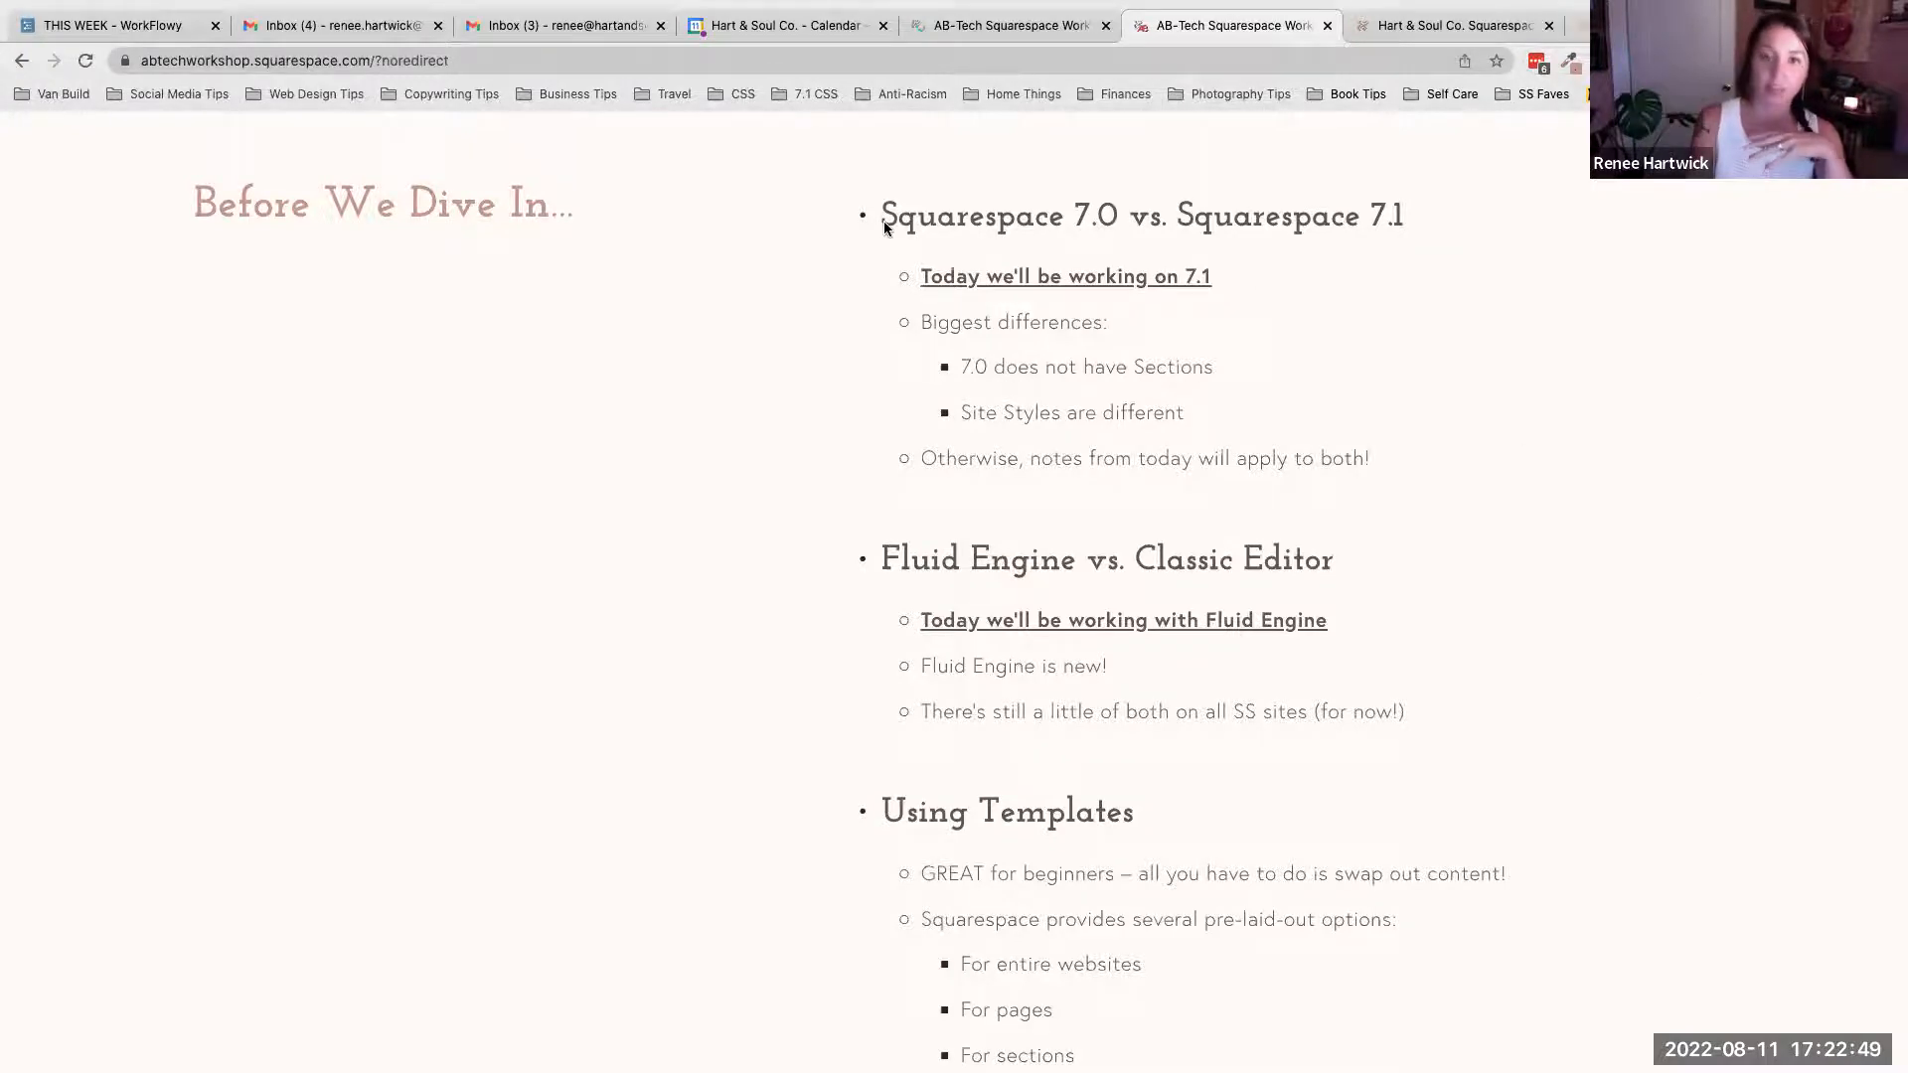
- Highlight the 'Squarespace 7.0 vs. Squarespace 7.1' heading, then clear the selection
left_click_drag(885, 223, 1374, 219)
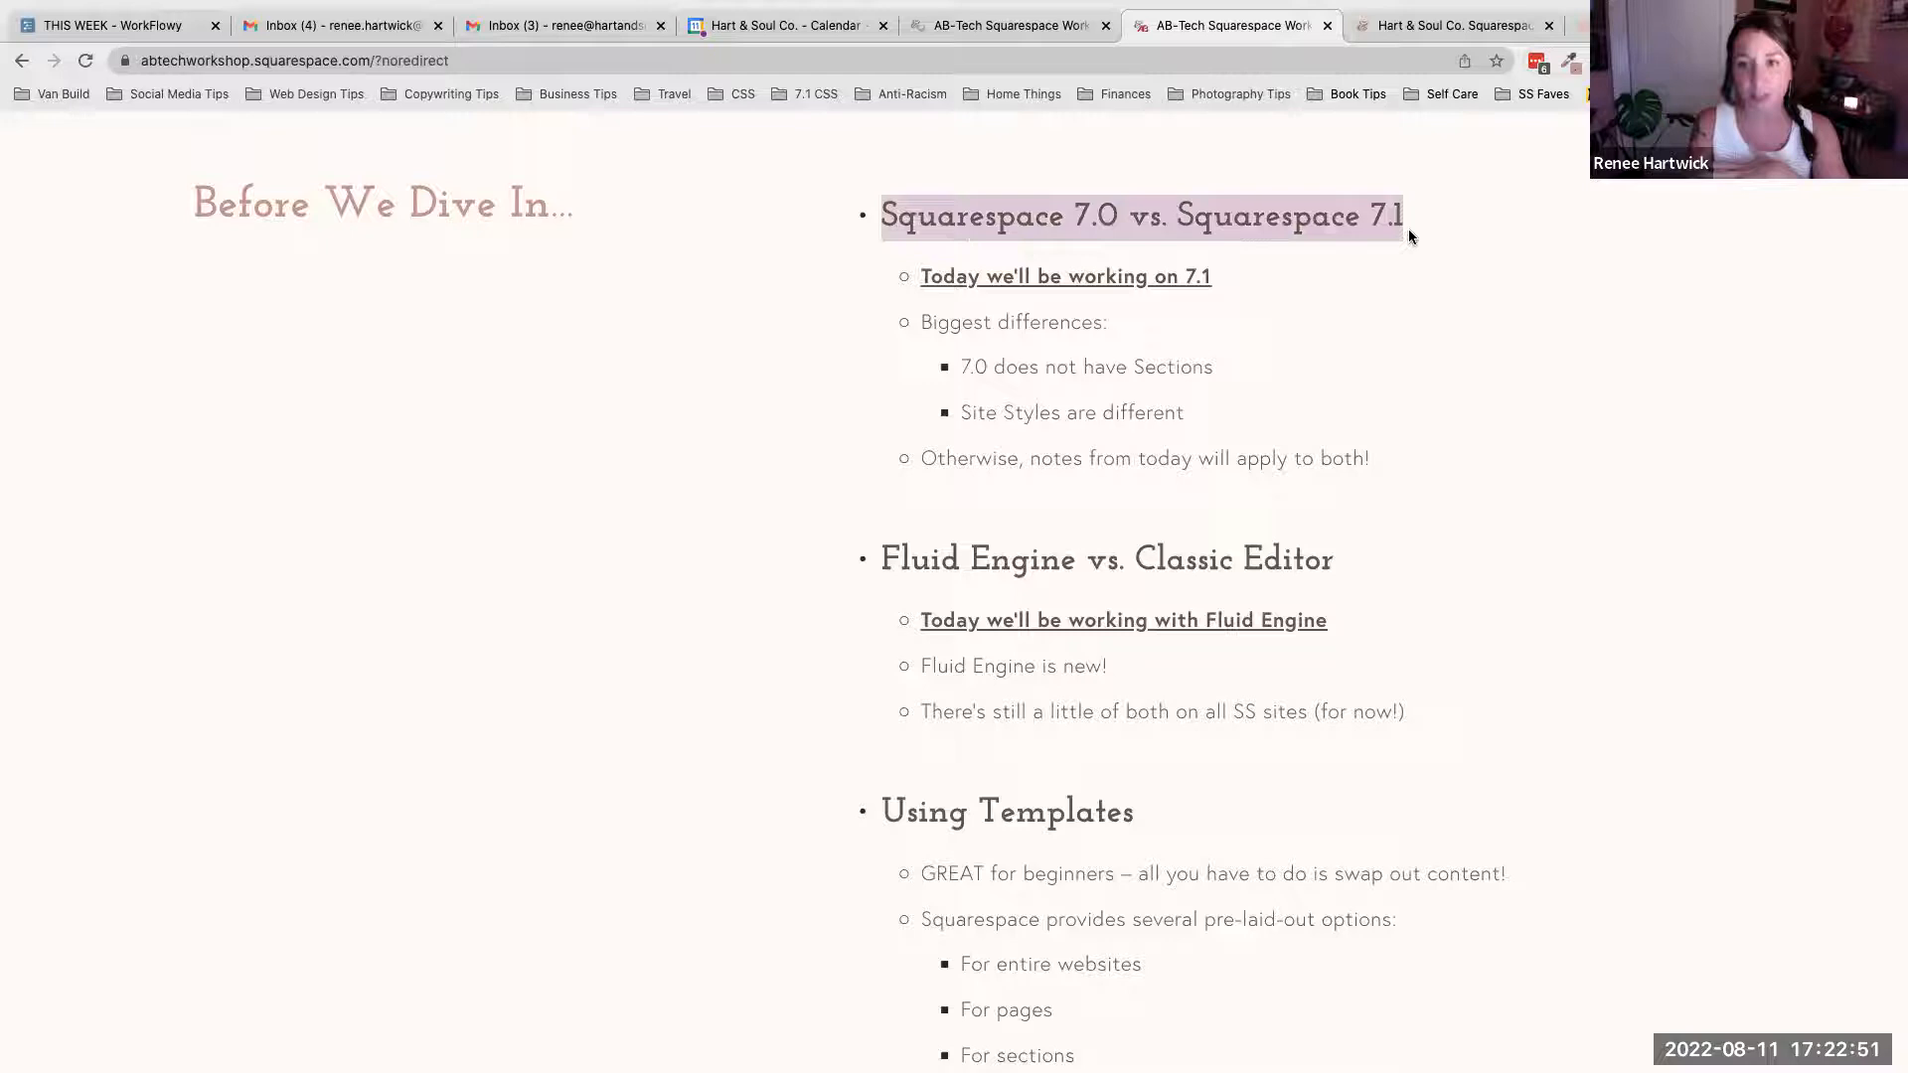
scroll(1449, 237, "down", 1)
left_click(1449, 236)
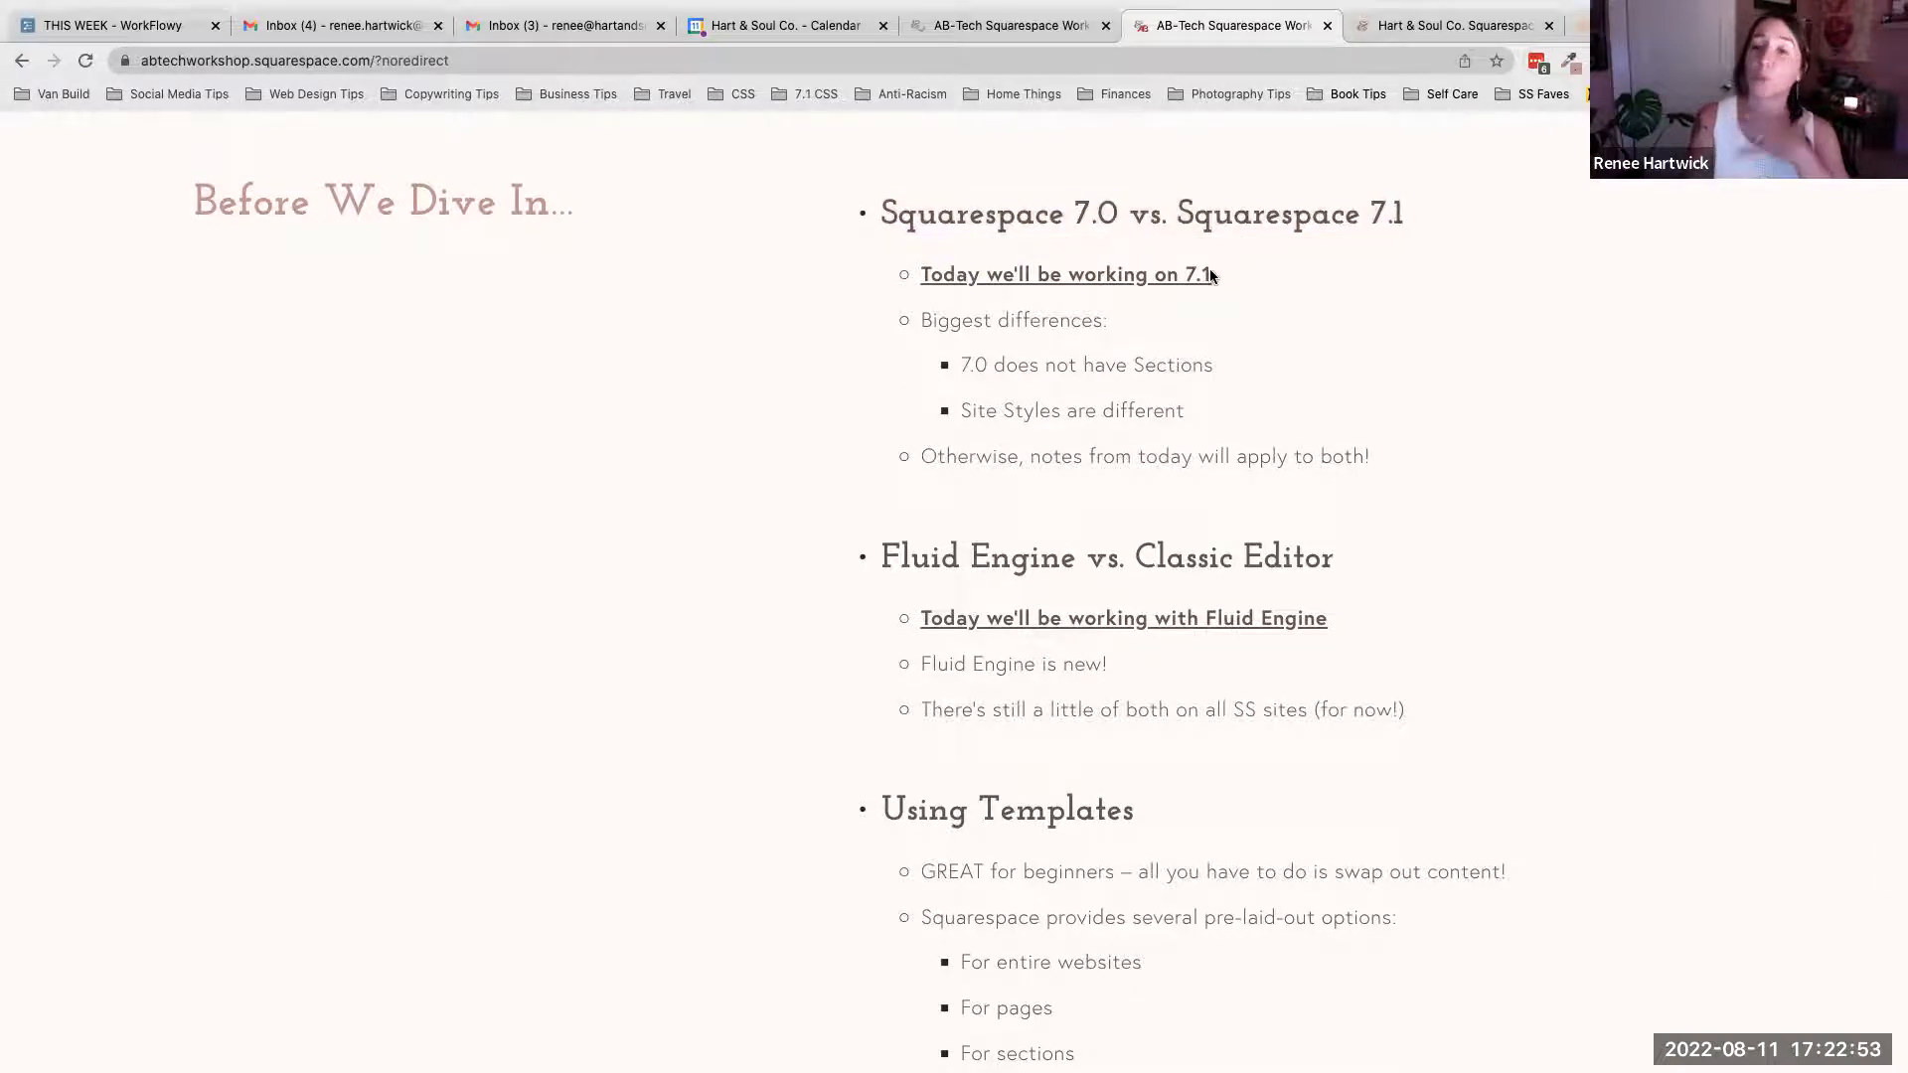
- Read the 'Fluid Engine vs. Classic Editor' and 'Using Templates' notes down to 'Today's Lesson'
scroll(1212, 275, "down", 1)
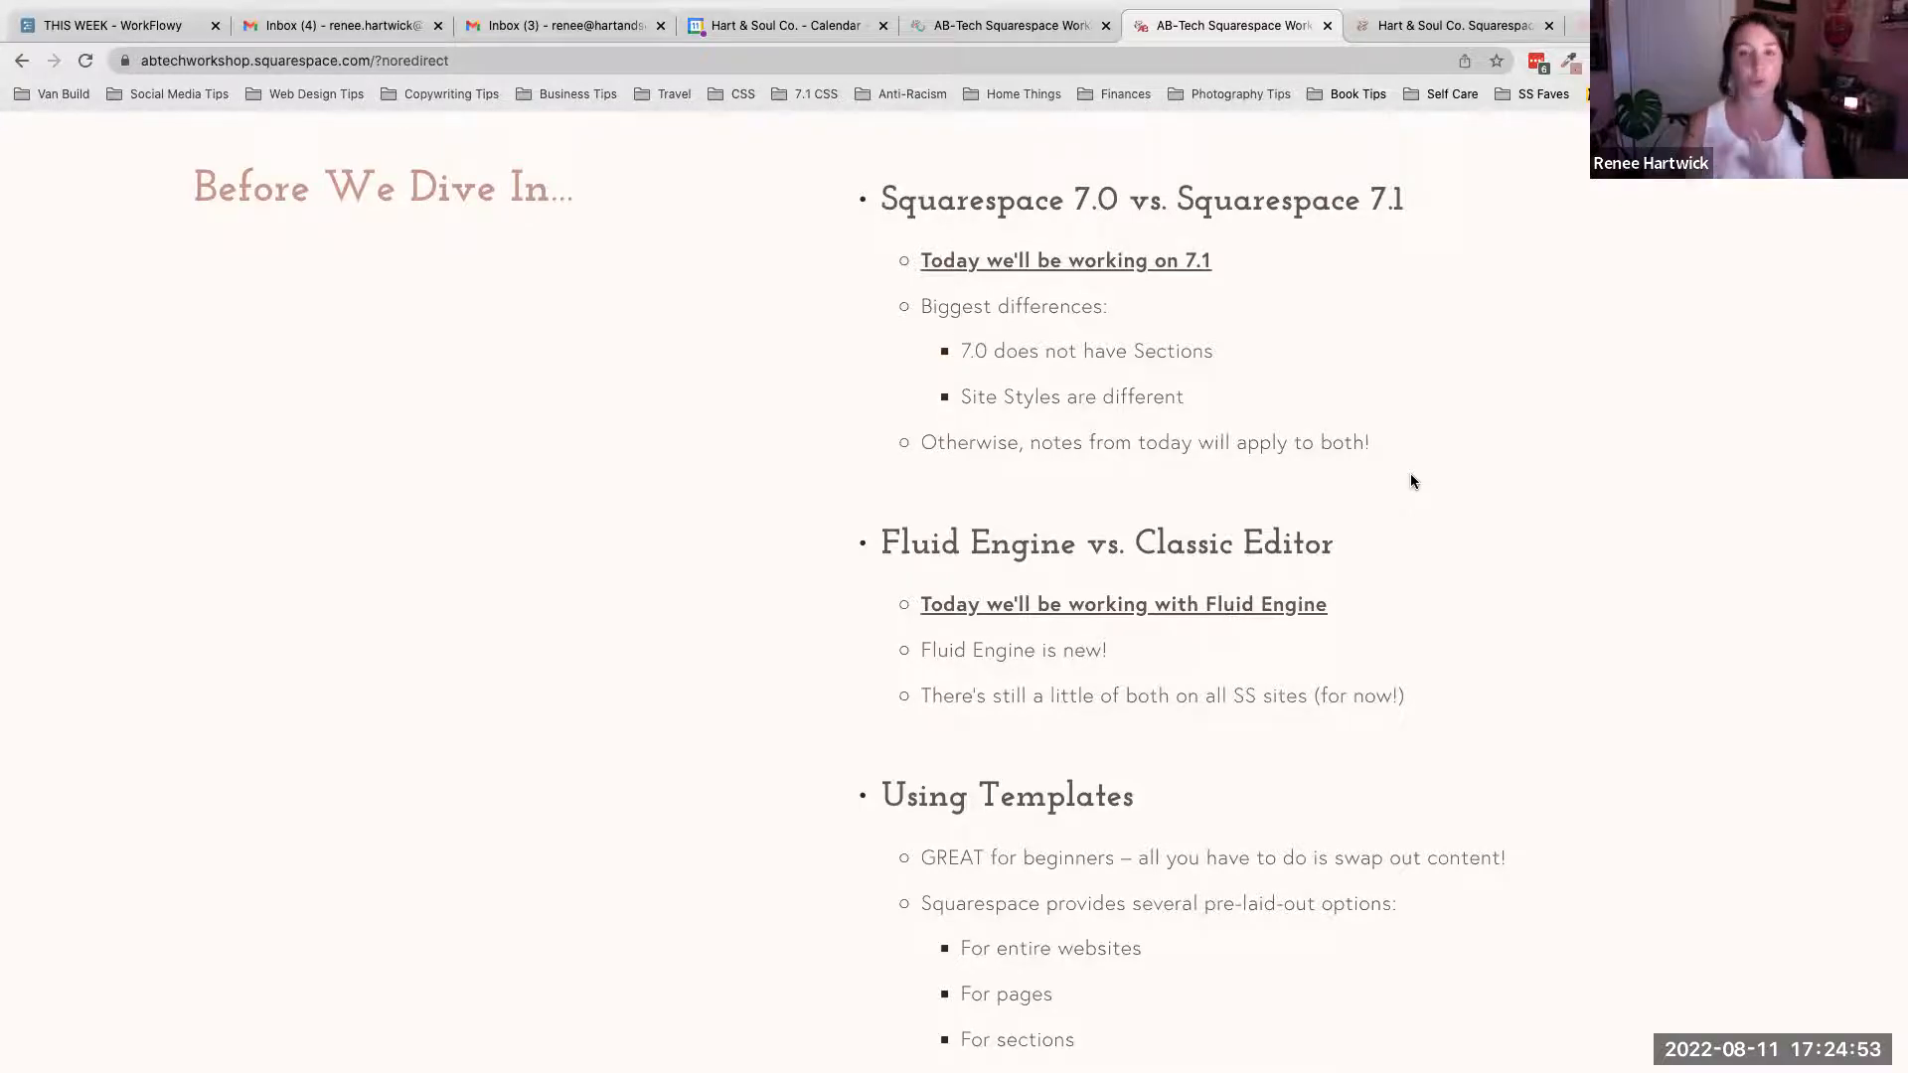
scroll(1411, 480, "down", 2)
scroll(1411, 481, "down", 2)
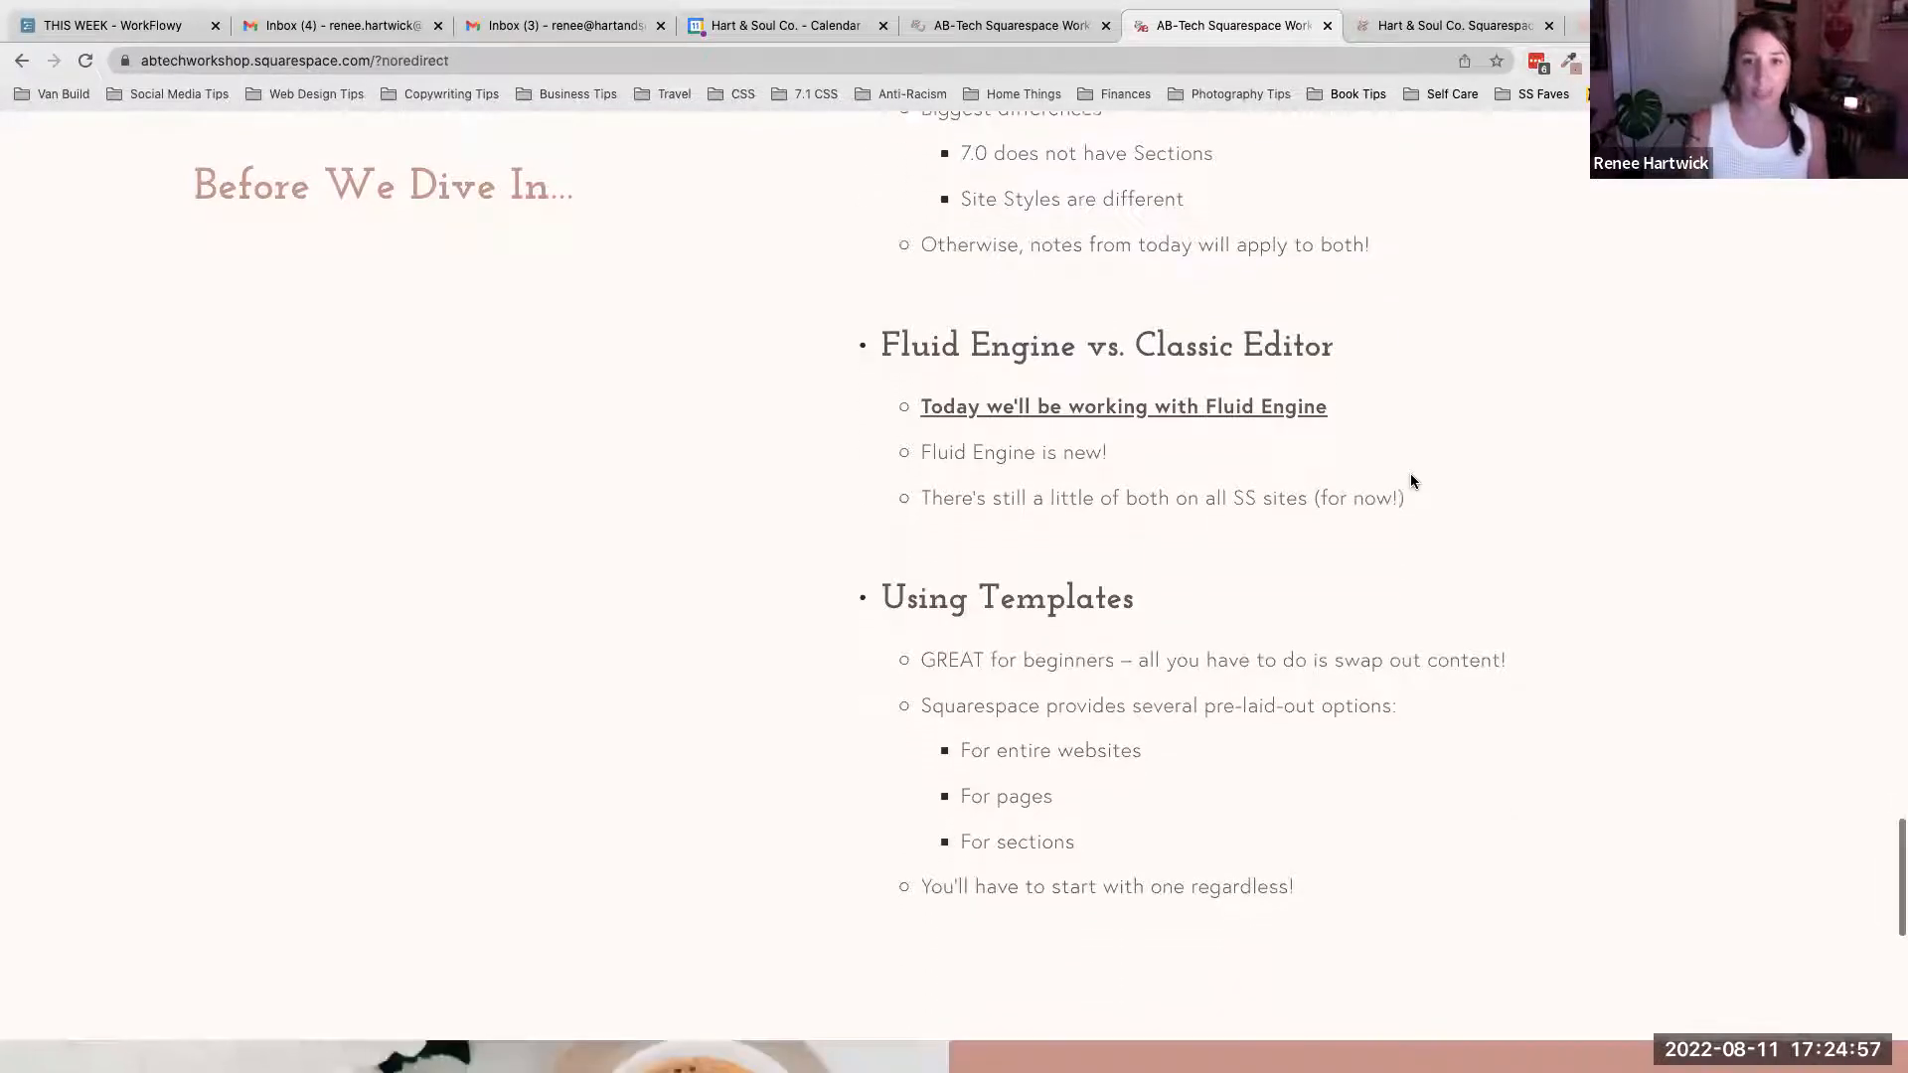
scroll(1410, 475, "down", 2)
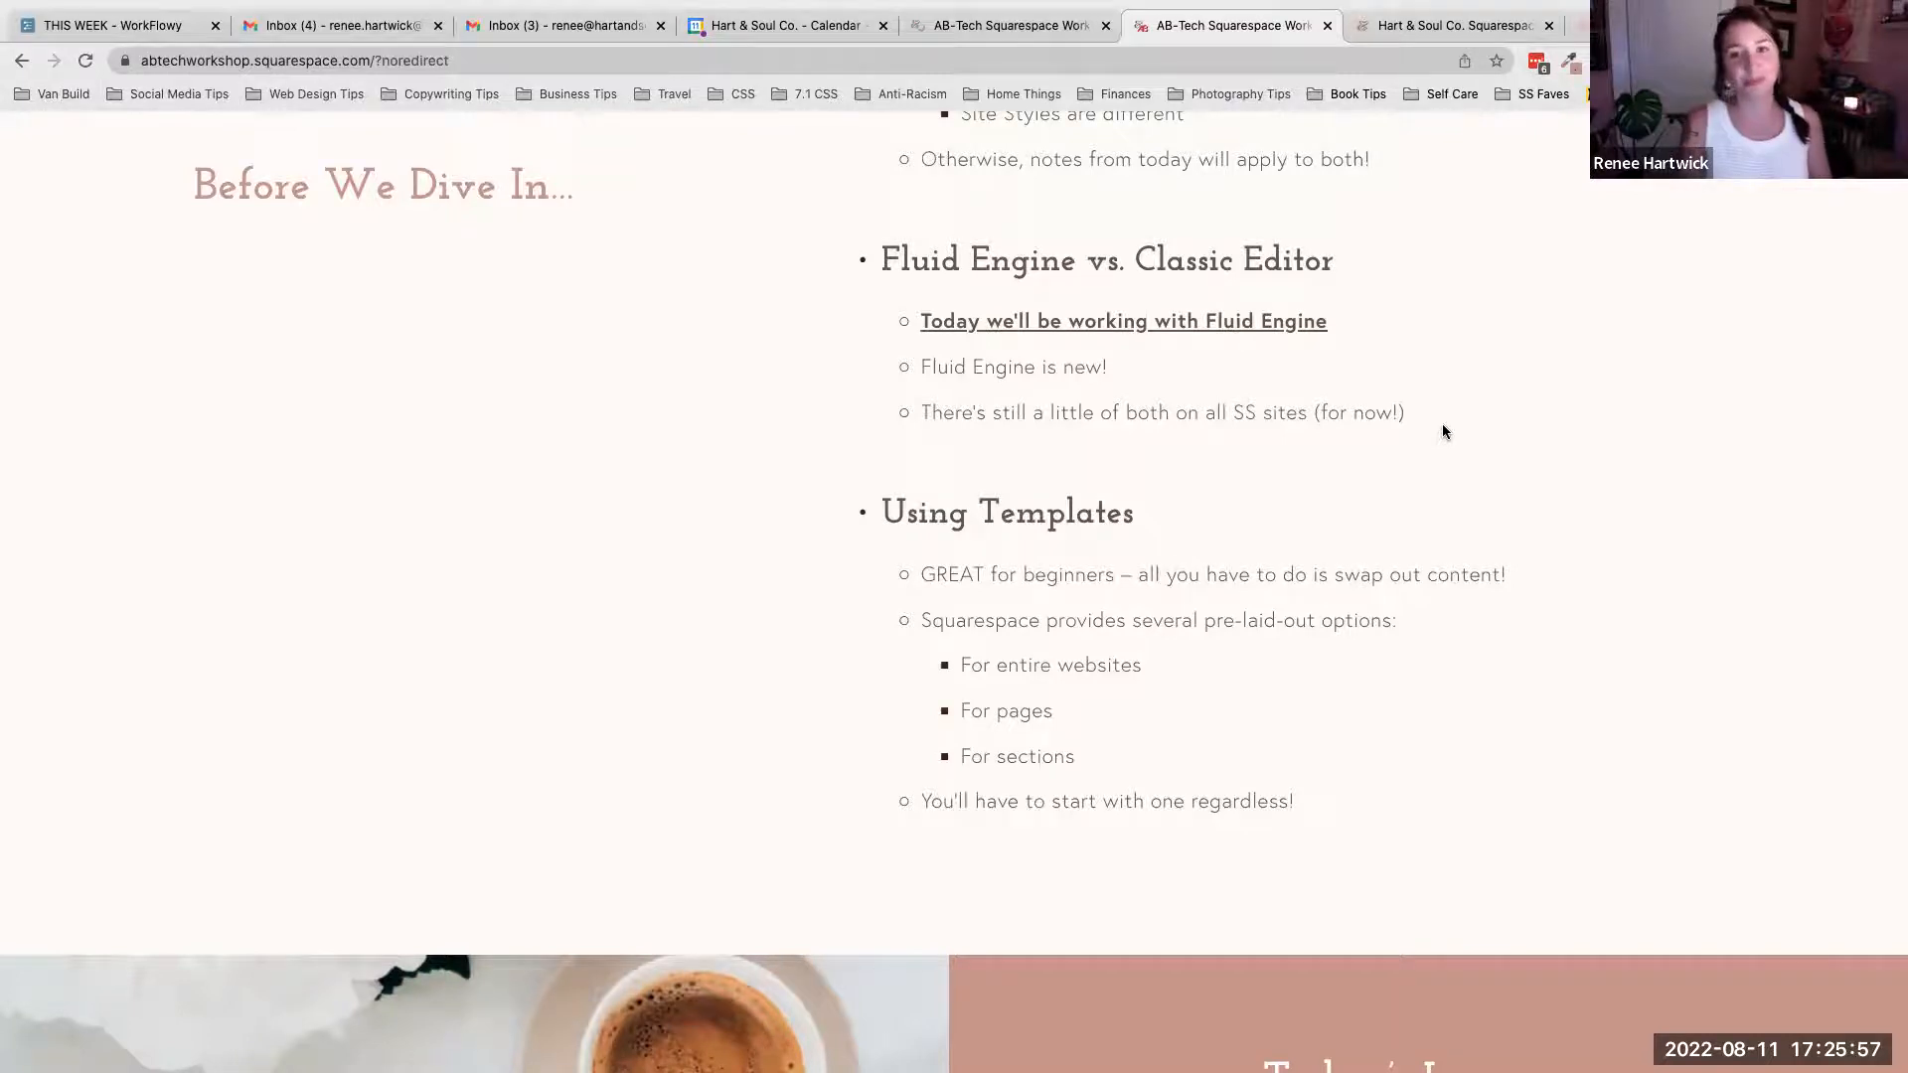
scroll(1443, 430, "down", 1)
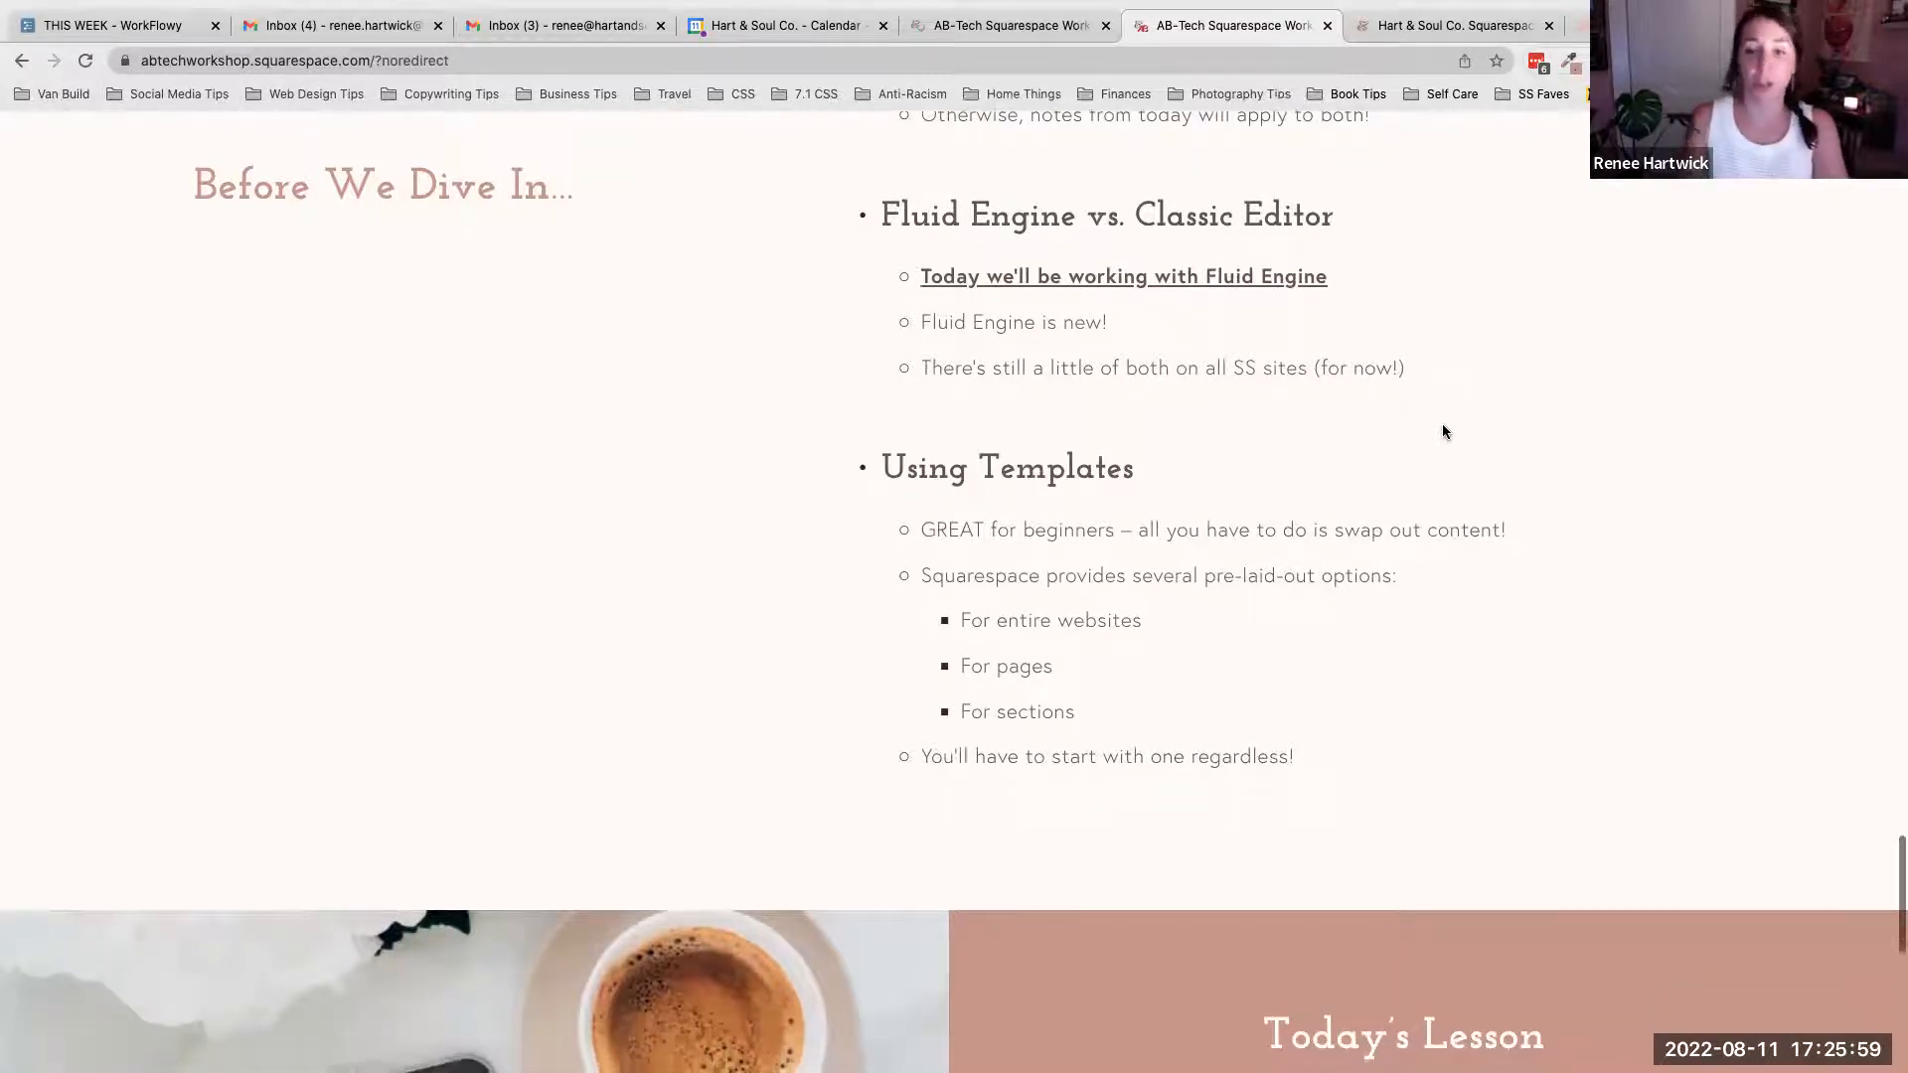
- Open 'Part One: Structure' in the 'Today's Lesson' list to show its topics, then collapse it
scroll(1443, 430, "down", 1)
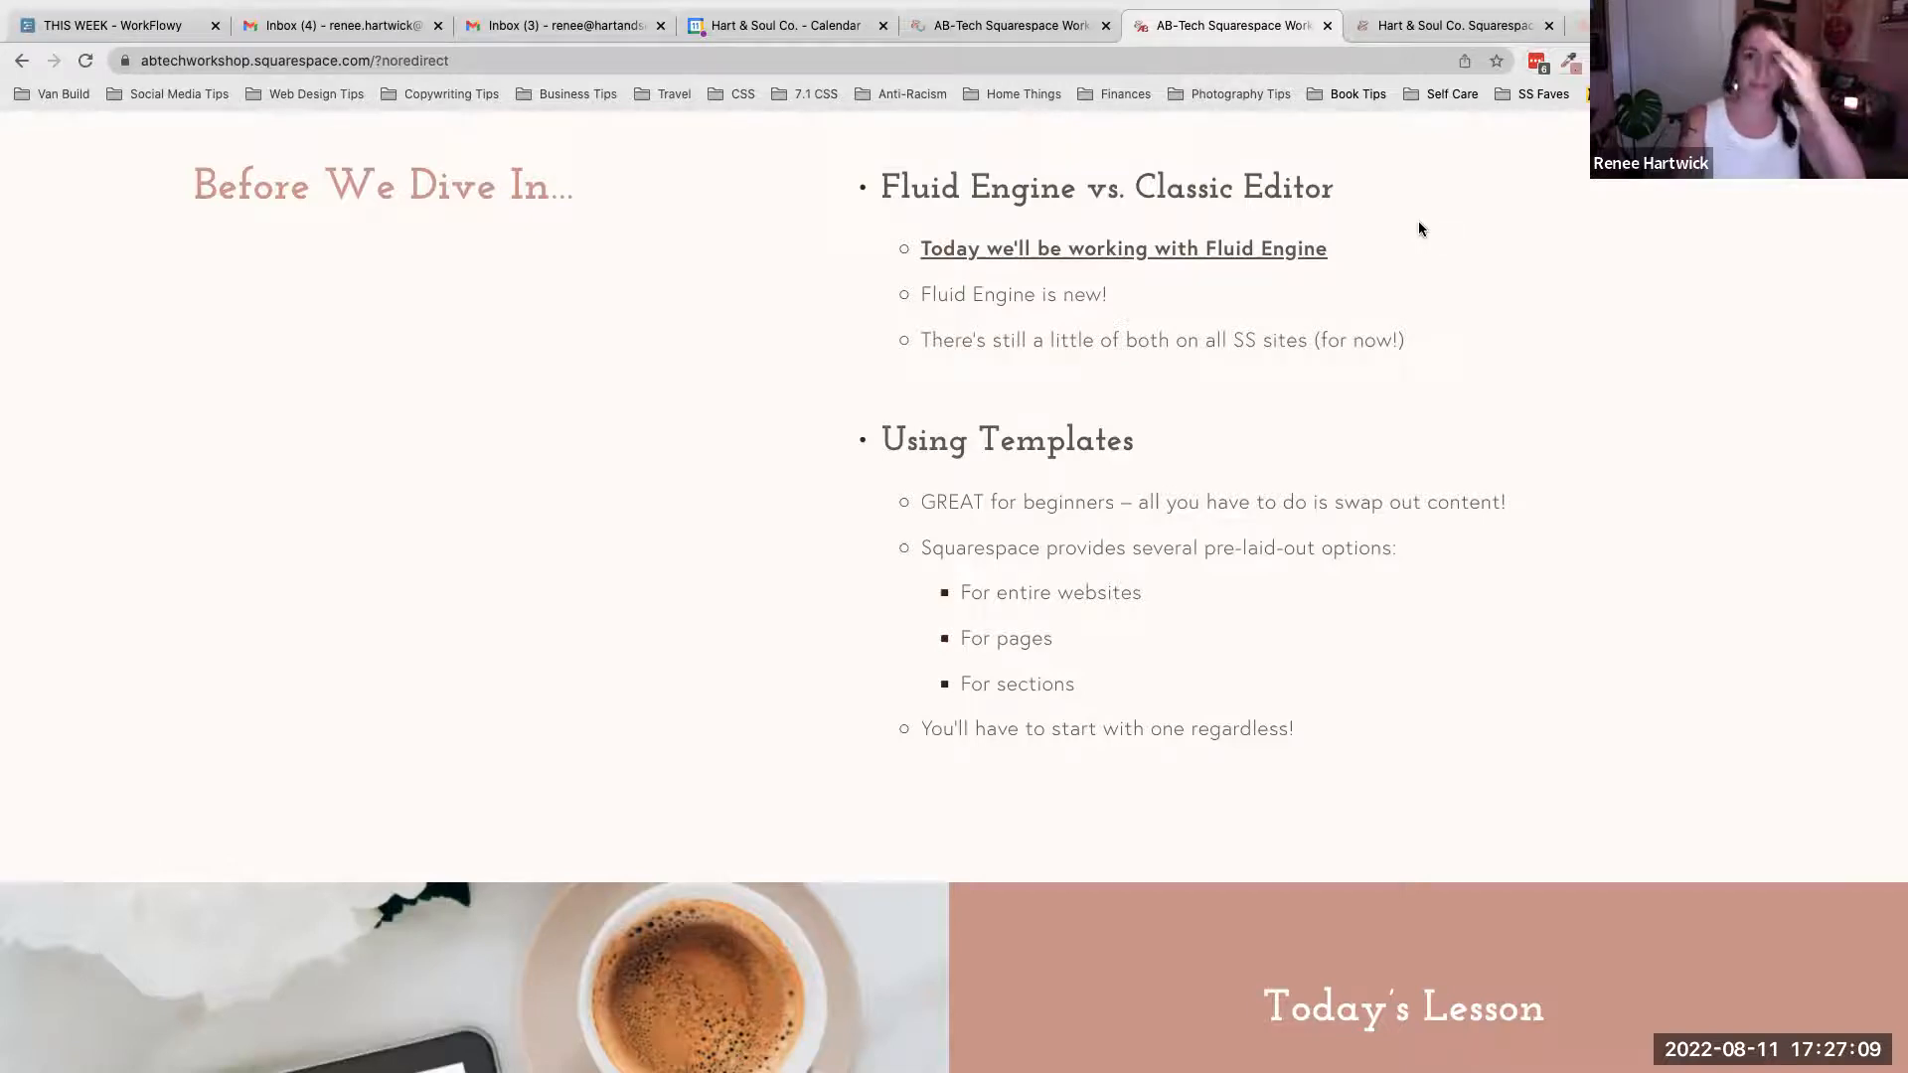
scroll(1419, 229, "down", 3)
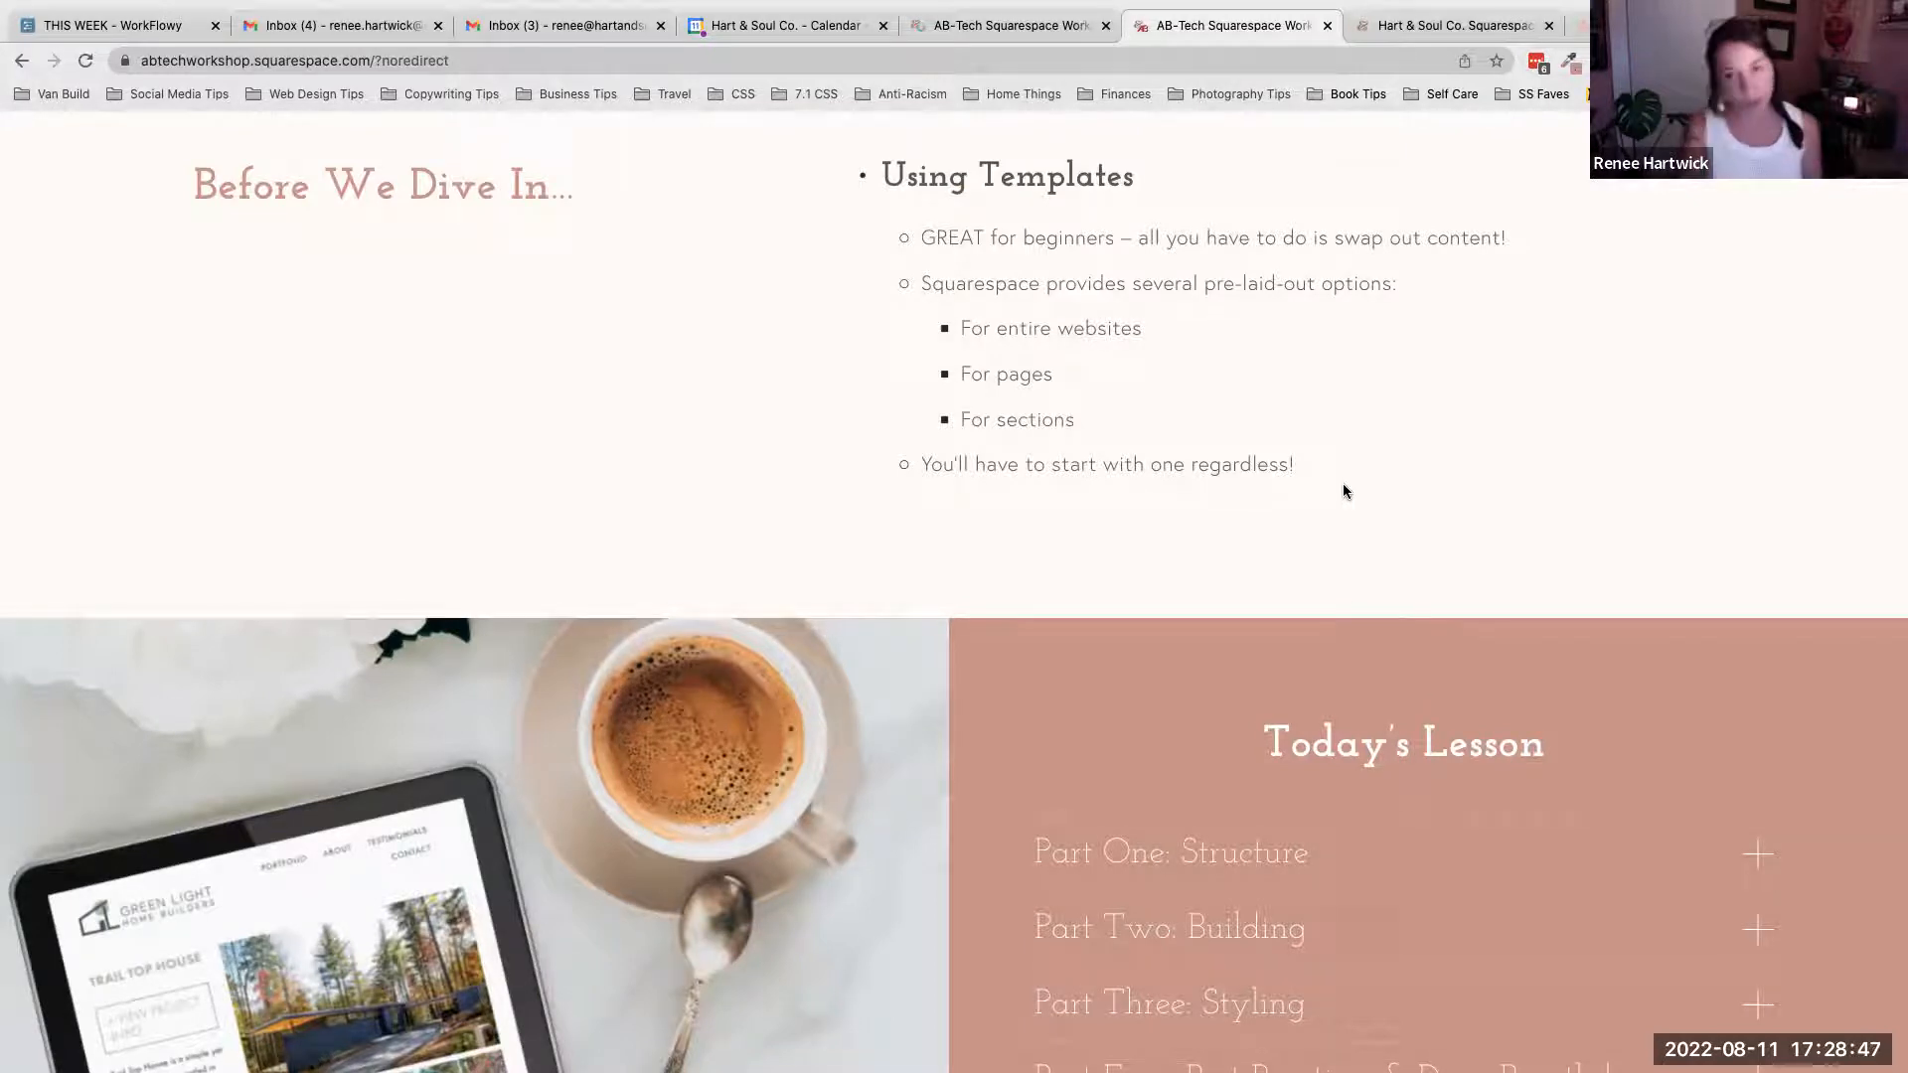
scroll(1343, 491, "down", 5)
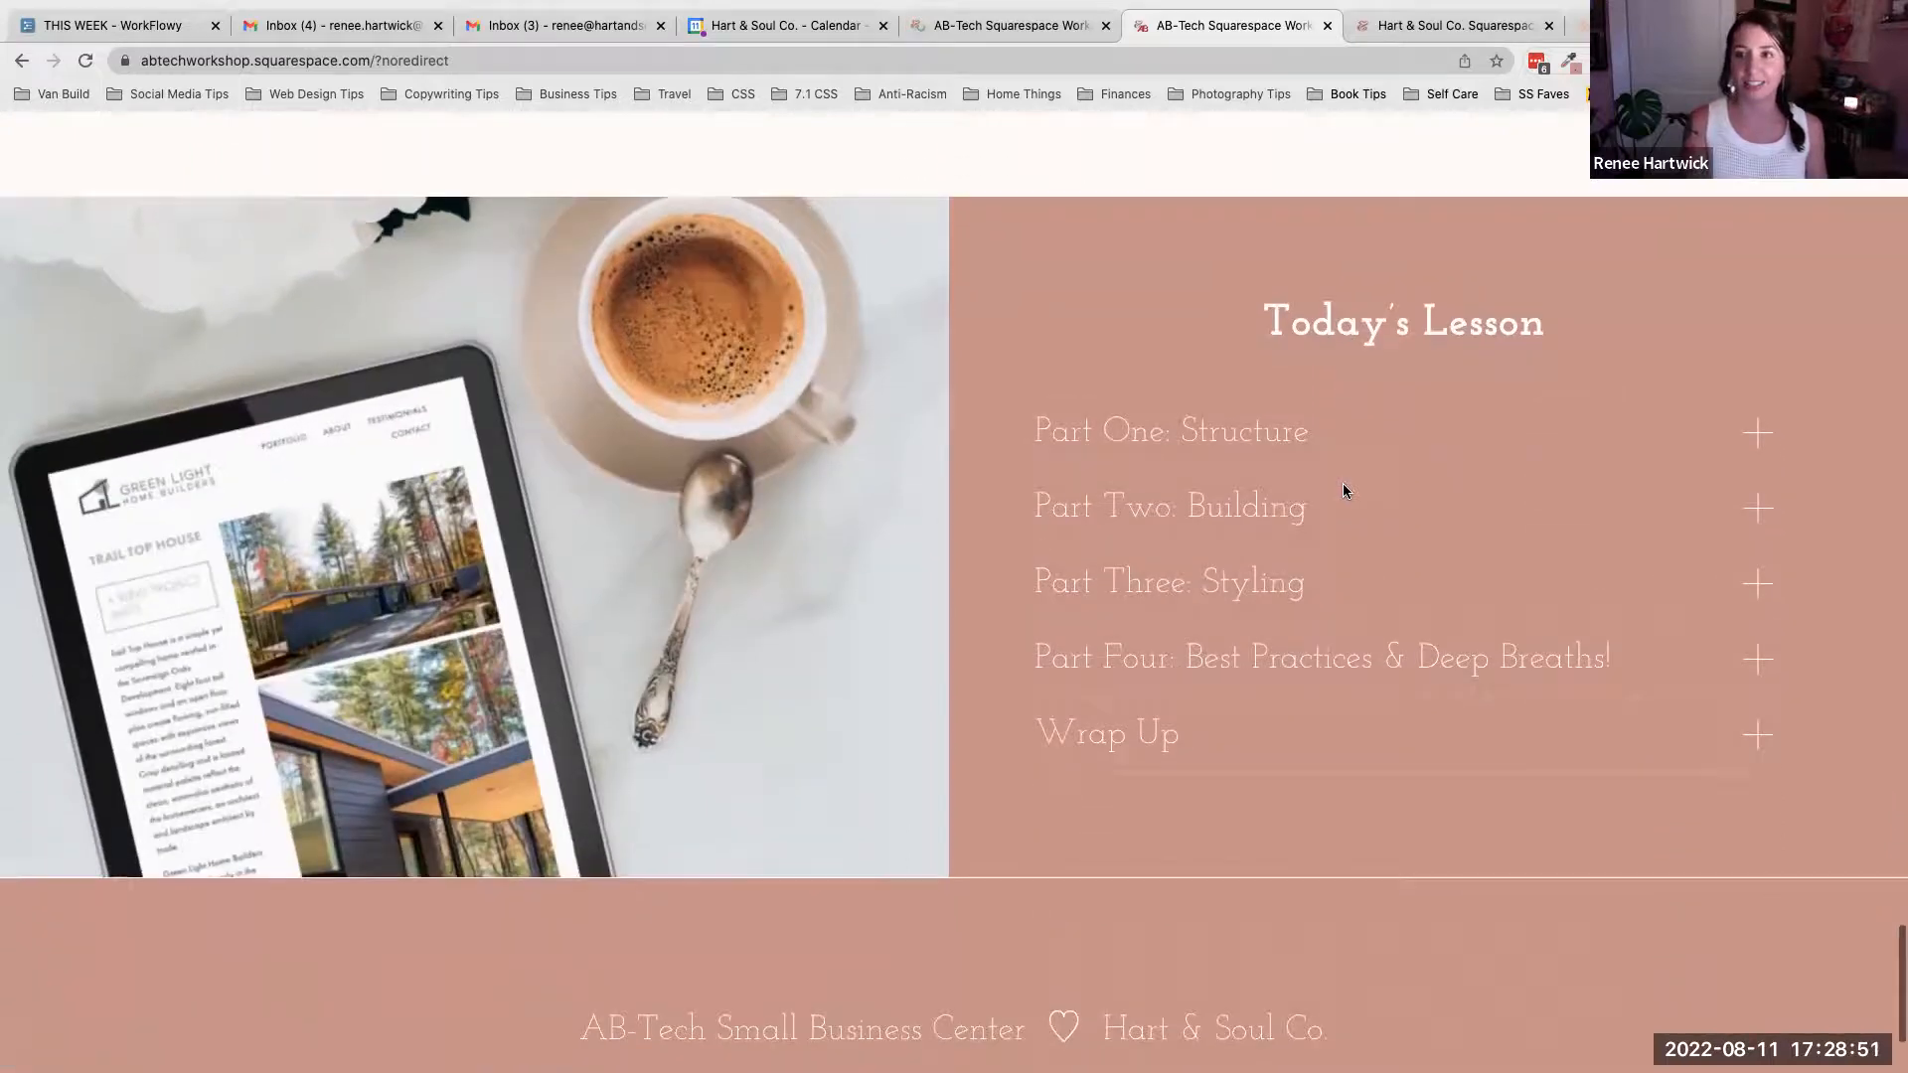
left_click(1279, 435)
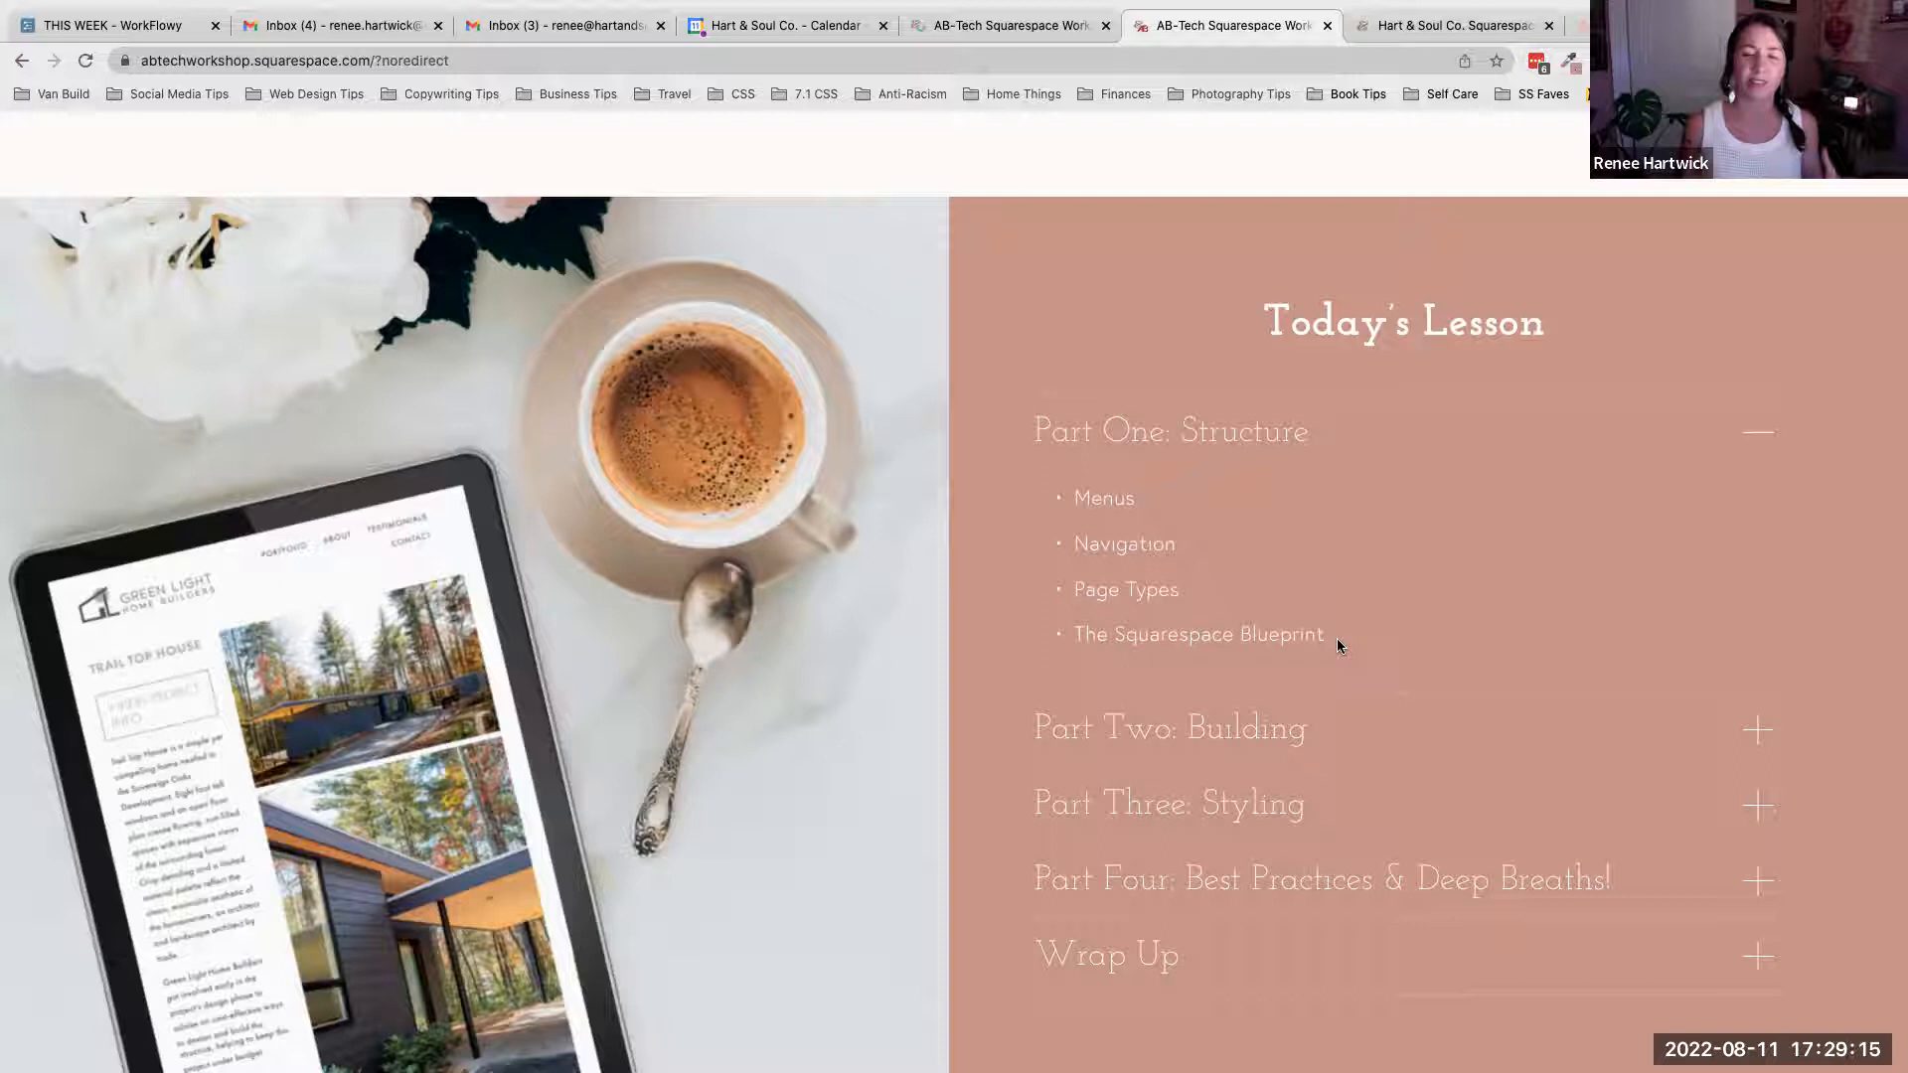
left_click(1347, 429)
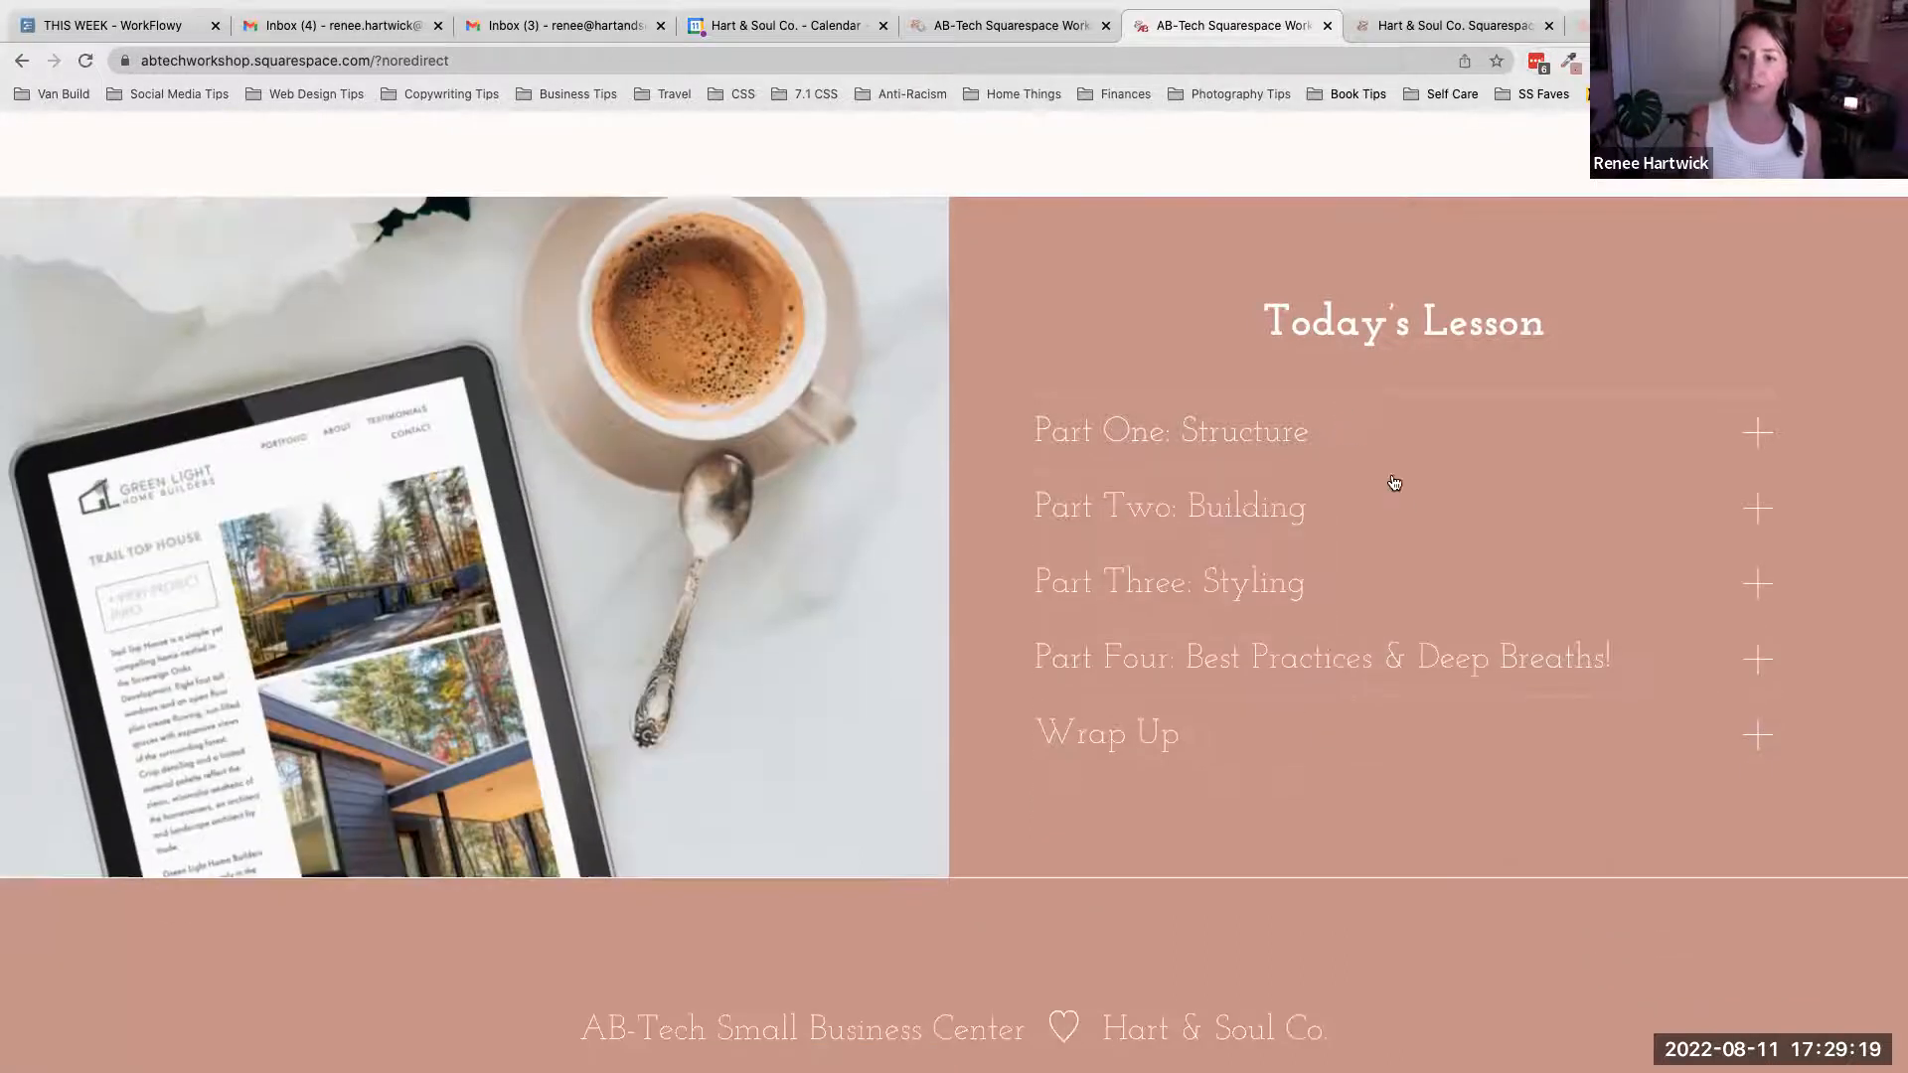
- Expand and collapse each remaining lesson part, from 'Part Two: Building' through 'Wrap Up', to show their topics
left_click(1412, 527)
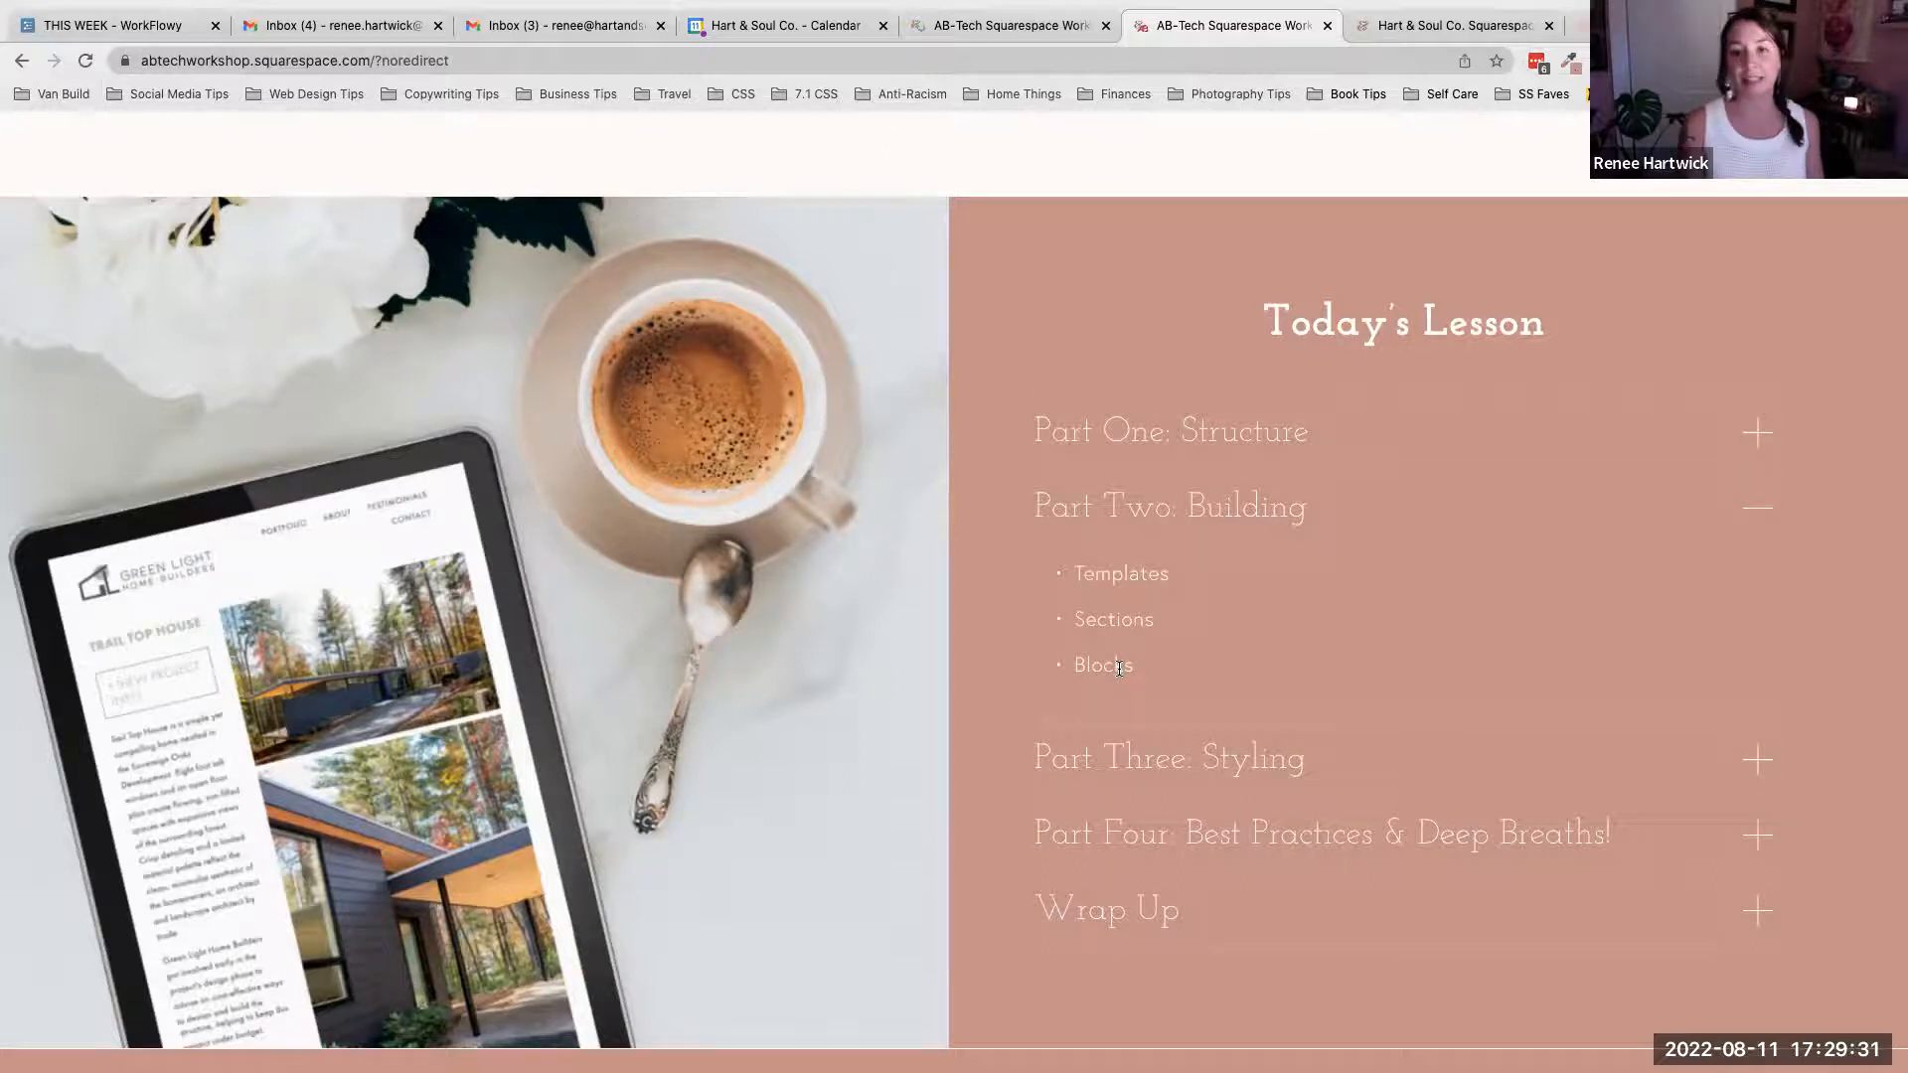
left_click(1758, 519)
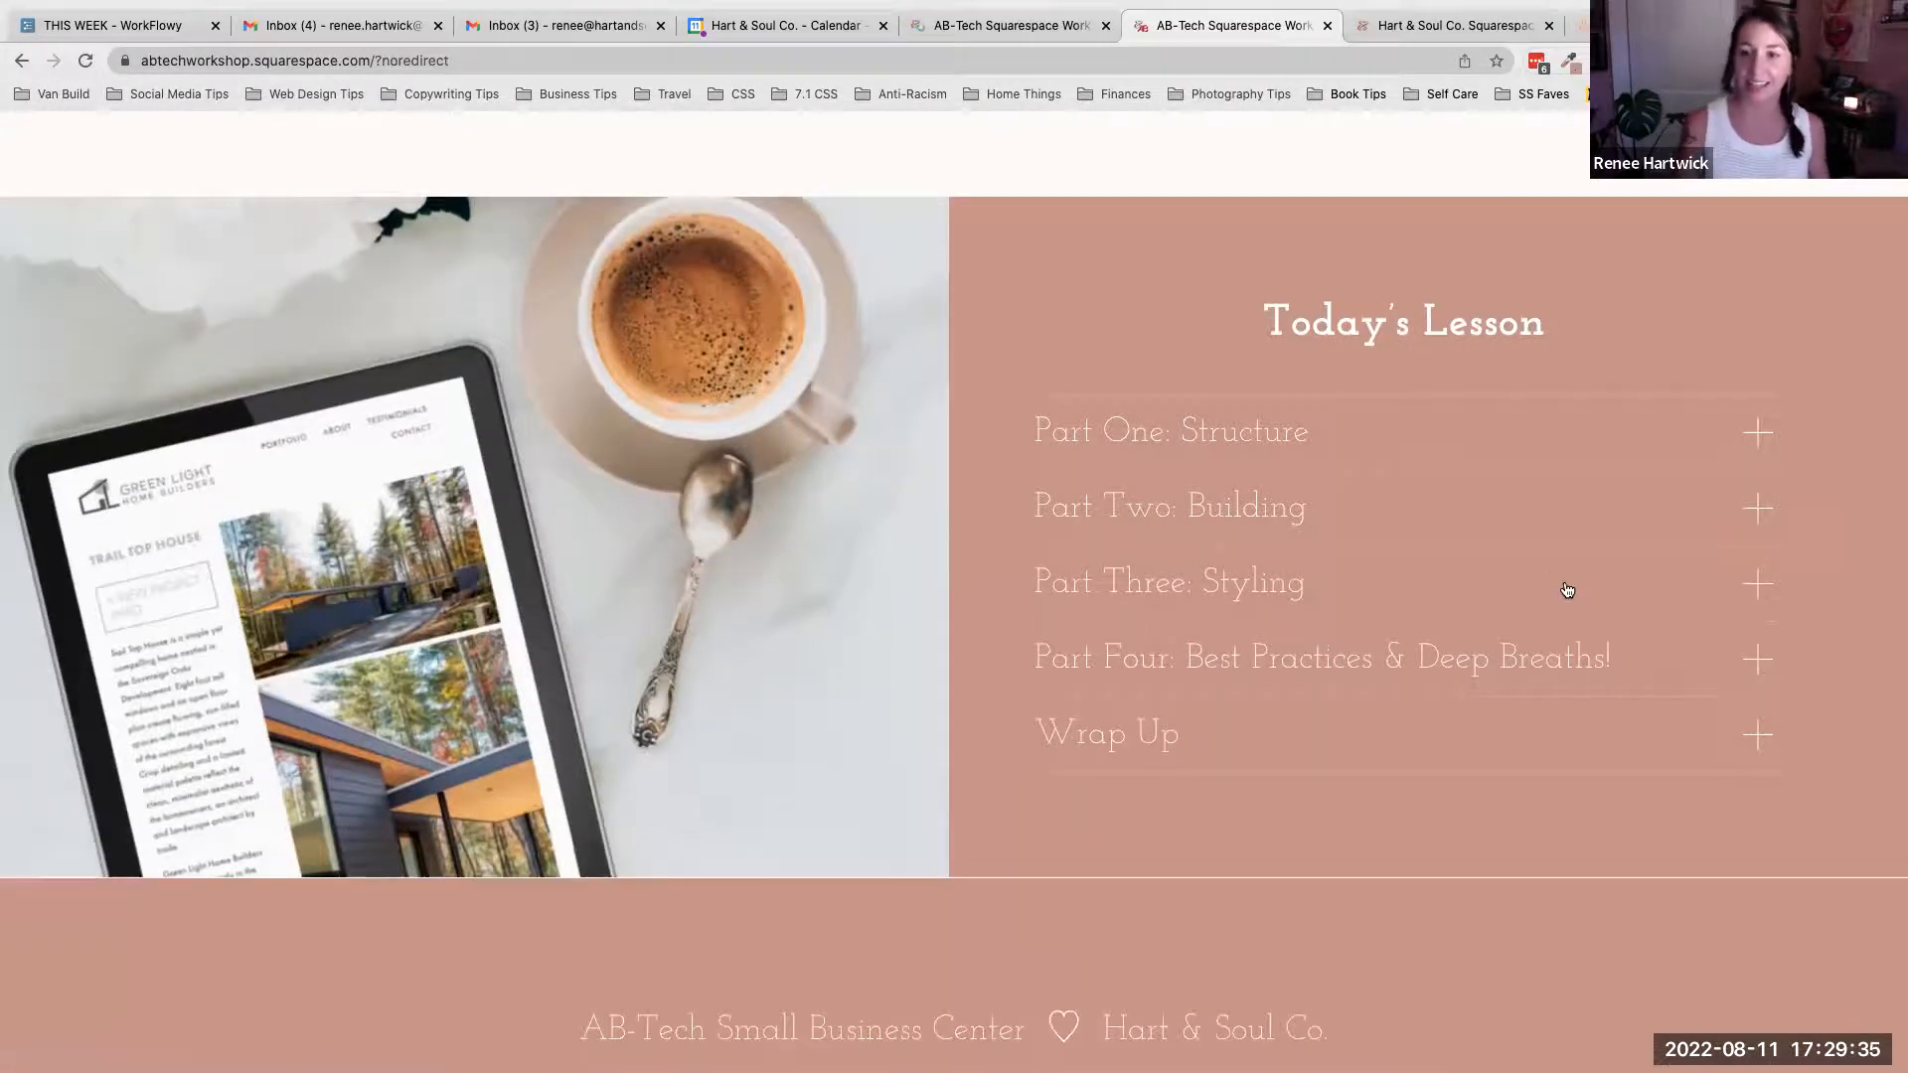
left_click(1567, 591)
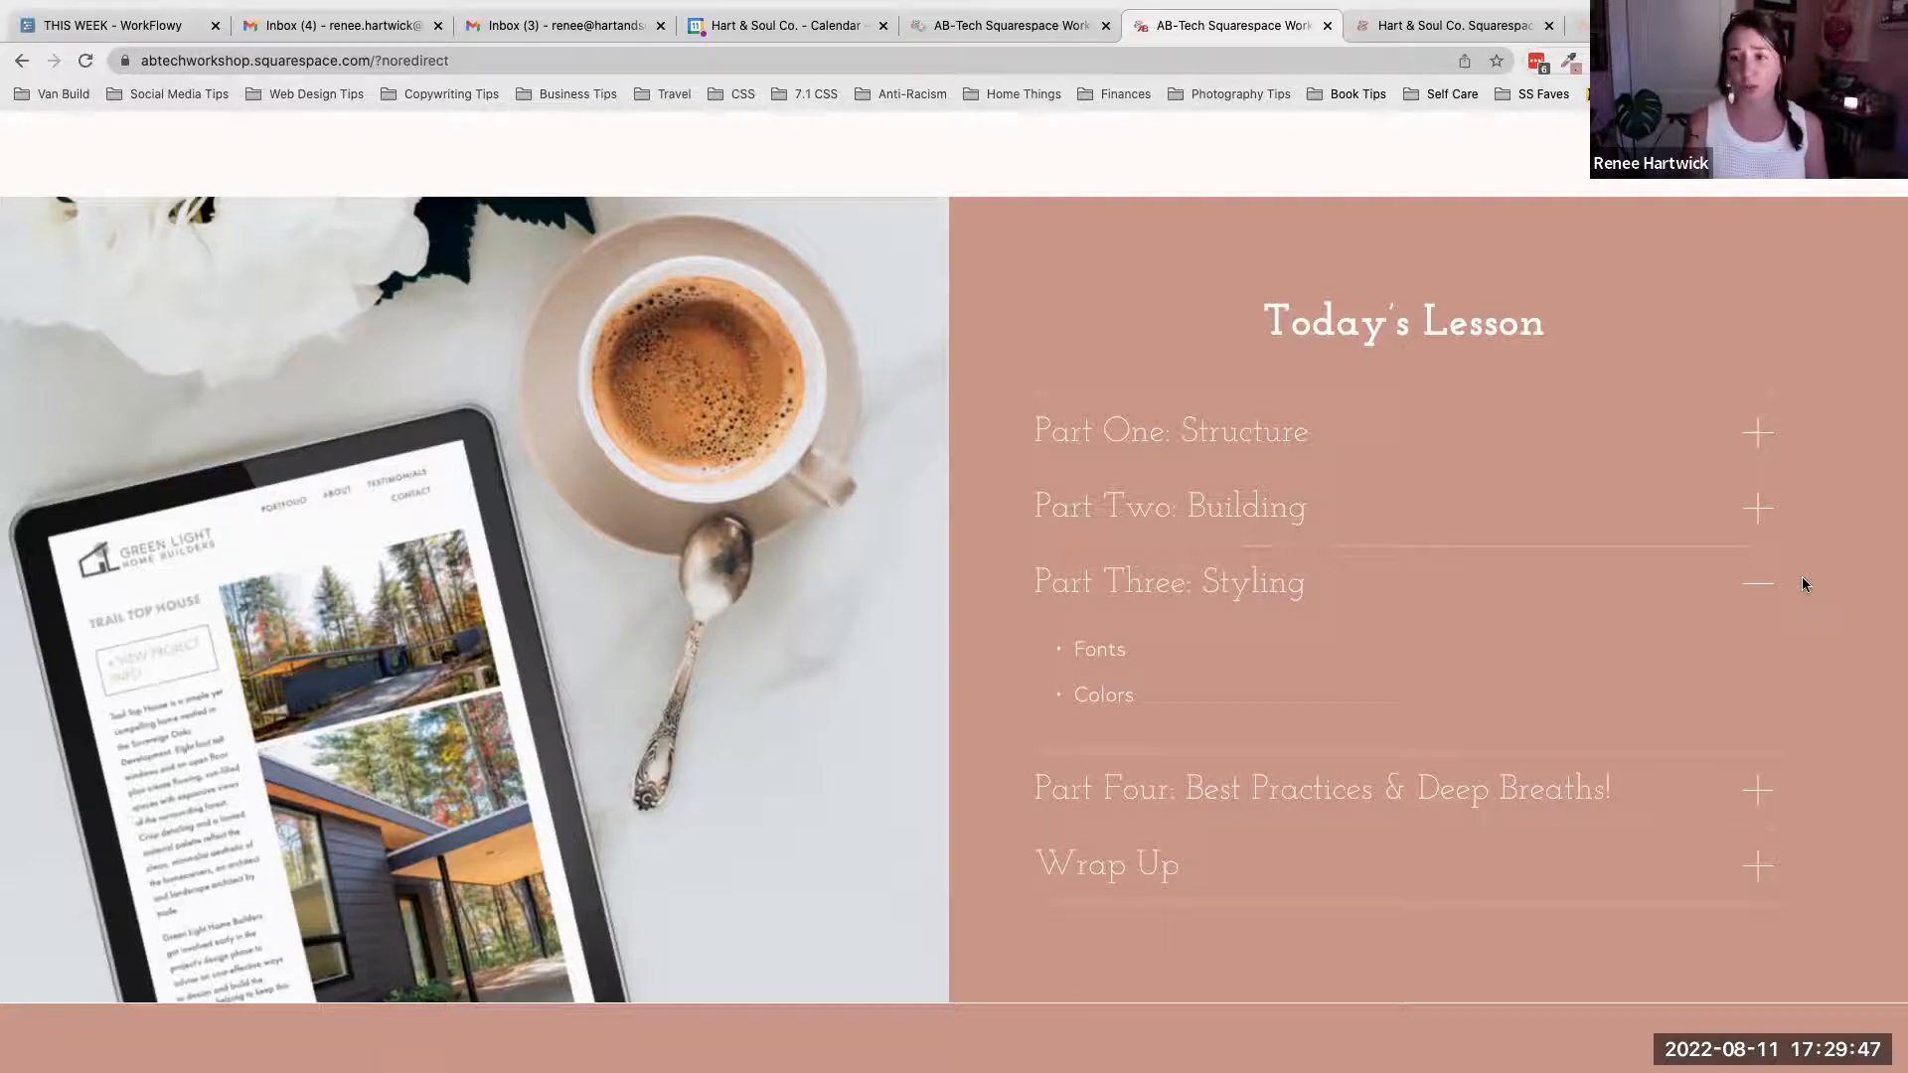
left_click(1759, 595)
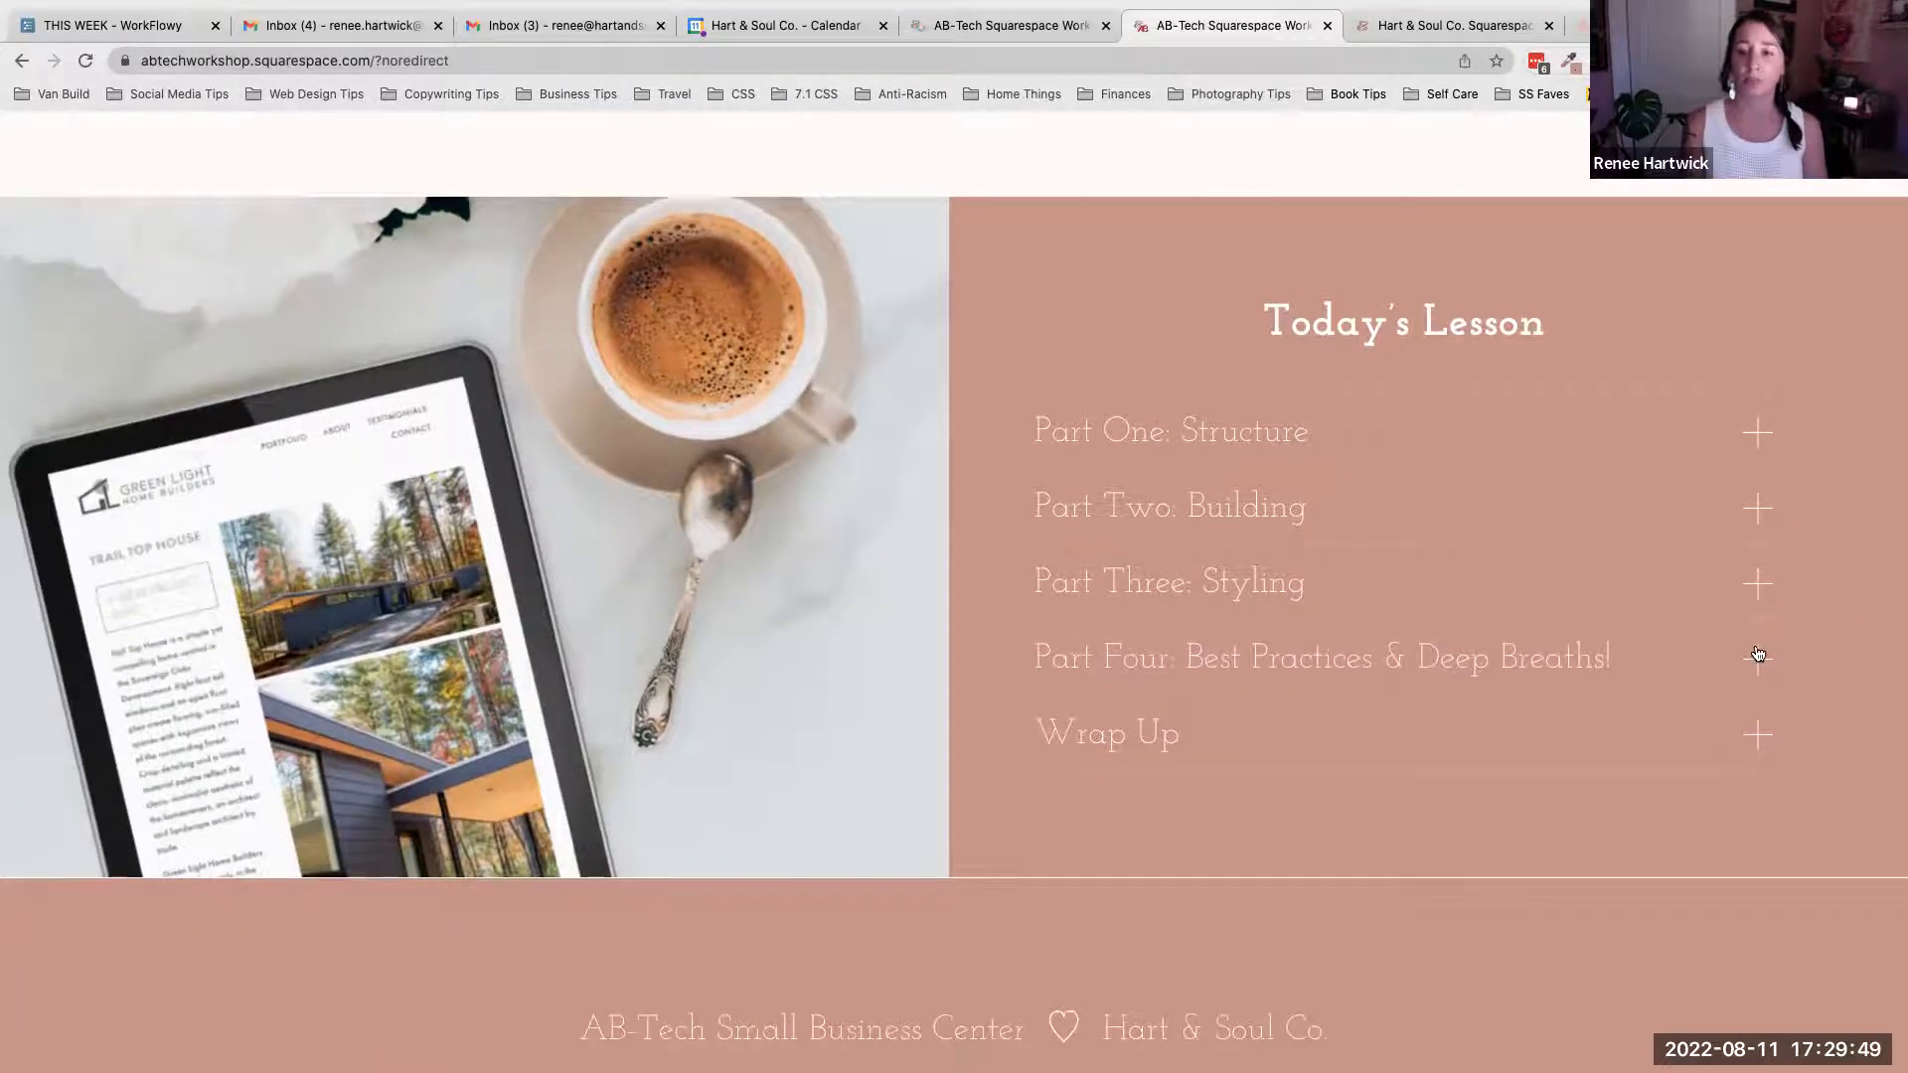
left_click(1757, 659)
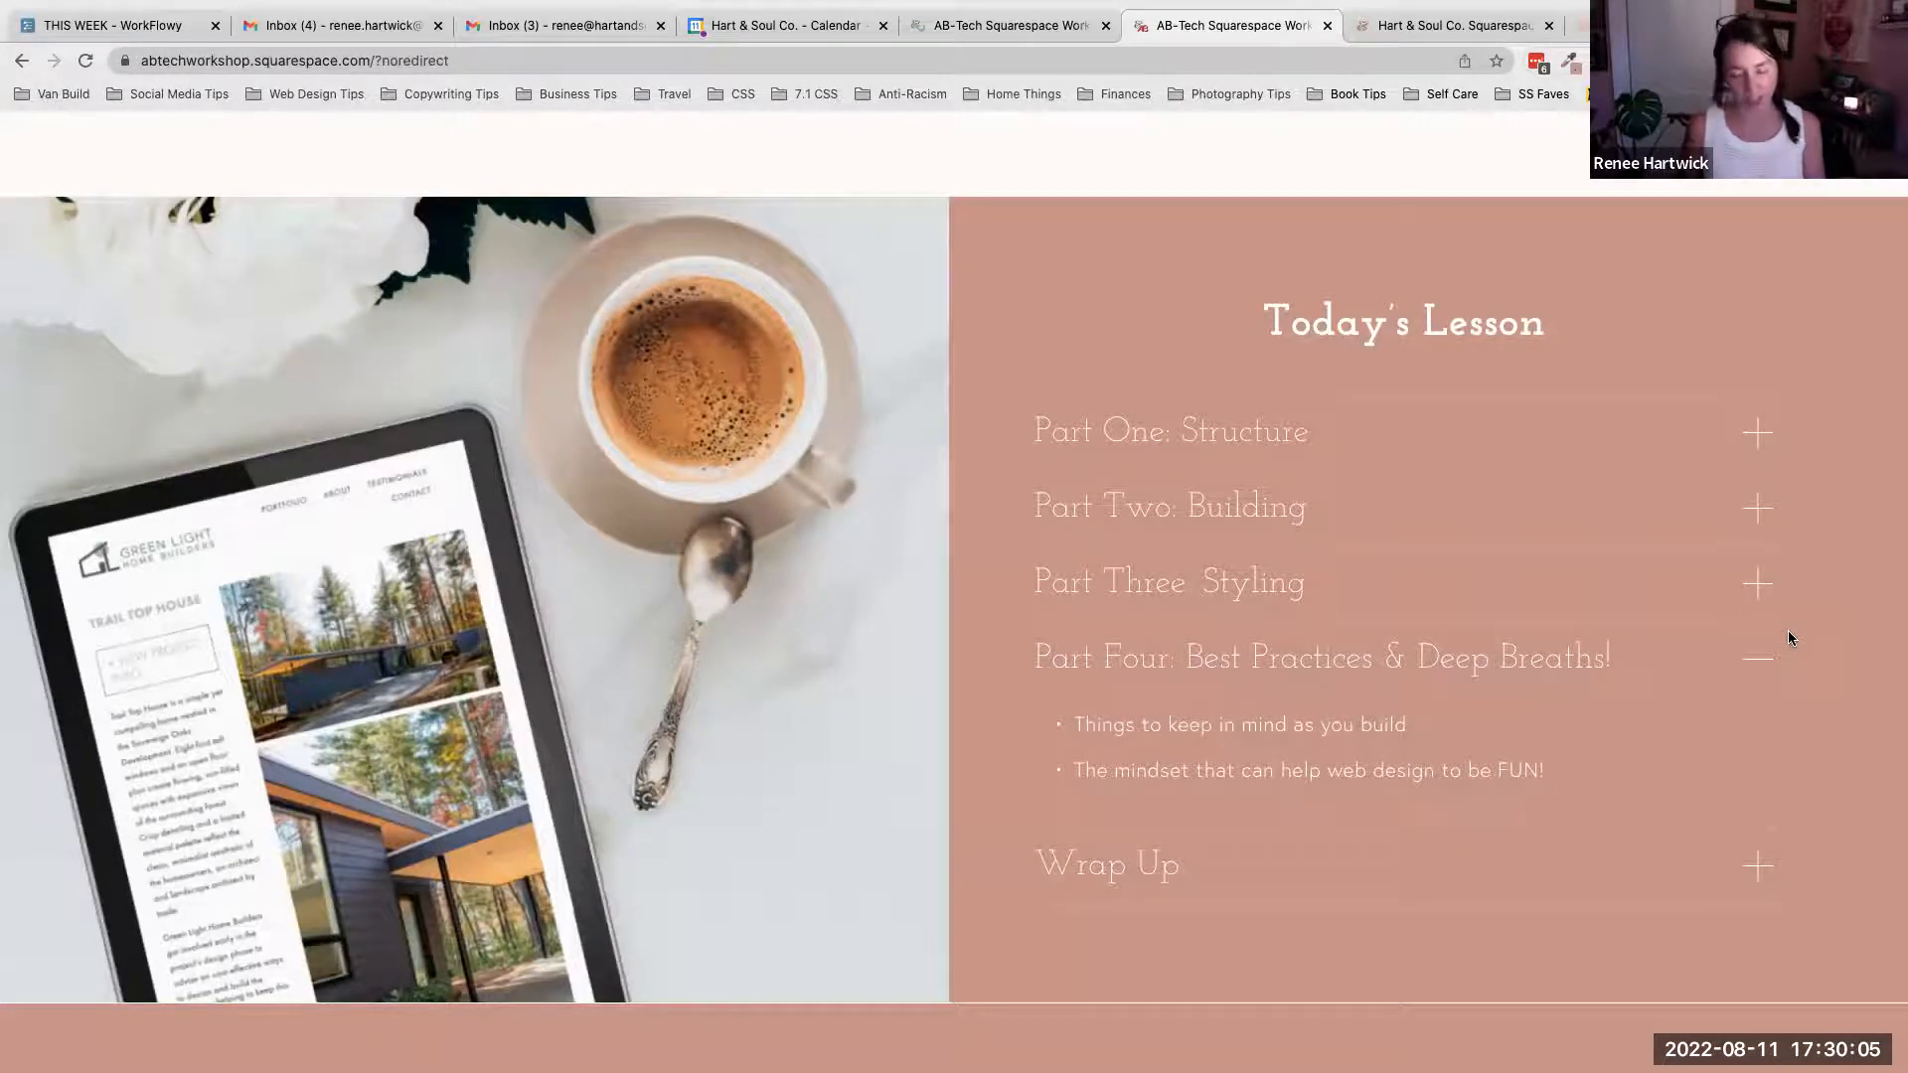
left_click(1746, 671)
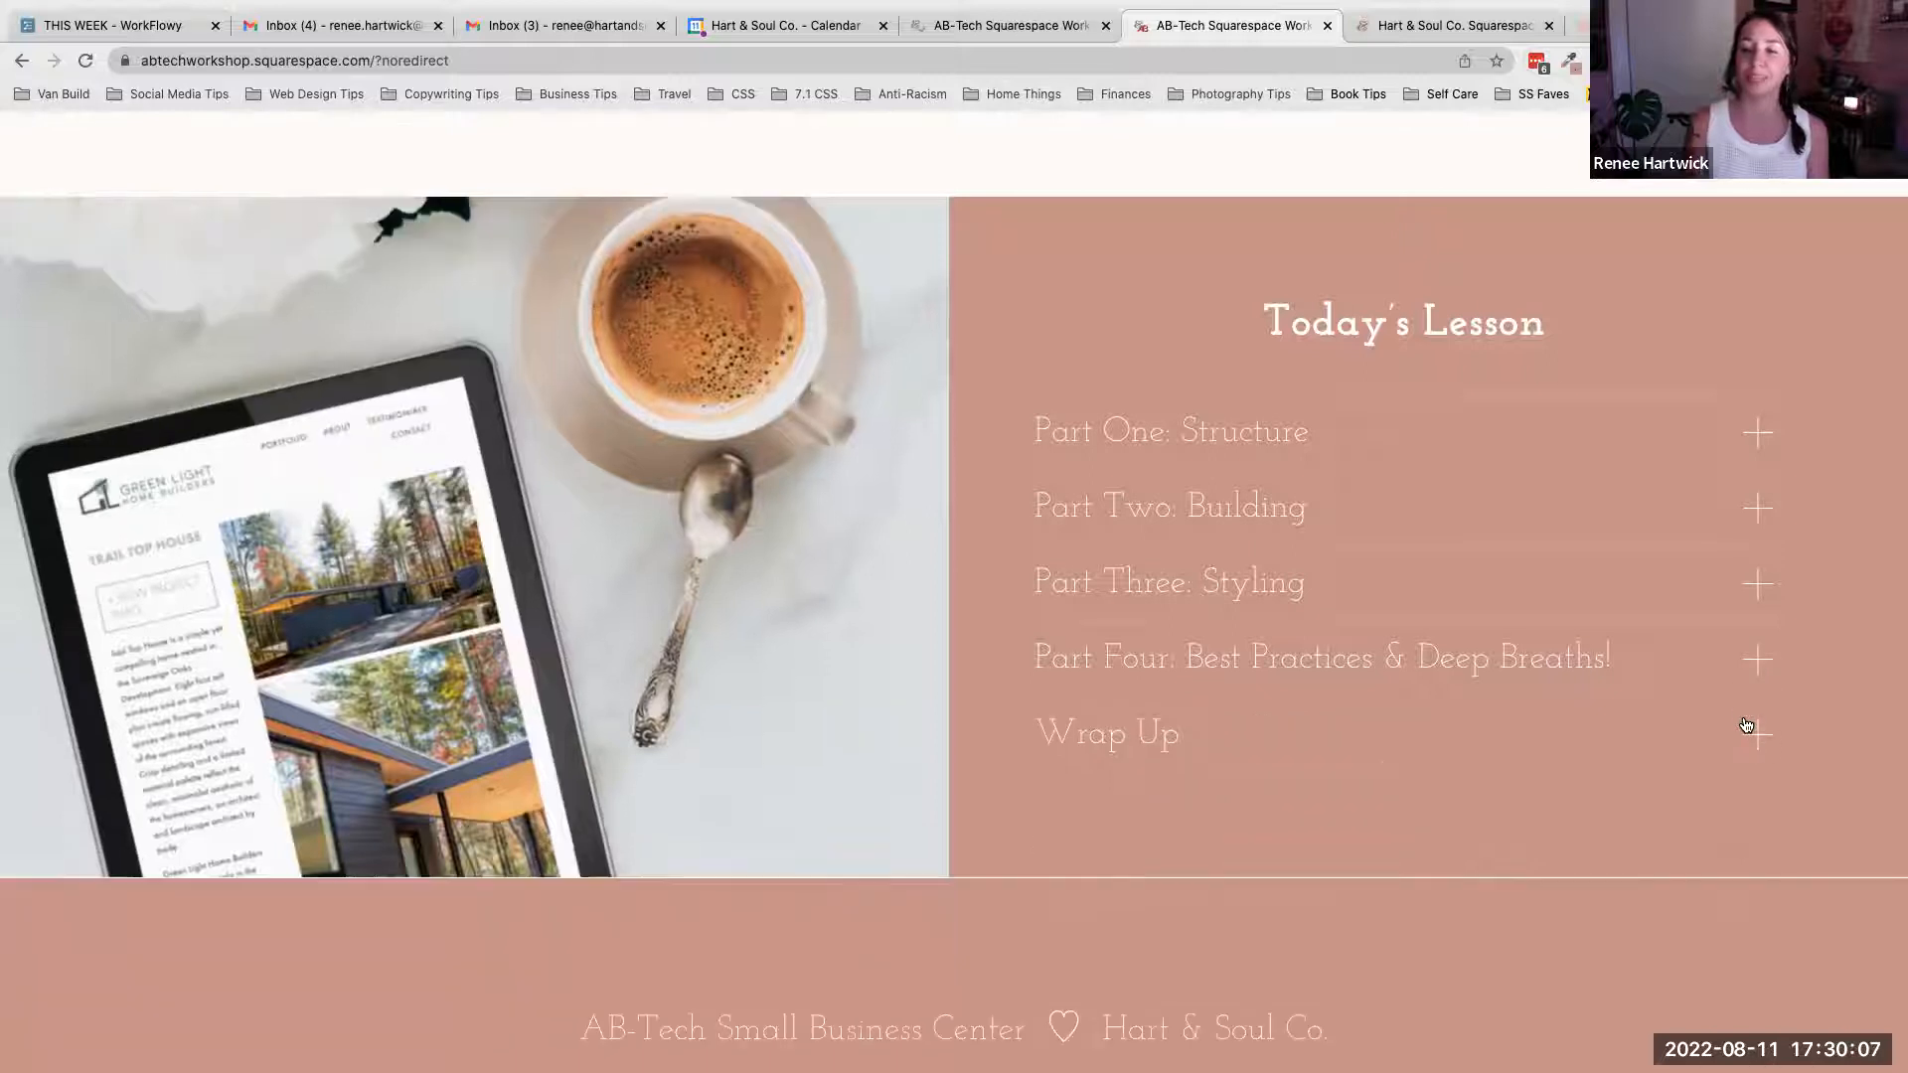
left_click(1747, 735)
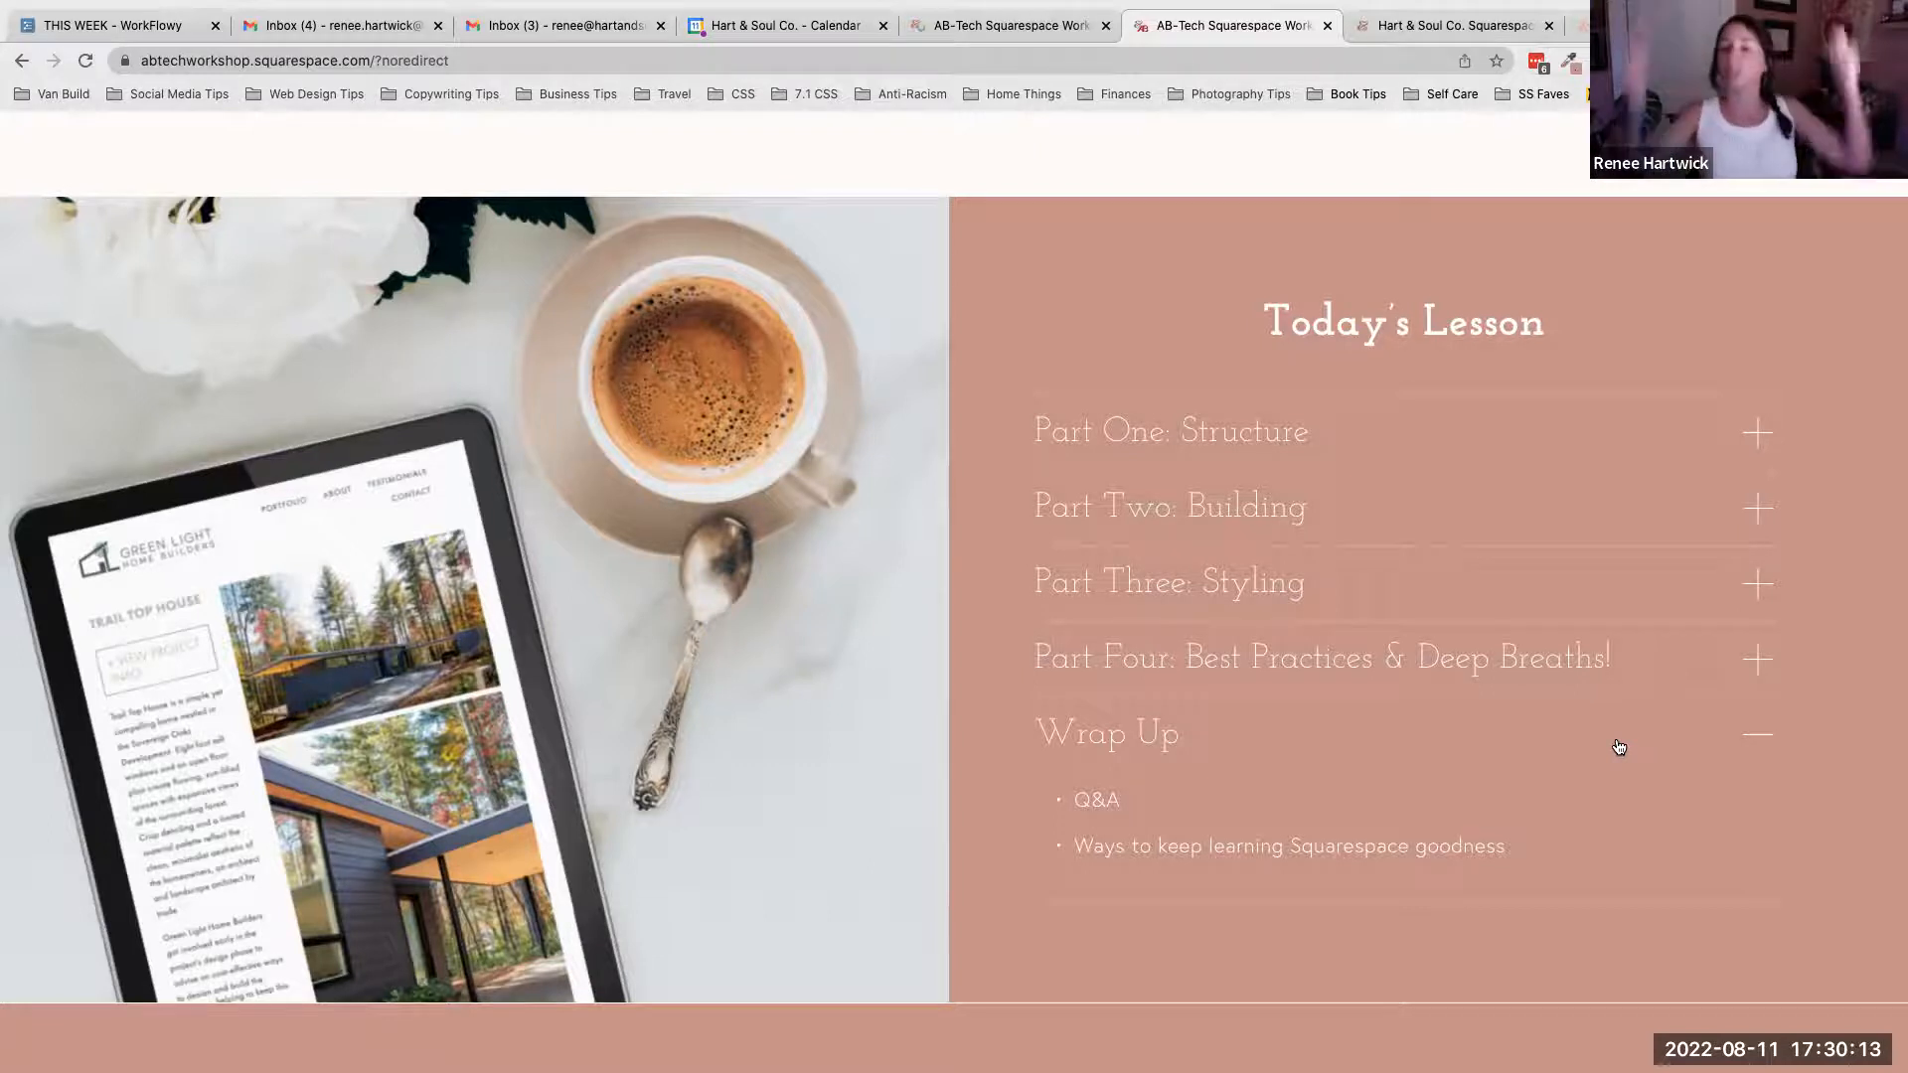
left_click(1762, 738)
- Open the Structure page under The Basics and read its 'Menus & Pages' notes
scroll(1280, 714, "down", 3)
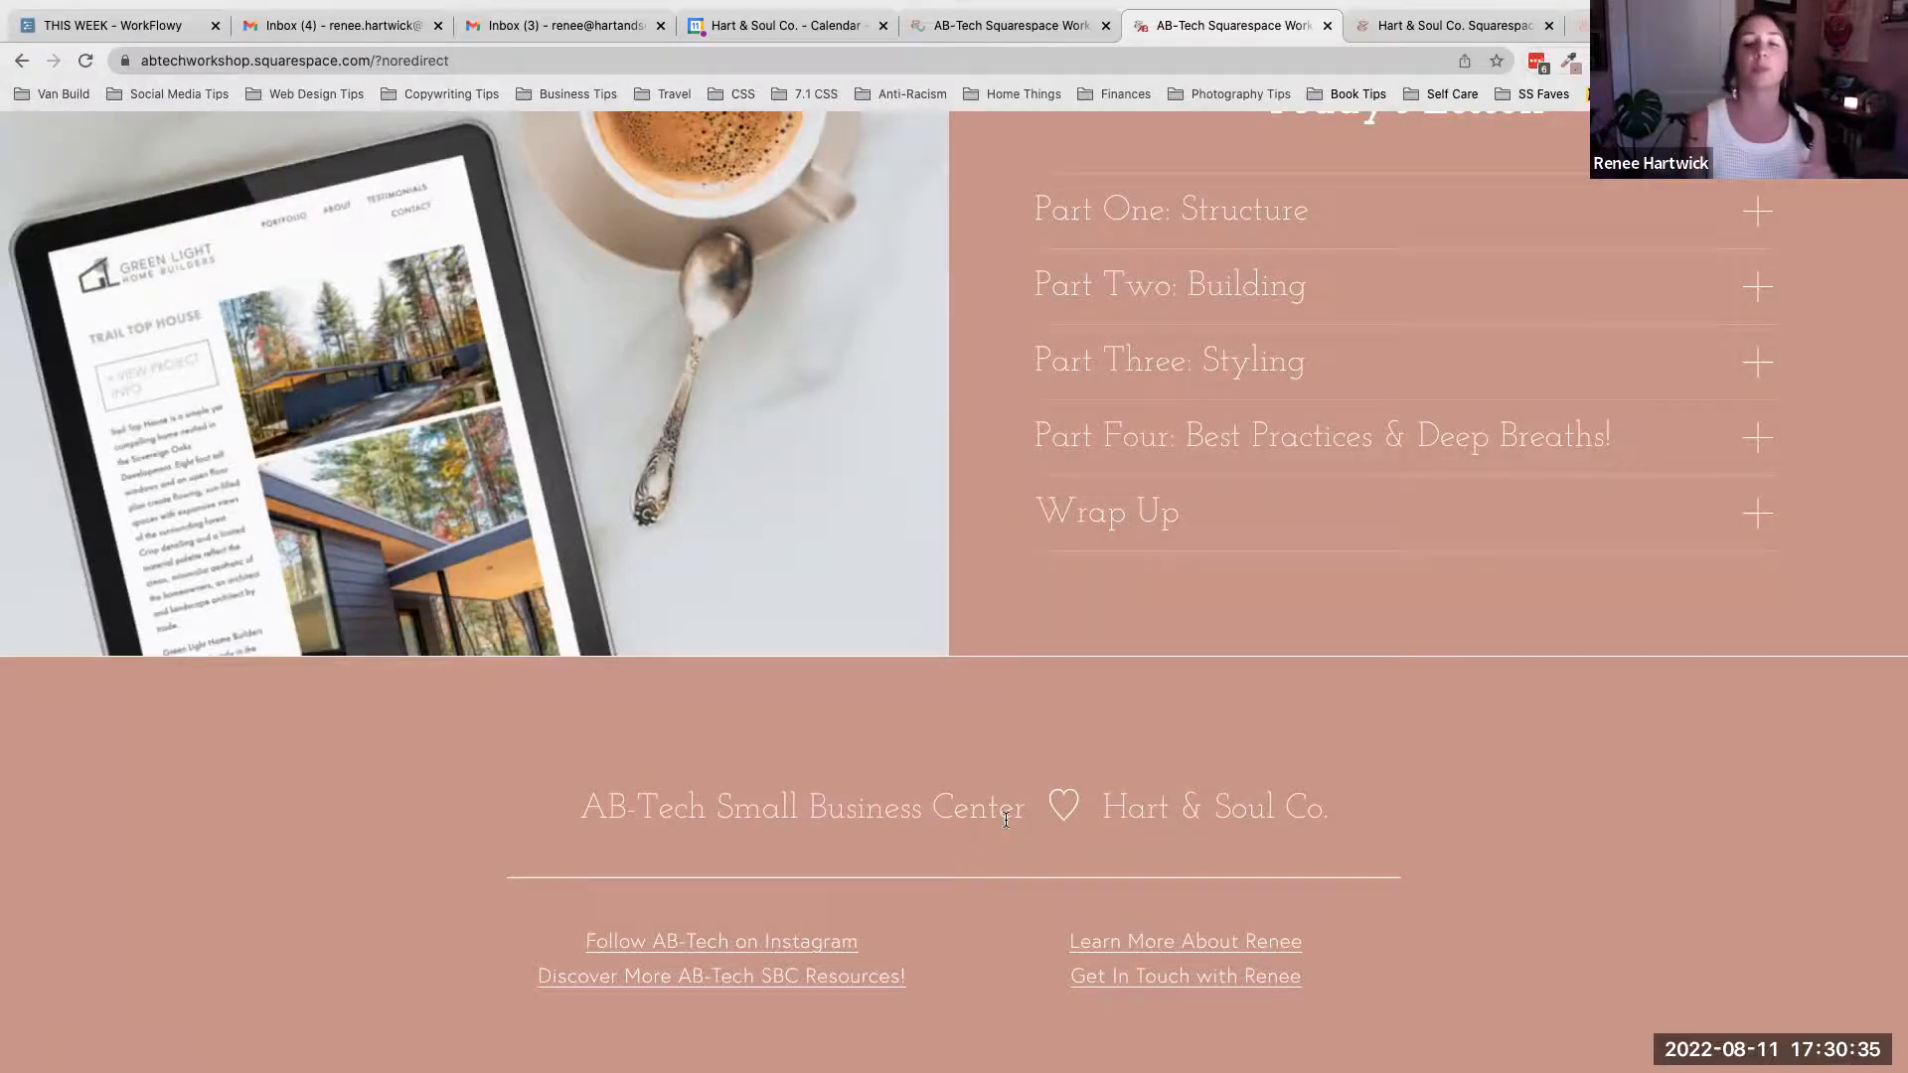
scroll(1006, 820, "up", 15)
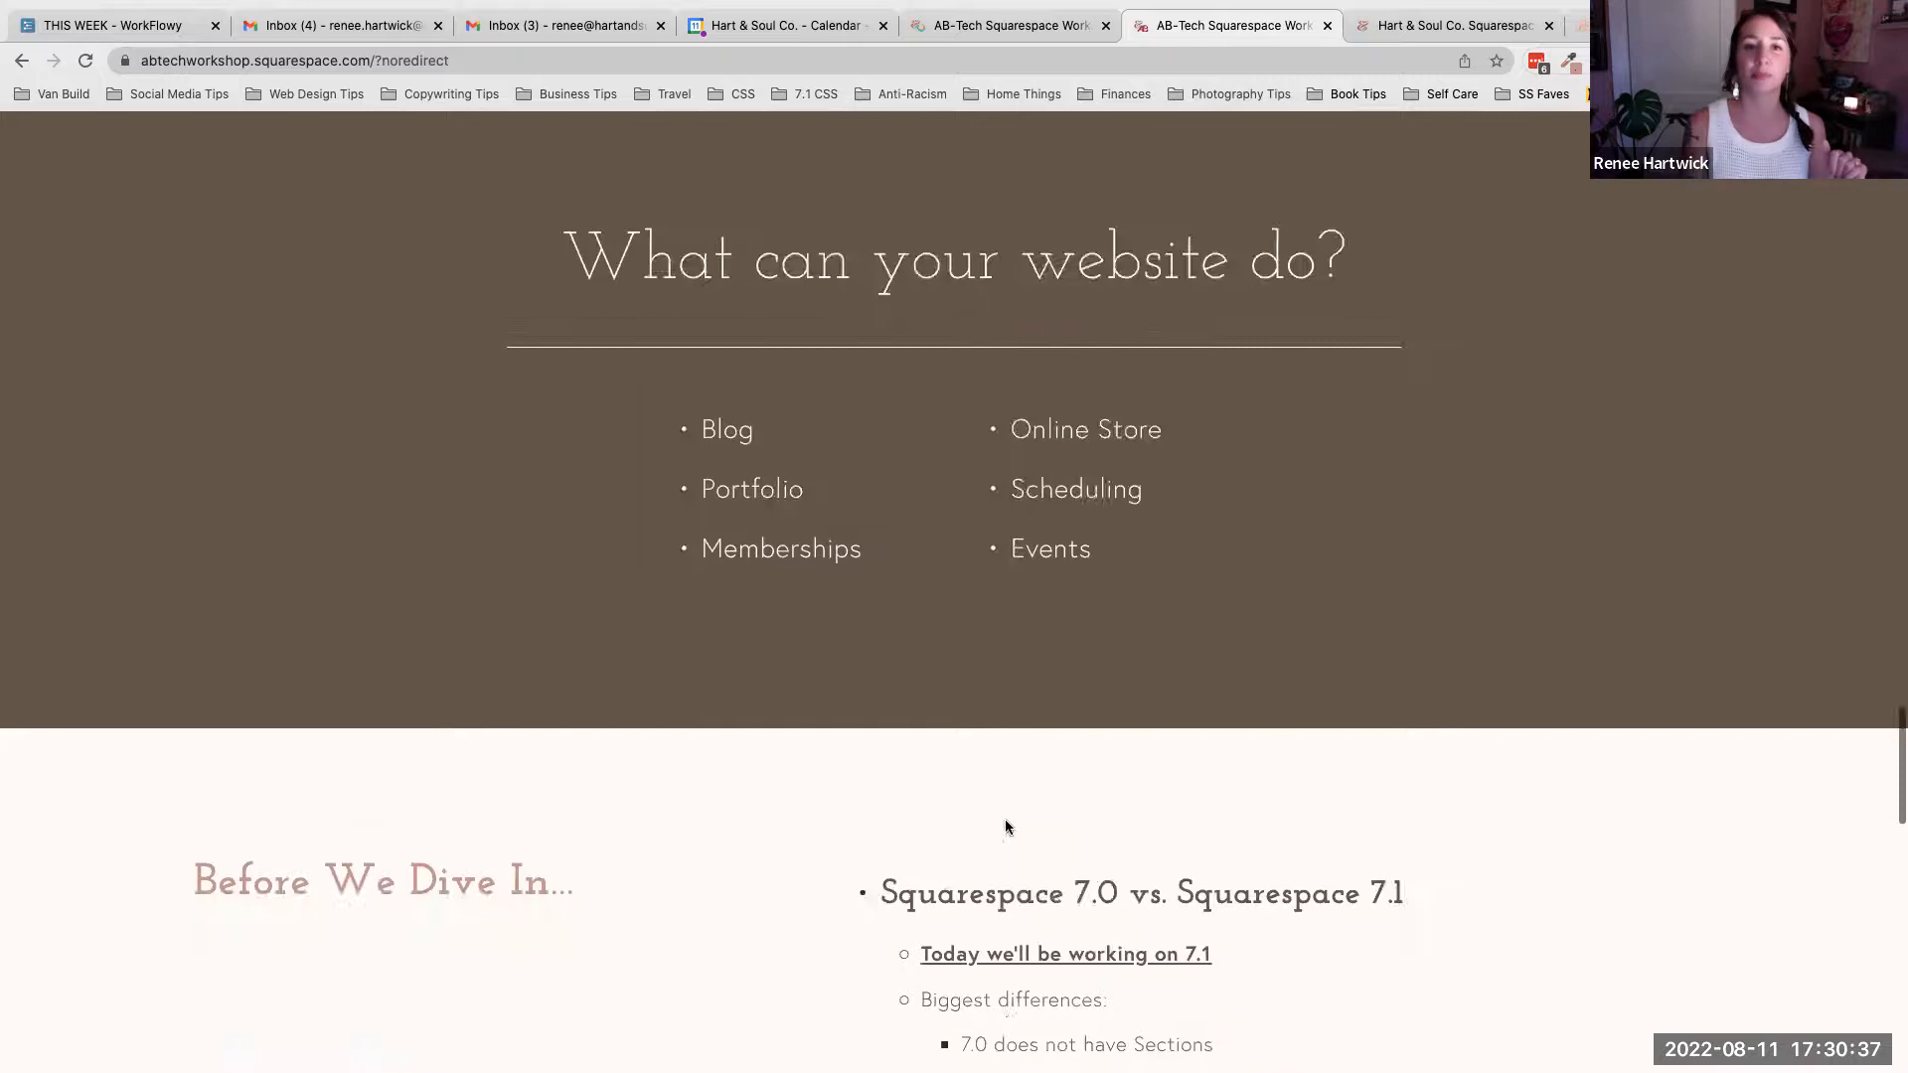
scroll(1007, 827, "up", 15)
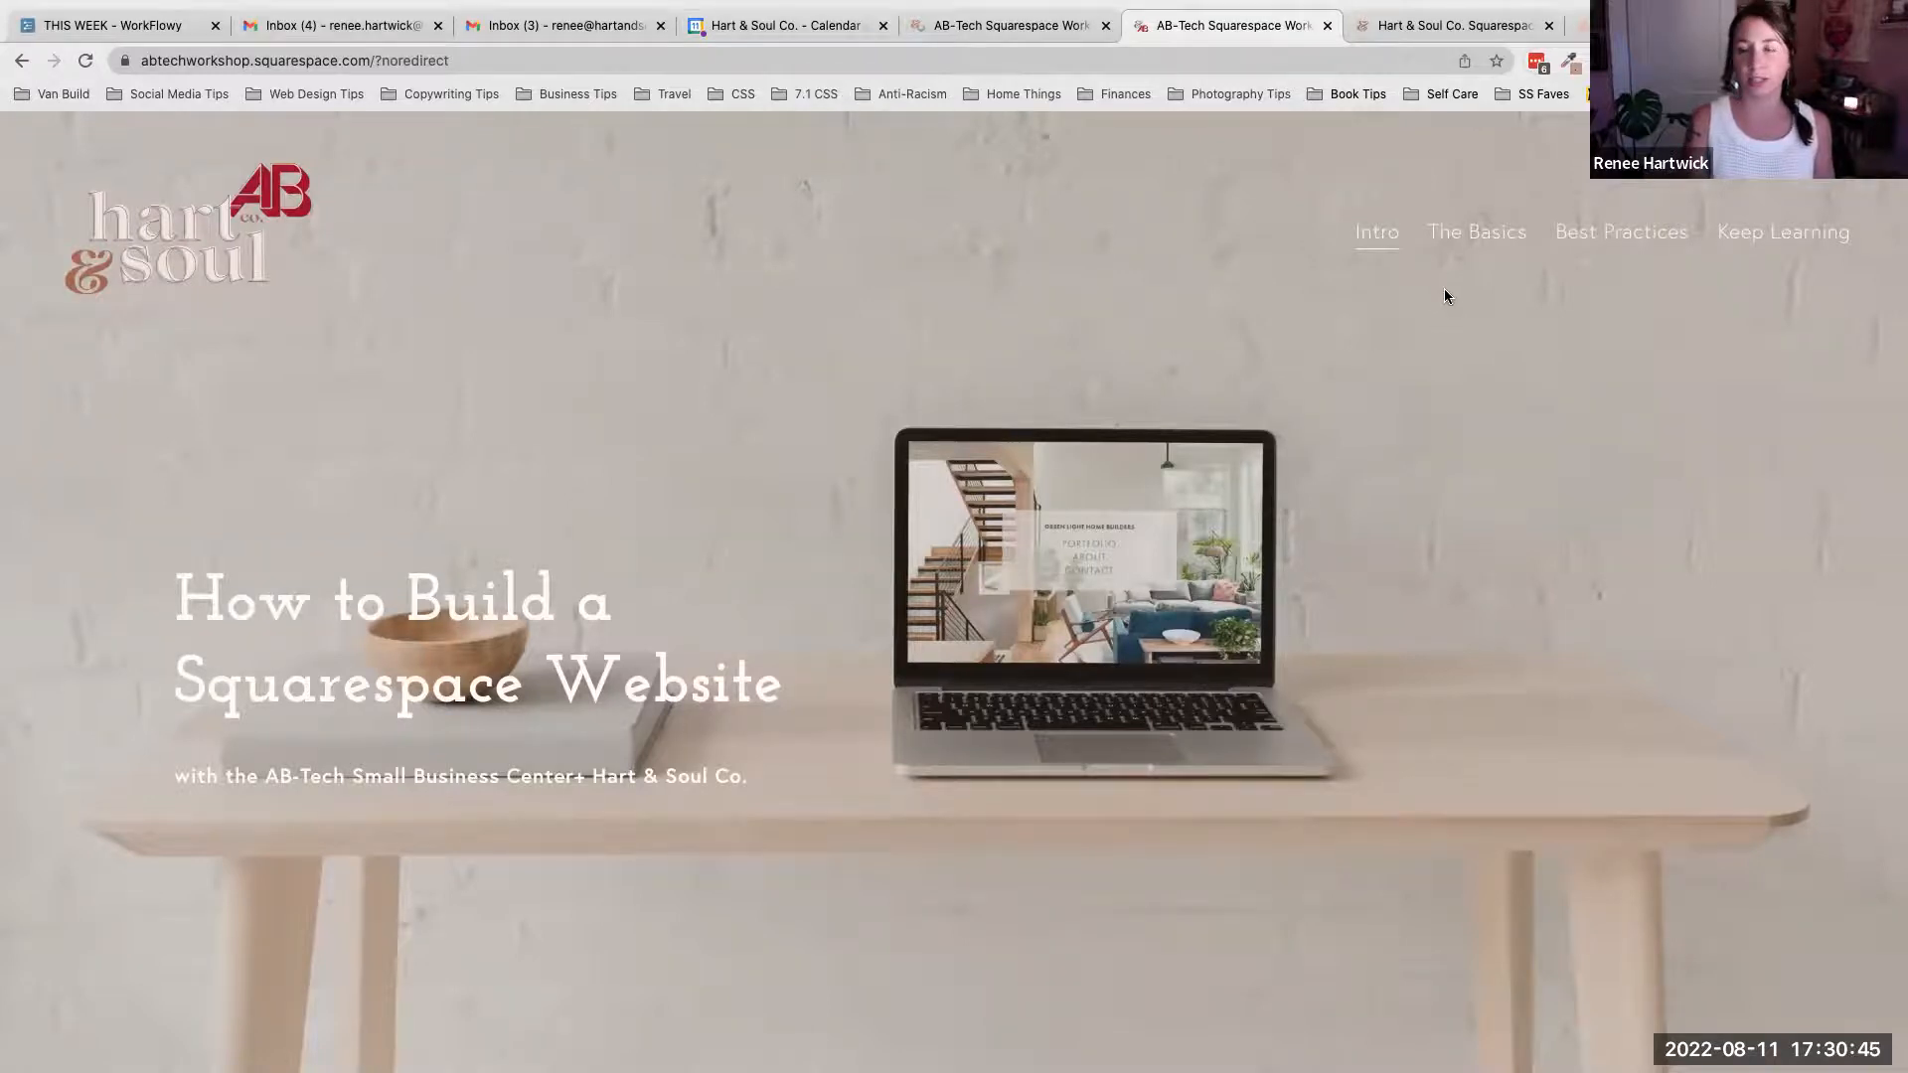
mouse_move(1504, 255)
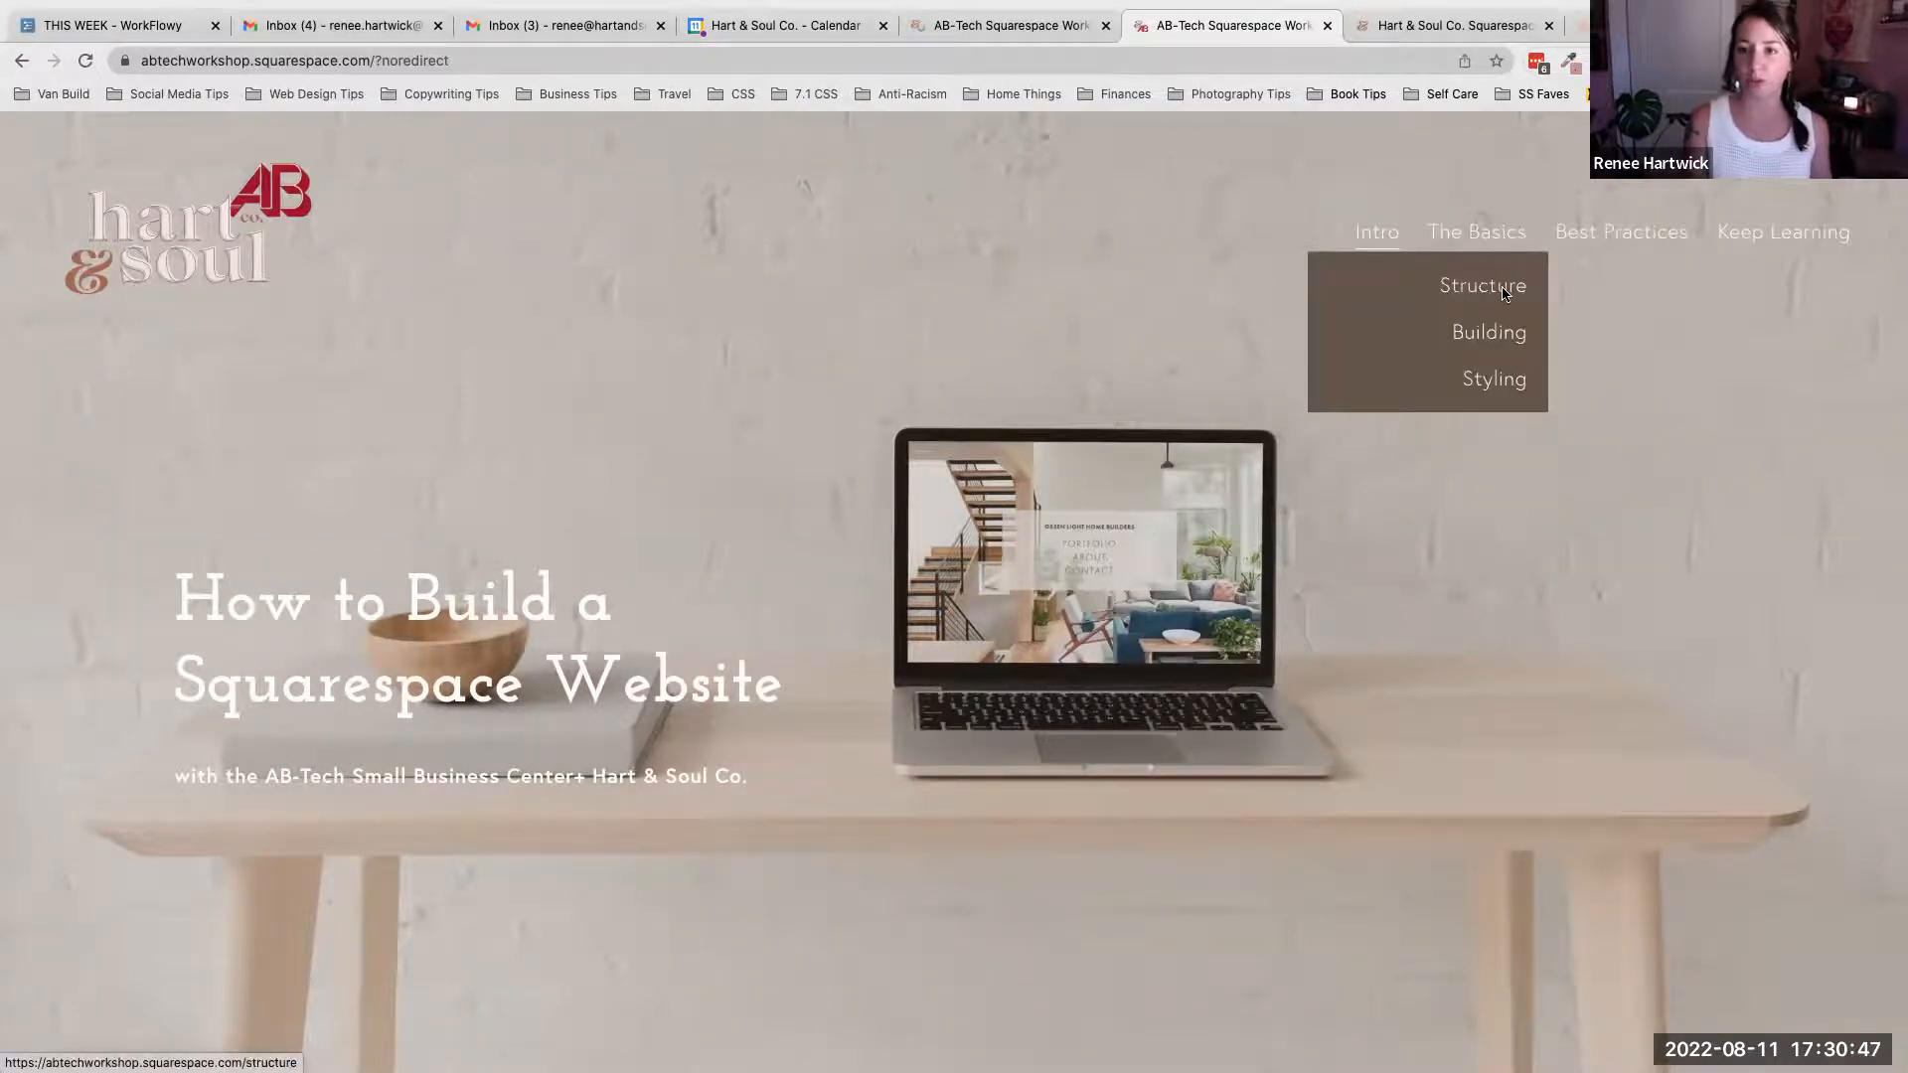
left_click(1504, 288)
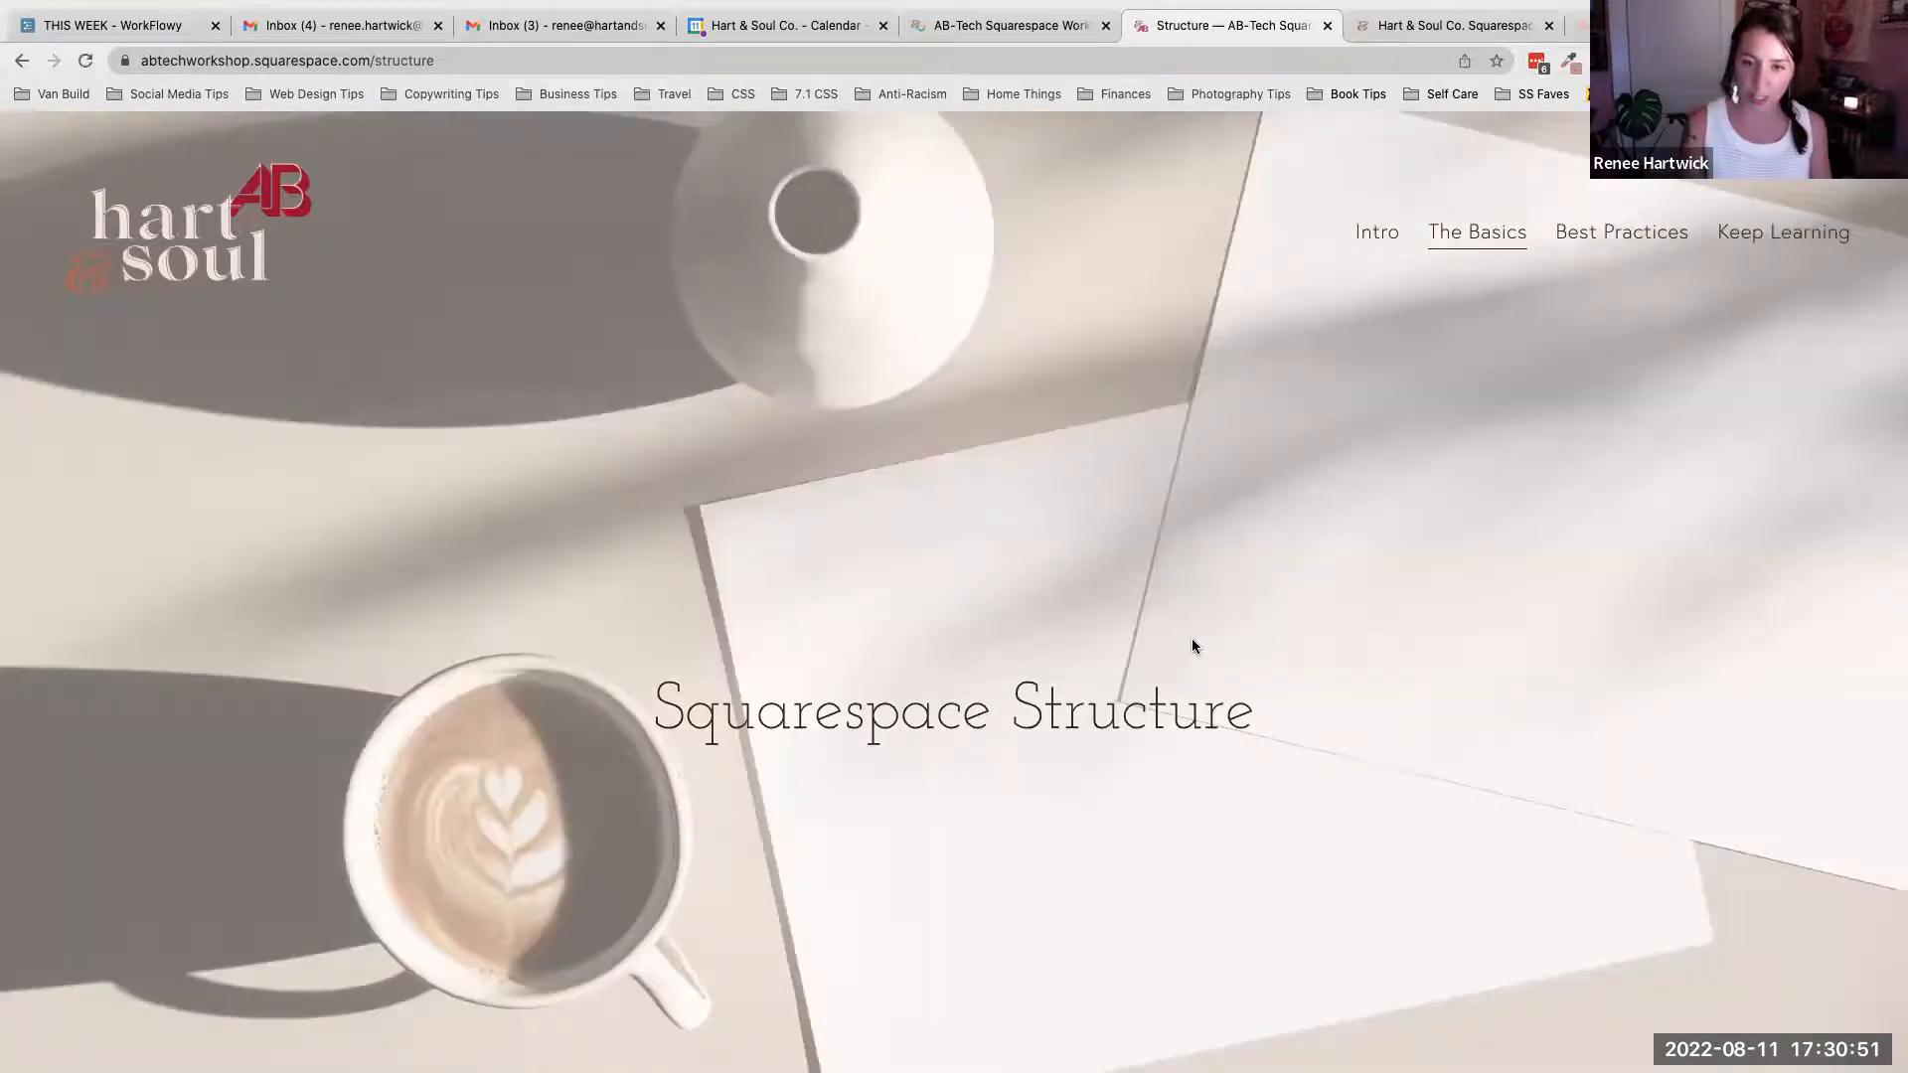
scroll(1192, 646, "down", 5)
scroll(1192, 646, "down", 2)
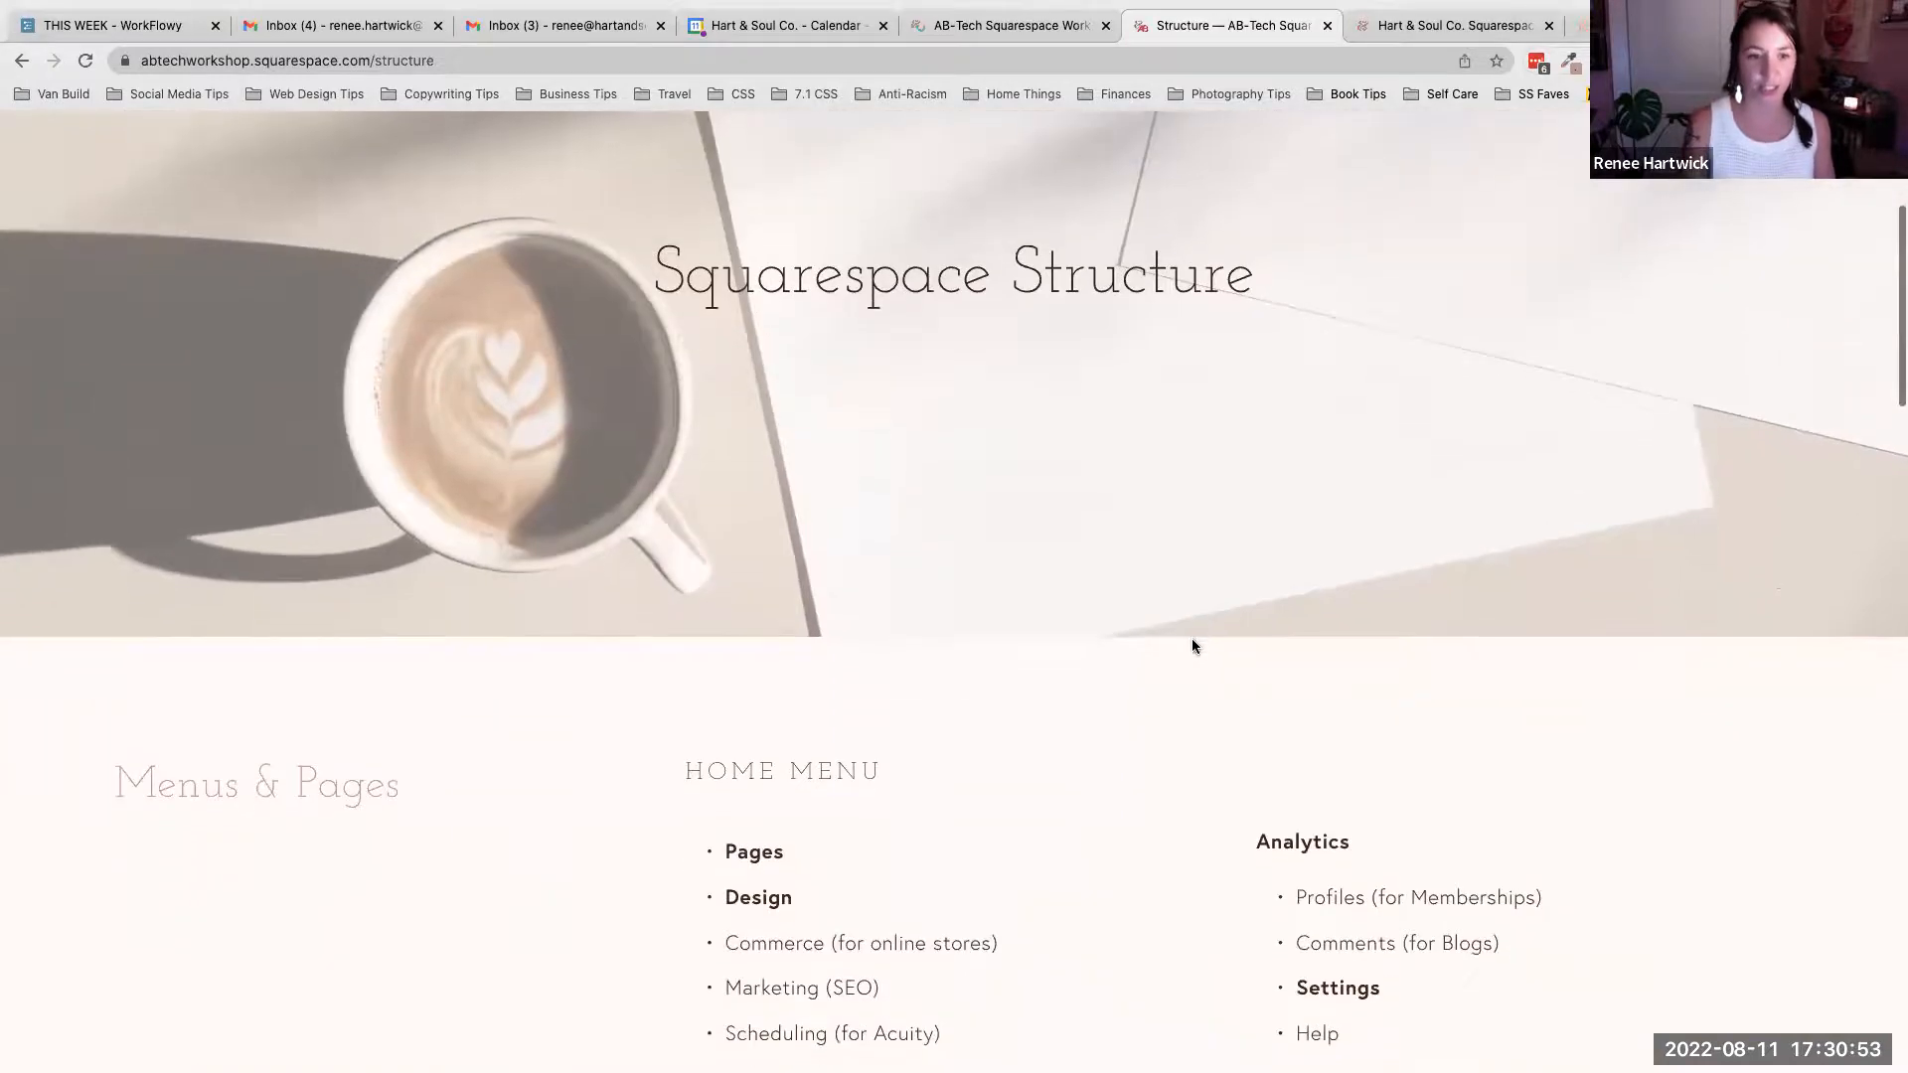
scroll(1191, 641, "down", 4)
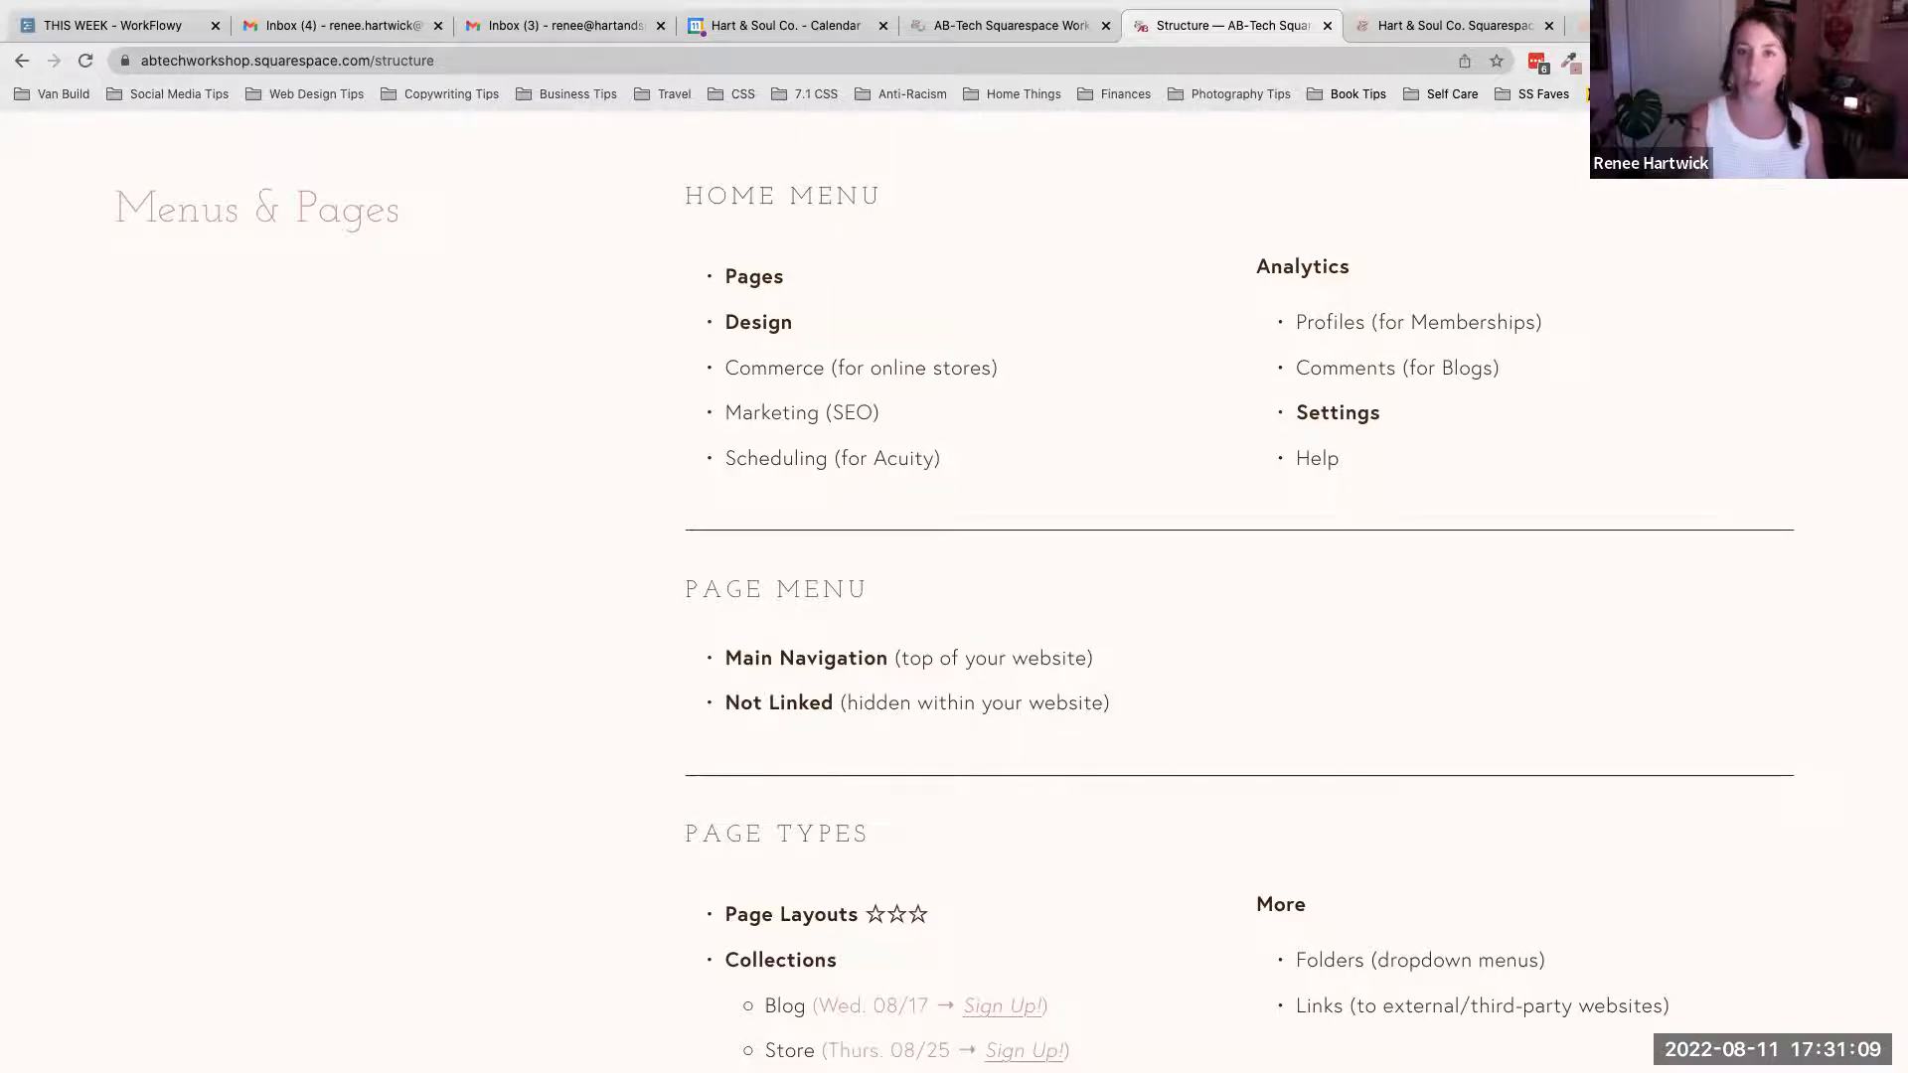
- Open squarespace.com in a new tab and go to its templates page
key("ctrl+t")
type("squa")
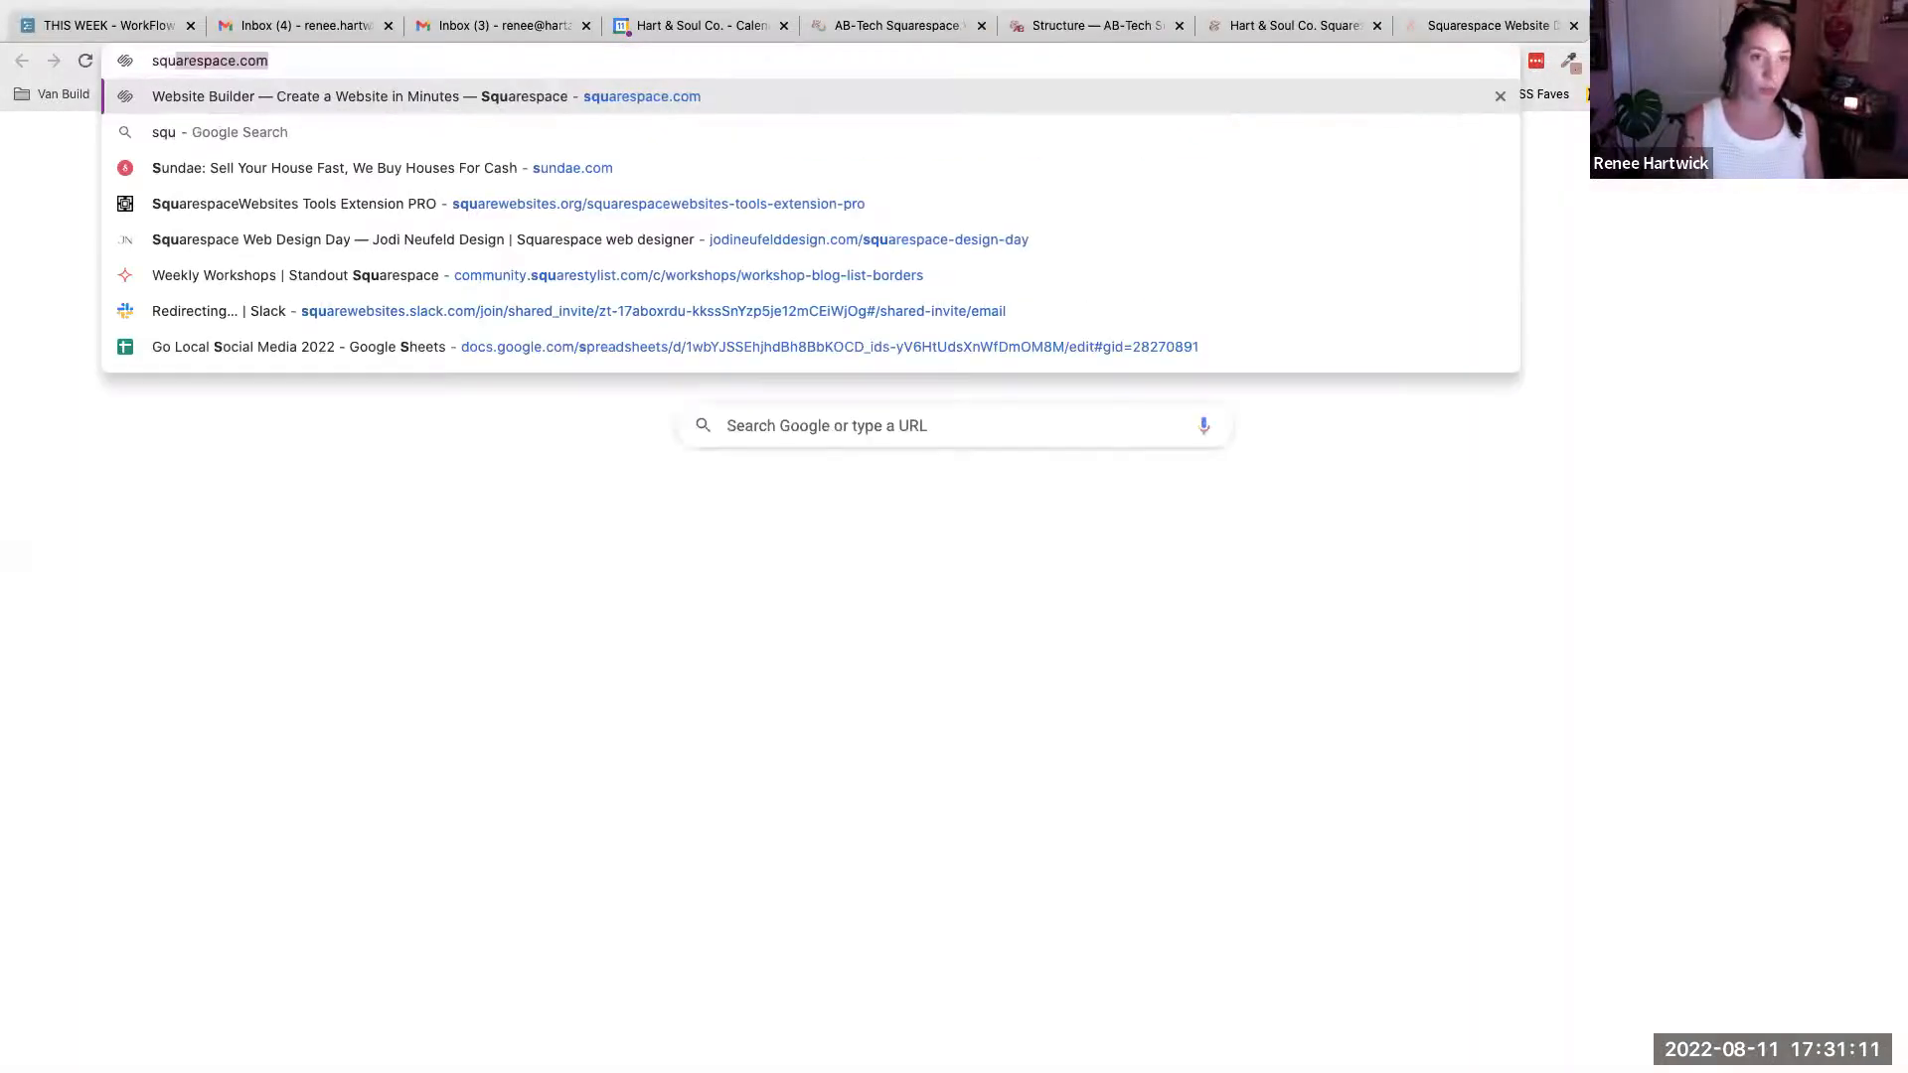
key("Return")
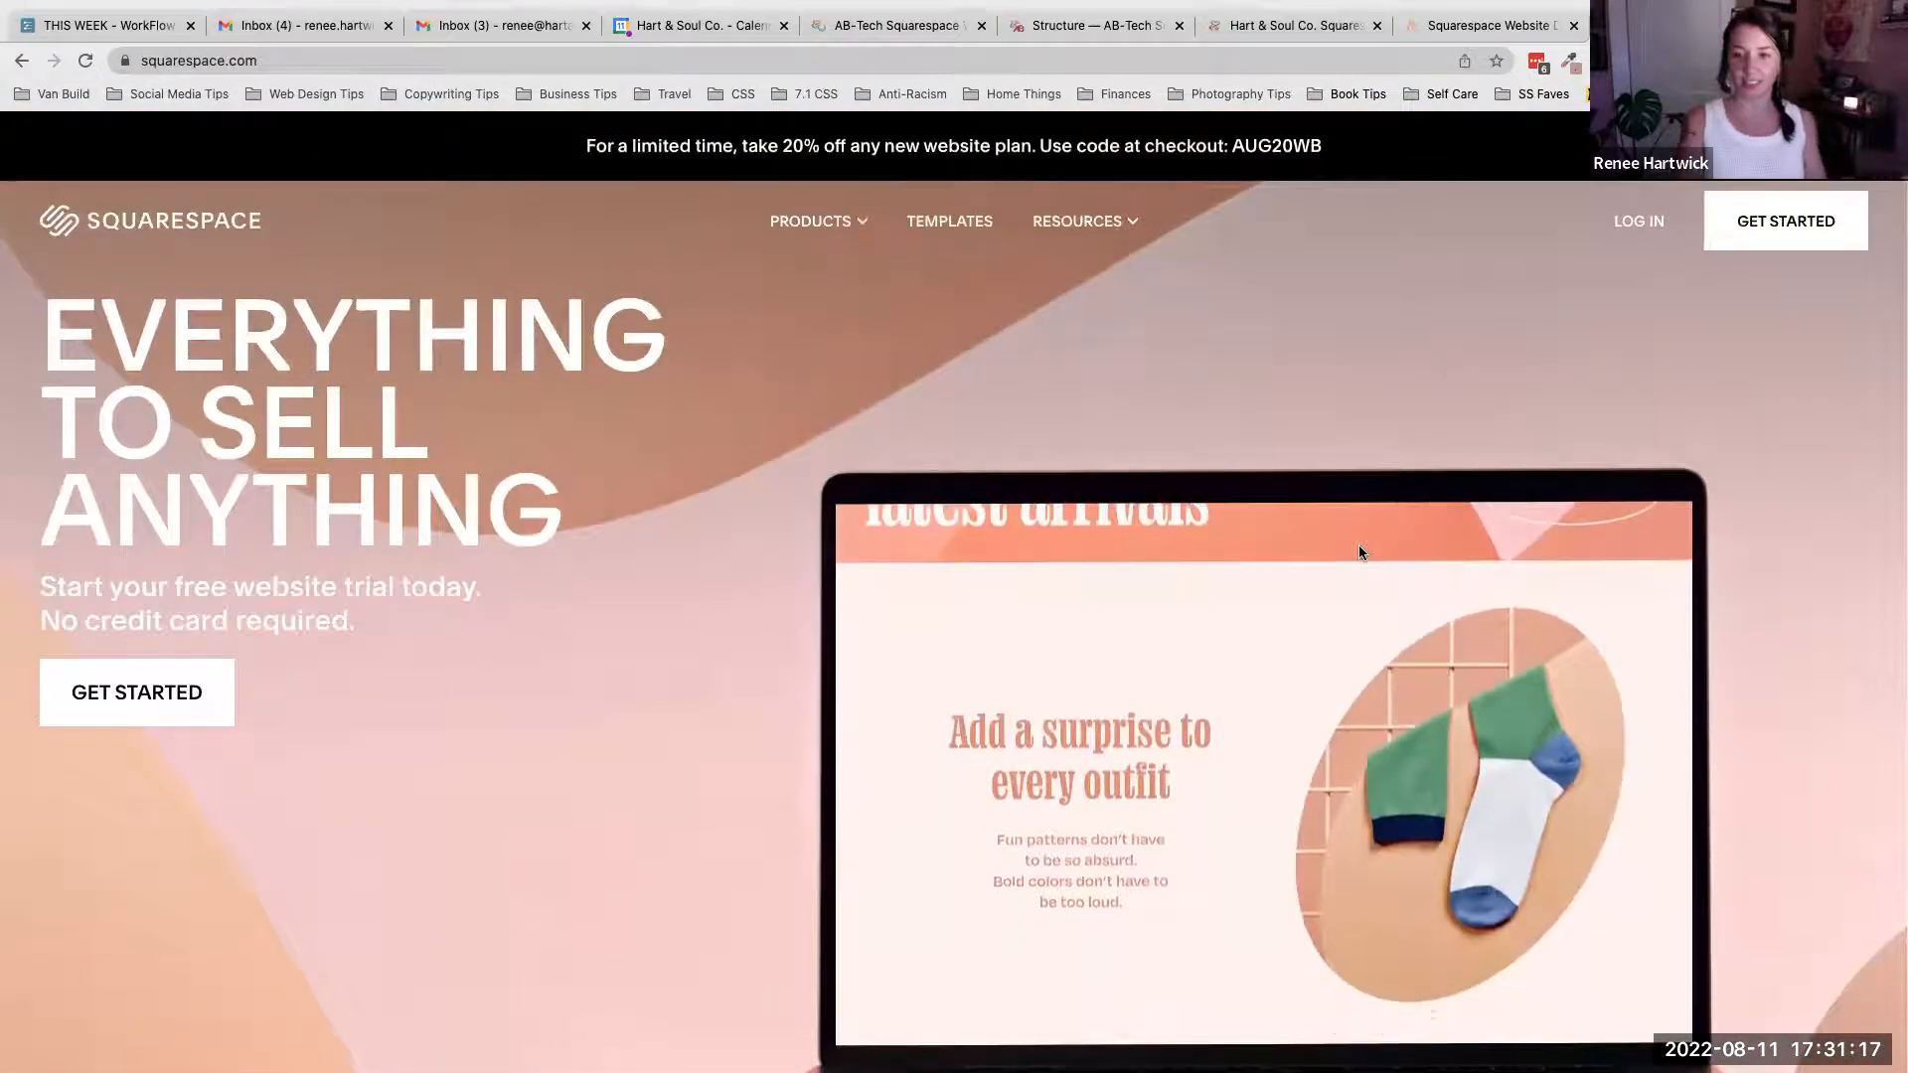
scroll(1362, 553, "down", 1)
scroll(1357, 552, "down", 1)
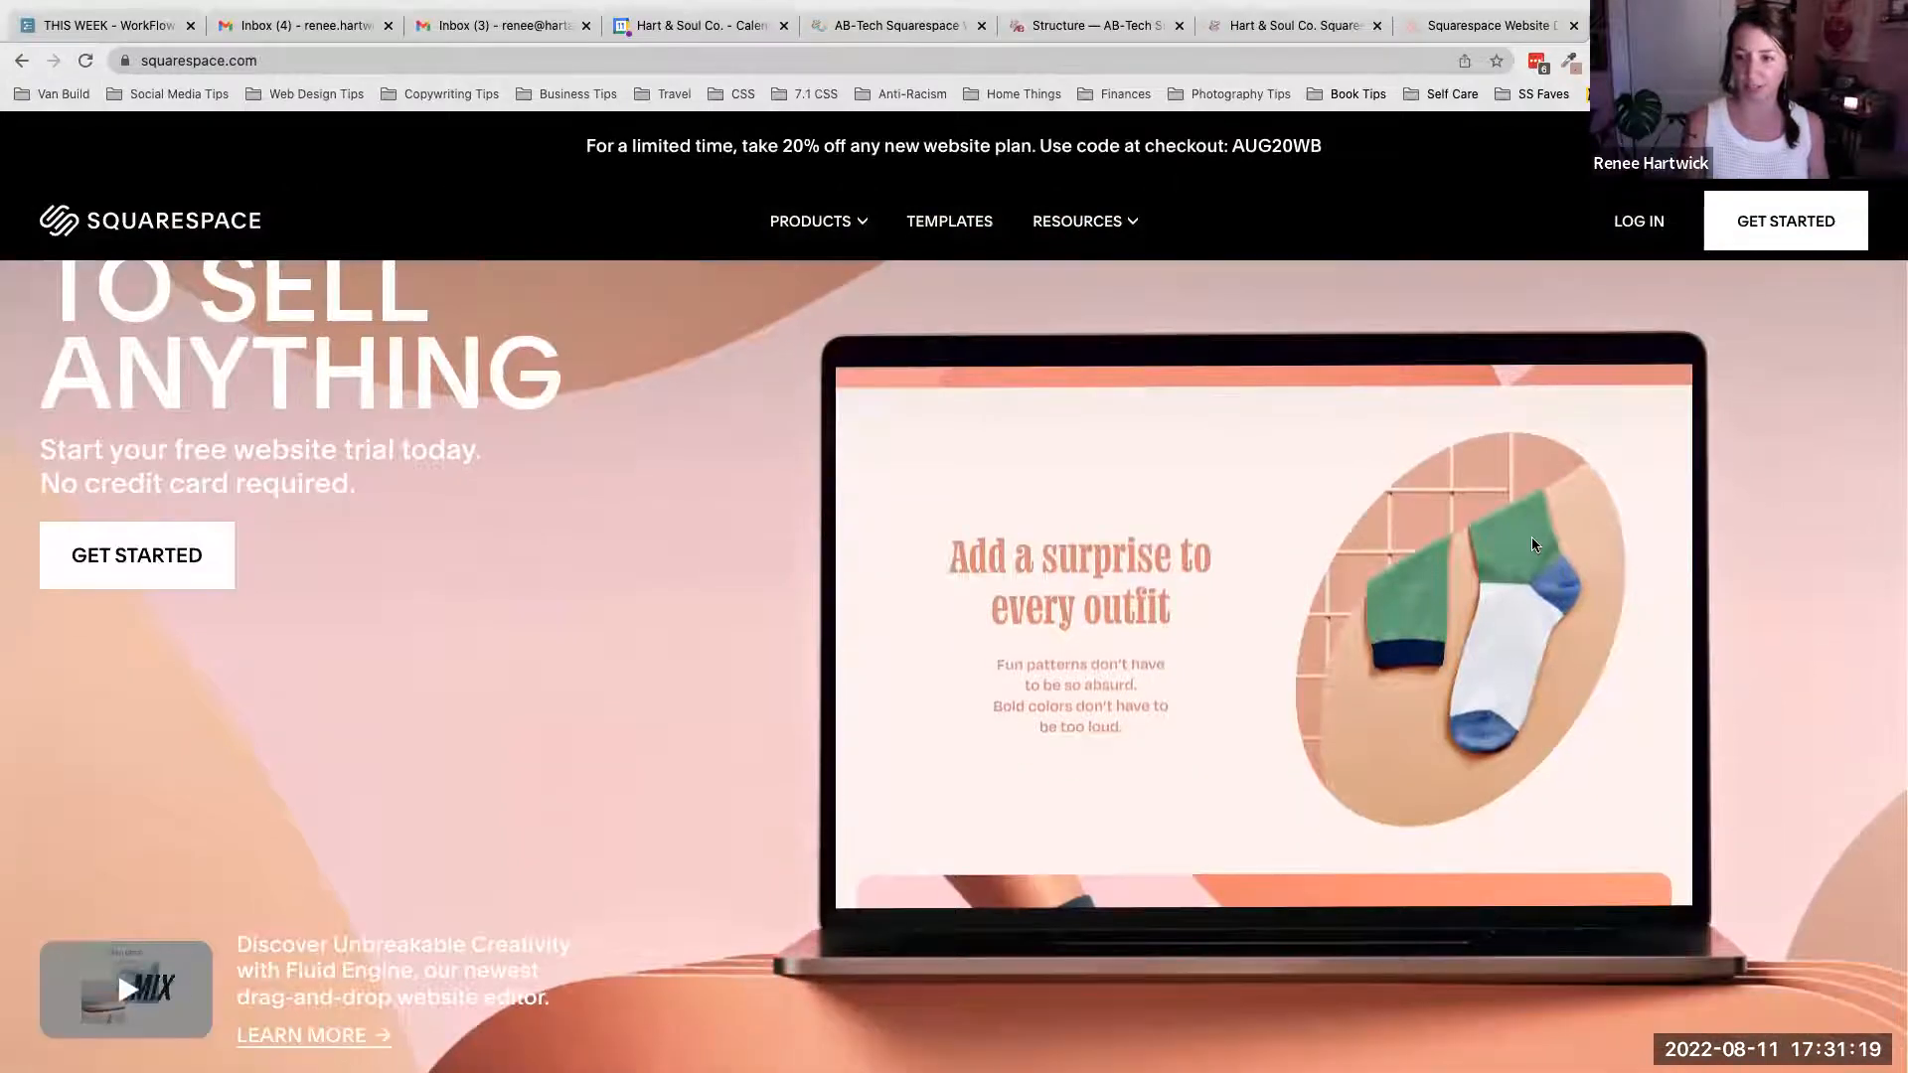
scroll(1531, 544, "up", 2)
scroll(1532, 544, "up", 1)
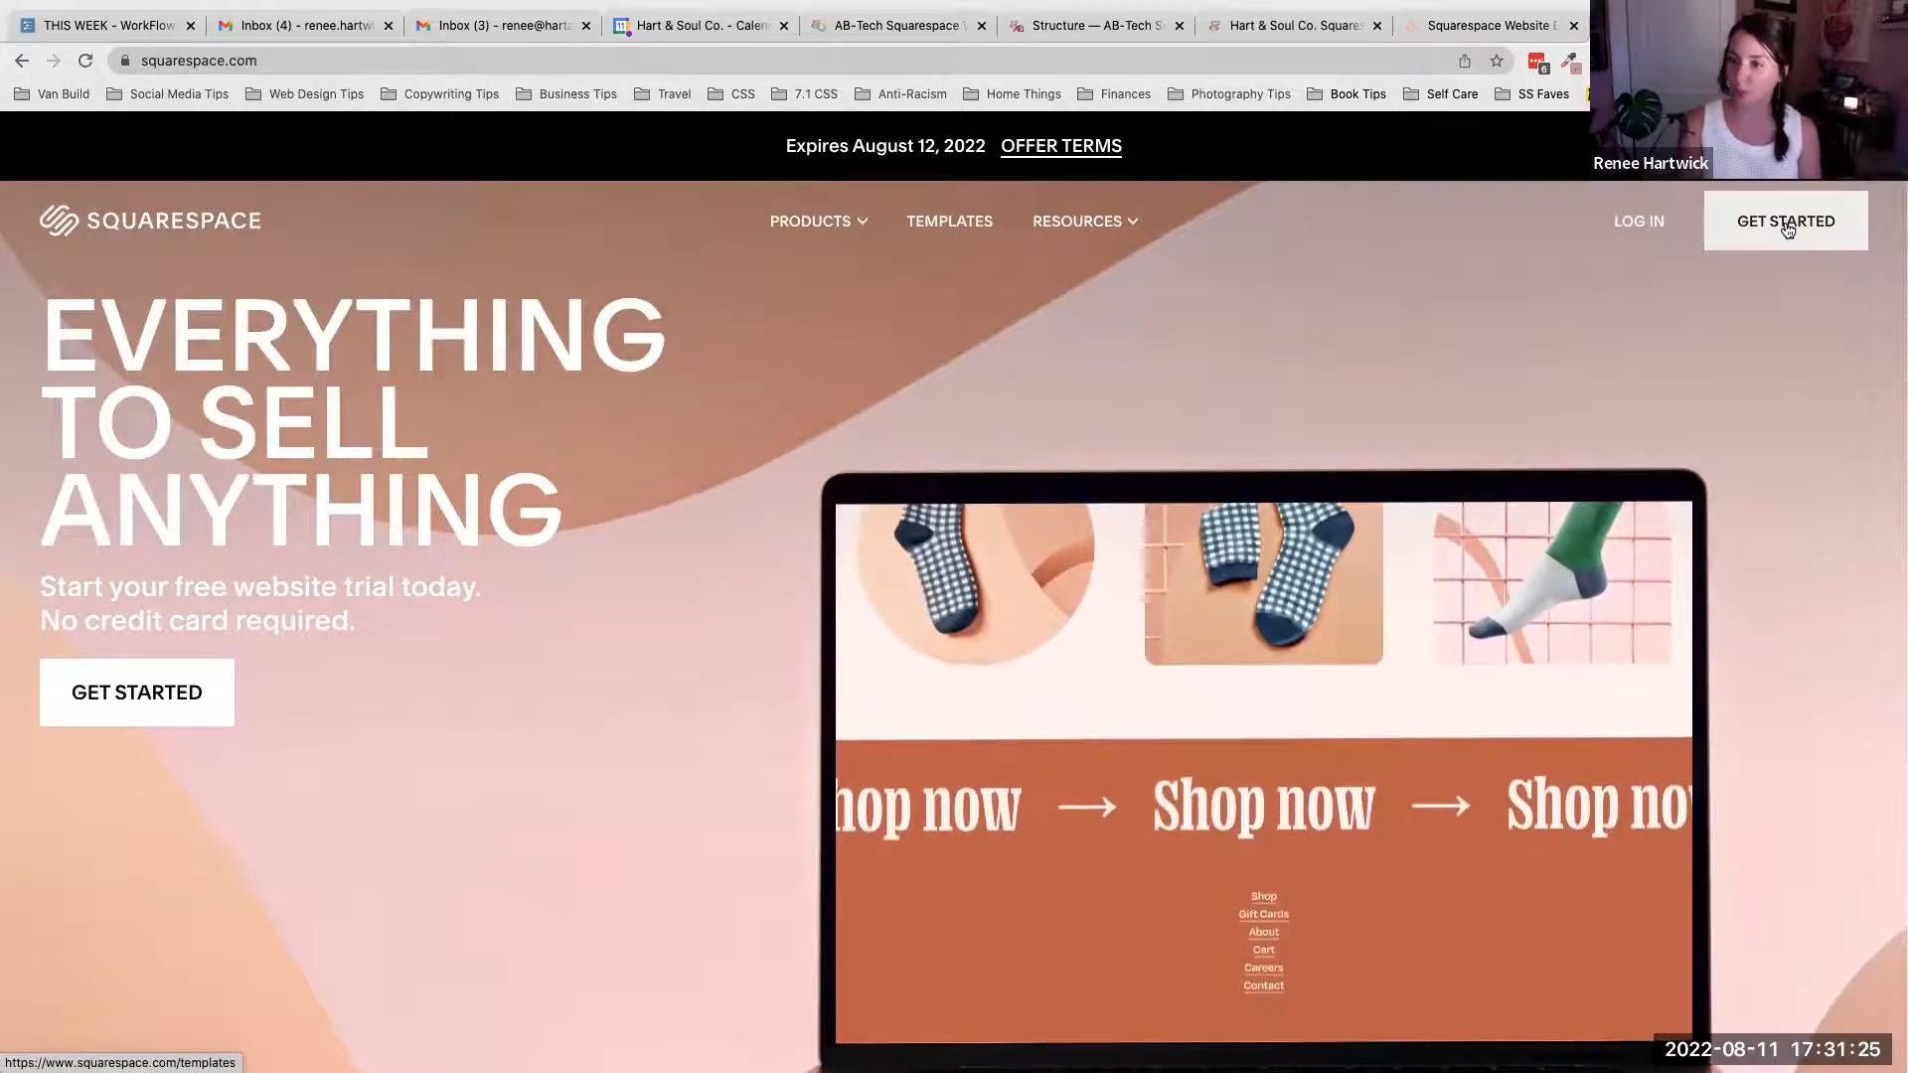
left_click(1777, 225)
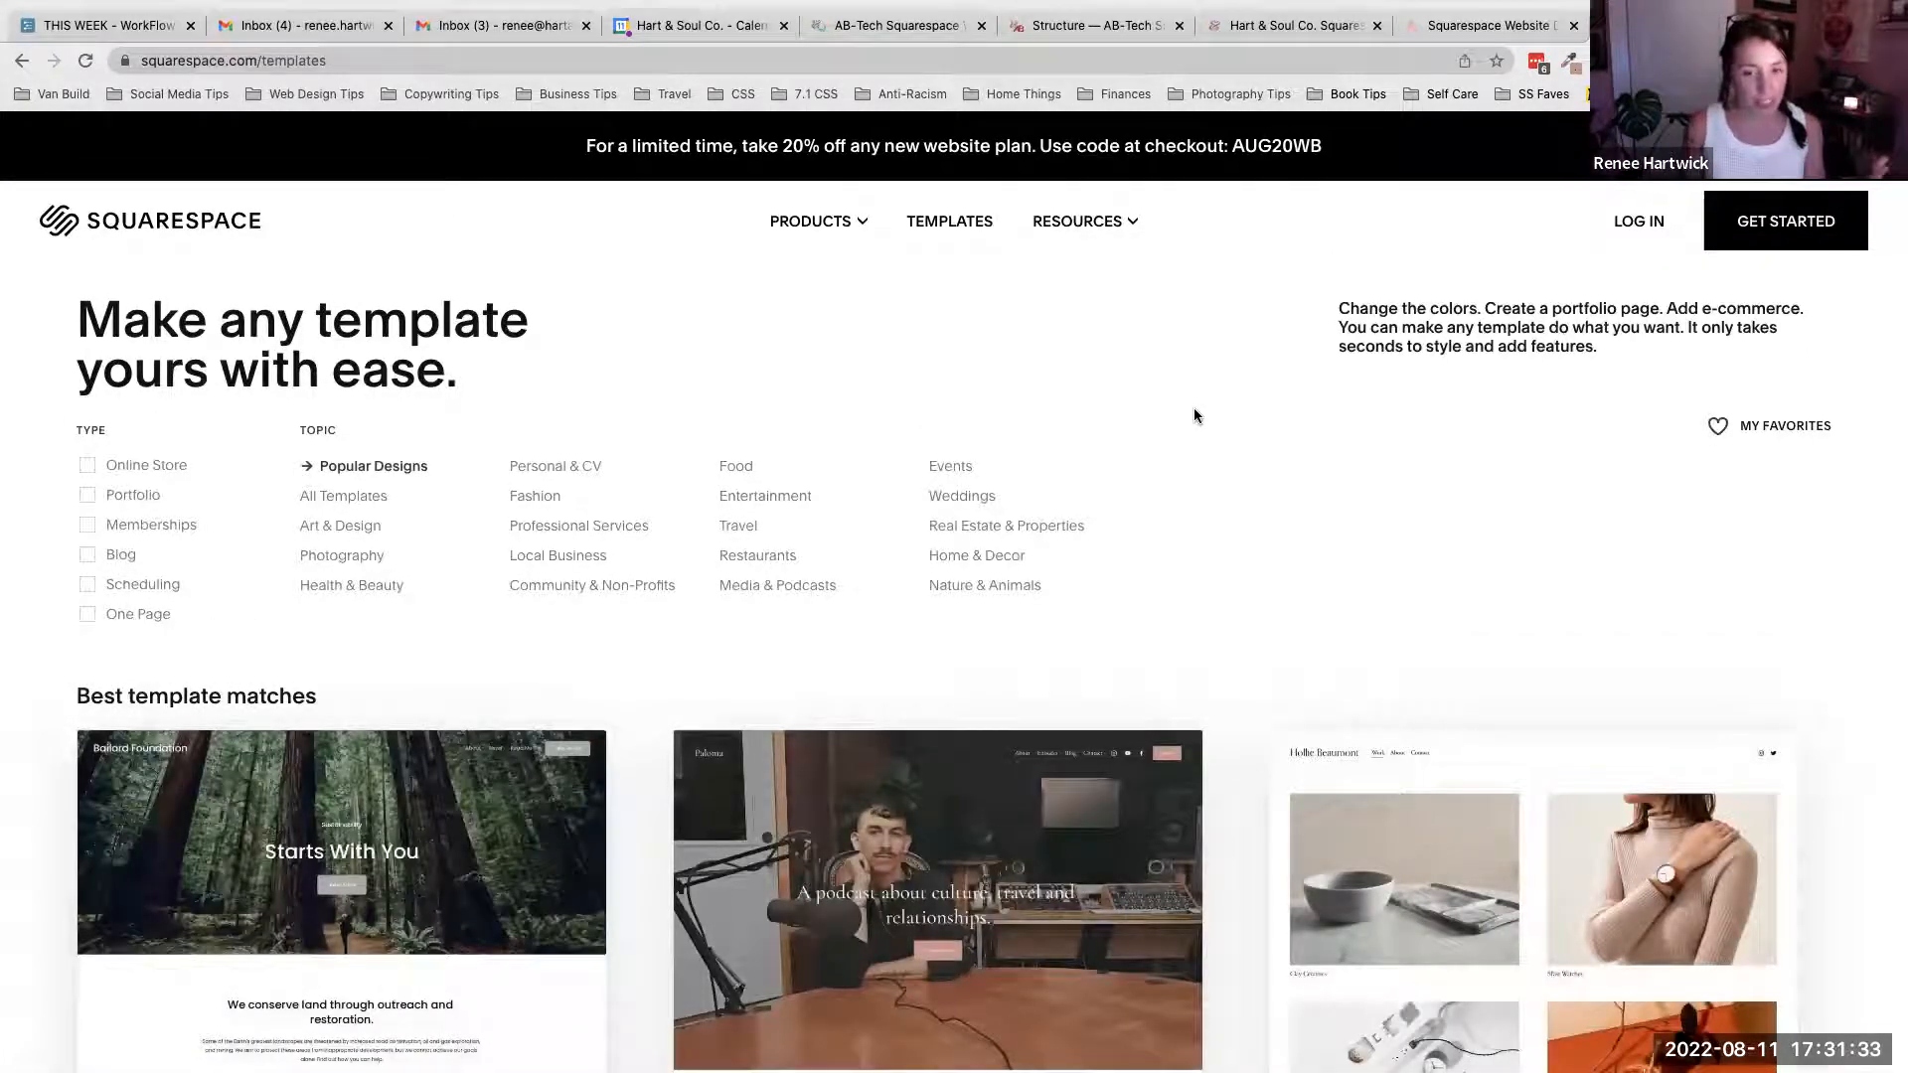
- Filter the template gallery by the Photography topic
scroll(1213, 605, "down", 5)
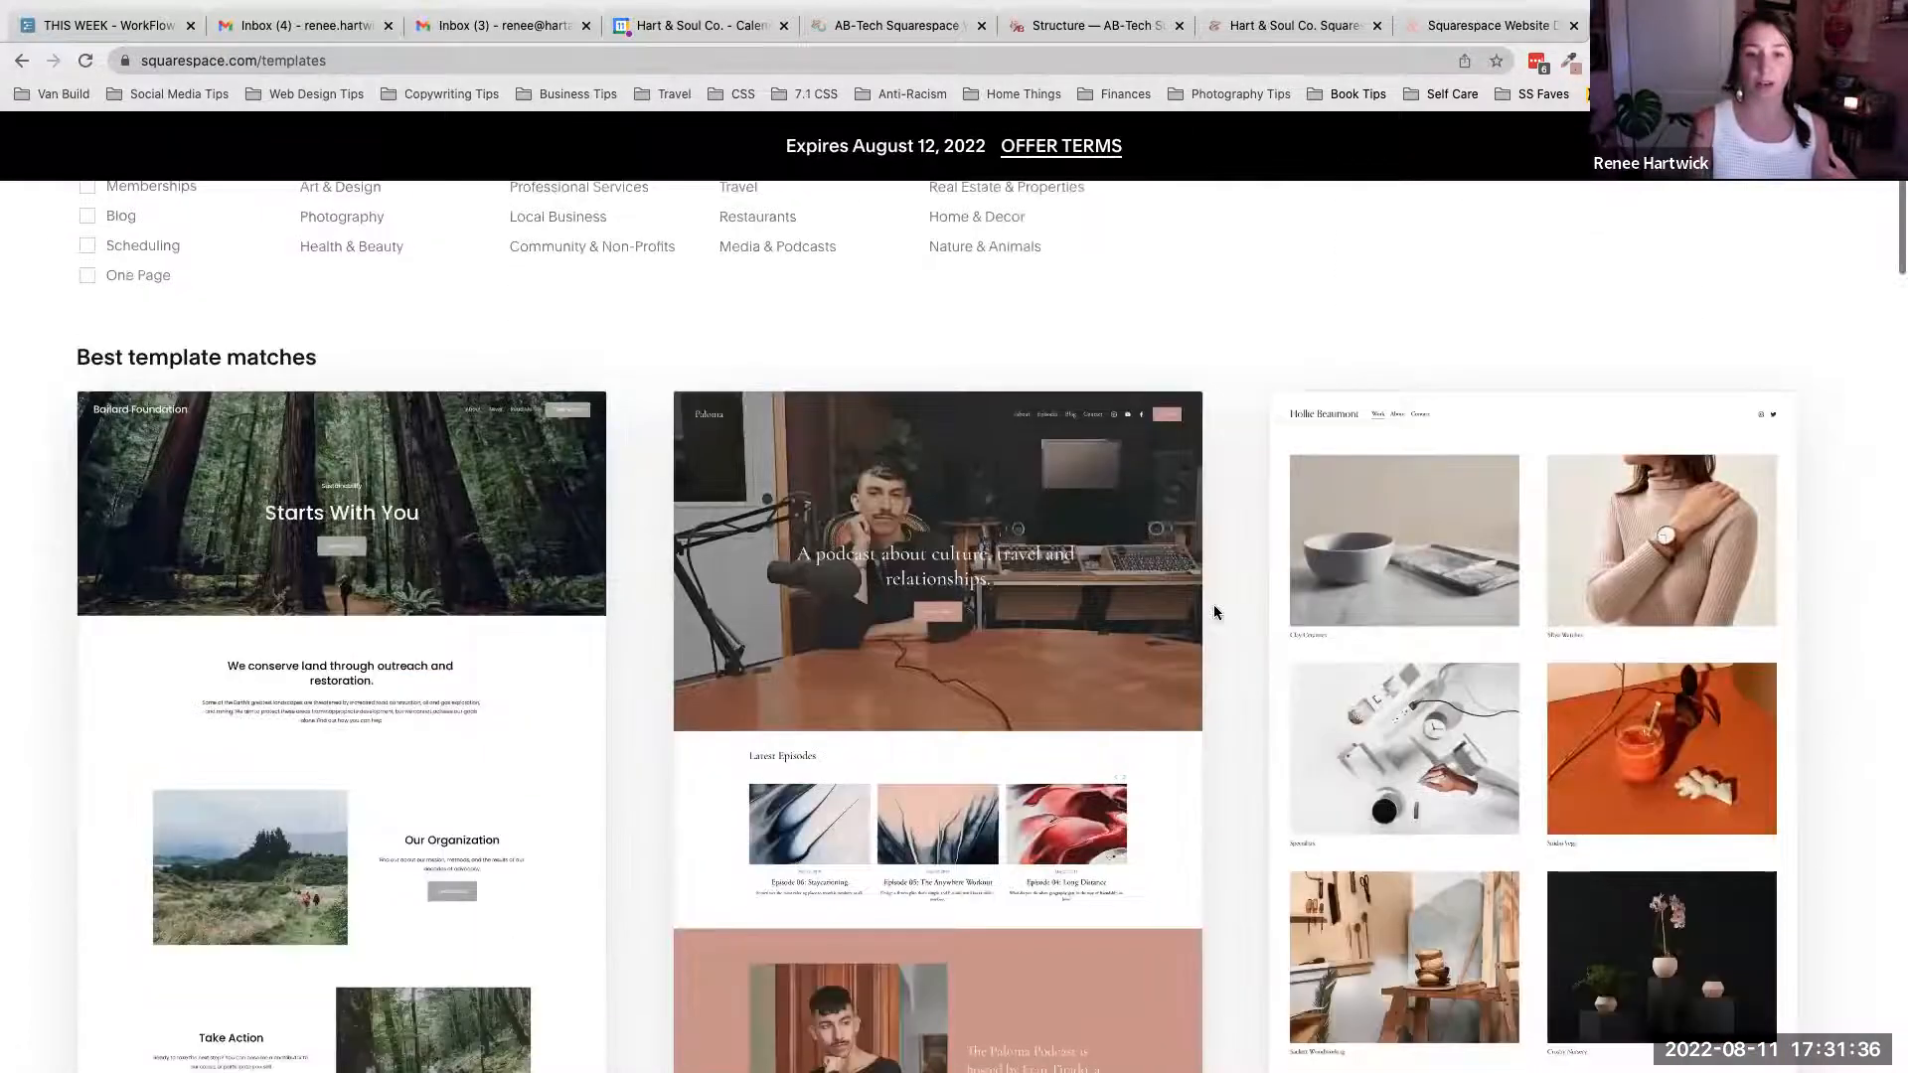
mouse_move(929, 664)
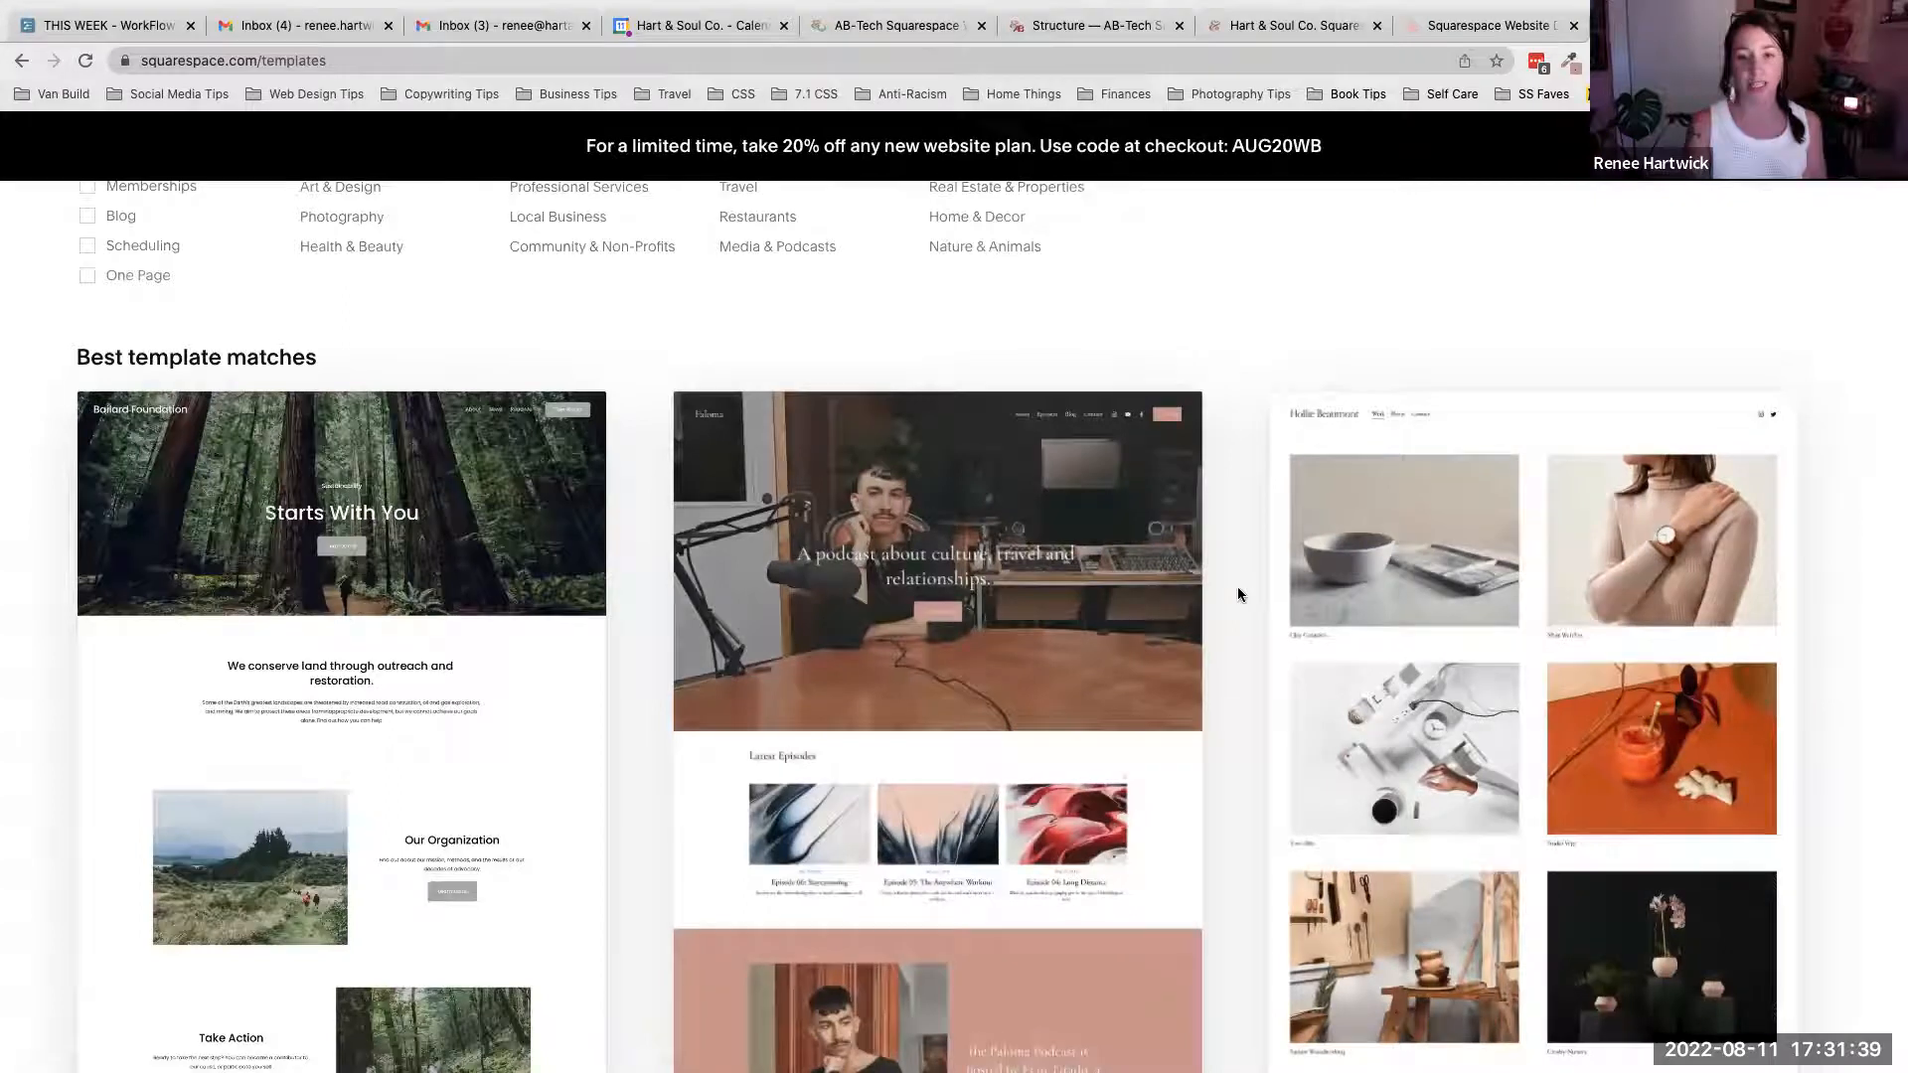
scroll(1237, 594, "down", 2)
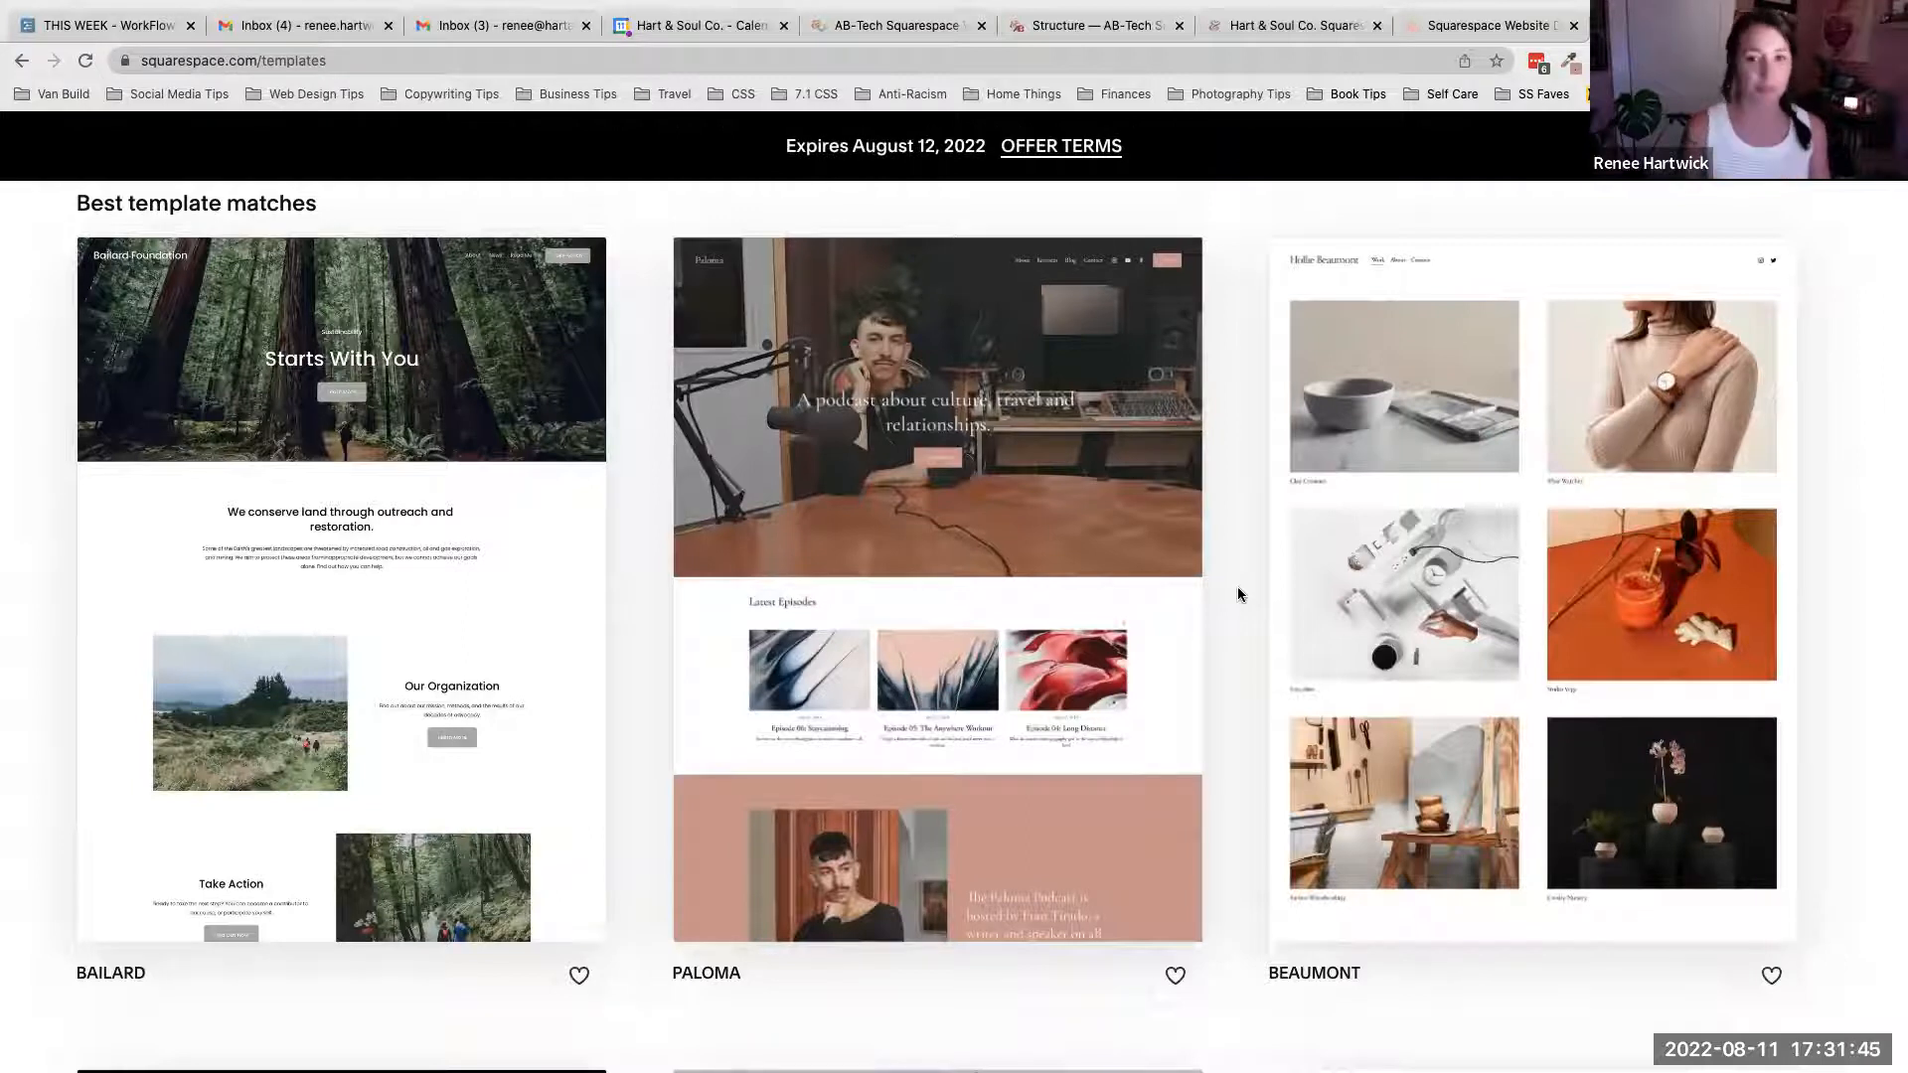
scroll(1237, 594, "up", 5)
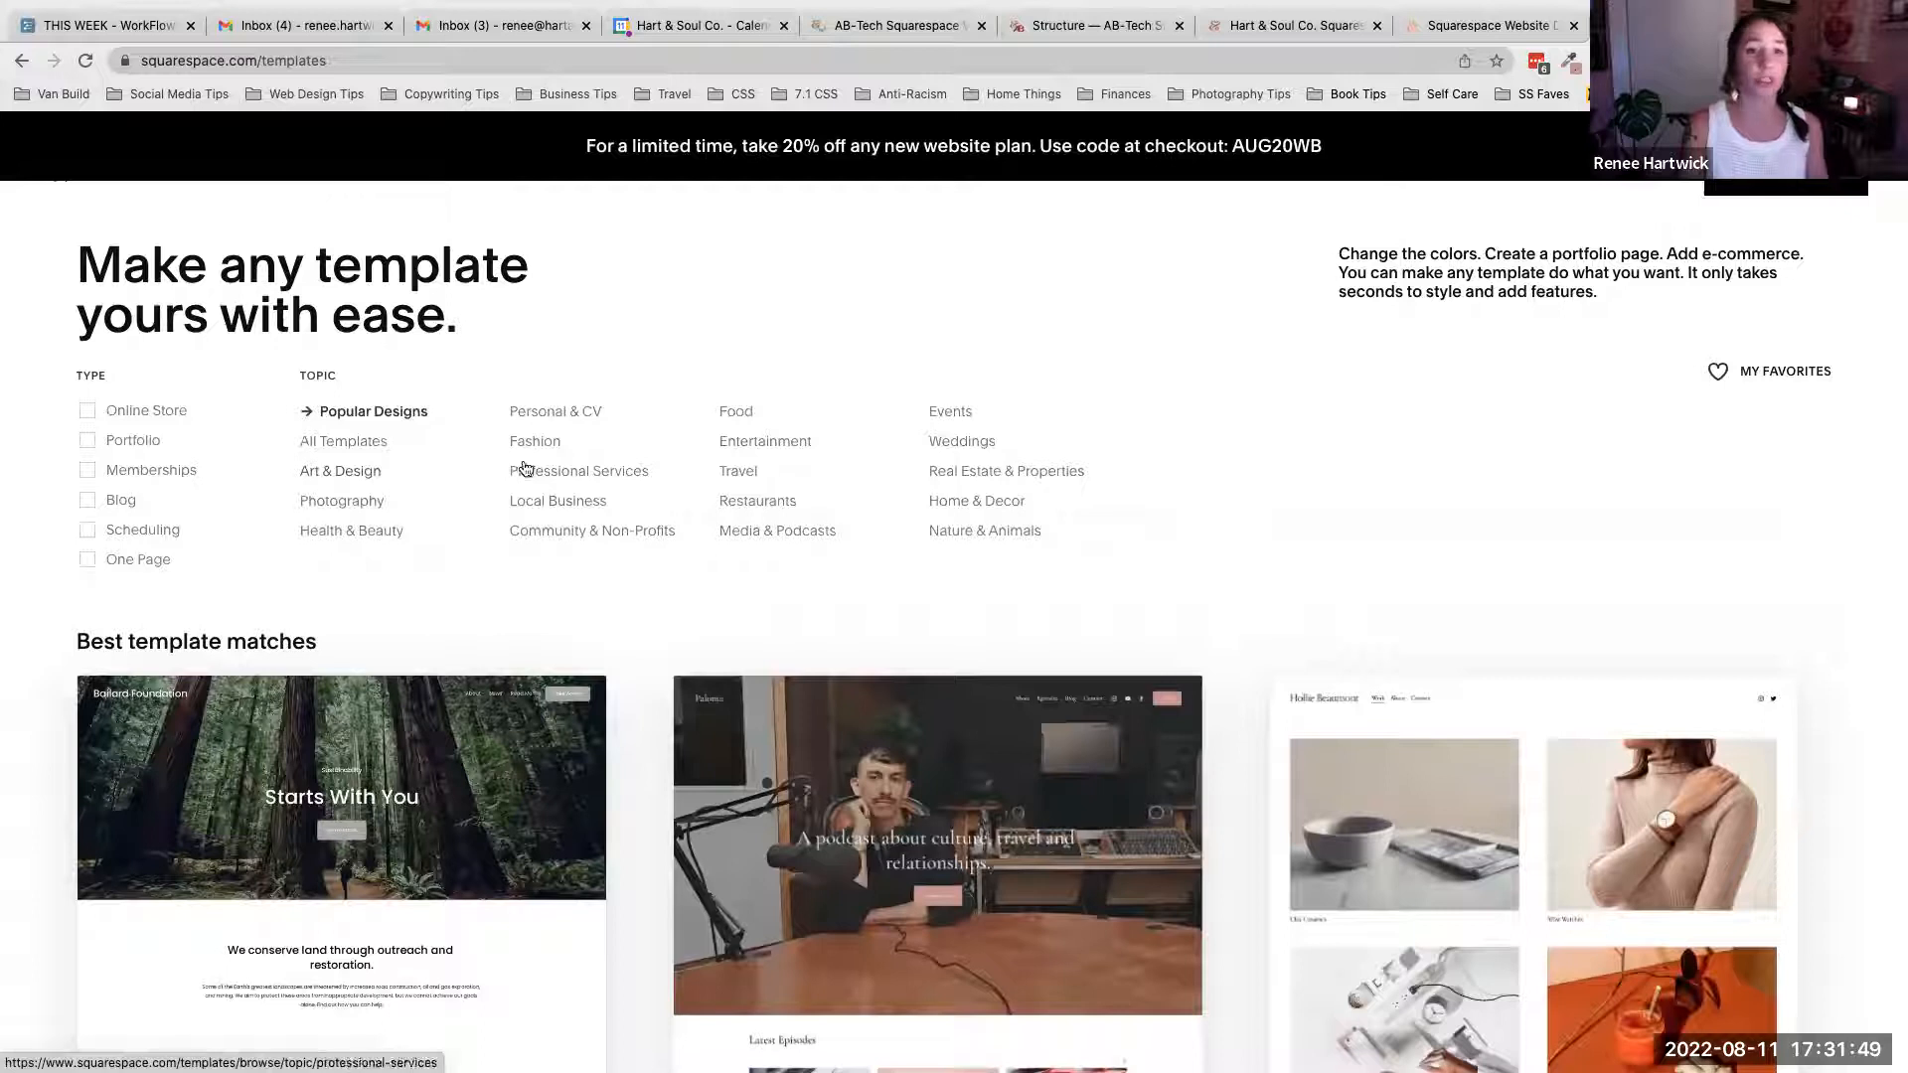
left_click(391, 505)
- Browse the Photography templates and add the Portfolio type filter
scroll(608, 606, "down", 5)
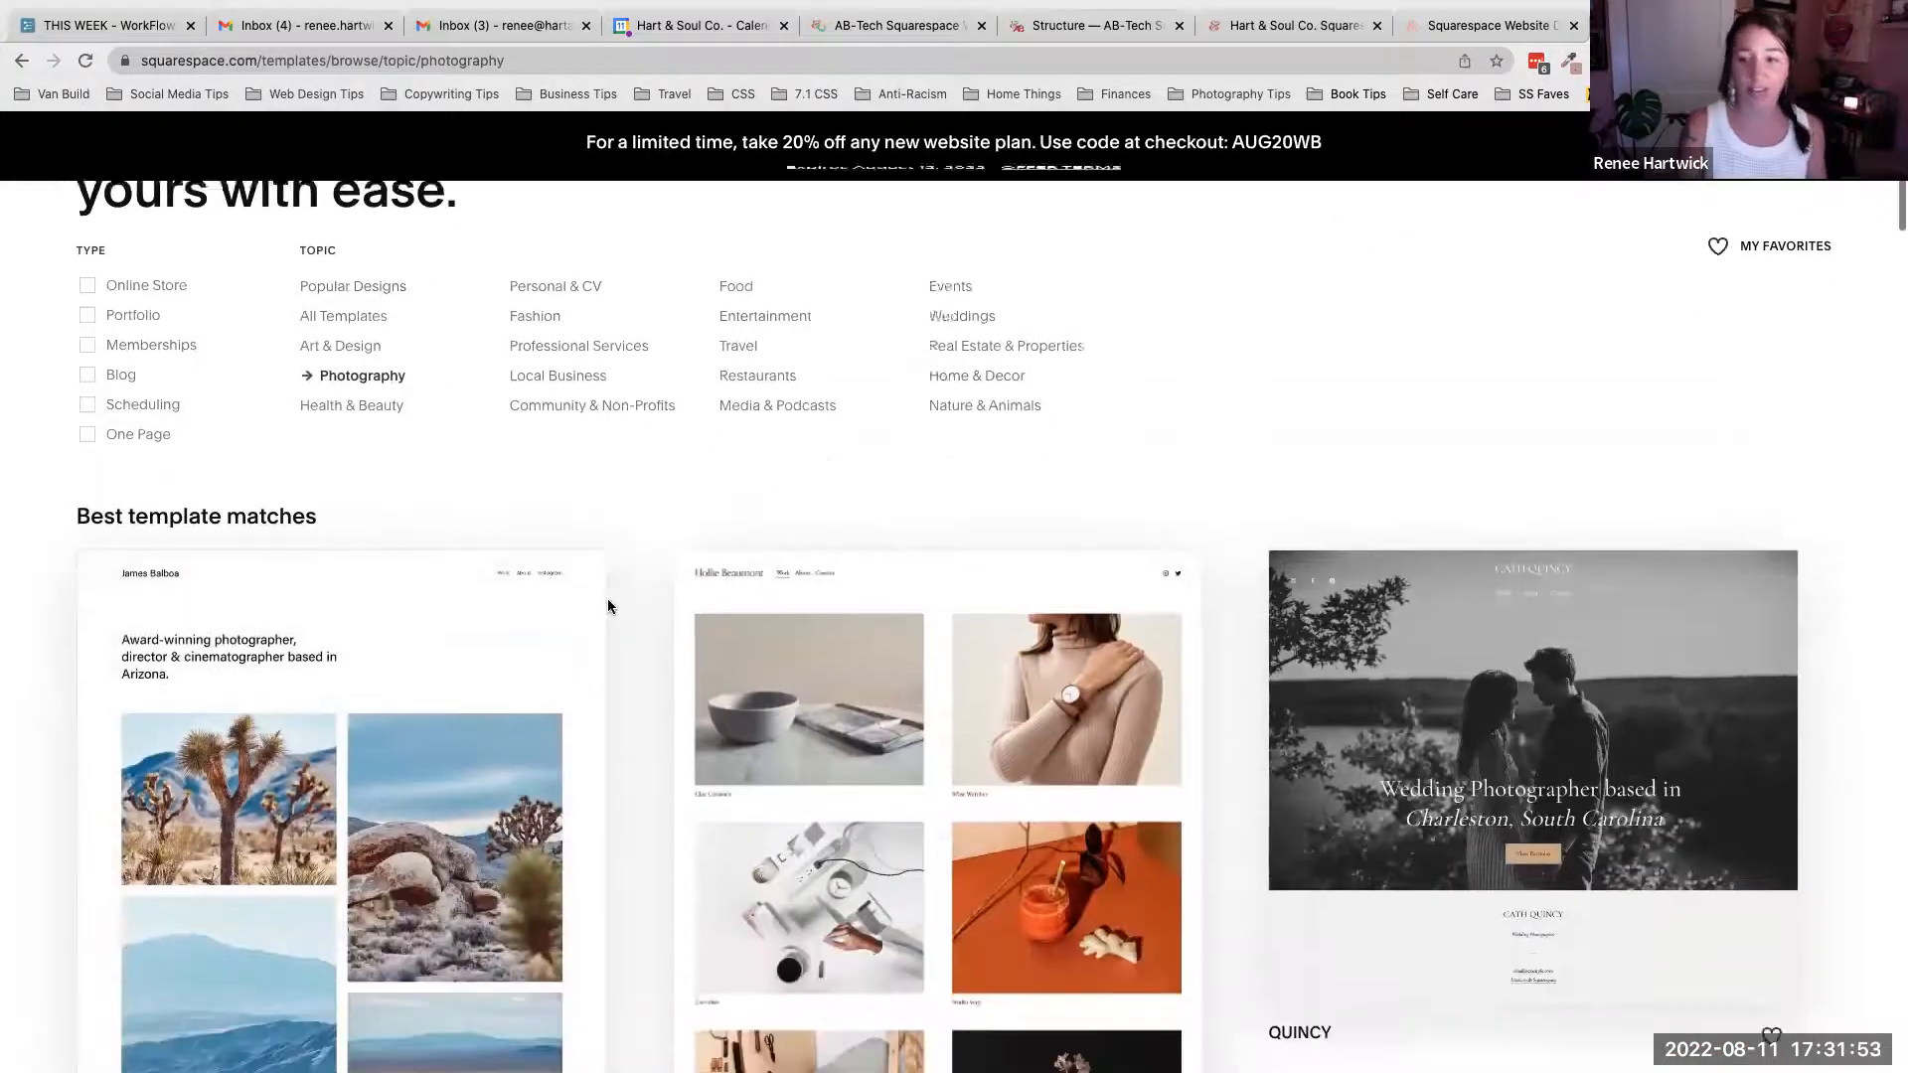
scroll(608, 606, "down", 6)
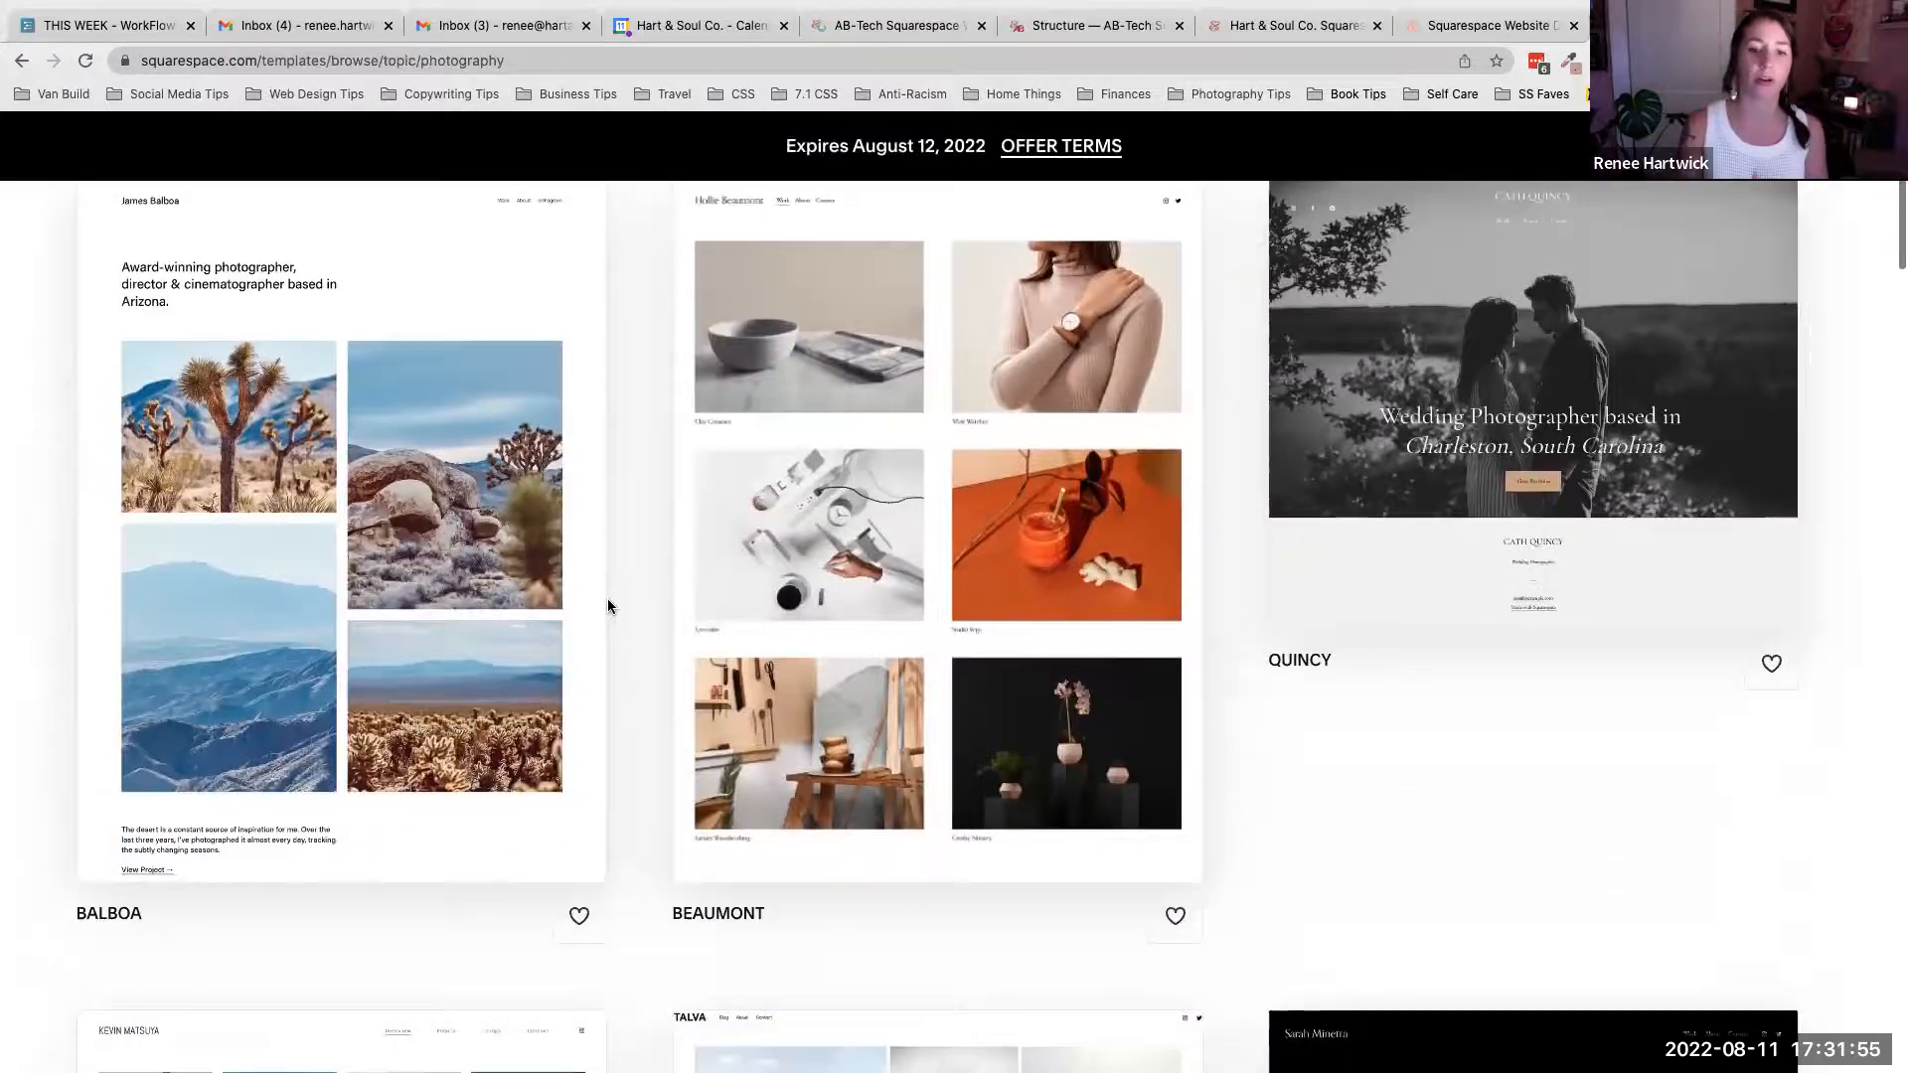
scroll(608, 606, "down", 6)
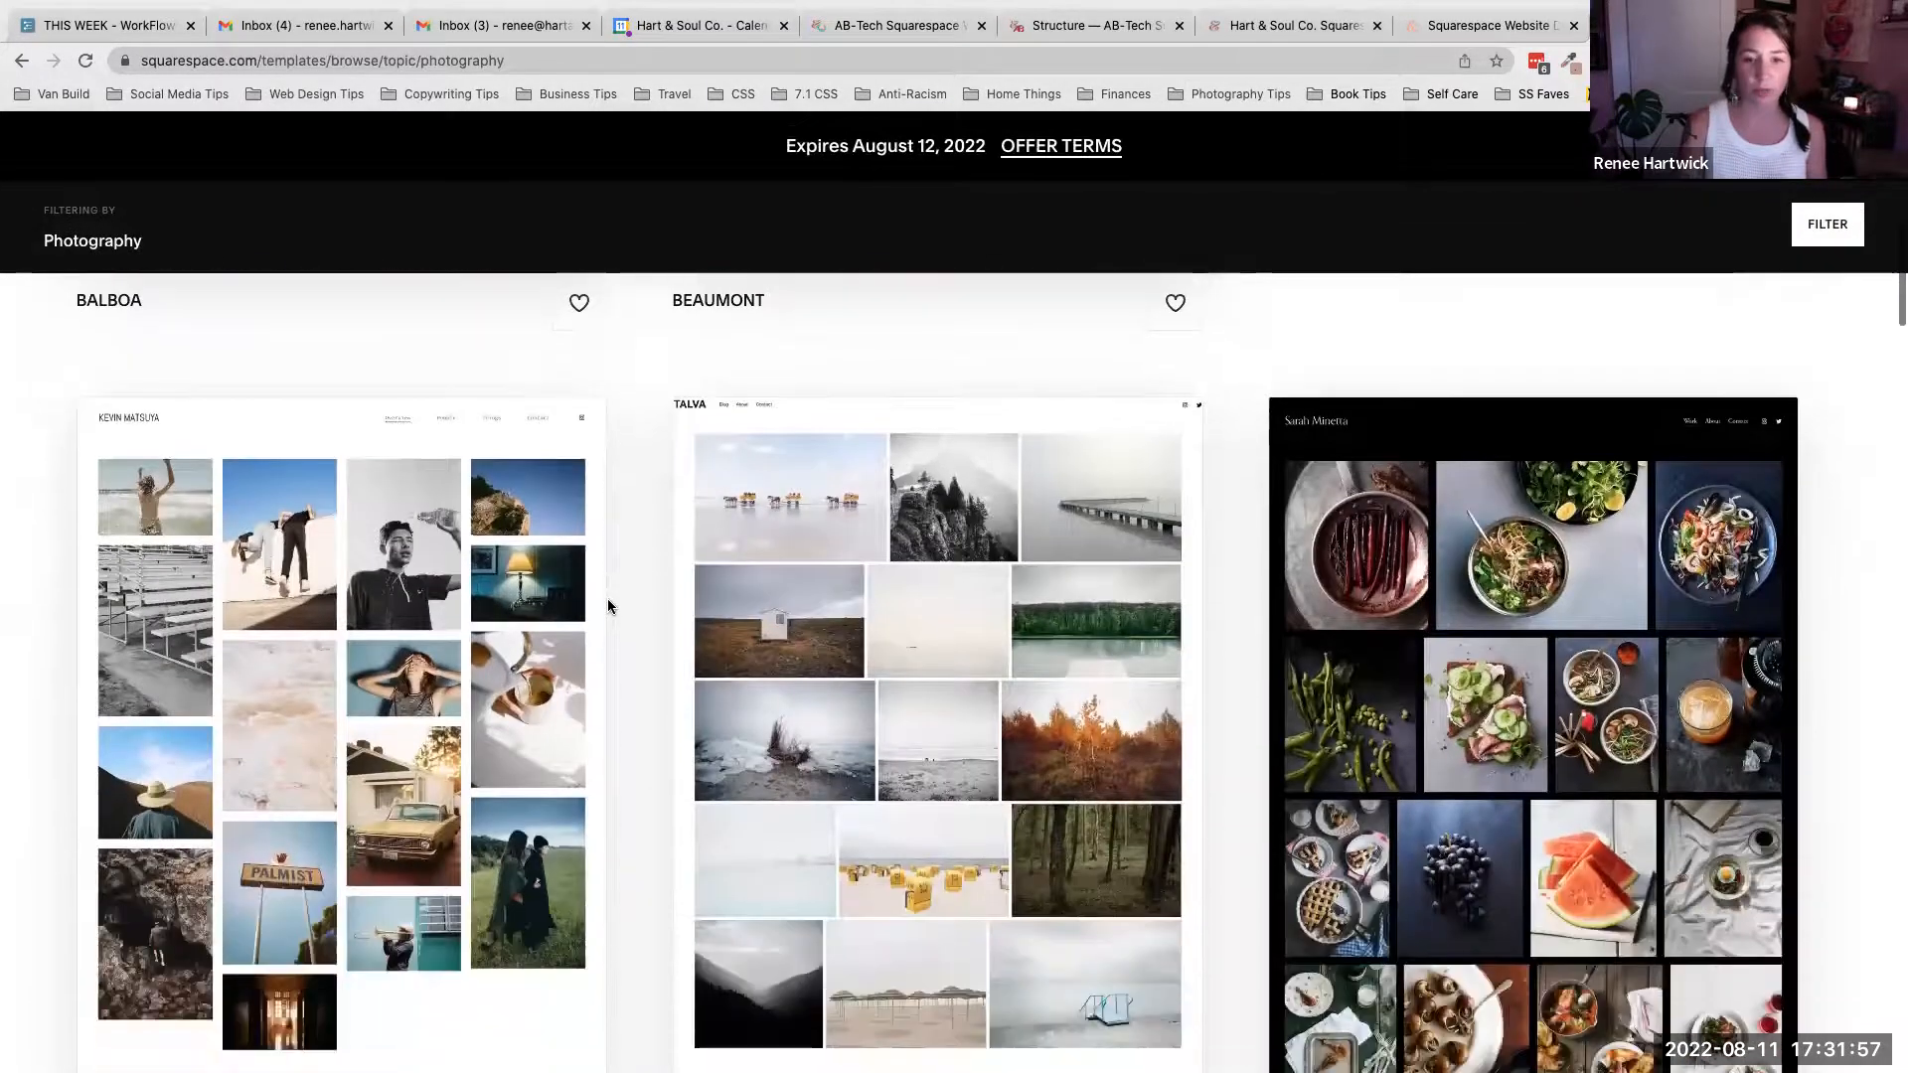
scroll(608, 606, "down", 5)
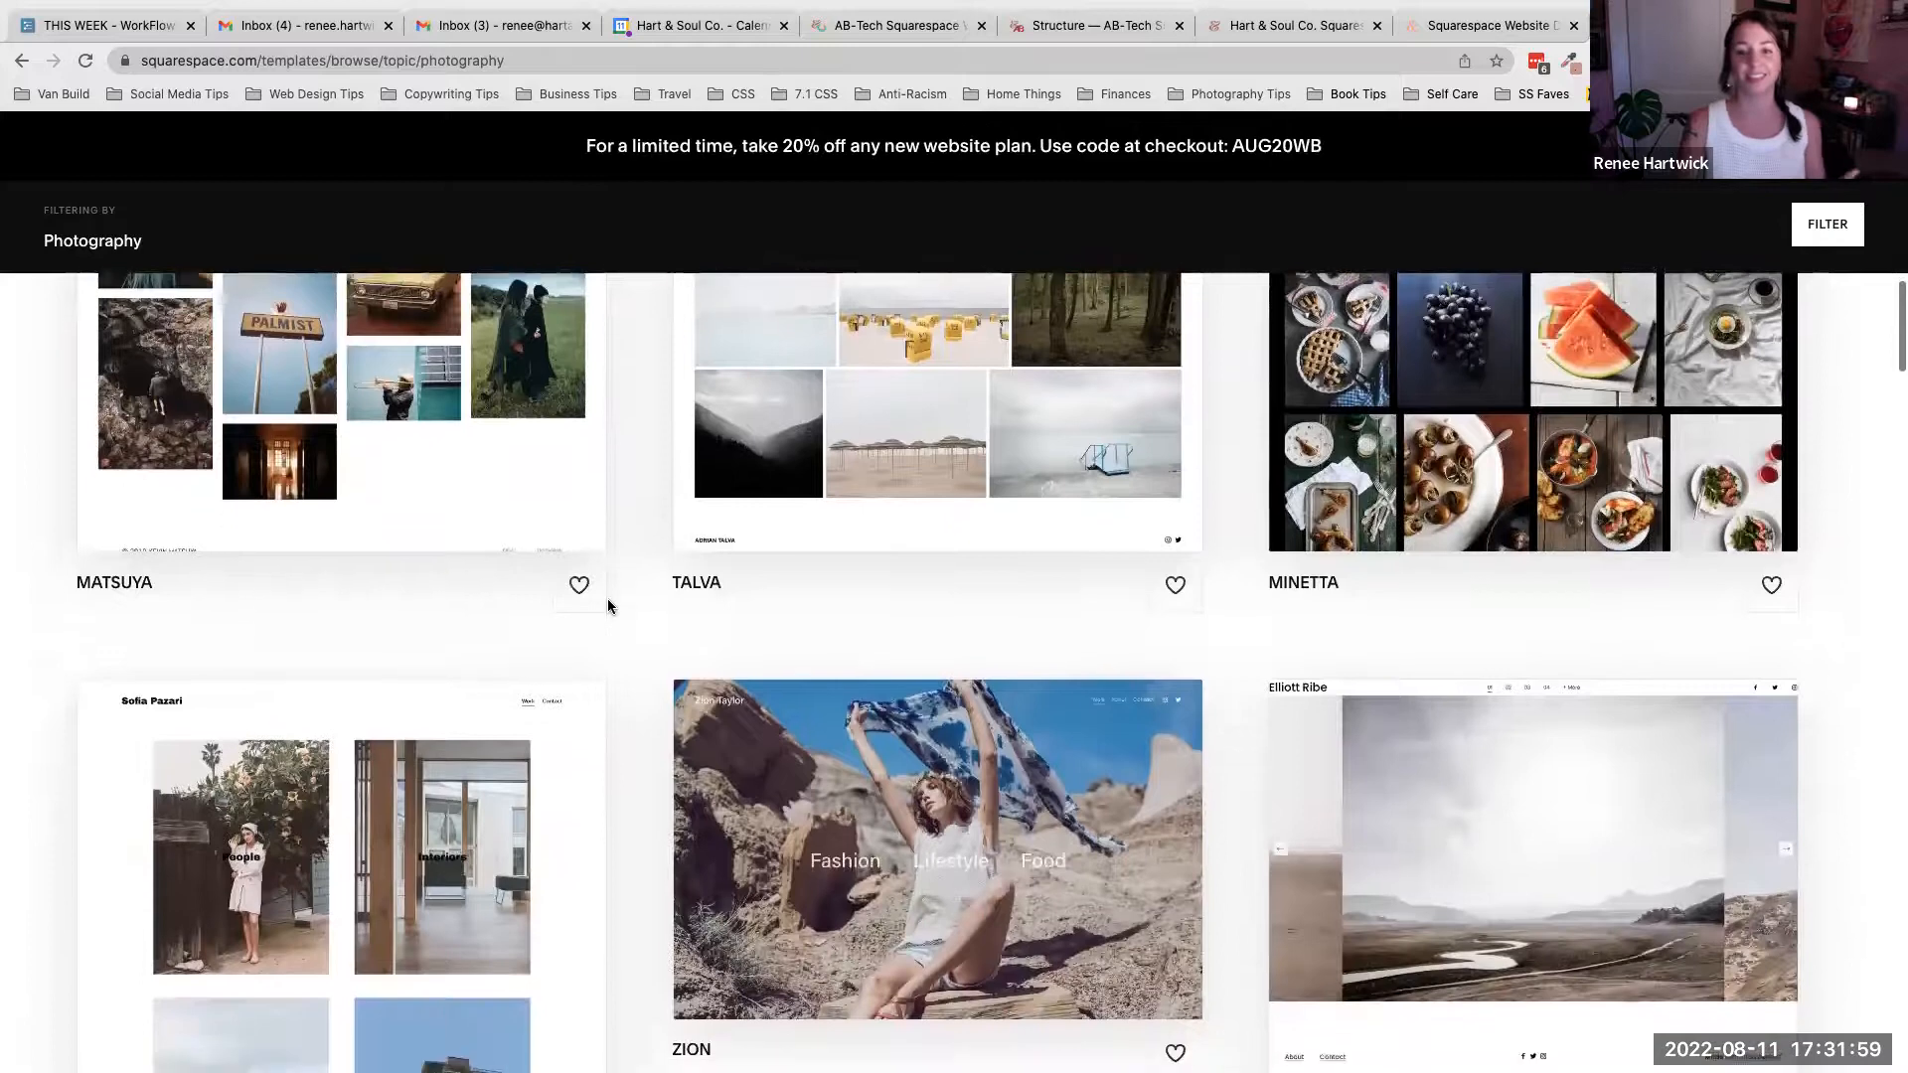
scroll(608, 606, "up", 20)
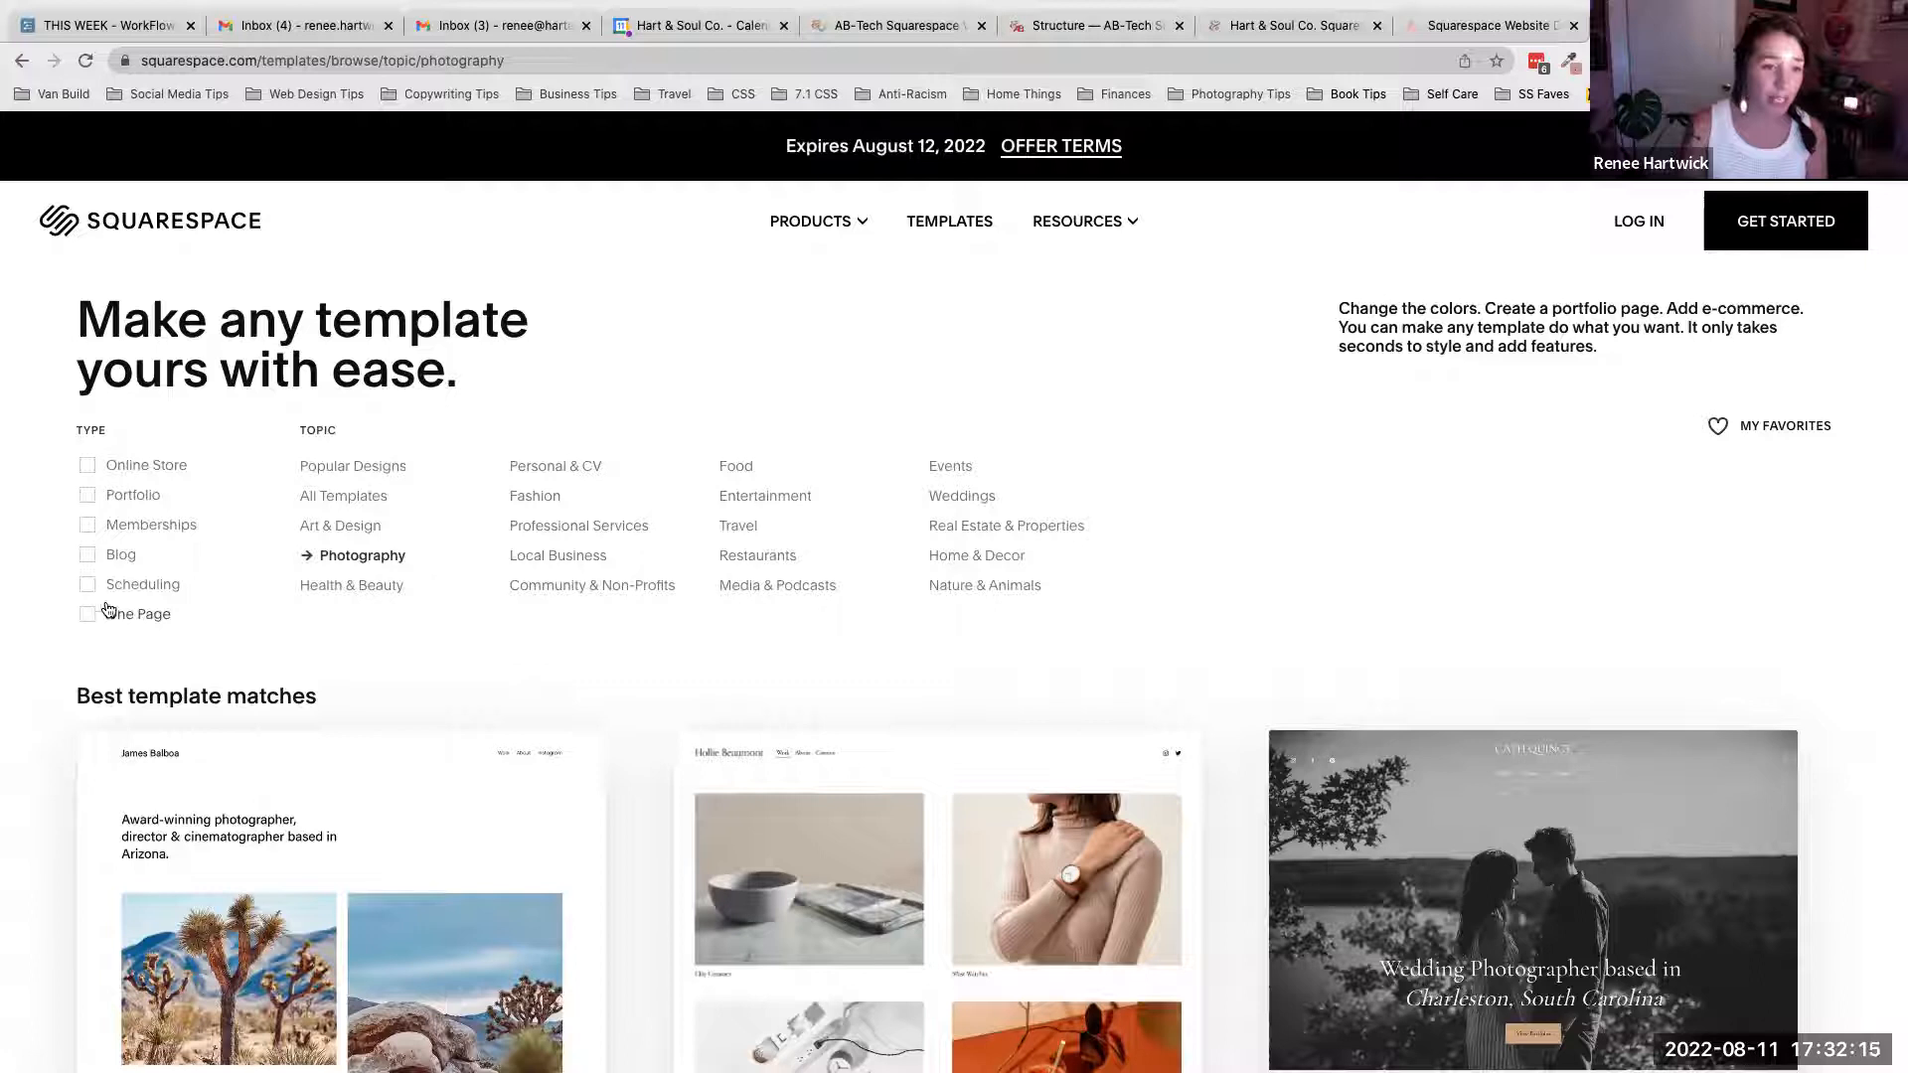
left_click(127, 496)
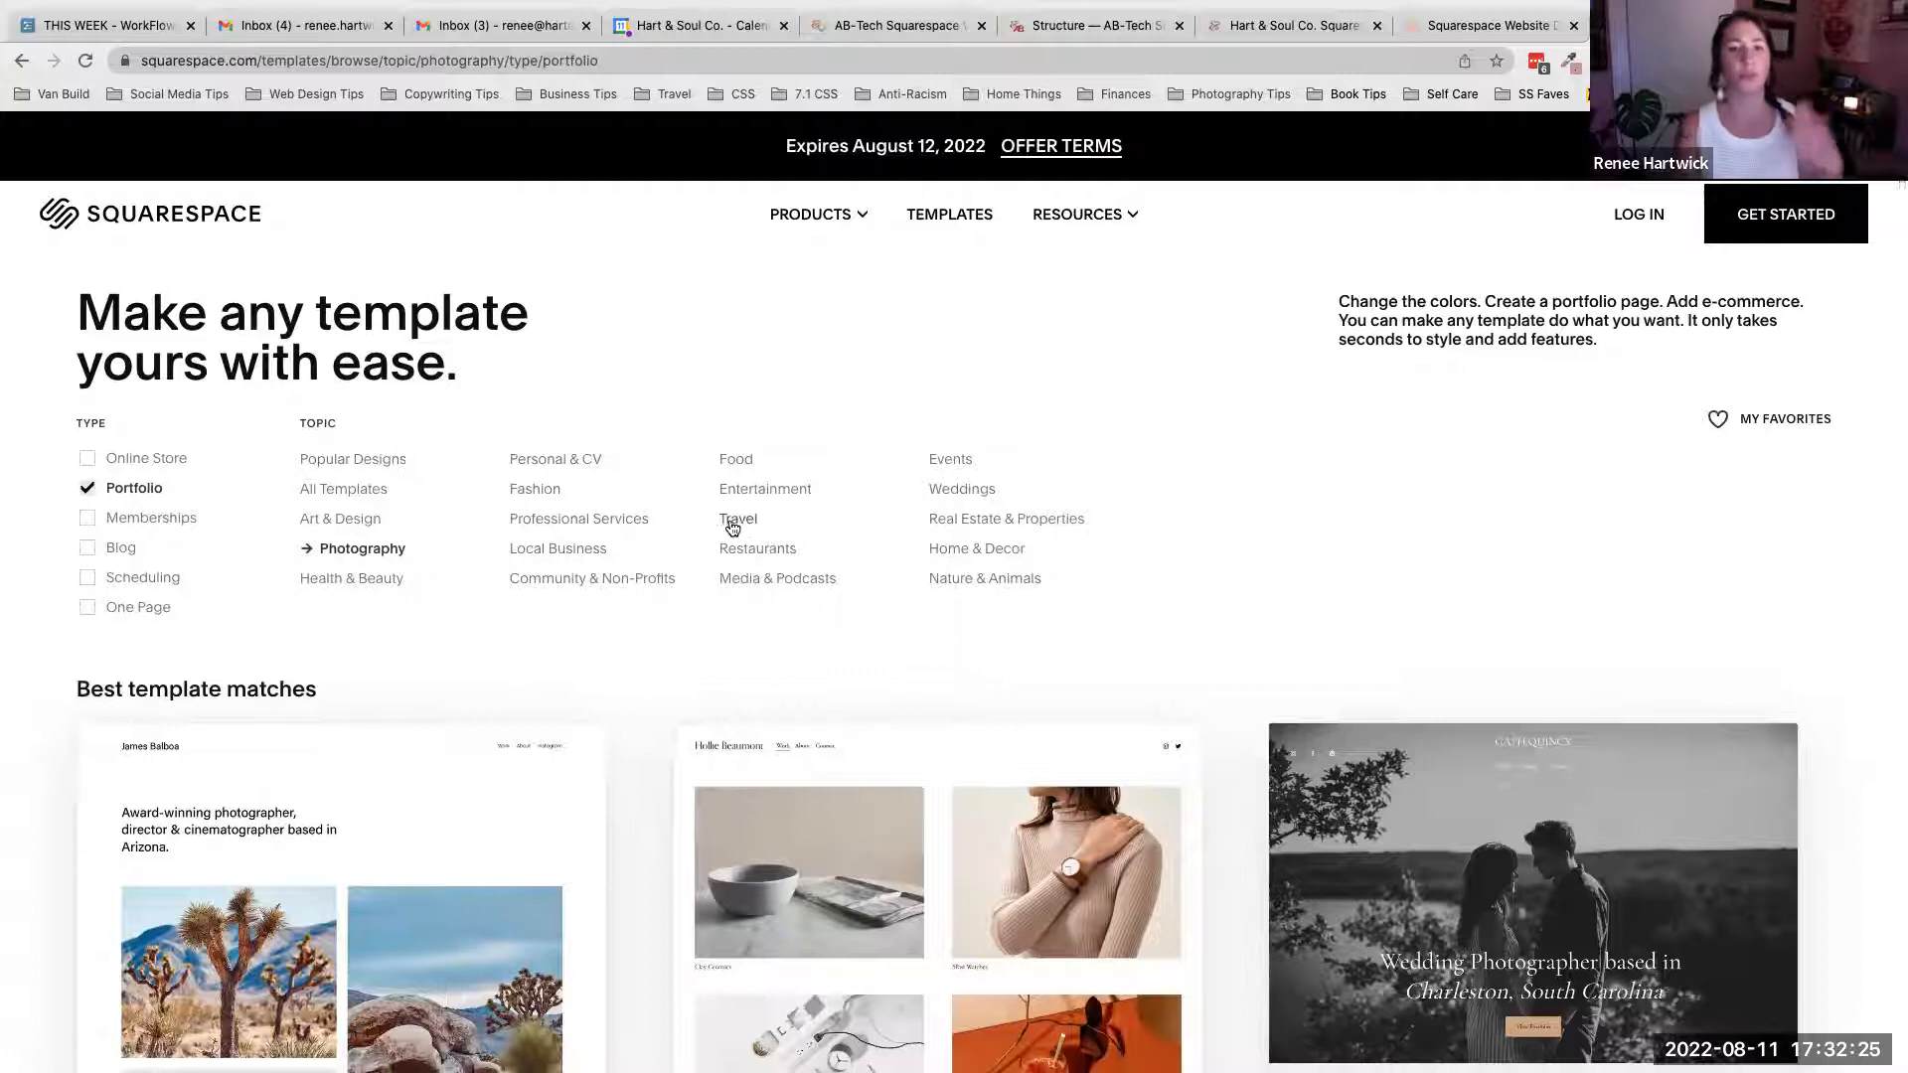
scroll(909, 664, "down", 5)
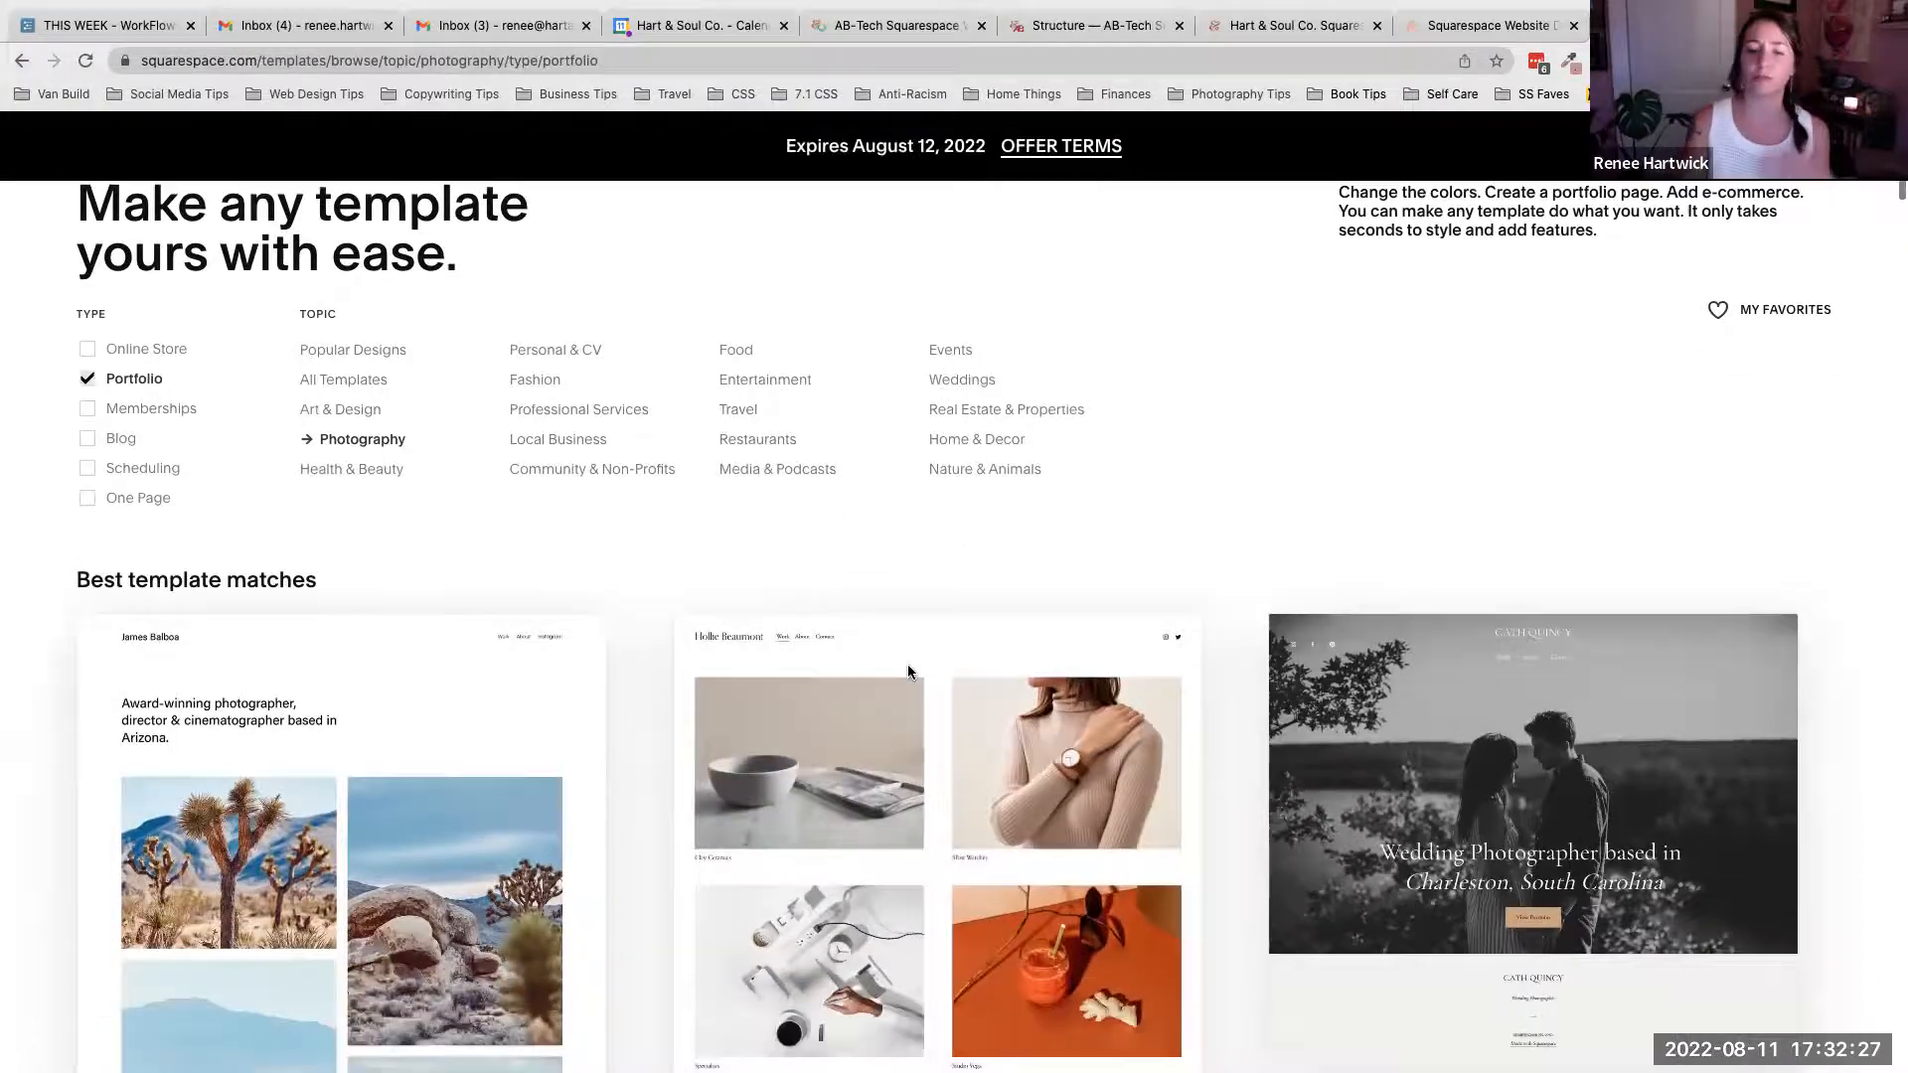
- Open the preview of the Beaumont template from the Portfolio and Photography results
scroll(909, 663, "up", 5)
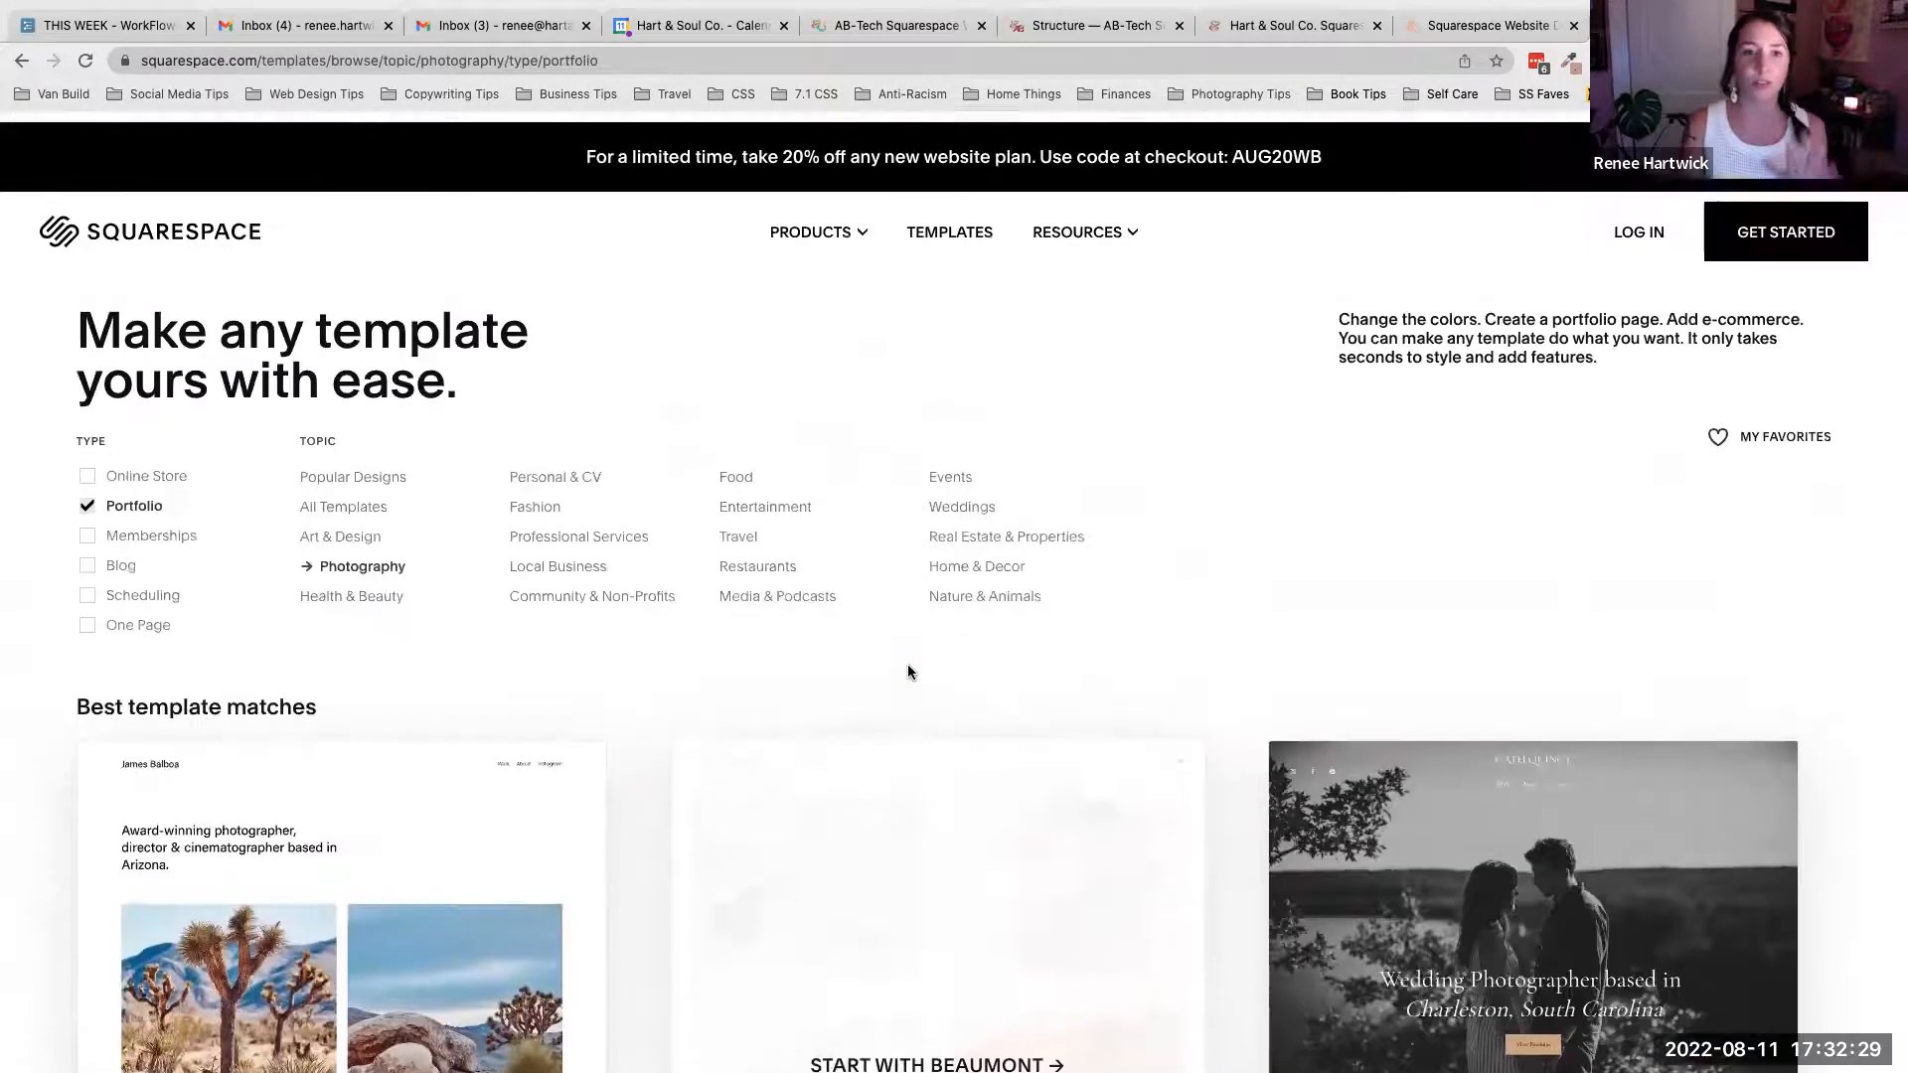
scroll(683, 695, "down", 7)
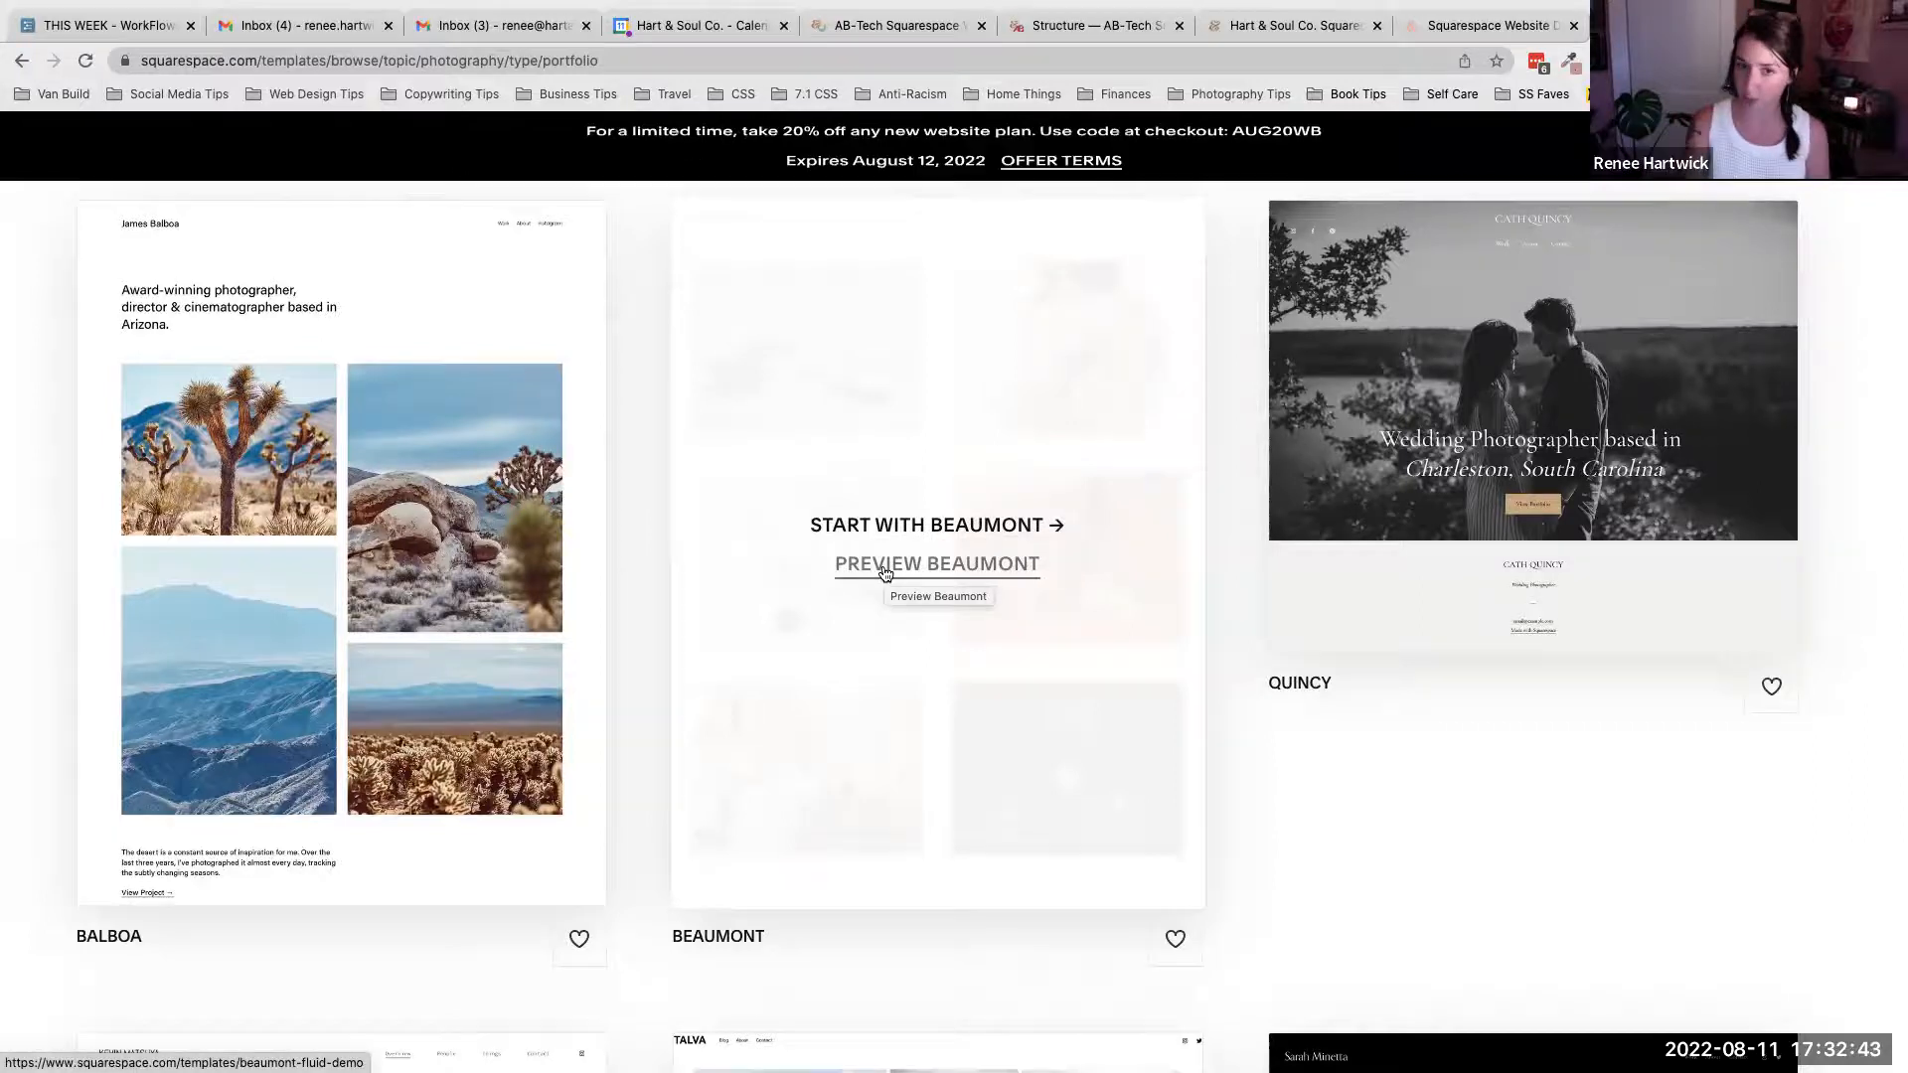
left_click(883, 566)
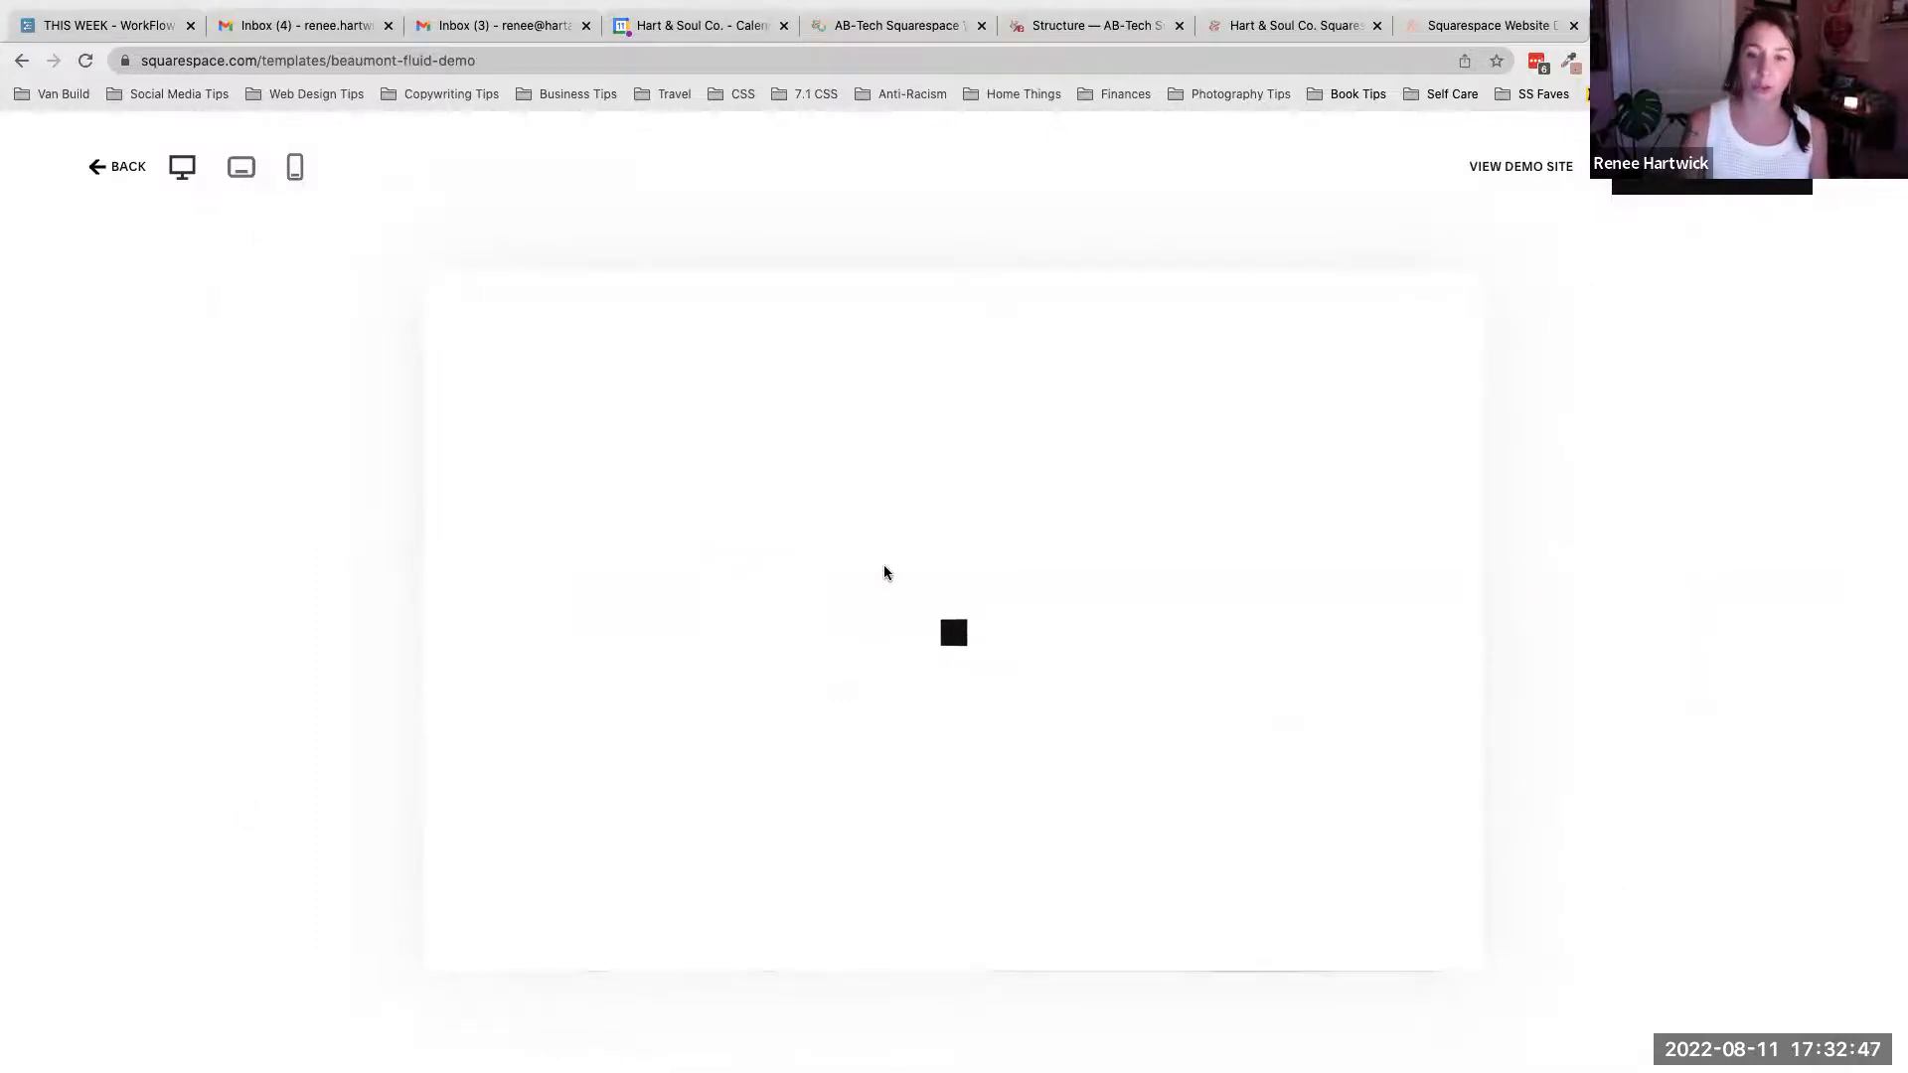
- Scroll through the Beaumont demo's Work page, then open and scroll its About page
scroll(1152, 597, "down", 8)
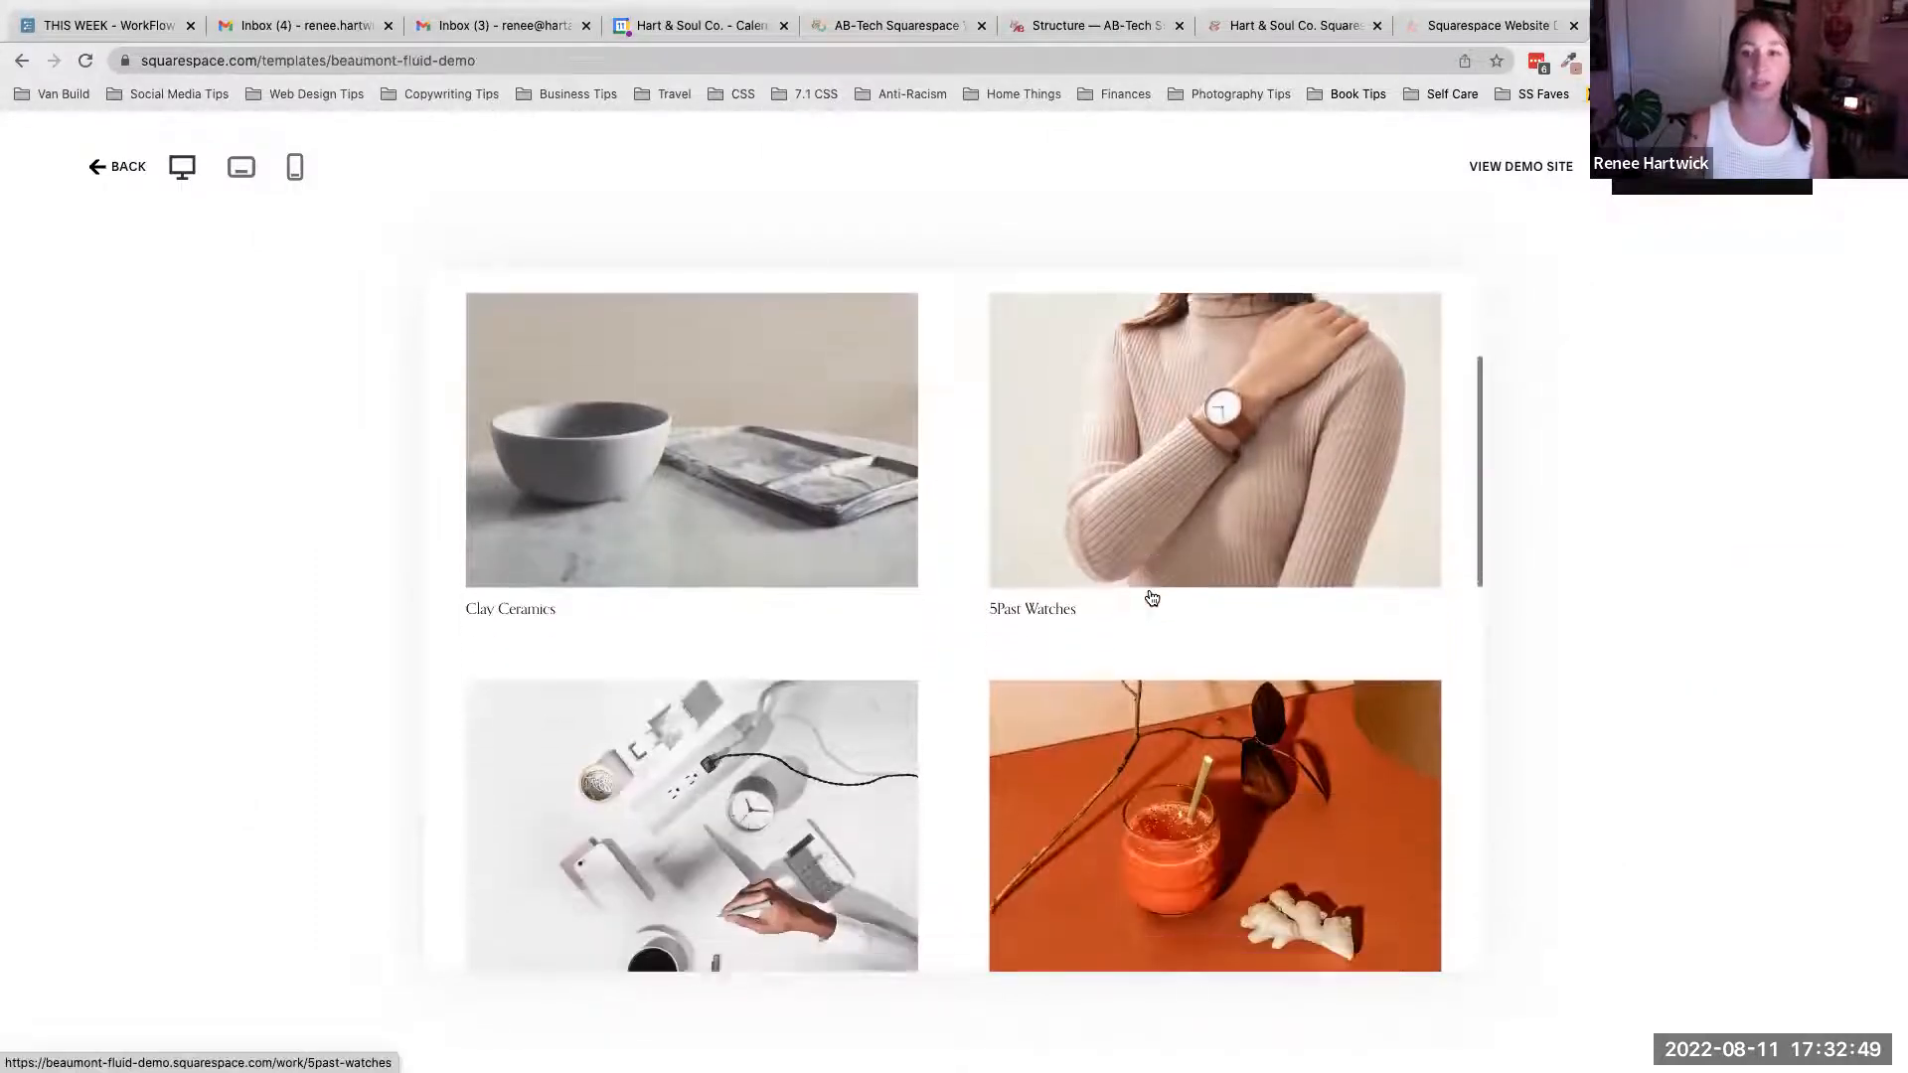
scroll(1152, 598, "down", 8)
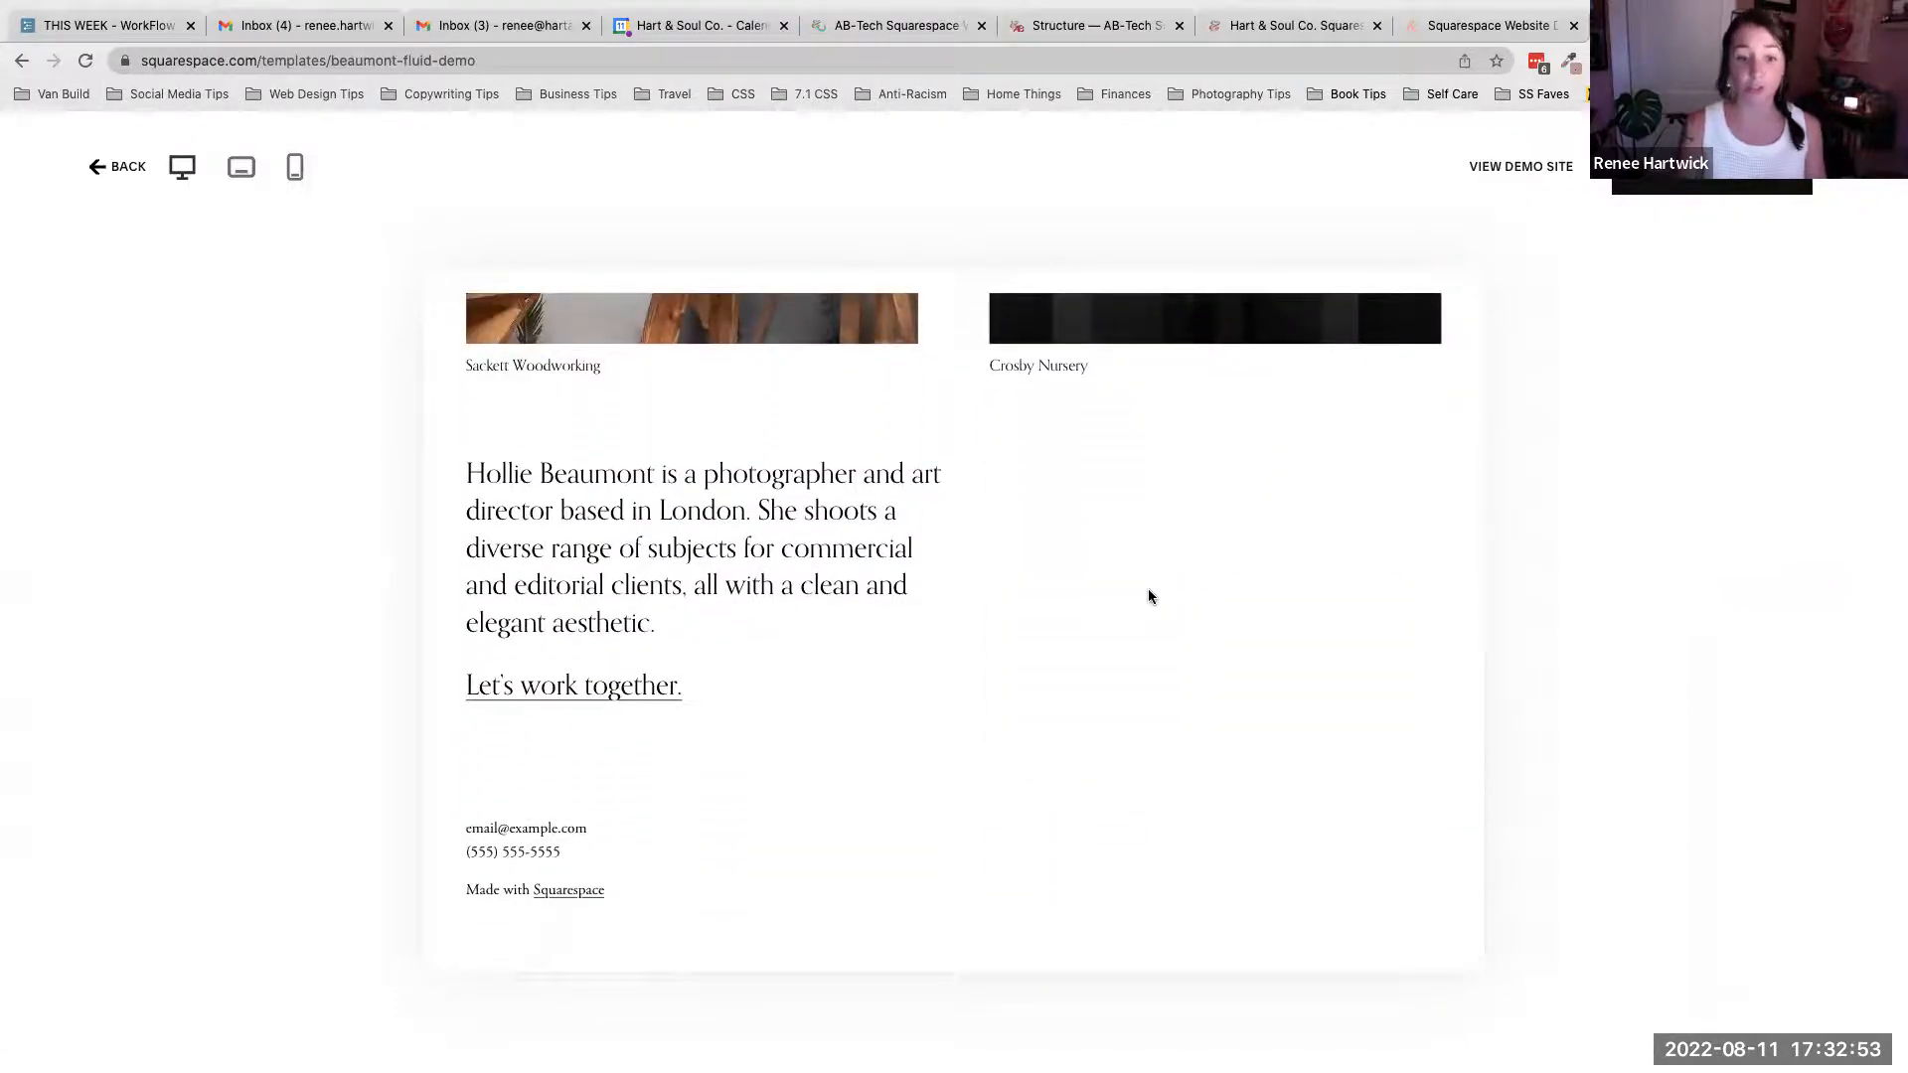
scroll(1147, 588, "up", 15)
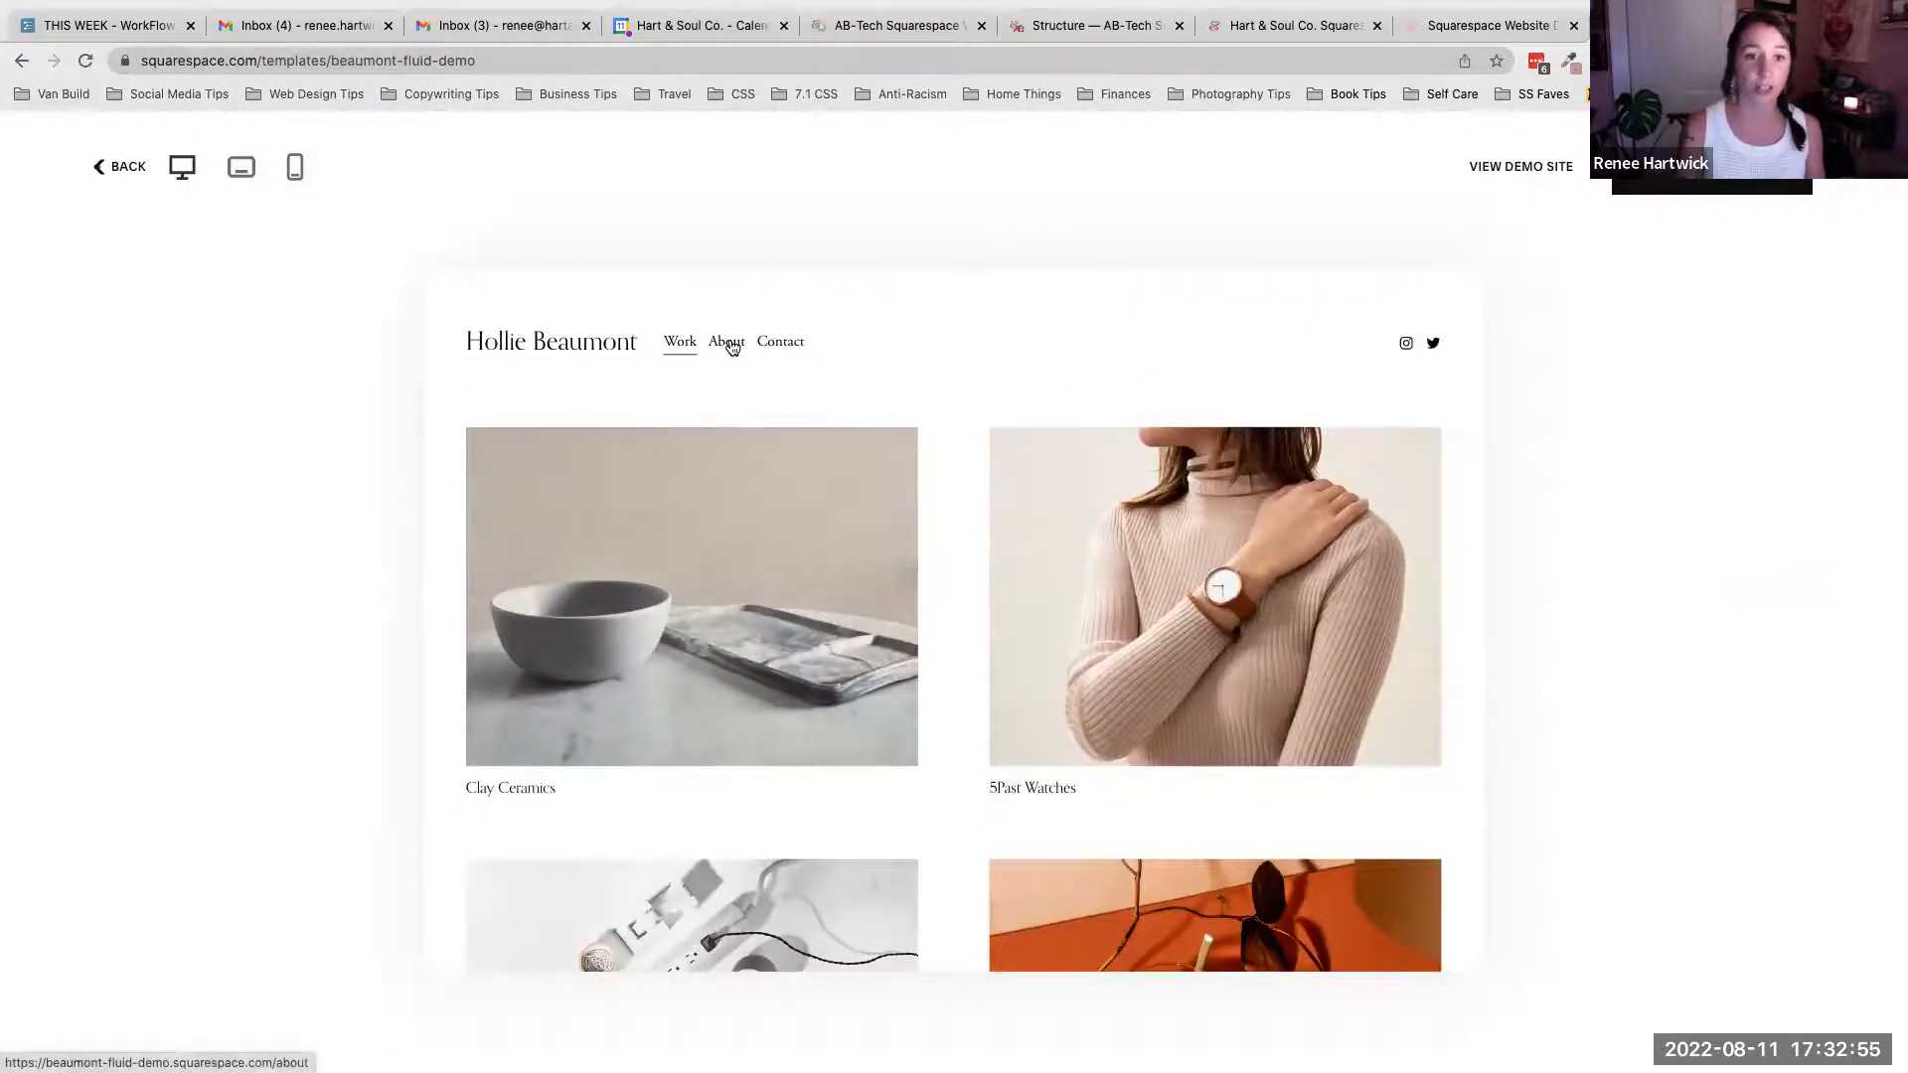
left_click(726, 341)
scroll(954, 408, "down", 5)
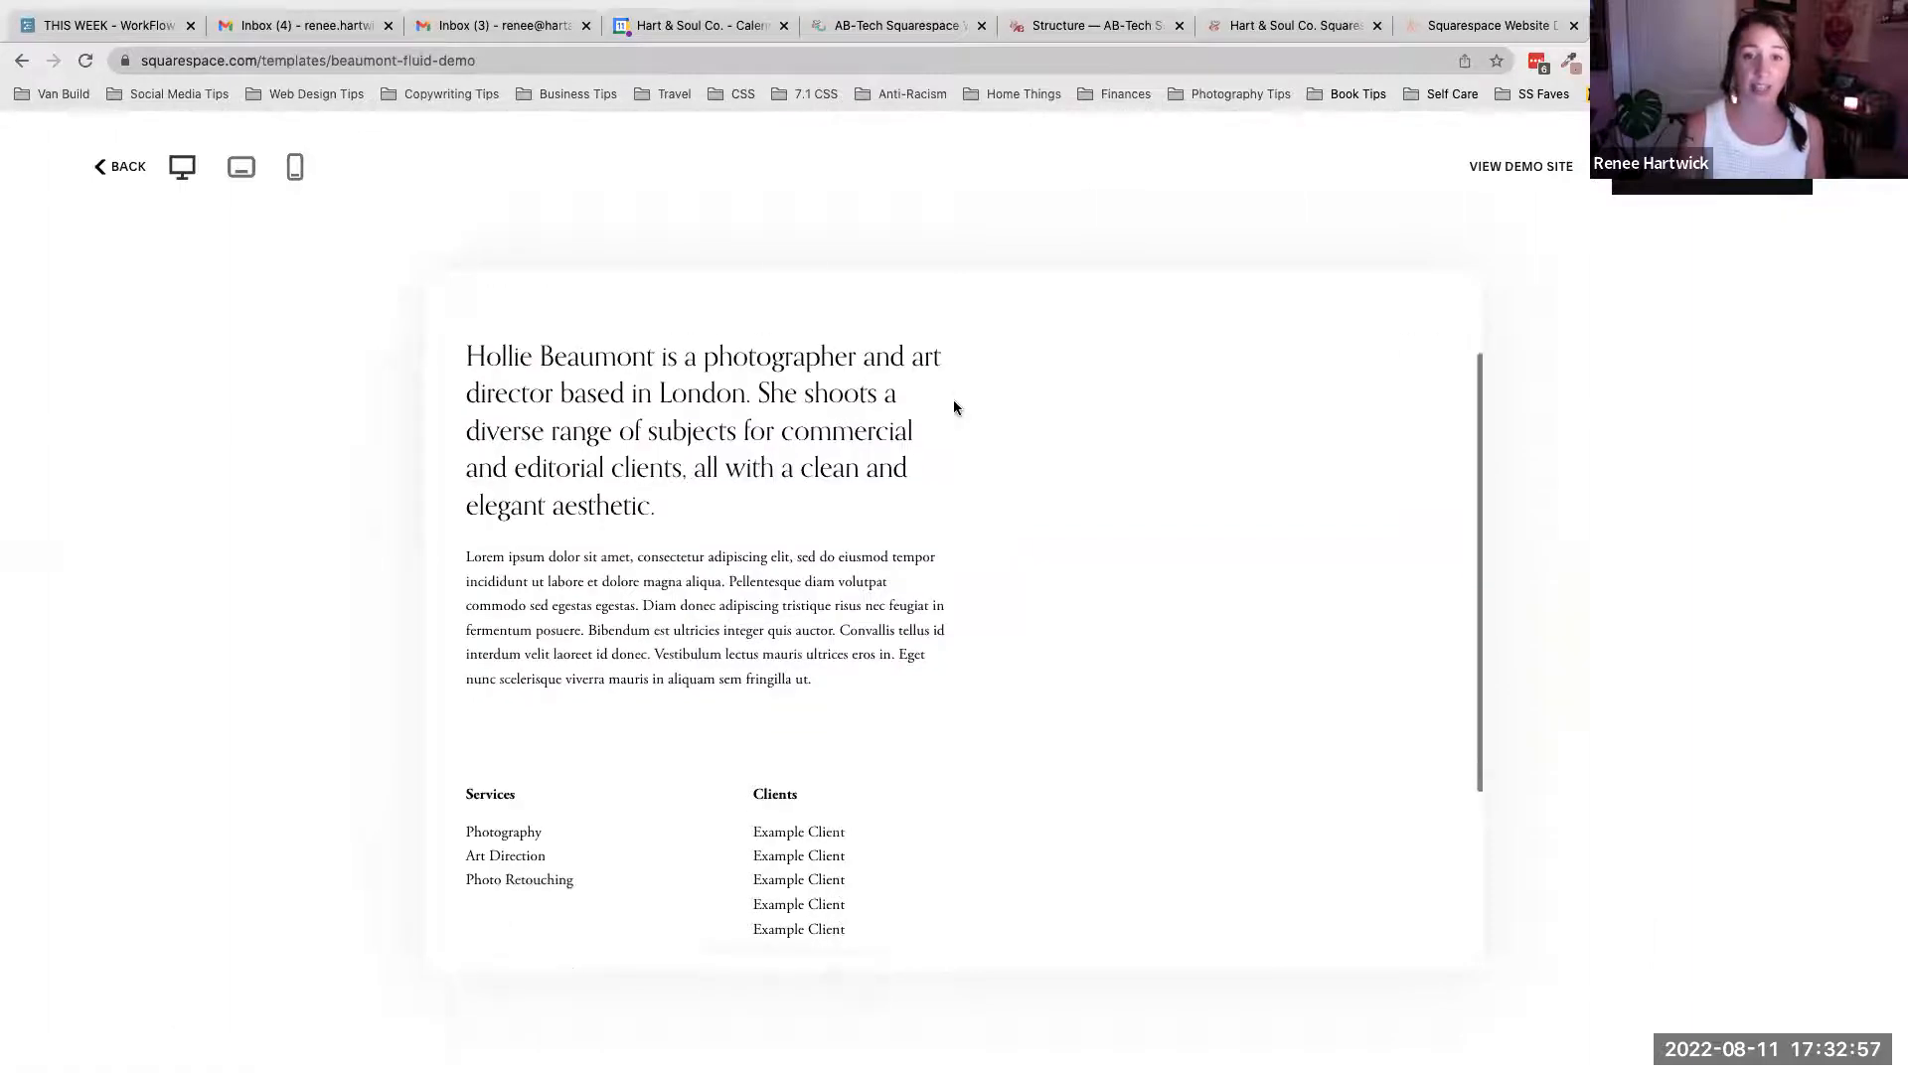
scroll(954, 408, "up", 5)
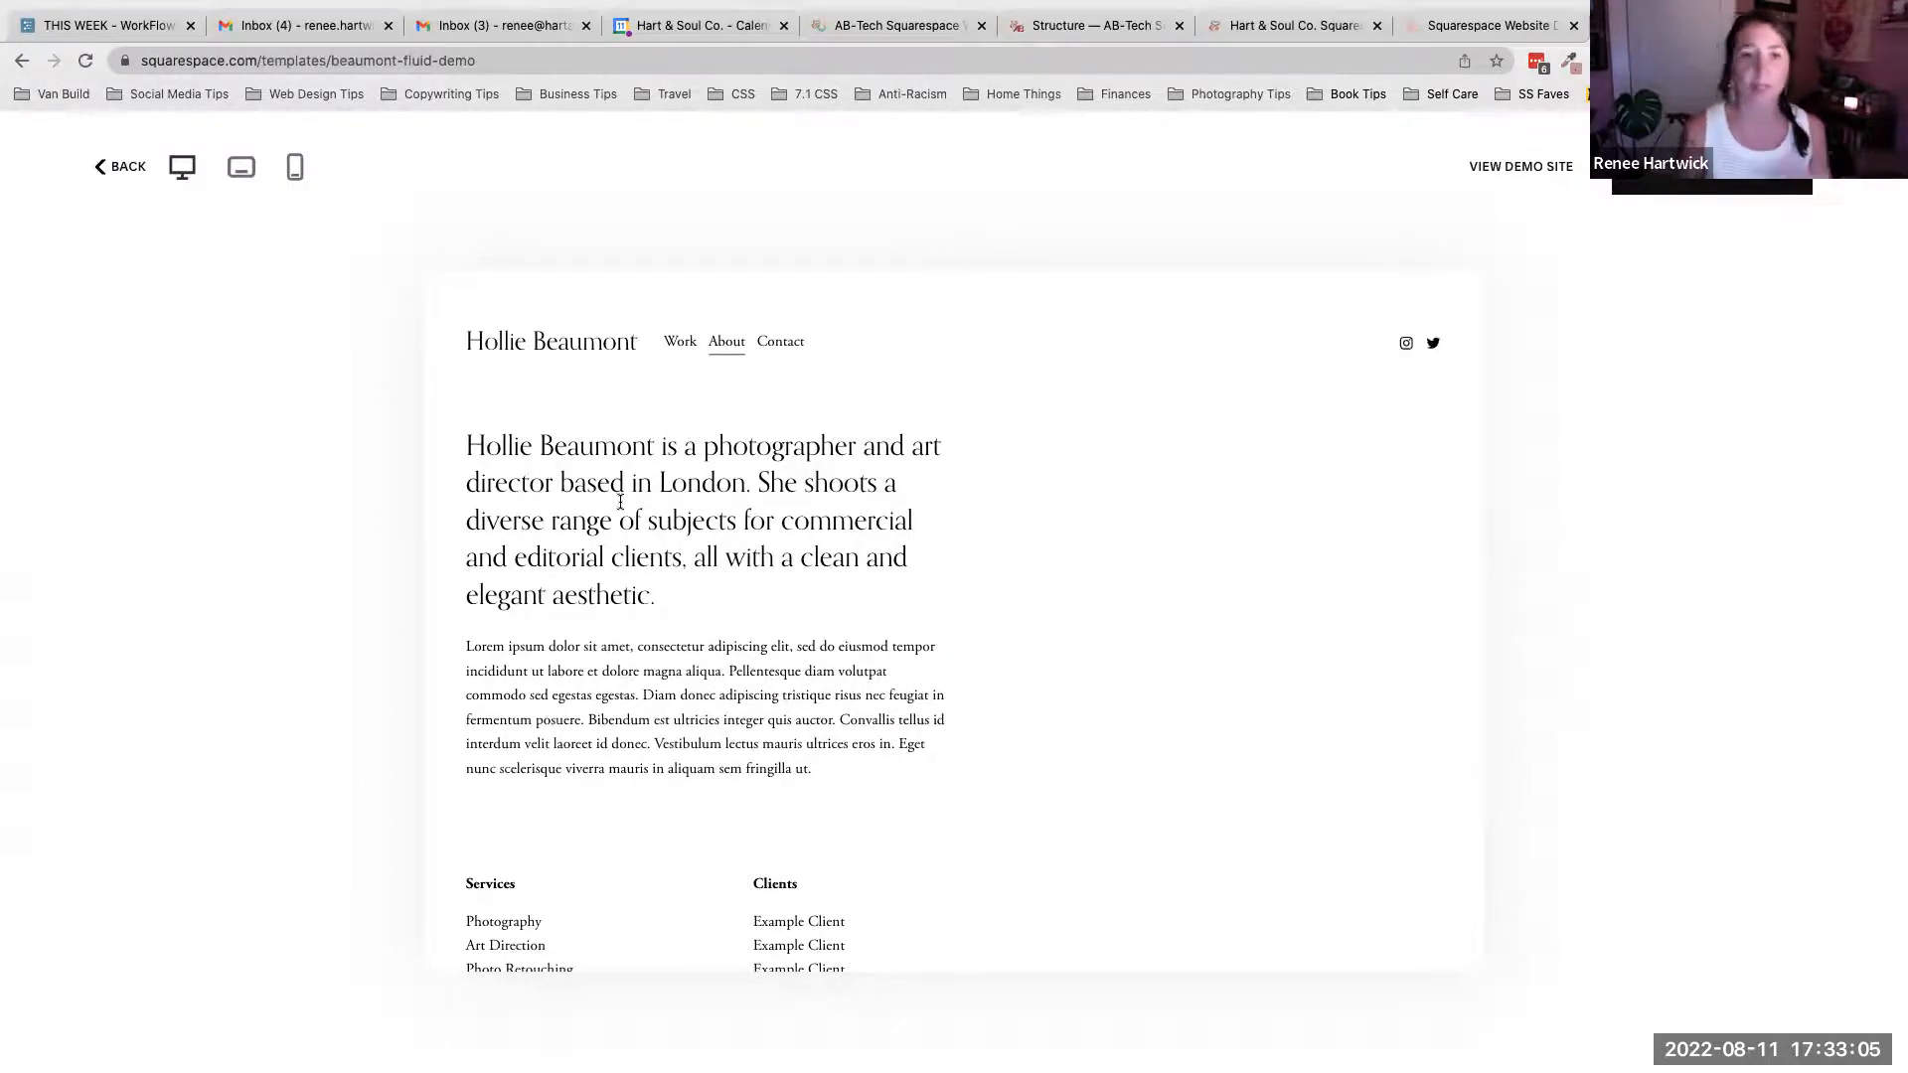
- Open the demo's Contact page to review its enquiry form, then return to the Work page
left_click(779, 344)
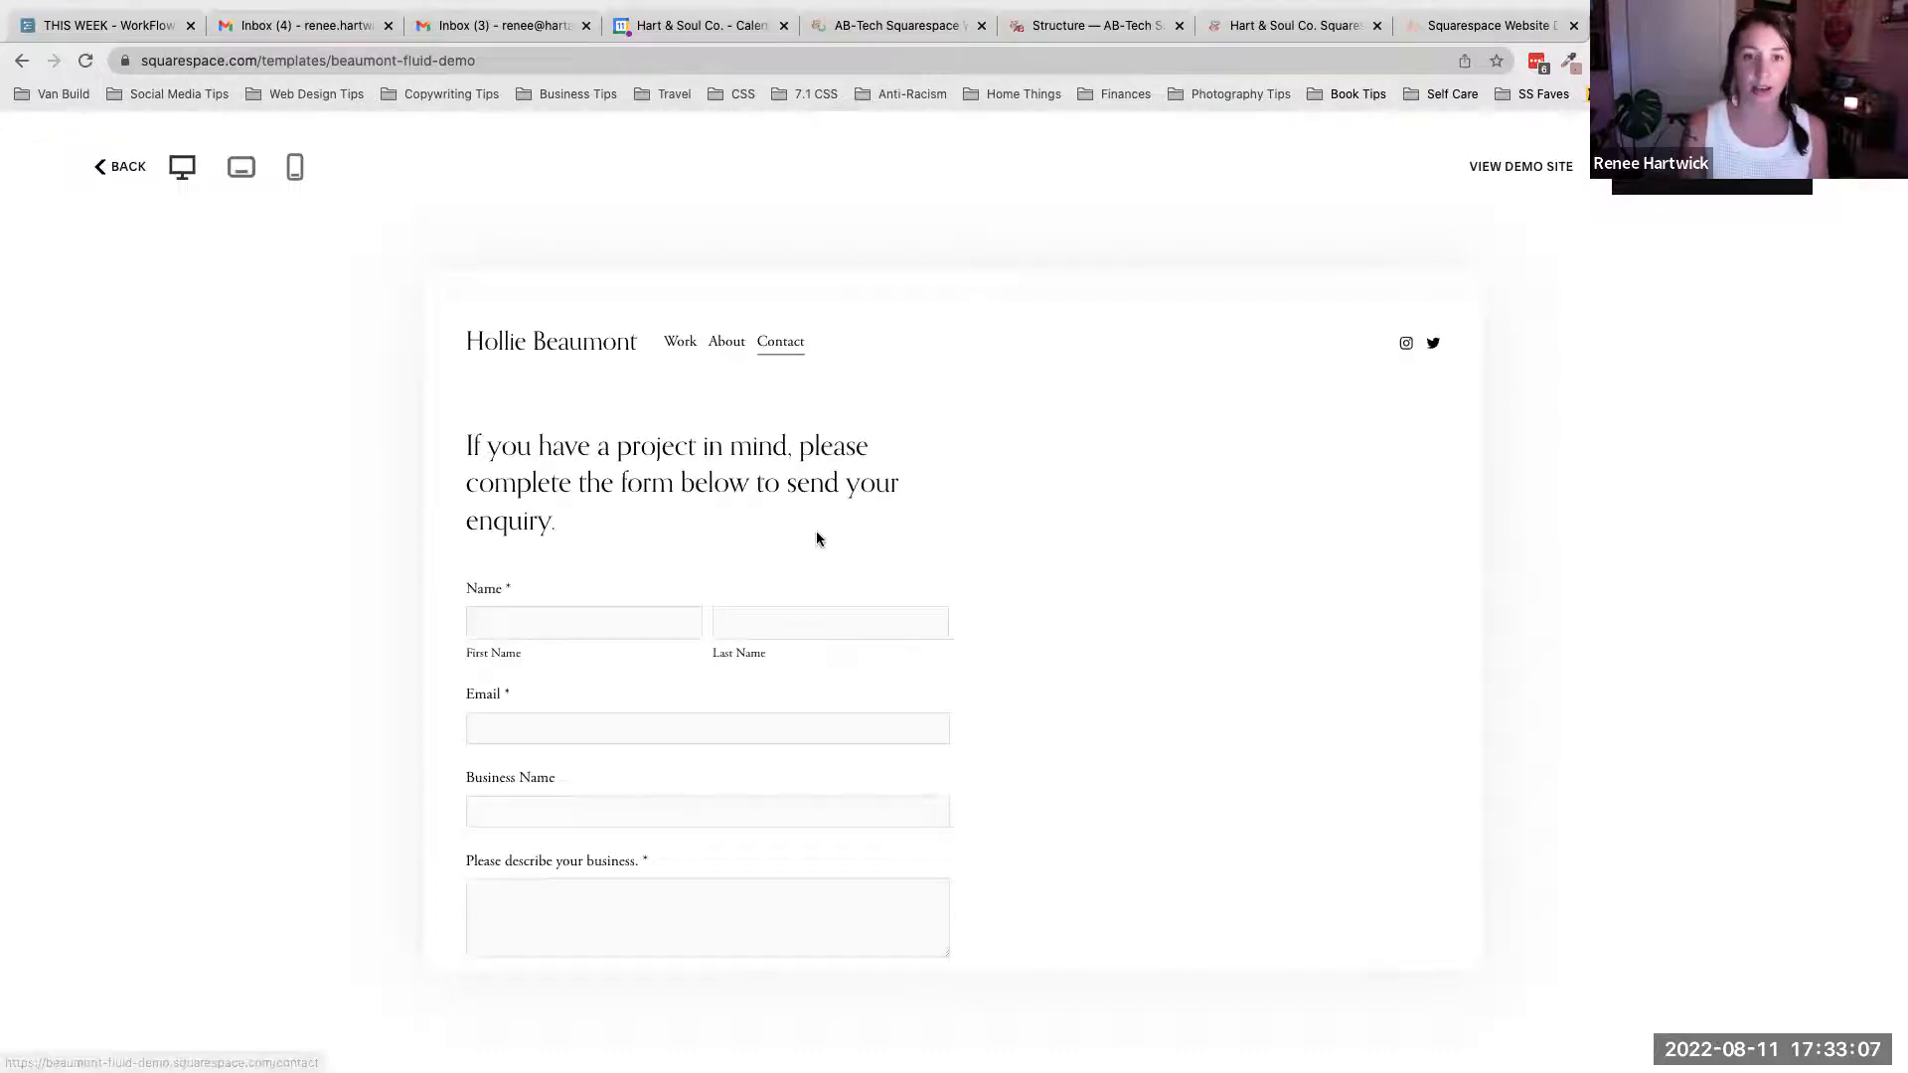
scroll(817, 538, "down", 2)
scroll(817, 538, "down", 6)
scroll(817, 539, "up", 4)
scroll(817, 538, "up", 3)
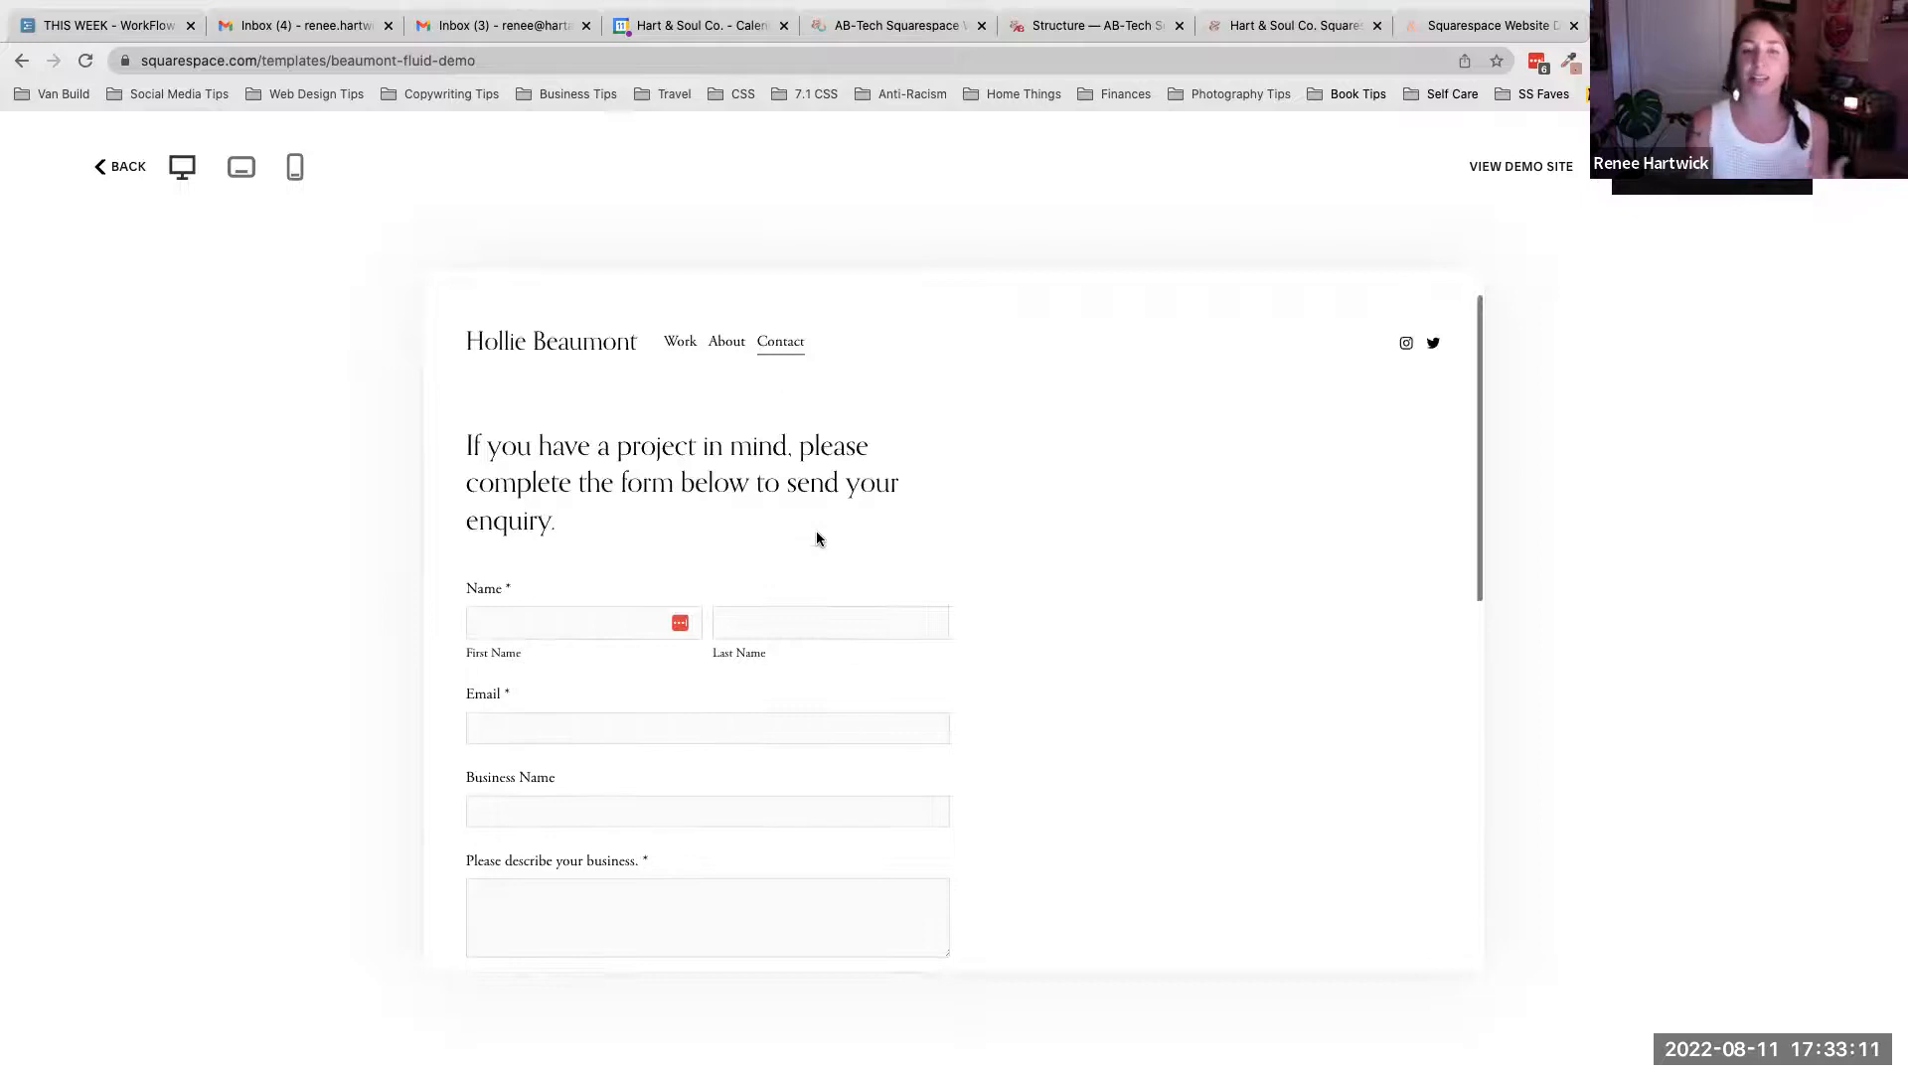
left_click(596, 348)
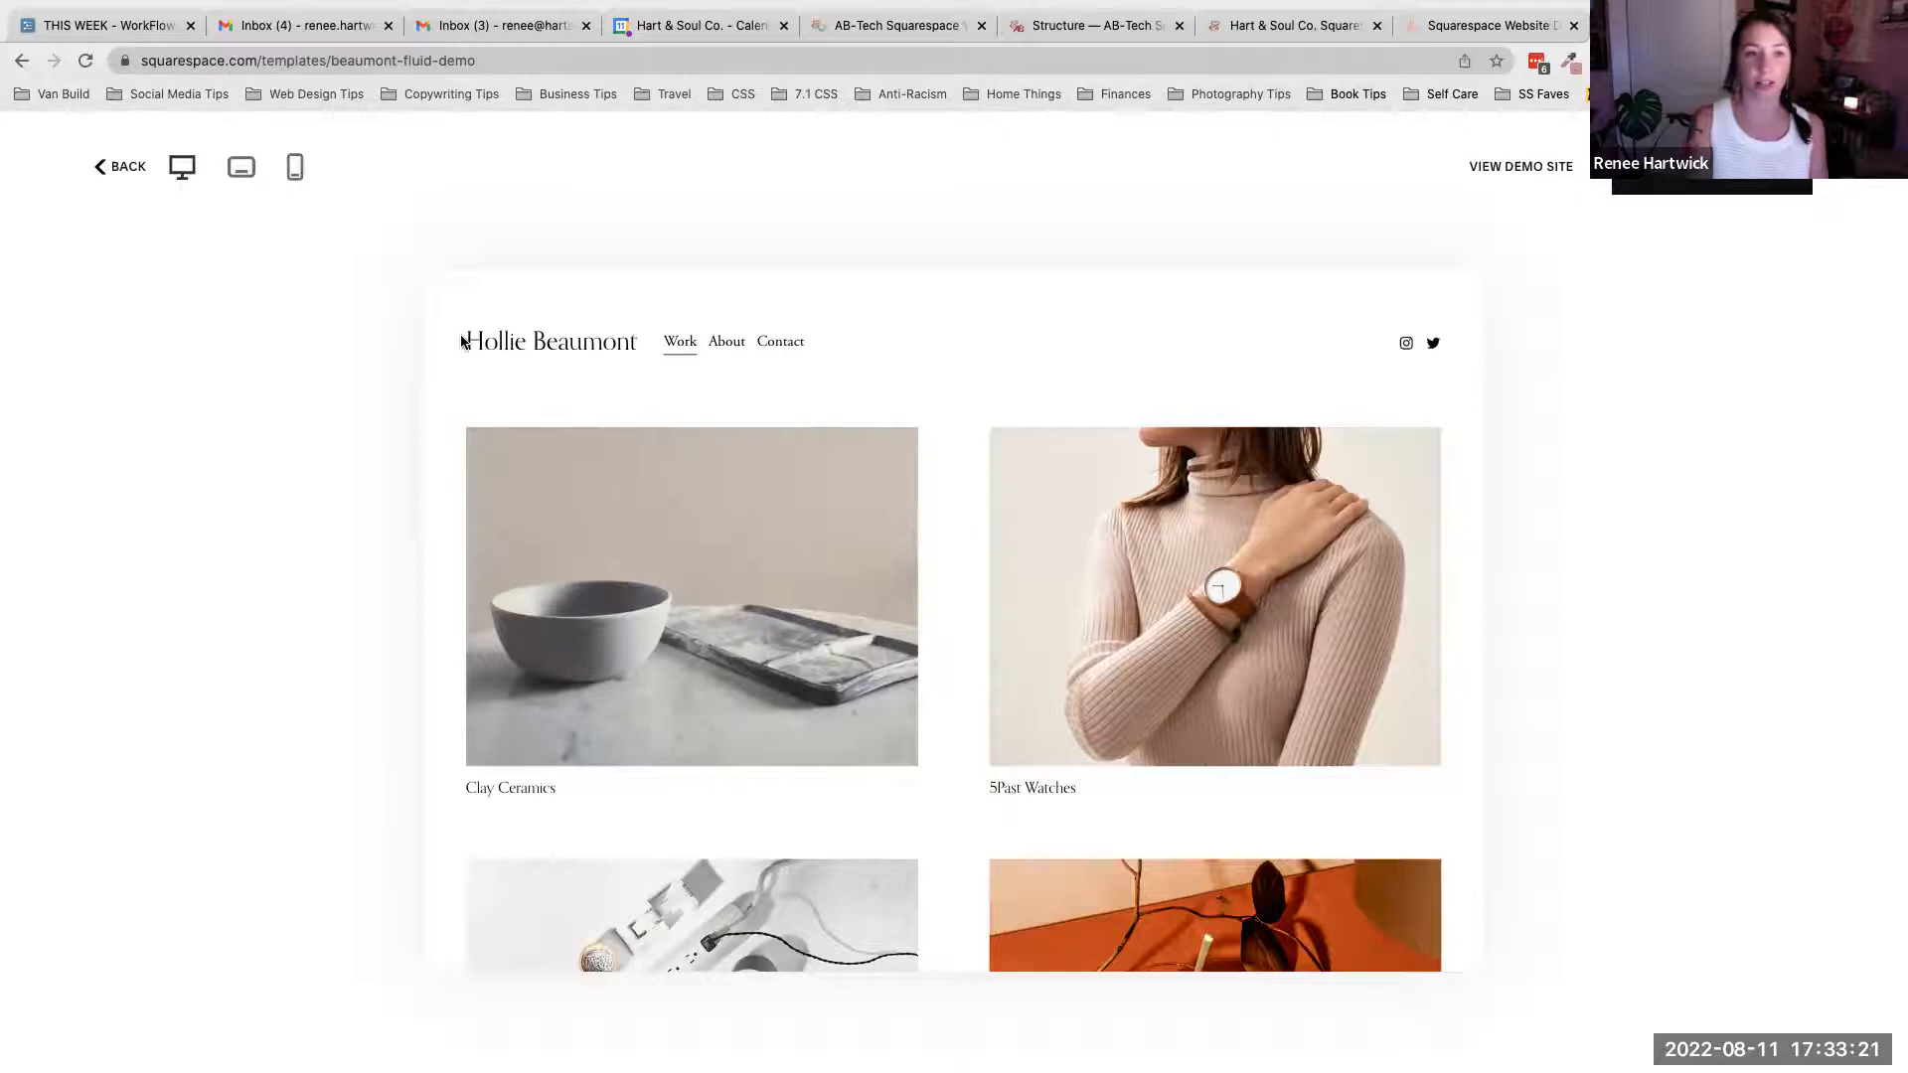
- Switch the template preview to tablet view and scroll through the layout
left_click(241, 169)
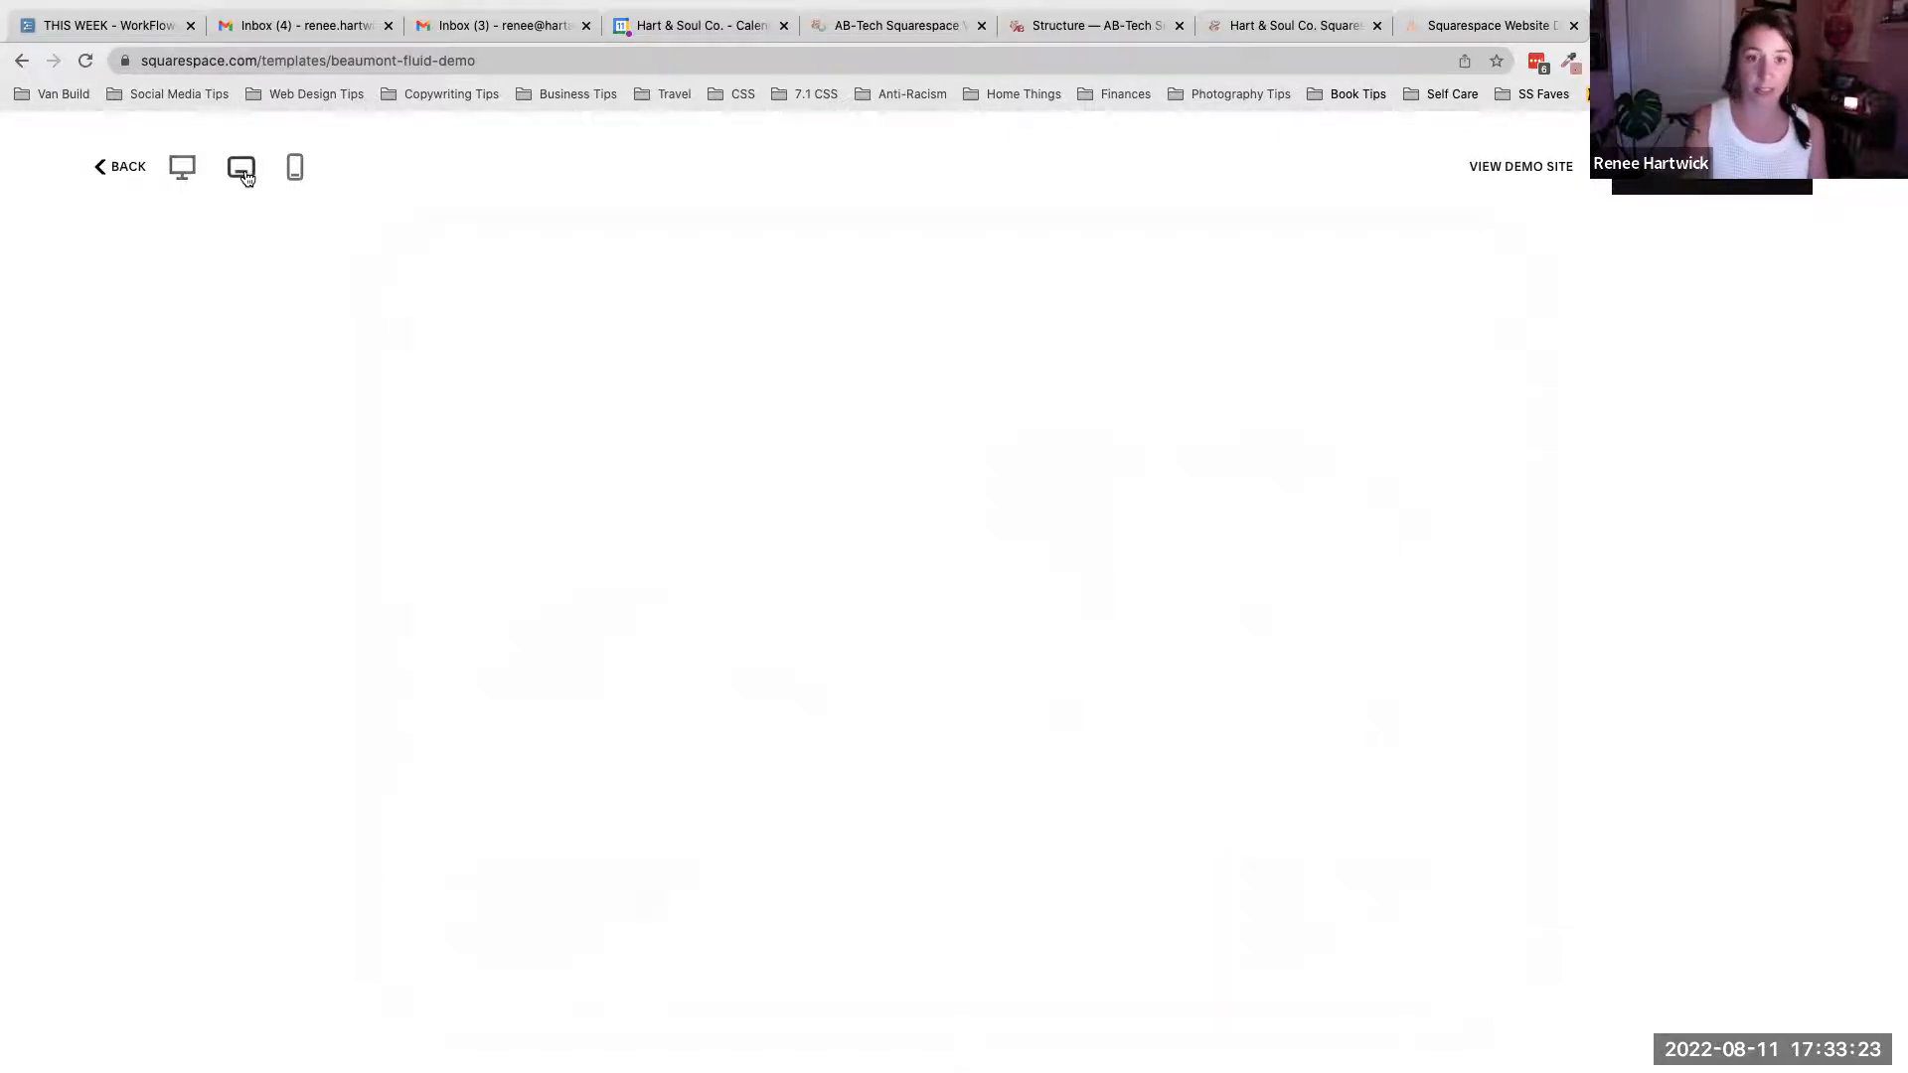
scroll(872, 494, "down", 8)
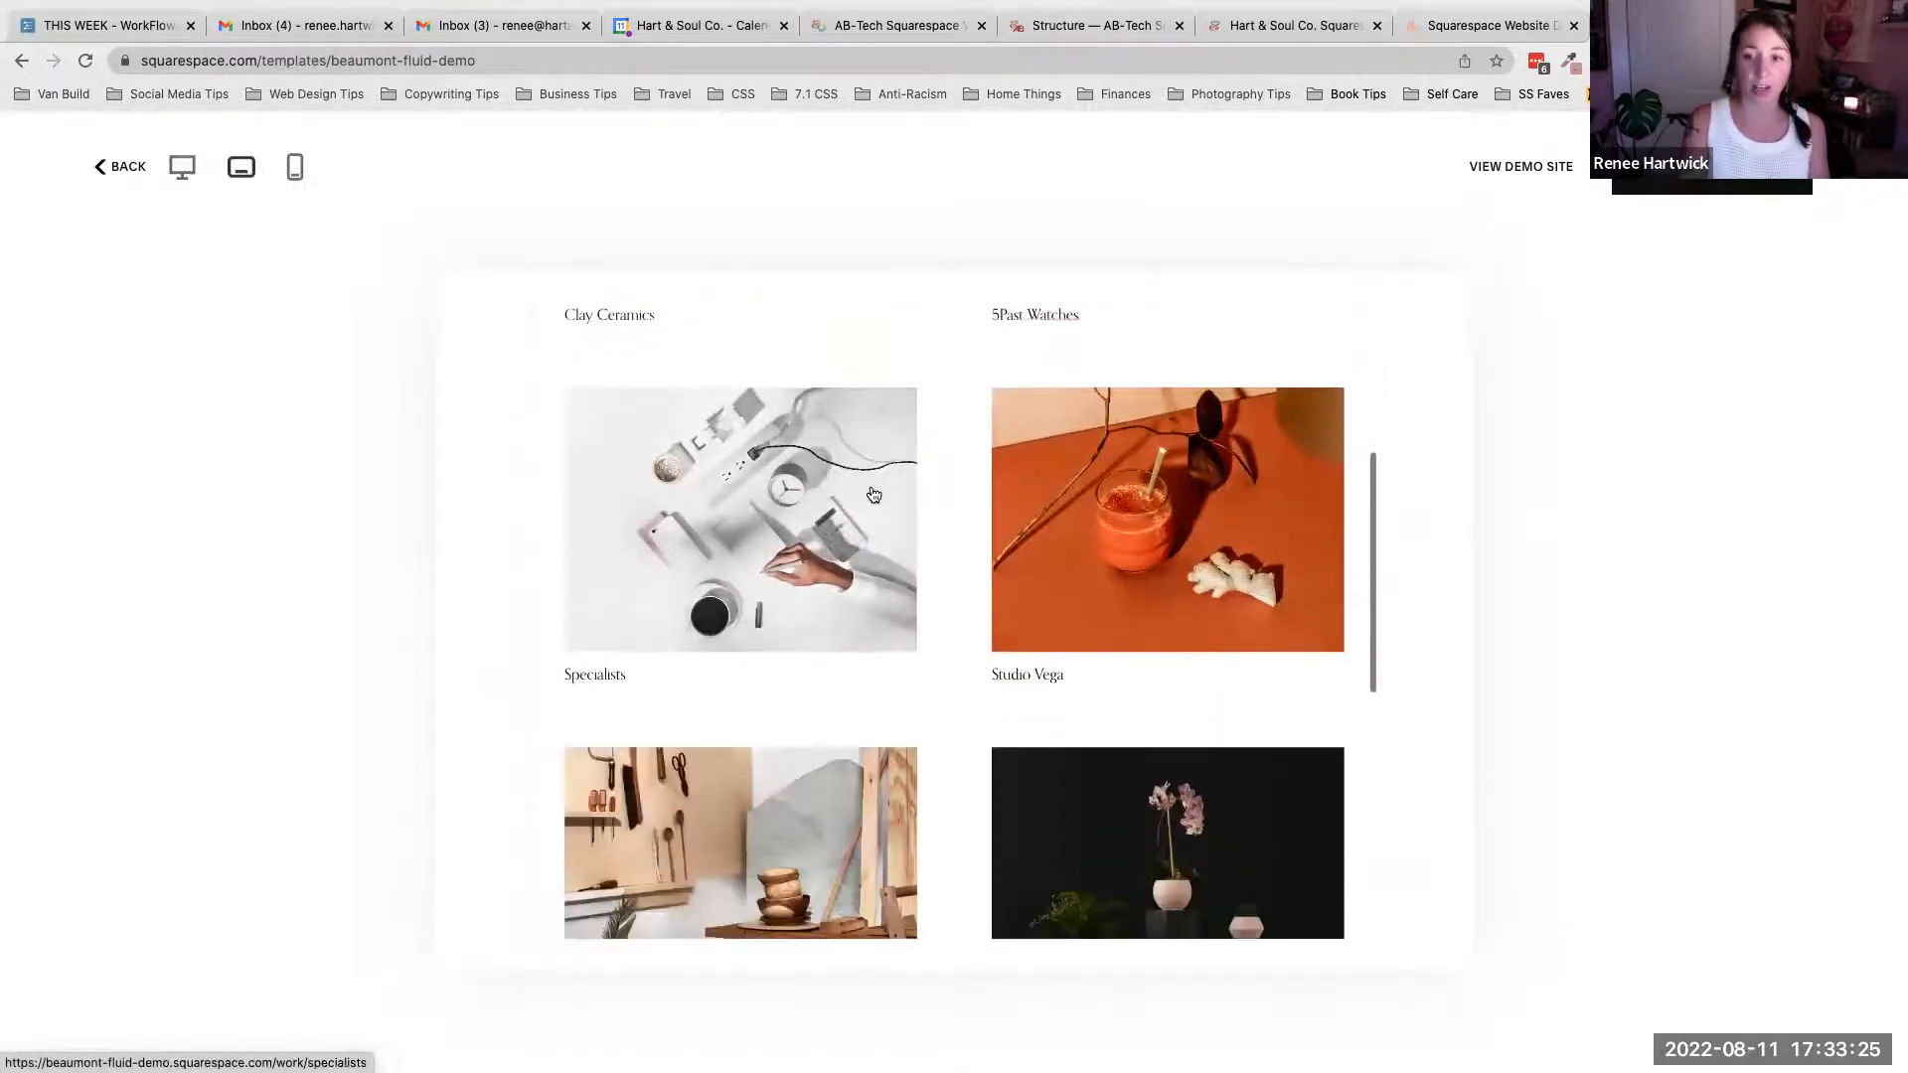
scroll(870, 493, "down", 2)
scroll(870, 494, "up", 10)
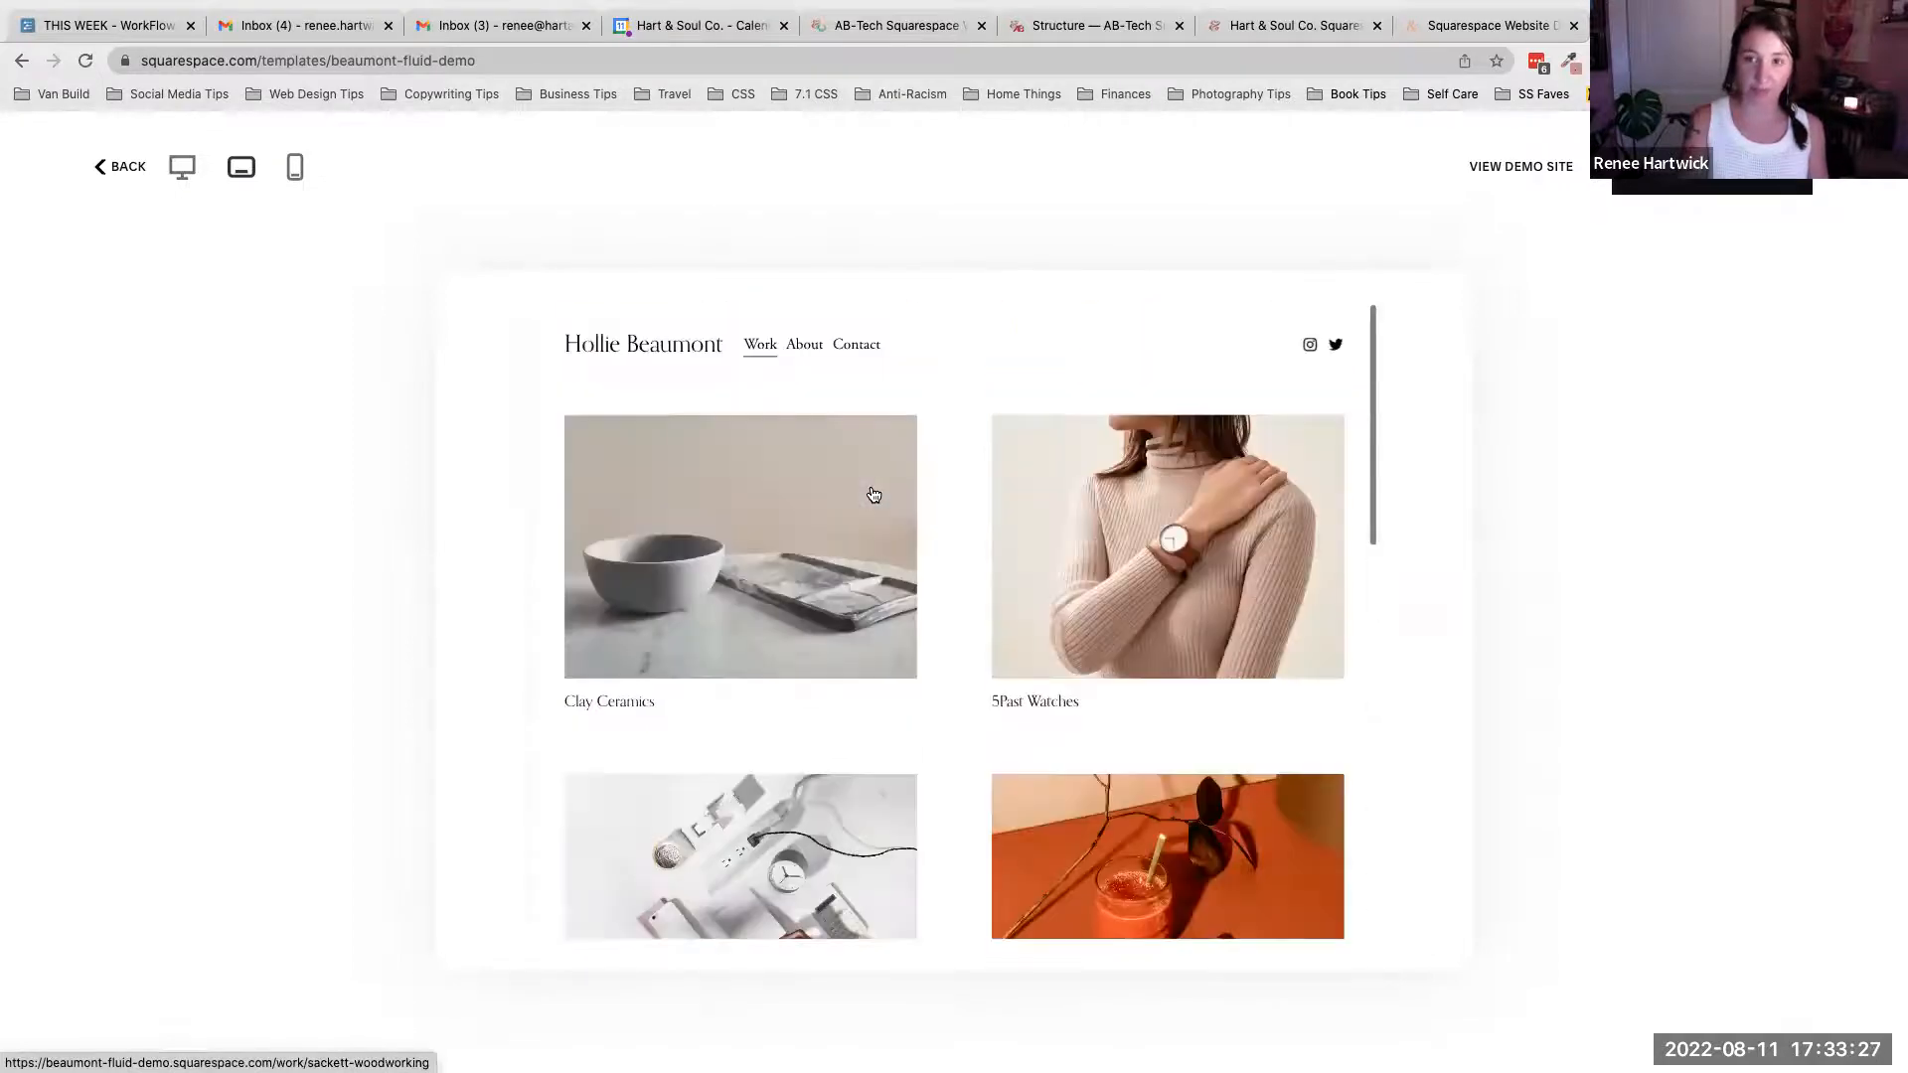
- Switch the template preview to mobile view and scroll through the layout
left_click(295, 167)
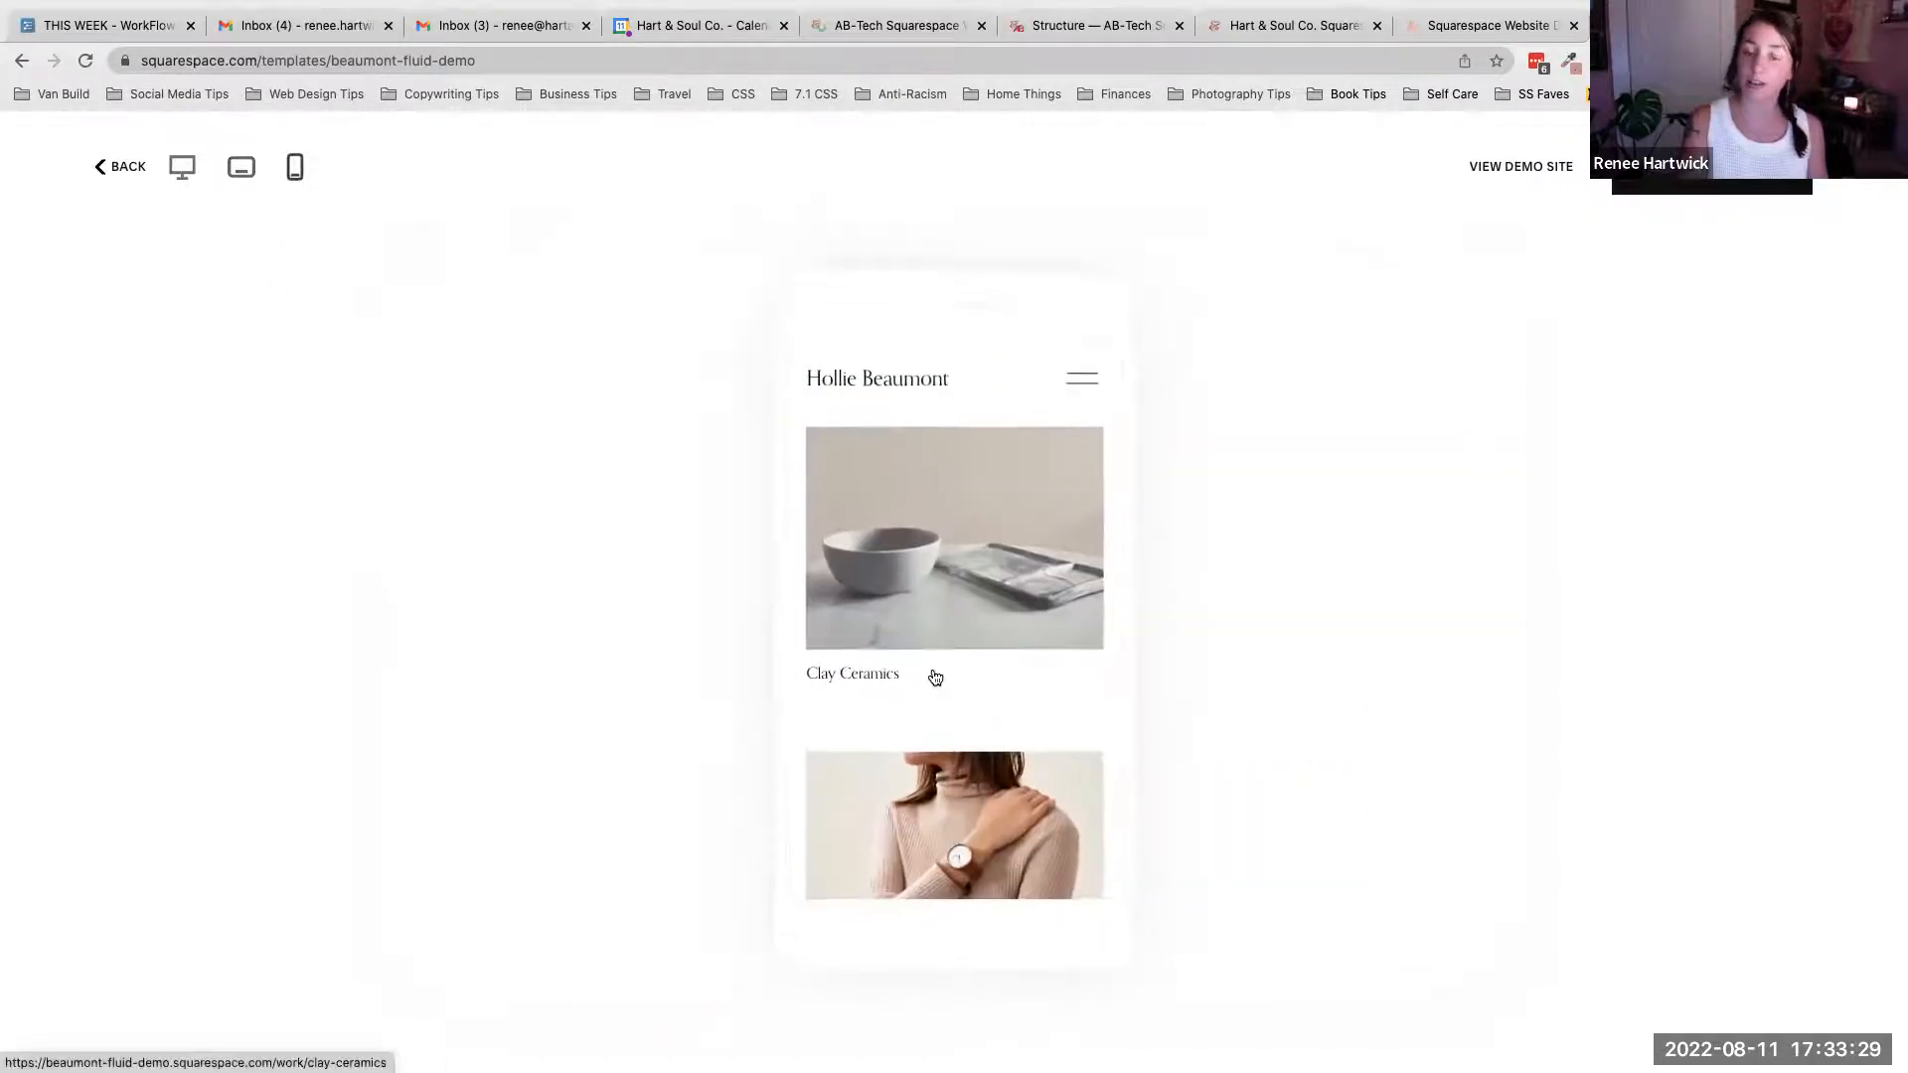
scroll(935, 677, "down", 5)
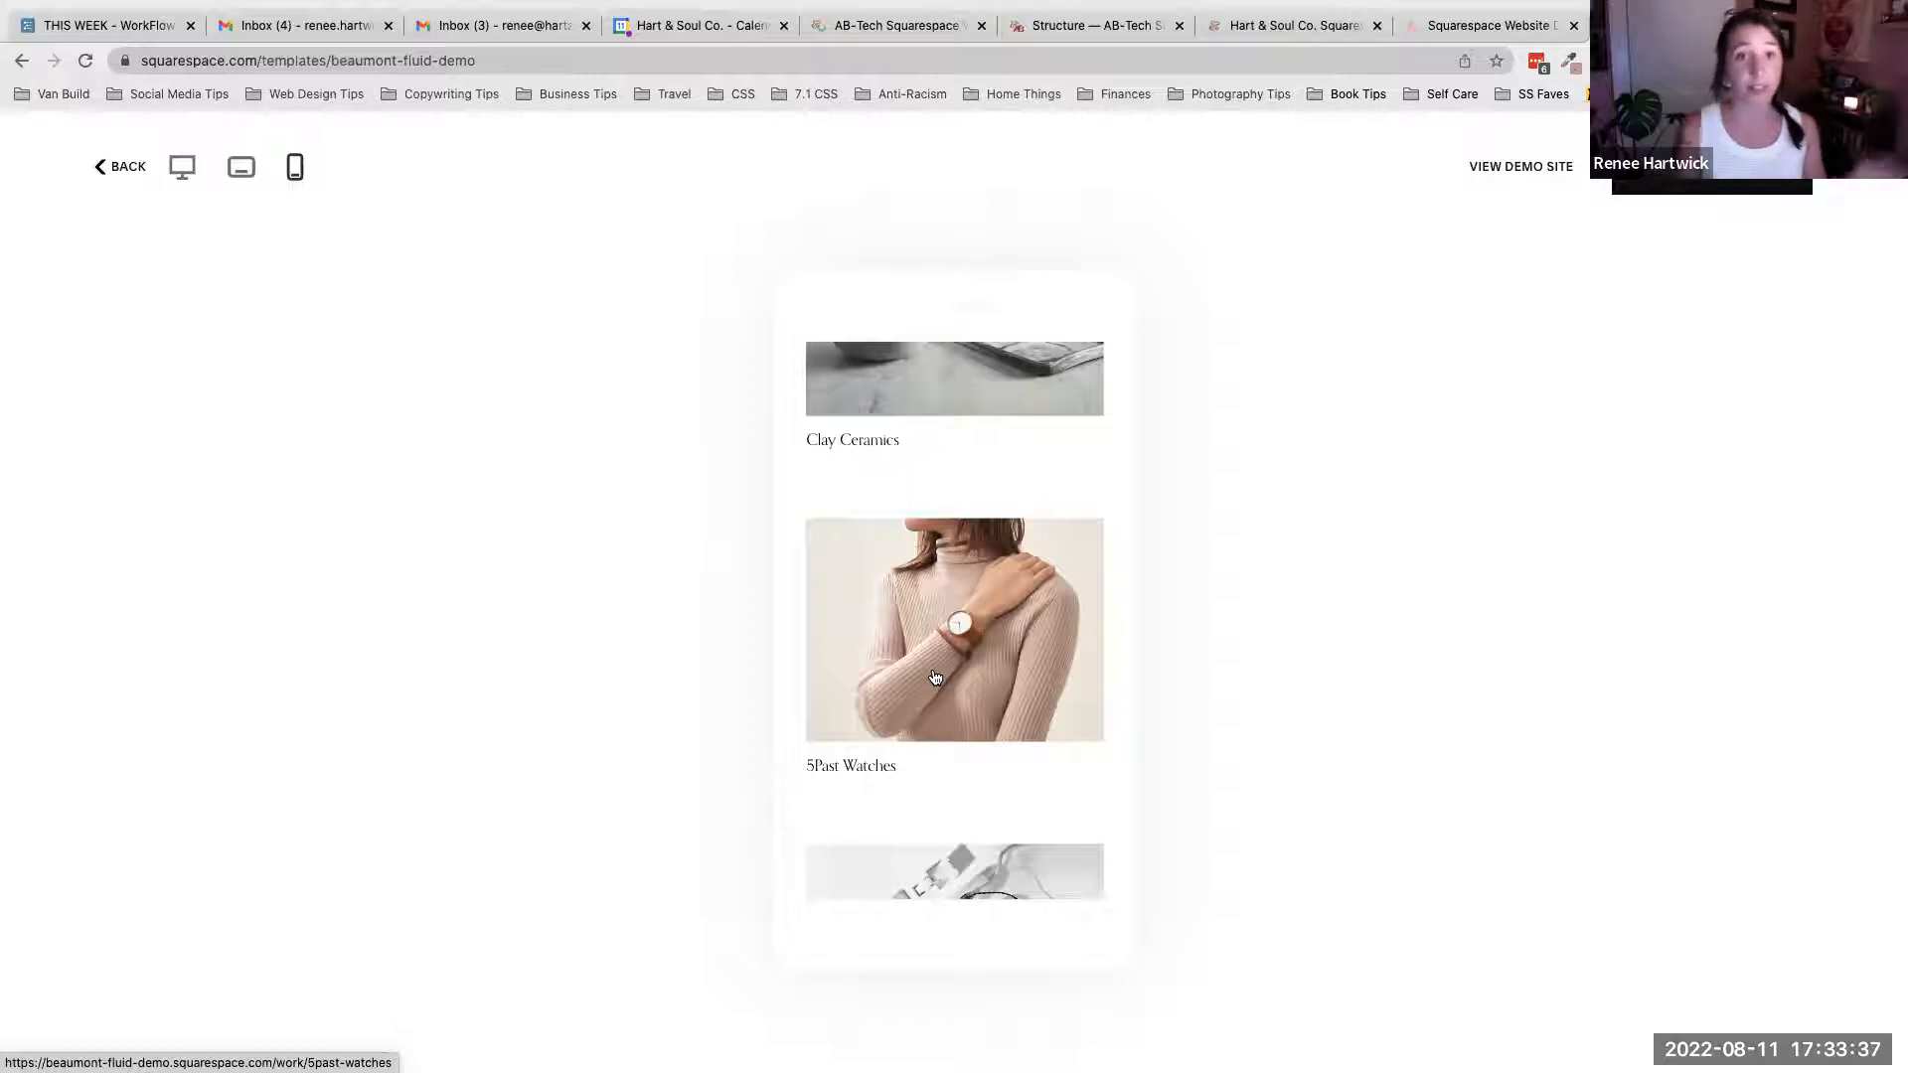
scroll(935, 676, "down", 10)
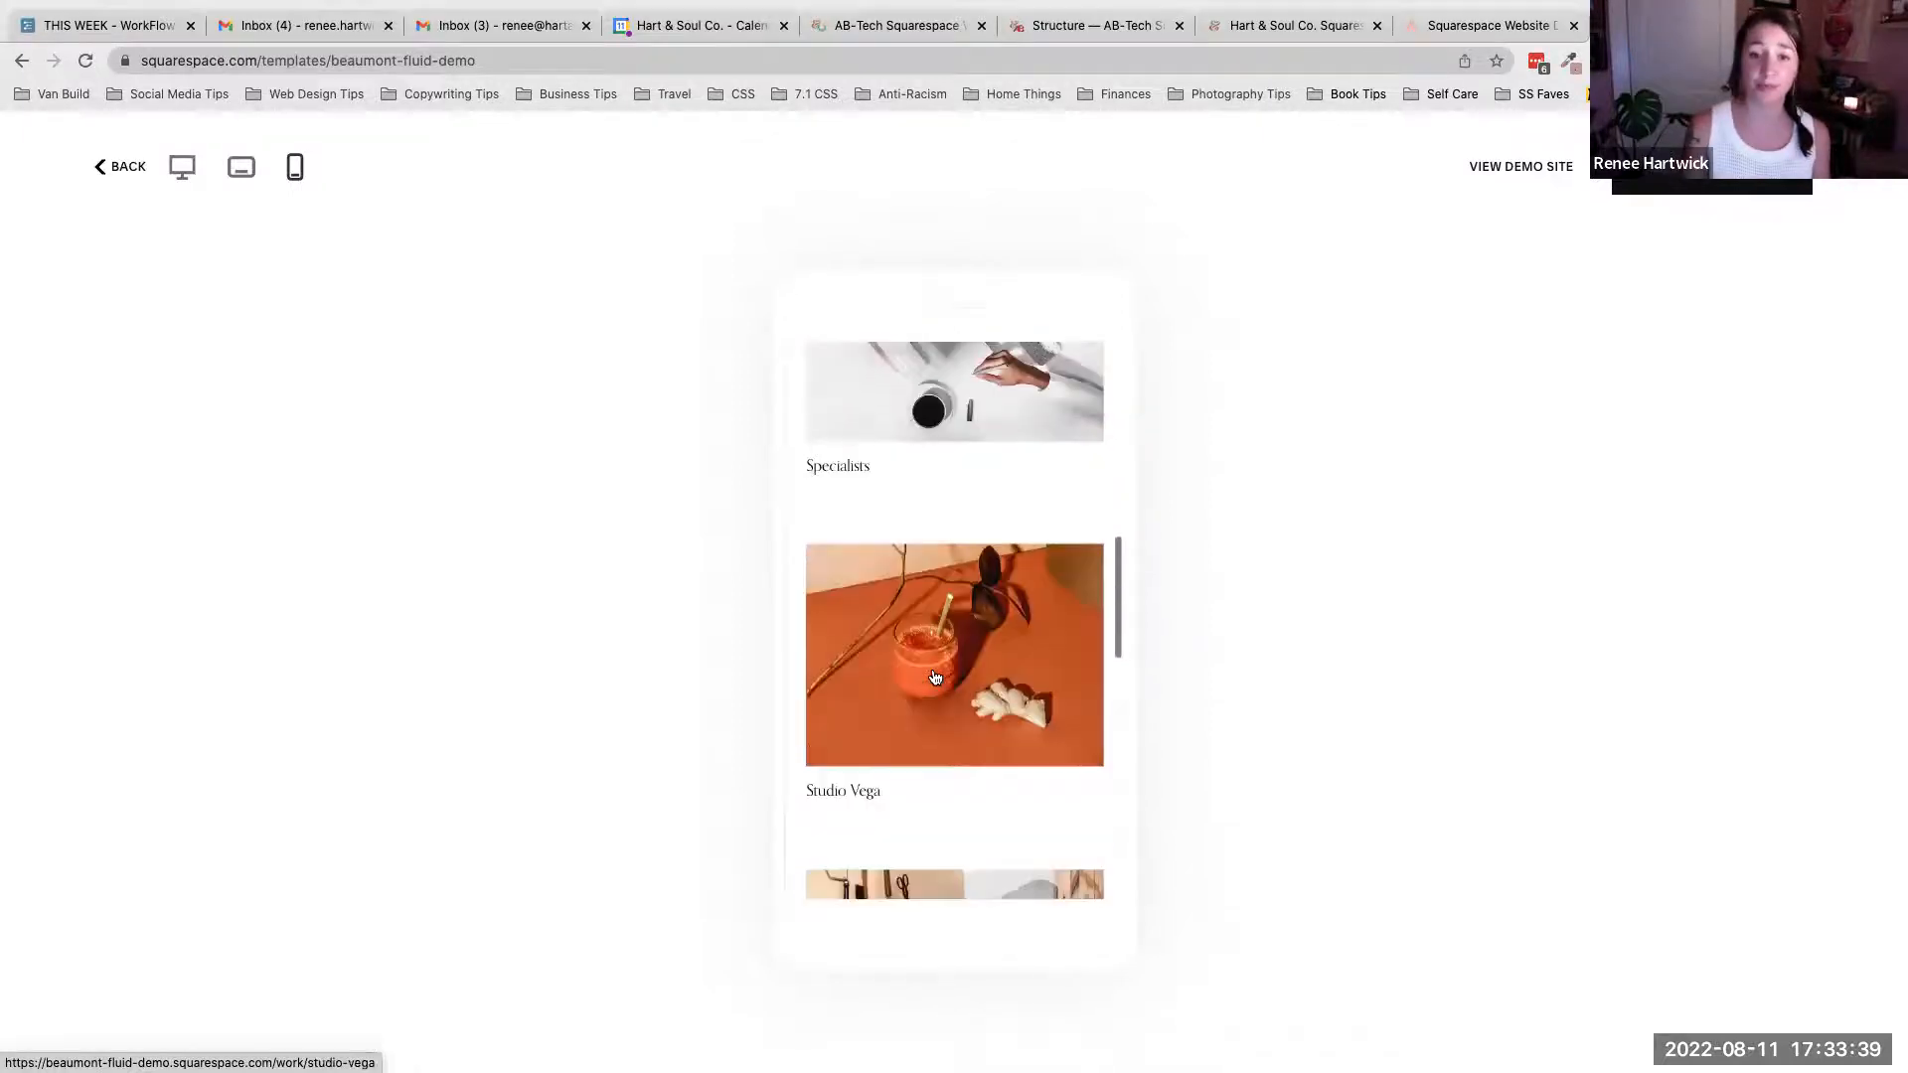
scroll(935, 677, "down", 10)
scroll(935, 677, "up", 10)
scroll(935, 676, "up", 10)
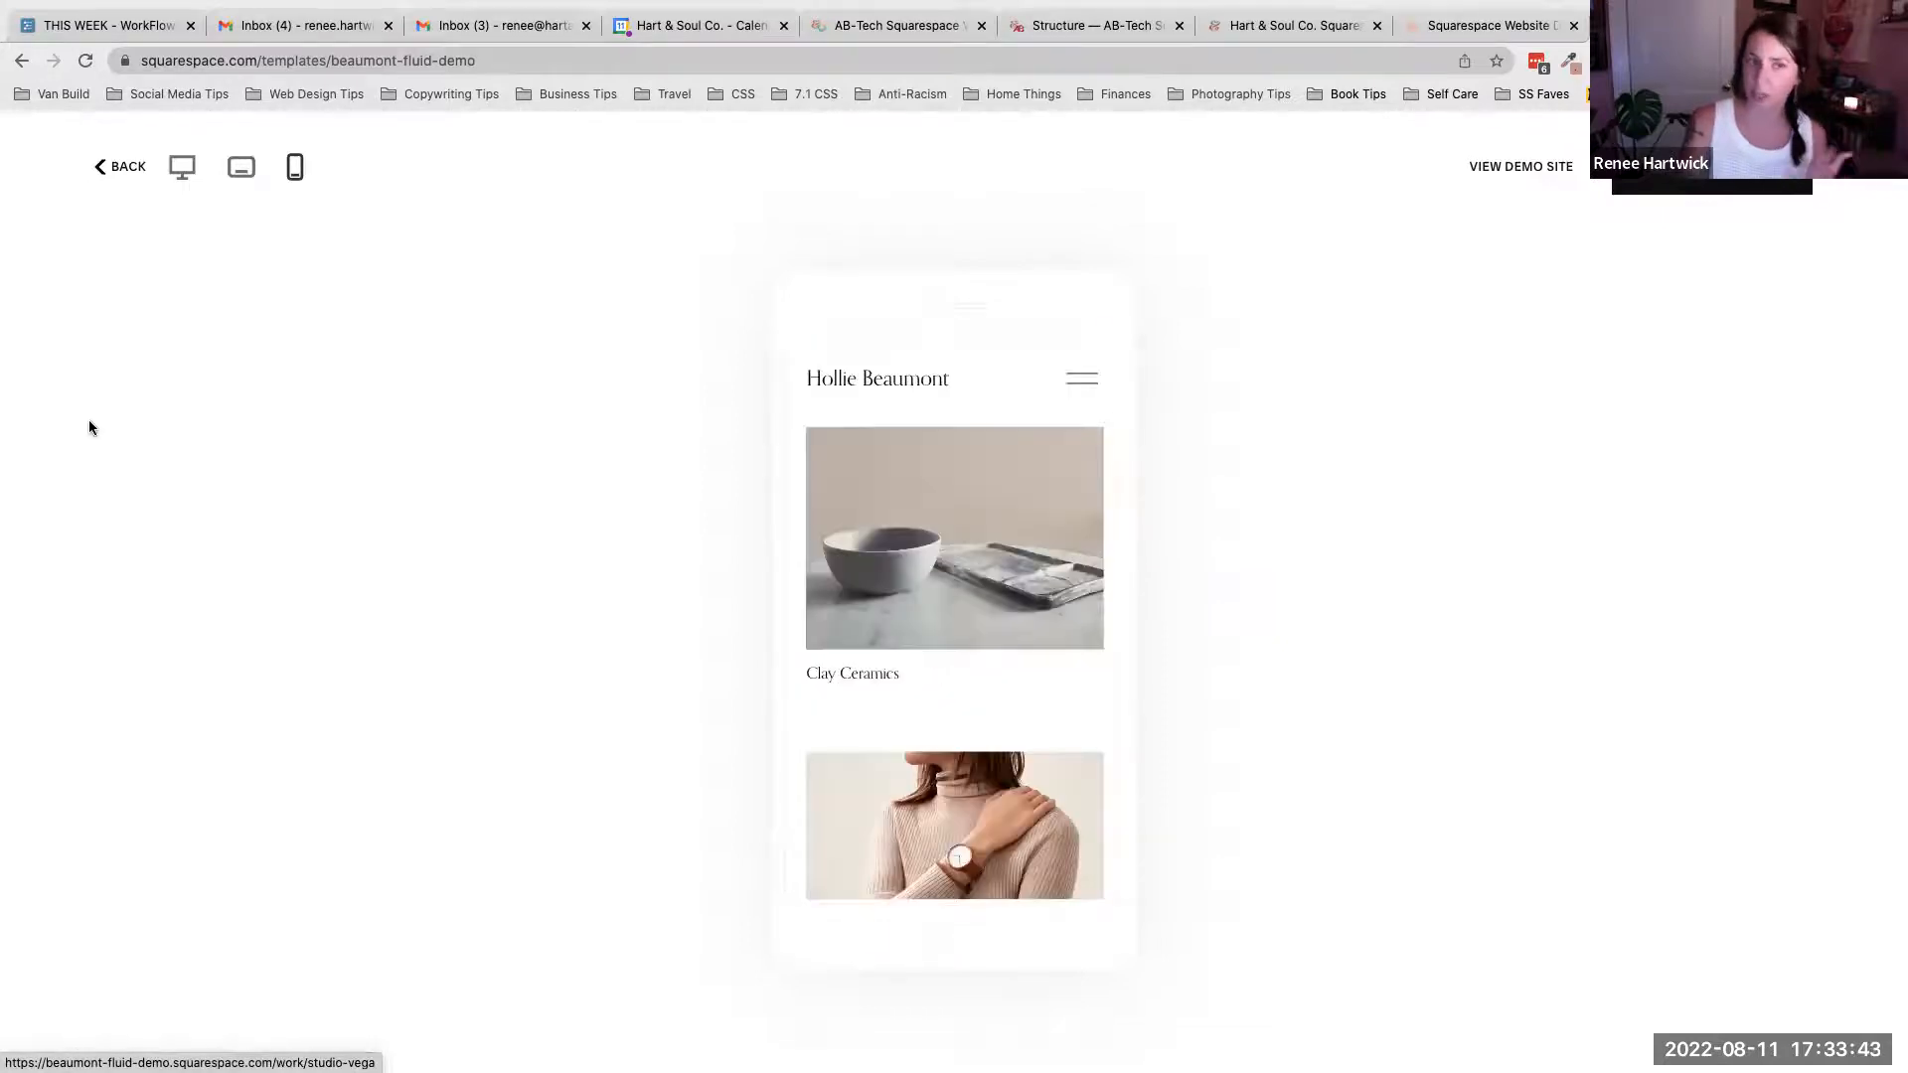
- Return the preview to desktop view and exit back to the filtered template gallery
left_click(182, 167)
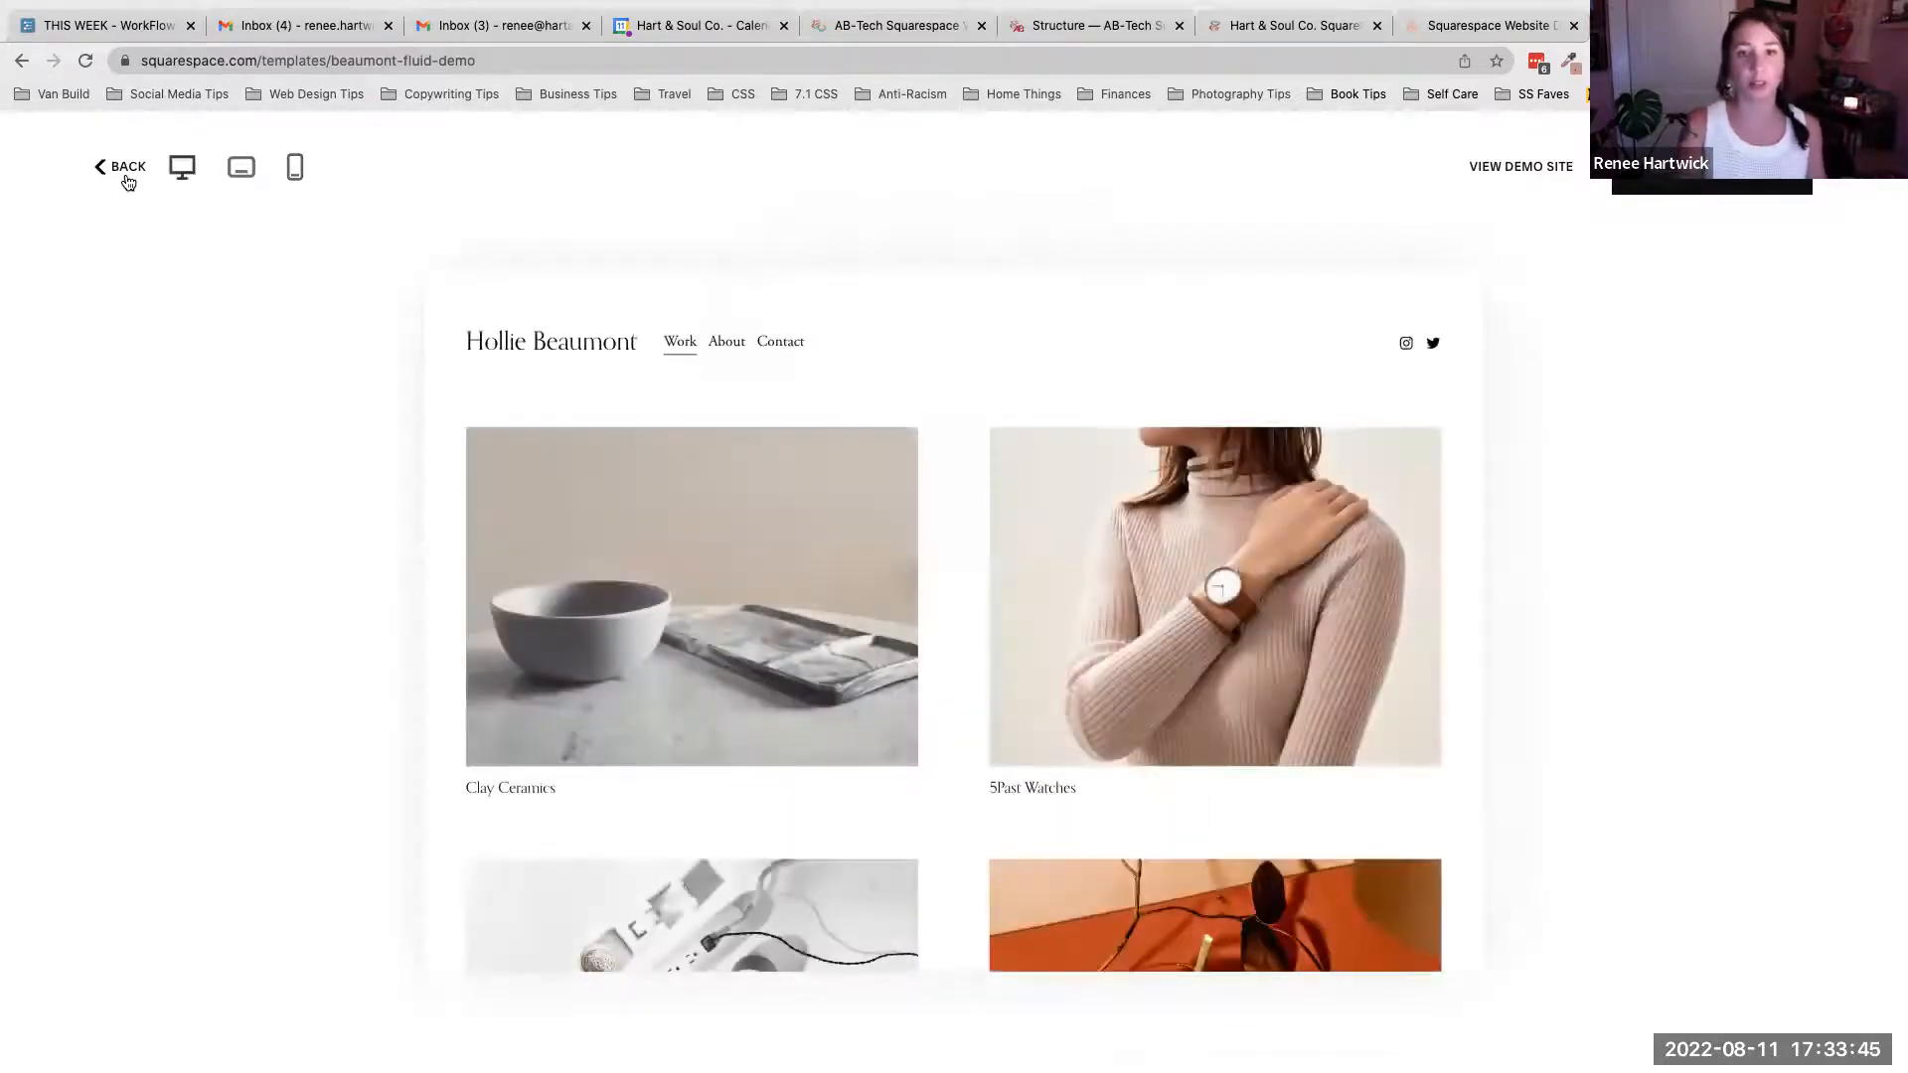
key("Escape")
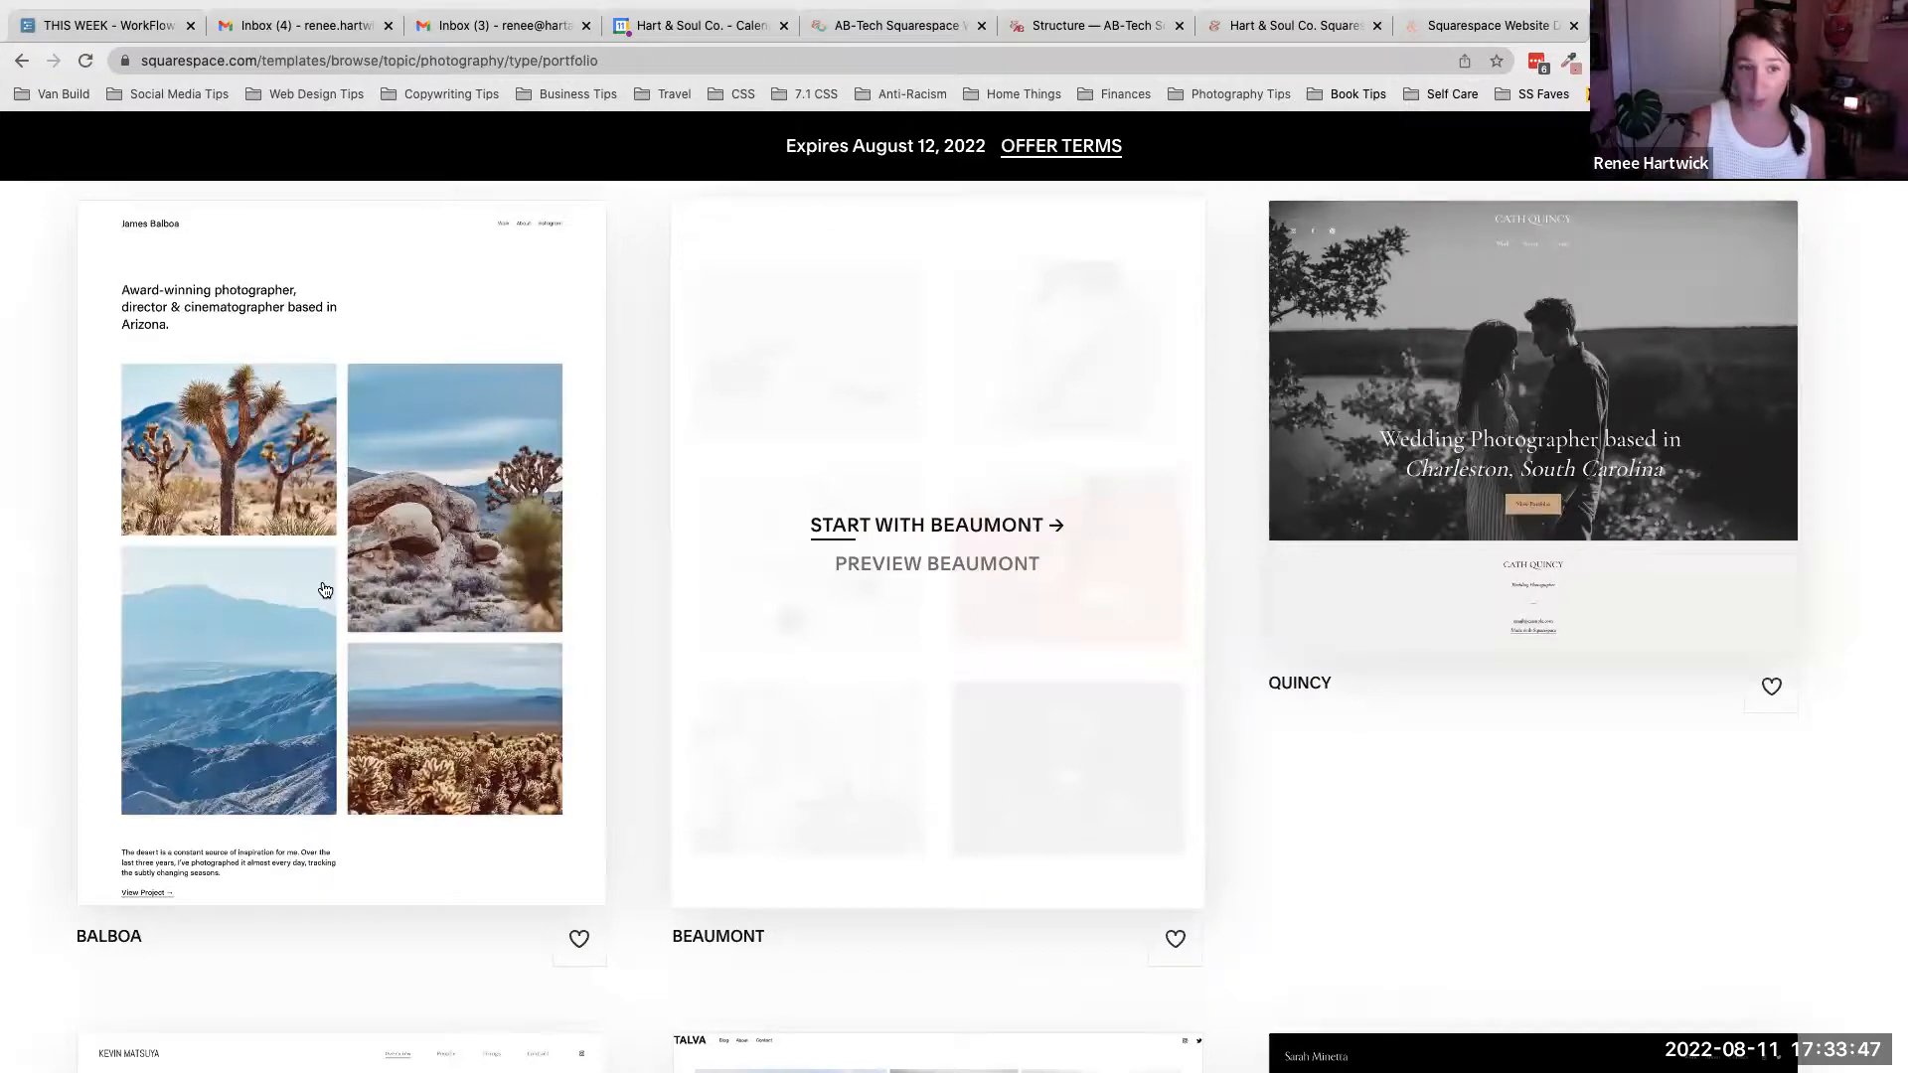
scroll(1165, 394, "up", 5)
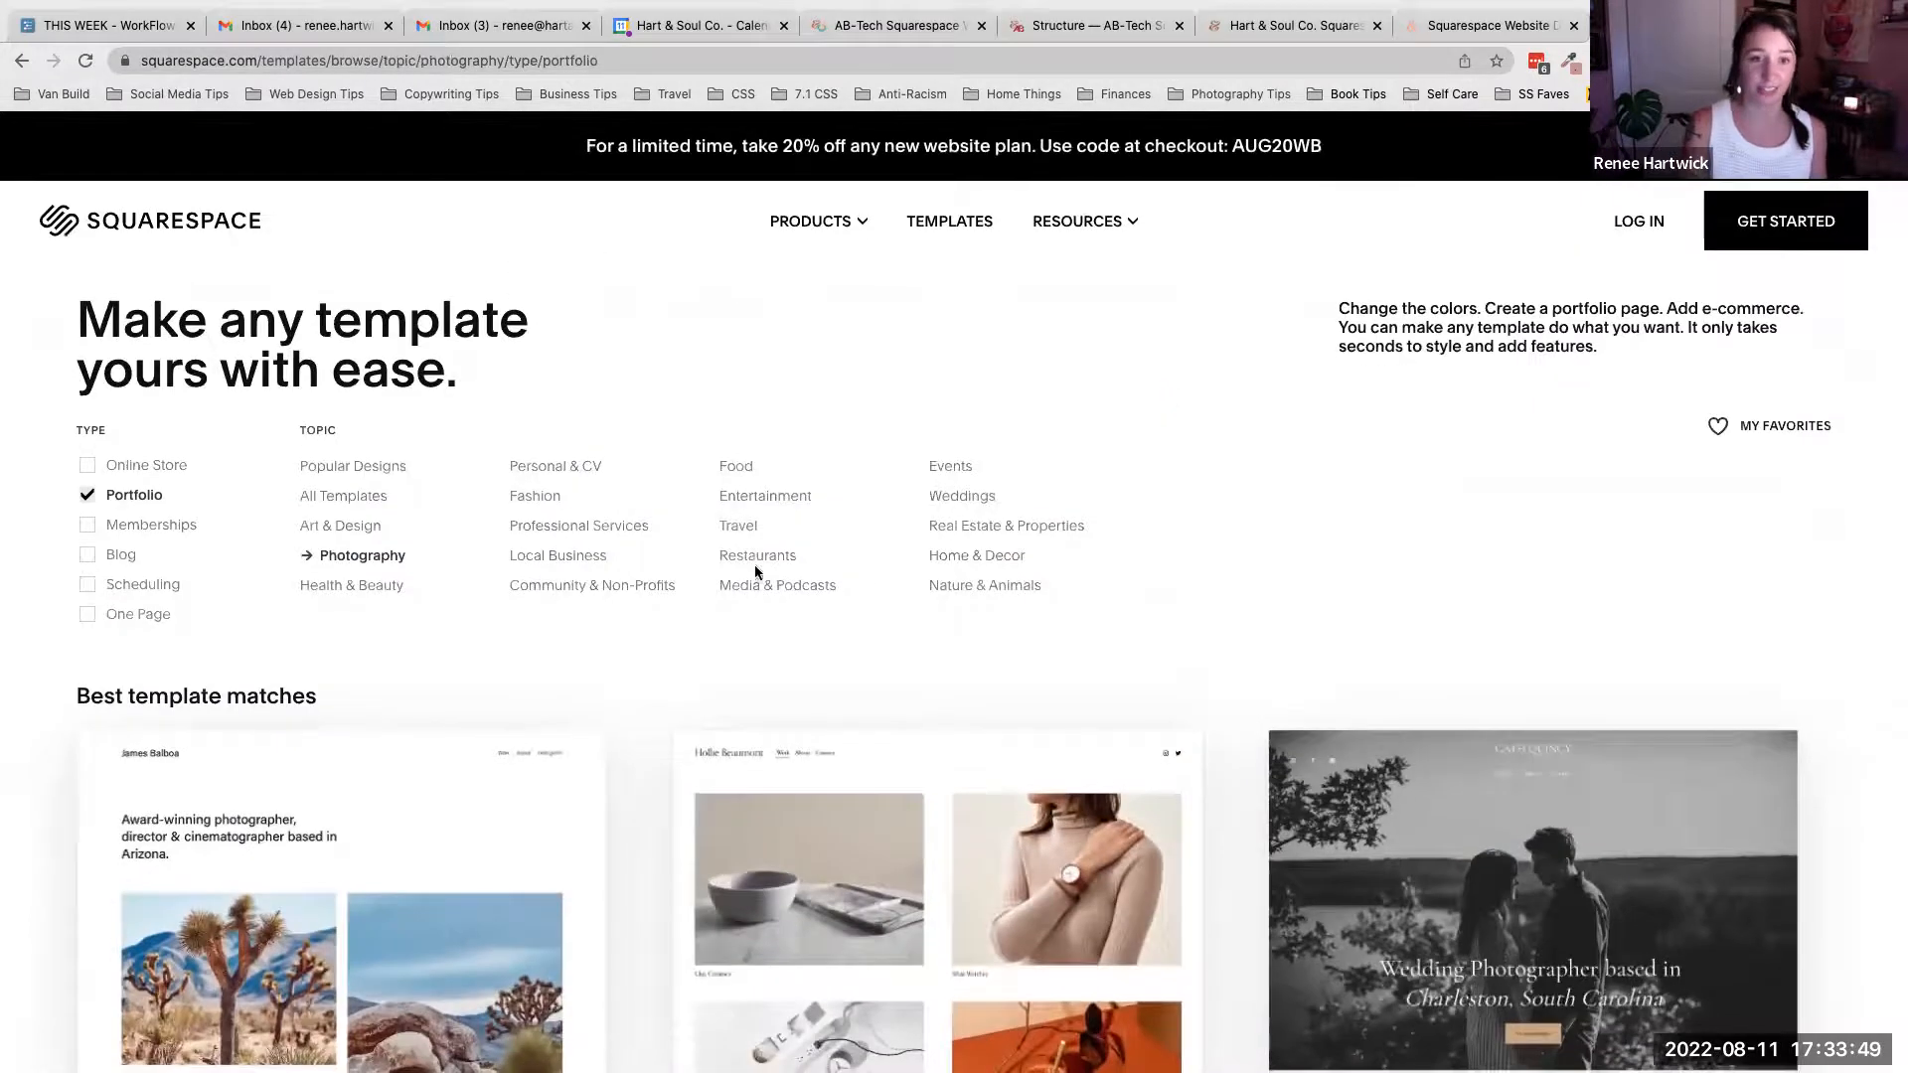
mouse_move(1576, 801)
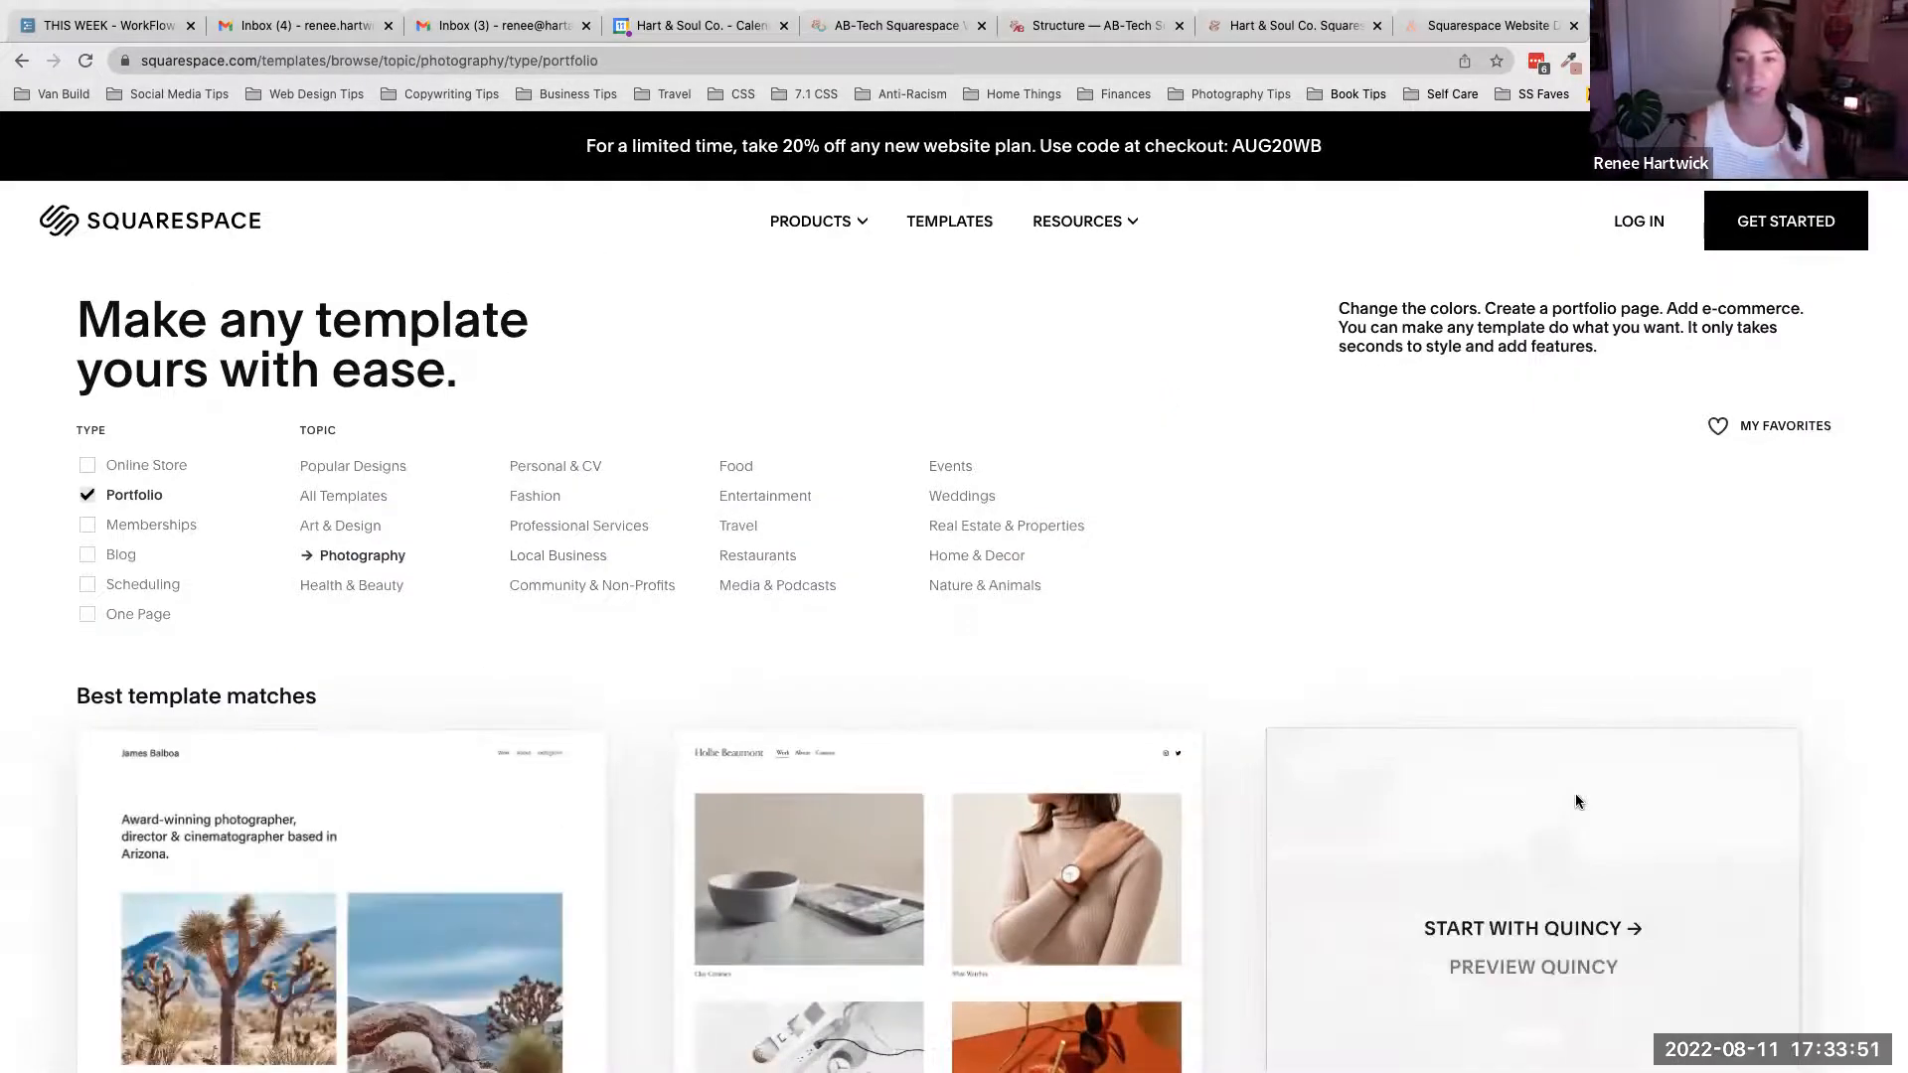
scroll(1576, 801, "down", 1)
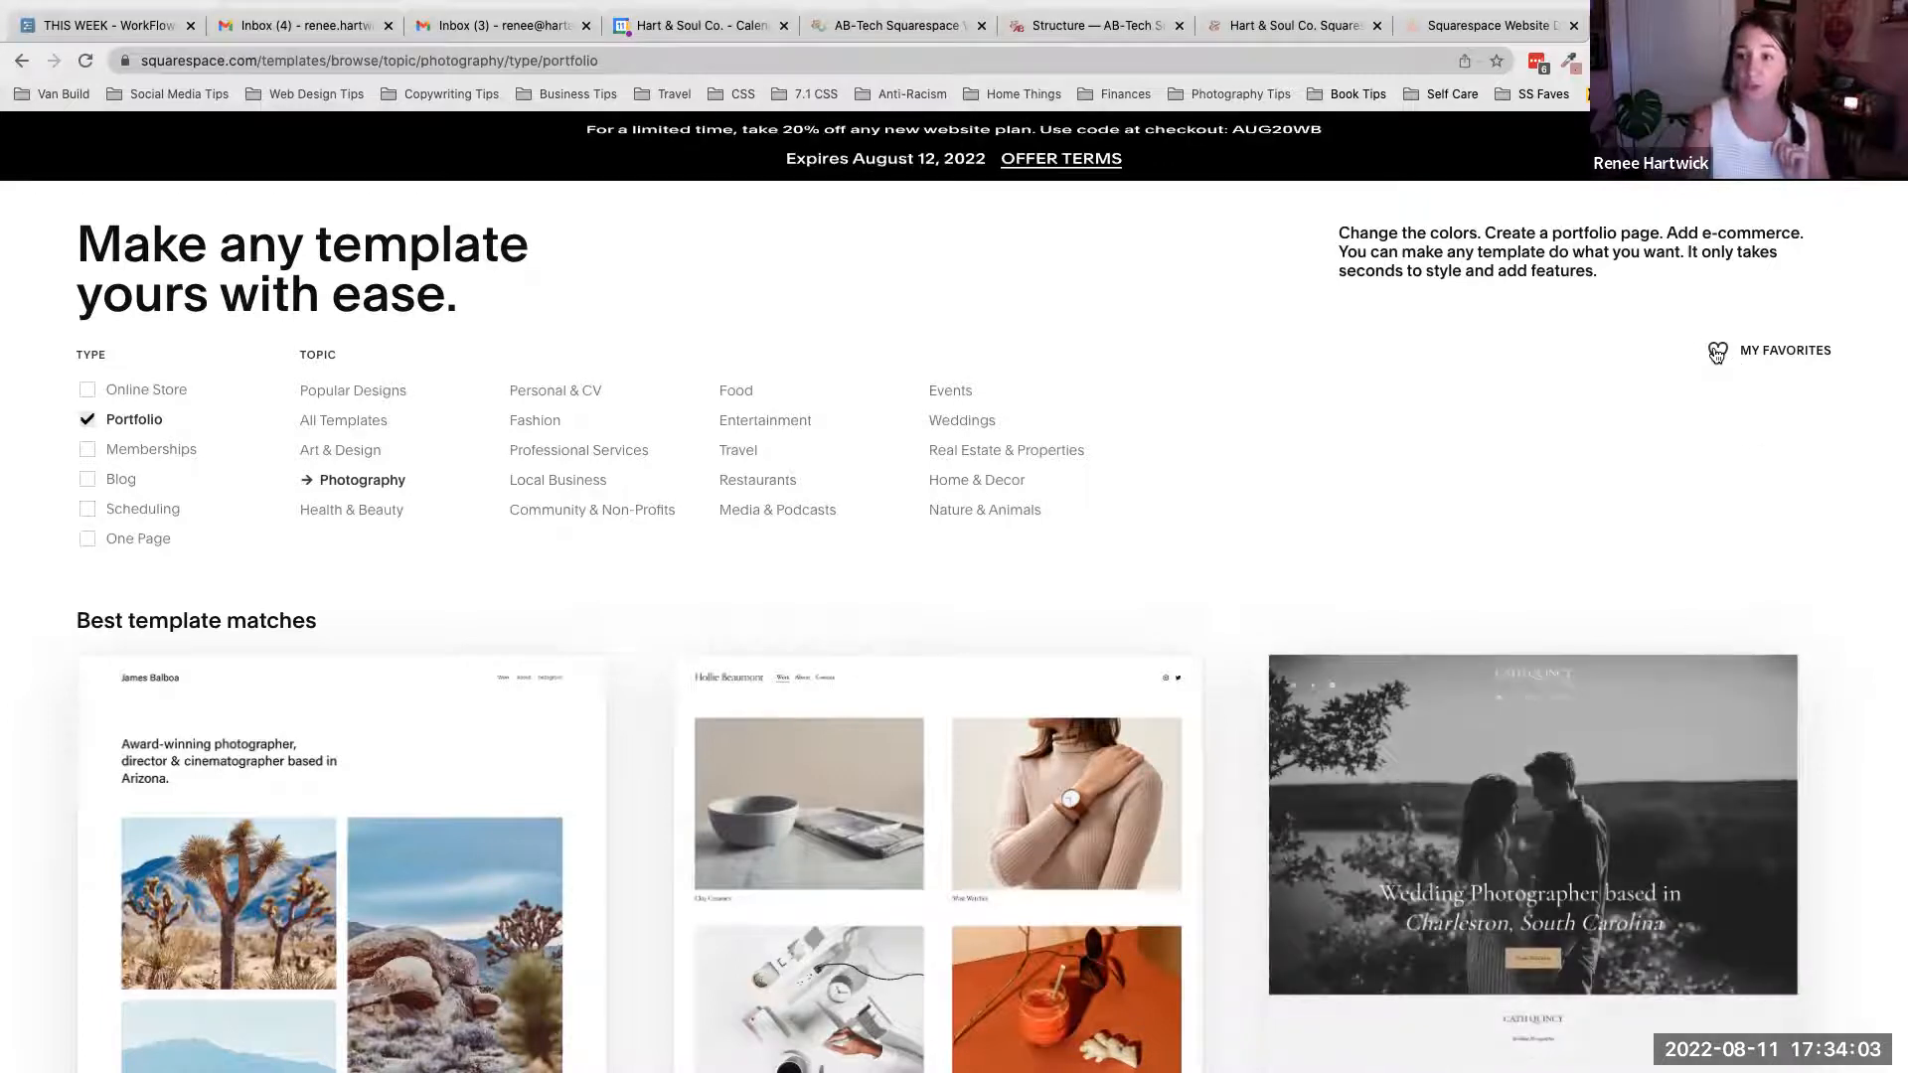
scroll(1589, 591, "down", 5)
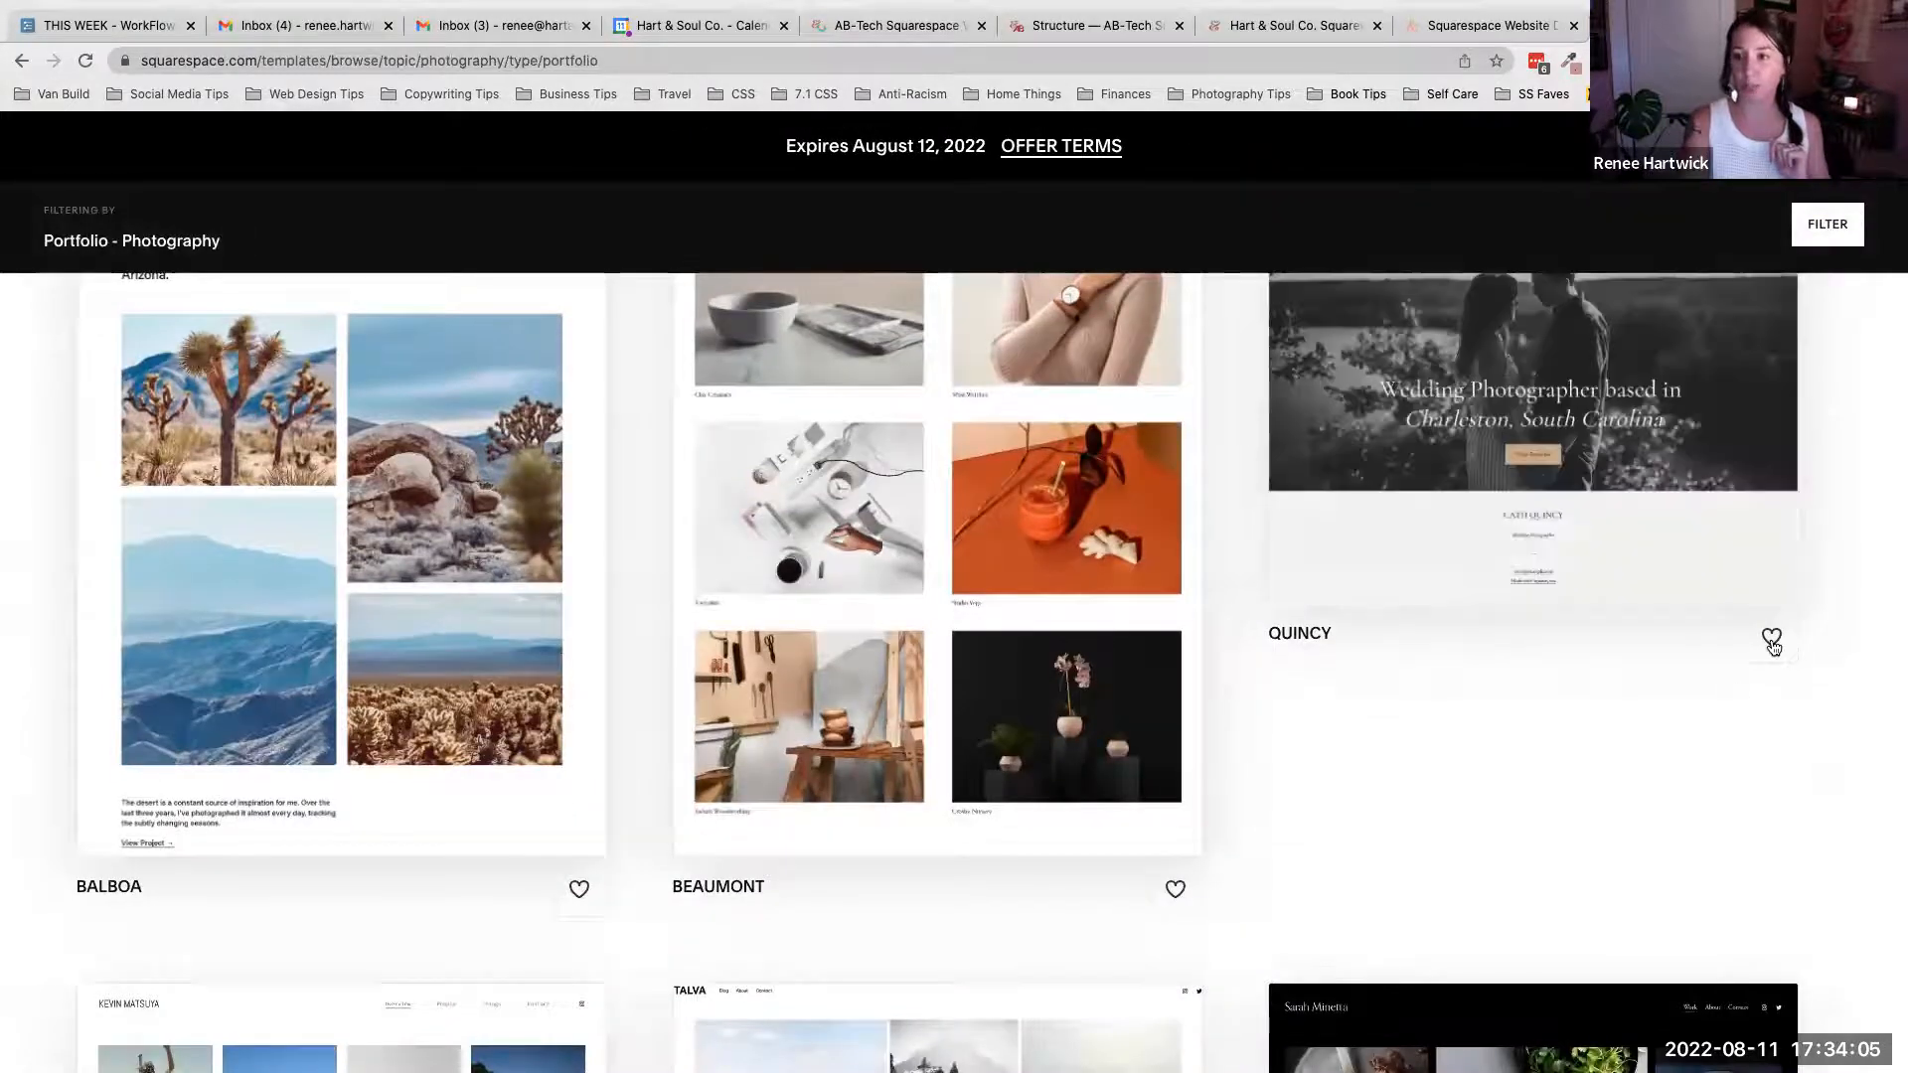
scroll(1759, 457, "up", 4)
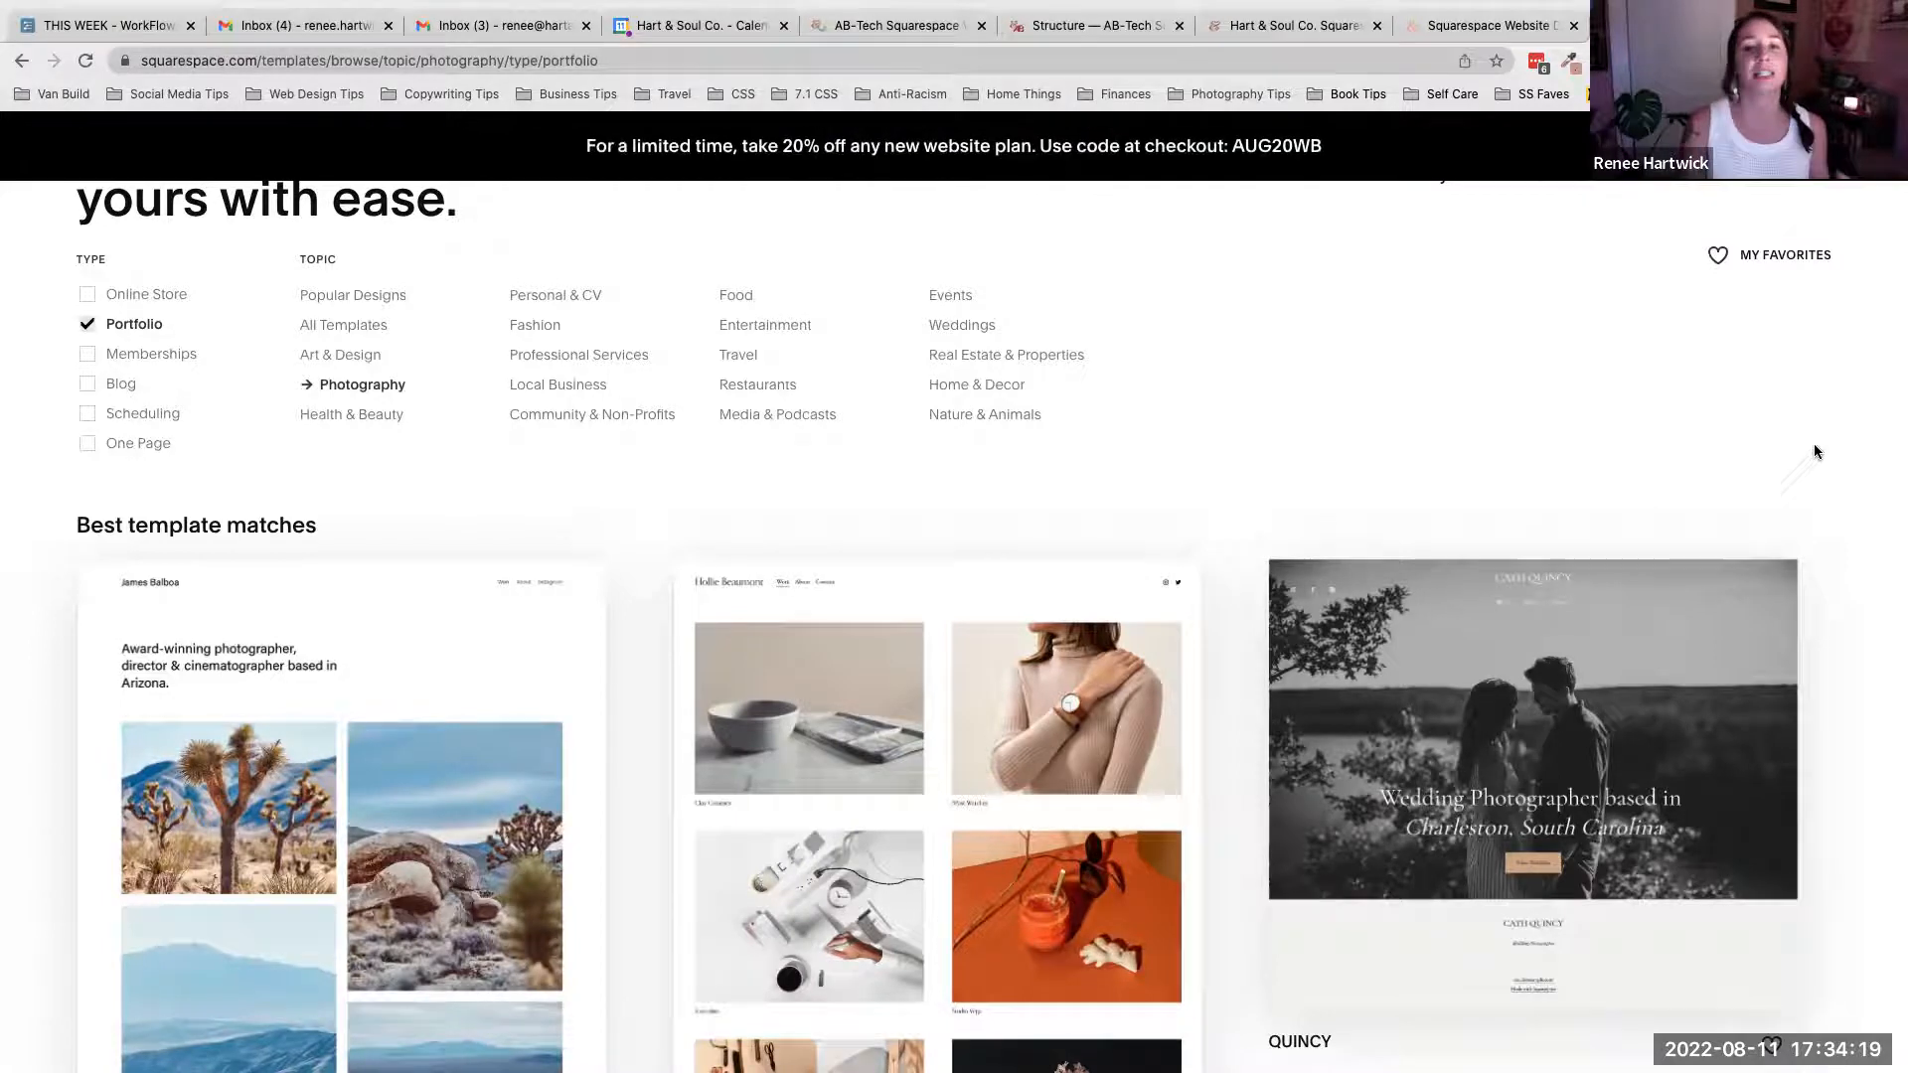
scroll(1815, 452, "up", 2)
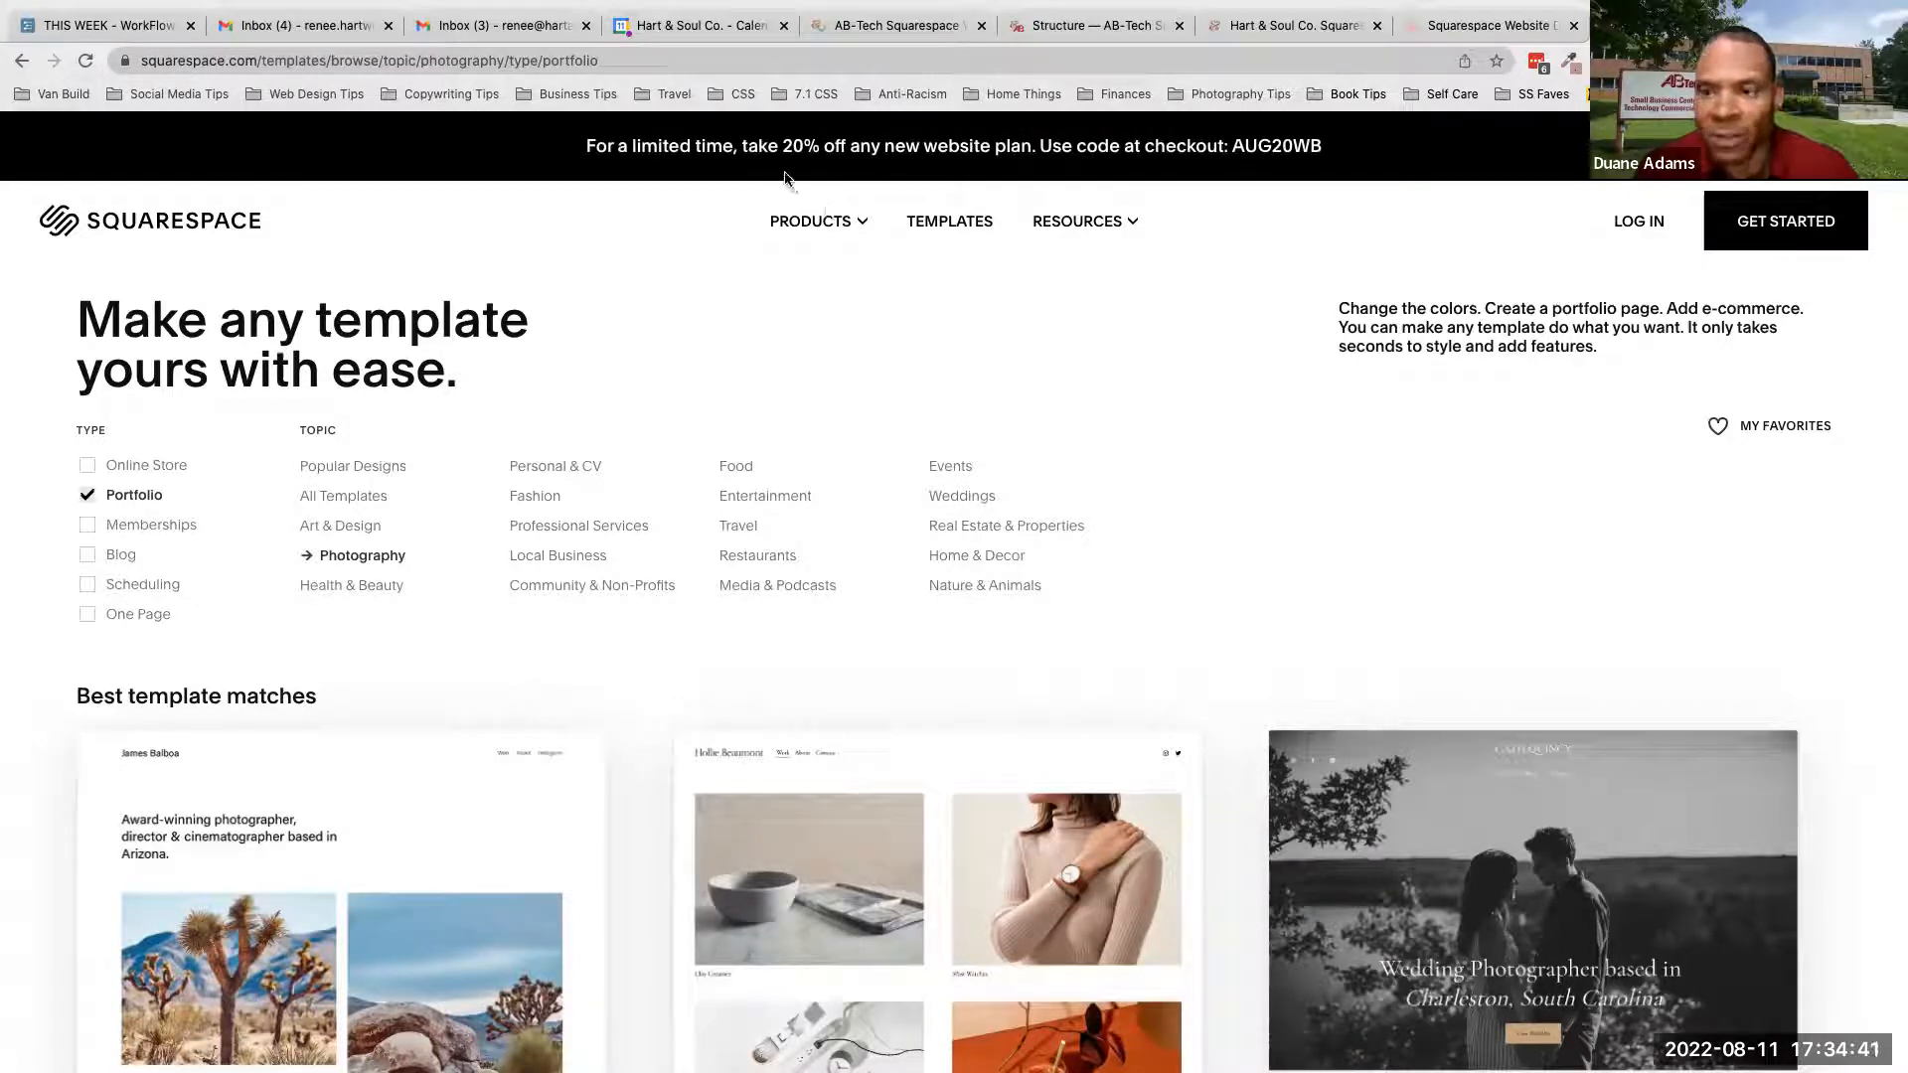
- Reopen the Beaumont template preview and go to its About page
scroll(963, 383, "down", 2)
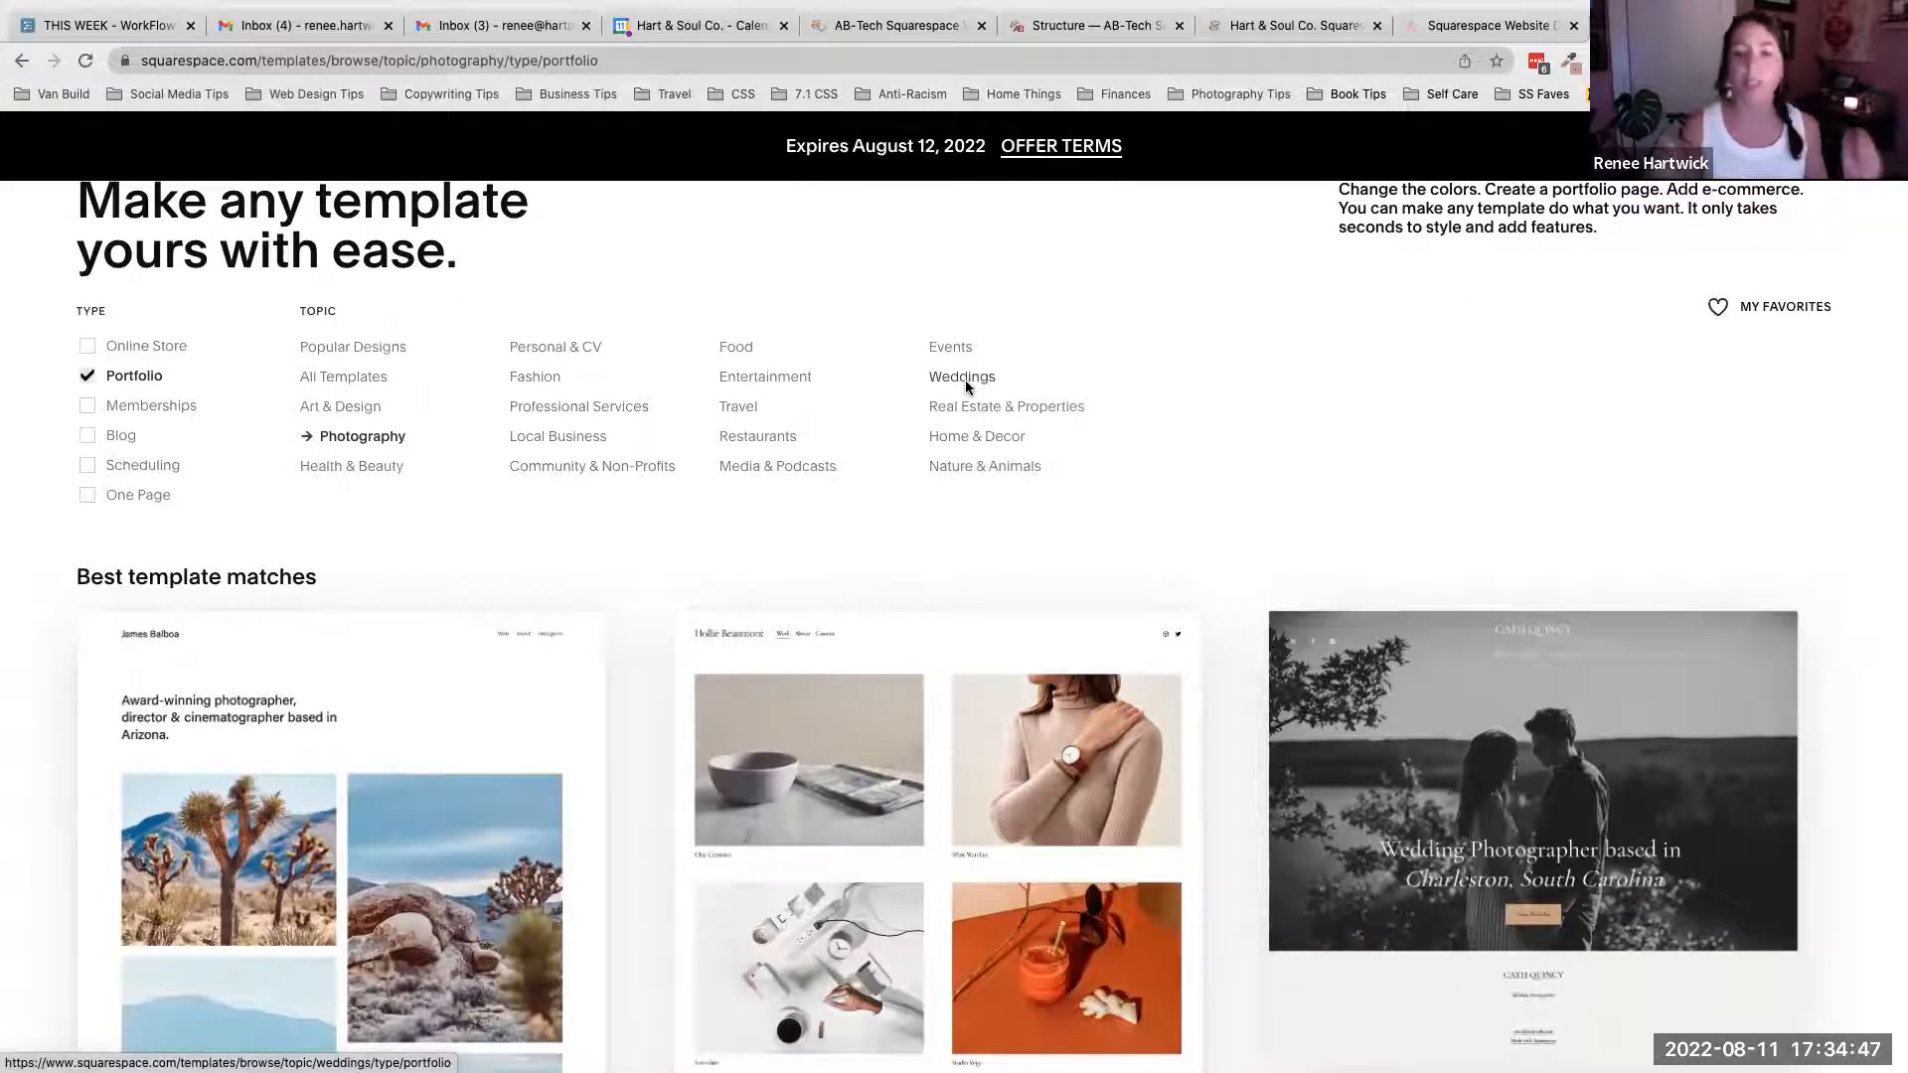
mouse_move(927, 815)
left_click(944, 975)
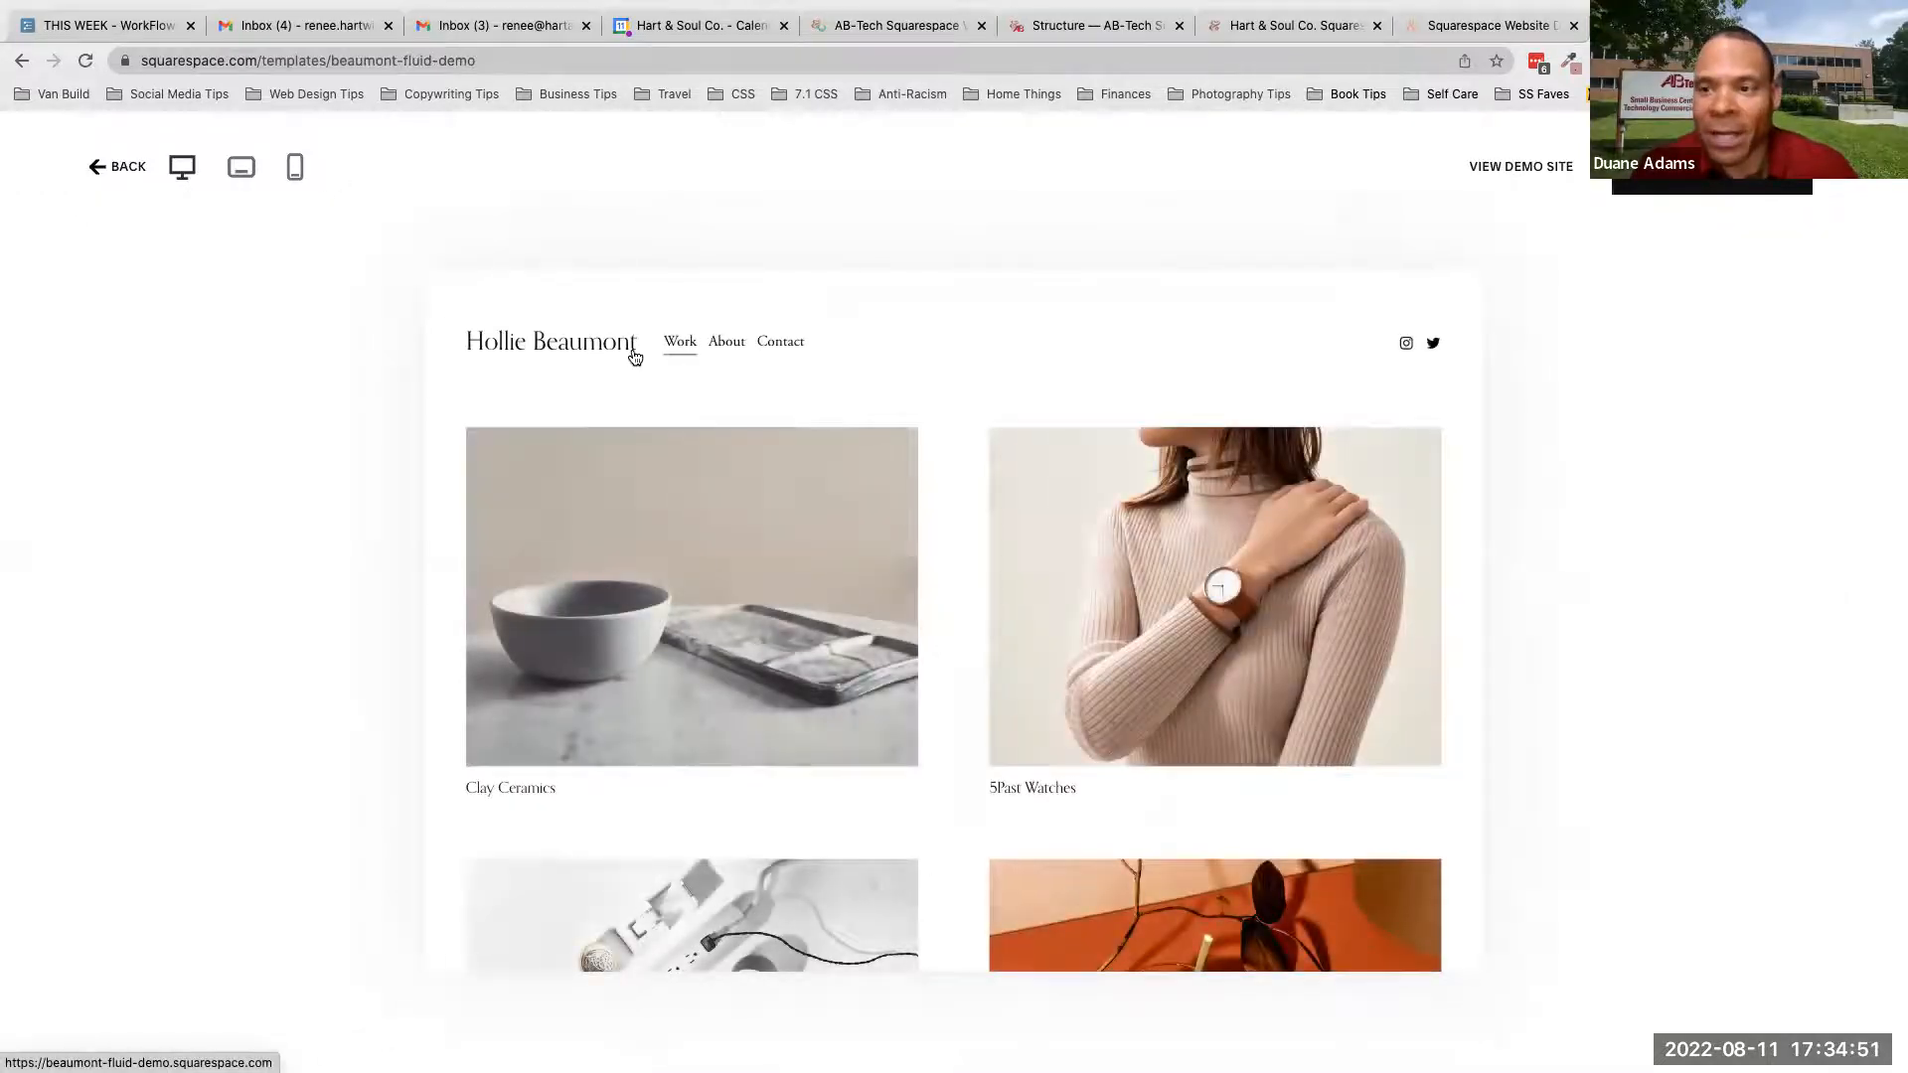
left_click(732, 348)
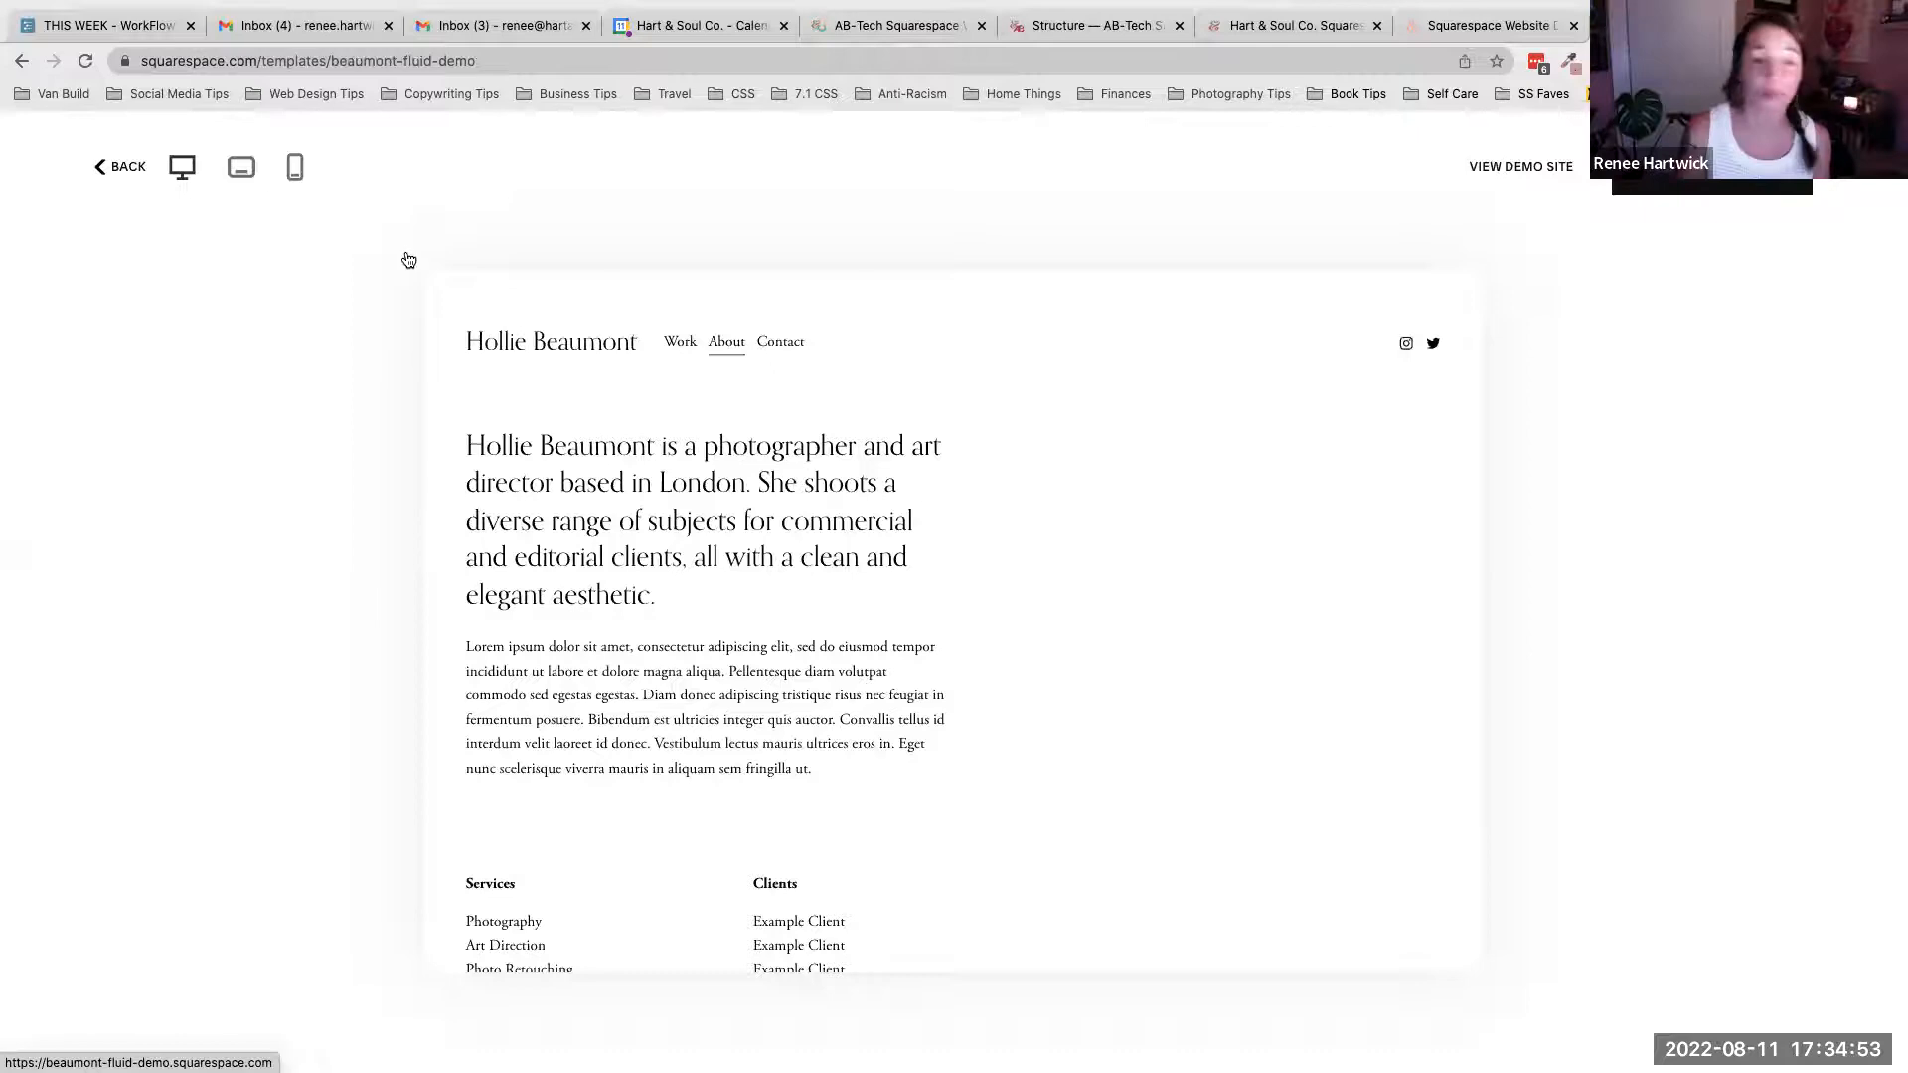
- Highlight the placeholder body paragraph on the About page to point out the sample text
scroll(497, 591, "down", 1)
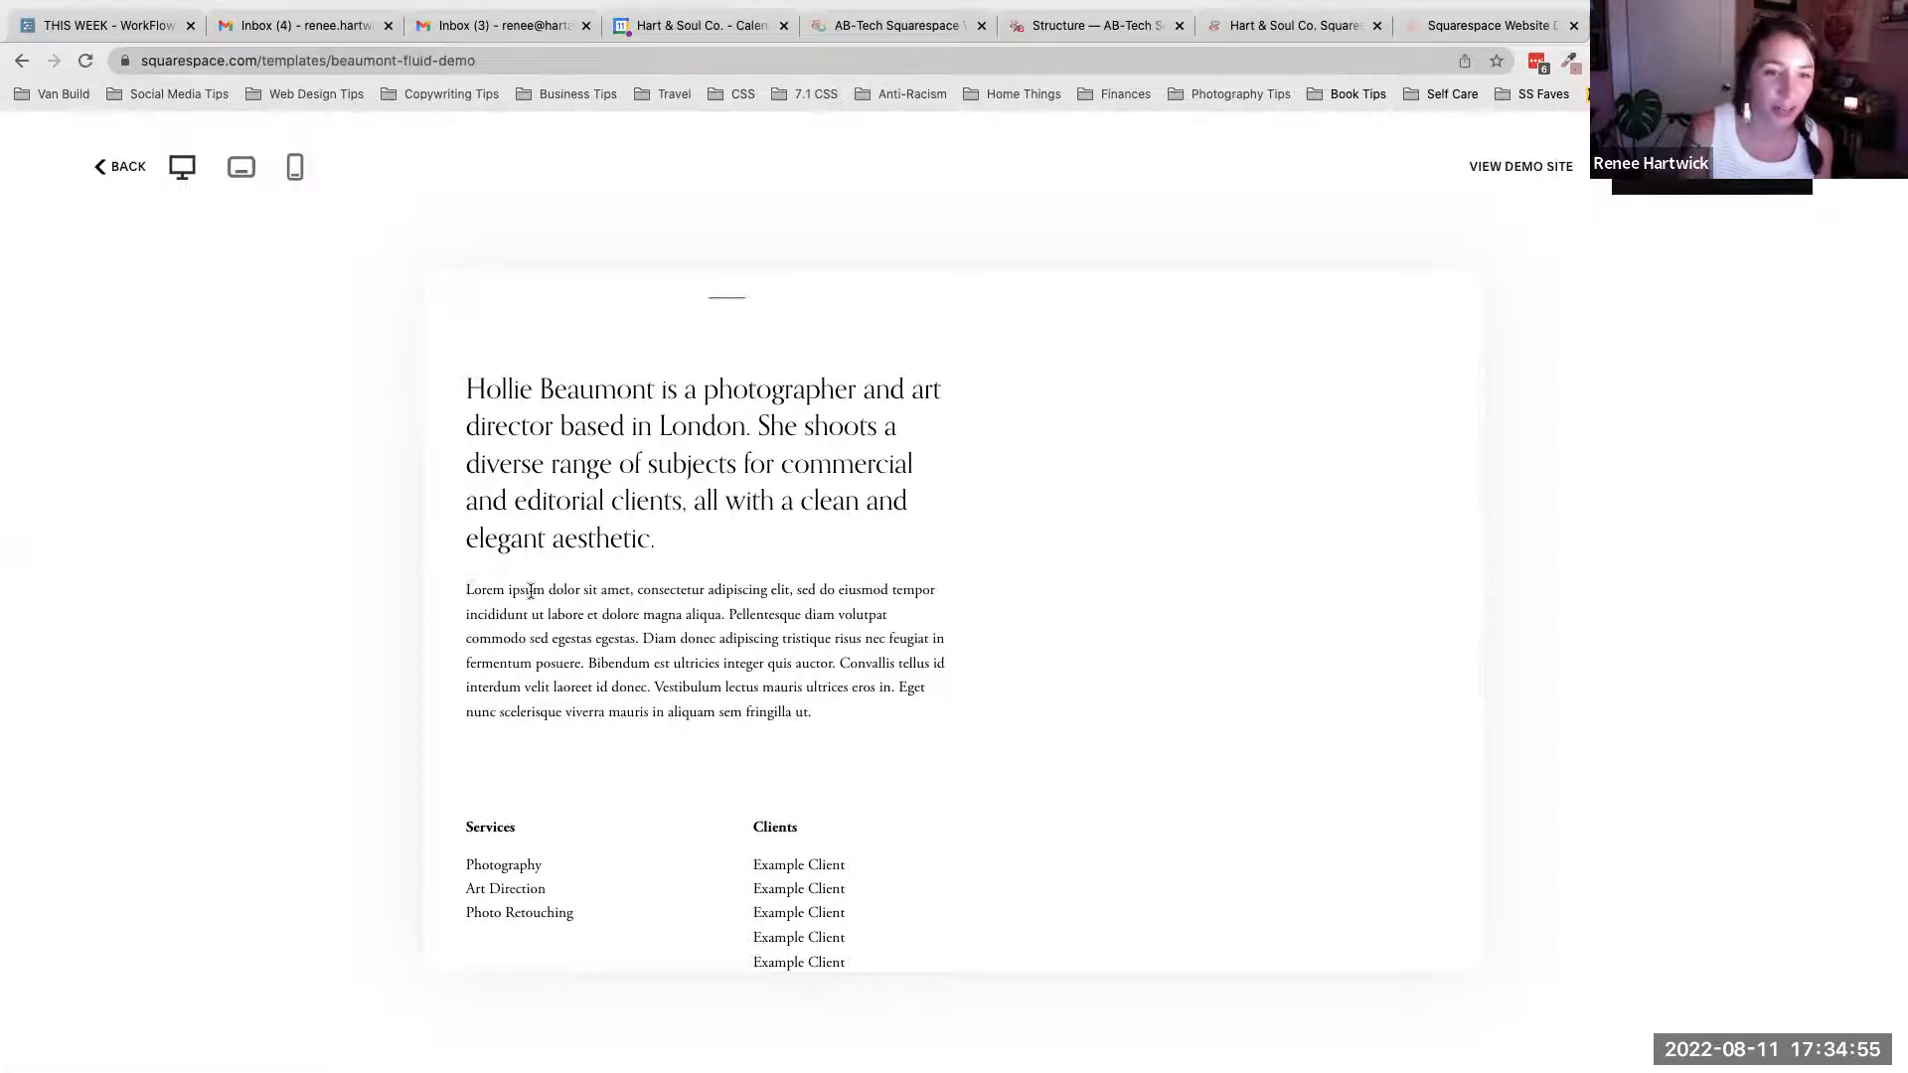
left_click_drag(466, 590, 618, 594)
left_click(687, 610)
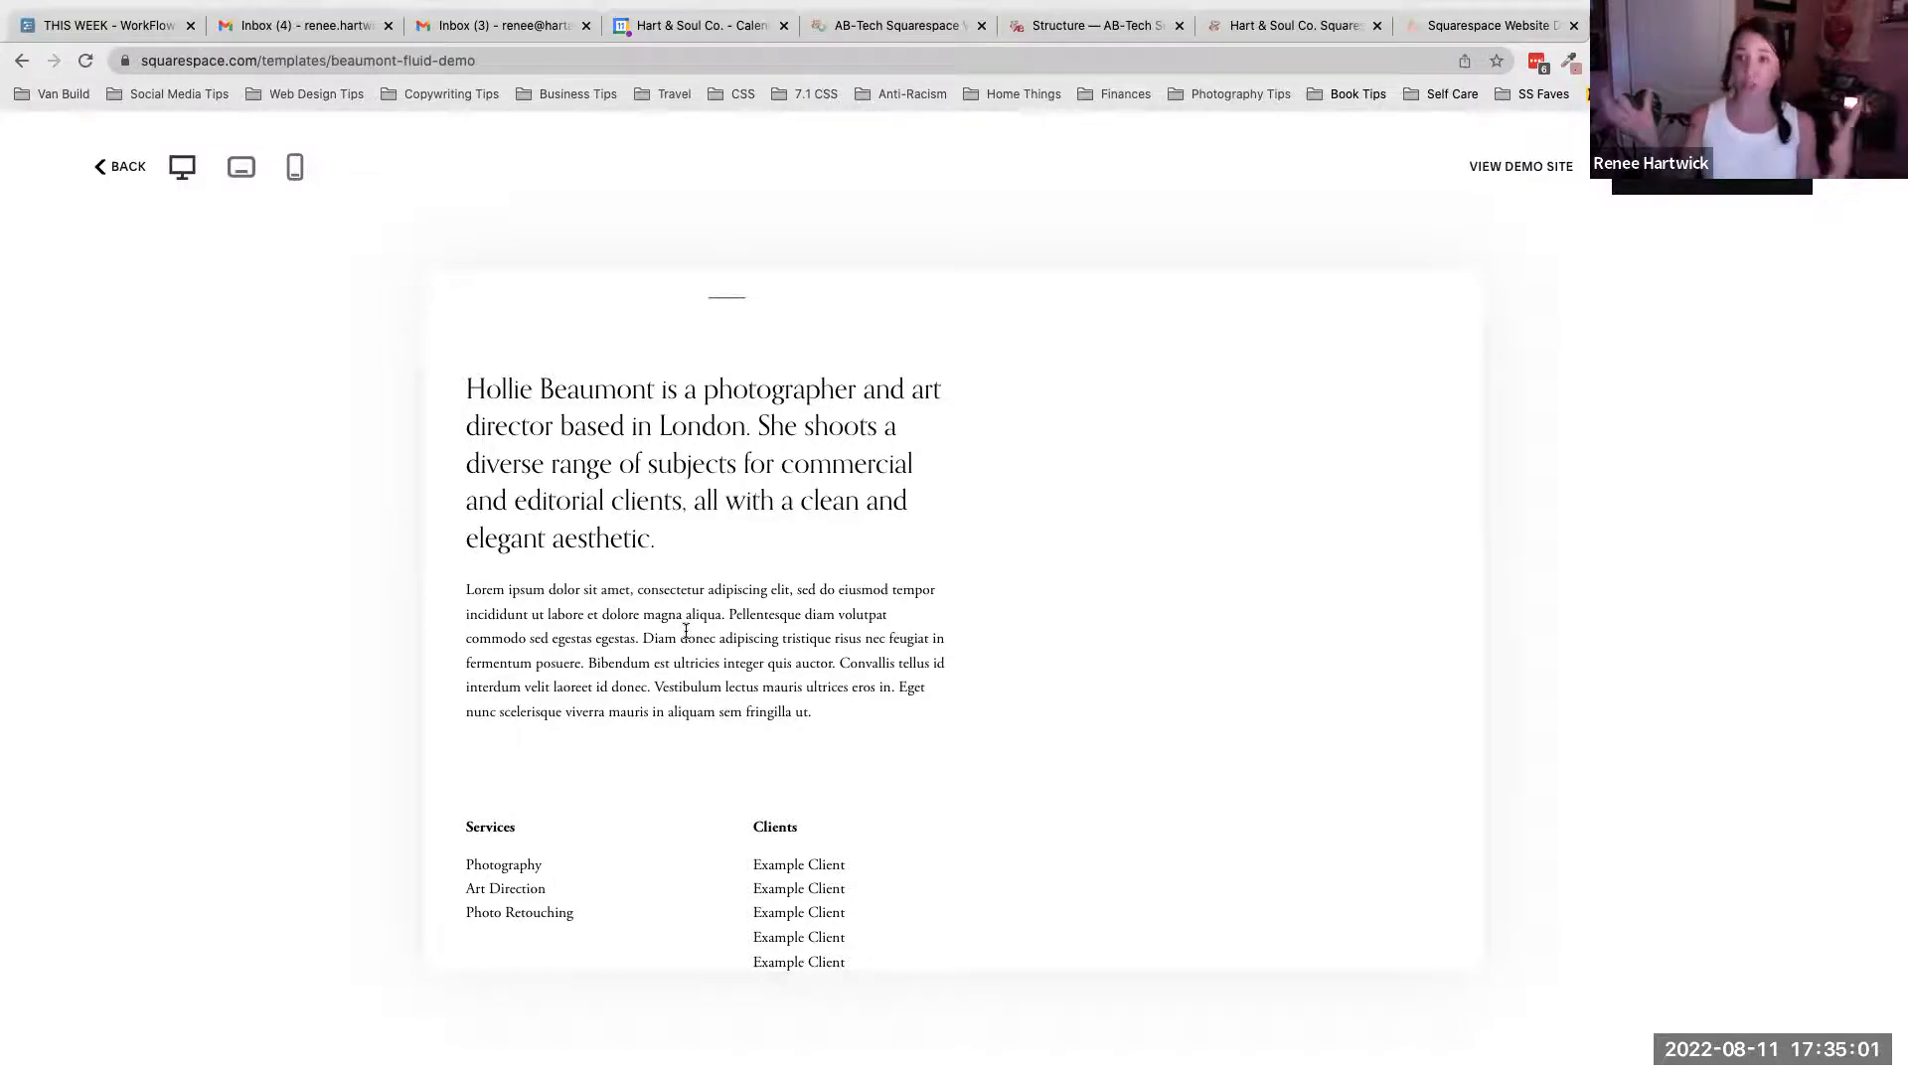
scroll(871, 537, "up", 1)
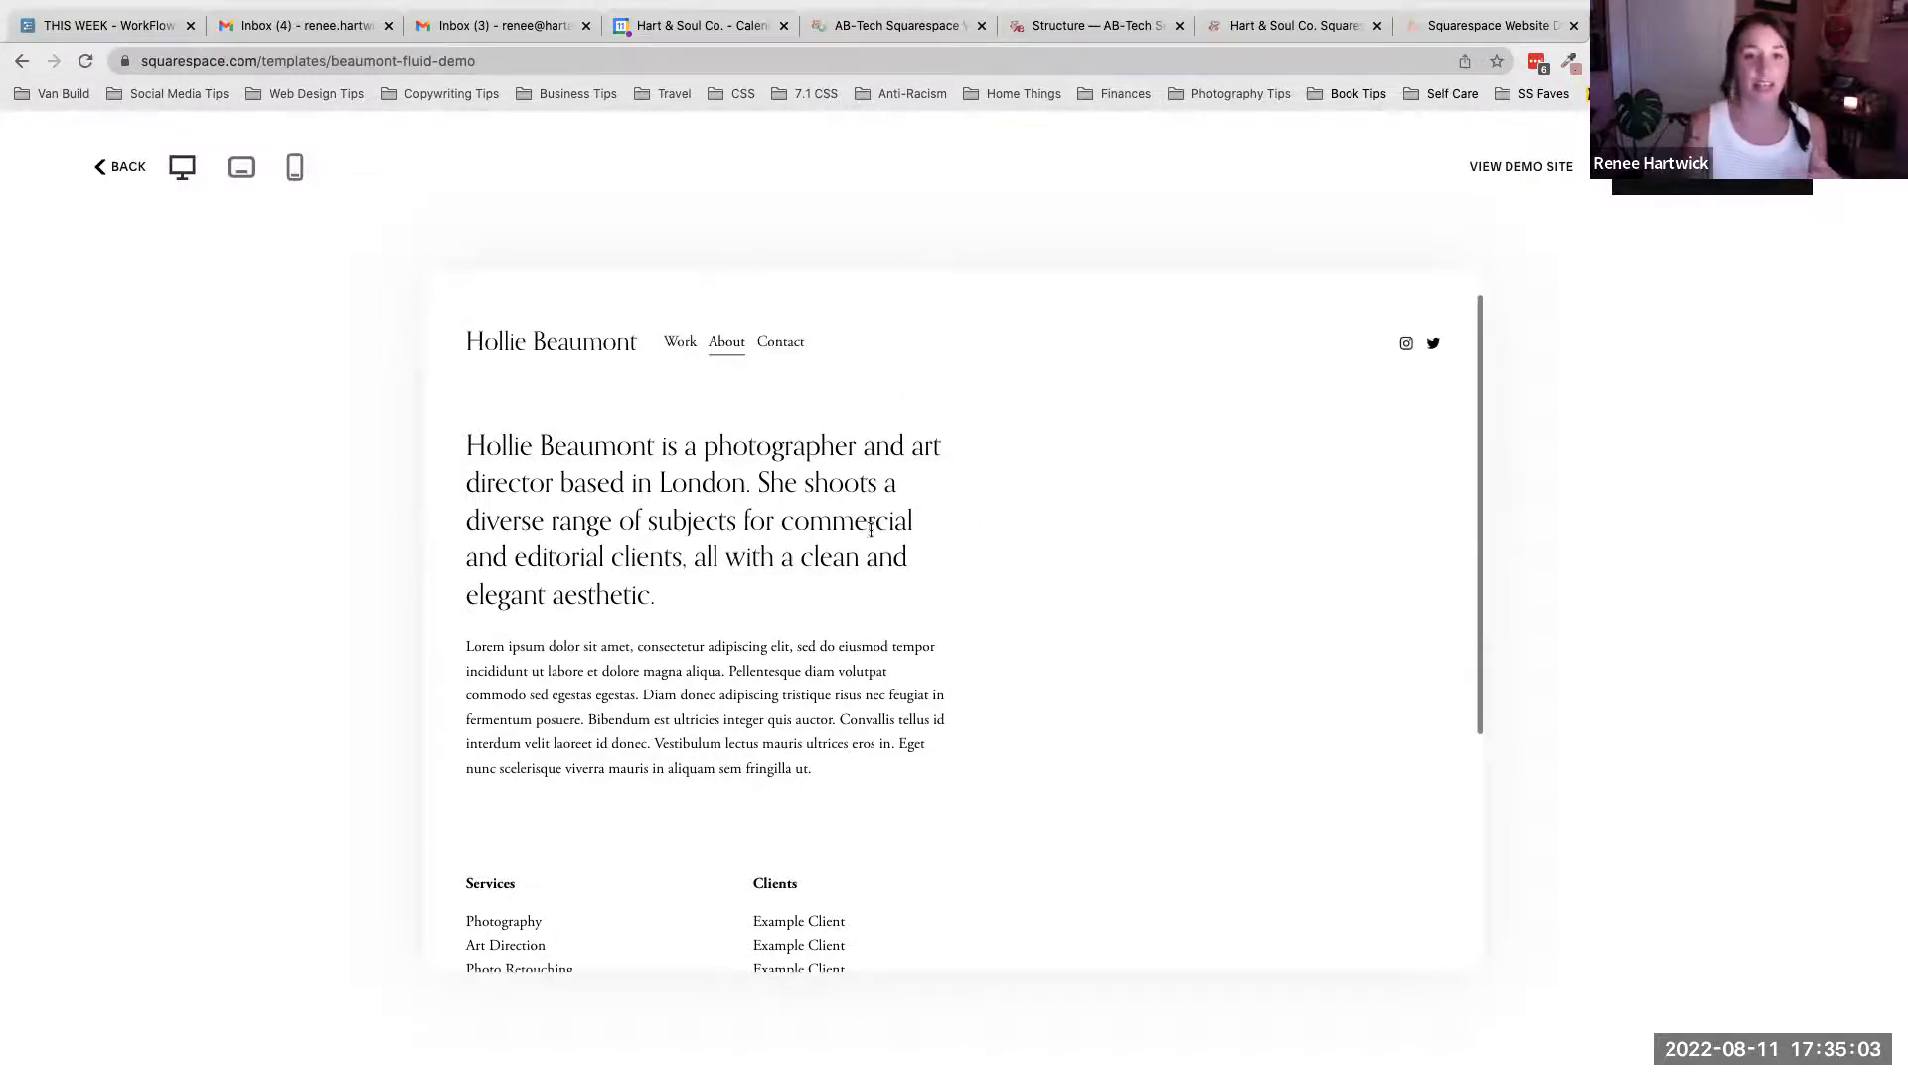
left_click_drag(813, 769, 466, 651)
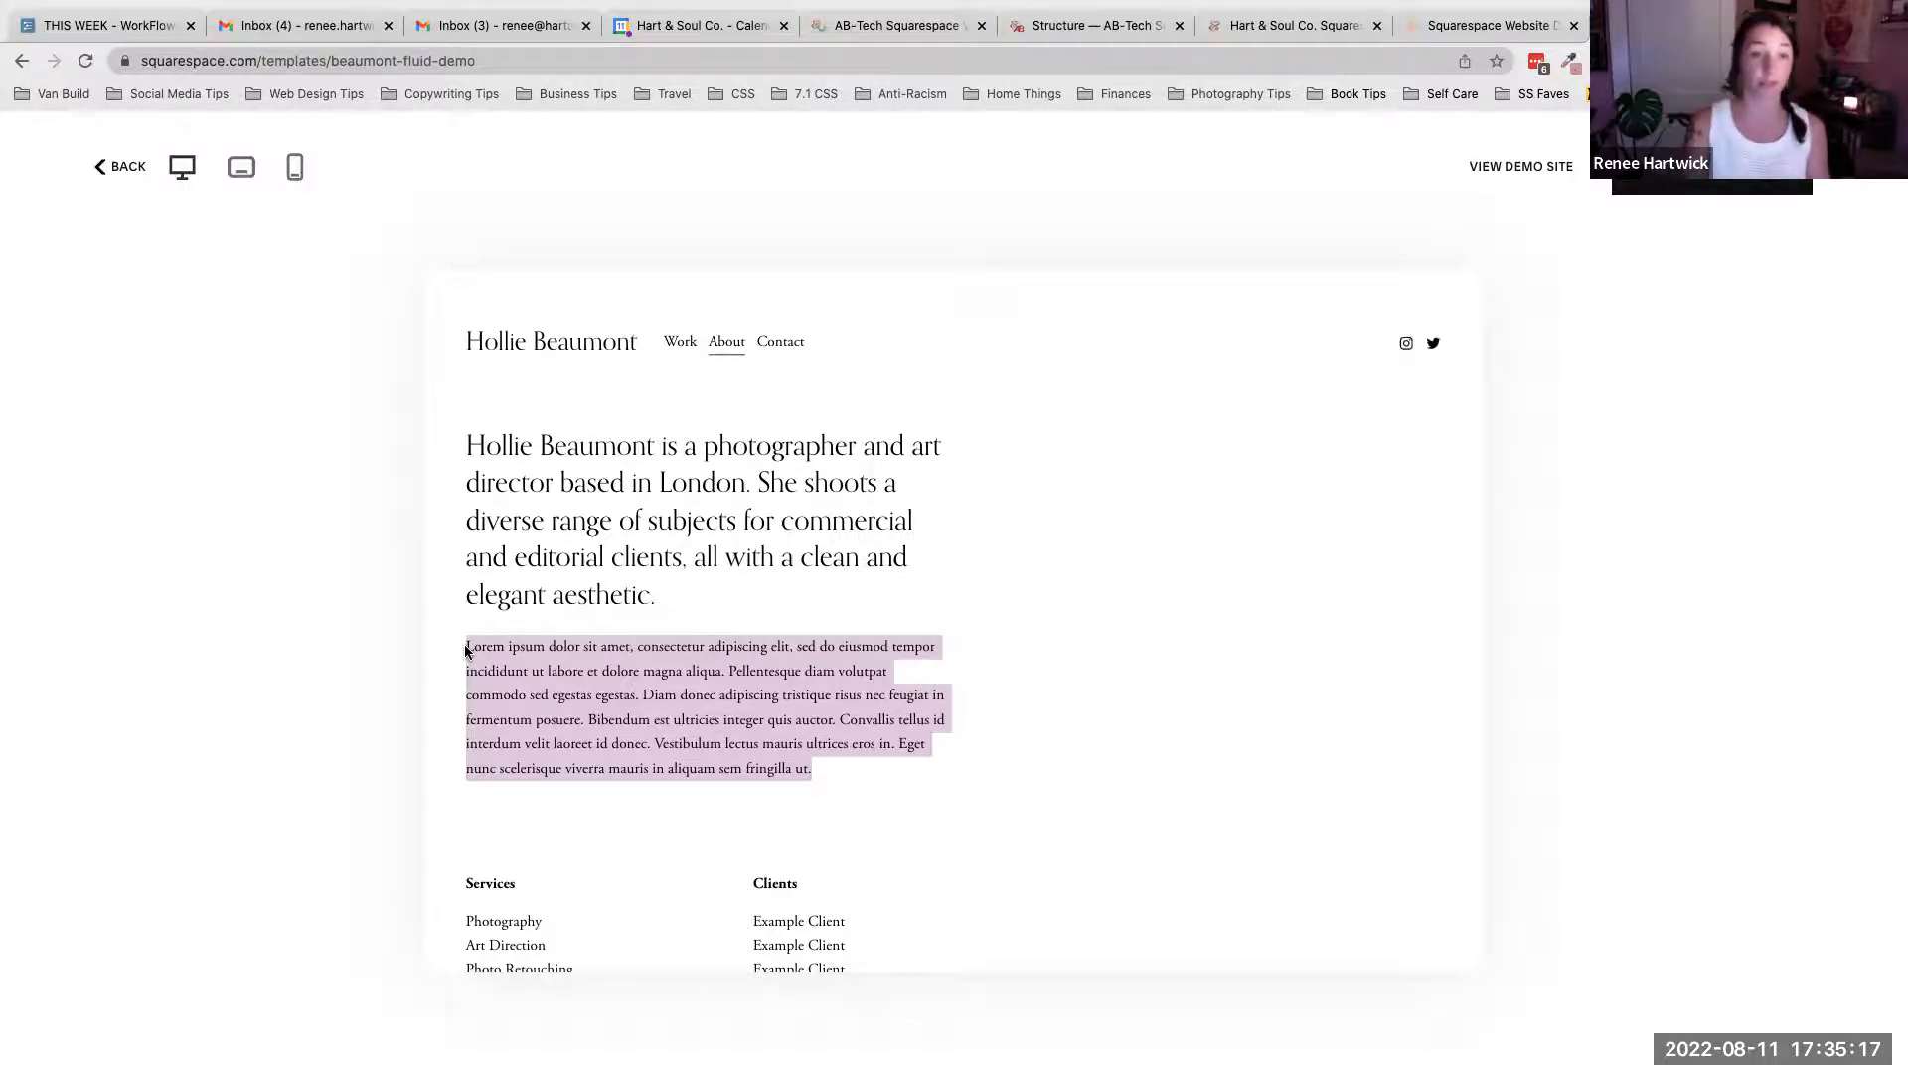
- Leave the Beaumont preview and return to the top of the template gallery
left_click(127, 169)
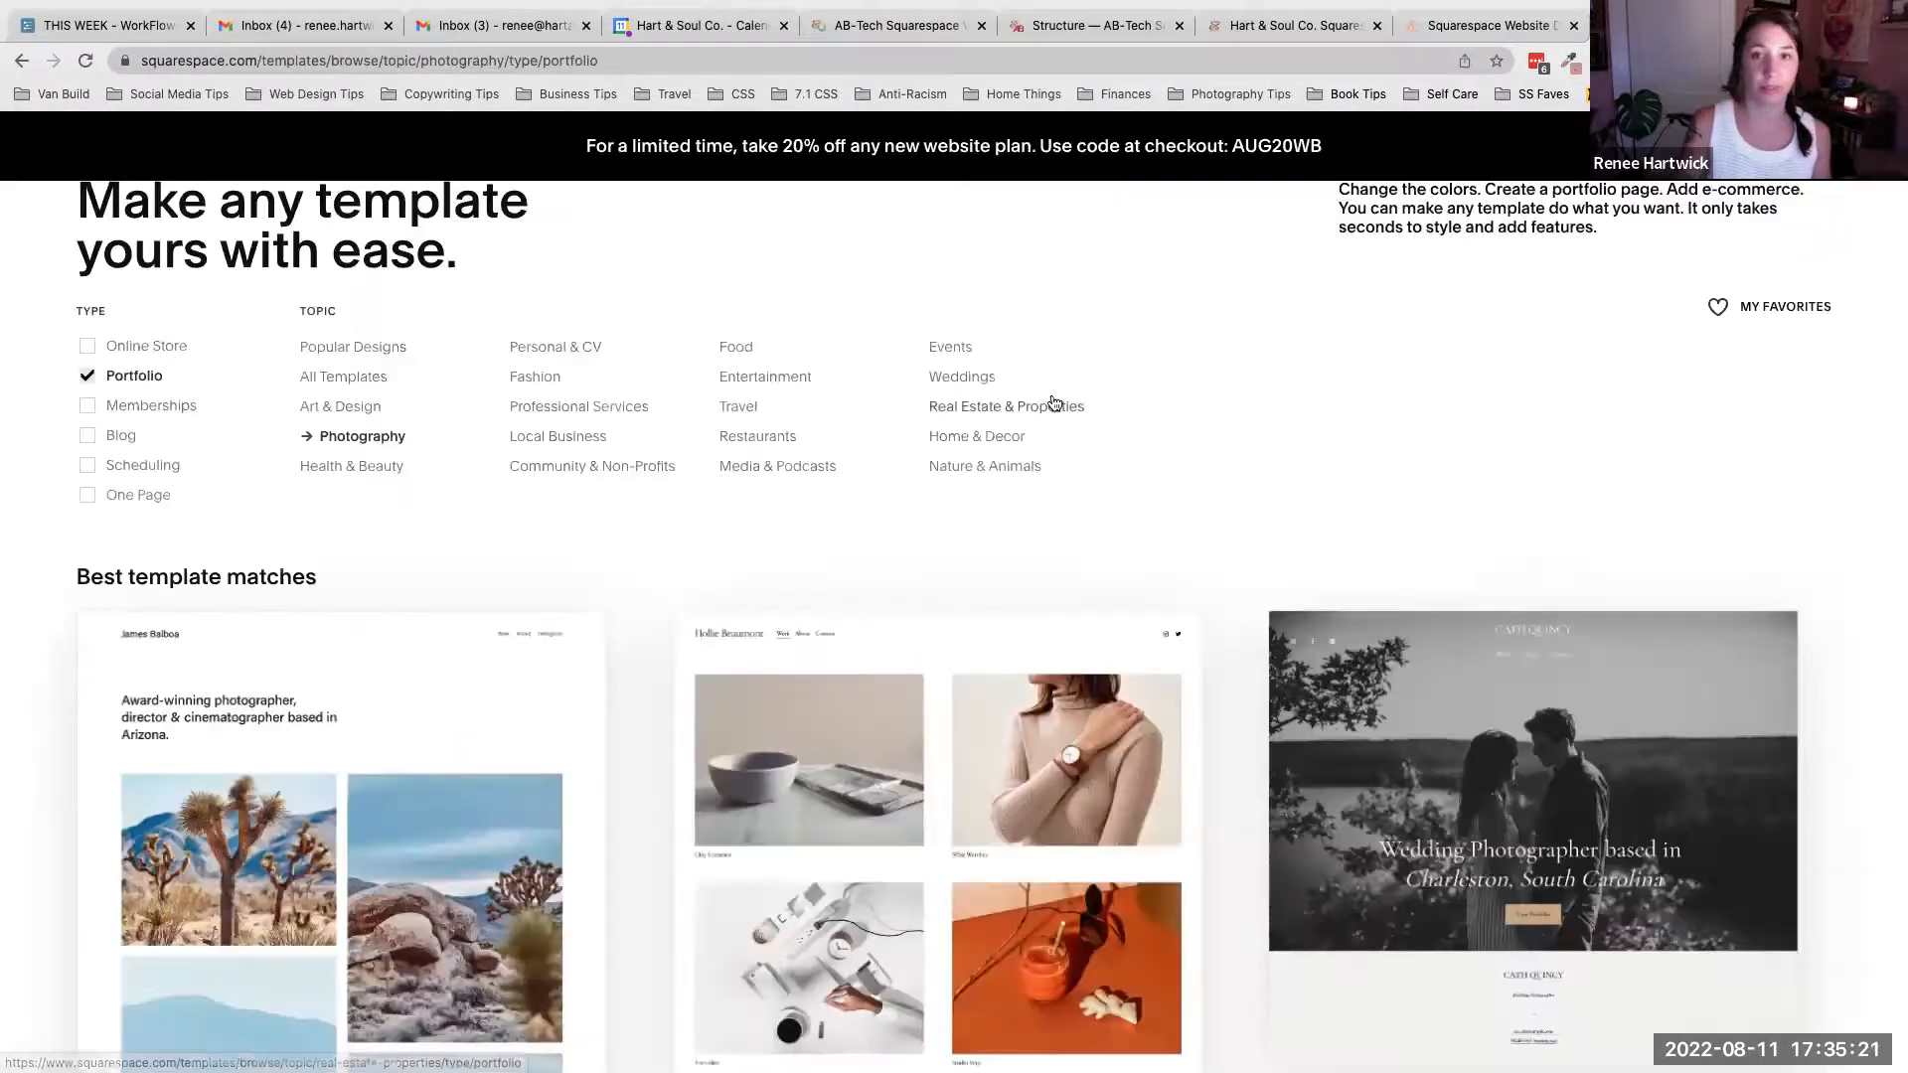
scroll(1053, 400, "up", 1)
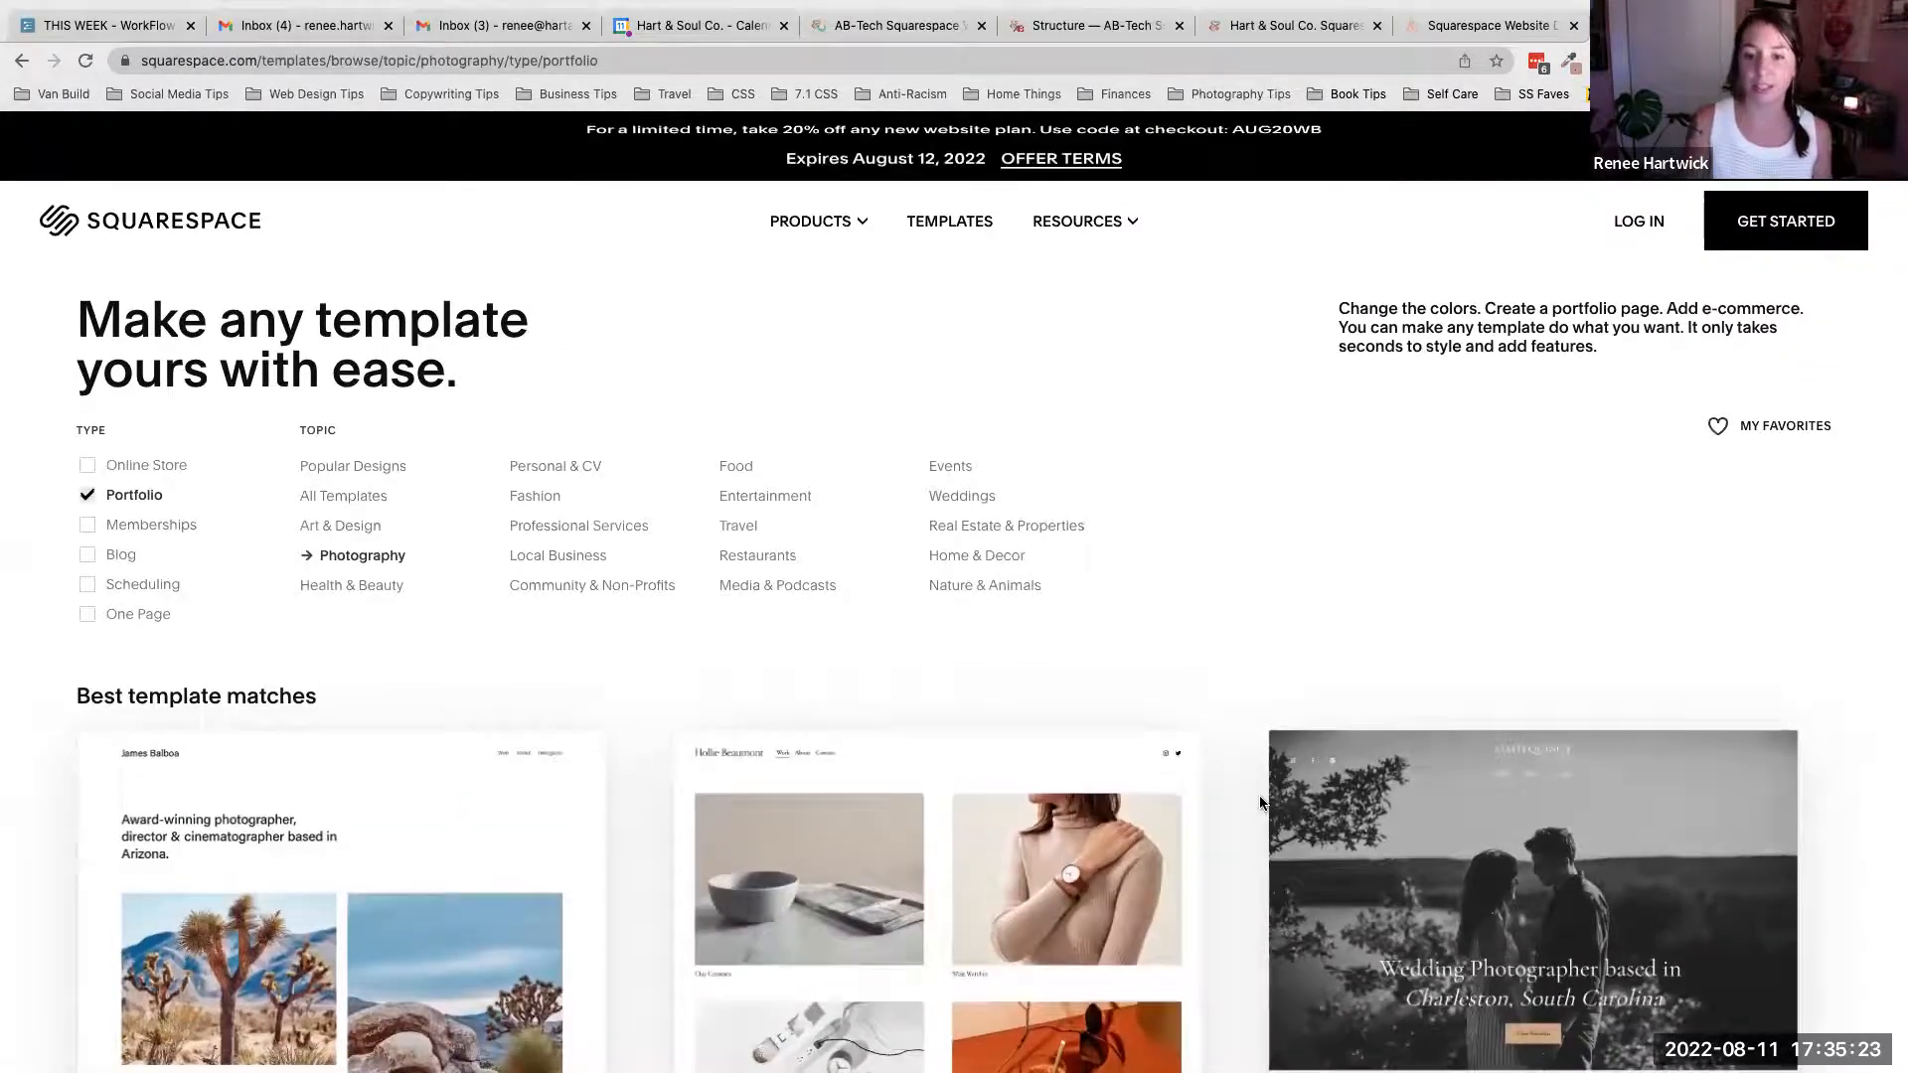
- Switch to the AB-Tech workshop site tab and open The Basics page, down to its Menus & Pages section
mouse_move(1541, 882)
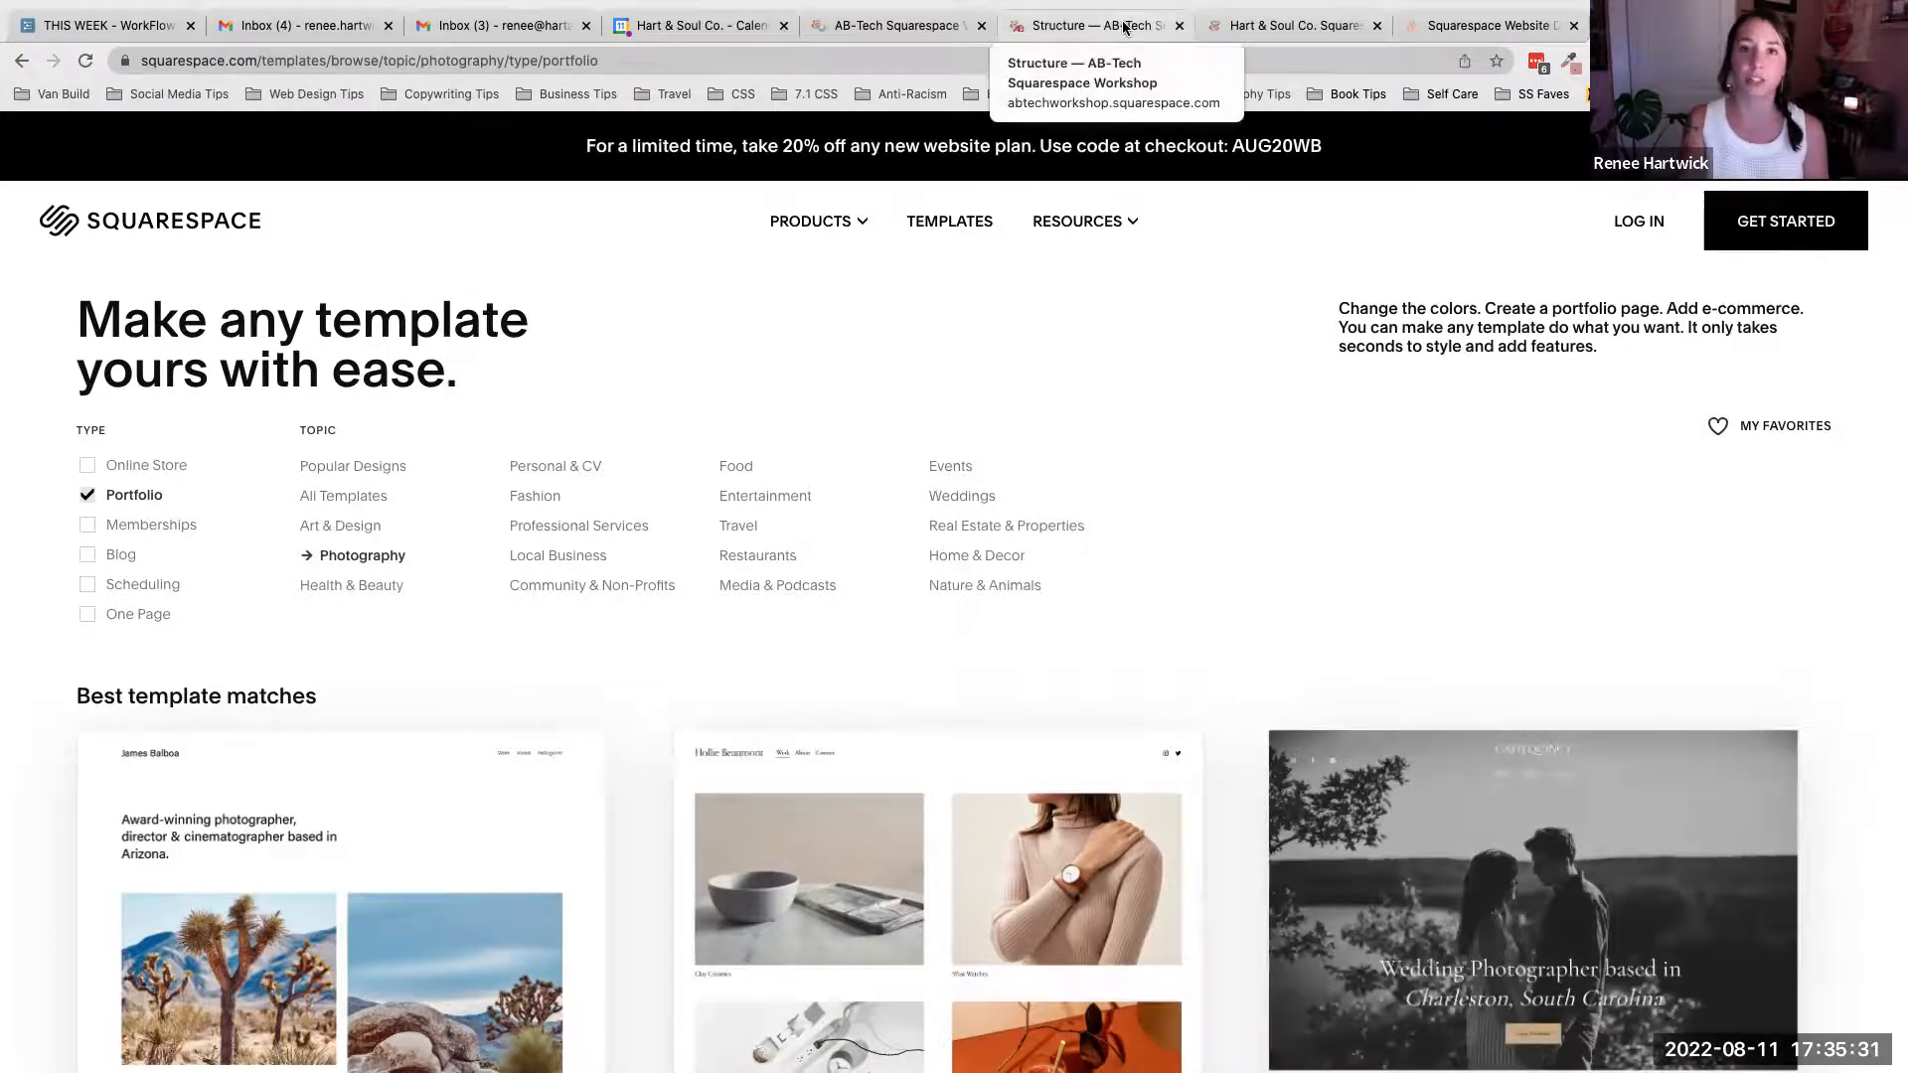
left_click(932, 28)
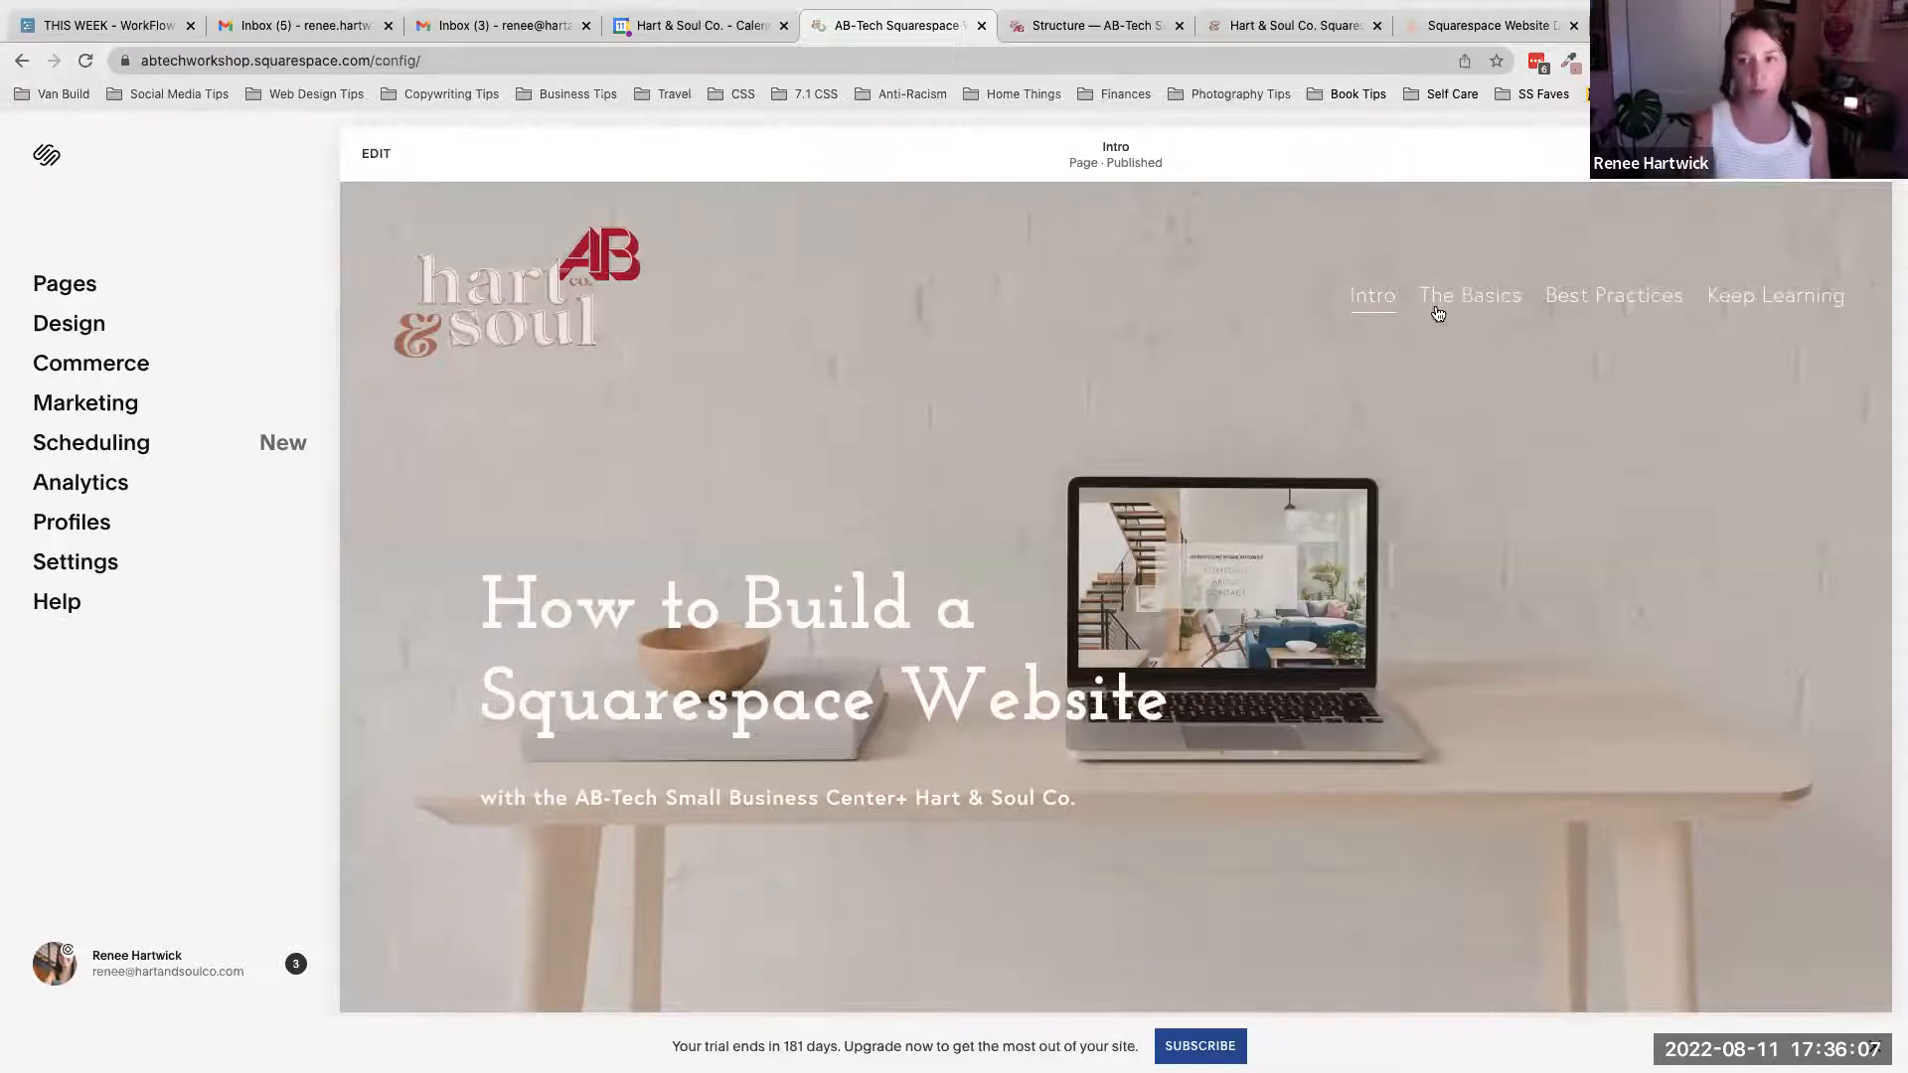
mouse_move(1439, 308)
left_click(1412, 371)
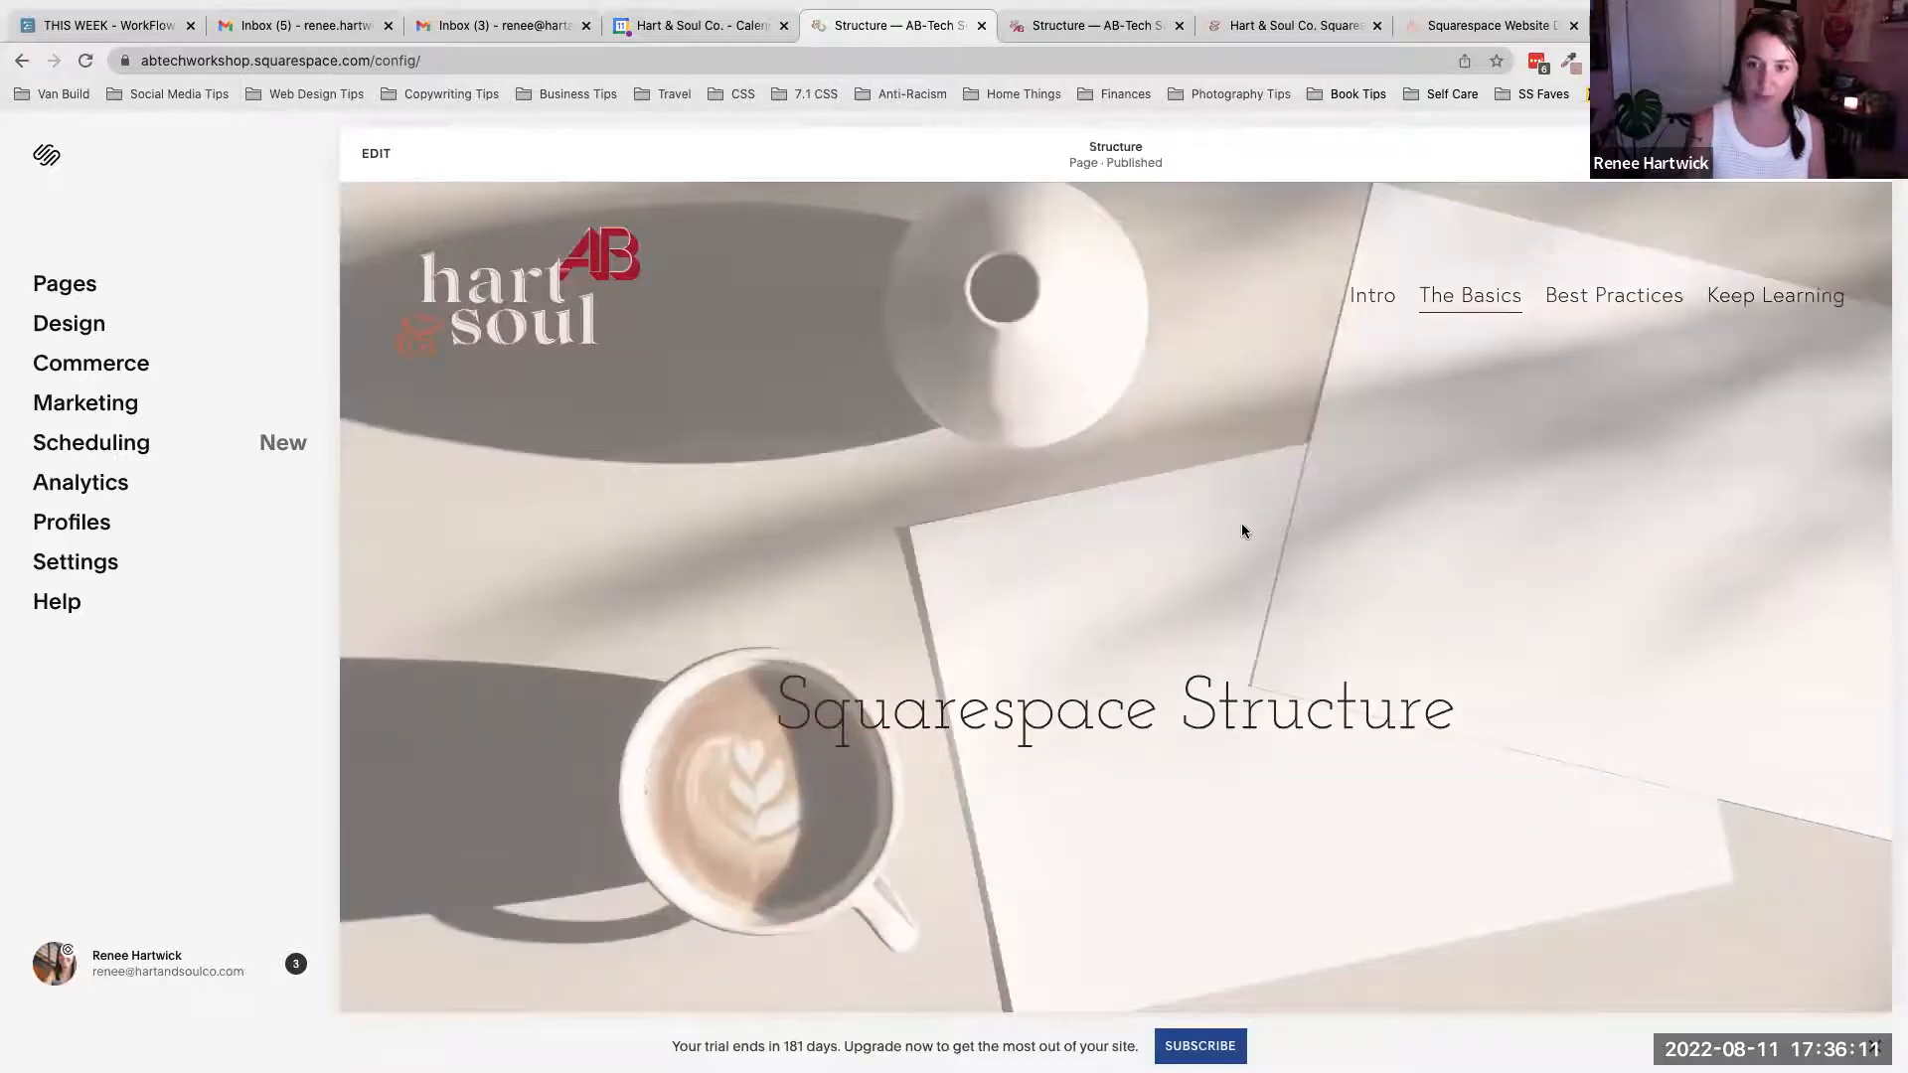
scroll(1242, 524, "down", 9)
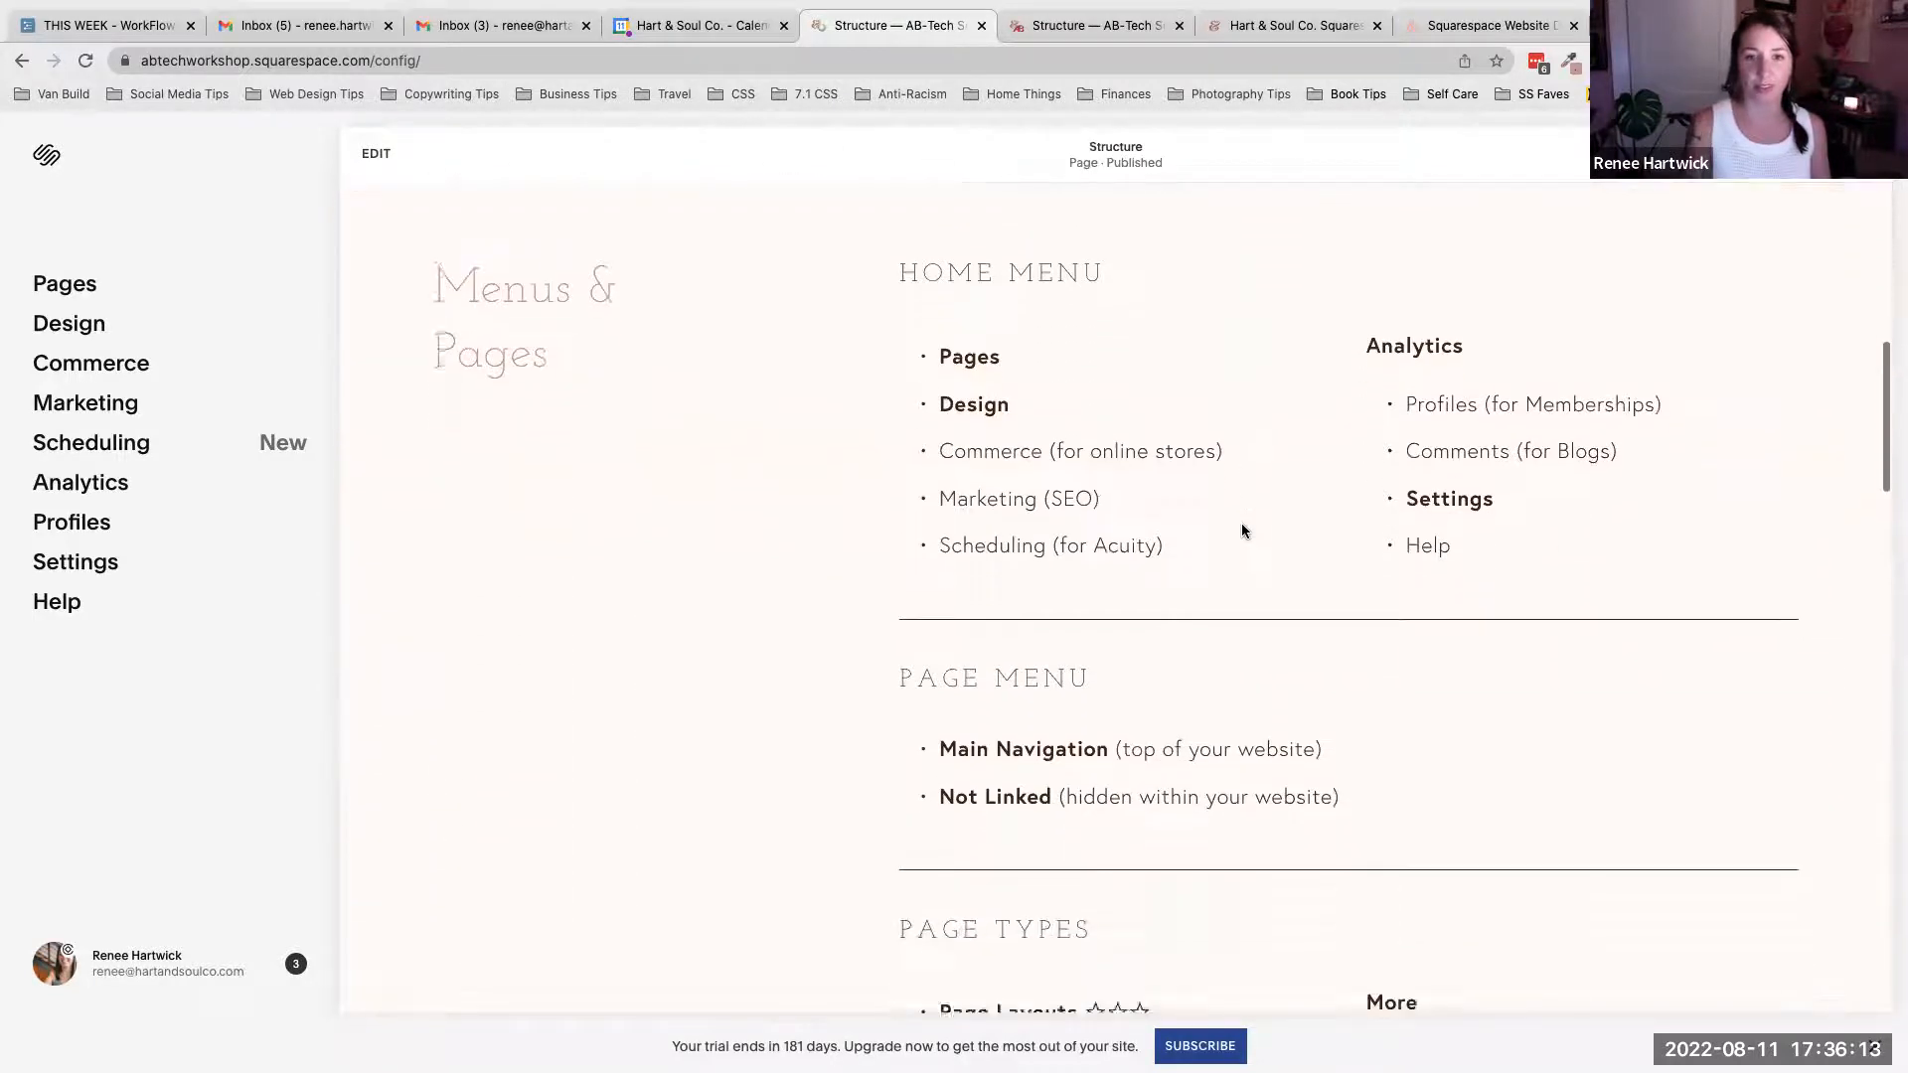
scroll(1242, 531, "down", 1)
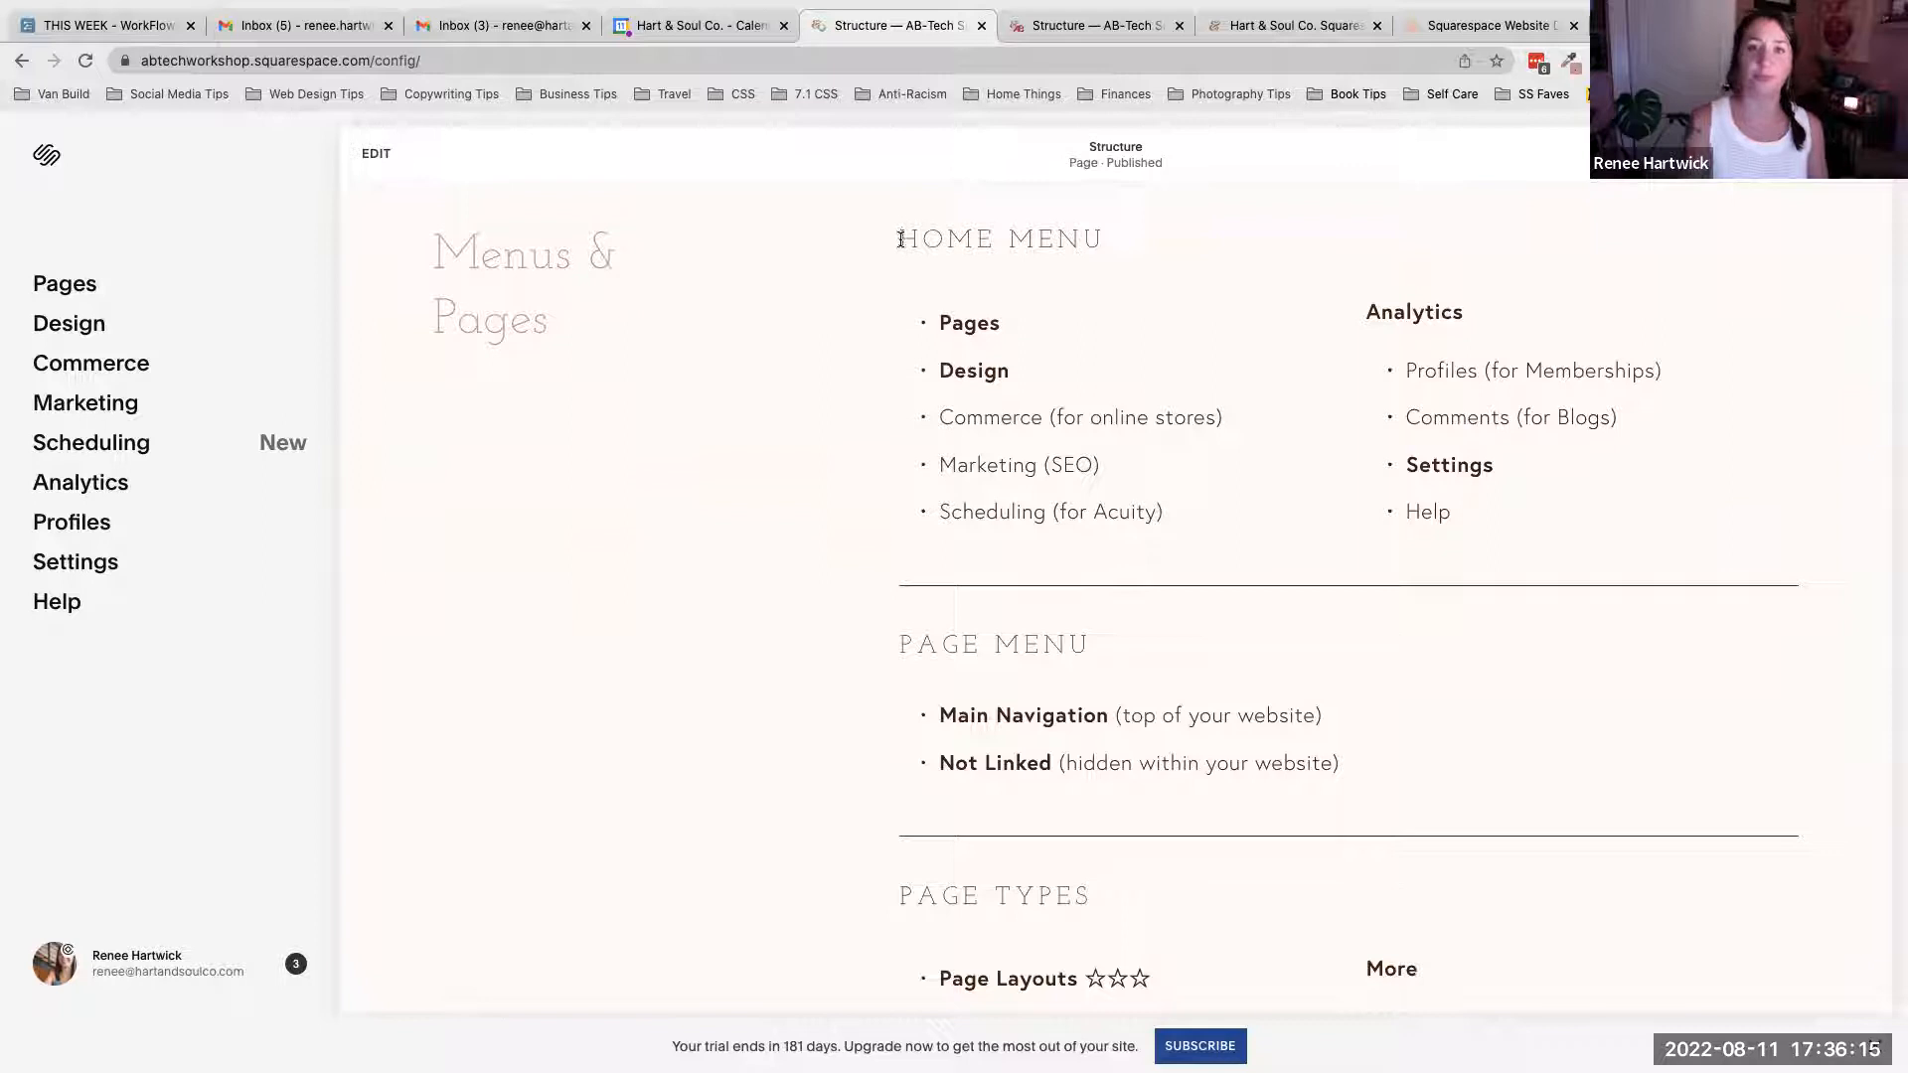
- Highlight the Home Menu heading, then the Analytics and Settings items, to point out the dashboard menu entries
left_click_drag(900, 239, 1137, 242)
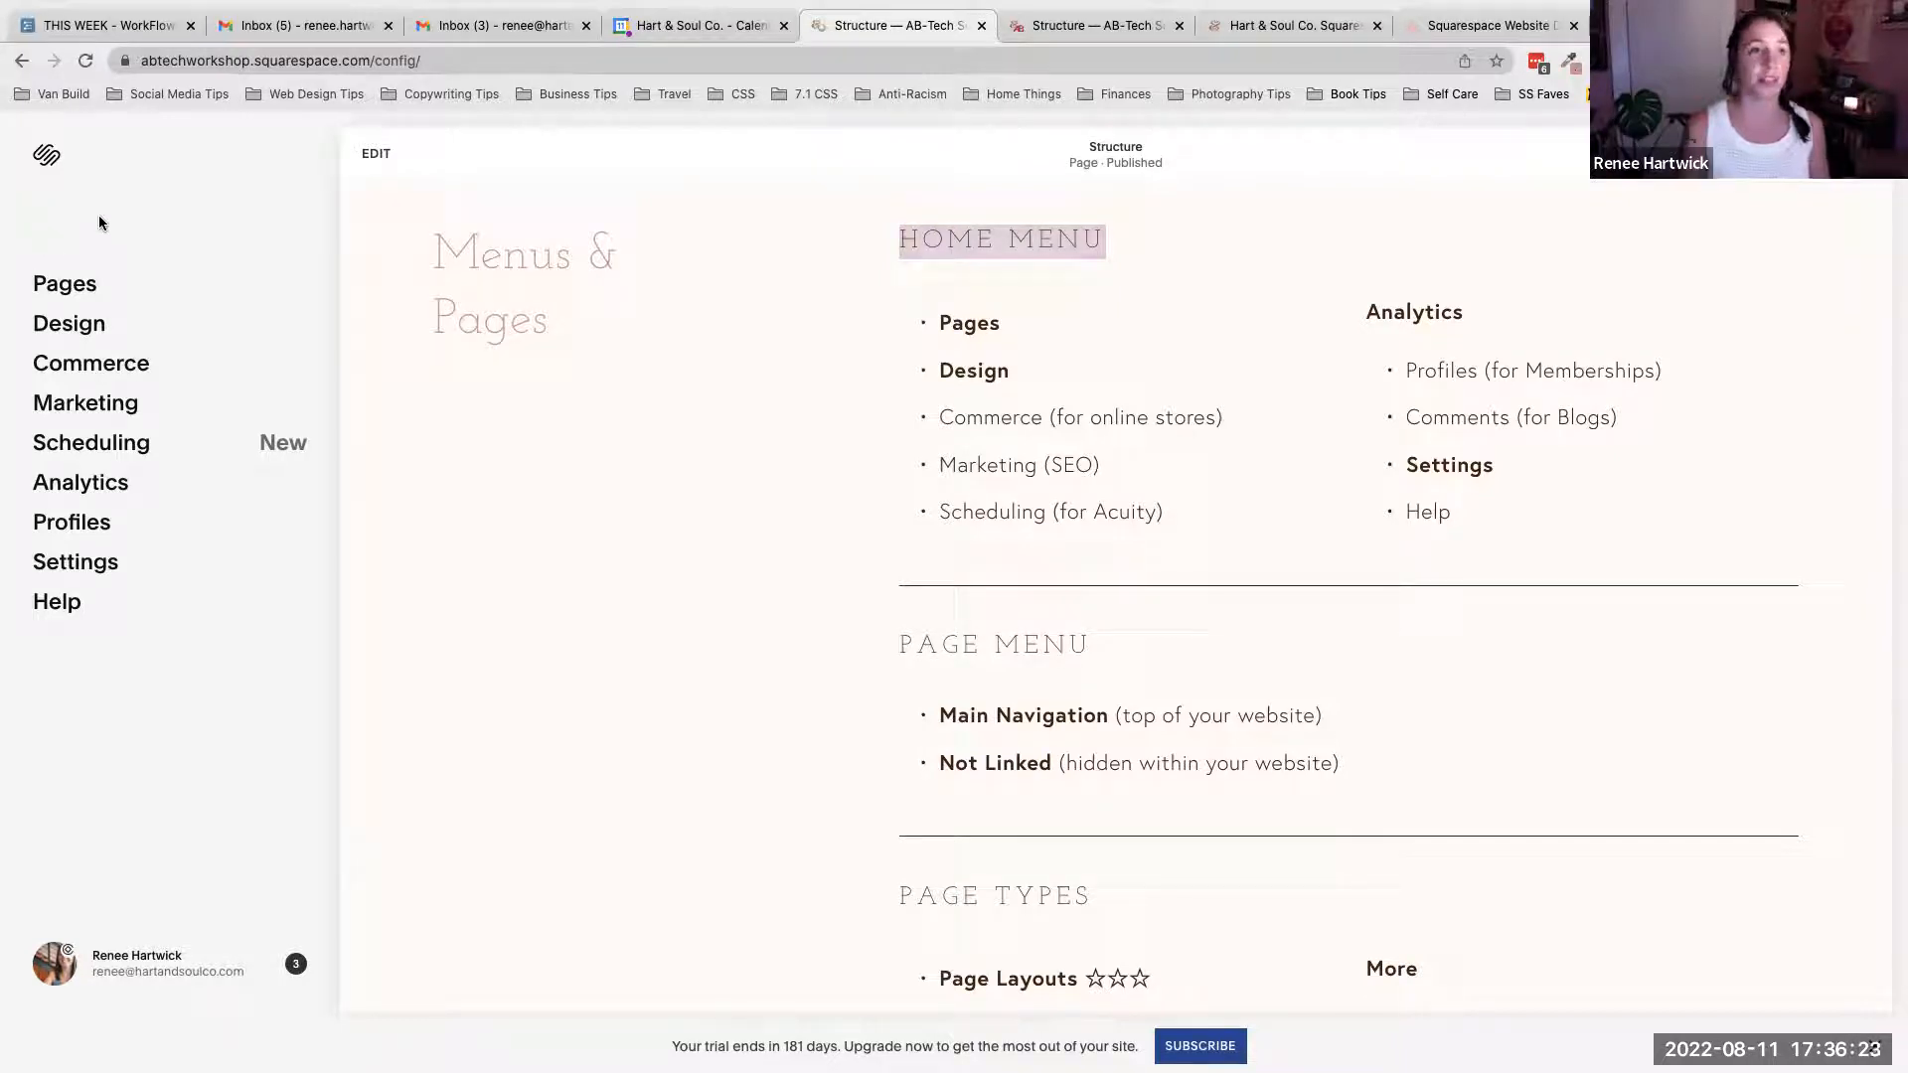
left_click(846, 314)
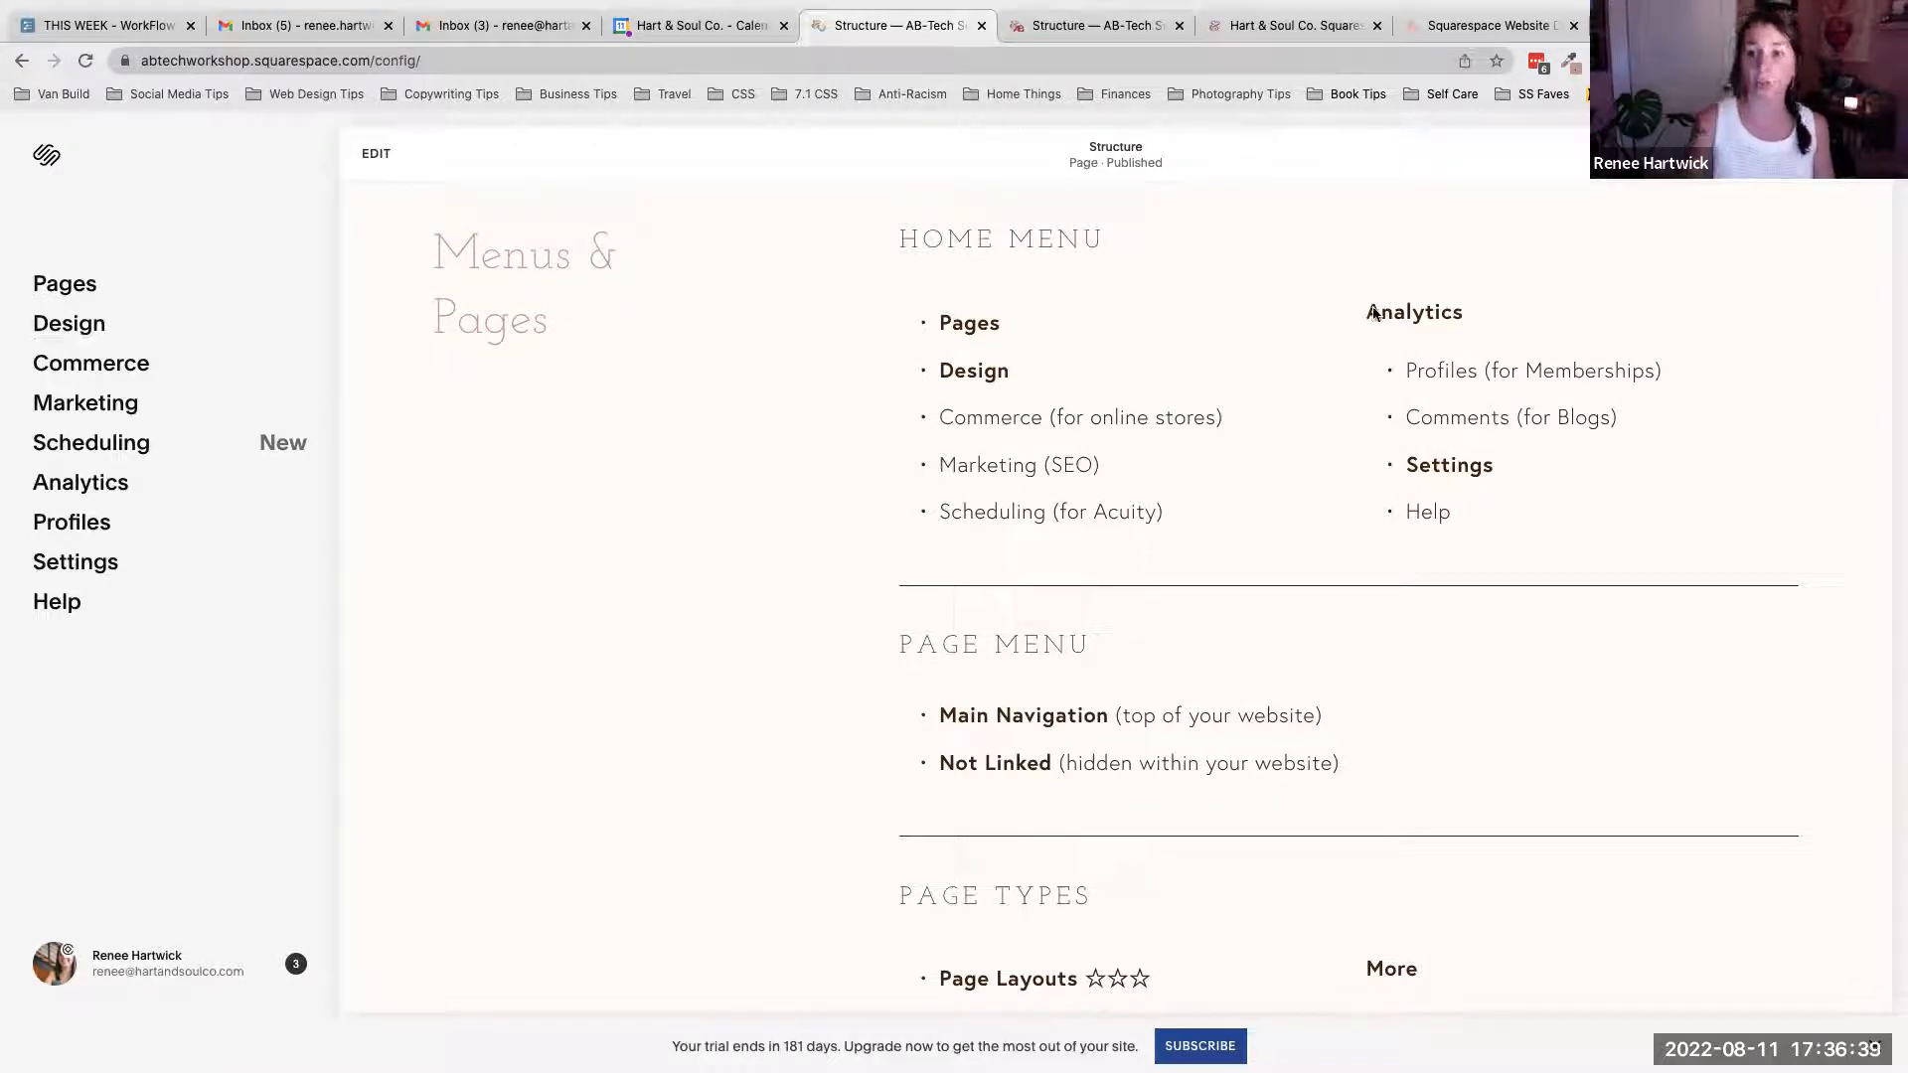
left_click_drag(1362, 310, 1486, 331)
double_click(1411, 465)
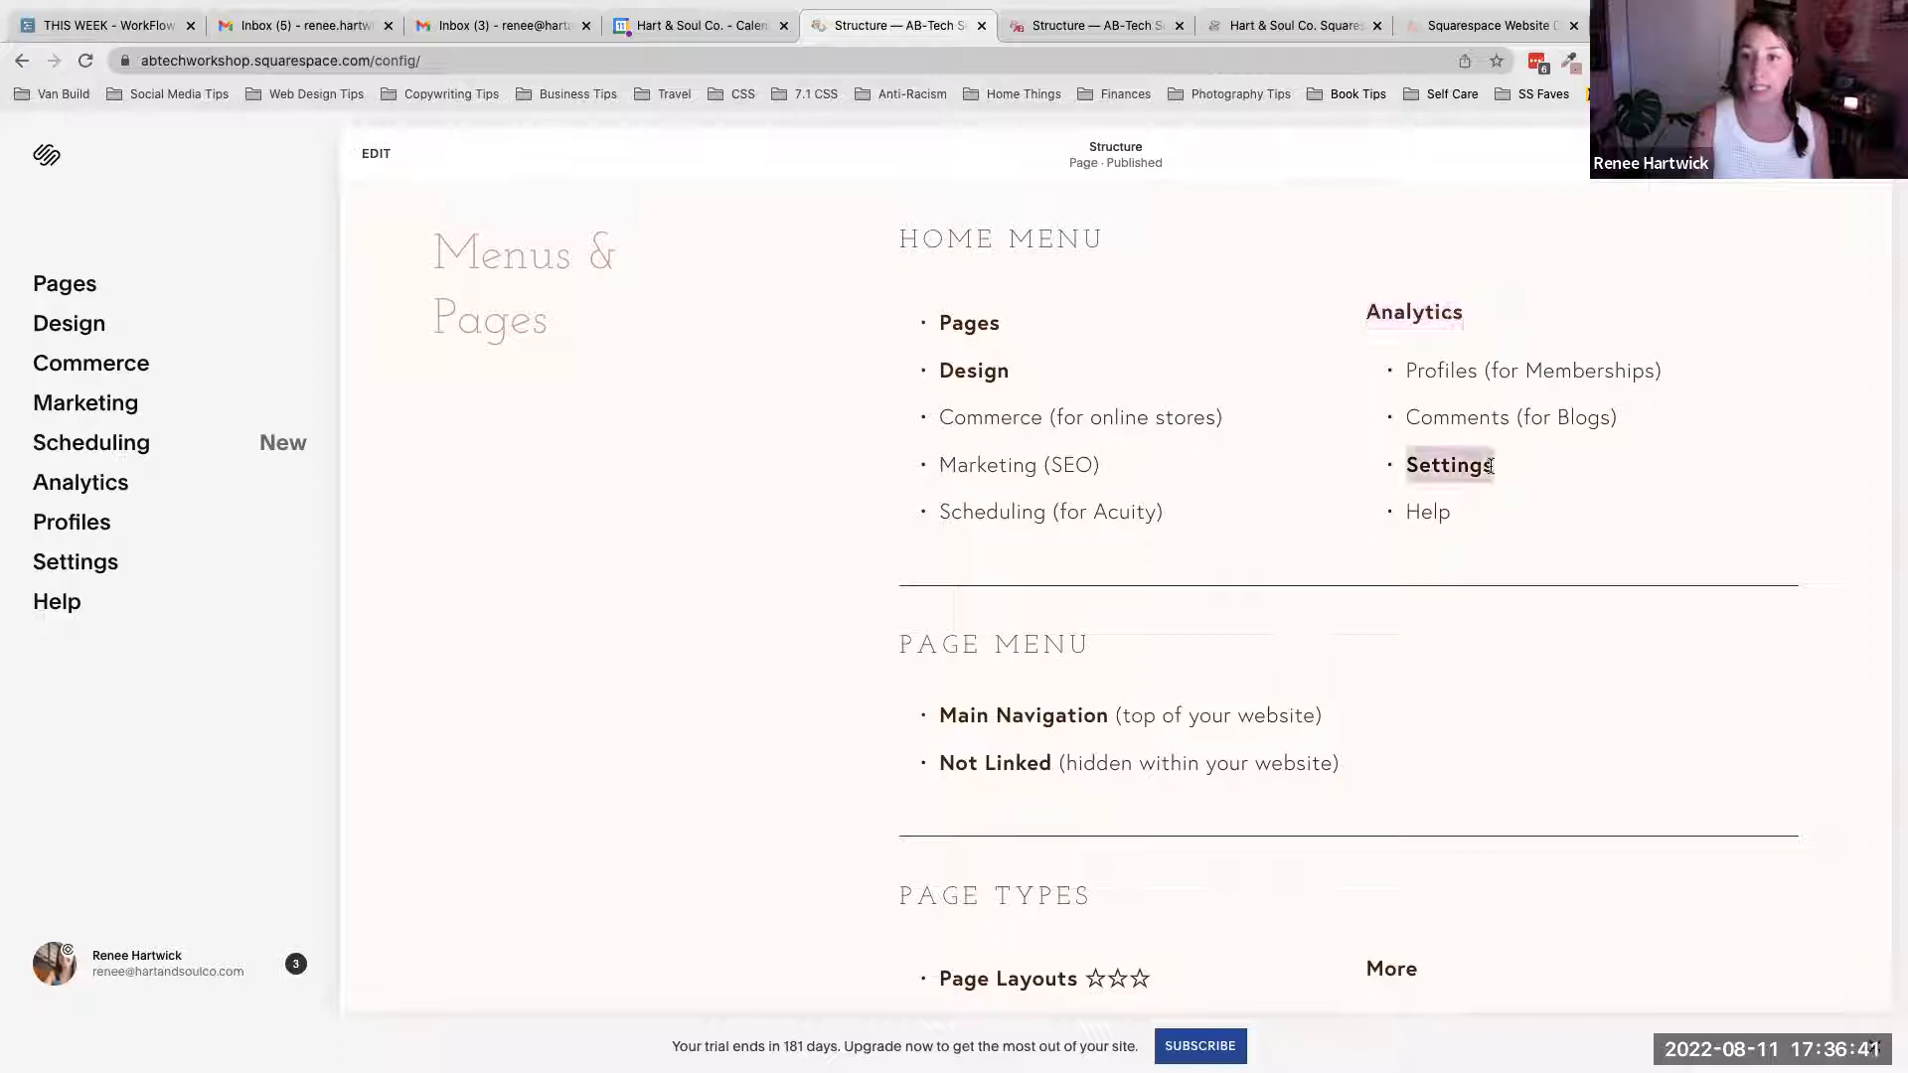
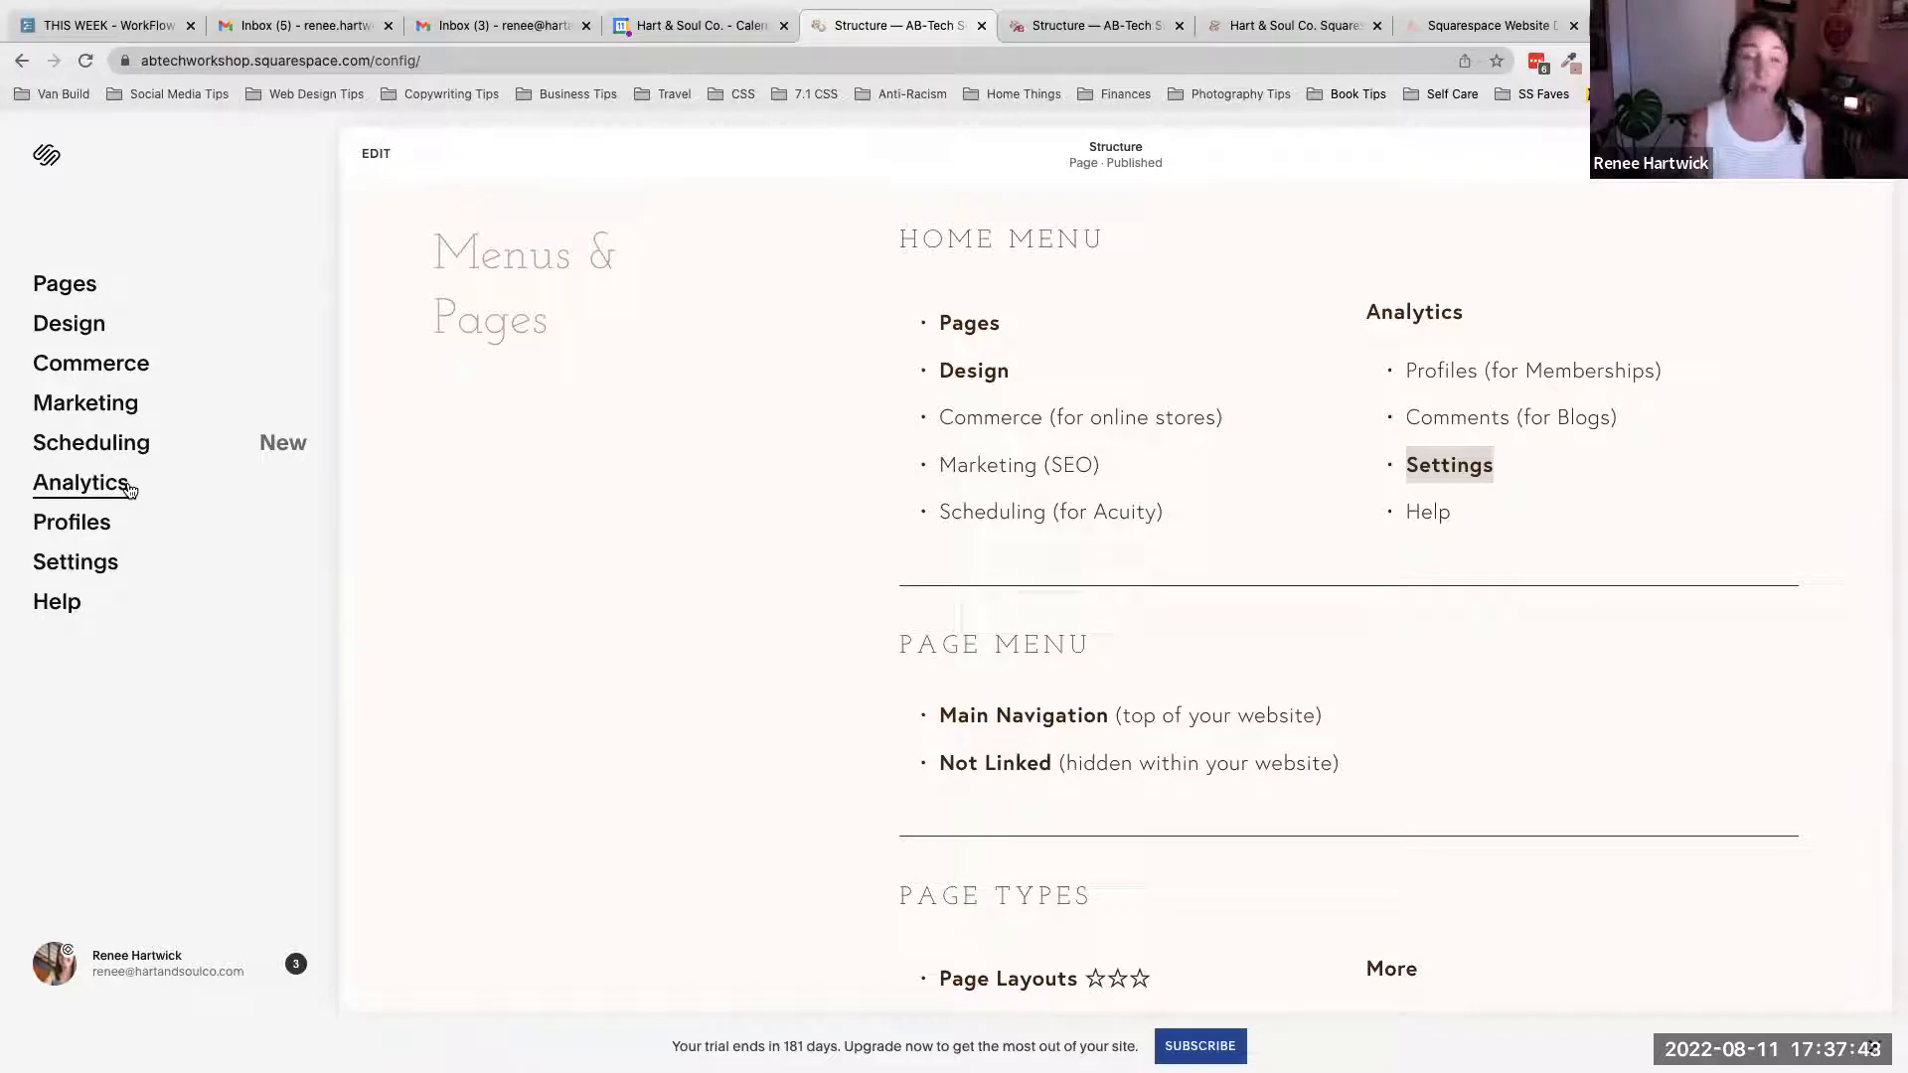
- Highlight the Commerce and Marketing entries, then the Profiles and Comments entries, in the Home Menu list to point them out
left_click(1431, 474)
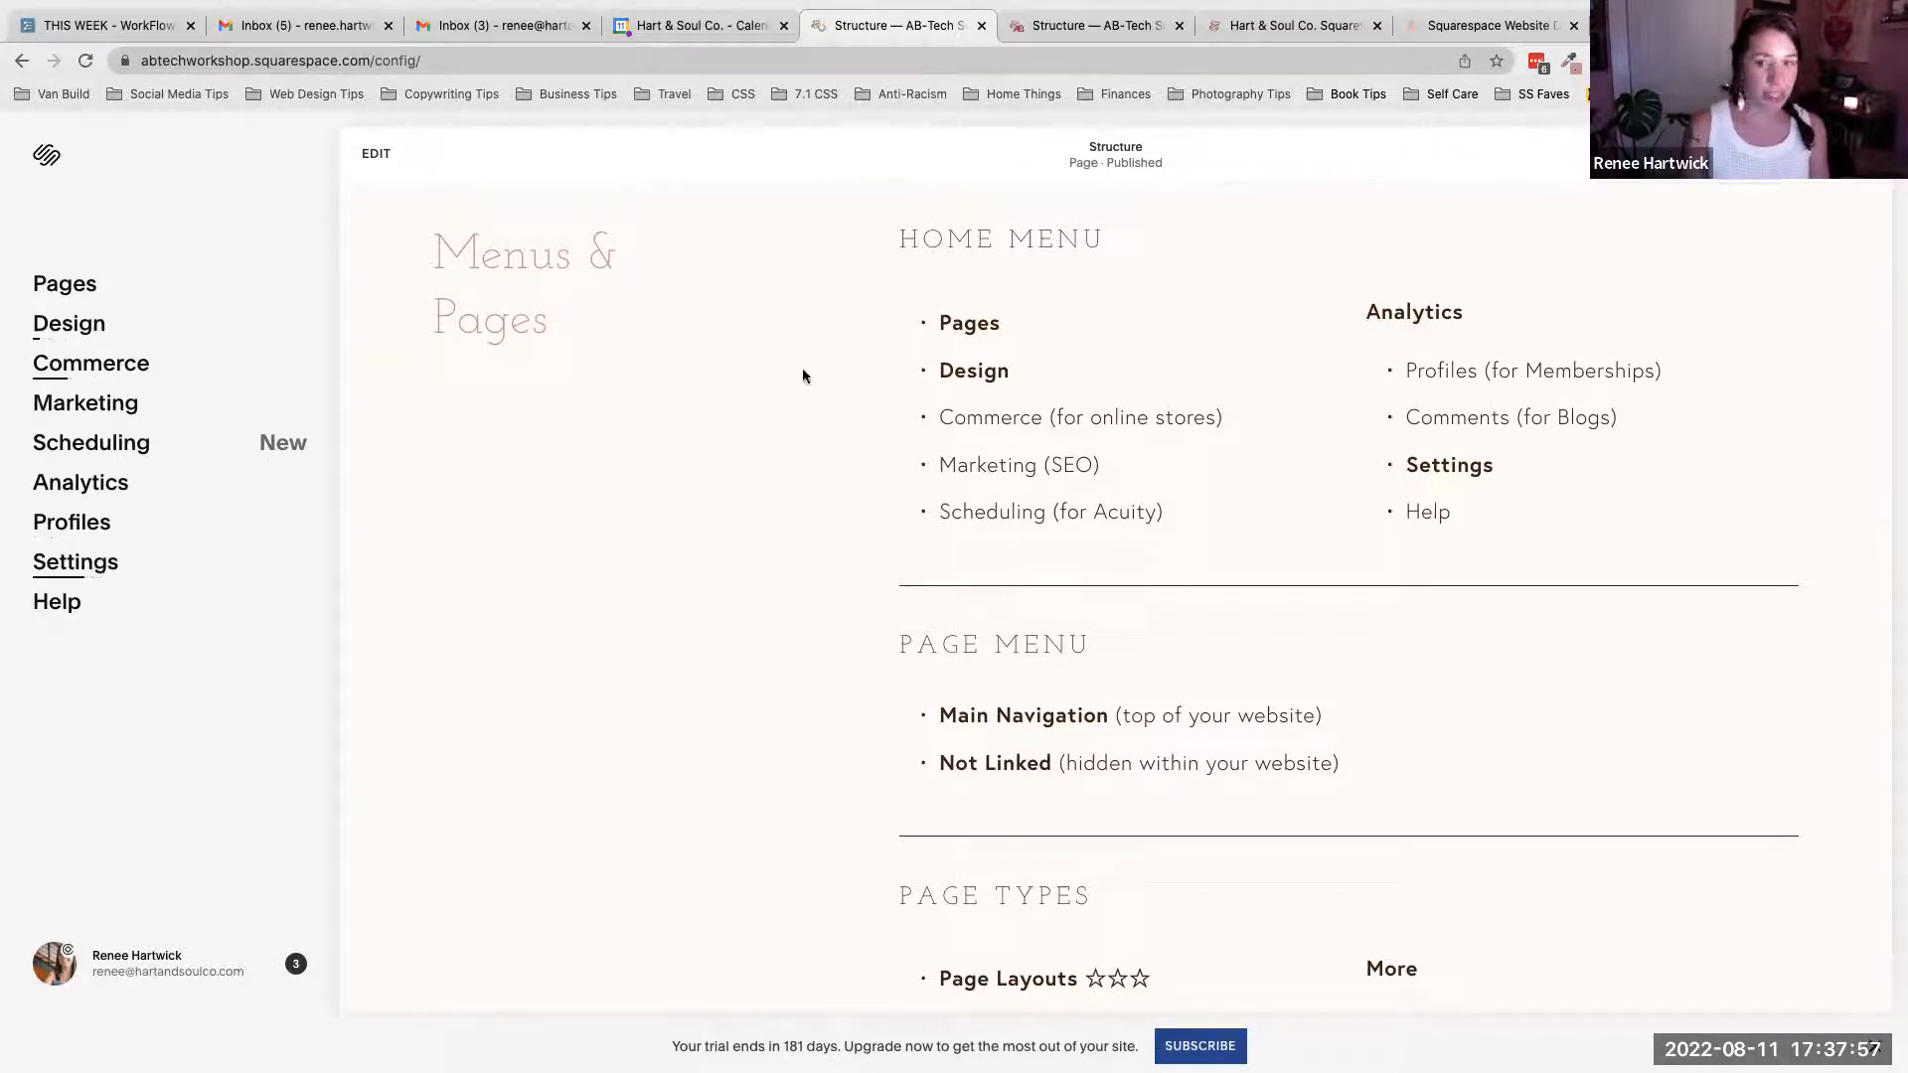
left_click_drag(1051, 417, 1240, 417)
left_click_drag(1043, 469, 1101, 475)
scroll(1101, 475, "up", 1)
left_click(1124, 481)
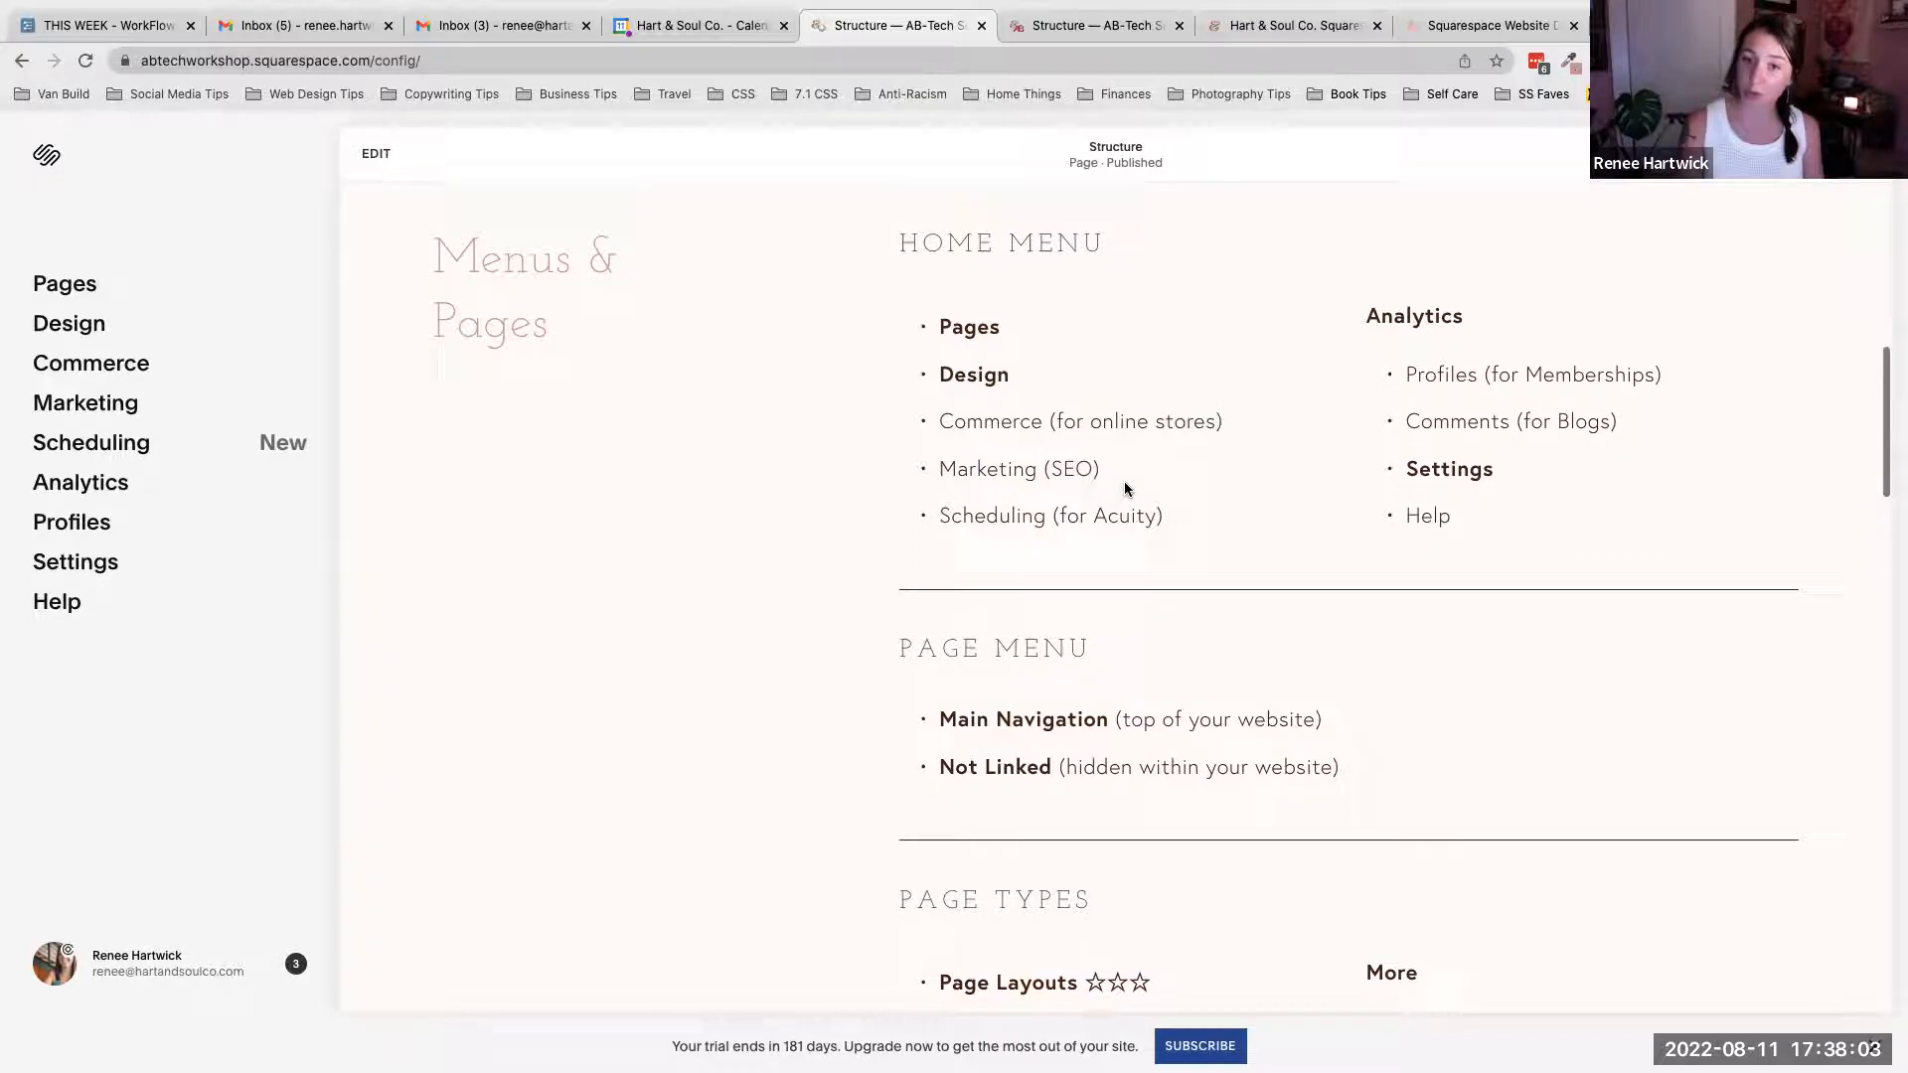
scroll(1124, 481, "up", 1)
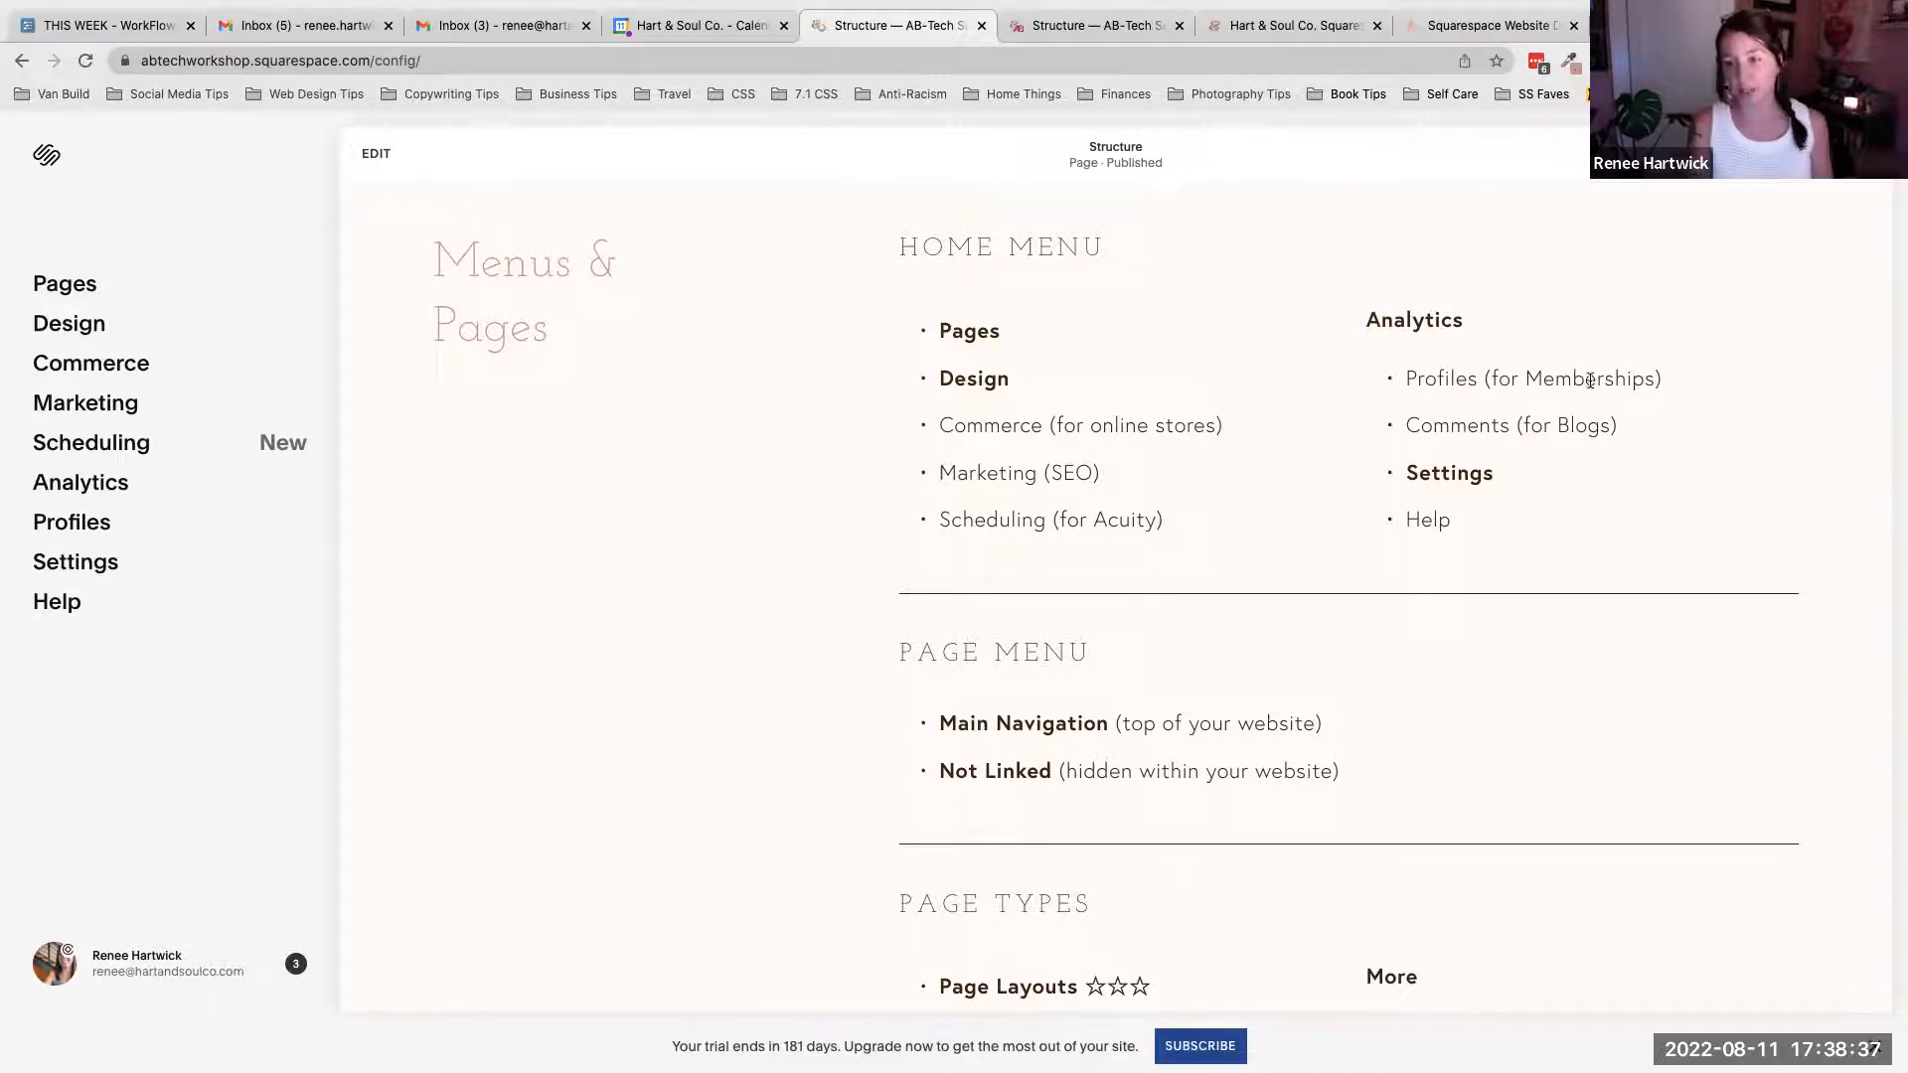
left_click_drag(1617, 427, 1410, 442)
left_click(1472, 426)
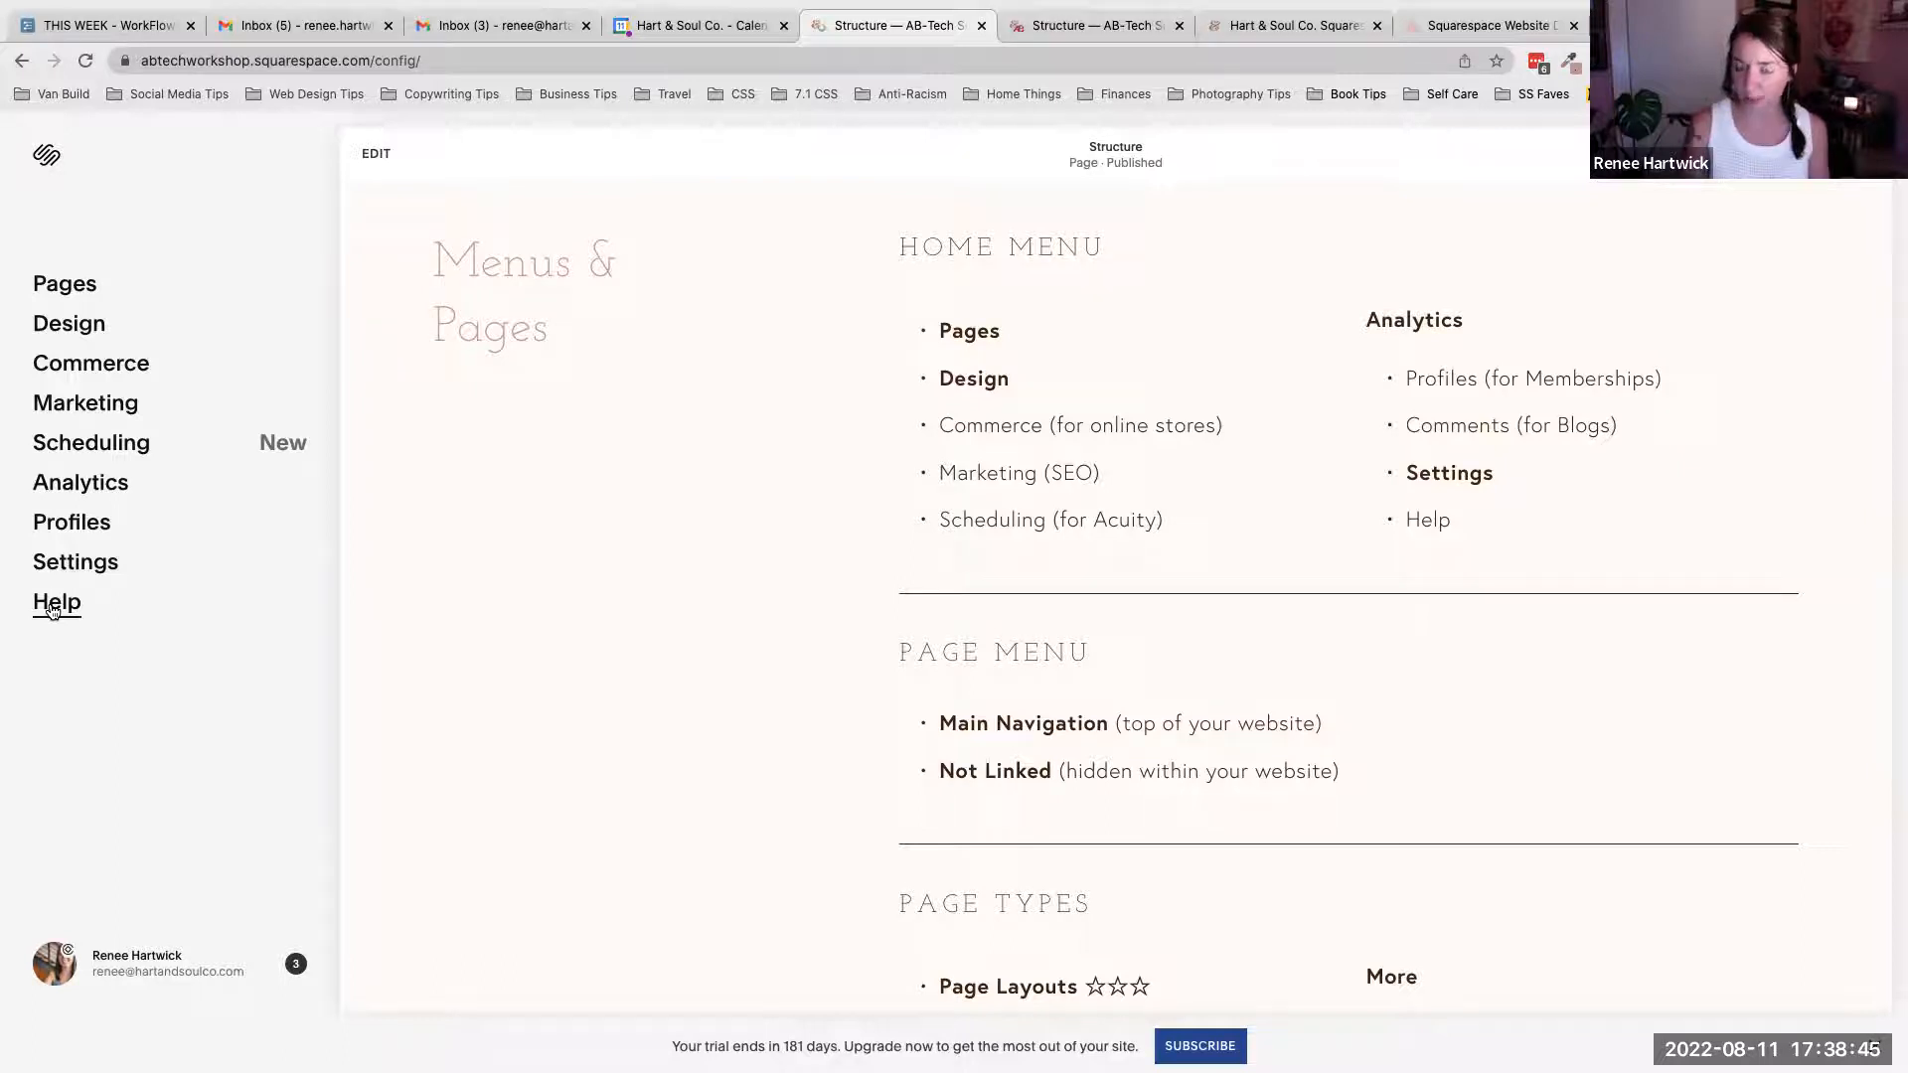
- Highlight the Page Menu heading on the Structure page
scroll(709, 603, "down", 4)
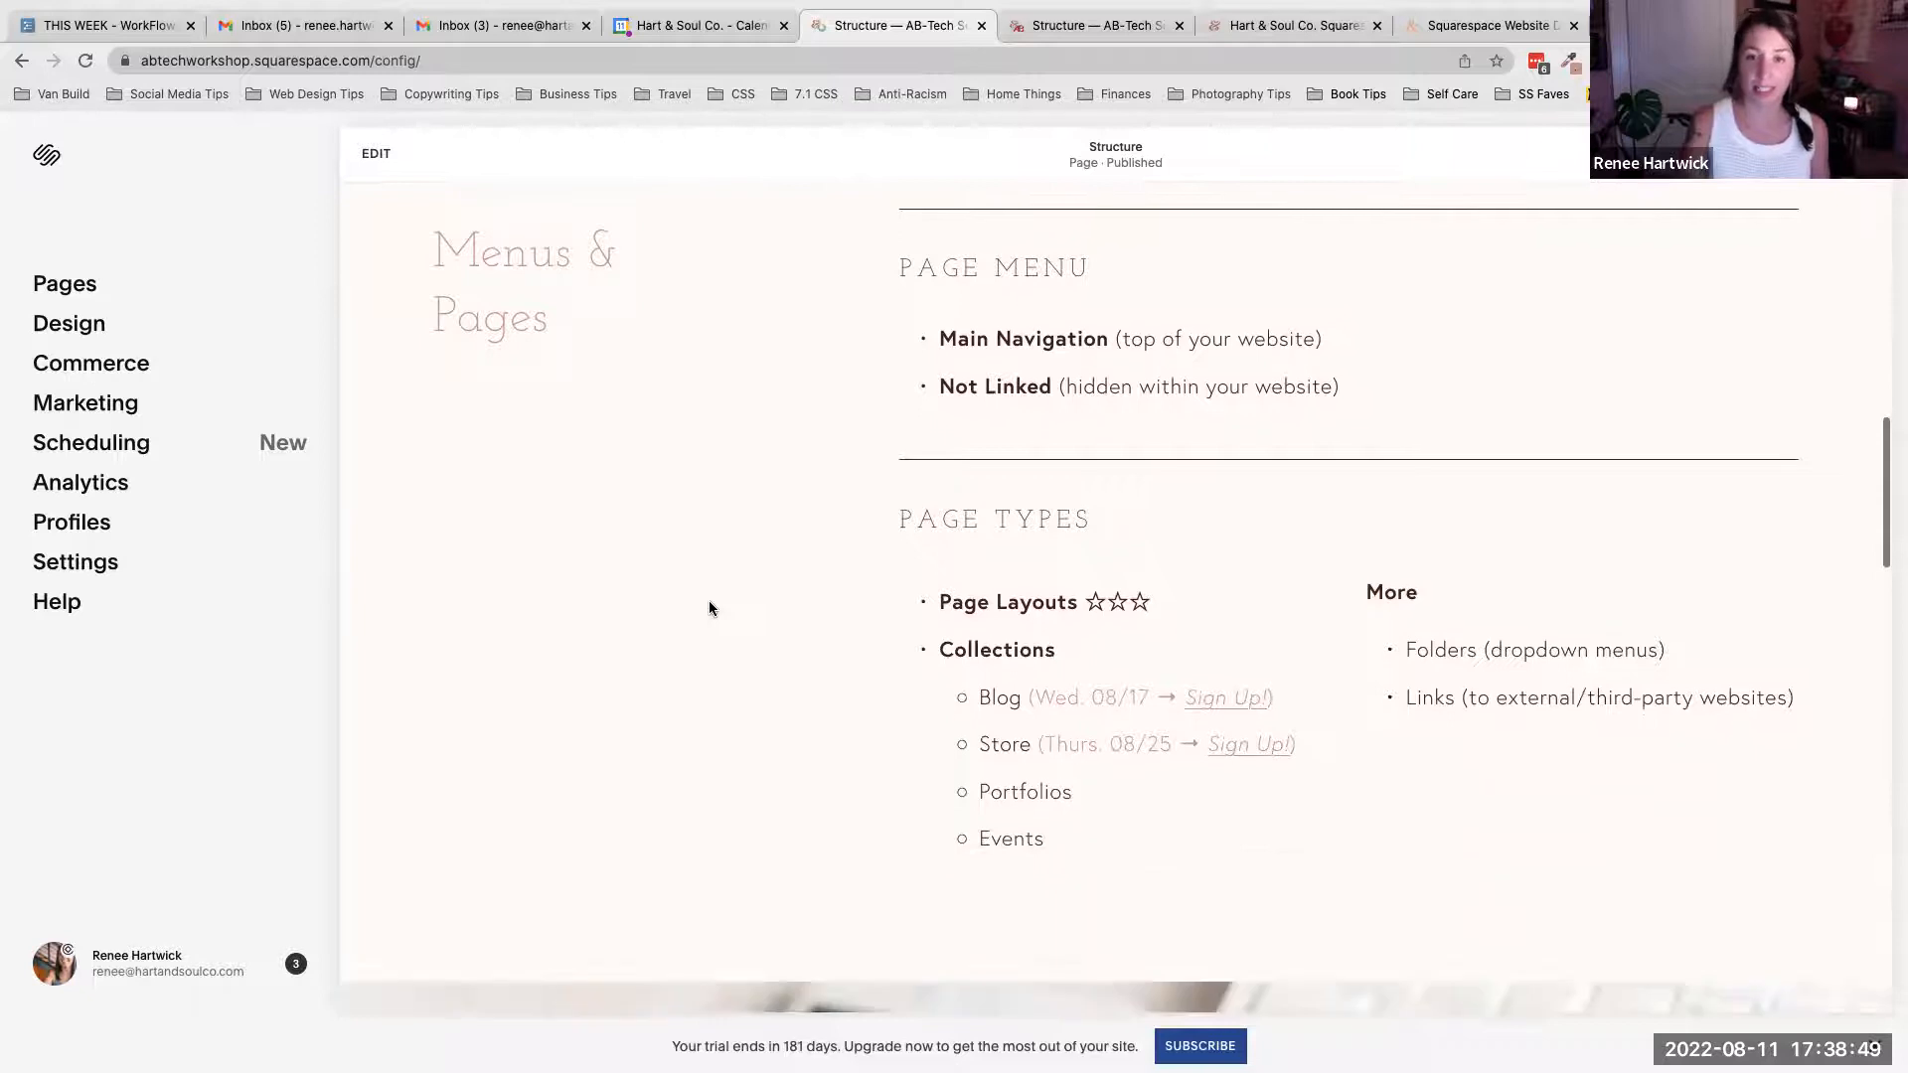
left_click_drag(900, 271, 1085, 268)
left_click(878, 278)
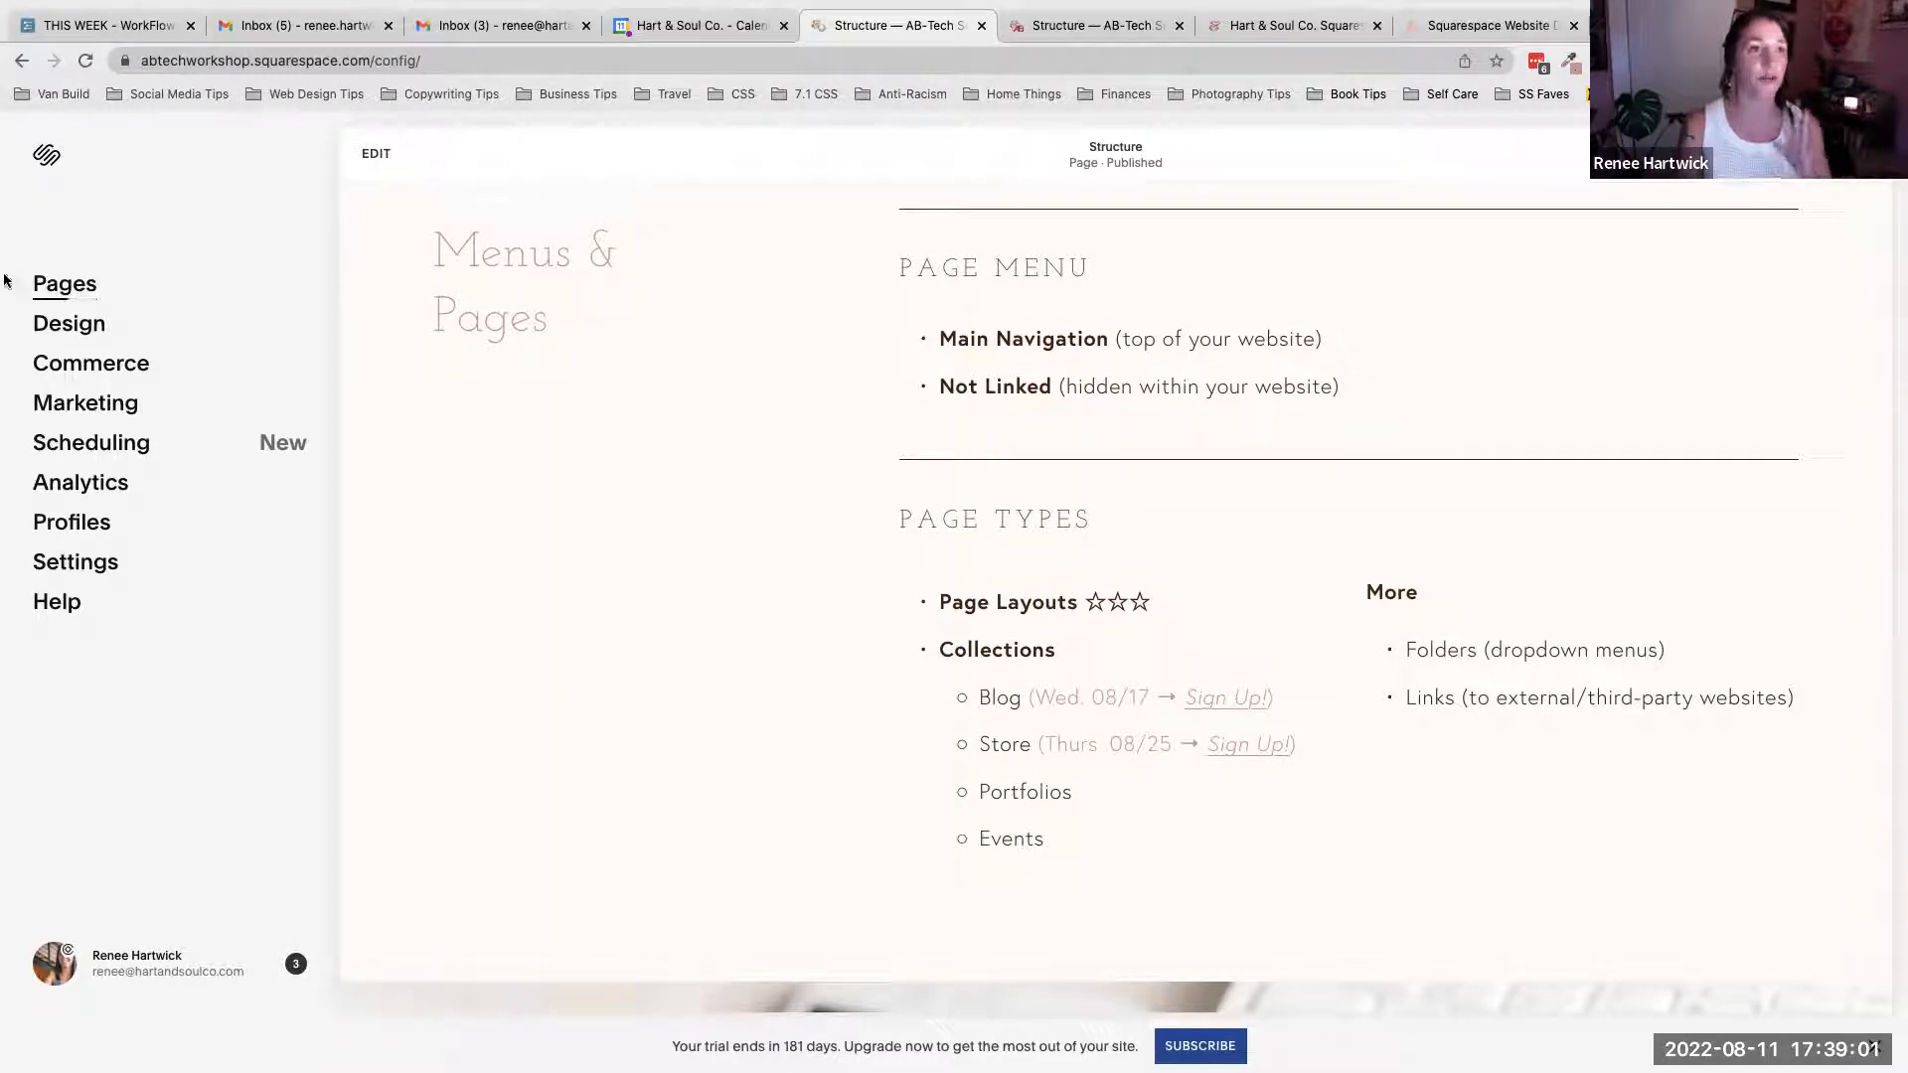
- Open the Pages panel to show the site's navigation alongside the Page Menu section
left_click(66, 286)
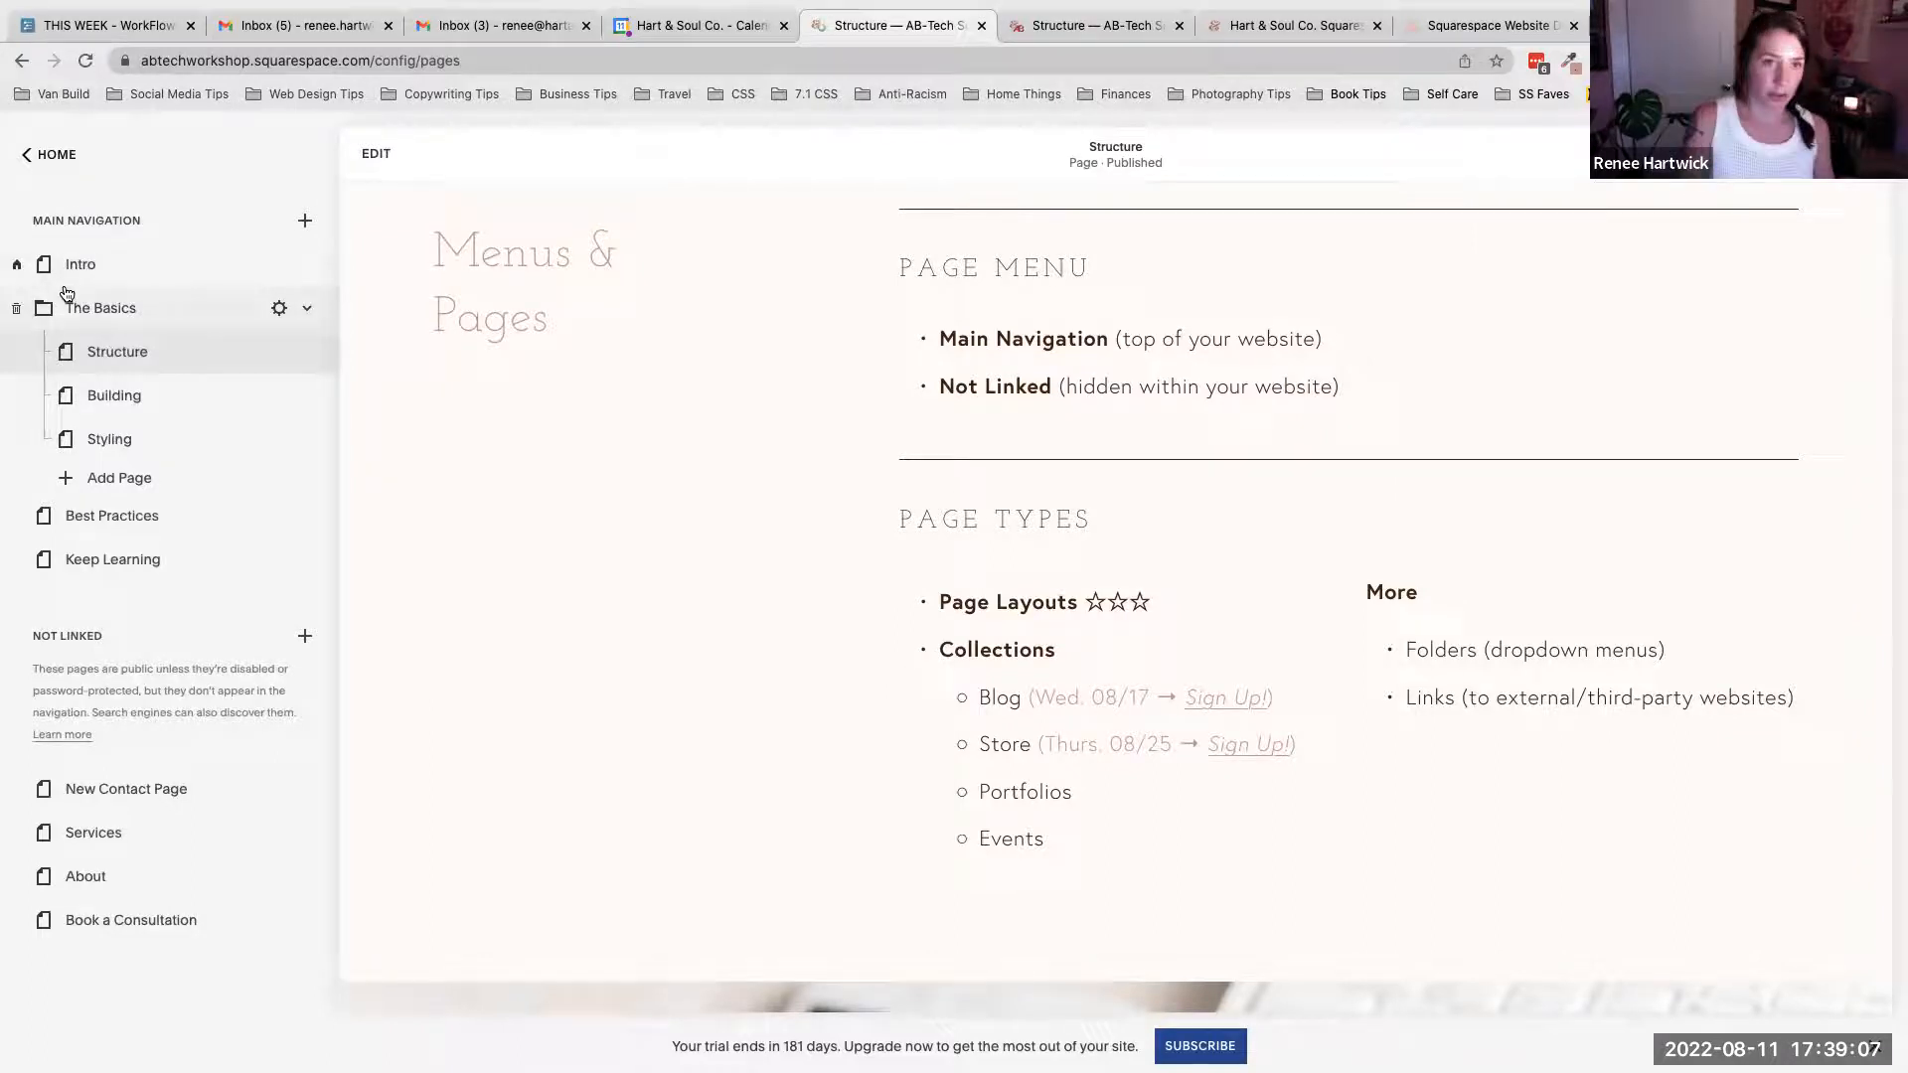
left_click_drag(900, 272, 1125, 272)
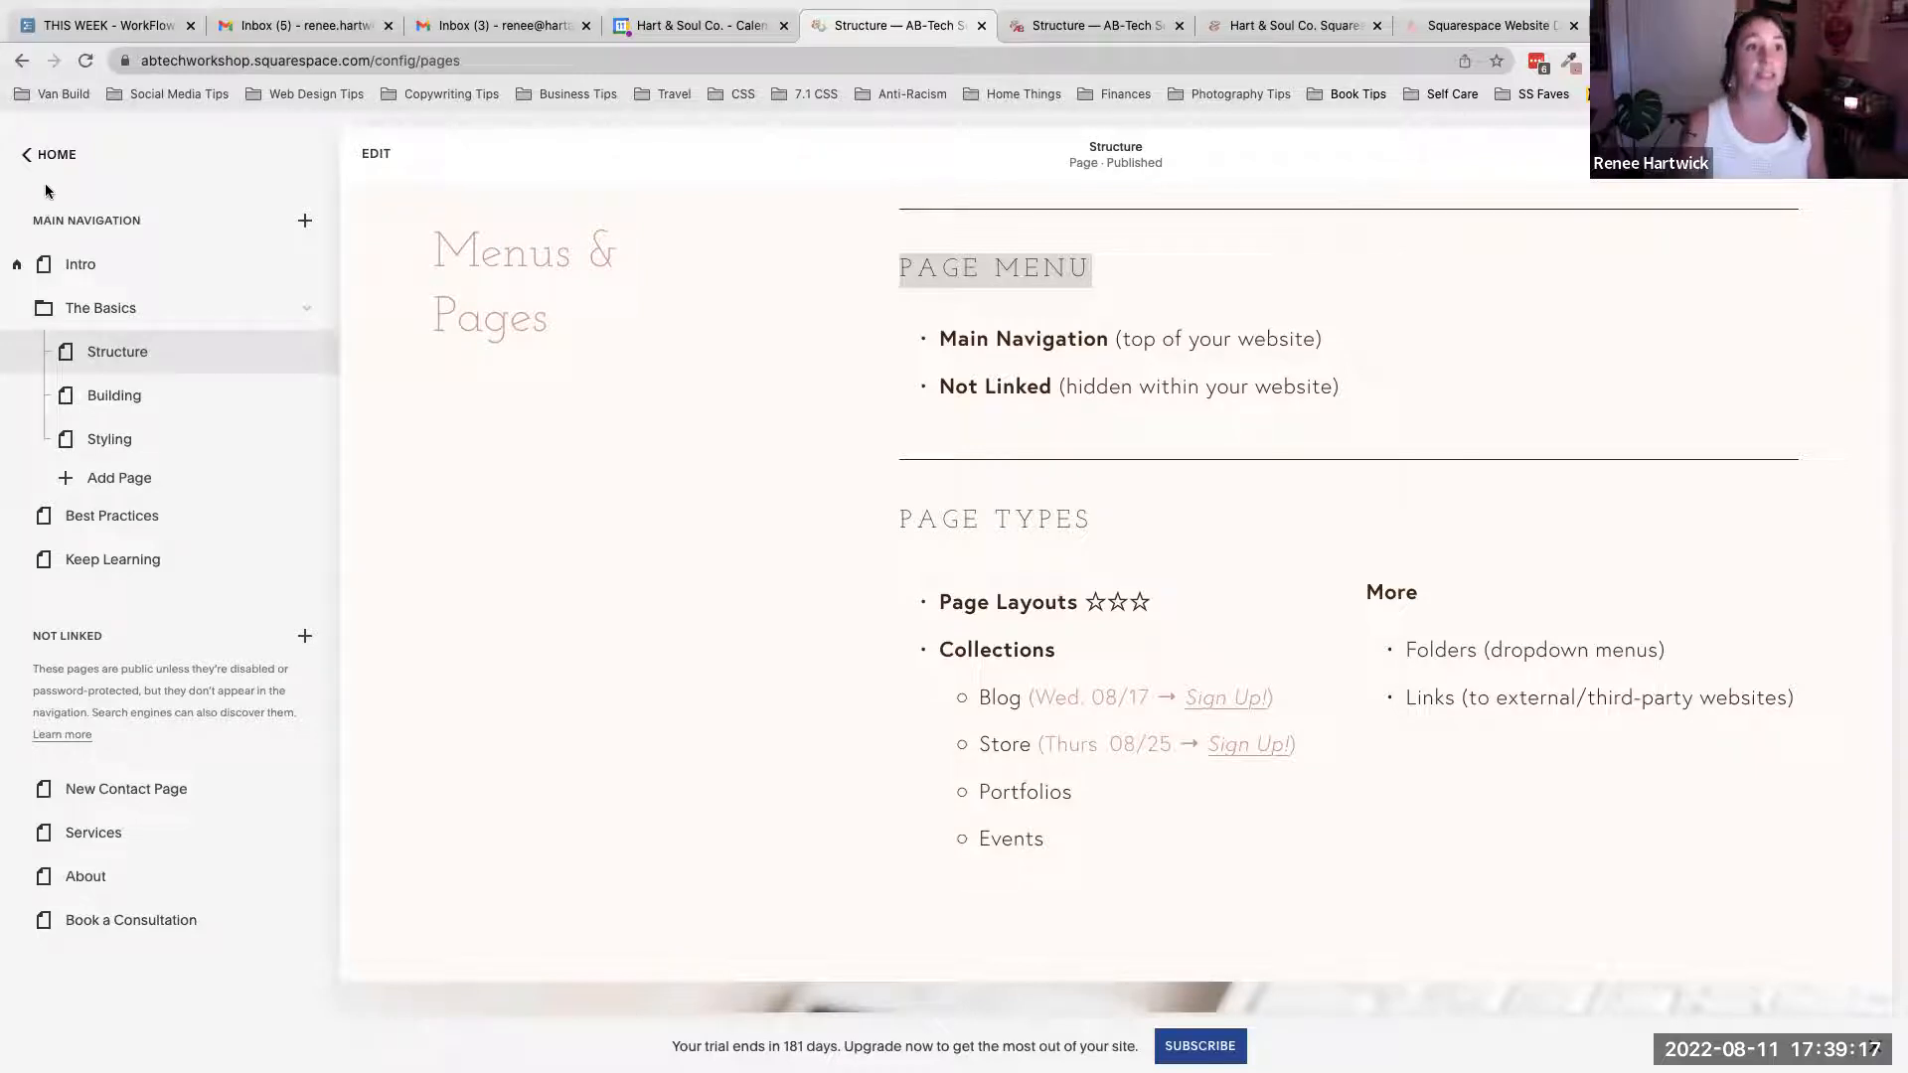
left_click(57, 154)
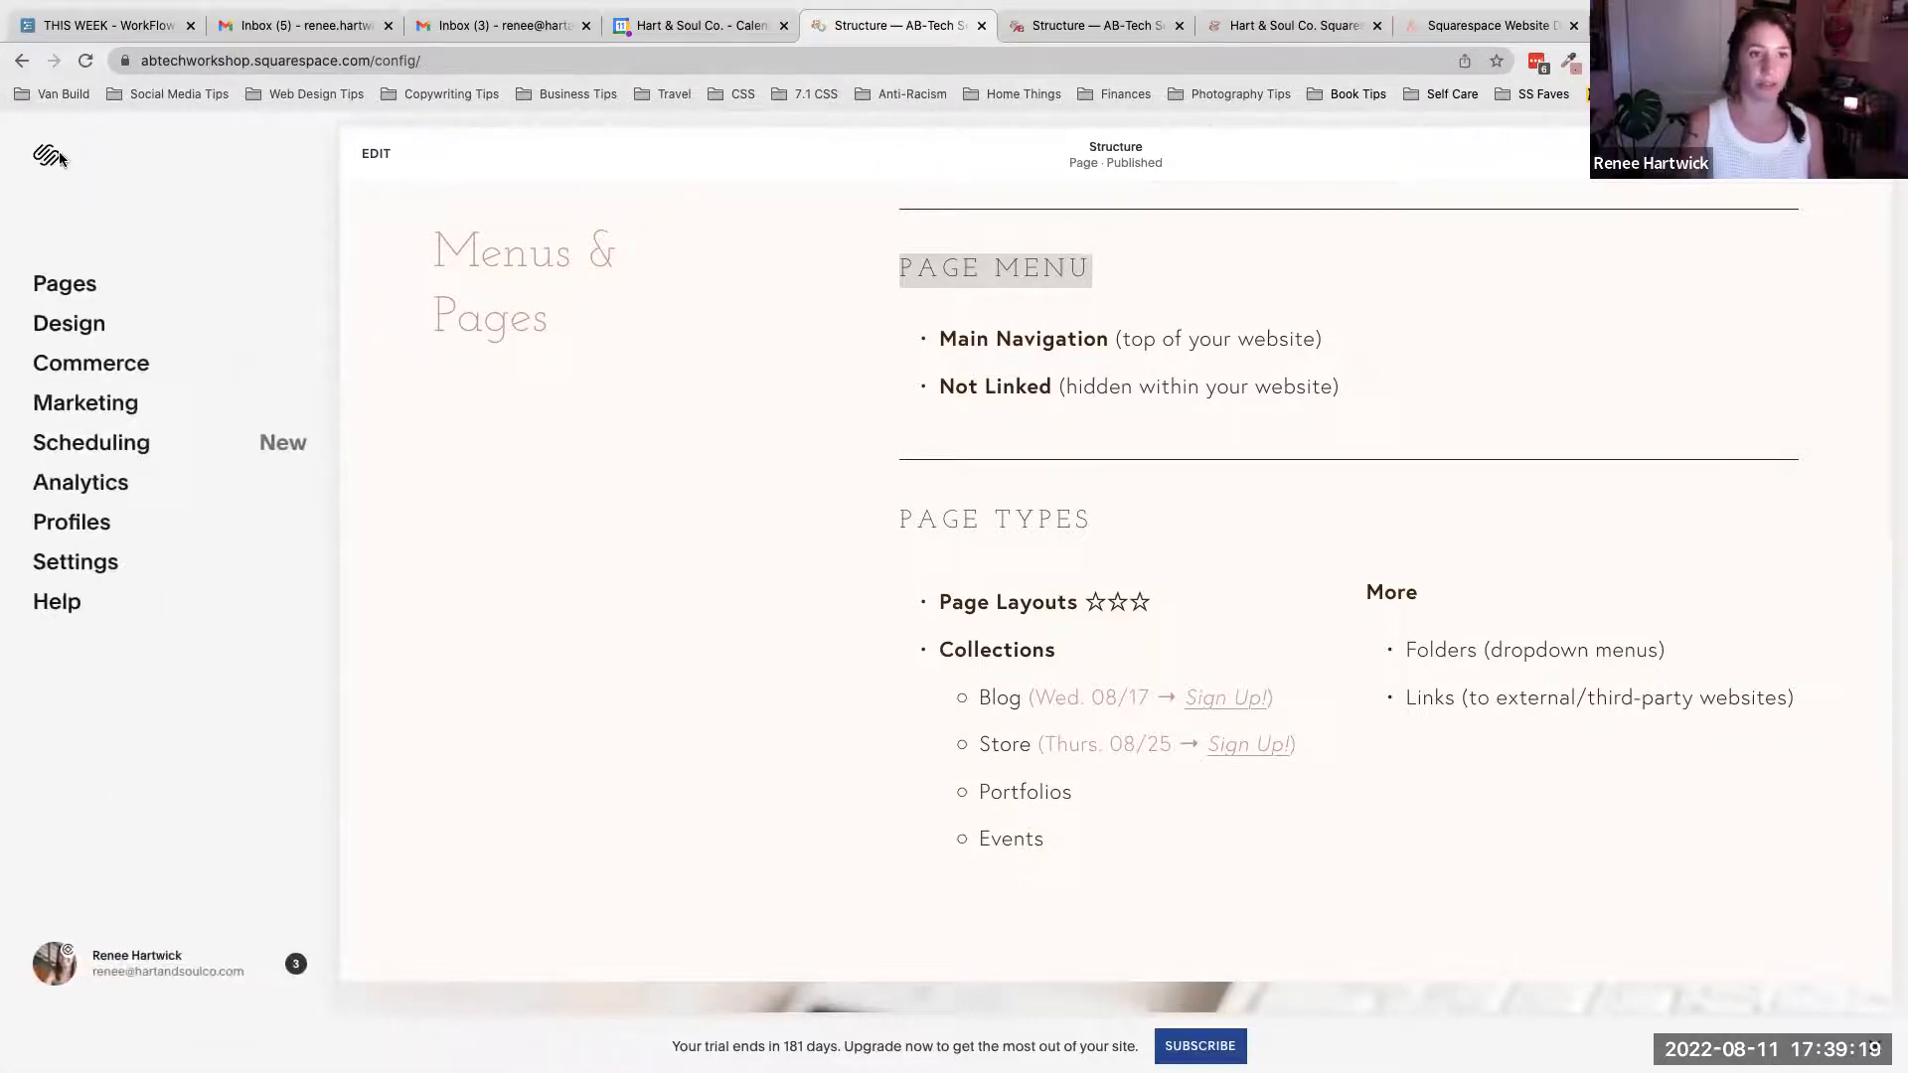
left_click(65, 285)
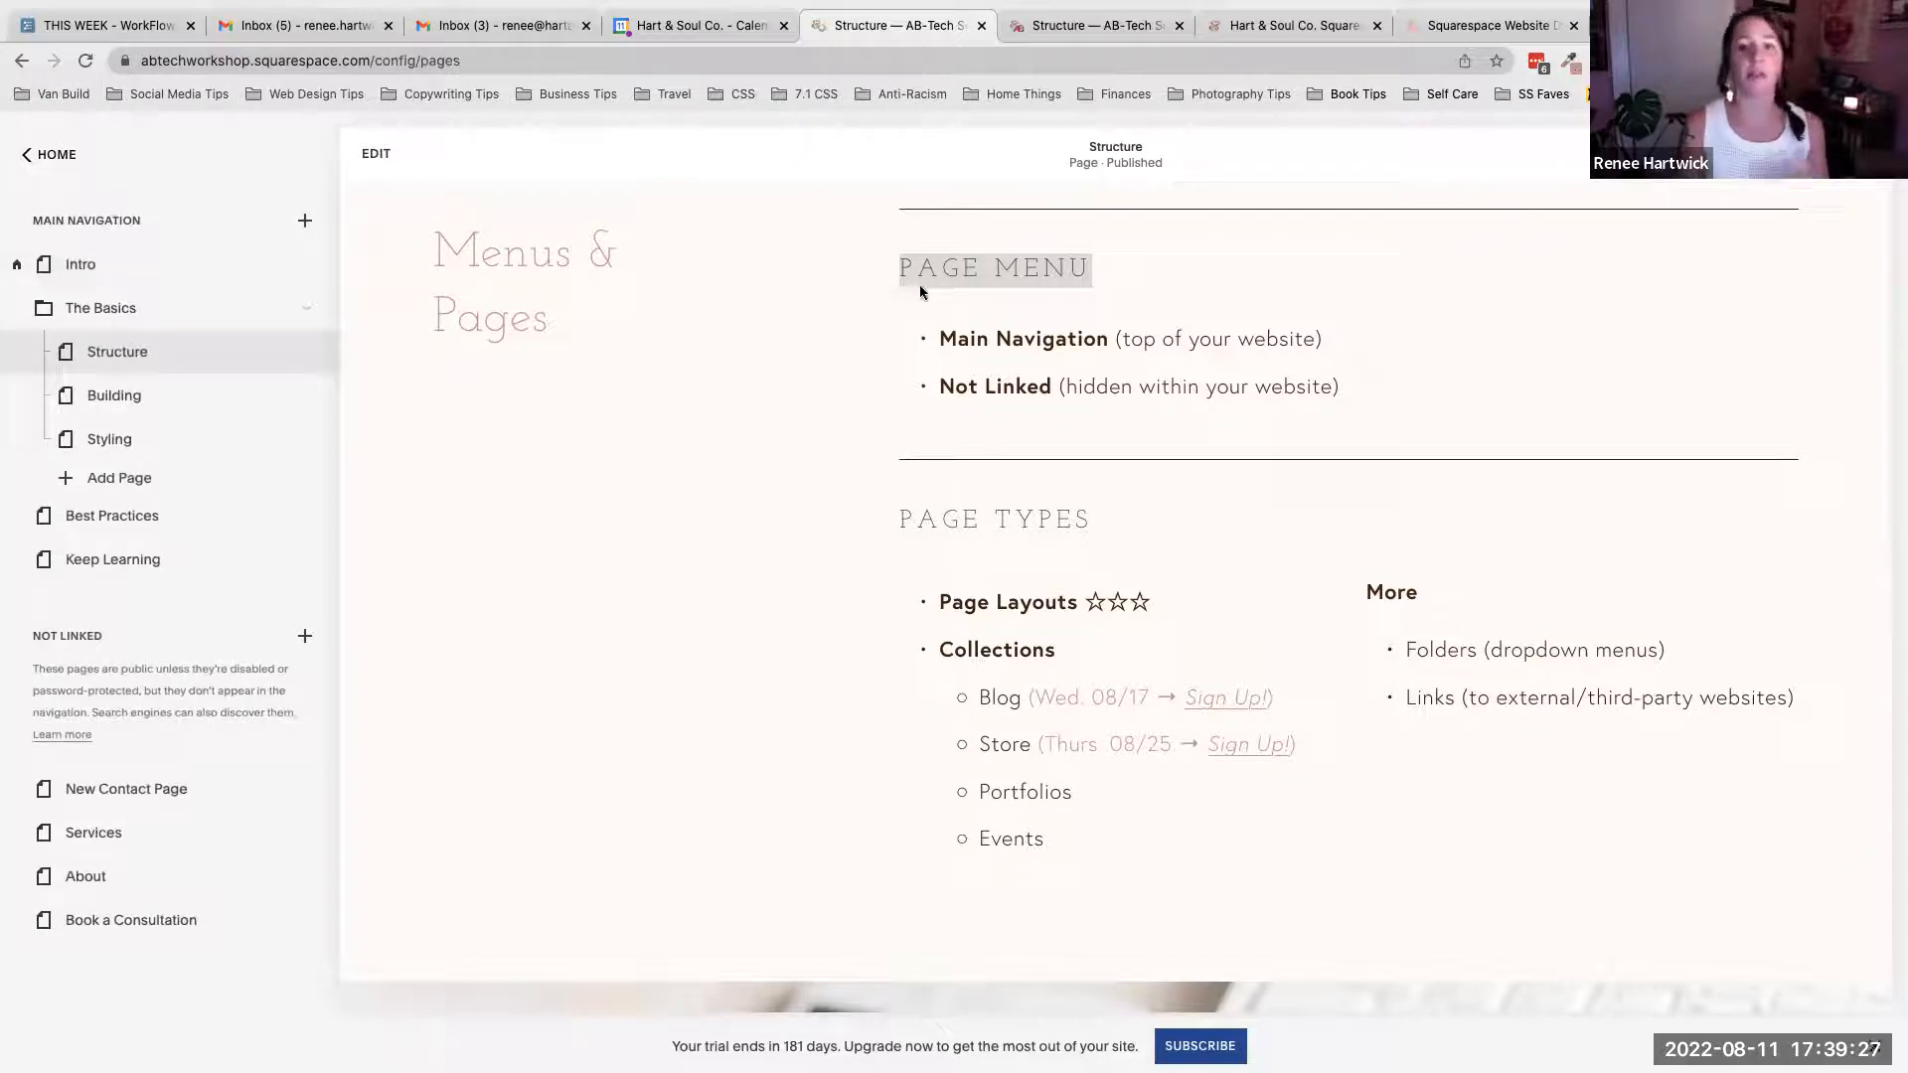
left_click(956, 267)
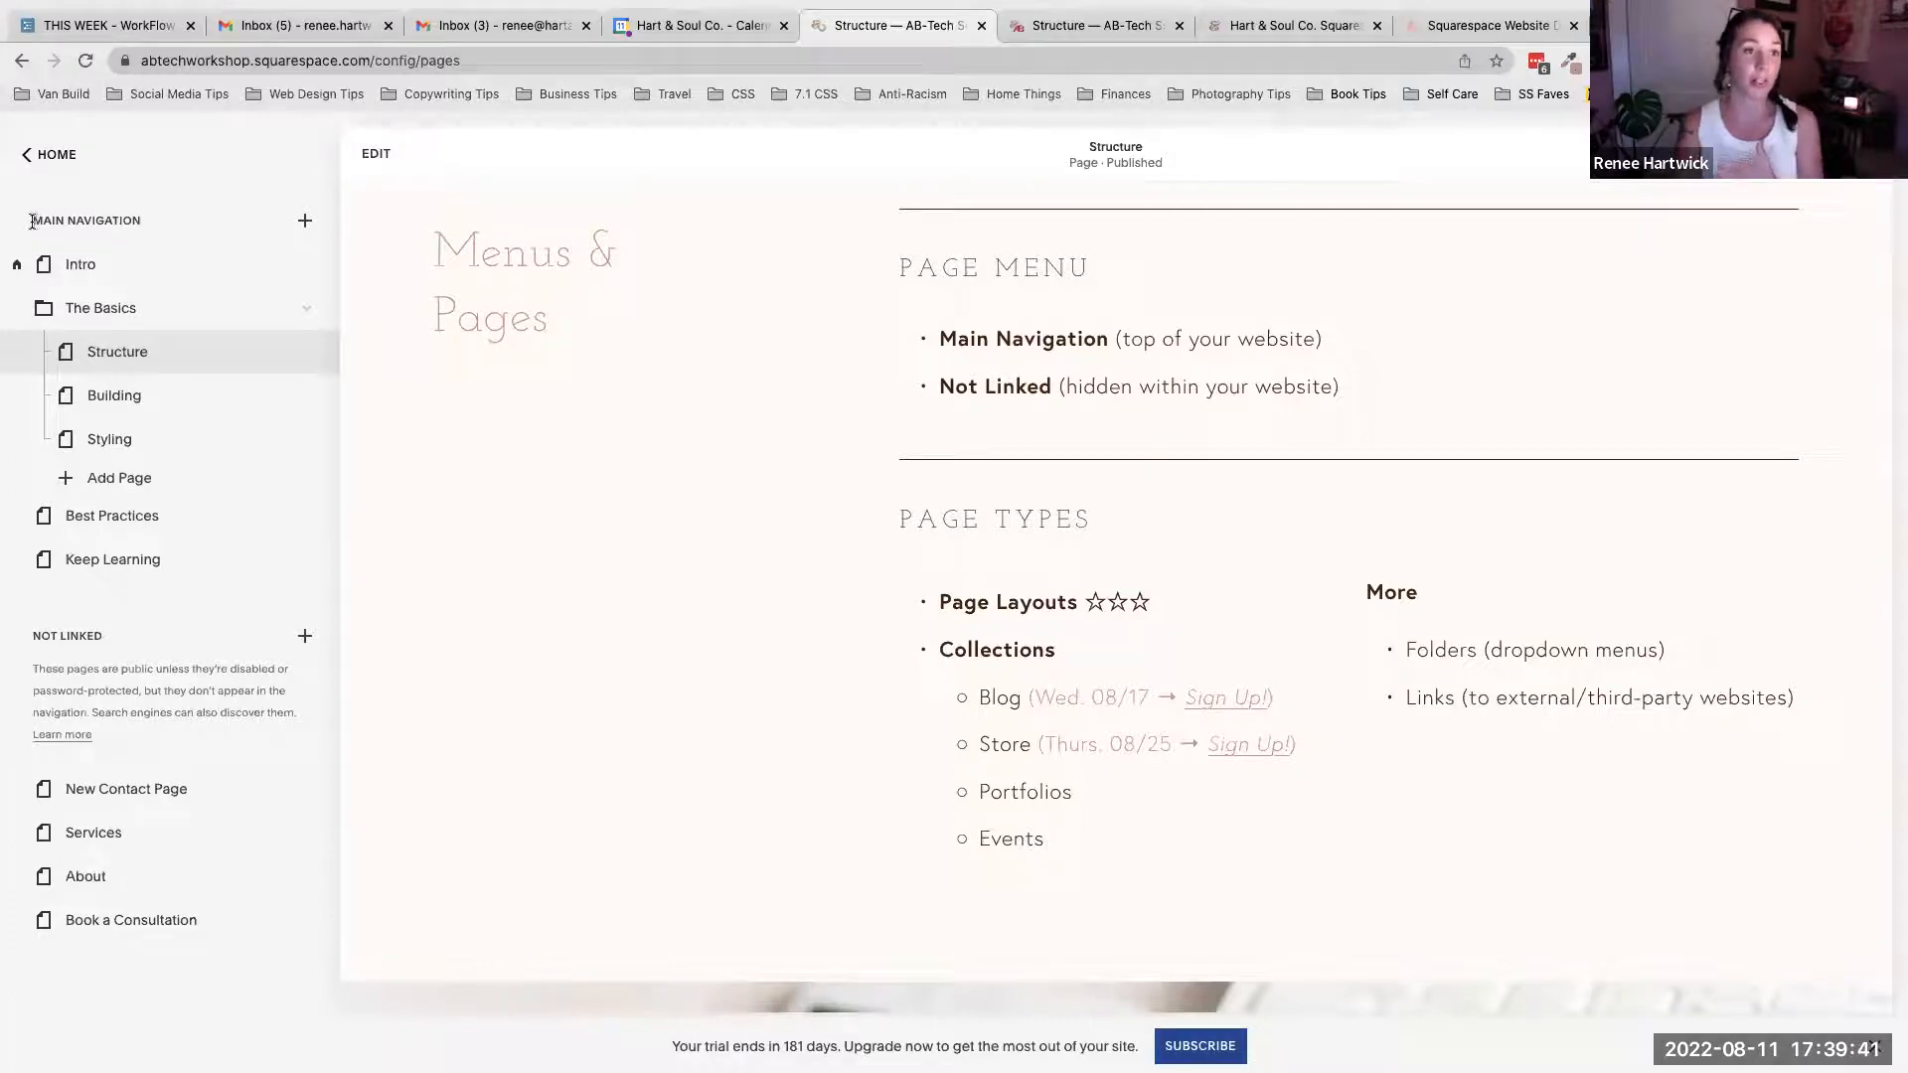
- Highlight the Main Navigation and Not Linked section labels in the Pages panel
left_click_drag(33, 221, 138, 220)
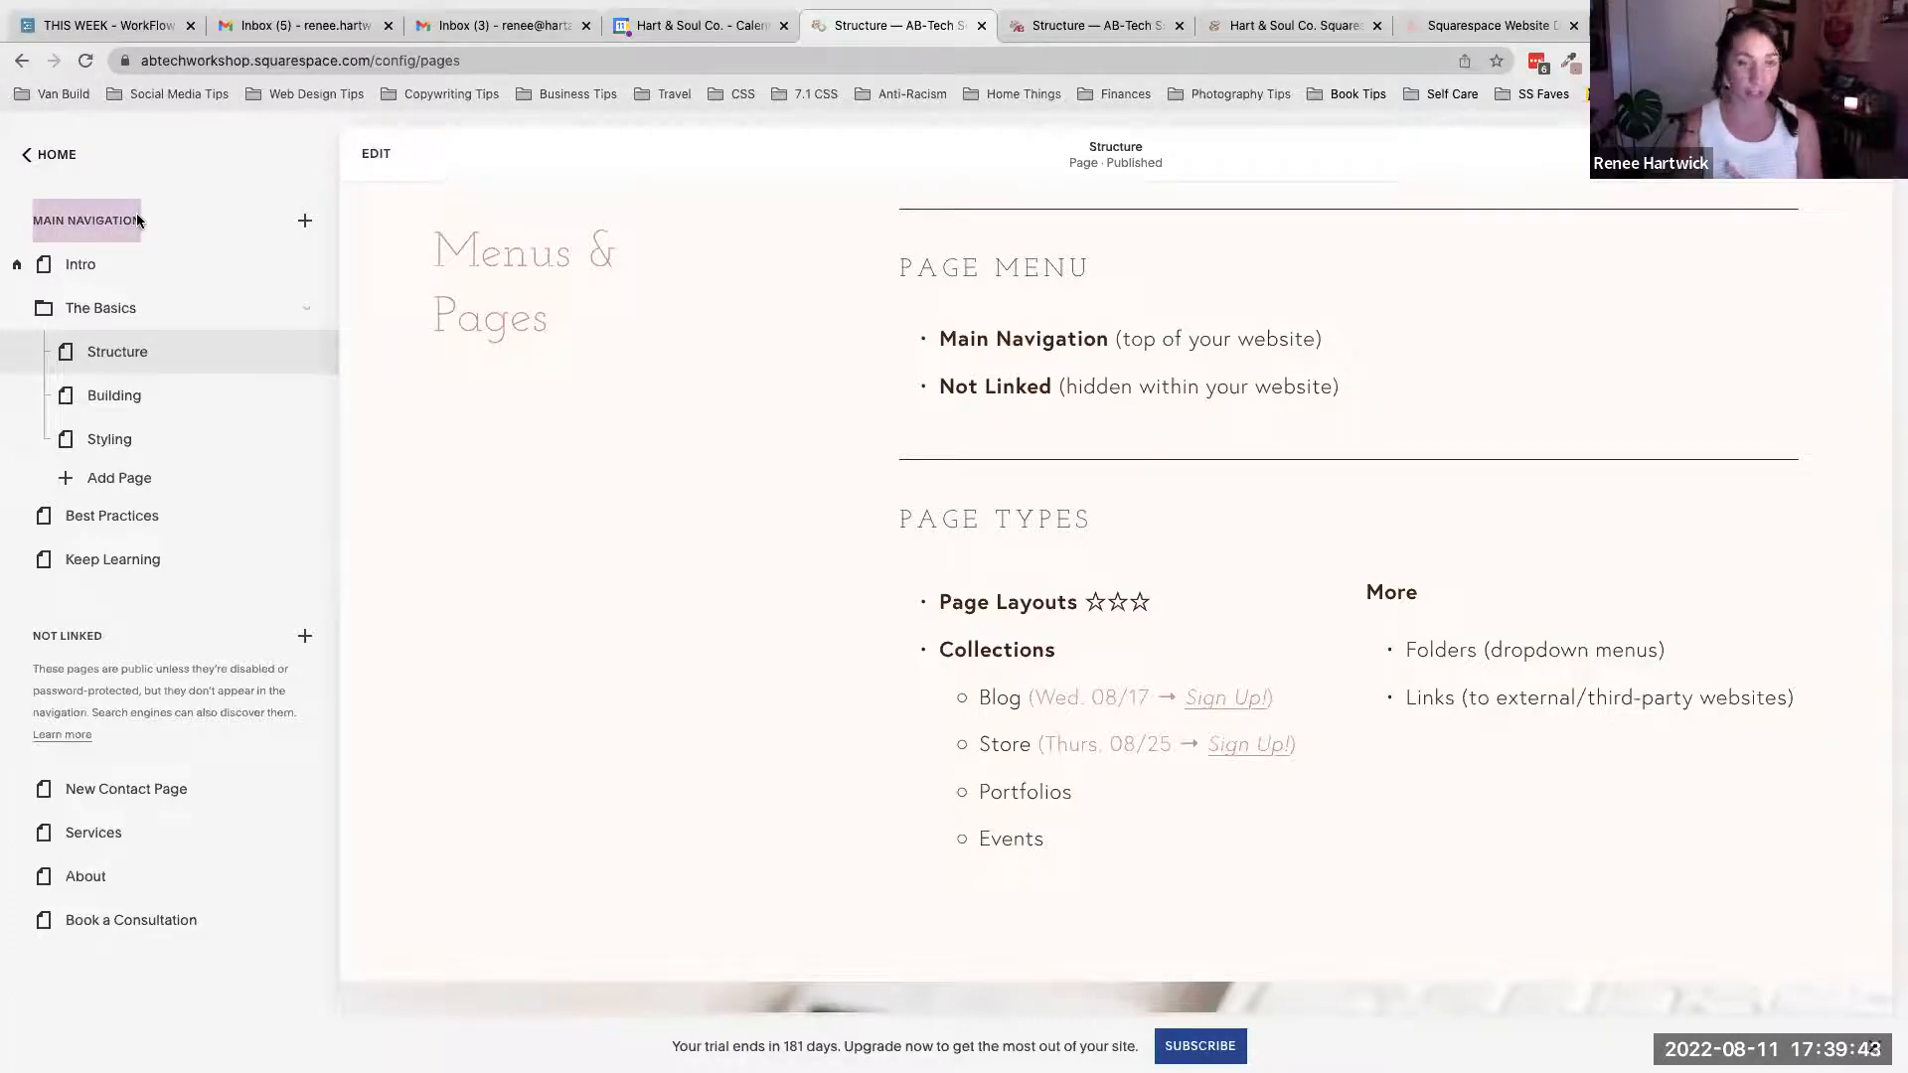
left_click_drag(33, 635, 104, 639)
left_click_drag(32, 219, 133, 220)
left_click(131, 219)
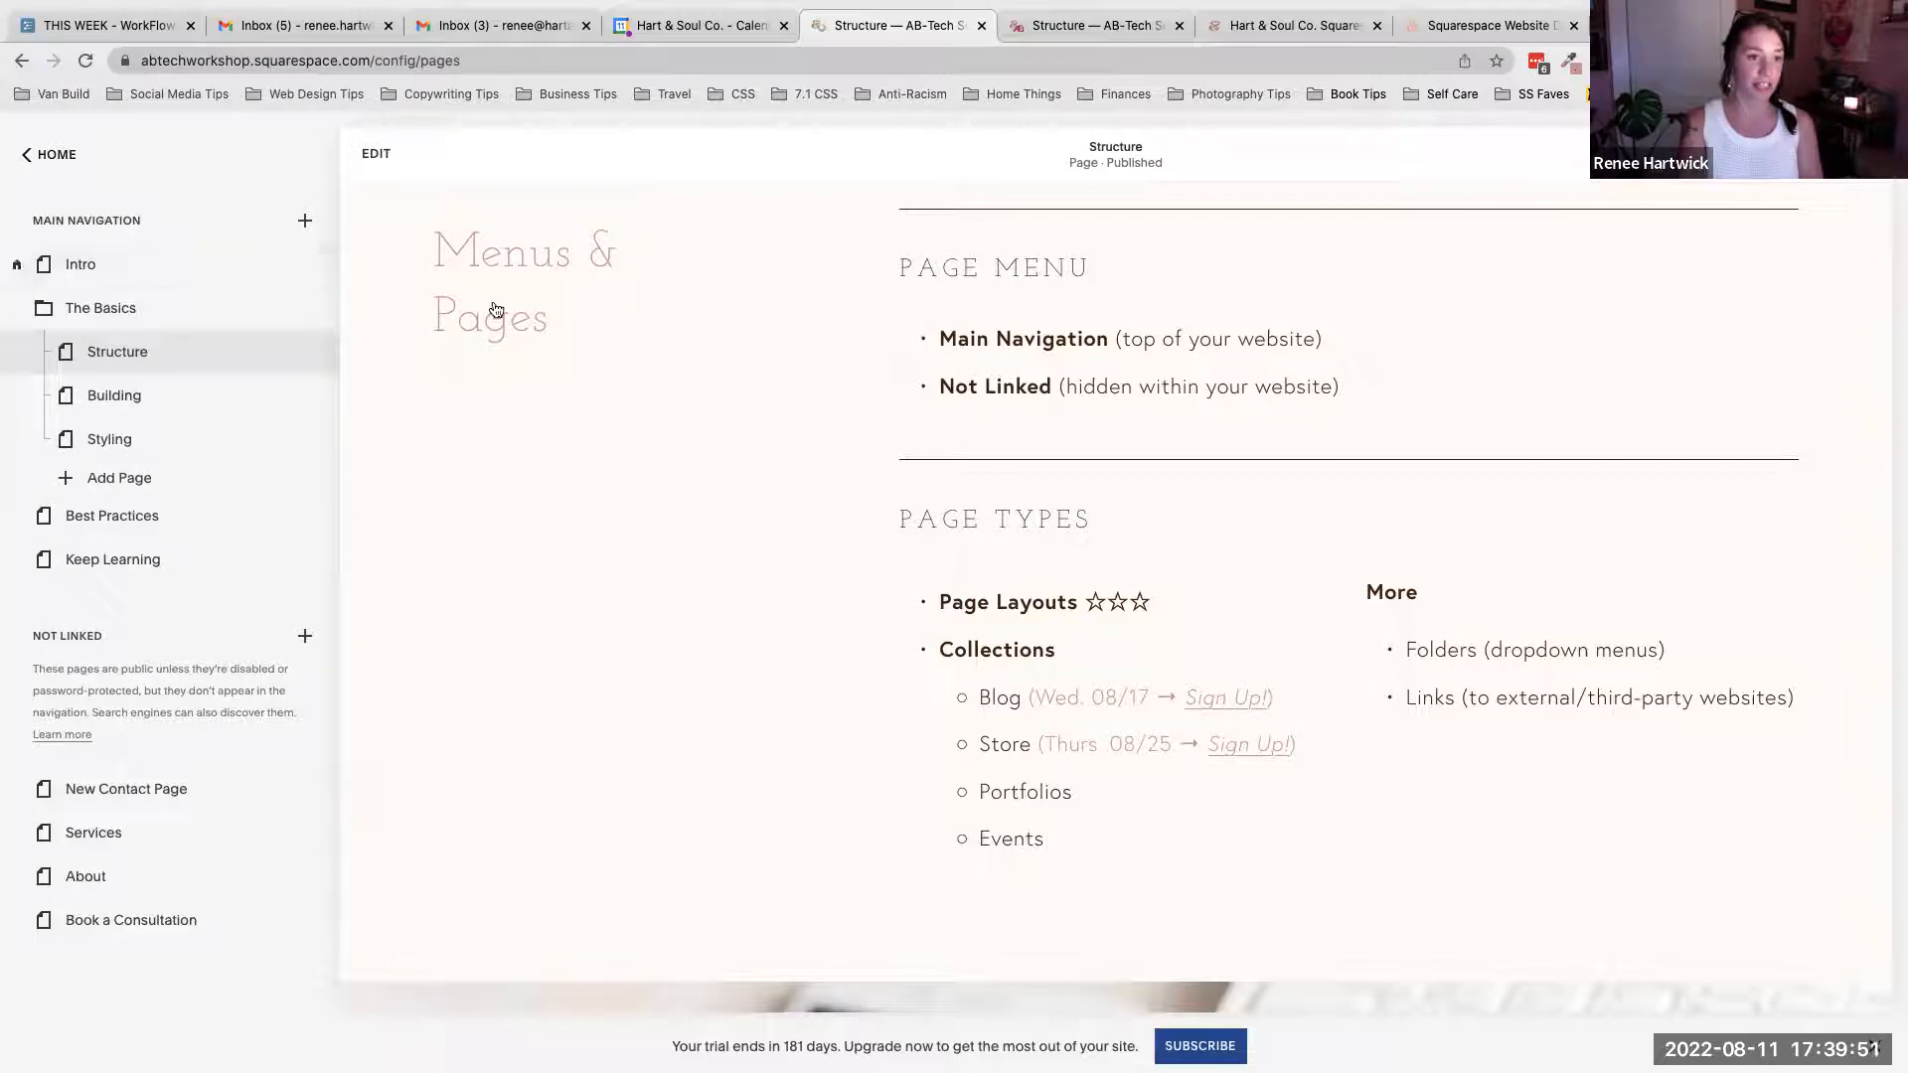
- Scroll through the Structure page from its banner down to the Page Types section and back
scroll(806, 336, "up", 6)
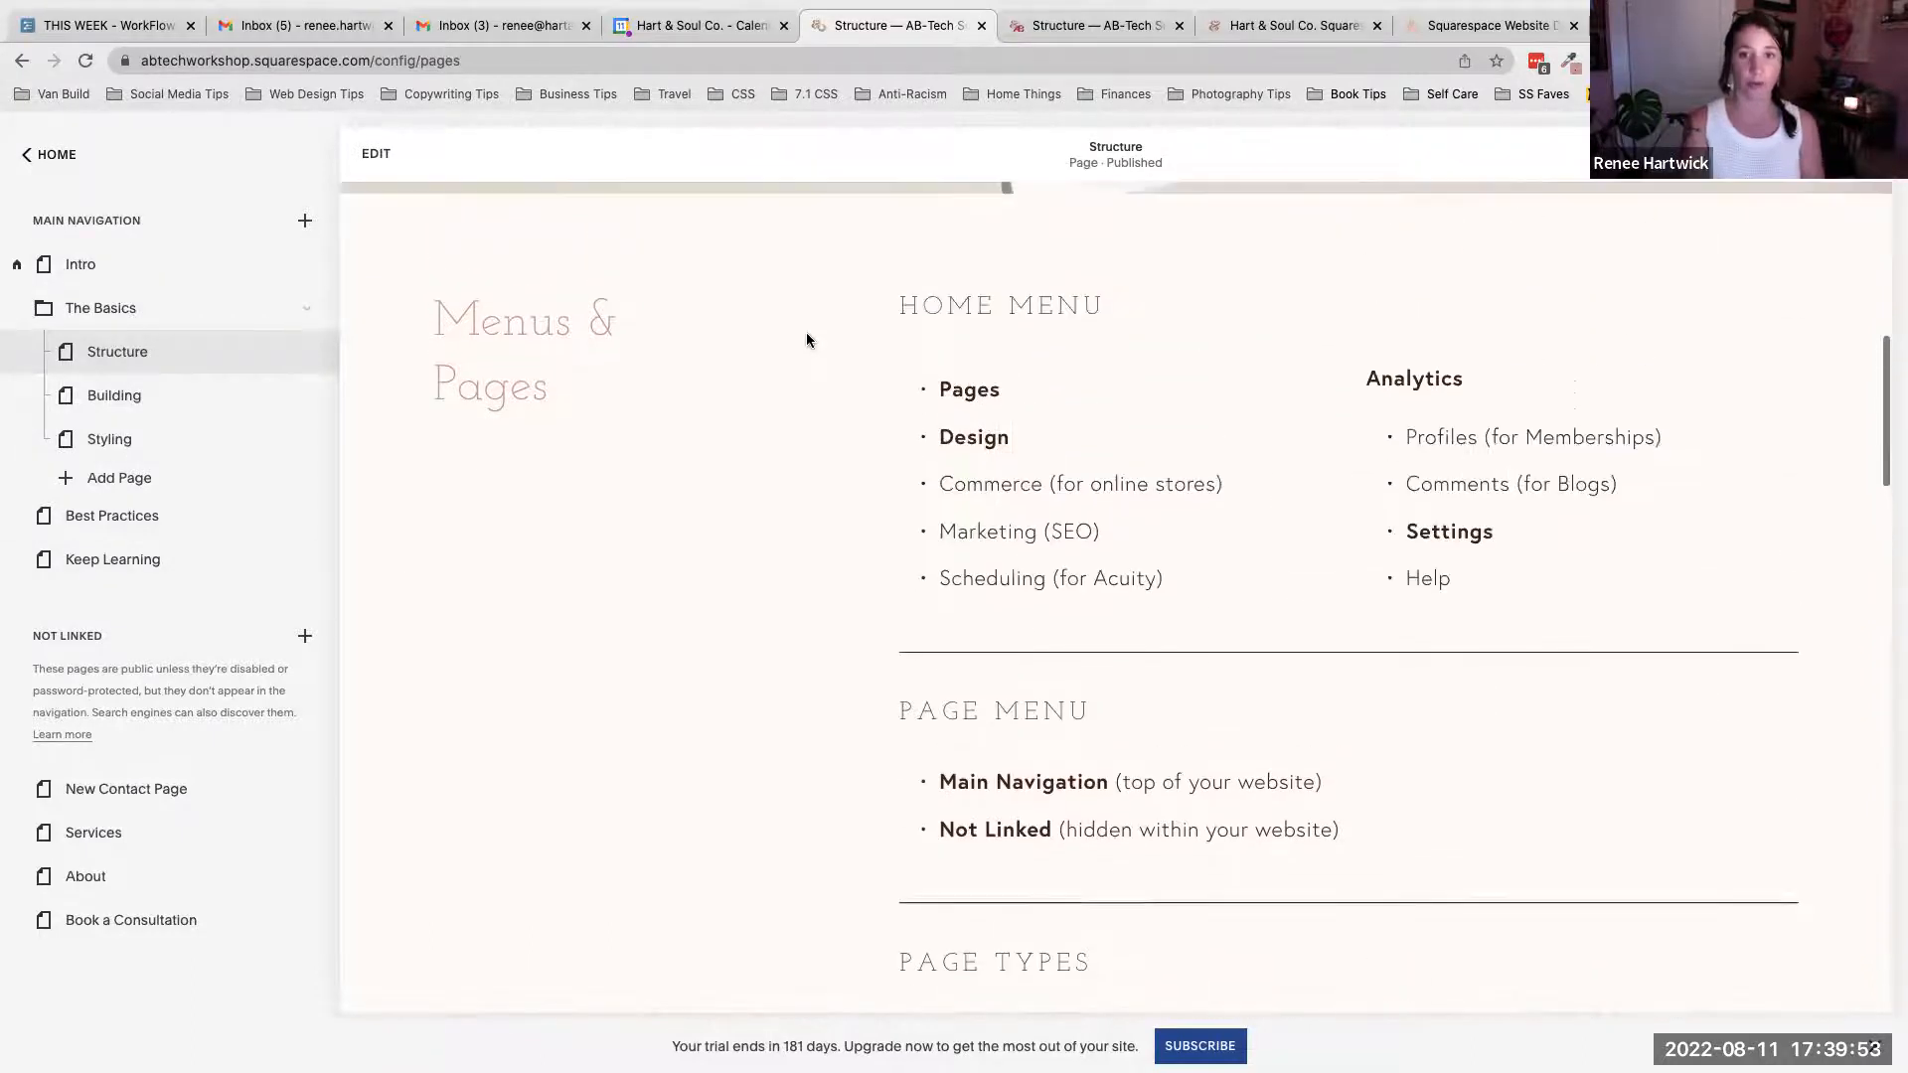
scroll(807, 331, "up", 3)
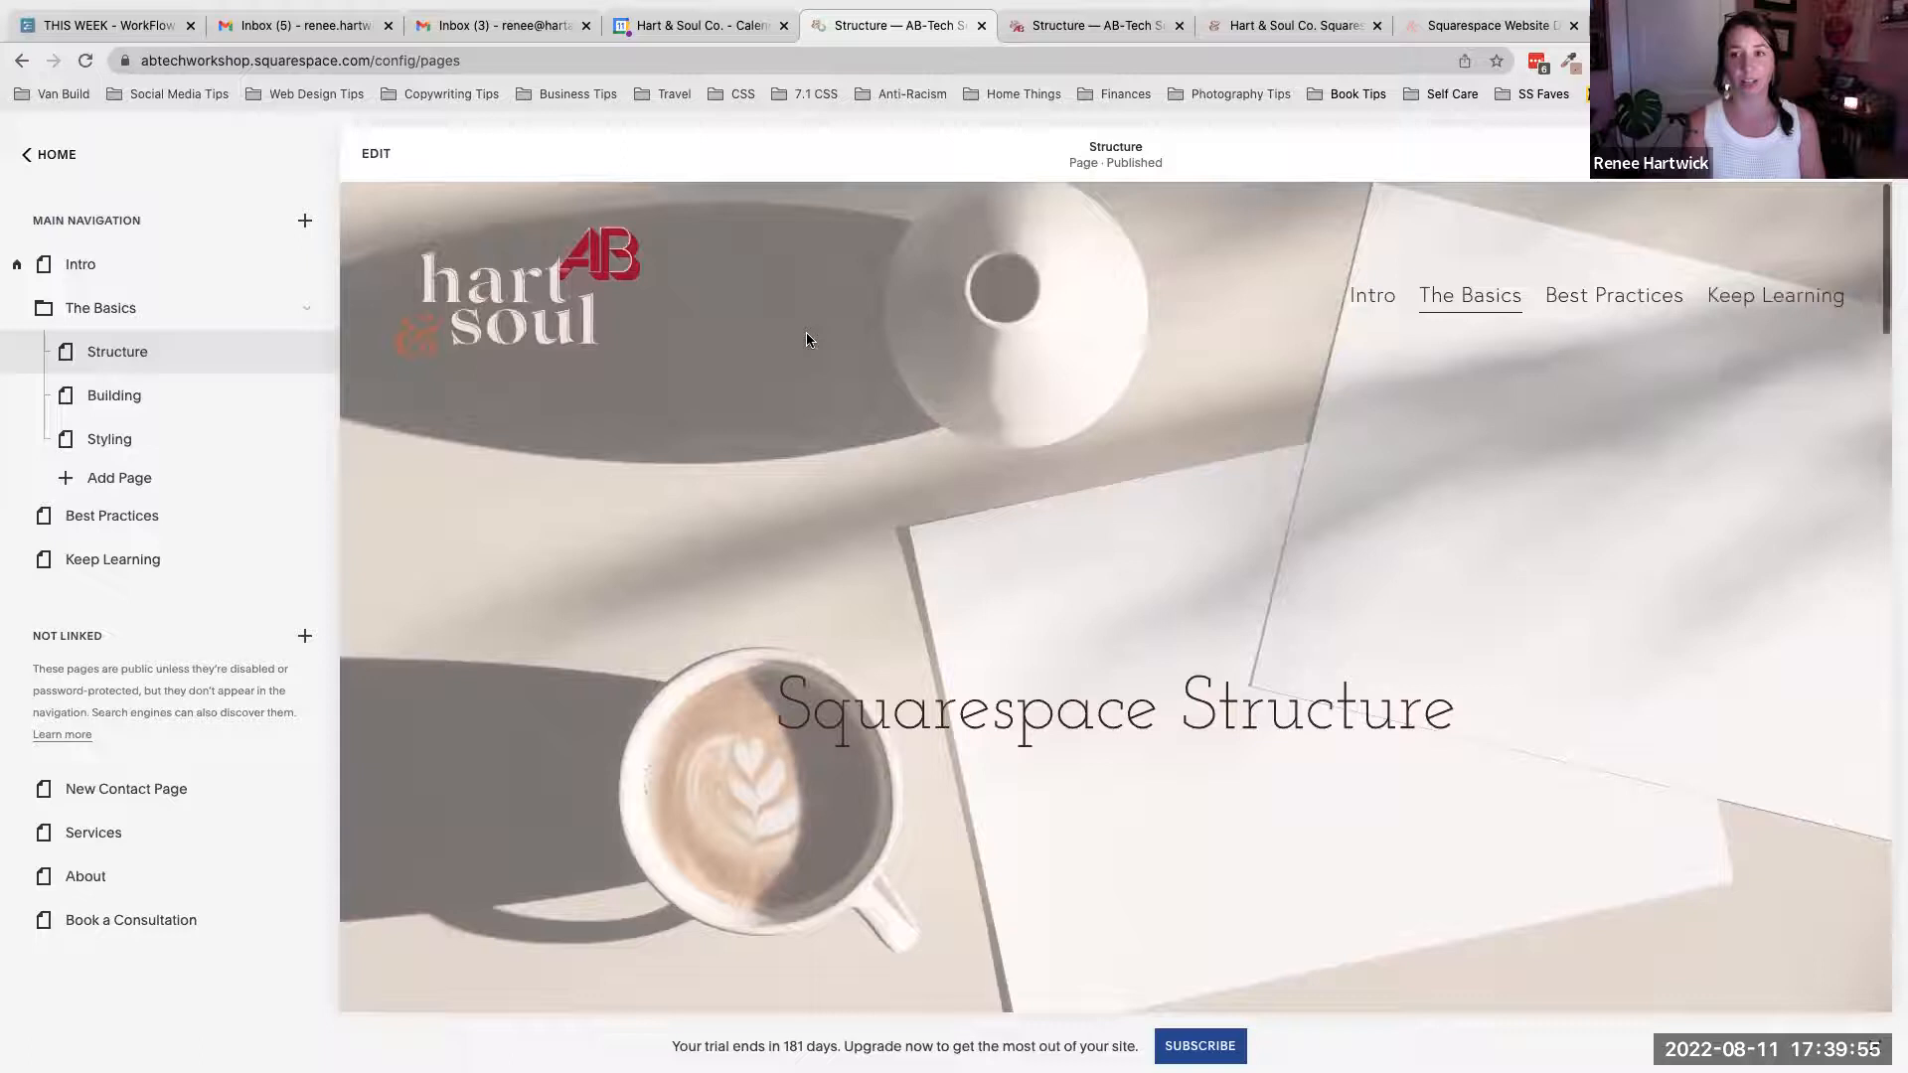
mouse_move(1440, 303)
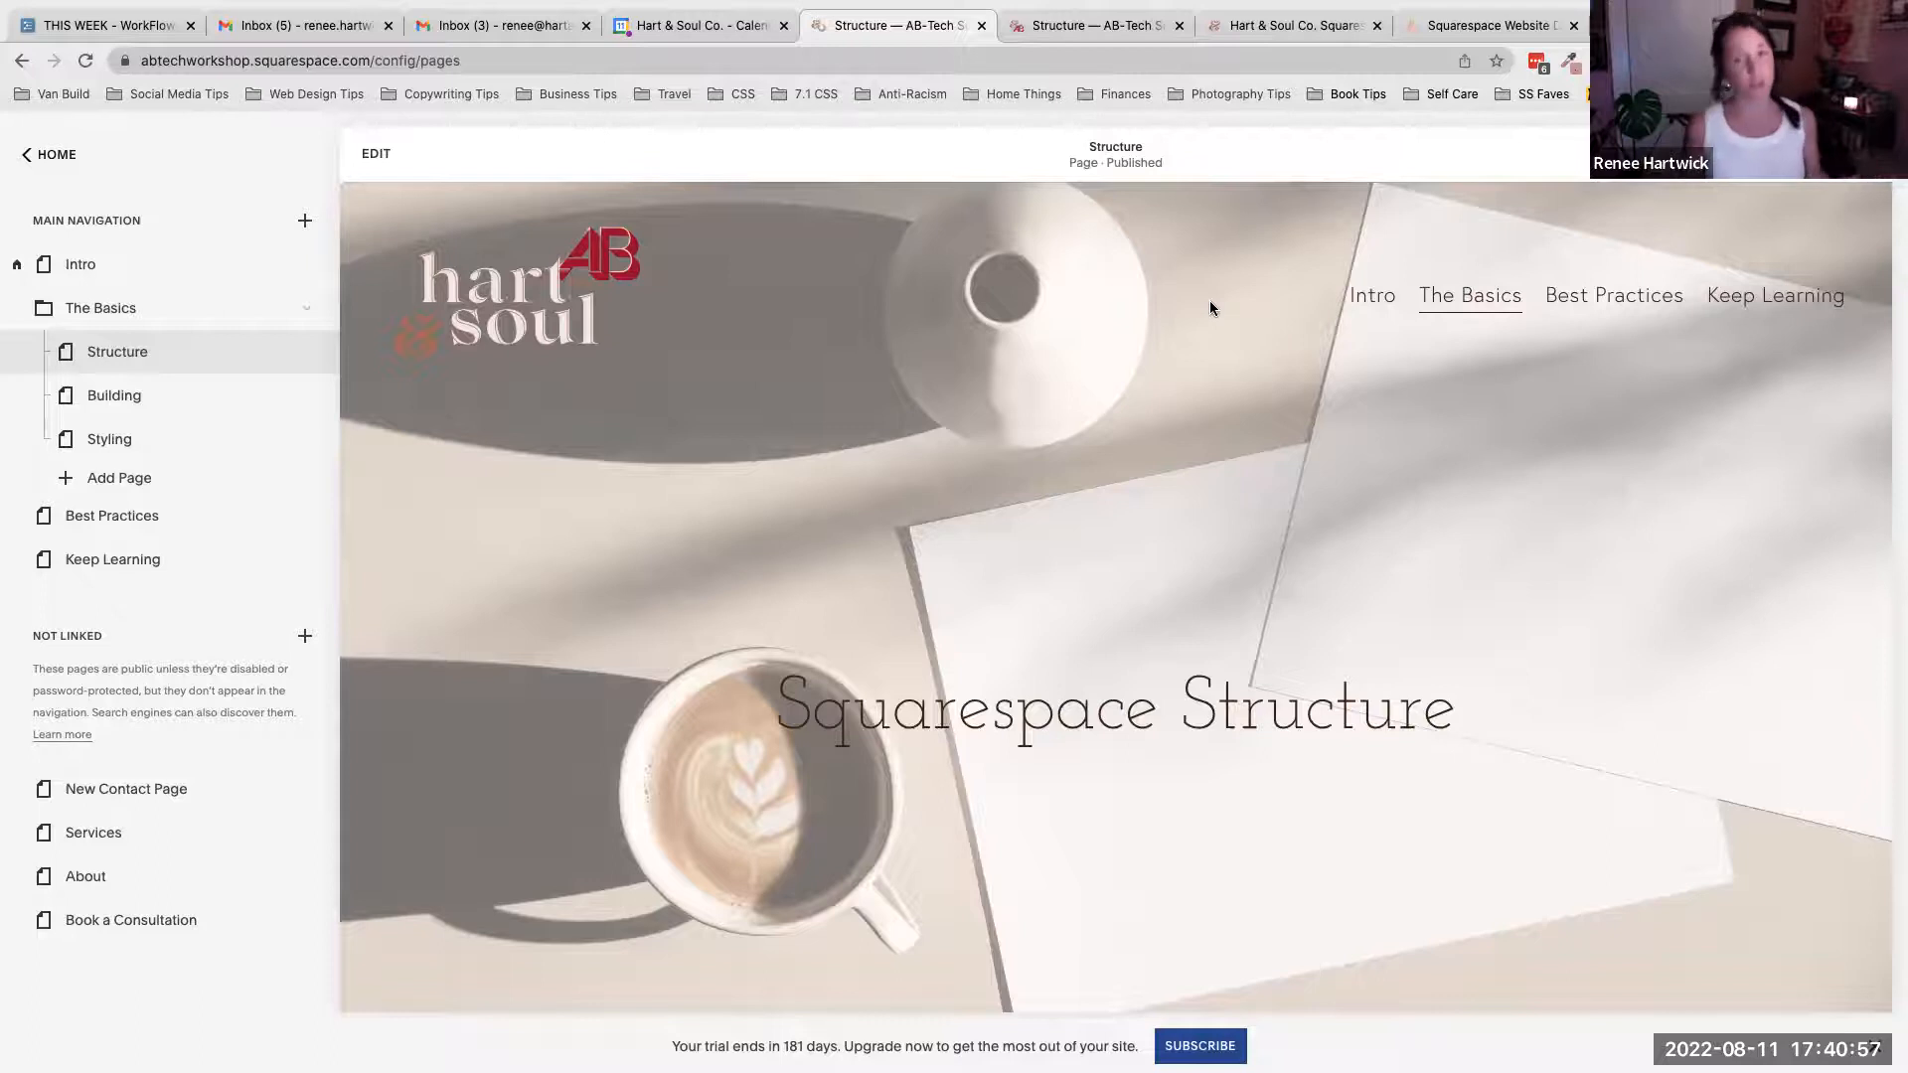
scroll(1211, 308, "down", 2)
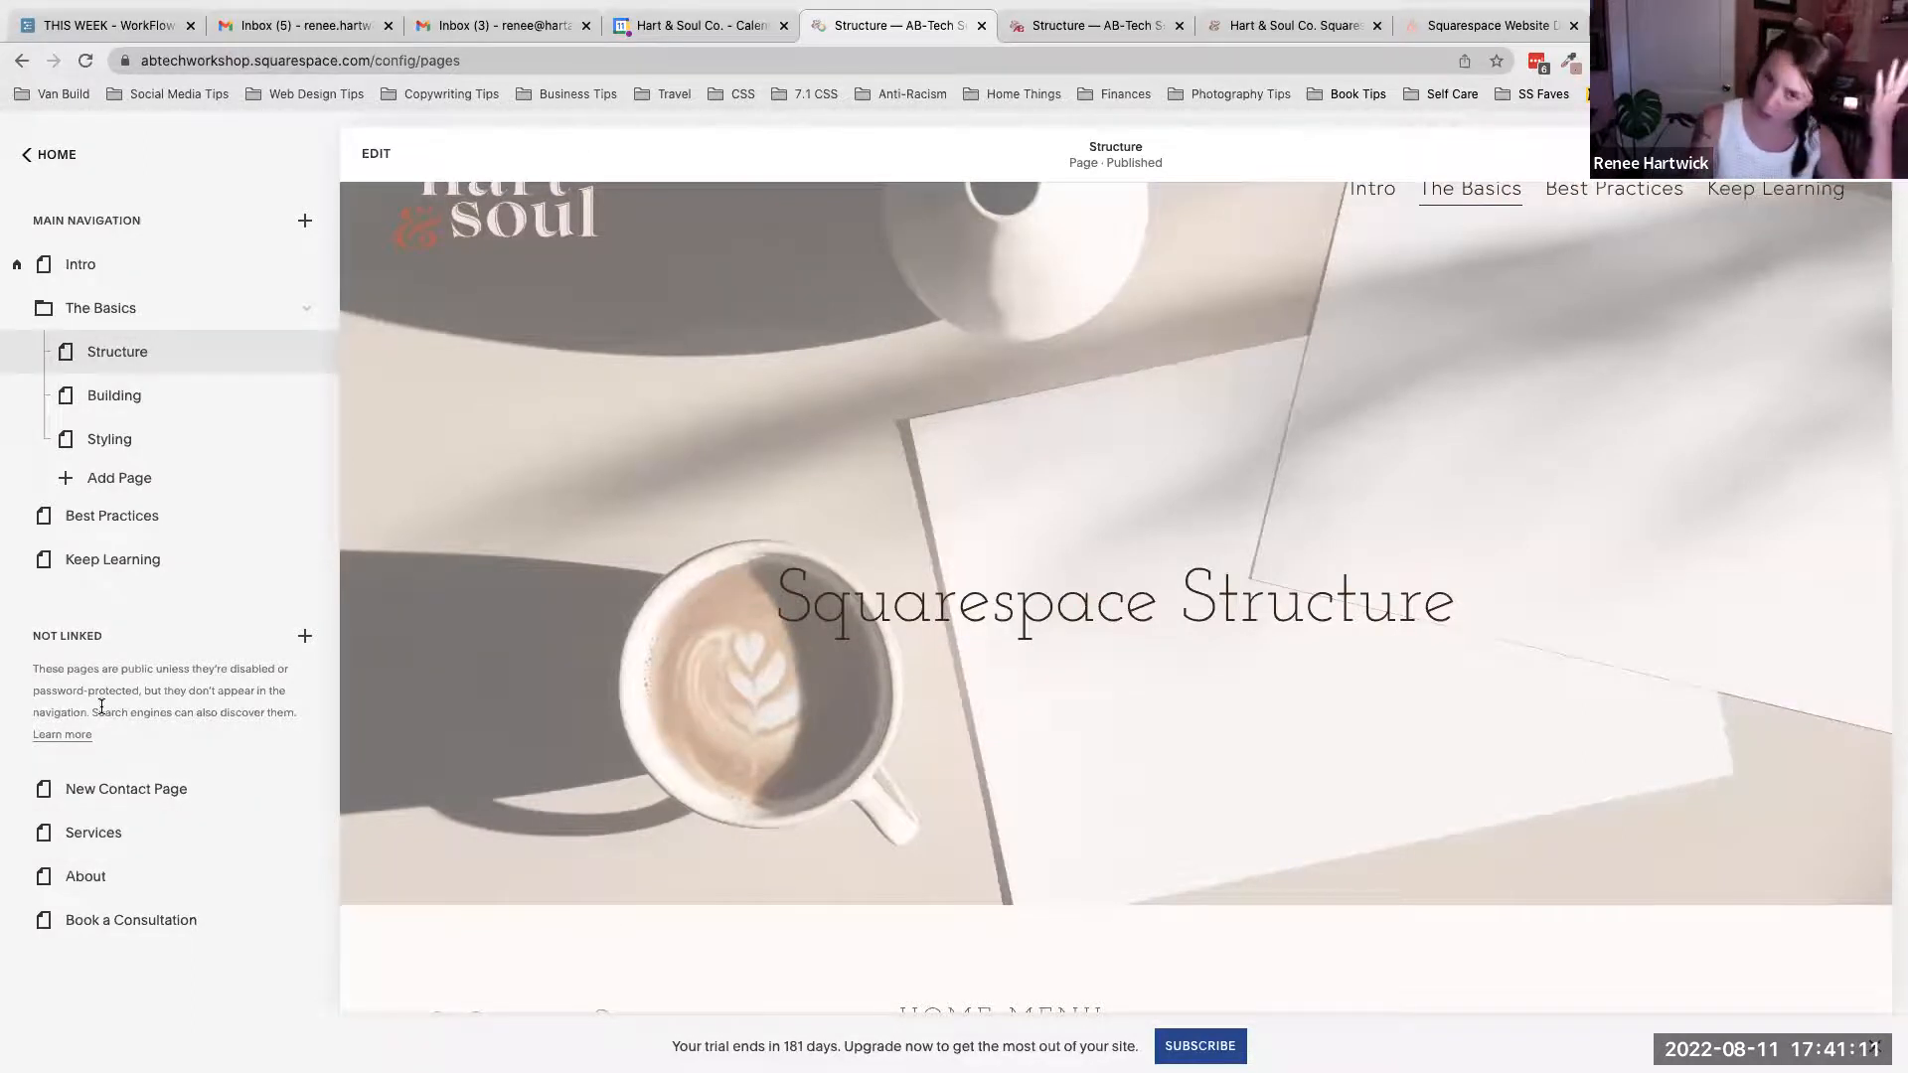
scroll(706, 409, "up", 2)
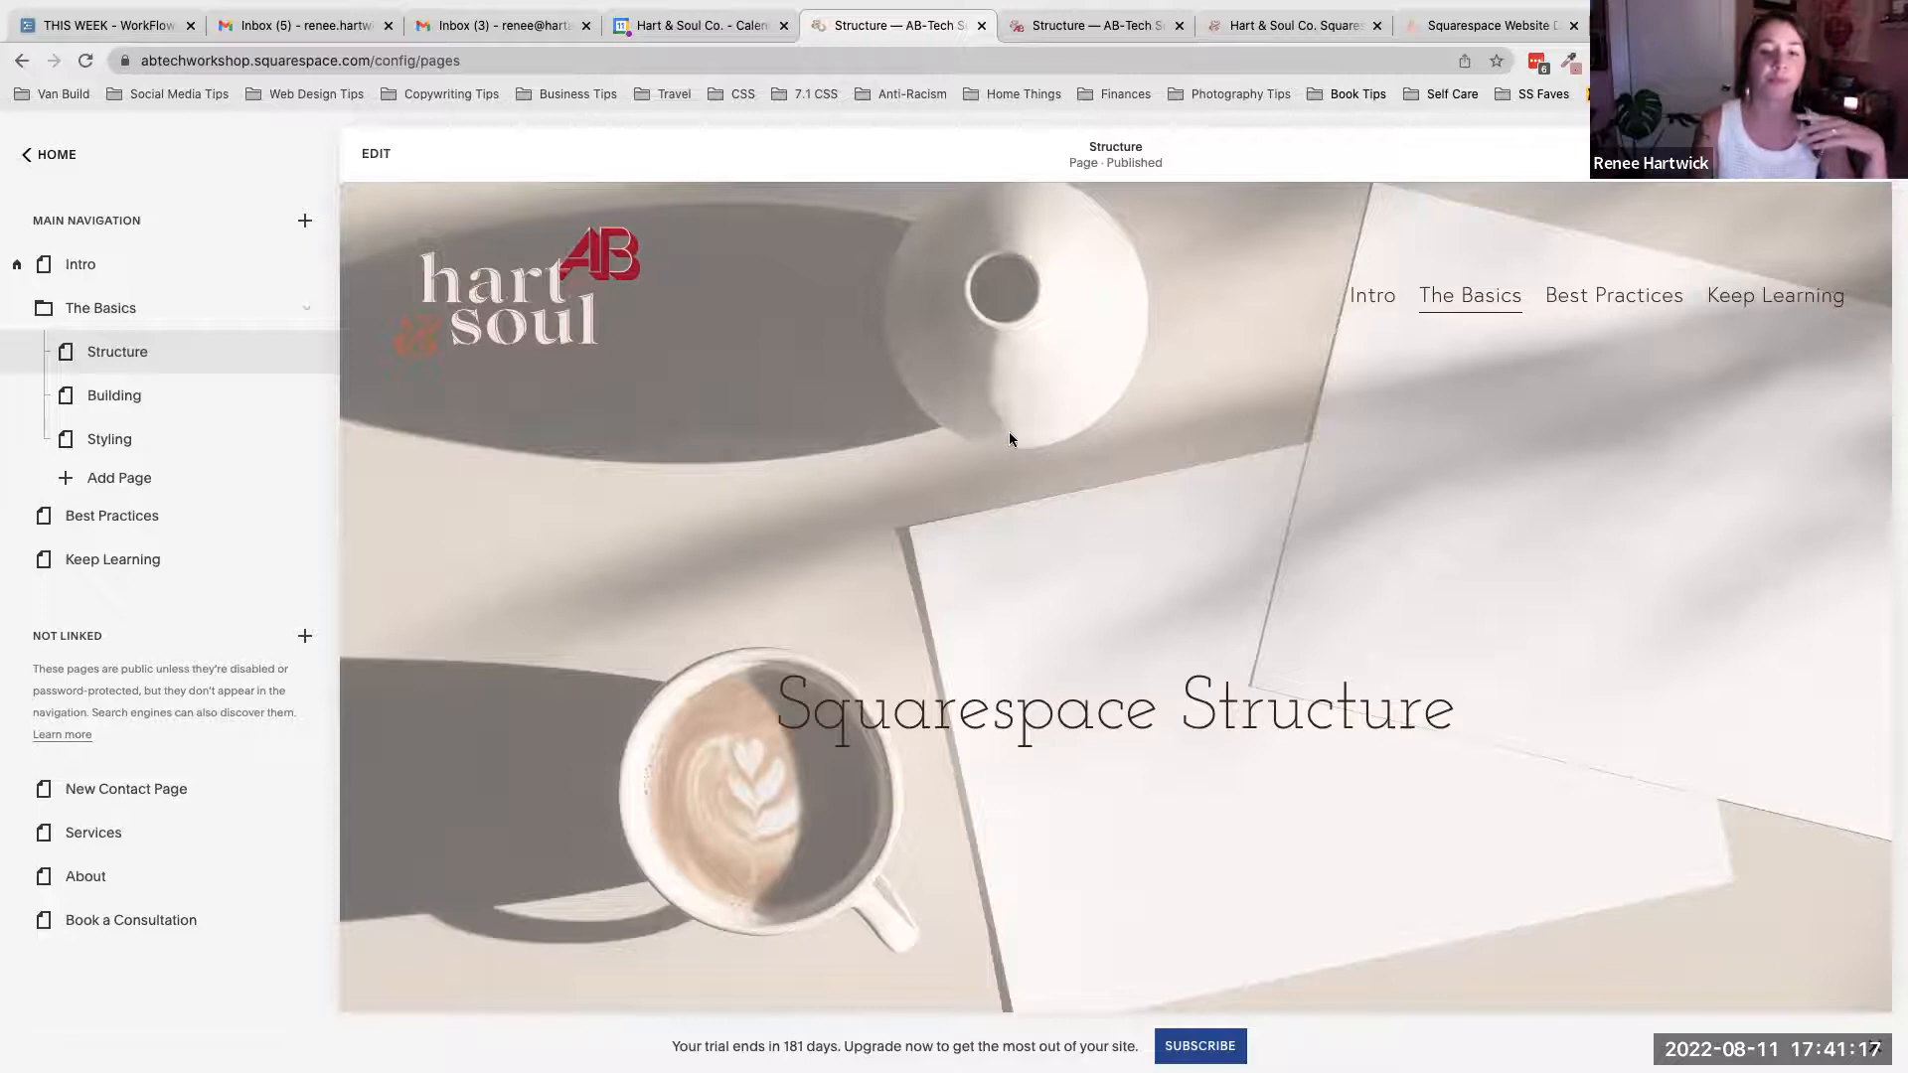
scroll(974, 457, "down", 8)
scroll(974, 455, "down", 5)
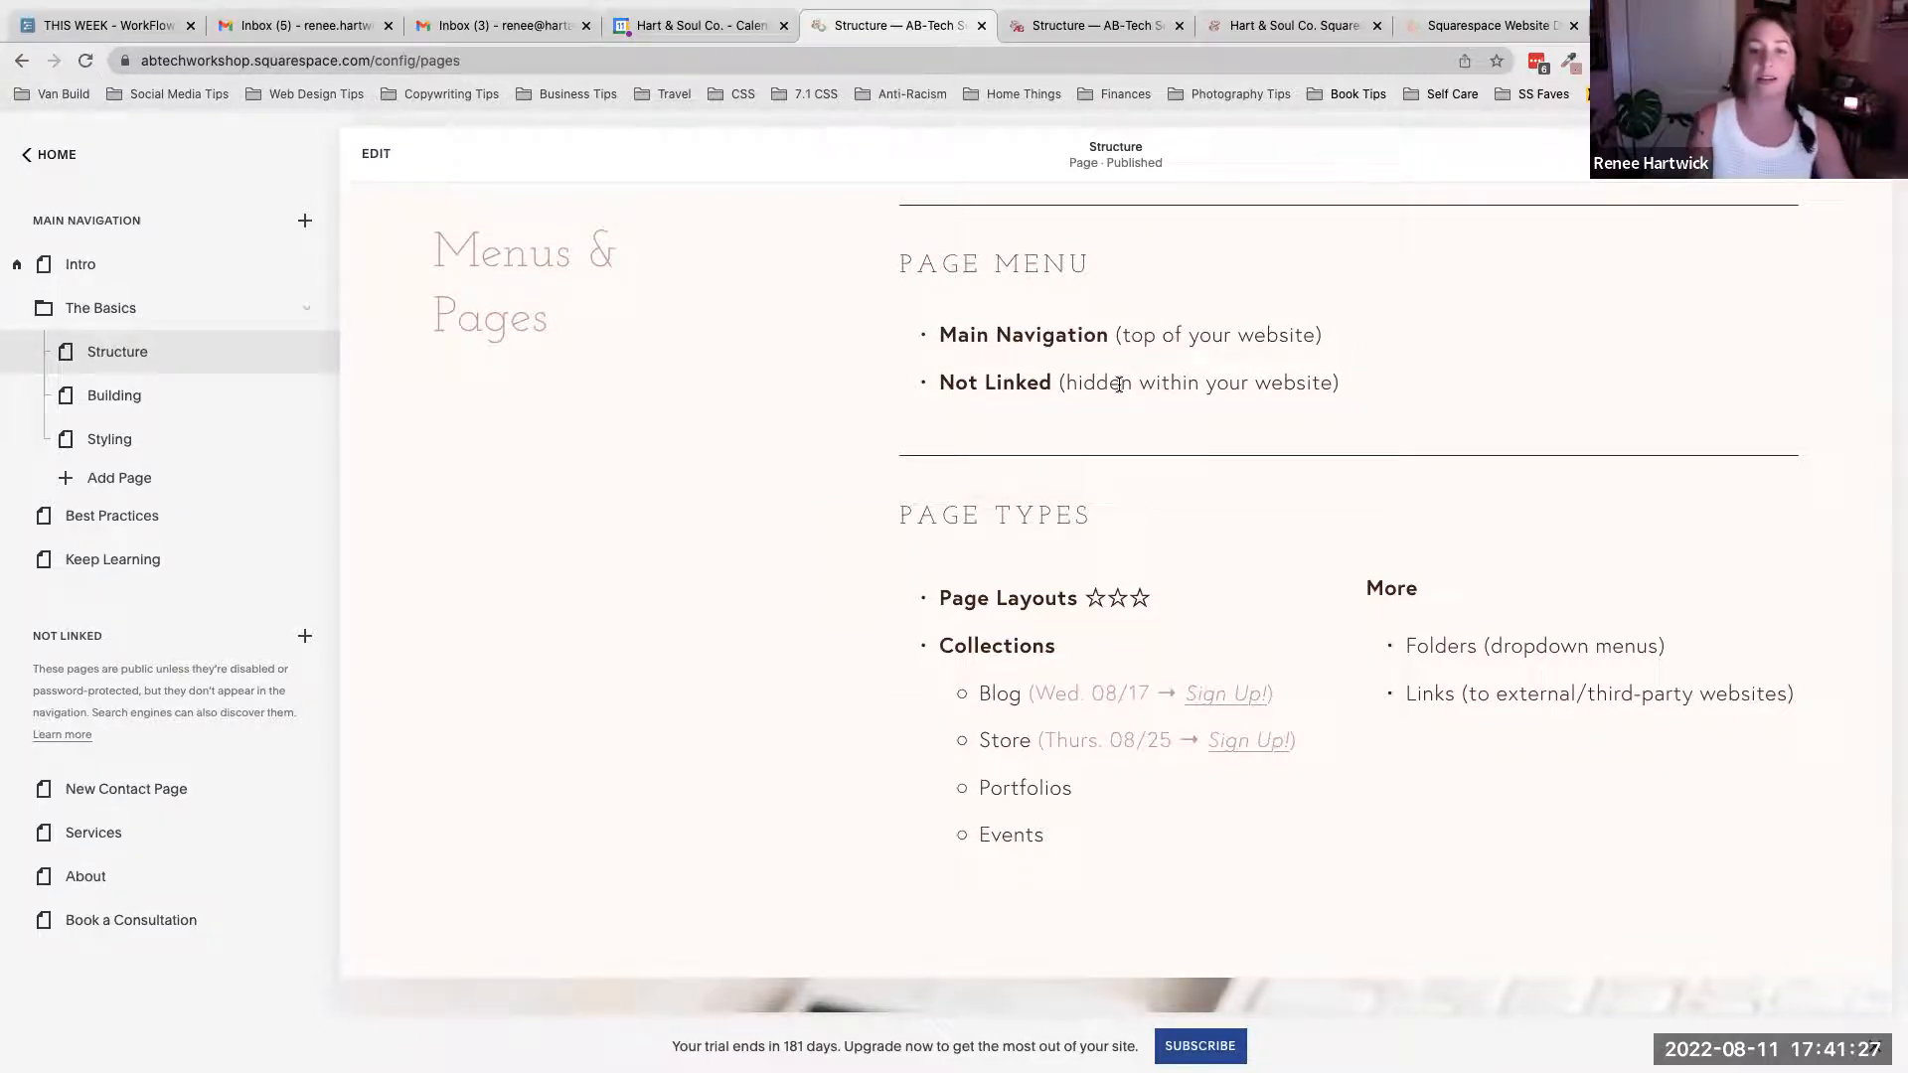
scroll(1073, 390, "down", 5)
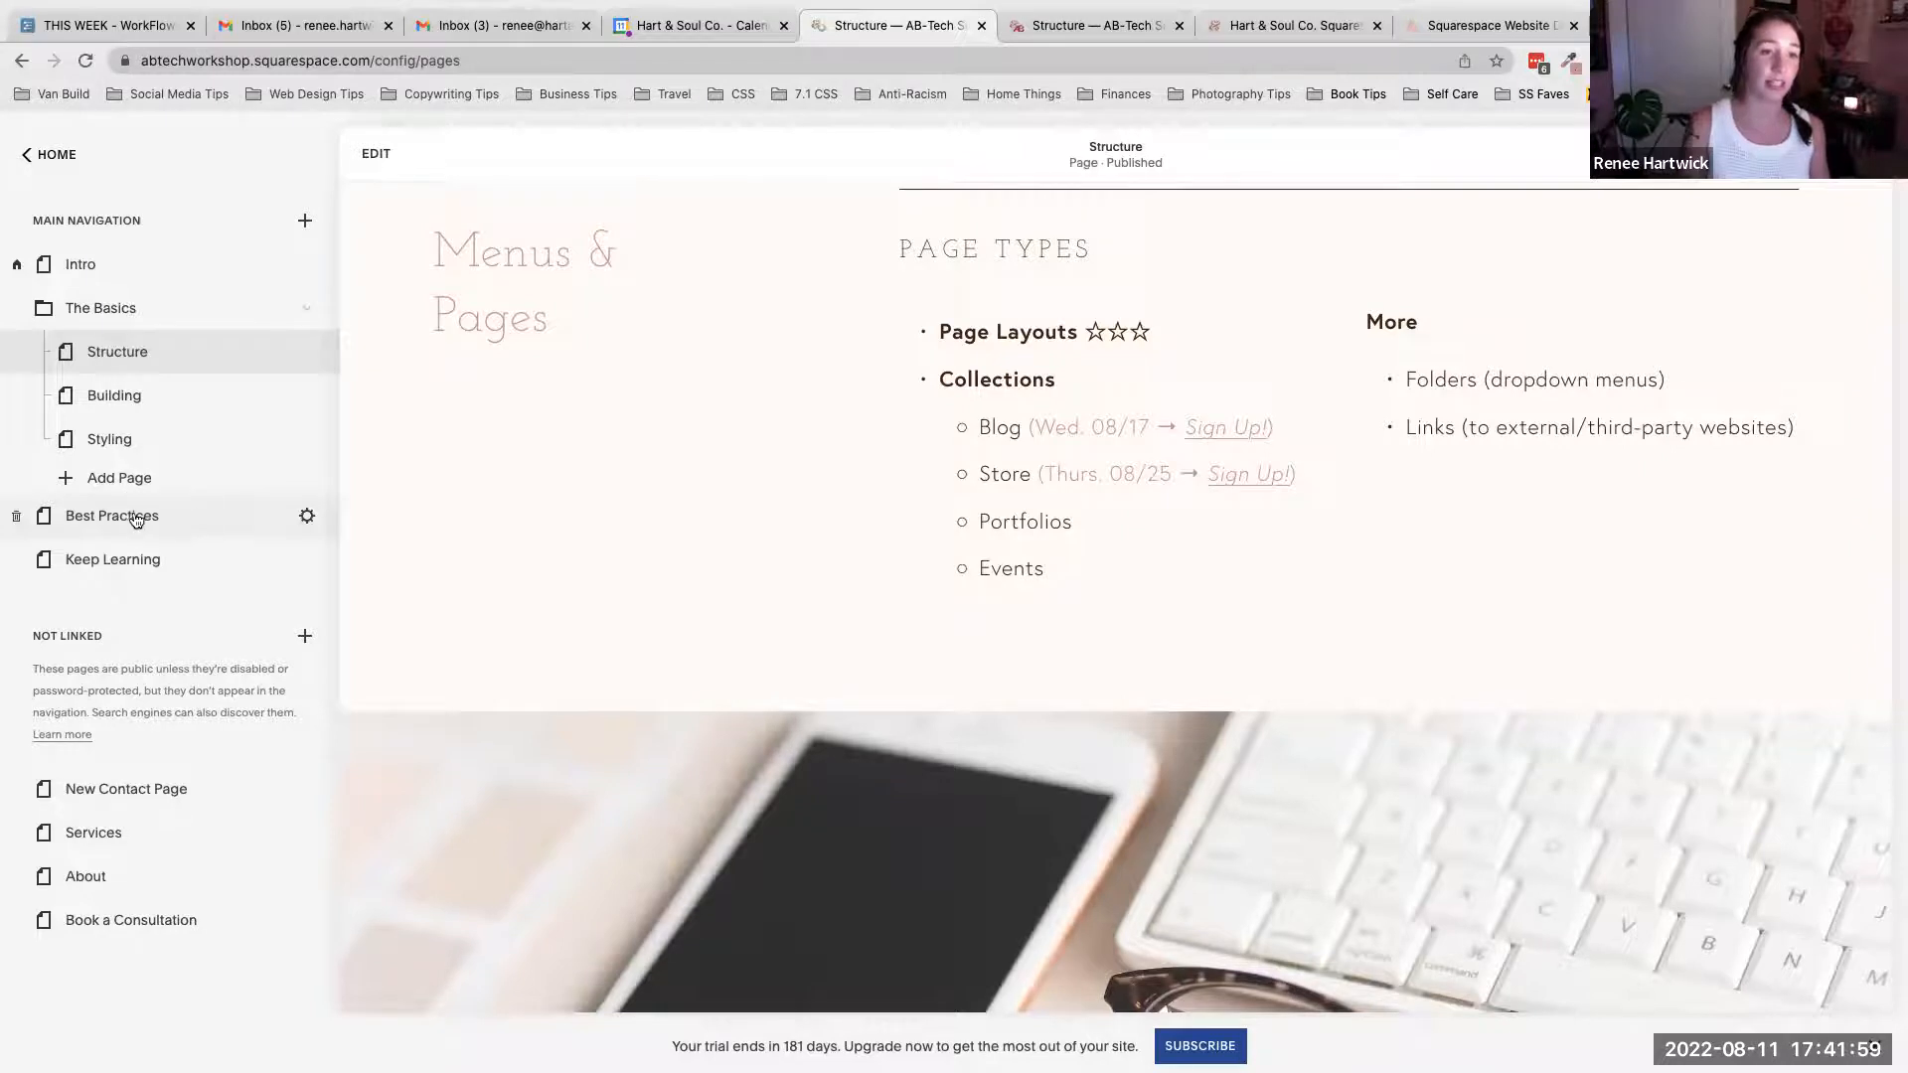
scroll(816, 458, "up", 10)
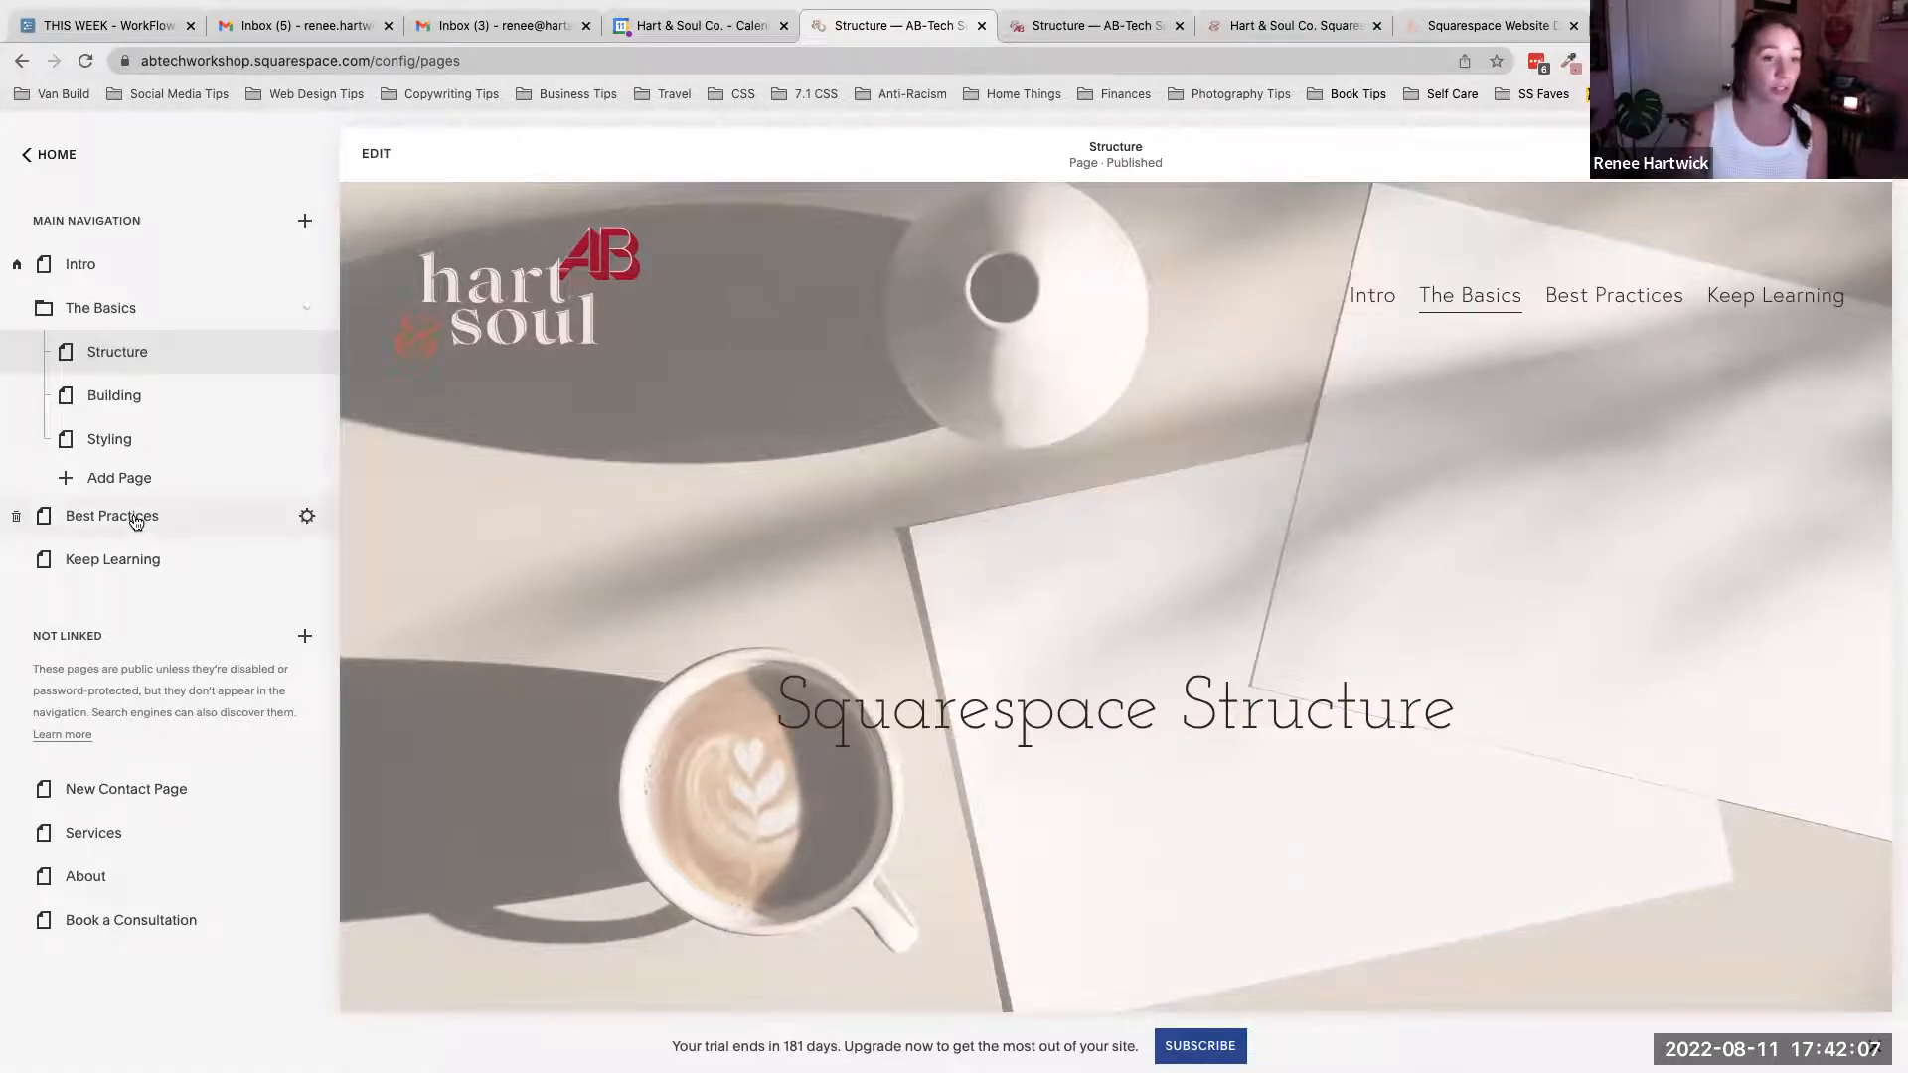
- Drag Best Practices and About between the Main Navigation and Not Linked sections and back again
left_click_drag(136, 521, 112, 746)
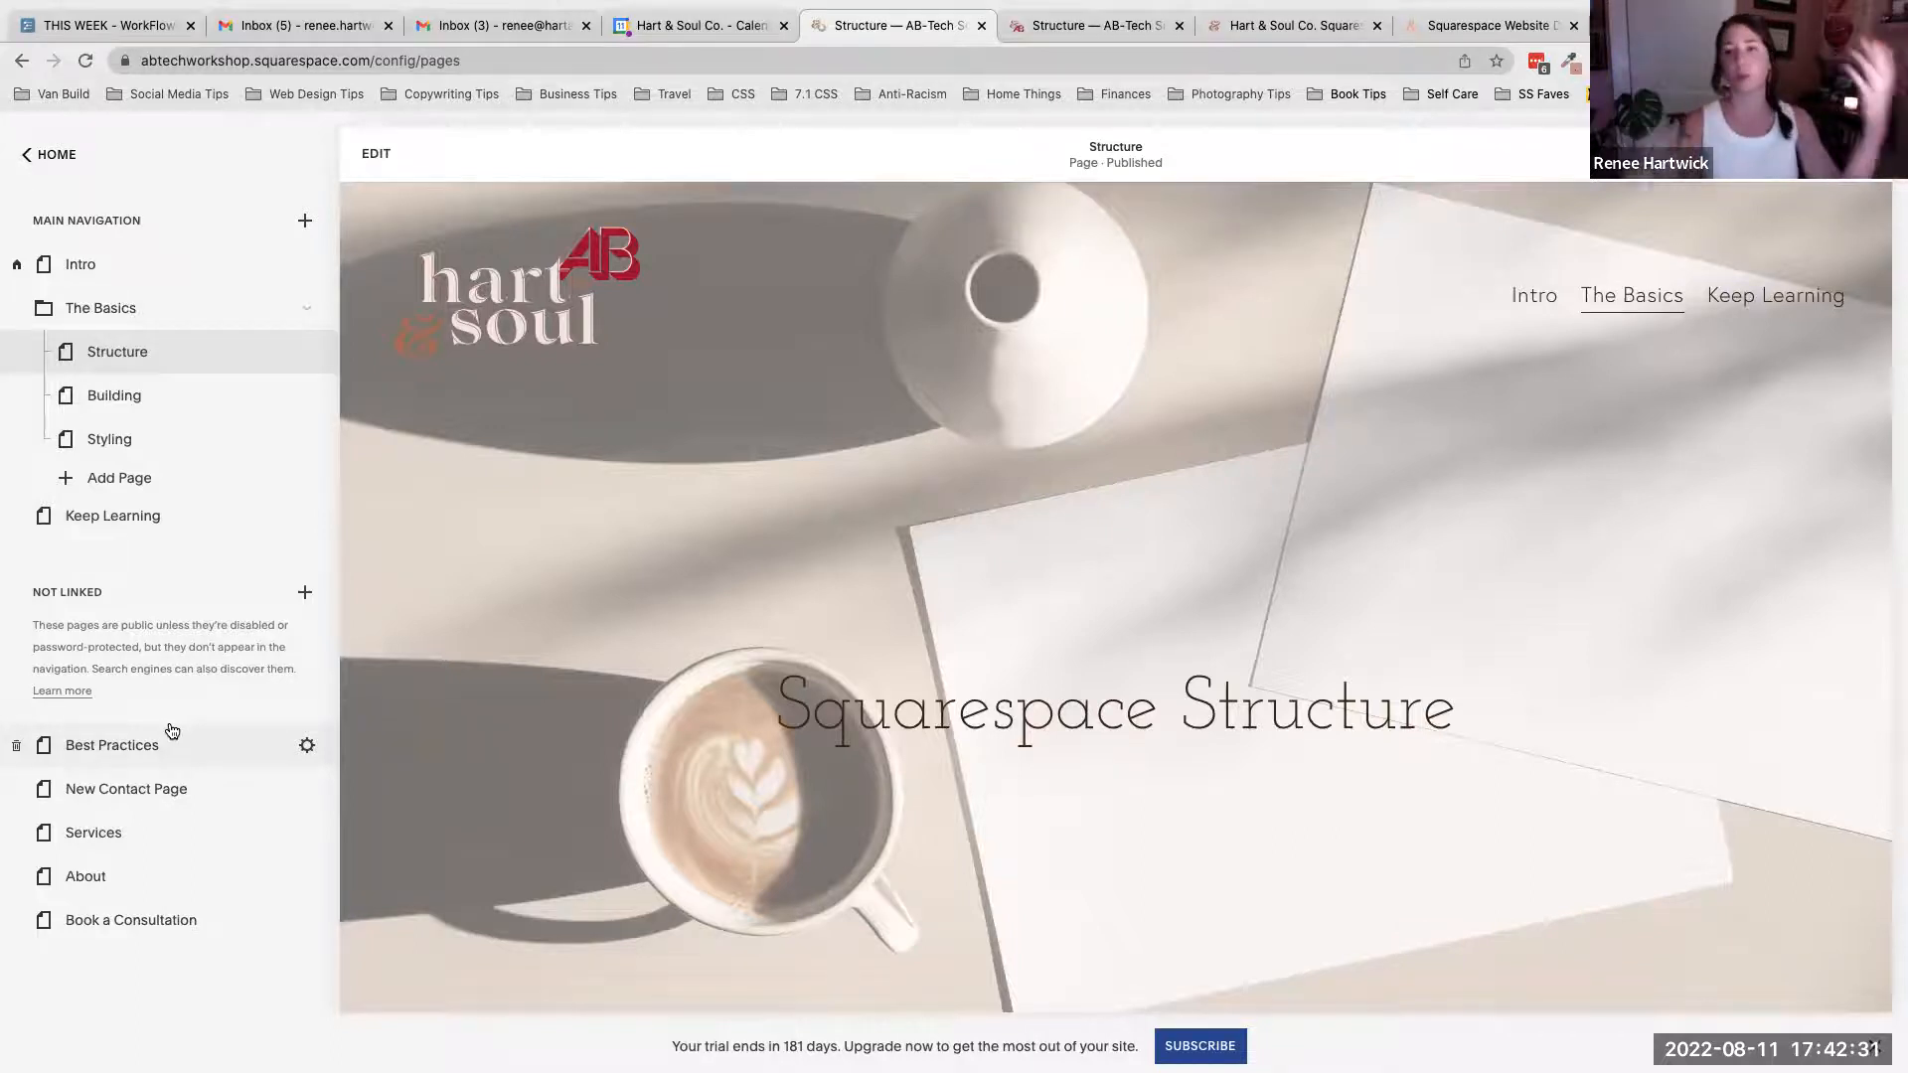
left_click_drag(149, 736, 151, 514)
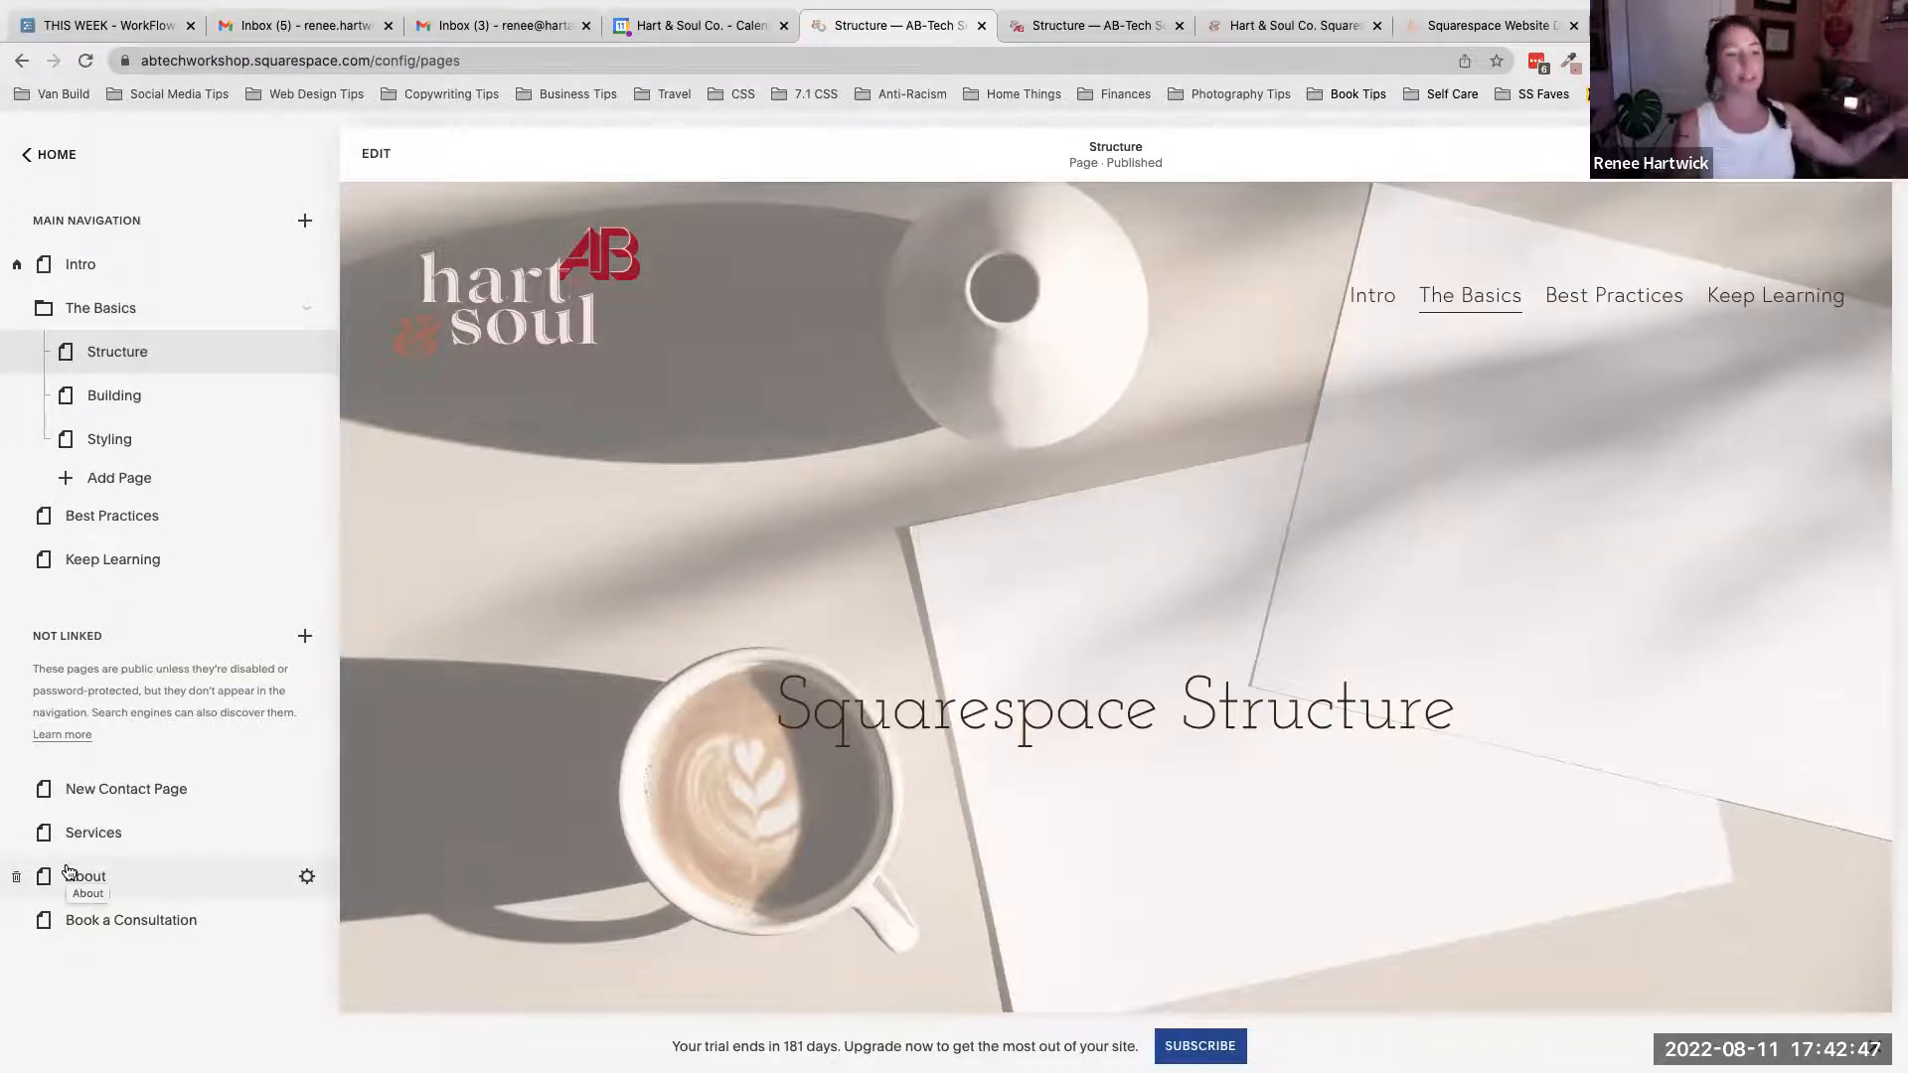
left_click_drag(94, 874, 100, 635)
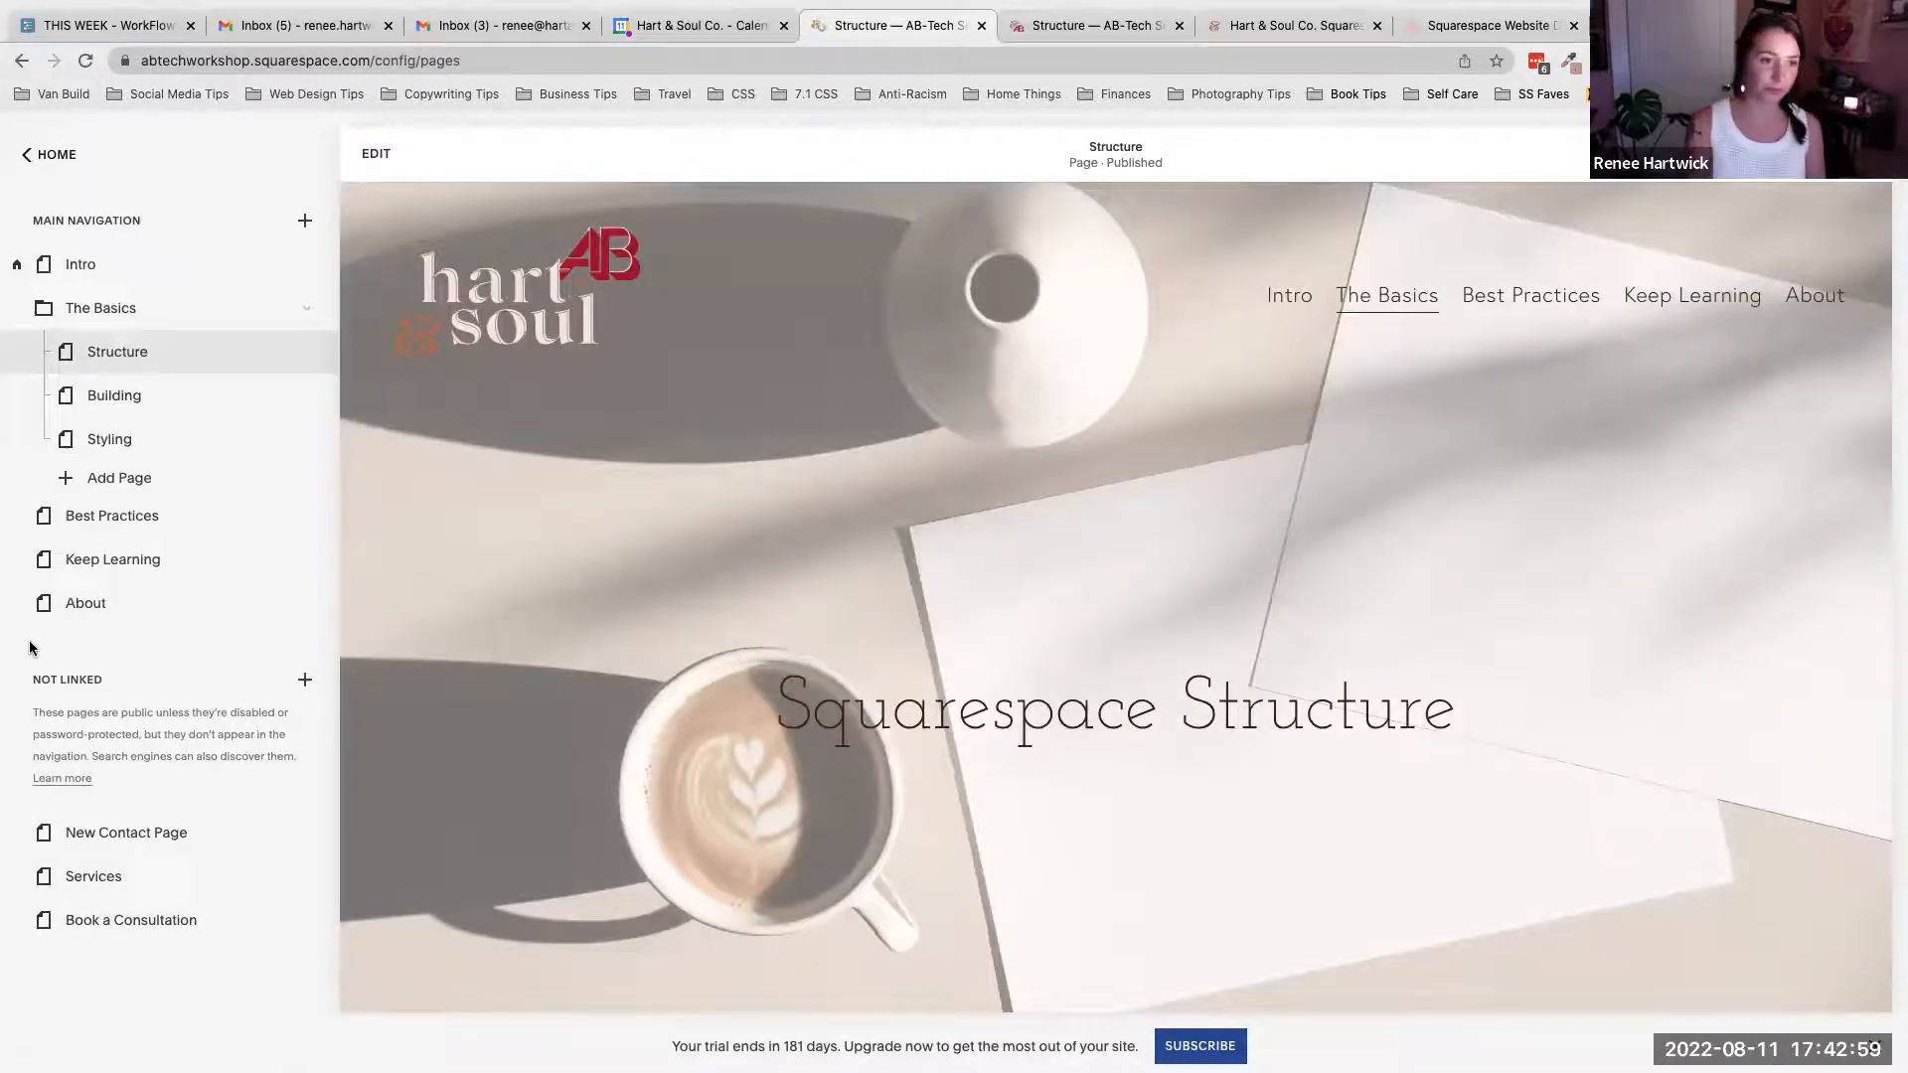
left_click_drag(99, 610, 81, 838)
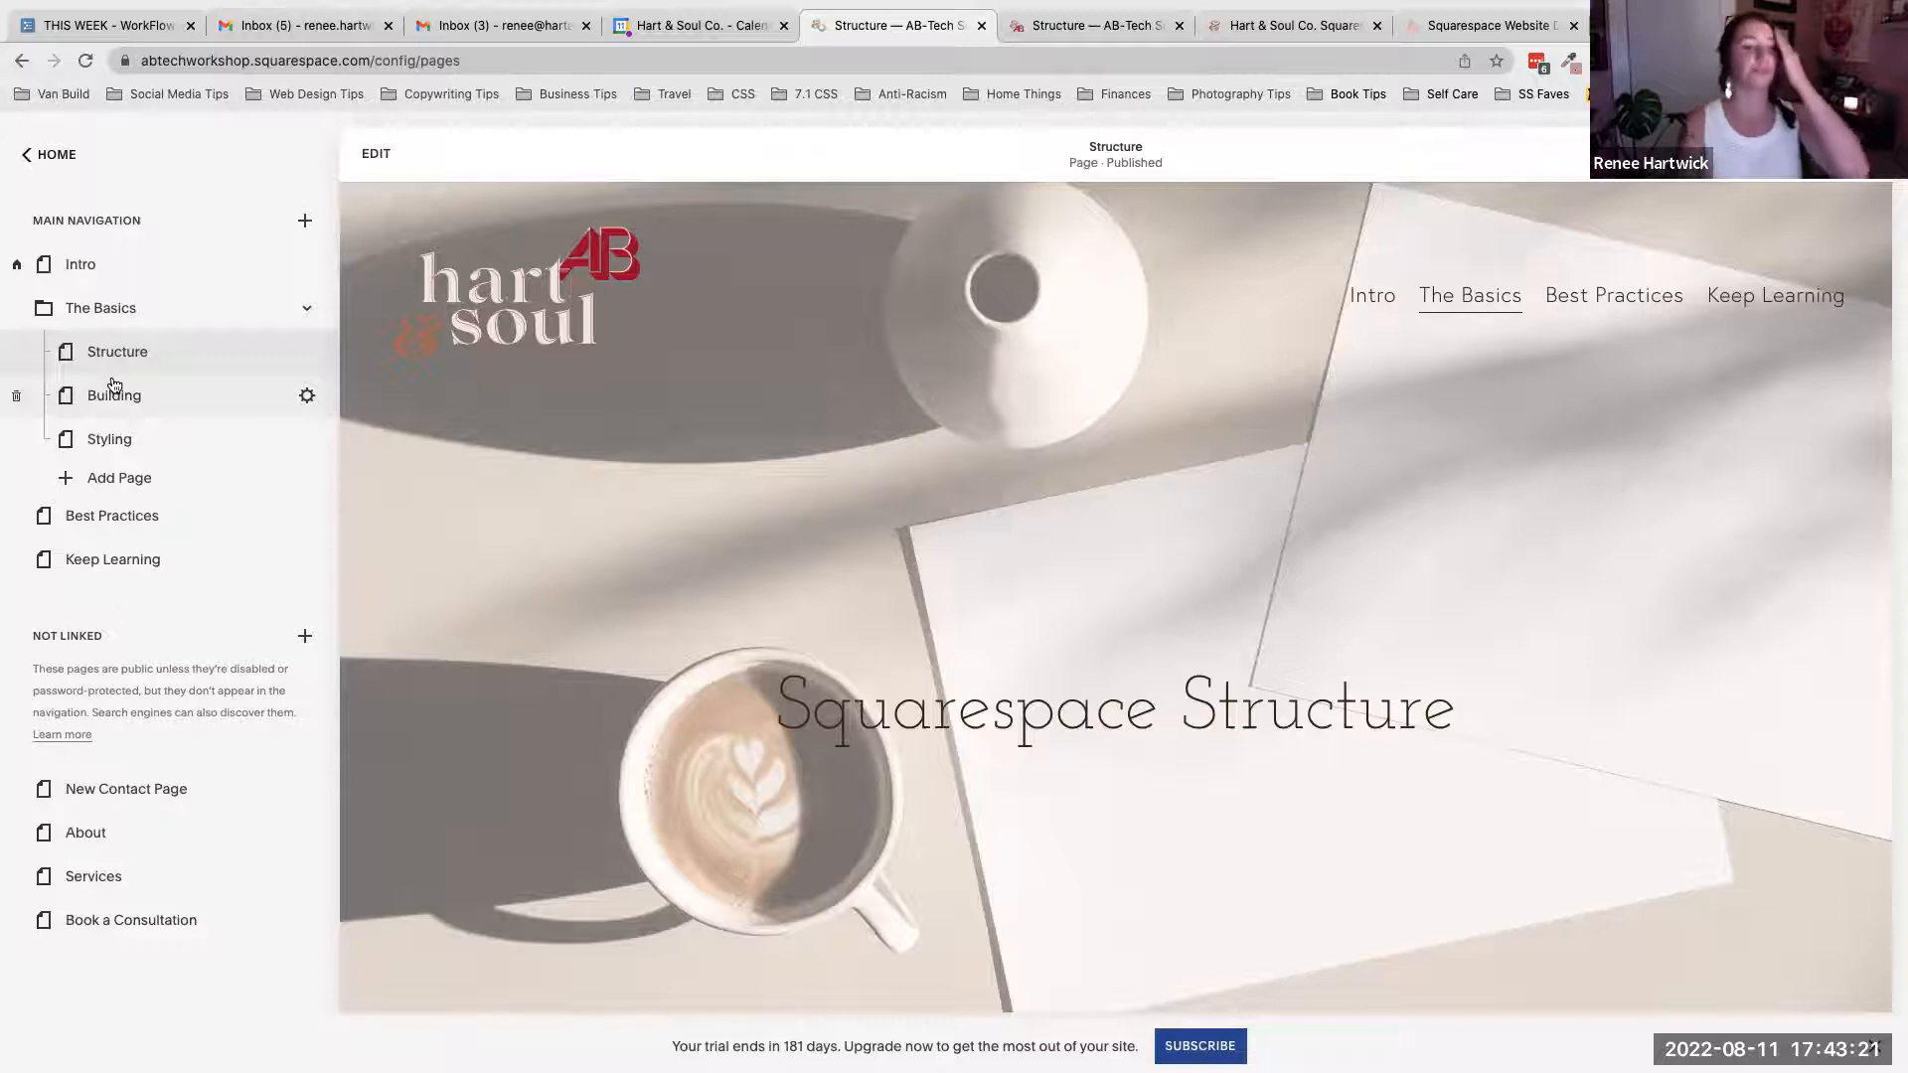
- Scroll down to the Page Types section and highlight its heading
scroll(569, 469, "down", 3)
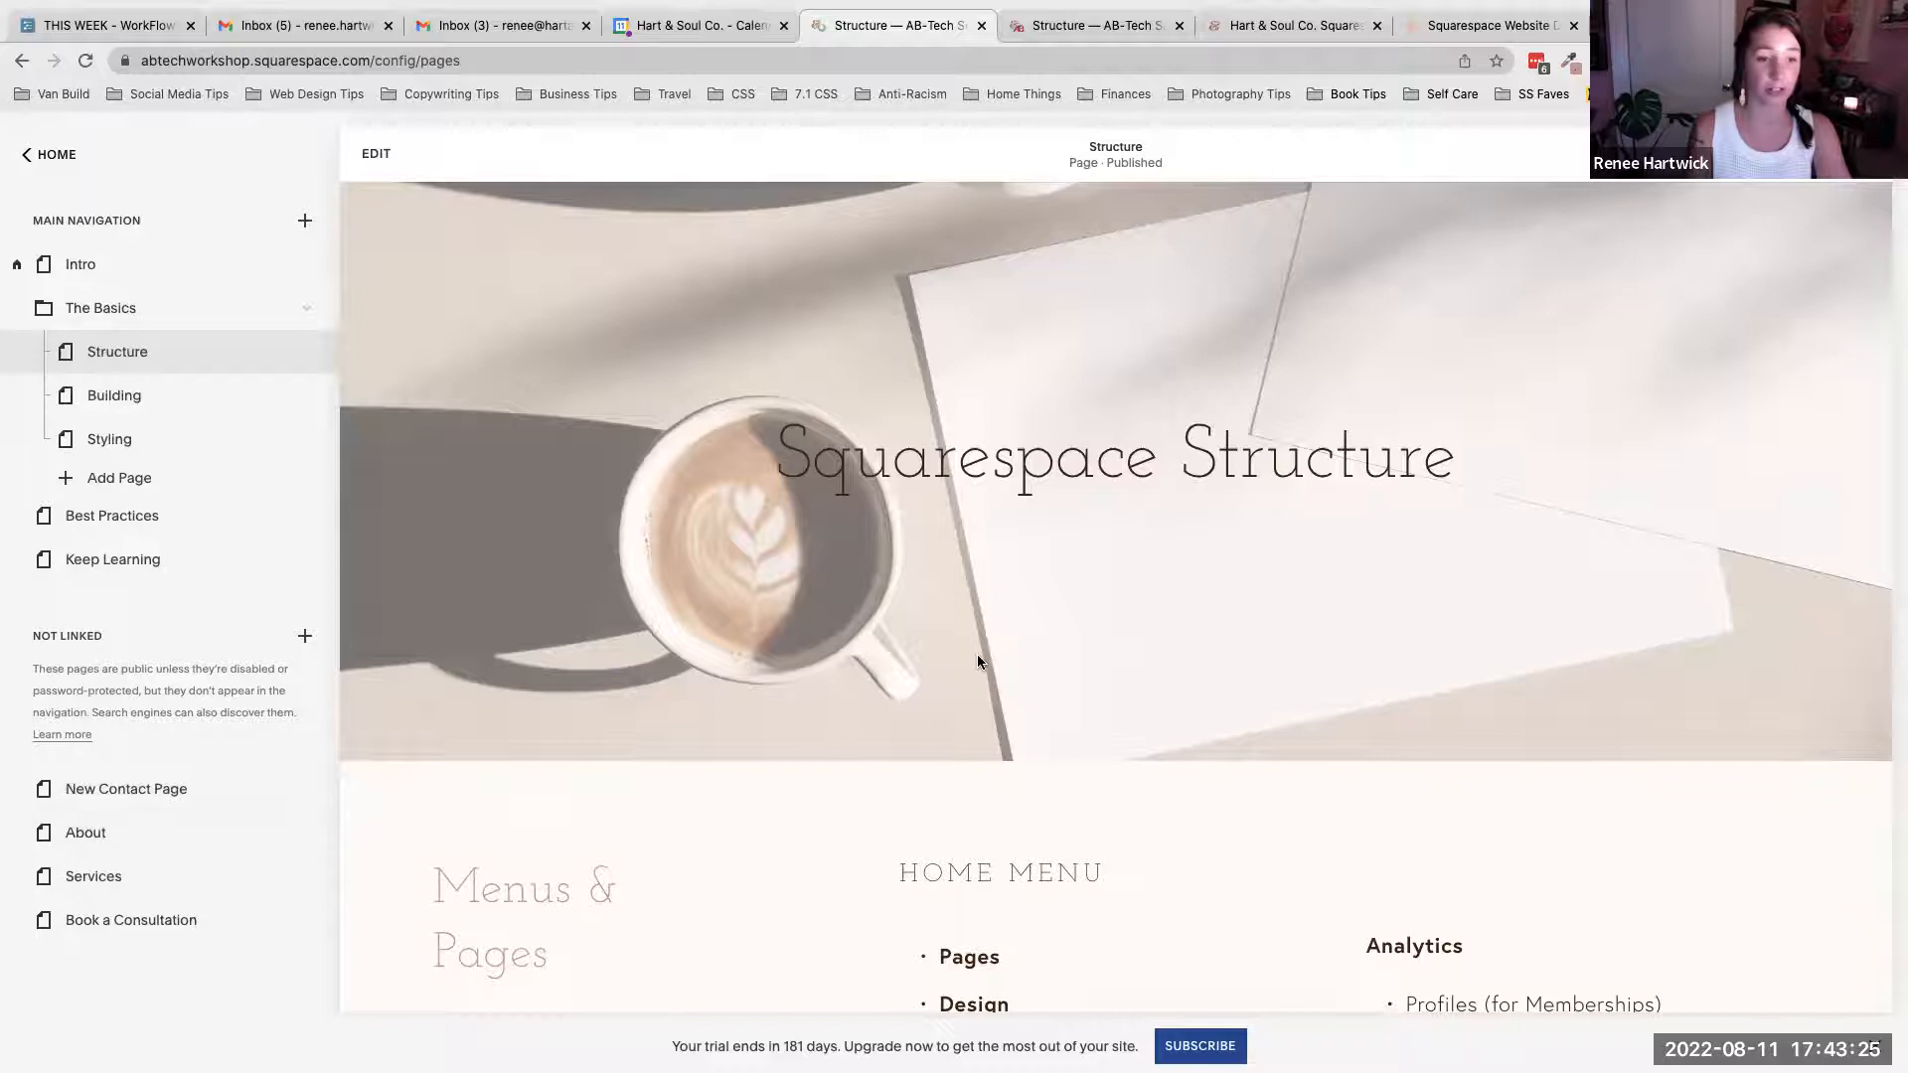
scroll(978, 662, "down", 2)
scroll(977, 657, "down", 7)
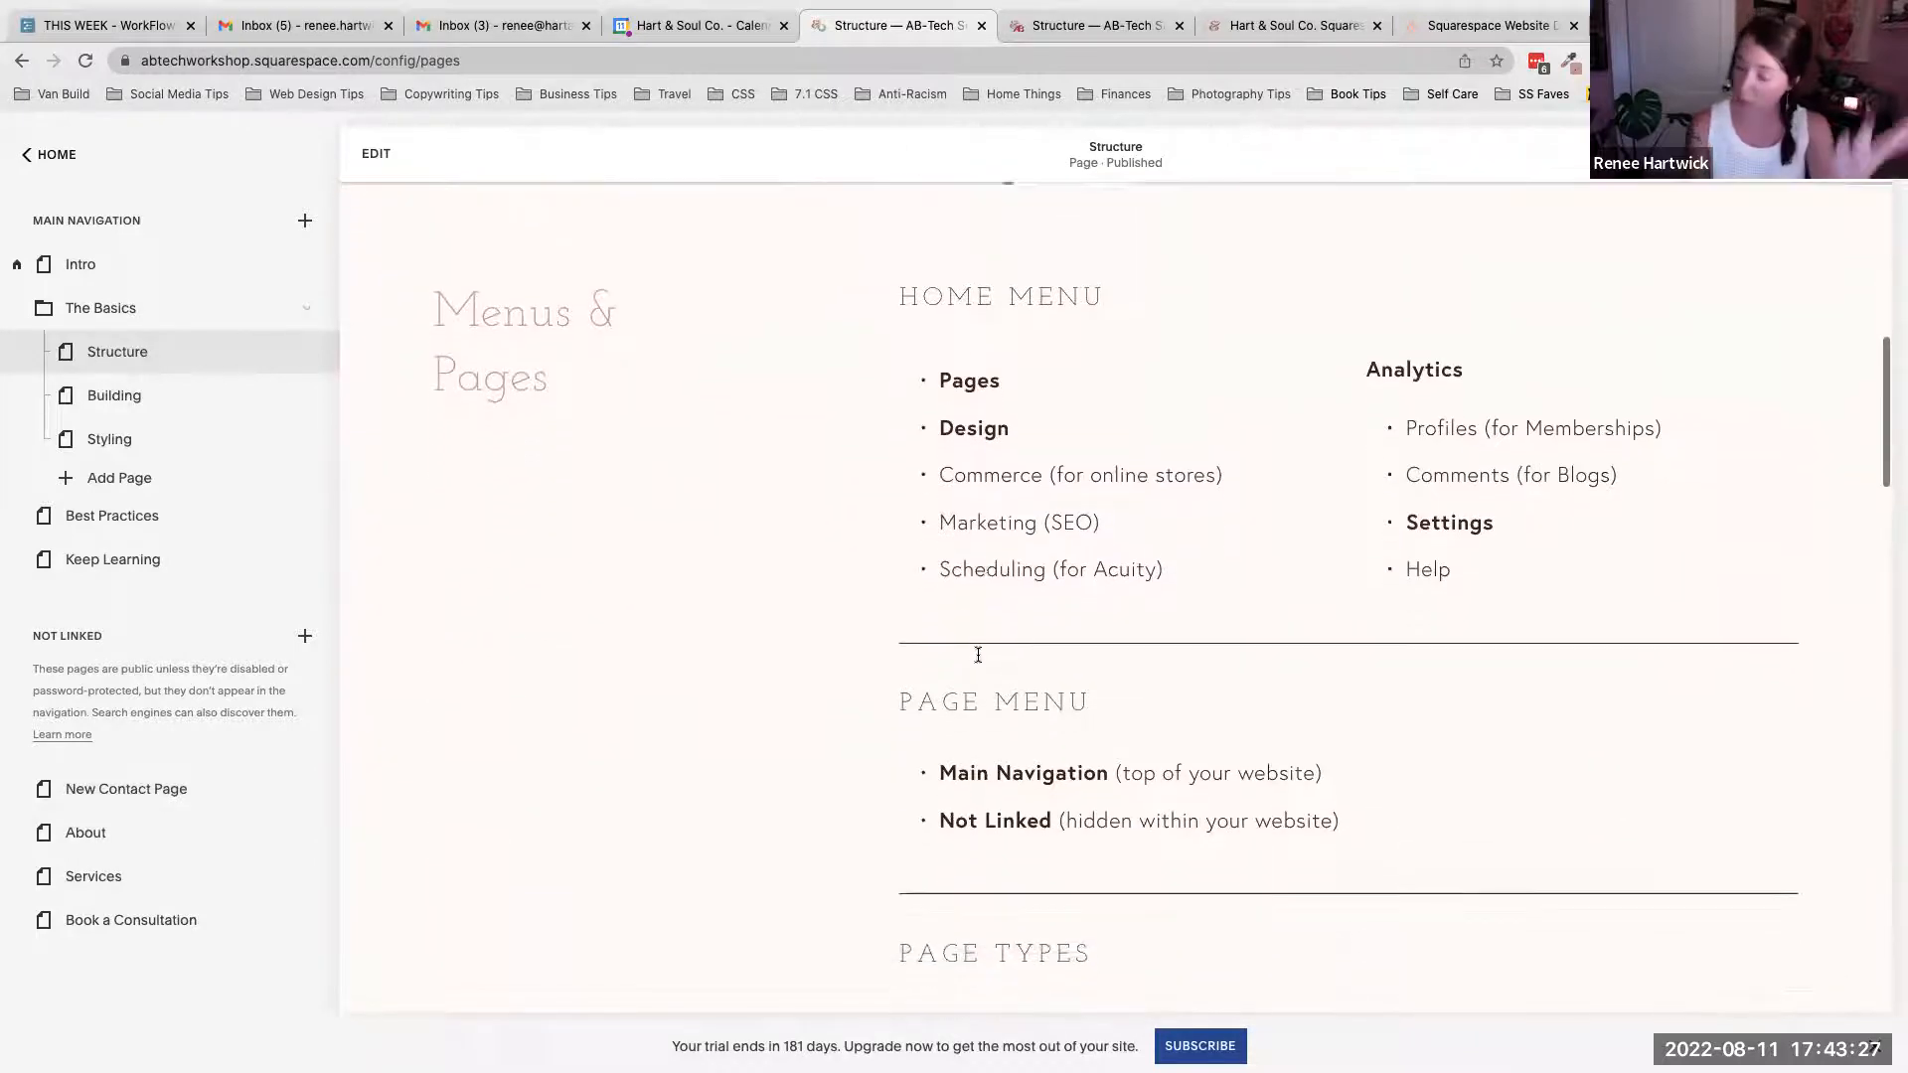
scroll(978, 656, "down", 5)
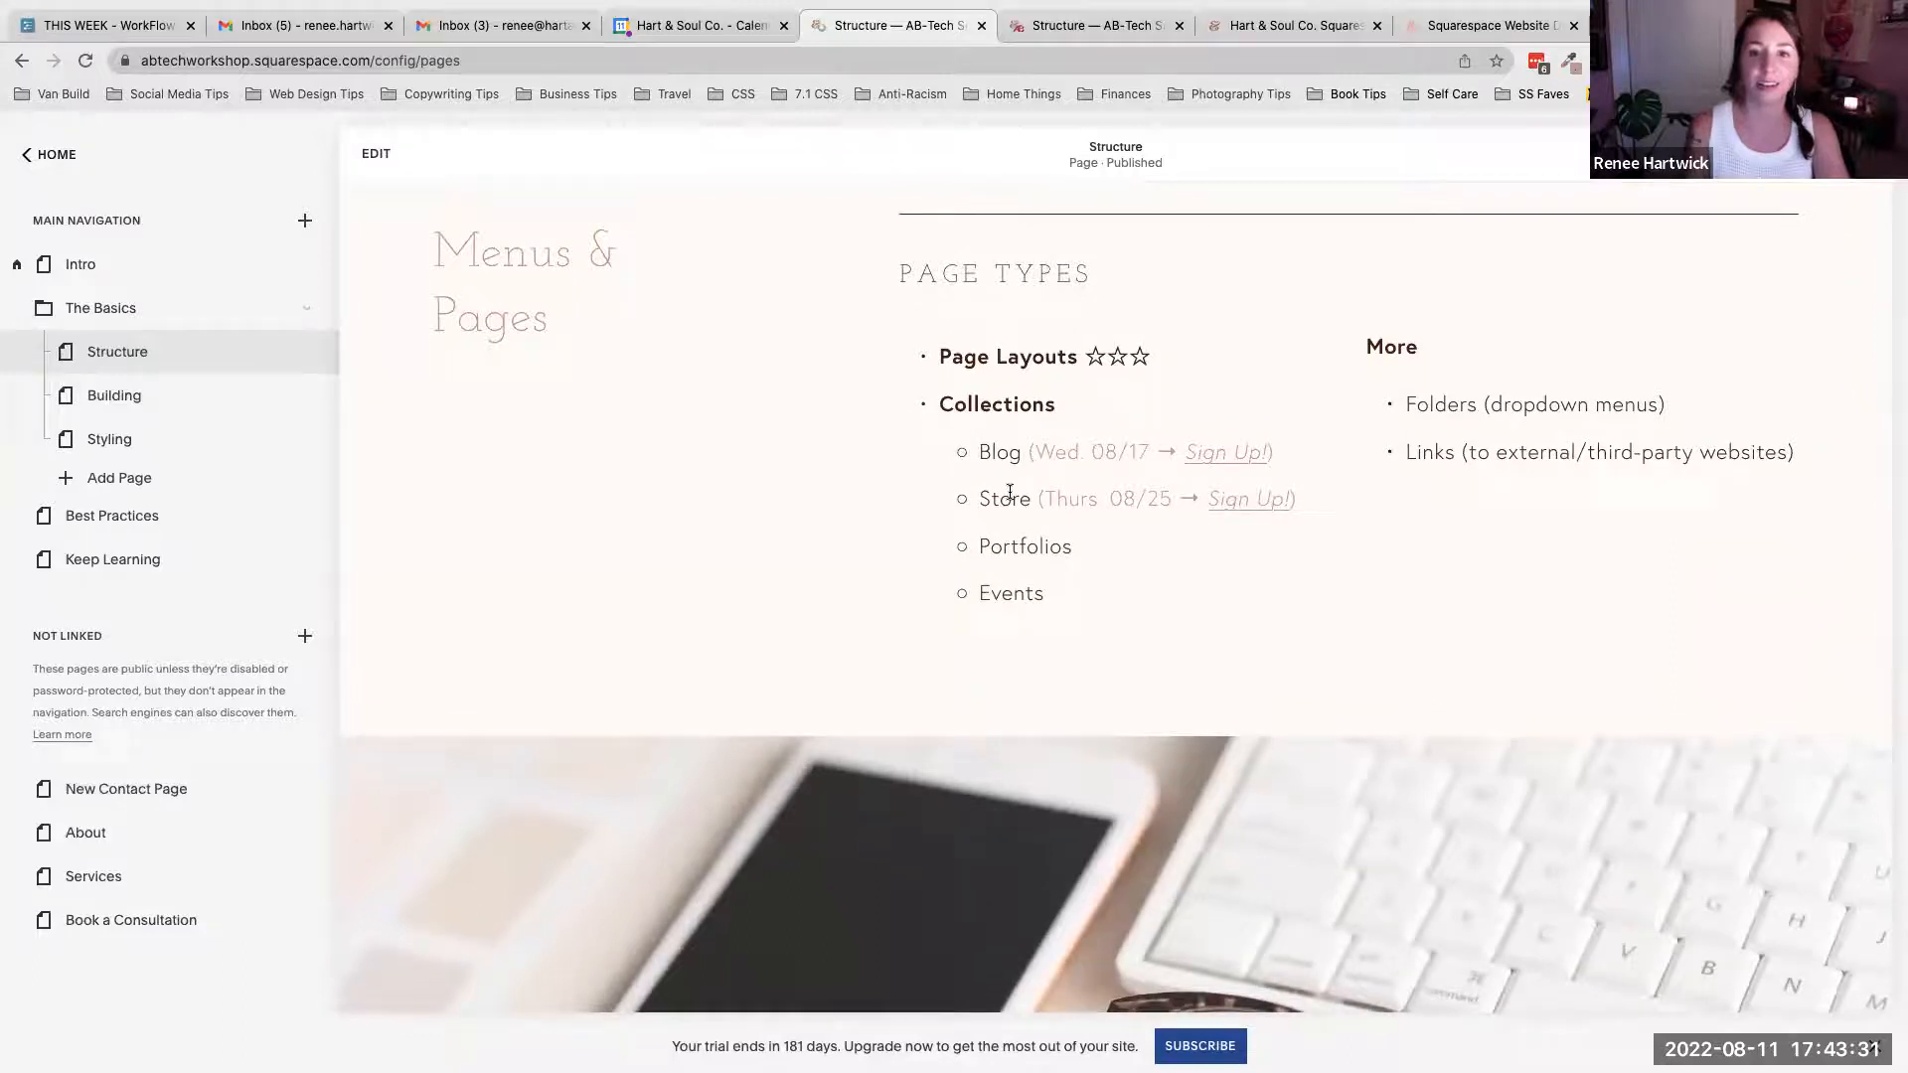
scroll(1029, 372, "down", 1)
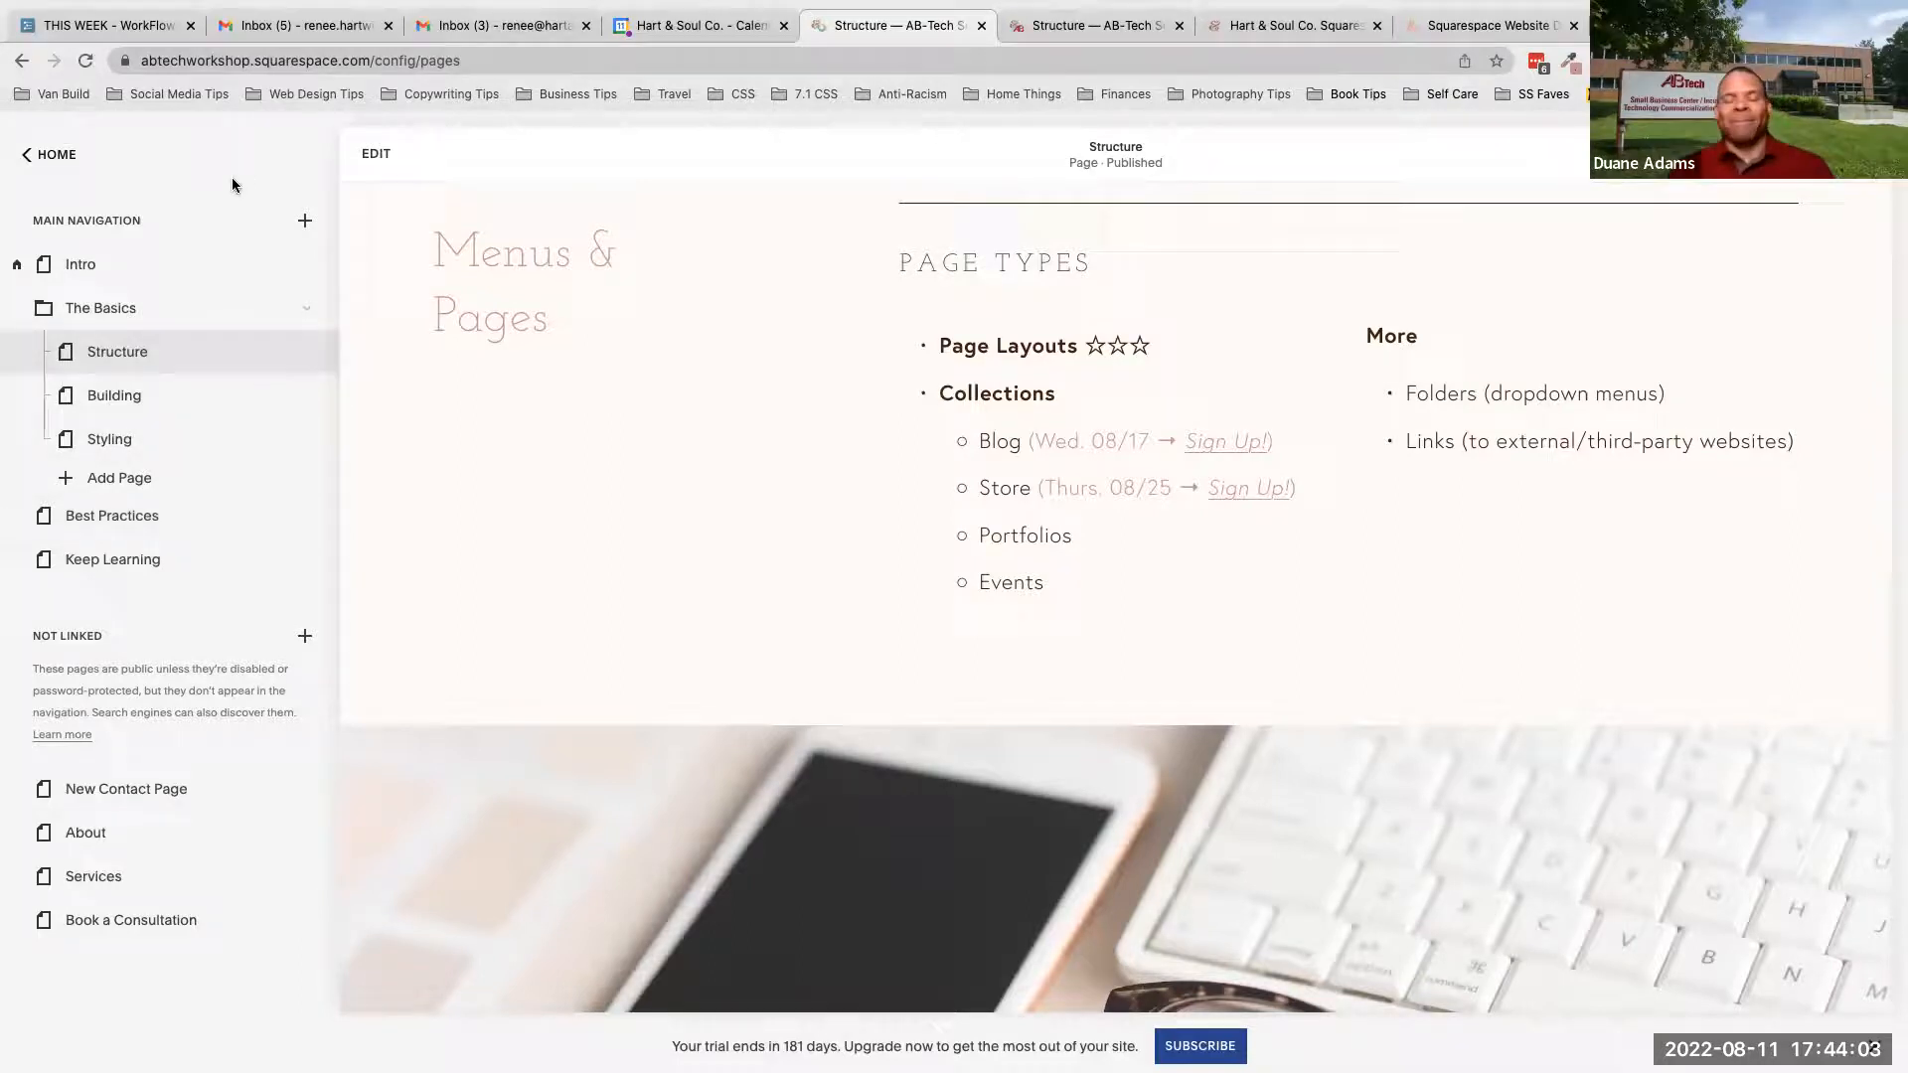
scroll(439, 392, "down", 1)
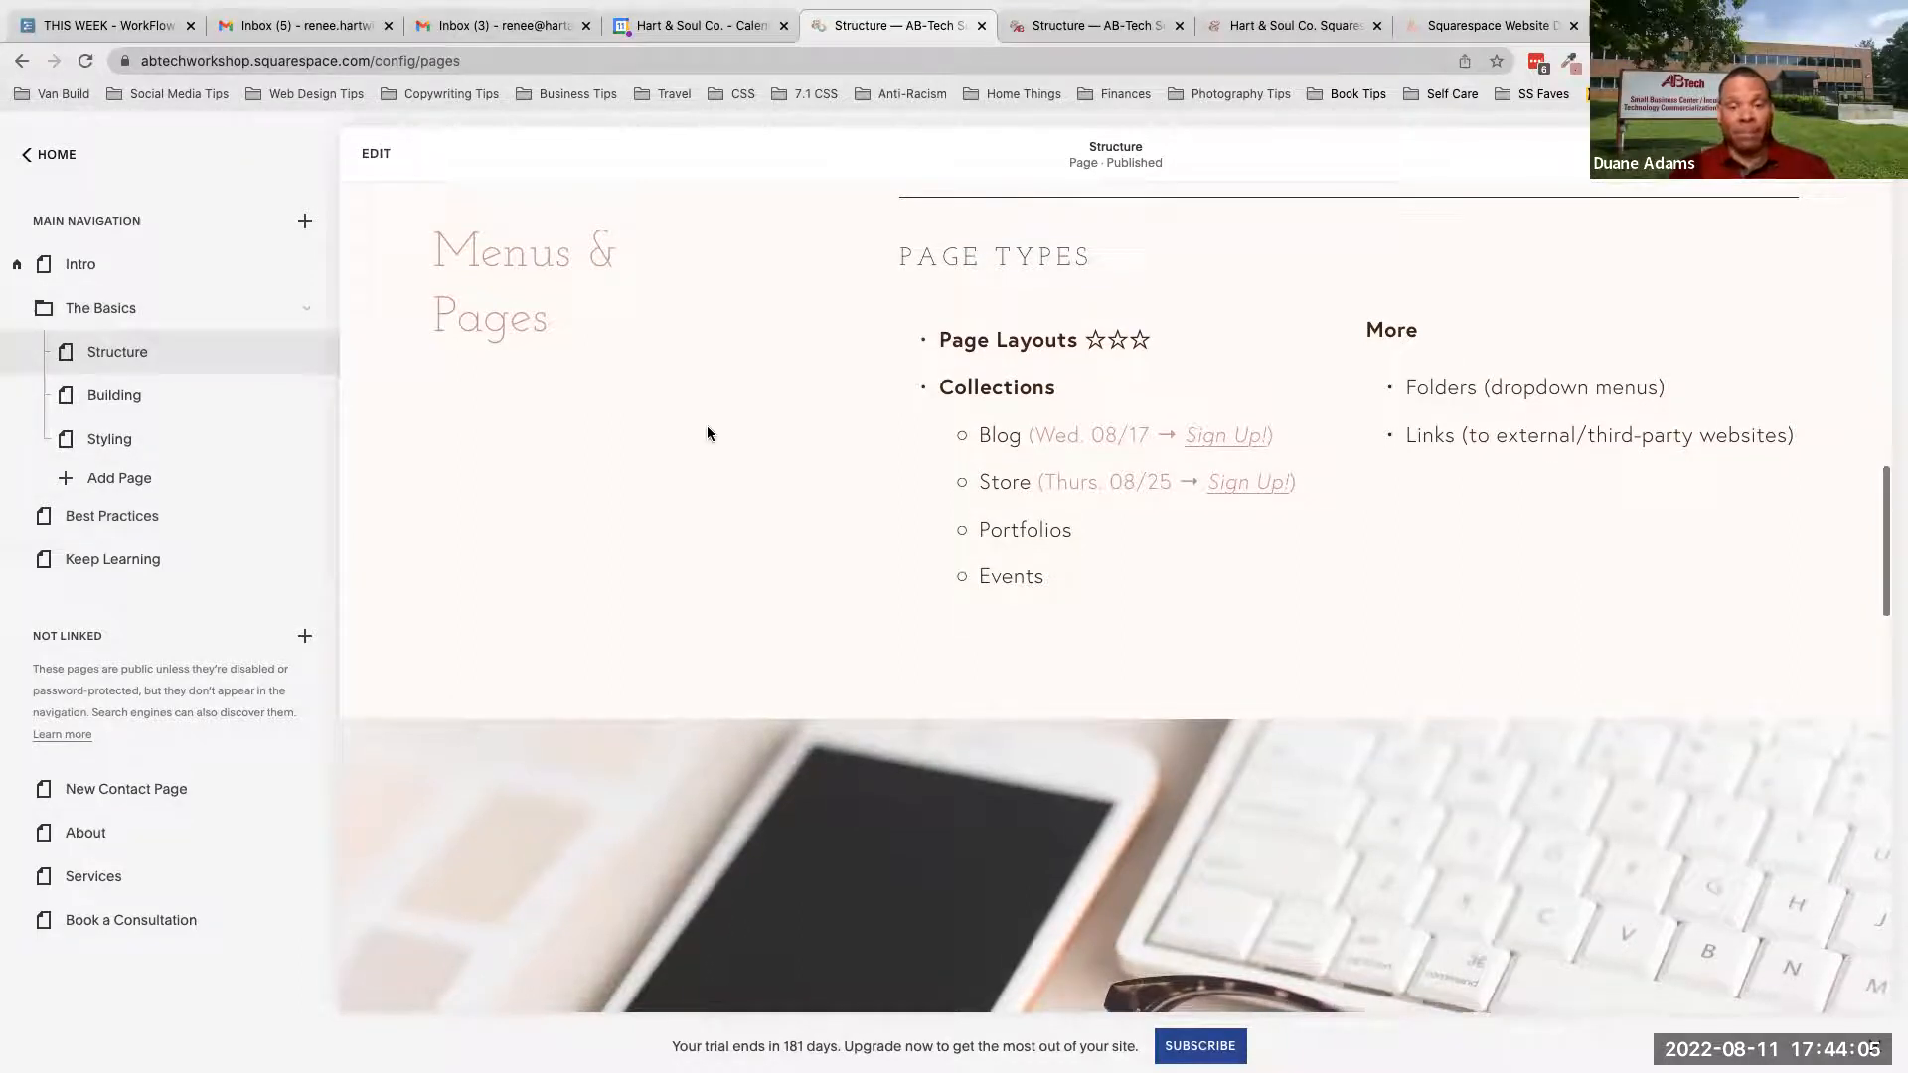
left_click_drag(1098, 258, 902, 264)
left_click(909, 262)
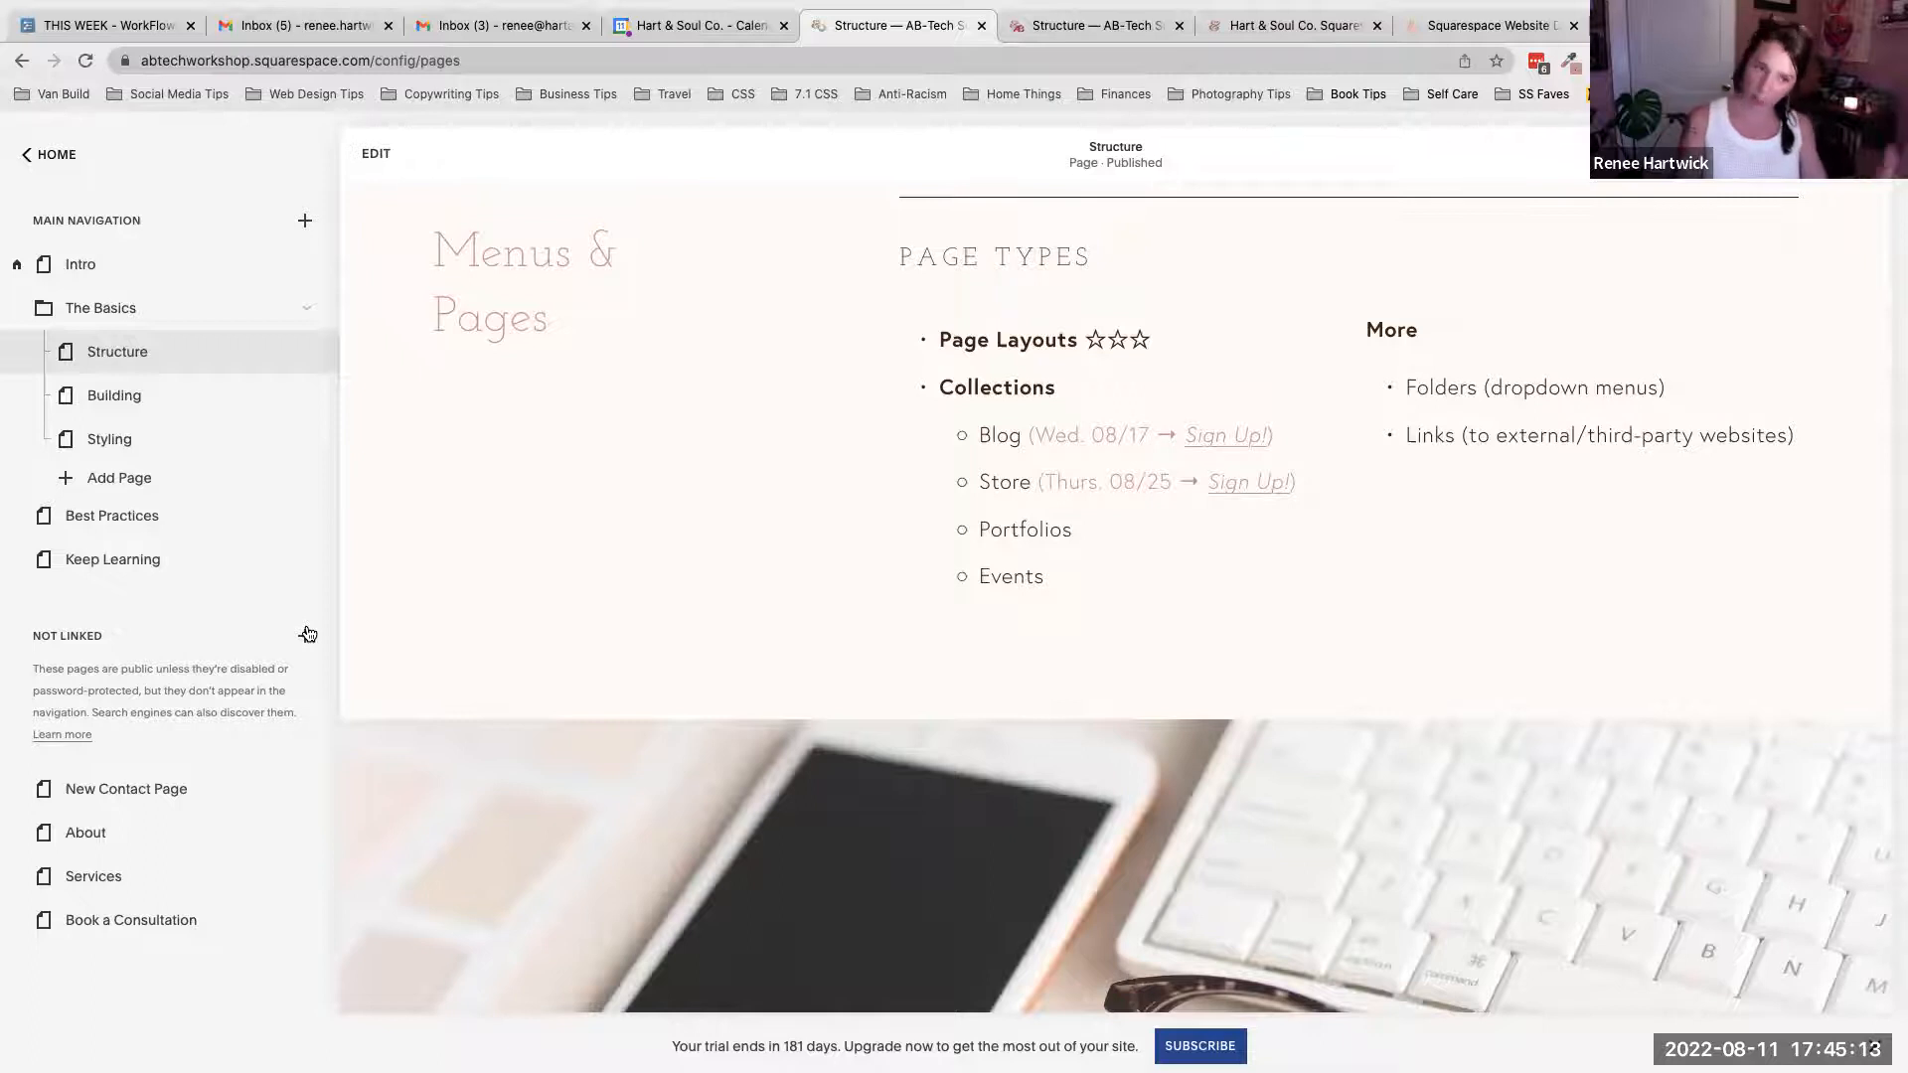
- Start adding a page to the Not Linked section and choose Page Layouts to open the layout gallery
left_click(307, 635)
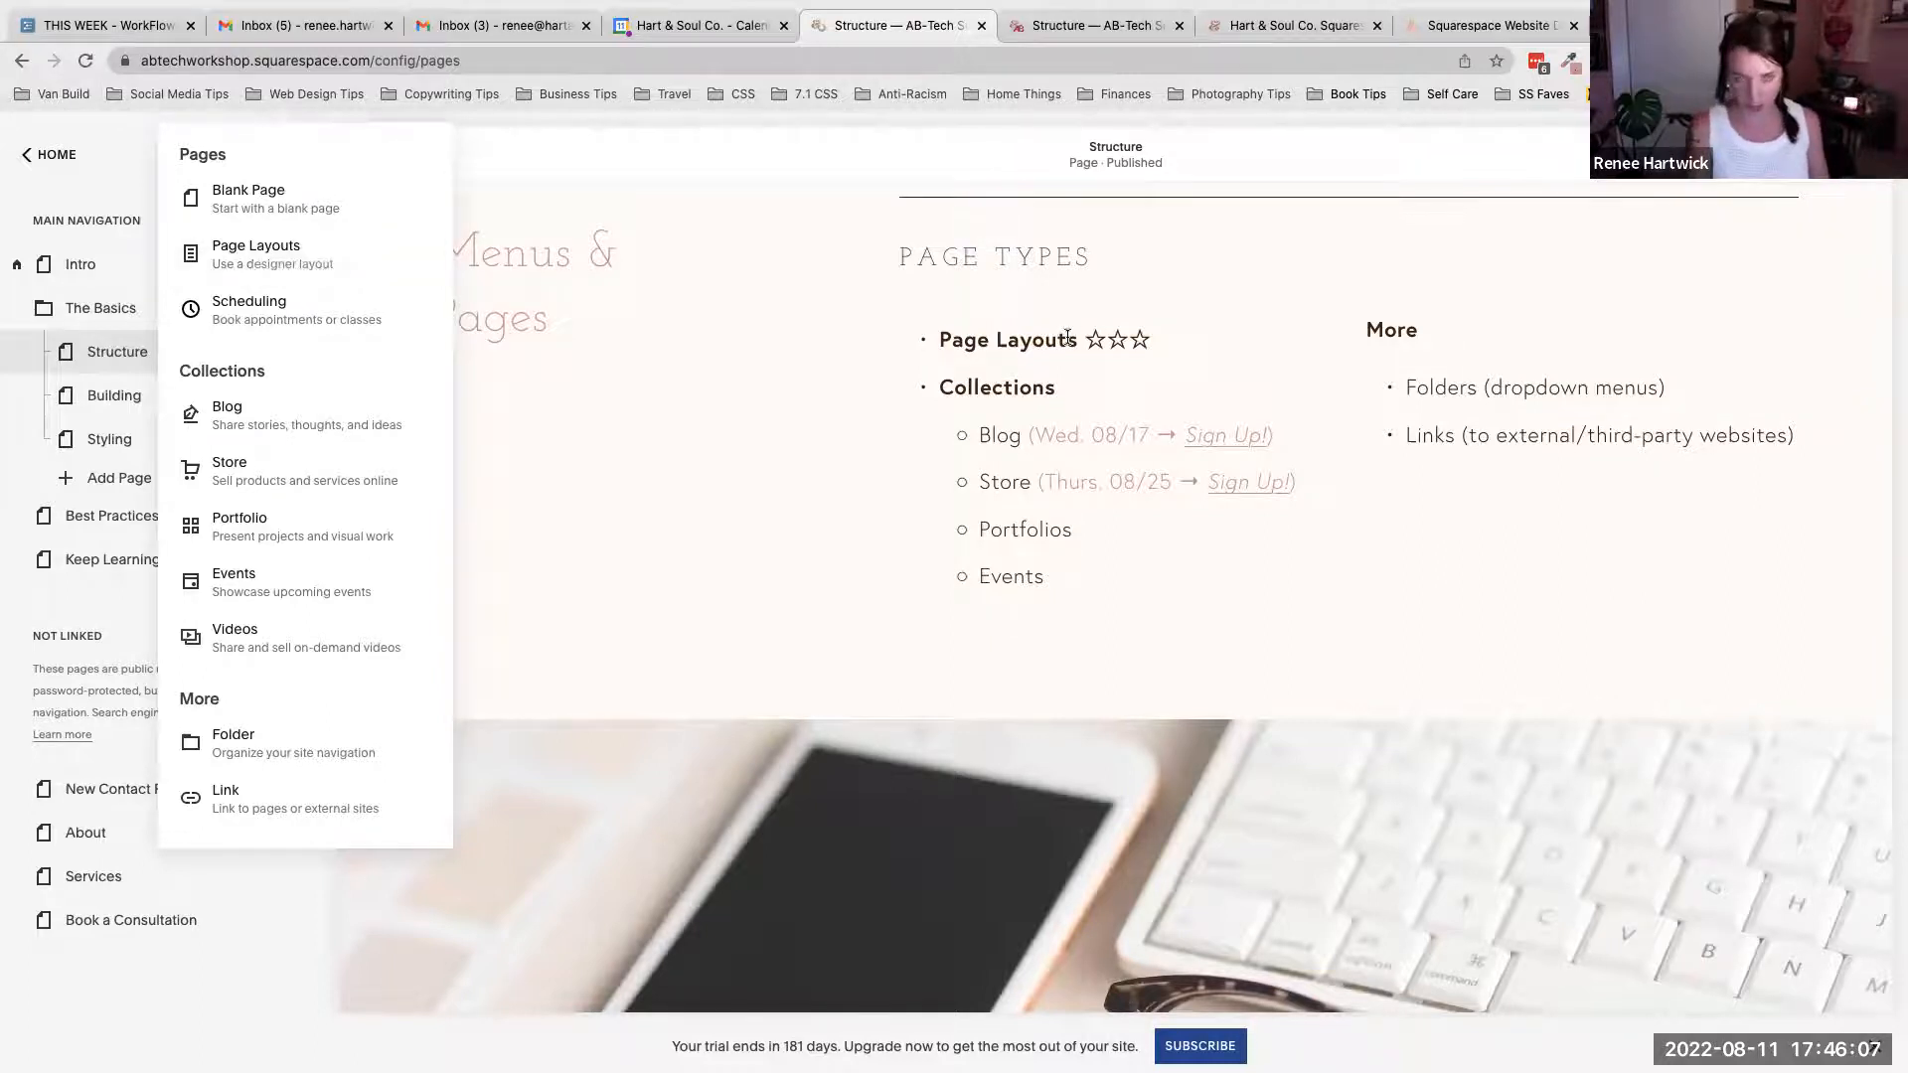
scroll(647, 391, "up", 1)
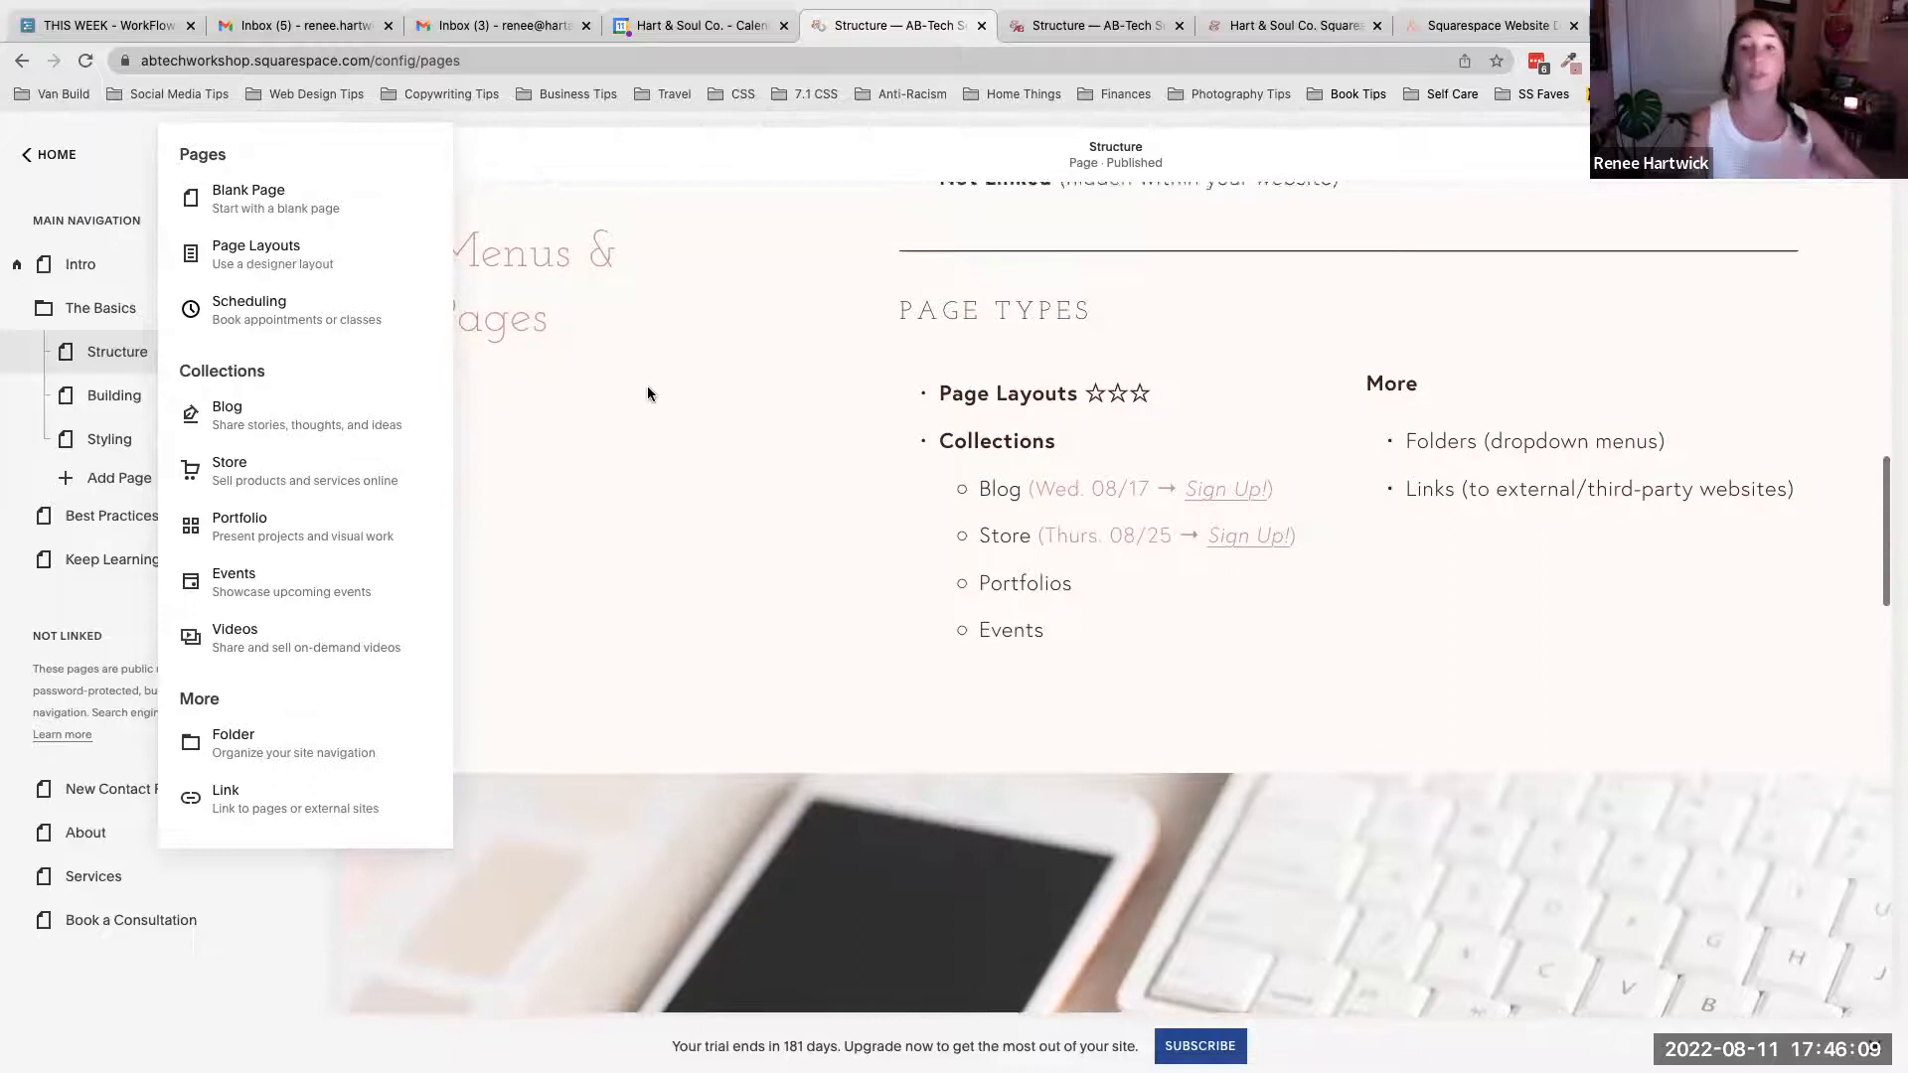
scroll(647, 393, "down", 1)
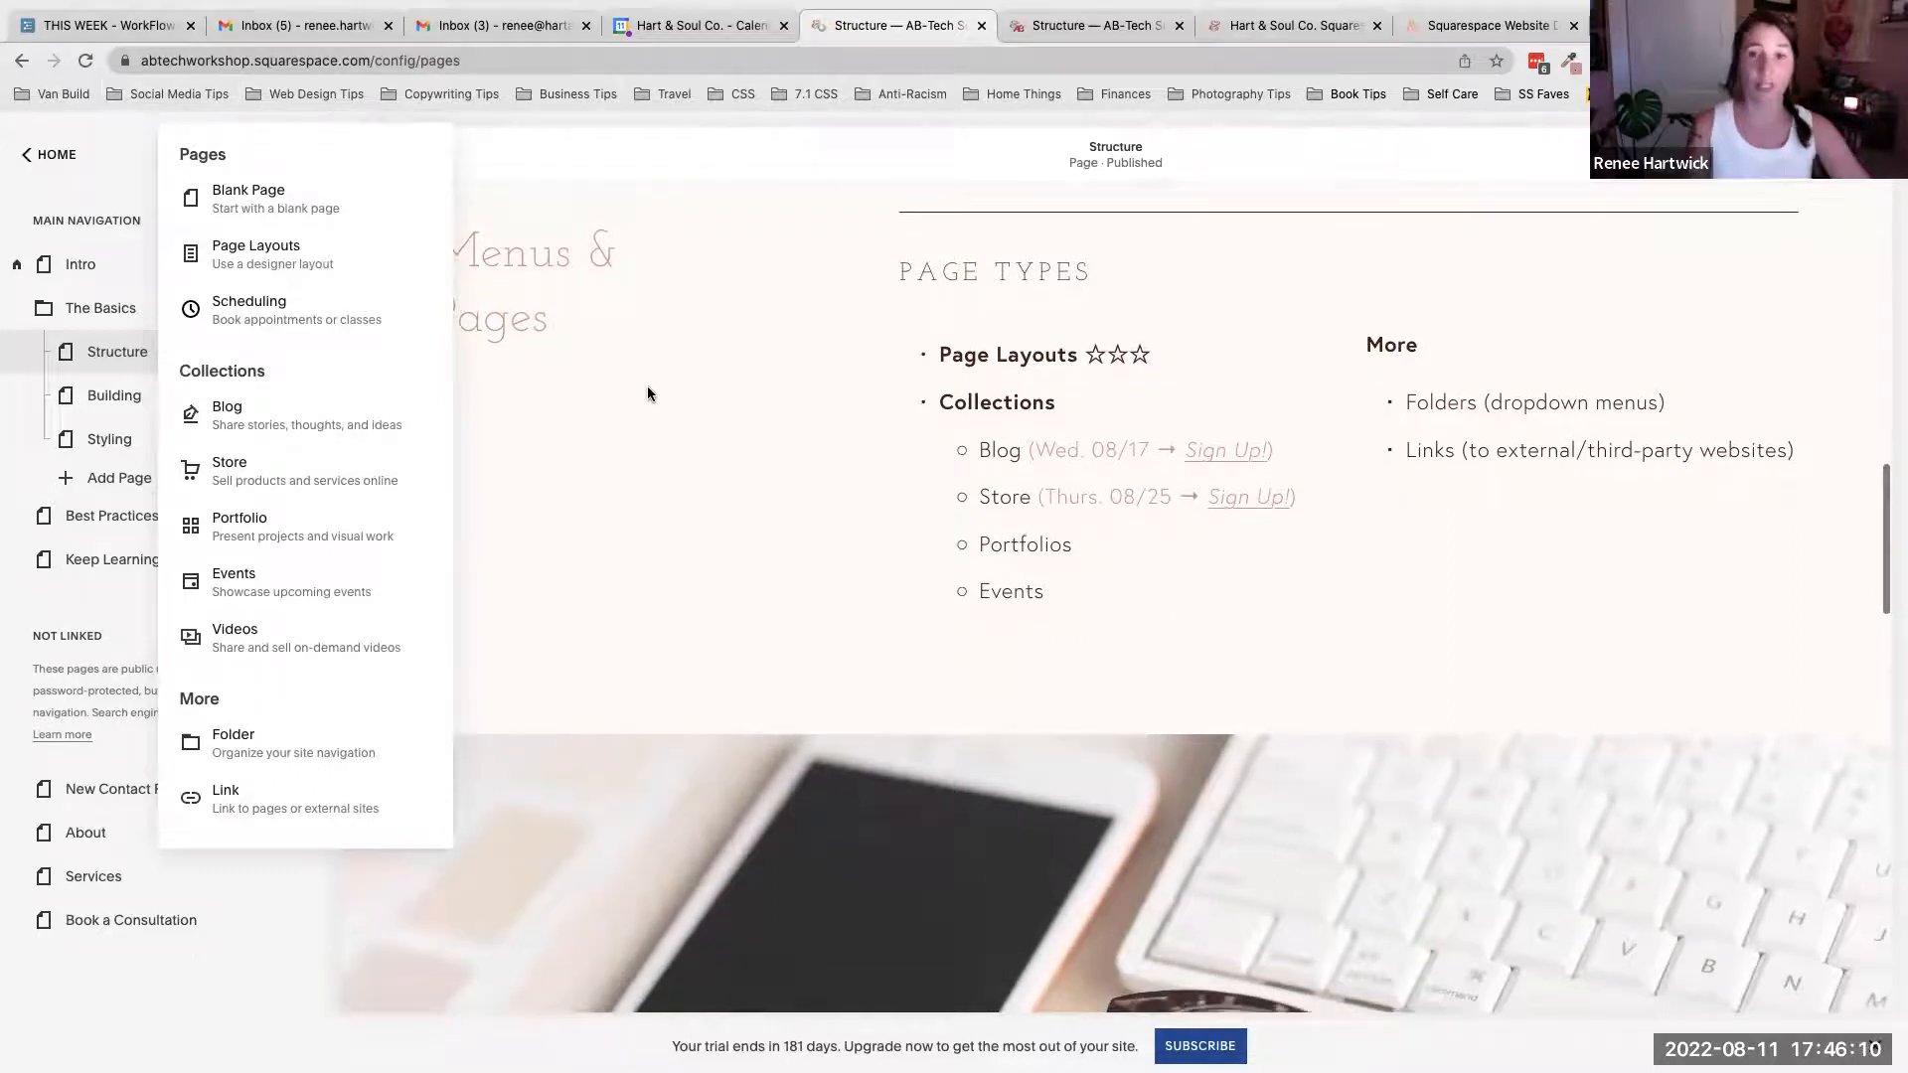
left_click(241, 257)
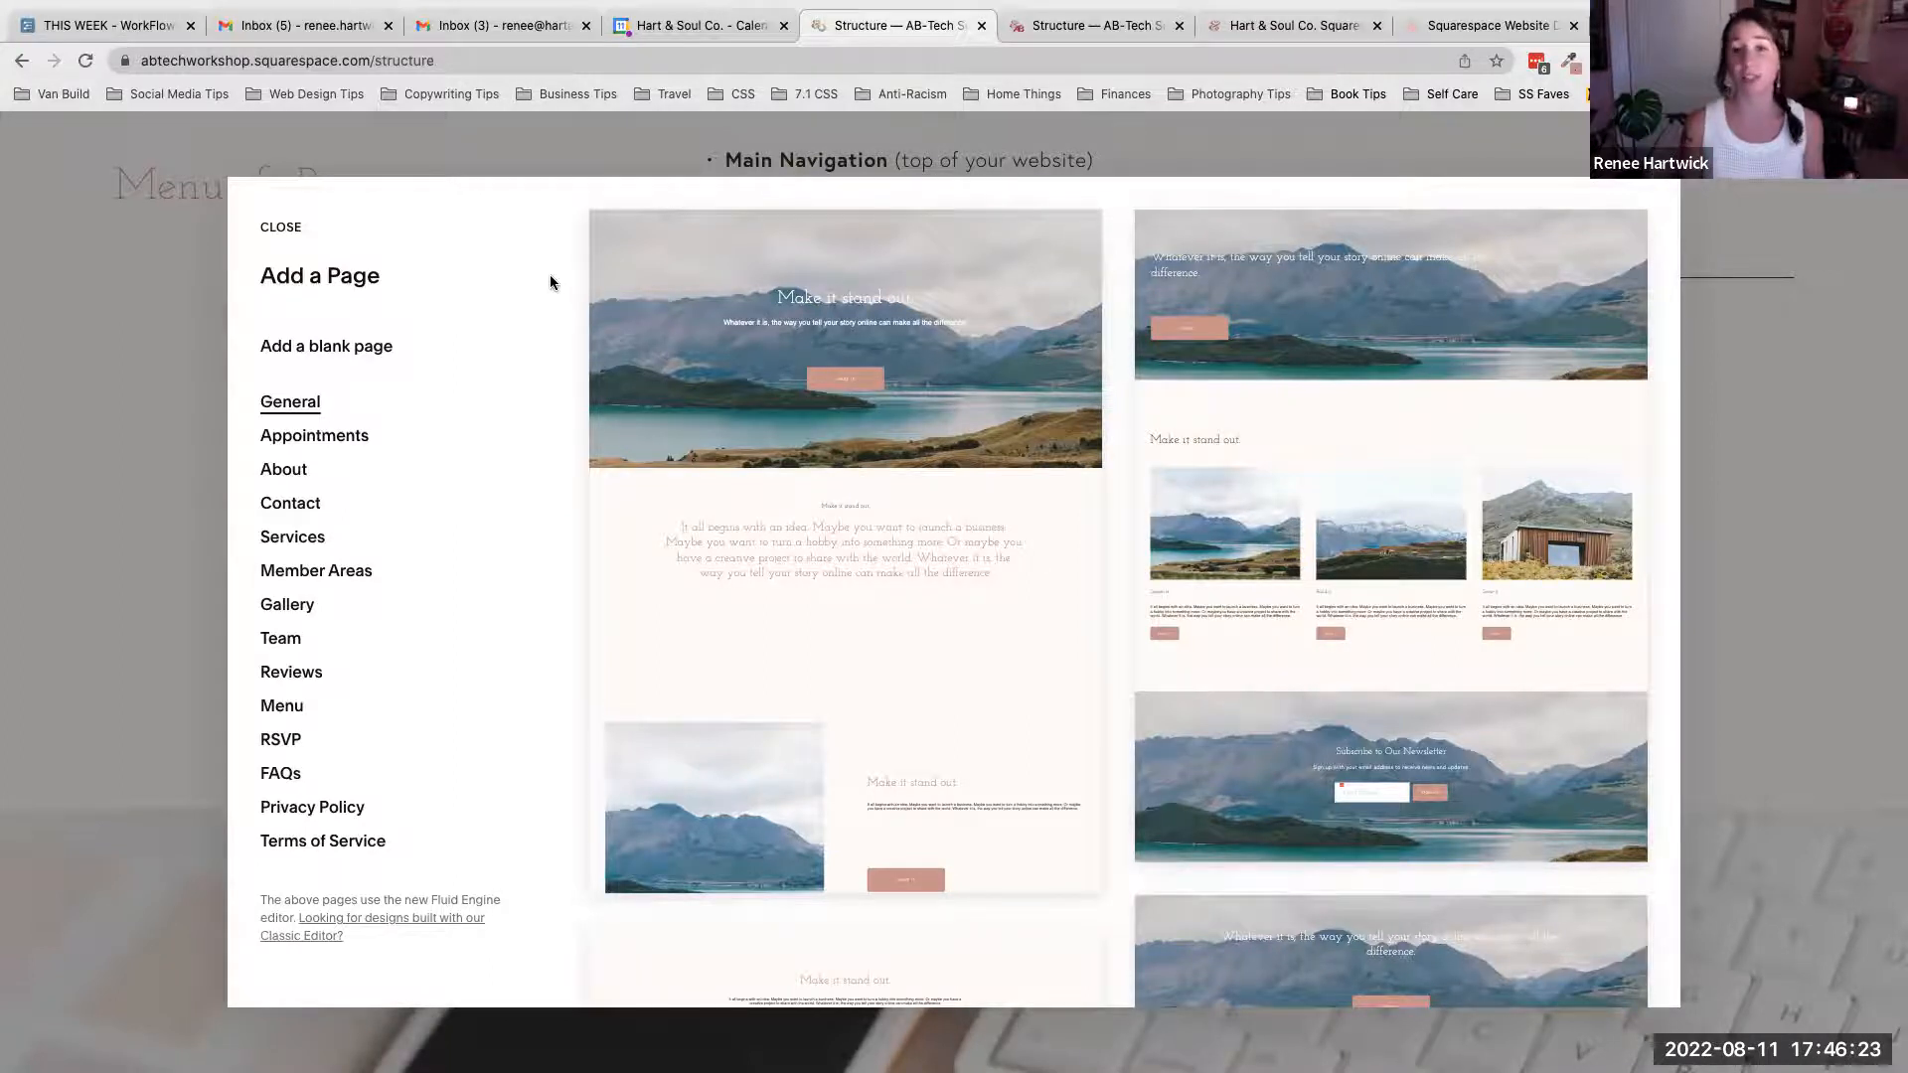
- Scroll through the General page layouts, then switch to the Services layouts and scroll through them
scroll(879, 343, "down", 4)
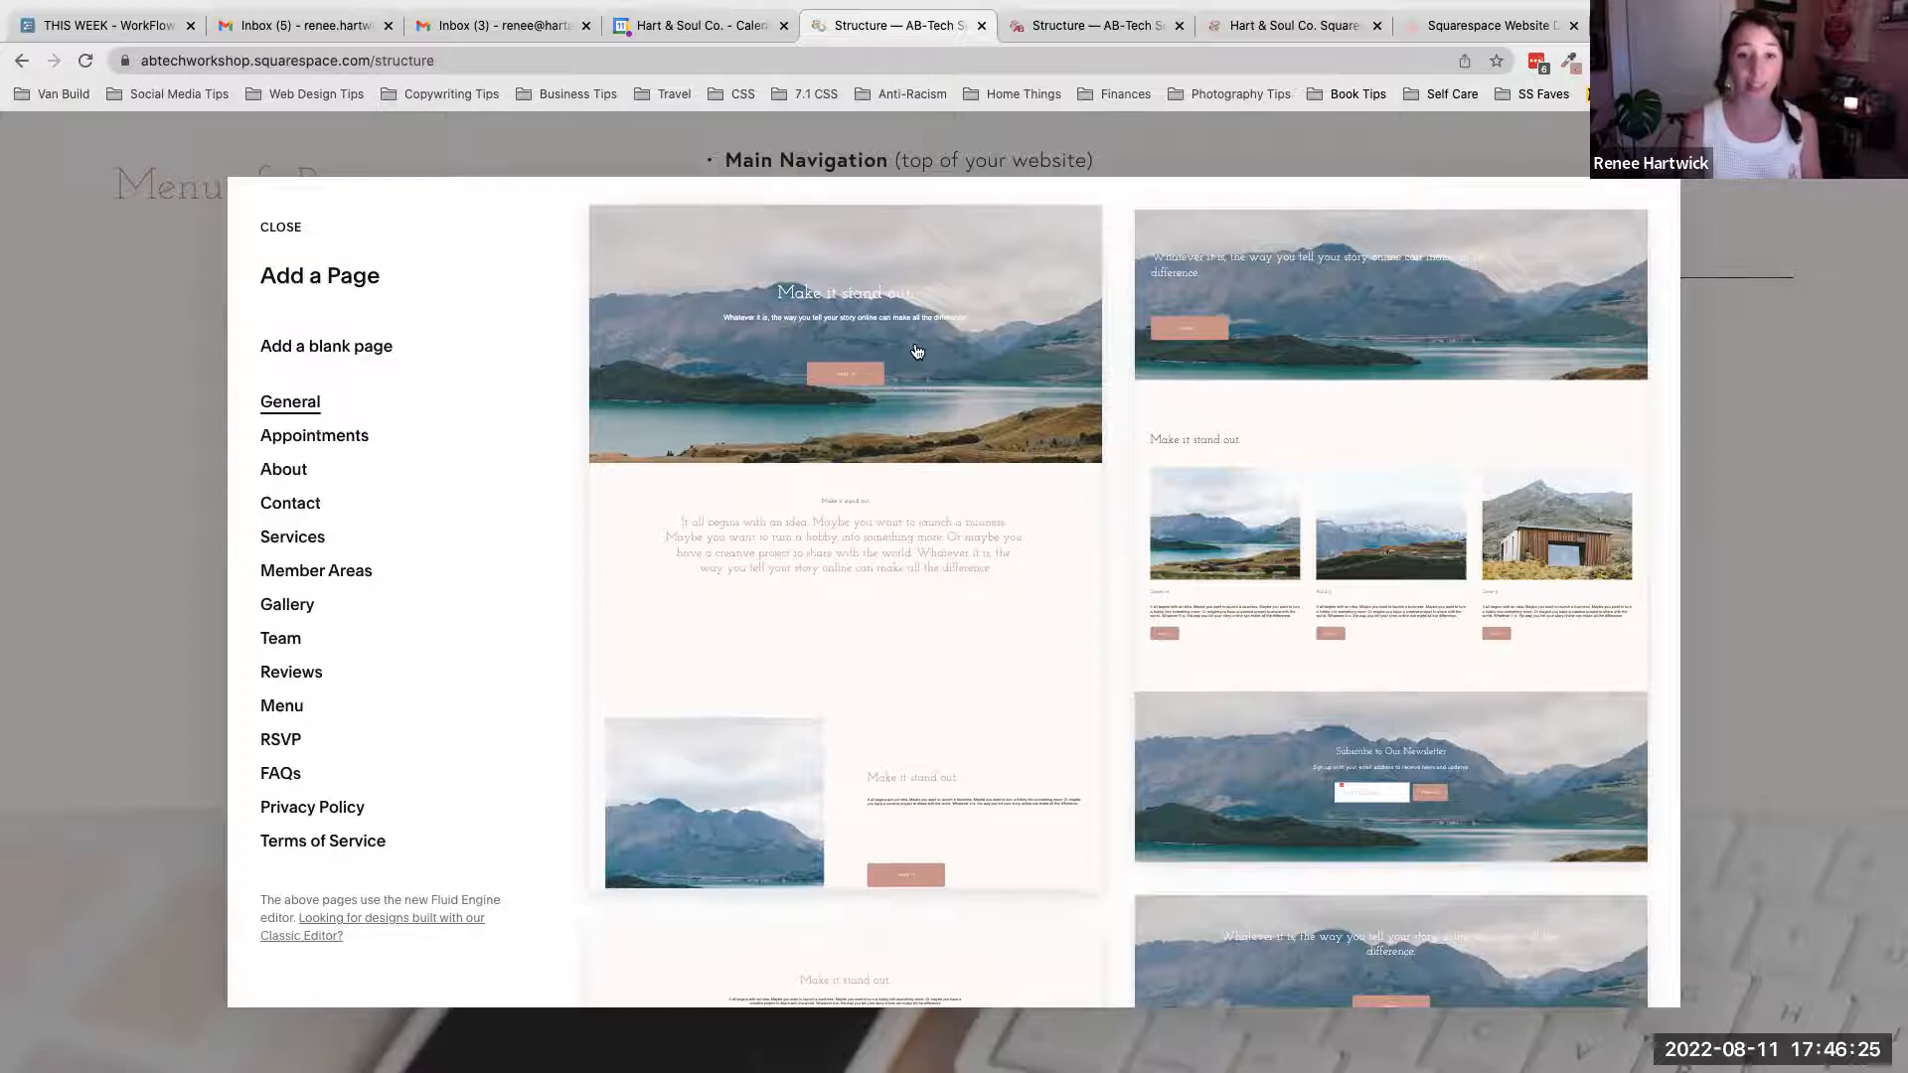
scroll(917, 352, "down", 3)
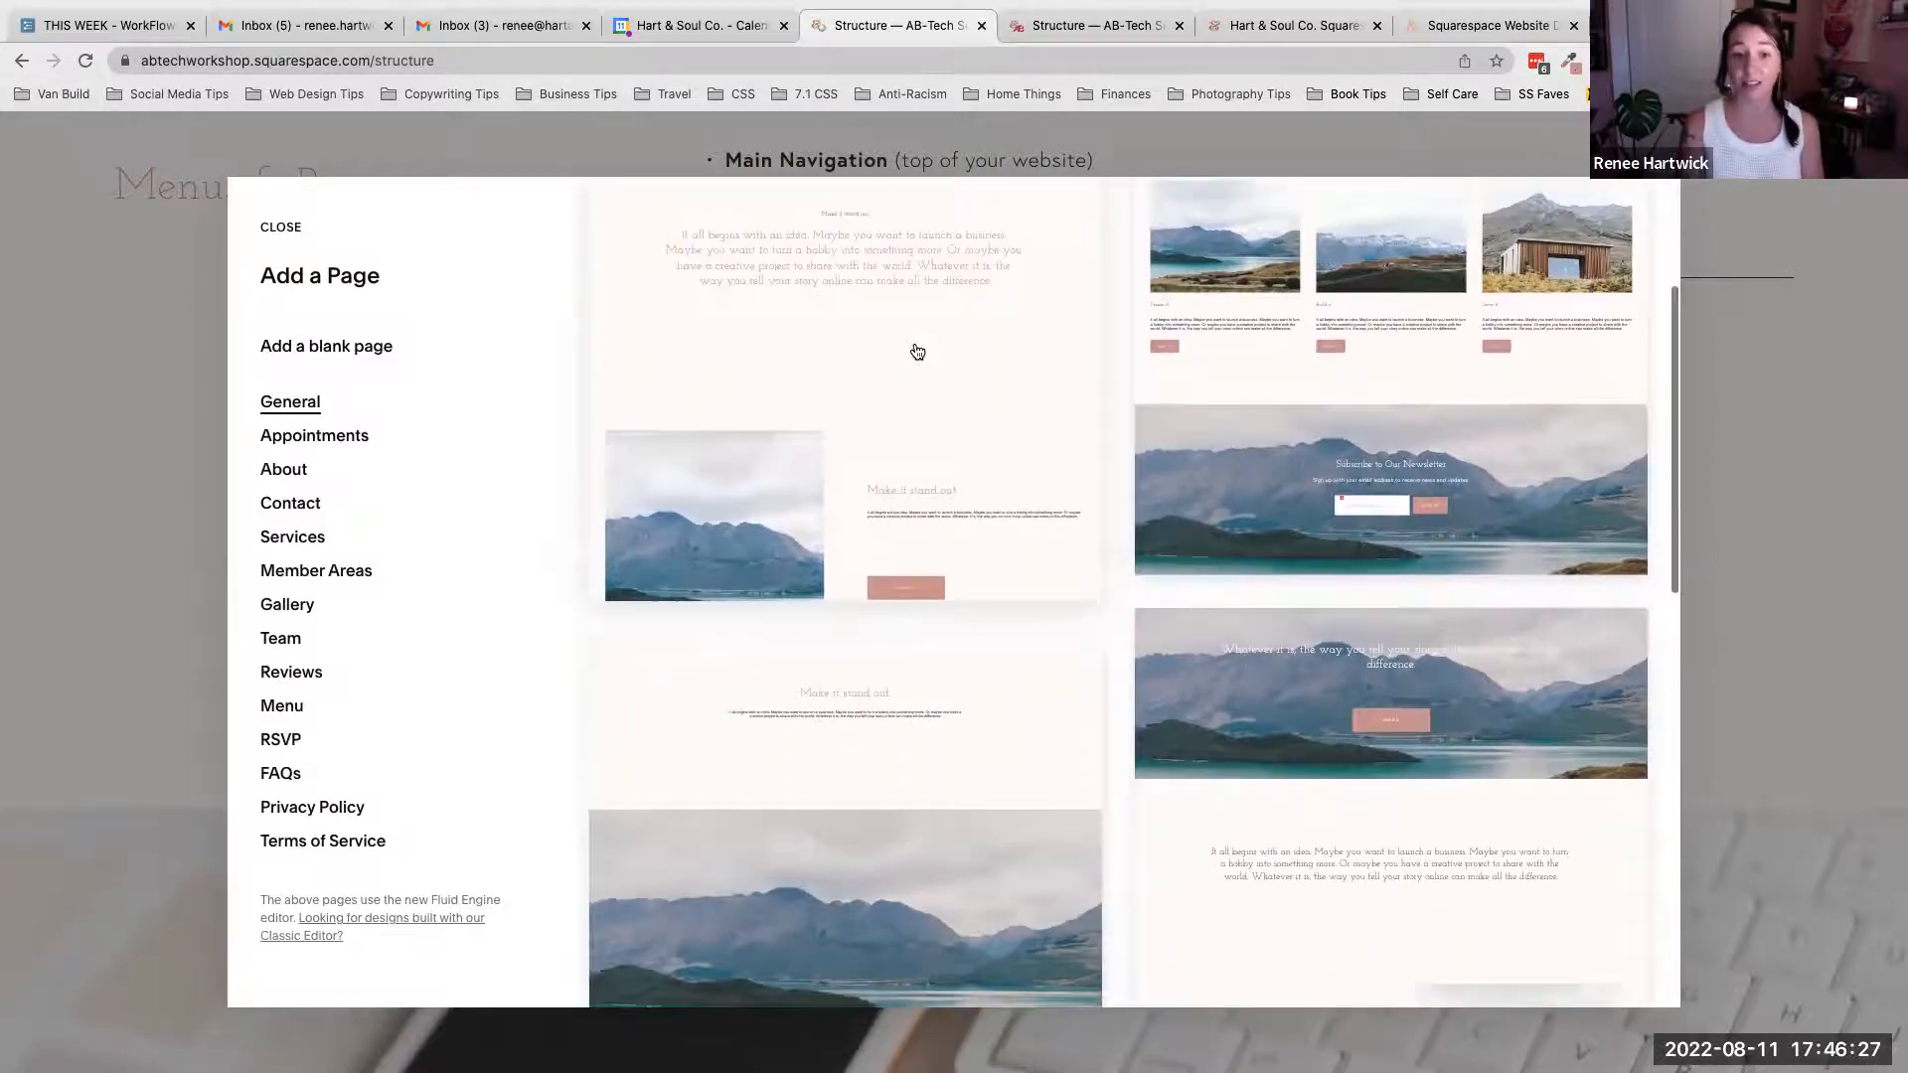
scroll(918, 352, "down", 2)
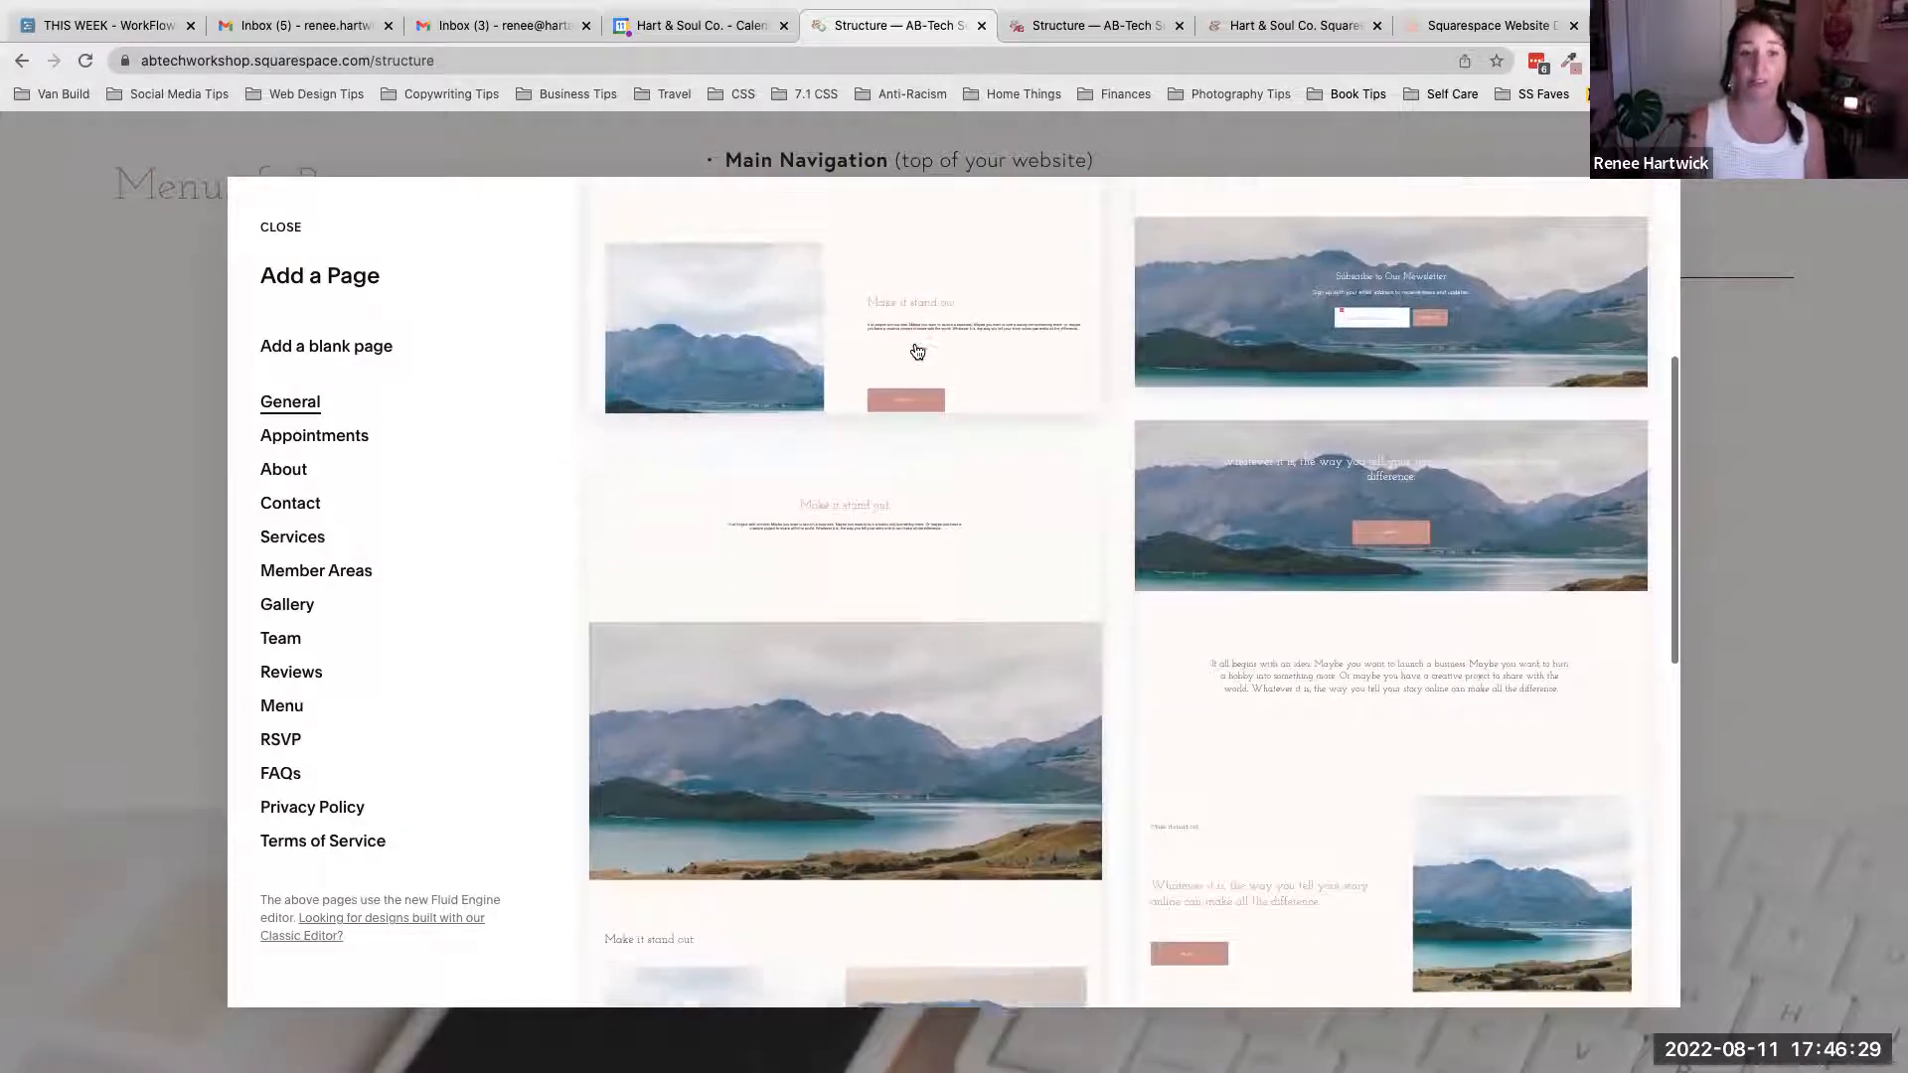
scroll(975, 562, "down", 1)
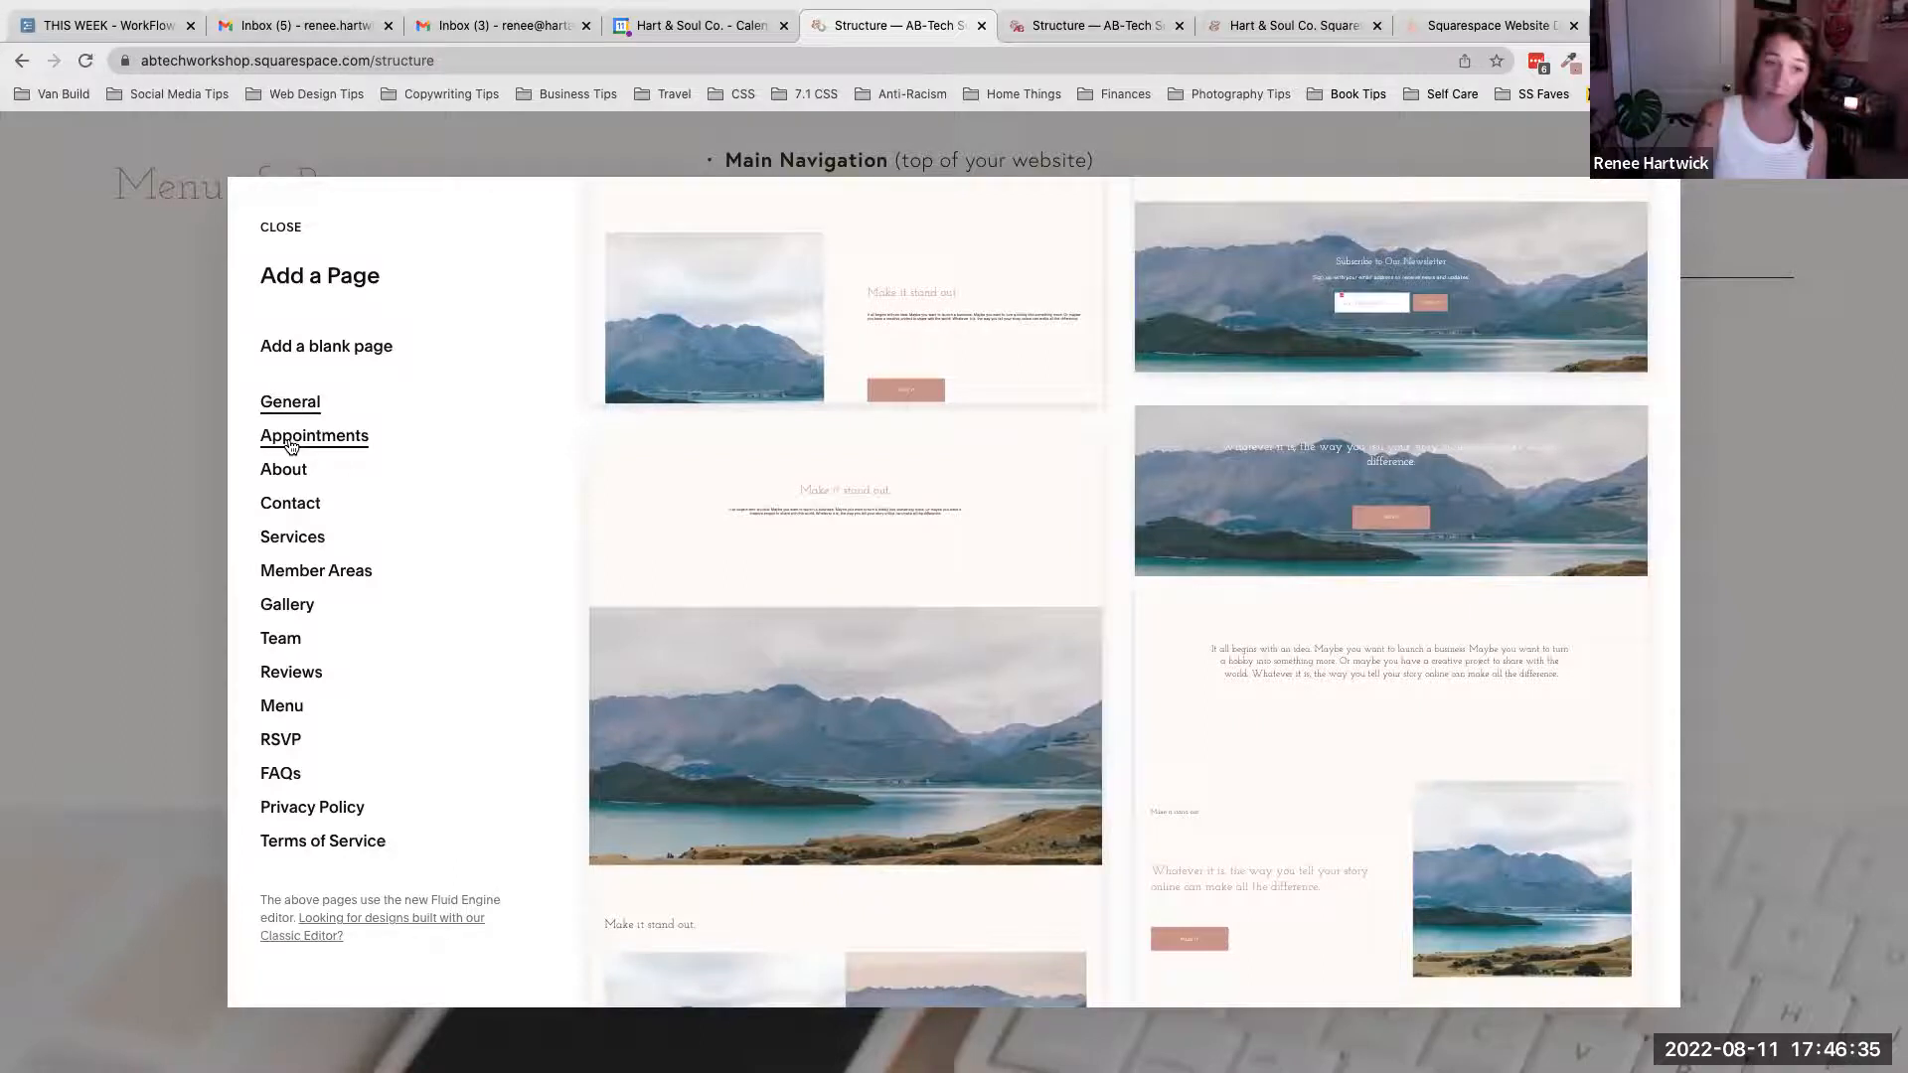
left_click(284, 541)
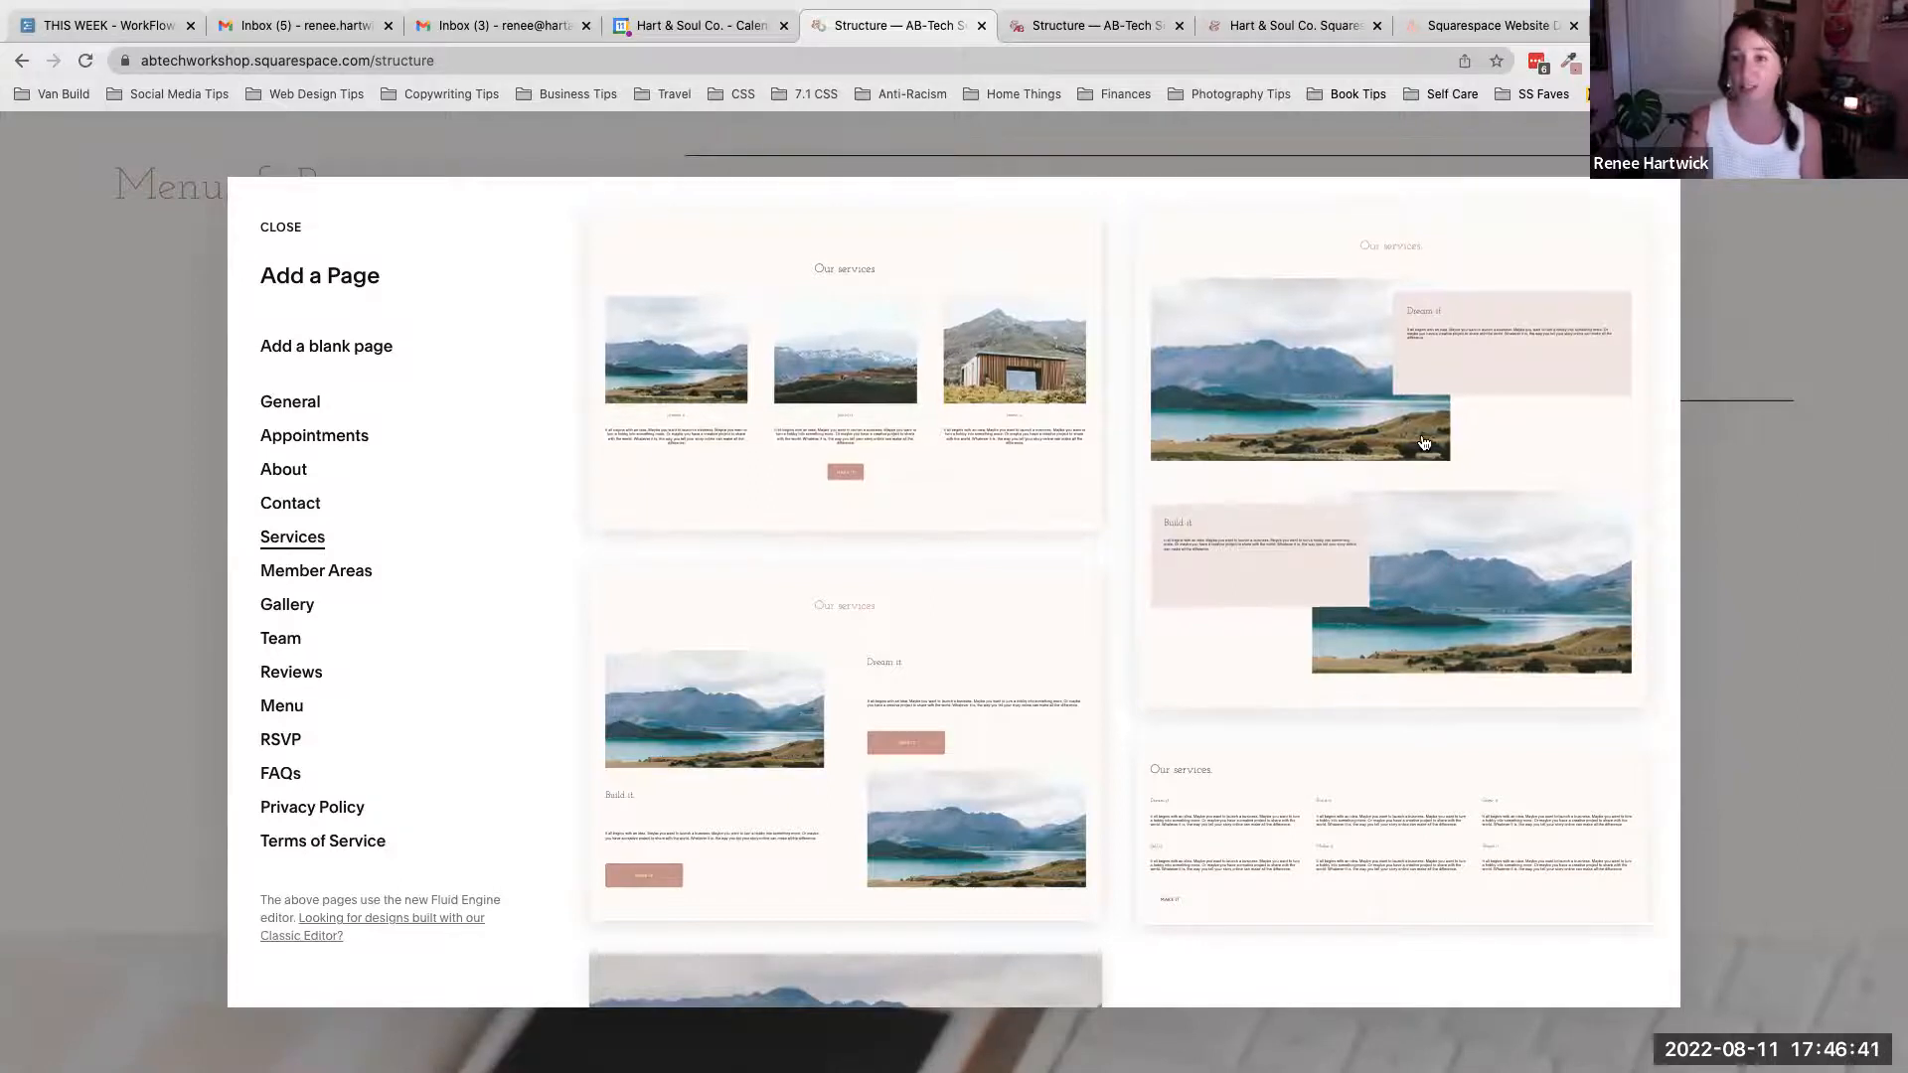
scroll(1424, 443, "down", 1)
scroll(1424, 443, "down", 4)
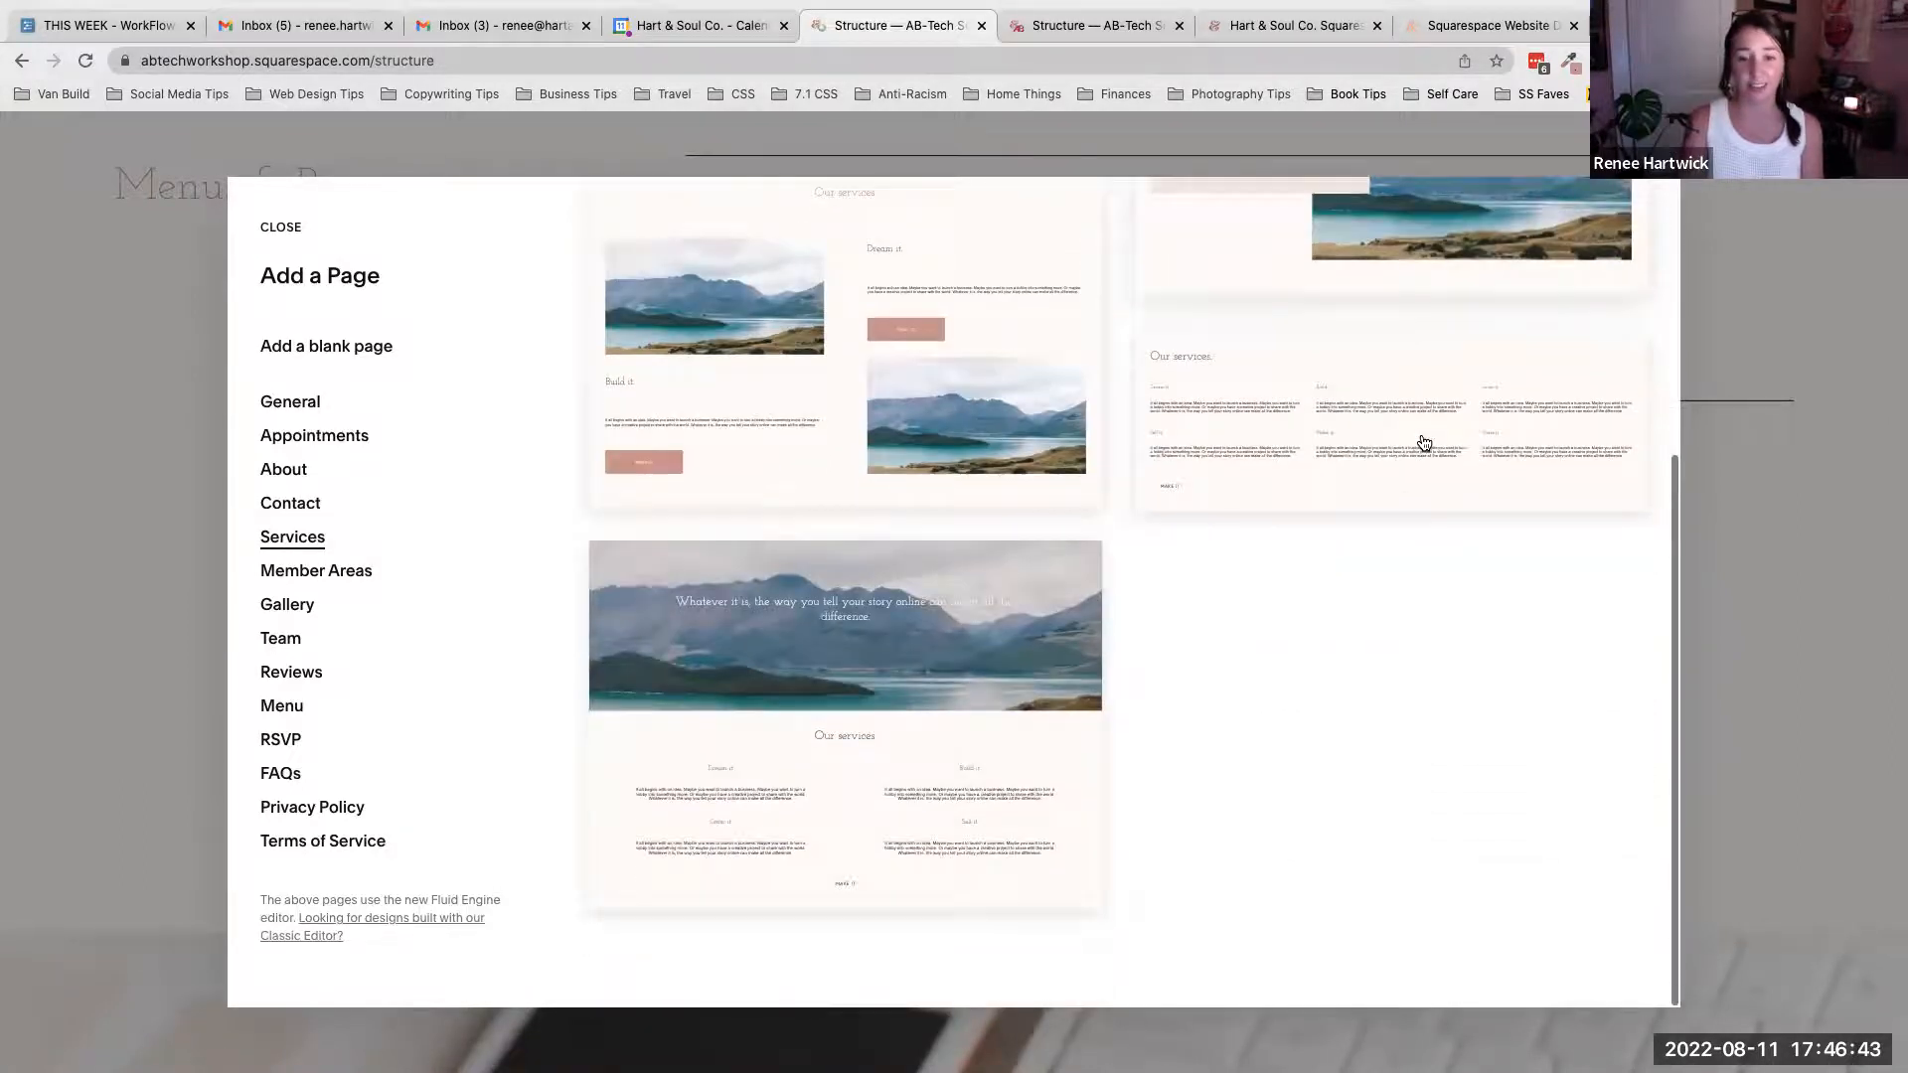
- Browse the Team and About layout categories, then close the layout gallery
left_click(284, 641)
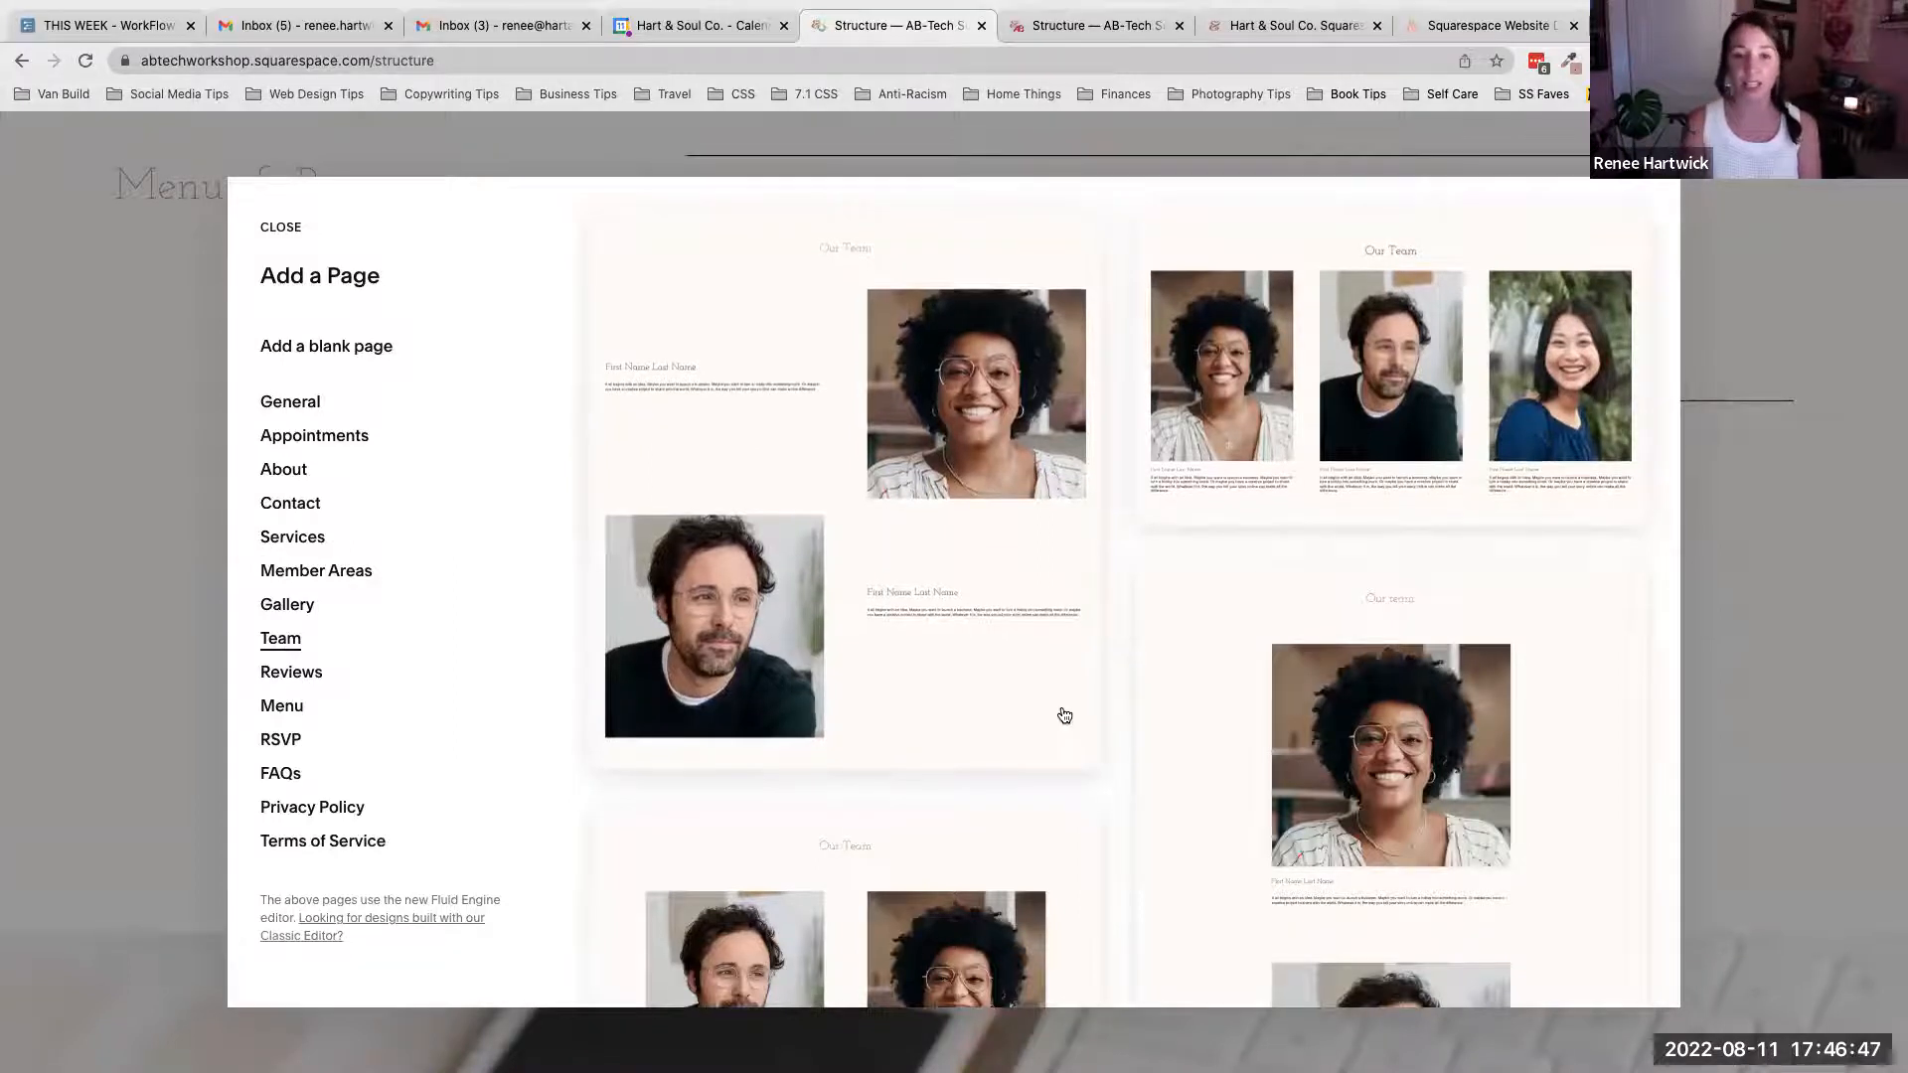
scroll(1065, 715, "down", 1)
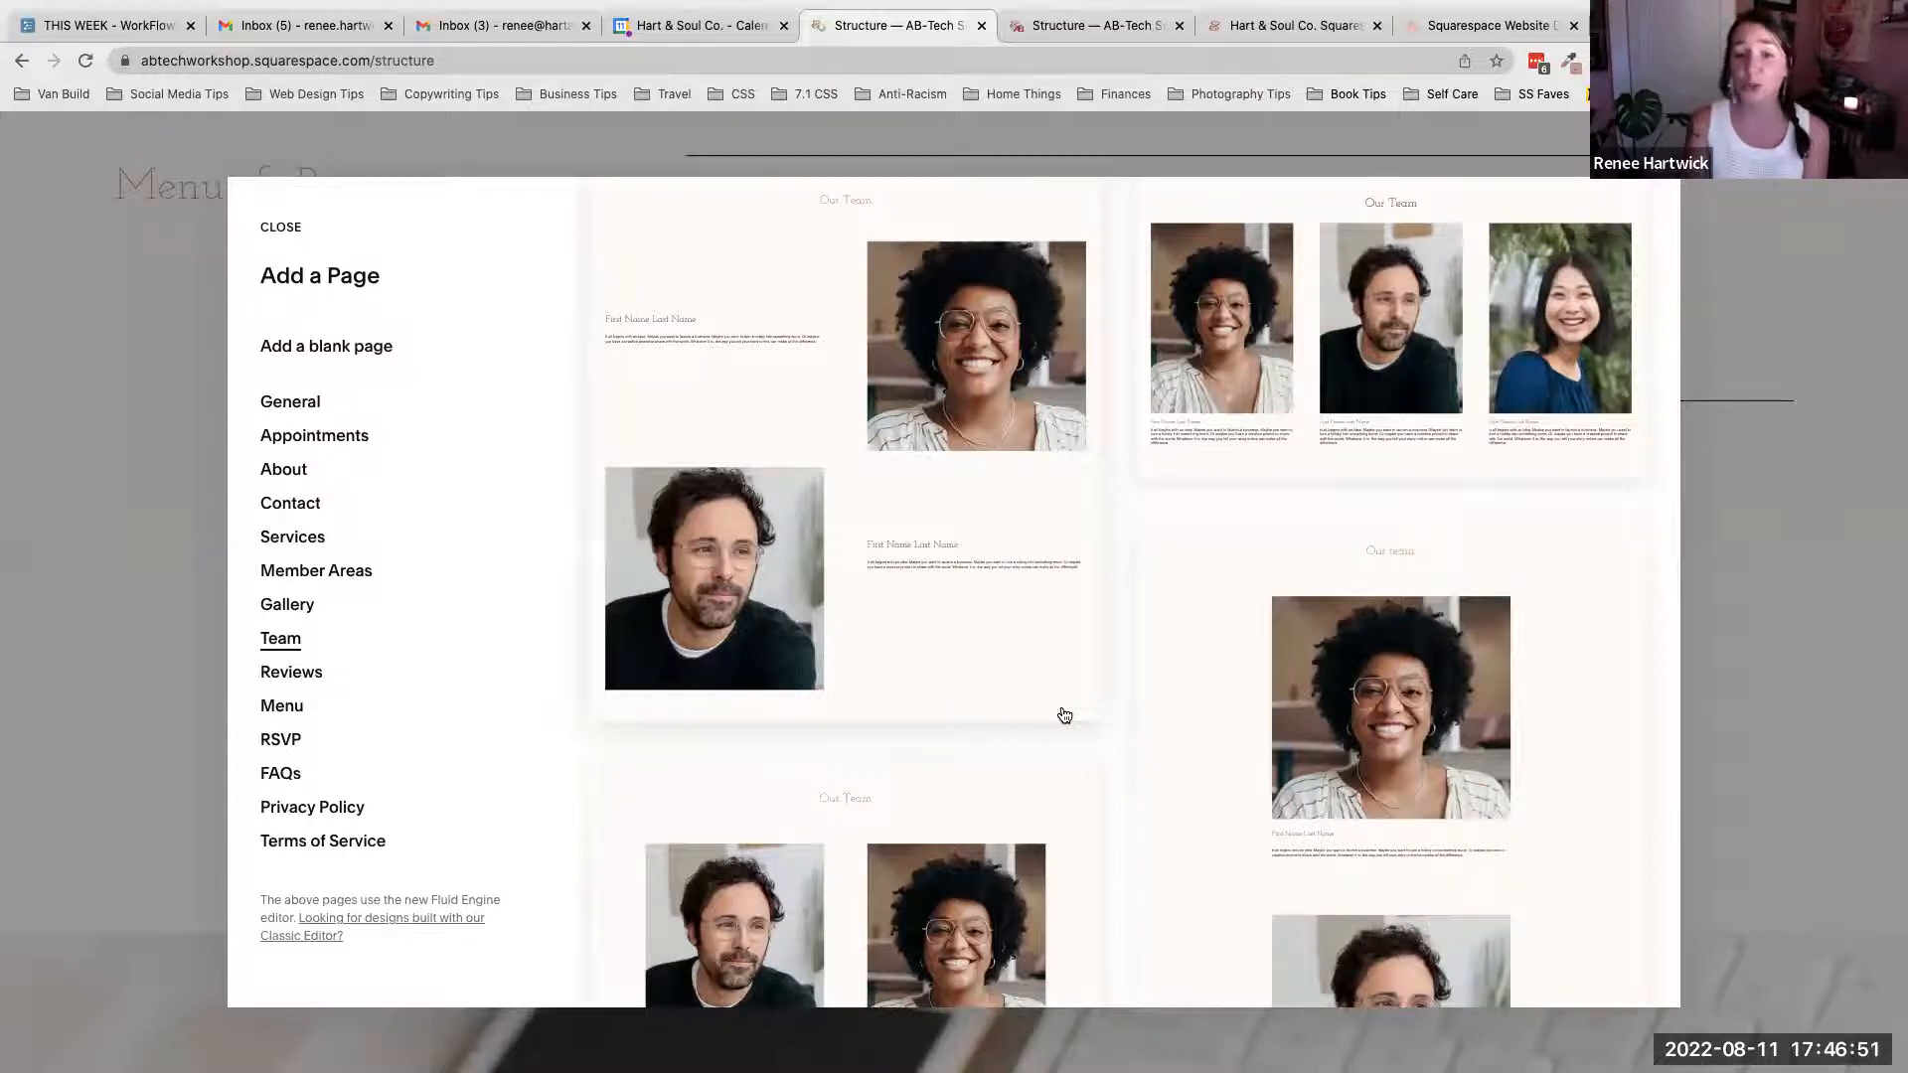
scroll(1064, 715, "down", 5)
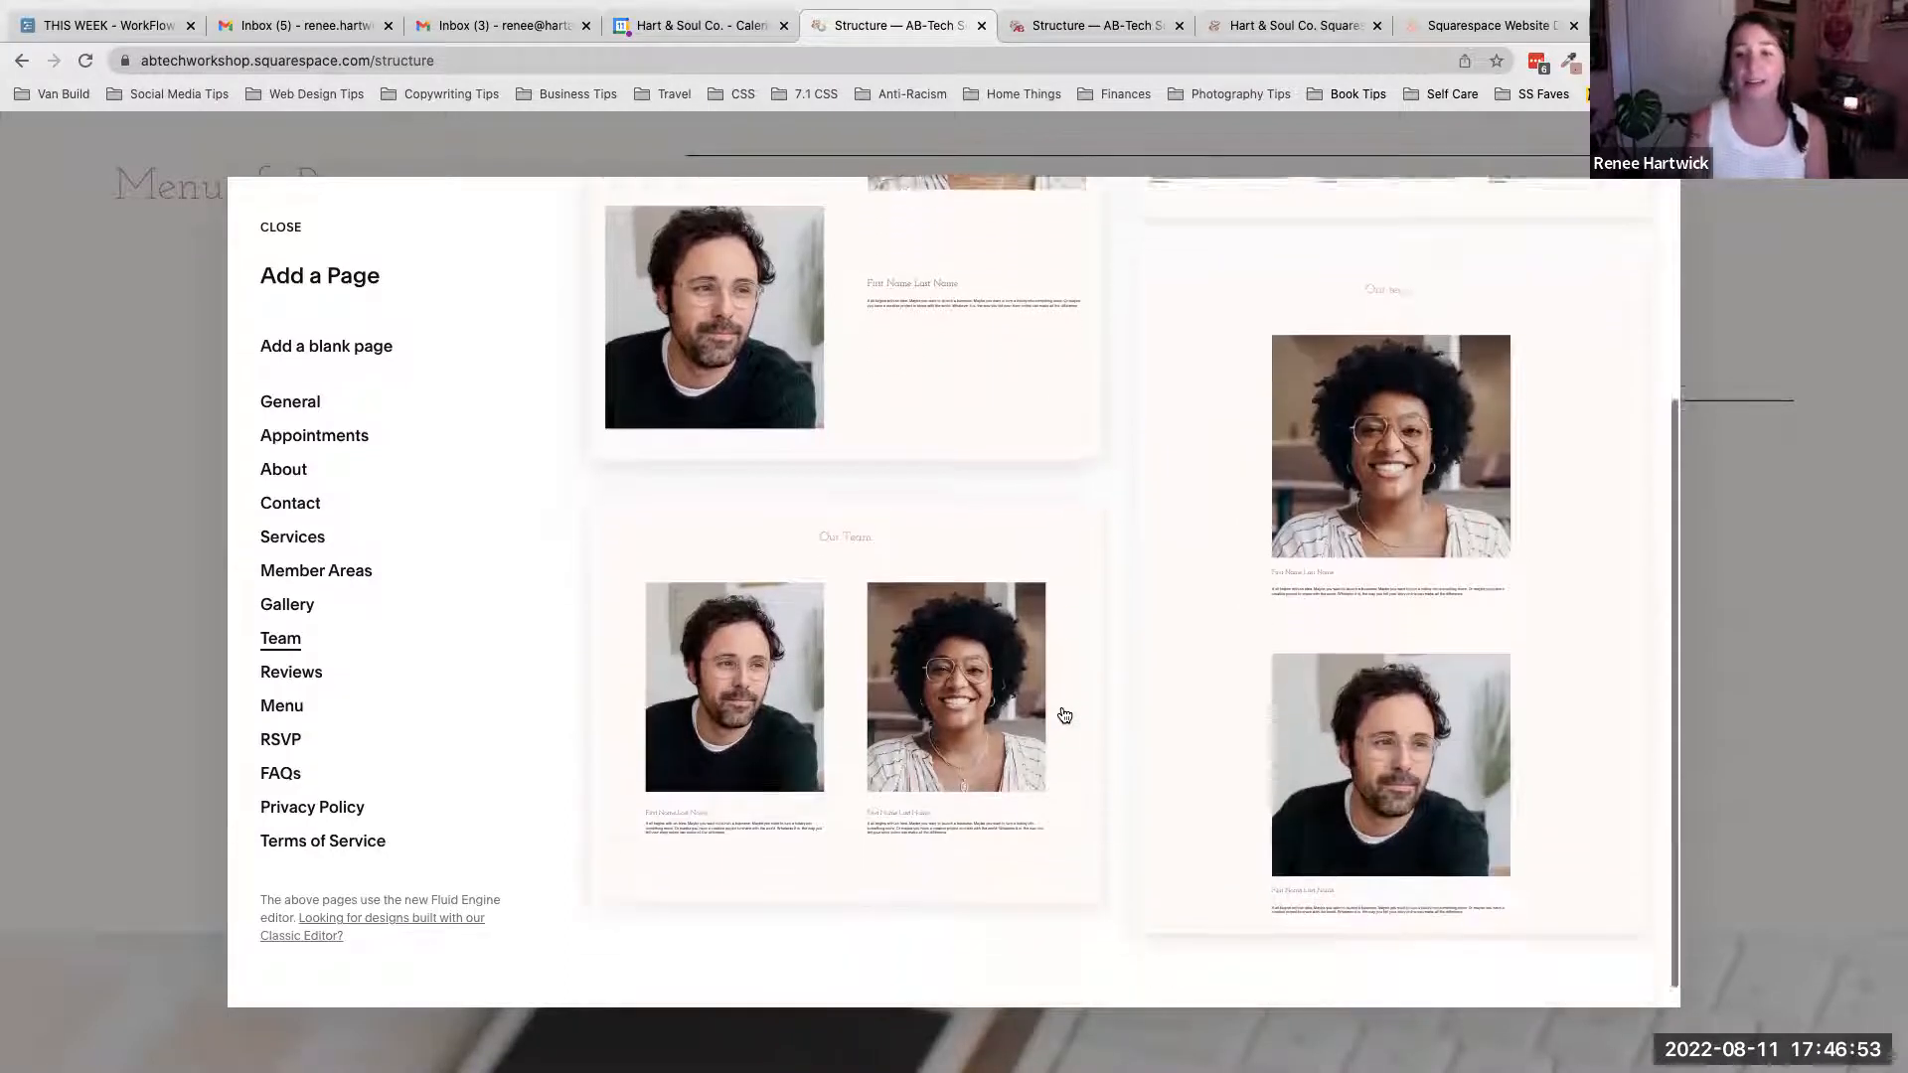
scroll(1064, 715, "up", 5)
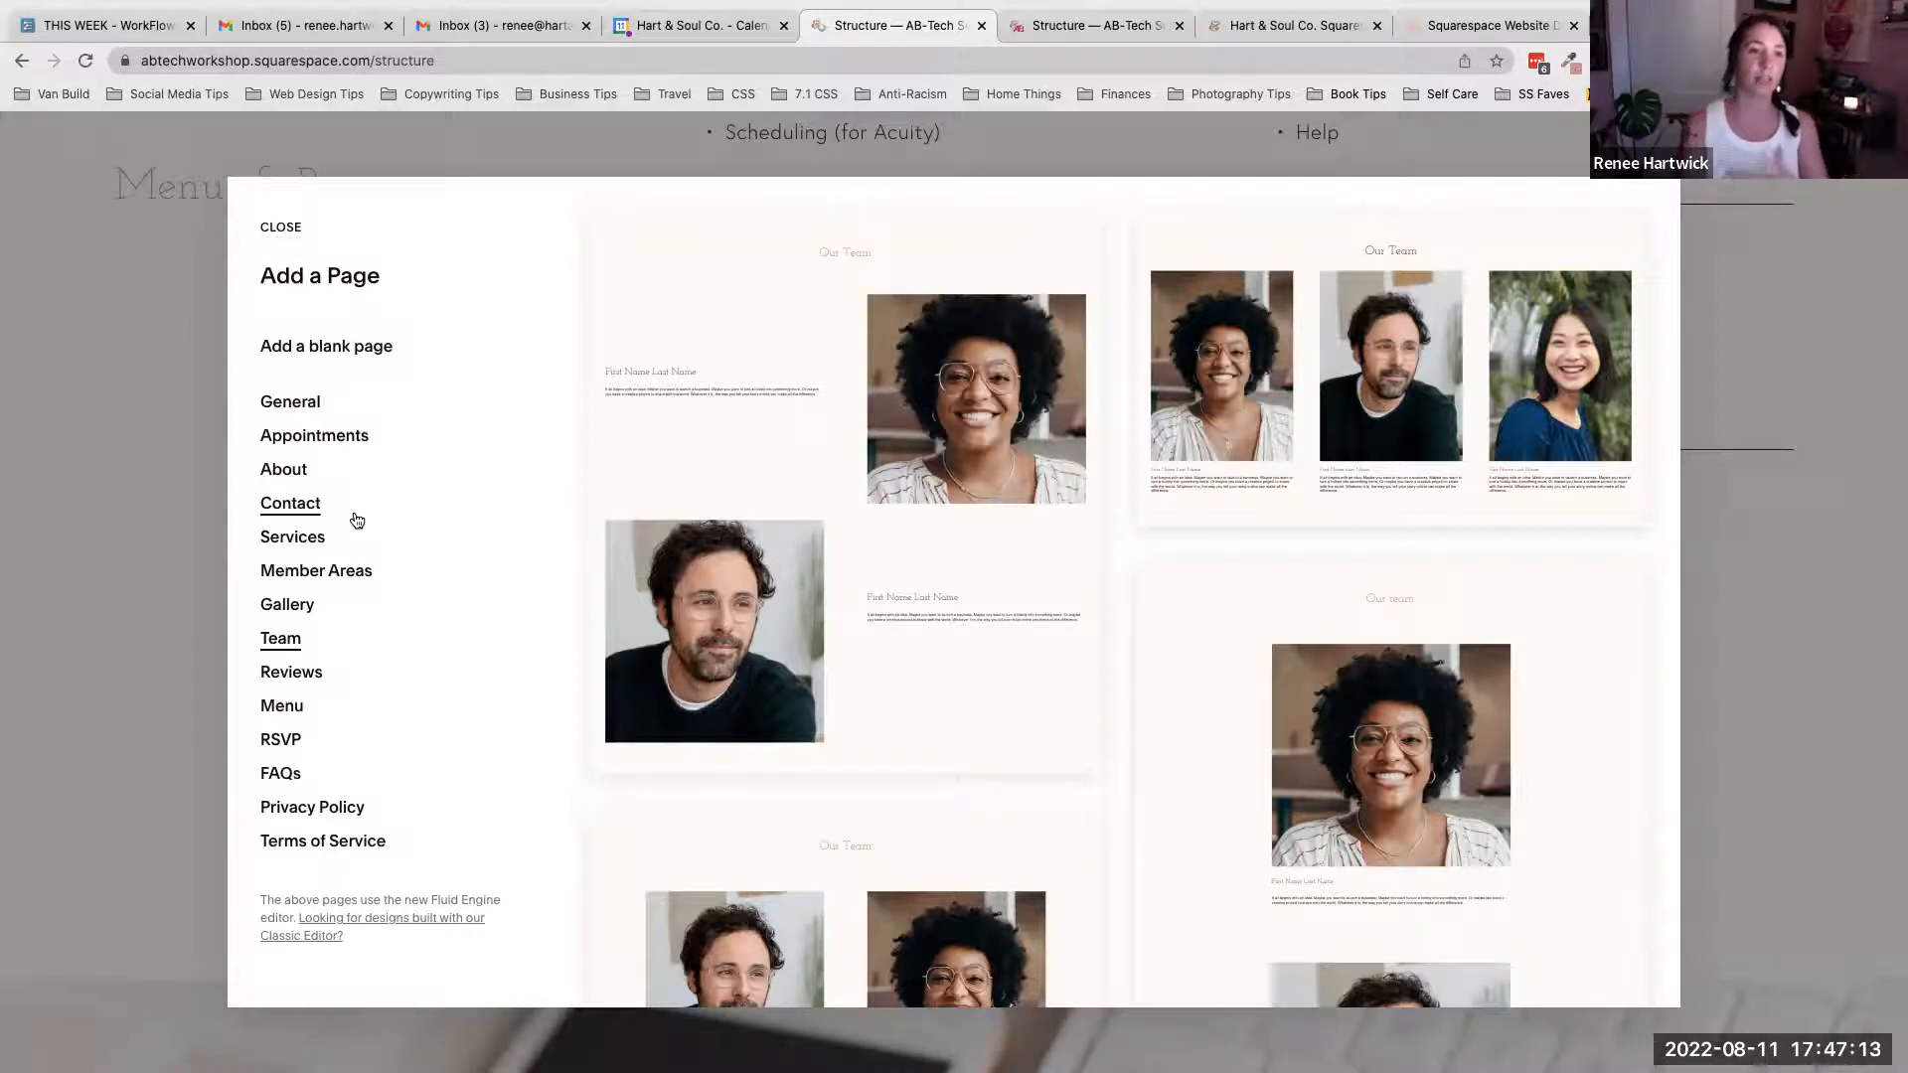
left_click(298, 478)
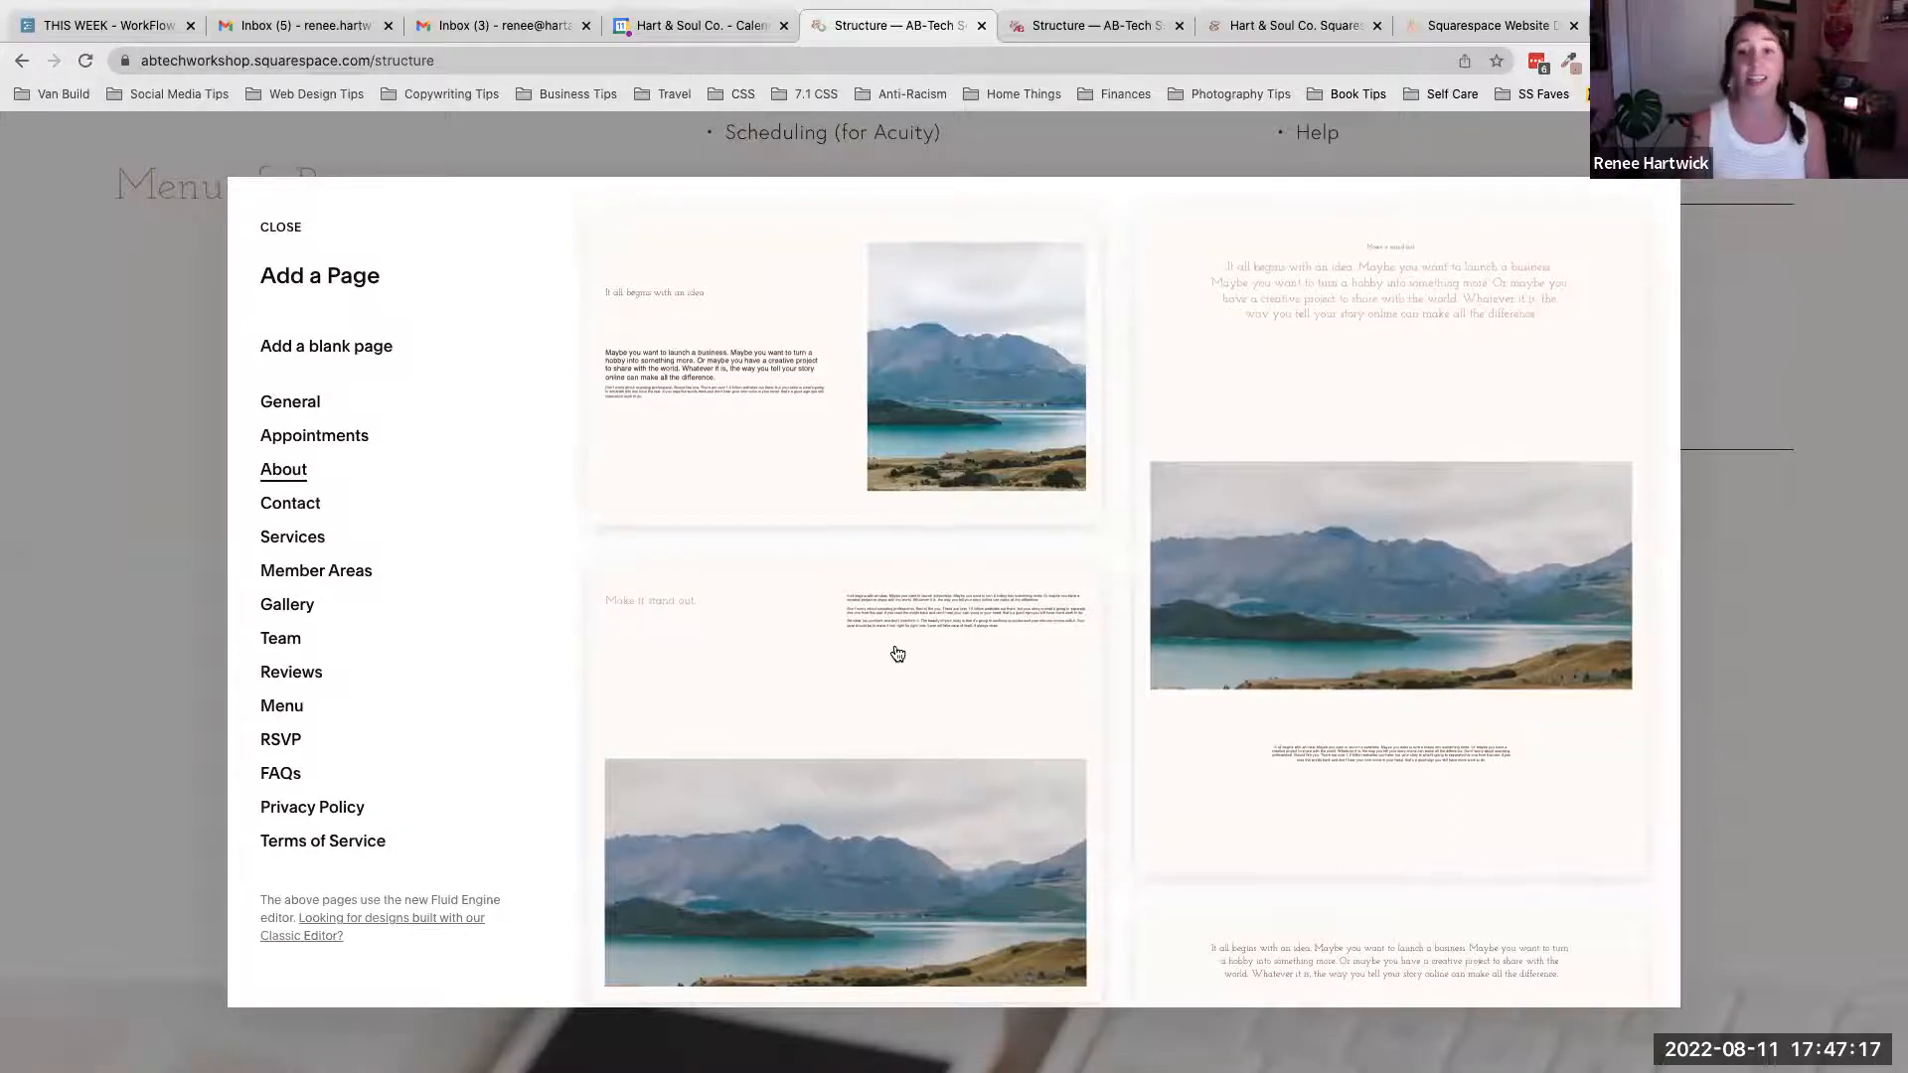
scroll(894, 652, "down", 3)
scroll(896, 653, "down", 3)
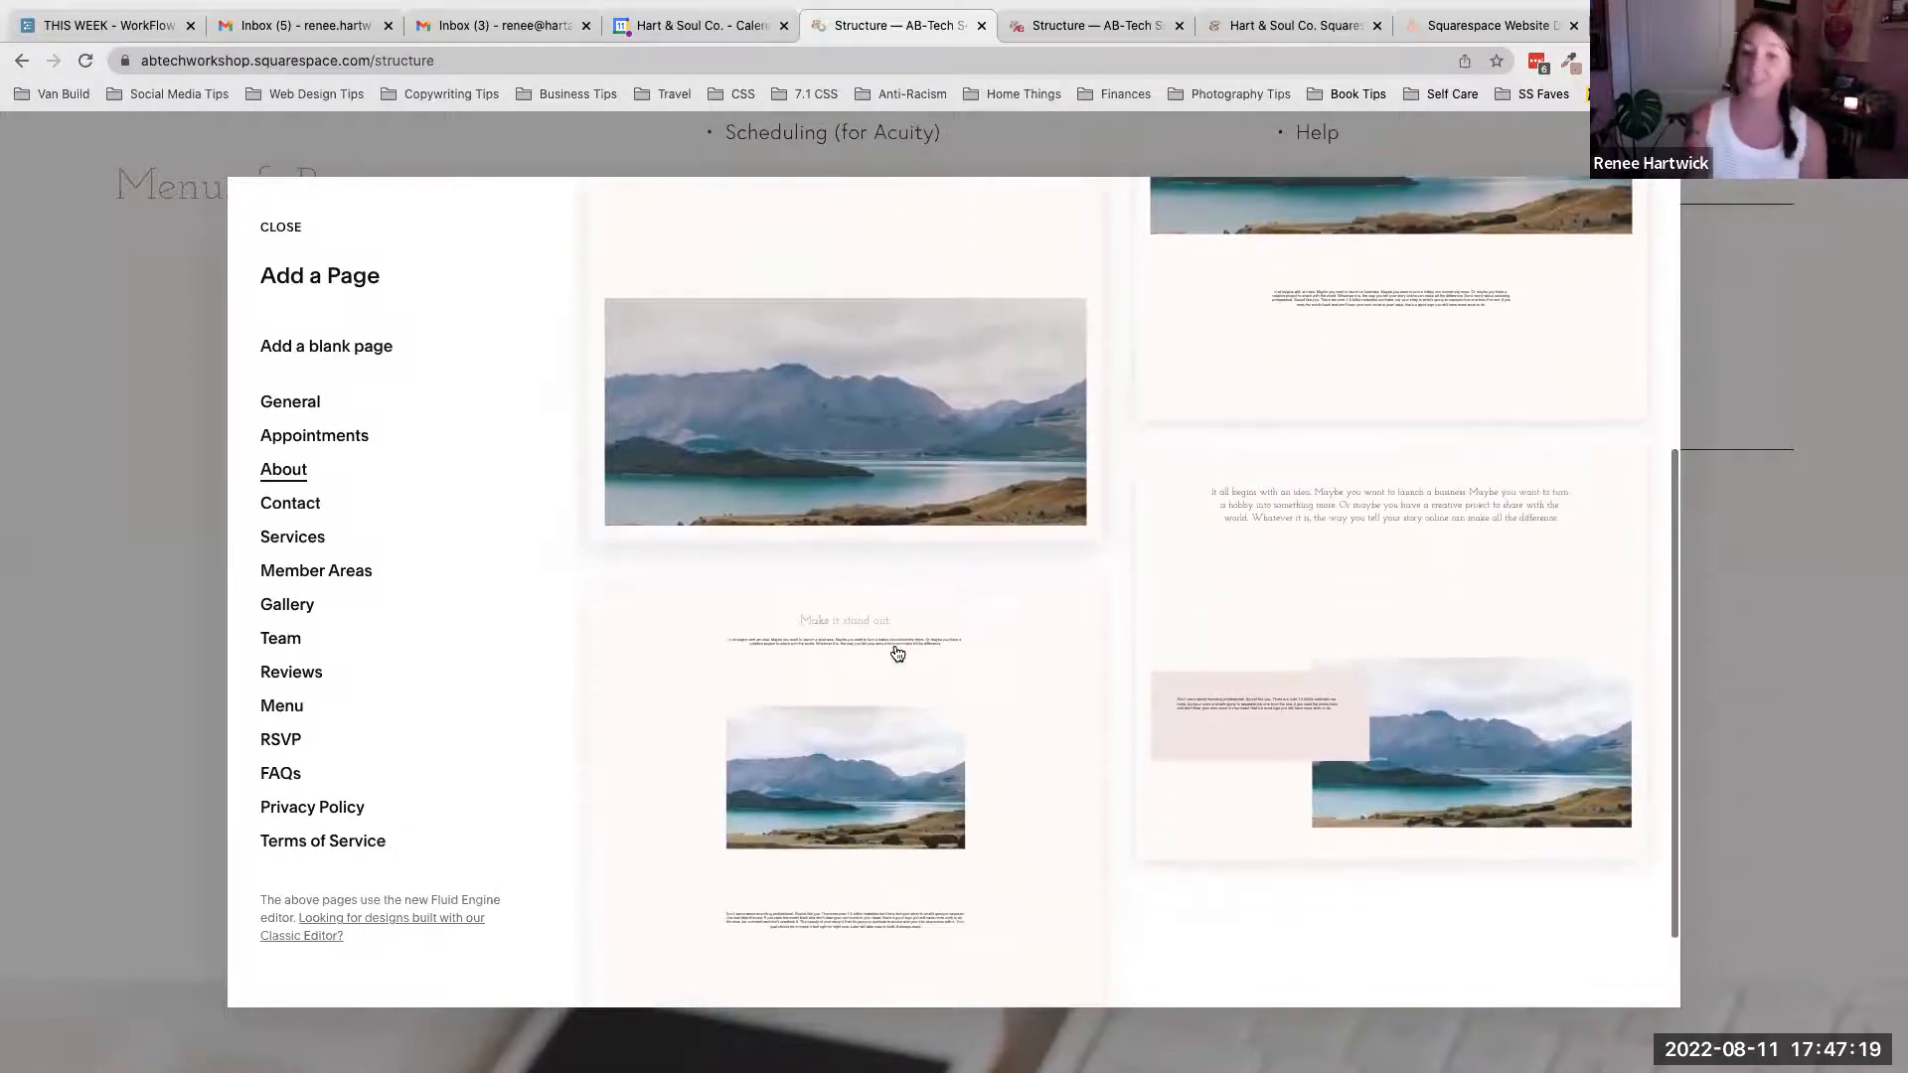
scroll(896, 653, "down", 1)
scroll(896, 653, "up", 10)
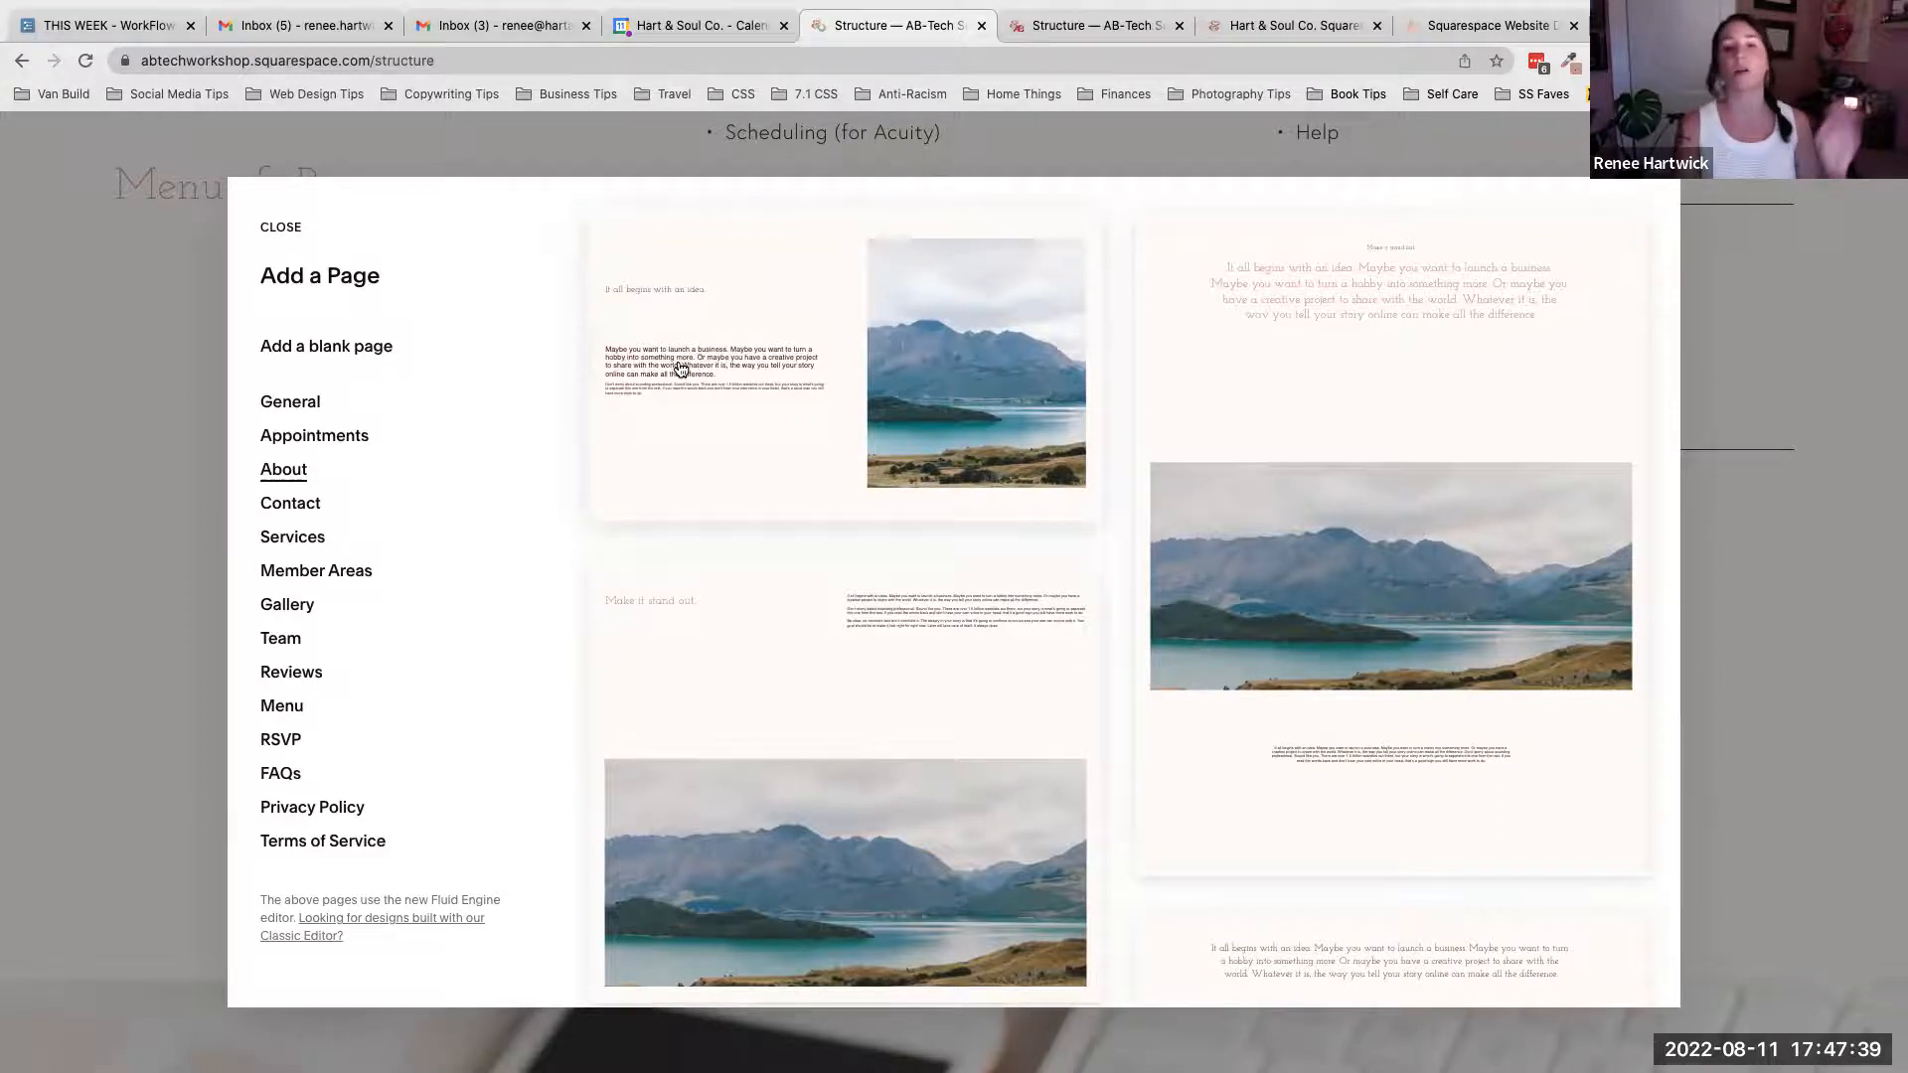
left_click(281, 226)
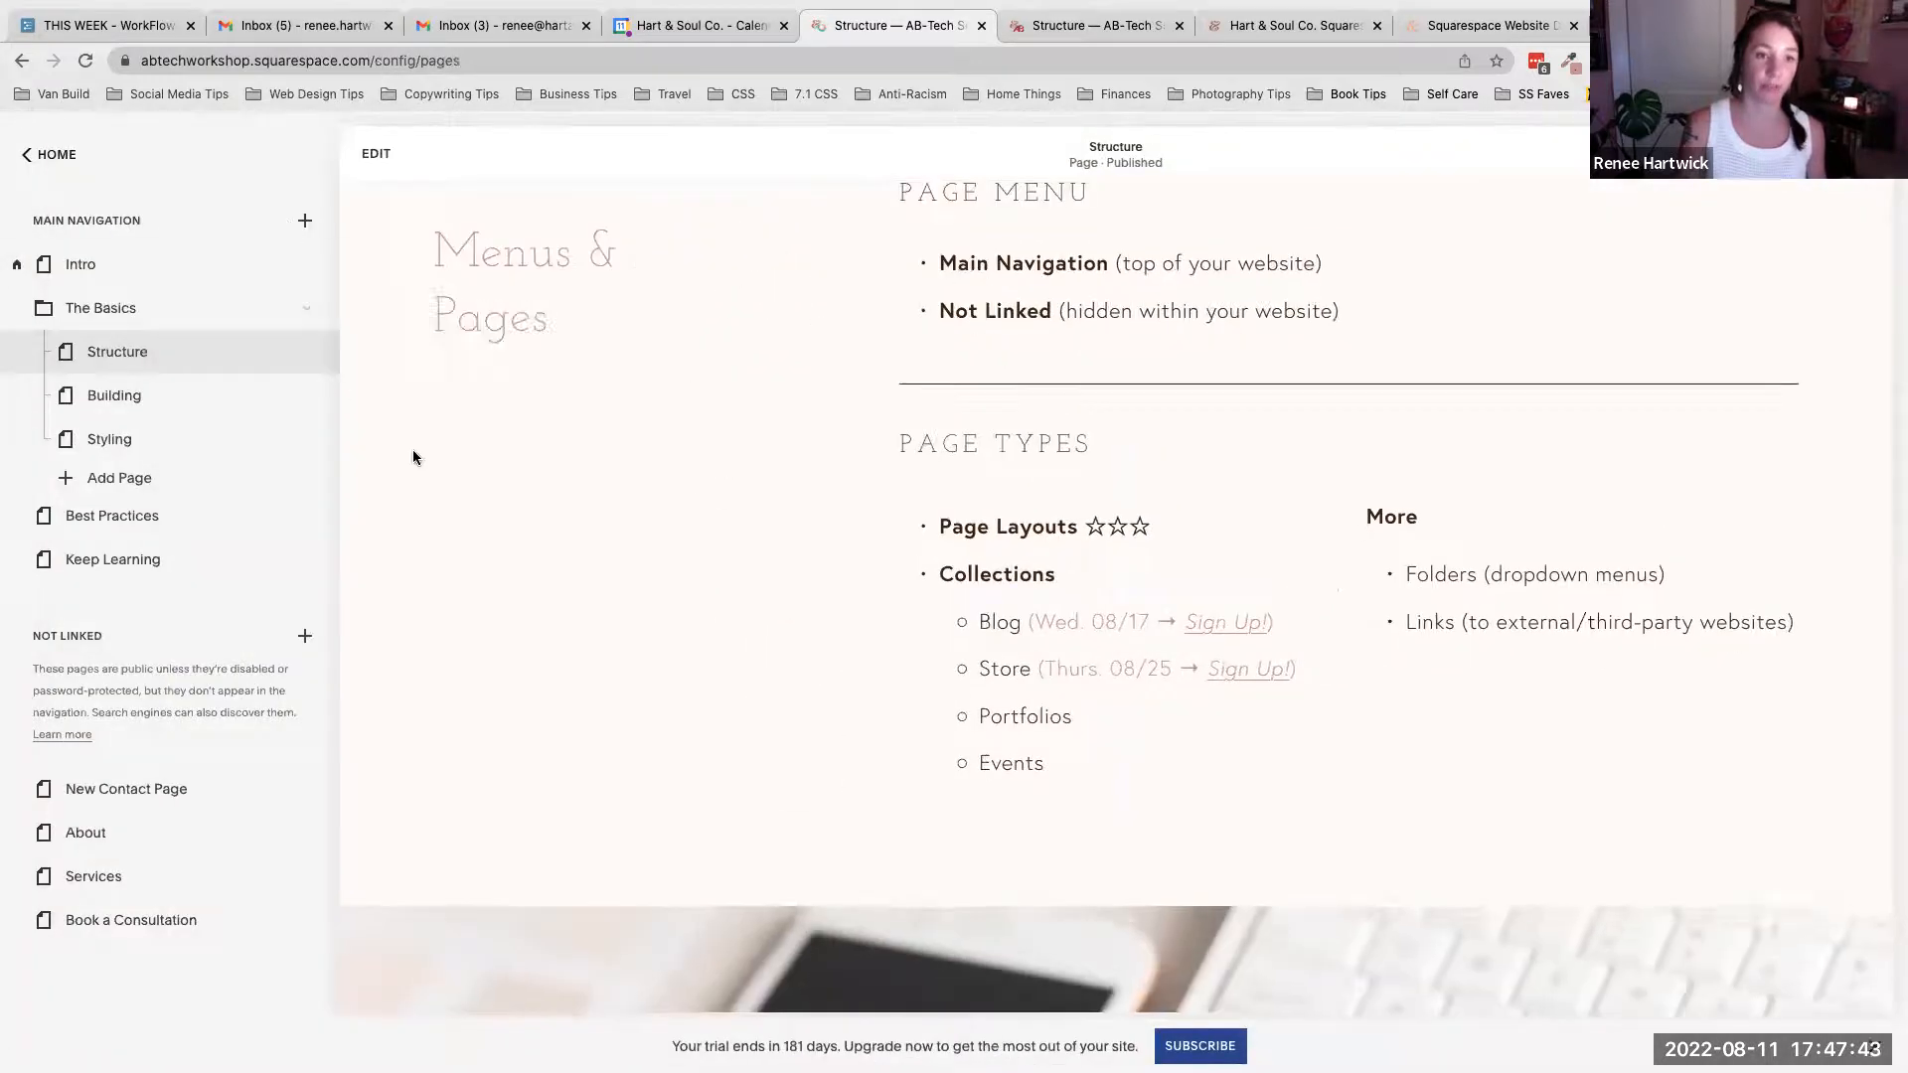
- Open the Not Linked add-page menu to review the page, collection and folder/link options alongside the Page Types list
left_click(306, 638)
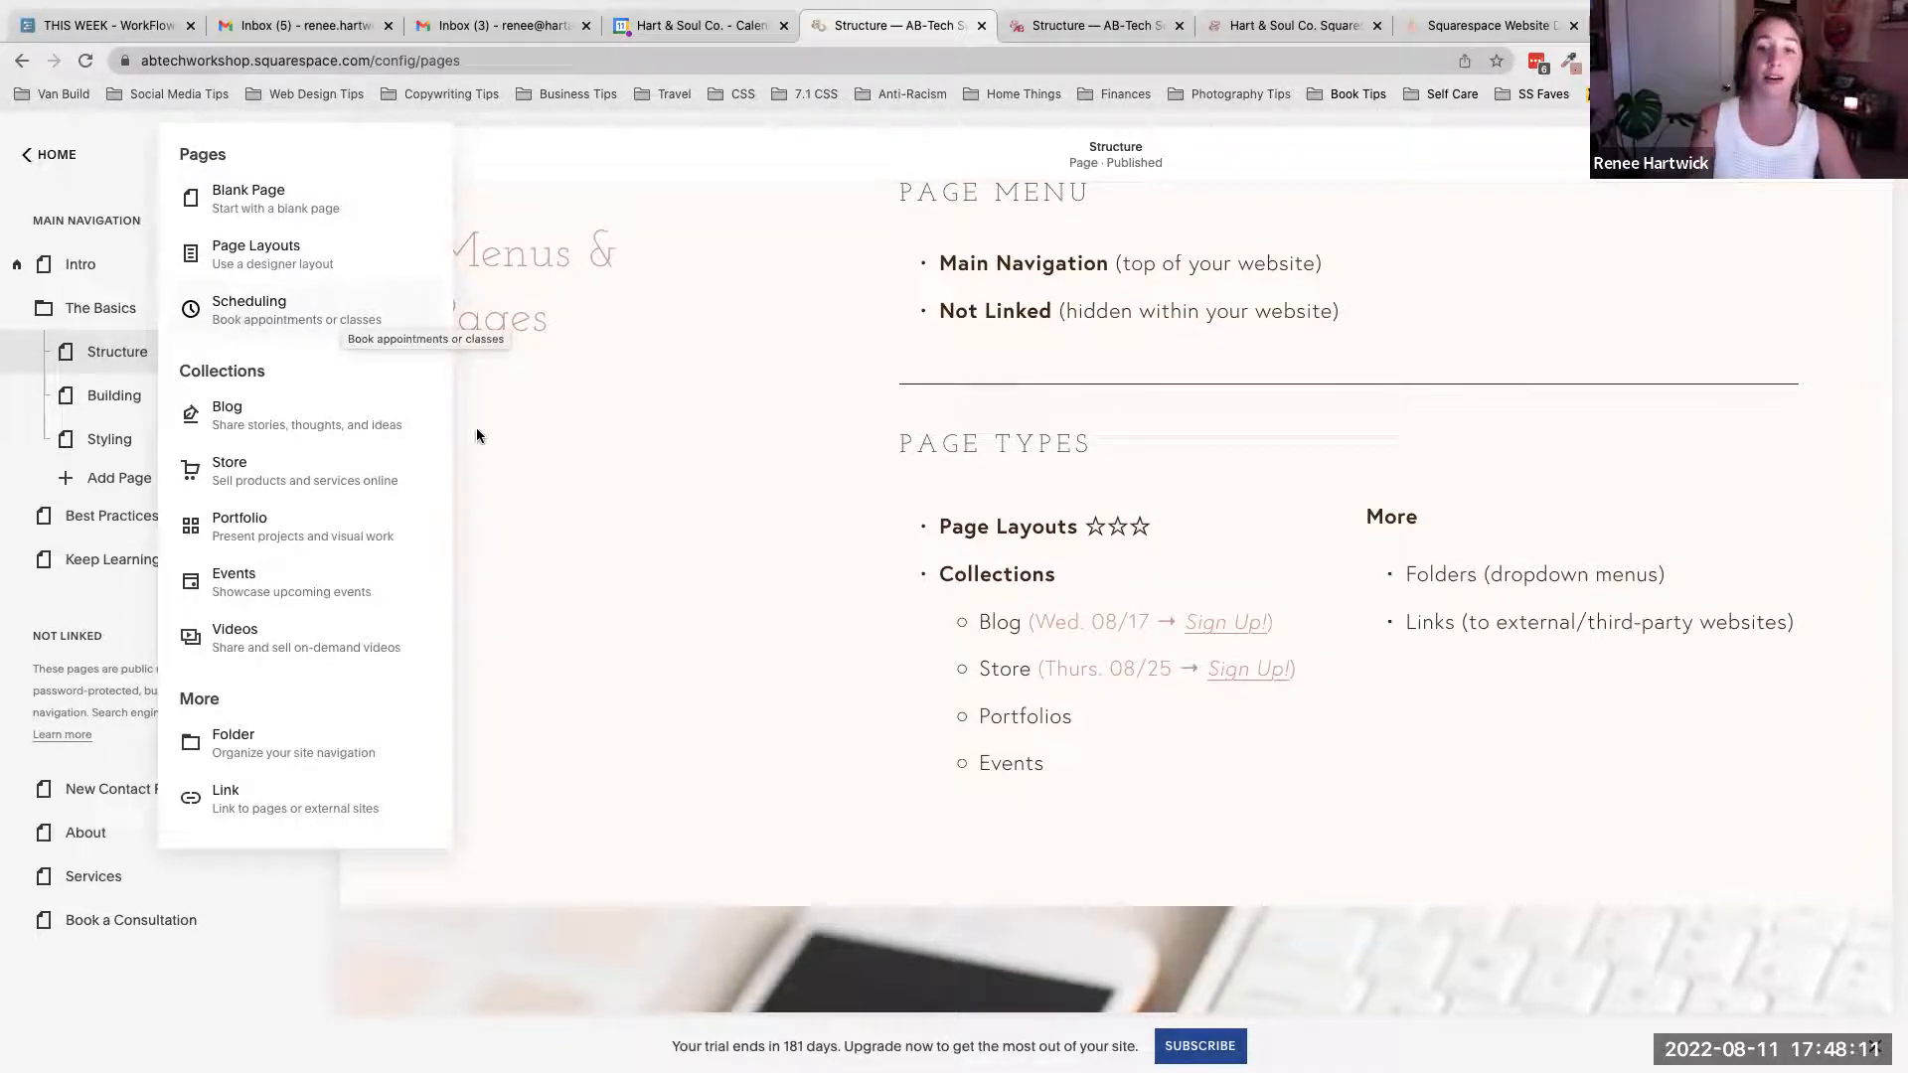
left_click_drag(264, 369, 180, 373)
left_click(258, 363)
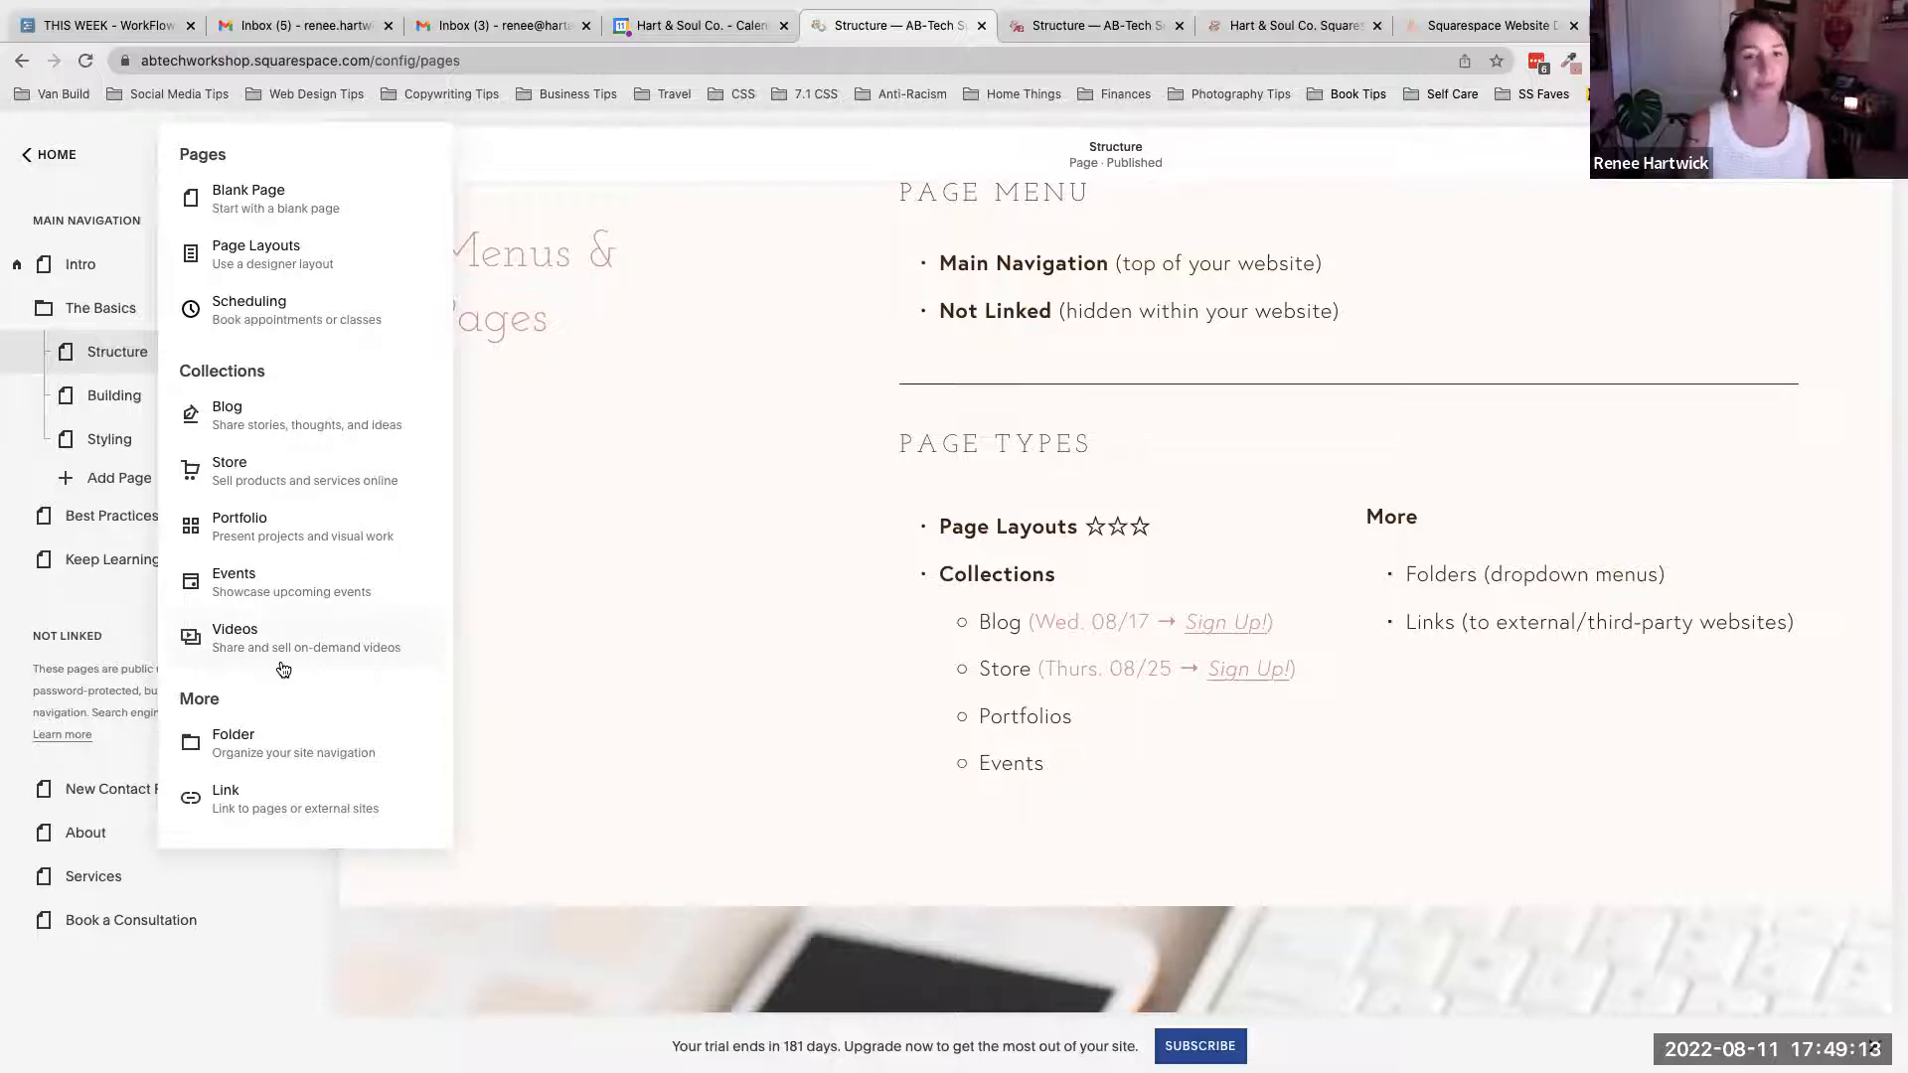
left_click_drag(1367, 517, 1797, 624)
left_click(1652, 567)
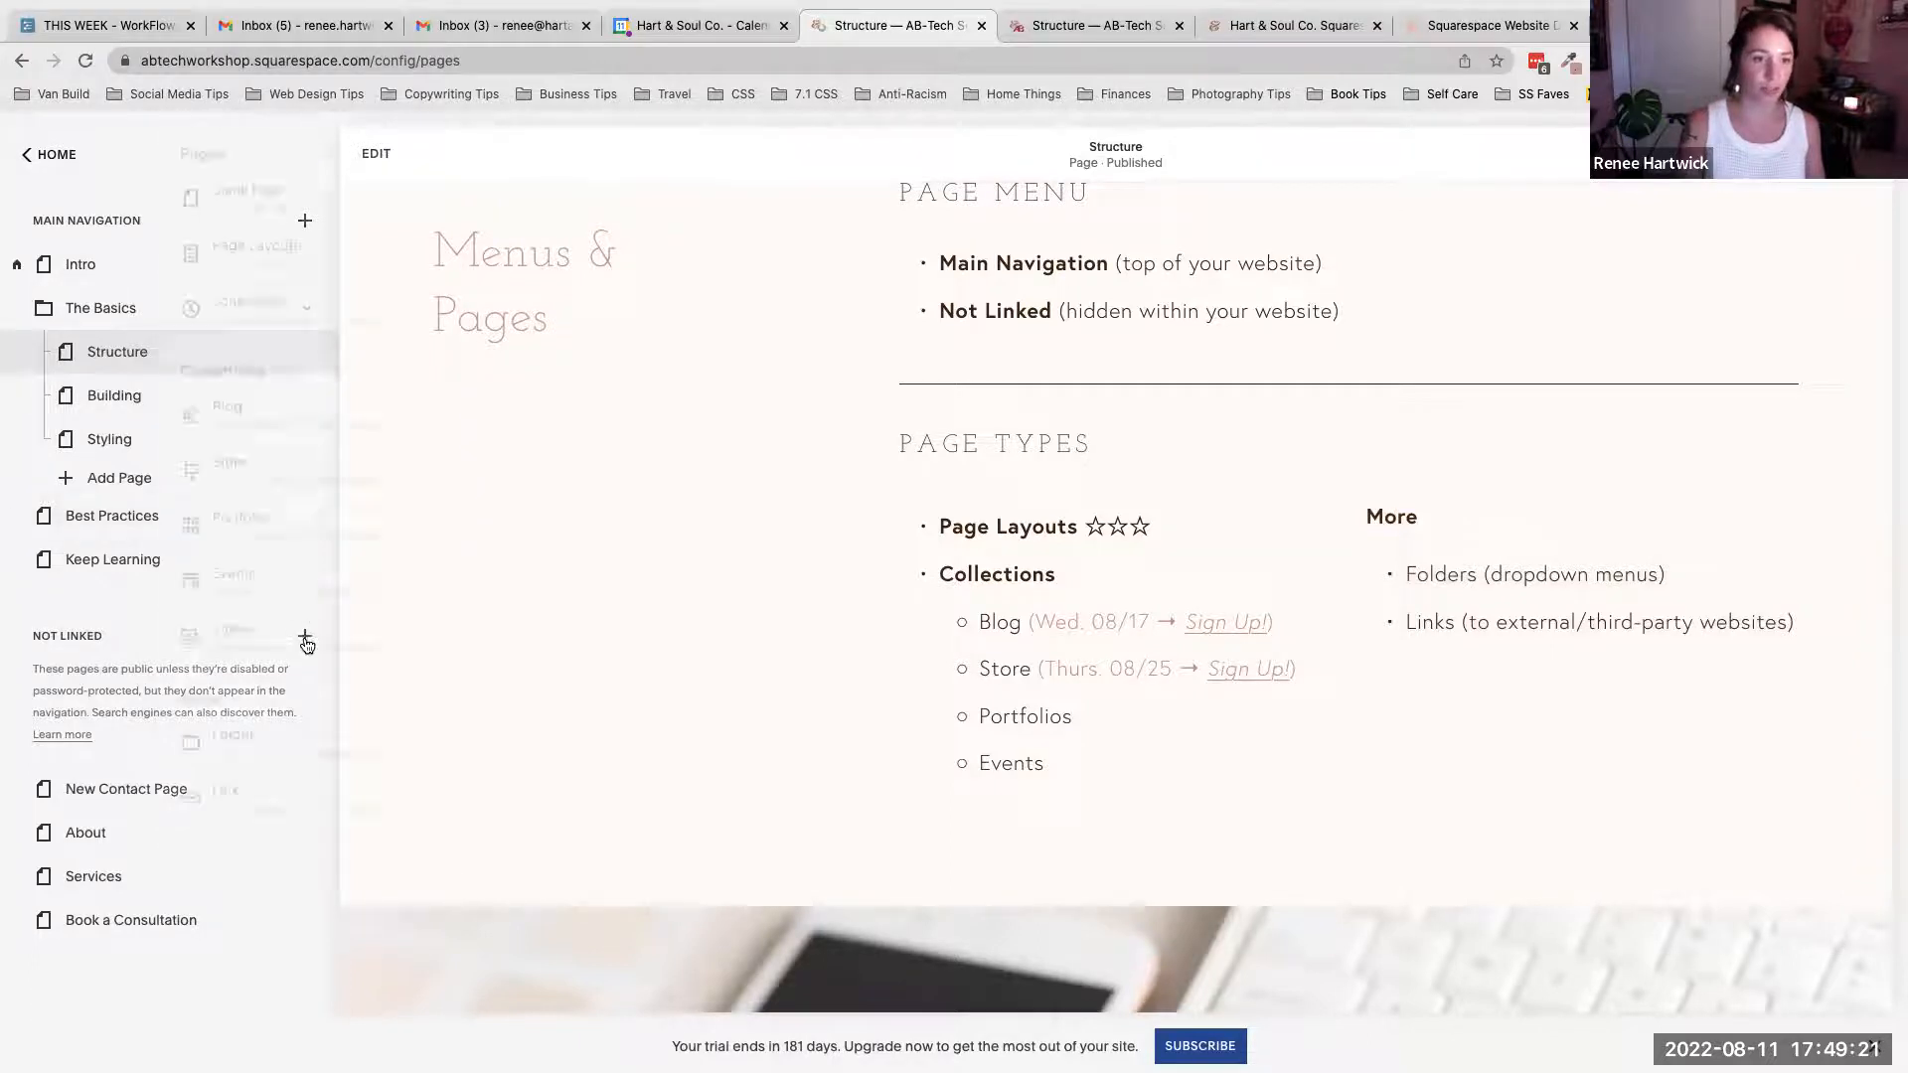
left_click(304, 636)
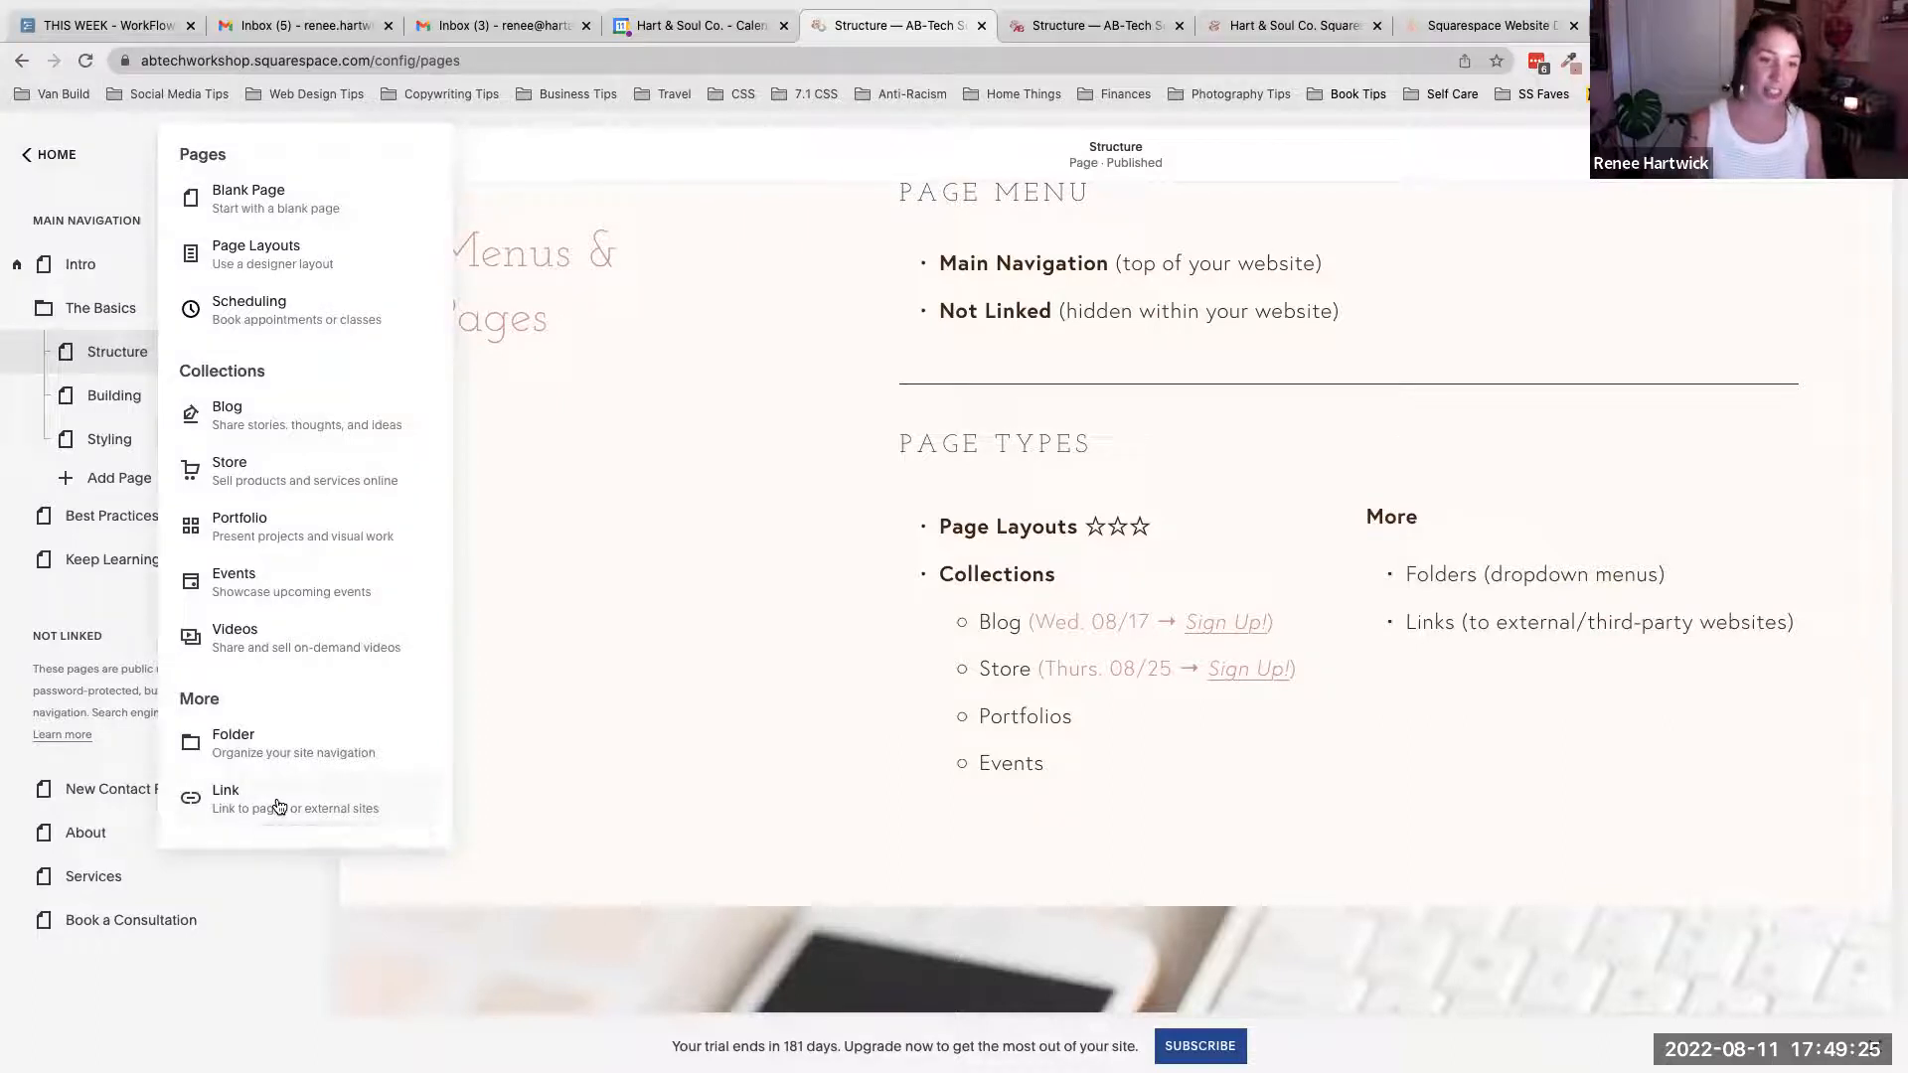
left_click(622, 640)
scroll(1103, 417, "up", 10)
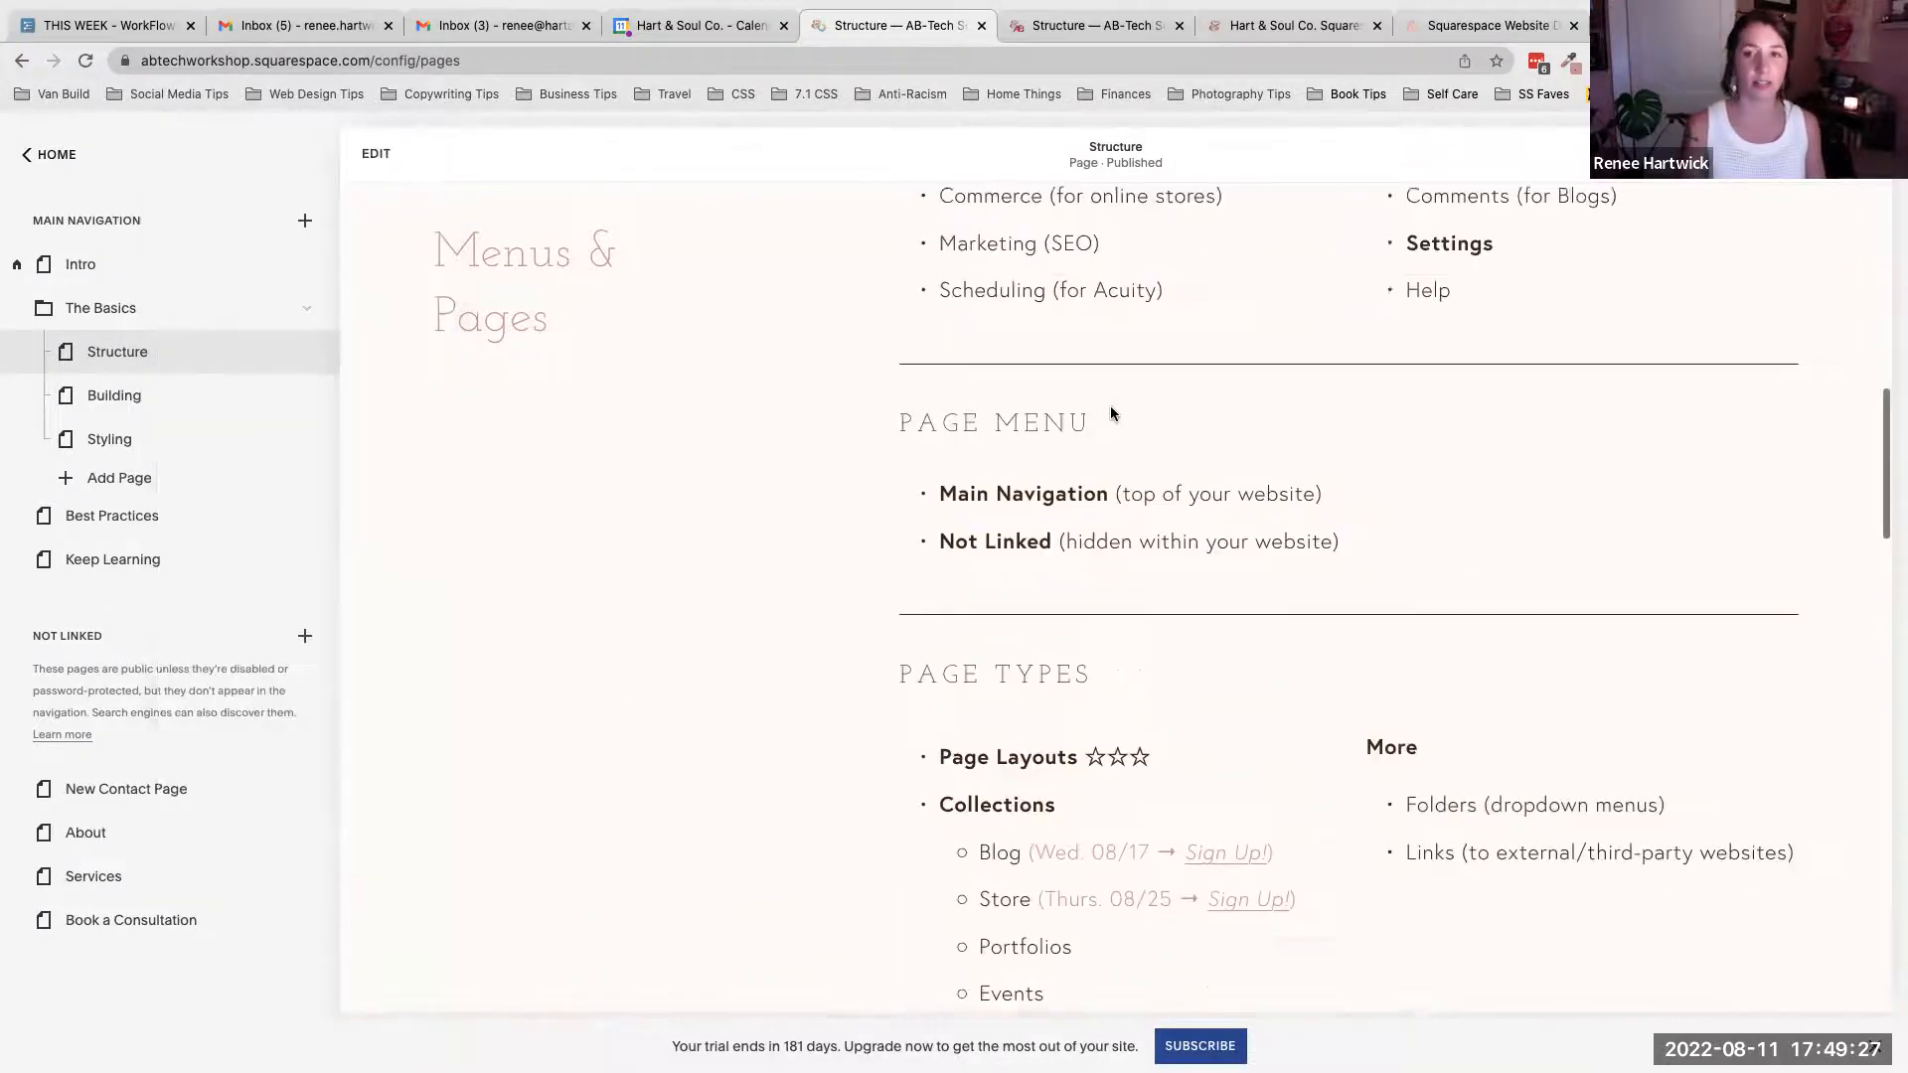
scroll(1111, 413, "up", 5)
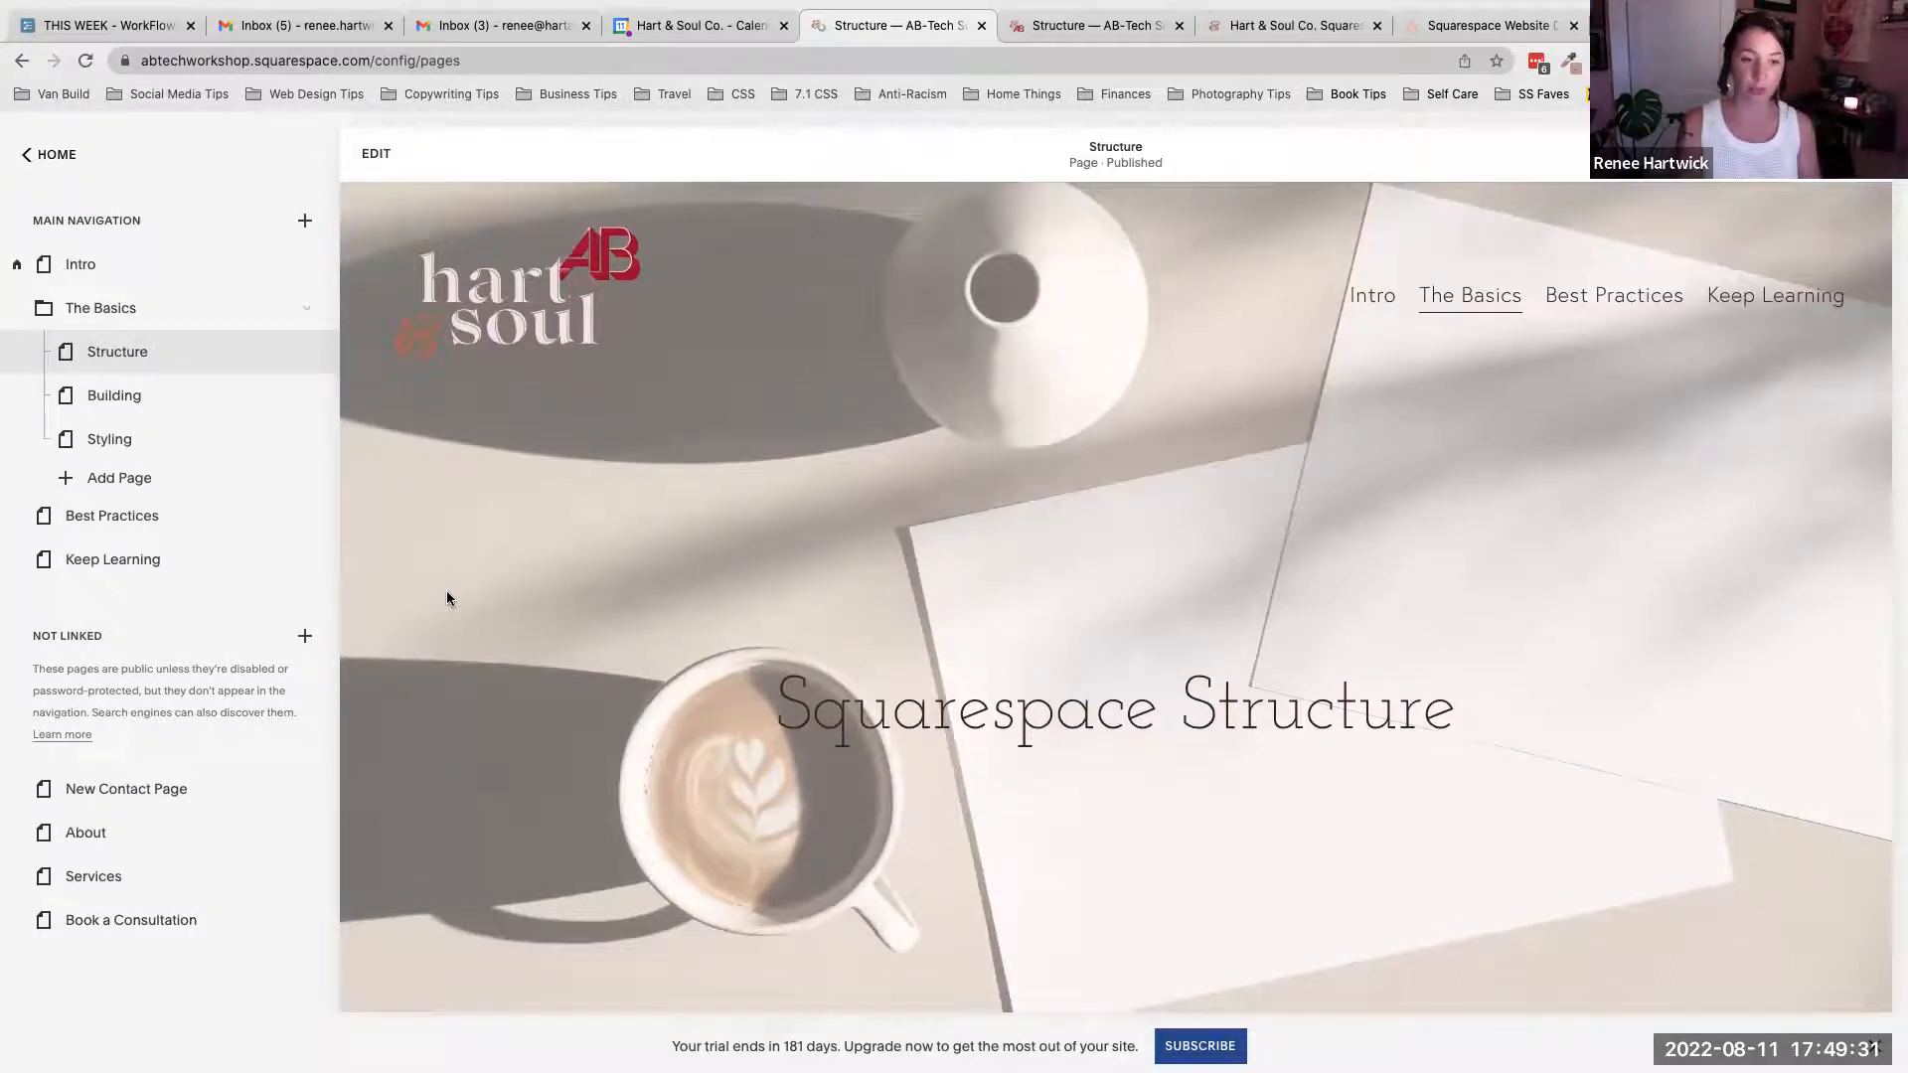
- Add a new folder to the top of the Main Navigation, keeping its default name
left_click(306, 638)
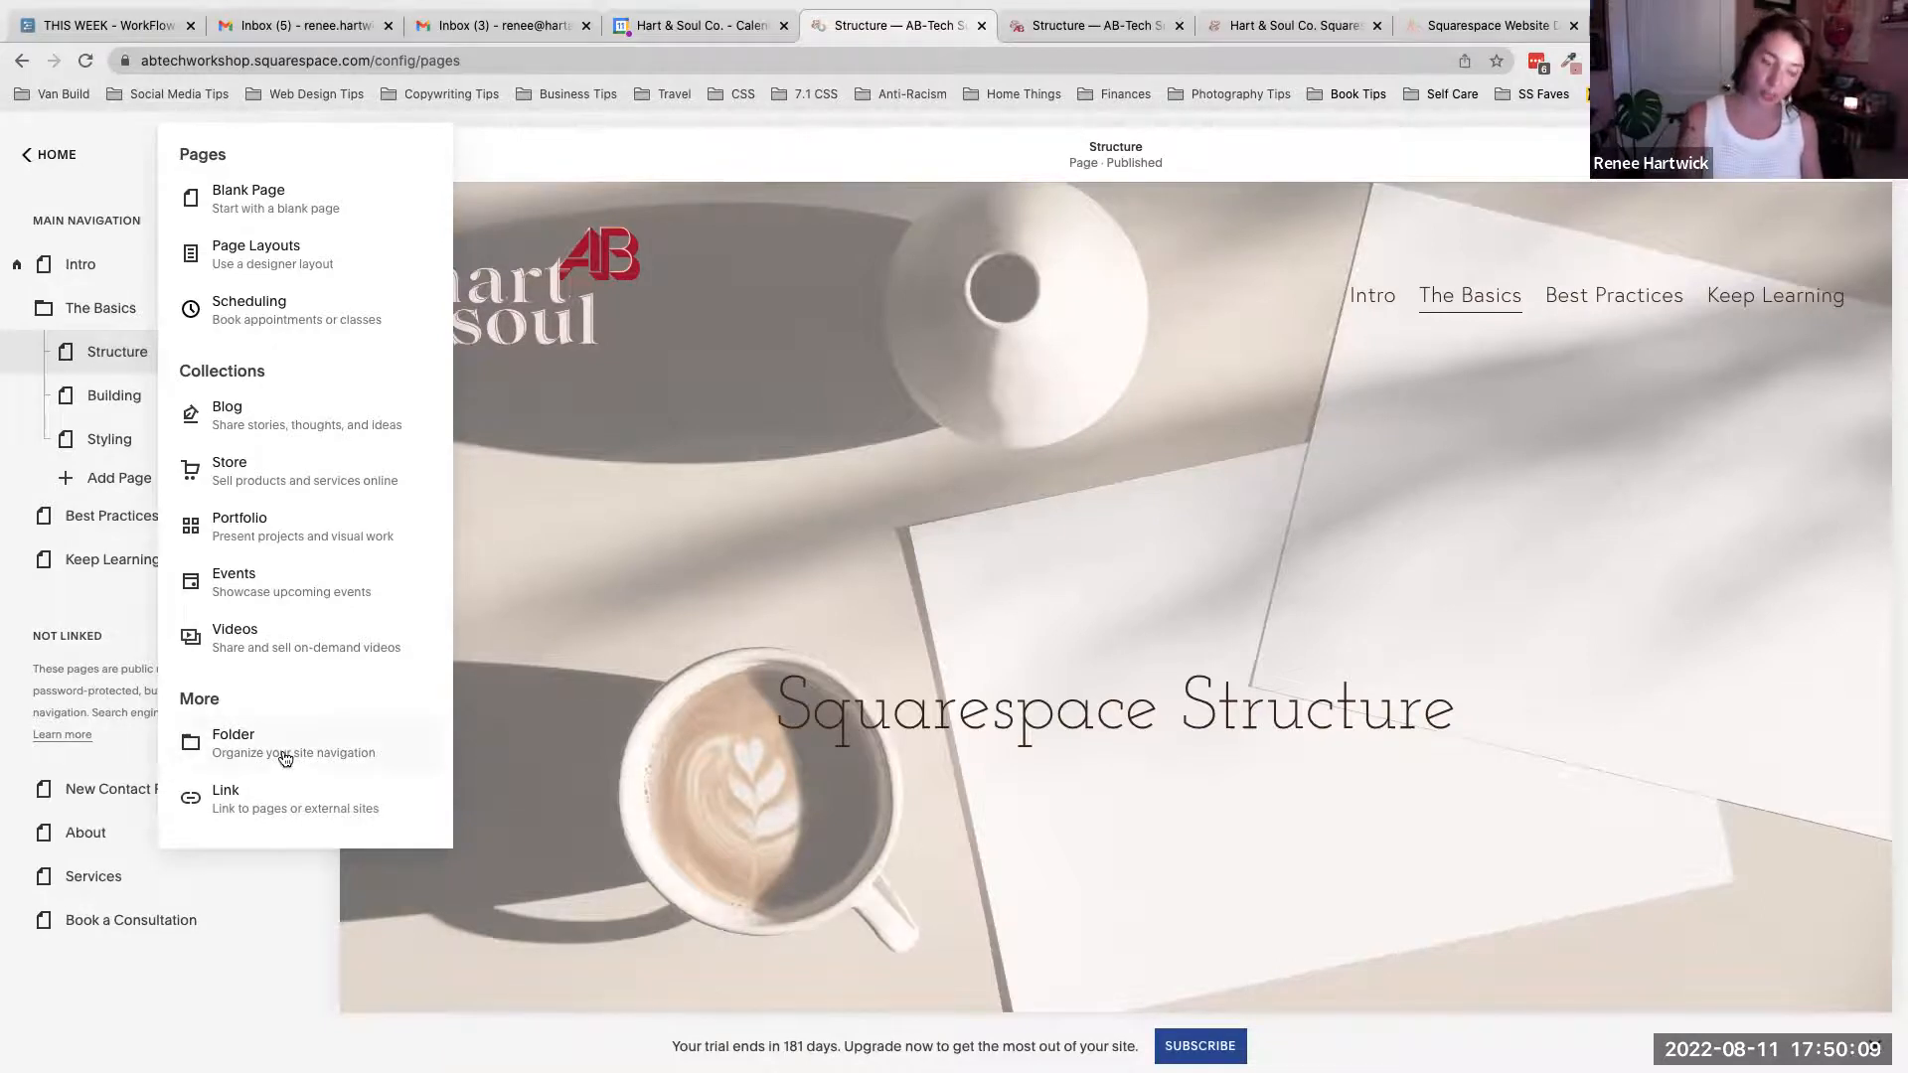
left_click(127, 664)
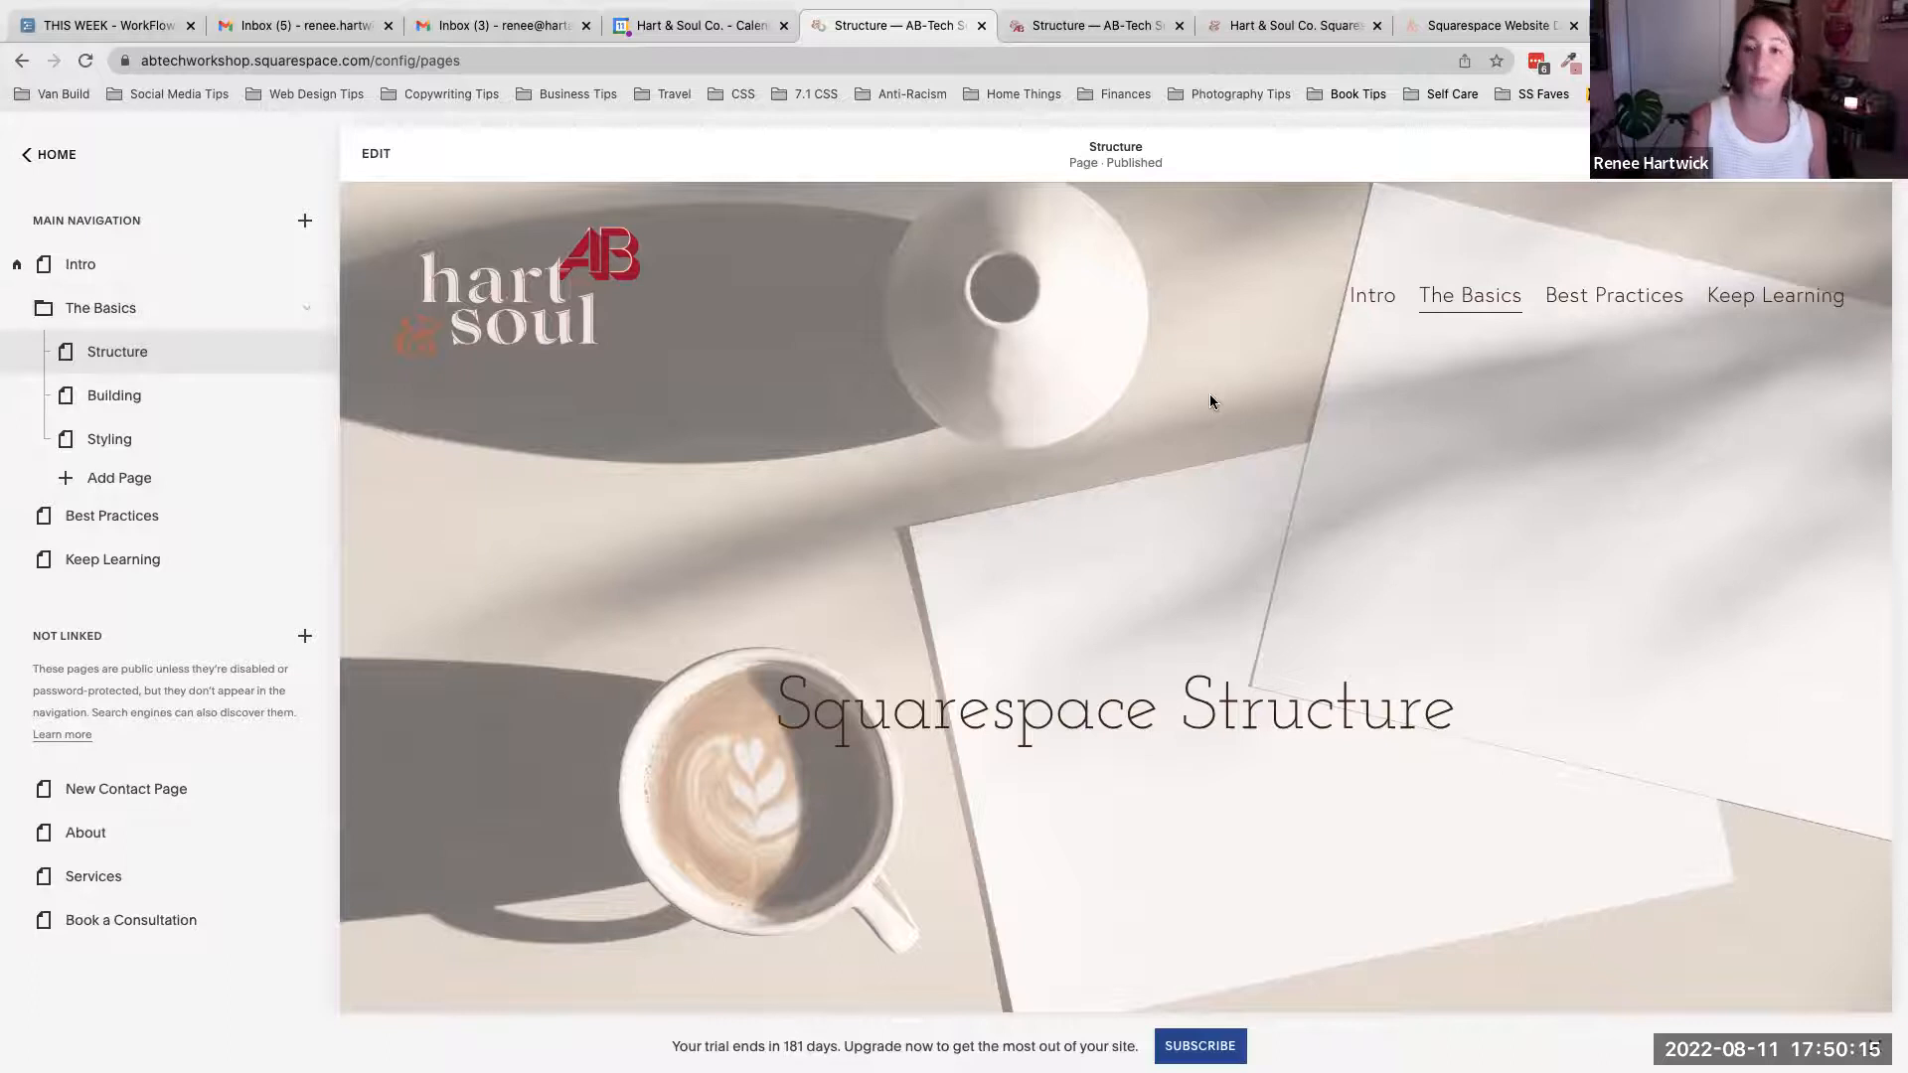
mouse_move(1487, 299)
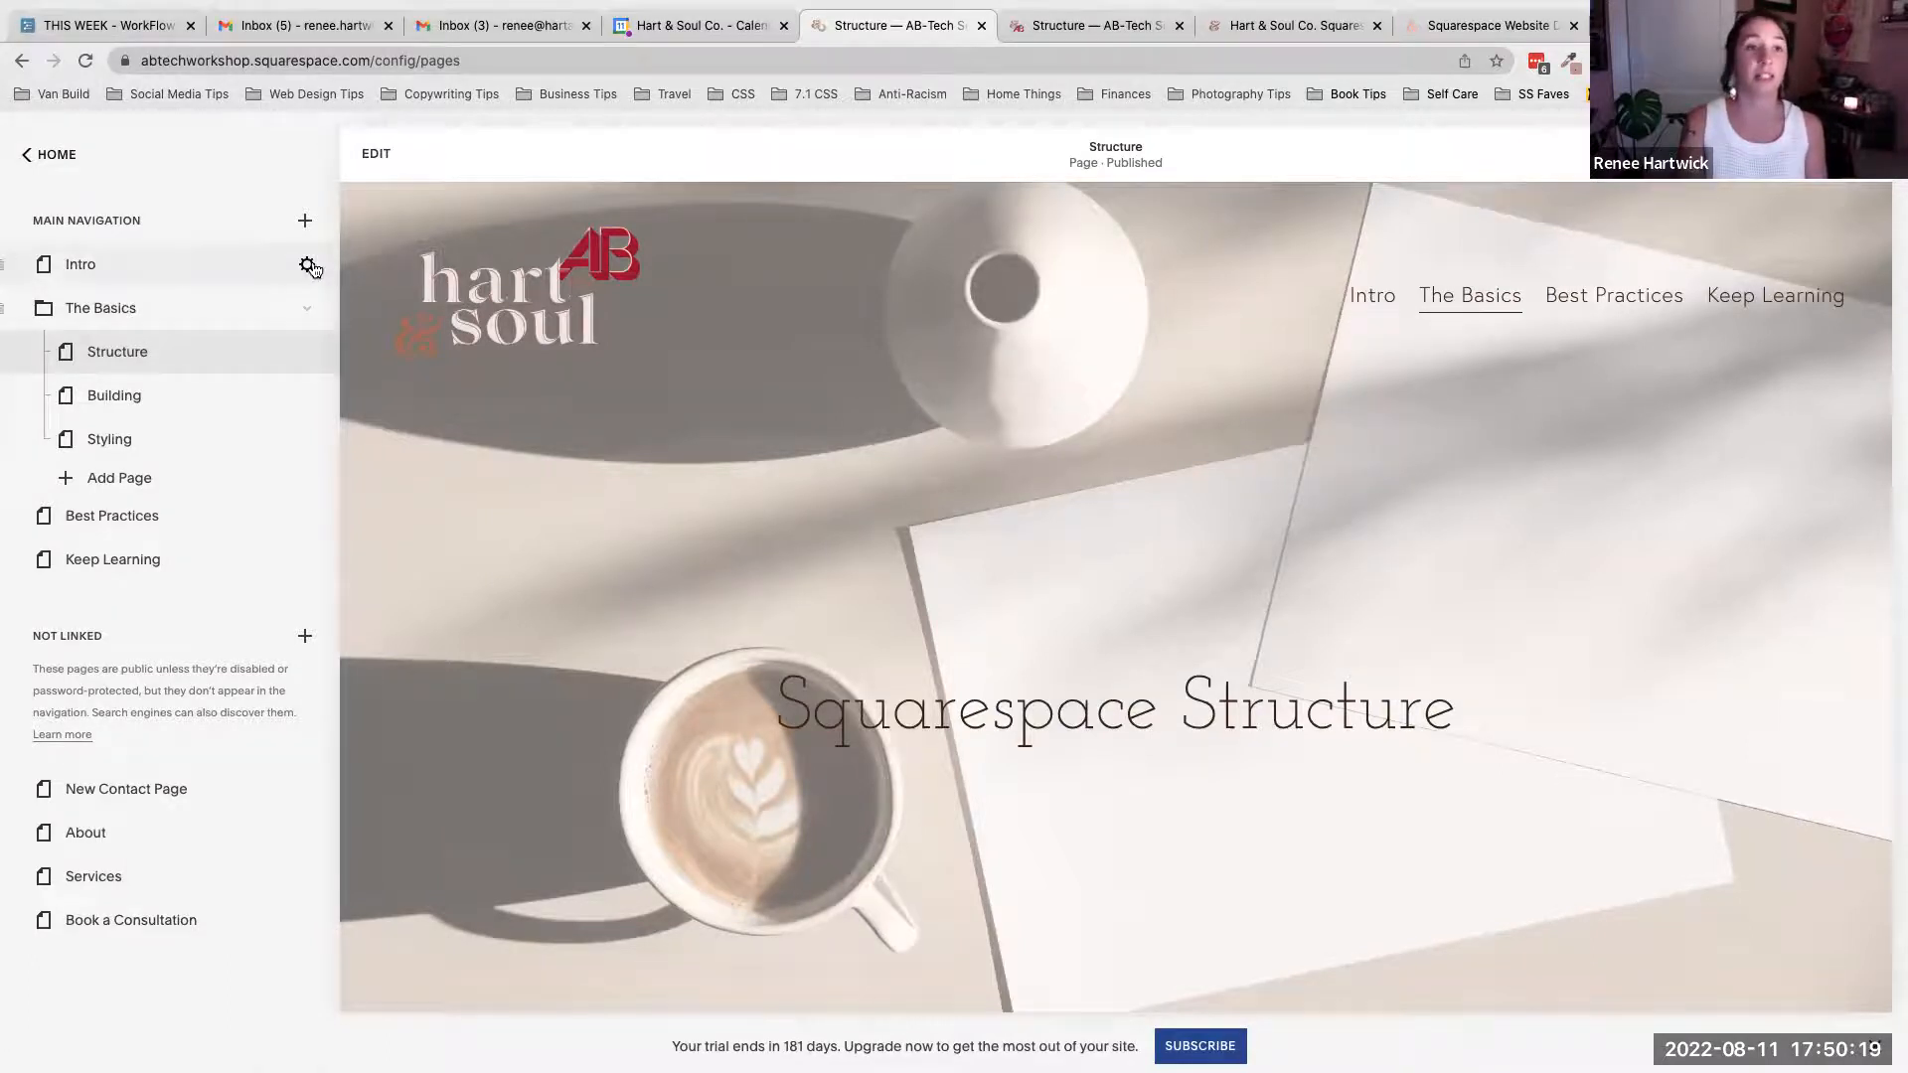
left_click(305, 225)
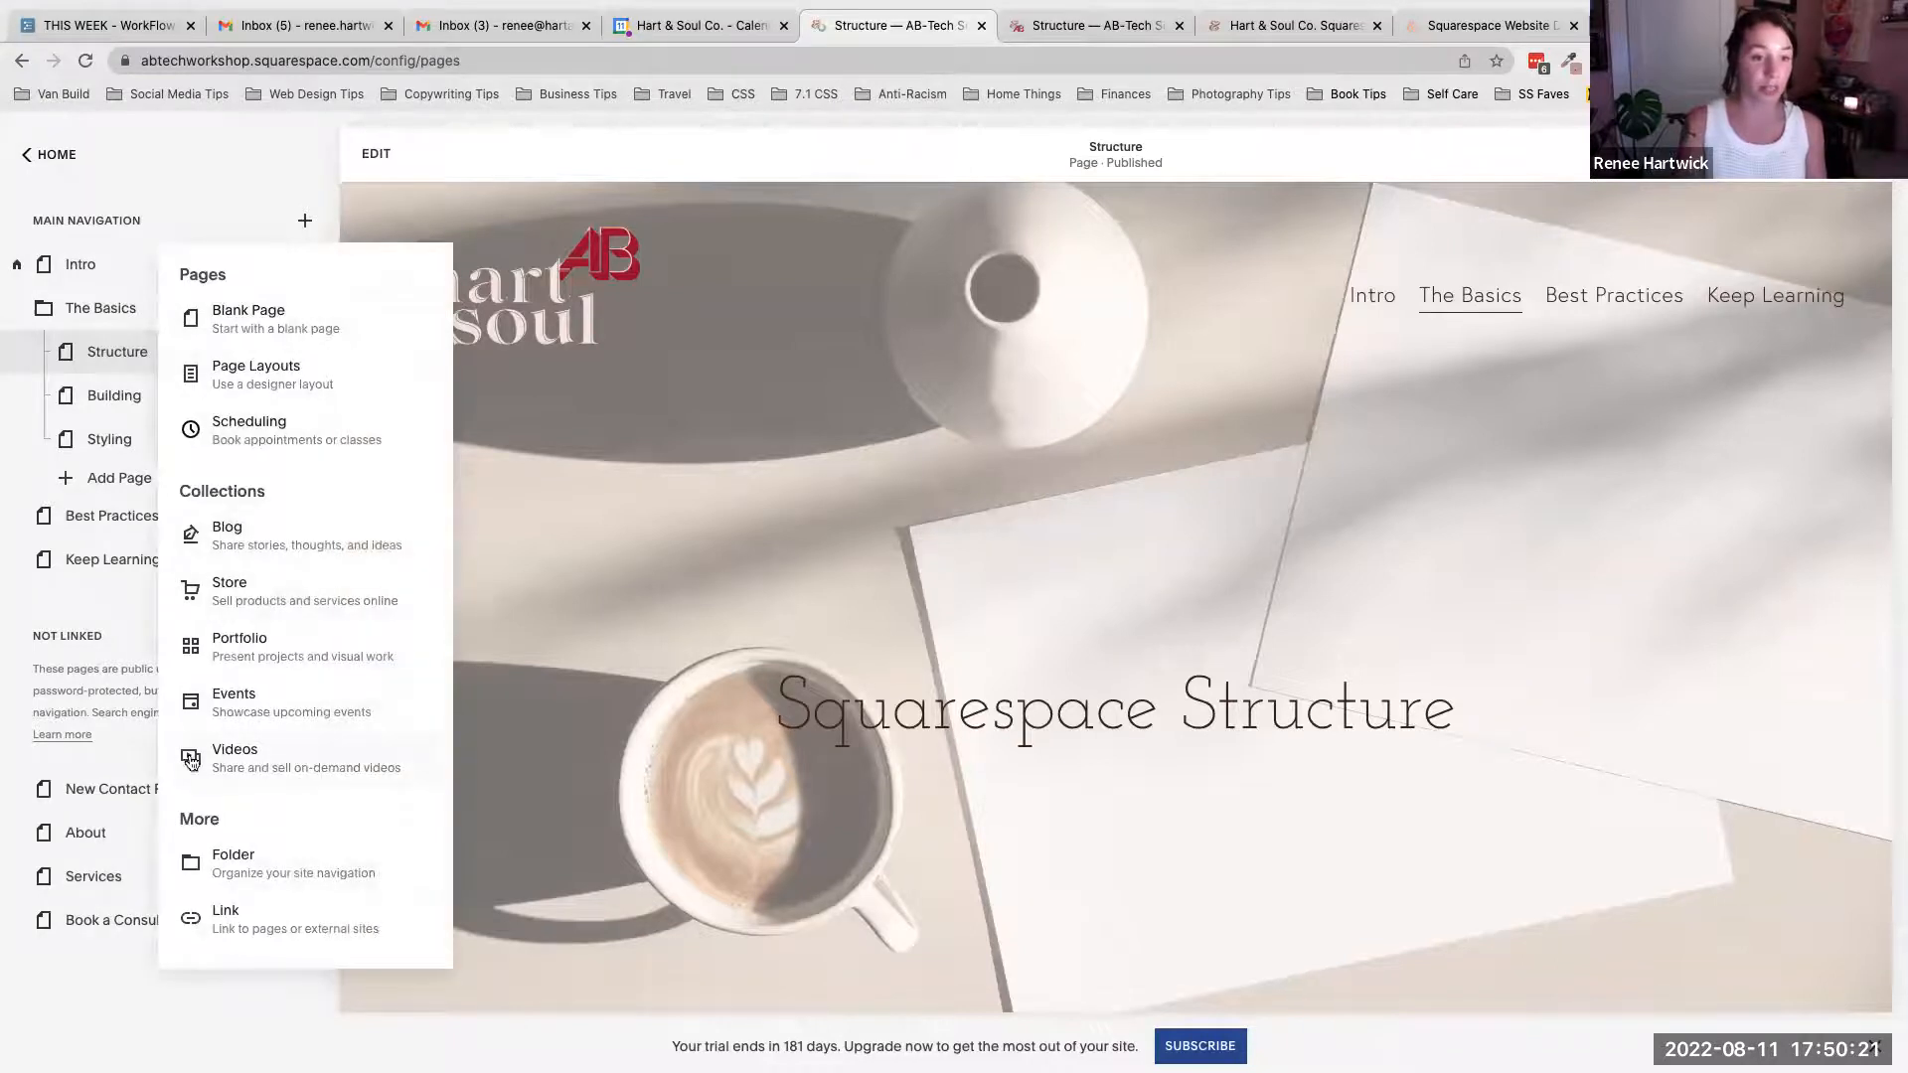
key("Escape")
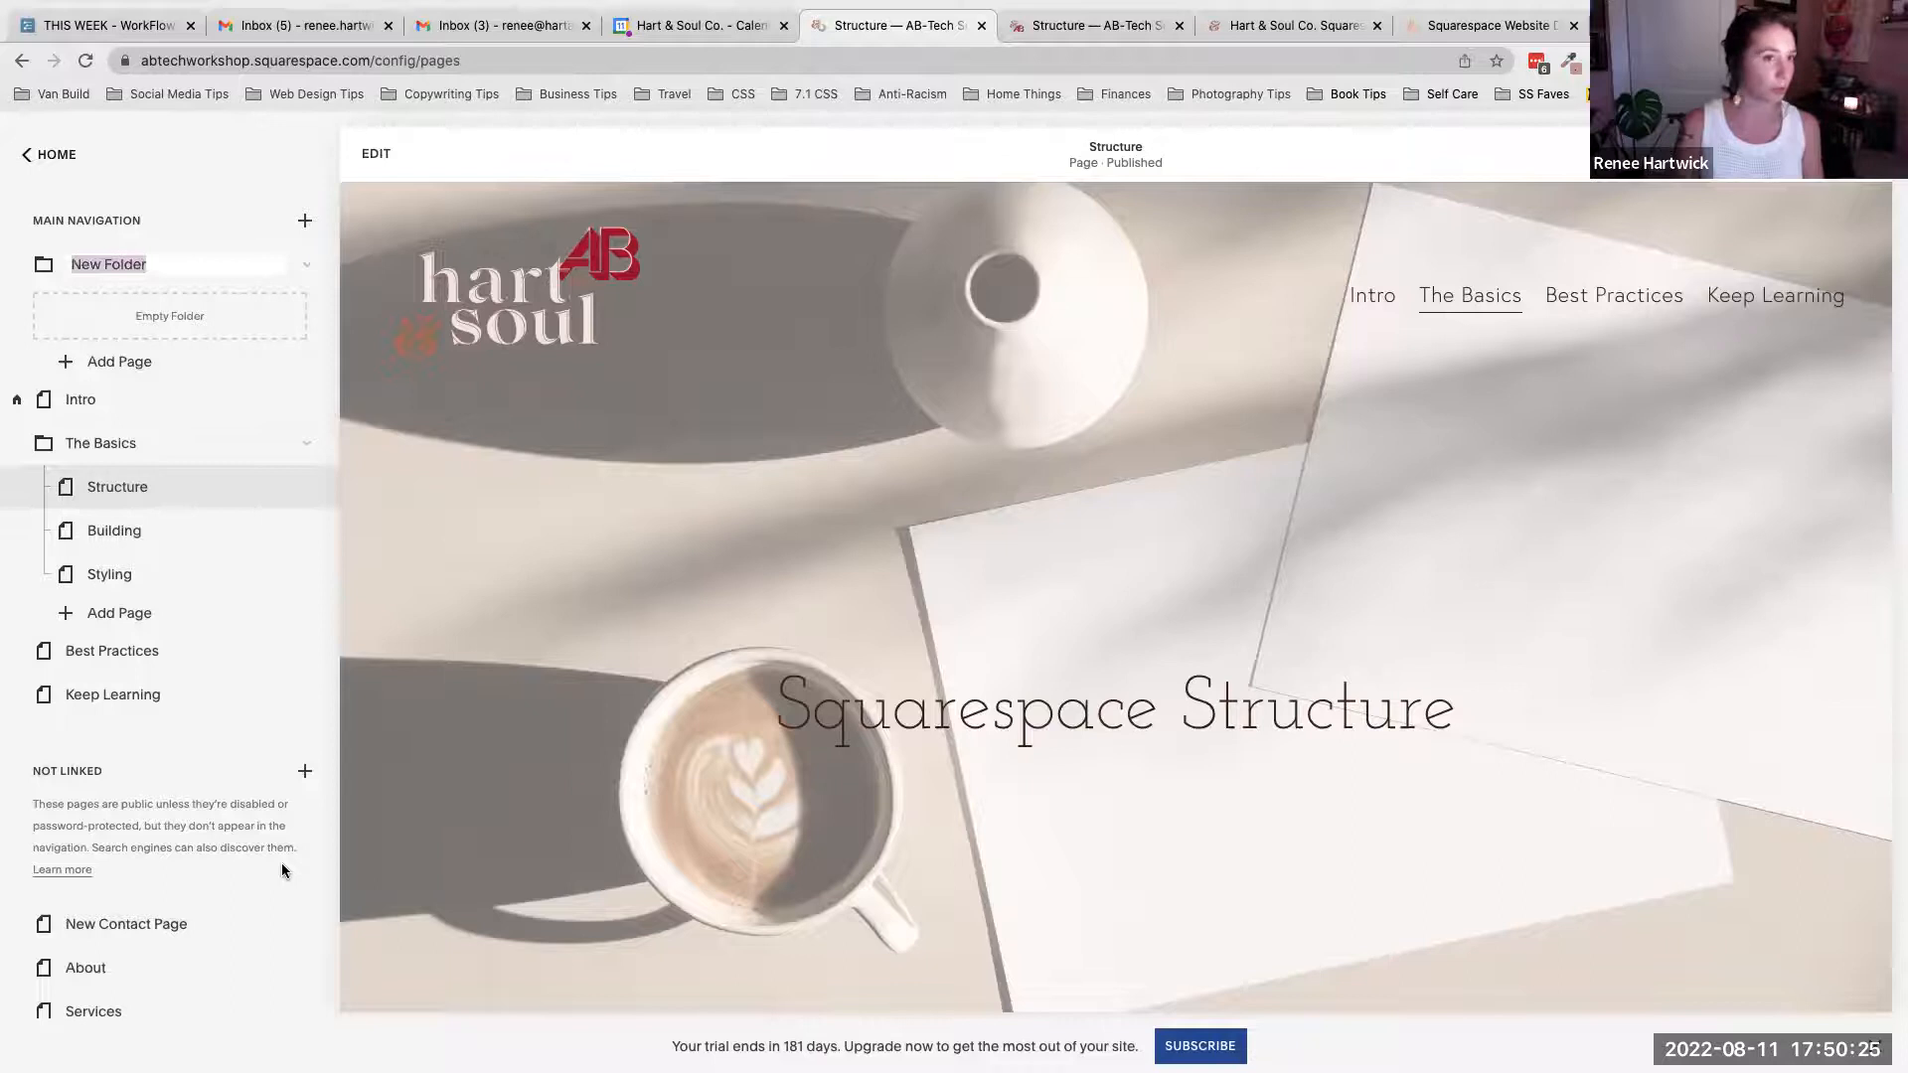
key("Return")
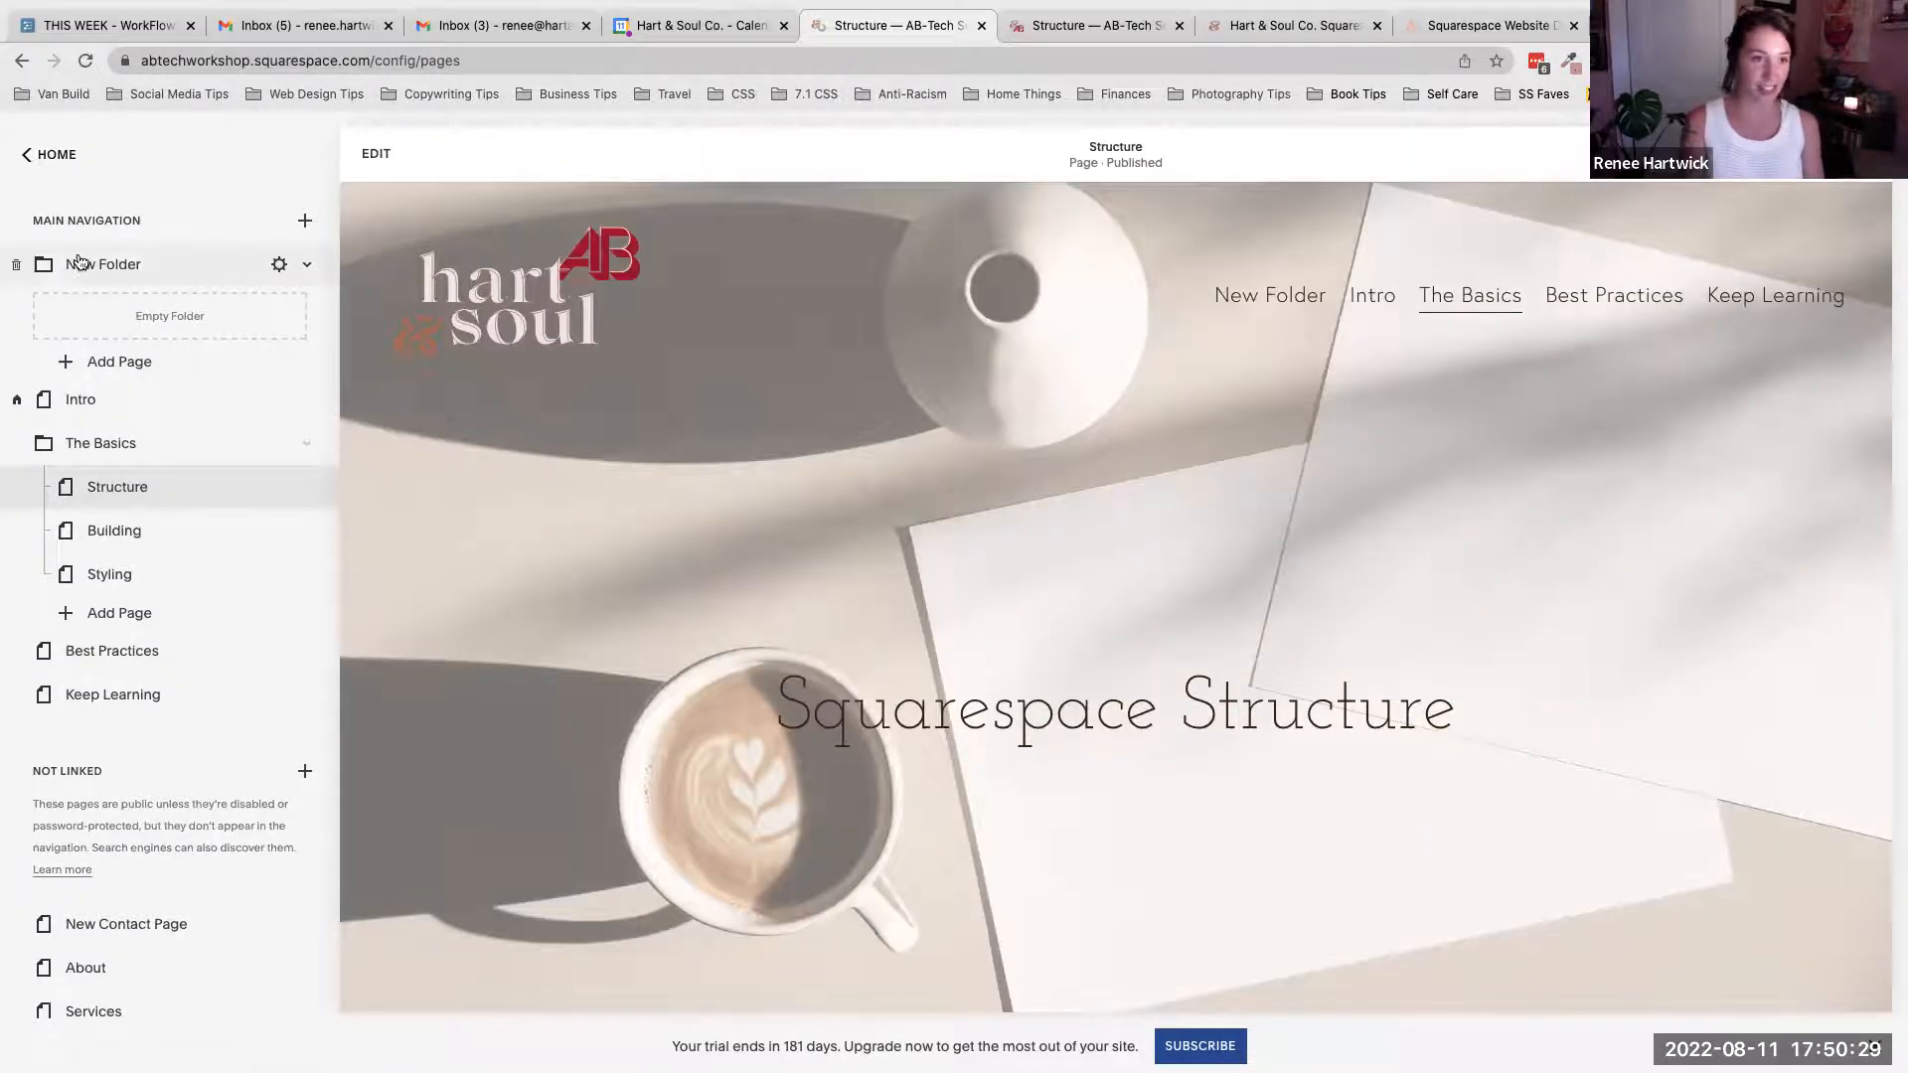
- Drag the Intro page into the new folder and then back out to the top level
mouse_move(101, 269)
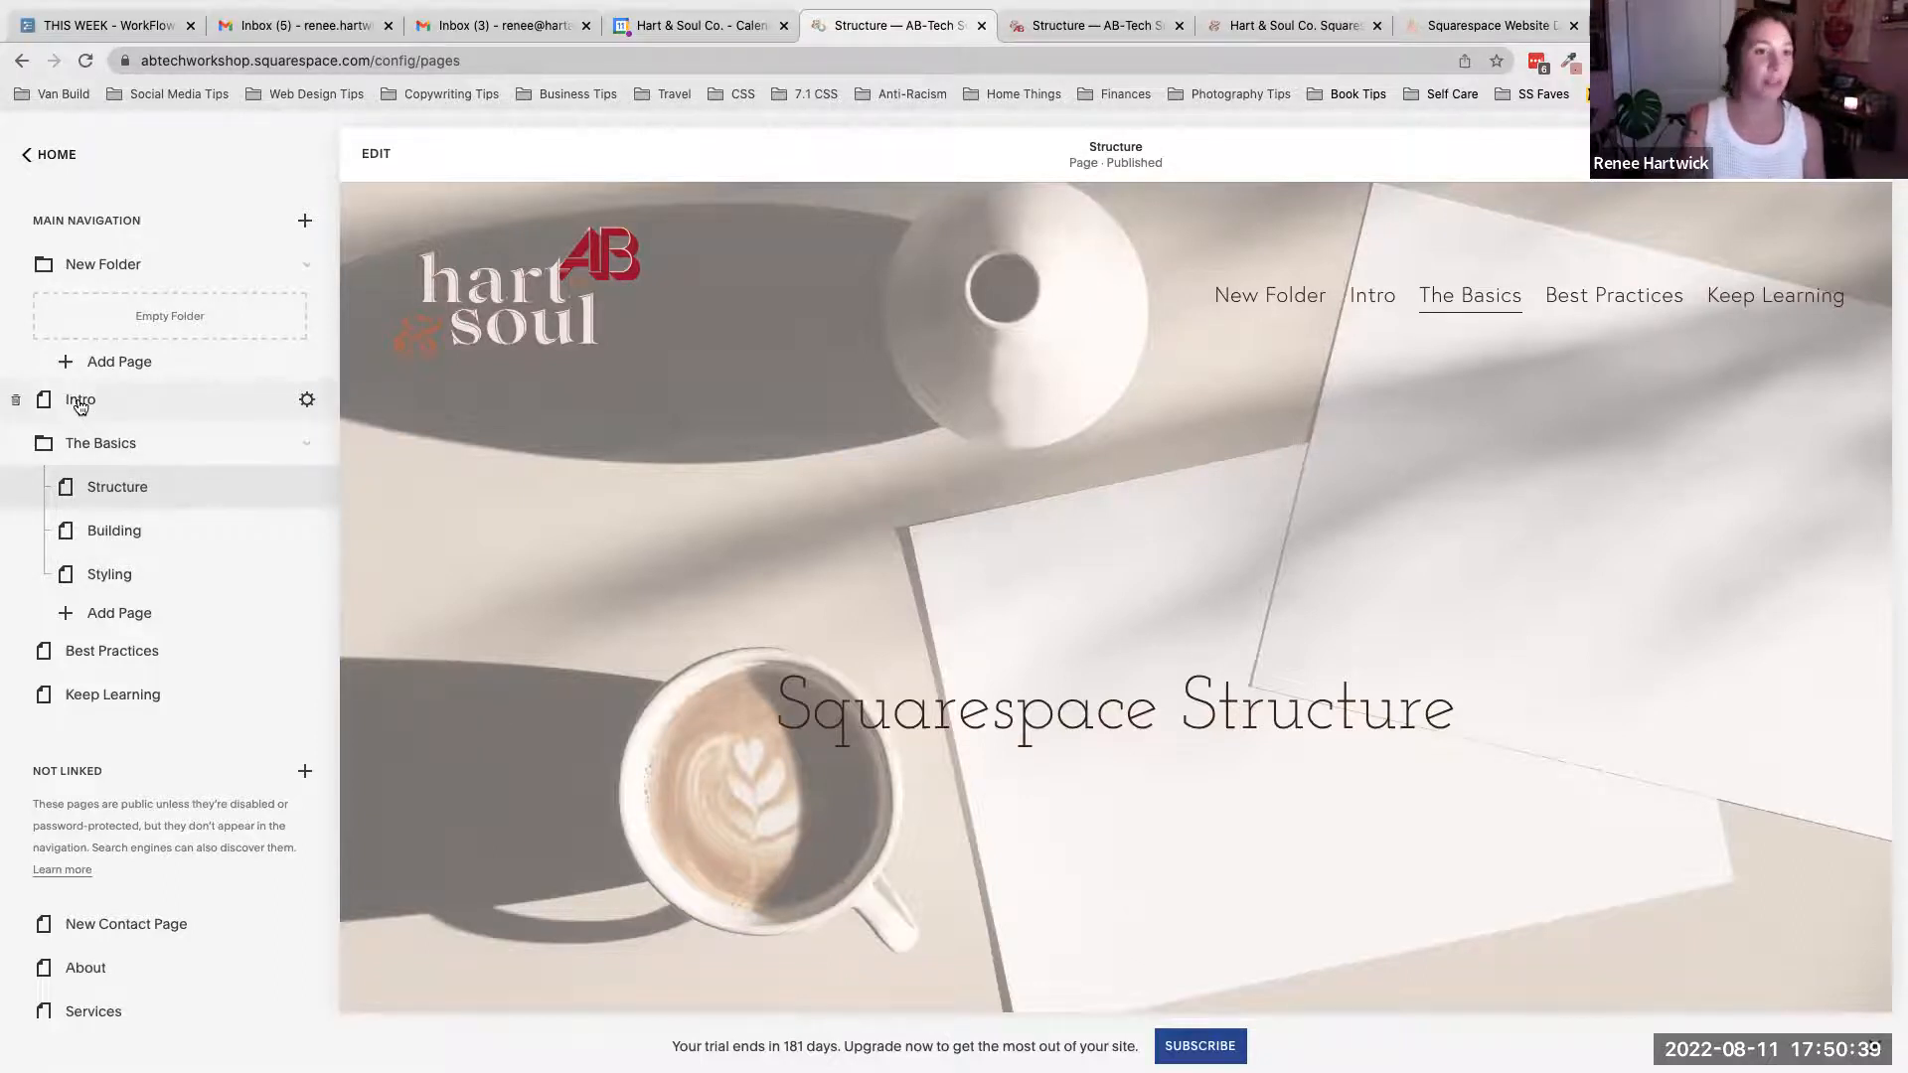
left_click_drag(82, 405, 106, 316)
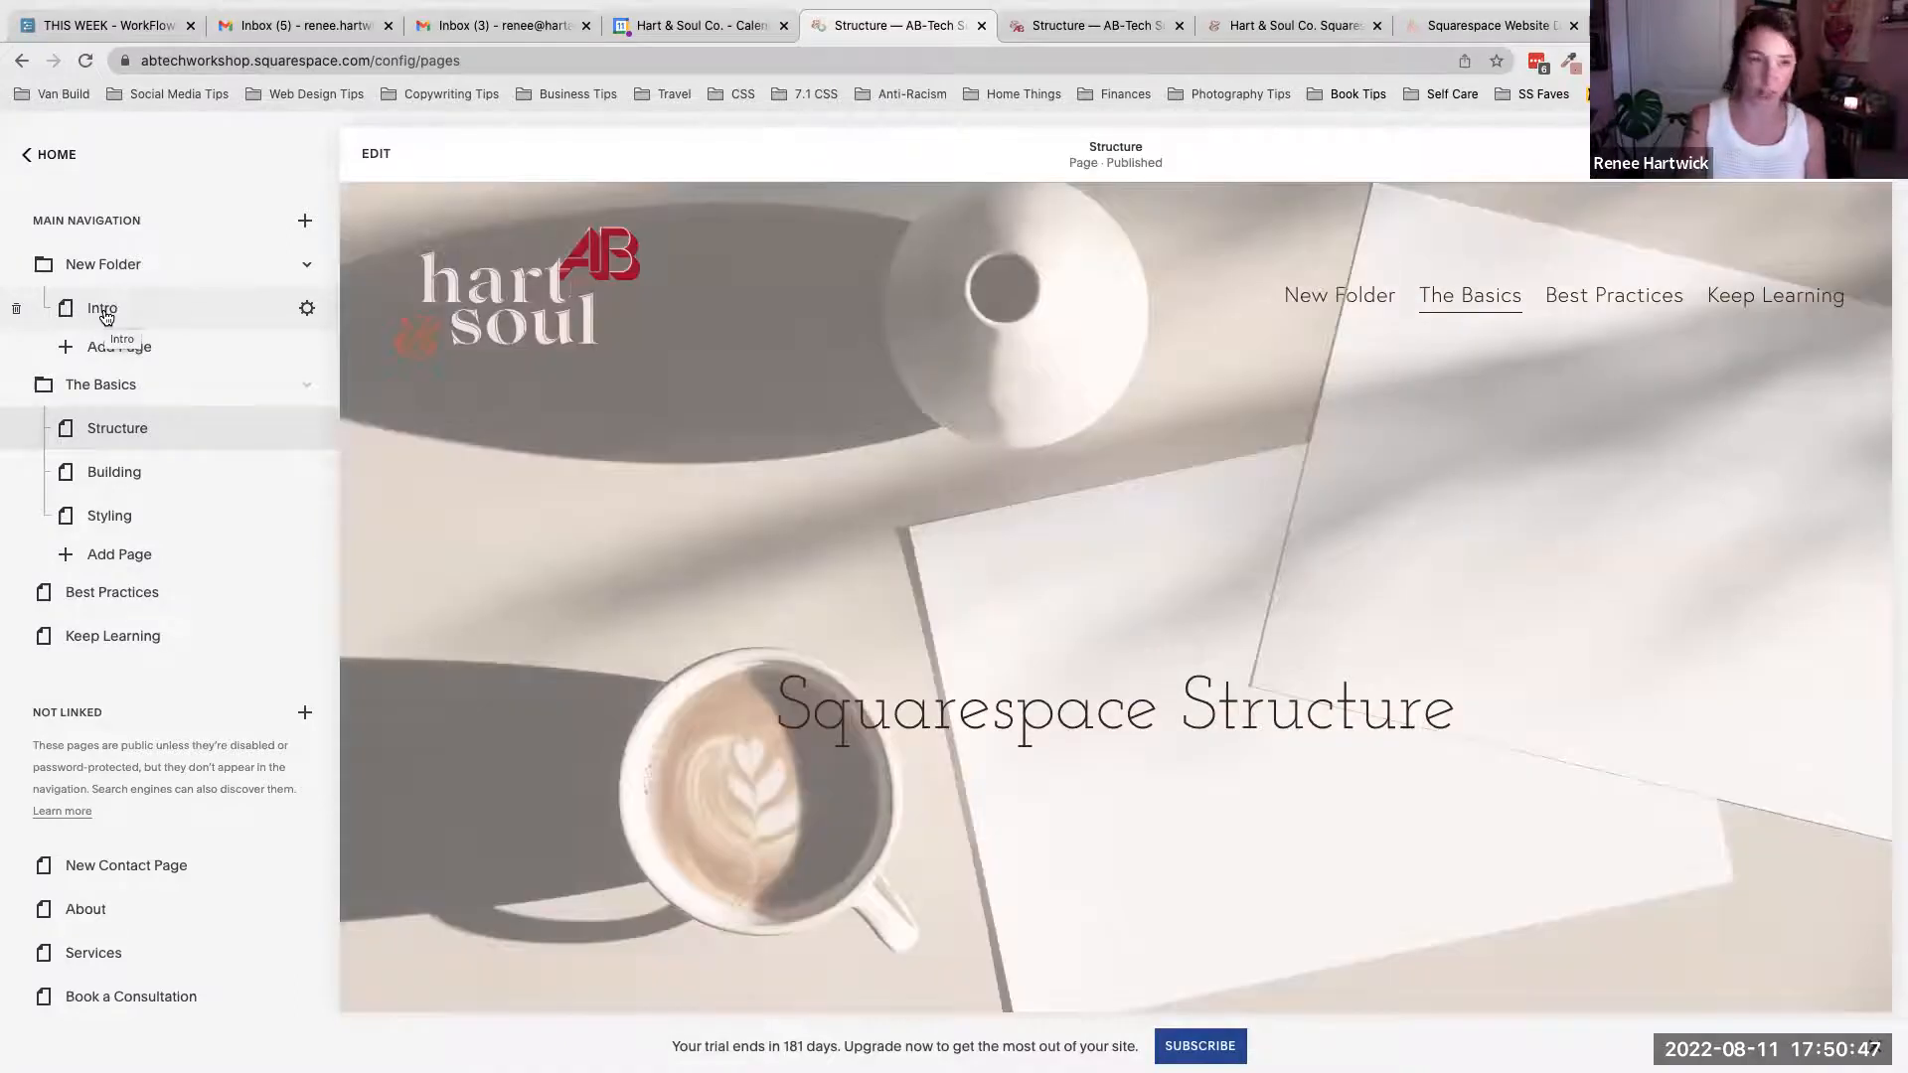
mouse_move(1346, 298)
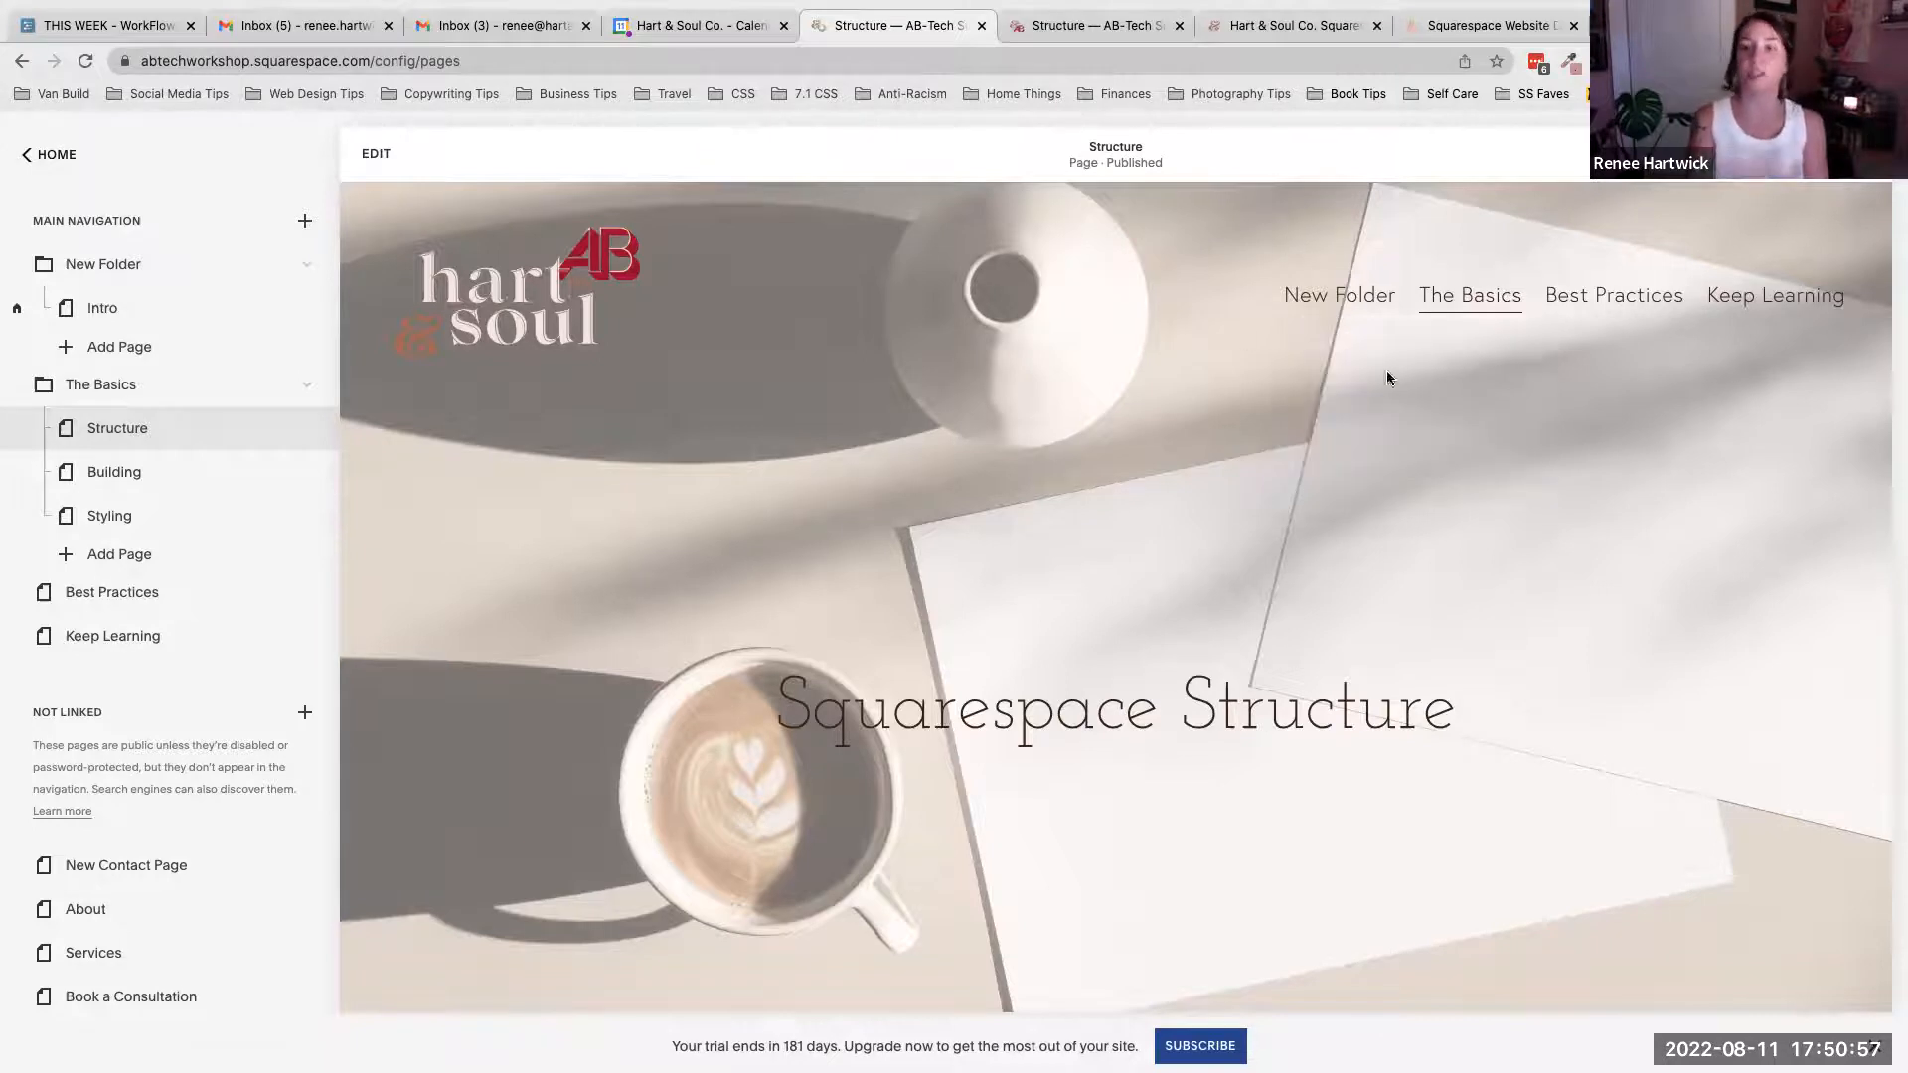
left_click(305, 223)
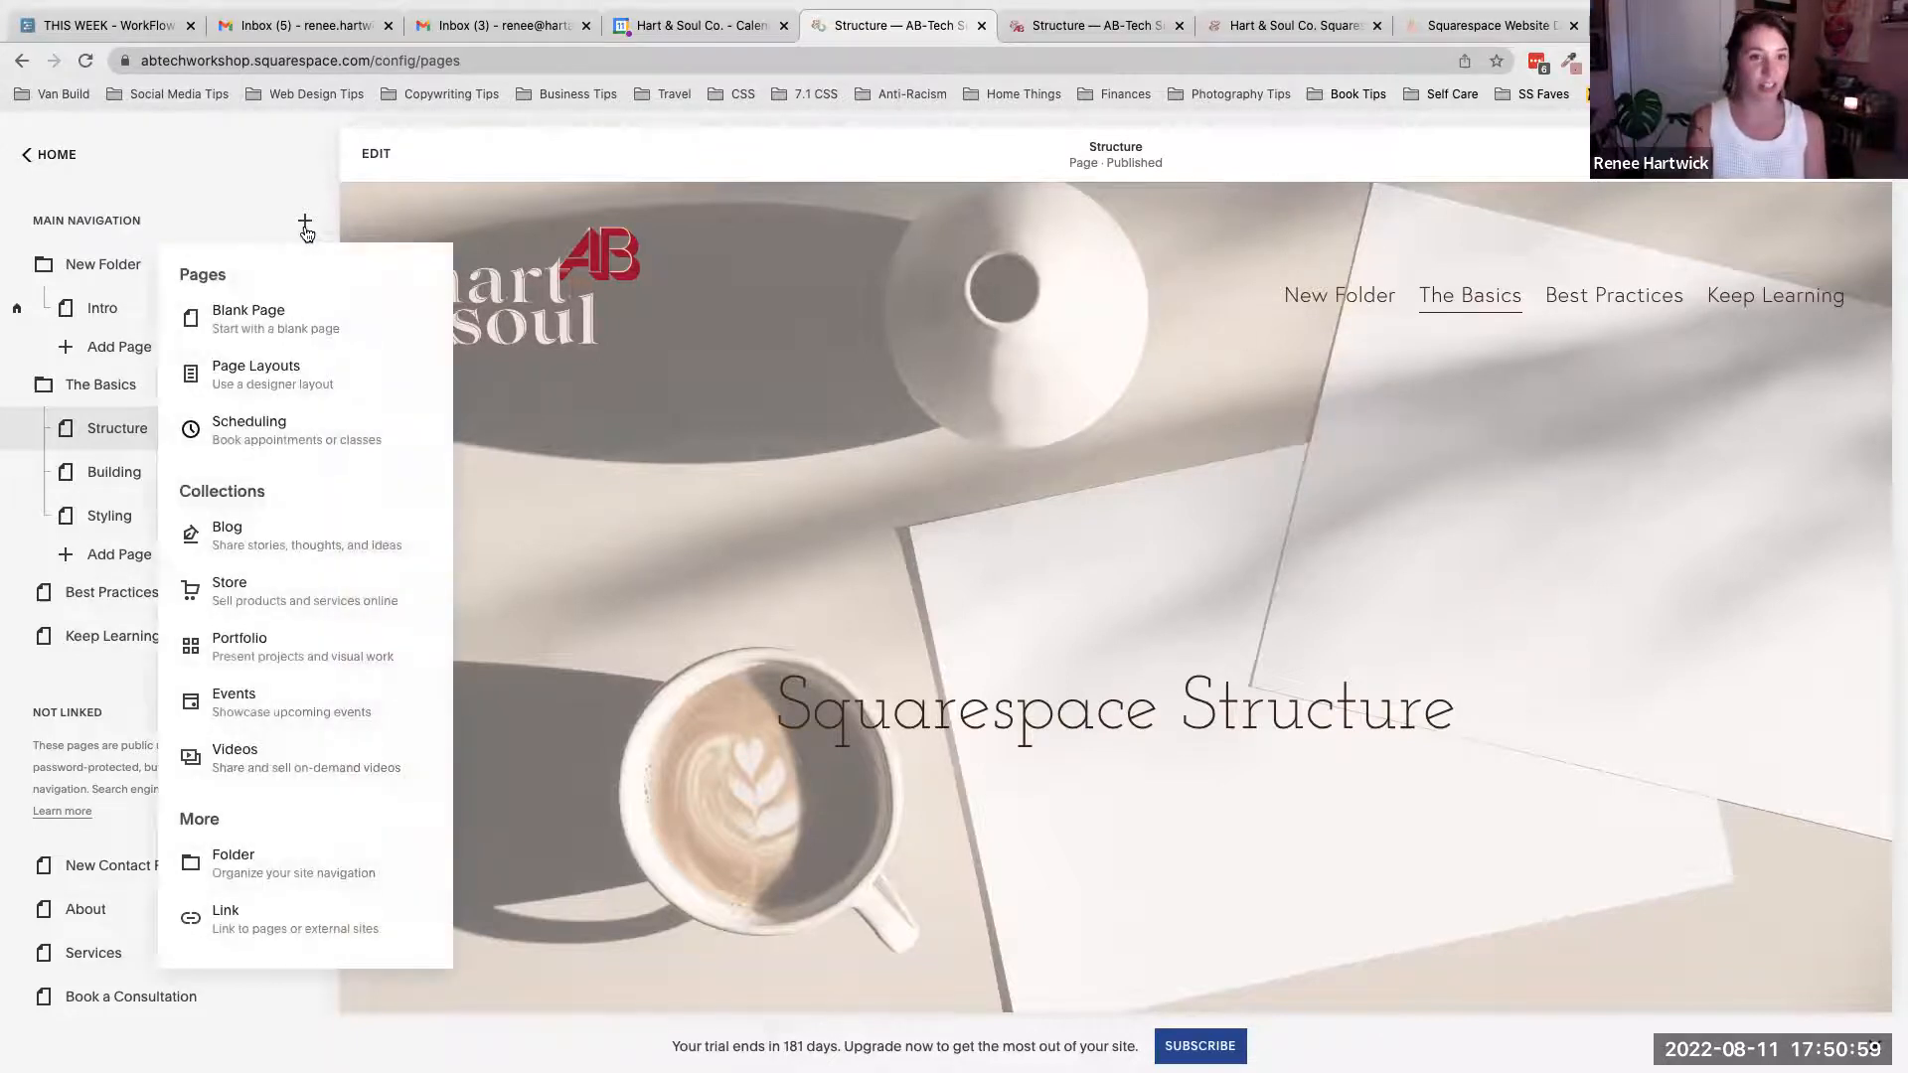
left_click(277, 161)
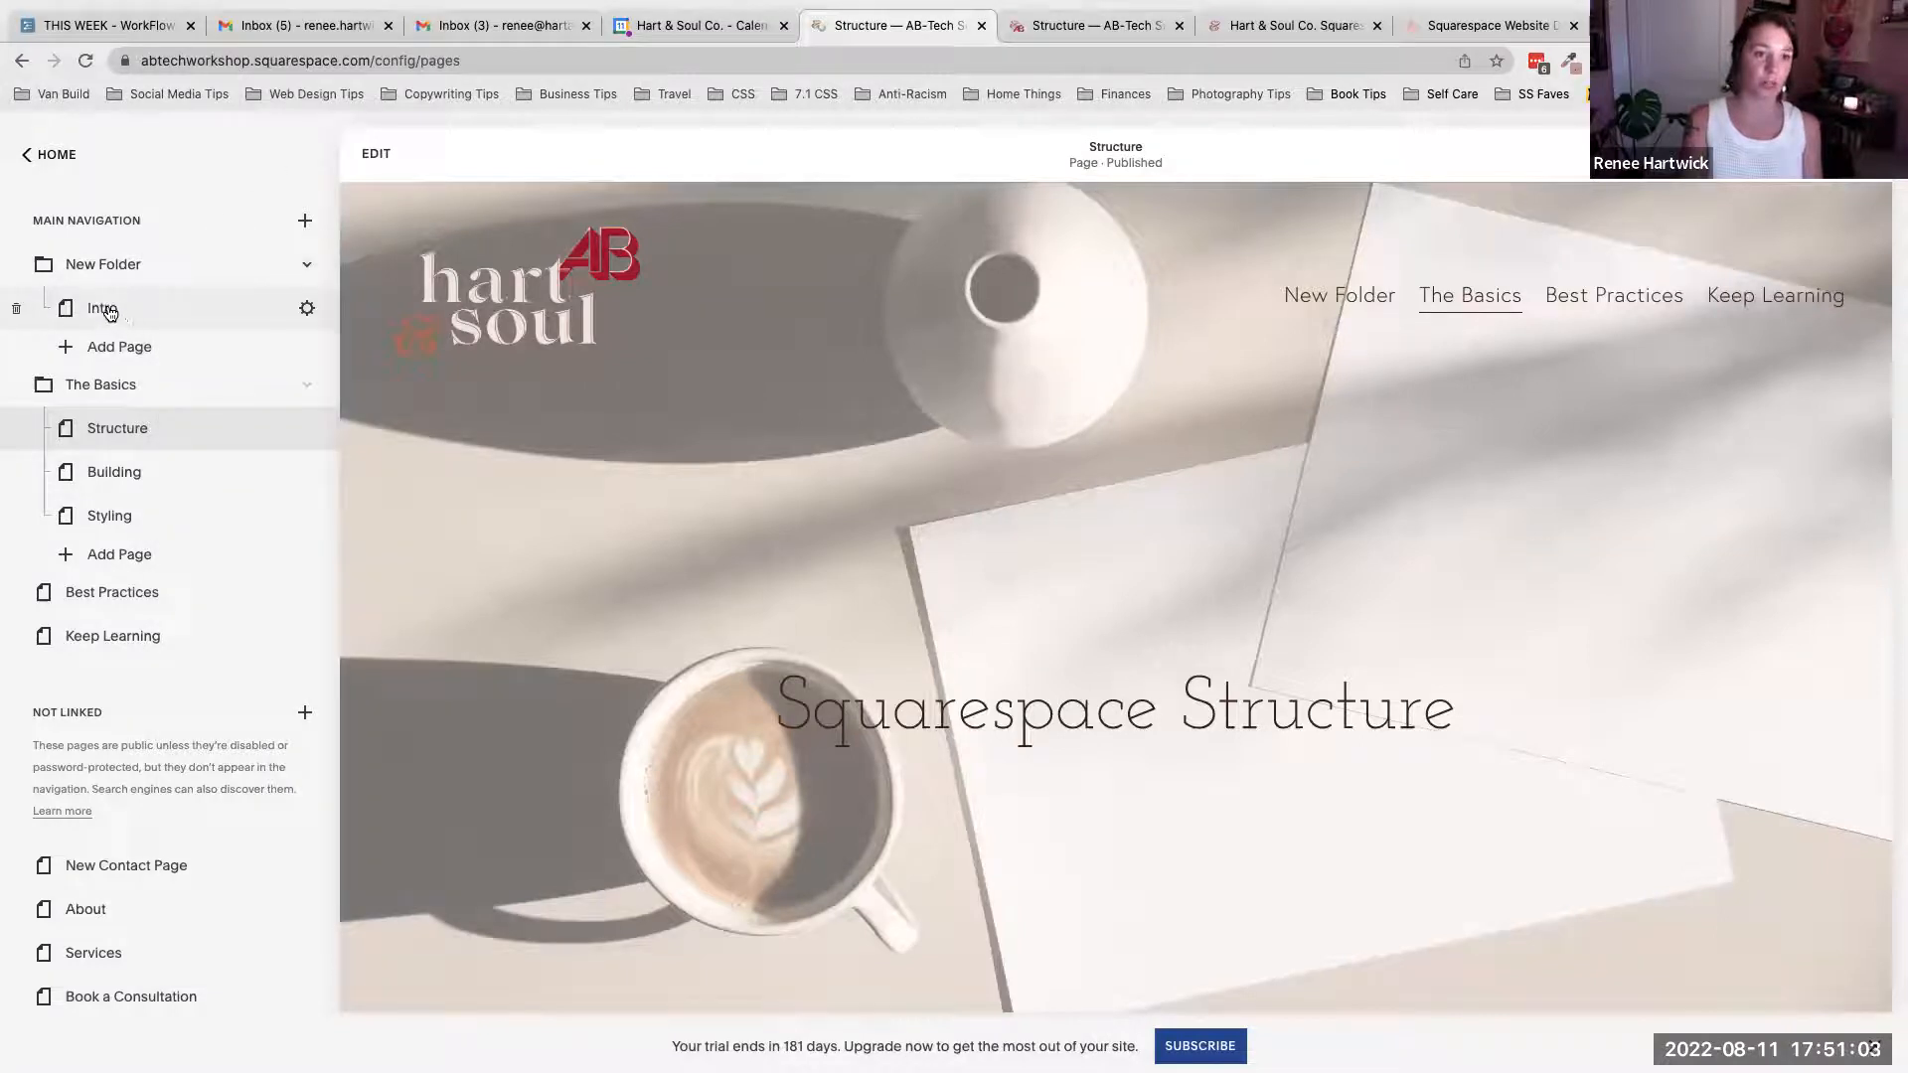
left_click_drag(109, 314, 89, 398)
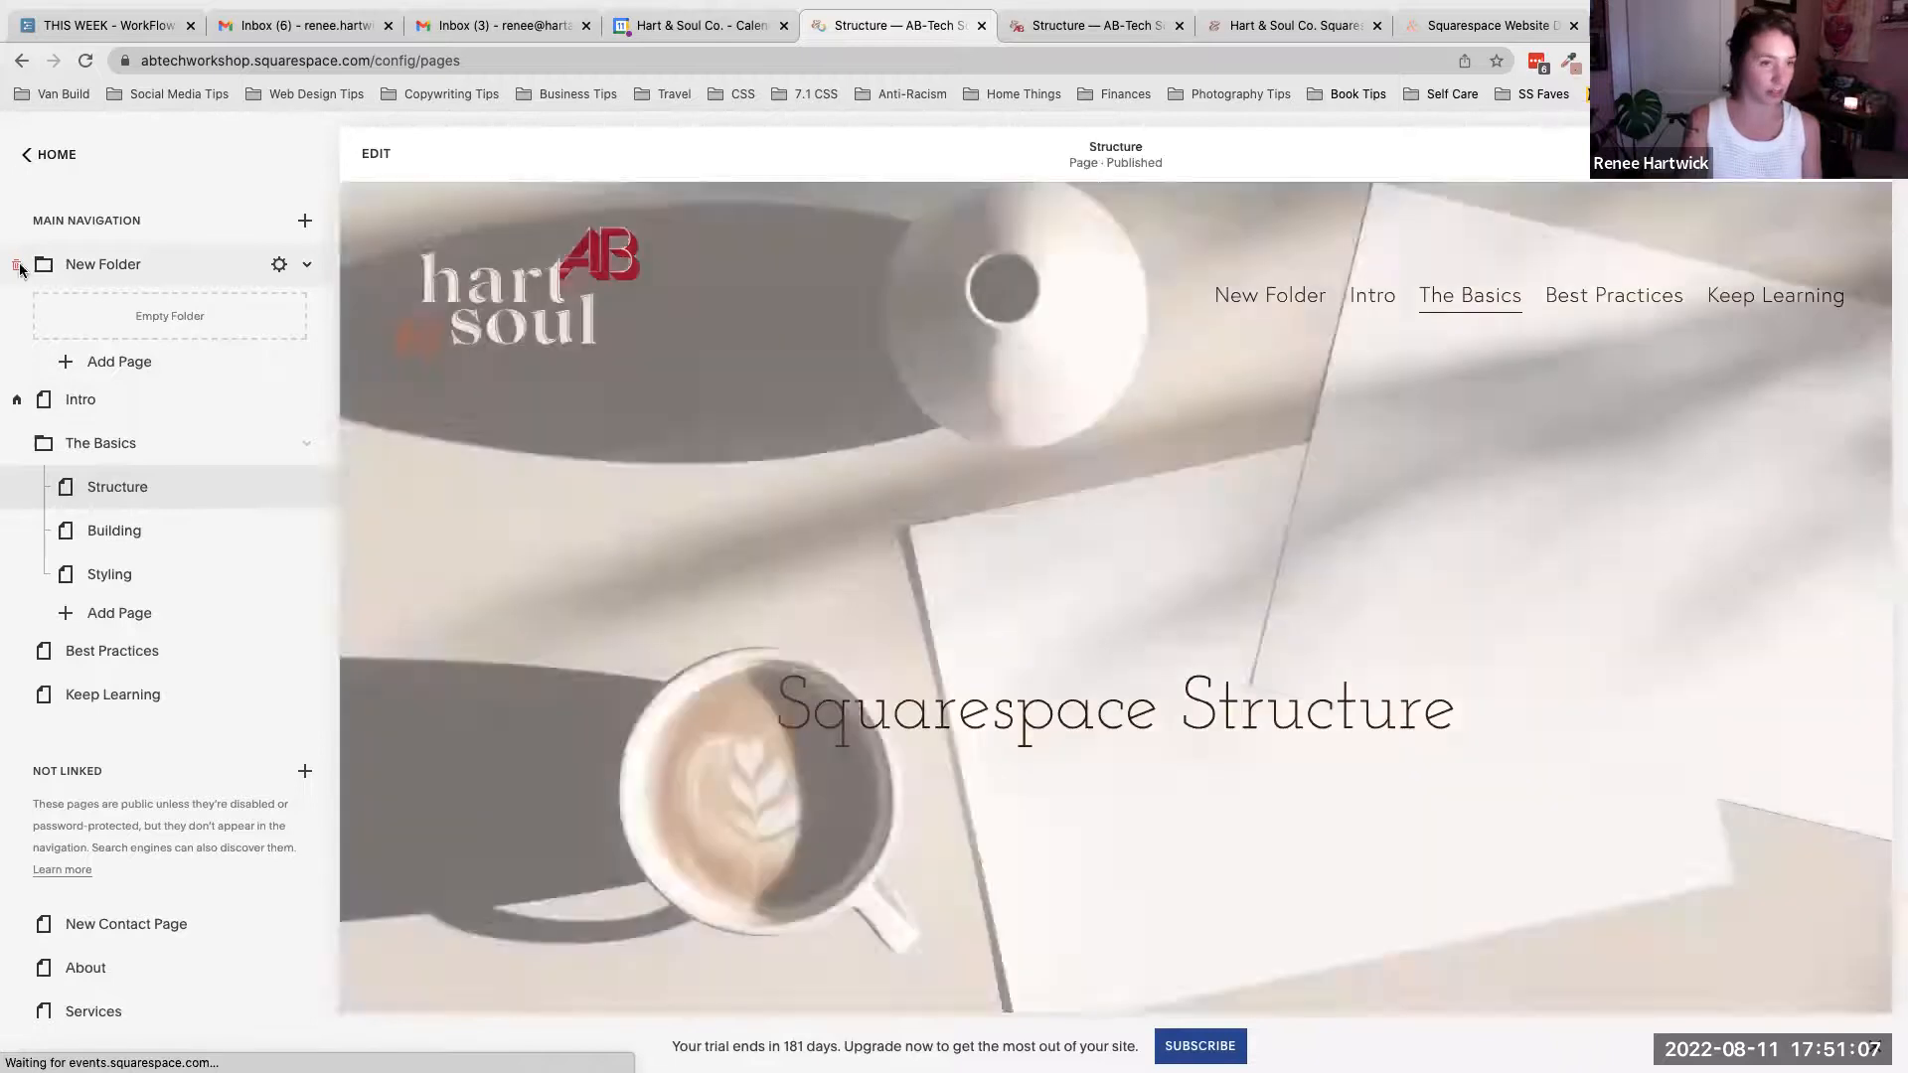
- Delete the empty New Folder from the Main Navigation
left_click(17, 265)
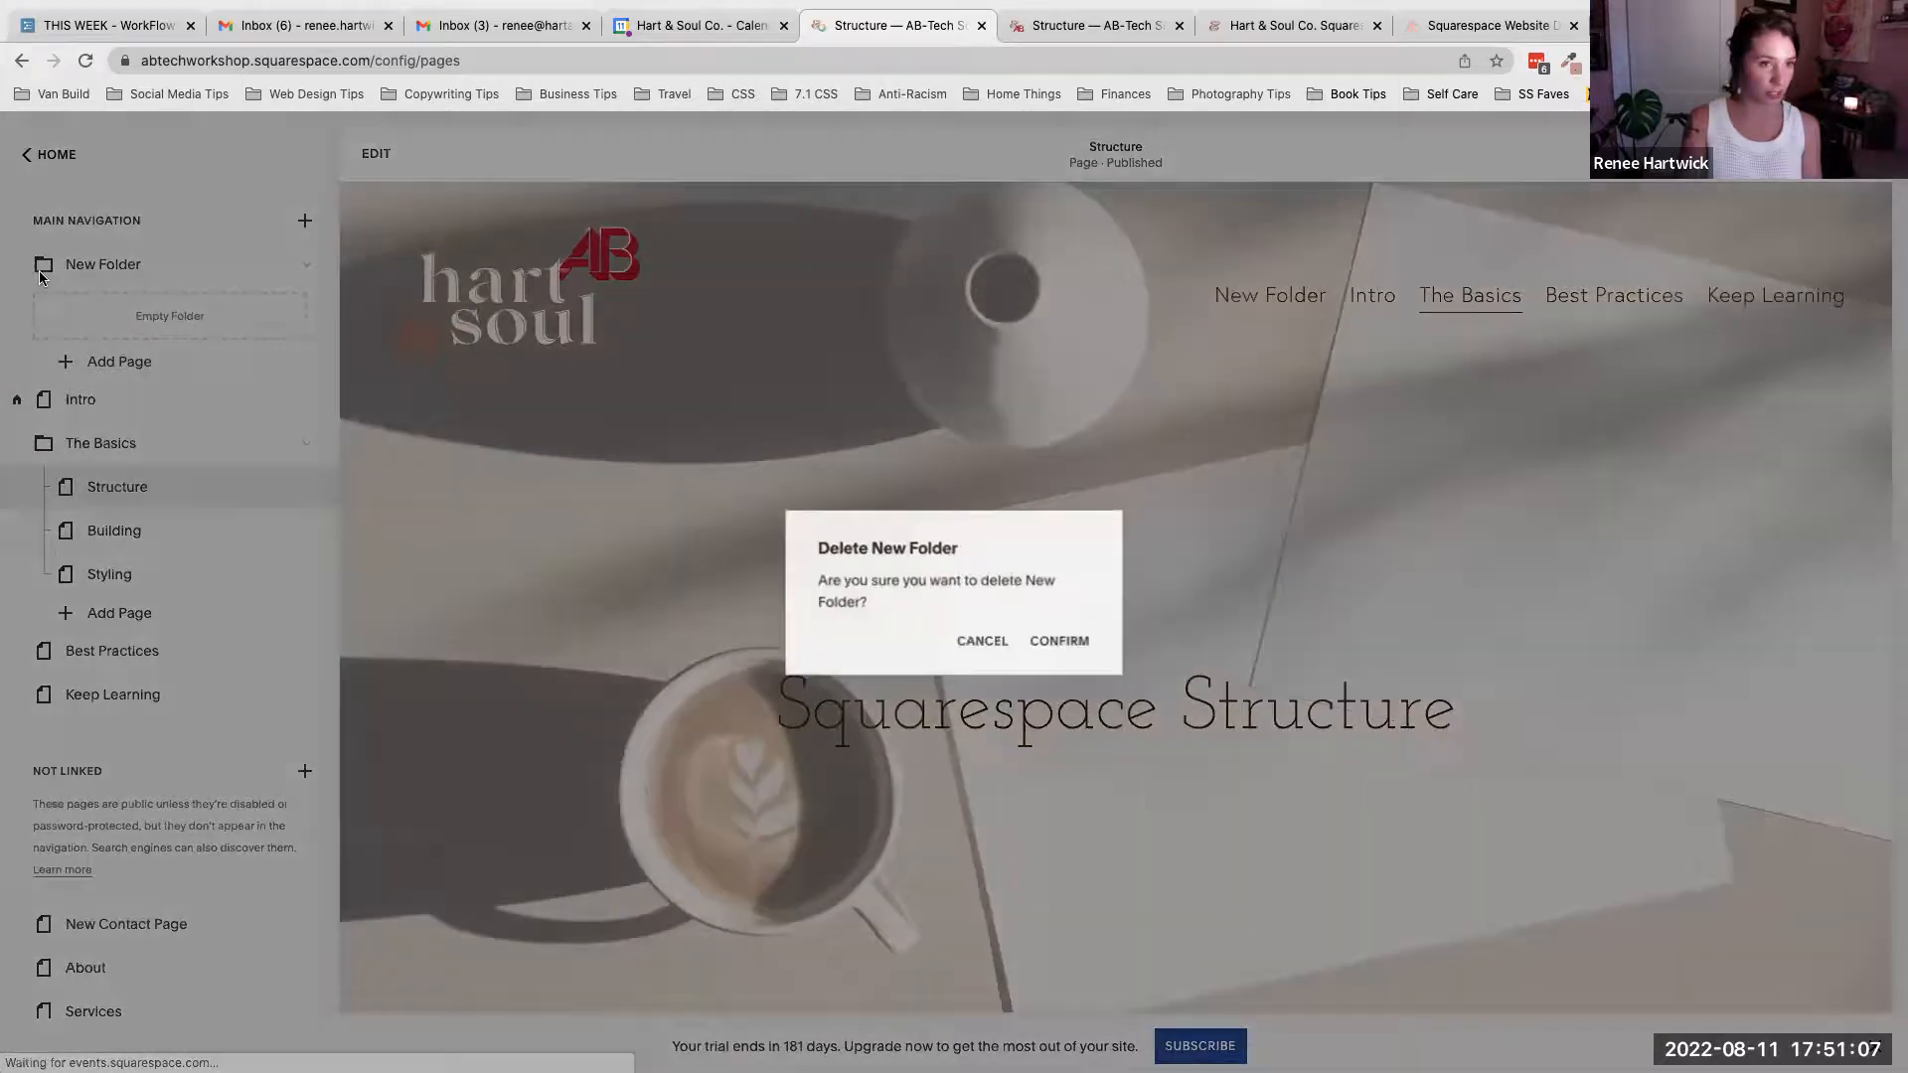
key("Escape")
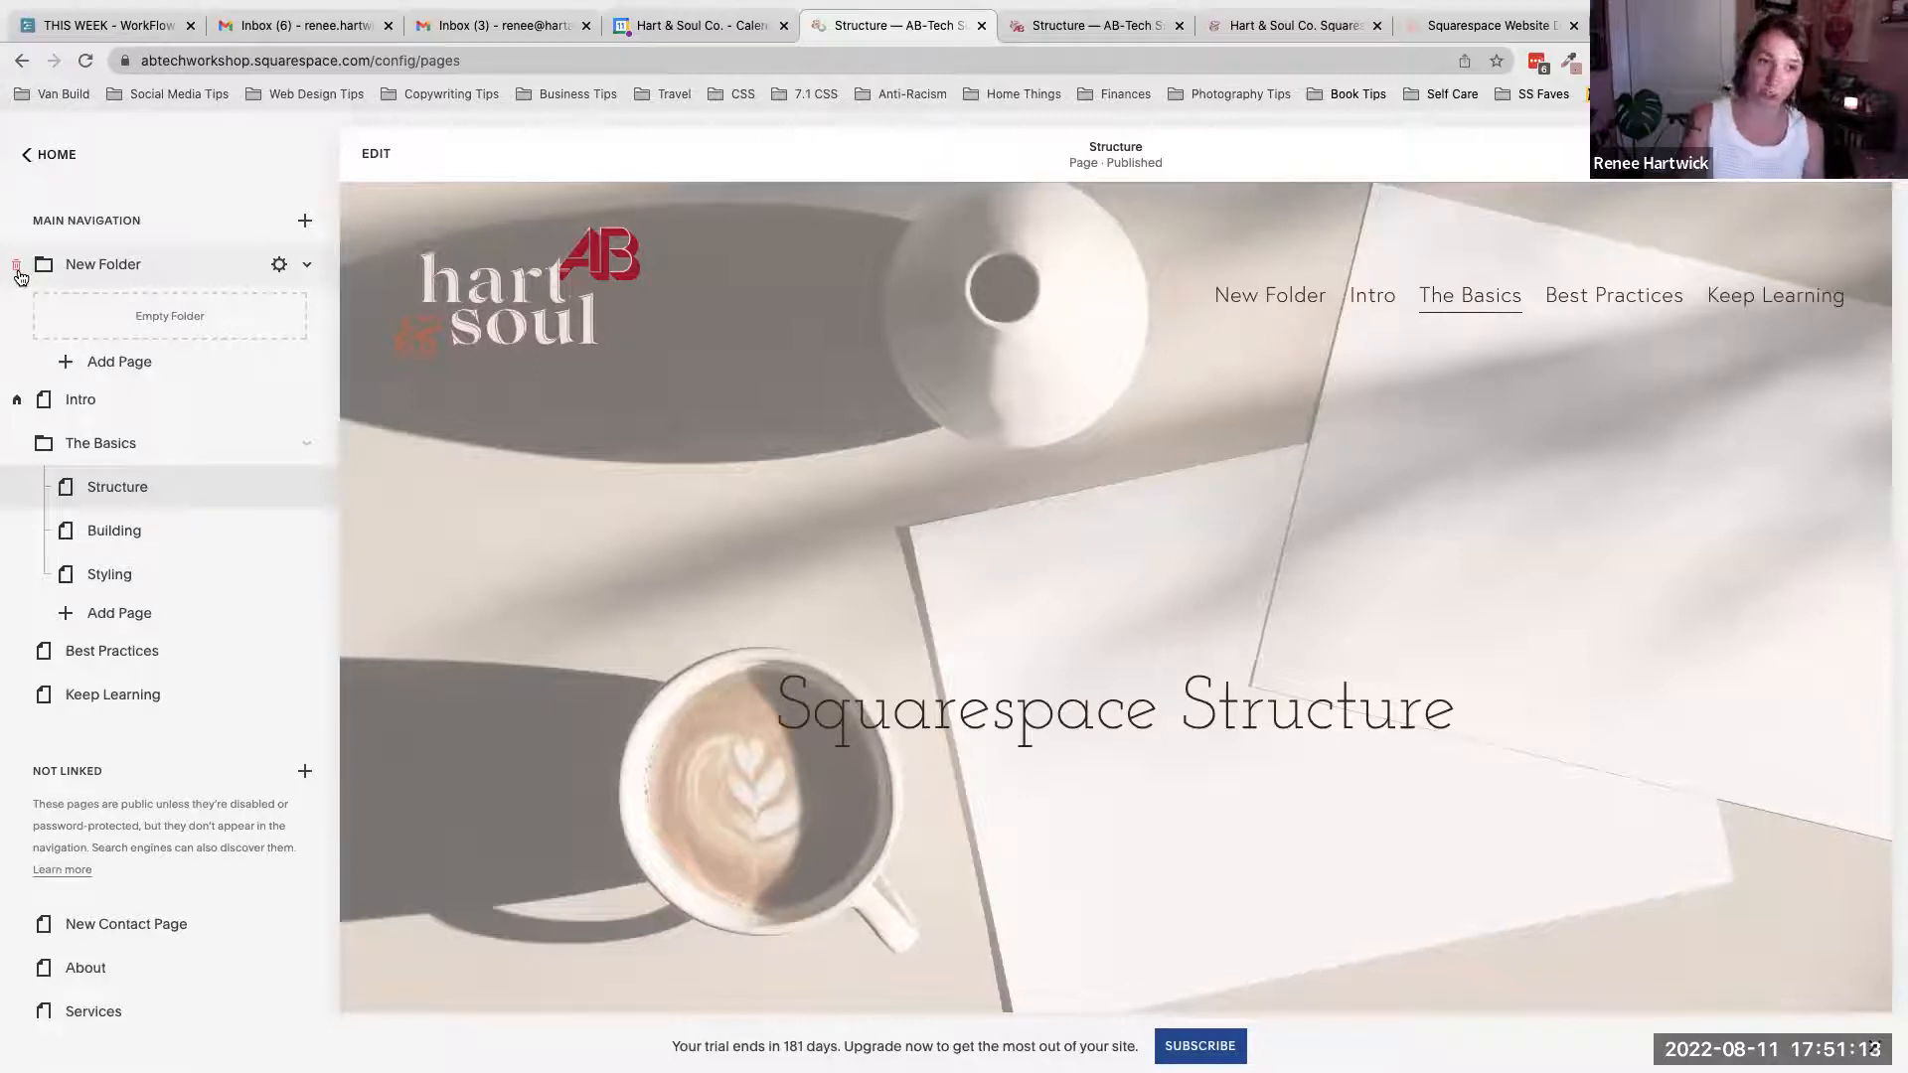
left_click(17, 268)
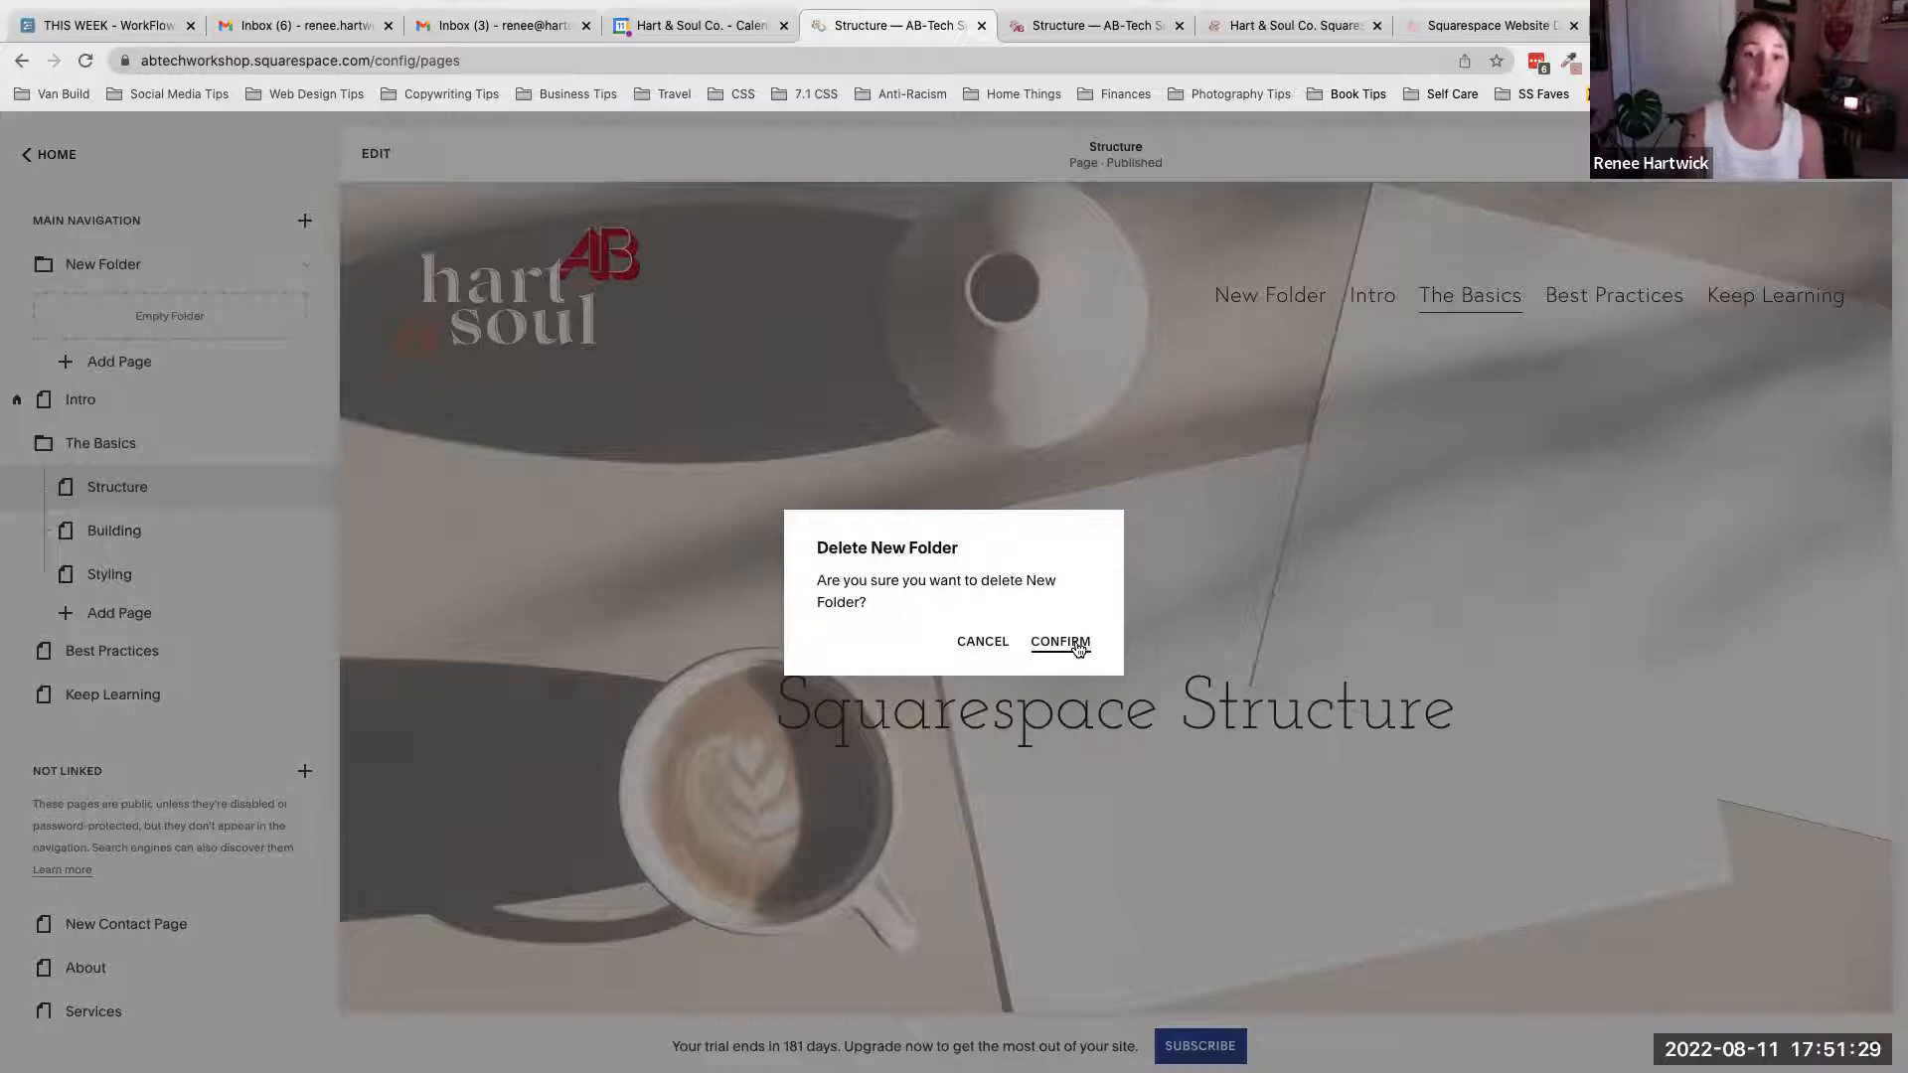
left_click(1078, 643)
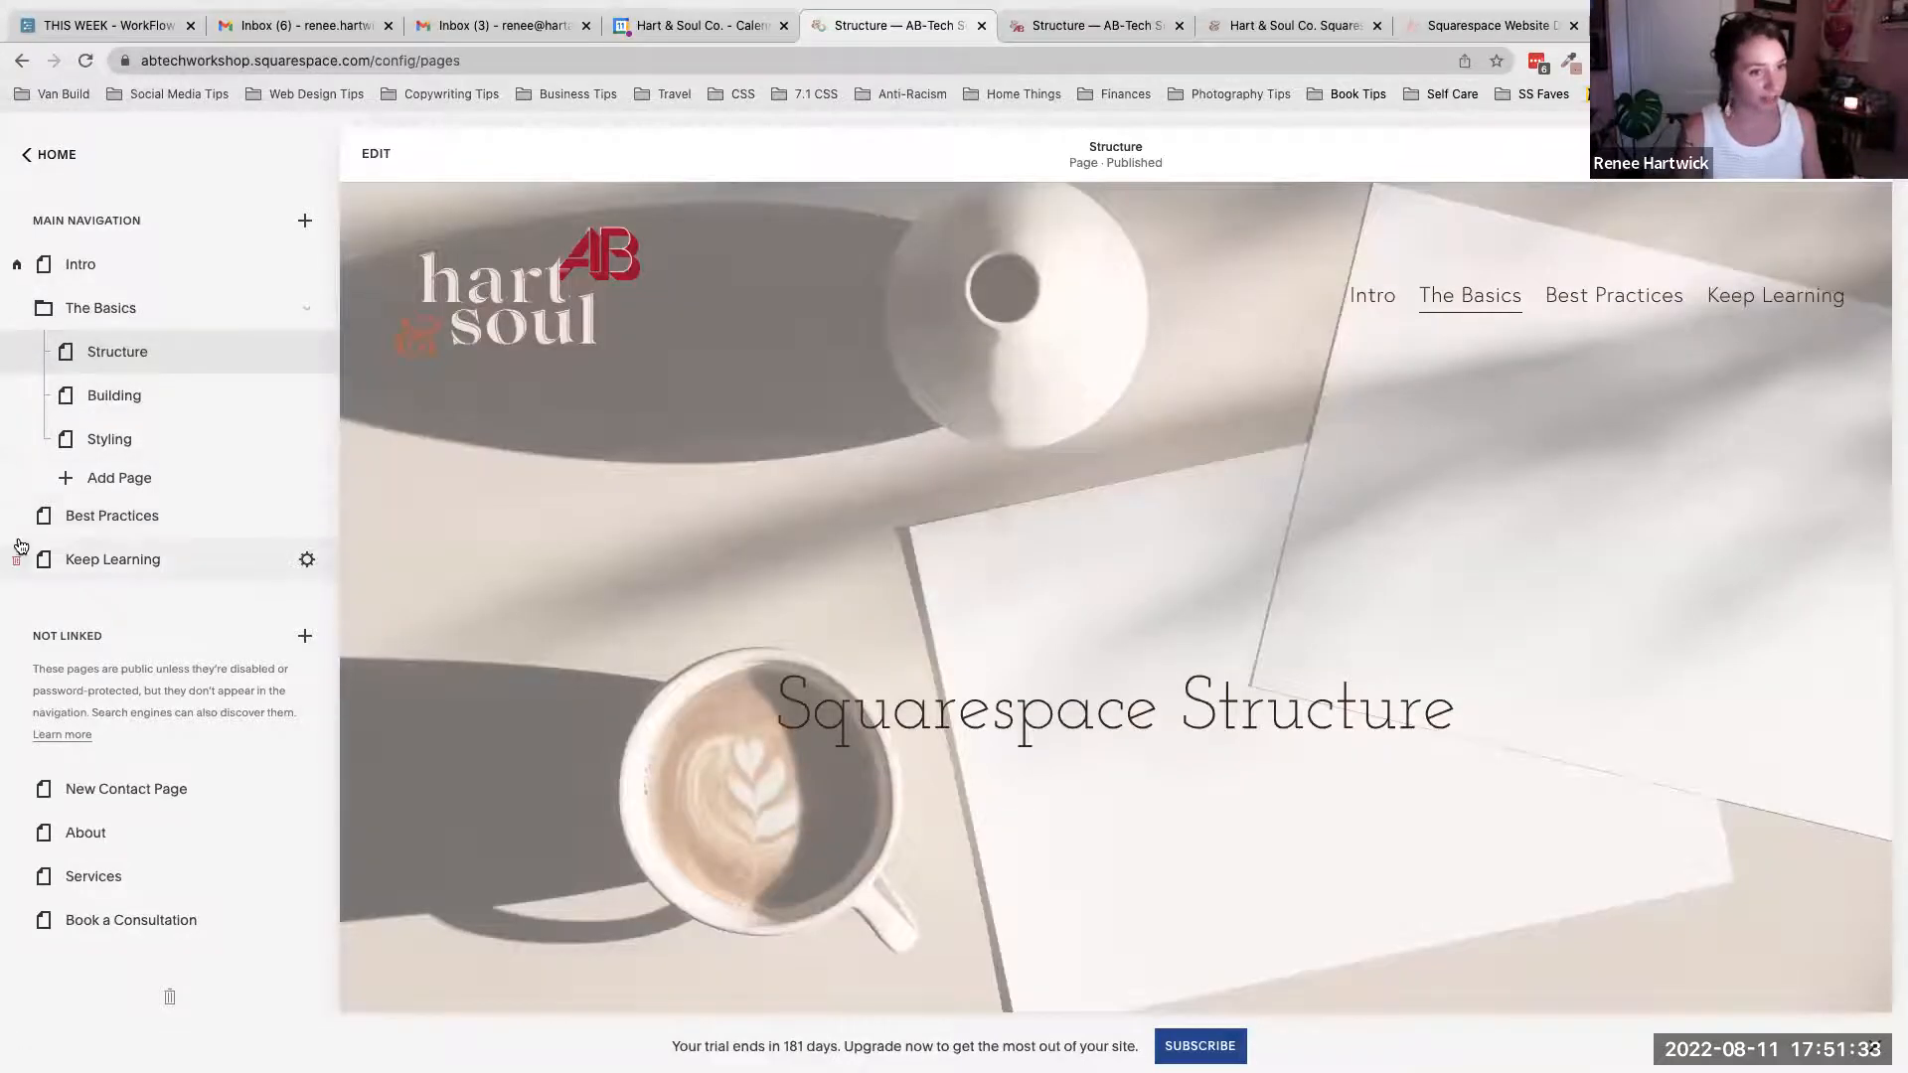
- Open the Not Linked add-page menu to show the page, collection and folder options, then close it
scroll(29, 548, "down", 2)
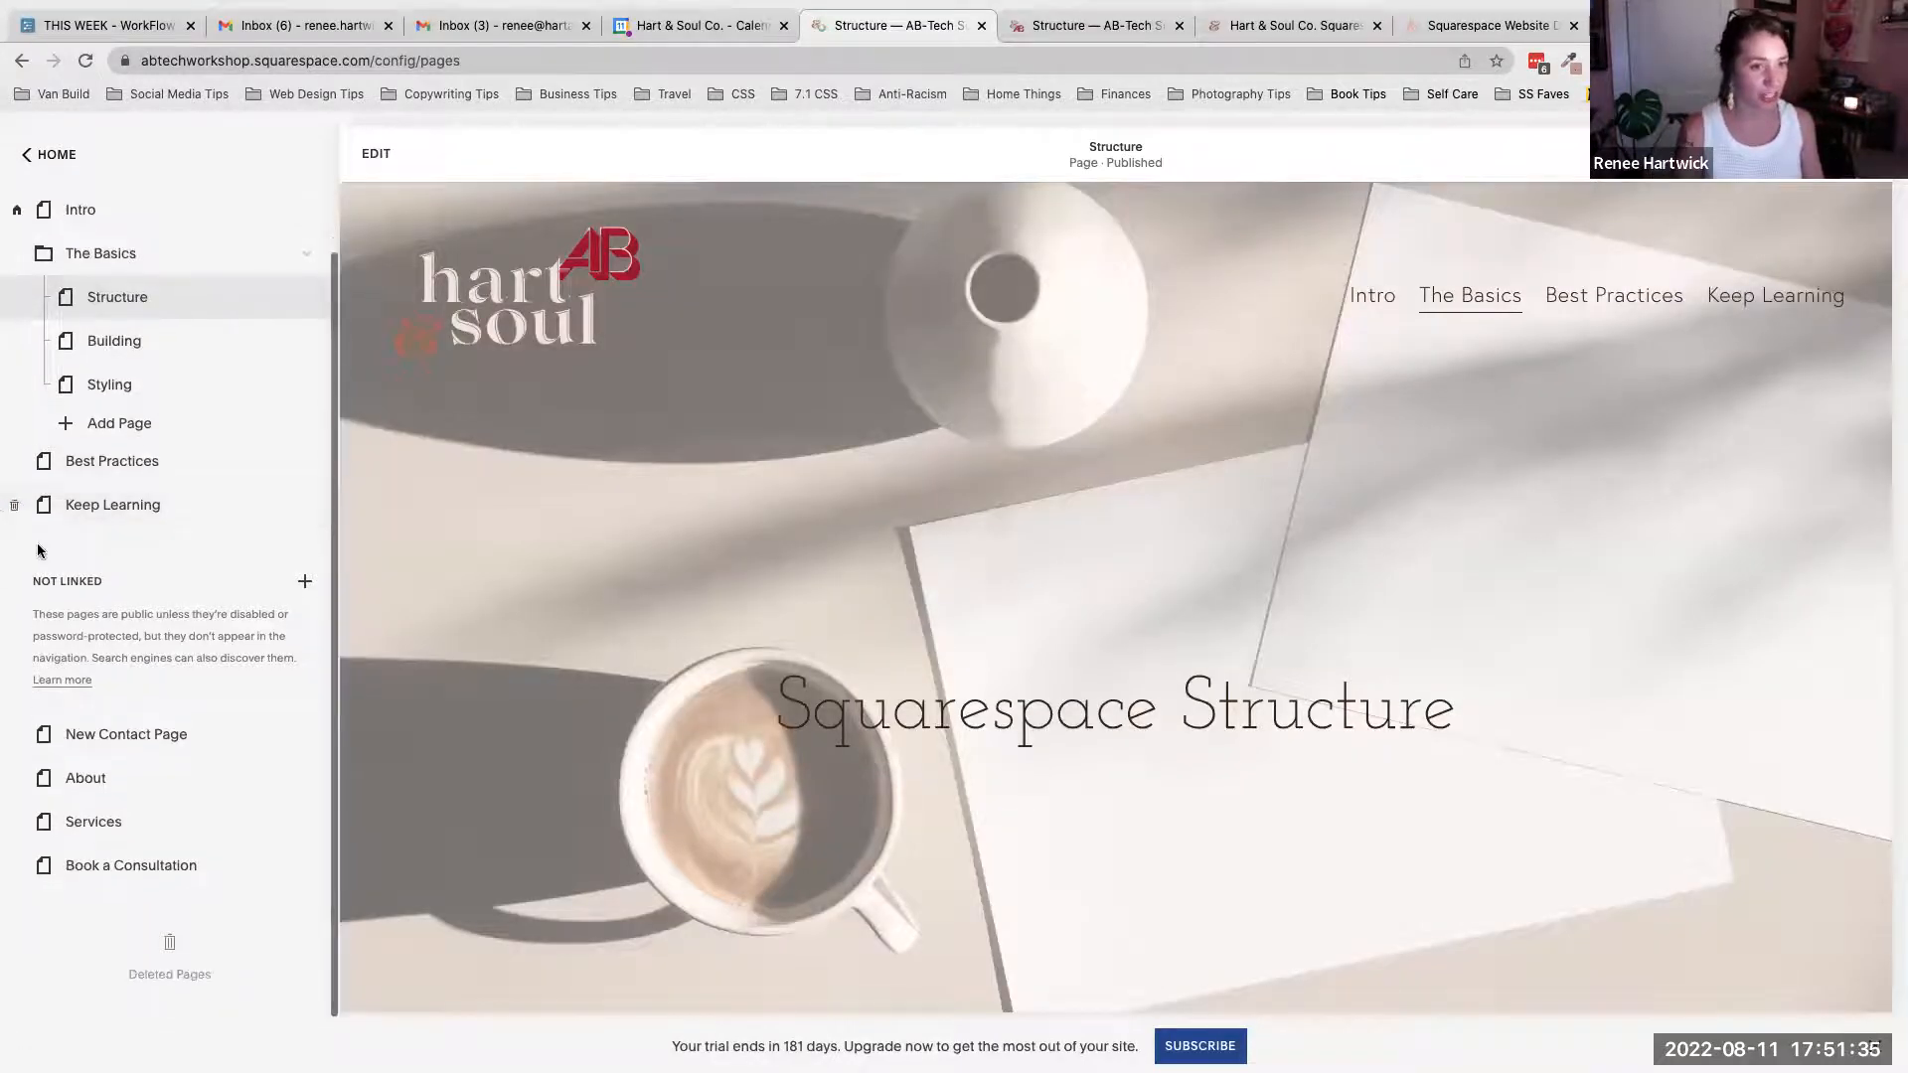
scroll(252, 549, "up", 1)
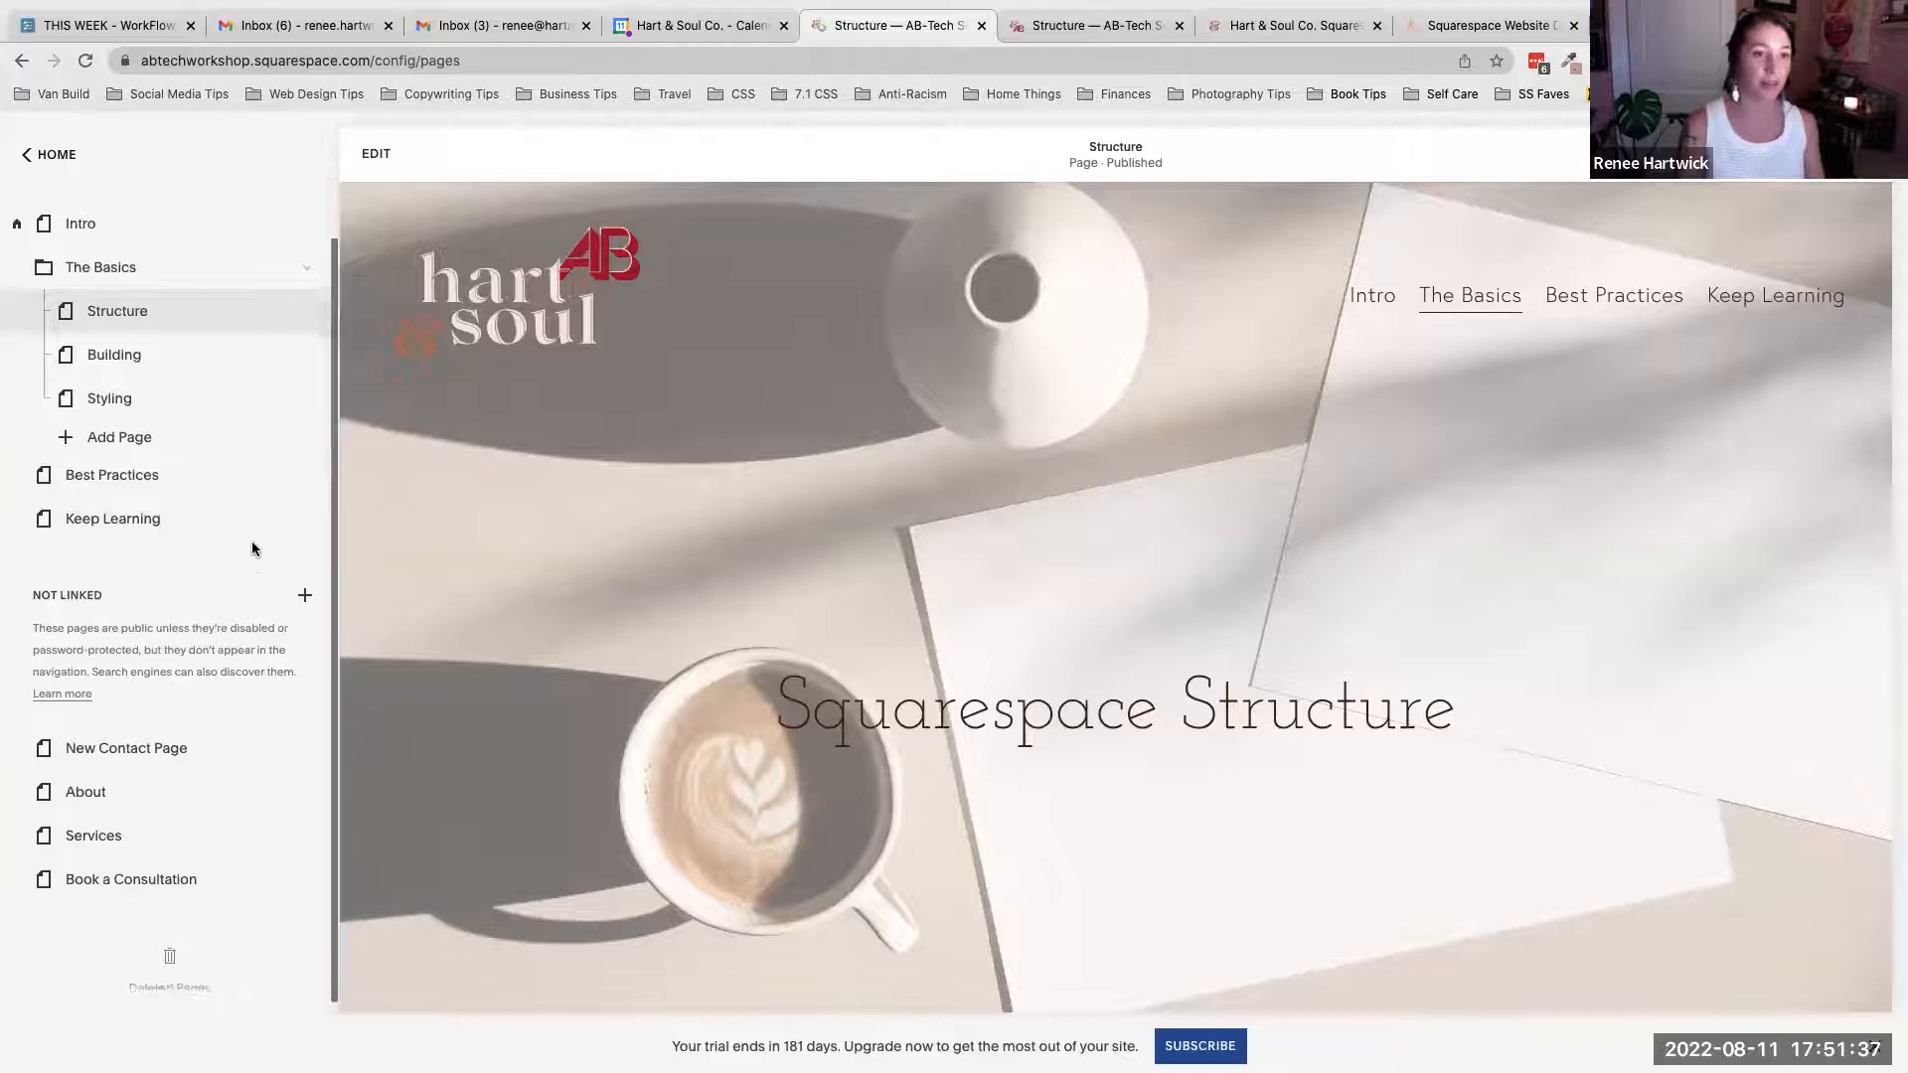
scroll(253, 549, "up", 1)
left_click(306, 634)
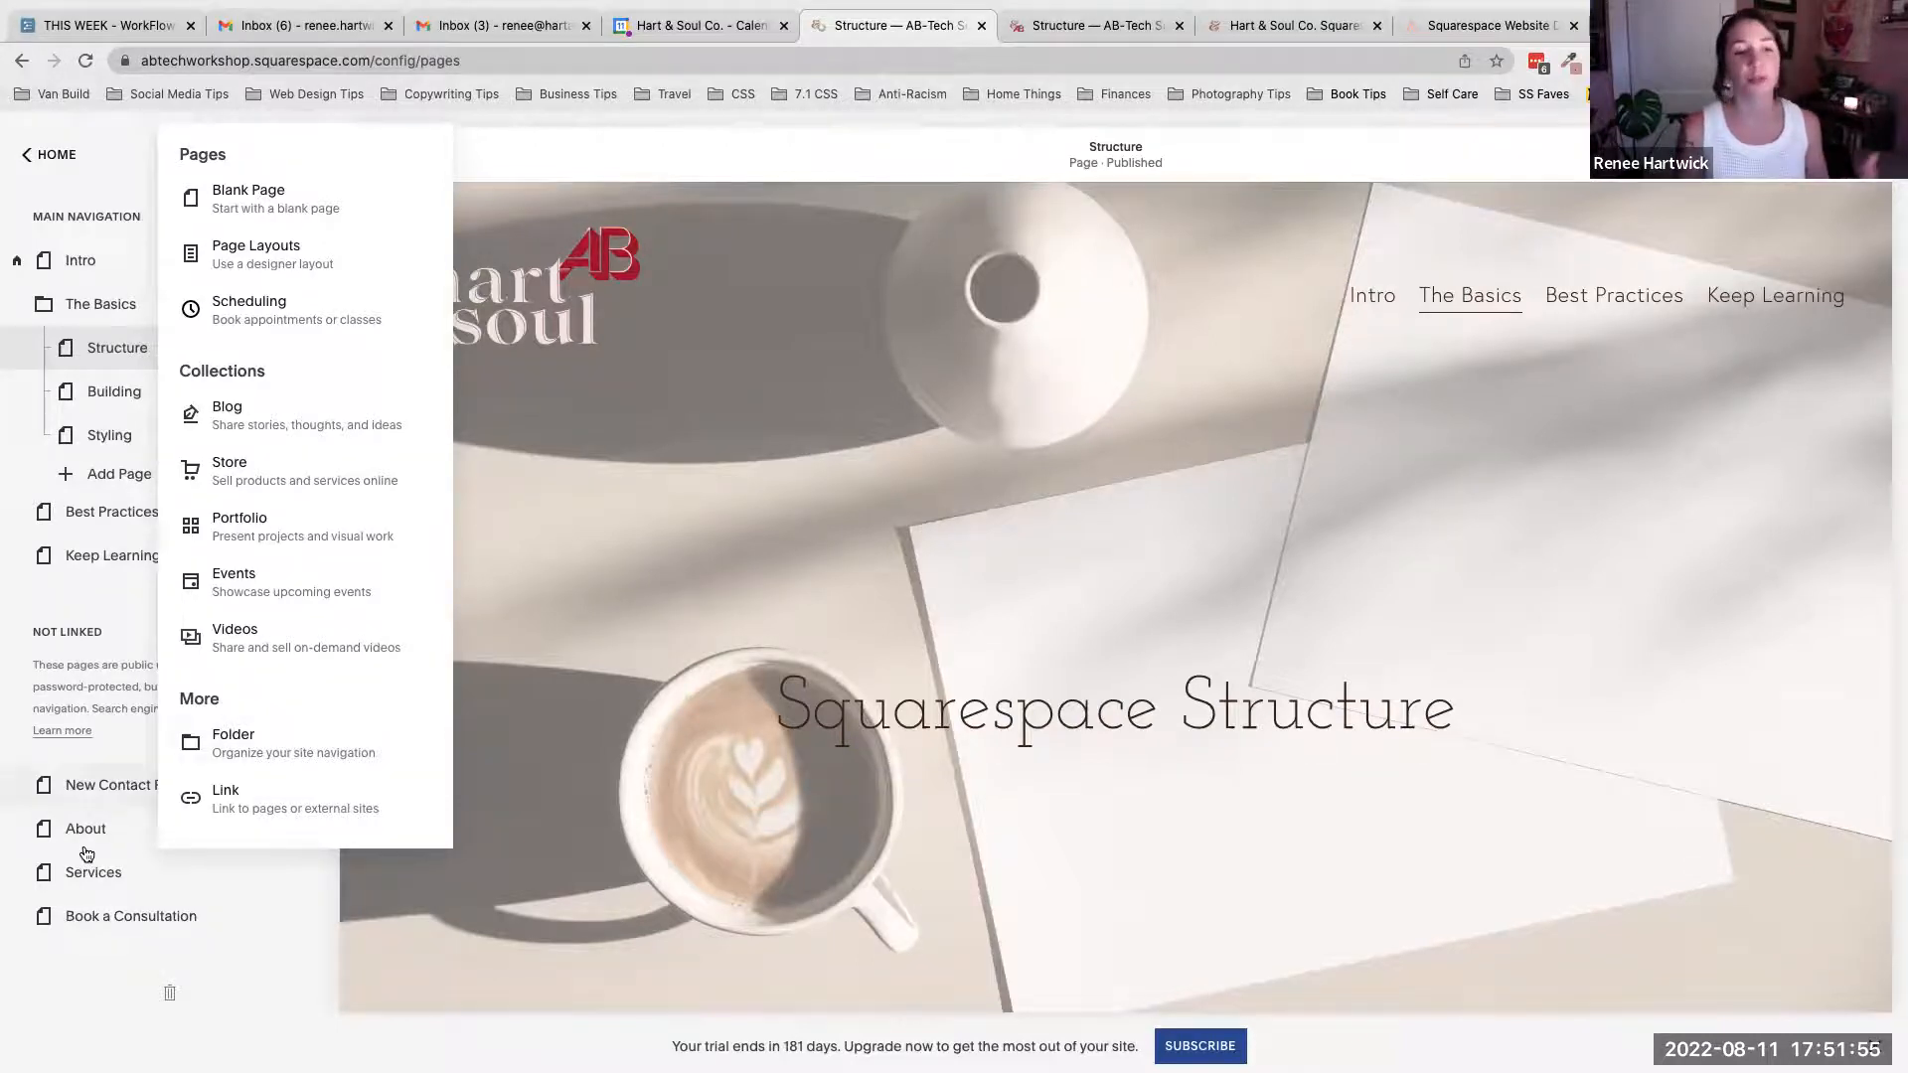
scroll(105, 685, "up", 1)
left_click(105, 686)
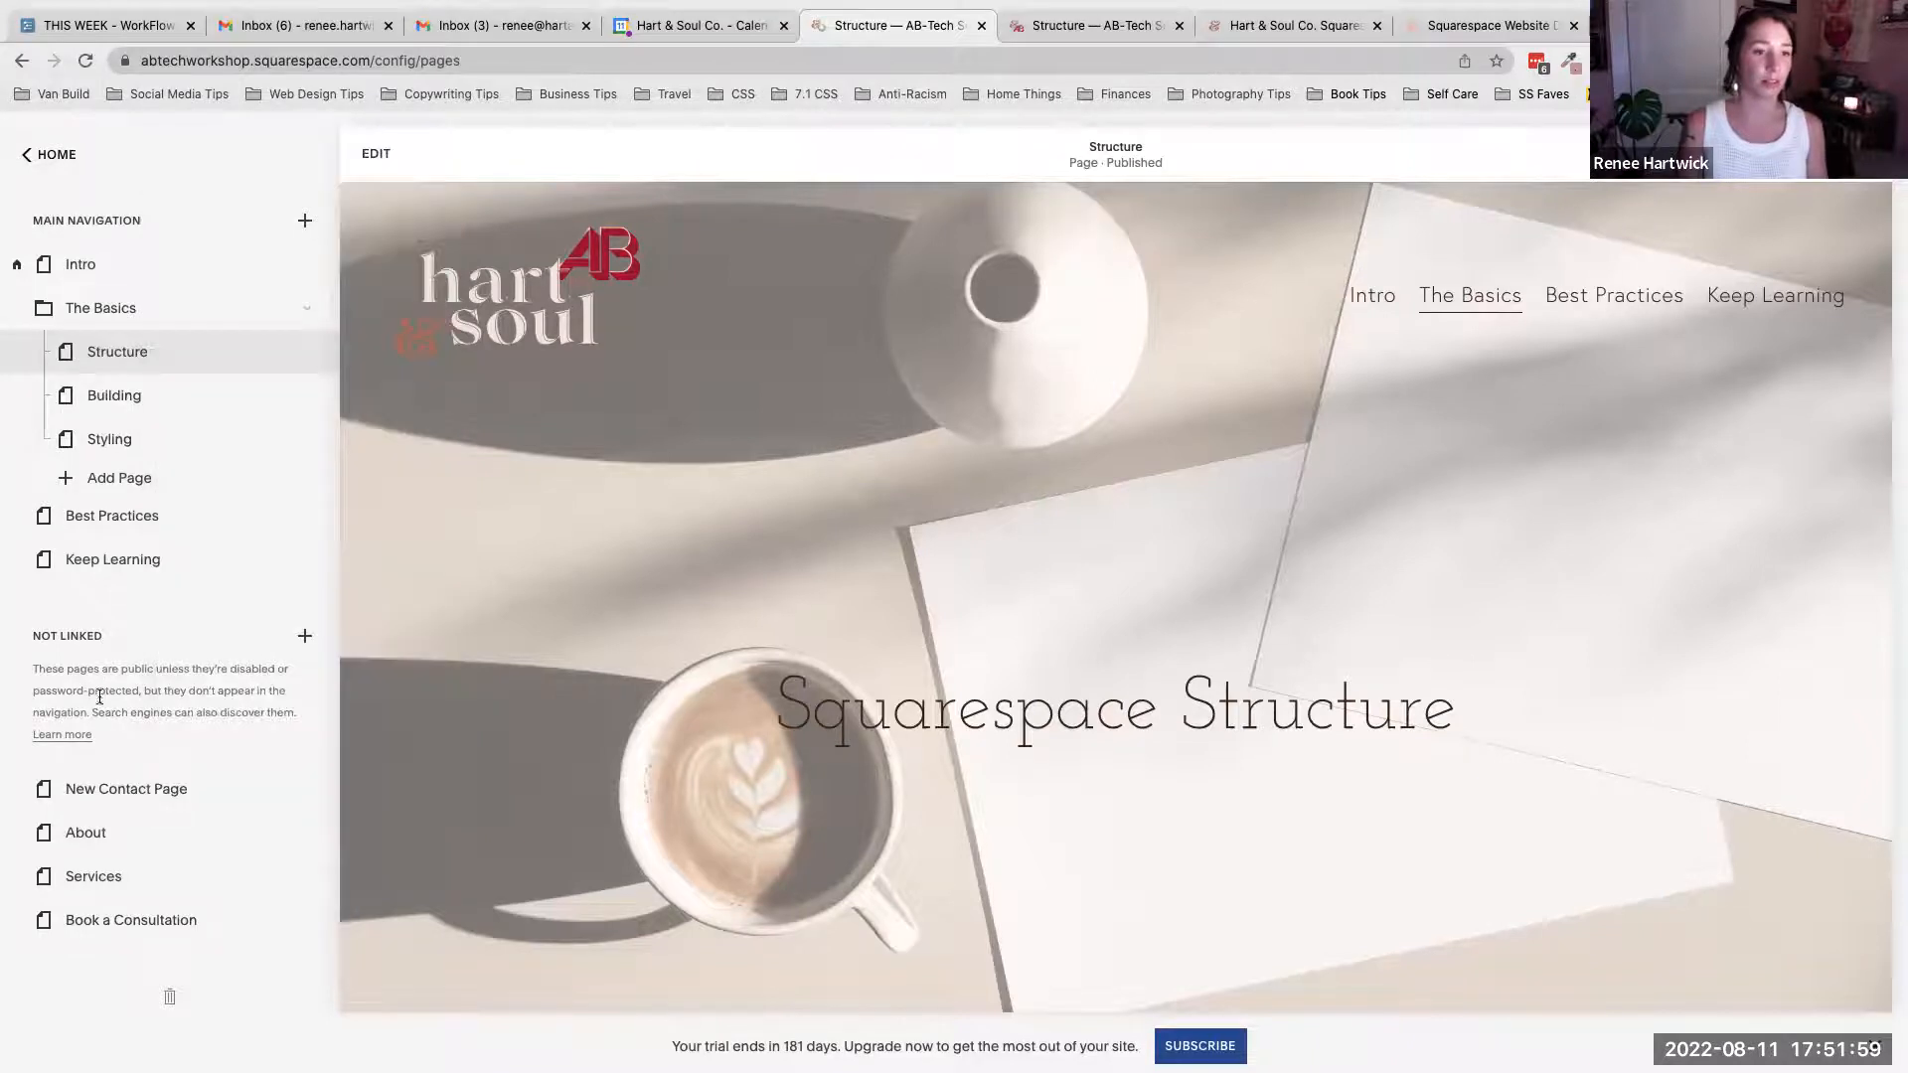
- Scroll through the Structure page preview to the Page Types and Squarespace Blueprint sections
scroll(1132, 553, "down", 5)
scroll(1133, 558, "down", 10)
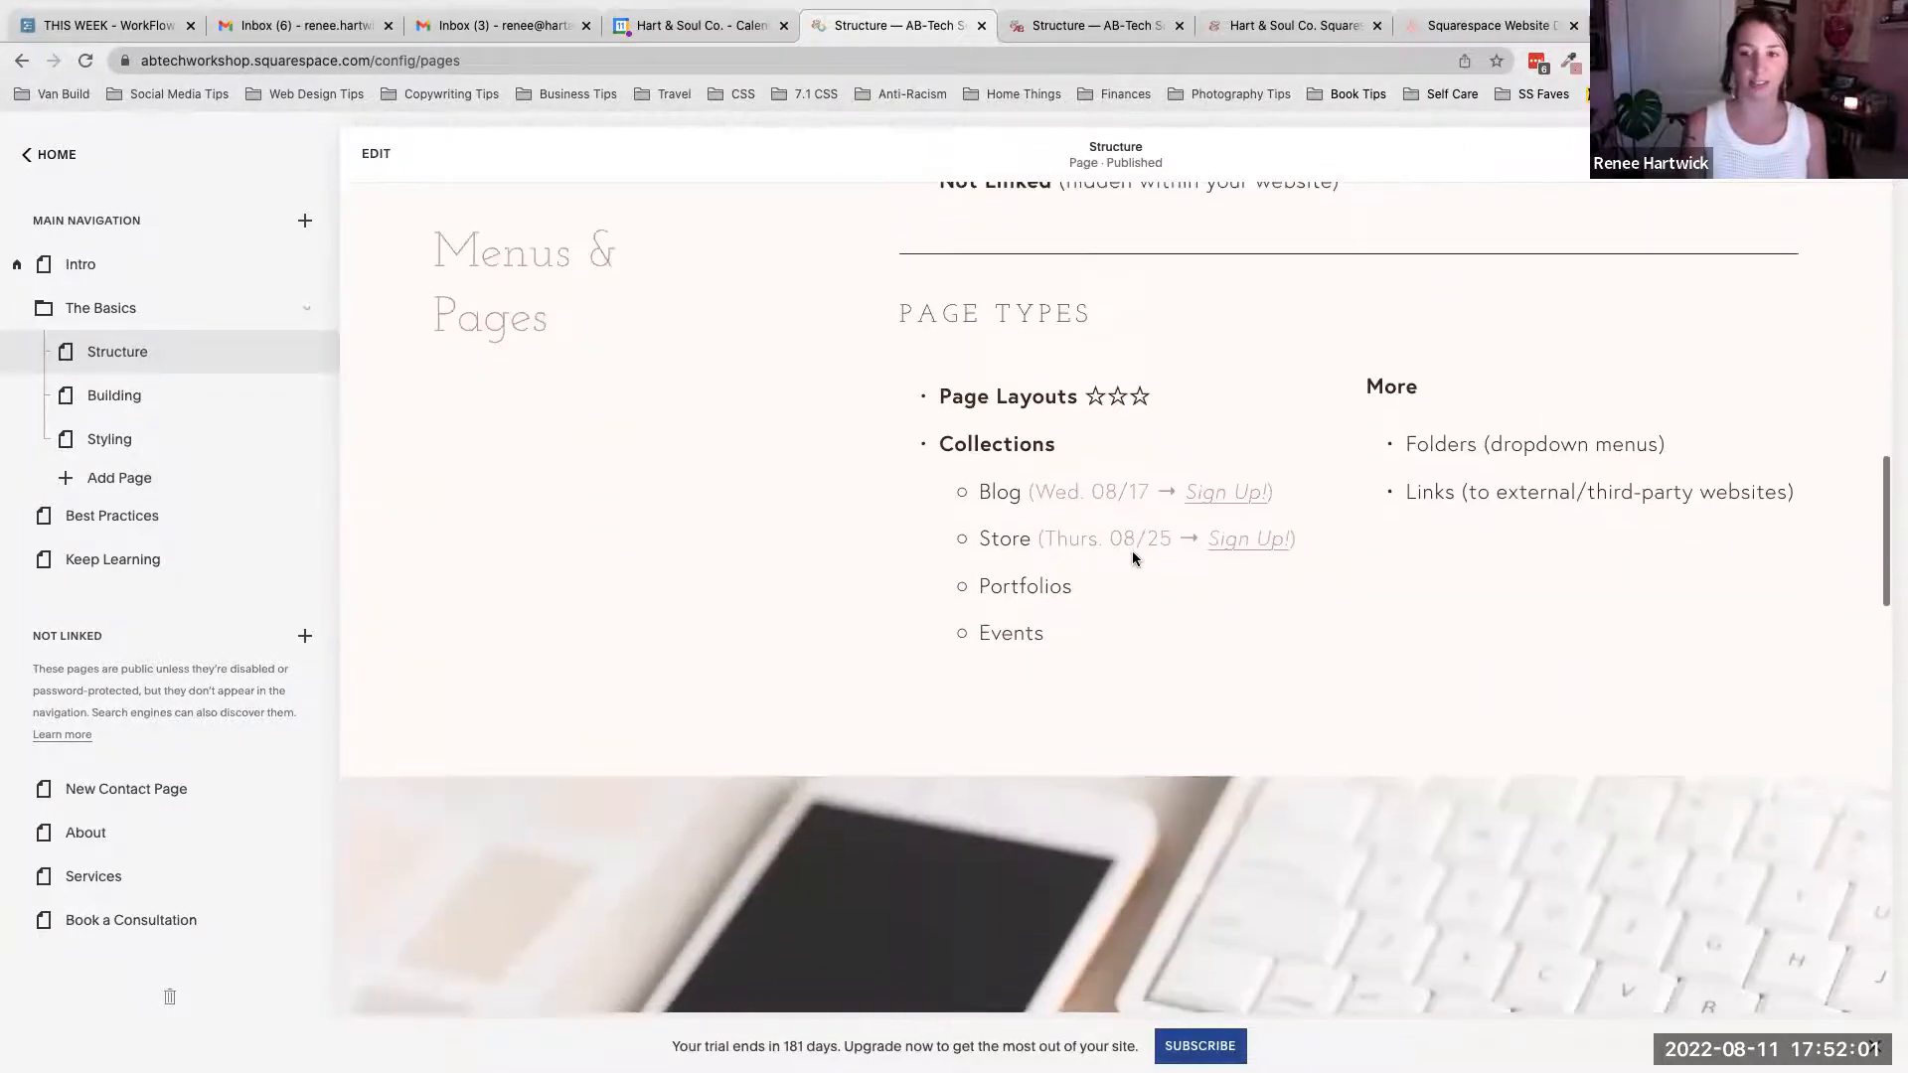
scroll(1131, 558, "up", 1)
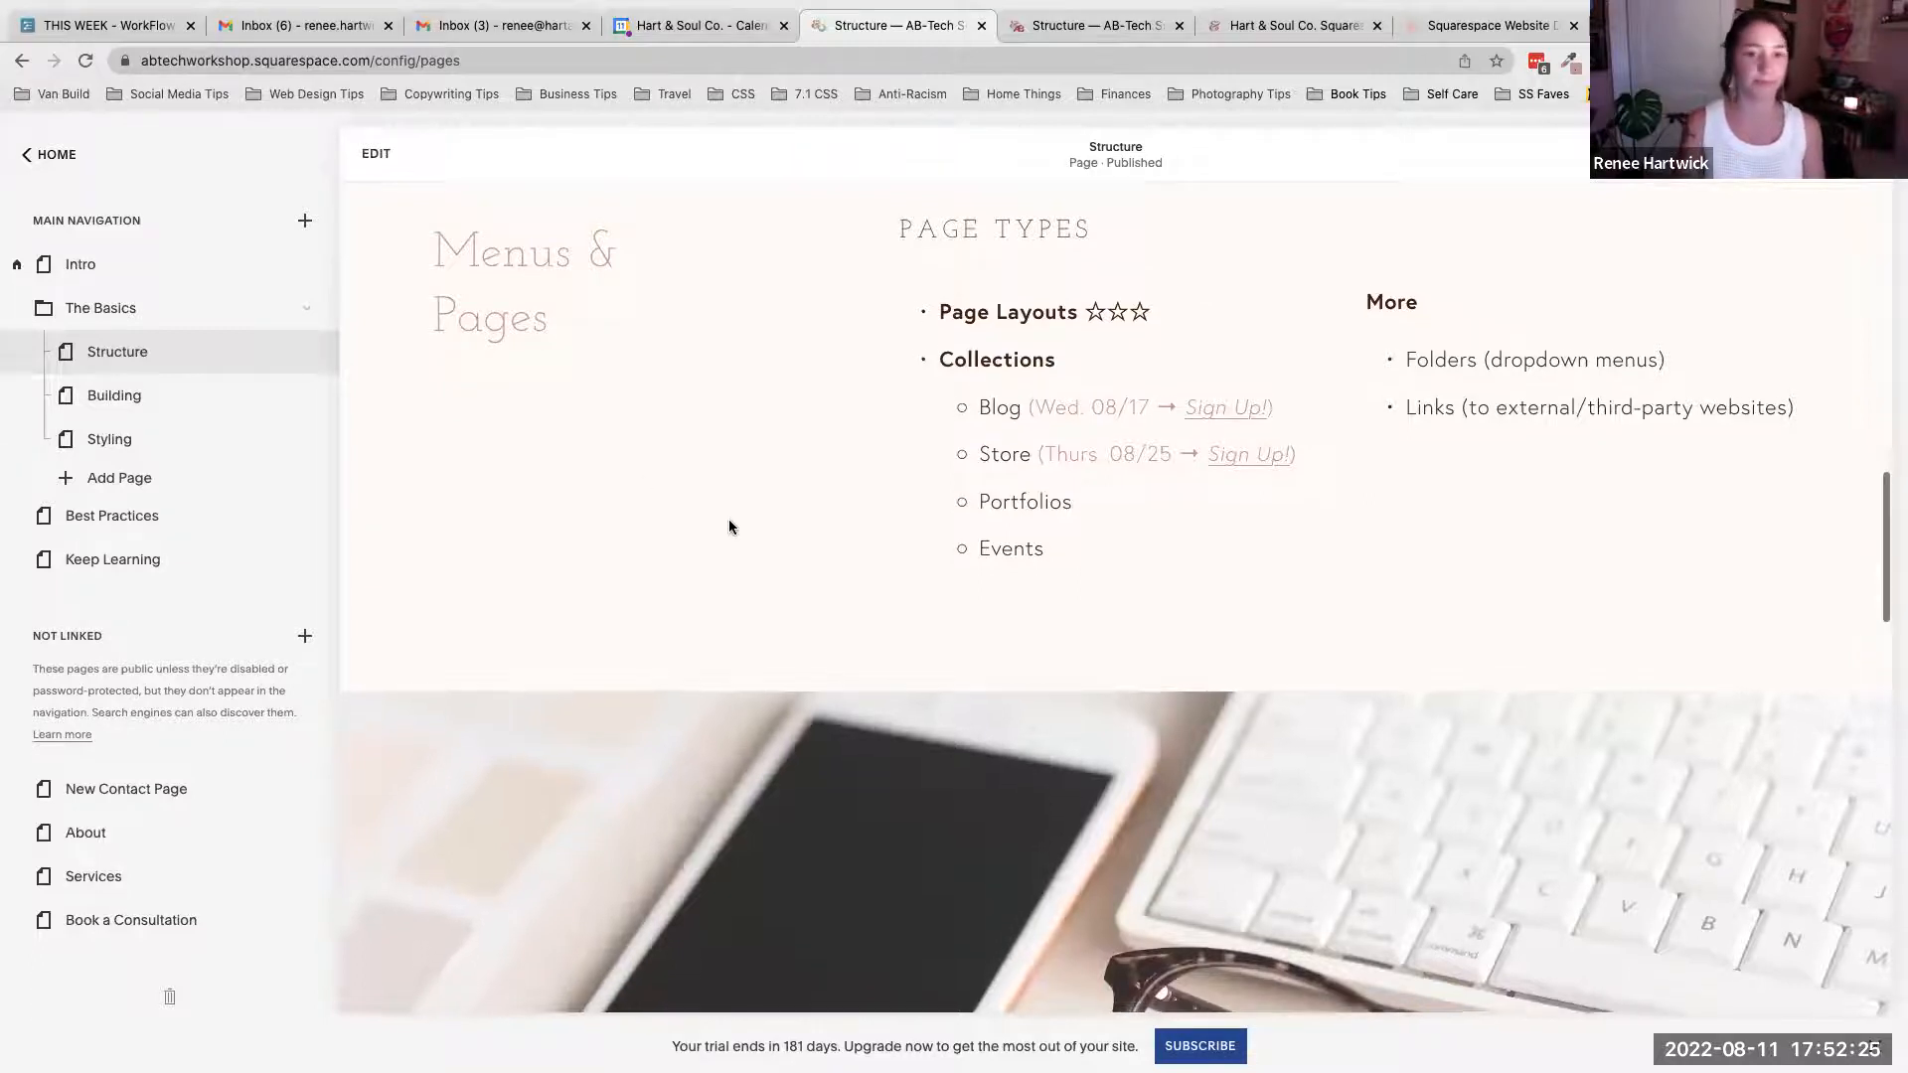
scroll(729, 527, "down", 5)
scroll(729, 525, "down", 8)
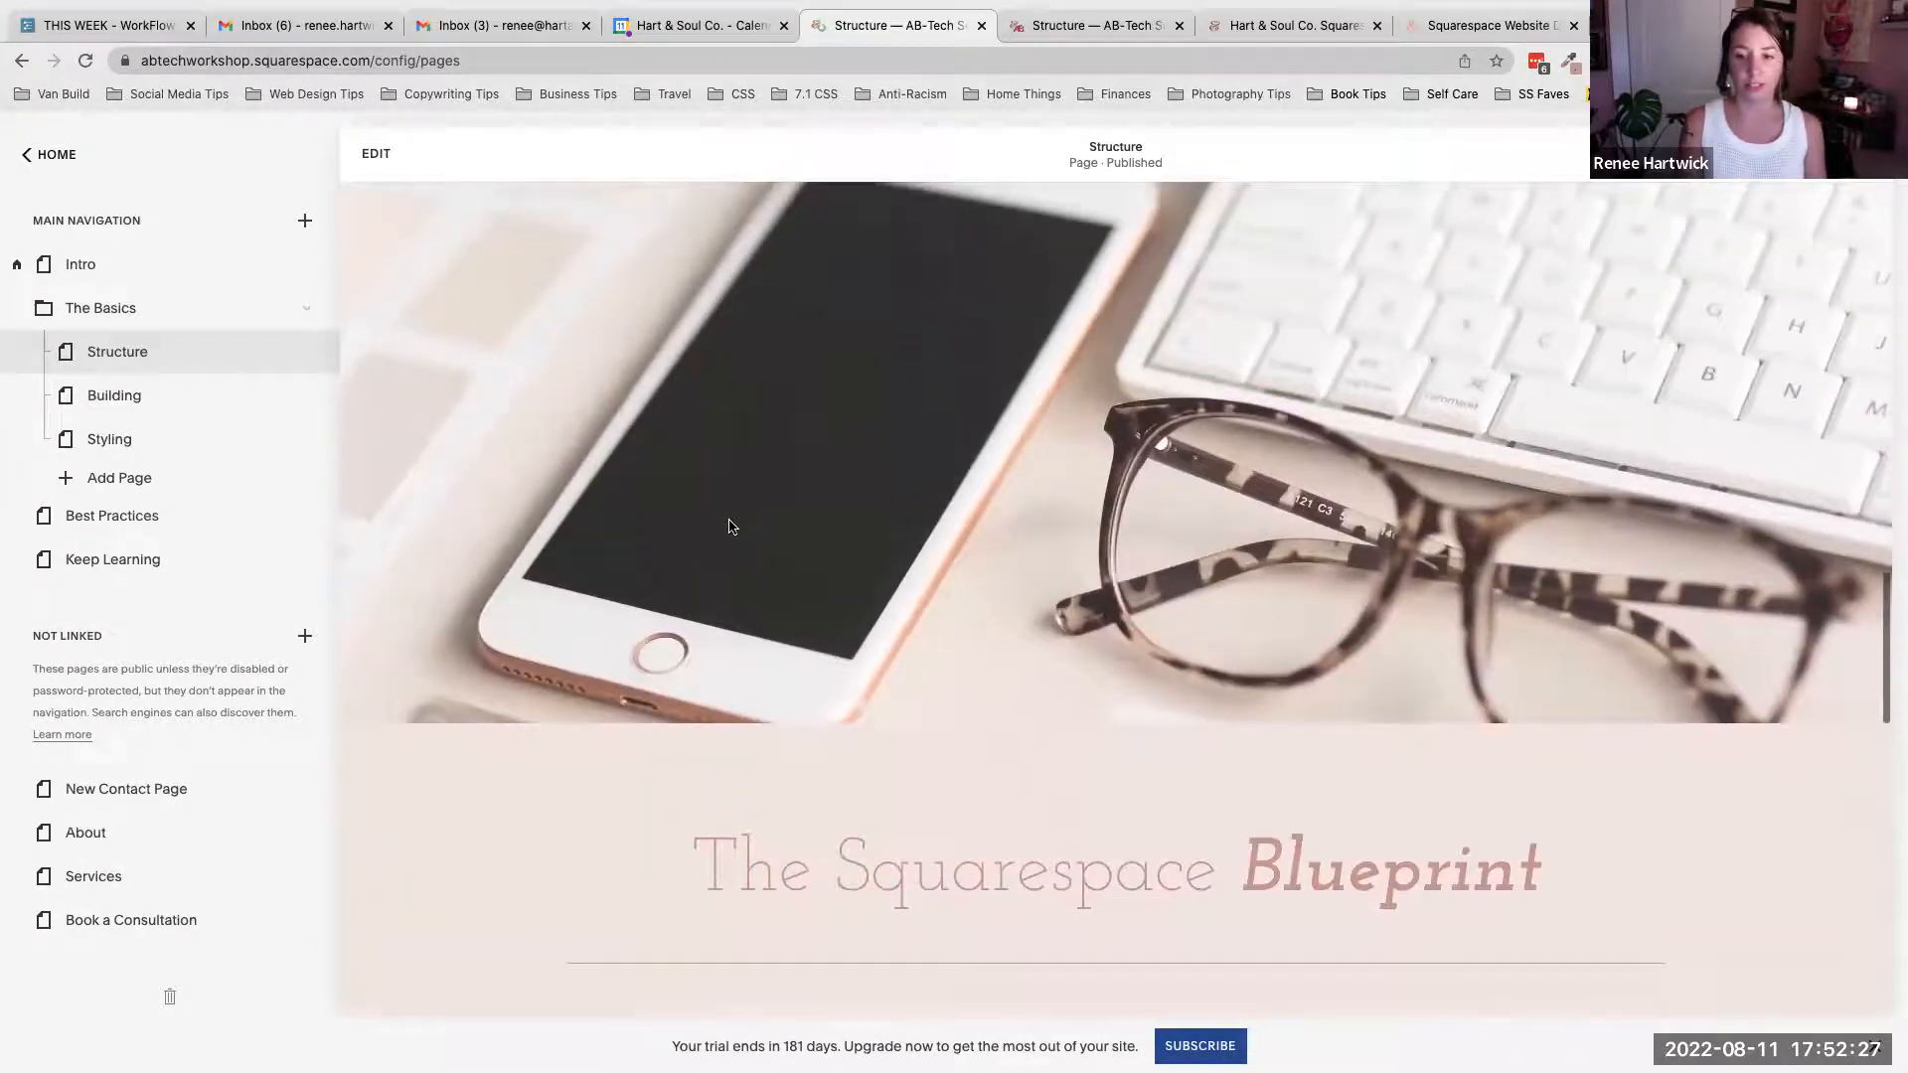
scroll(729, 519, "down", 3)
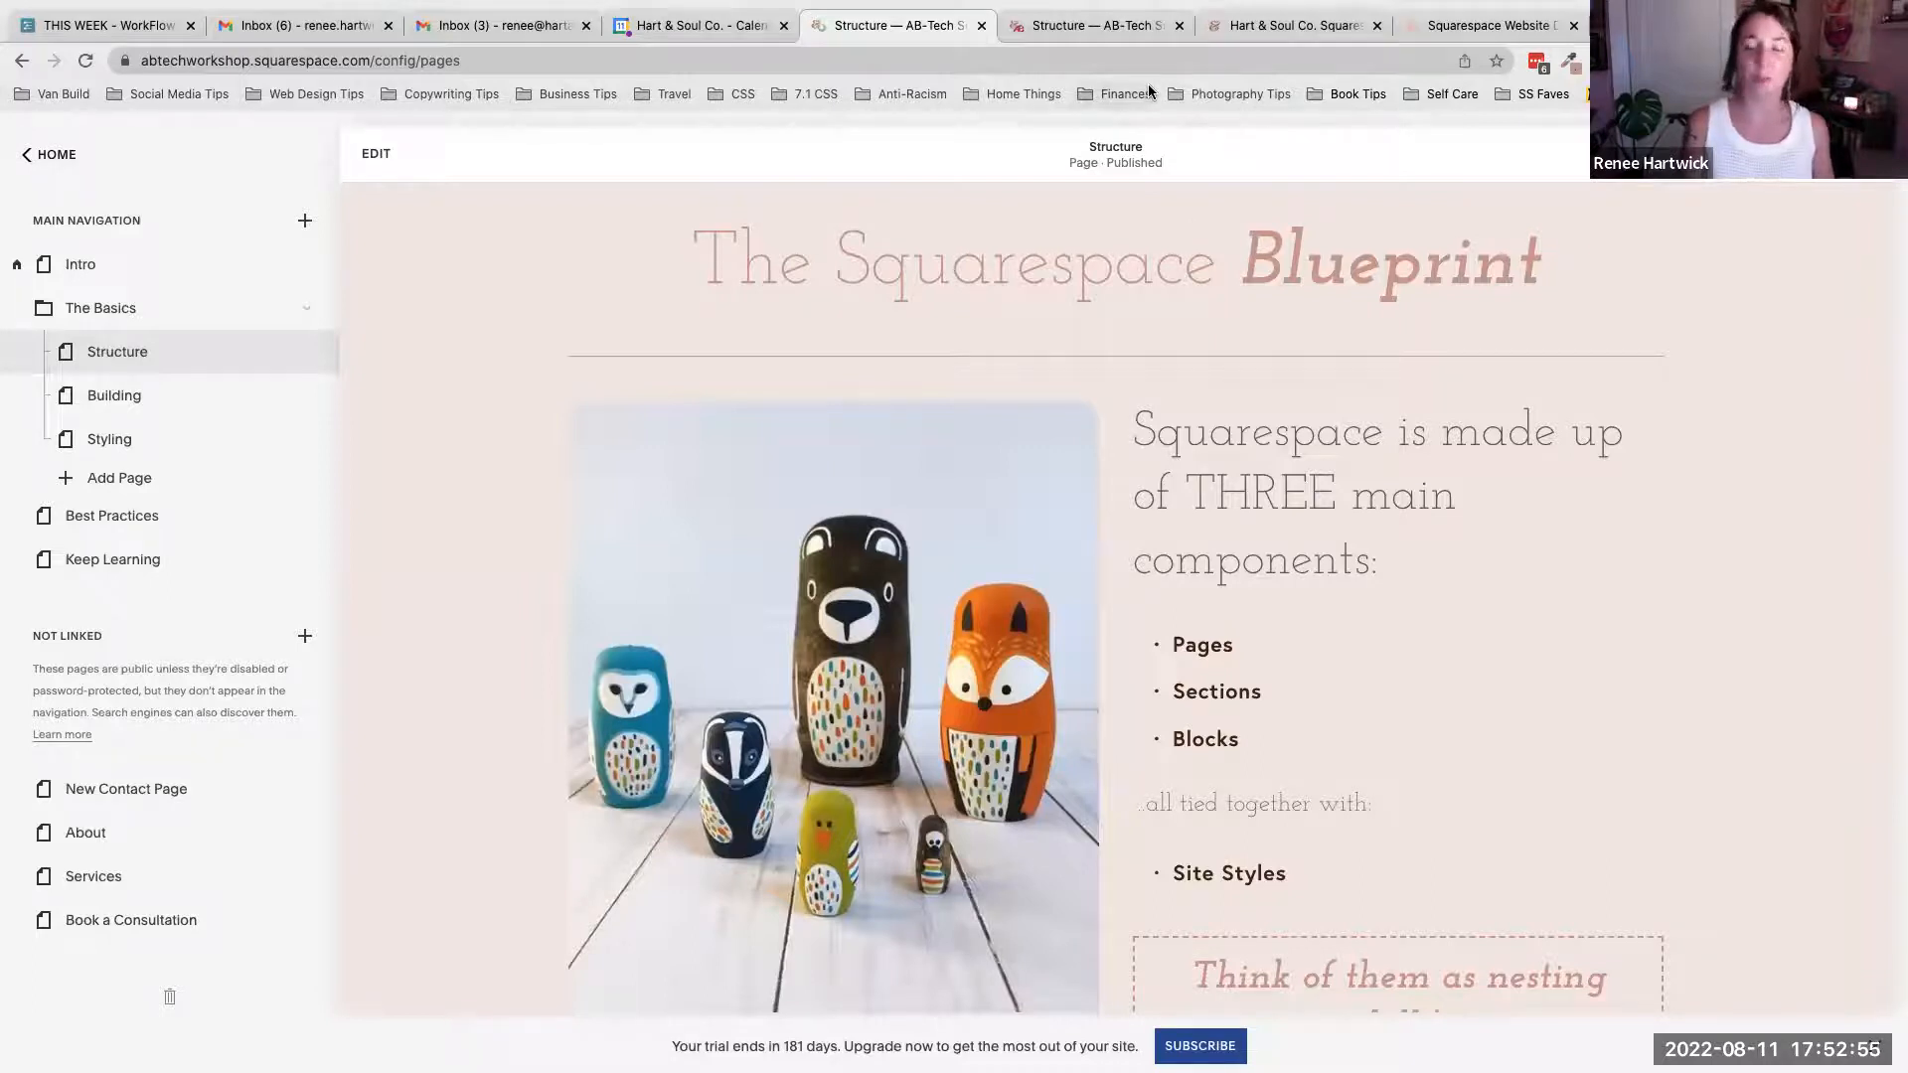
scroll(1220, 333, "down", 2)
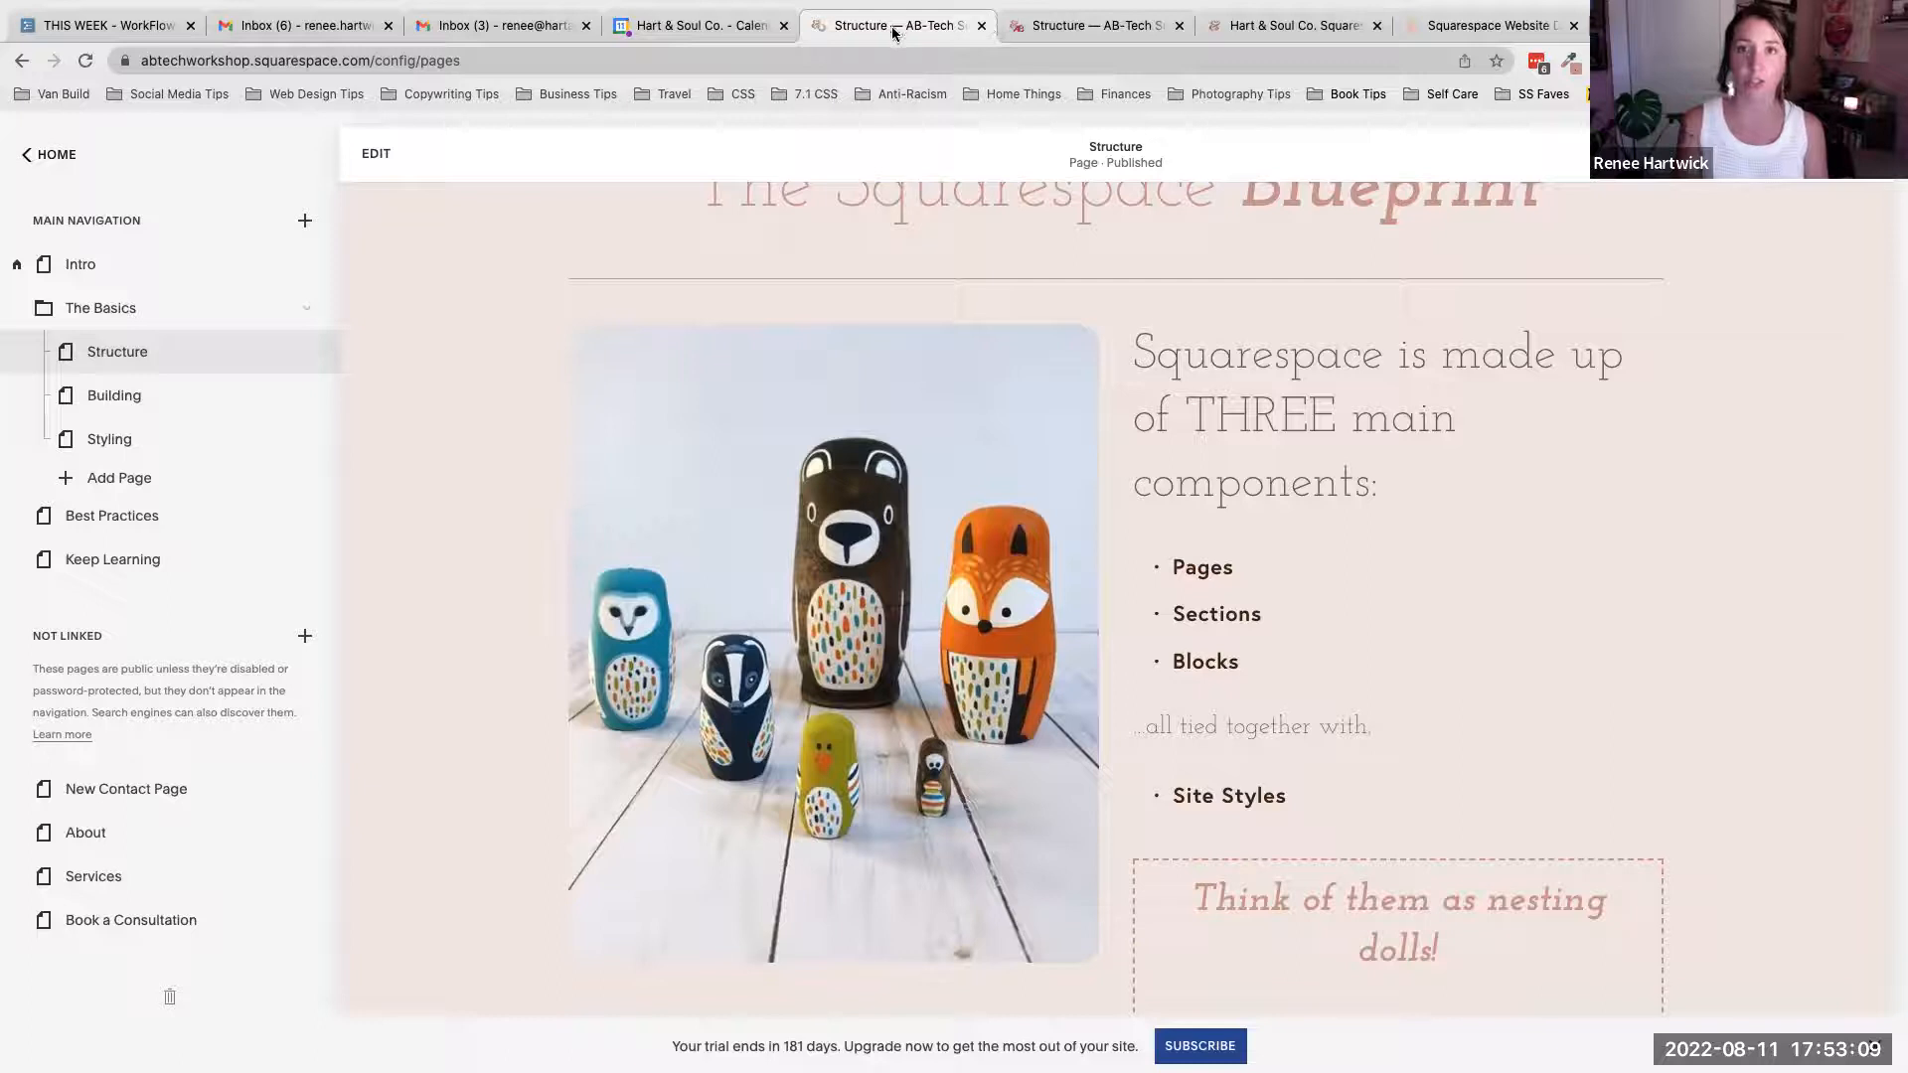
- Review the Structure page's Page Types and Squarespace Blueprint sections on the live site tab
left_click(1059, 31)
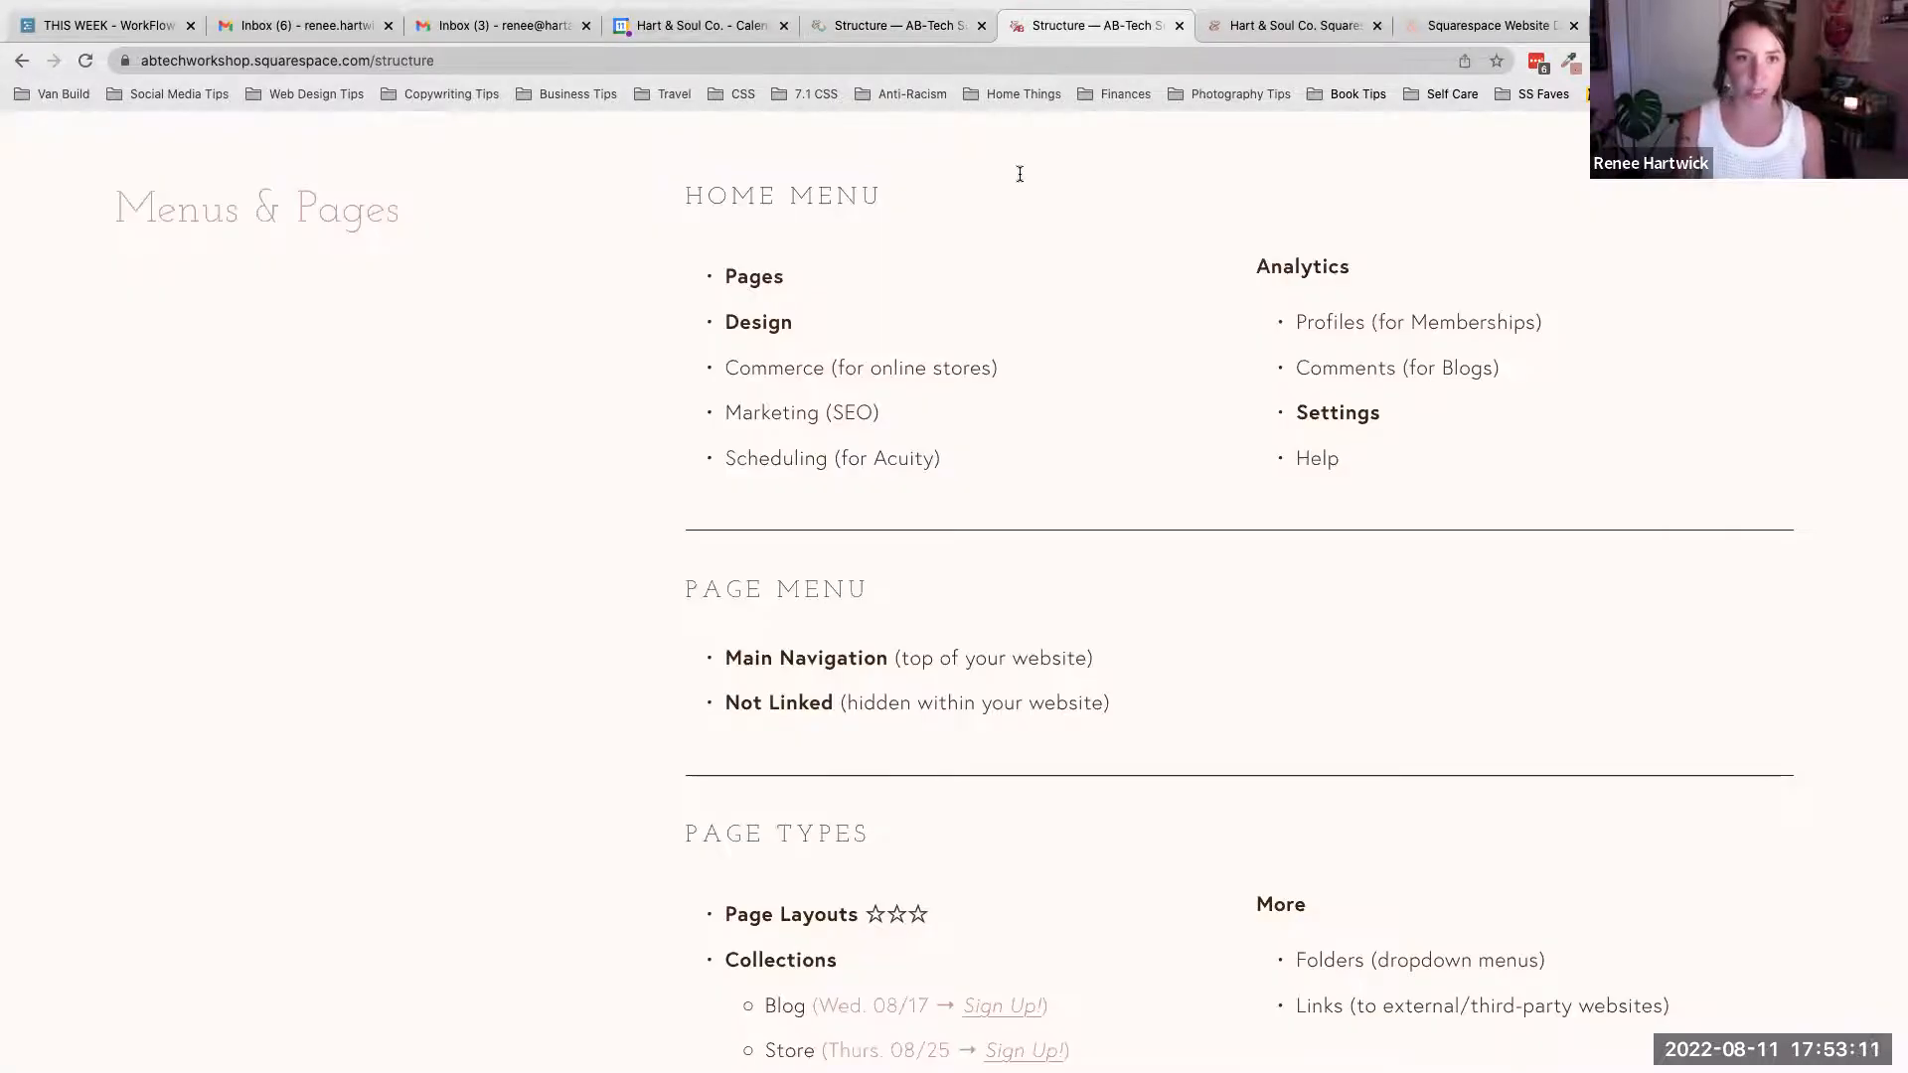
scroll(963, 384, "down", 5)
scroll(963, 378, "down", 10)
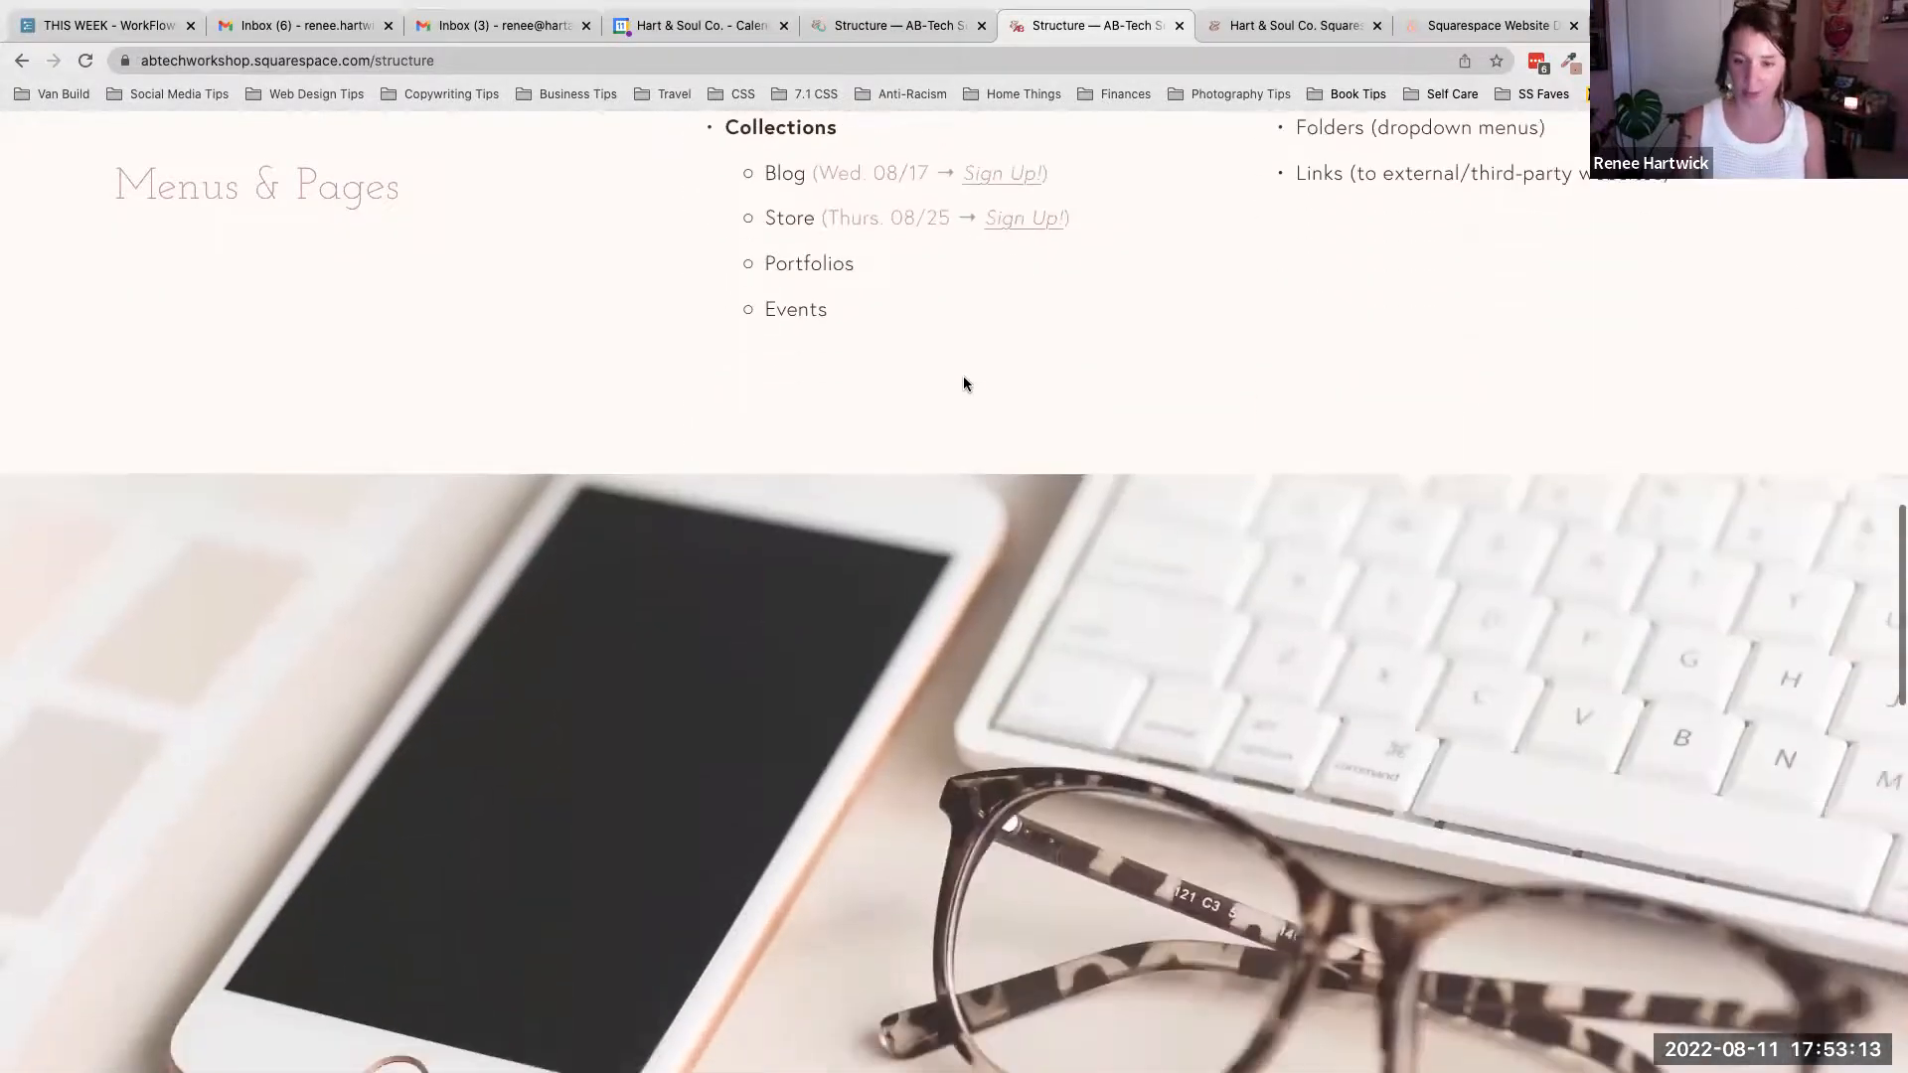
scroll(963, 383, "down", 5)
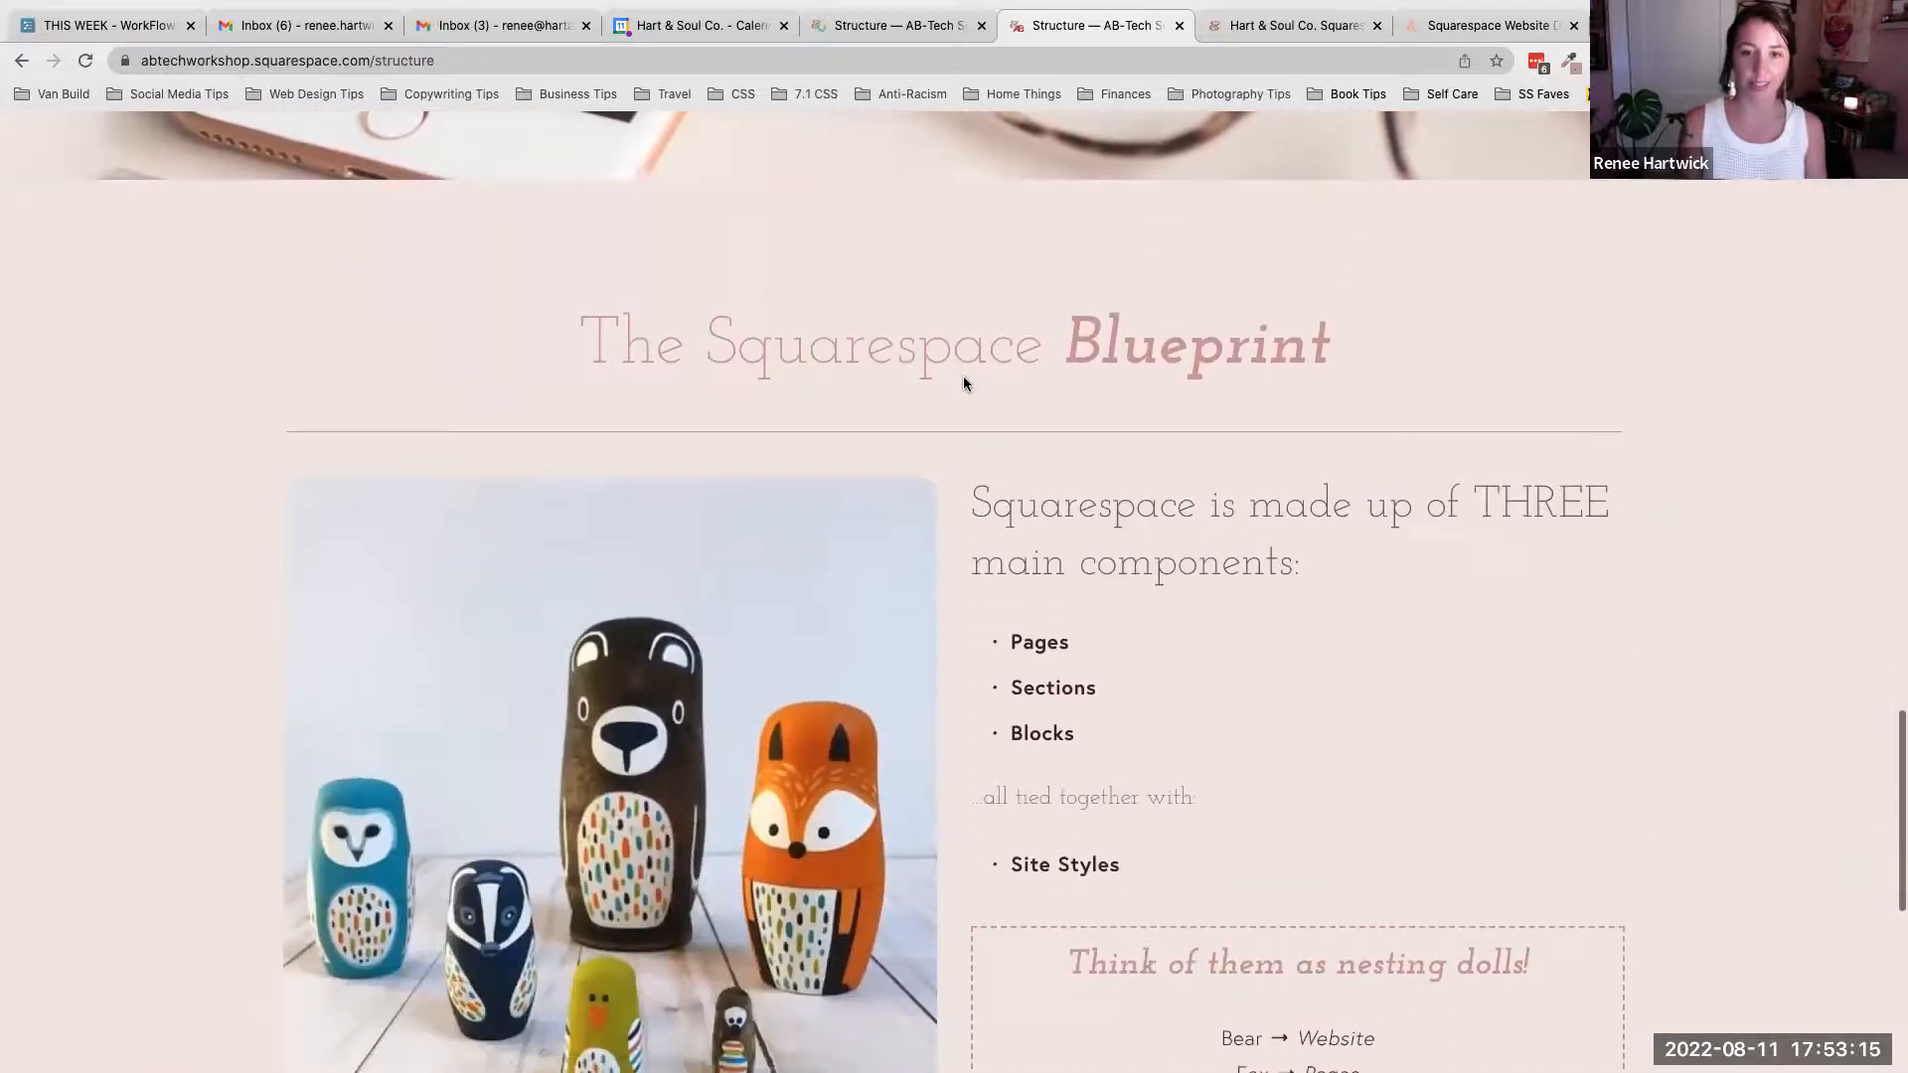
scroll(963, 382, "down", 2)
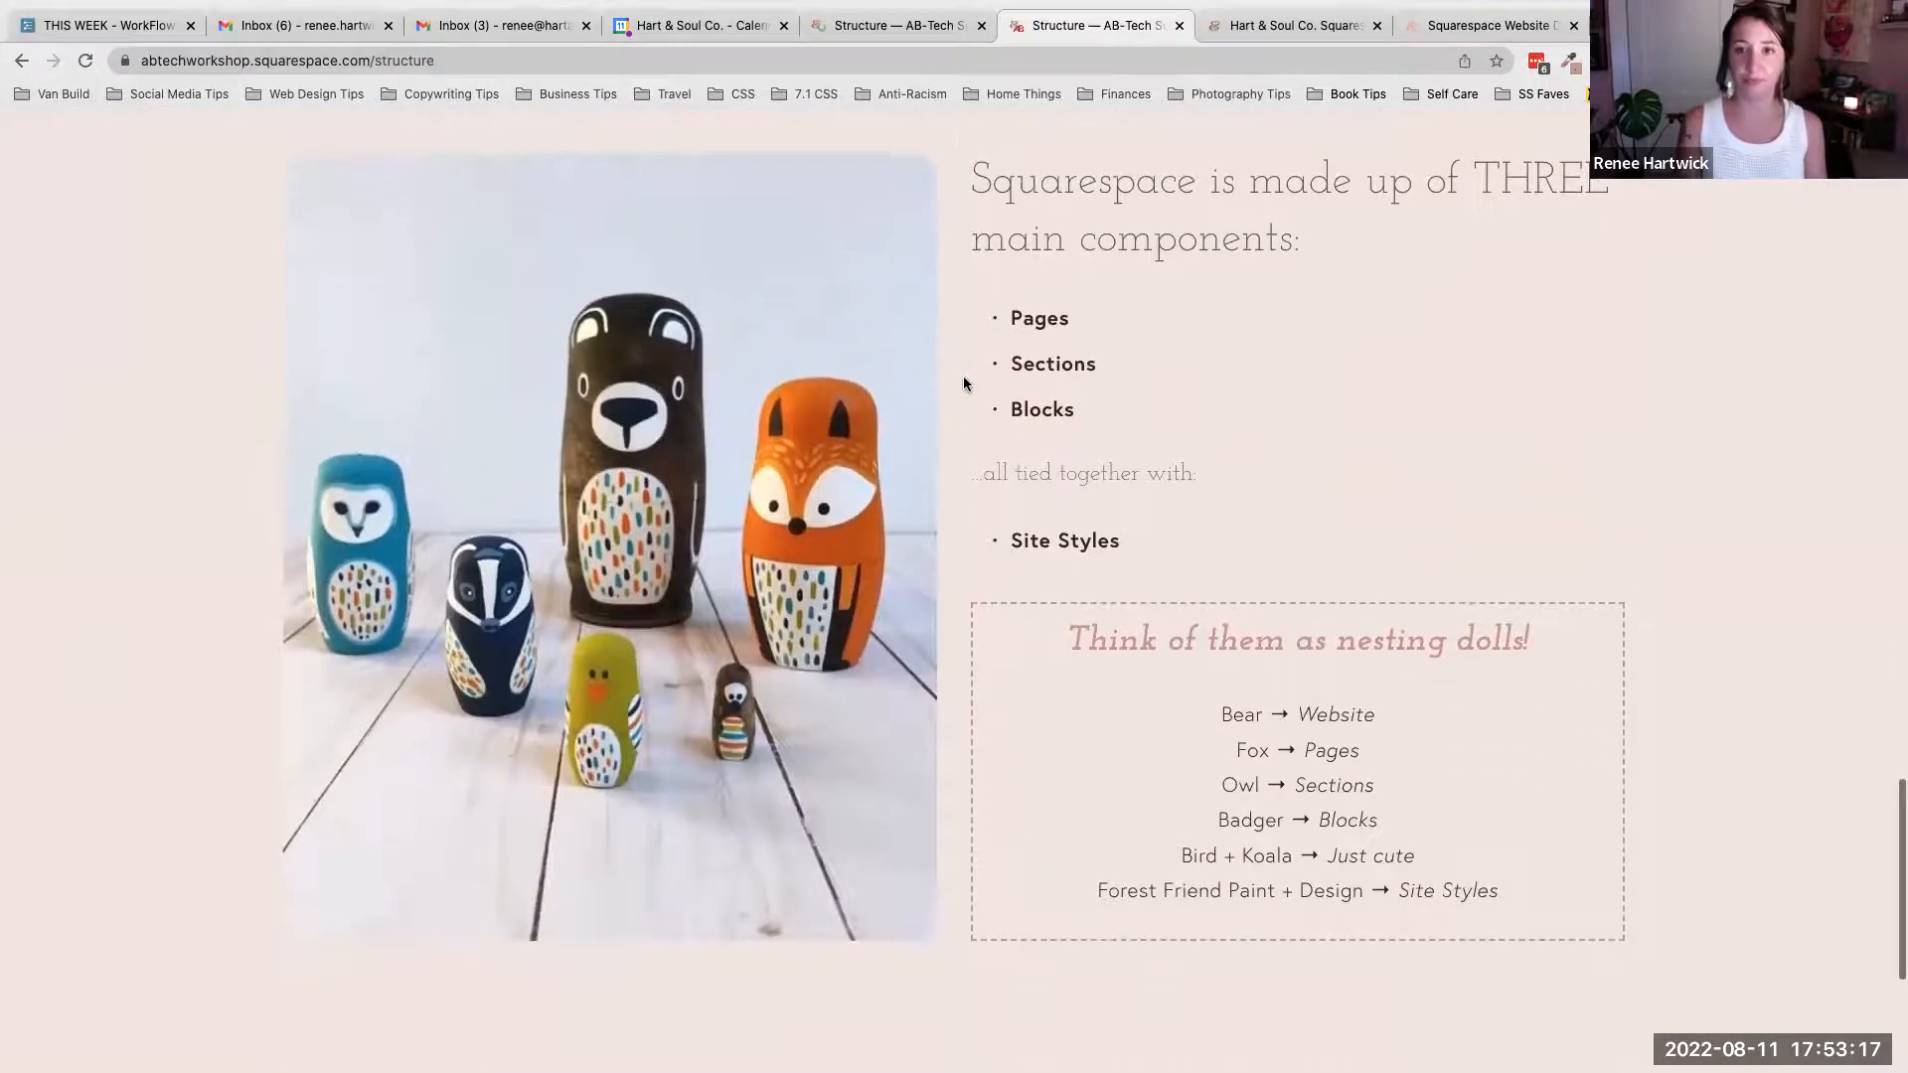
scroll(962, 382, "up", 1)
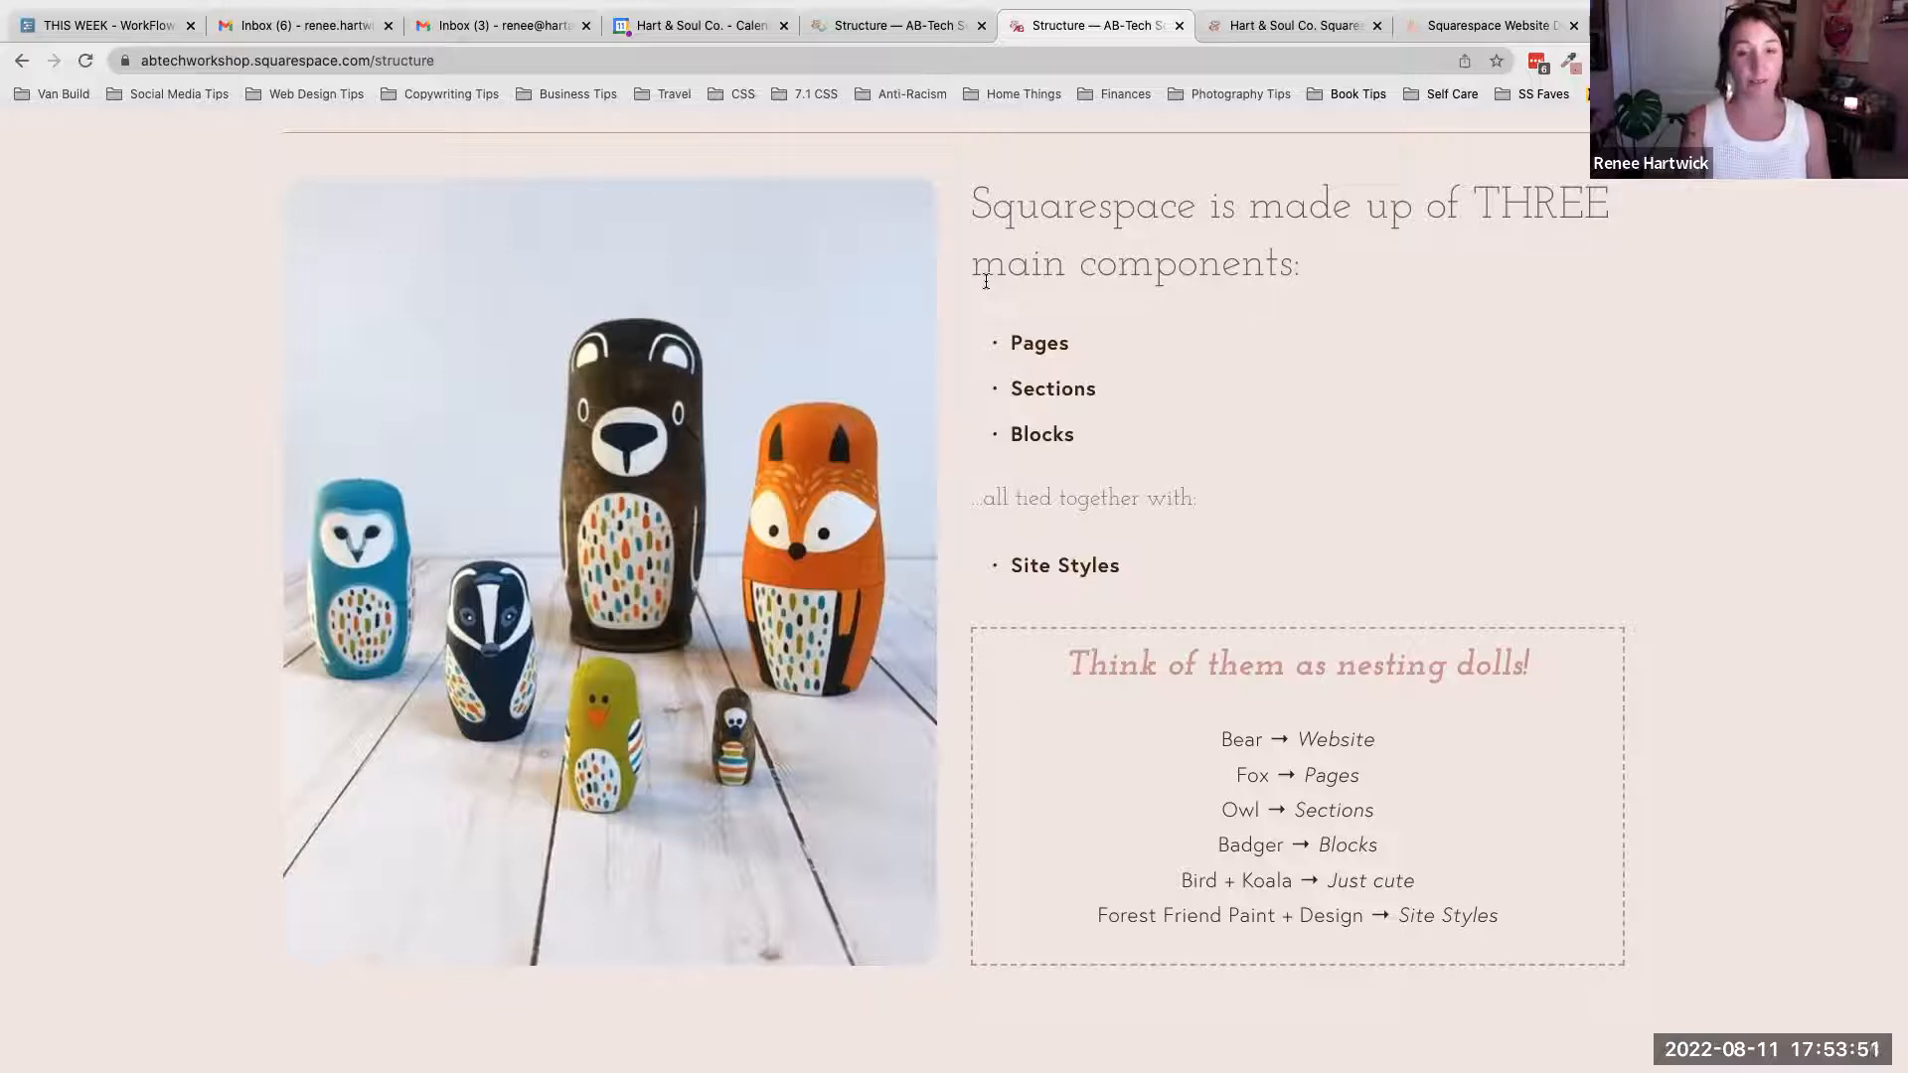
left_click(880, 21)
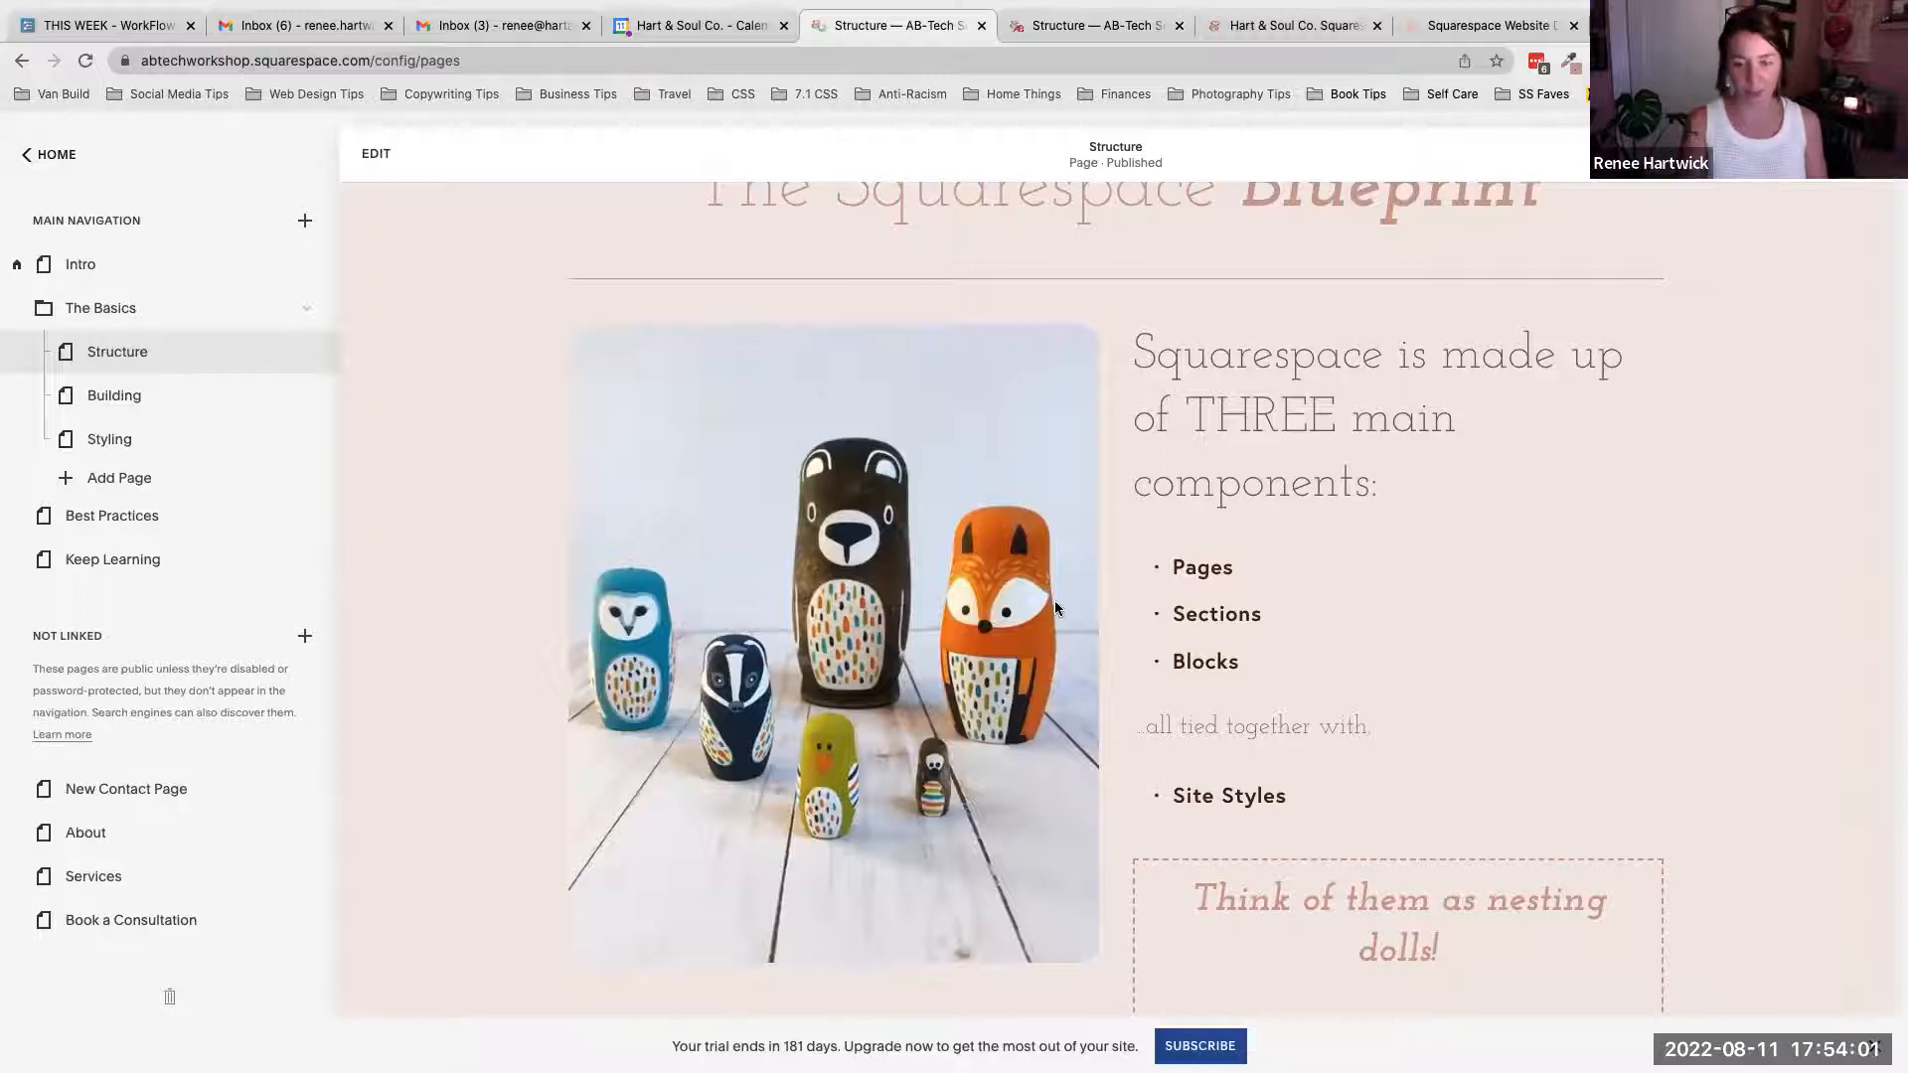
left_click(1101, 24)
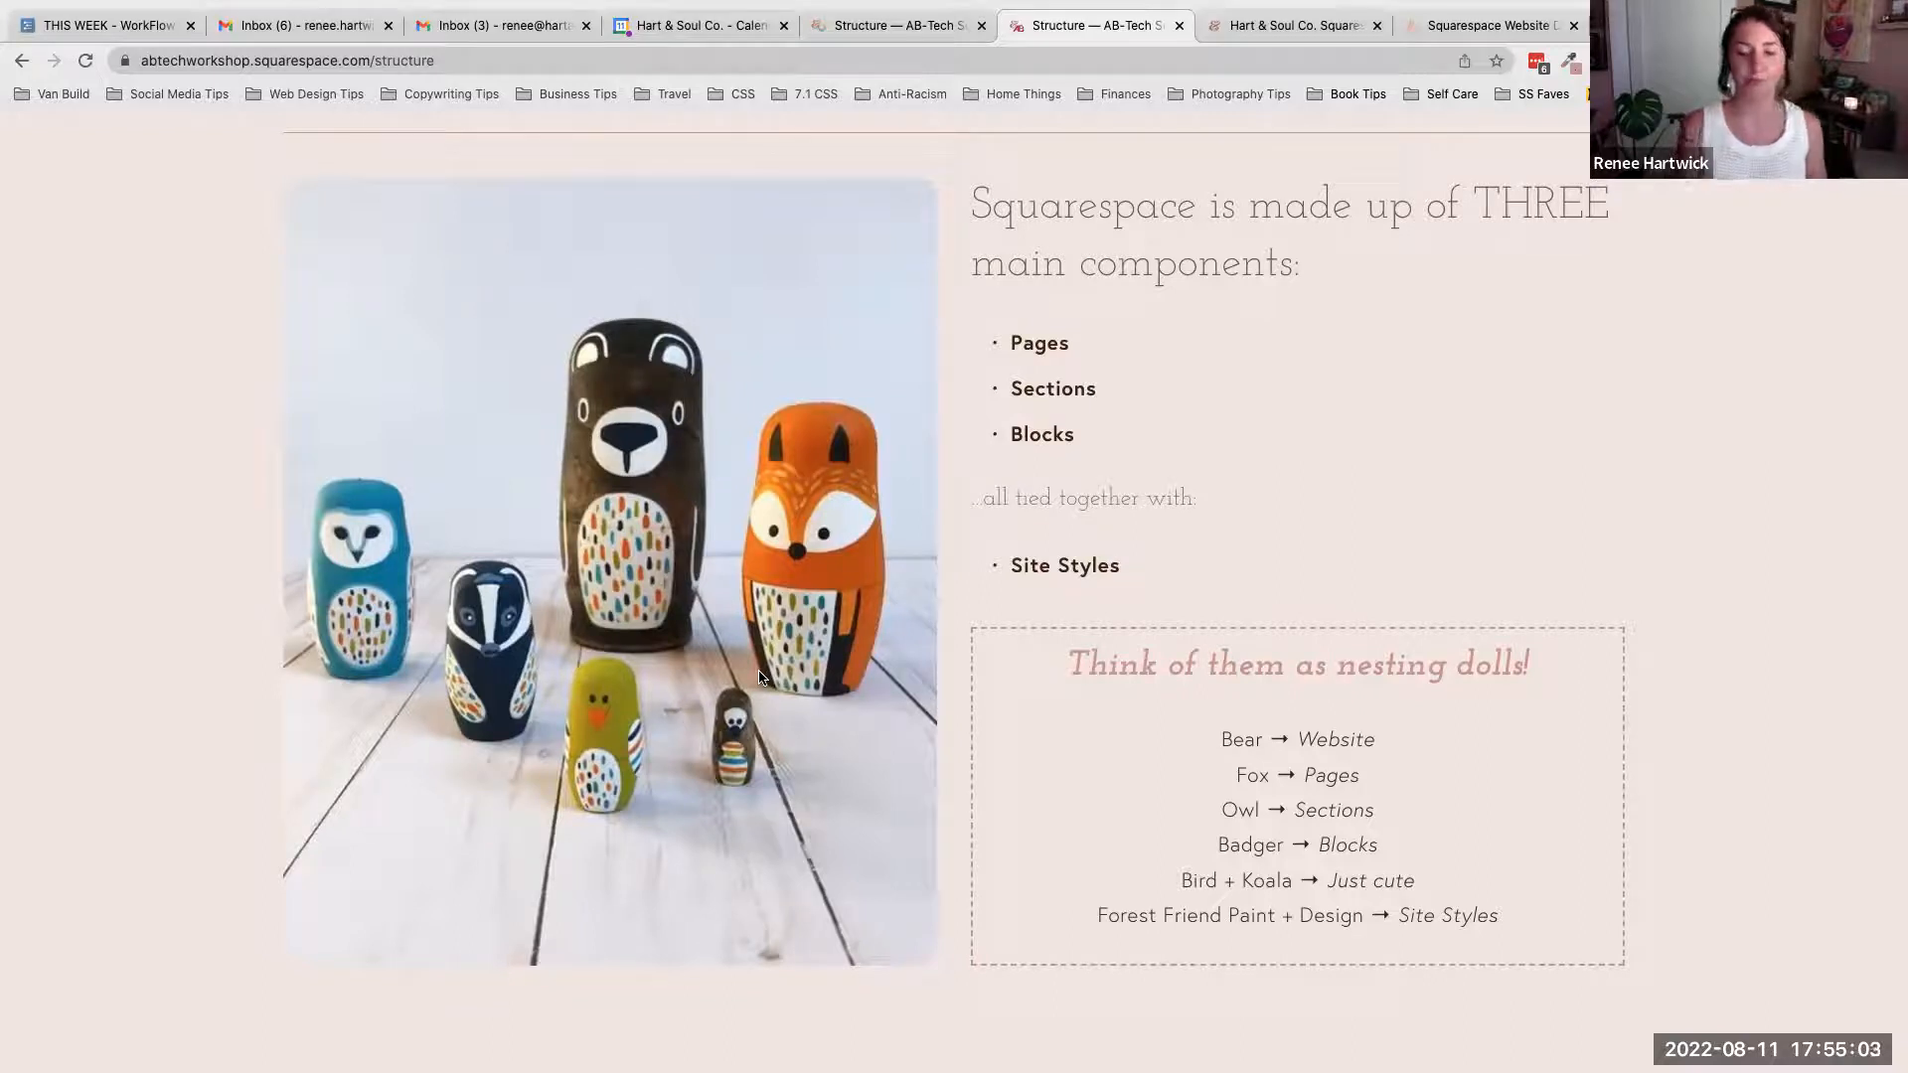
scroll(760, 677, "down", 1)
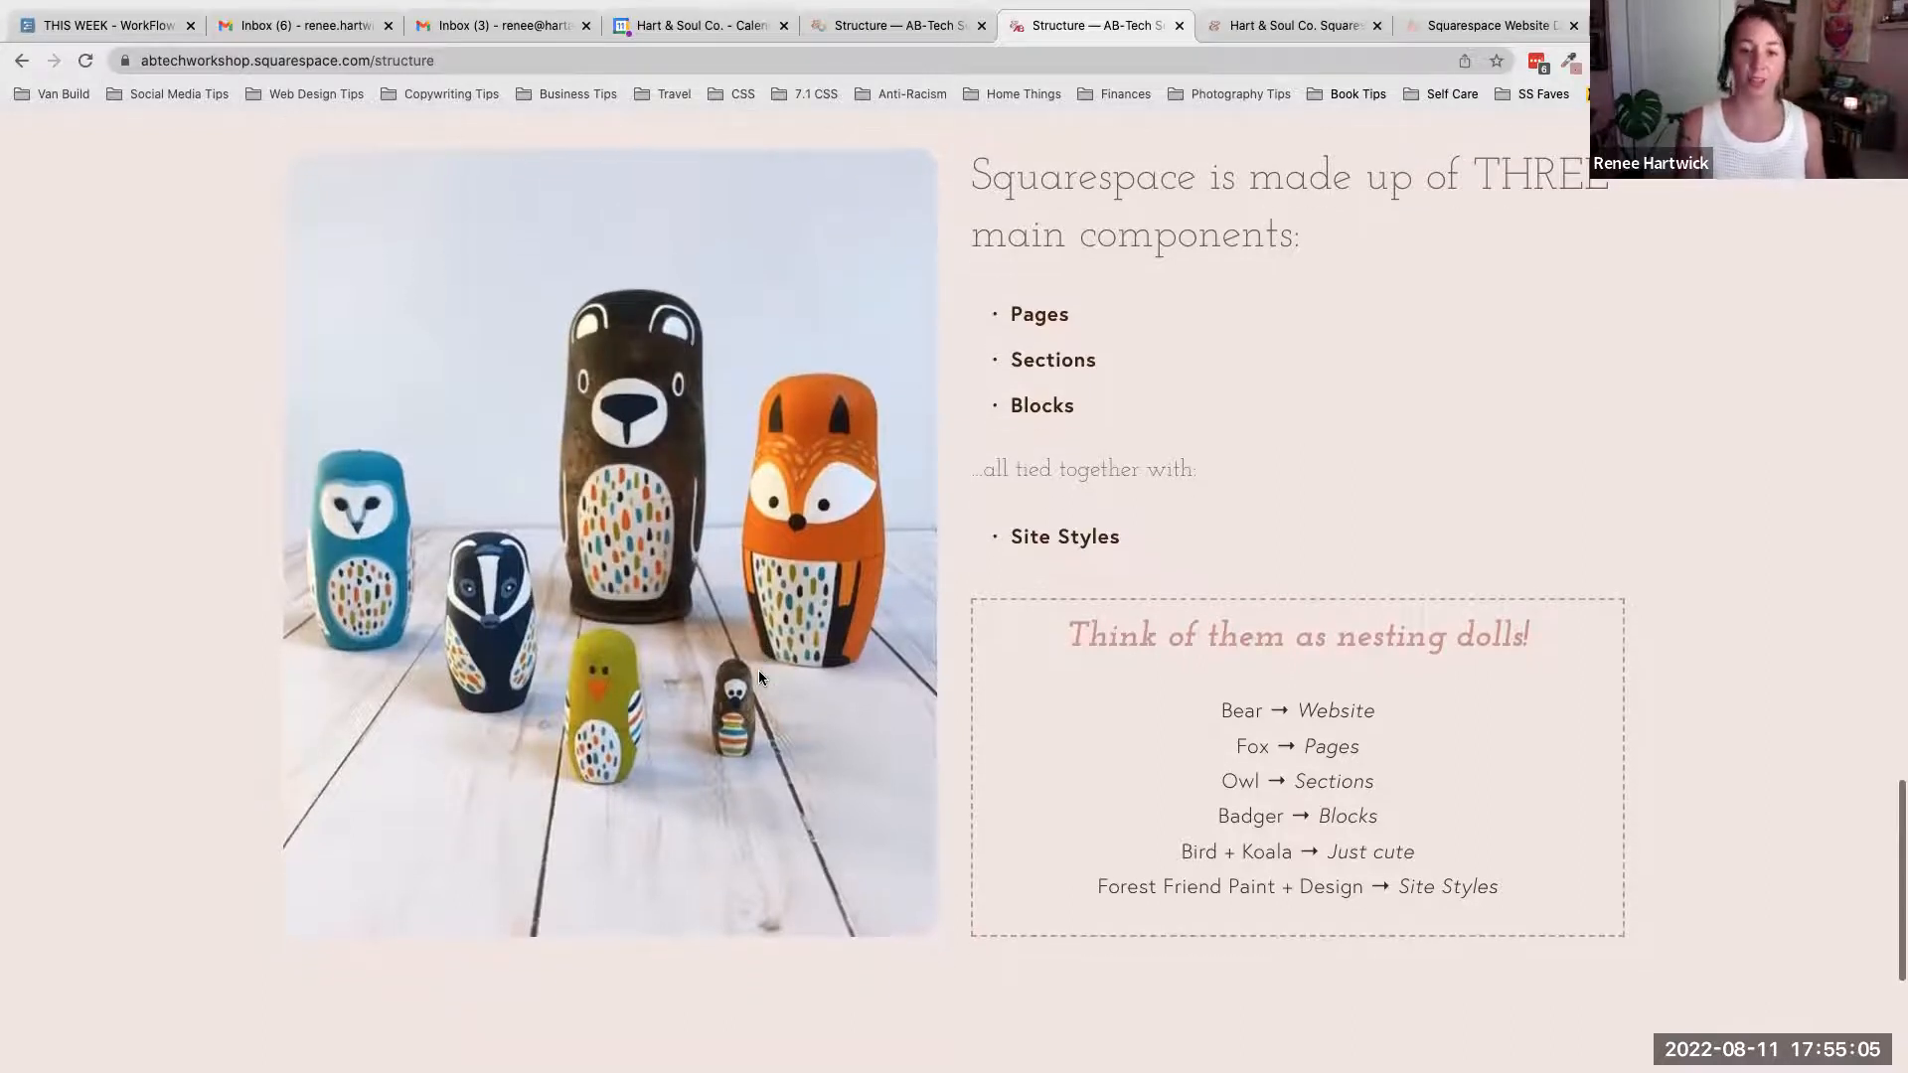
scroll(759, 677, "up", 1)
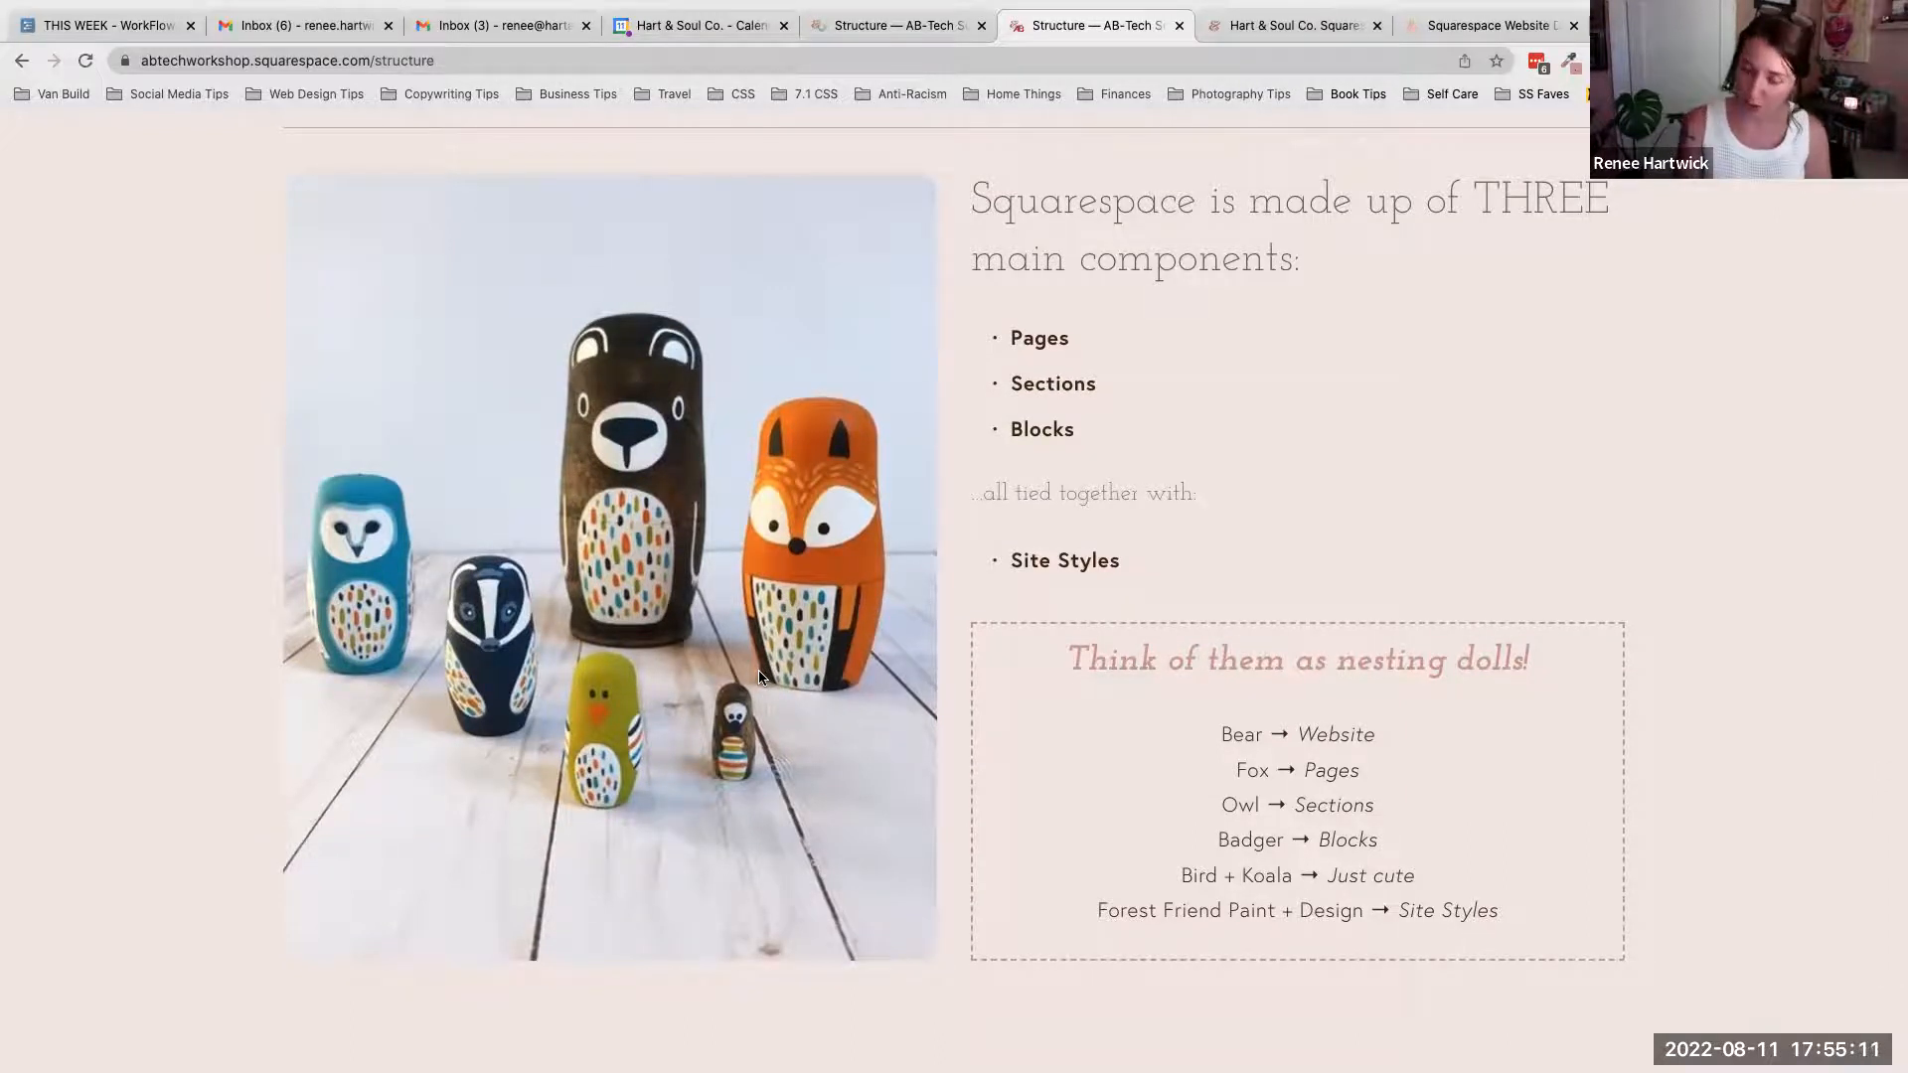
scroll(759, 676, "down", 2)
scroll(759, 677, "up", 5)
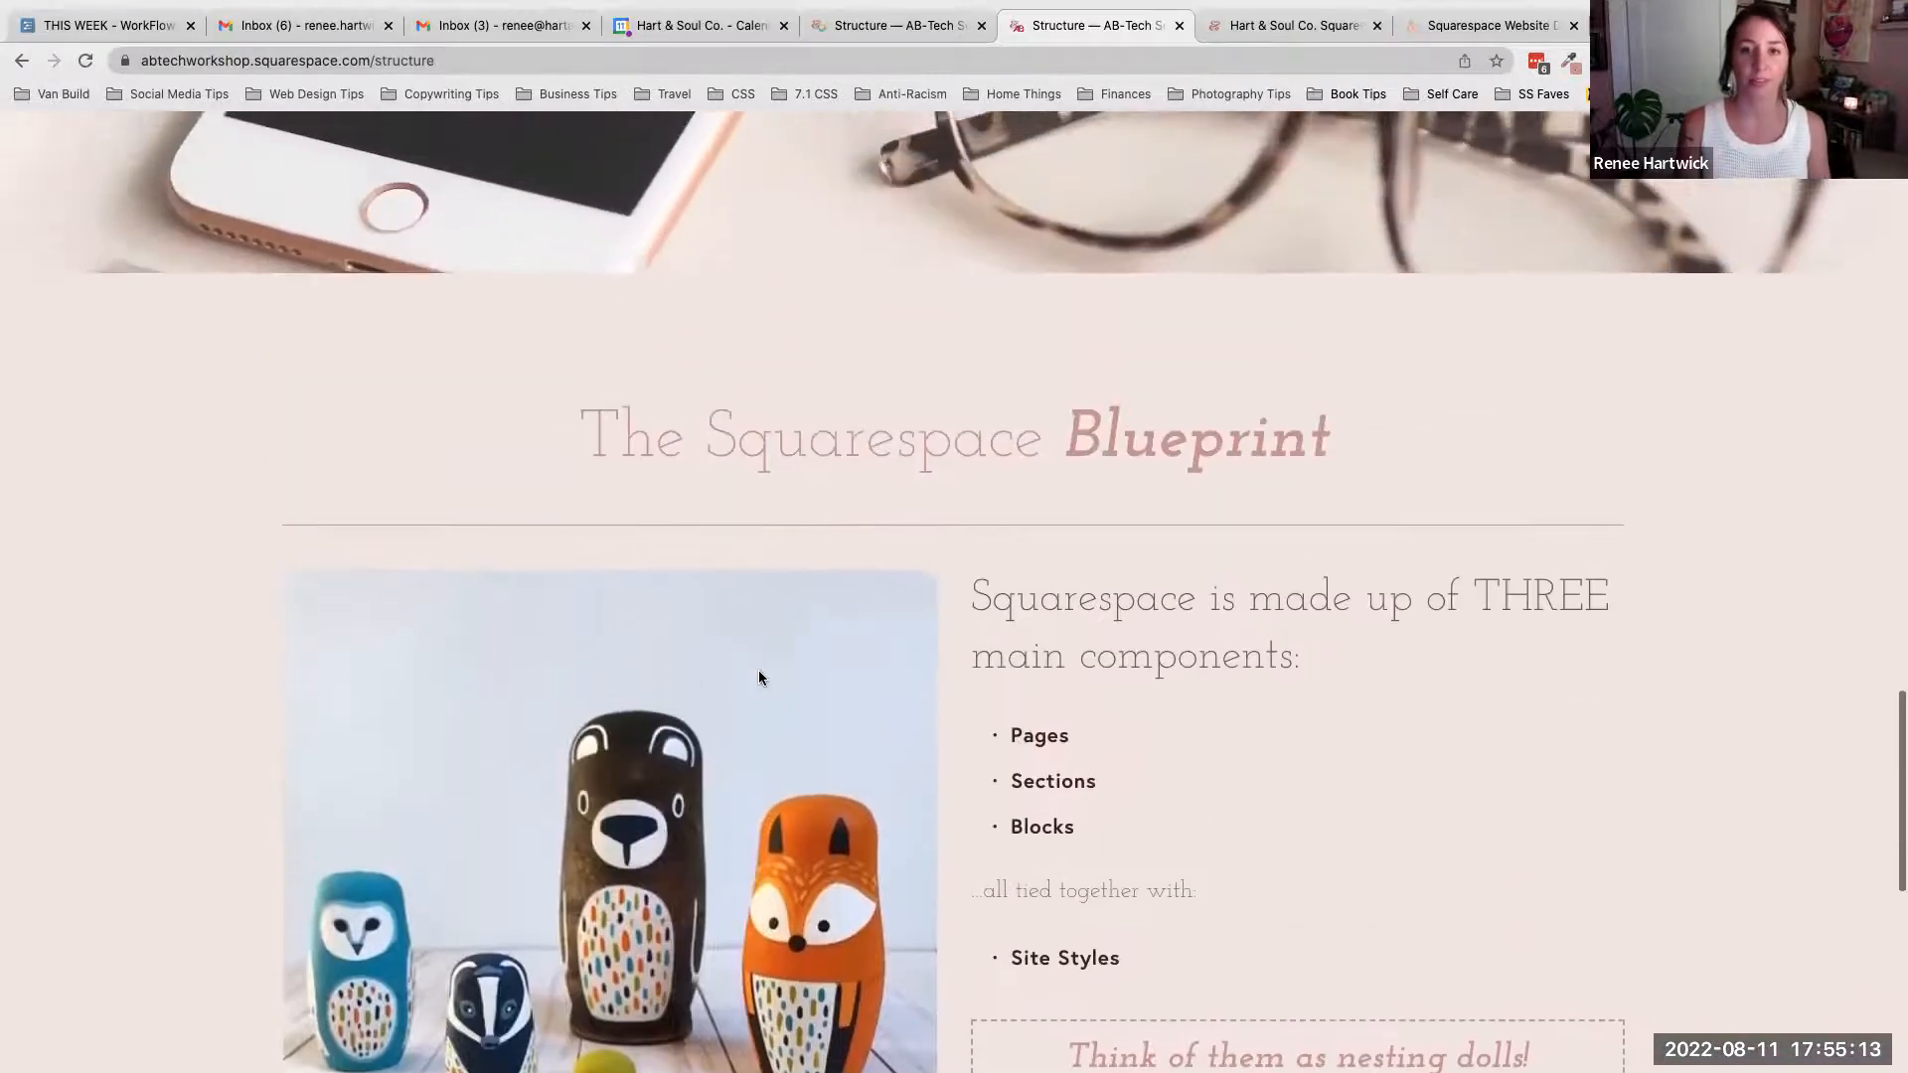
scroll(759, 677, "up", 15)
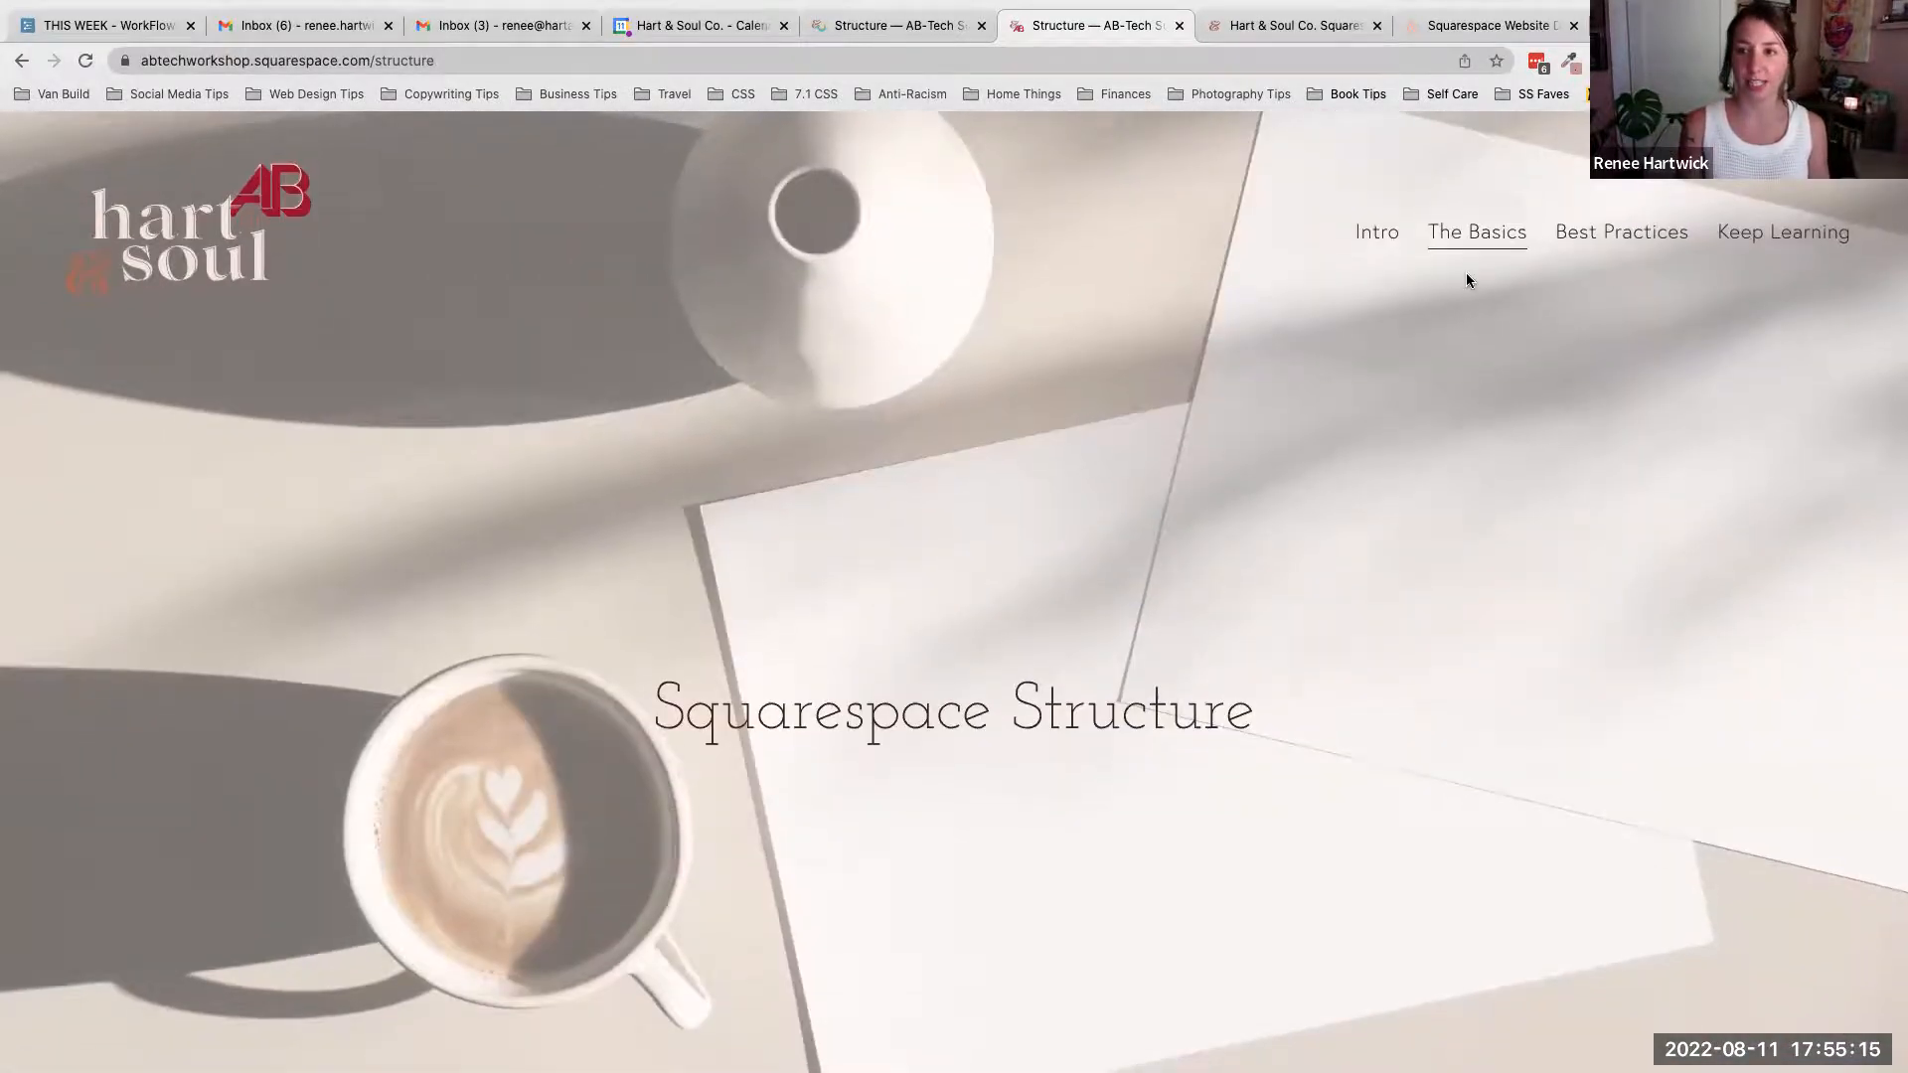
- Open the Building page from The Basics navigation menu on the live site and scroll down its content
mouse_move(1469, 256)
left_click(1478, 340)
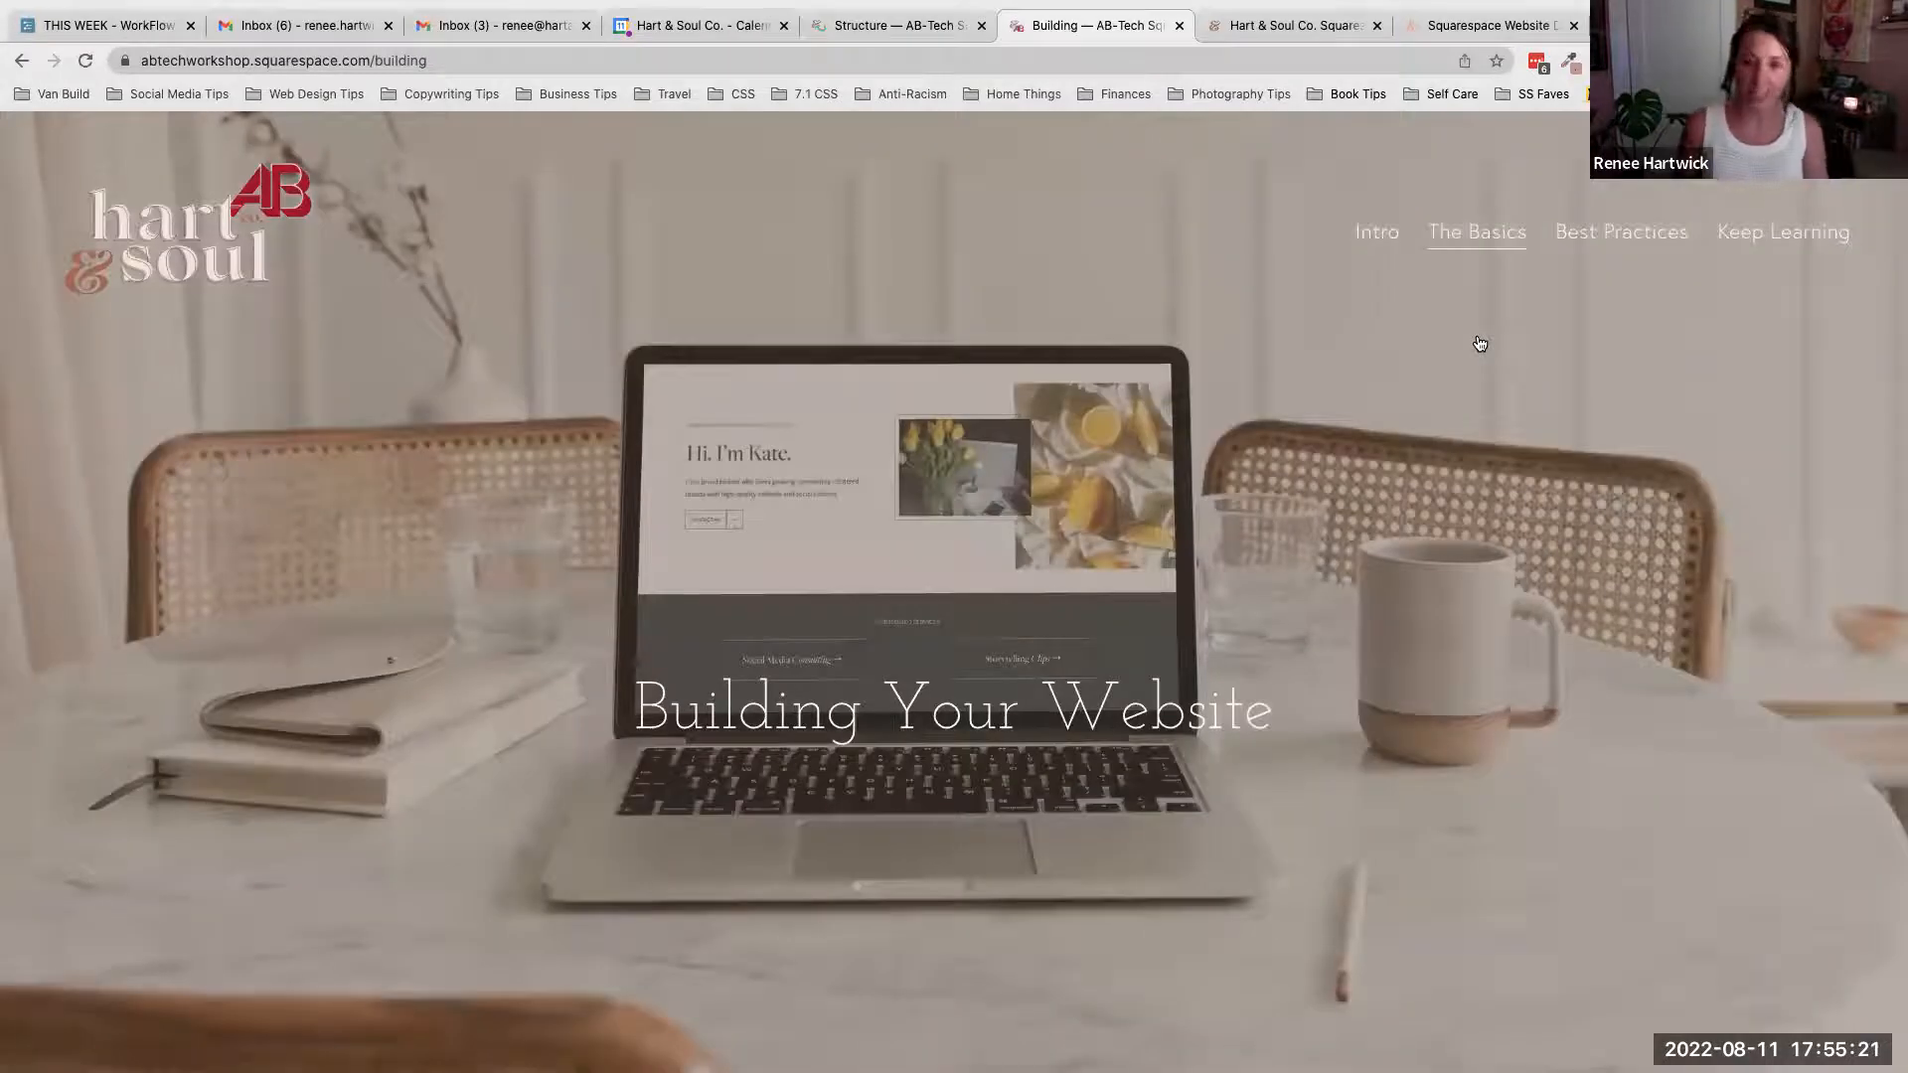
scroll(1479, 342, "down", 4)
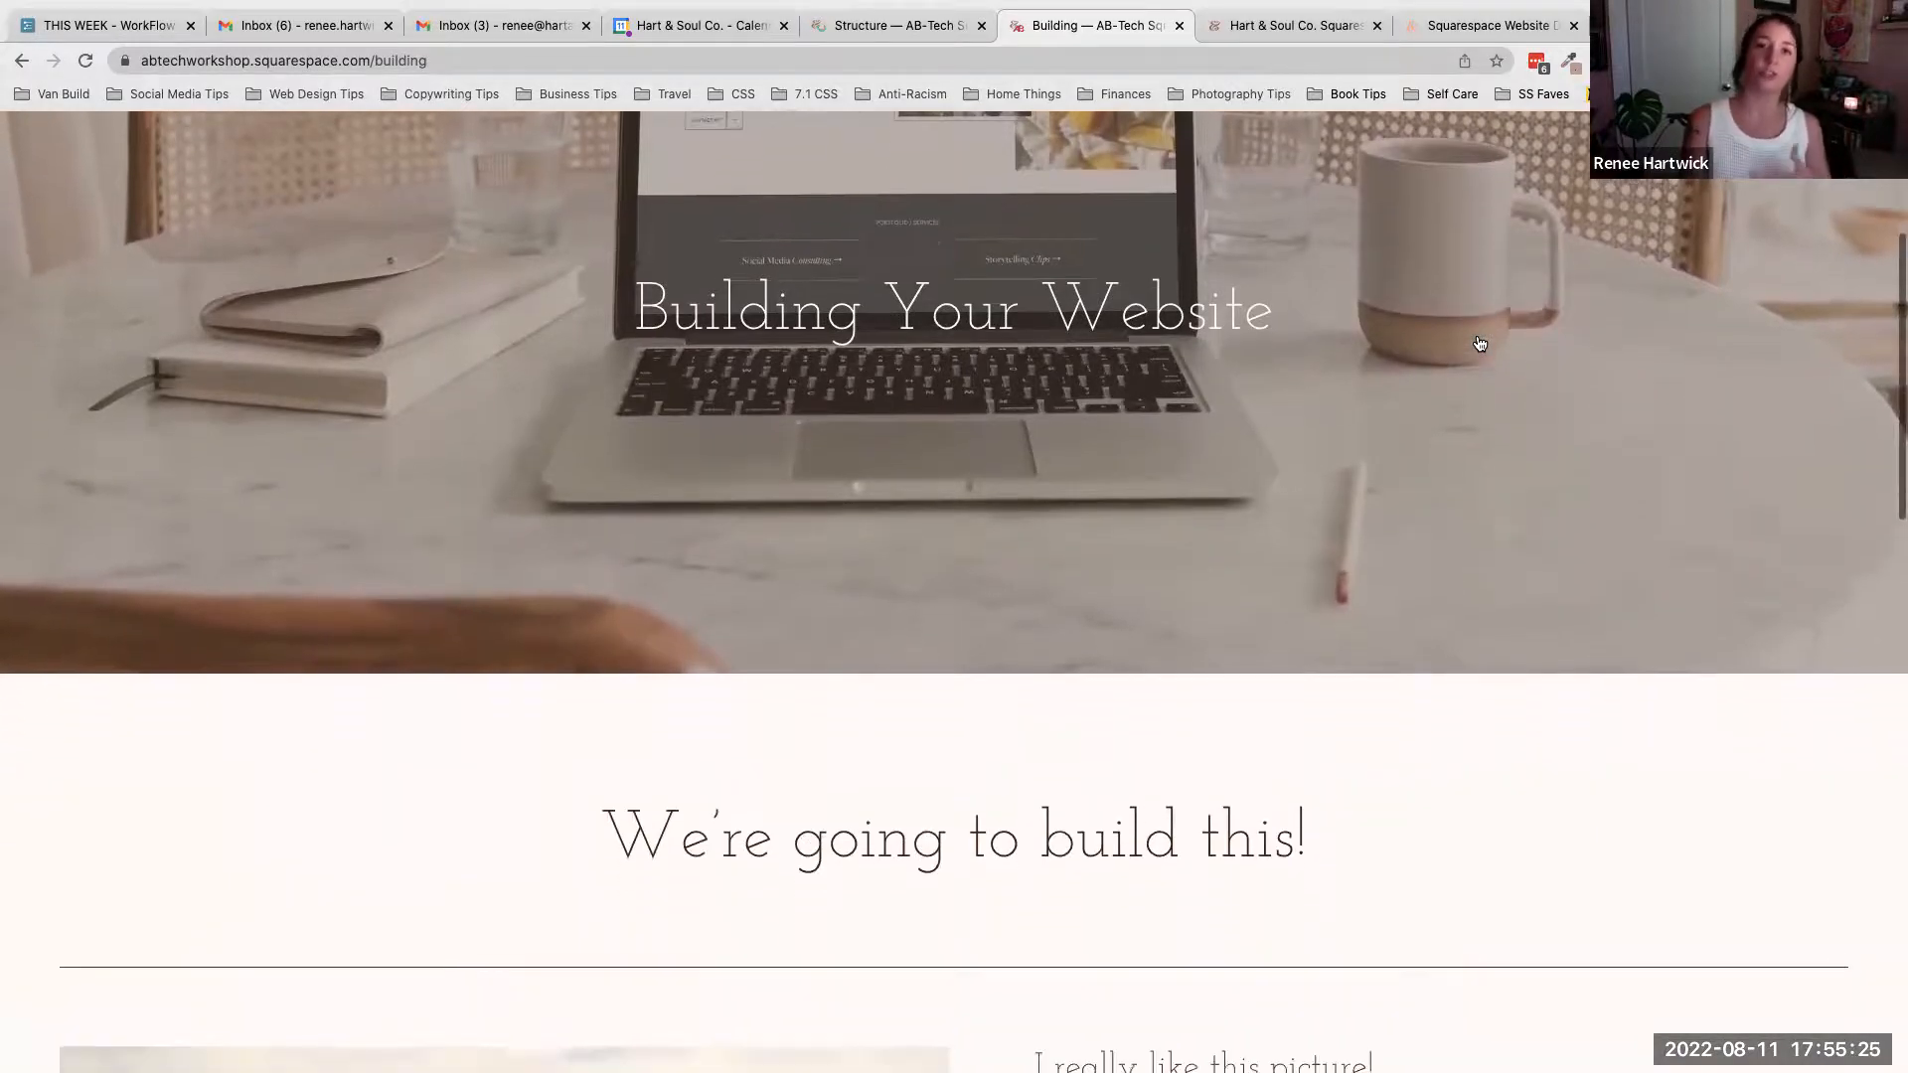
scroll(1478, 343, "down", 2)
scroll(1479, 342, "down", 5)
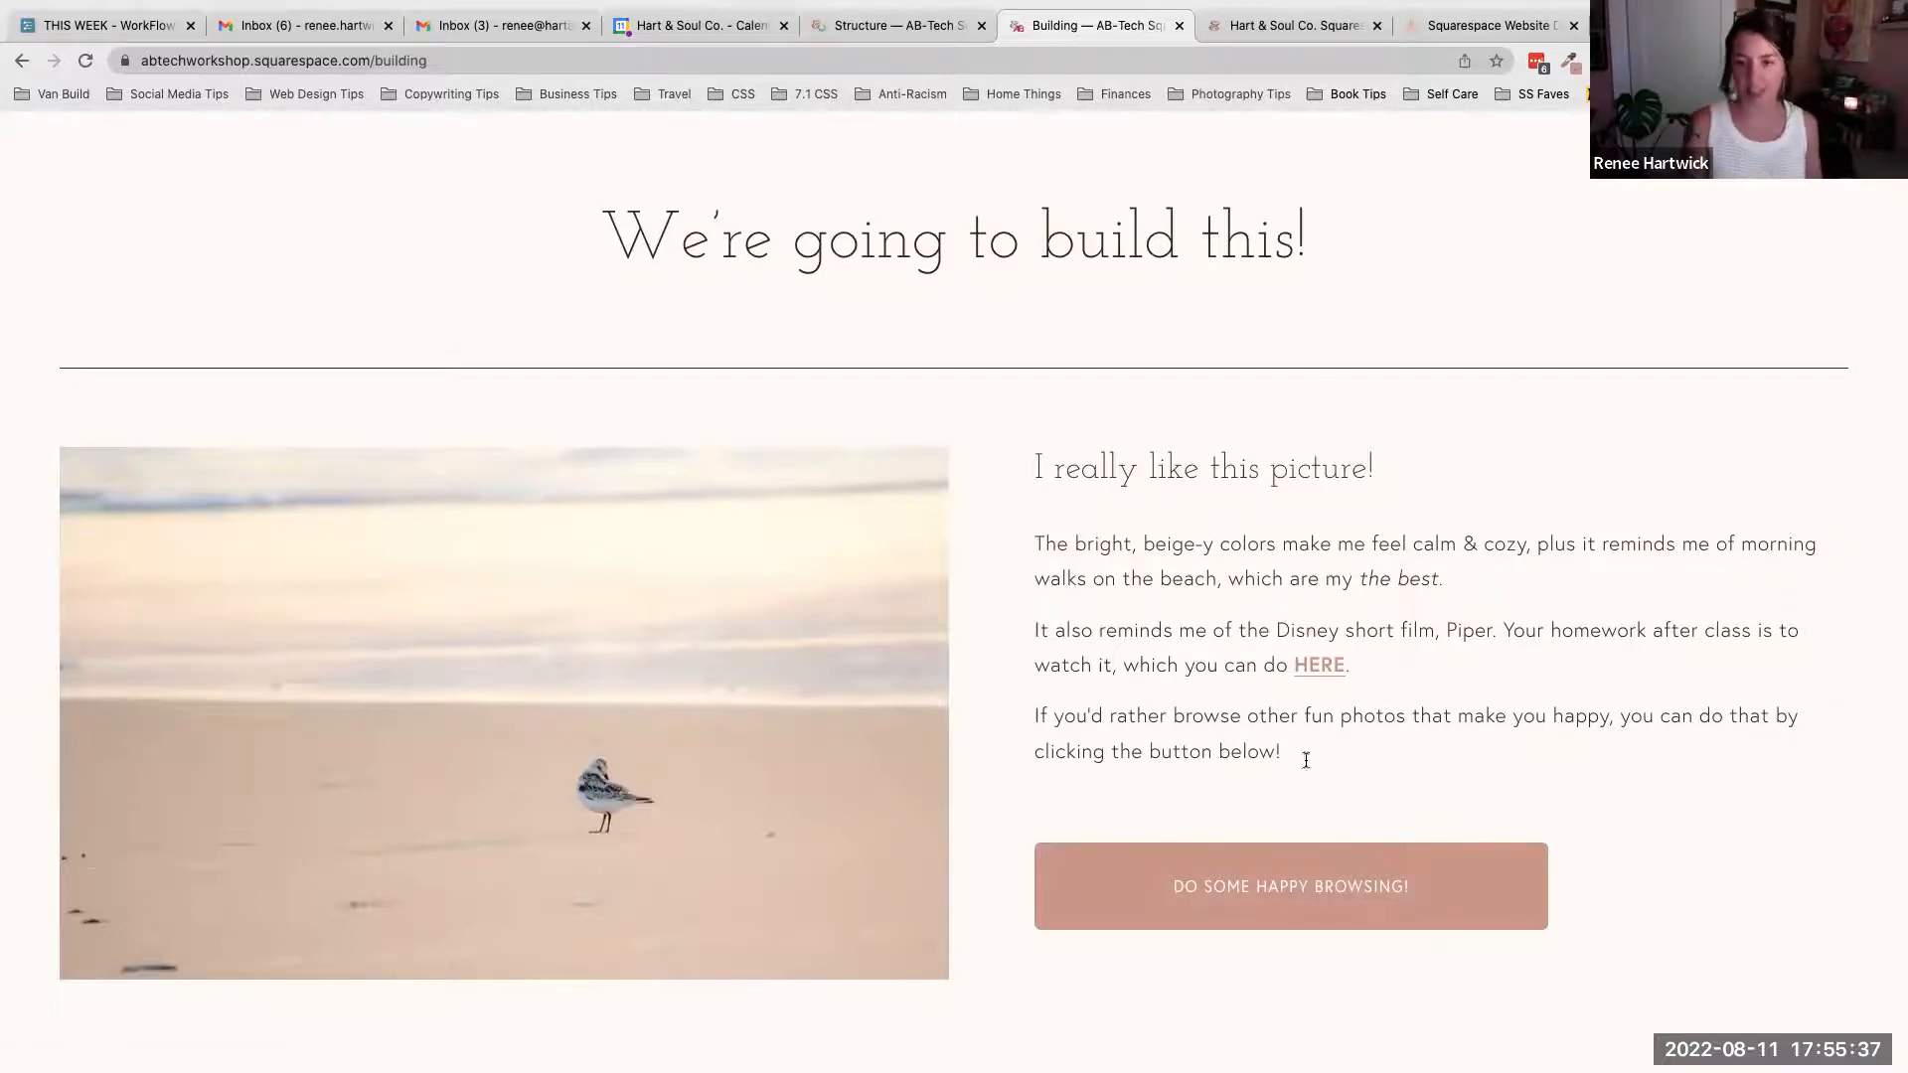
- Point out the HERE link in the picture text and scroll down to the Building Cheat Sheet
left_click_drag(1363, 671, 1292, 665)
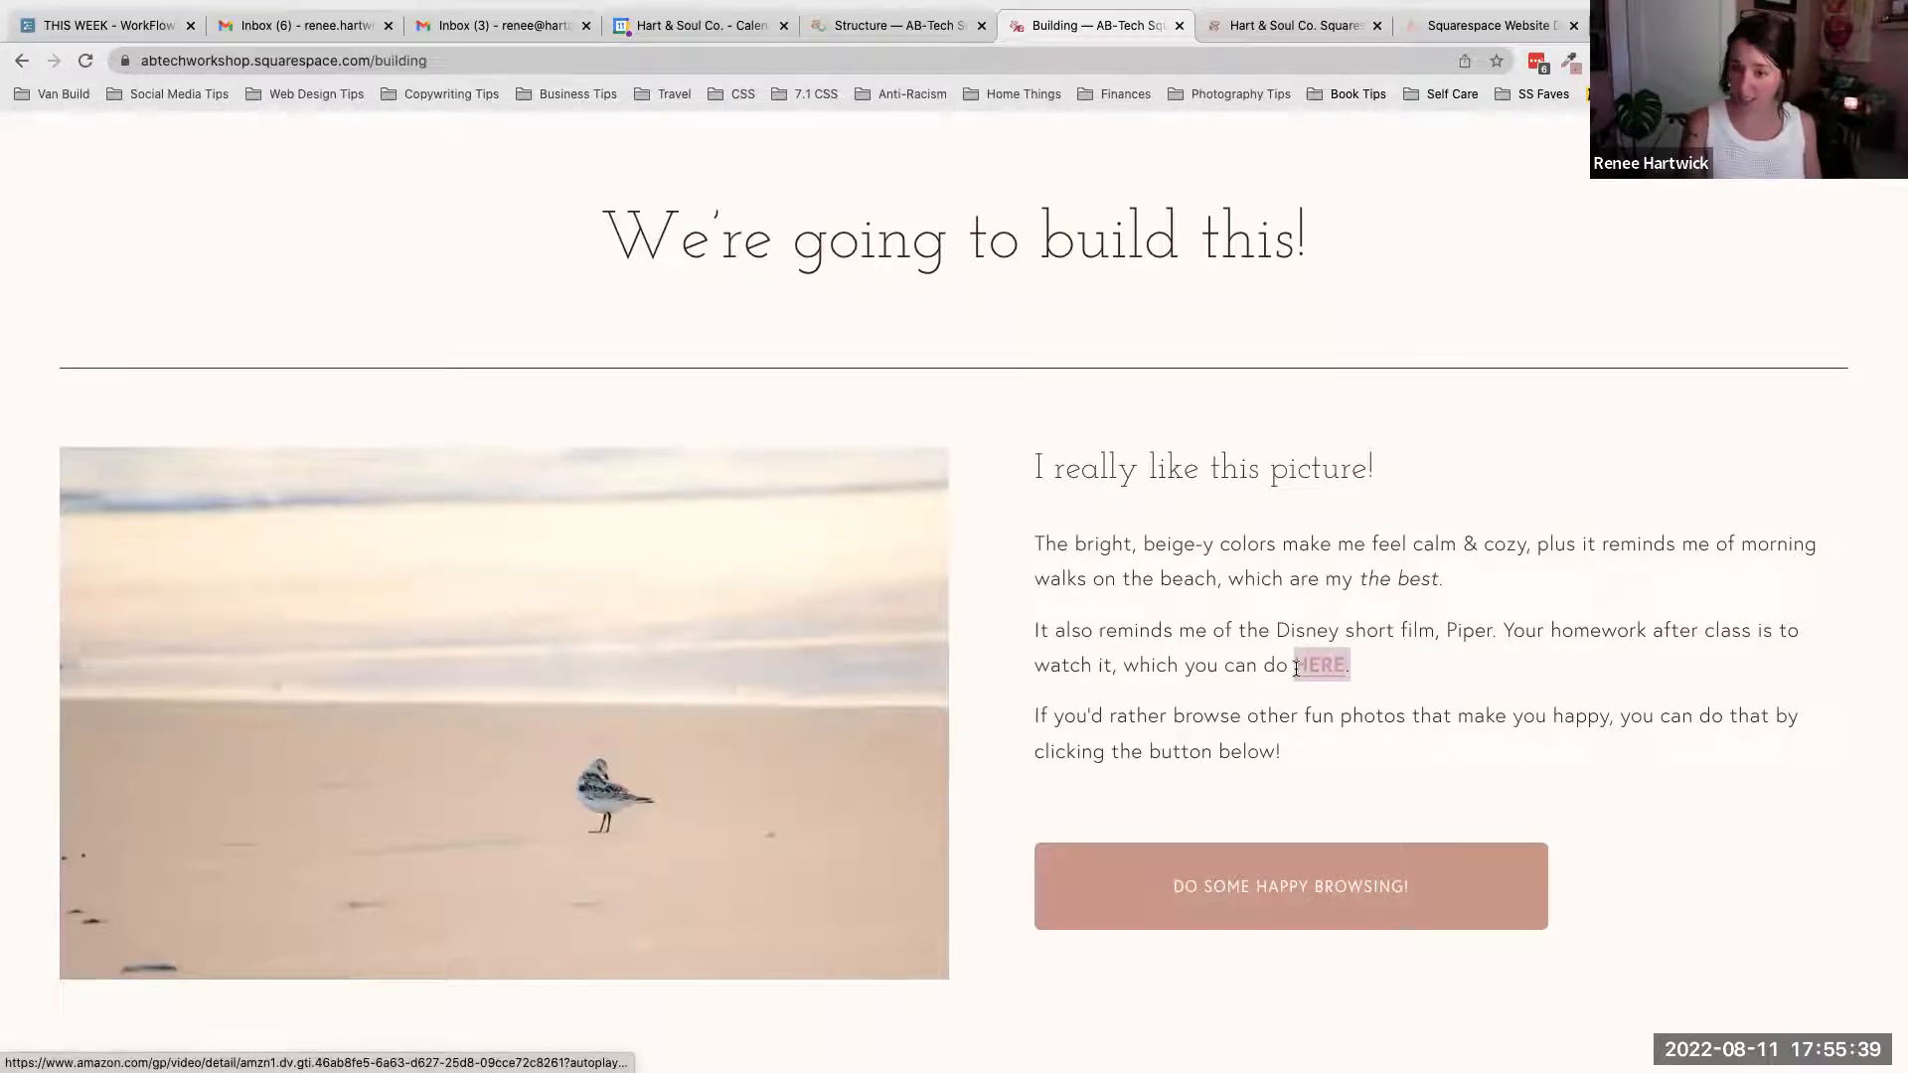
left_click(1513, 633)
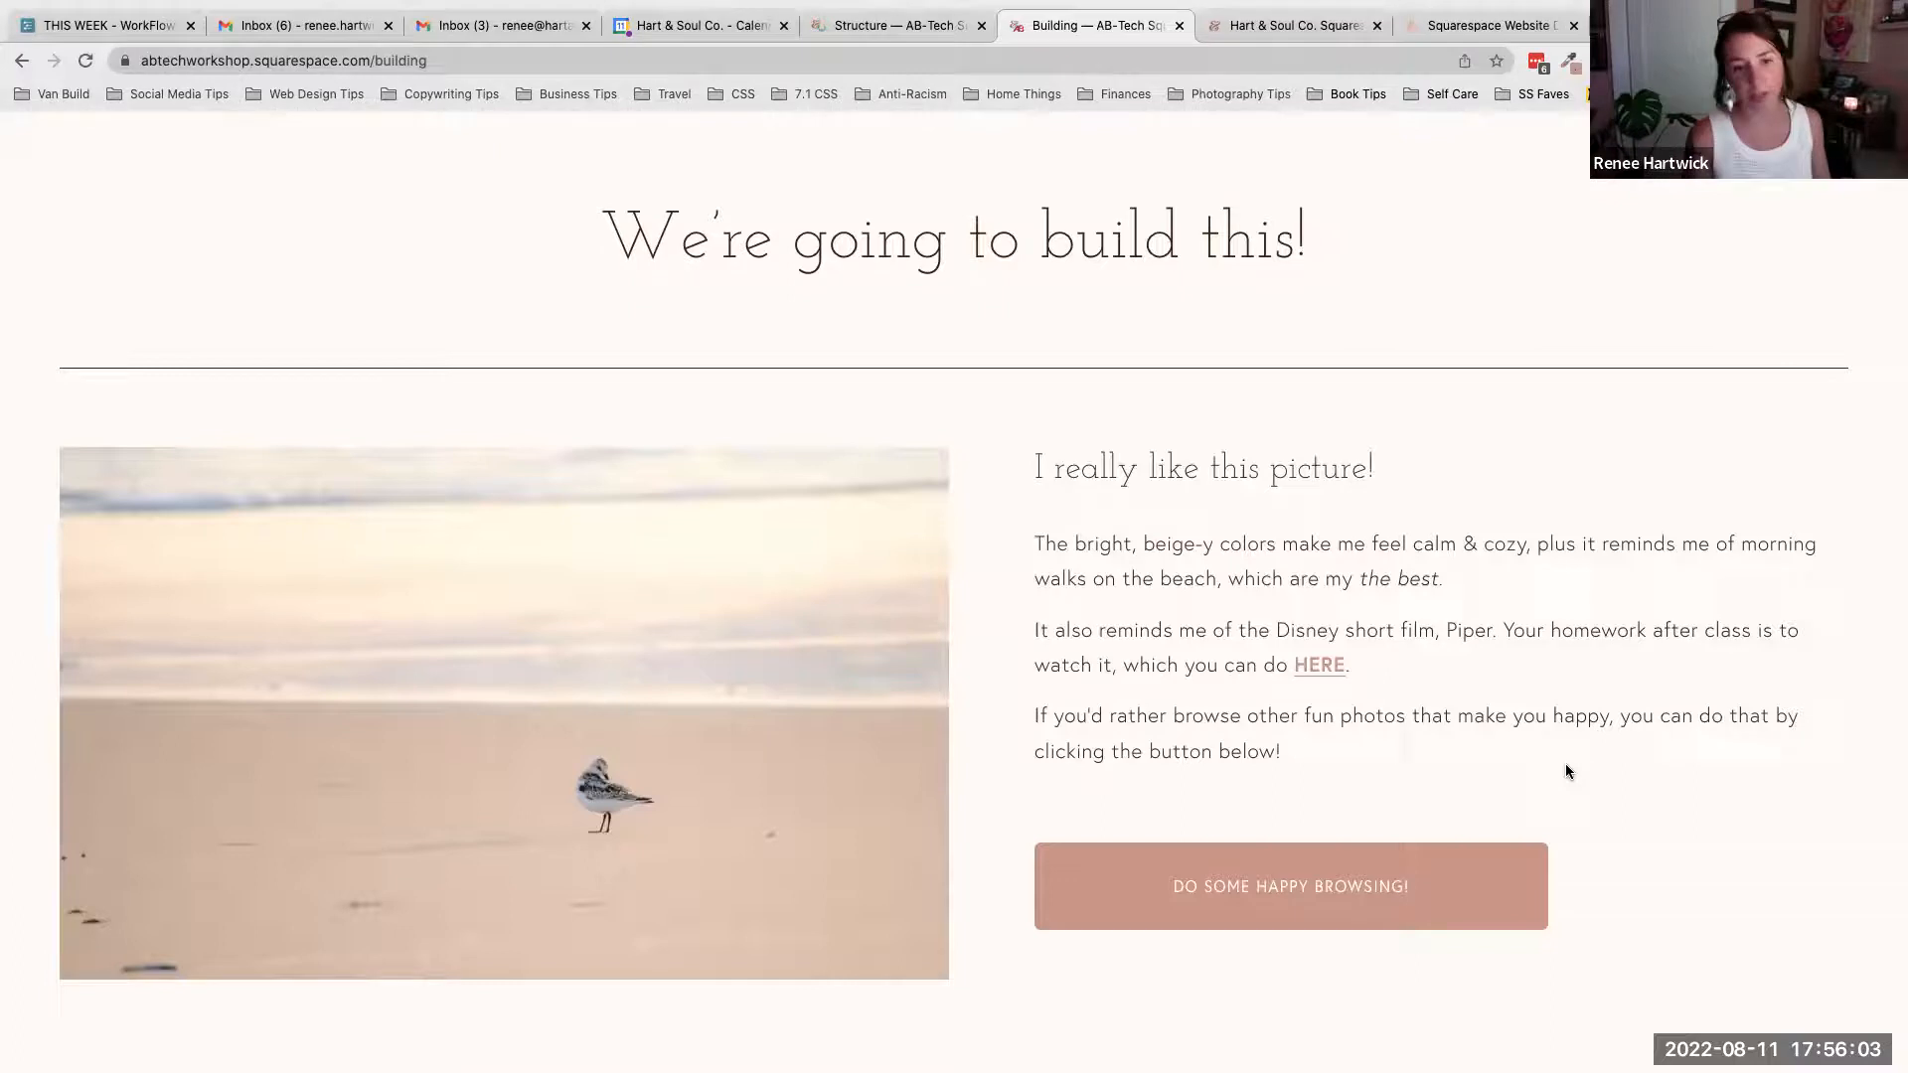
scroll(1566, 765, "down", 3)
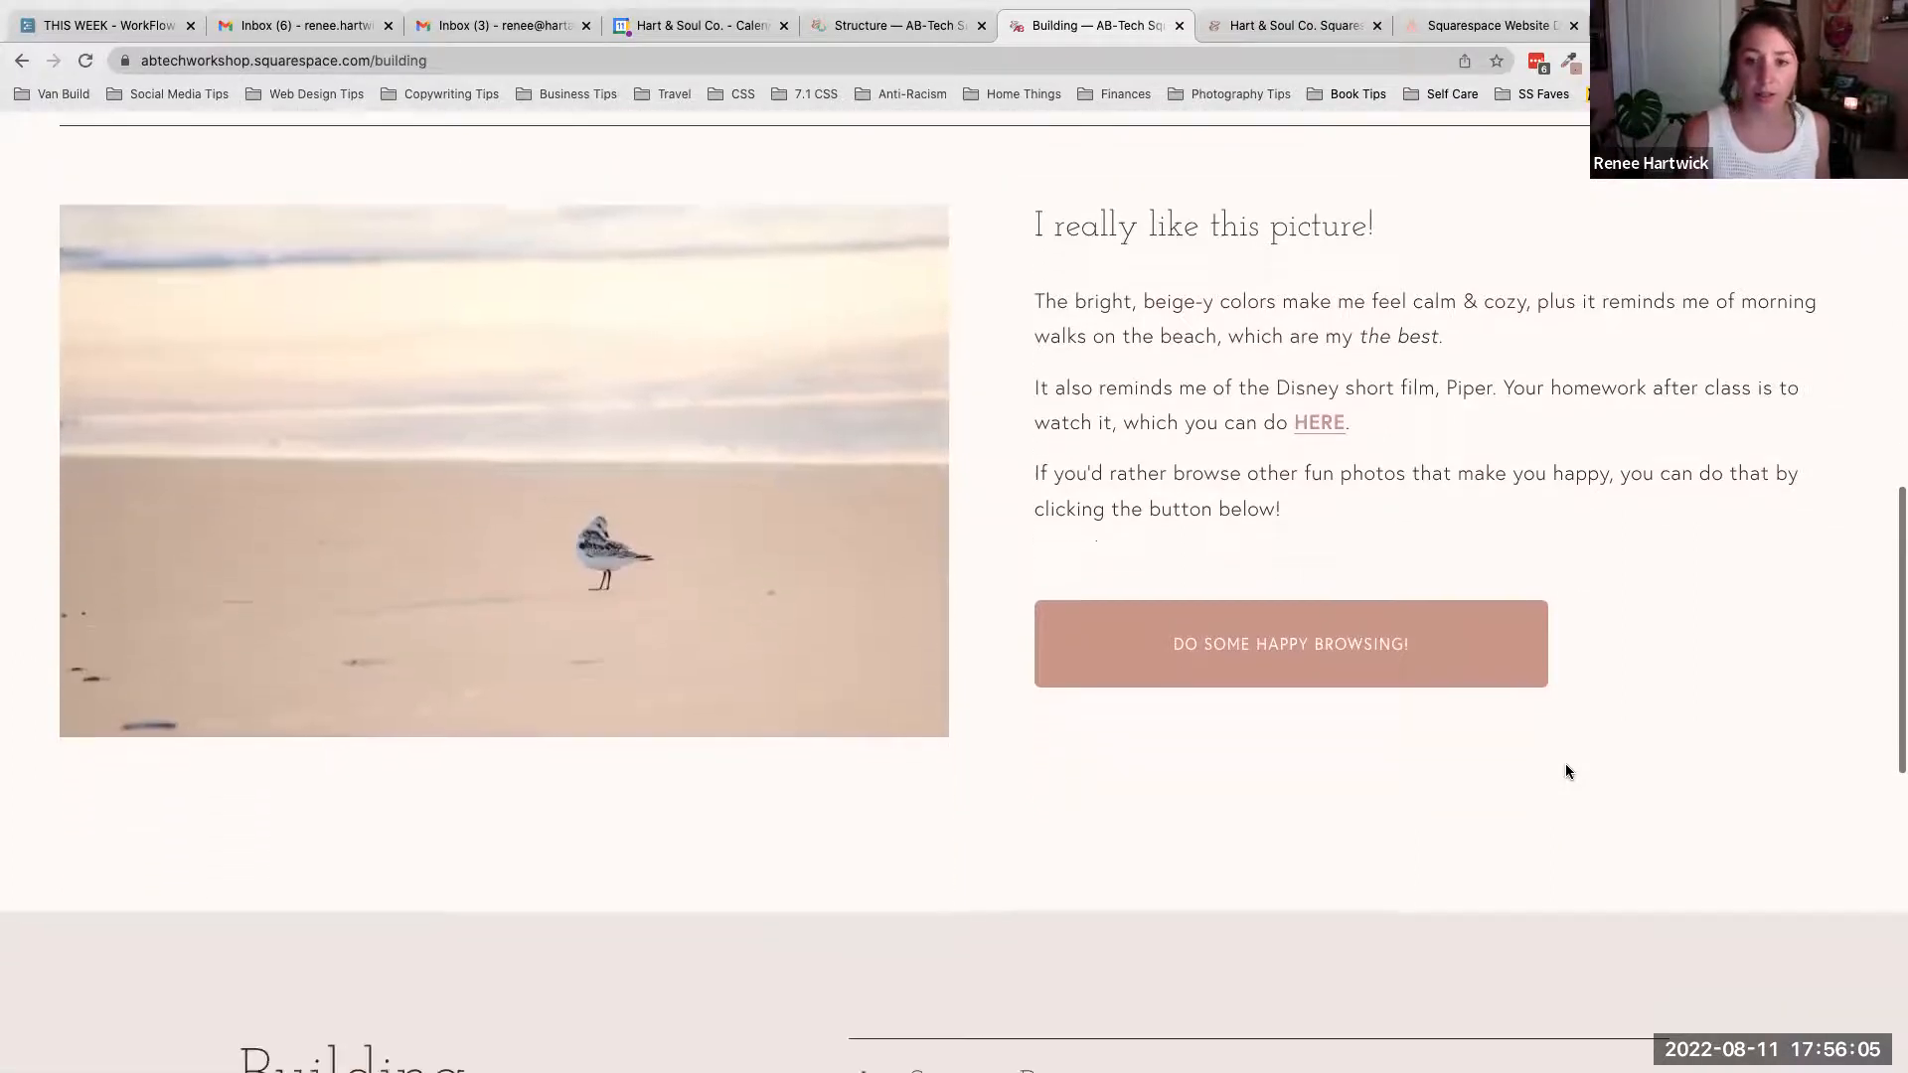
scroll(1566, 771, "up", 3)
scroll(1566, 771, "down", 4)
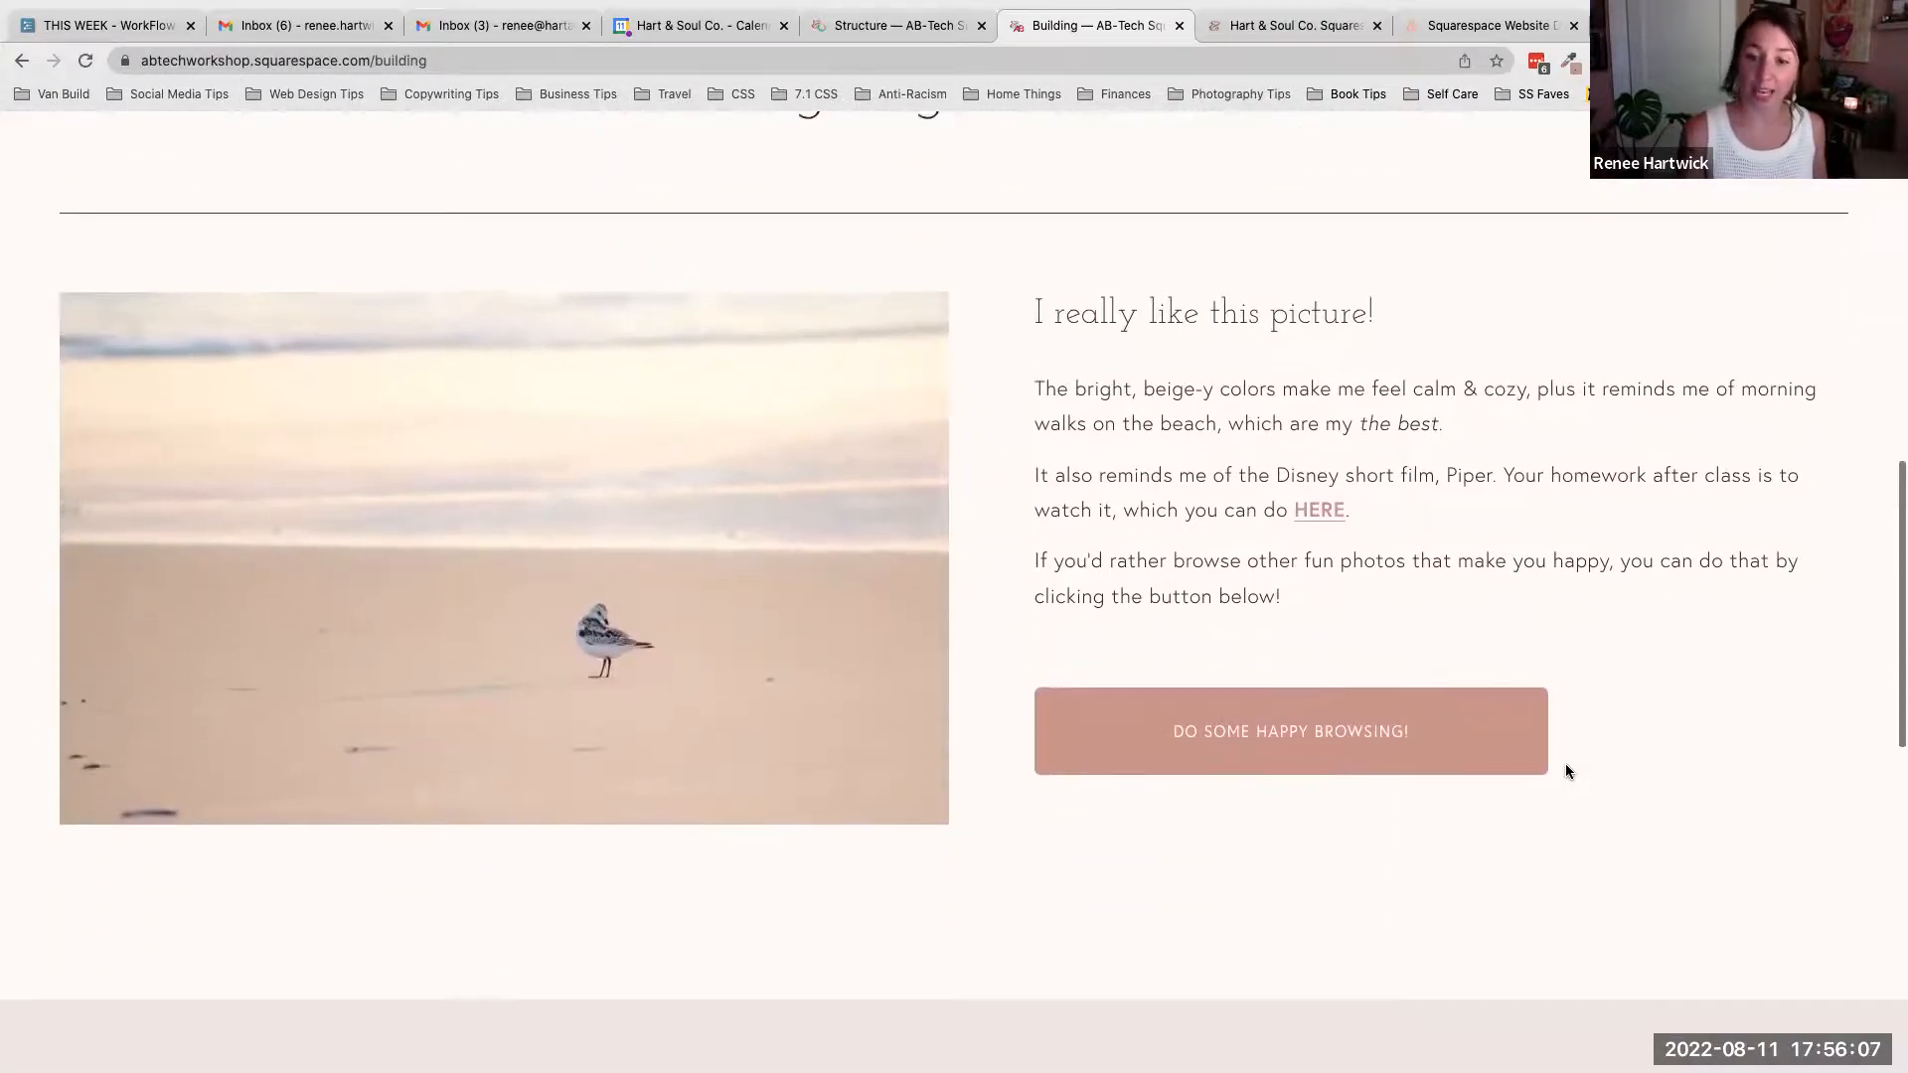
scroll(1566, 765, "down", 5)
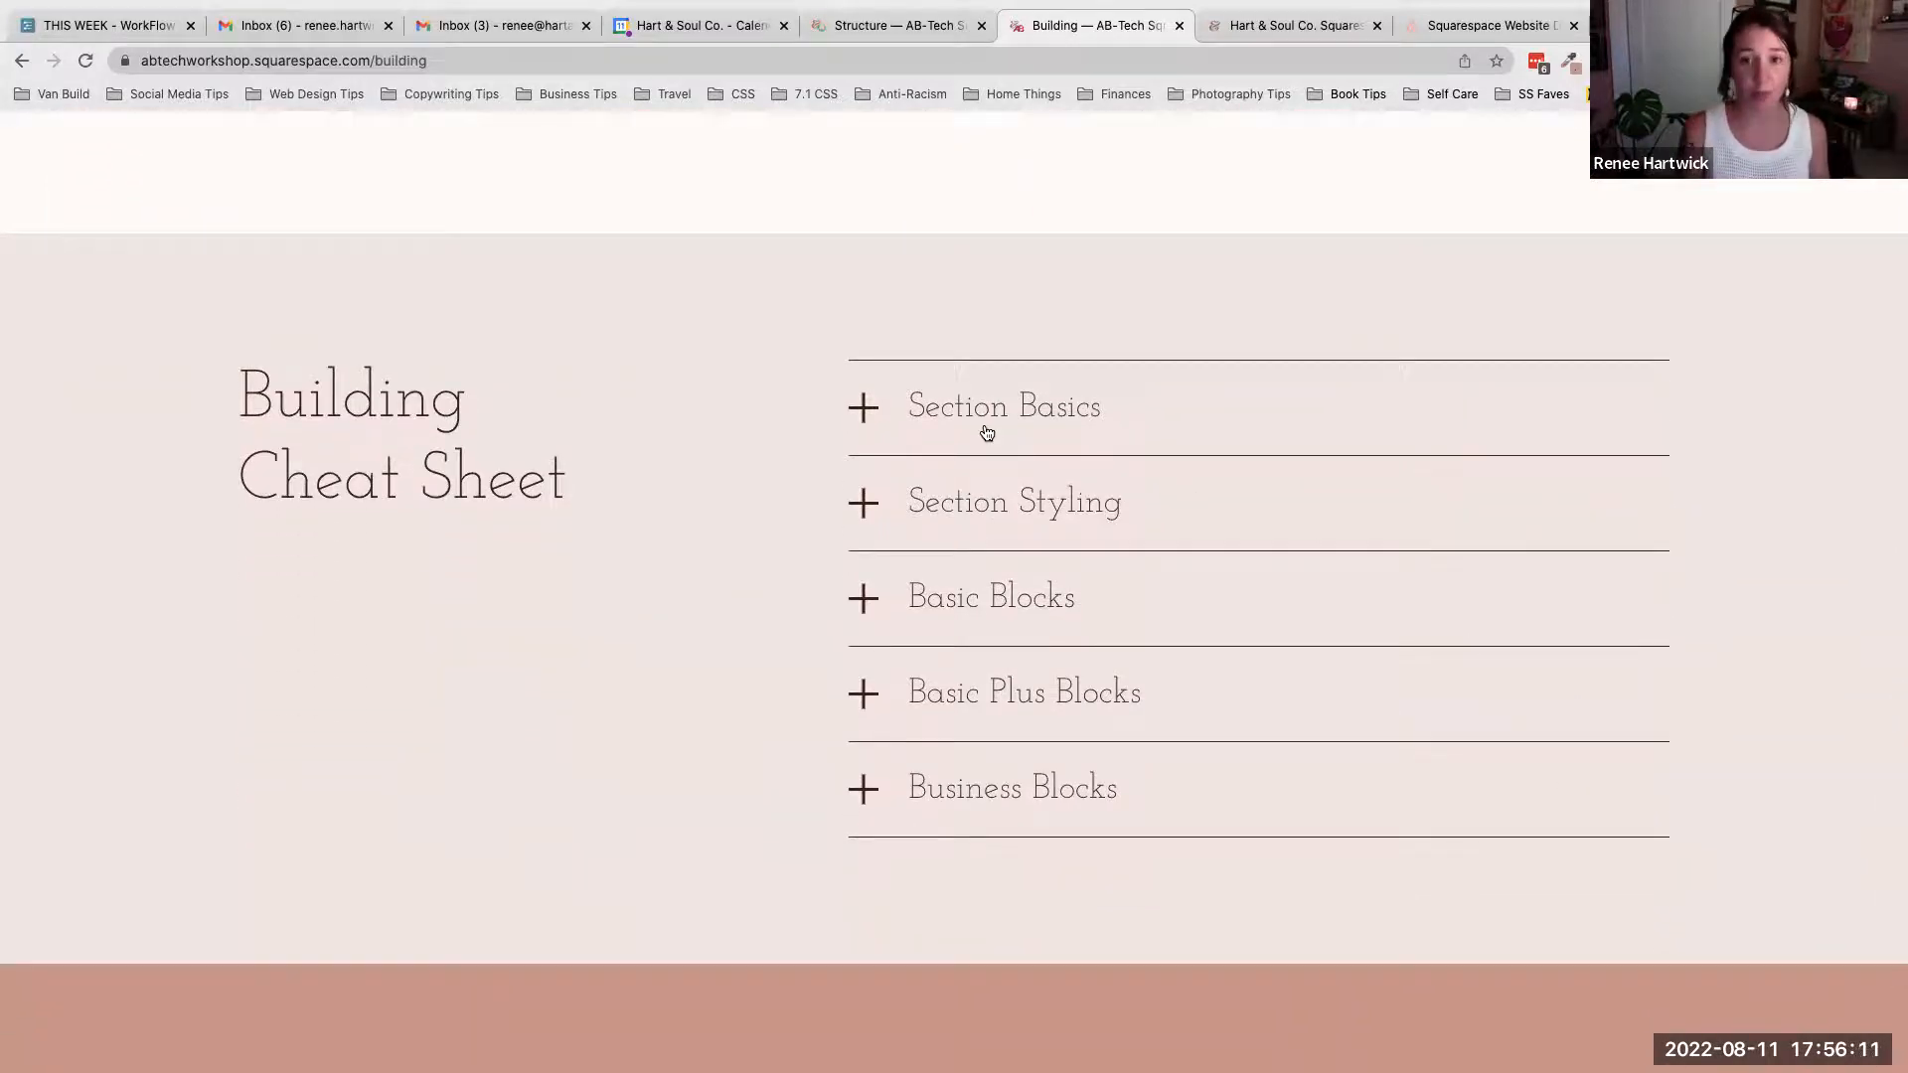
- Expand the Section Basics item in the Building Cheat Sheet and read through its instructions
left_click(863, 407)
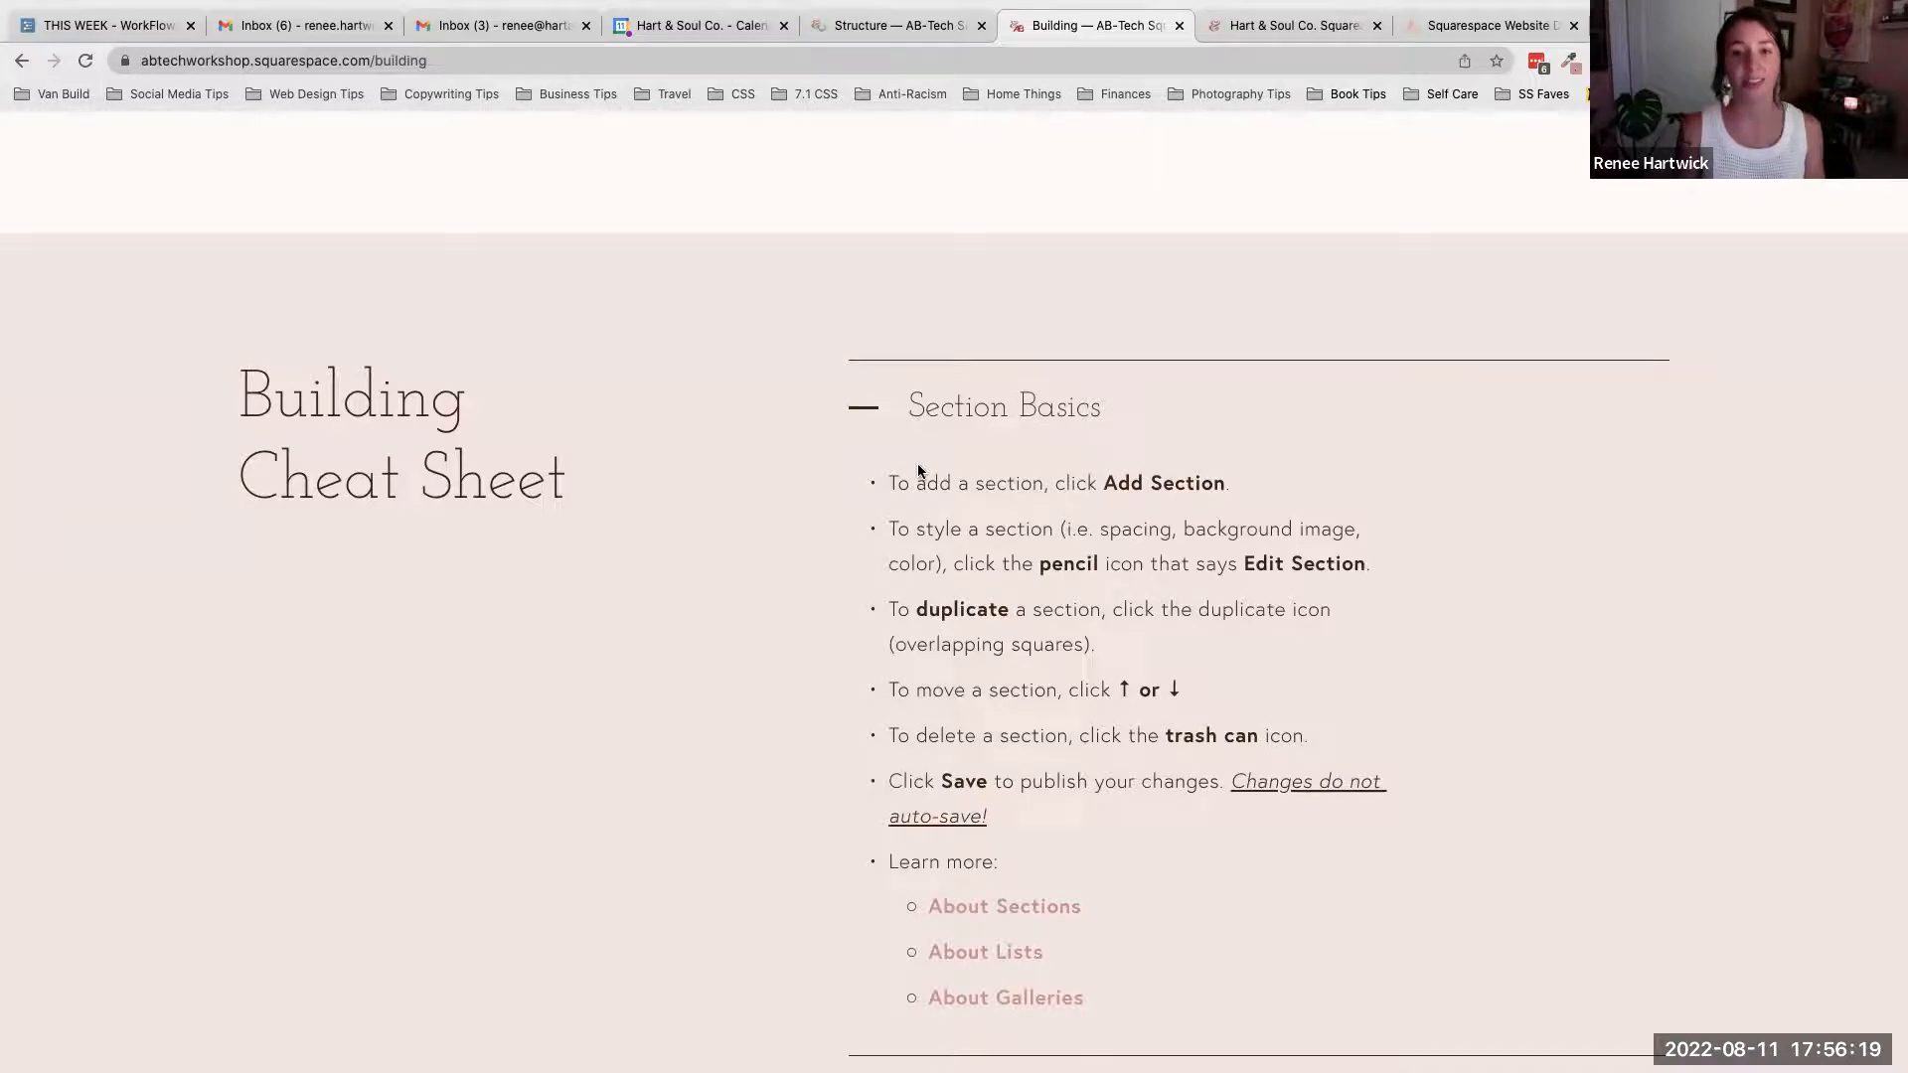
left_click_drag(888, 483, 1139, 812)
left_click(1138, 807)
scroll(1132, 800, "down", 2)
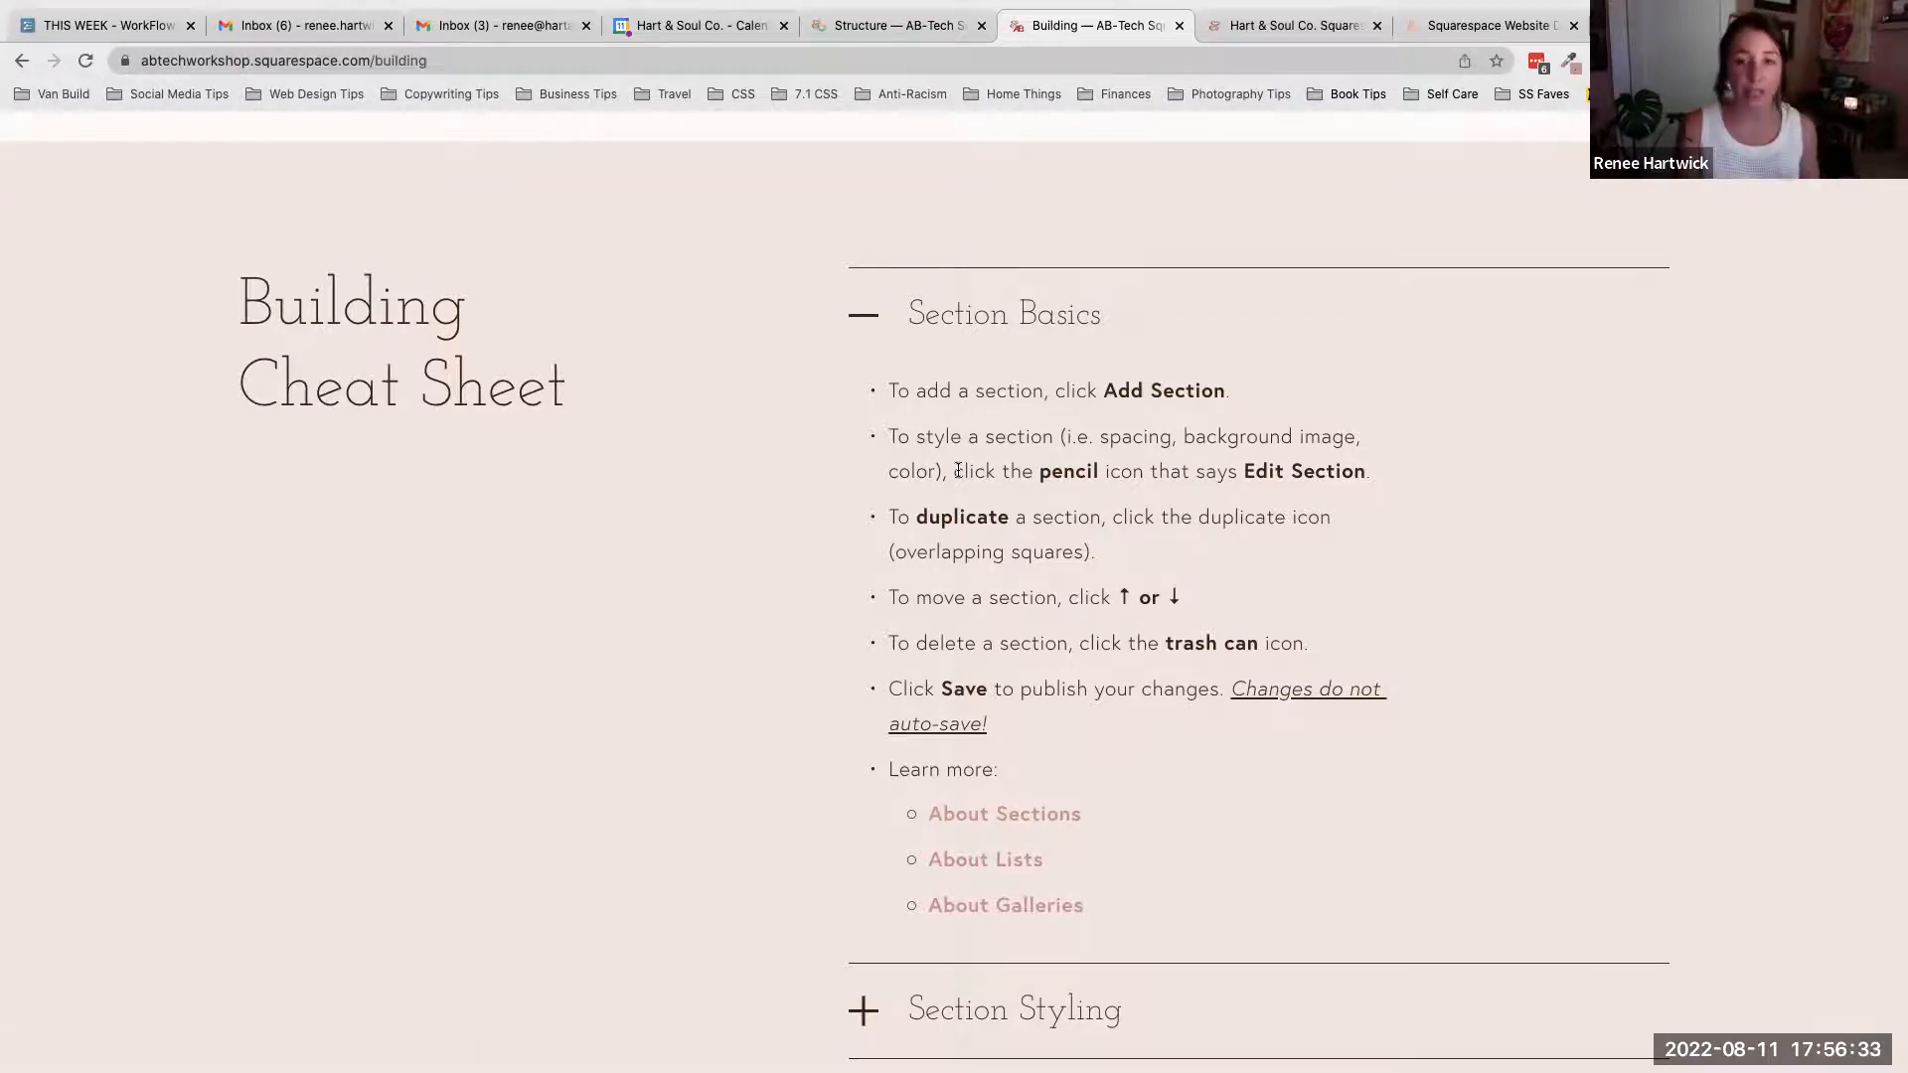
left_click(870, 314)
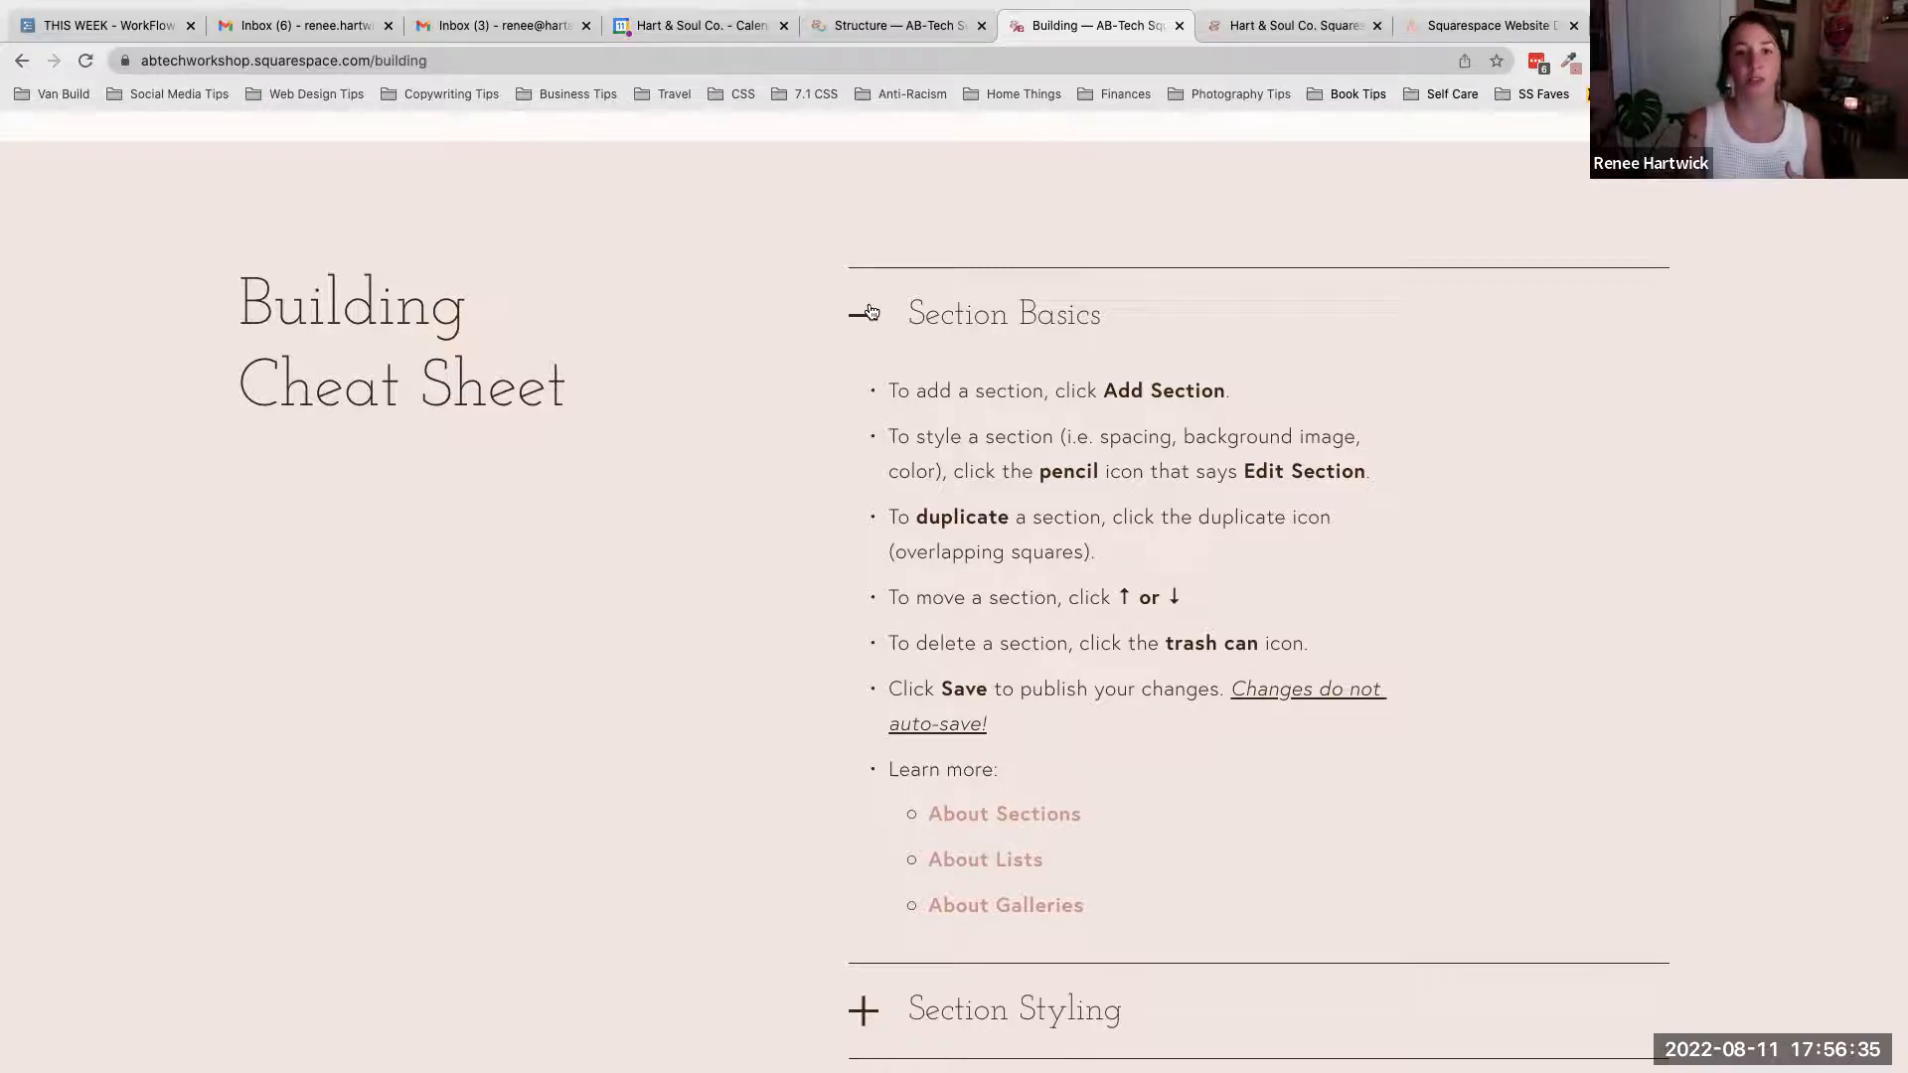
- Return to the Building Cheat Sheet on the live Building page, expand the Section Styling item and read its format notes
scroll(874, 331, "up", 20)
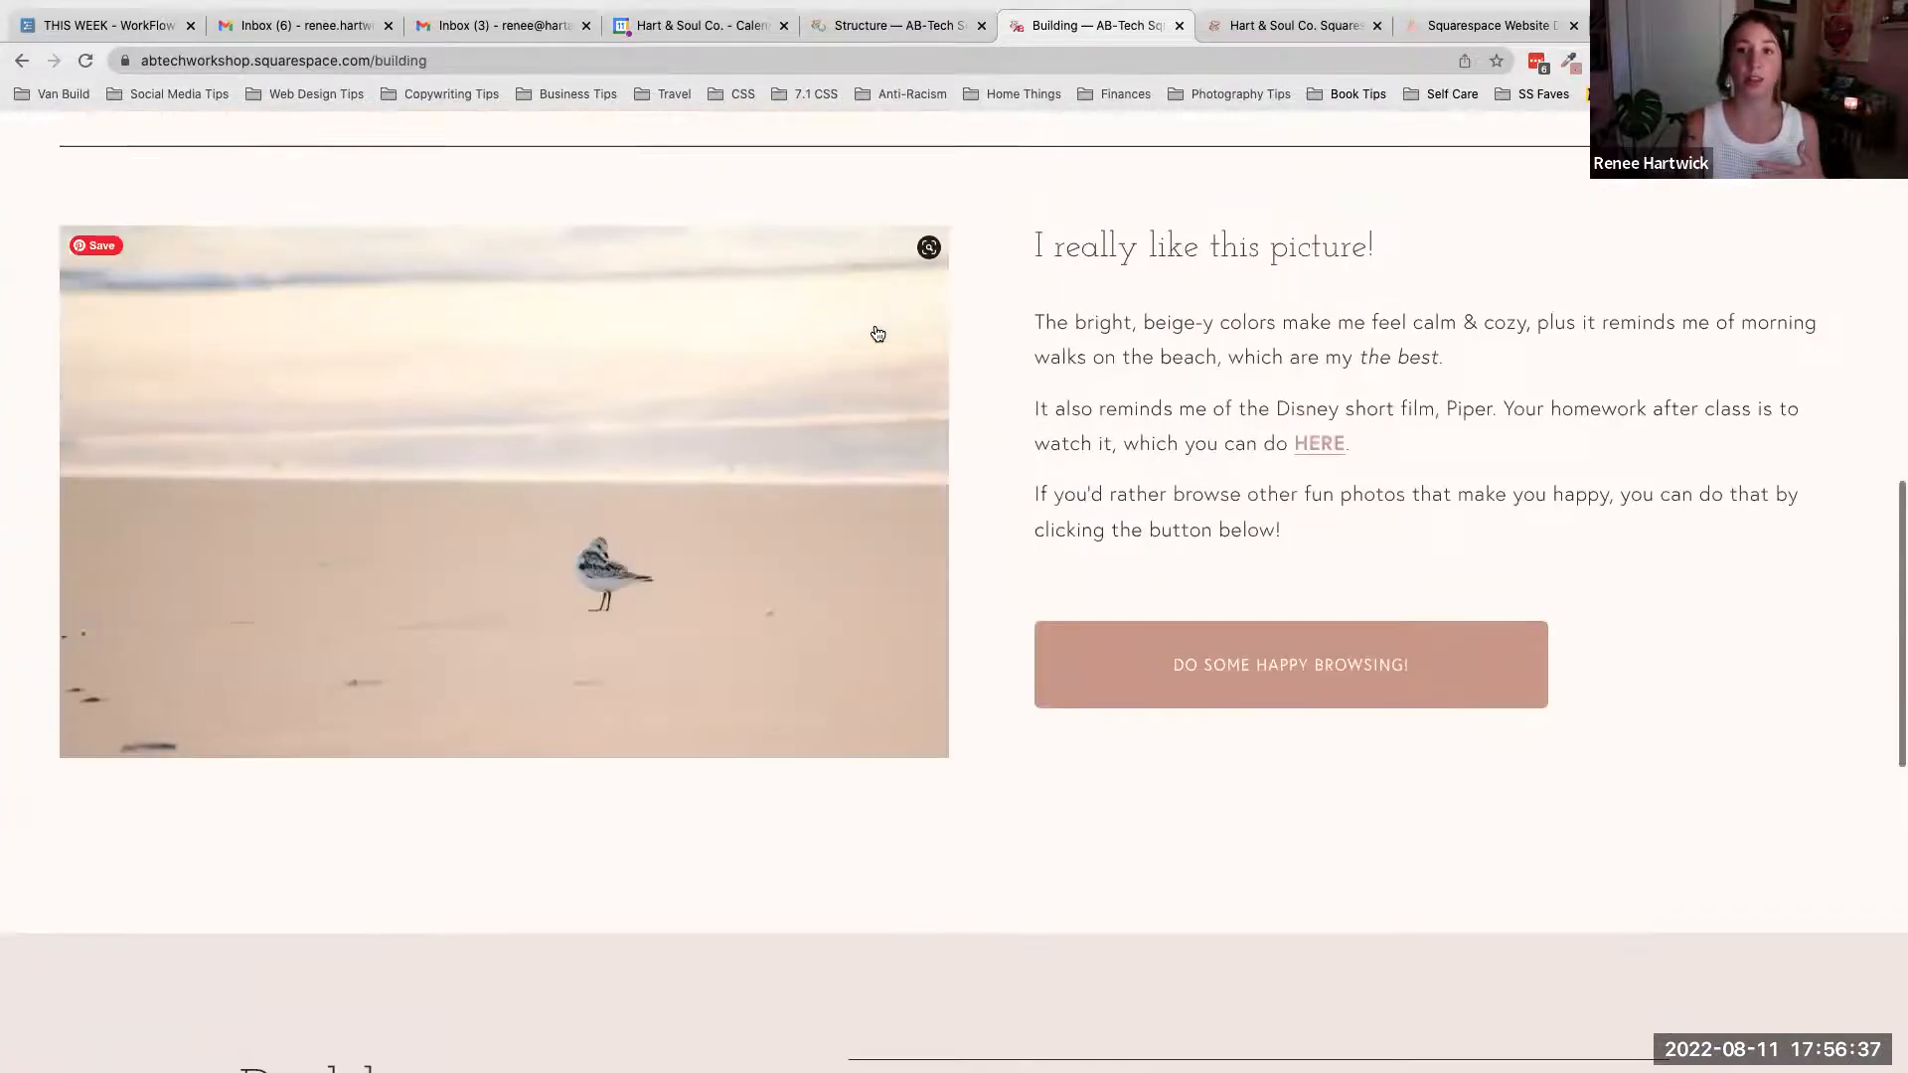
mouse_move(1517, 243)
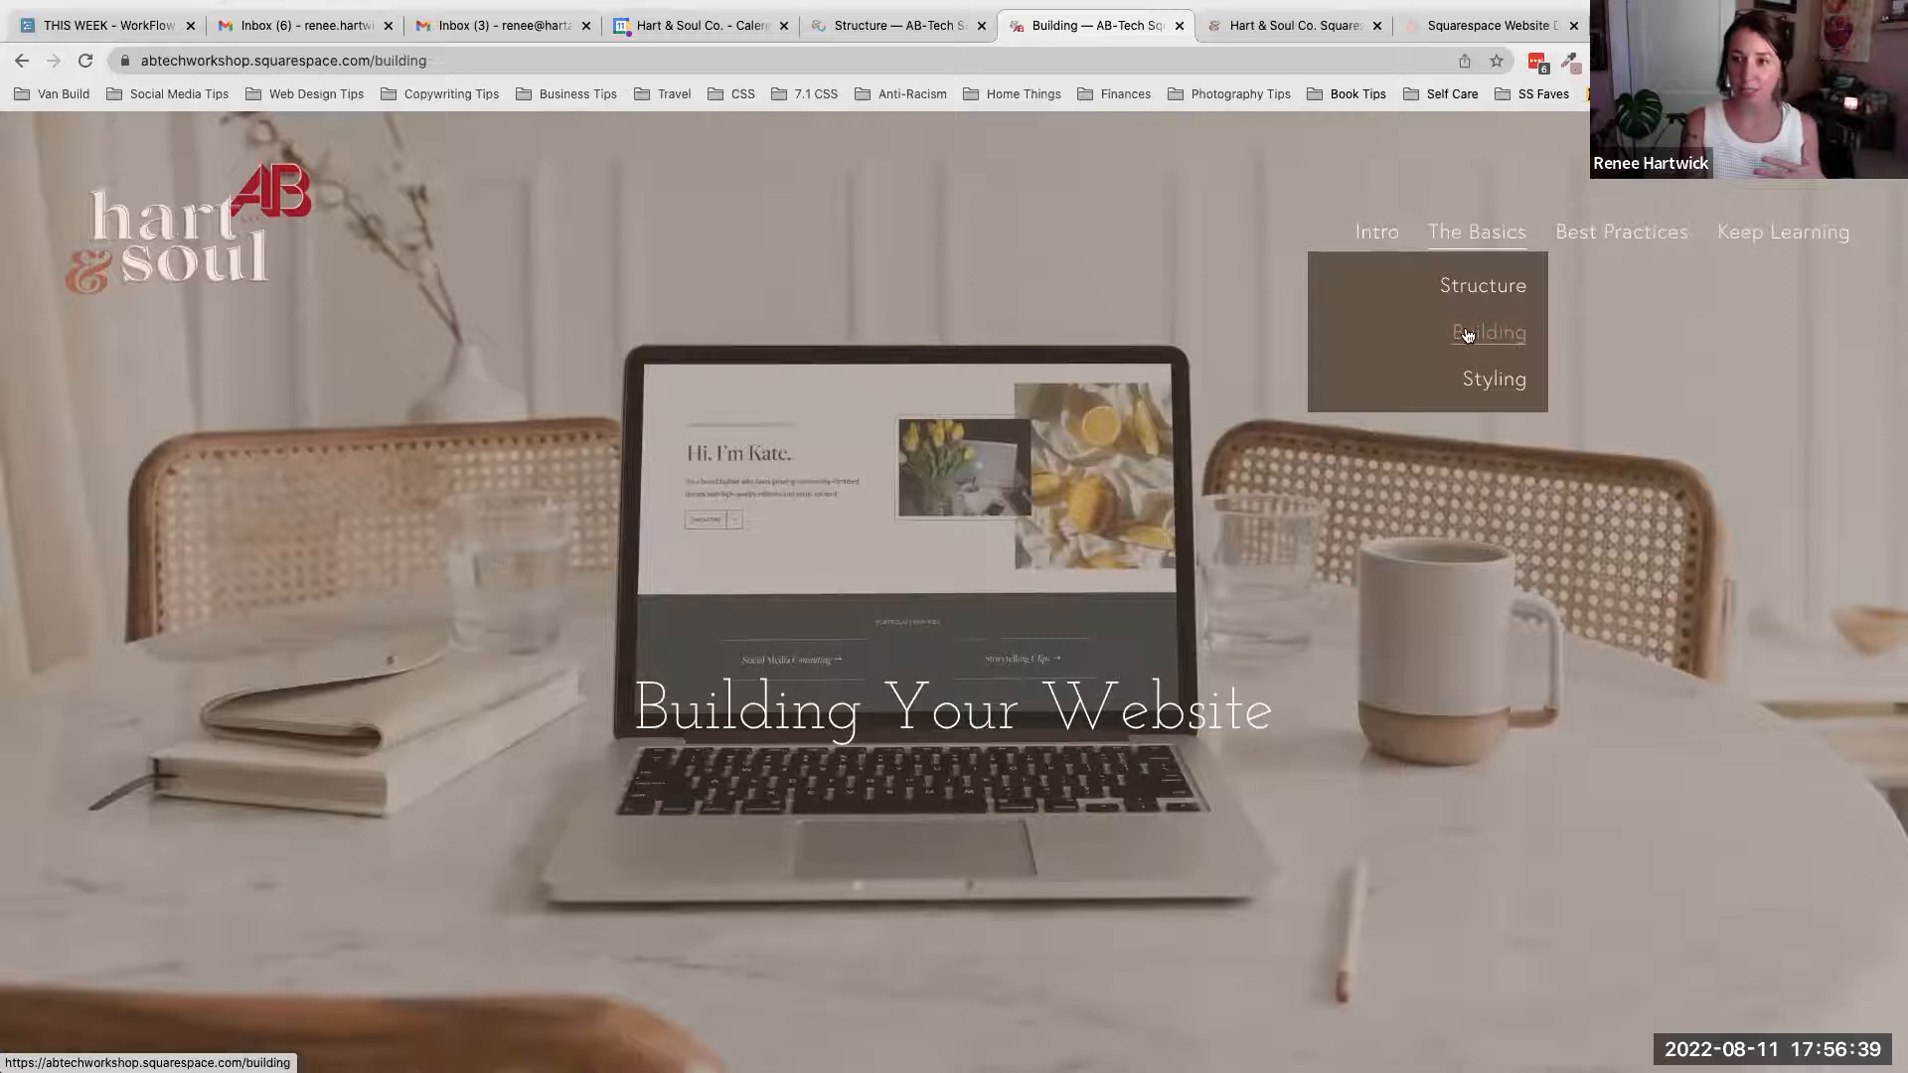
scroll(1231, 508, "down", 2)
scroll(1231, 509, "down", 18)
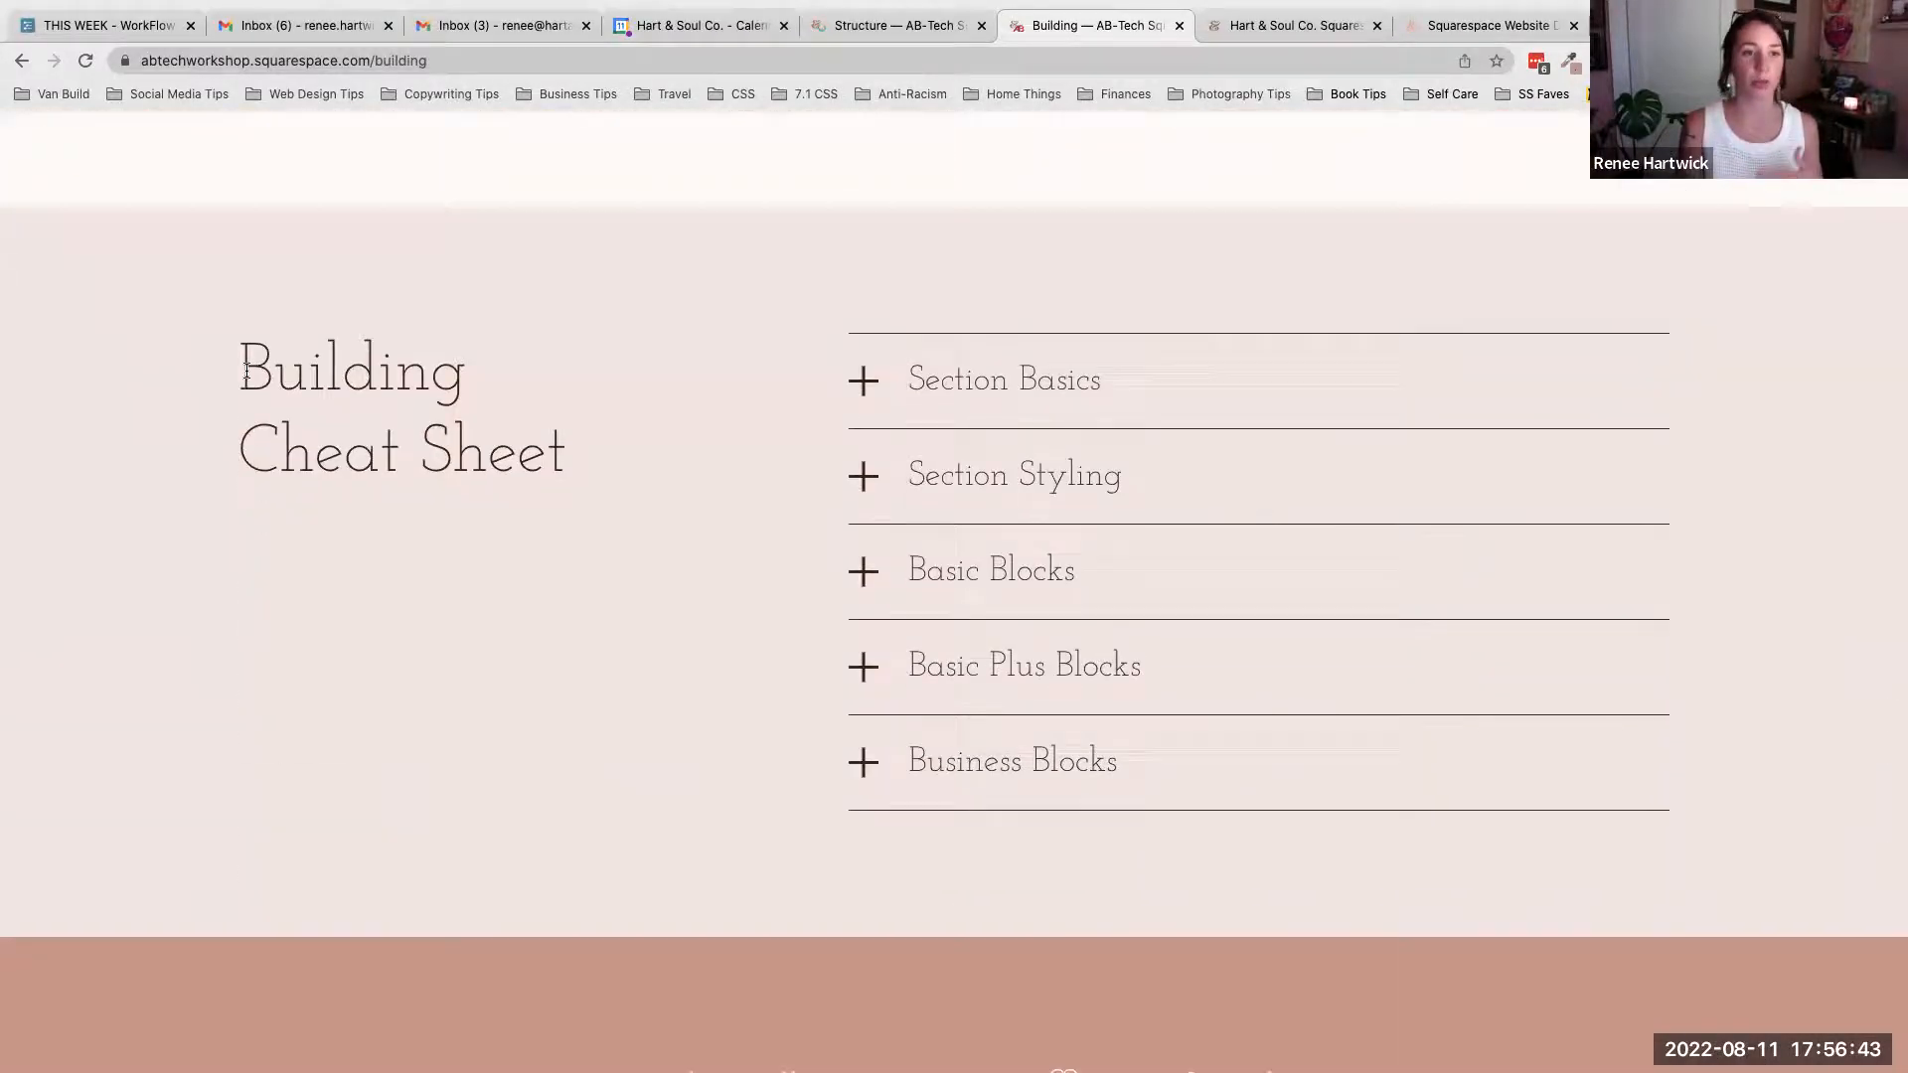
left_click_drag(243, 368, 588, 447)
left_click(945, 468)
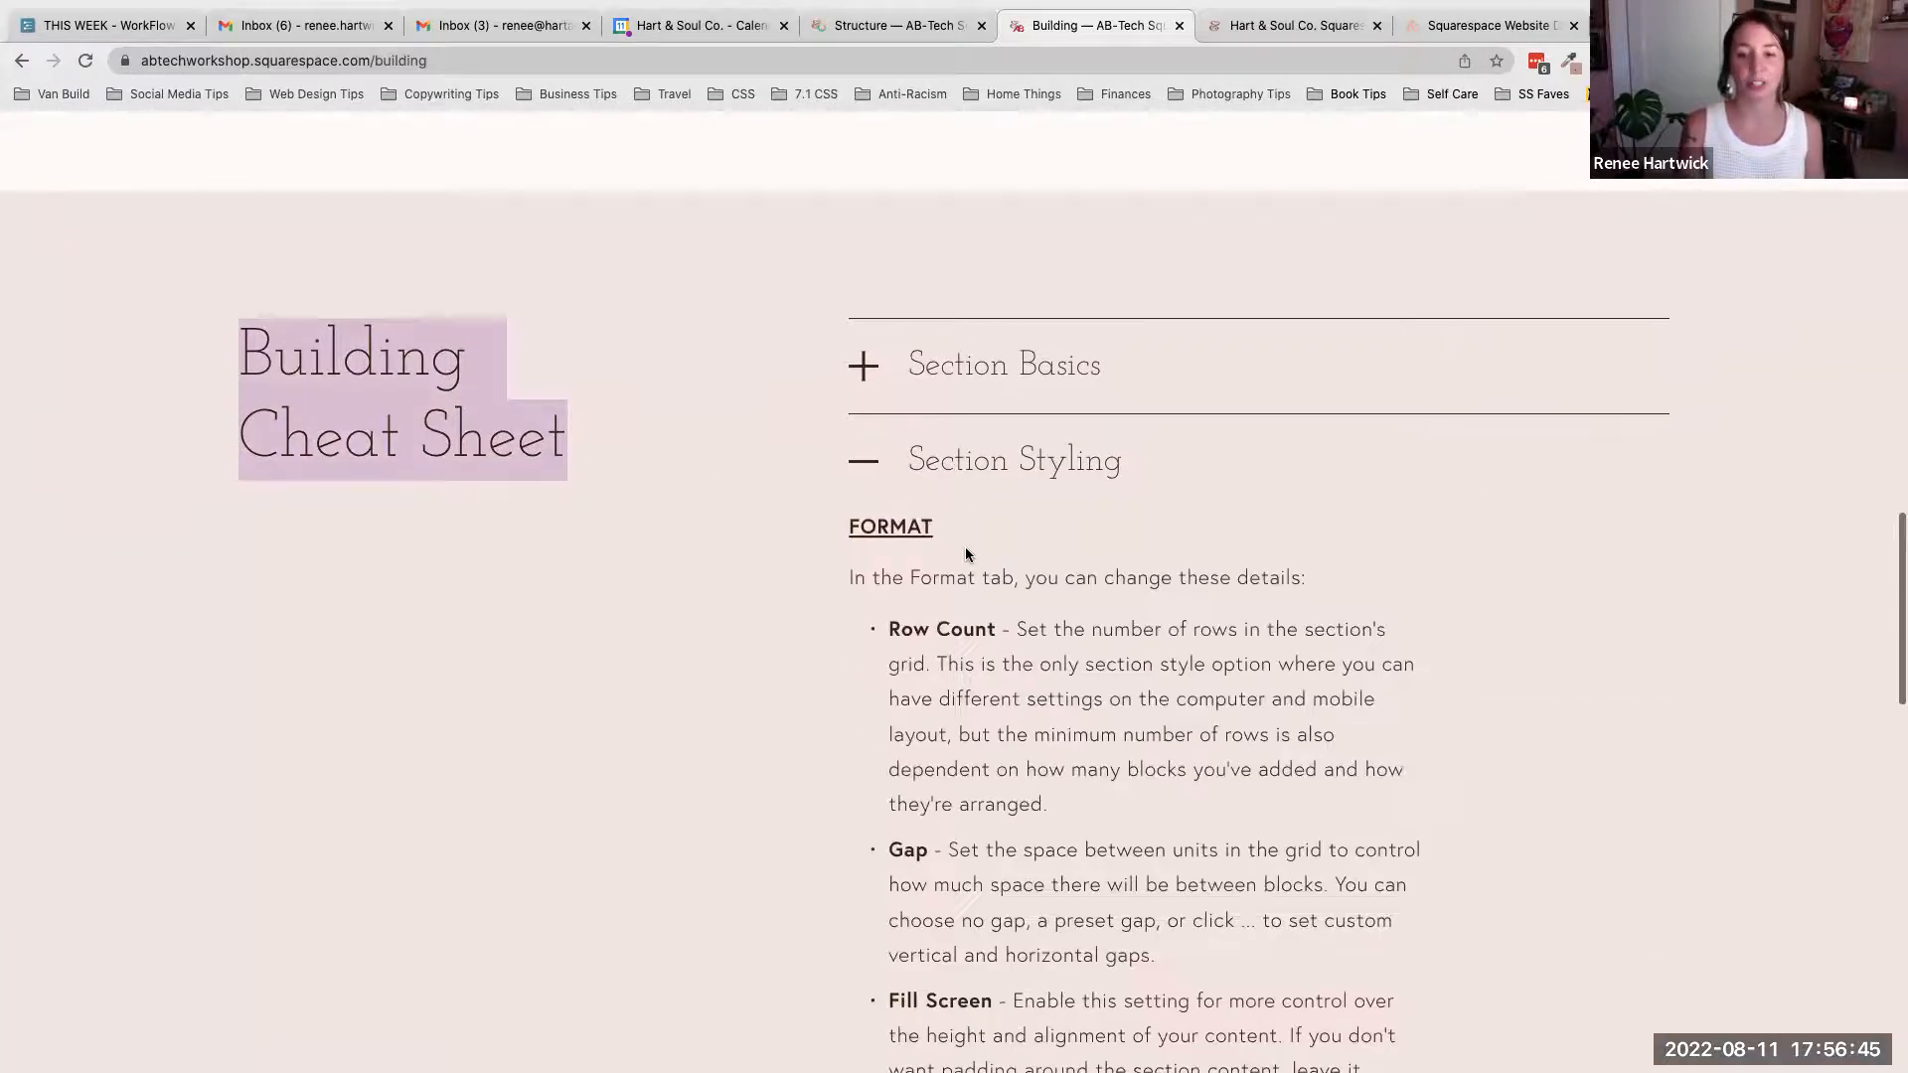
scroll(969, 566, "down", 4)
scroll(977, 592, "down", 10)
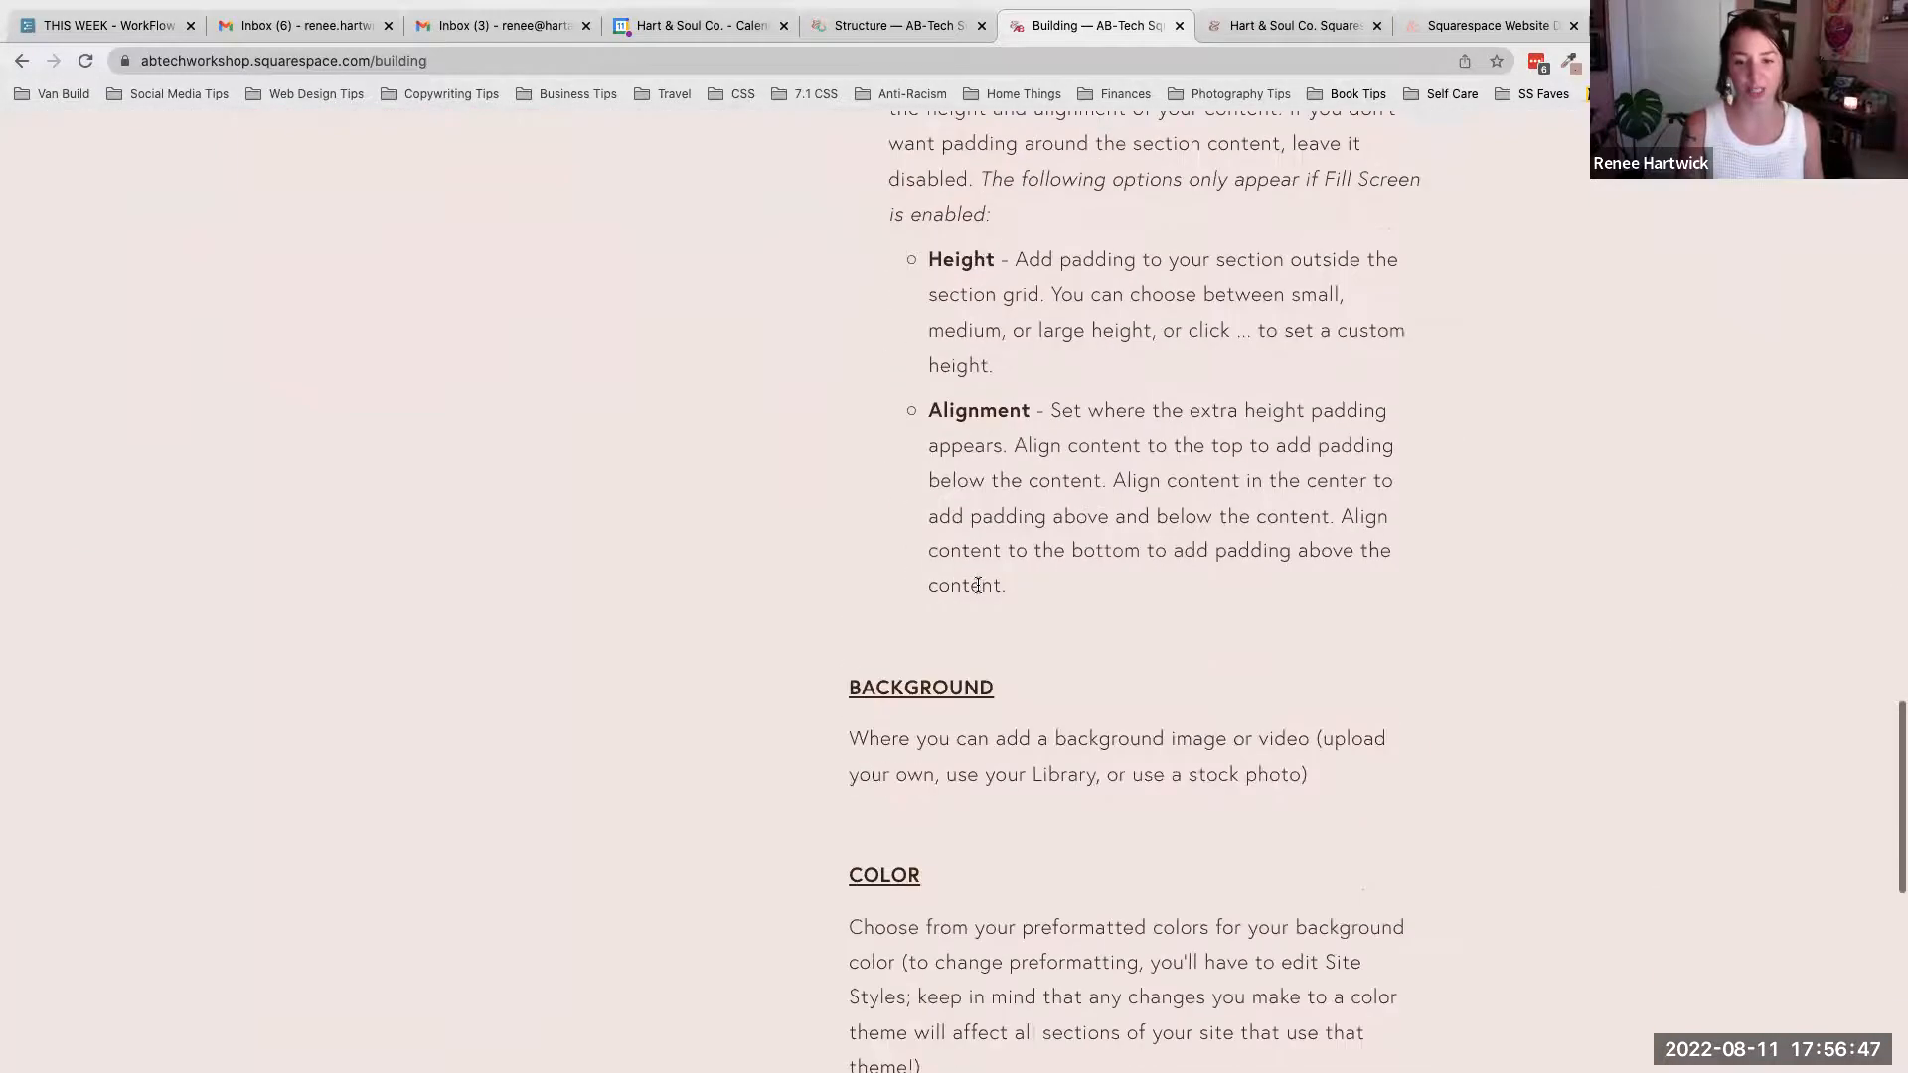
- Expand the Basic Blocks item to view its block list, then collapse the open cheat sheet items
left_click(1011, 867)
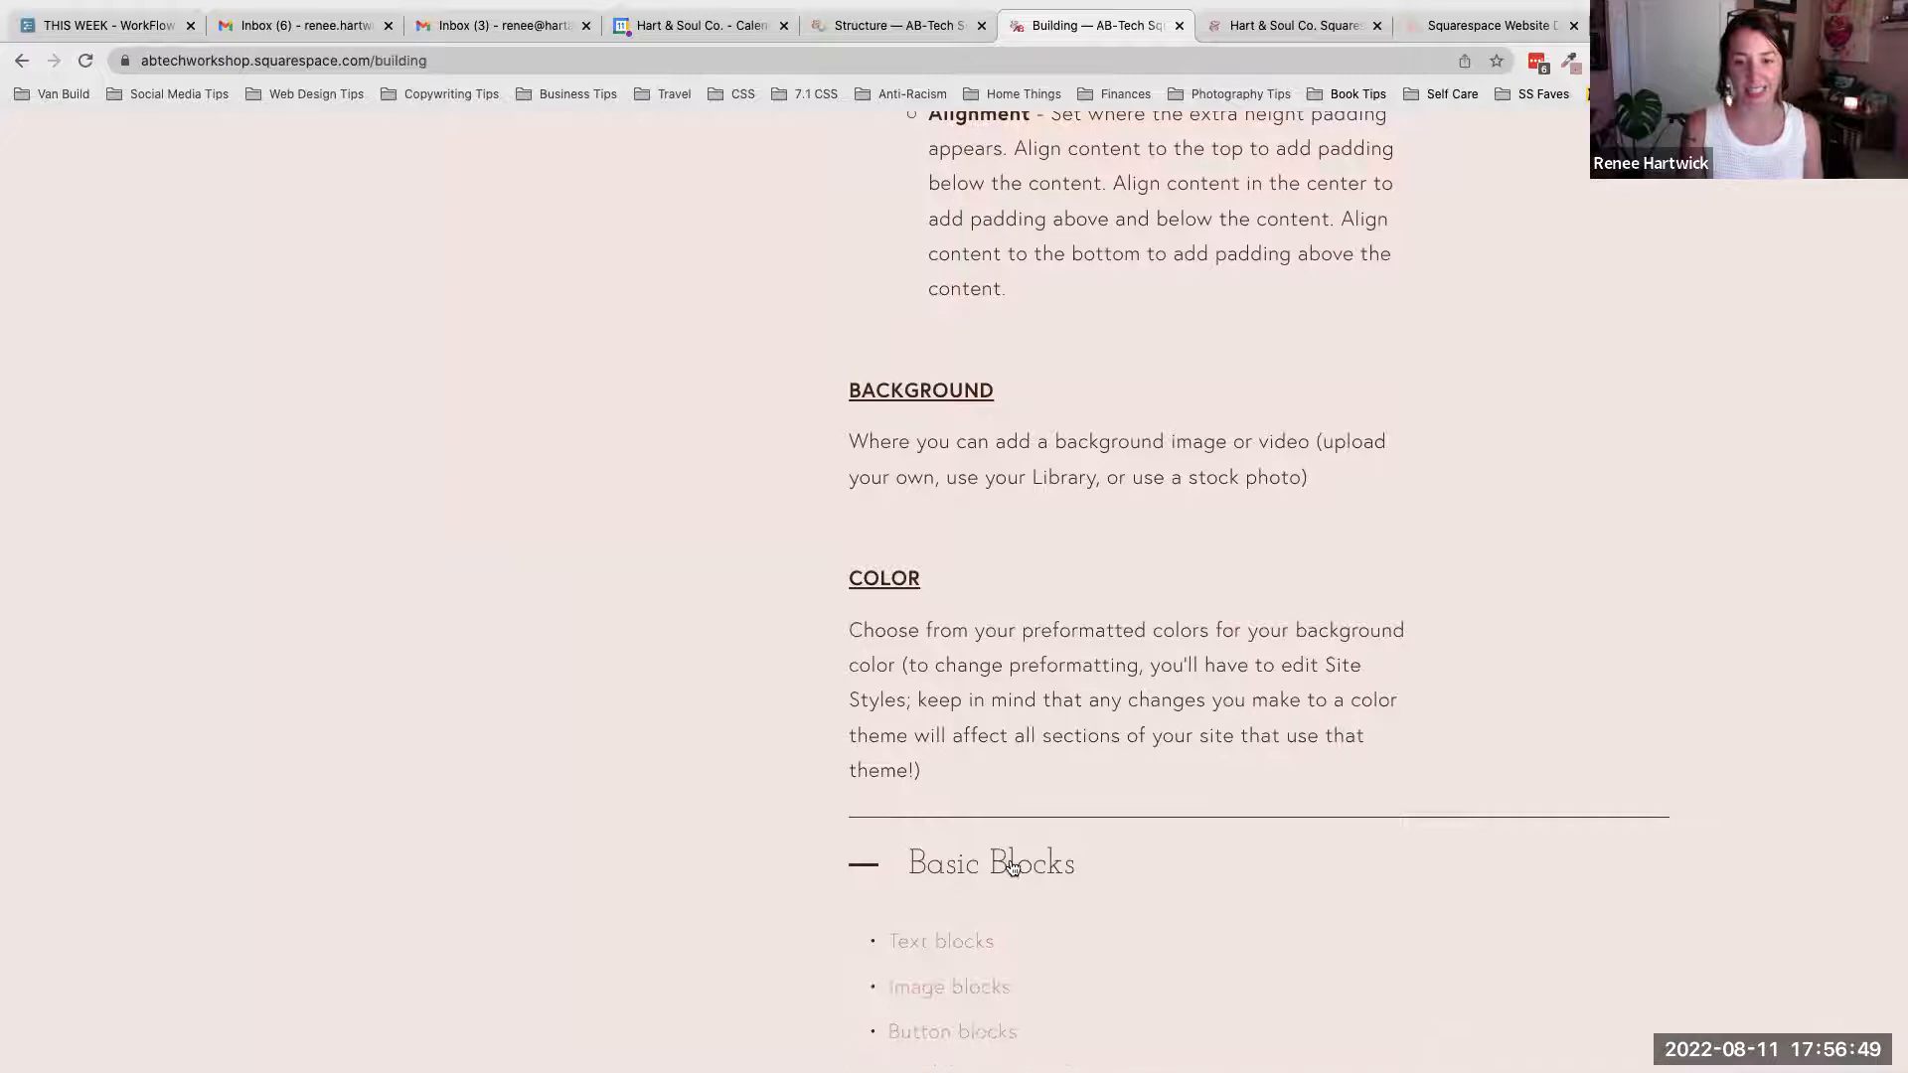
scroll(1010, 865, "down", 4)
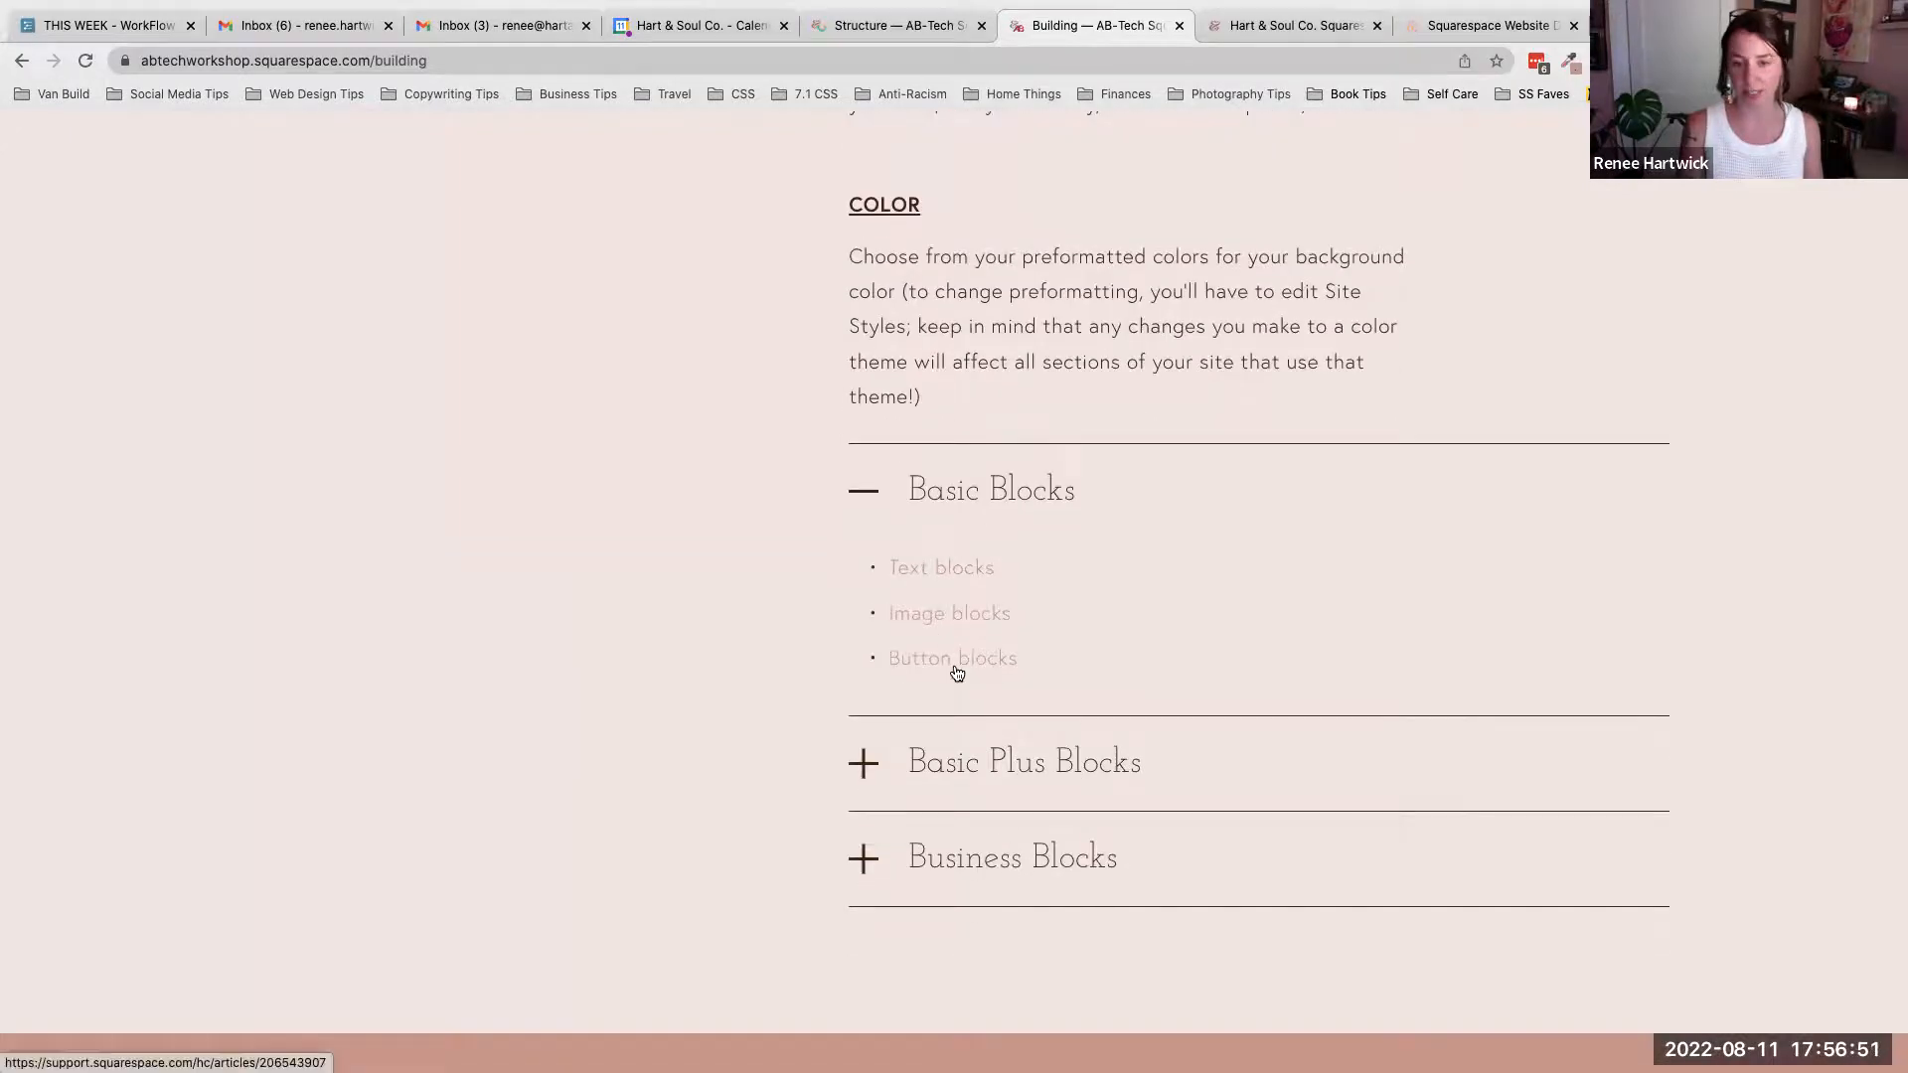
left_click(861, 479)
scroll(1058, 513, "up", 15)
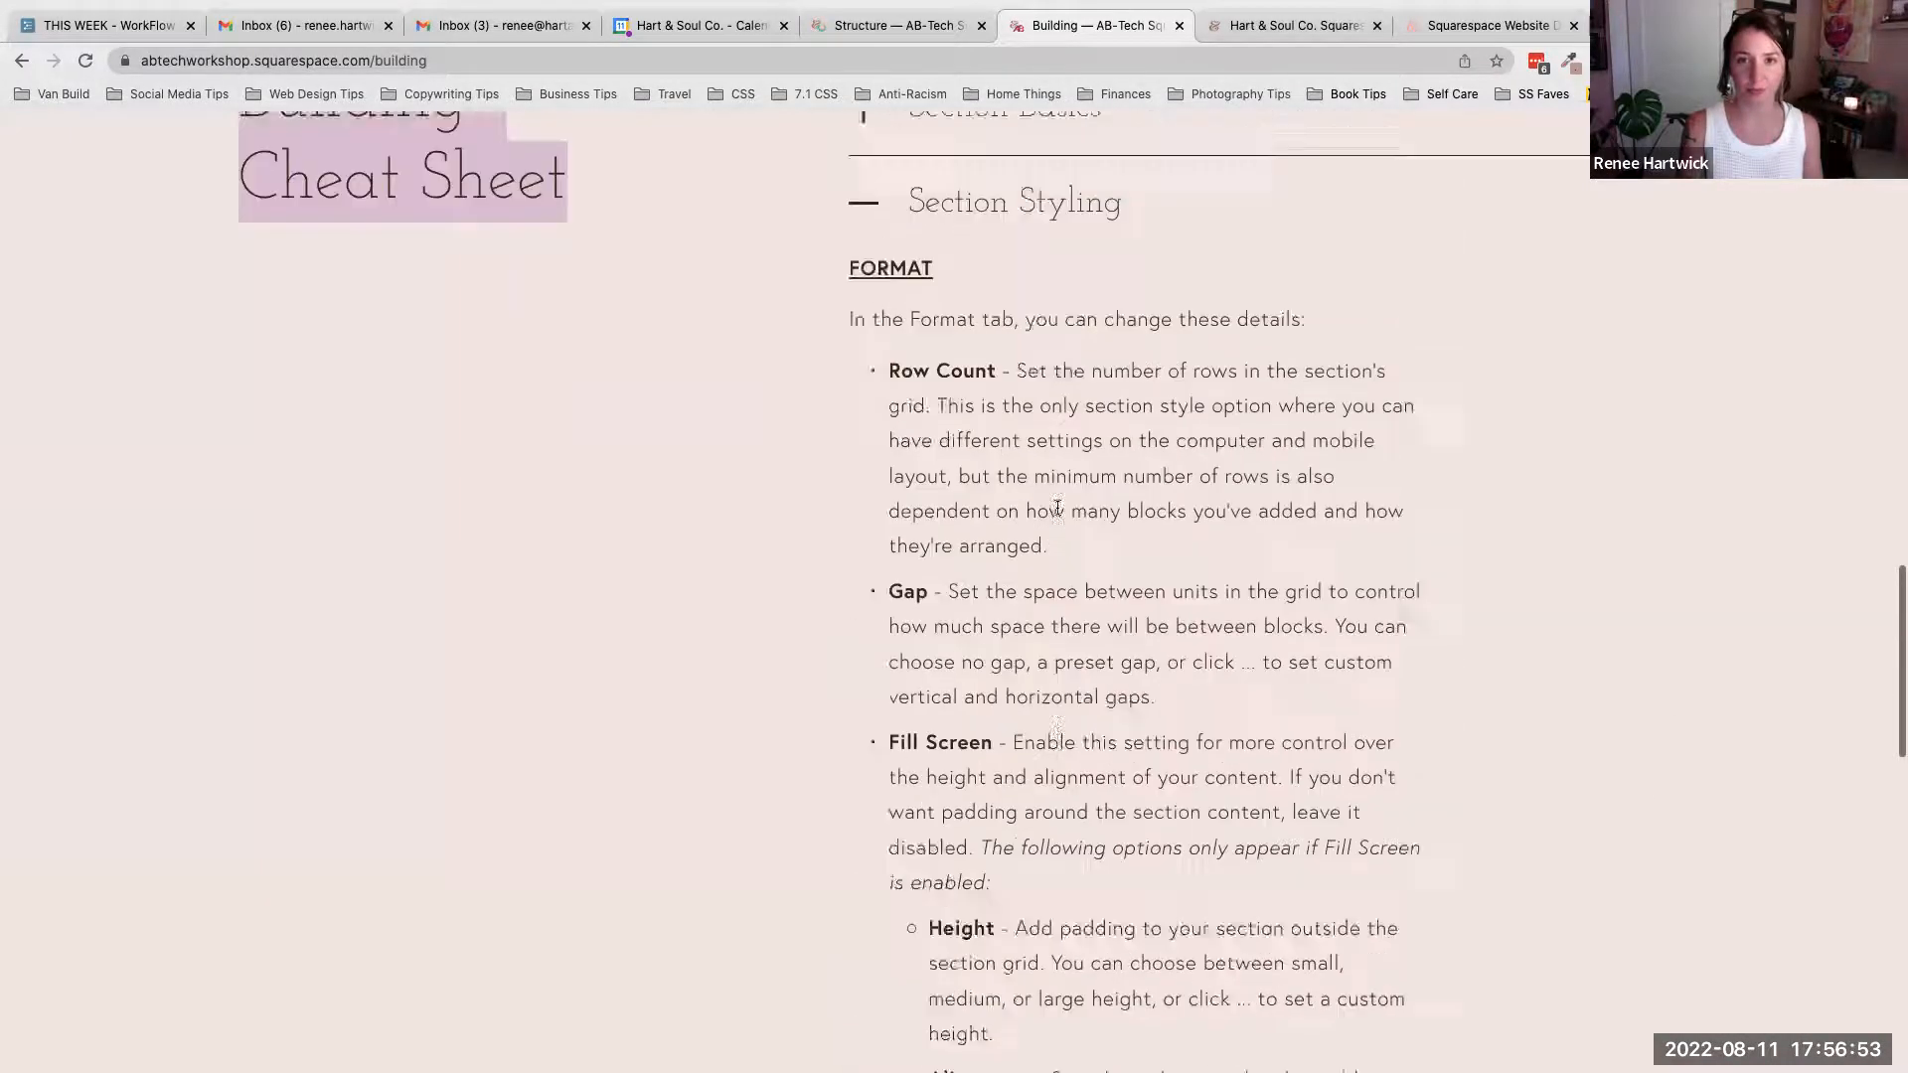
left_click(890, 497)
left_click(771, 310)
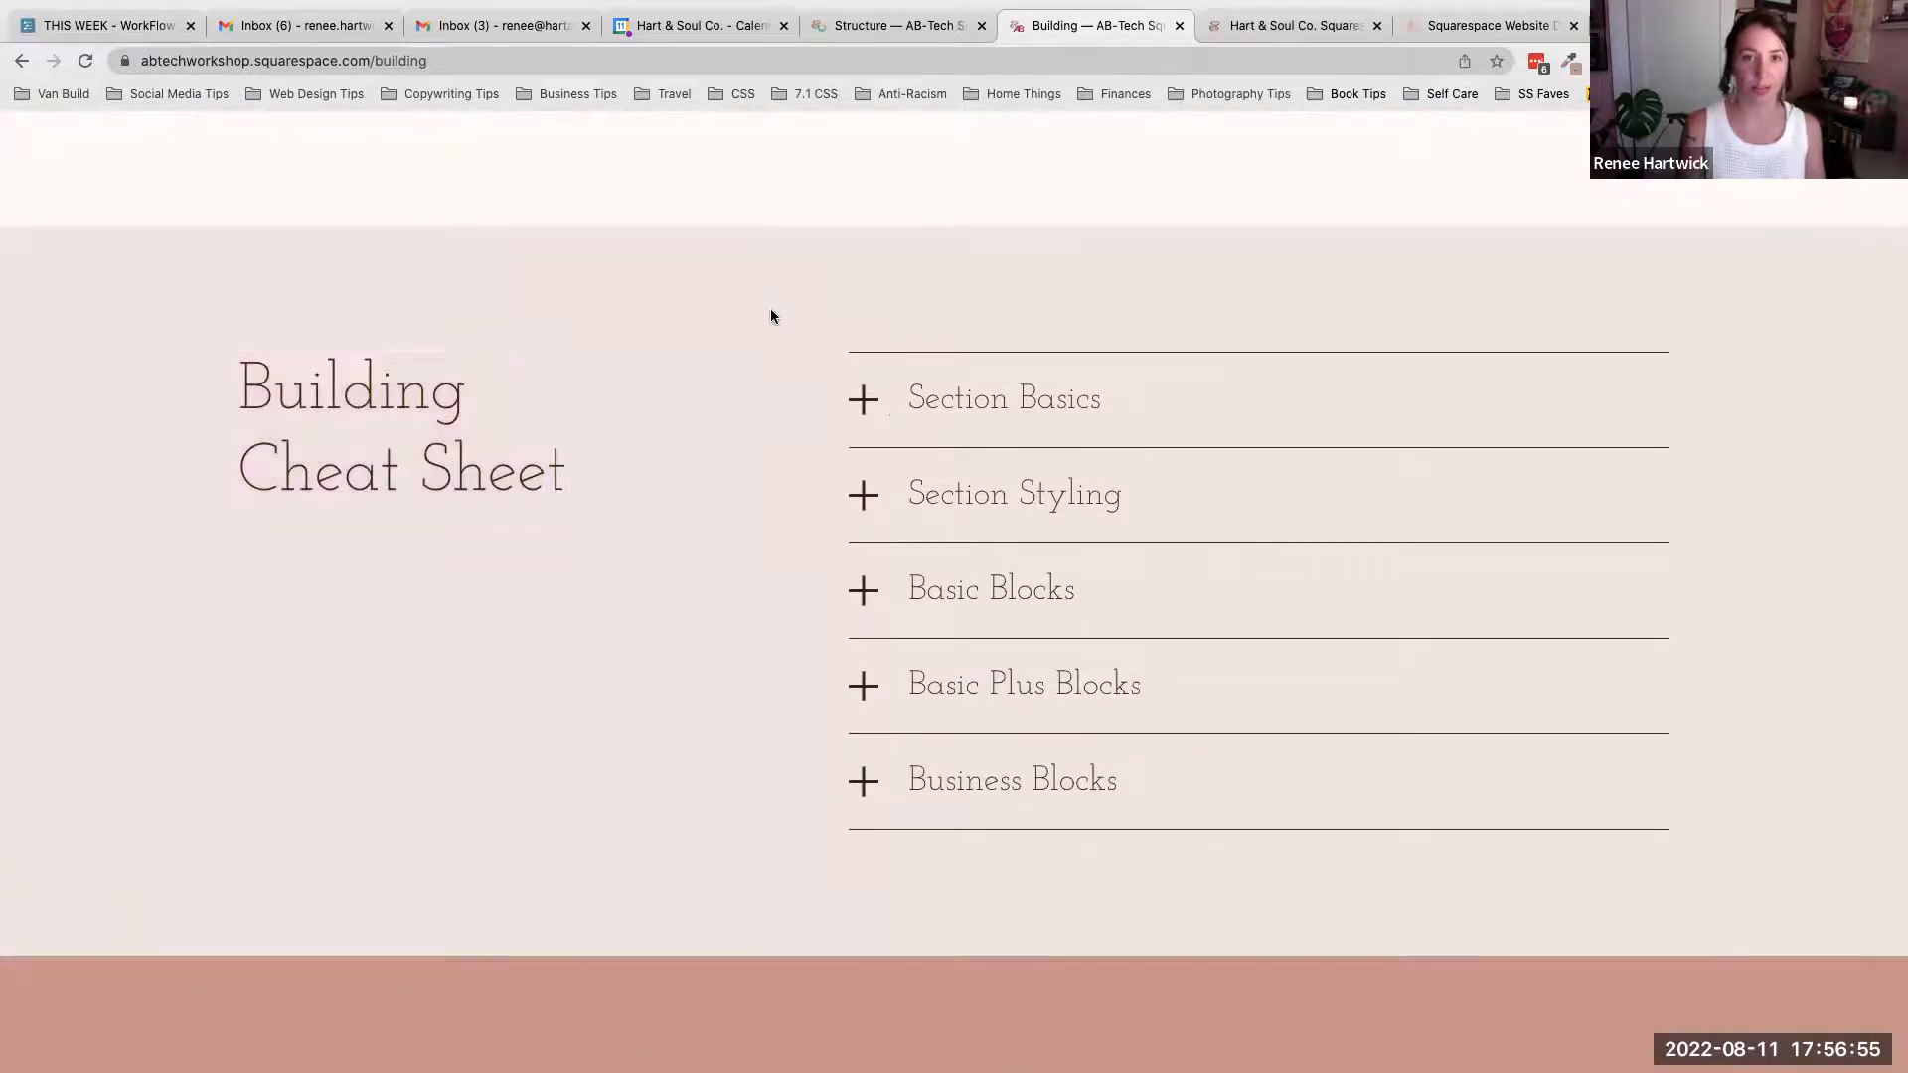
- Switch to the editor tab and open the Building page from The Basics navigation menu in the site preview
left_click(903, 20)
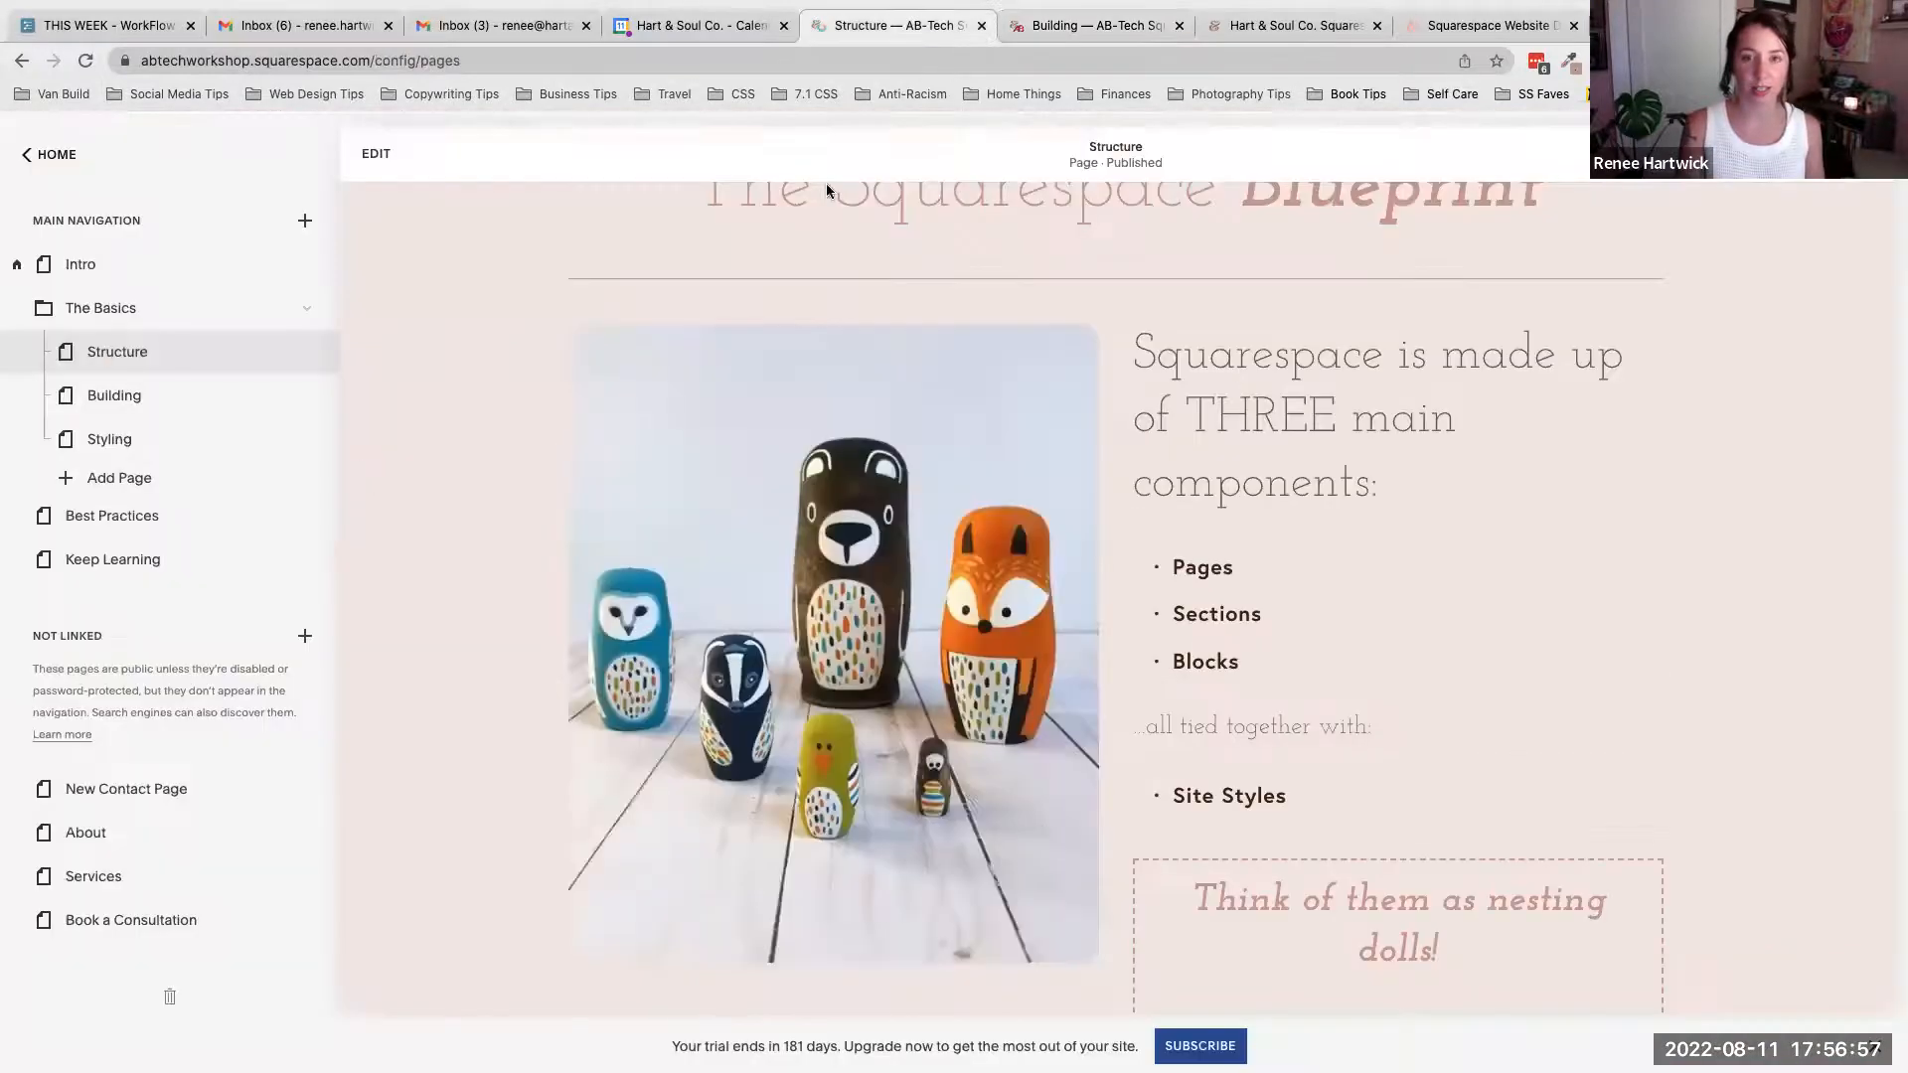
scroll(783, 370, "up", 3)
scroll(783, 375, "up", 10)
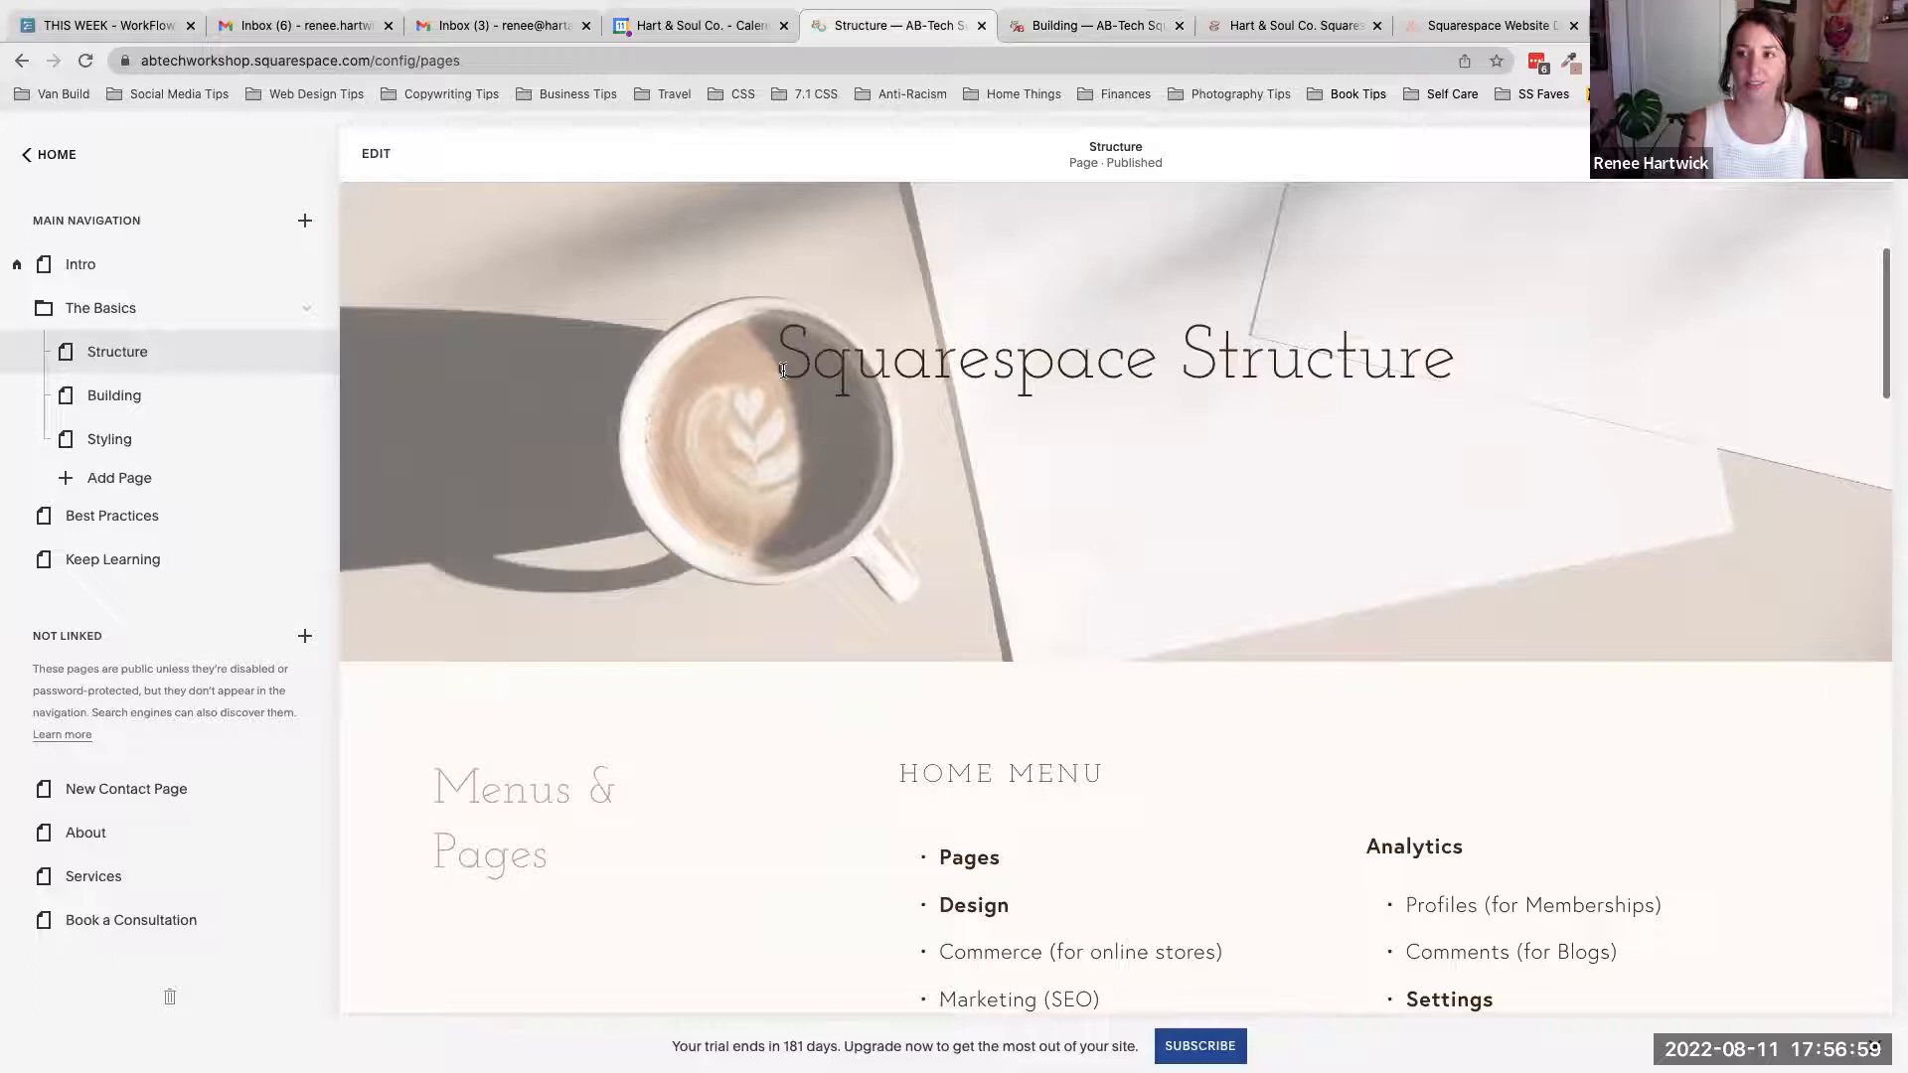
mouse_move(1471, 298)
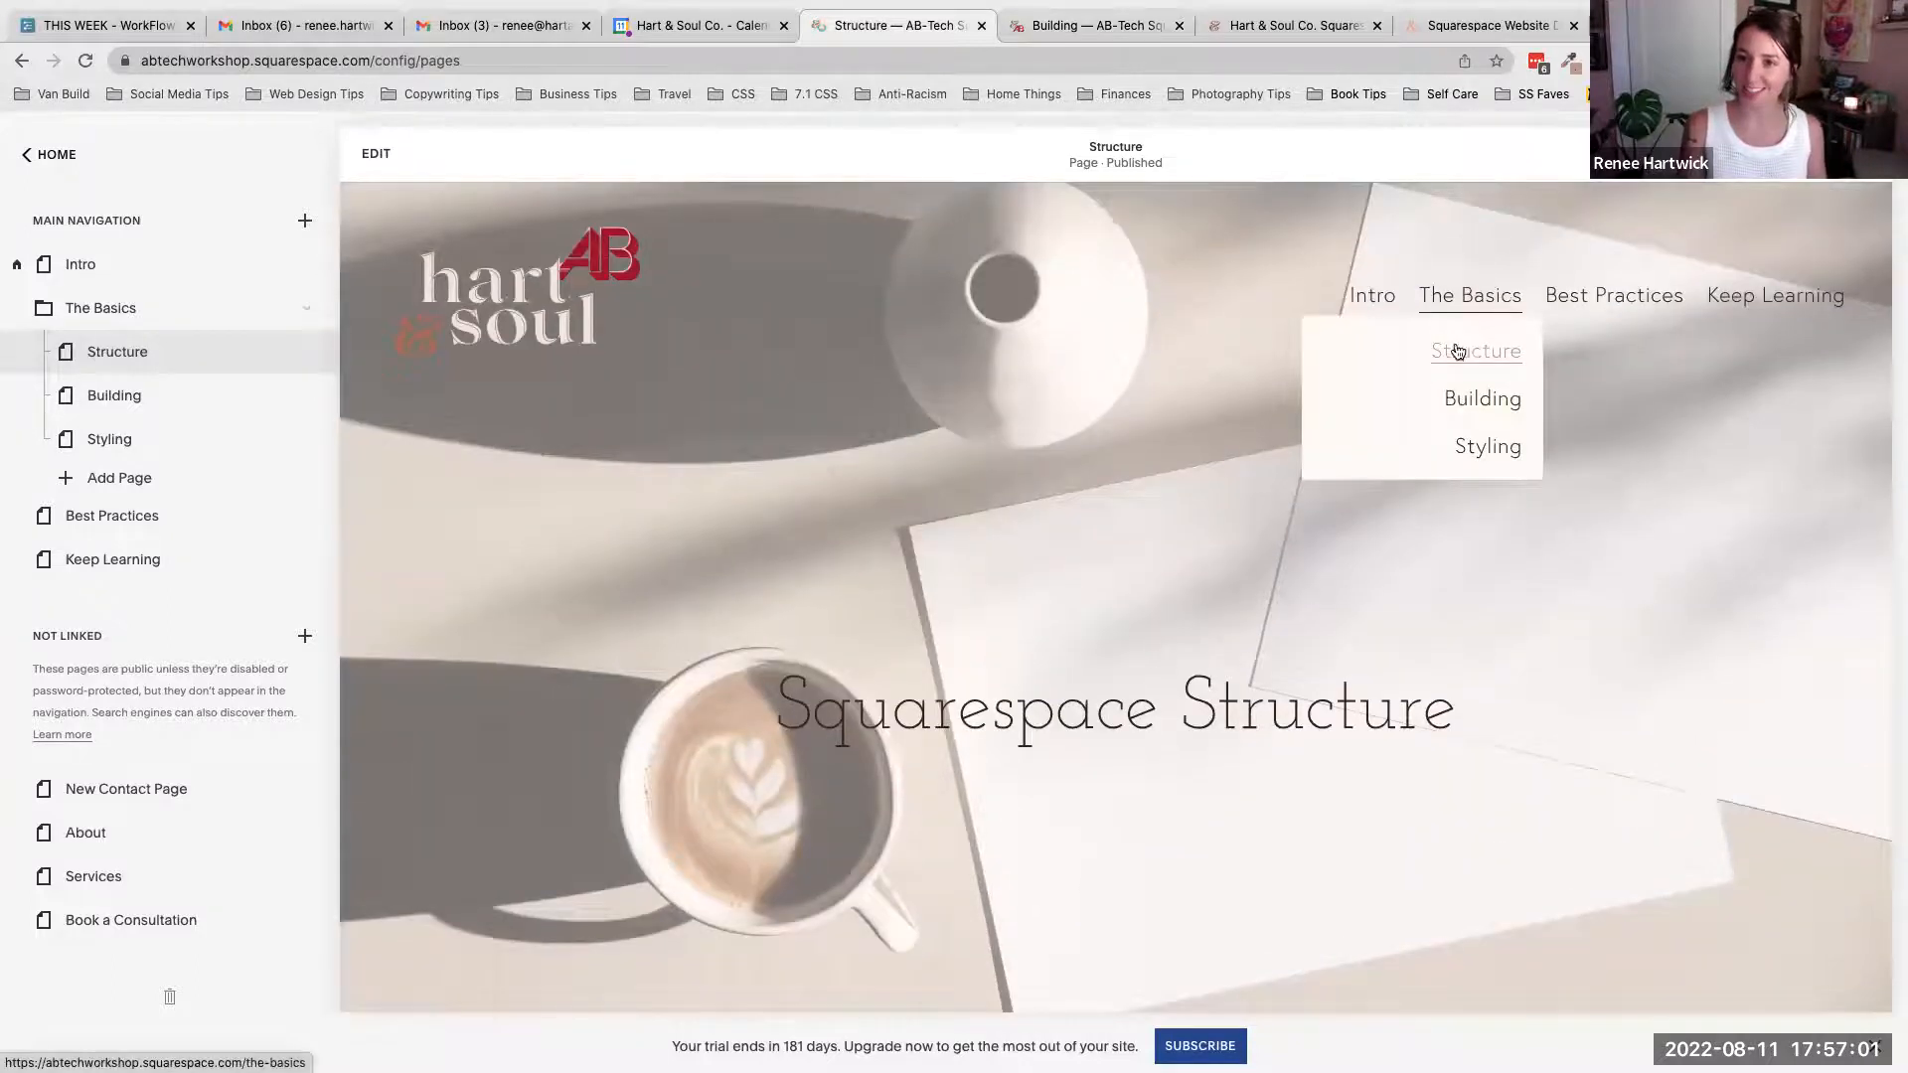
left_click(1467, 406)
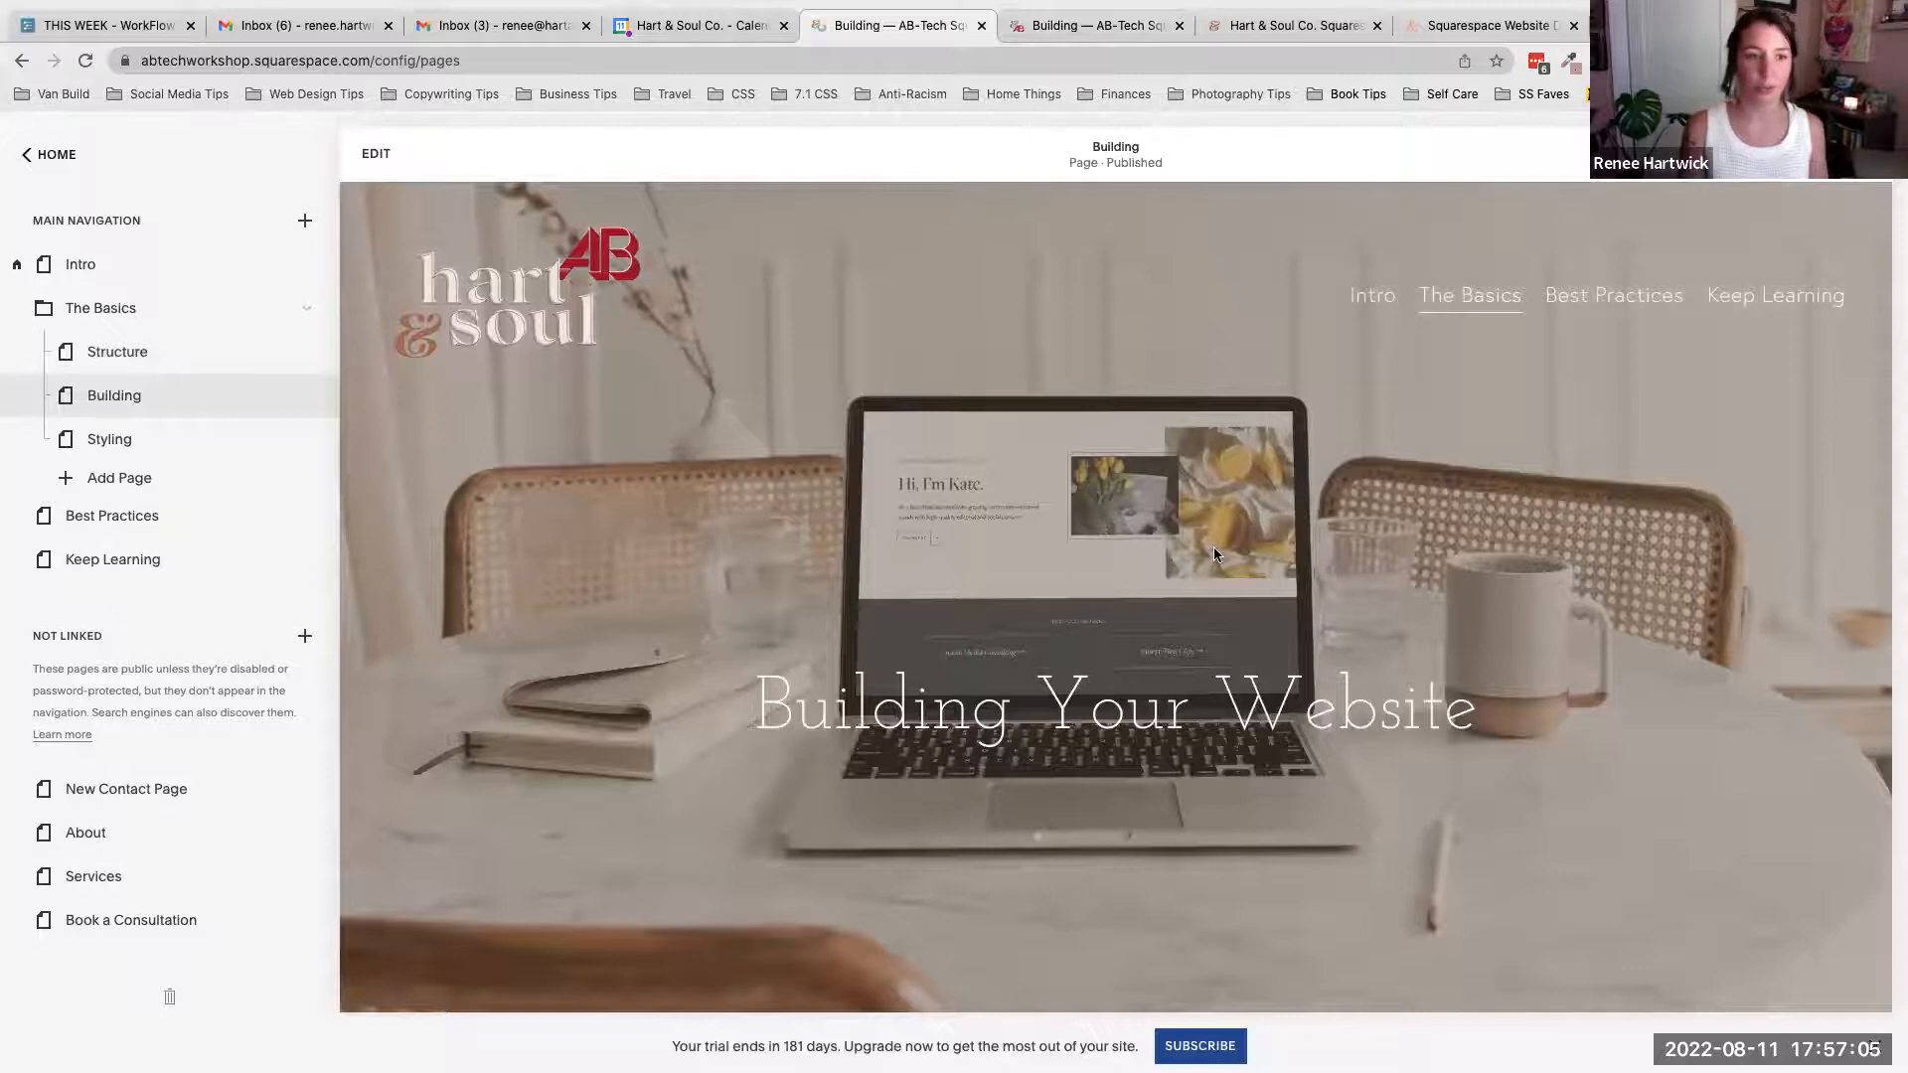
scroll(1213, 548, "down", 5)
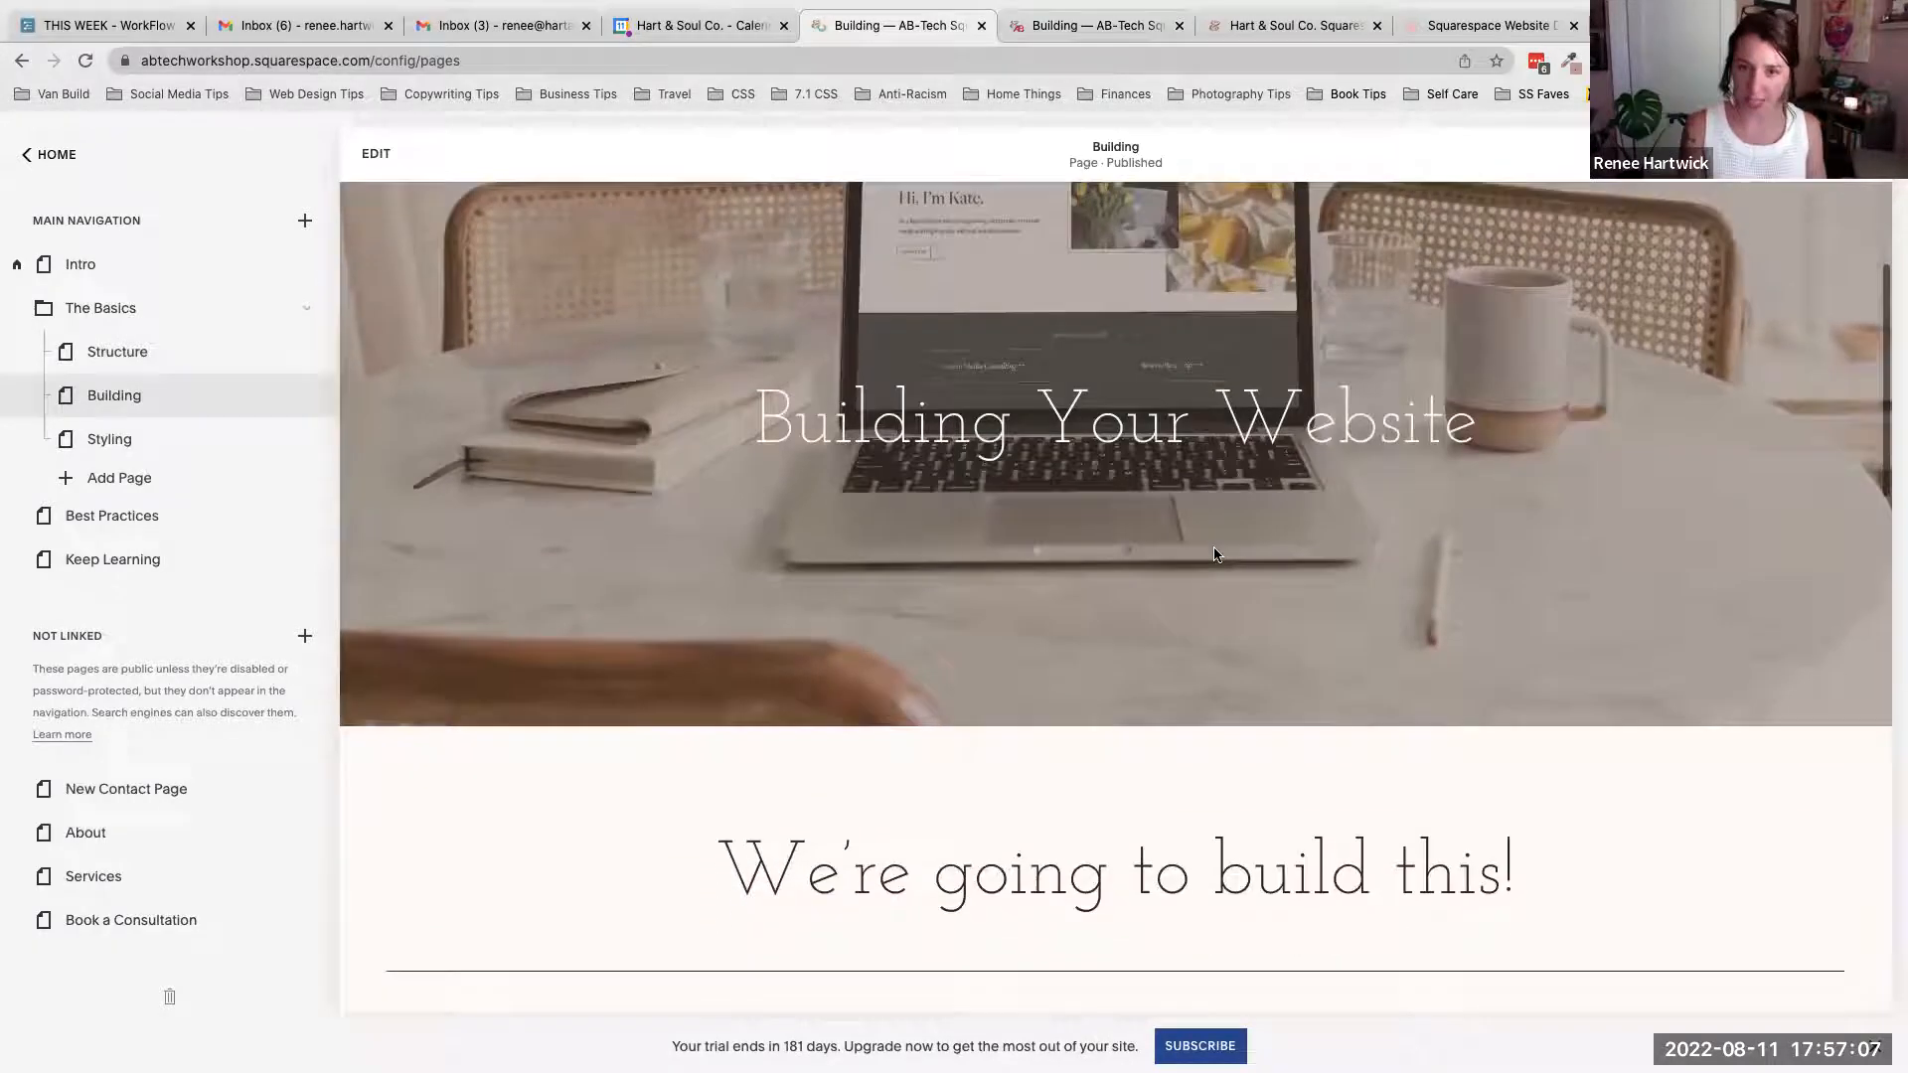
scroll(1213, 547, "up", 5)
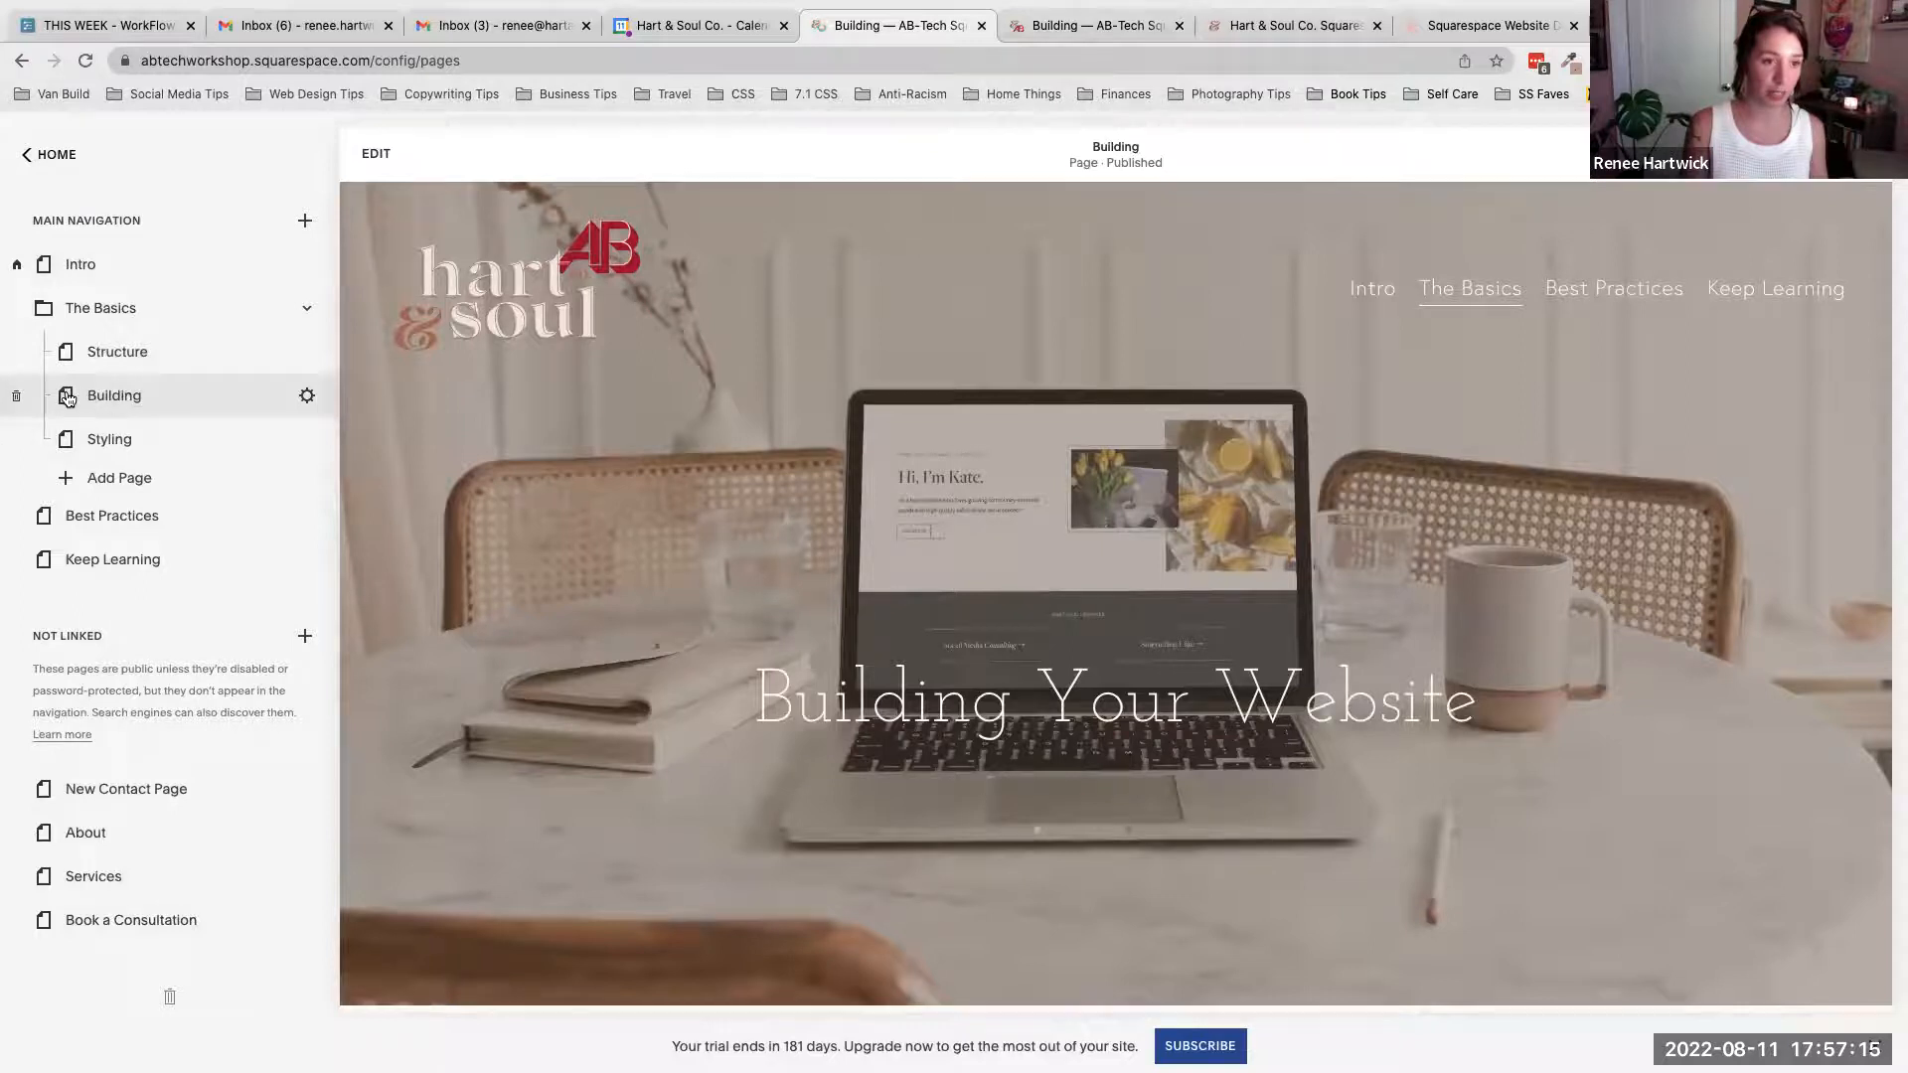
- Preview the Building page in mobile view and scroll through its layout down to the Building Cheat Sheet
mouse_move(1441, 292)
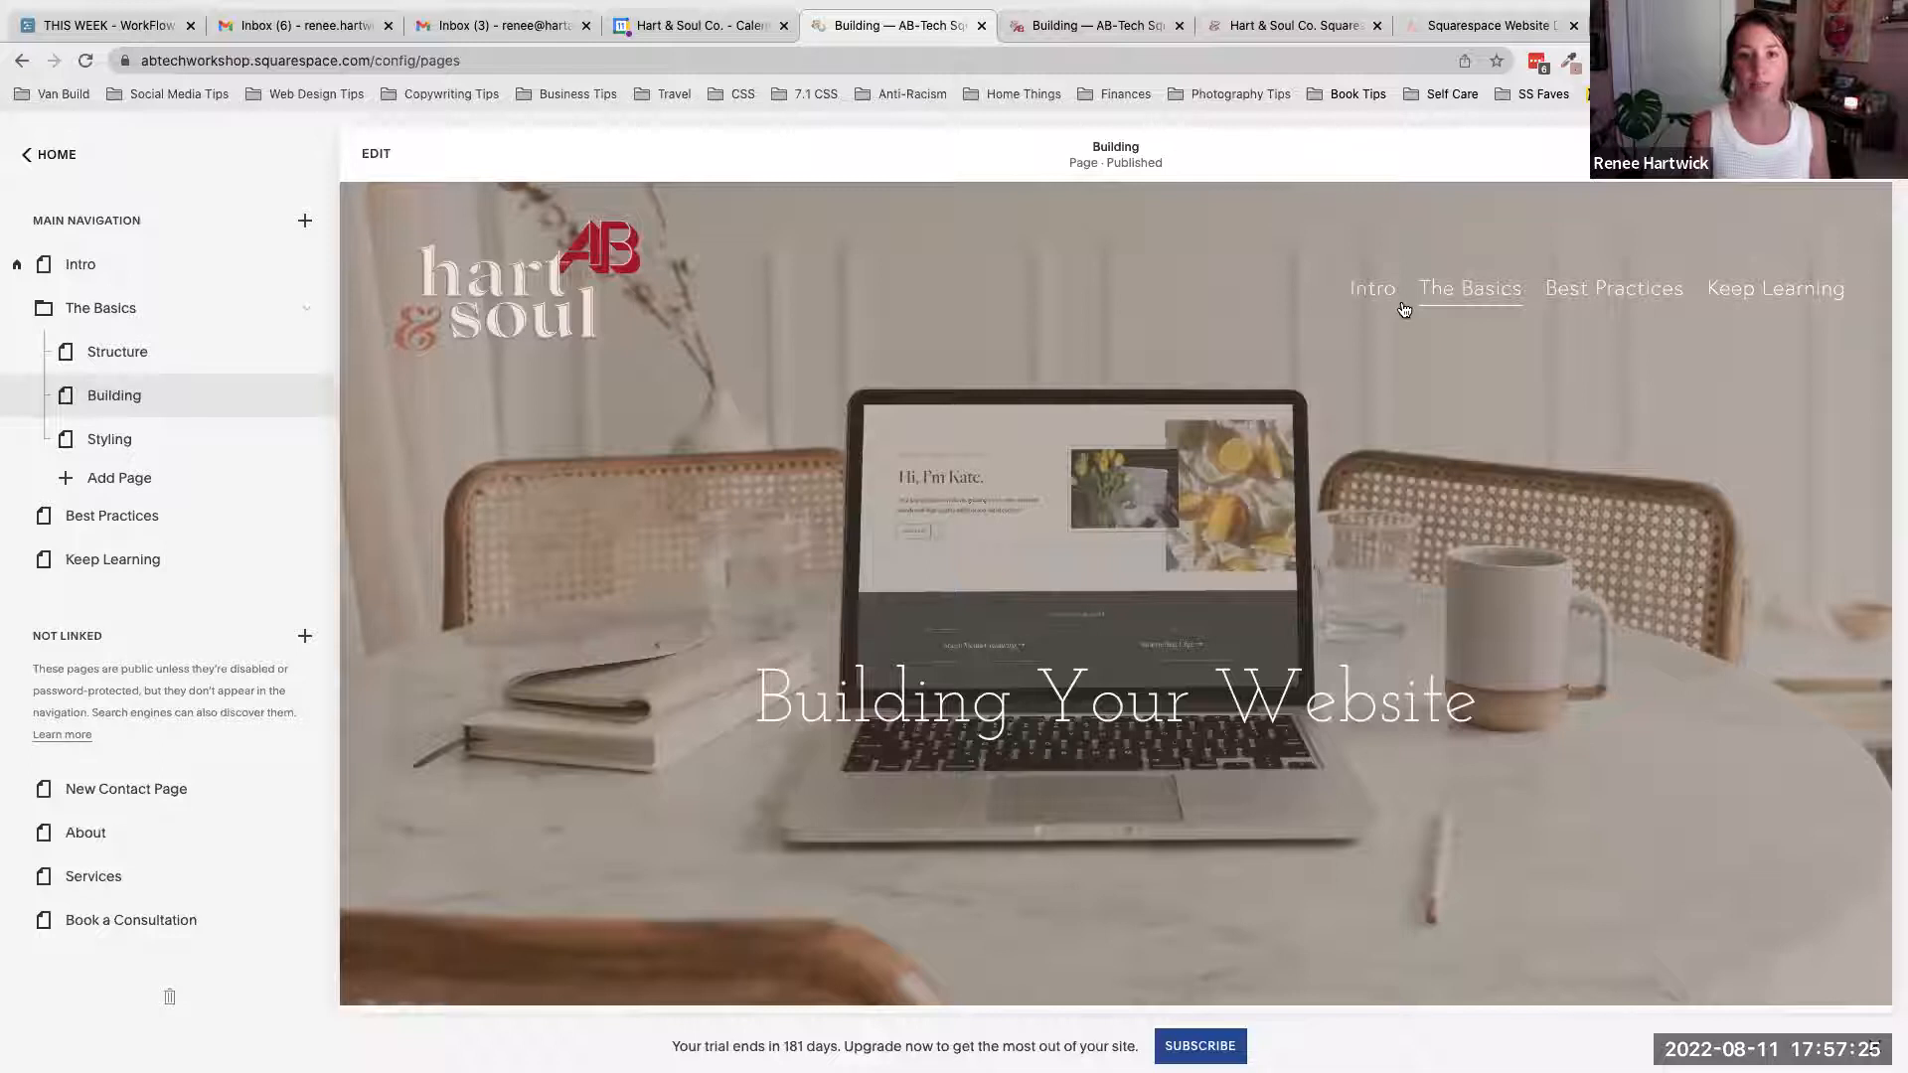
scroll(1142, 411, "down", 4)
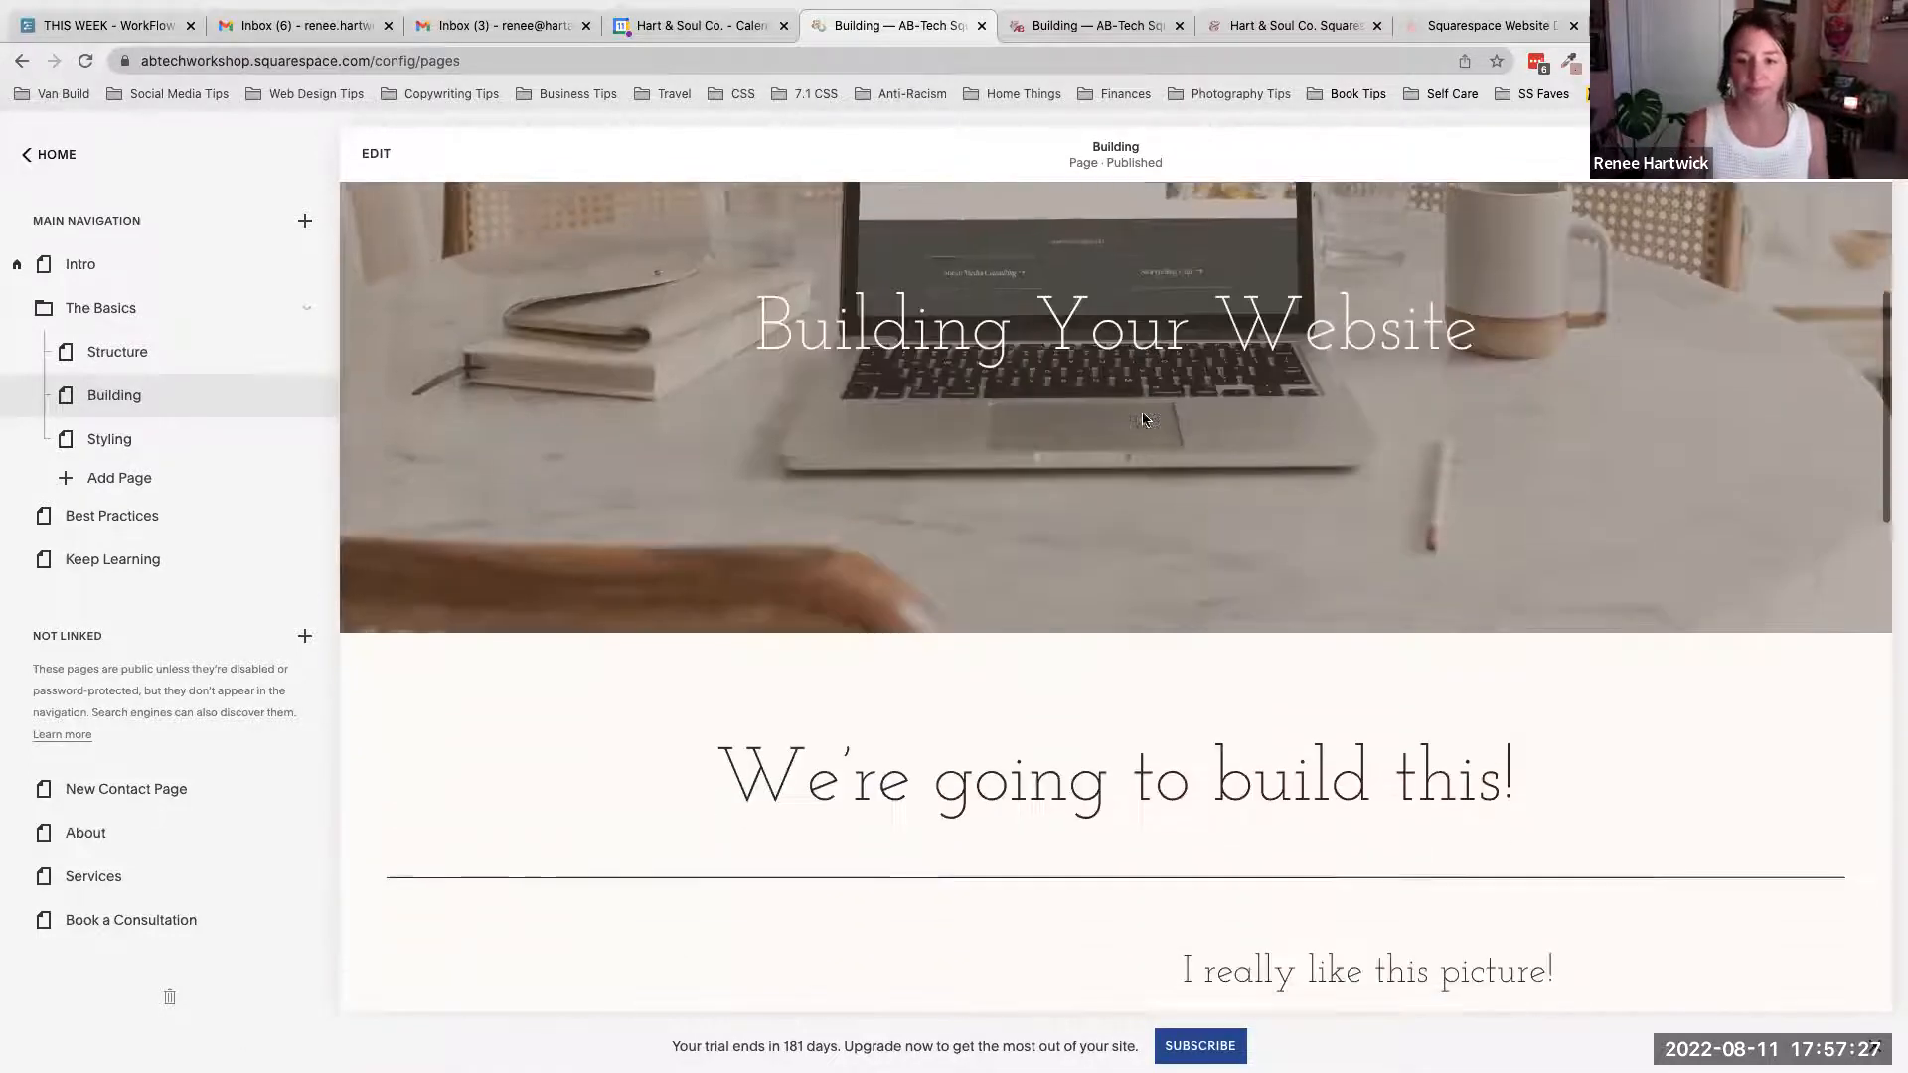
scroll(1142, 419, "down", 2)
scroll(1141, 420, "up", 6)
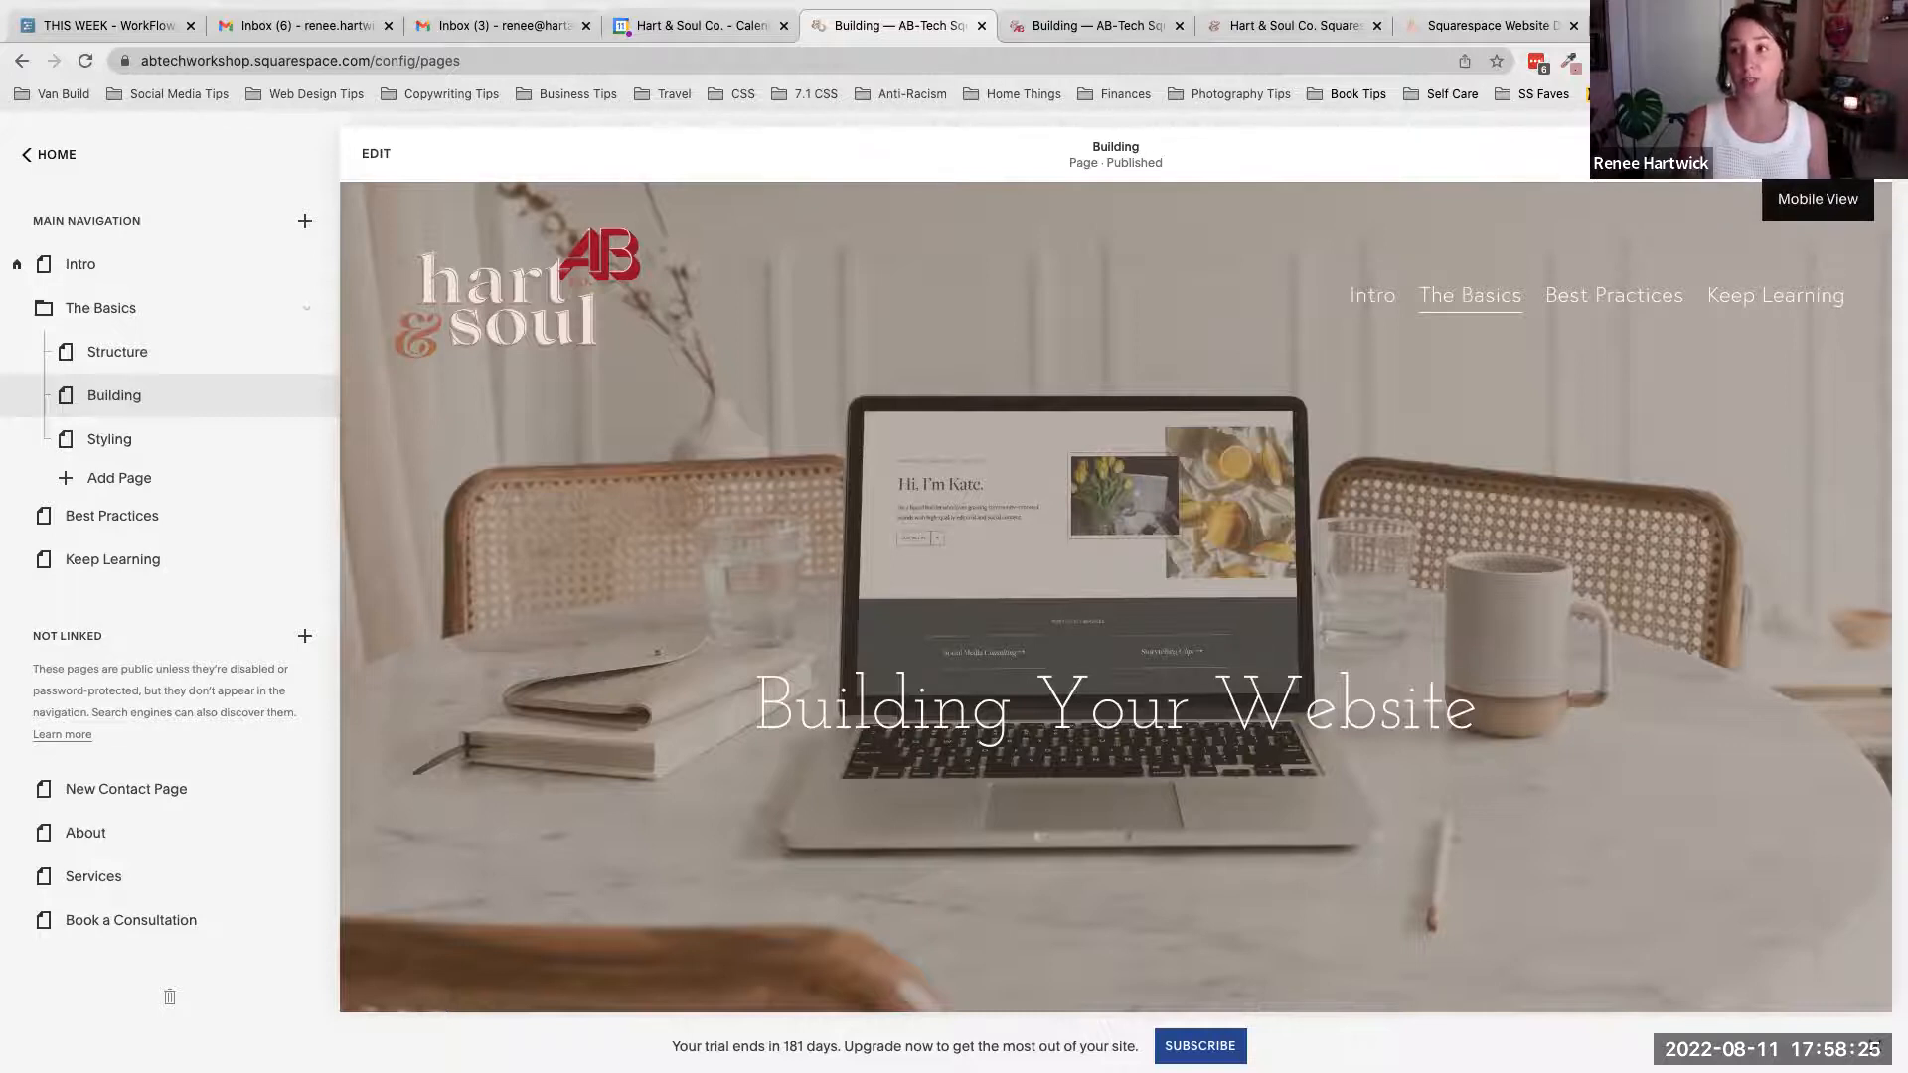
left_click(1818, 154)
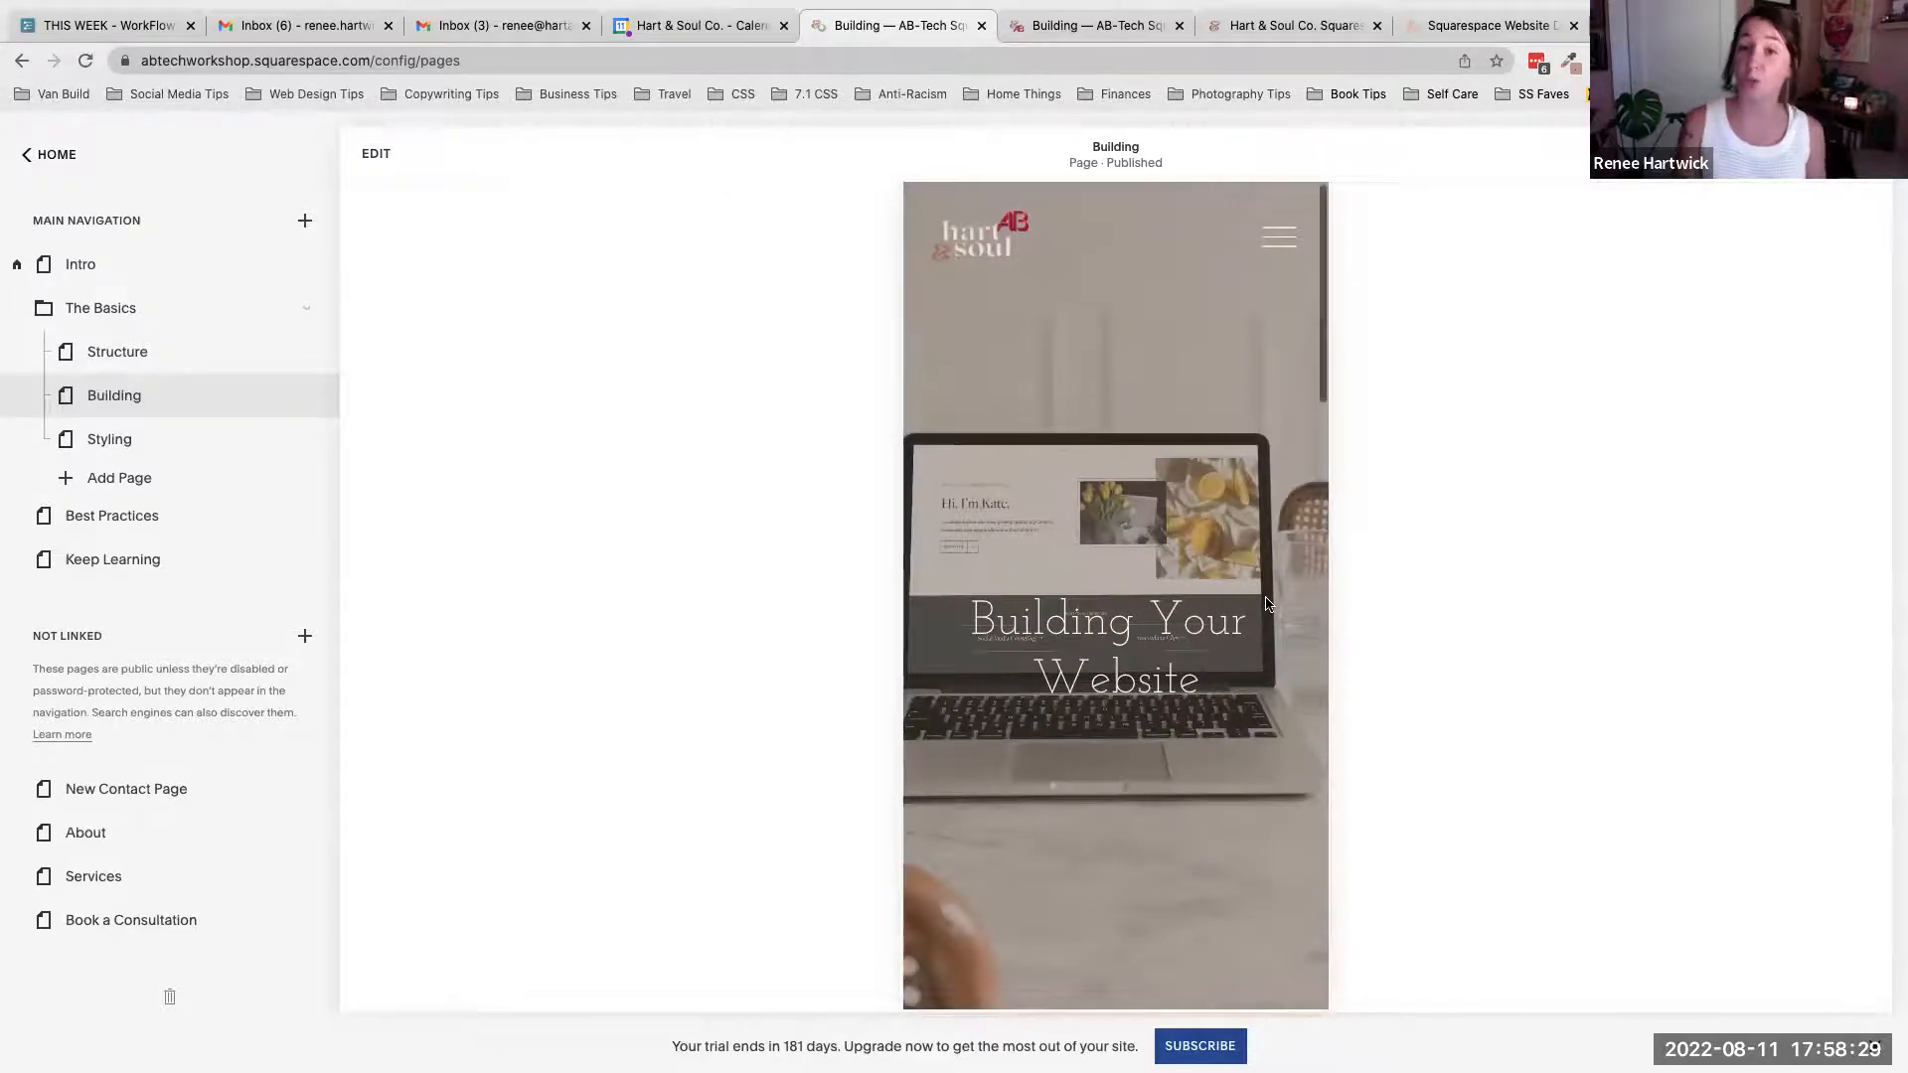
scroll(1267, 603, "down", 2)
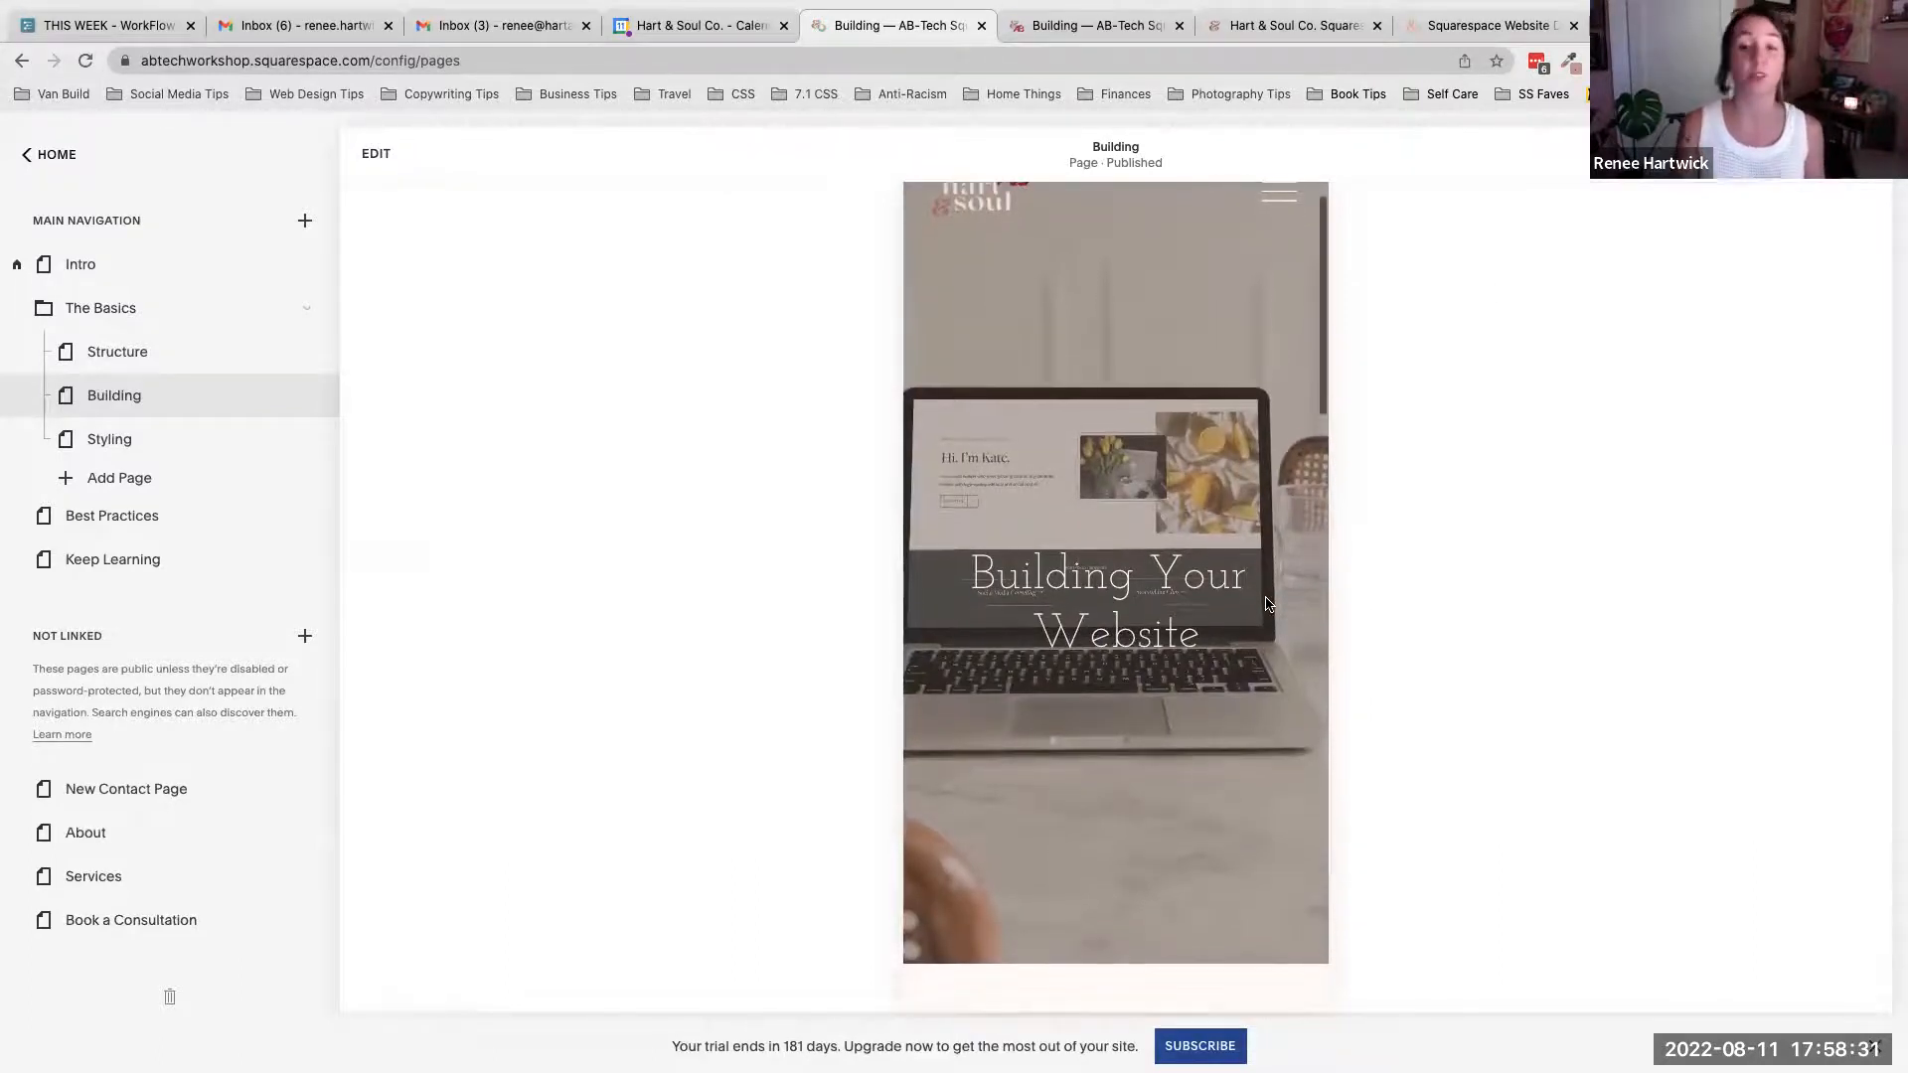
scroll(1266, 603, "down", 10)
scroll(1266, 604, "down", 6)
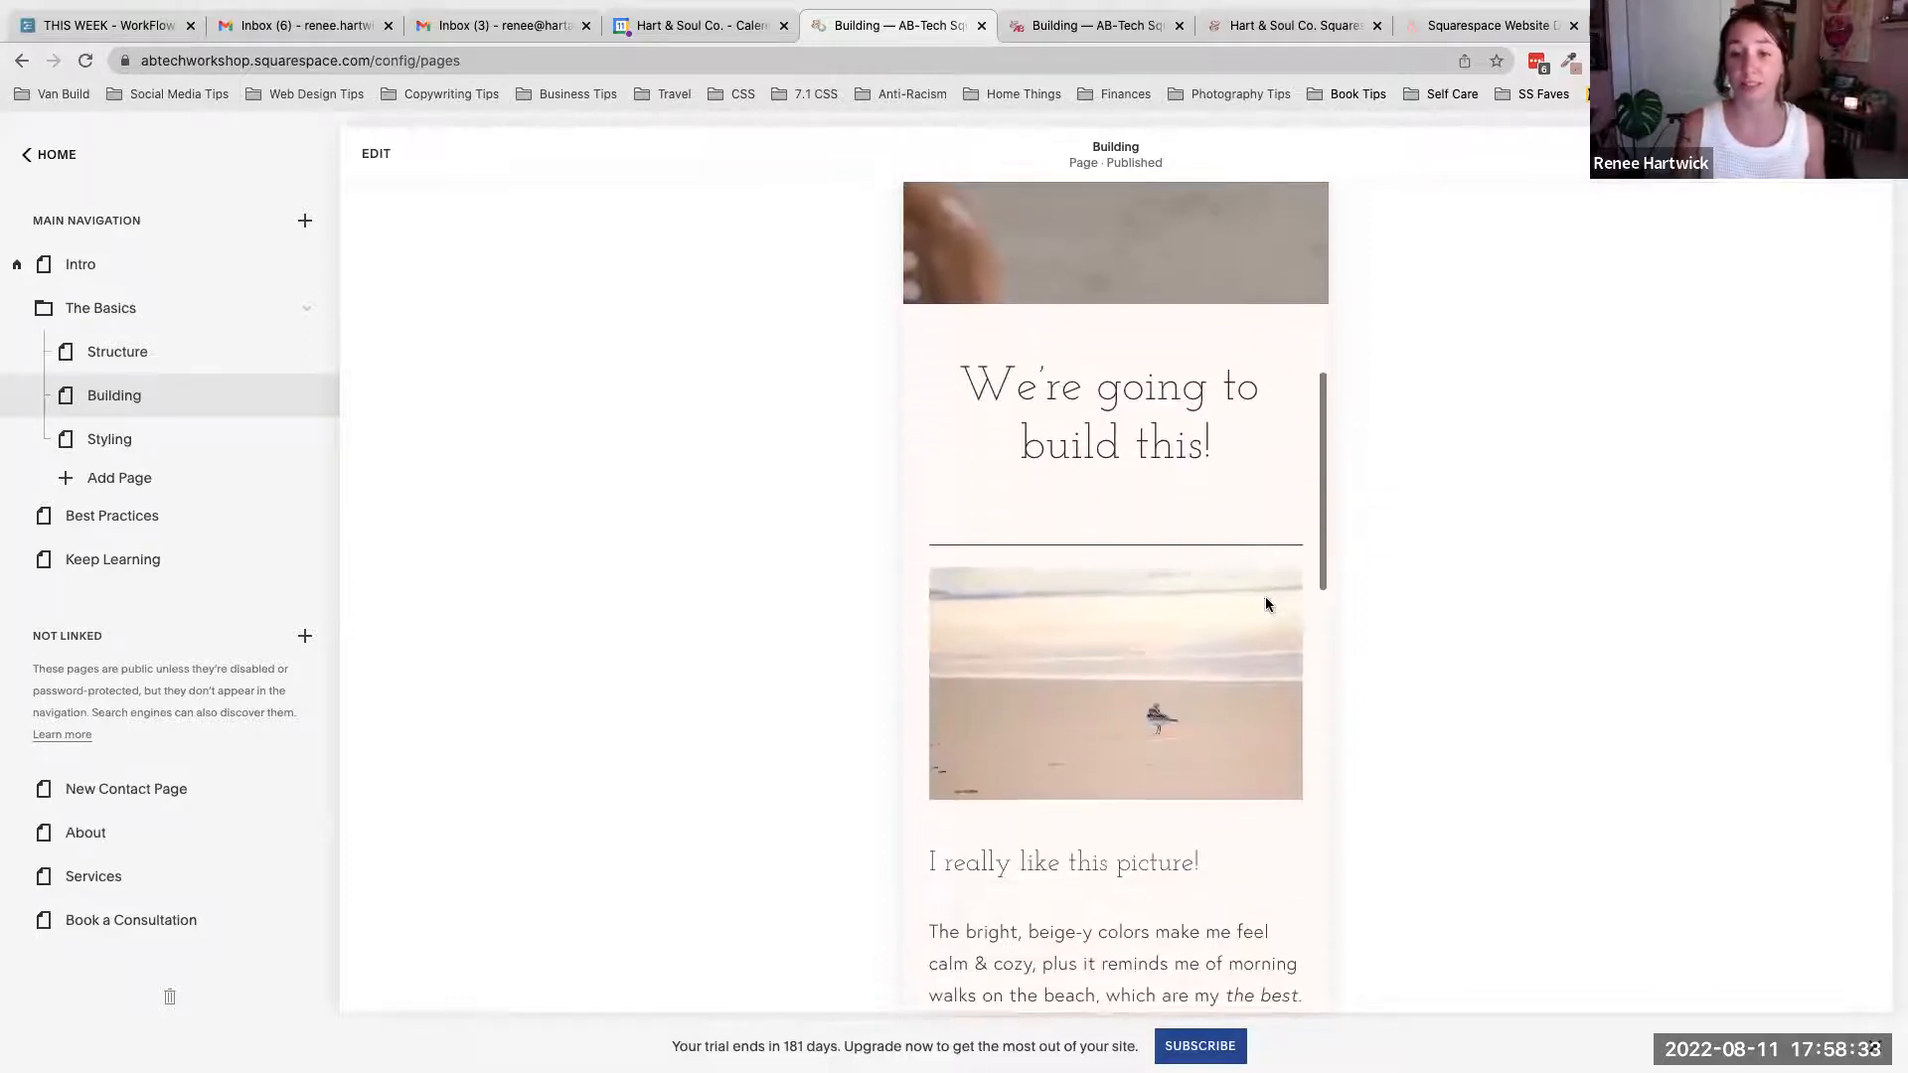
scroll(1268, 605, "down", 9)
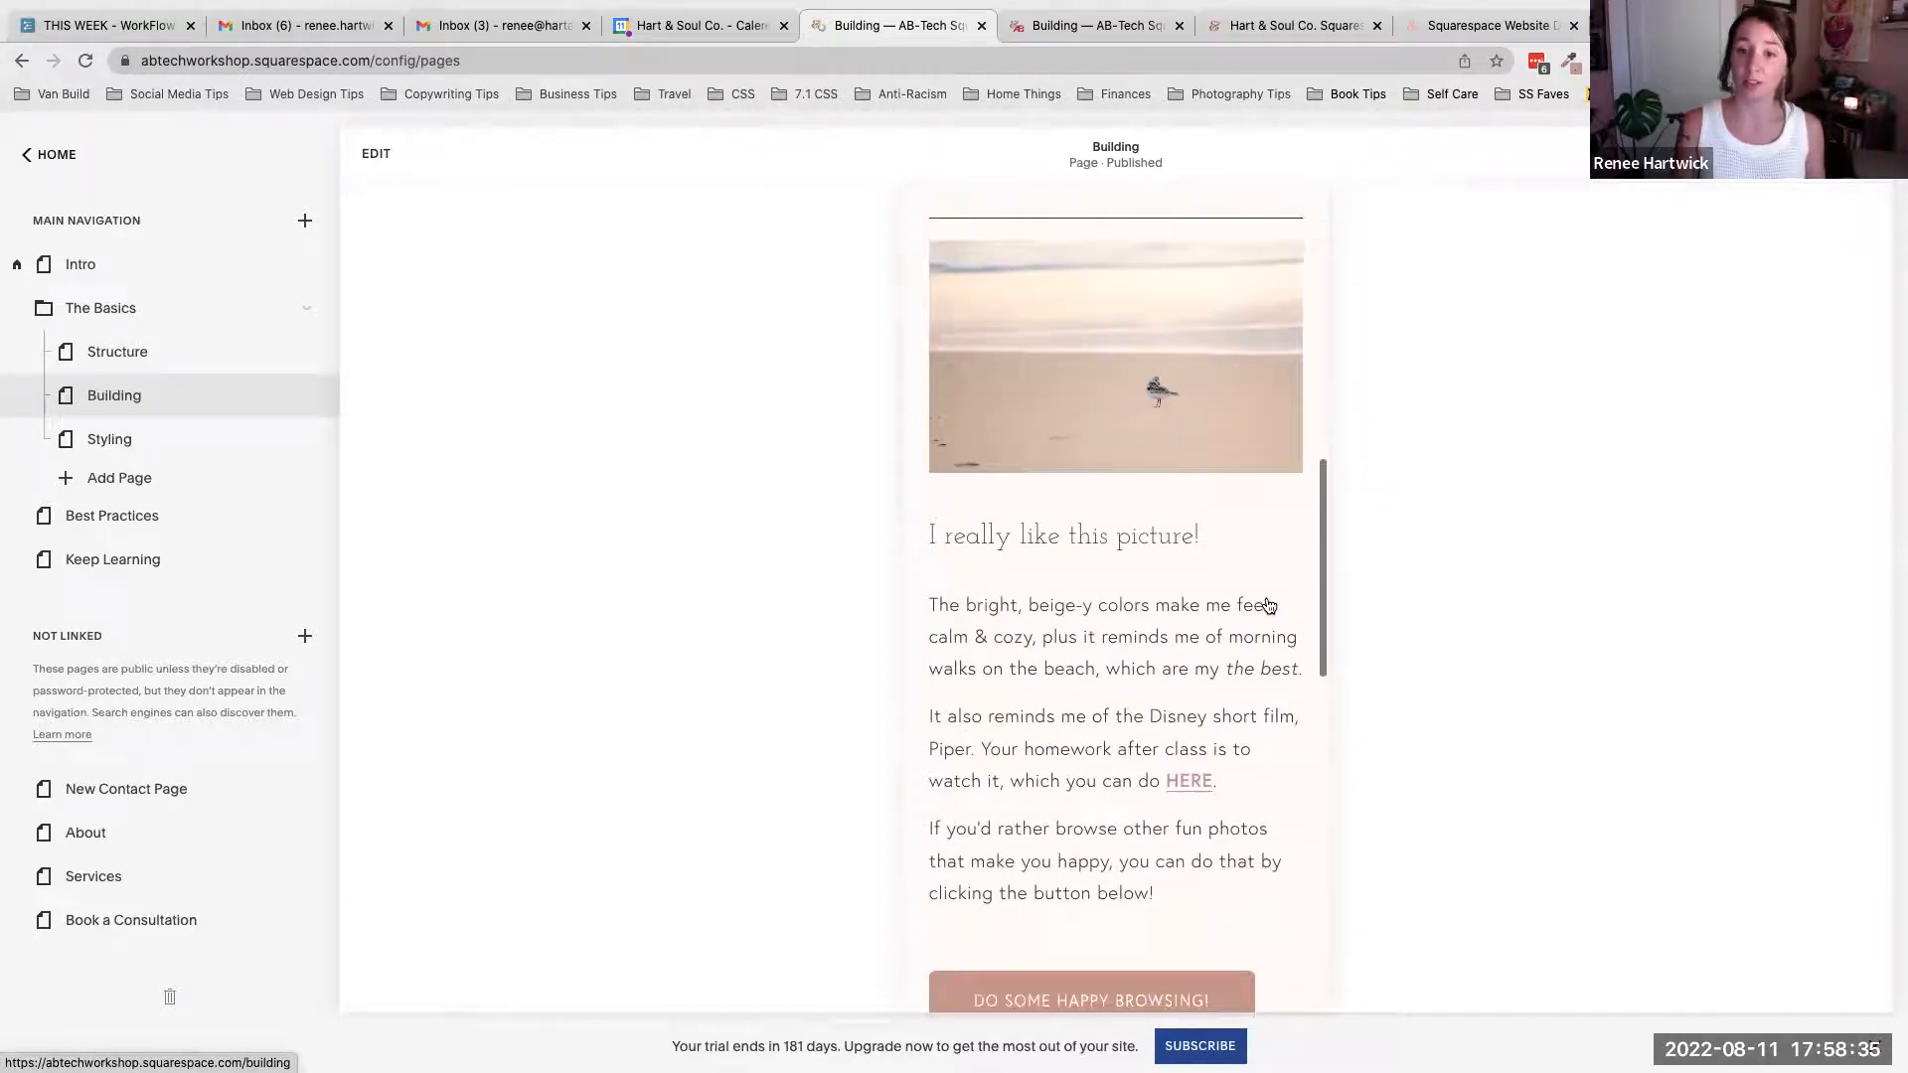
scroll(1266, 596, "down", 12)
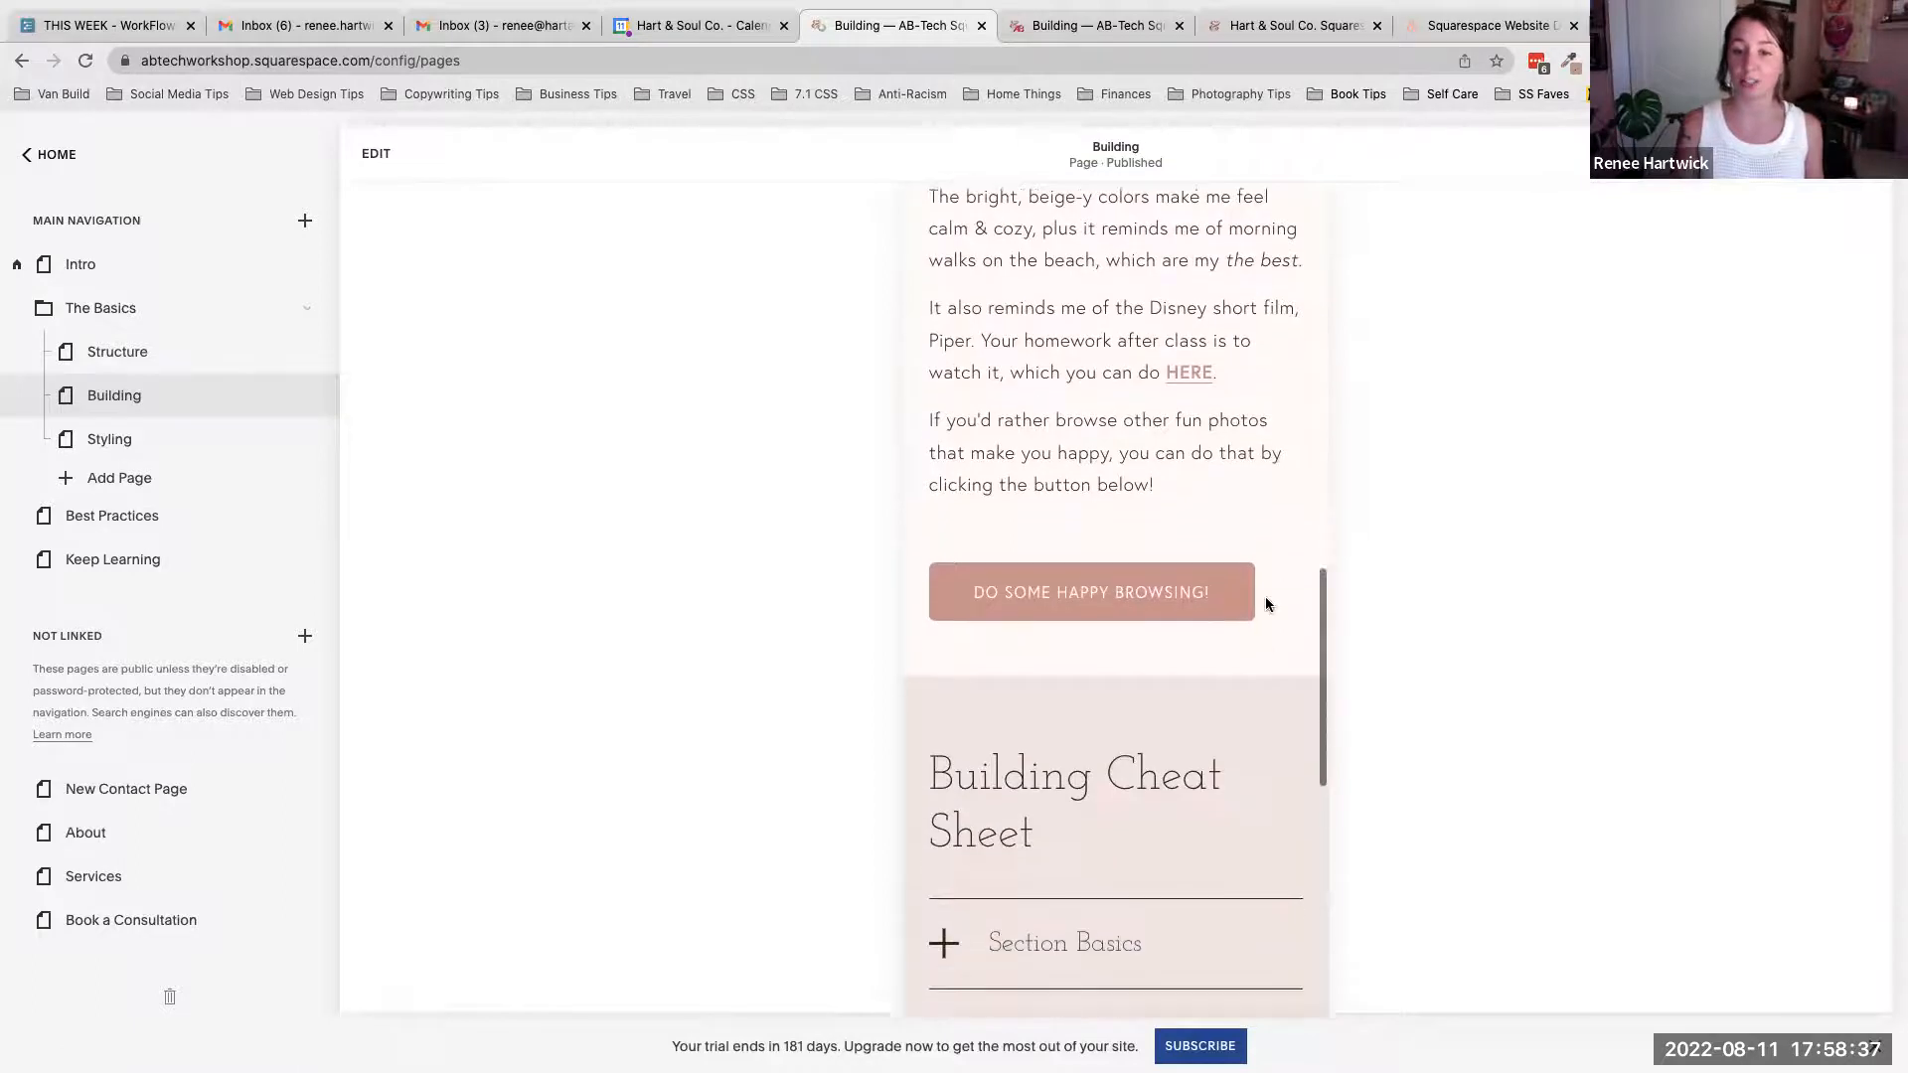
scroll(1269, 606, "down", 7)
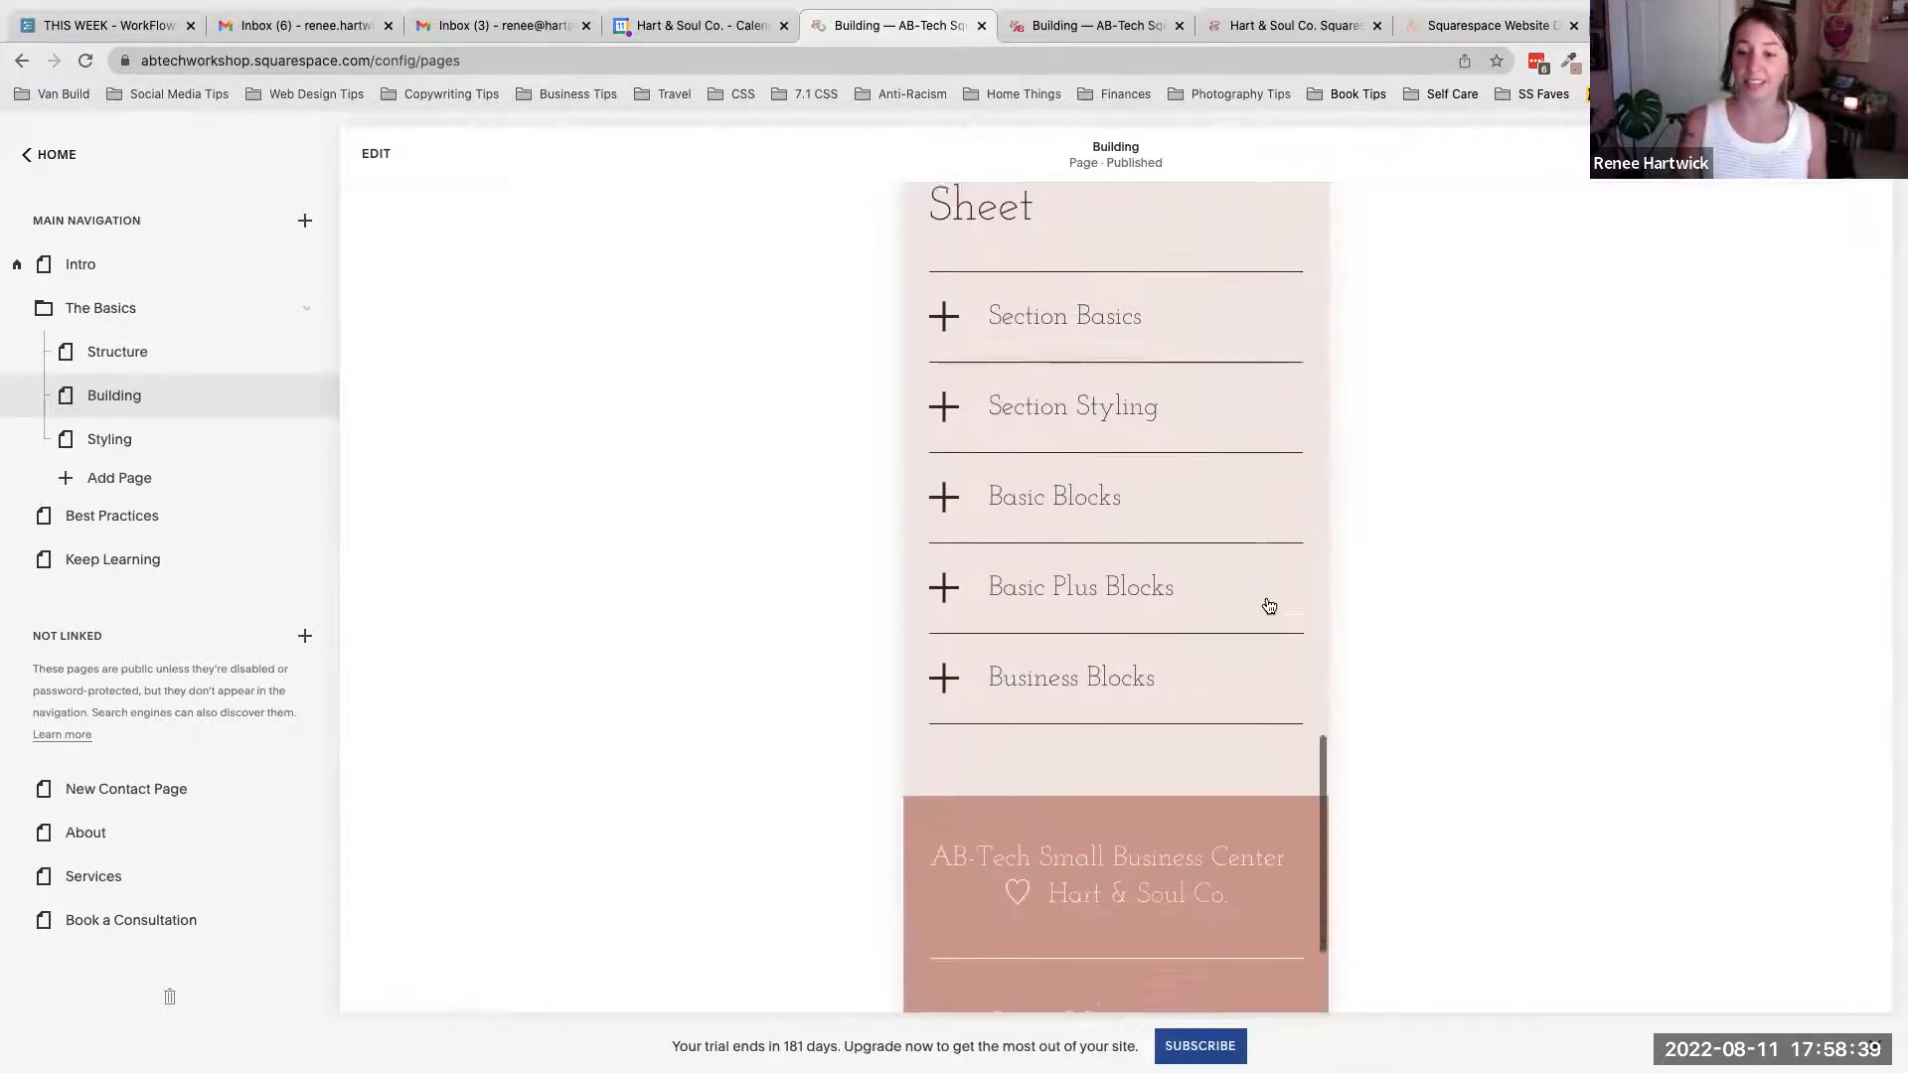
scroll(1265, 600, "up", 20)
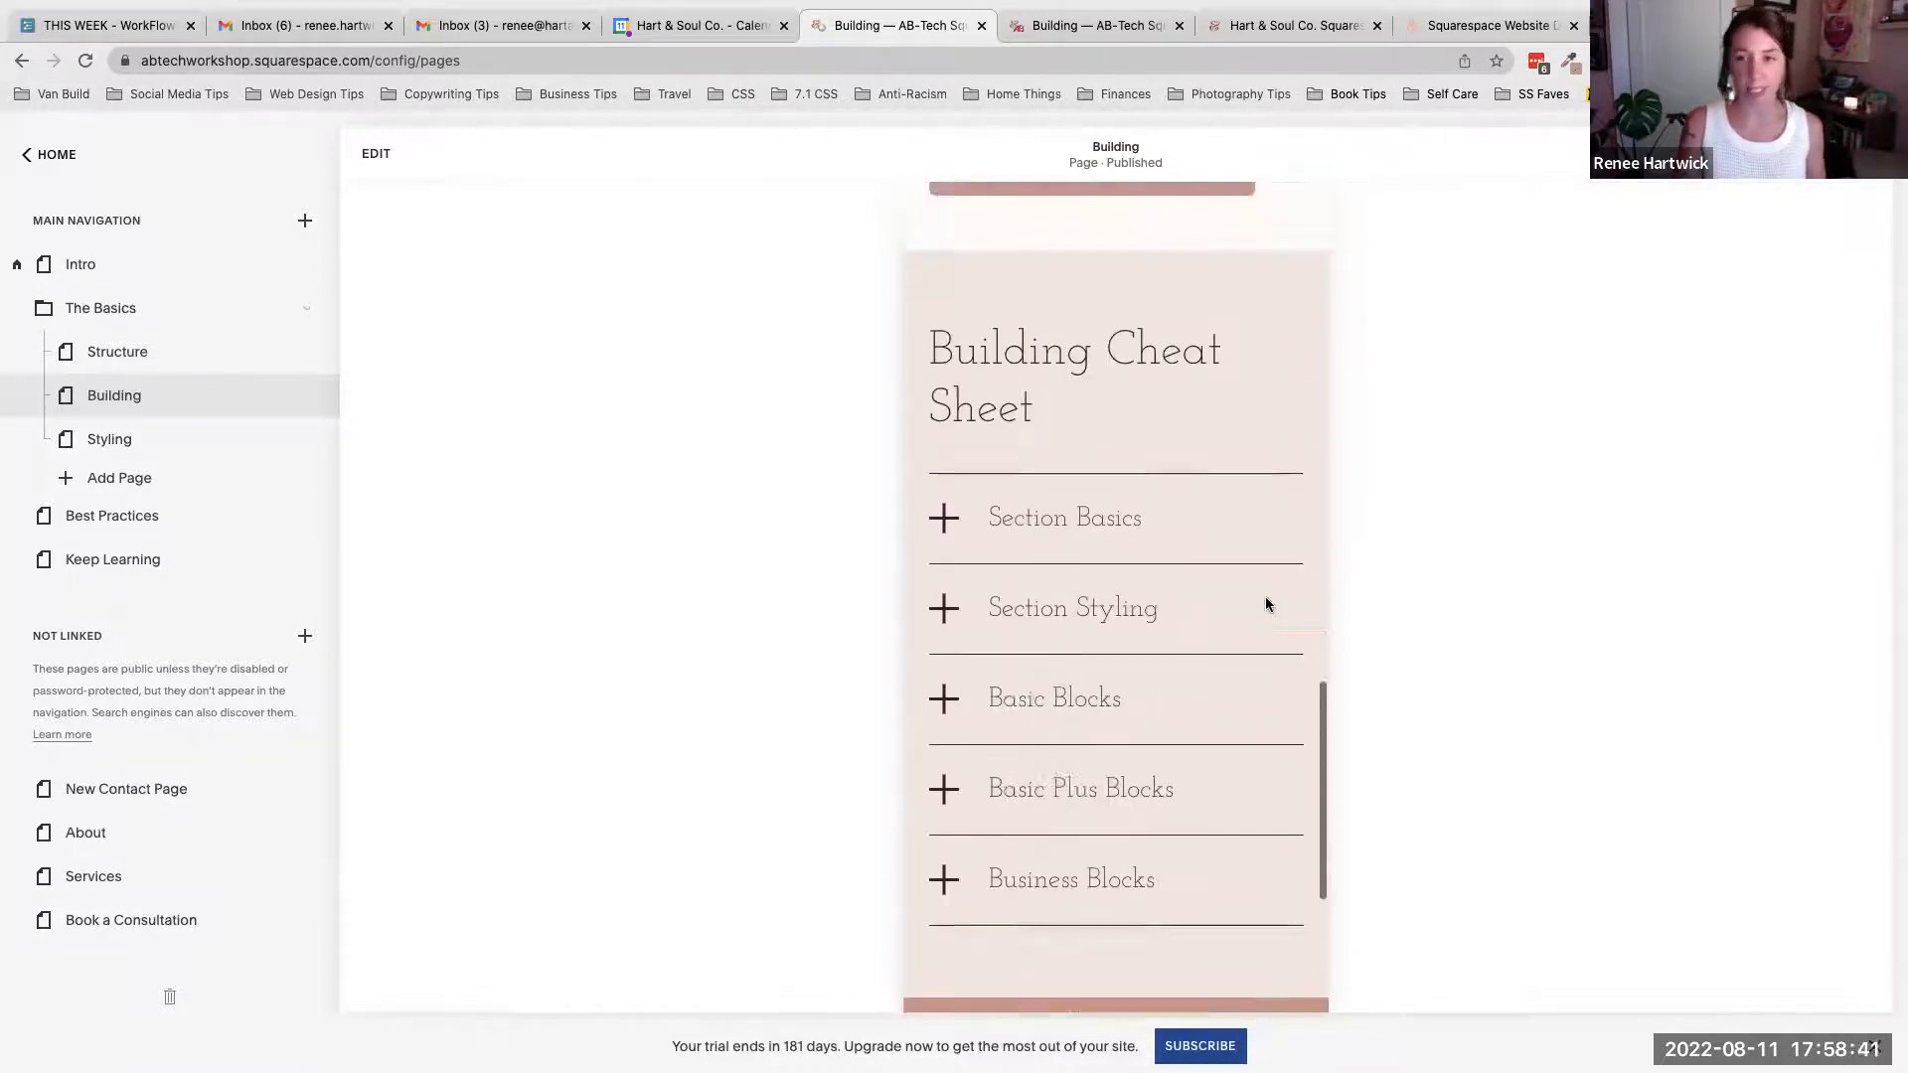
scroll(1269, 606, "up", 14)
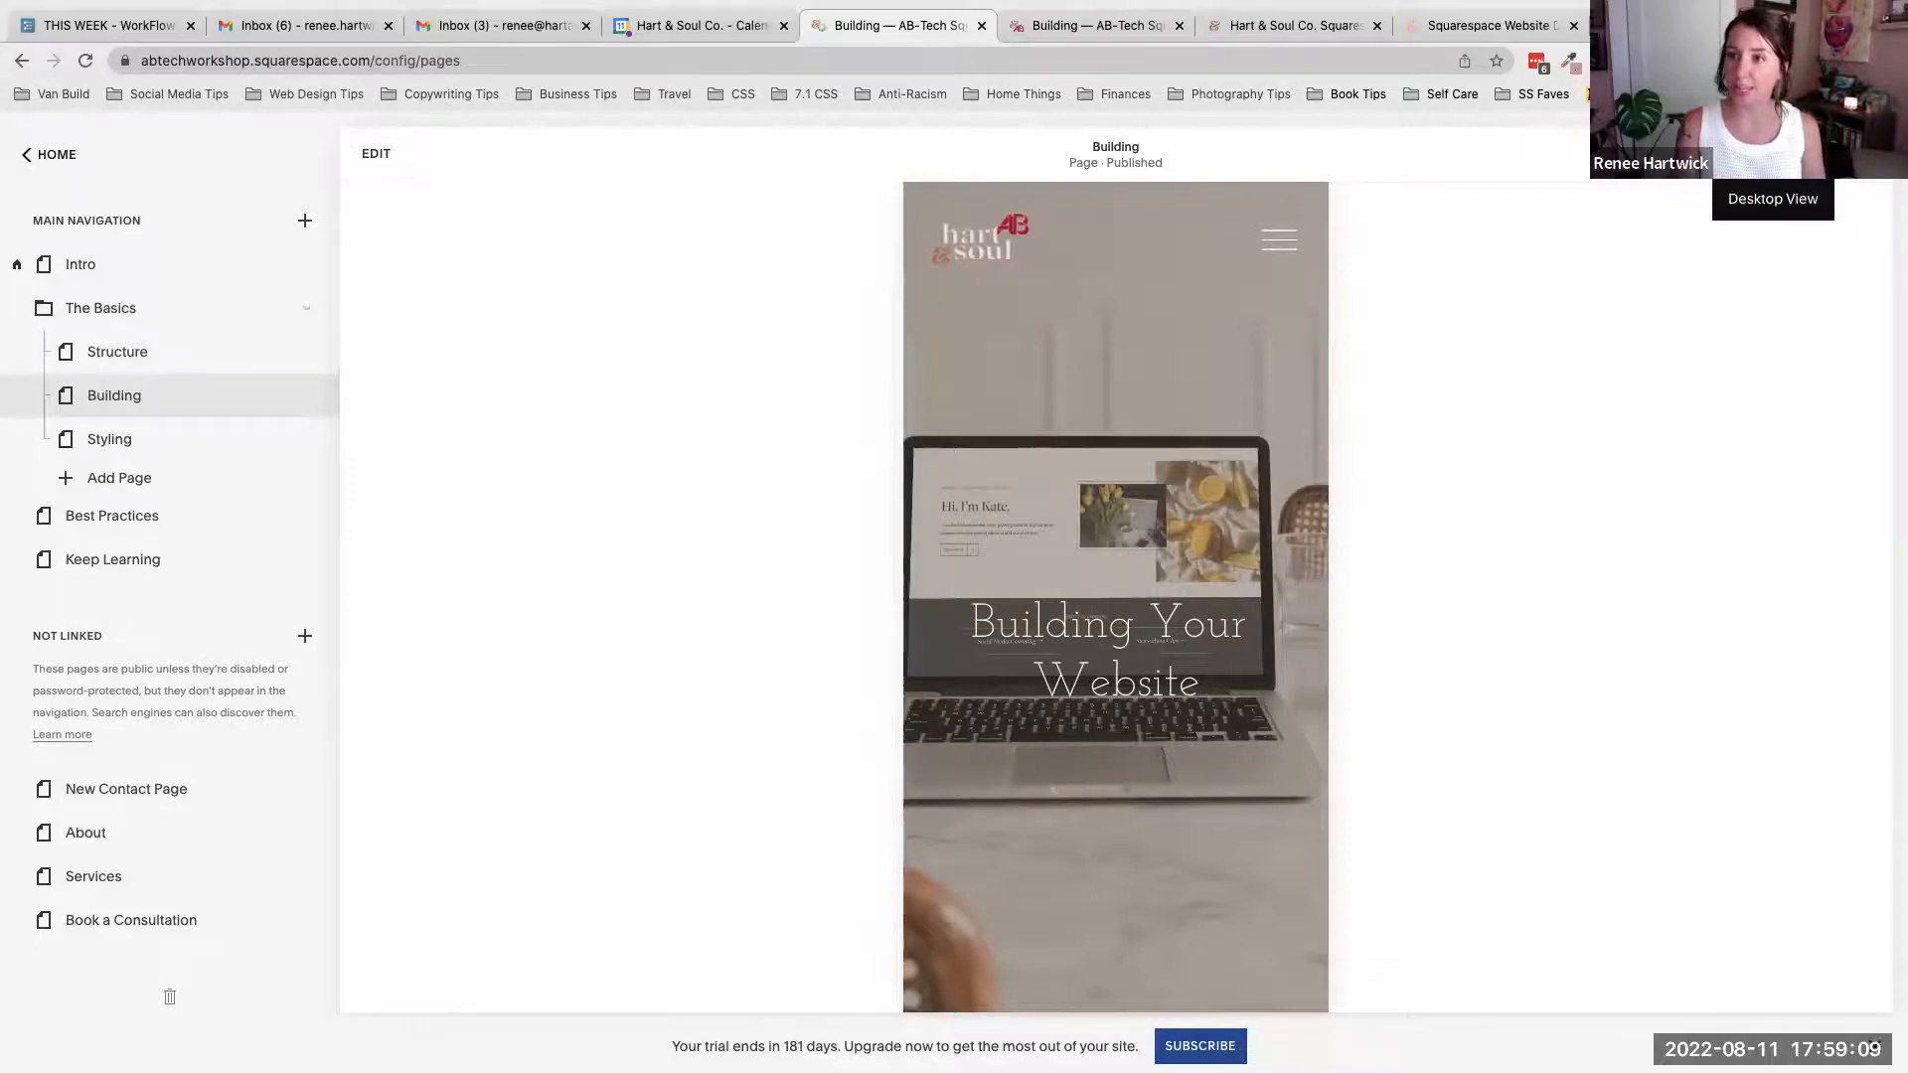
- Switch back to desktop view, scroll through the Building page preview, and enter edit mode for the page
left_click(1774, 154)
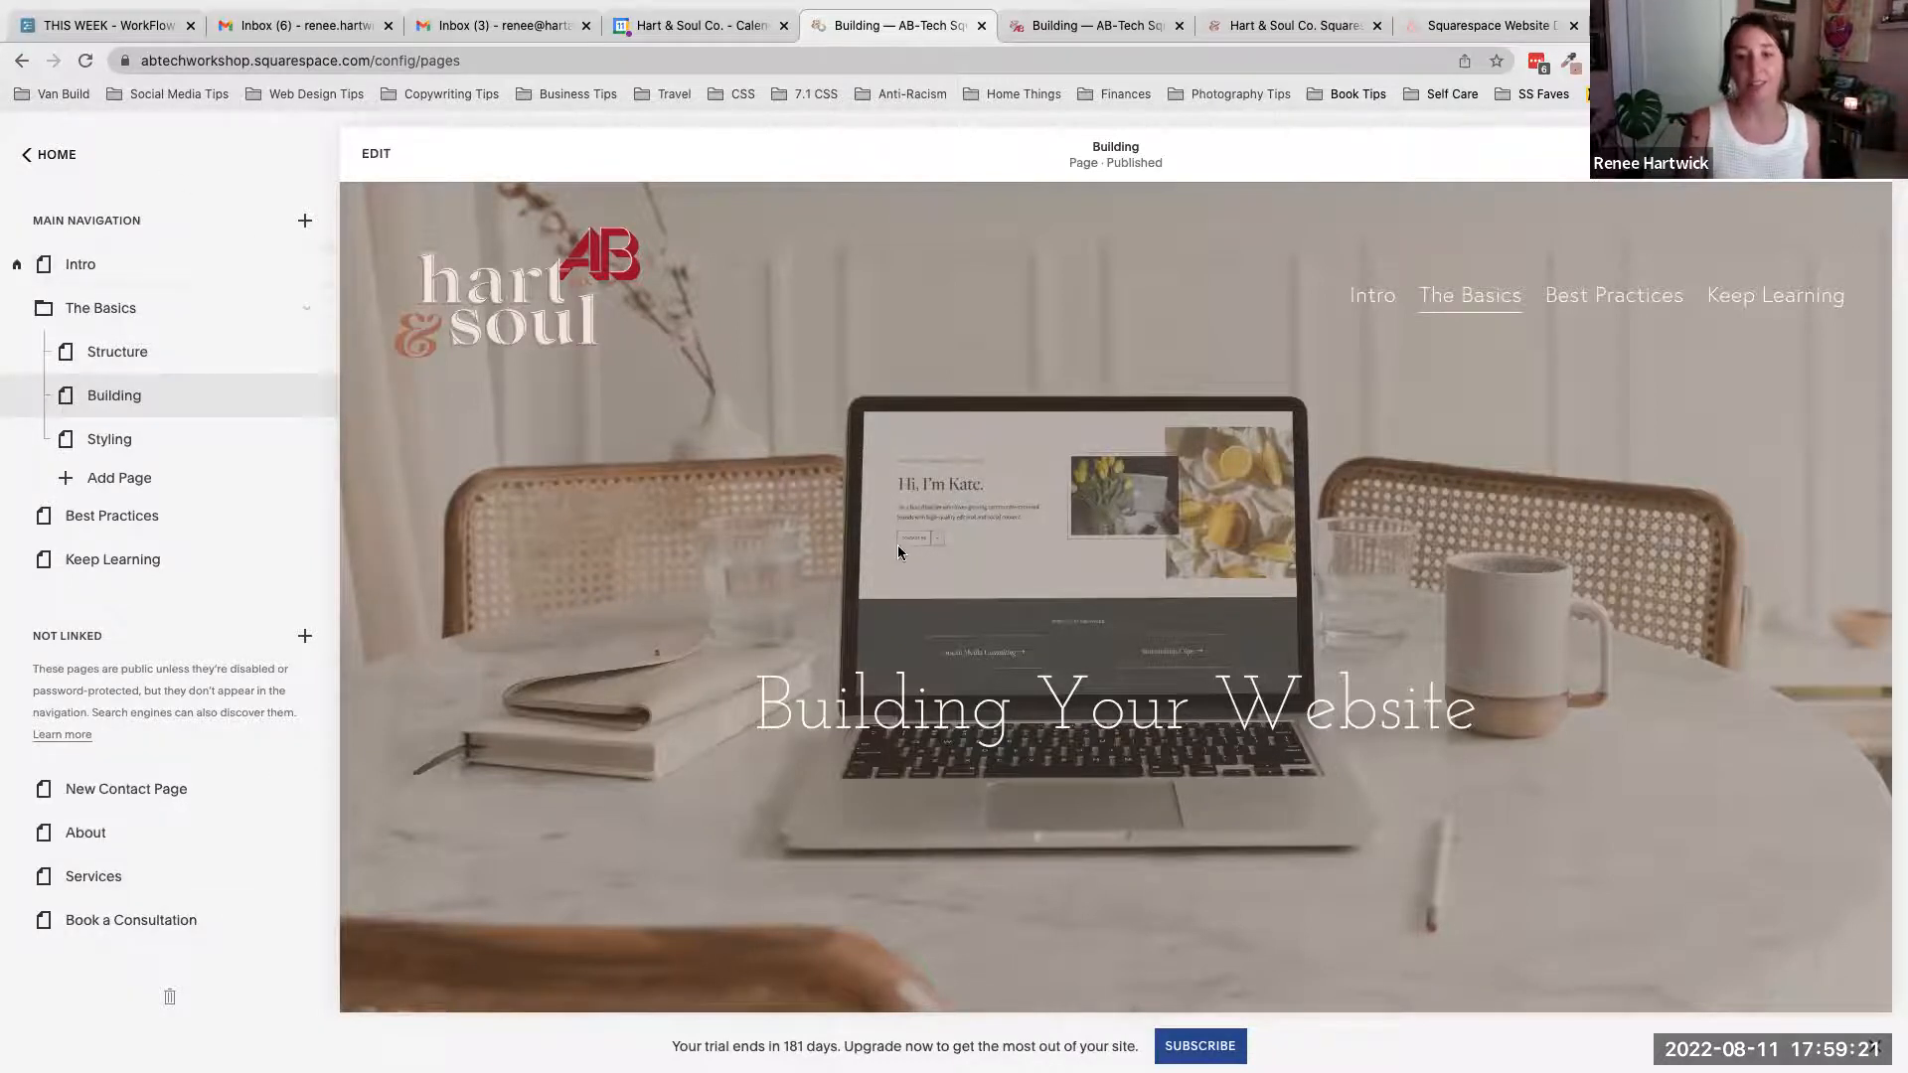
scroll(898, 544, "down", 10)
scroll(897, 554, "down", 3)
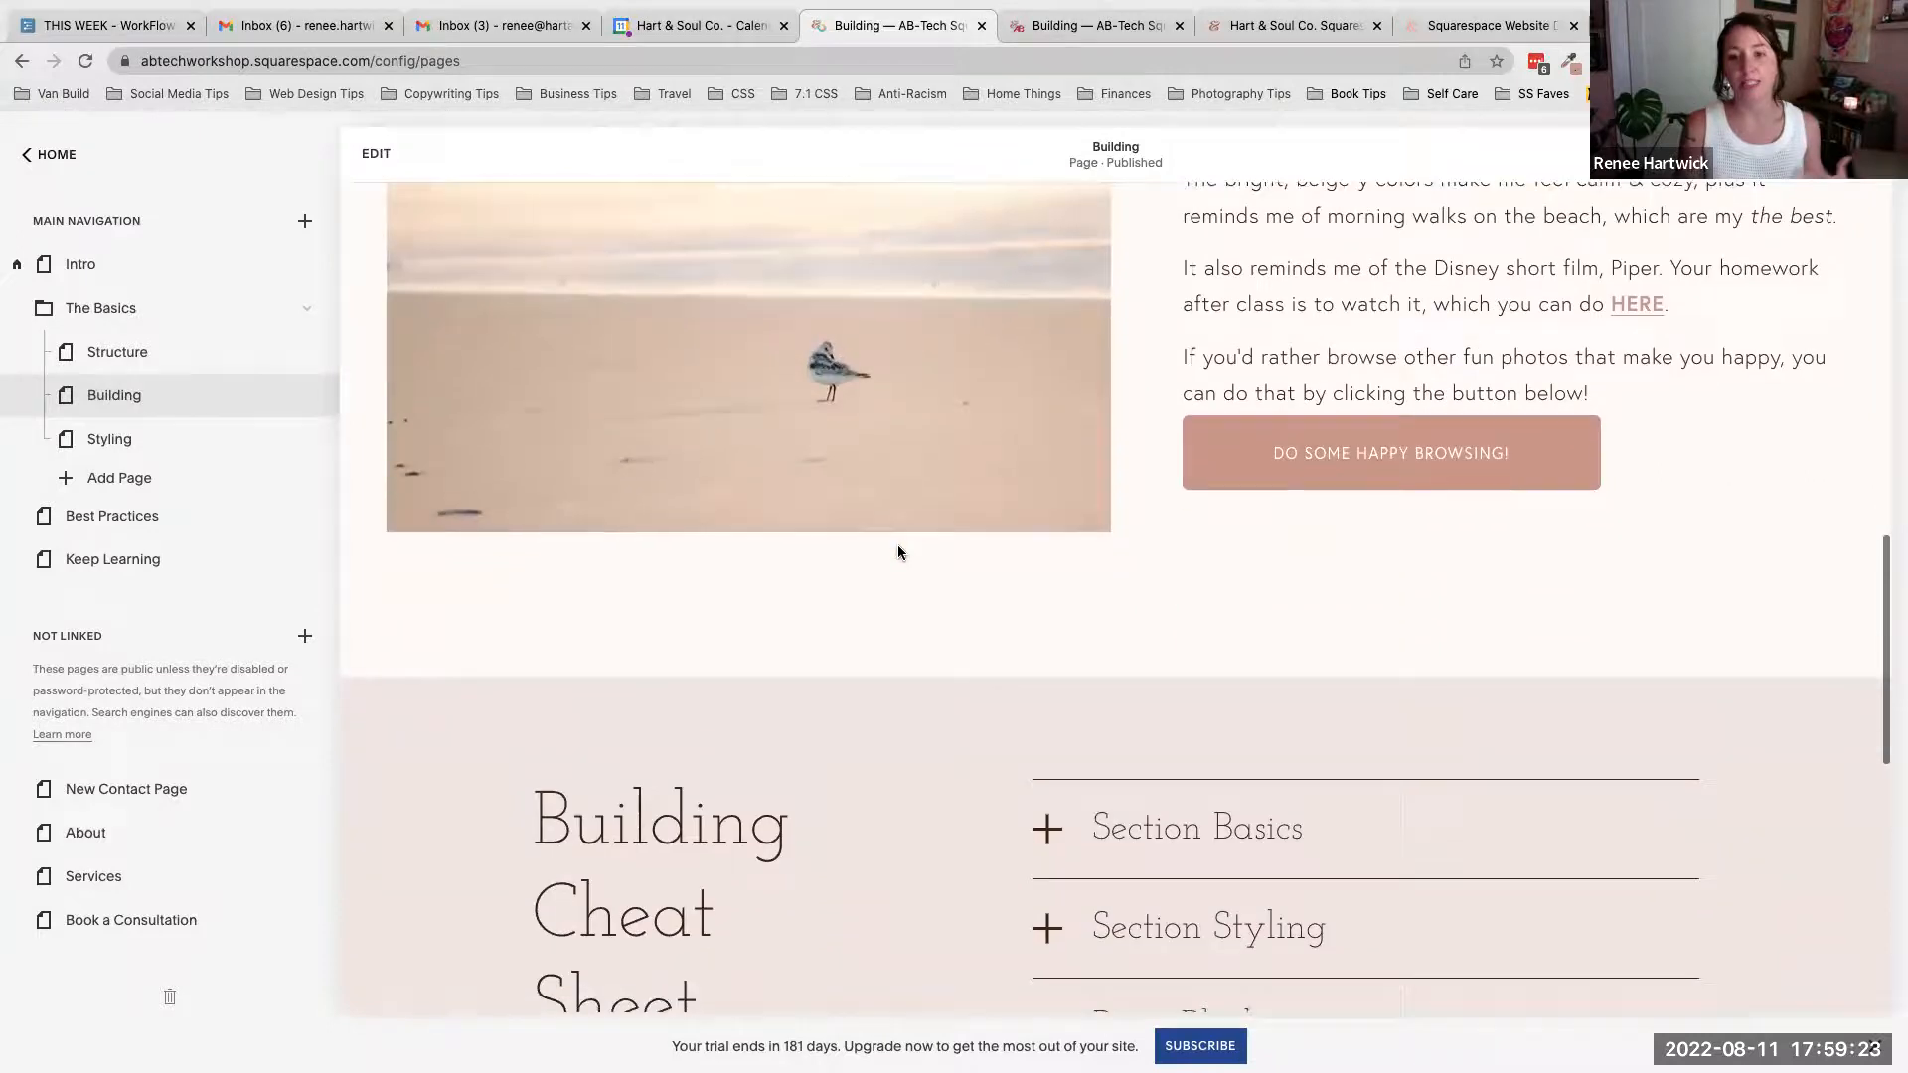
scroll(897, 553, "up", 8)
scroll(897, 545, "down", 2)
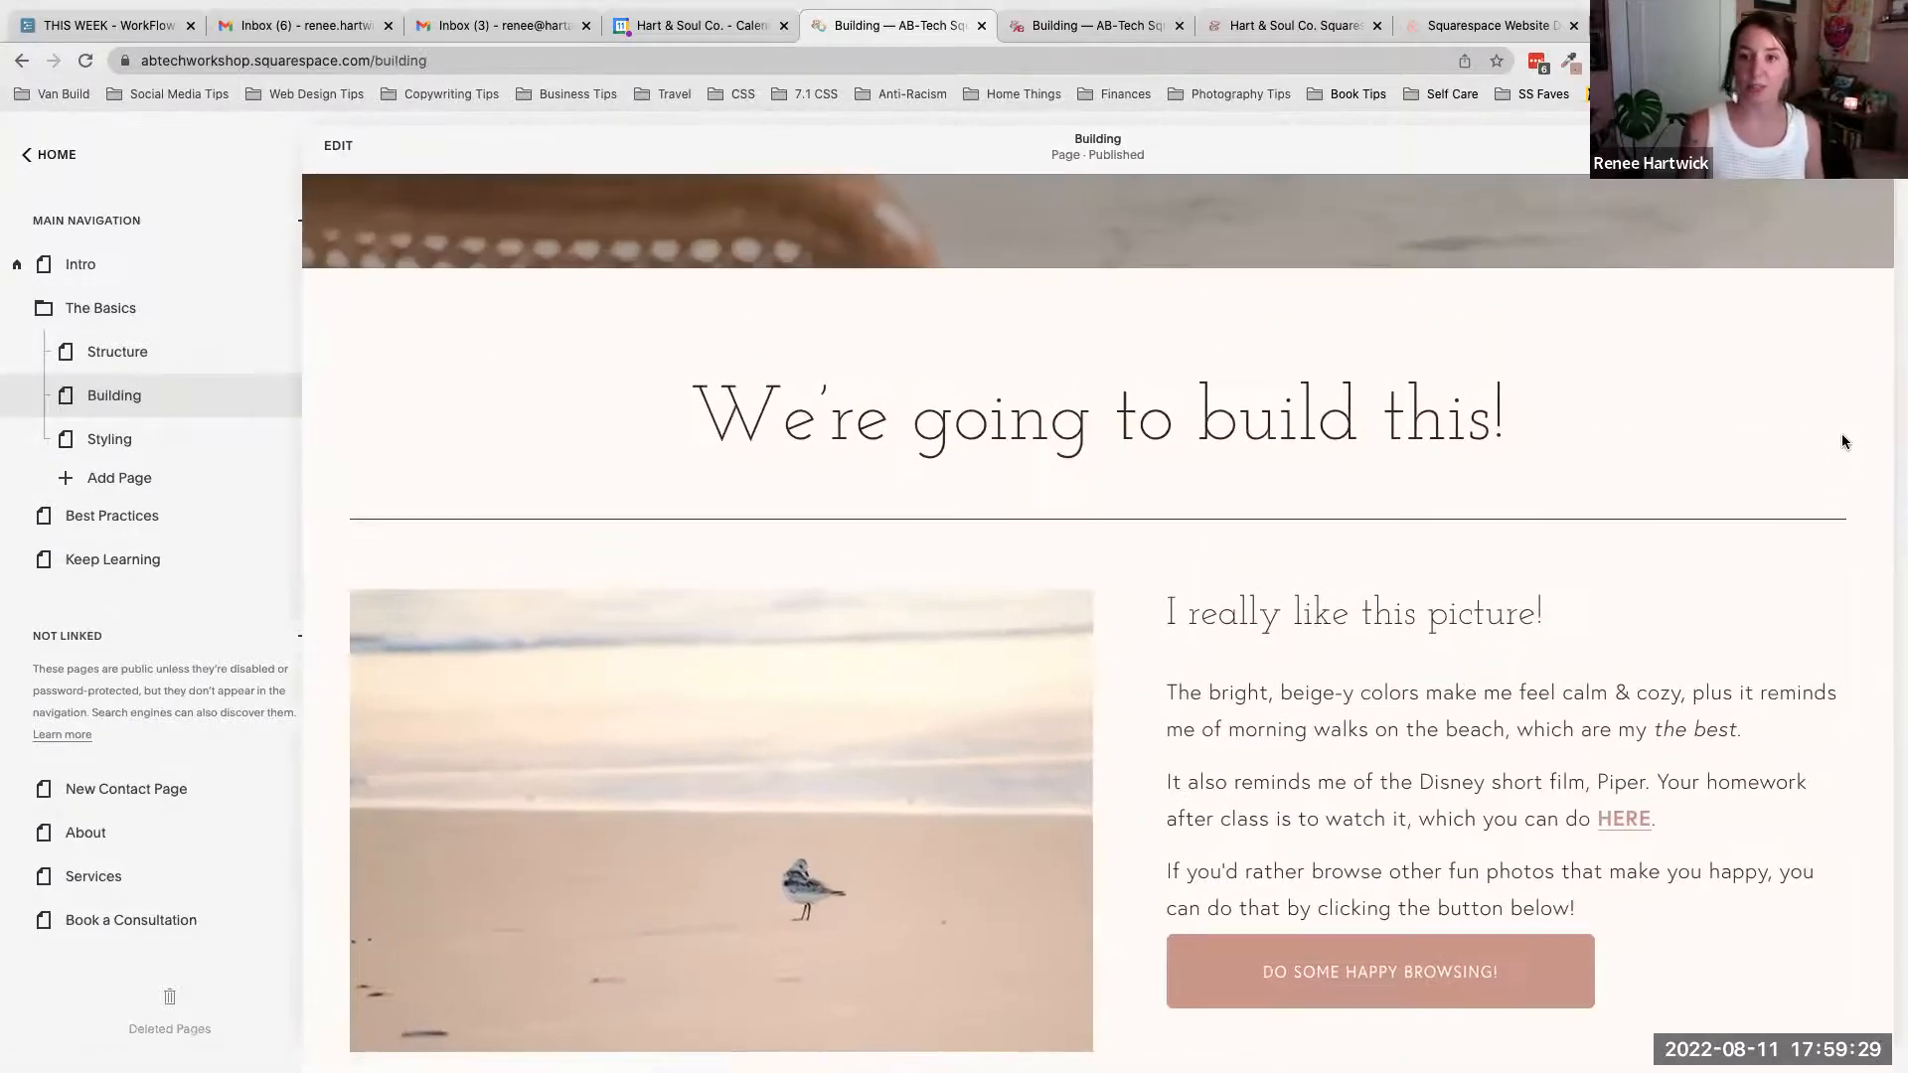
scroll(1841, 434, "down", 3)
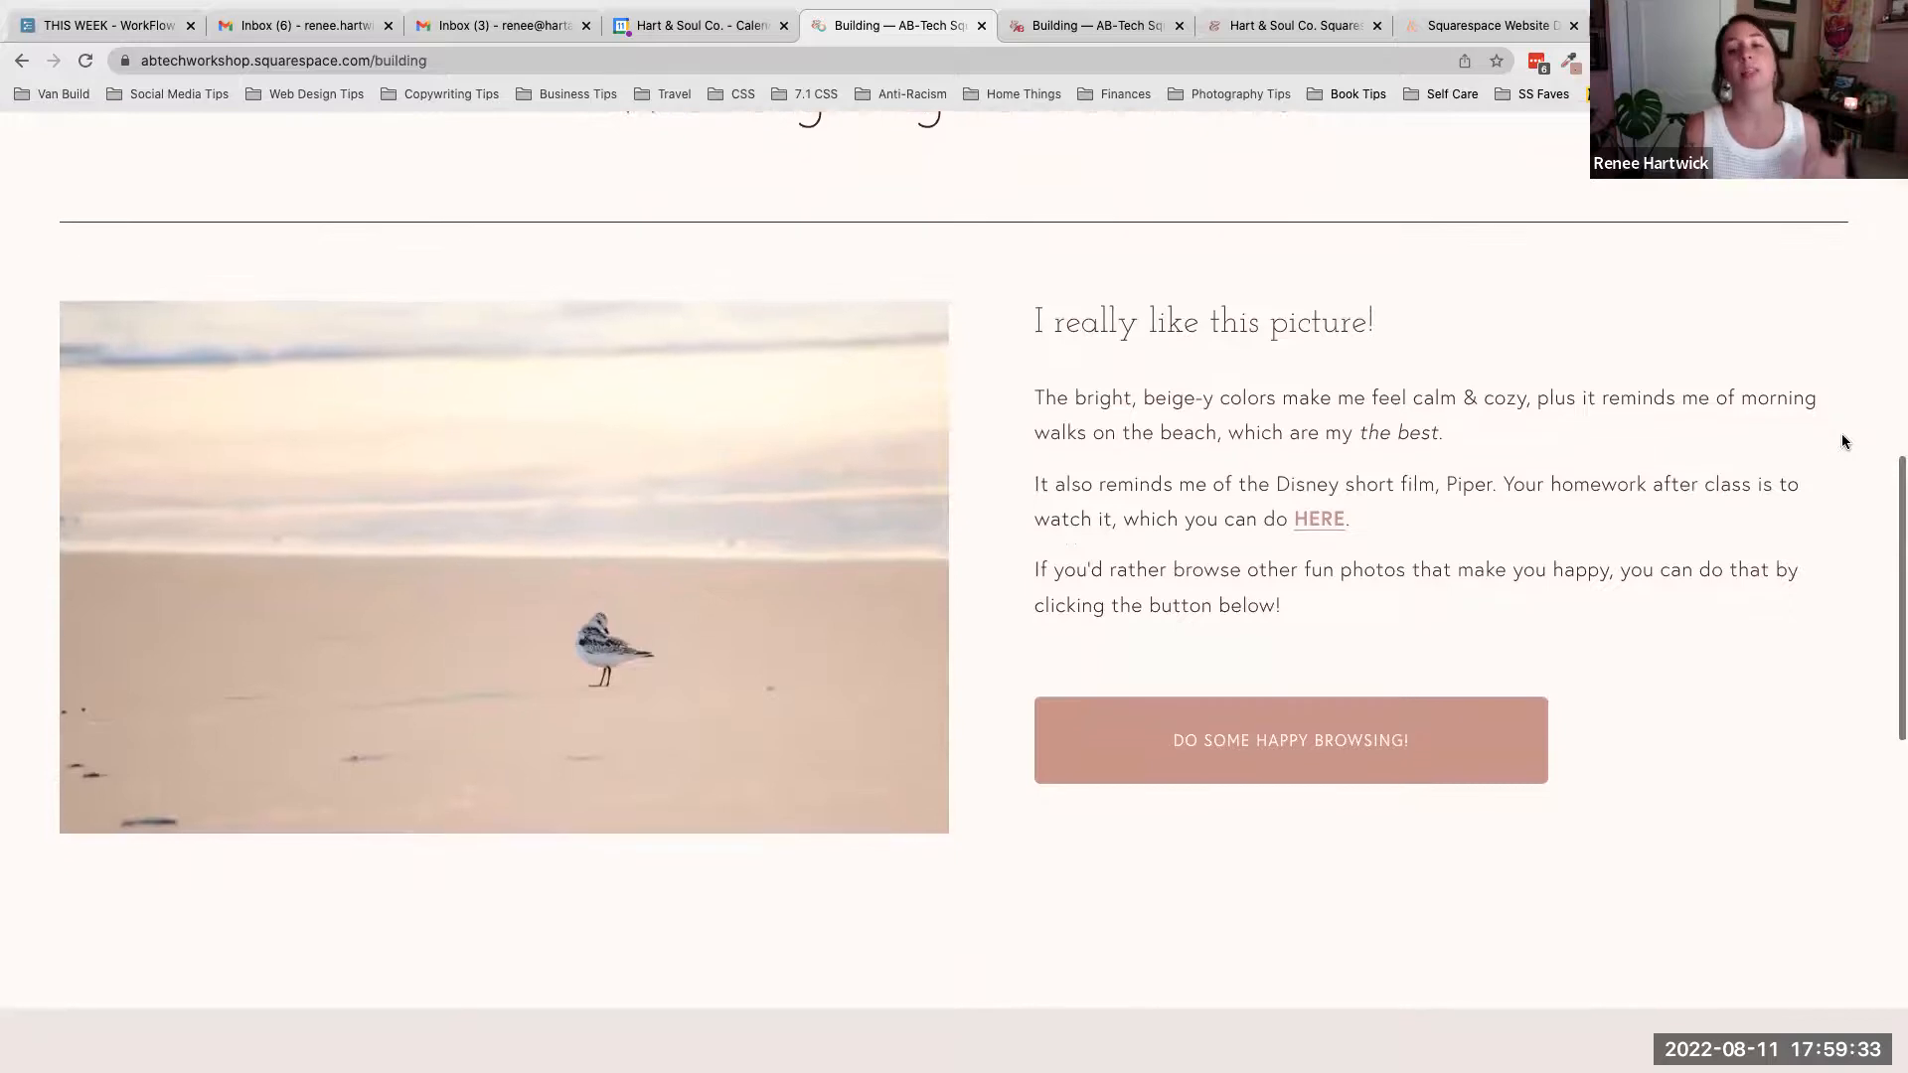
scroll(1841, 441, "up", 2)
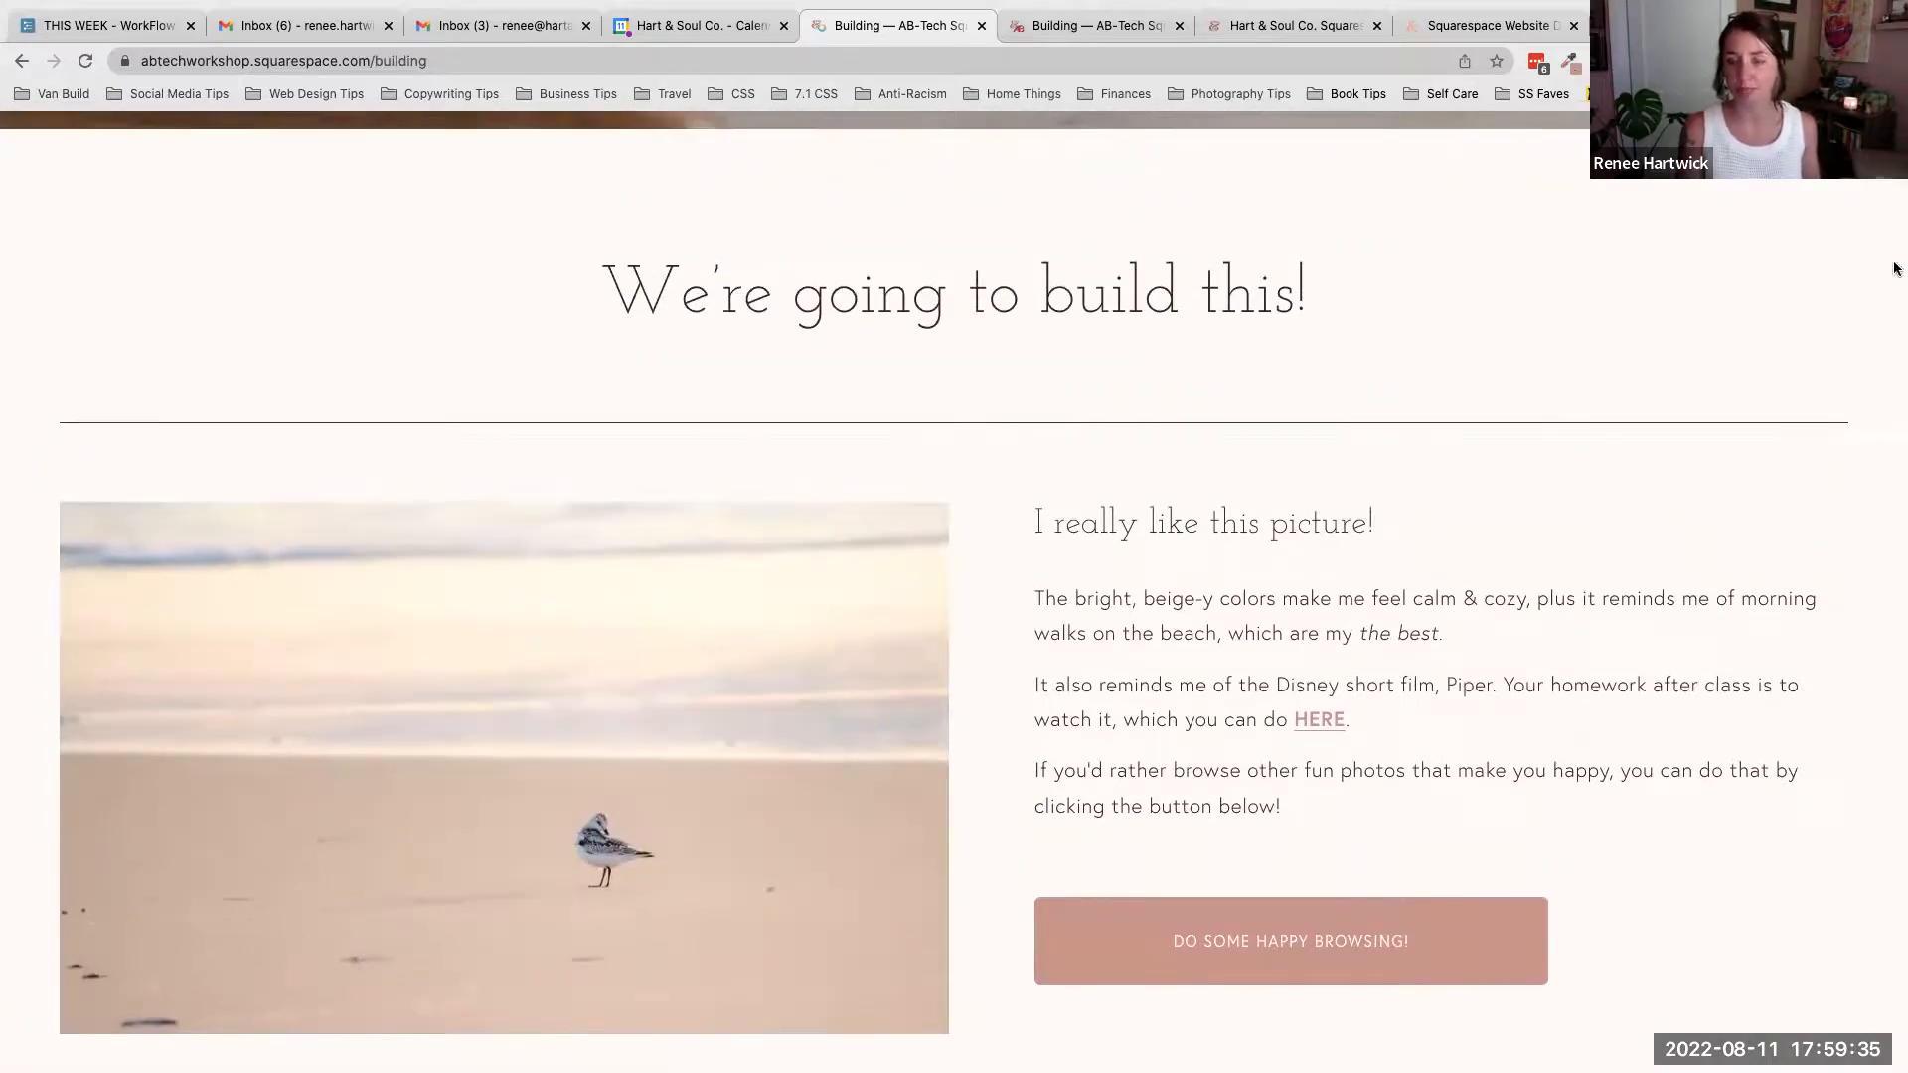
key("Escape")
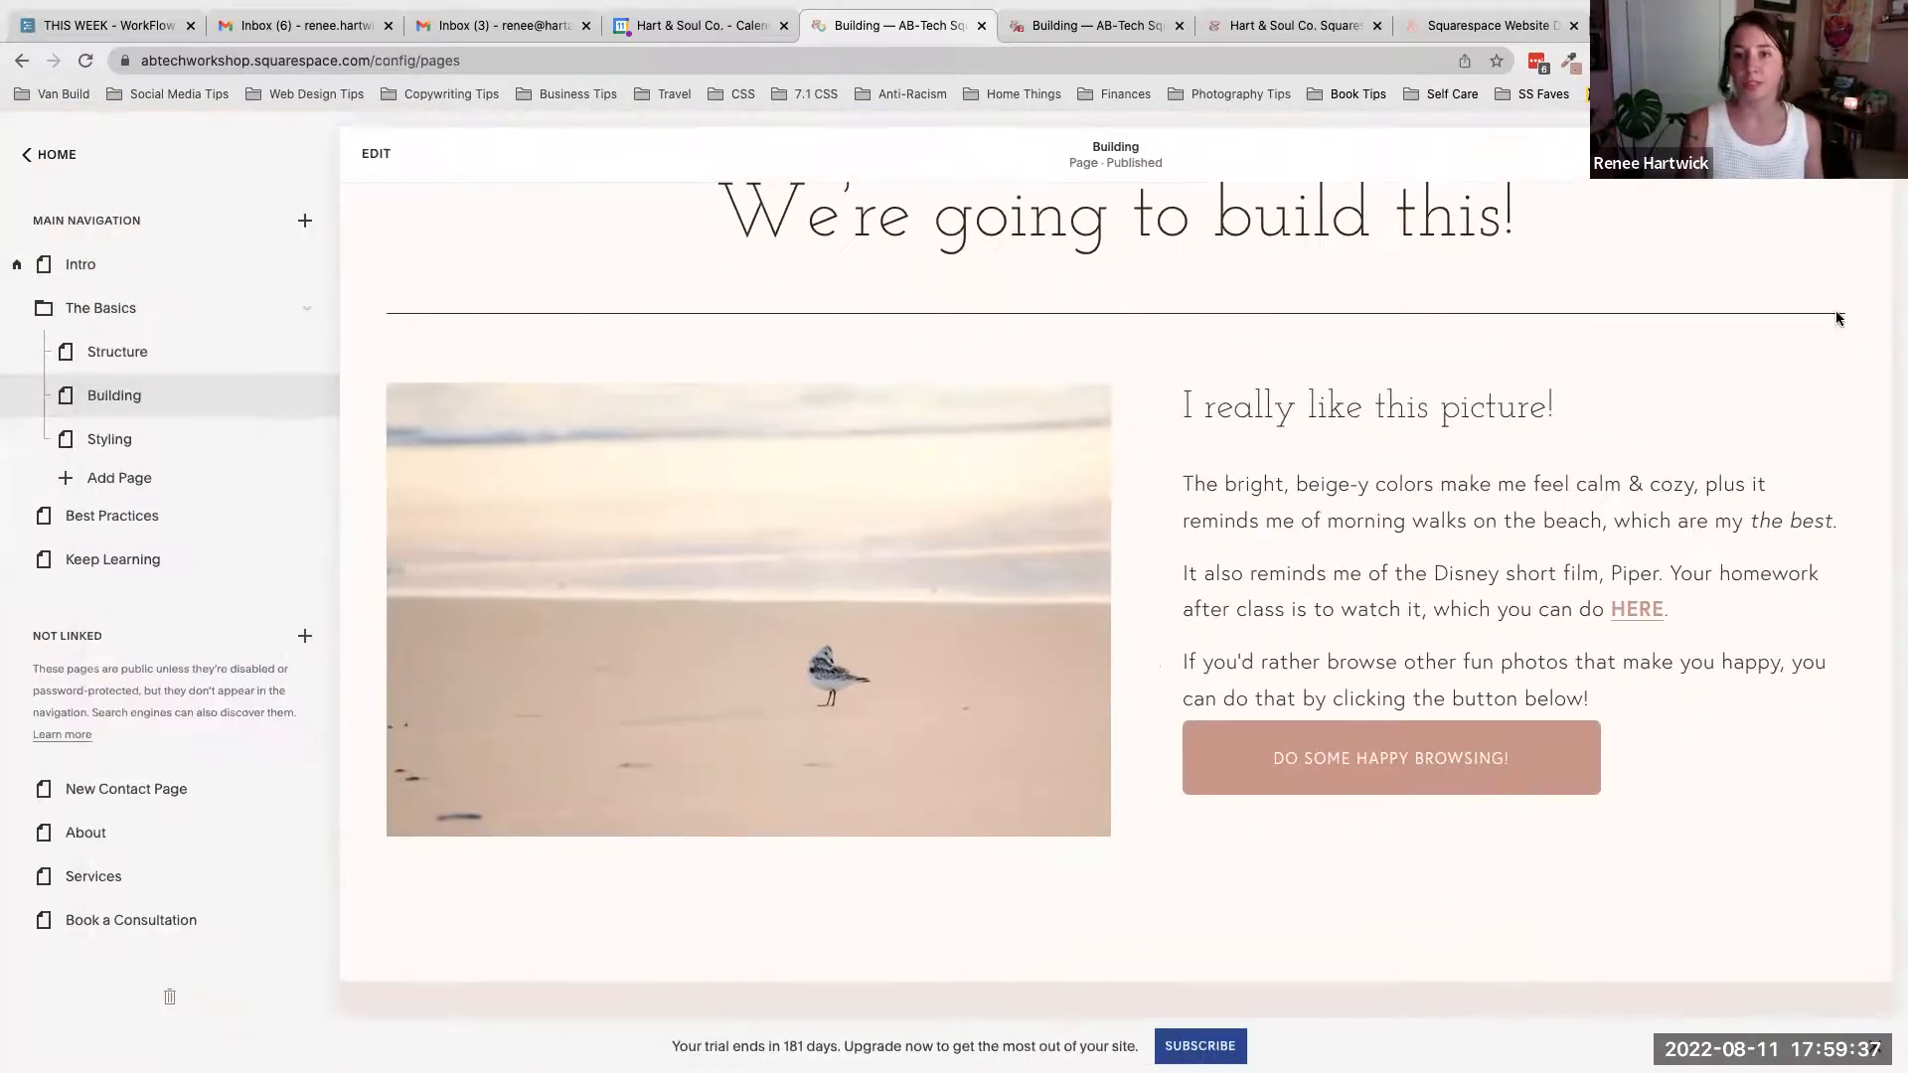
scroll(1814, 376, "up", 1)
scroll(1815, 377, "down", 1)
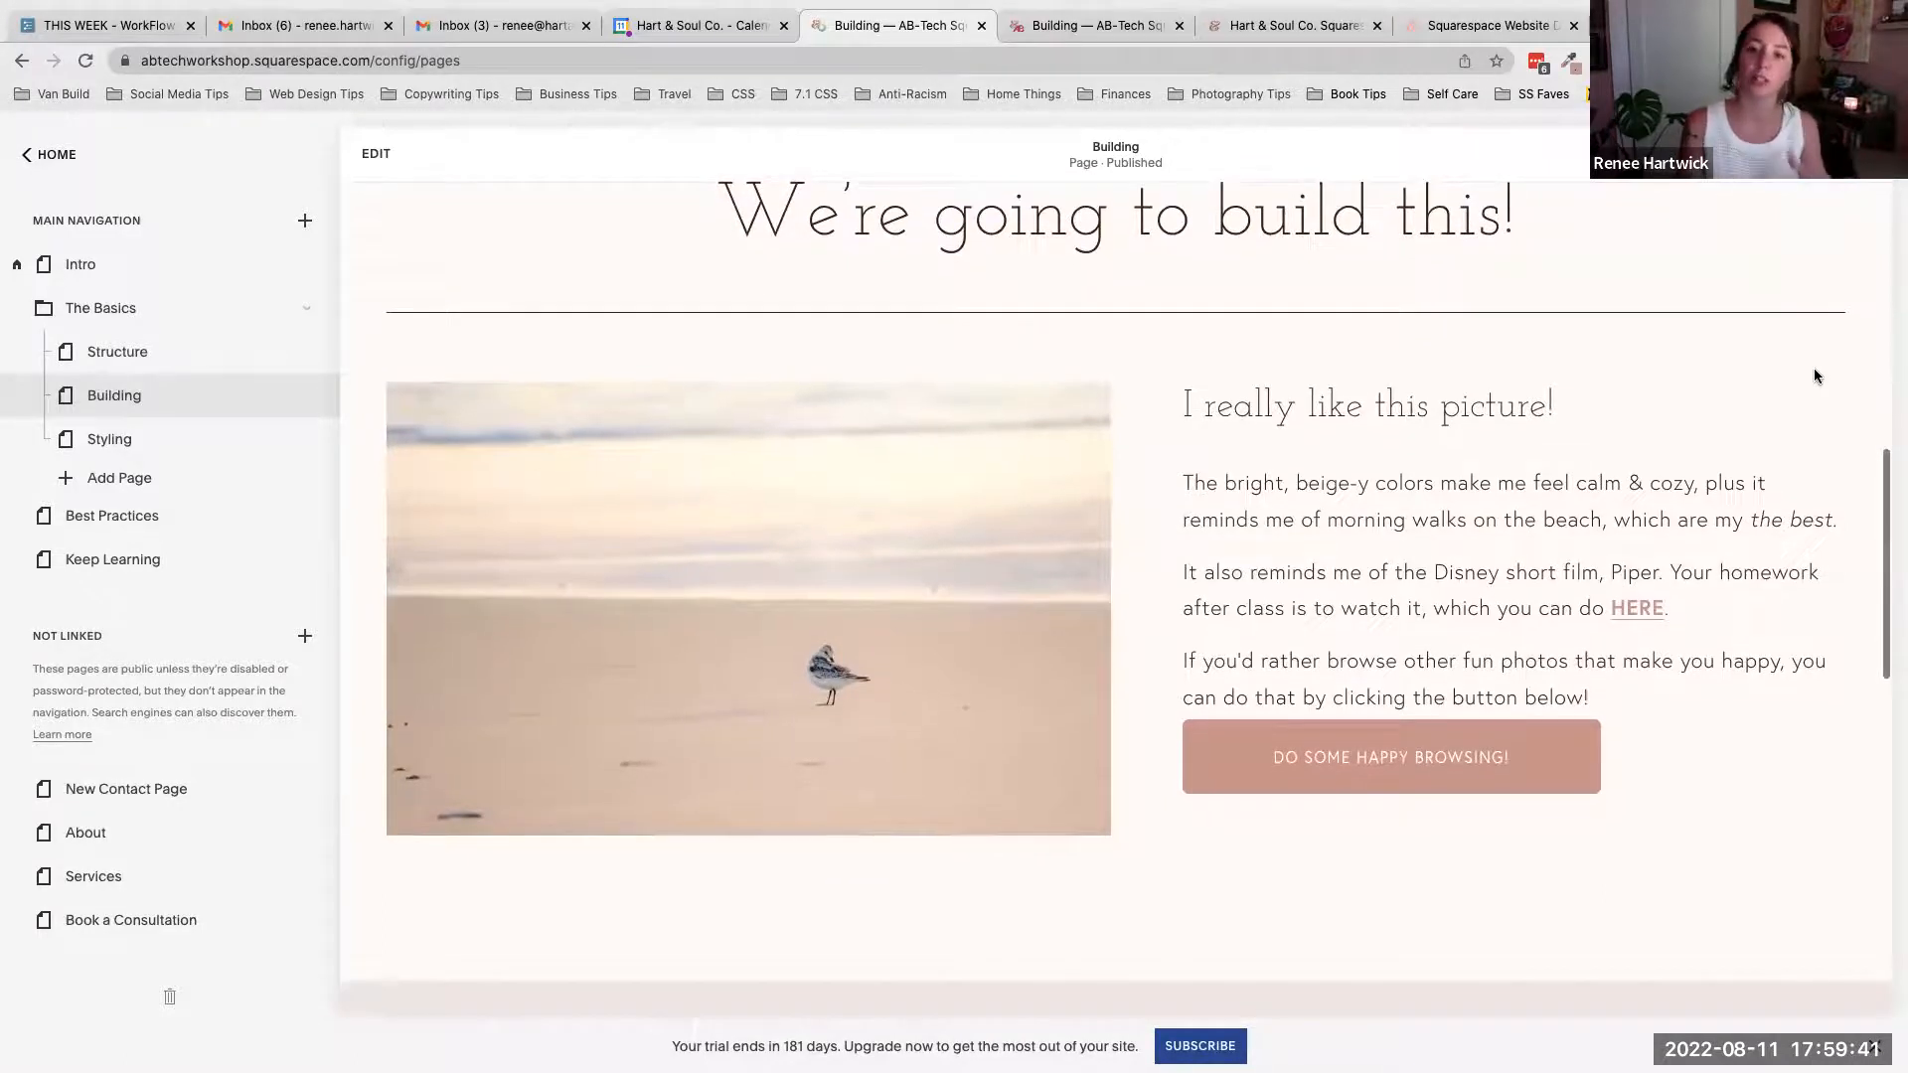
scroll(1815, 377, "up", 6)
scroll(1814, 375, "up", 2)
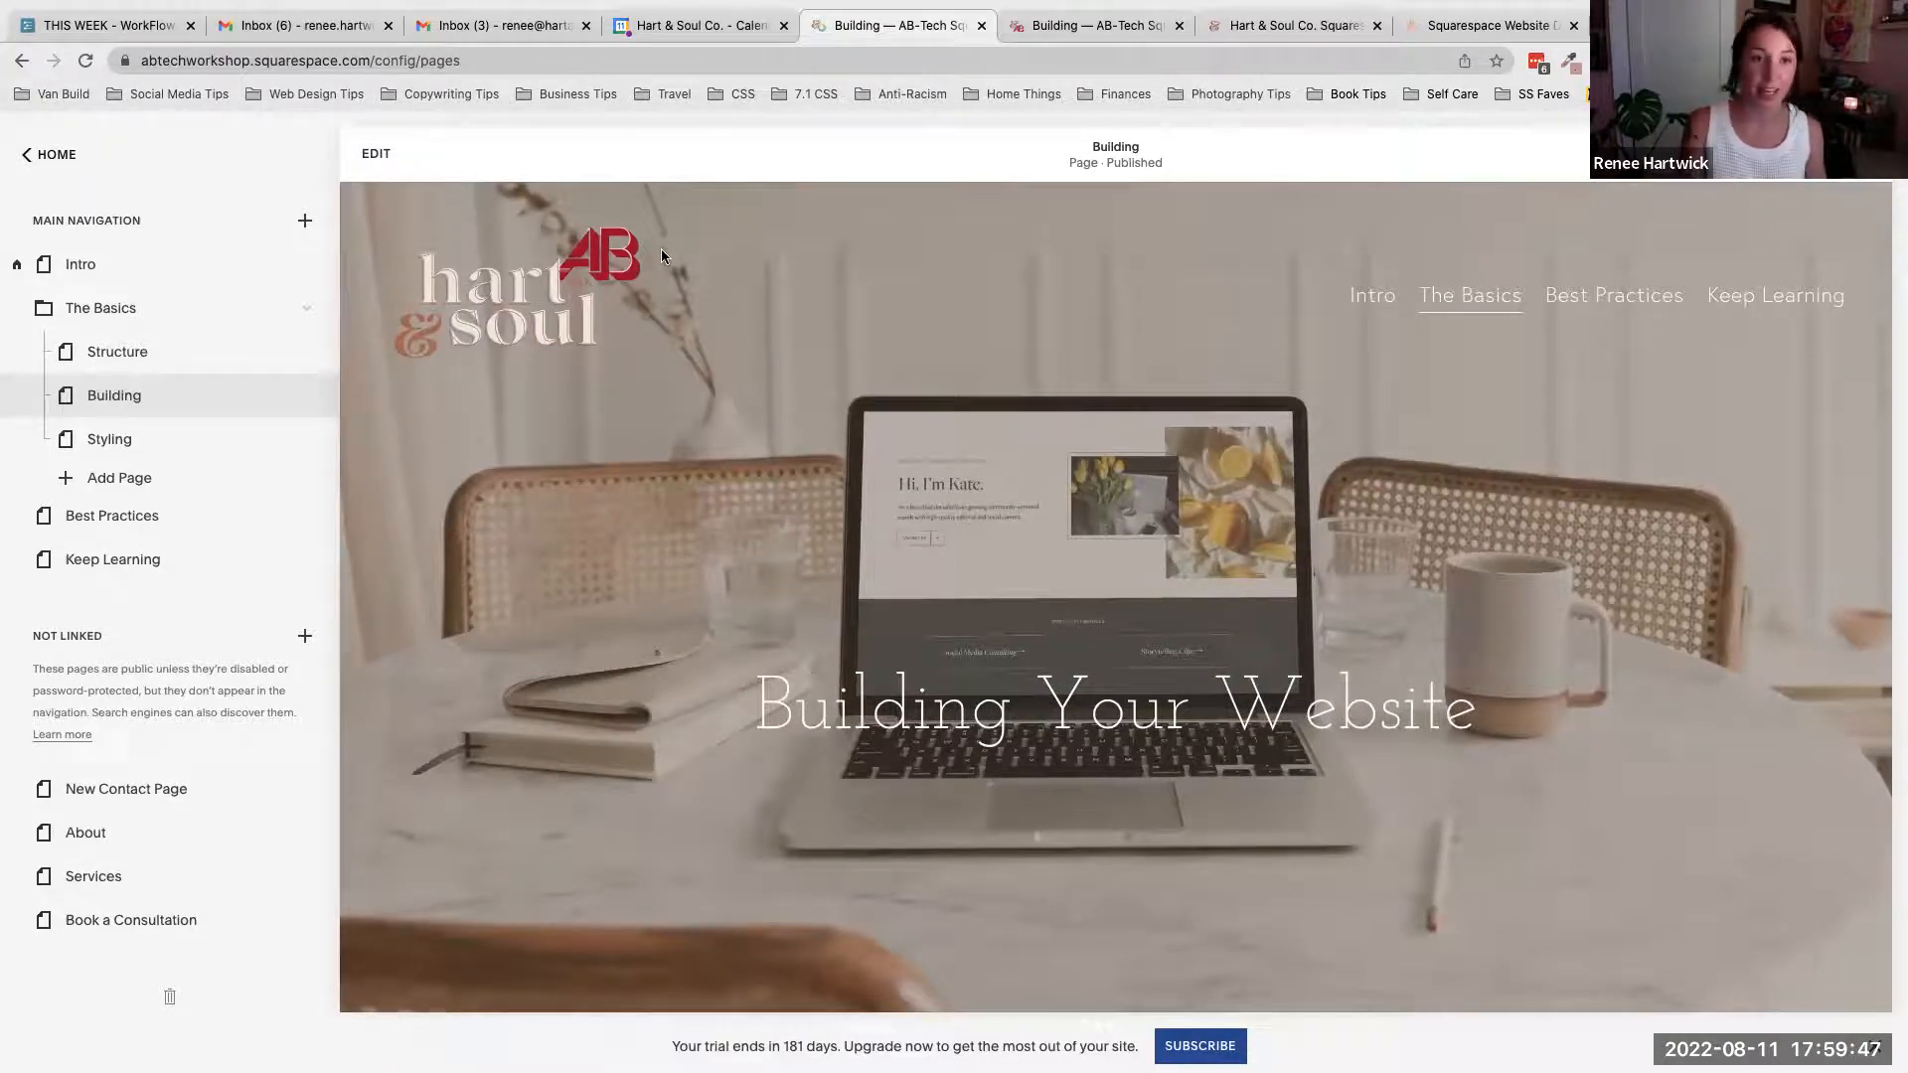
left_click(377, 157)
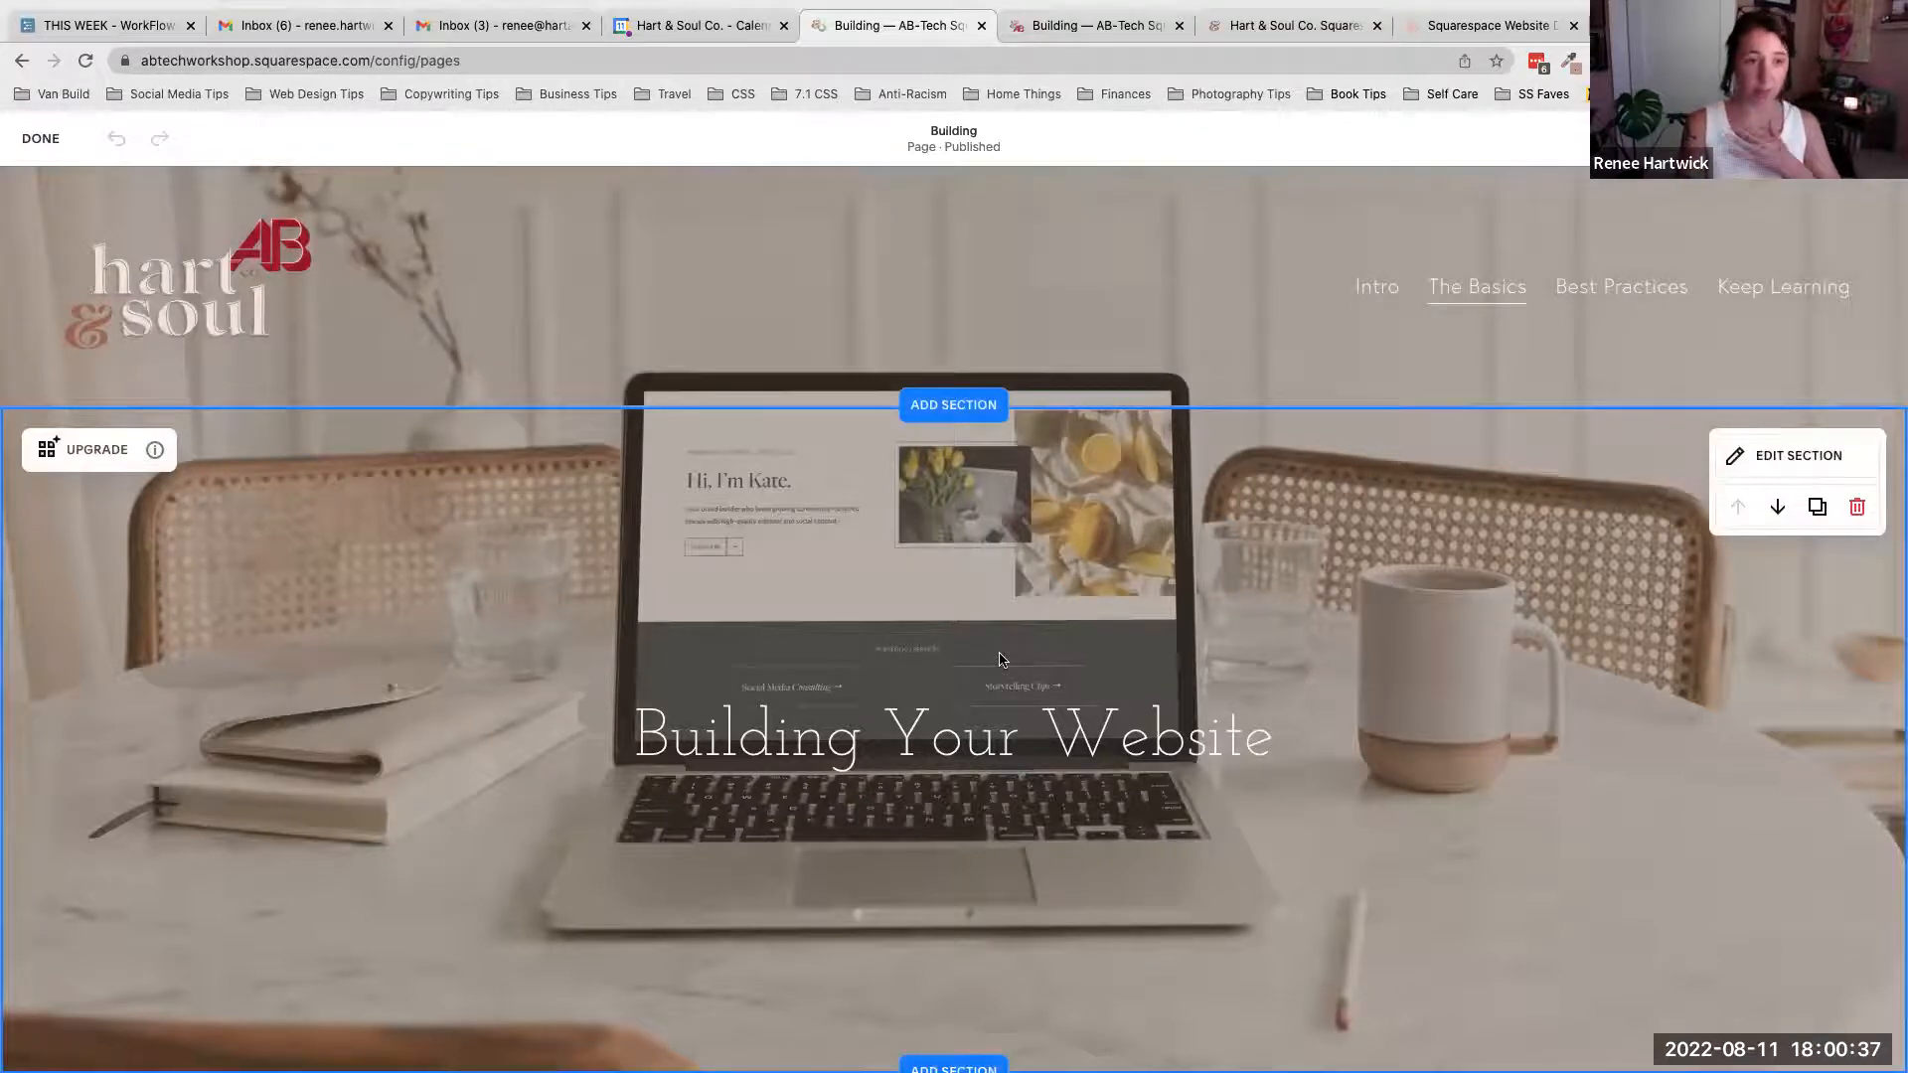
- Exit edit mode for the Building page and open it for editing again
scroll(1000, 659, "down", 1)
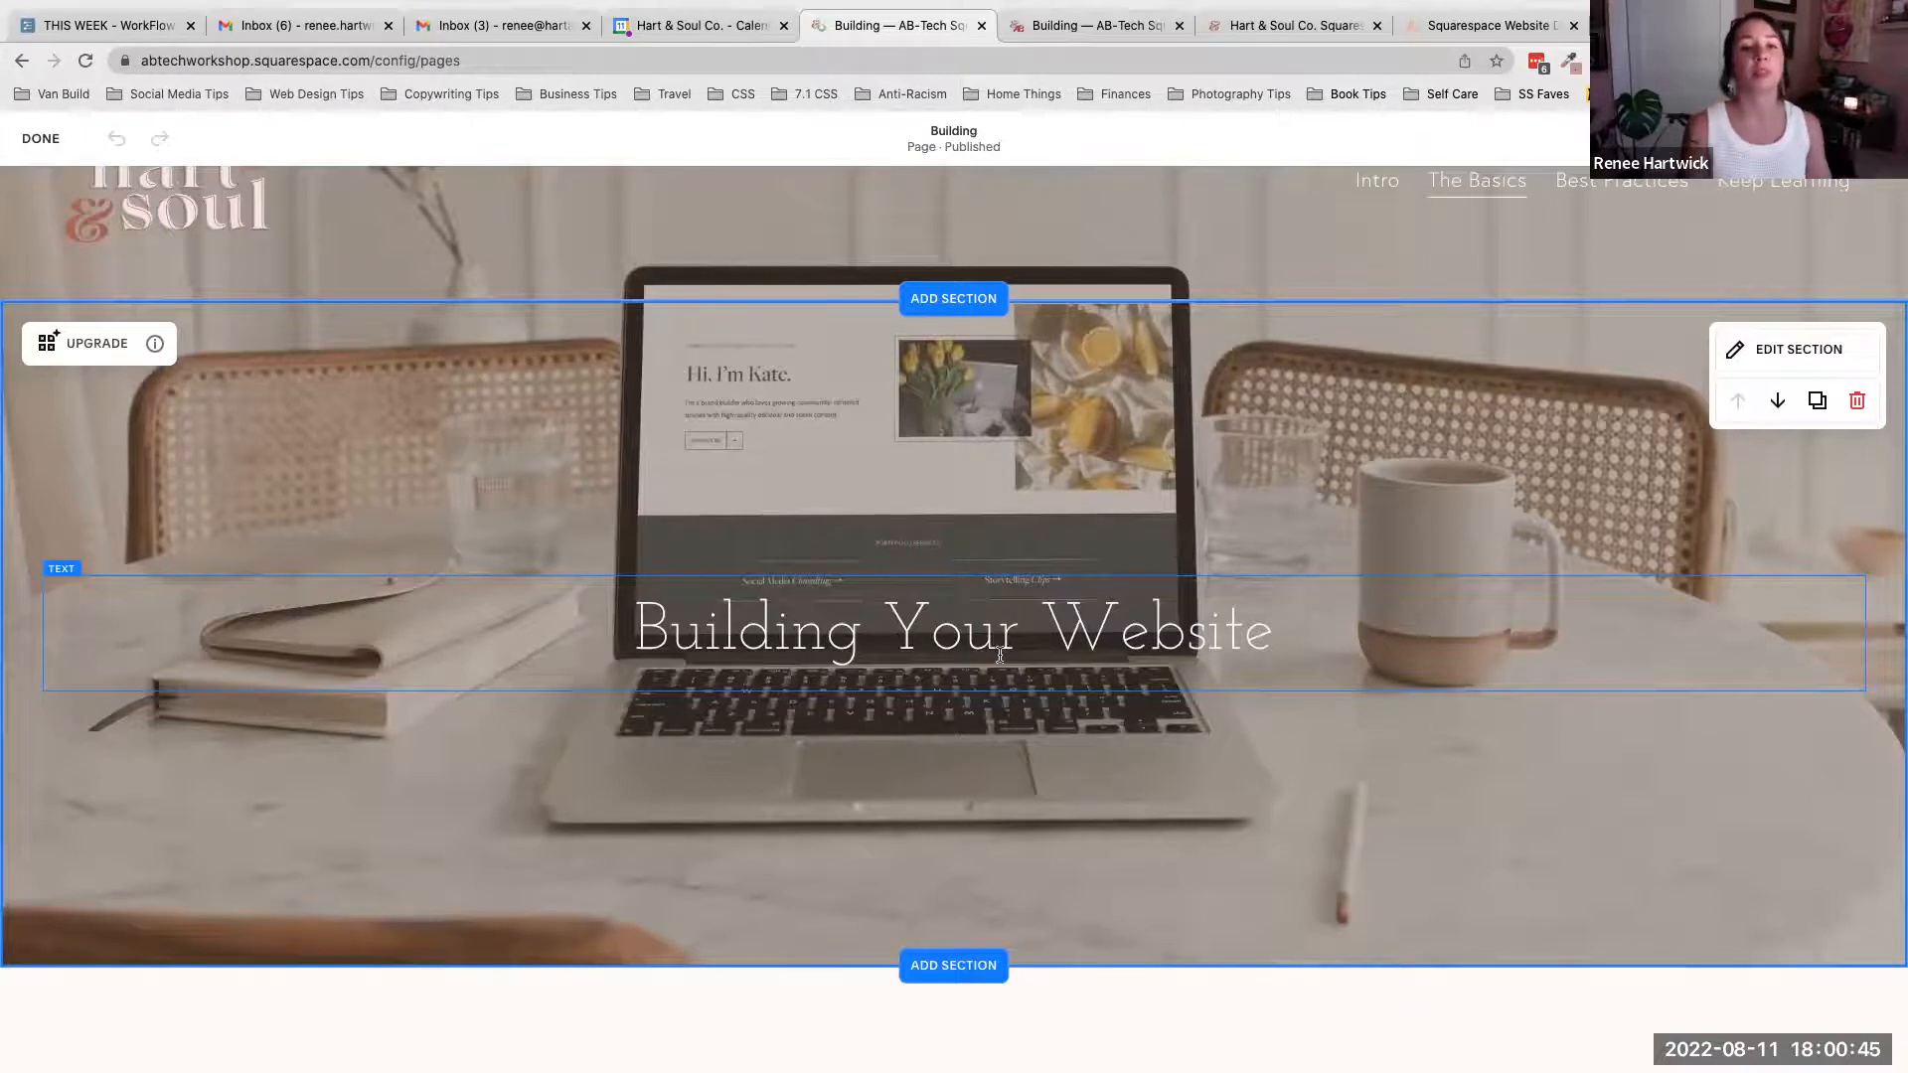
scroll(1001, 656, "up", 1)
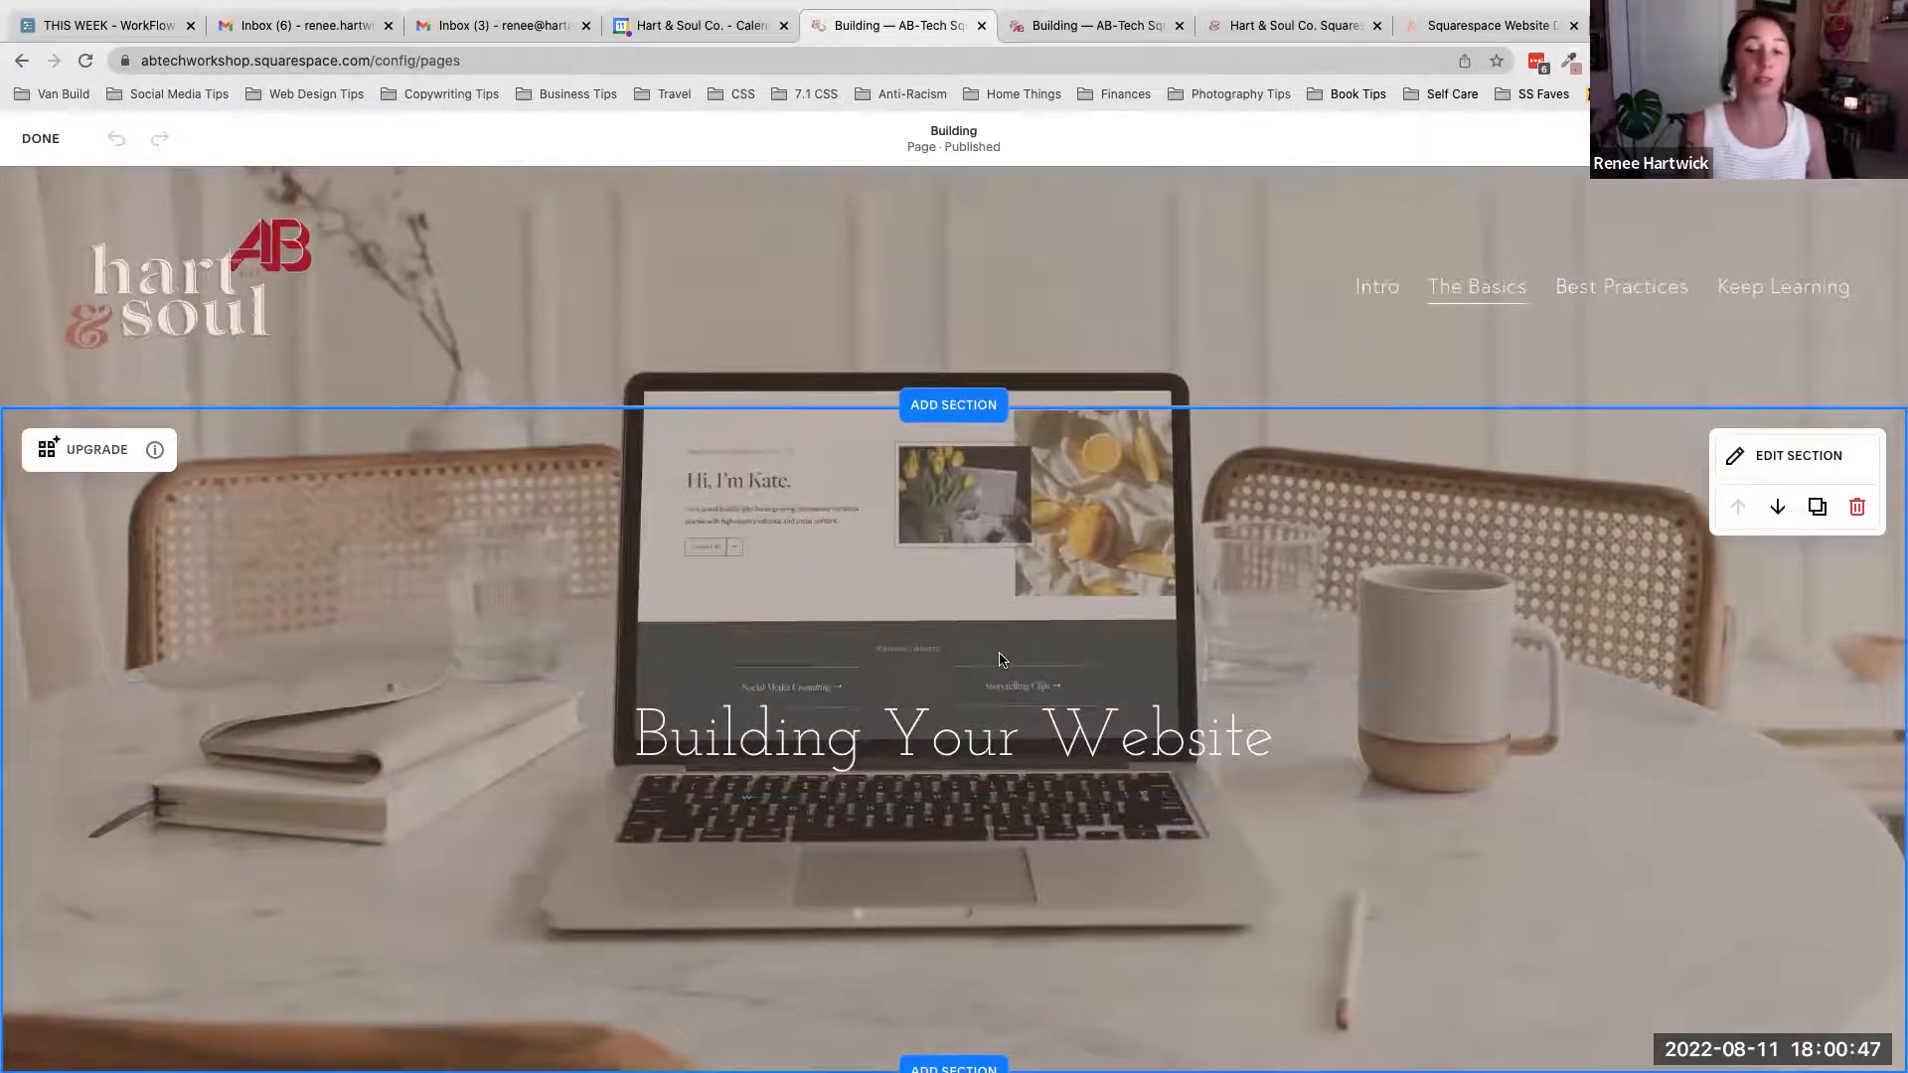
left_click(33, 142)
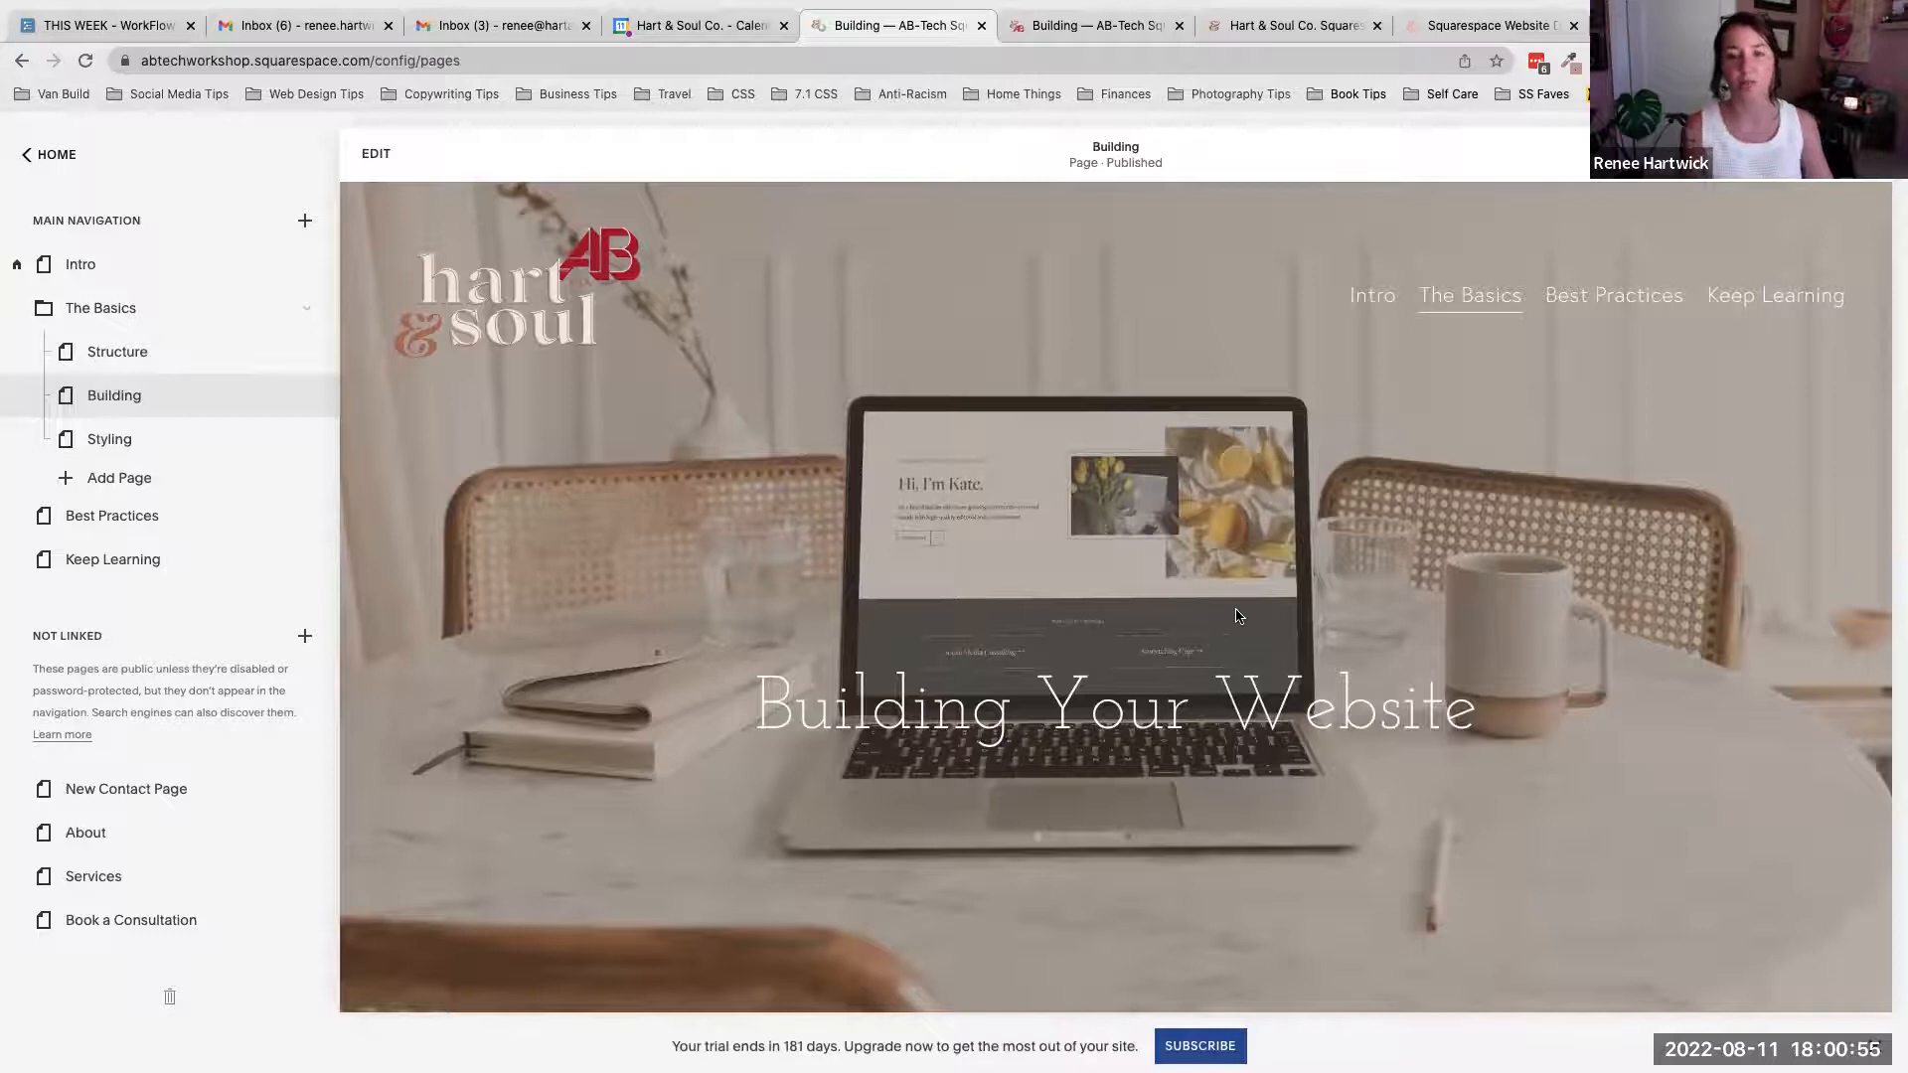
left_click(372, 154)
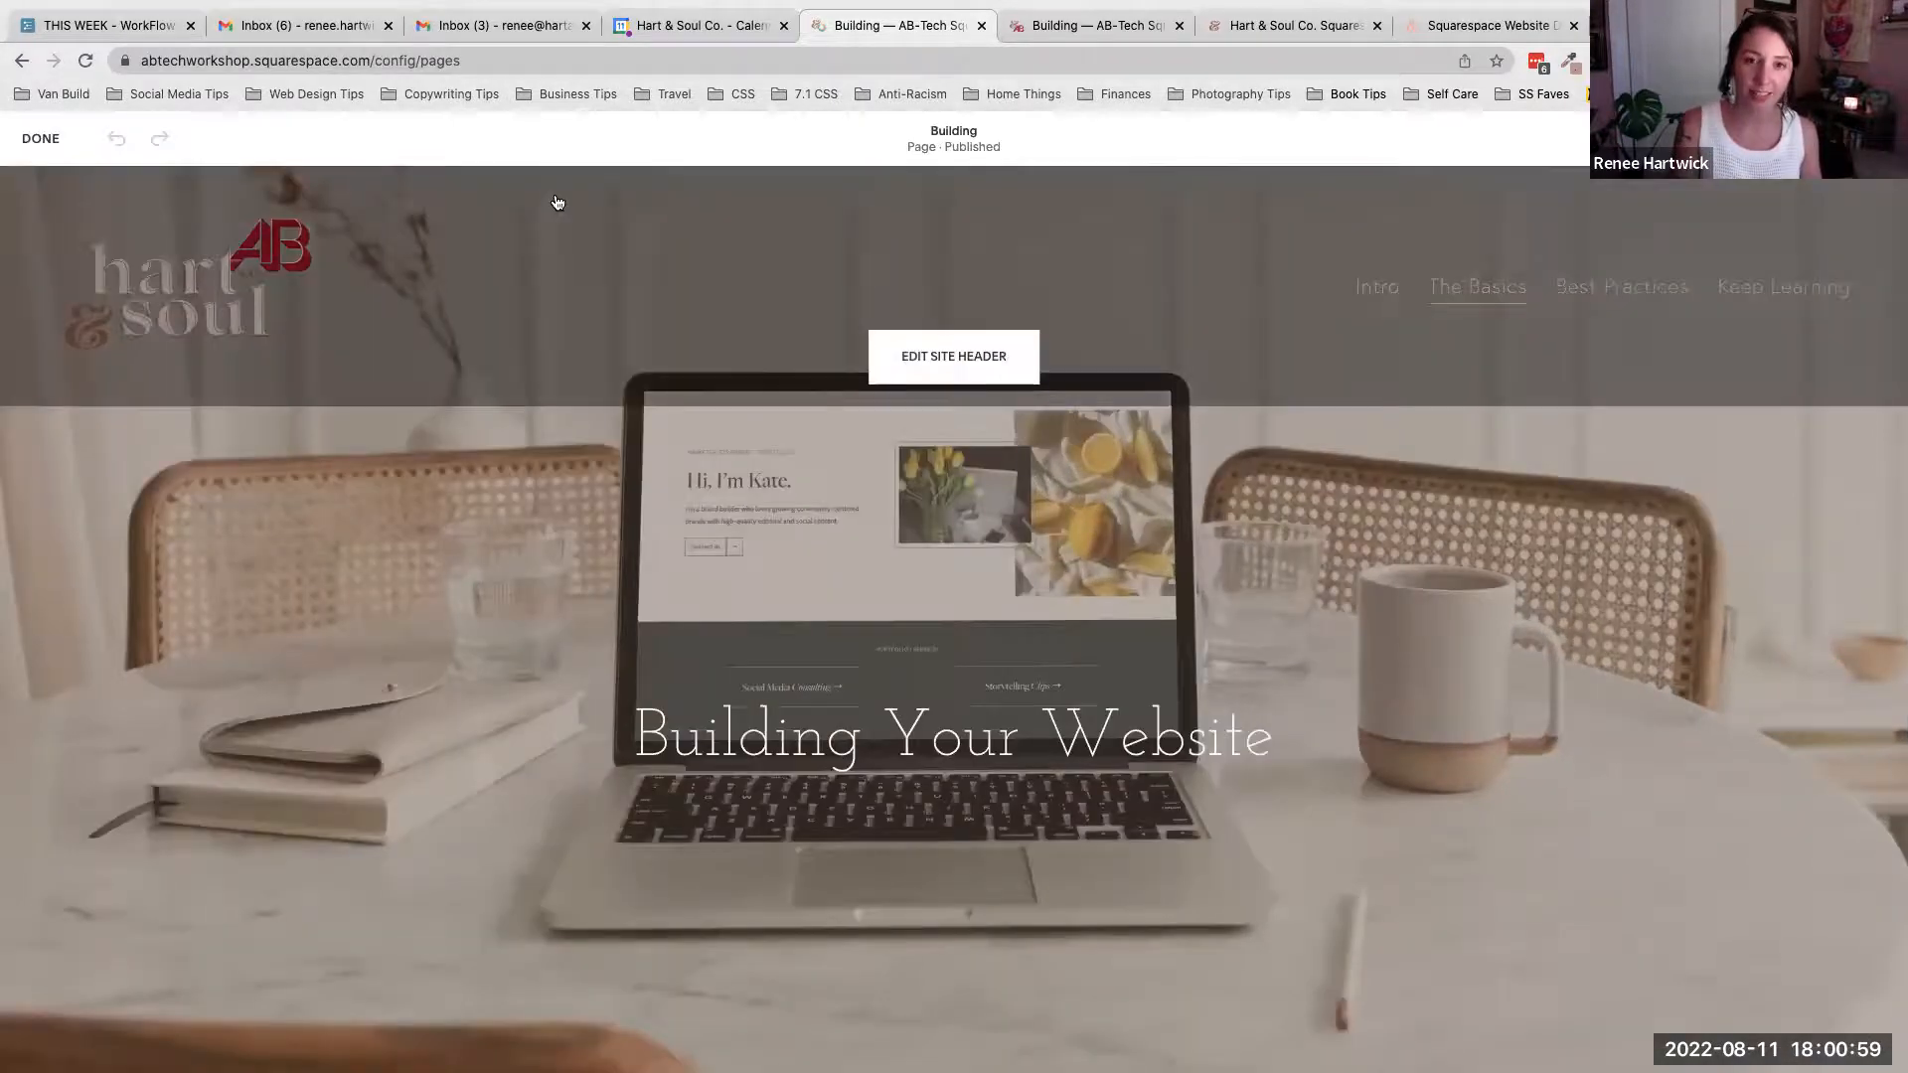
- Scroll through the Building page in the editor to examine the banner, picture-and-text section and Building Cheat Sheet sections
scroll(834, 671, "down", 1)
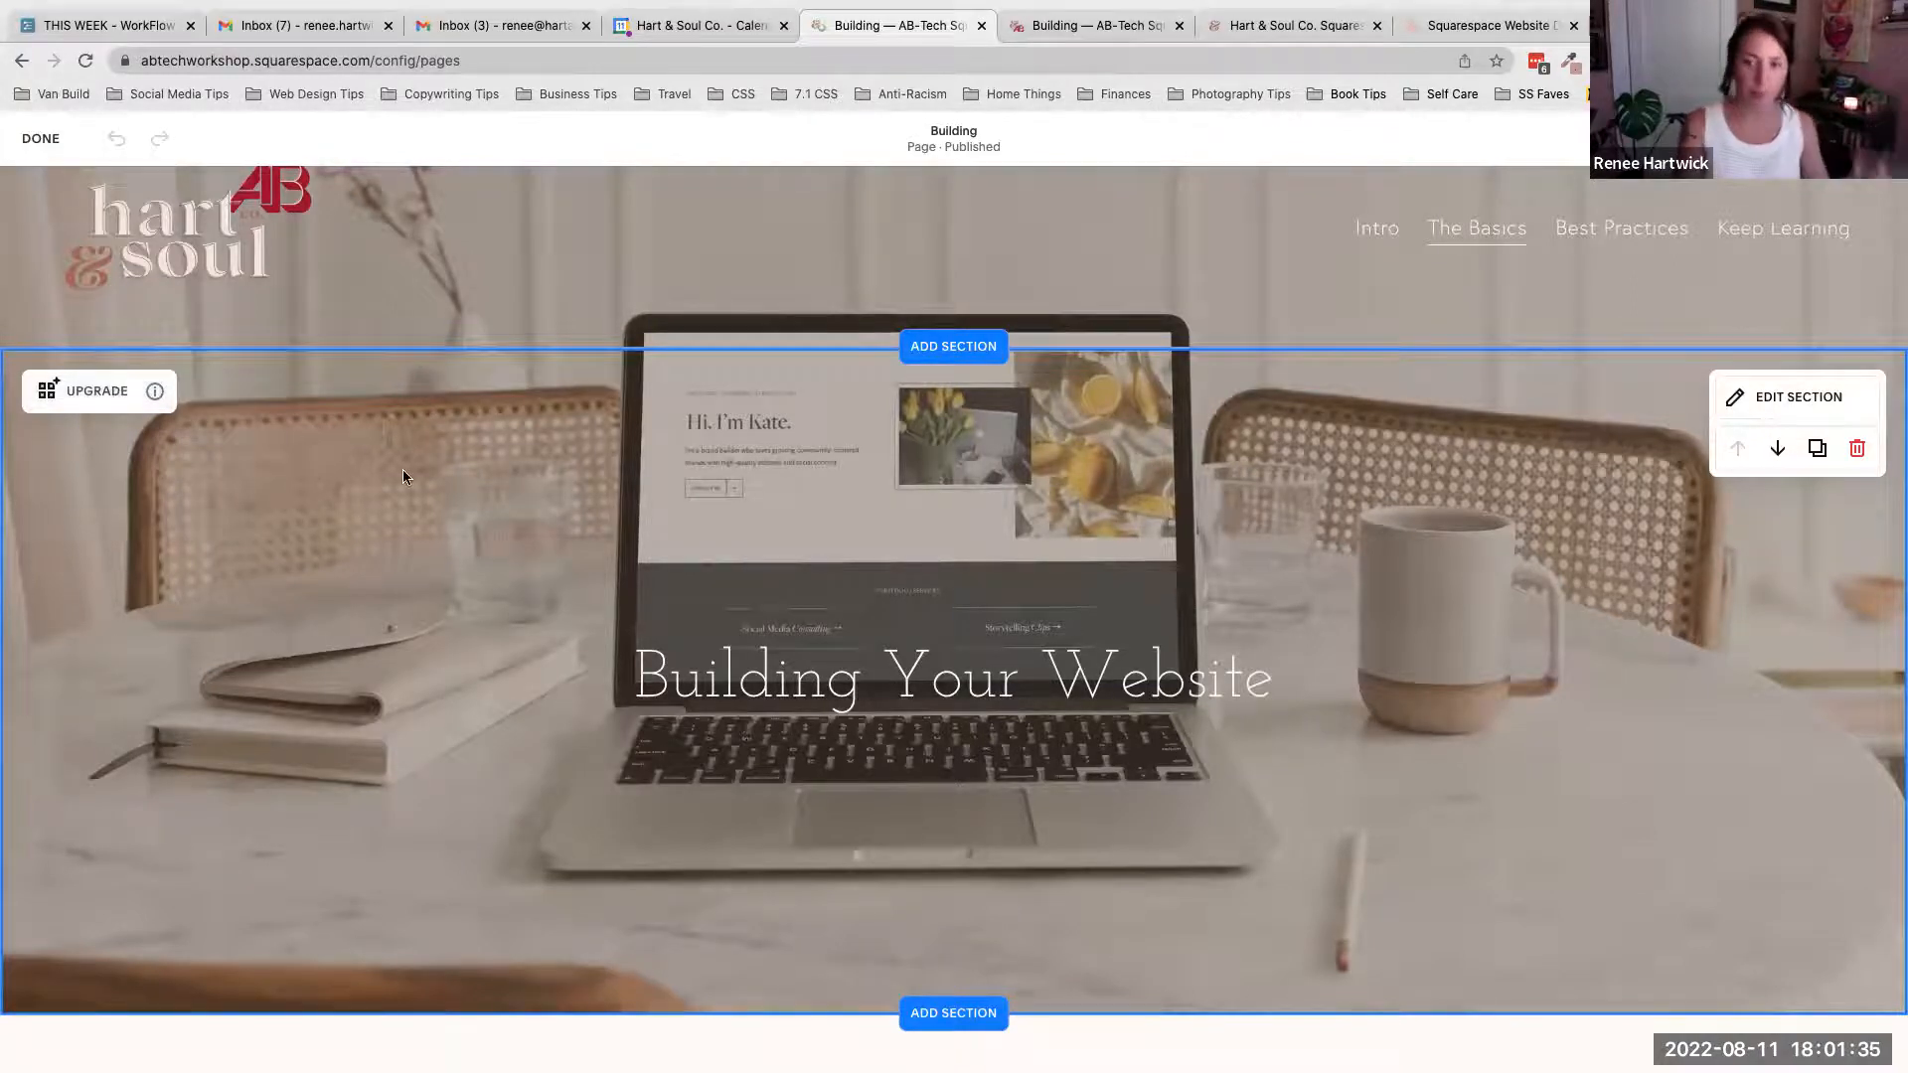
scroll(958, 601, "down", 6)
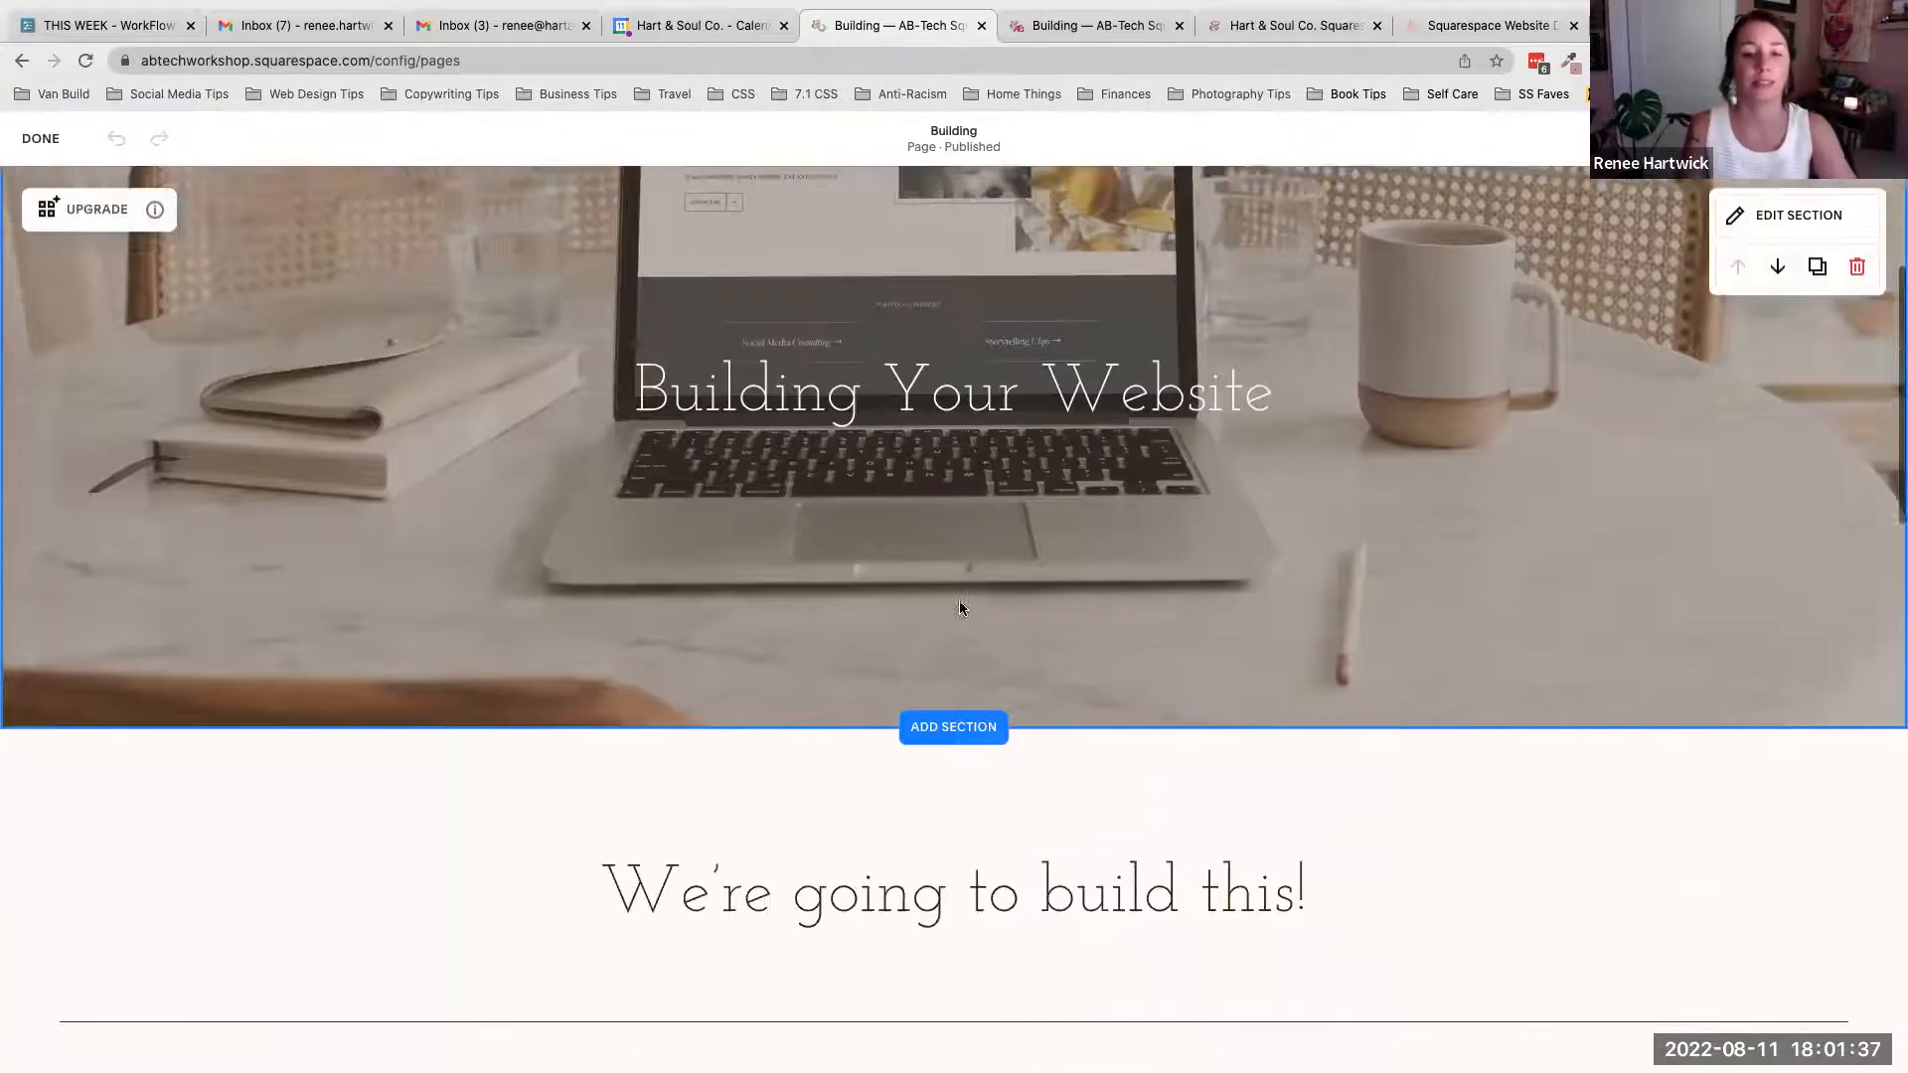
scroll(958, 600, "down", 3)
scroll(957, 600, "down", 1)
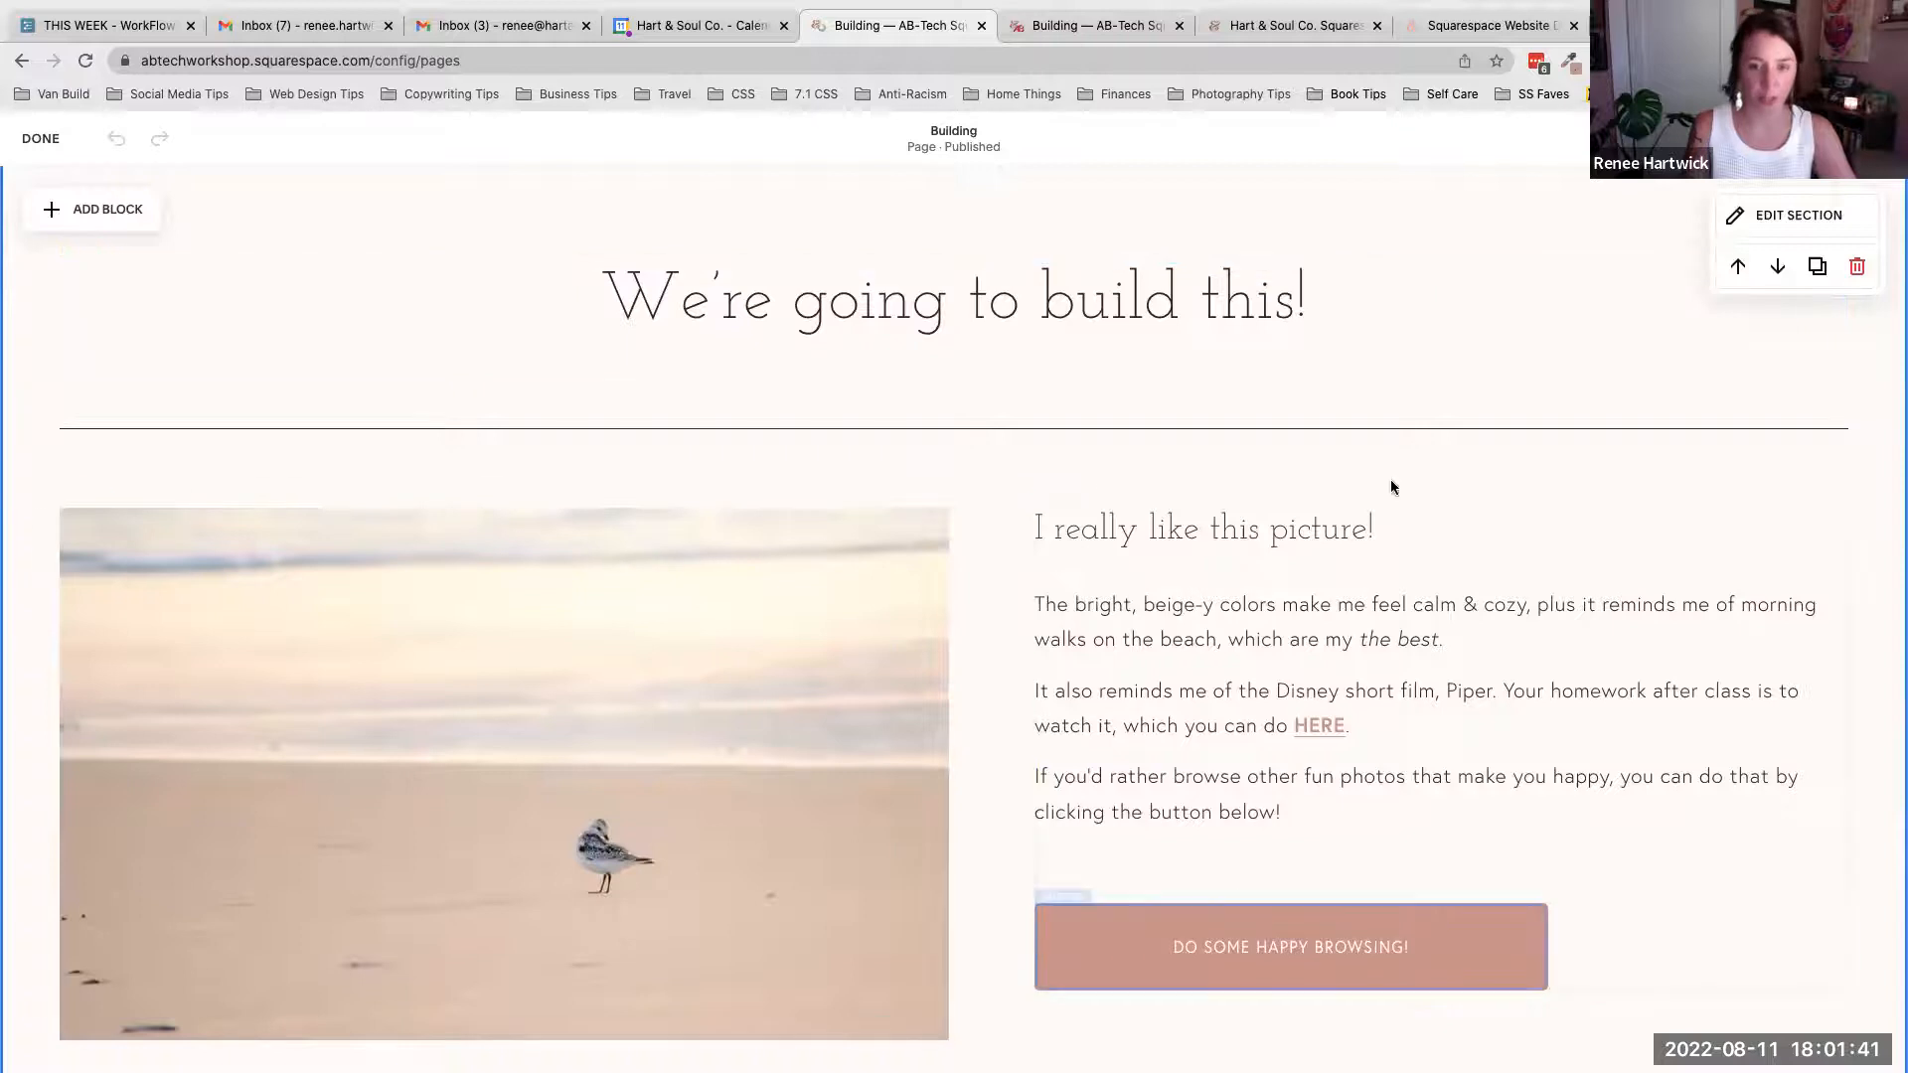
scroll(1284, 345, "down", 3)
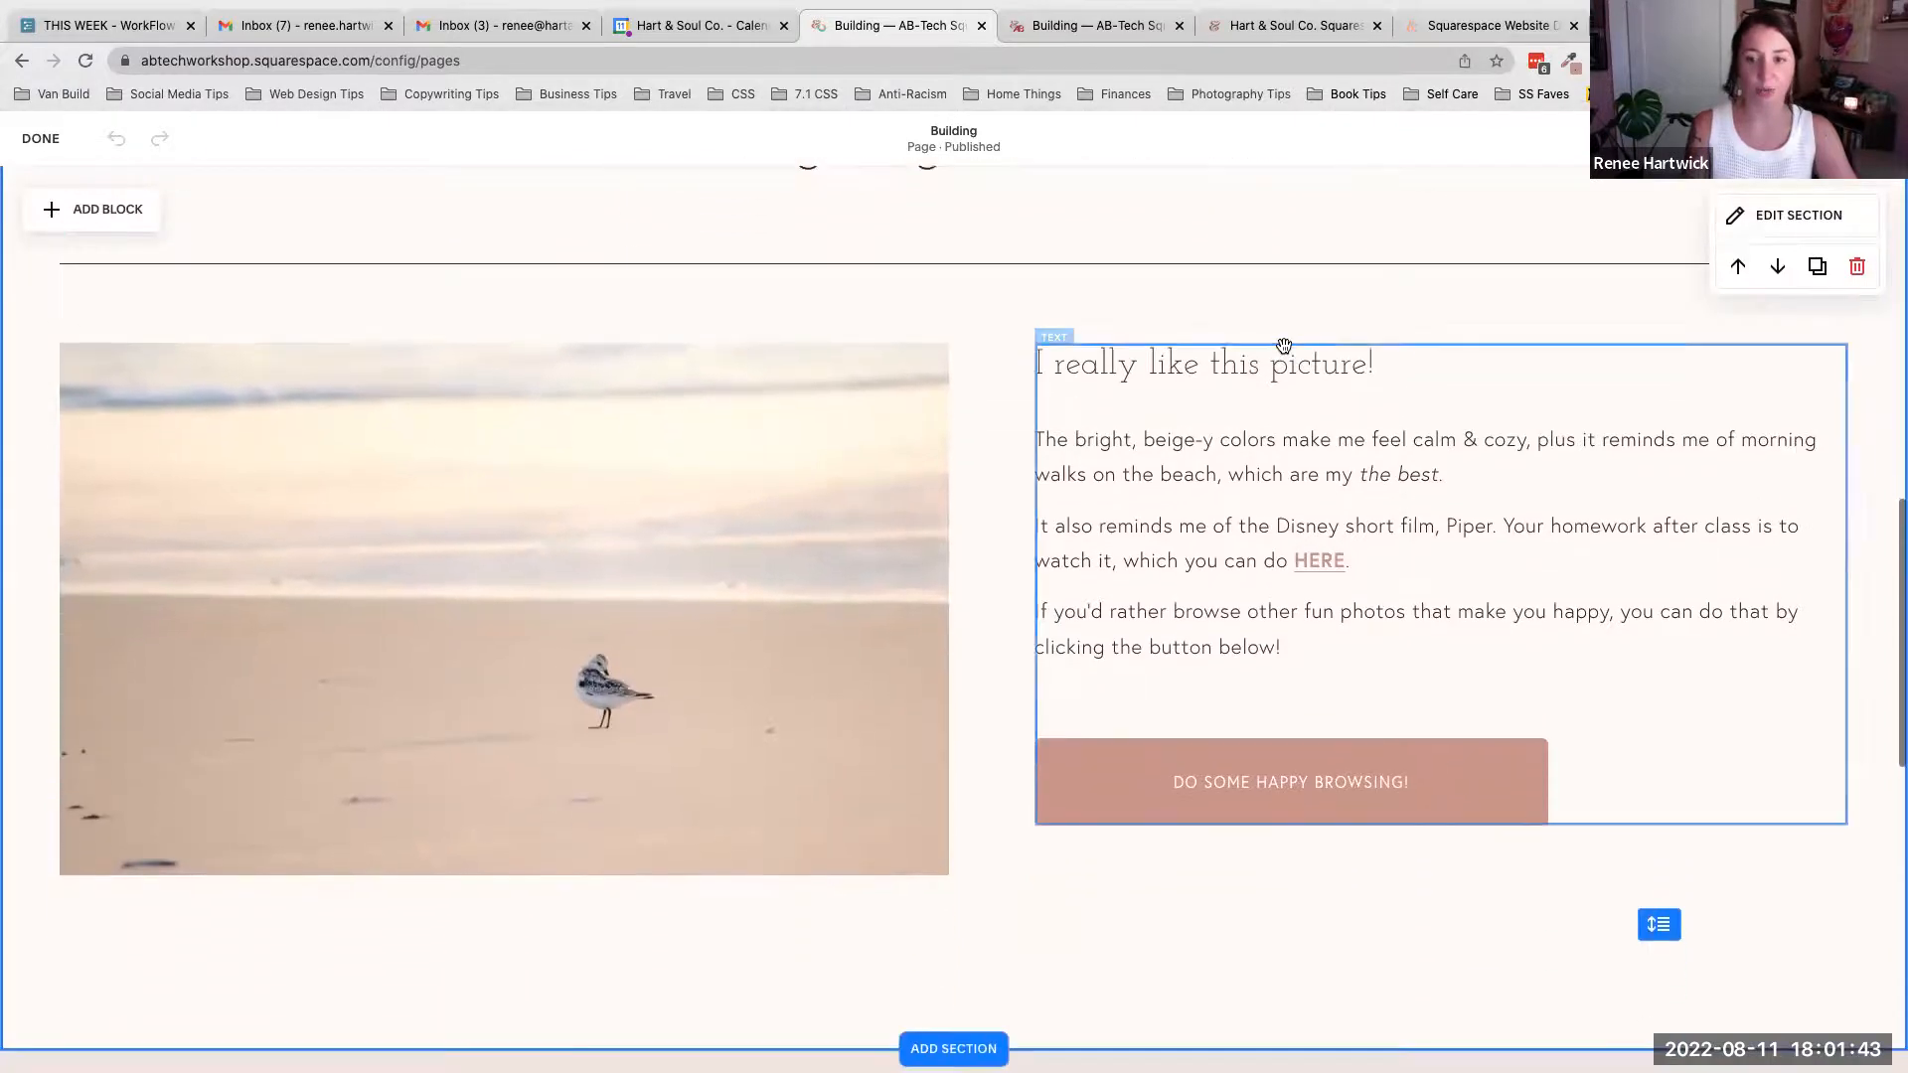
scroll(1284, 345, "up", 2)
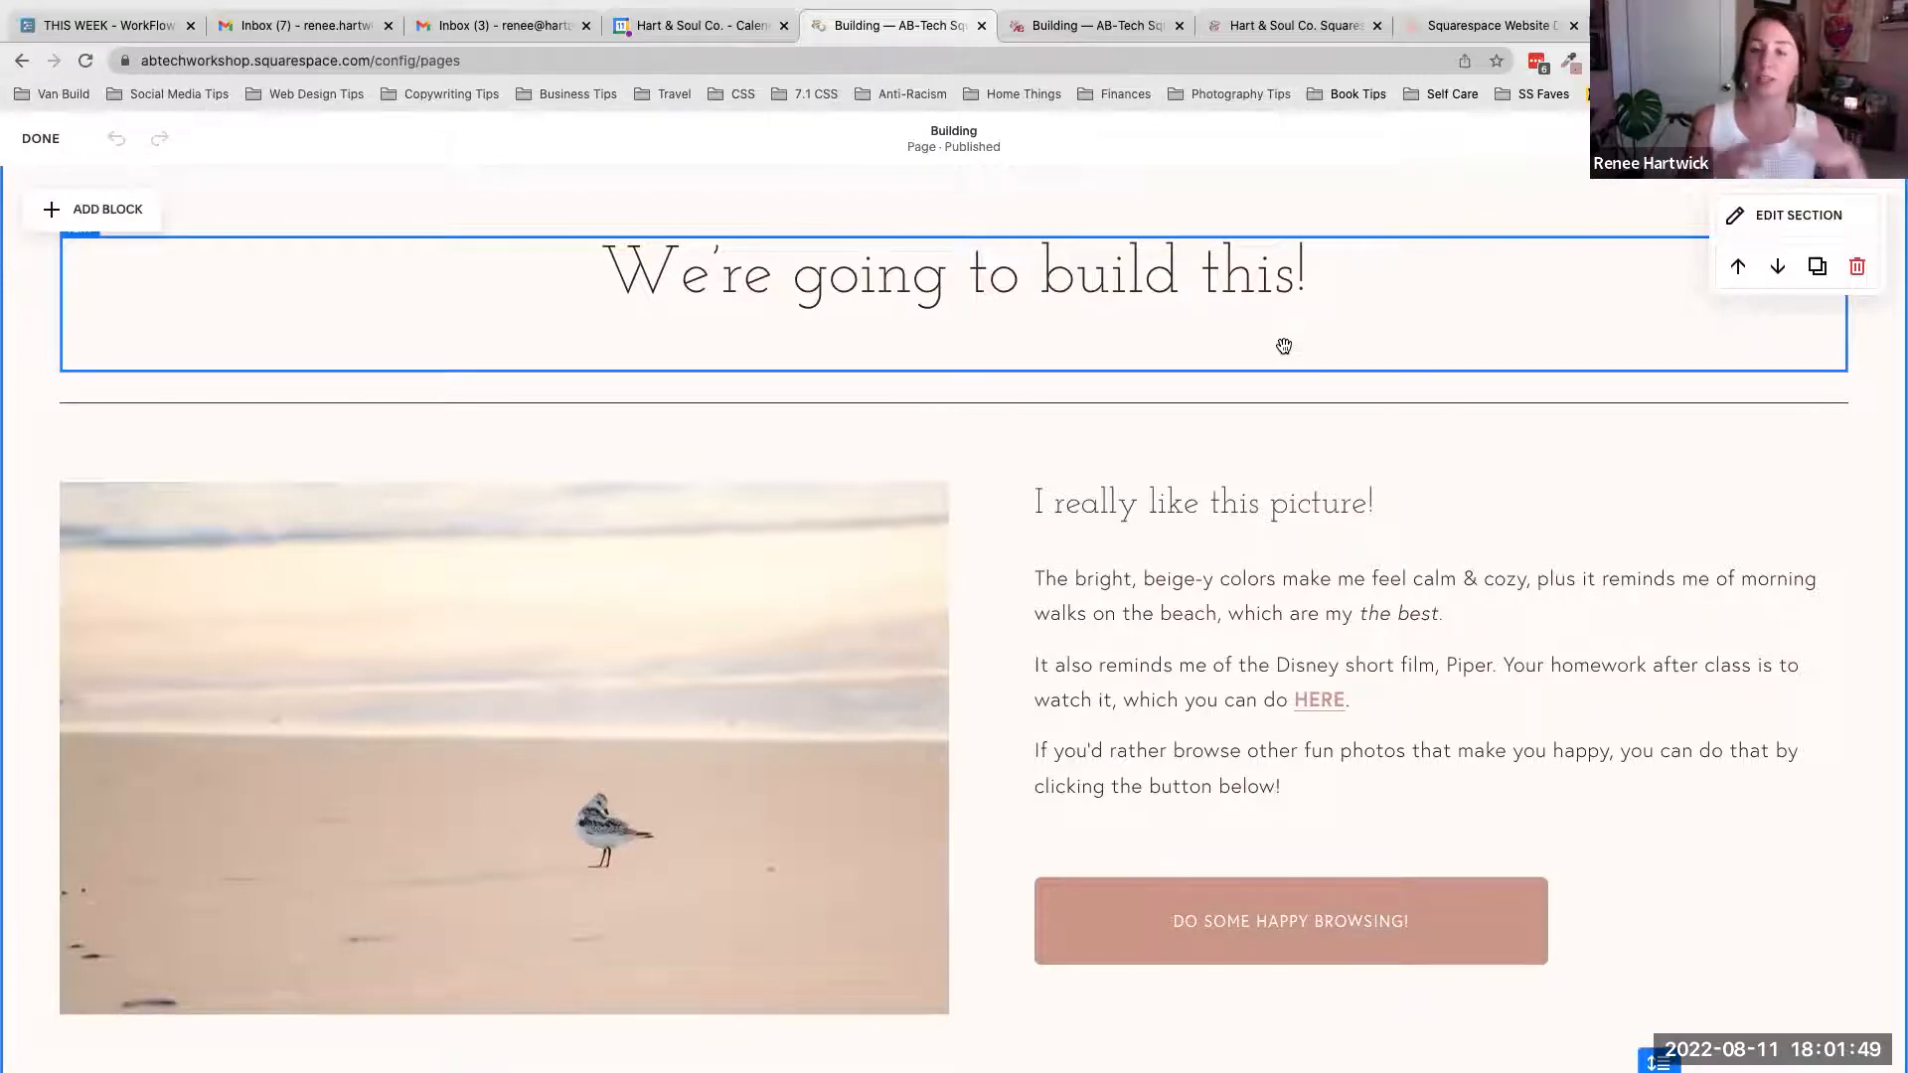
scroll(1283, 346, "up", 7)
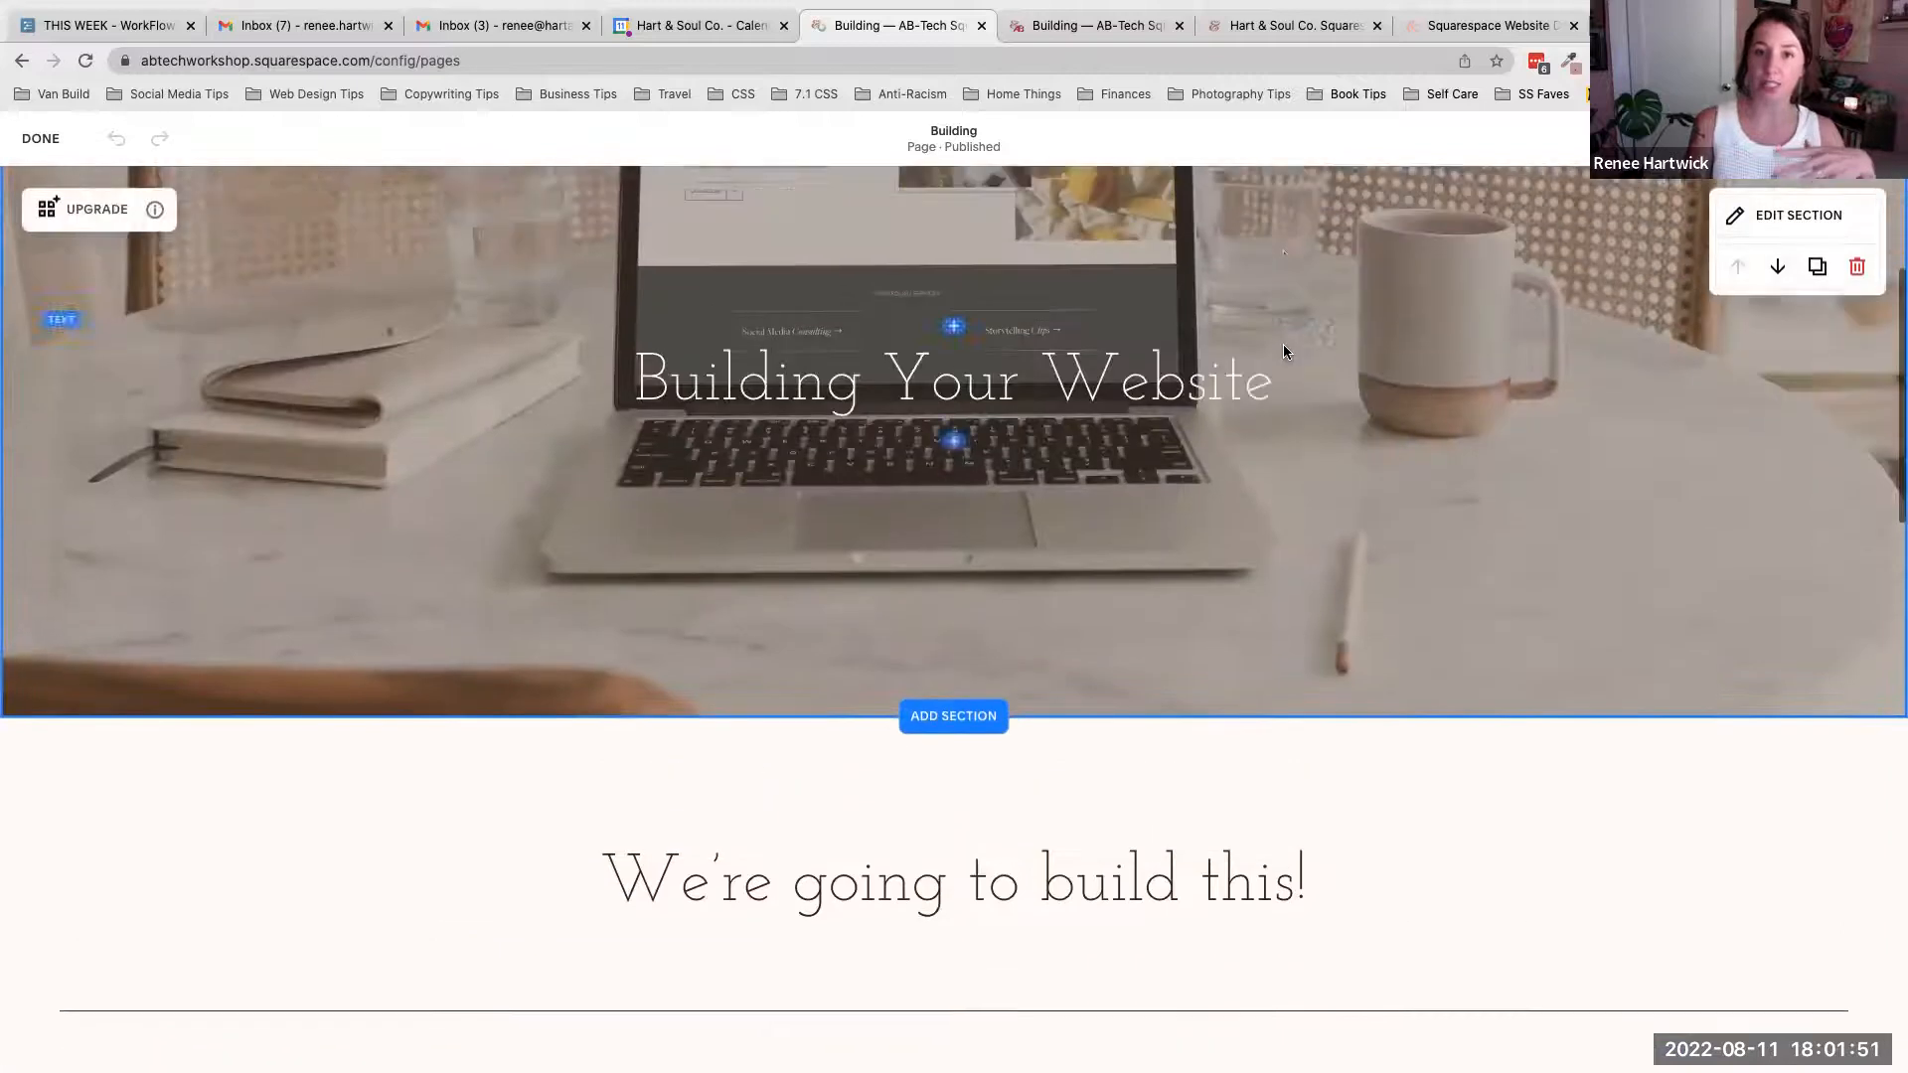
scroll(1284, 347, "up", 2)
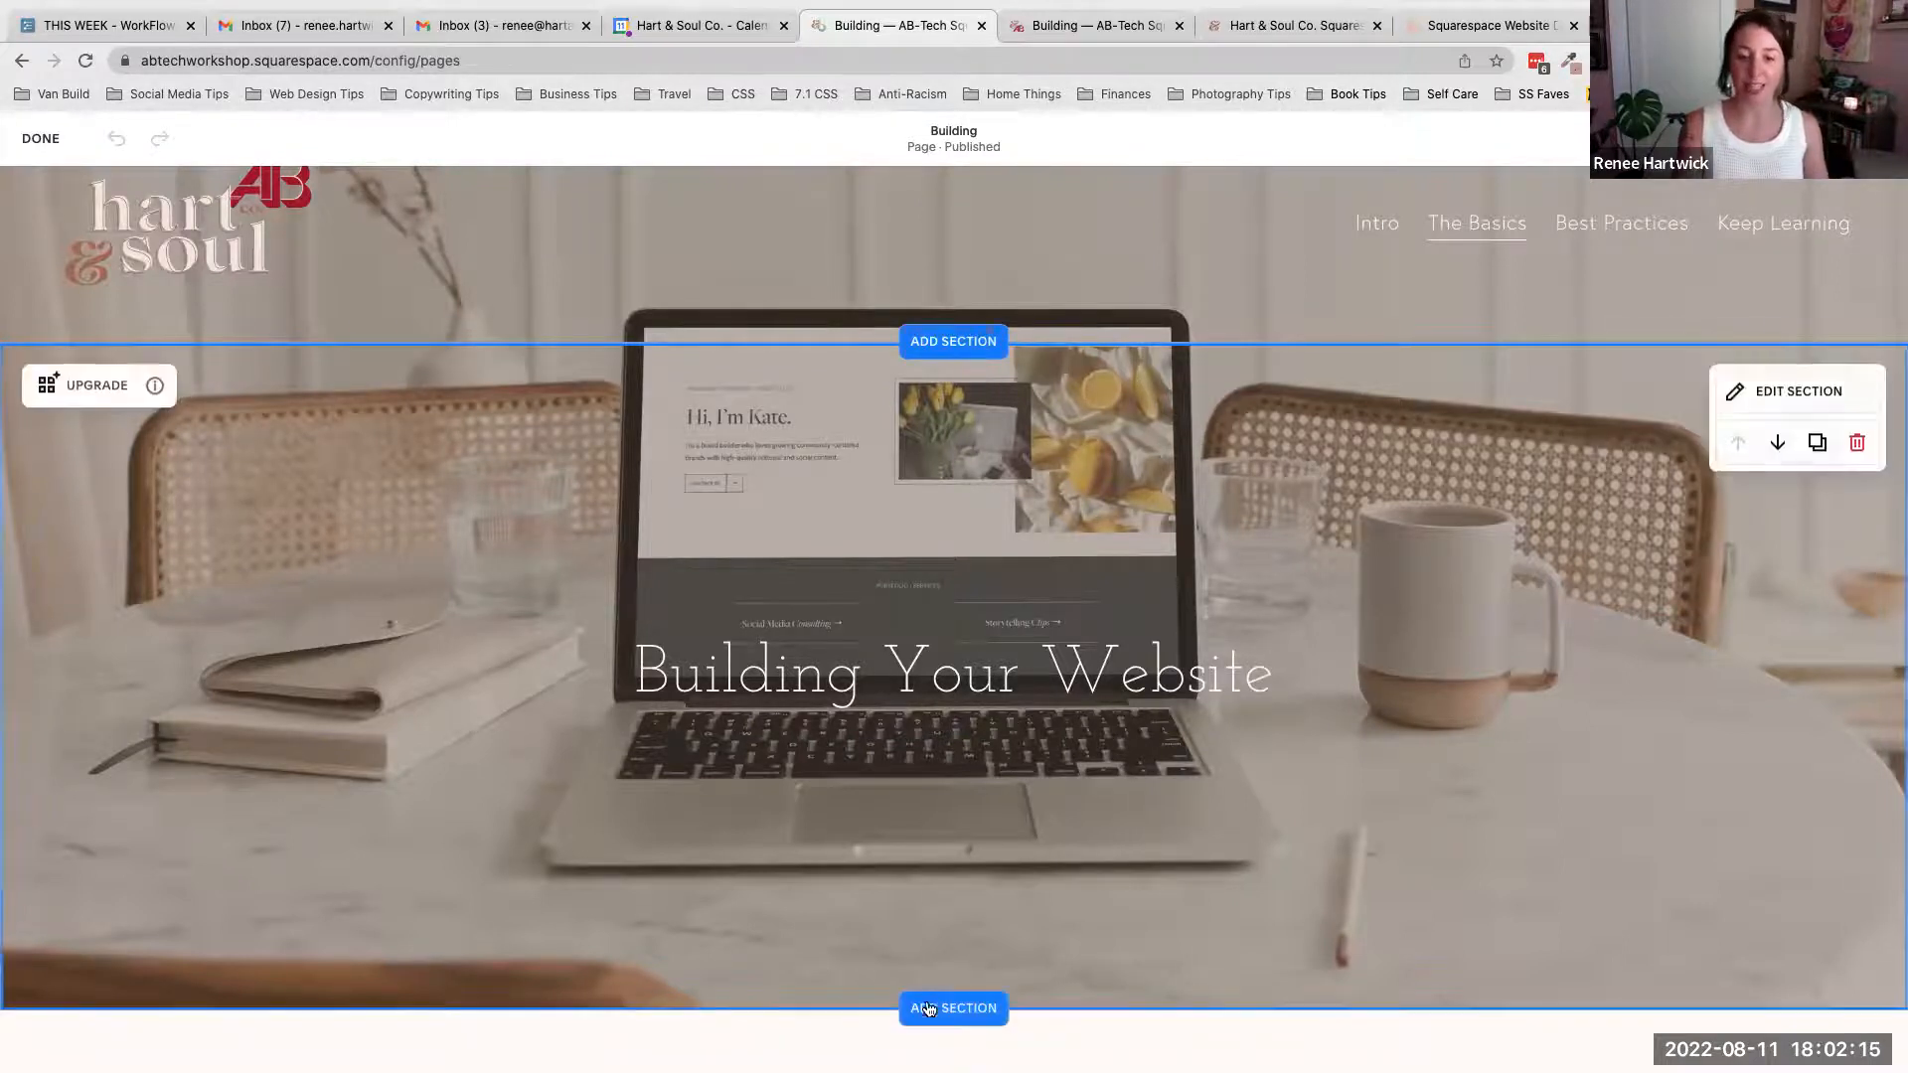
scroll(1212, 859, "down", 2)
scroll(1212, 860, "down", 7)
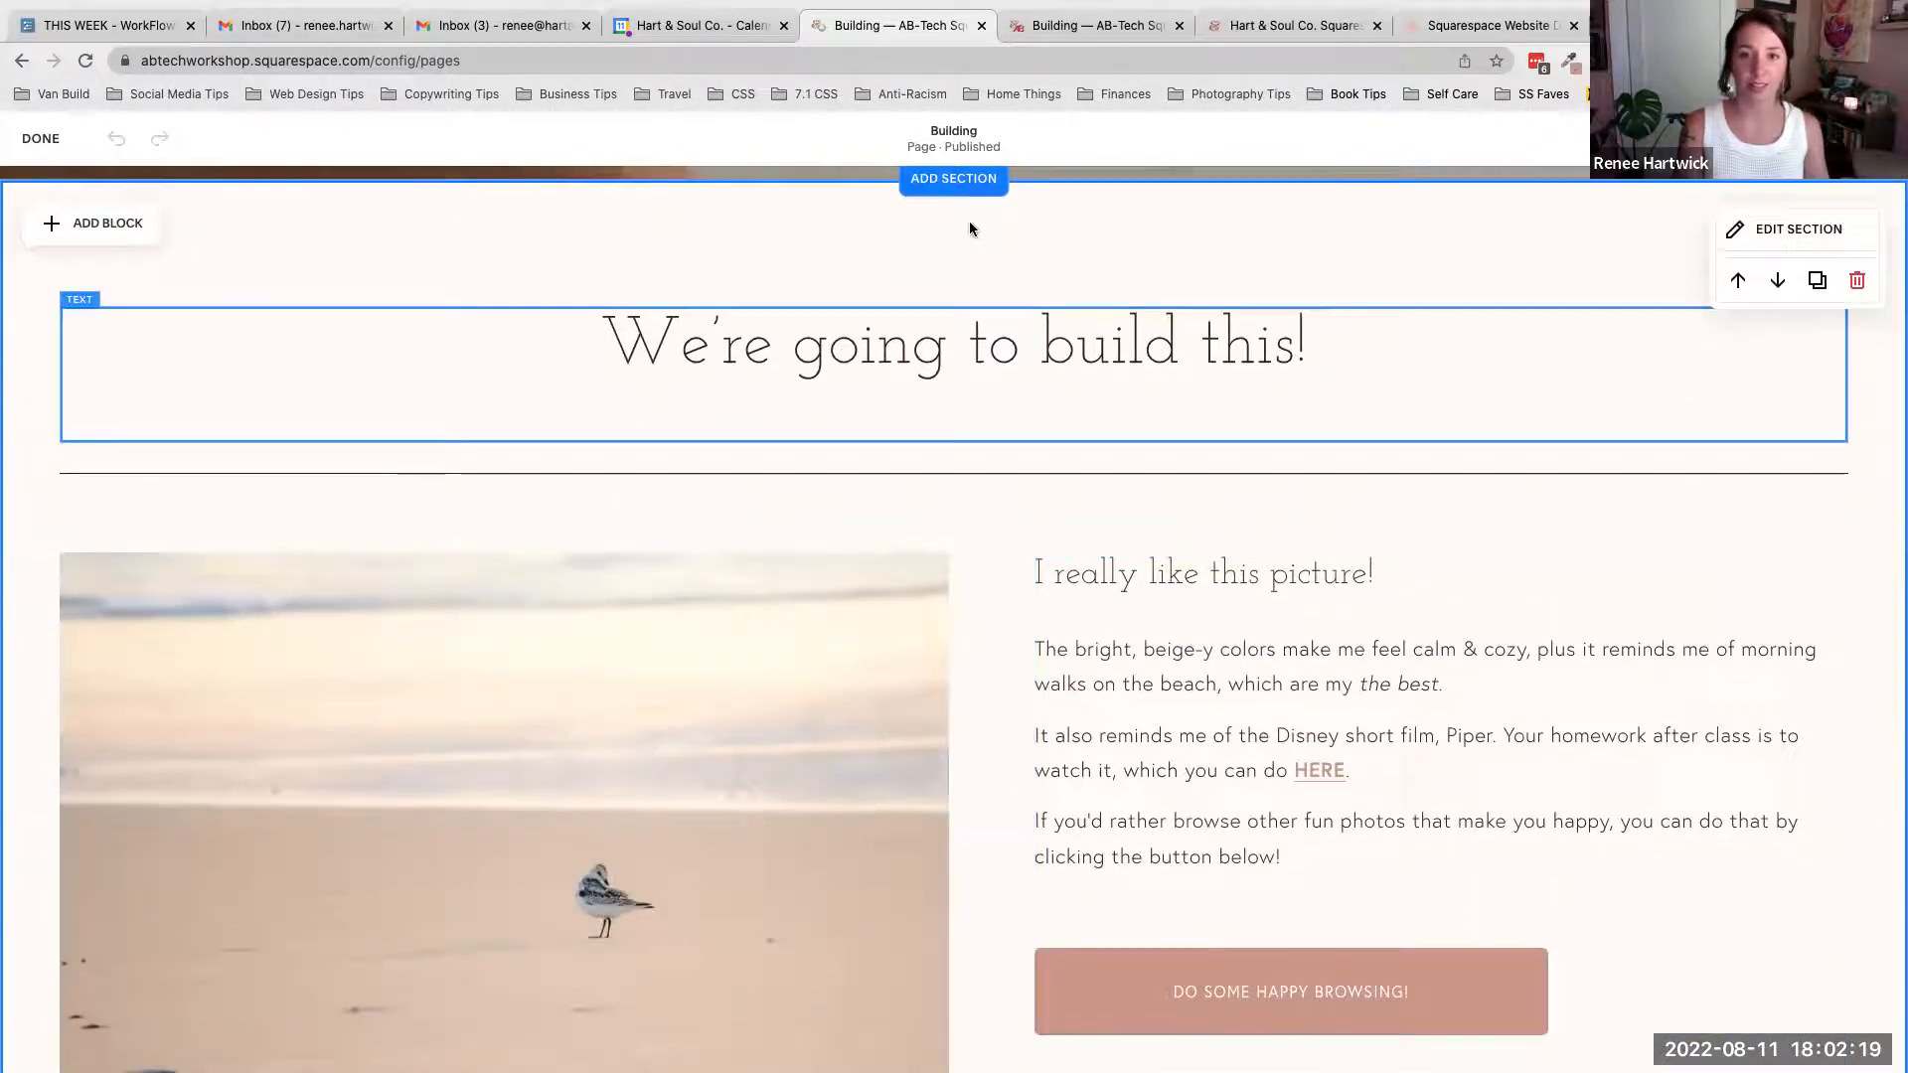
scroll(1016, 346, "down", 5)
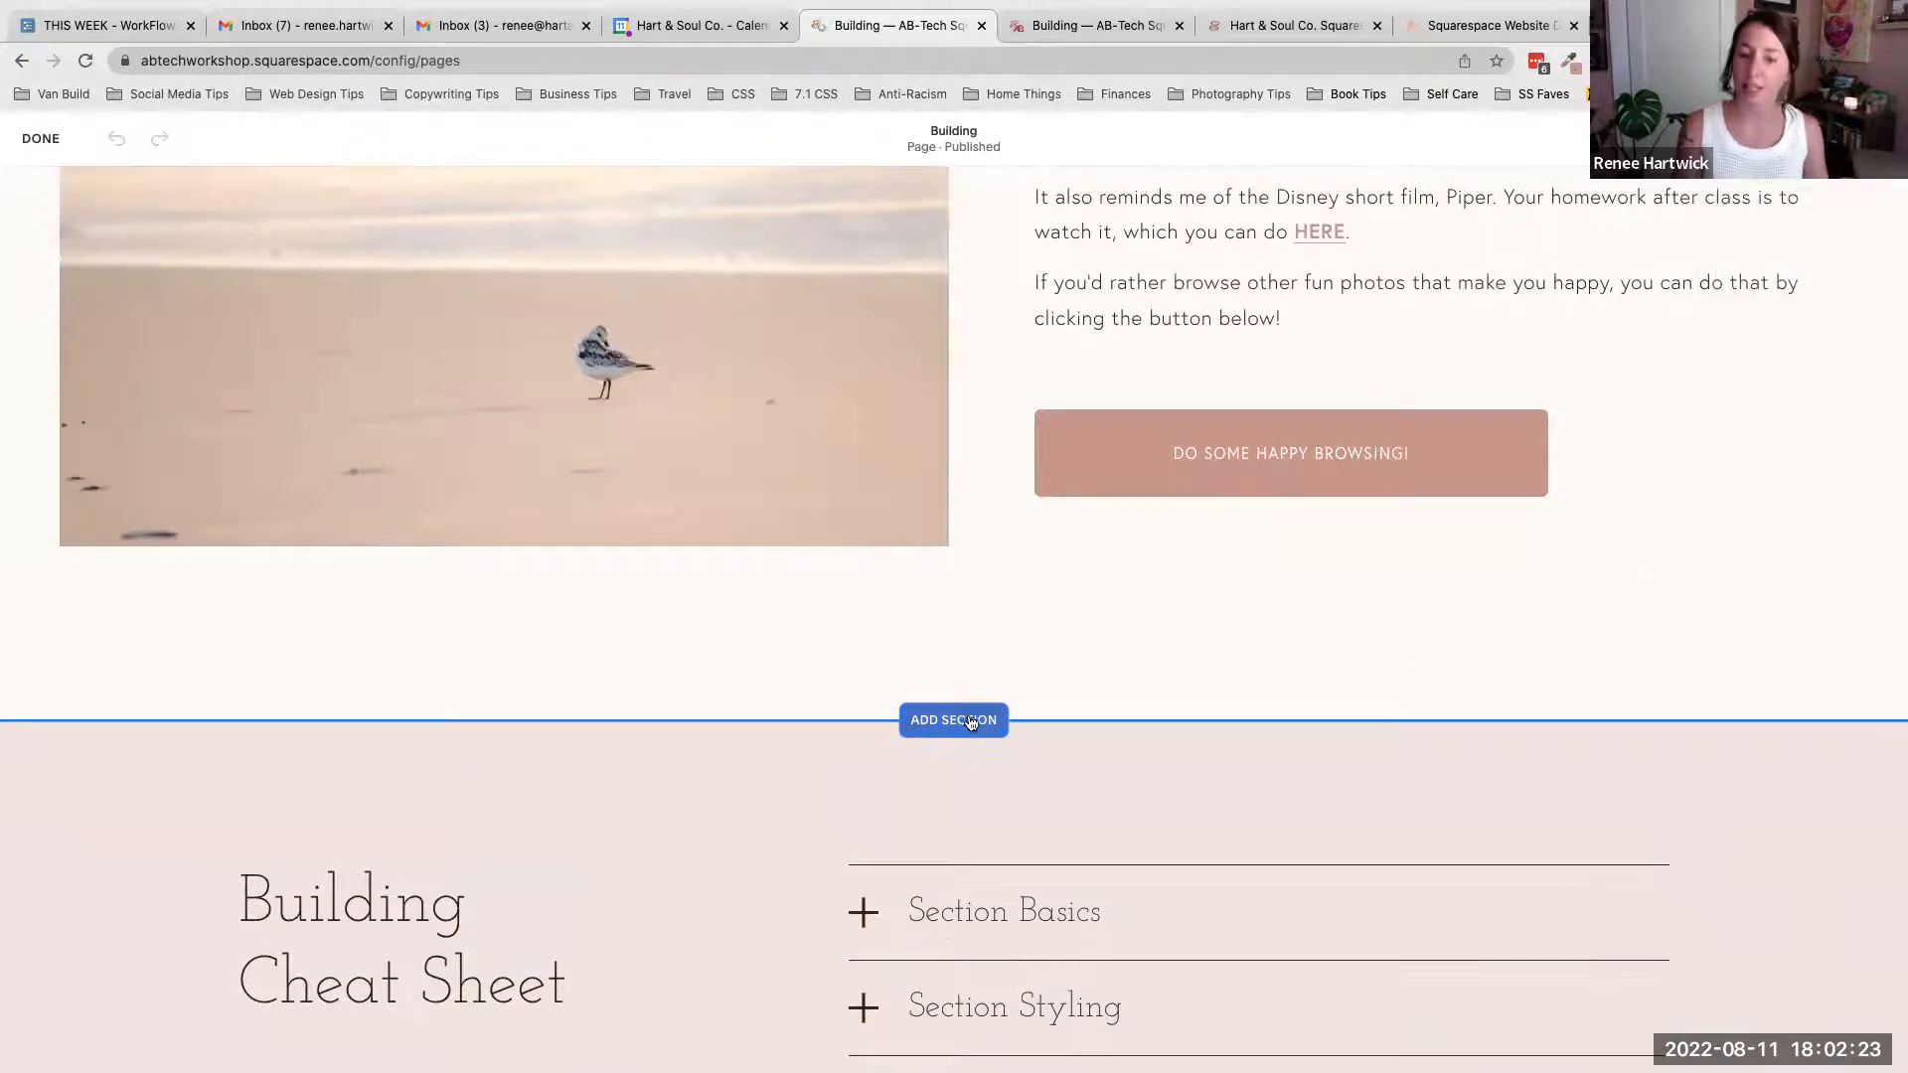
scroll(962, 714, "down", 6)
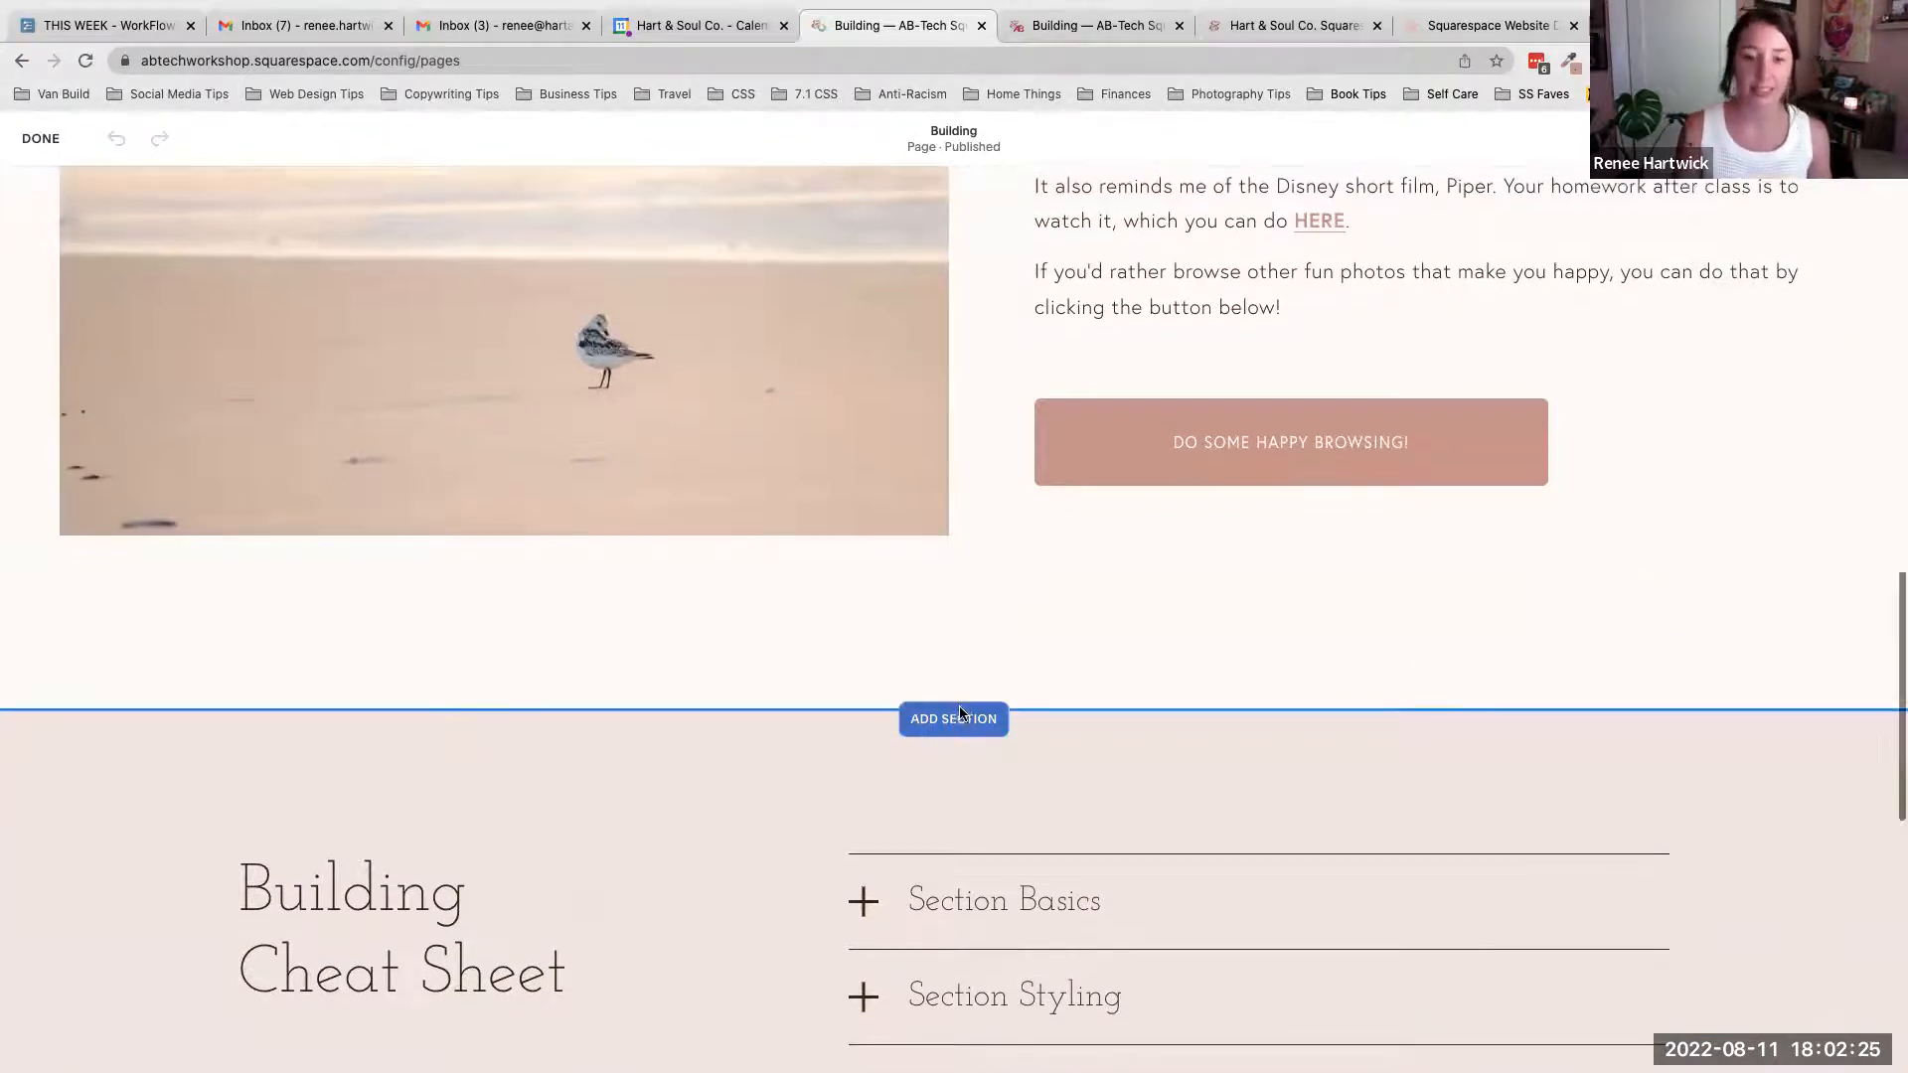
scroll(960, 707, "up", 2)
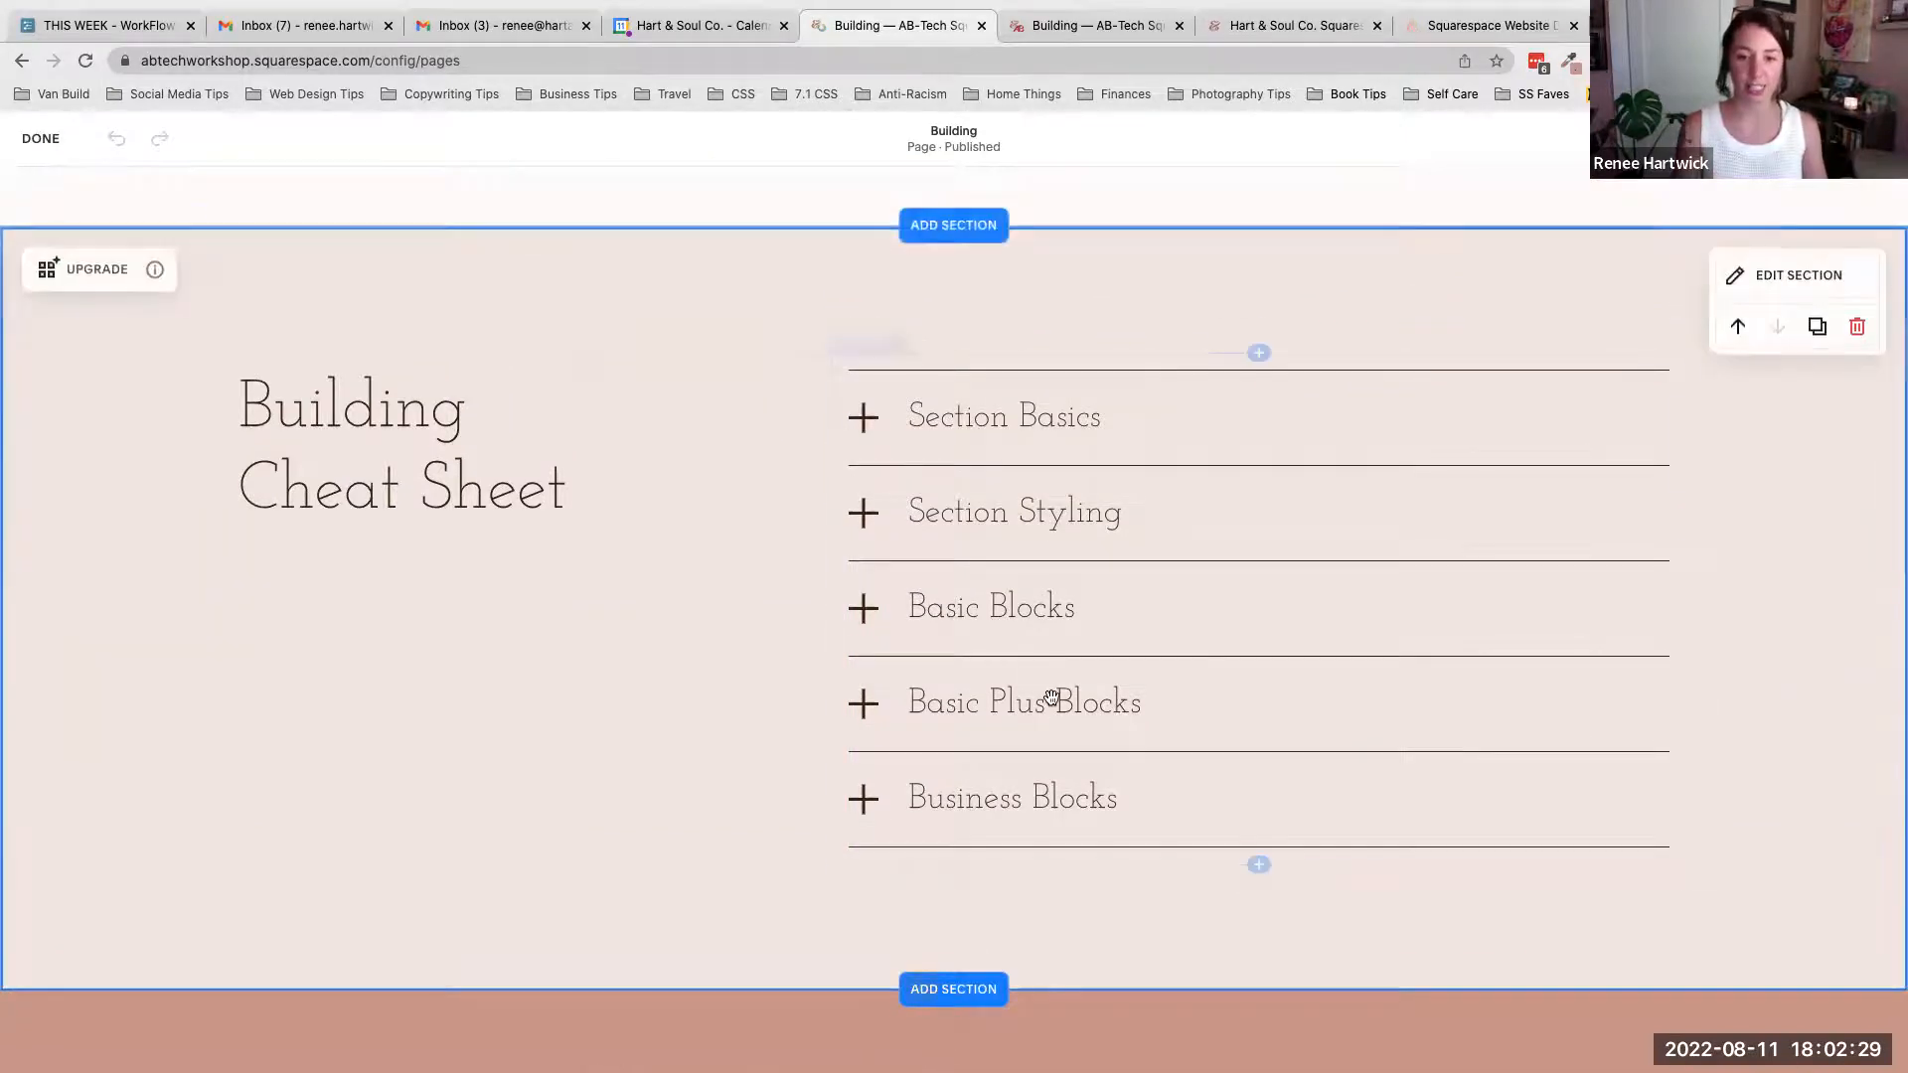
scroll(1050, 701, "up", 4)
scroll(1051, 701, "up", 14)
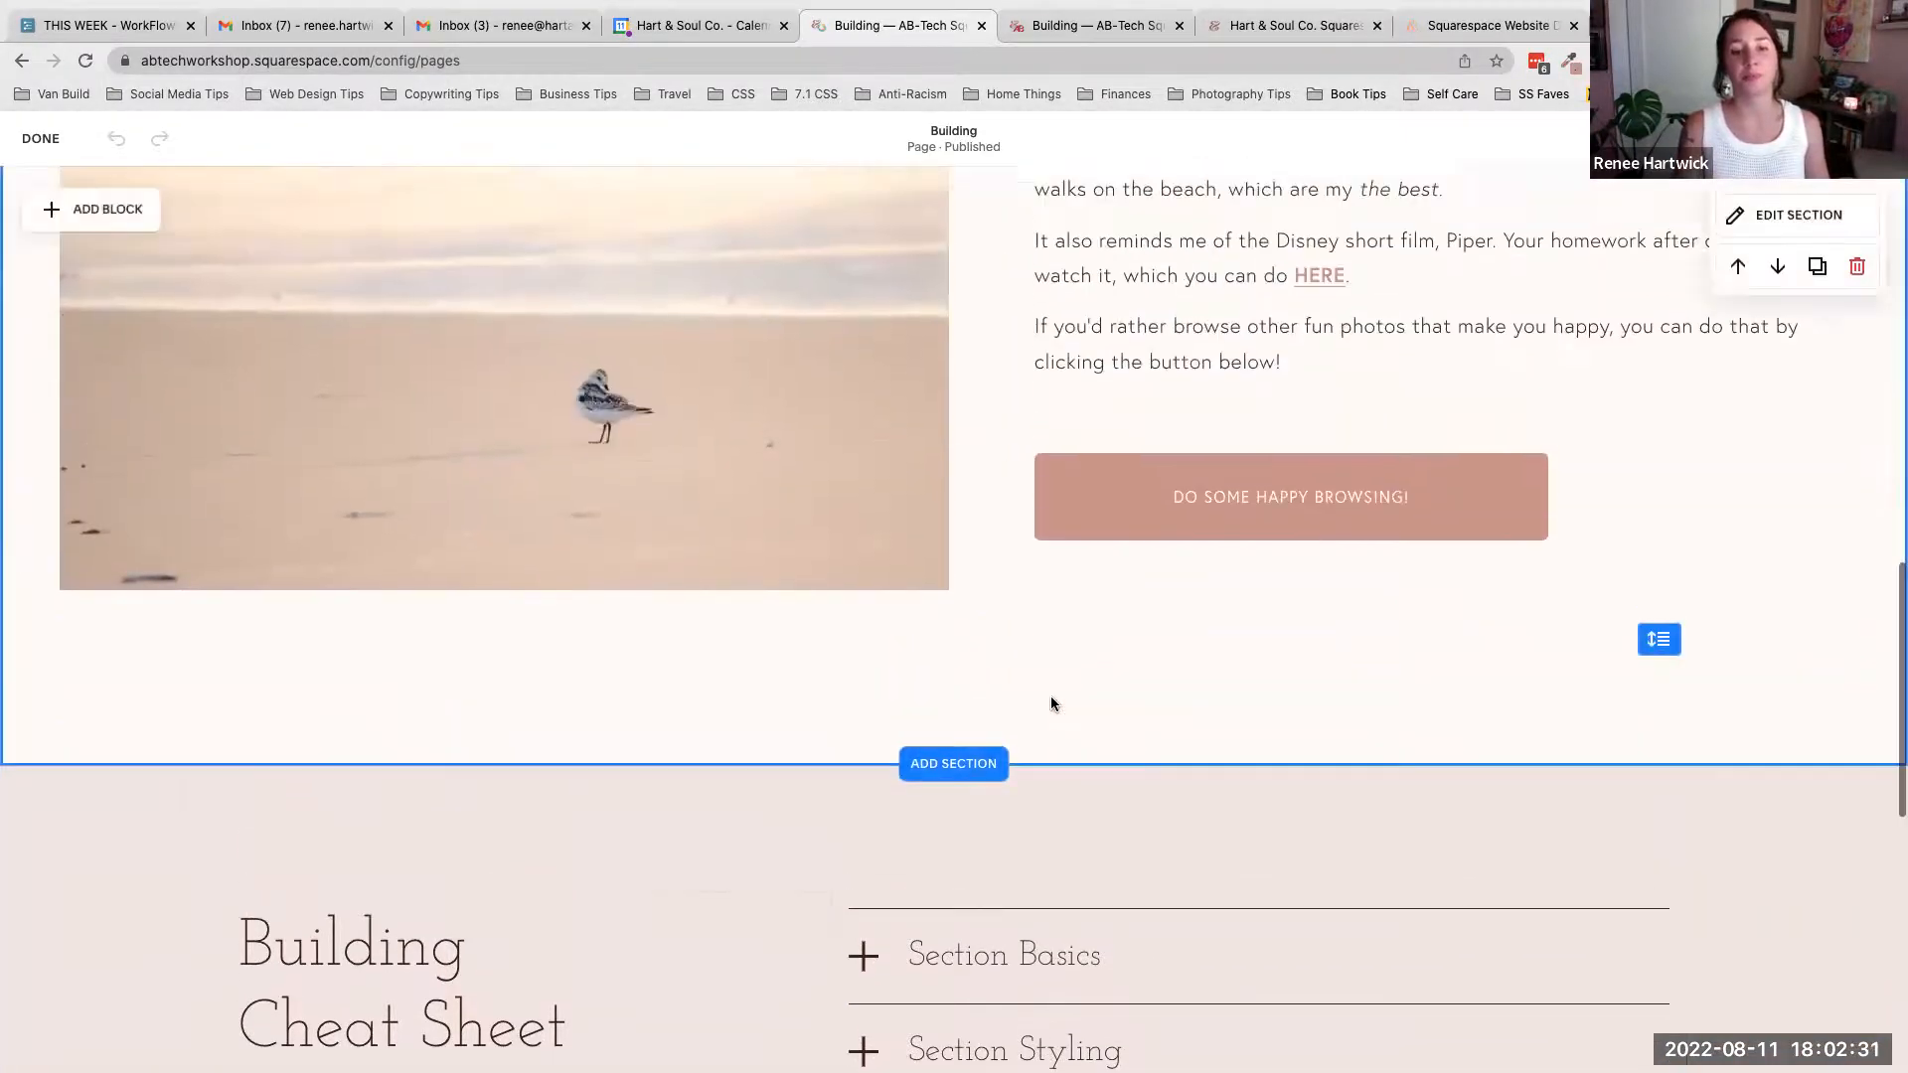
scroll(1051, 697, "up", 2)
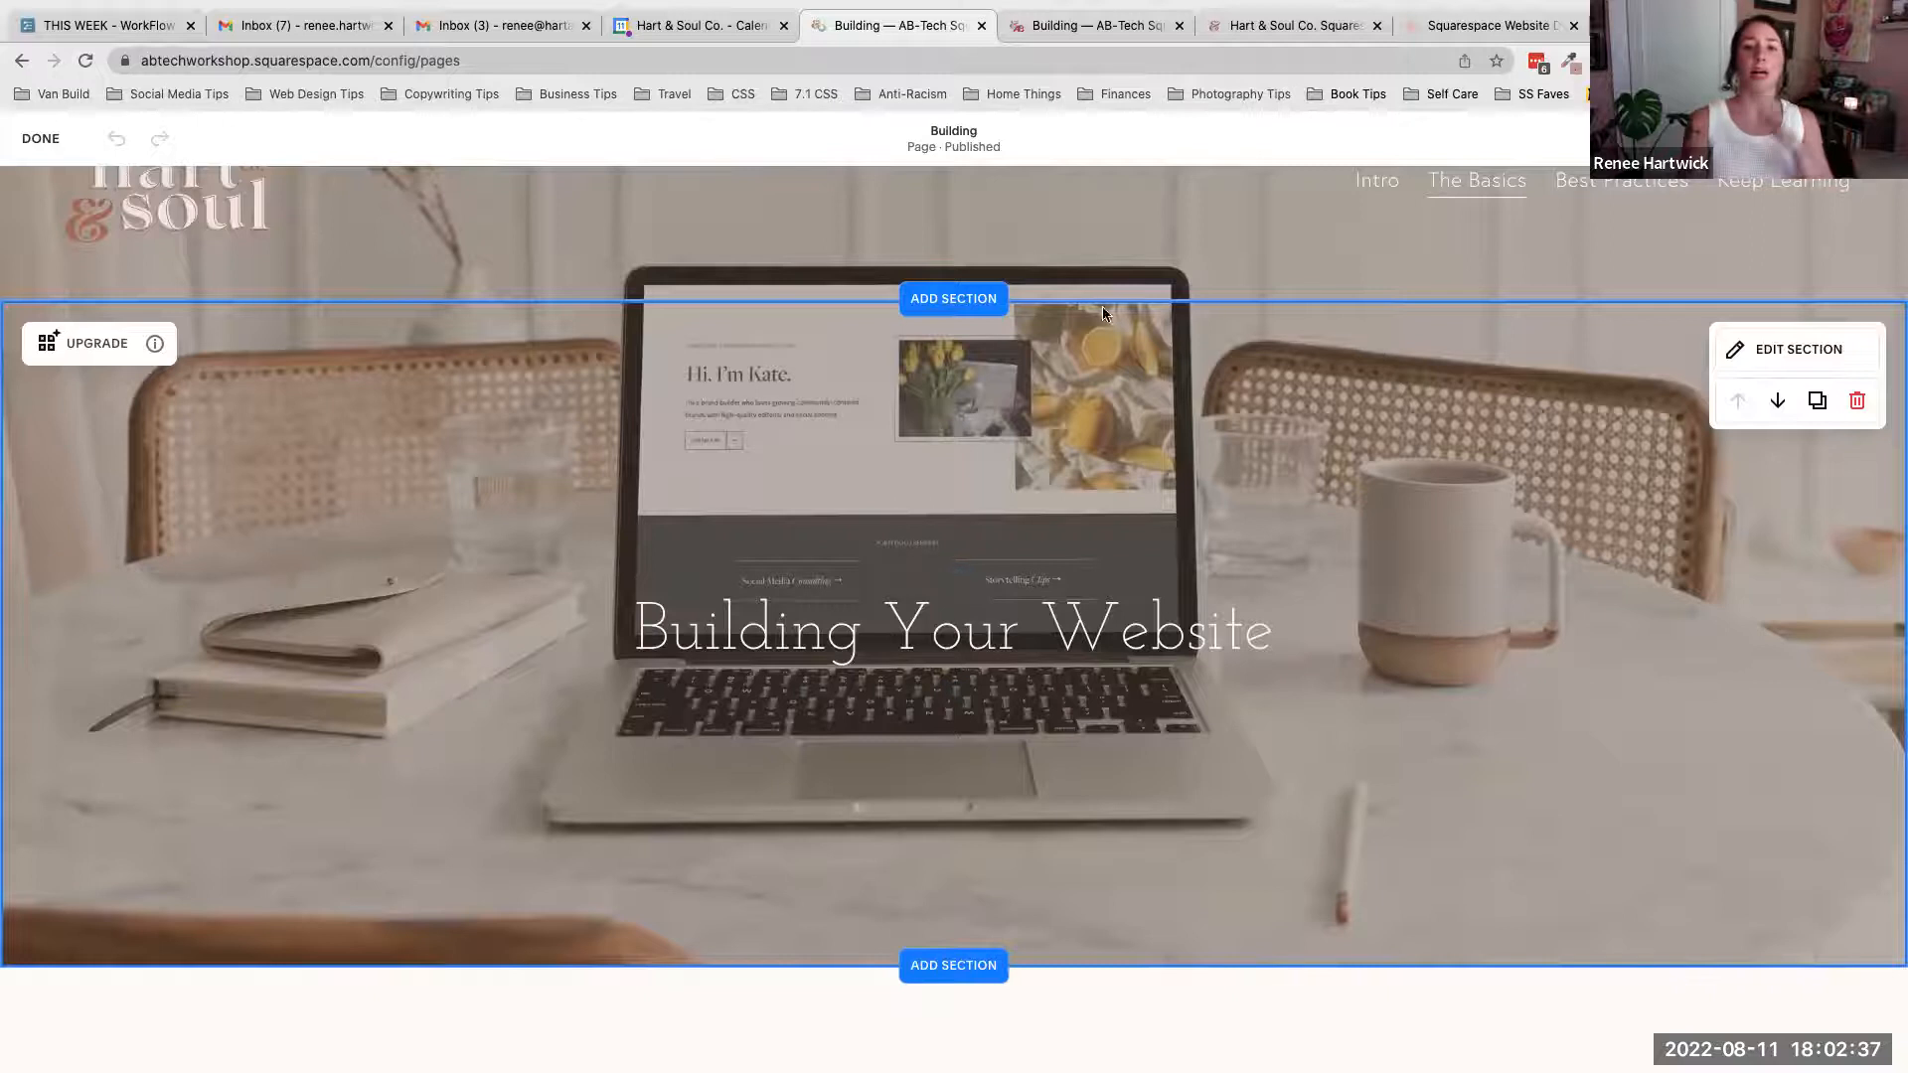
scroll(1262, 700, "down", 9)
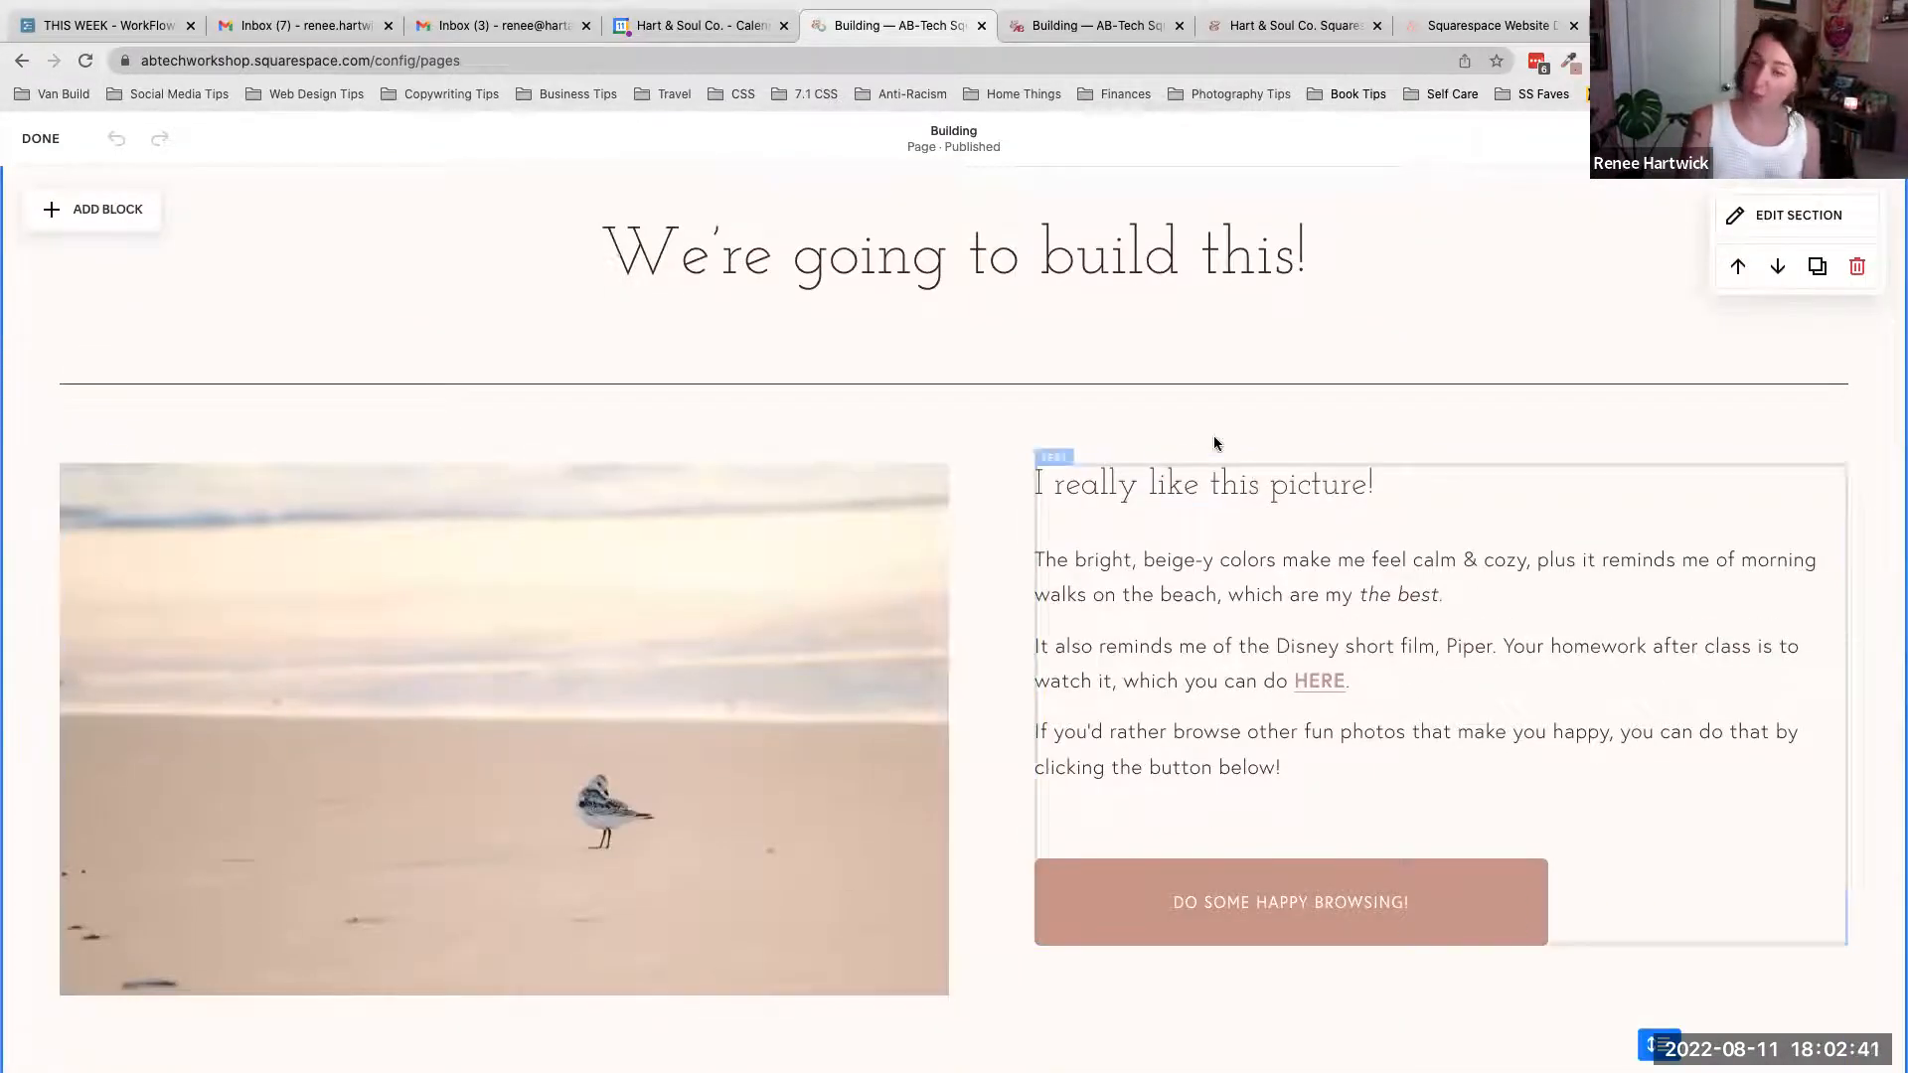
scroll(1214, 438, "down", 2)
scroll(1214, 438, "down", 5)
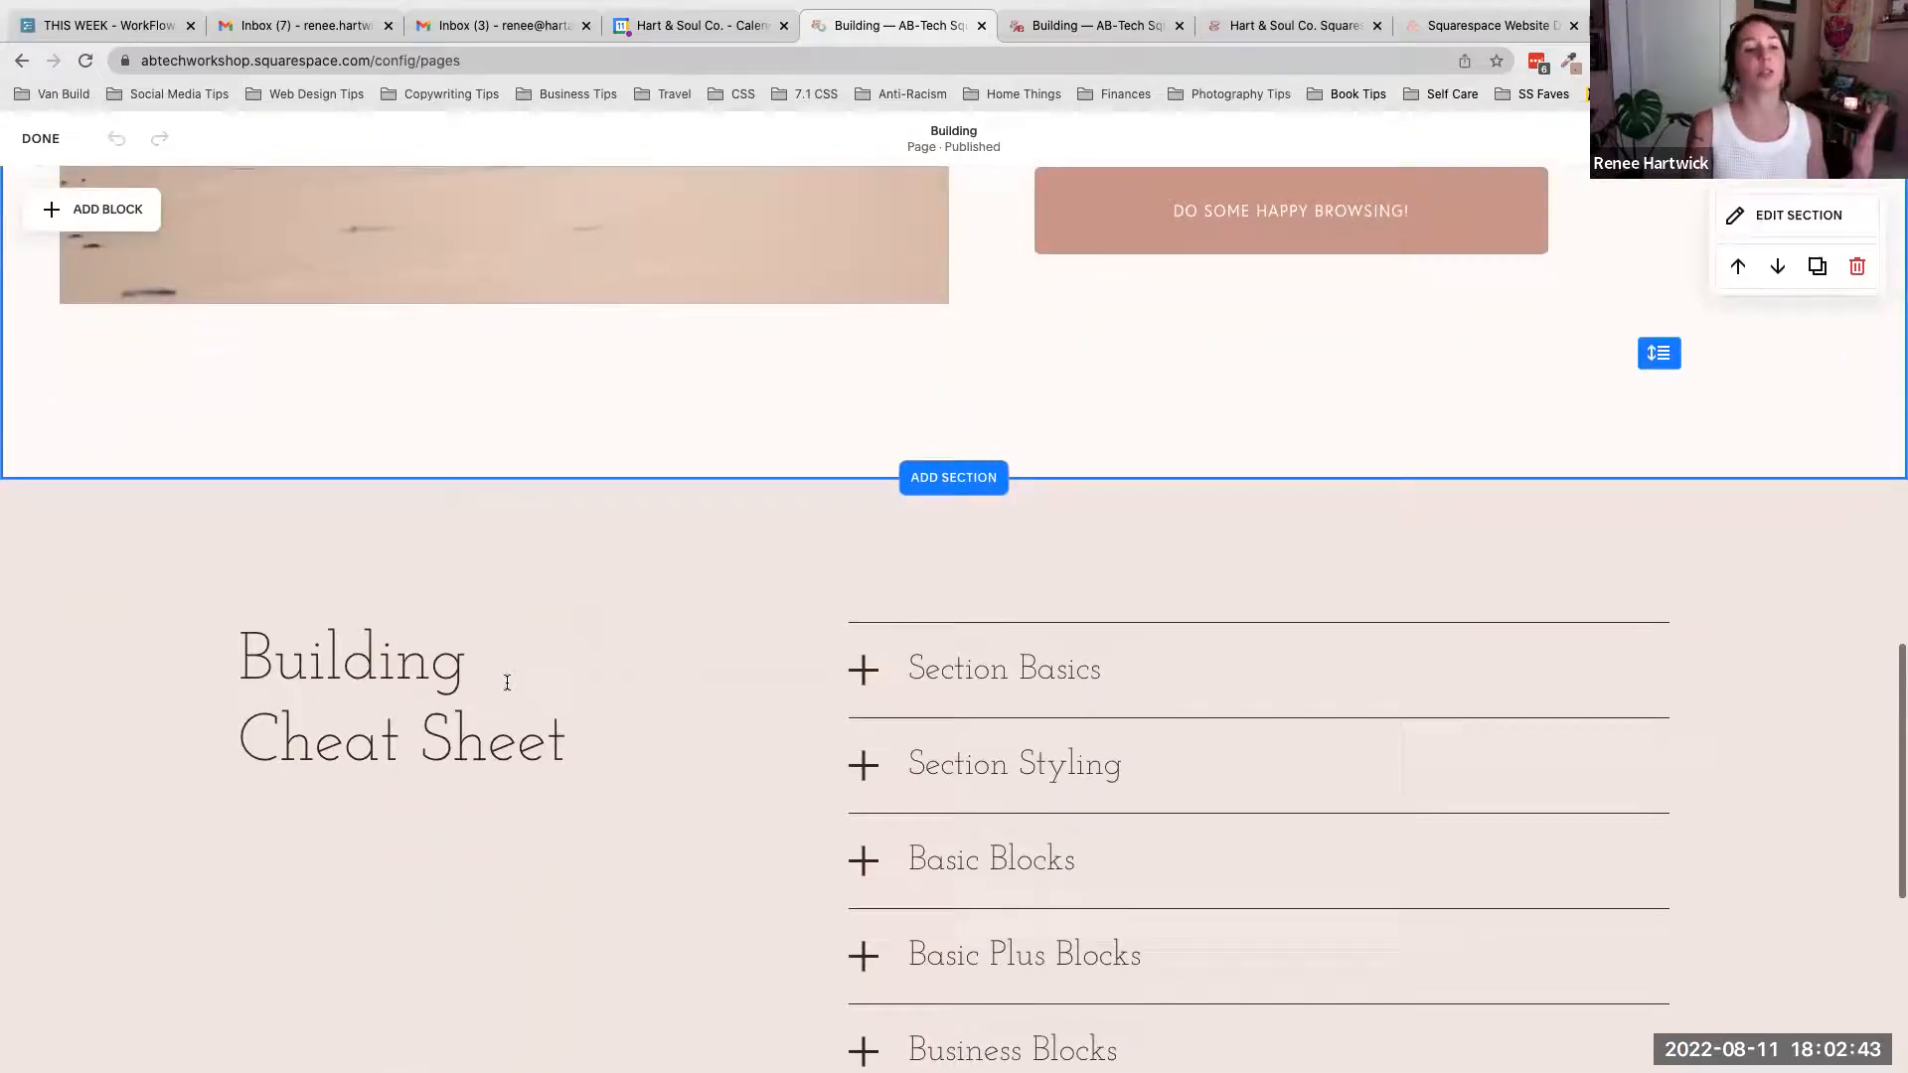
scroll(1299, 650, "up", 12)
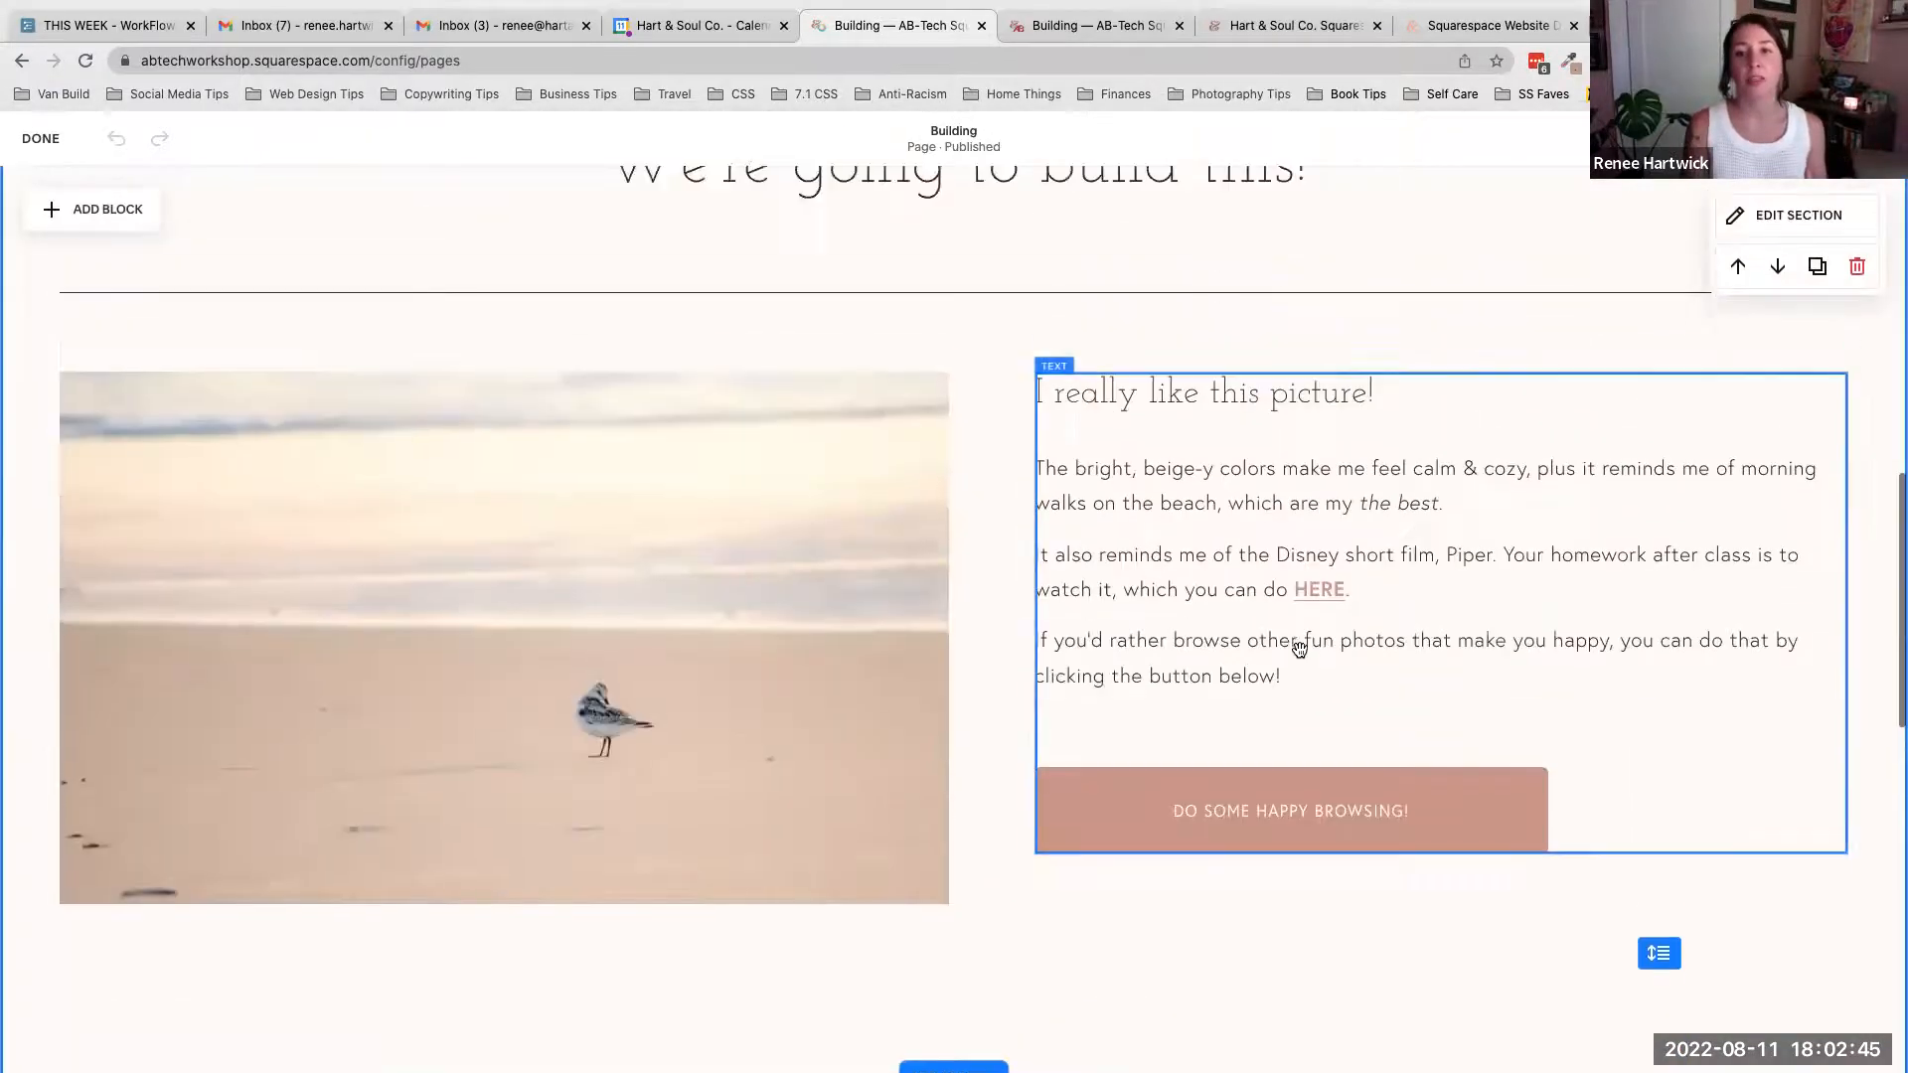
scroll(1299, 650, "down", 4)
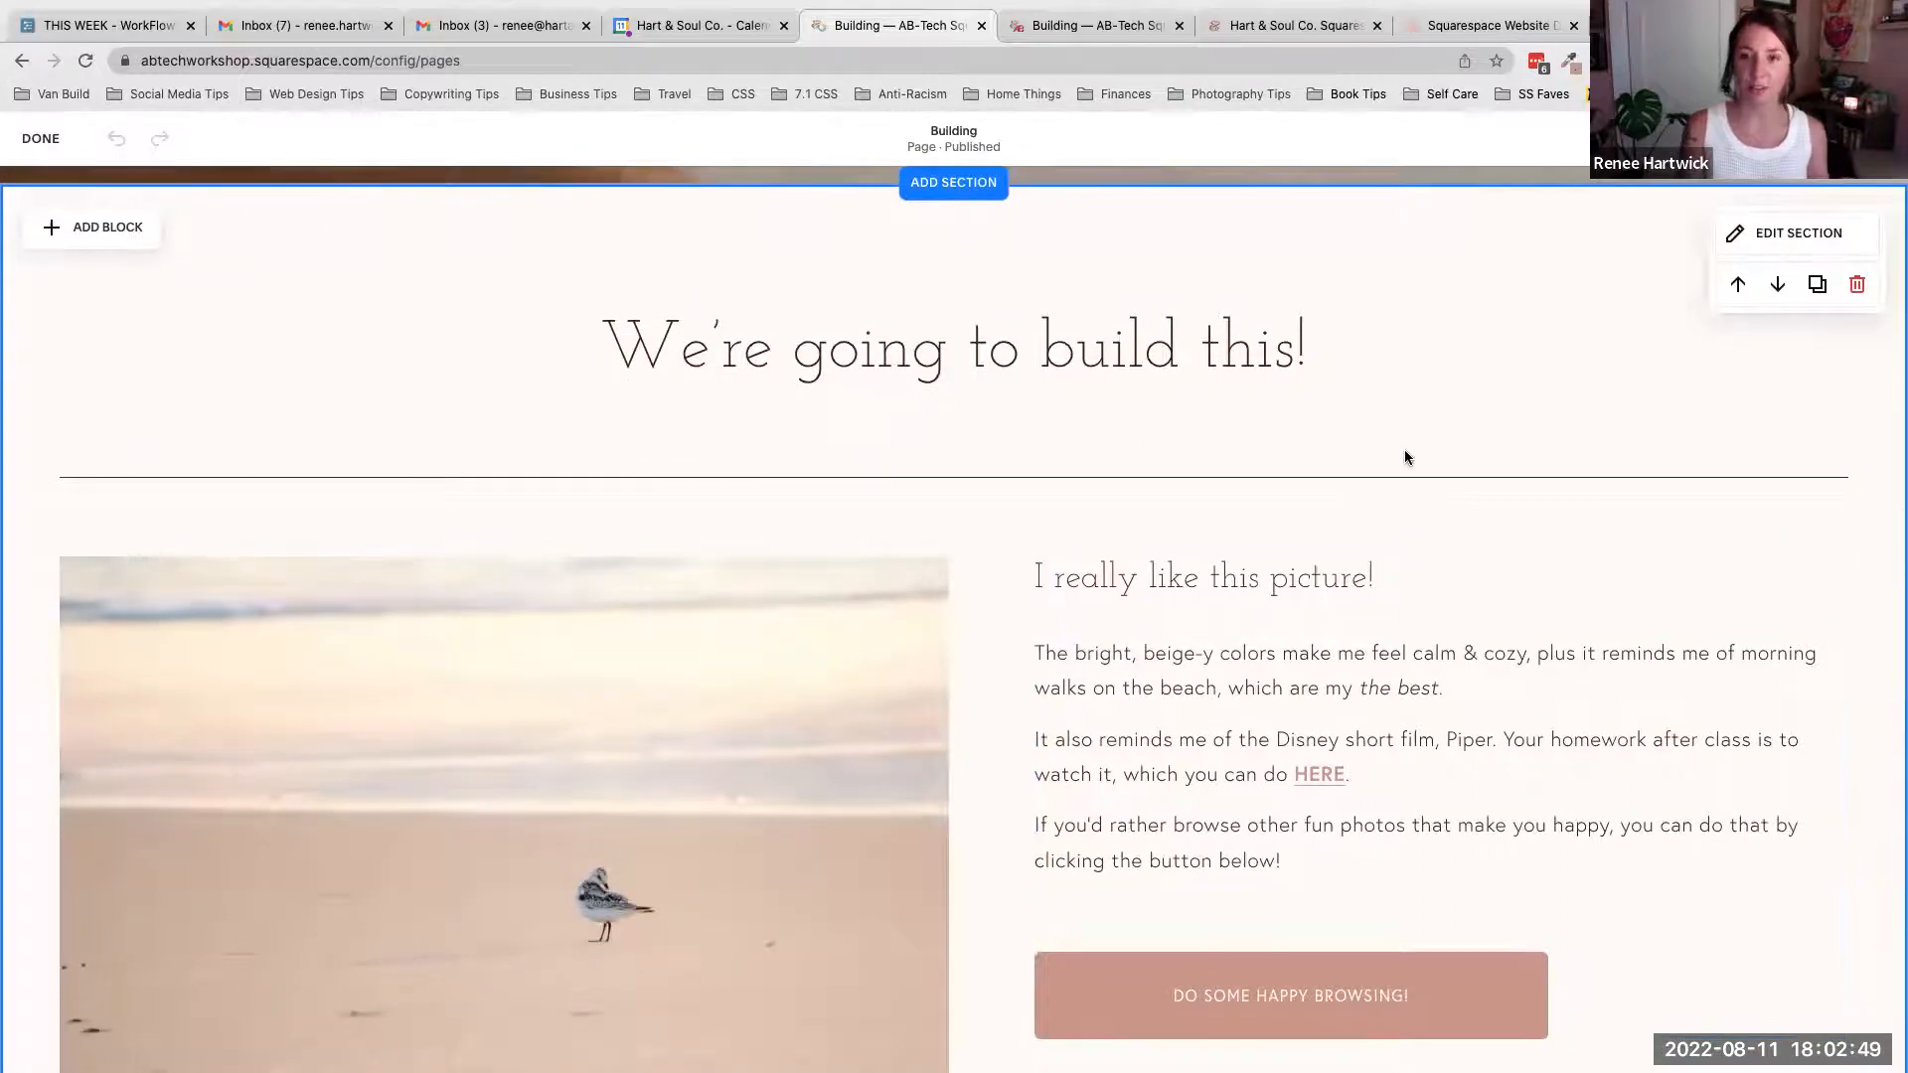
scroll(1404, 449, "down", 9)
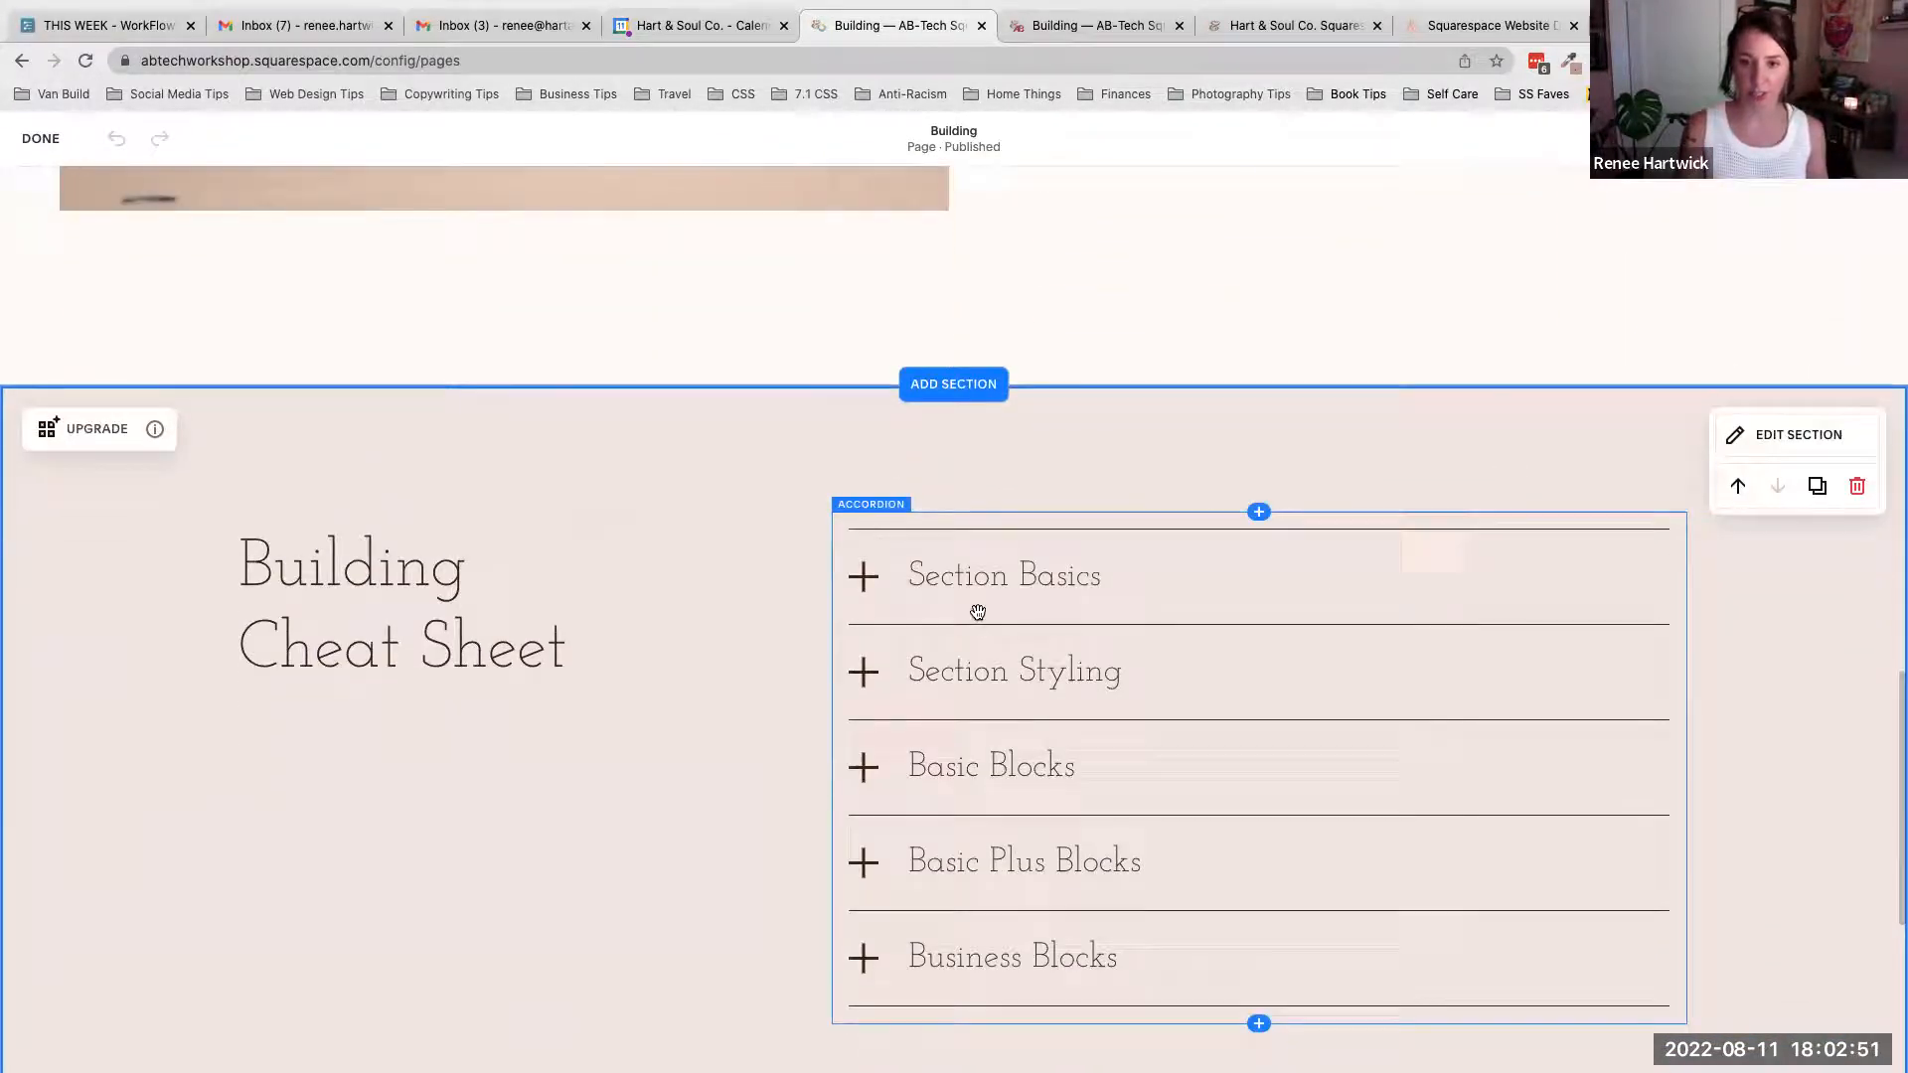
- Switch to the live Building page tab and expand and collapse the Section Basics and Section Styling cheat sheet items to review them
left_click(1118, 30)
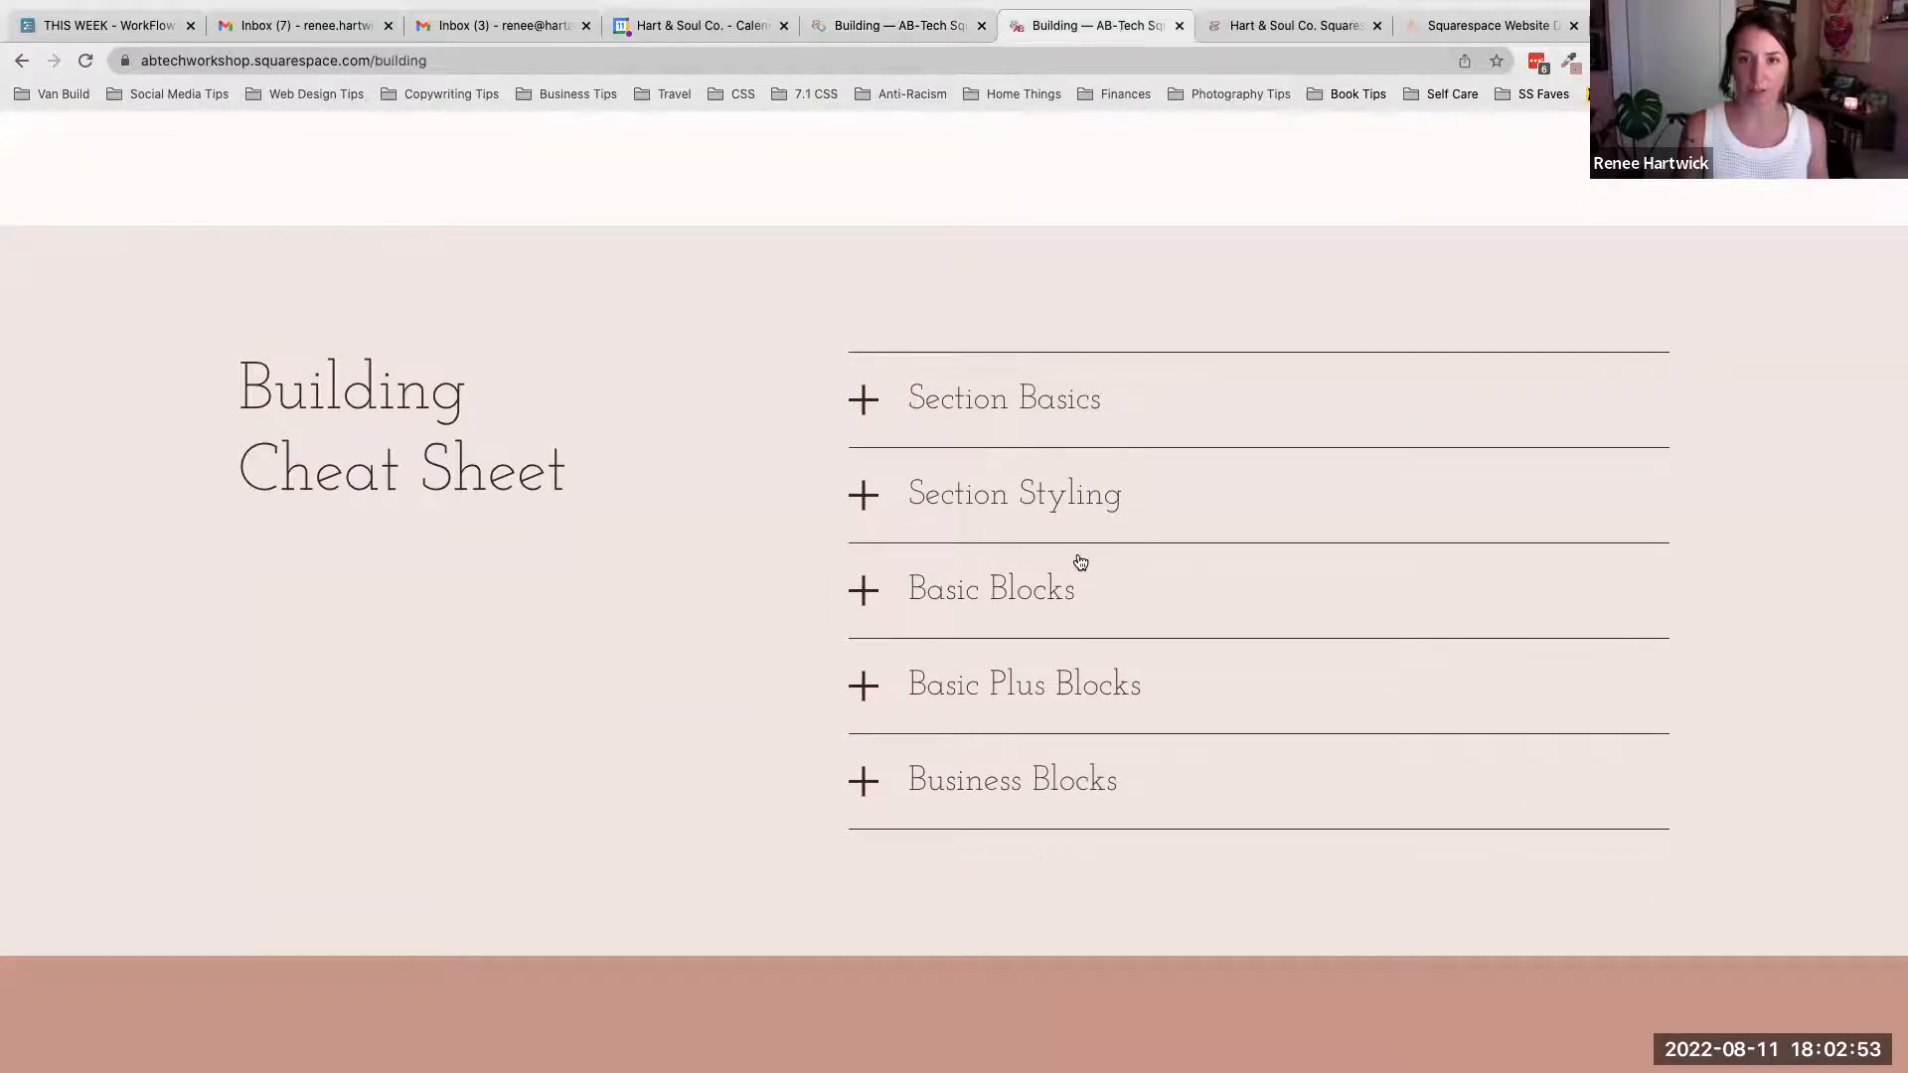
left_click(1069, 398)
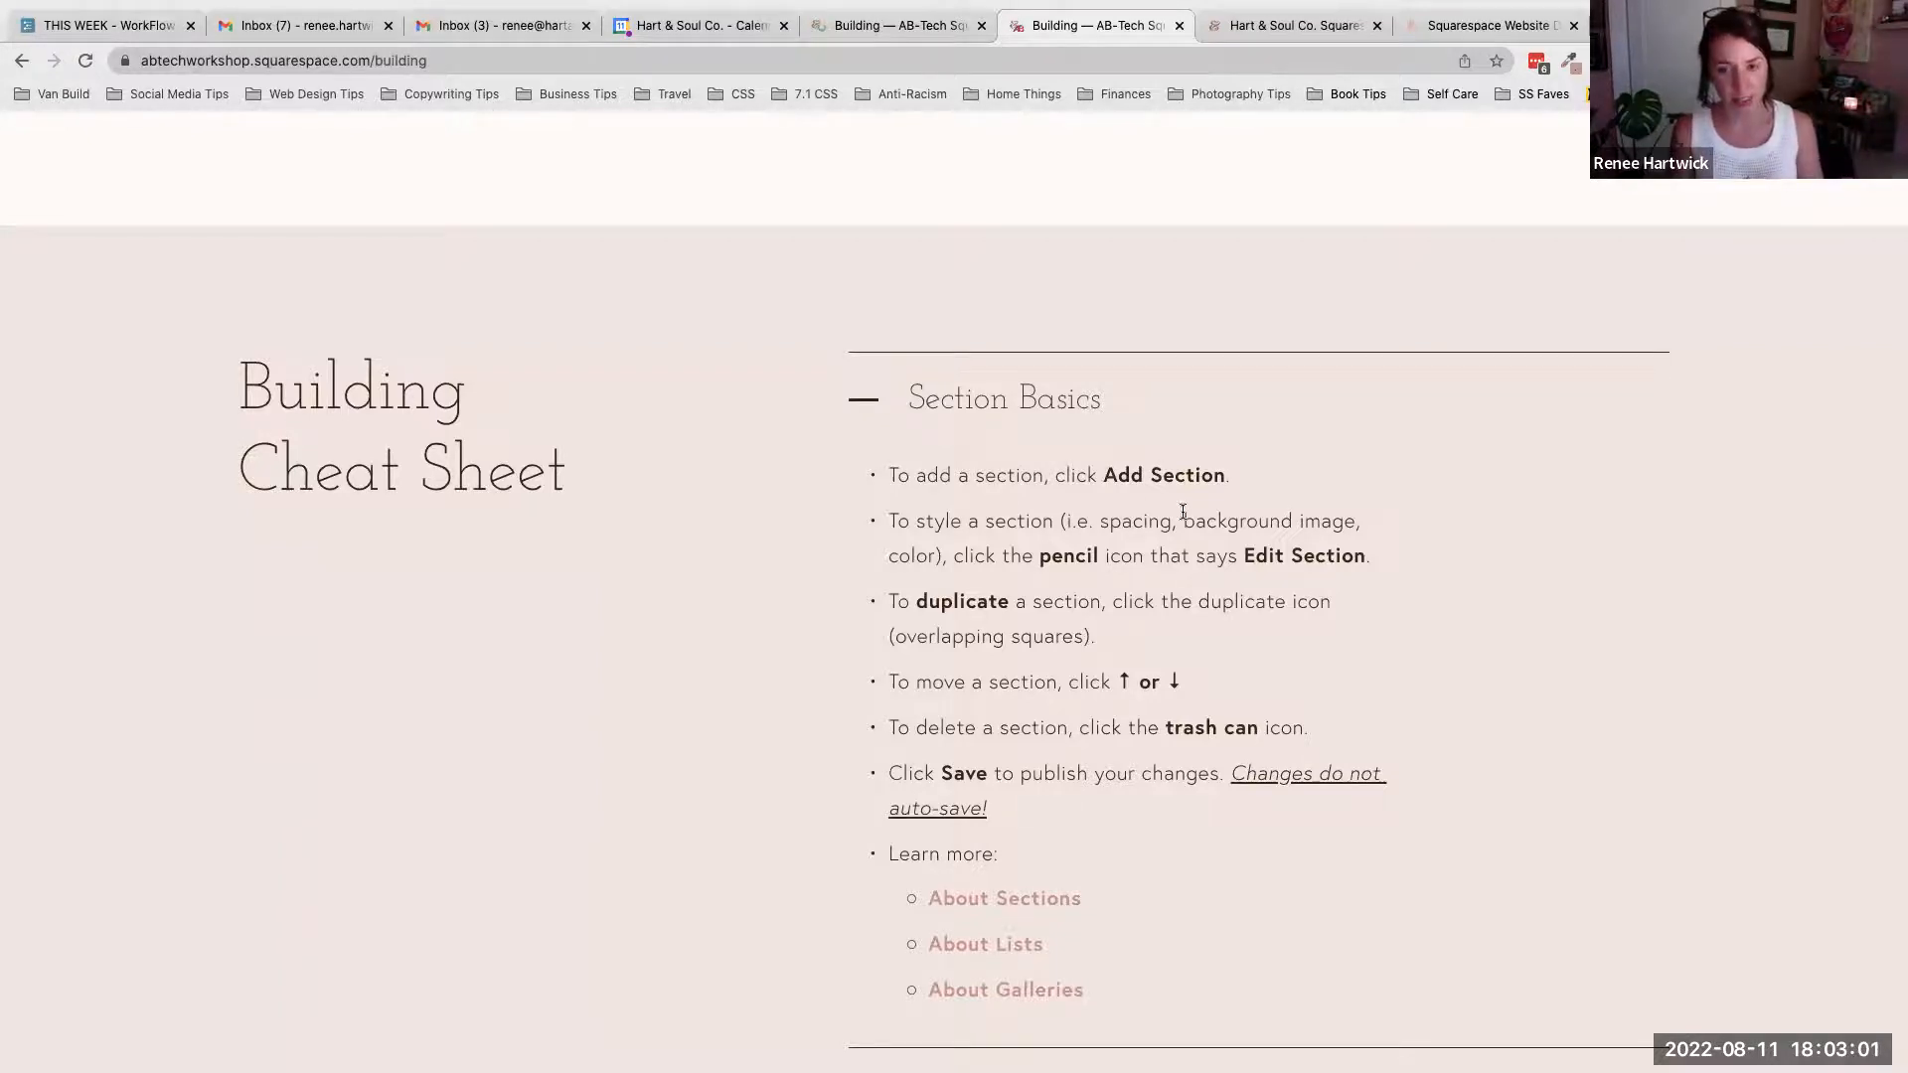
scroll(1182, 512, "down", 1)
left_click(868, 348)
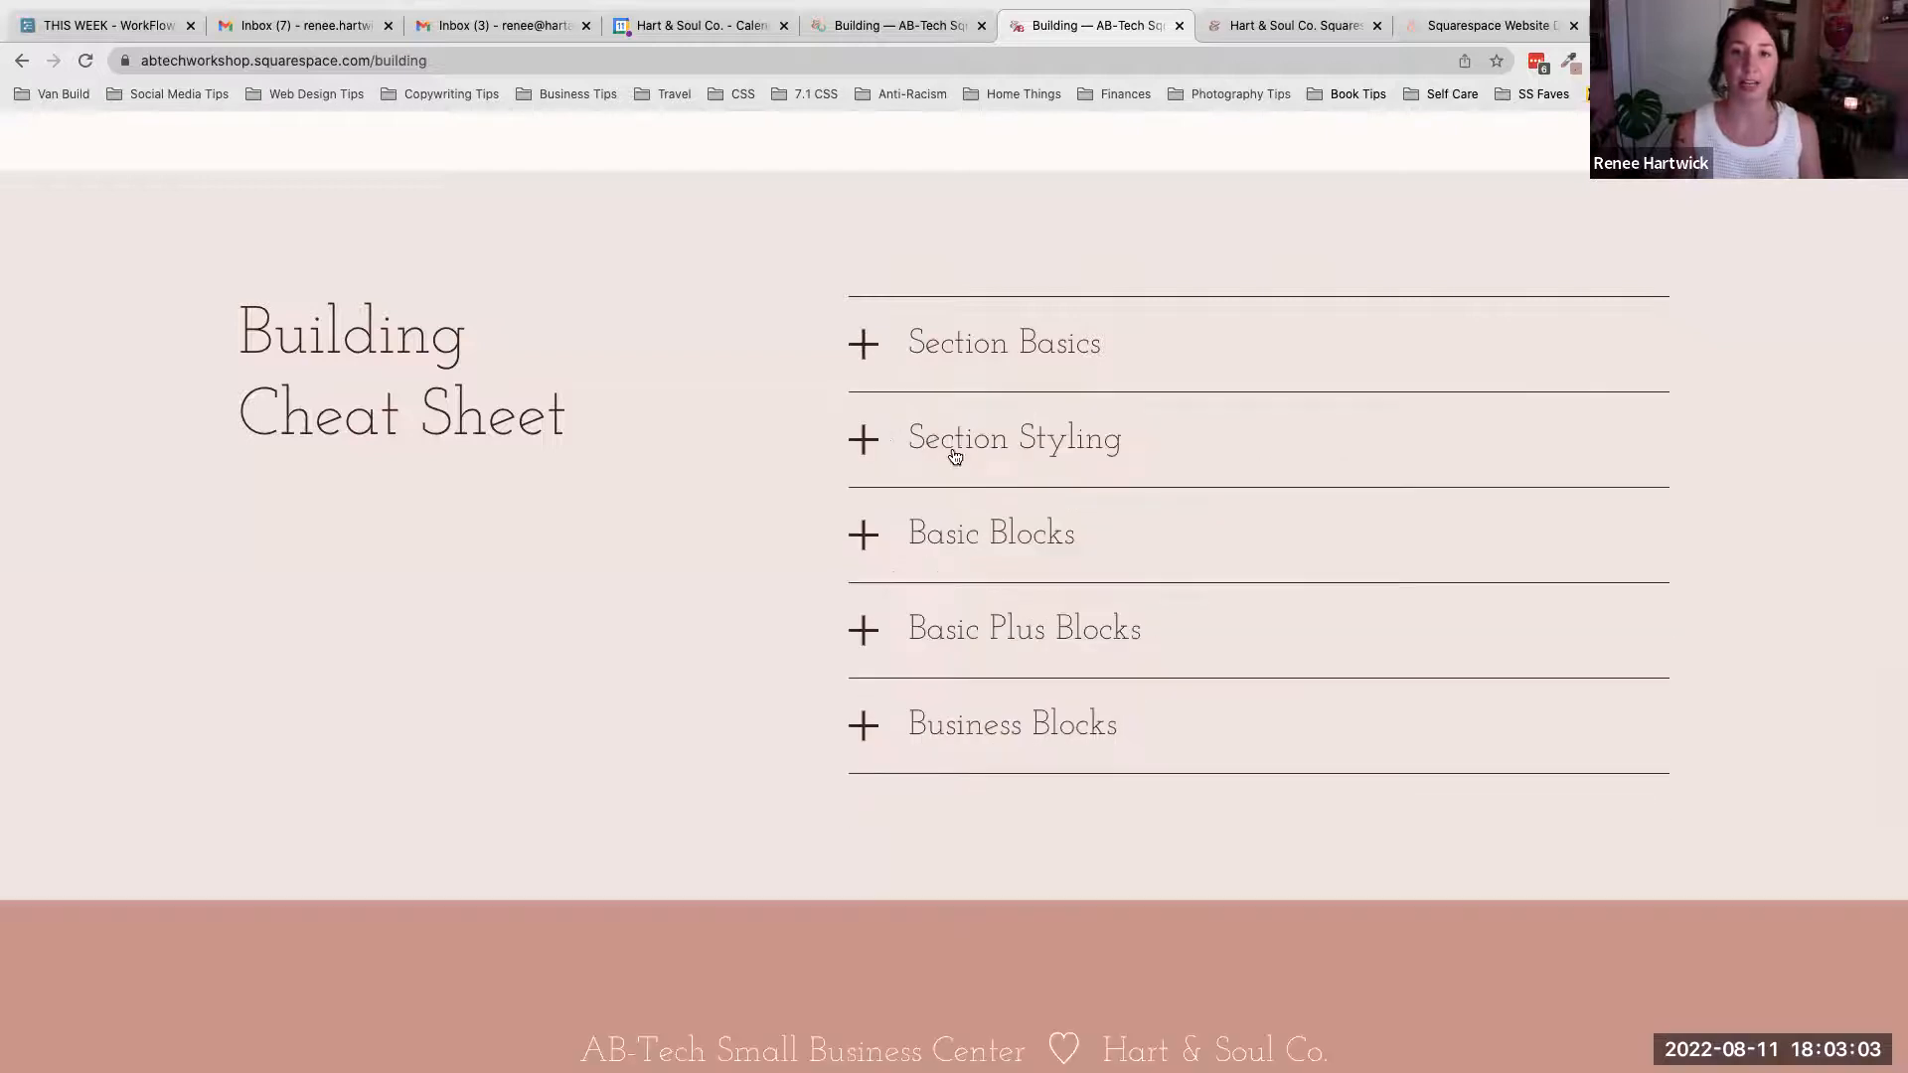
left_click(980, 434)
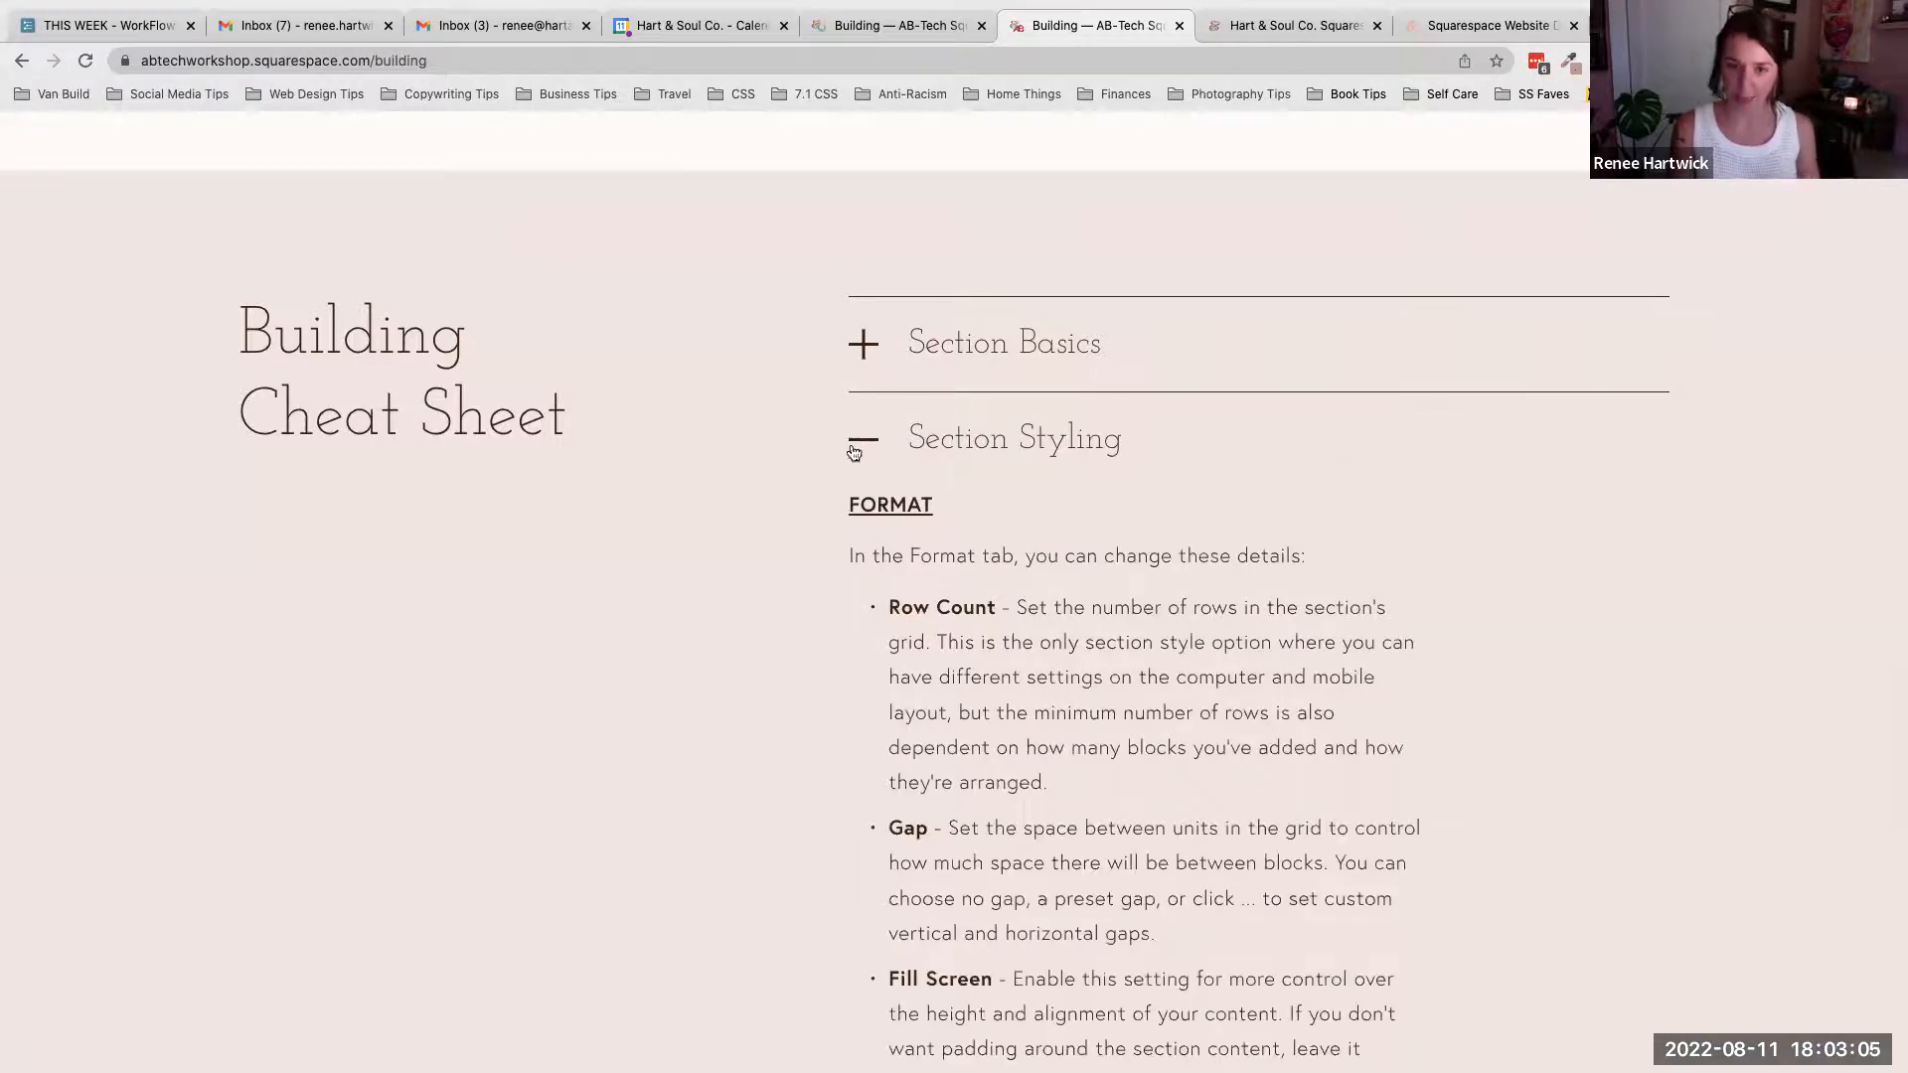
left_click(866, 440)
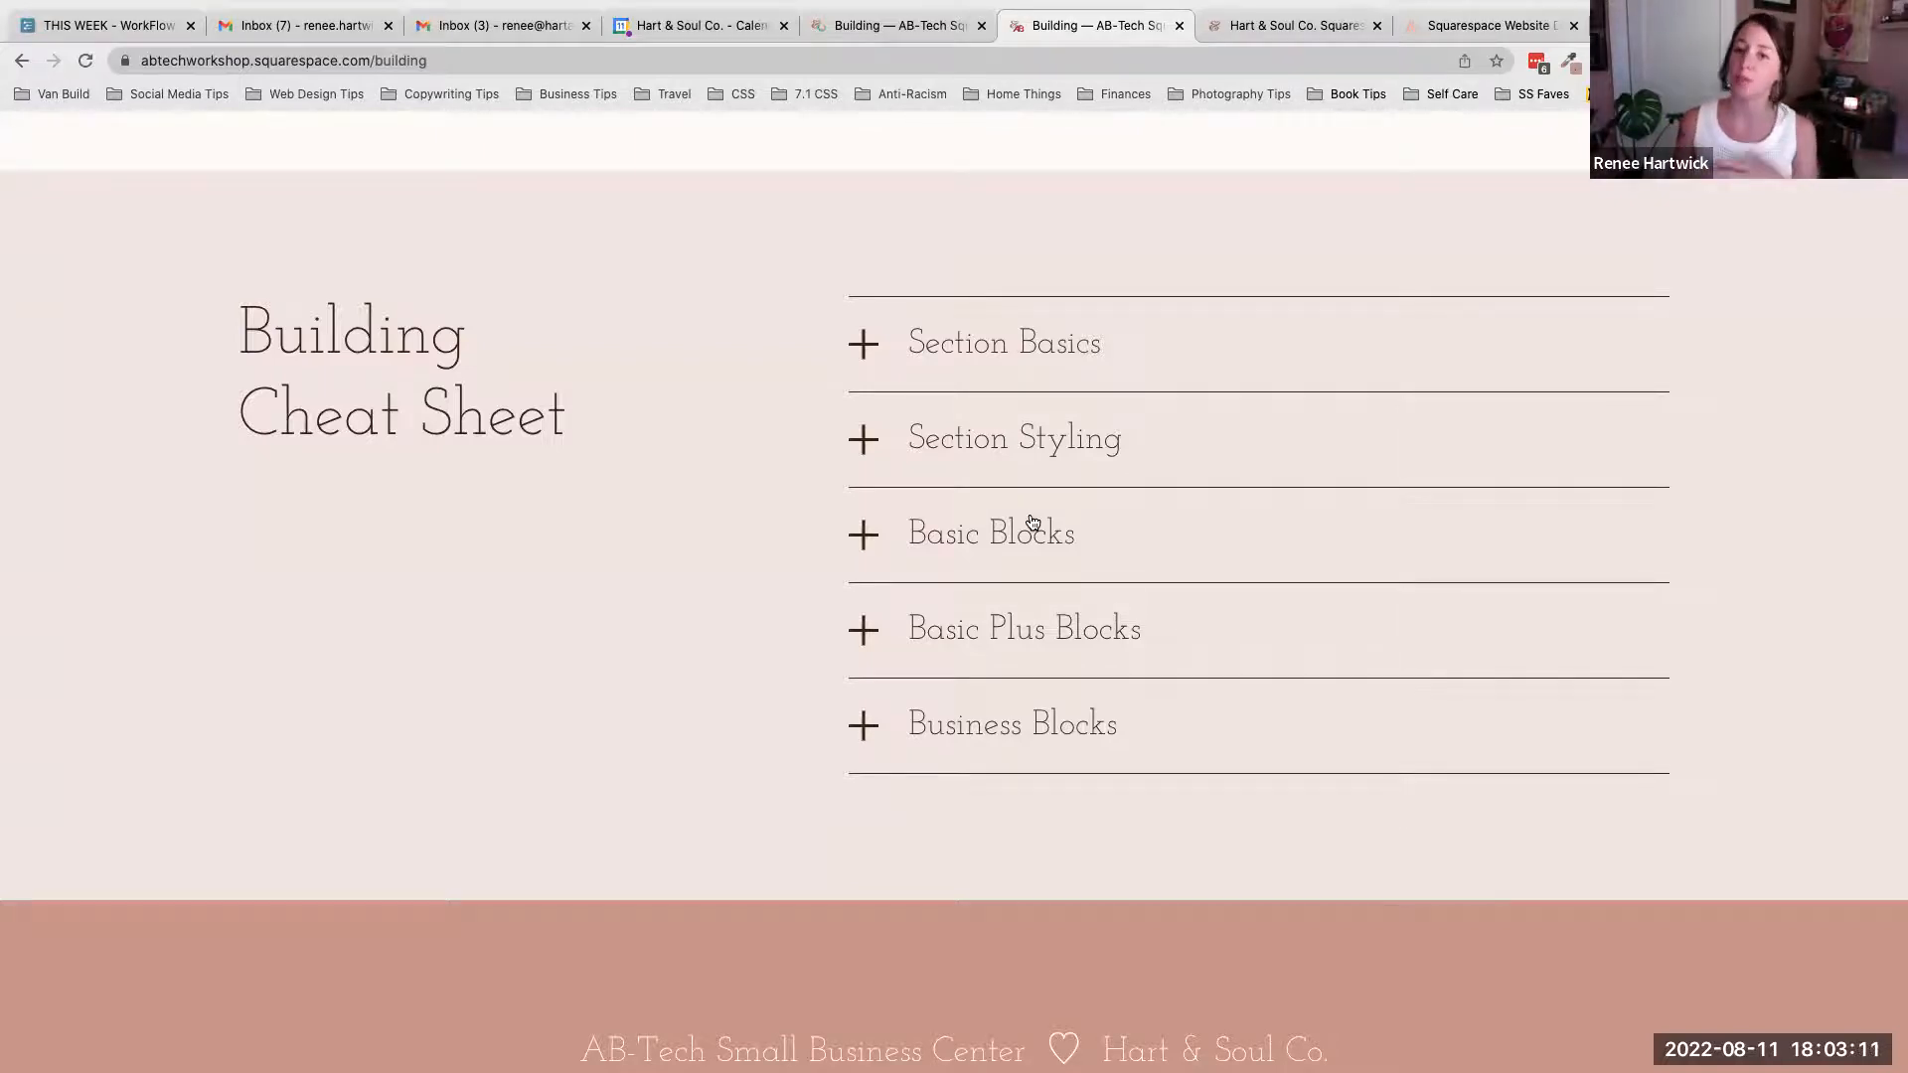
left_click(1085, 382)
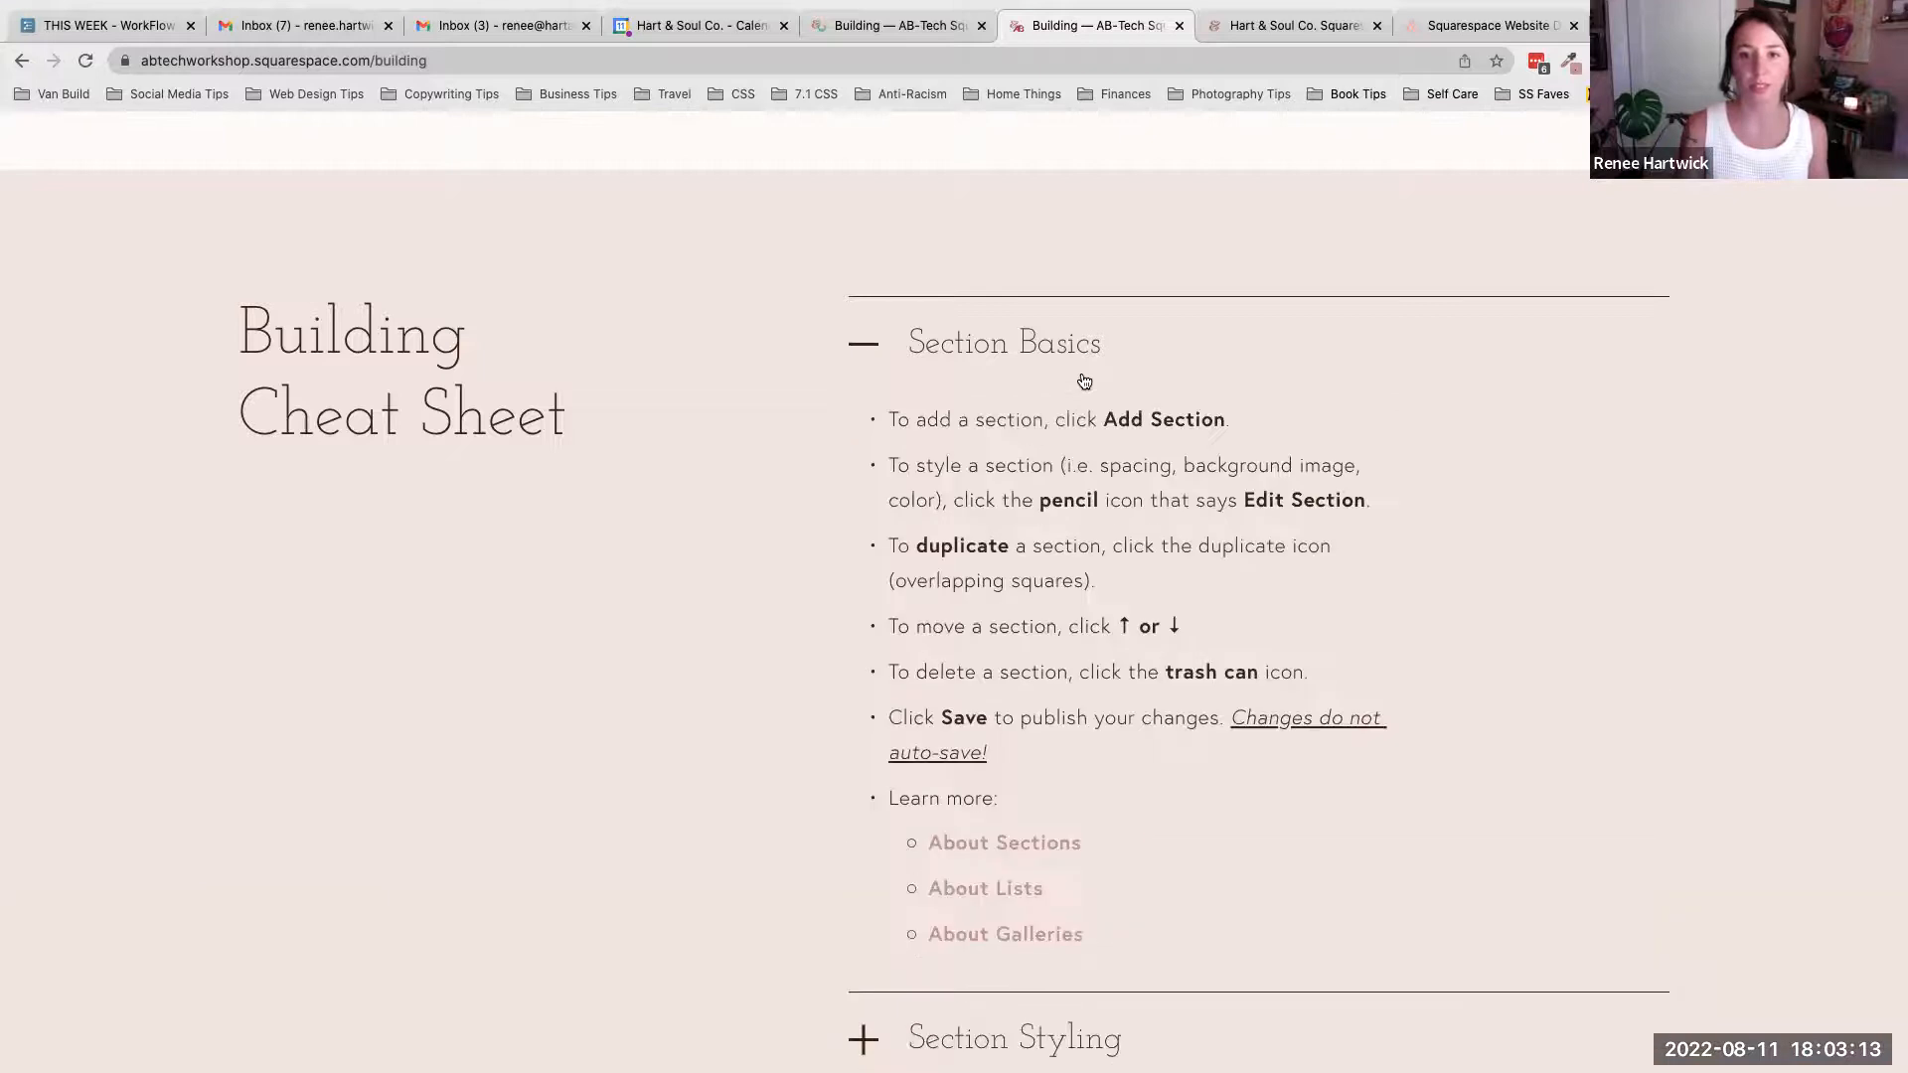
- Switch back to the editor tab and return to the 'We're going to build this!' section
key("ctrl+shift+Tab")
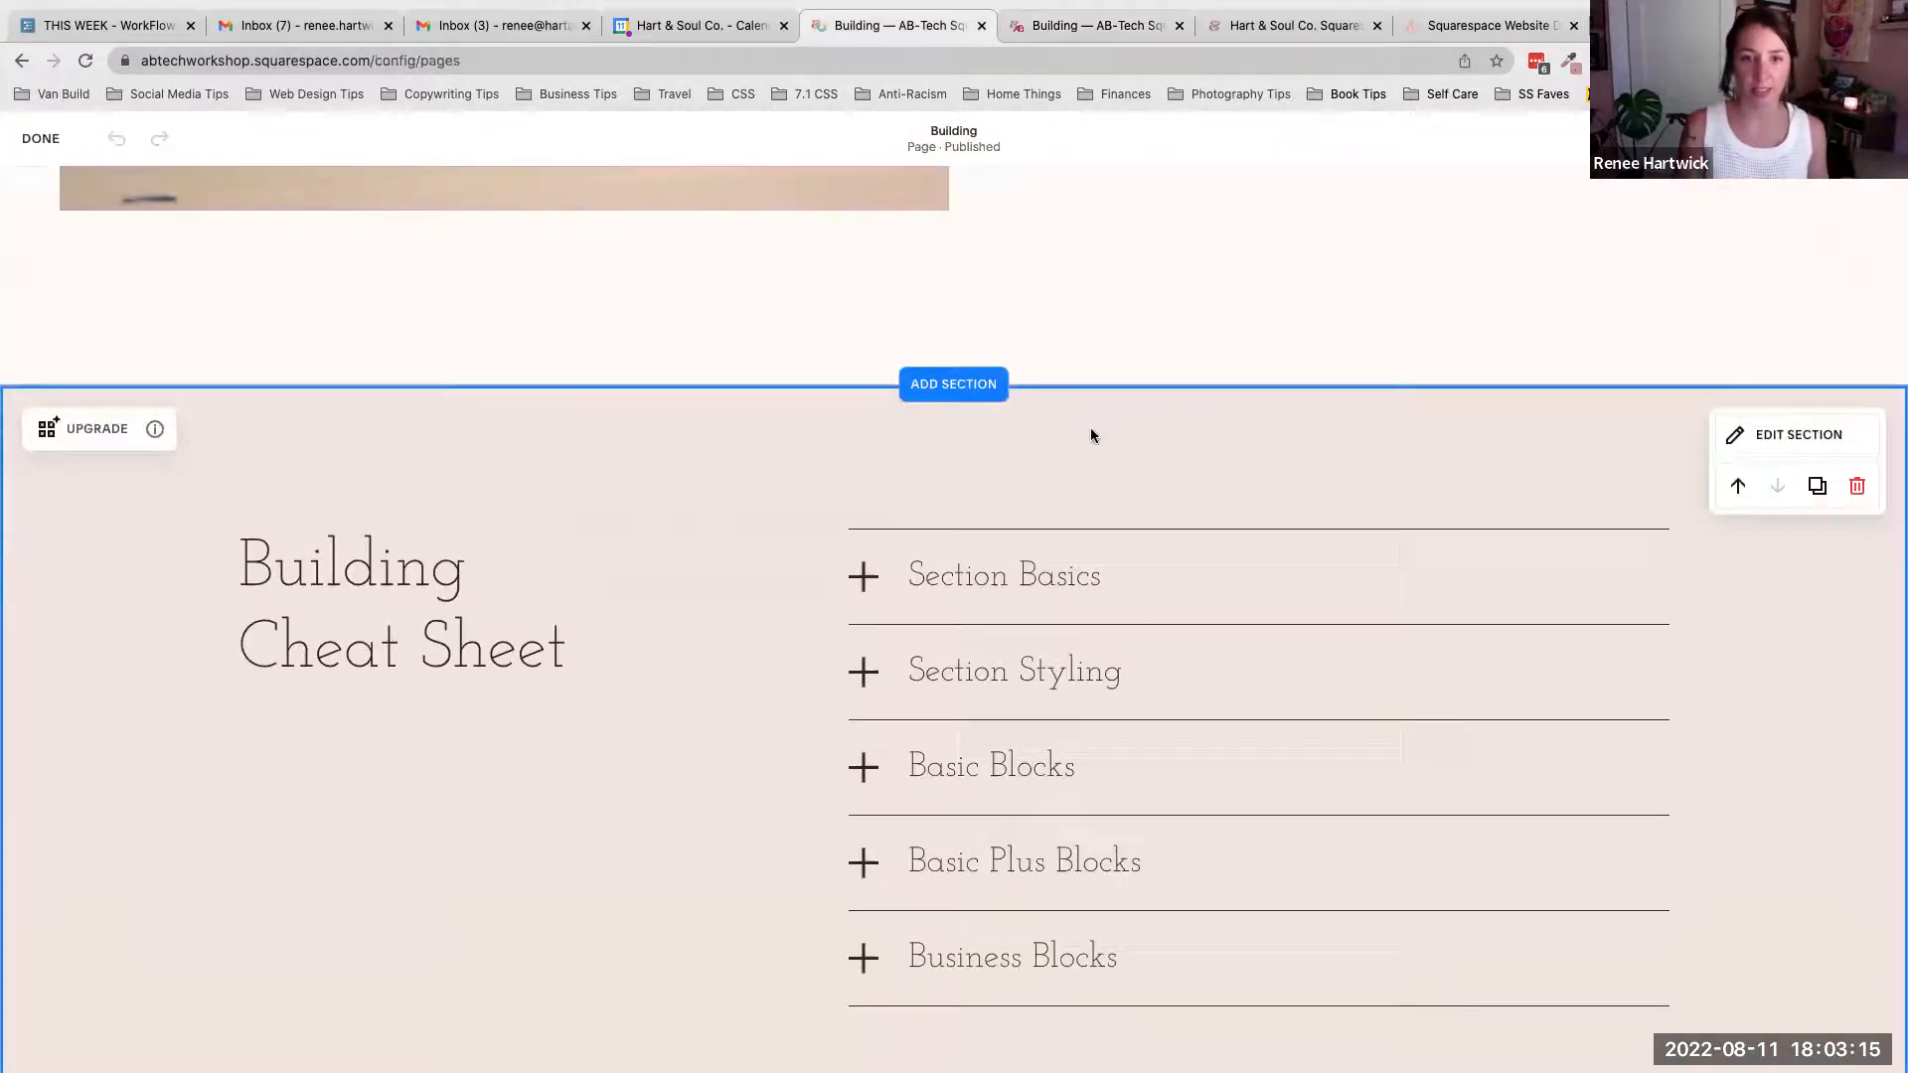
scroll(1386, 510, "down", 1)
scroll(1386, 511, "up", 5)
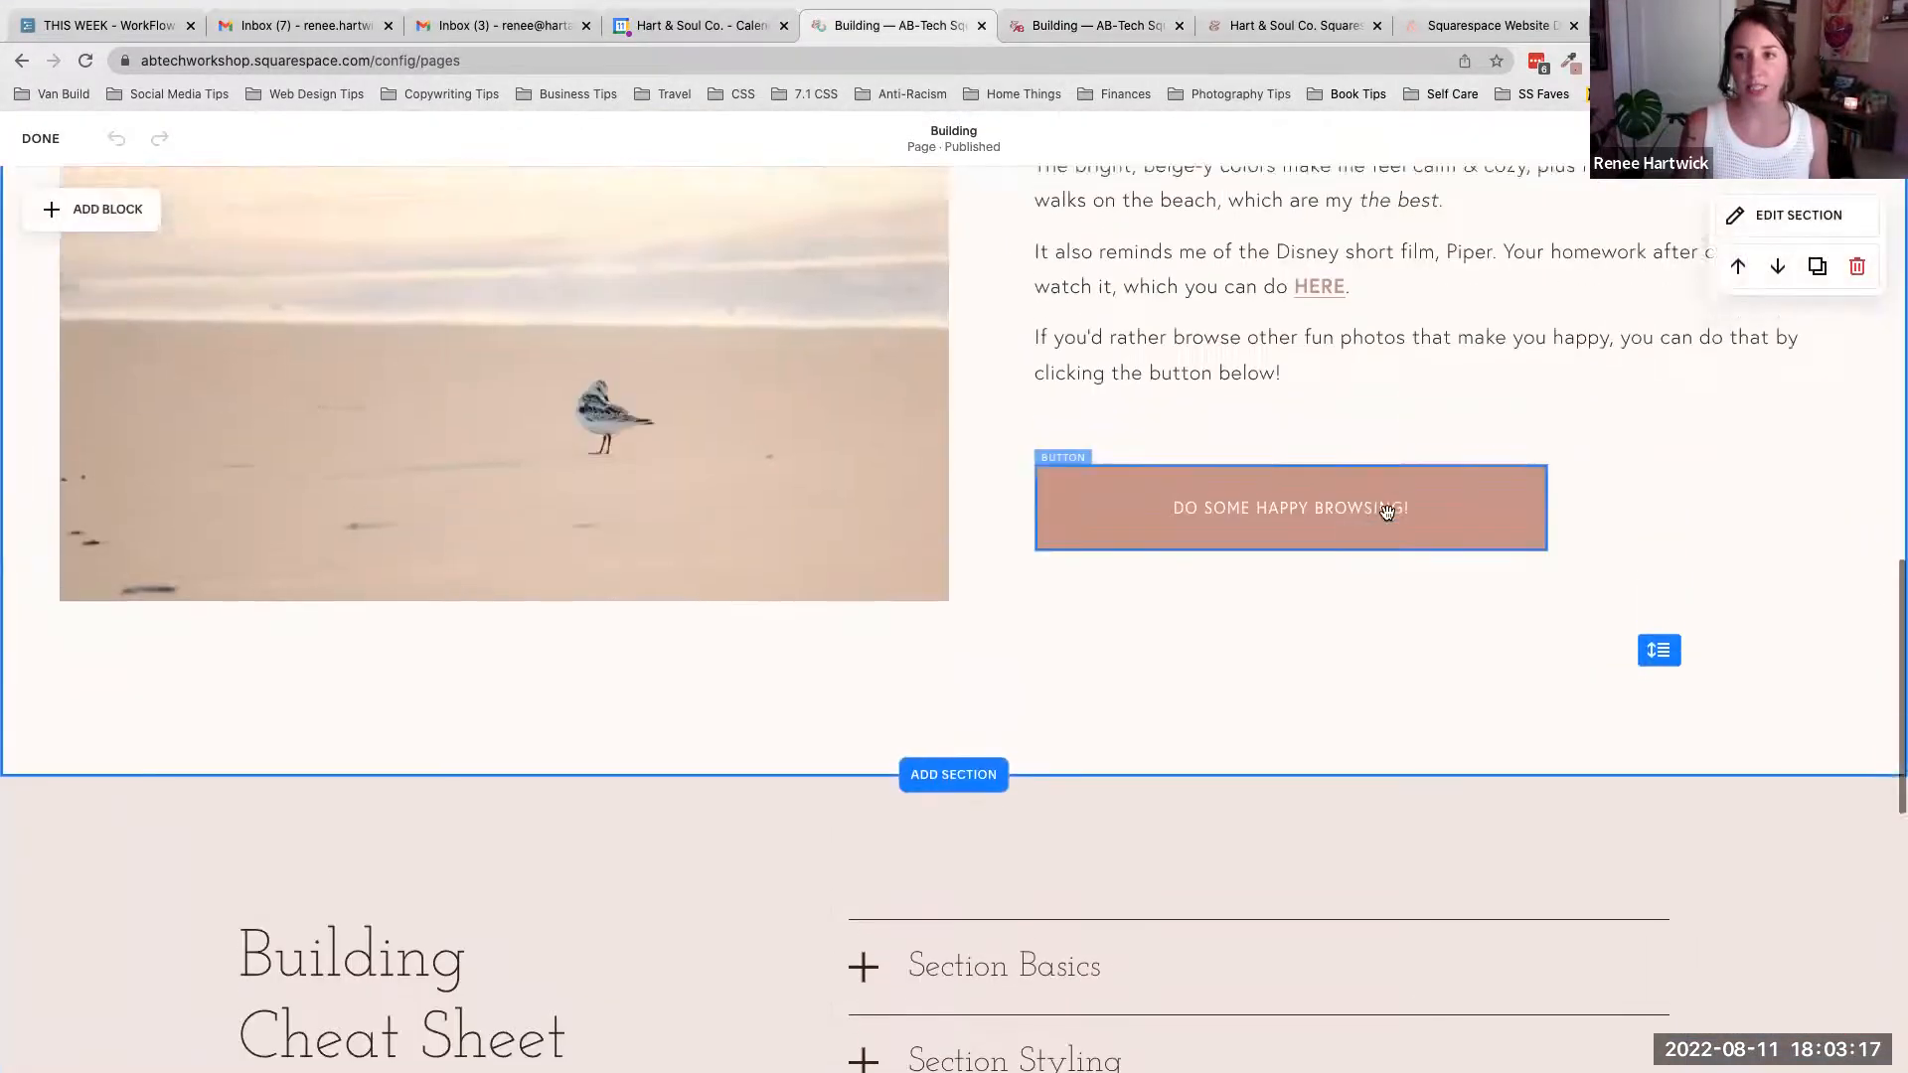
scroll(1386, 511, "up", 6)
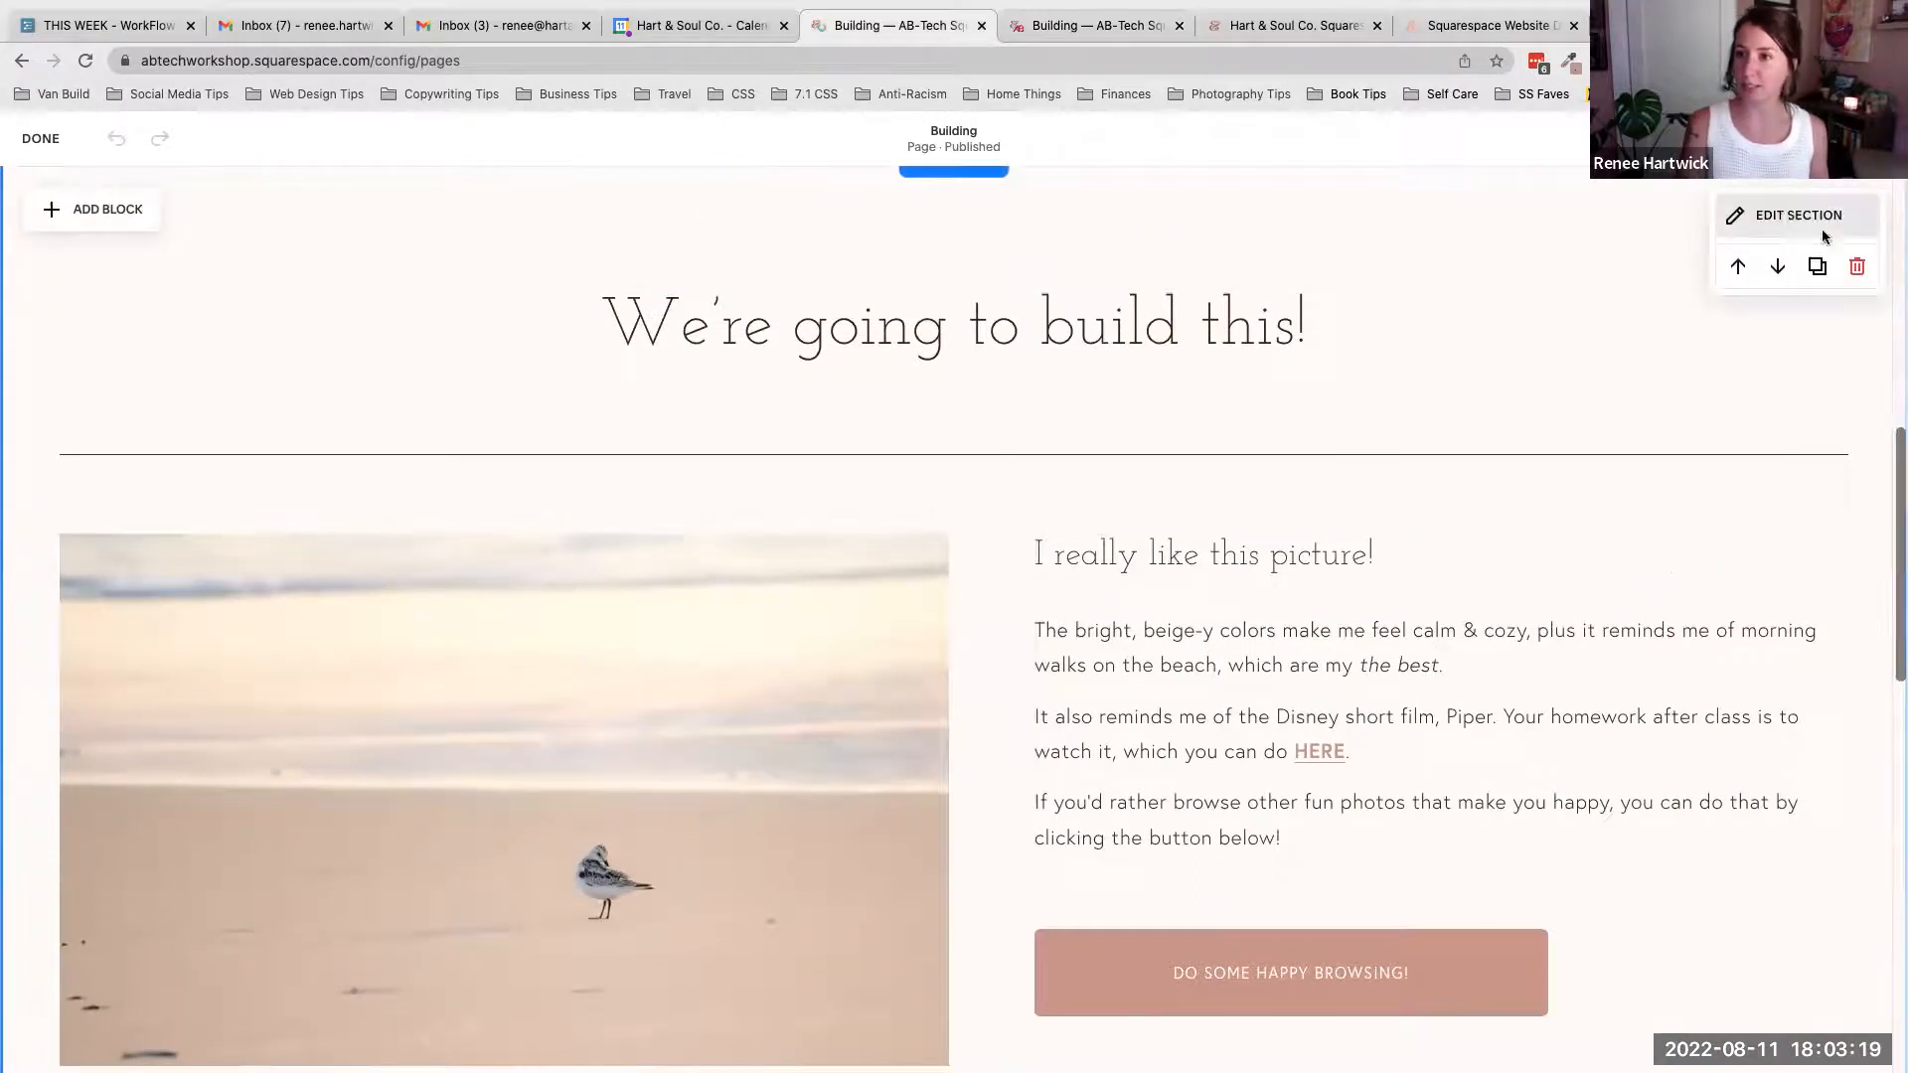
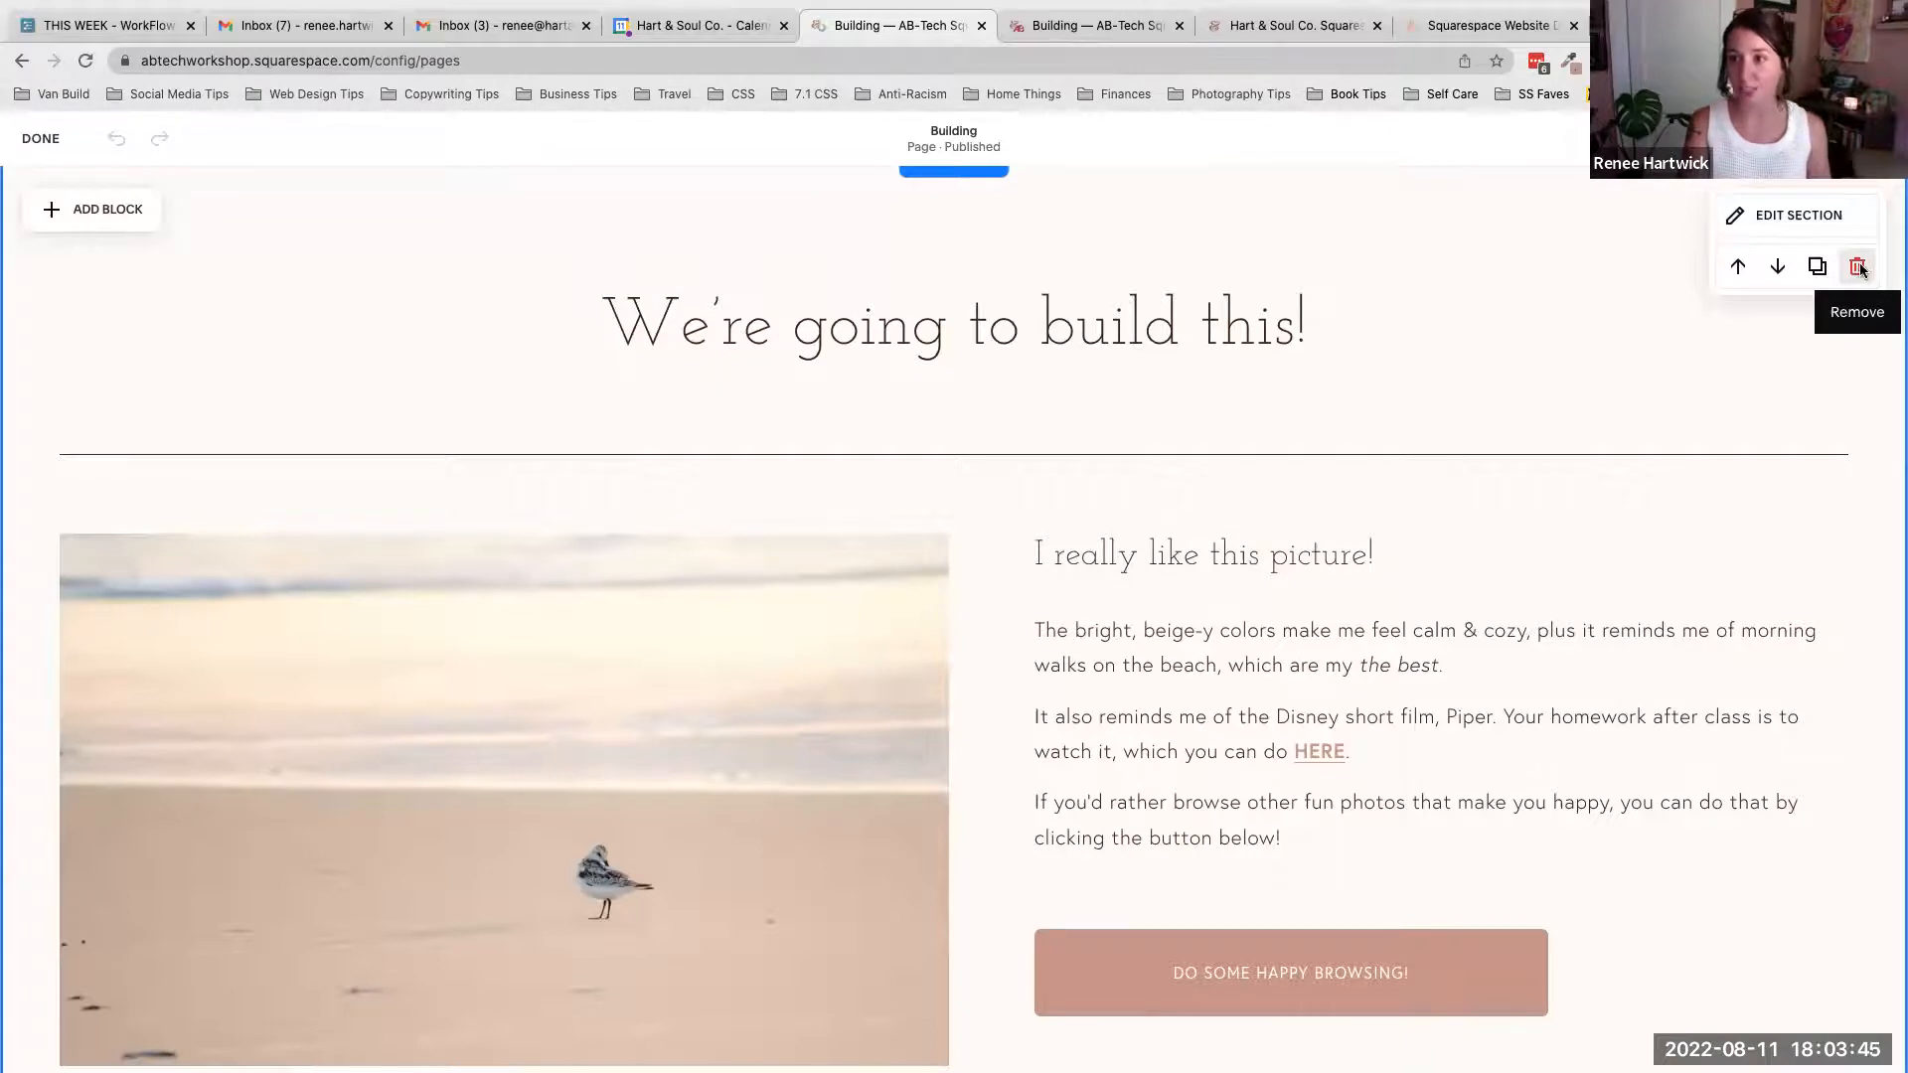
- Start removing the 'We're going to build this!' section and cancel the removal
left_click(1857, 266)
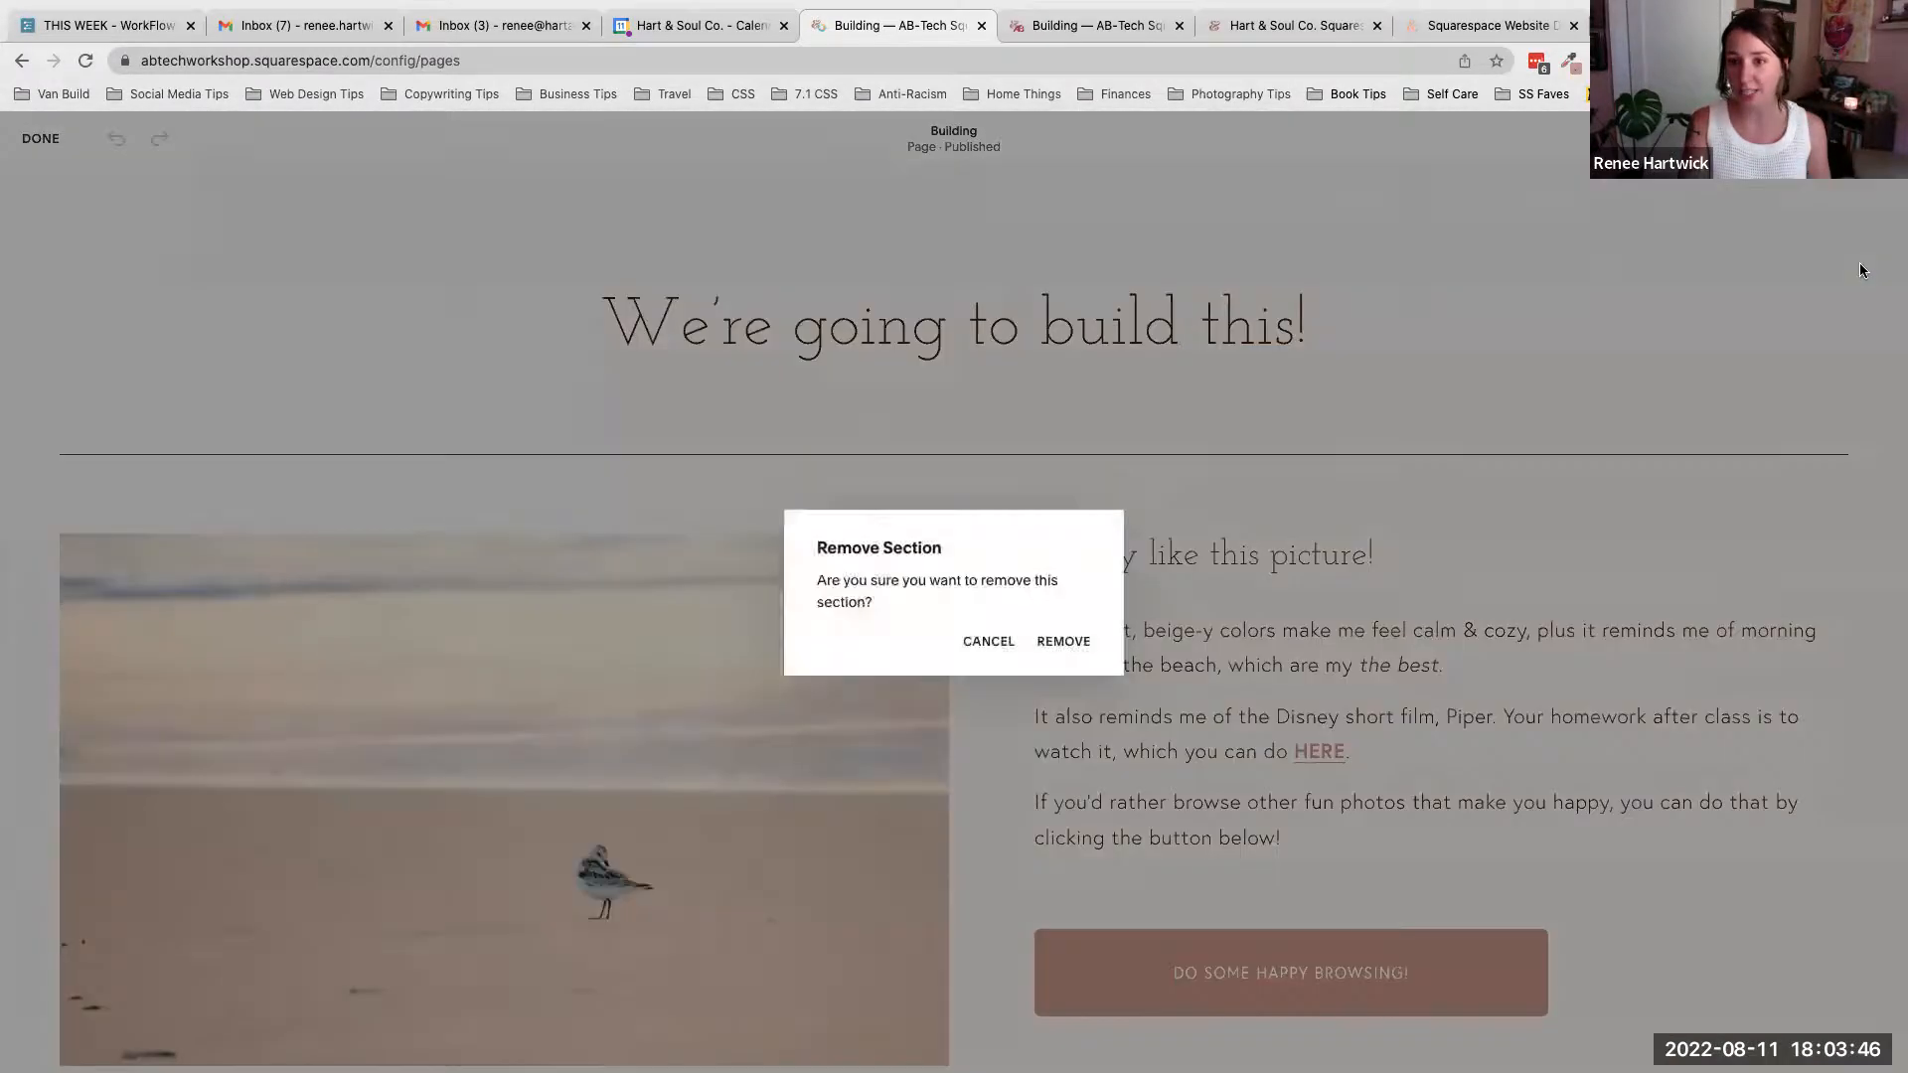
left_click(990, 643)
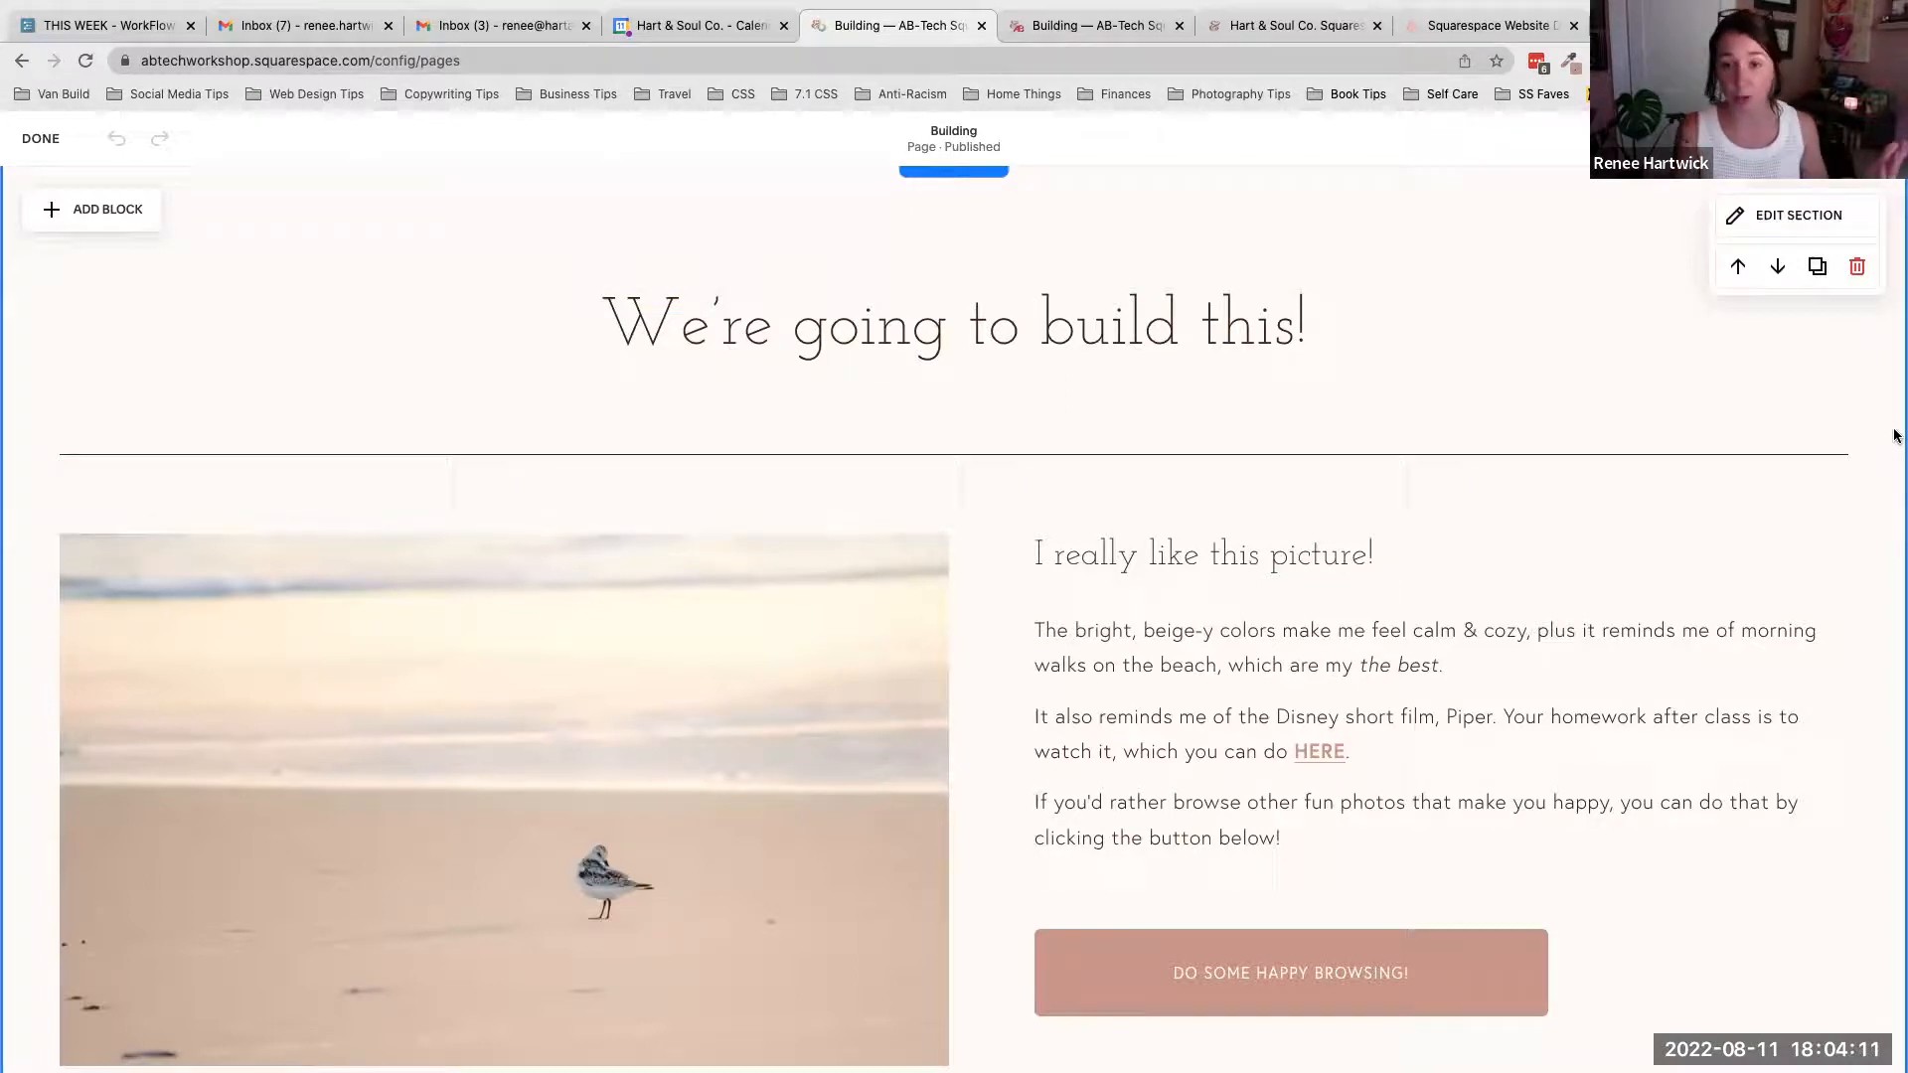
- Duplicate the 'We're going to build this!' section, then remove the duplicated copy below the original
left_click(1817, 266)
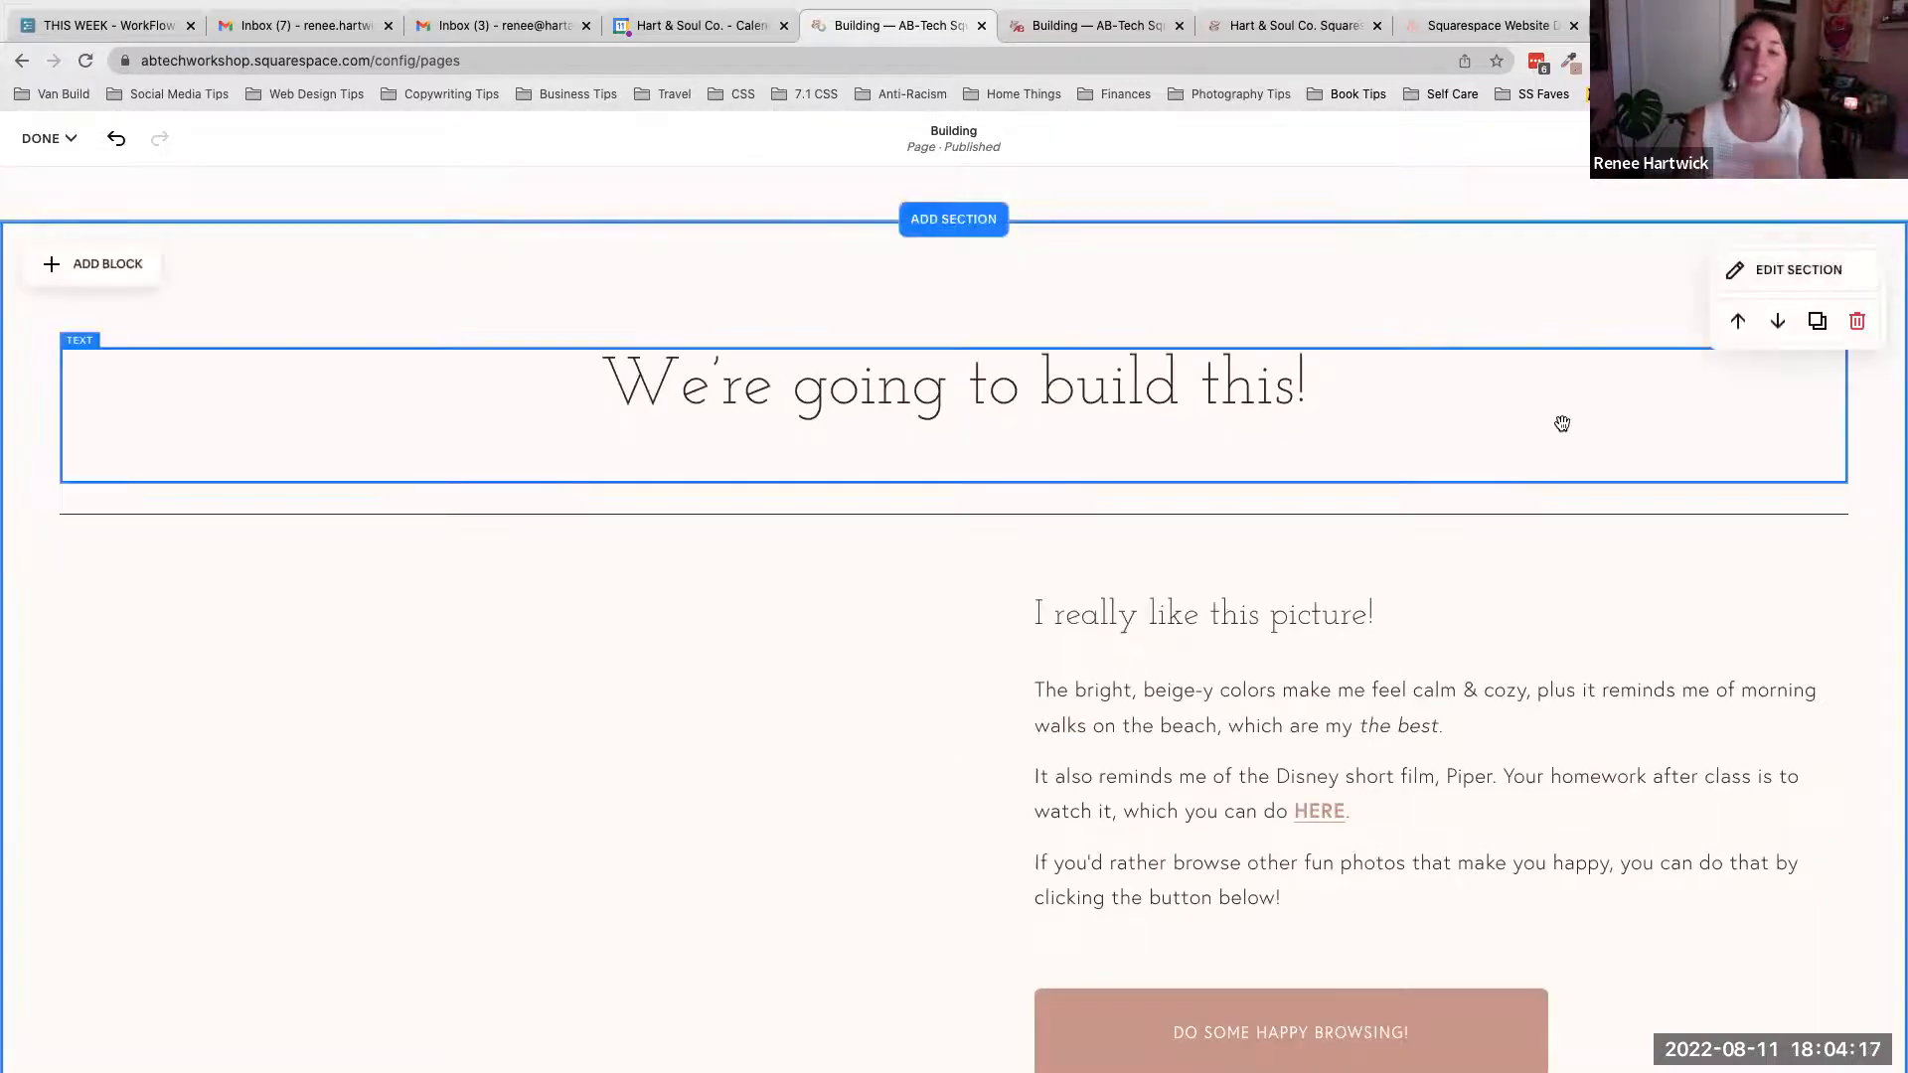
scroll(1560, 421, "down", 3)
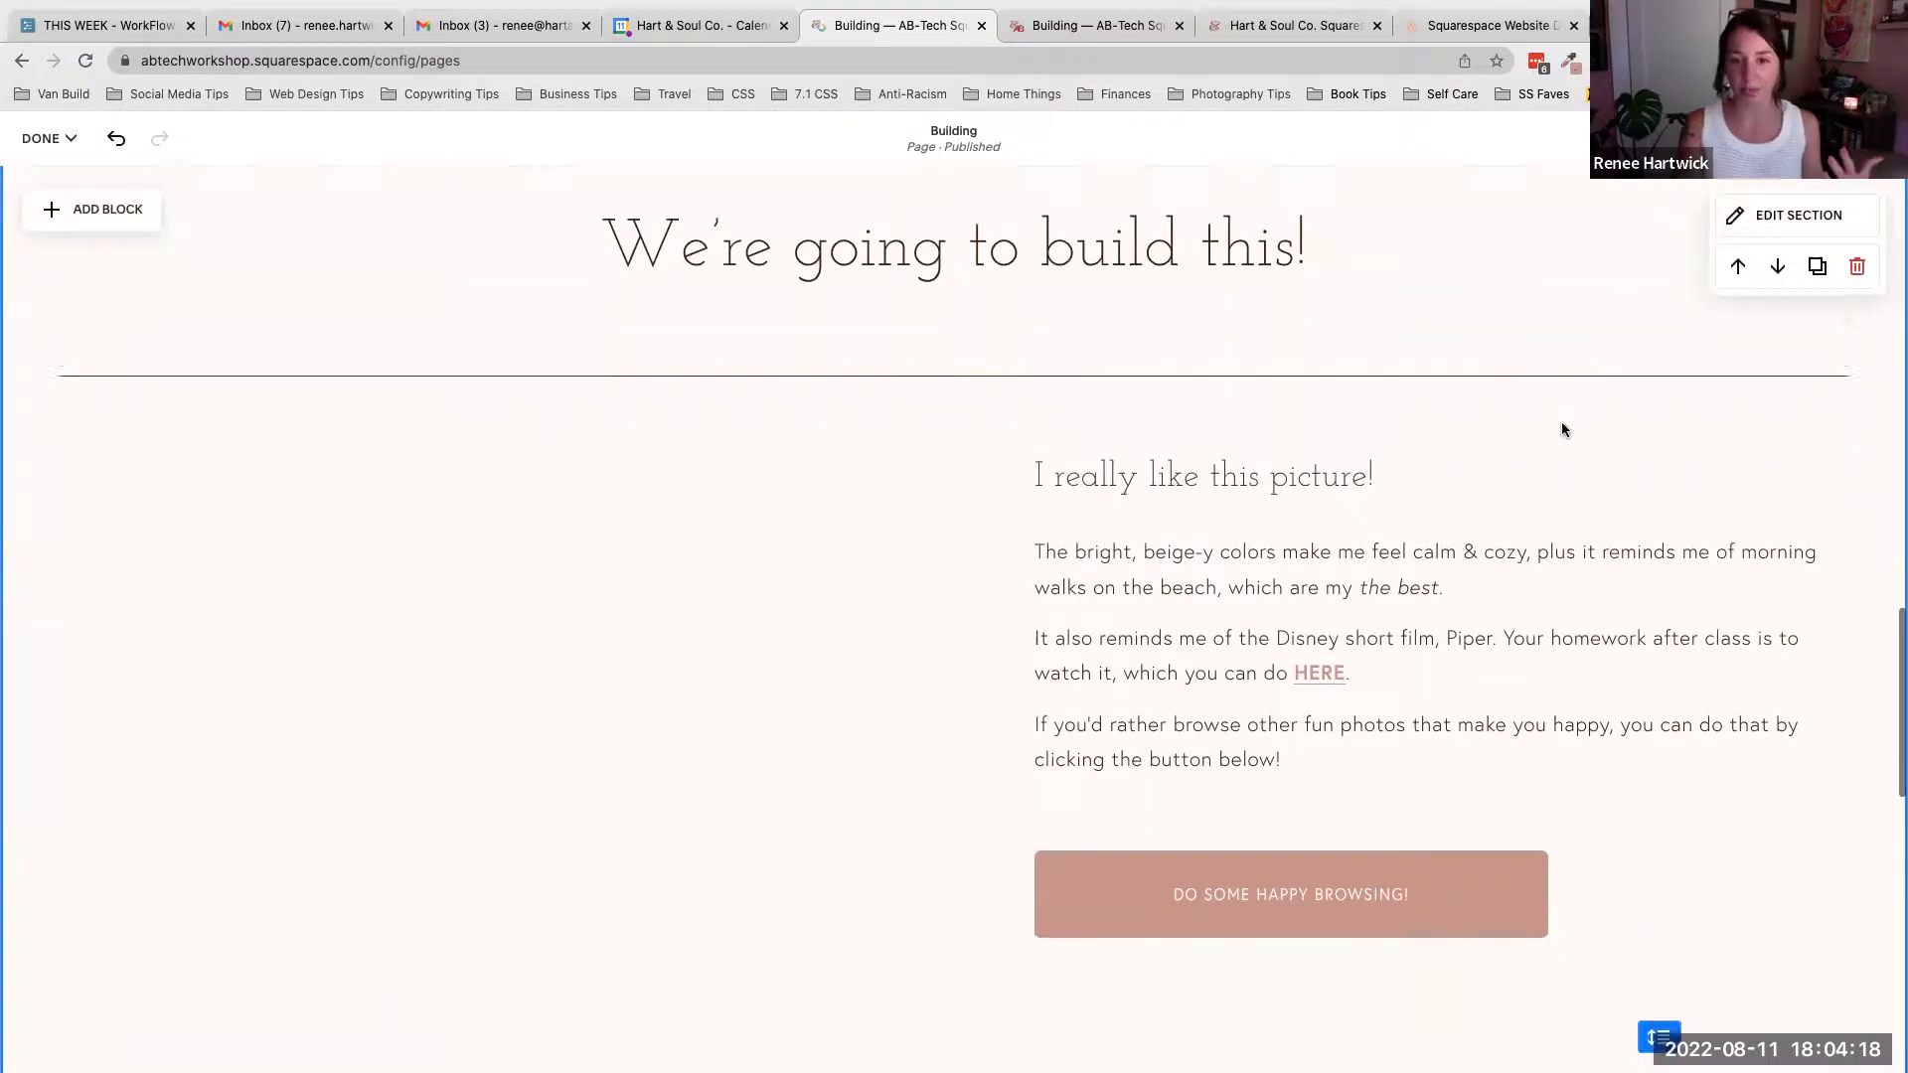
left_click(675, 640)
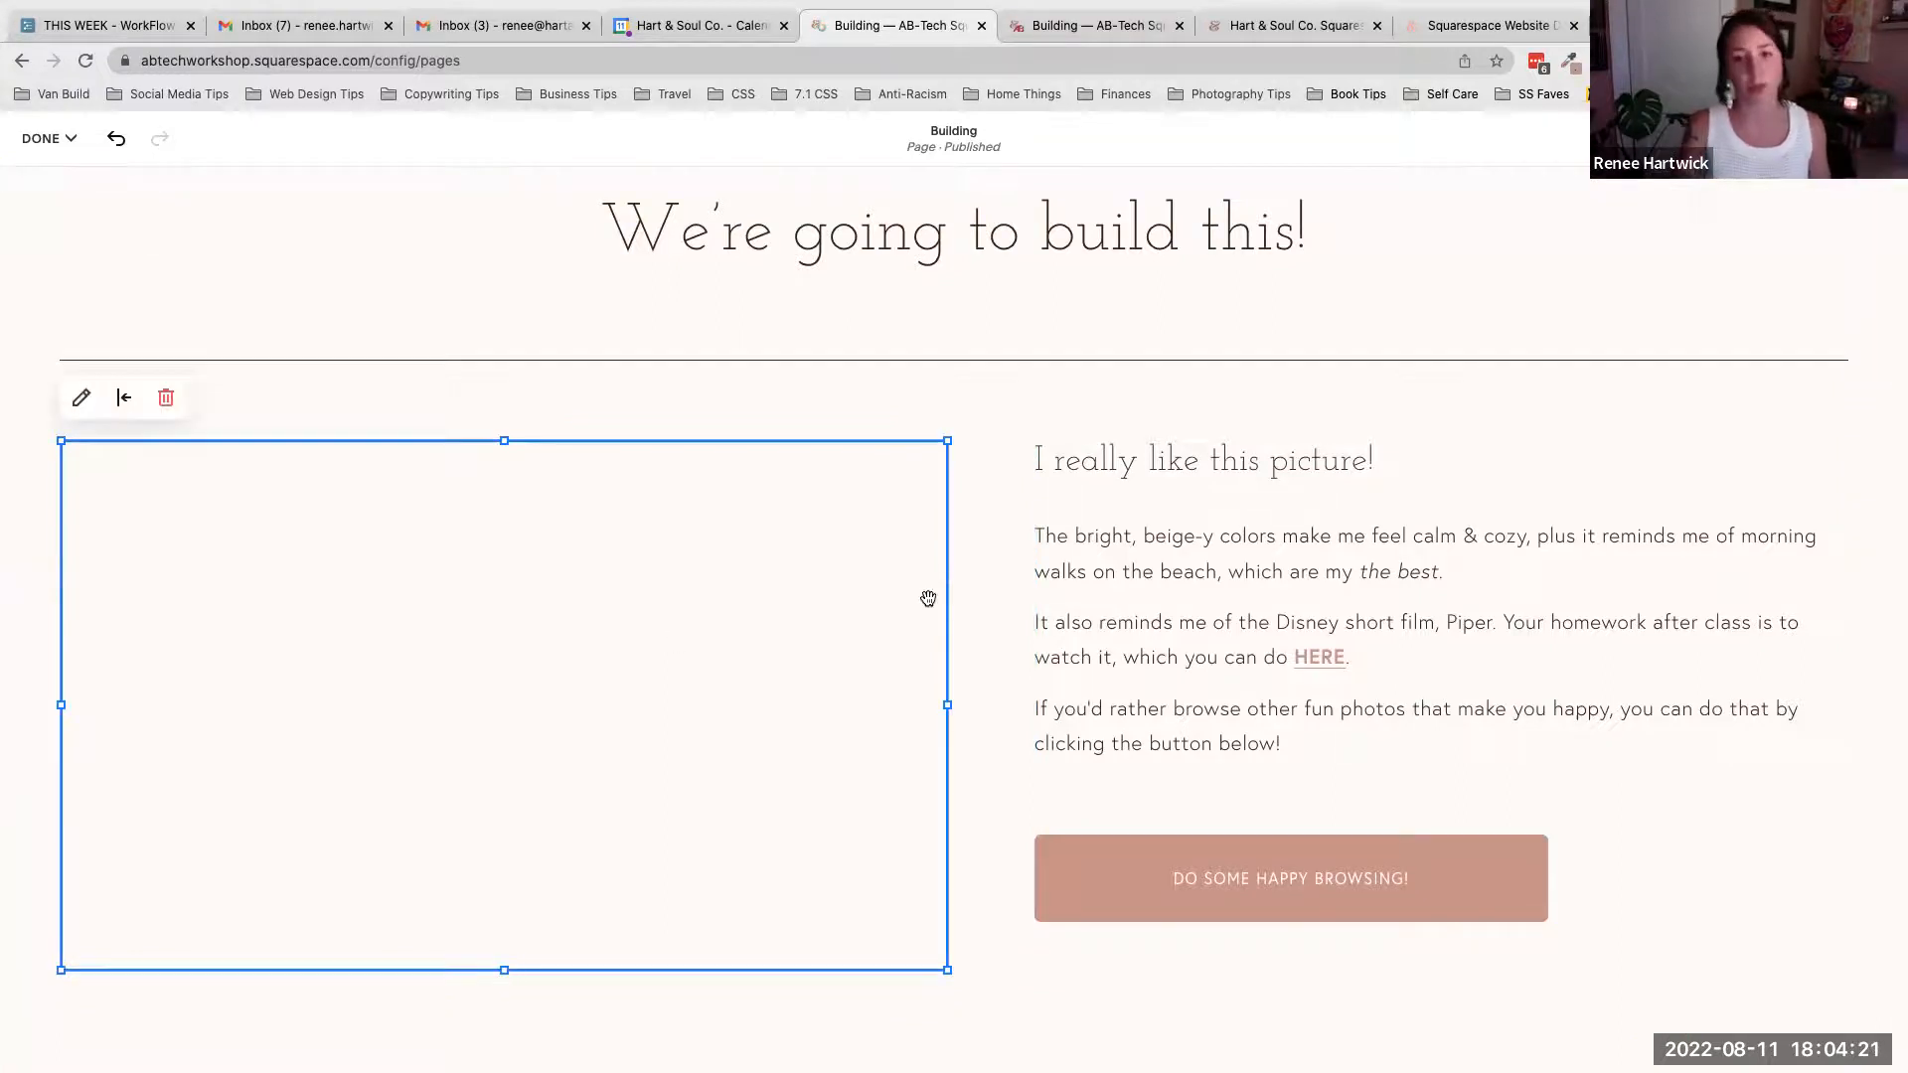
left_click(1159, 412)
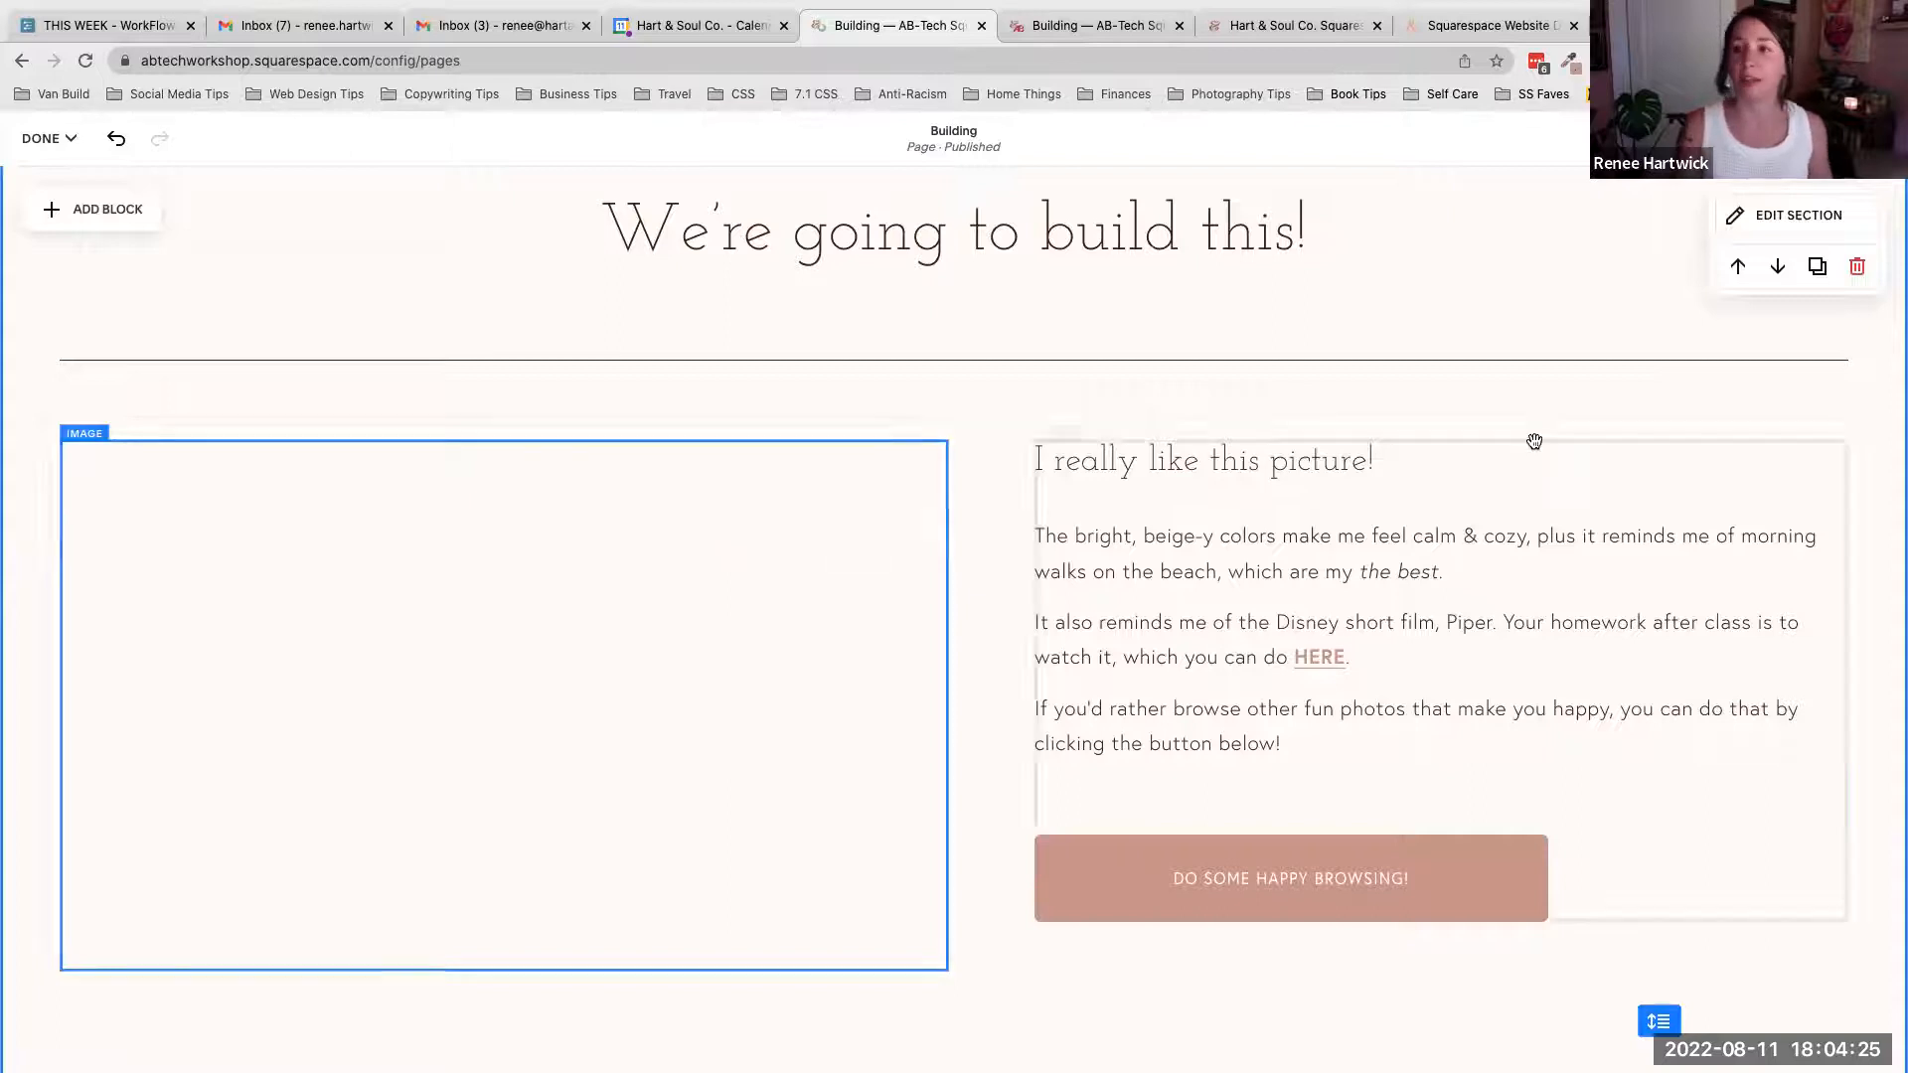
scroll(1534, 439, "up", 2)
scroll(1534, 441, "down", 1)
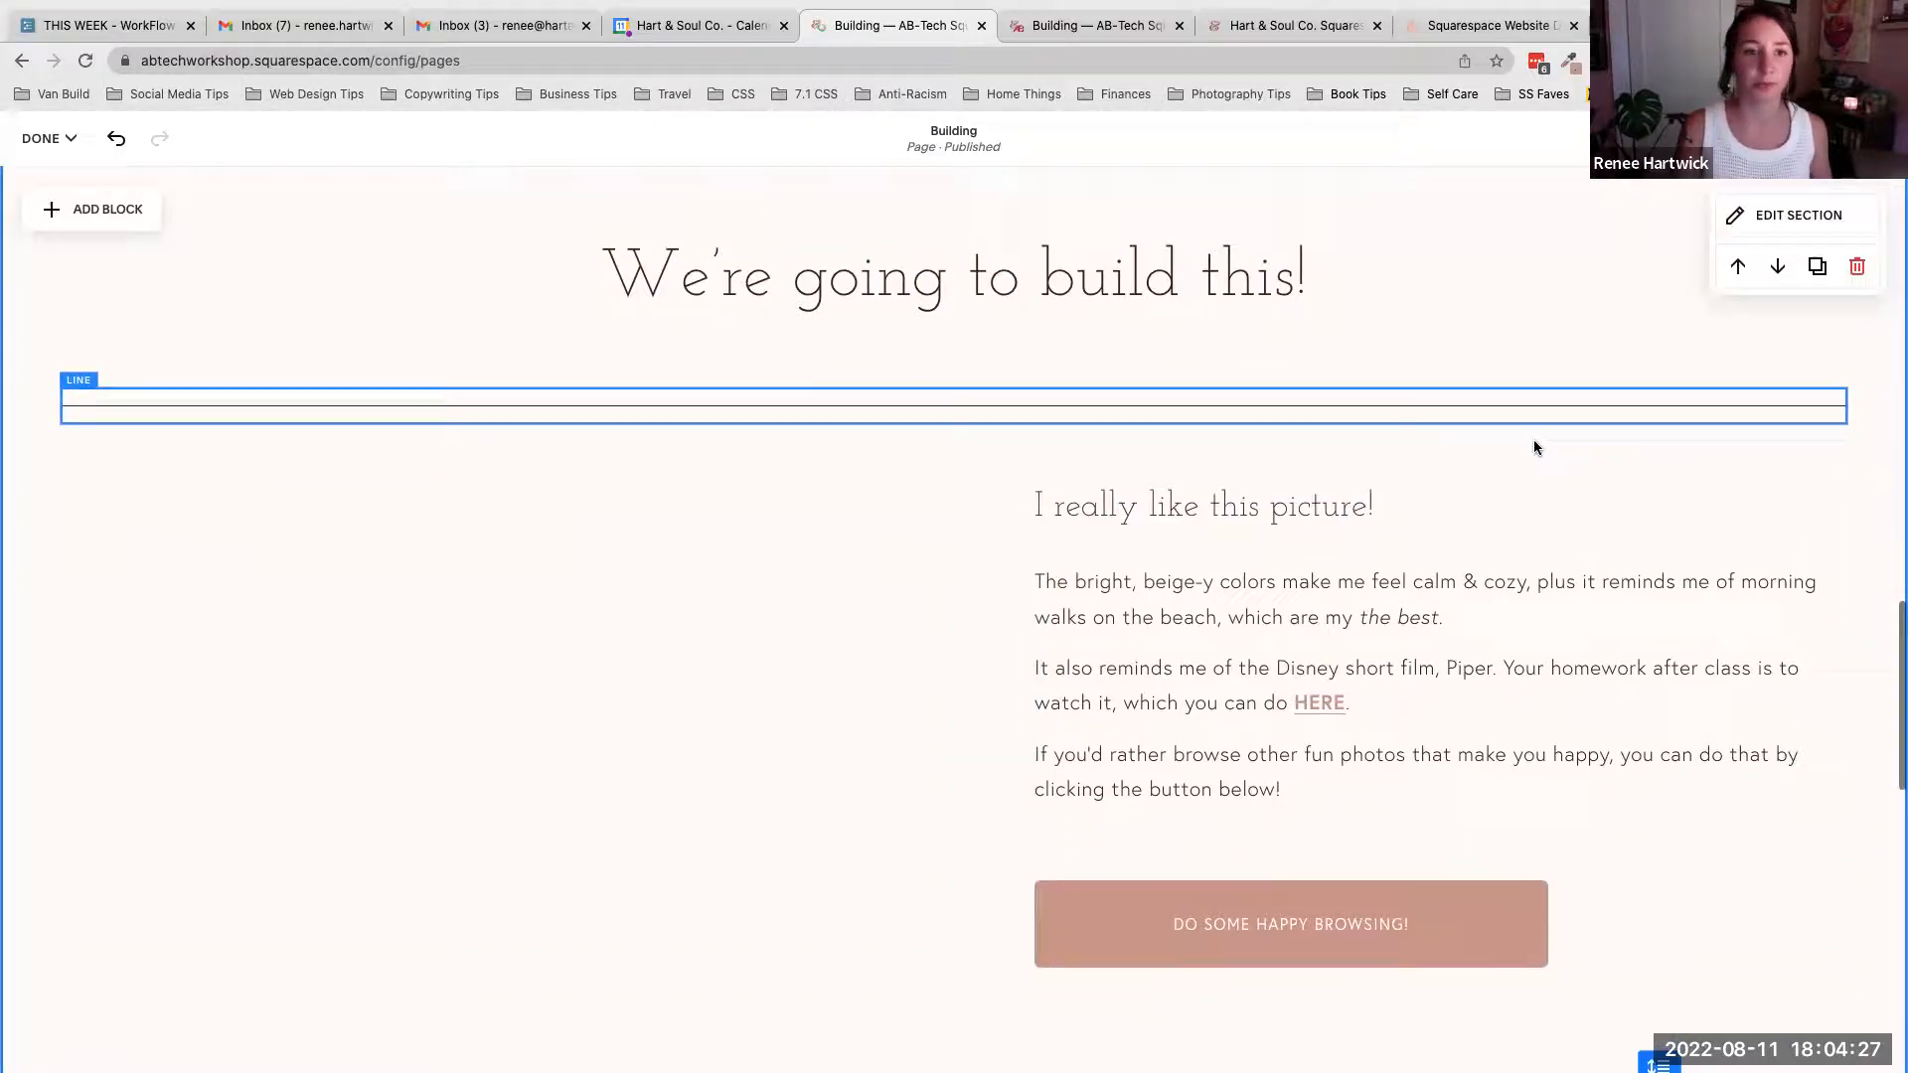
scroll(1535, 447, "up", 1)
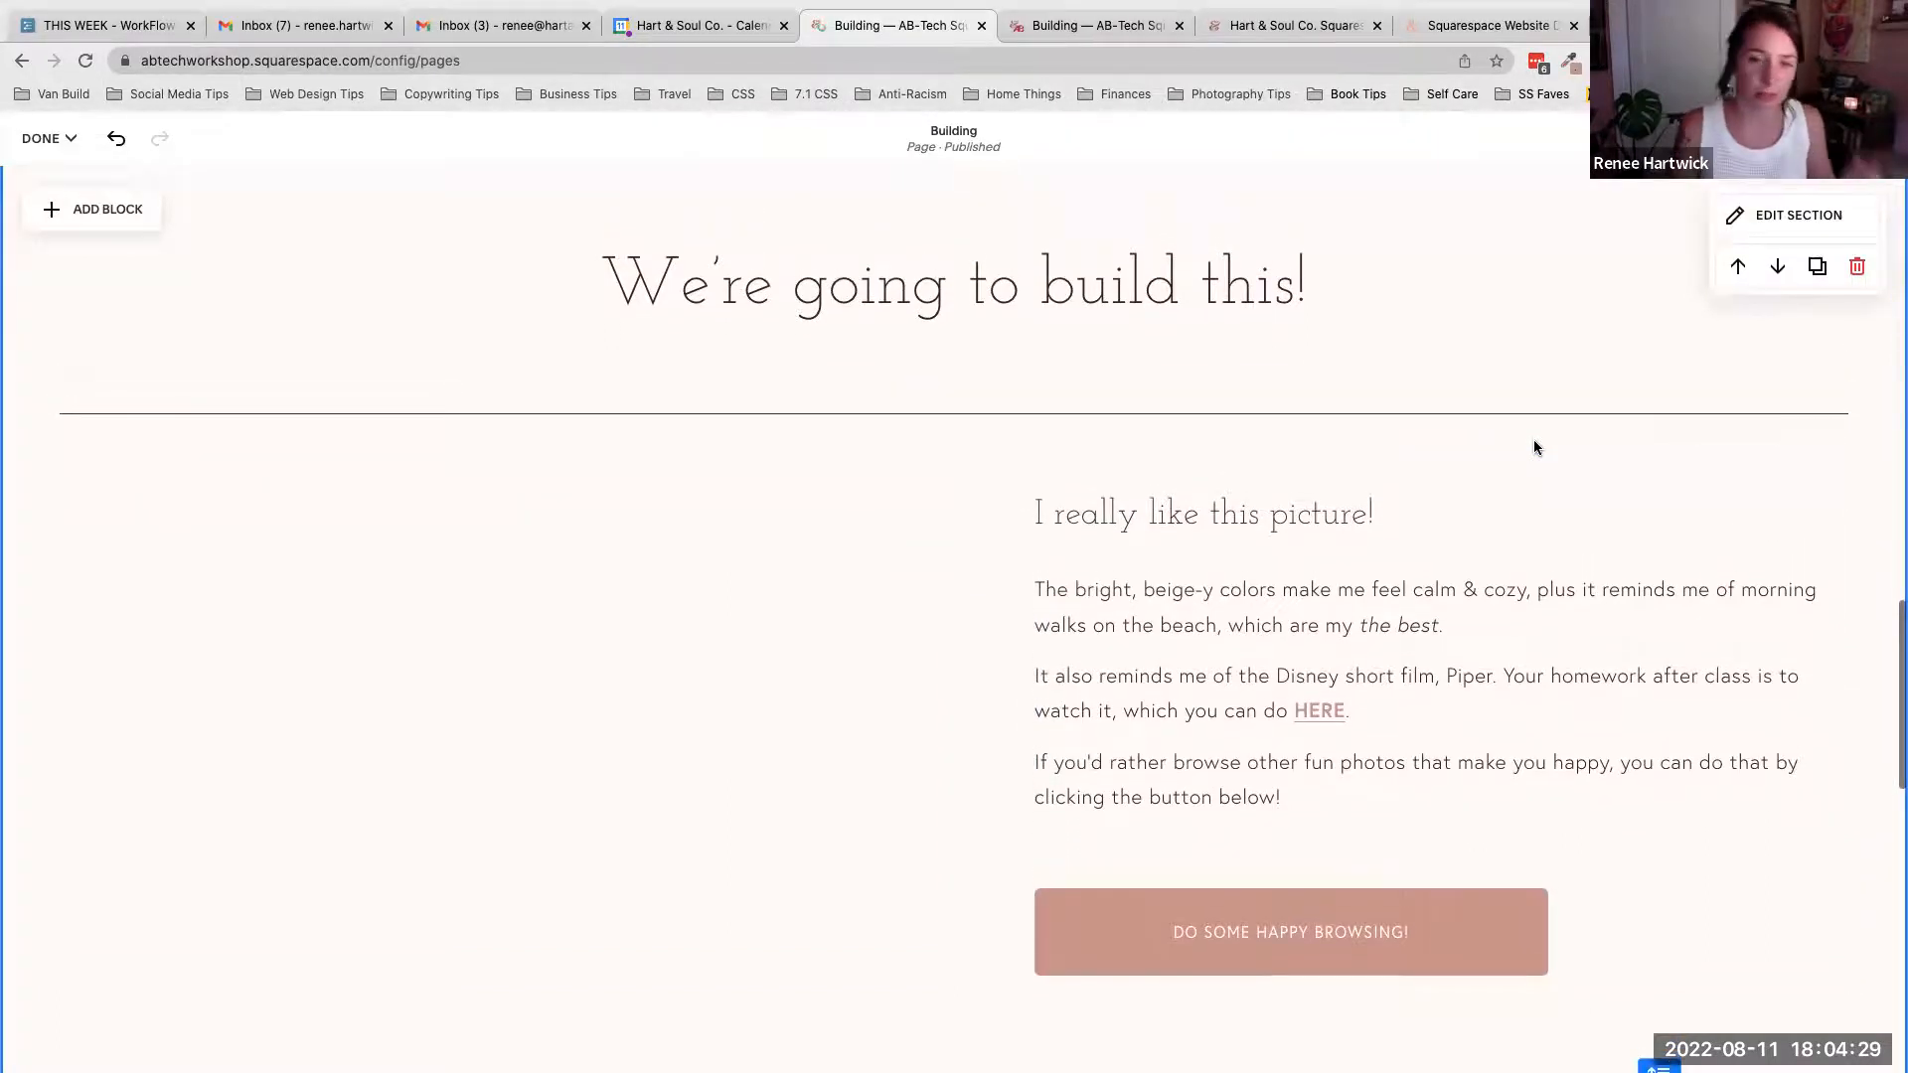
scroll(1534, 447, "up", 4)
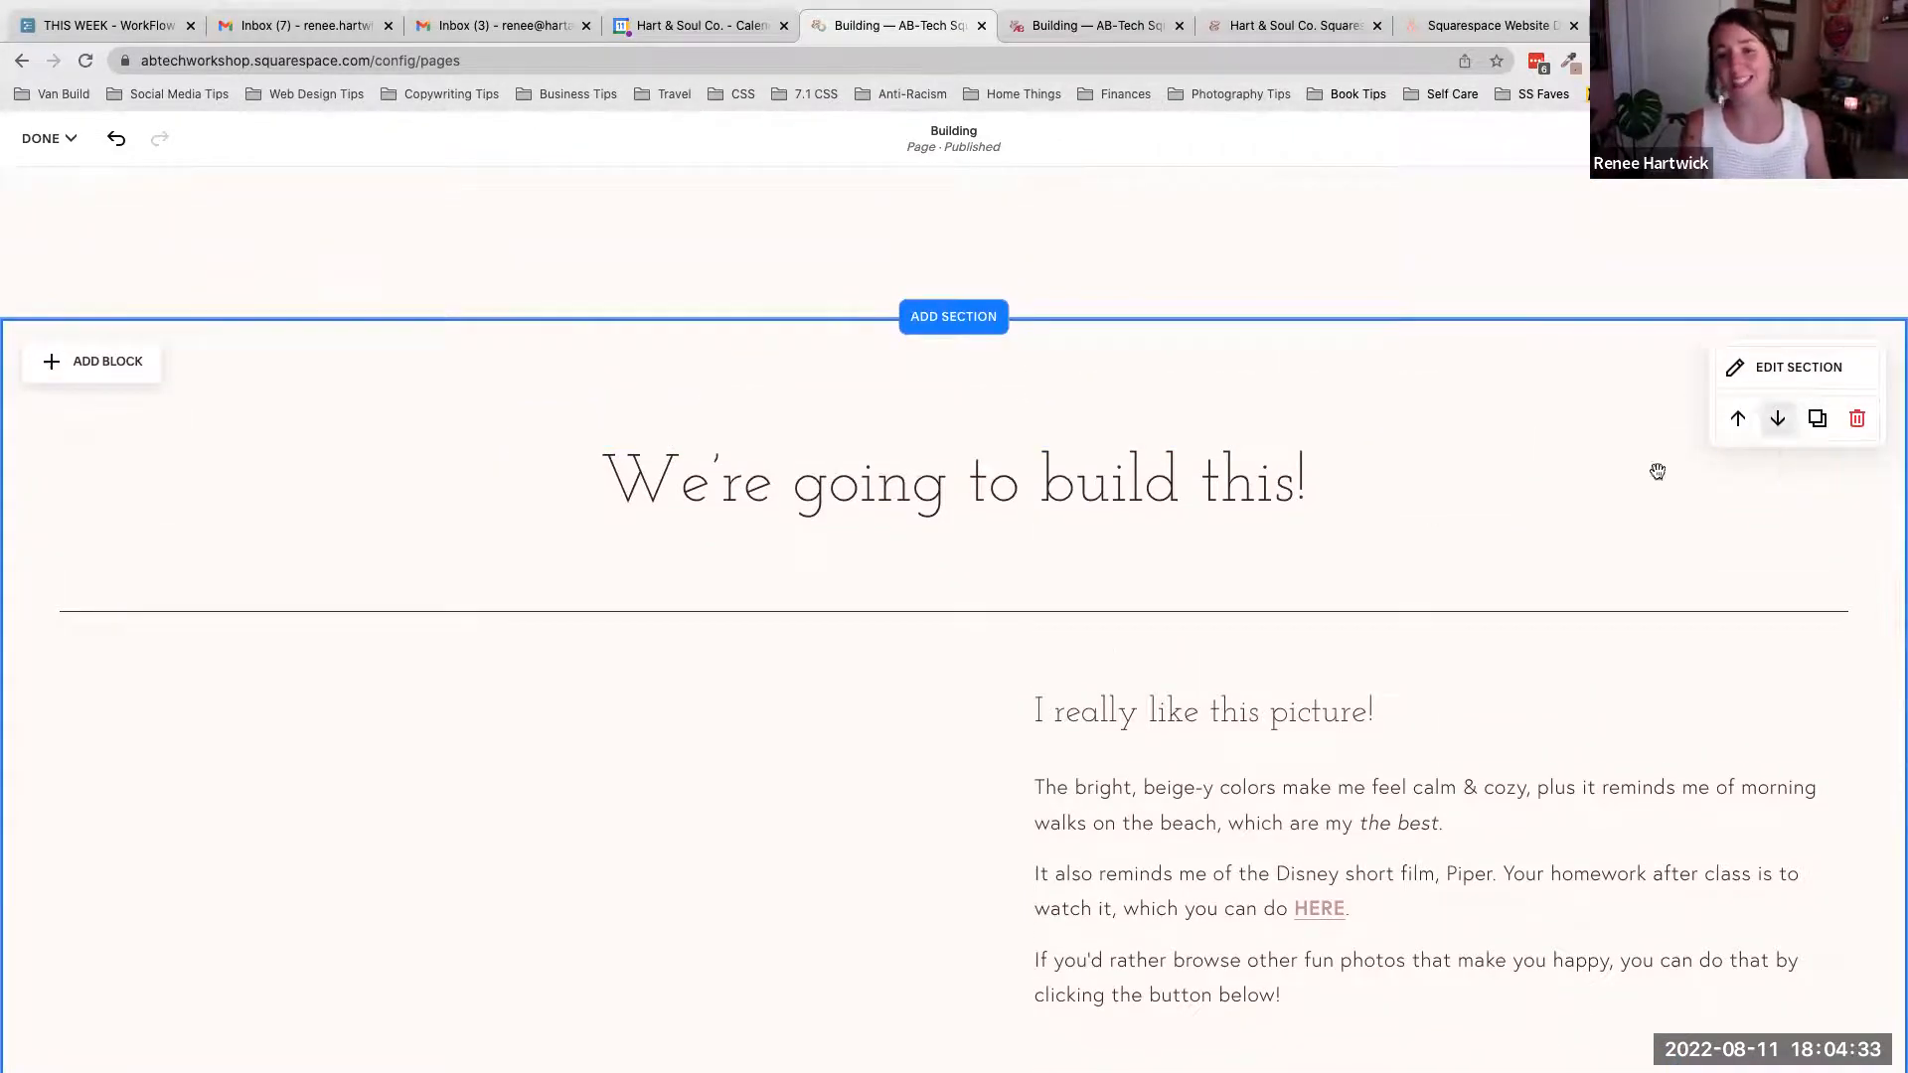
scroll(1082, 508, "down", 1)
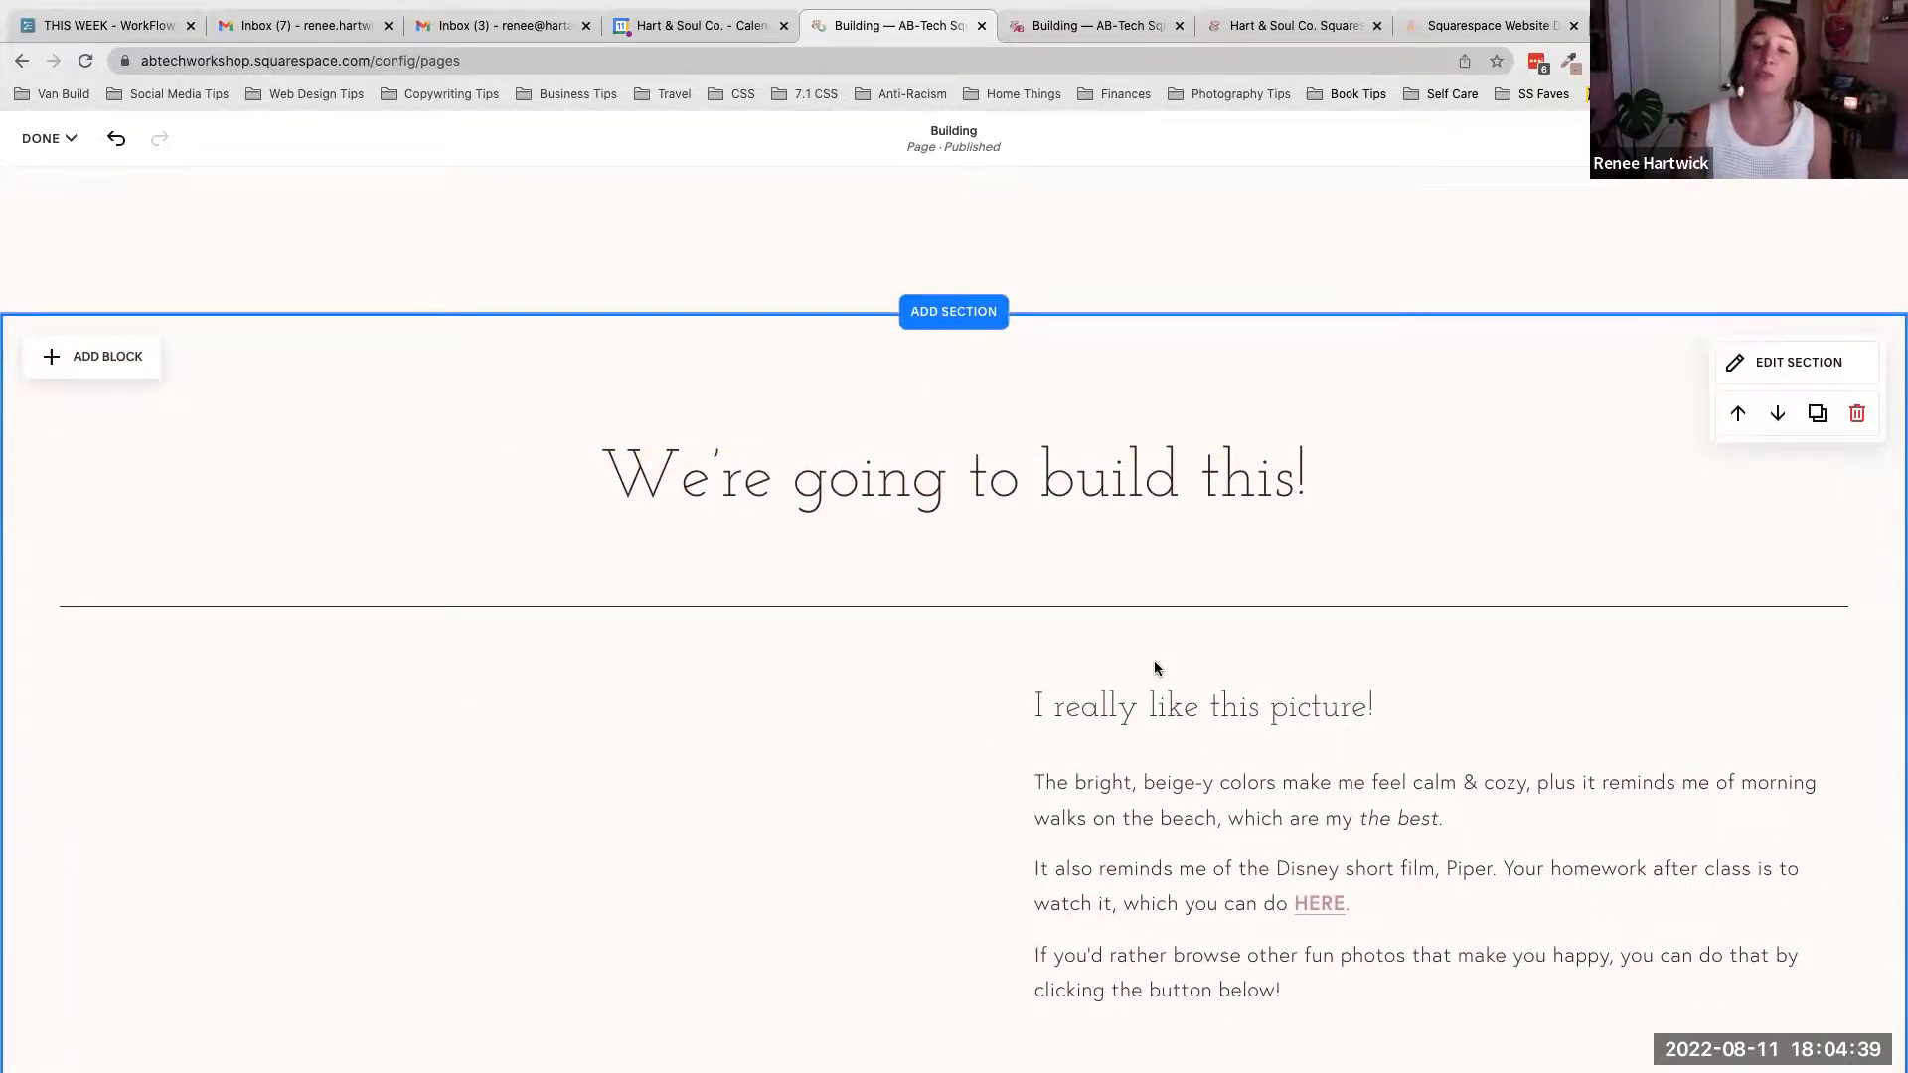
scroll(1154, 664, "up", 10)
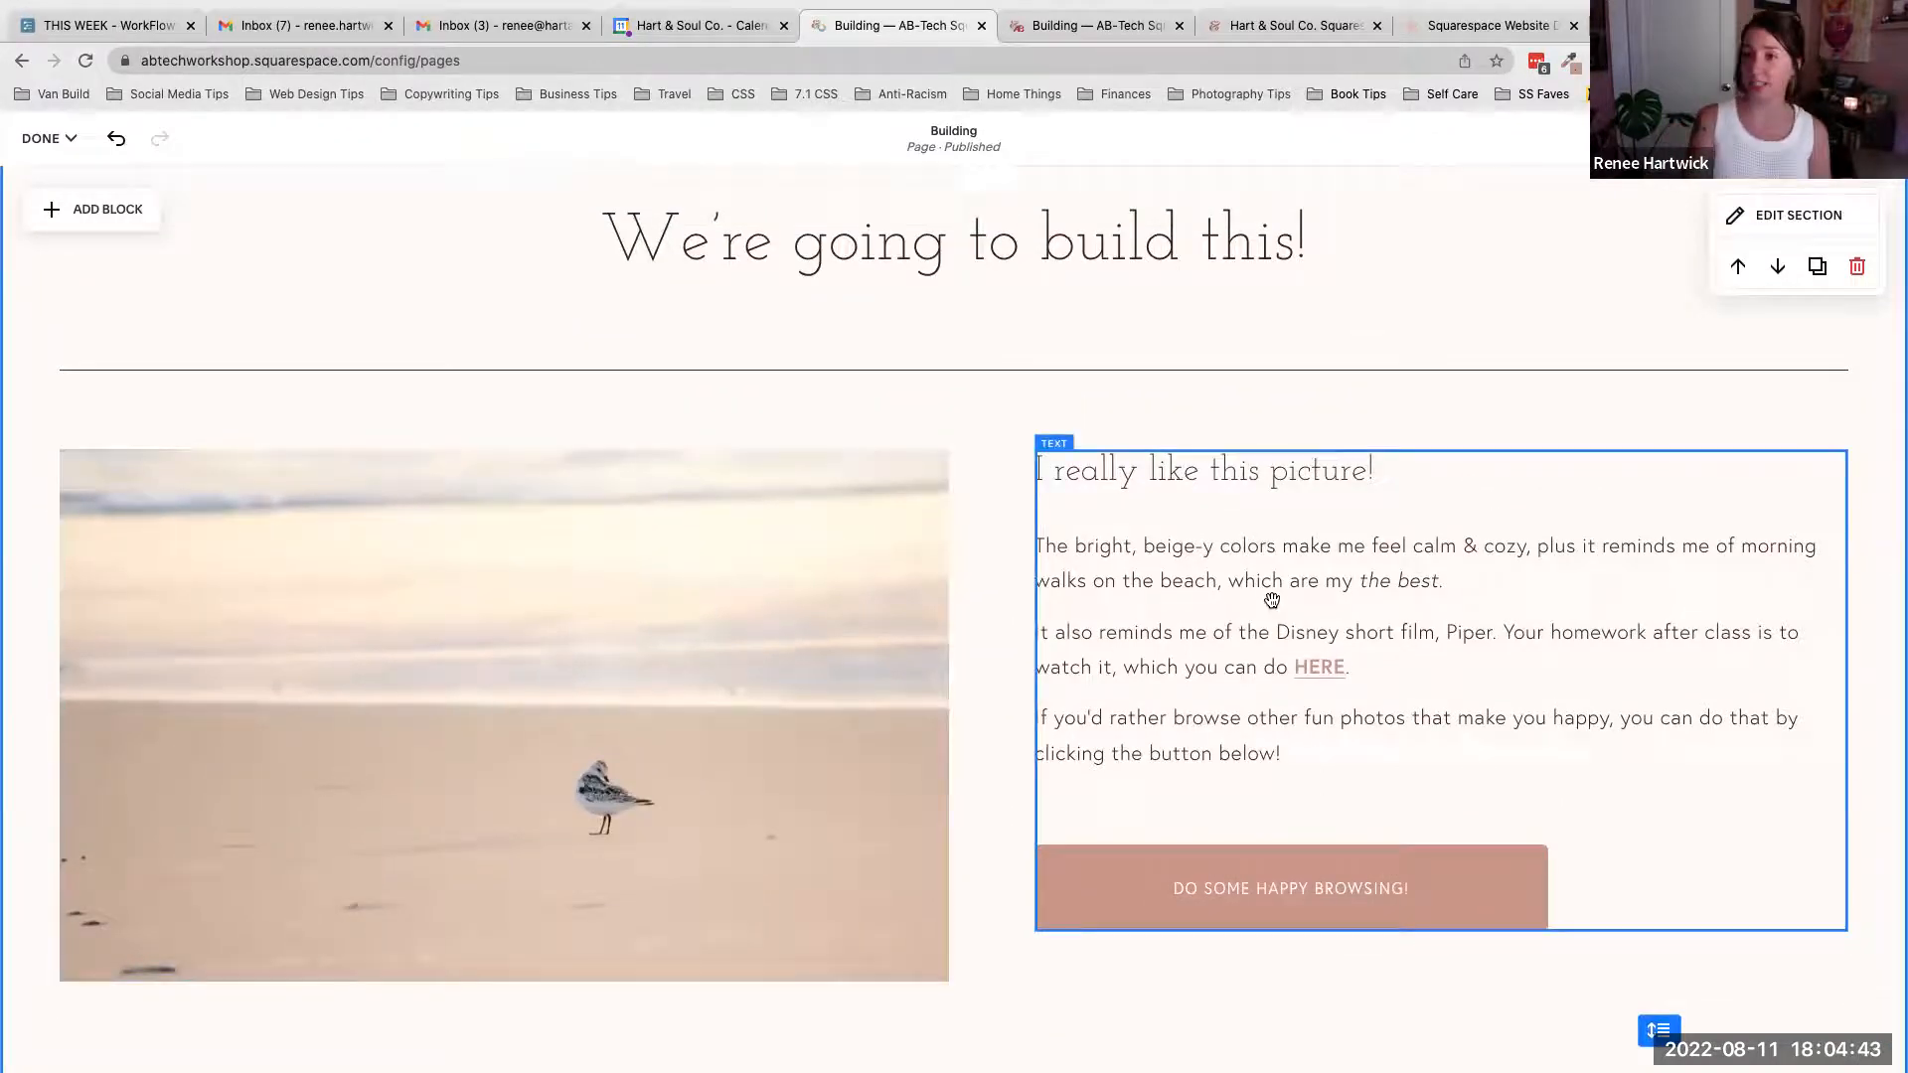
scroll(1751, 525, "down", 2)
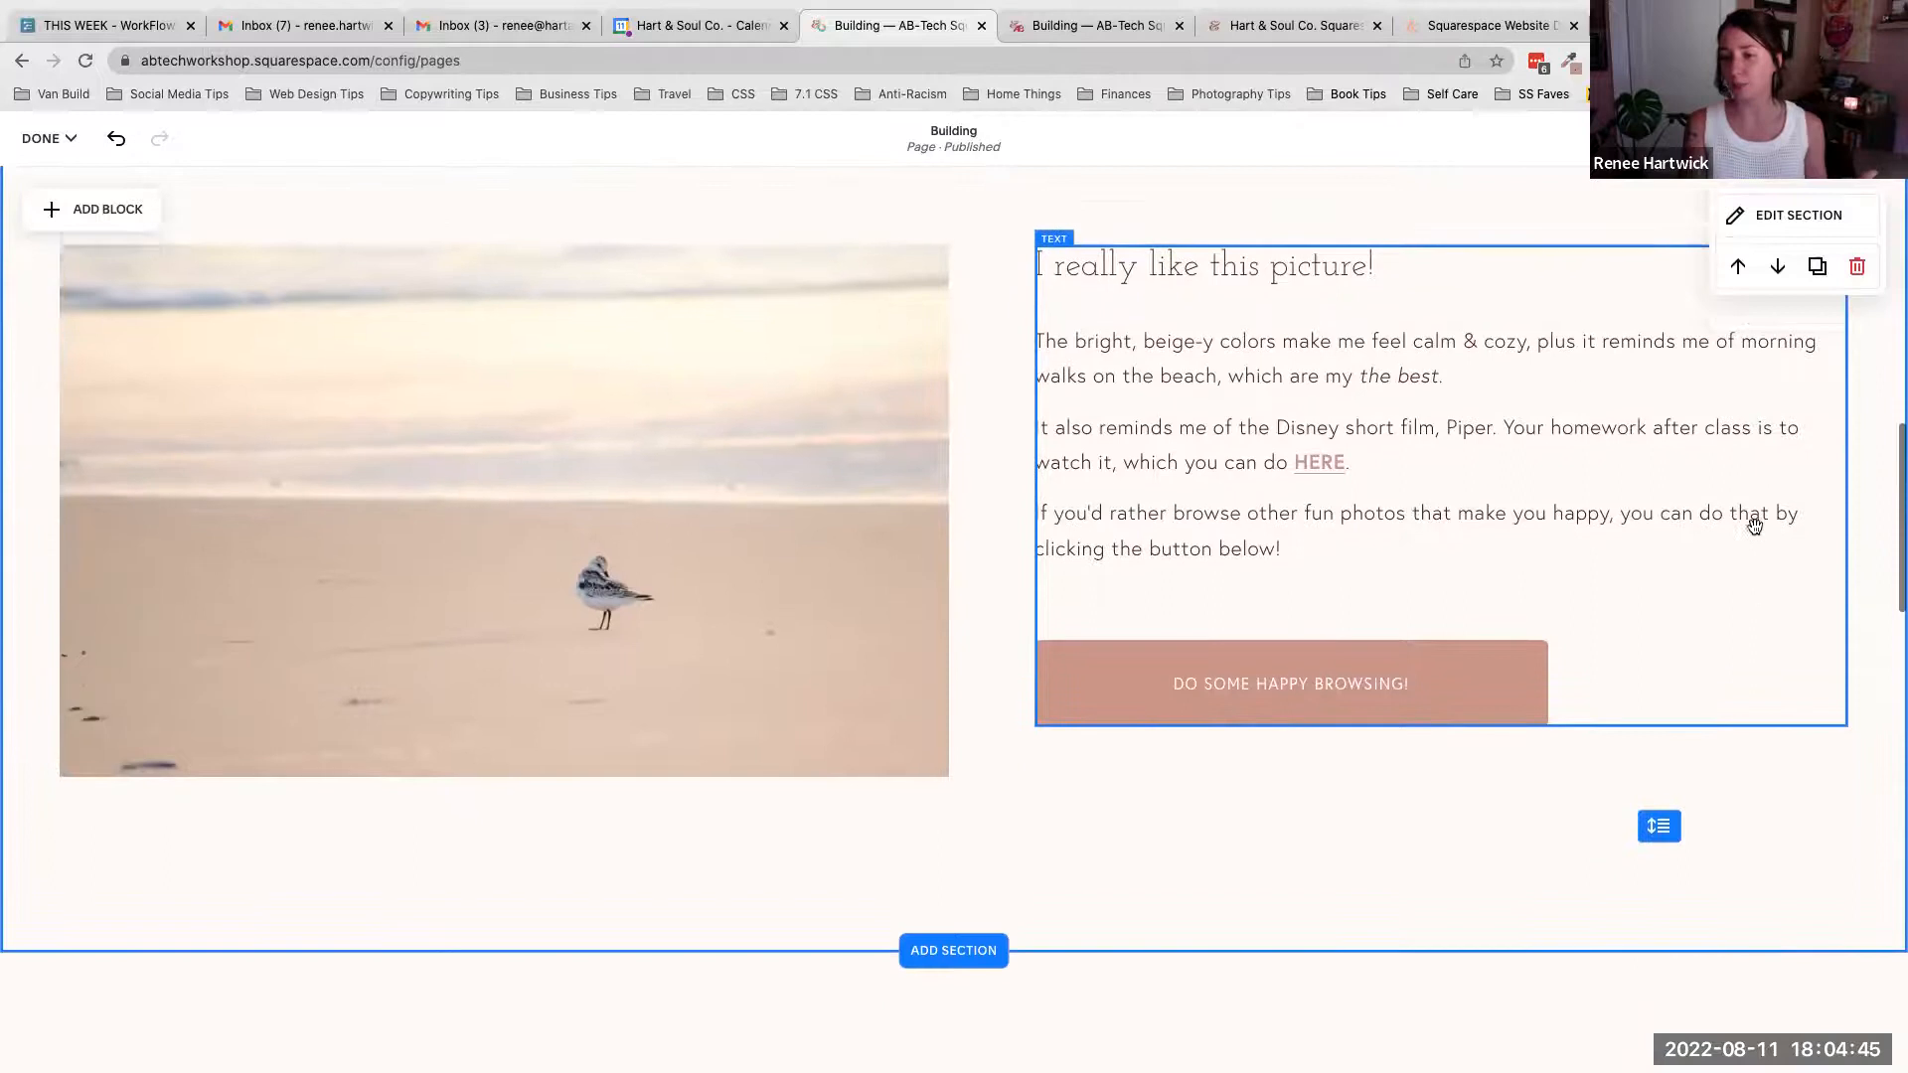
scroll(1754, 525, "down", 3)
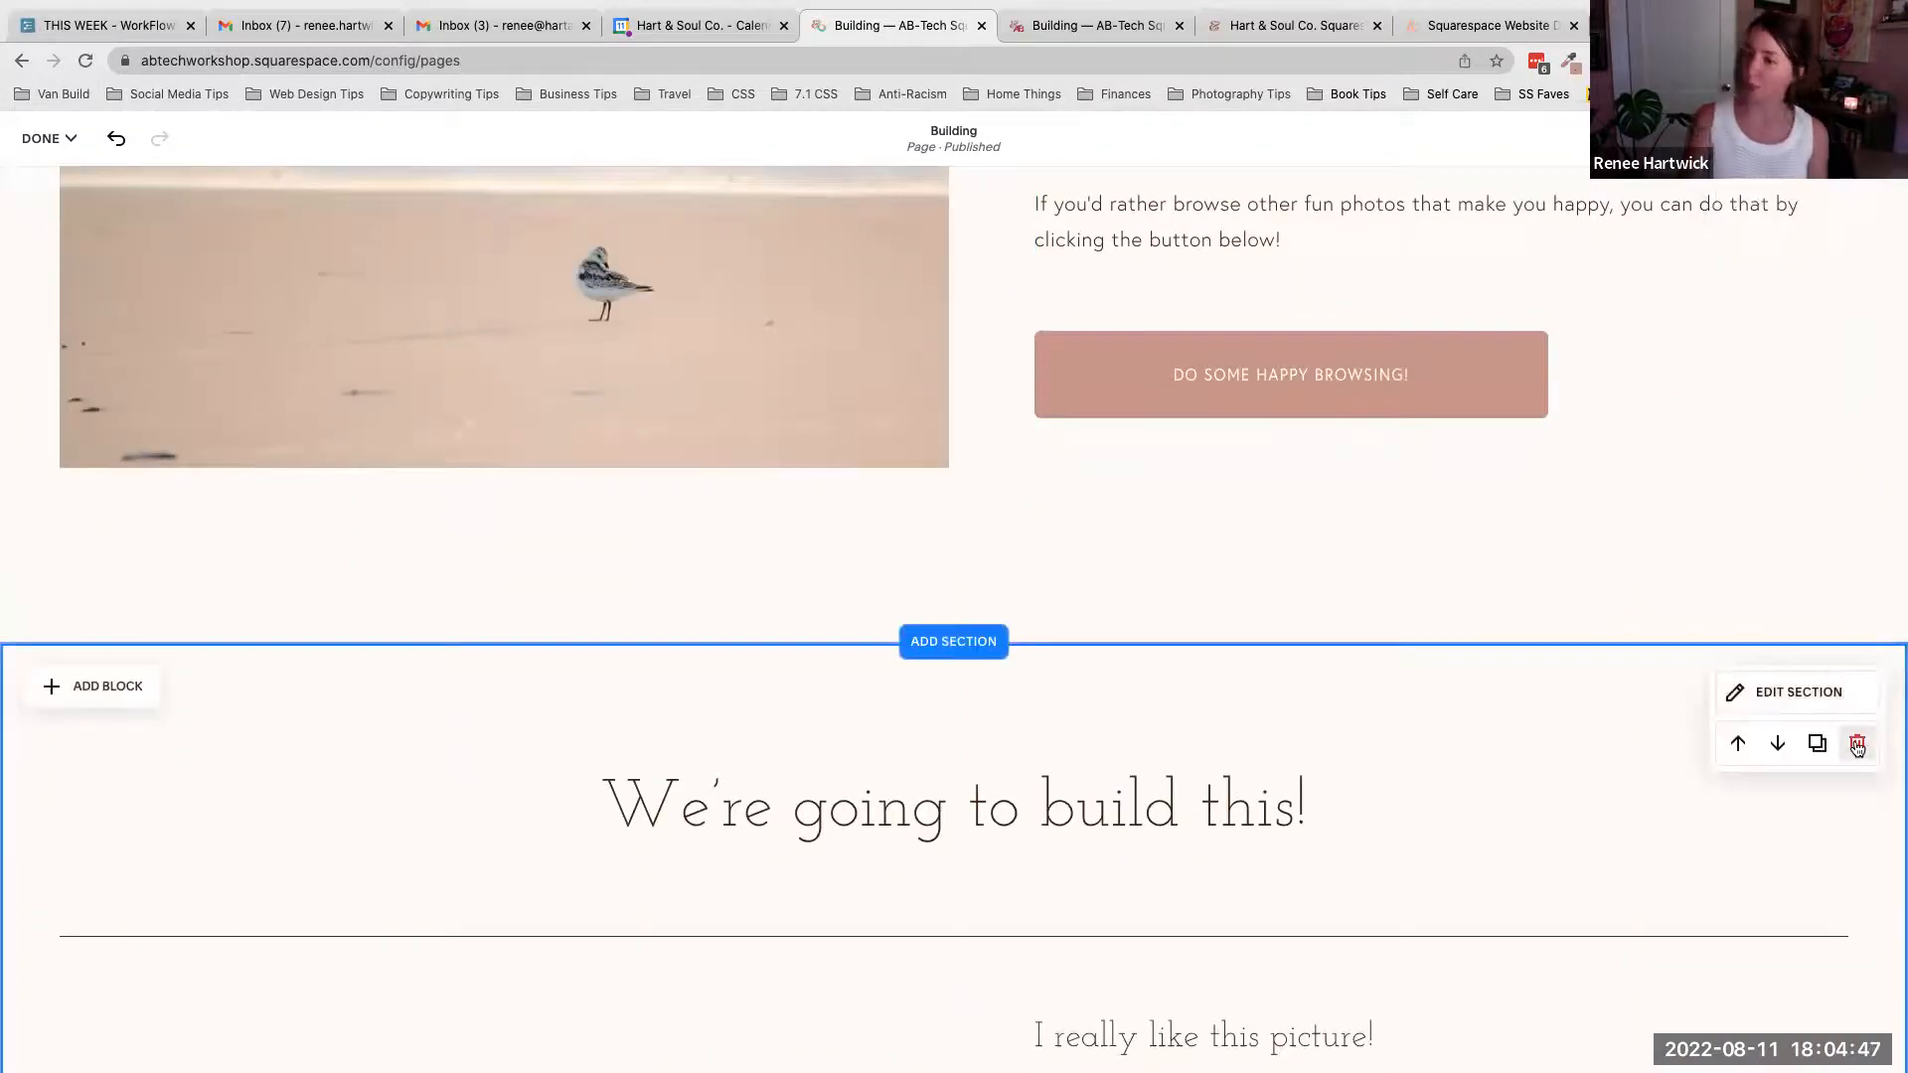
left_click(1856, 745)
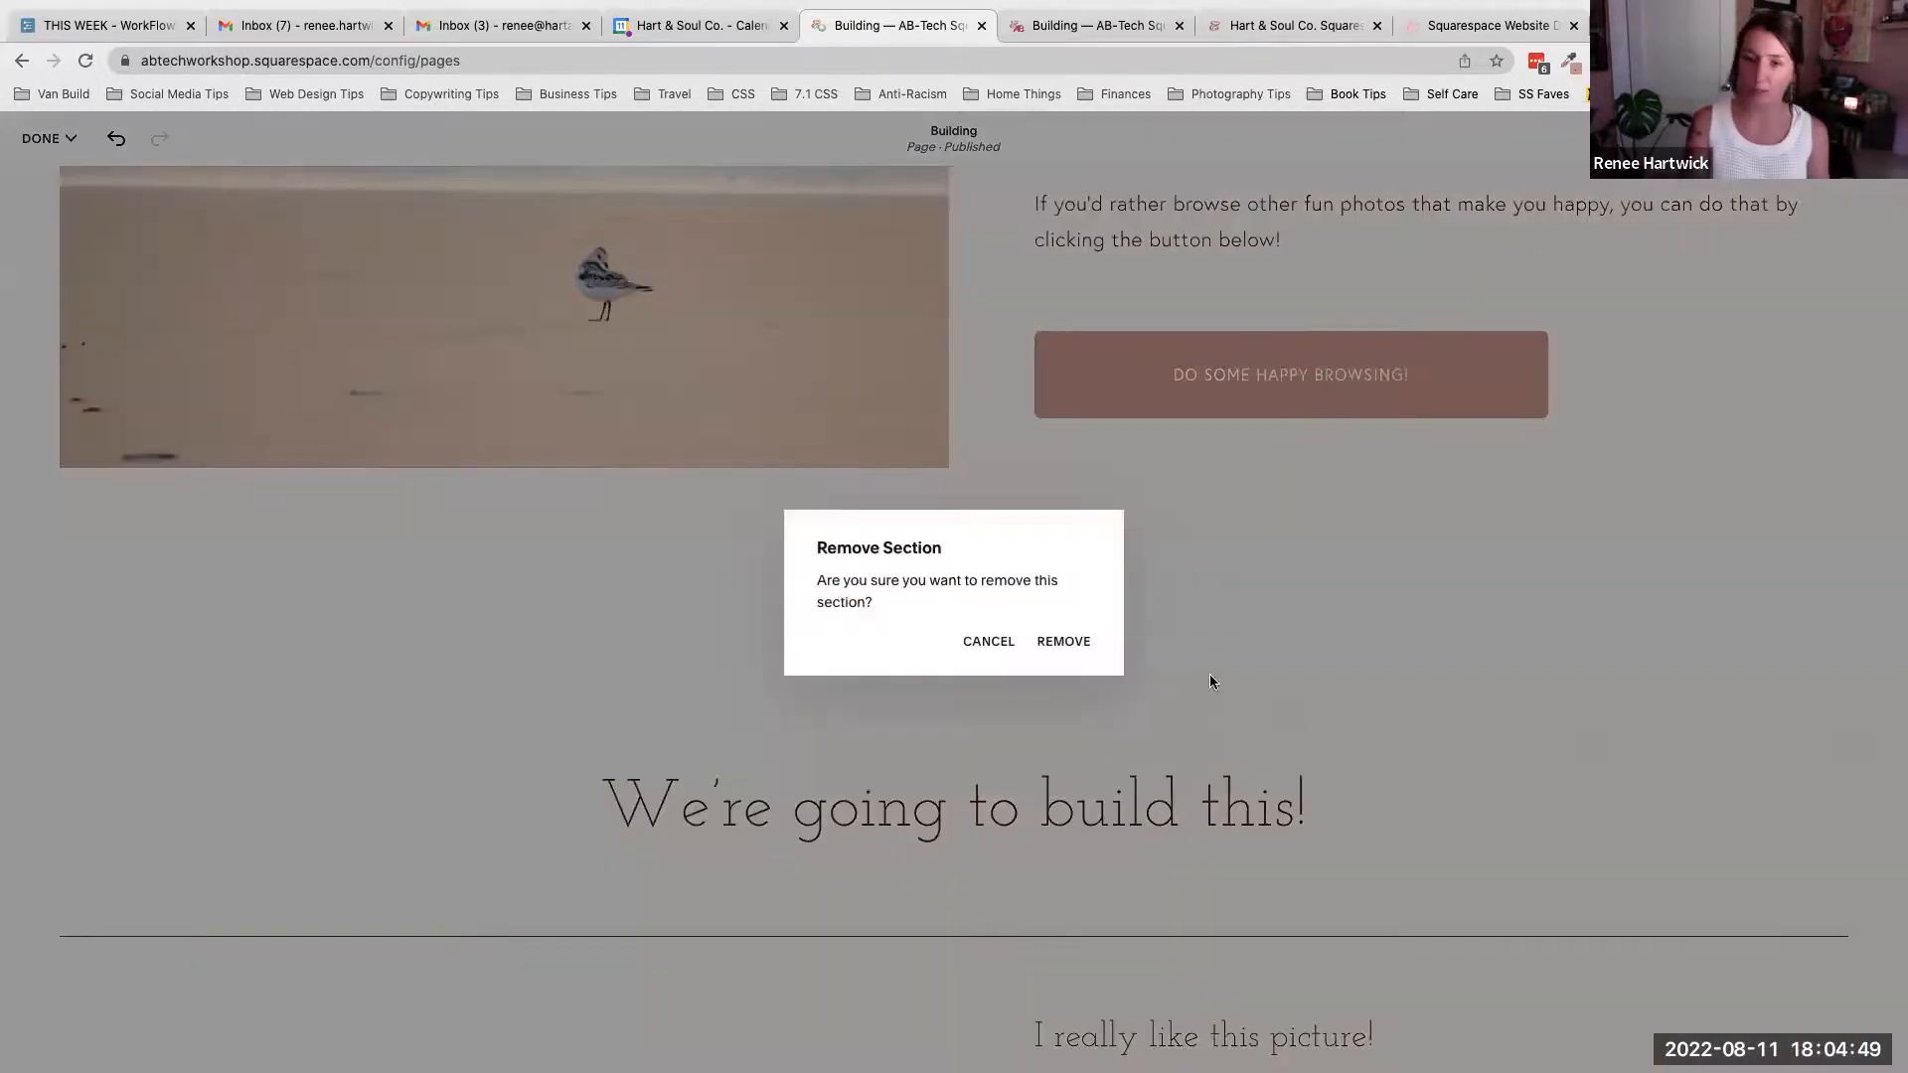
left_click(1064, 642)
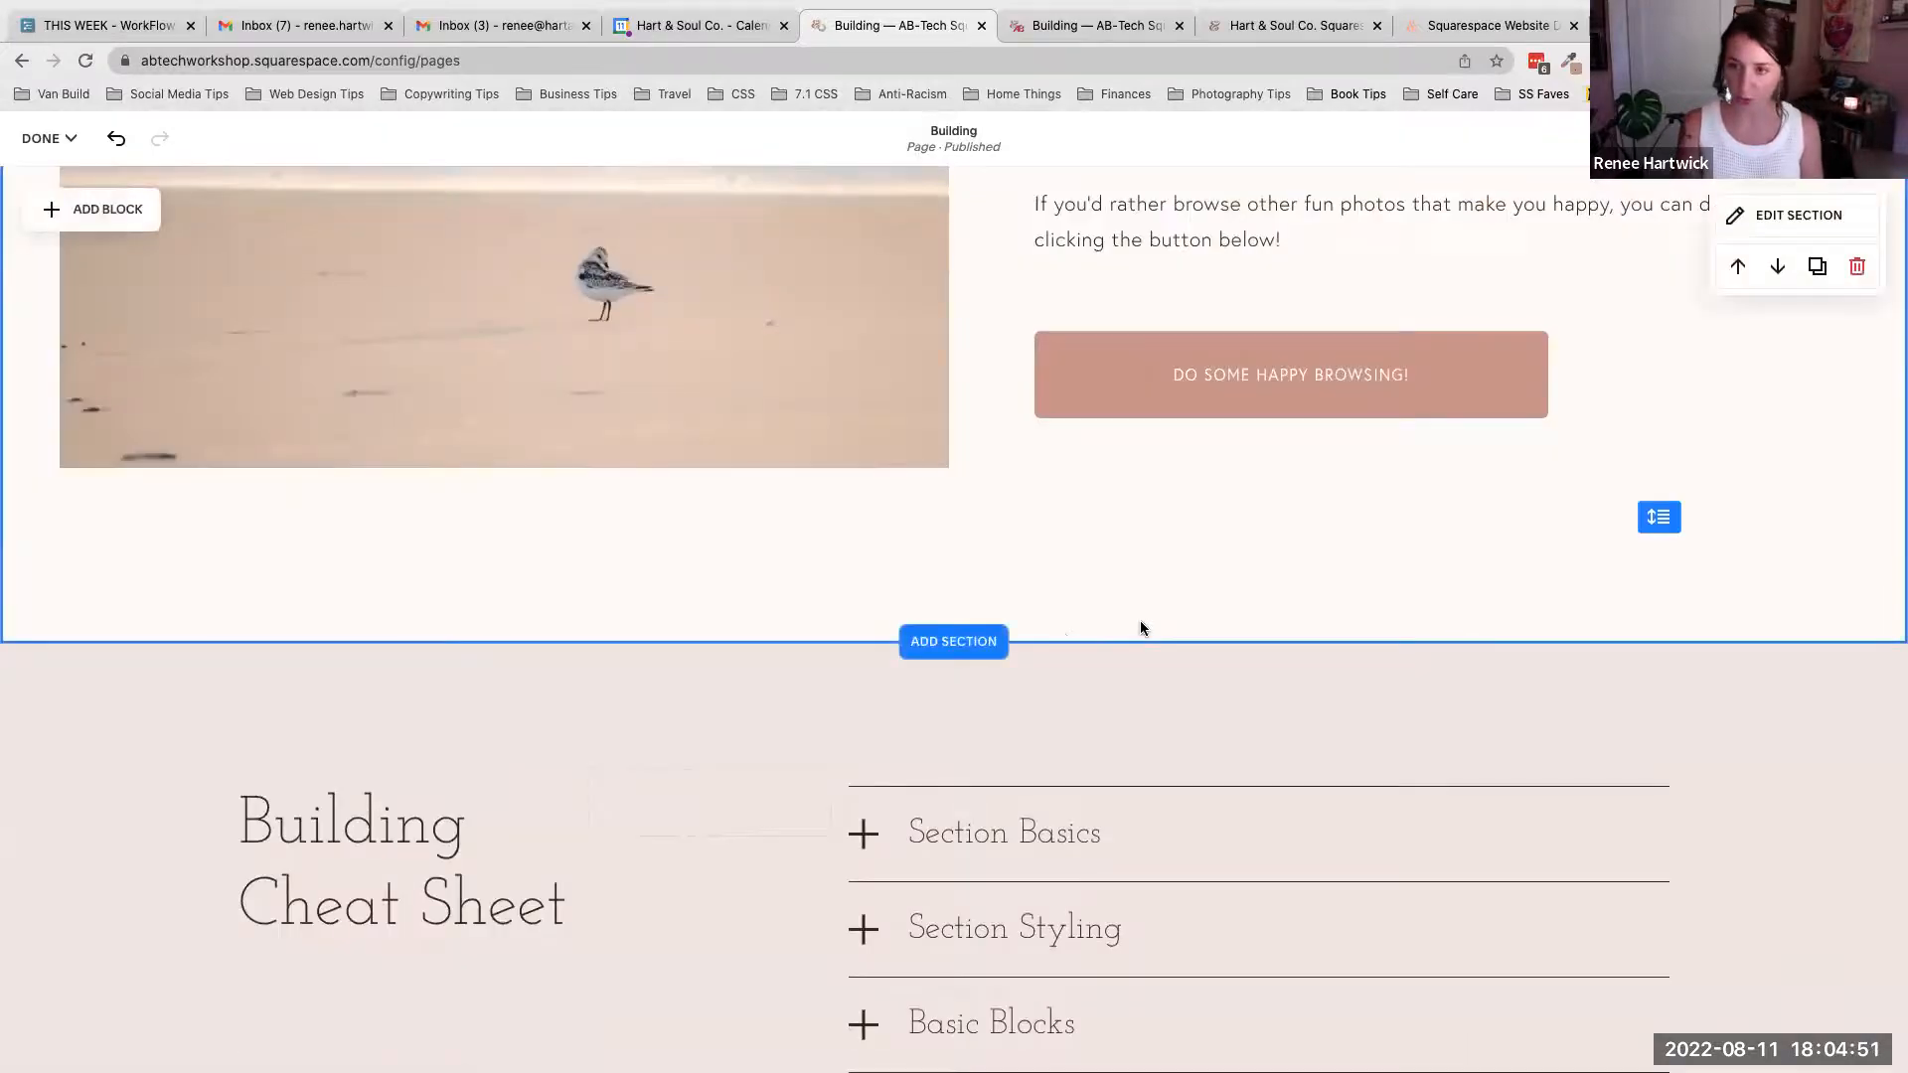
- Move the Building Cheat Sheet section up, then move the 'We're going to build this!' section back above it
scroll(1639, 428, "up", 2)
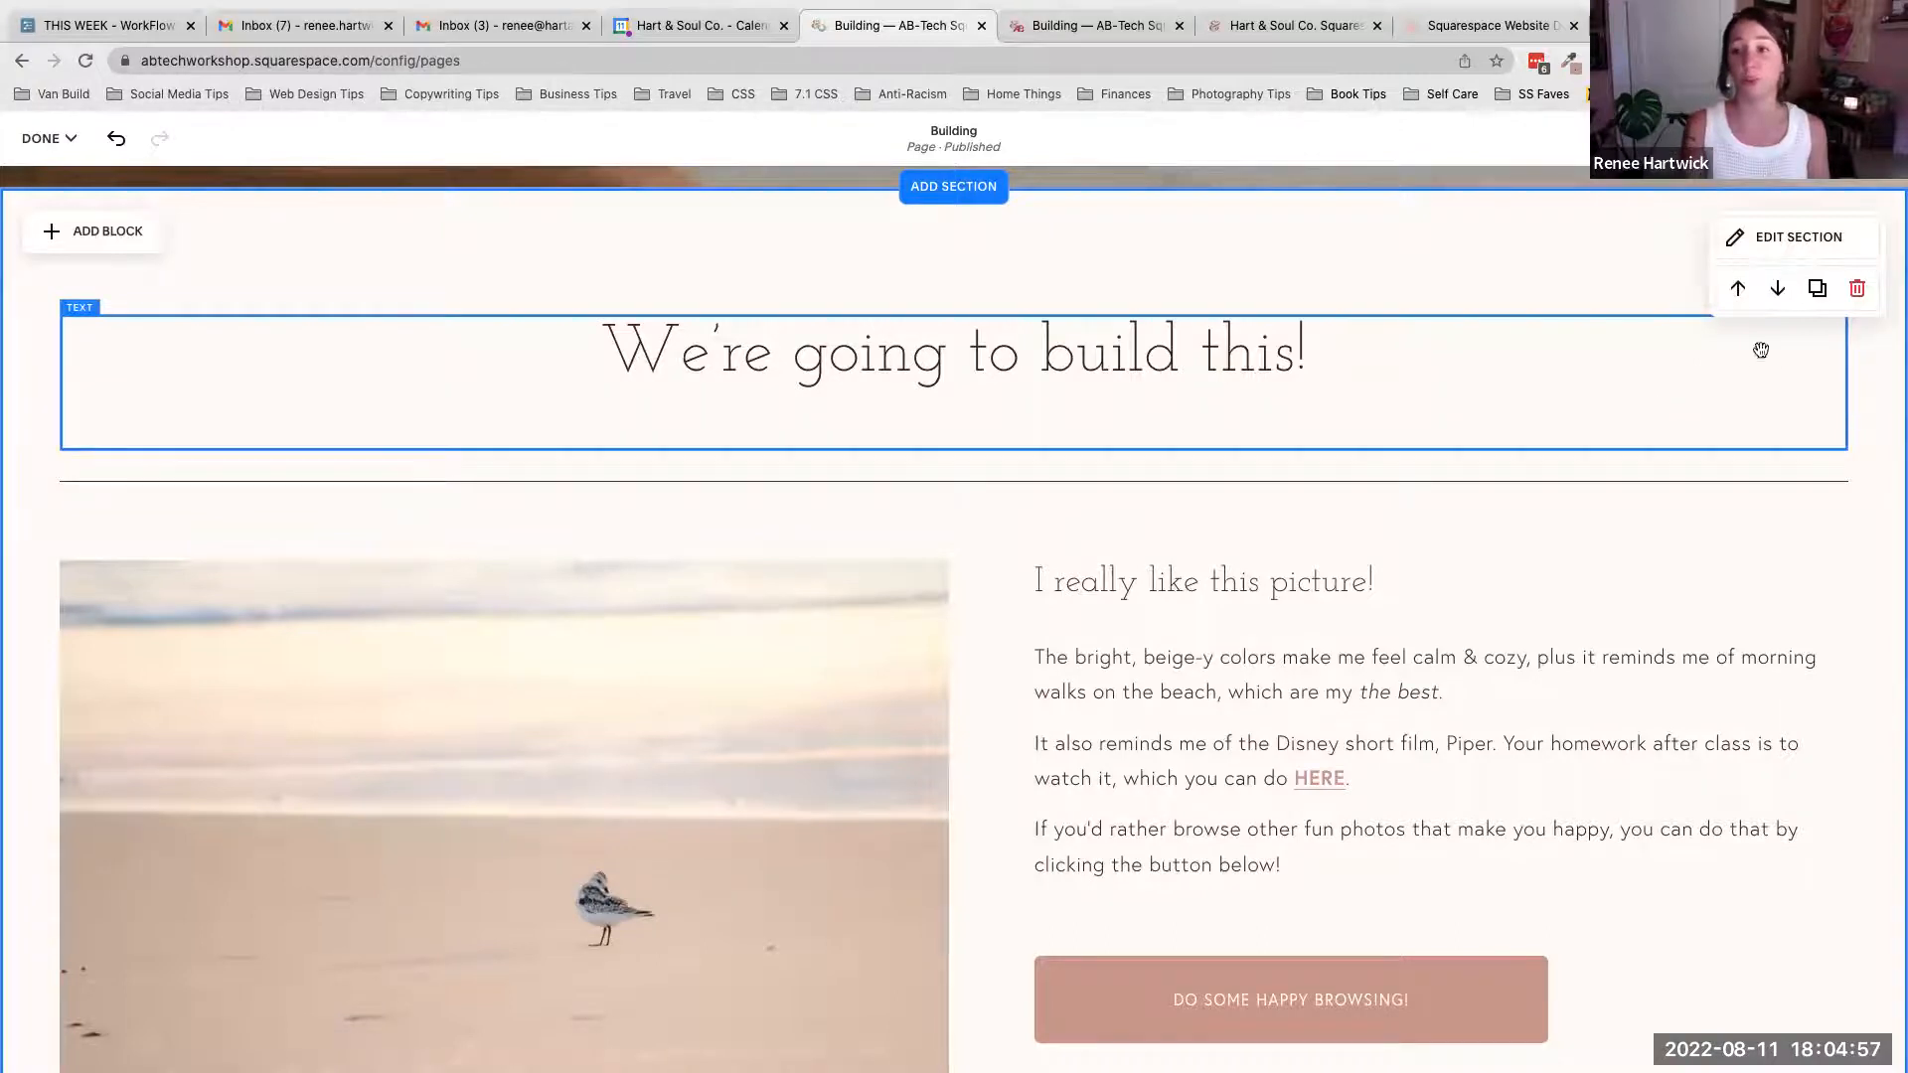
scroll(1705, 487, "down", 10)
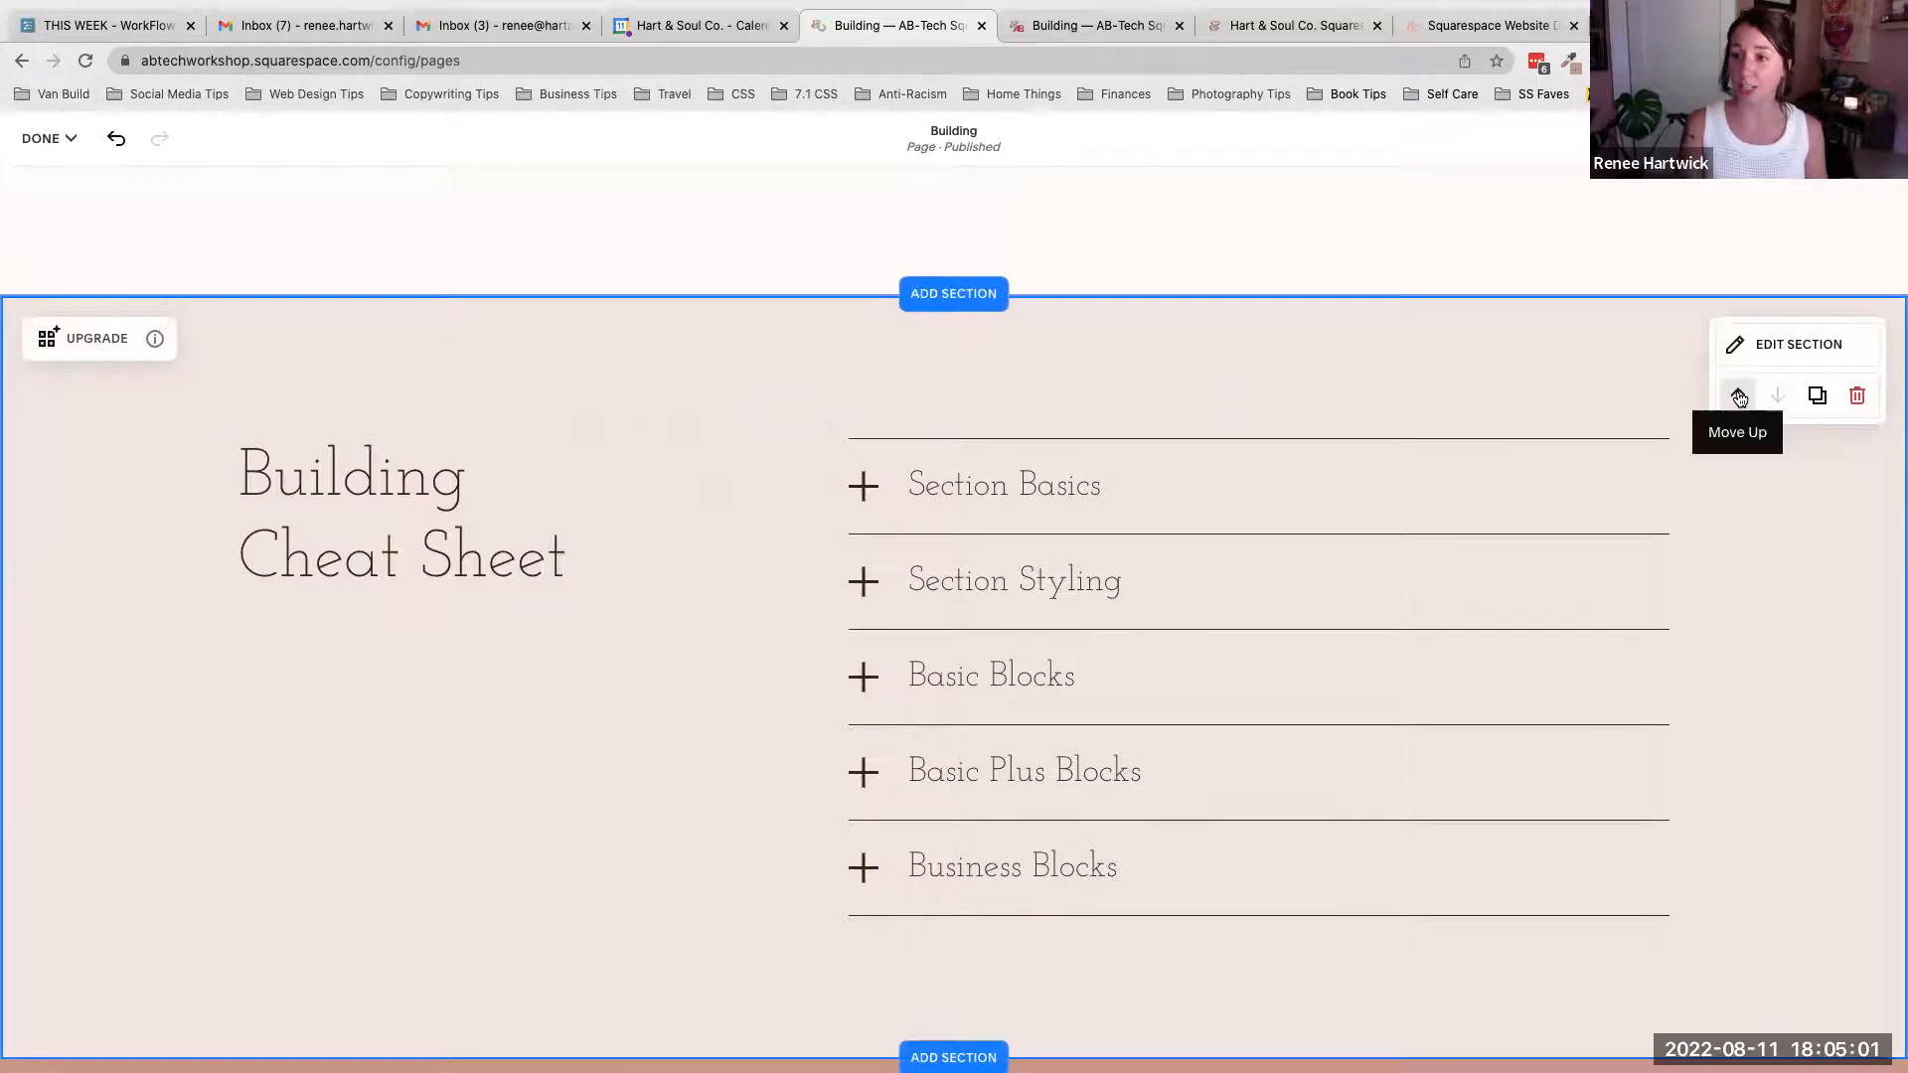
left_click(1738, 397)
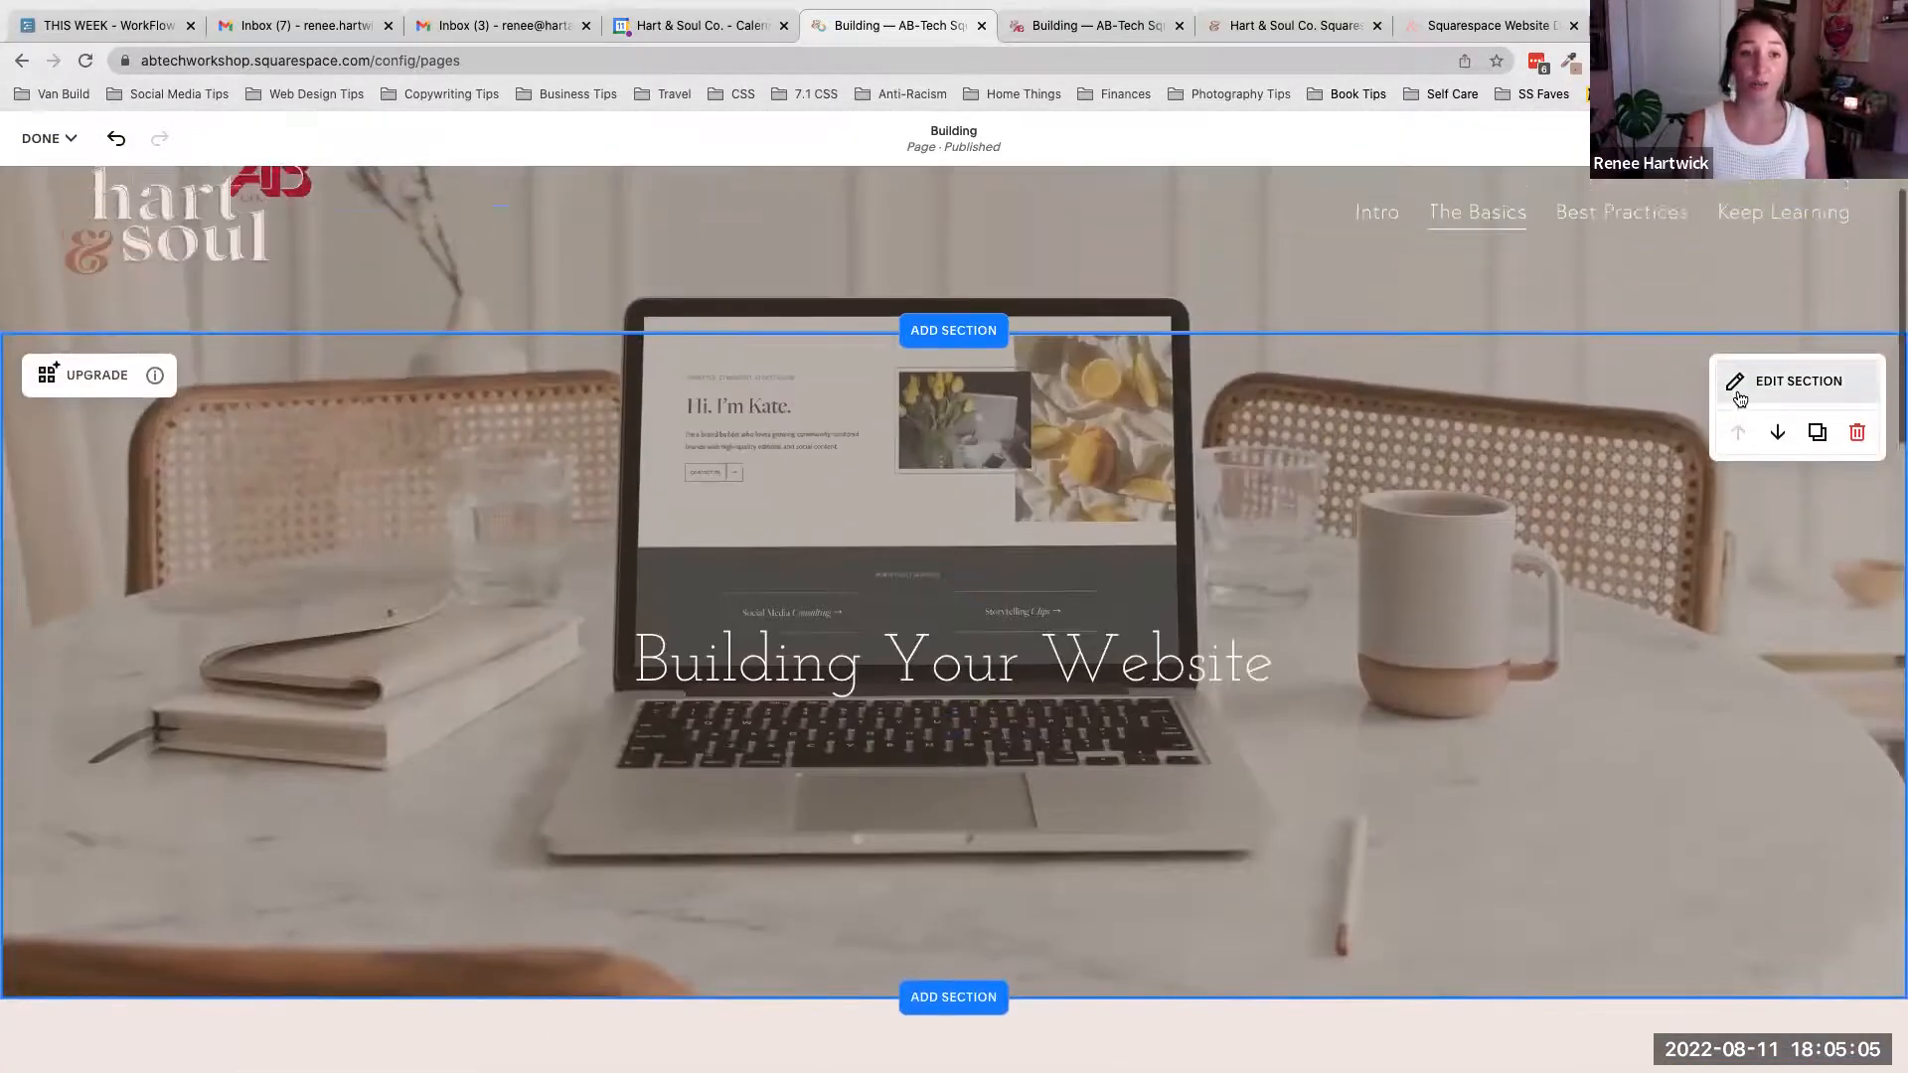
scroll(1738, 393, "down", 12)
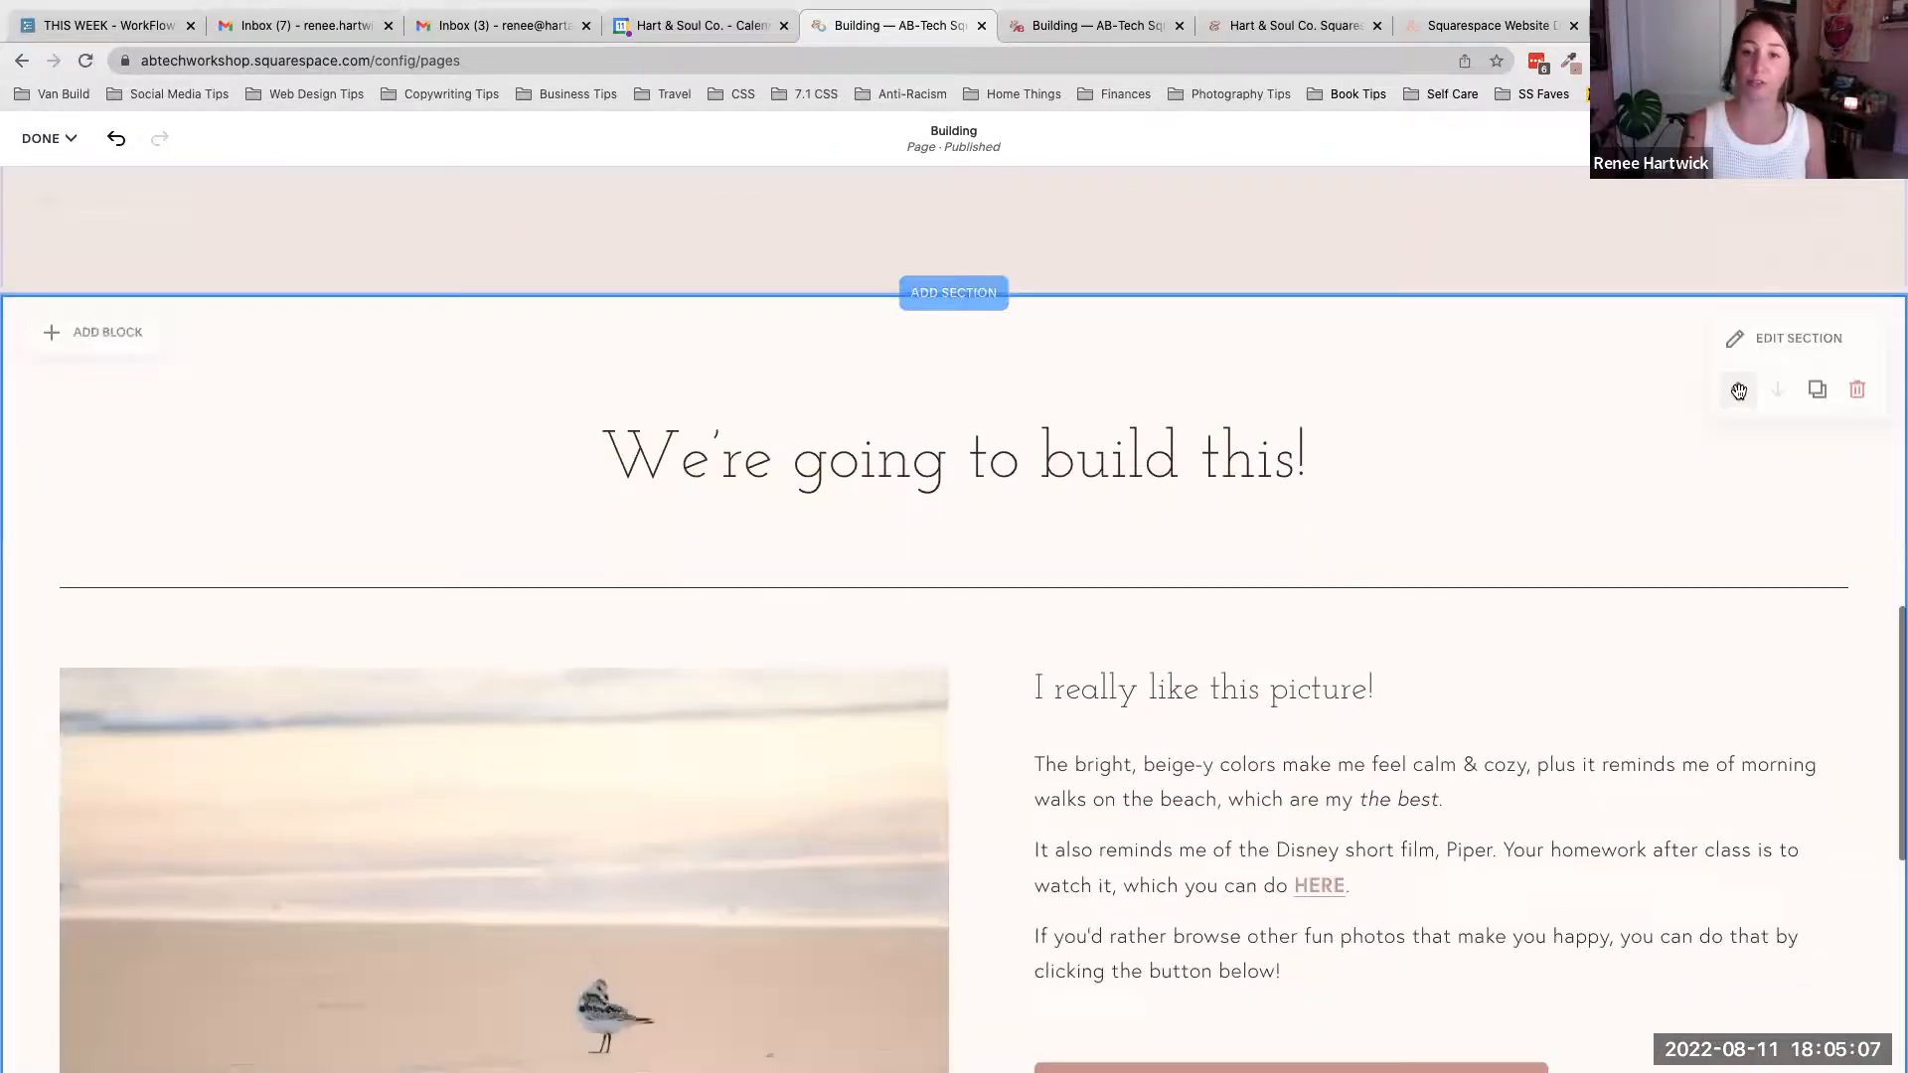
scroll(1738, 391, "down", 1)
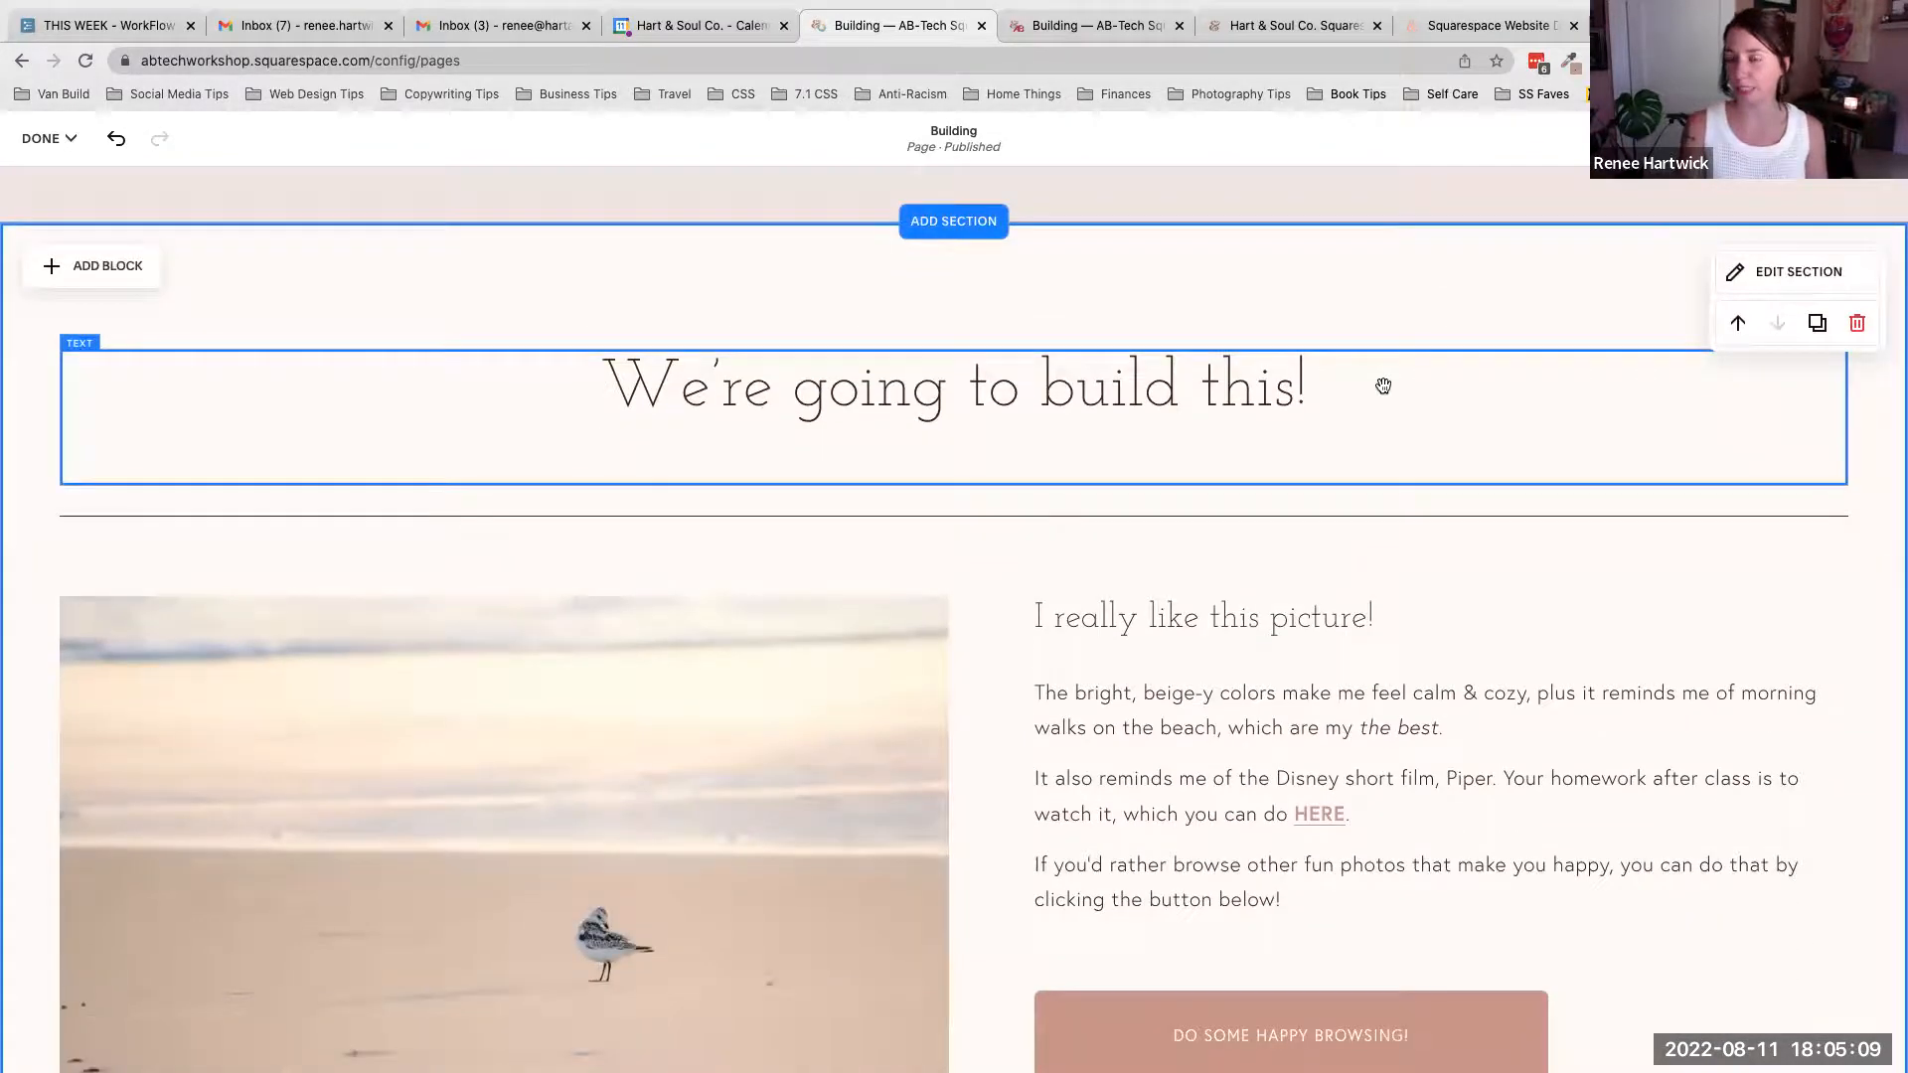
scroll(1383, 385, "up", 8)
scroll(1385, 390, "down", 1)
left_click(1736, 454)
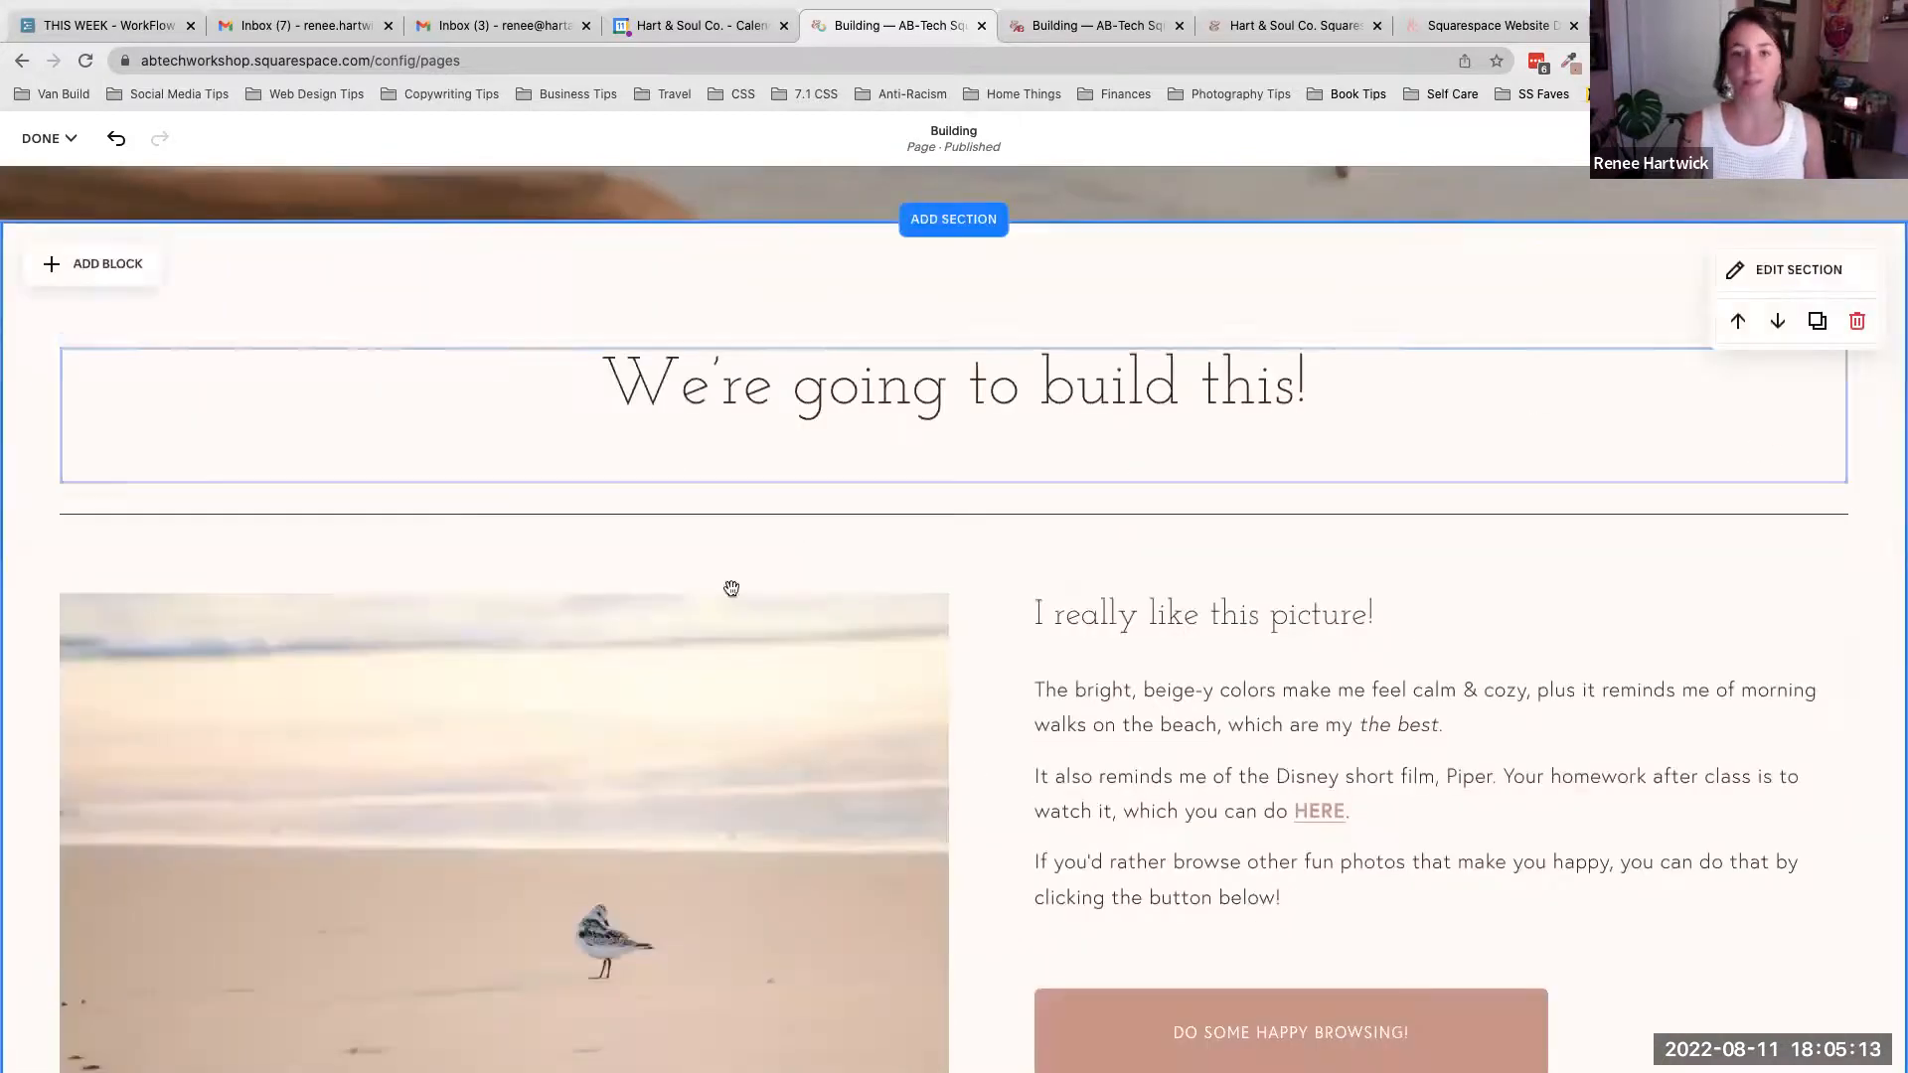
- Open the section's edit settings and set the grid row count to 25, then back to 17
scroll(1242, 431, "down", 1)
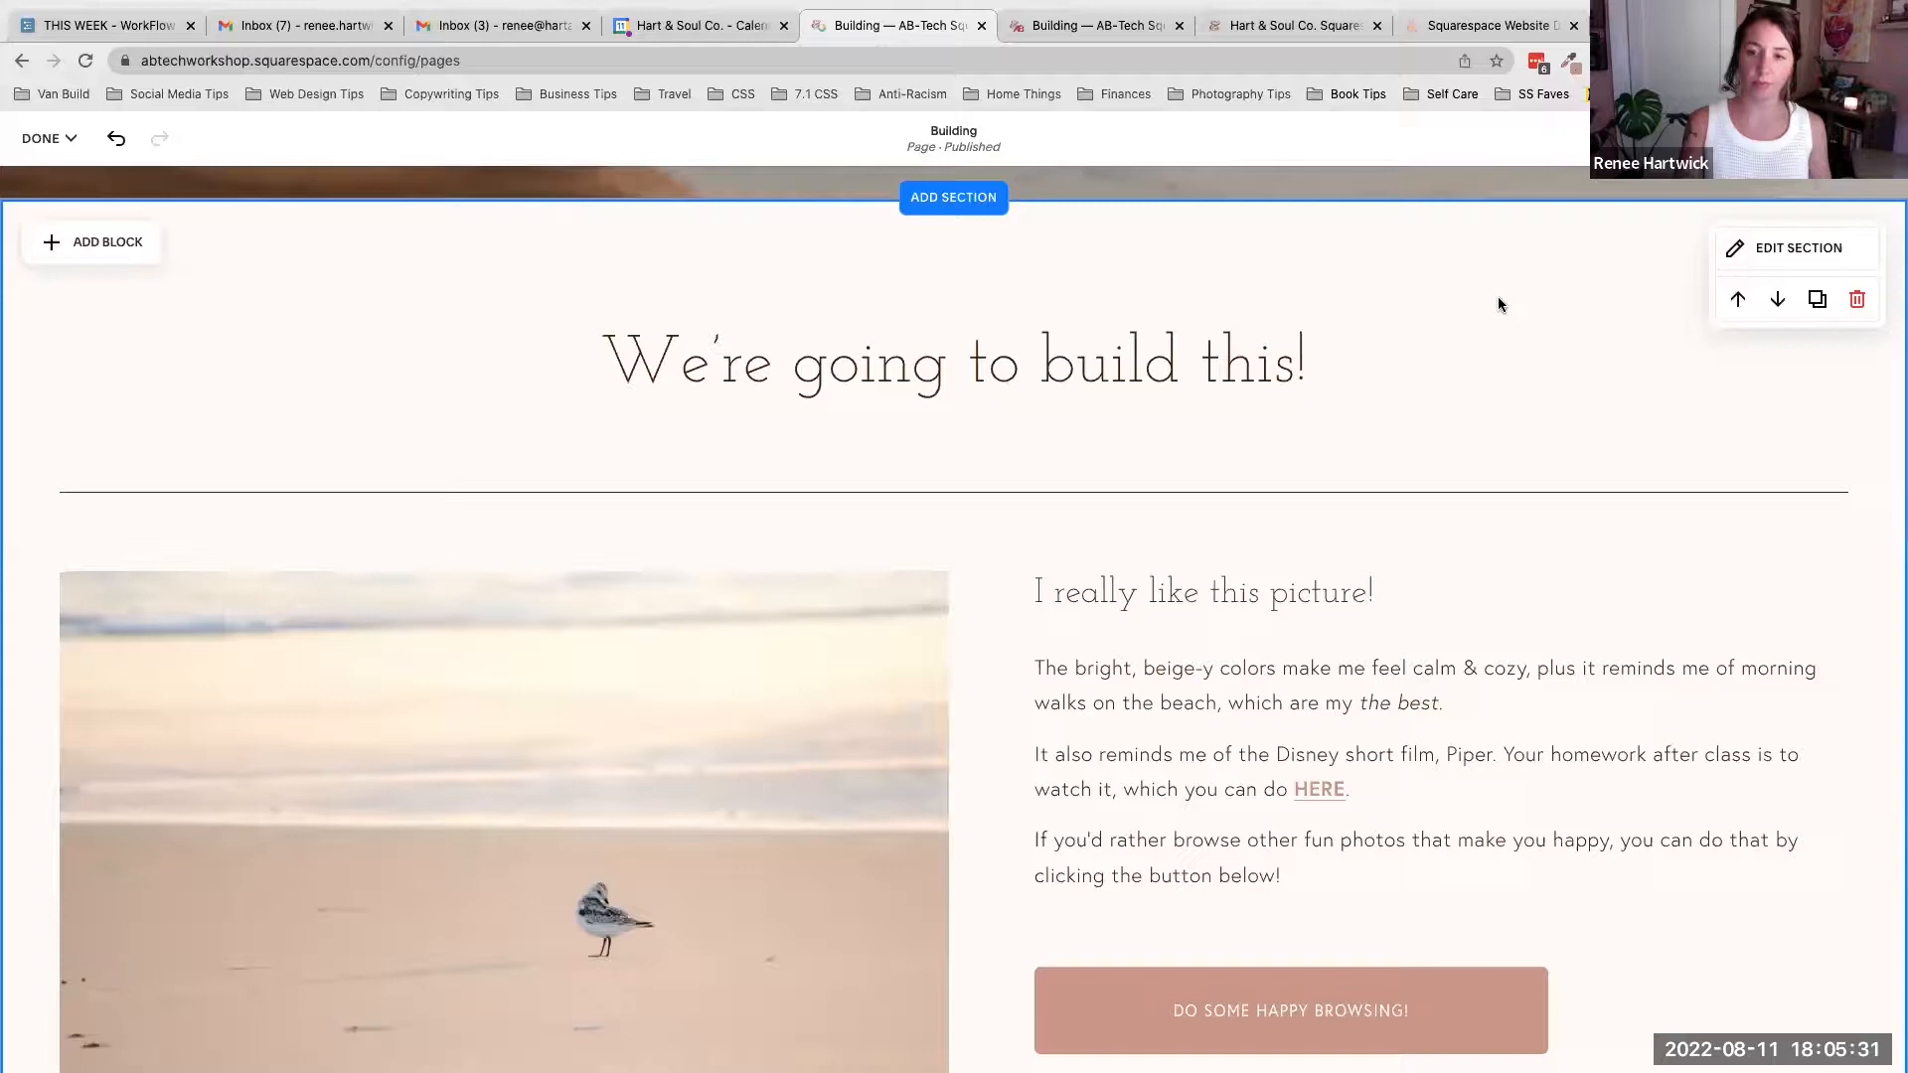
scroll(1500, 296, "down", 1)
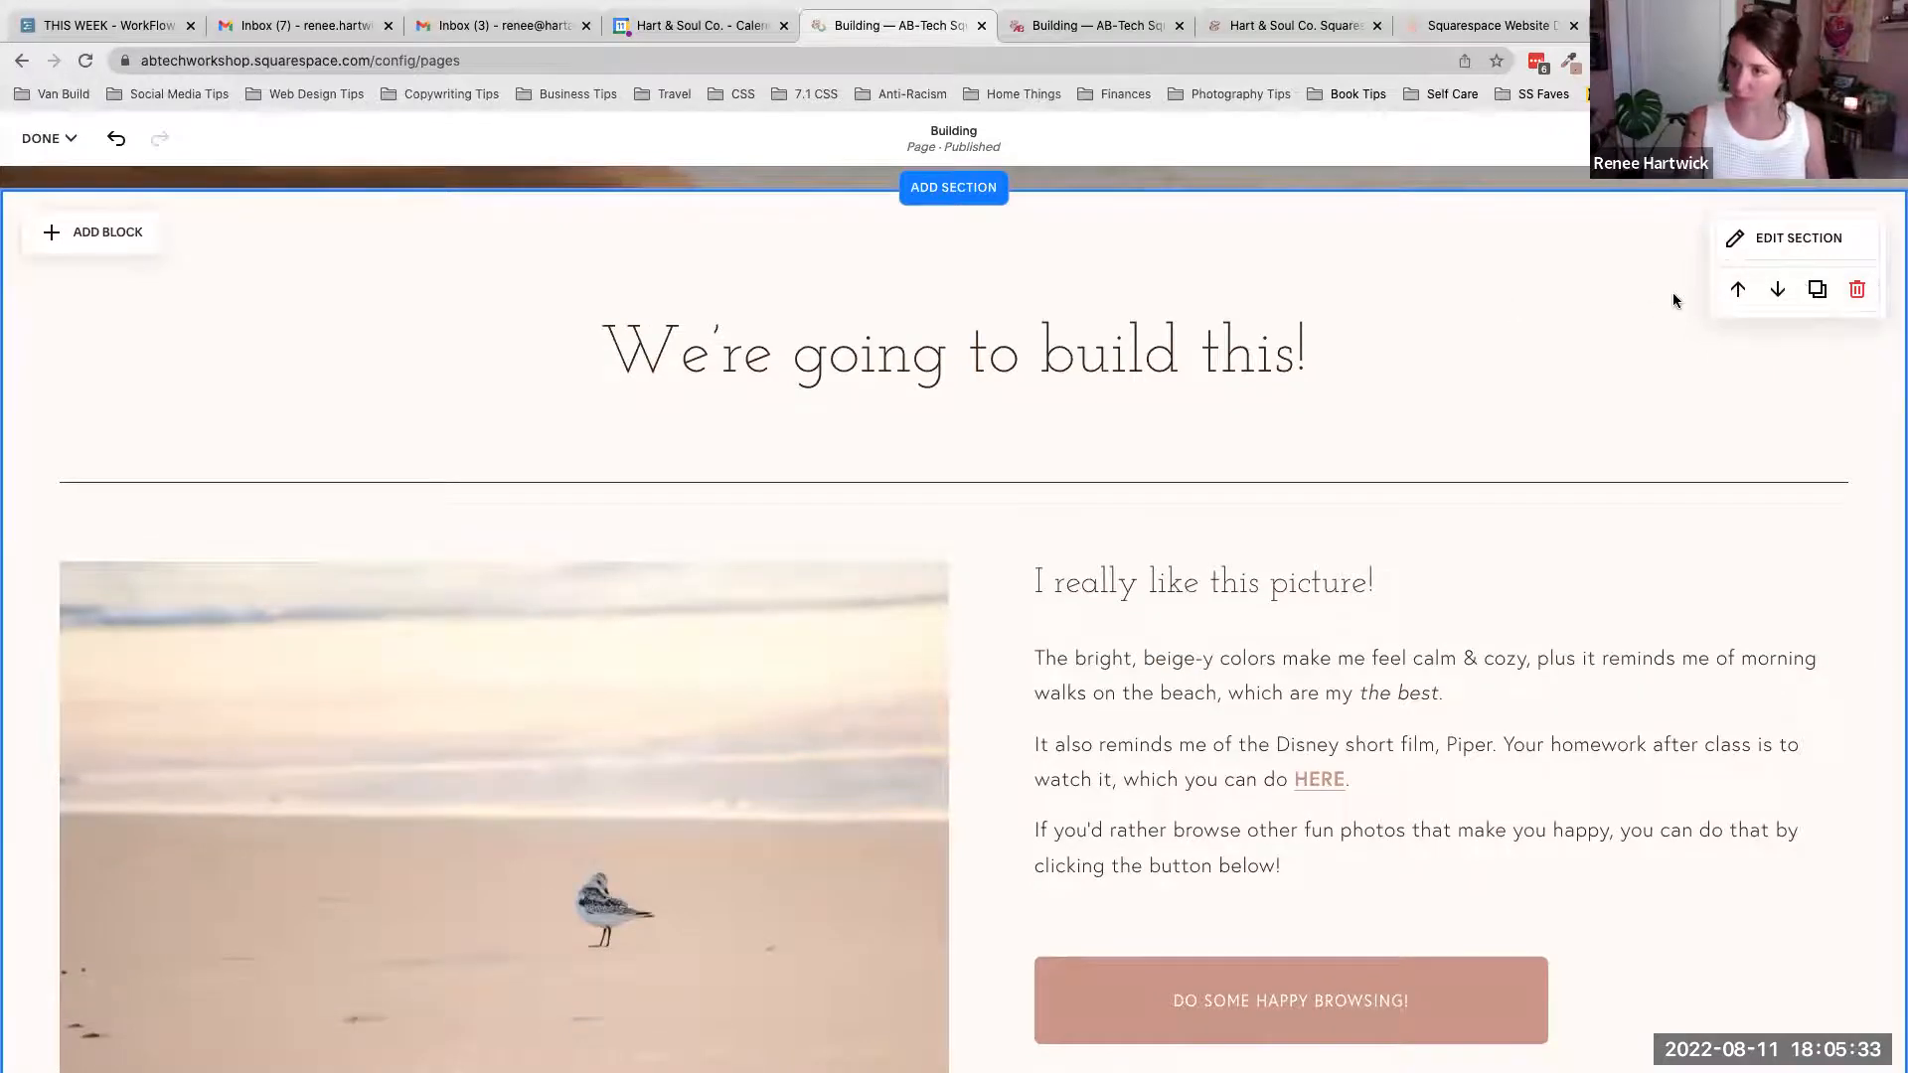
left_click(1819, 241)
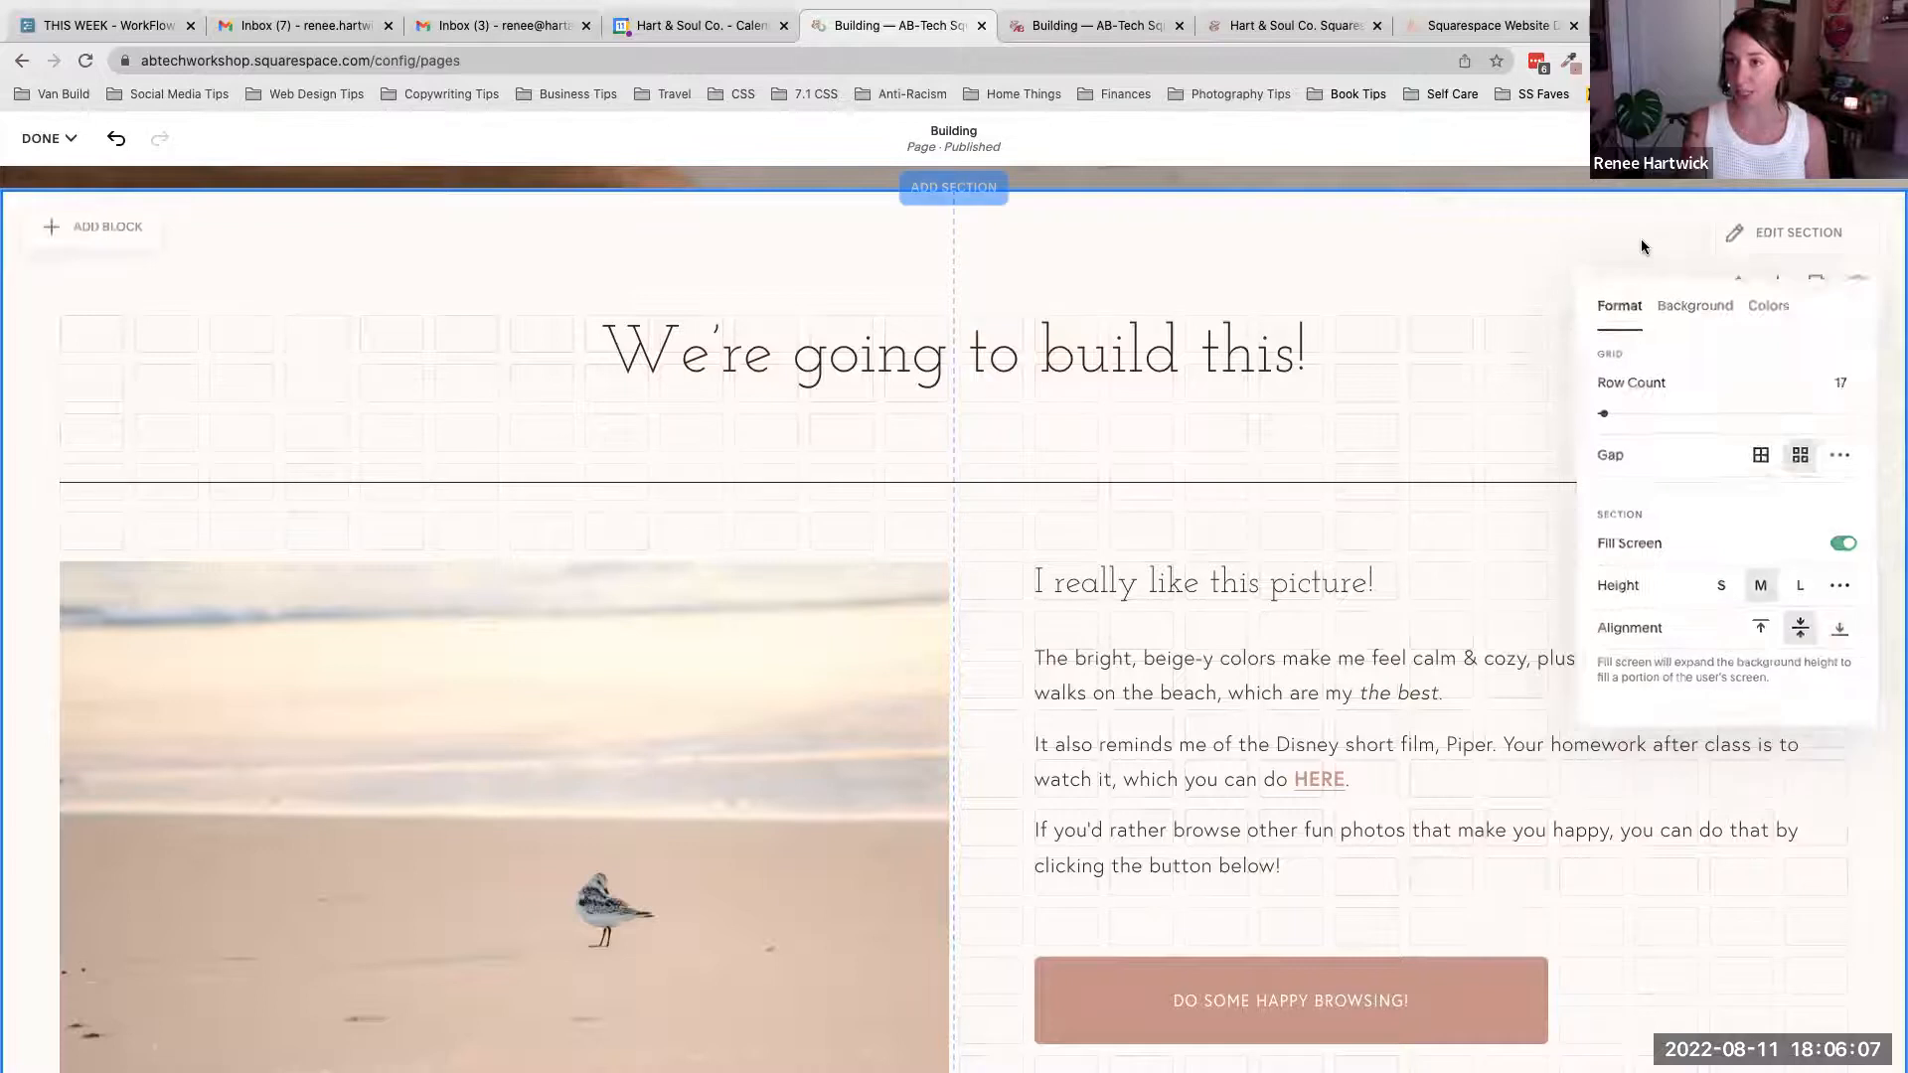
left_click(1789, 239)
left_click(1797, 243)
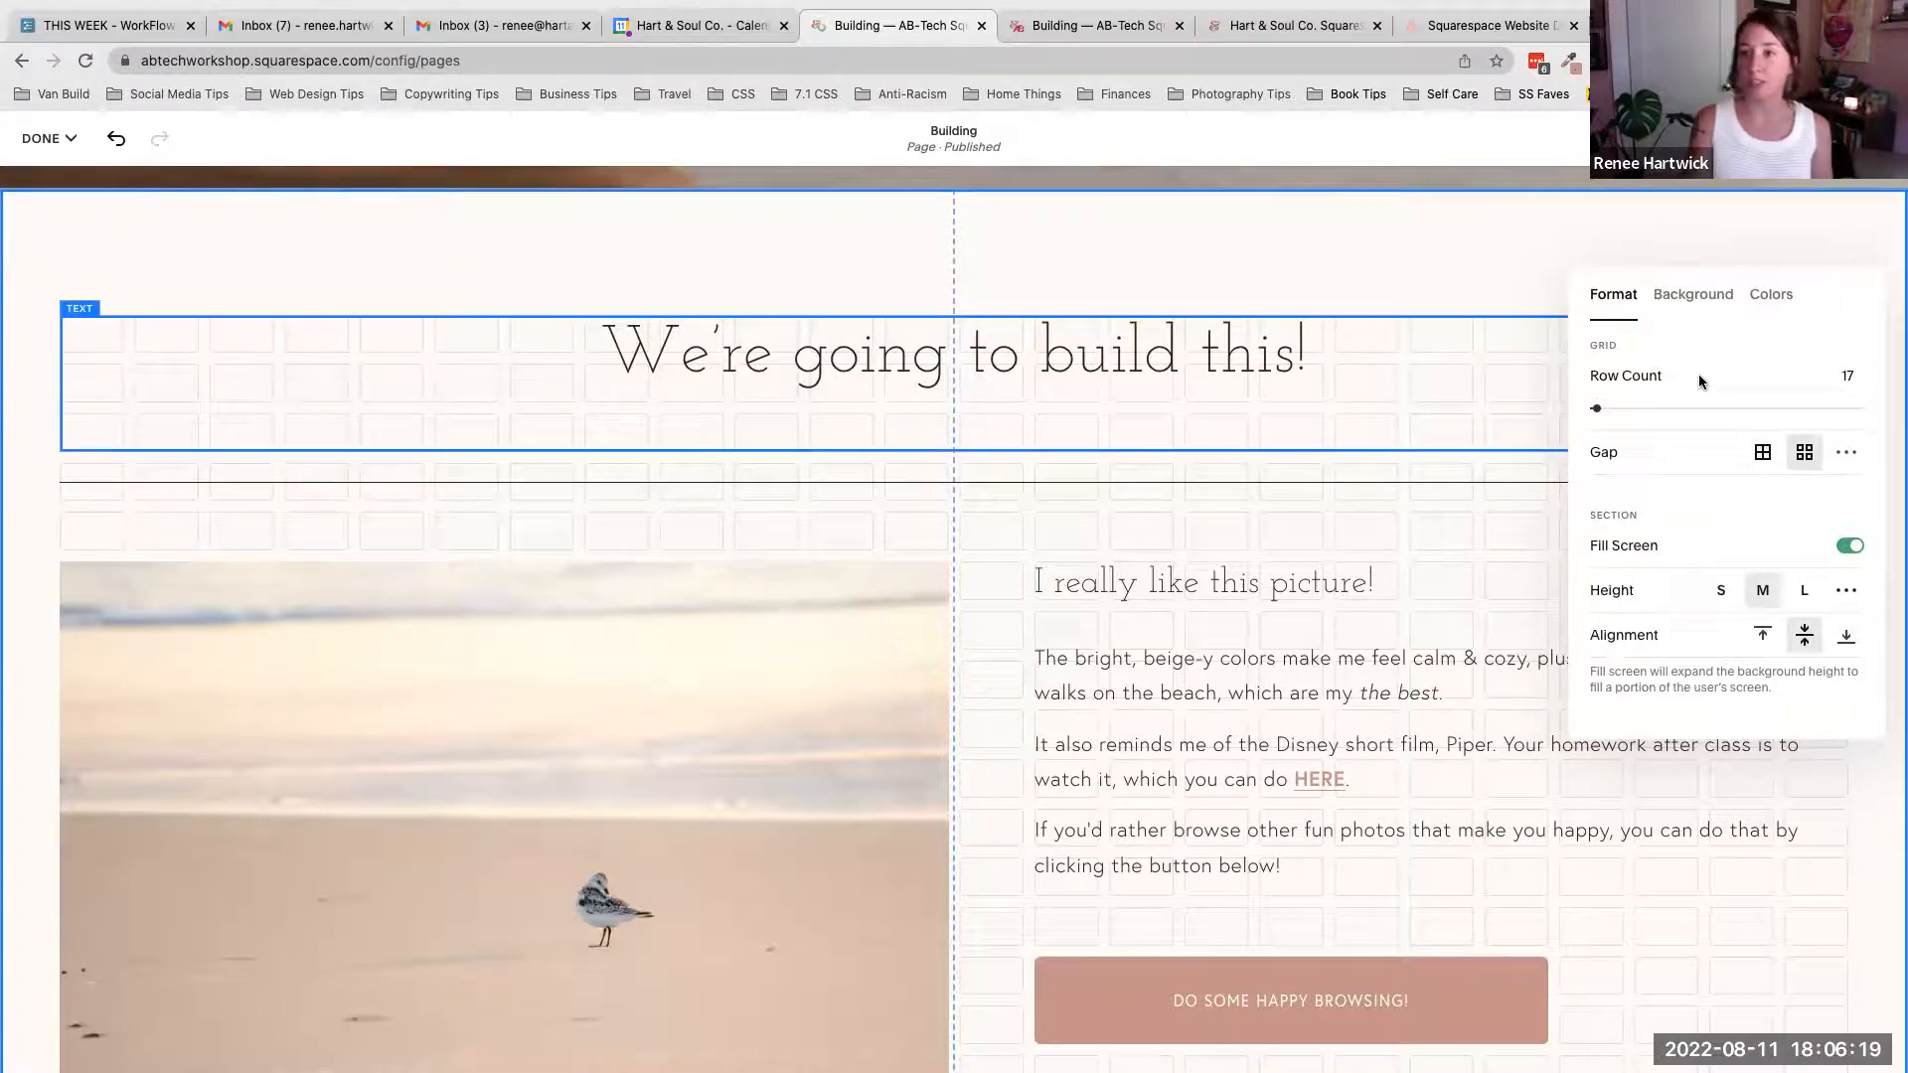
scroll(1292, 557, "down", 5)
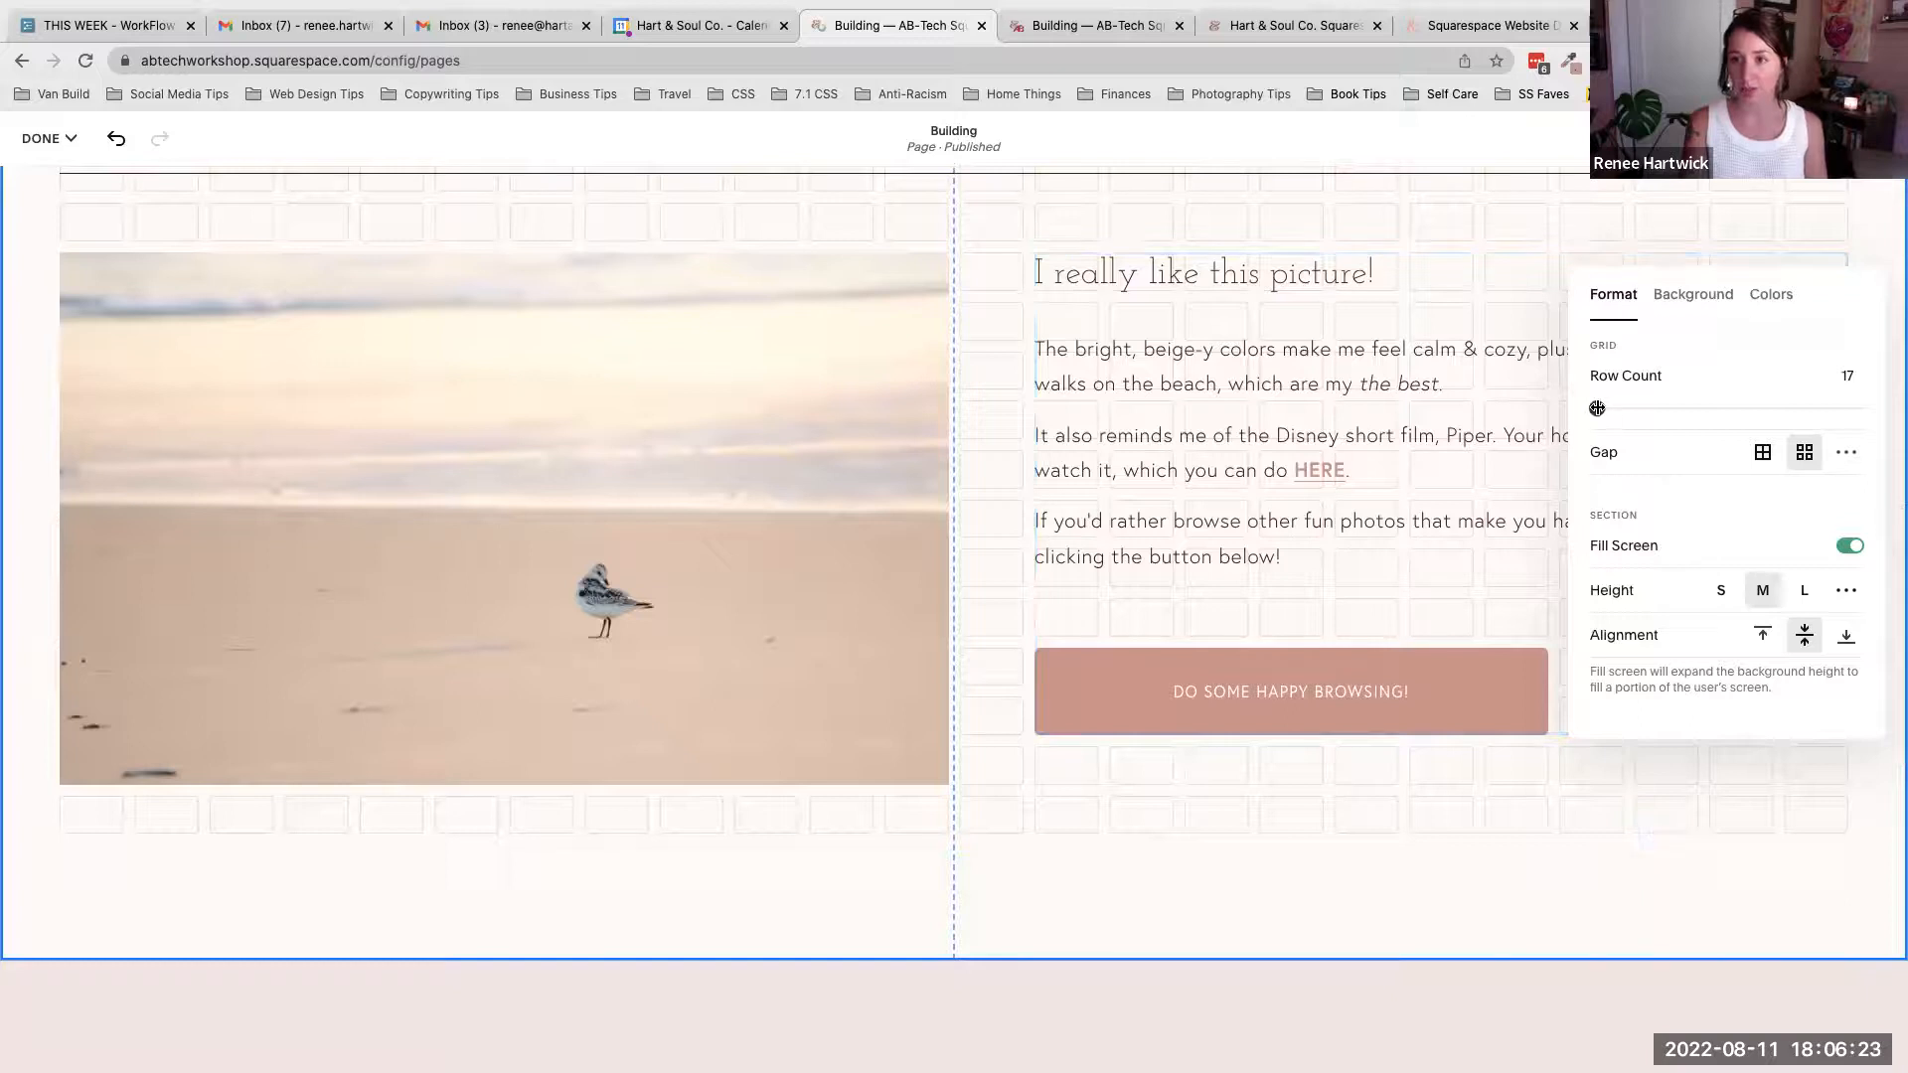
left_click_drag(1596, 408, 1606, 407)
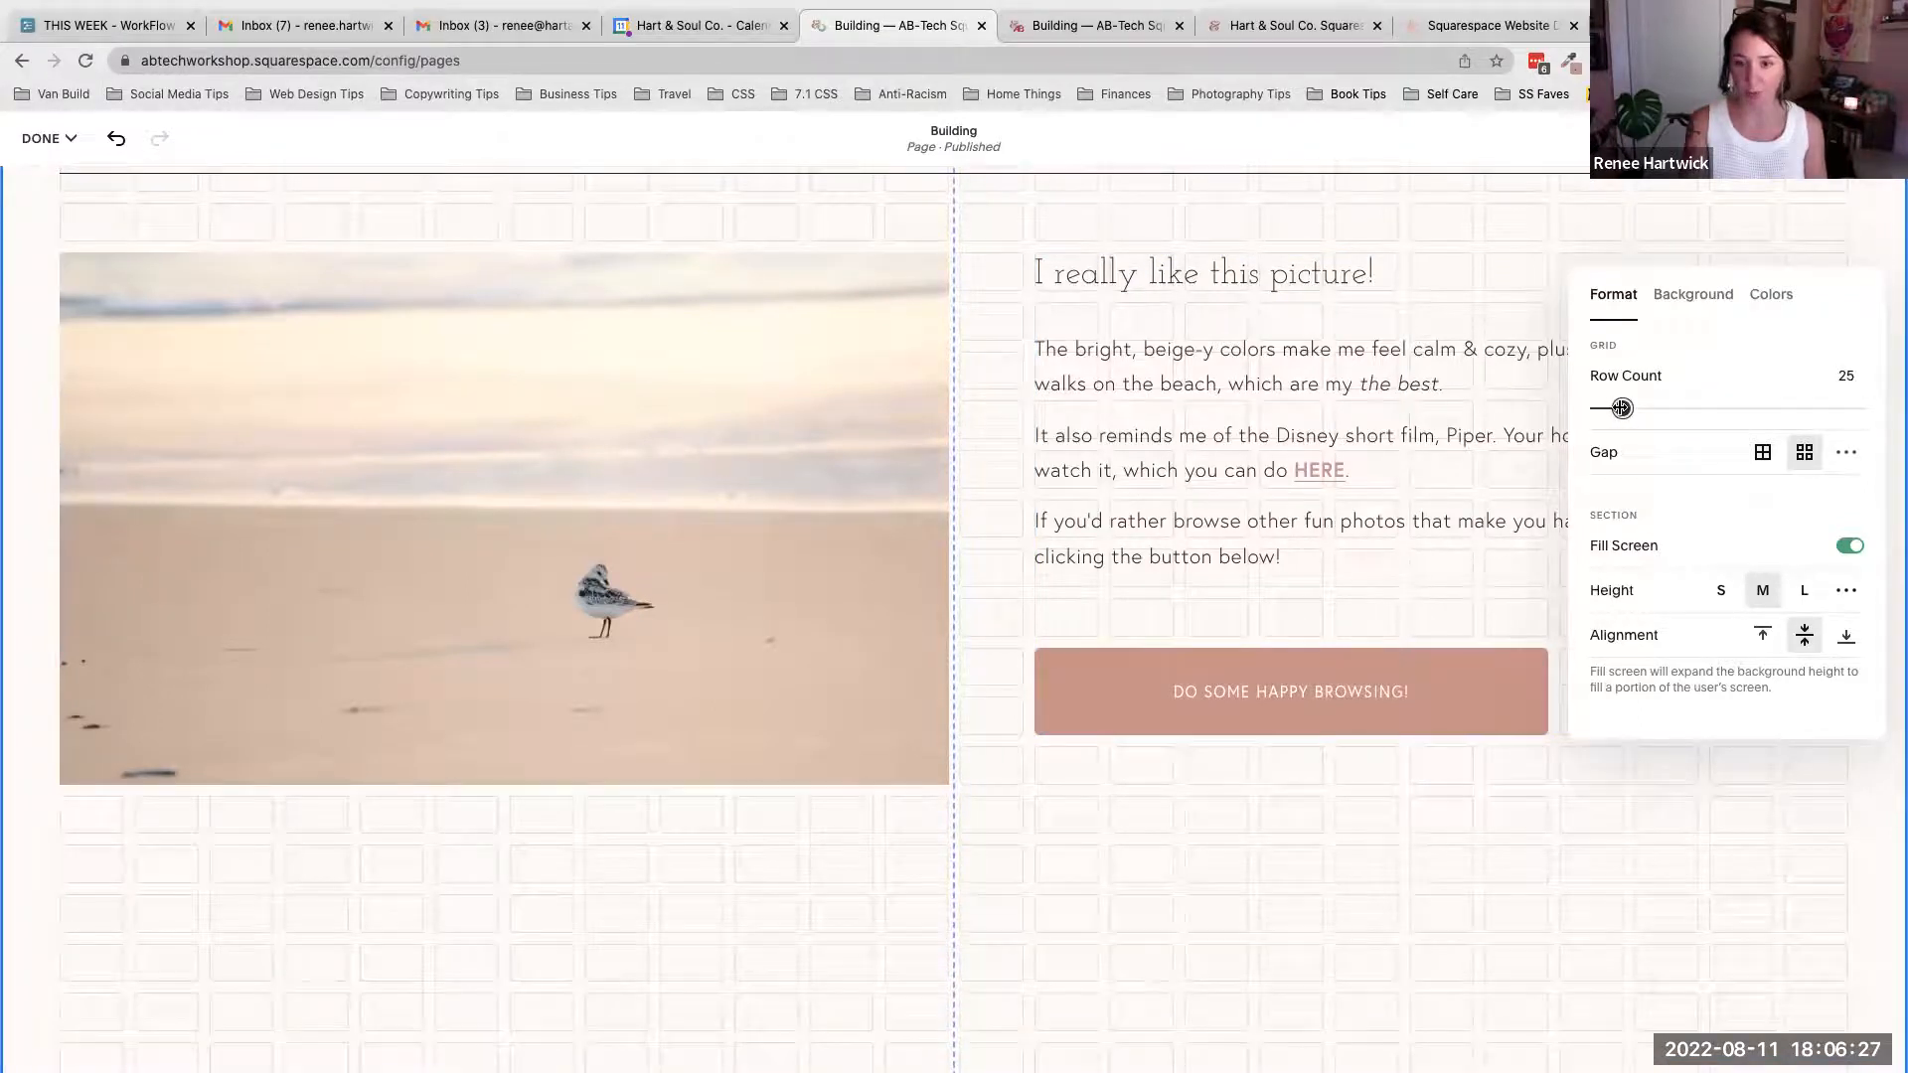
left_click_drag(1613, 407, 1595, 407)
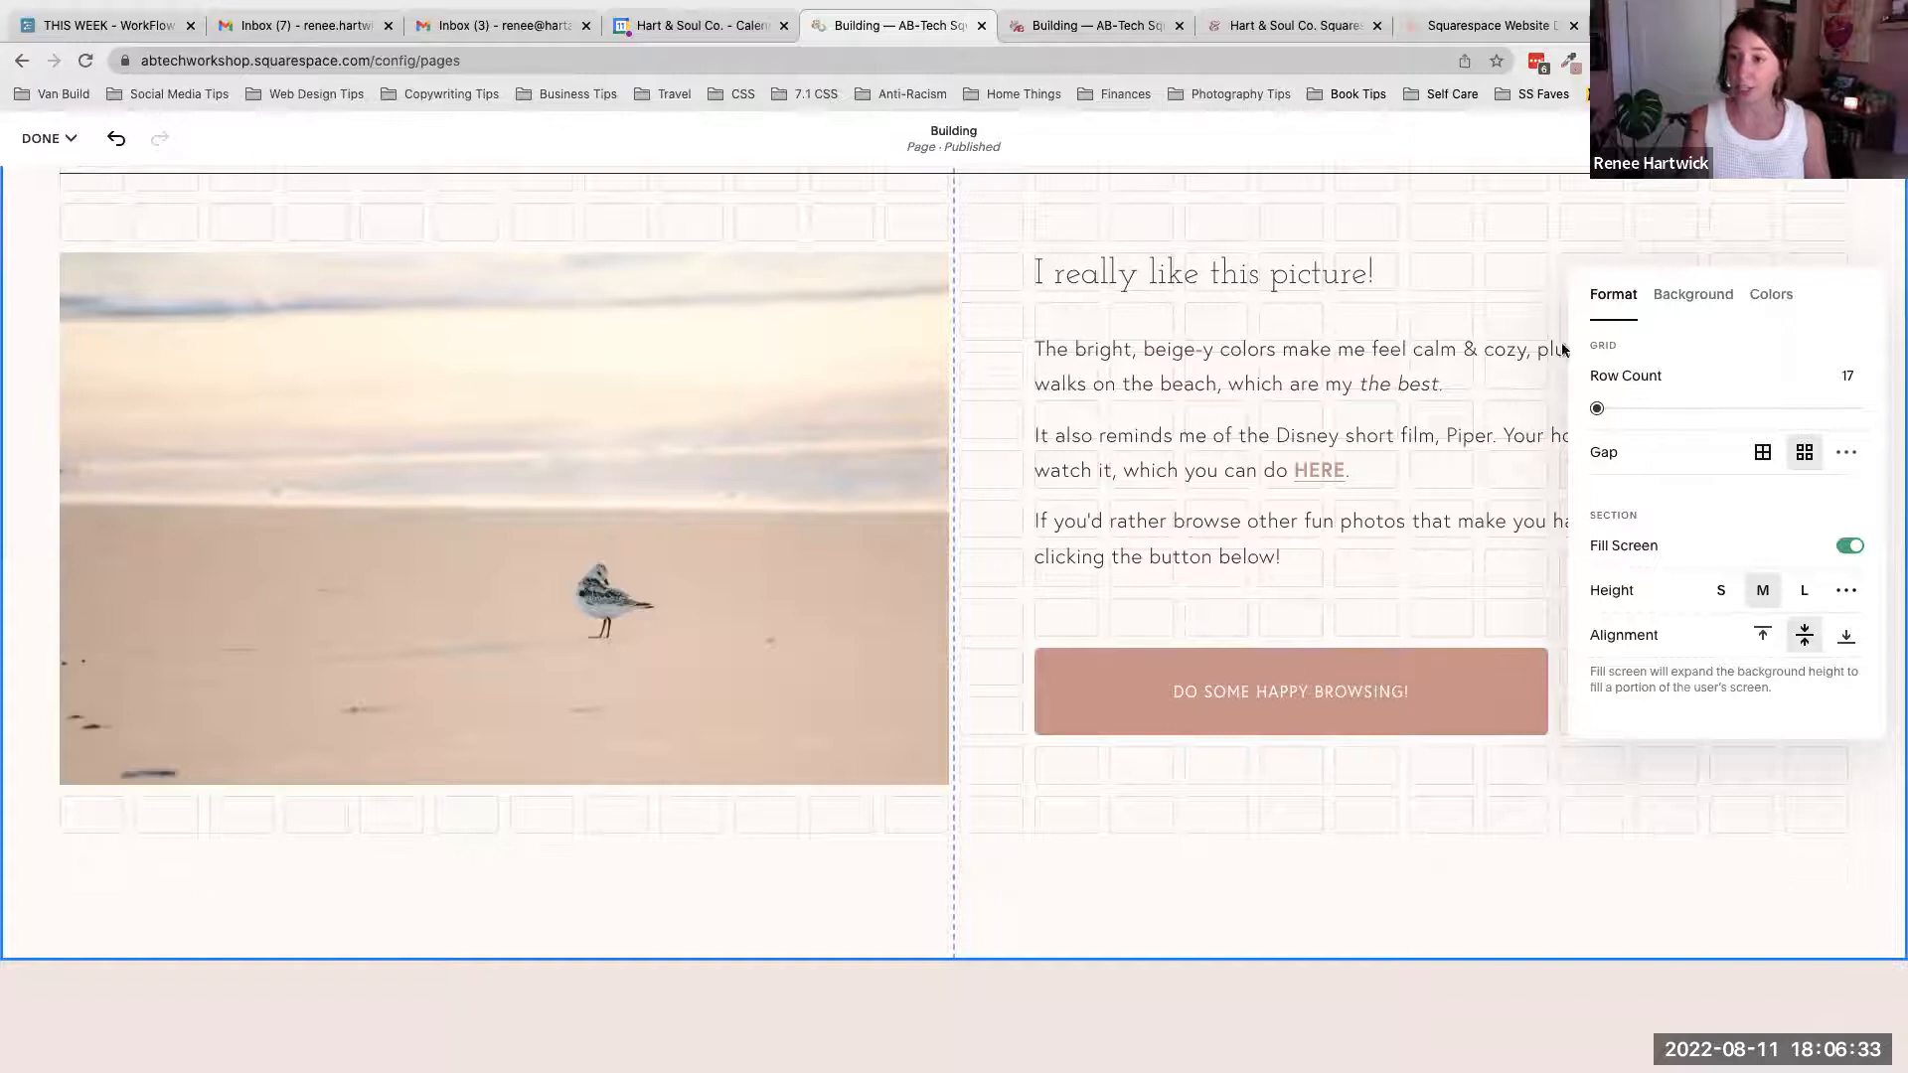
left_click(1427, 888)
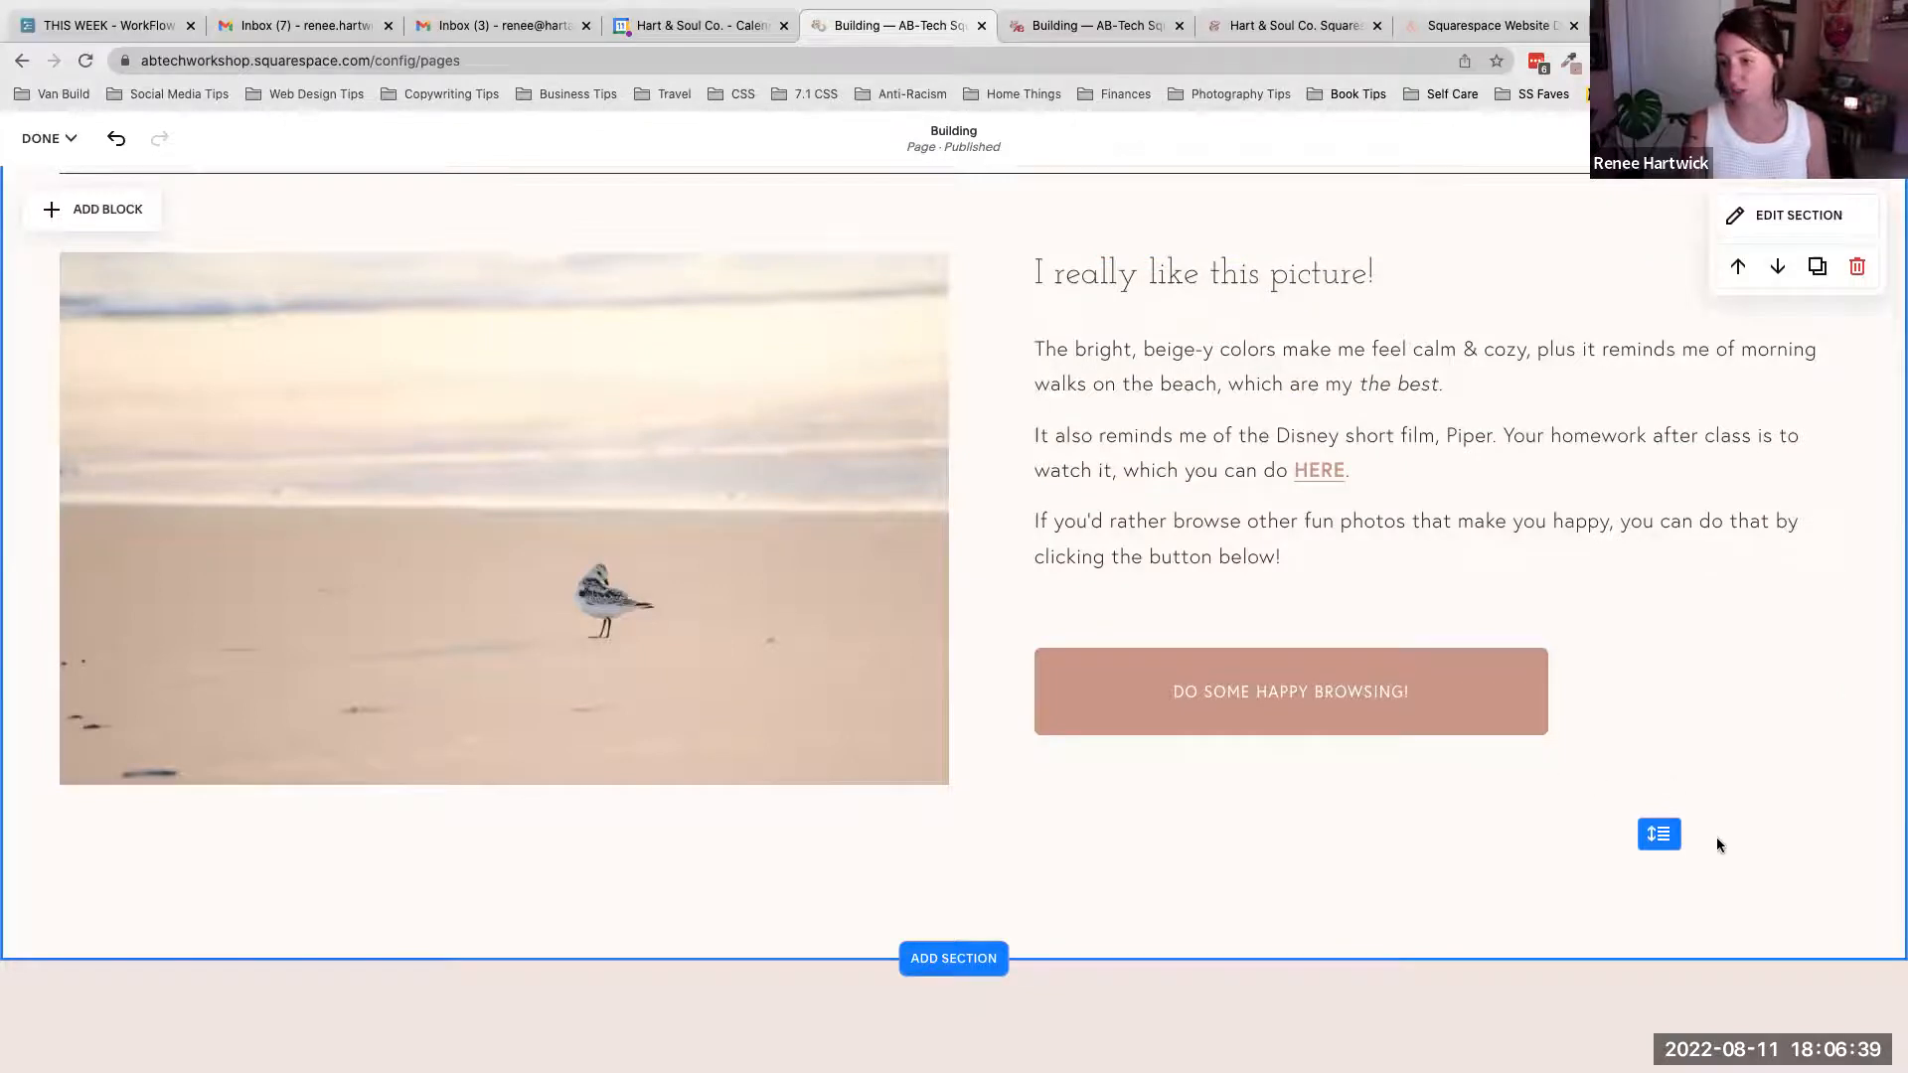
- Shorten the picture-and-text section's height, then extend it back down
left_click_drag(1658, 833, 1679, 753)
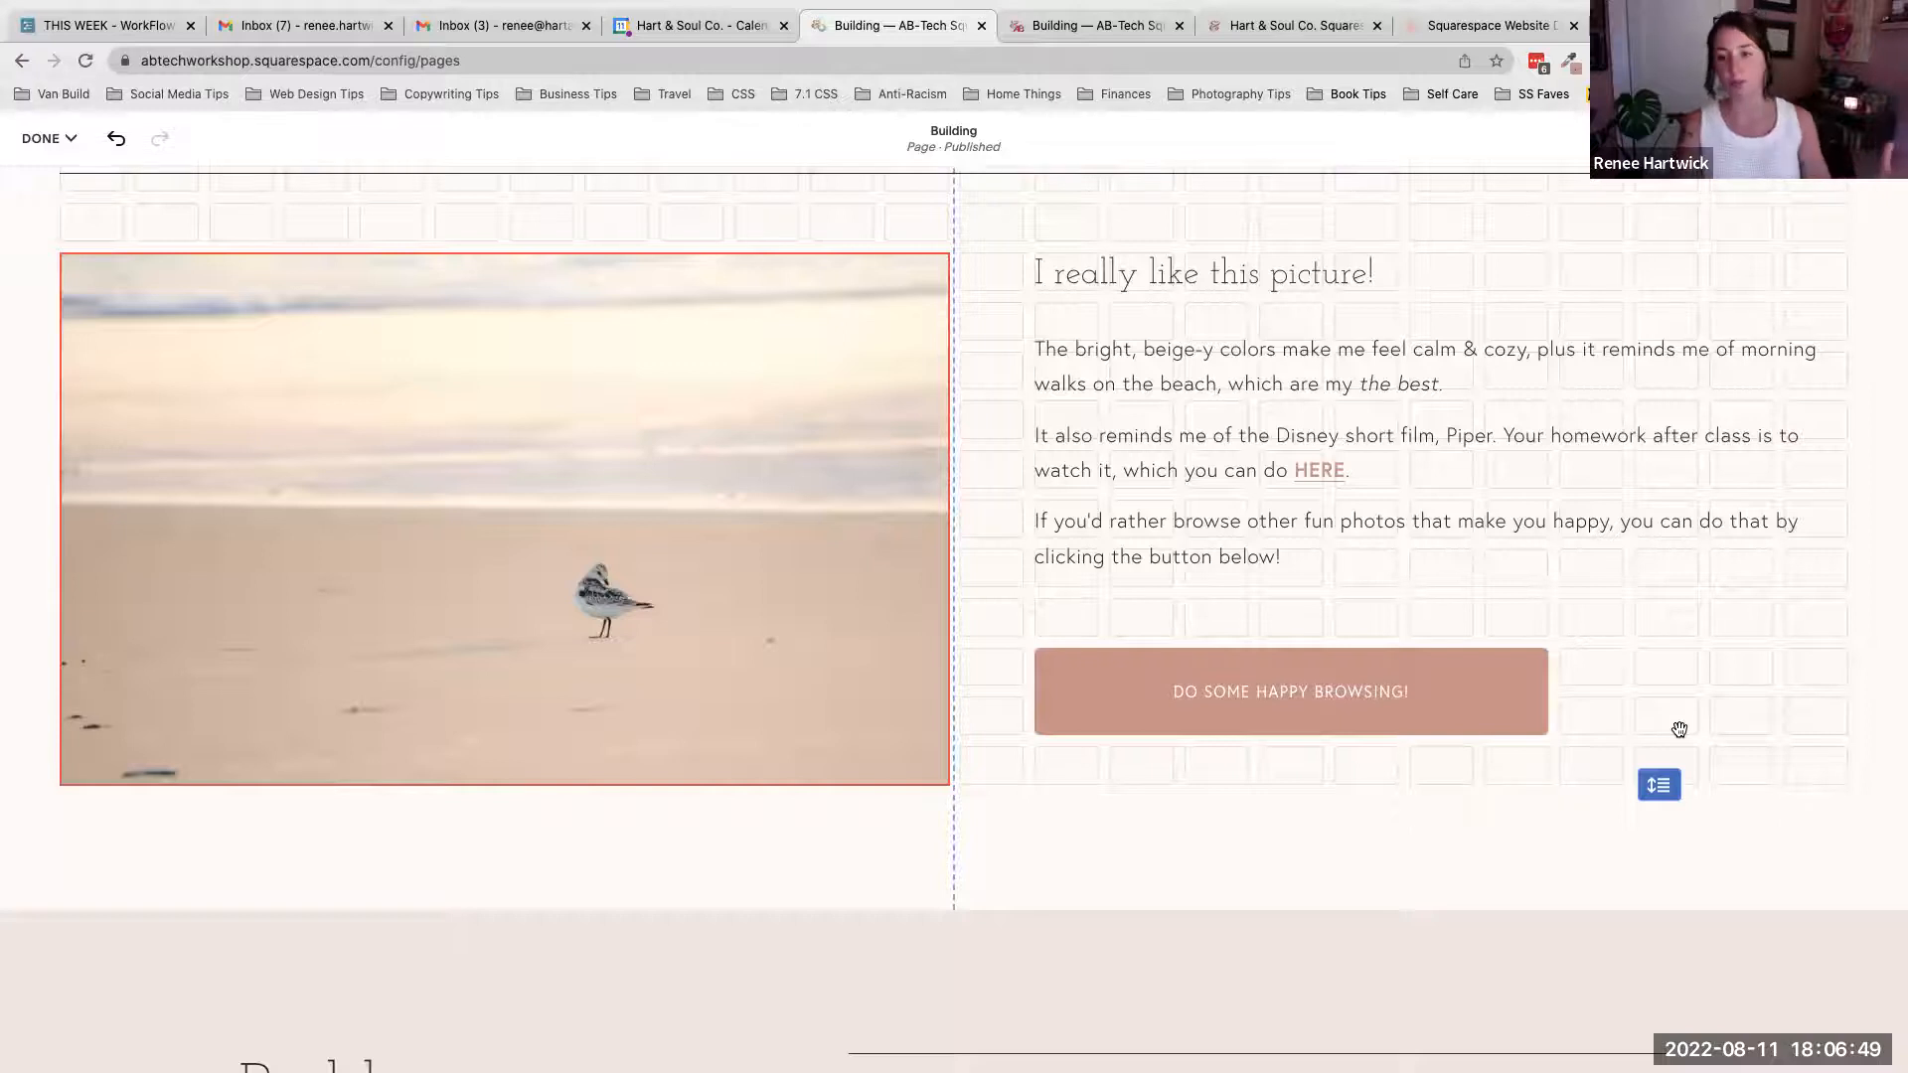
left_click_drag(1671, 753, 1671, 803)
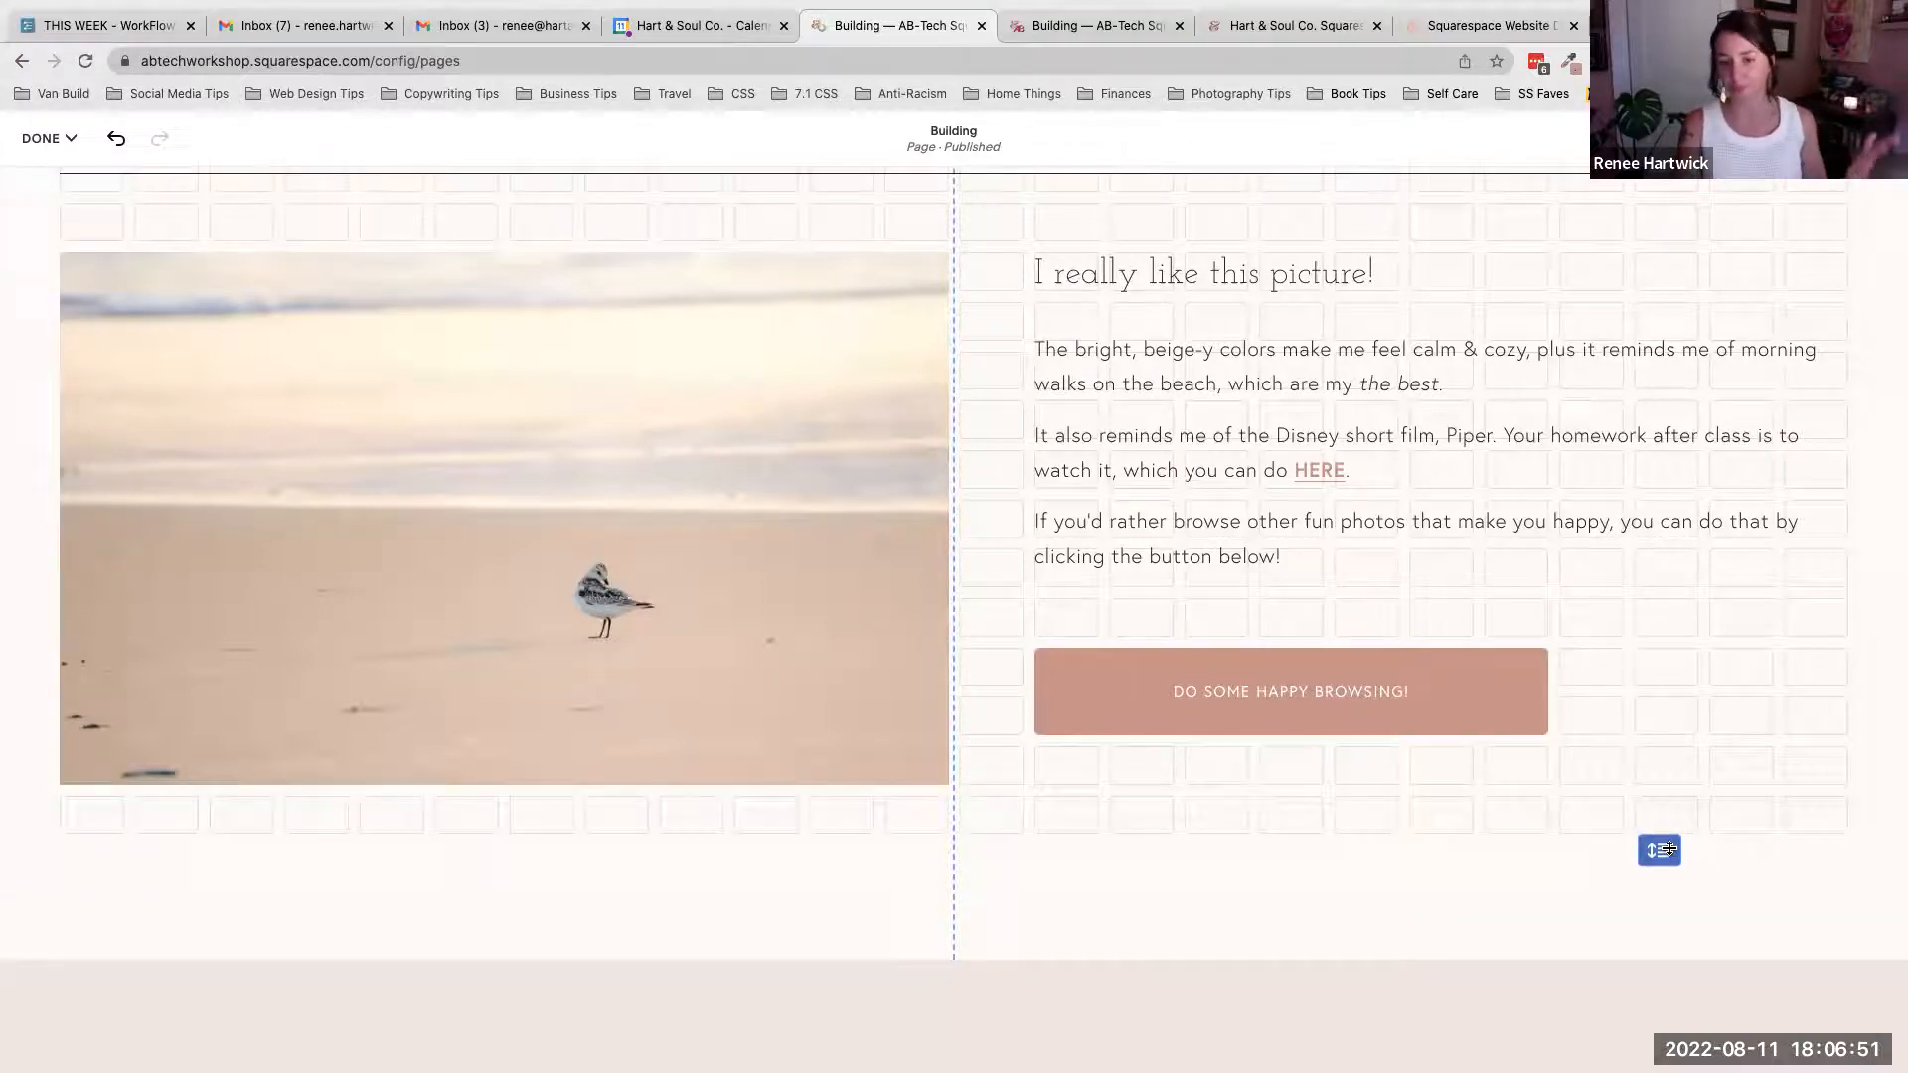
- Open the picture-and-text section's format settings and try the no-gap and custom gap options before returning to the preset gap
left_click(1810, 217)
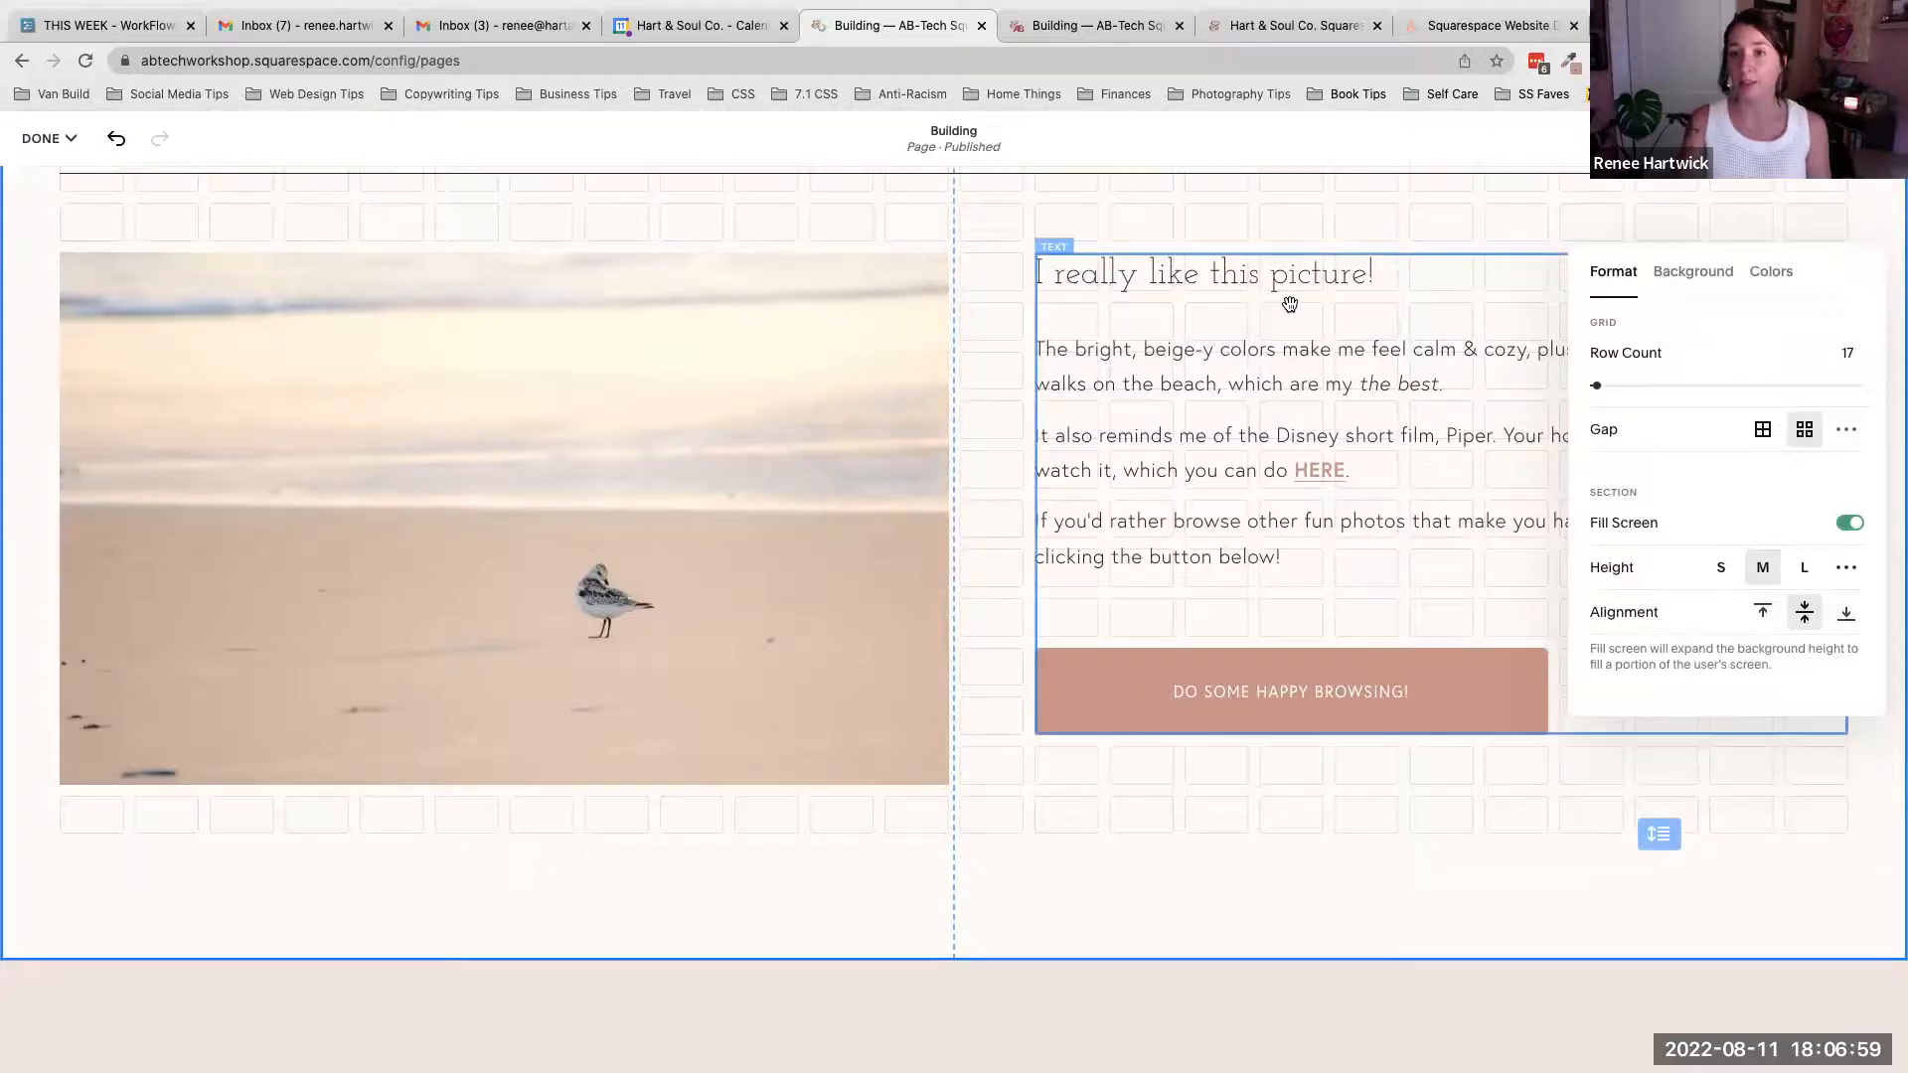
scroll(1292, 306, "up", 2)
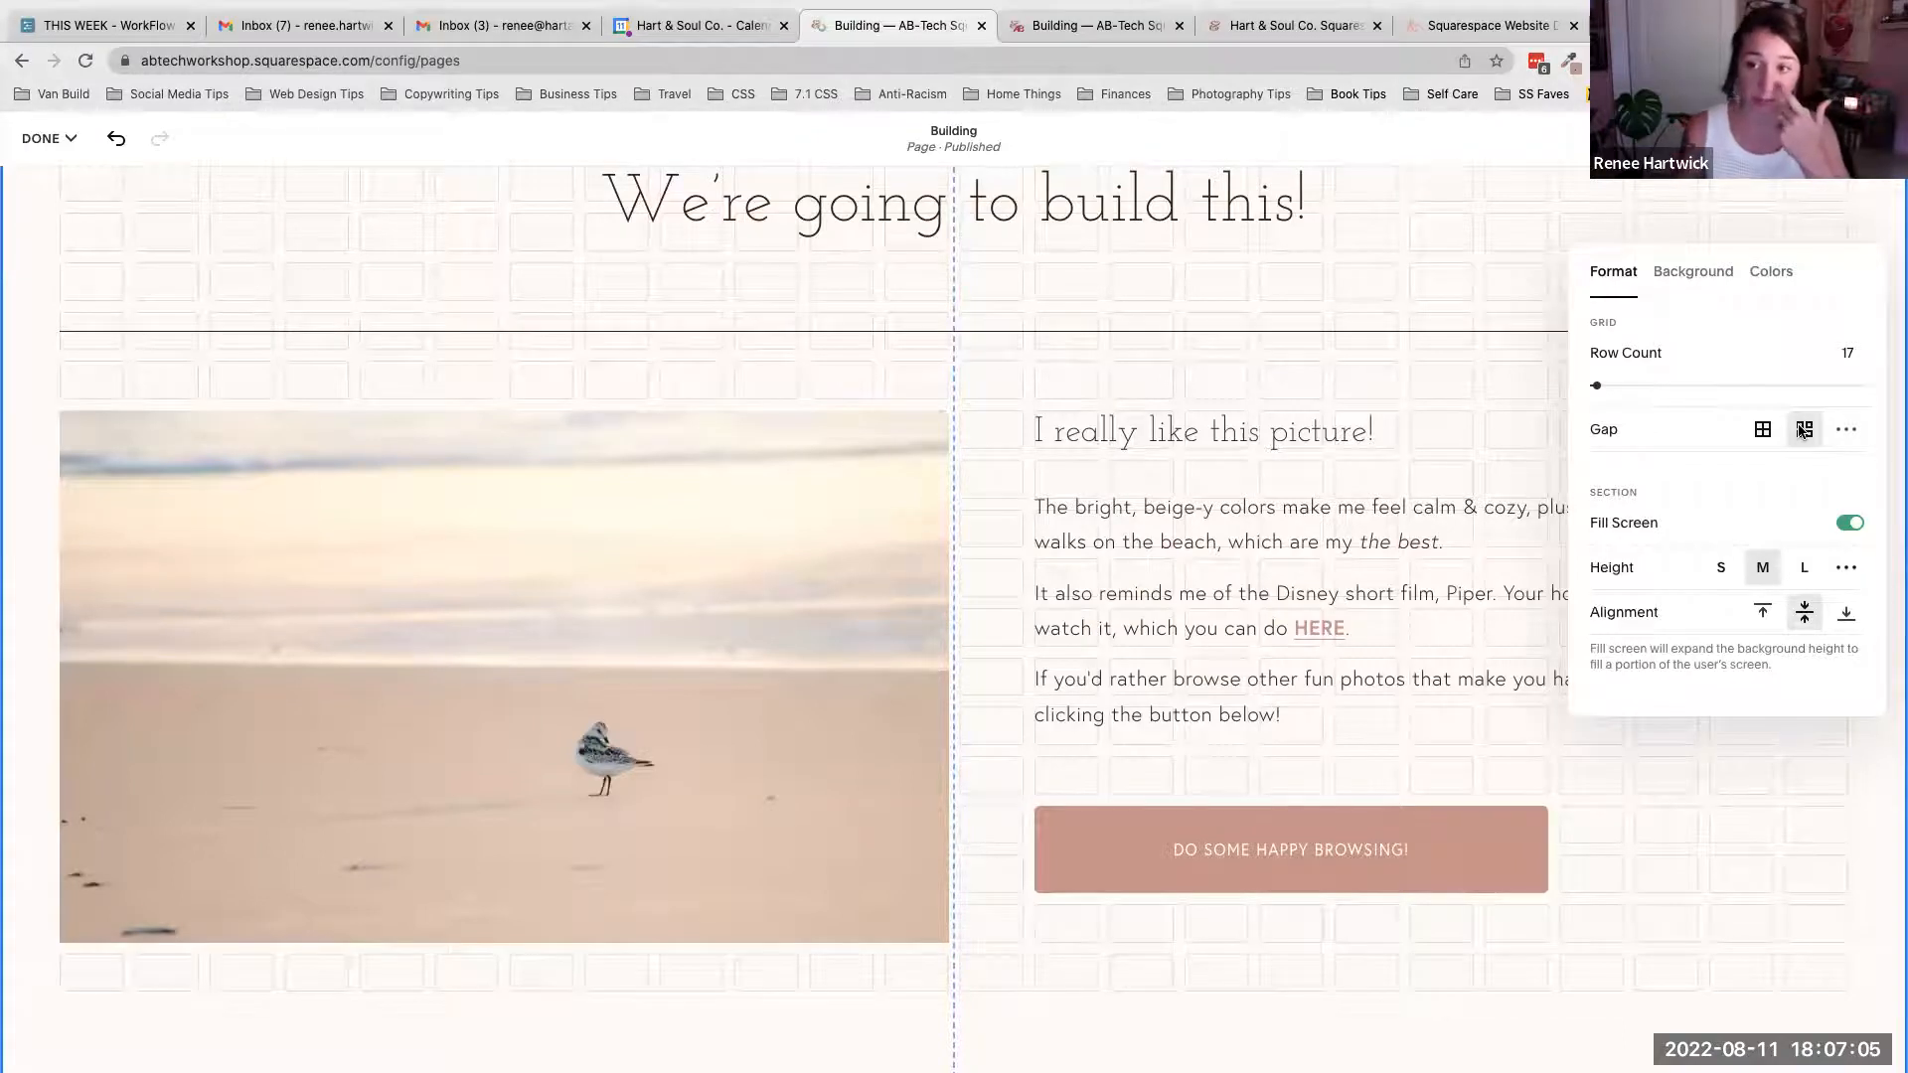
scroll(1477, 448, "up", 1)
scroll(1476, 447, "up", 1)
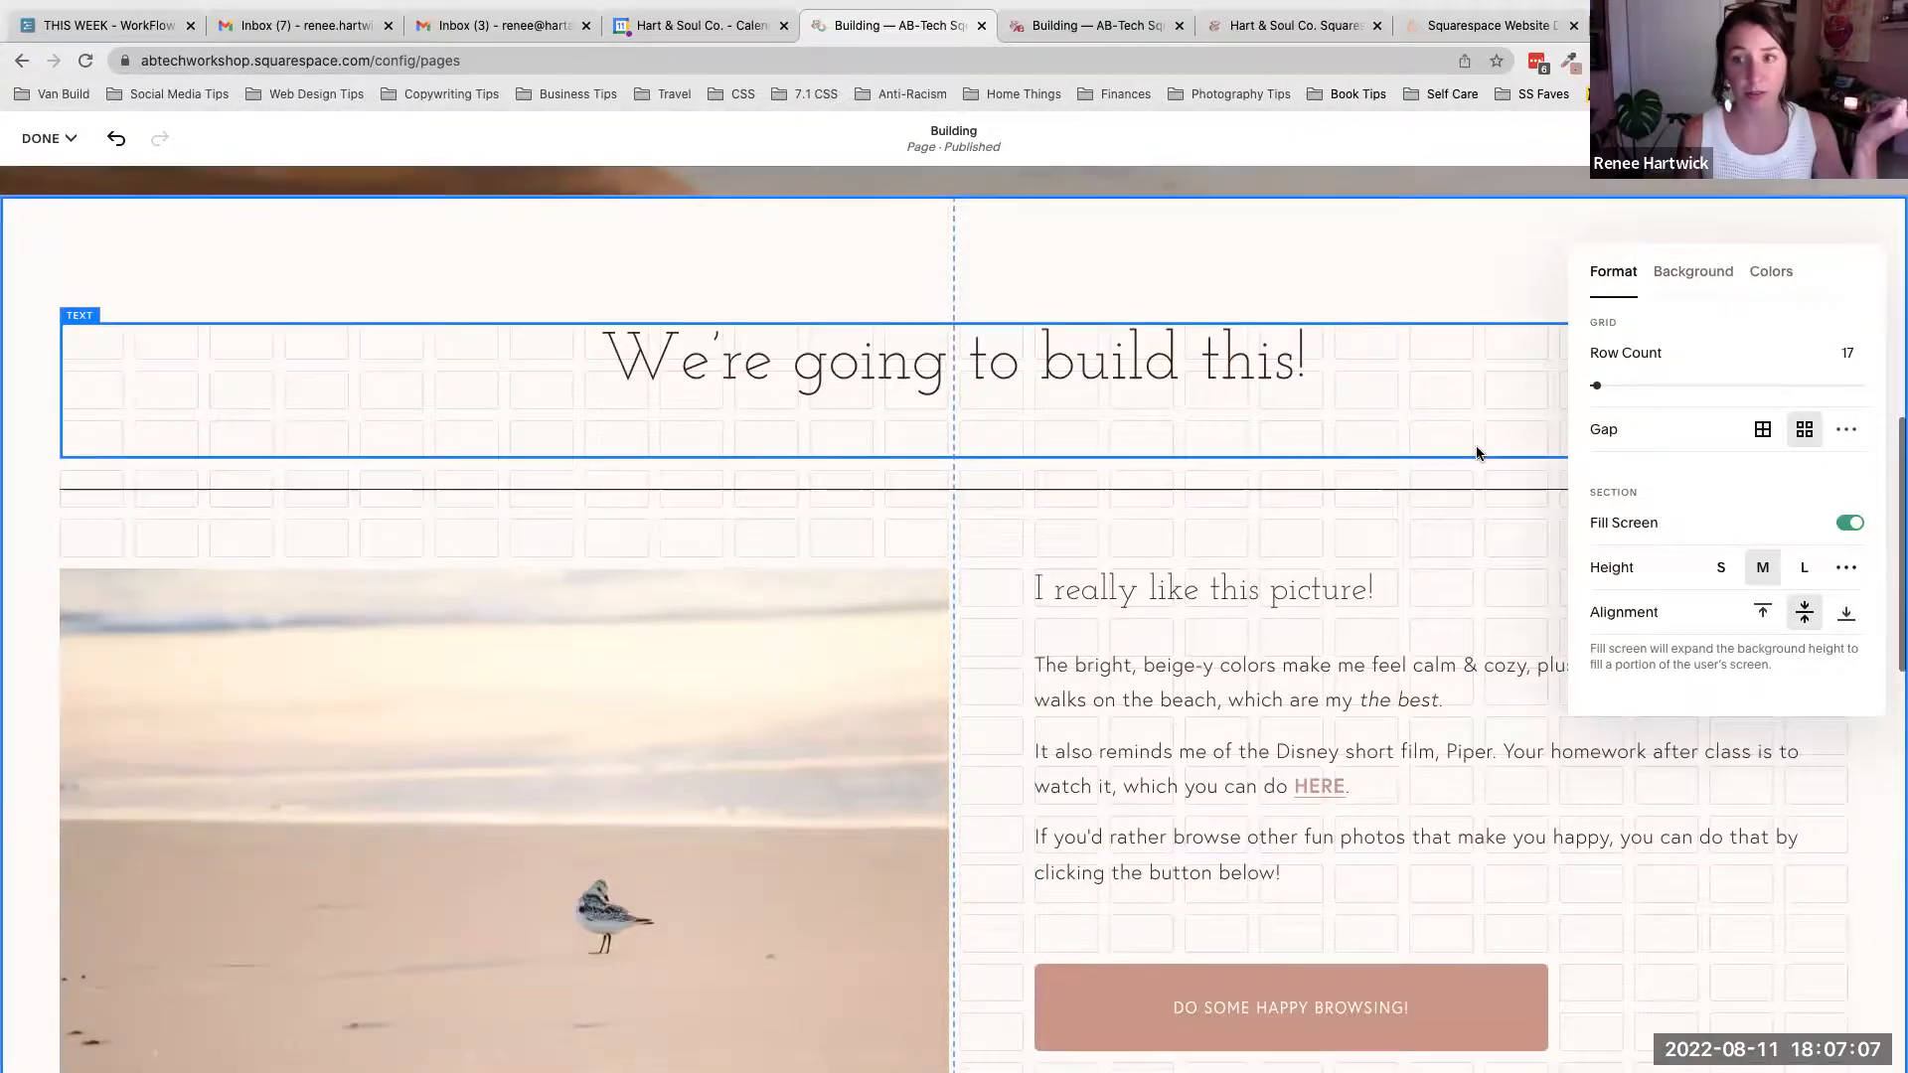
scroll(1477, 447, "down", 1)
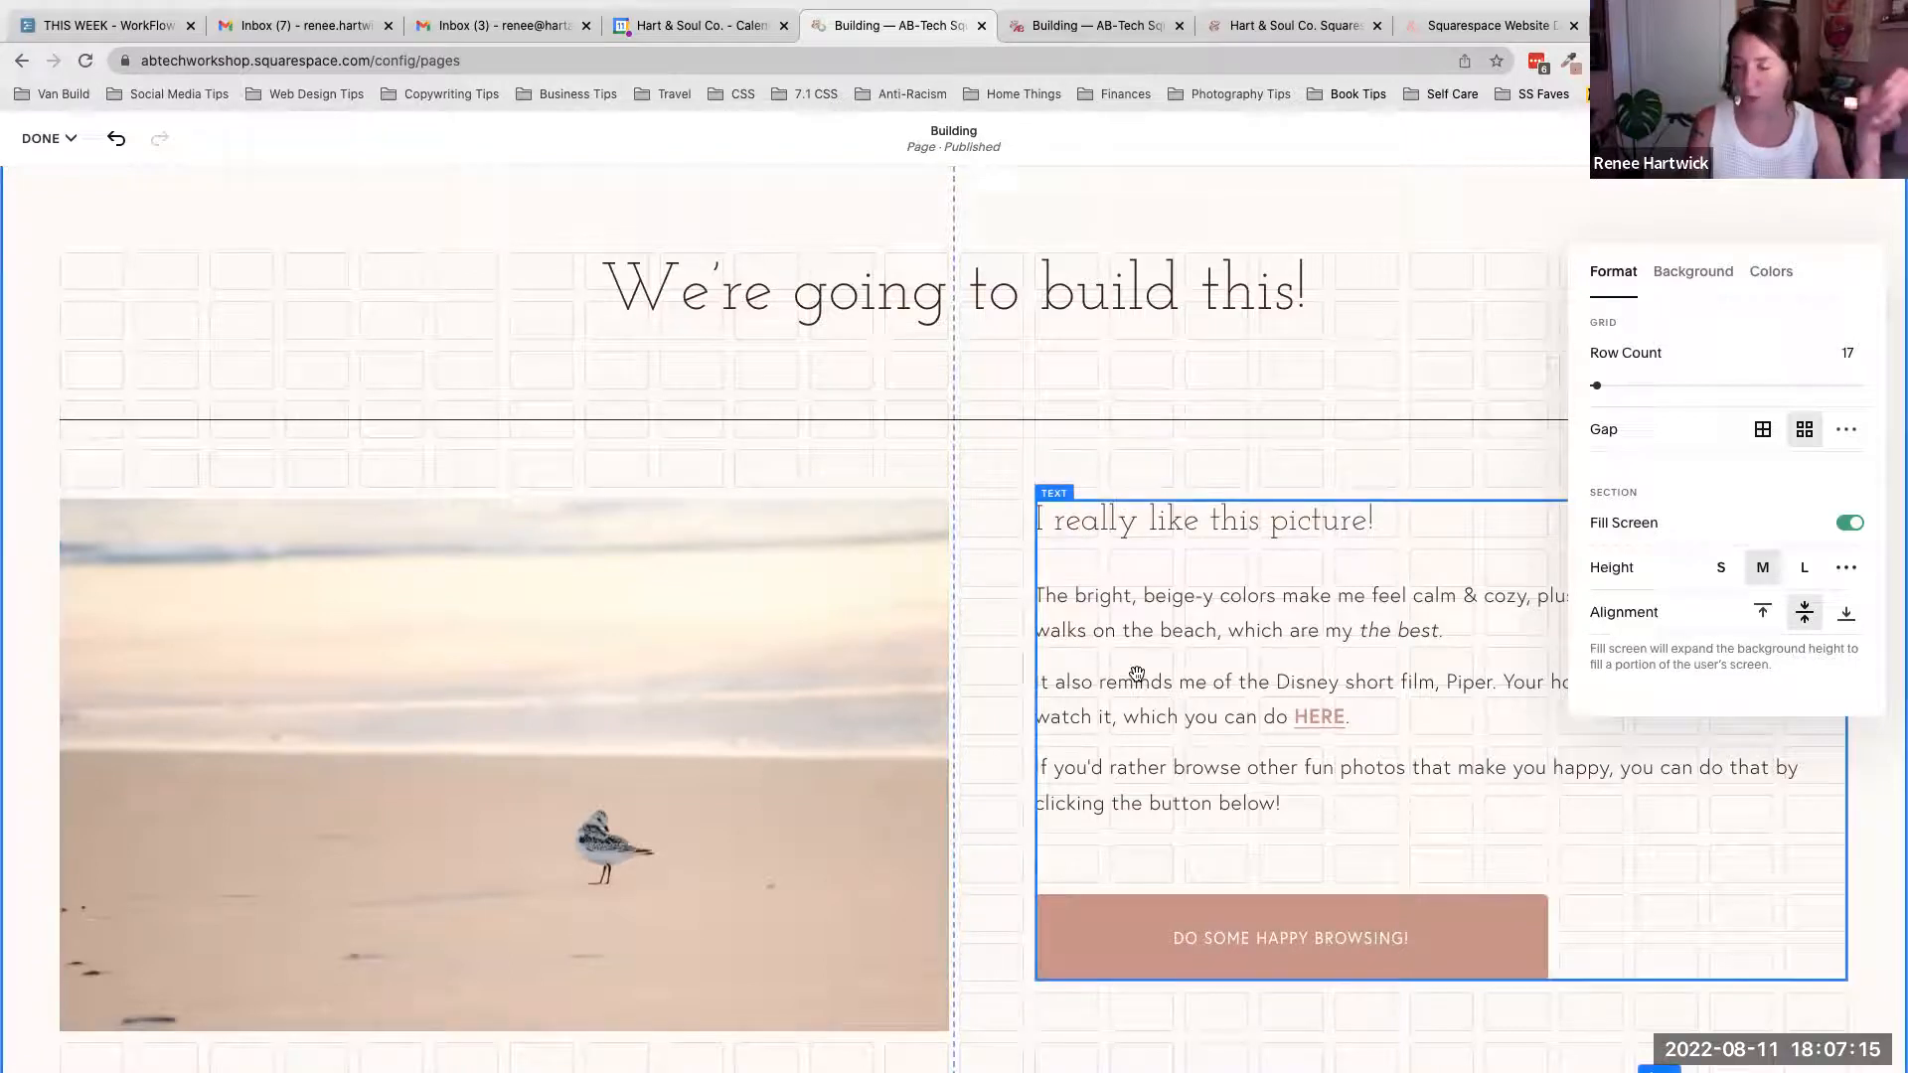
left_click(1762, 430)
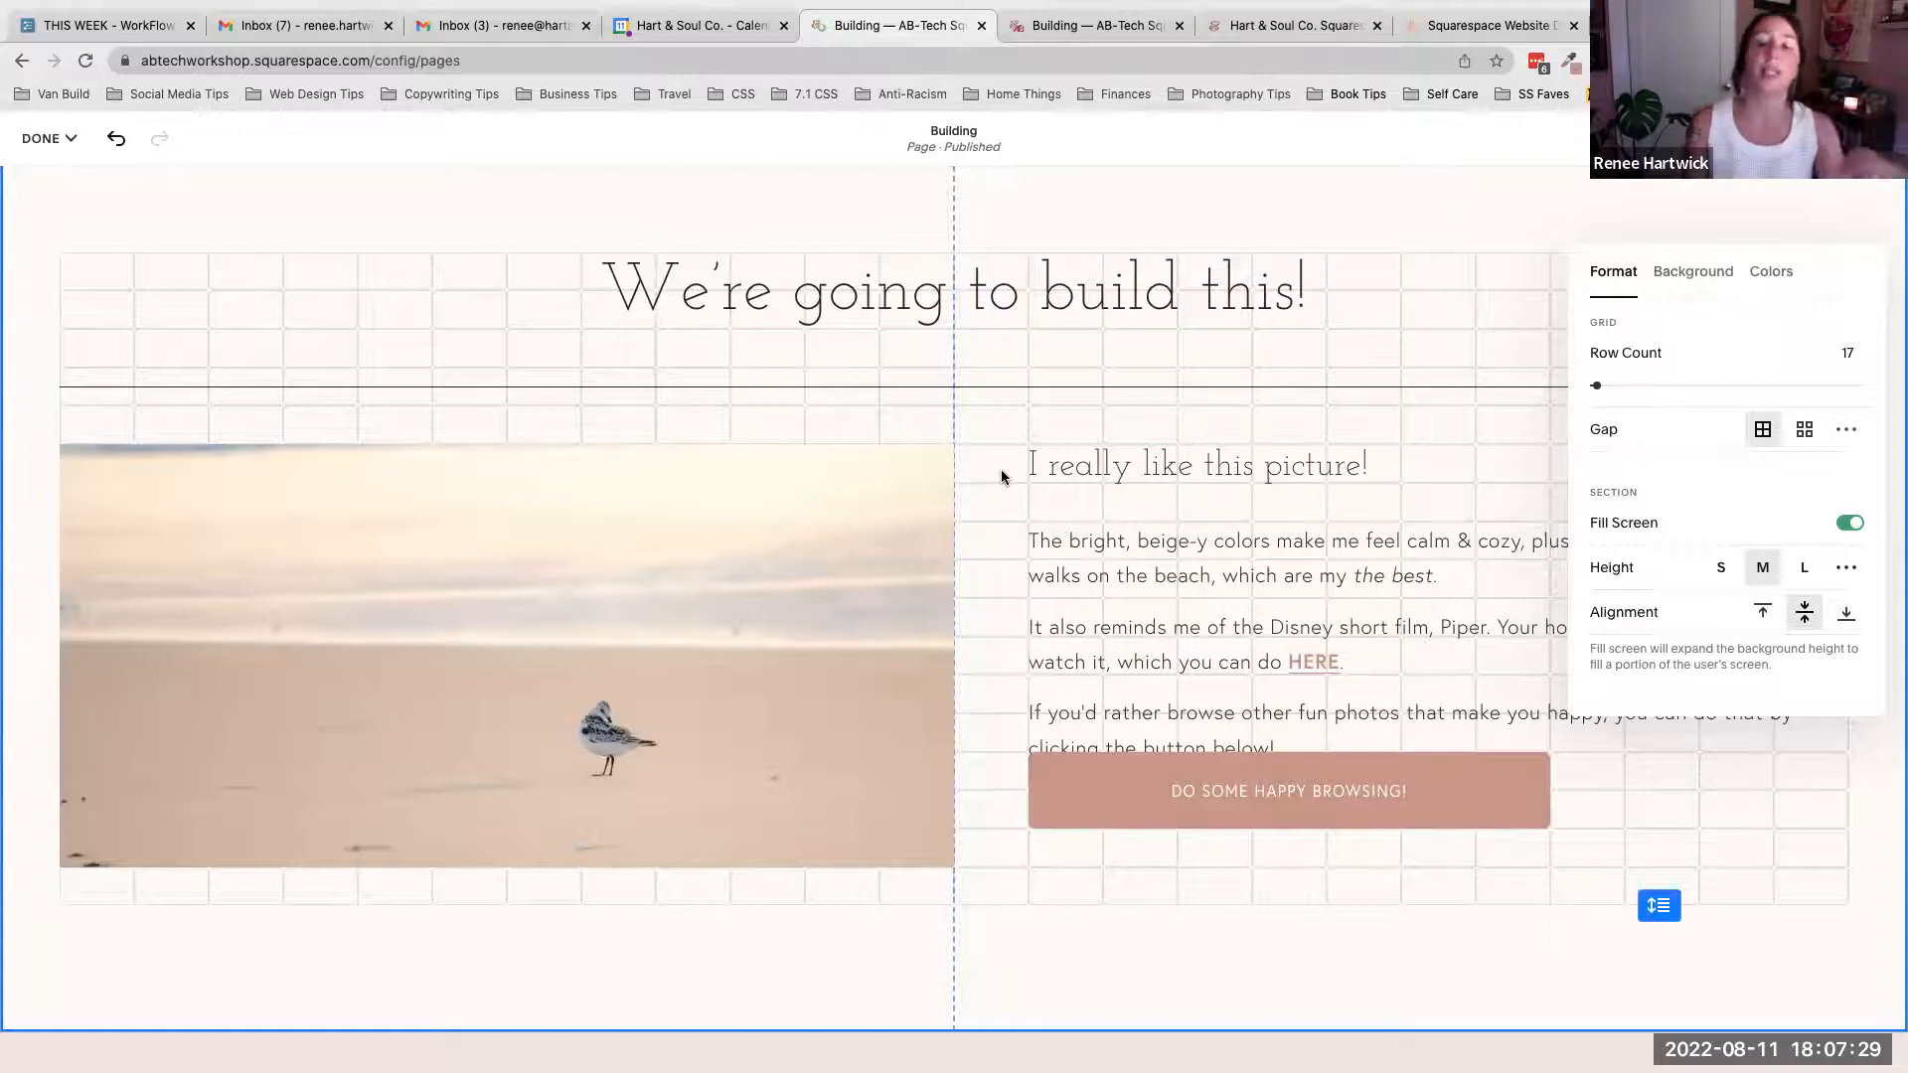
left_click(1806, 429)
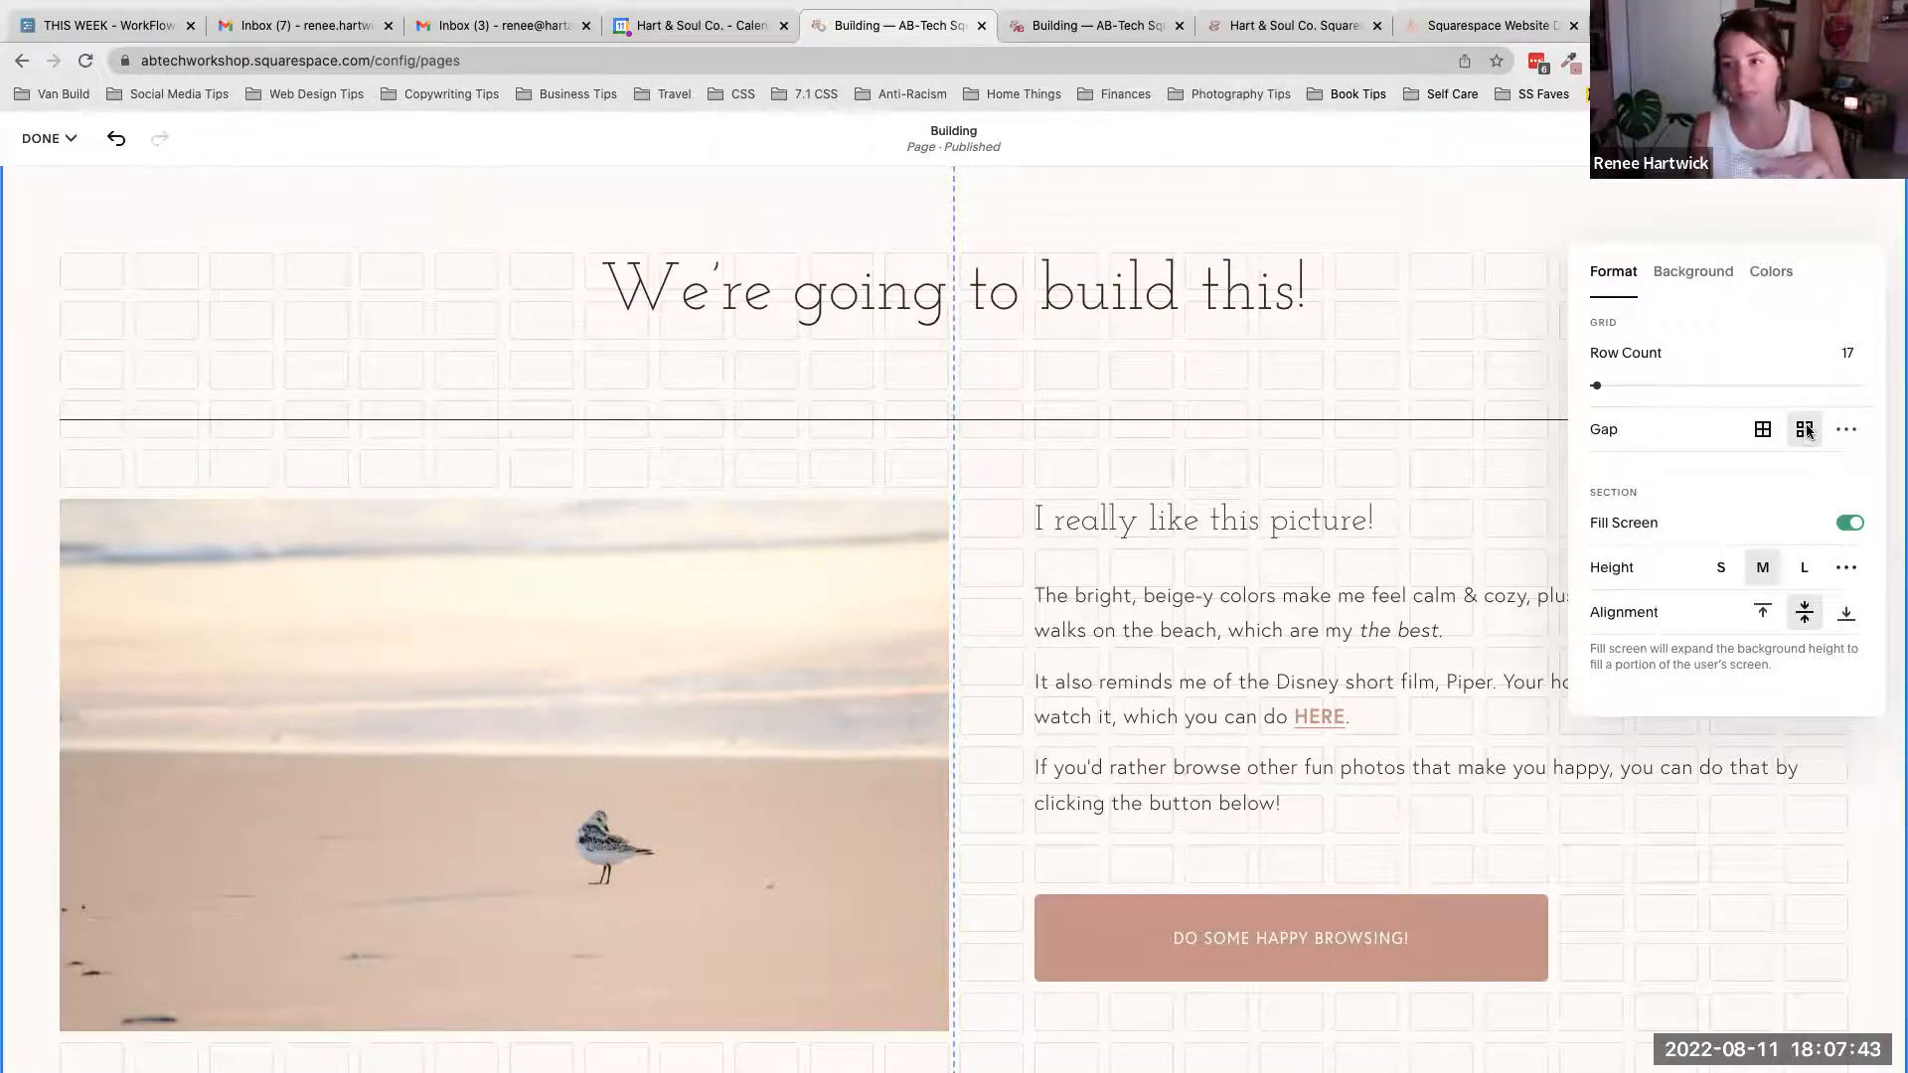
left_click(1846, 432)
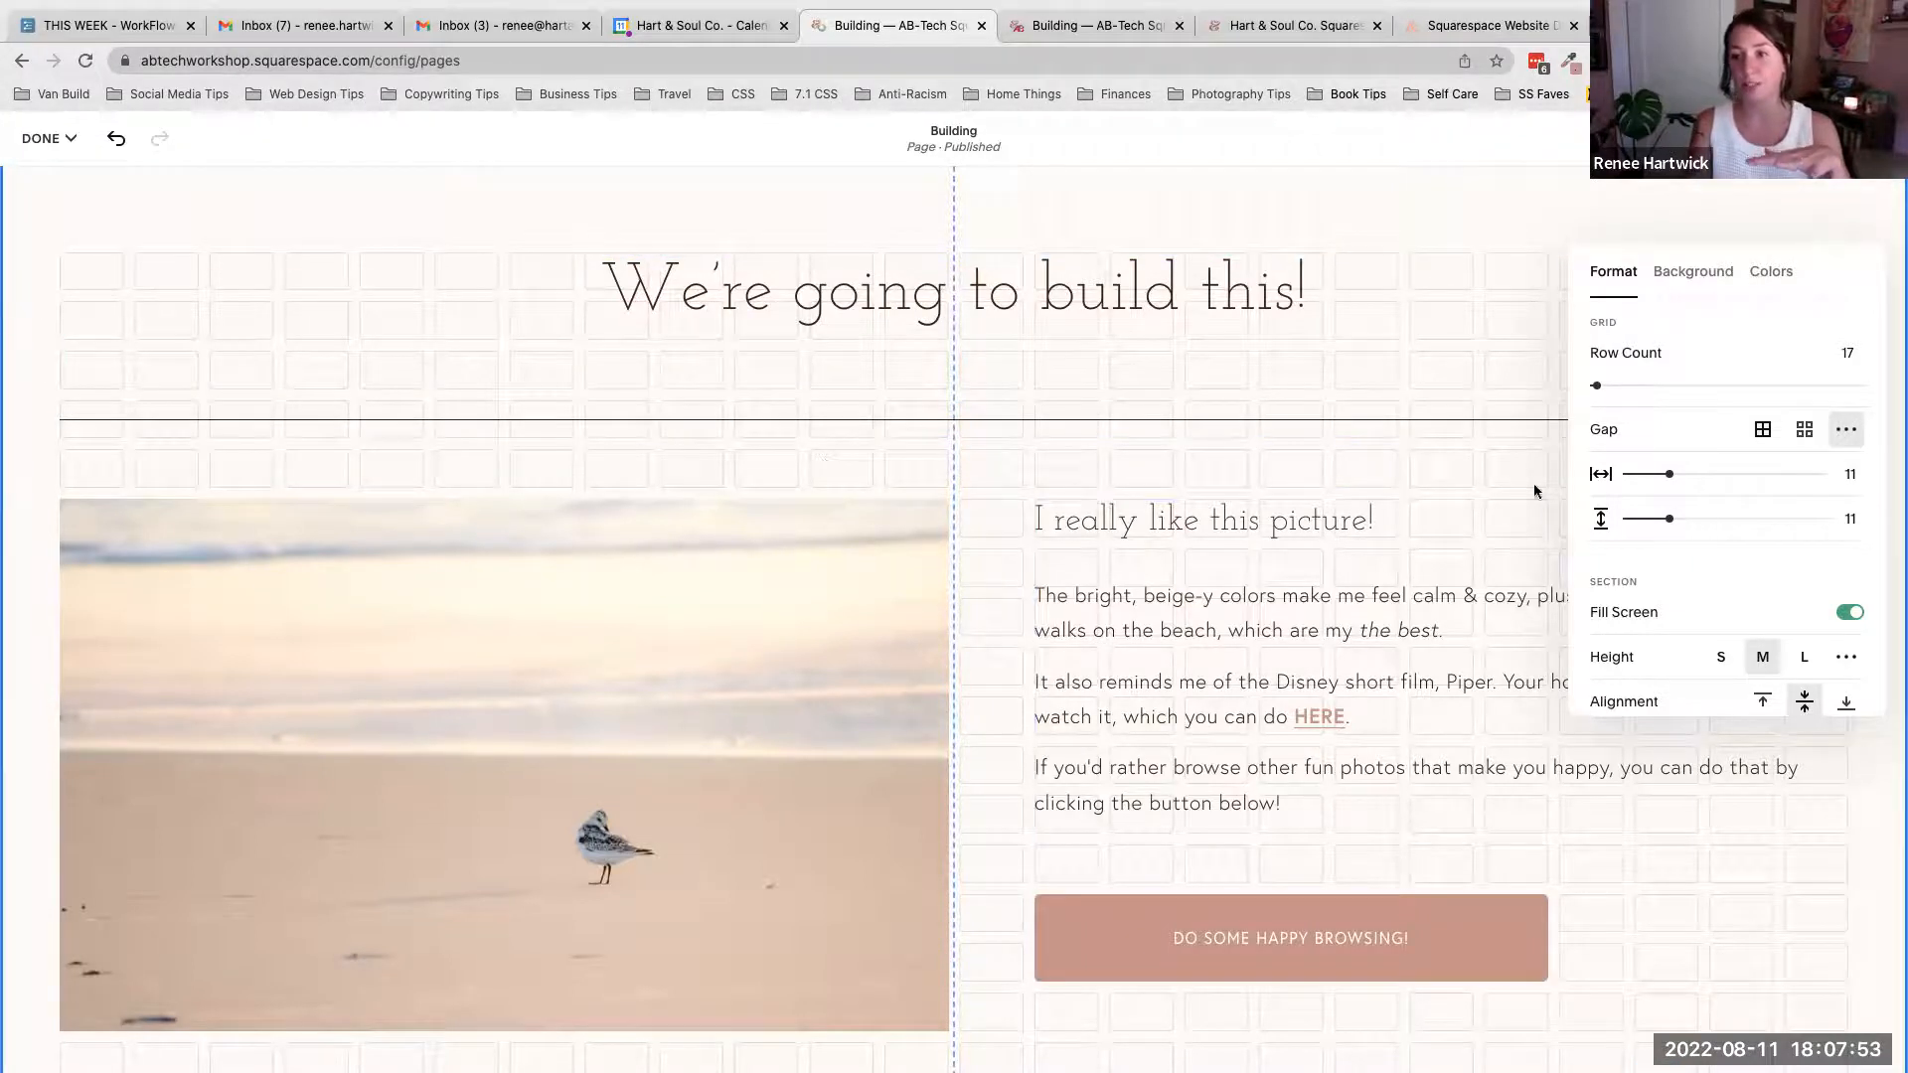
left_click(1801, 433)
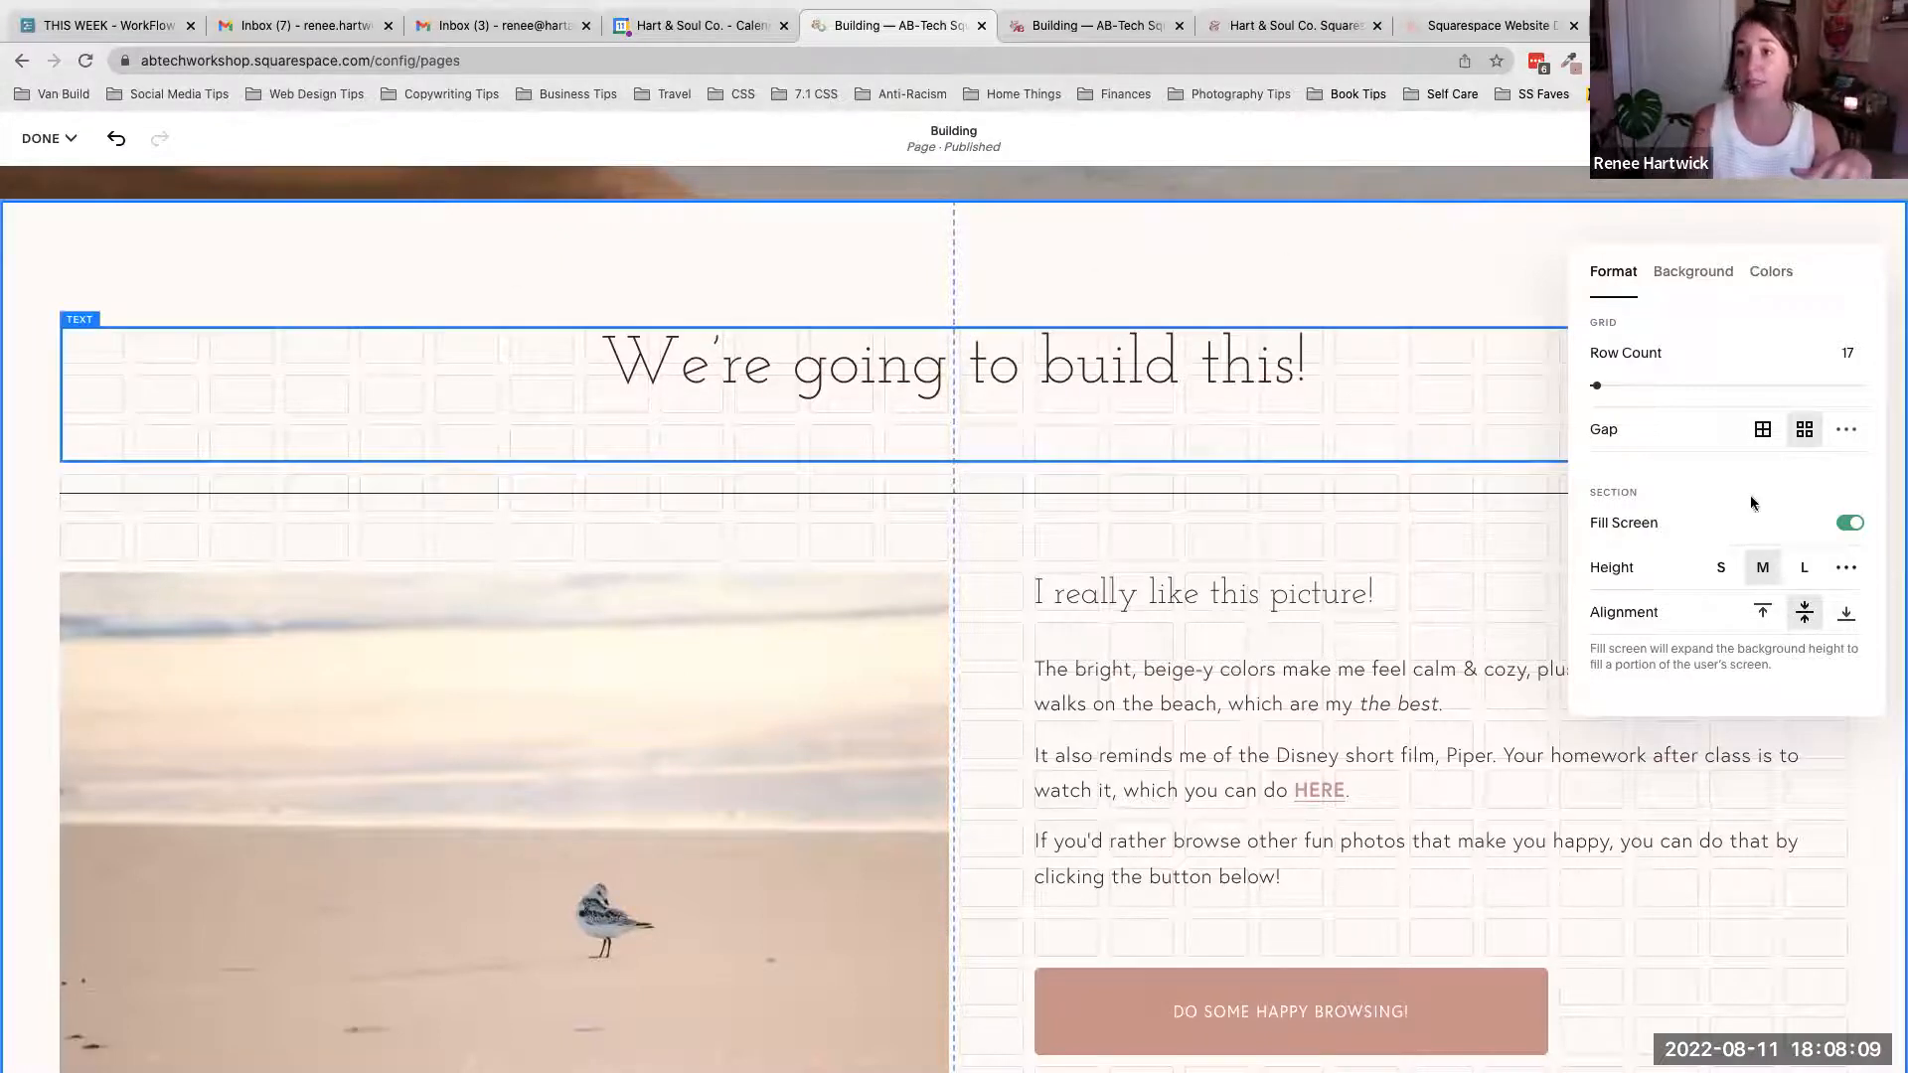
- Switch the section's Fill Screen setting off, back on, and off again
left_click(1850, 525)
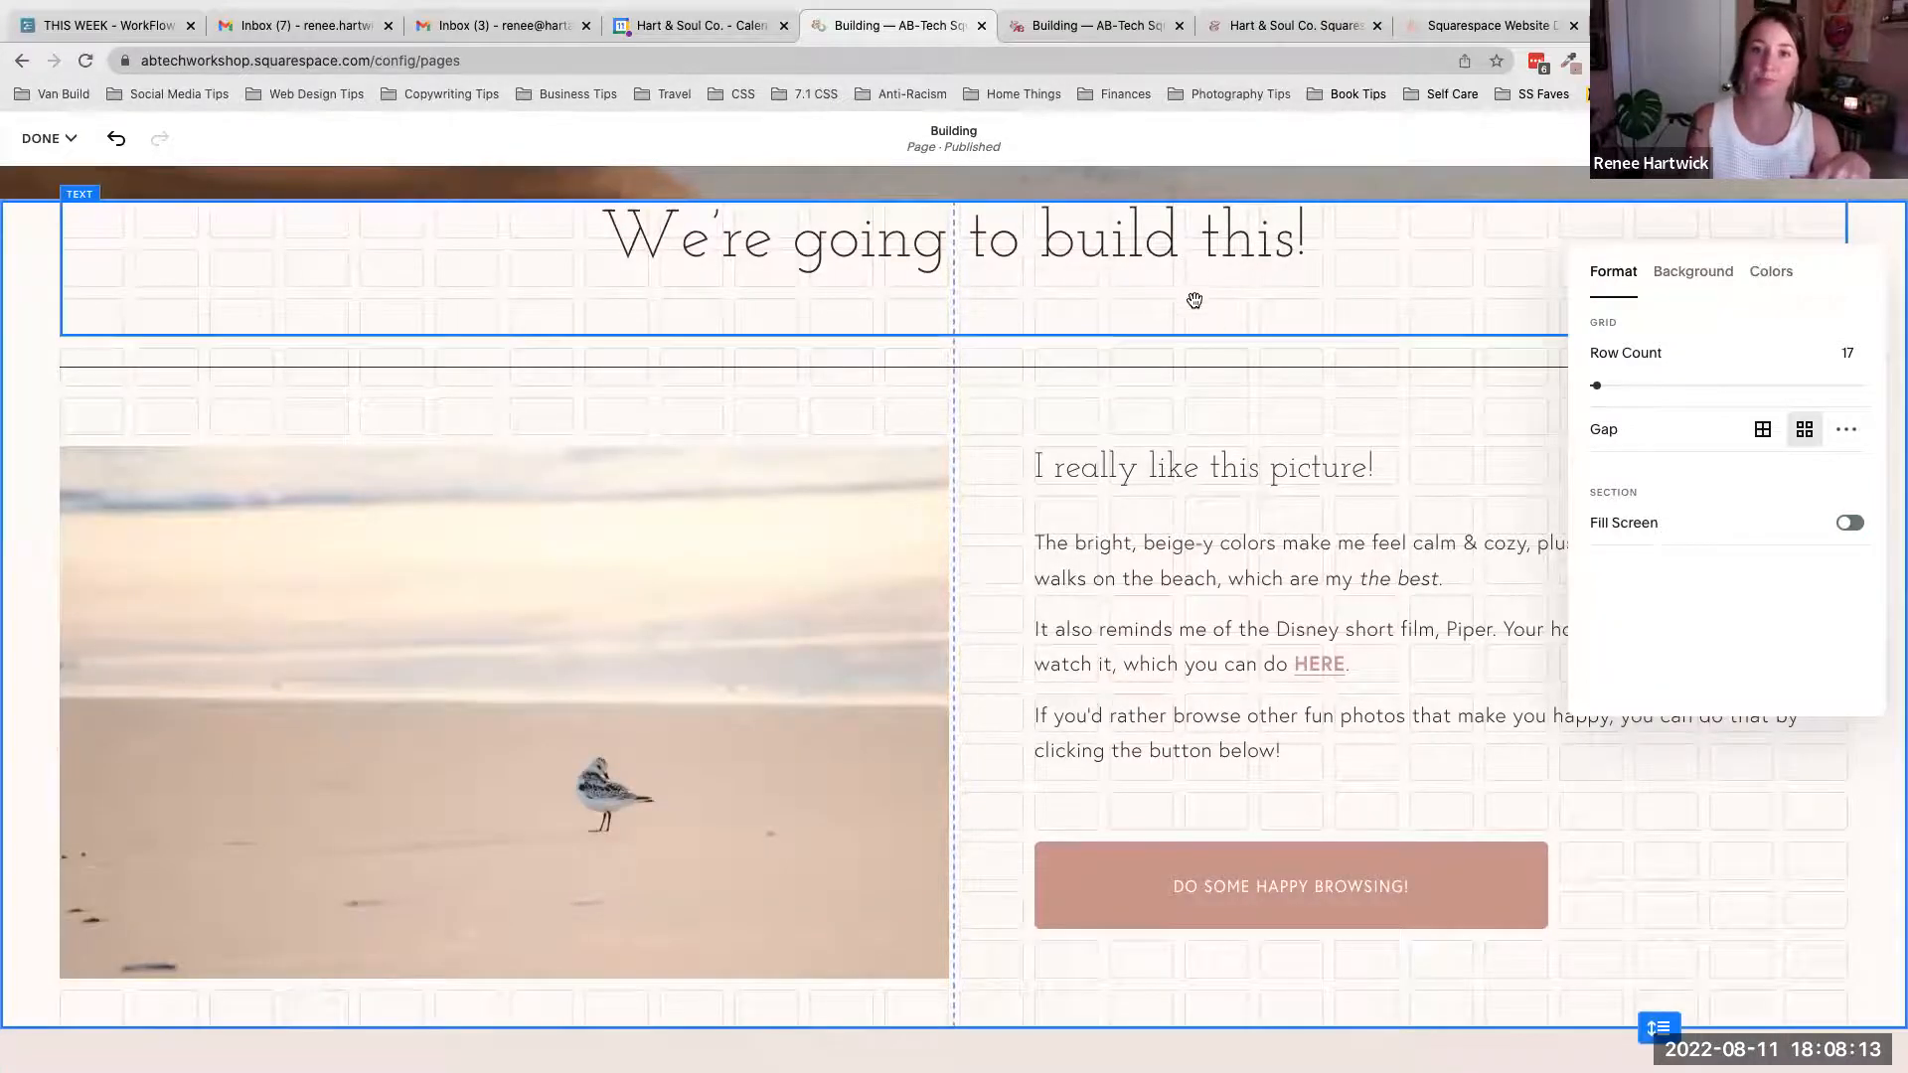
scroll(1232, 354, "up", 2)
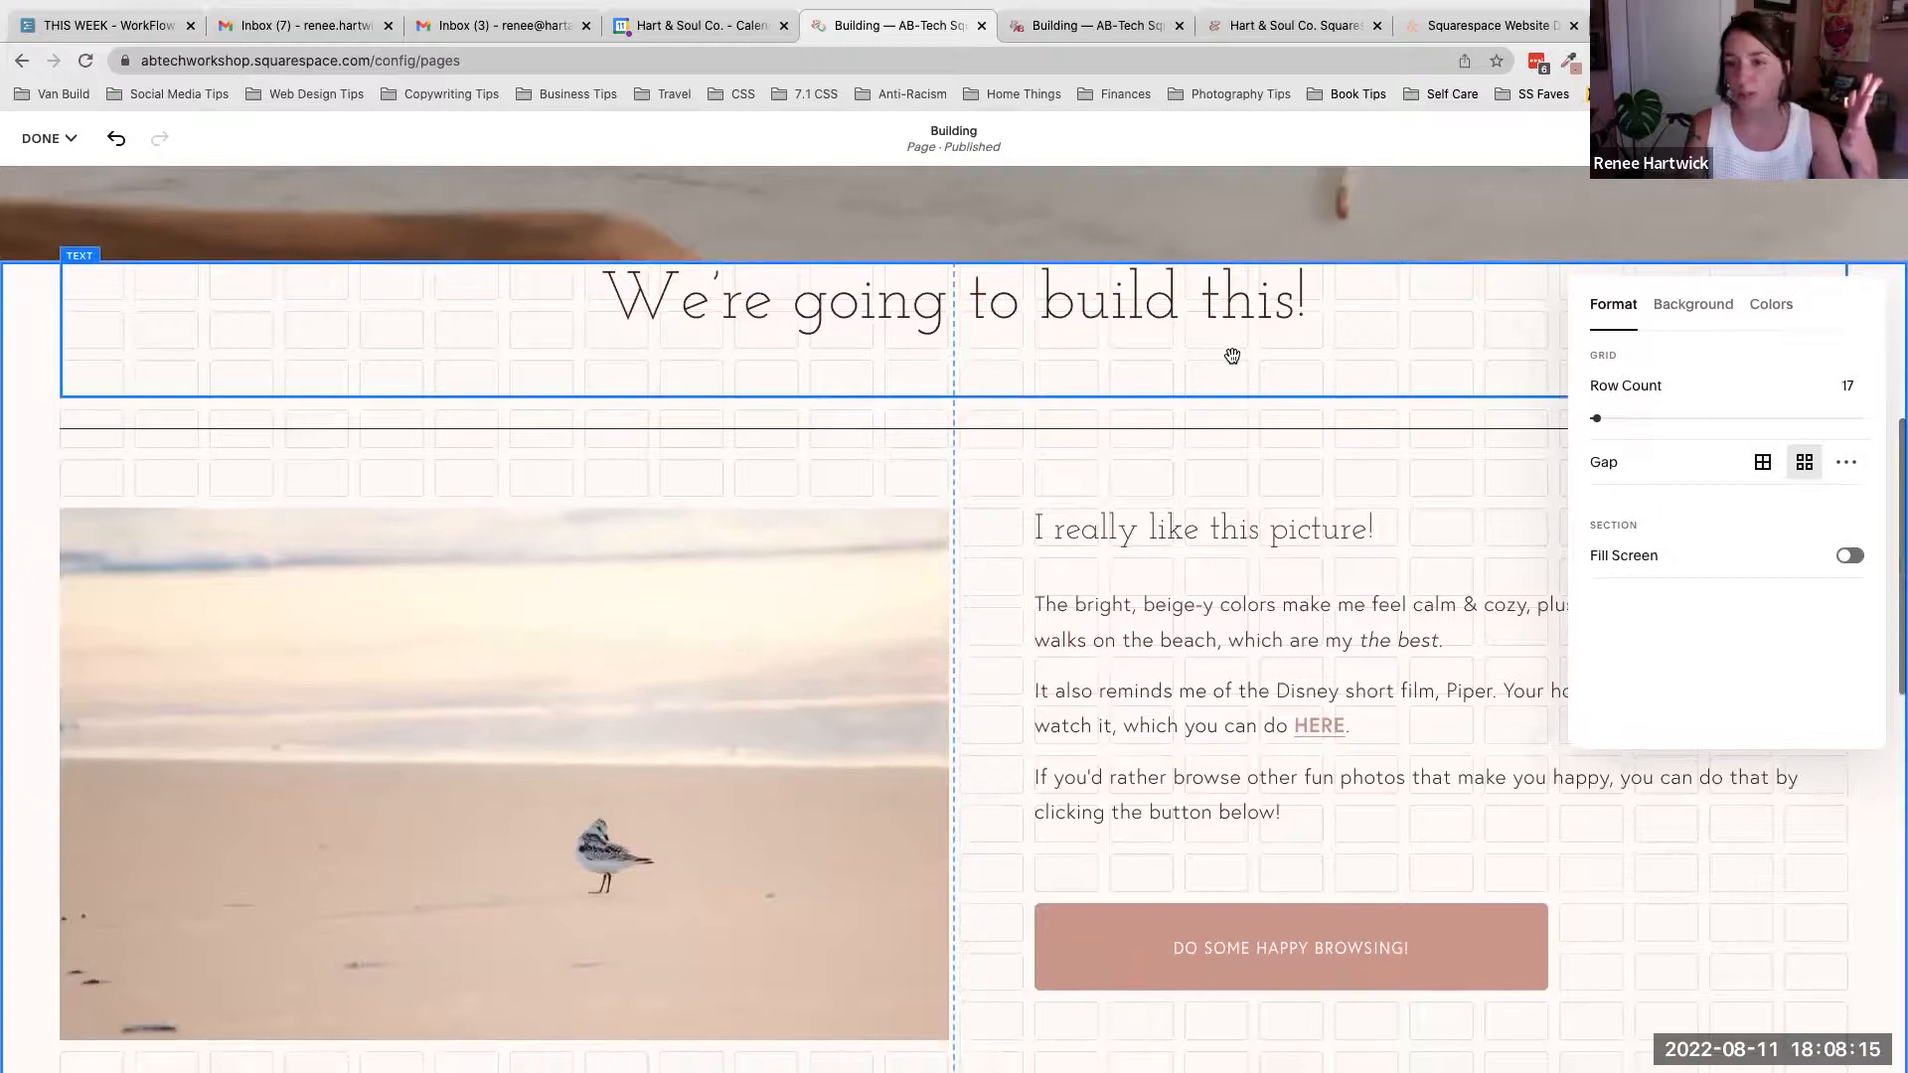
left_click(1848, 558)
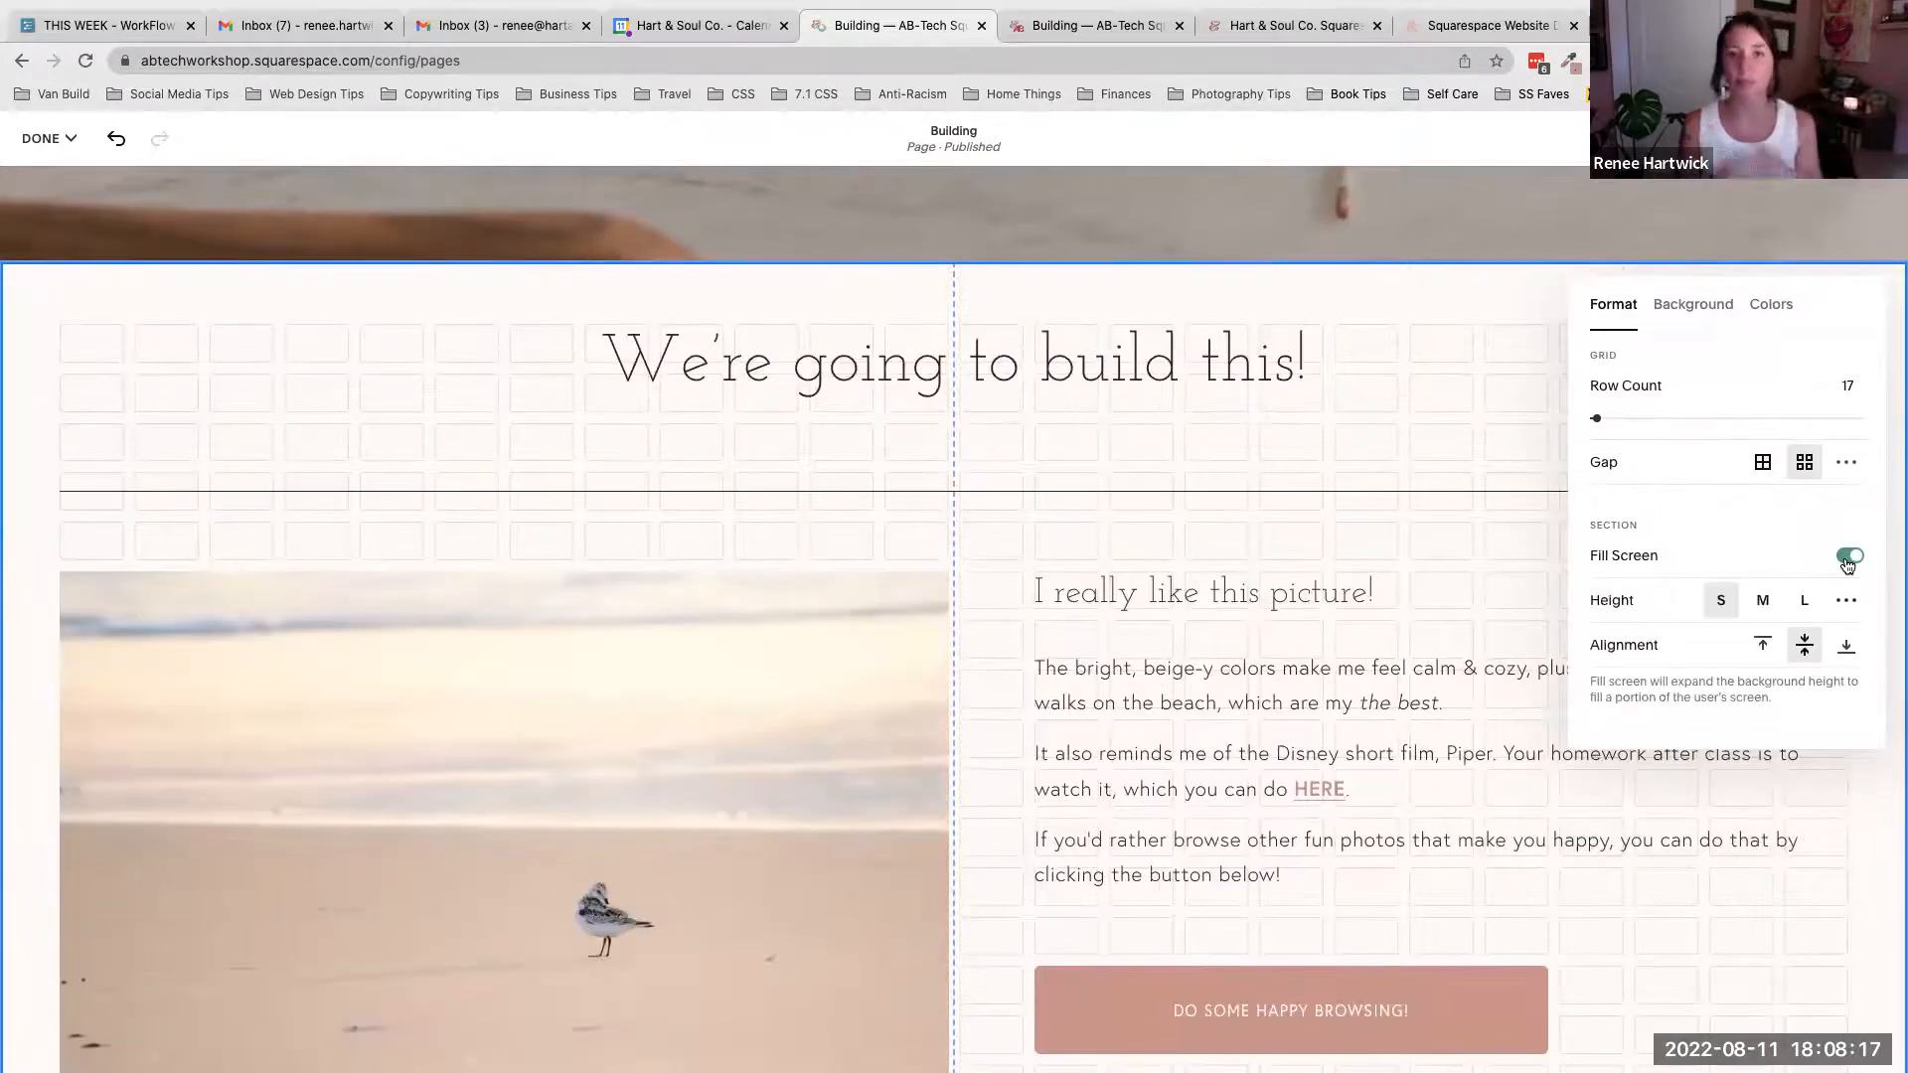
left_click(1848, 558)
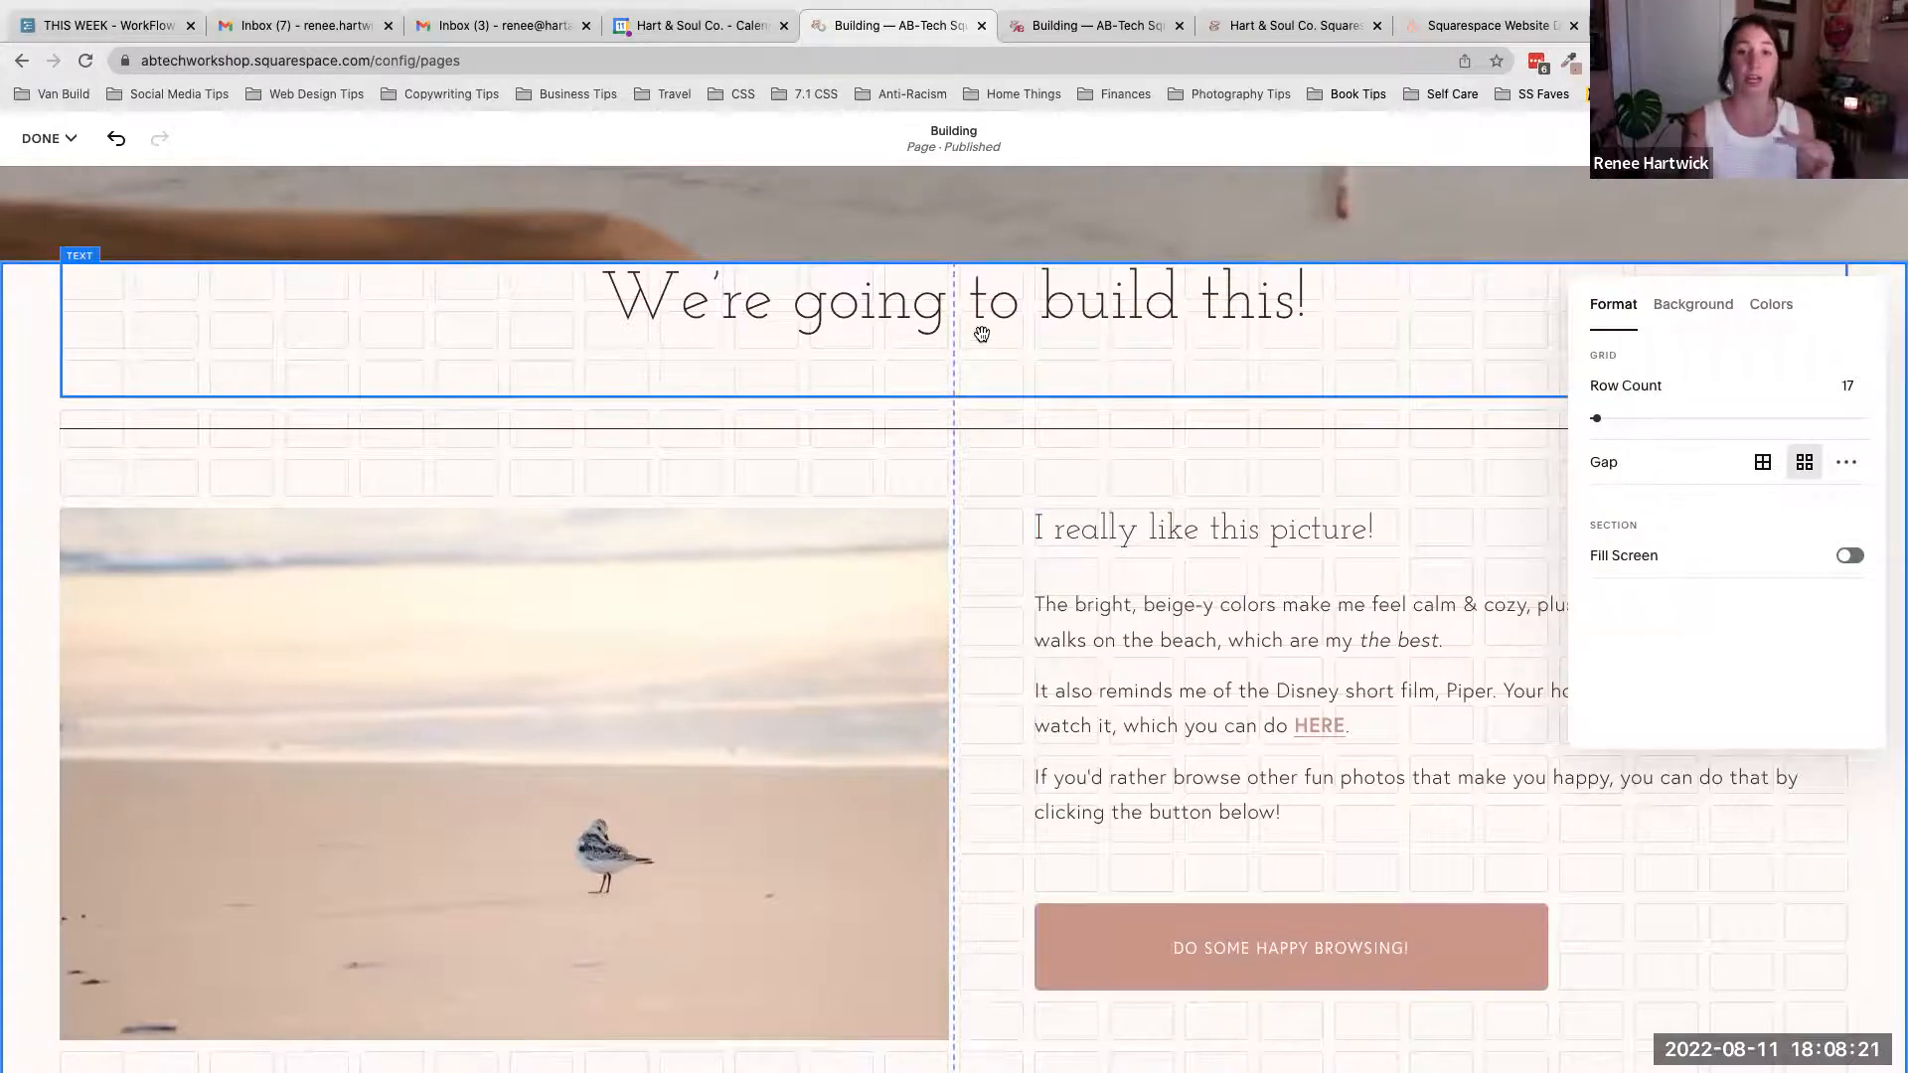
mouse_move(977, 308)
left_mouse_down()
mouse_move(993, 392)
mouse_move(880, 320)
mouse_move(978, 301)
left_mouse_up()
scroll(978, 302, "down", 1)
scroll(977, 301, "up", 1)
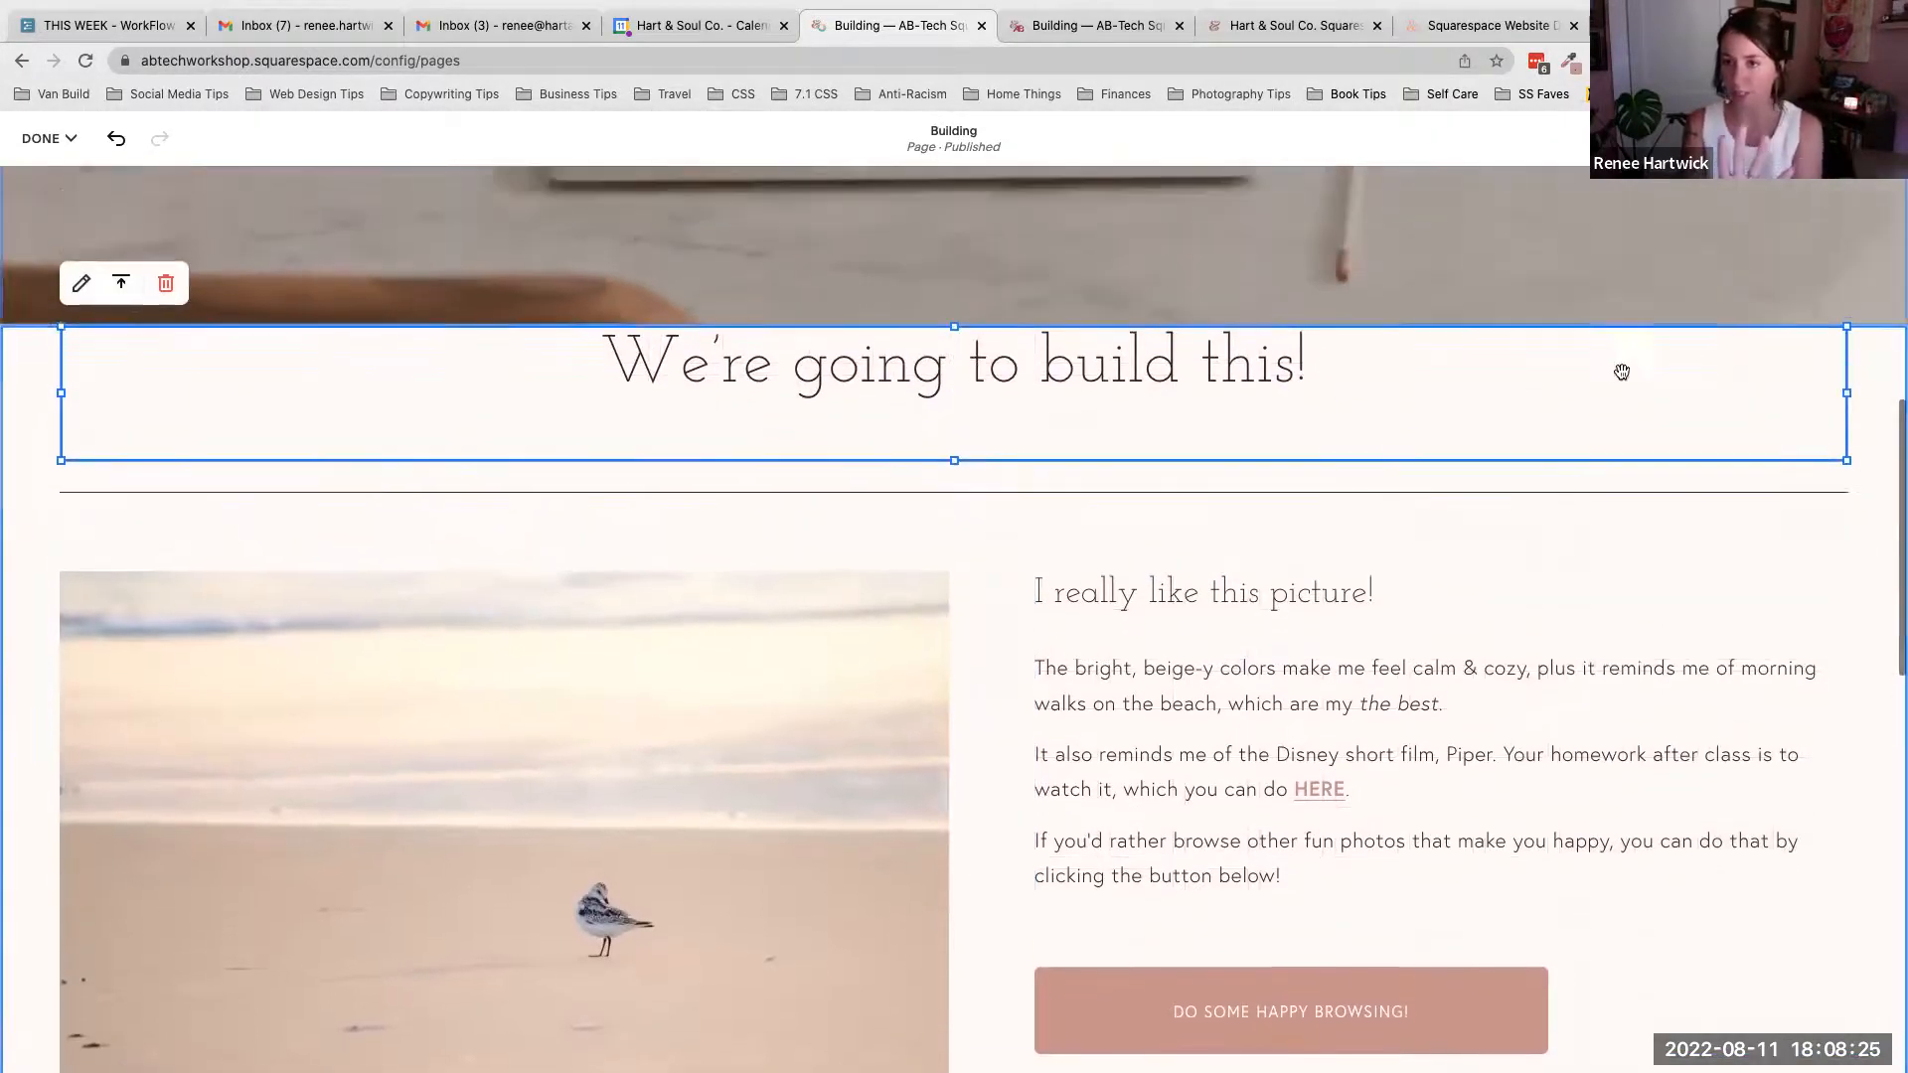
- Reopen the section's edit settings and enable Fill Screen
left_click(1732, 557)
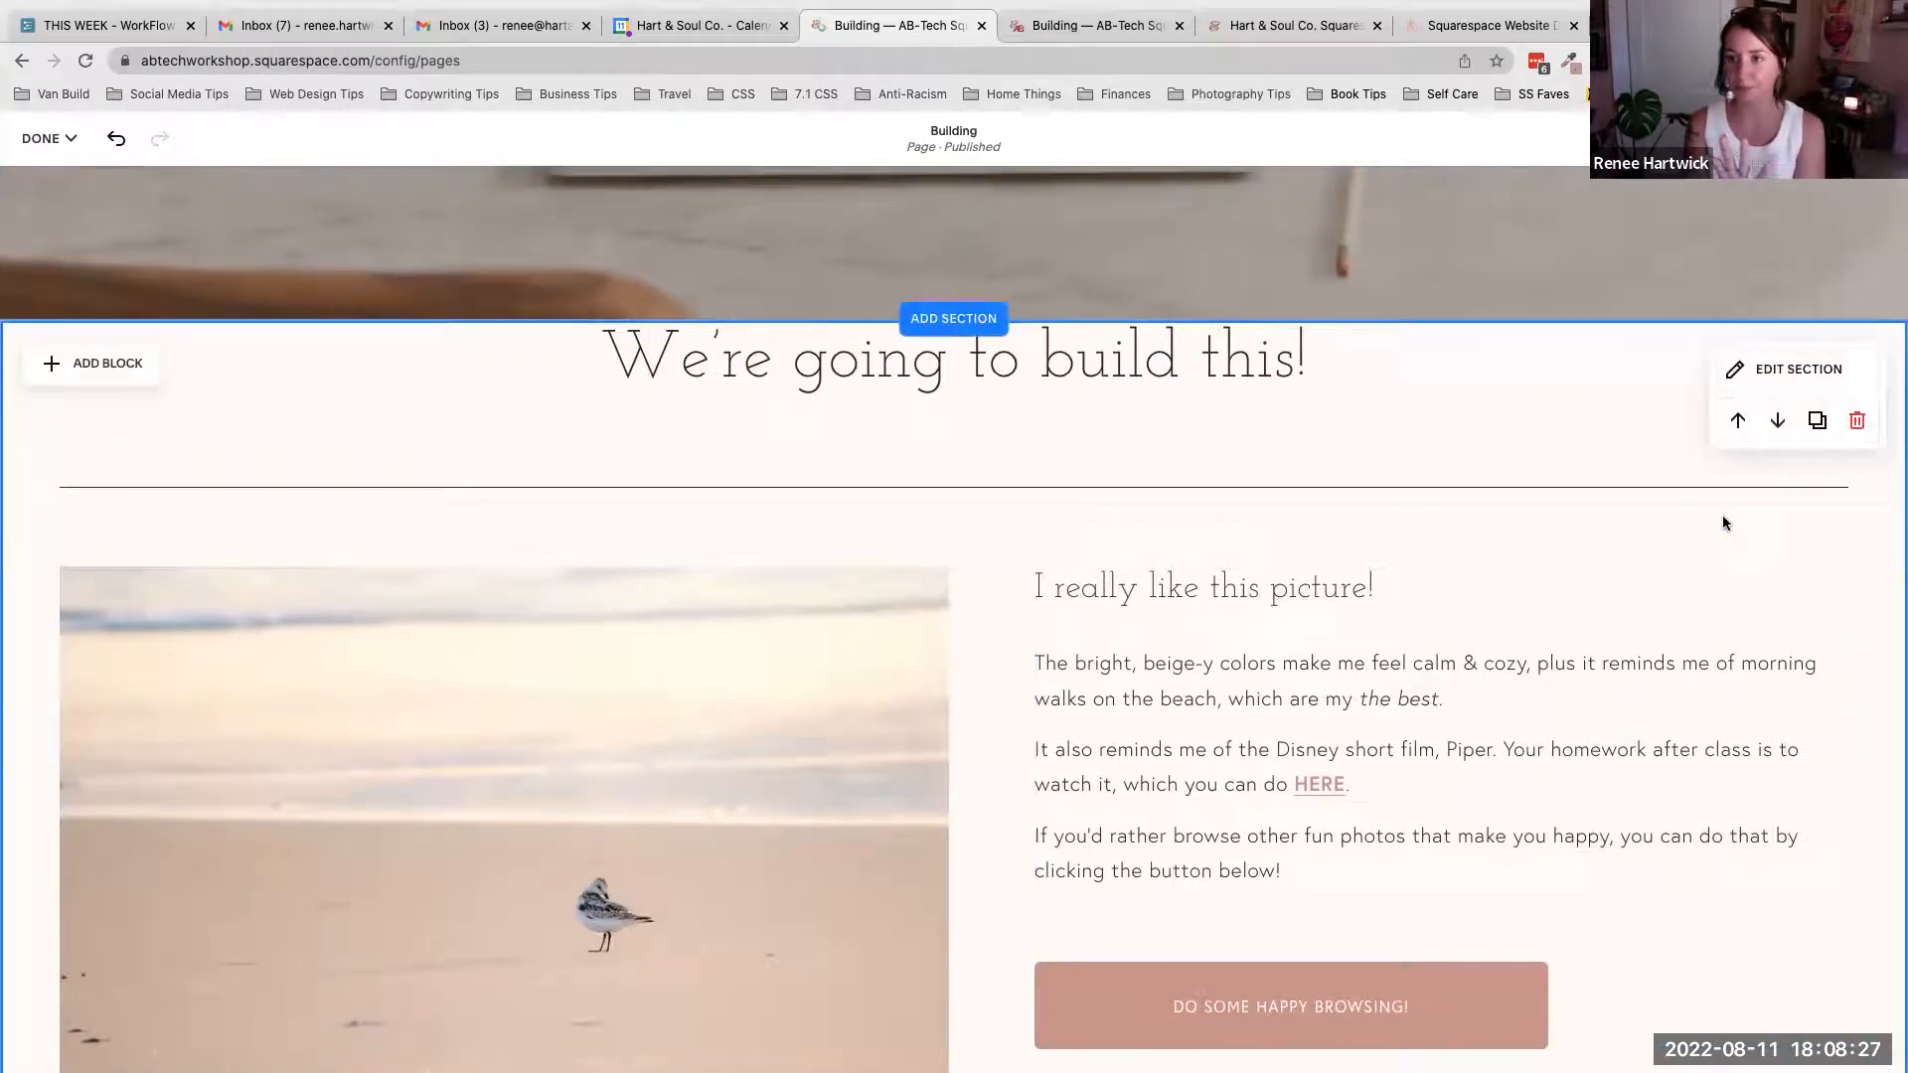
left_click(1830, 366)
left_click(1850, 678)
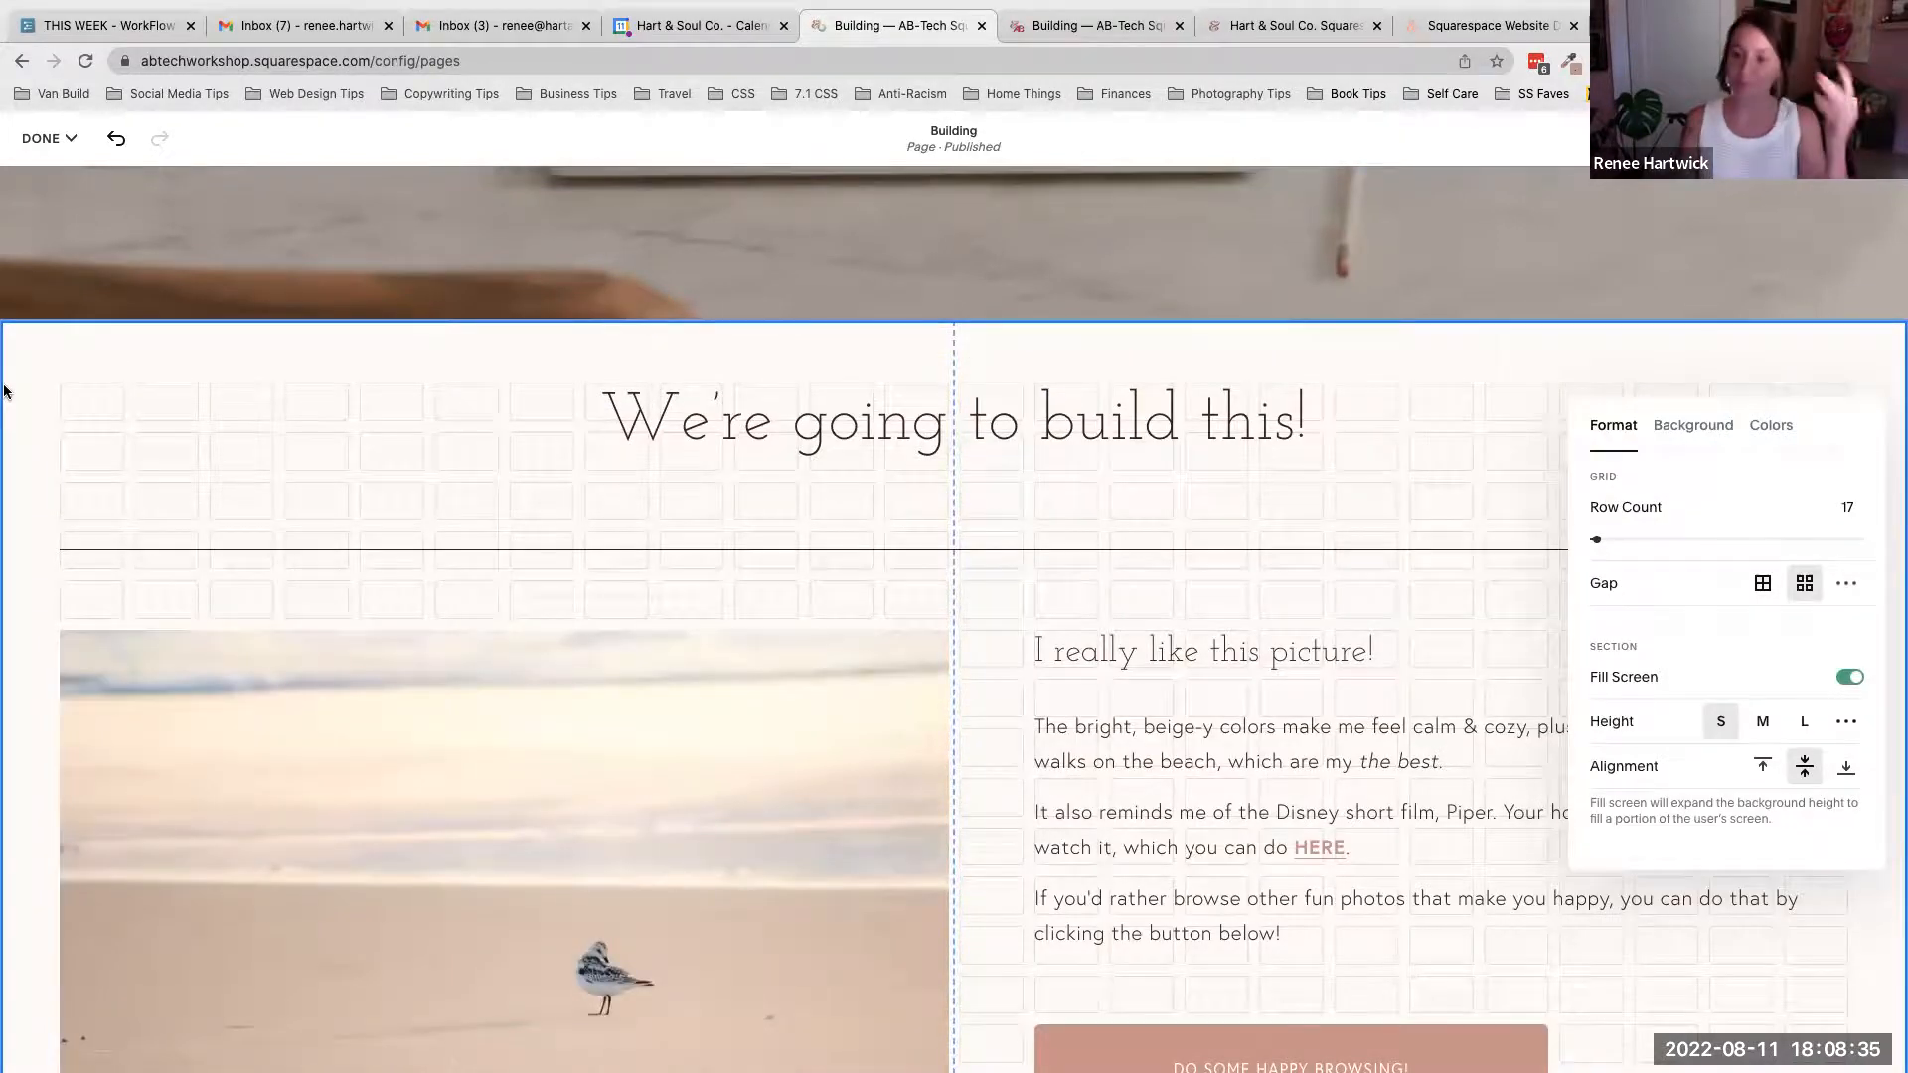
- Switch the section's content alignment to bottom, then back to center
scroll(1063, 576, "down", 1)
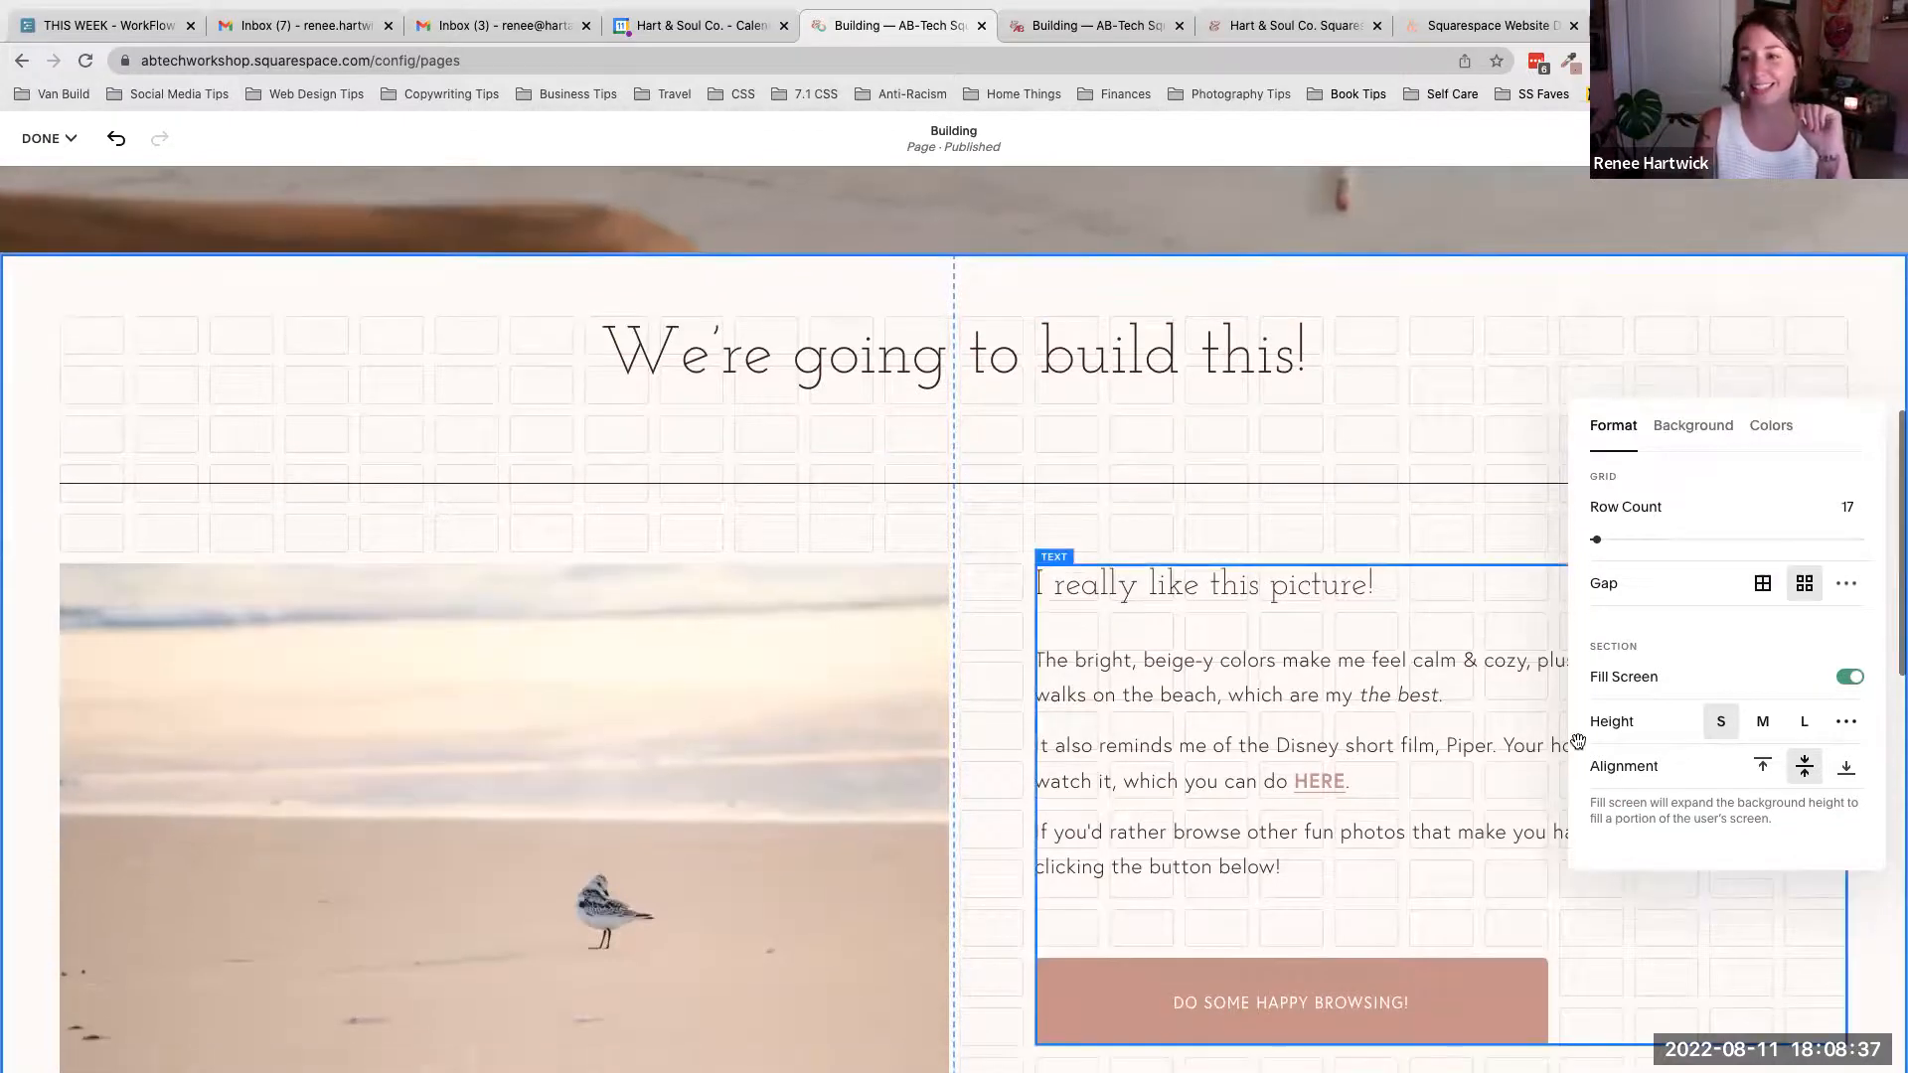
scroll(1346, 711, "down", 2)
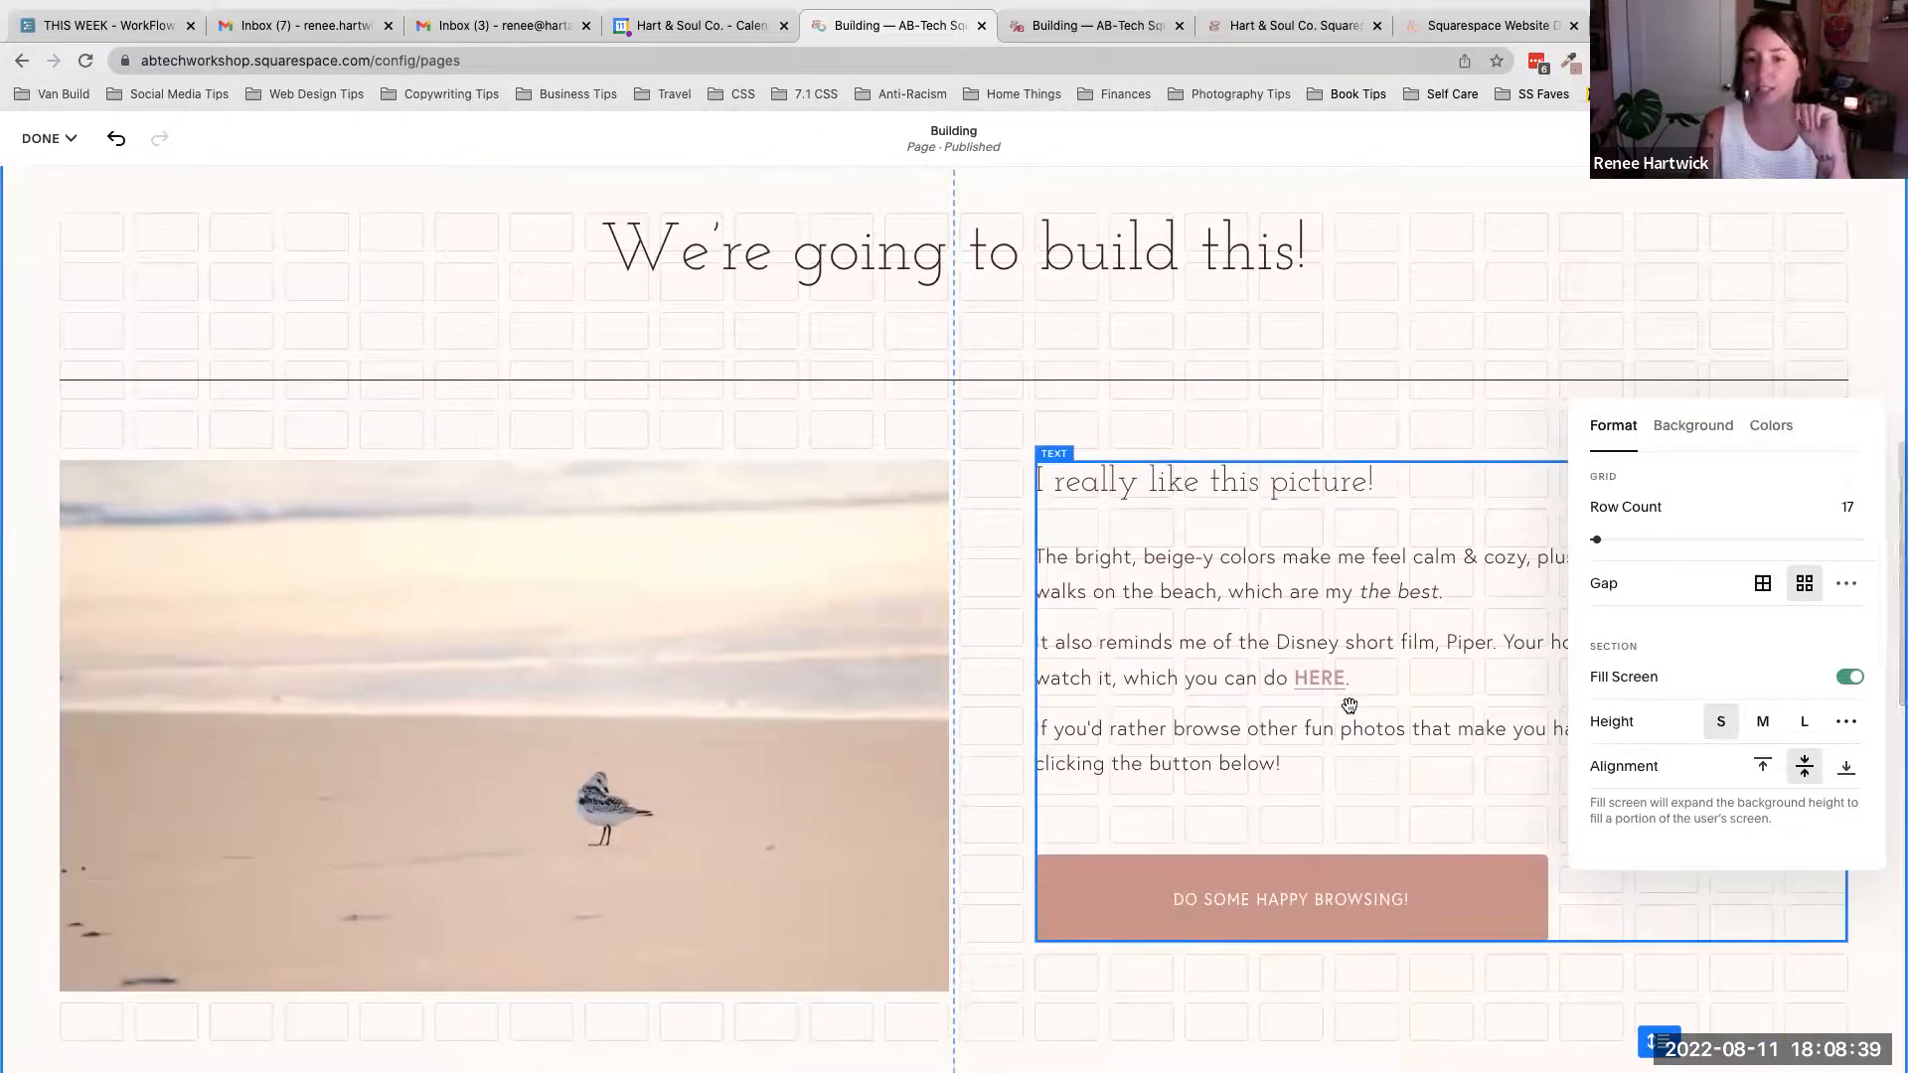
scroll(1349, 705, "down", 2)
scroll(1350, 705, "up", 2)
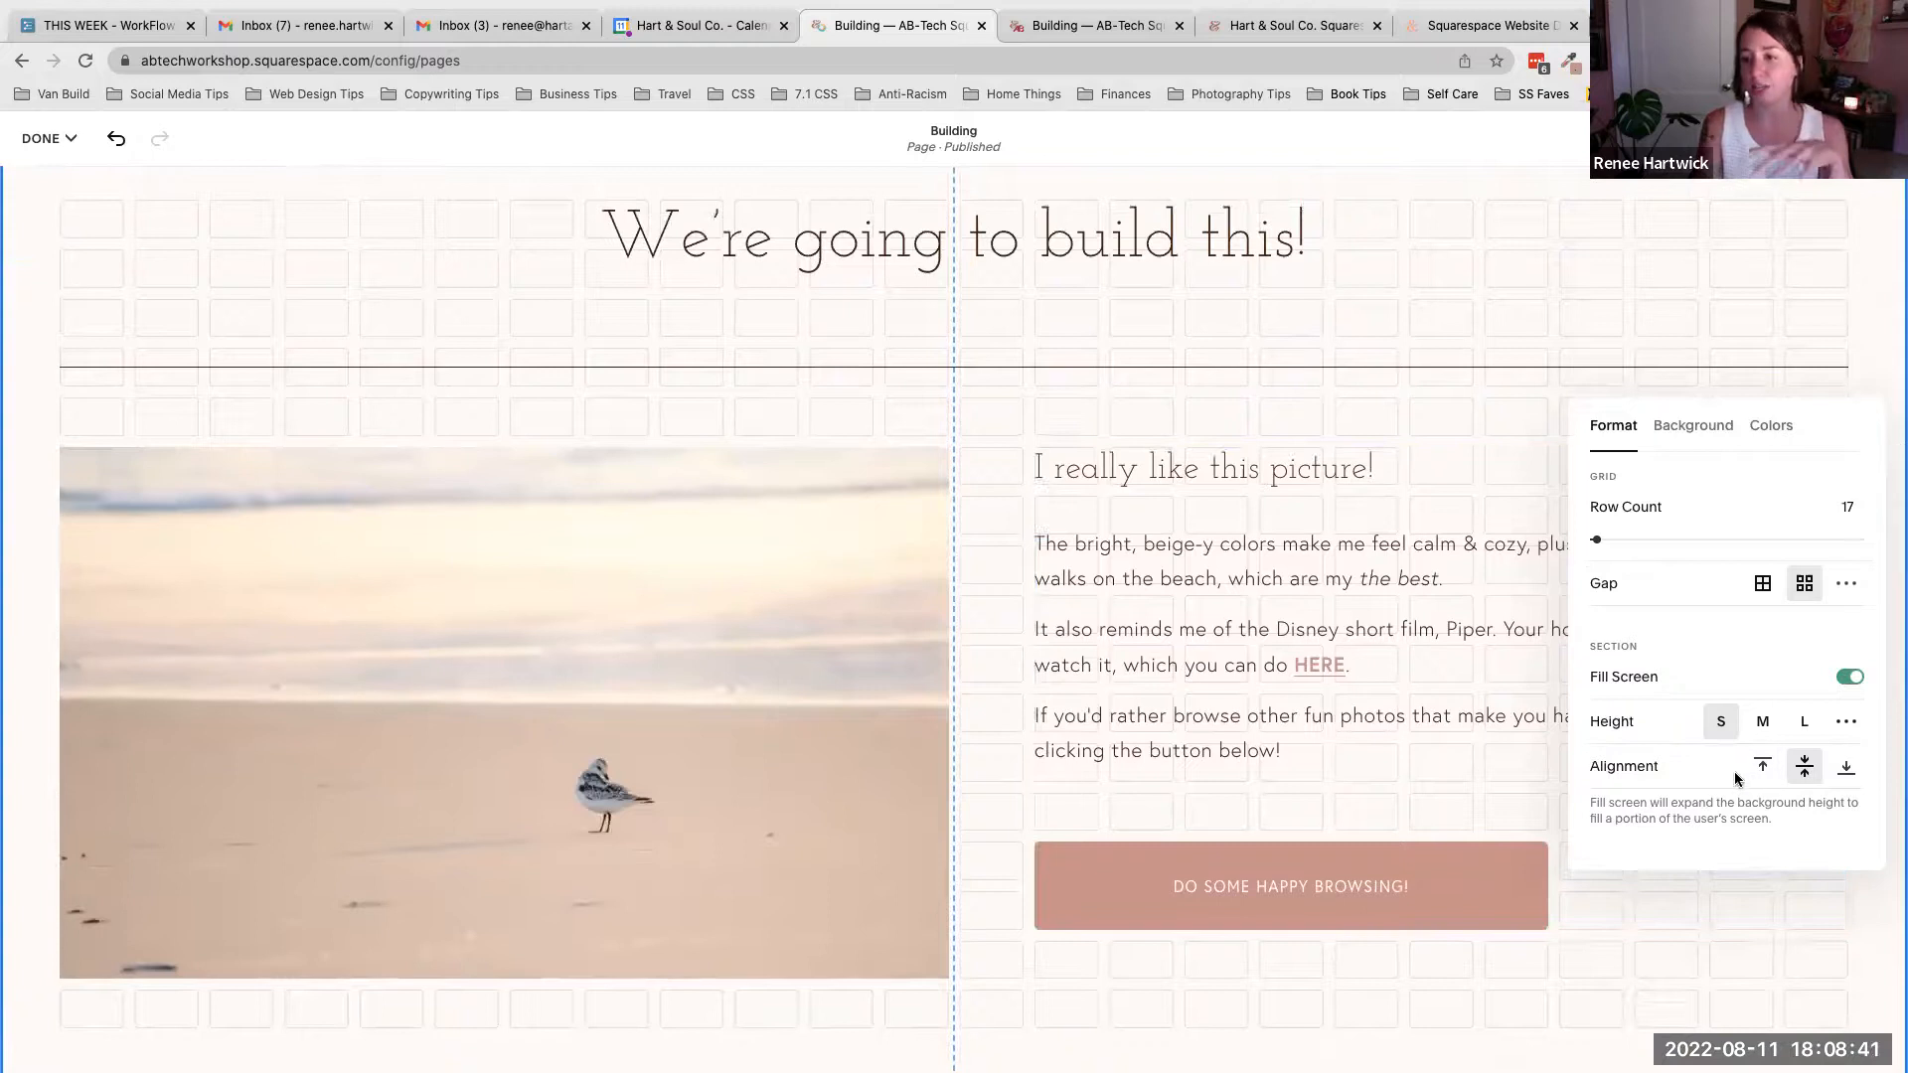
left_click(1846, 769)
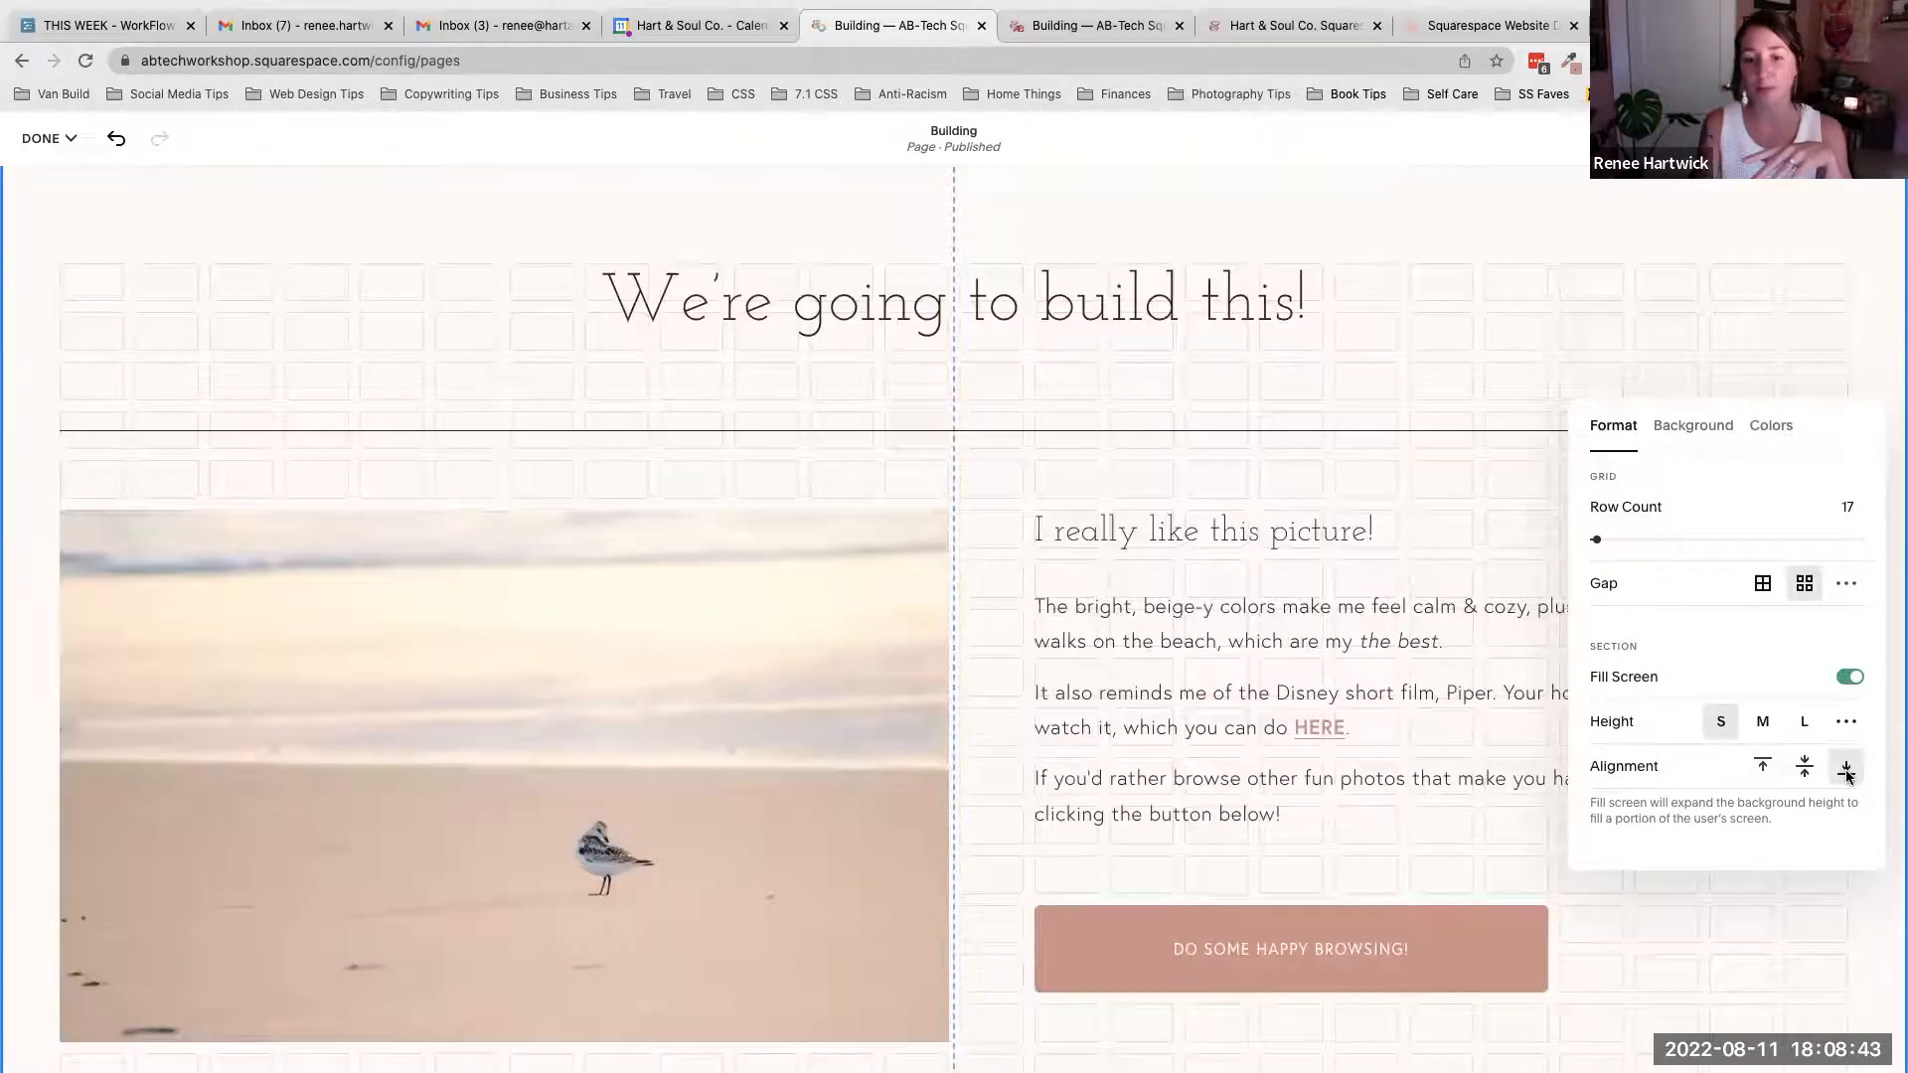
scroll(1308, 770, "down", 7)
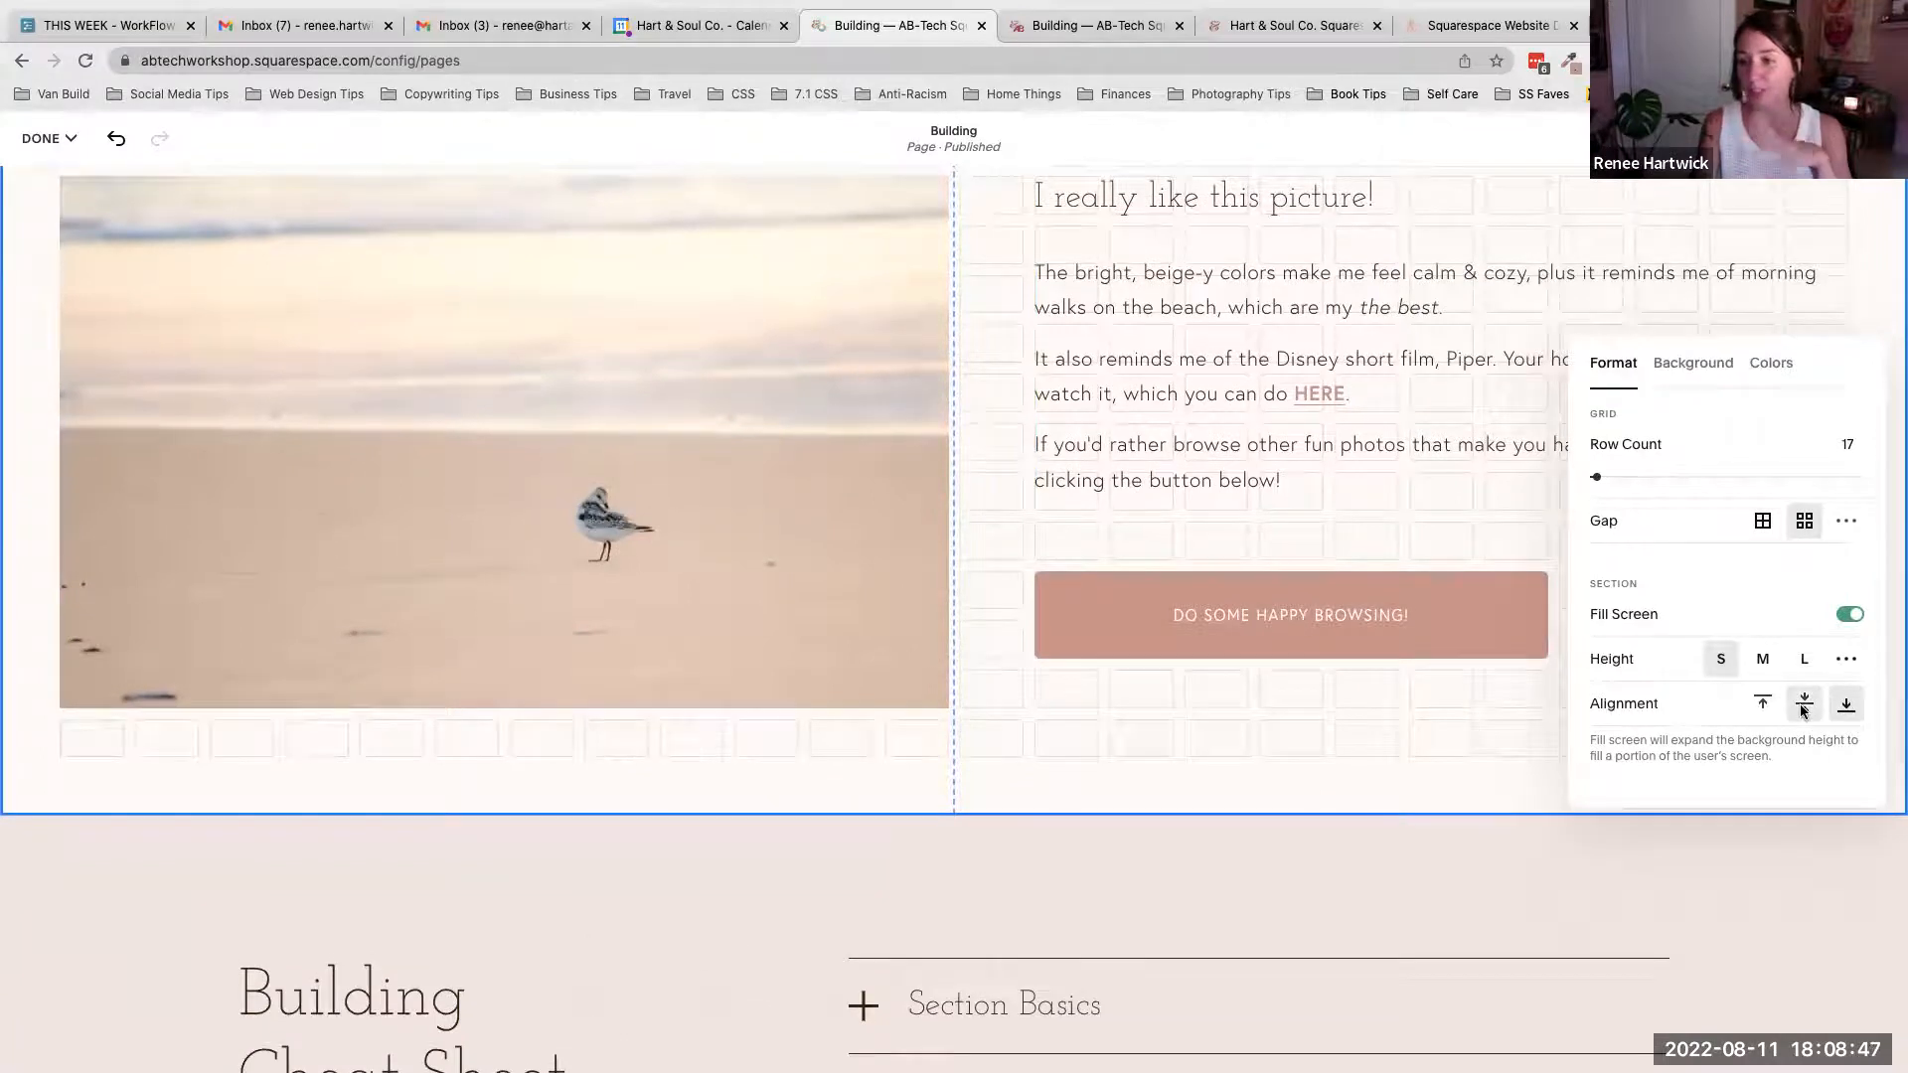
left_click(1805, 704)
scroll(1308, 582, "up", 5)
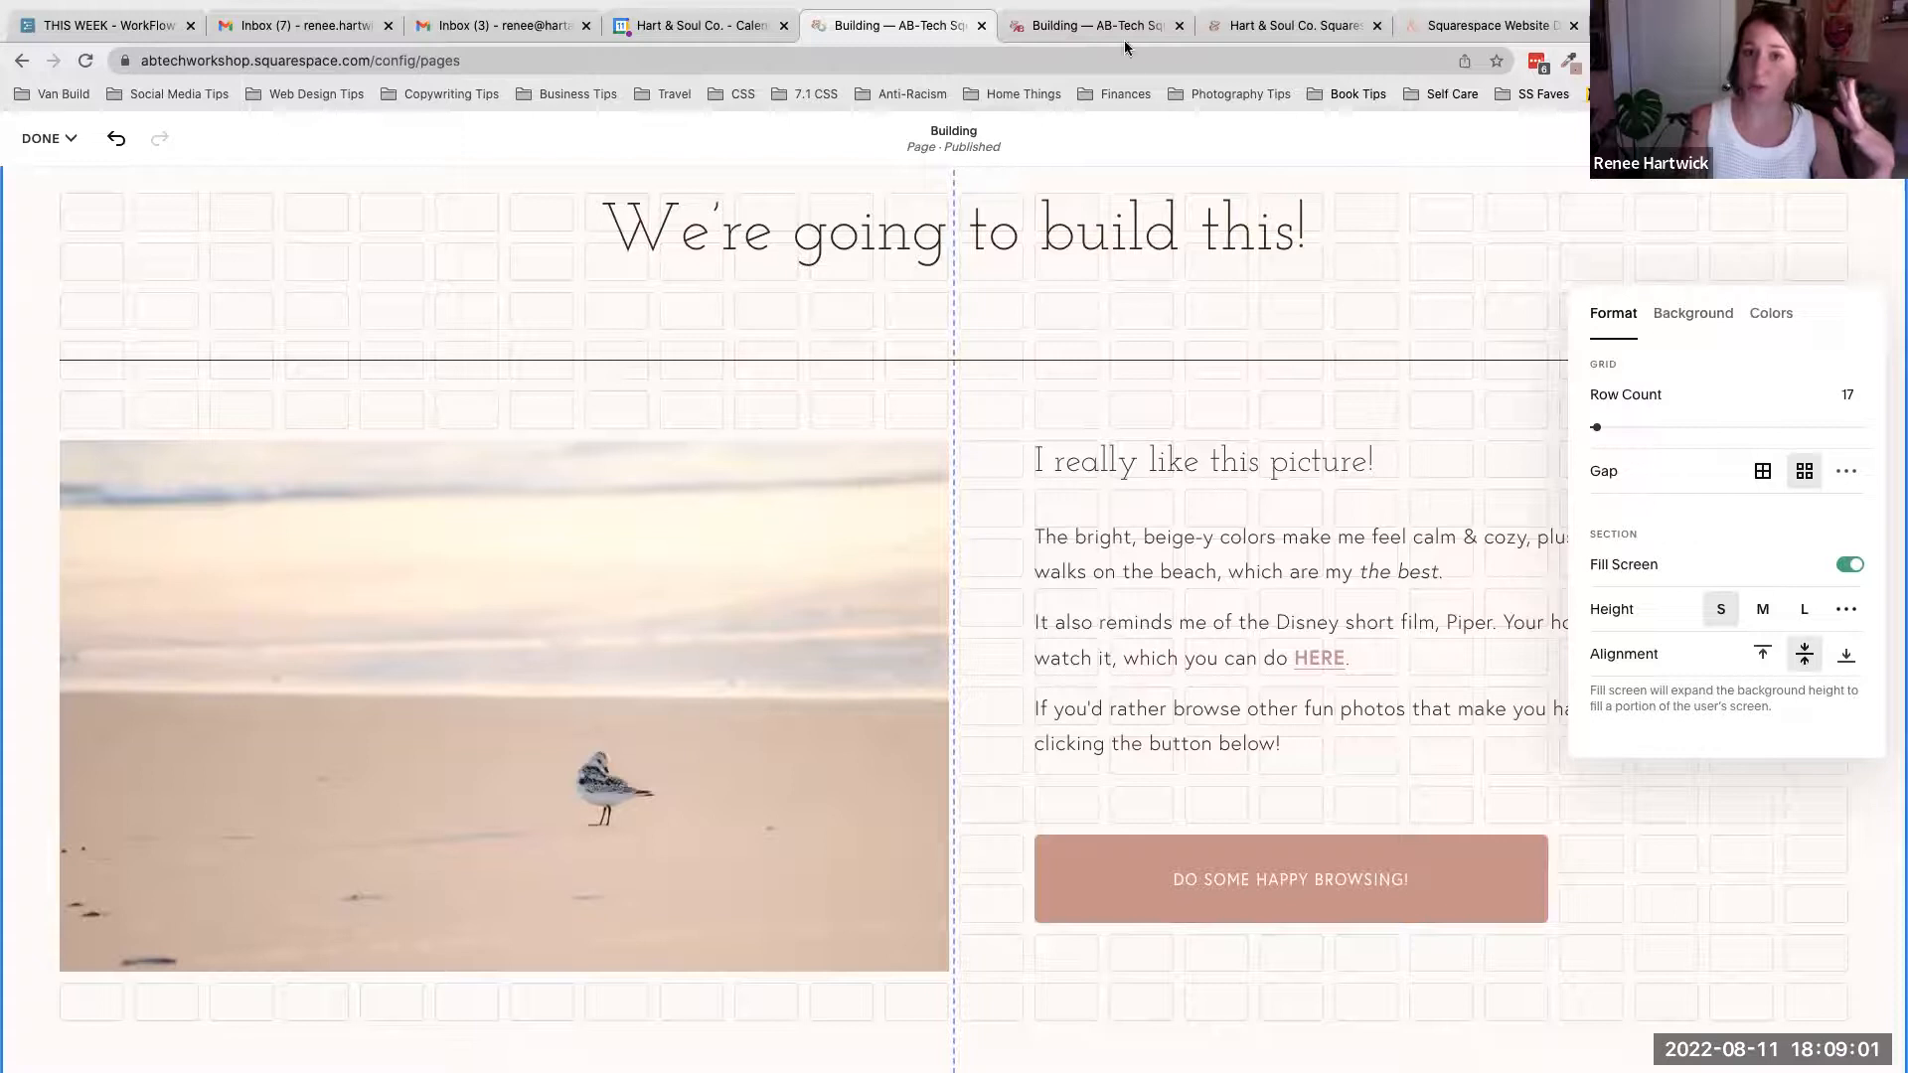
- Switch to the live Building page and expand the Section Styling cheat sheet to review its Format notes
left_click(1101, 22)
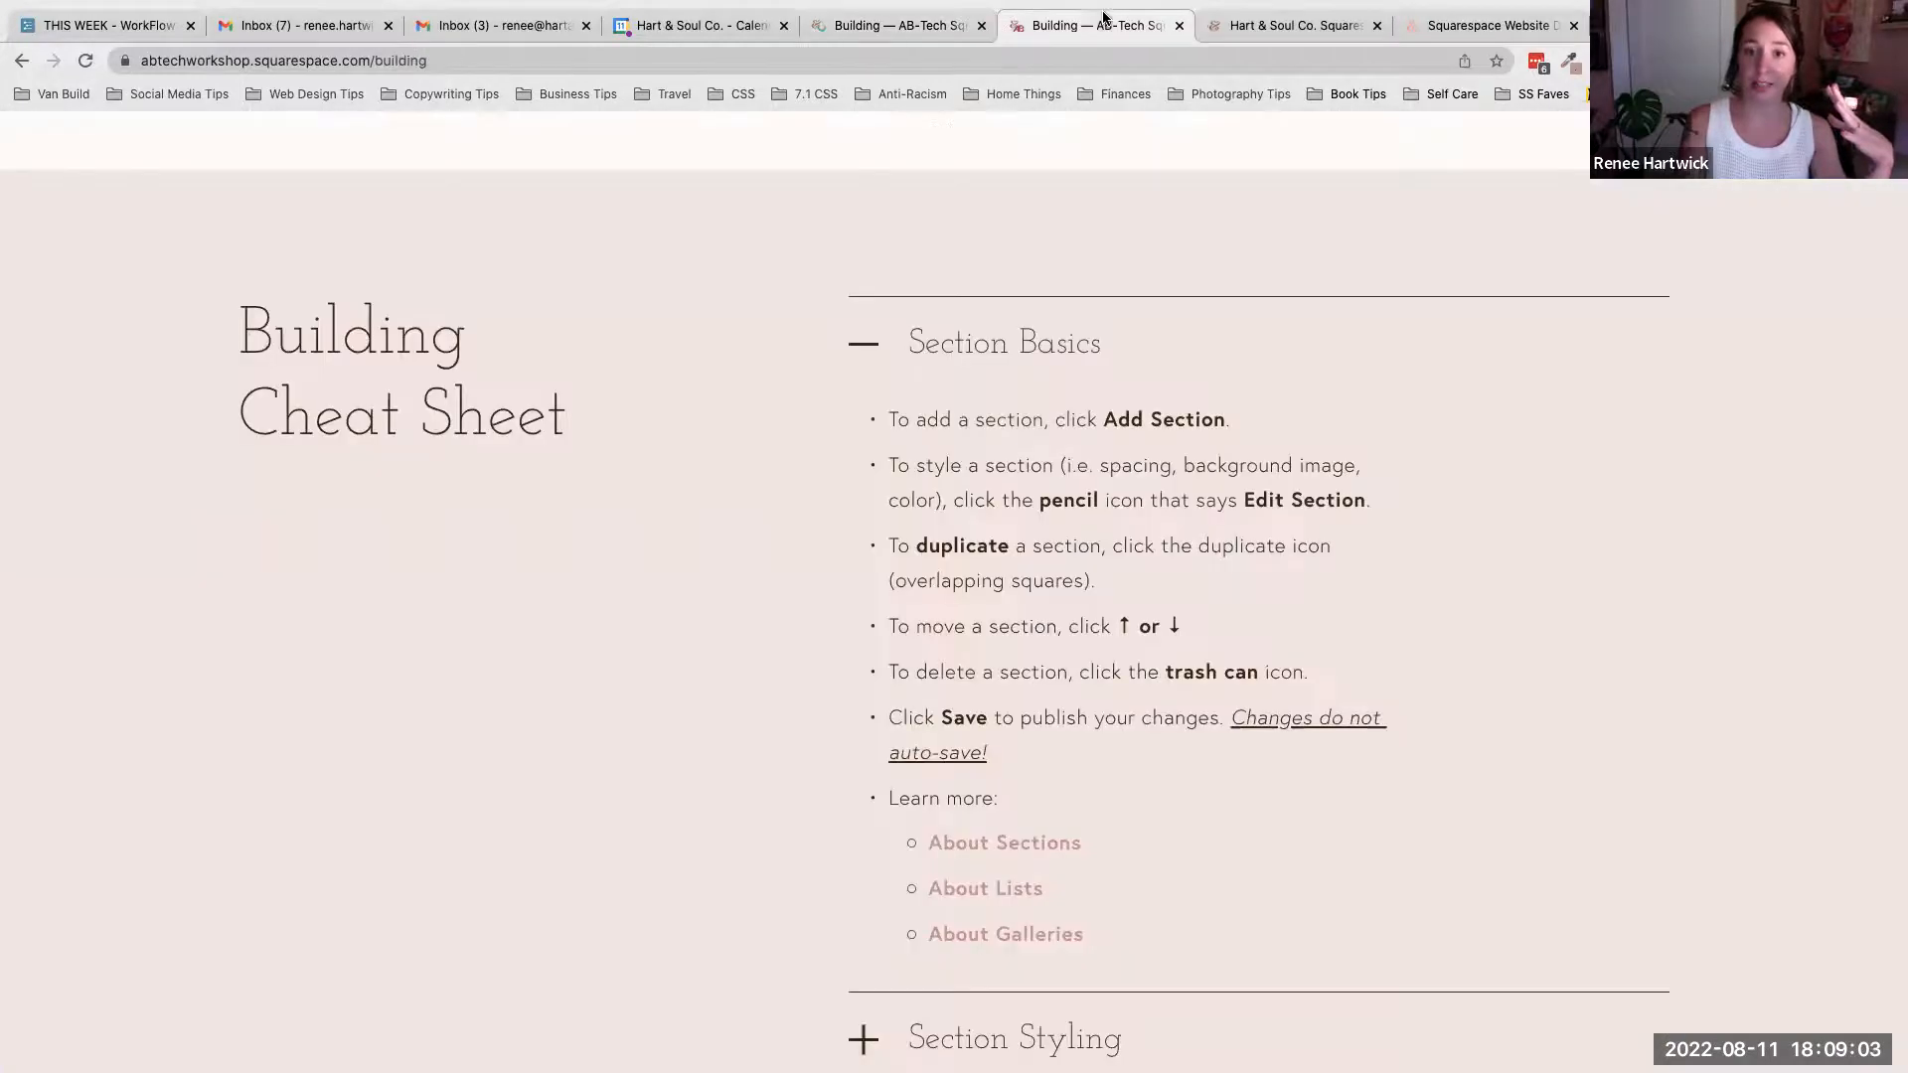
left_click(877, 339)
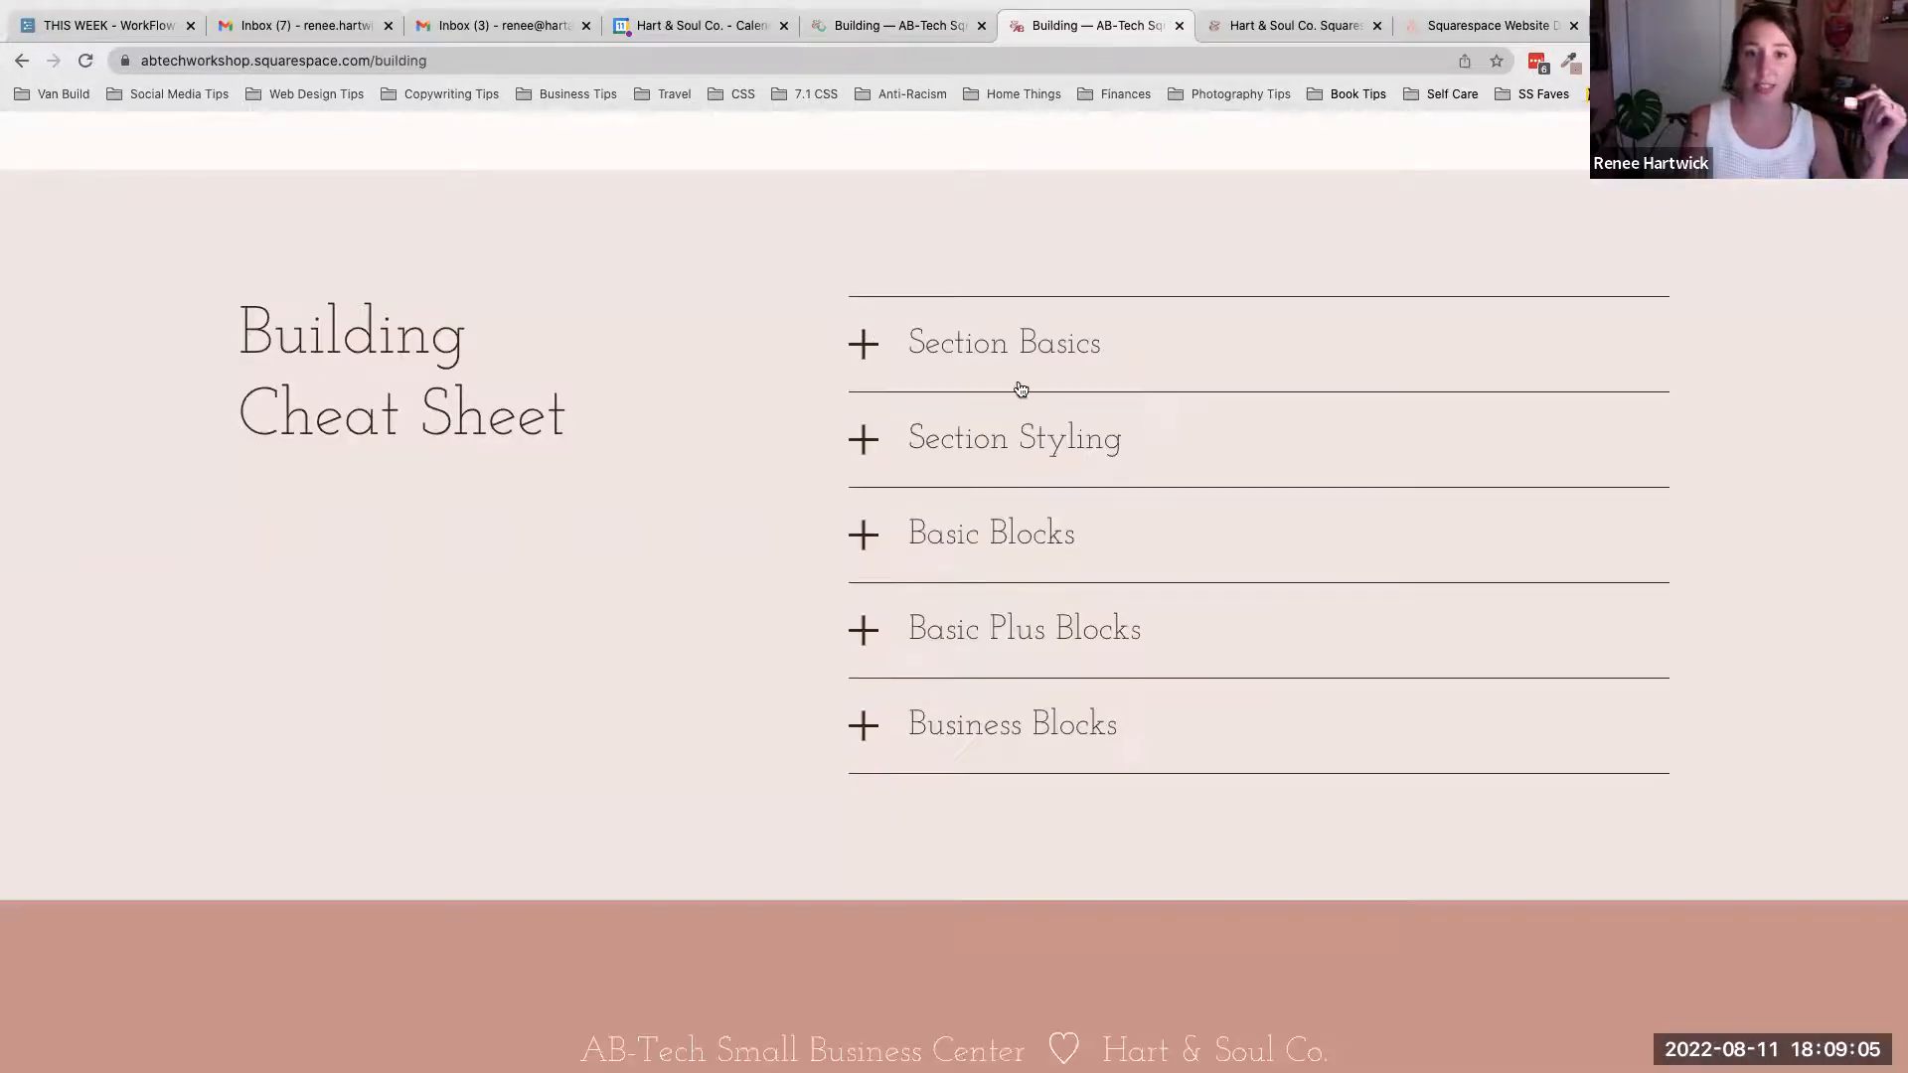
left_click(1004, 444)
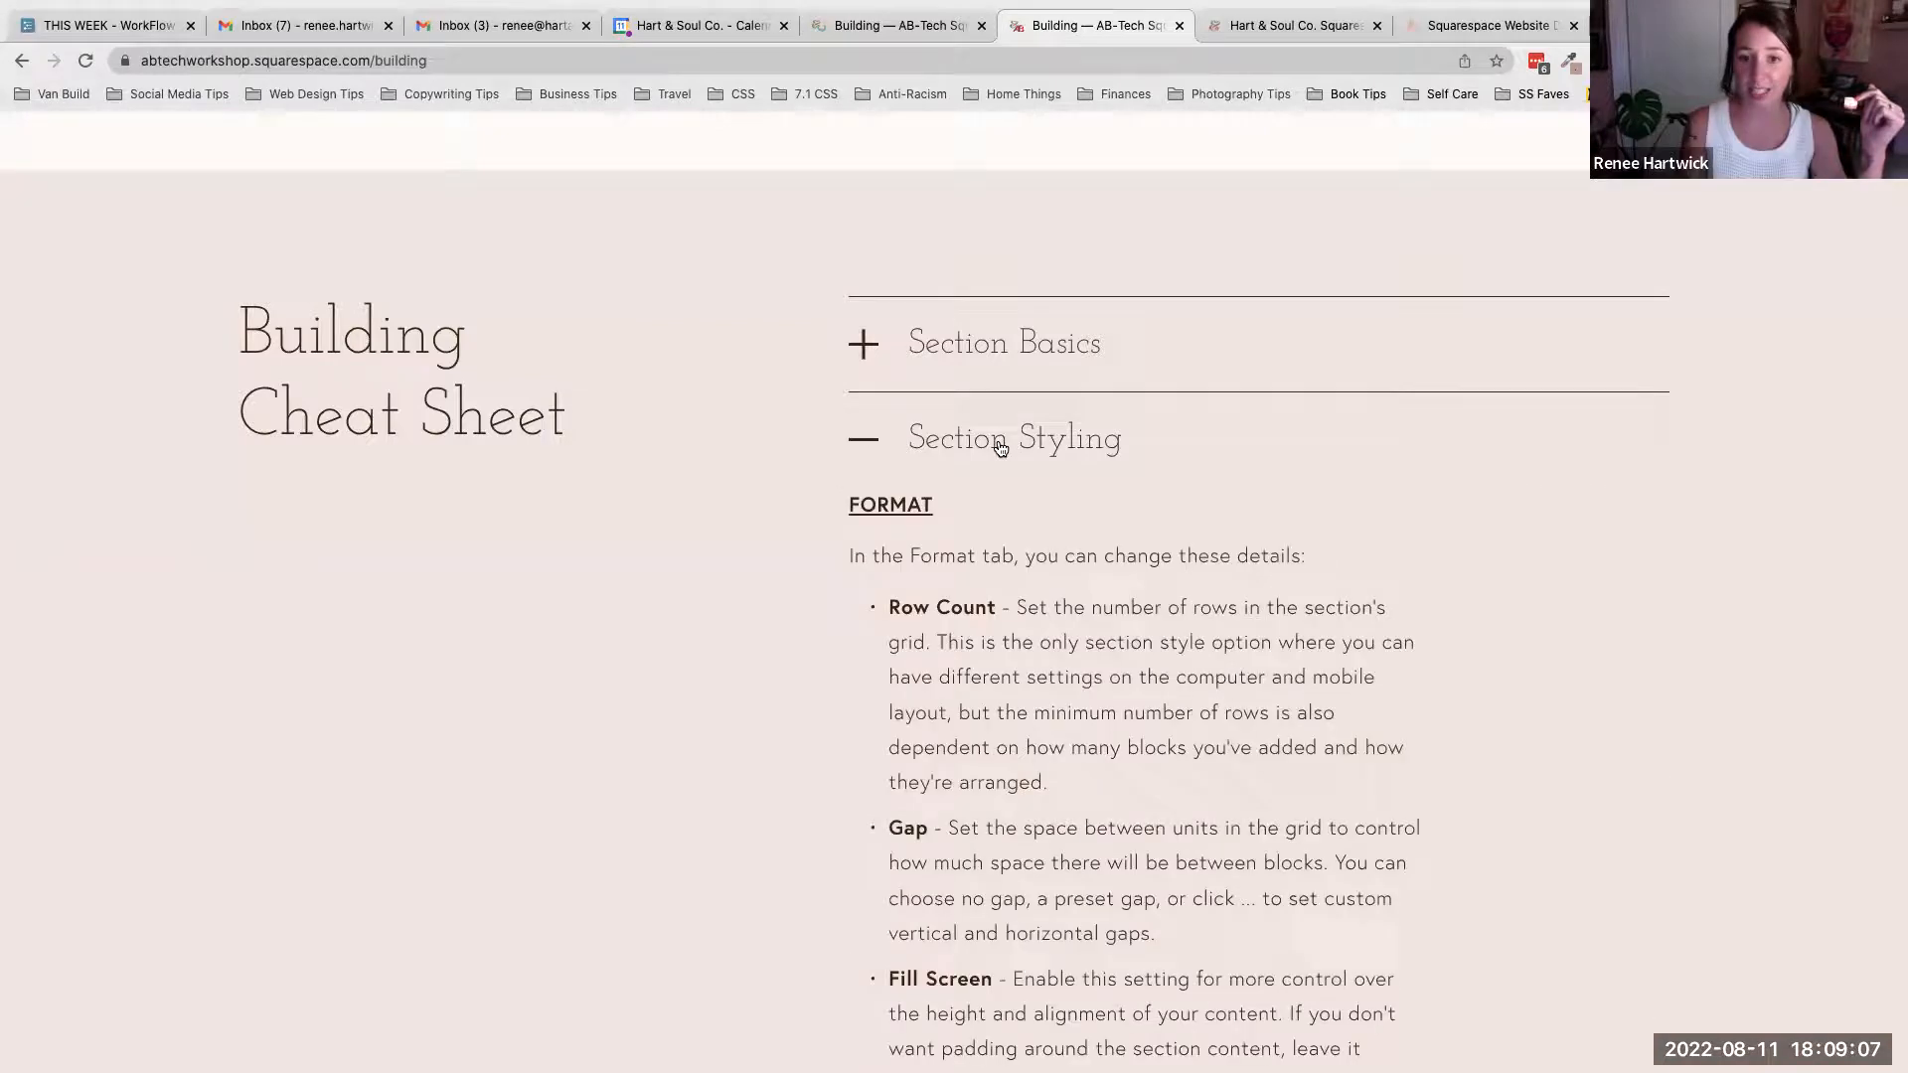
scroll(1004, 444, "down", 3)
left_click_drag(1013, 325, 1122, 493)
left_click(1122, 492)
scroll(1123, 493, "down", 1)
scroll(1123, 493, "down", 3)
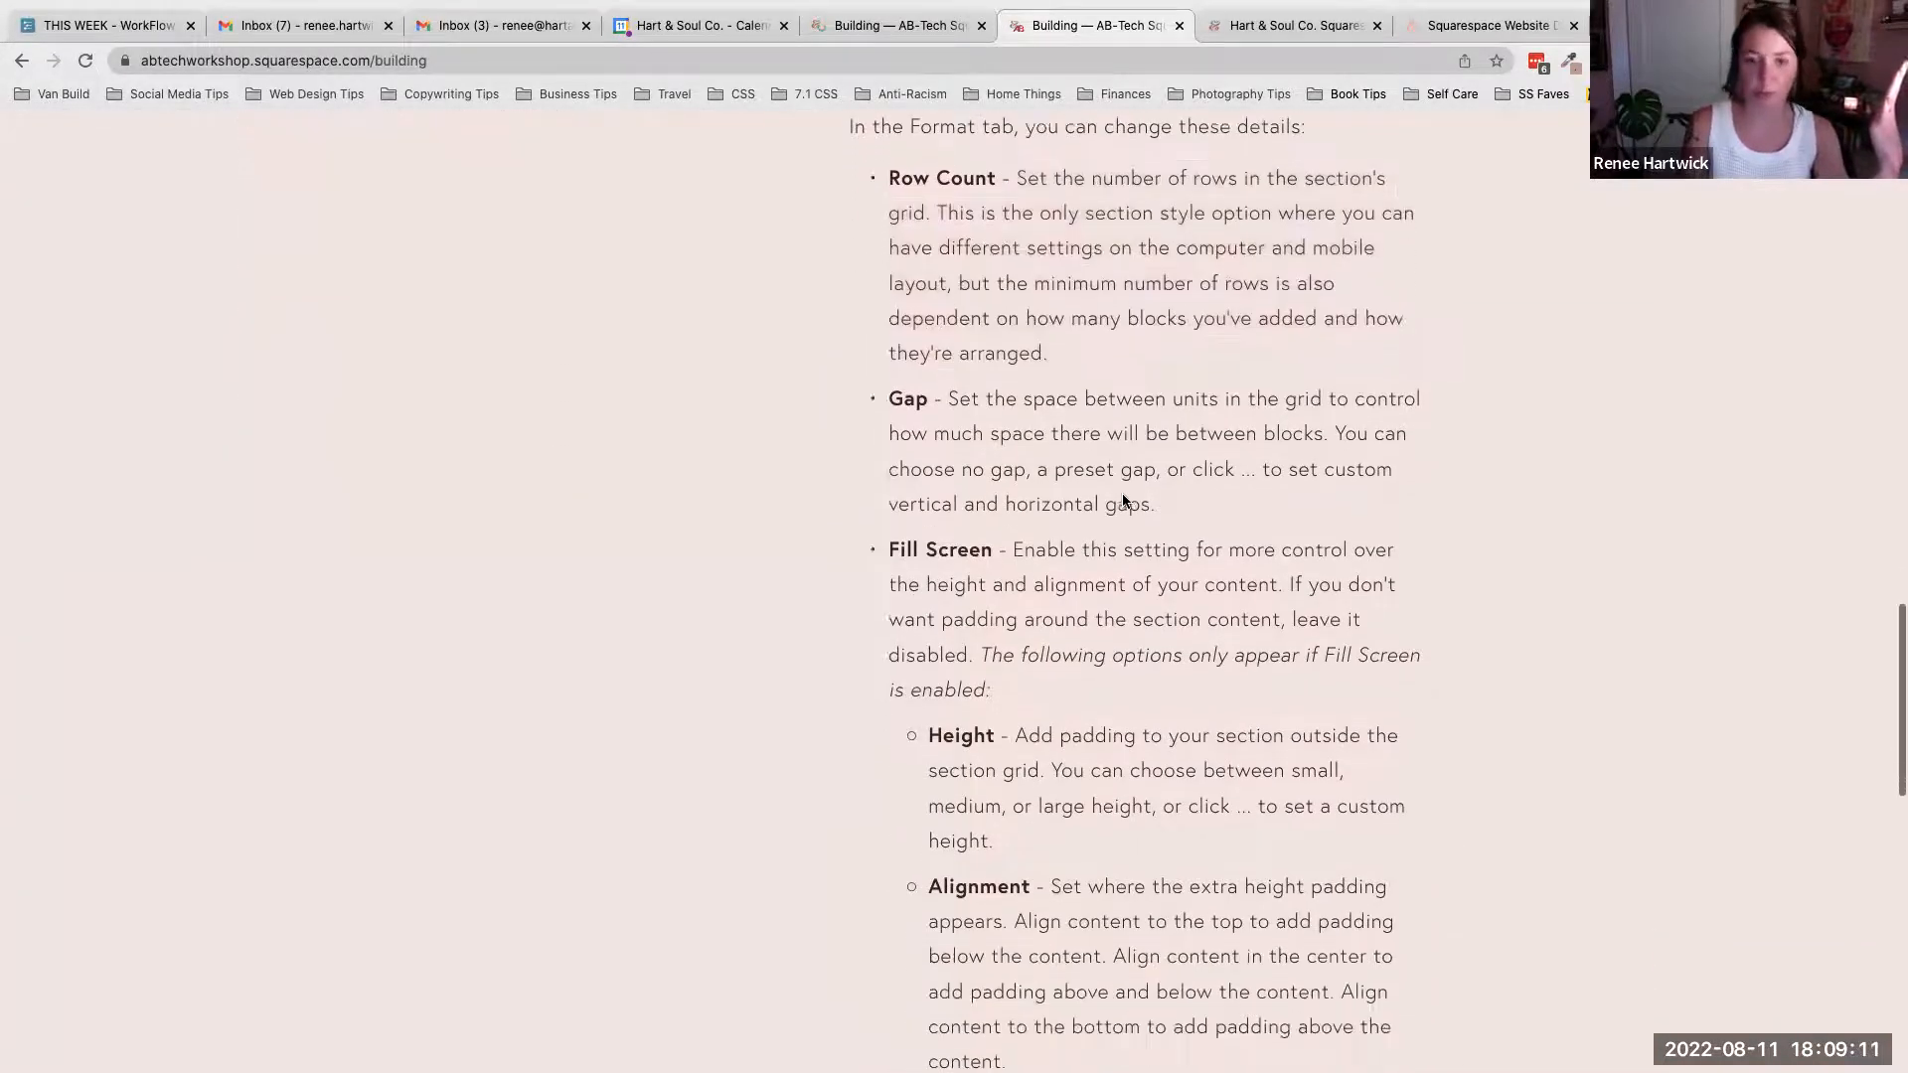
scroll(1123, 492, "up", 5)
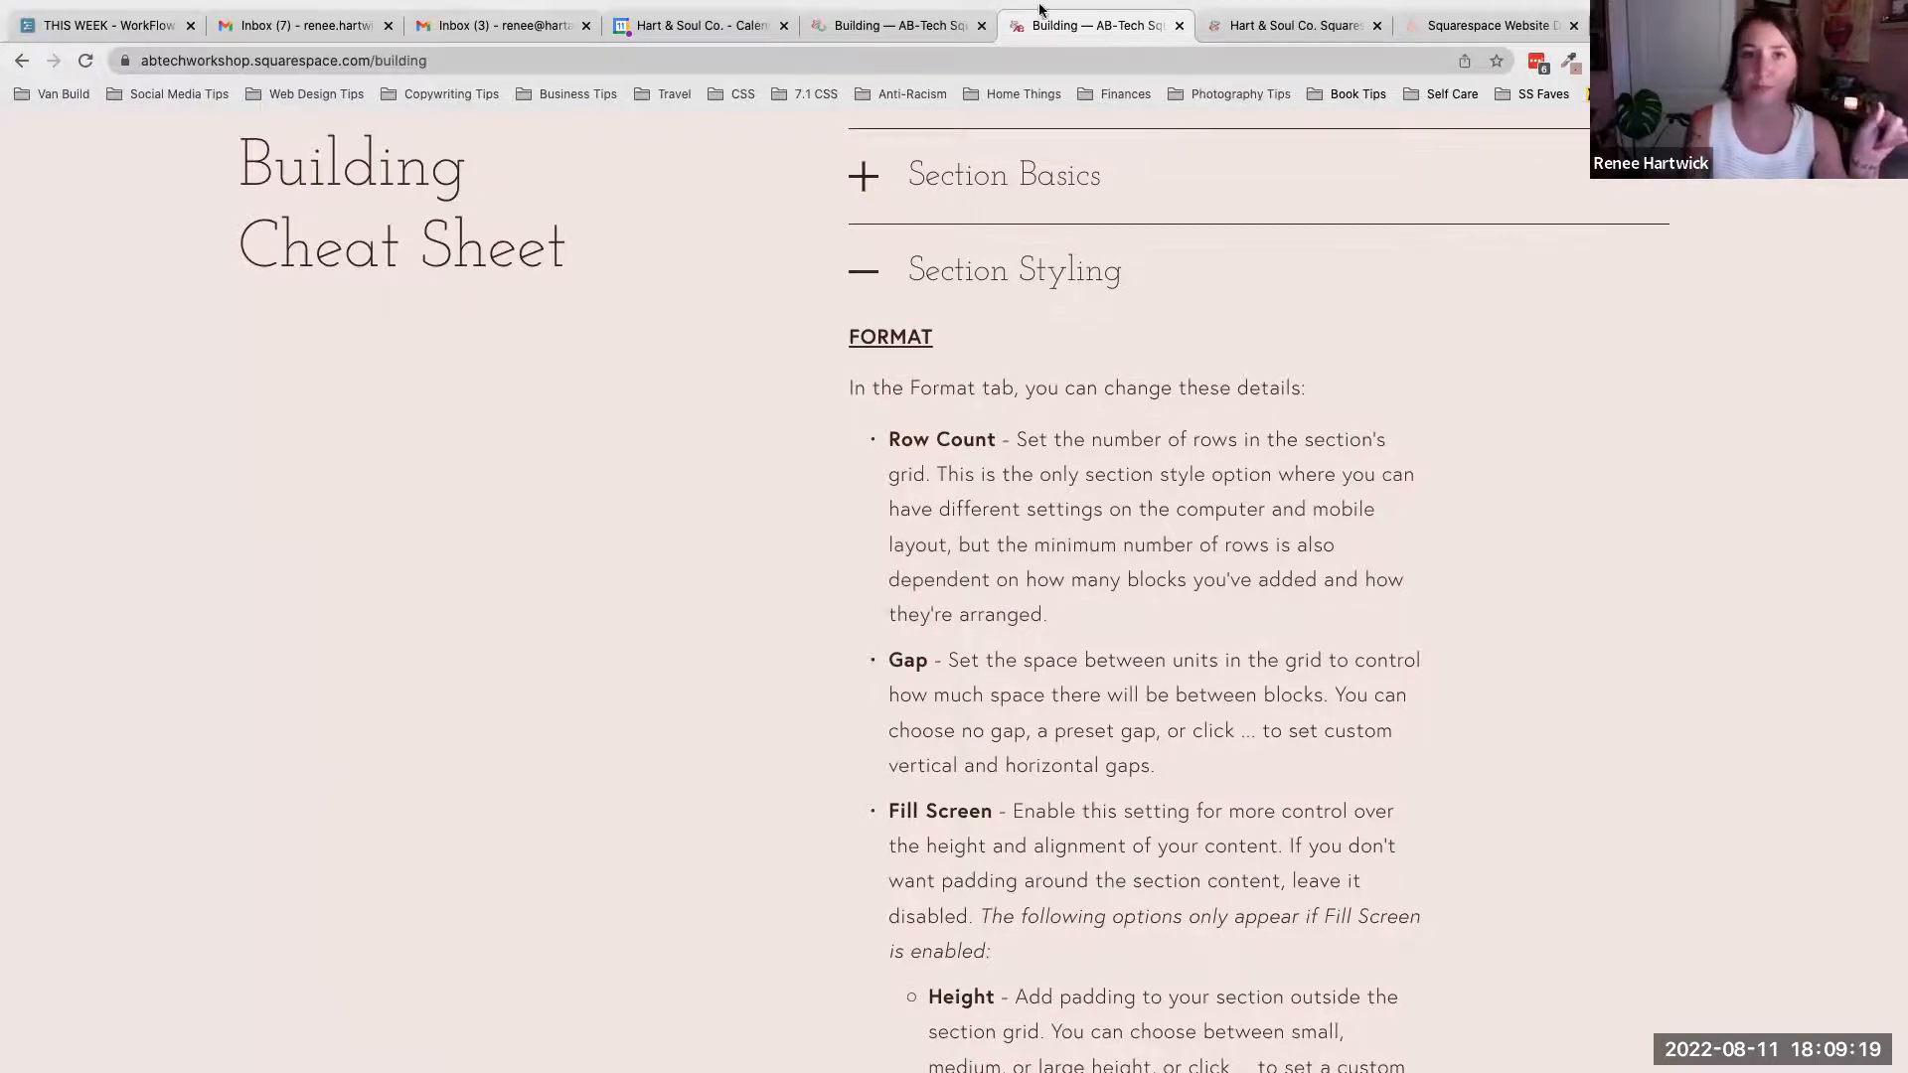
- Return to the editor and view the section's Background options before closing the settings
left_click(934, 25)
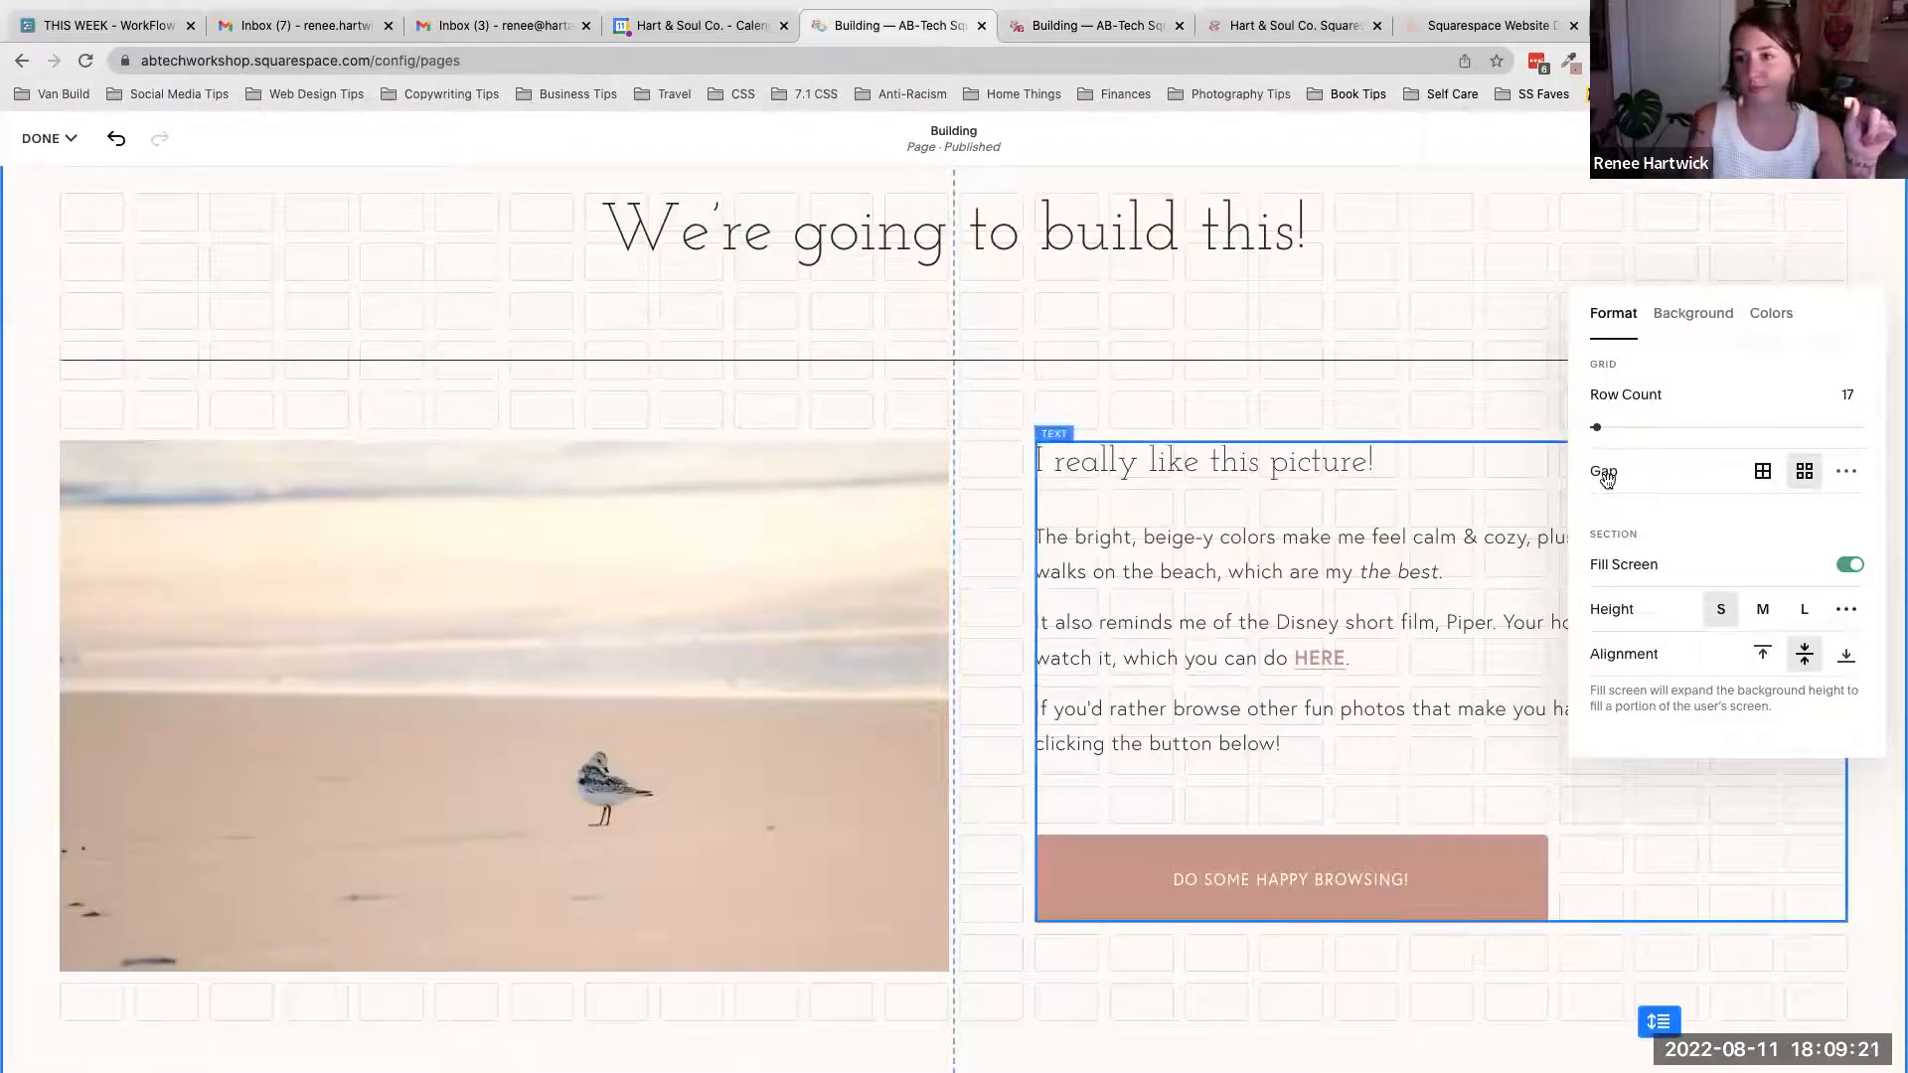
left_click(1705, 316)
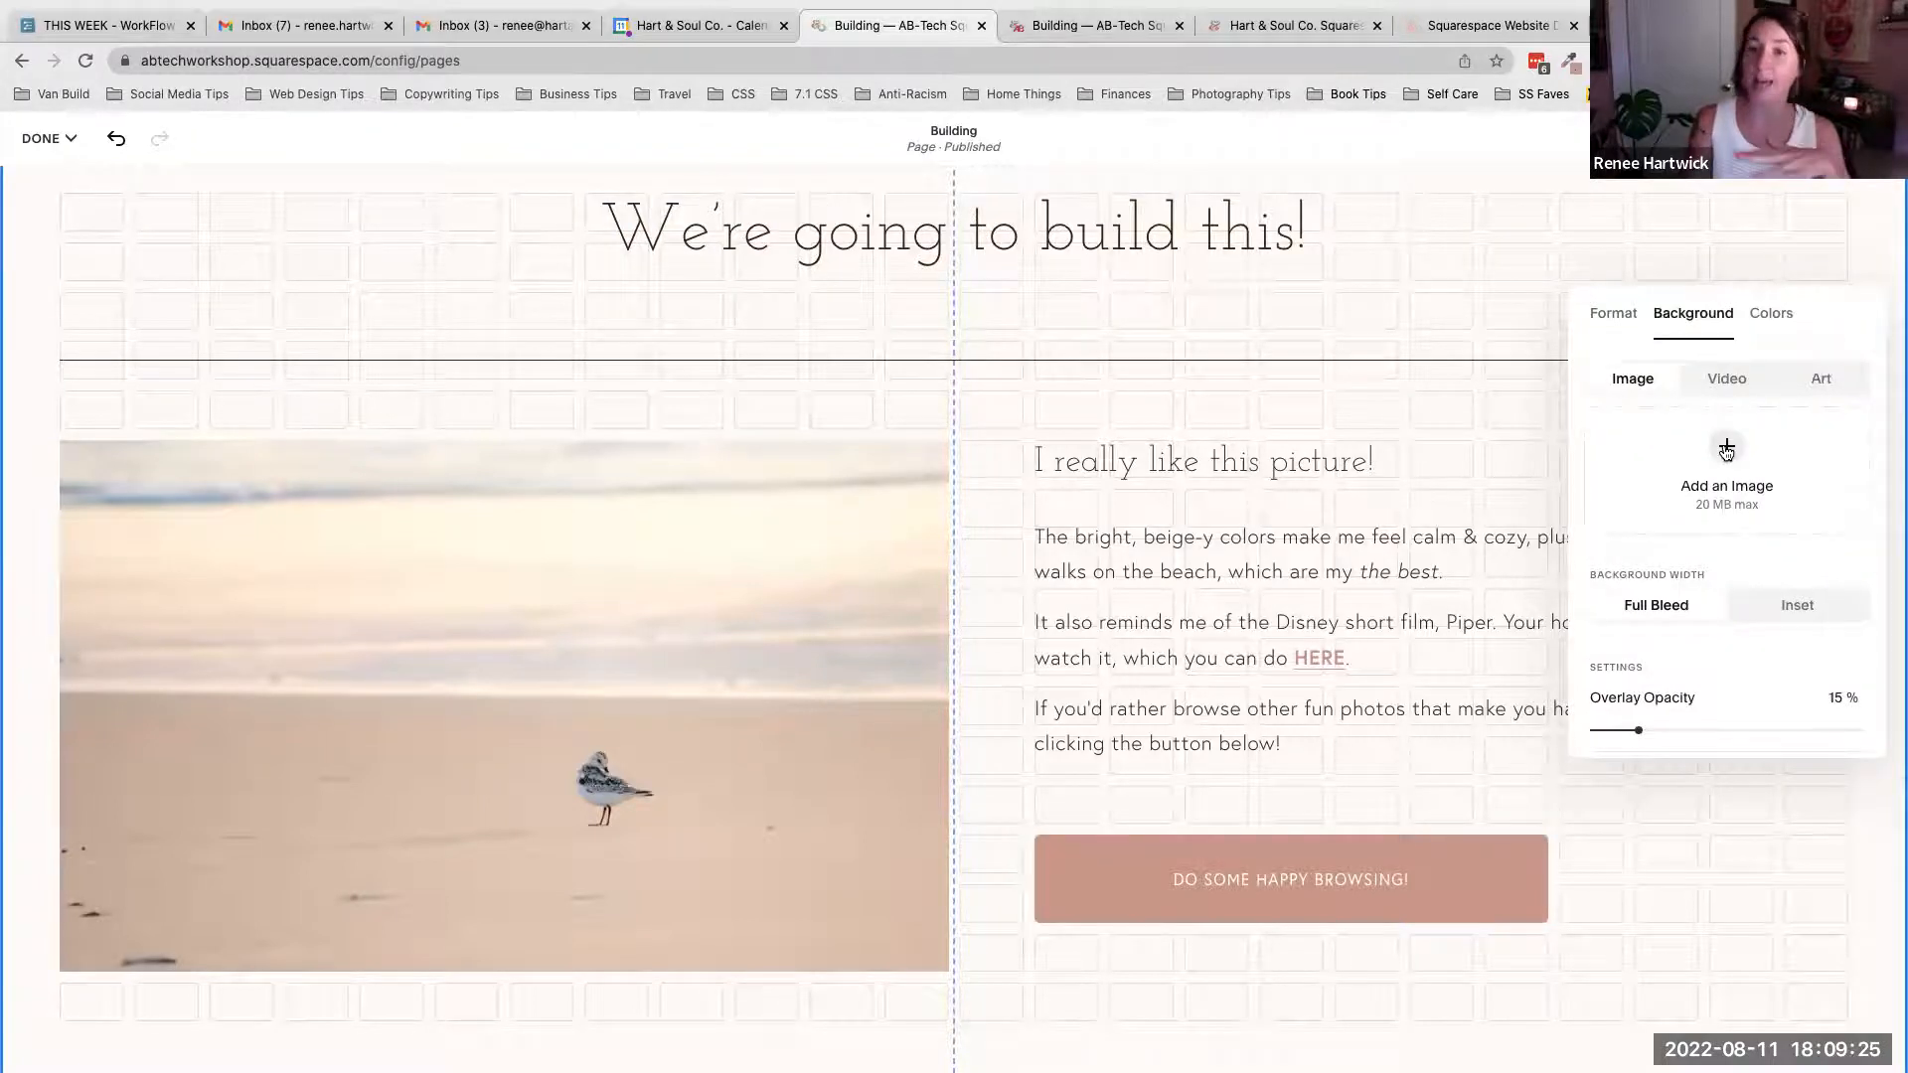
left_click(1432, 316)
scroll(1441, 389, "up", 10)
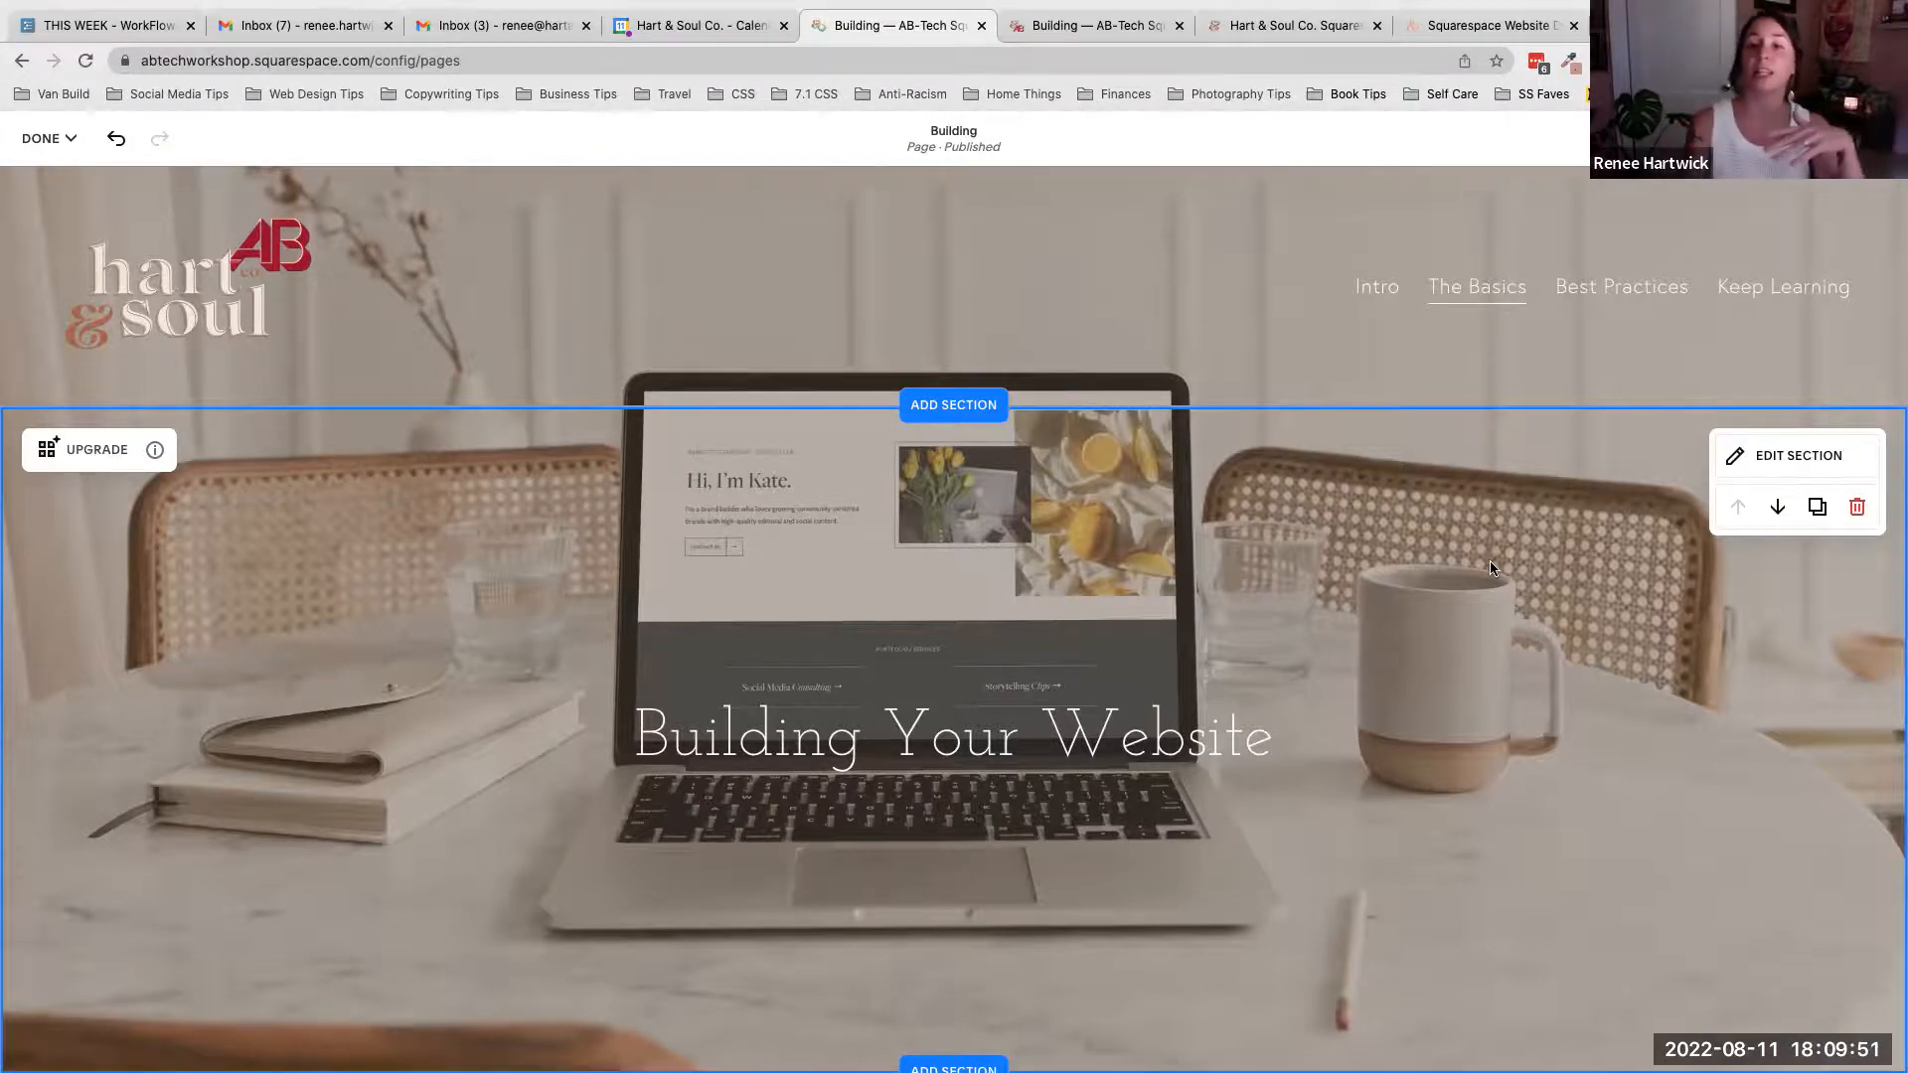
scroll(1490, 568, "down", 8)
scroll(1491, 569, "up", 9)
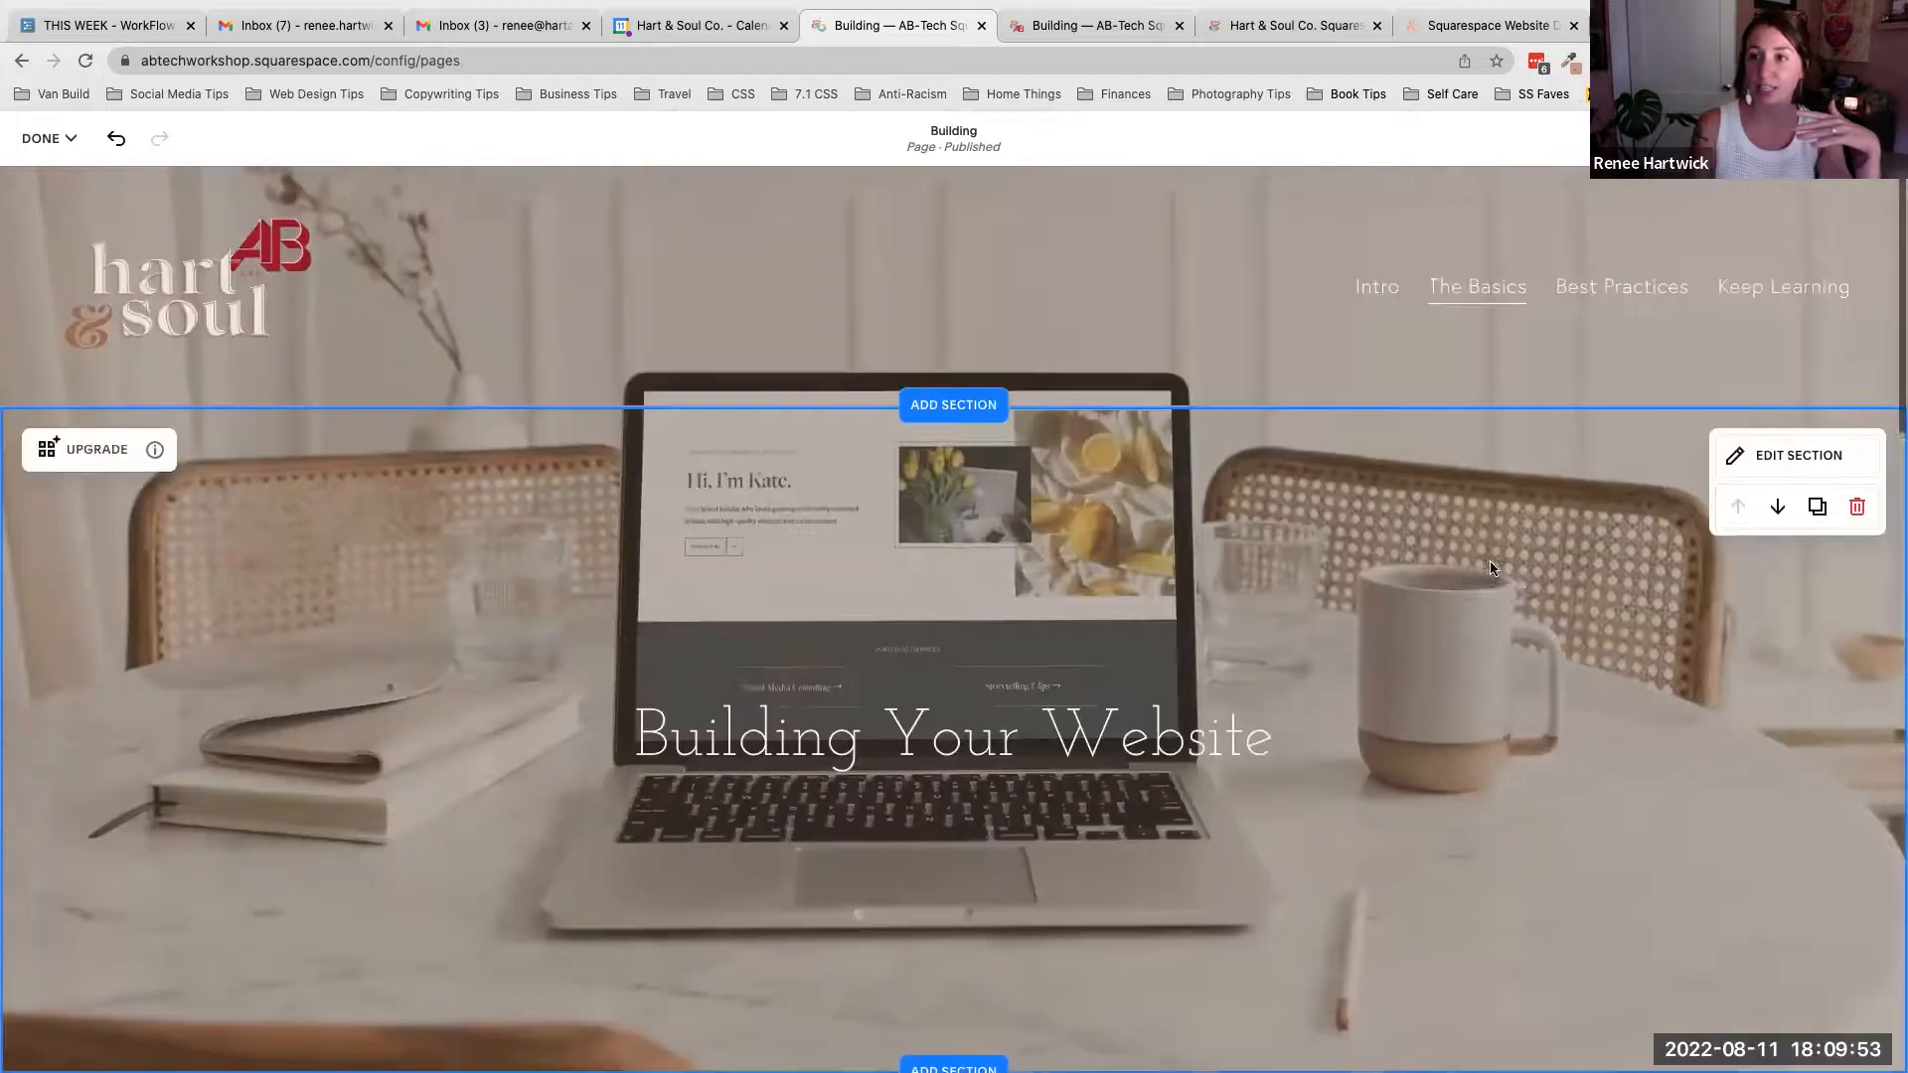
- Open the header section's settings to view its background image
left_click(1796, 449)
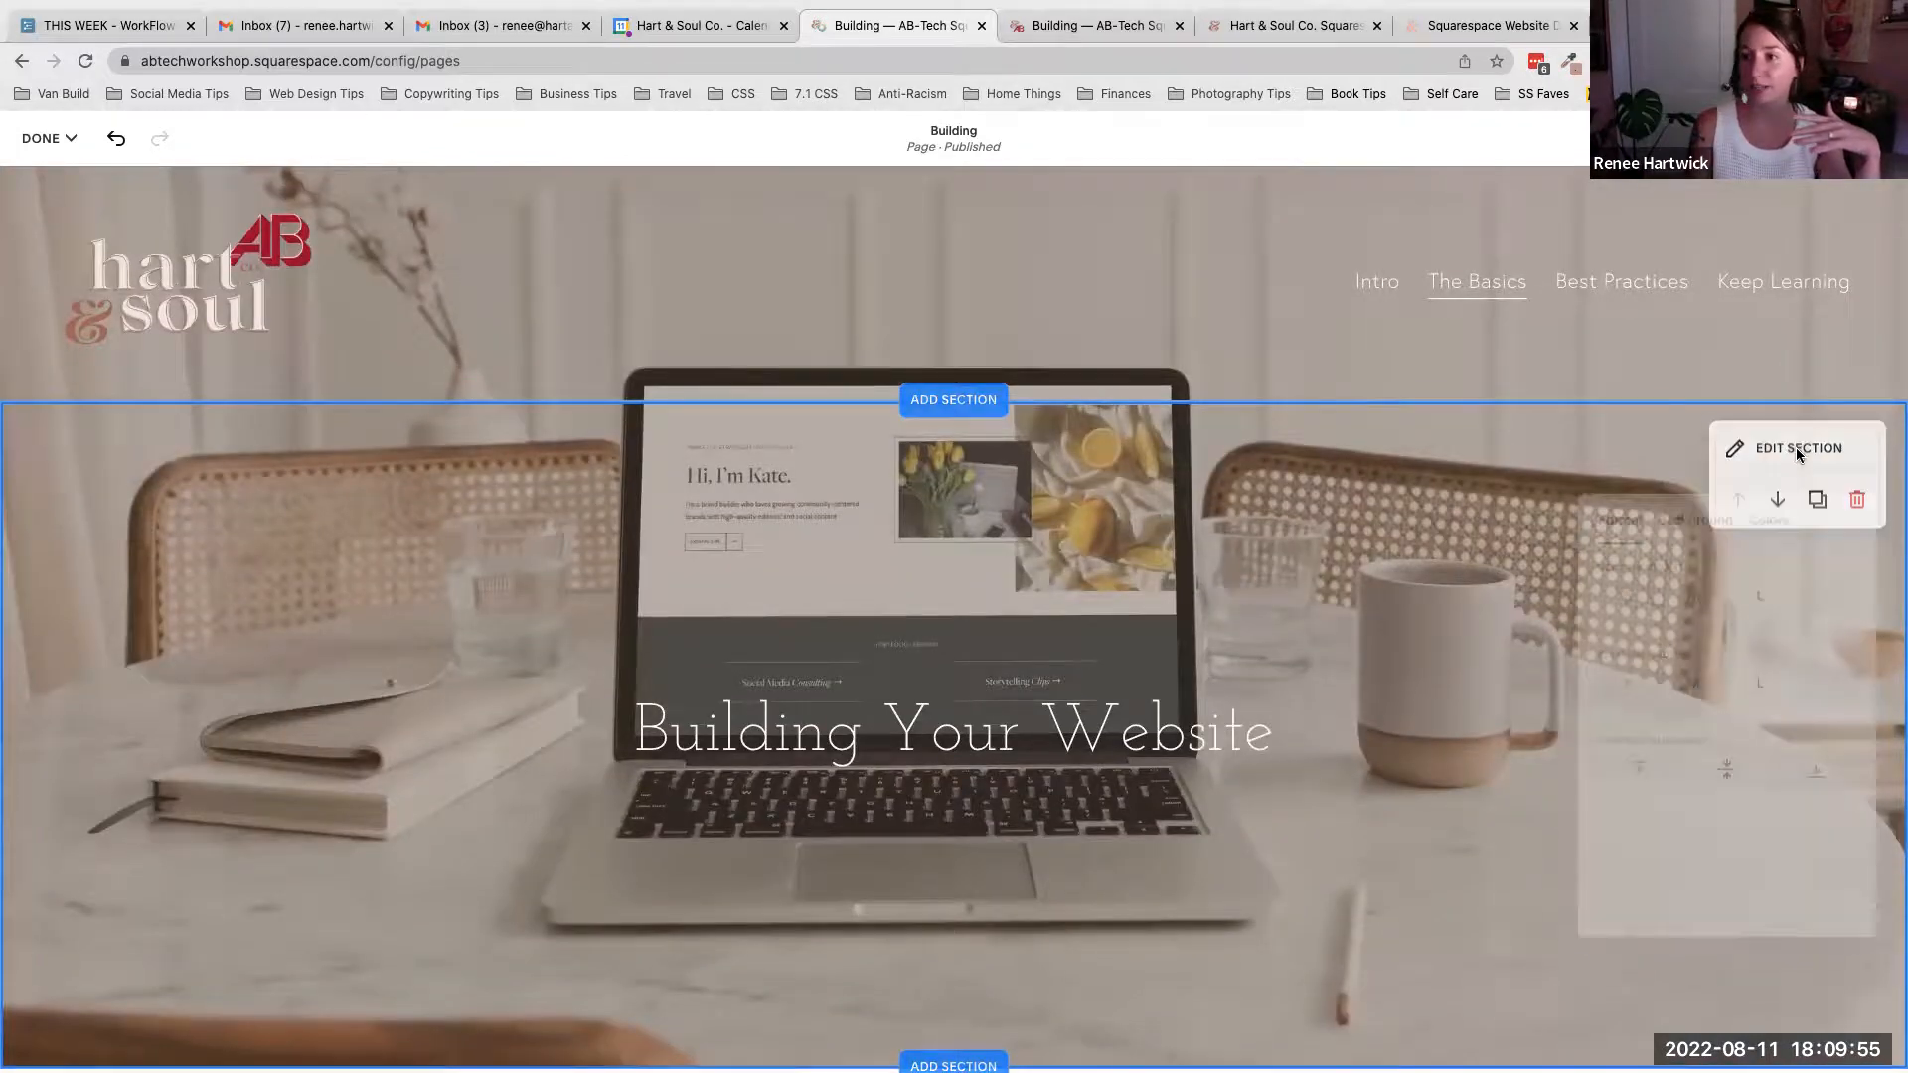
left_click(1695, 519)
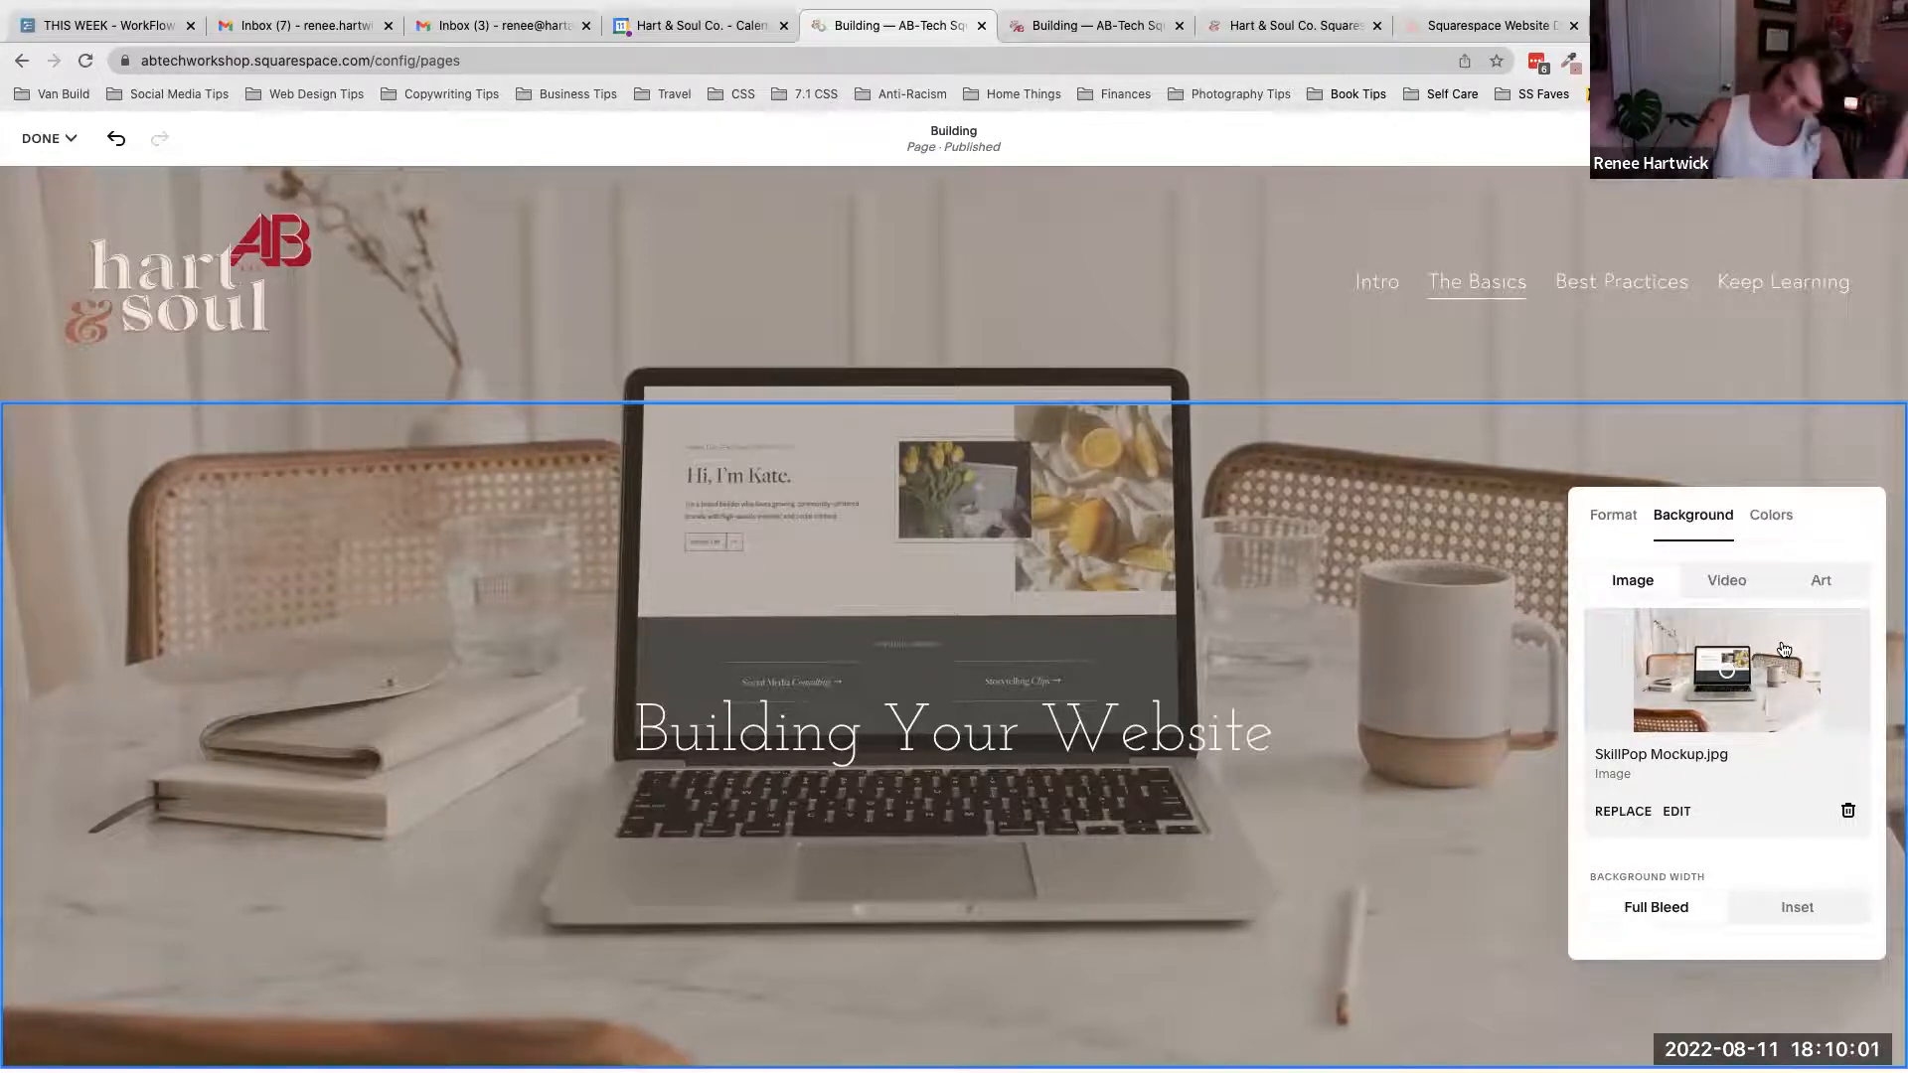
left_click(1686, 455)
- Open the next section's Background settings and view the options for adding an image
scroll(1643, 602, "down", 6)
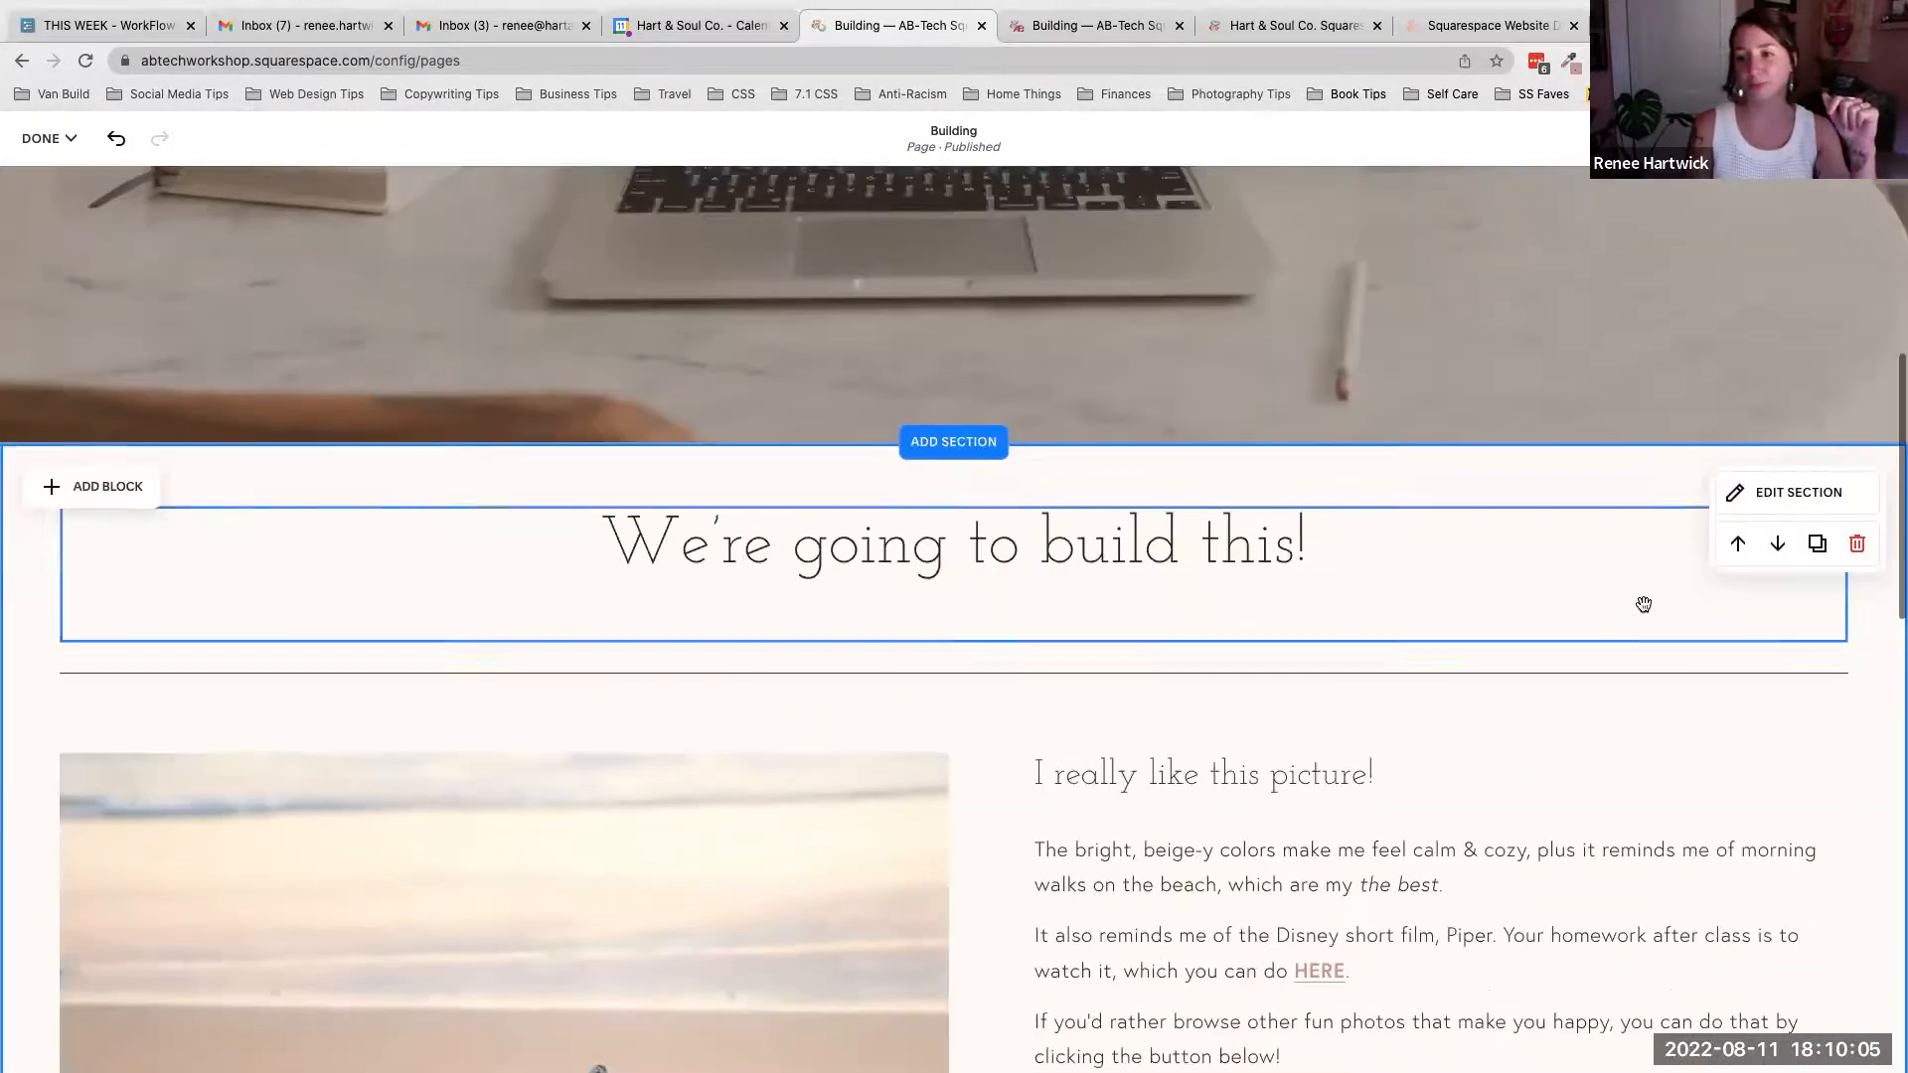
left_click(1804, 495)
left_click(1695, 549)
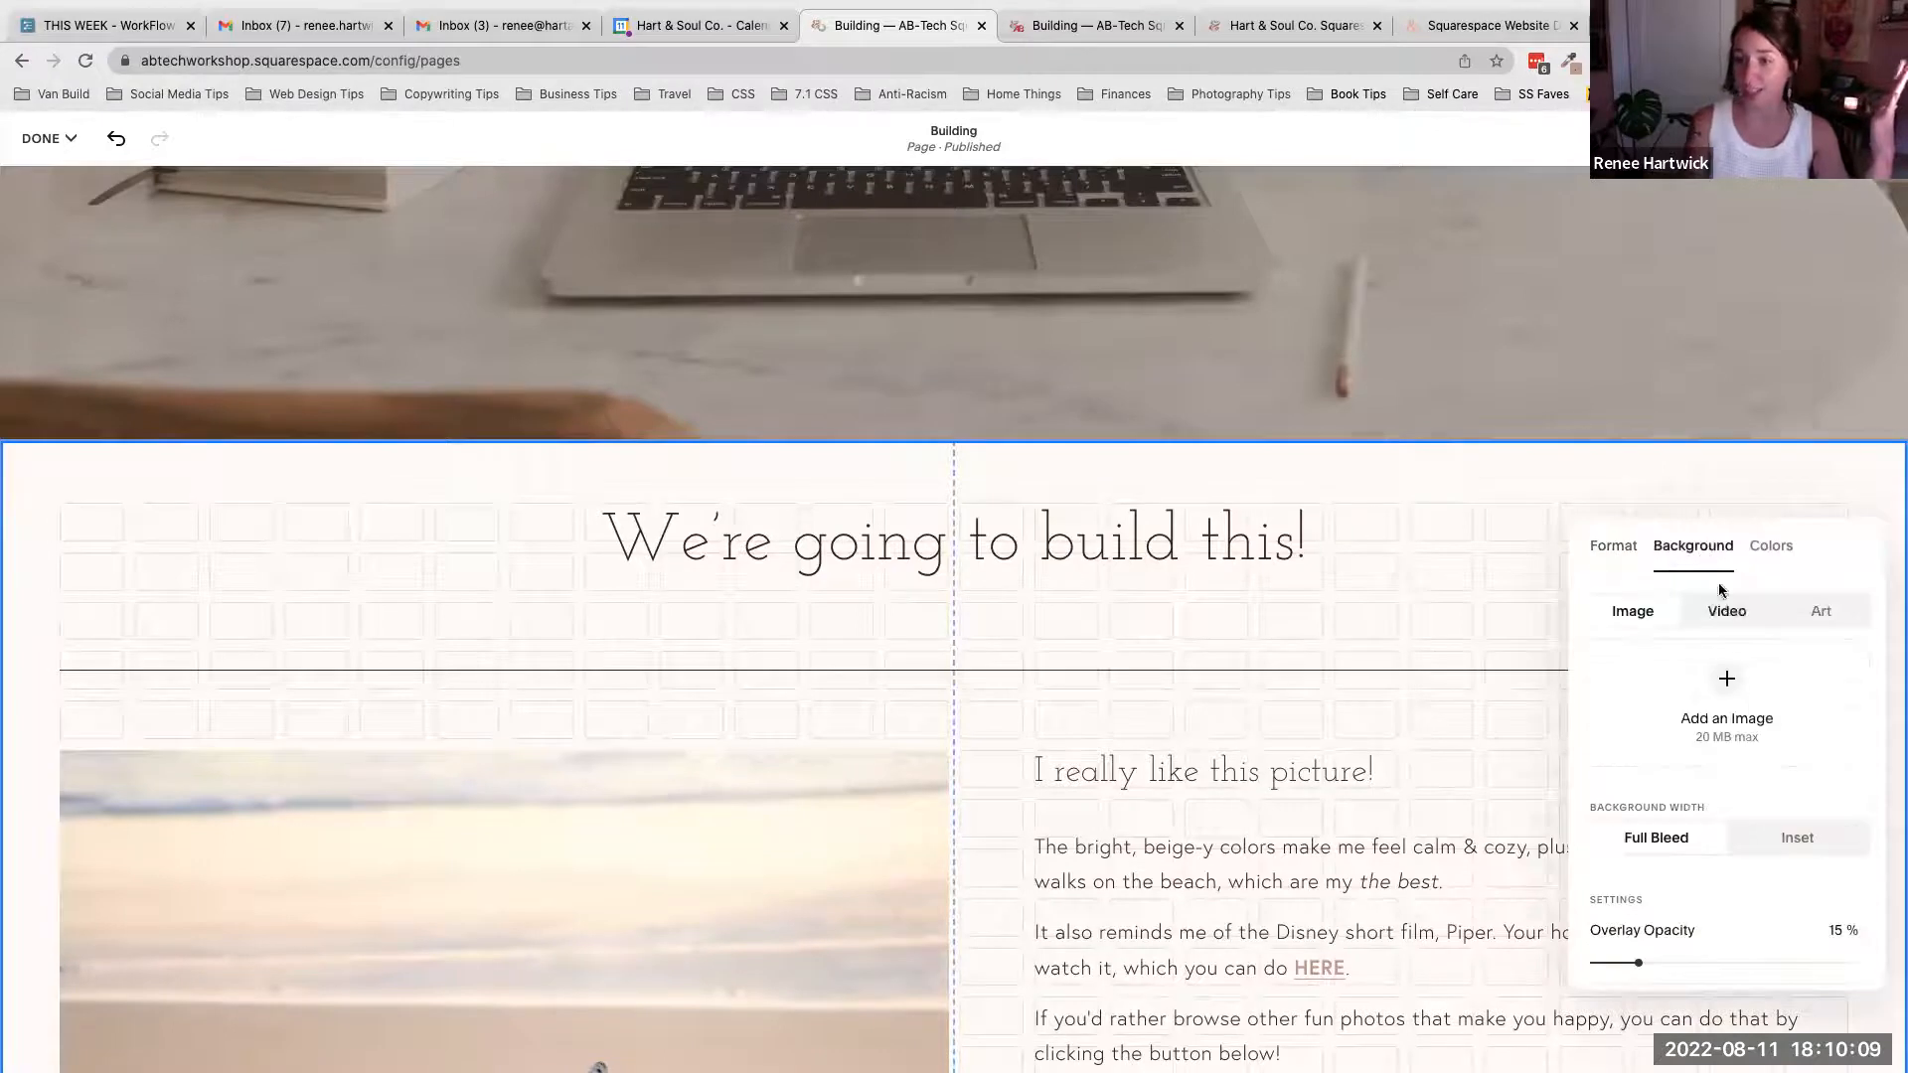
left_click(1728, 686)
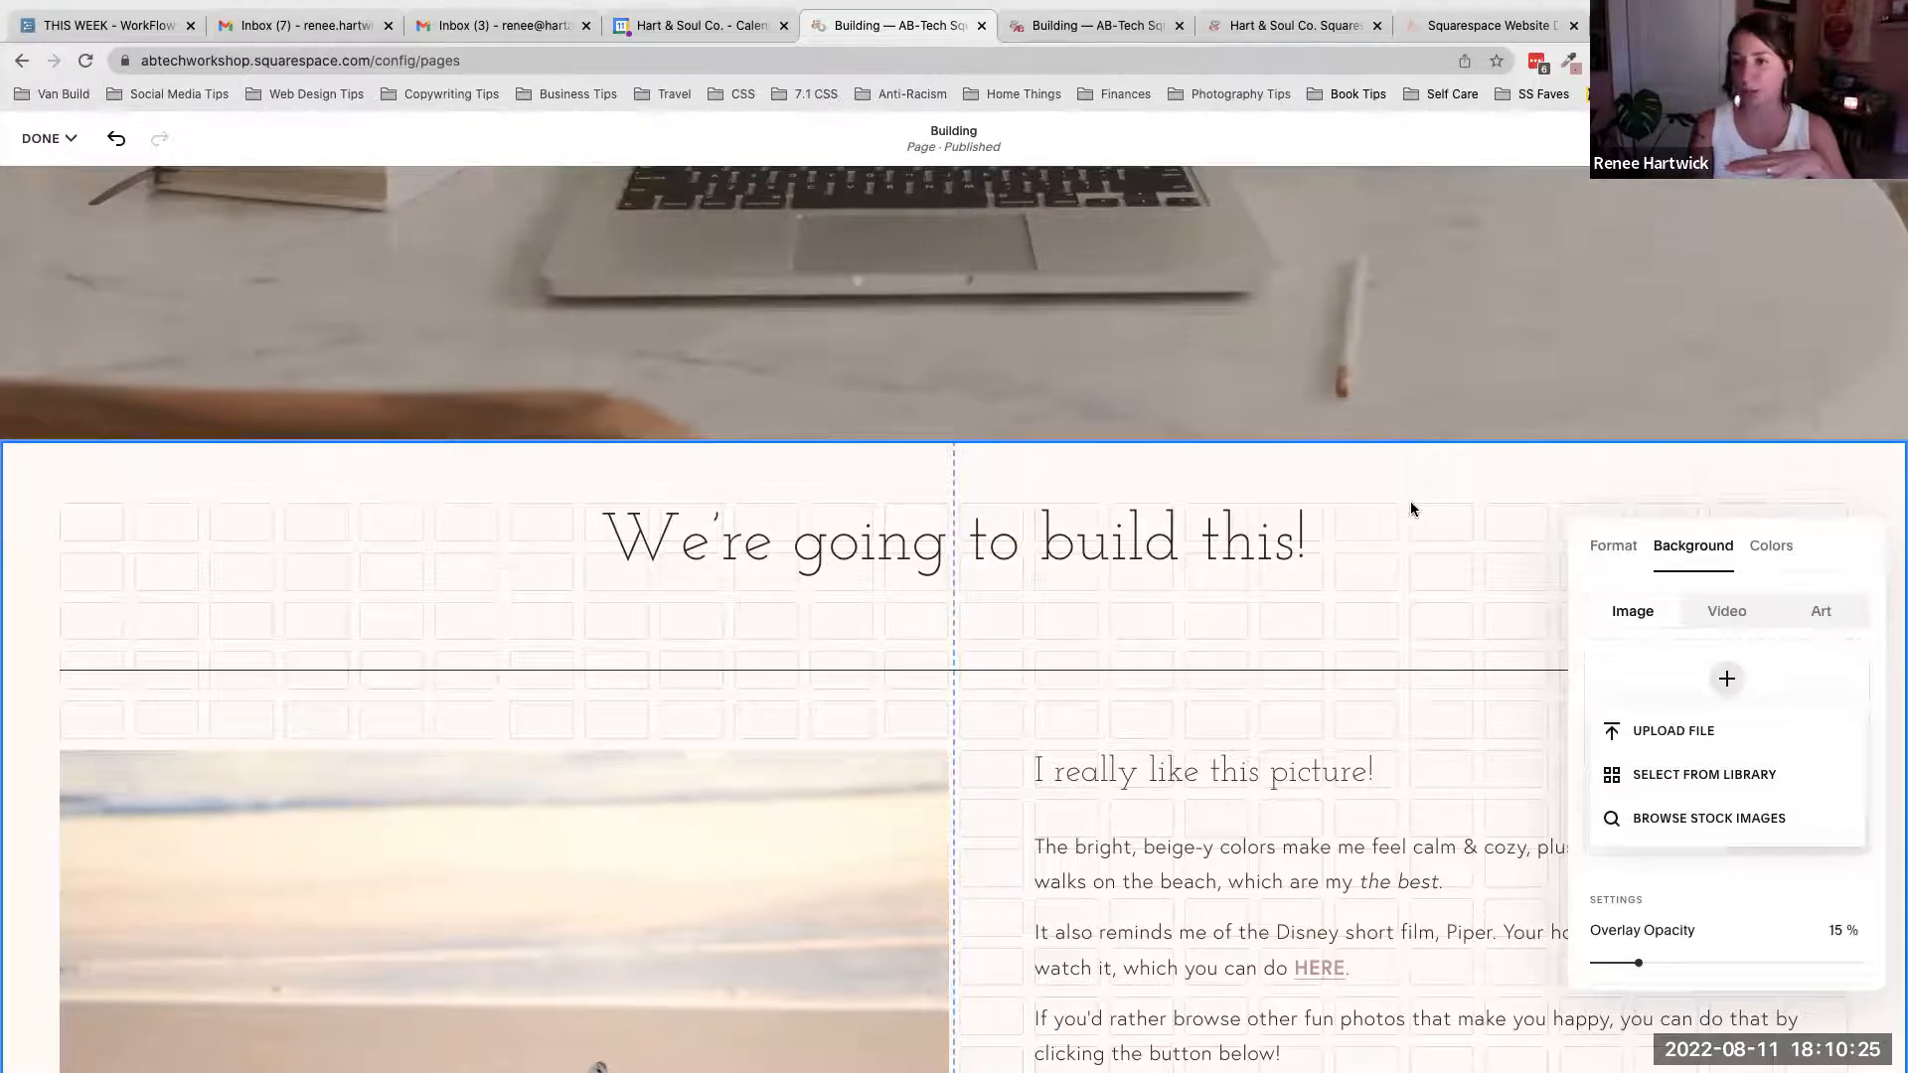
left_click(1583, 572)
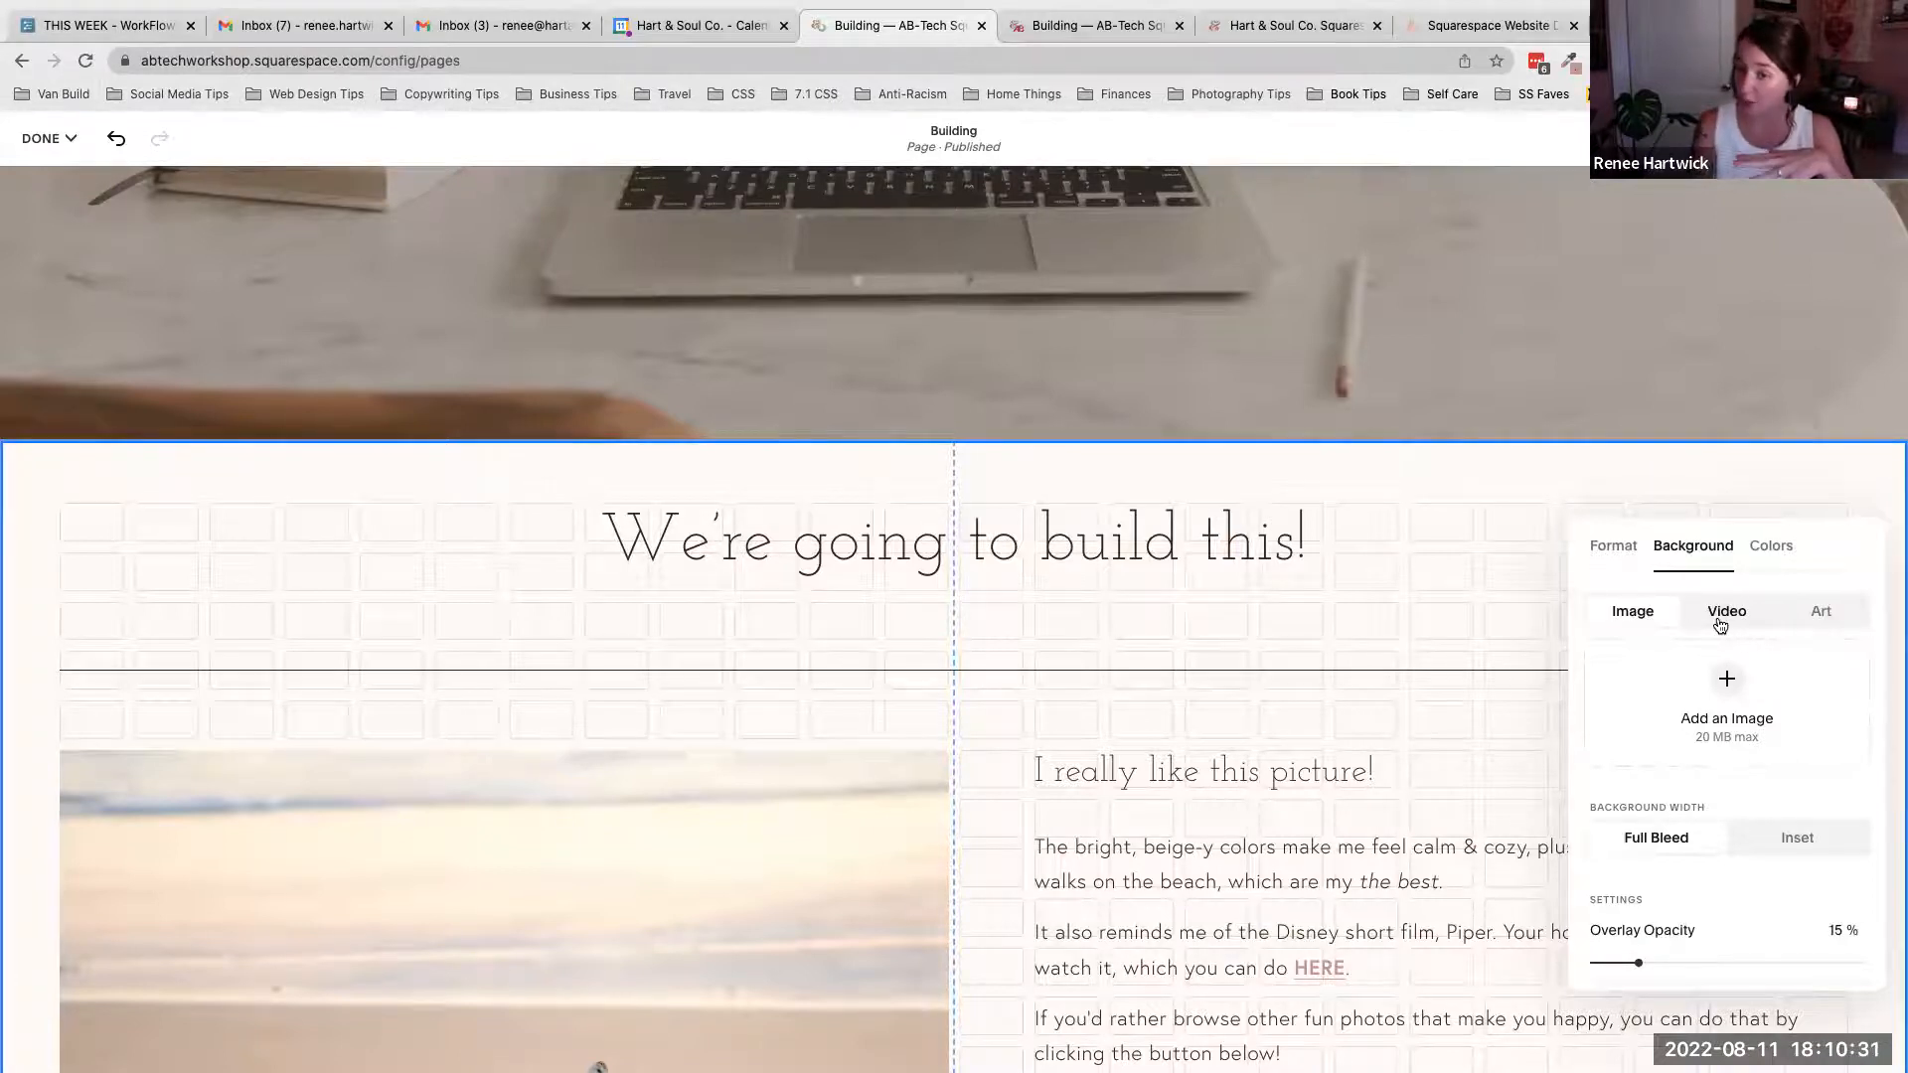
- Apply the pink sparkle Art background to the section and open its color settings
left_click(1823, 624)
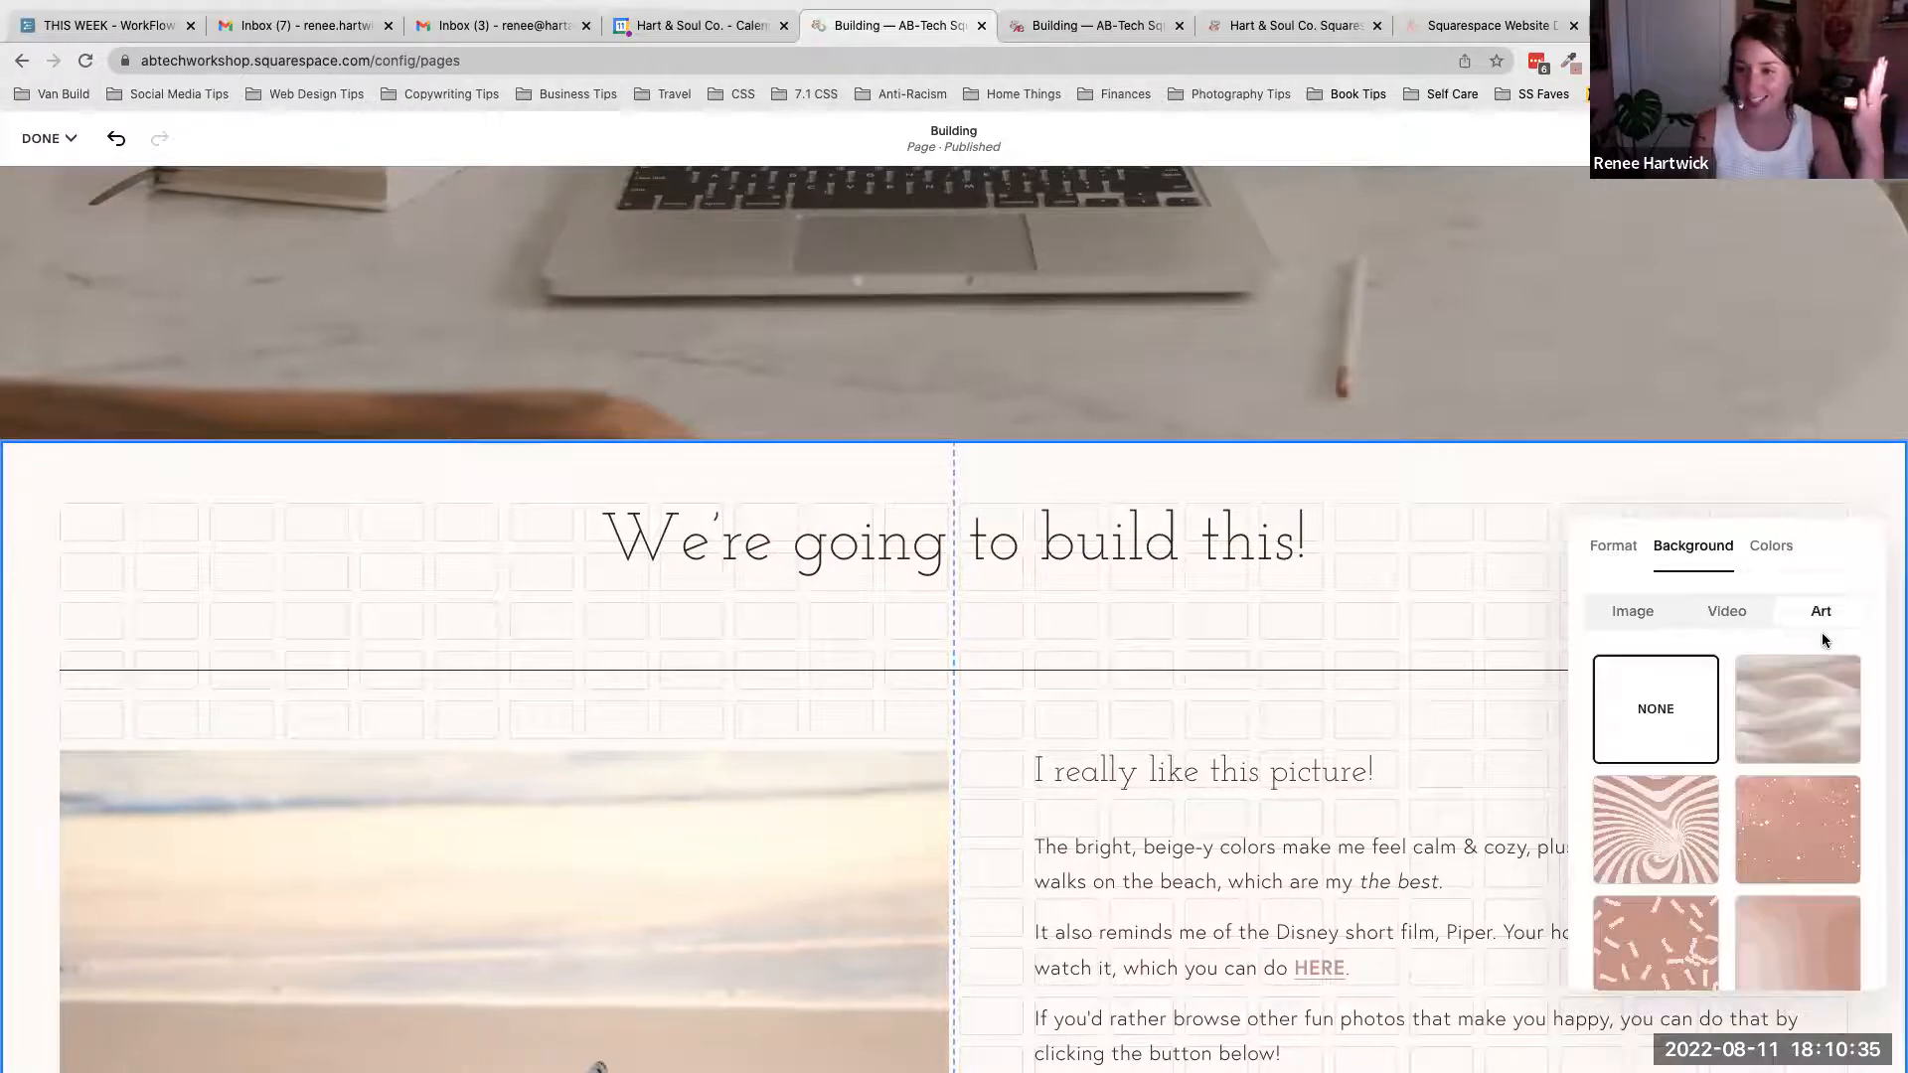
left_click(1803, 820)
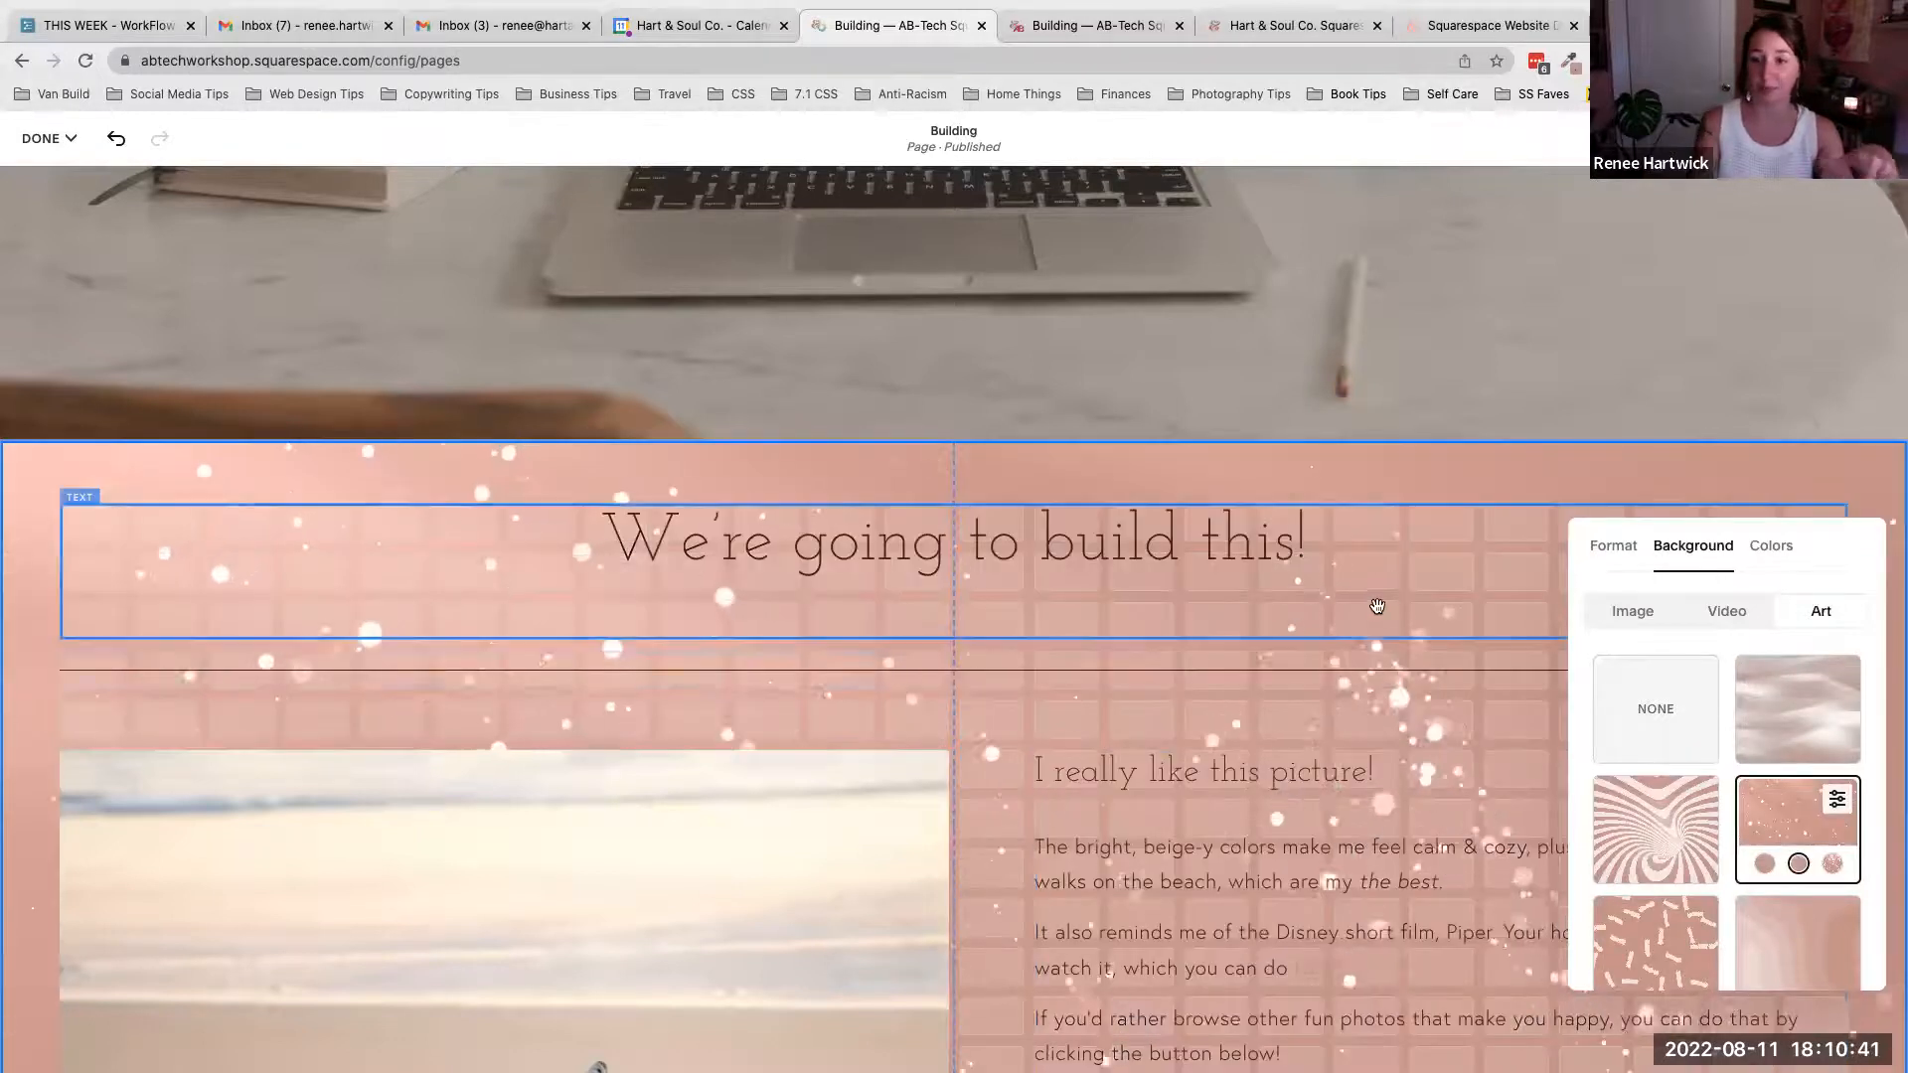
scroll(1377, 606, "down", 3)
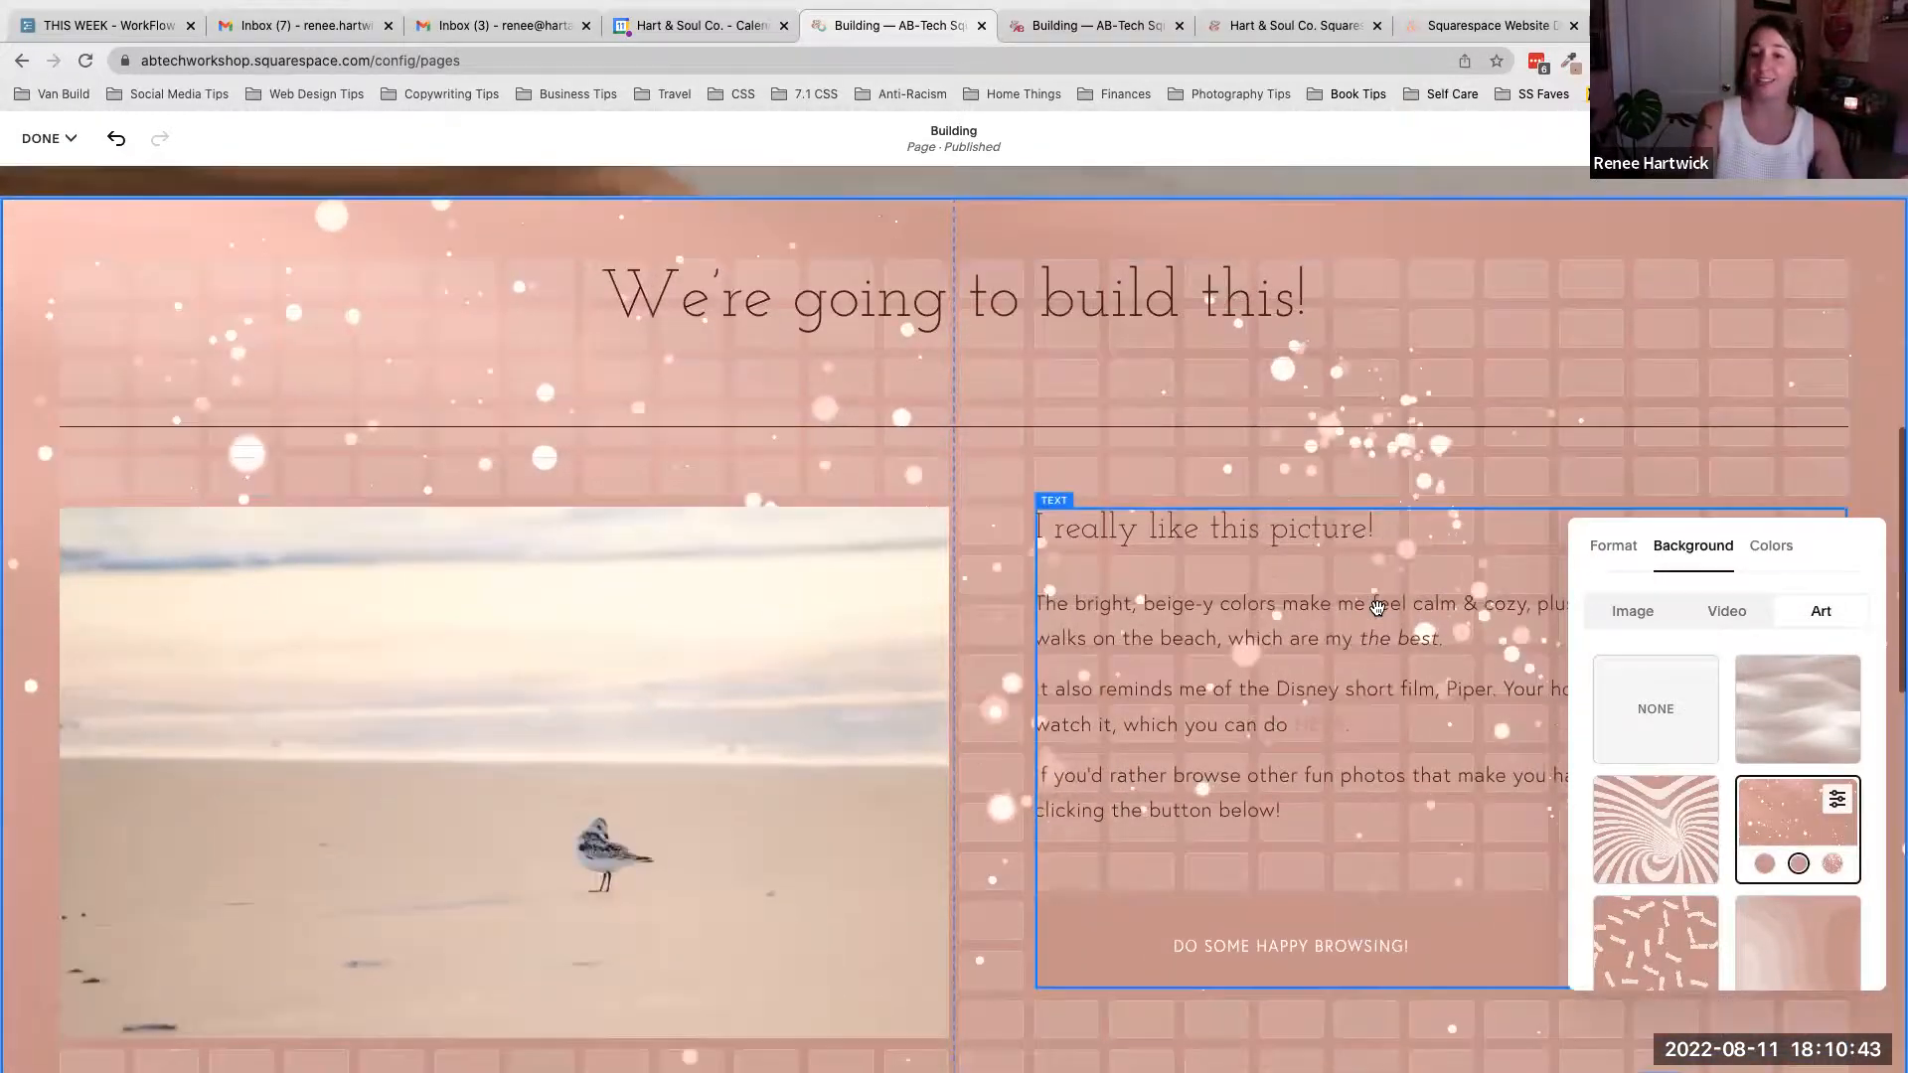
scroll(1377, 606, "down", 2)
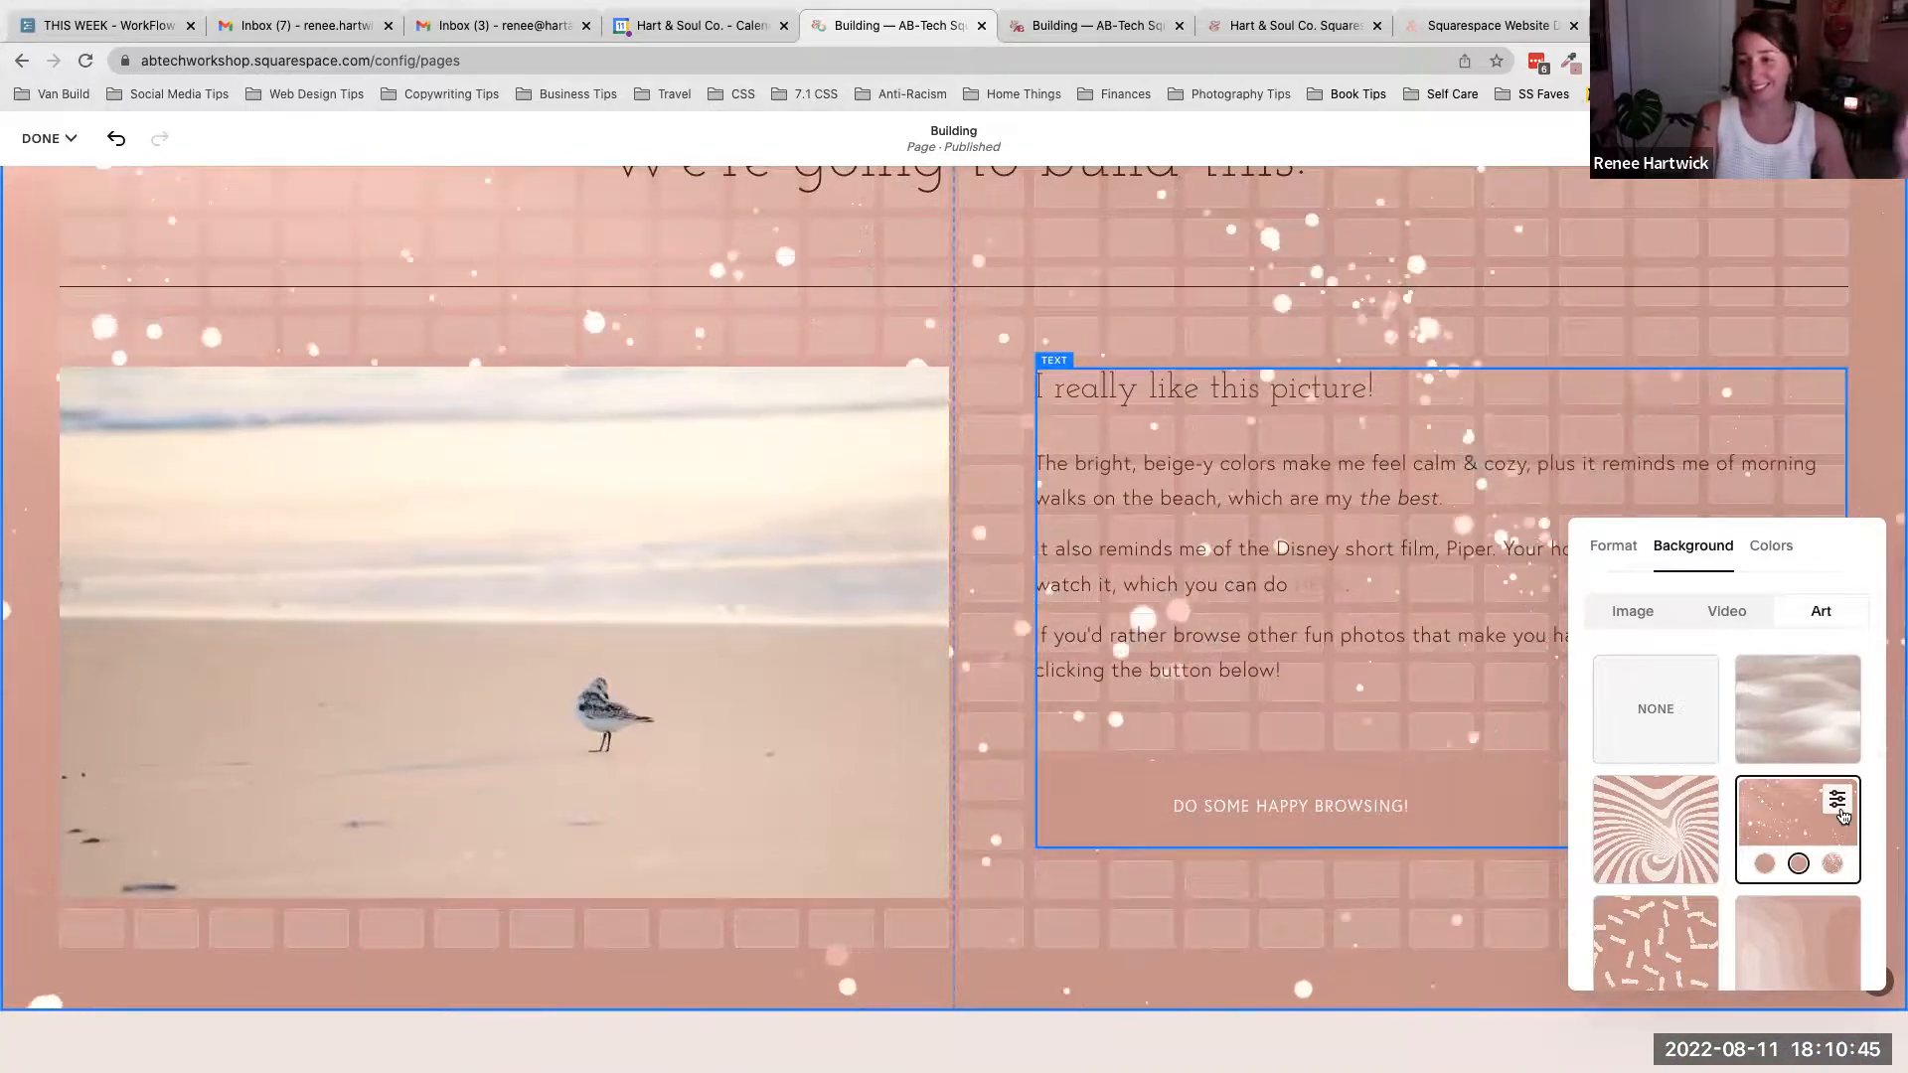
left_click(1838, 807)
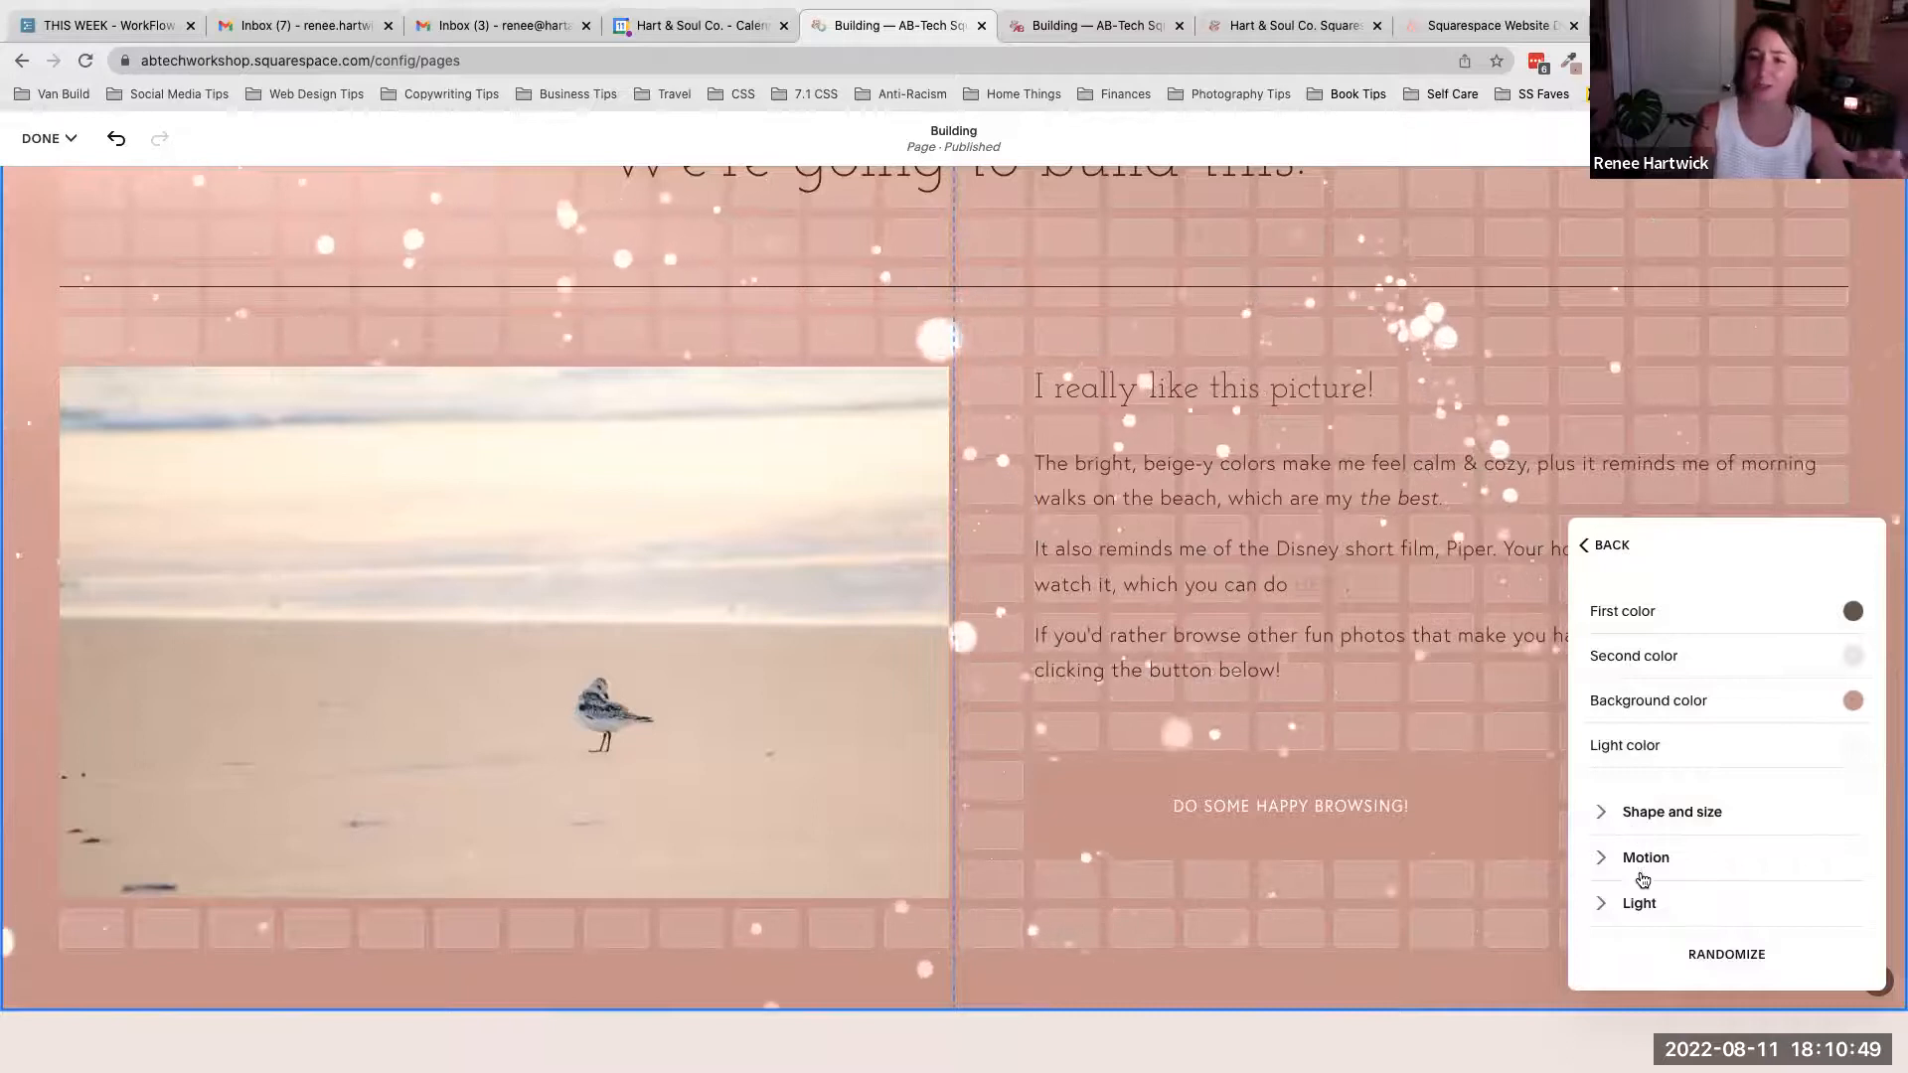
left_click(1610, 545)
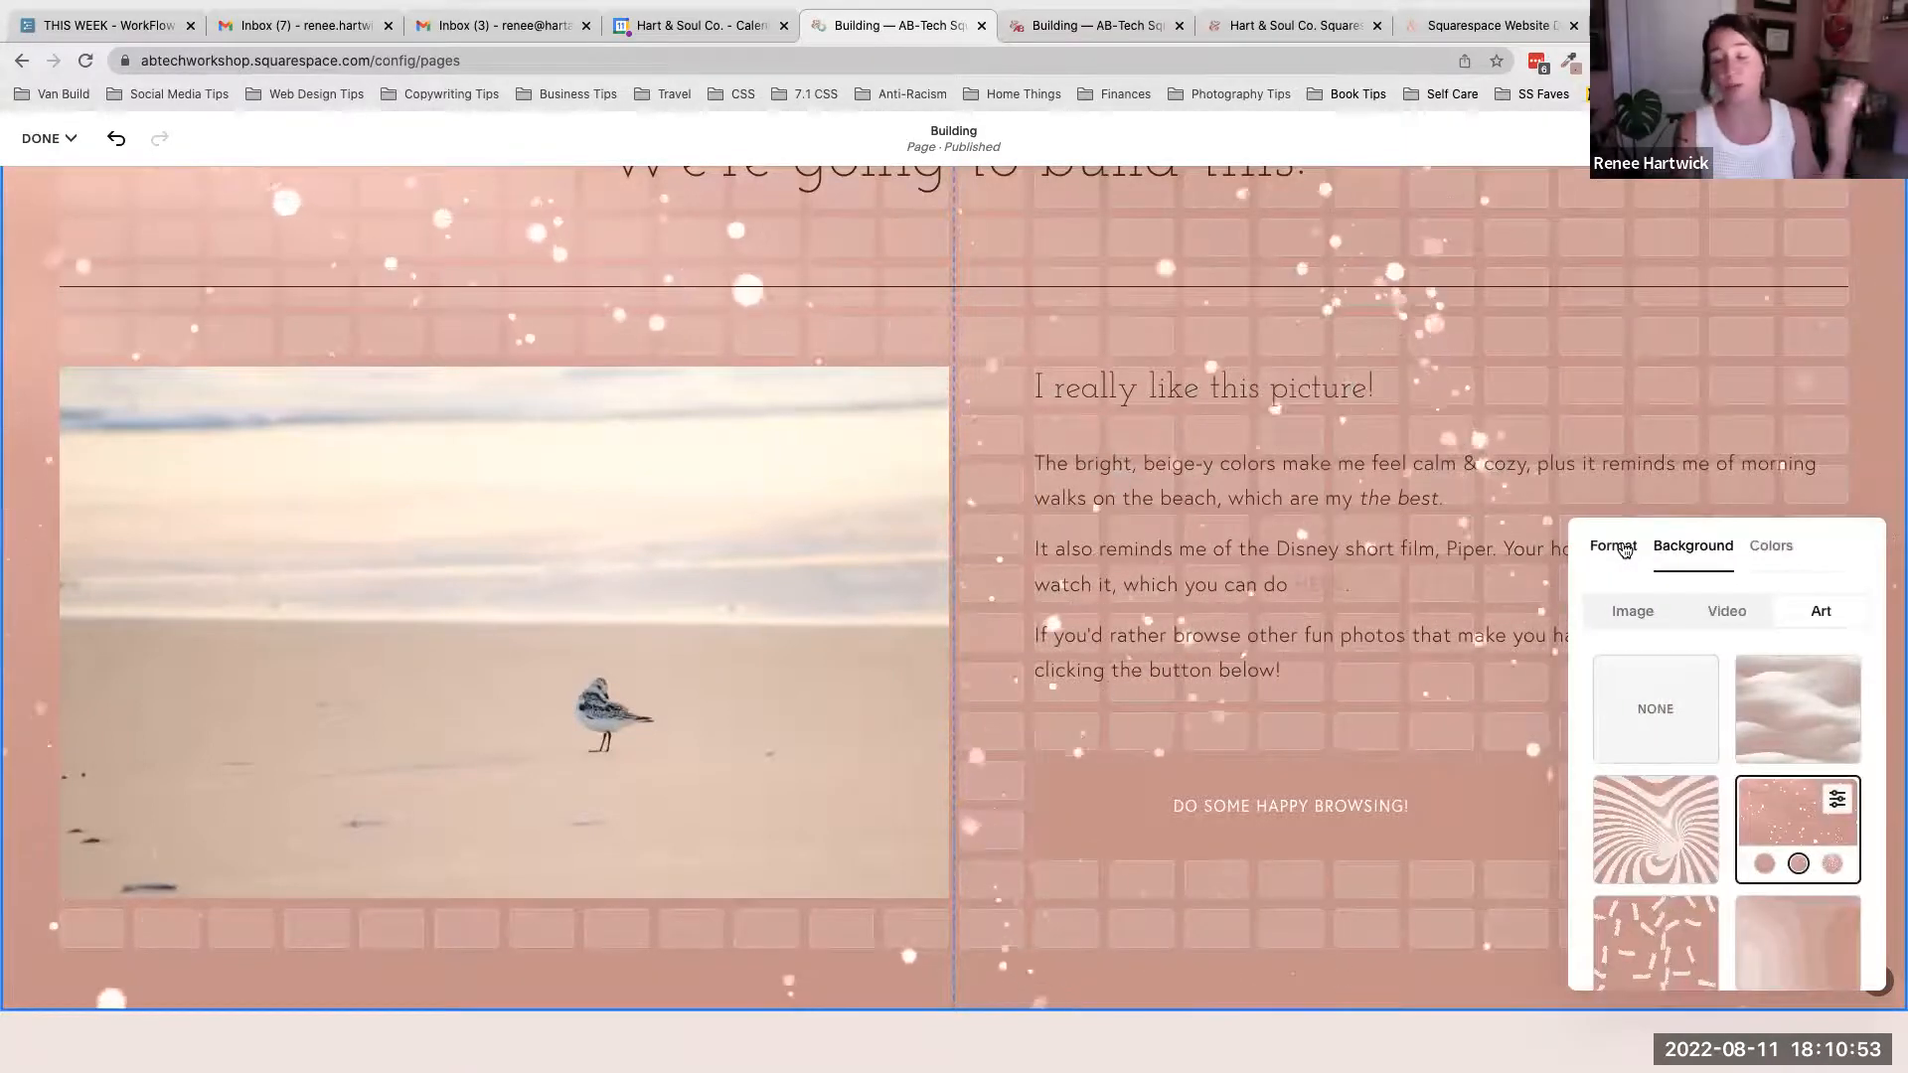
- Remove the art background by selecting None and return to the Image background options
scroll(1296, 593, "up", 1)
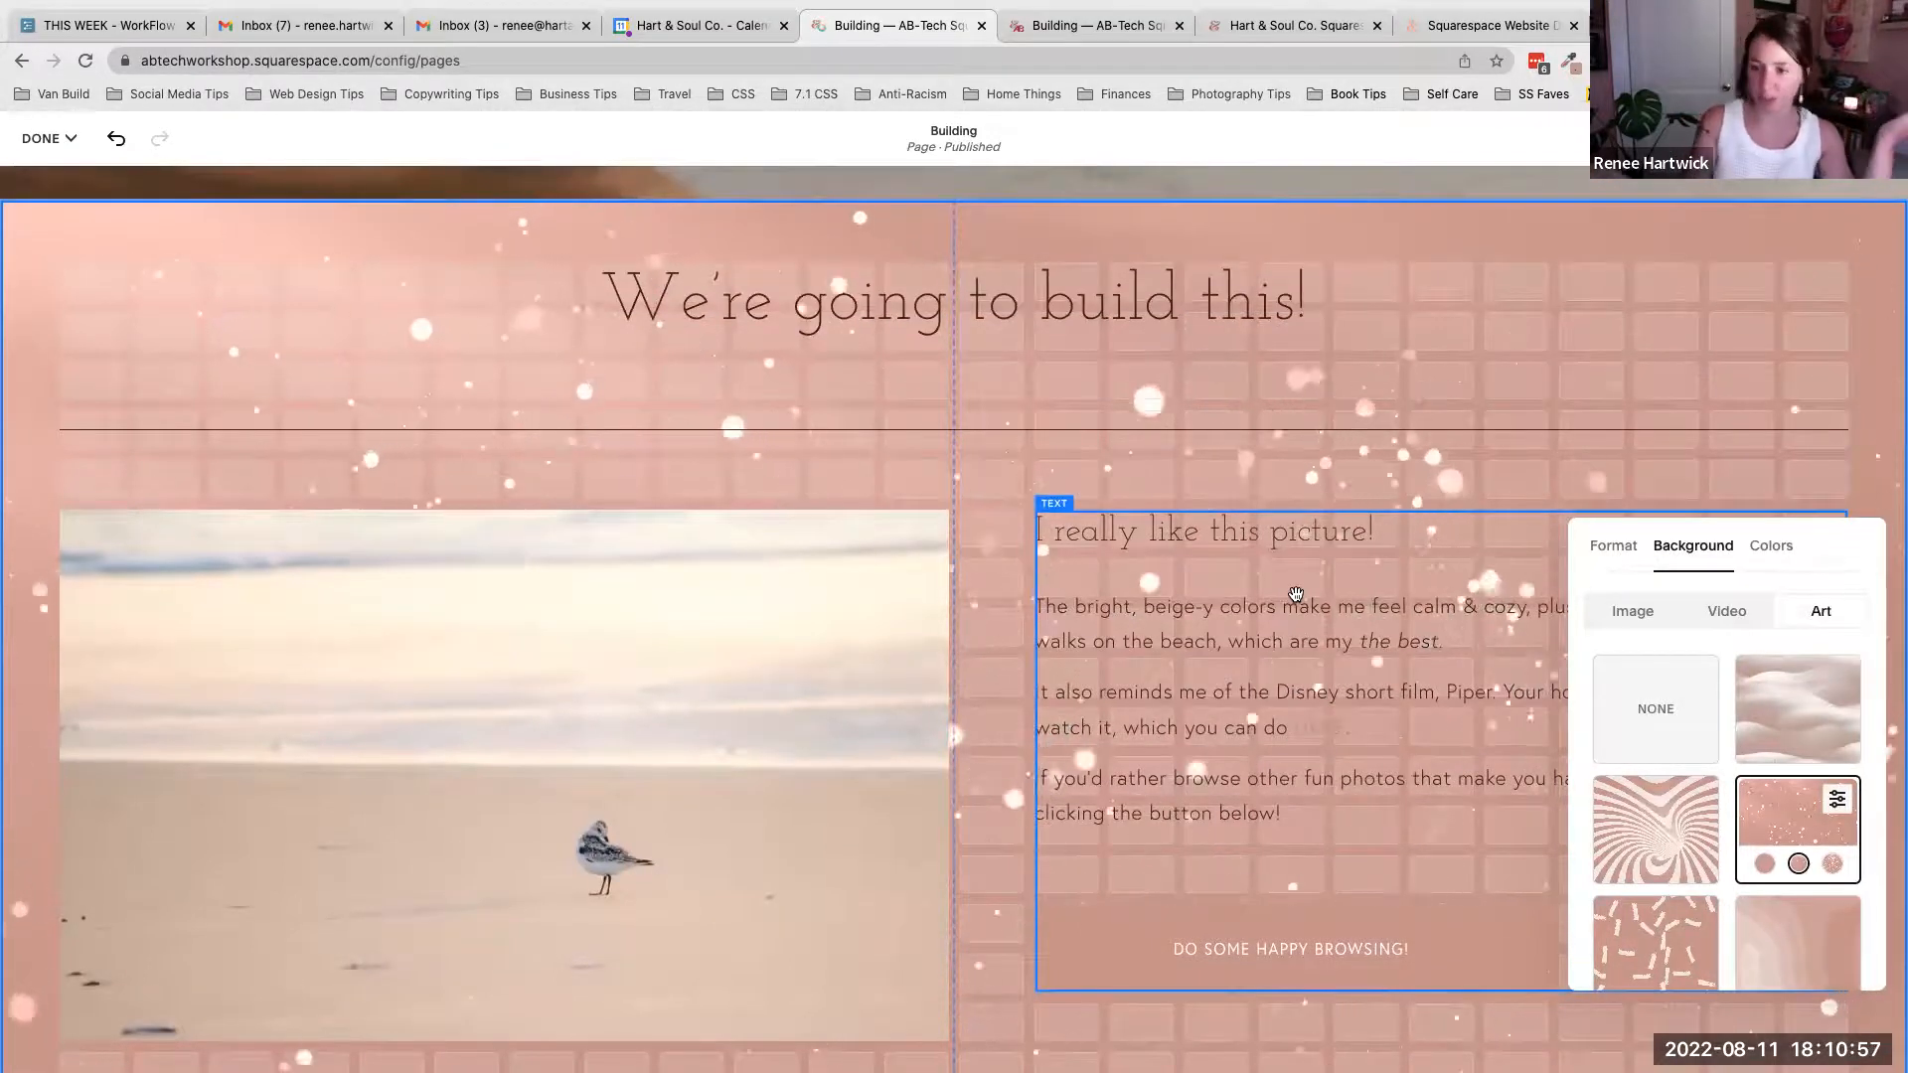
left_click(1672, 690)
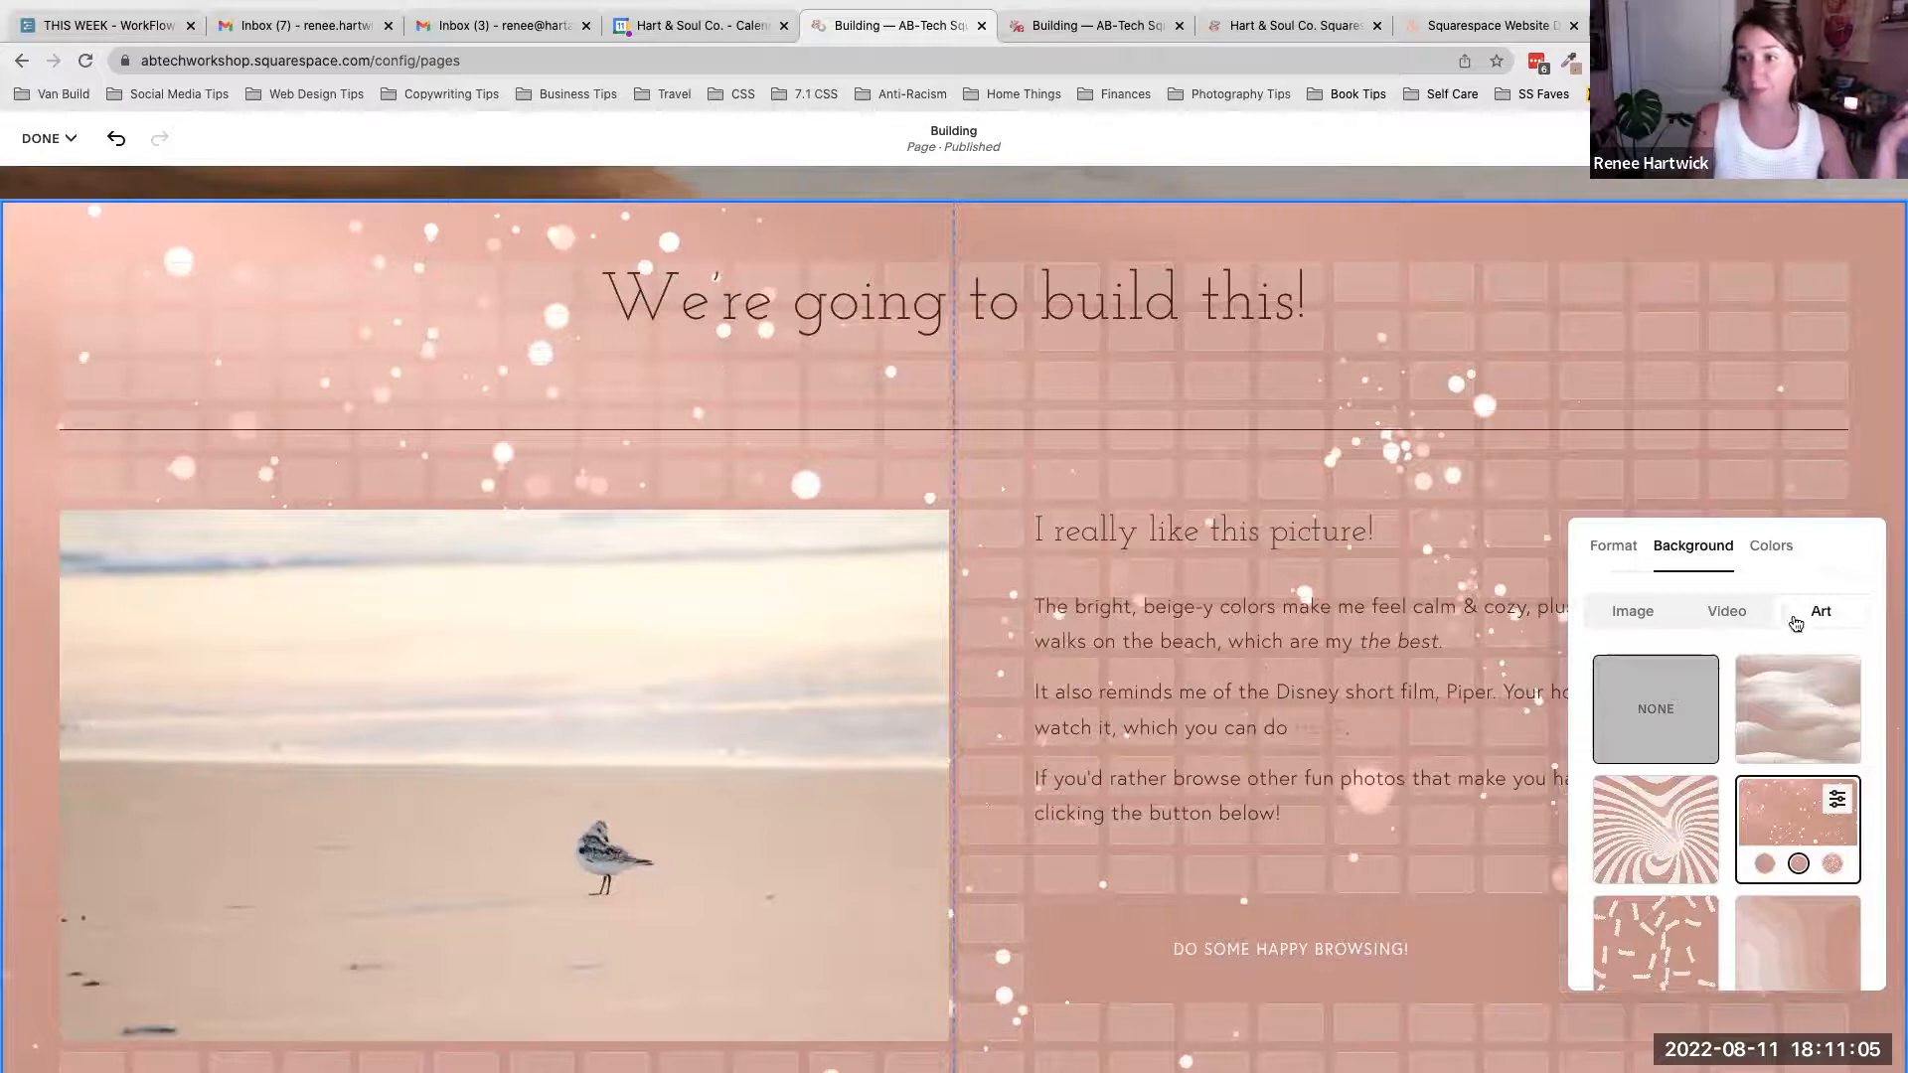
left_click(1652, 616)
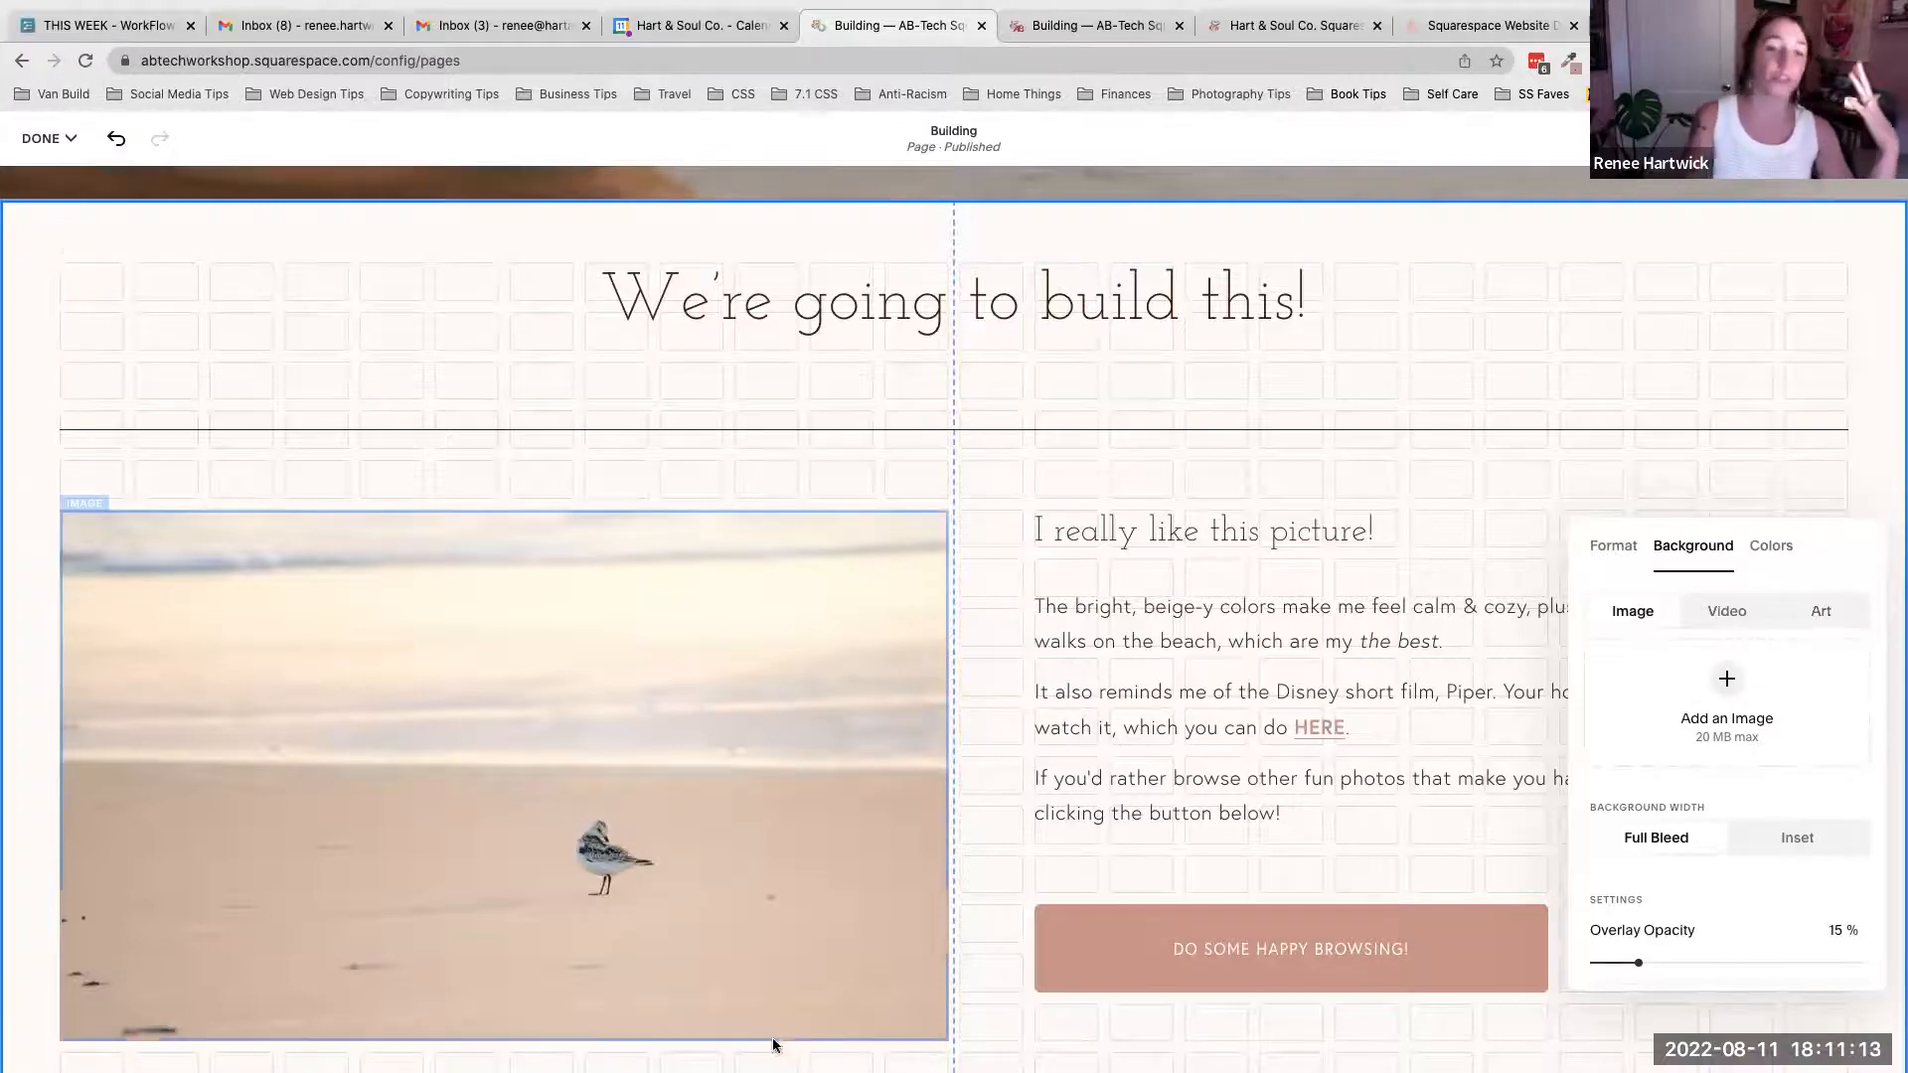
- Open the section's Colors tab and browse the available color themes
left_click(1774, 550)
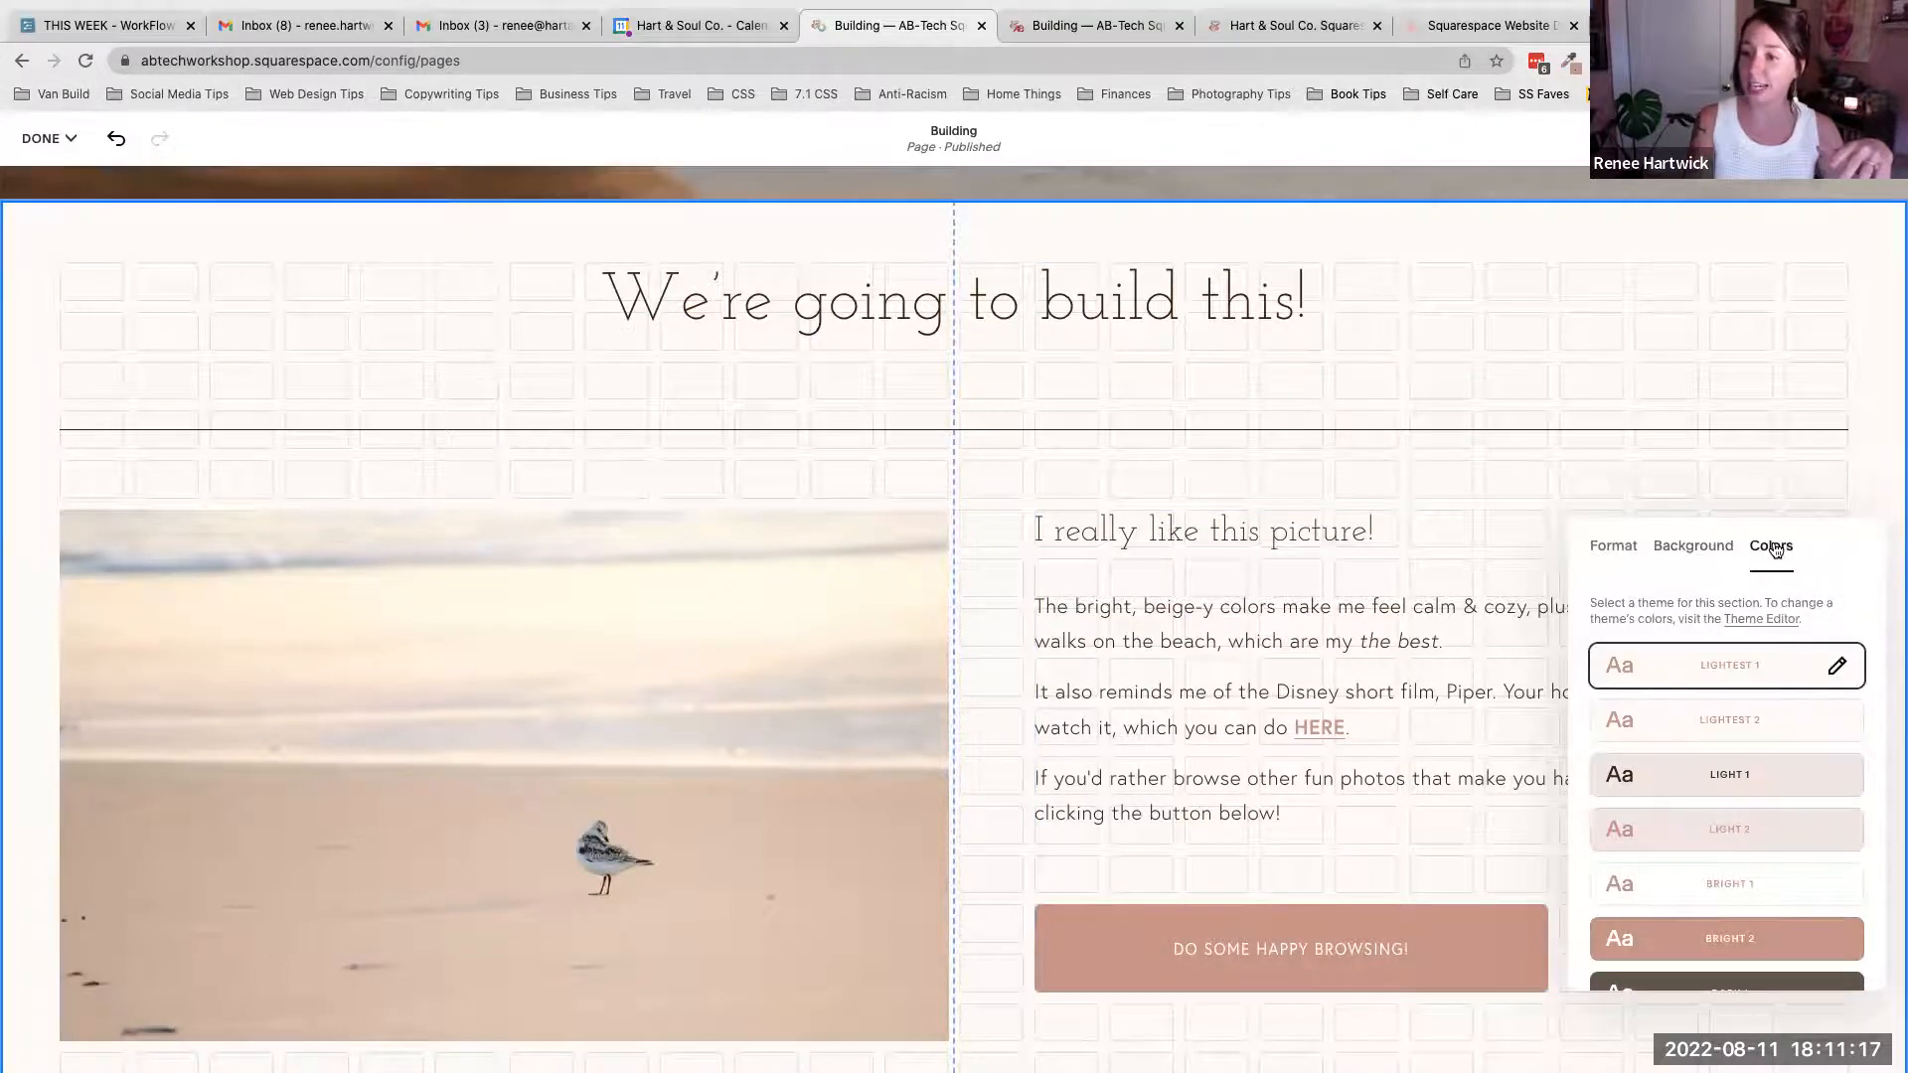
scroll(1799, 636, "down", 2)
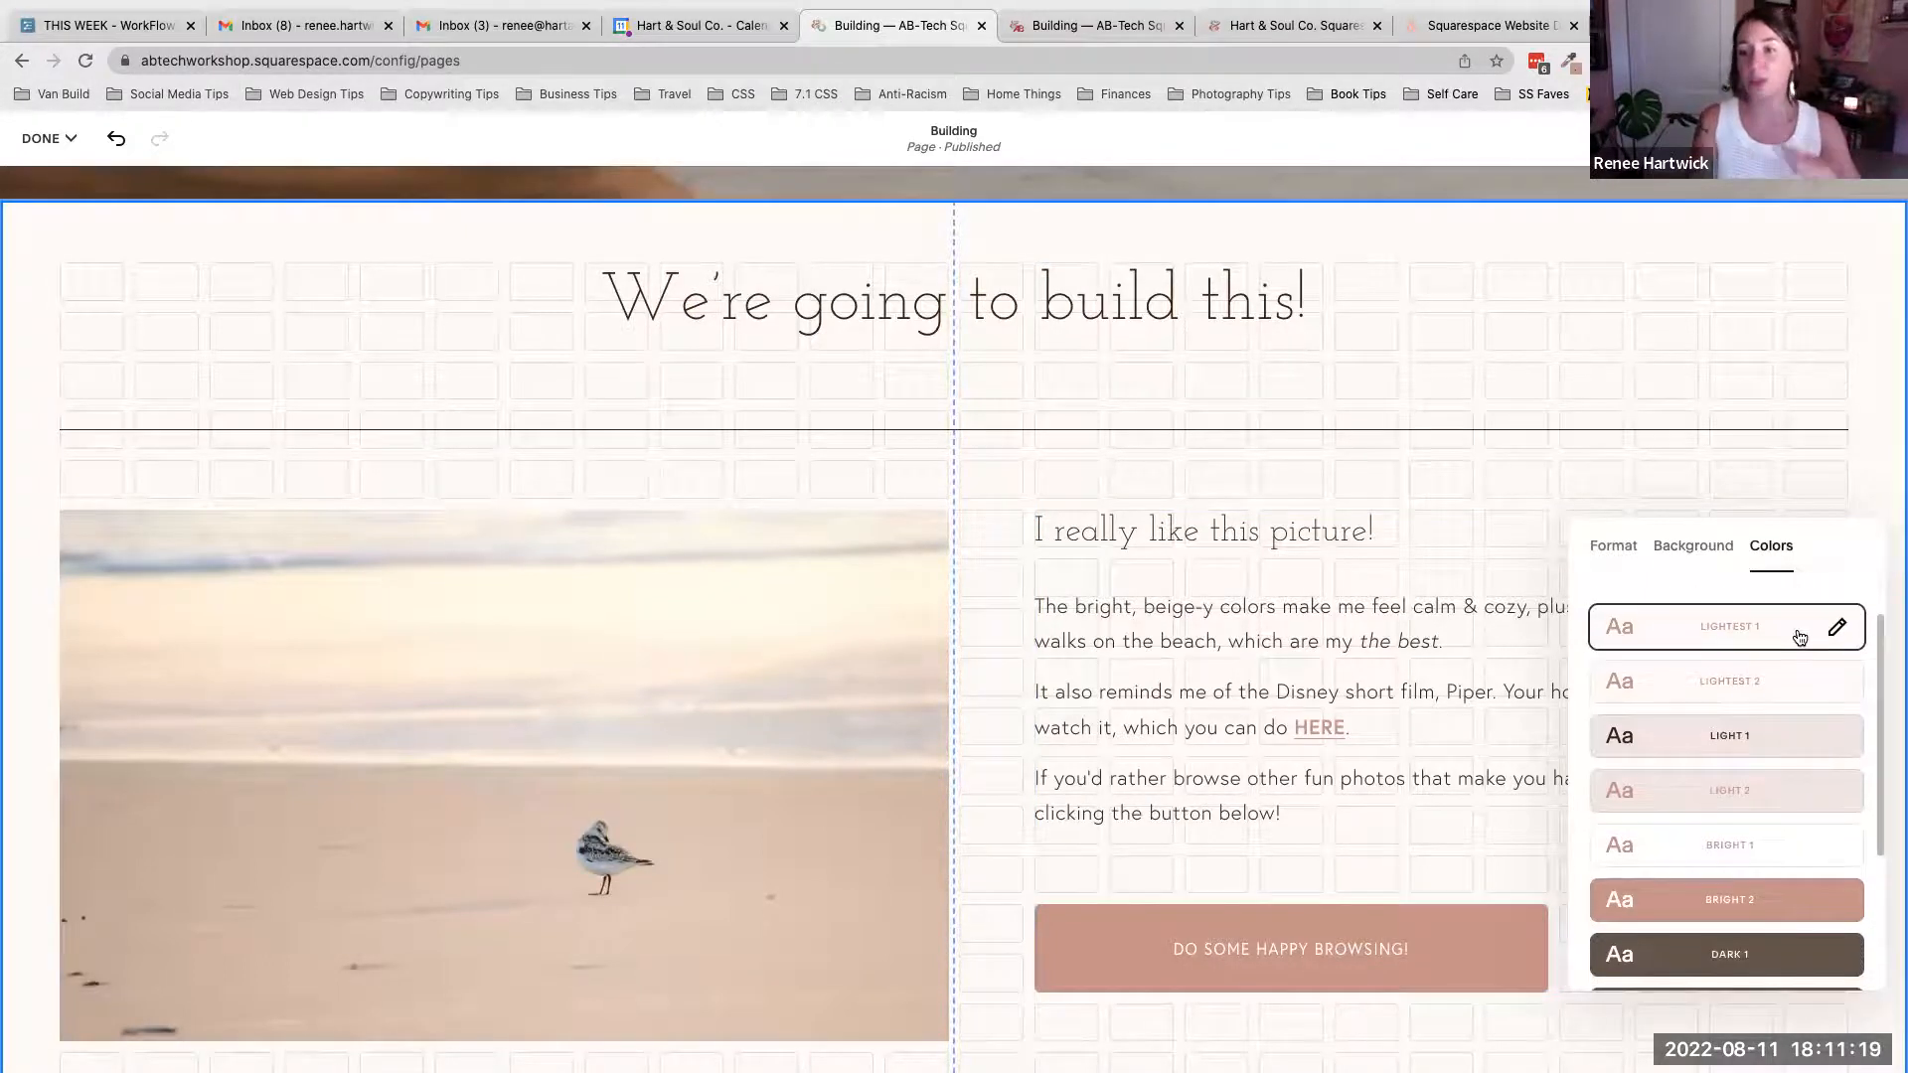
scroll(1798, 636, "down", 4)
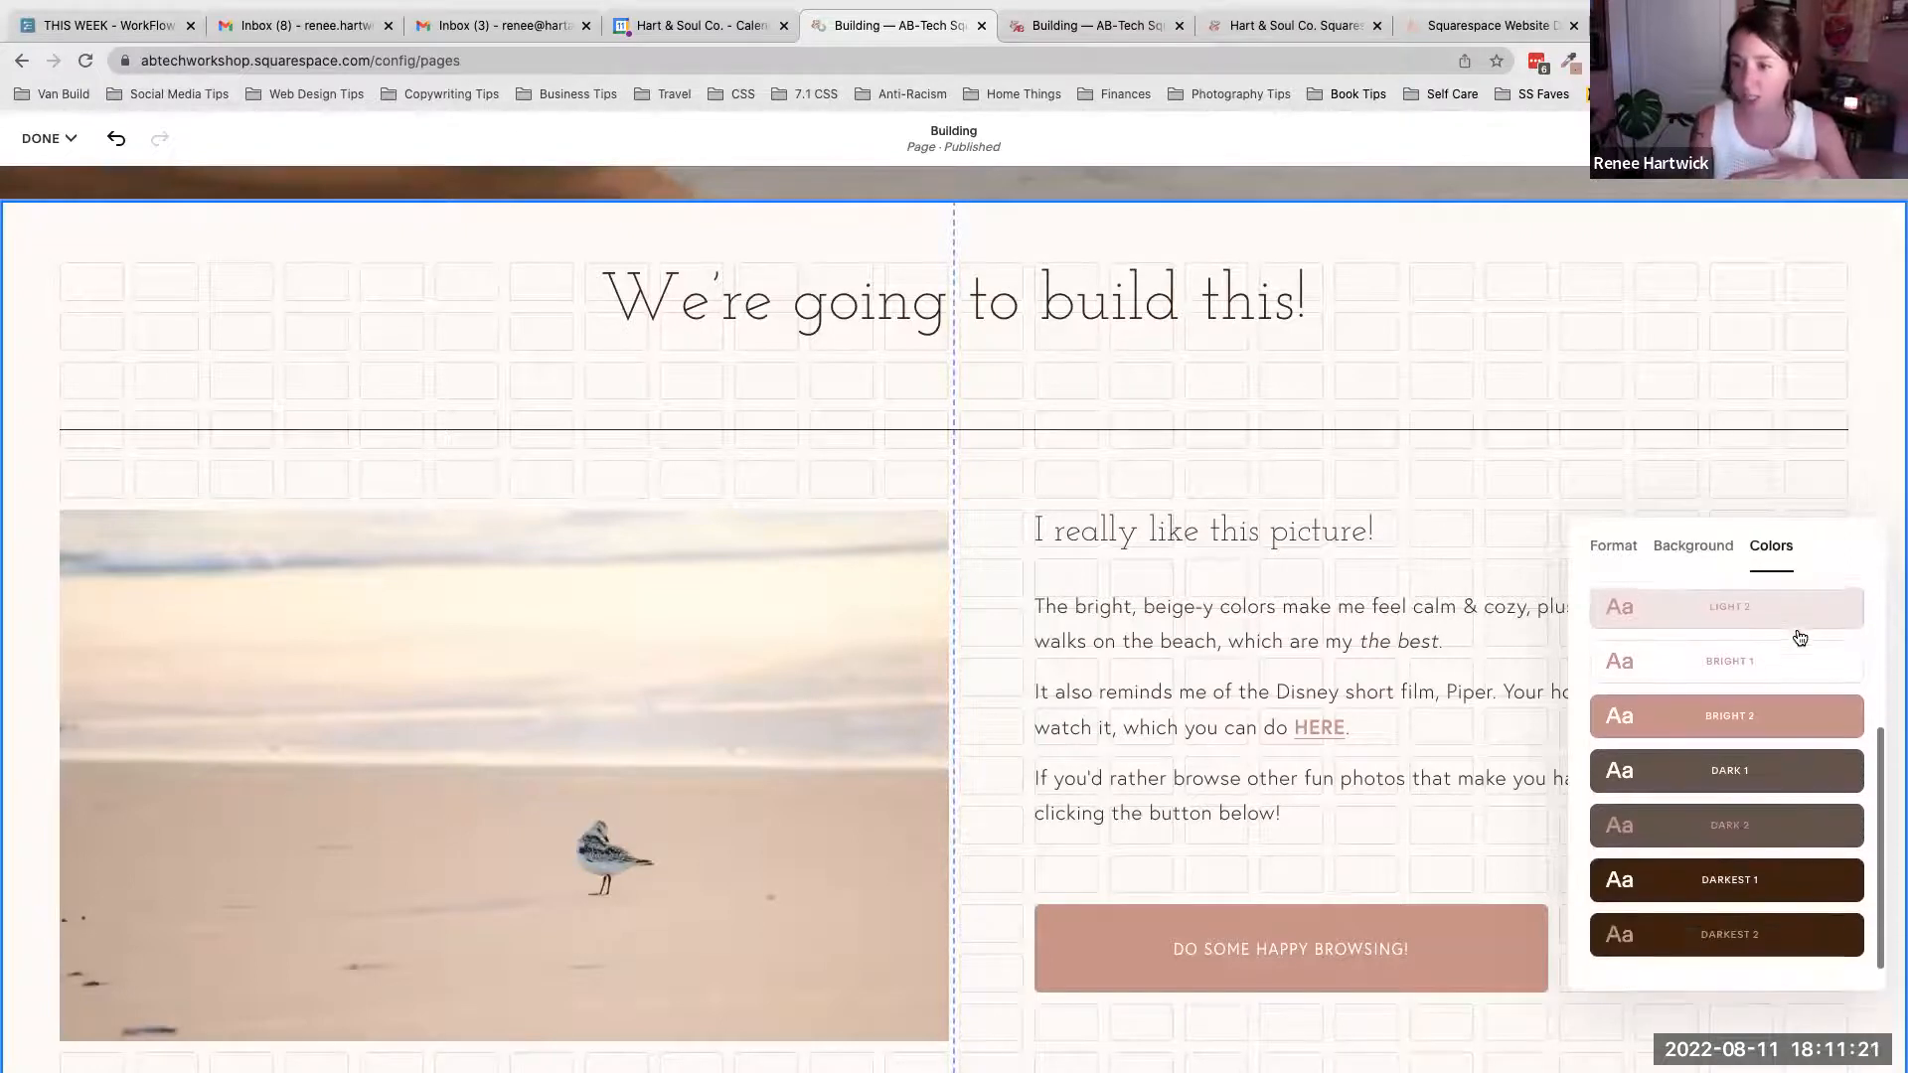
scroll(1798, 636, "up", 5)
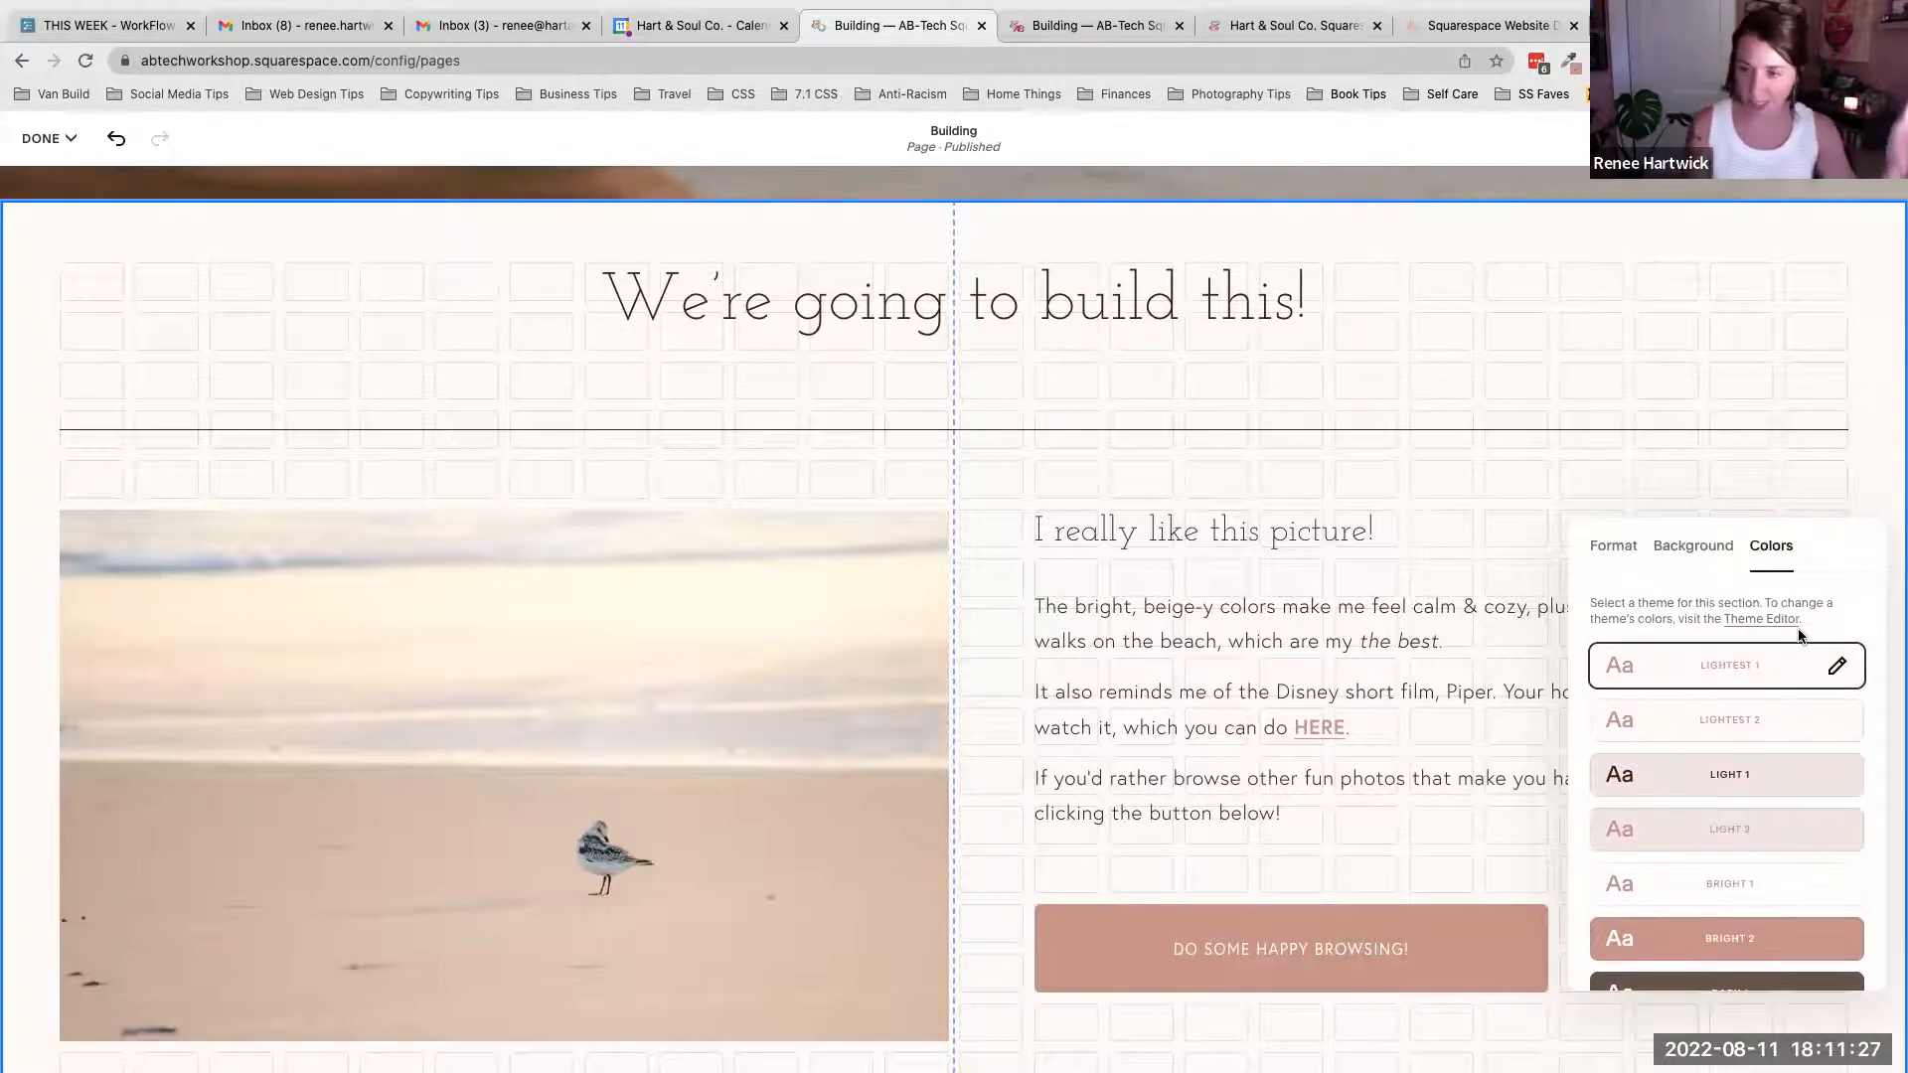
scroll(1798, 633, "down", 4)
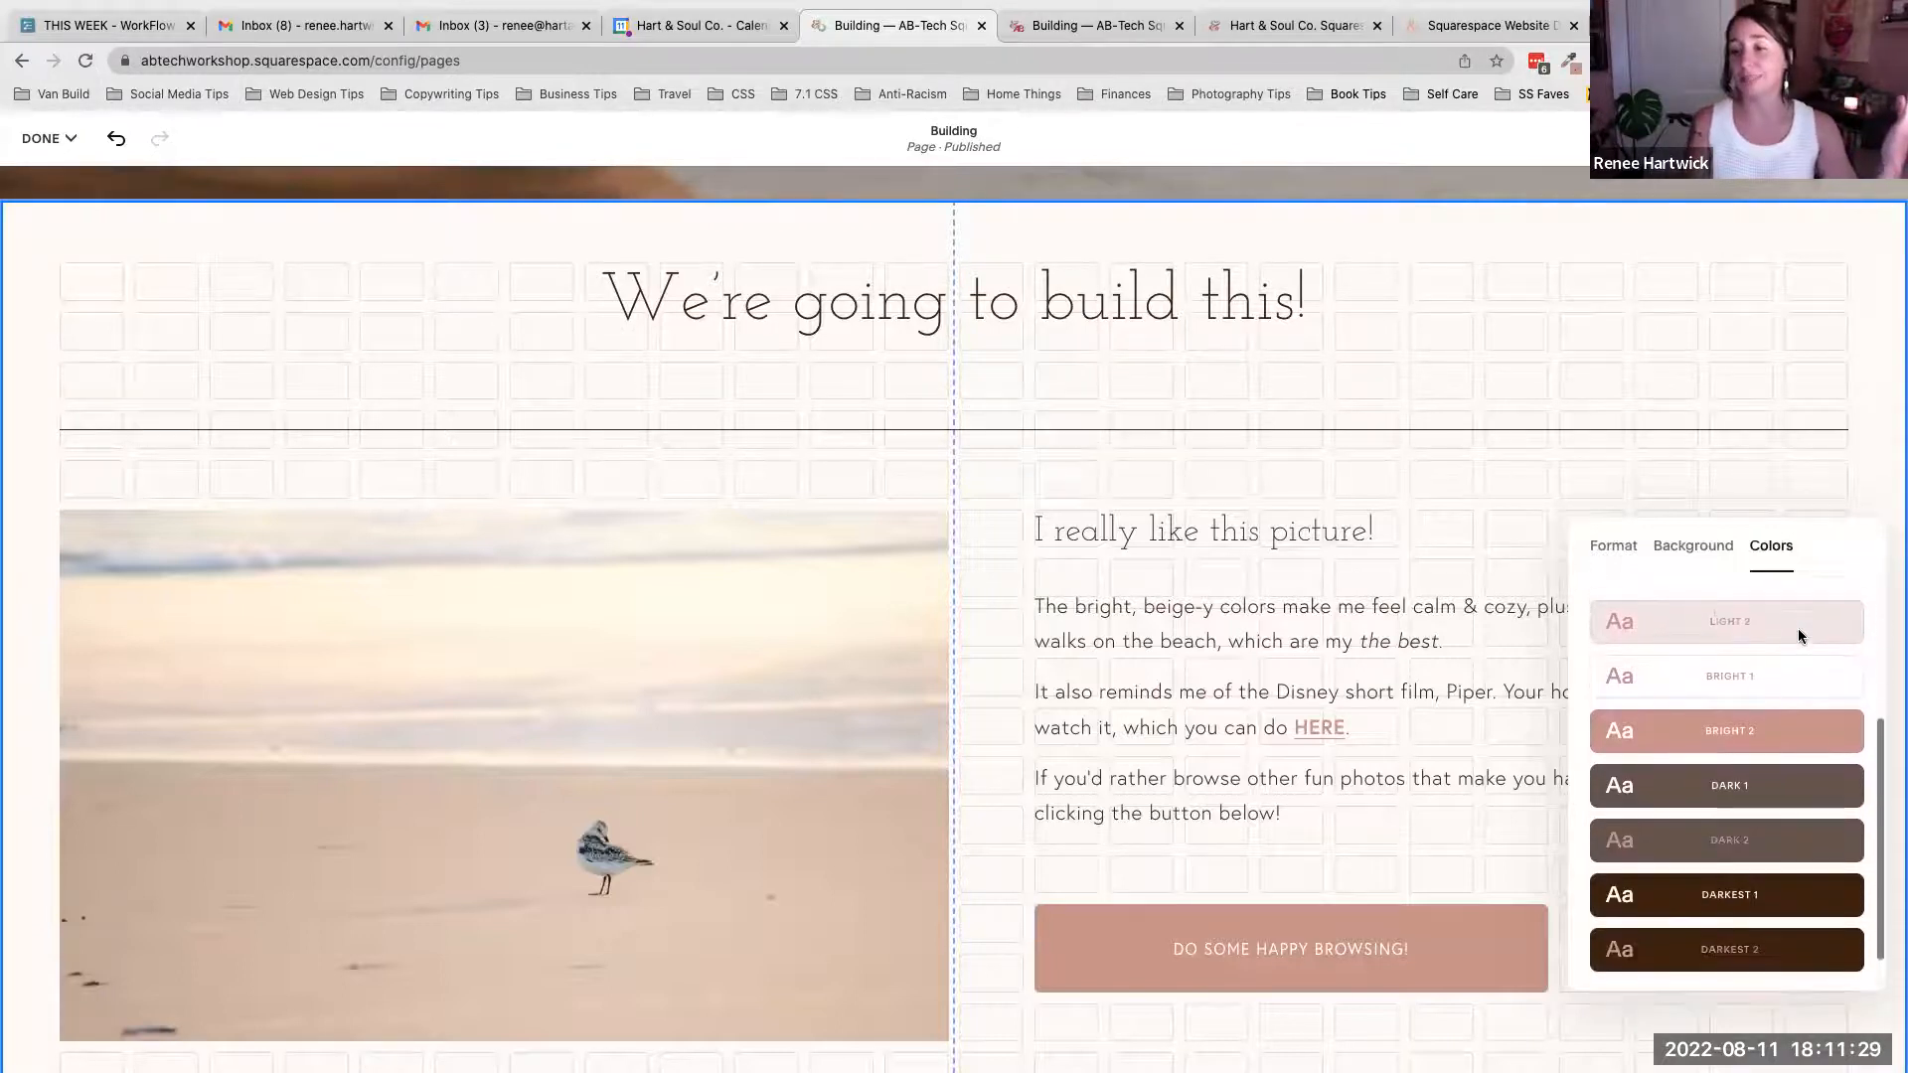
scroll(1798, 636, "down", 1)
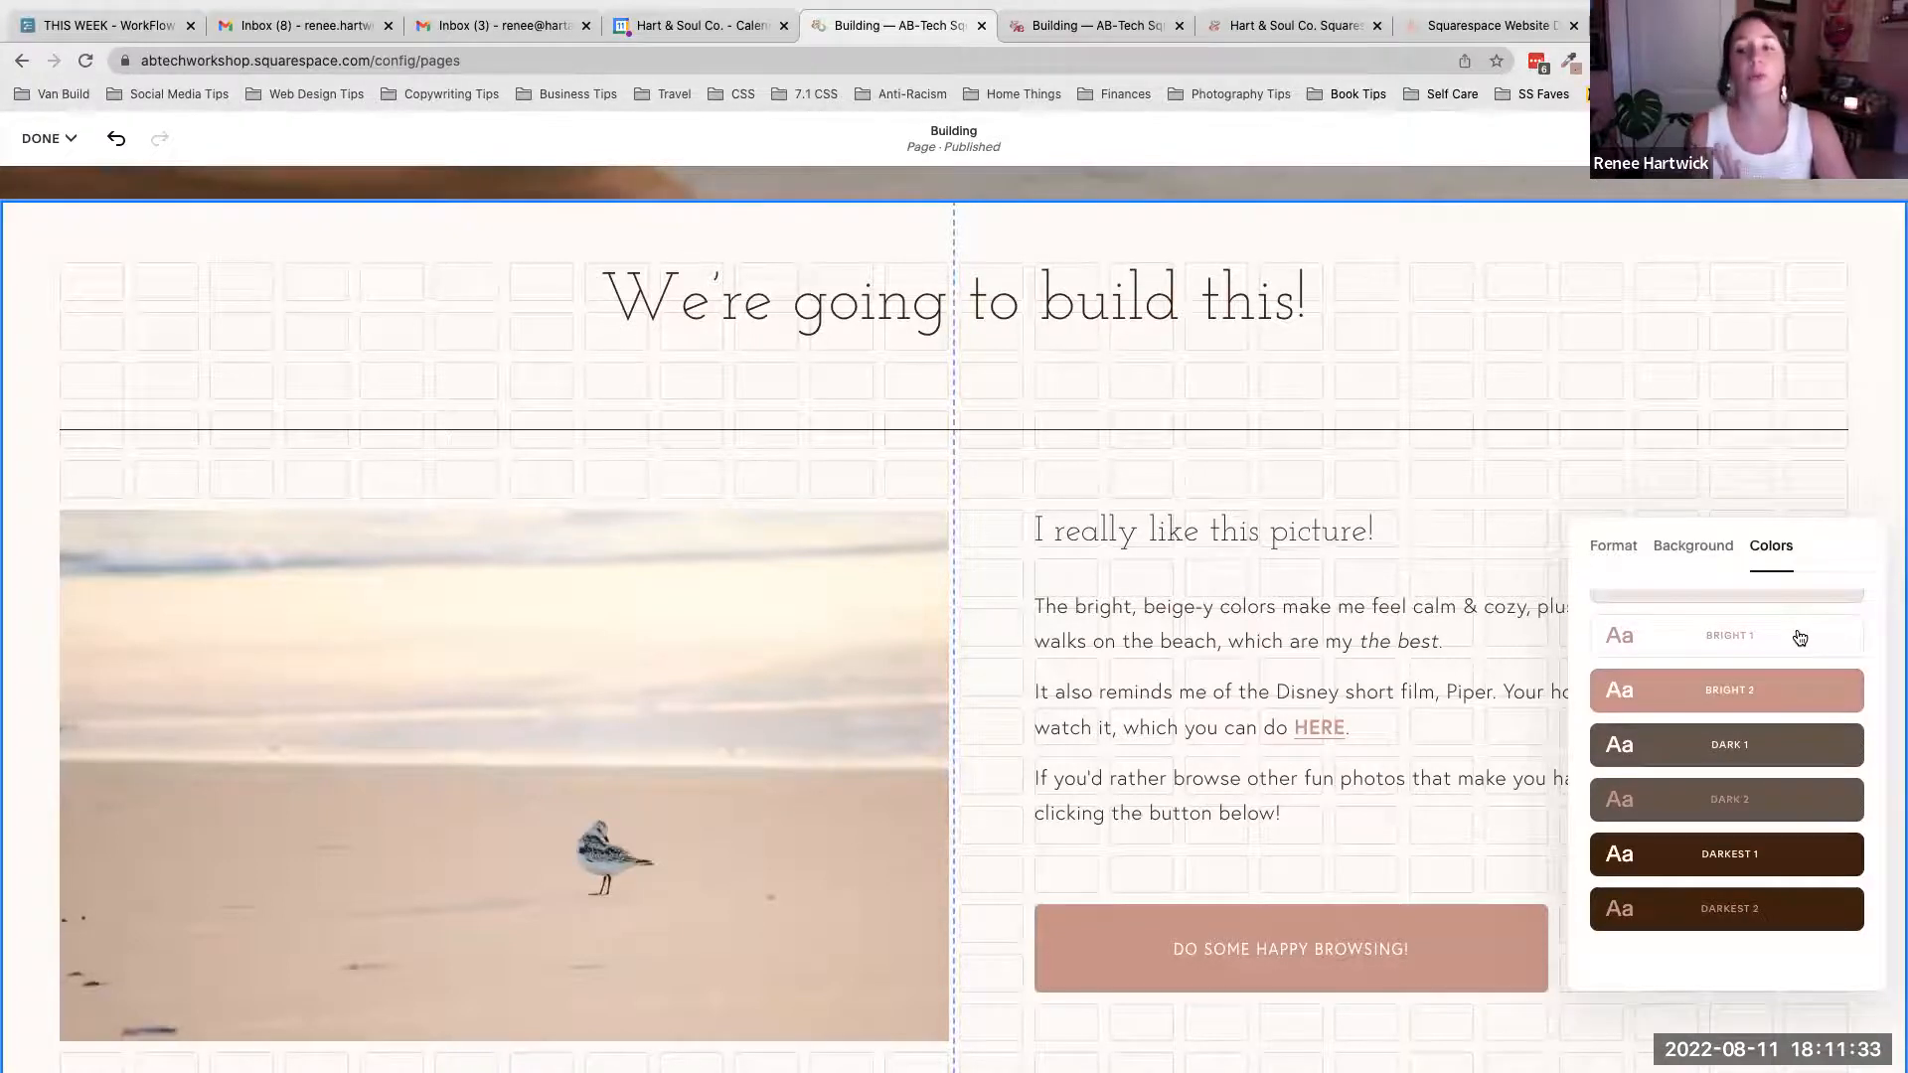
- Preview the Dark 1, Bright 2, Bright 1 and Lightest 2 themes, then reapply Lightest 1 and close the settings
left_click(1729, 755)
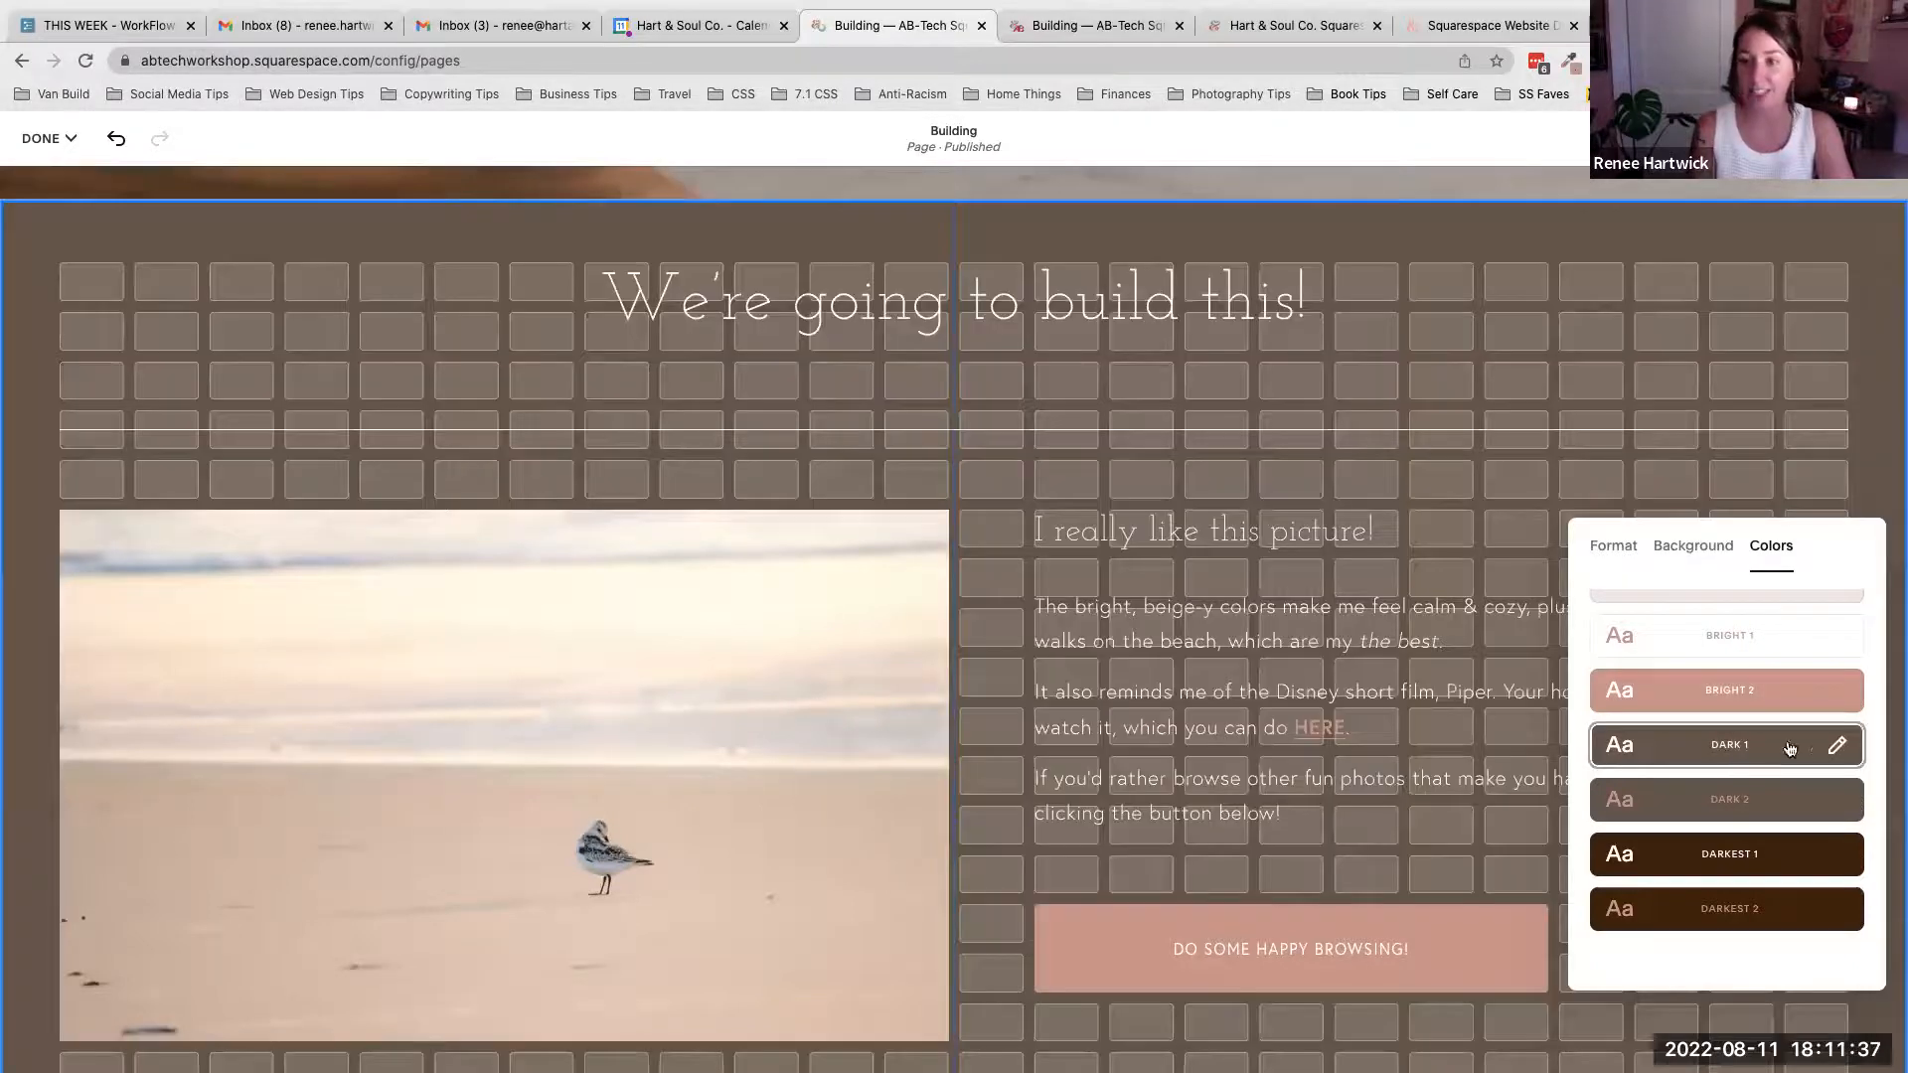
left_click(1737, 696)
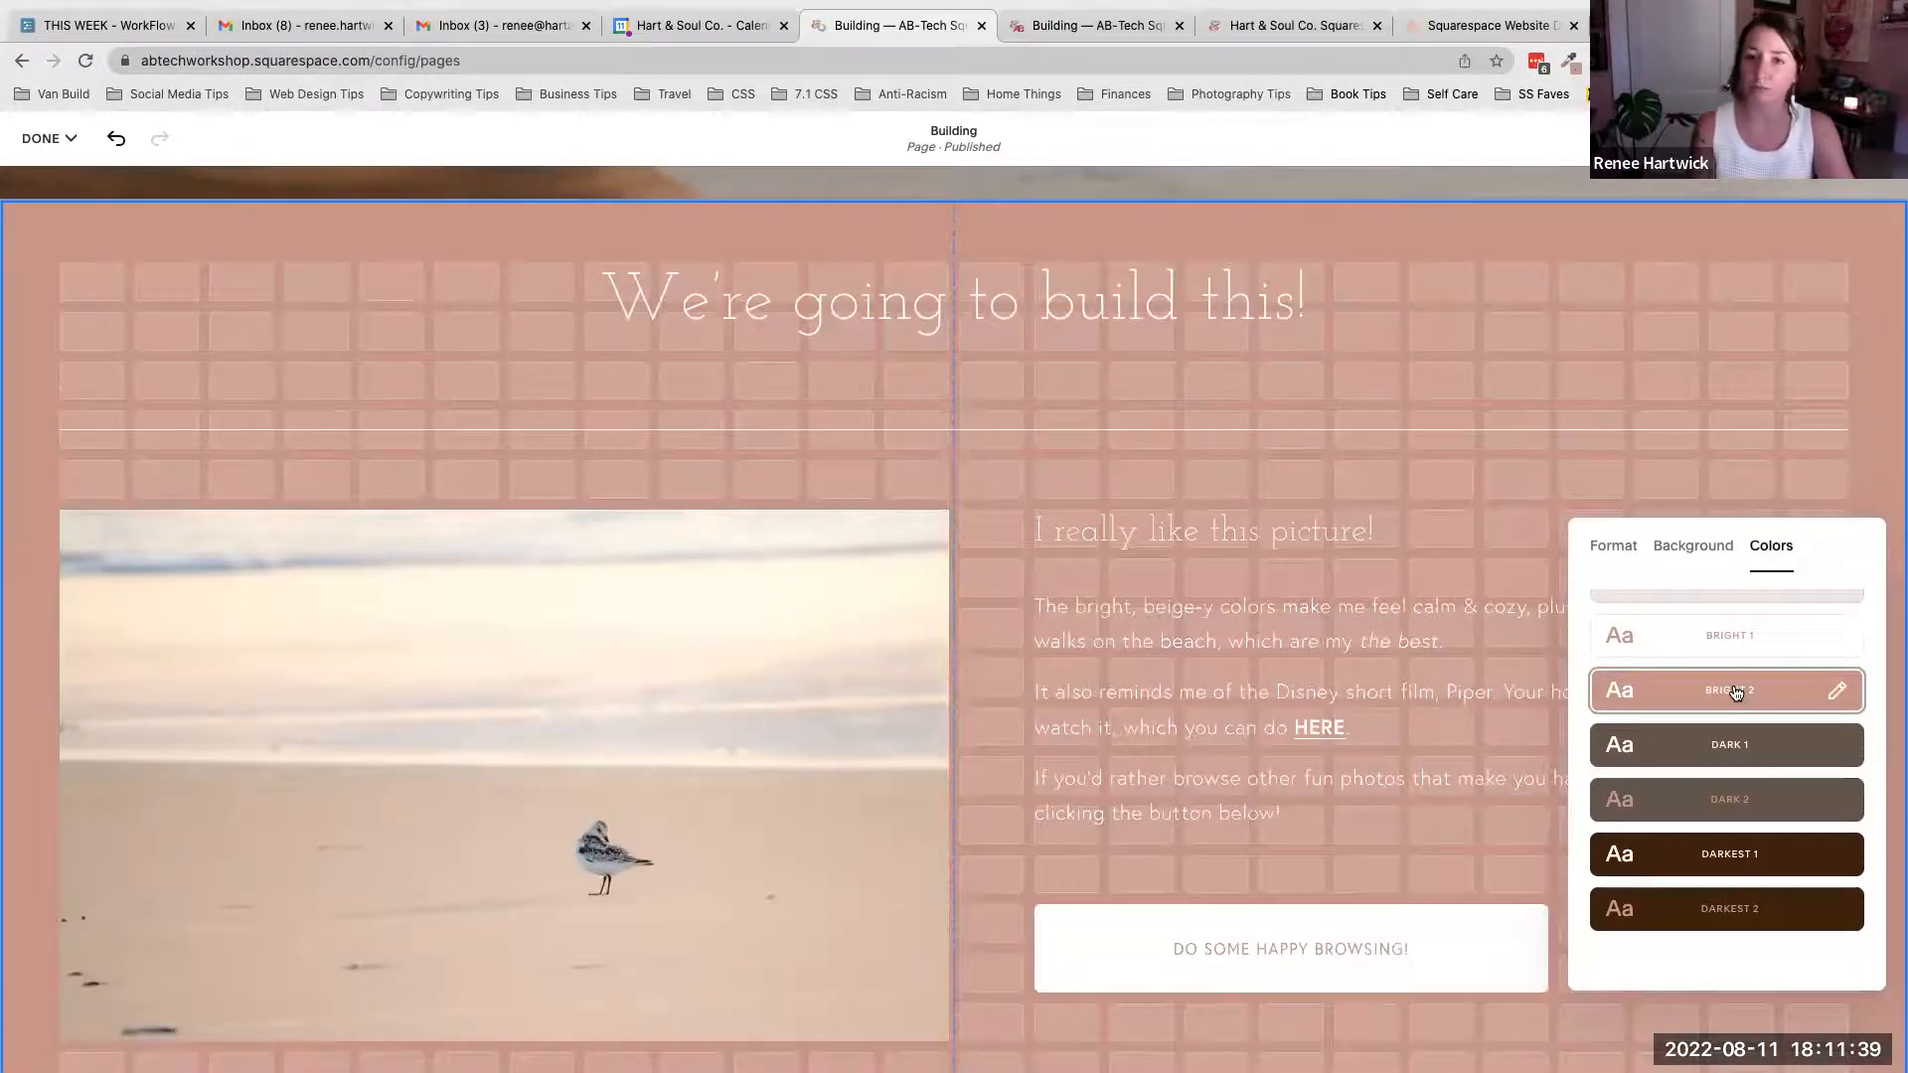
left_click(1724, 643)
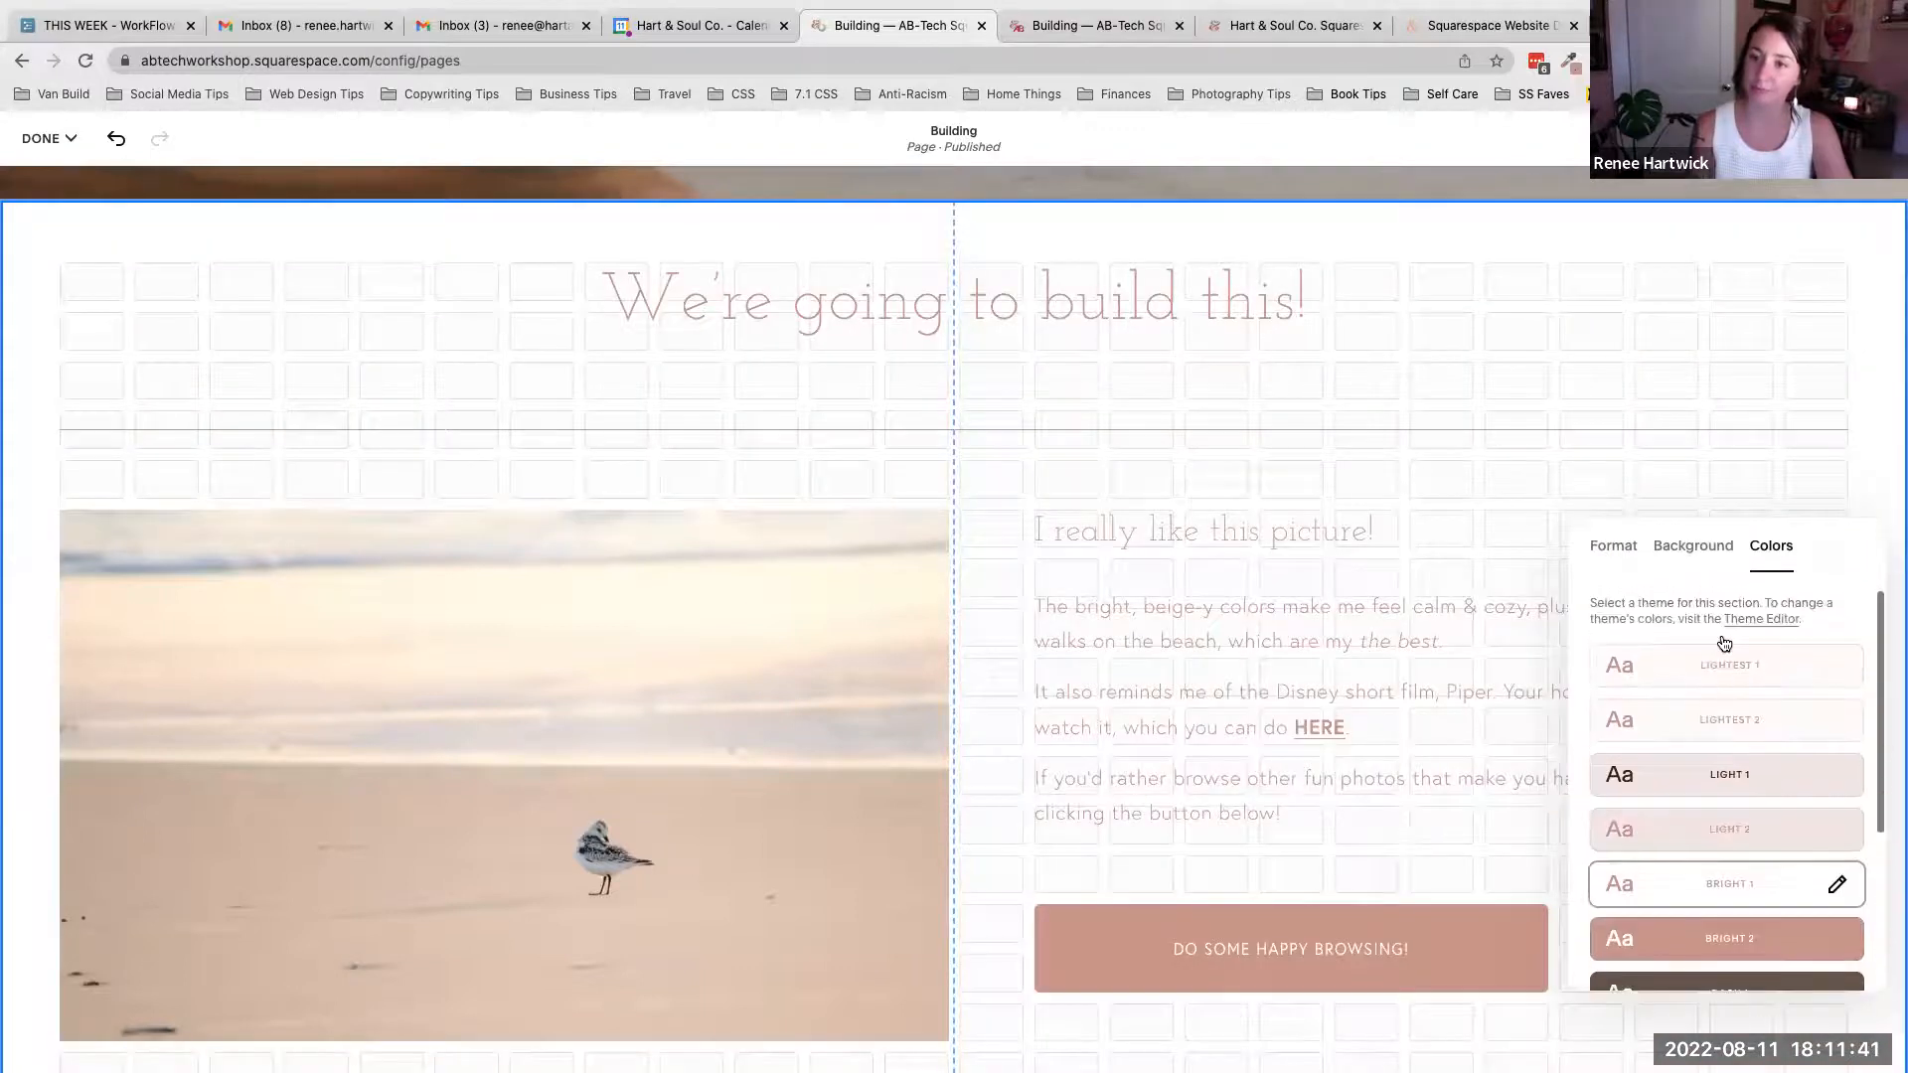
left_click(1729, 671)
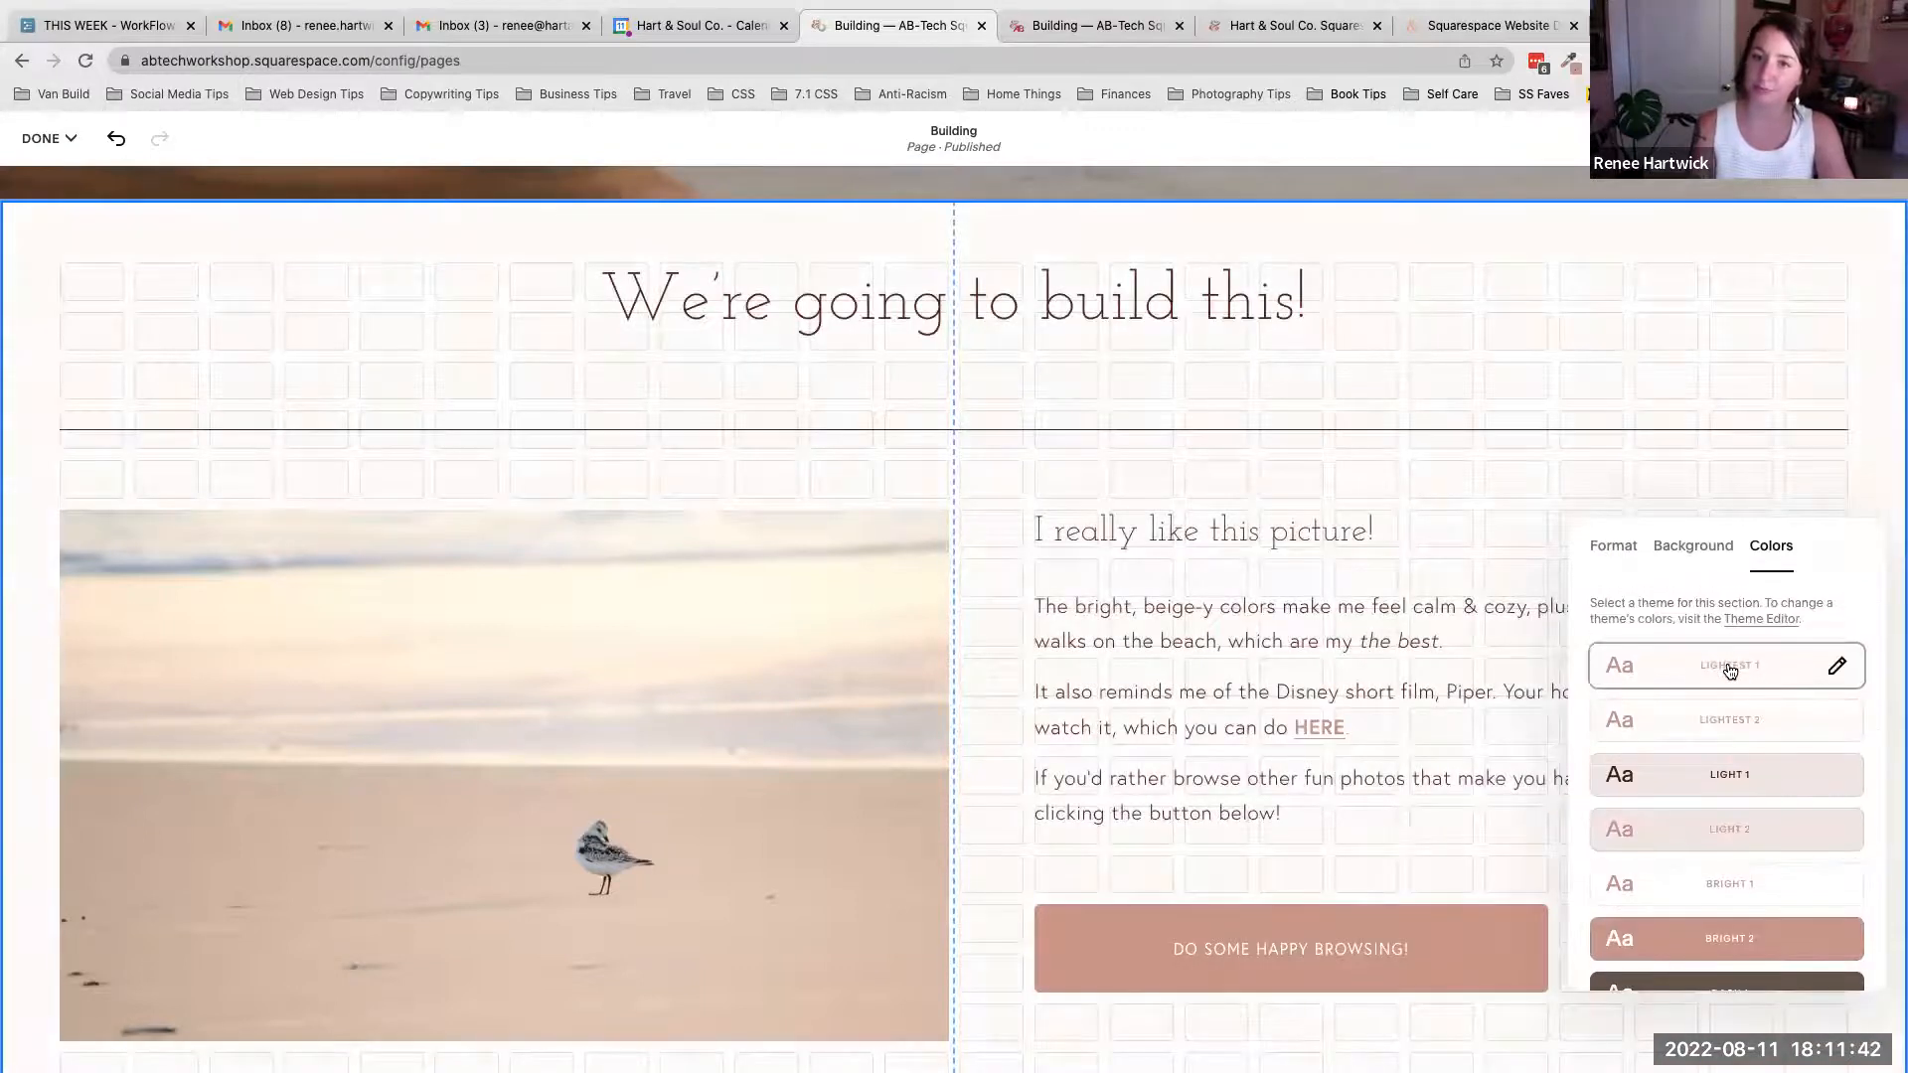
left_click(1744, 715)
left_click(1732, 667)
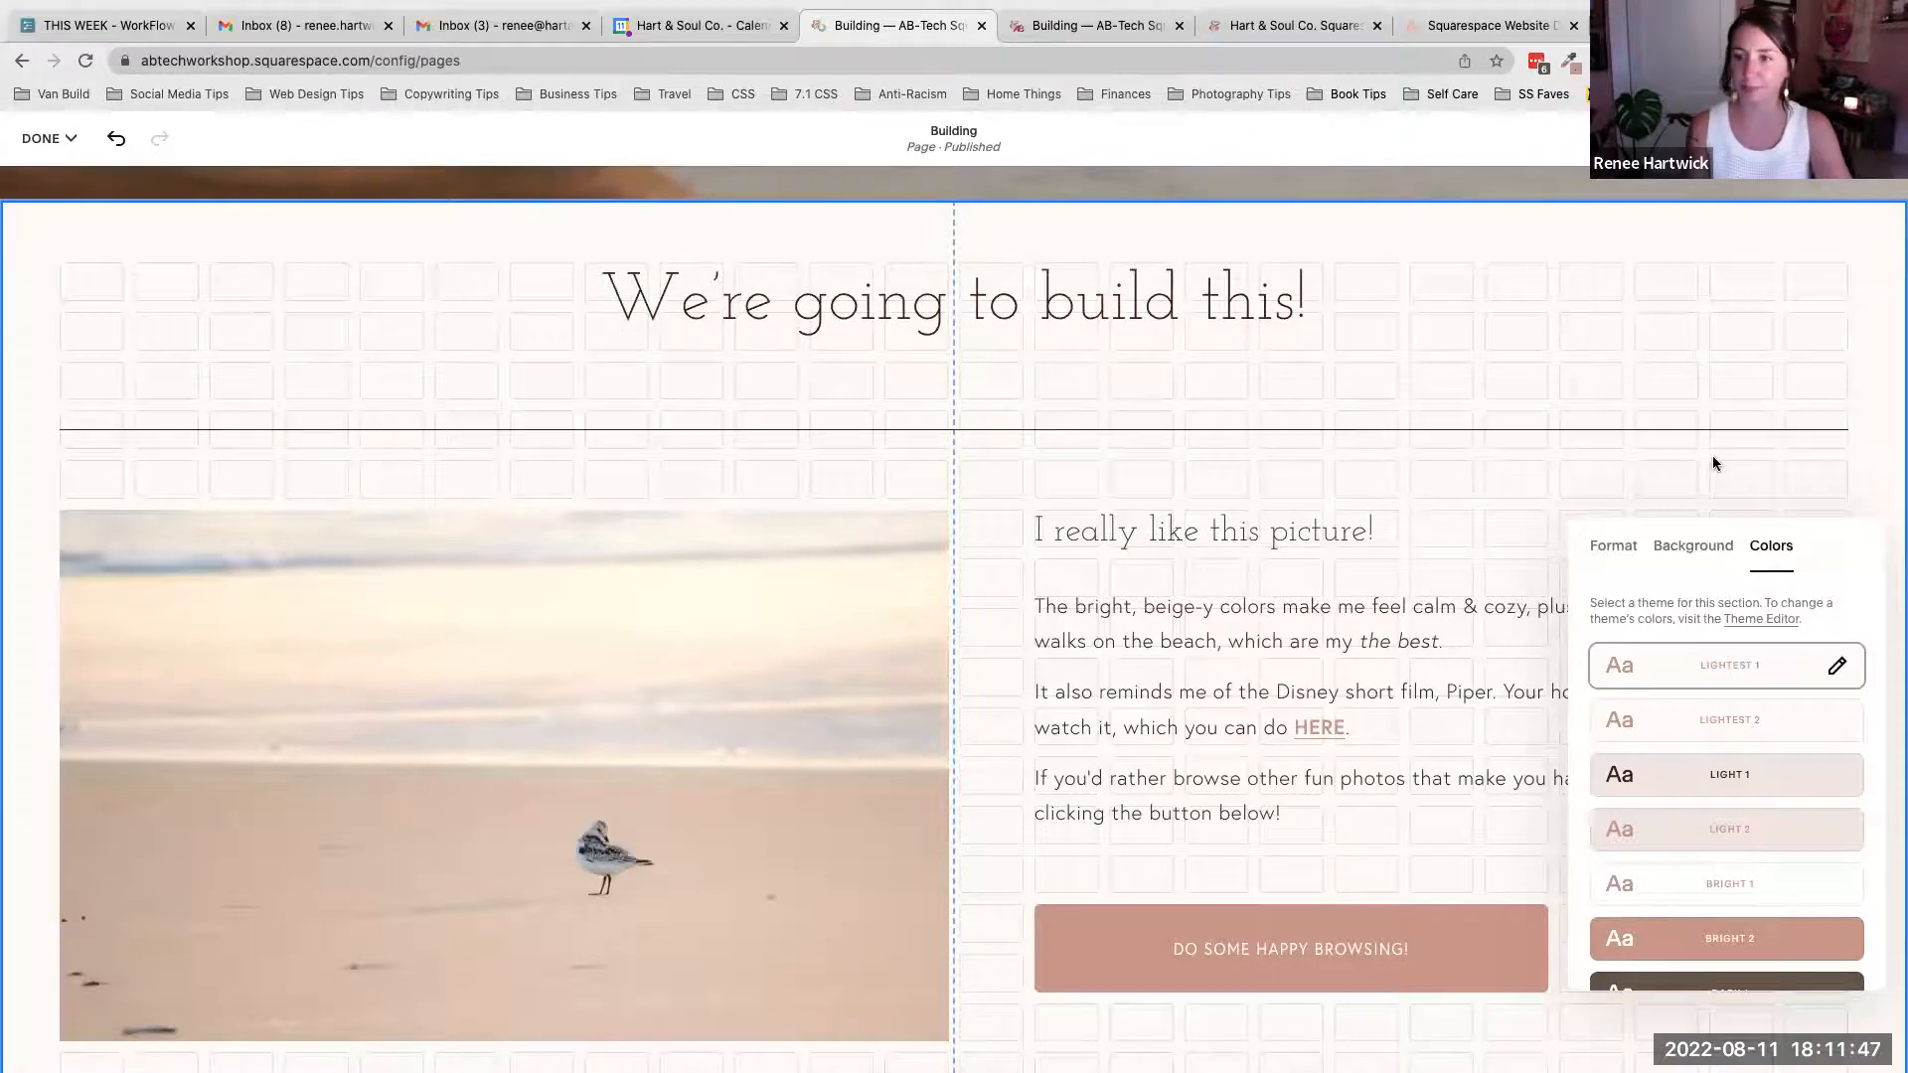
left_click(1644, 481)
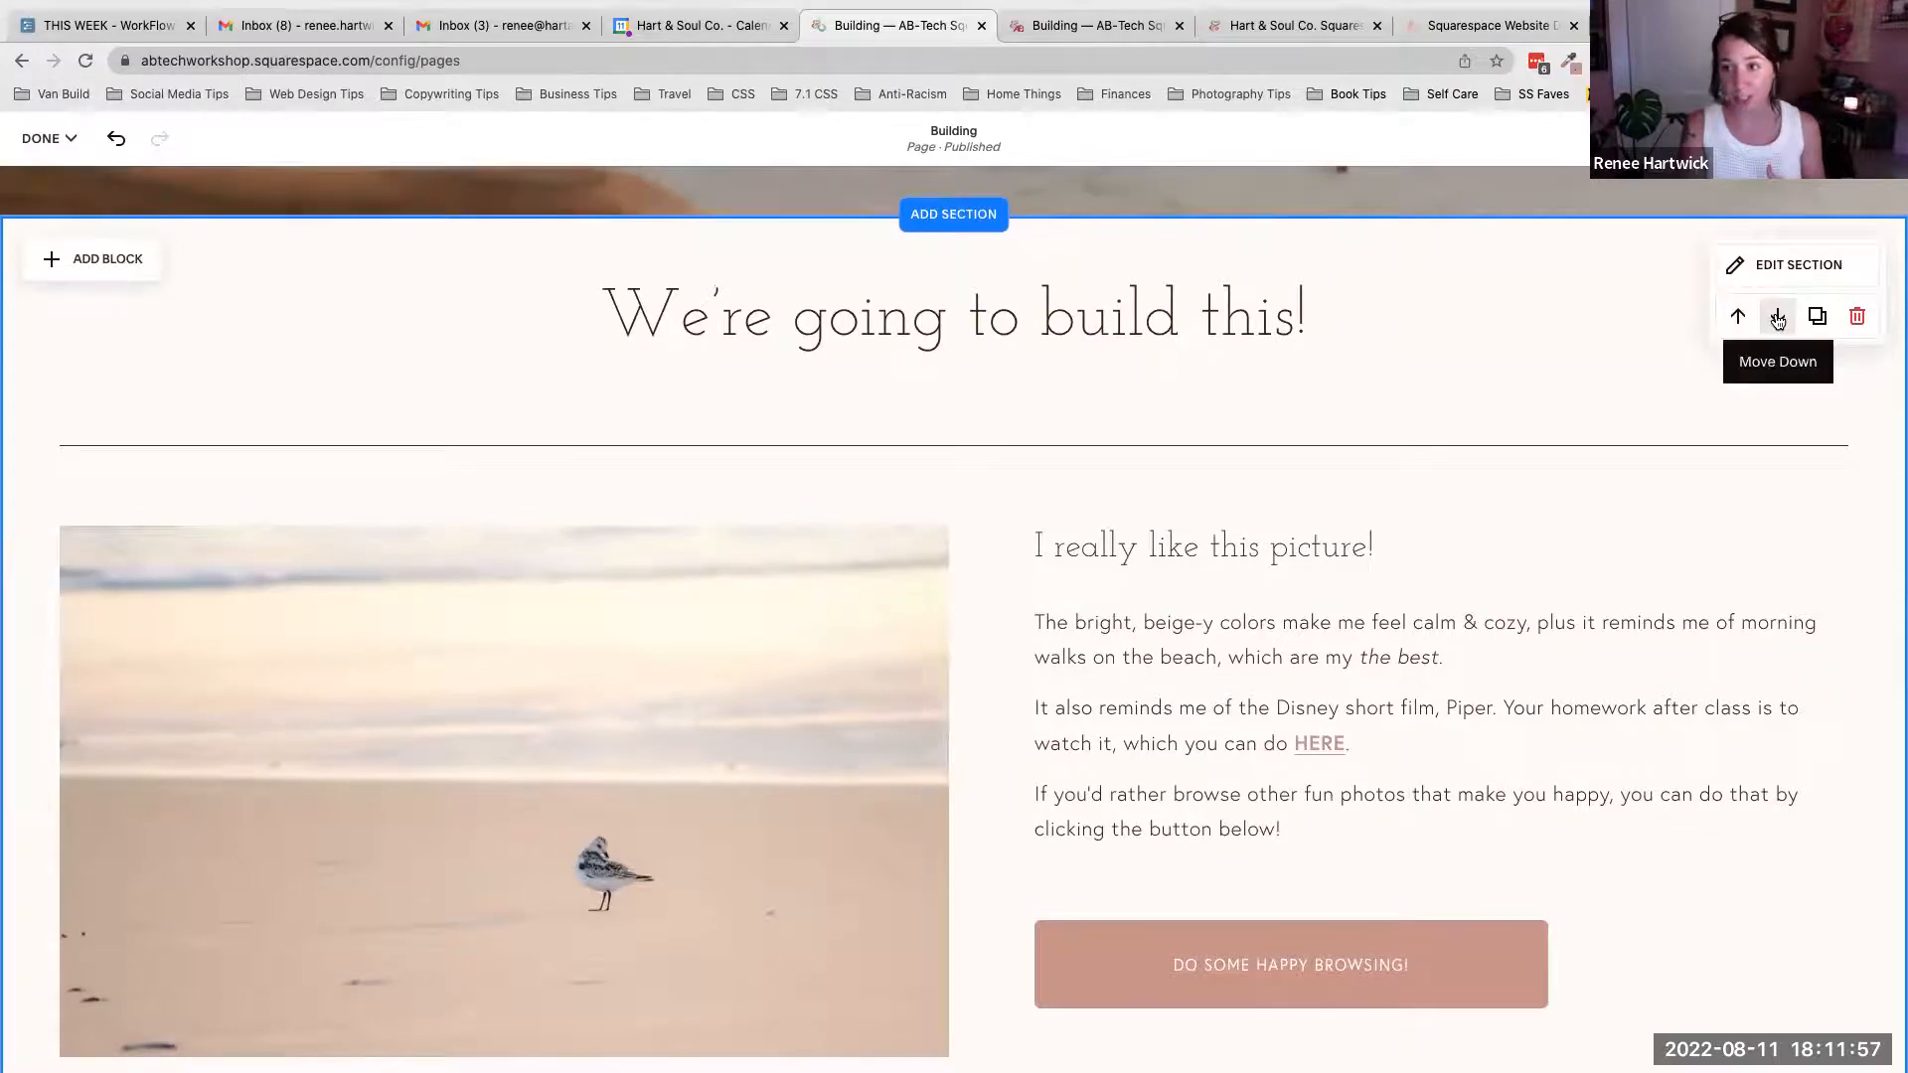
- Reopen the section settings to review its Format, Background and Colors tabs before closing them
scroll(1819, 323, "down", 1)
scroll(1838, 318, "down", 1)
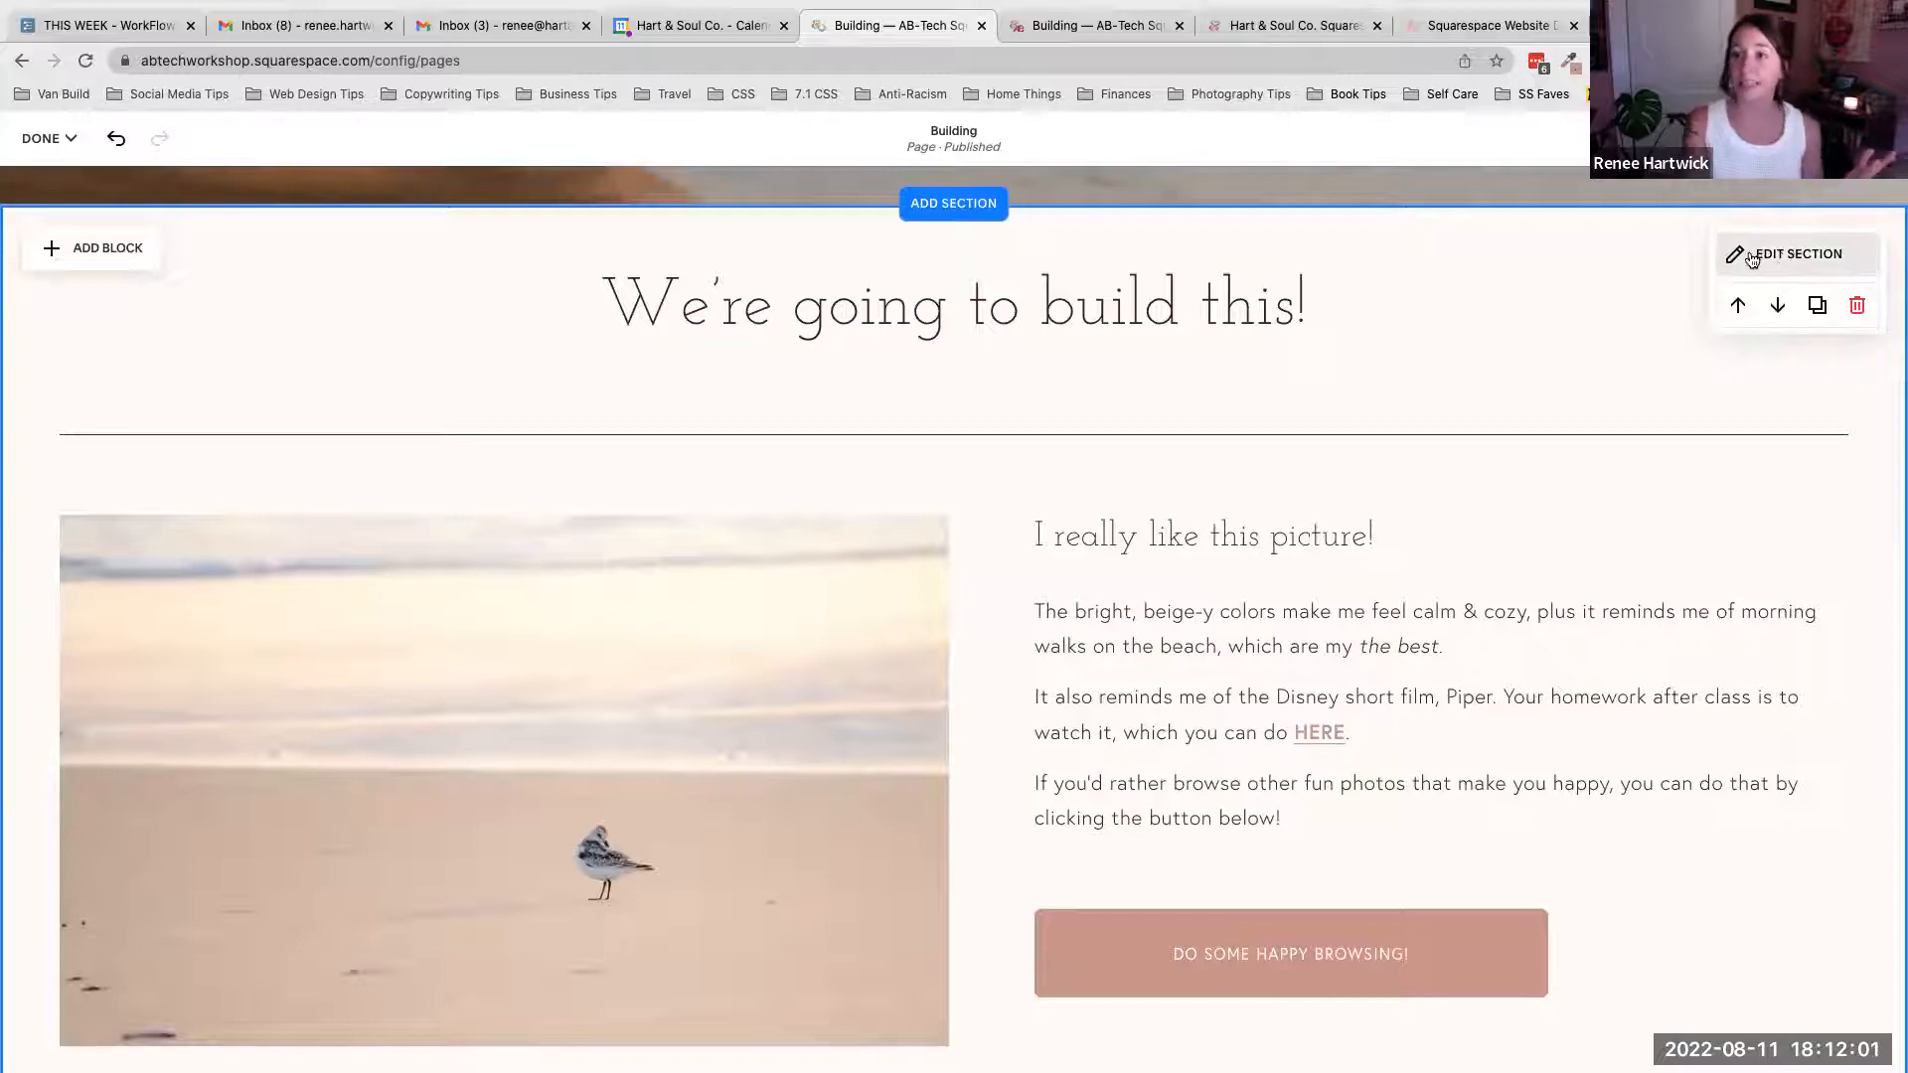
left_click(1809, 257)
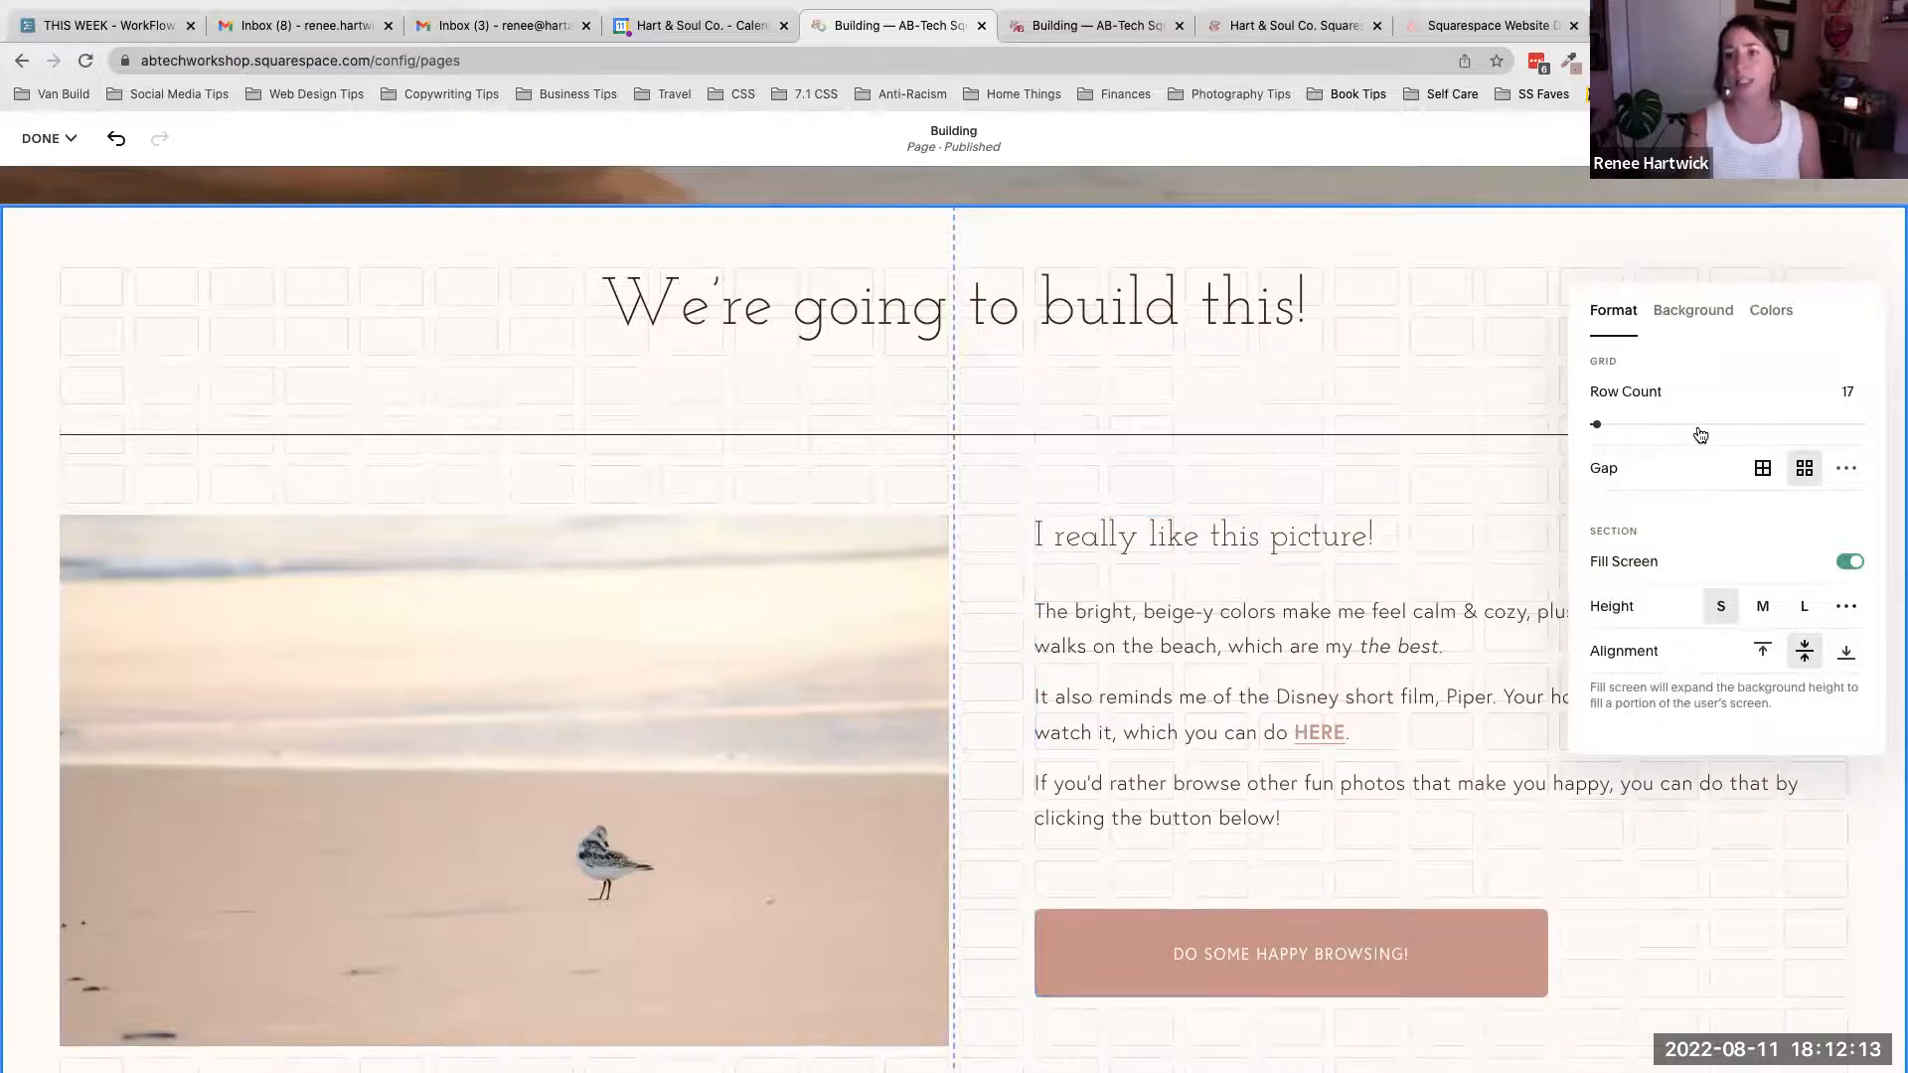
scroll(1416, 408, "down", 4)
scroll(1416, 410, "up", 2)
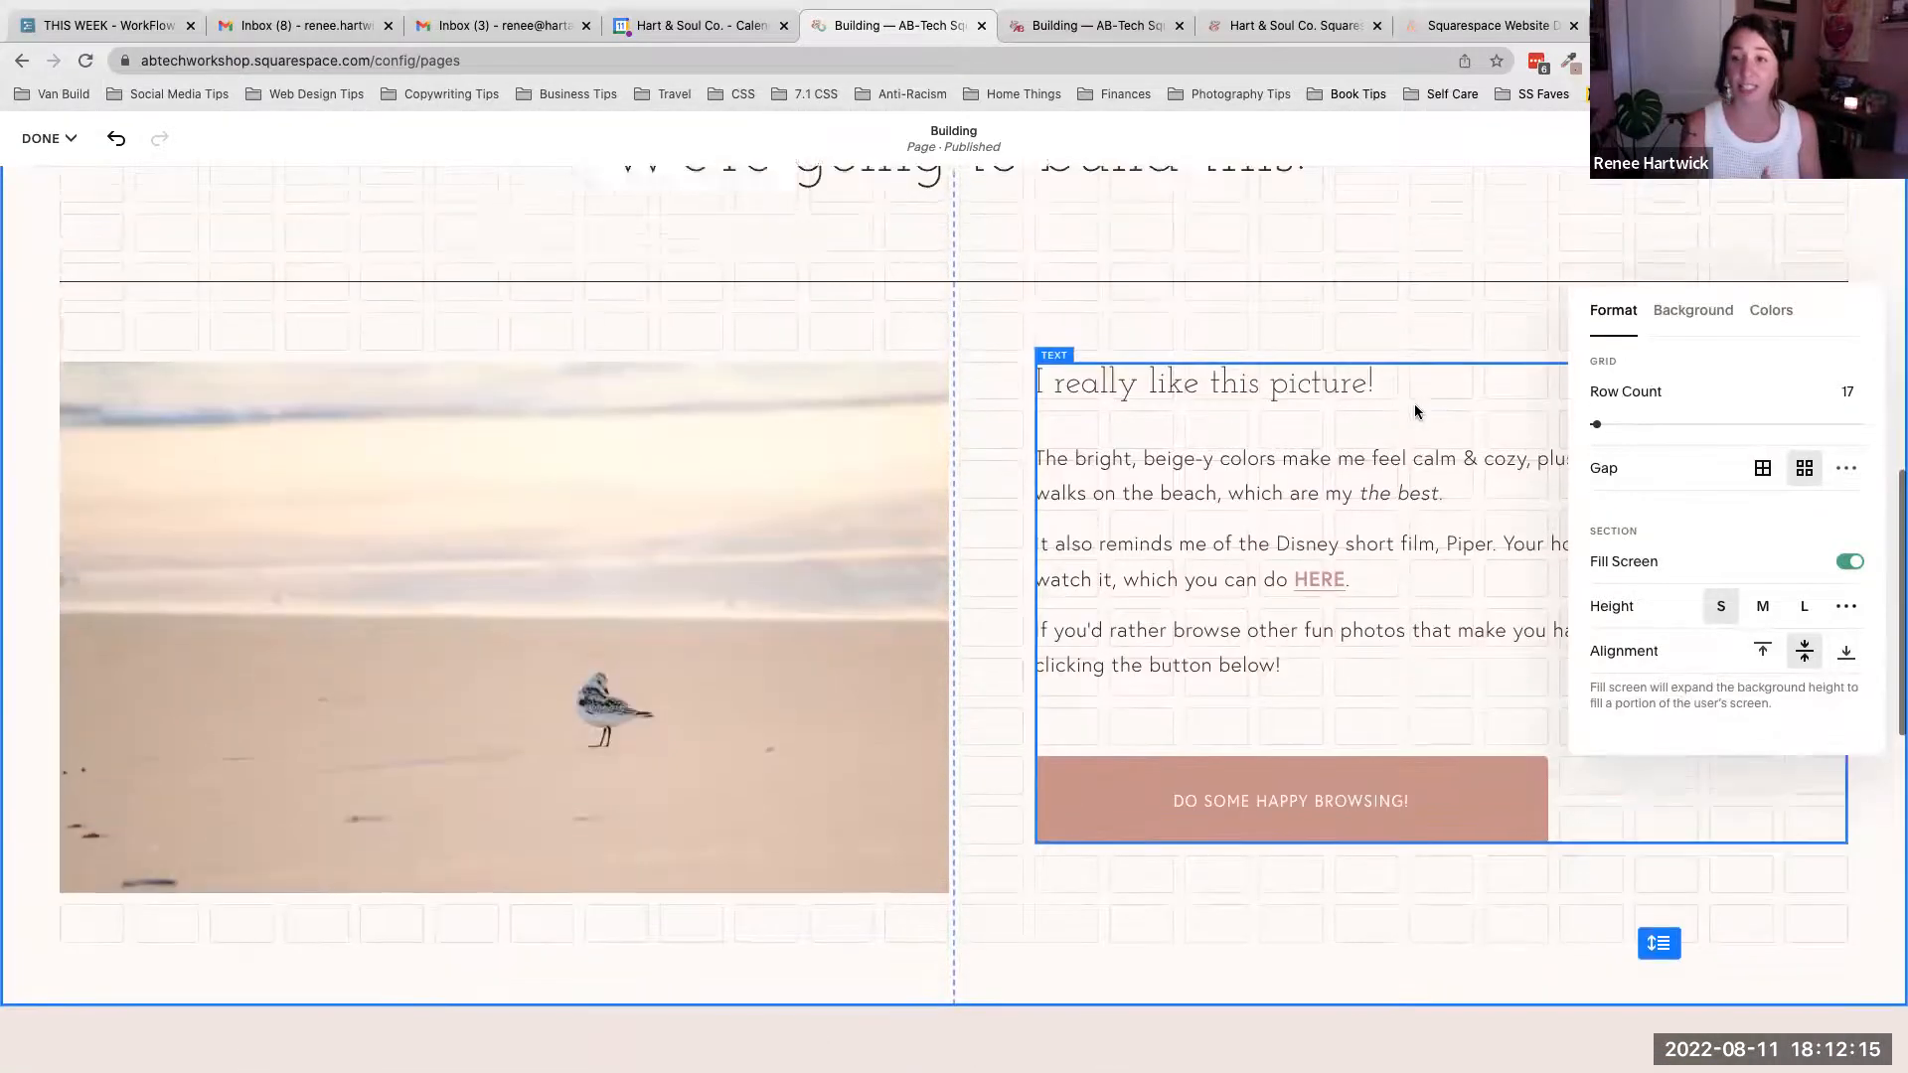
scroll(1416, 411, "up", 2)
left_click(1692, 310)
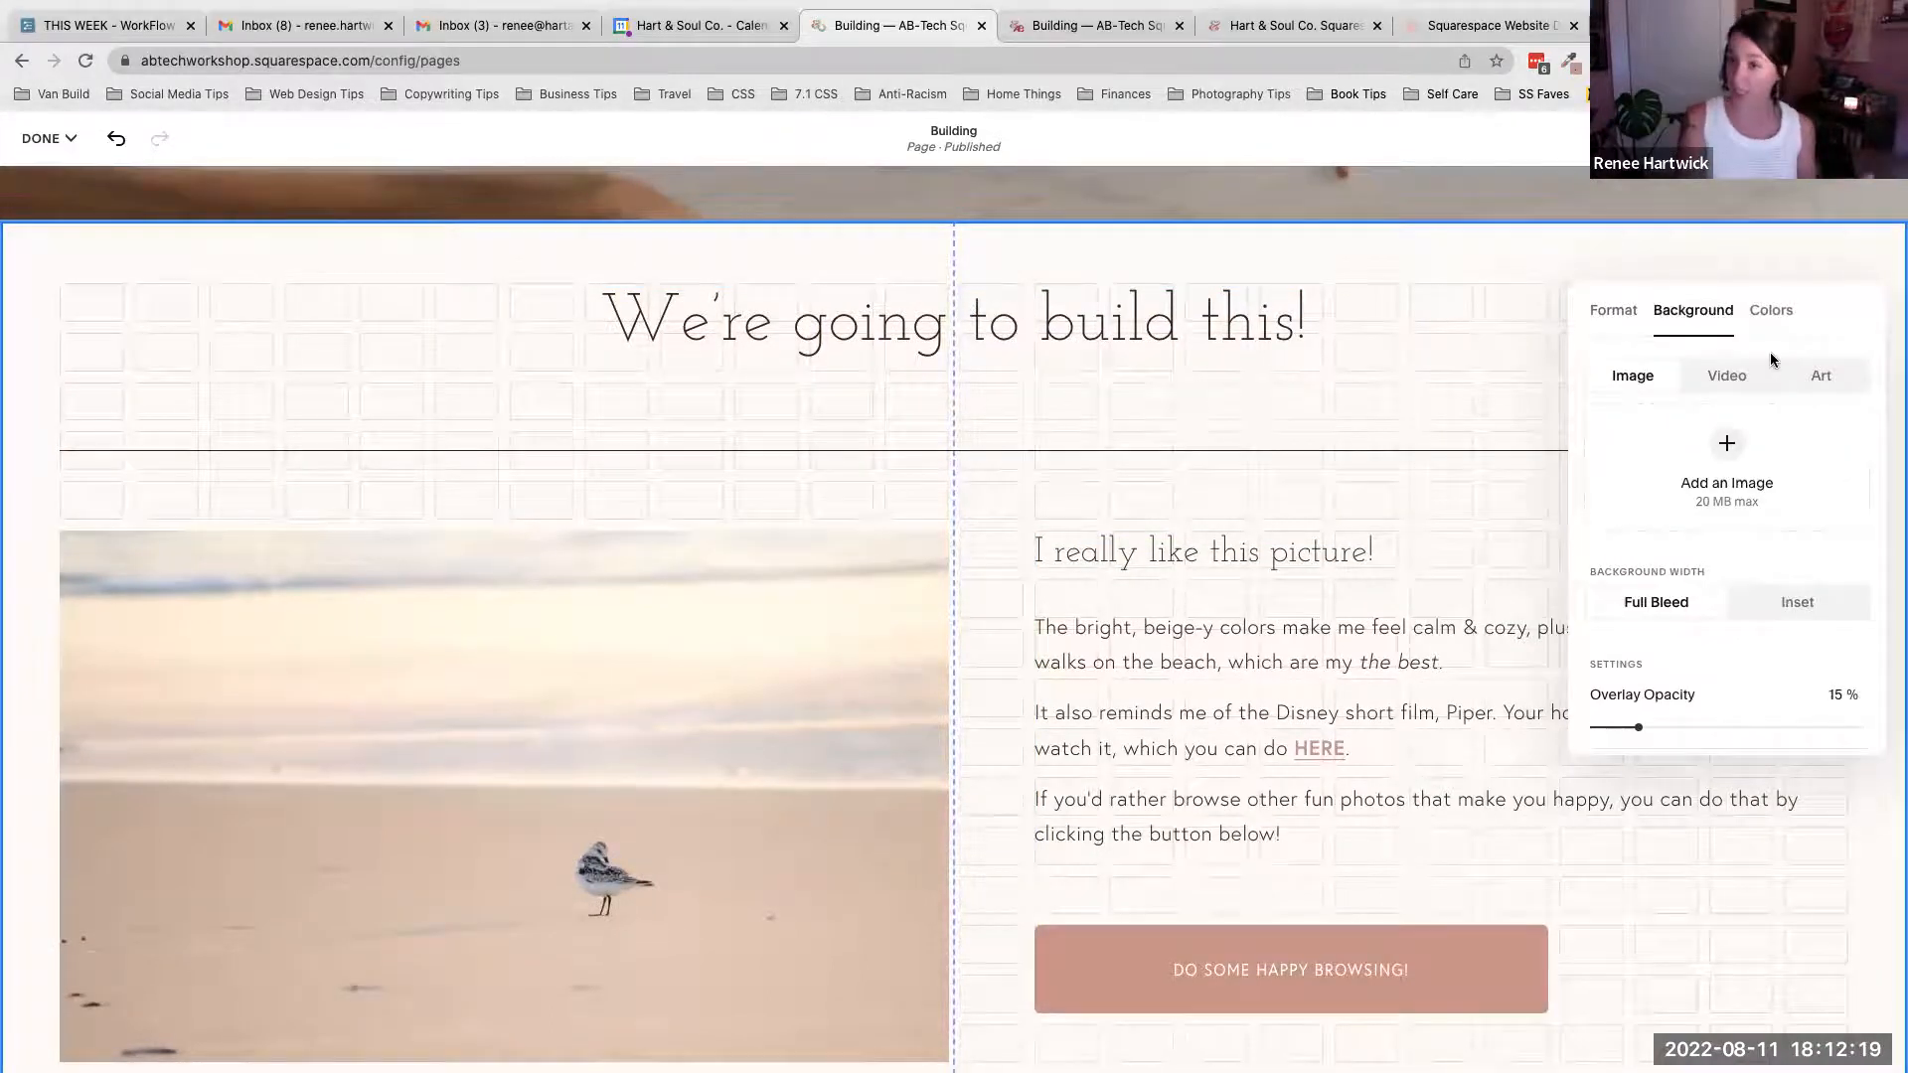
left_click(1771, 310)
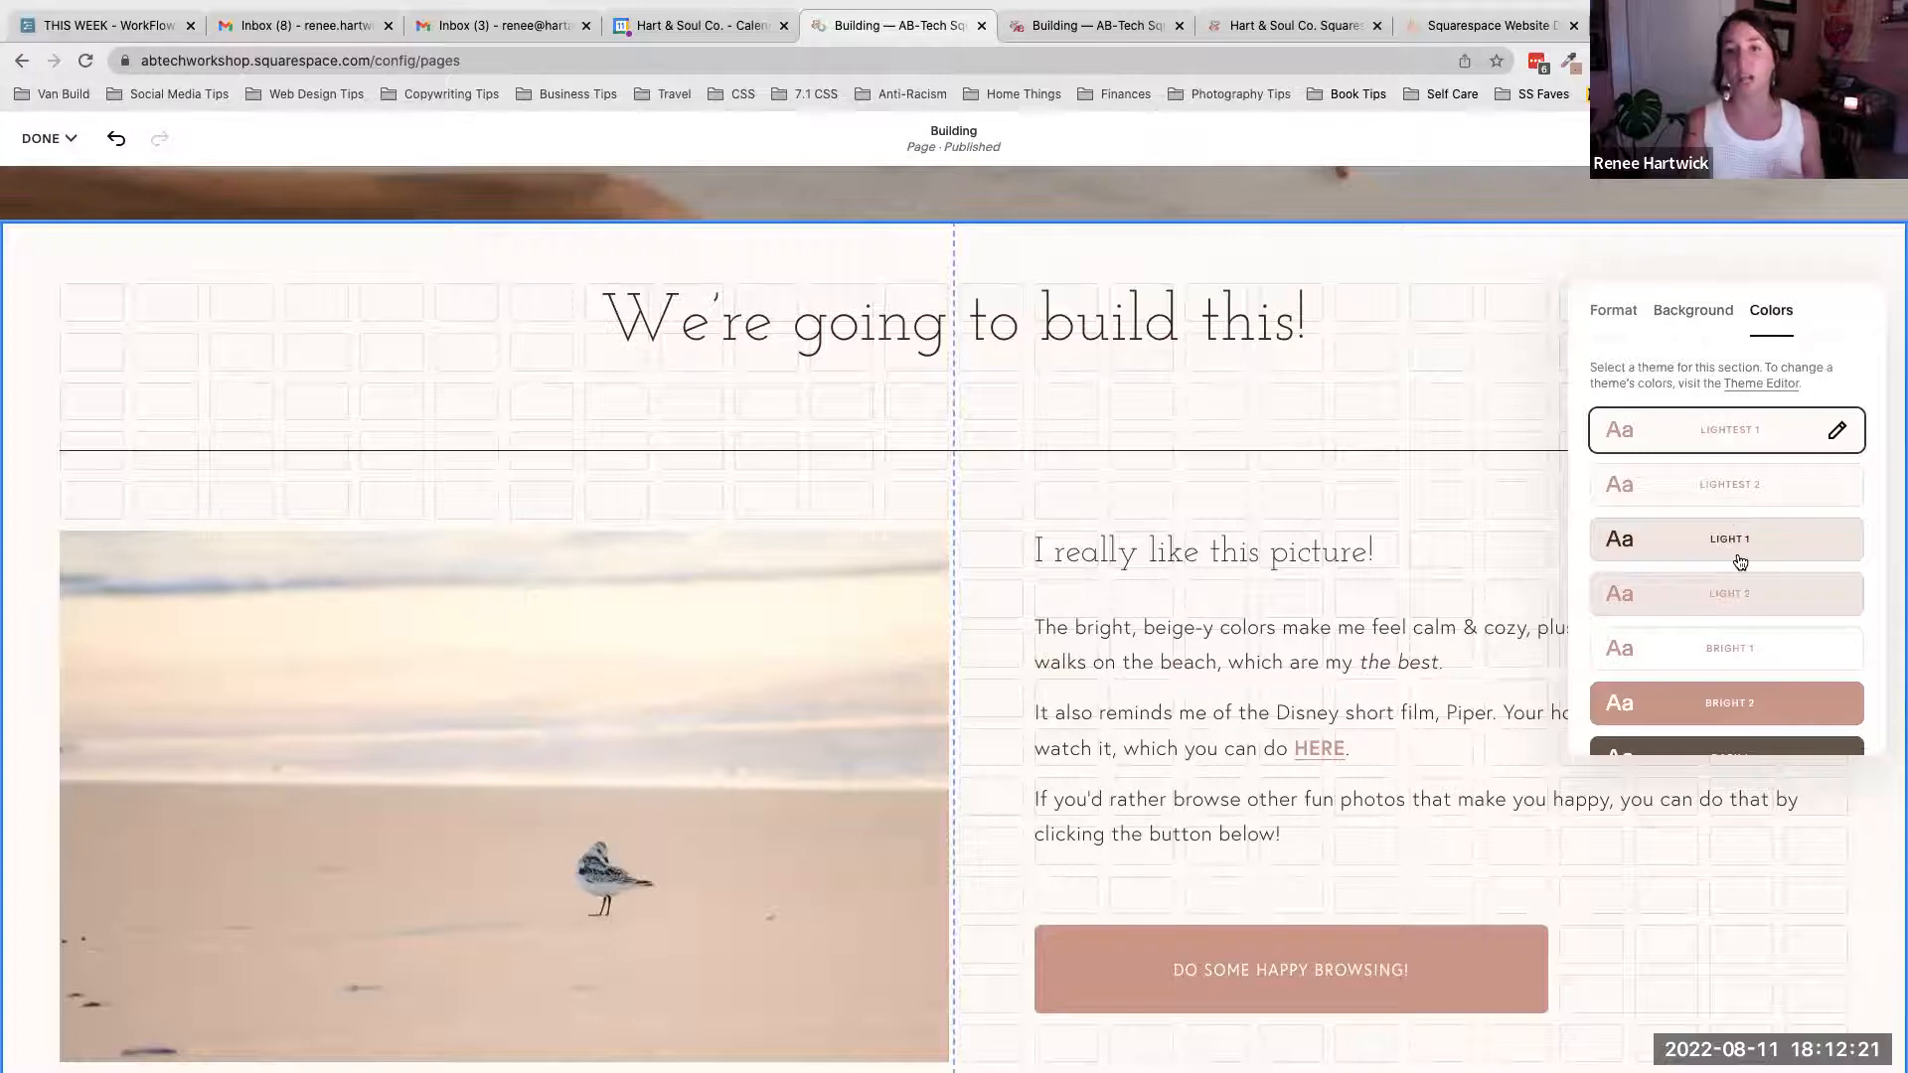
scroll(1738, 563, "down", 3)
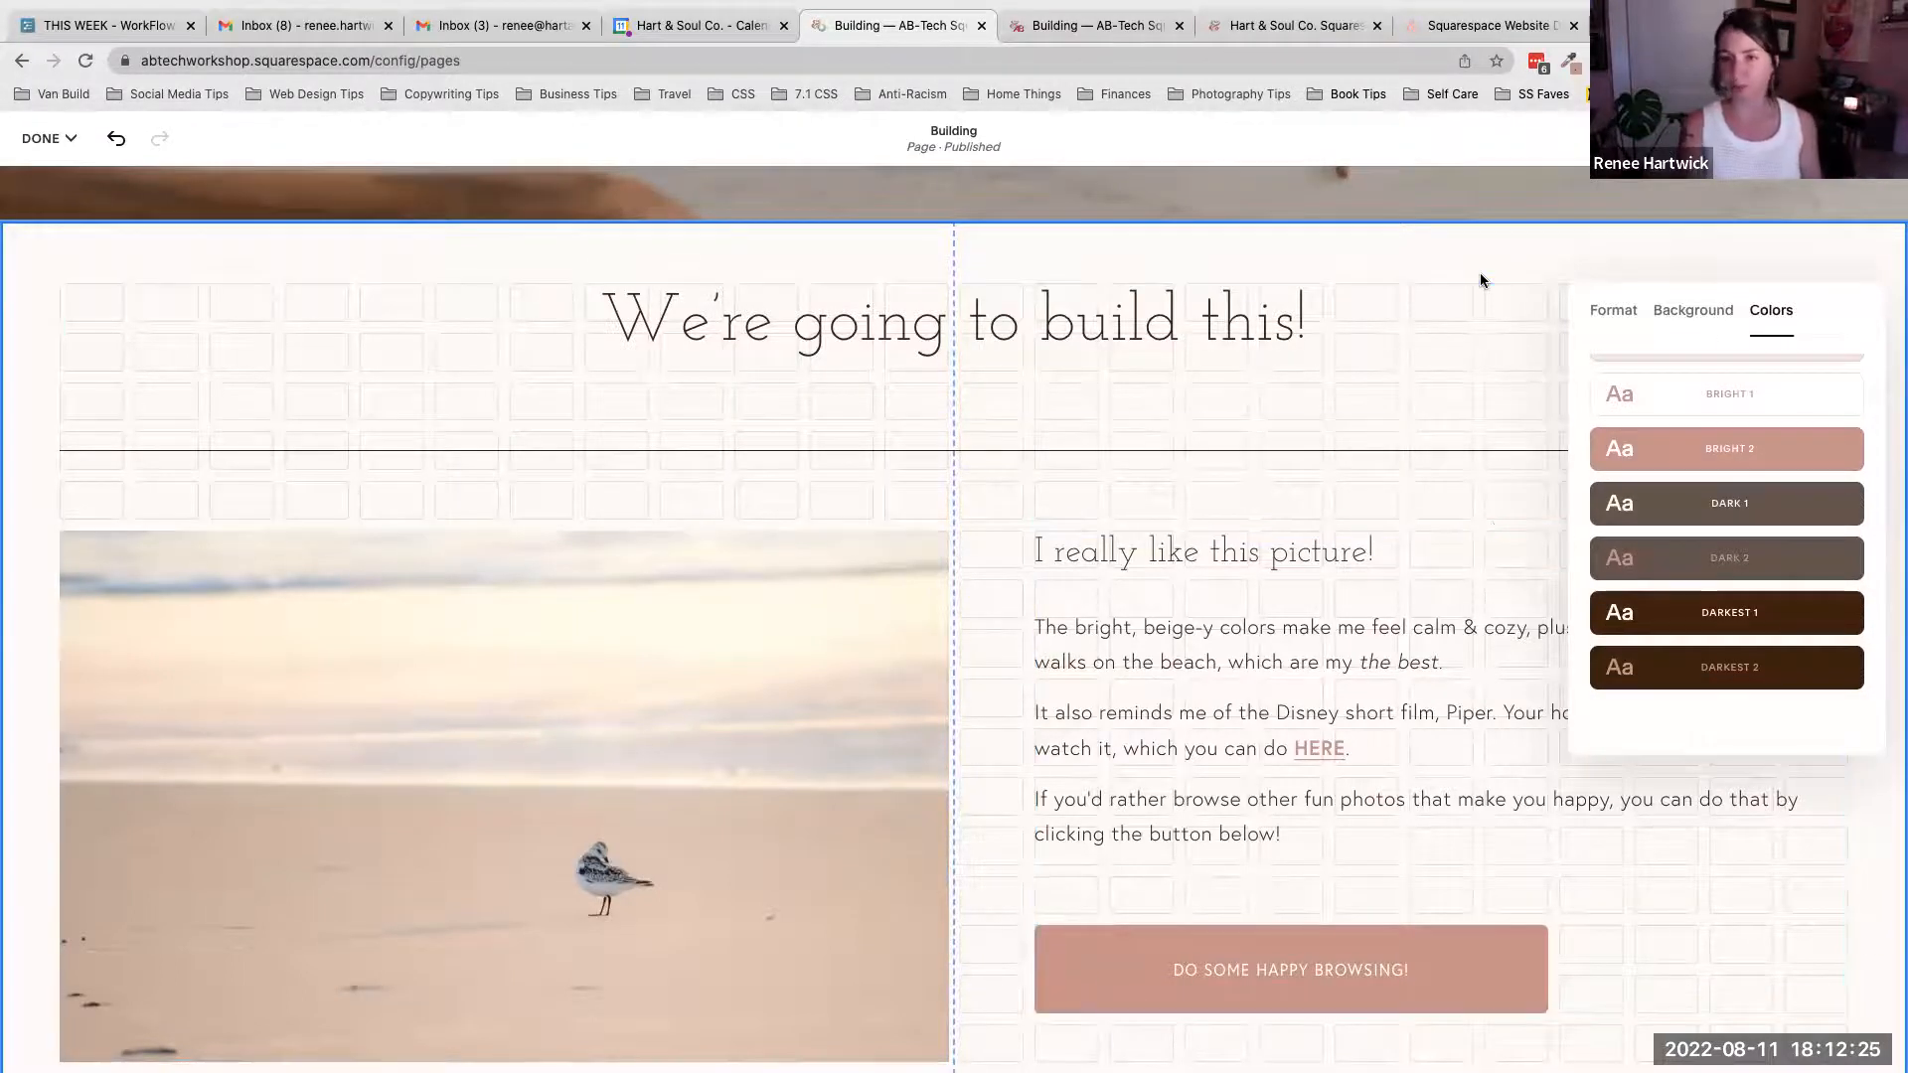
left_click(1424, 240)
- Switch to the live Building cheat sheet, collapse Section Styling, expand Basic Blocks, and return to the editor
left_click(1121, 28)
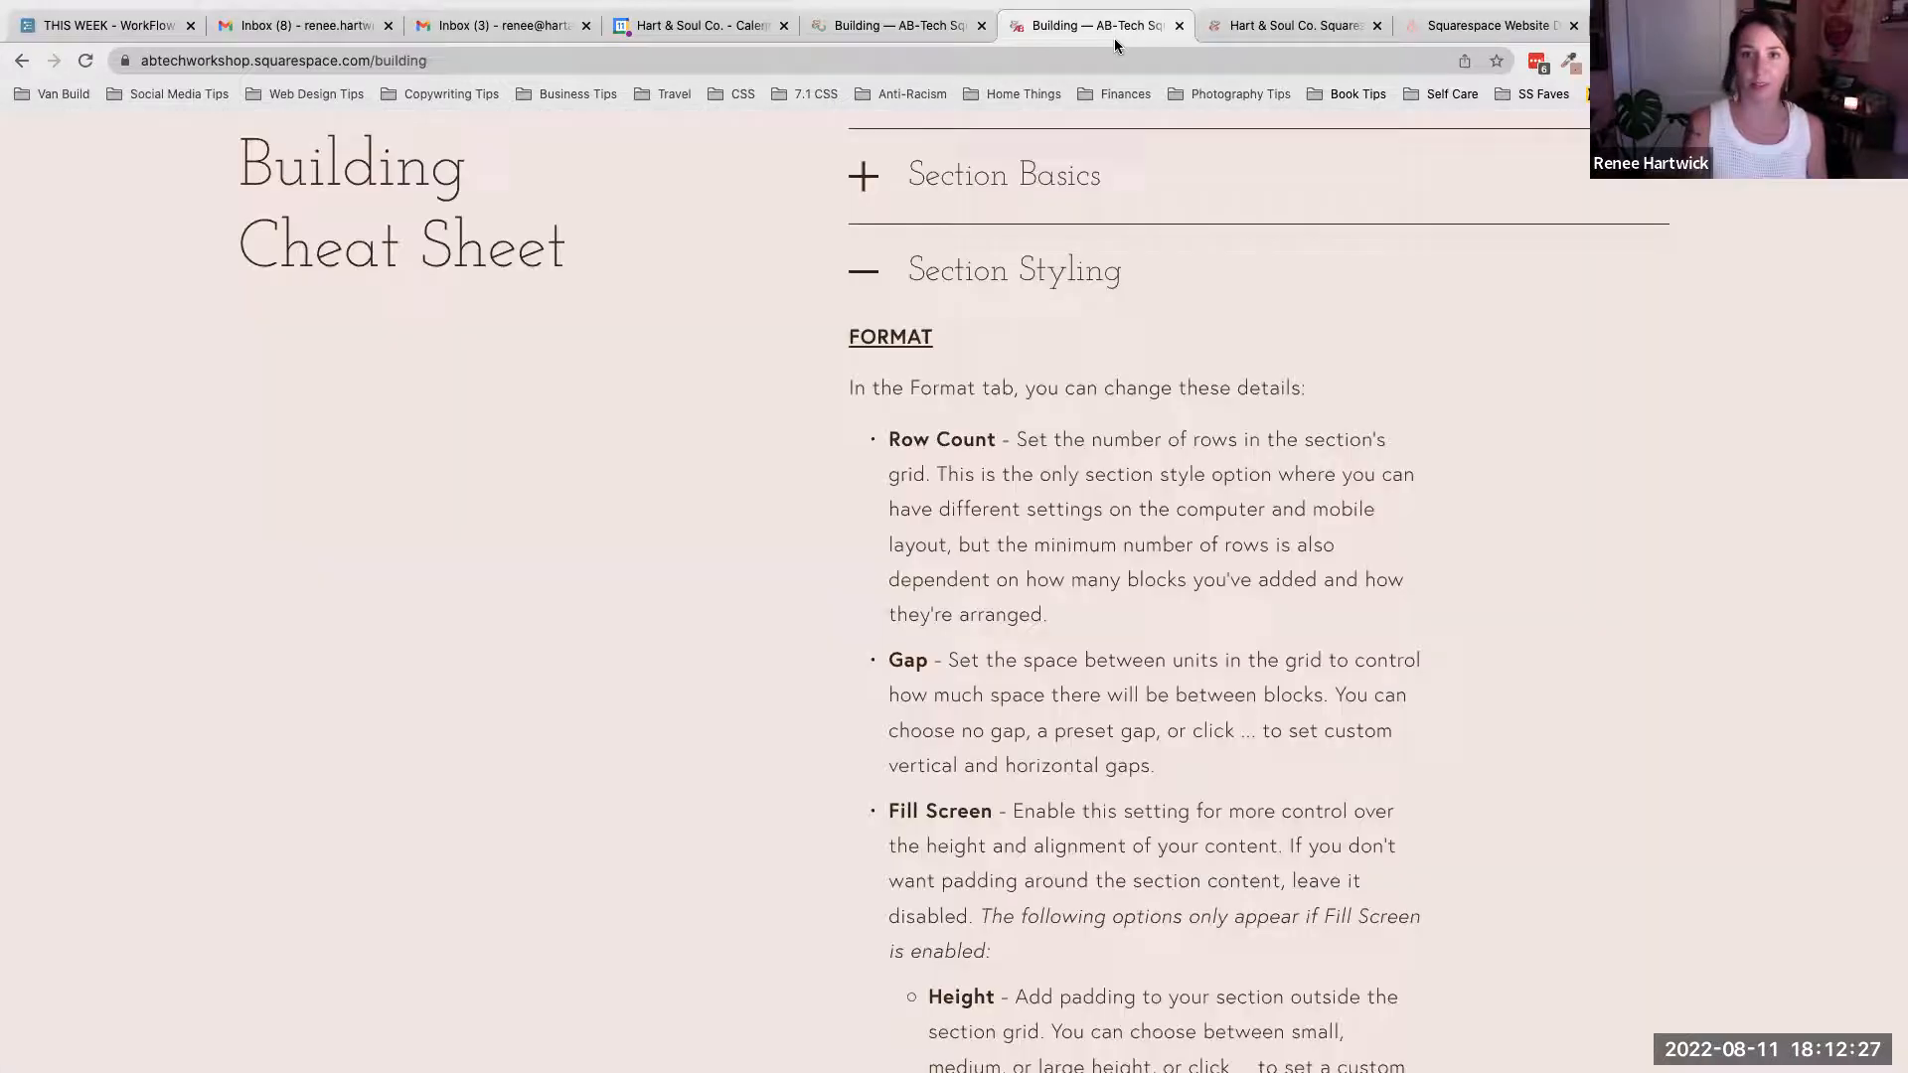
left_click(864, 270)
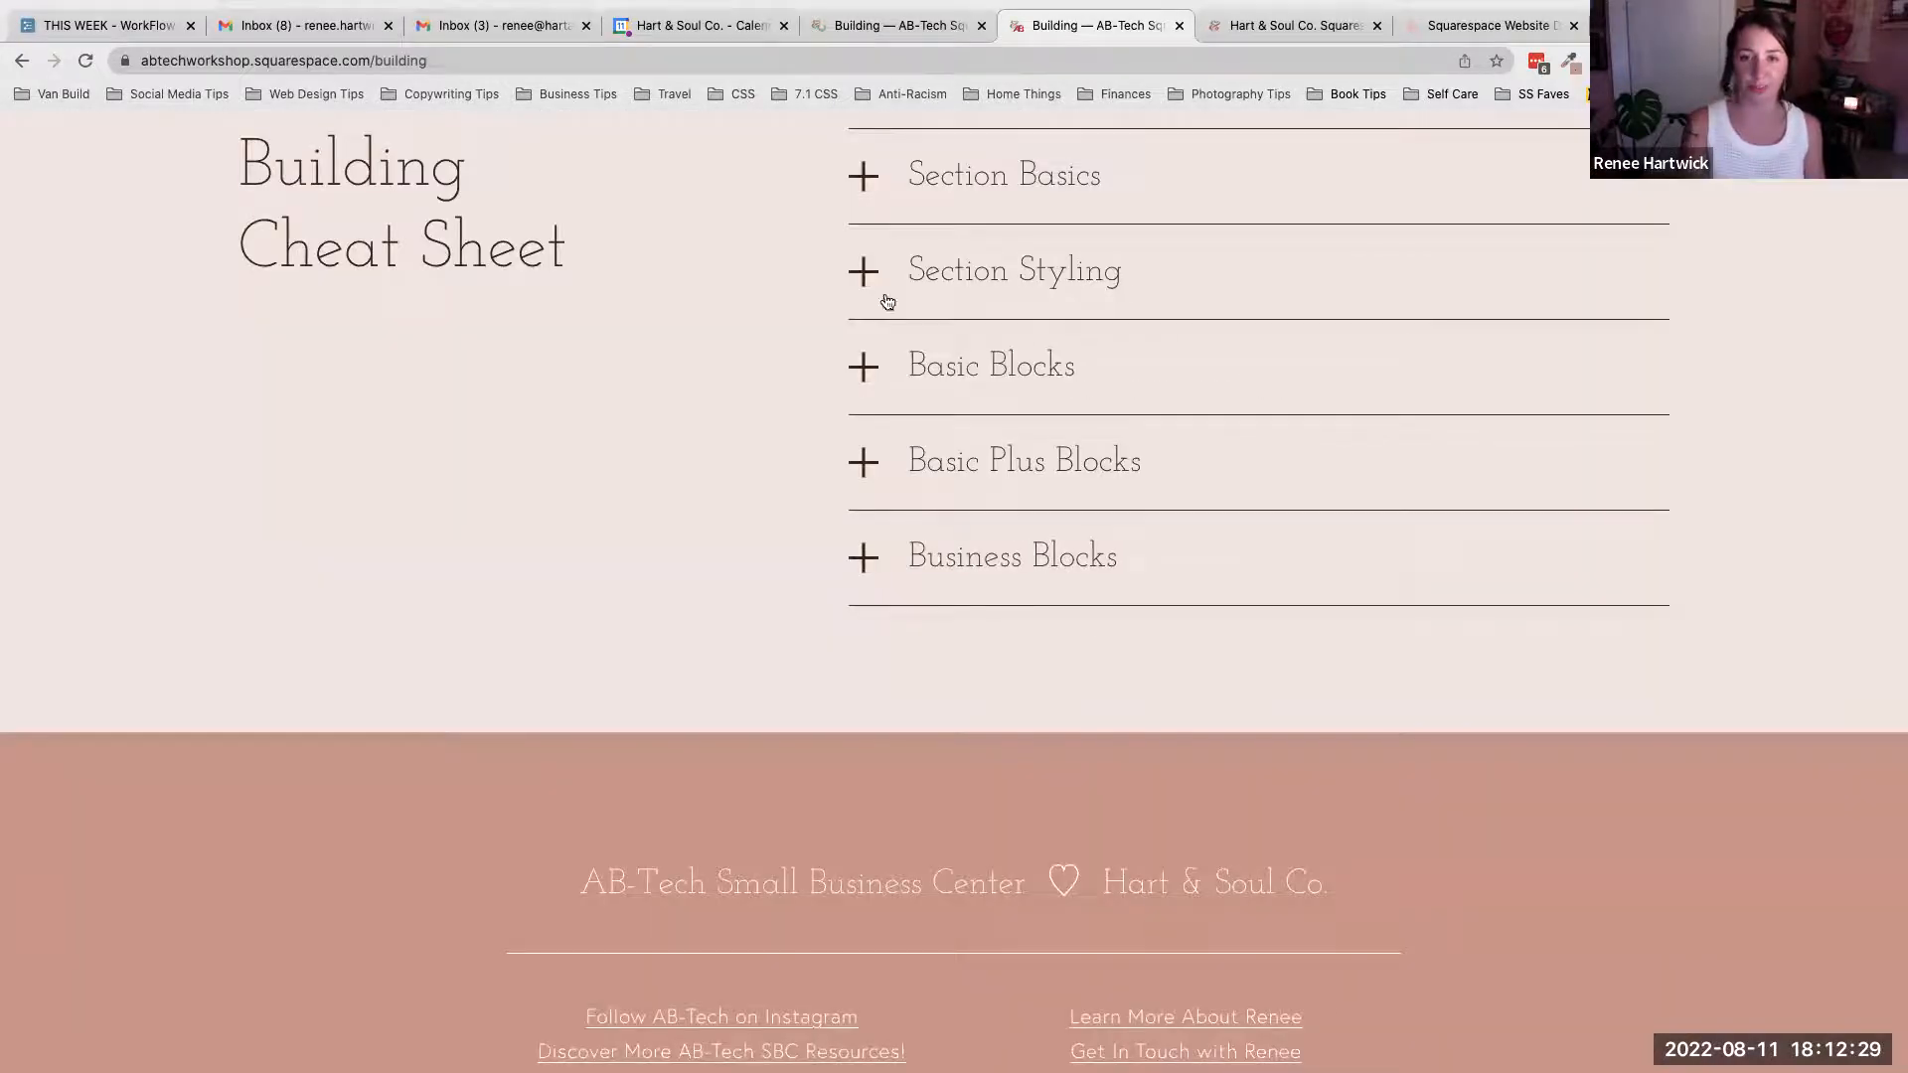
left_click(878, 372)
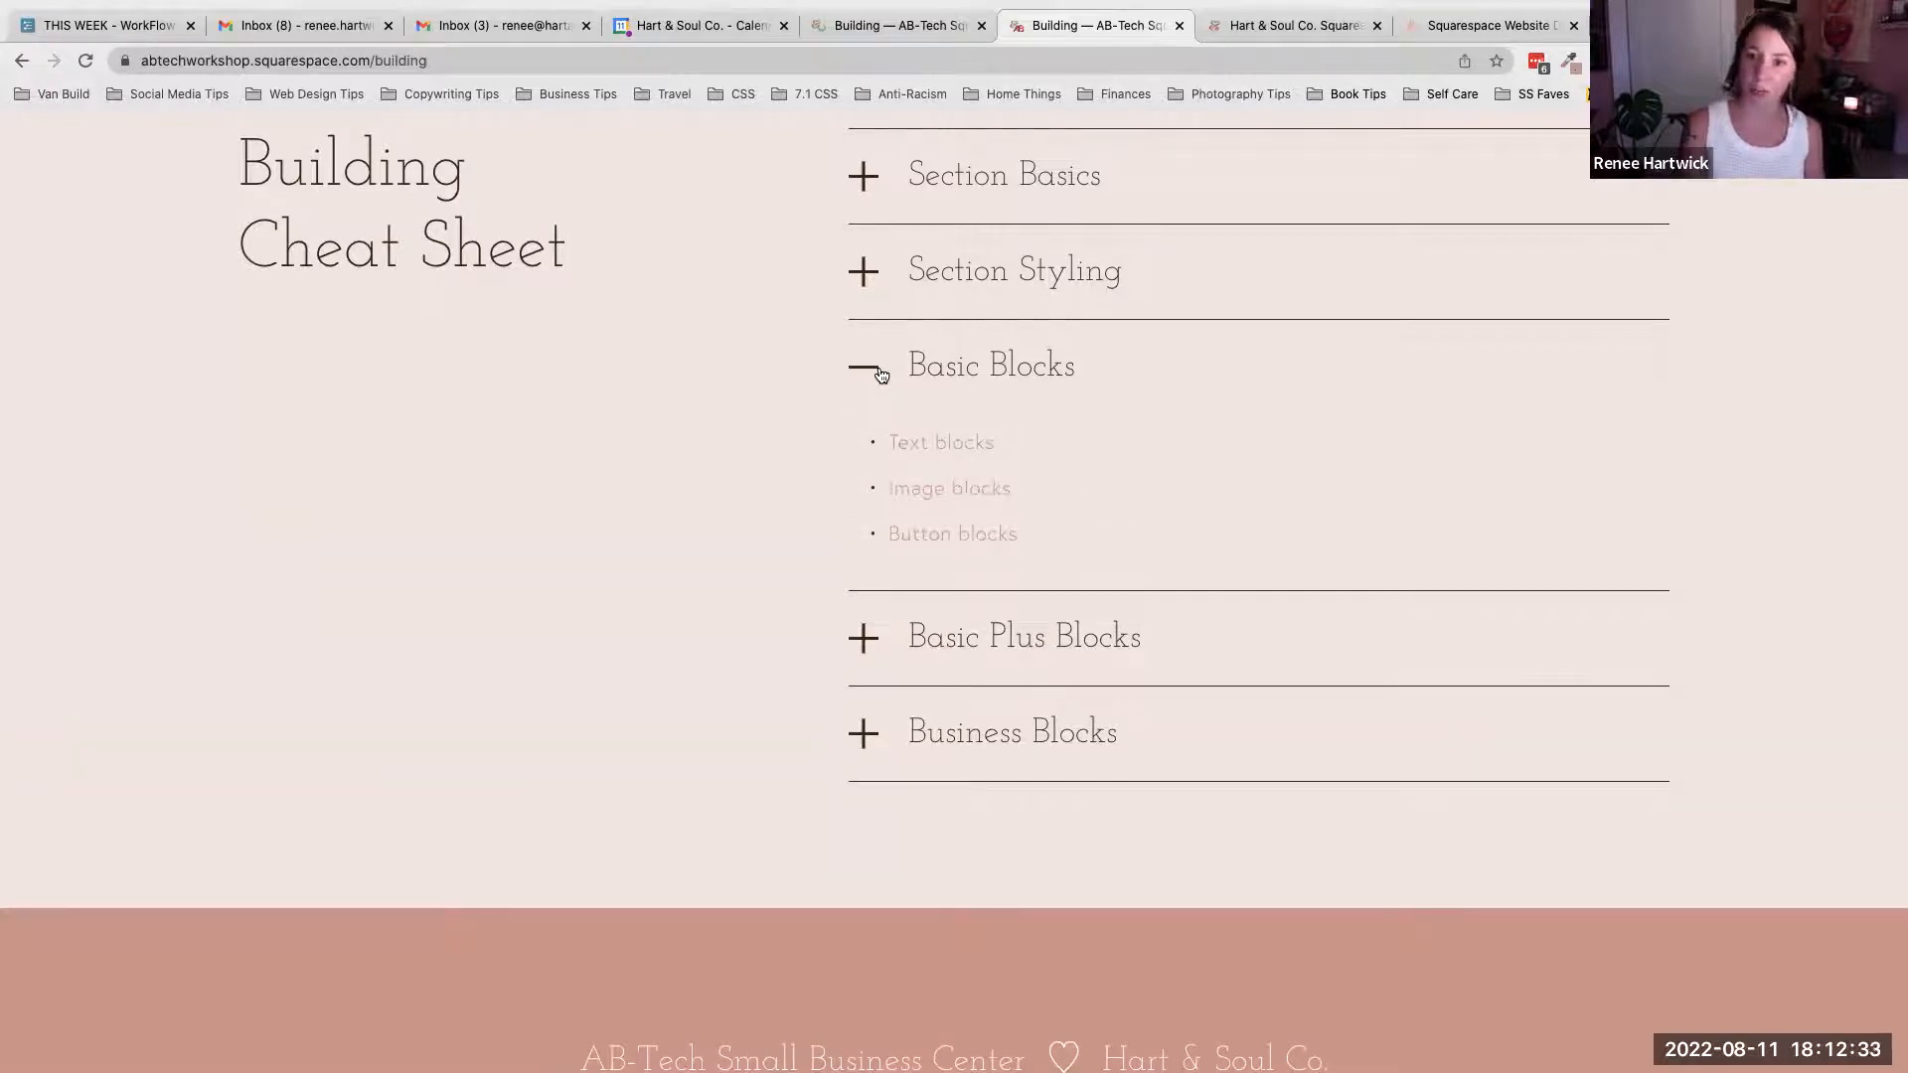
left_click(918, 23)
mouse_move(1222, 397)
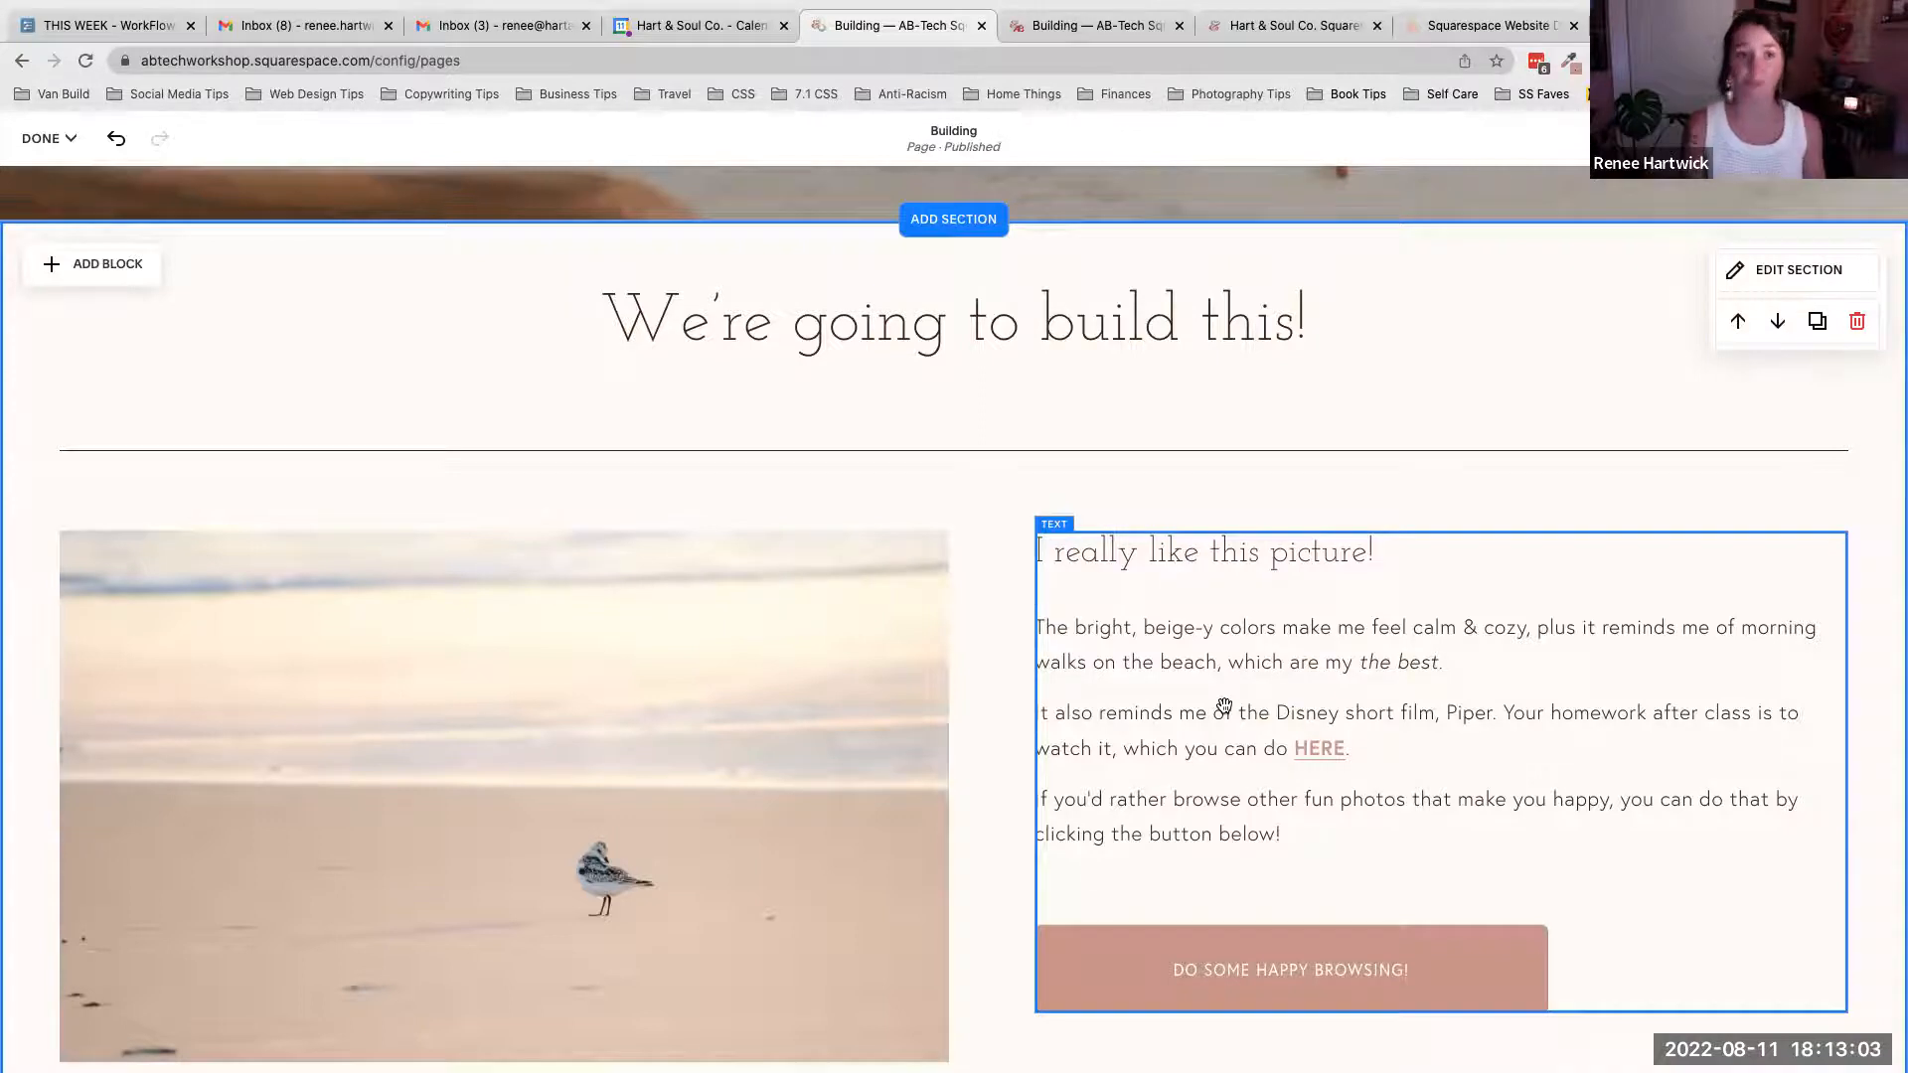
- Open the Add a Section panel below the picture-and-text section and browse the Intro layouts
scroll(1223, 706, "down", 2)
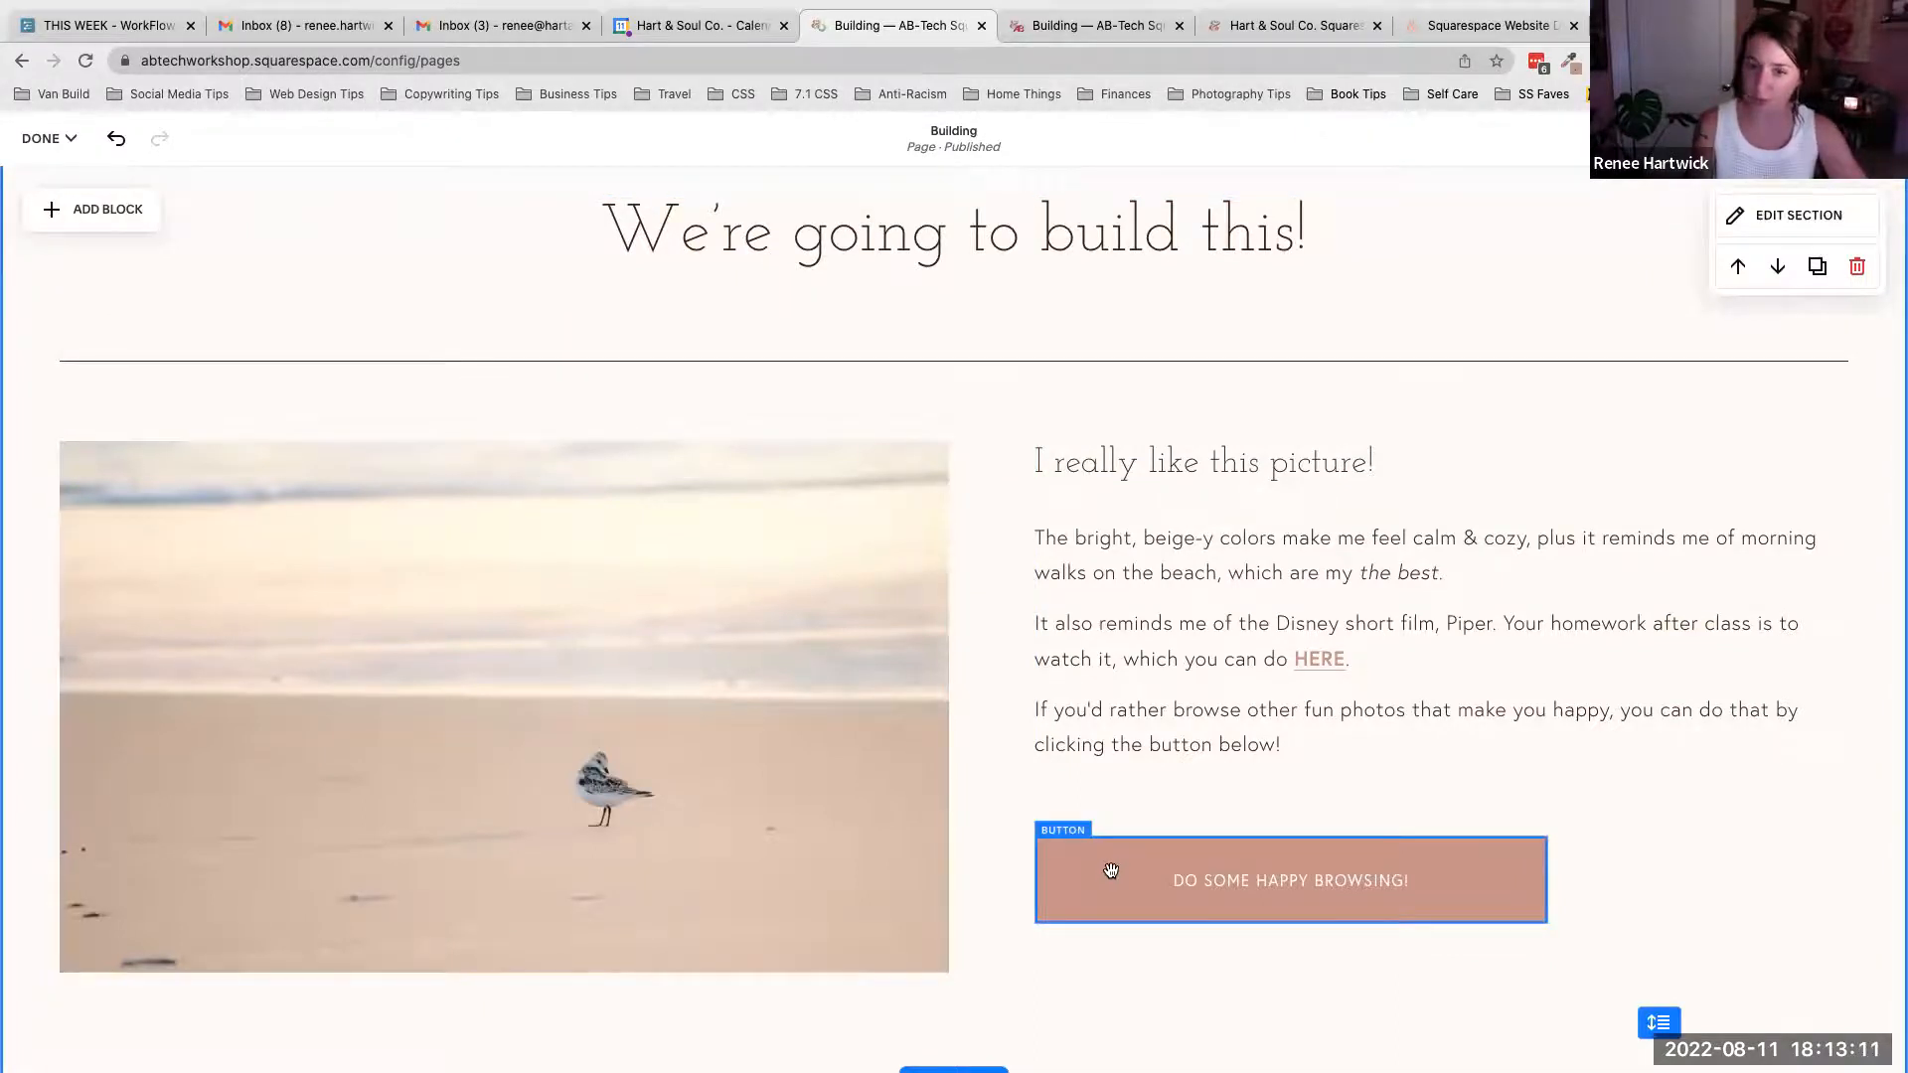
scroll(1111, 870, "down", 5)
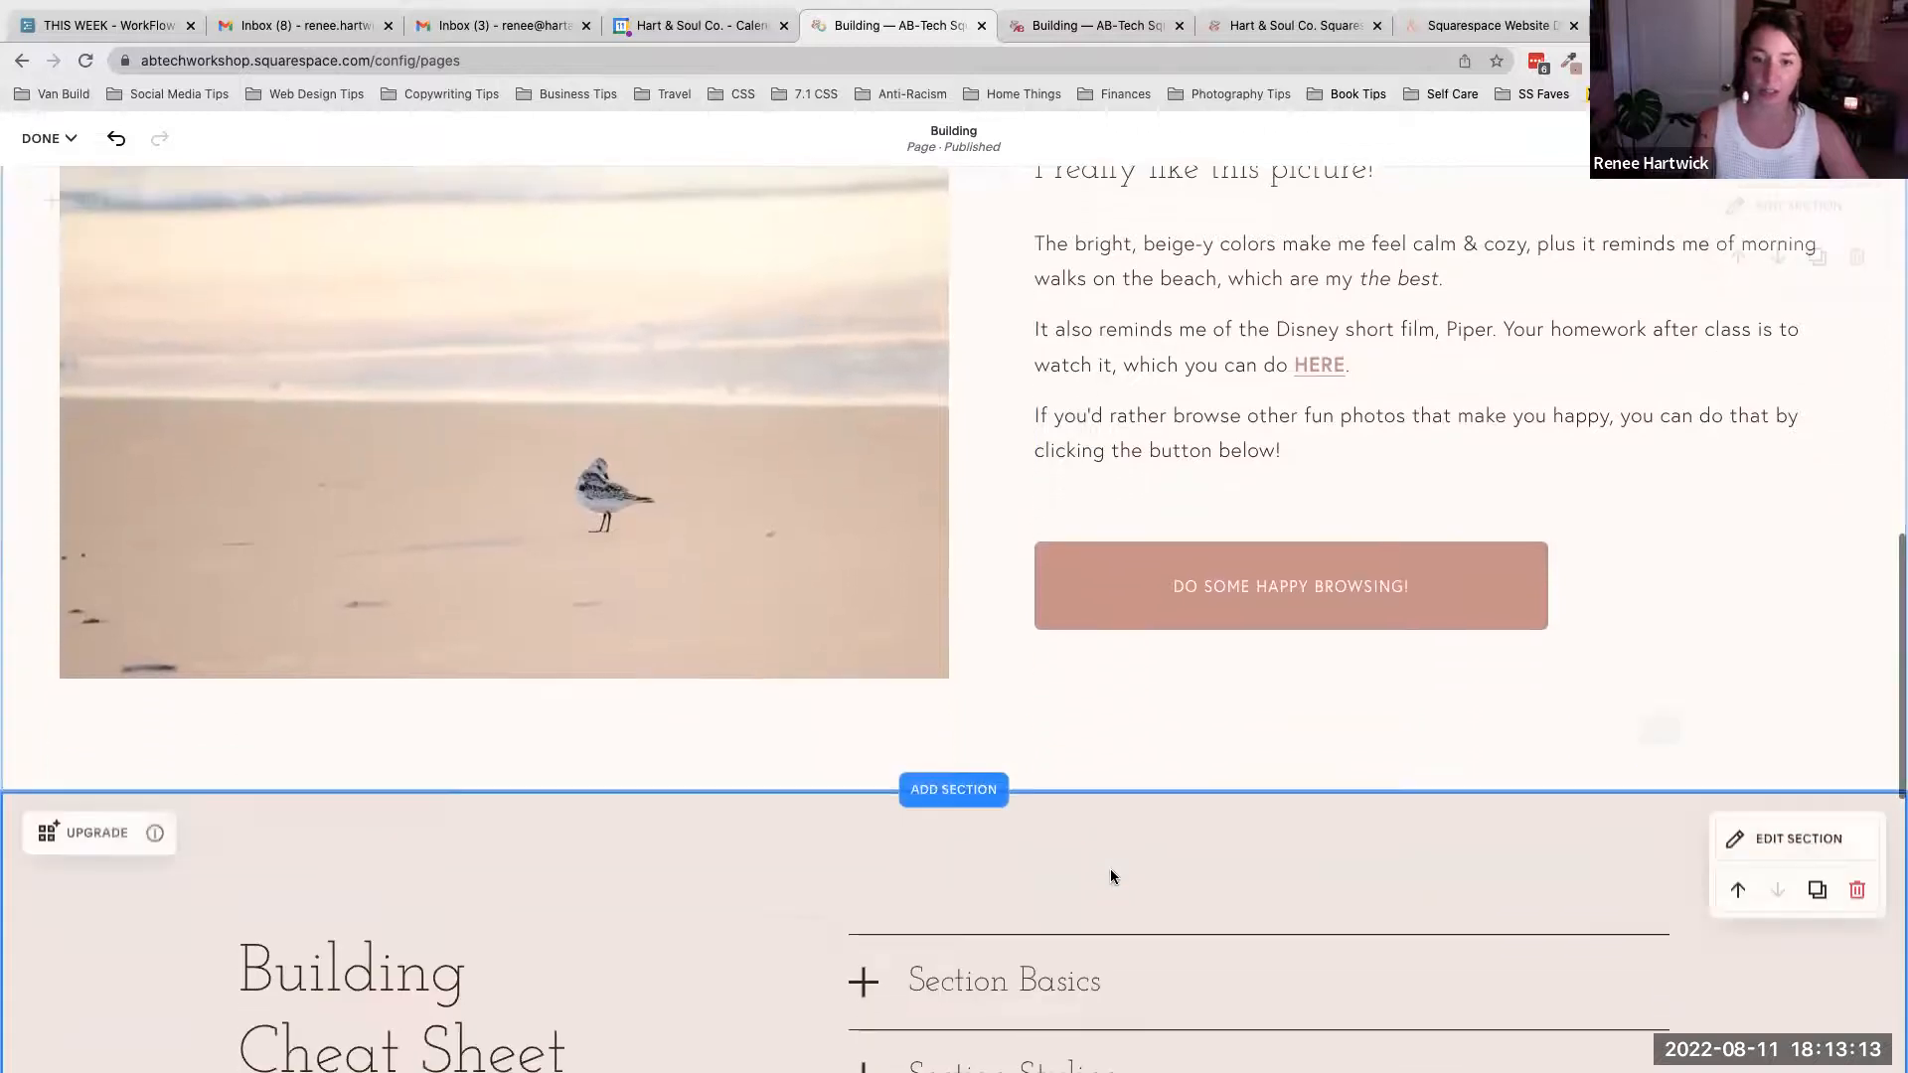
scroll(1111, 869, "down", 1)
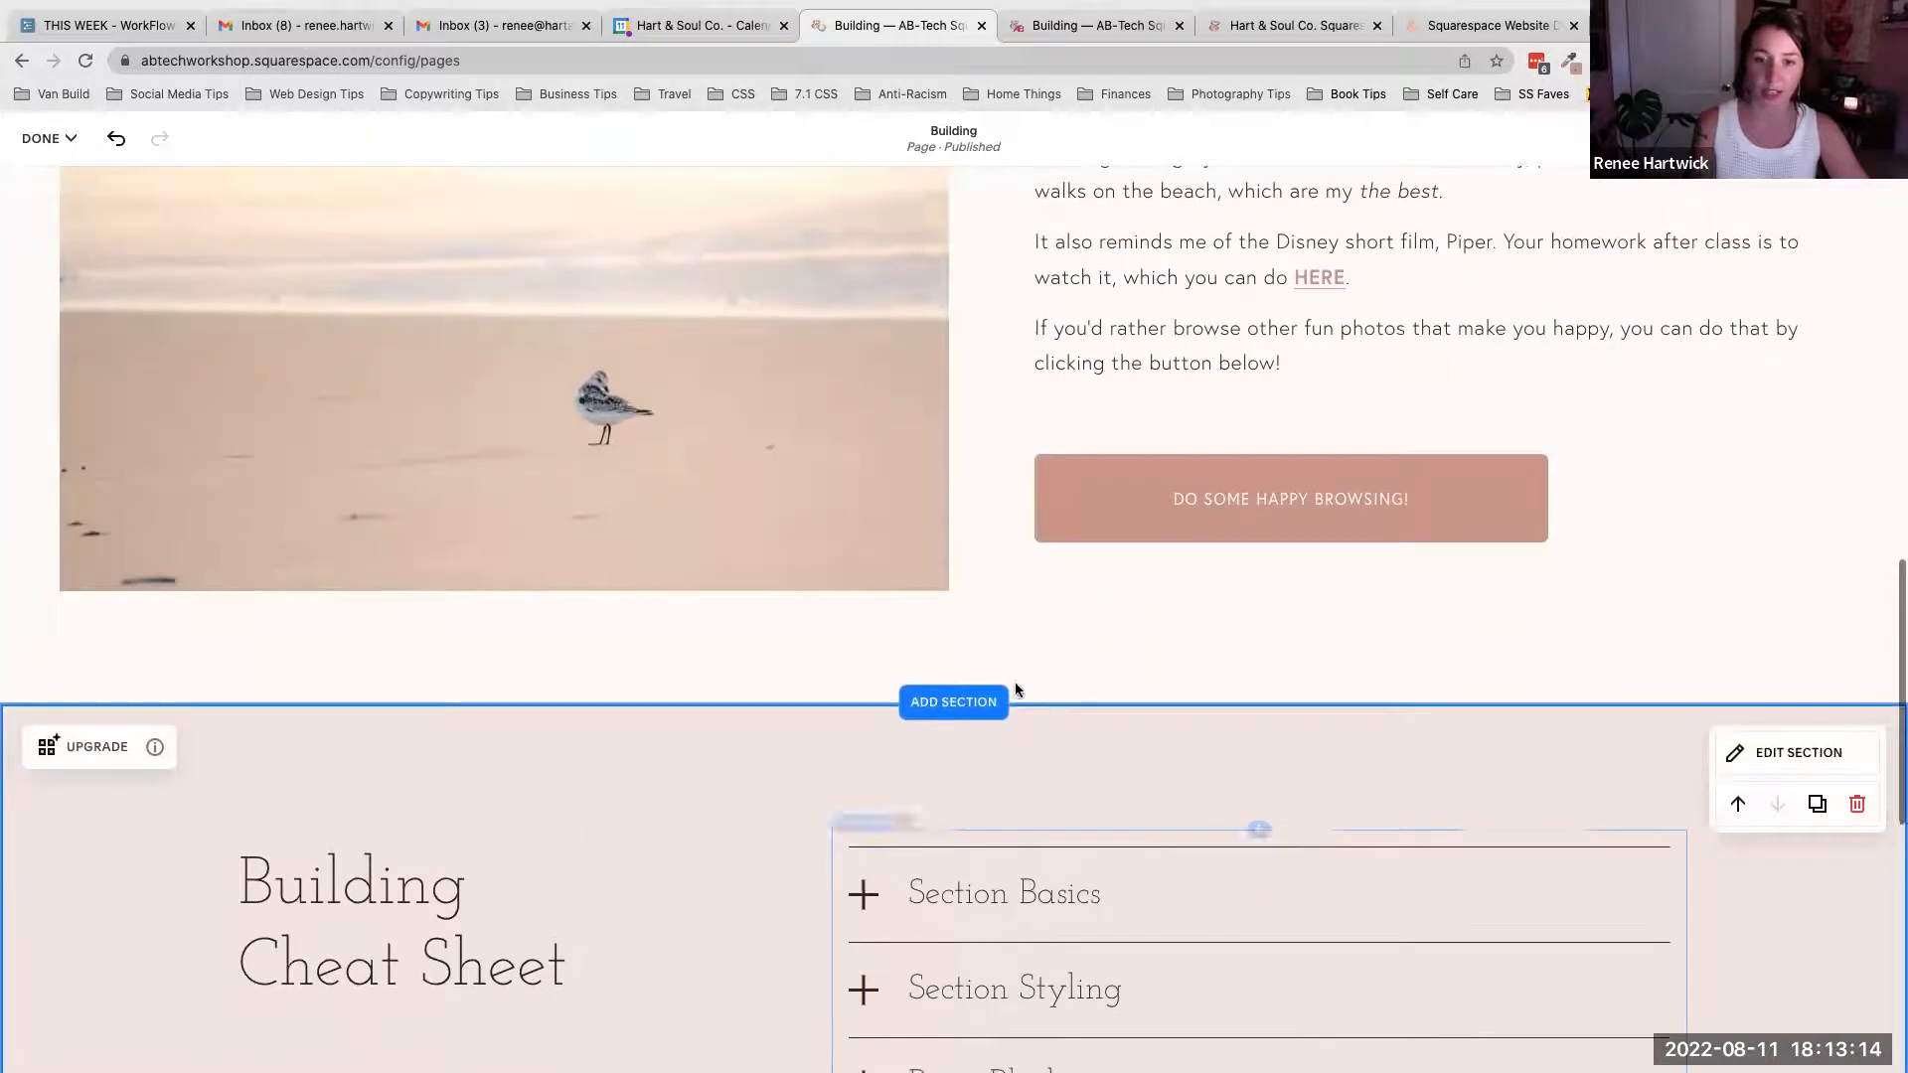
left_click(954, 702)
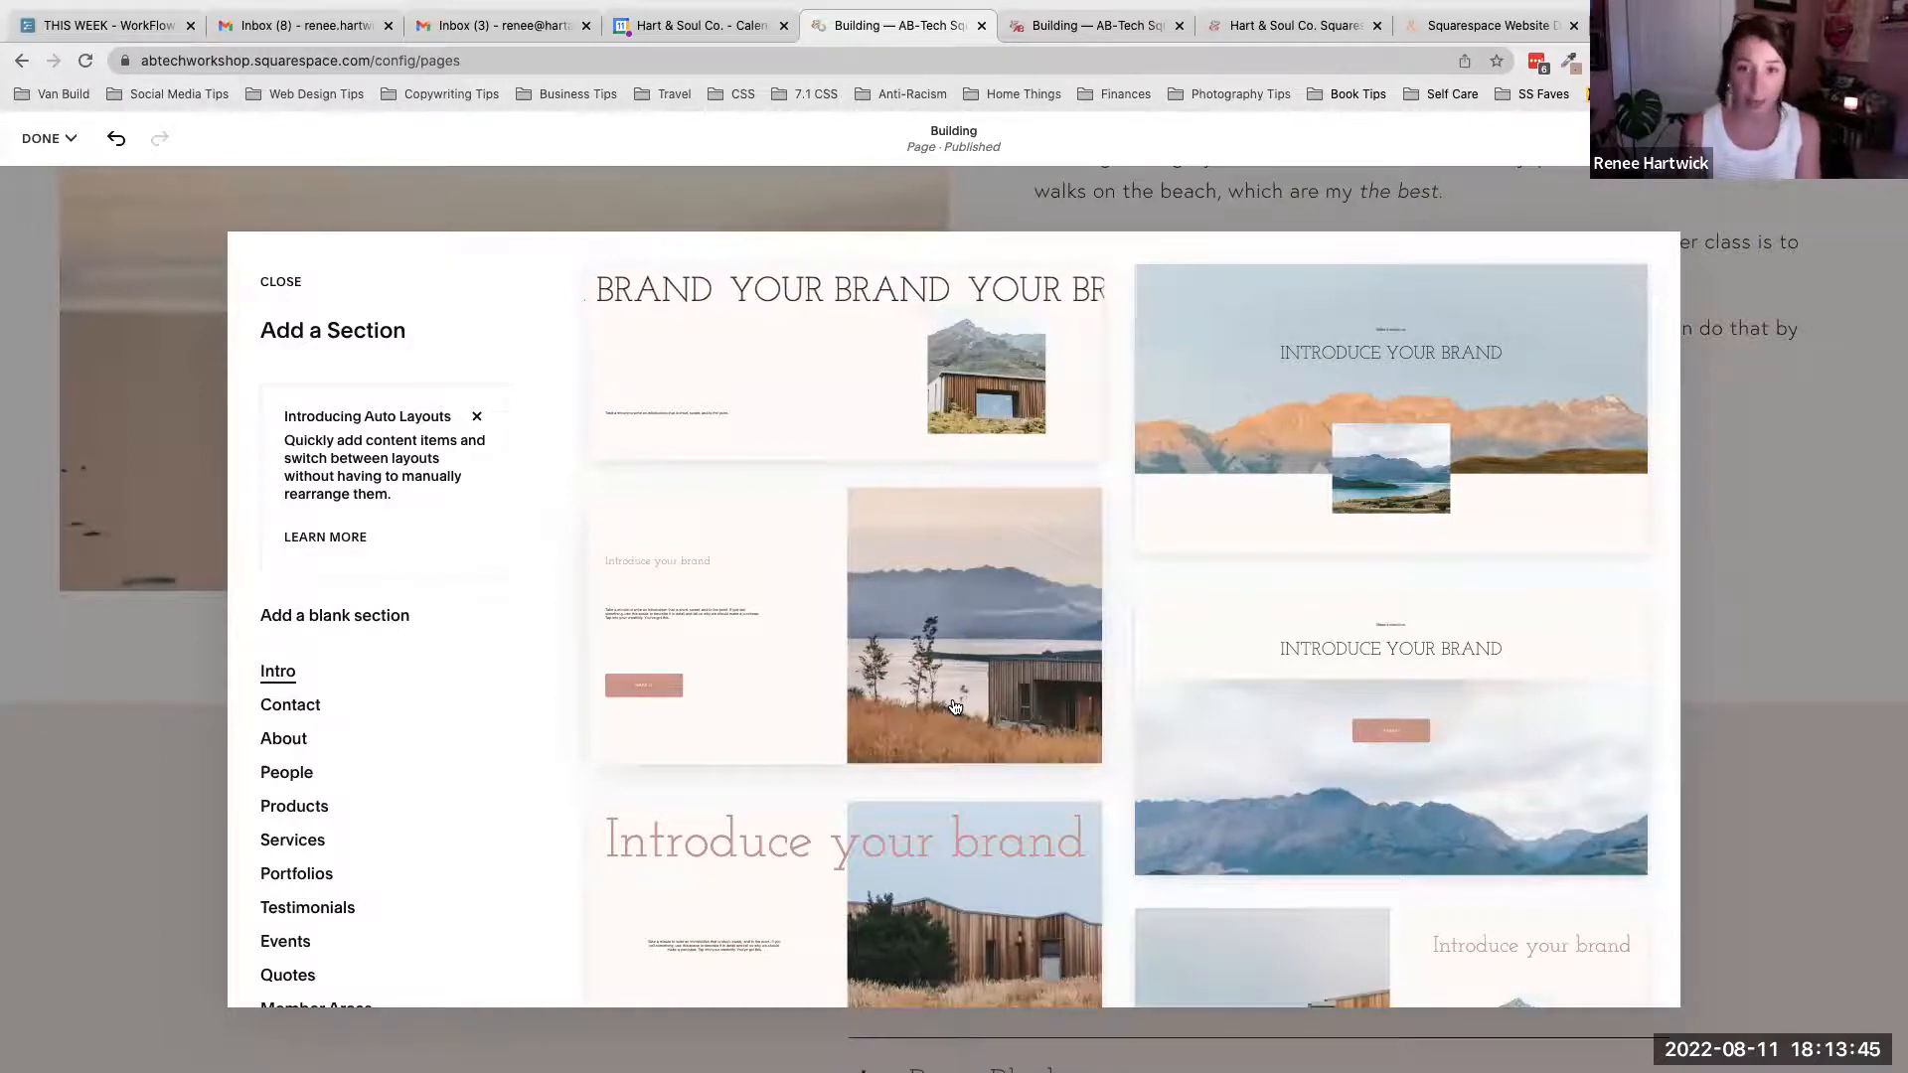
scroll(931, 624, "down", 5)
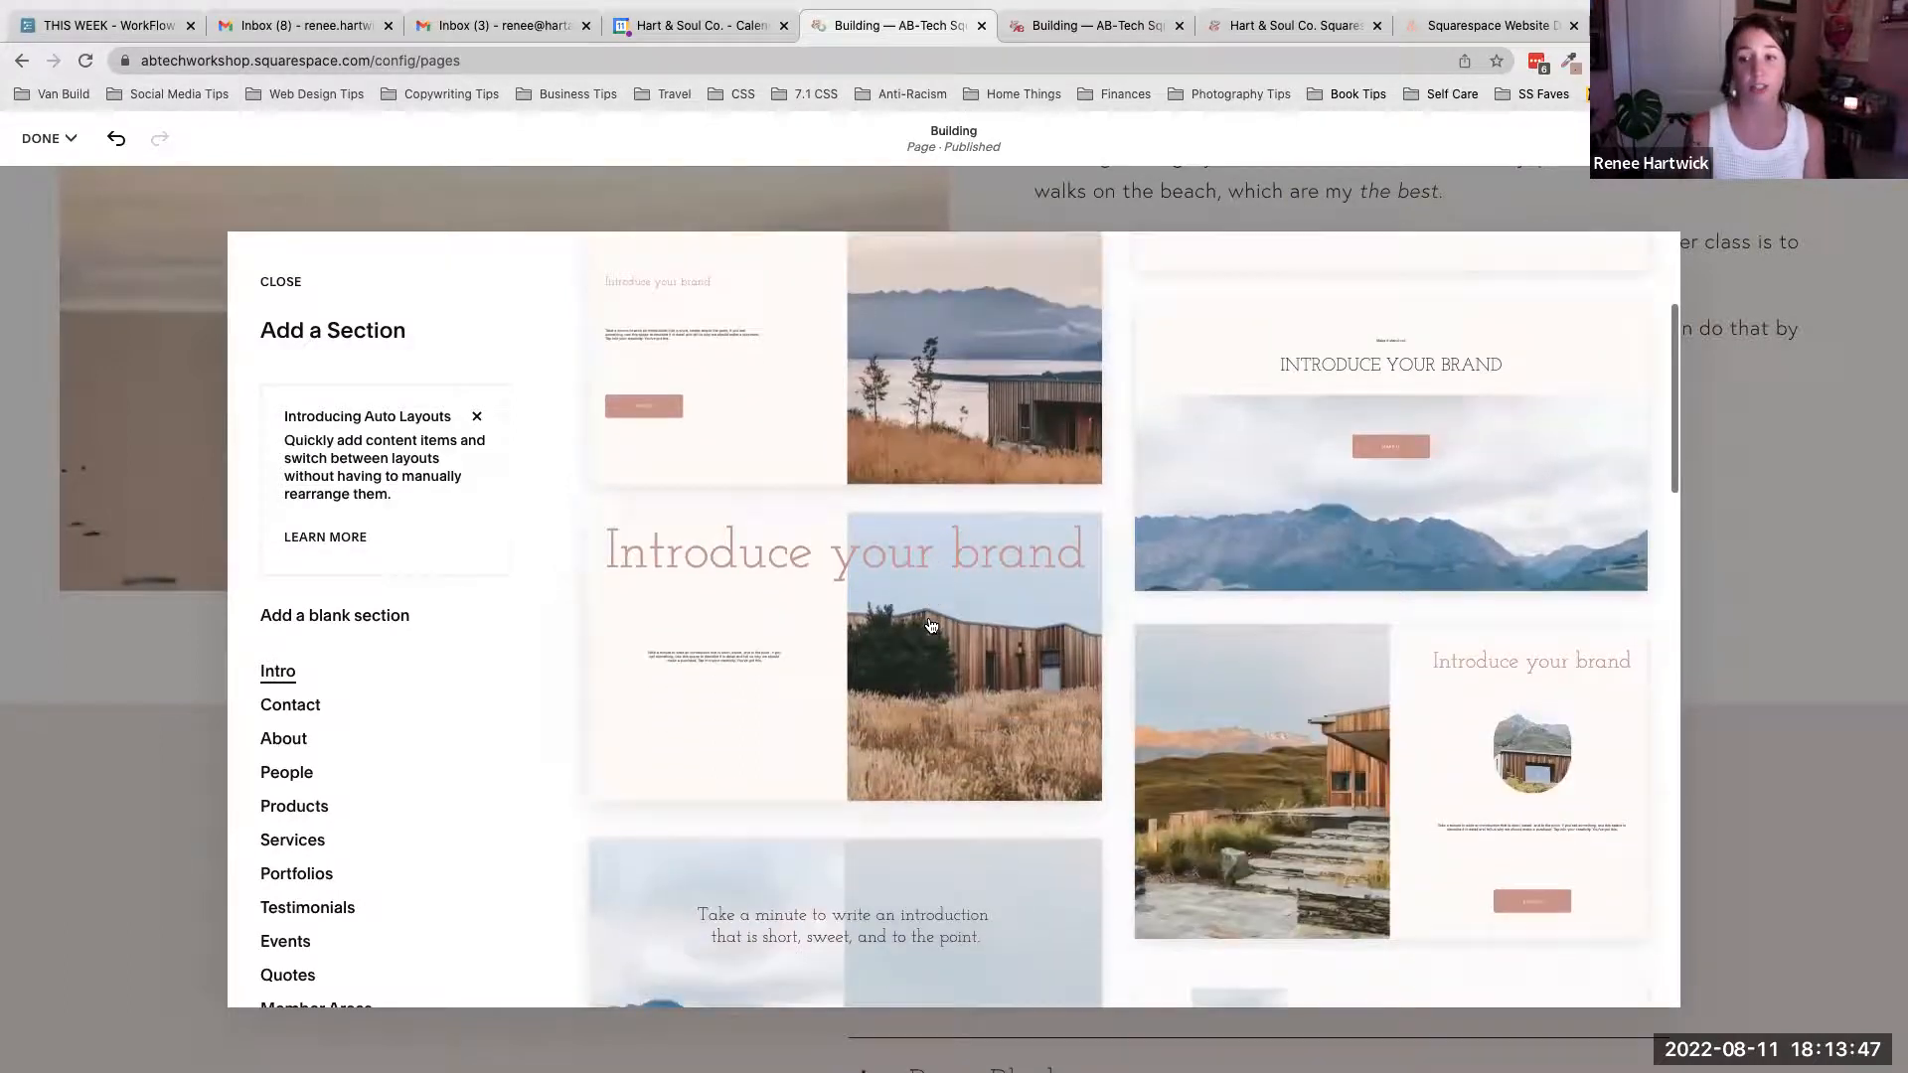
scroll(931, 624, "down", 6)
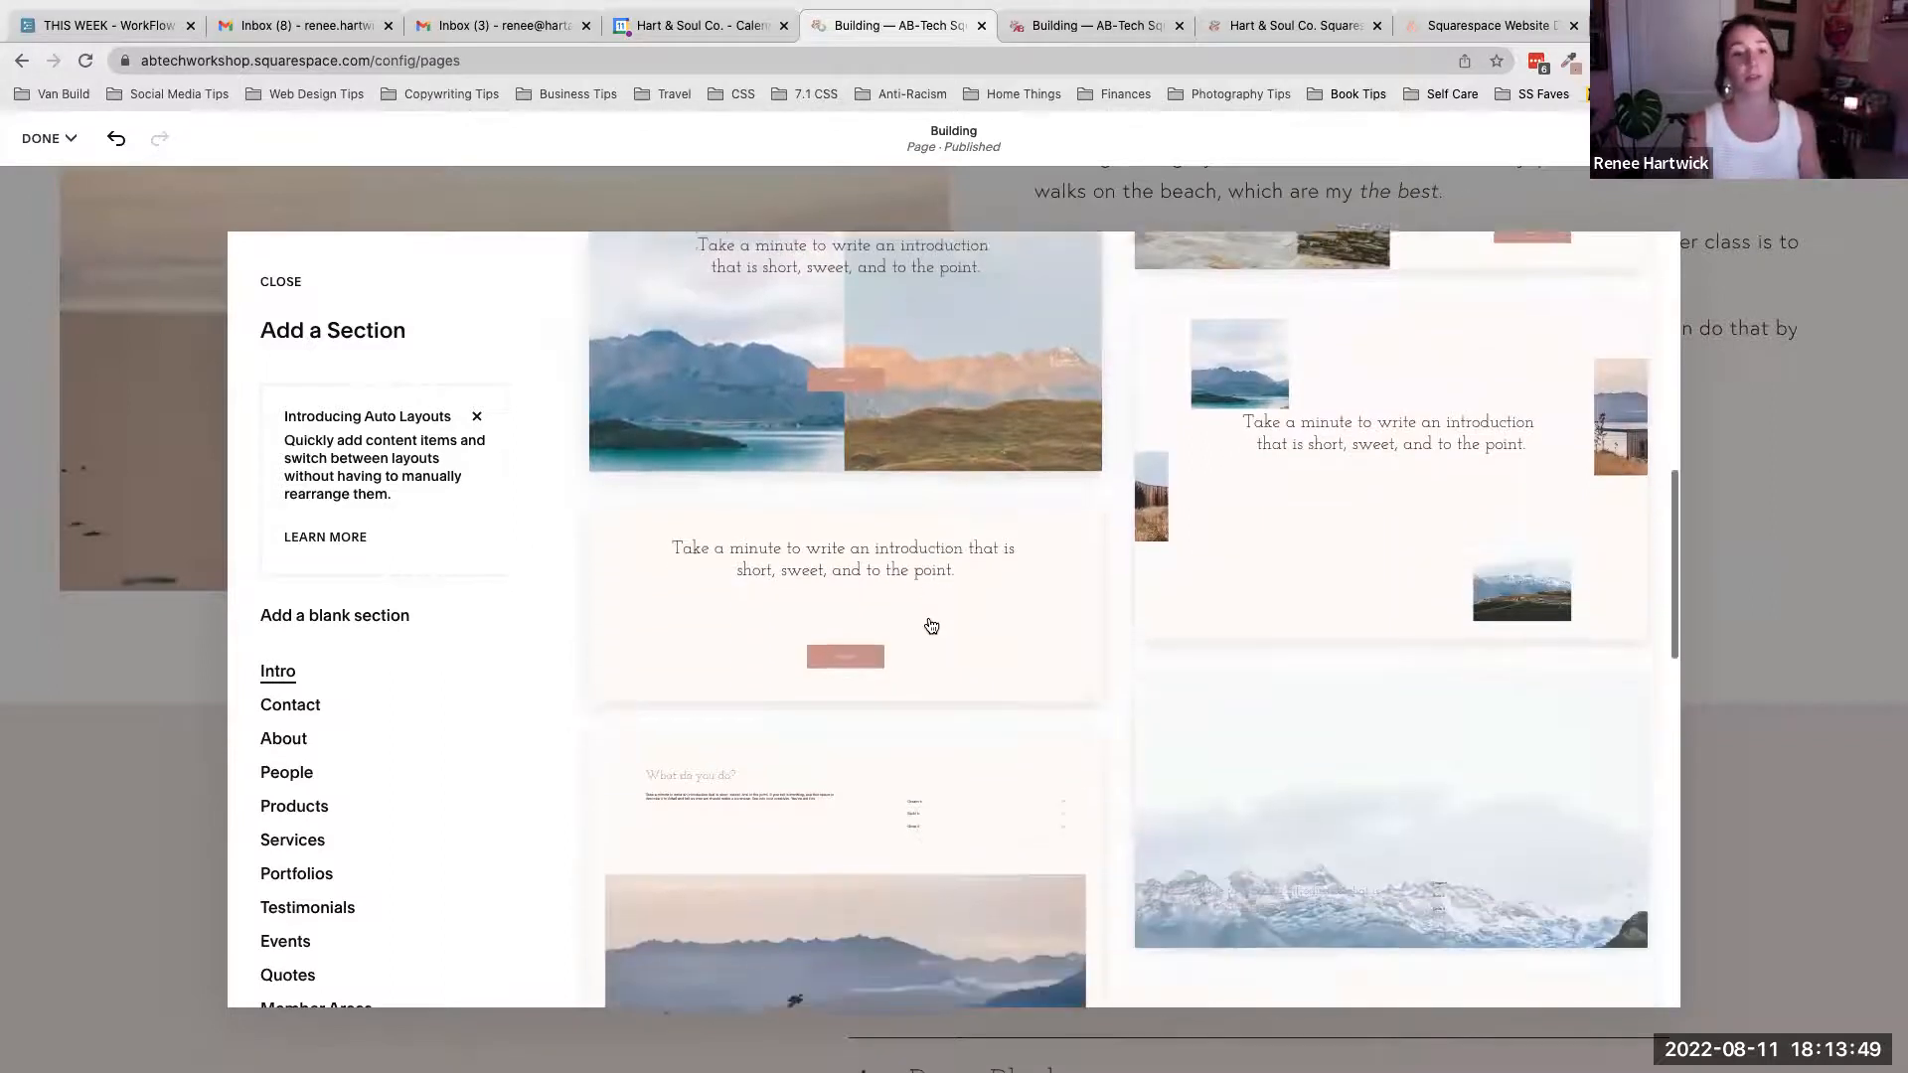
scroll(931, 624, "down", 3)
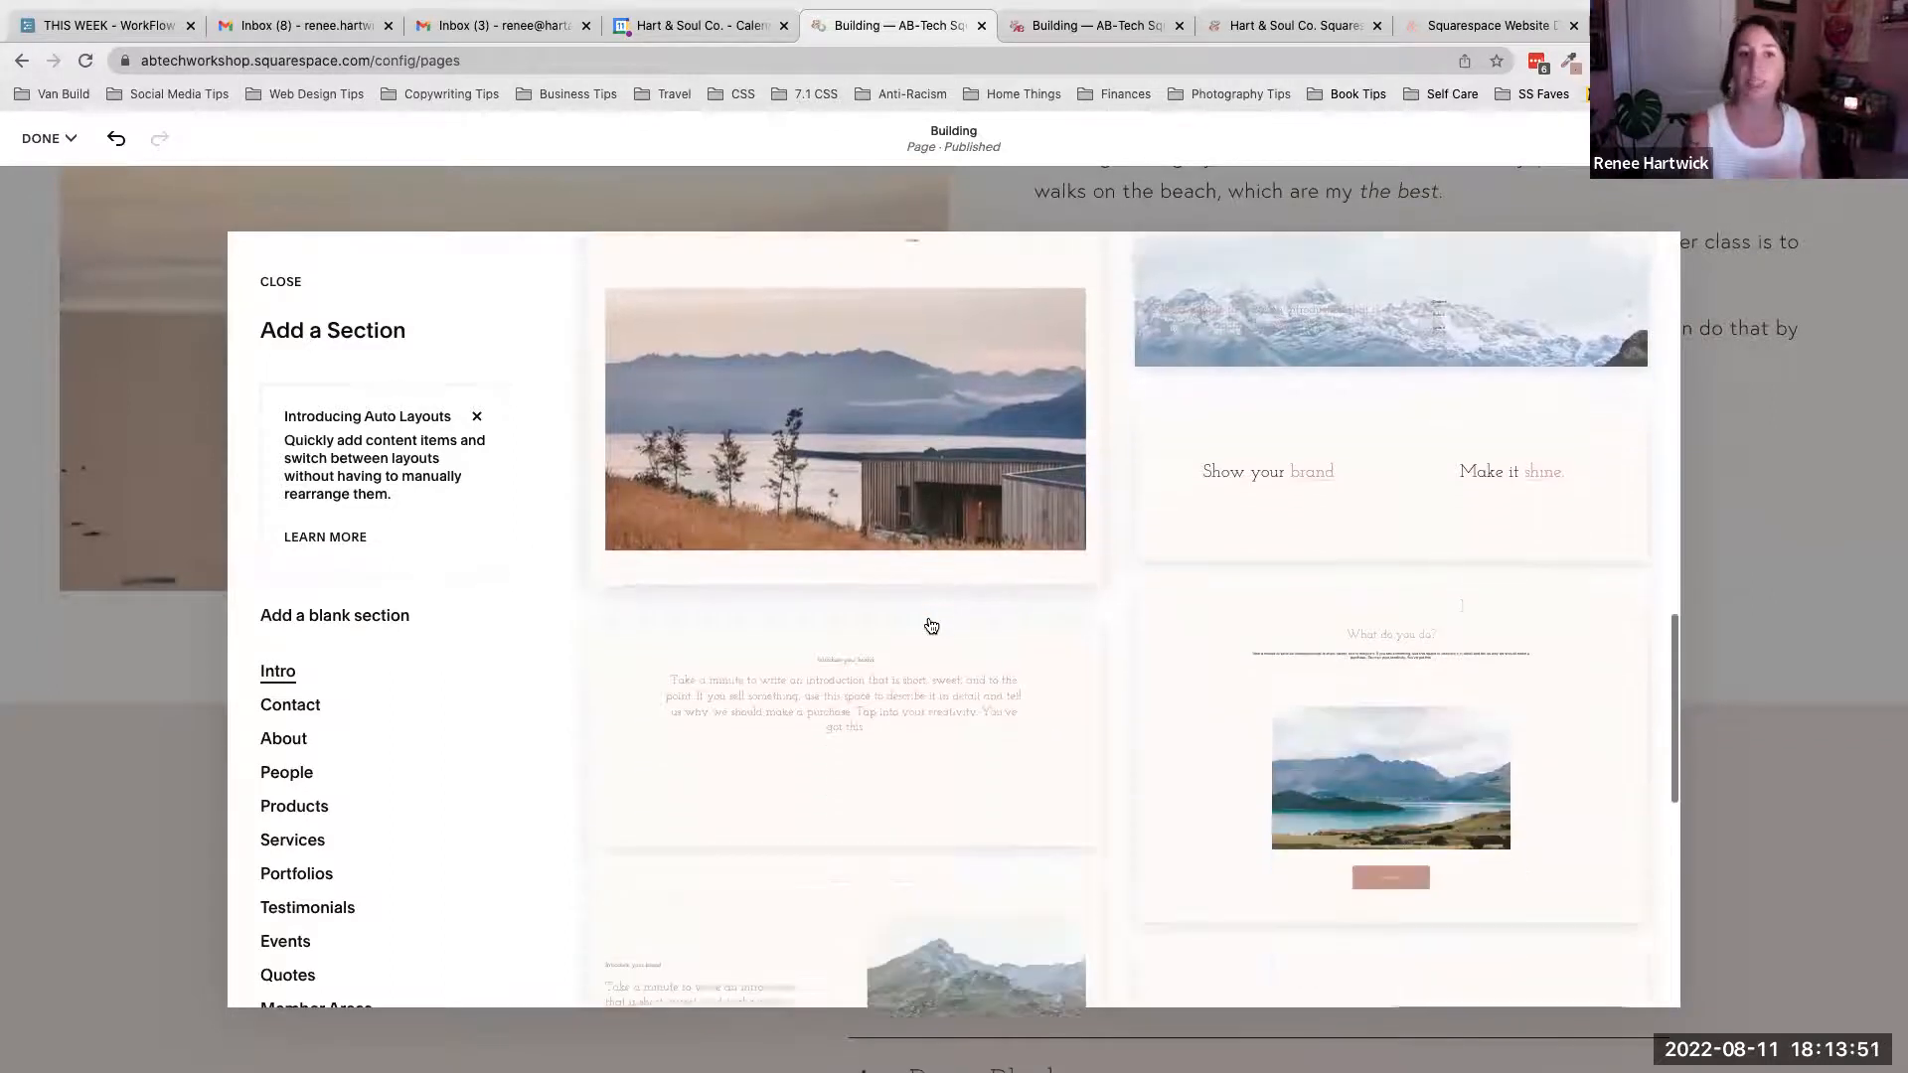
scroll(929, 625, "down", 2)
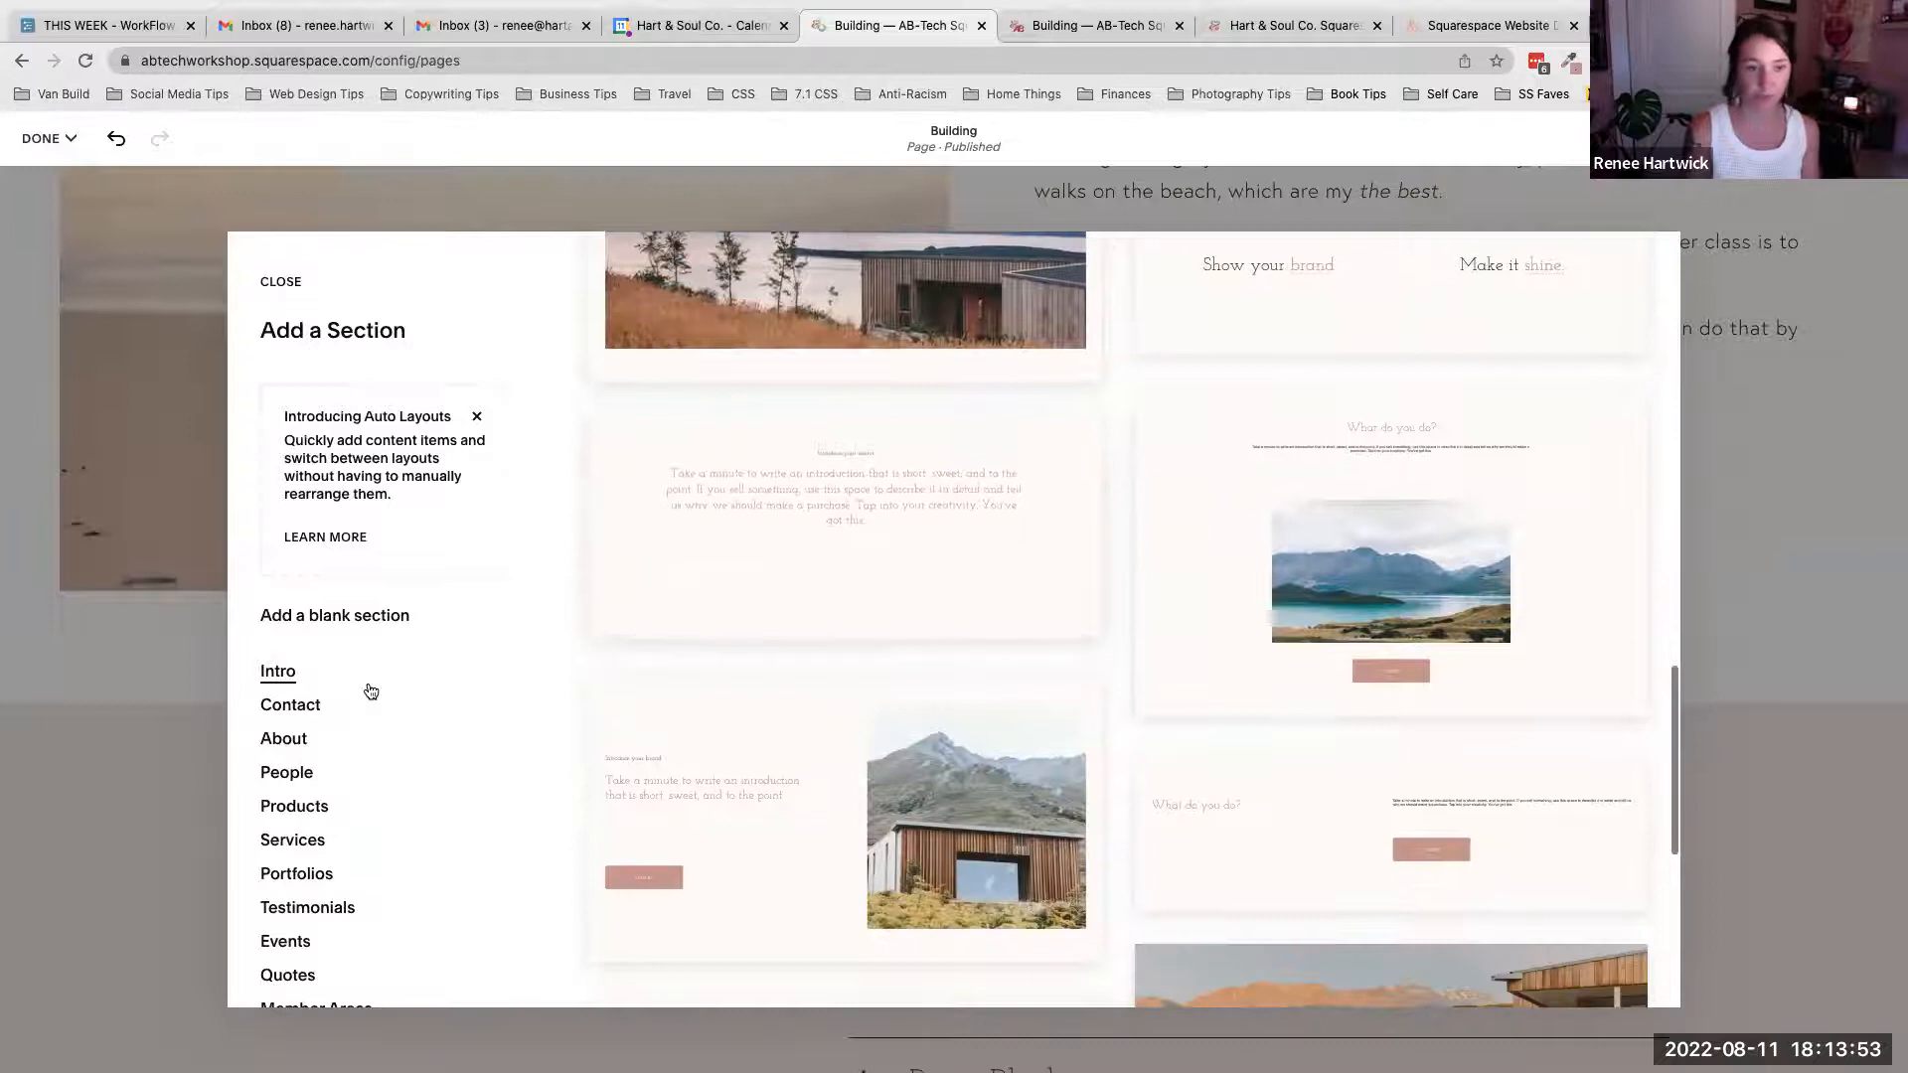
scroll(368, 690, "down", 1)
scroll(370, 690, "down", 2)
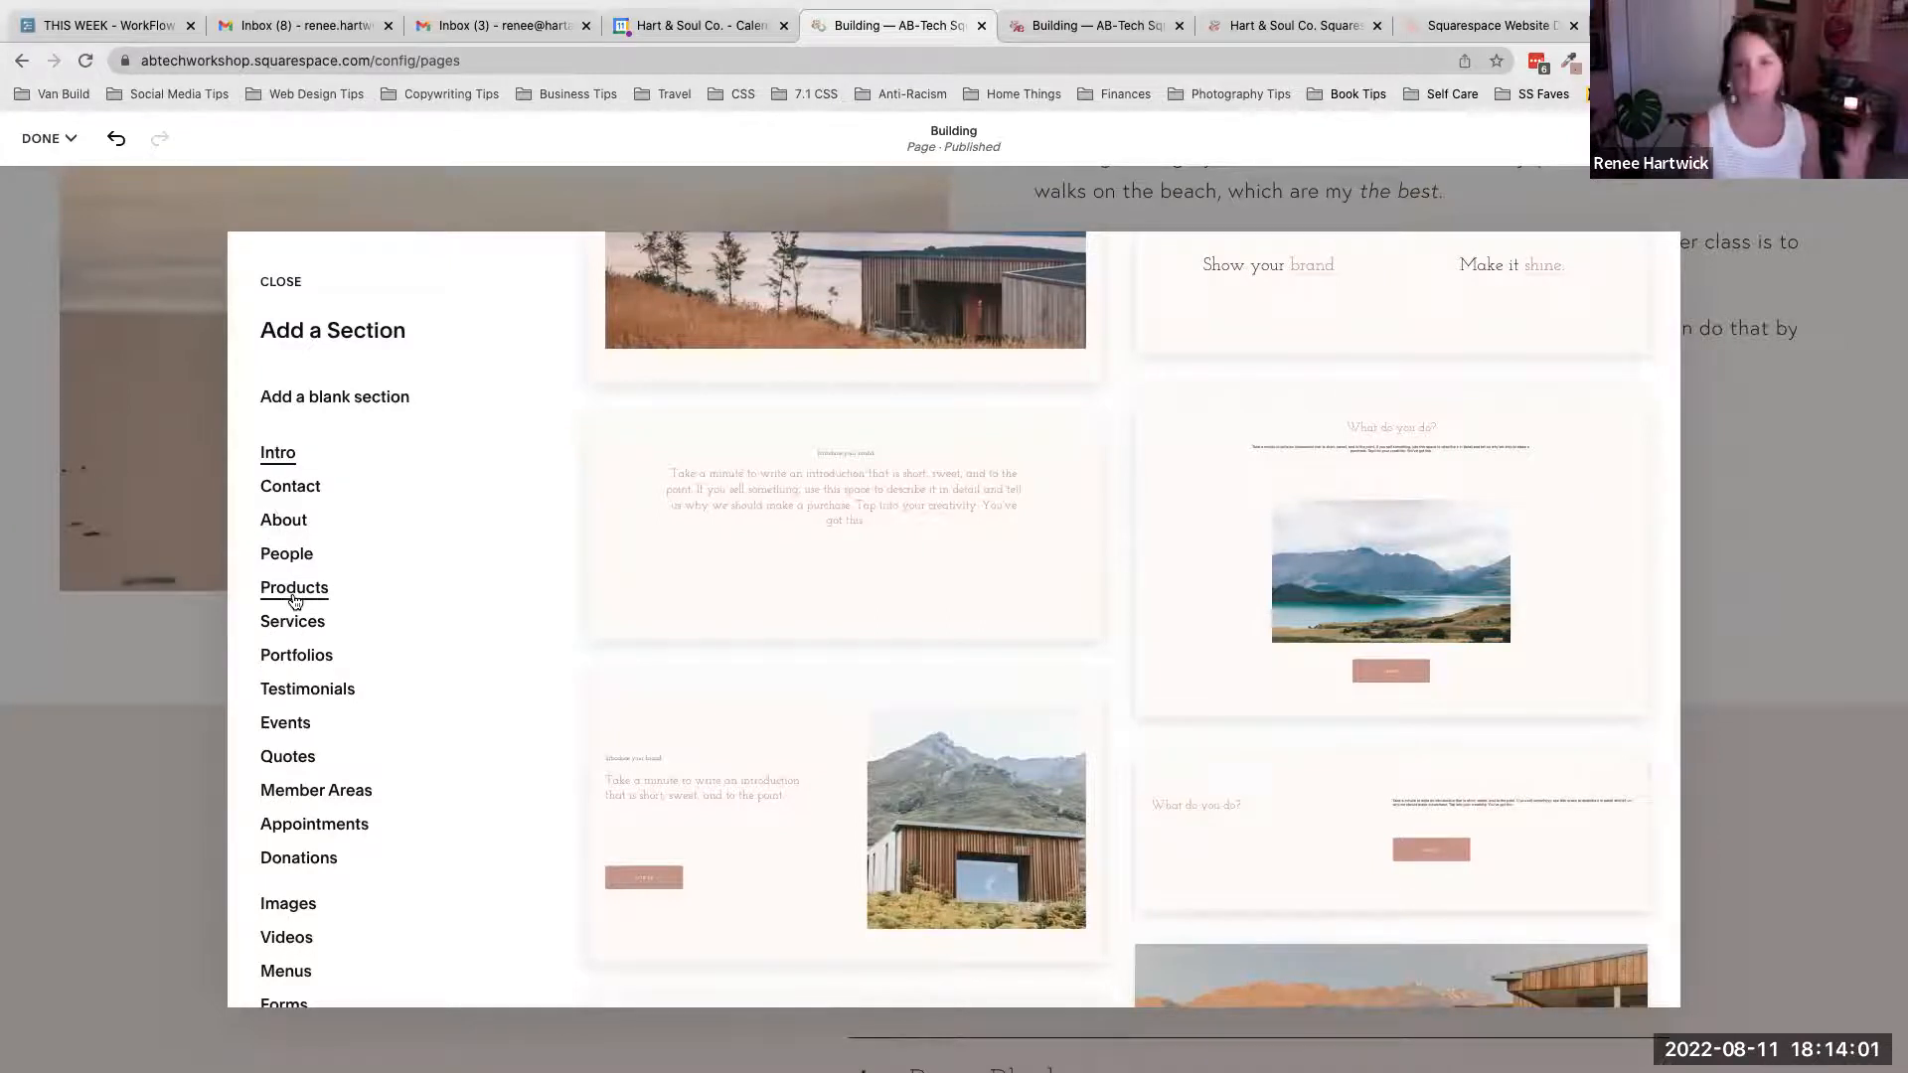
- Browse the People section layouts in the Add a Section panel
left_click(287, 554)
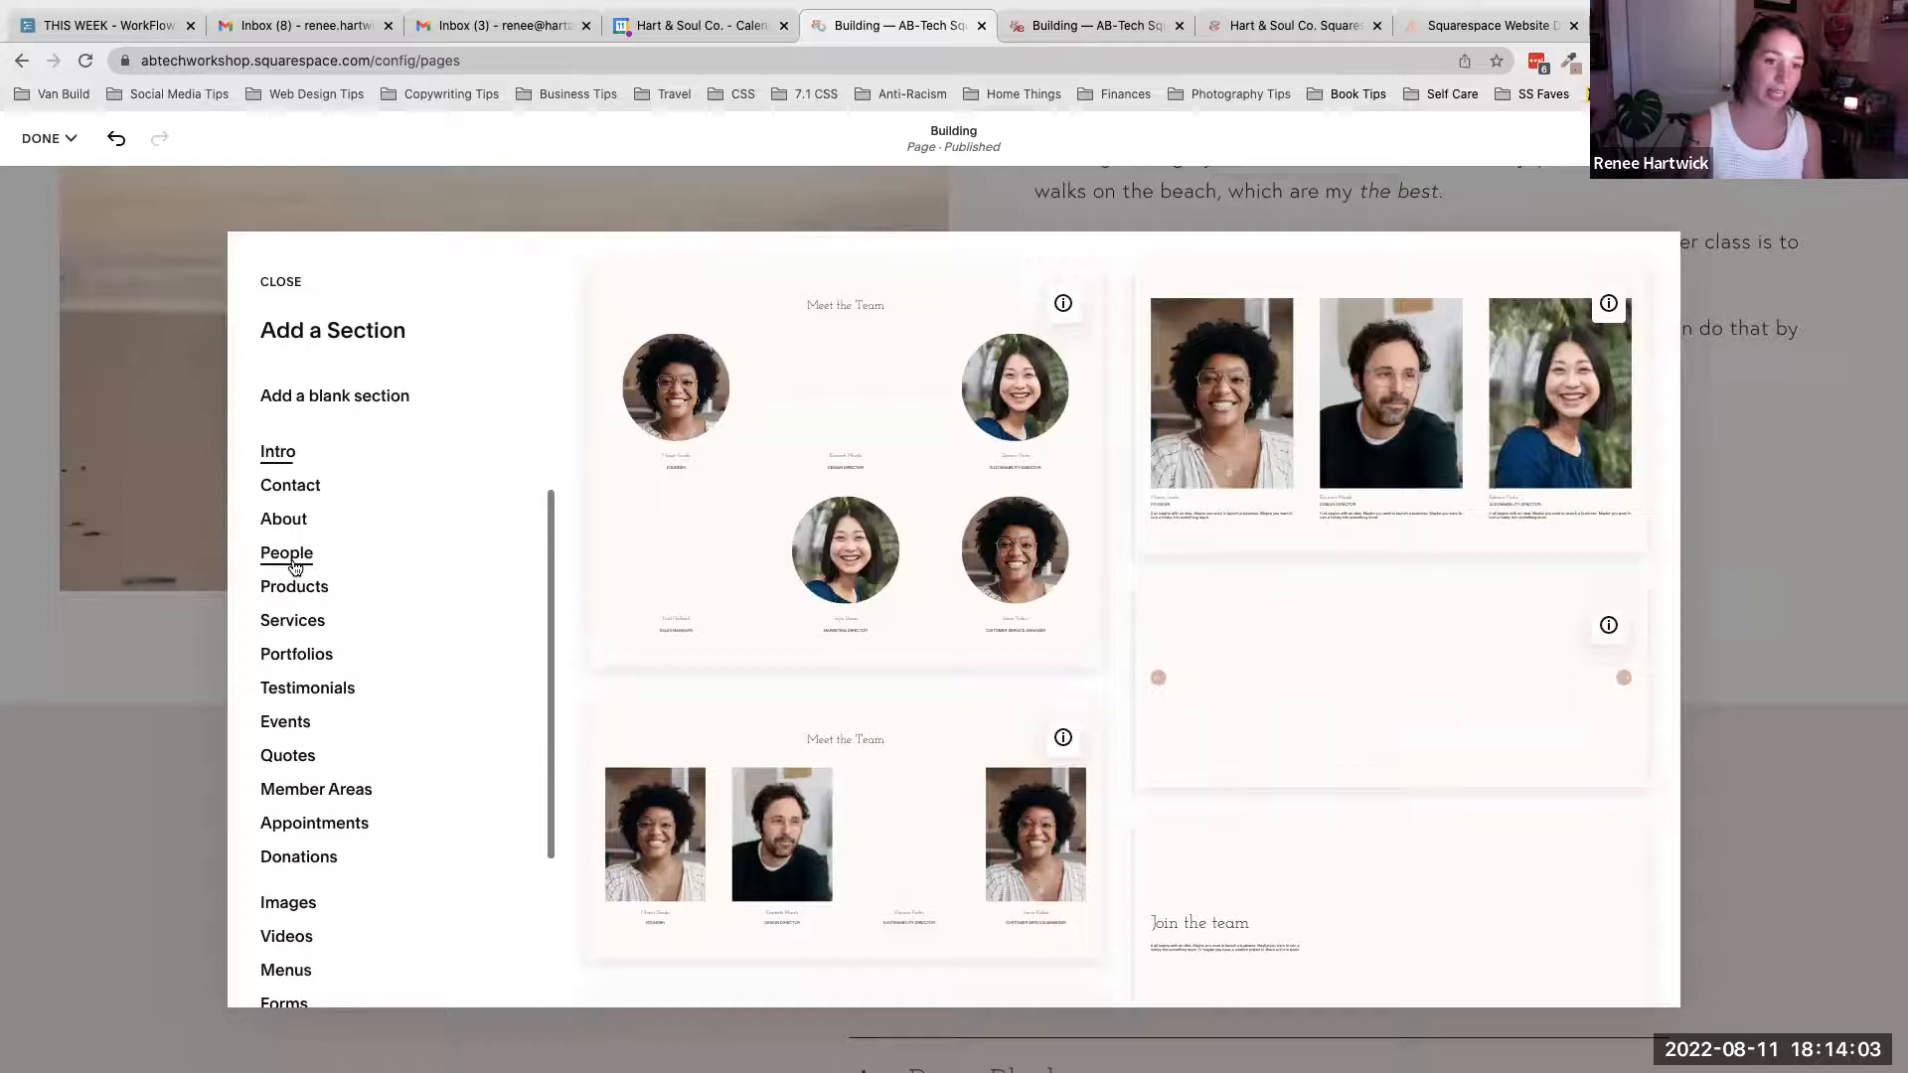
scroll(779, 637, "down", 1)
scroll(780, 637, "down", 3)
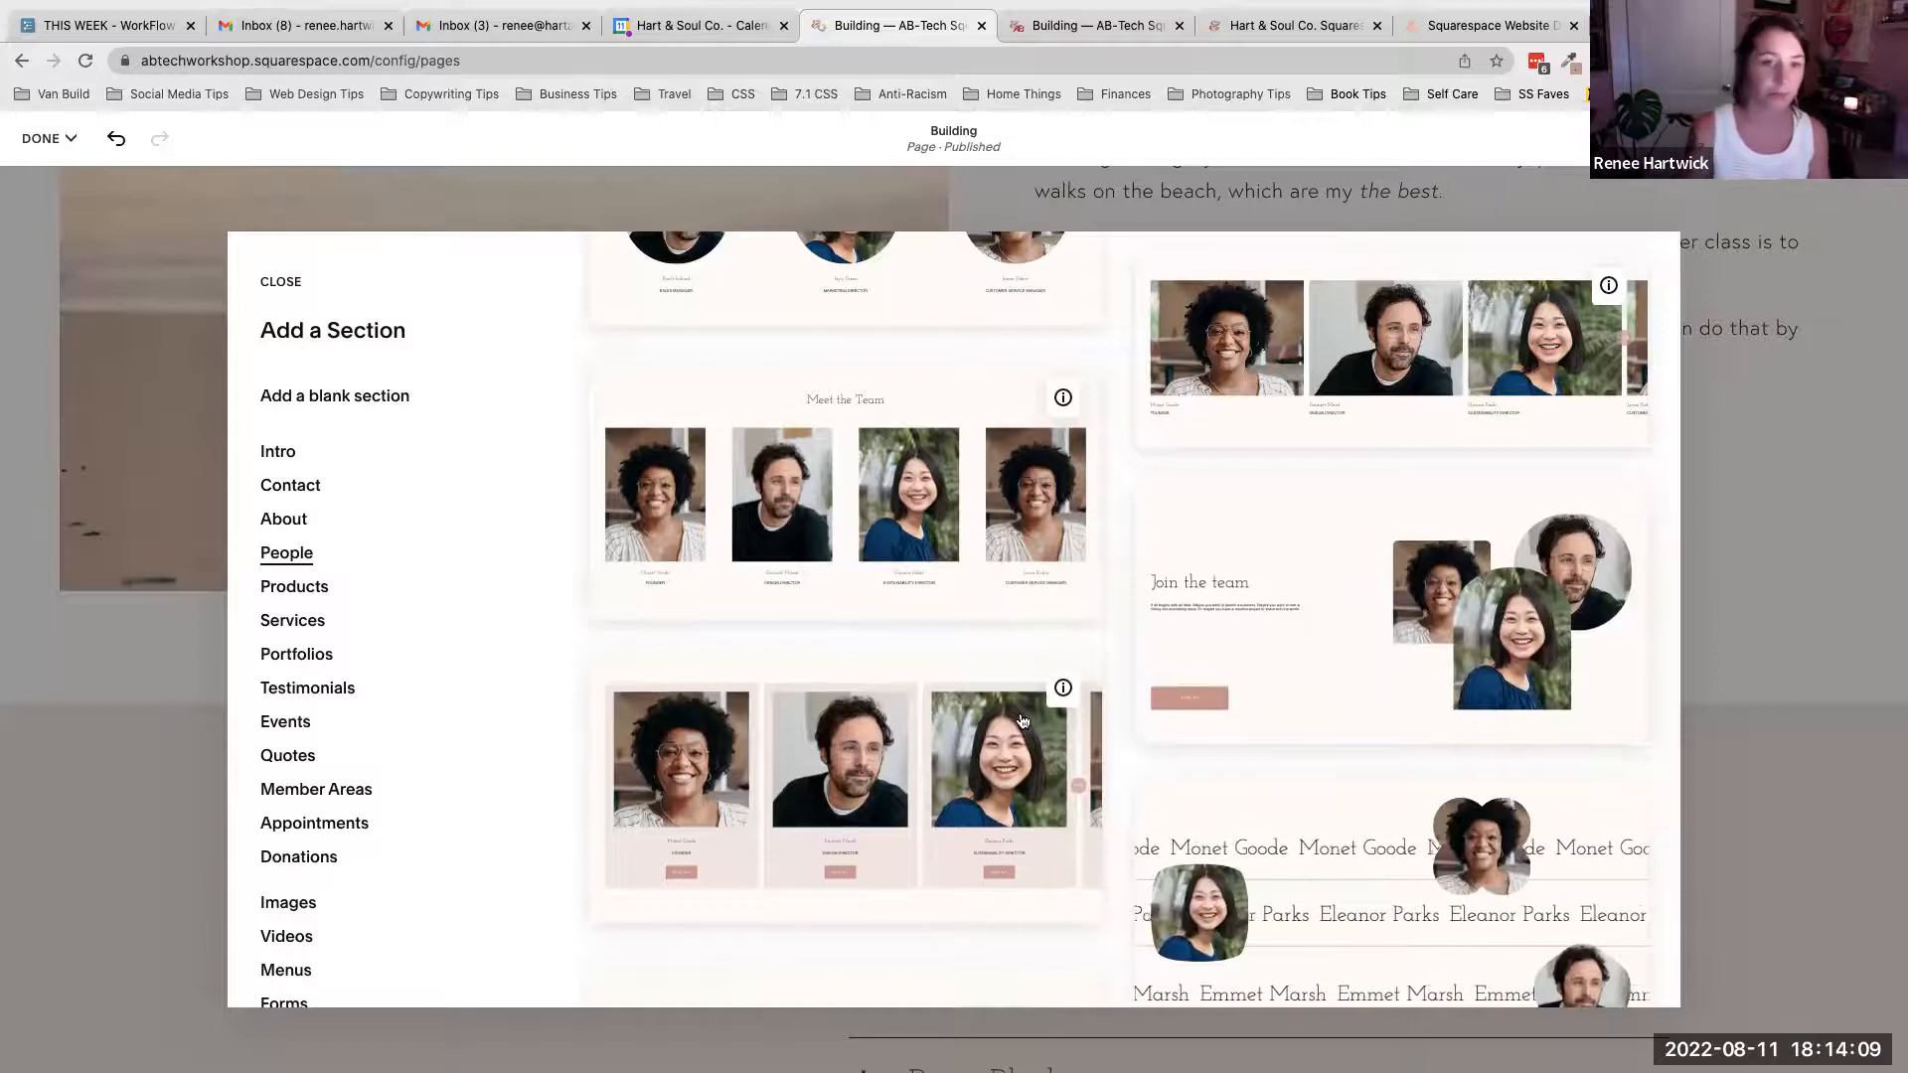
scroll(1396, 785, "down", 2)
scroll(1396, 785, "down", 1)
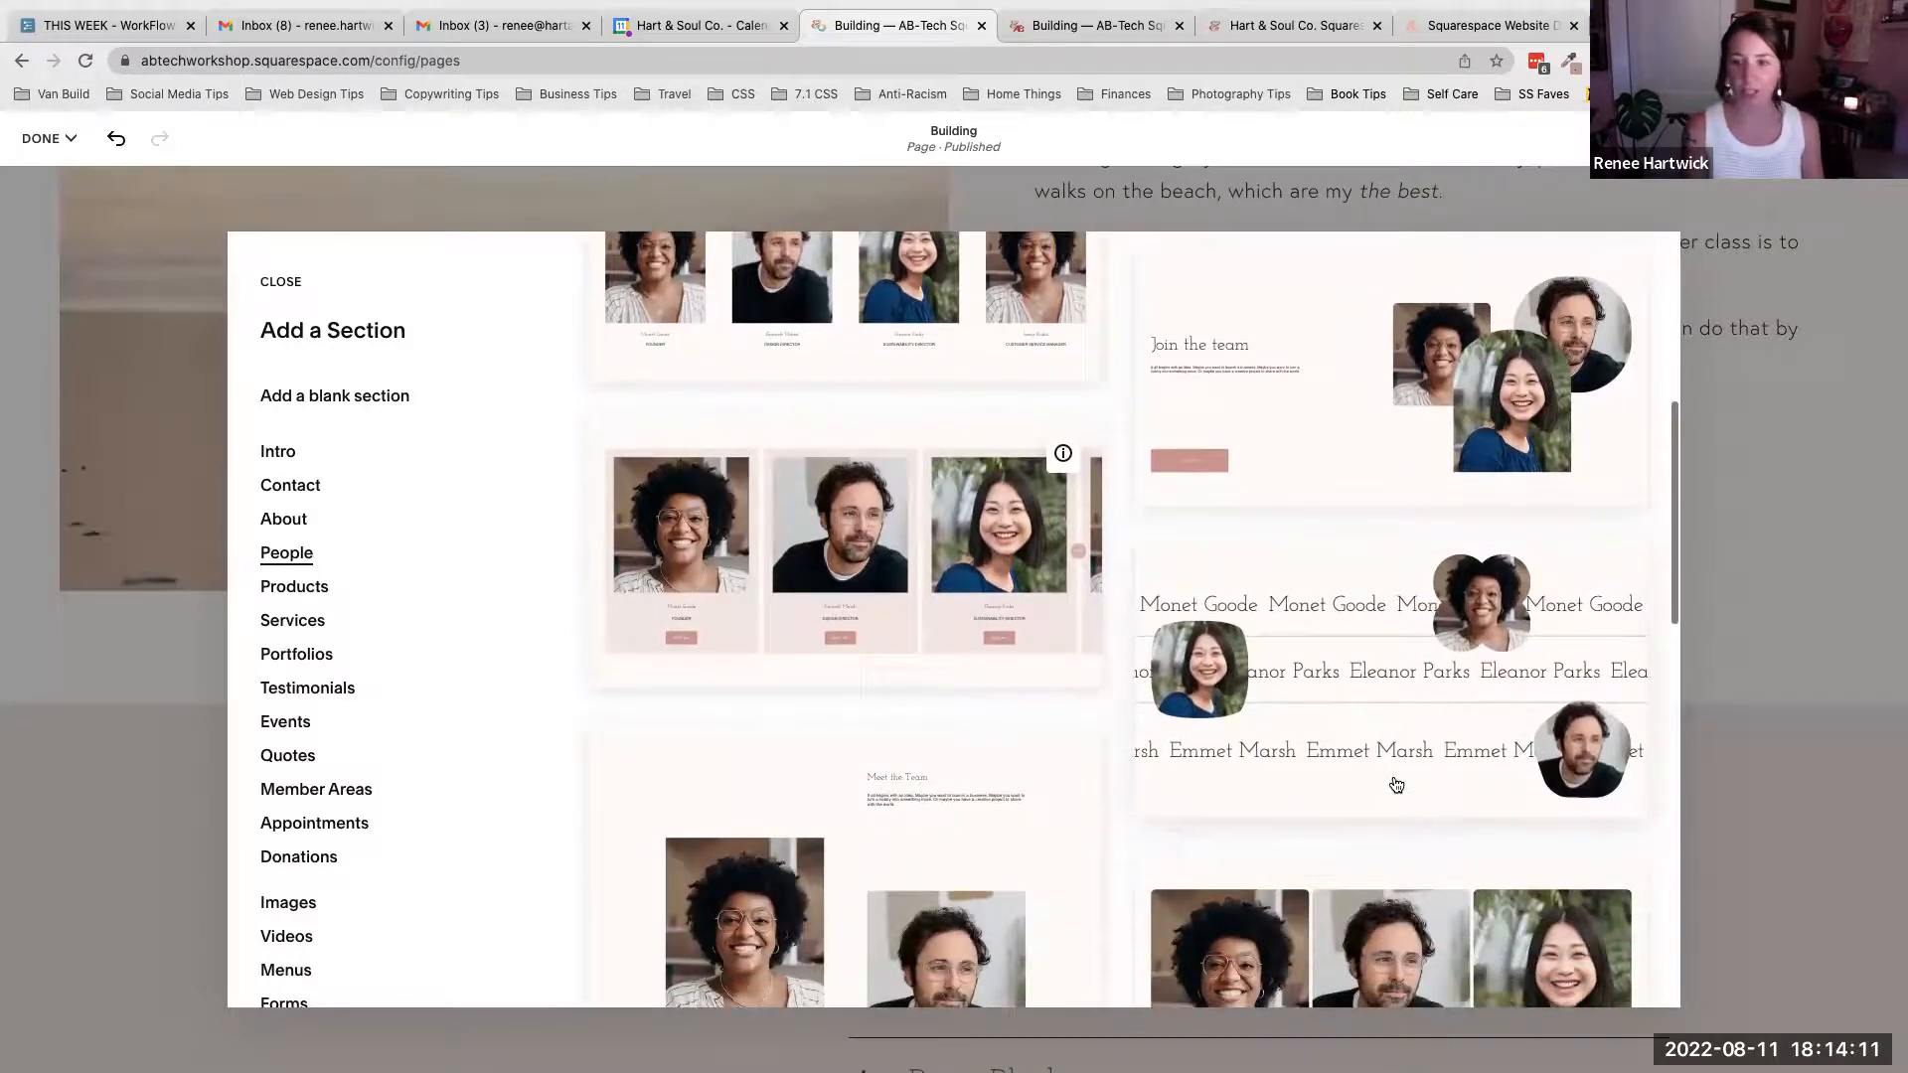
scroll(1396, 785, "down", 3)
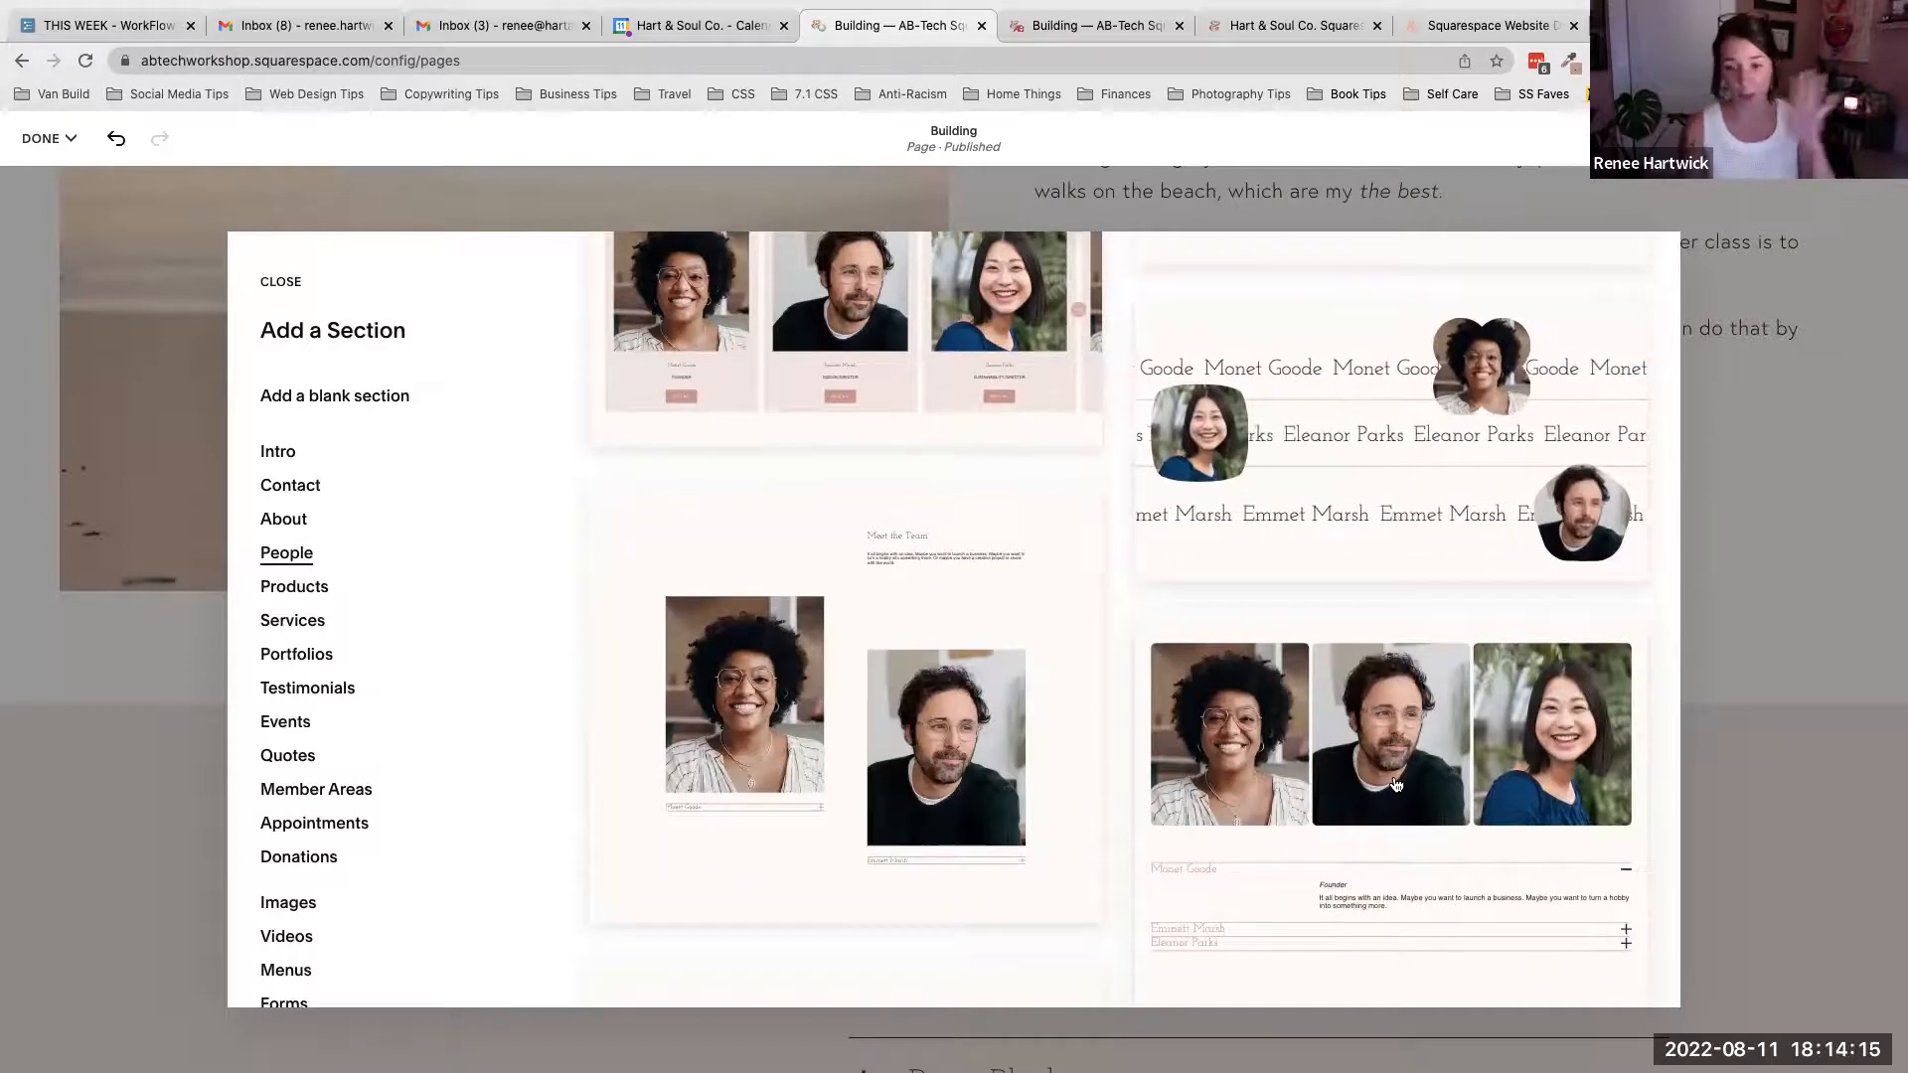
scroll(1395, 784, "down", 3)
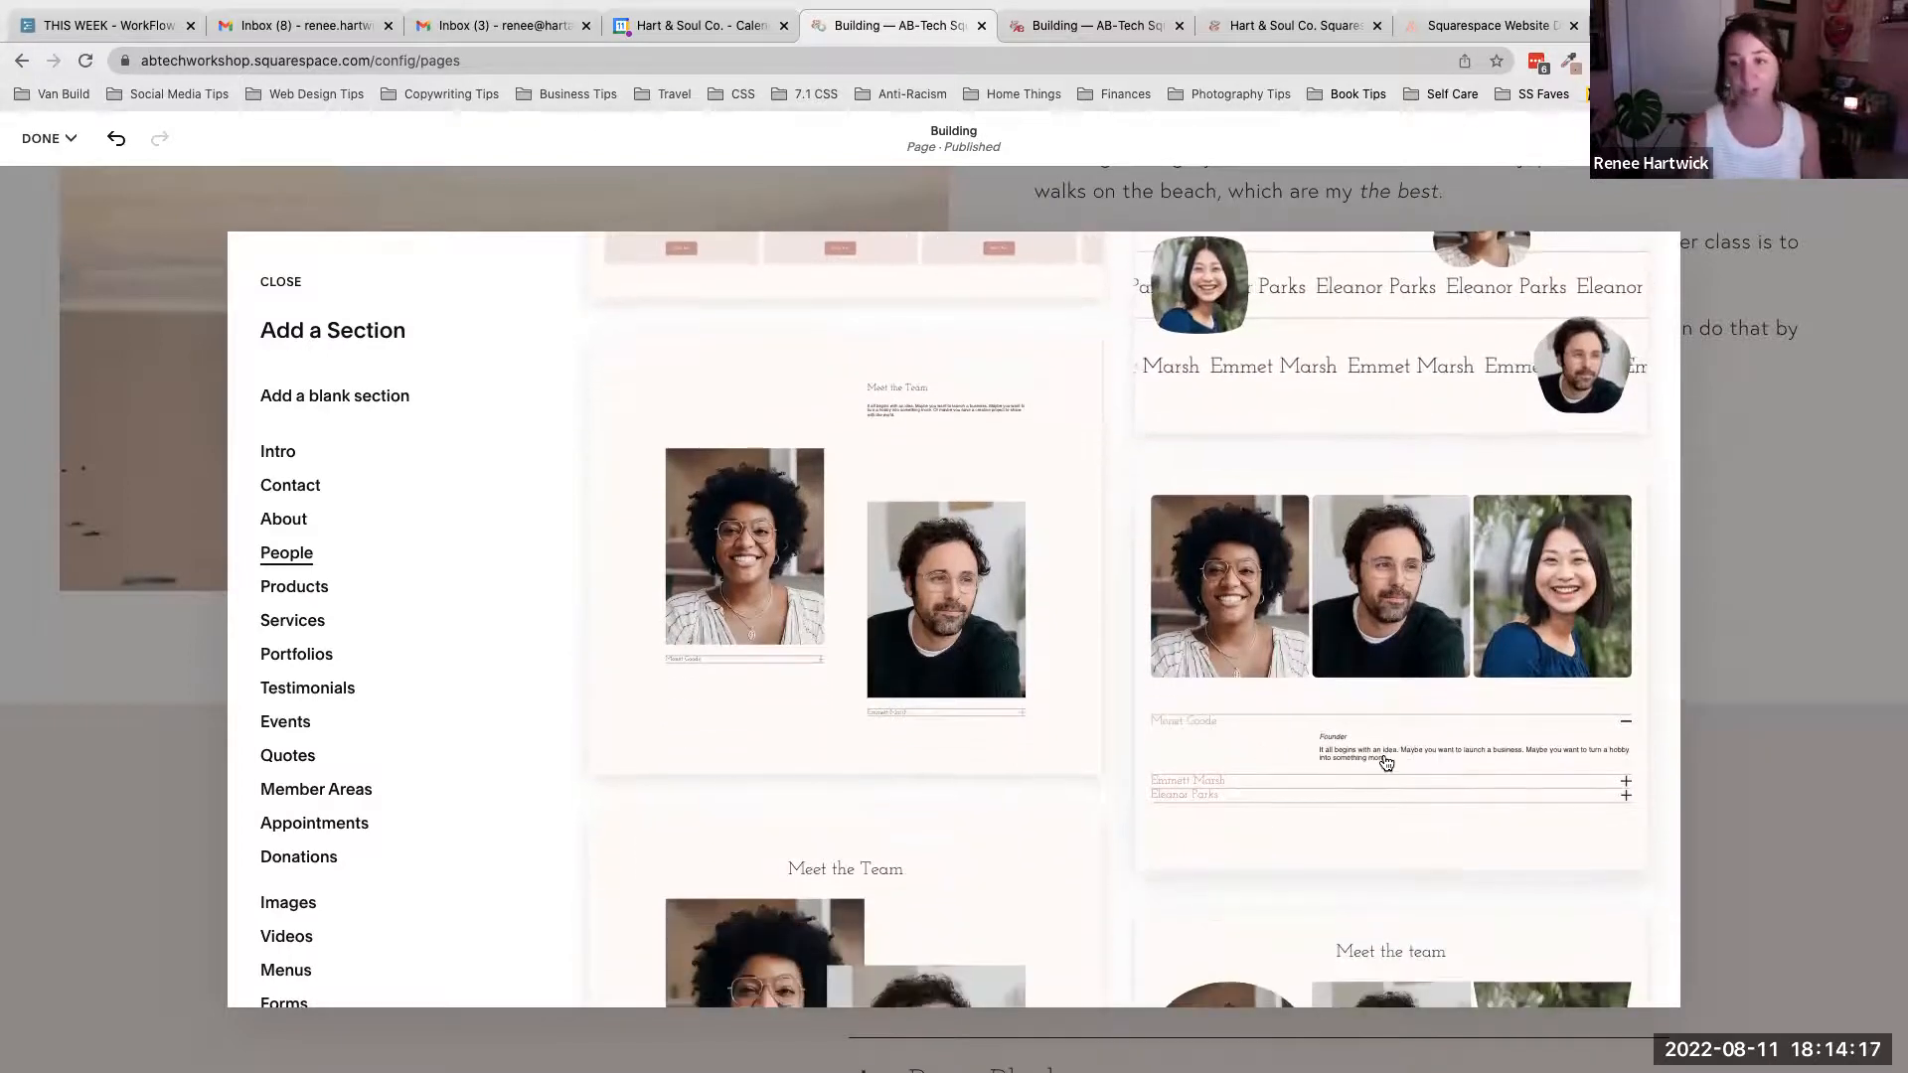
scroll(1384, 765, "down", 5)
scroll(824, 647, "down", 3)
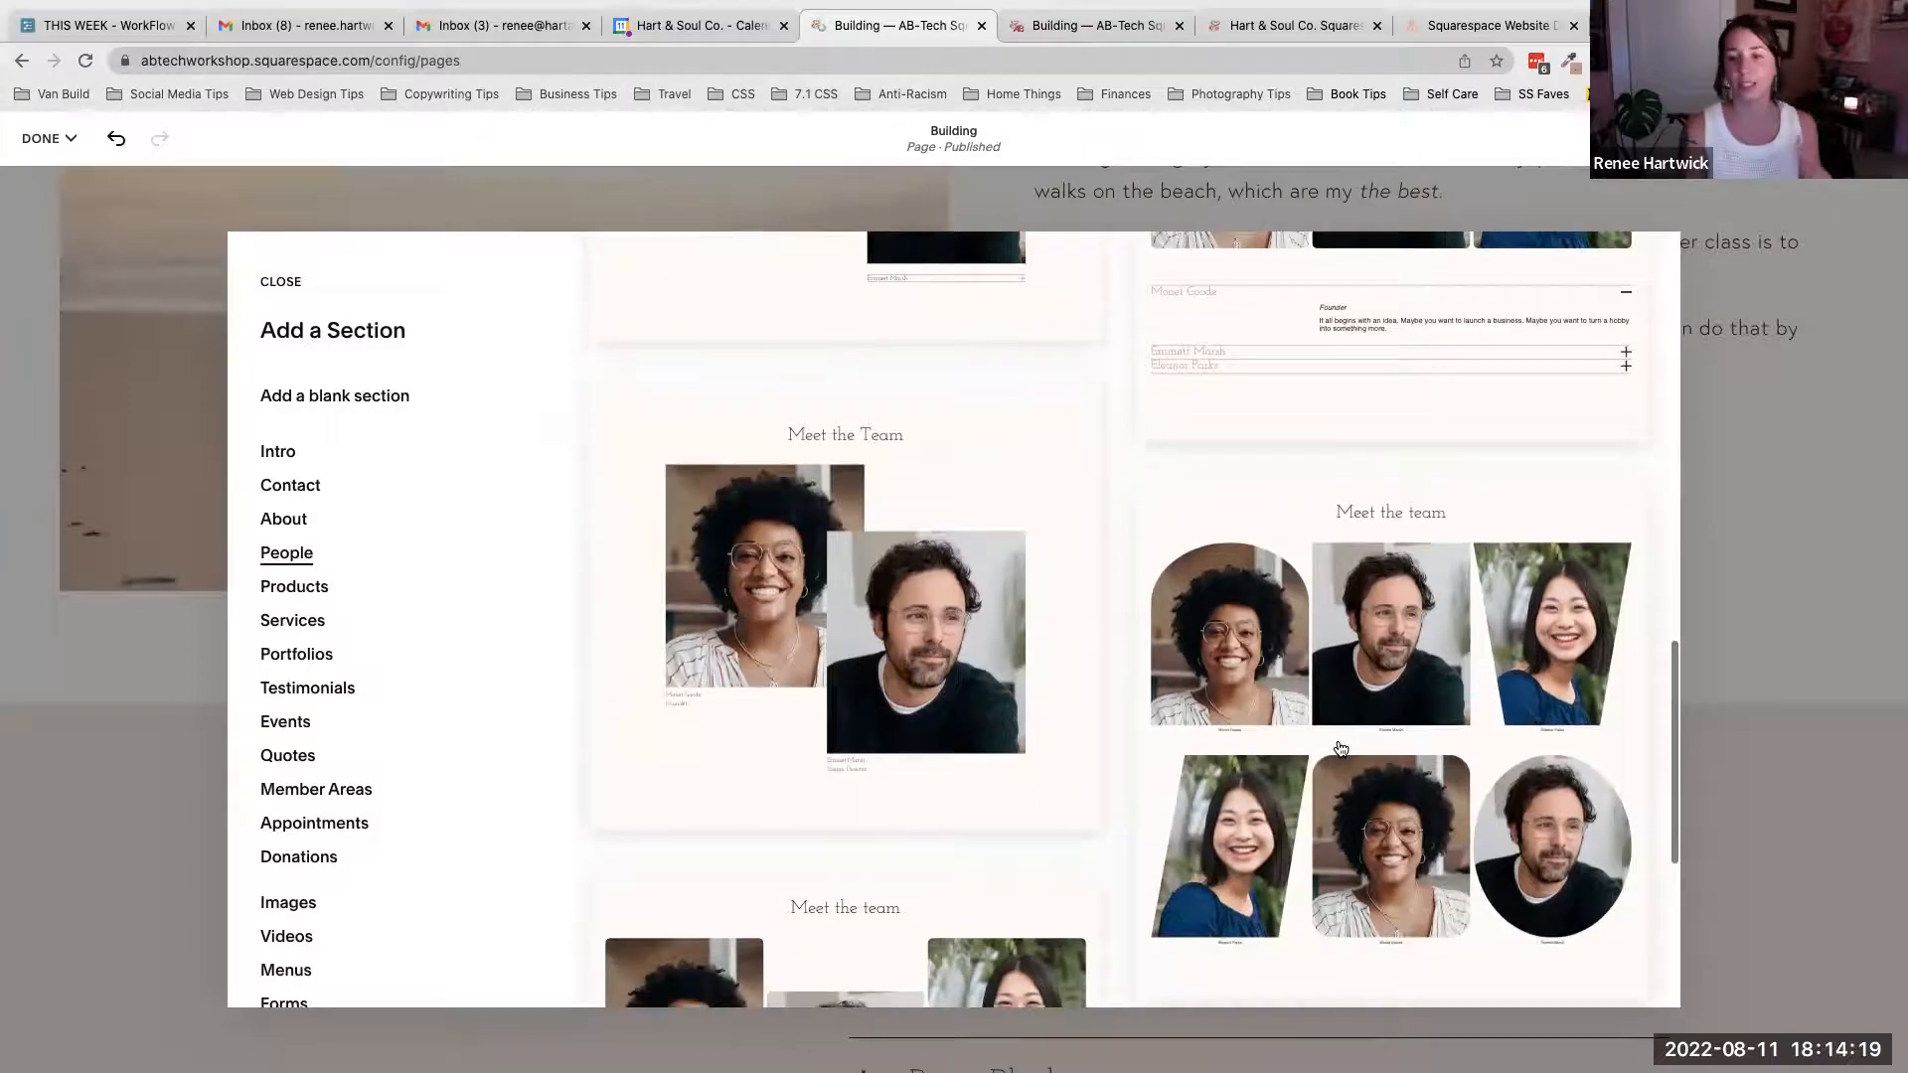
- Browse the Services section layouts in the Add a Section panel
left_click(308, 619)
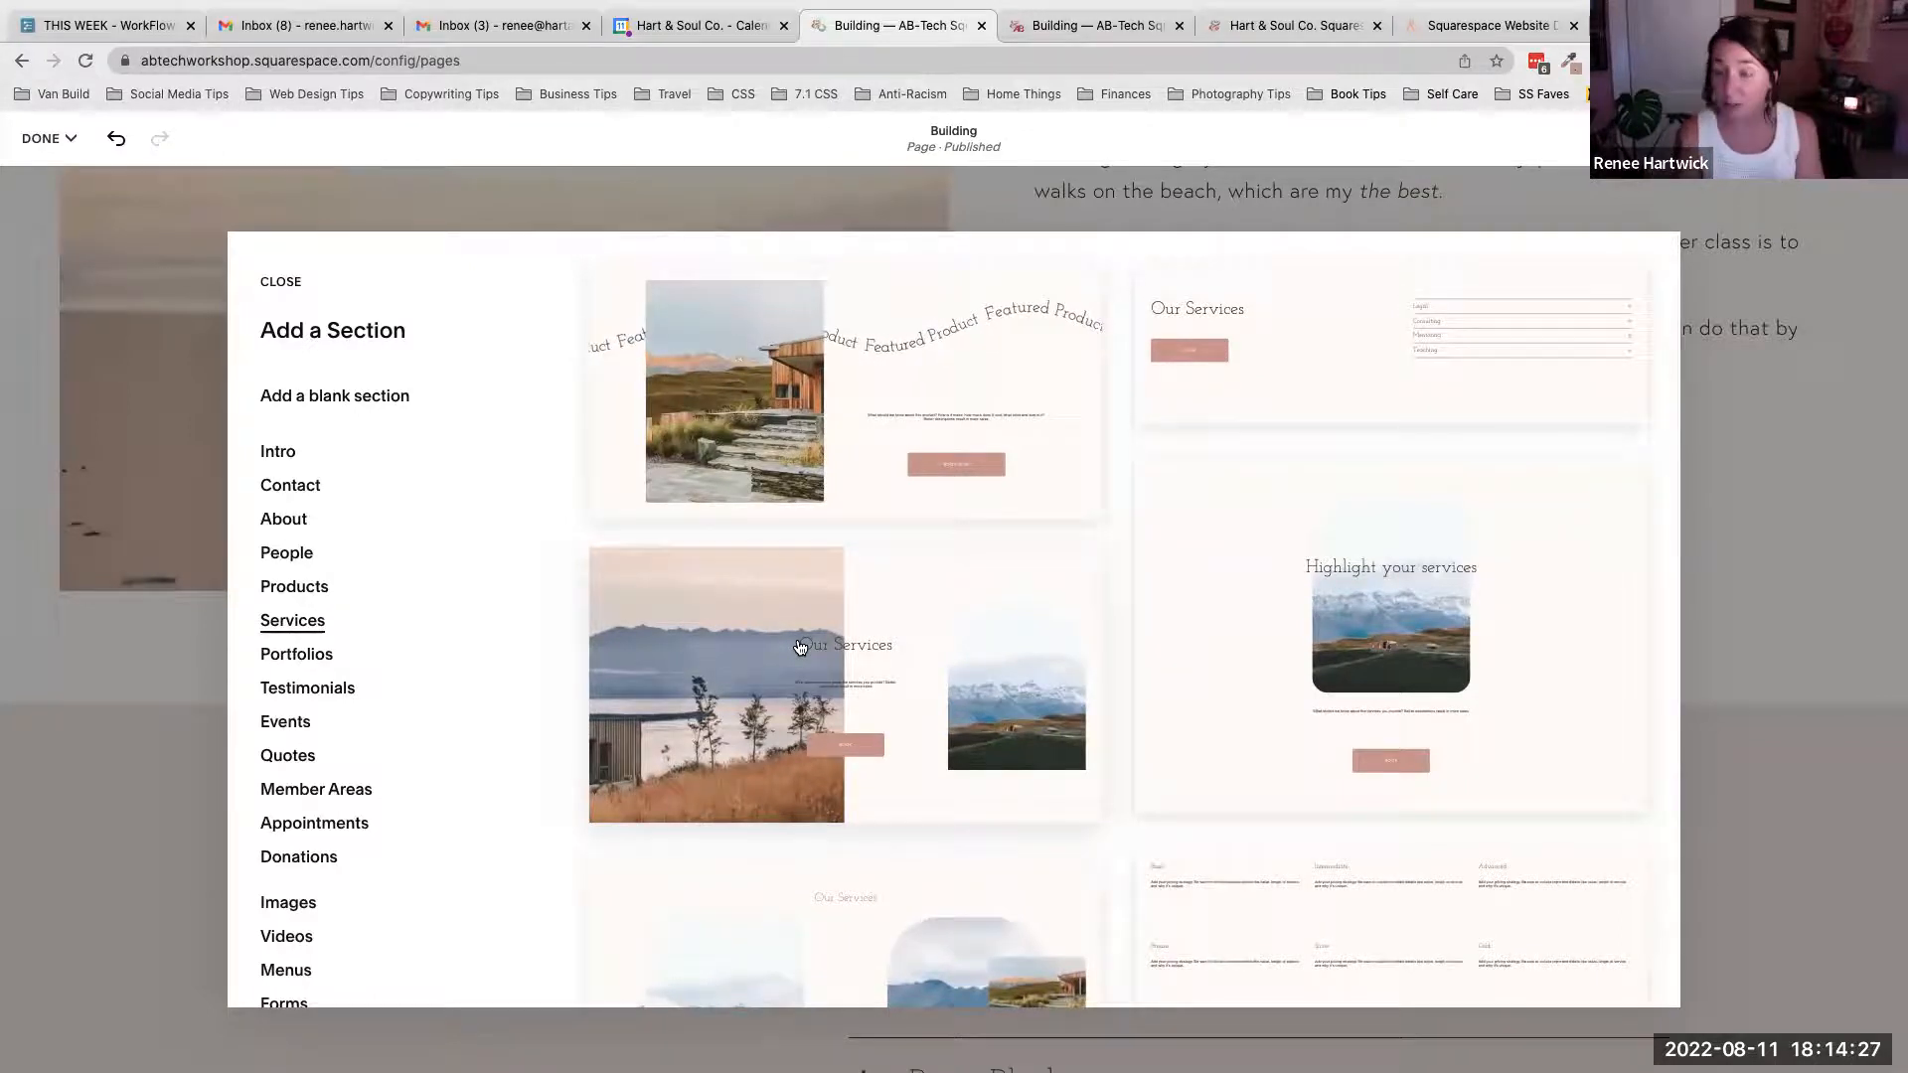
scroll(859, 648, "down", 2)
scroll(860, 648, "down", 1)
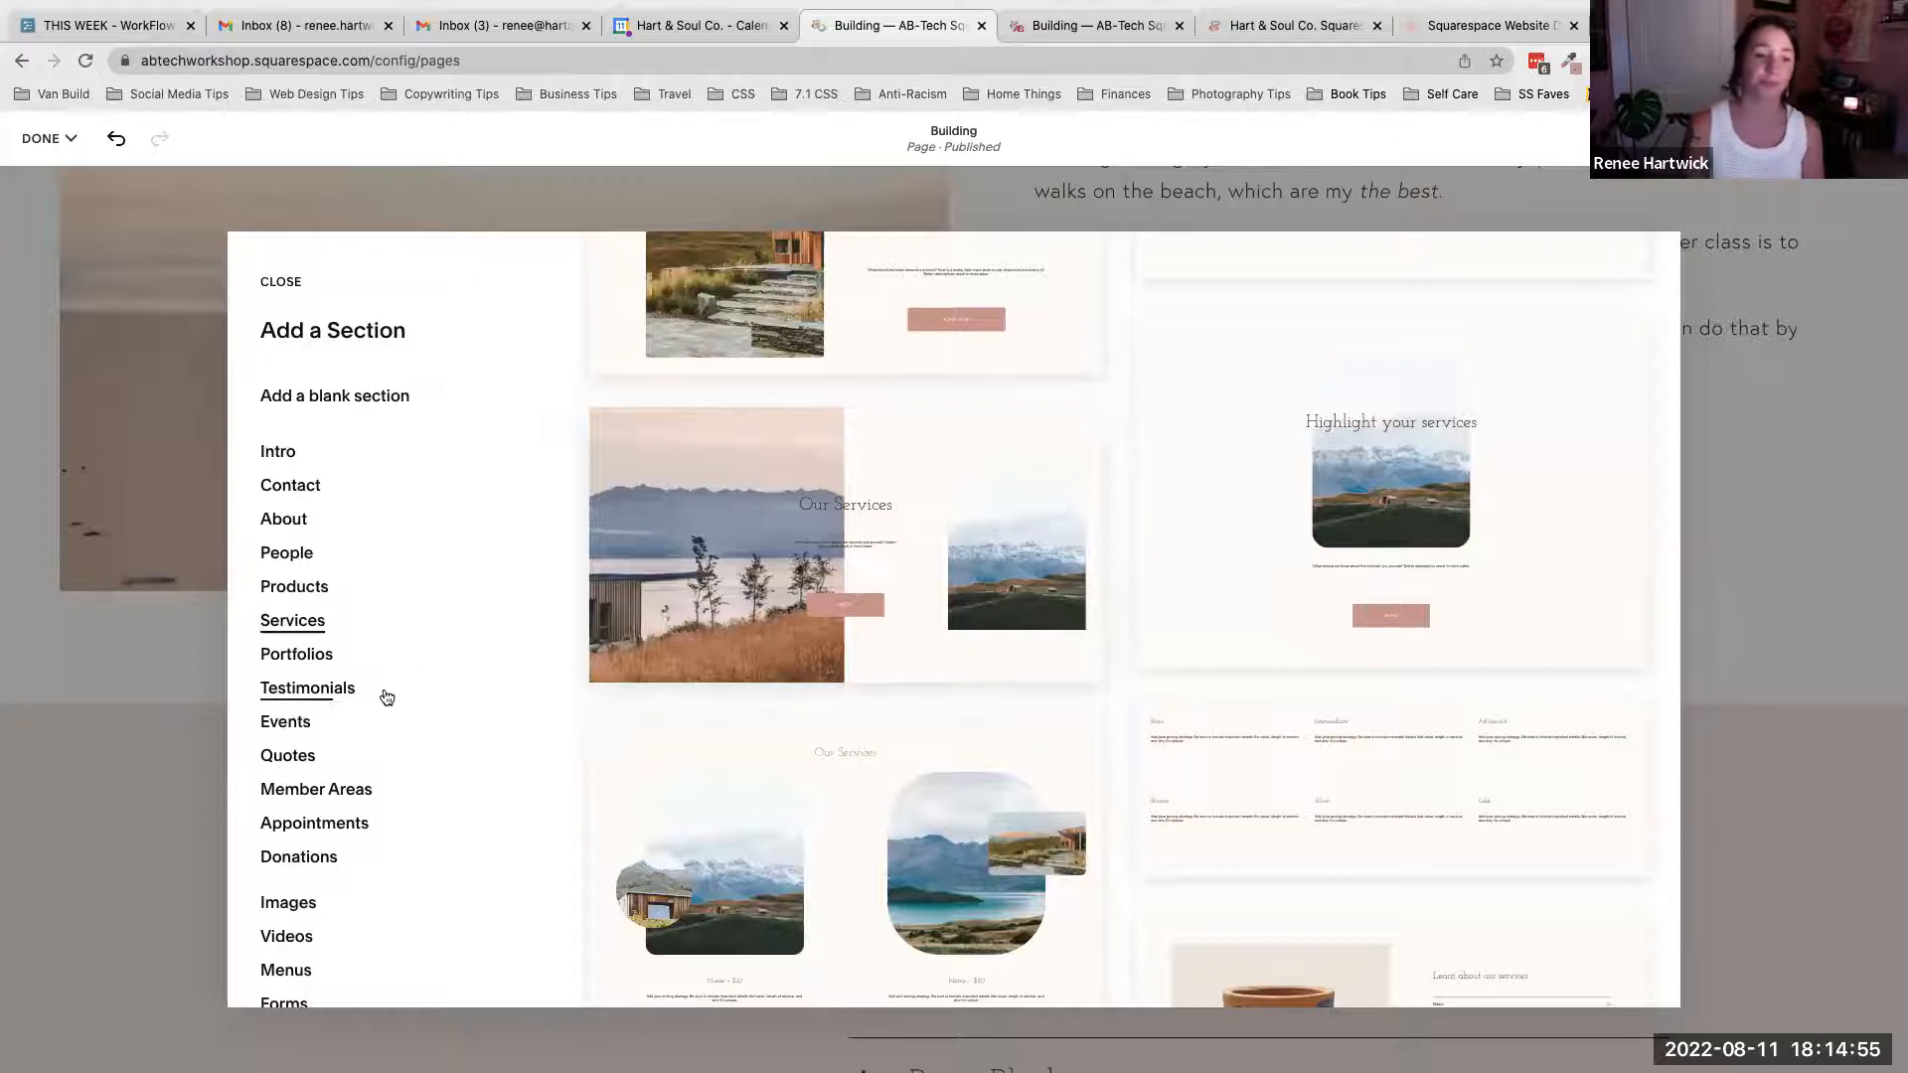
scroll(383, 694, "down", 4)
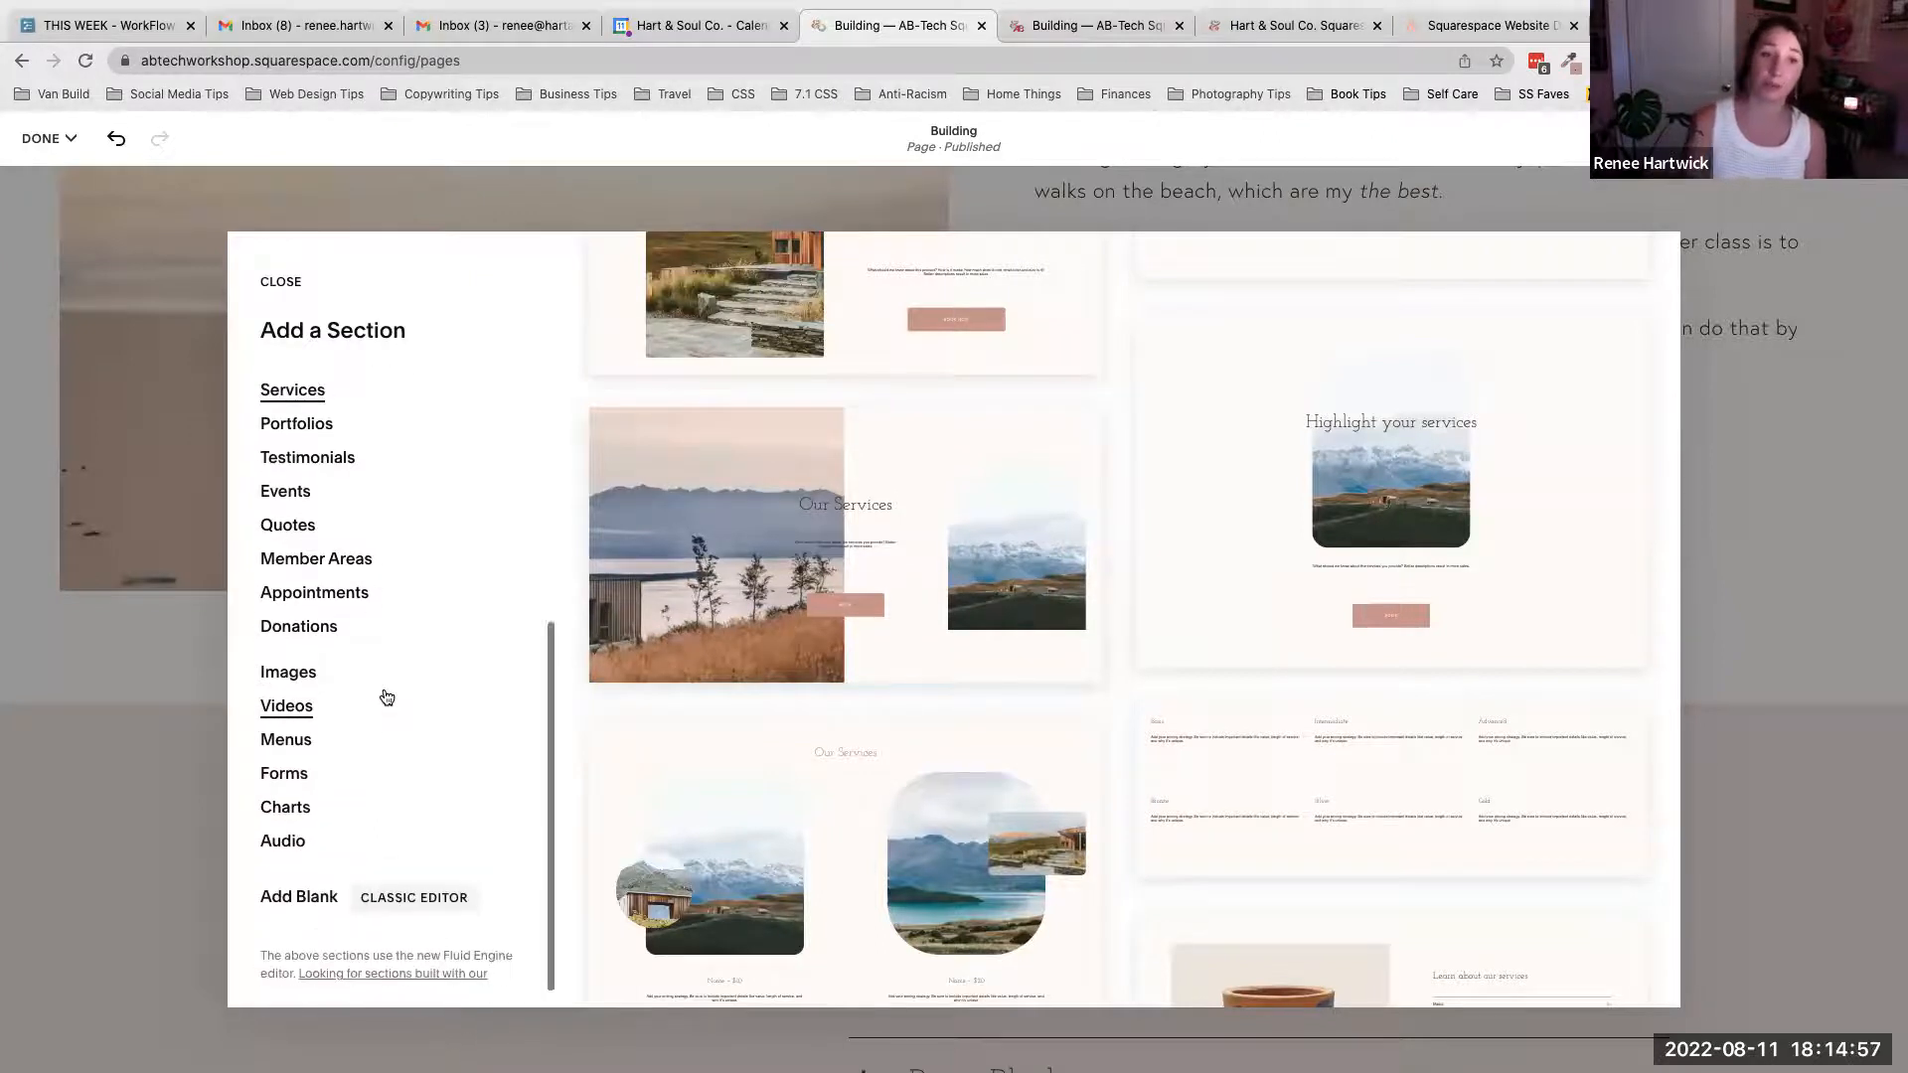
scroll(382, 696, "up", 5)
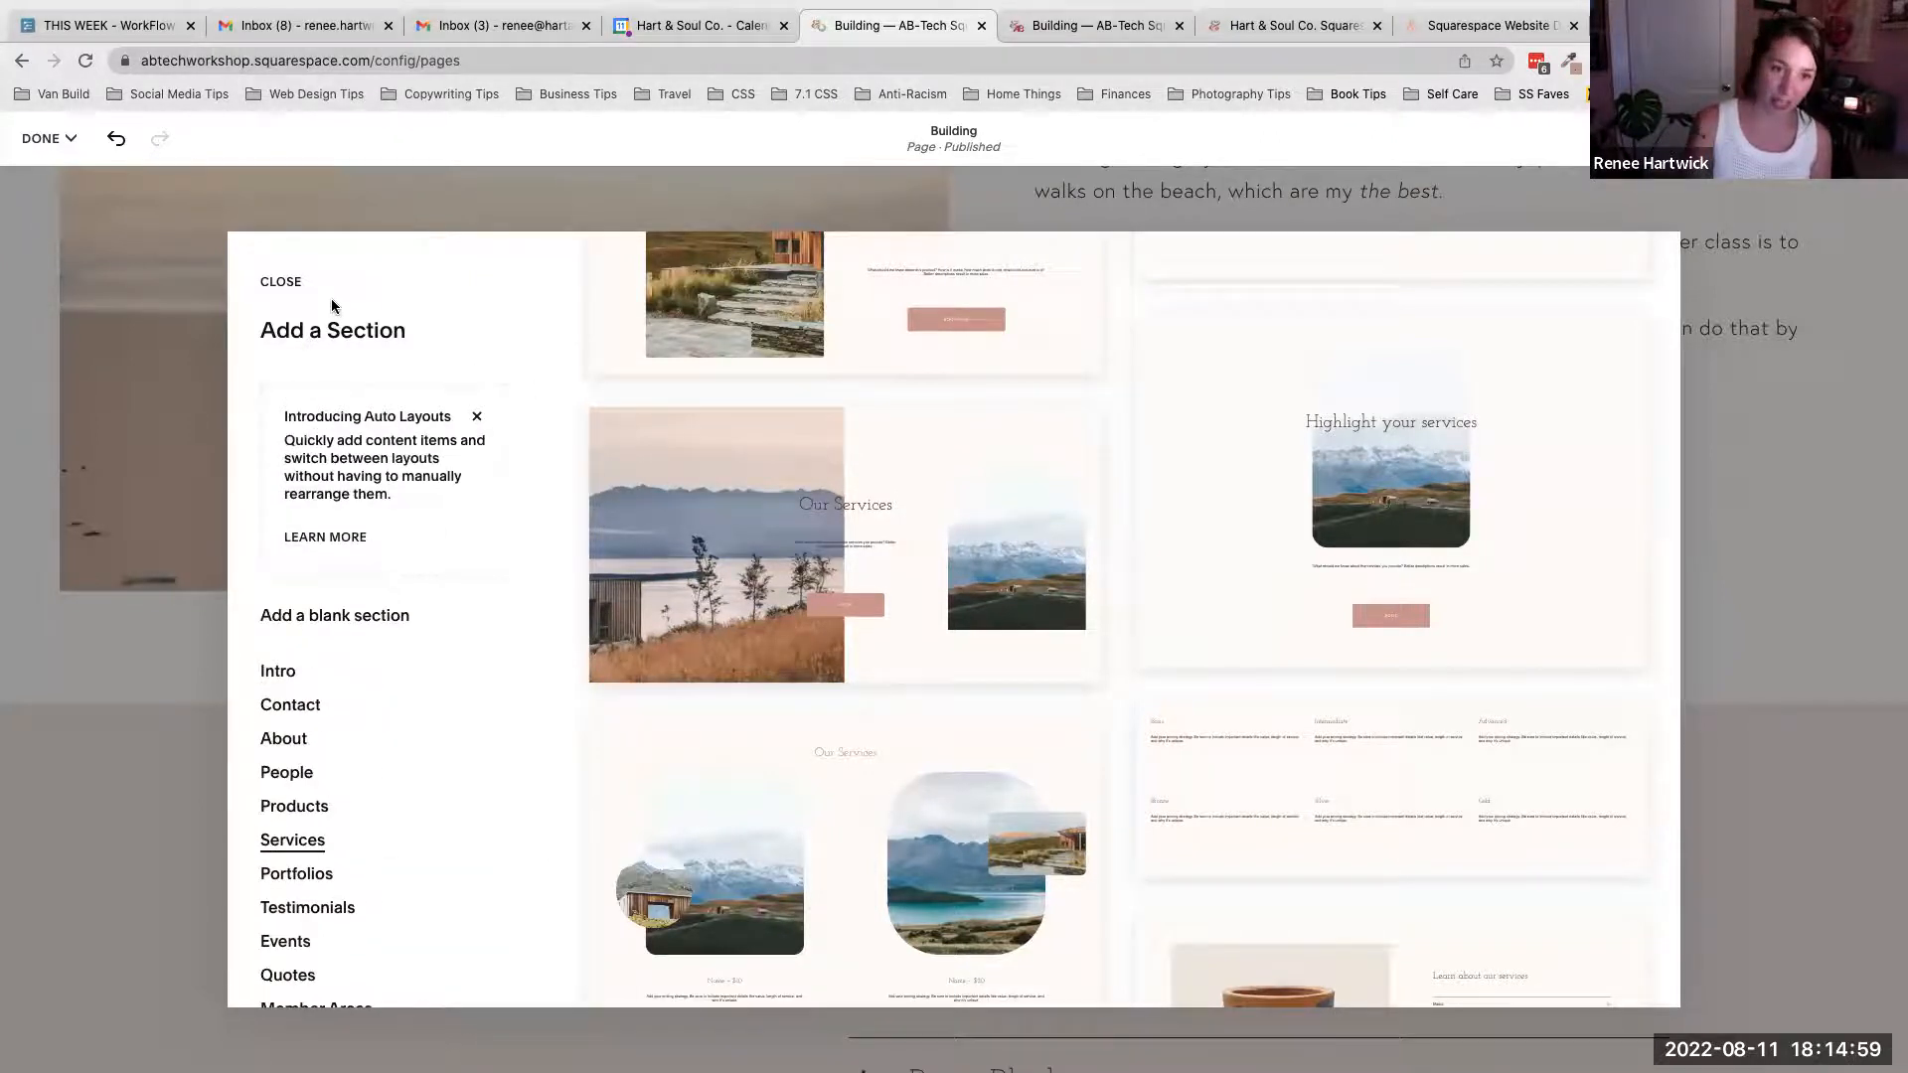
- Add a blank section beneath the picture-and-text section
left_click(338, 616)
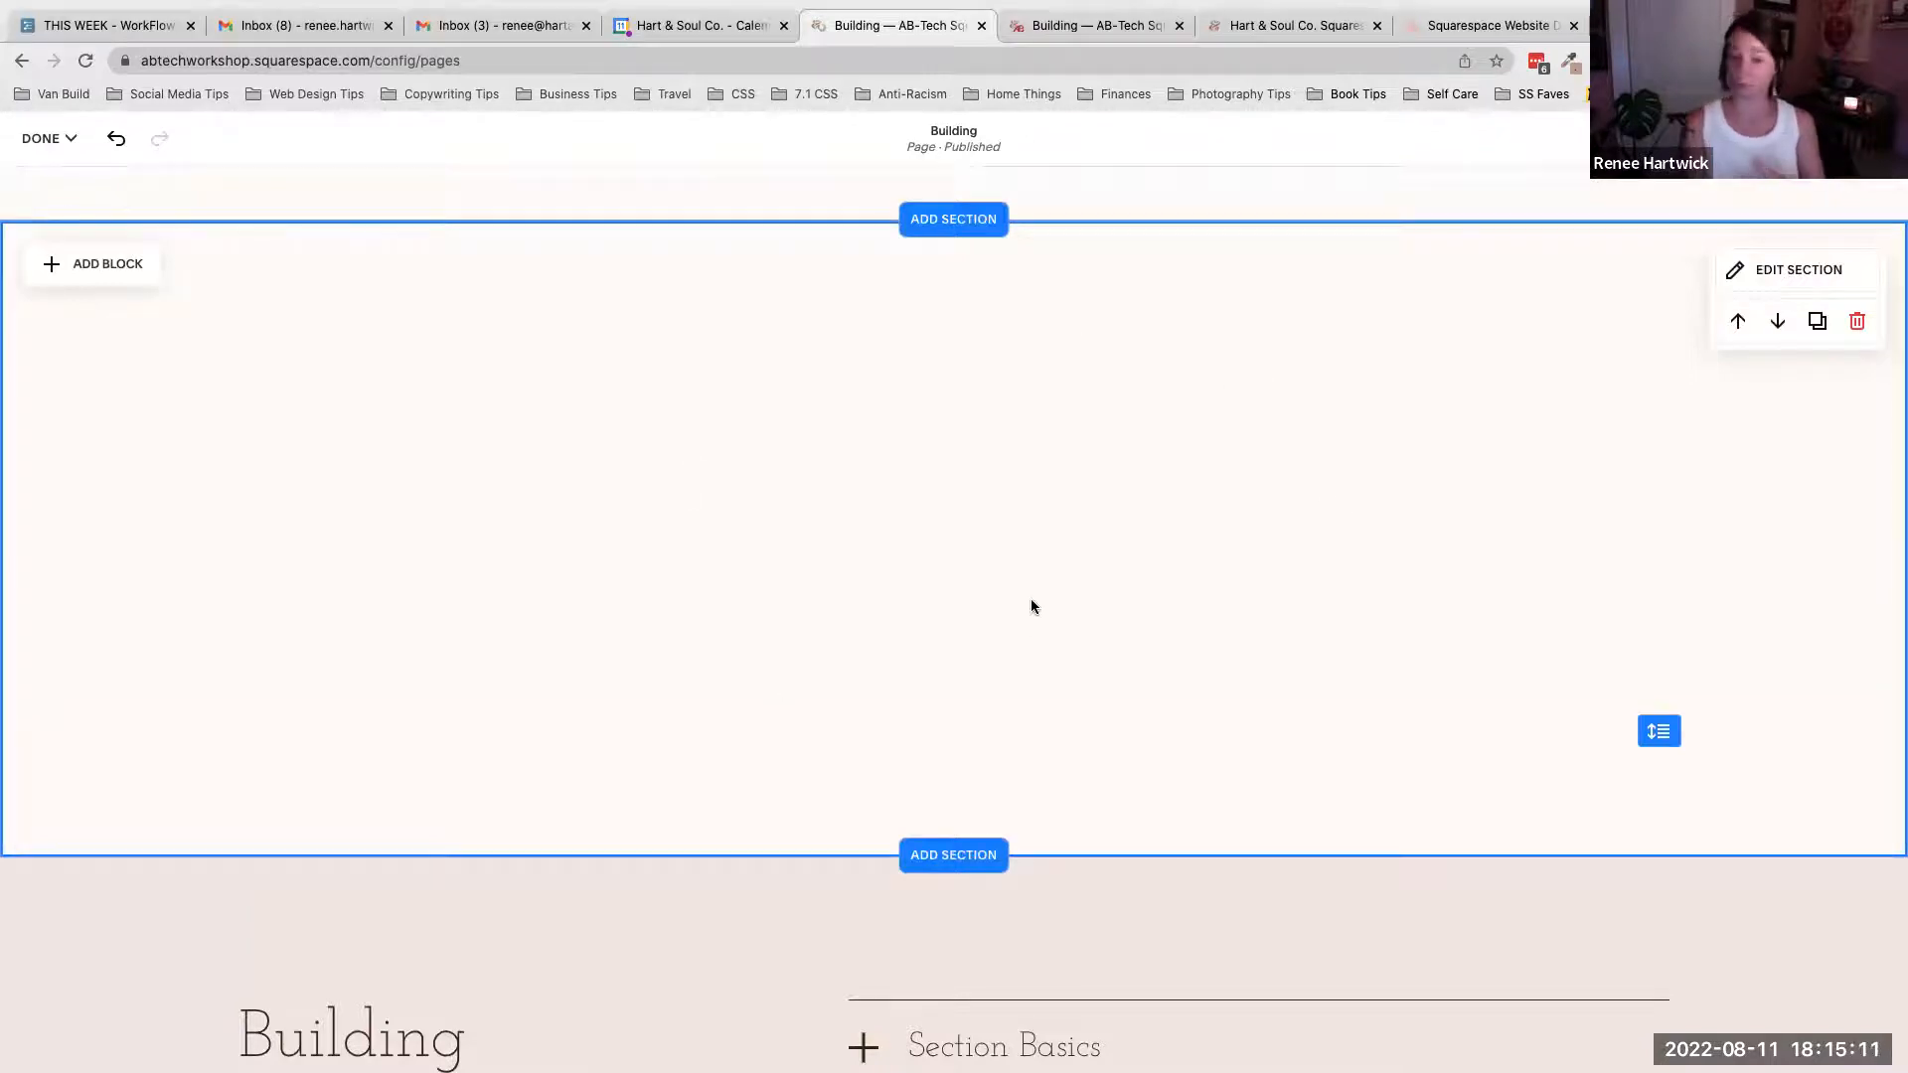
scroll(1032, 606, "up", 2)
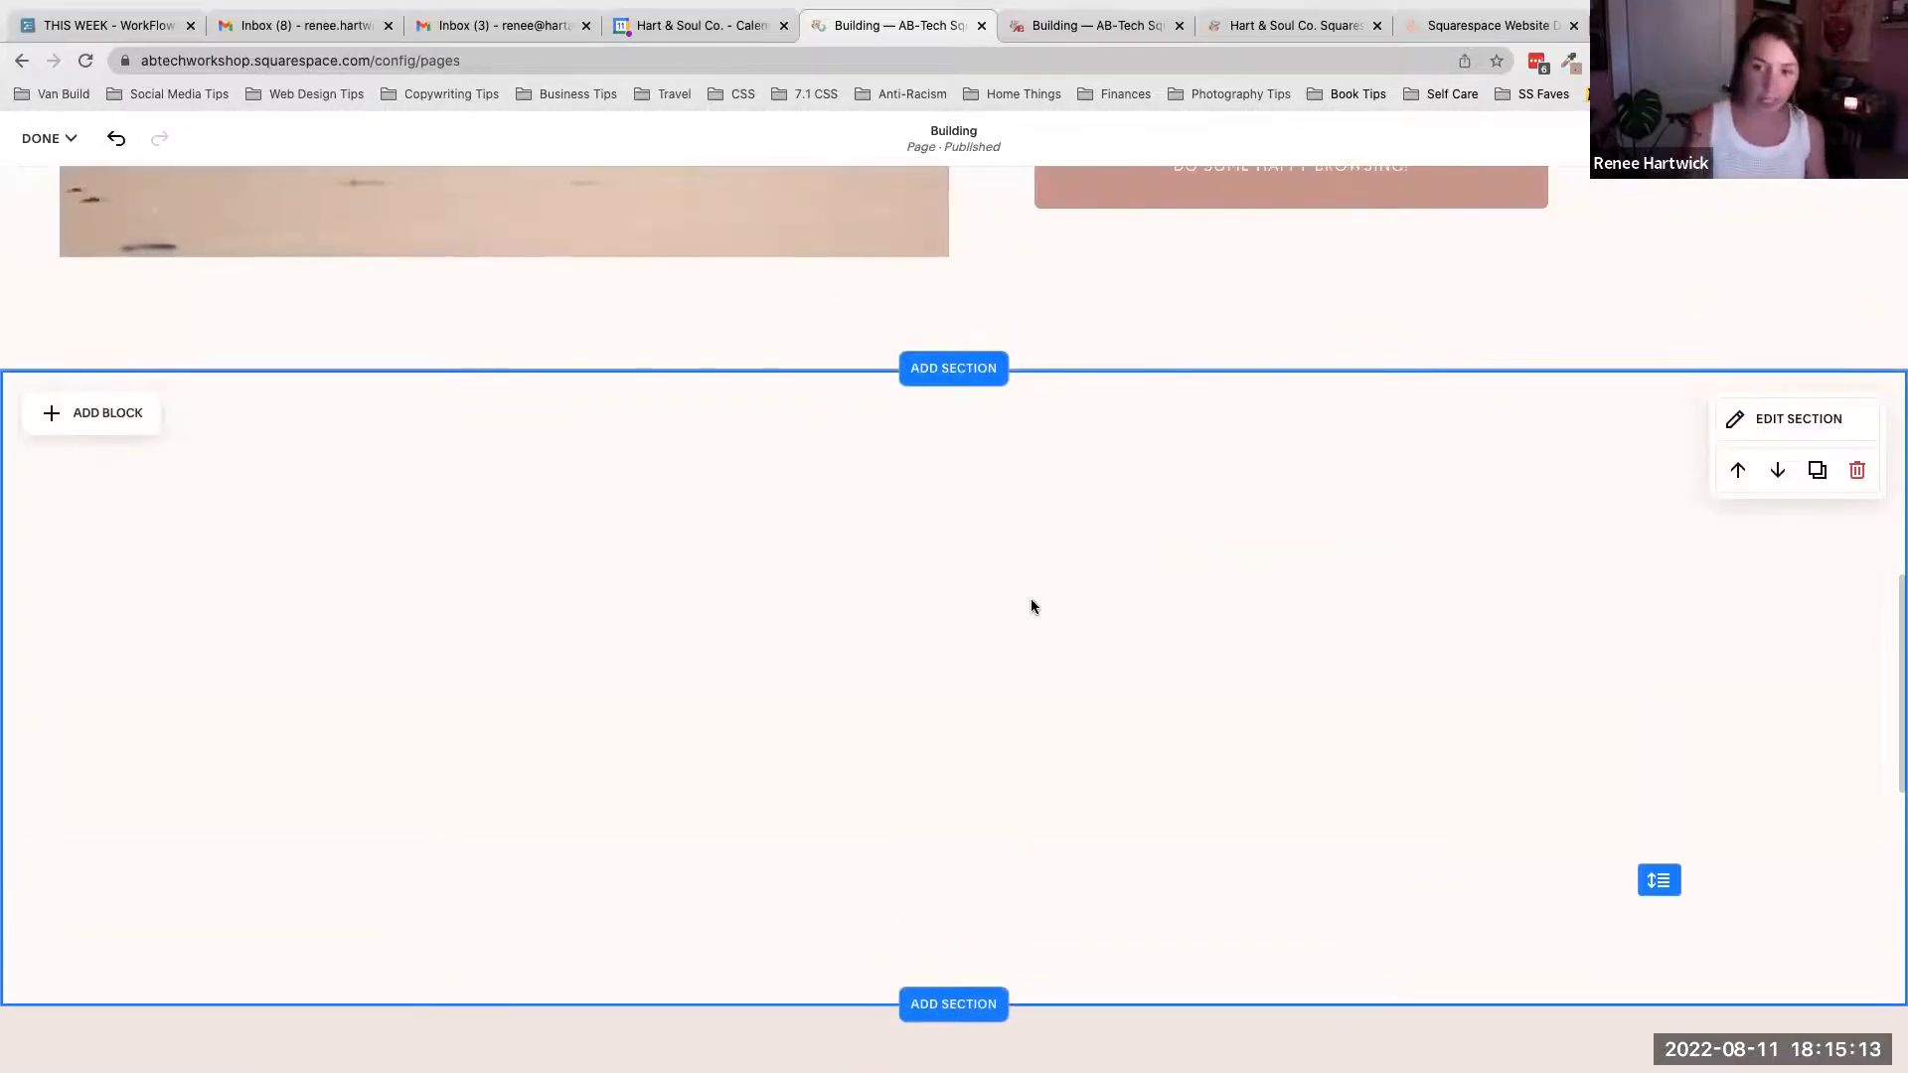
scroll(1032, 606, "up", 4)
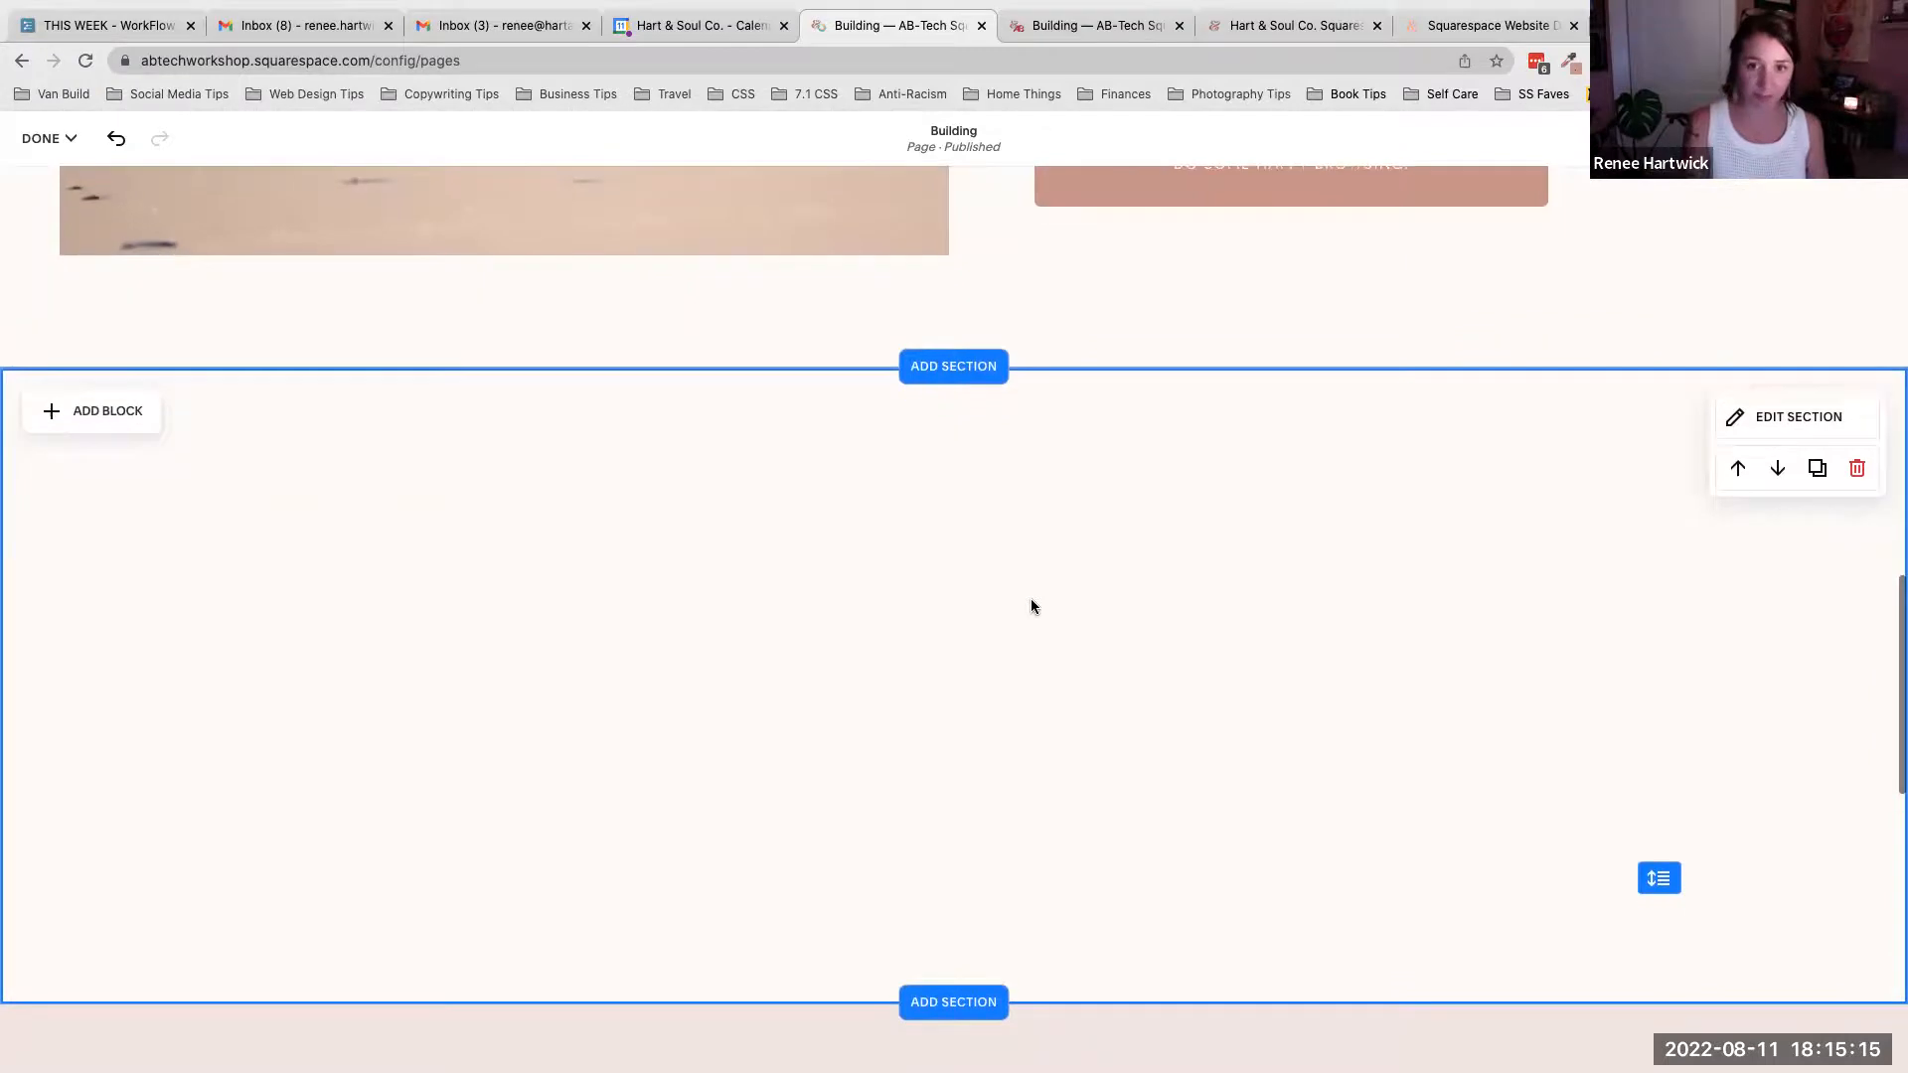
scroll(1031, 602, "up", 5)
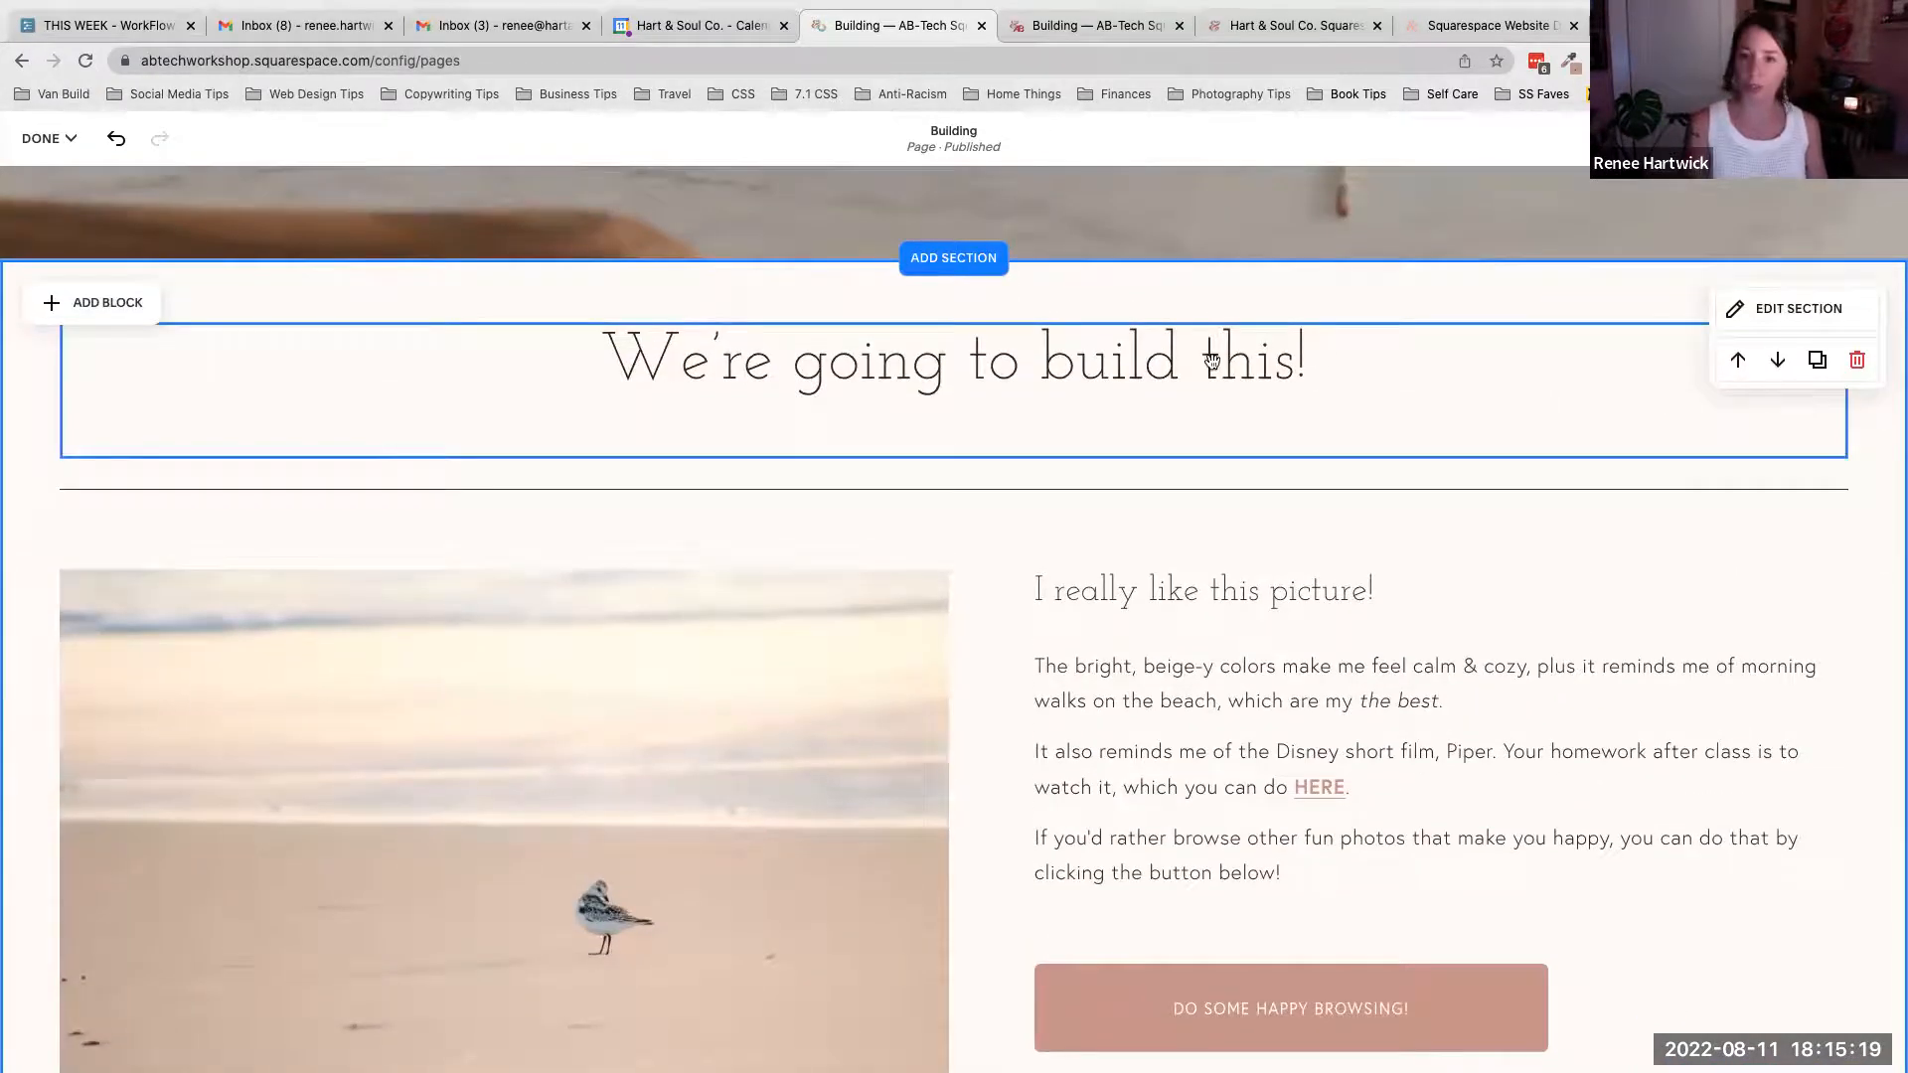
scroll(1173, 444, "down", 4)
scroll(1173, 444, "down", 5)
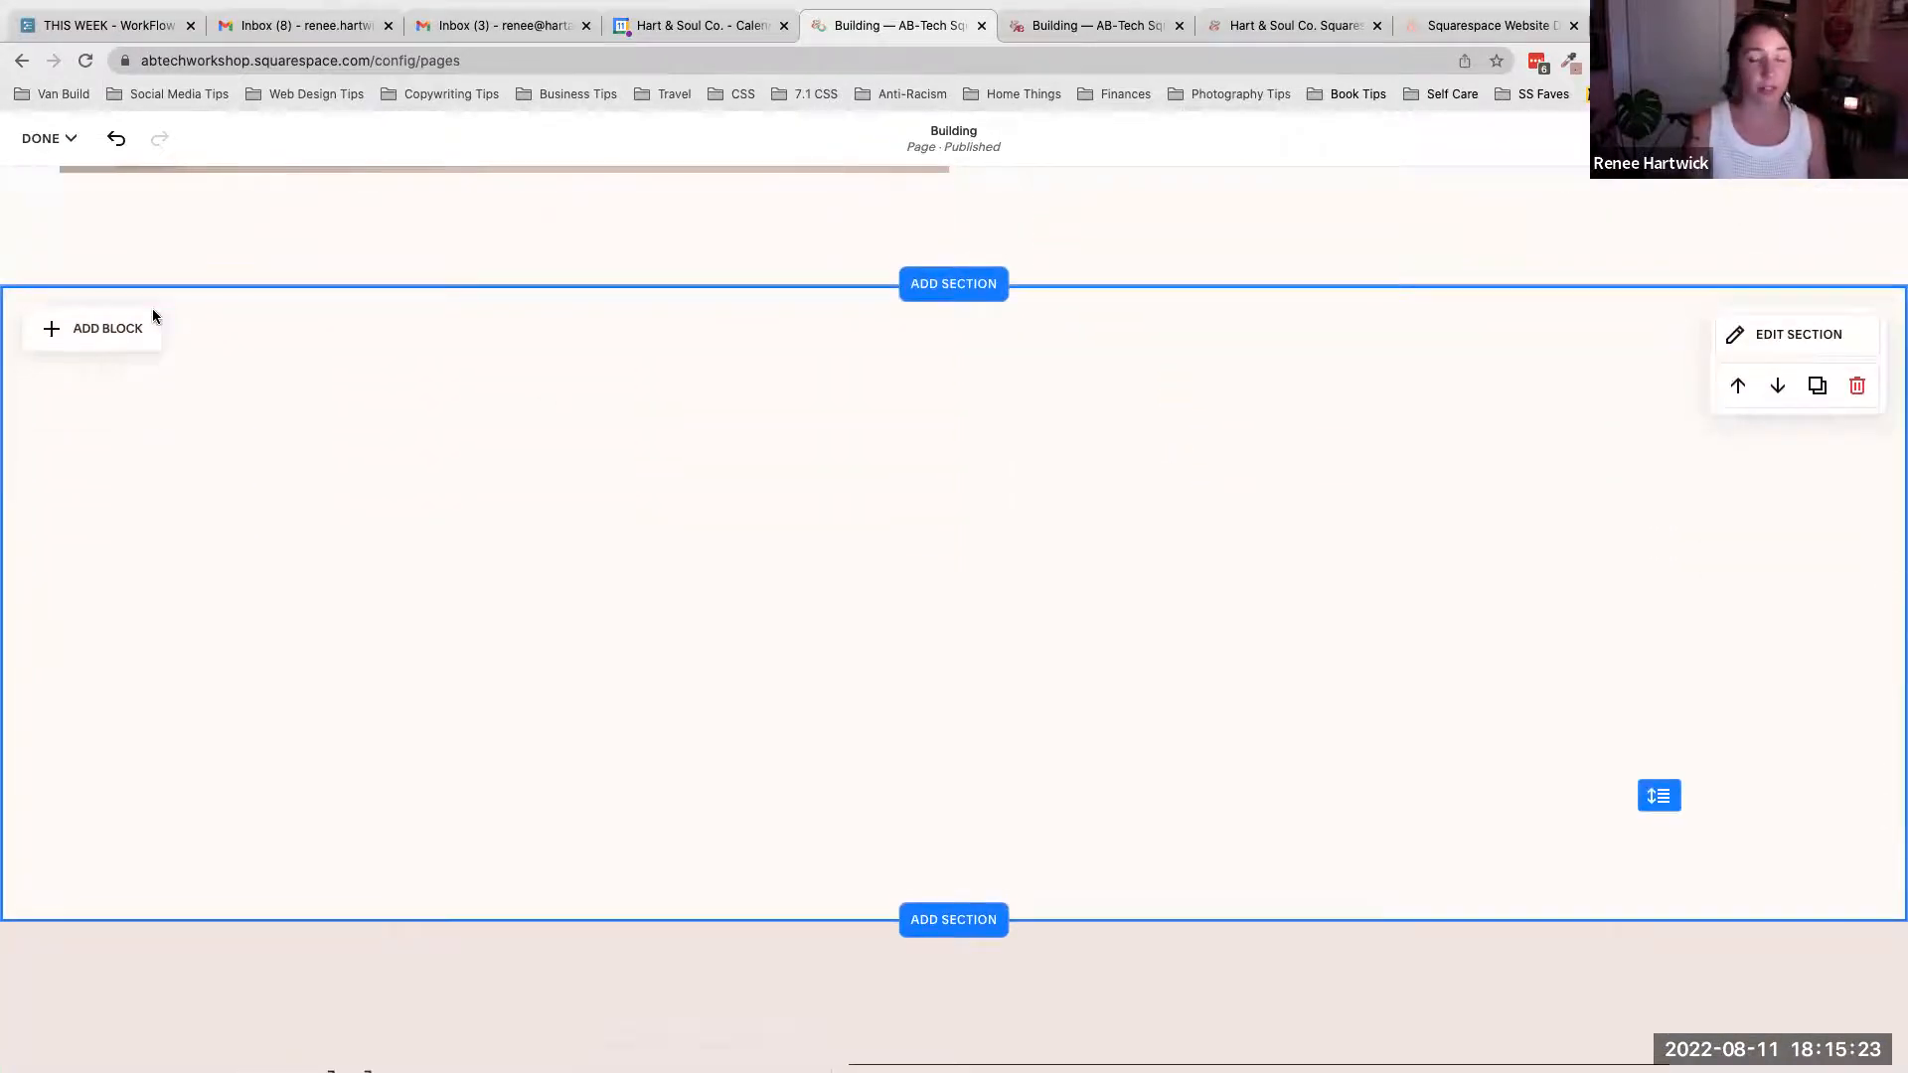
scroll(90, 328, "down", 1)
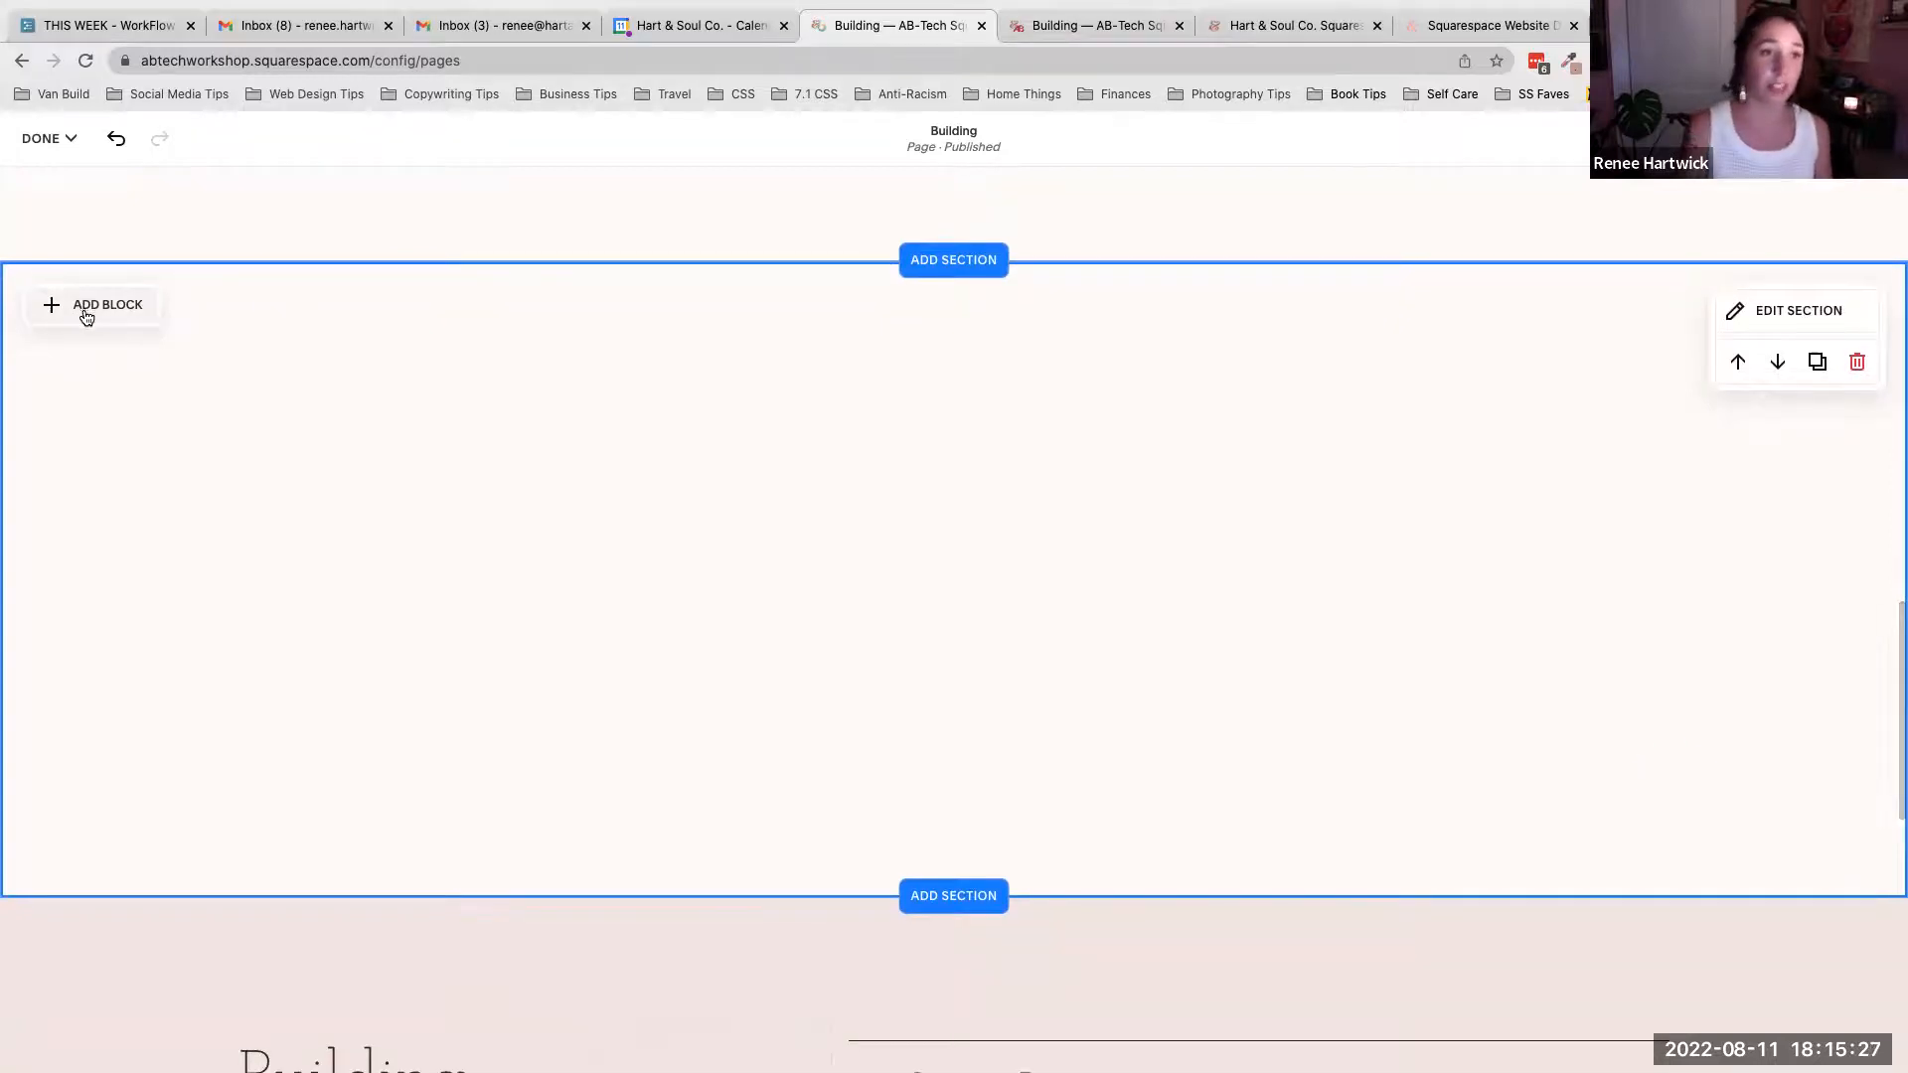
- Open the block menu in the blank section and browse the available block types
left_click(89, 308)
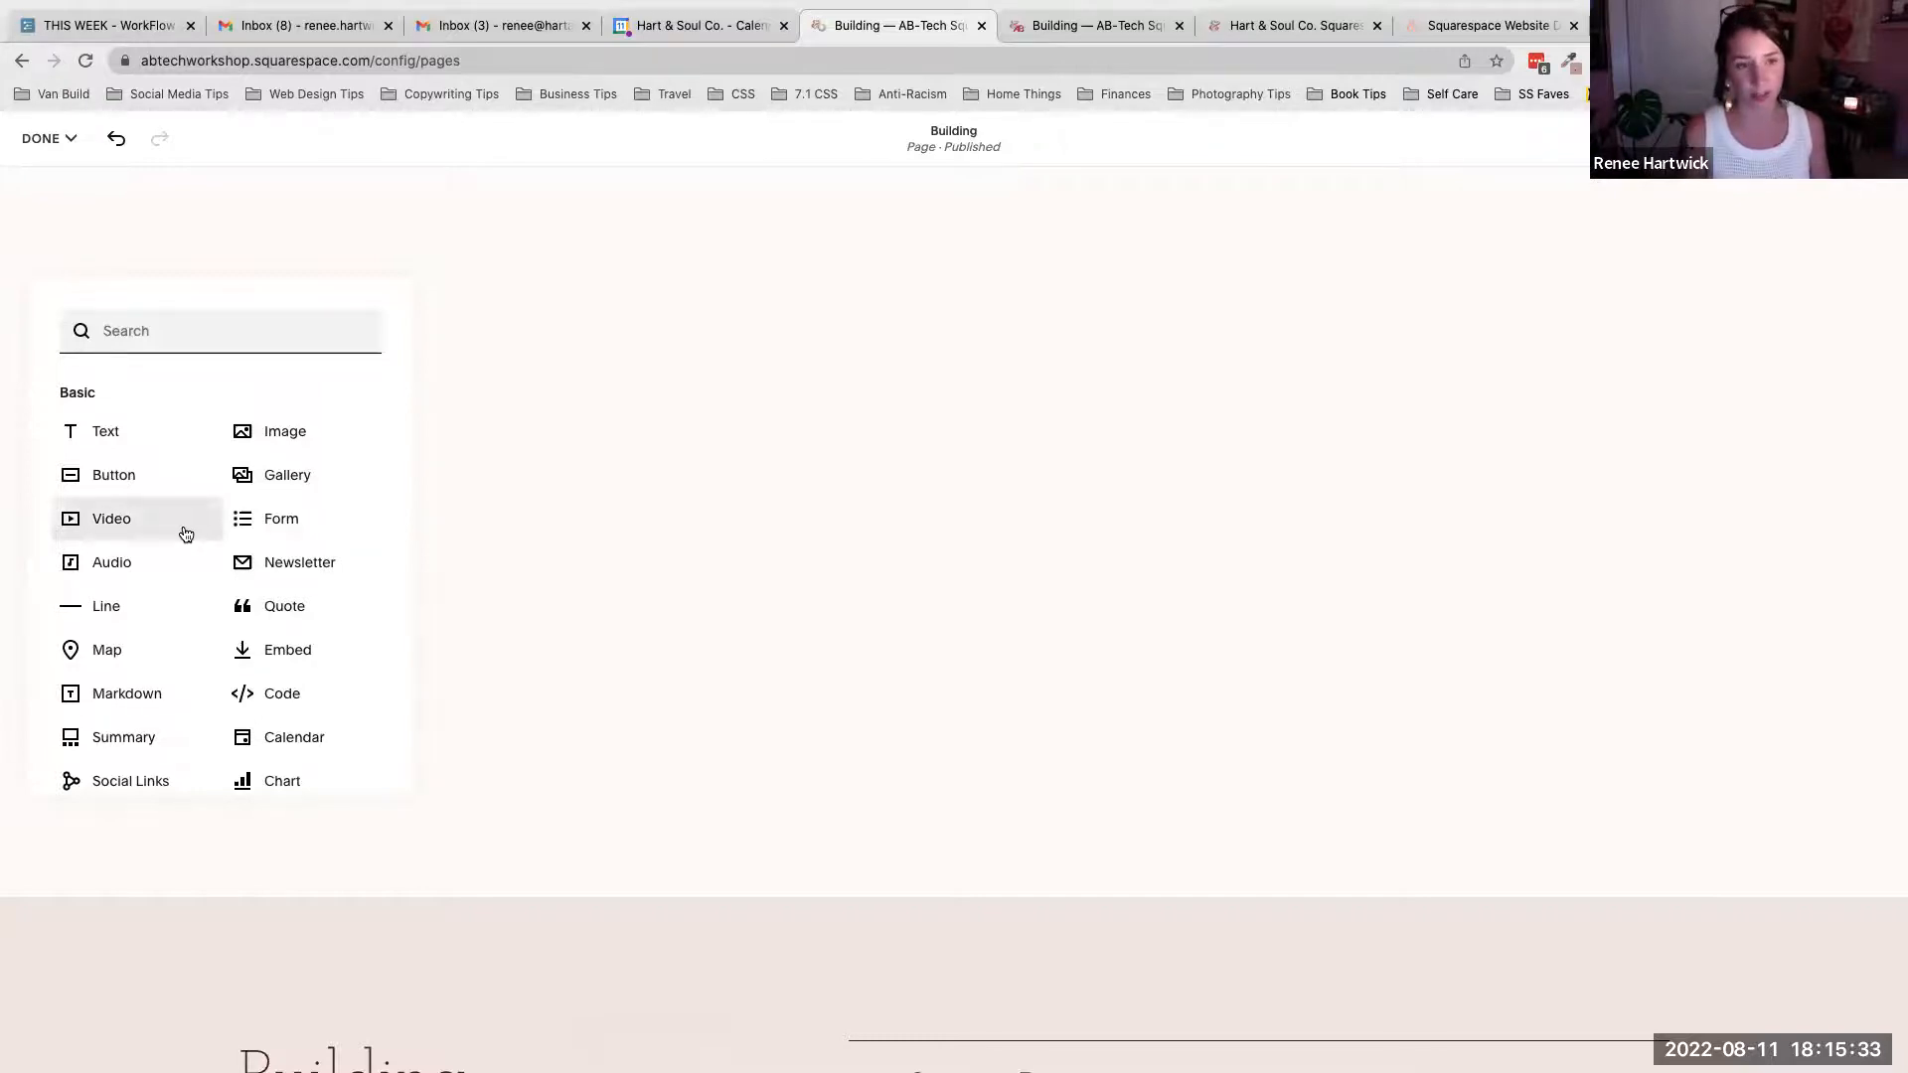
scroll(186, 535, "down", 1)
scroll(185, 535, "up", 1)
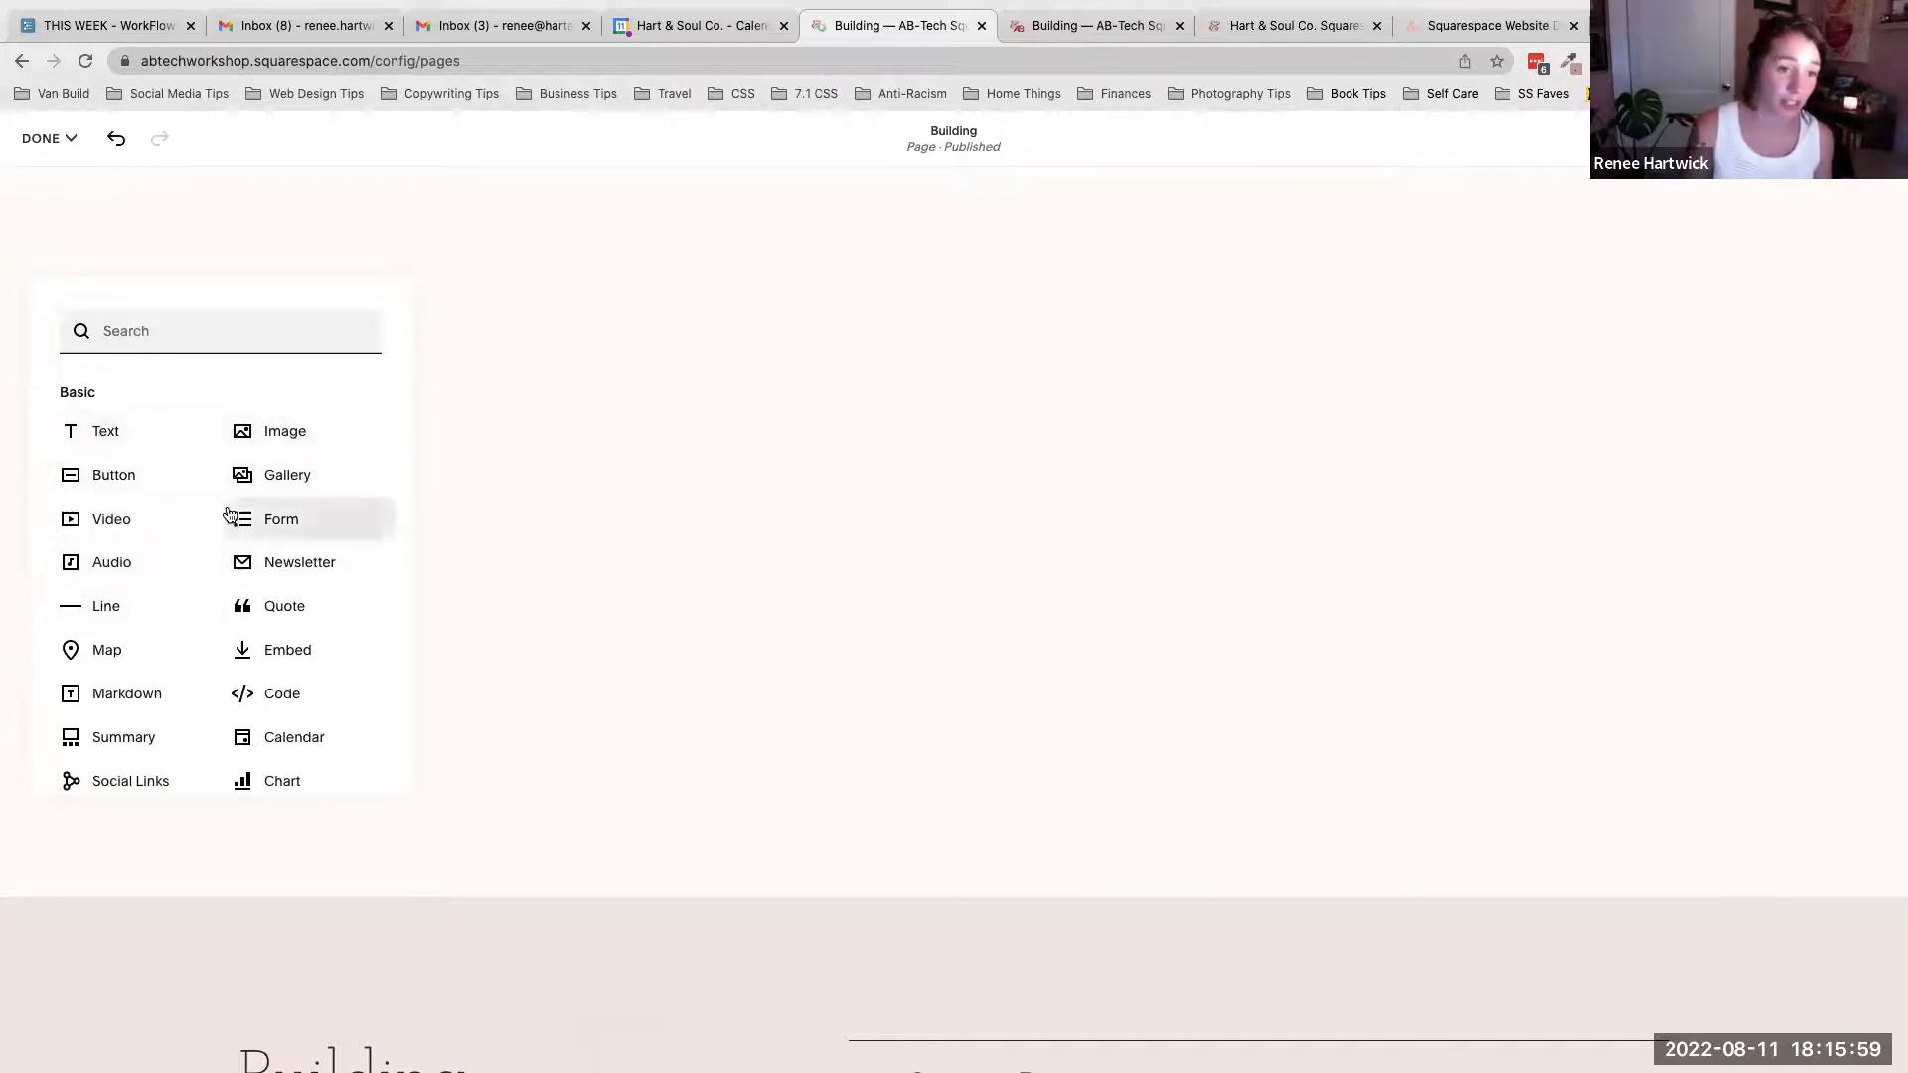
scroll(229, 513, "down", 2)
scroll(228, 513, "down", 10)
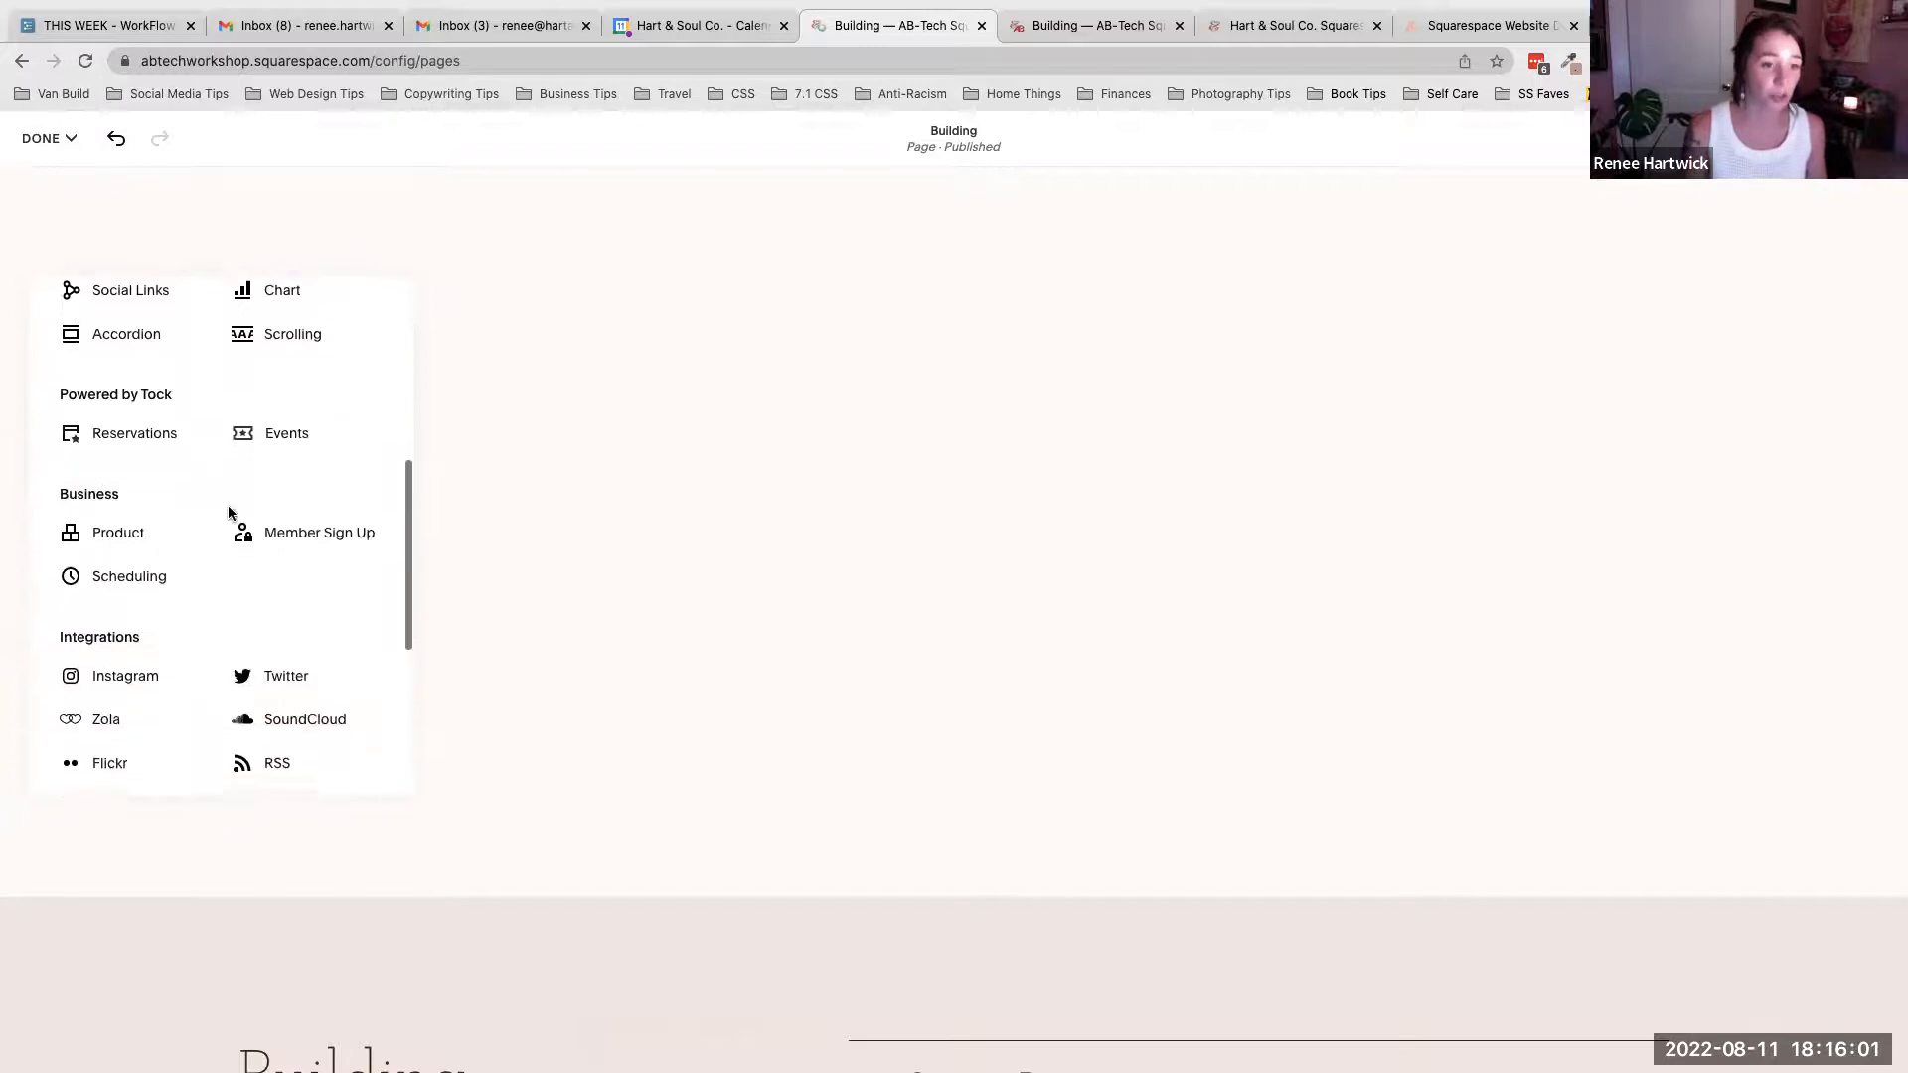
scroll(228, 513, "down", 6)
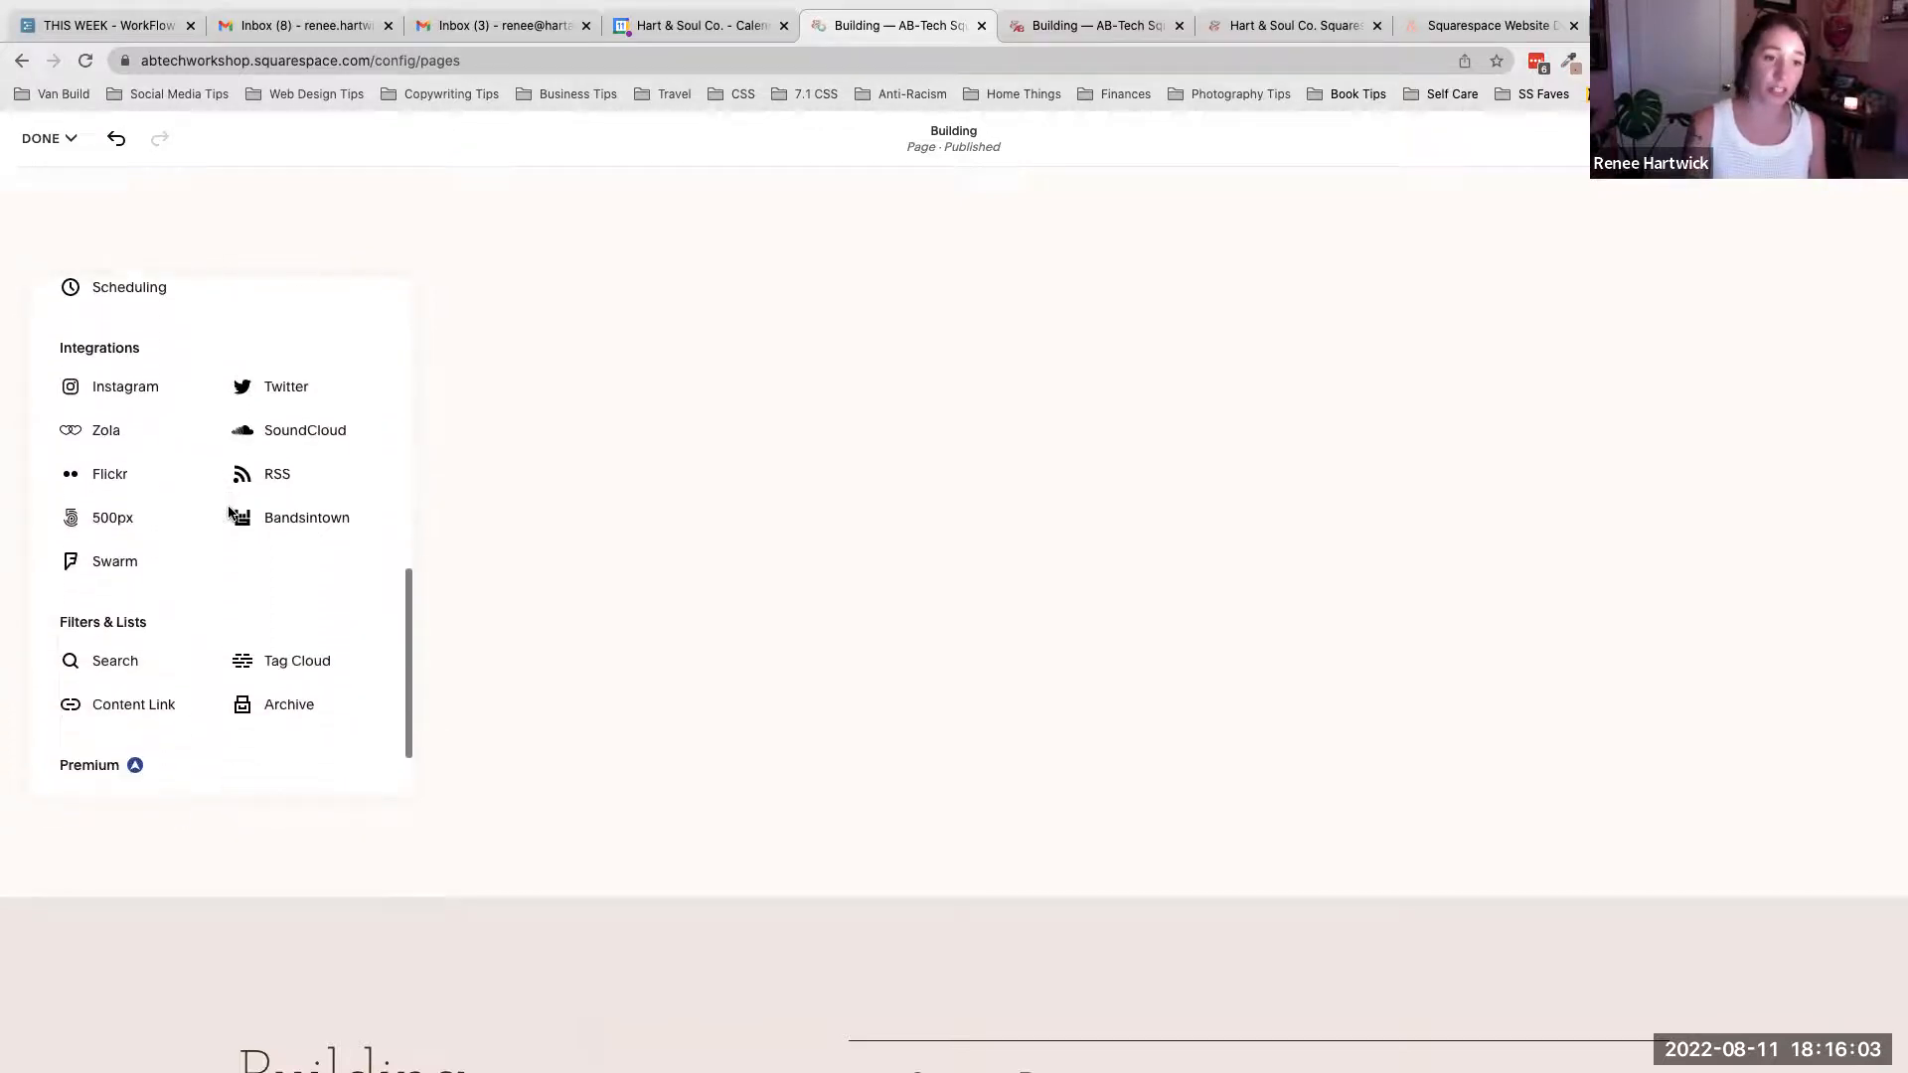
scroll(228, 513, "down", 1)
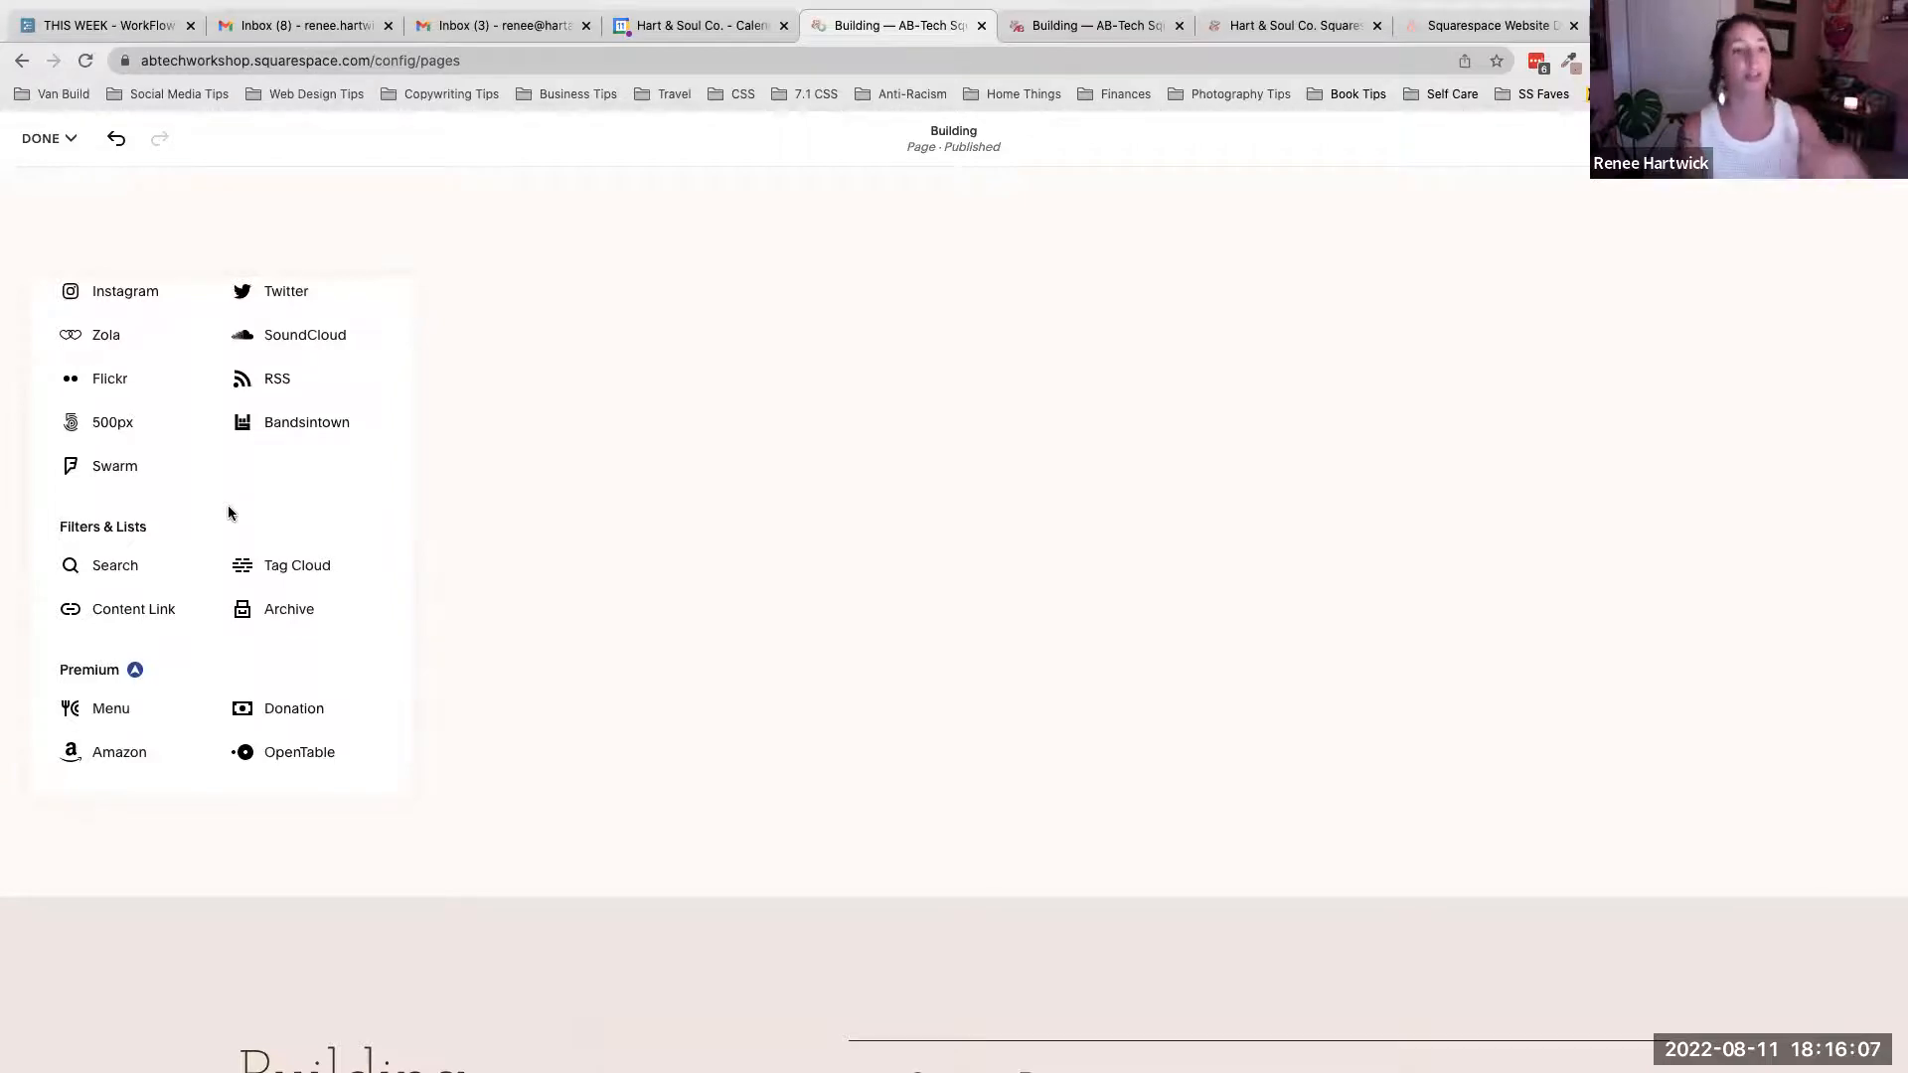
scroll(266, 479, "up", 8)
scroll(270, 488, "up", 7)
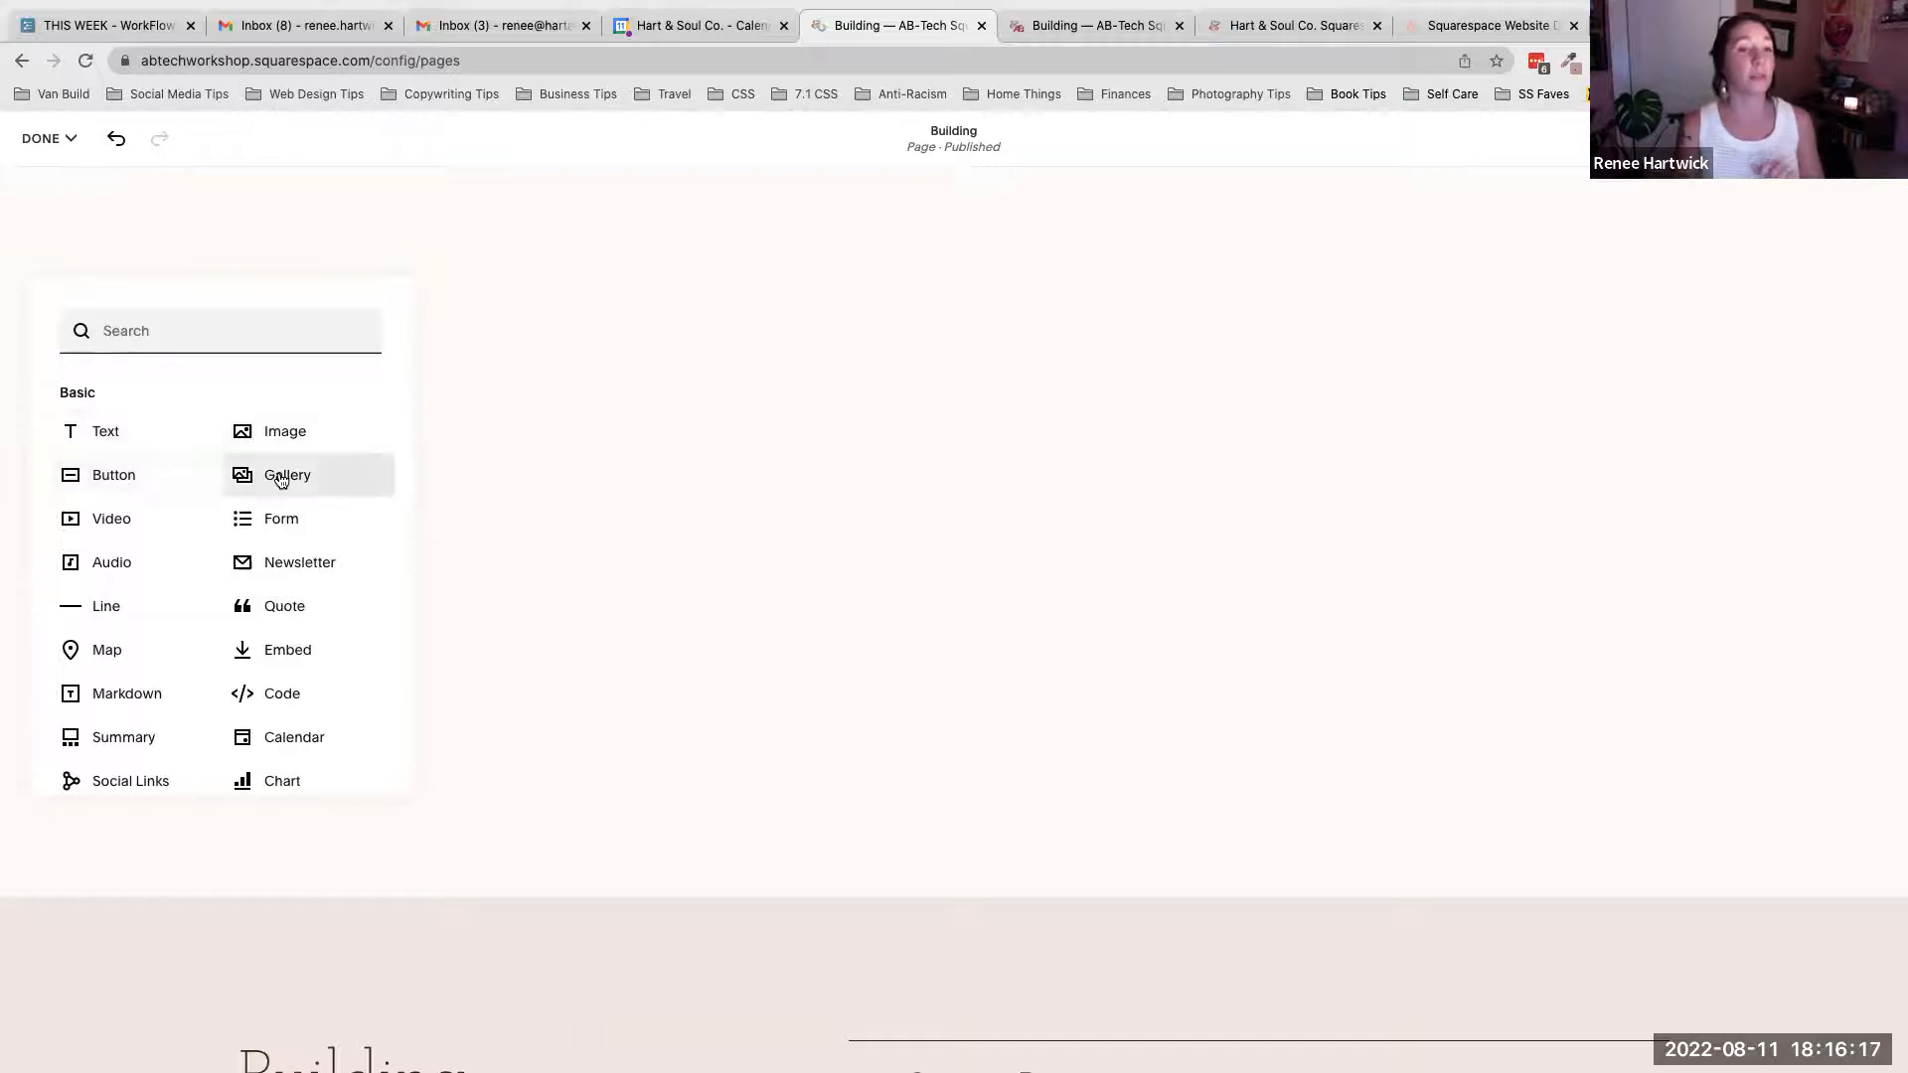
scroll(286, 502, "down", 1)
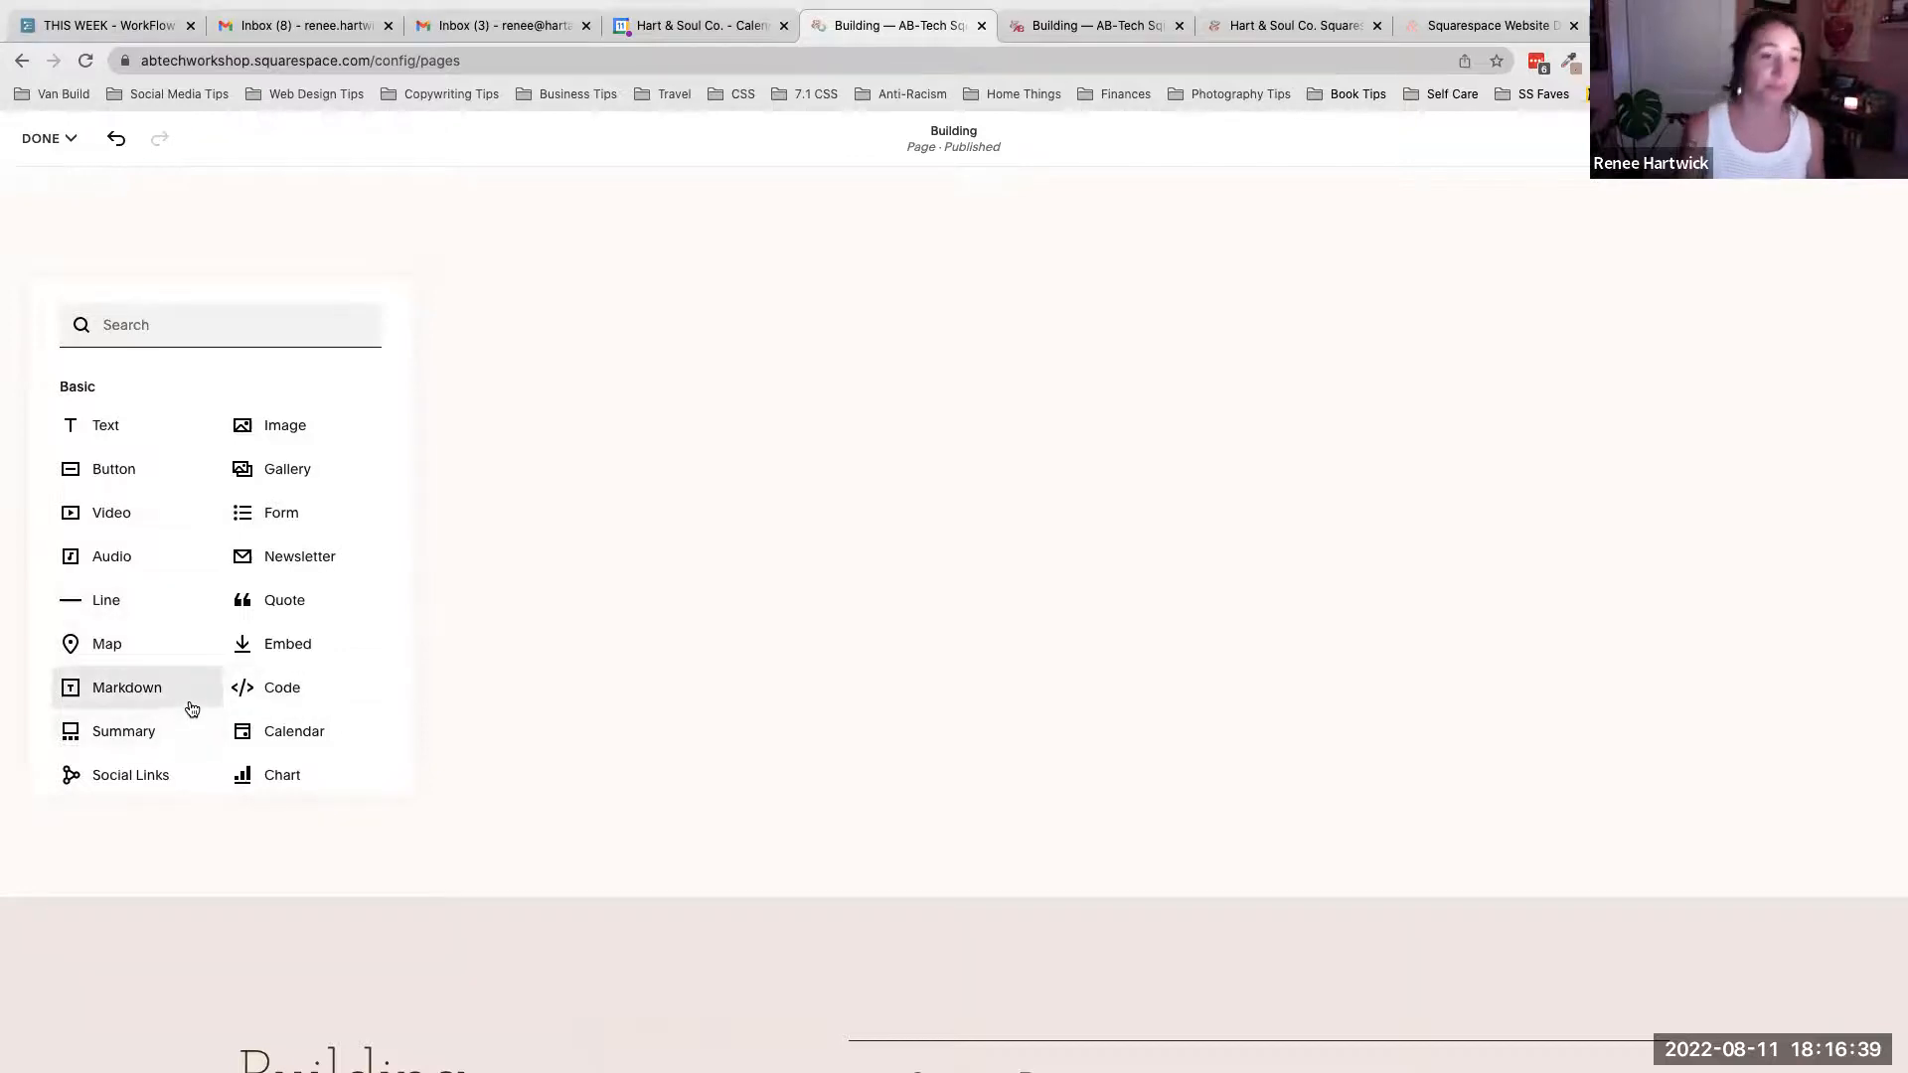
- Add a Text block to the blank section and enter "We're going to build this!"
left_click(139, 428)
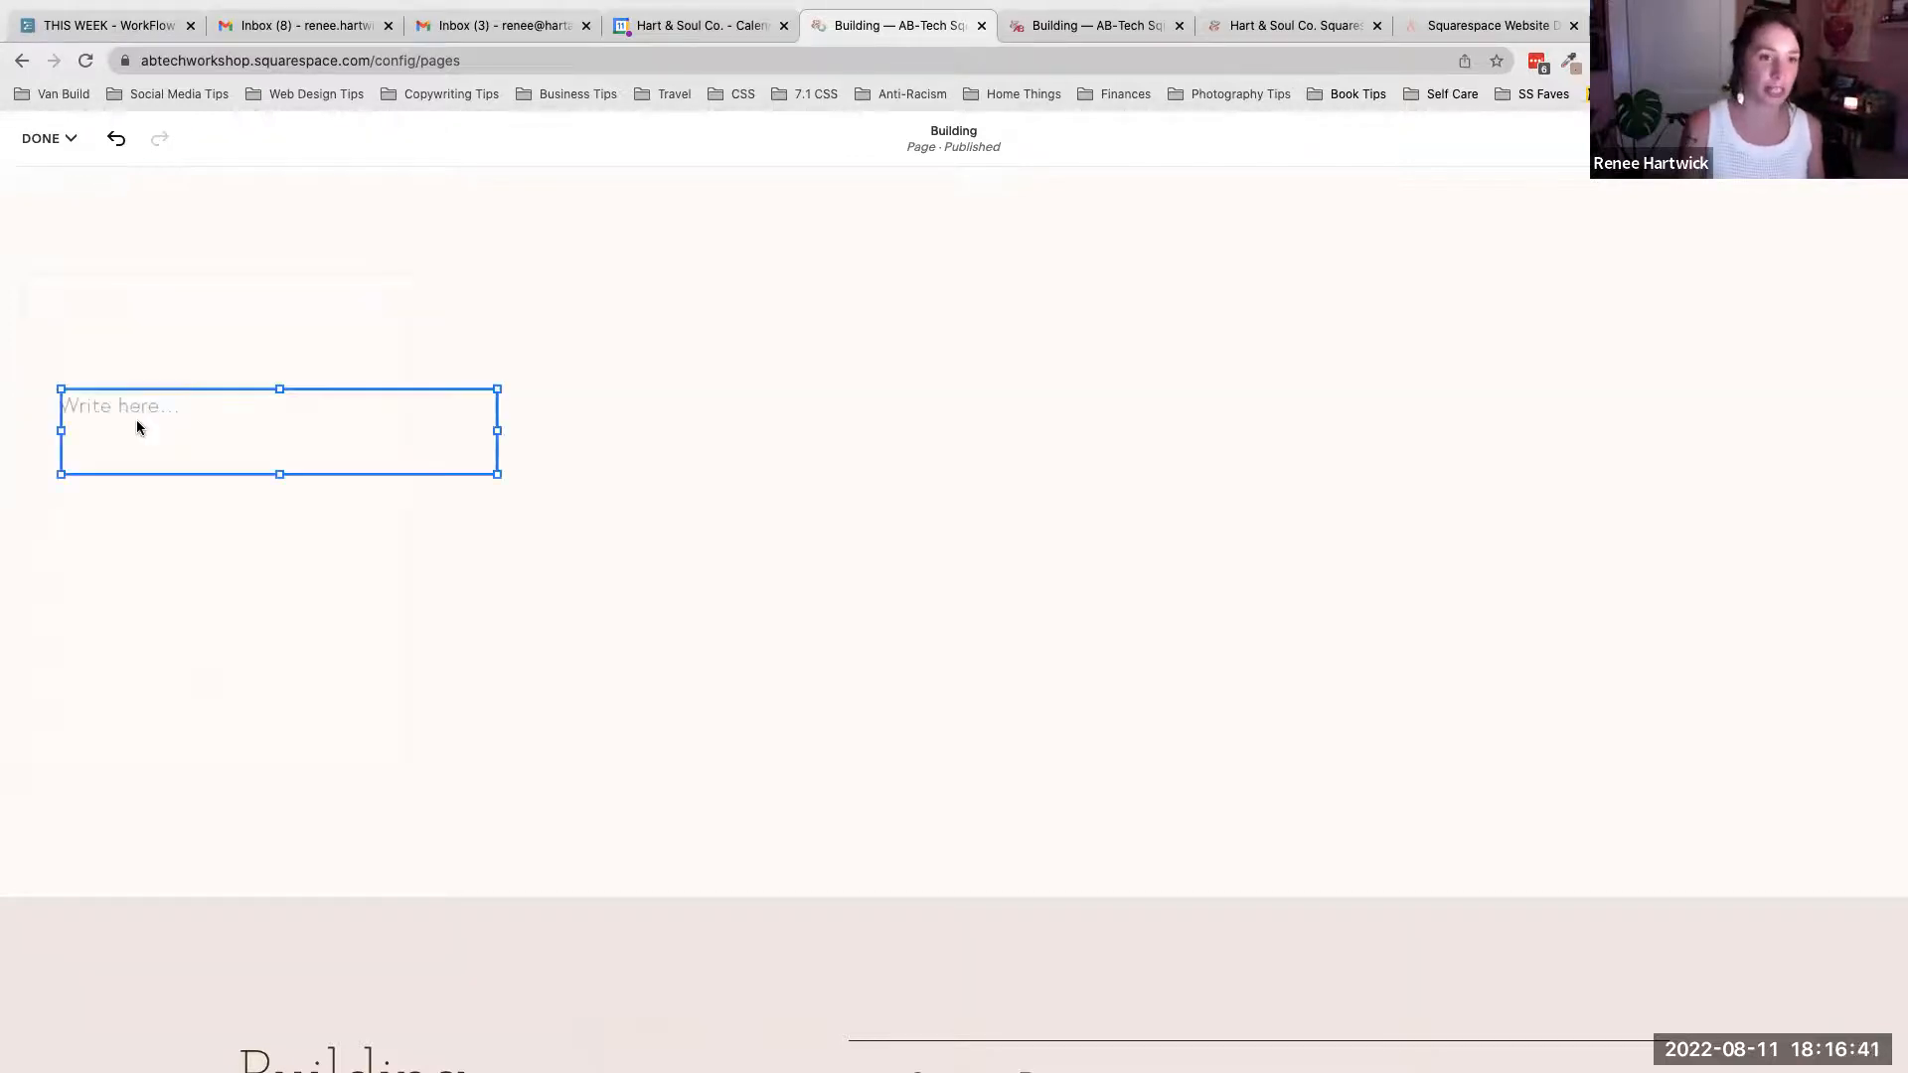
scroll(379, 427, "up", 2)
scroll(379, 427, "down", 1)
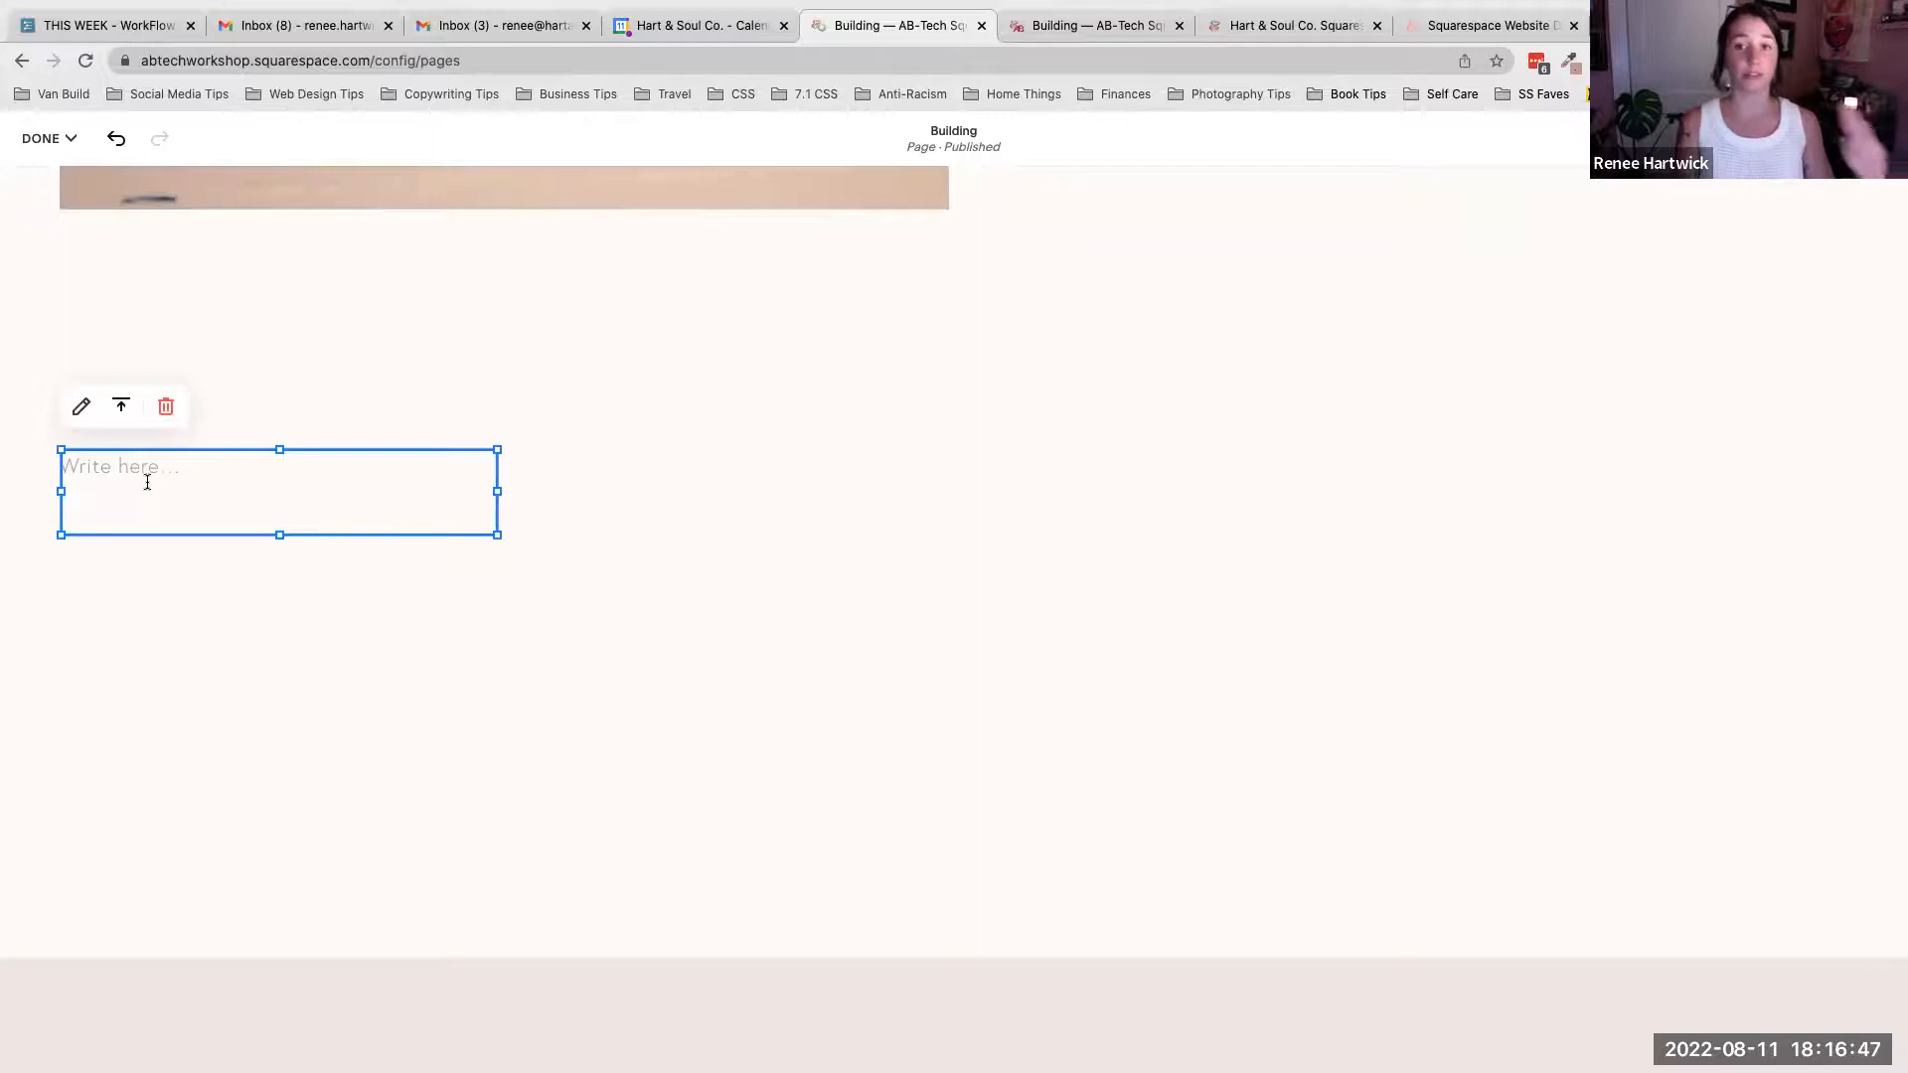
left_click(147, 482)
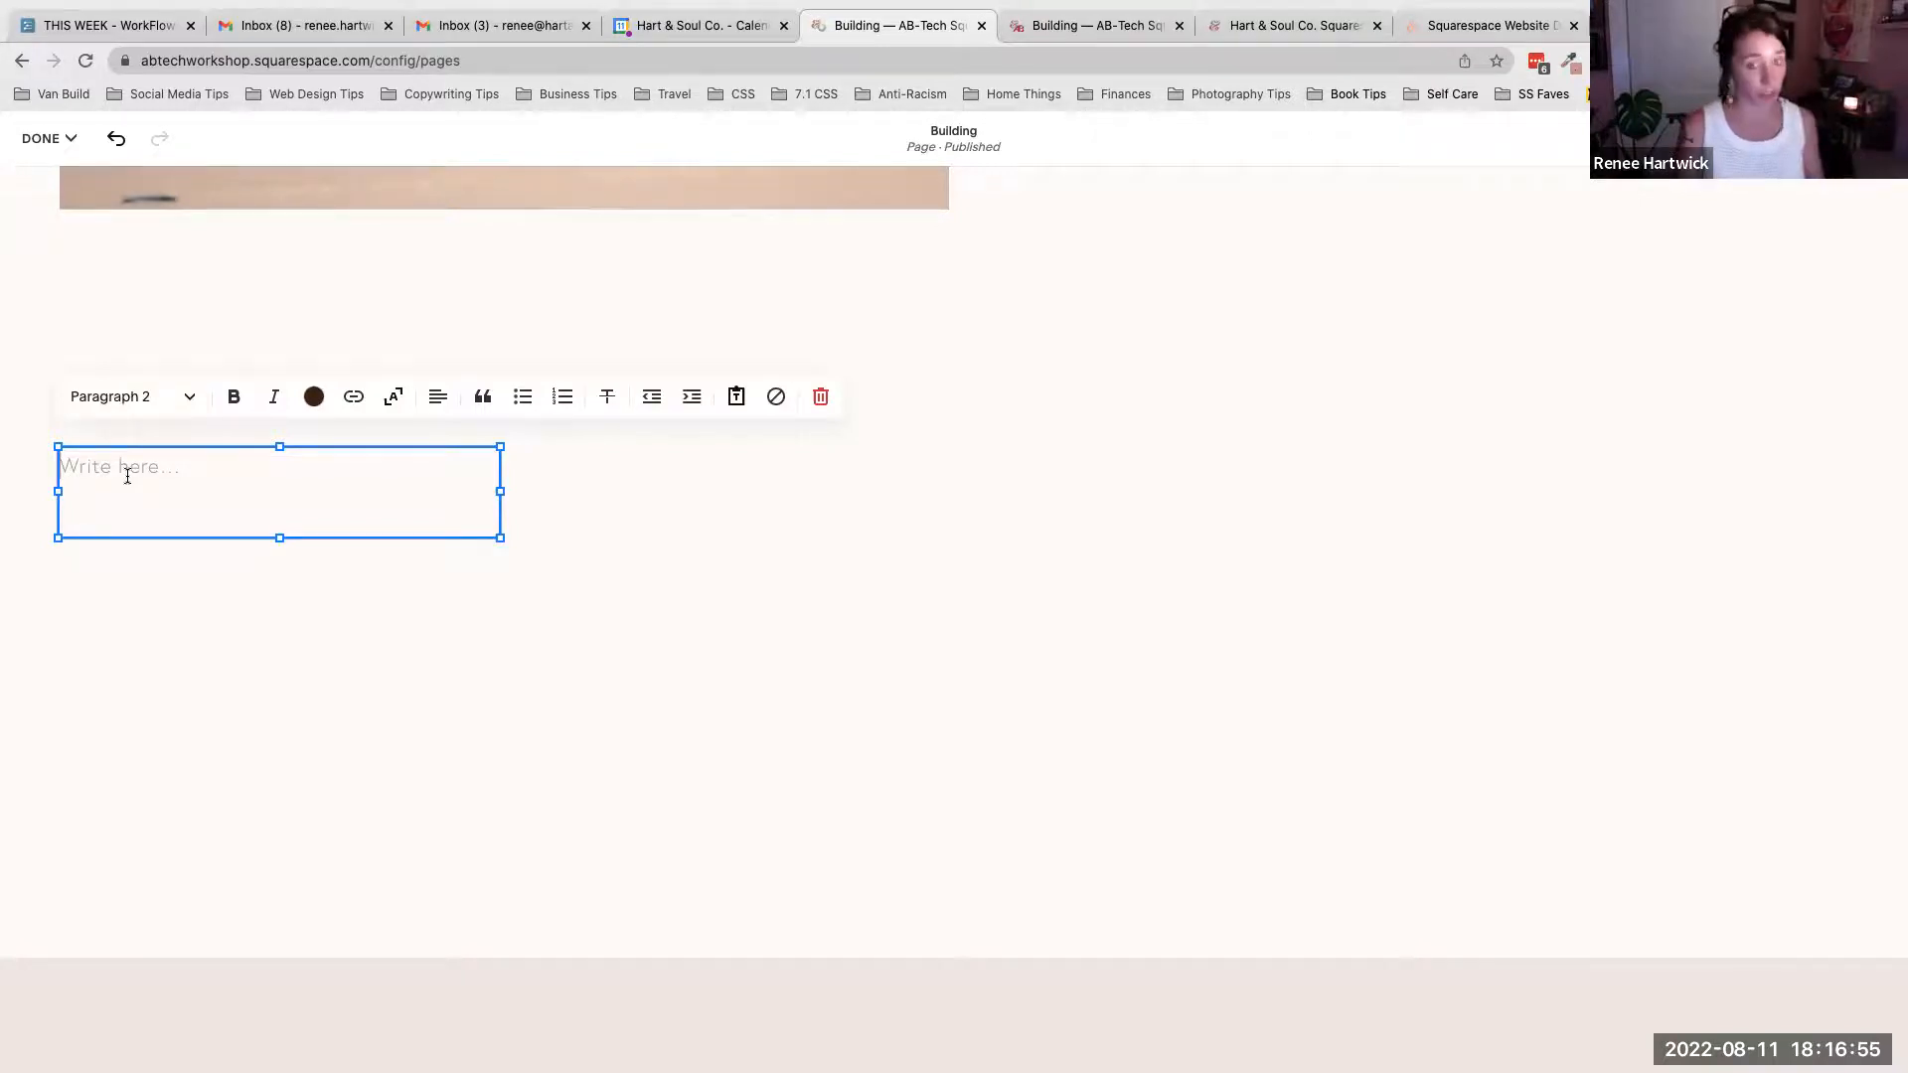
scroll(128, 477, "up", 10)
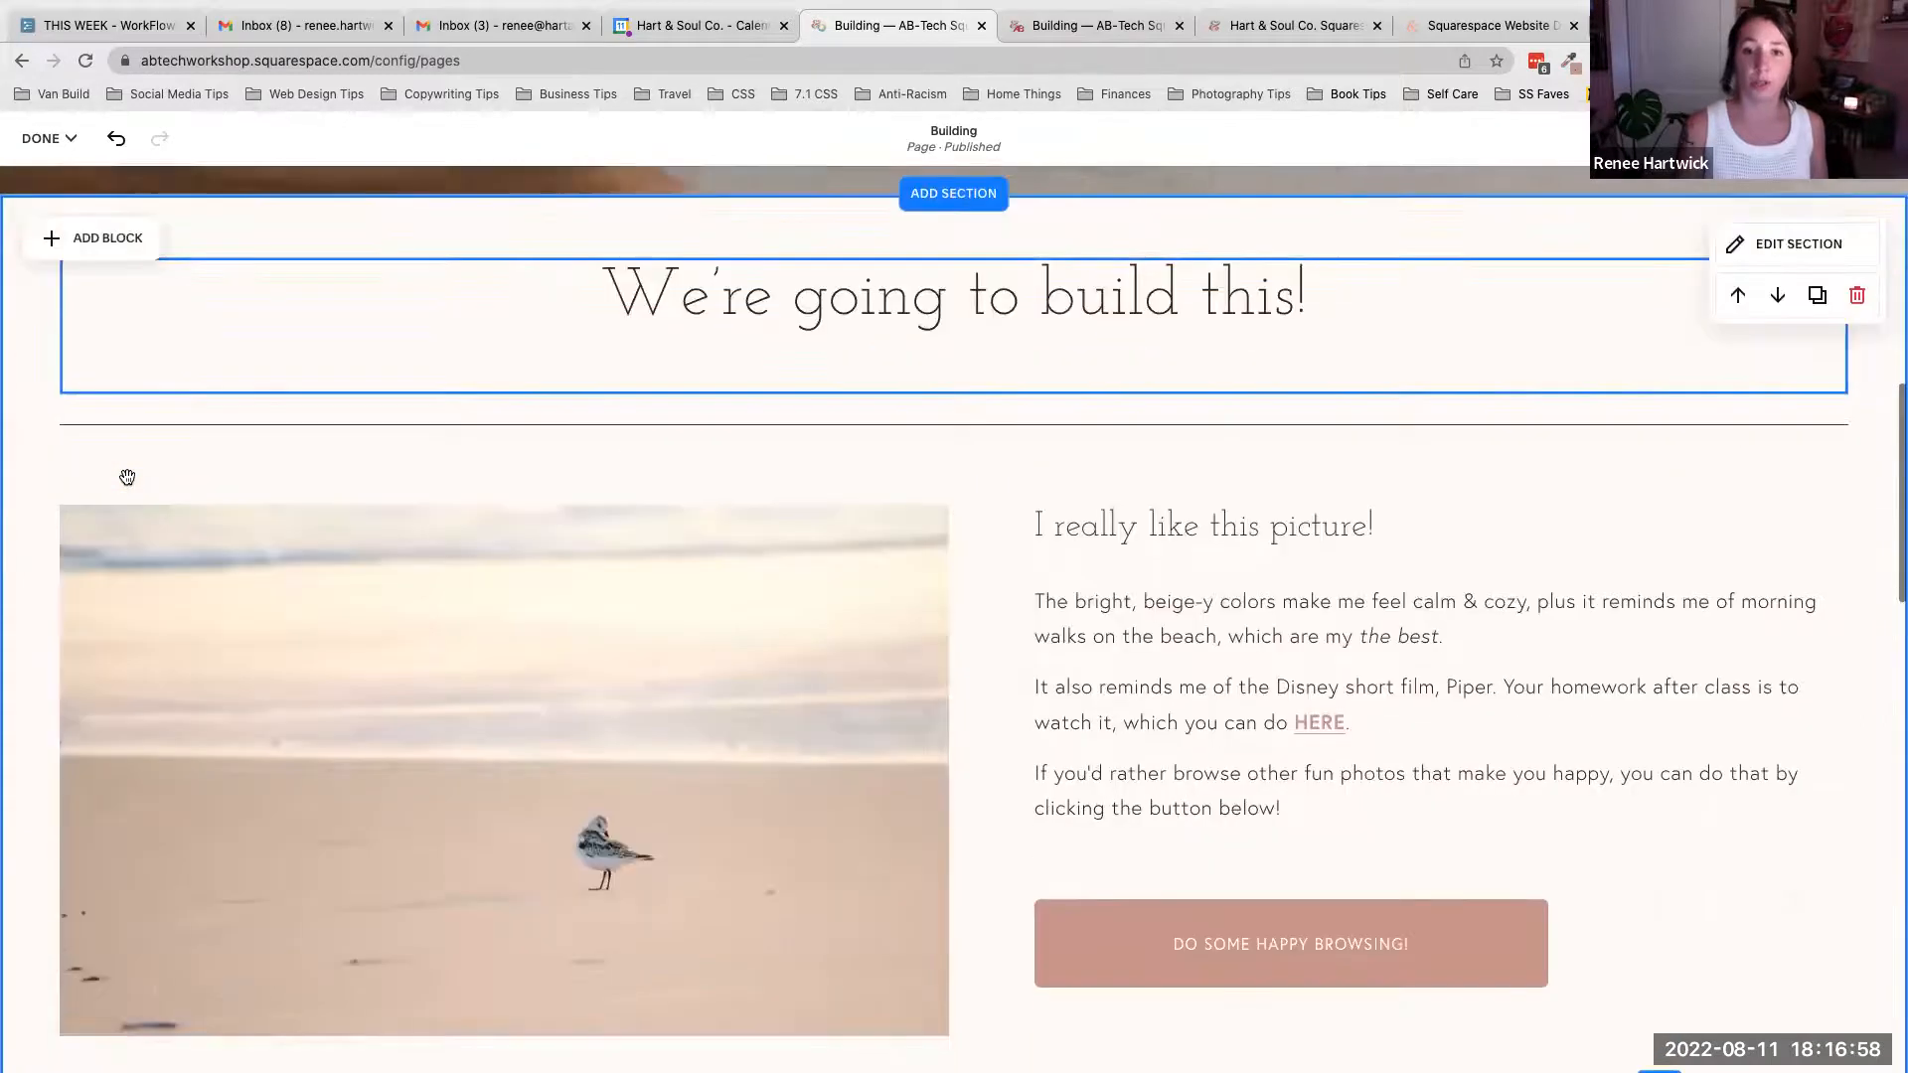
scroll(127, 477, "down", 8)
left_click(106, 516)
left_click(106, 520)
type("We'")
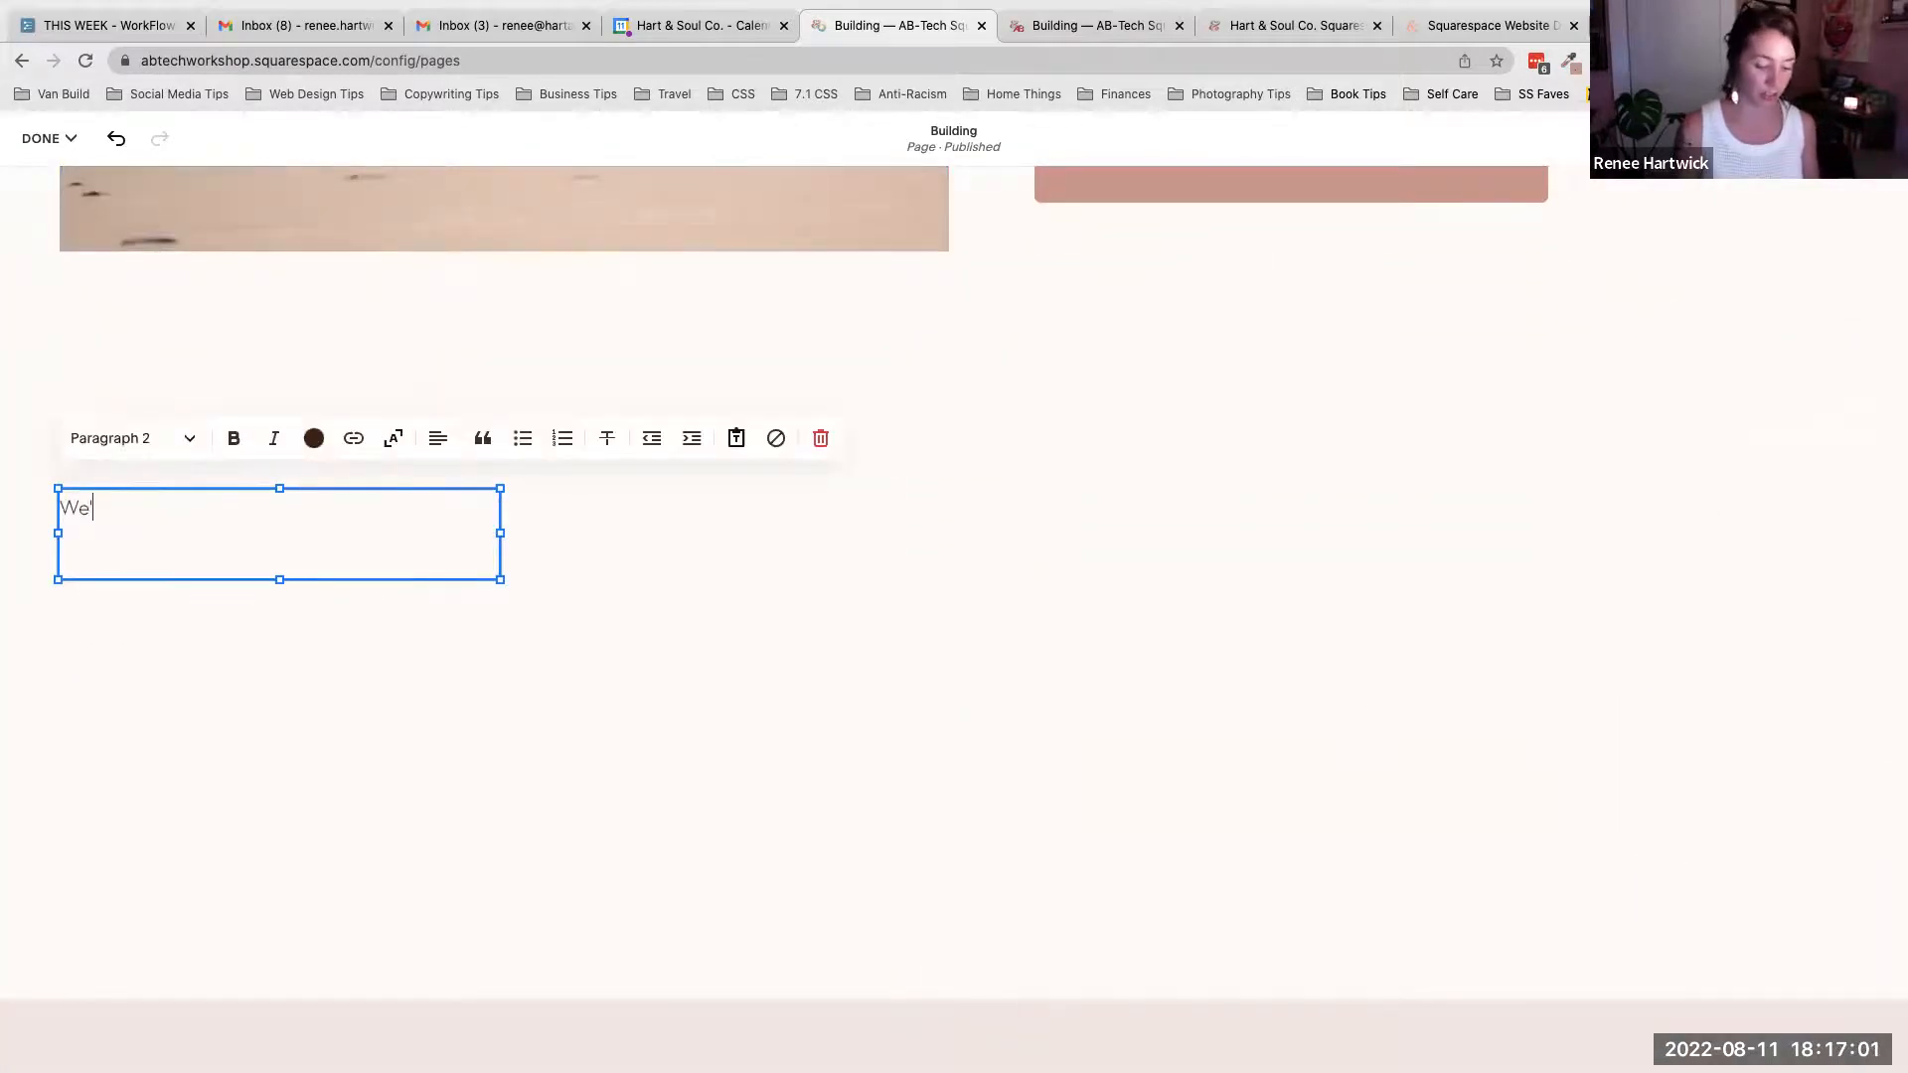
type("re going to build this!")
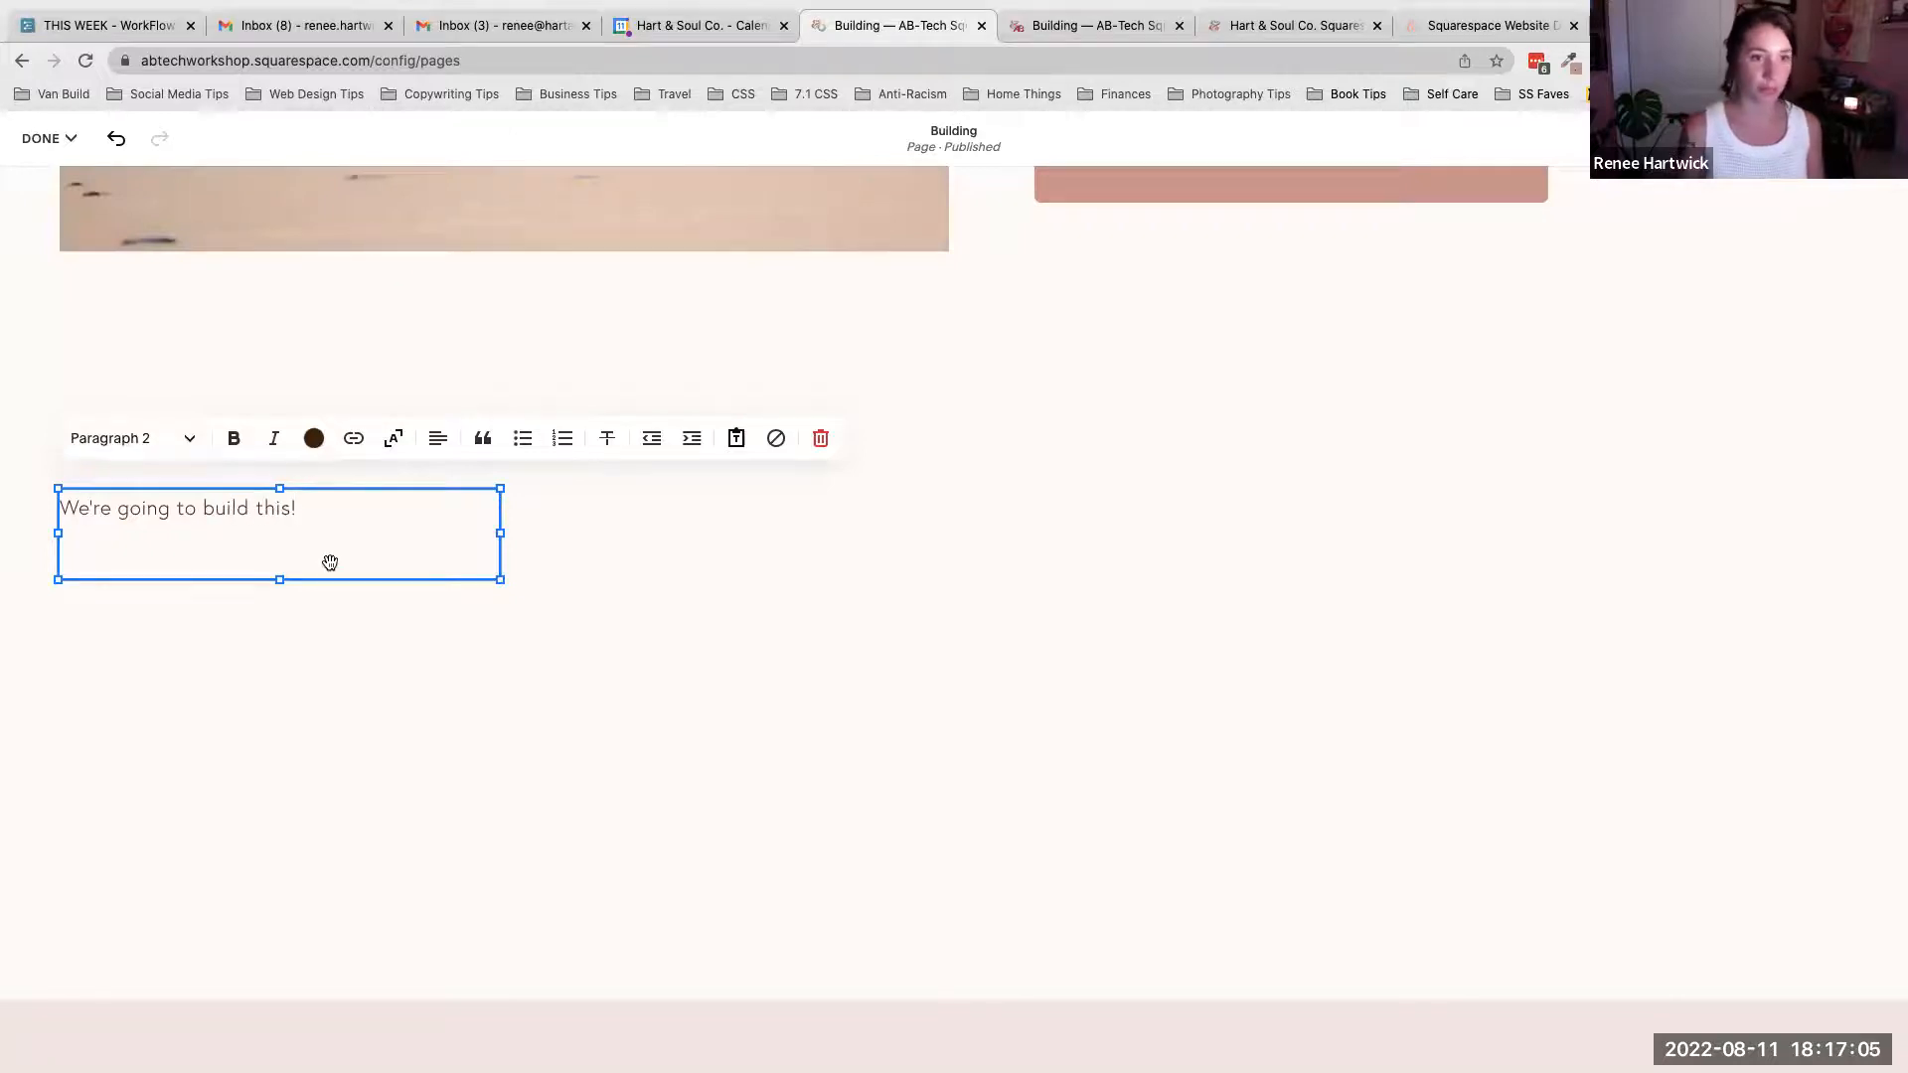
- Stretch the new text block to span the full width of the section
scroll(771, 498, "up", 6)
scroll(771, 497, "up", 3)
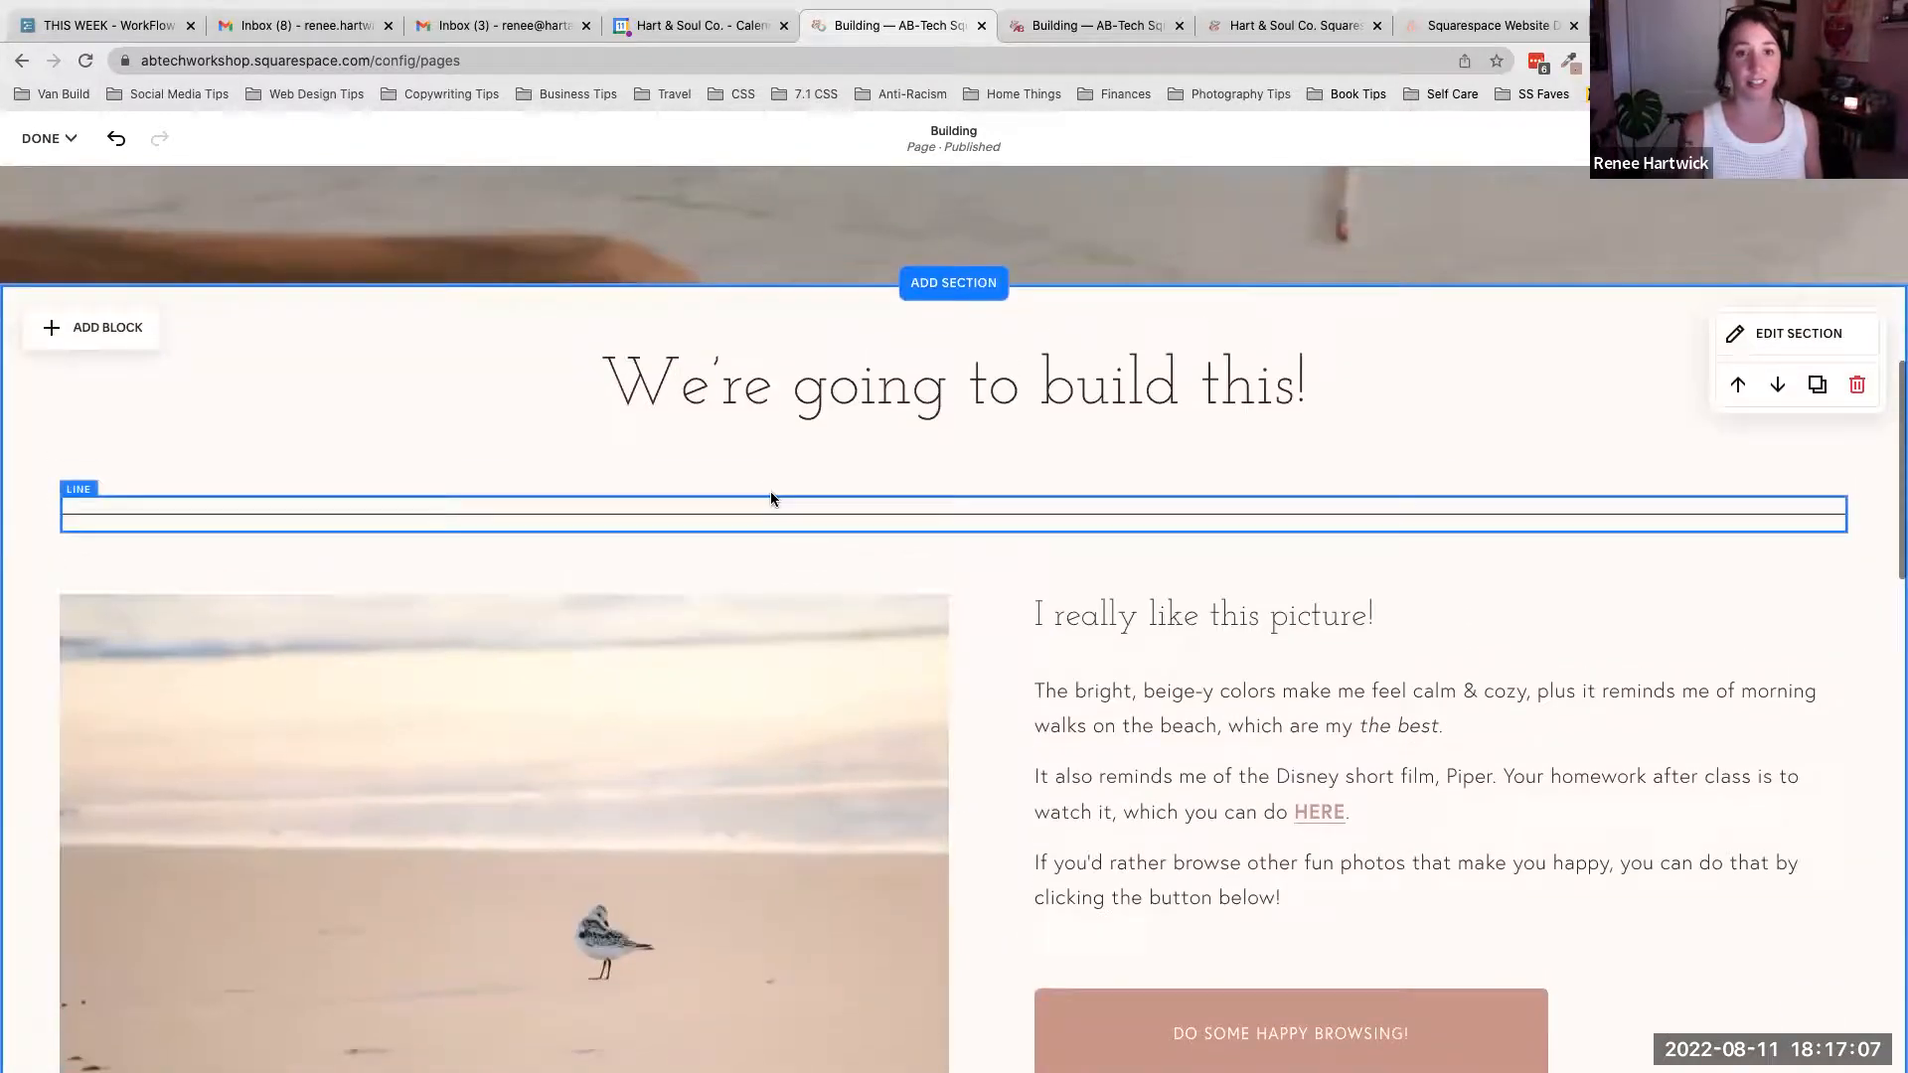
scroll(802, 425, "down", 3)
scroll(803, 425, "down", 5)
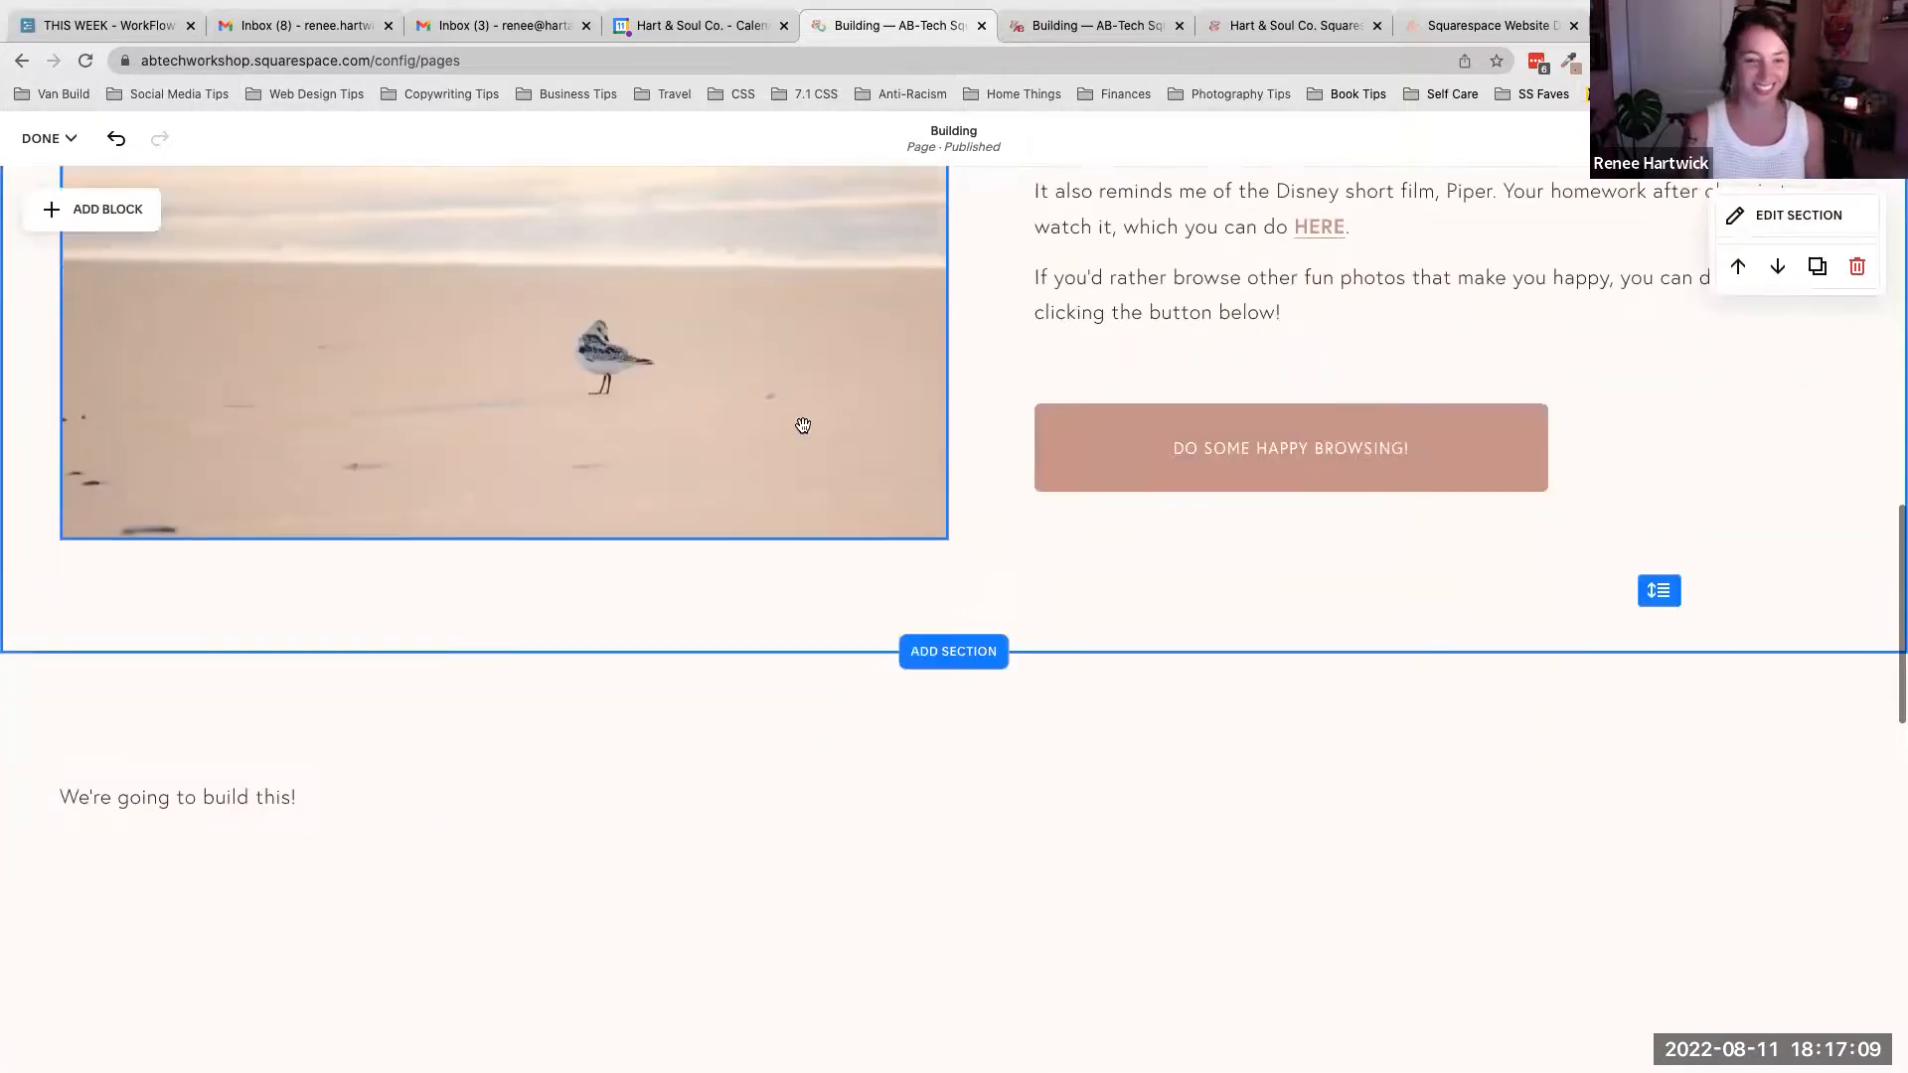
left_click(320, 627)
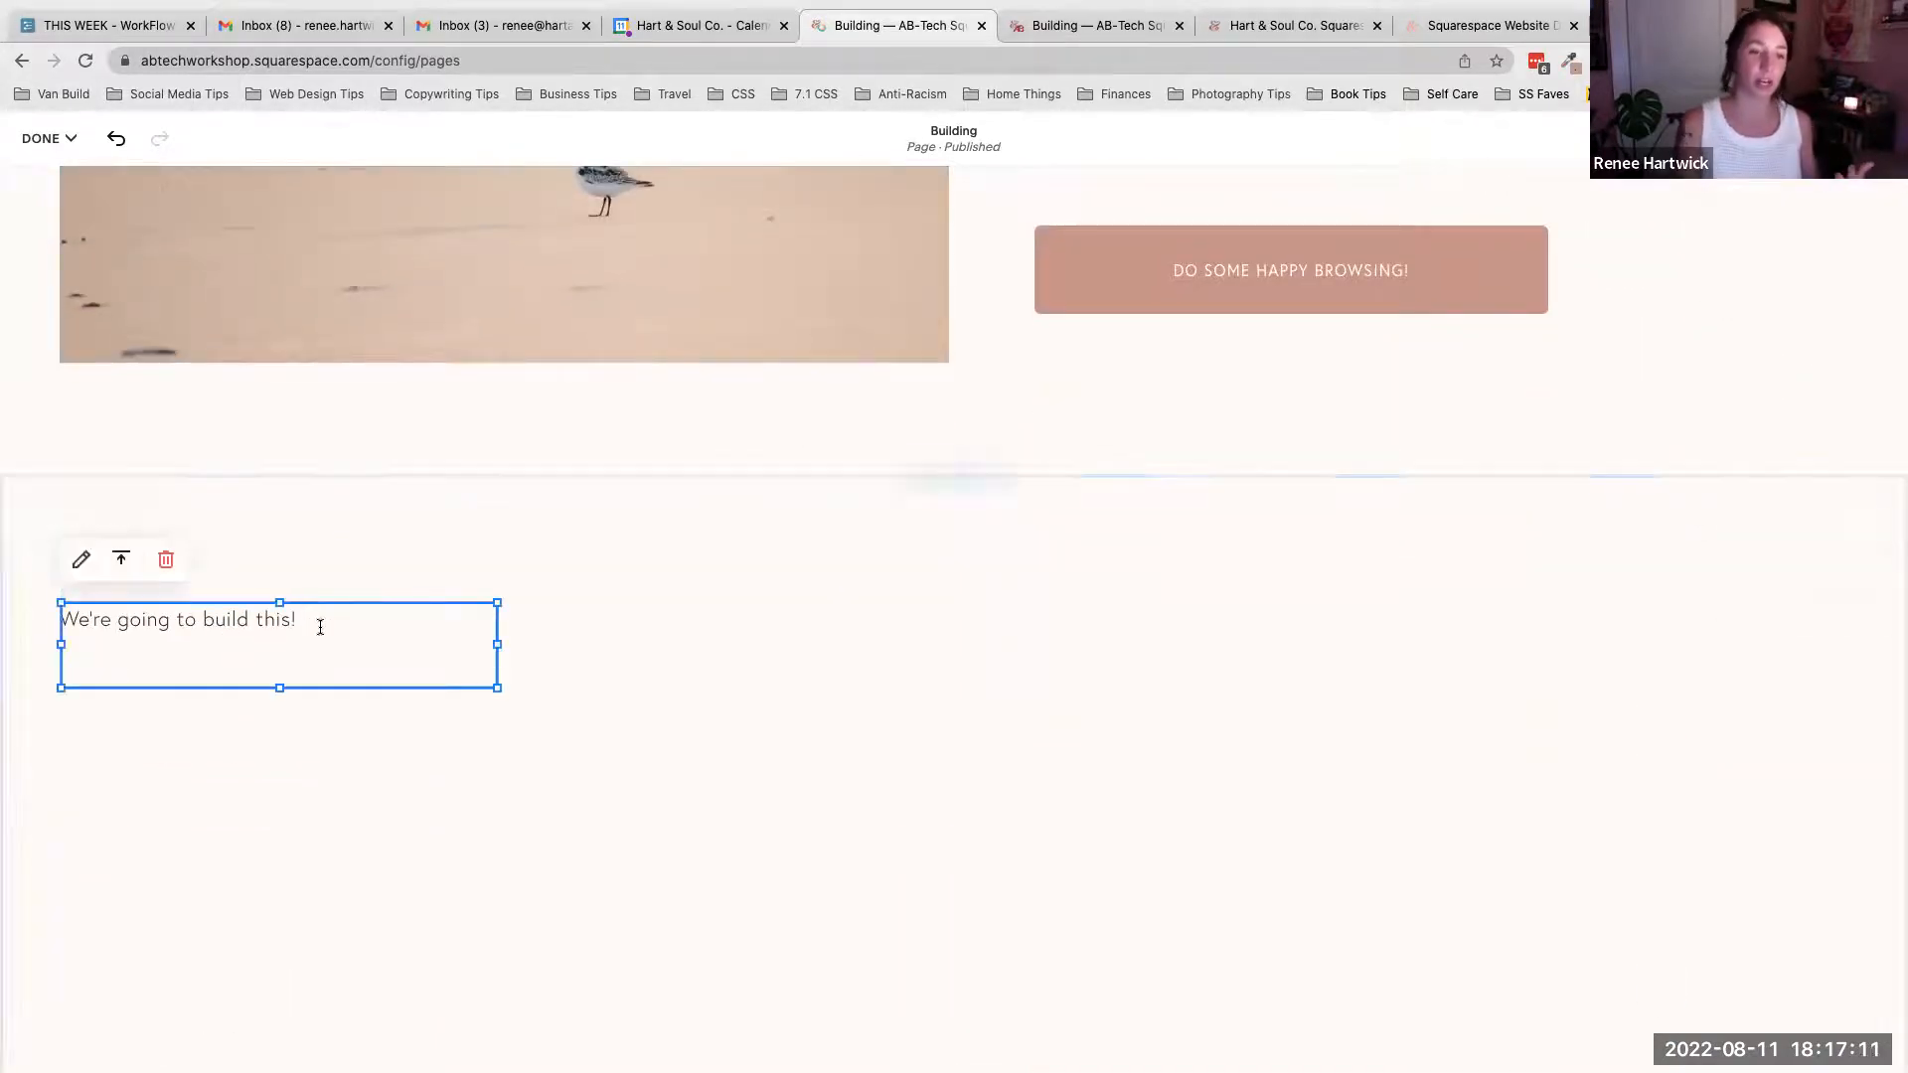
left_click(320, 627)
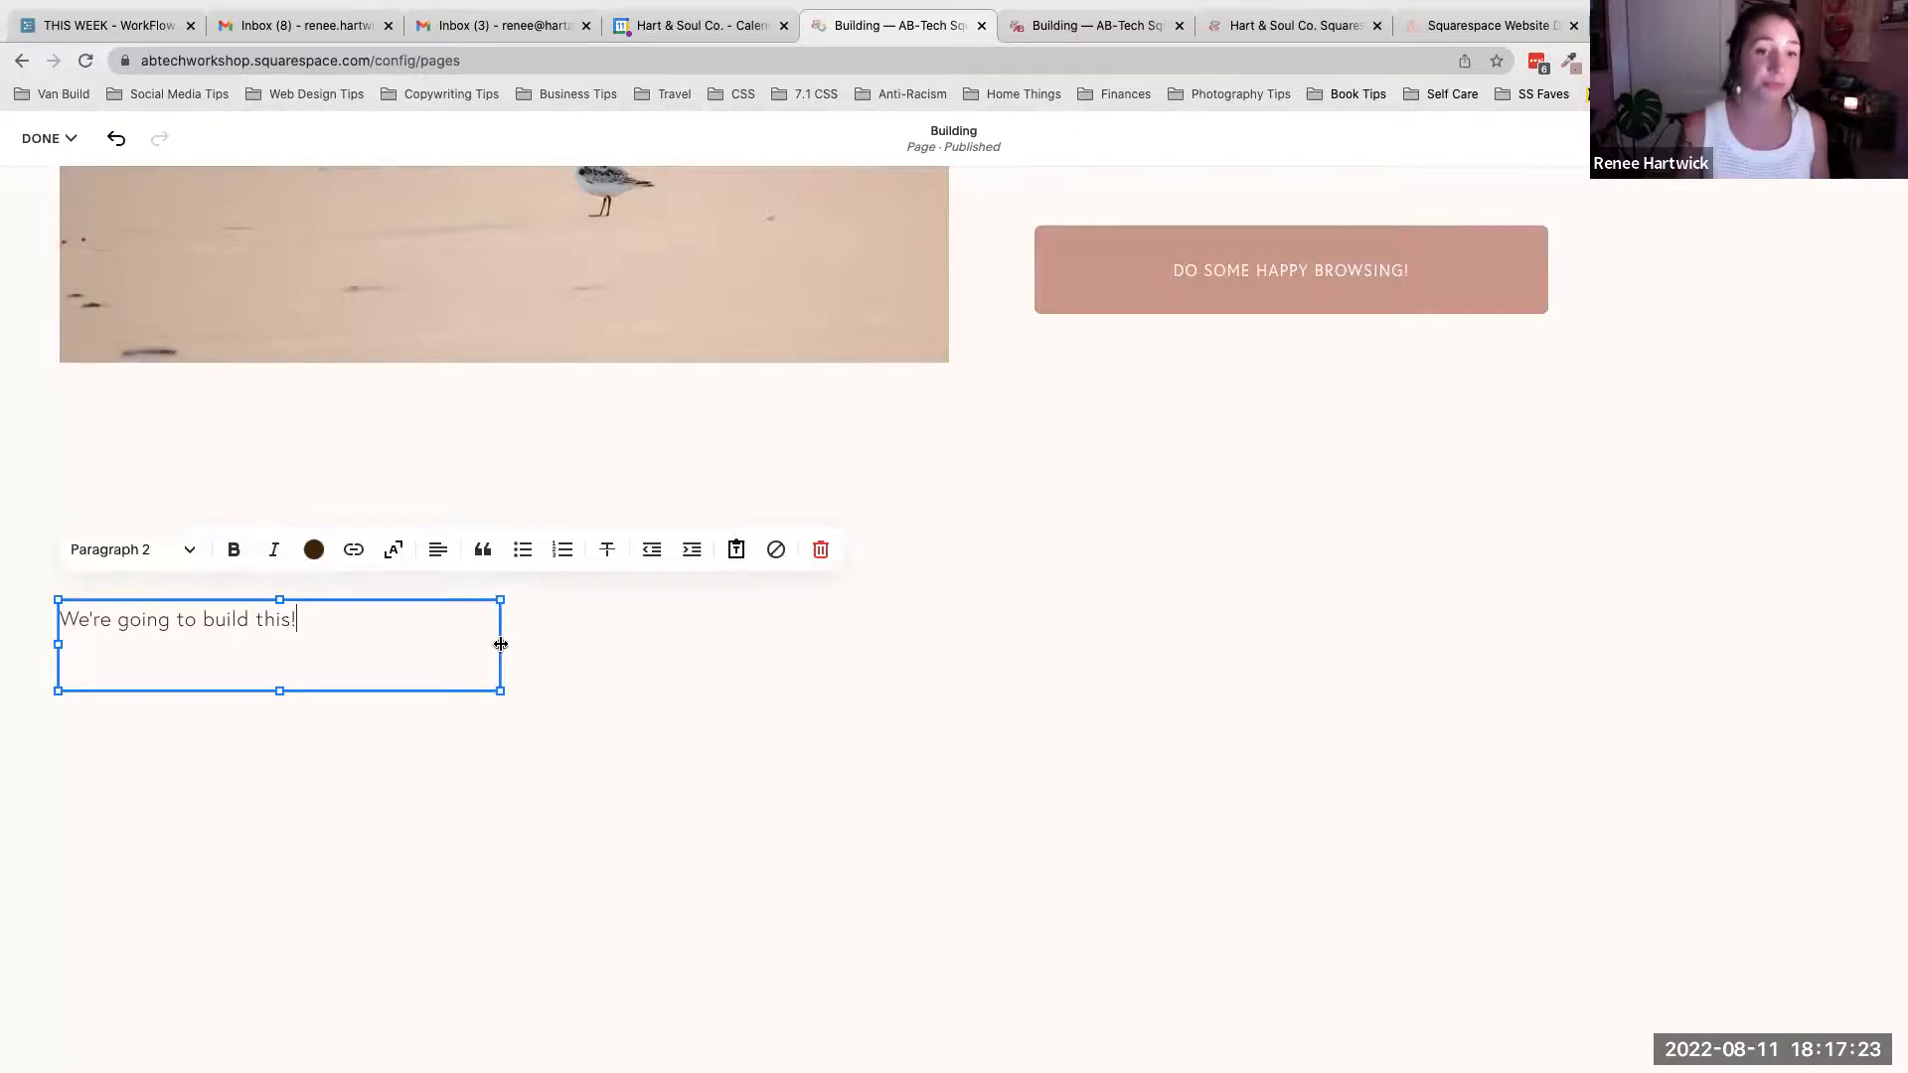
scroll(501, 644, "up", 8)
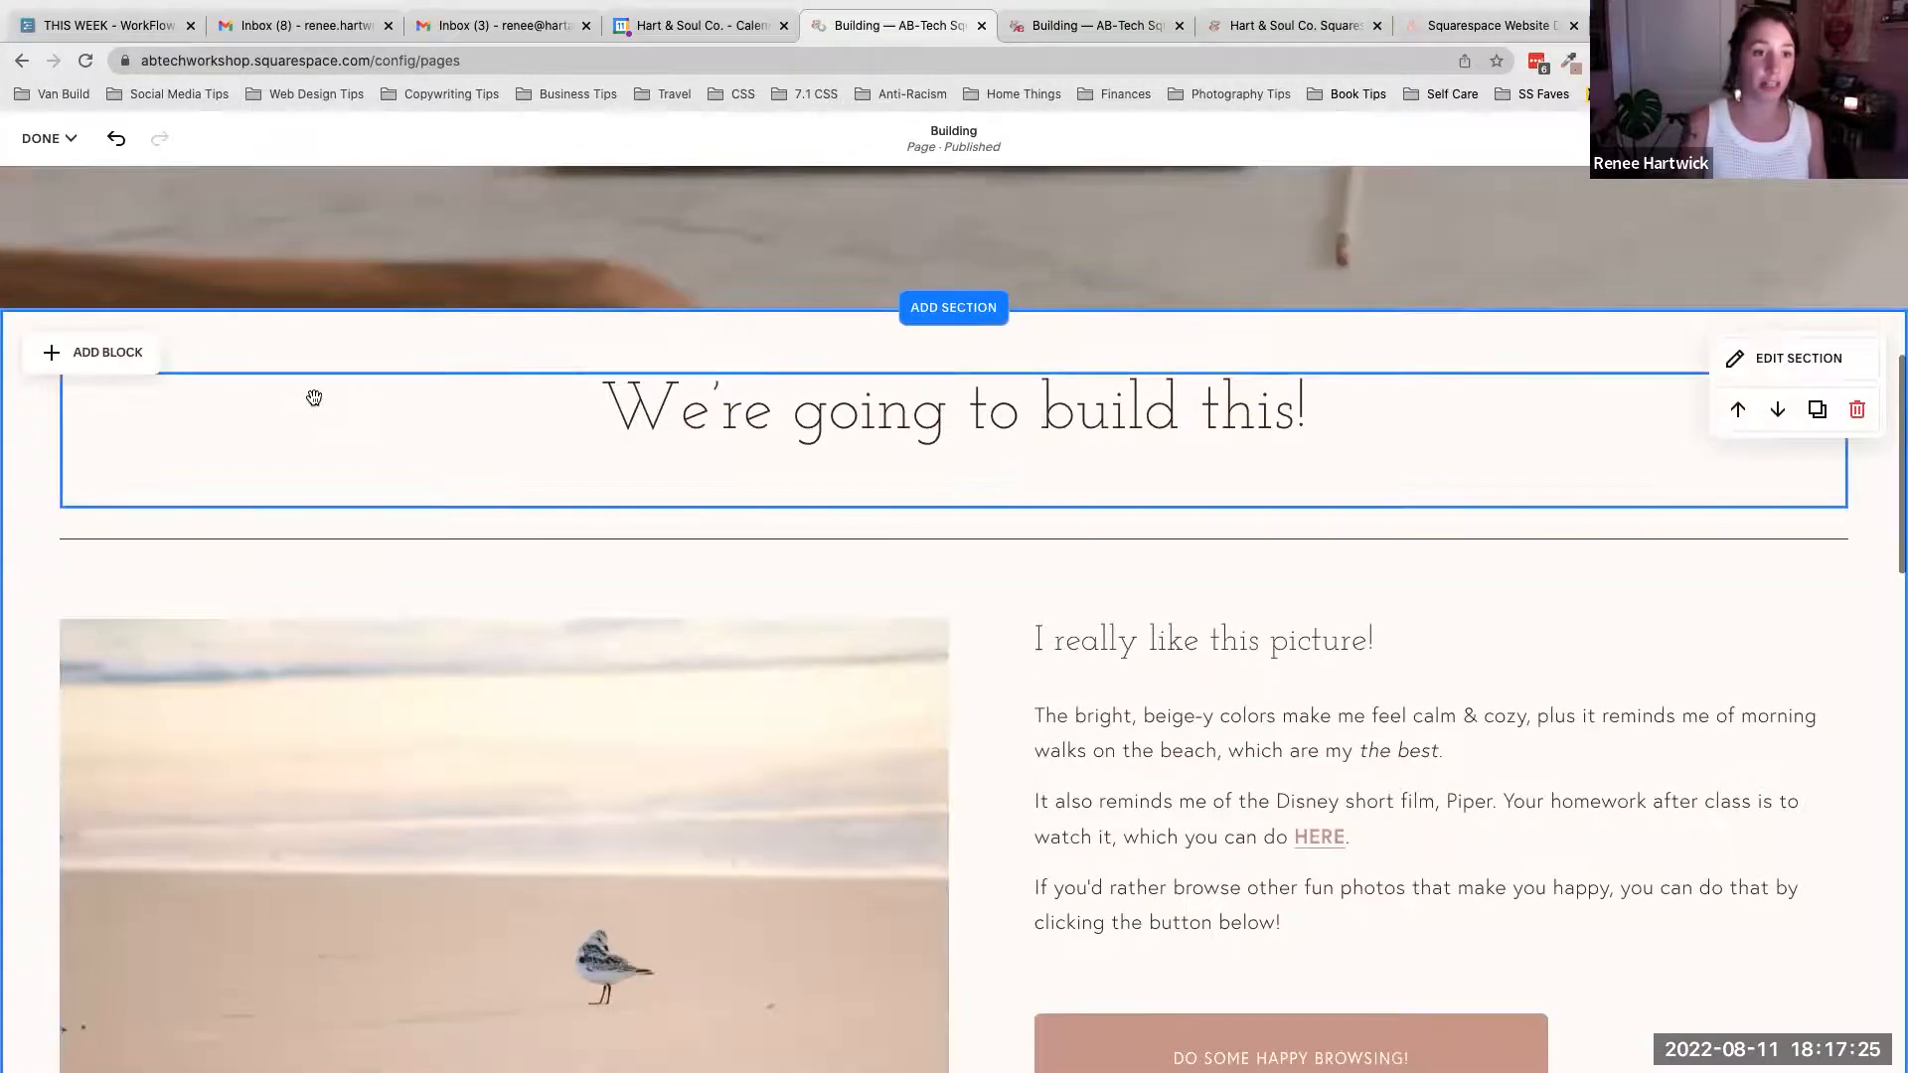
scroll(1094, 789, "down", 9)
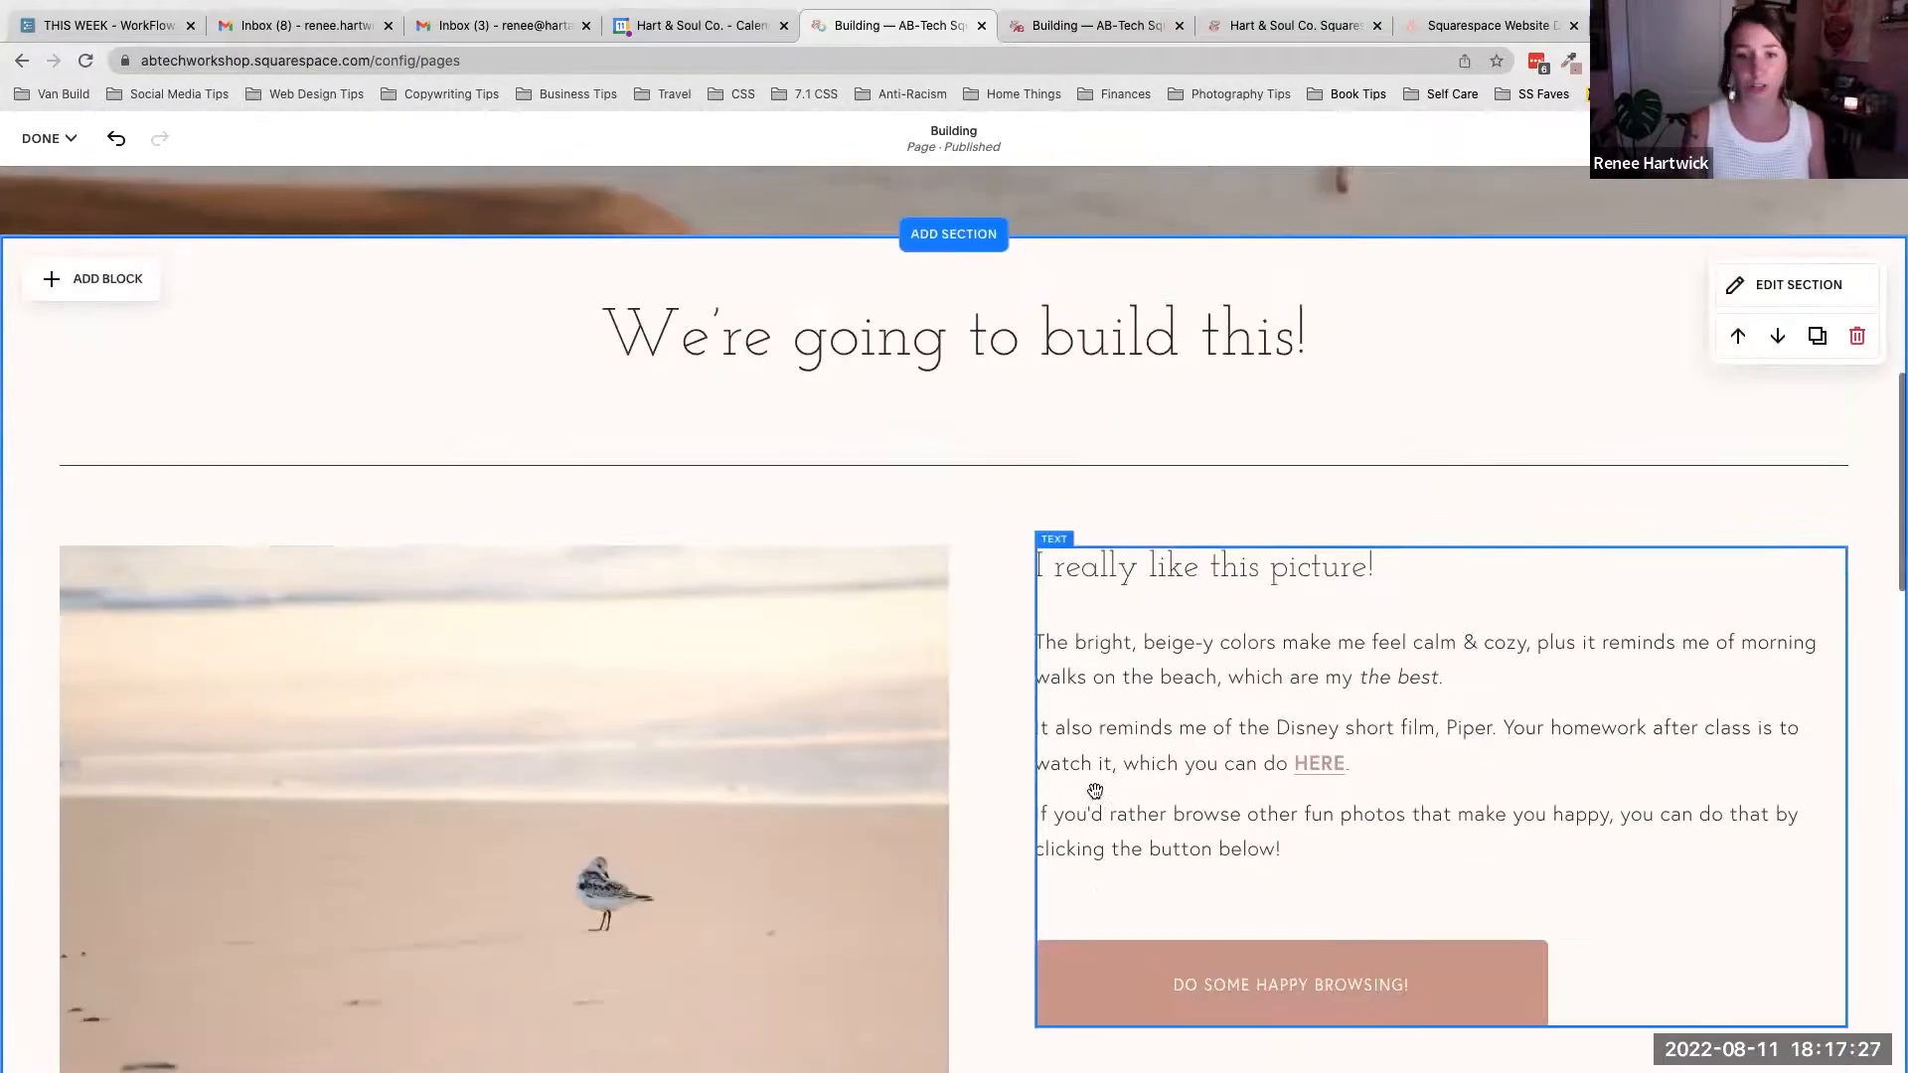
left_click(319, 460)
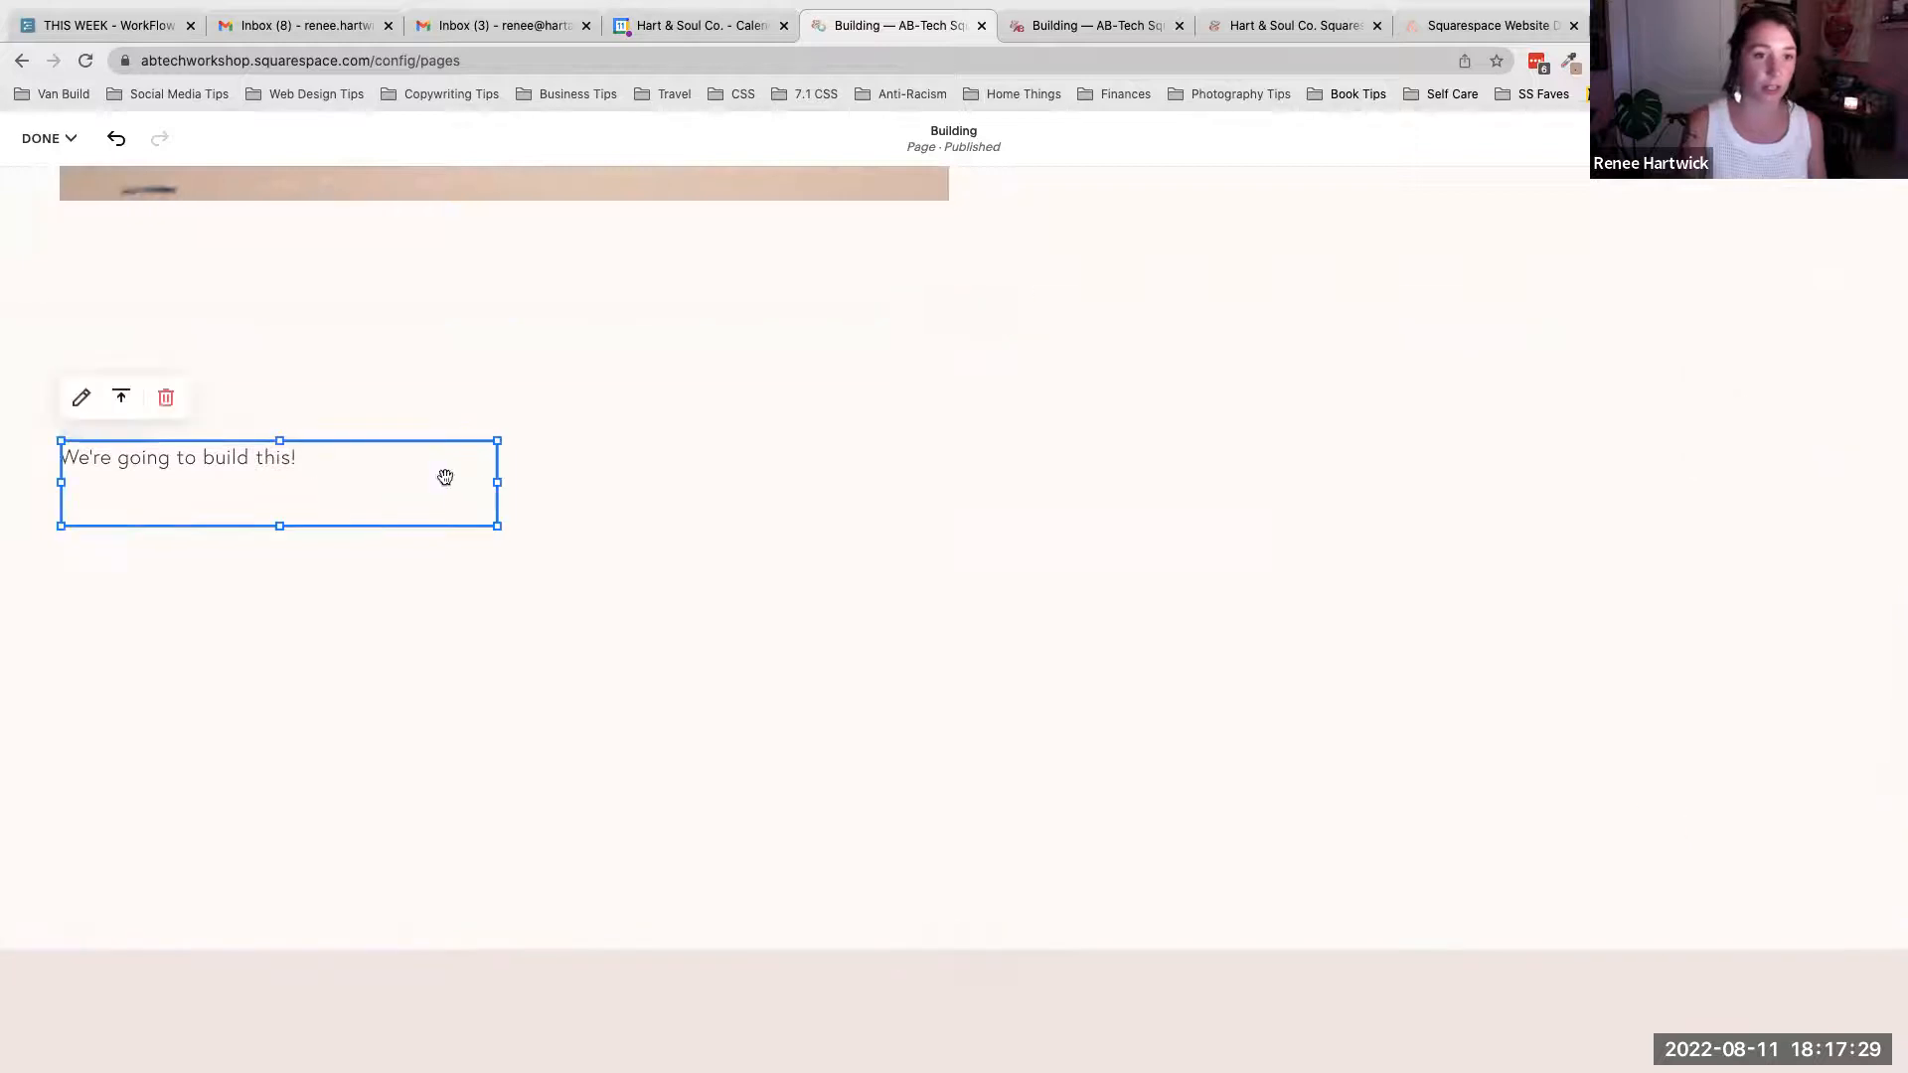
left_click_drag(499, 483, 1822, 503)
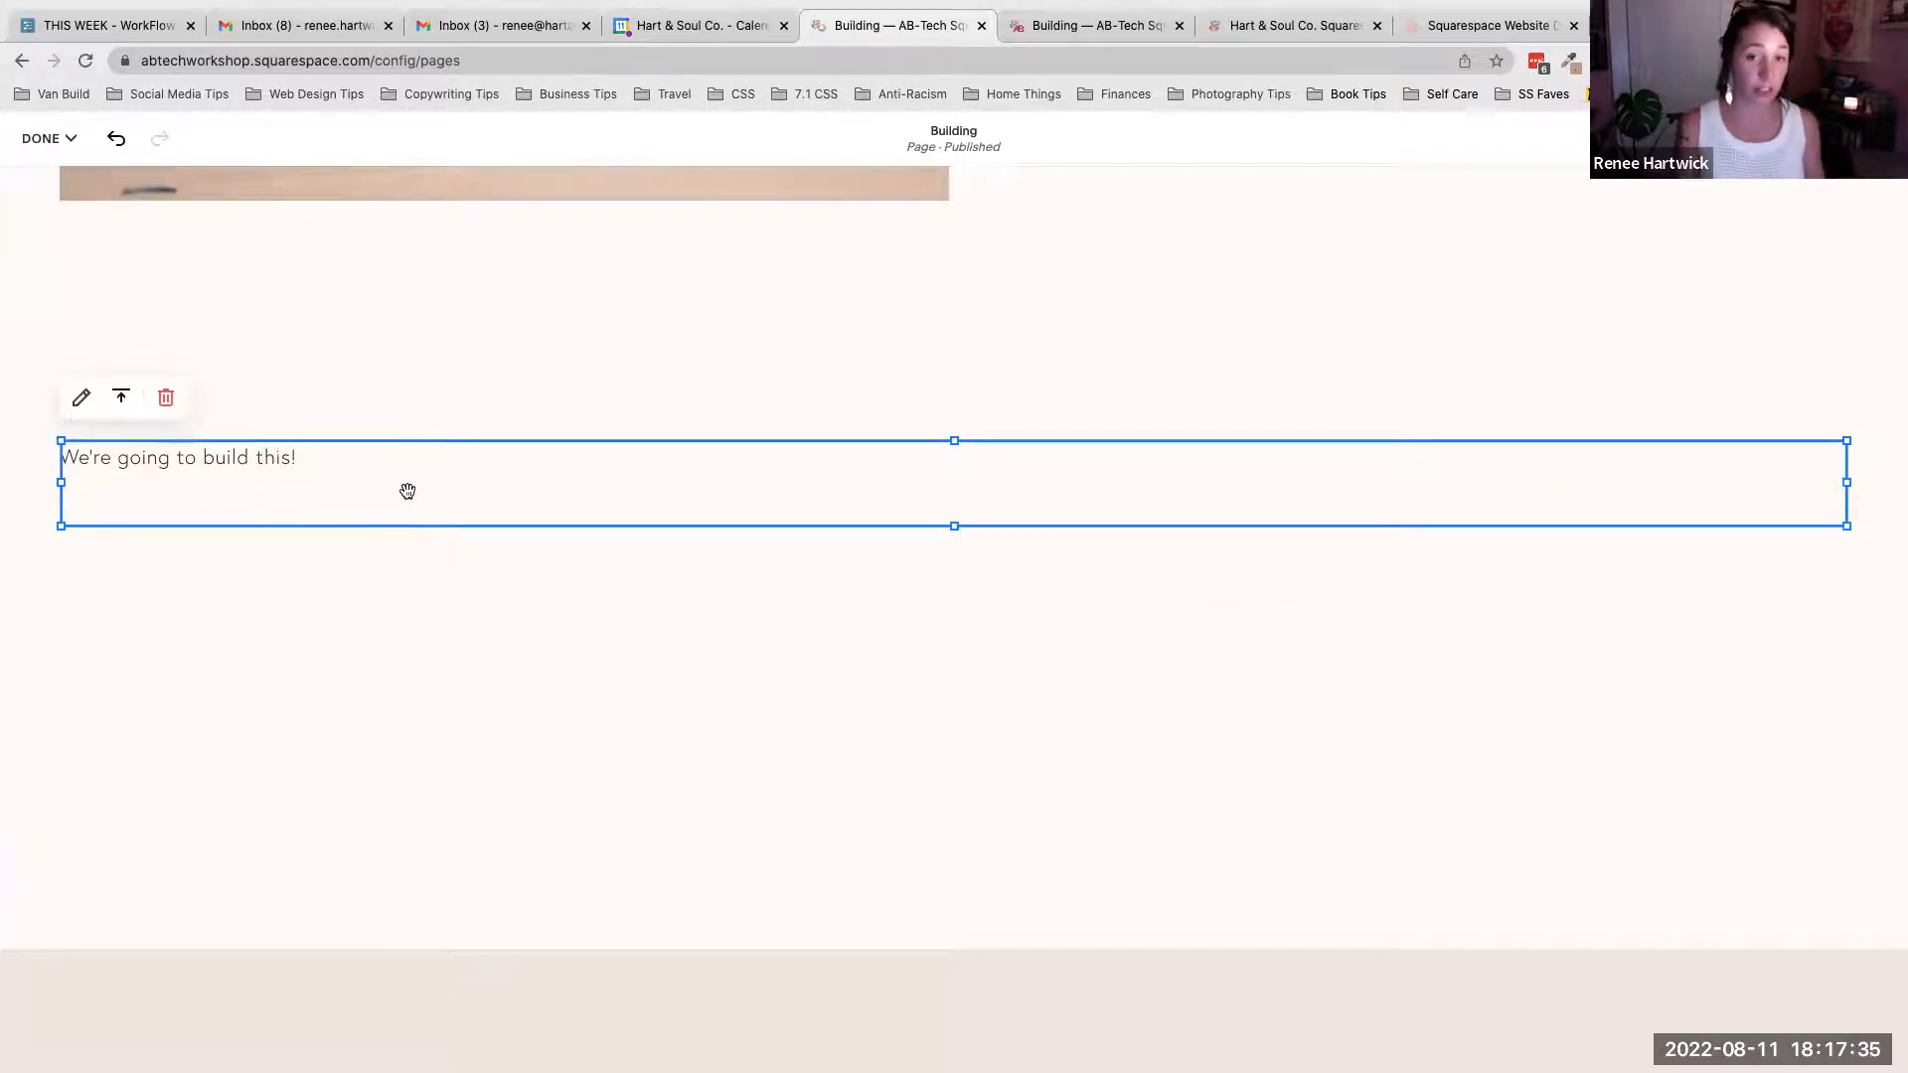
- Open the new section's Edit Section panel and review the Colors theme options
left_click_drag(407, 491, 407, 491)
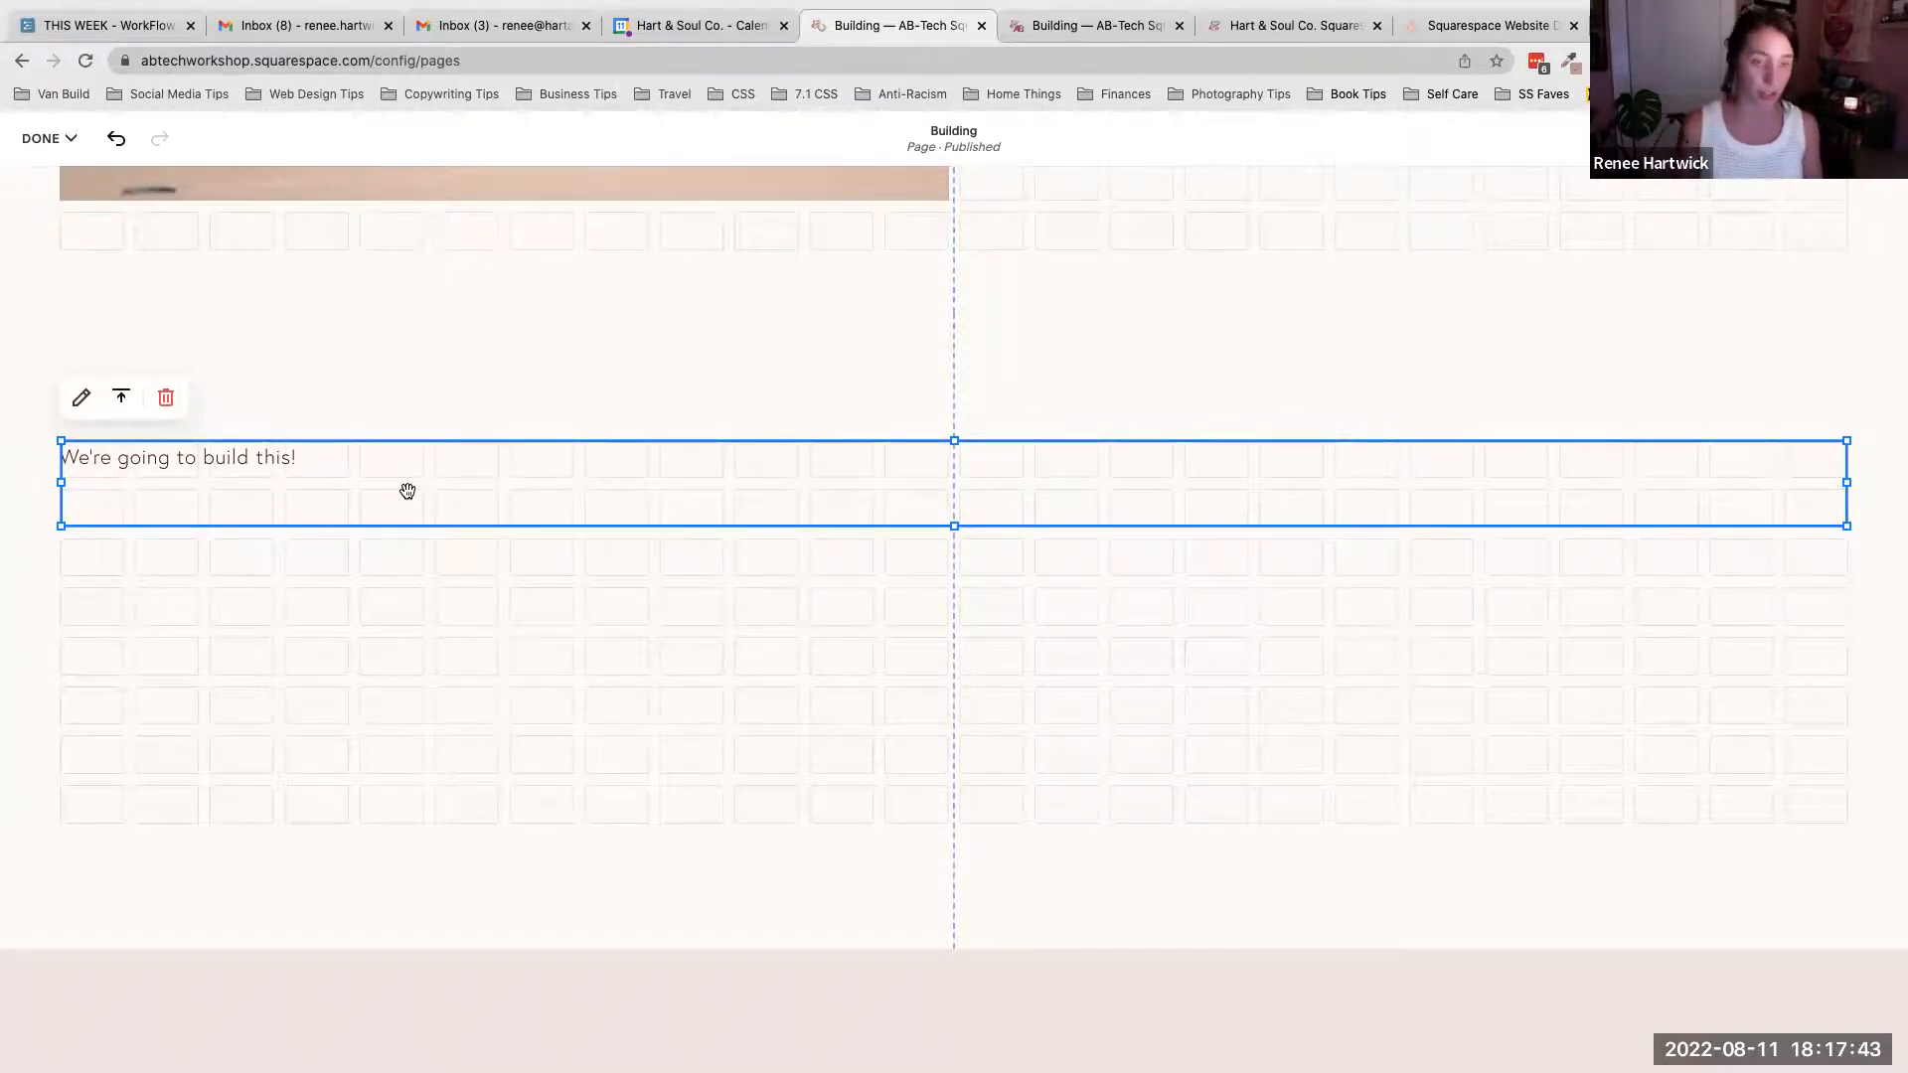
left_click_drag(408, 491, 407, 491)
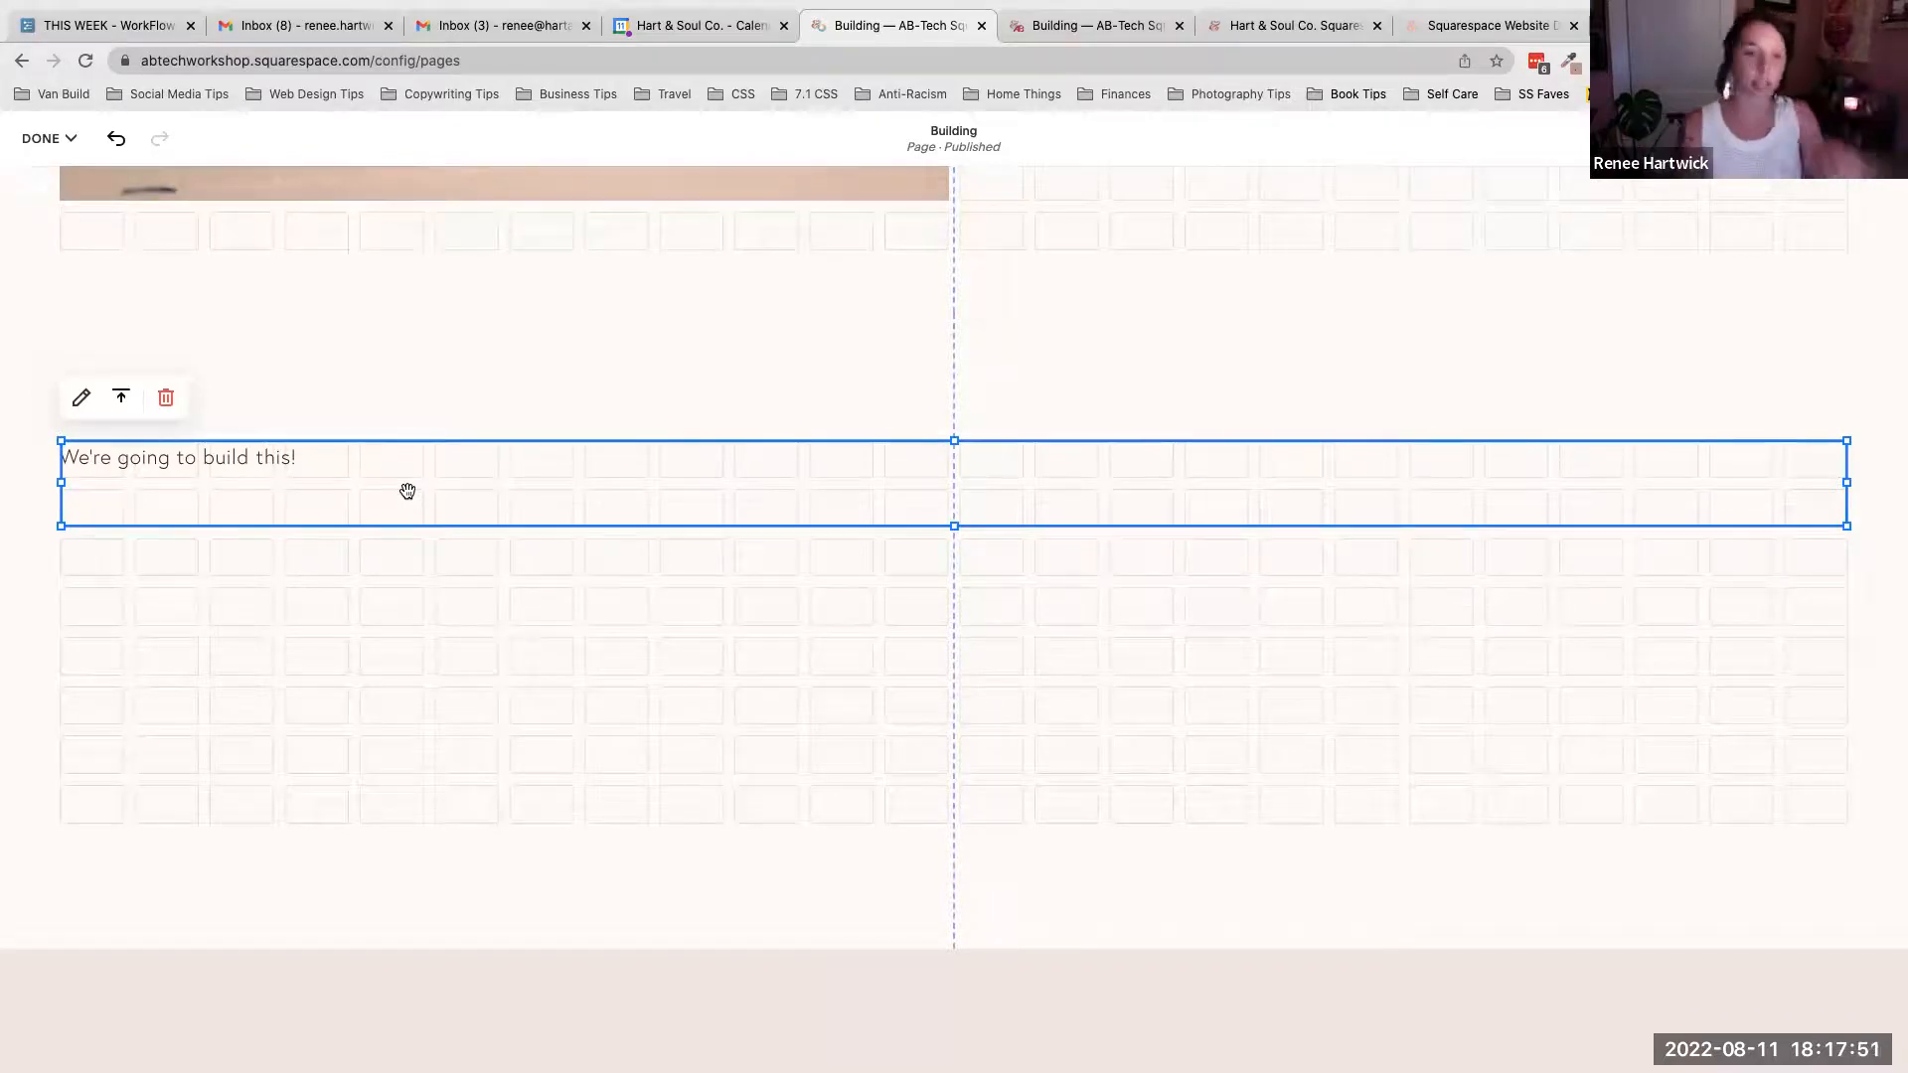
left_click(259, 462)
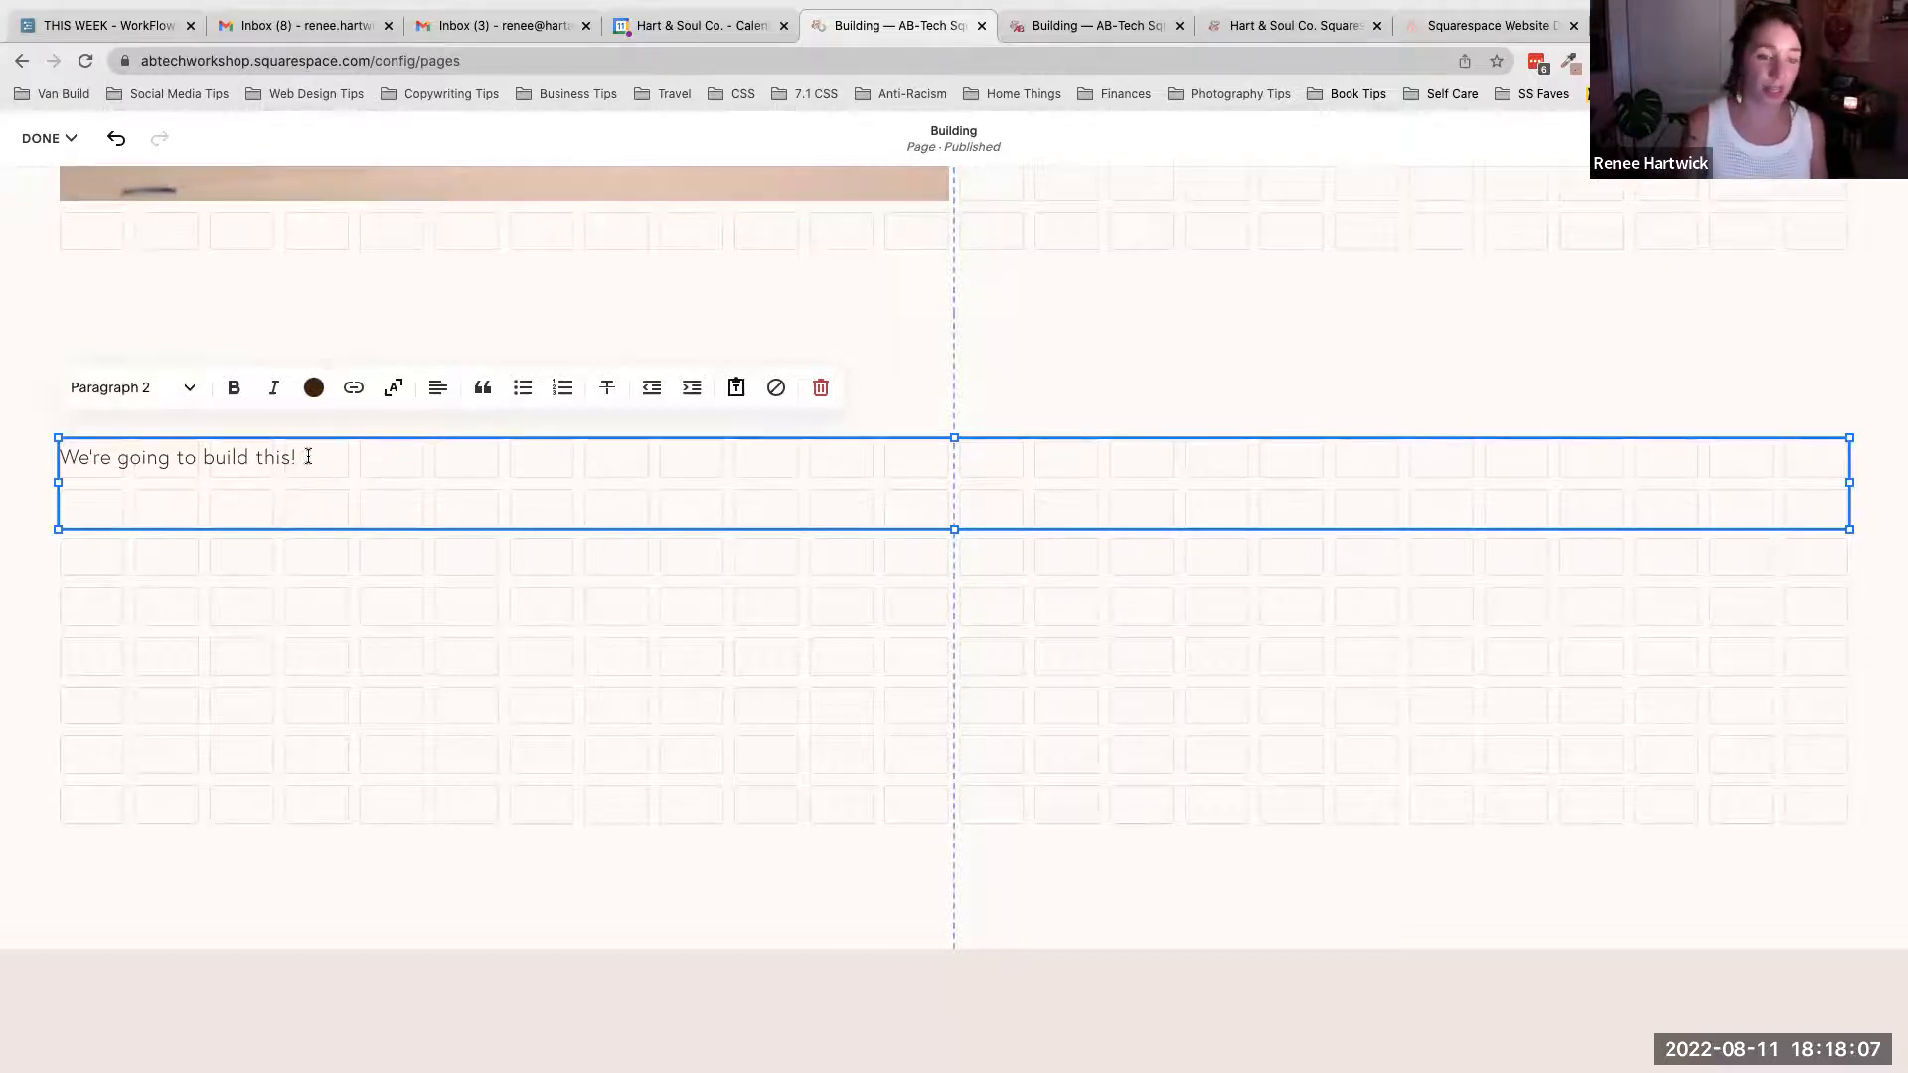
left_click(1296, 381)
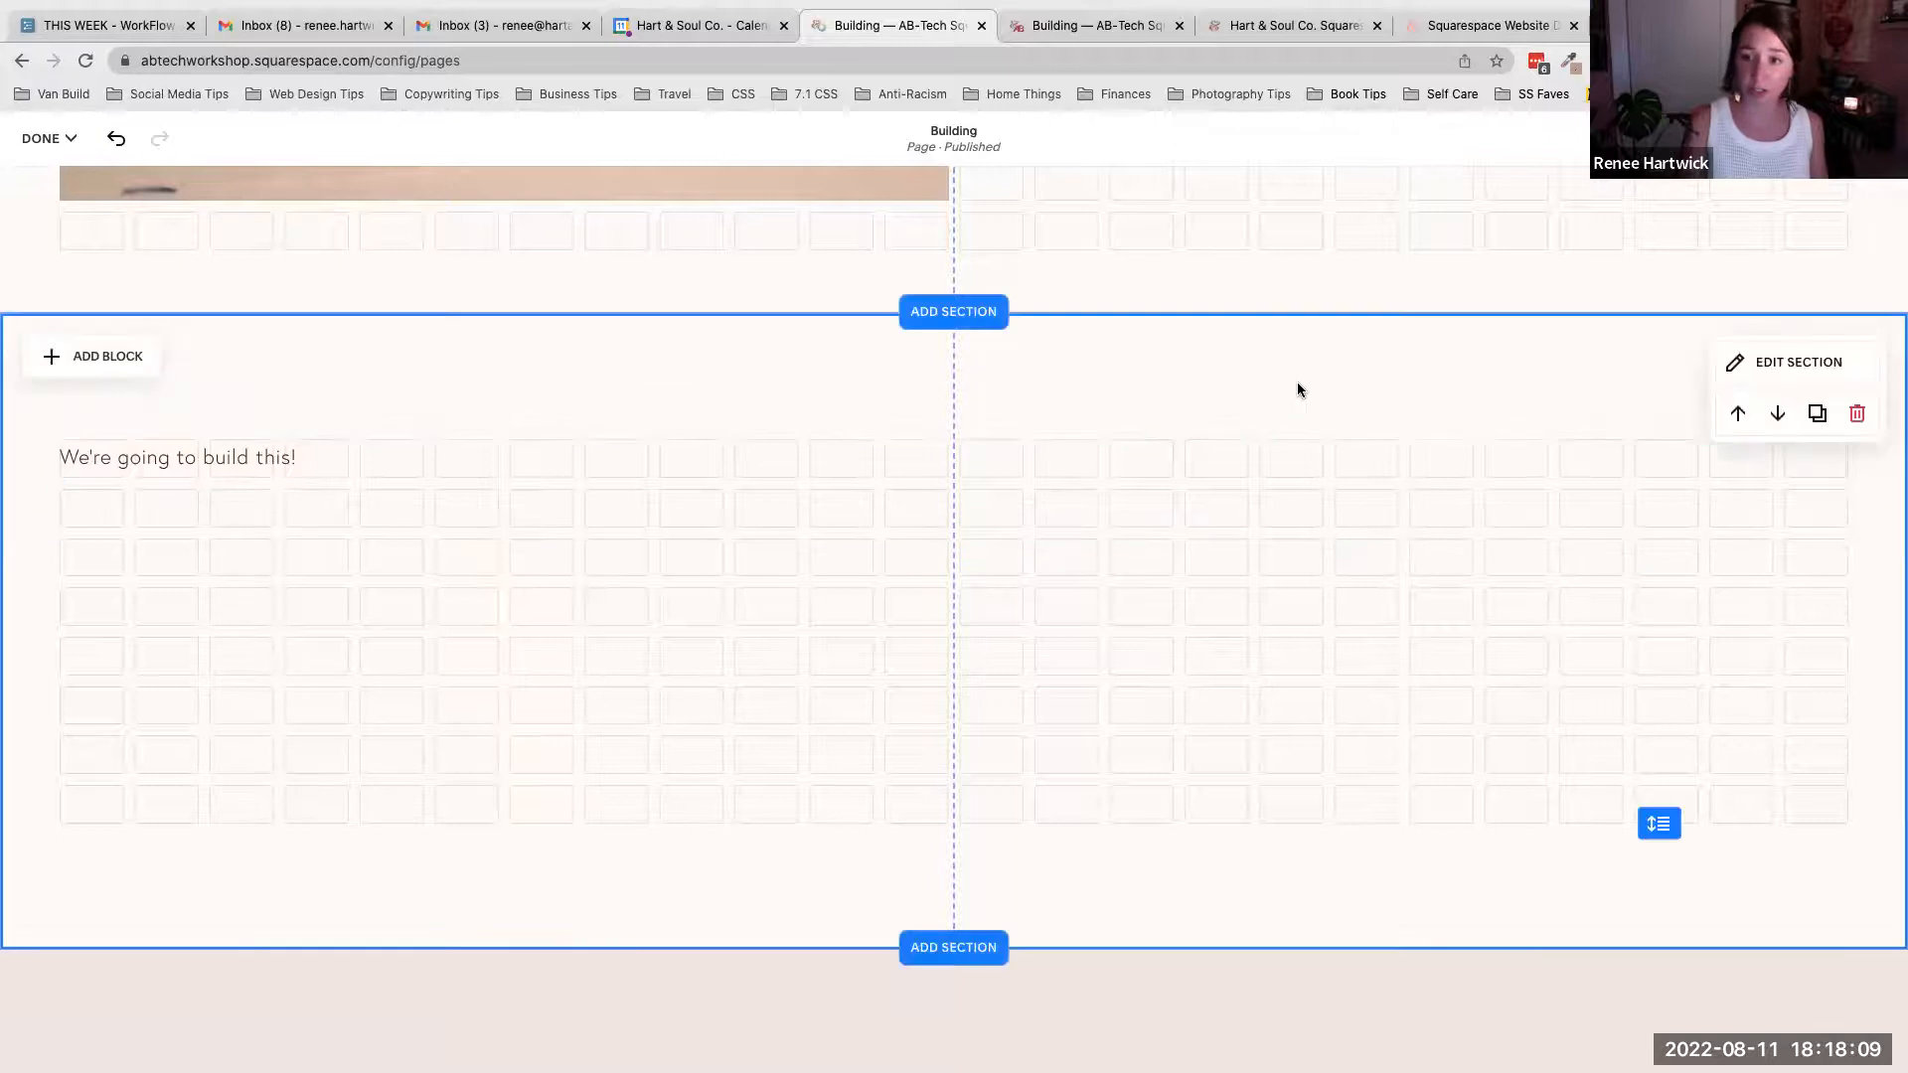
left_click(1814, 364)
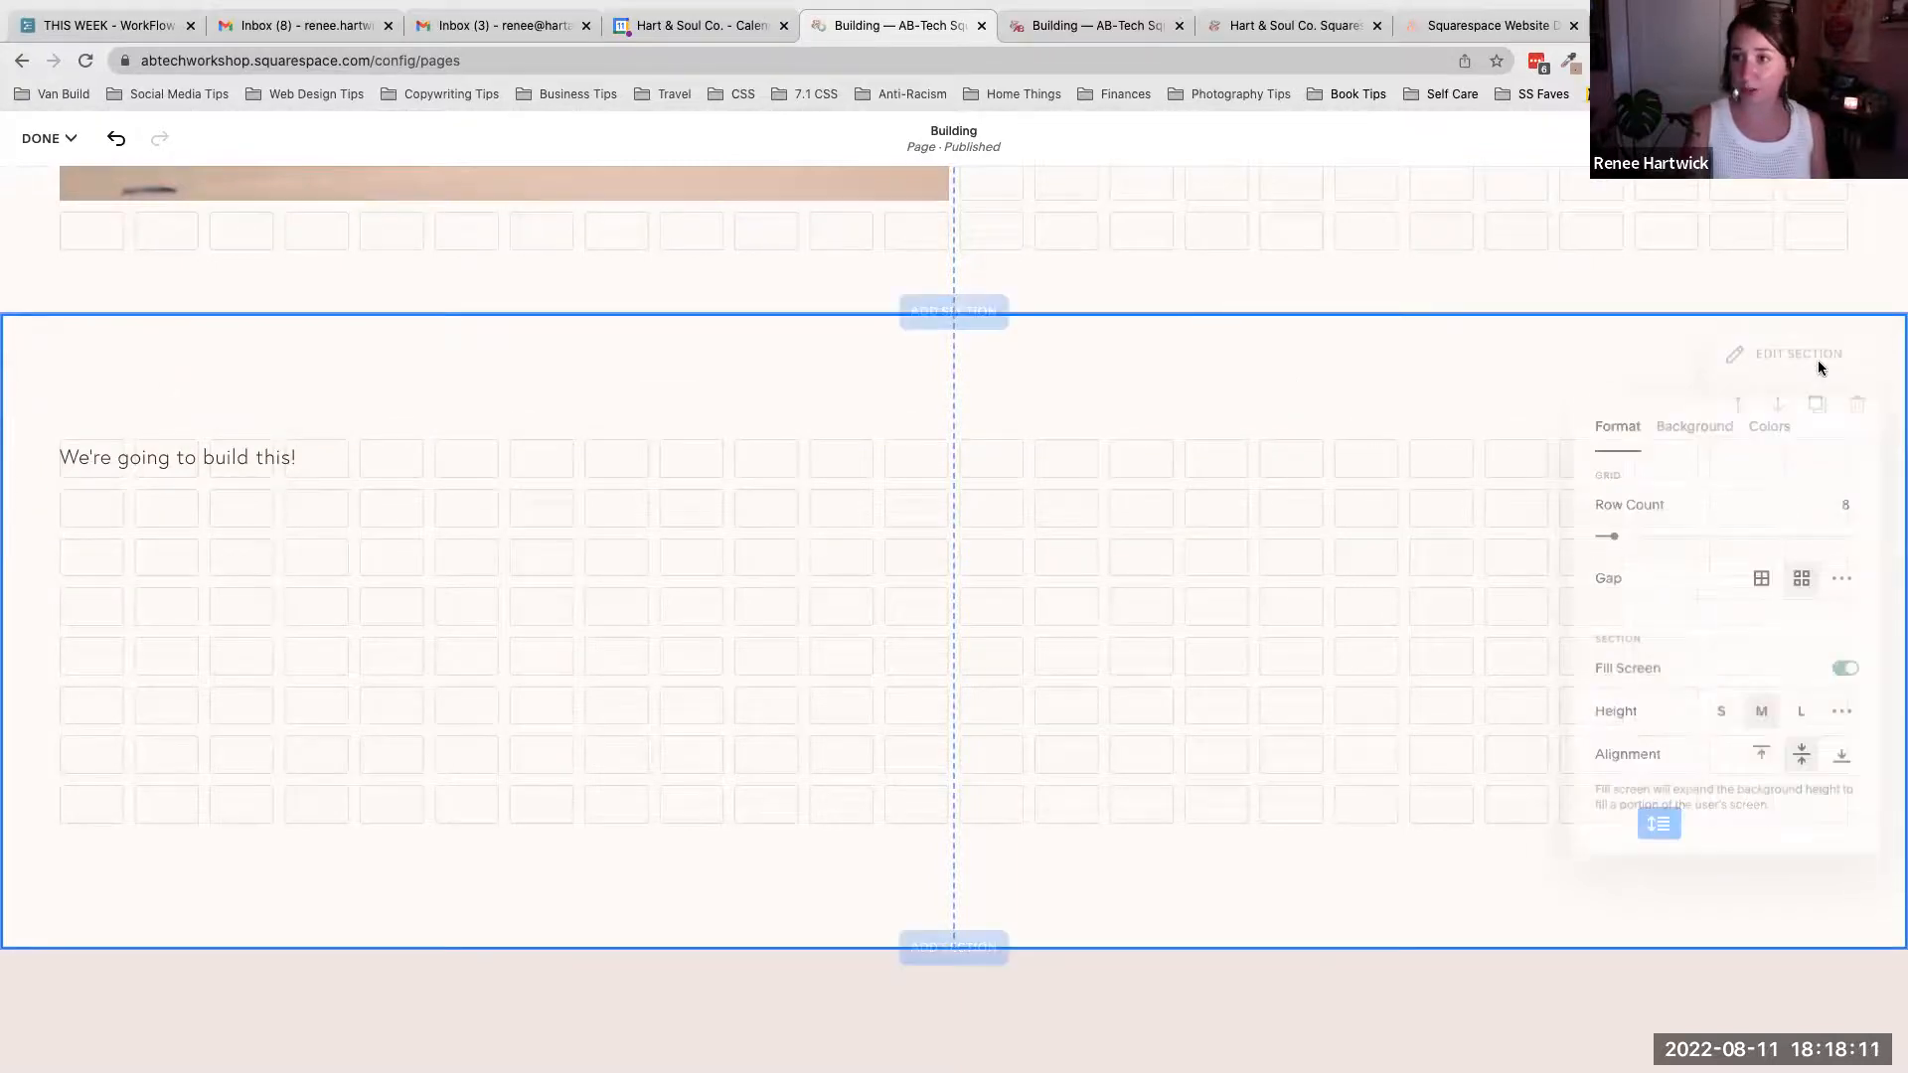
left_click(1769, 430)
scroll(1728, 559, "down", 3)
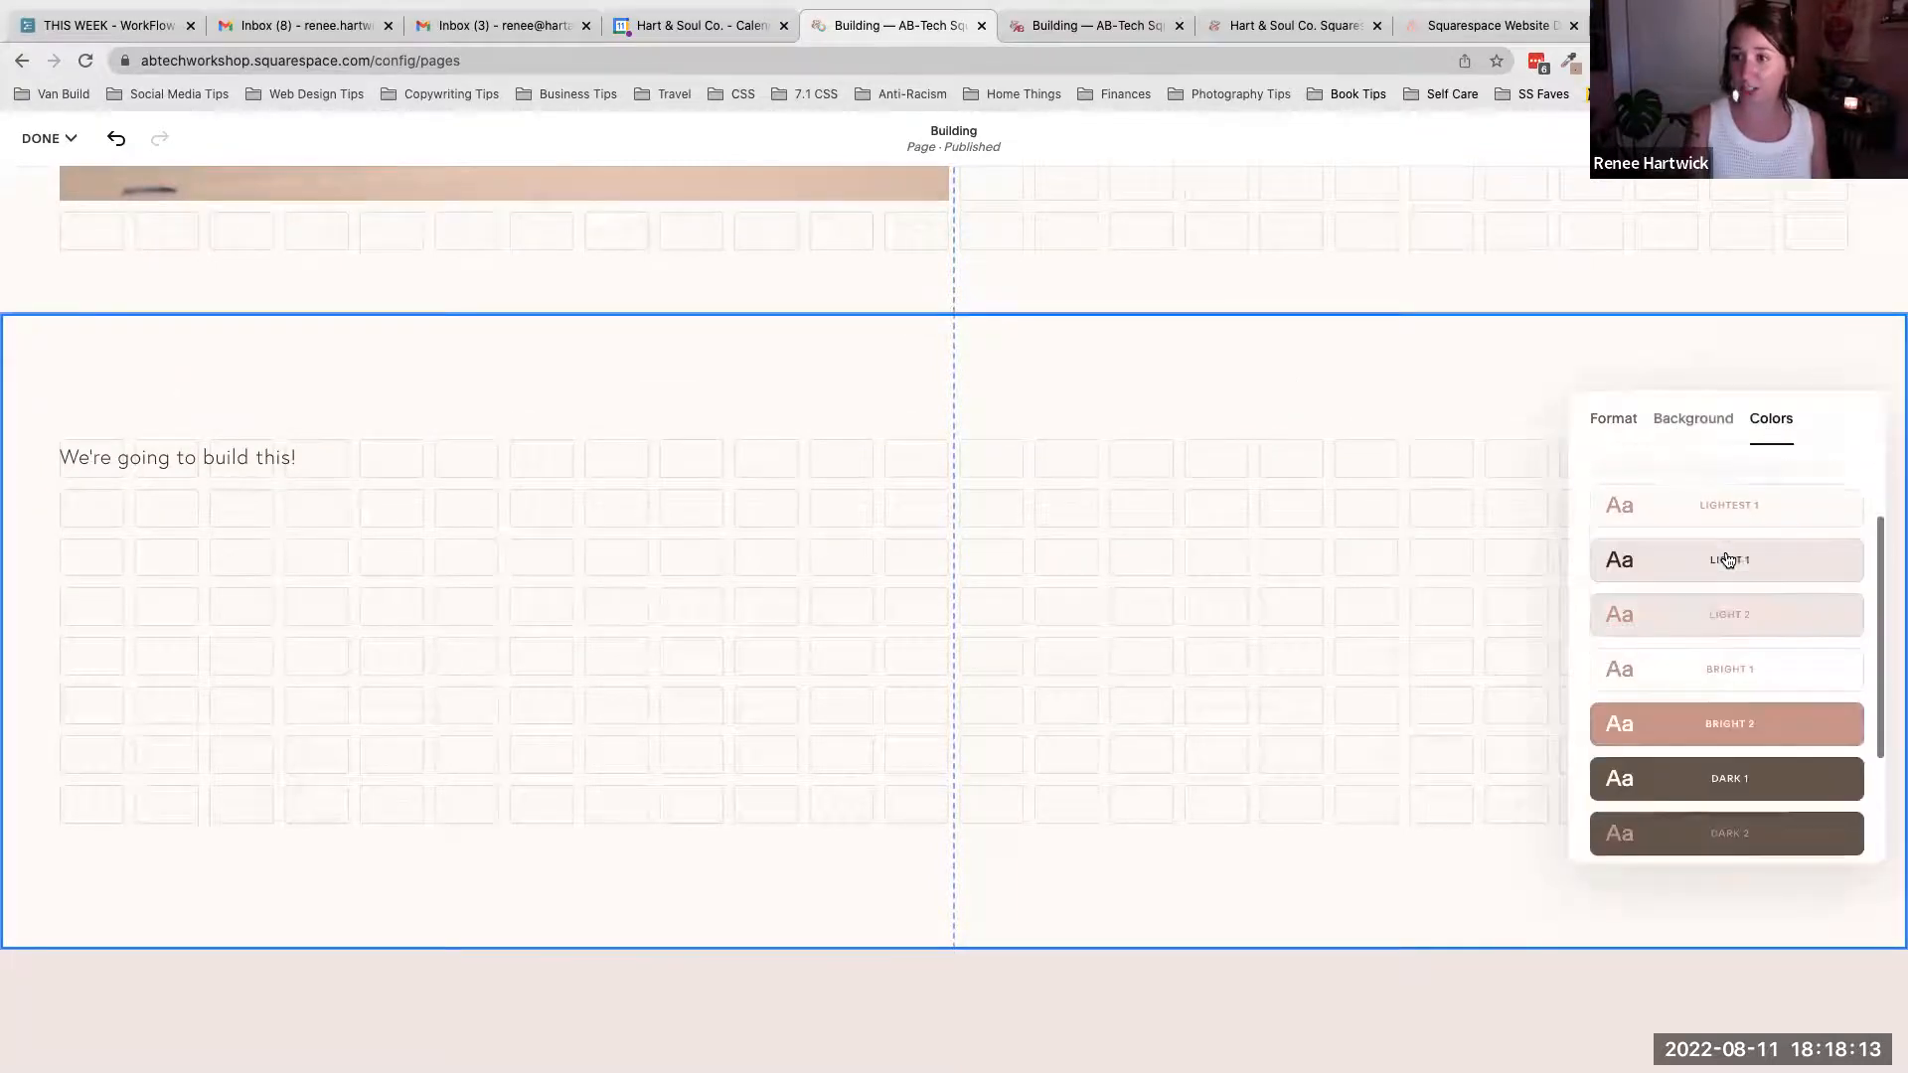
scroll(1728, 560, "up", 3)
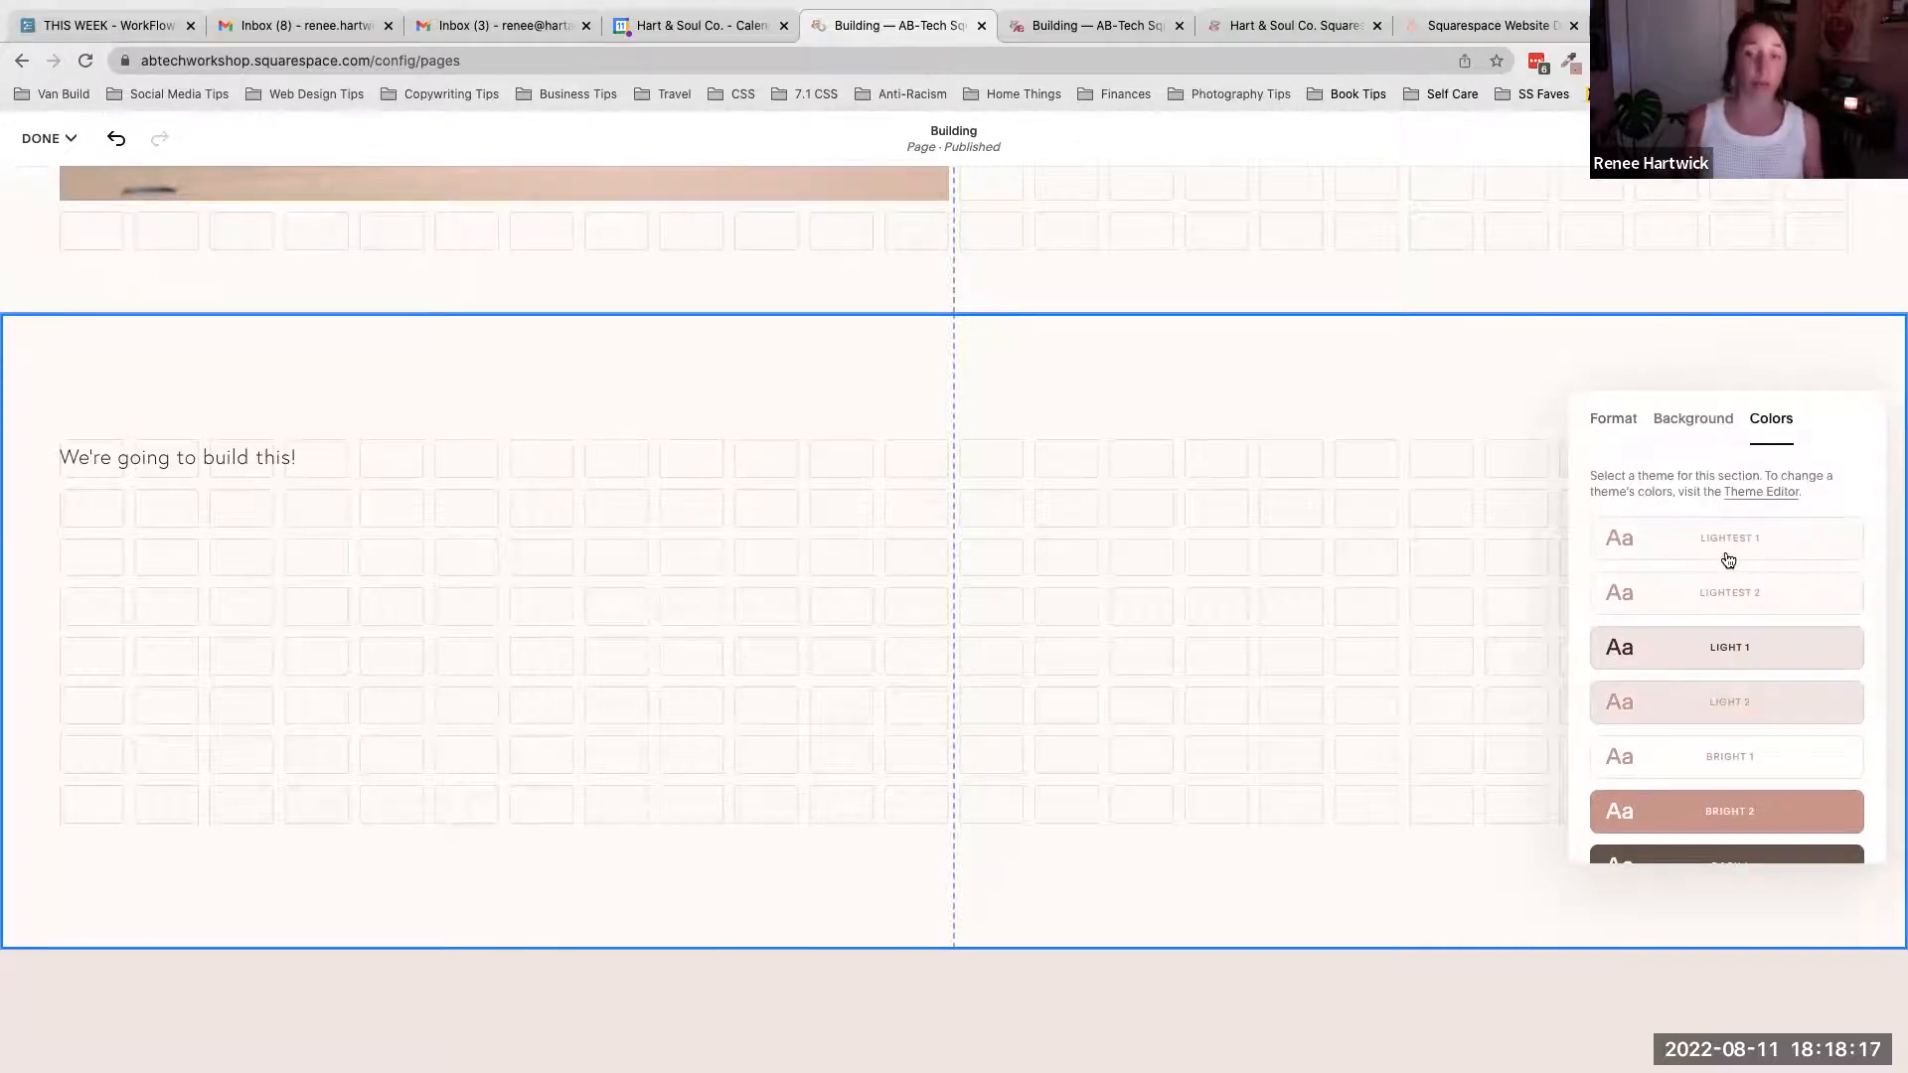
left_click(1350, 391)
- Inspect the text style and alignment of the original "We're going to build this!" heading
left_click(281, 460)
left_click(270, 459)
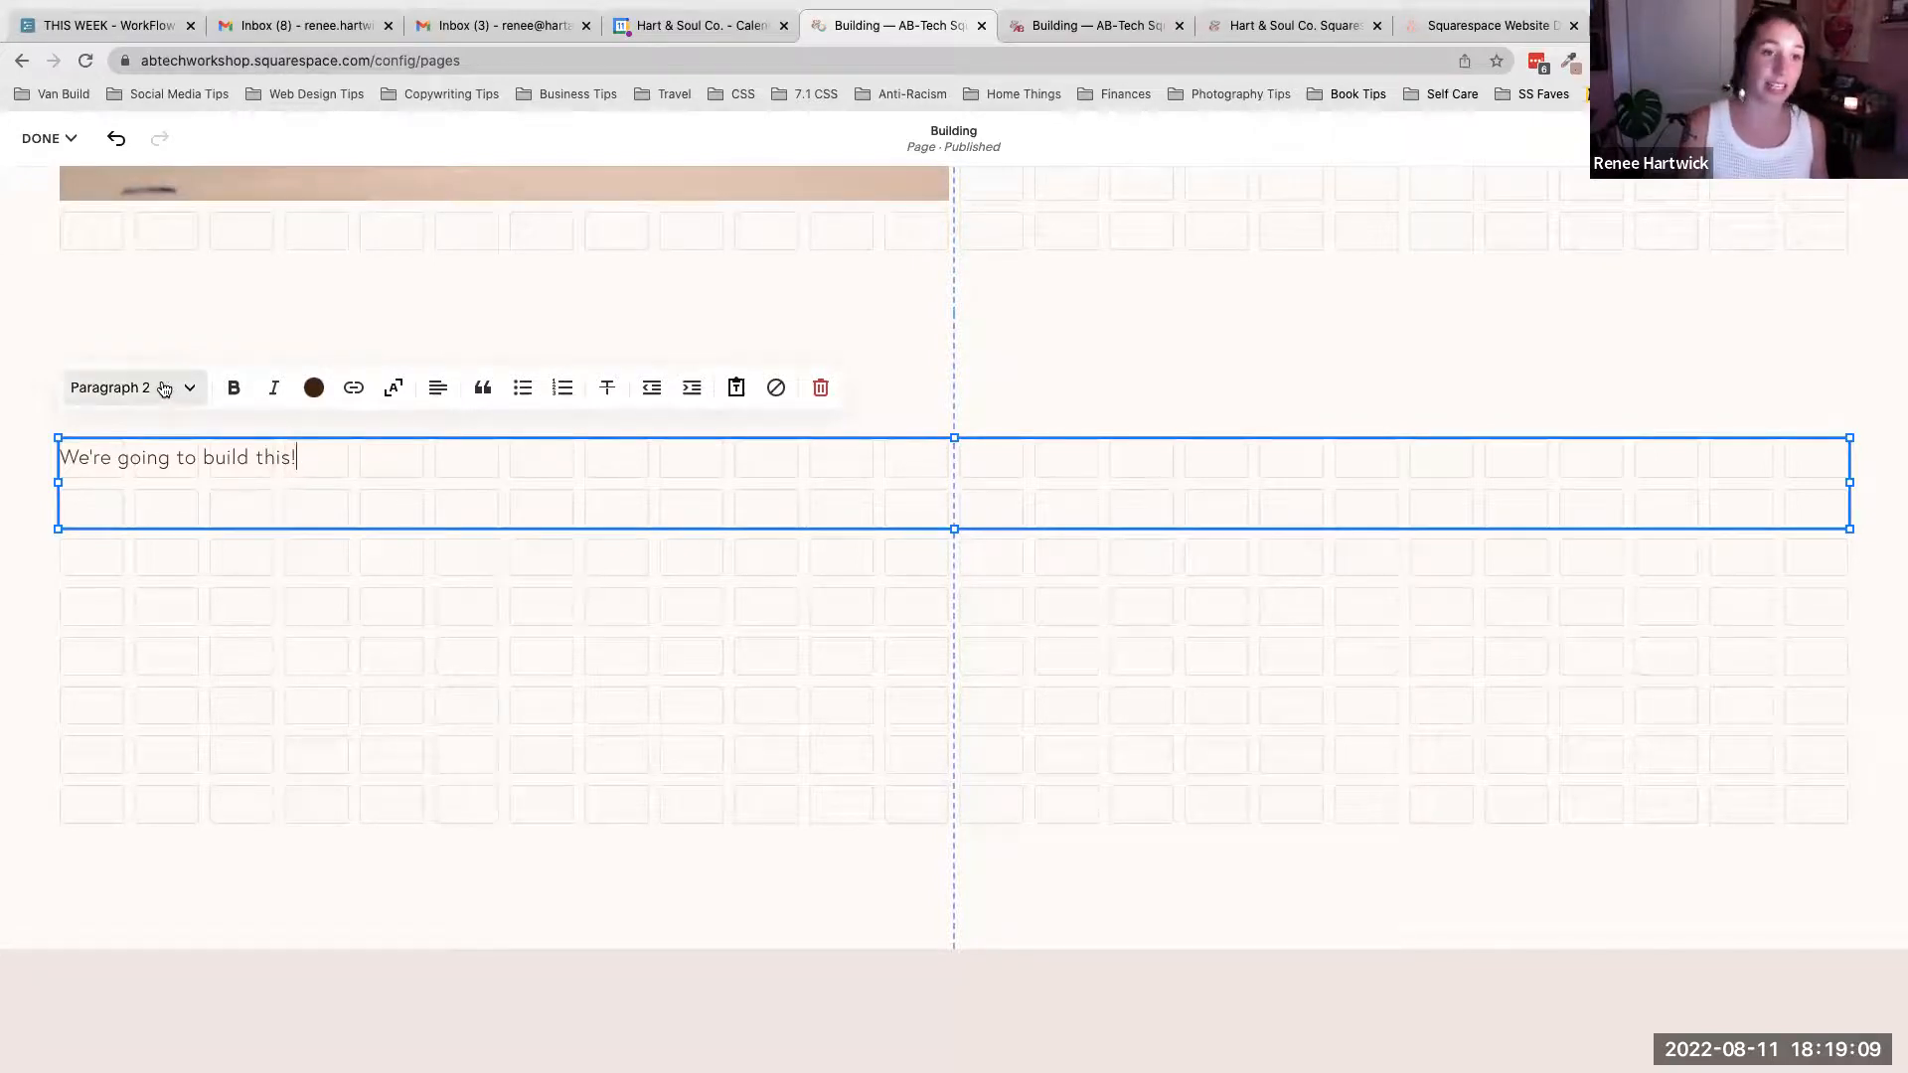
scroll(142, 397, "up", 1)
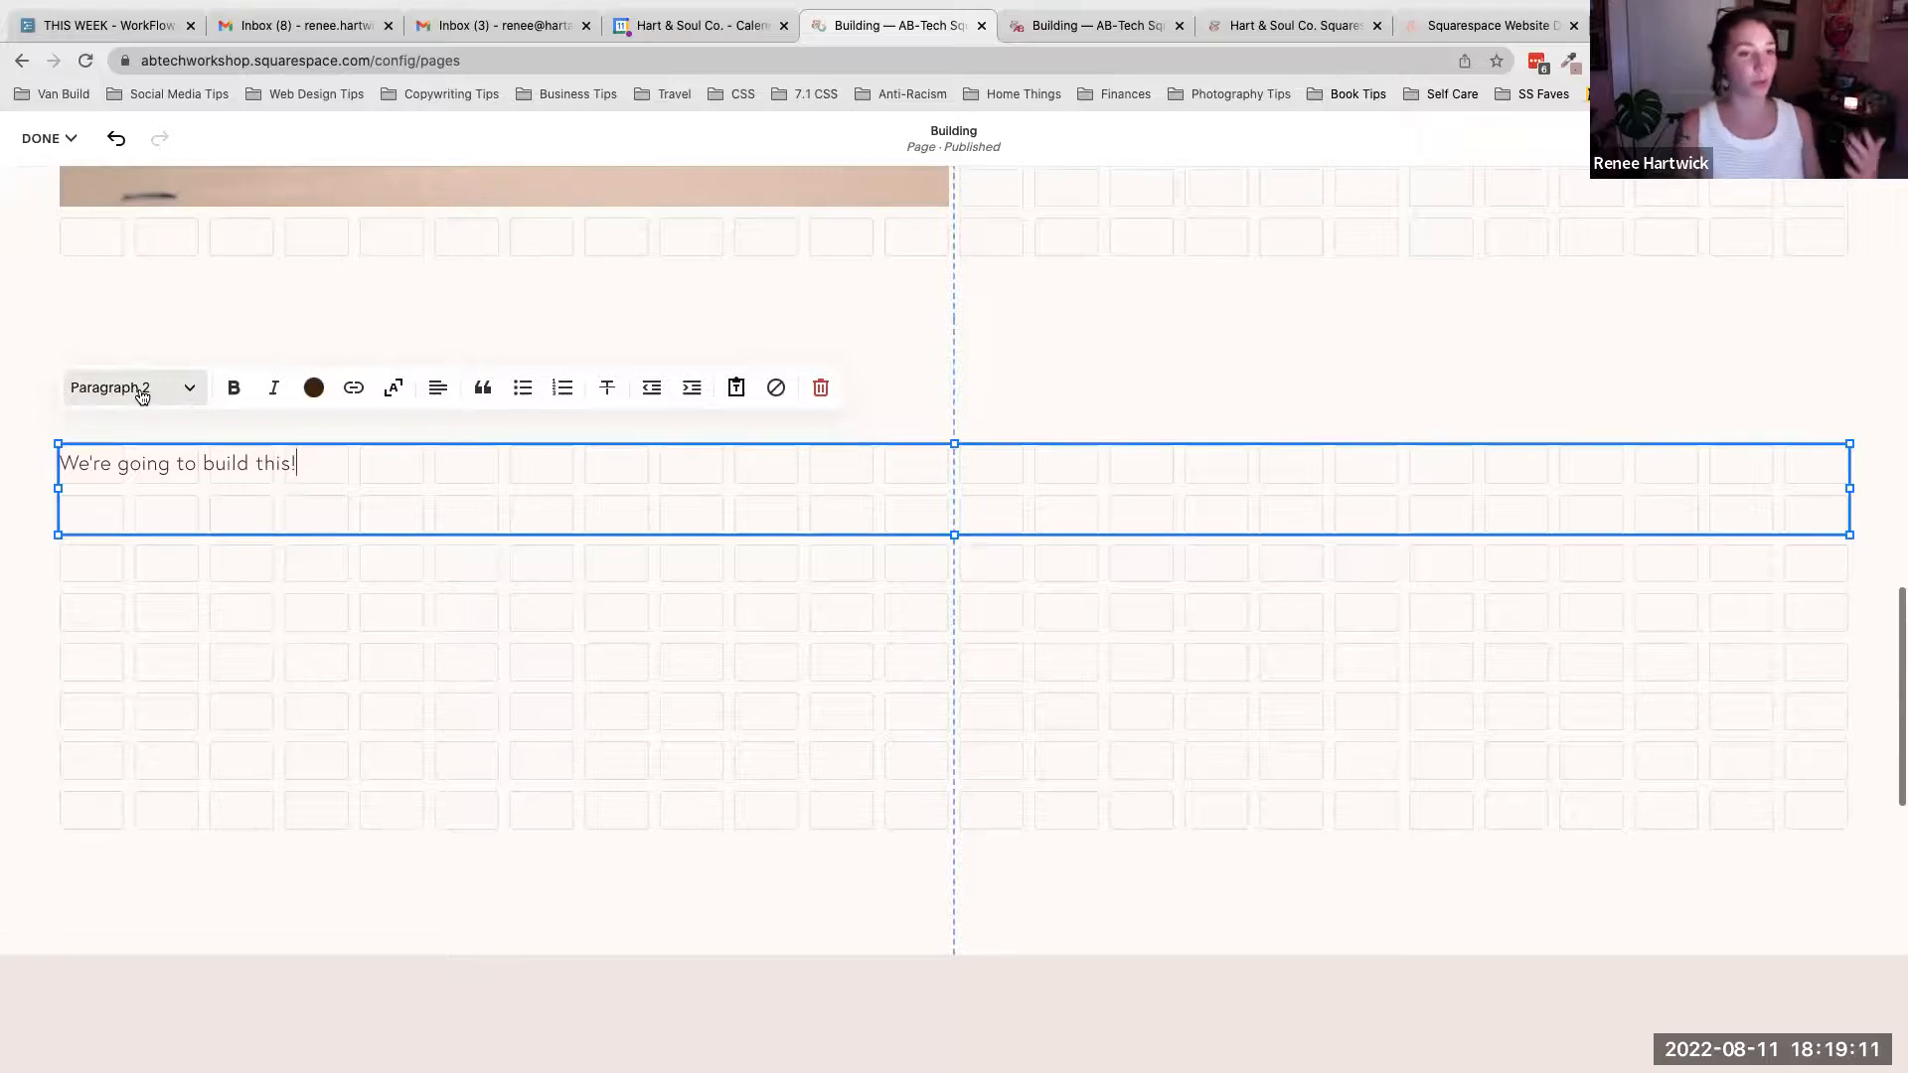
left_click(142, 397)
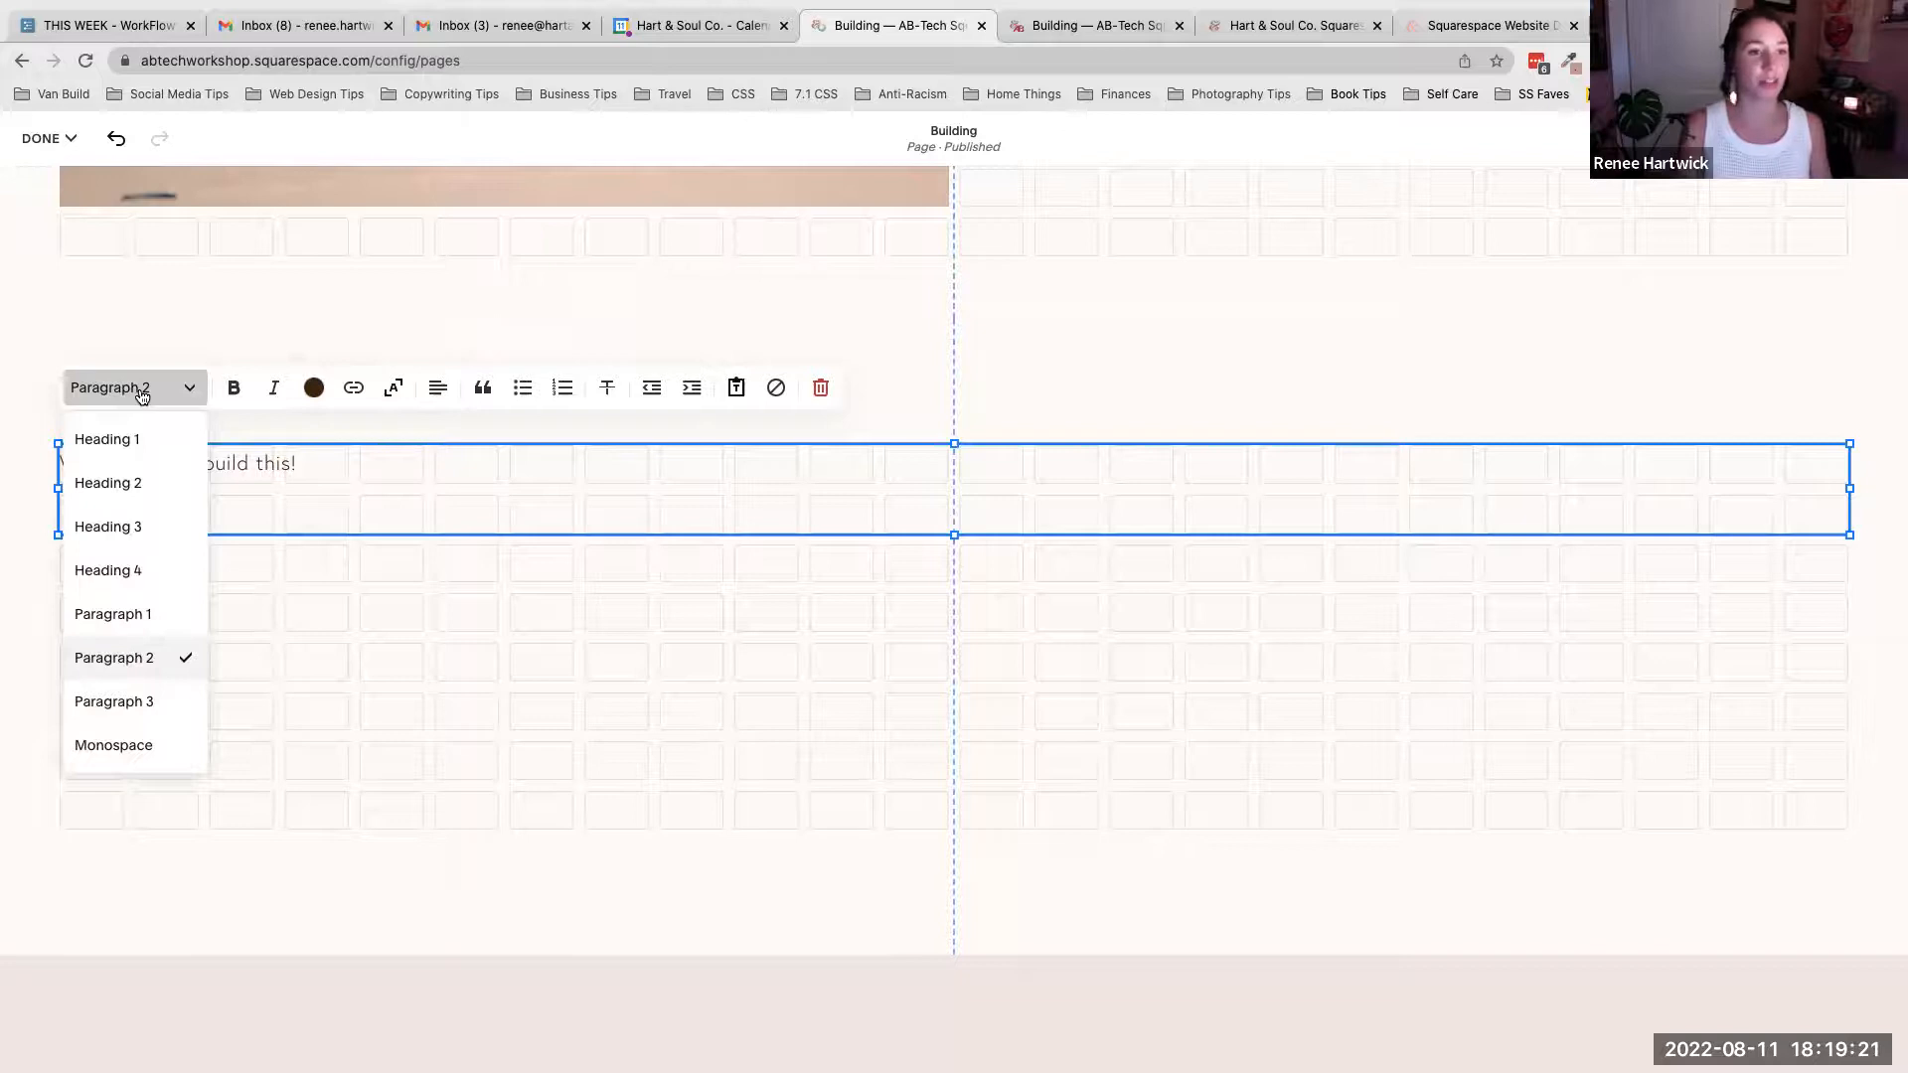
left_click(428, 543)
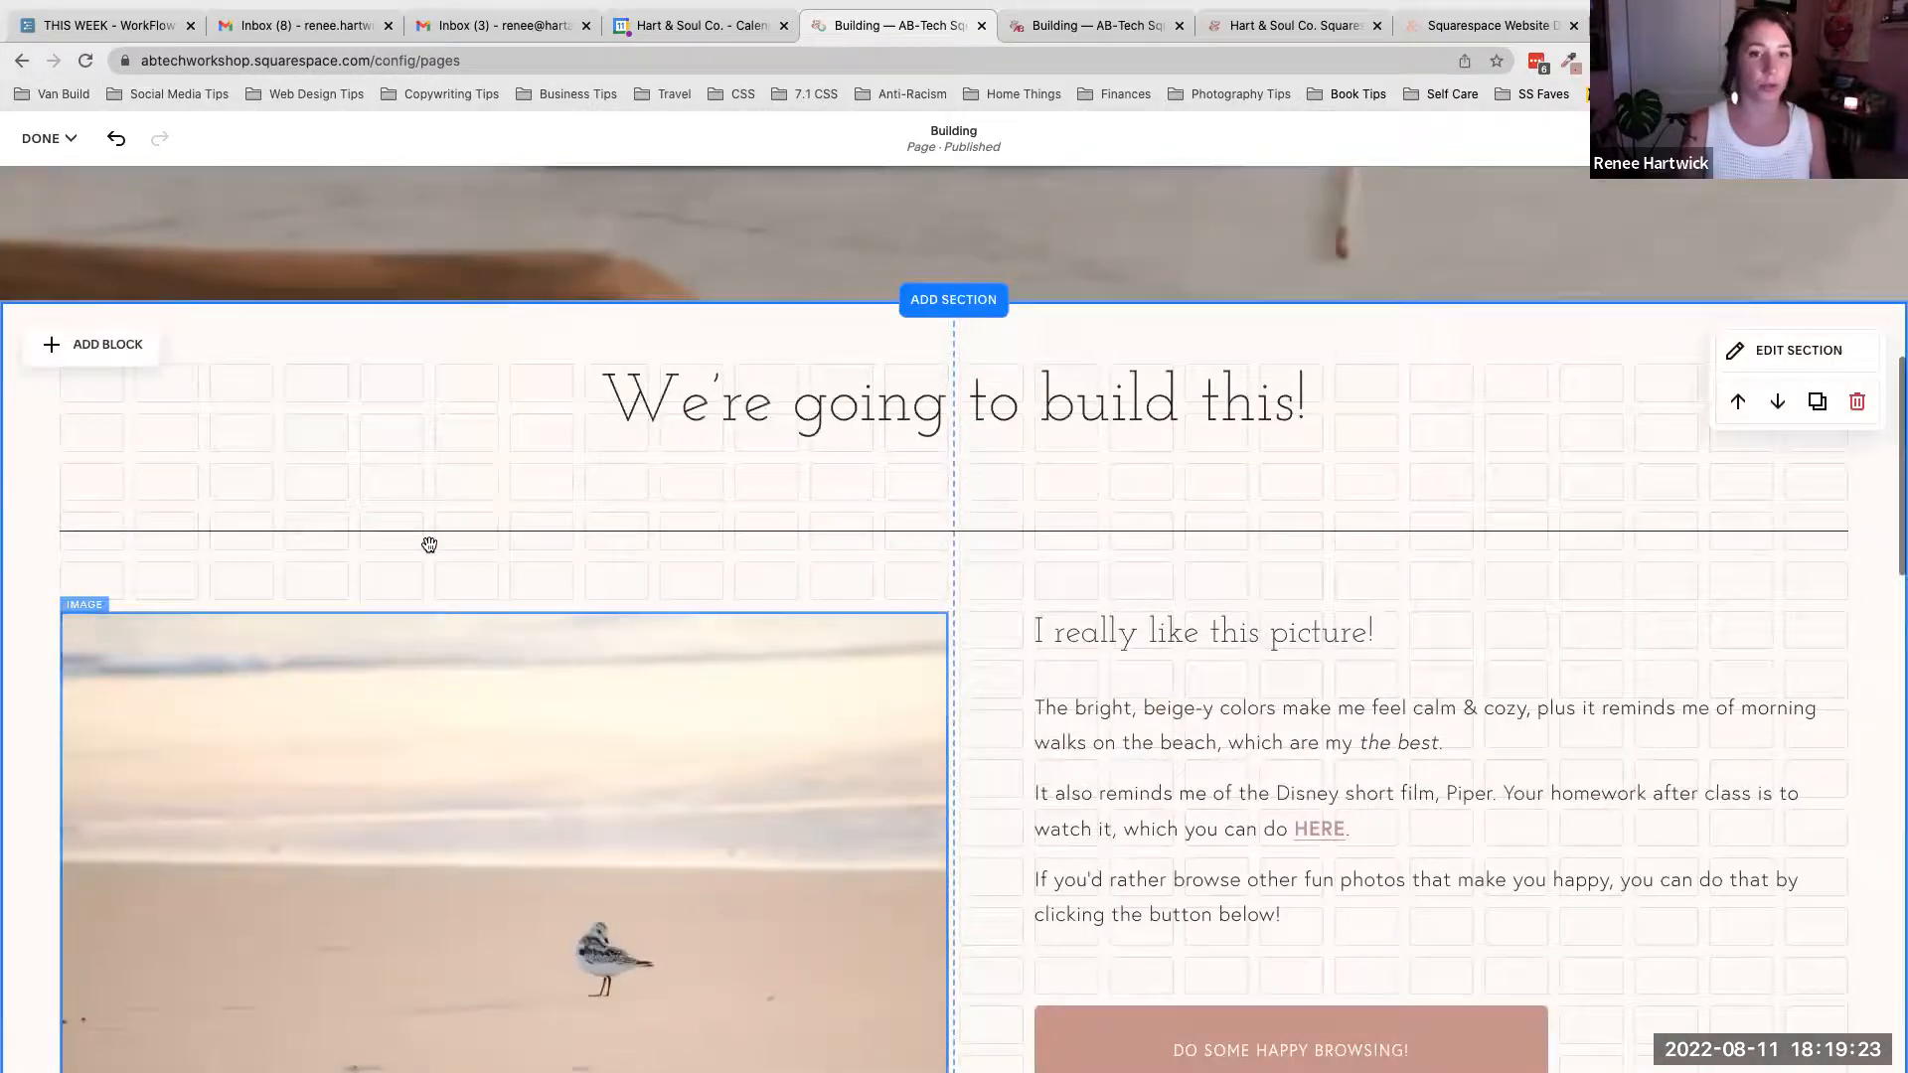
left_click(785, 536)
left_click(796, 537)
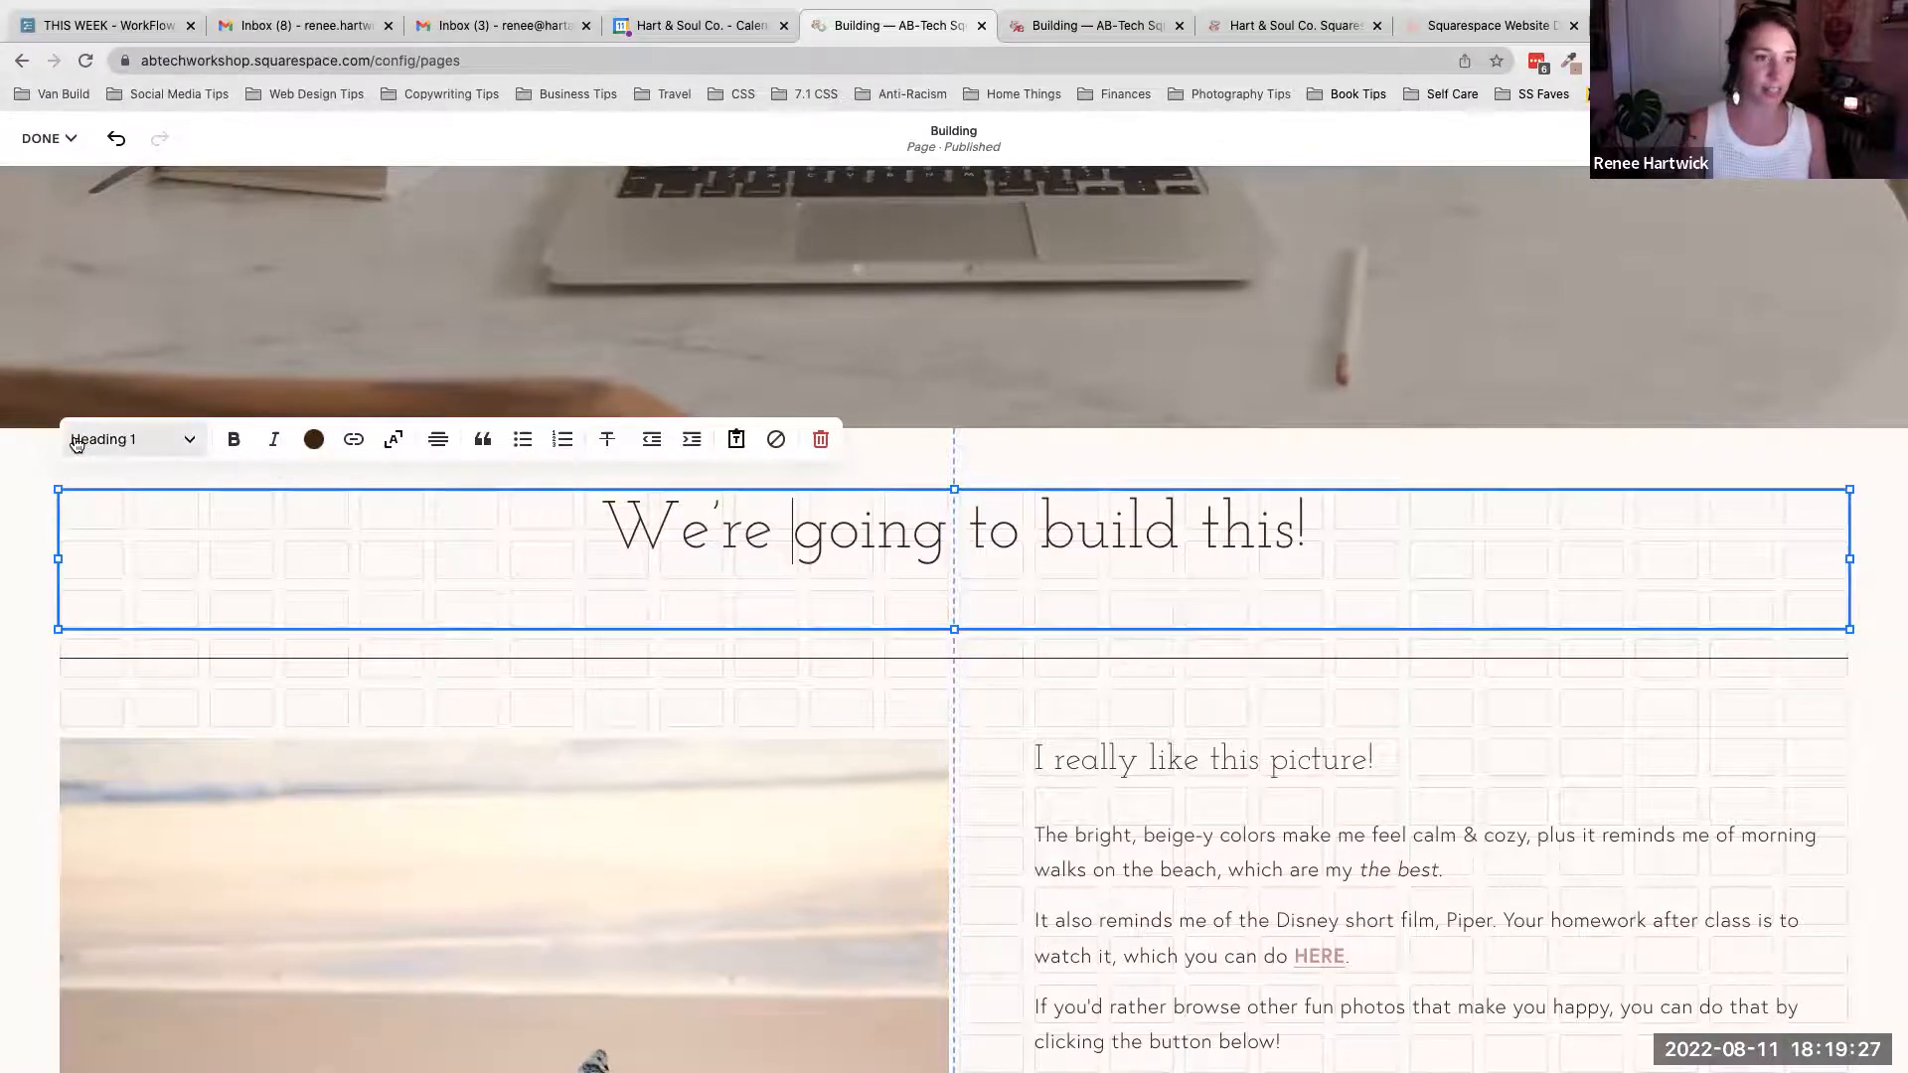
- Set the new text block's style to Heading 1 and center-align it
scroll(362, 622, "down", 8)
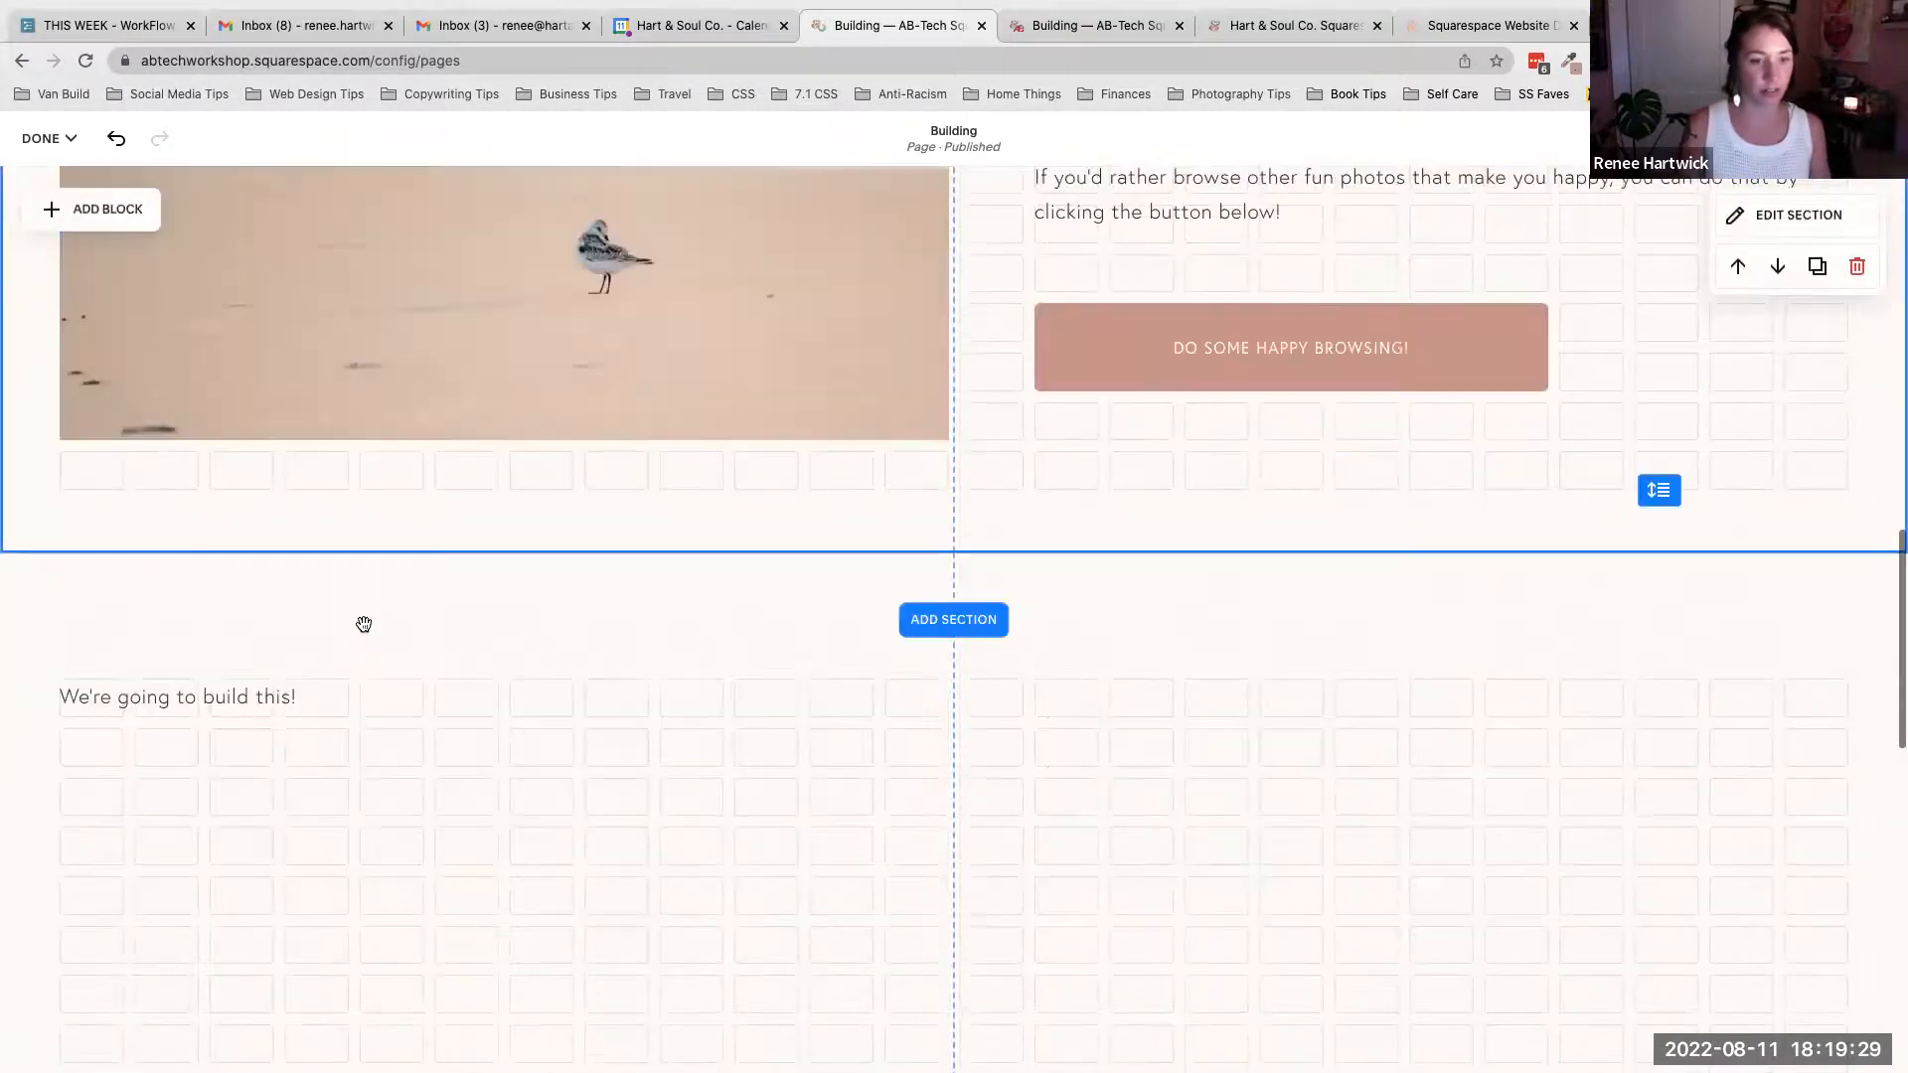
scroll(363, 624, "down", 2)
left_click(298, 490)
left_click(261, 482)
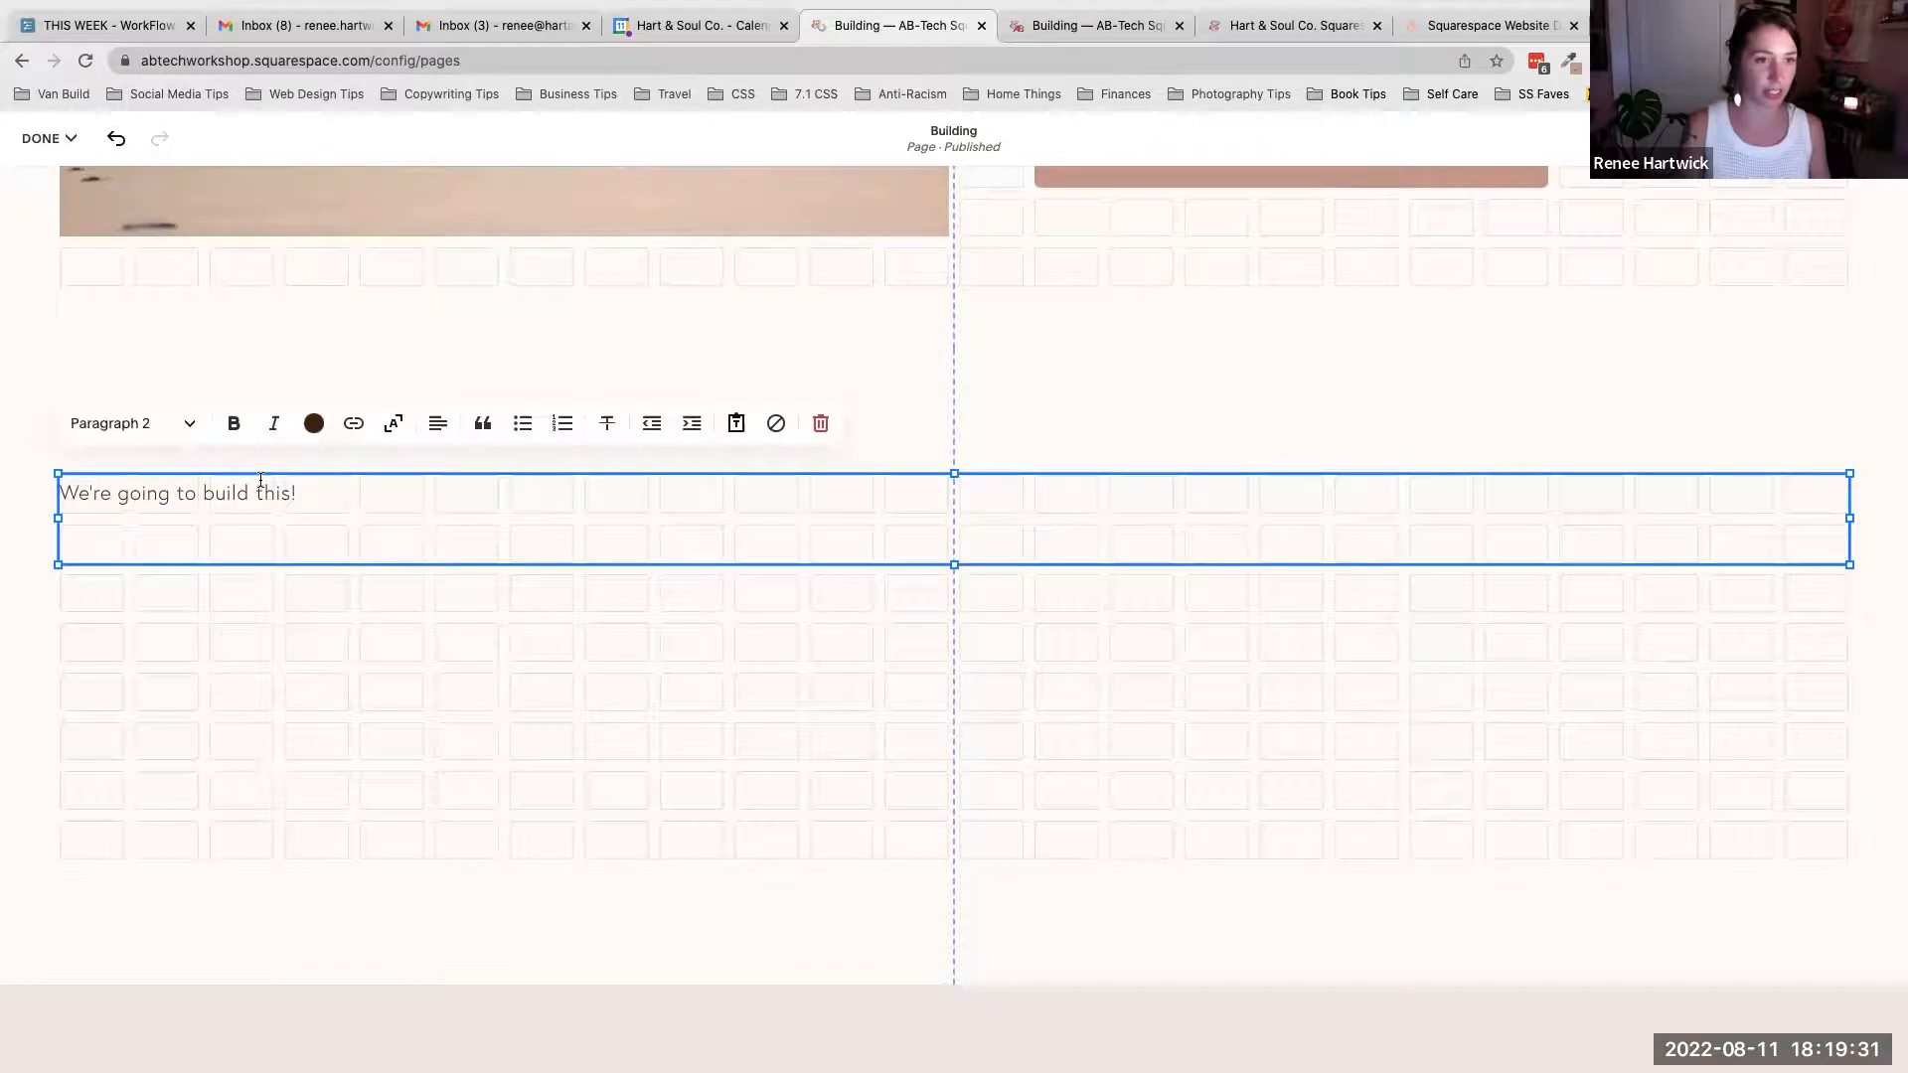
left_click(130, 424)
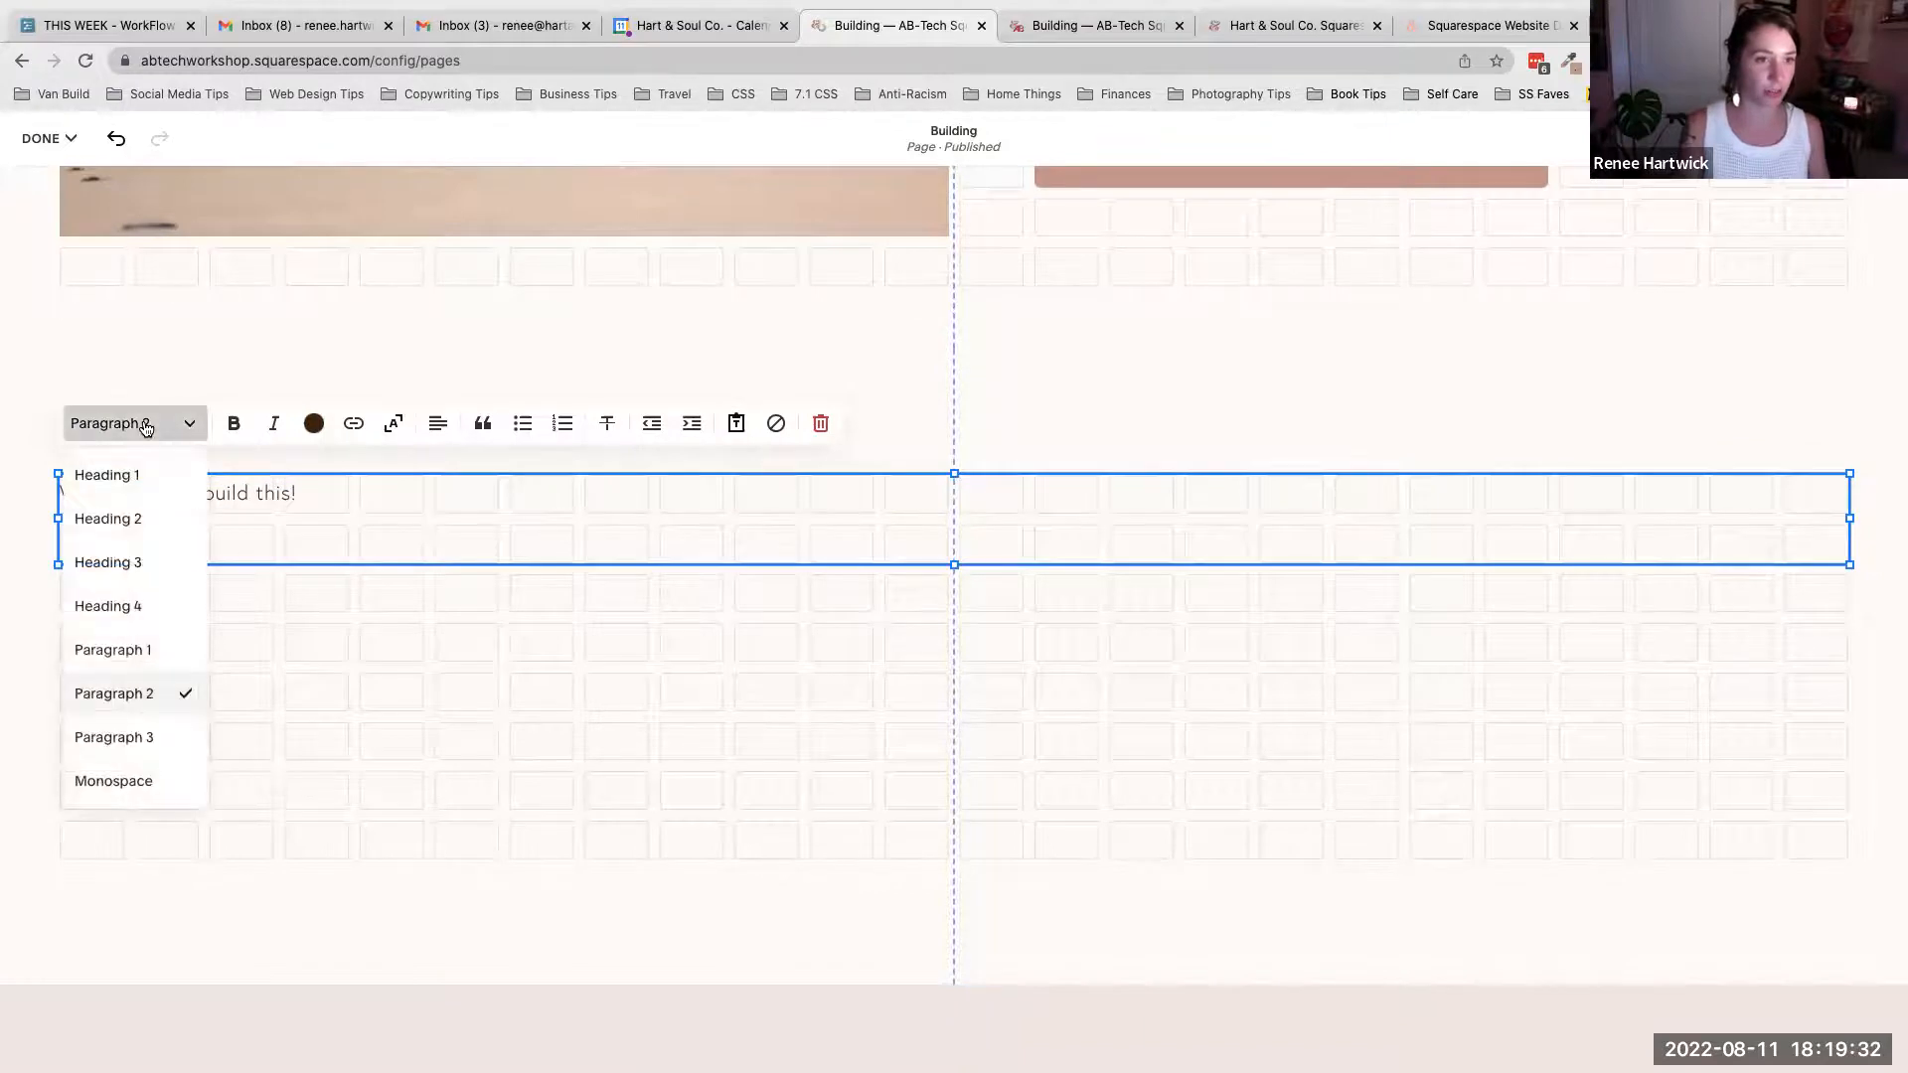
left_click(146, 474)
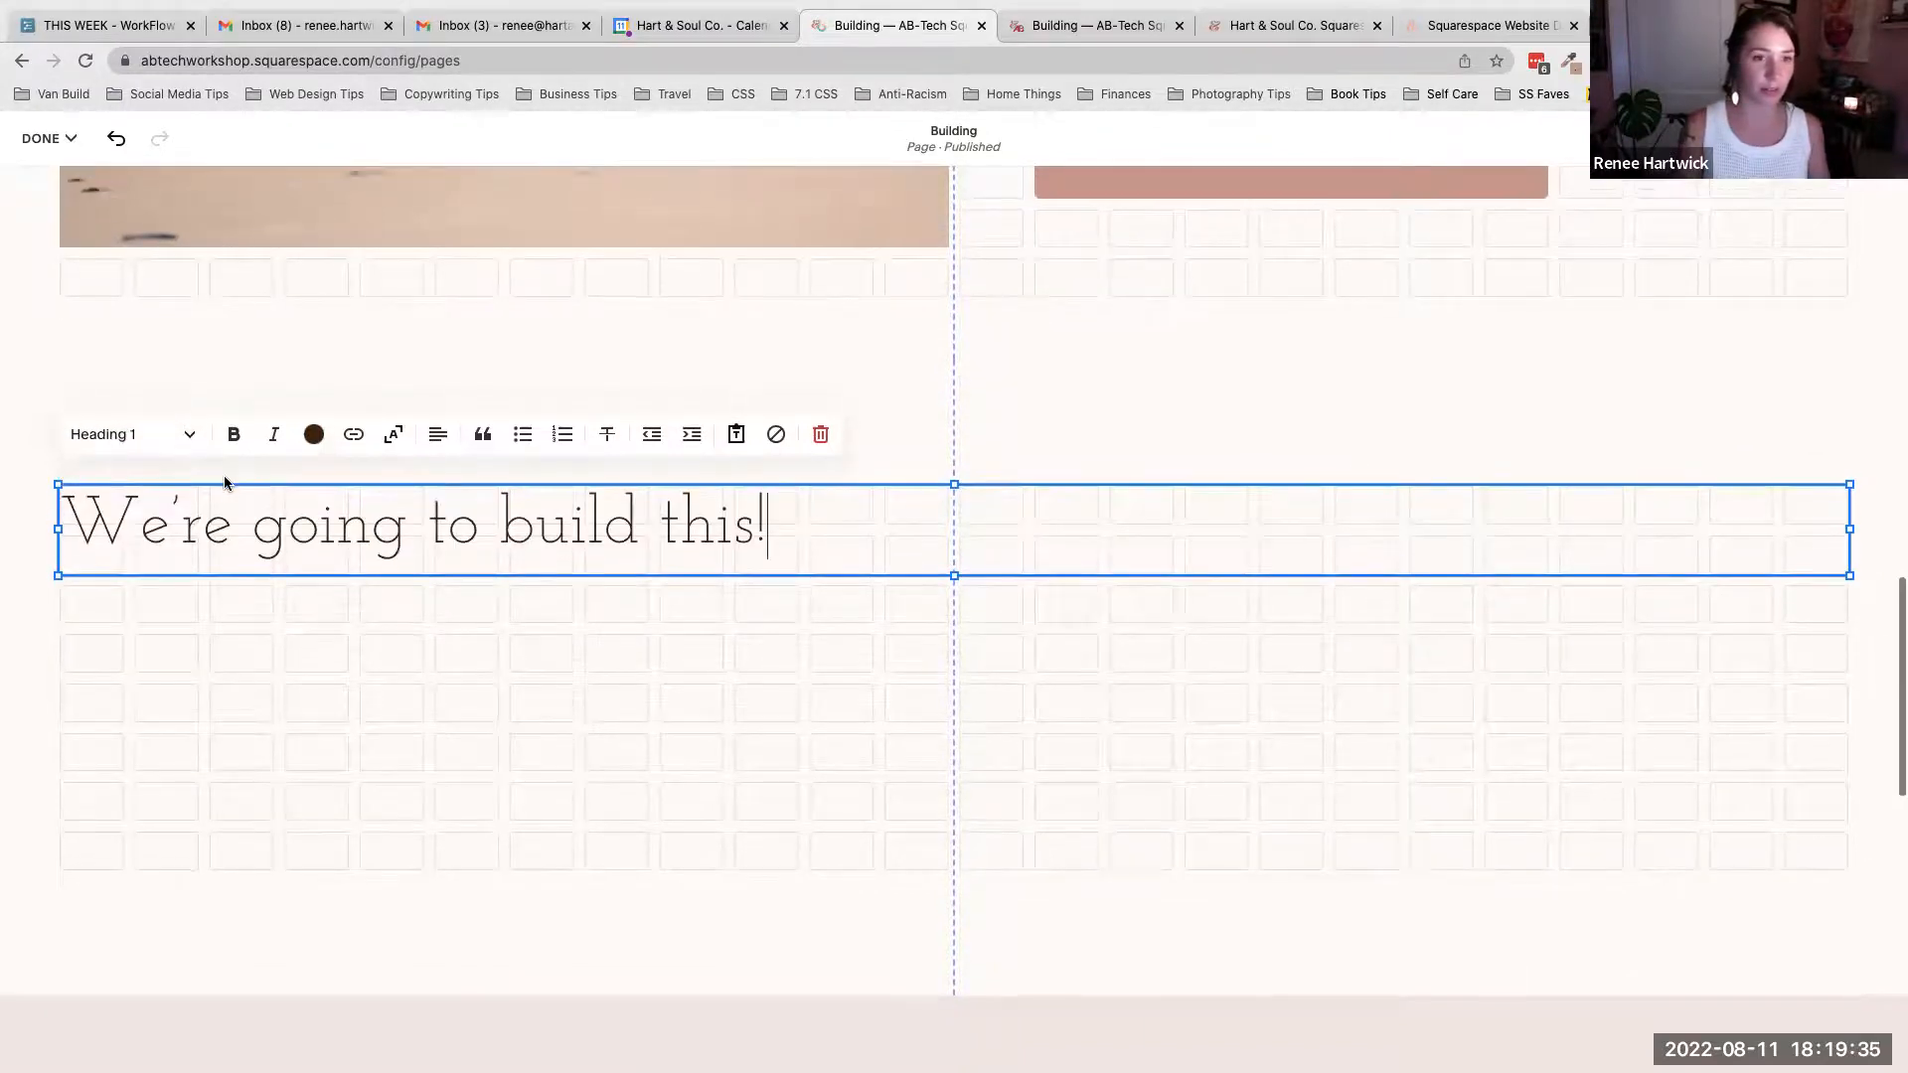
left_click(438, 435)
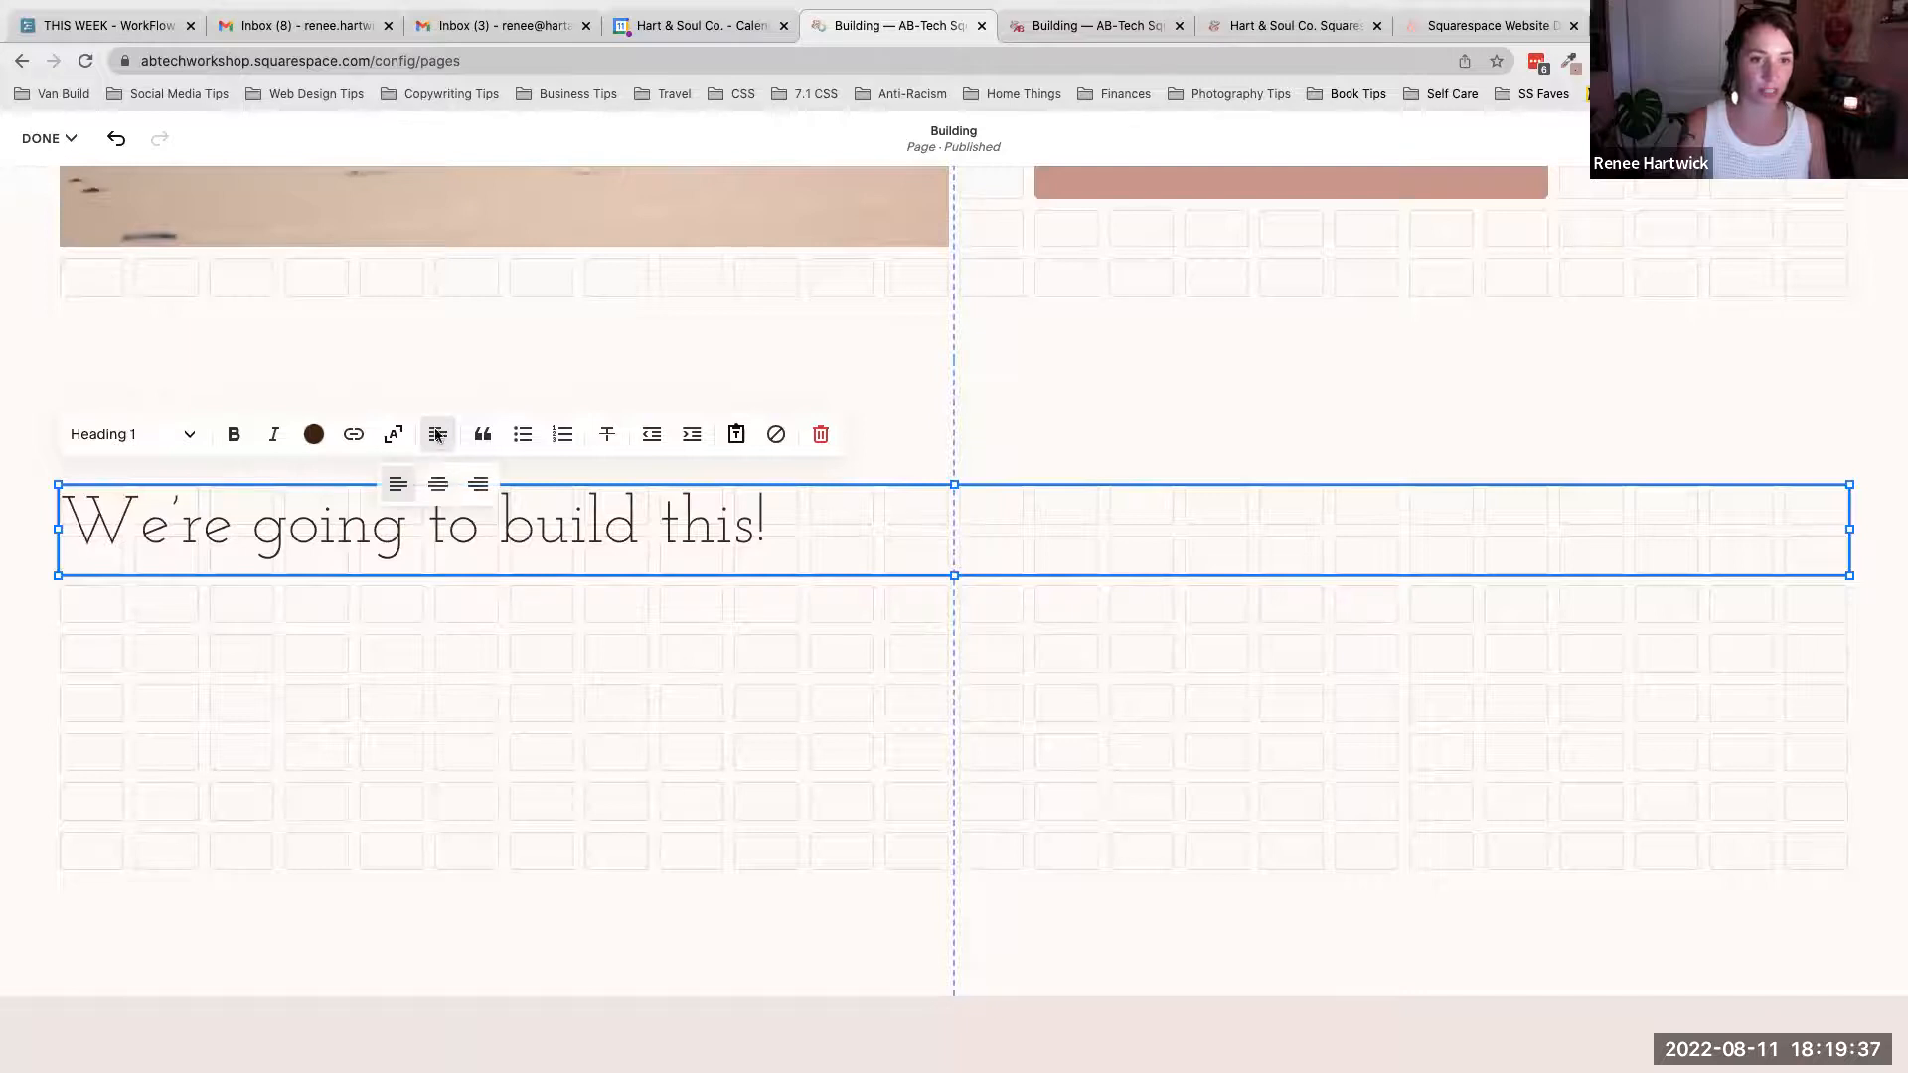
left_click(438, 484)
- Shorten the original heading block's height so it matches the new heading block
scroll(935, 571, "up", 3)
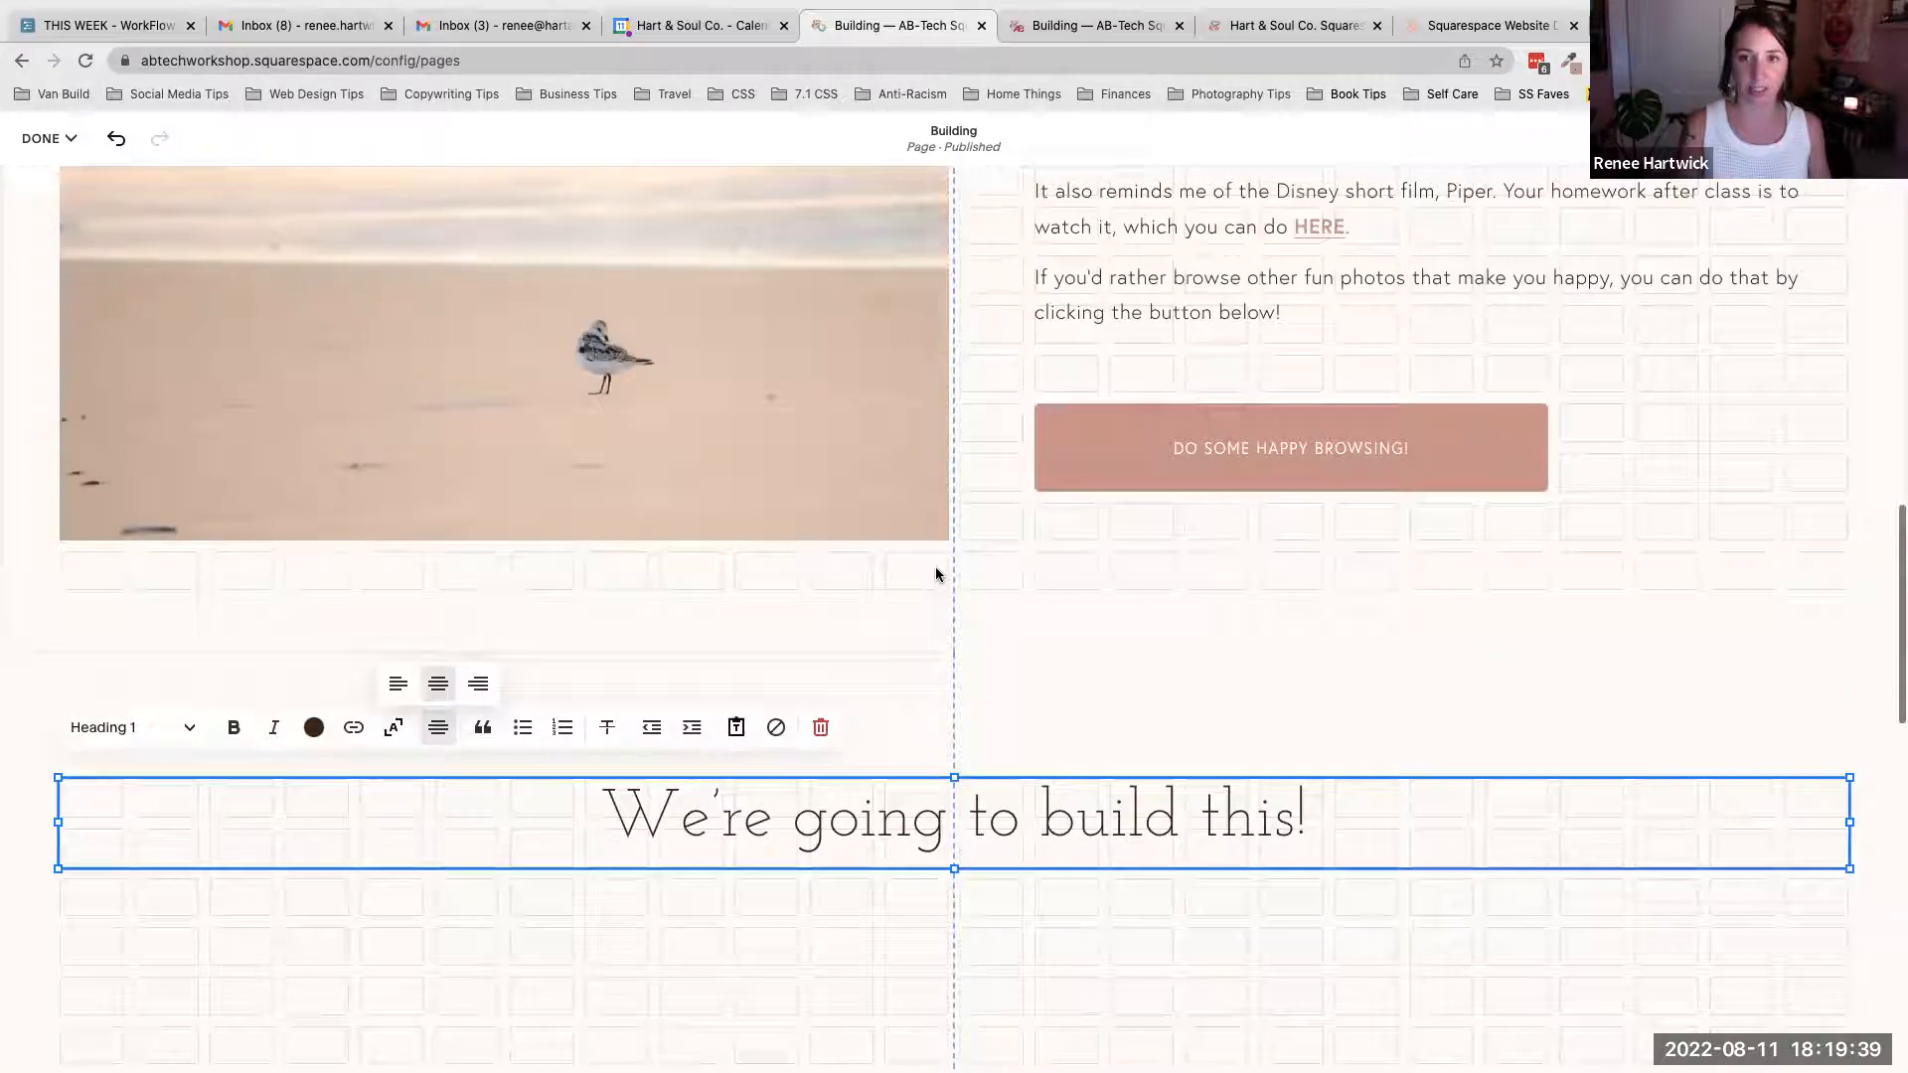
scroll(935, 575, "up", 6)
left_click(946, 485)
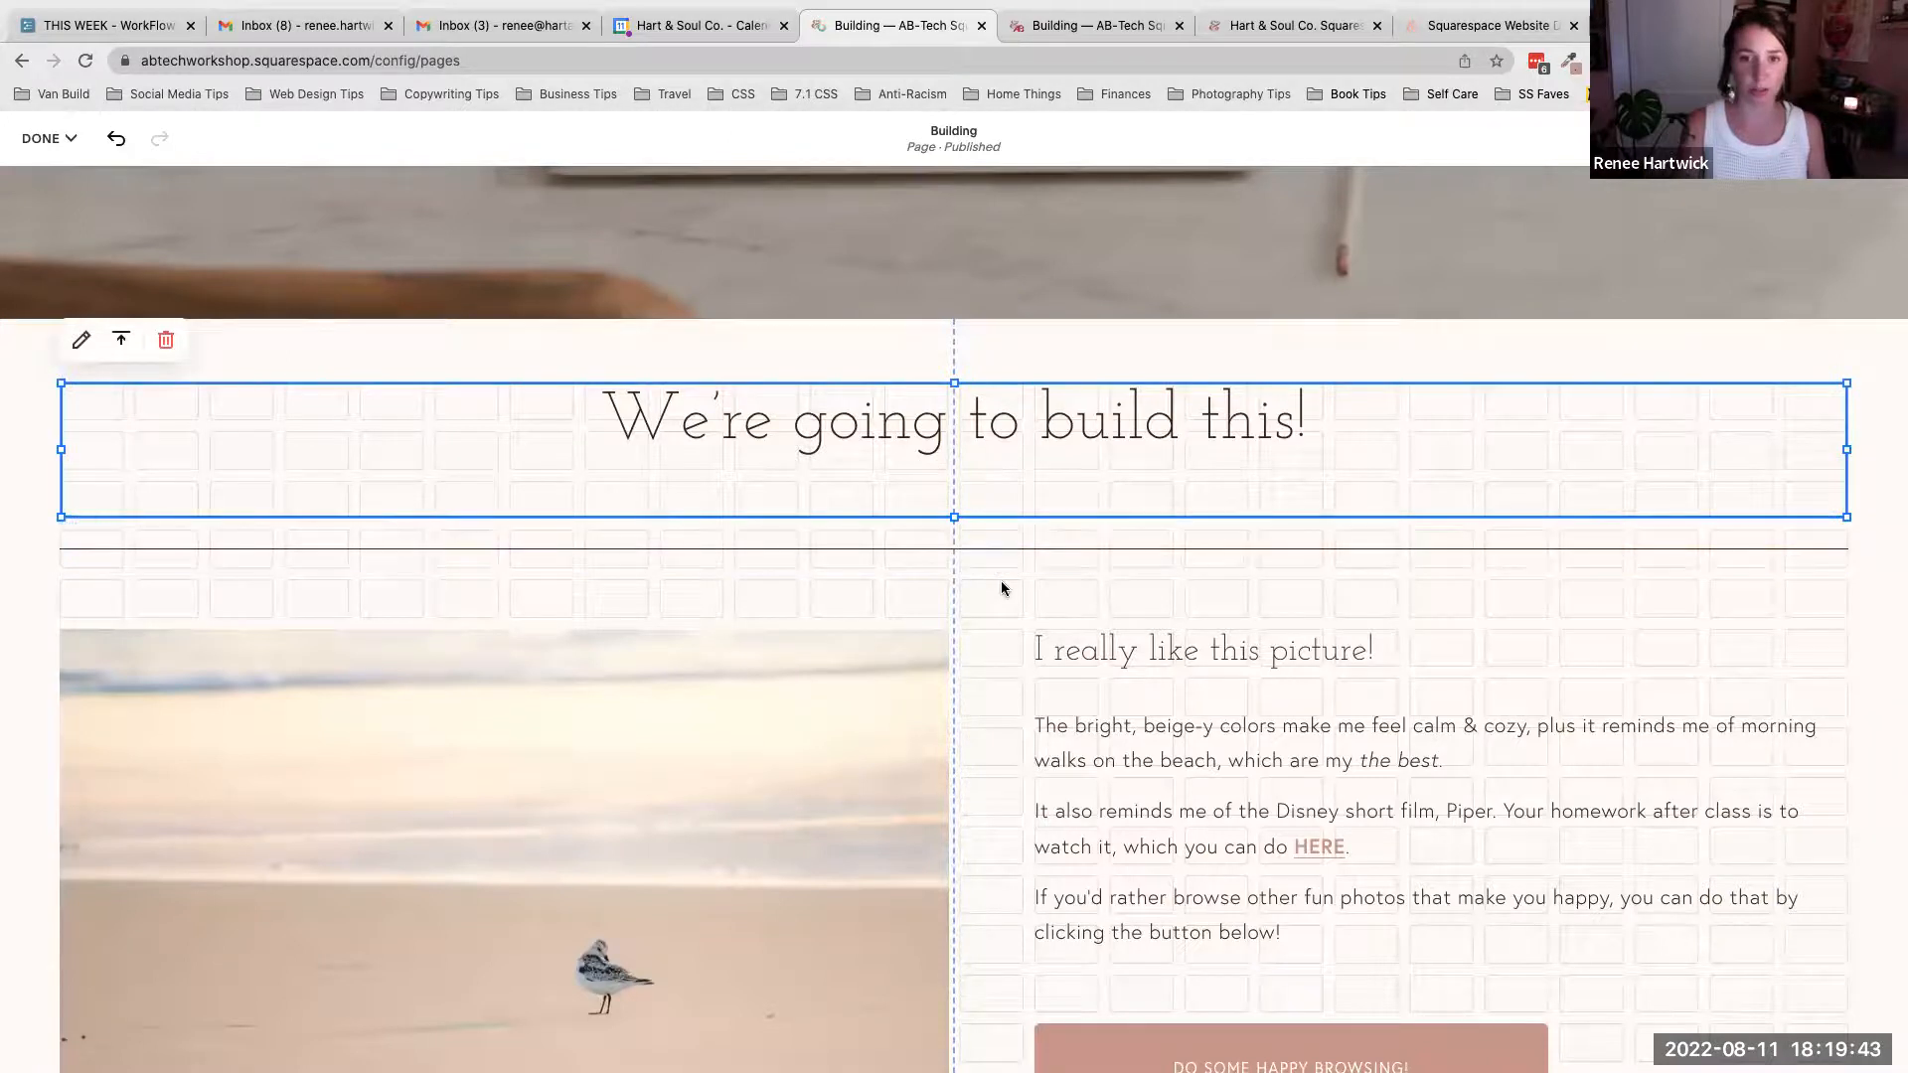
left_click_drag(955, 515, 957, 471)
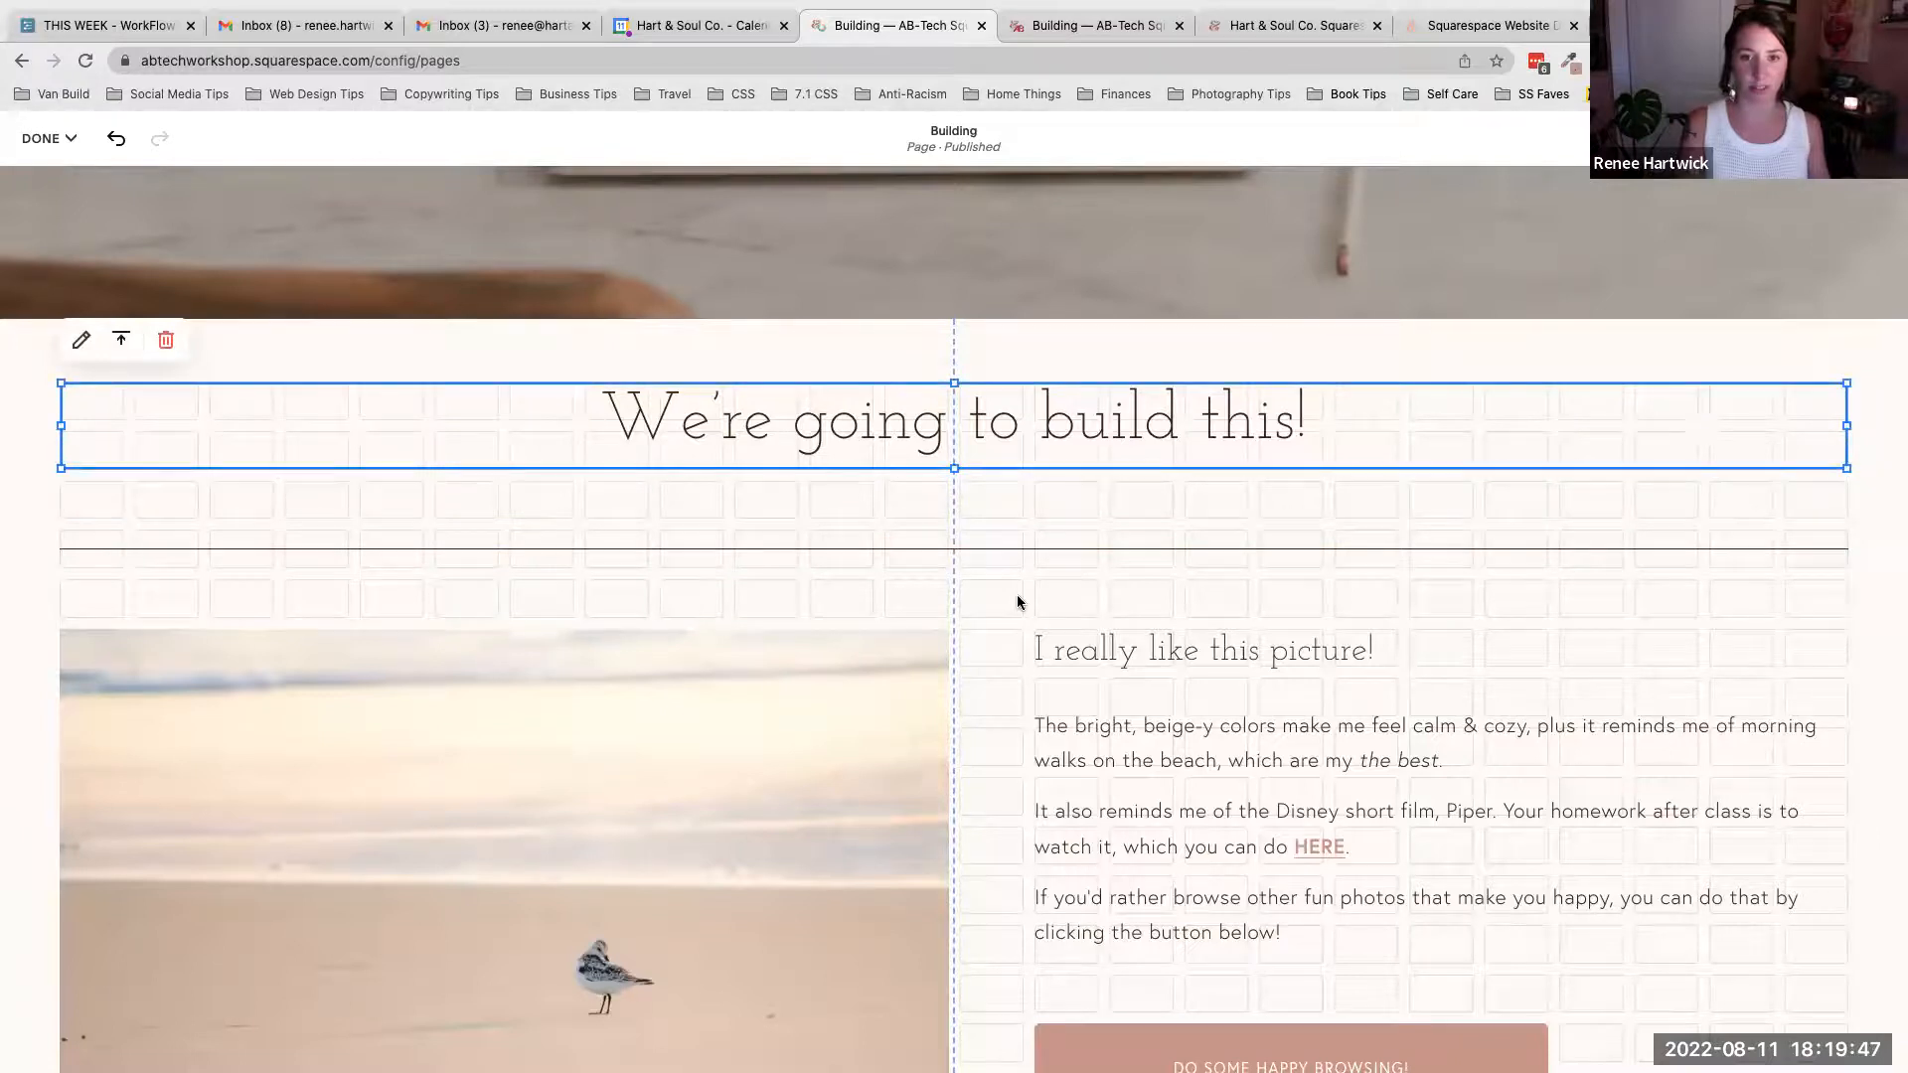
scroll(1016, 601, "down", 10)
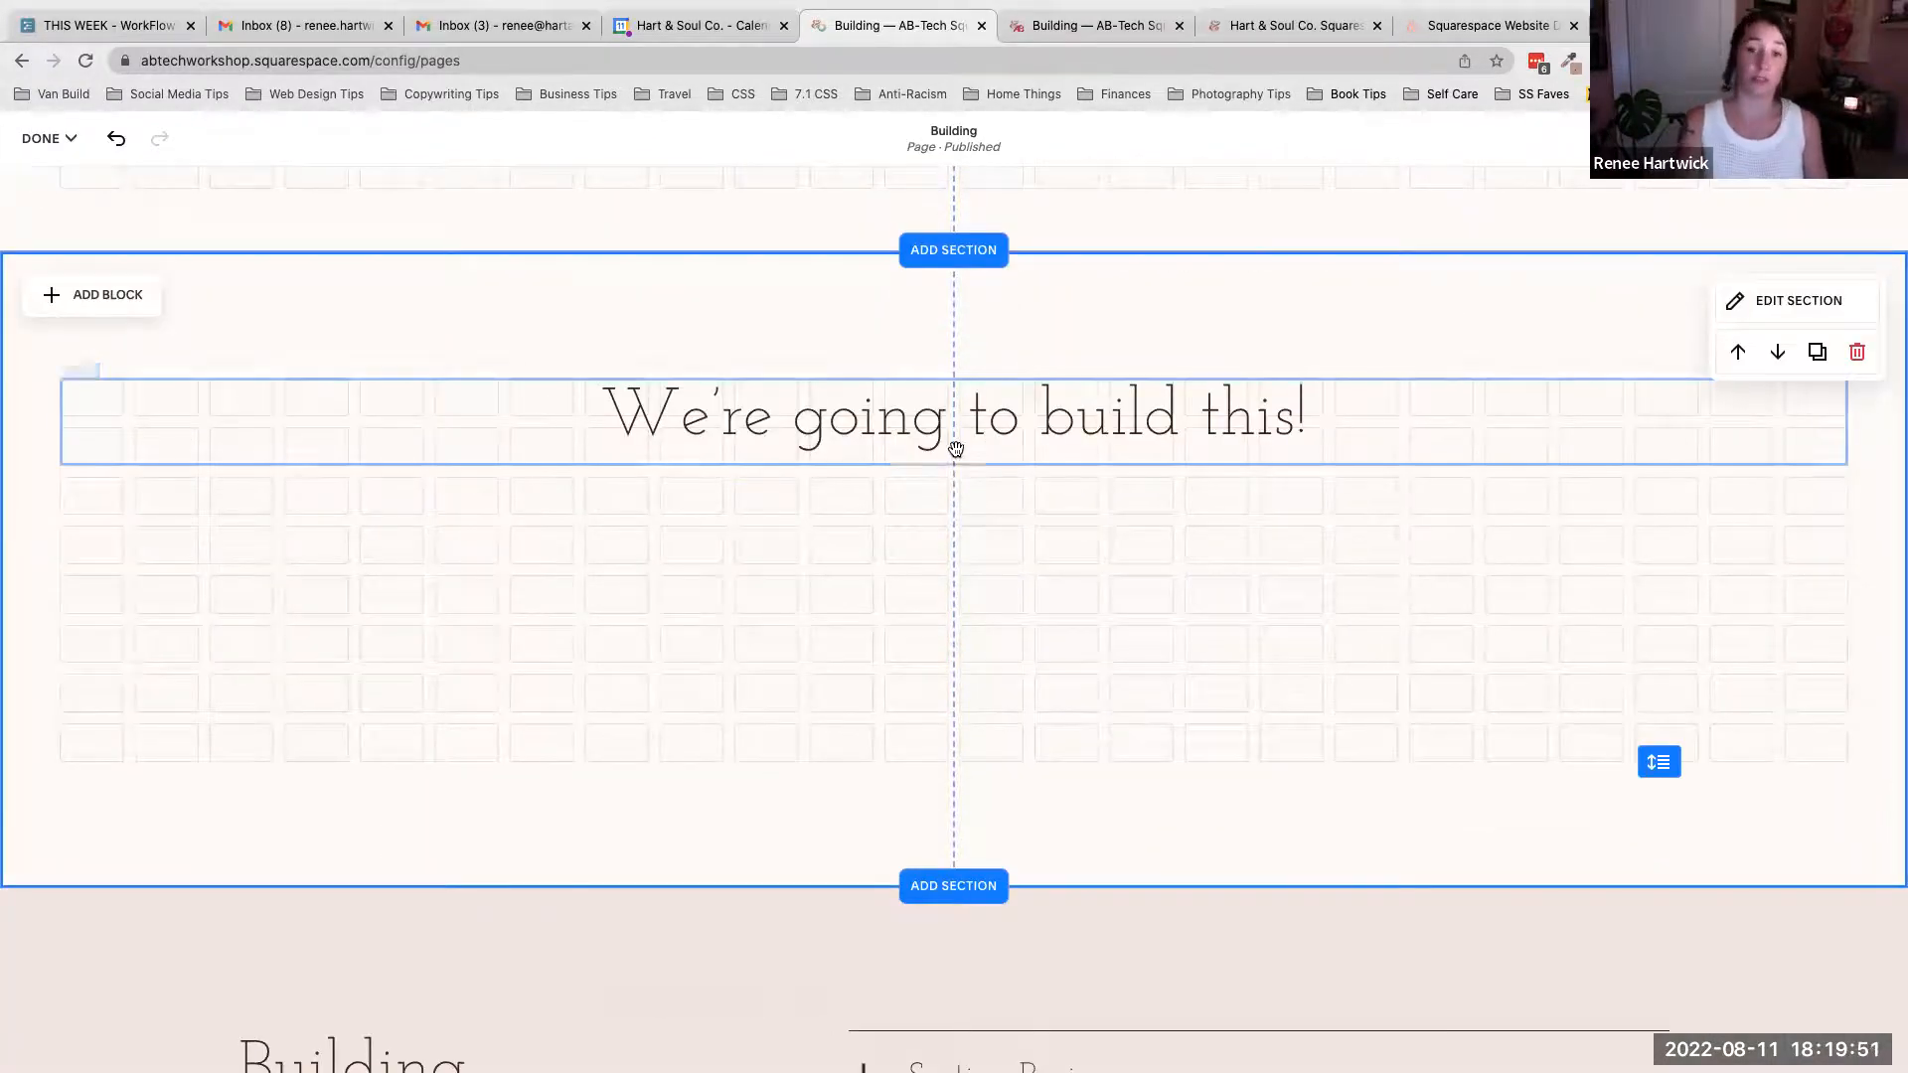
- Add a Line block below the new heading and stretch it across the full section width
scroll(969, 493, "up", 10)
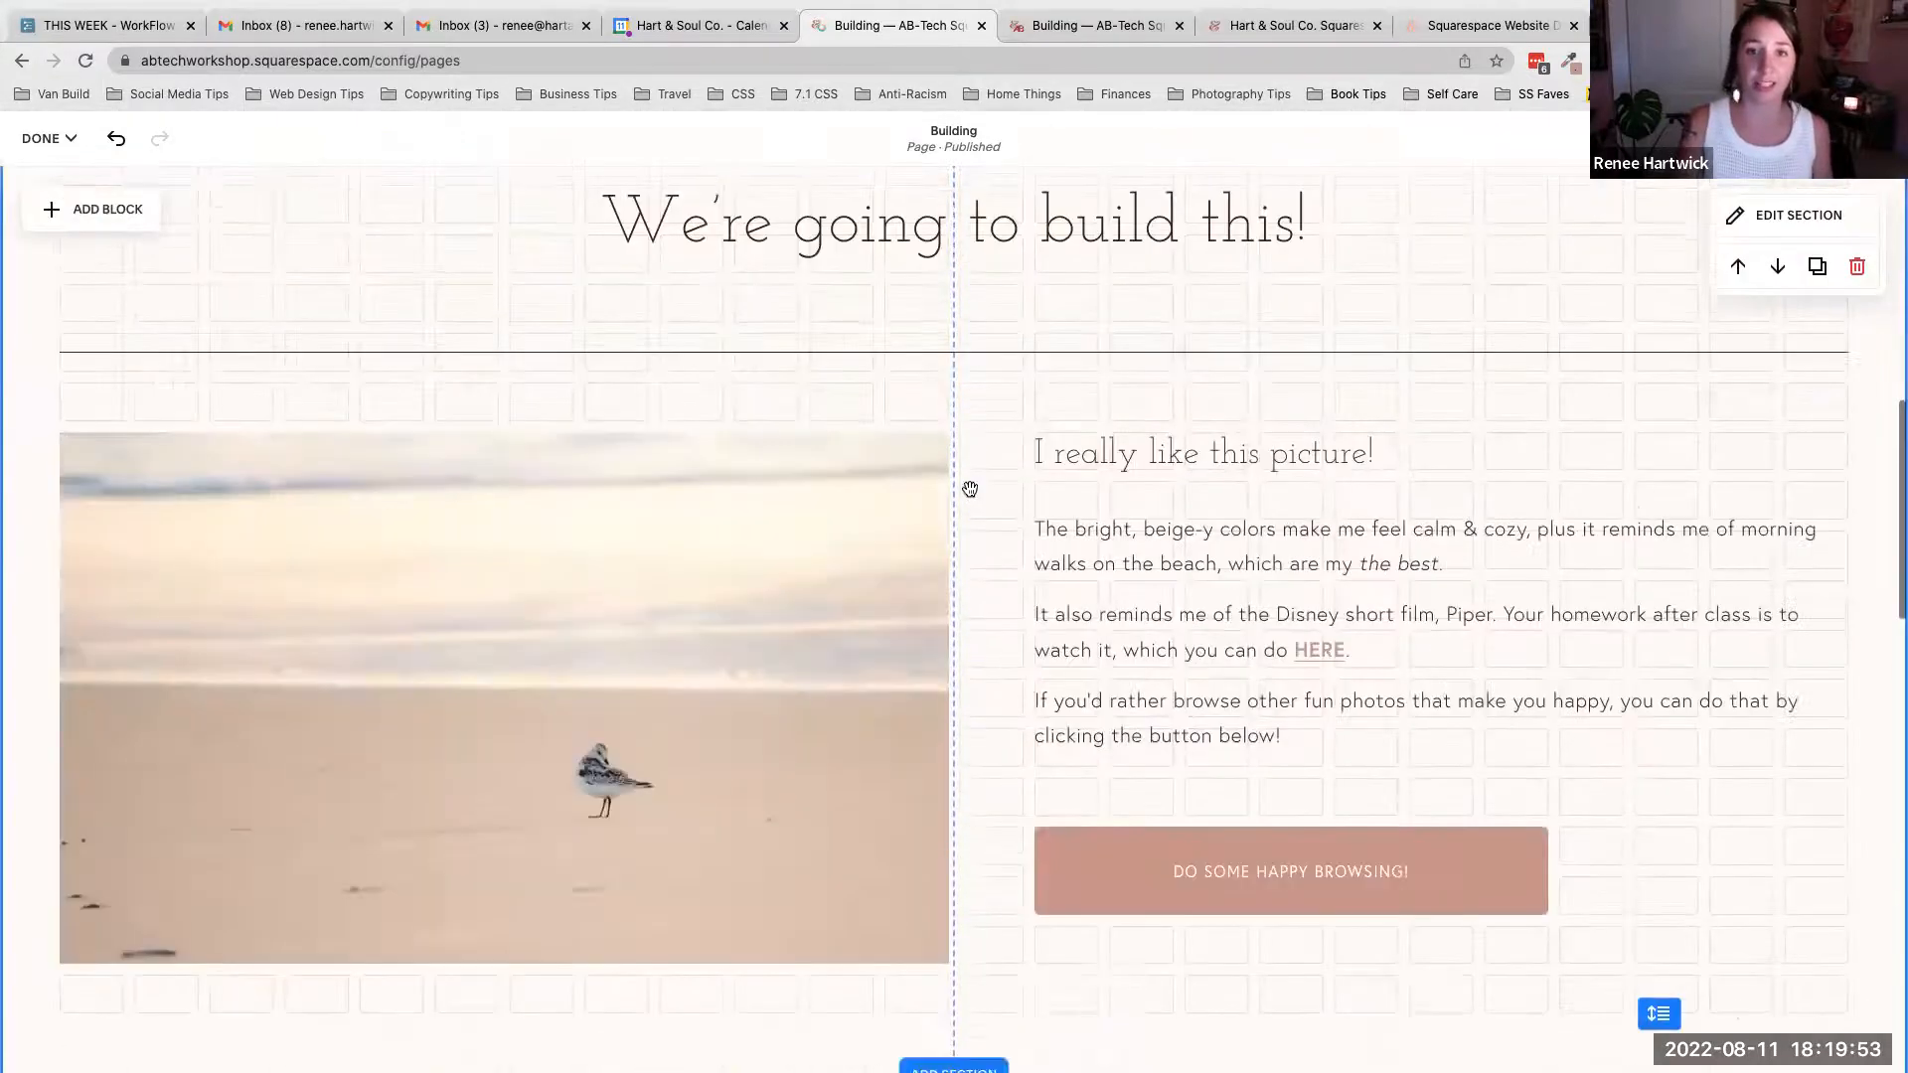
scroll(805, 504, "down", 10)
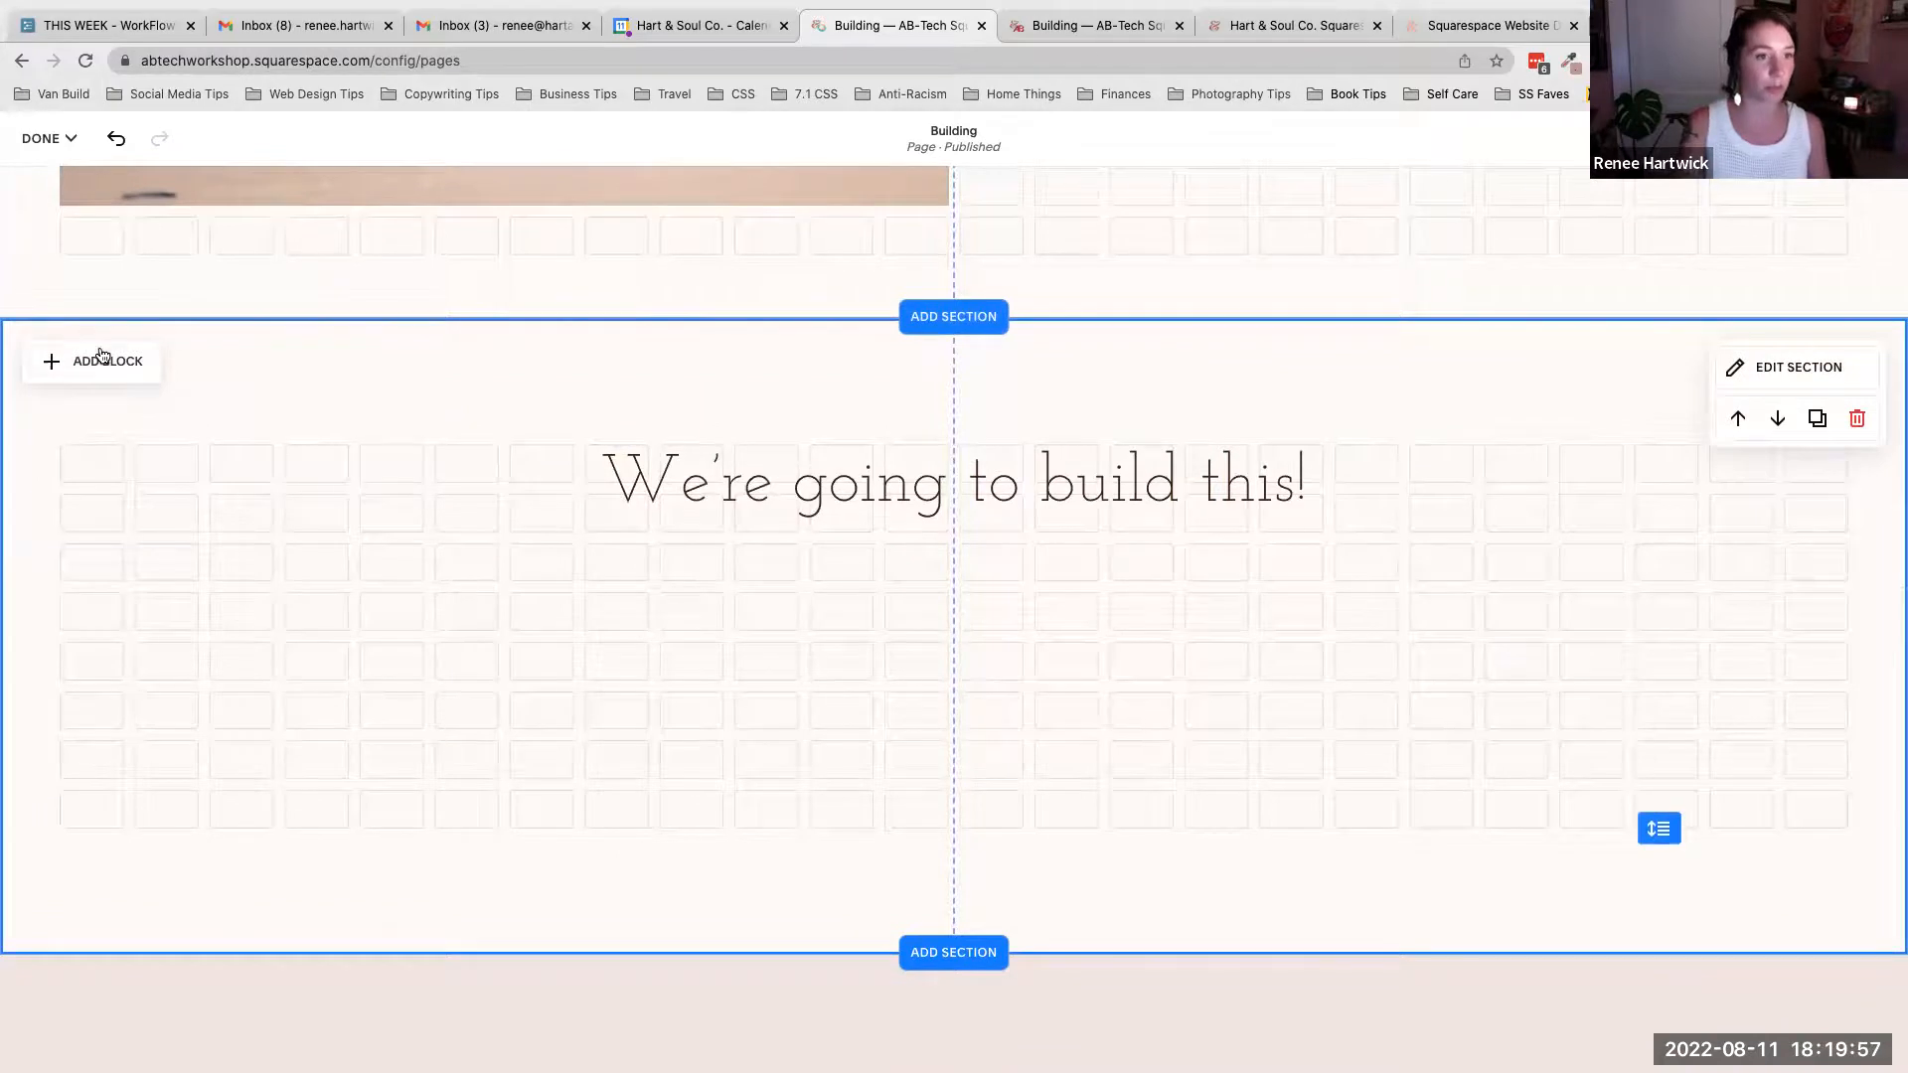
left_click(98, 361)
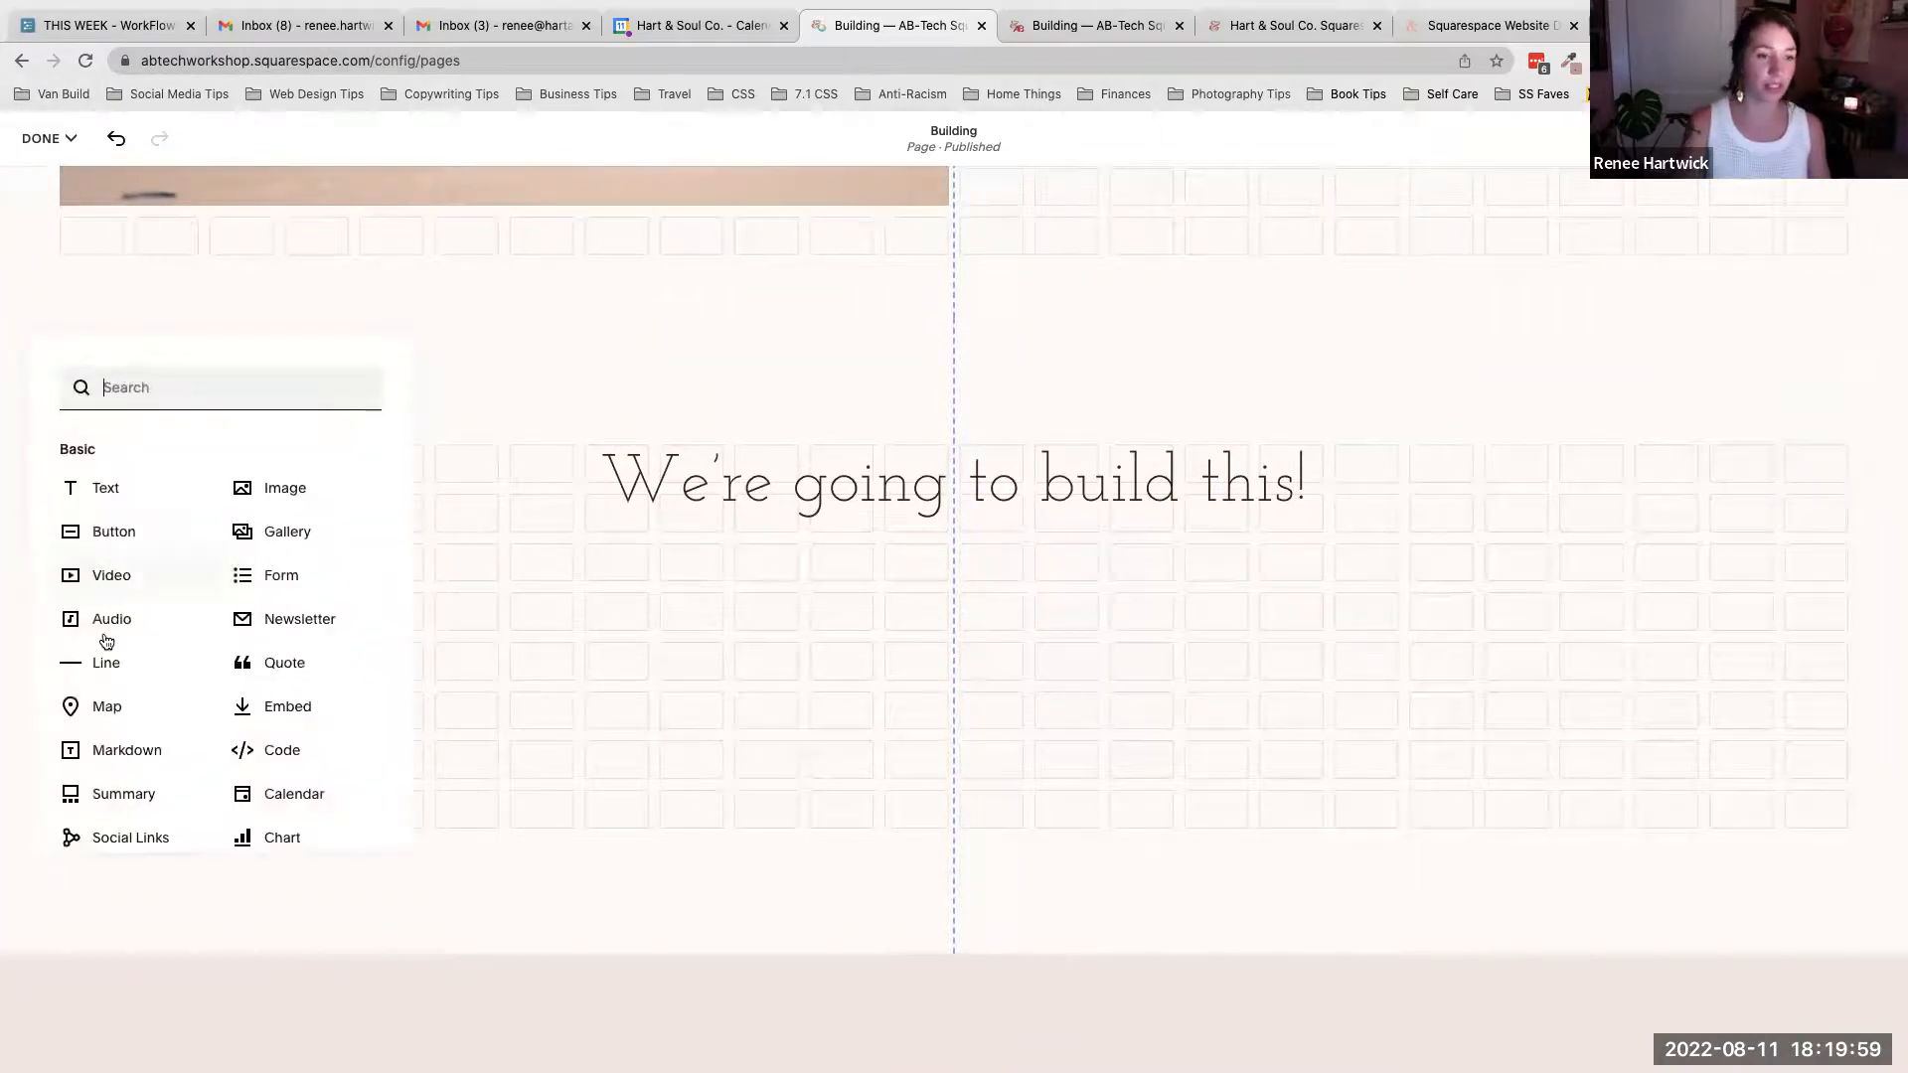
left_click(127, 668)
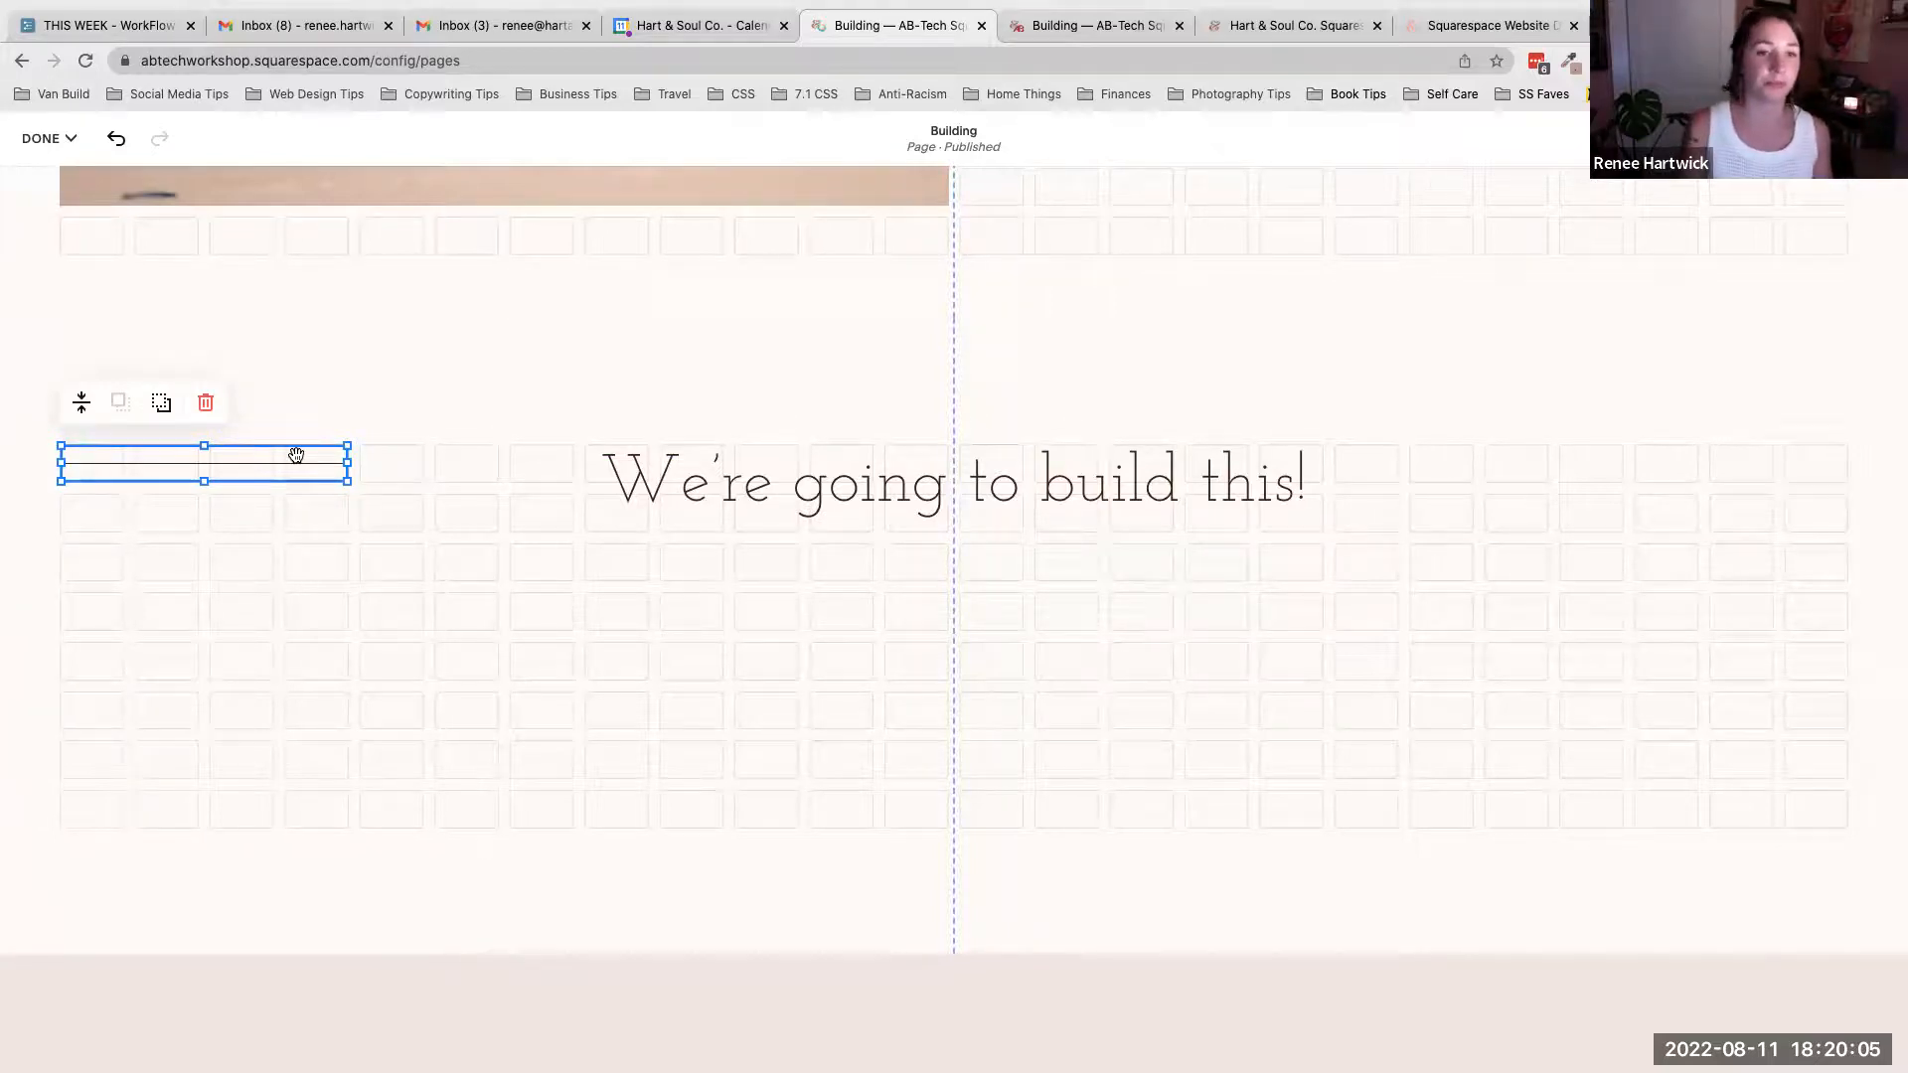
left_click_drag(292, 460, 1838, 562)
left_click(1409, 614)
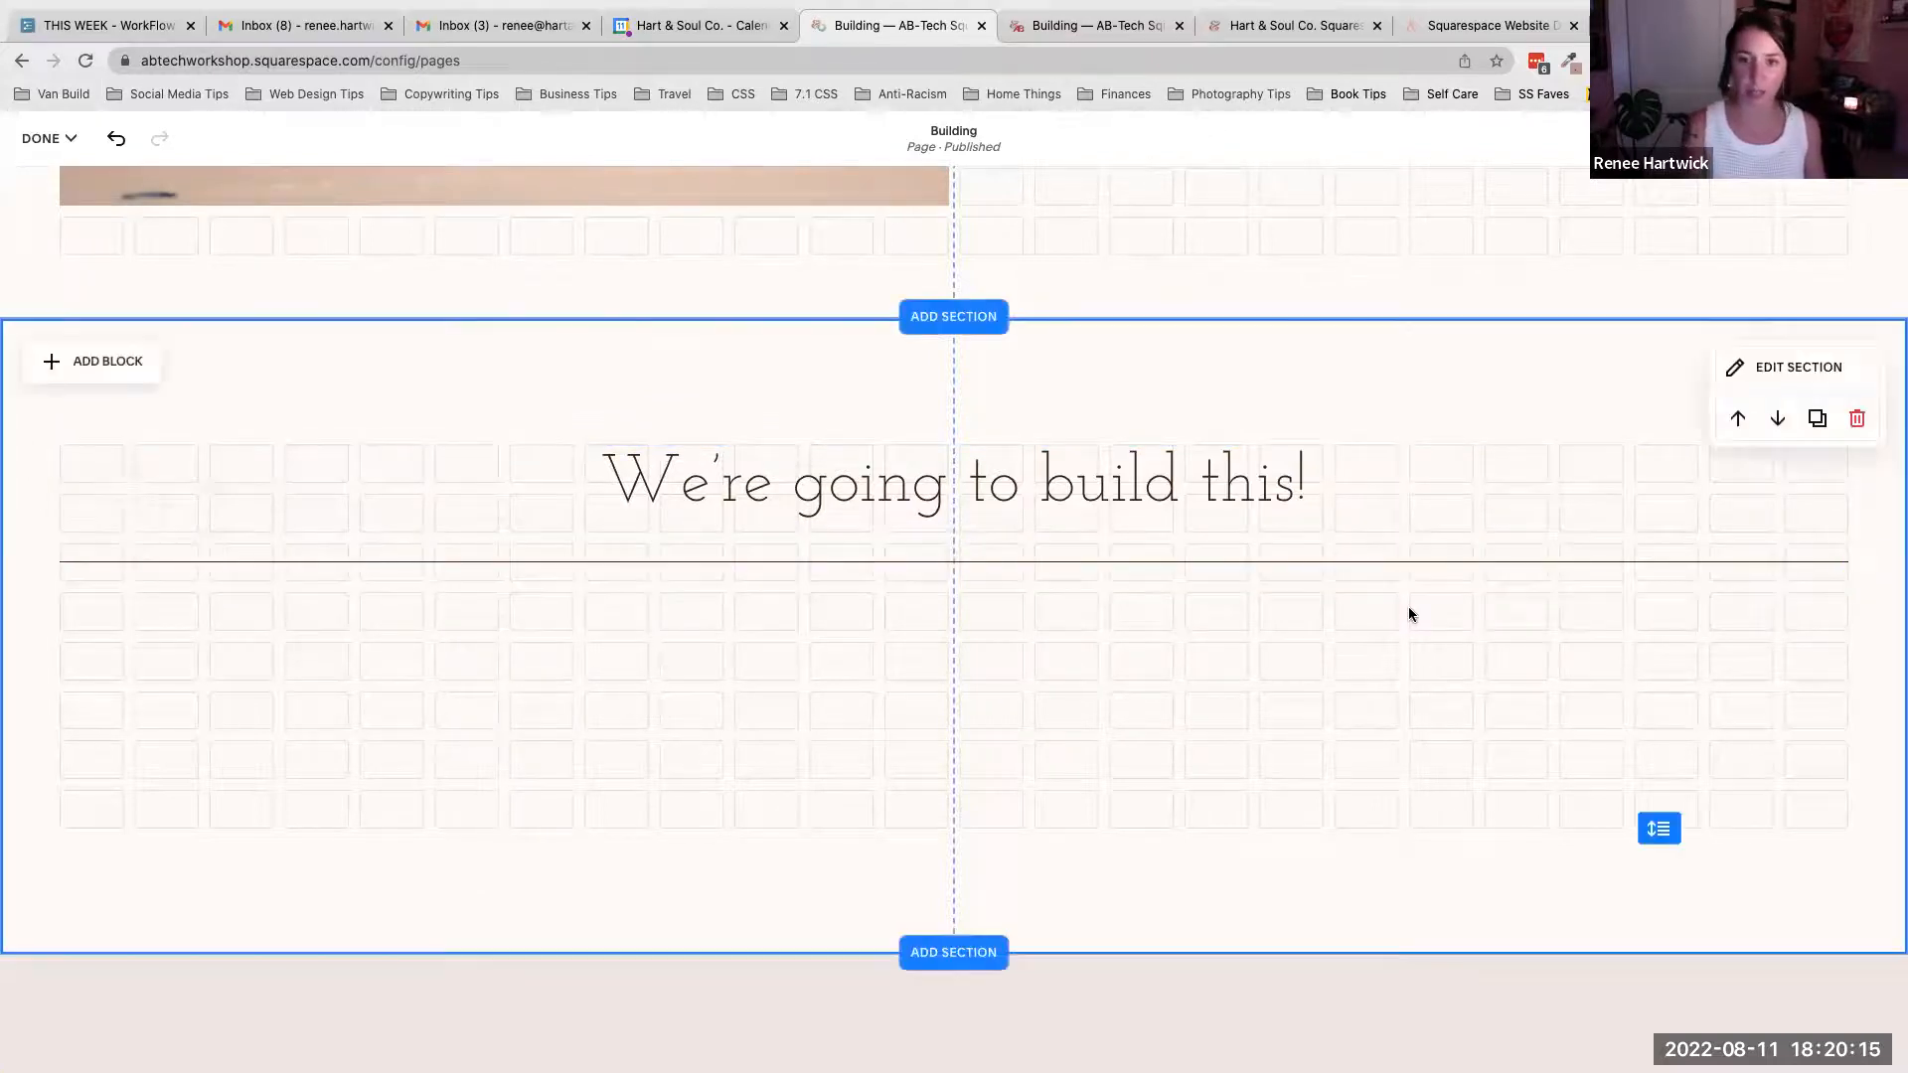
- Compare the two sections, then try the new heading's text as Heading 2 and Heading 3
scroll(1409, 614, "up", 9)
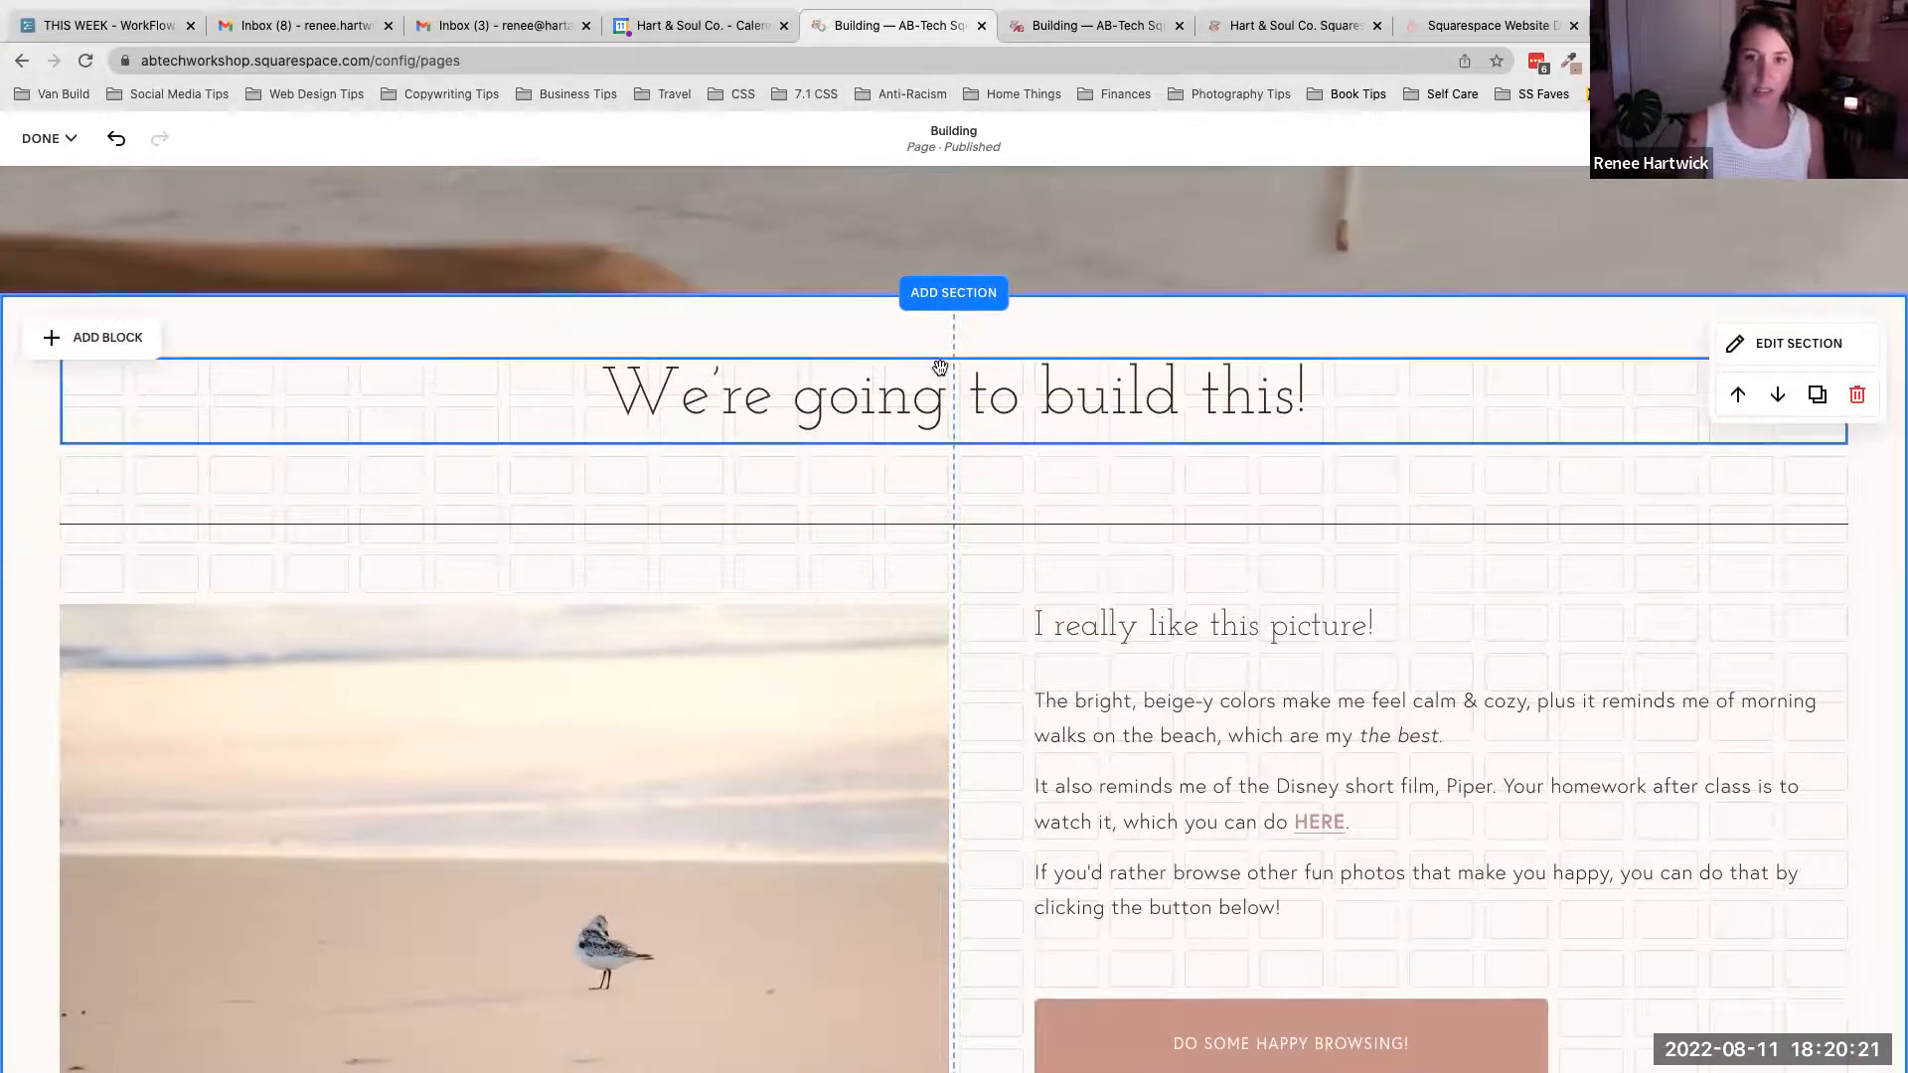
scroll(1012, 536, "down", 5)
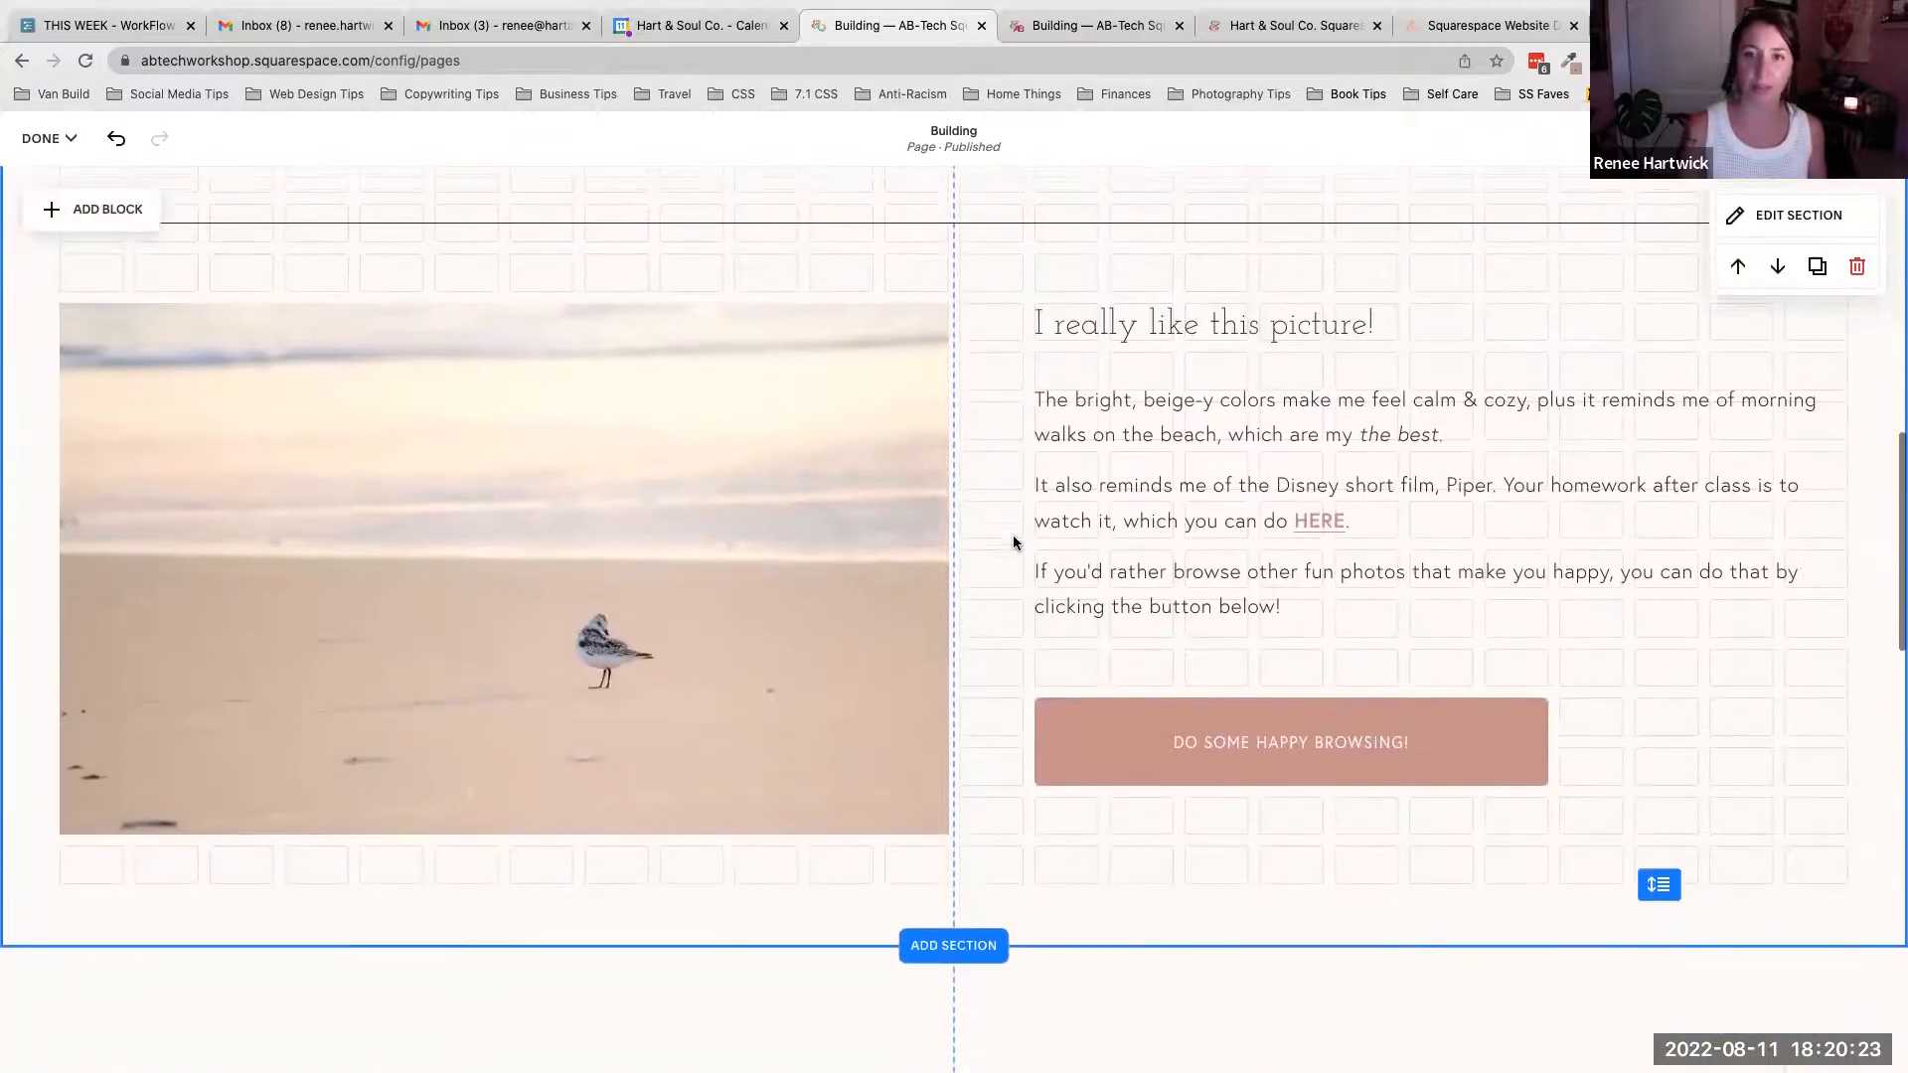
scroll(1012, 536, "up", 2)
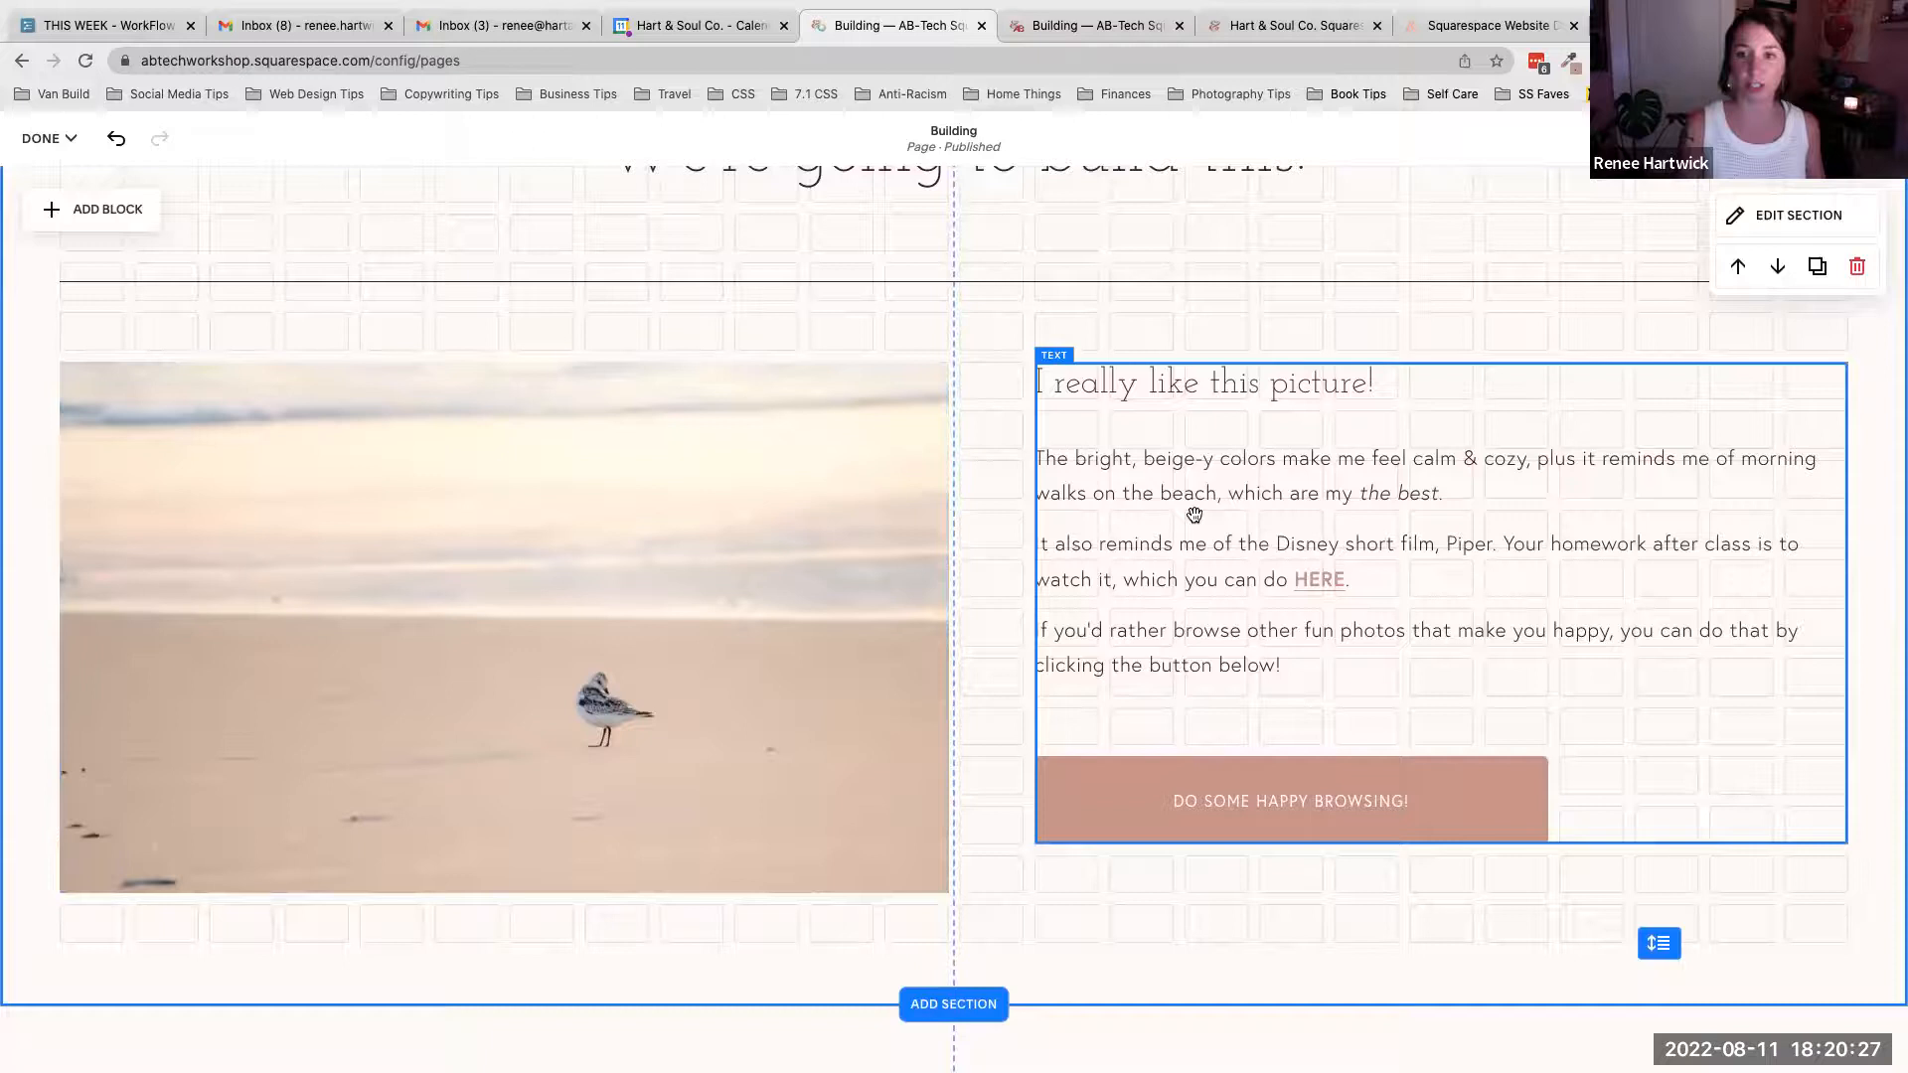
scroll(1174, 540, "down", 3)
scroll(1174, 539, "down", 5)
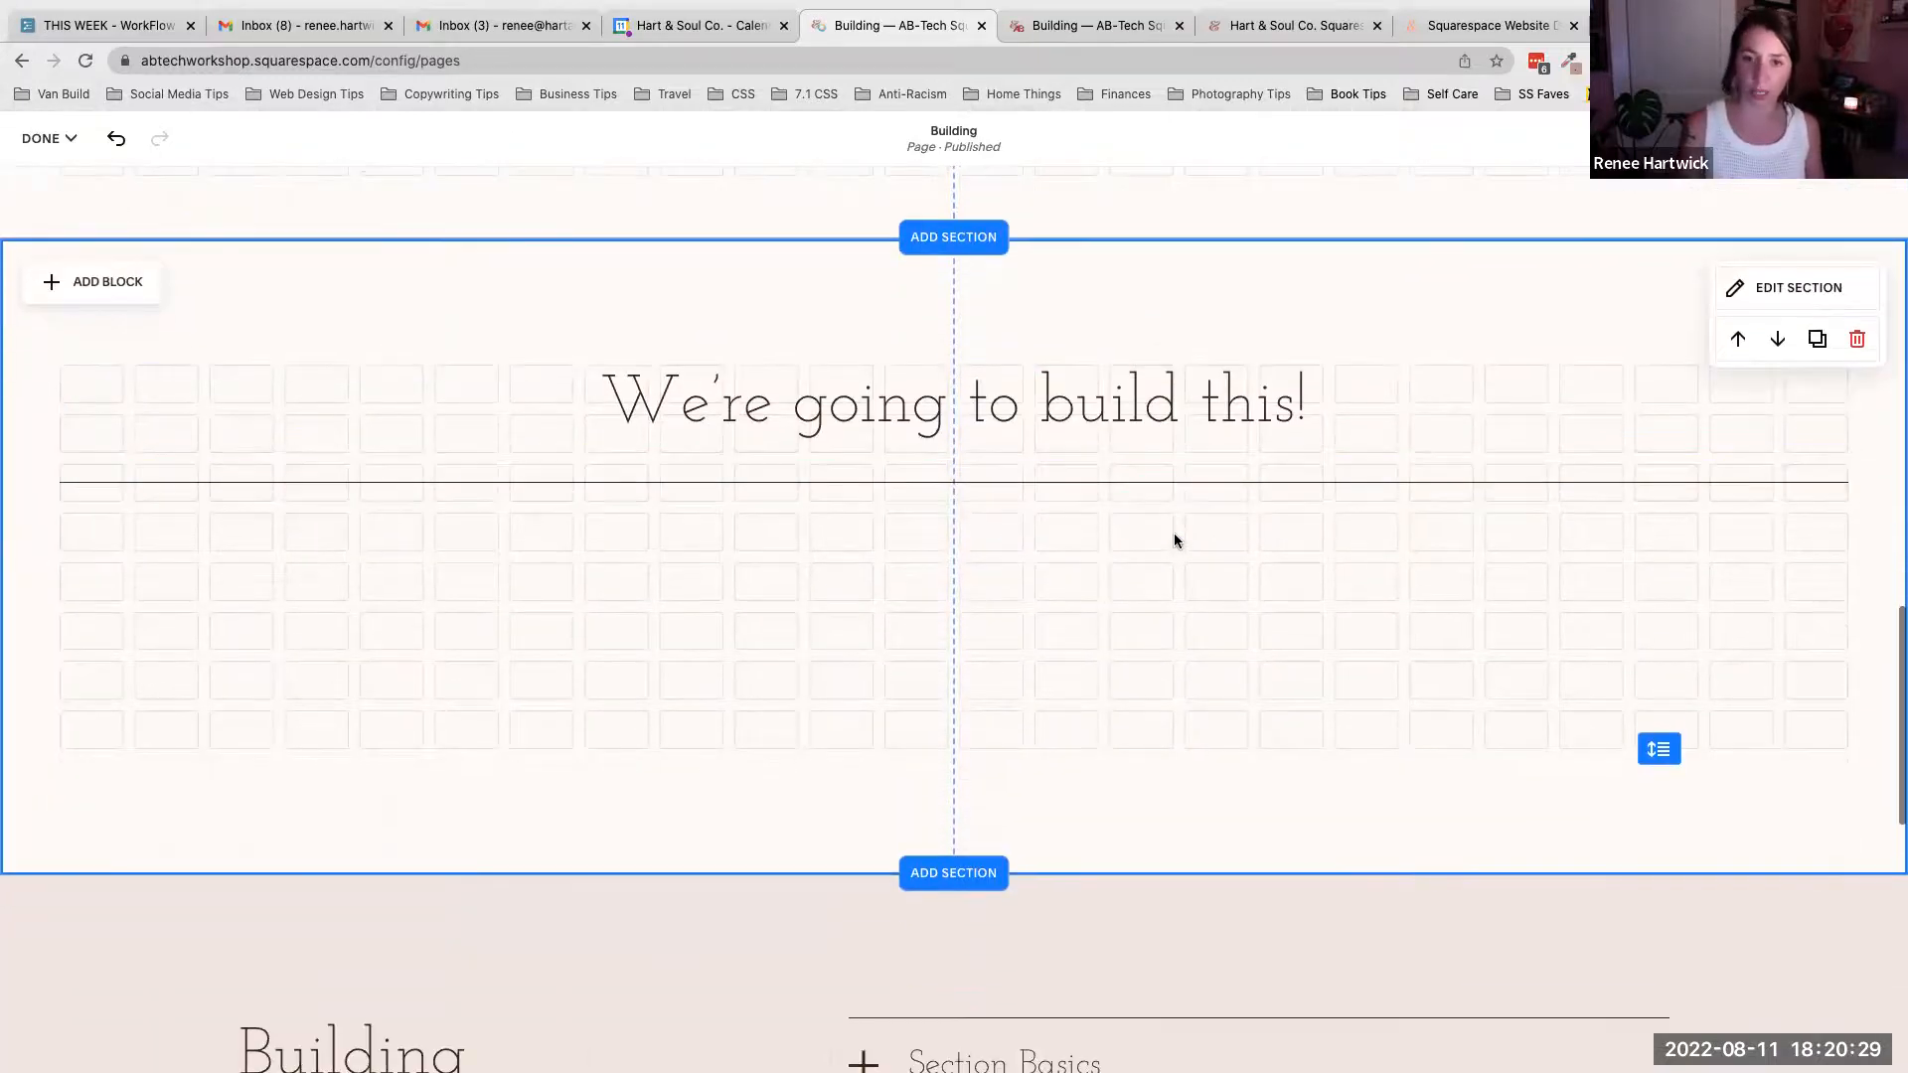
left_click(968, 418)
left_click(1013, 402)
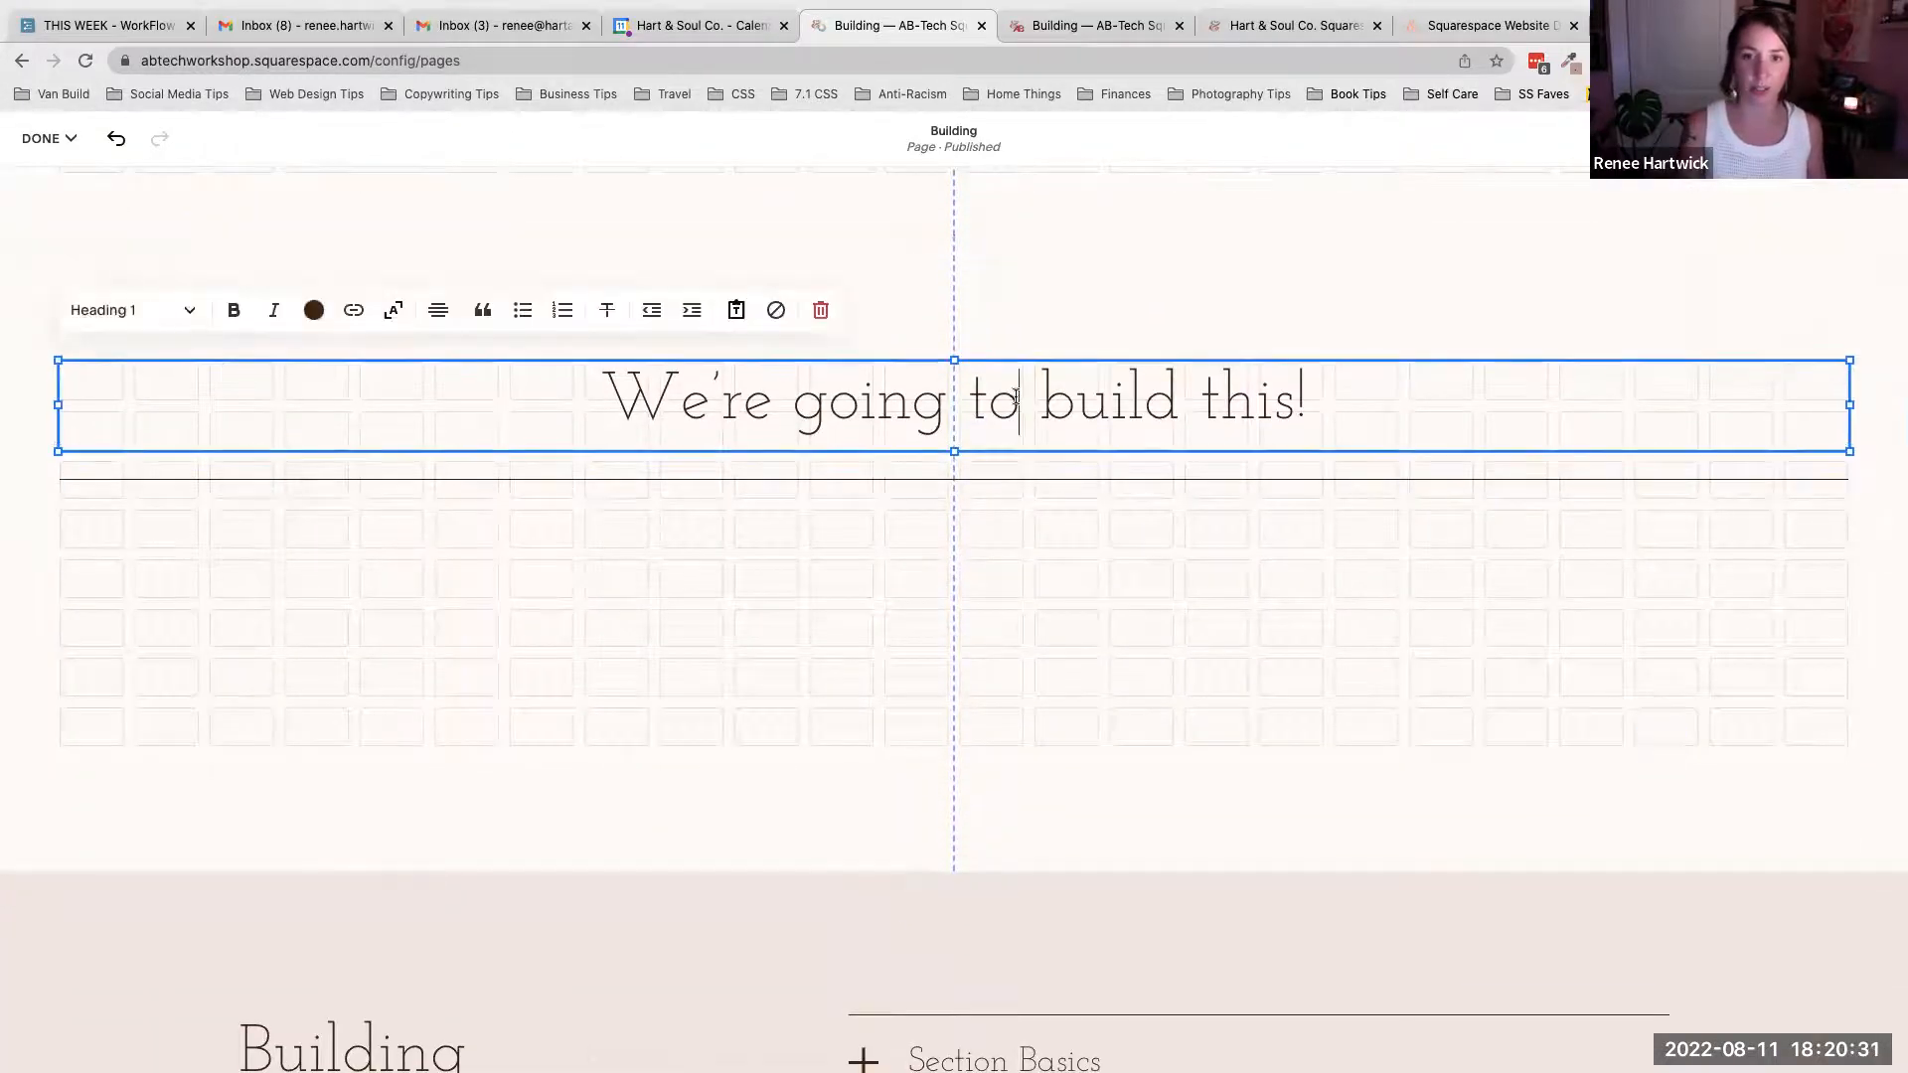
left_click_drag(1424, 400, 596, 403)
left_click(682, 403)
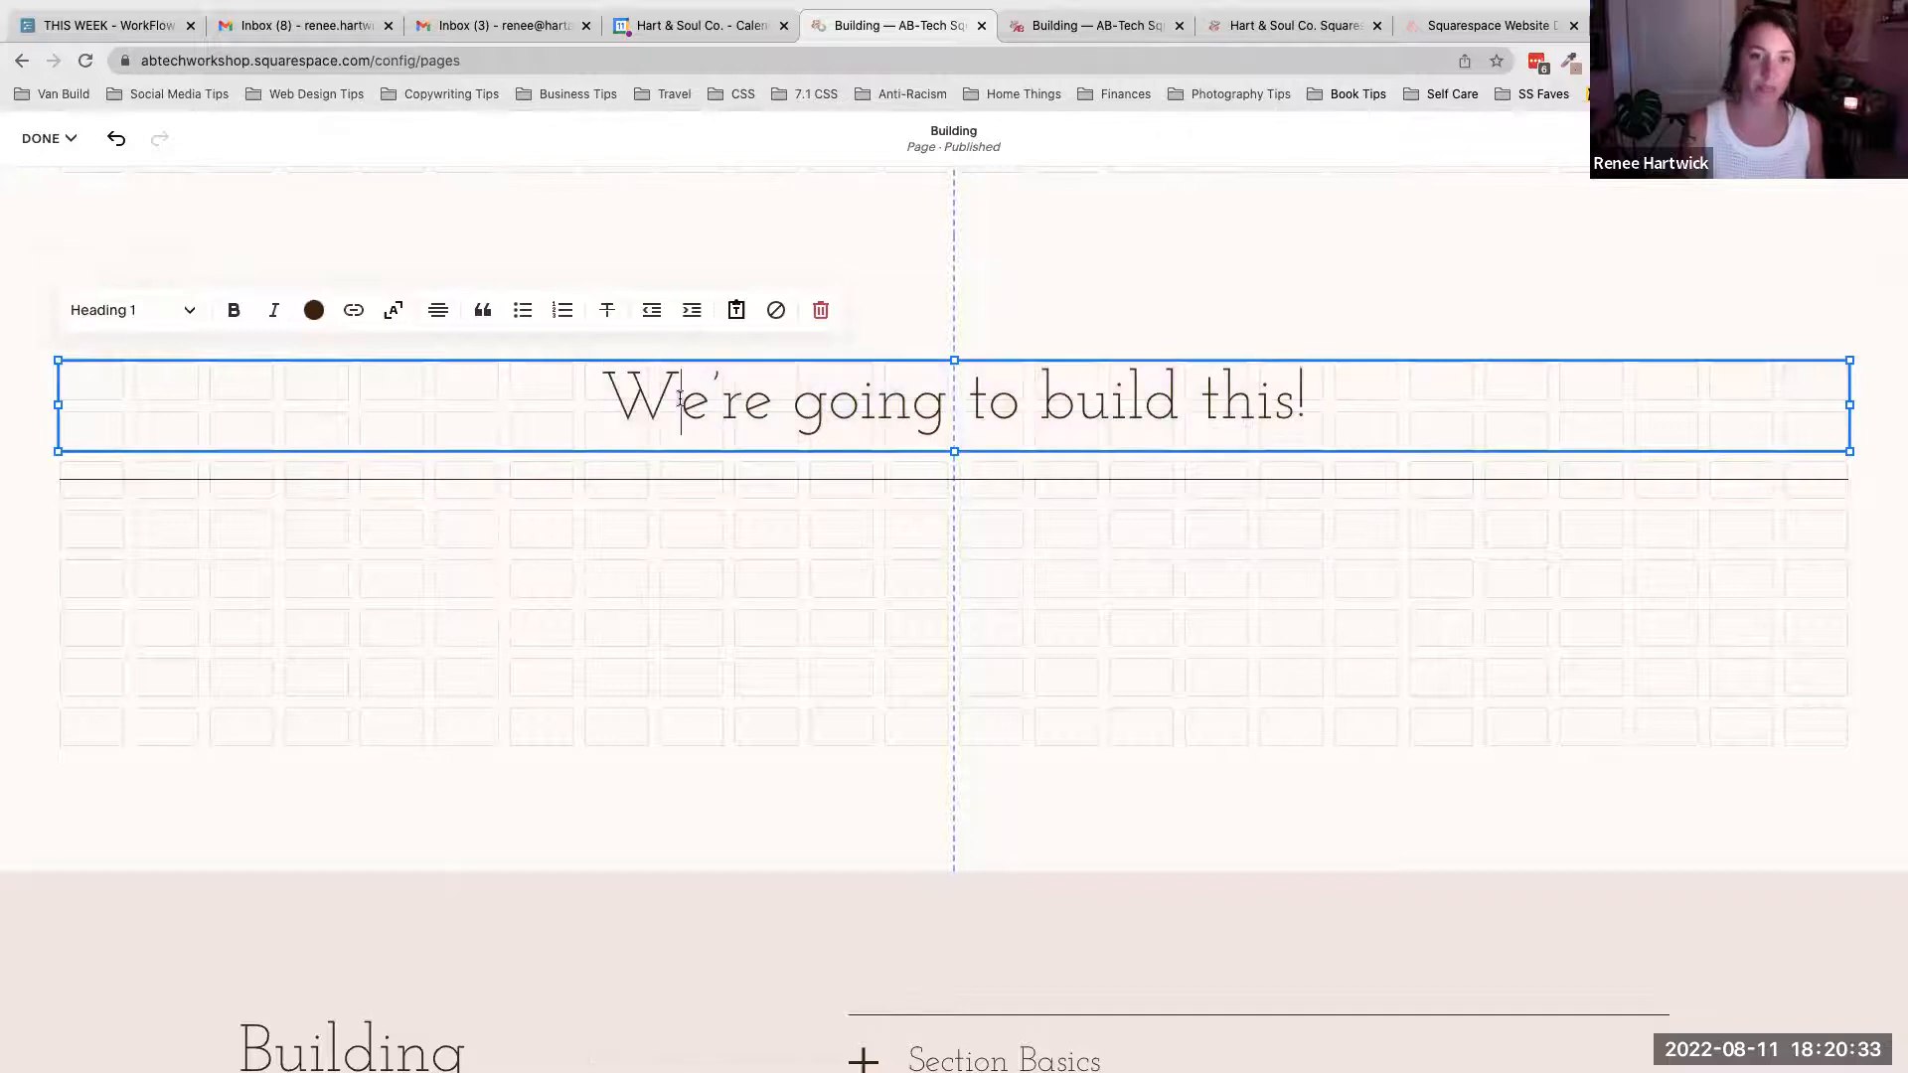
left_click(182, 311)
left_click(138, 403)
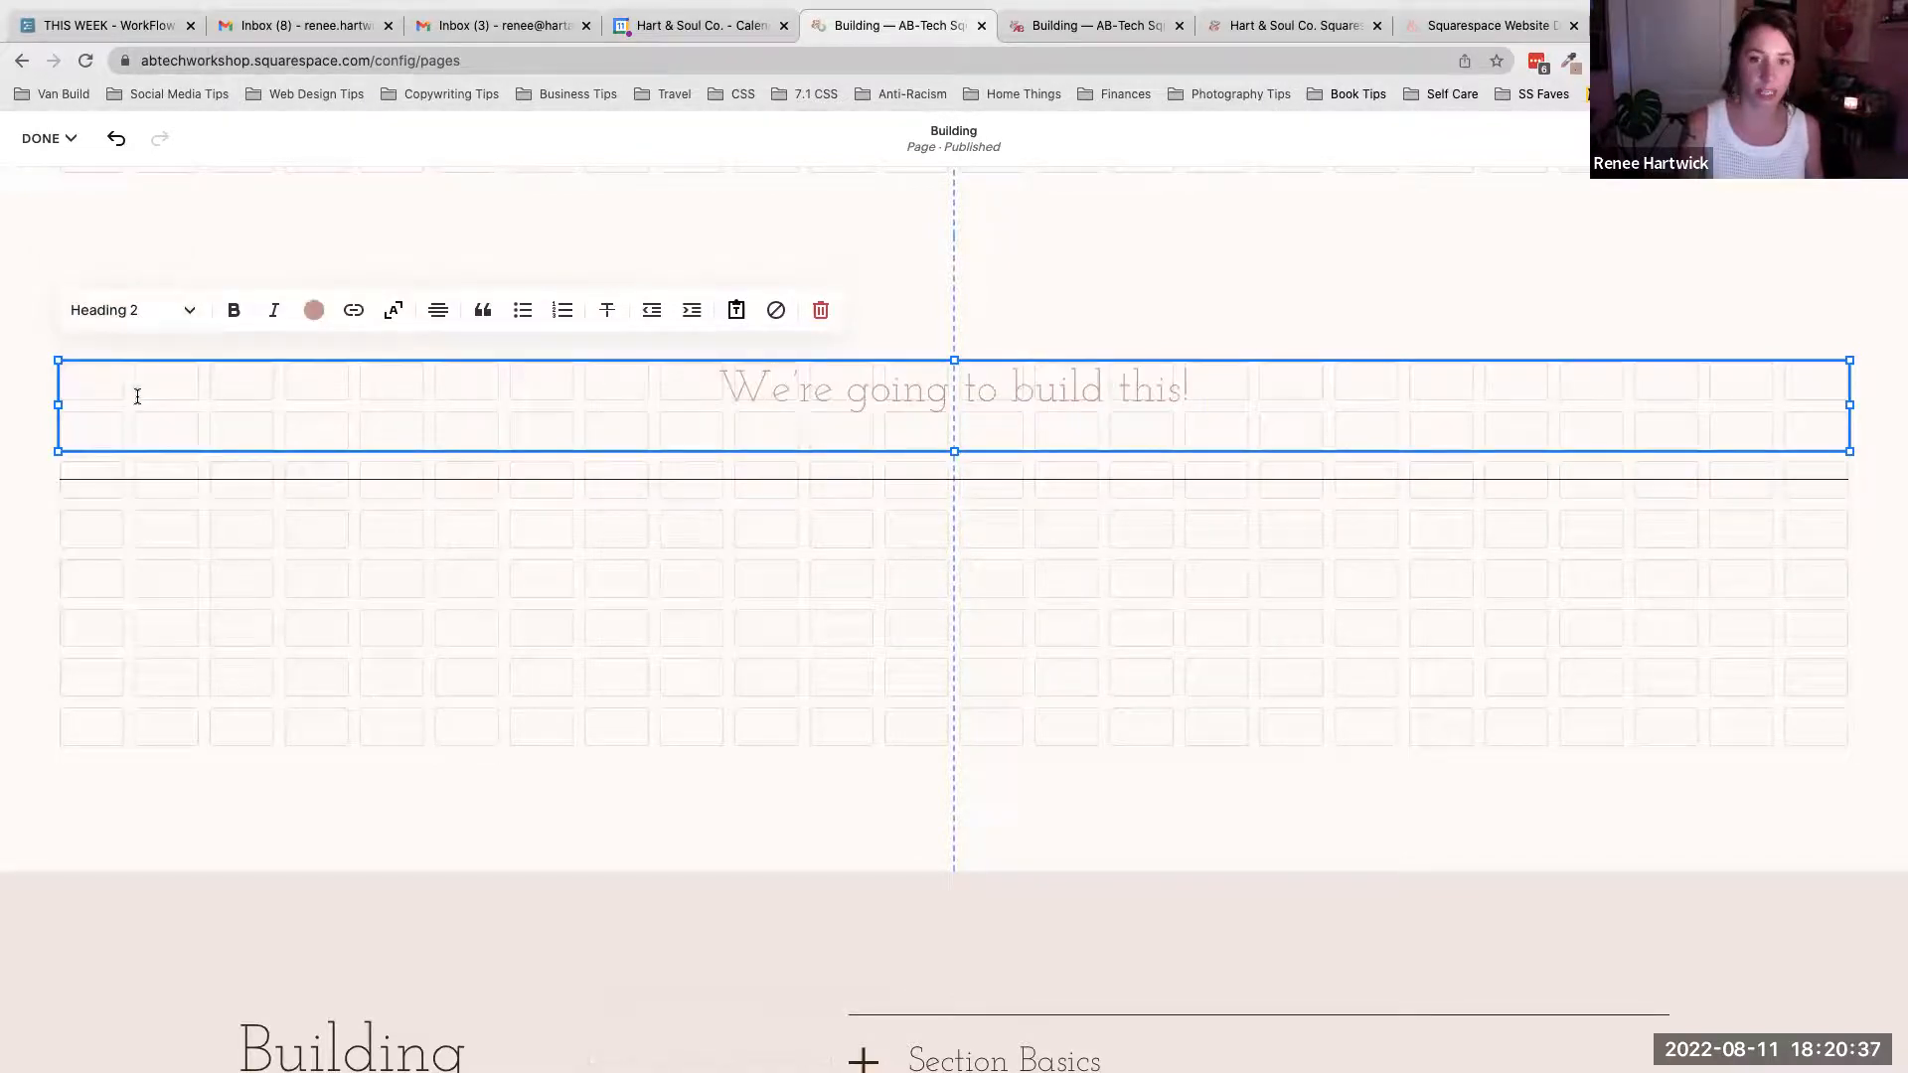
left_click(154, 313)
left_click(140, 444)
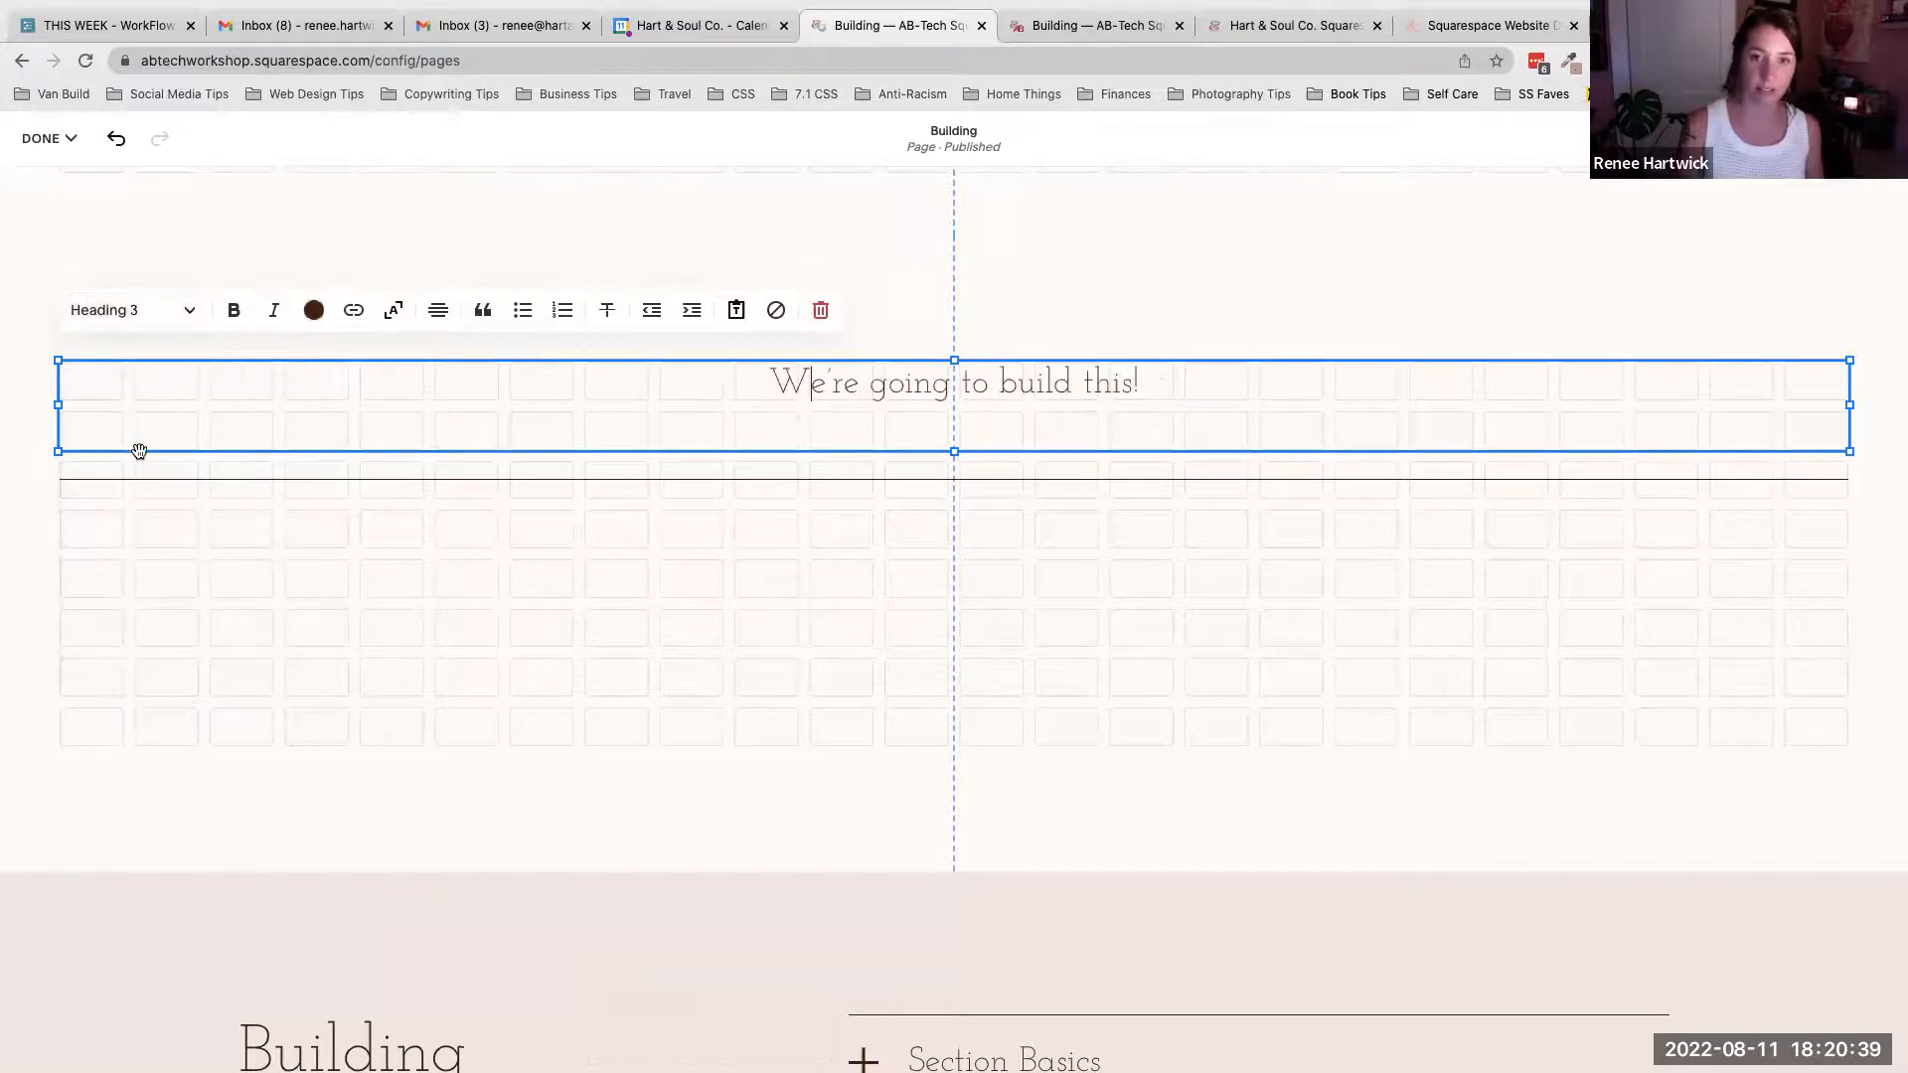
- Try the heading text as Heading 4 and Paragraph 1, 2 and 3, then return it to Heading 1
left_click(162, 314)
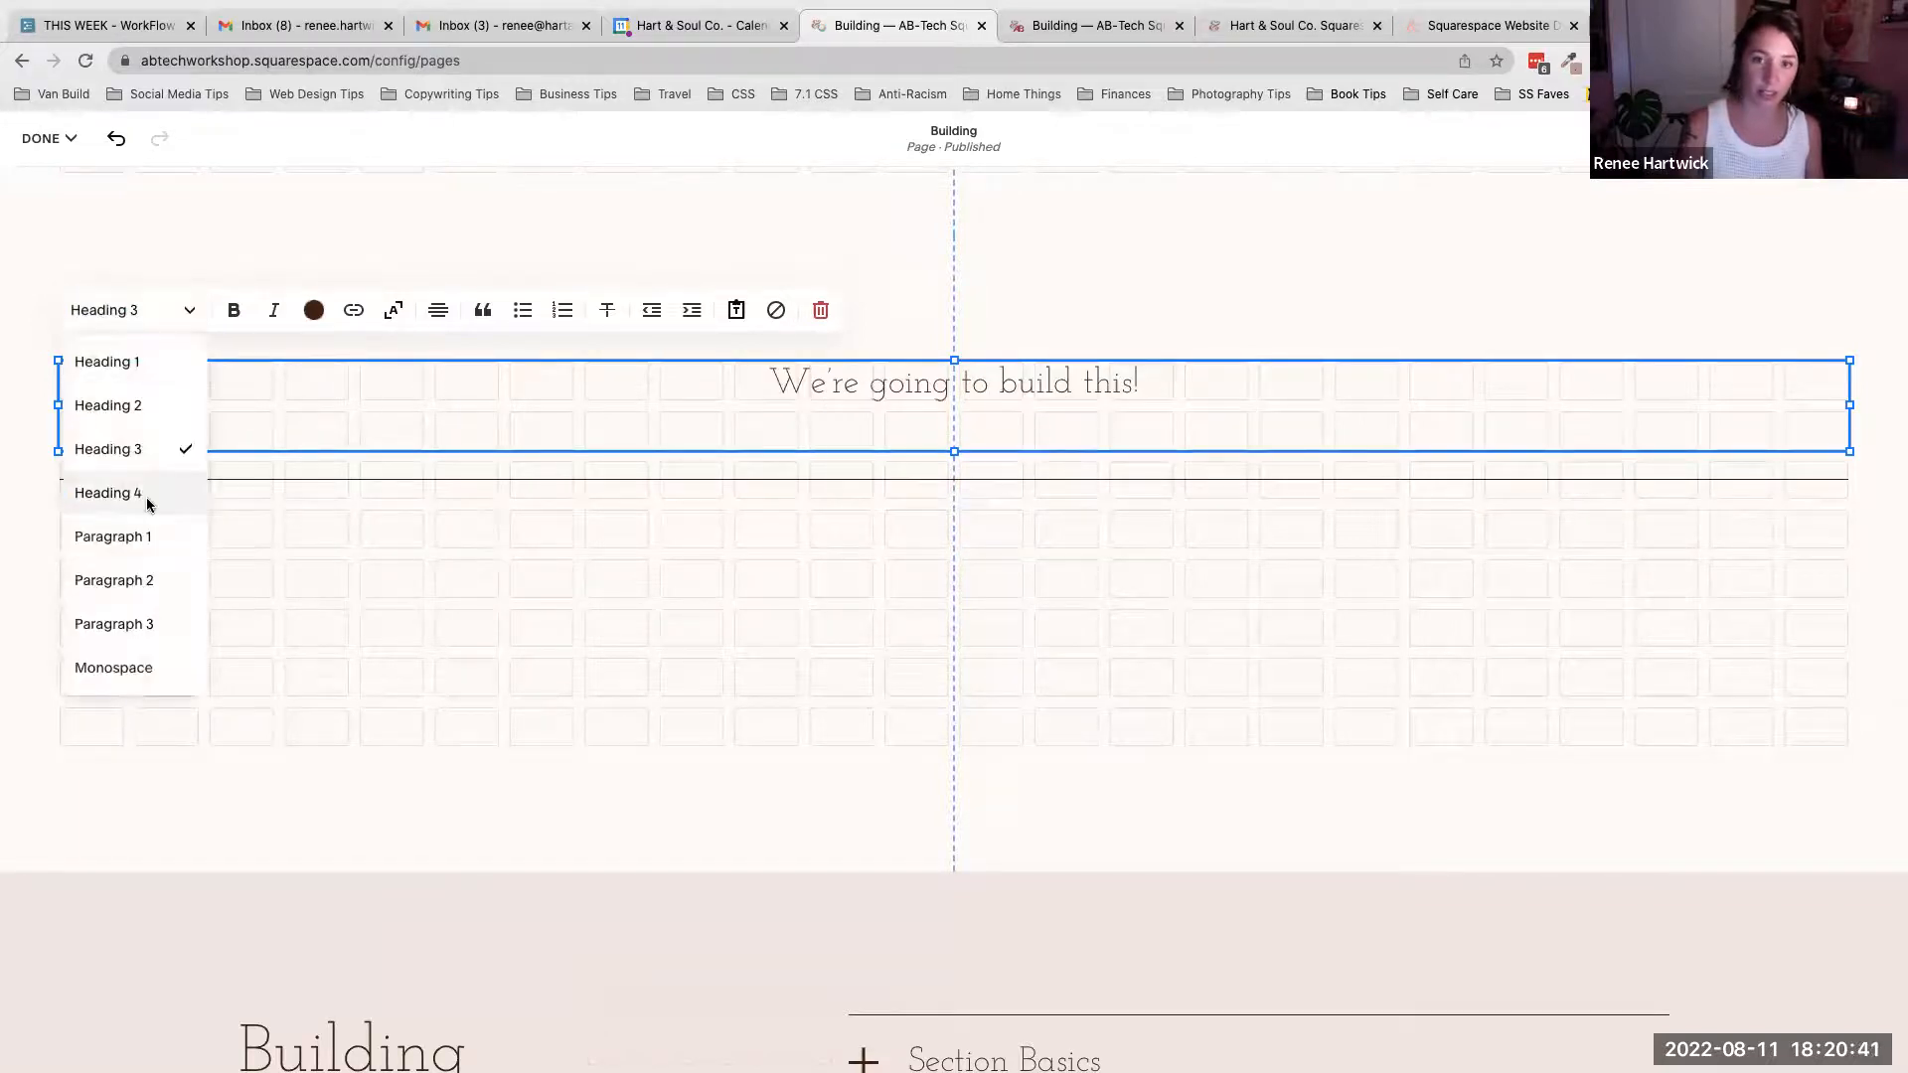
left_click(146, 497)
left_click(168, 320)
left_click(158, 536)
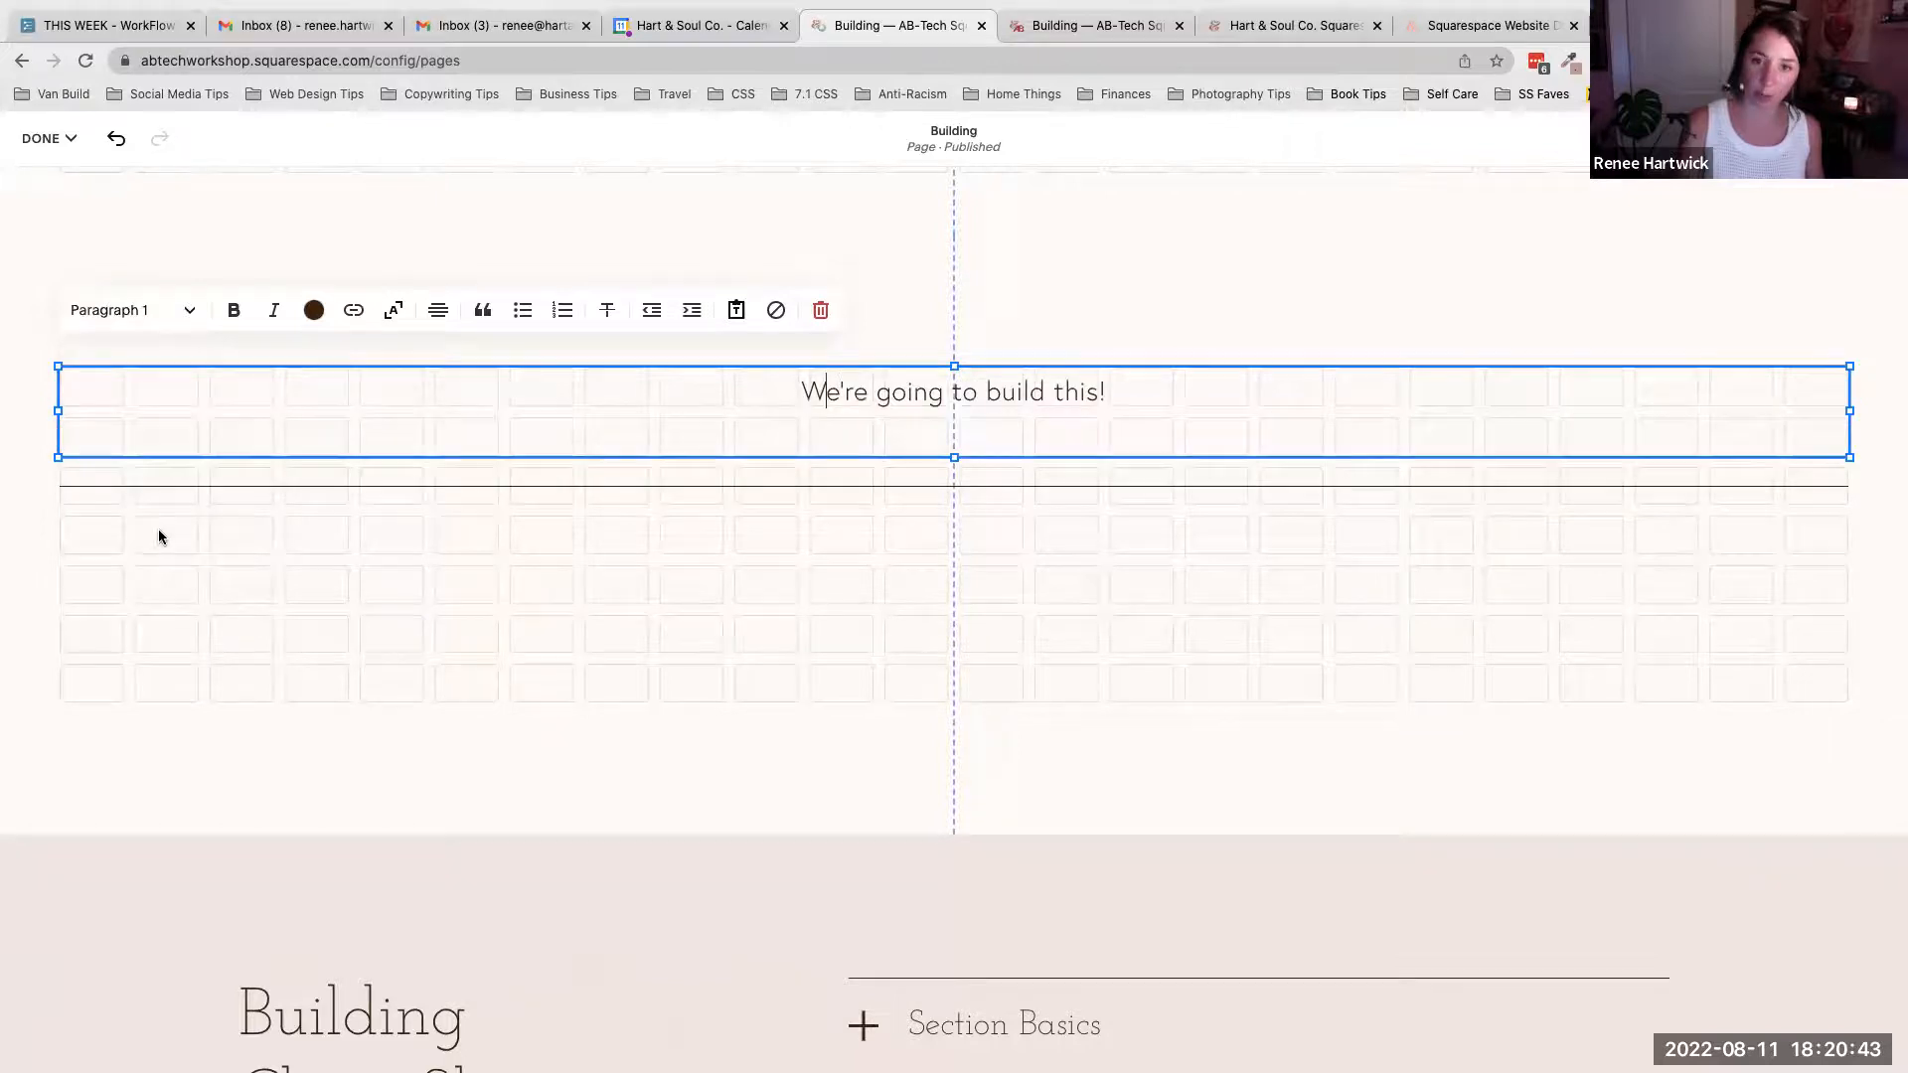
left_click(151, 310)
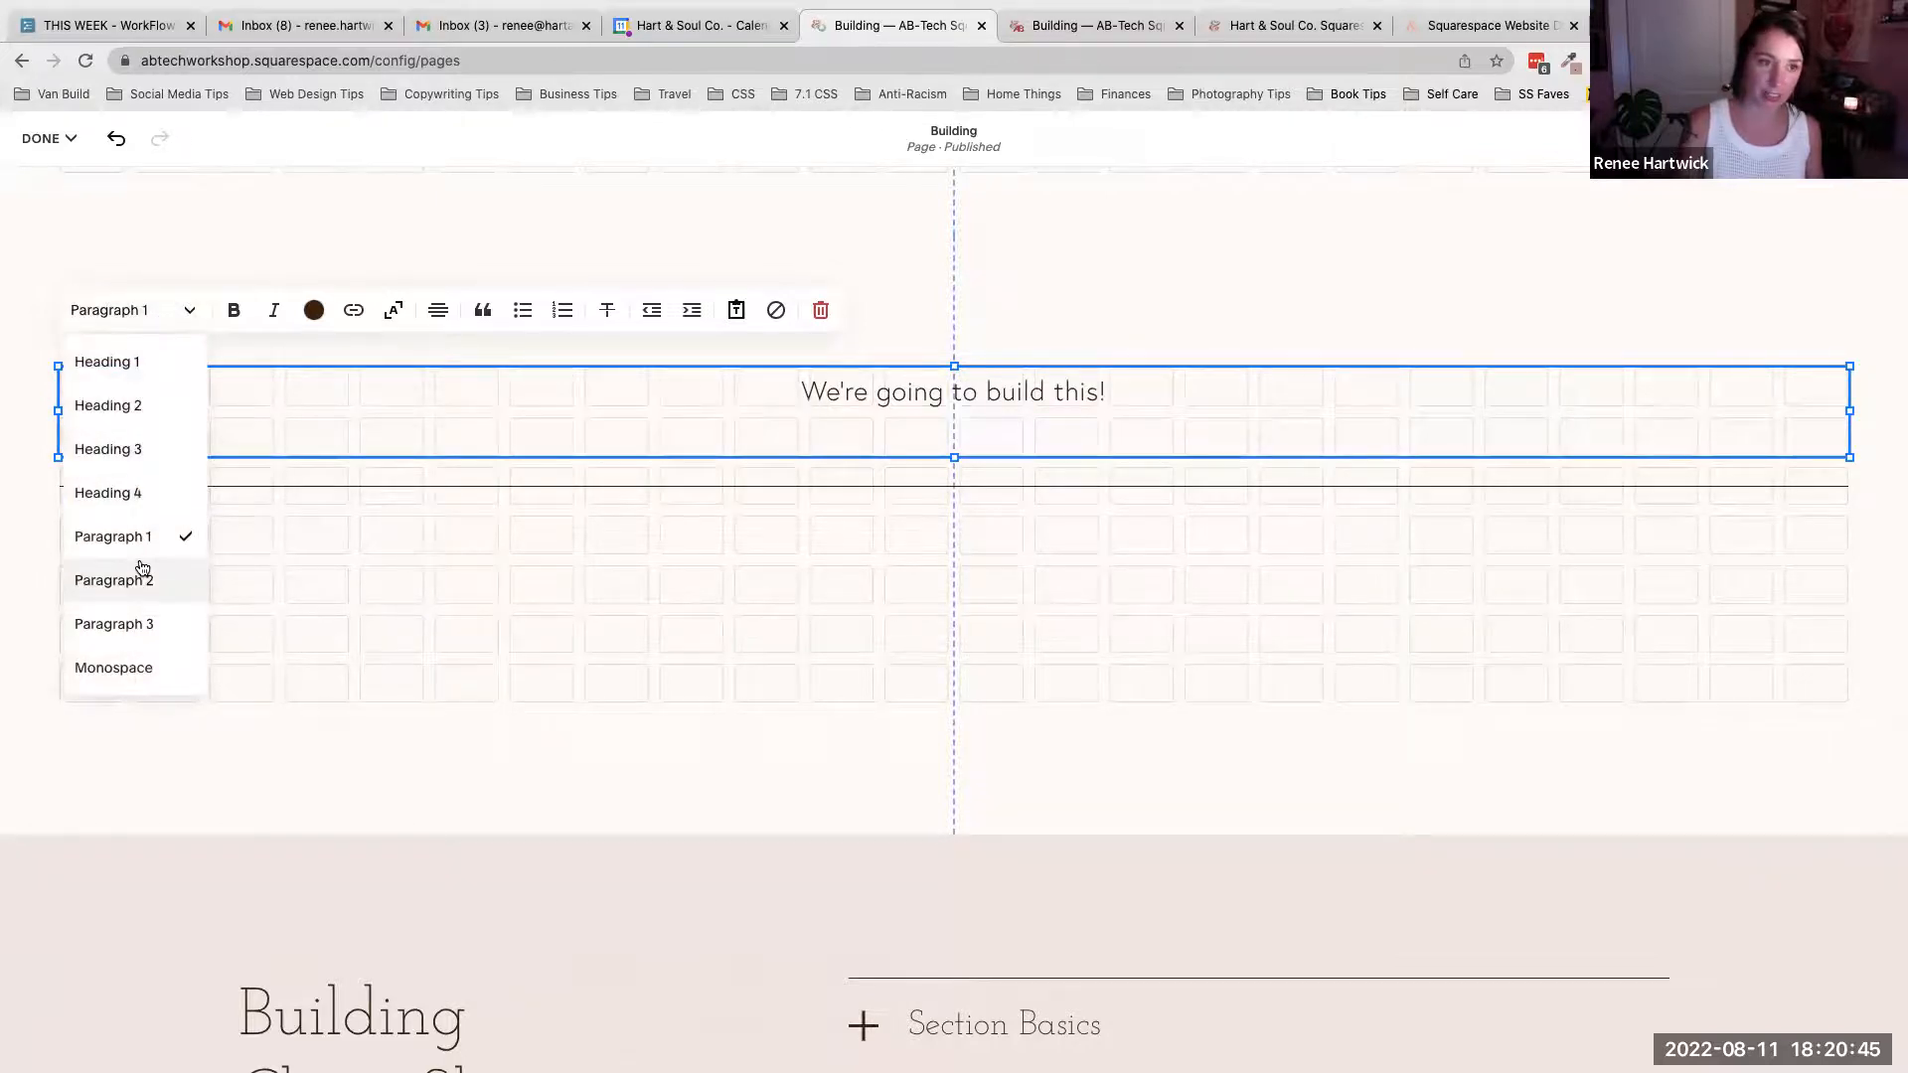
left_click(147, 567)
left_click(169, 340)
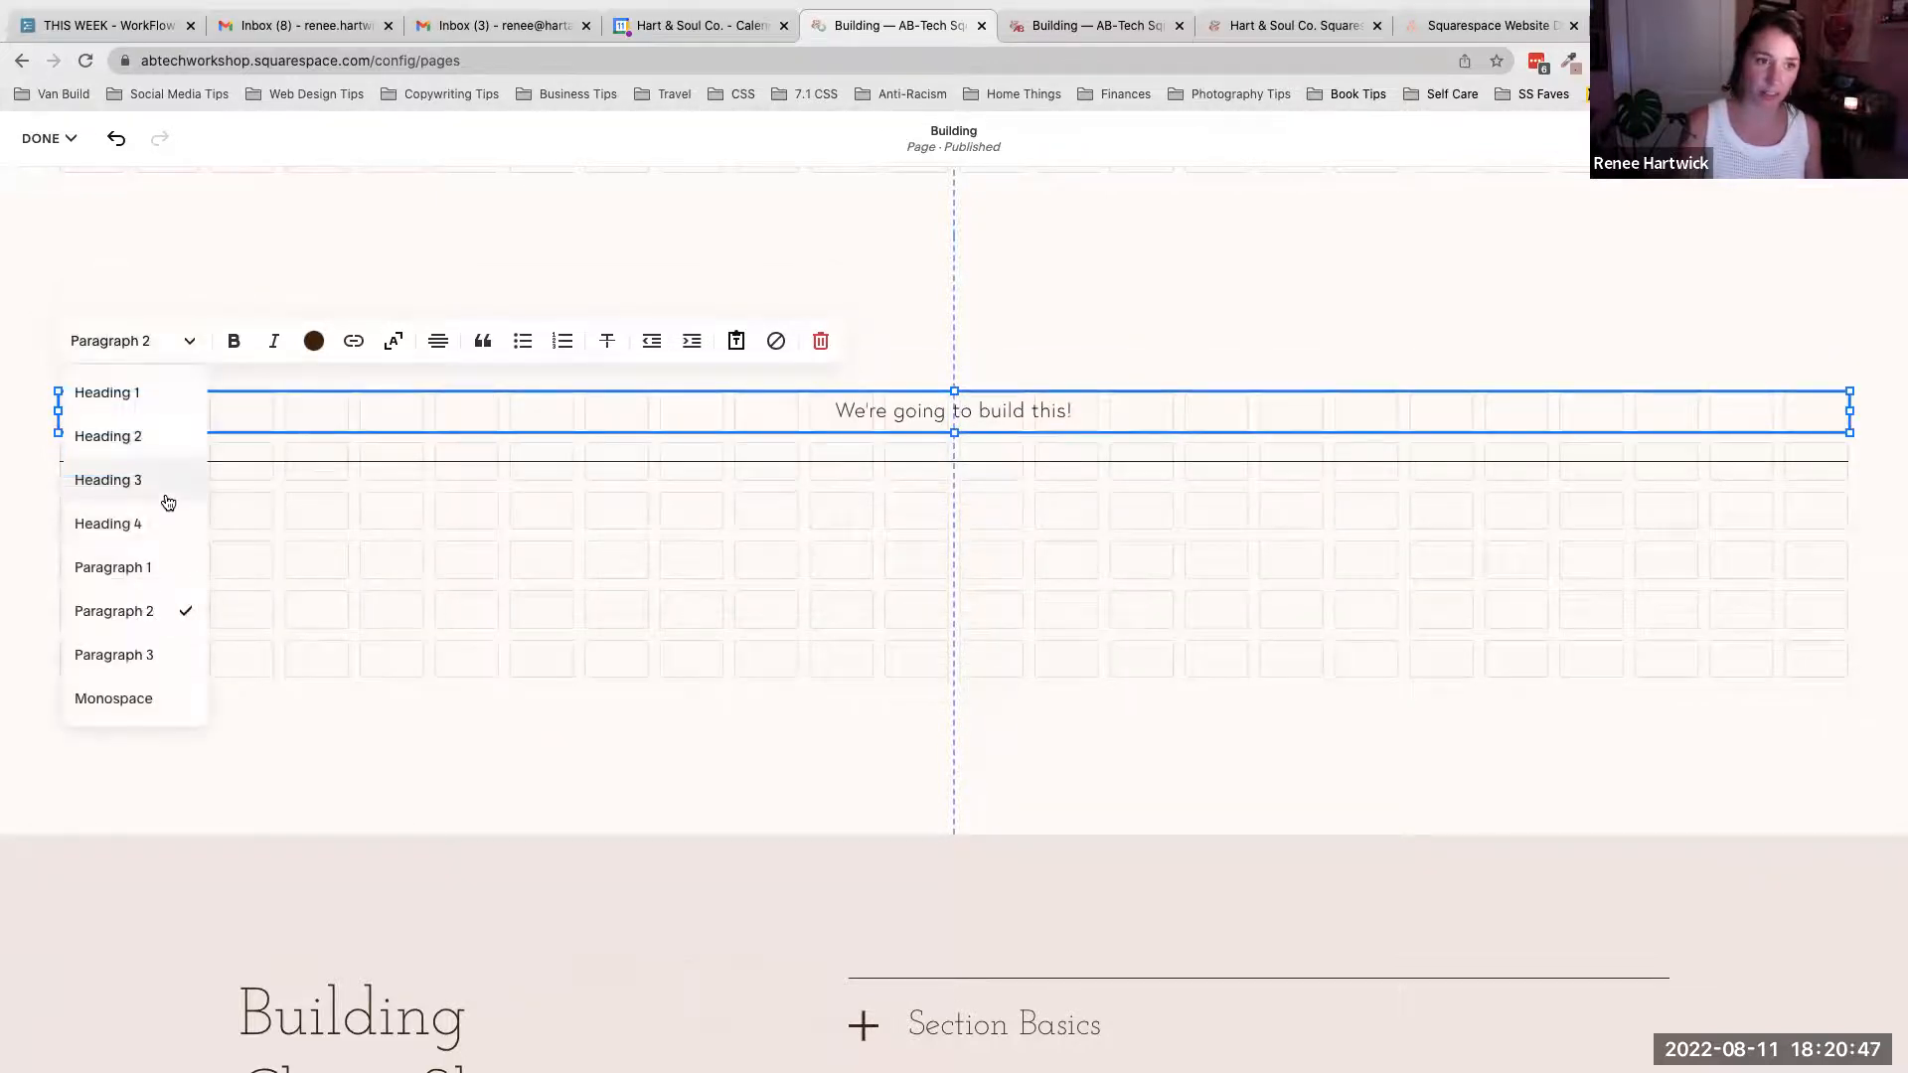
left_click(162, 646)
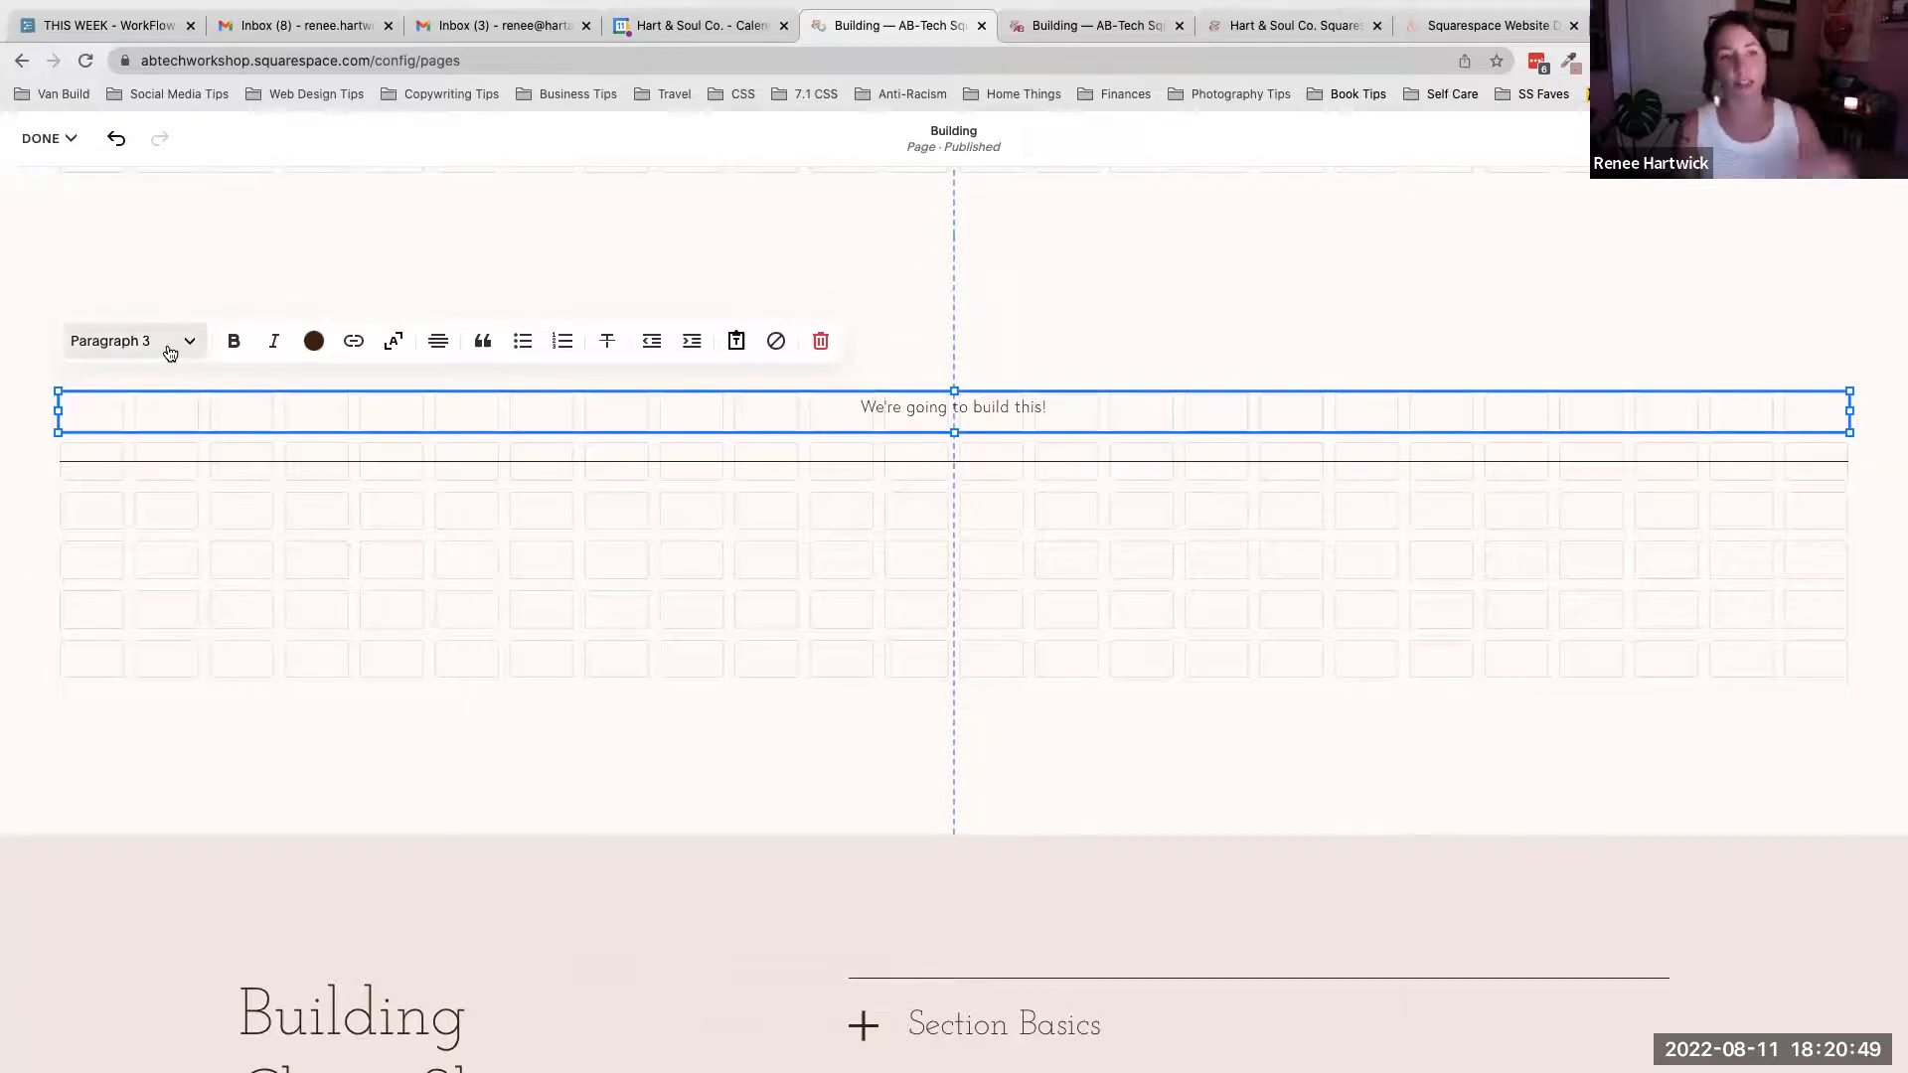
left_click(162, 350)
left_click(121, 390)
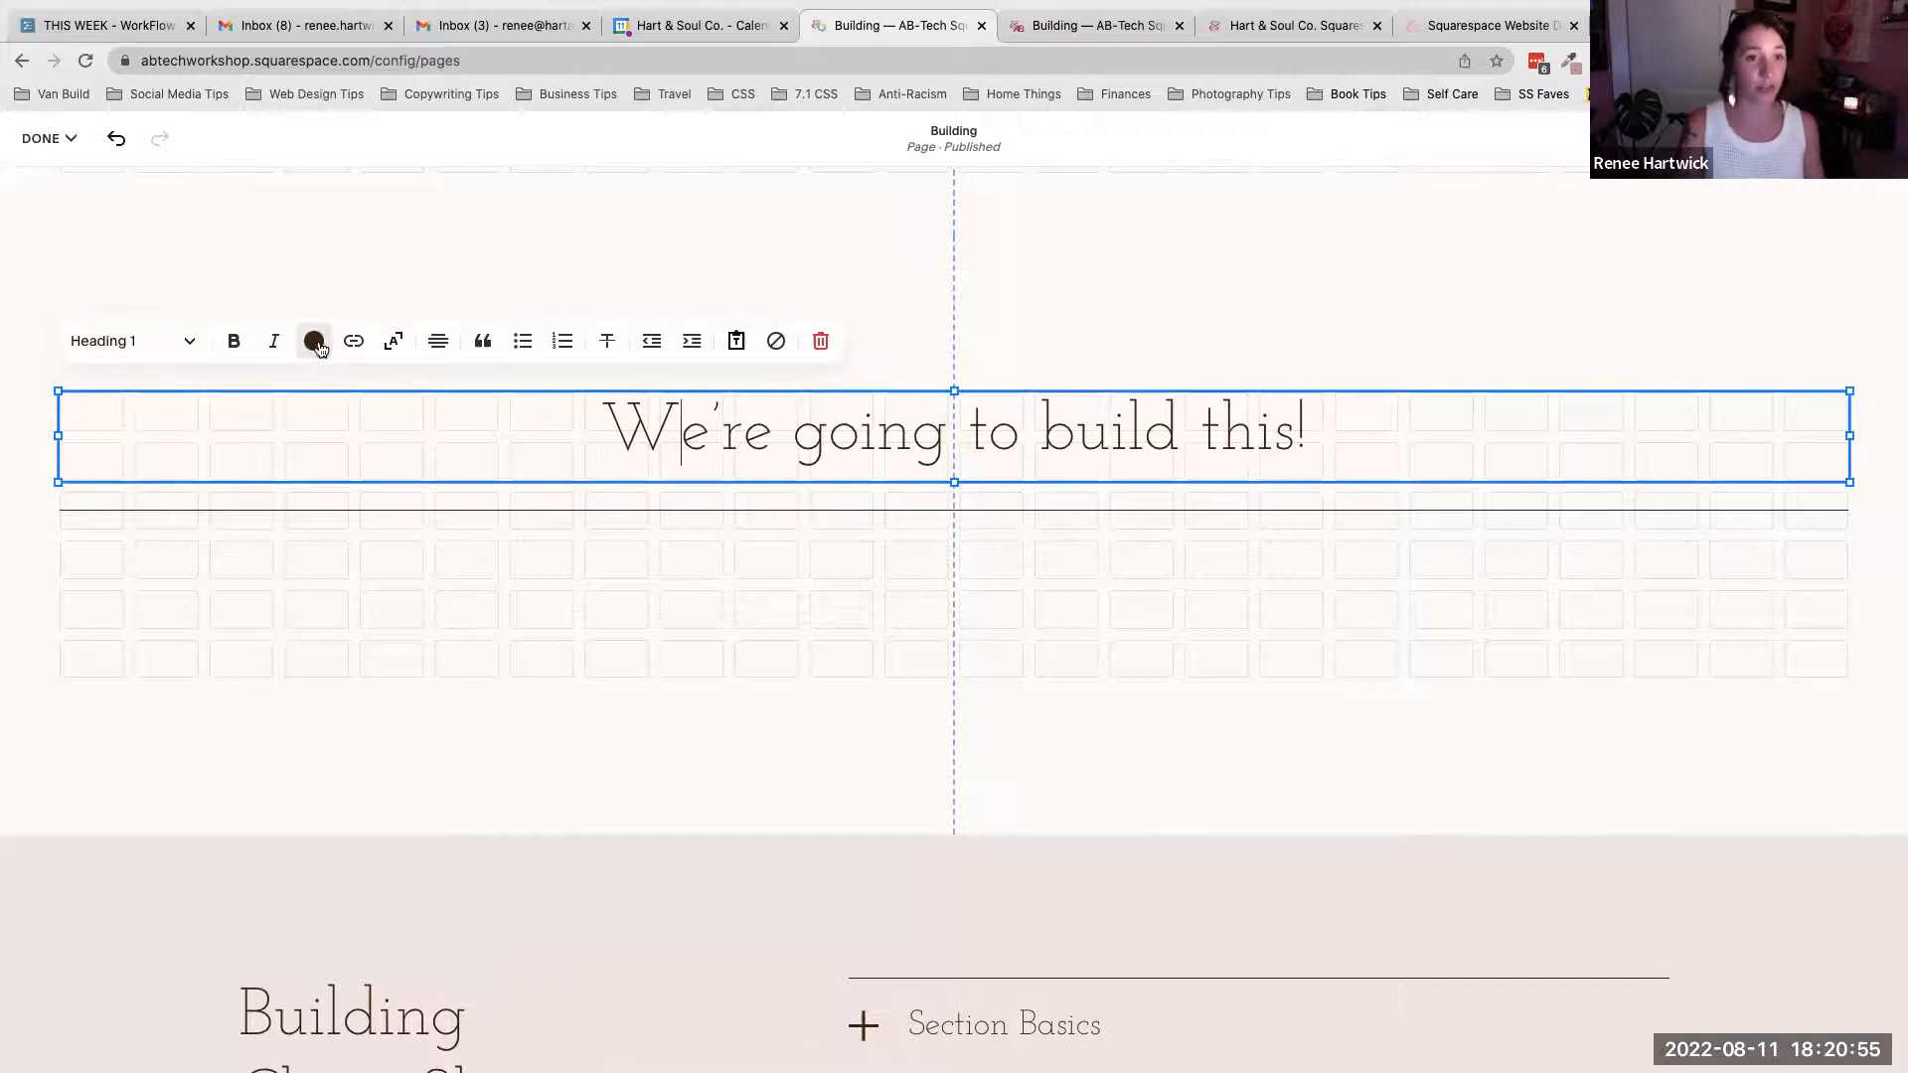
- Try the palette colours on the selected heading text, preview the Custom picker, and keep the darkest palette colour
left_click_drag(594, 433, 1343, 434)
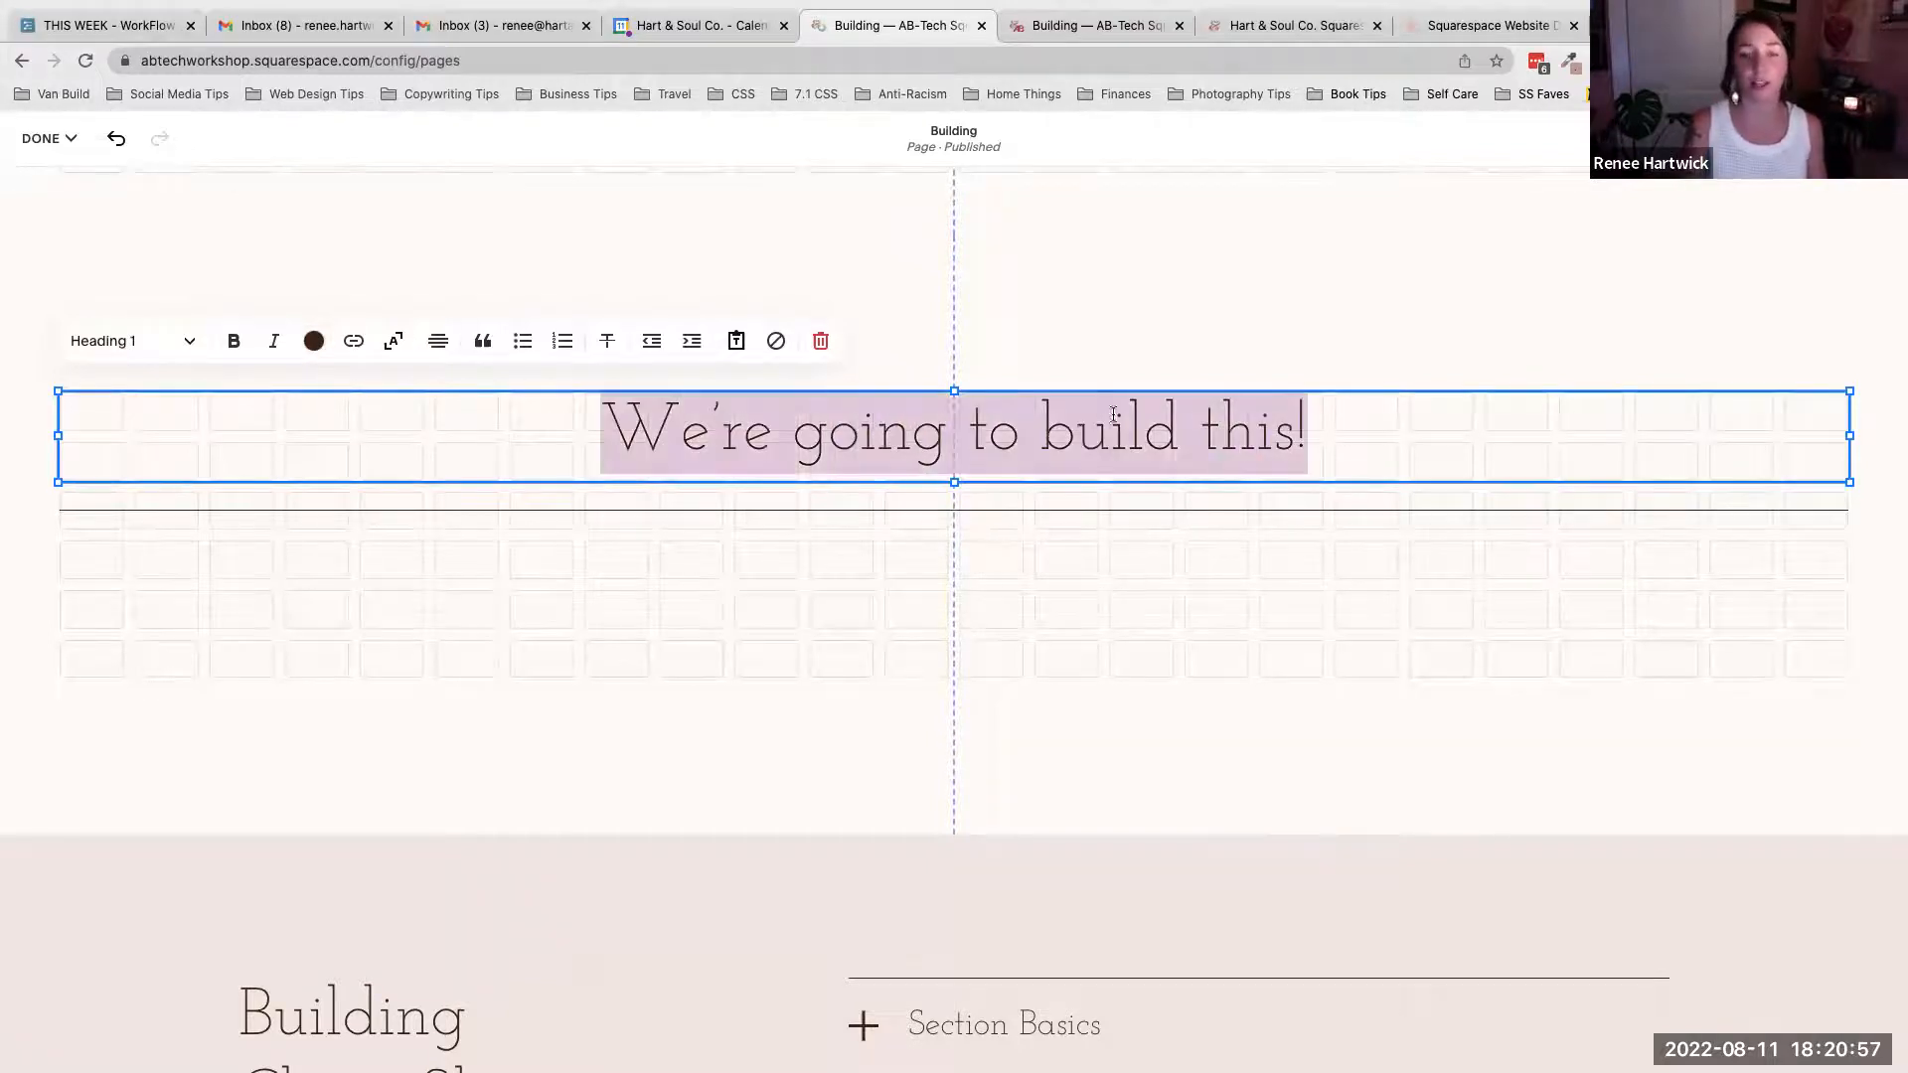
left_click(314, 341)
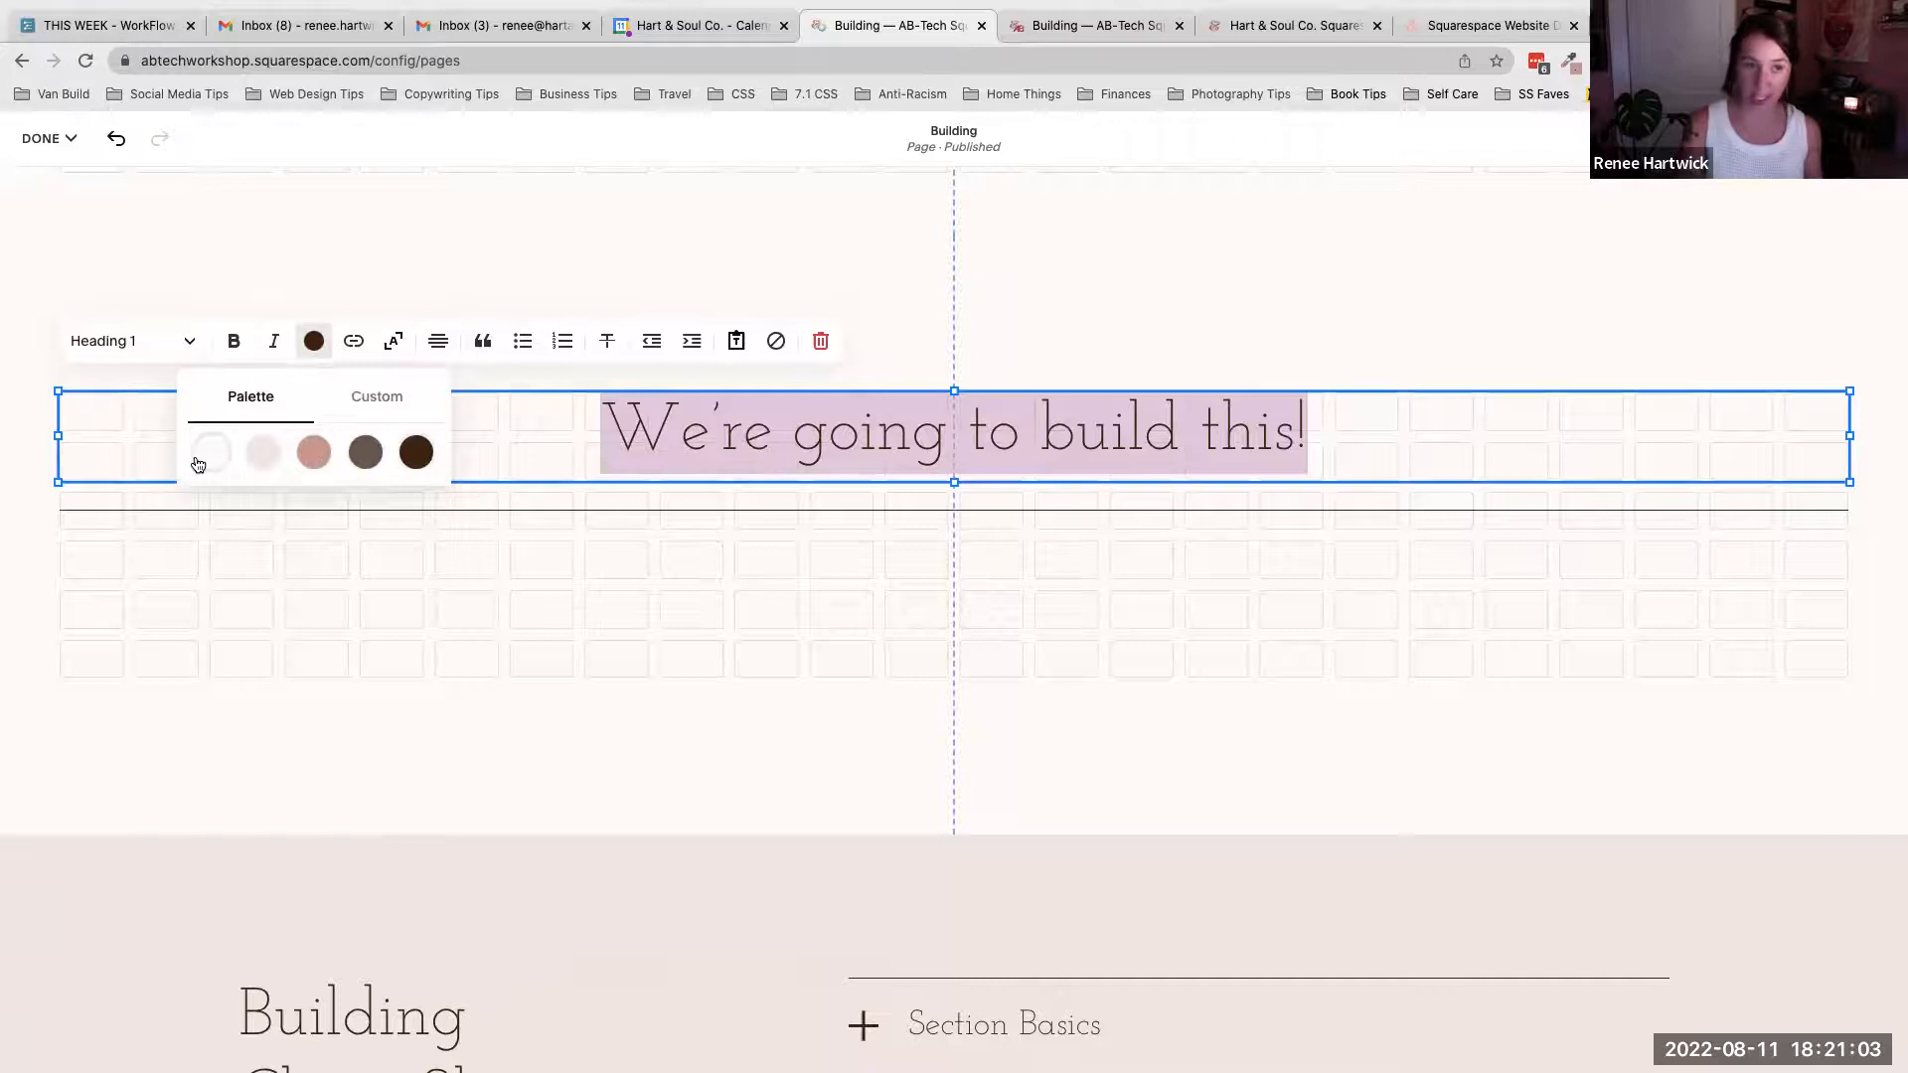
left_click(313, 452)
left_click(263, 452)
left_click(365, 452)
left_click(424, 455)
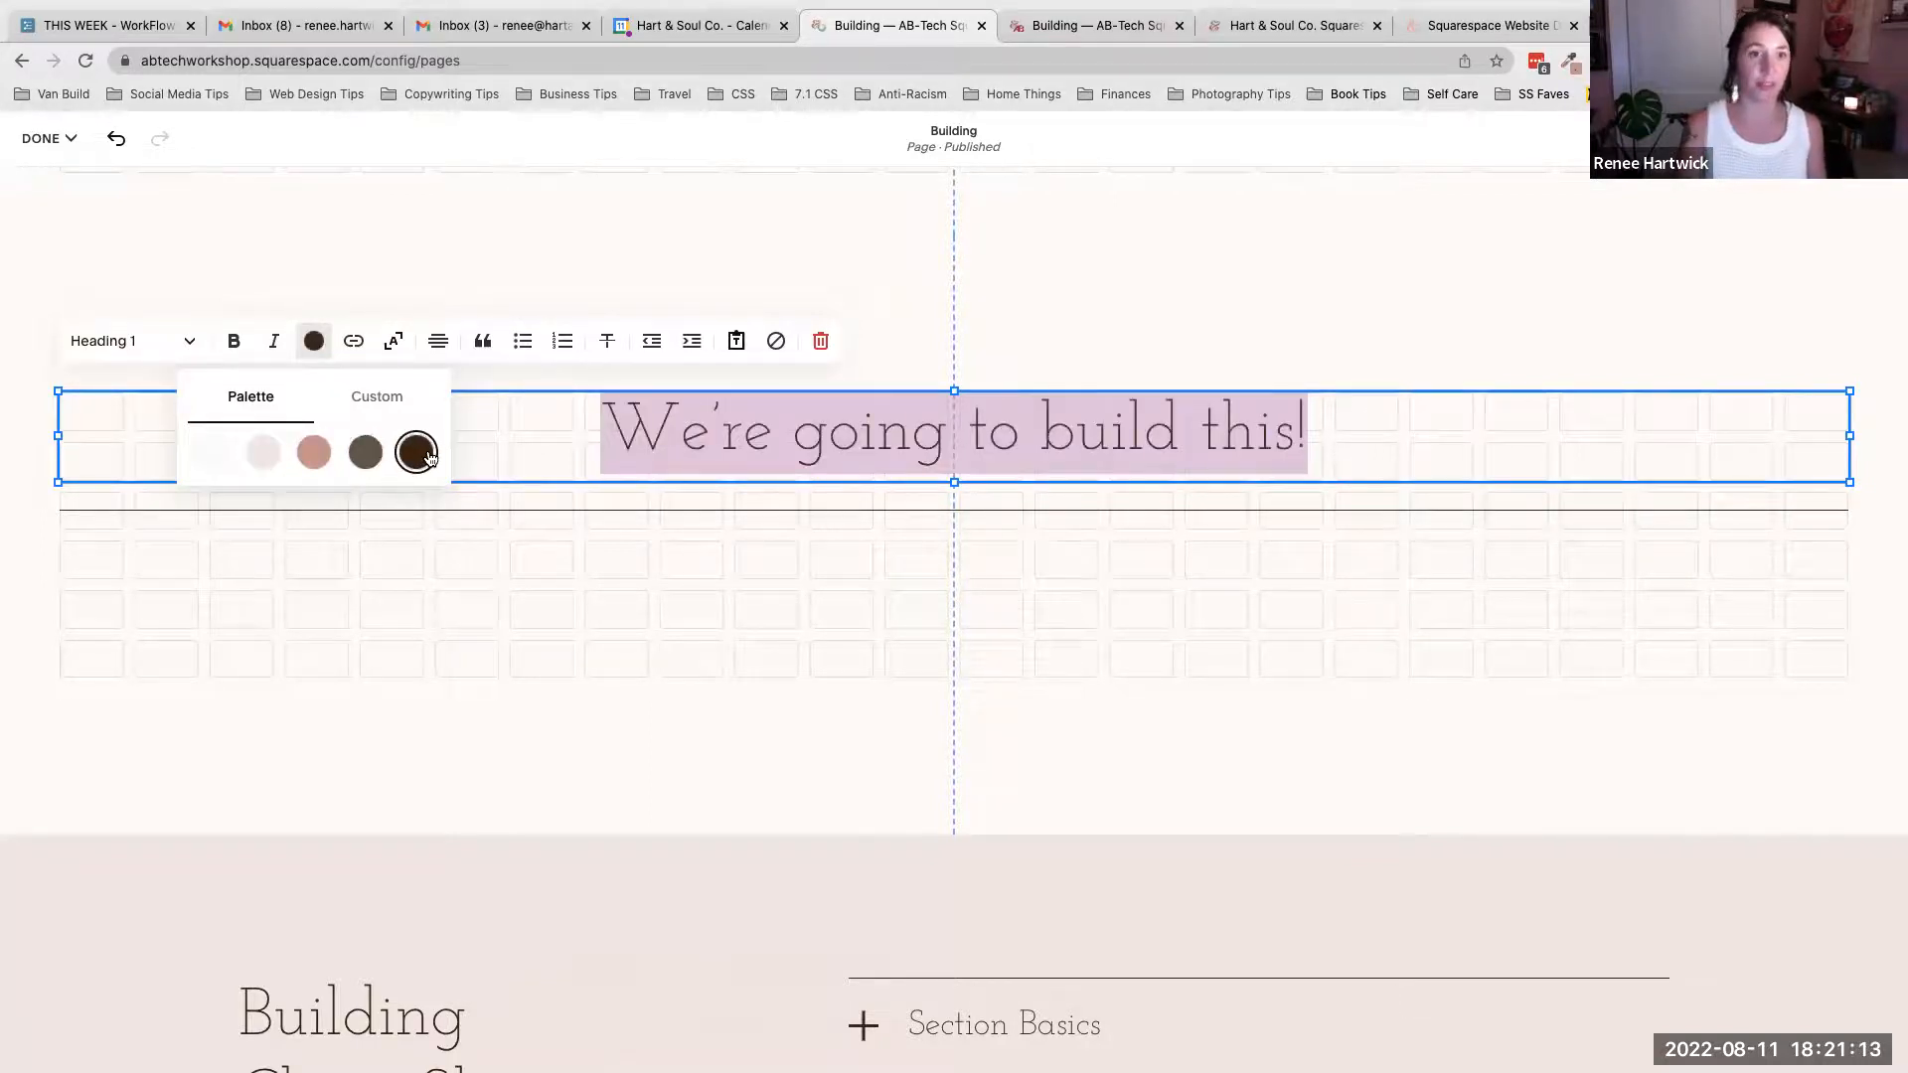
left_click(395, 400)
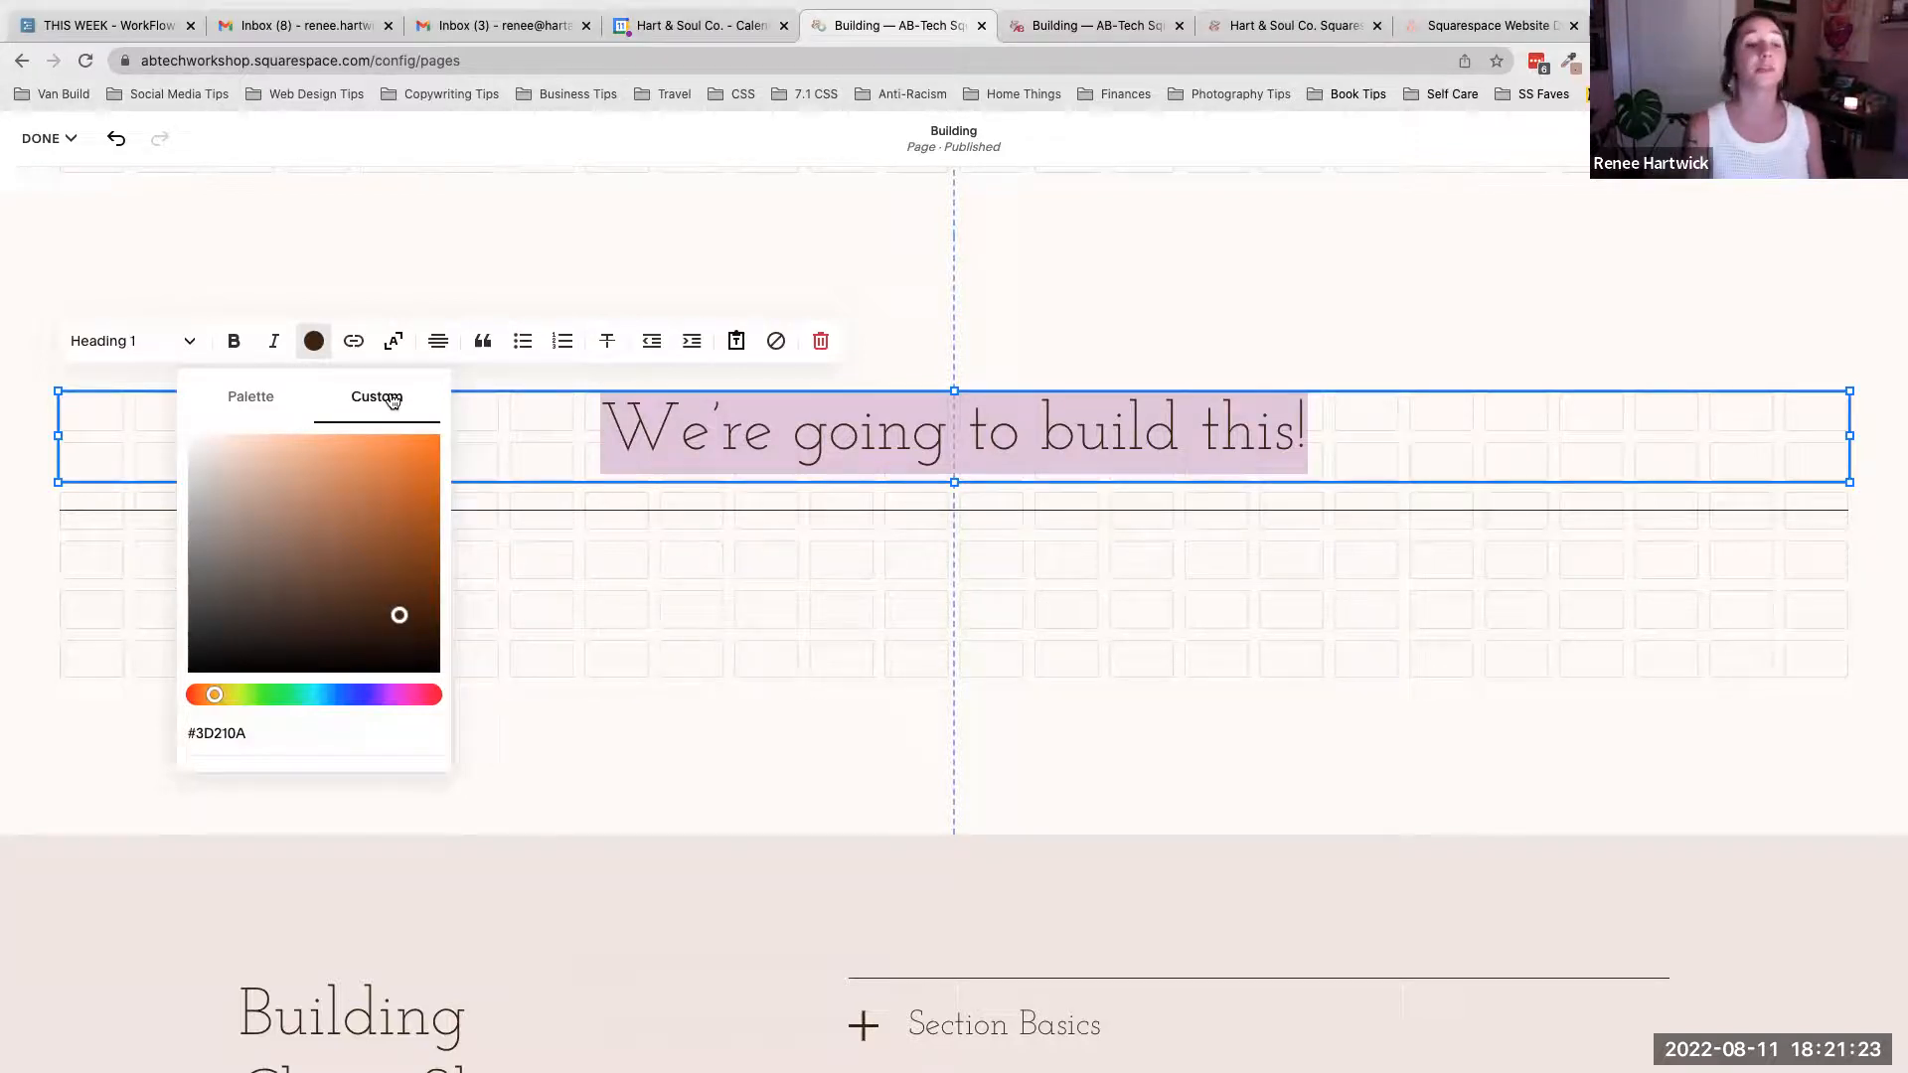
left_click(232, 395)
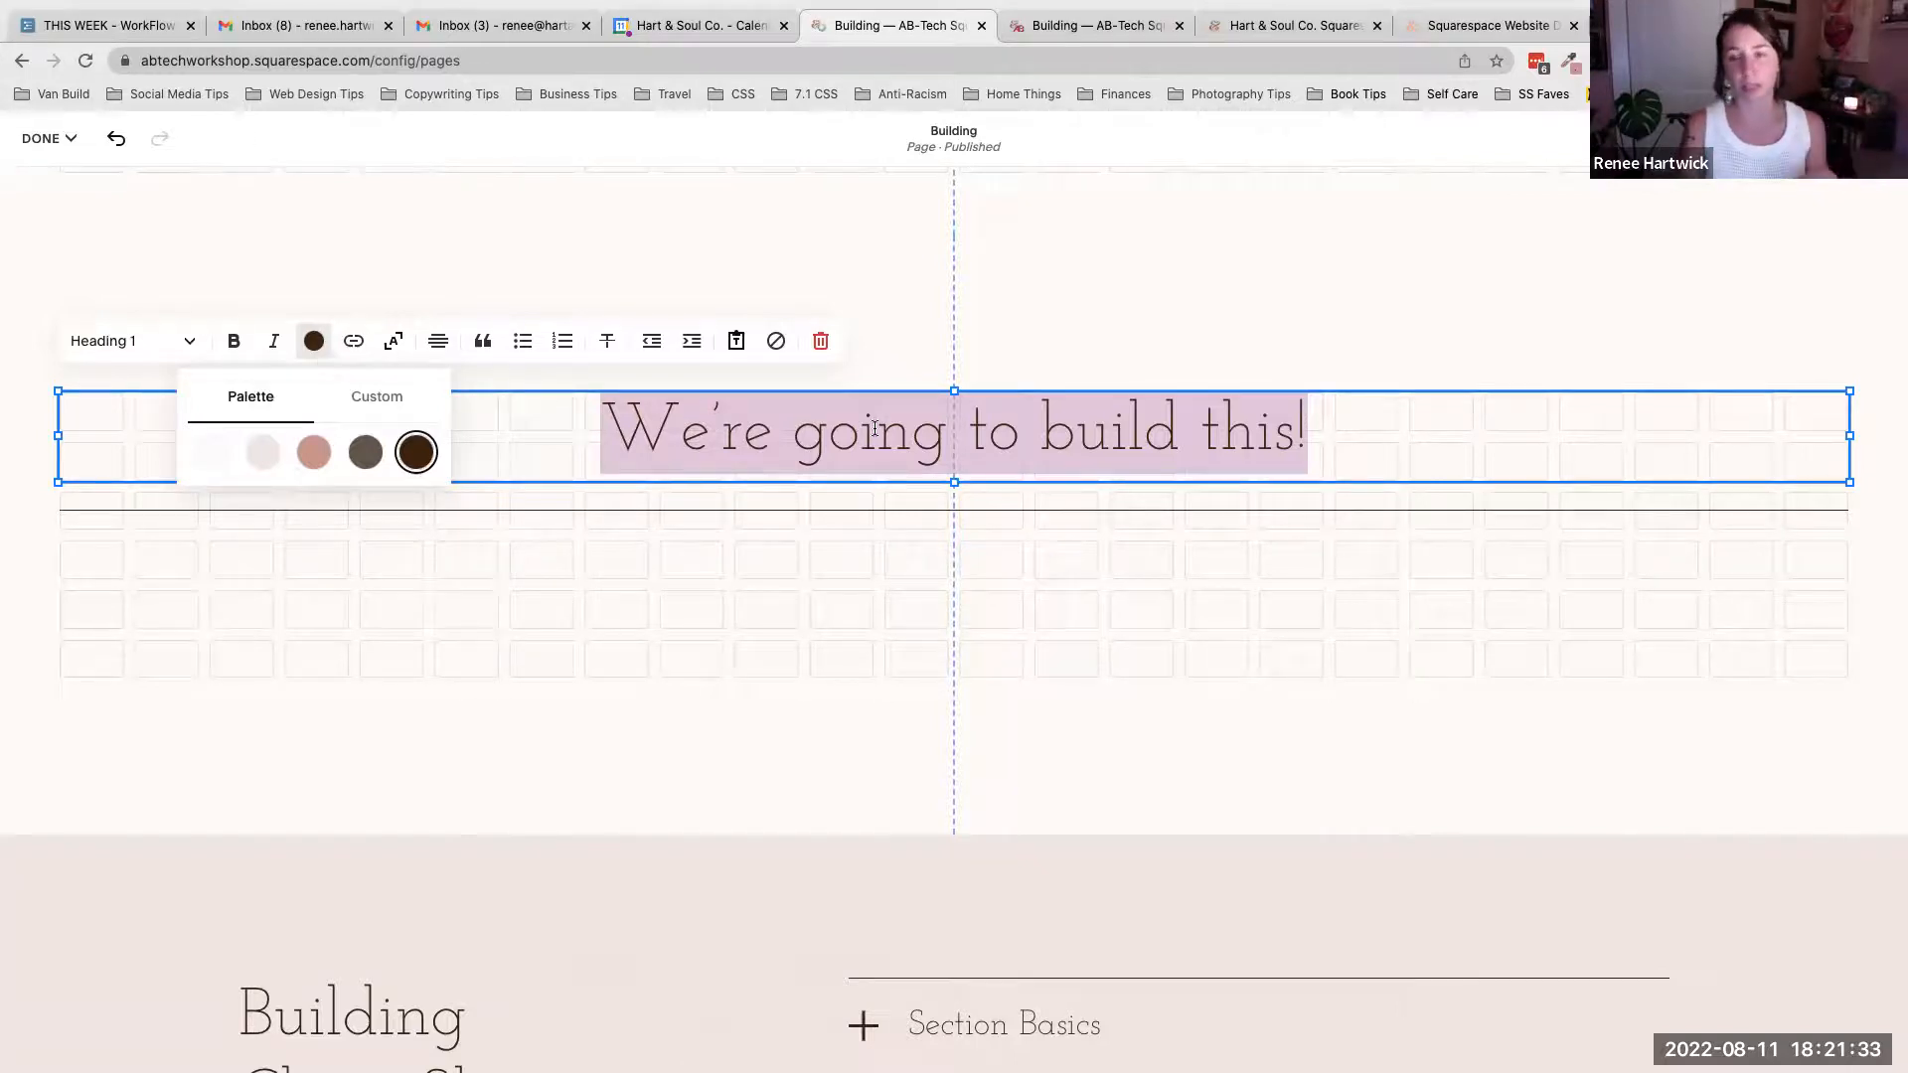
left_click(593, 440)
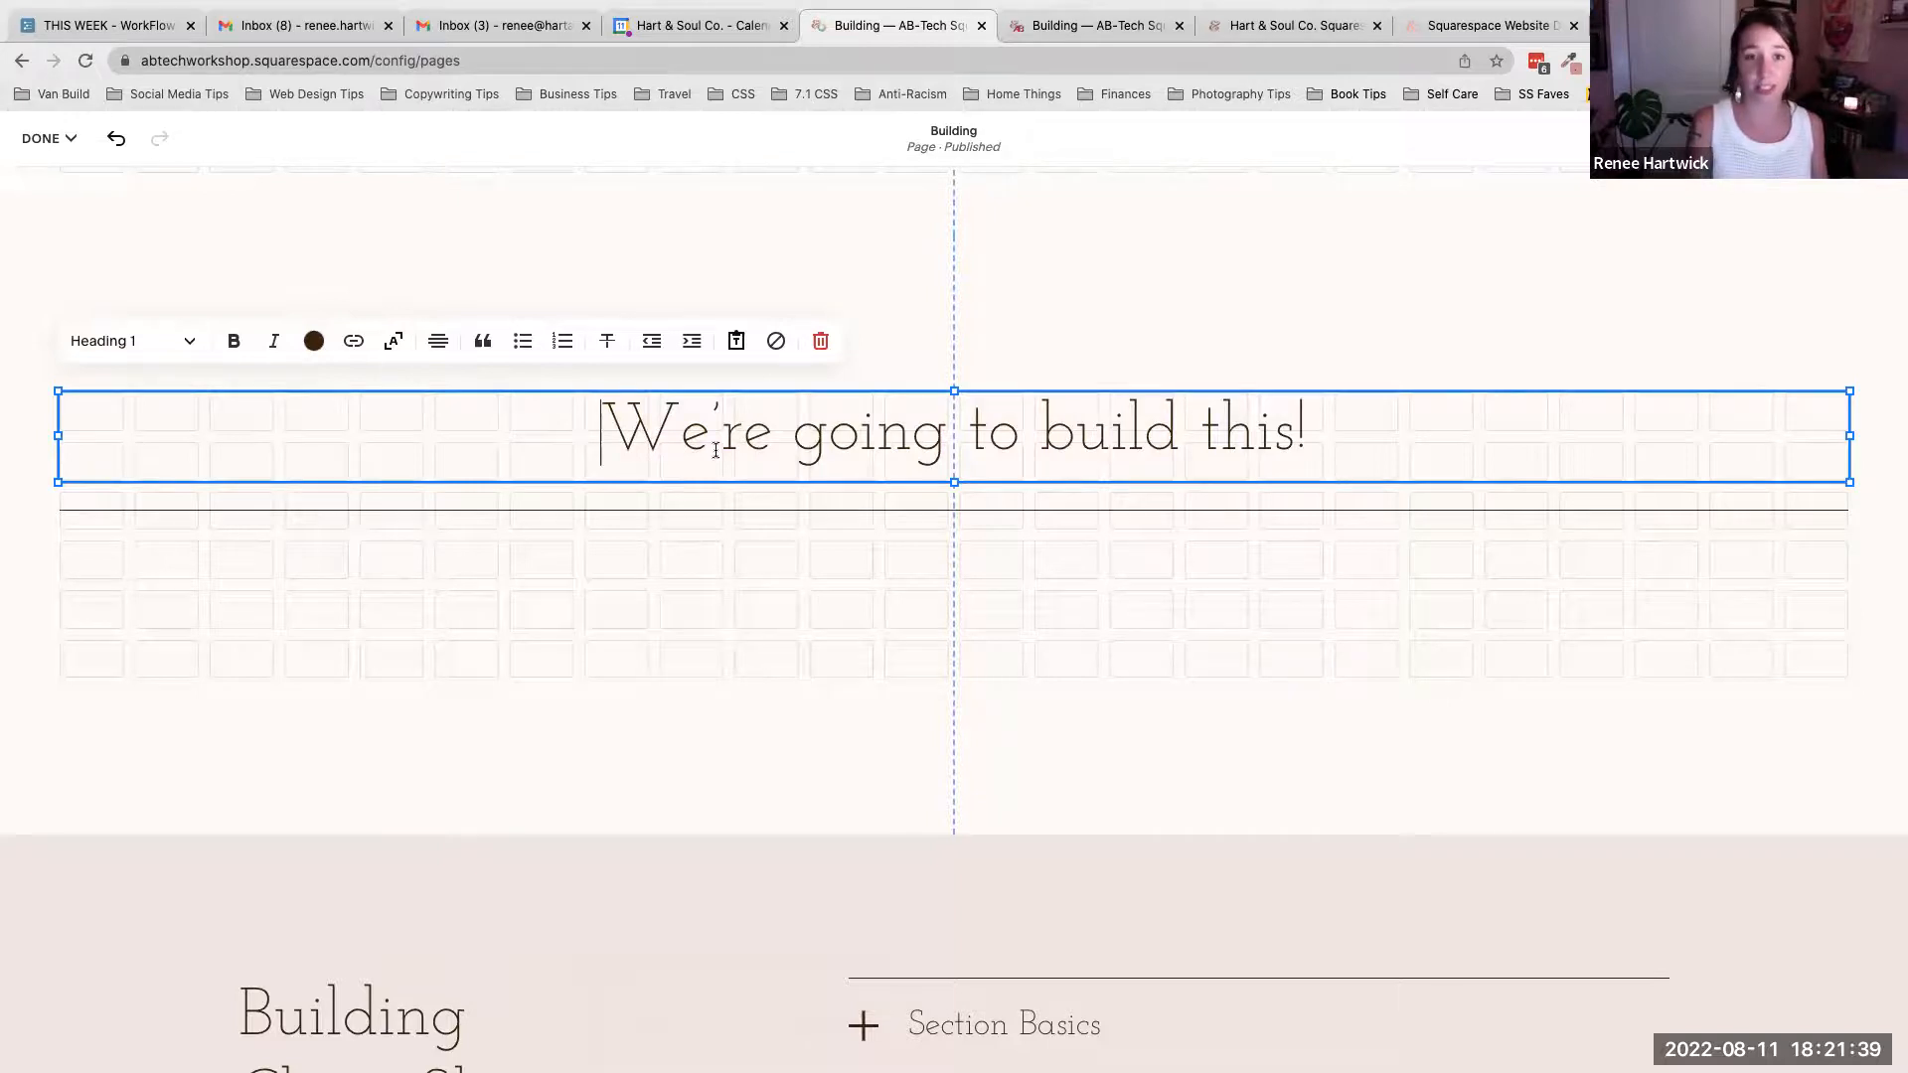
- Test the heading's scale-to-fit text option at full width and with the block narrowed to about two-thirds of the section
left_click(394, 342)
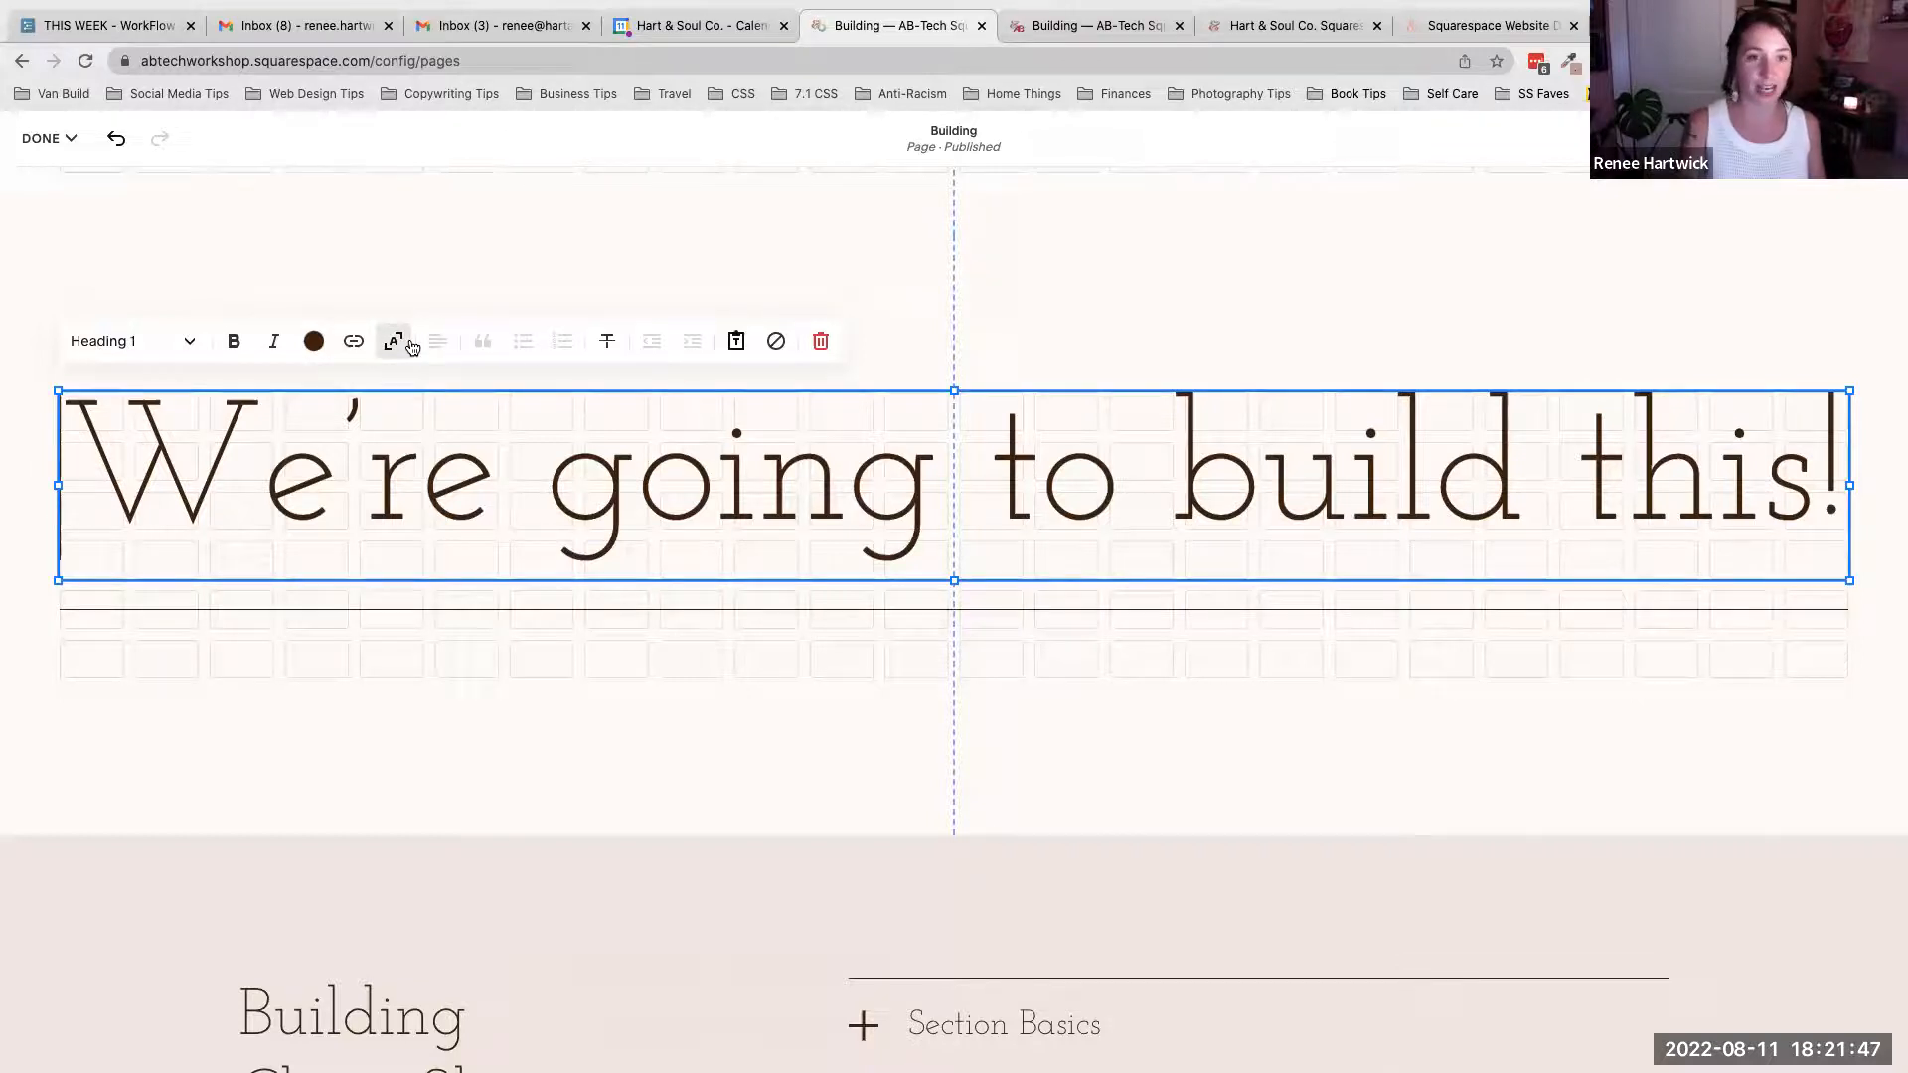
left_click(411, 343)
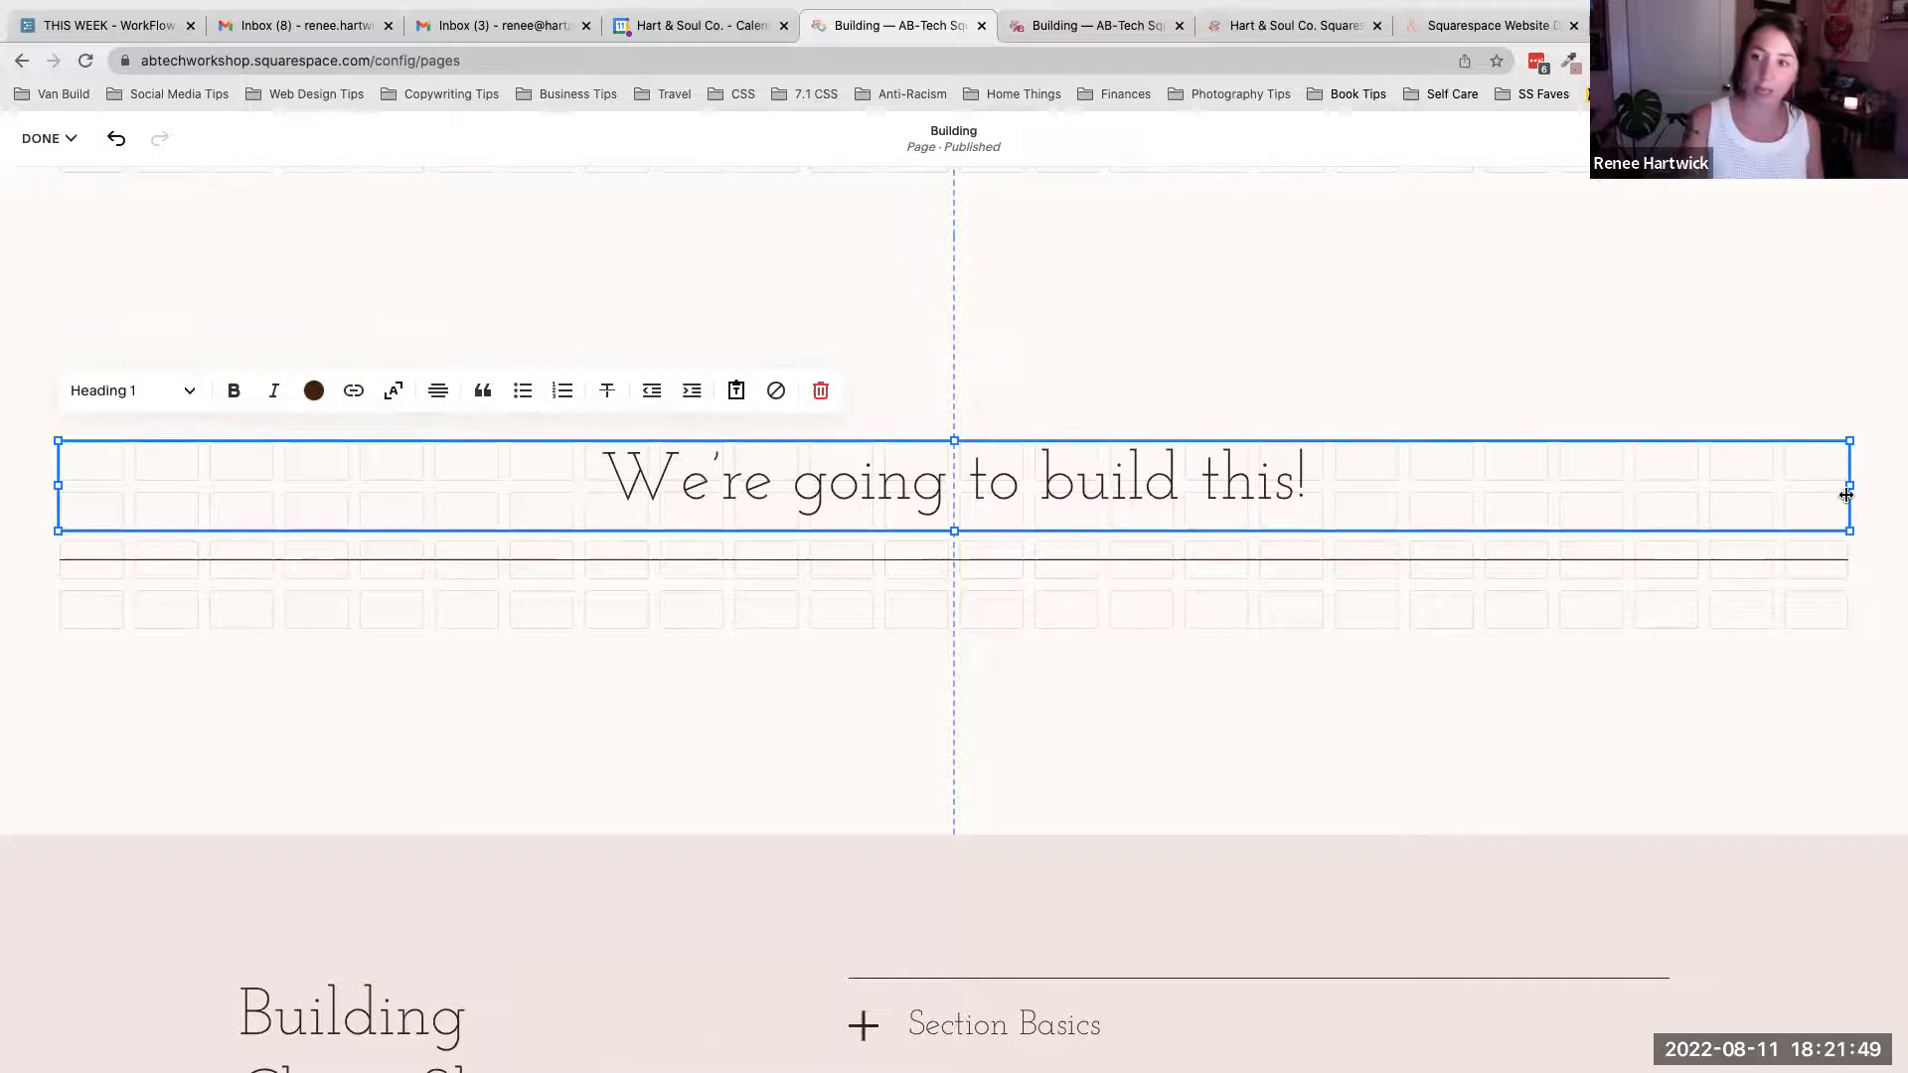
left_click_drag(1847, 485, 1332, 484)
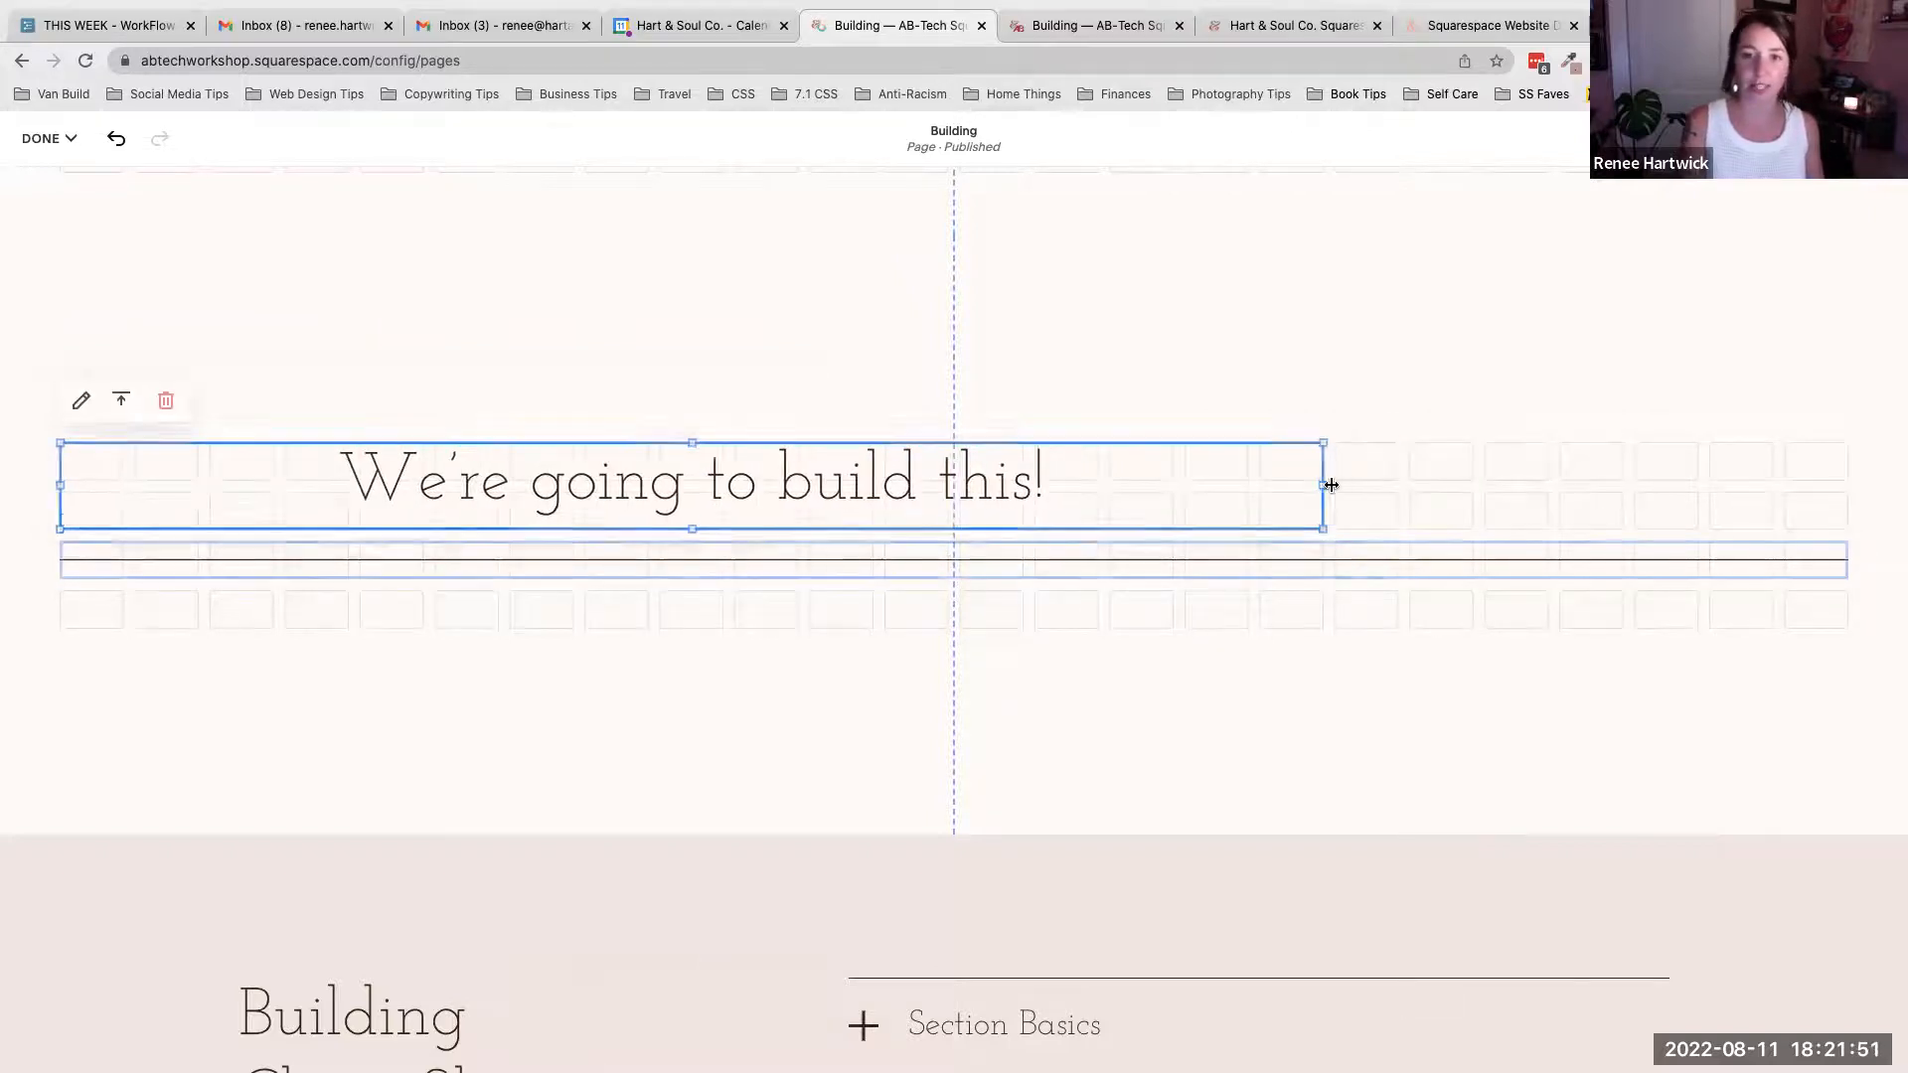
left_click(663, 484)
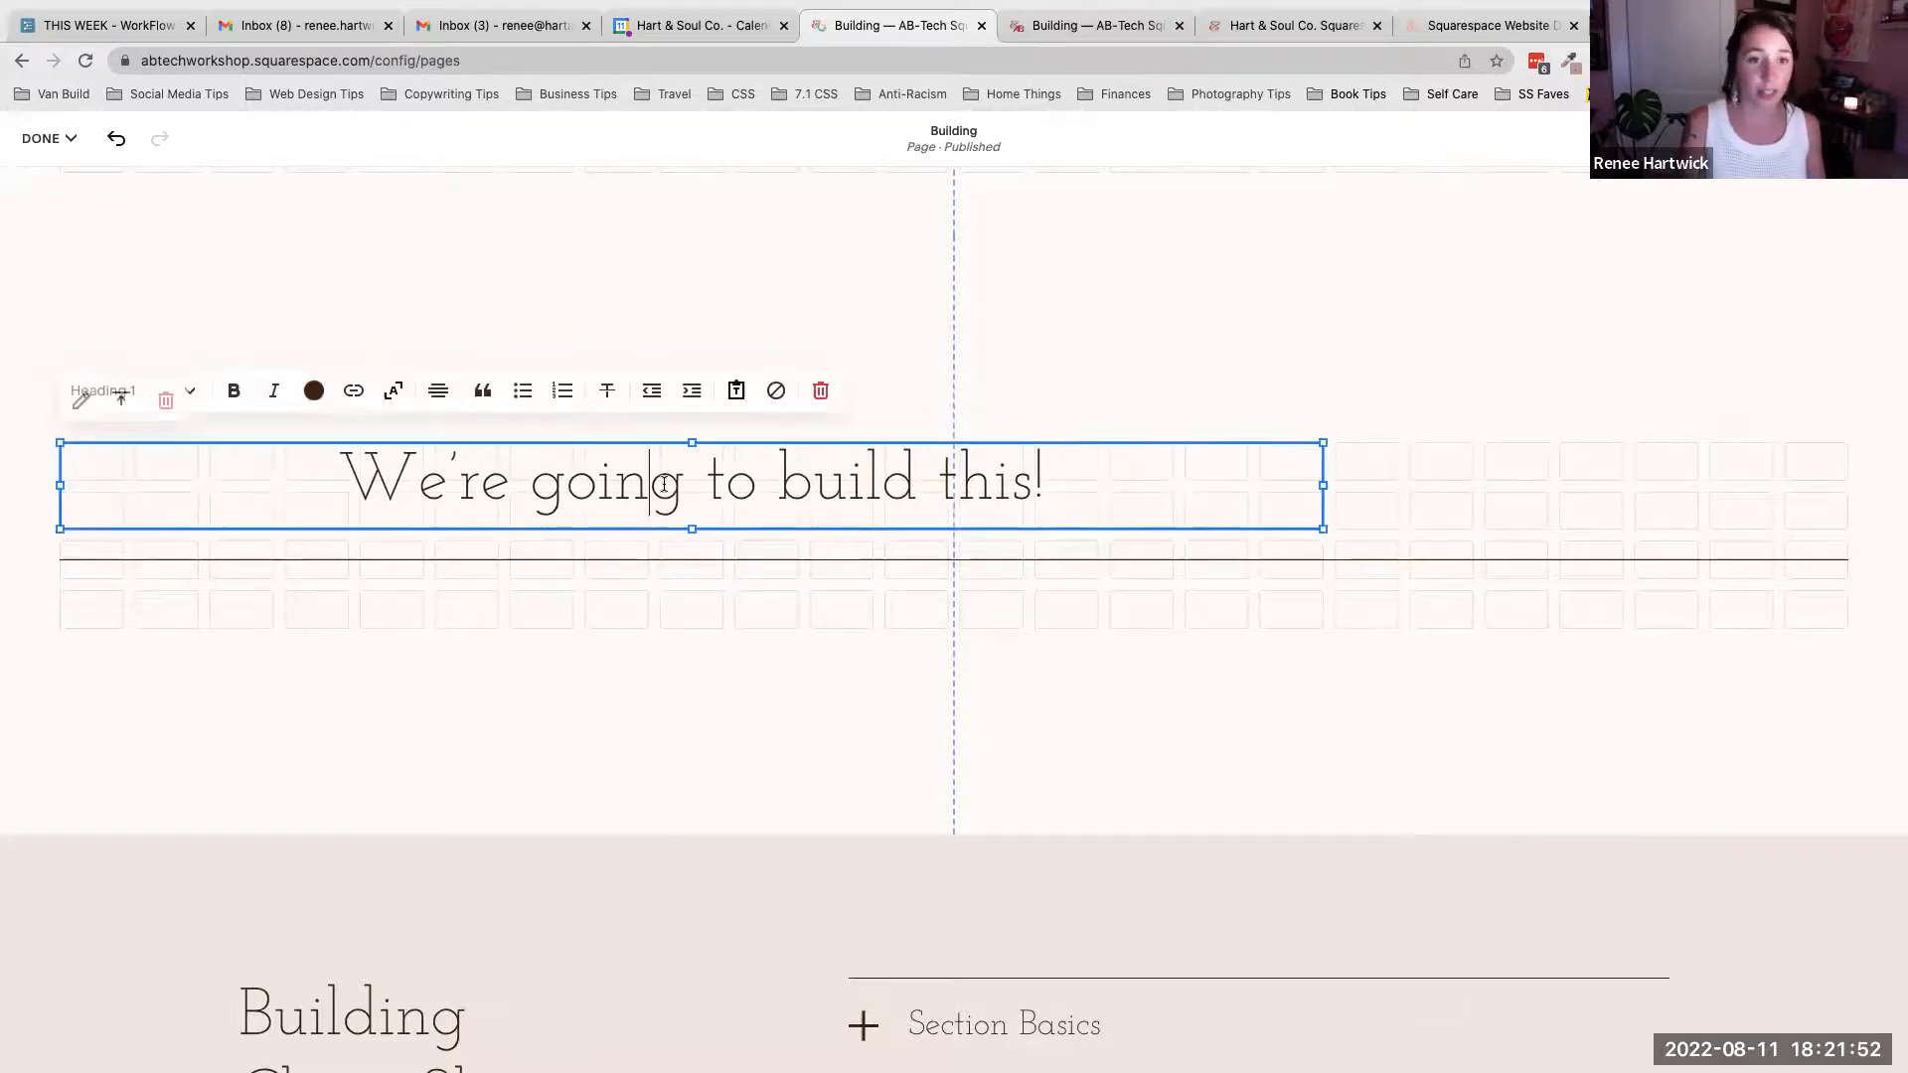
left_click(396, 390)
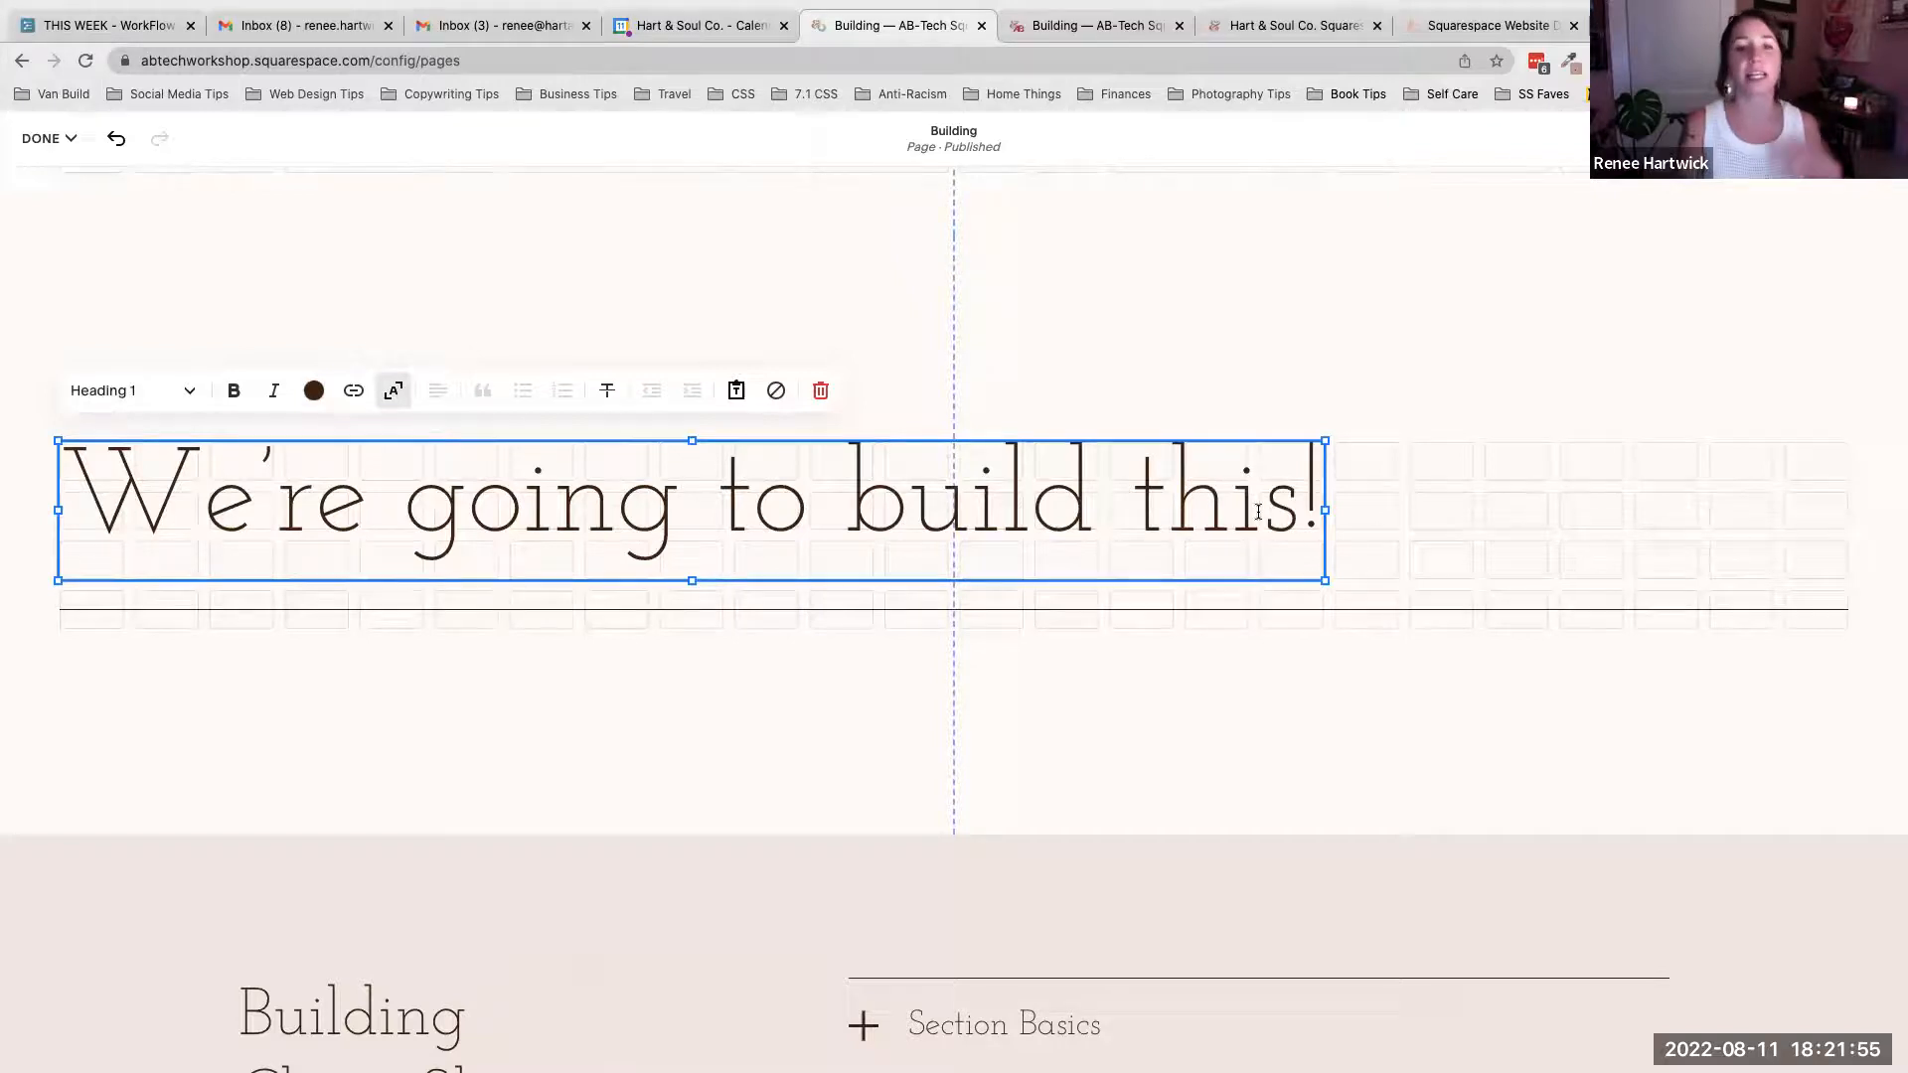
- Widen the heading block back to full width and switch the scale-to-fit text option off
left_click_drag(1324, 510, 1843, 516)
left_click(512, 506)
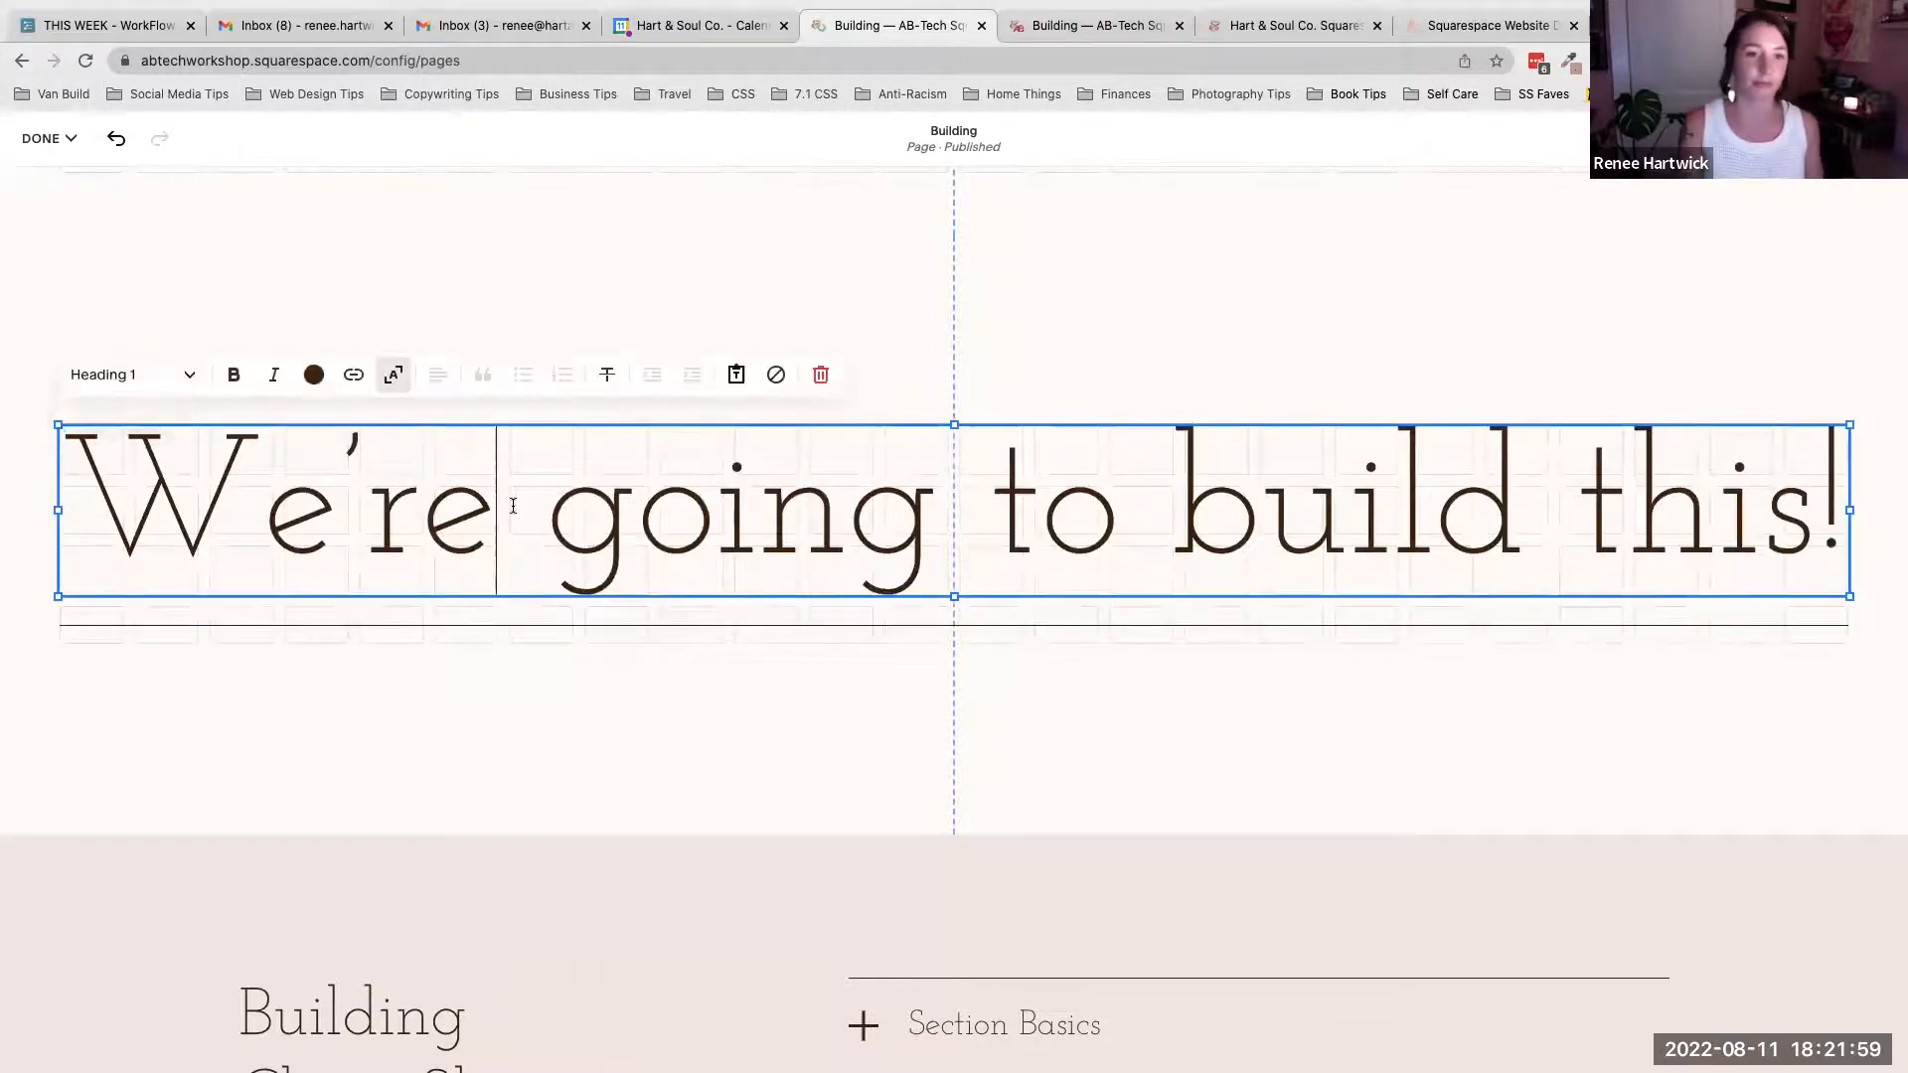
left_click(393, 375)
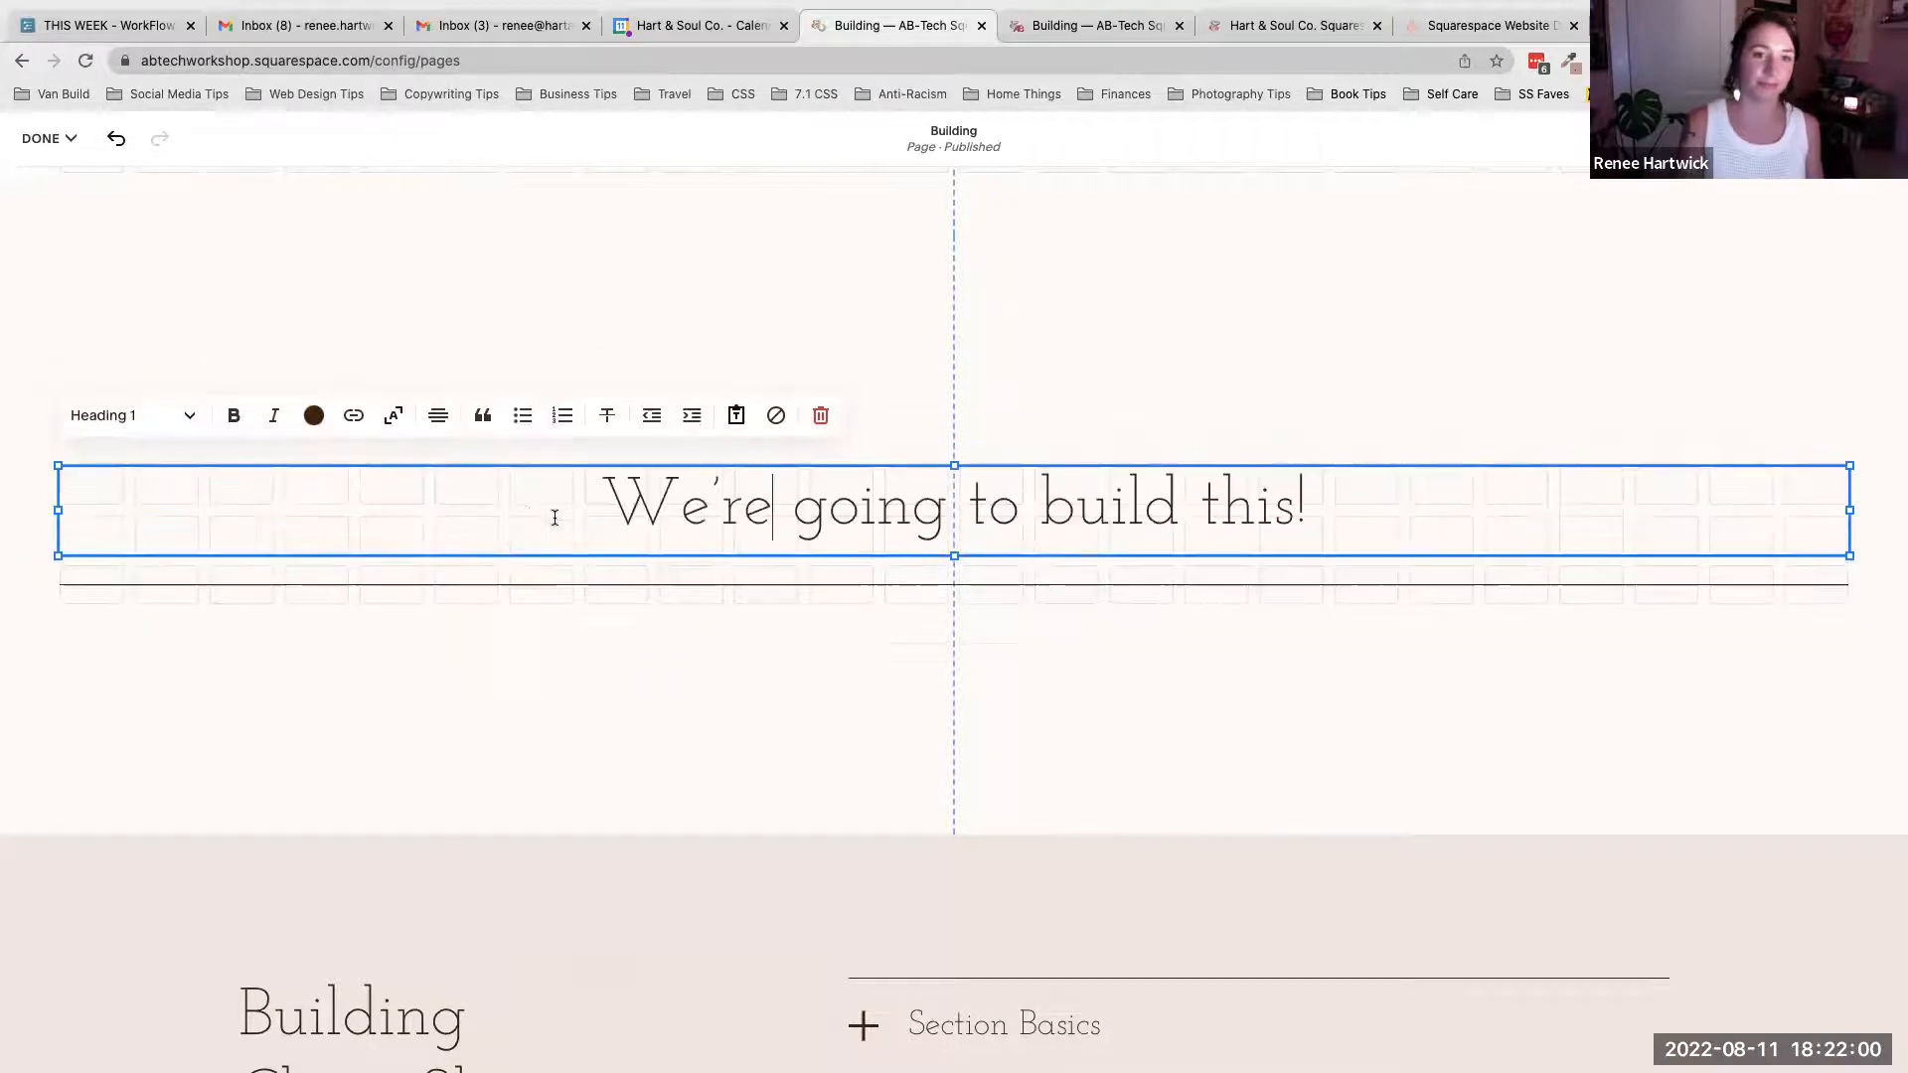
left_click(1102, 608)
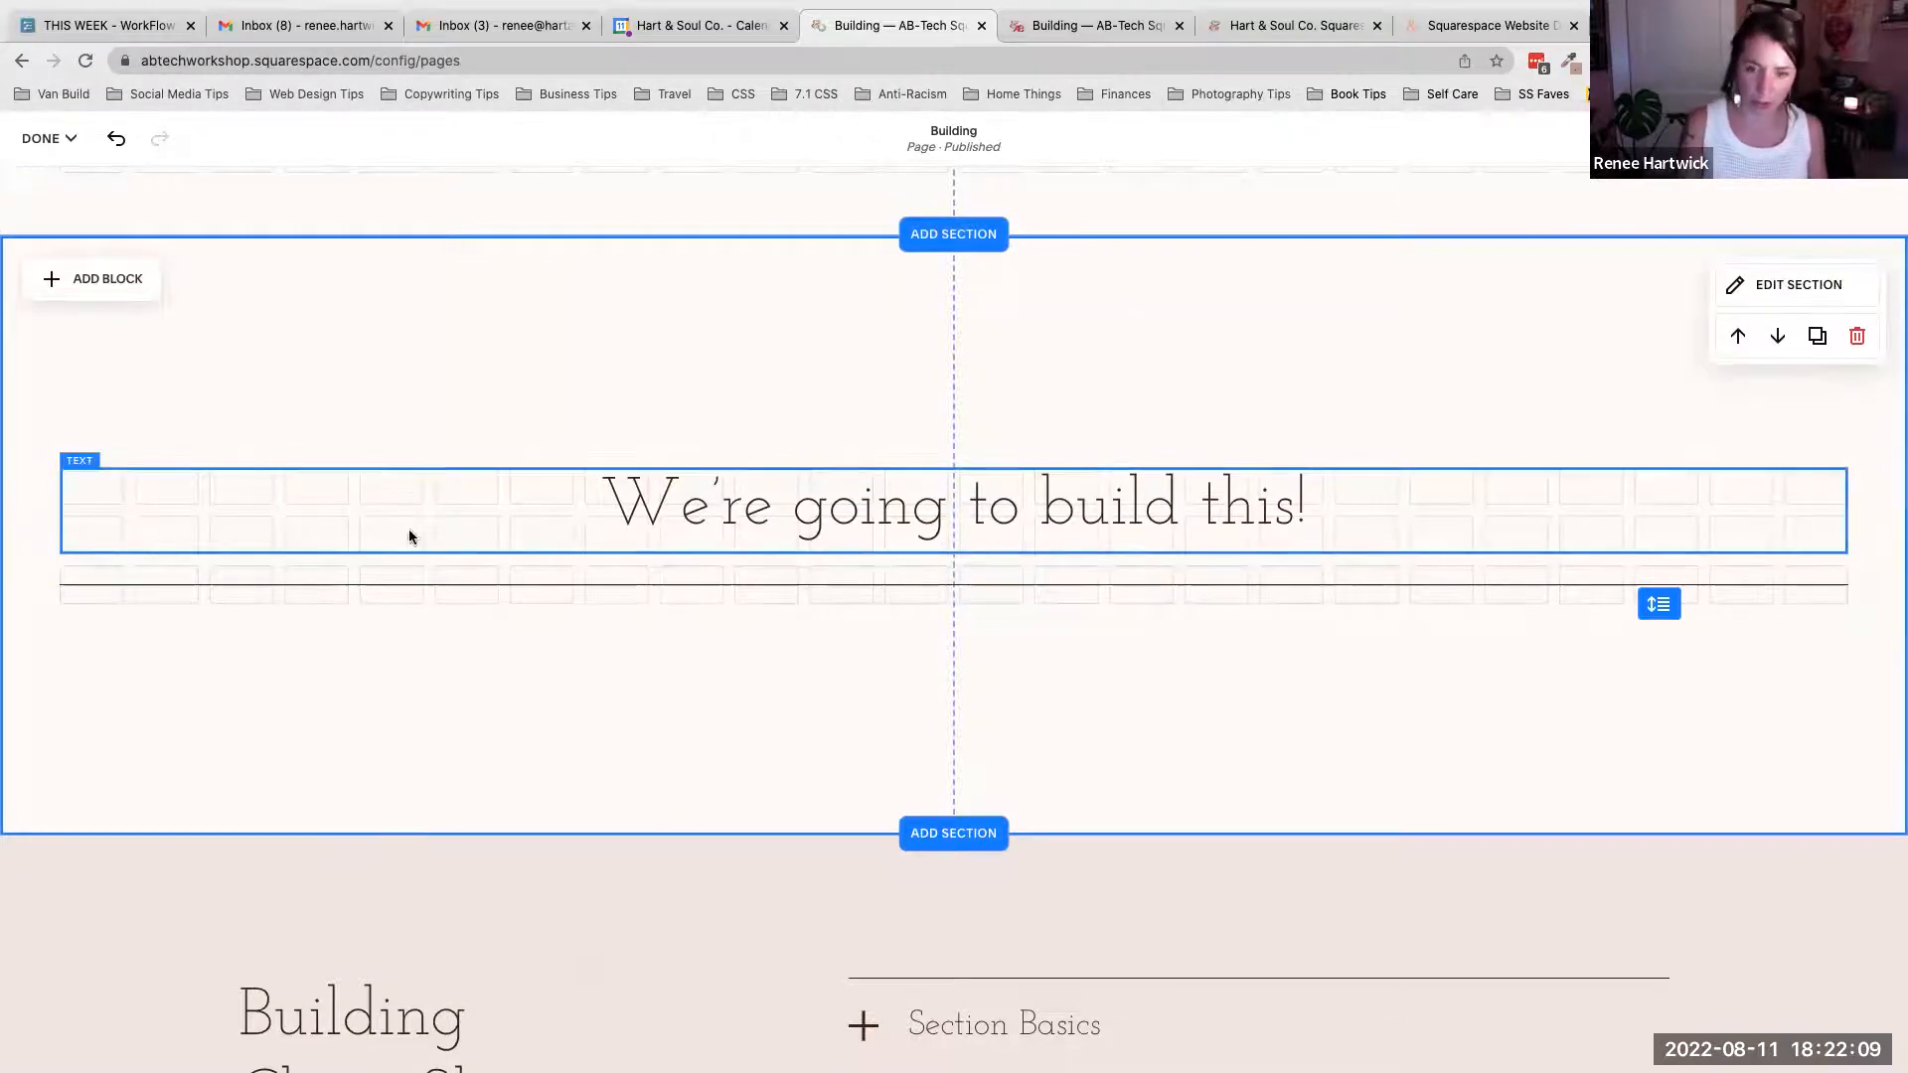
- Increase the new section's height and try to move the line block up beneath the heading
left_click_drag(1654, 594, 1671, 930)
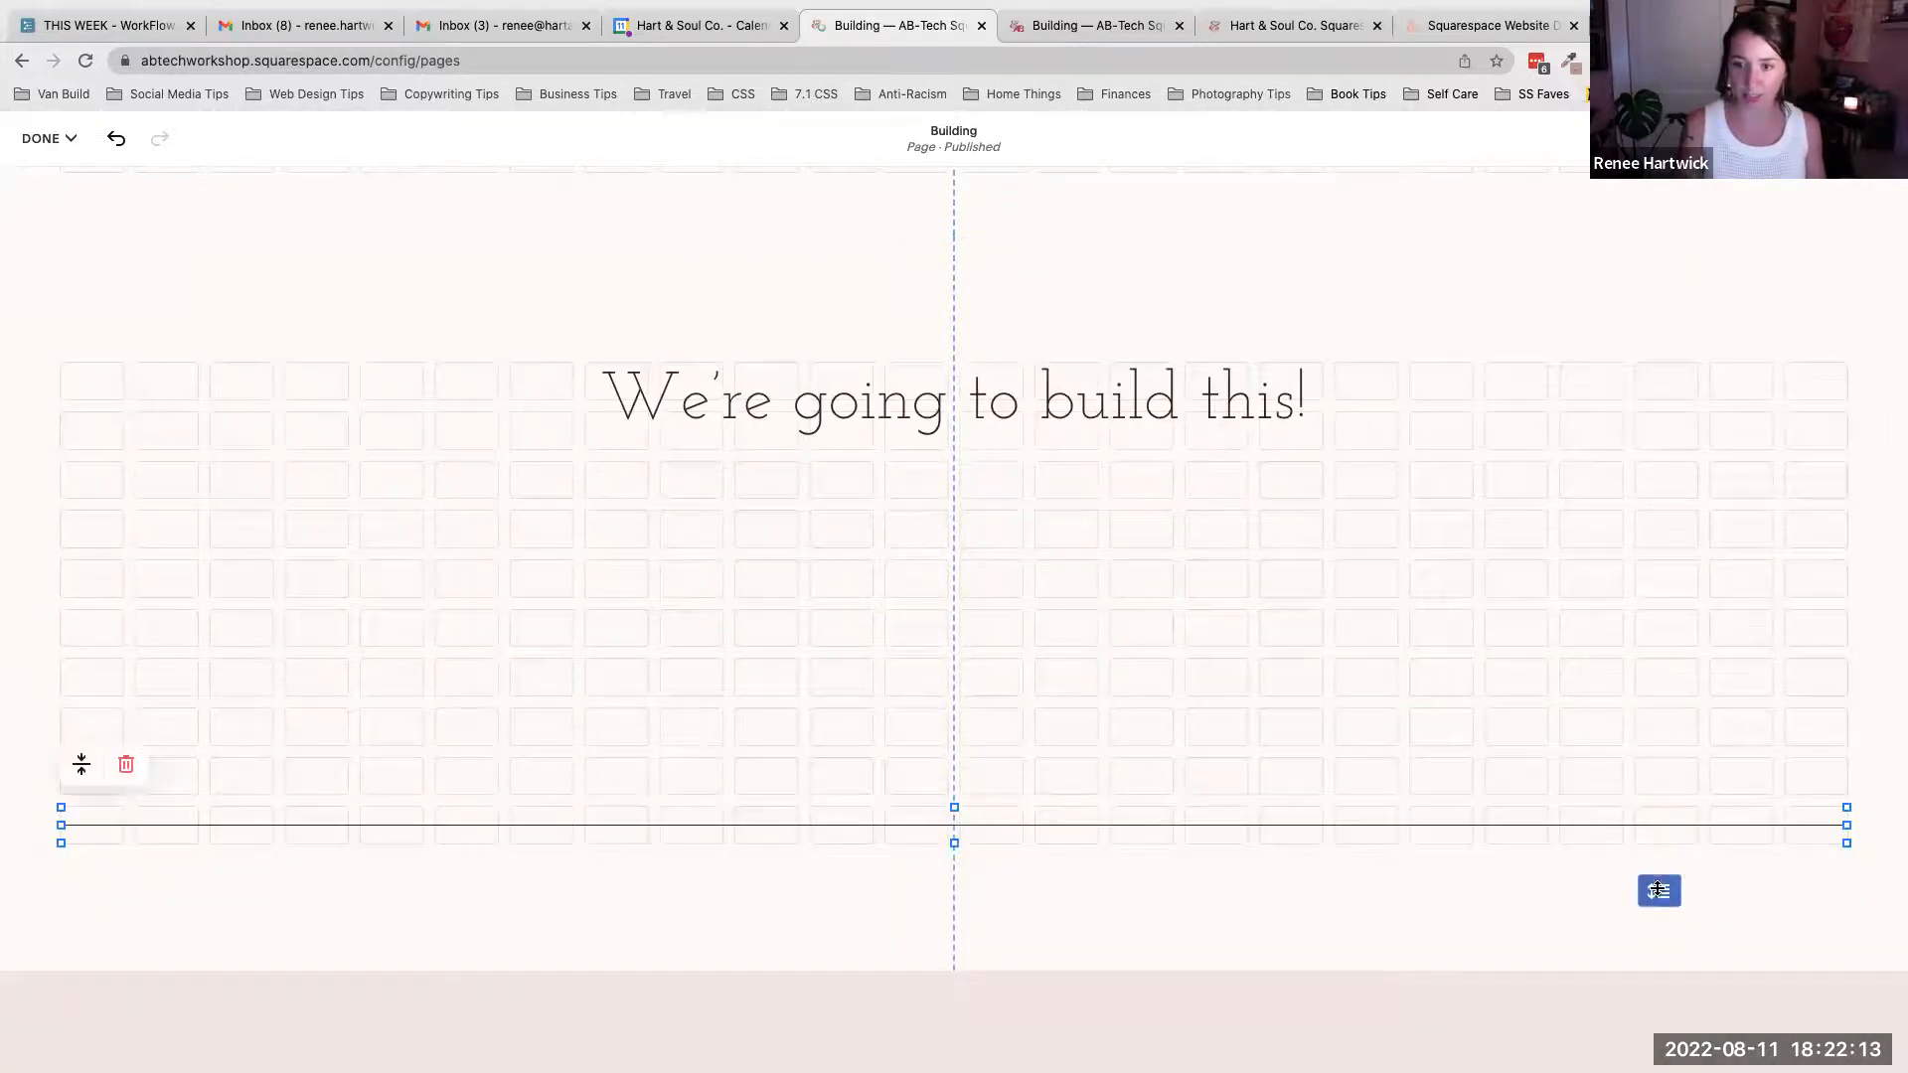
left_click_drag(1072, 808, 1081, 482)
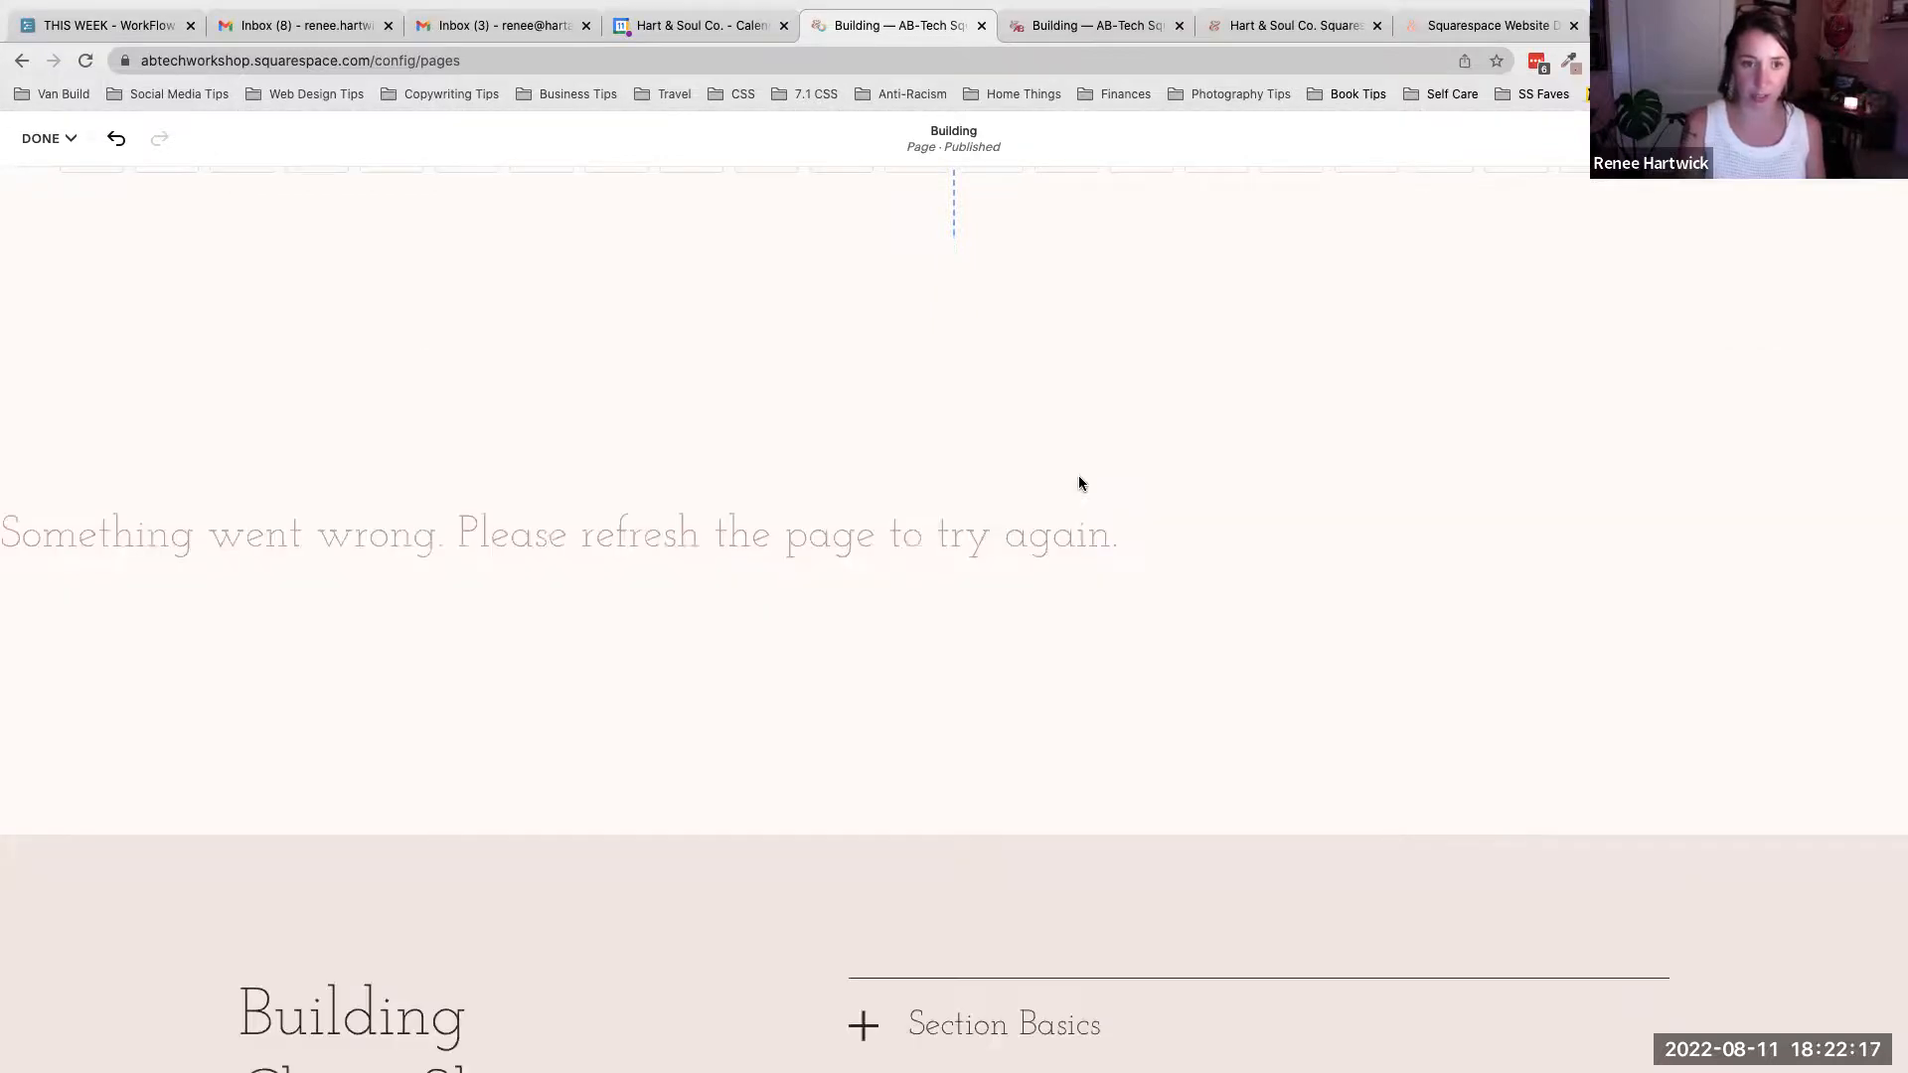
- Save the page edits and leave the editor
left_click(63, 136)
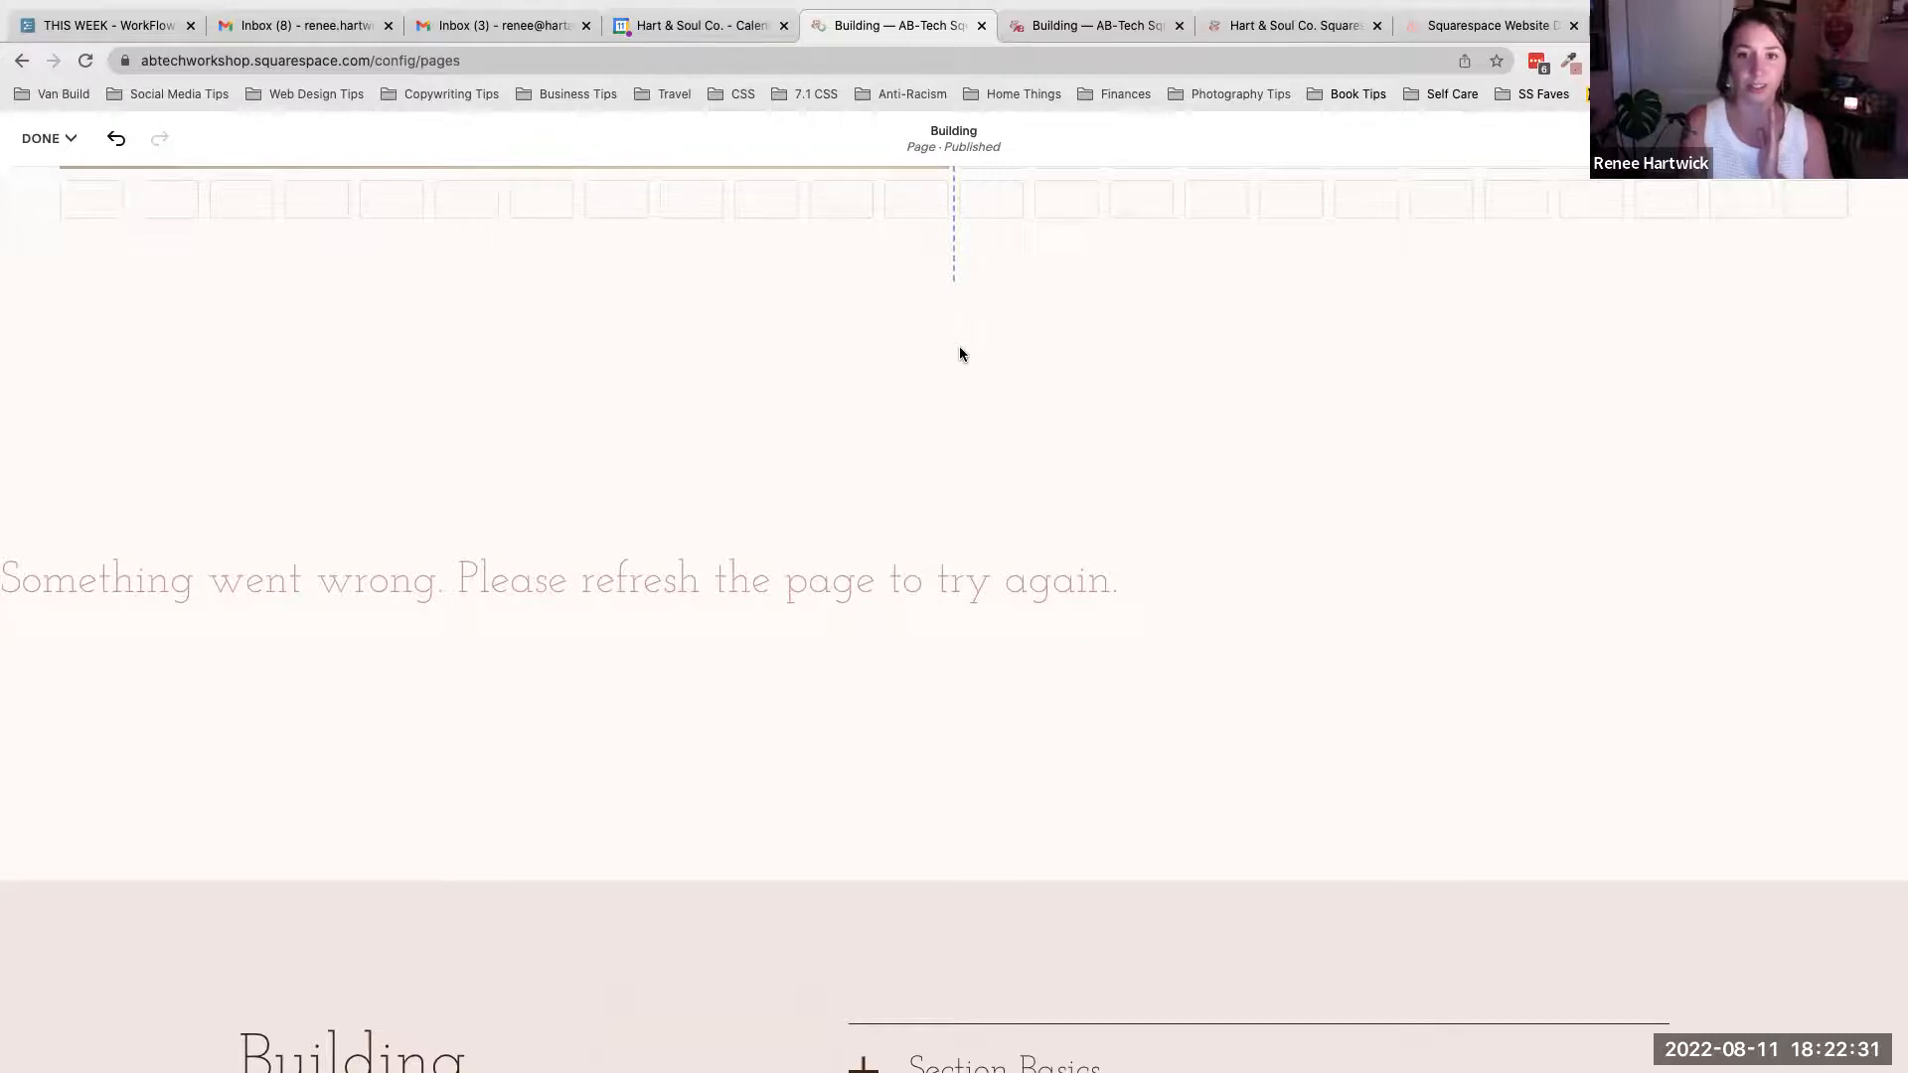
mouse_move(58, 132)
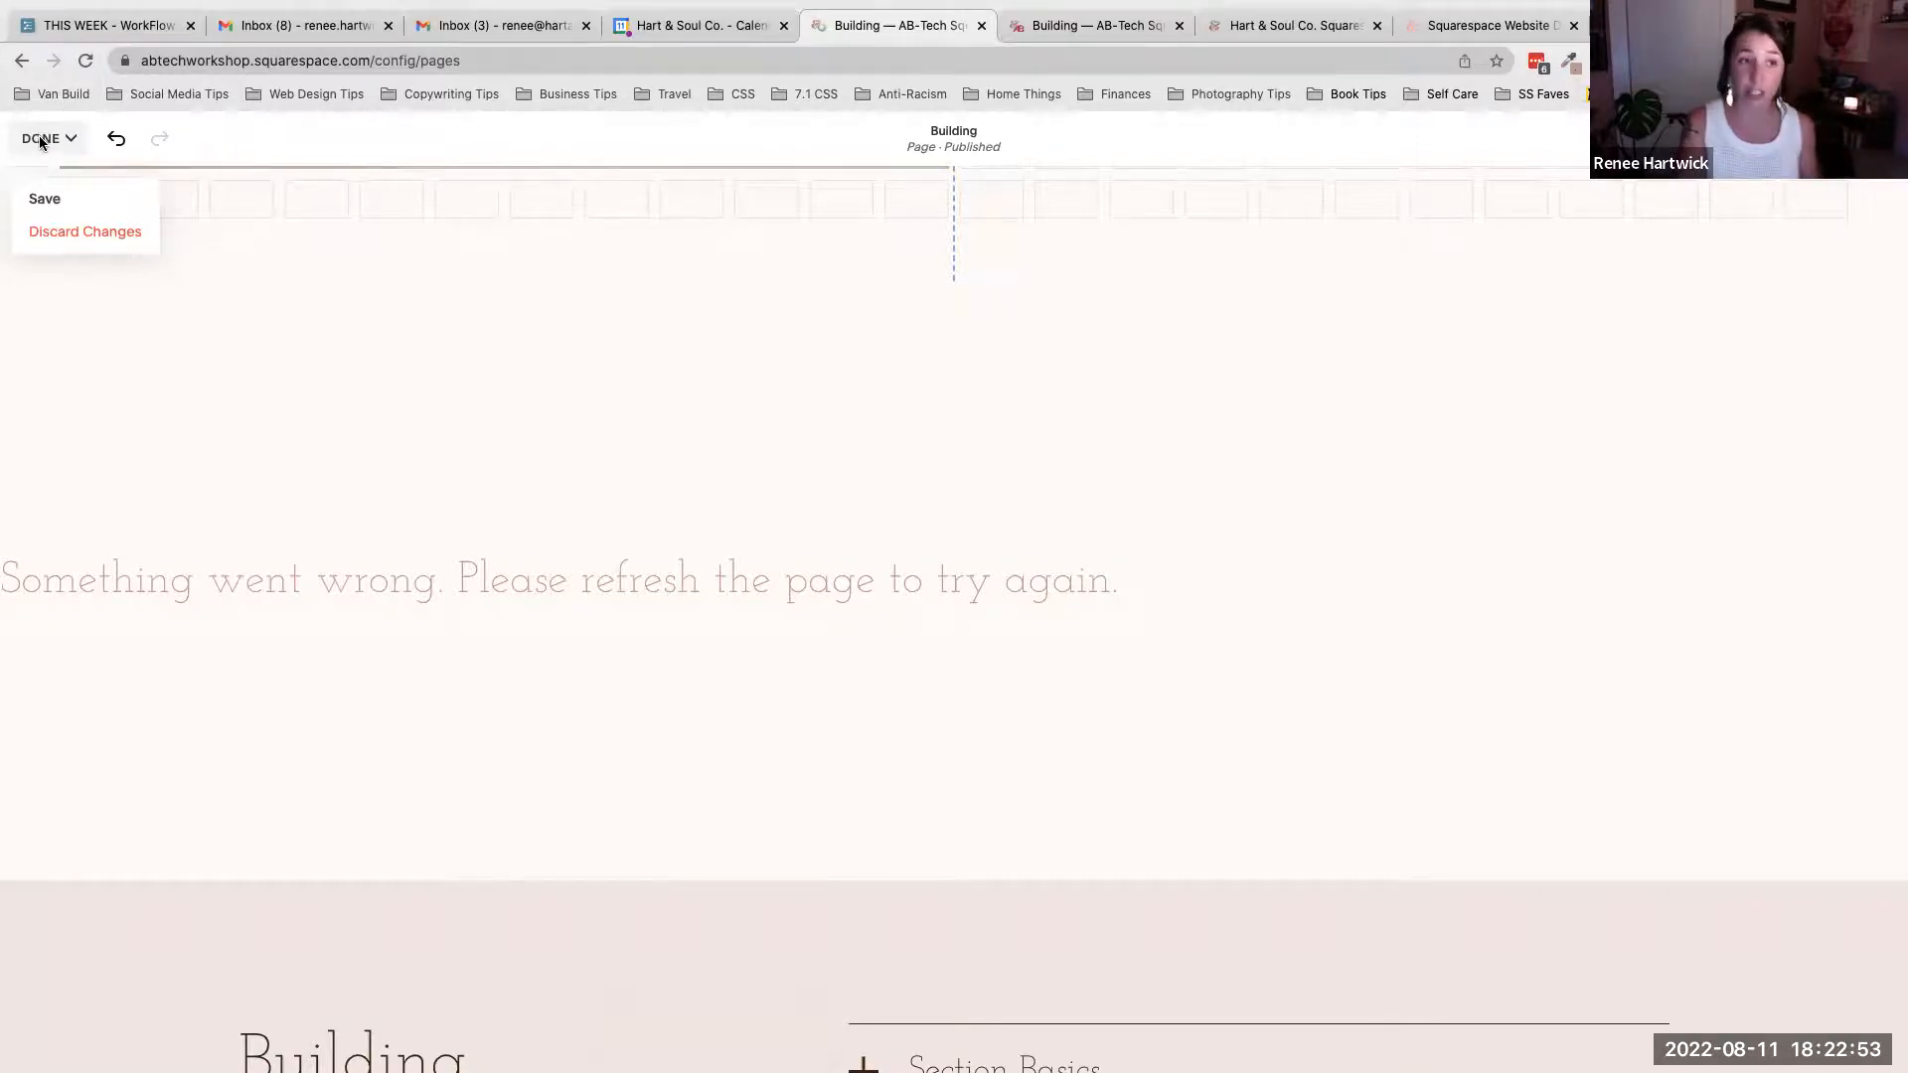
left_click(66, 209)
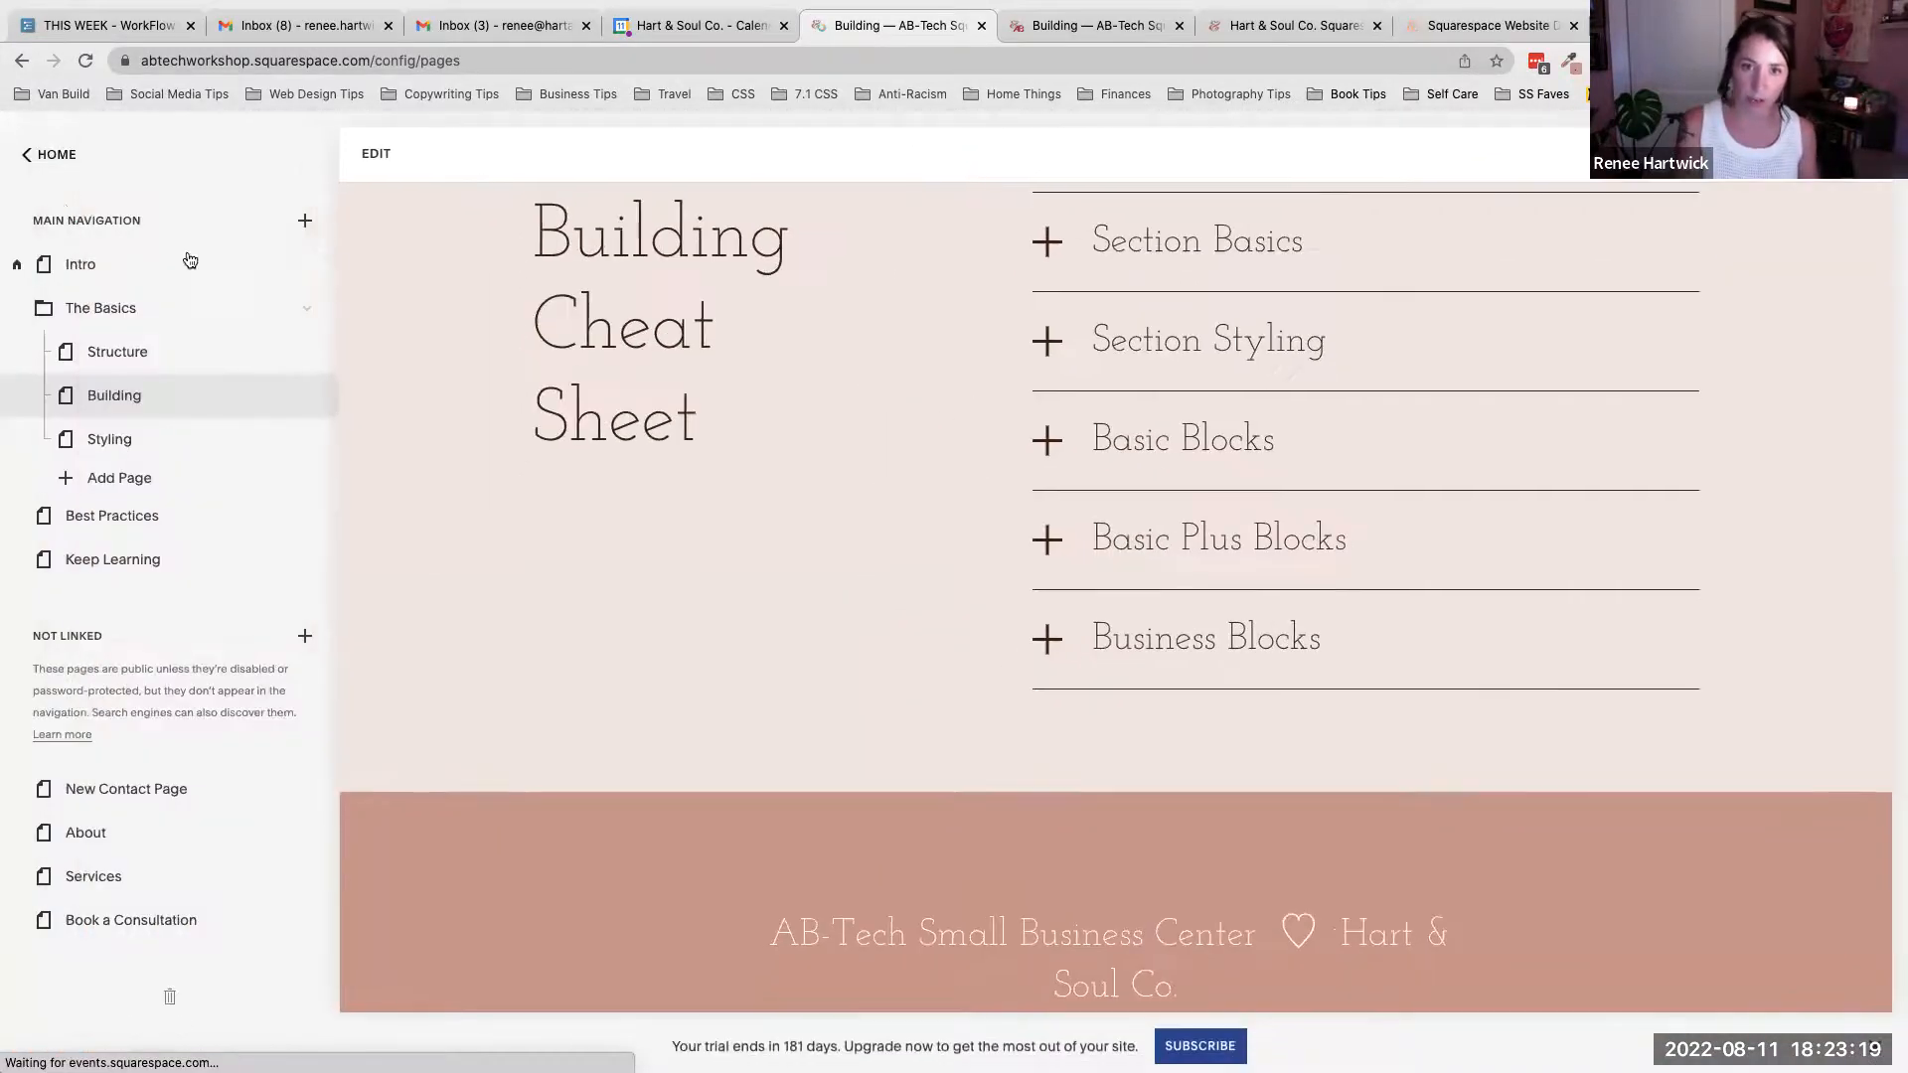
- Reopen the Building page for editing and add an Image block to the new heading section
scroll(1007, 395, "down", 15)
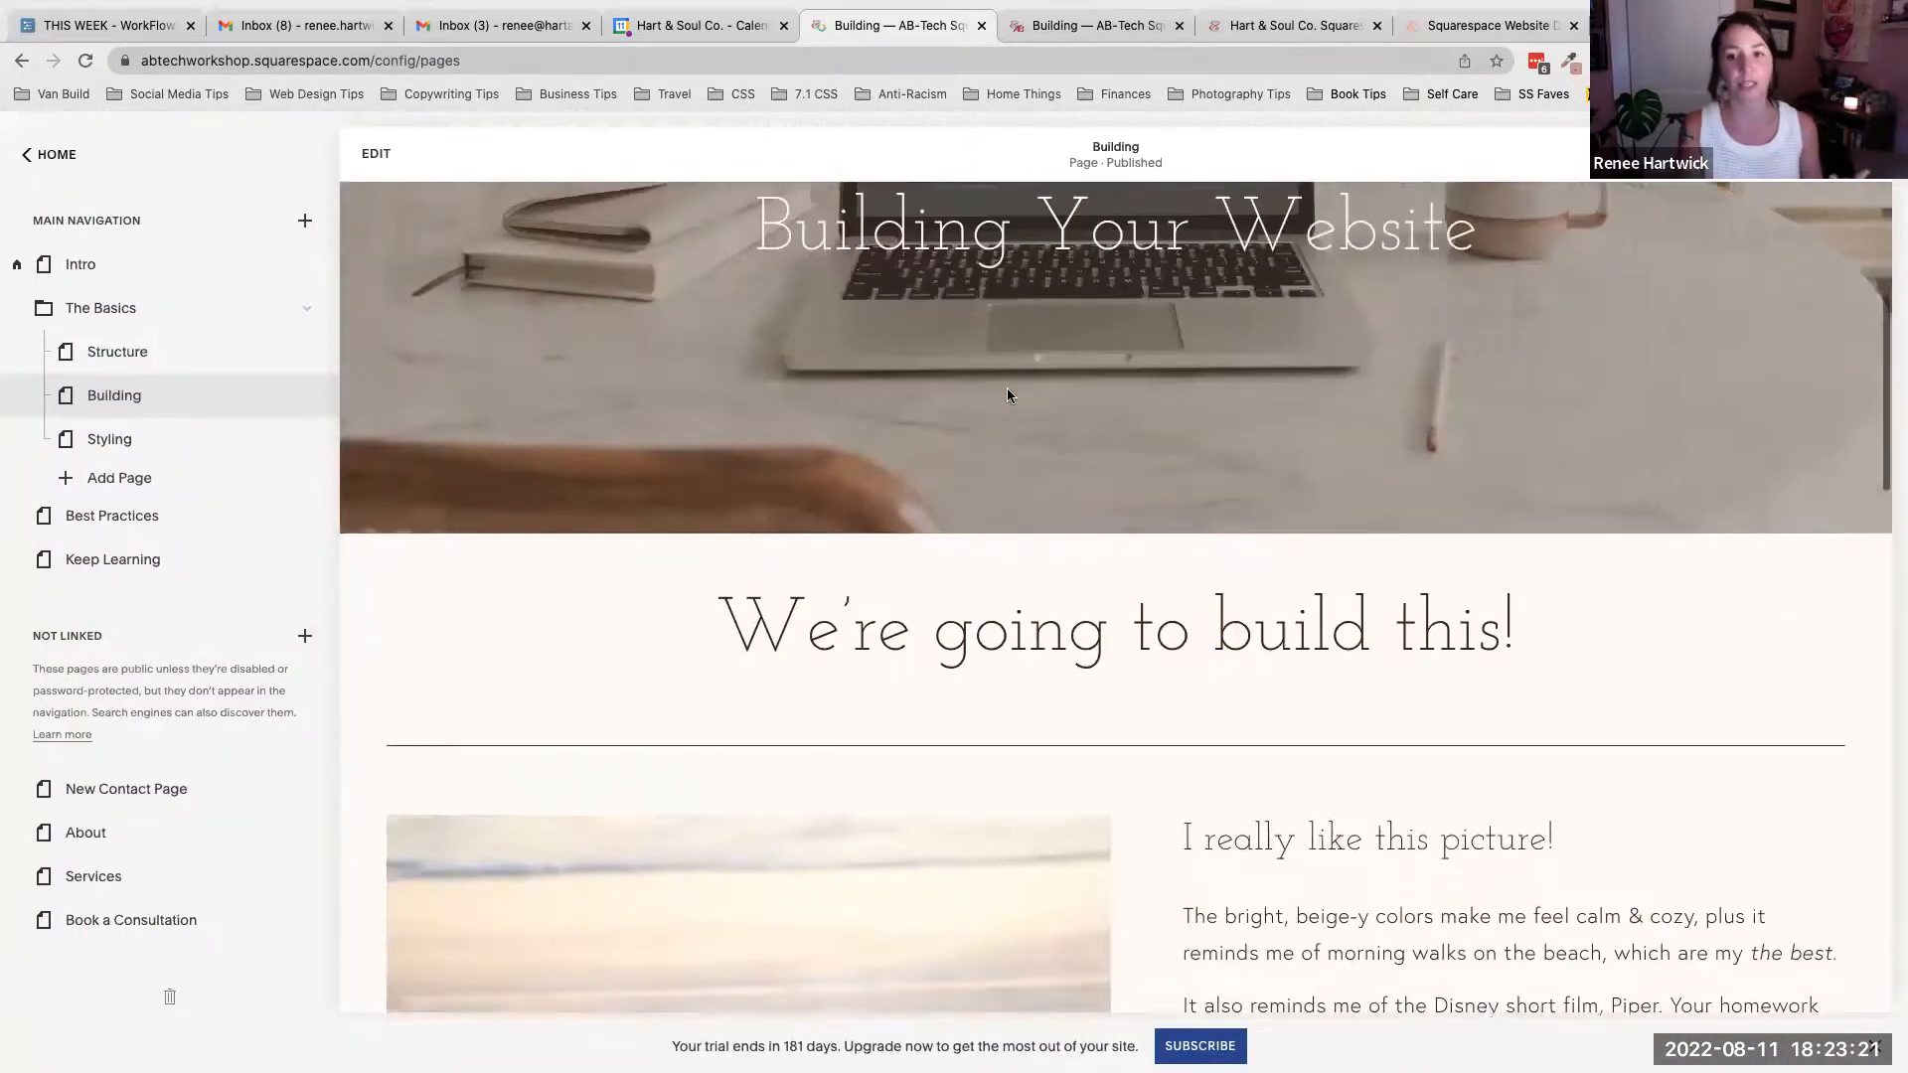
scroll(1008, 395, "down", 5)
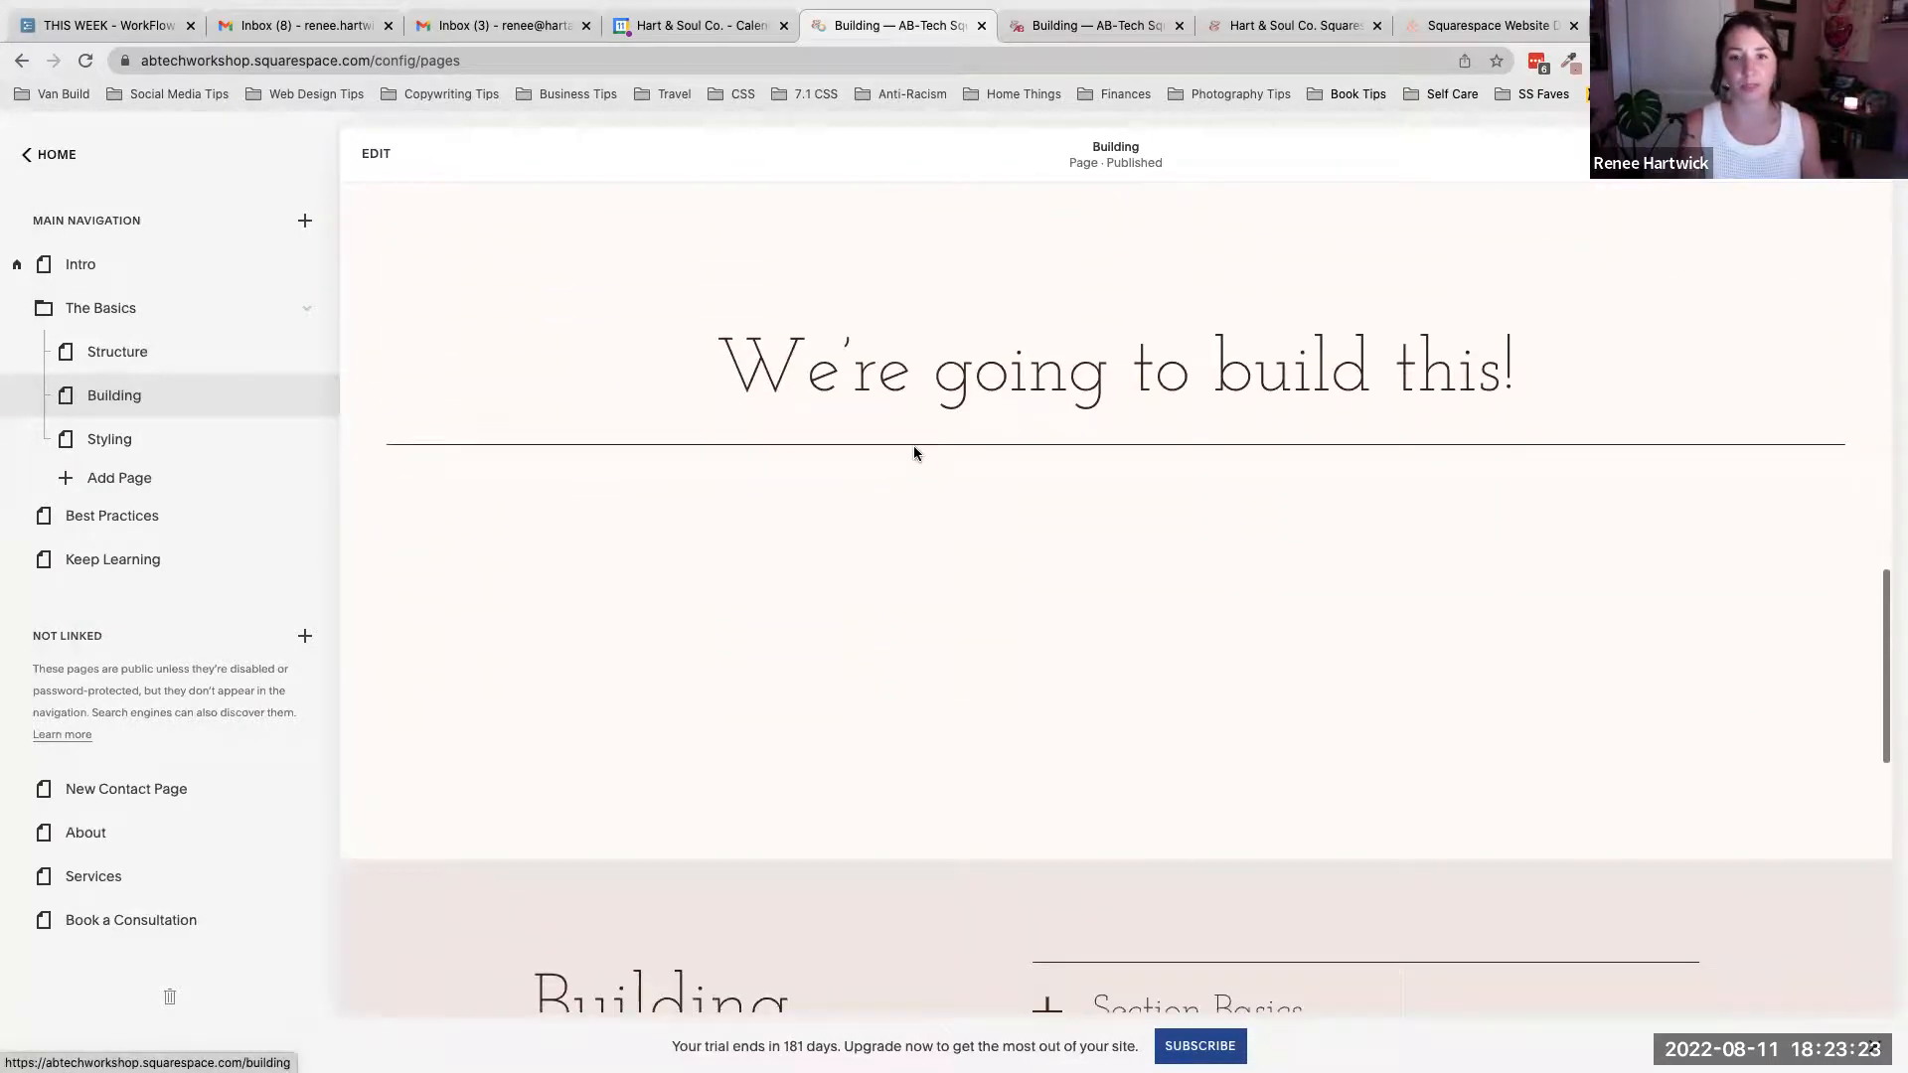
scroll(1060, 505, "up", 1)
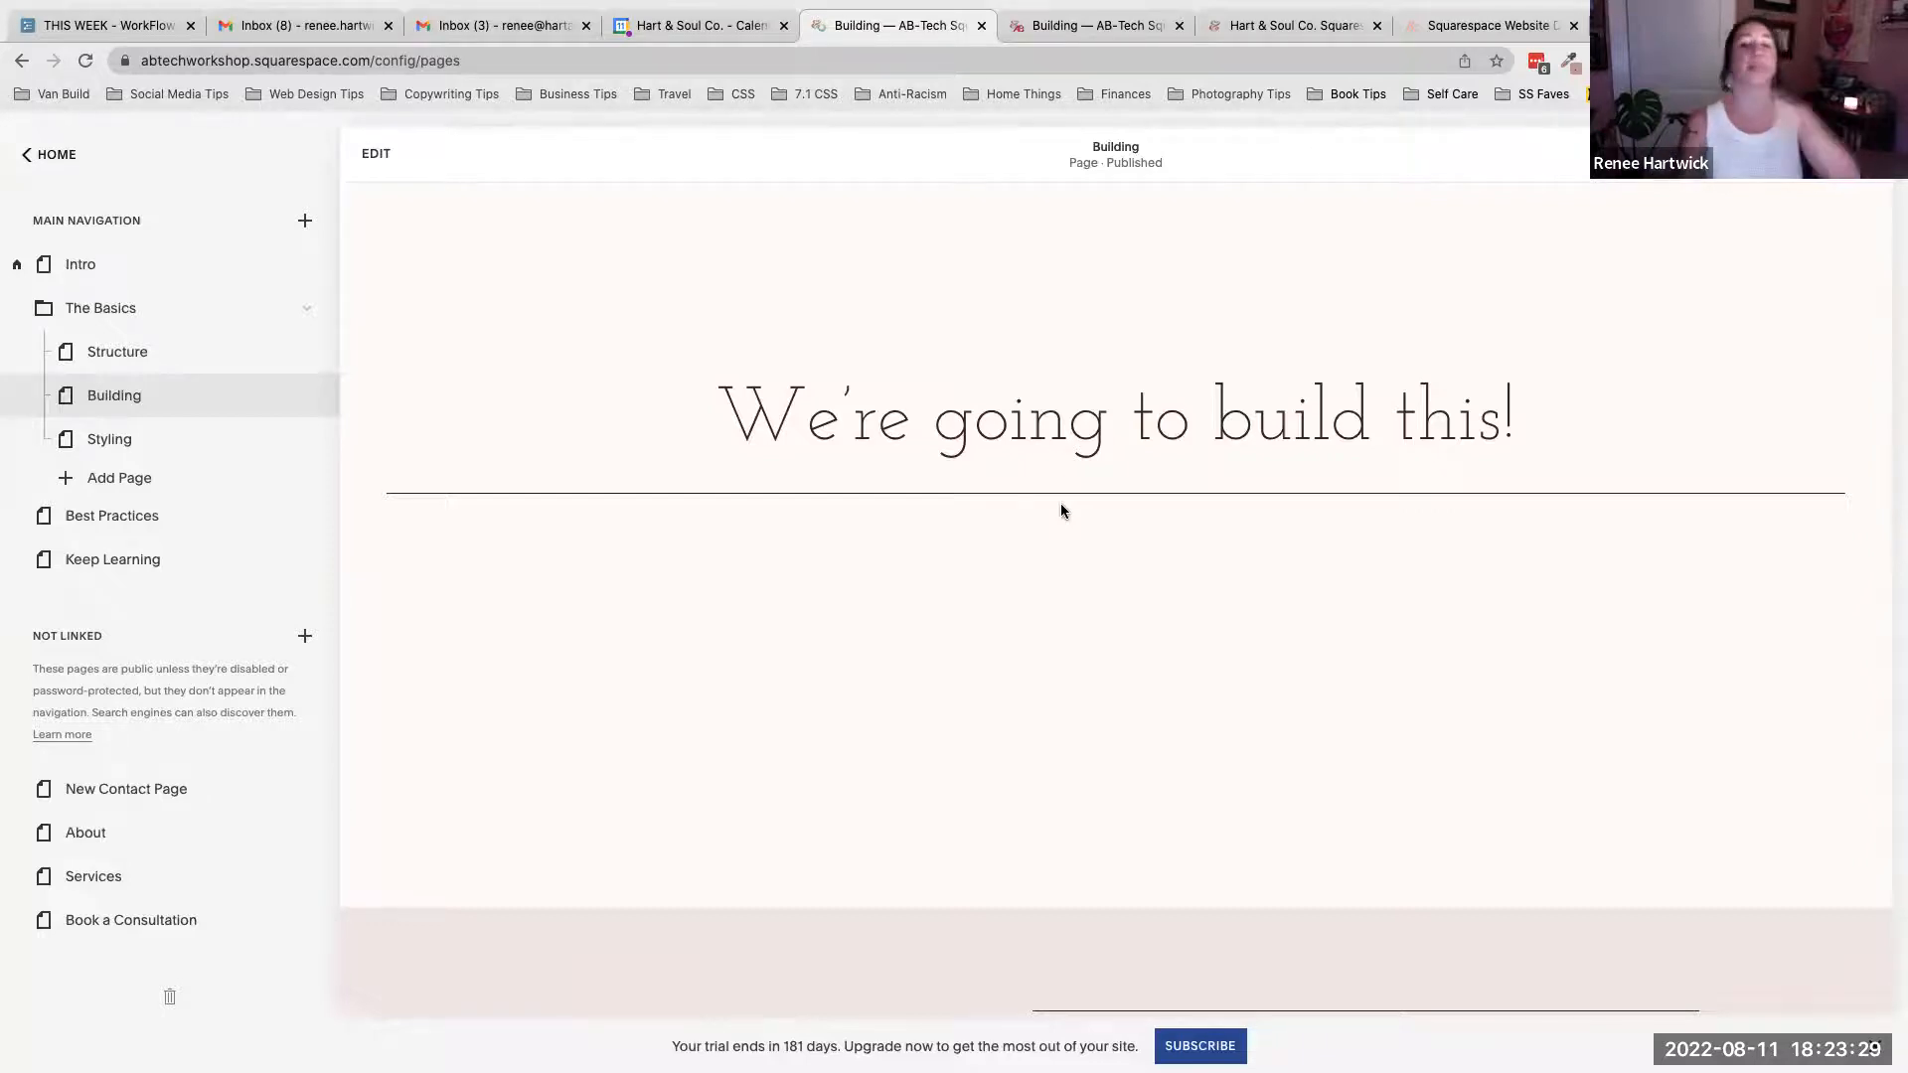
left_click(374, 156)
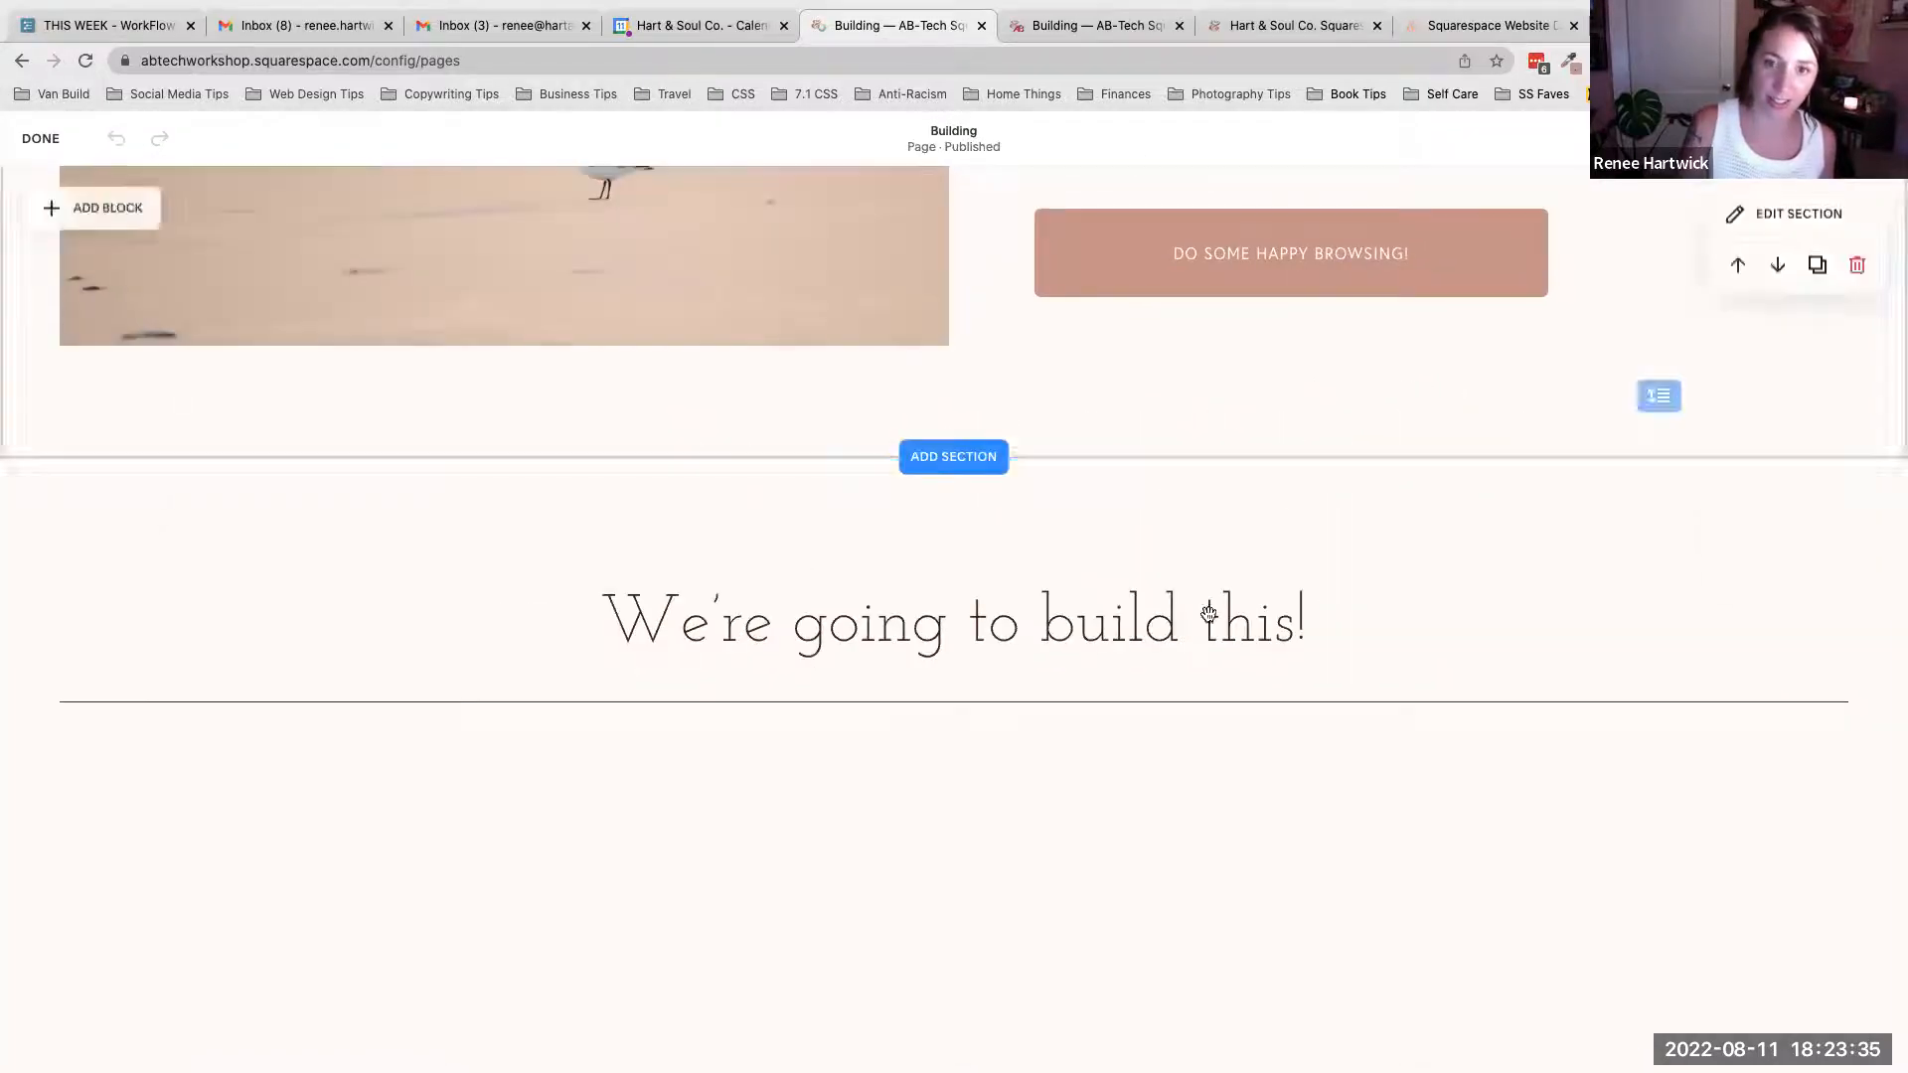
scroll(1196, 494, "down", 2)
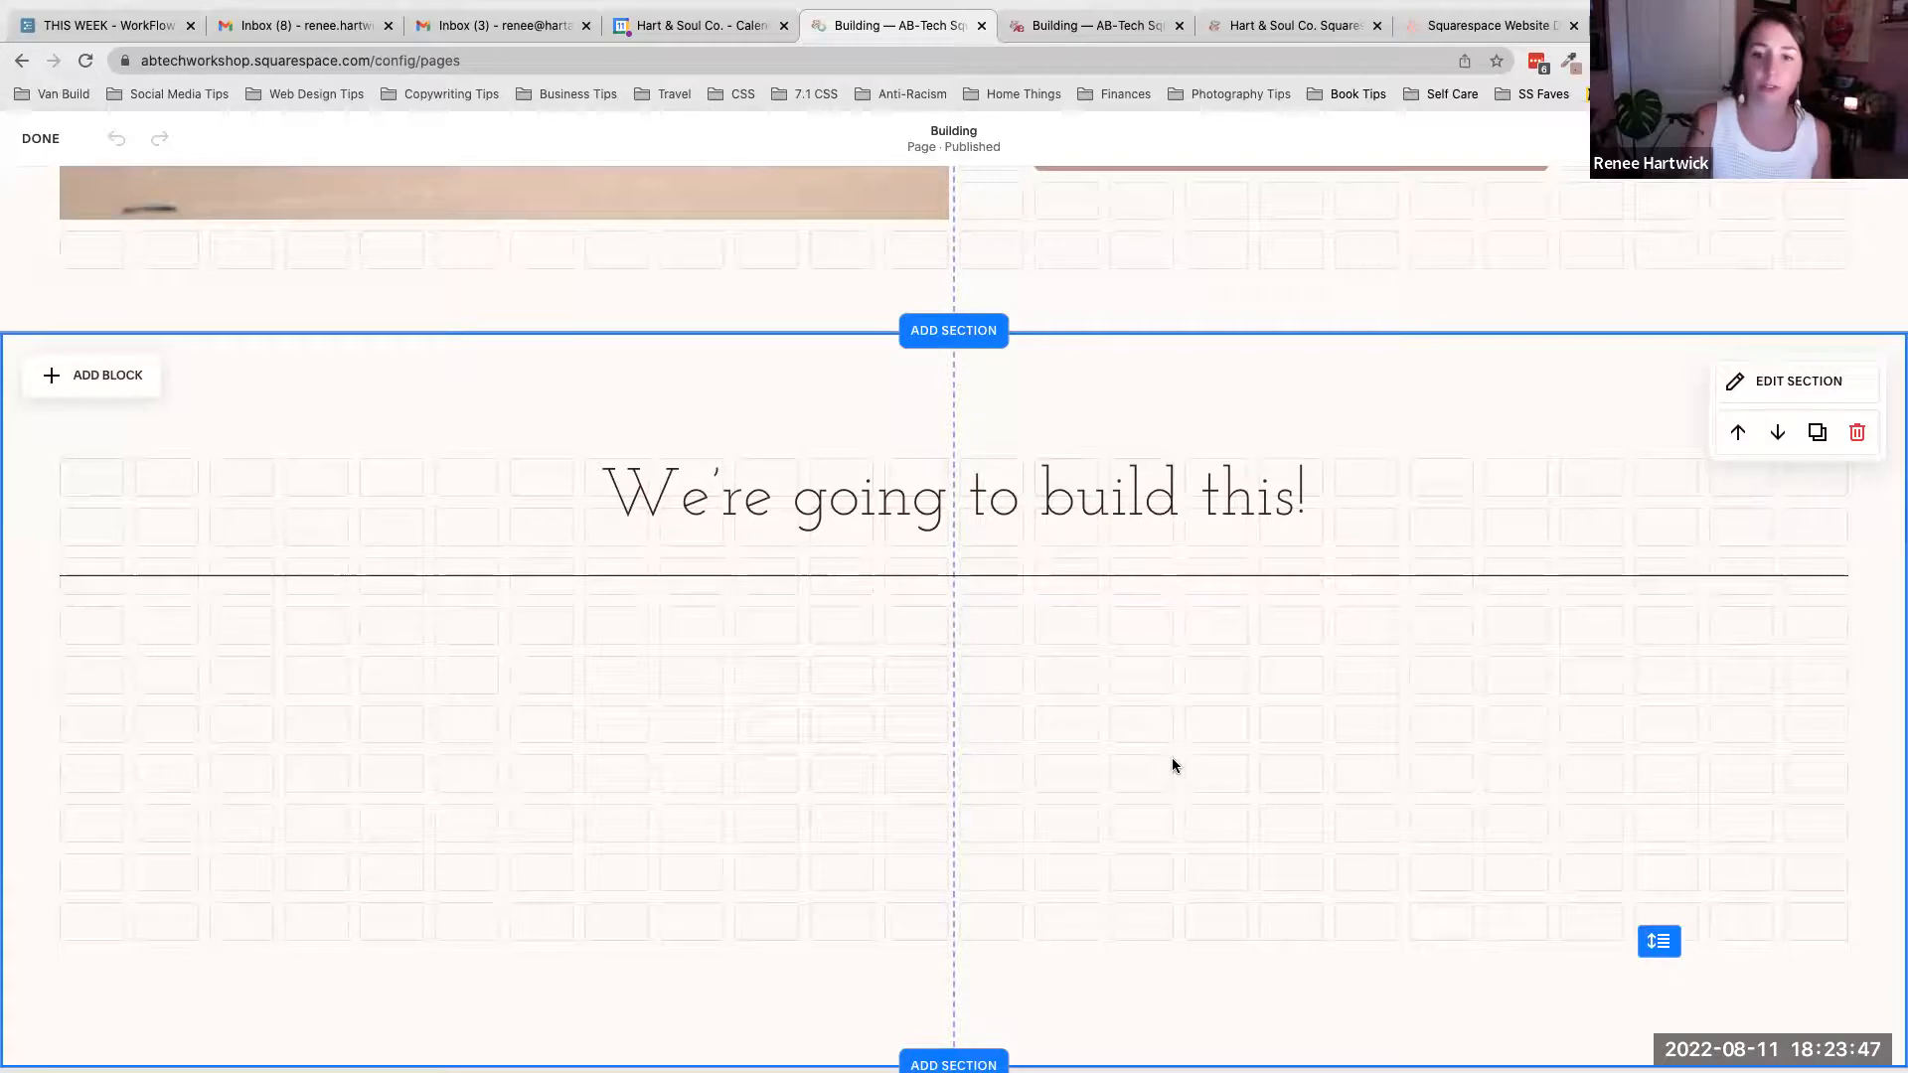
left_click(98, 383)
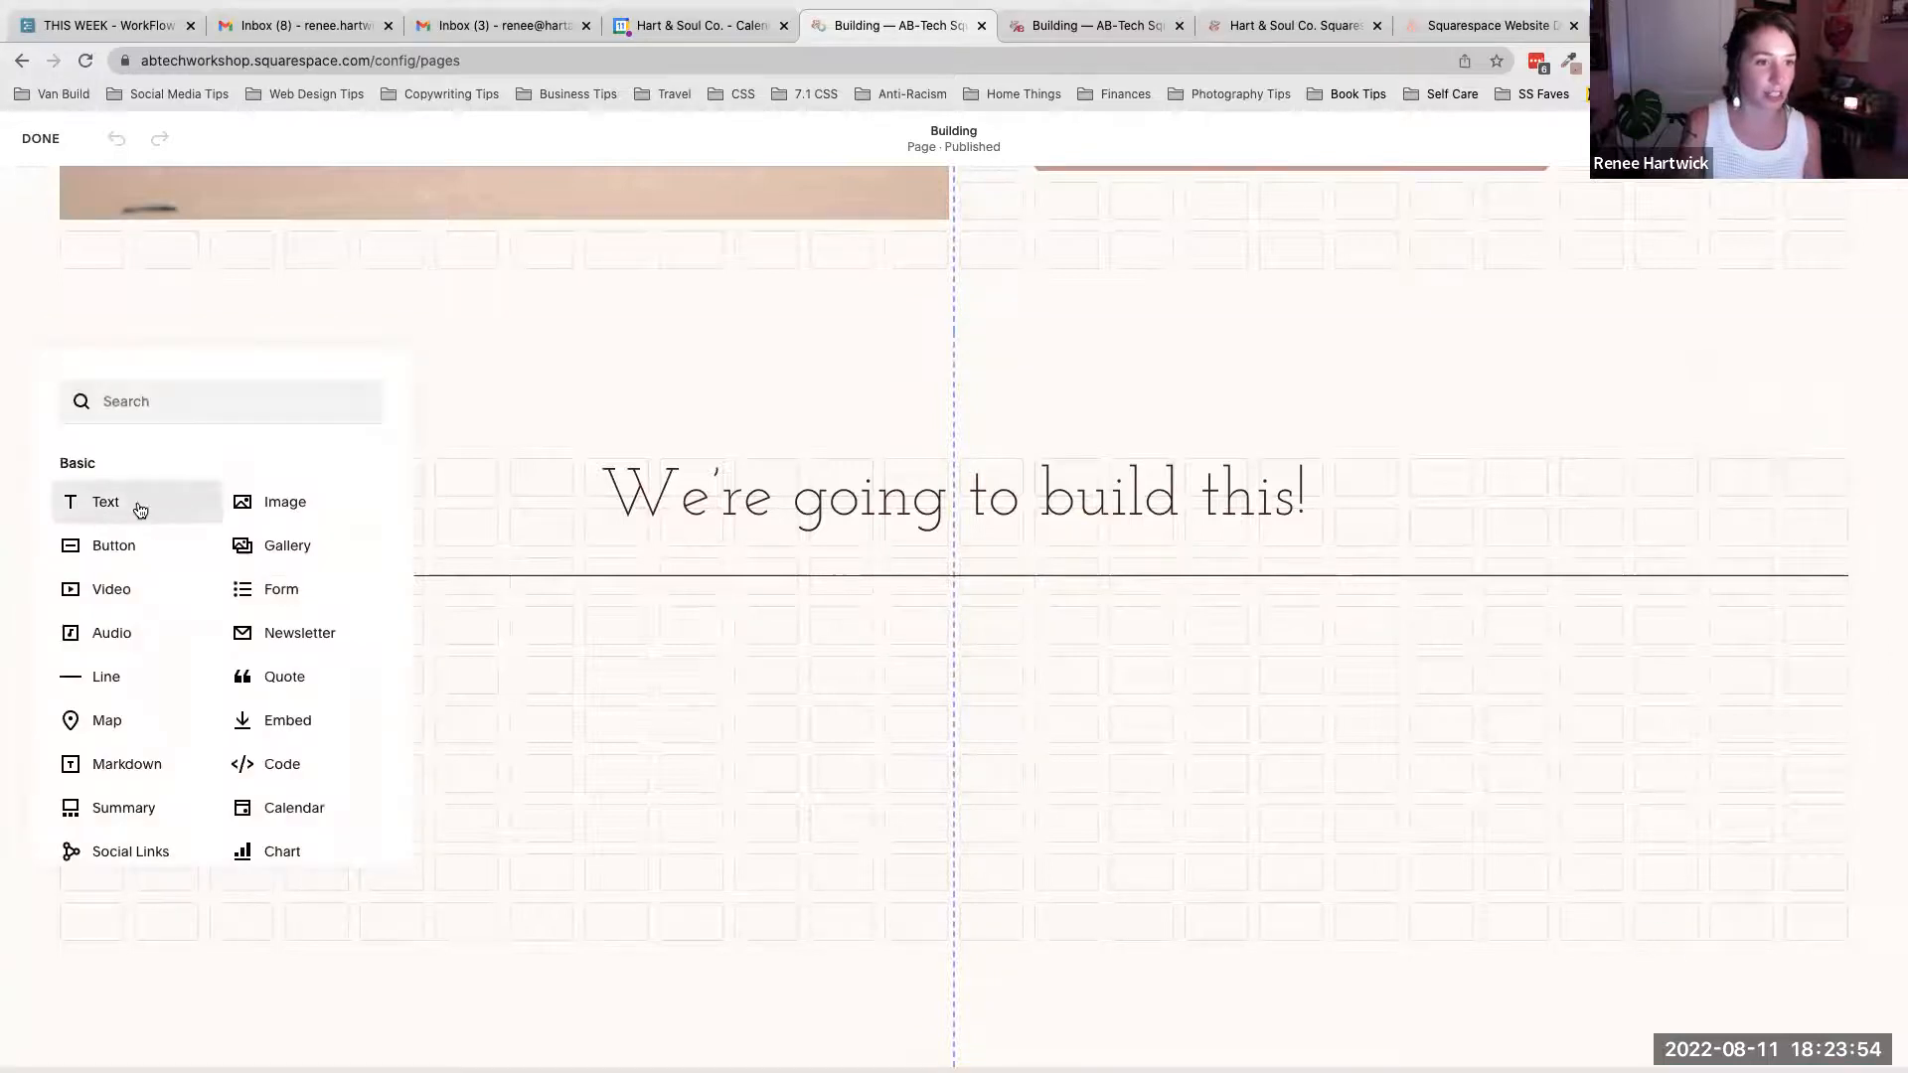
left_click(287, 504)
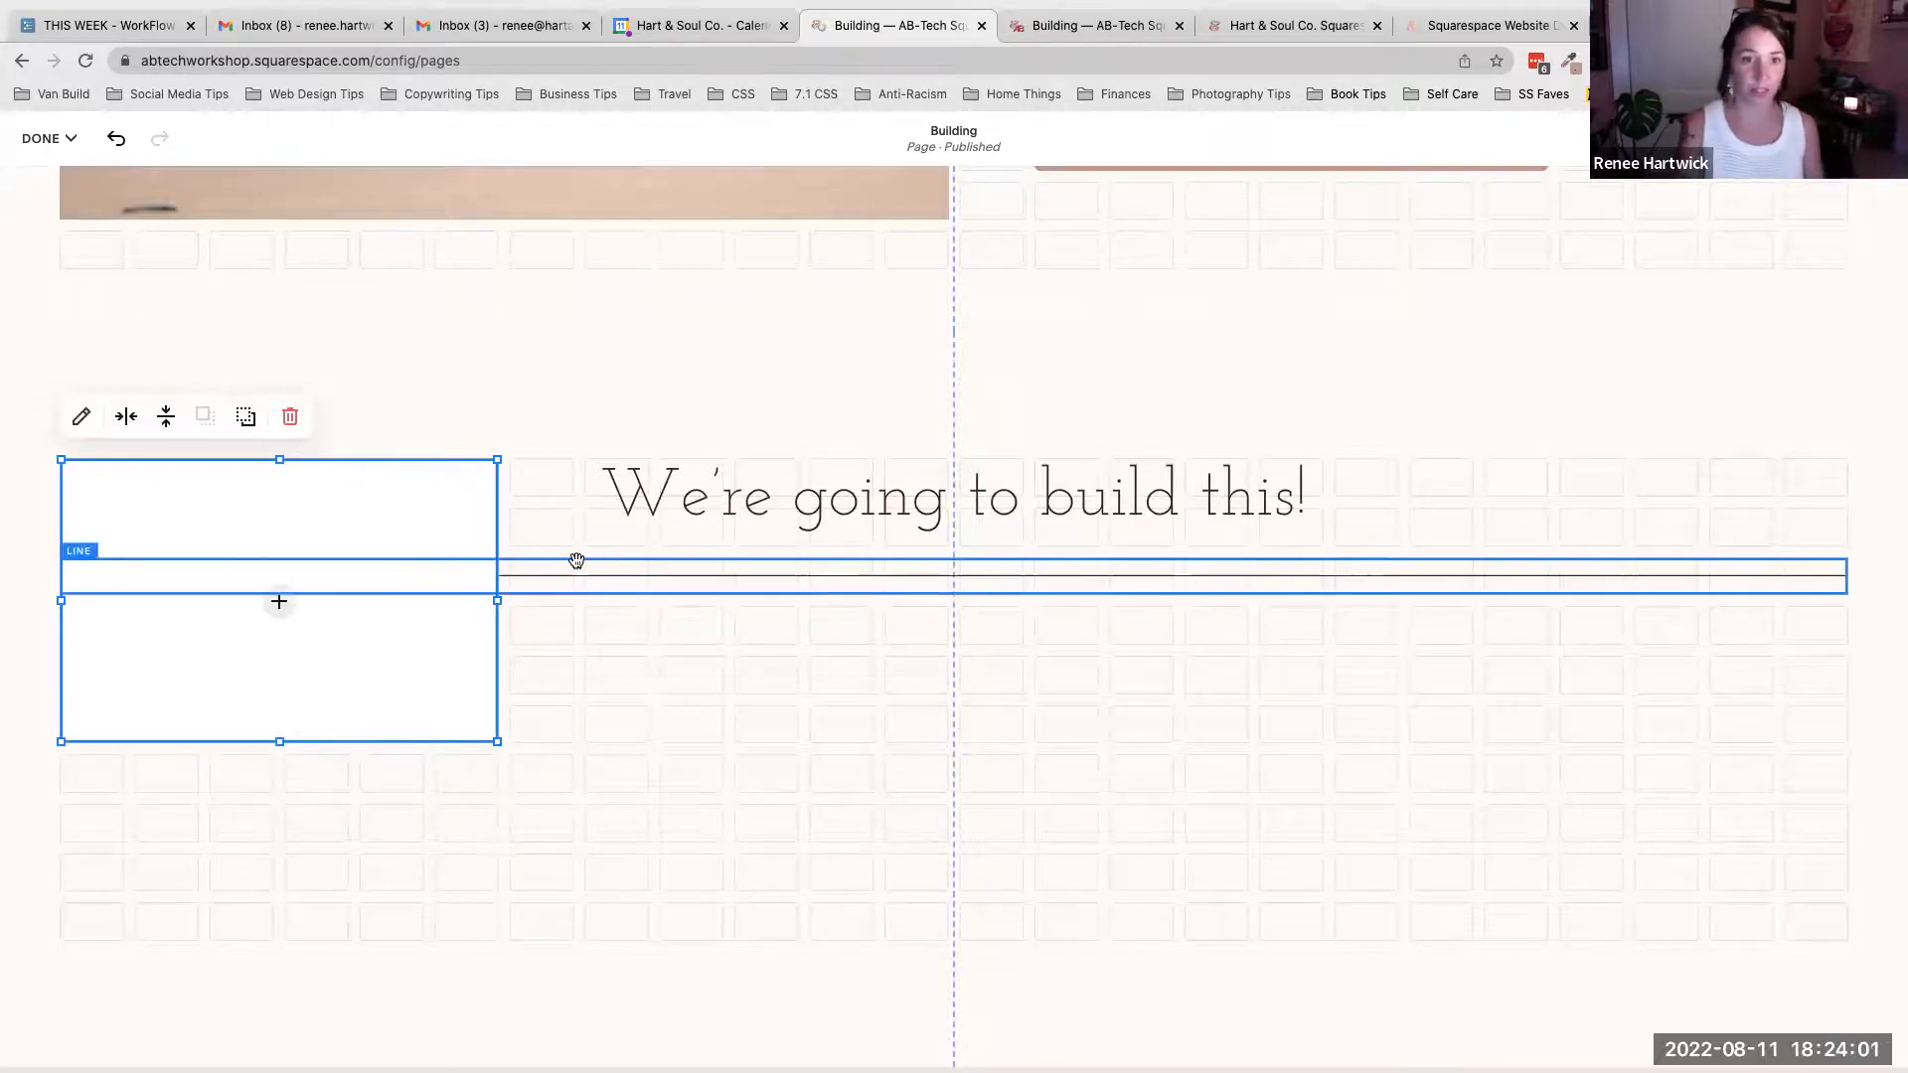
left_click(559, 668)
- Move the image block below the line and widen it to fill the left half of the section
scroll(563, 576, "up", 7)
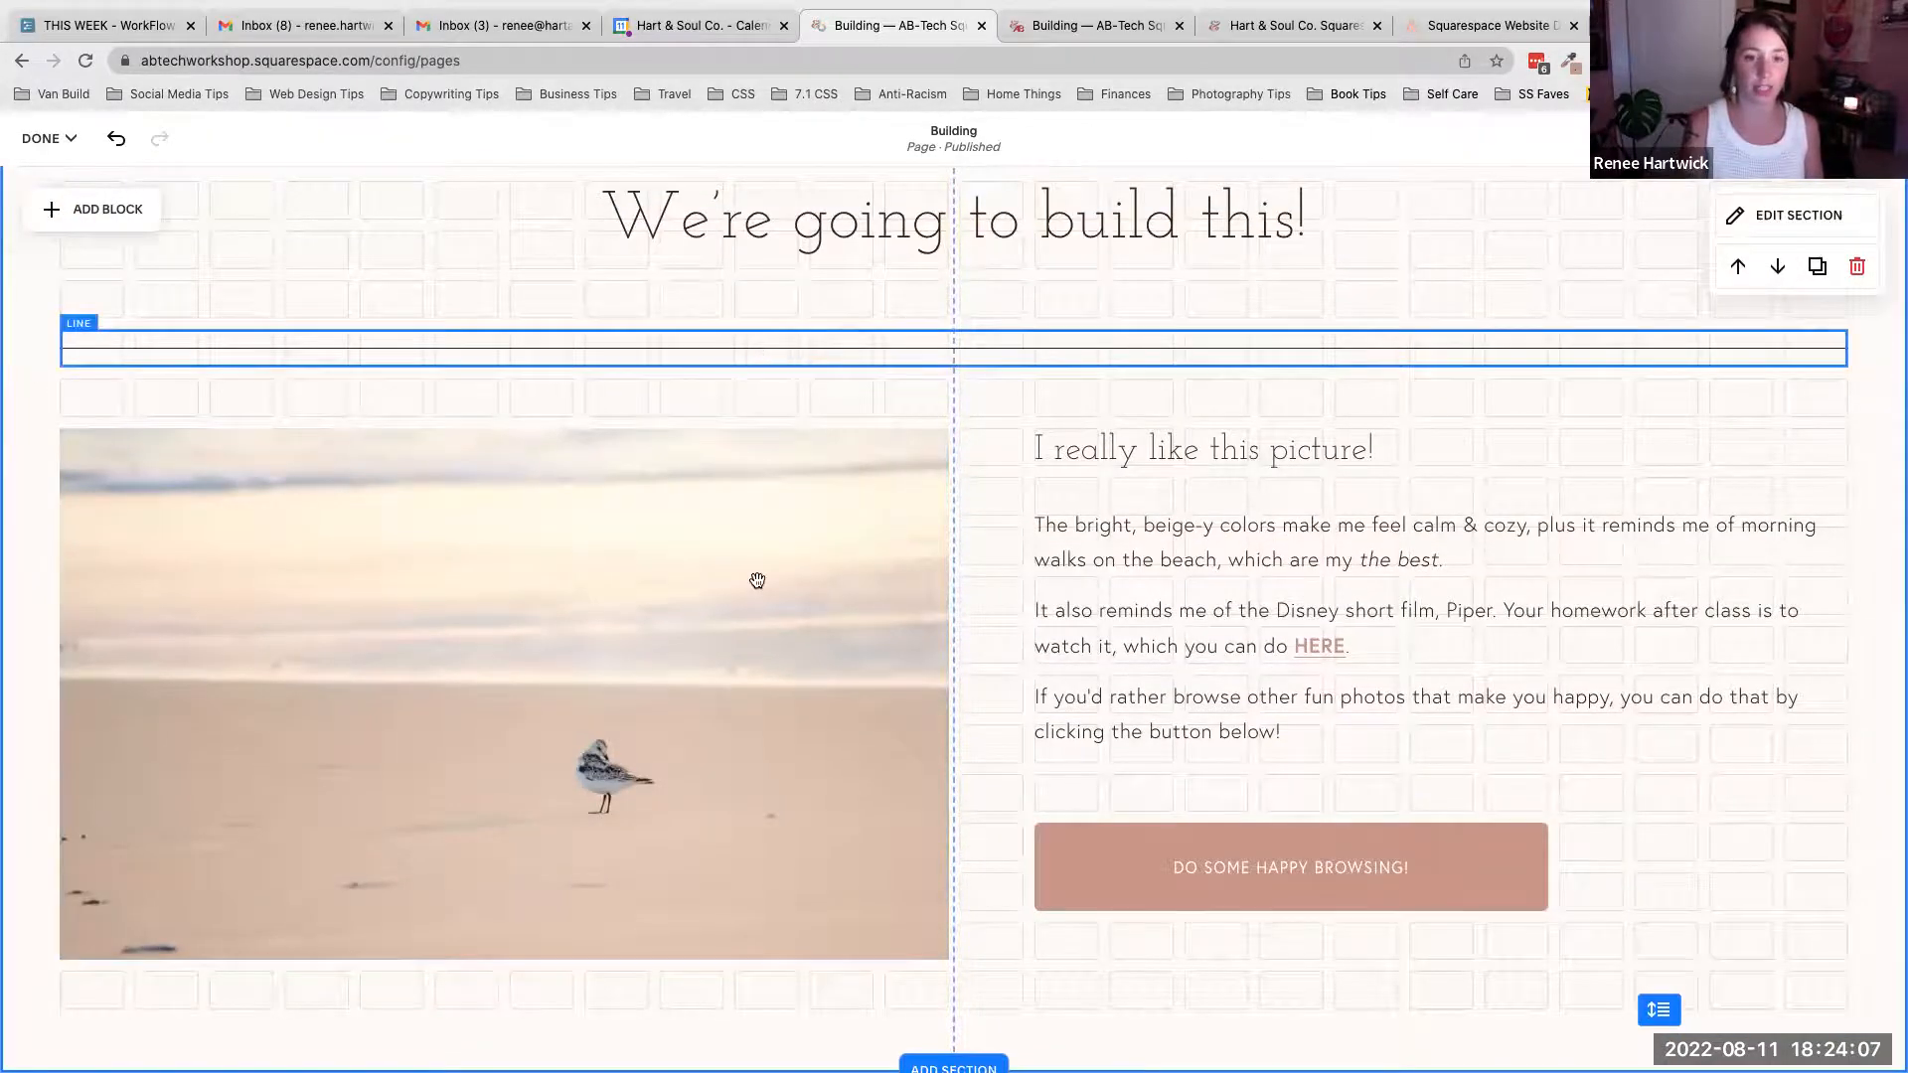
scroll(757, 582, "down", 2)
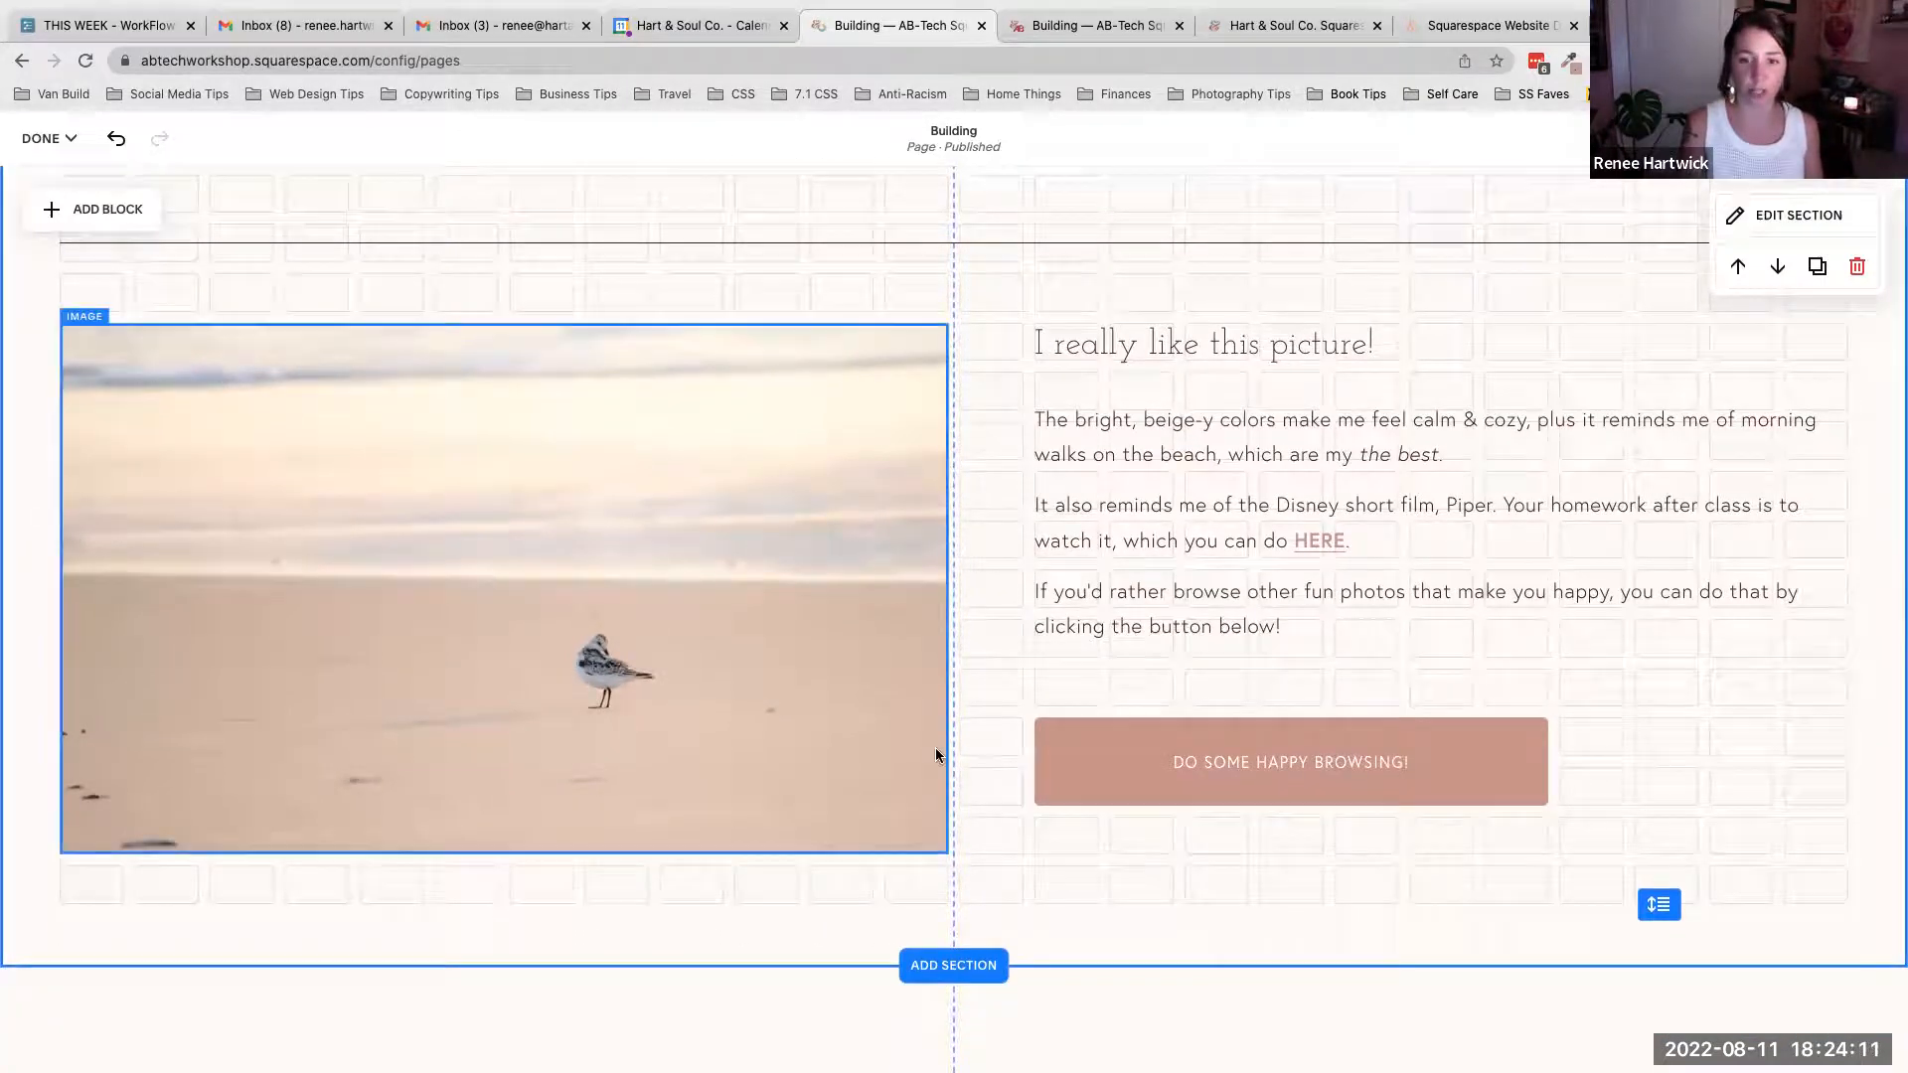
scroll(934, 747, "down", 10)
scroll(963, 865, "down", 5)
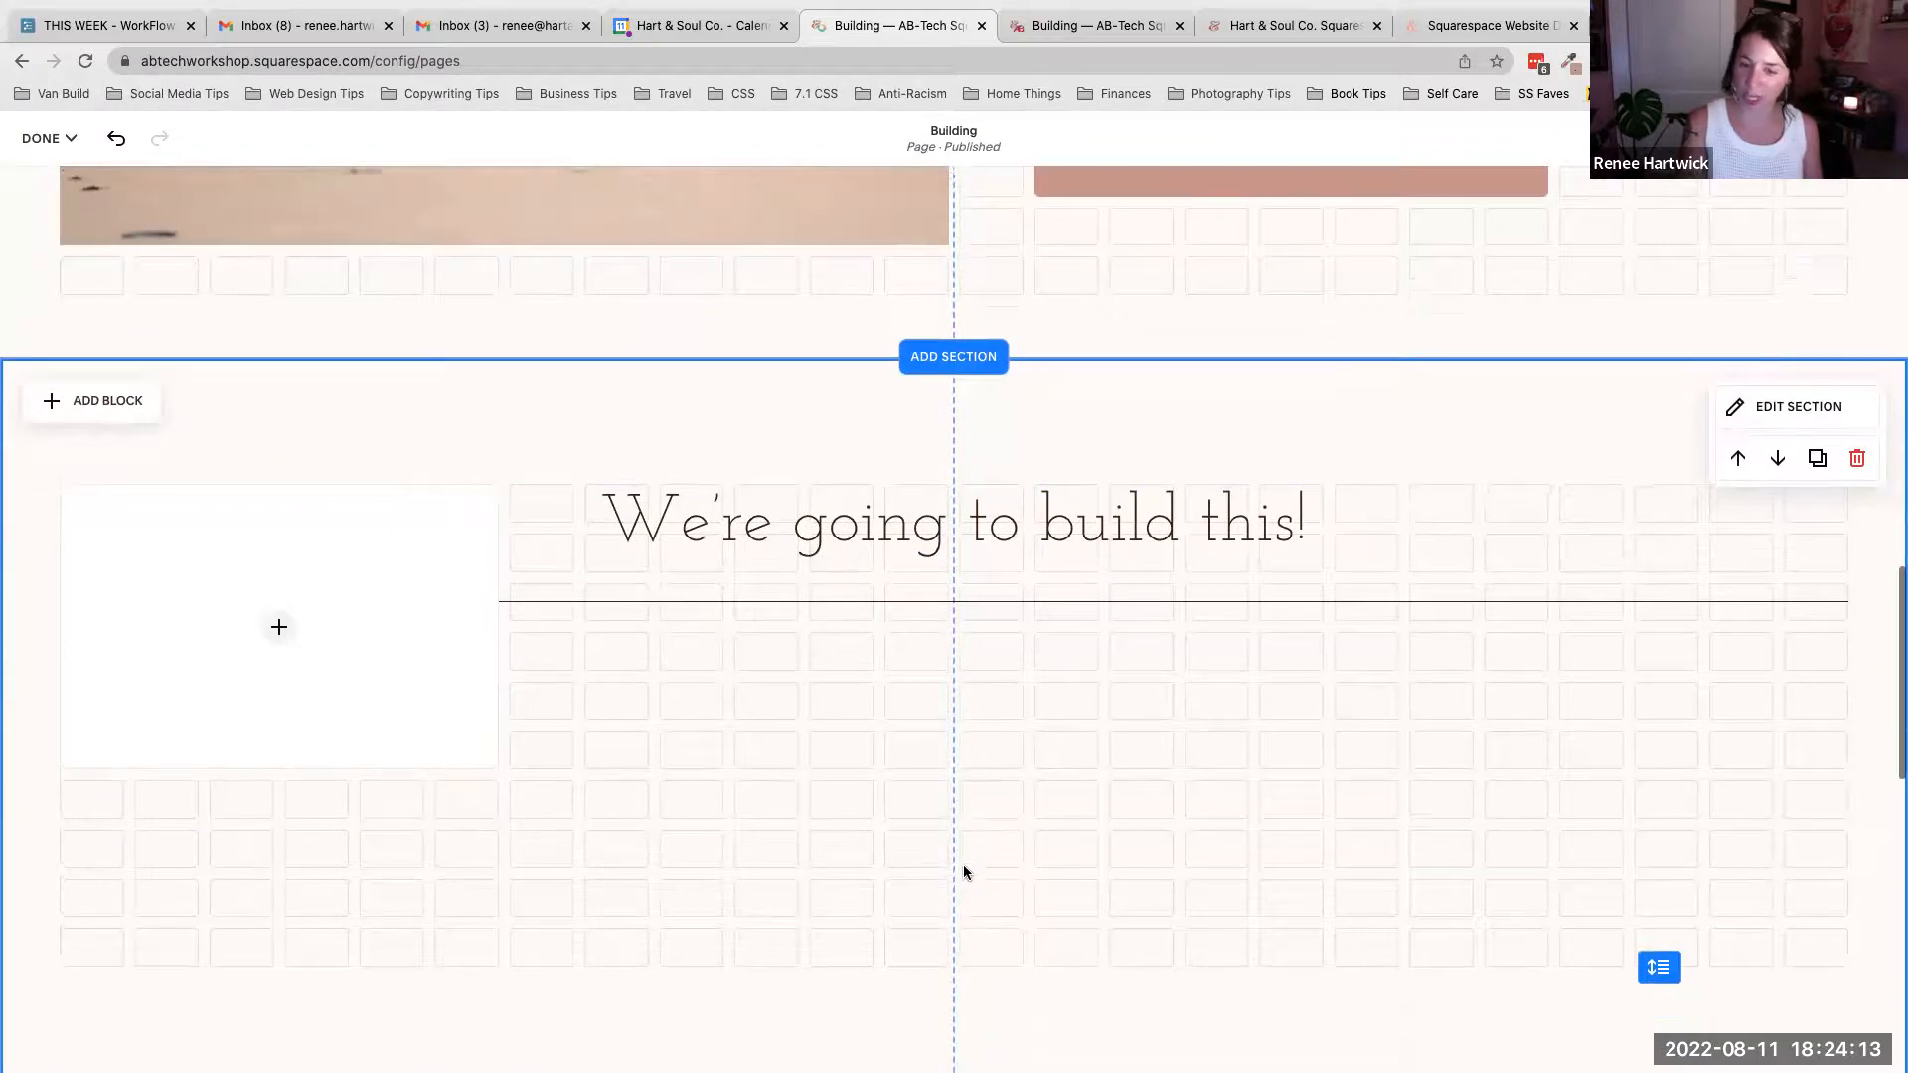
left_click_drag(414, 455, 409, 541)
left_click_drag(496, 607, 933, 609)
scroll(570, 565, "up", 1)
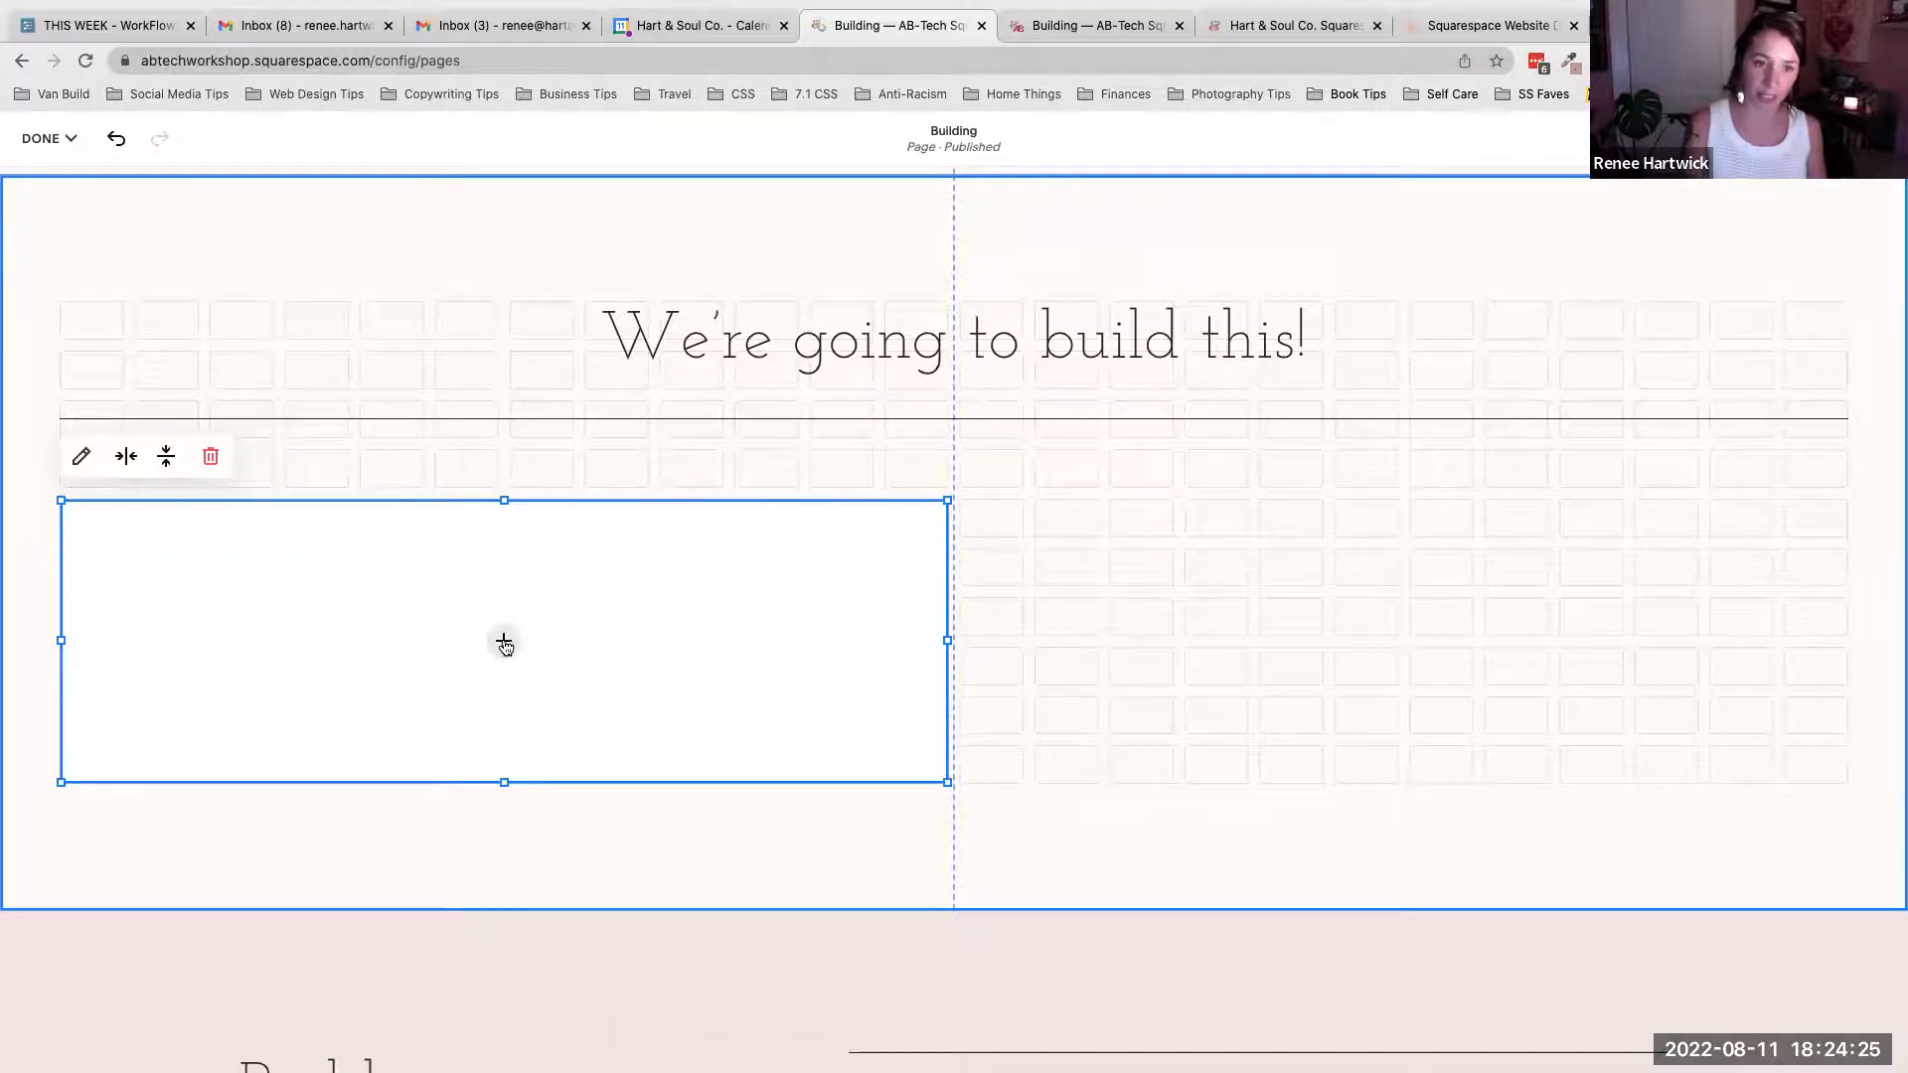
- Browse the image library for a picture for the new image block
left_click(504, 645)
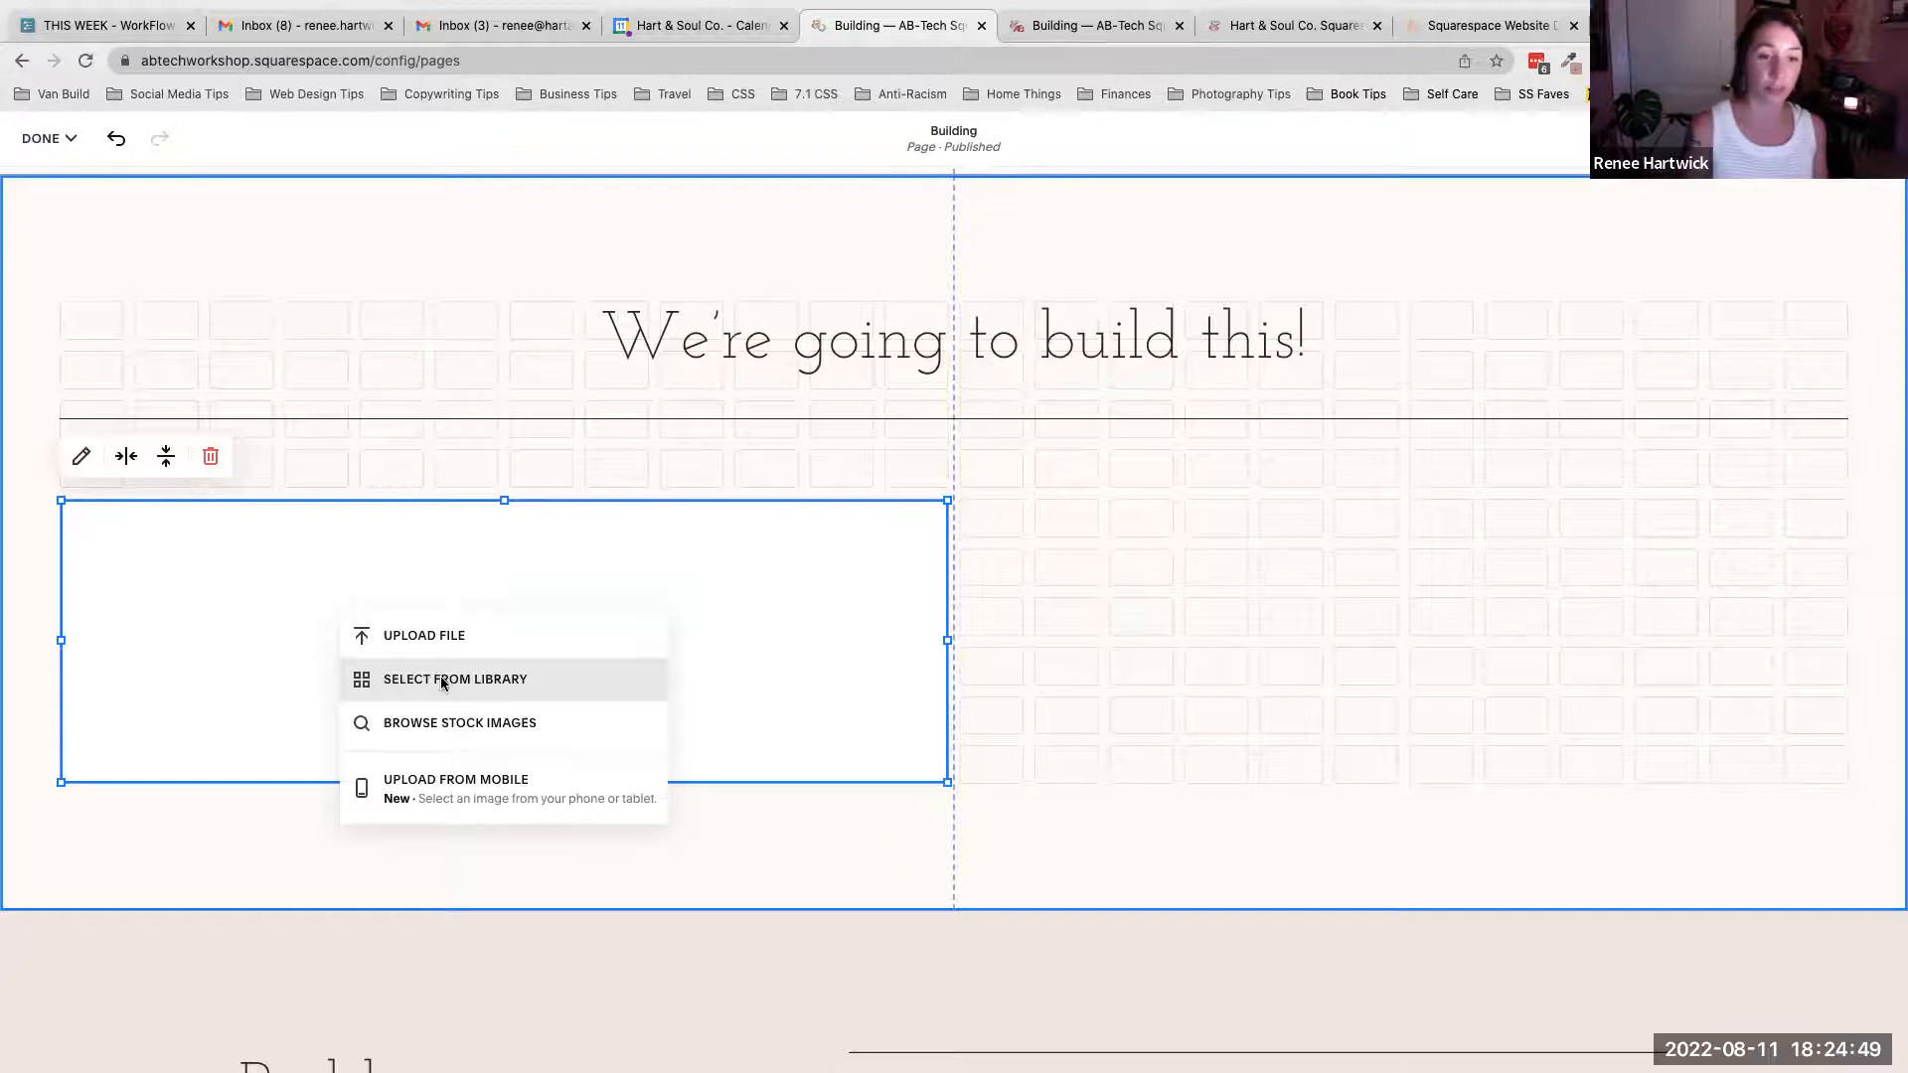
left_click(442, 680)
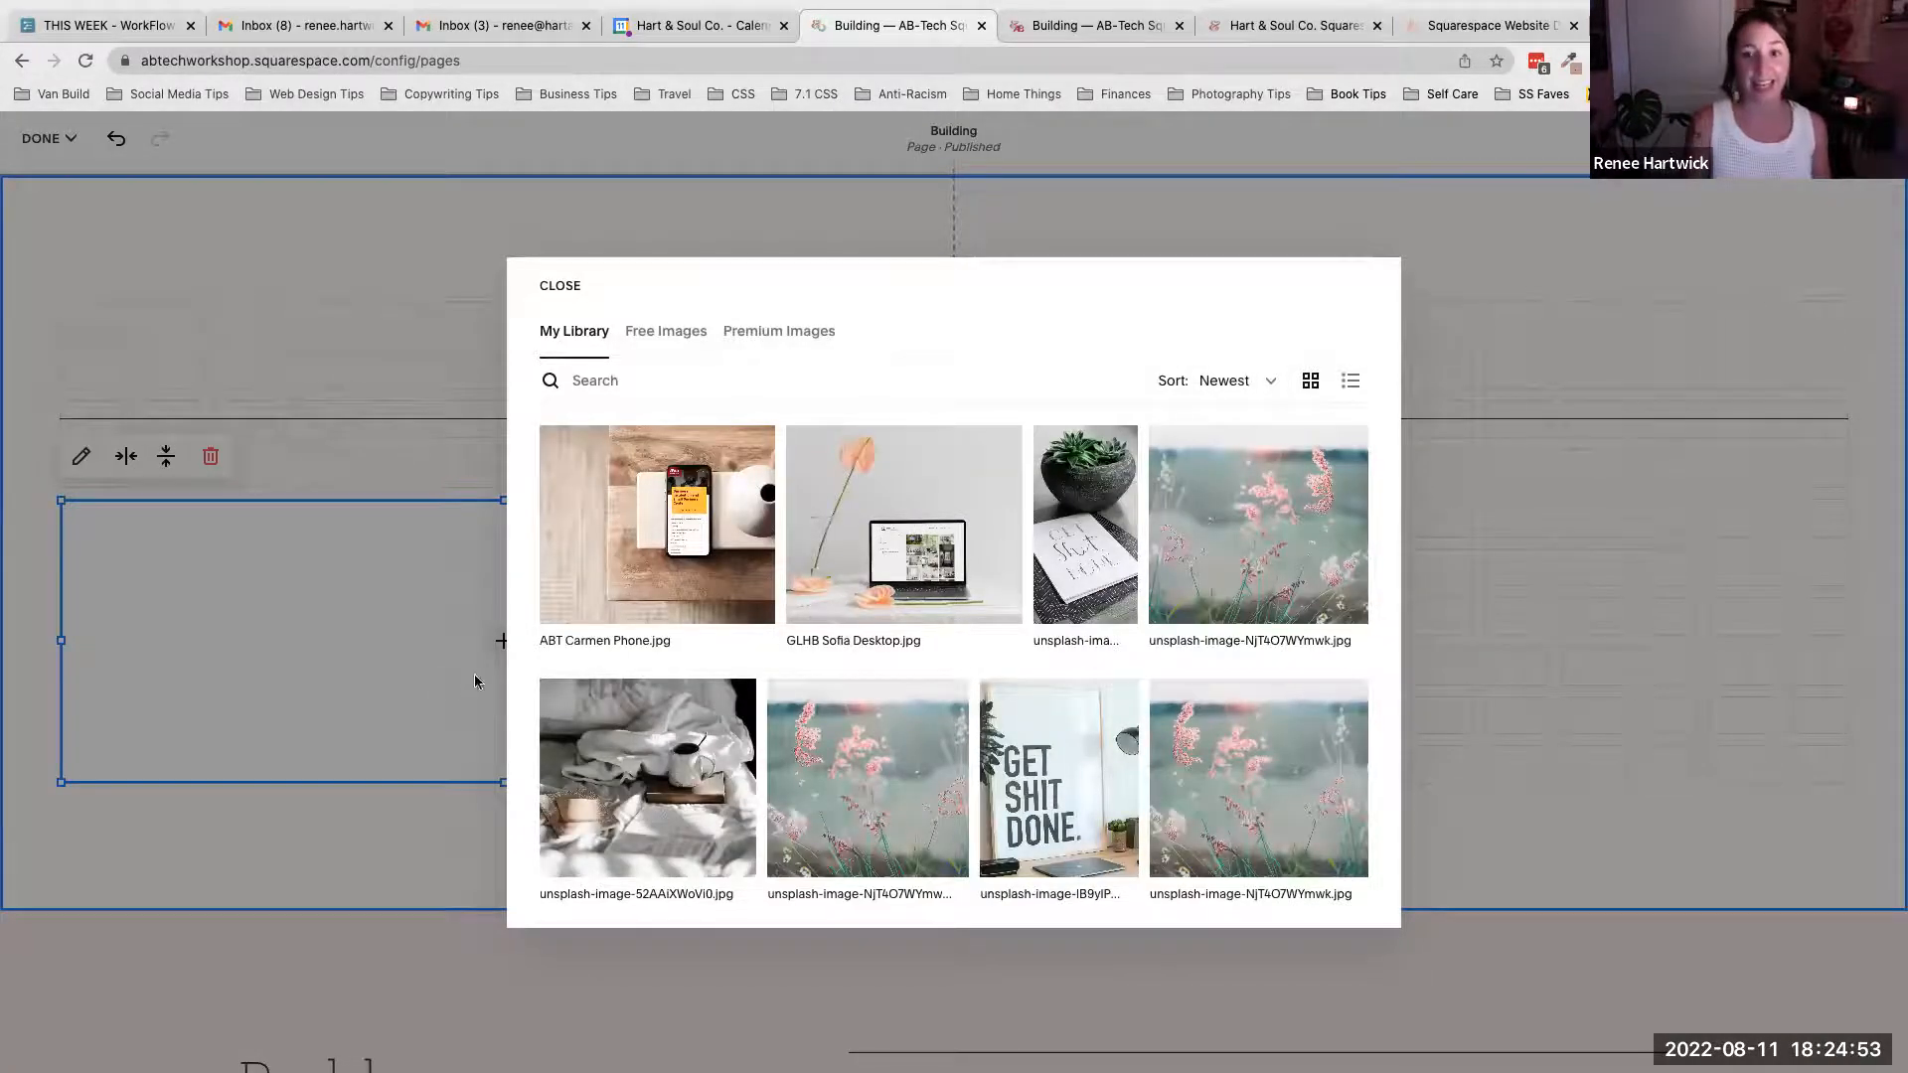
scroll(865, 725, "down", 3)
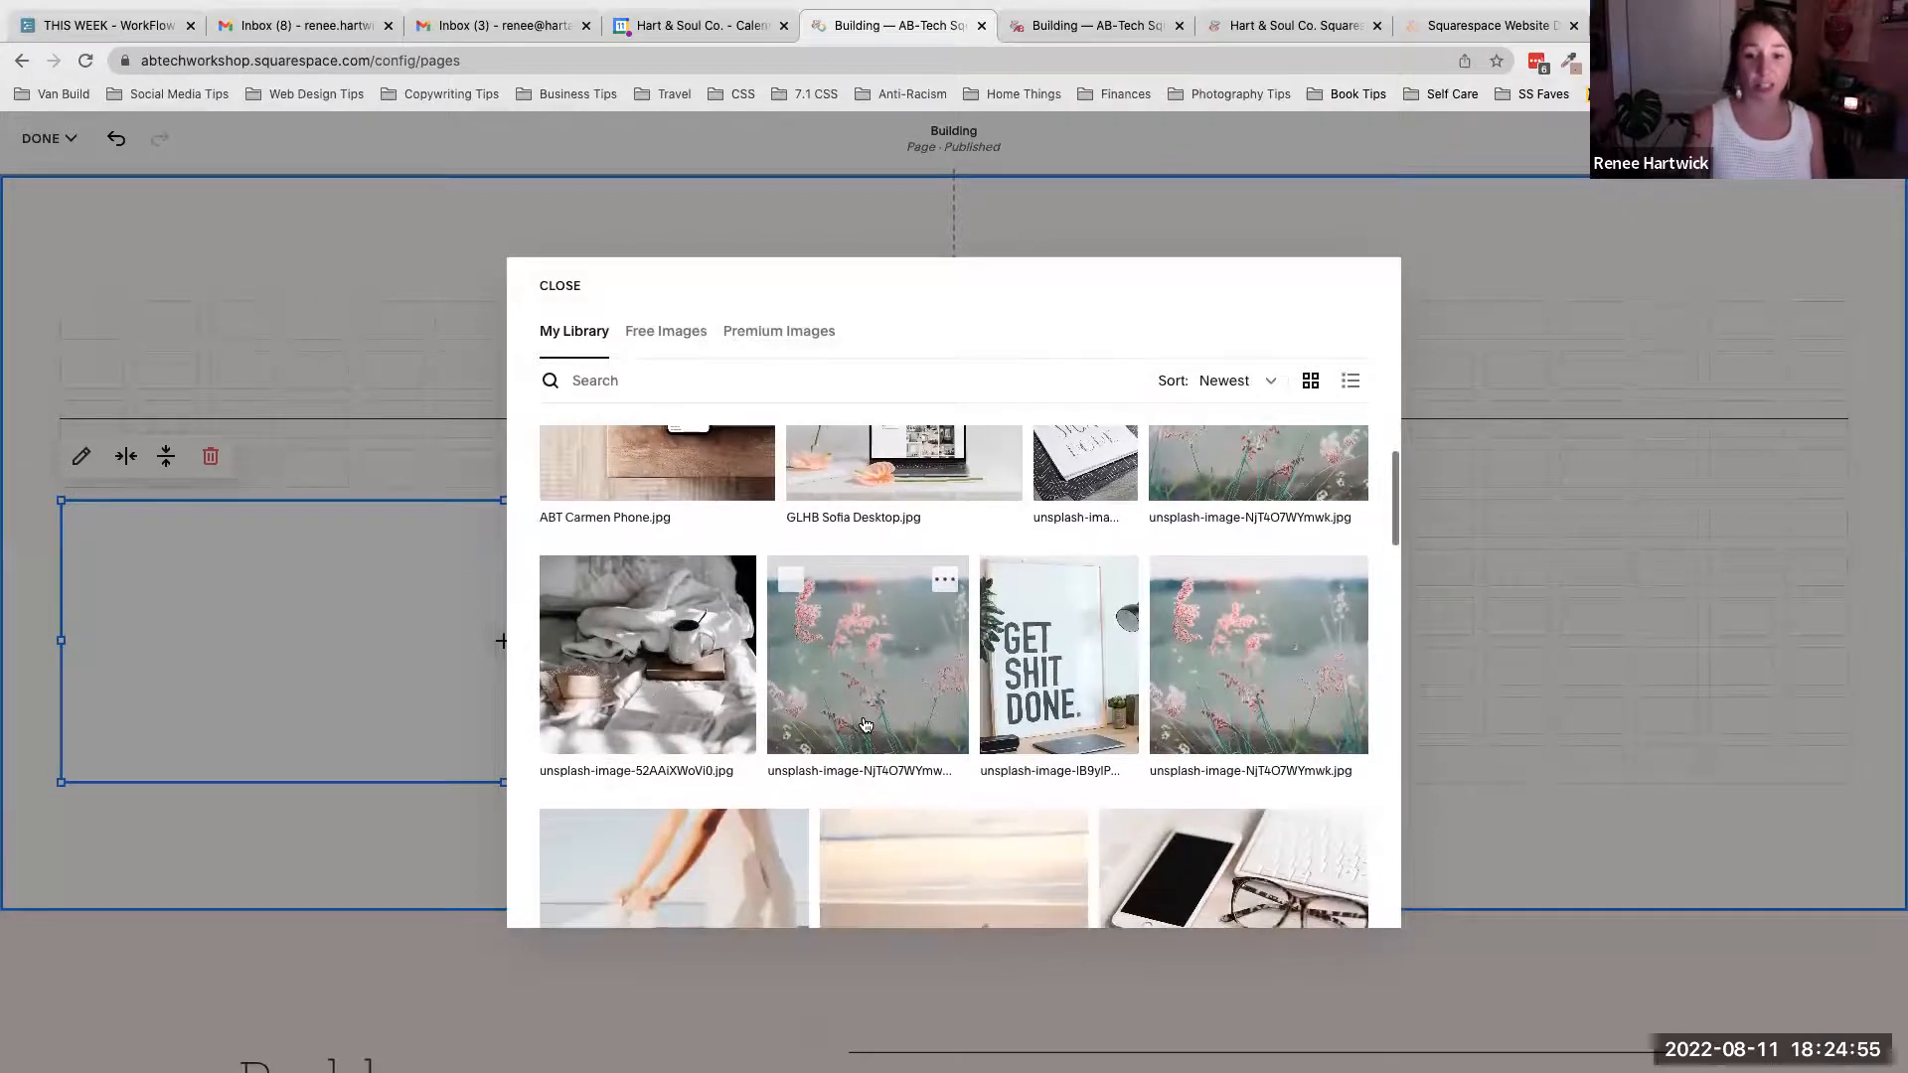
scroll(863, 721, "down", 2)
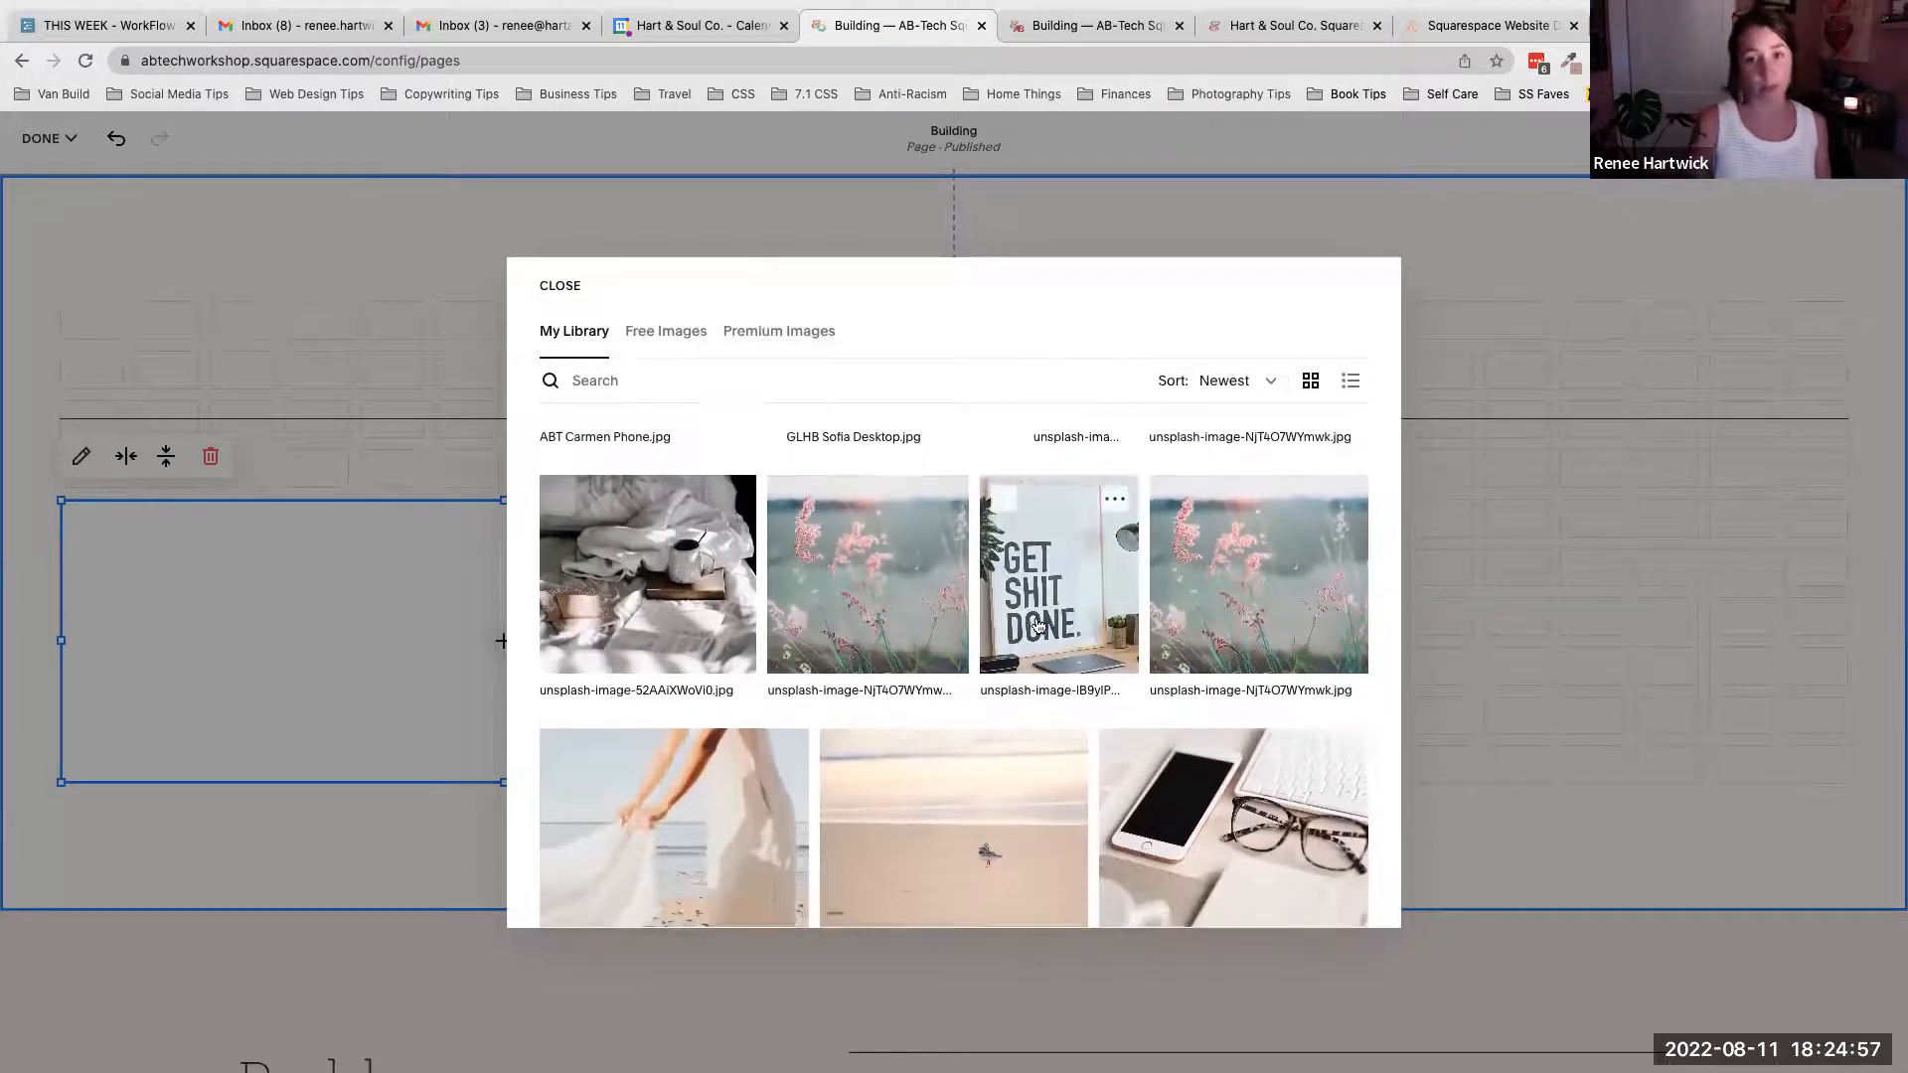
scroll(829, 718, "down", 5)
scroll(828, 717, "down", 14)
scroll(831, 724, "down", 6)
scroll(831, 724, "up", 3)
scroll(832, 724, "up", 20)
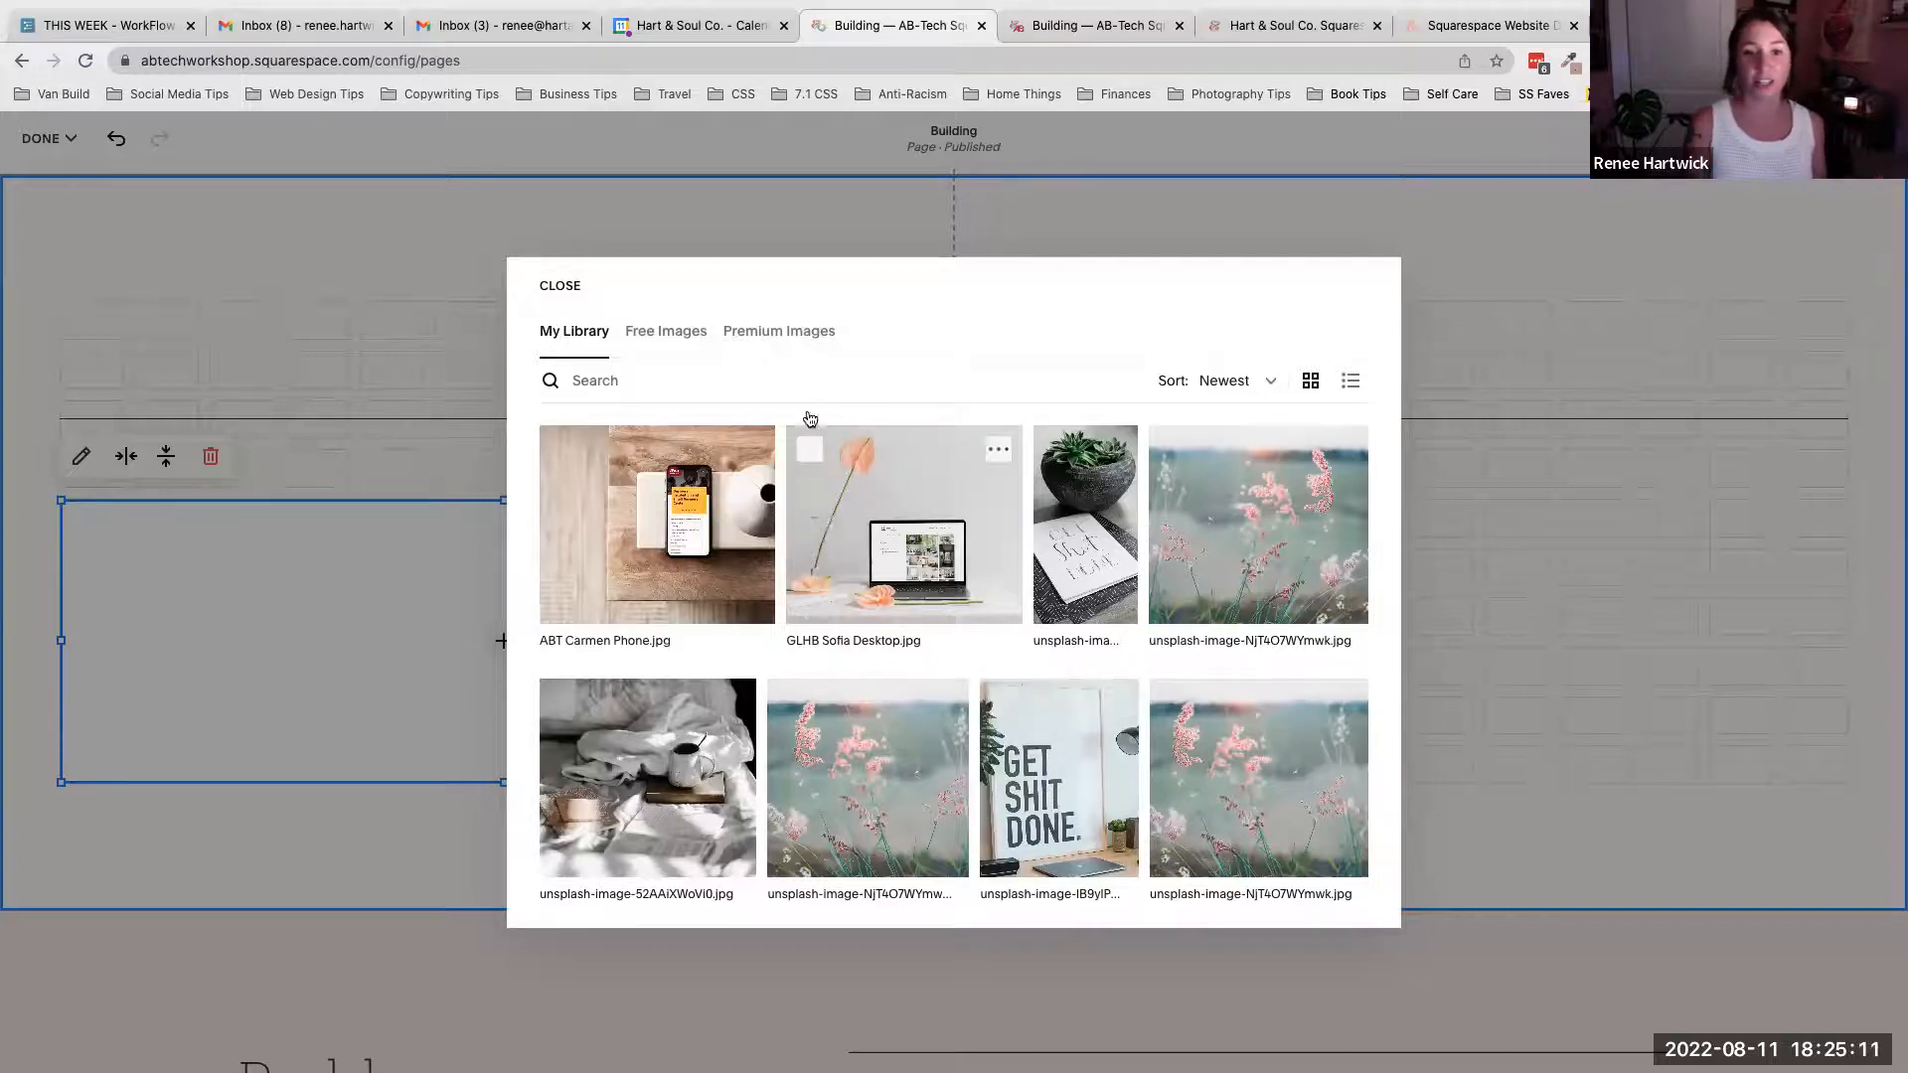
left_click(696, 374)
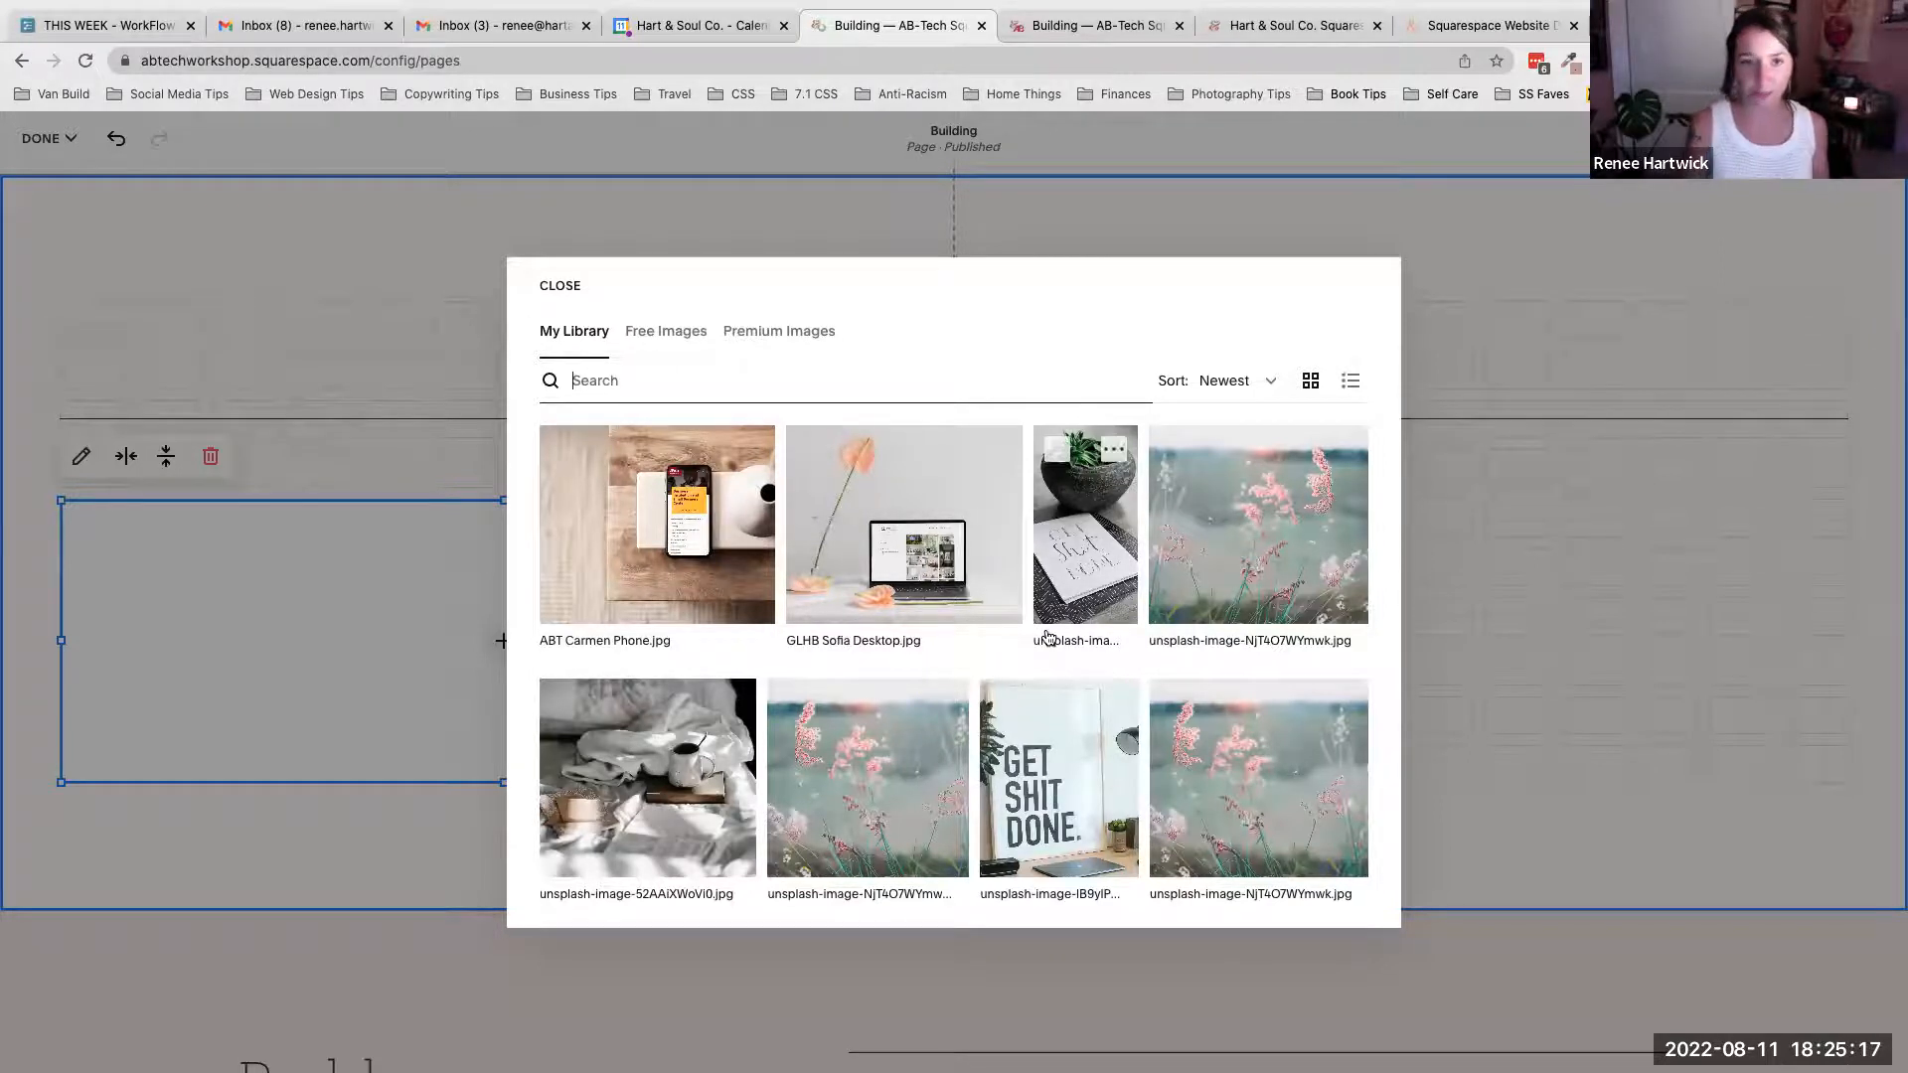
left_click(554, 287)
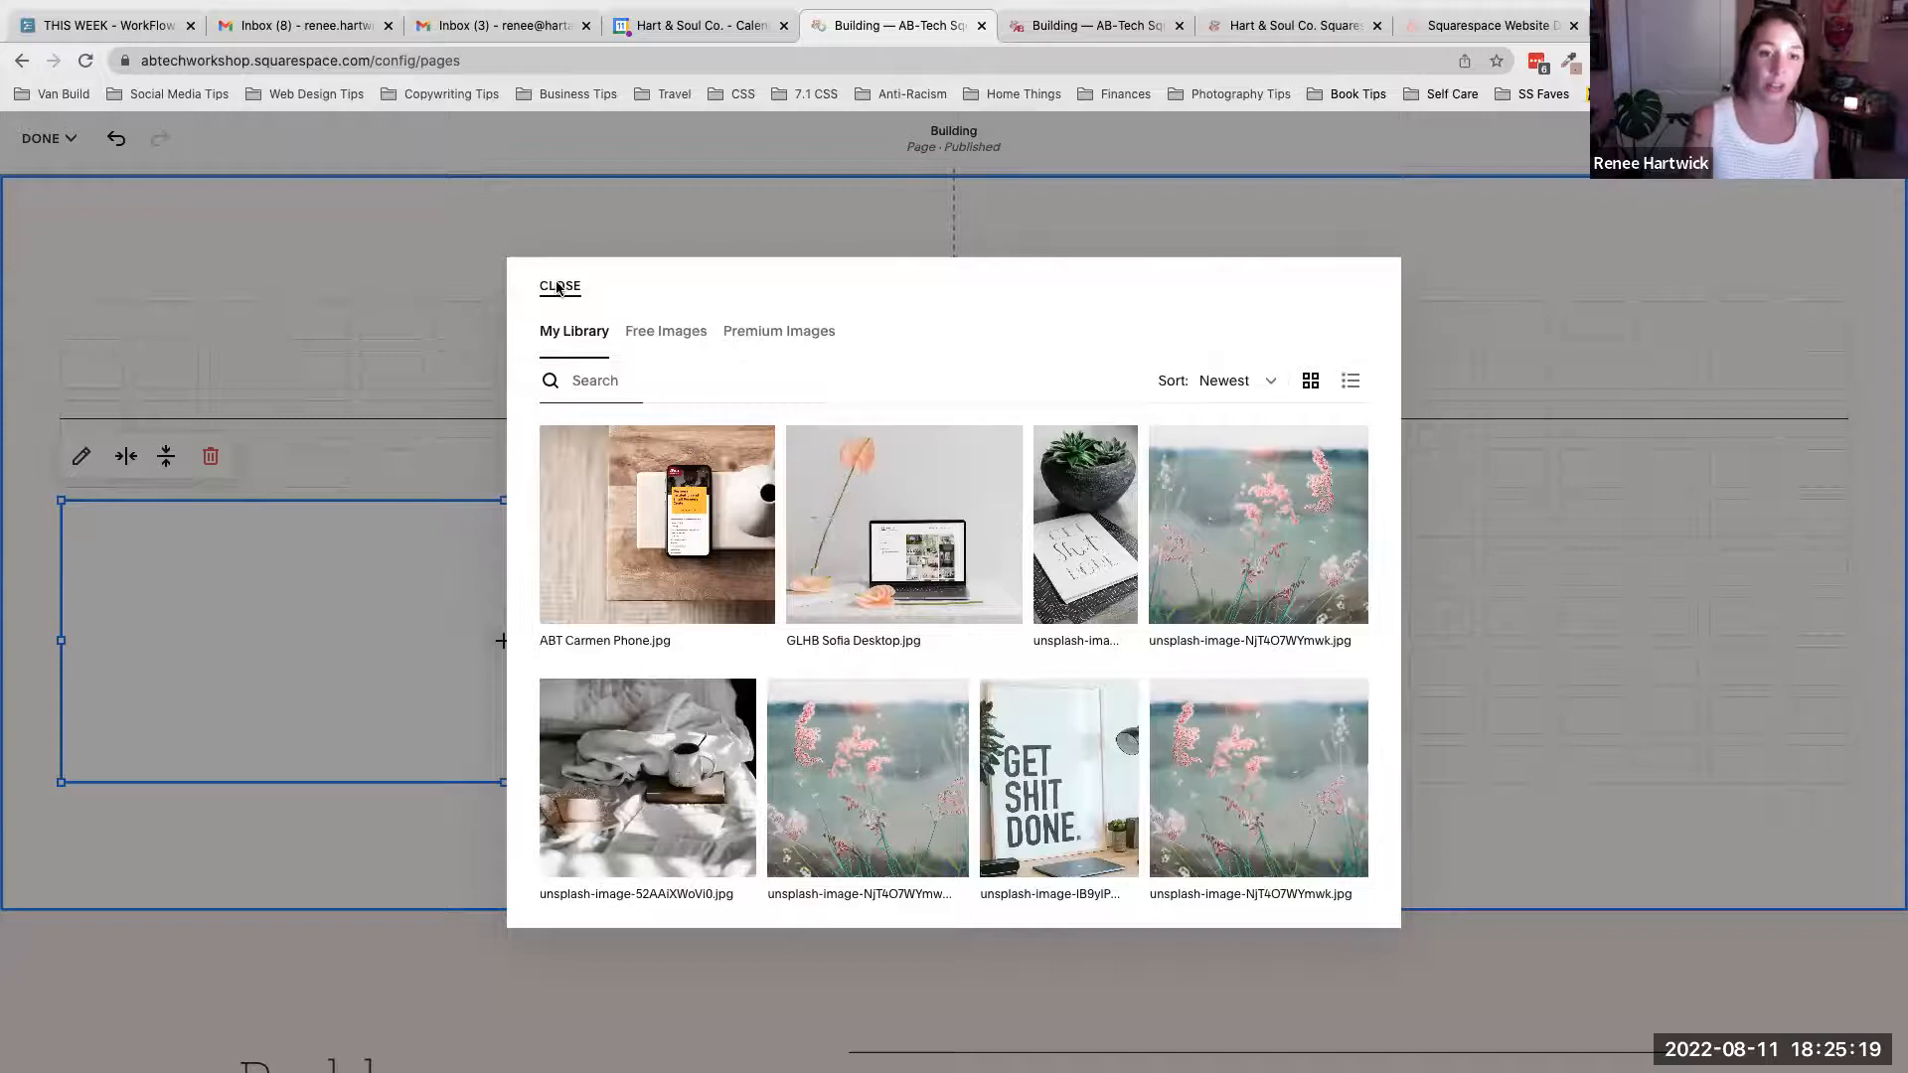
- Fill the image block with the beach photo unsplash-image-5DsxoaMSLTo.jpg from the library
left_click(503, 642)
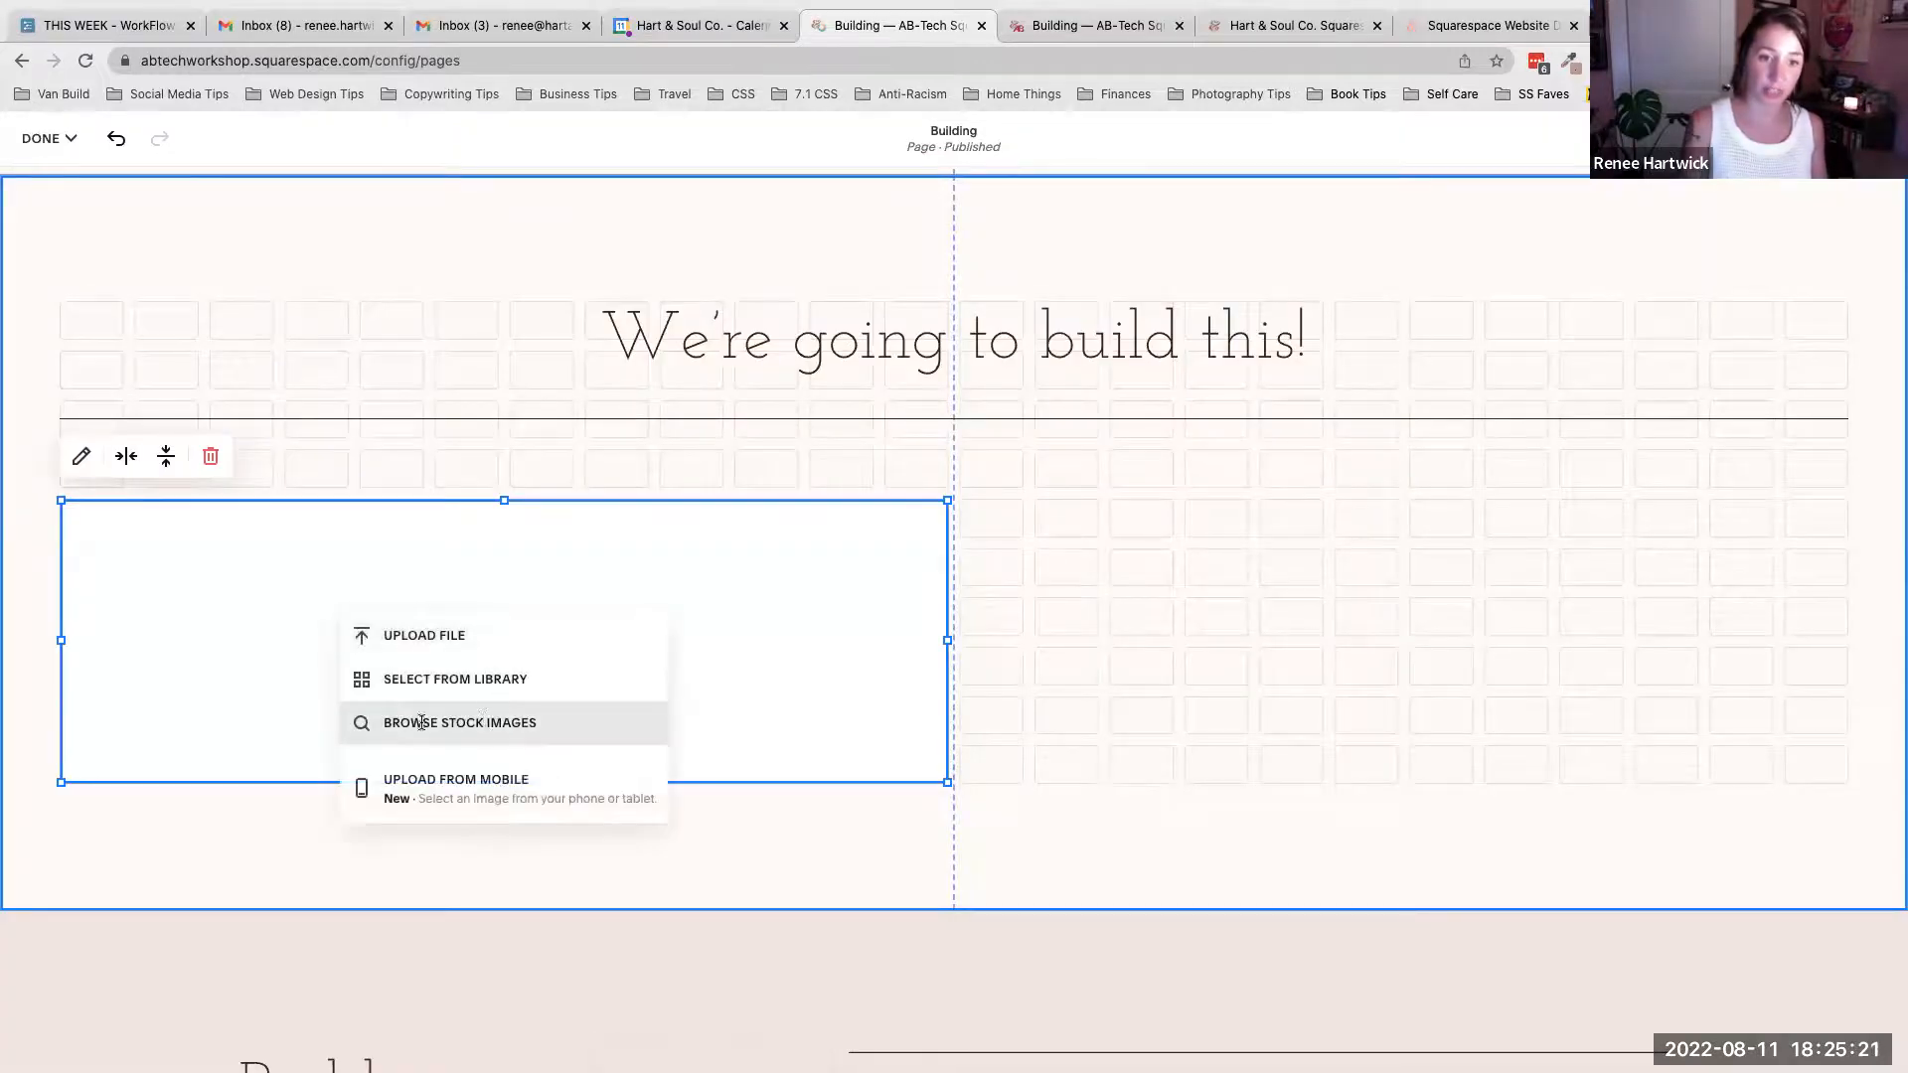
left_click(509, 722)
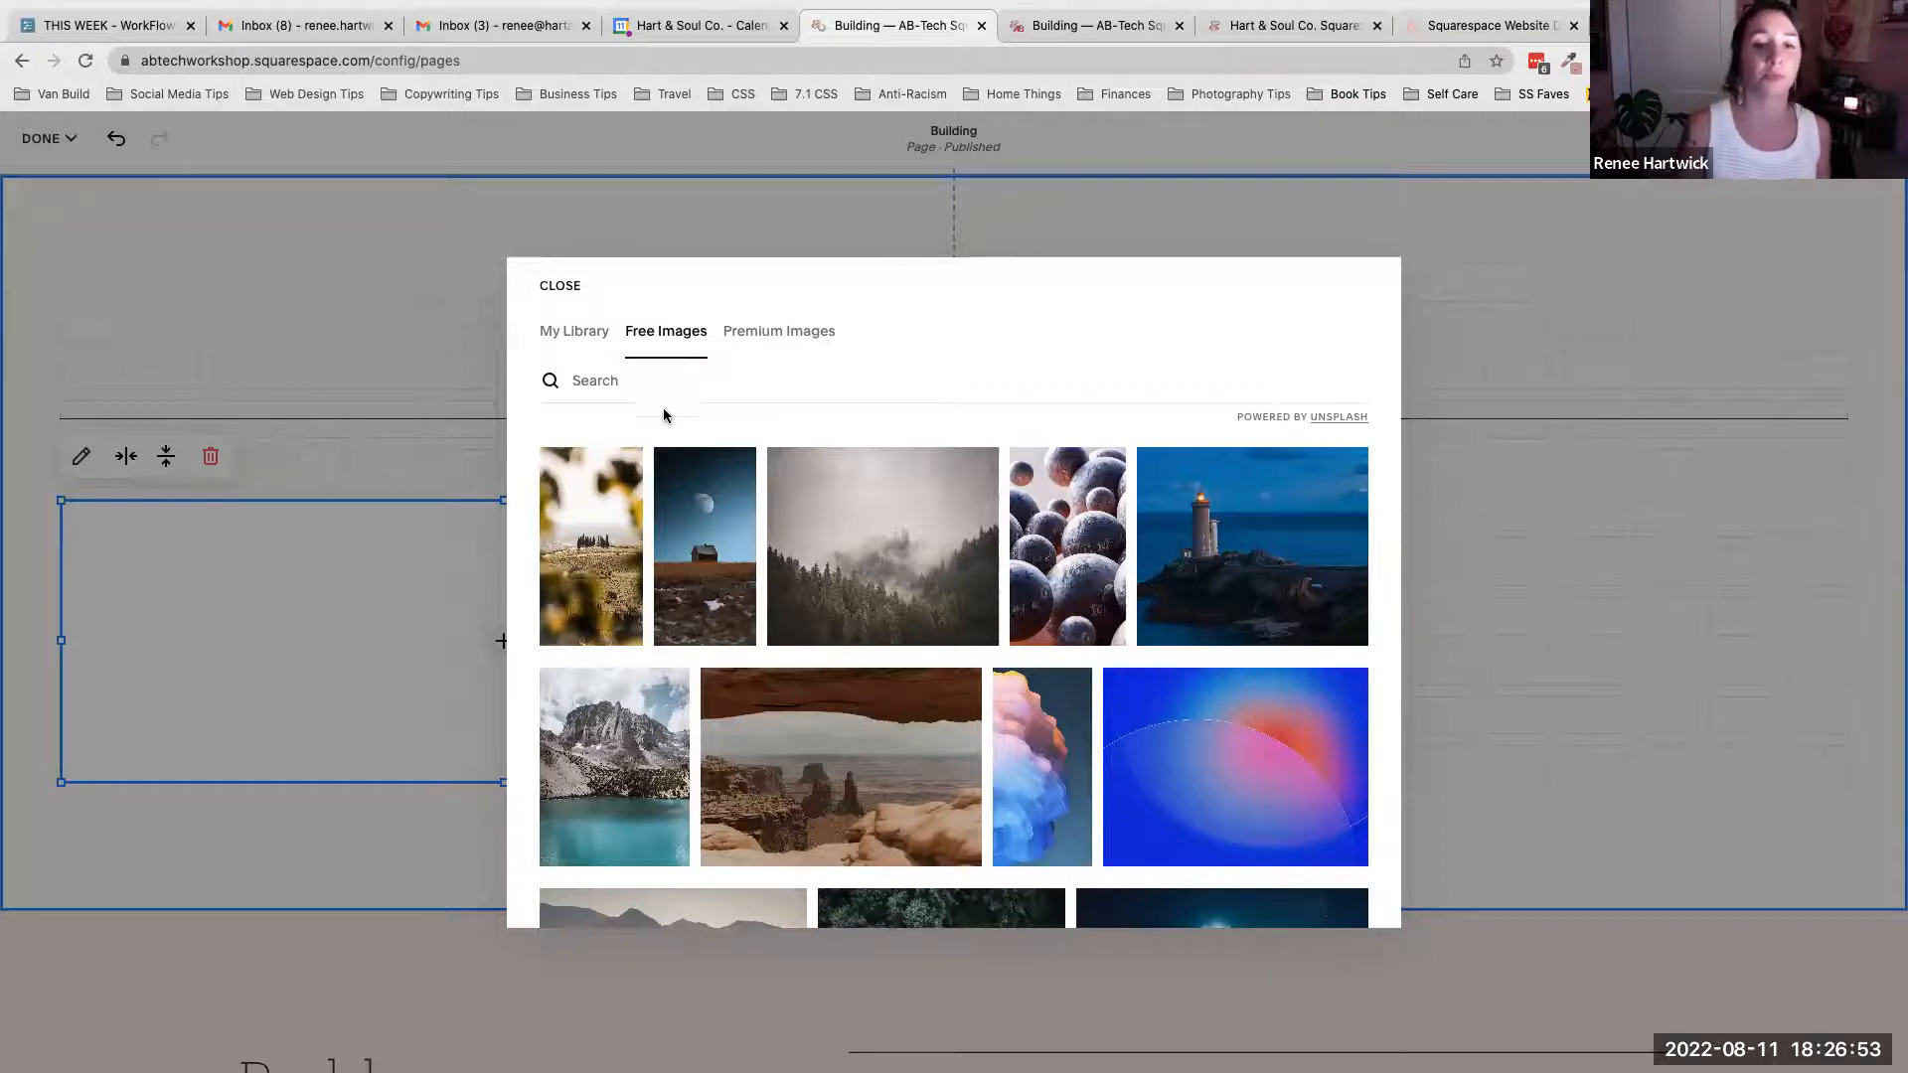
left_click(633, 378)
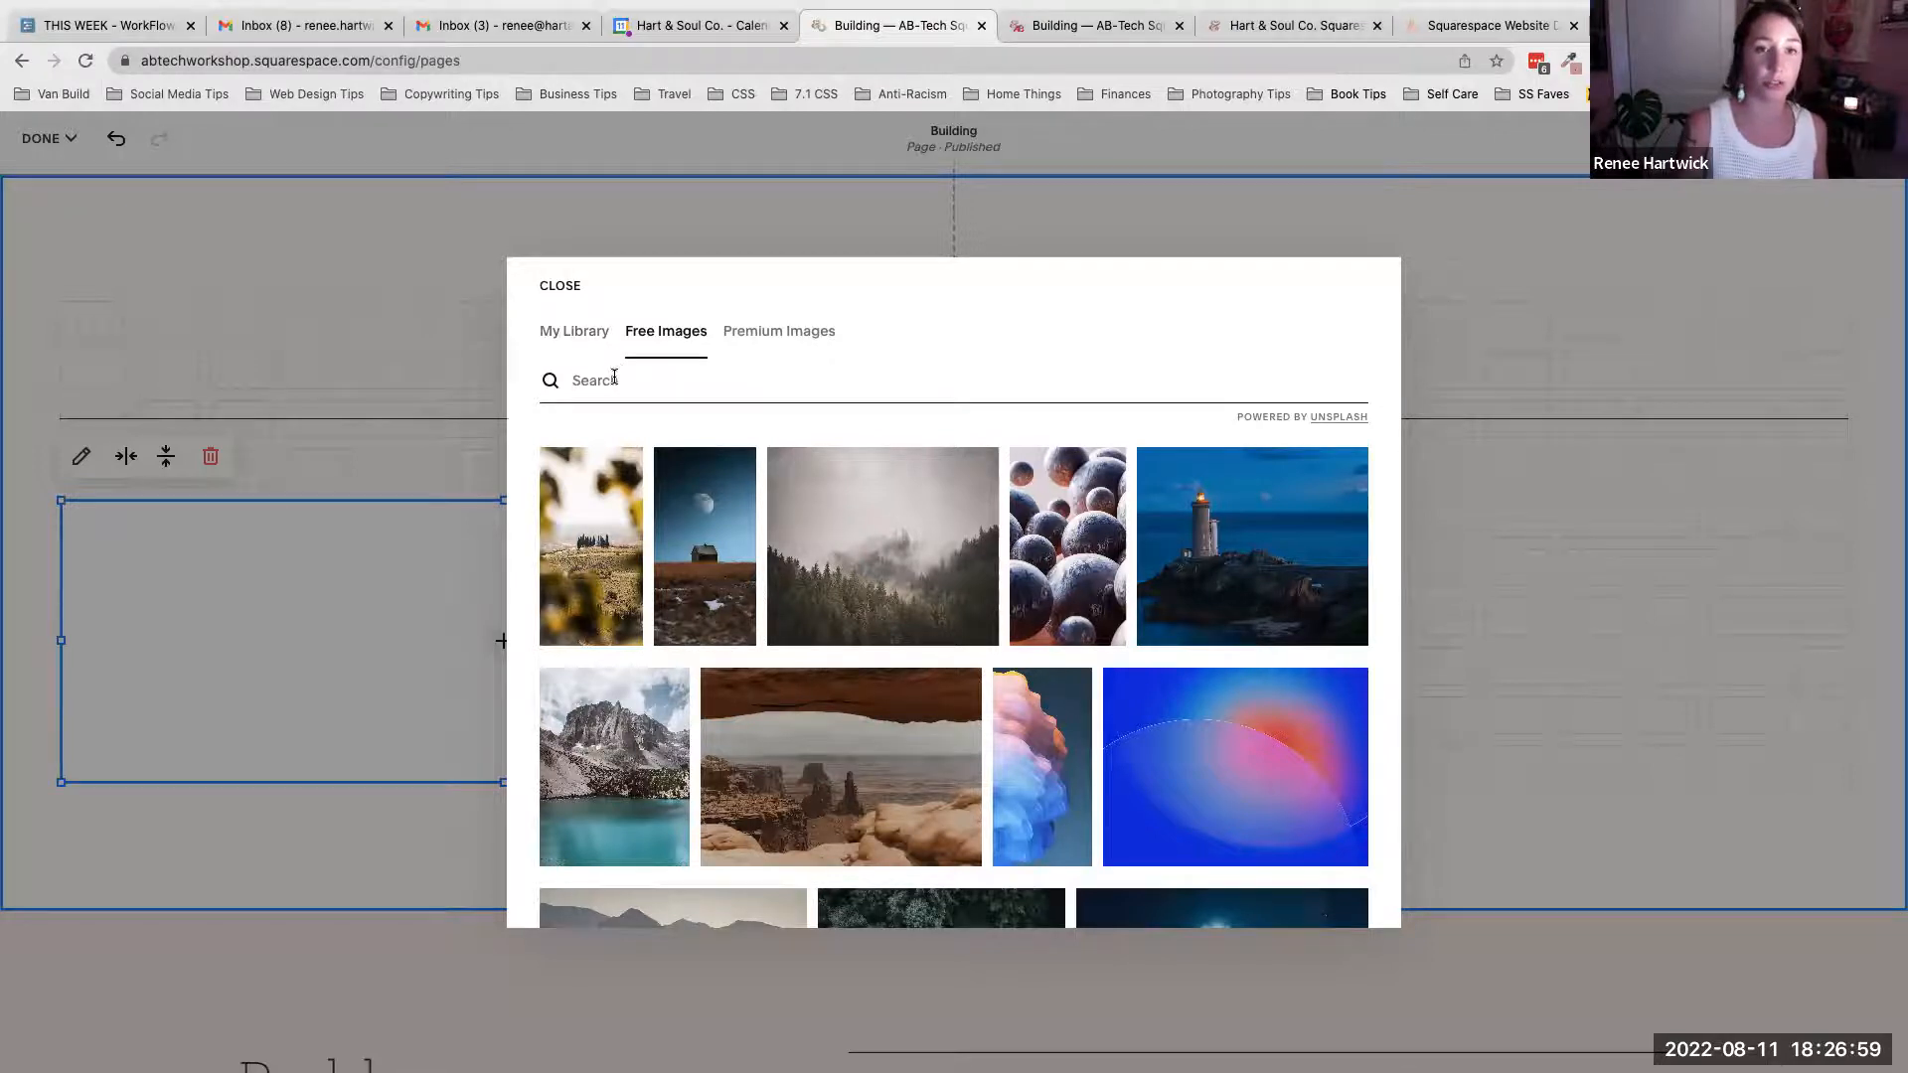
left_click(570, 336)
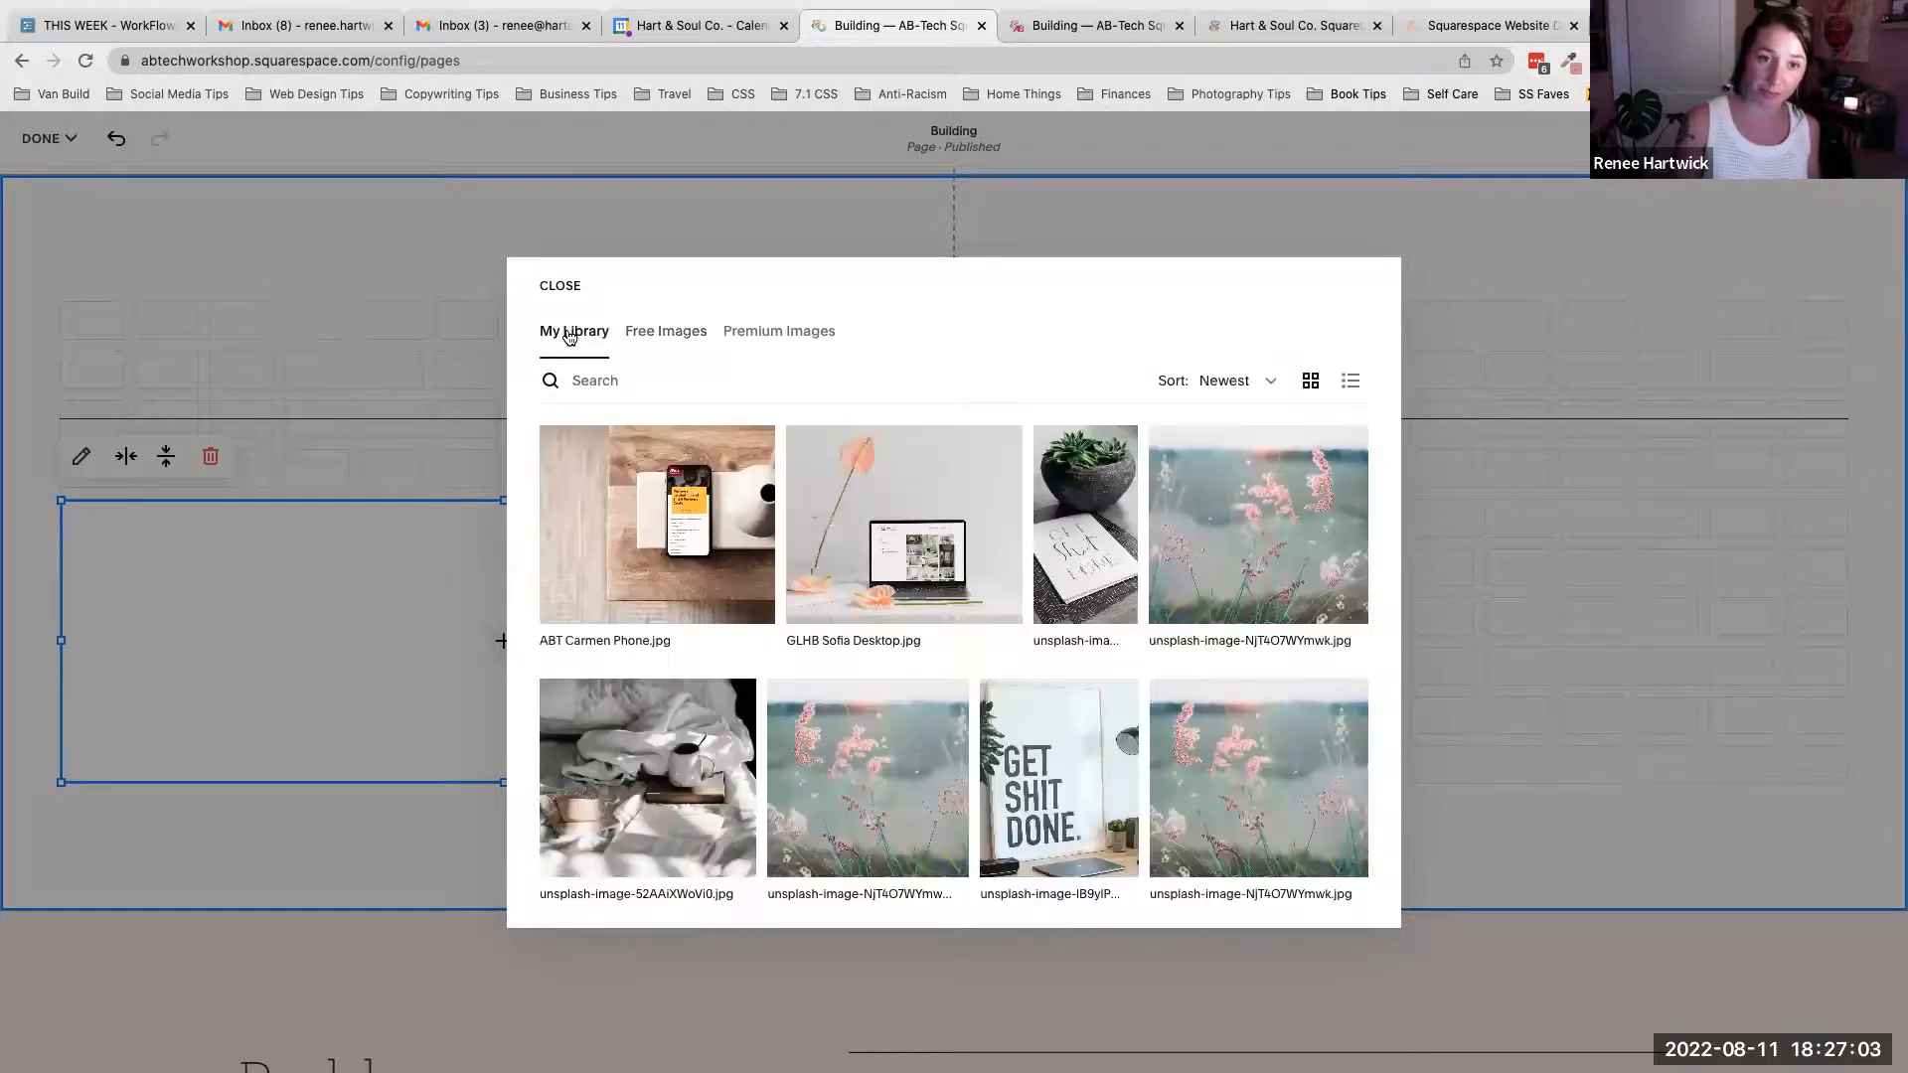
scroll(795, 494, "down", 3)
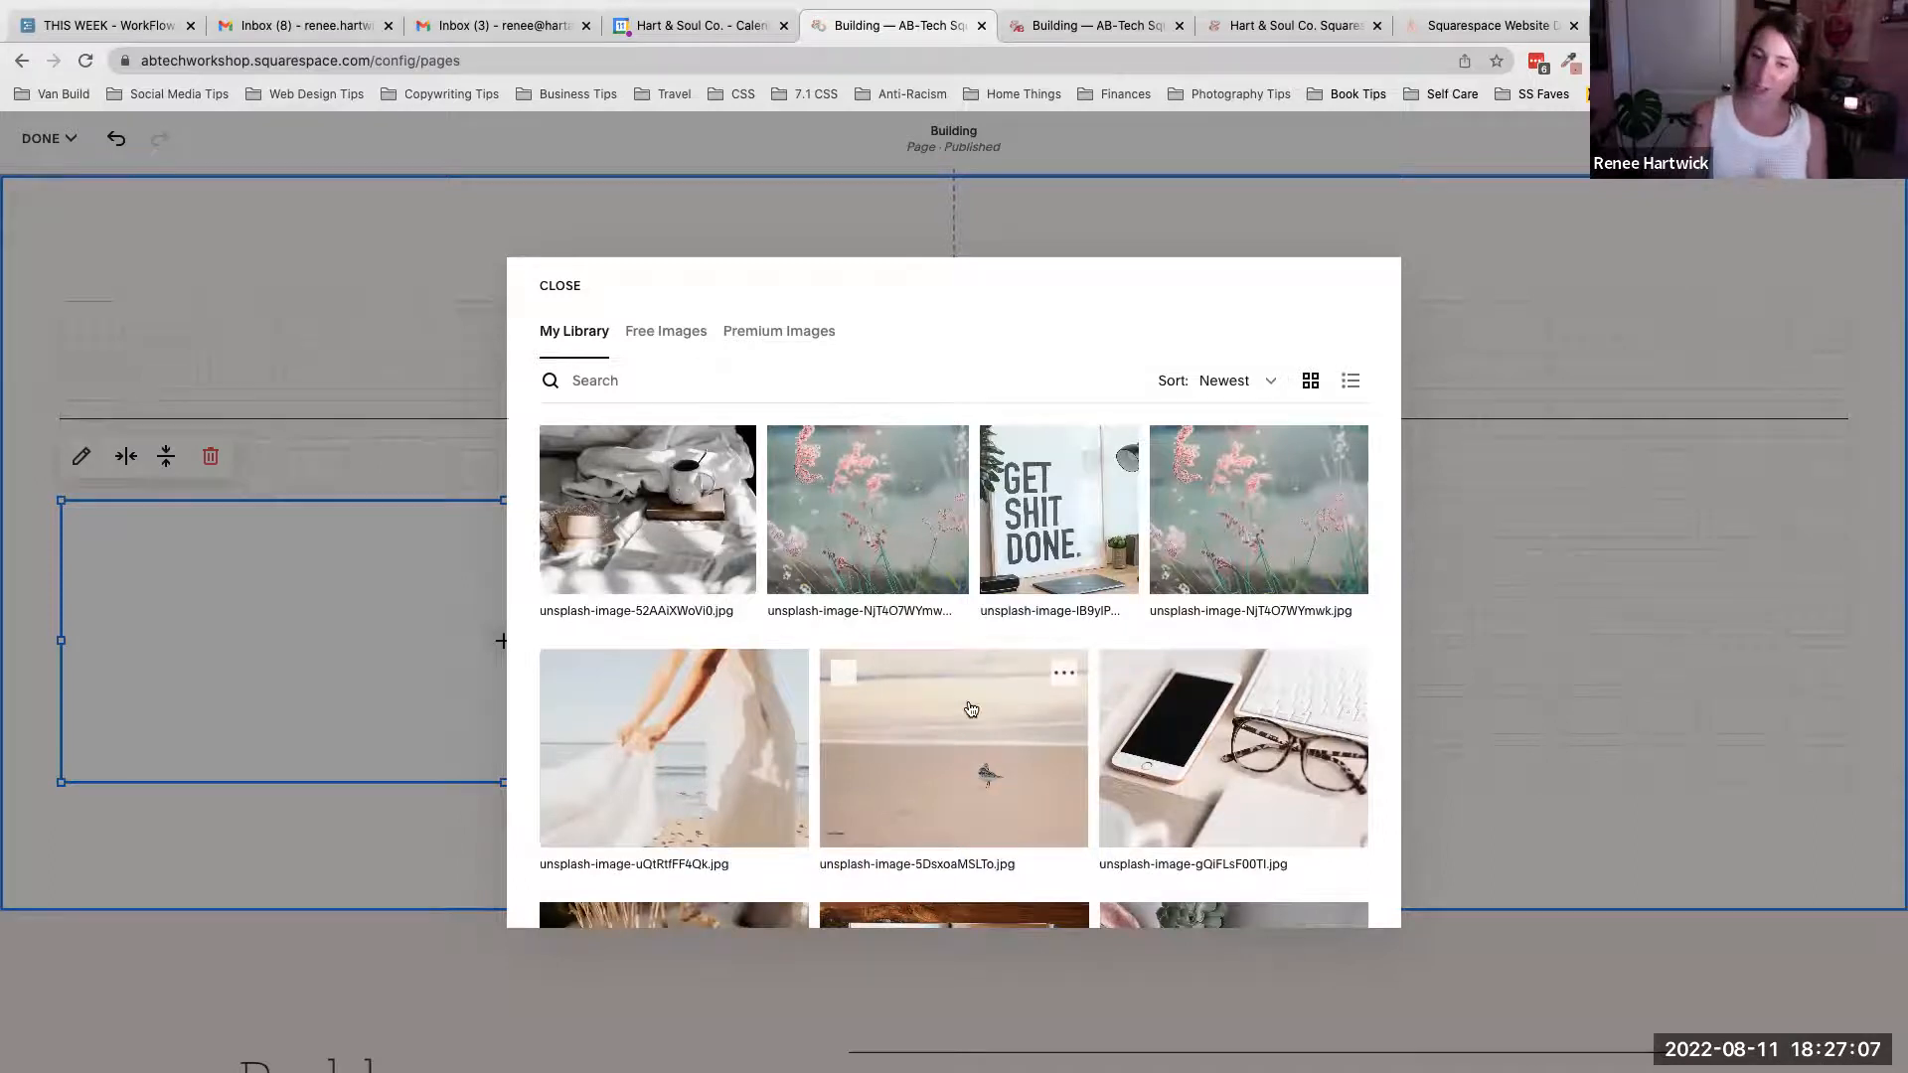
left_click(952, 746)
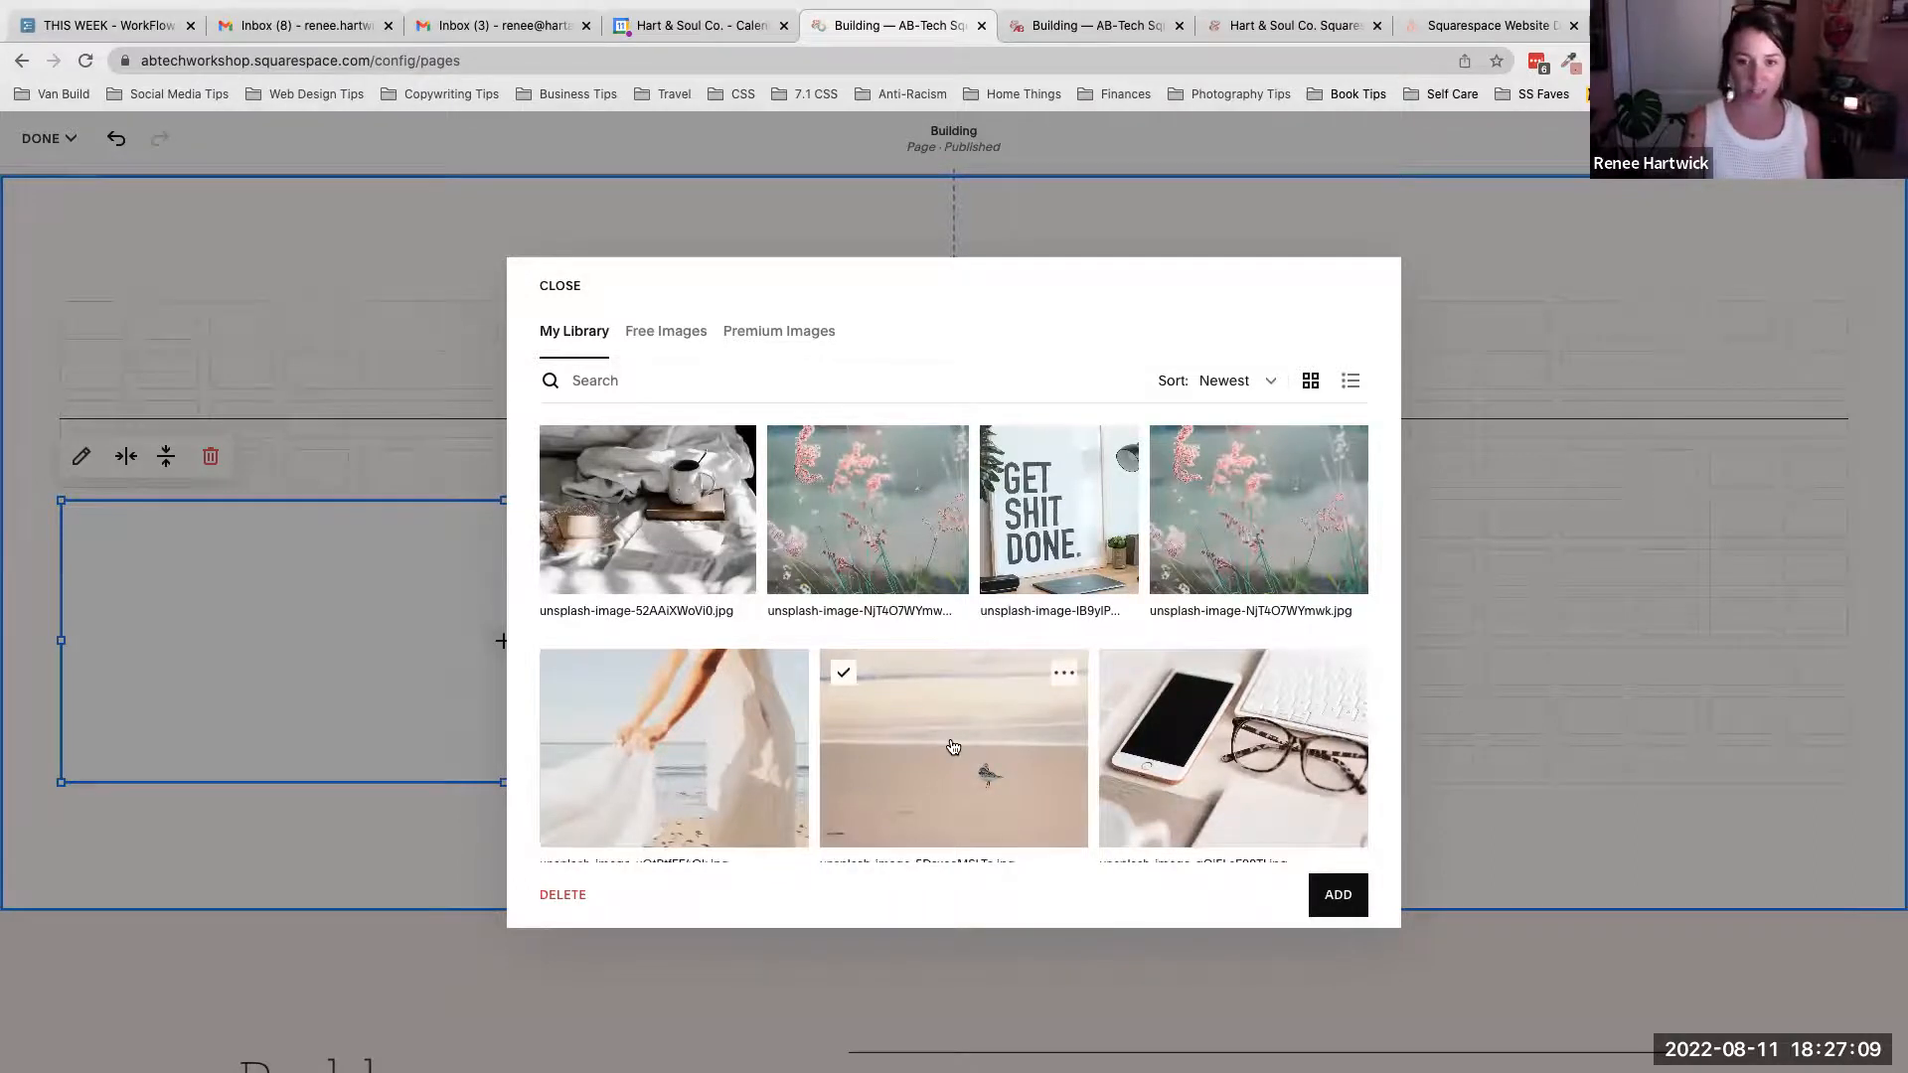
left_click(1334, 902)
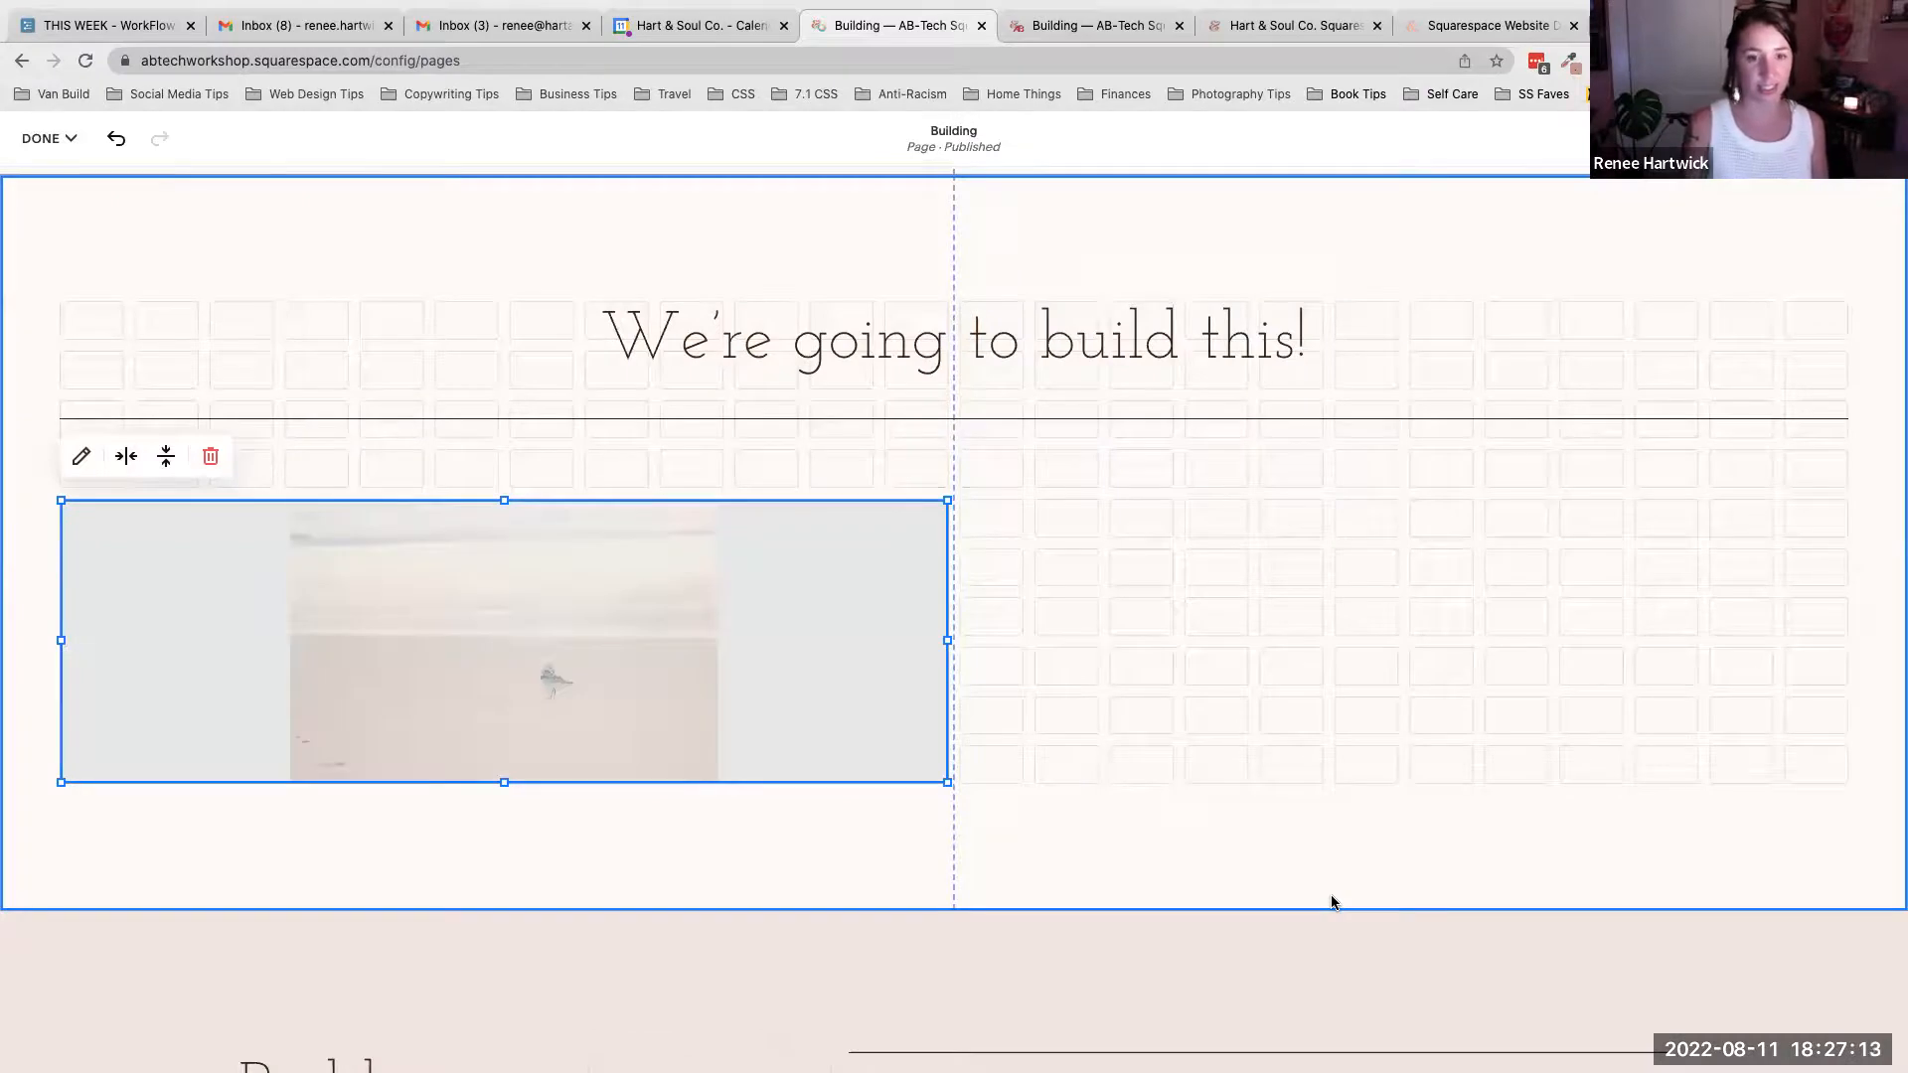
left_click(1057, 596)
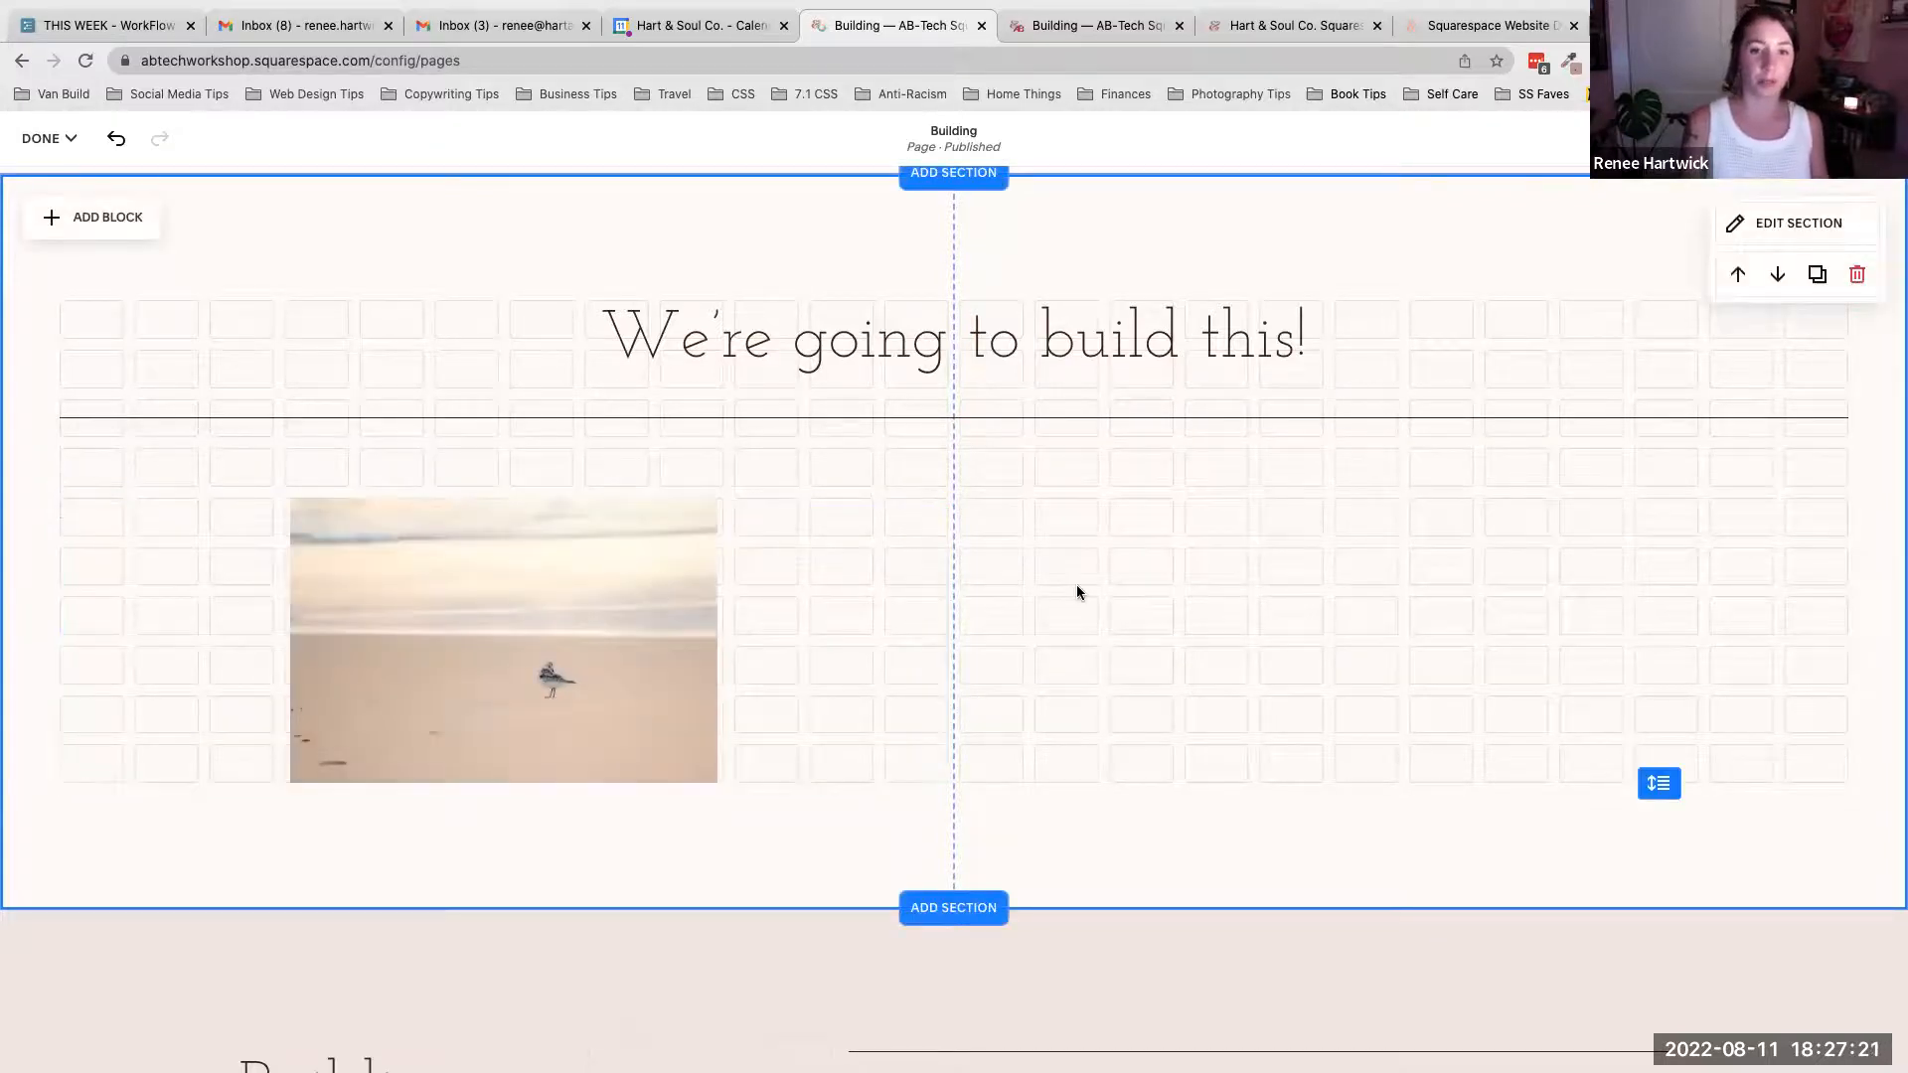
- Open the new image block's settings and switch to its design options
scroll(771, 596, "up", 5)
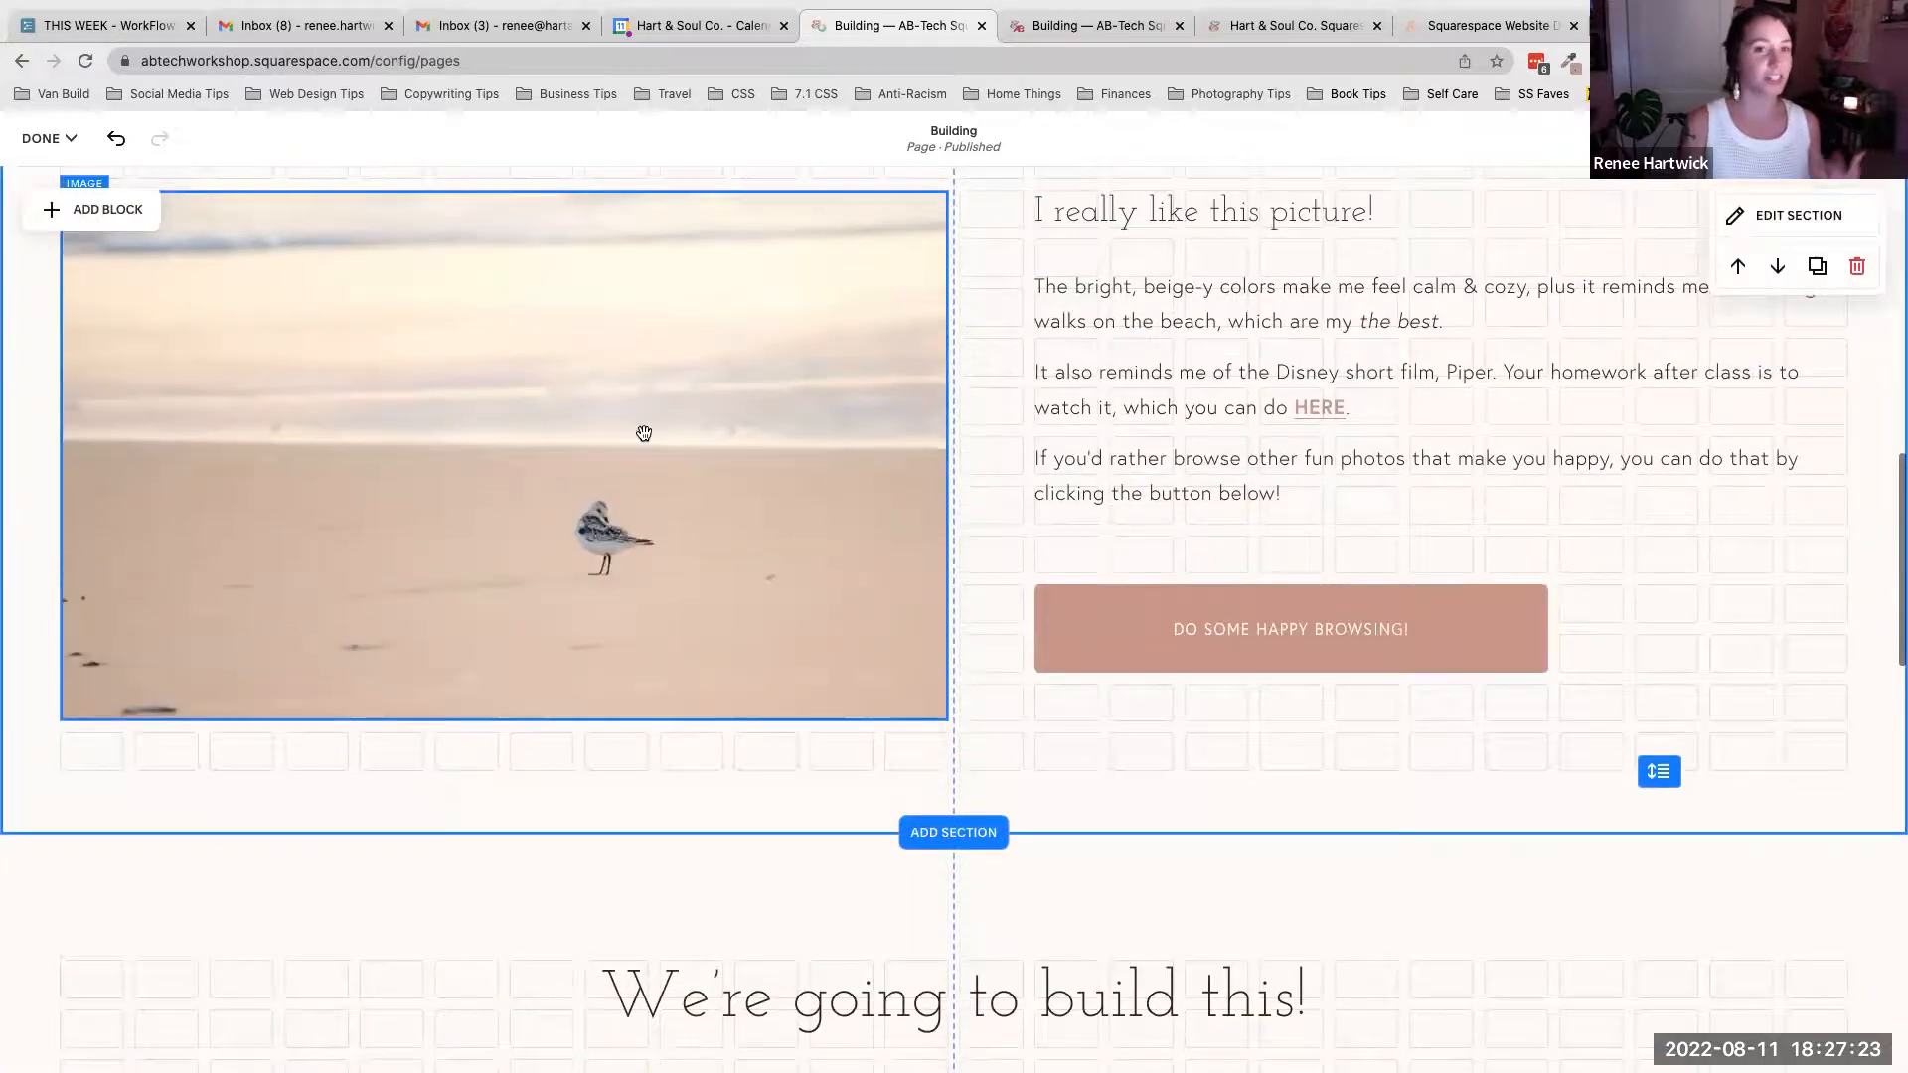
scroll(719, 447, "down", 5)
scroll(723, 450, "down", 3)
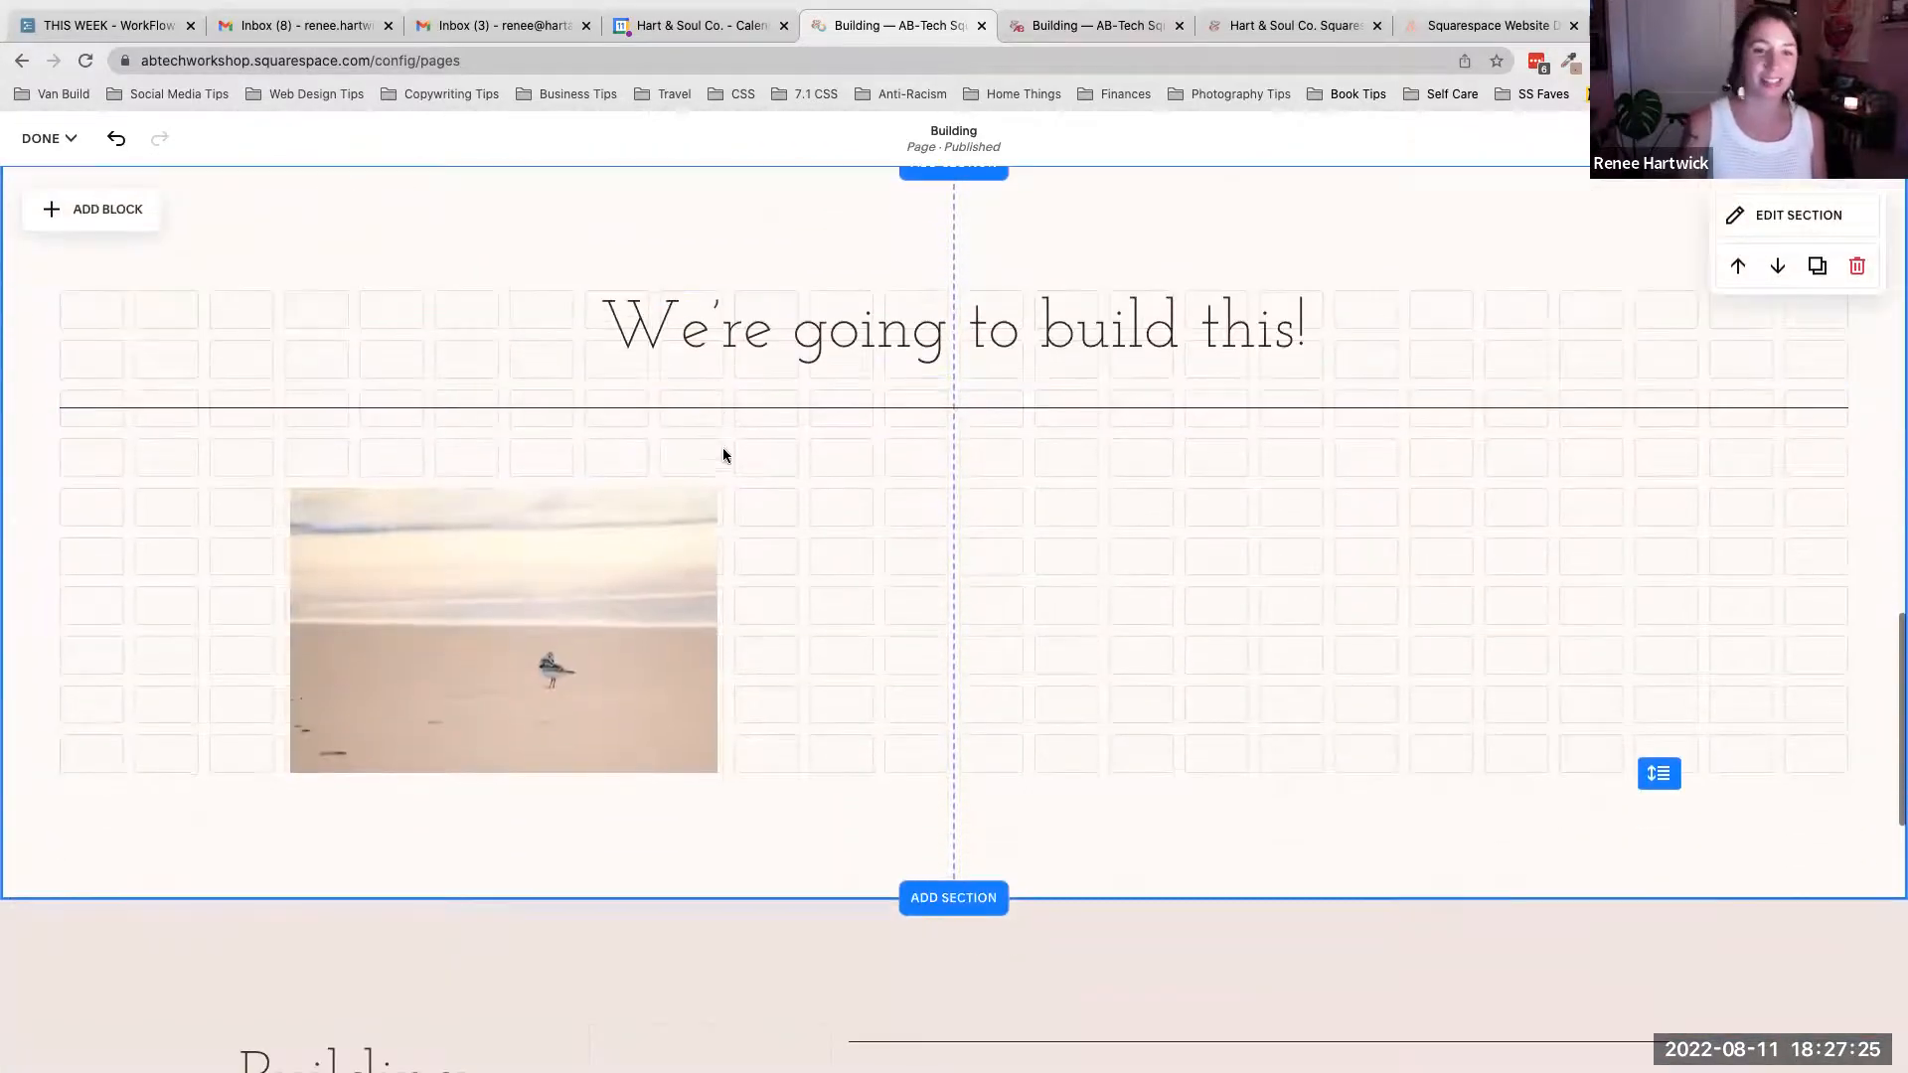
double_click(630, 558)
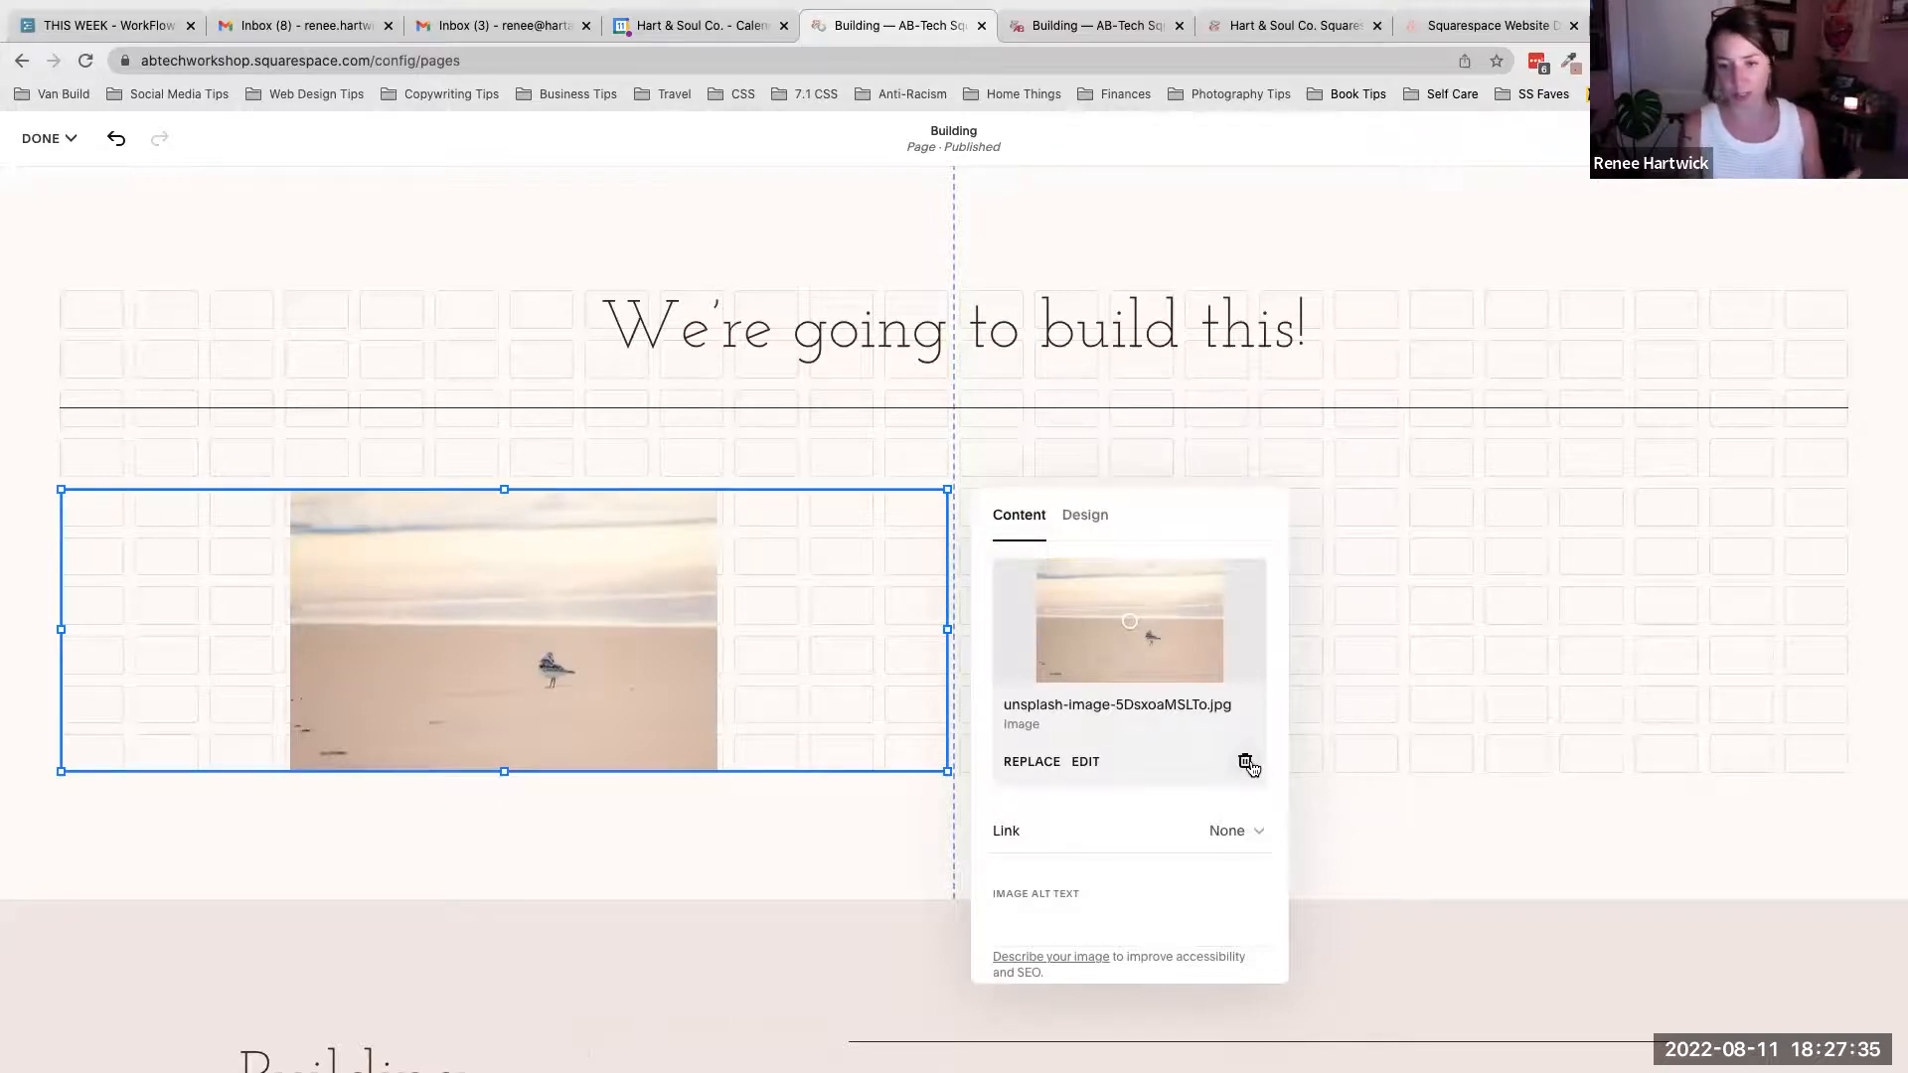
scroll(1196, 799, "down", 3)
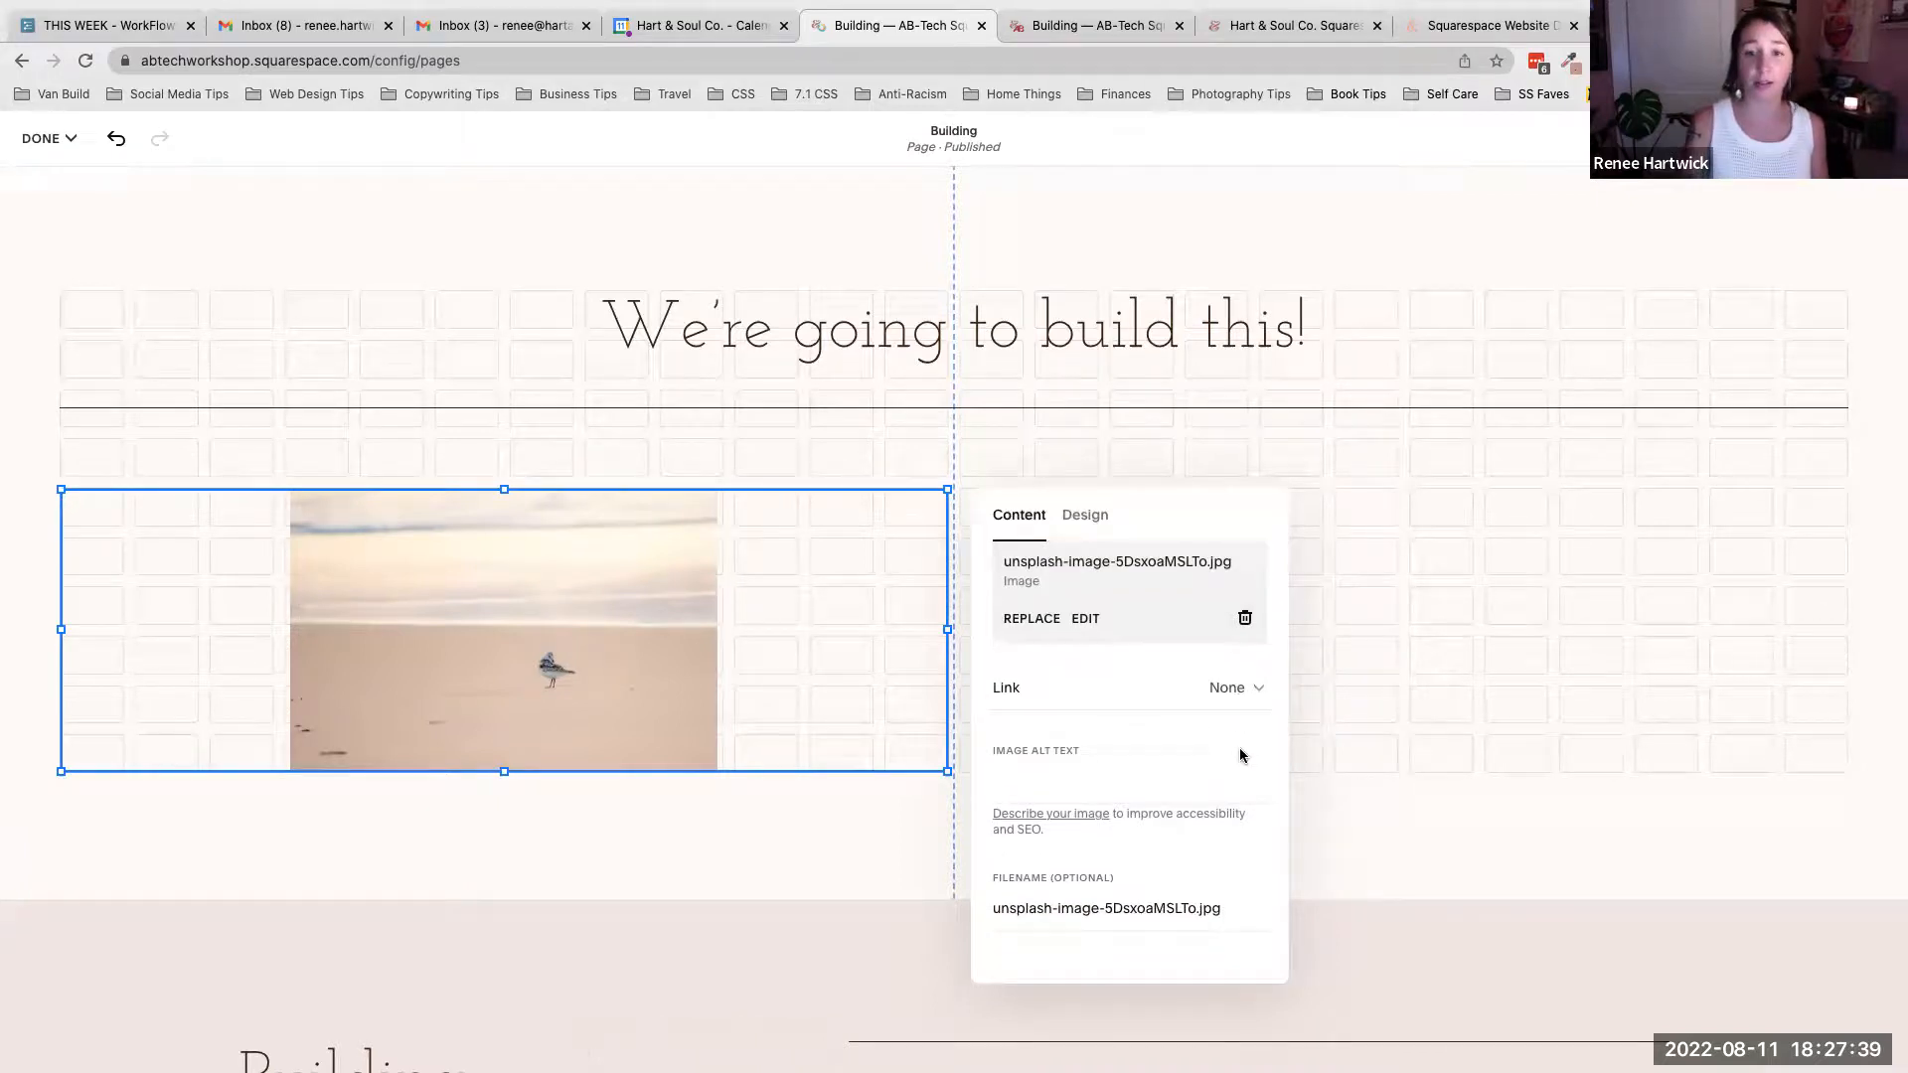
scroll(1238, 747, "up", 3)
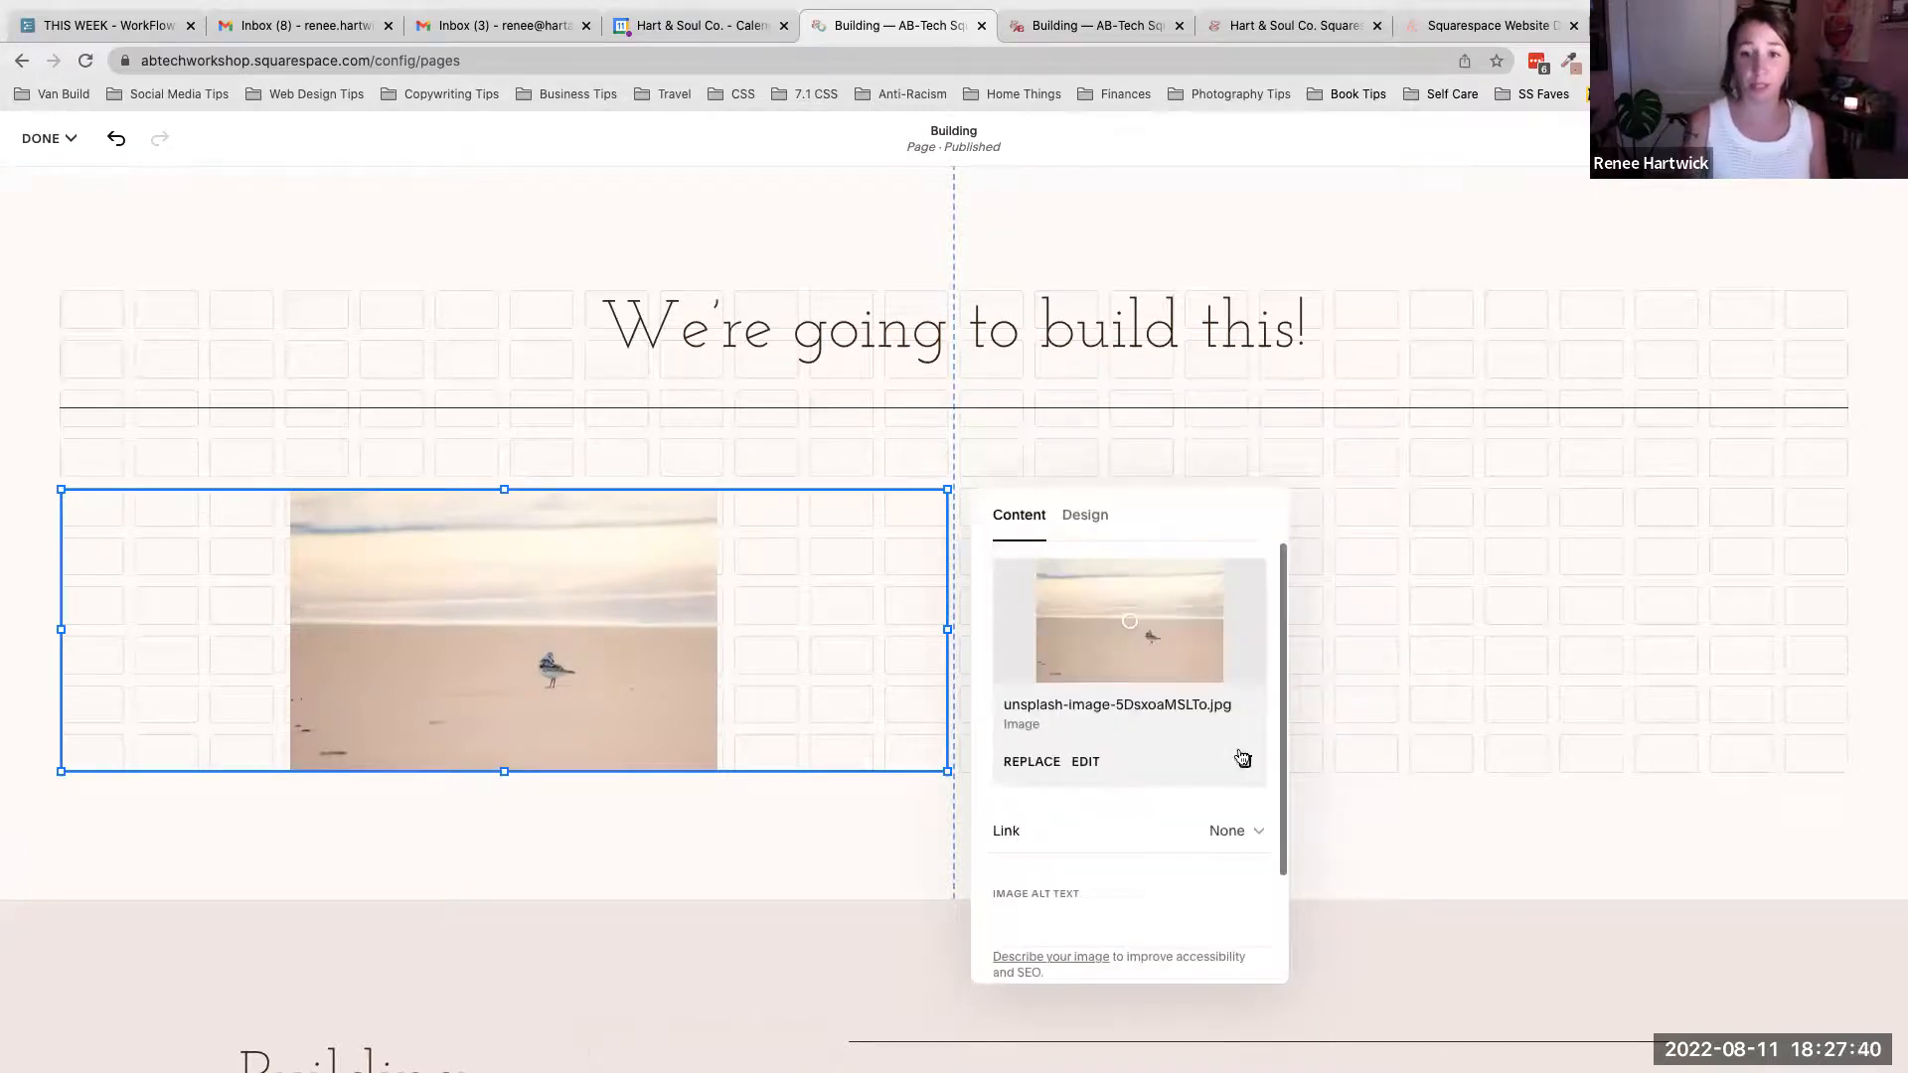
left_click(1090, 517)
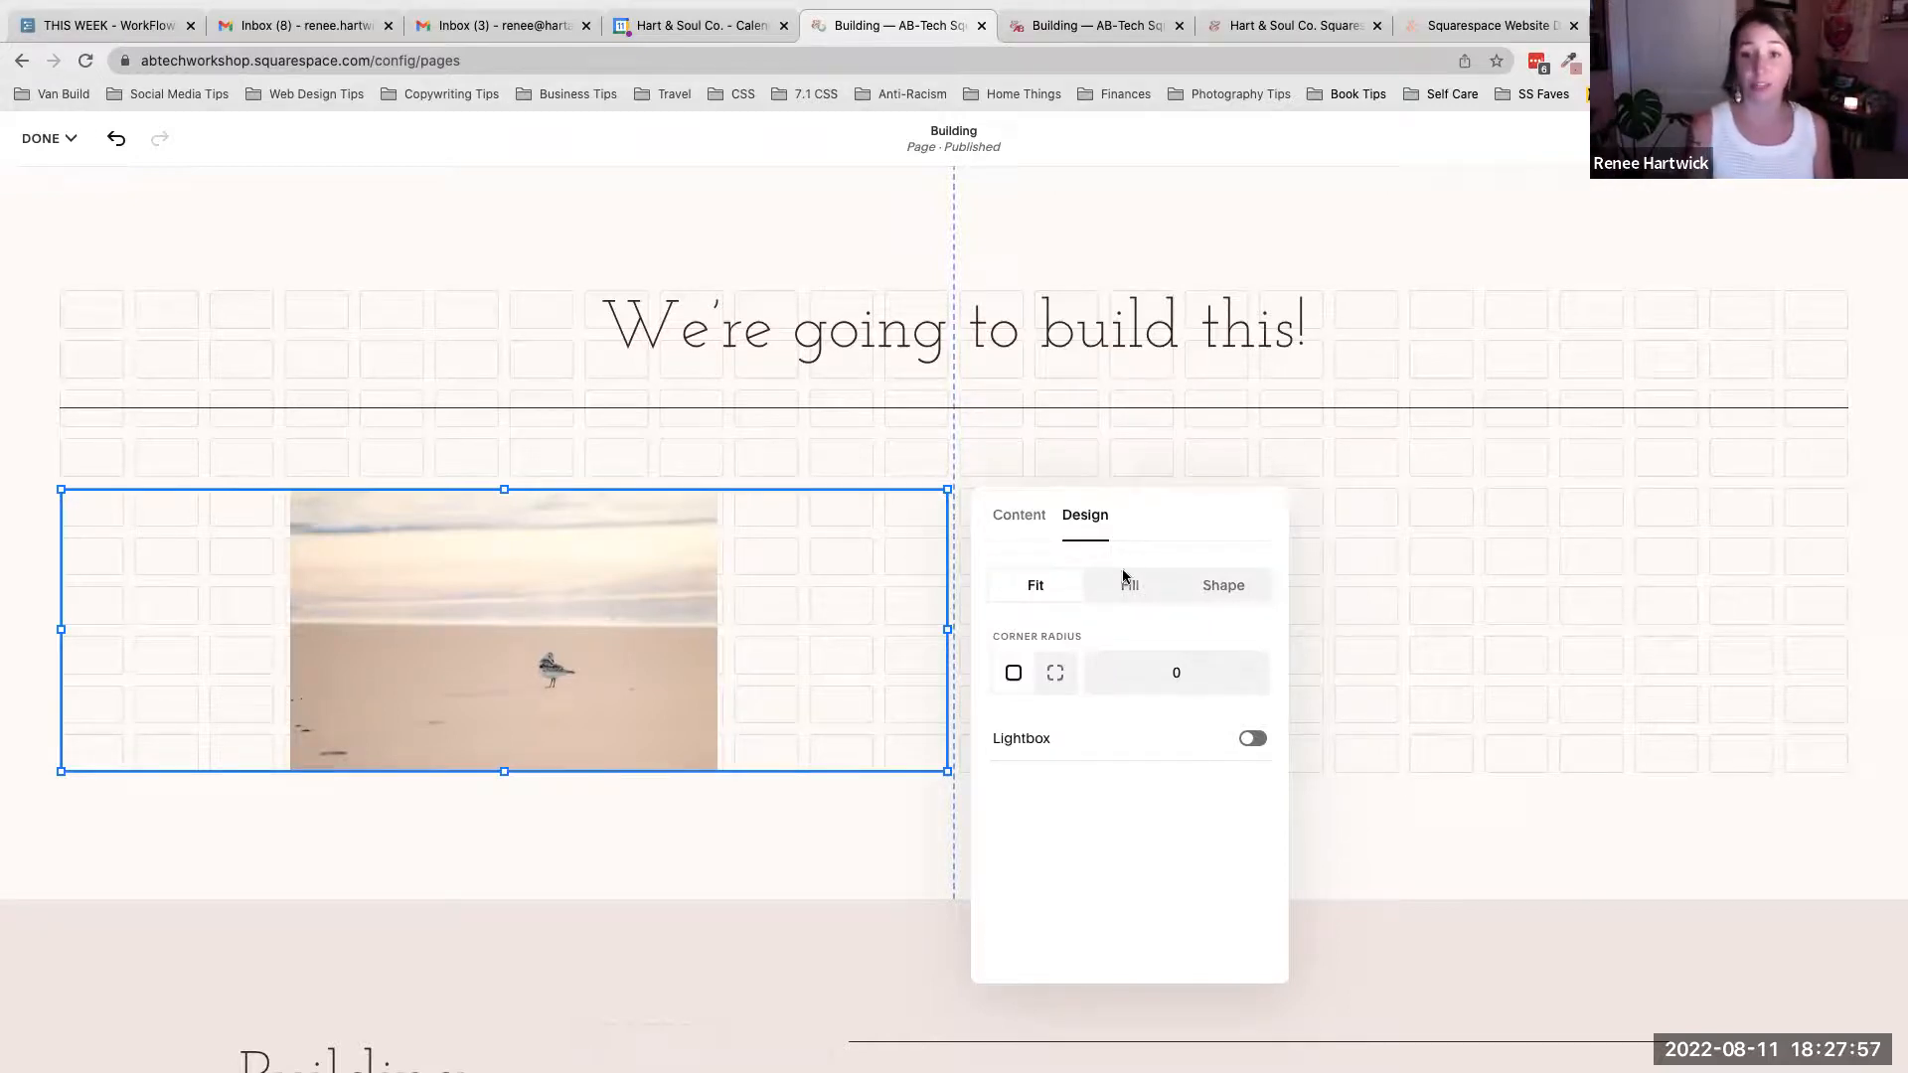
- Switch the image block to Fill and try setting its corner radius to 10
left_click(1143, 593)
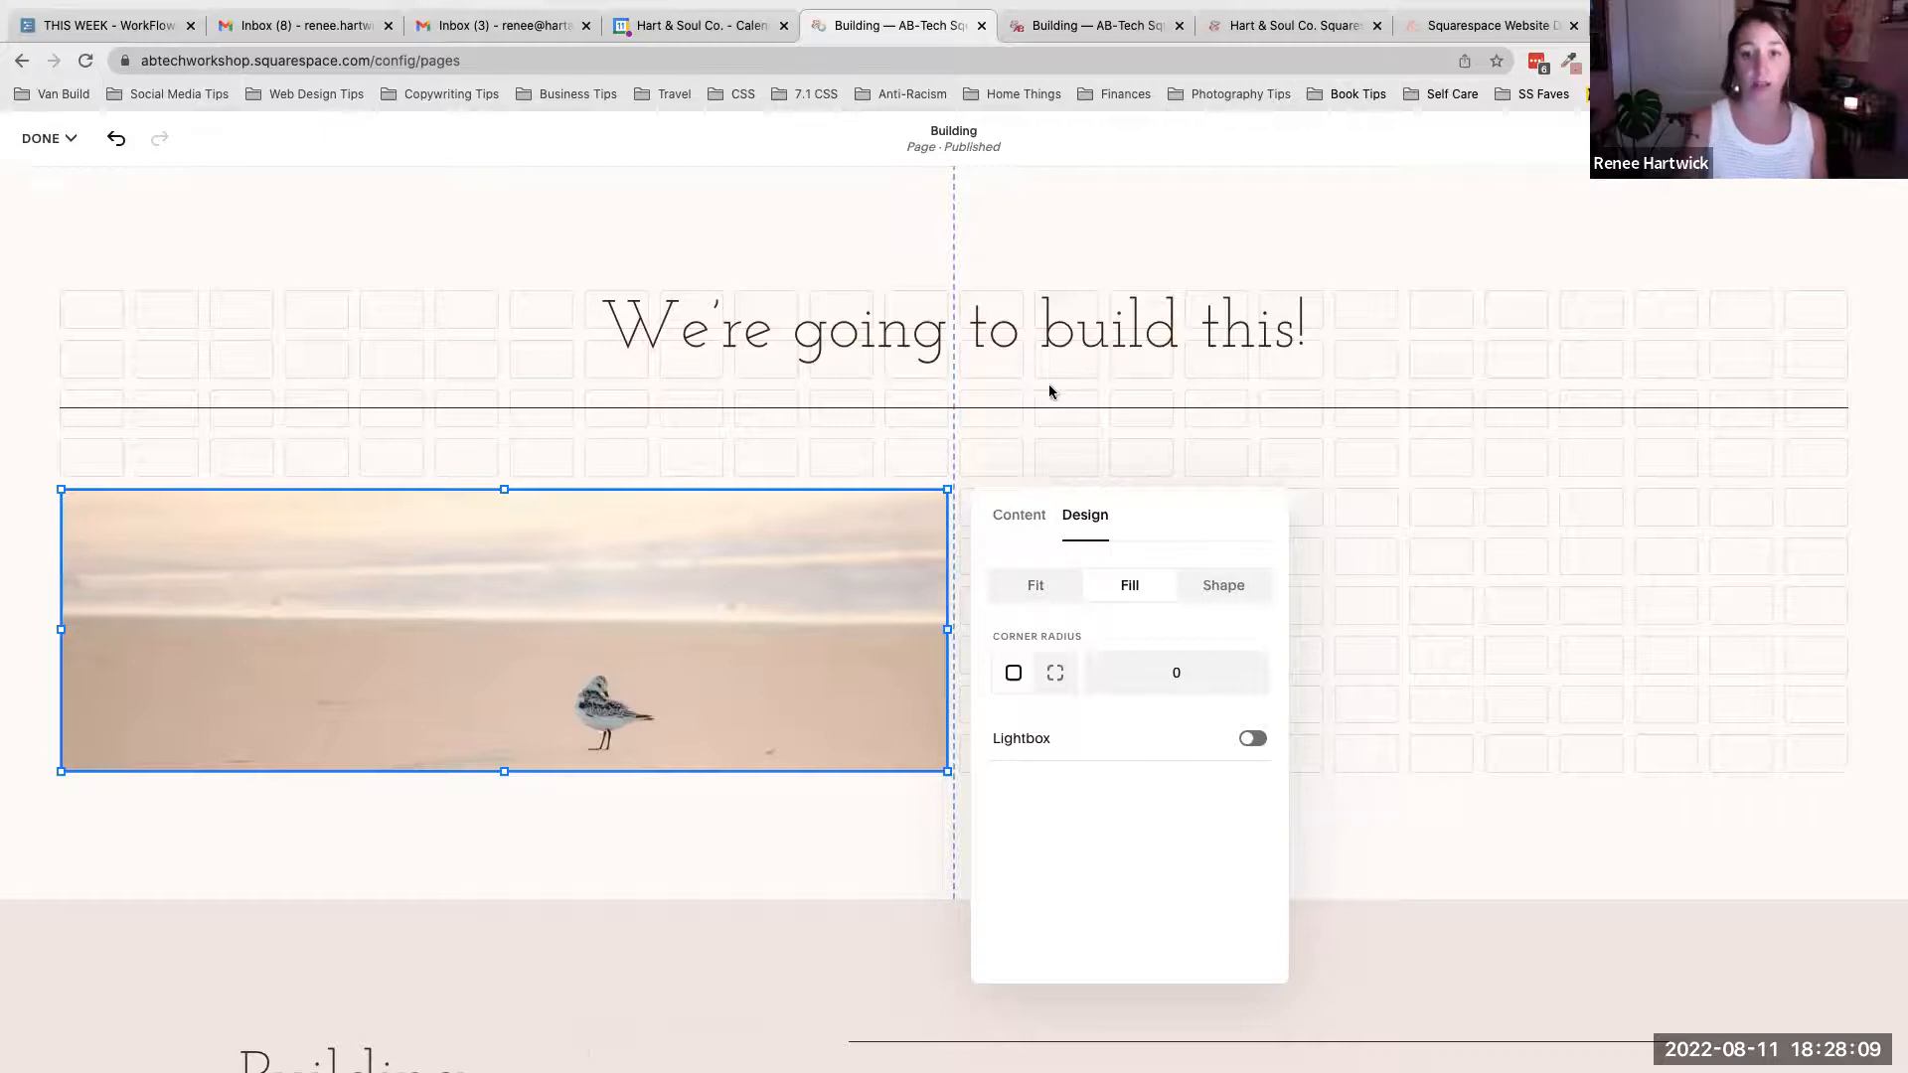
left_click(1061, 681)
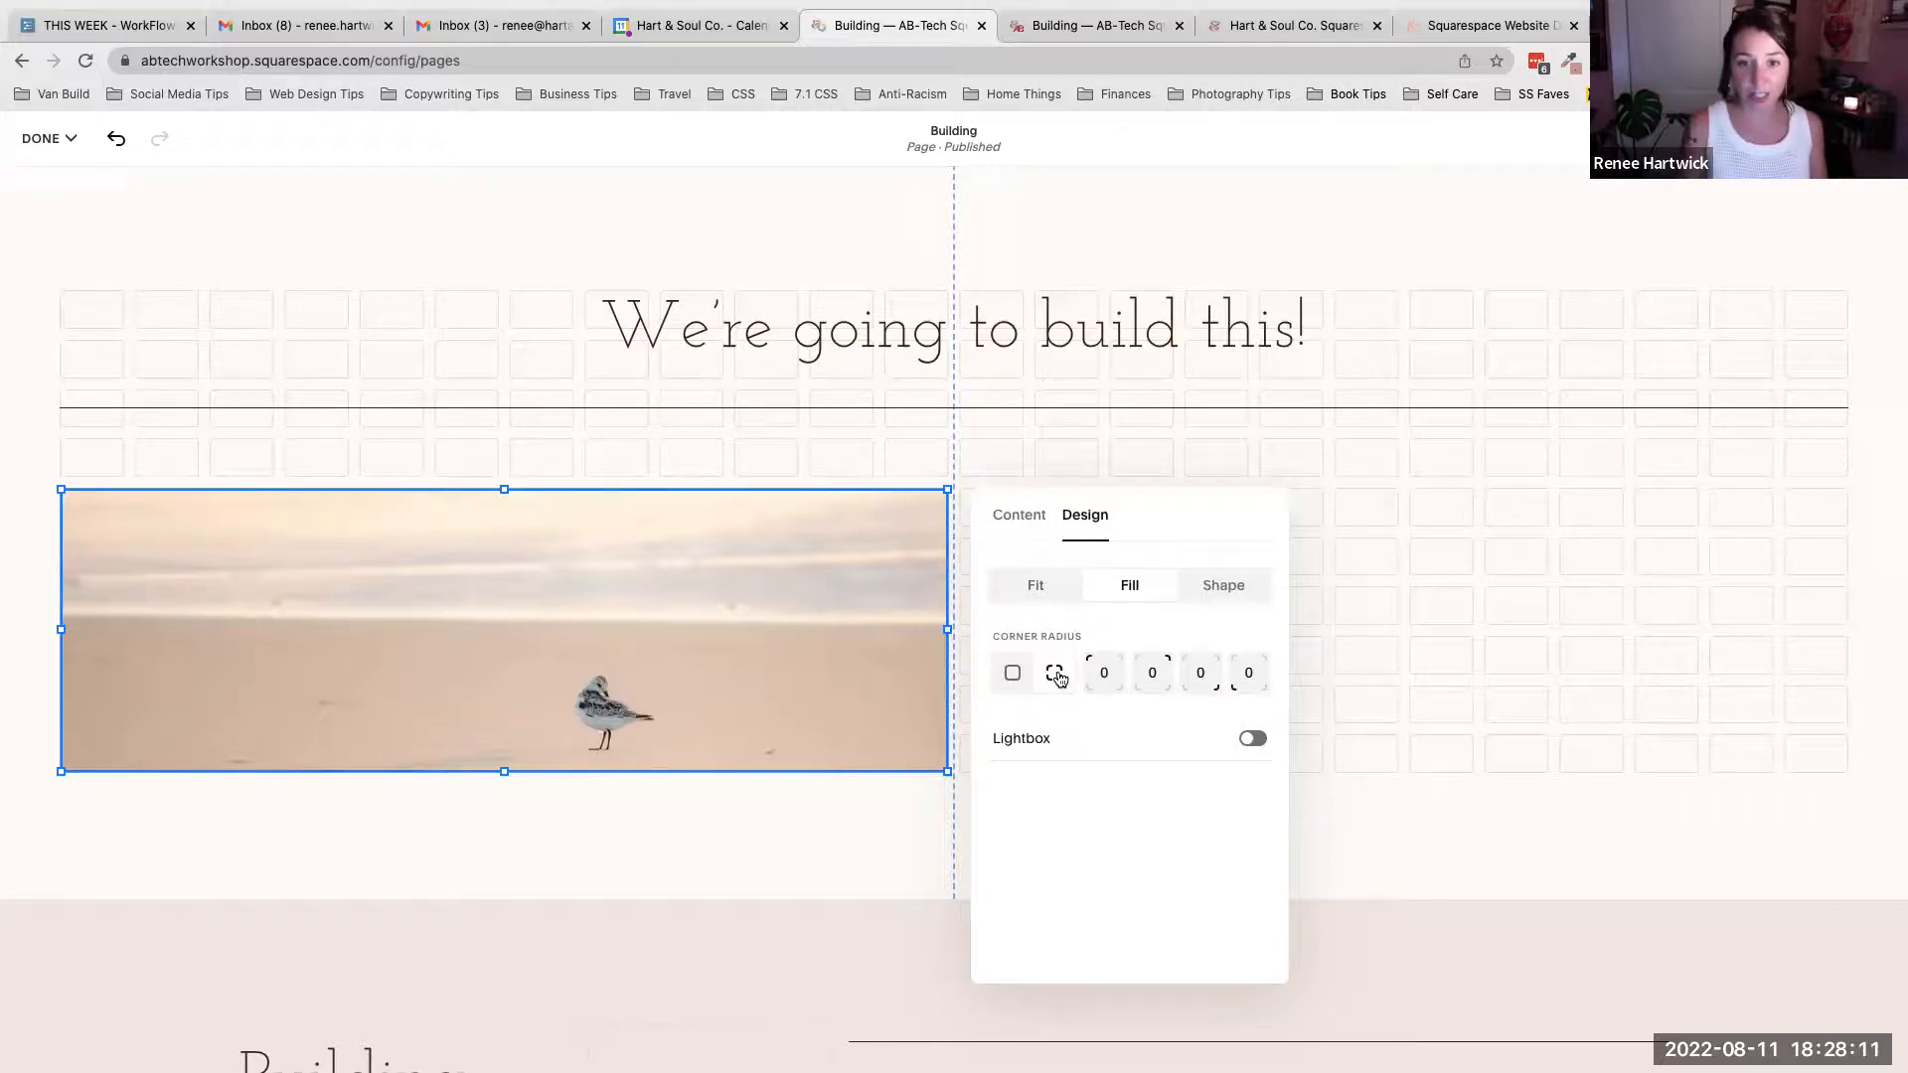
left_click(1045, 678)
left_click(1200, 678)
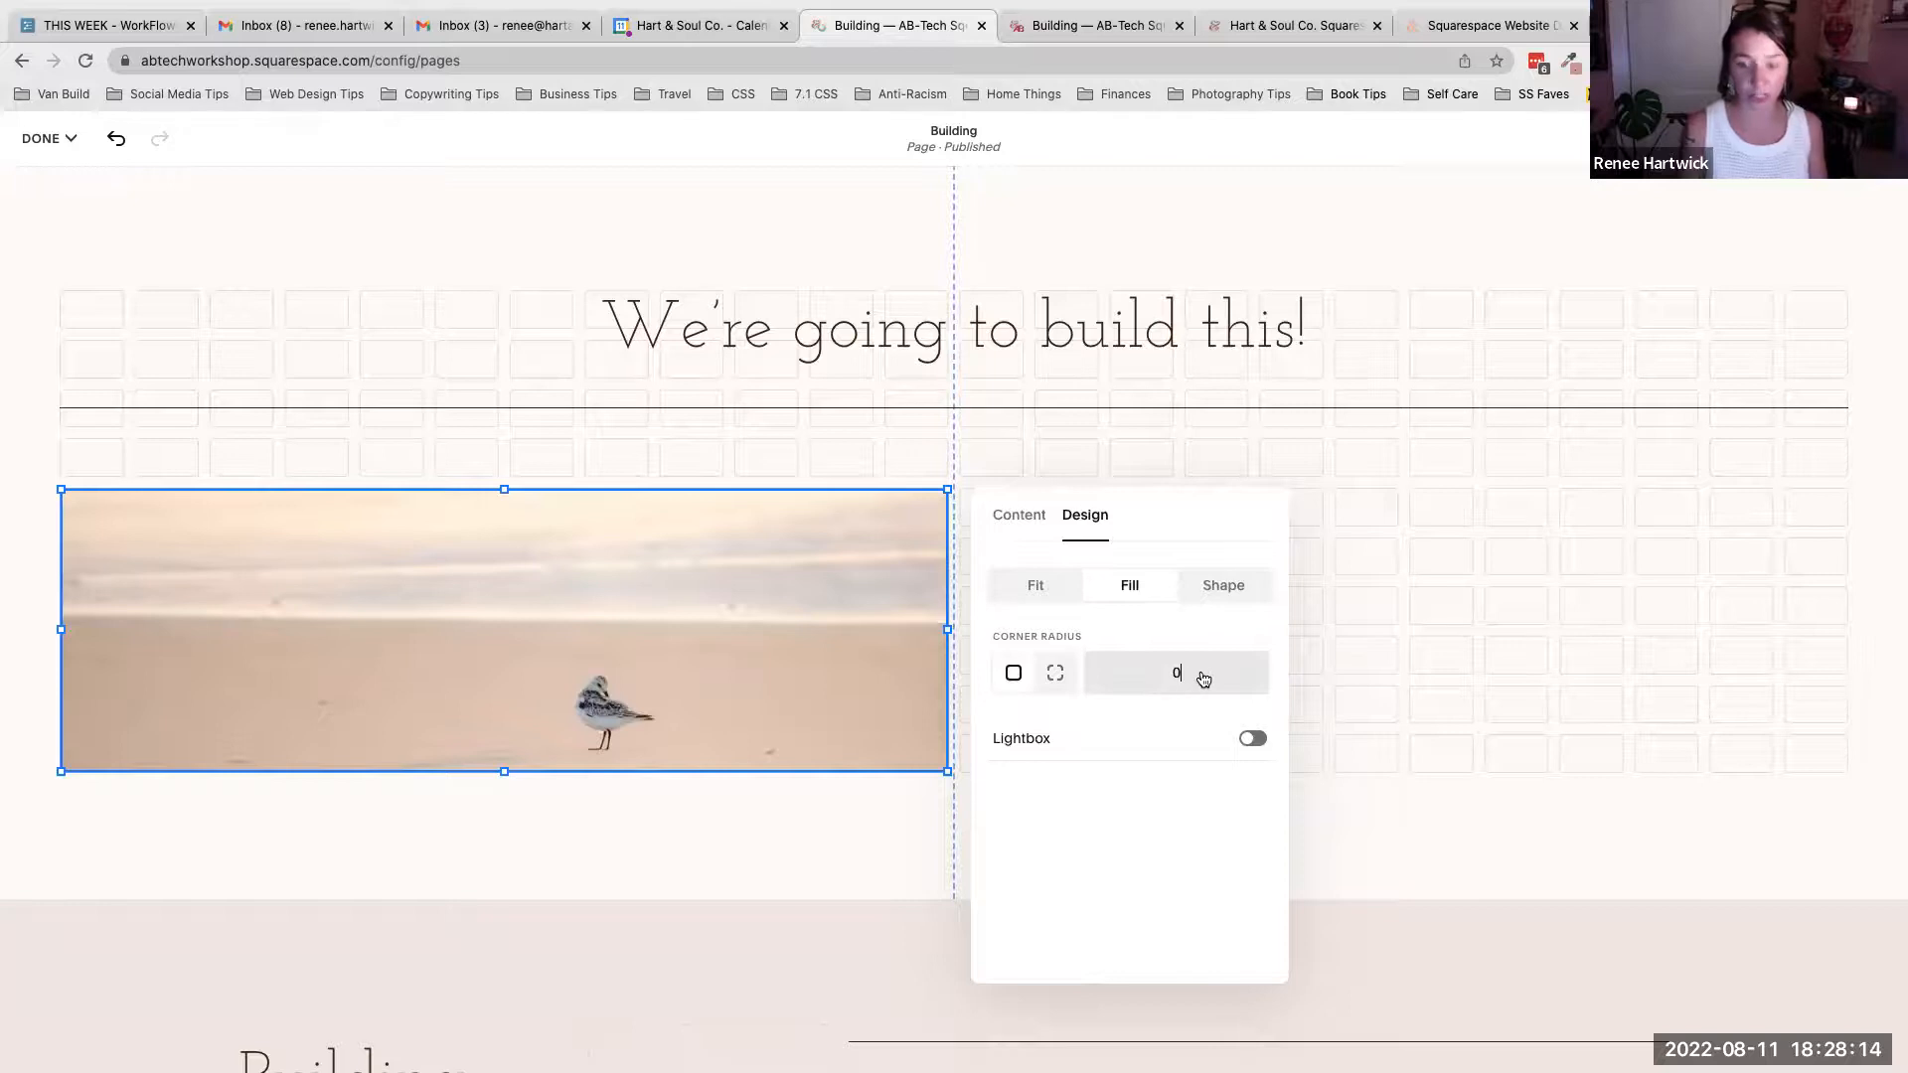
left_click(1308, 584)
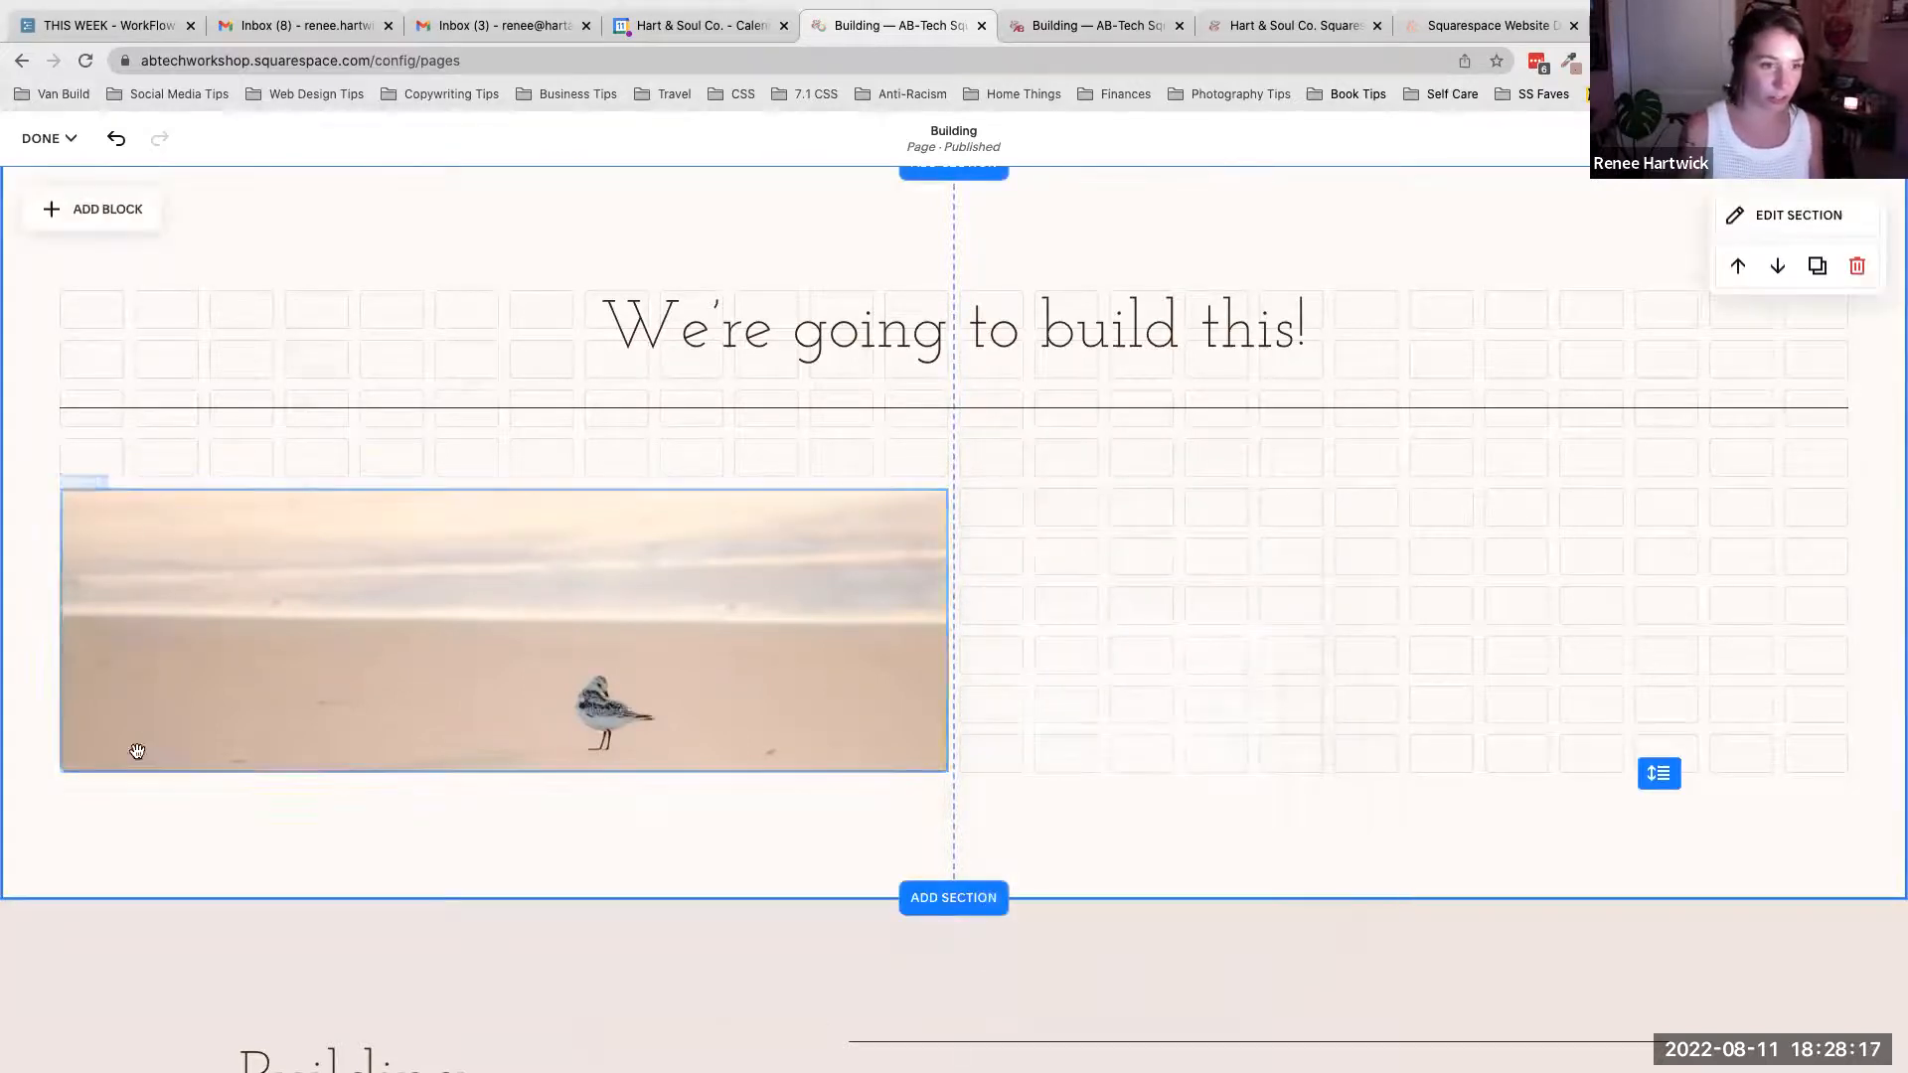
- Reopen the image block's design options and turn its Lightbox on and back off
double_click(609, 583)
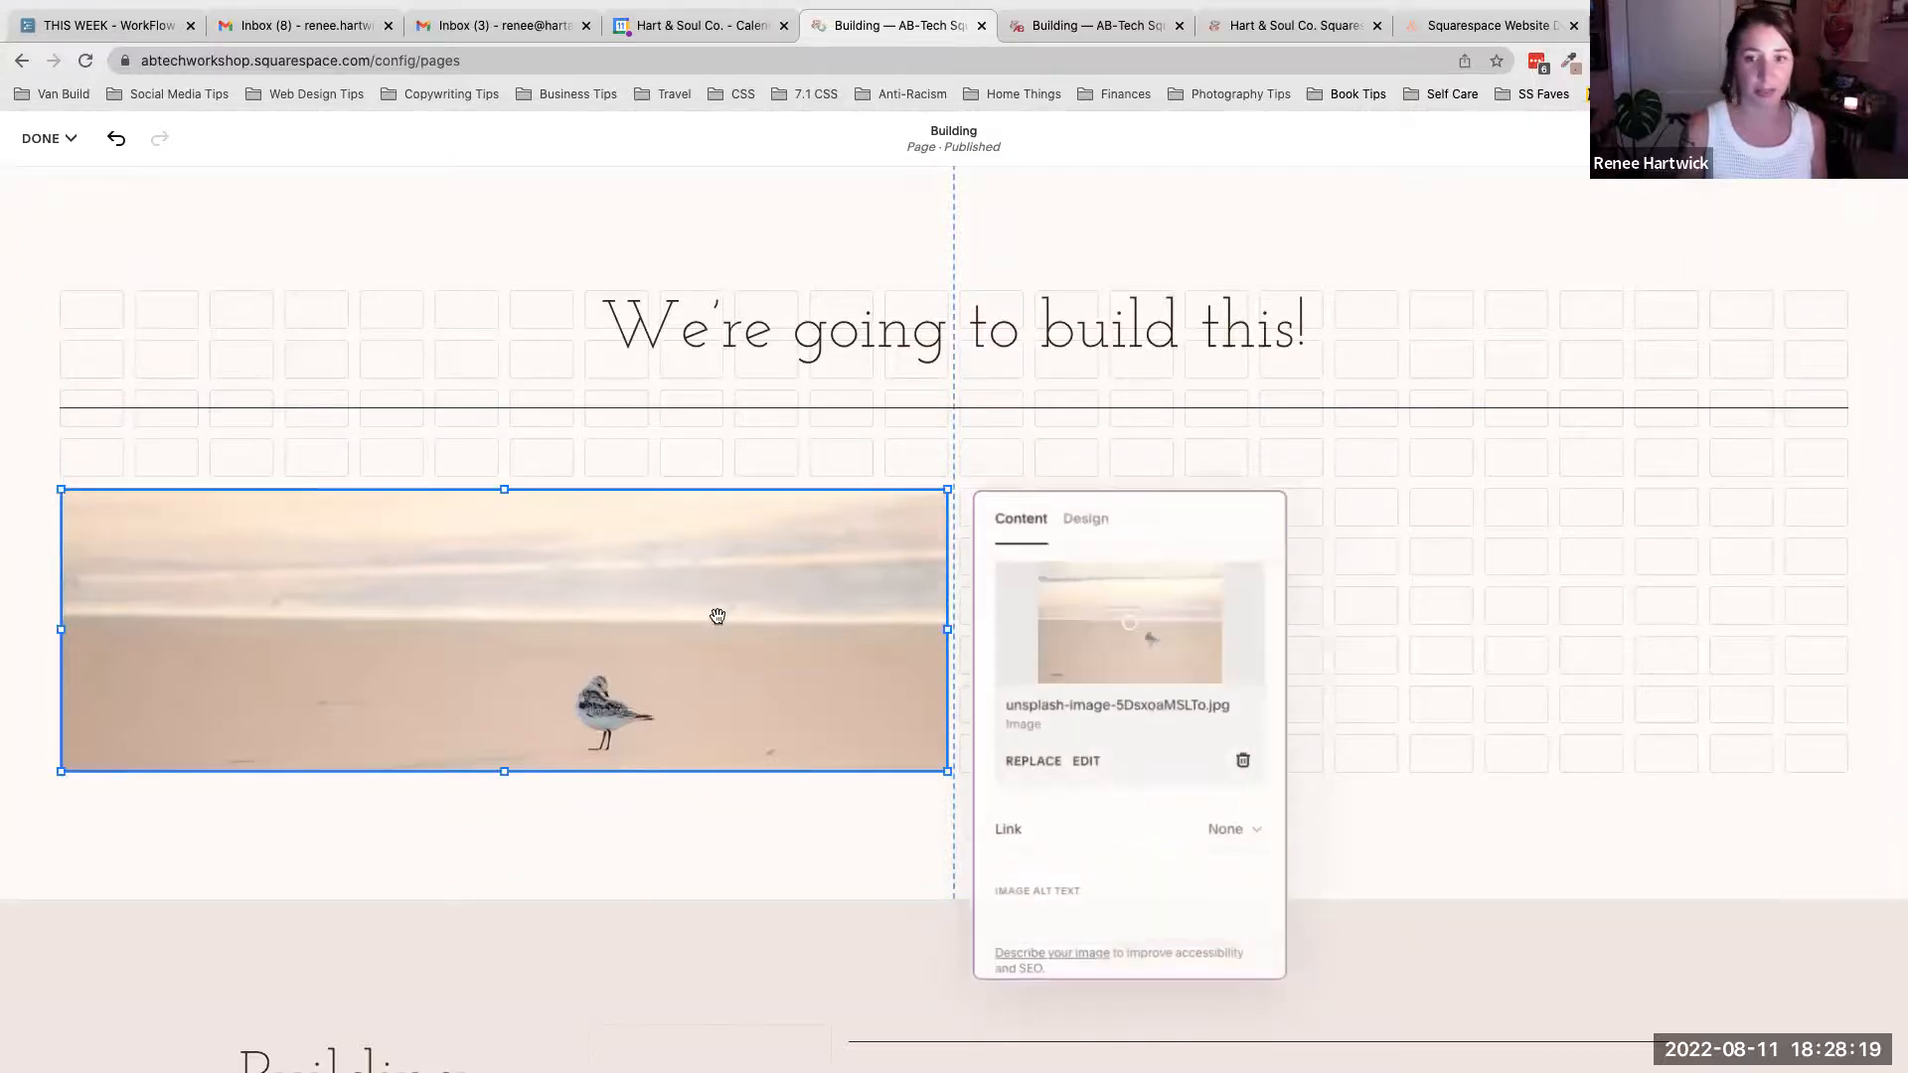
left_click(1089, 521)
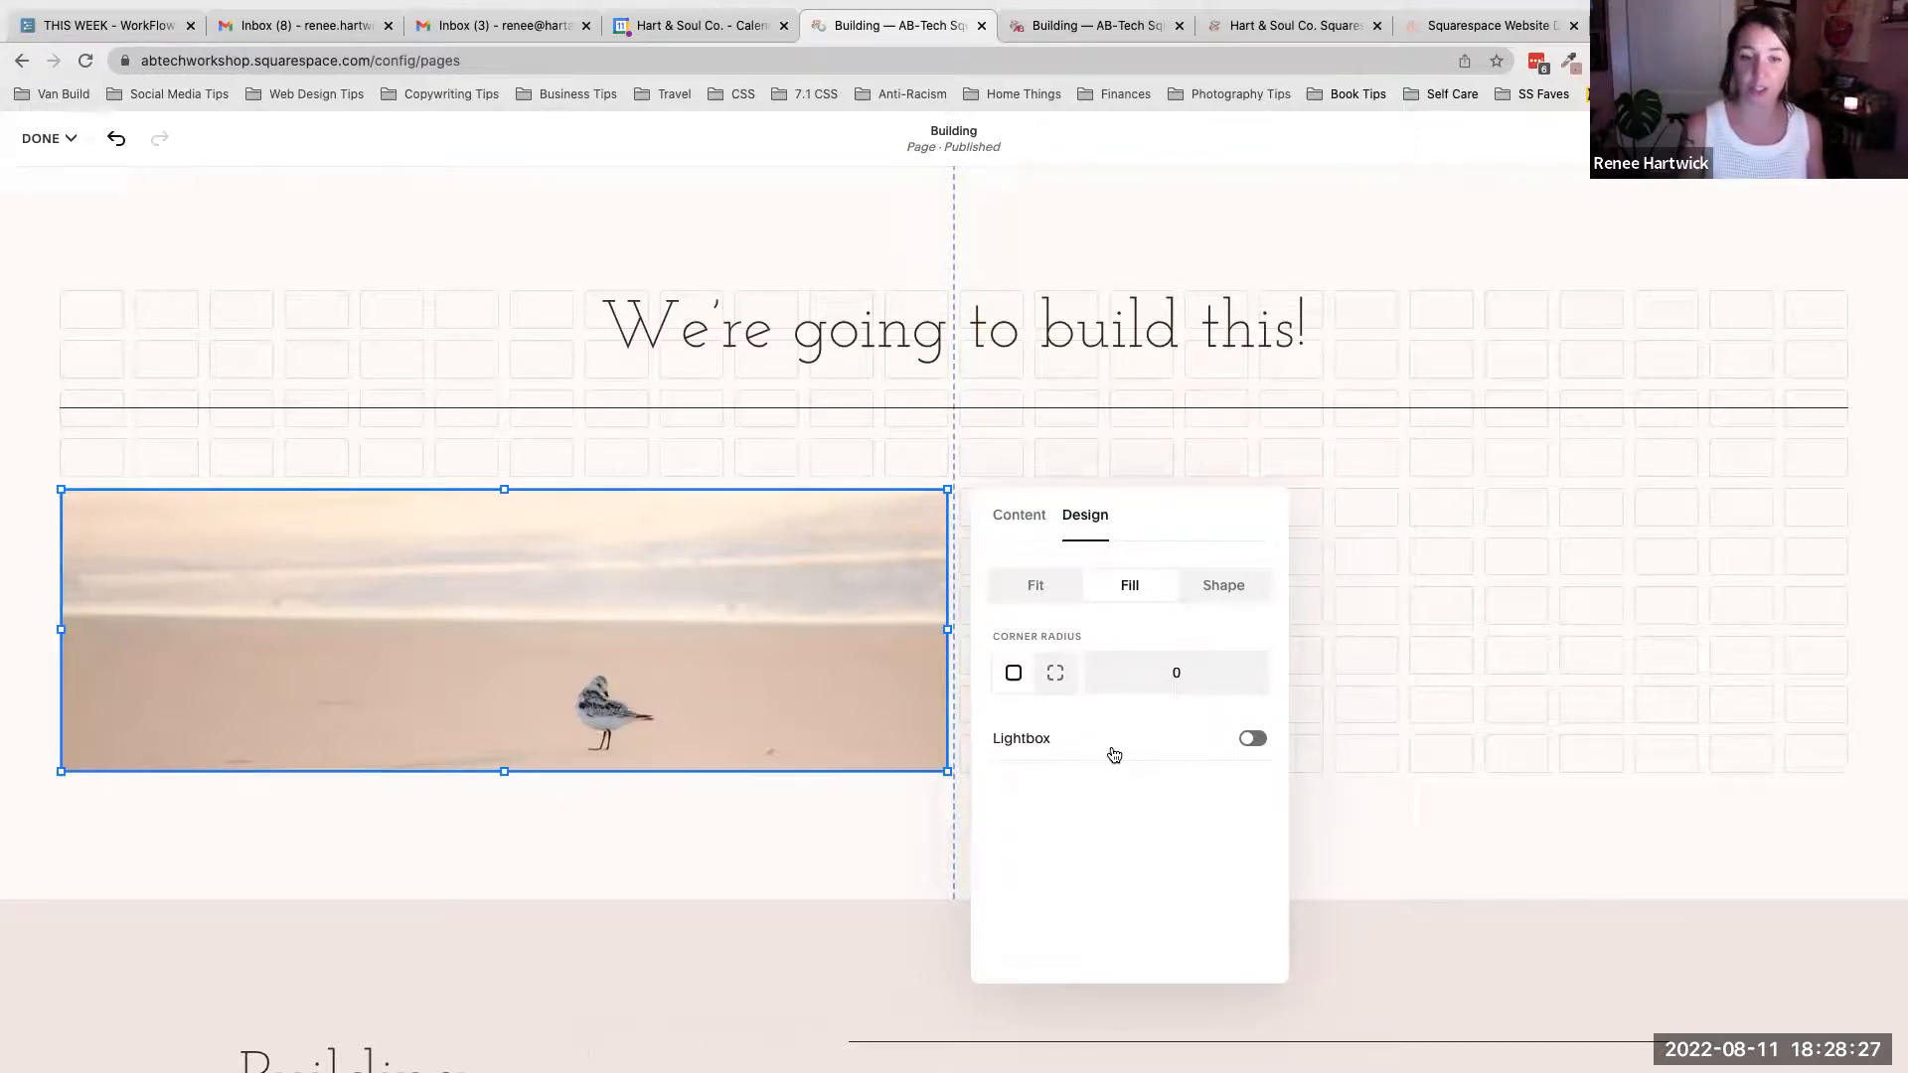
left_click(1252, 739)
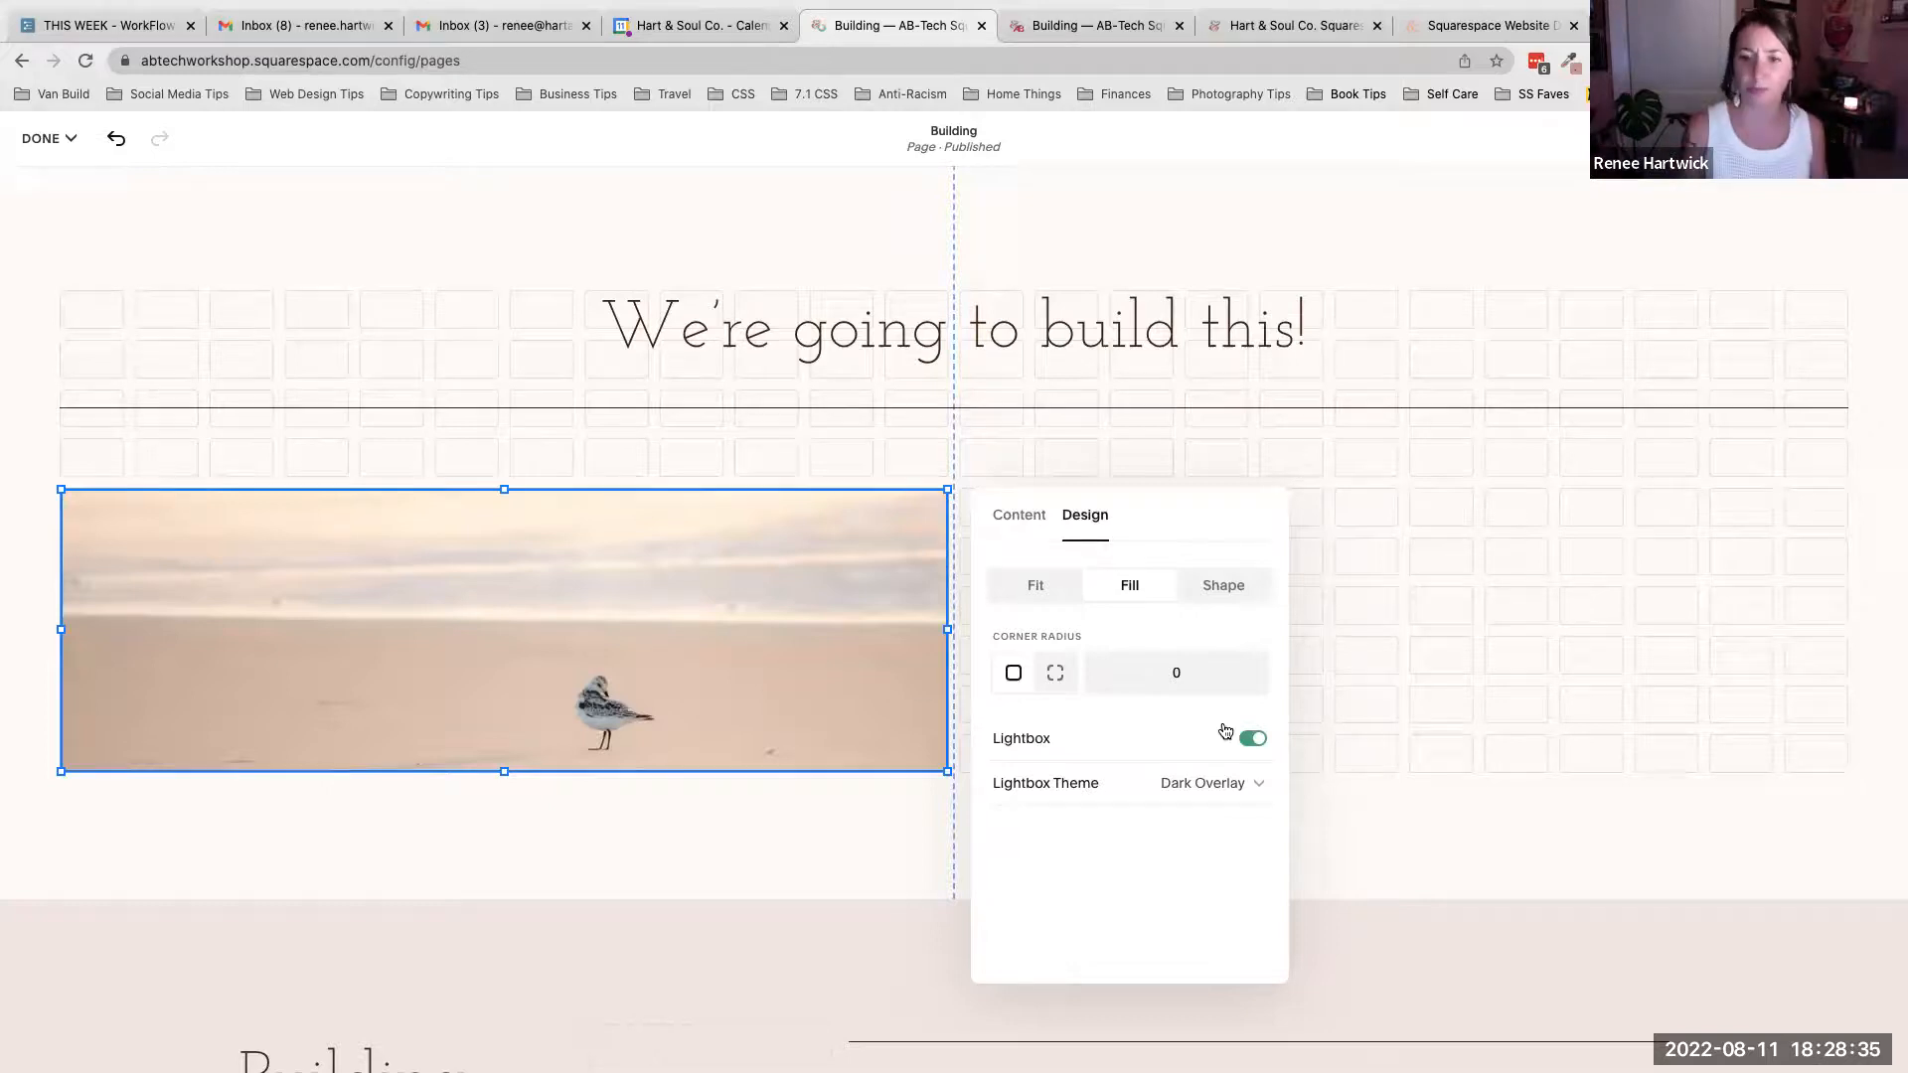
left_click(1257, 742)
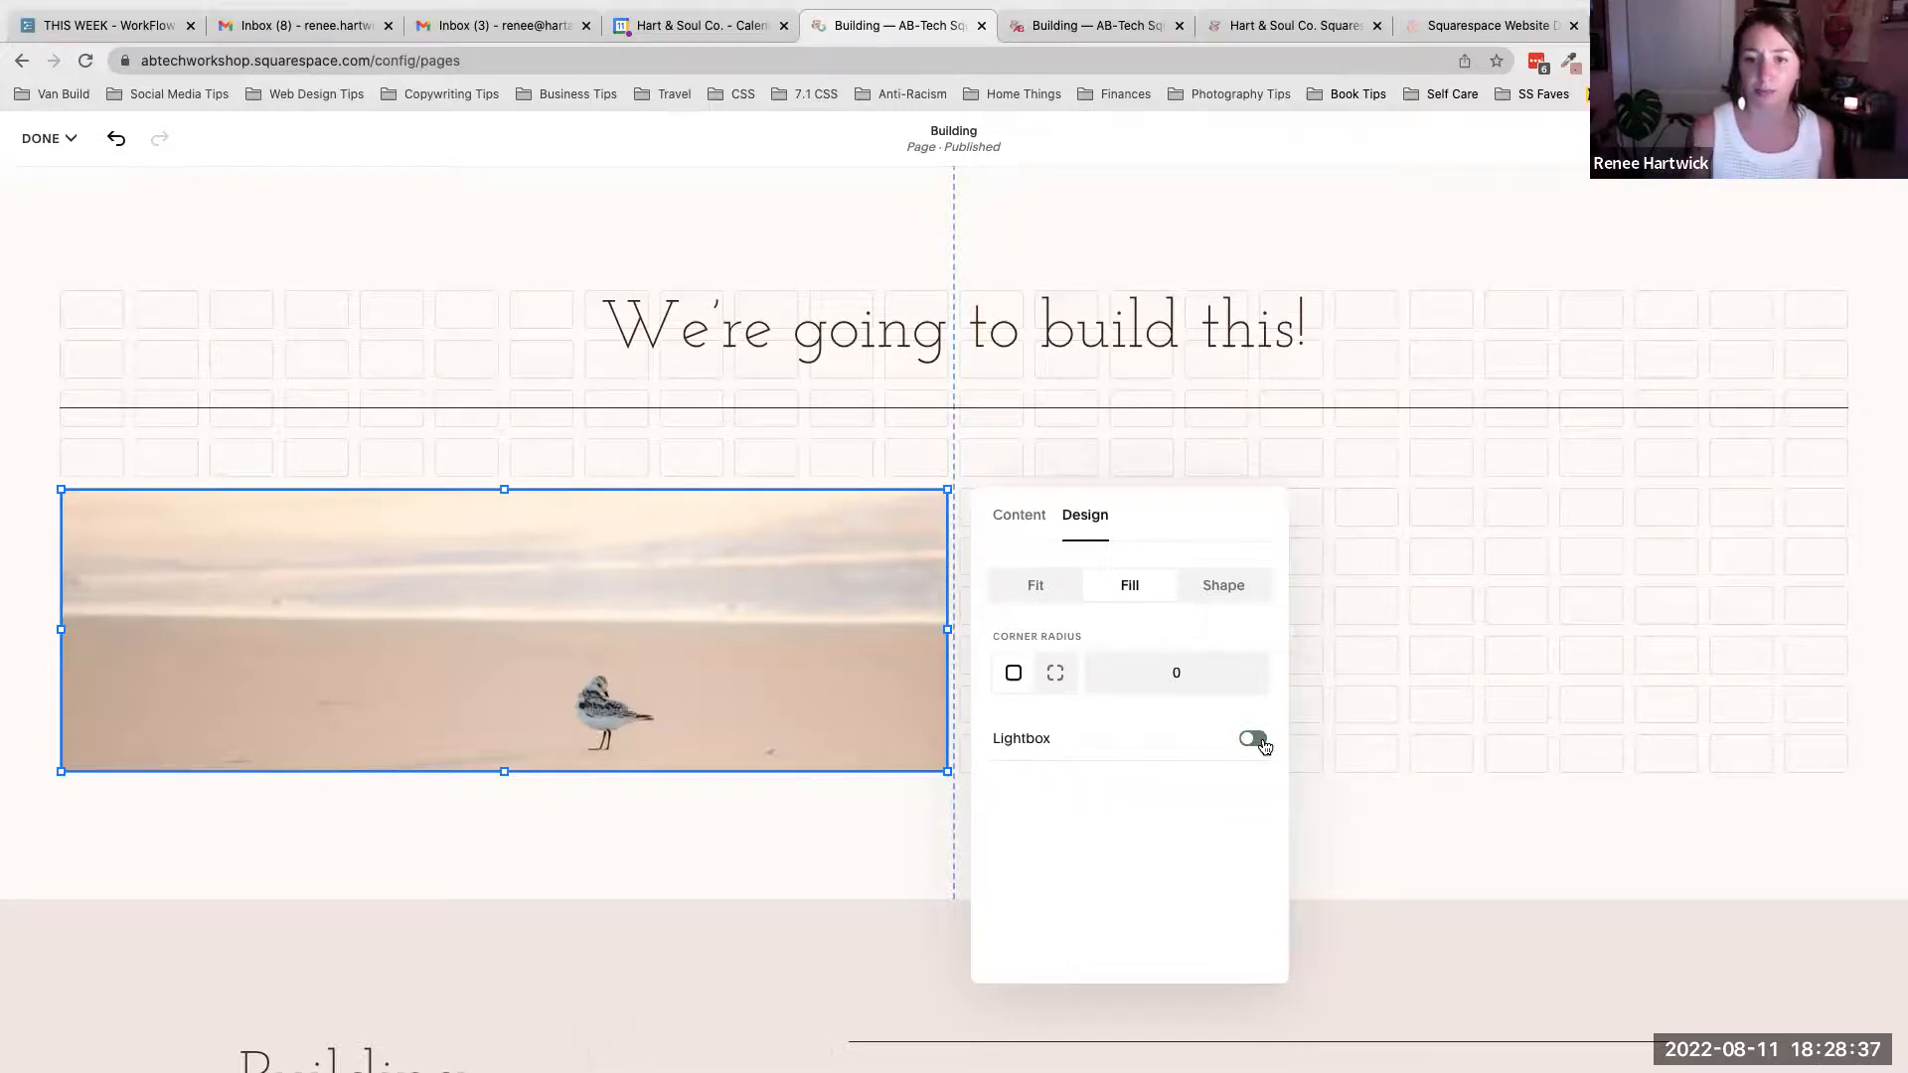
- Stretch the new section's grid taller by dragging its height handle down
left_click(1081, 457)
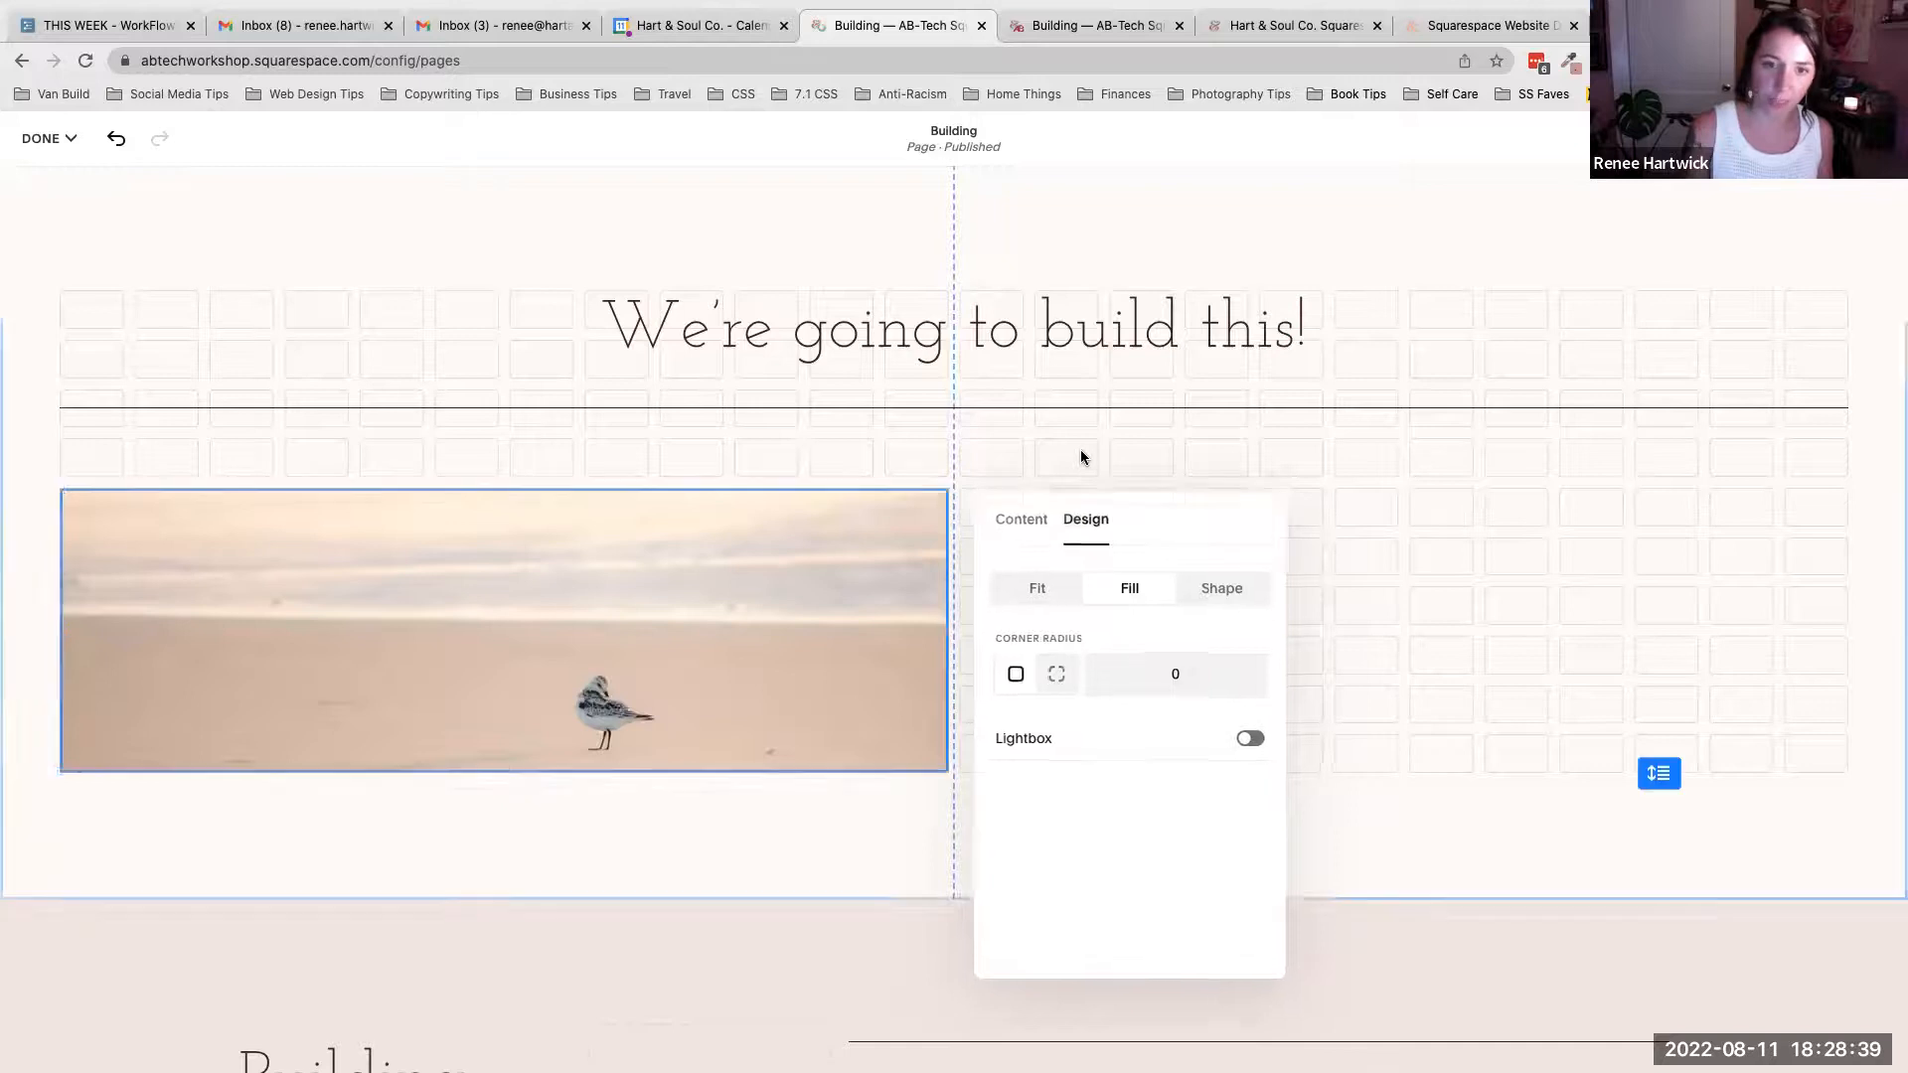
scroll(1093, 616, "down", 5)
left_click_drag(1658, 438, 1709, 982)
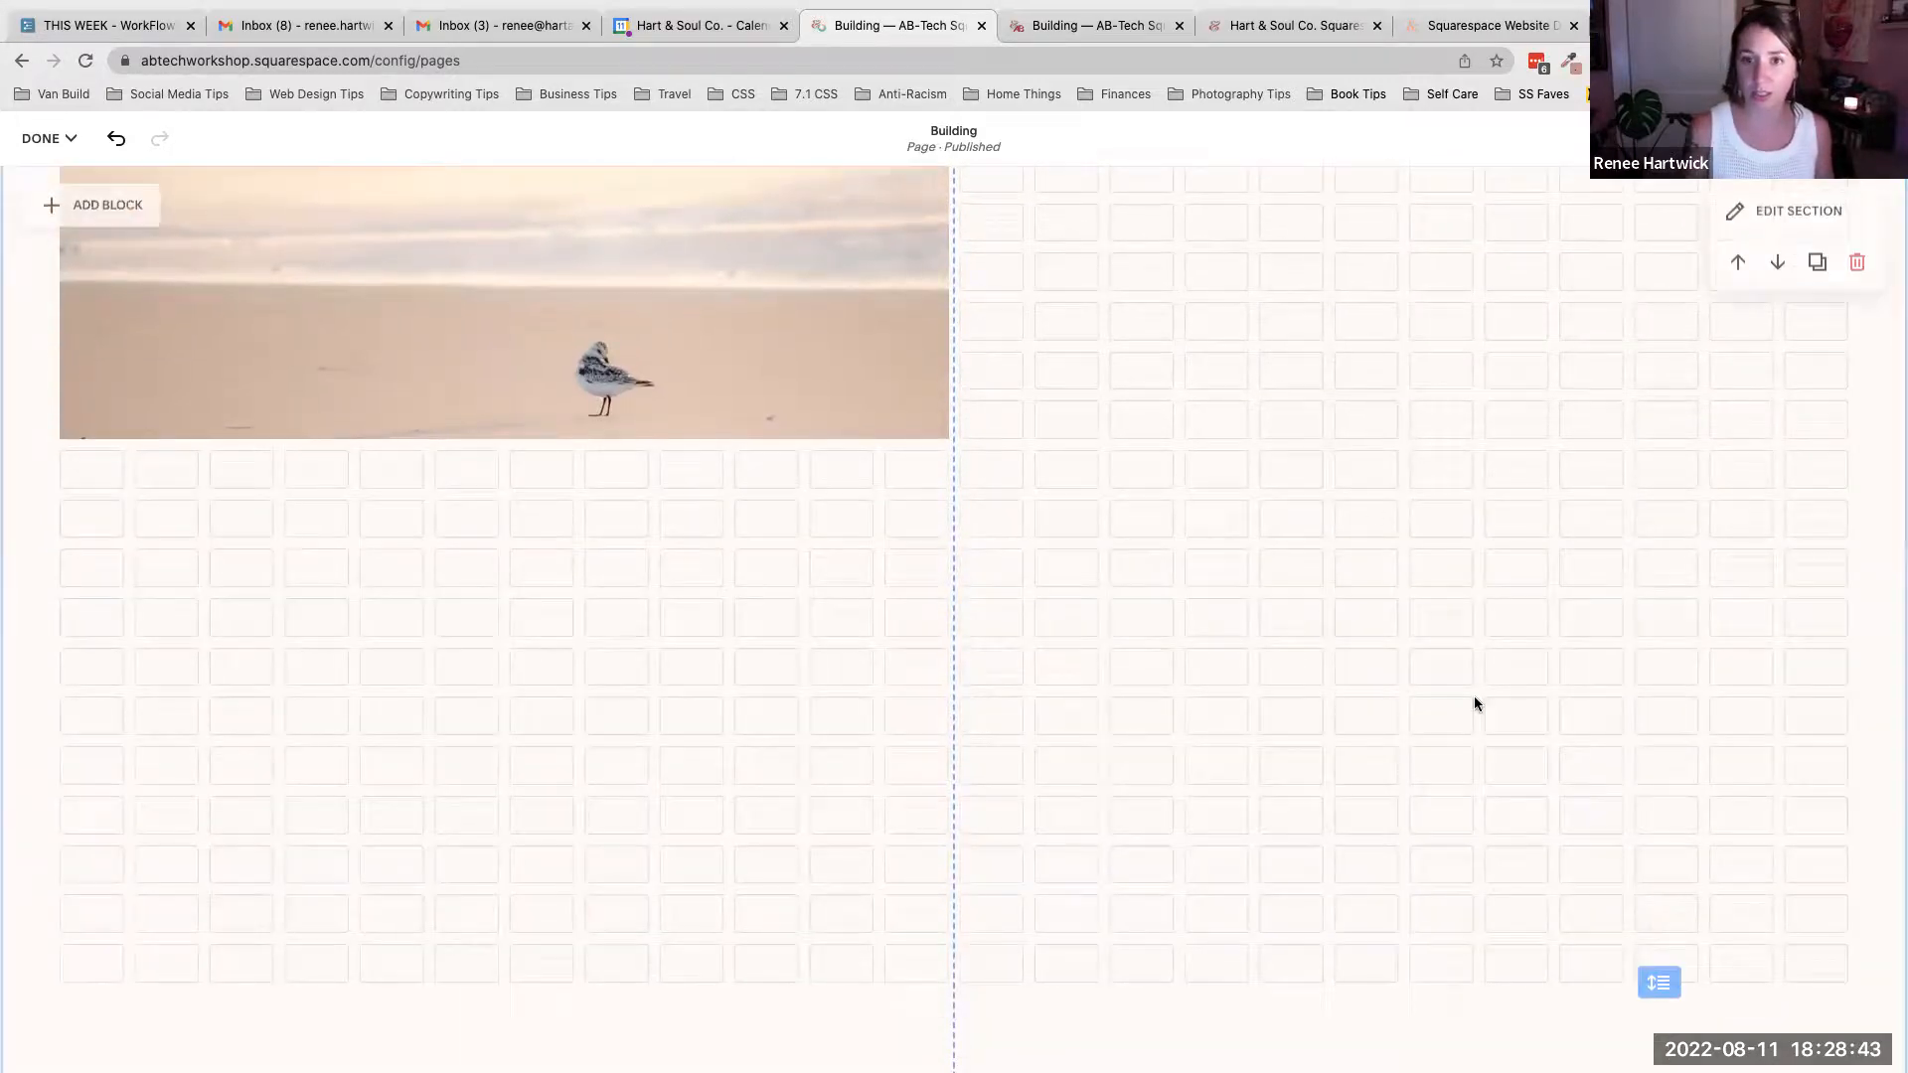
scroll(1352, 477, "up", 4)
scroll(1210, 460, "up", 7)
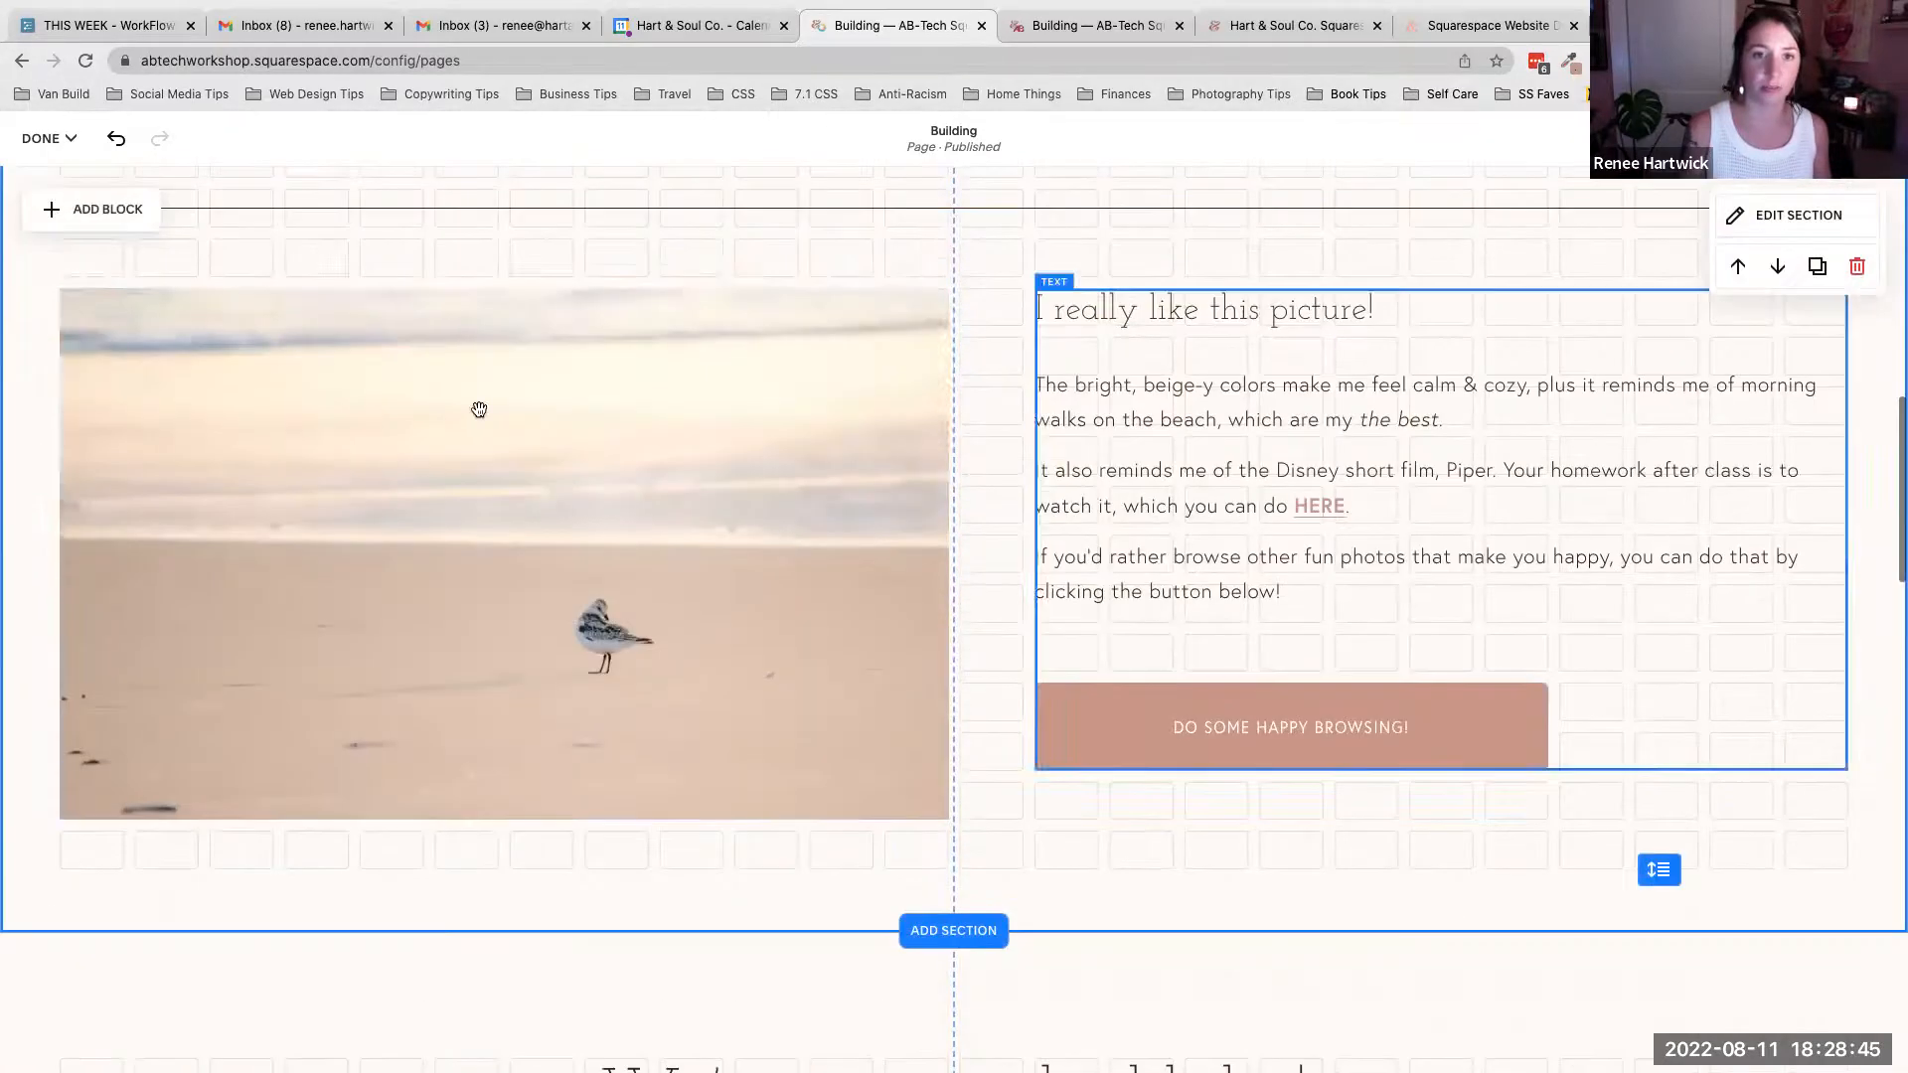
scroll(765, 565, "down", 8)
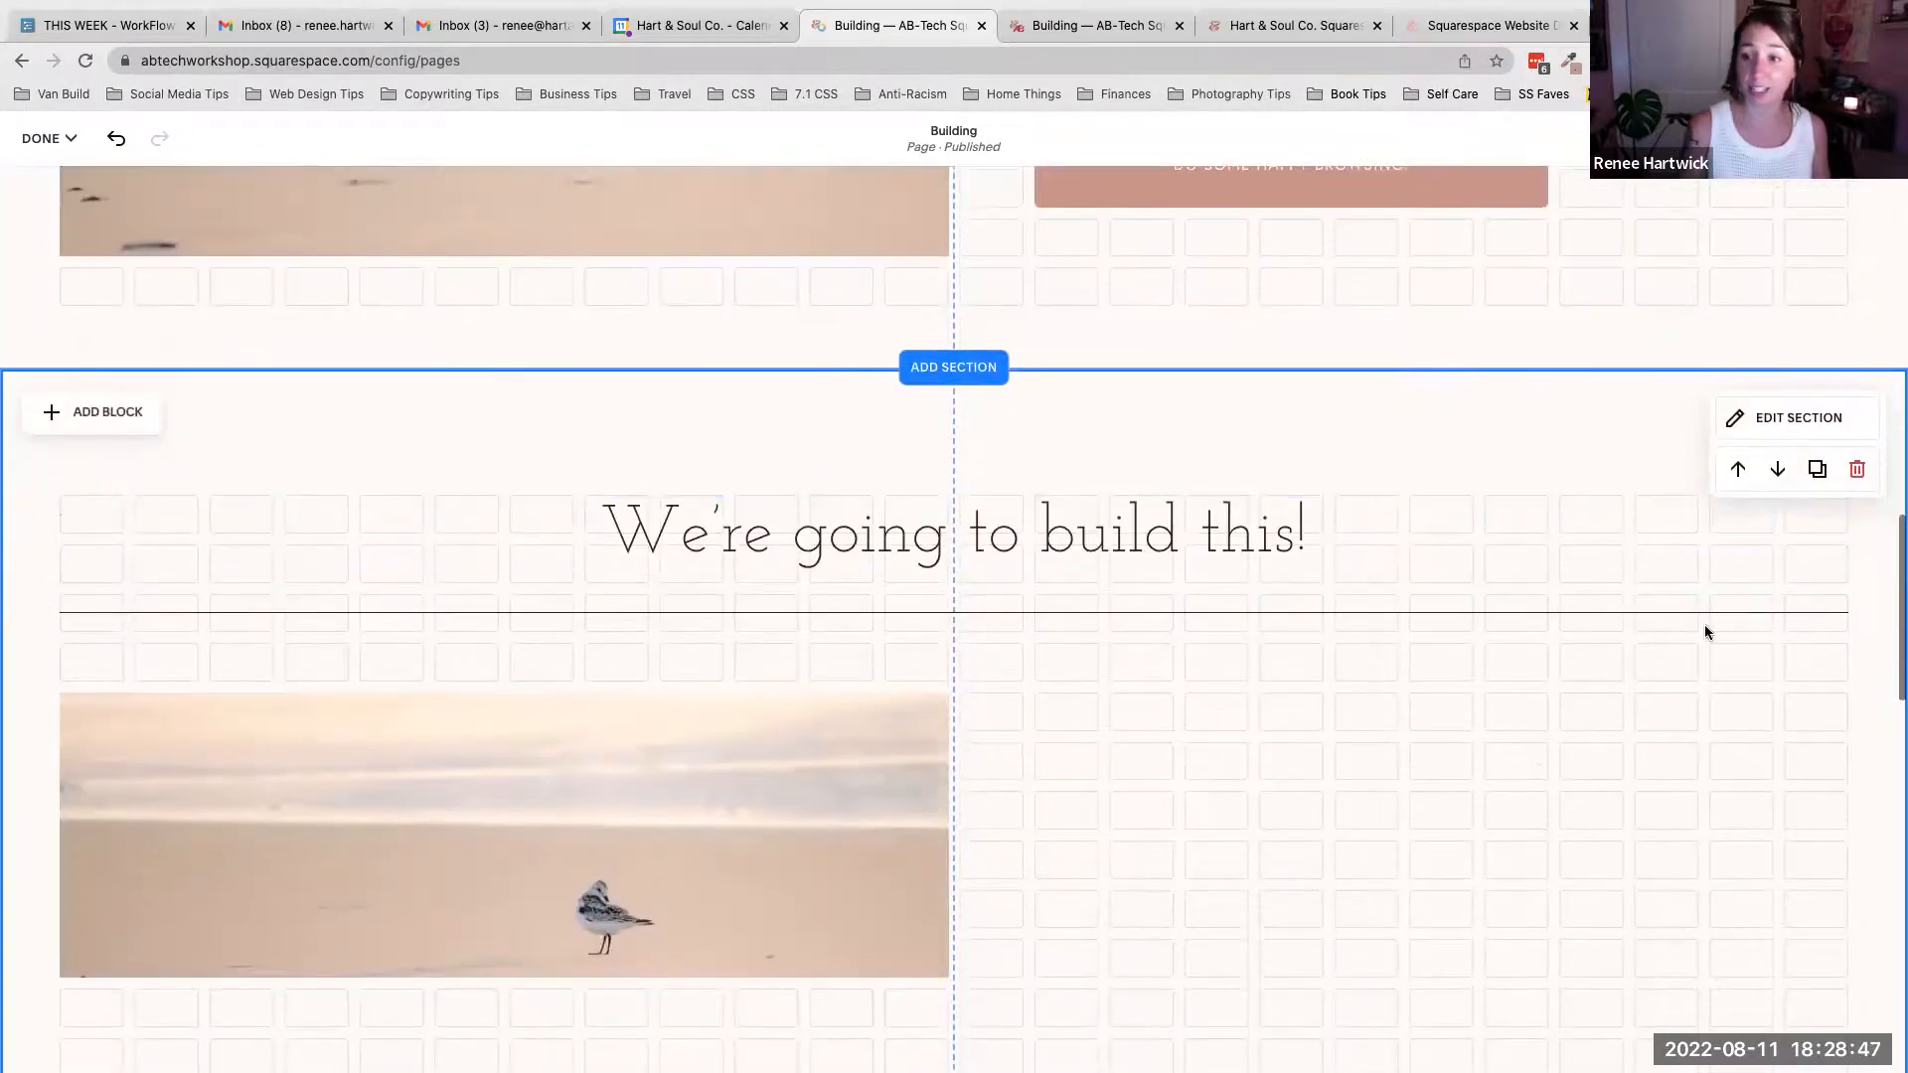
scroll(1517, 394, "up", 10)
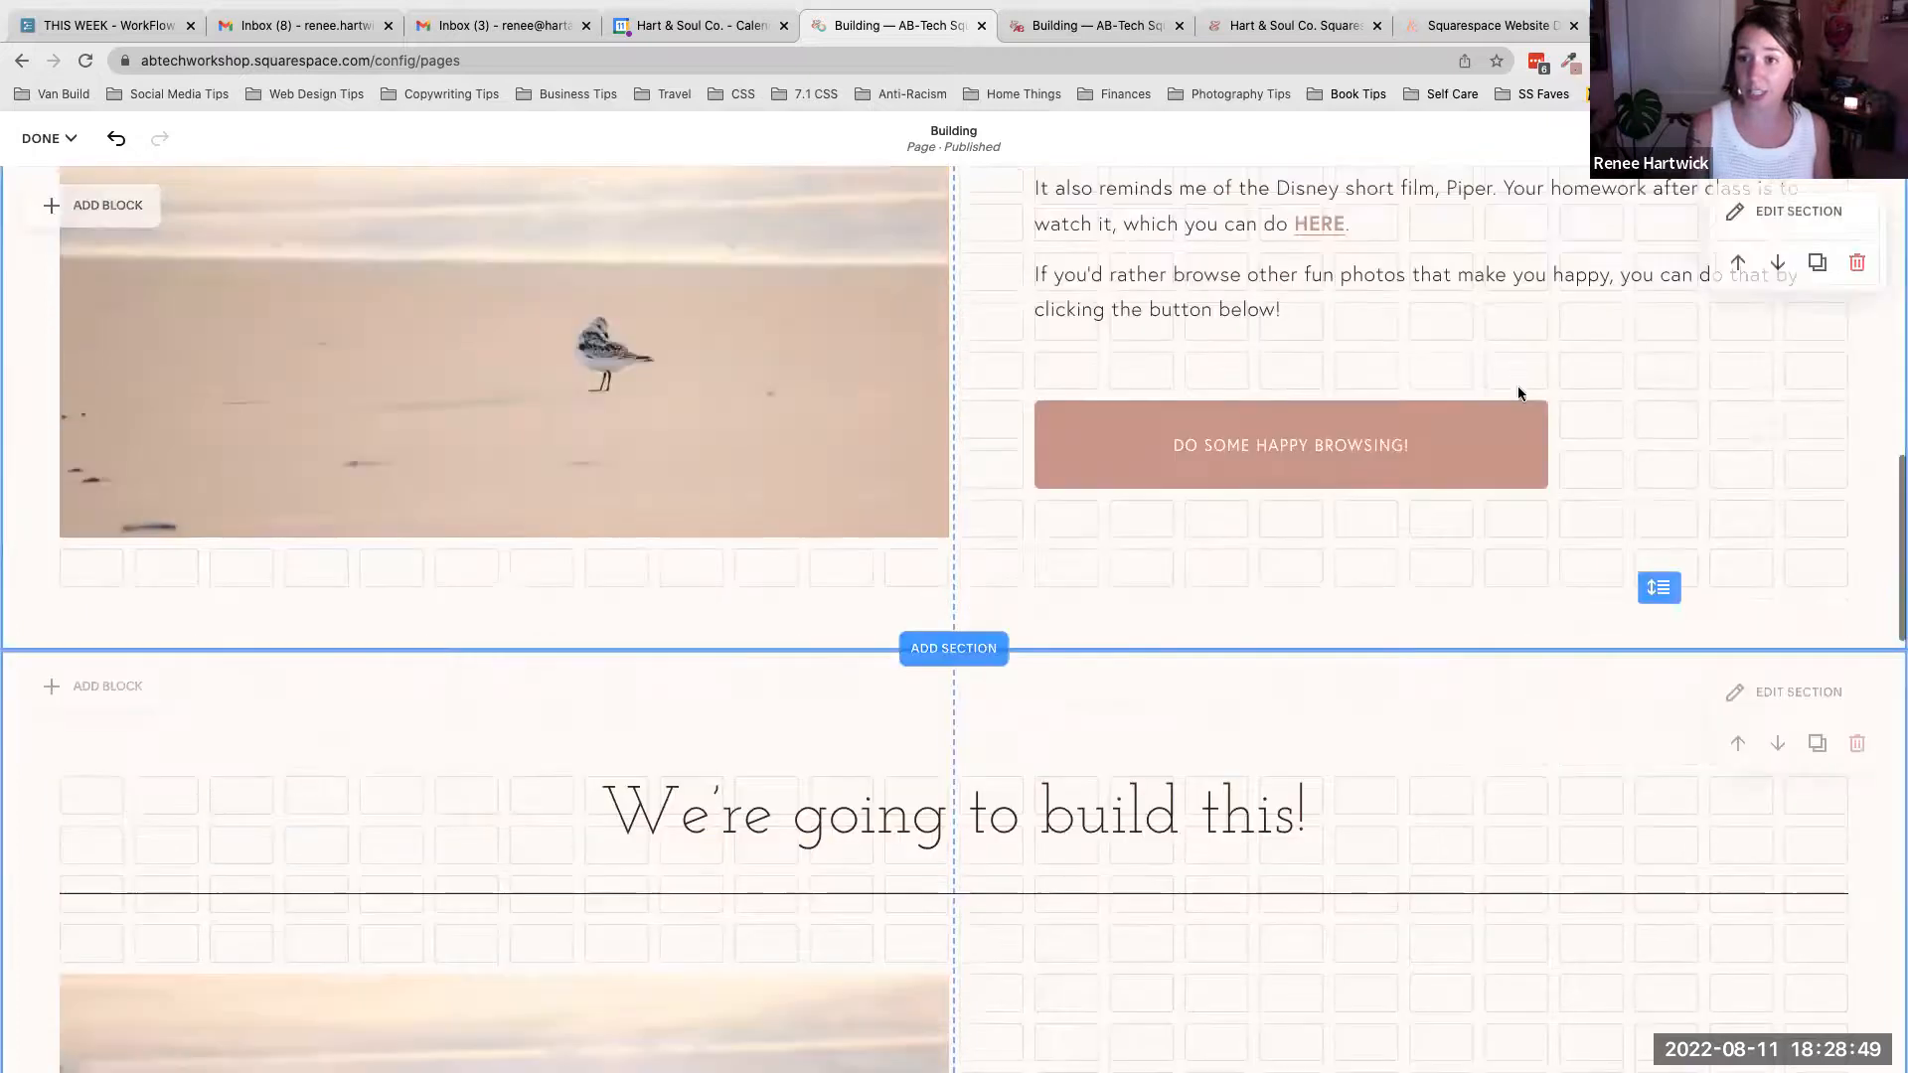
- Check the sample section's row count and set the new section's row count to 17
left_click(1785, 214)
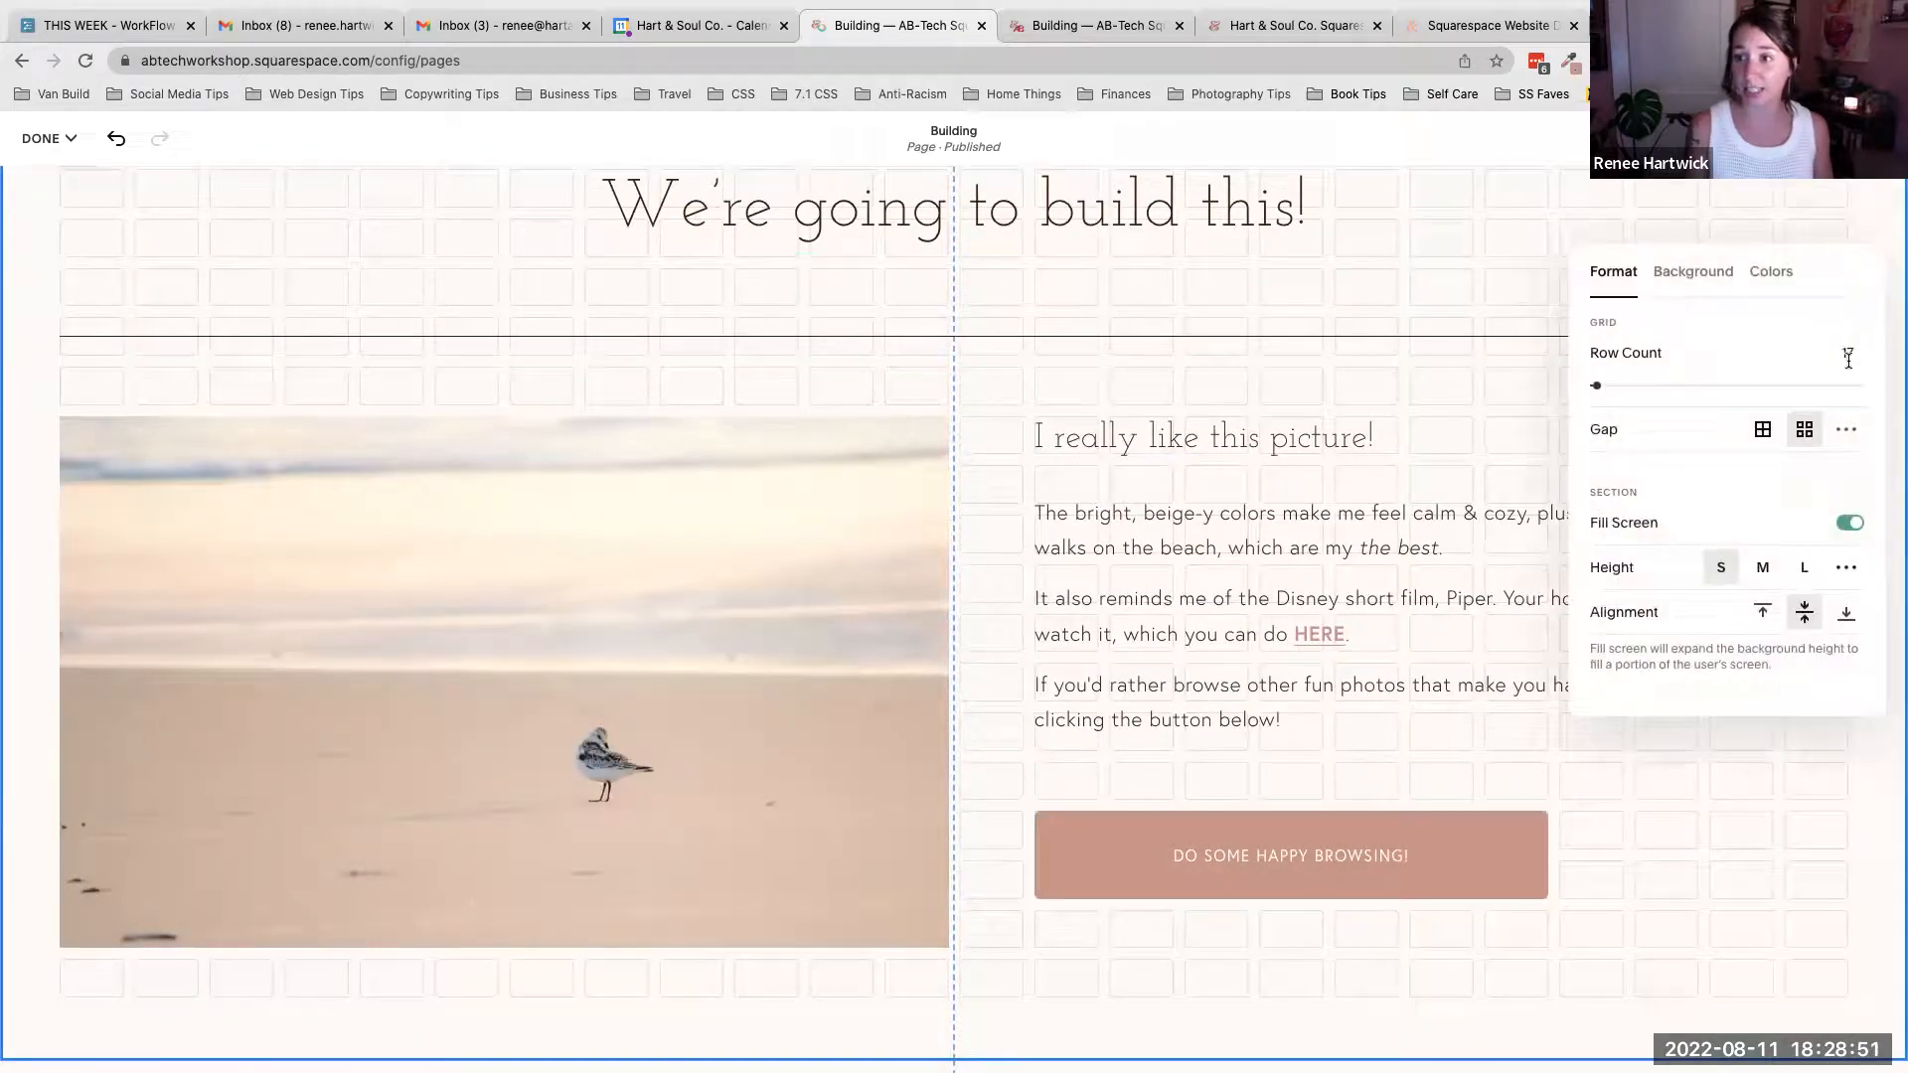
left_click(1487, 484)
scroll(1488, 484, "down", 7)
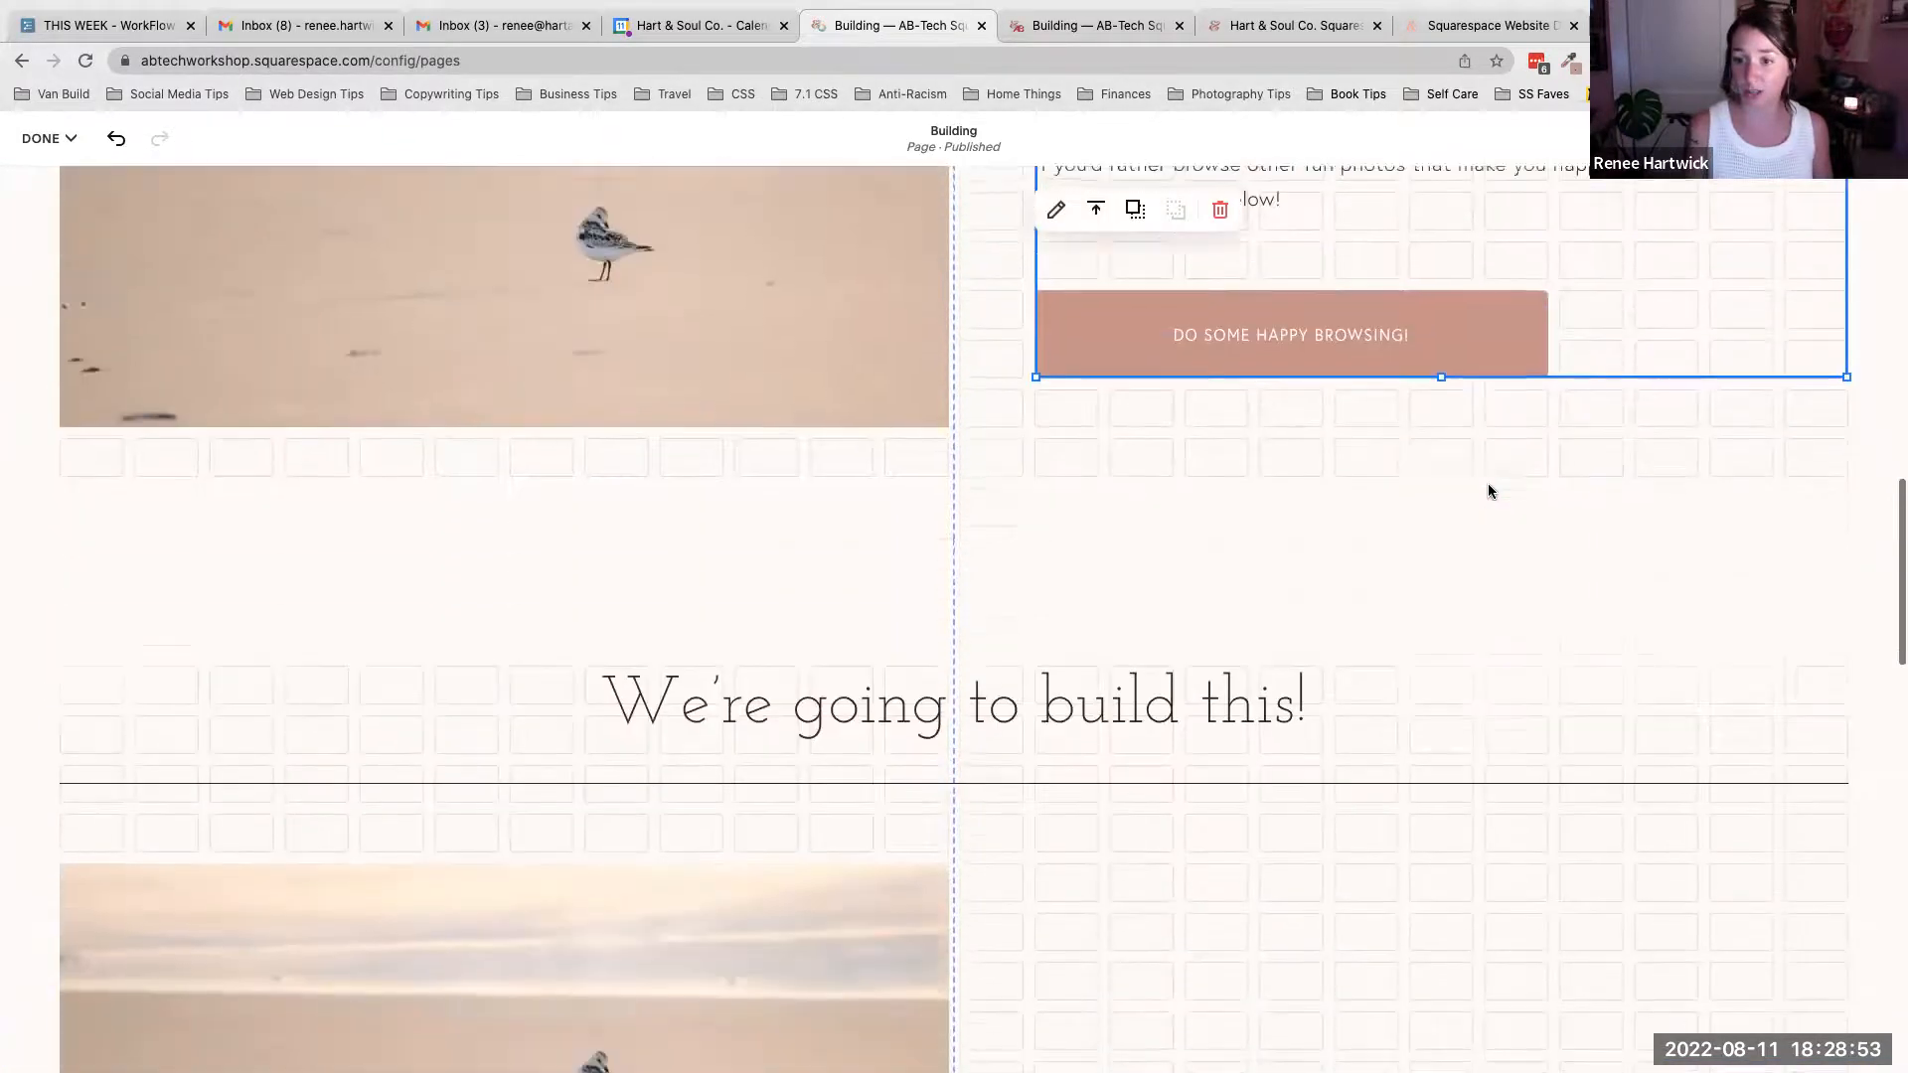
left_click(1756, 397)
double_click(1846, 540)
type("17")
key("Return")
scroll(1191, 409, "up", 1)
left_click(1192, 409)
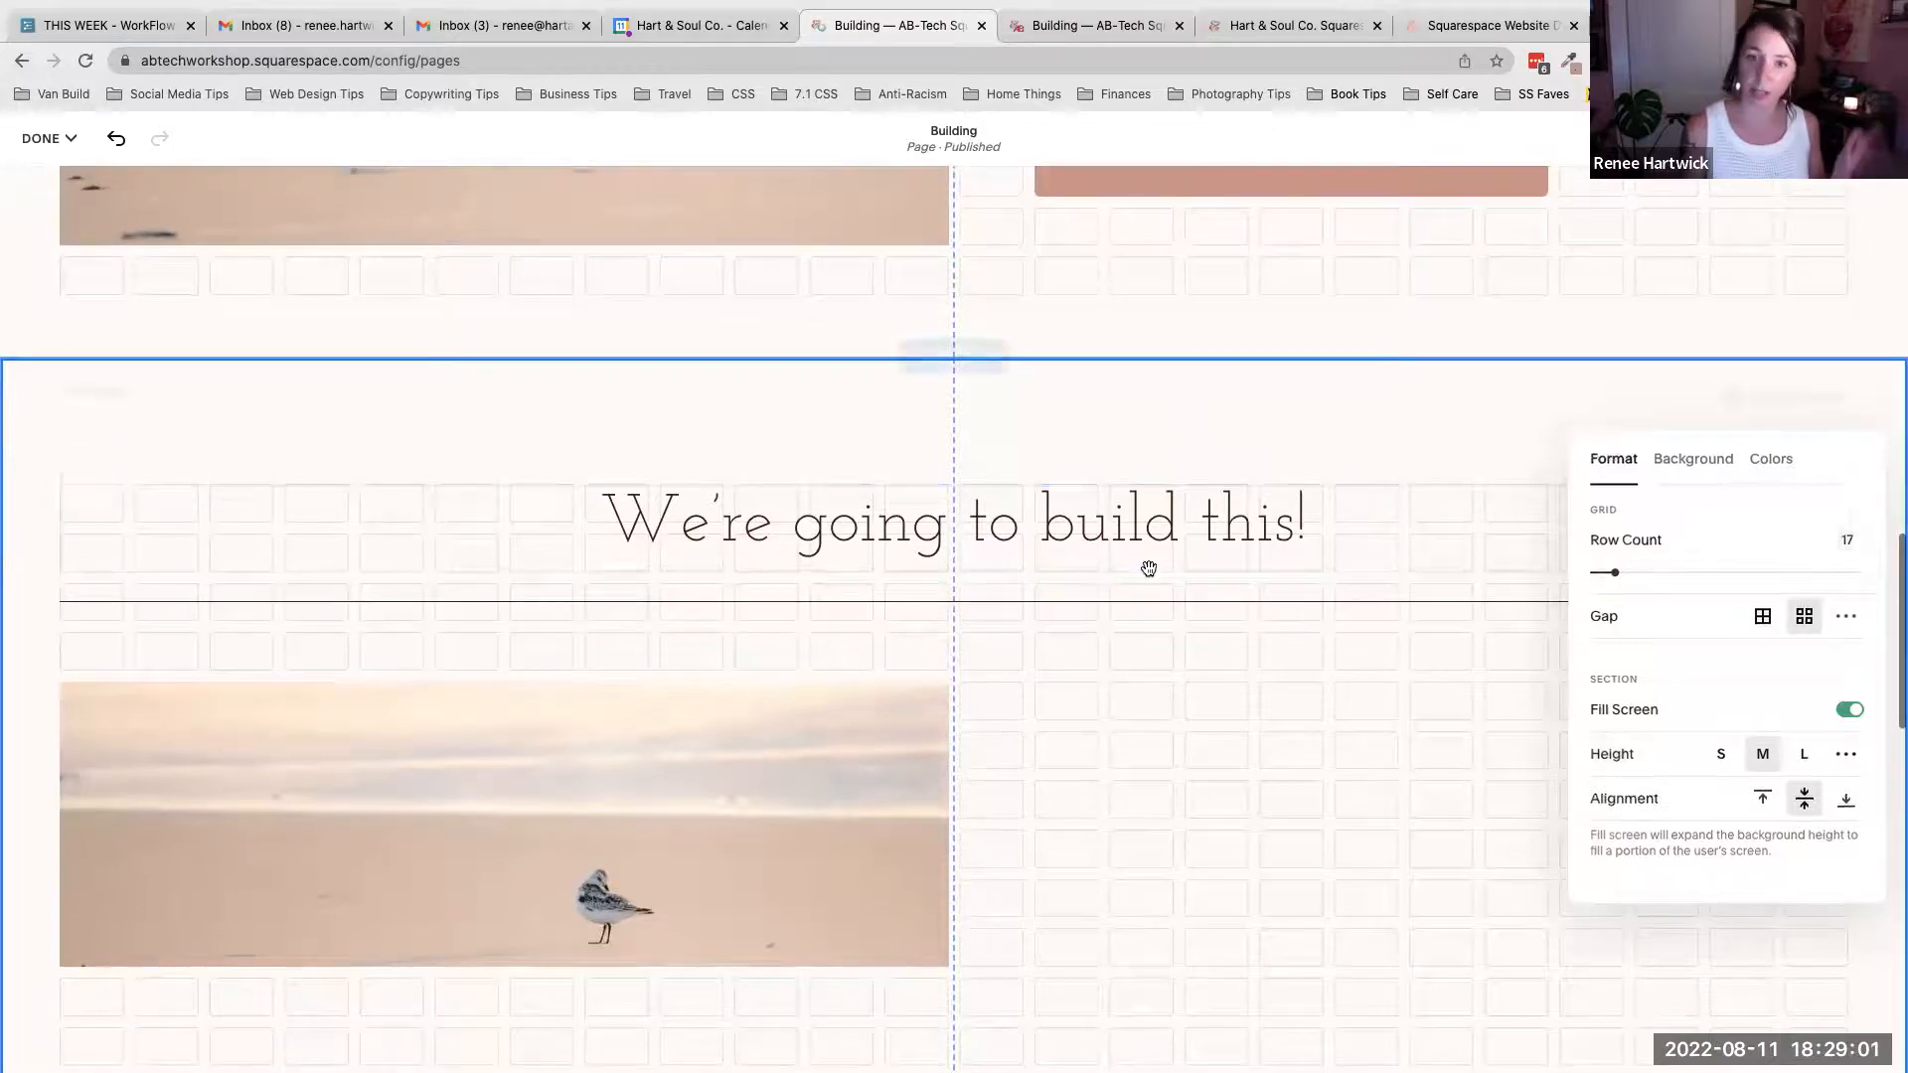
- Make the image block taller to match the picture in the sample section
scroll(1149, 568, "down", 3)
scroll(664, 471, "up", 7)
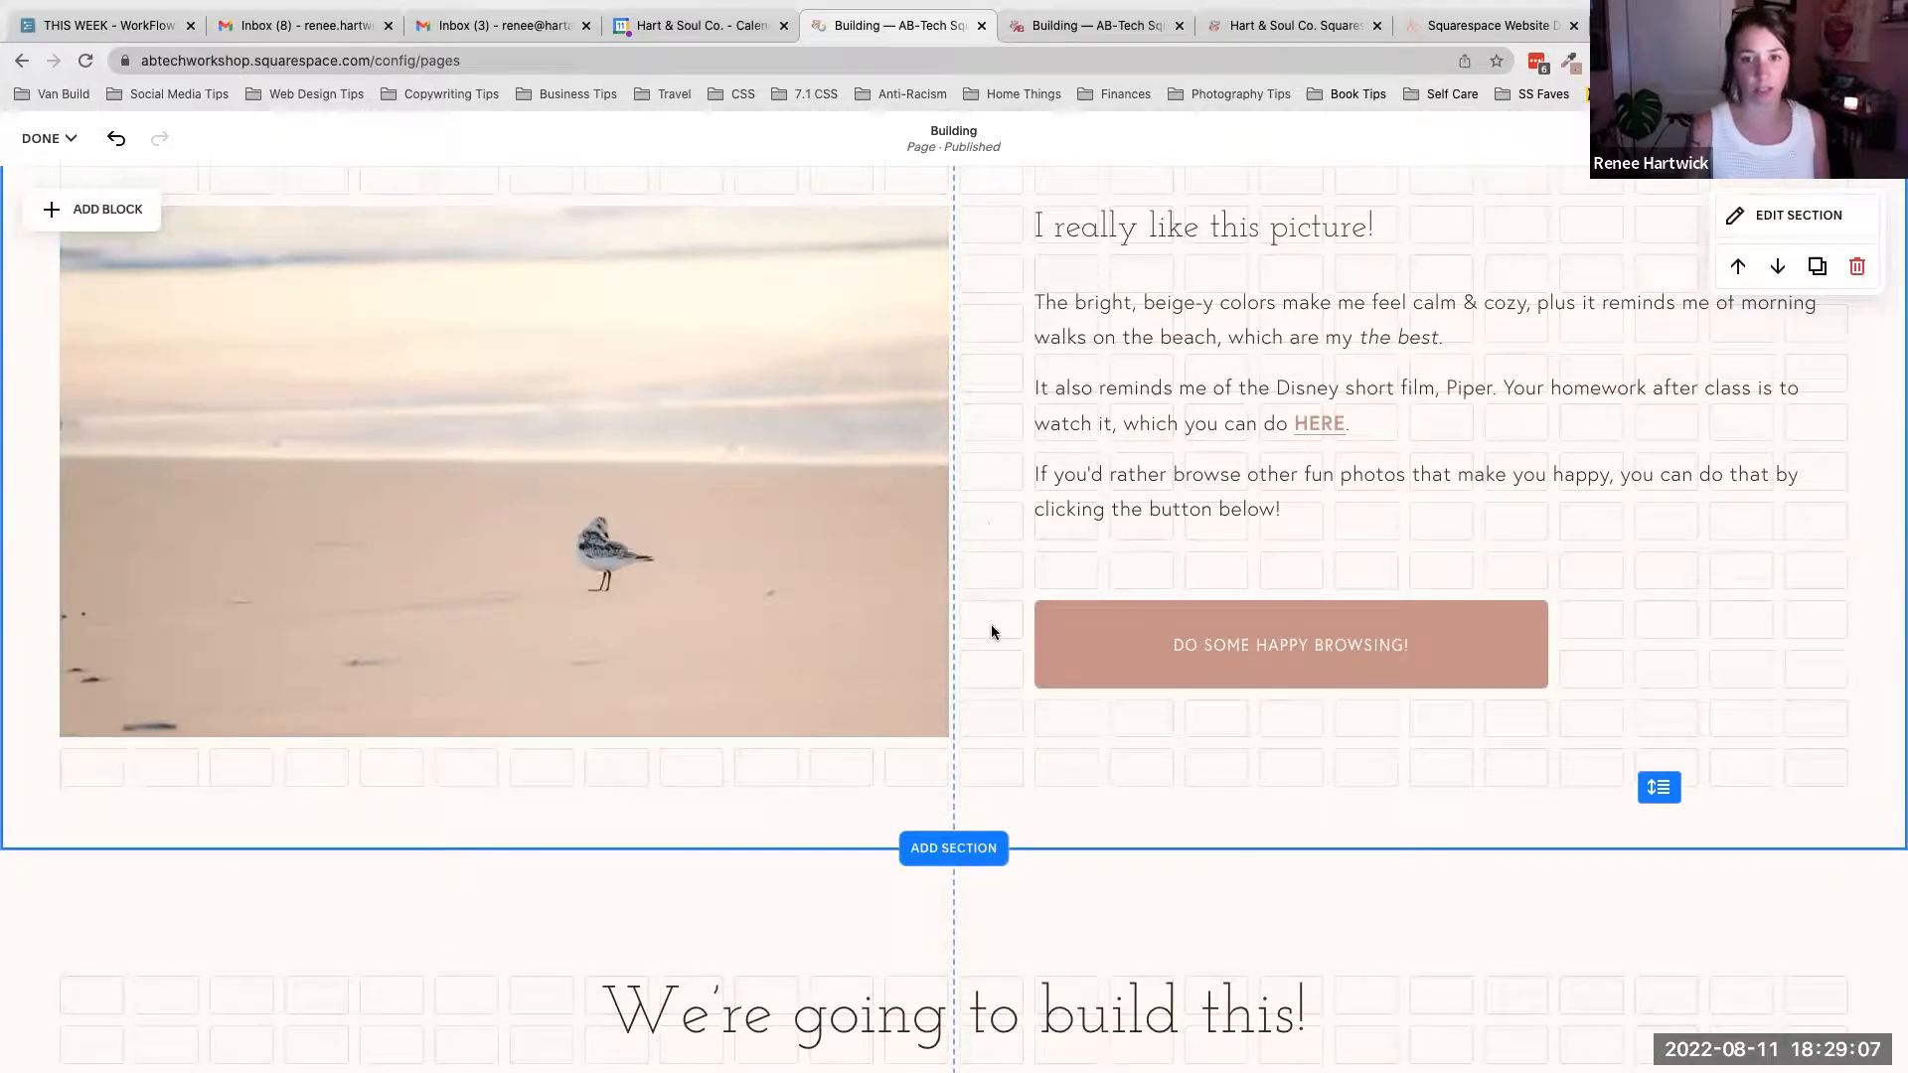
scroll(1002, 695, "down", 10)
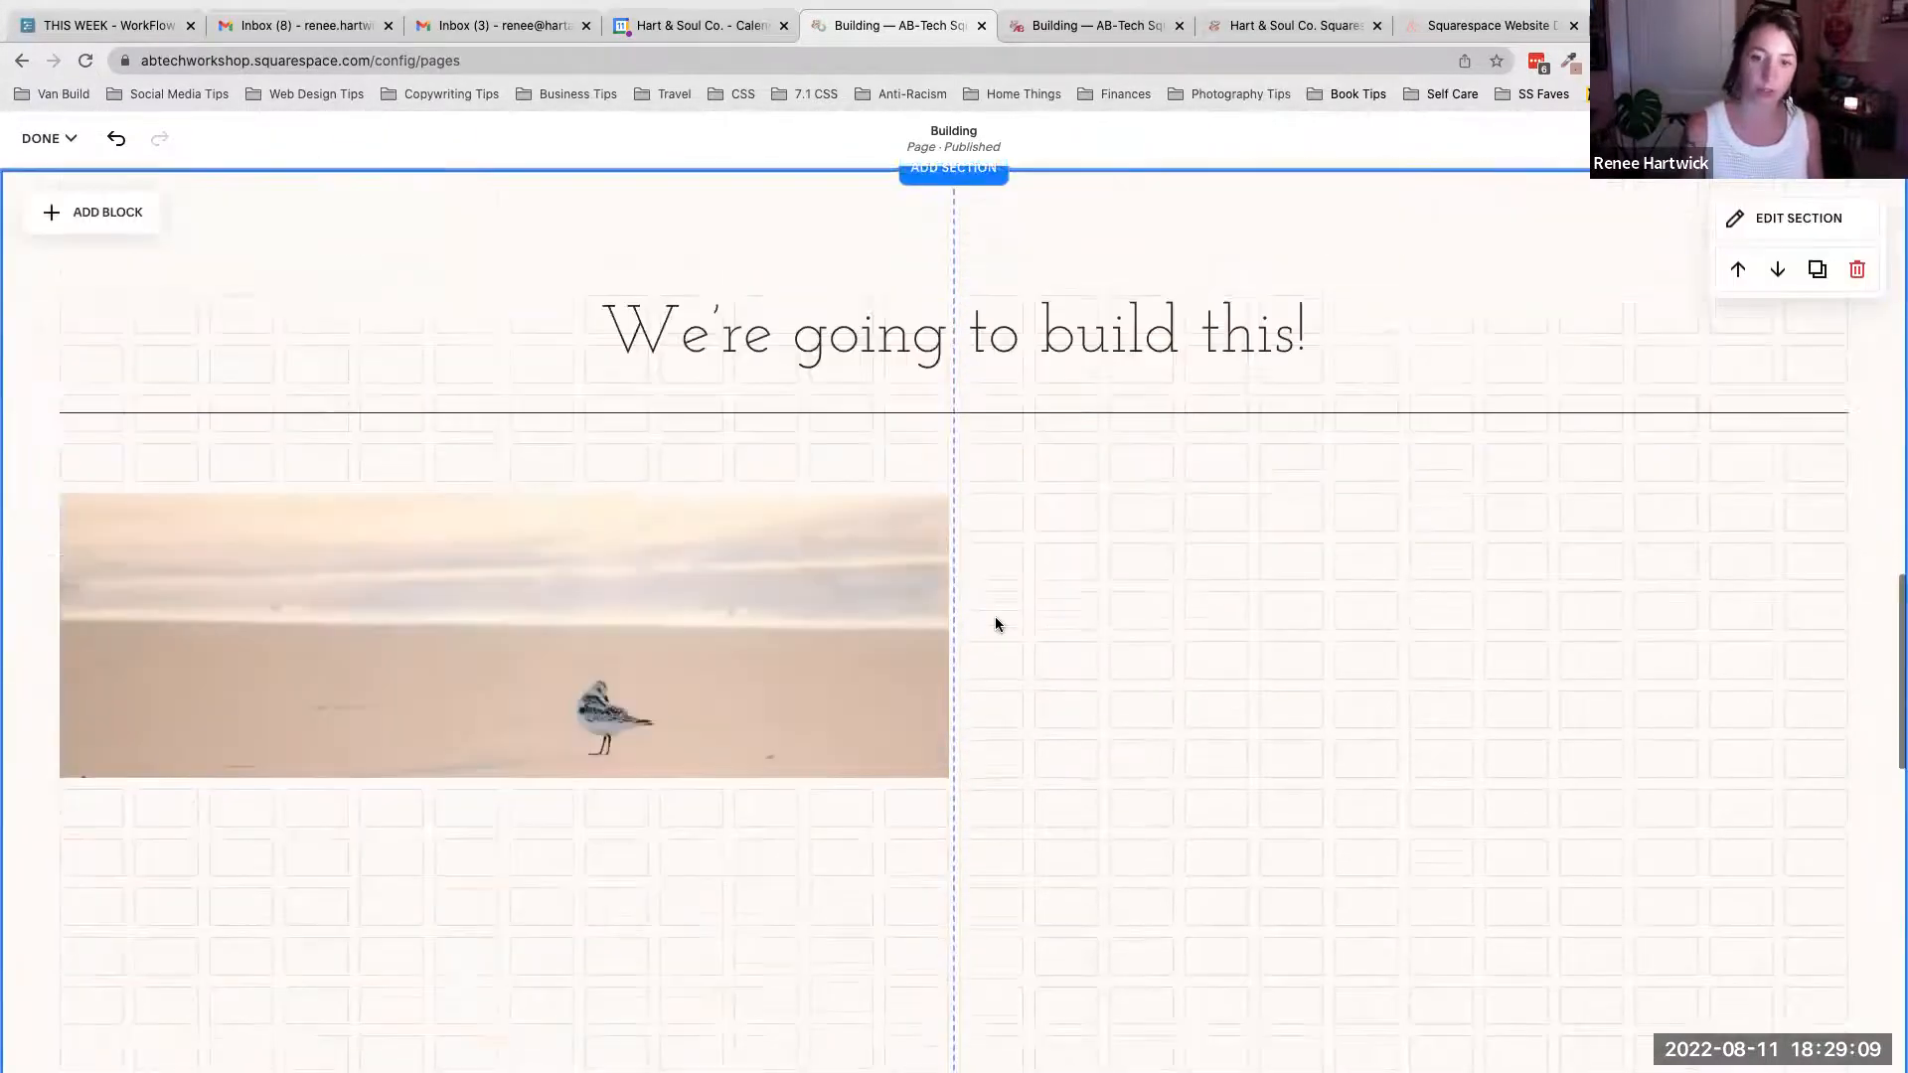
scroll(849, 203, "up", 2)
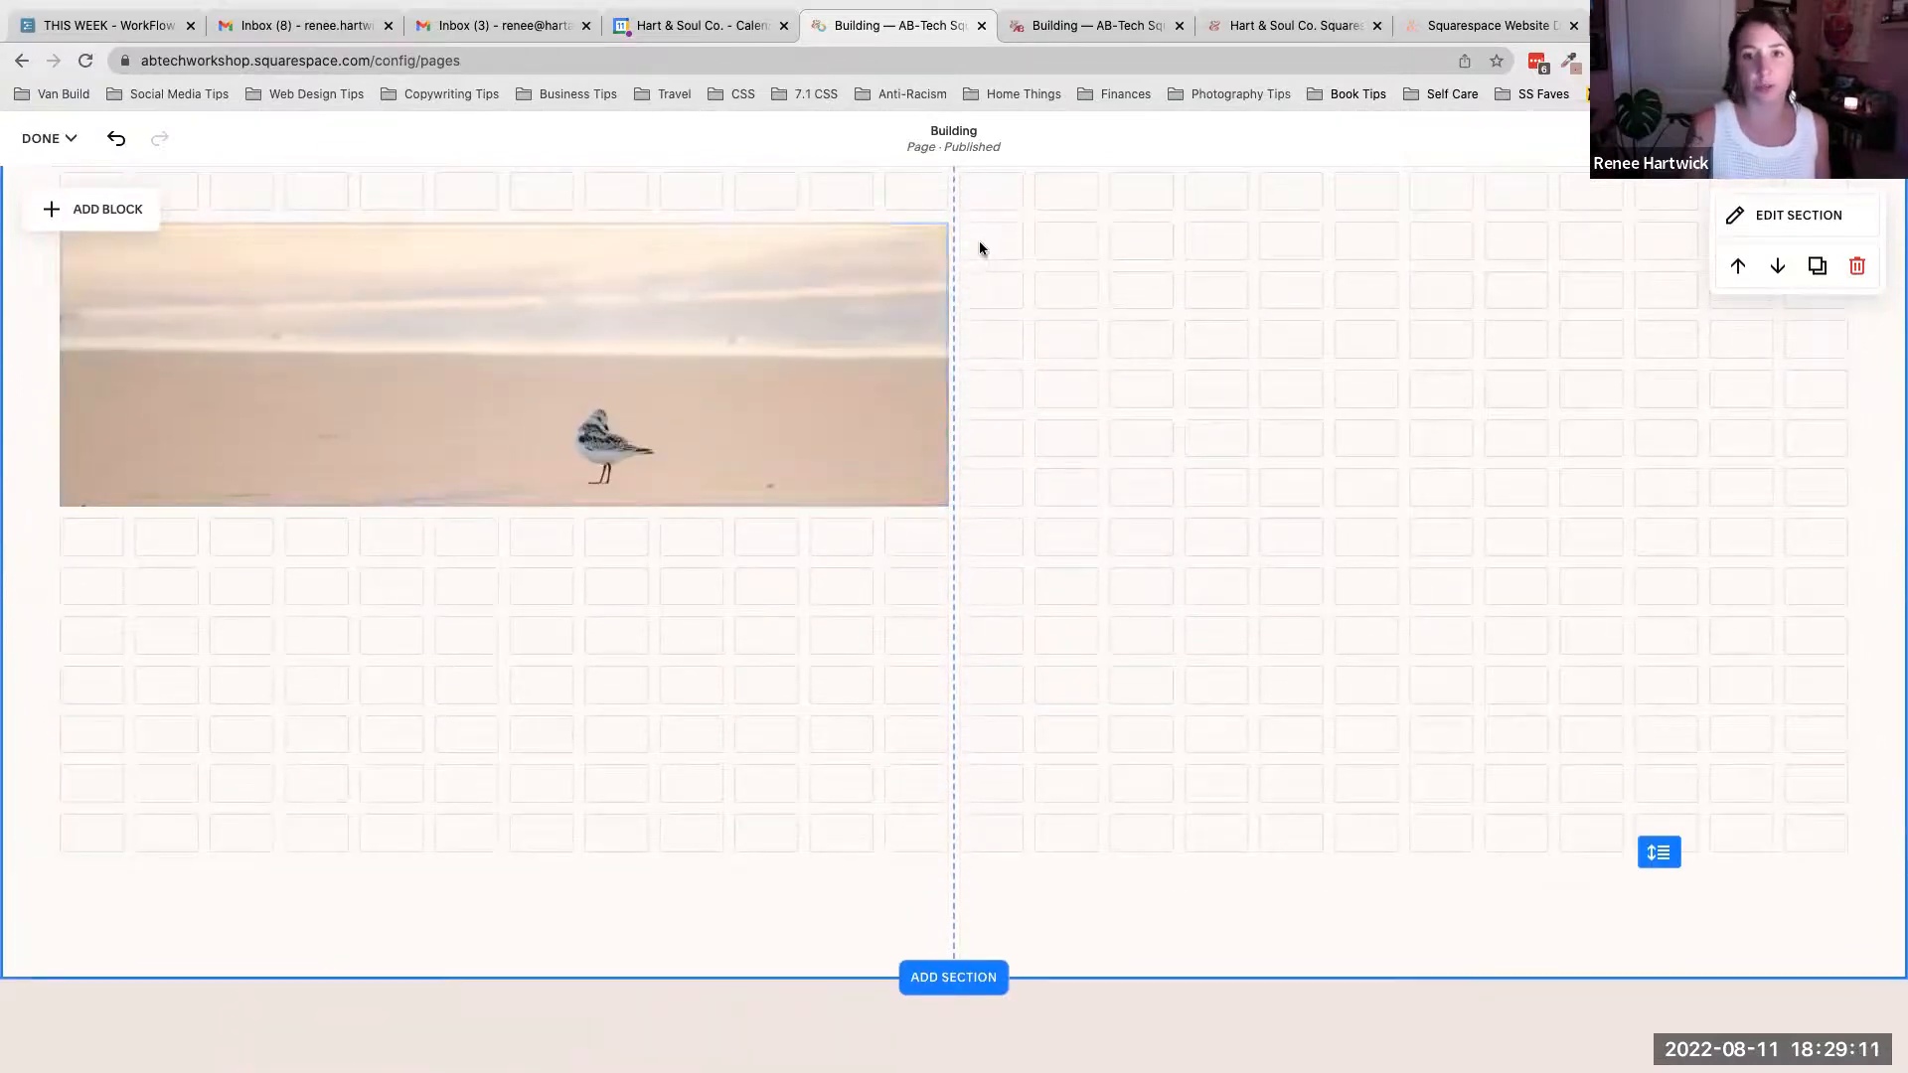
left_click(766, 473)
left_click_drag(520, 511, 487, 743)
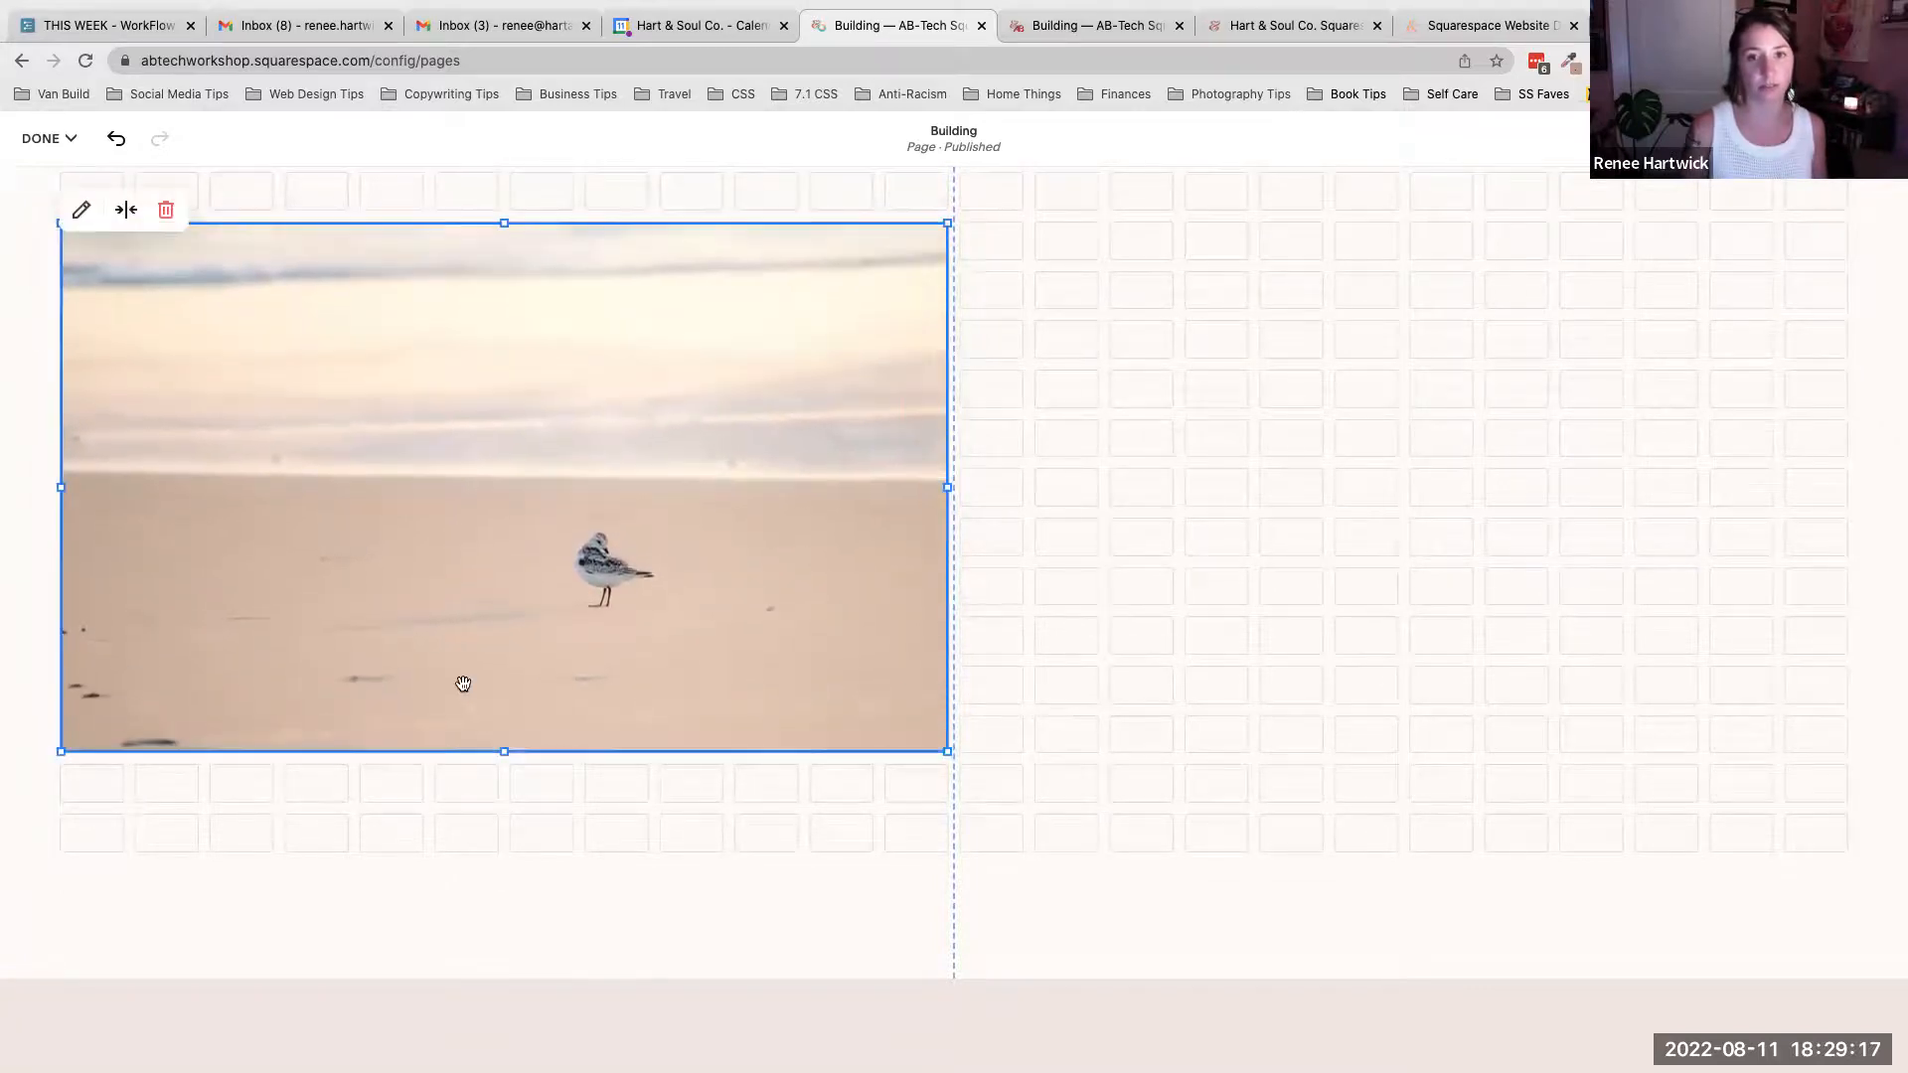
scroll(1003, 286, "up", 3)
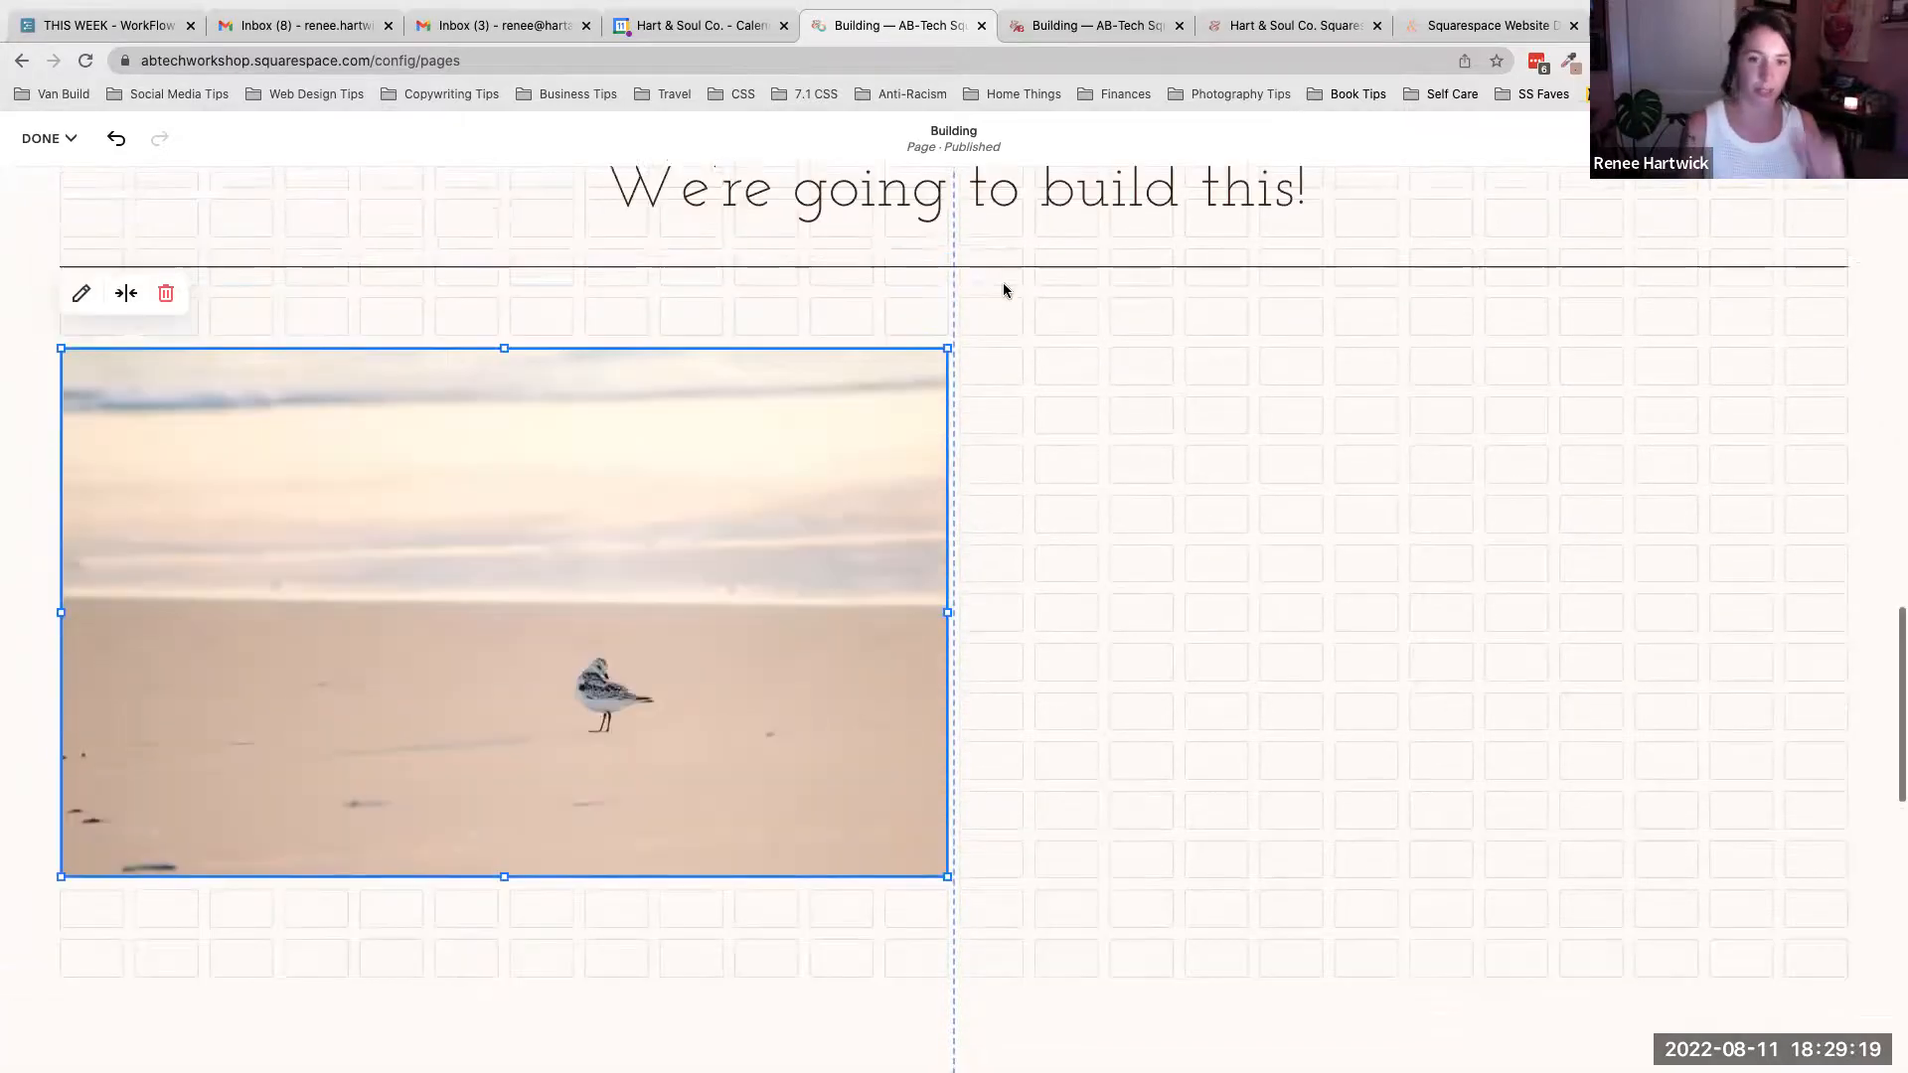
left_click(1147, 476)
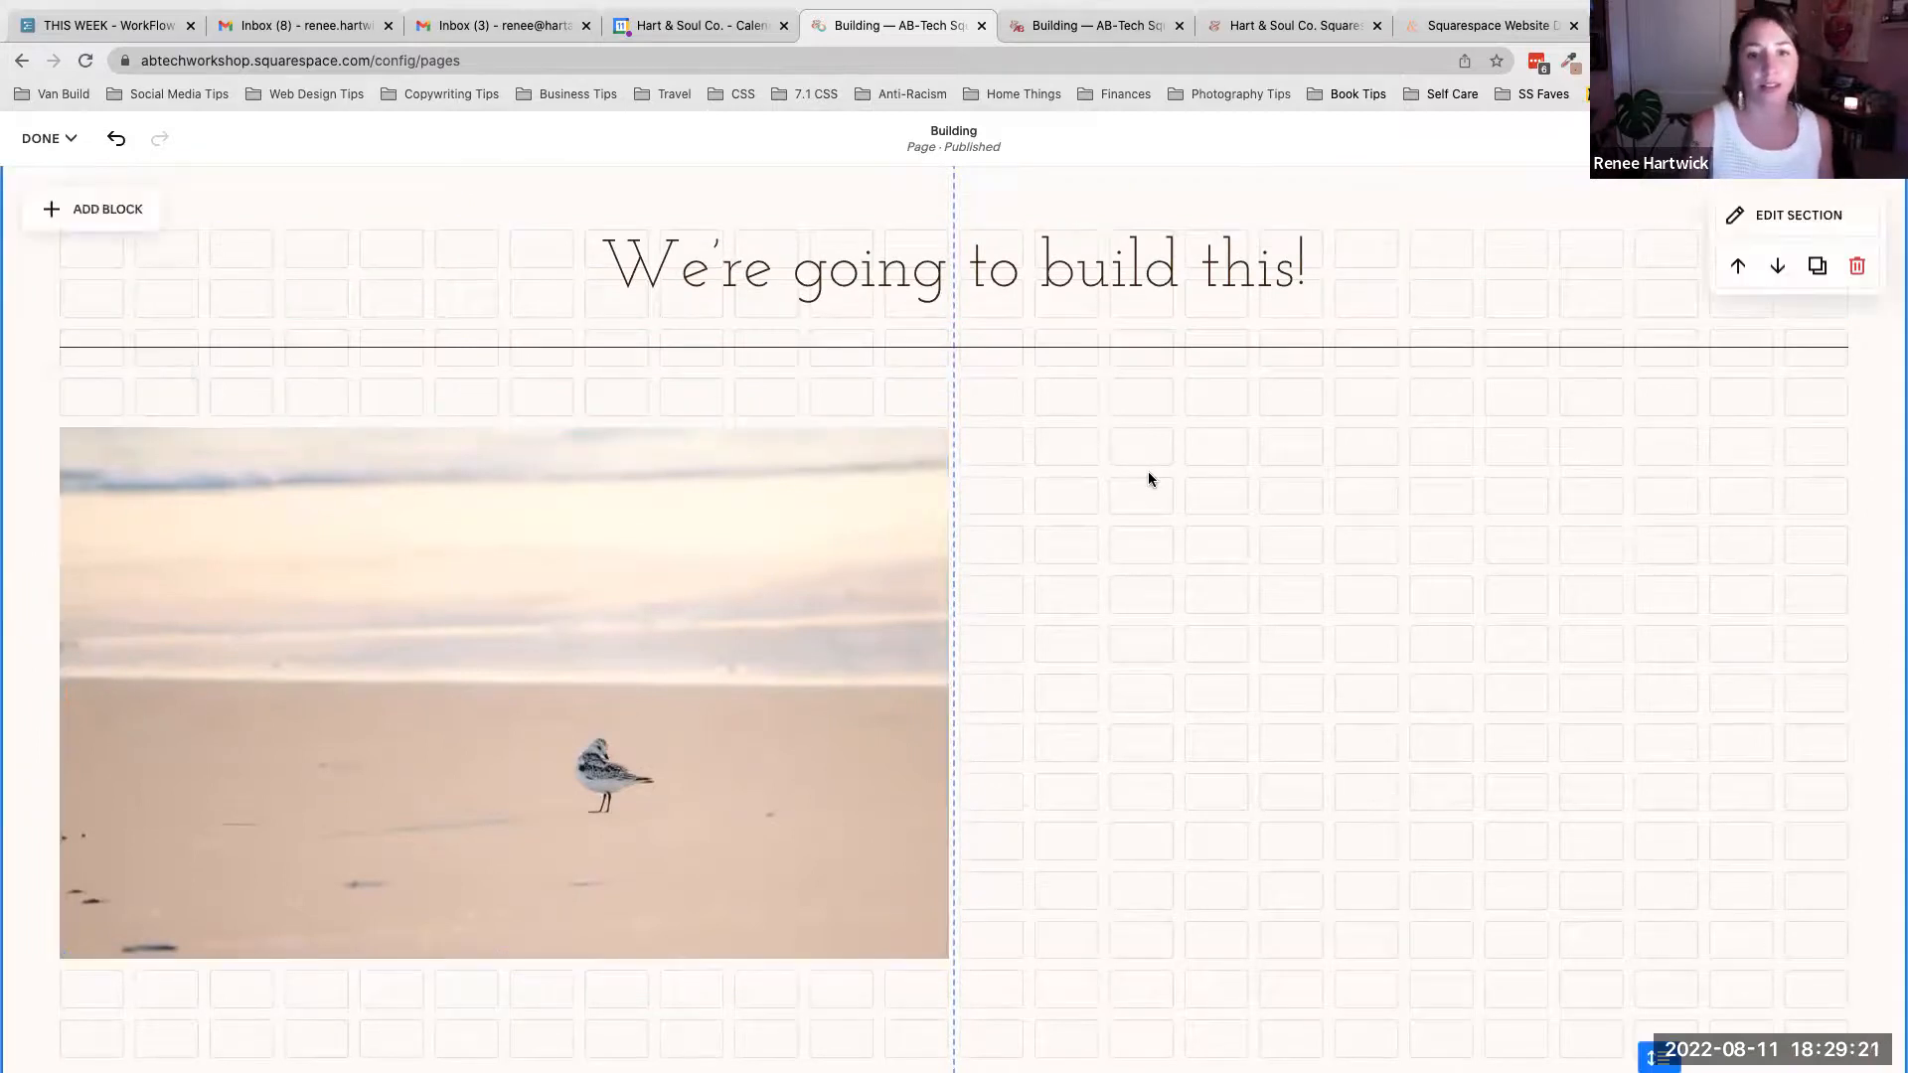
- Add a text block to the new section
scroll(1148, 474, "up", 9)
scroll(1149, 474, "down", 1)
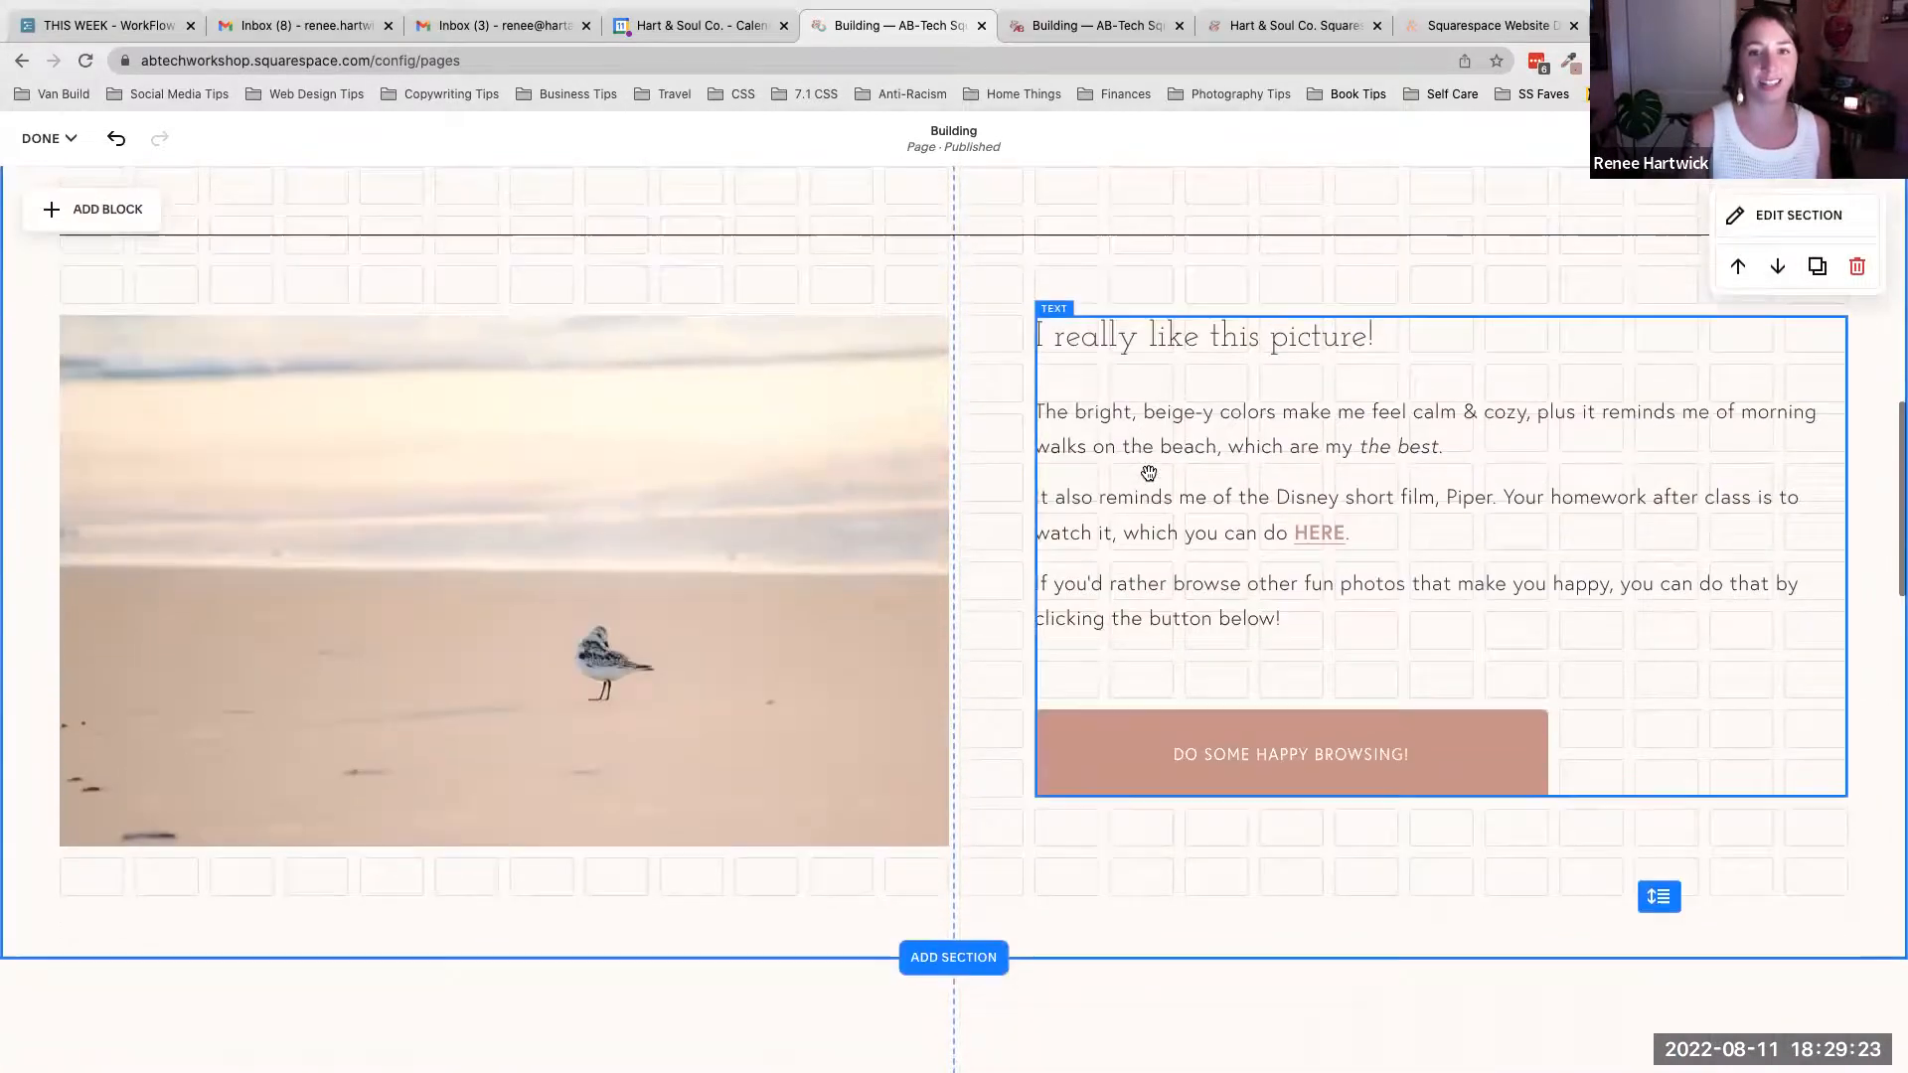
scroll(1147, 473, "down", 9)
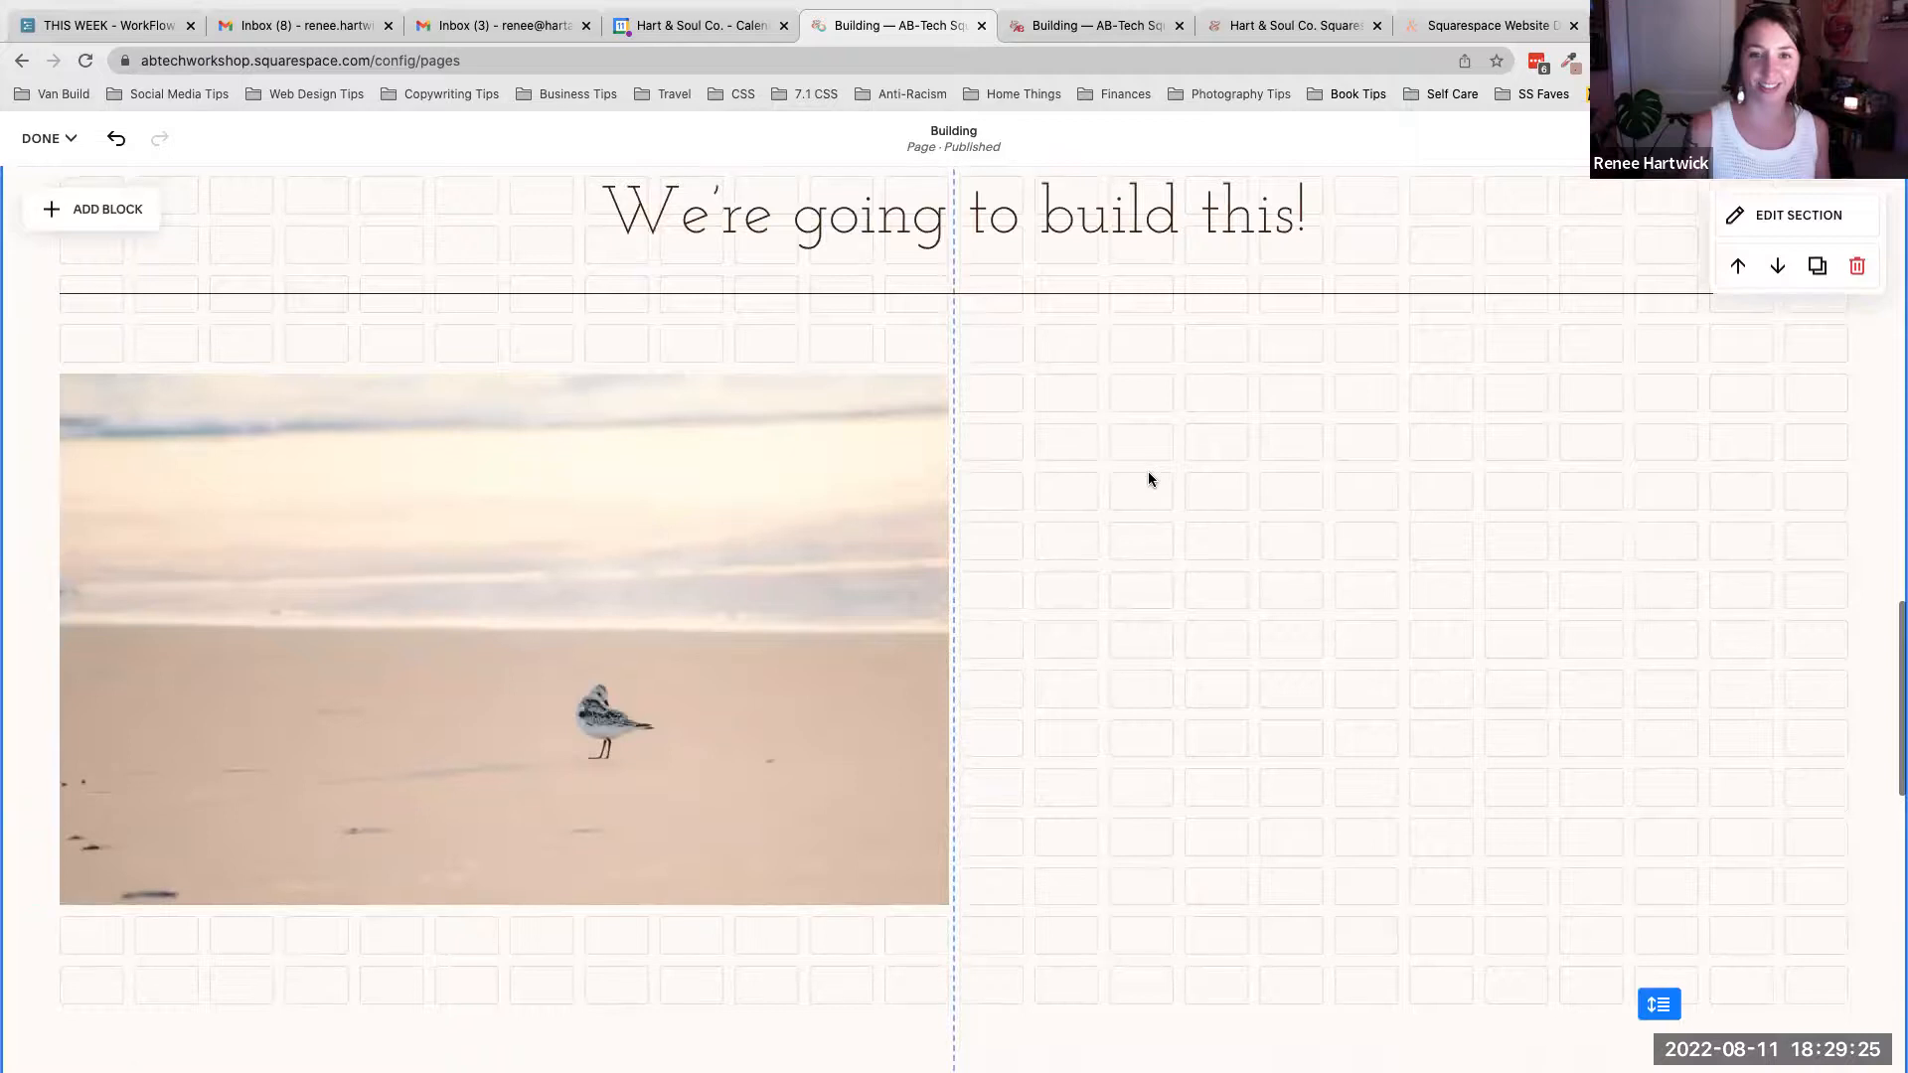
scroll(1147, 473, "up", 10)
scroll(1148, 474, "down", 2)
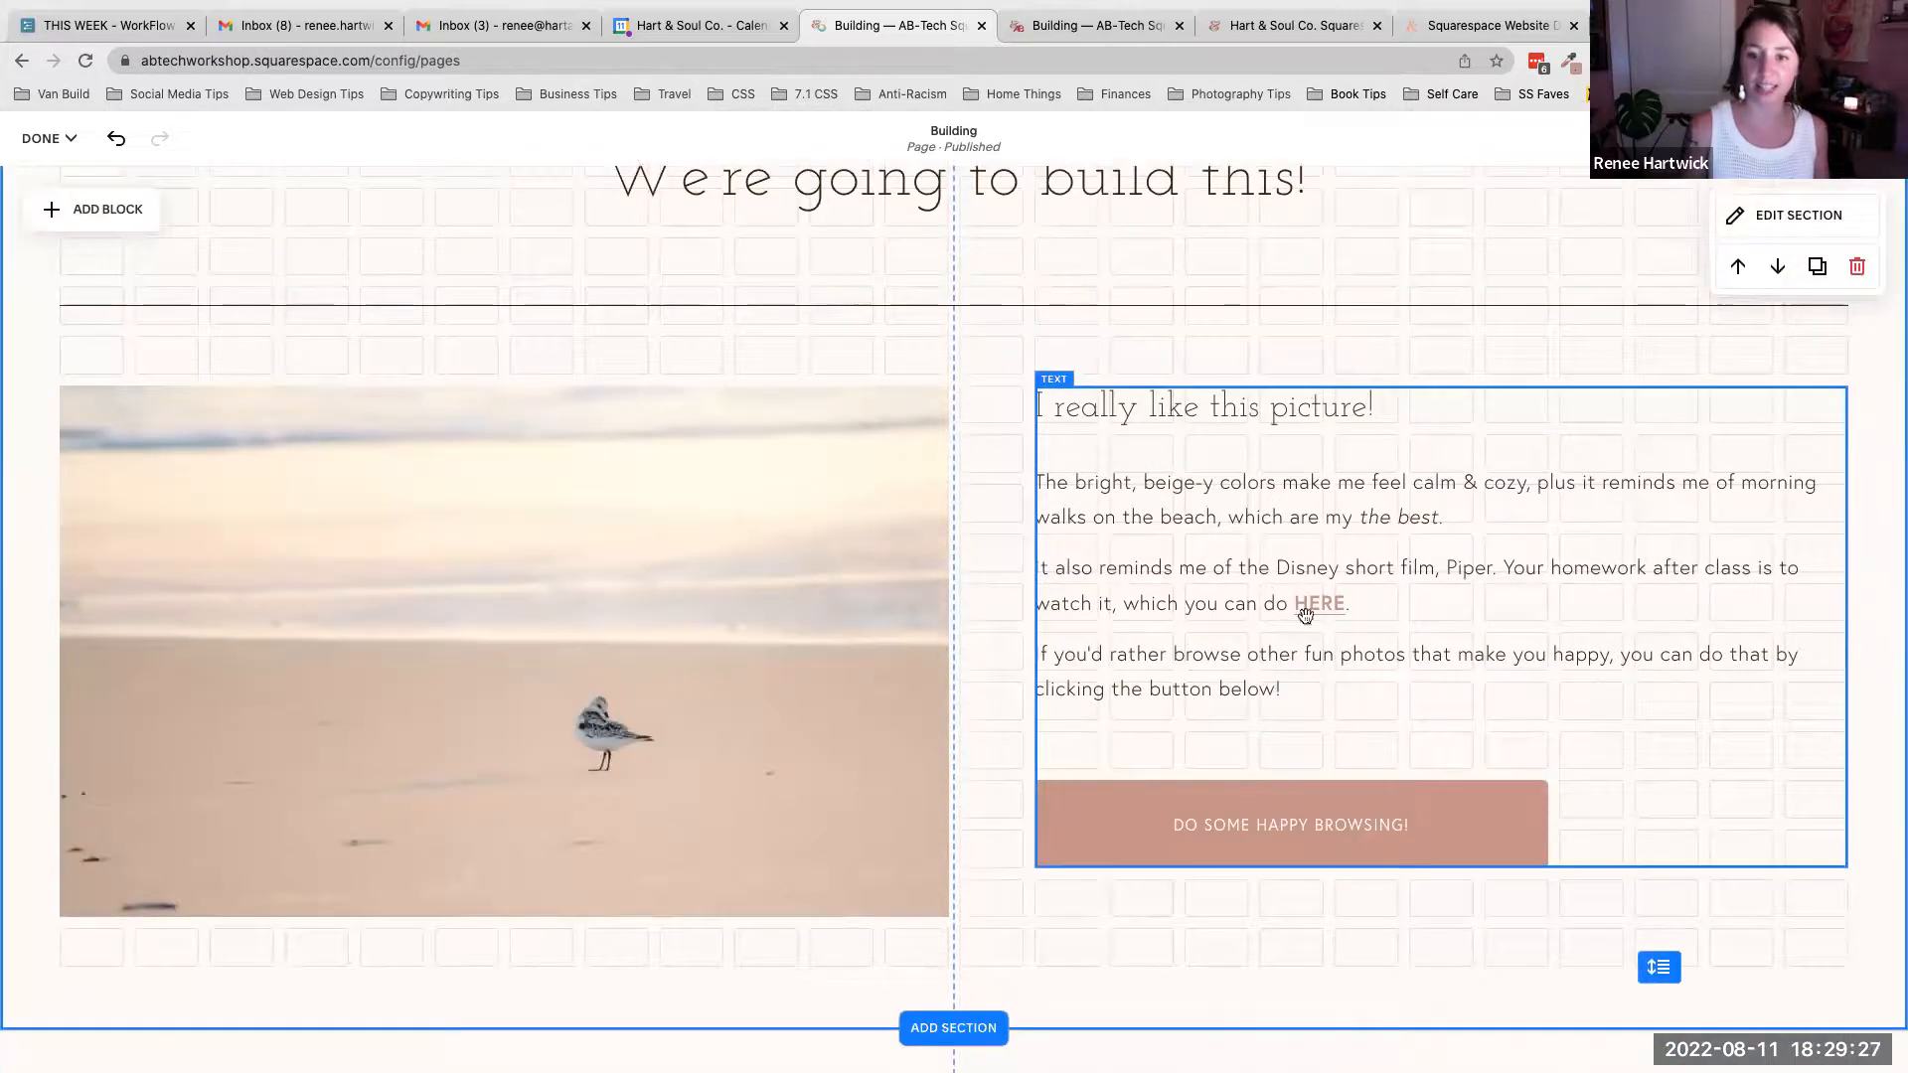
scroll(533, 731, "down", 7)
left_click(109, 375)
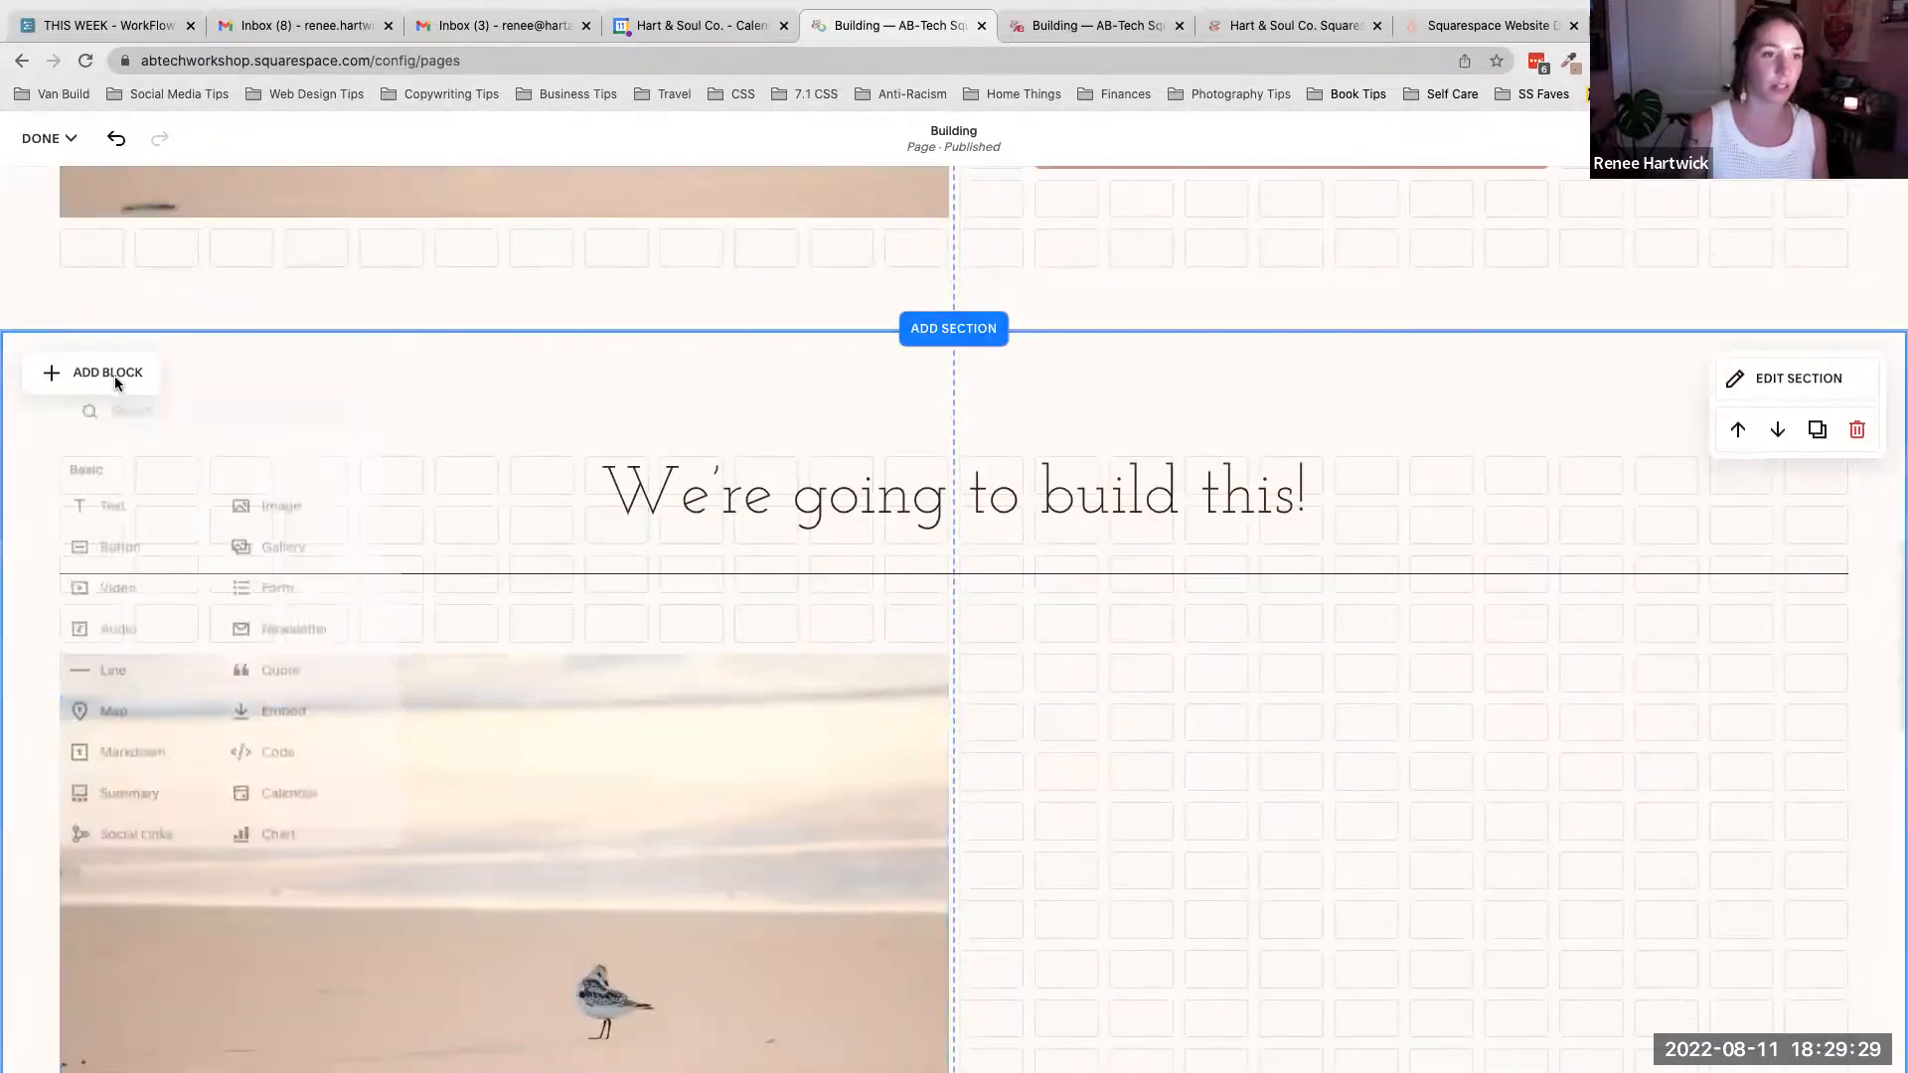
left_click(92, 502)
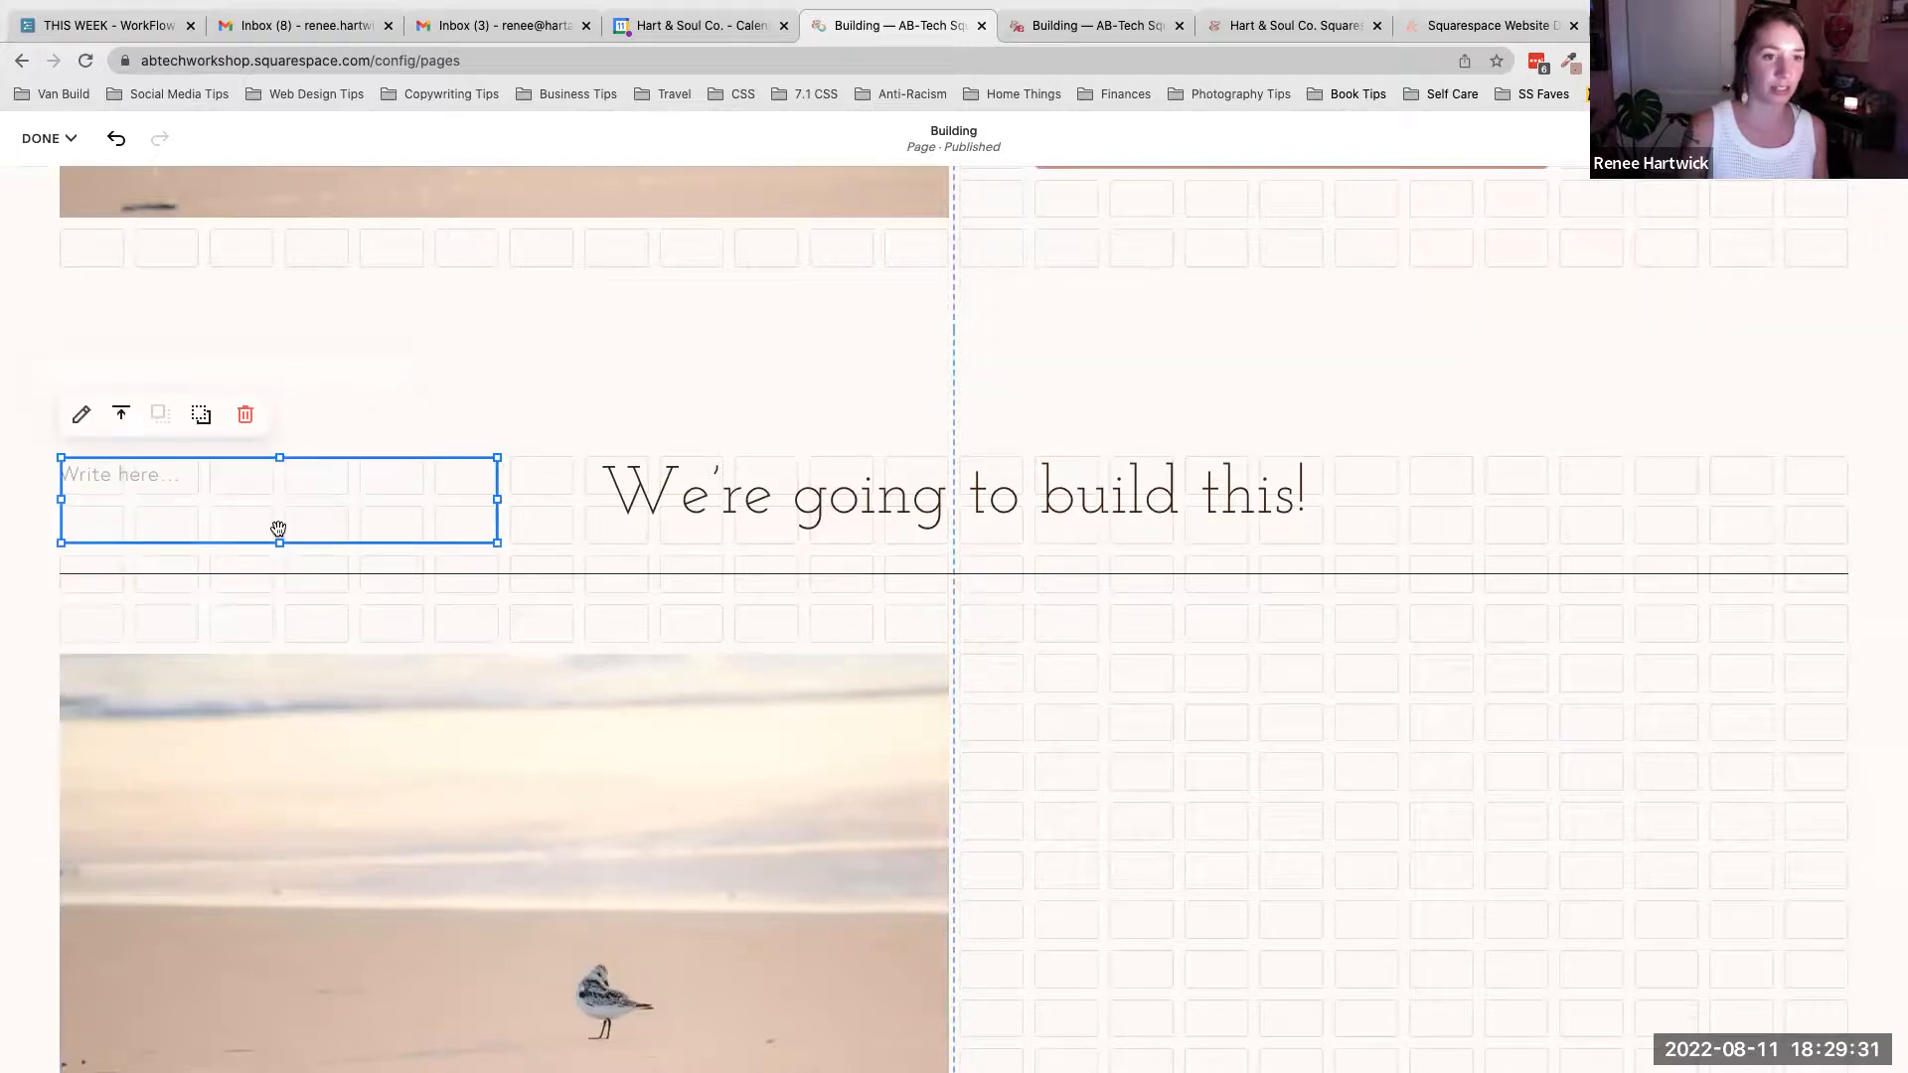
- Move the text block into the right half below the line and widen it to the section's right edge
scroll(278, 528, "down", 1)
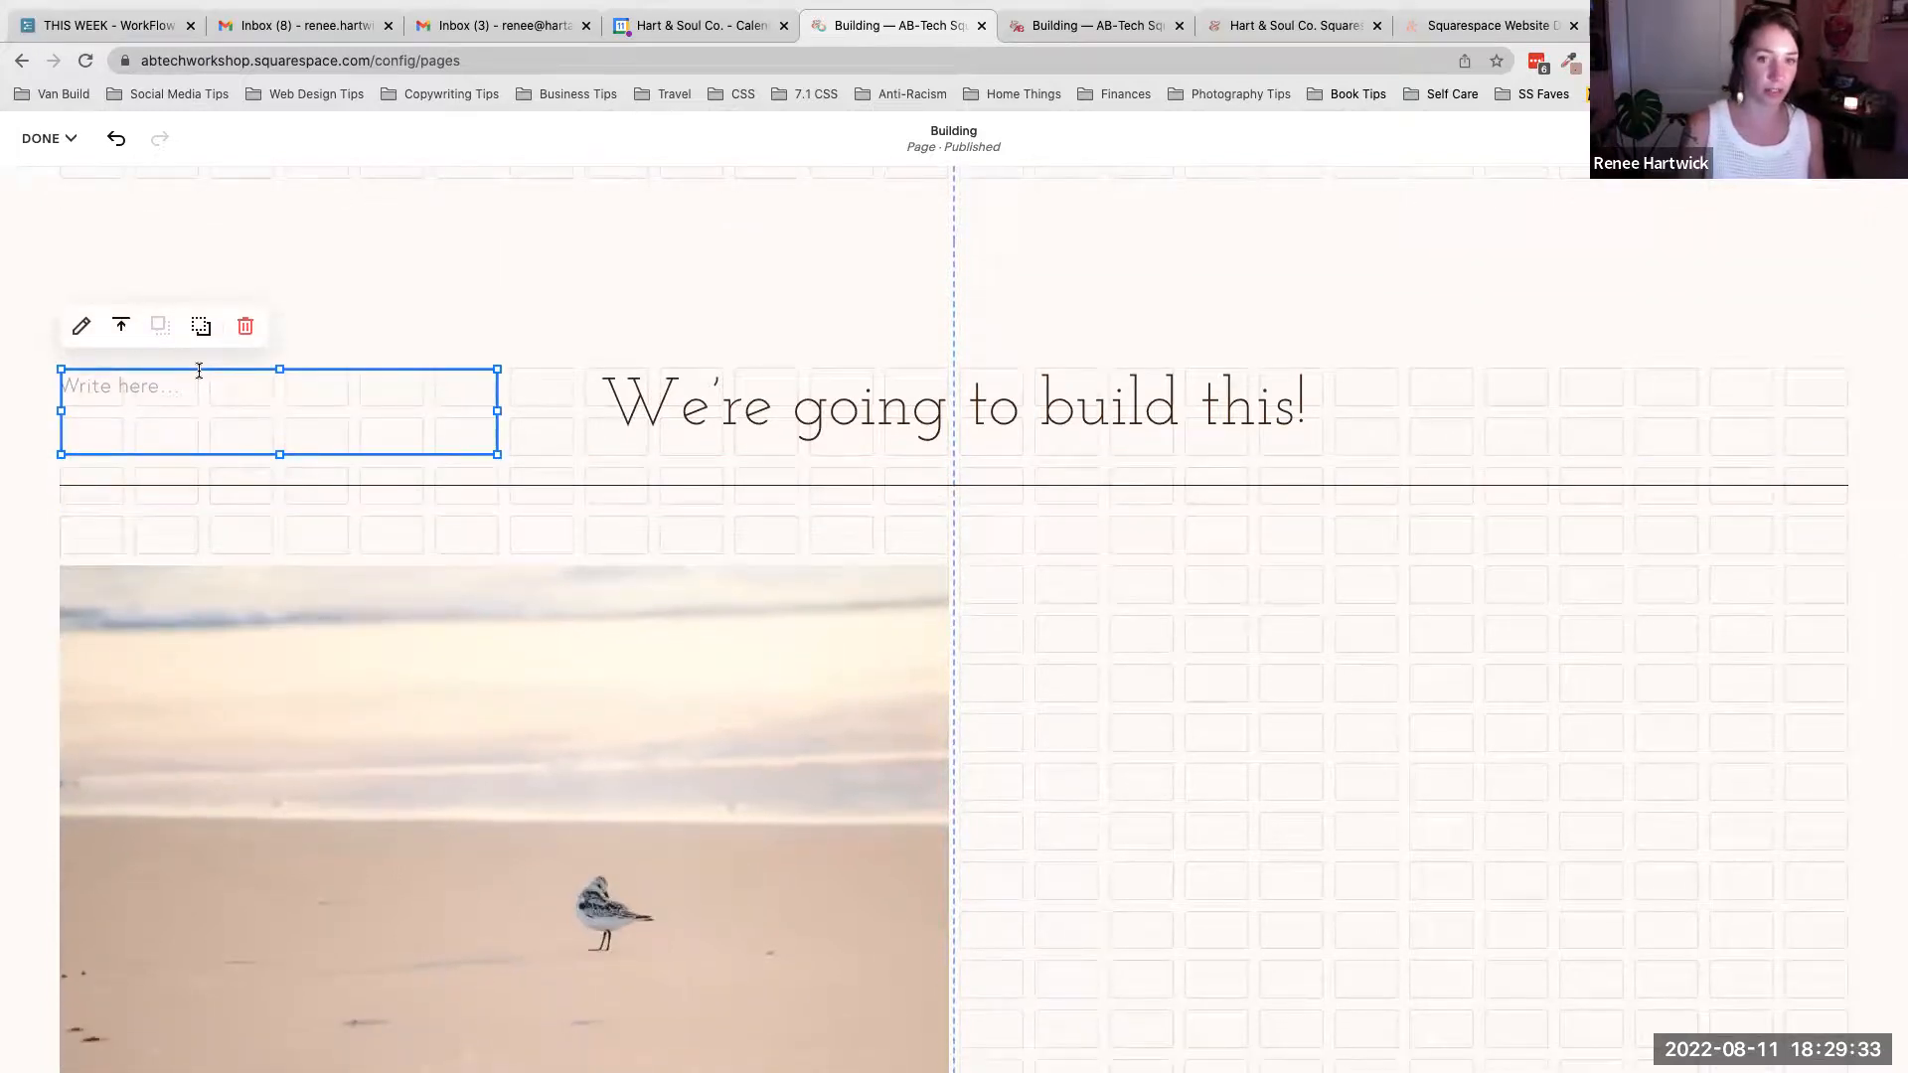
left_click(1075, 597)
left_click_drag(343, 370, 1321, 580)
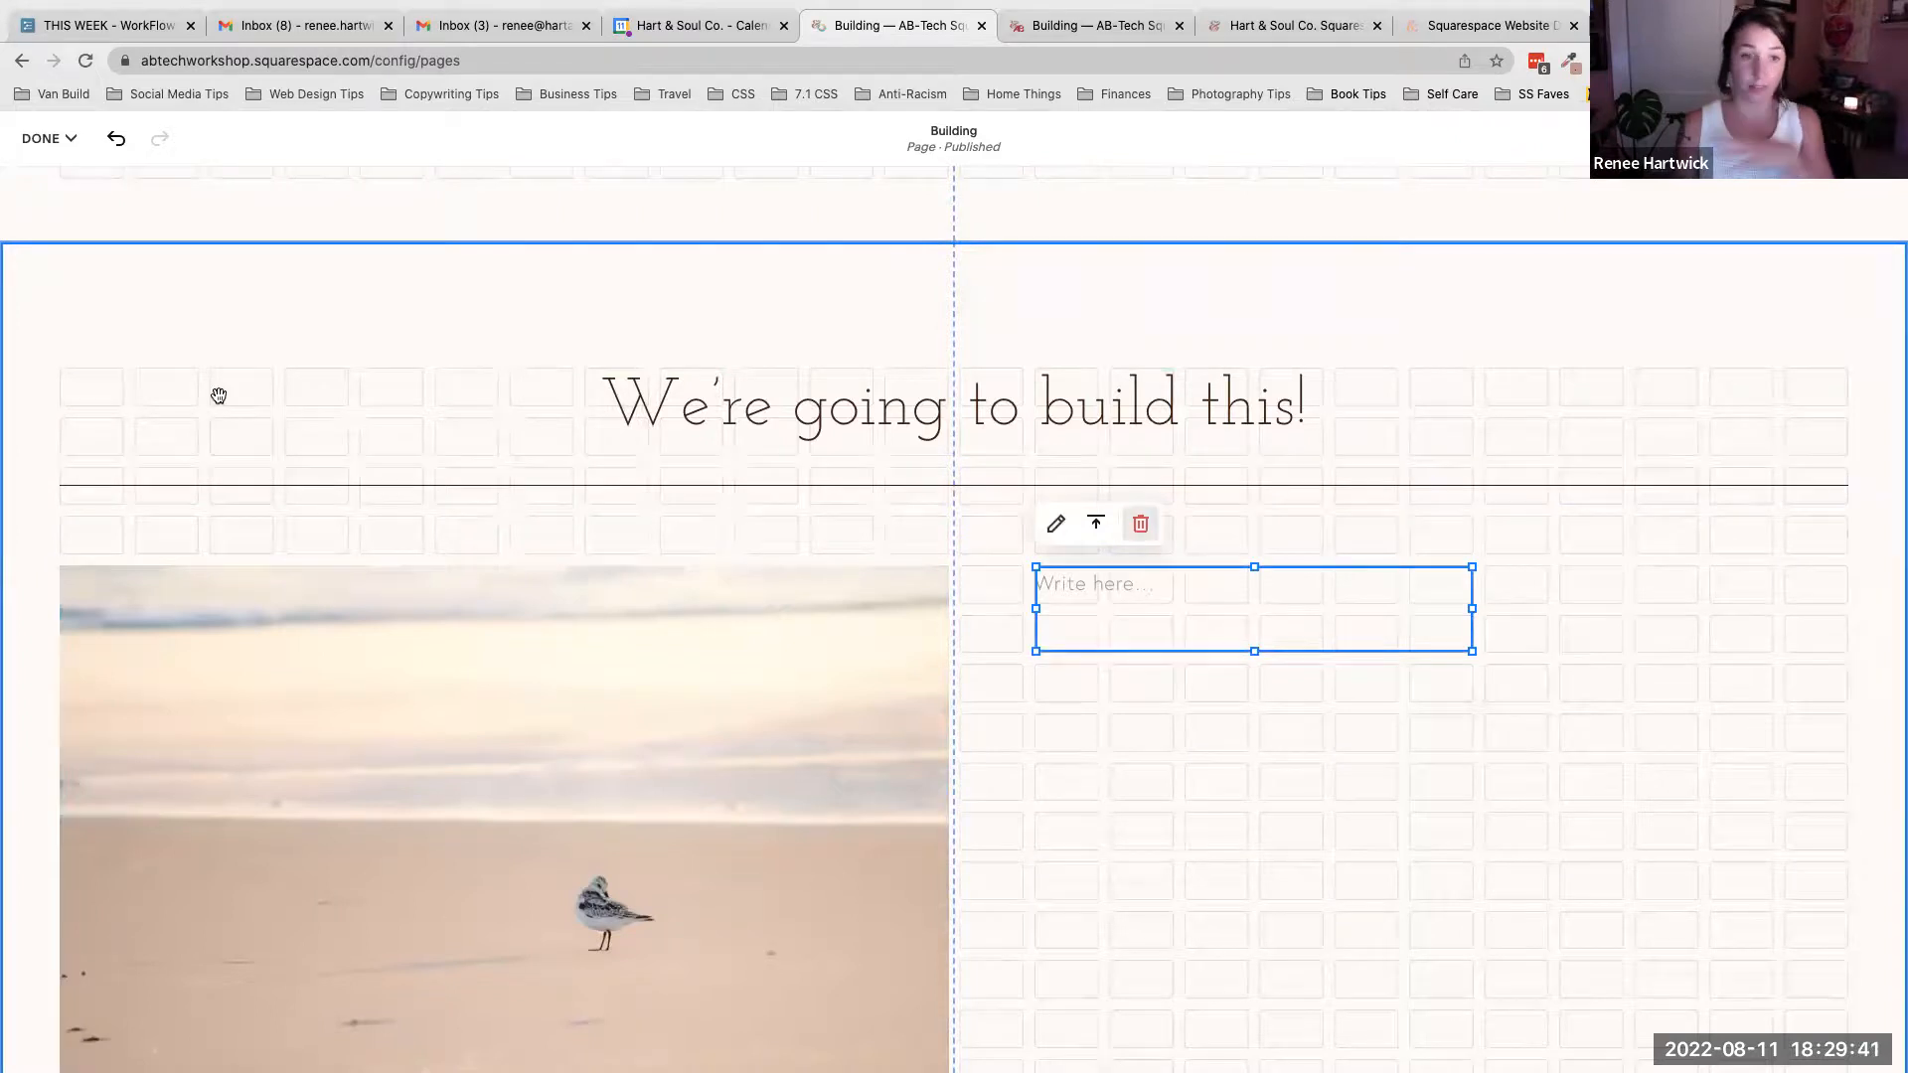
scroll(1543, 722, "up", 10)
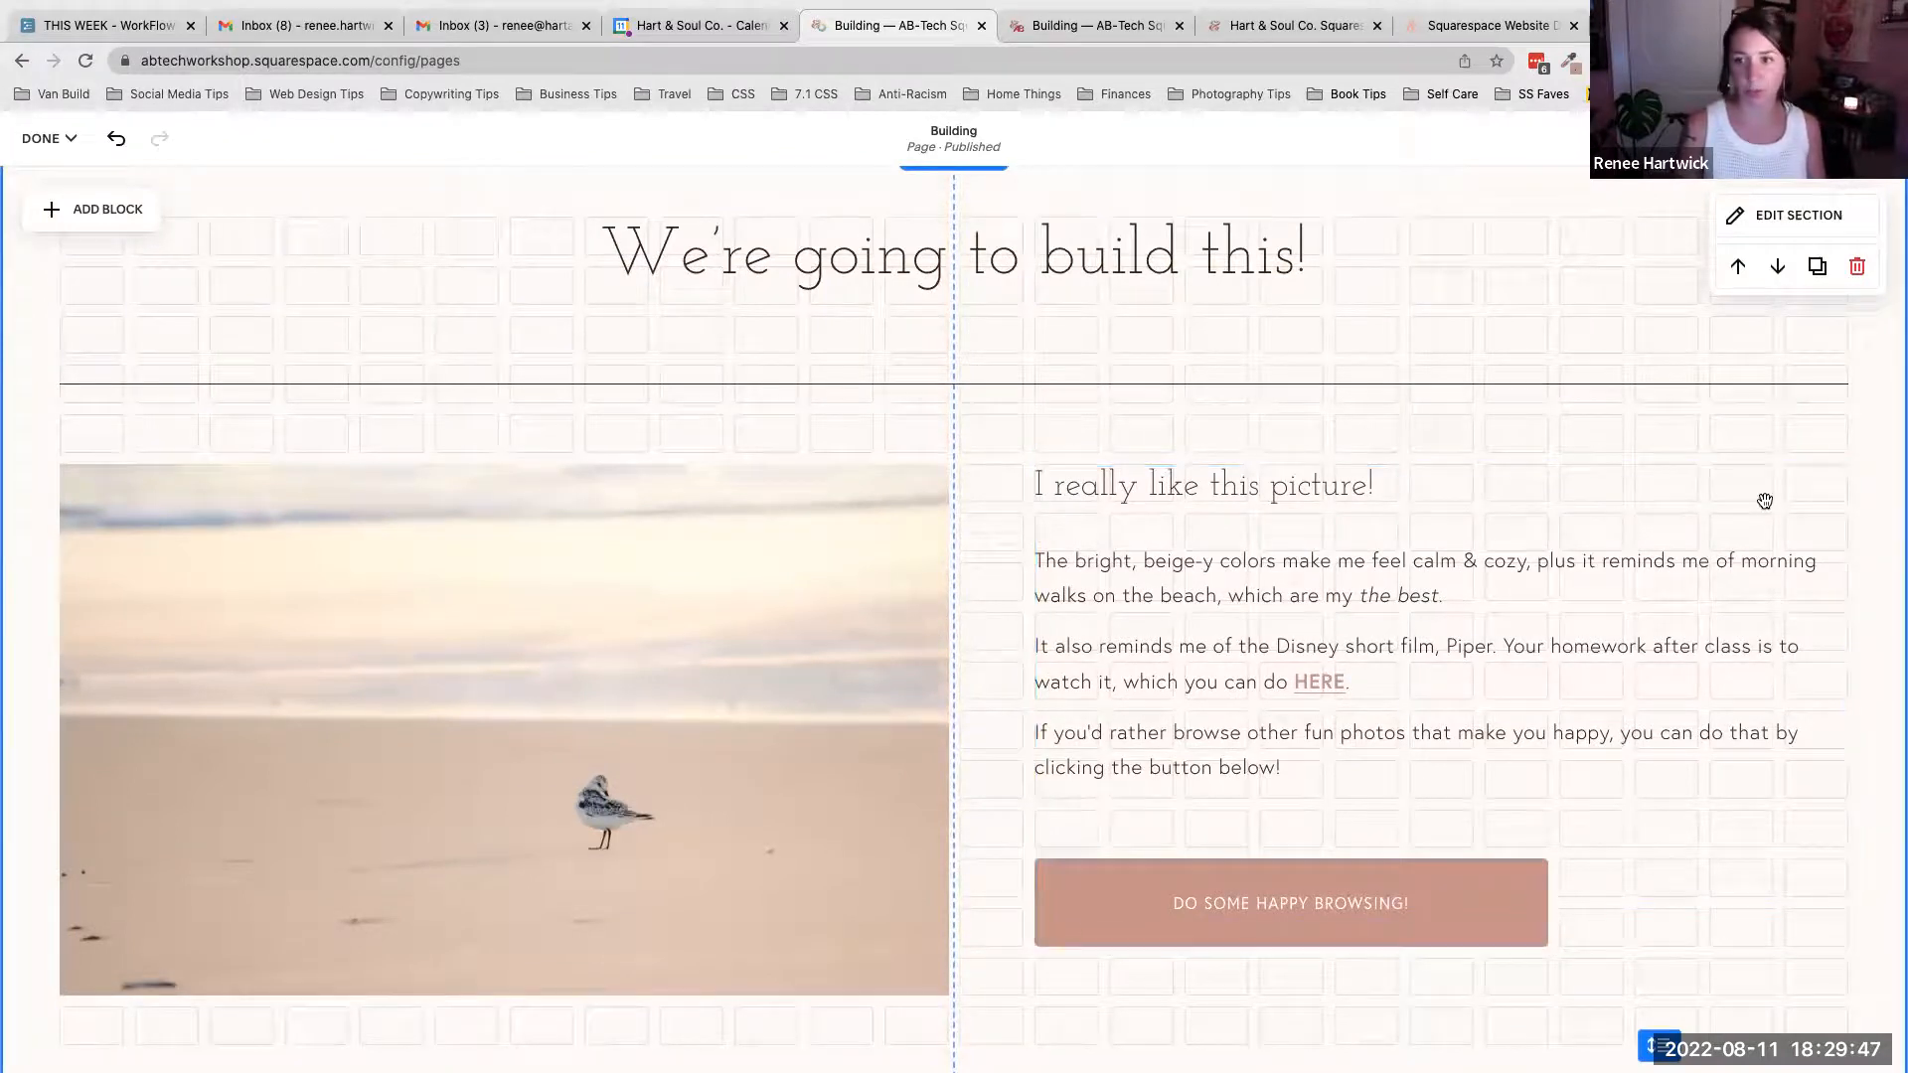
scroll(1724, 647, "down", 10)
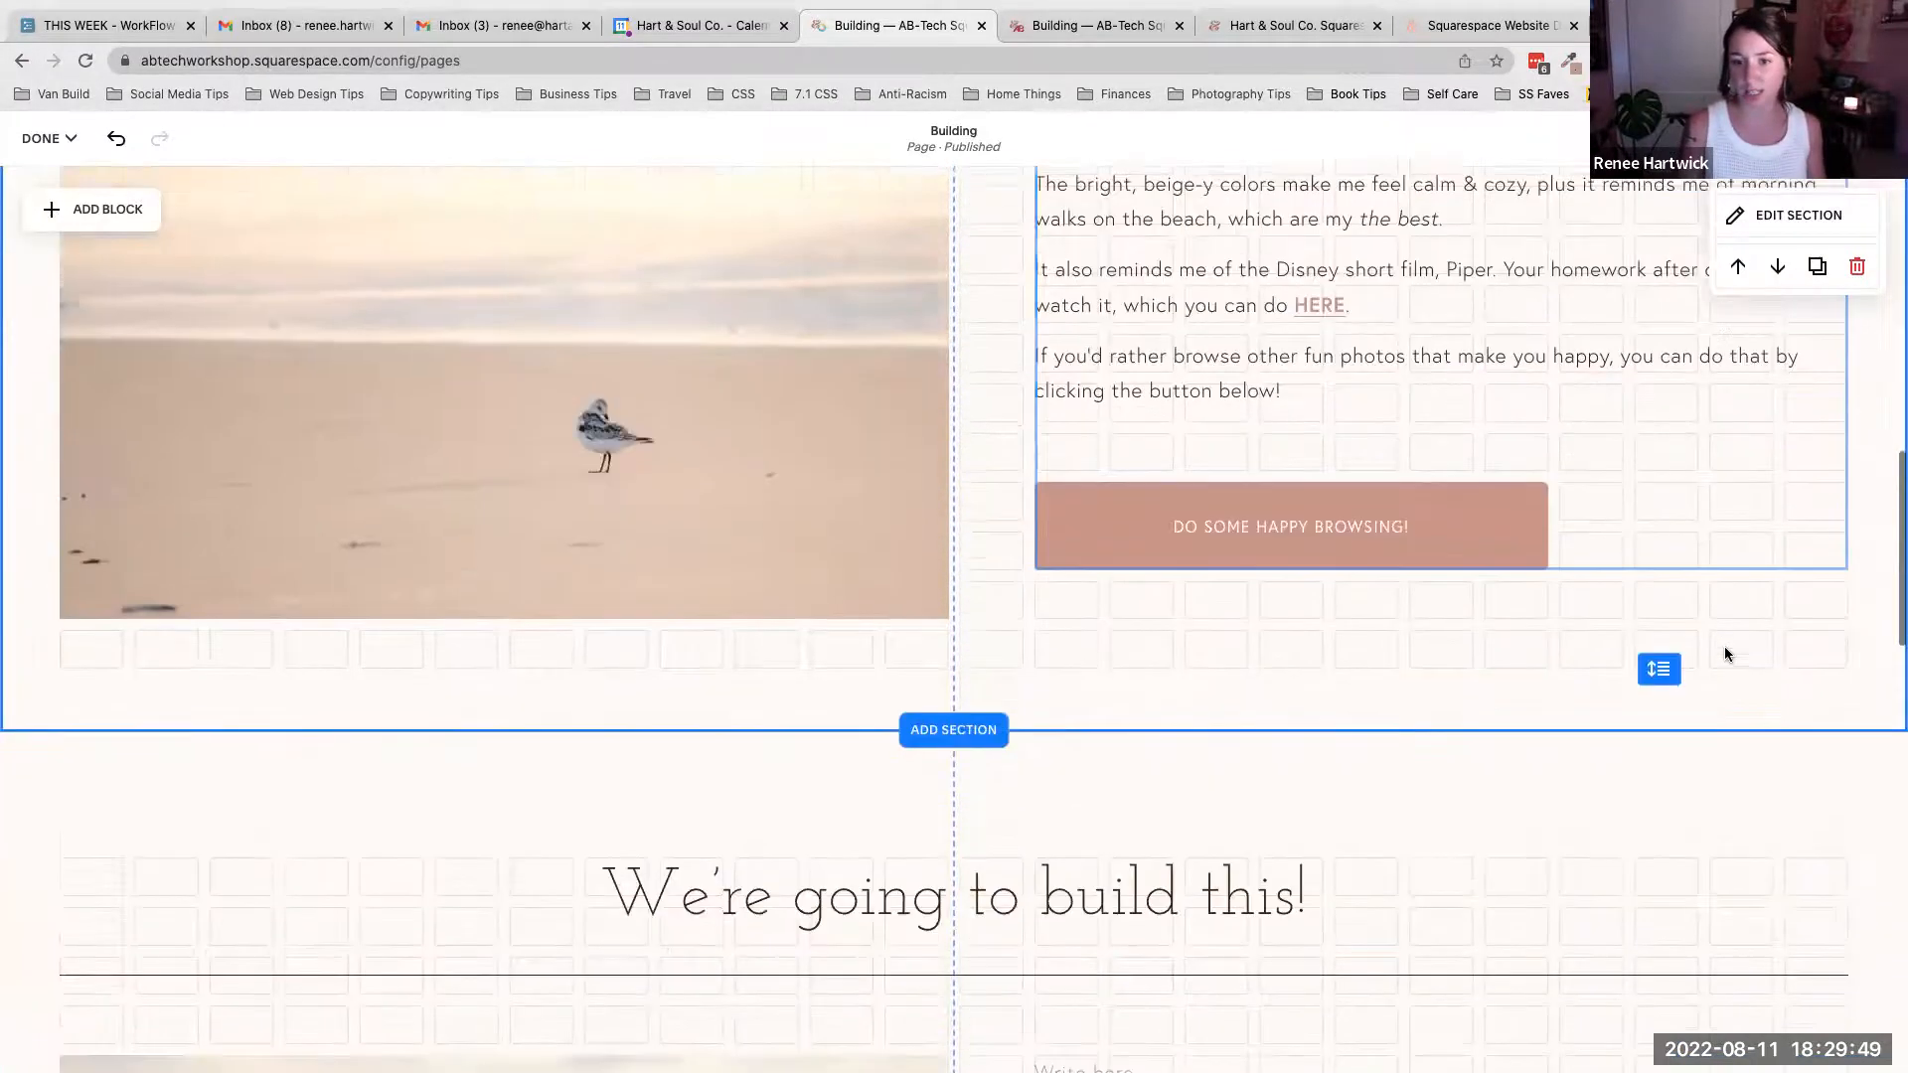
left_click(1171, 541)
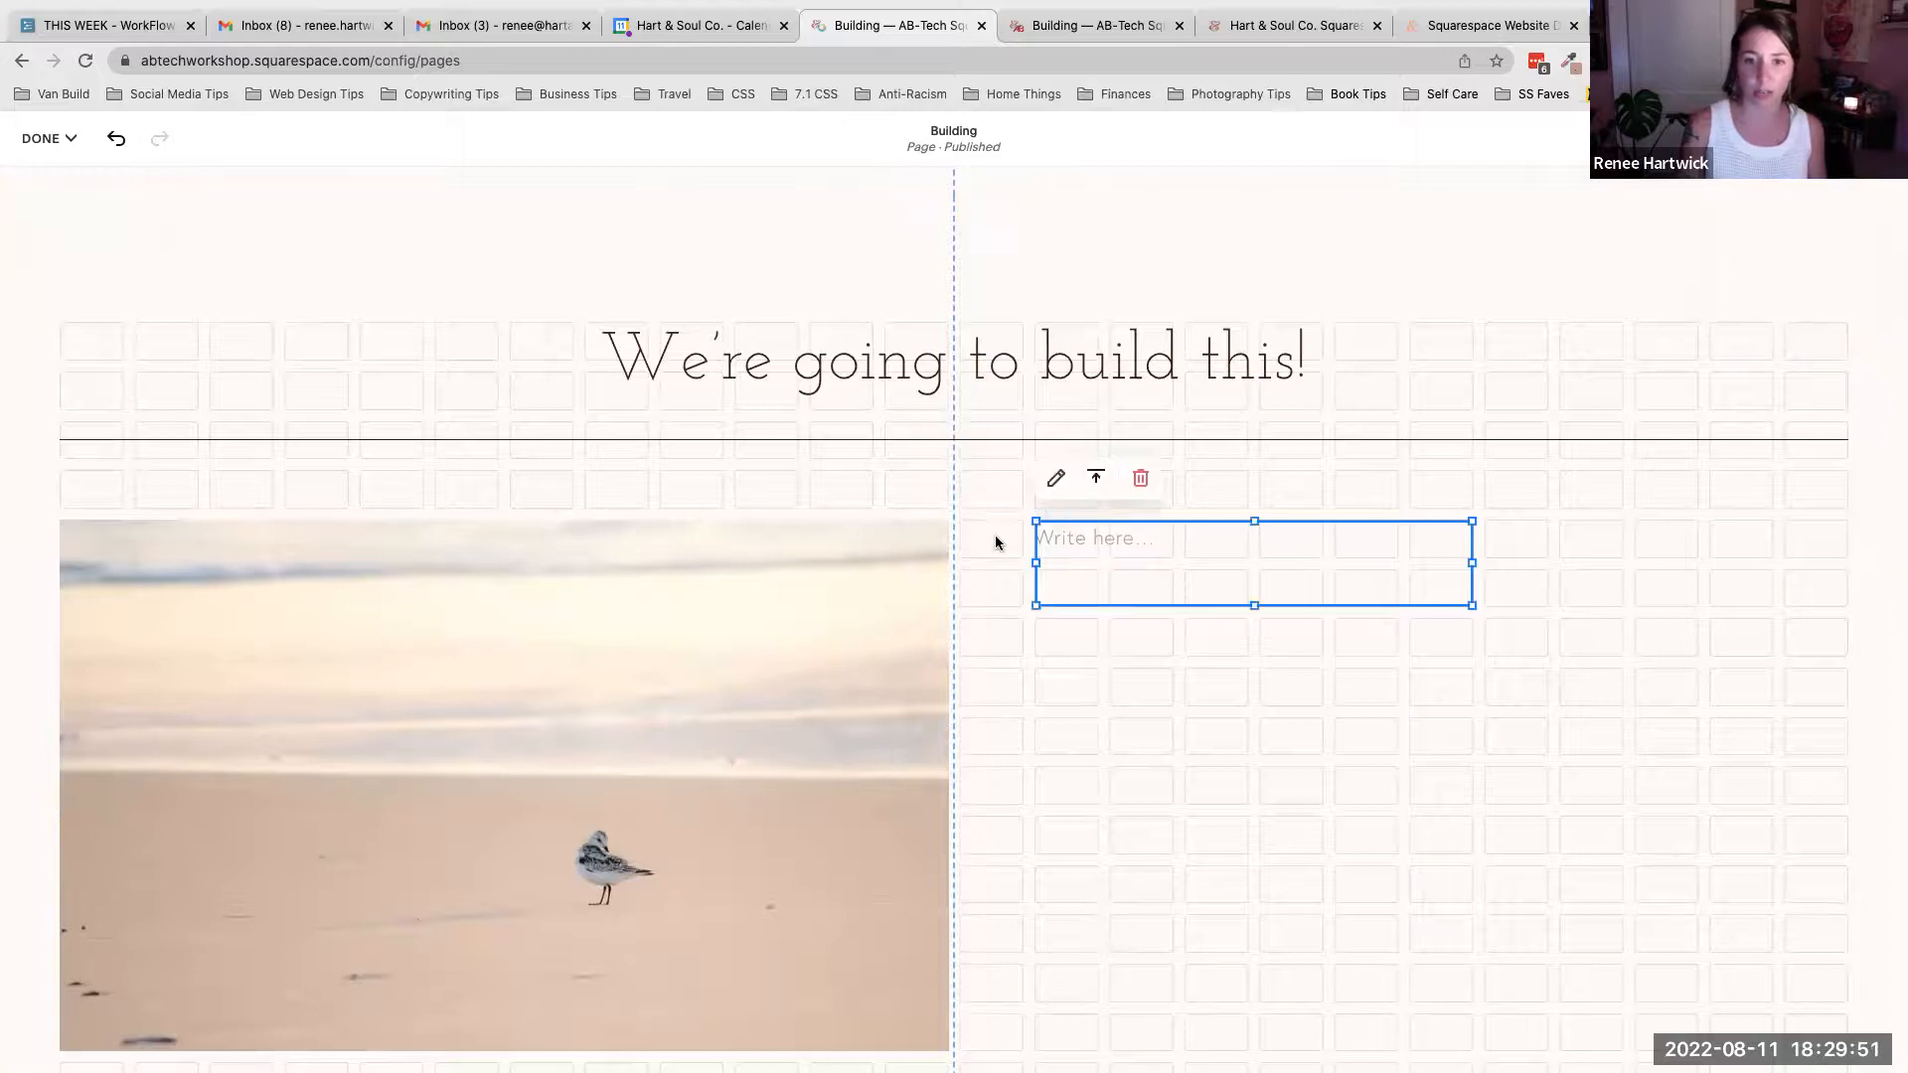
left_click_drag(1747, 572, 1844, 564)
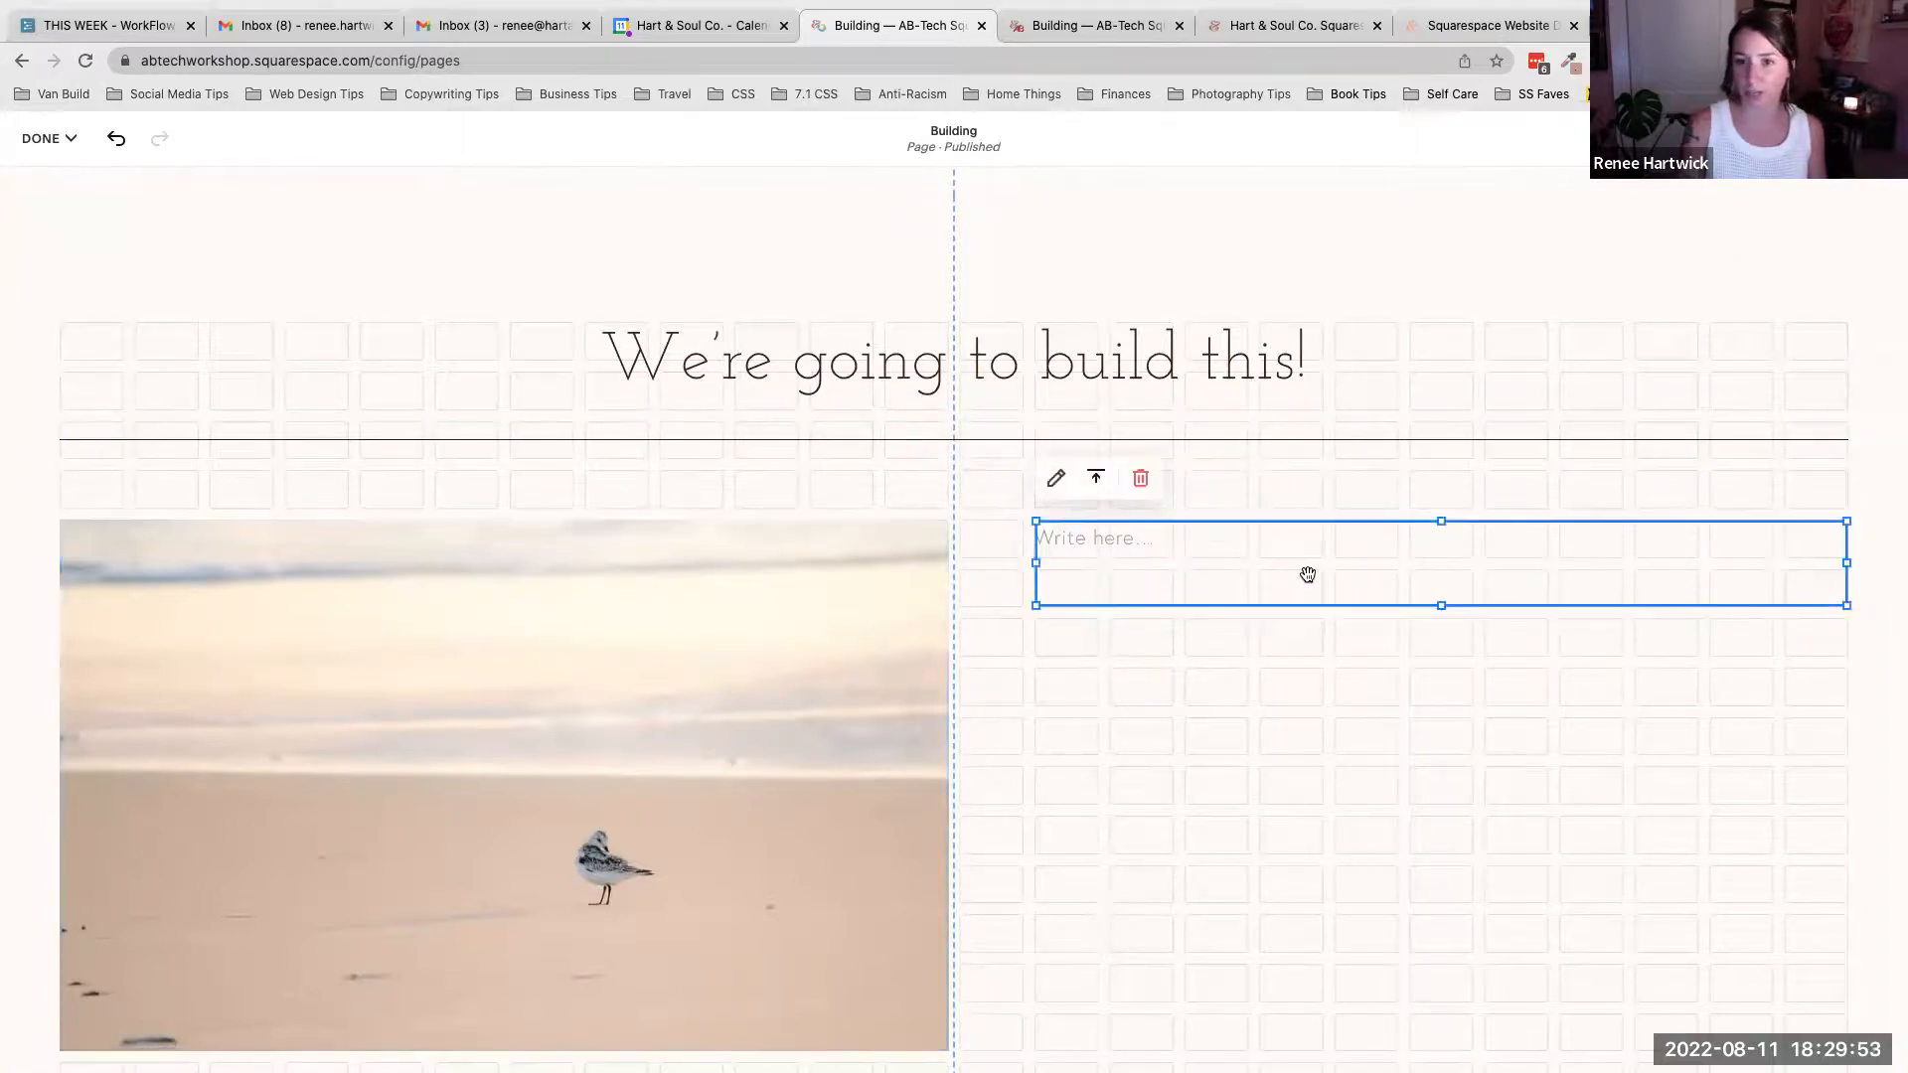
- Copy all the text from the sample section's text block and paste it into the new text block
scroll(1308, 574, "up", 7)
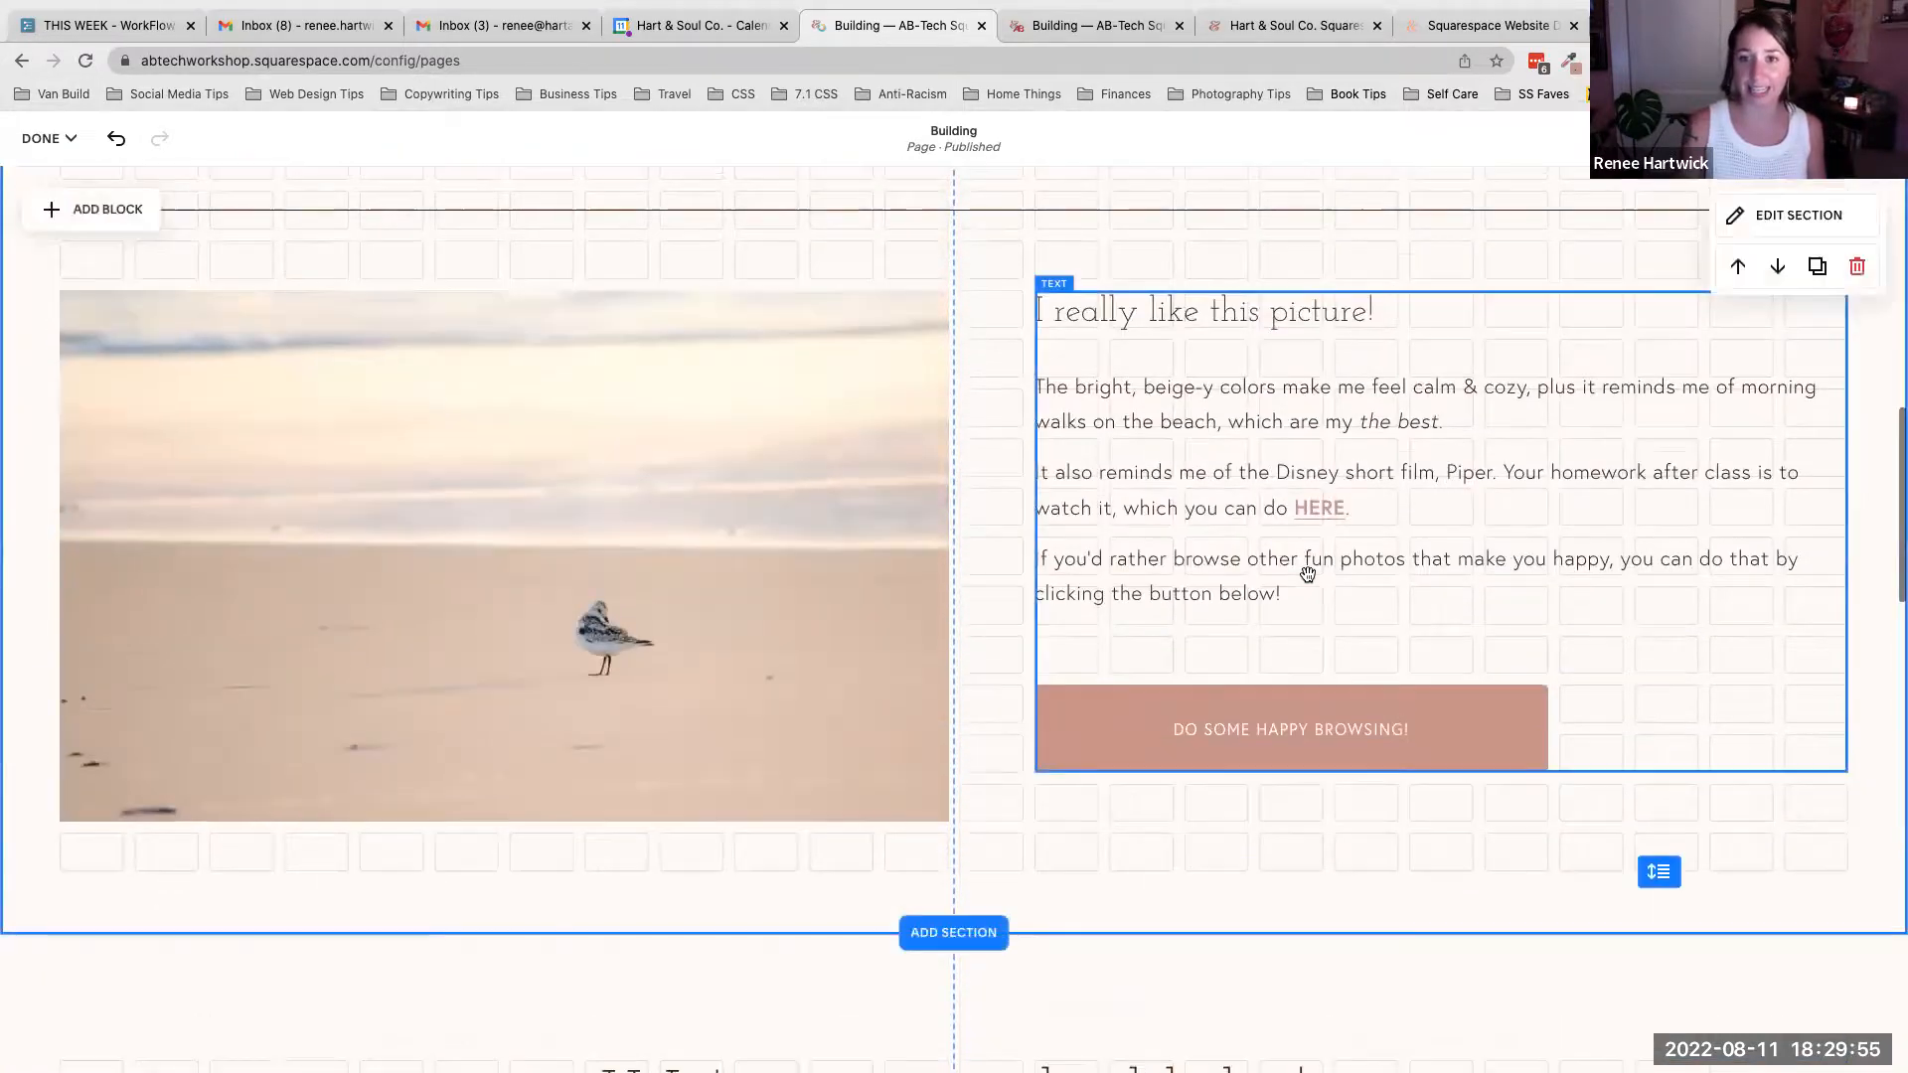
left_click(1200, 406)
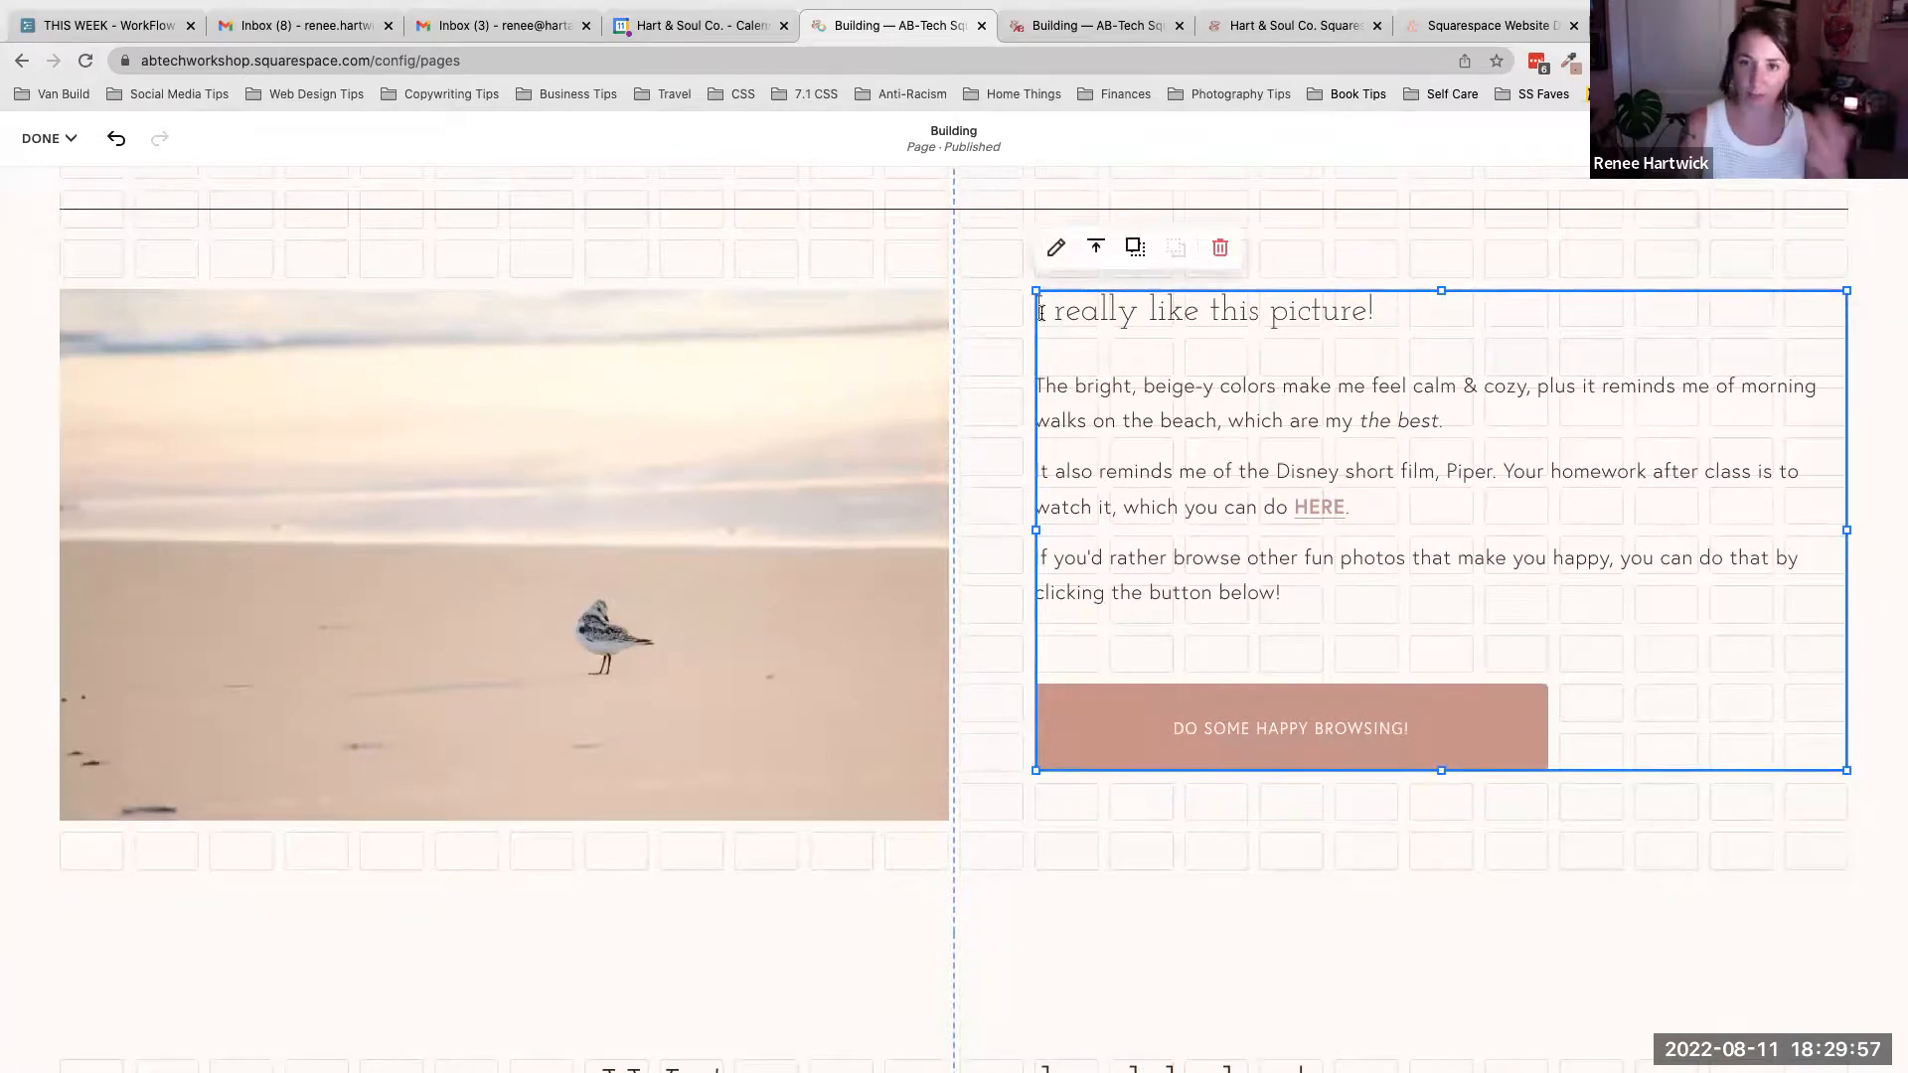
left_click_drag(1282, 592, 1034, 306)
key("super+c")
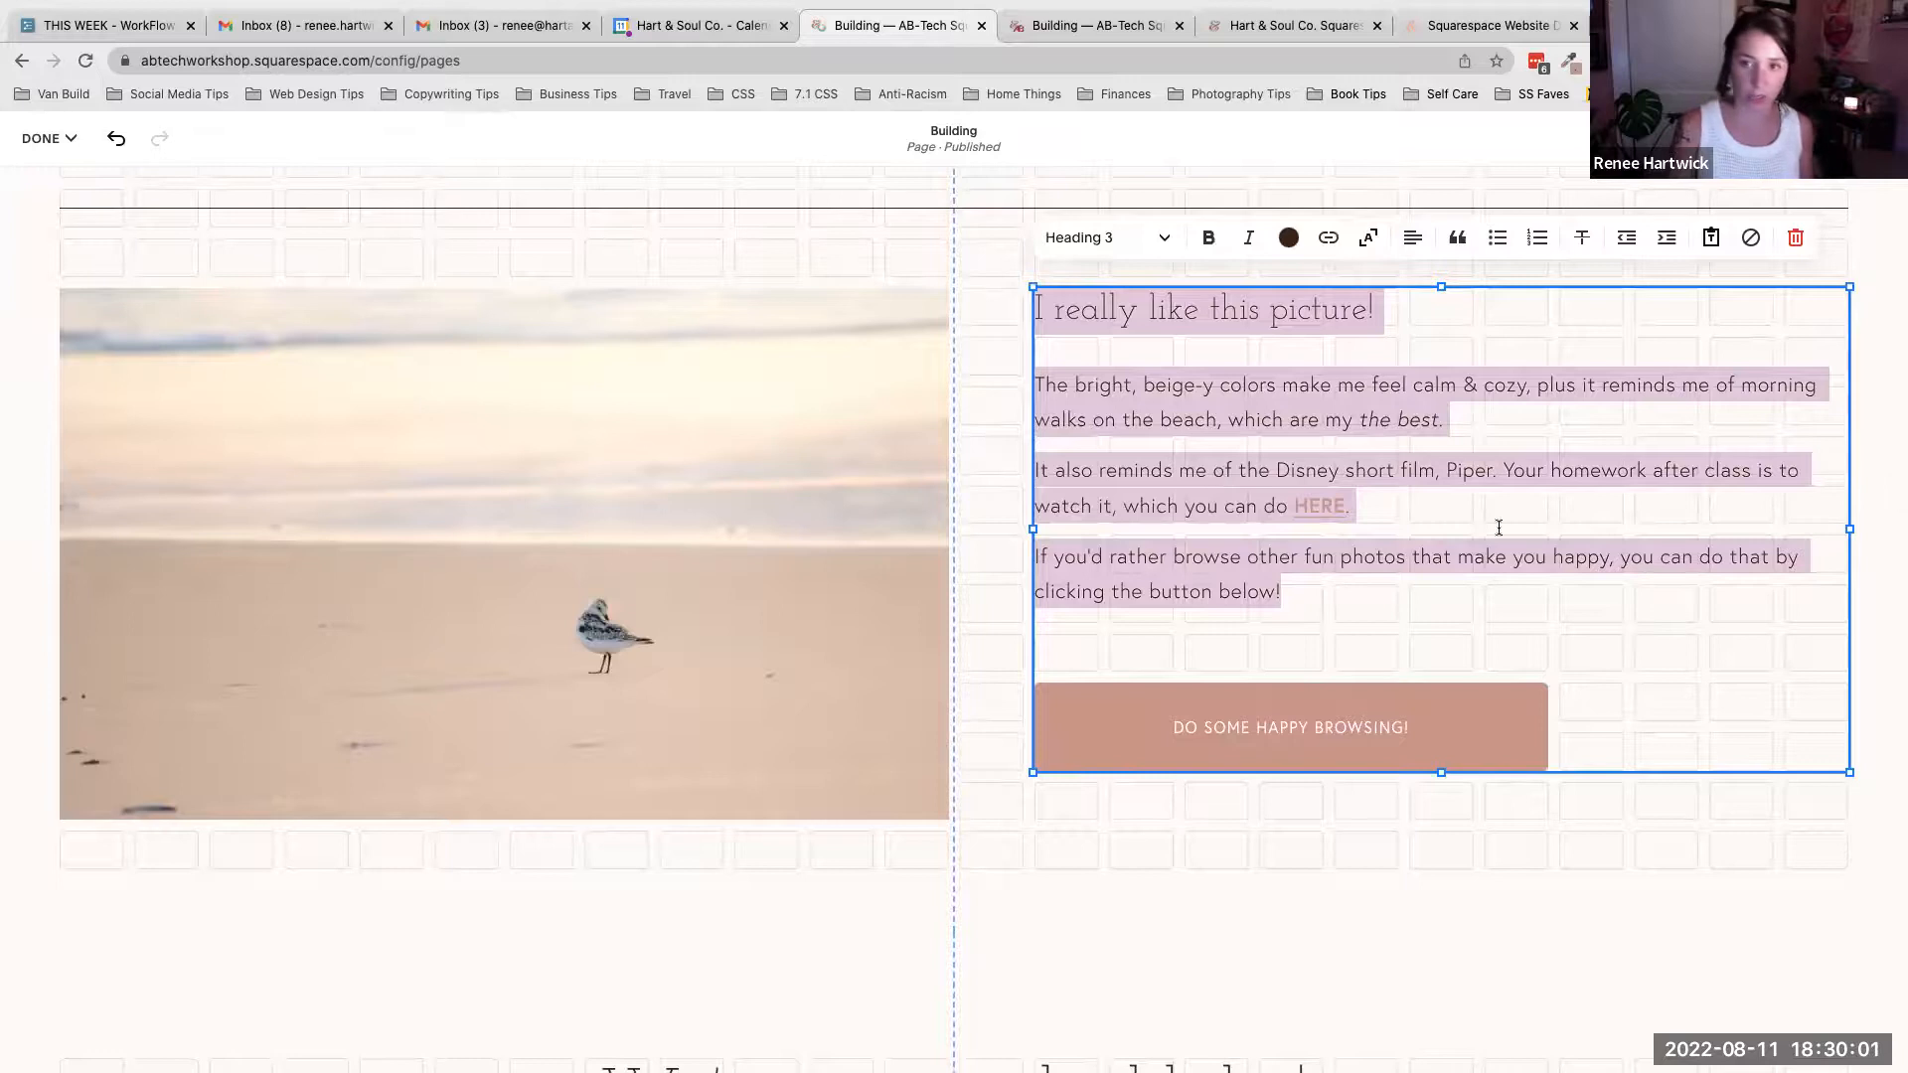
left_click(1707, 846)
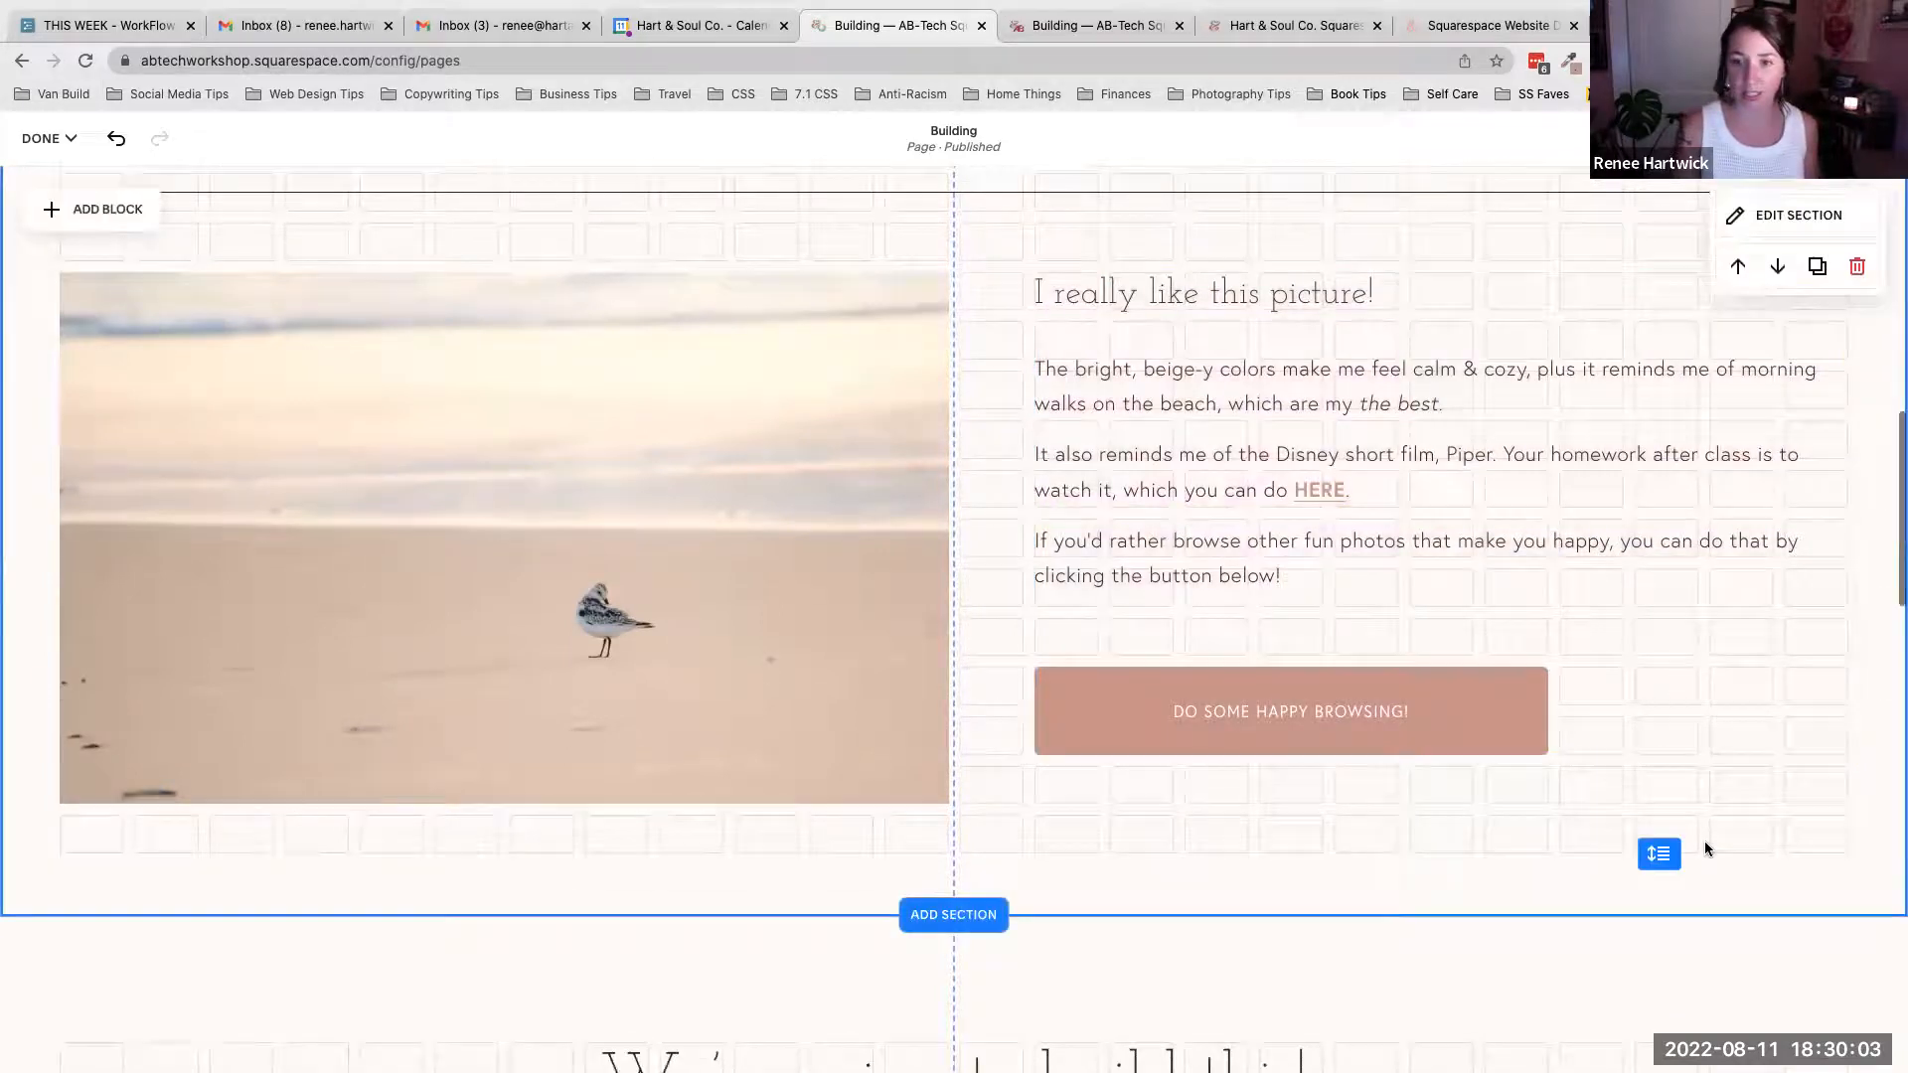
scroll(1705, 848, "down", 8)
left_click(1124, 536)
left_click(1107, 494)
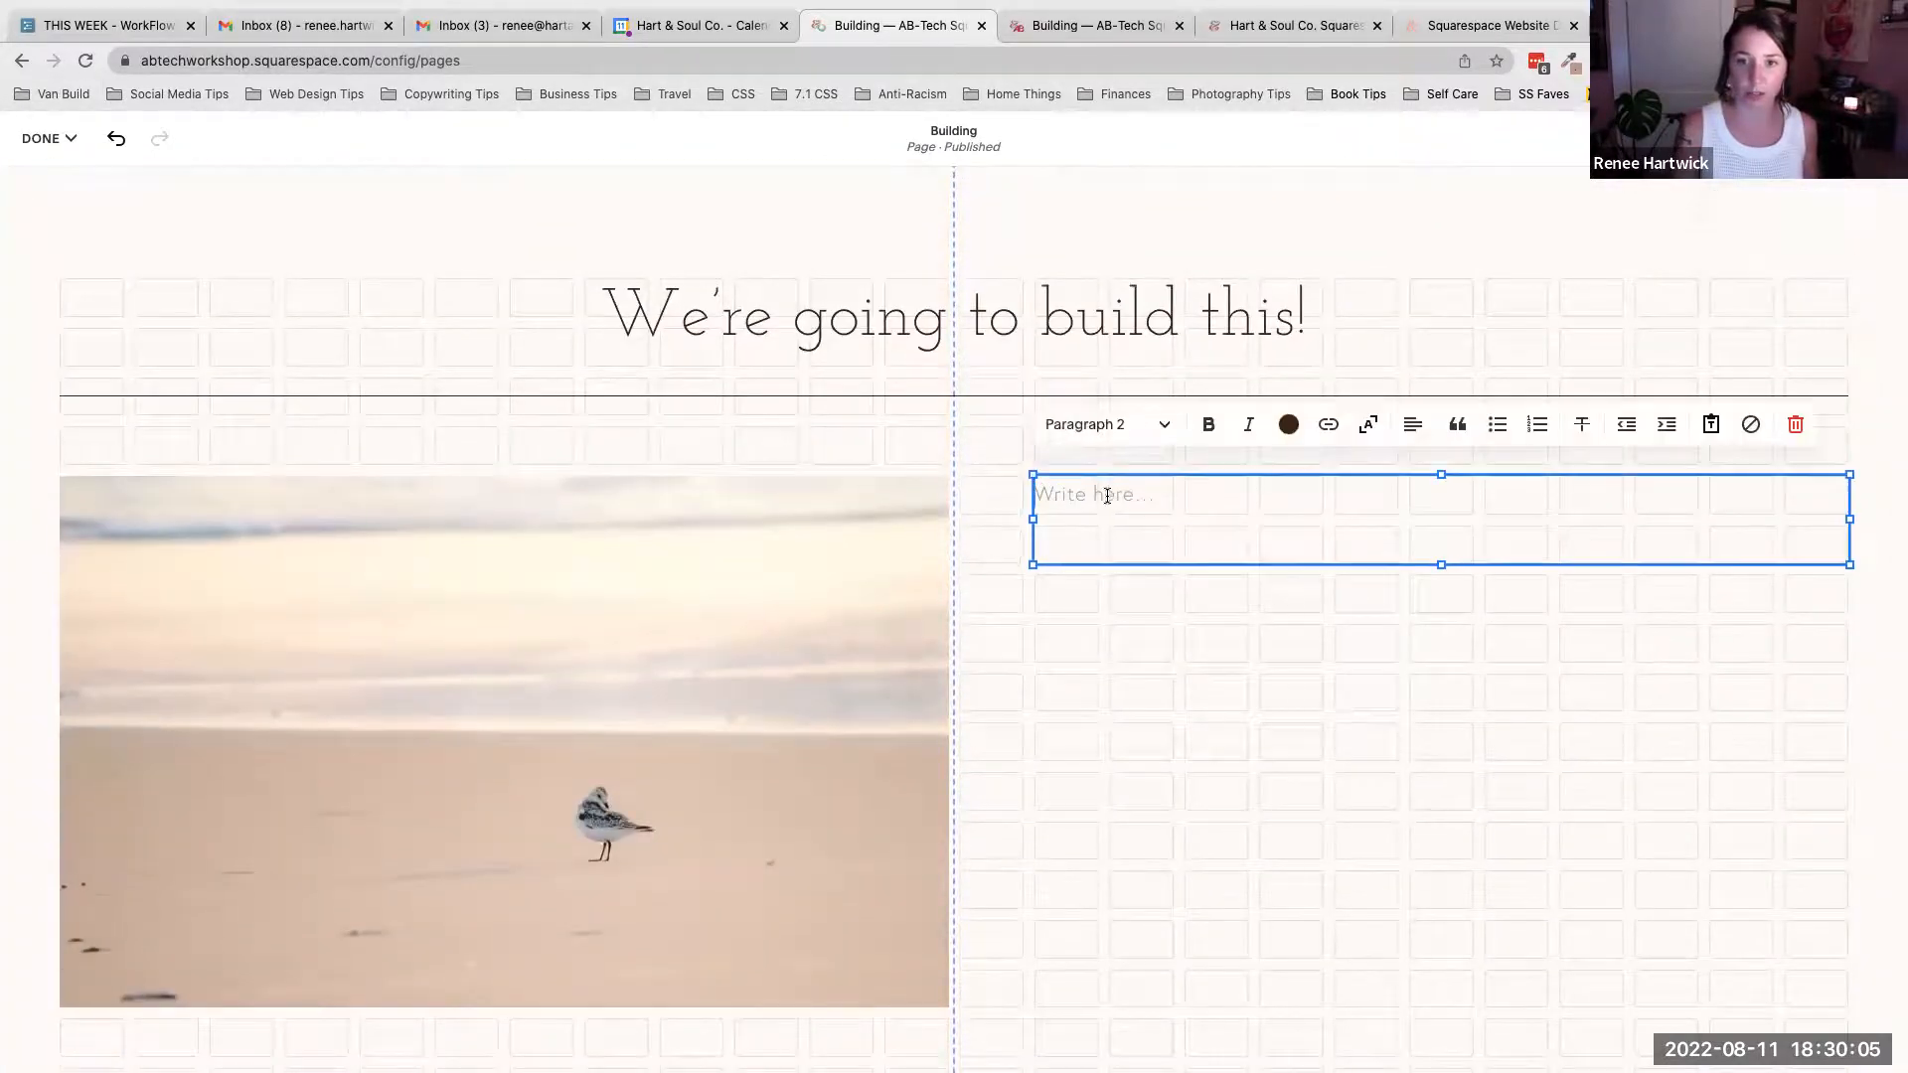
key("super+v")
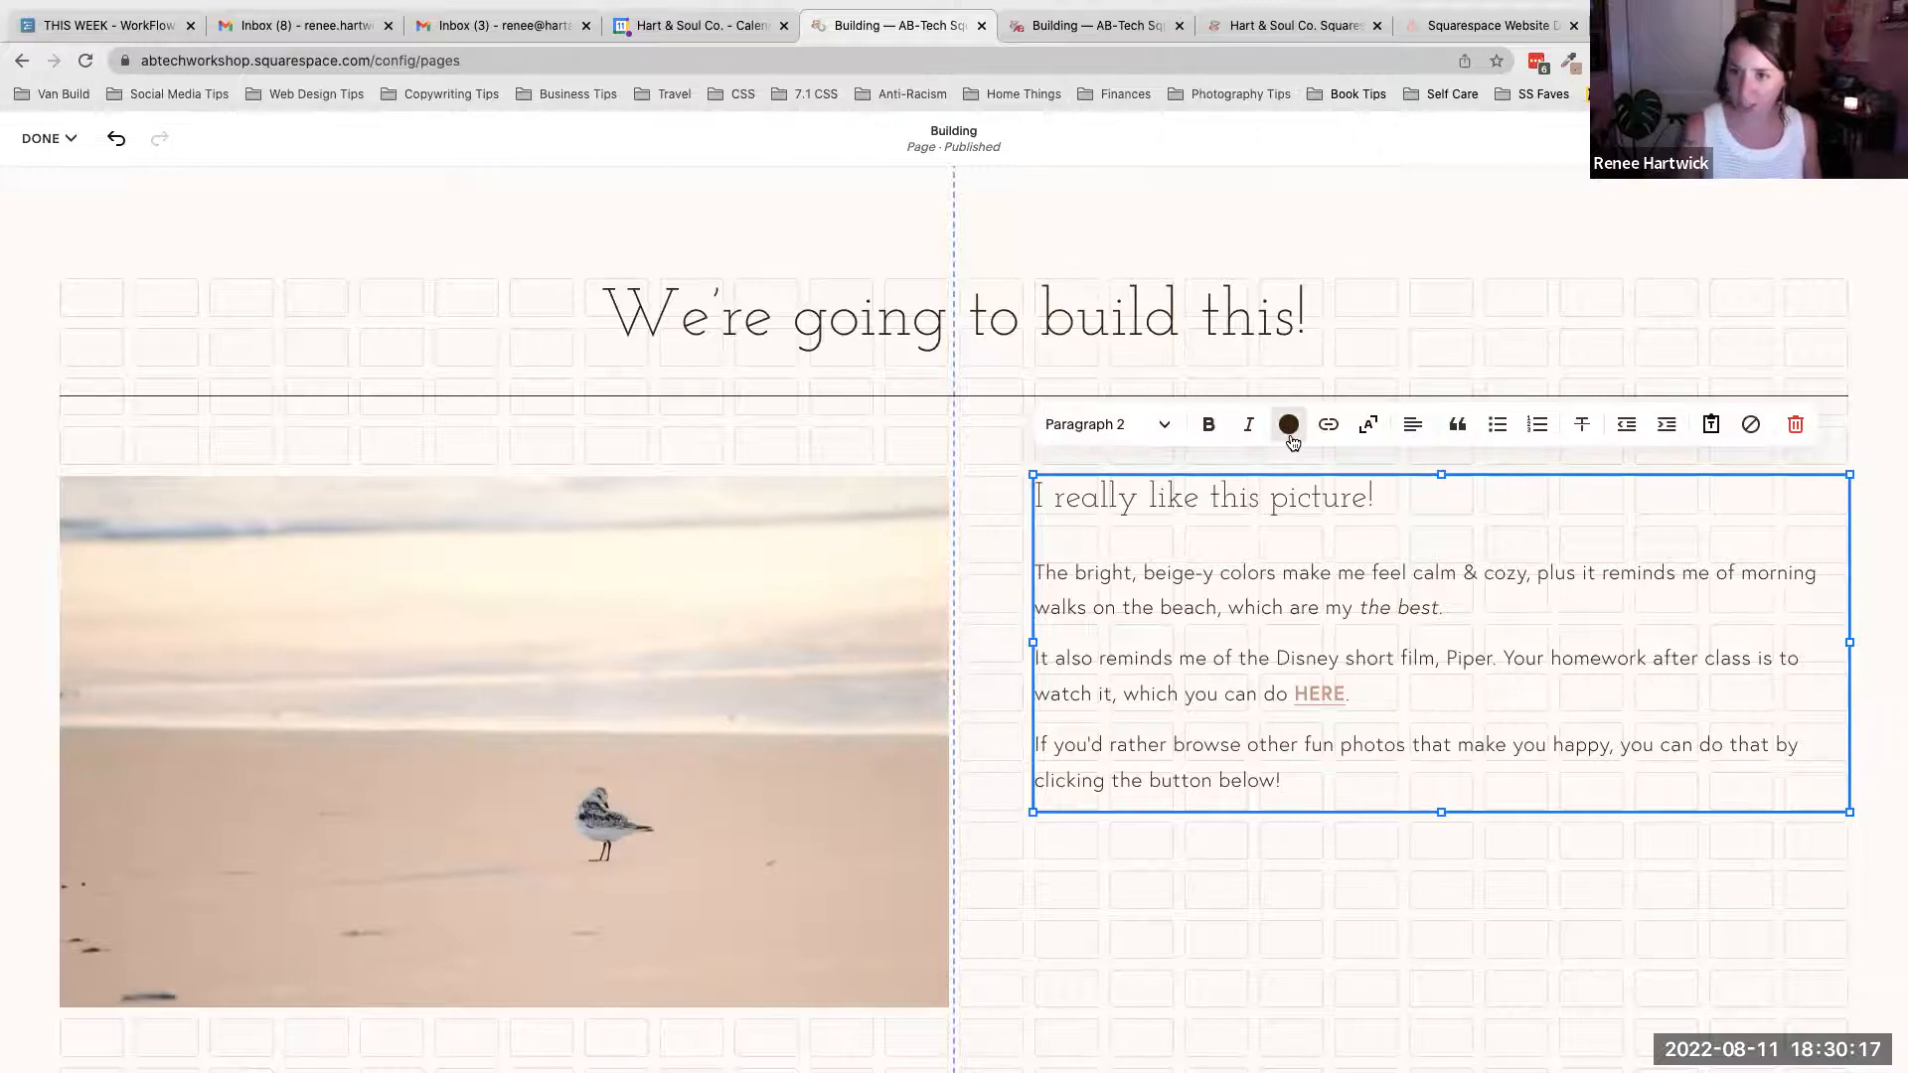
- Remove the link from the word HERE in the pasted text
left_click(1322, 689)
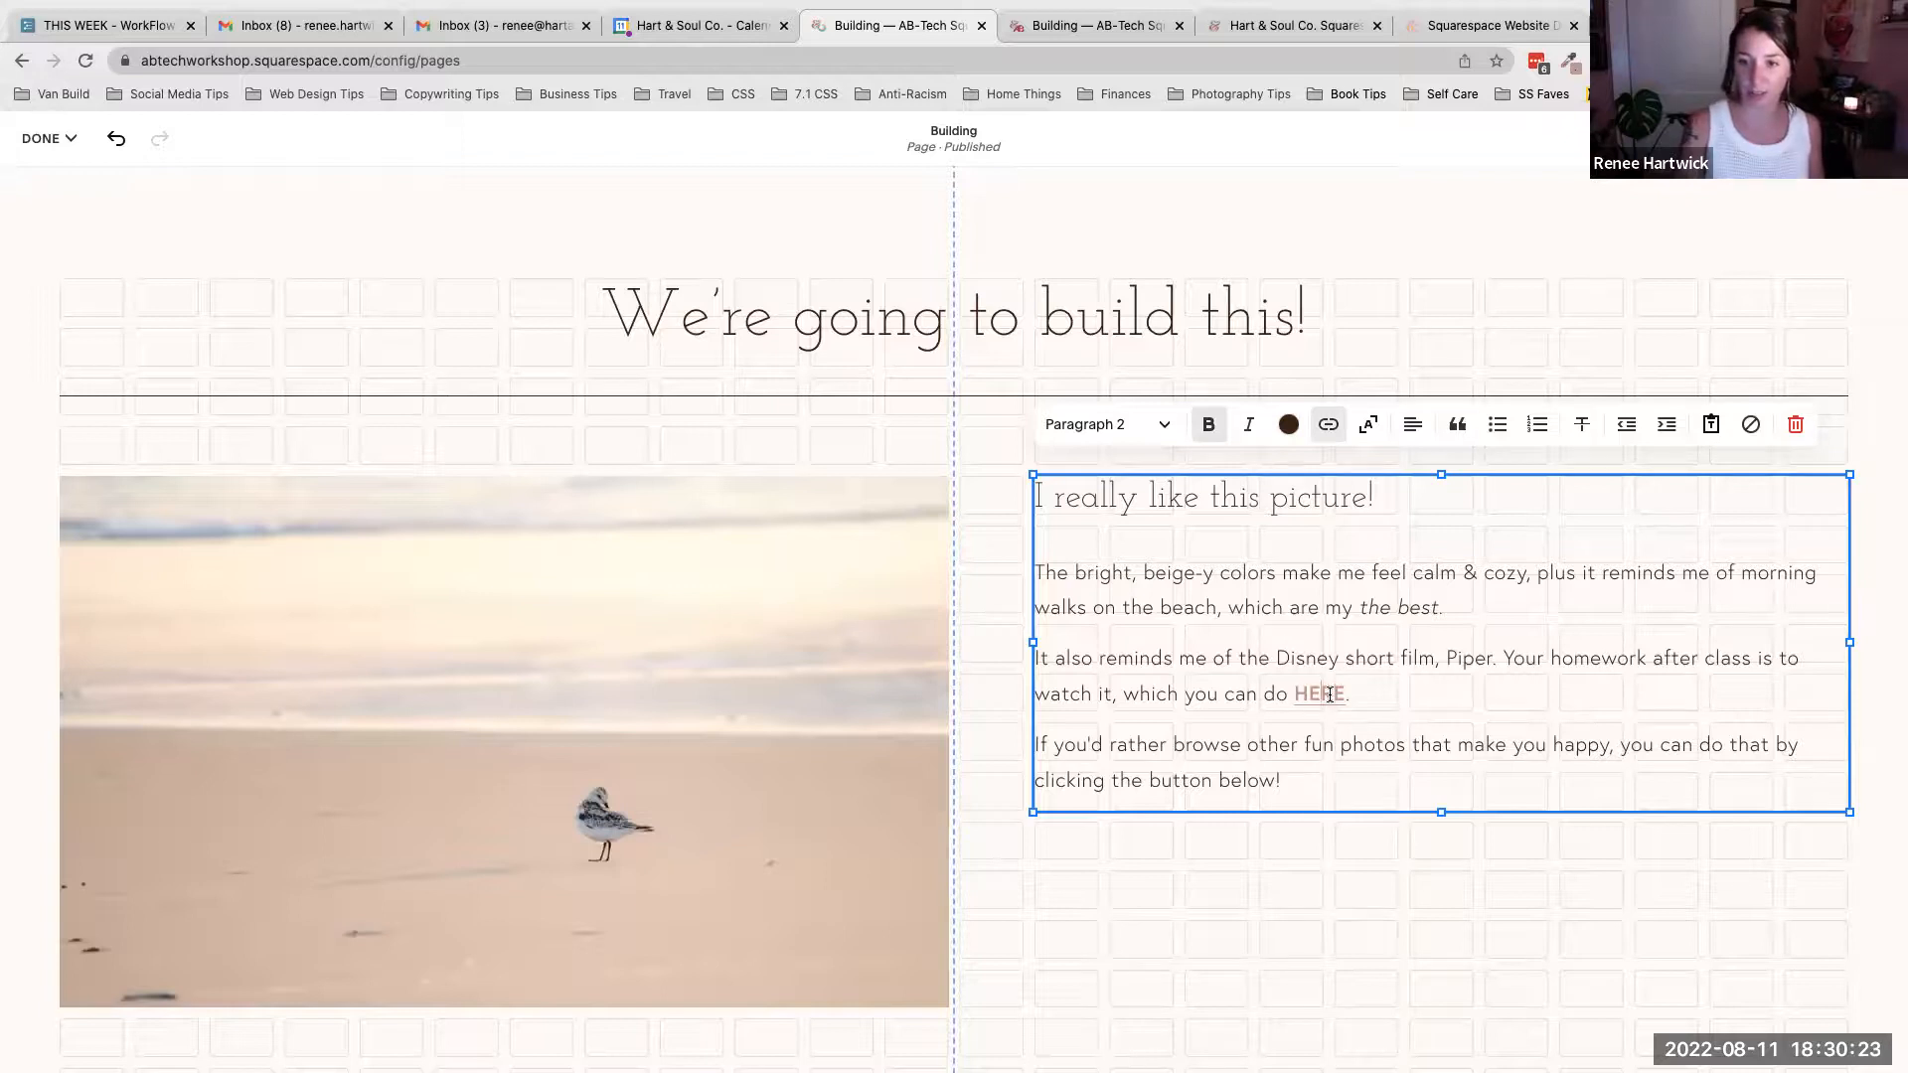
right_click(1330, 695)
left_click(1294, 689)
left_click(1317, 695)
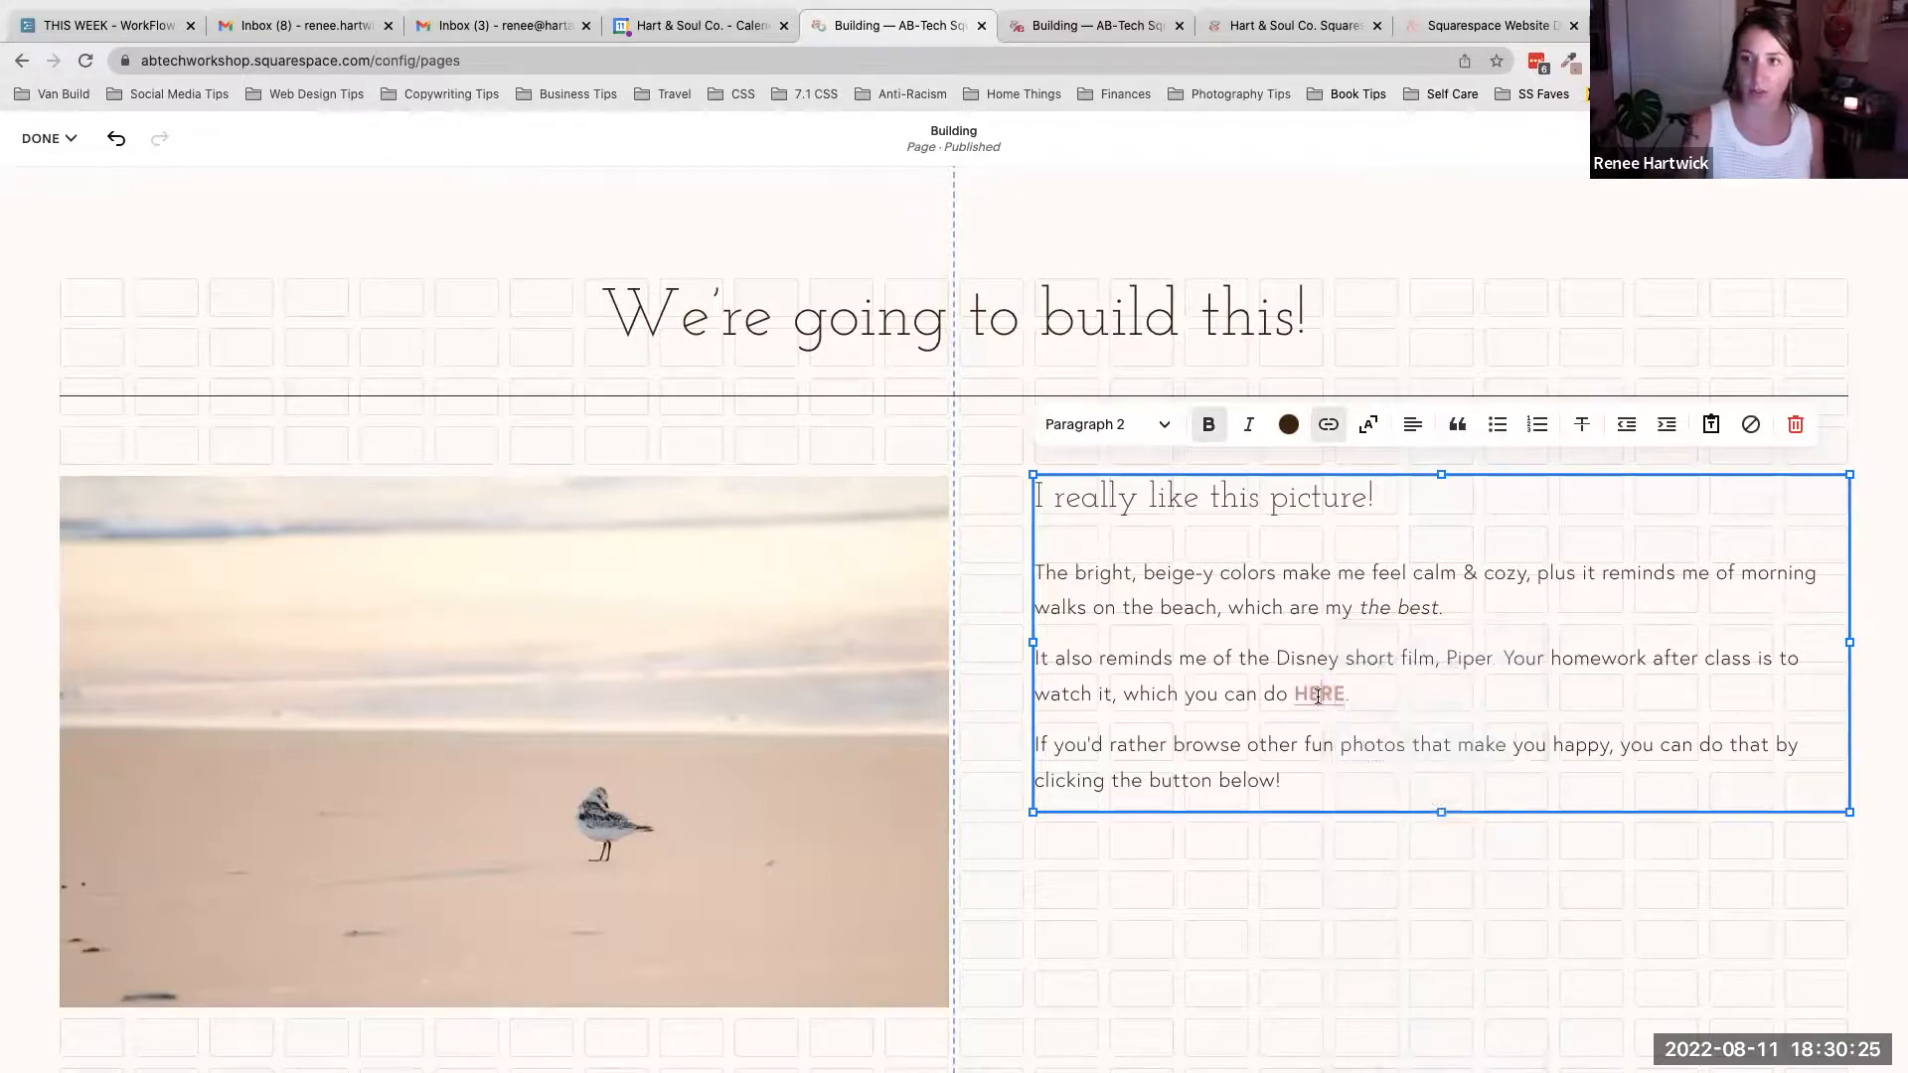
left_click(1329, 431)
left_click(1212, 563)
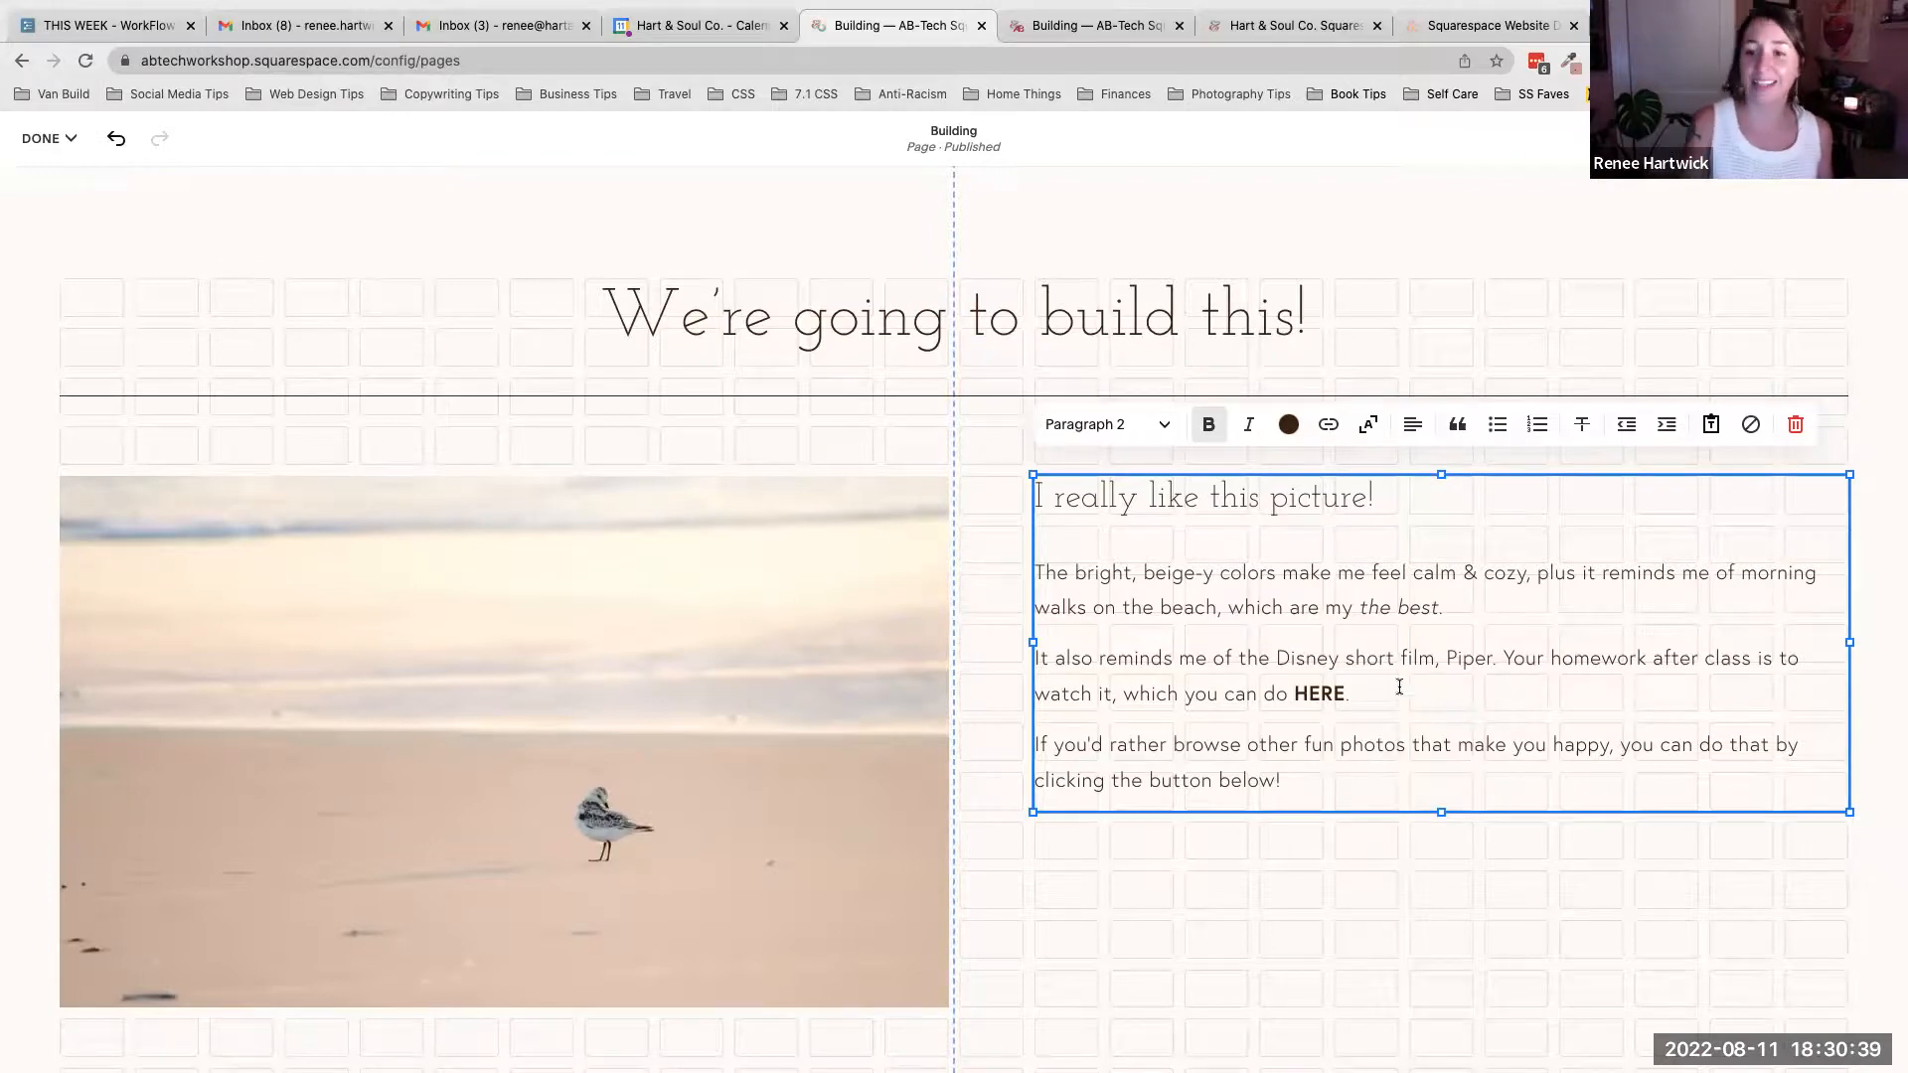
- Copy the web address linked to HERE in the sample section's text block
scroll(1303, 689, "down", 2)
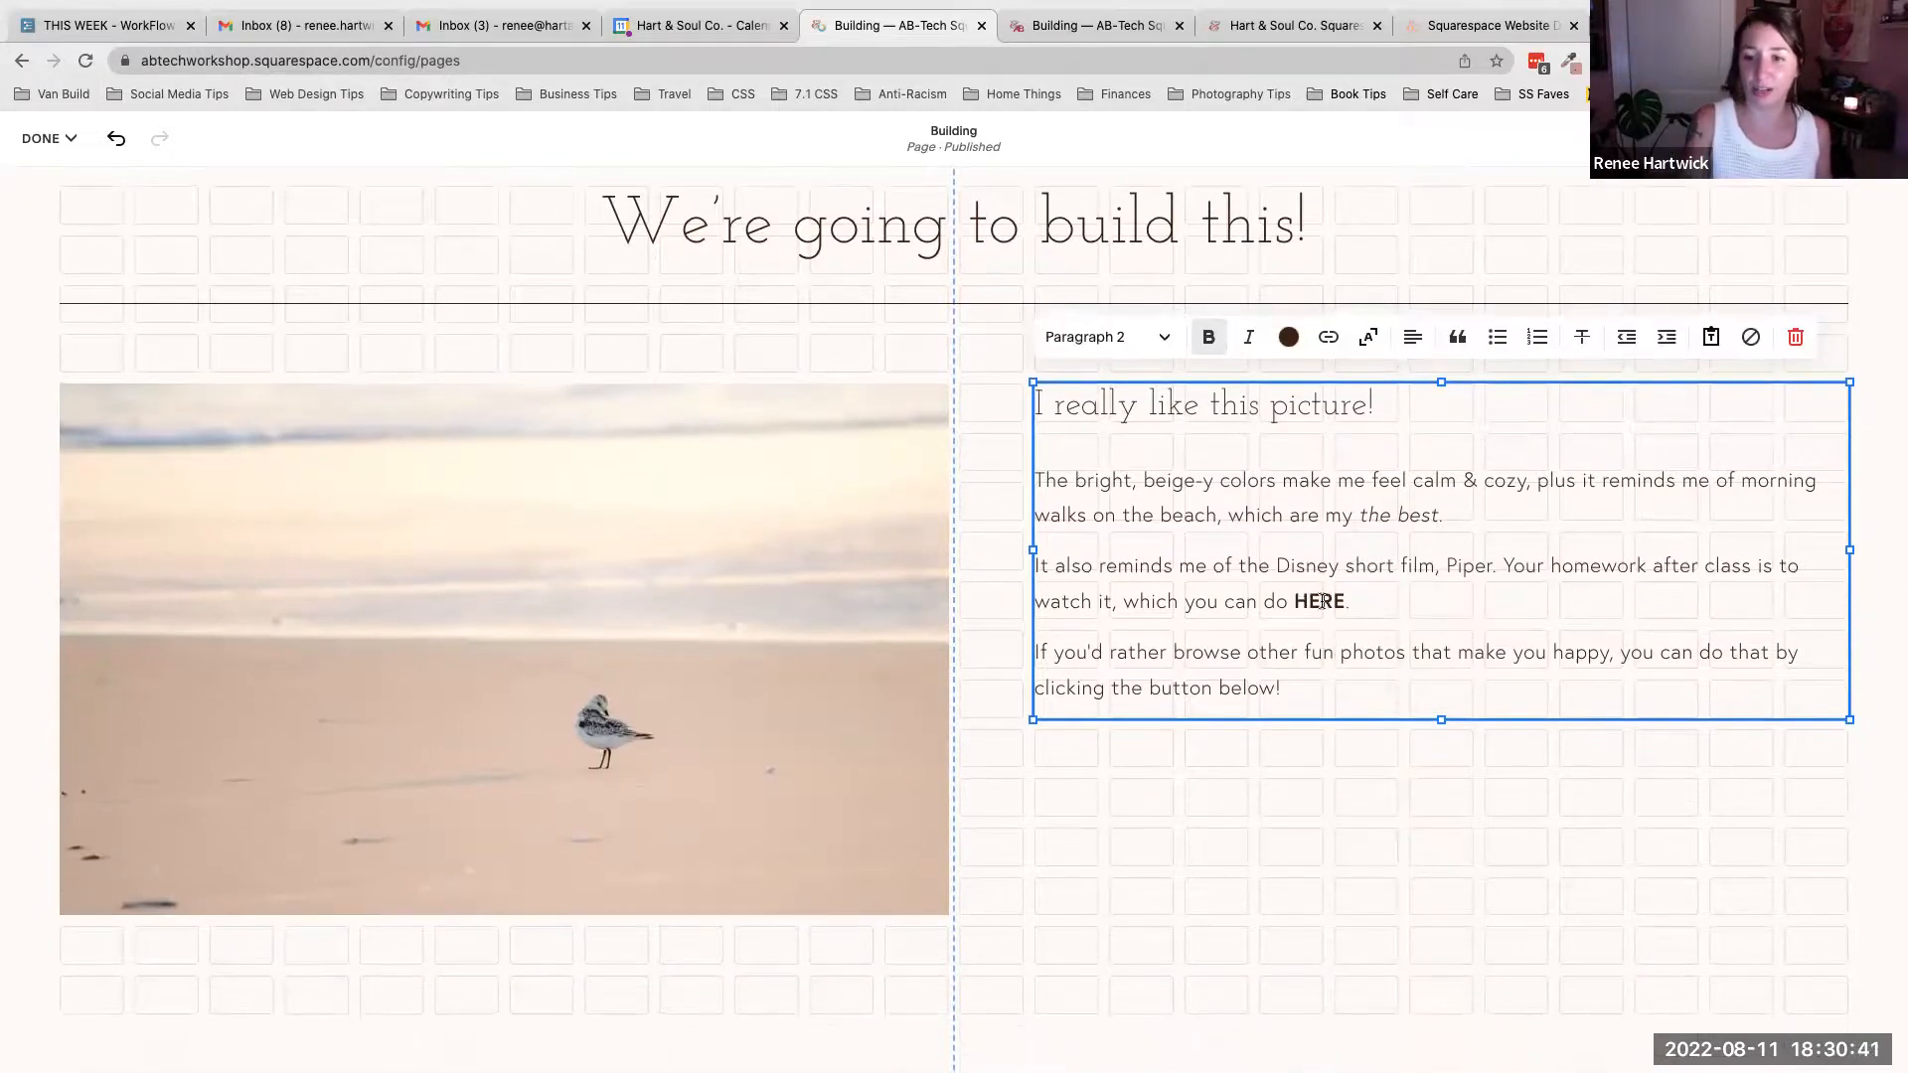
scroll(1321, 600, "up", 8)
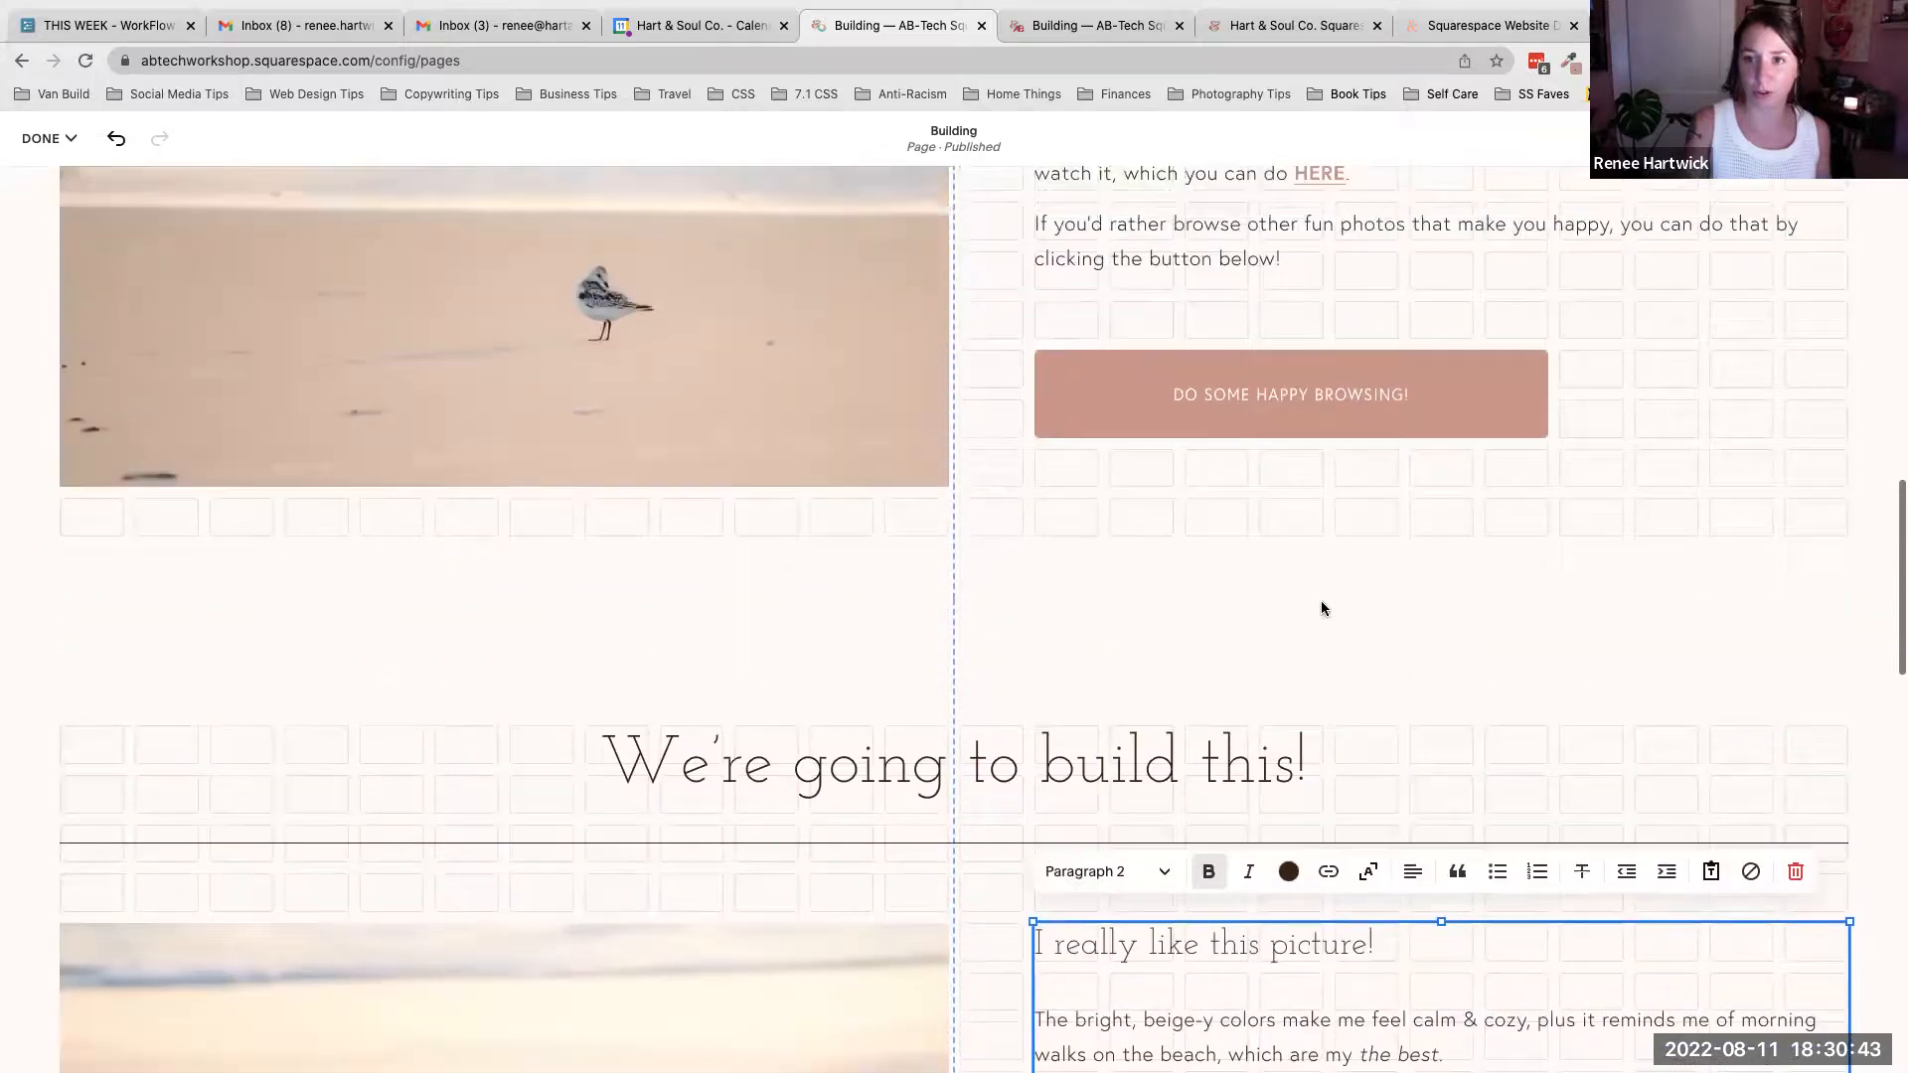
left_click(1311, 406)
left_click(1324, 406)
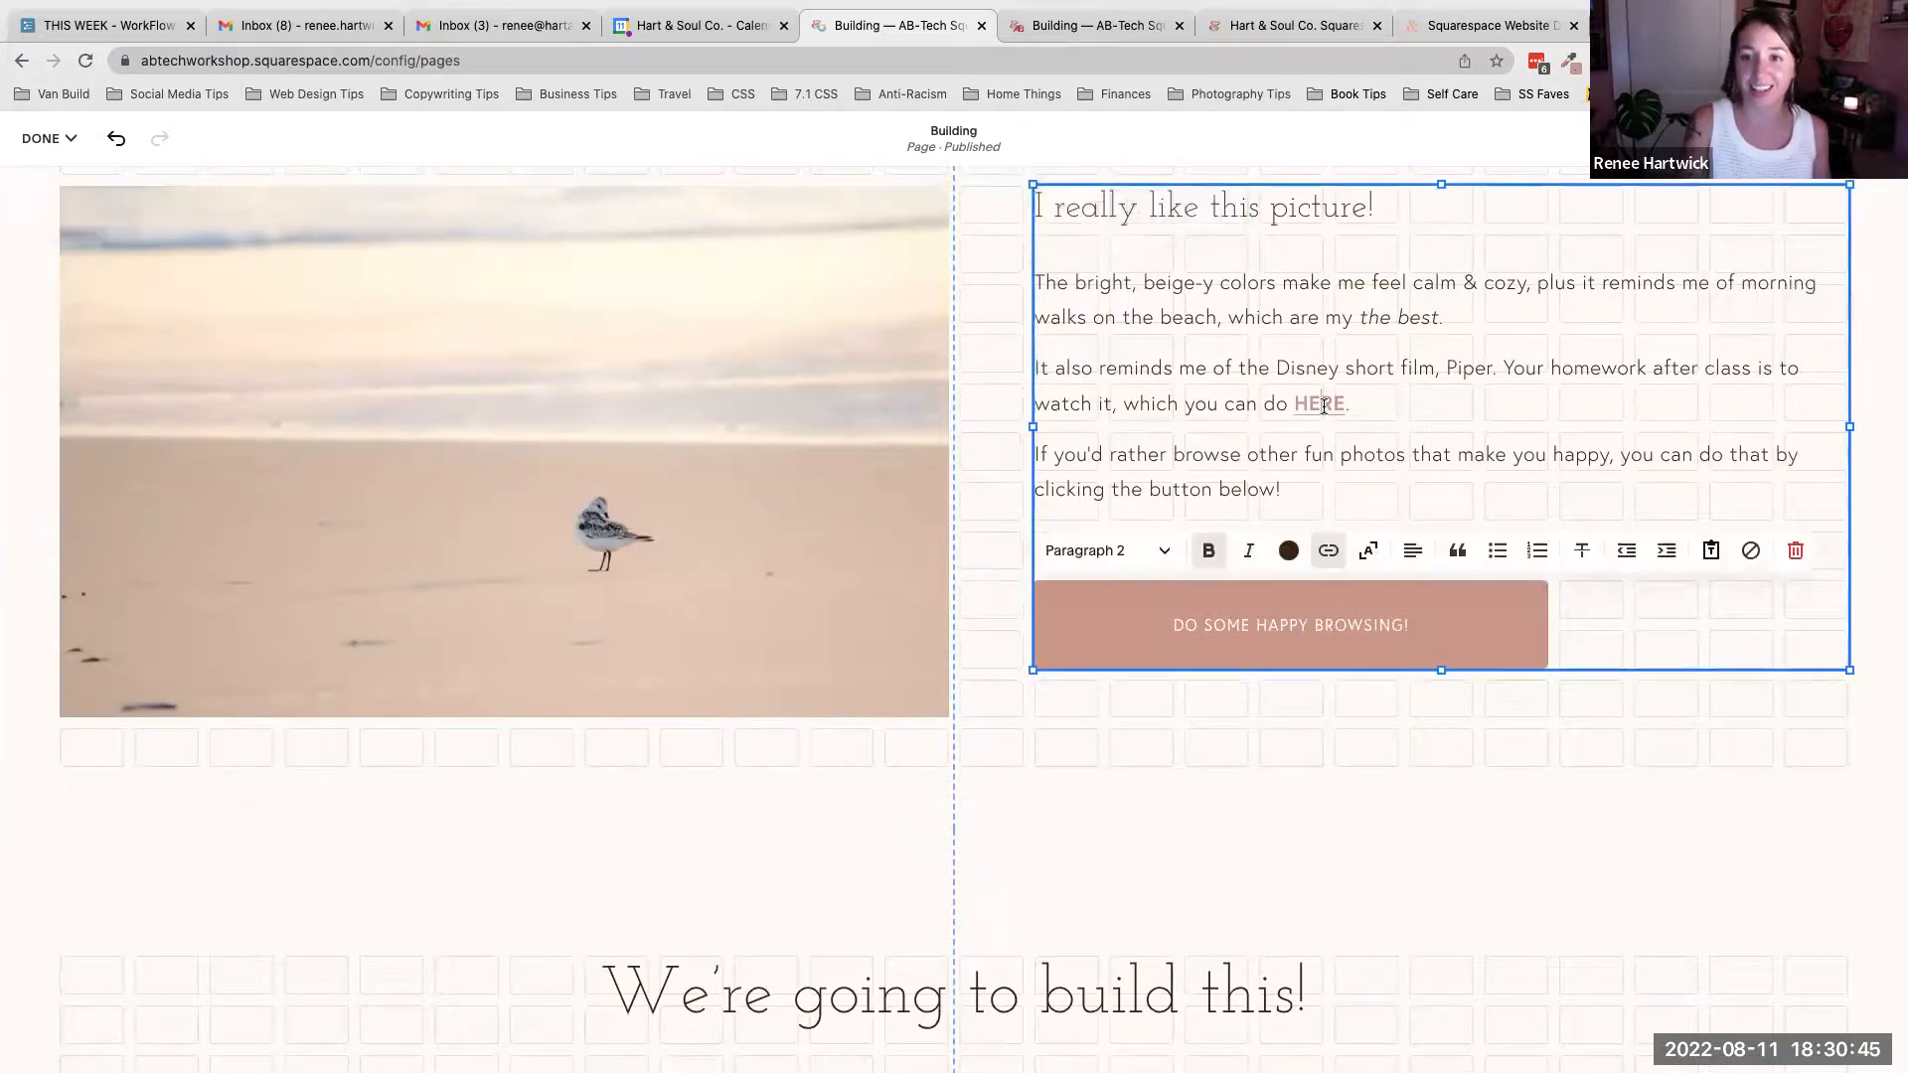
left_click(1326, 548)
triple_click(1296, 643)
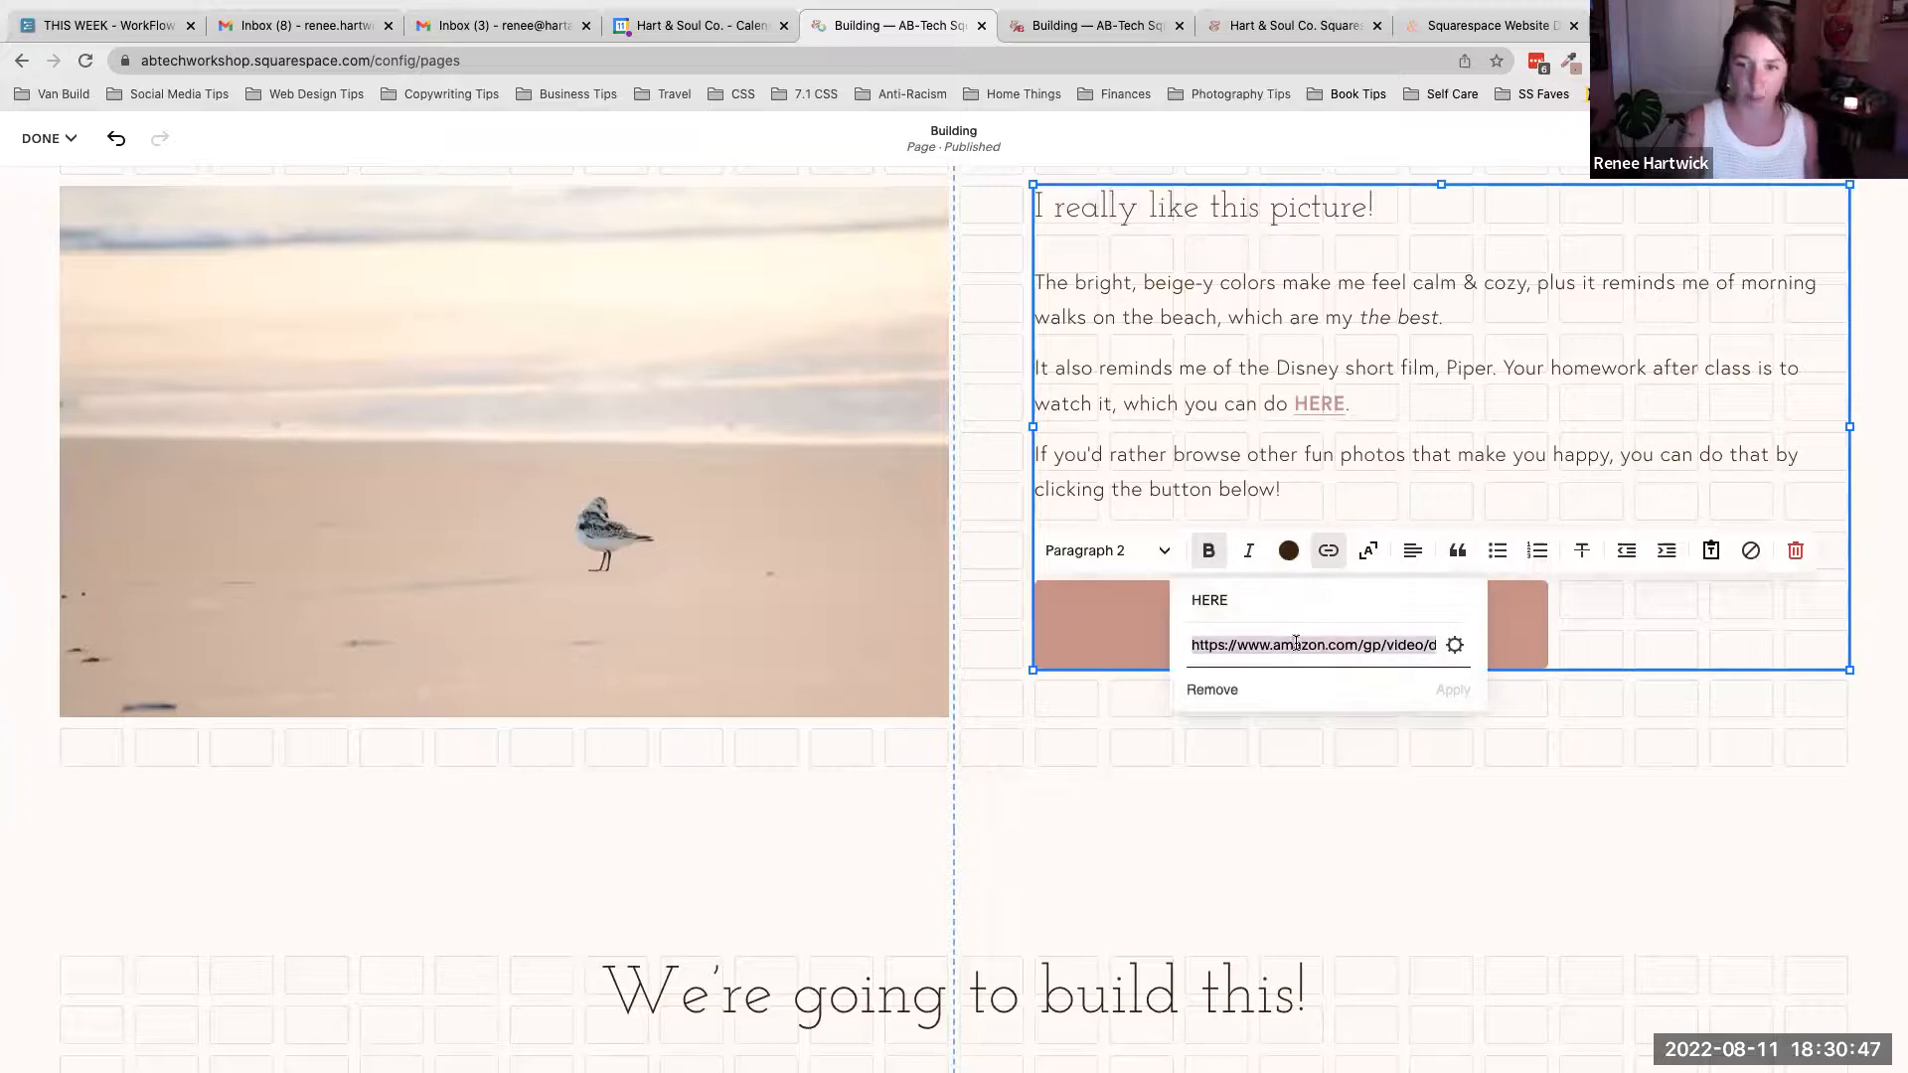
left_click(1425, 521)
- Link the word HERE in the new text block to the copied Amazon video address
scroll(1363, 676, "down", 8)
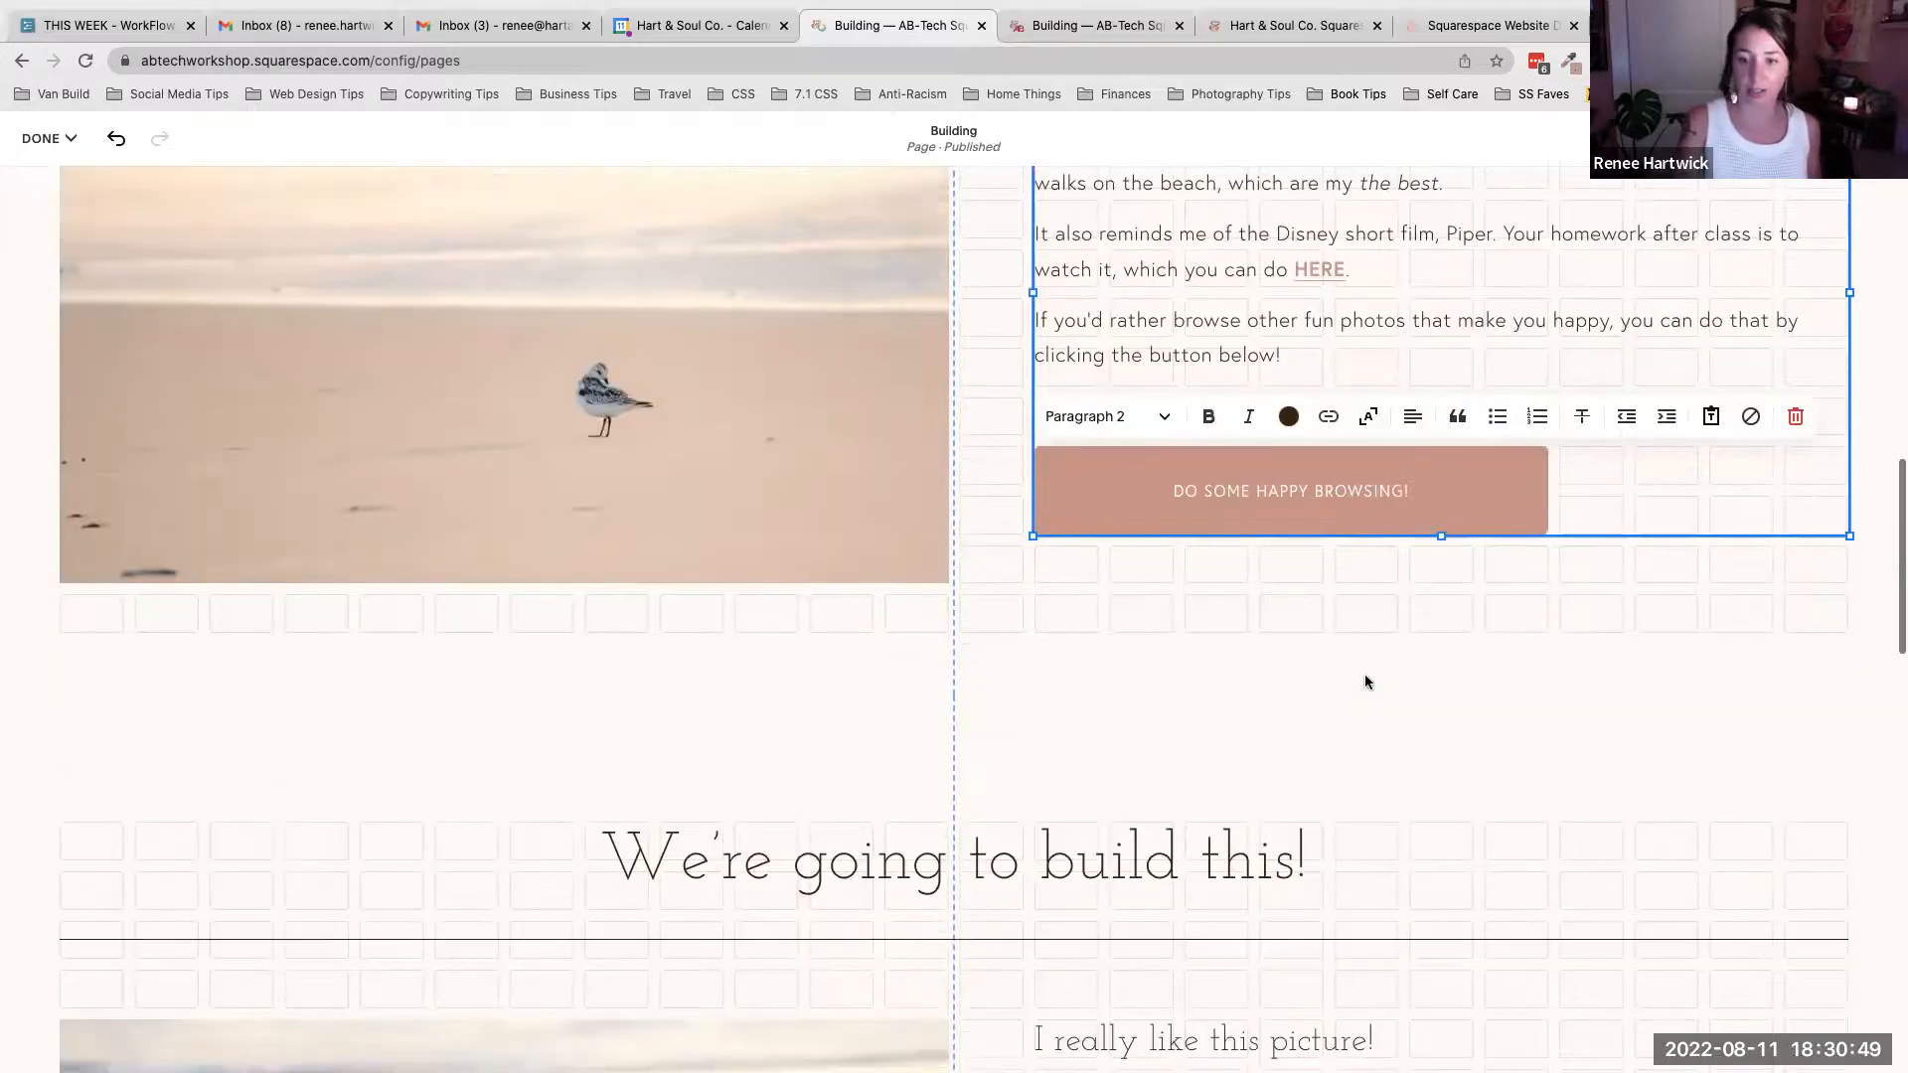
left_click(1316, 611)
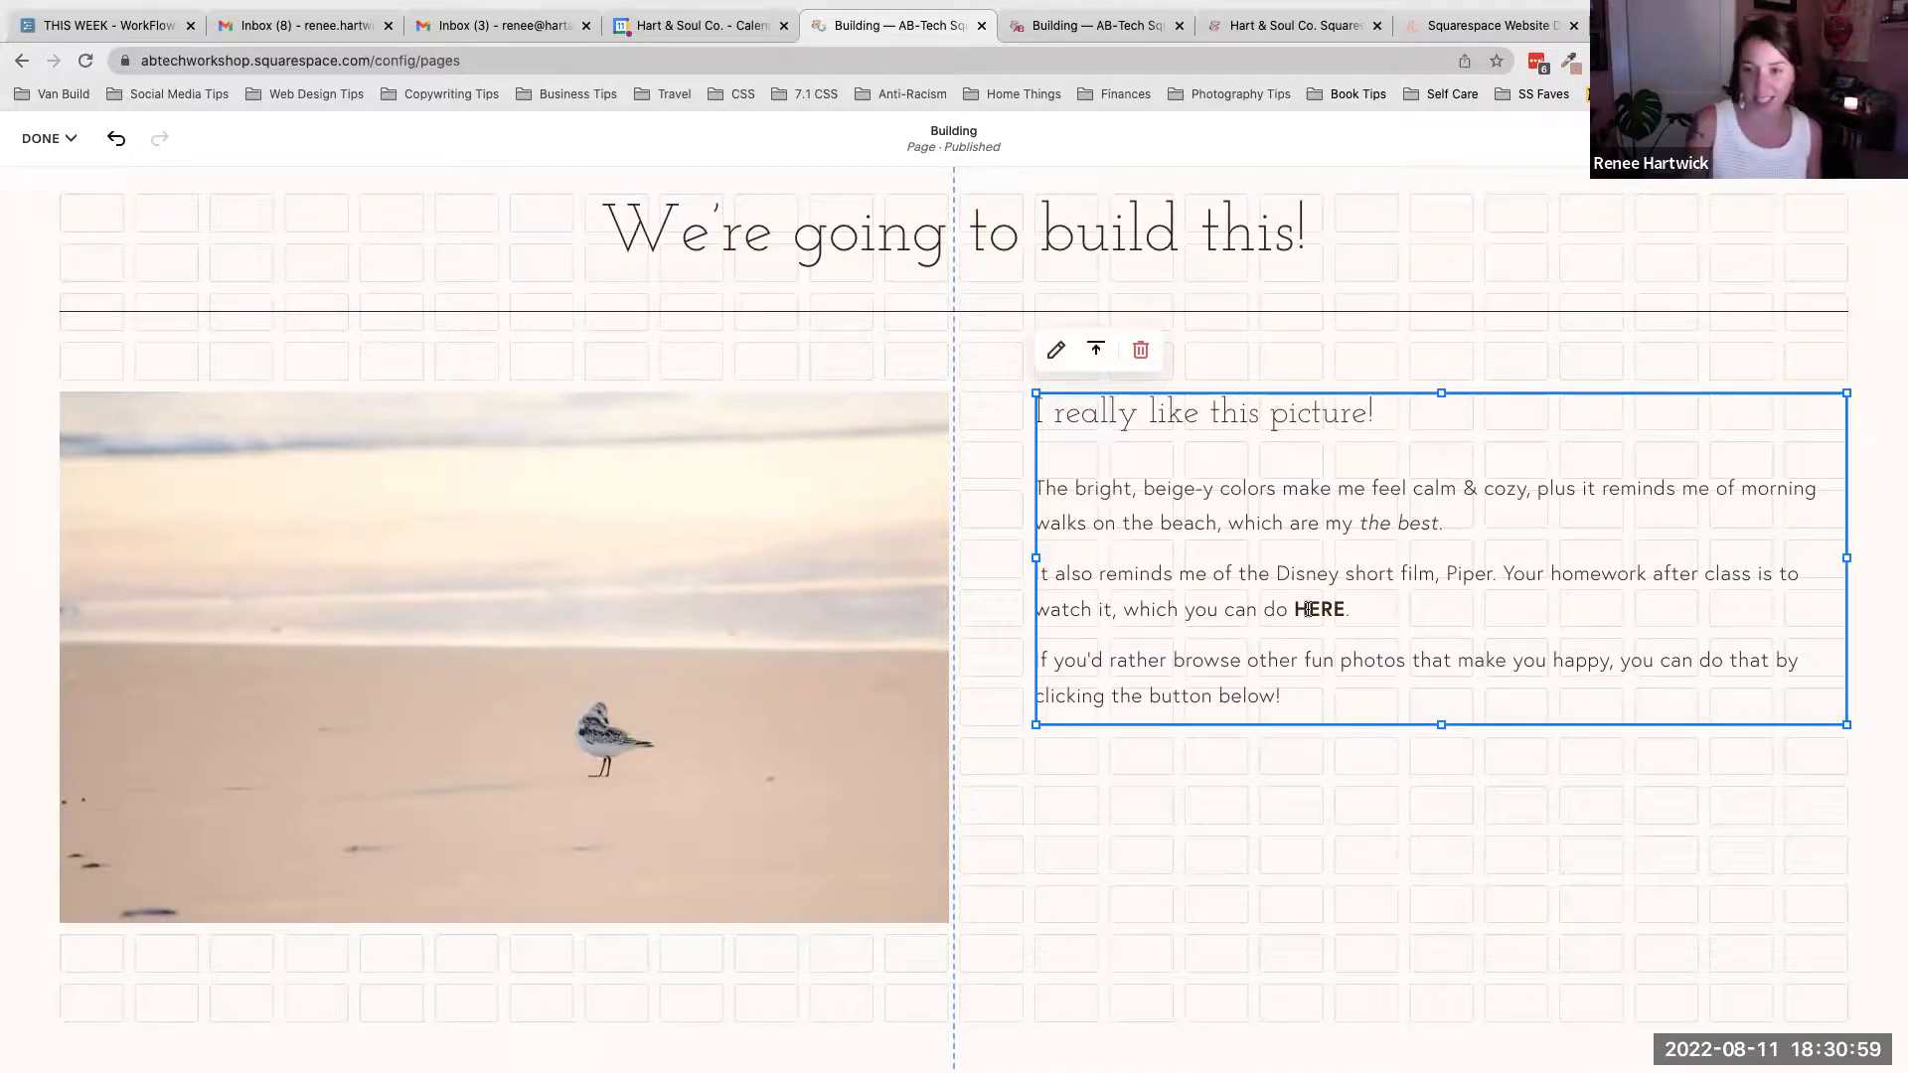
left_click_drag(1293, 609, 1346, 609)
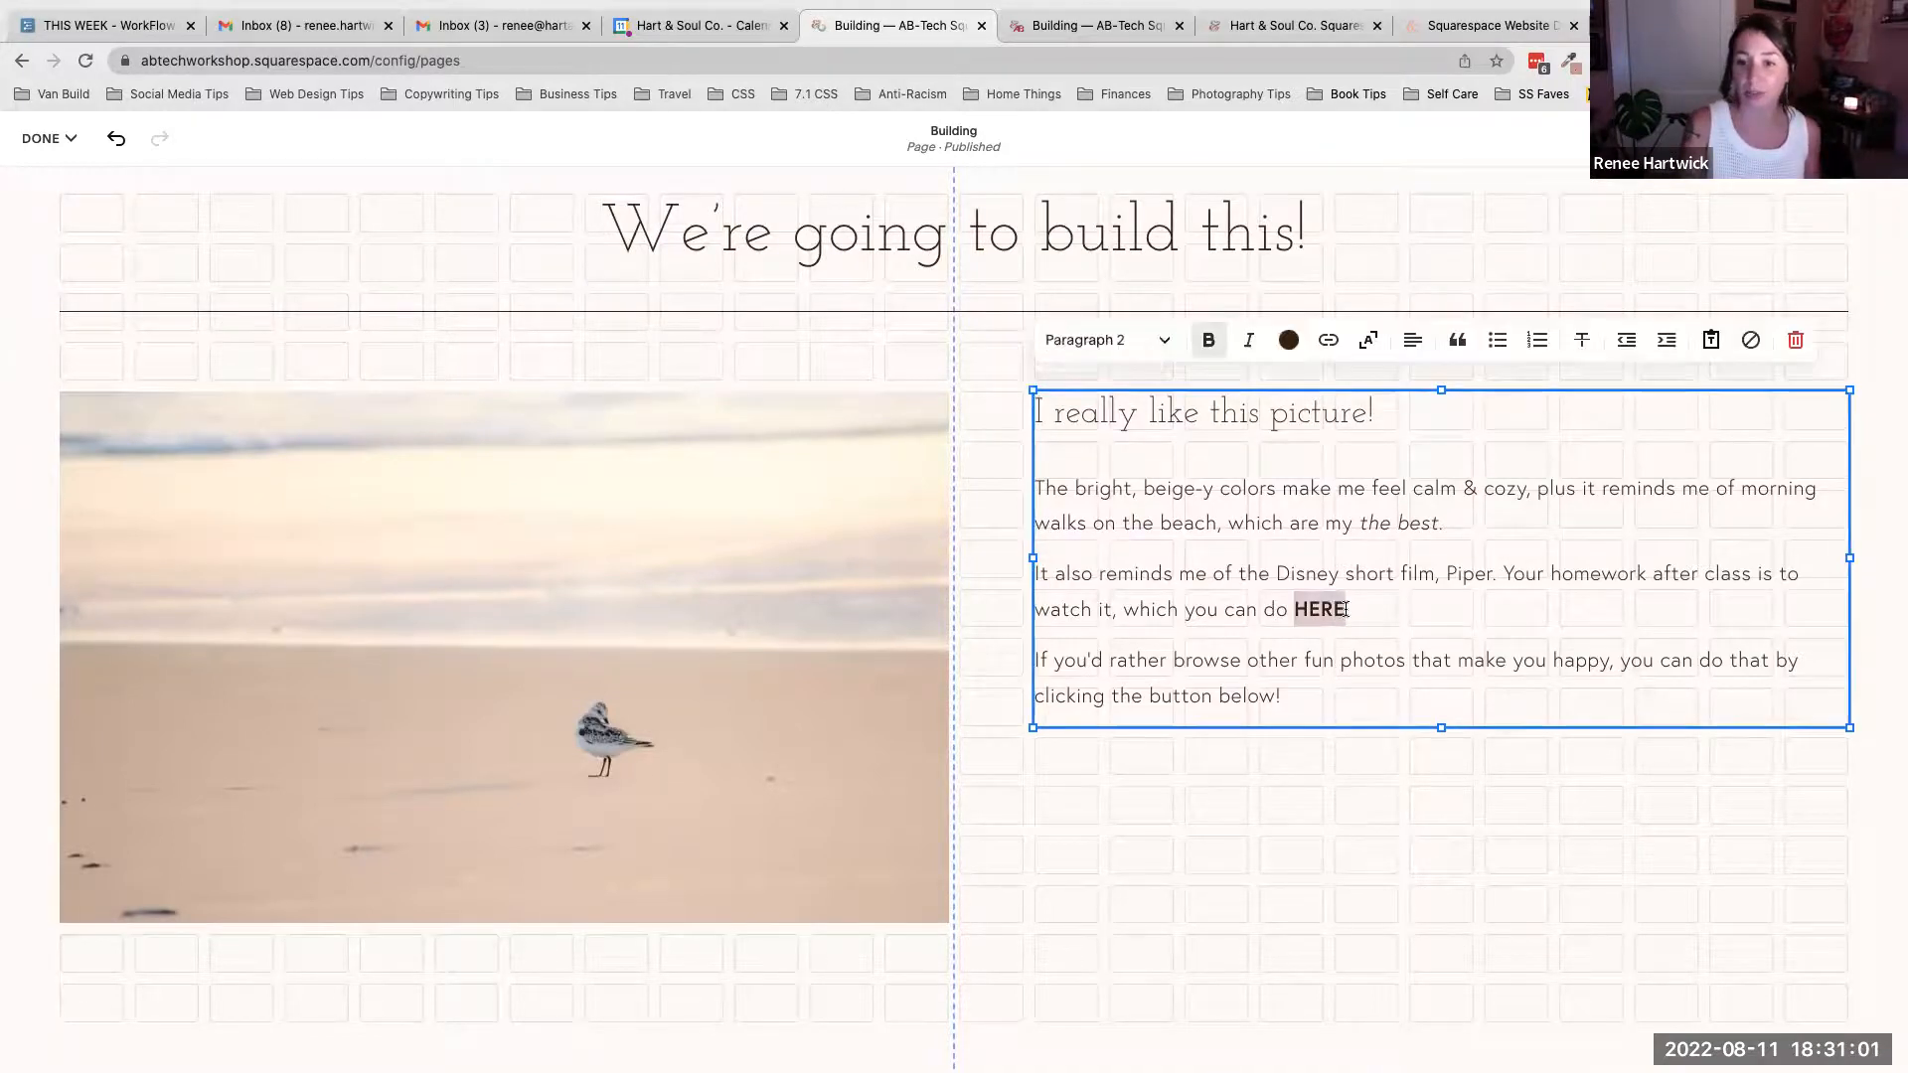
scroll(1365, 651, "down", 1)
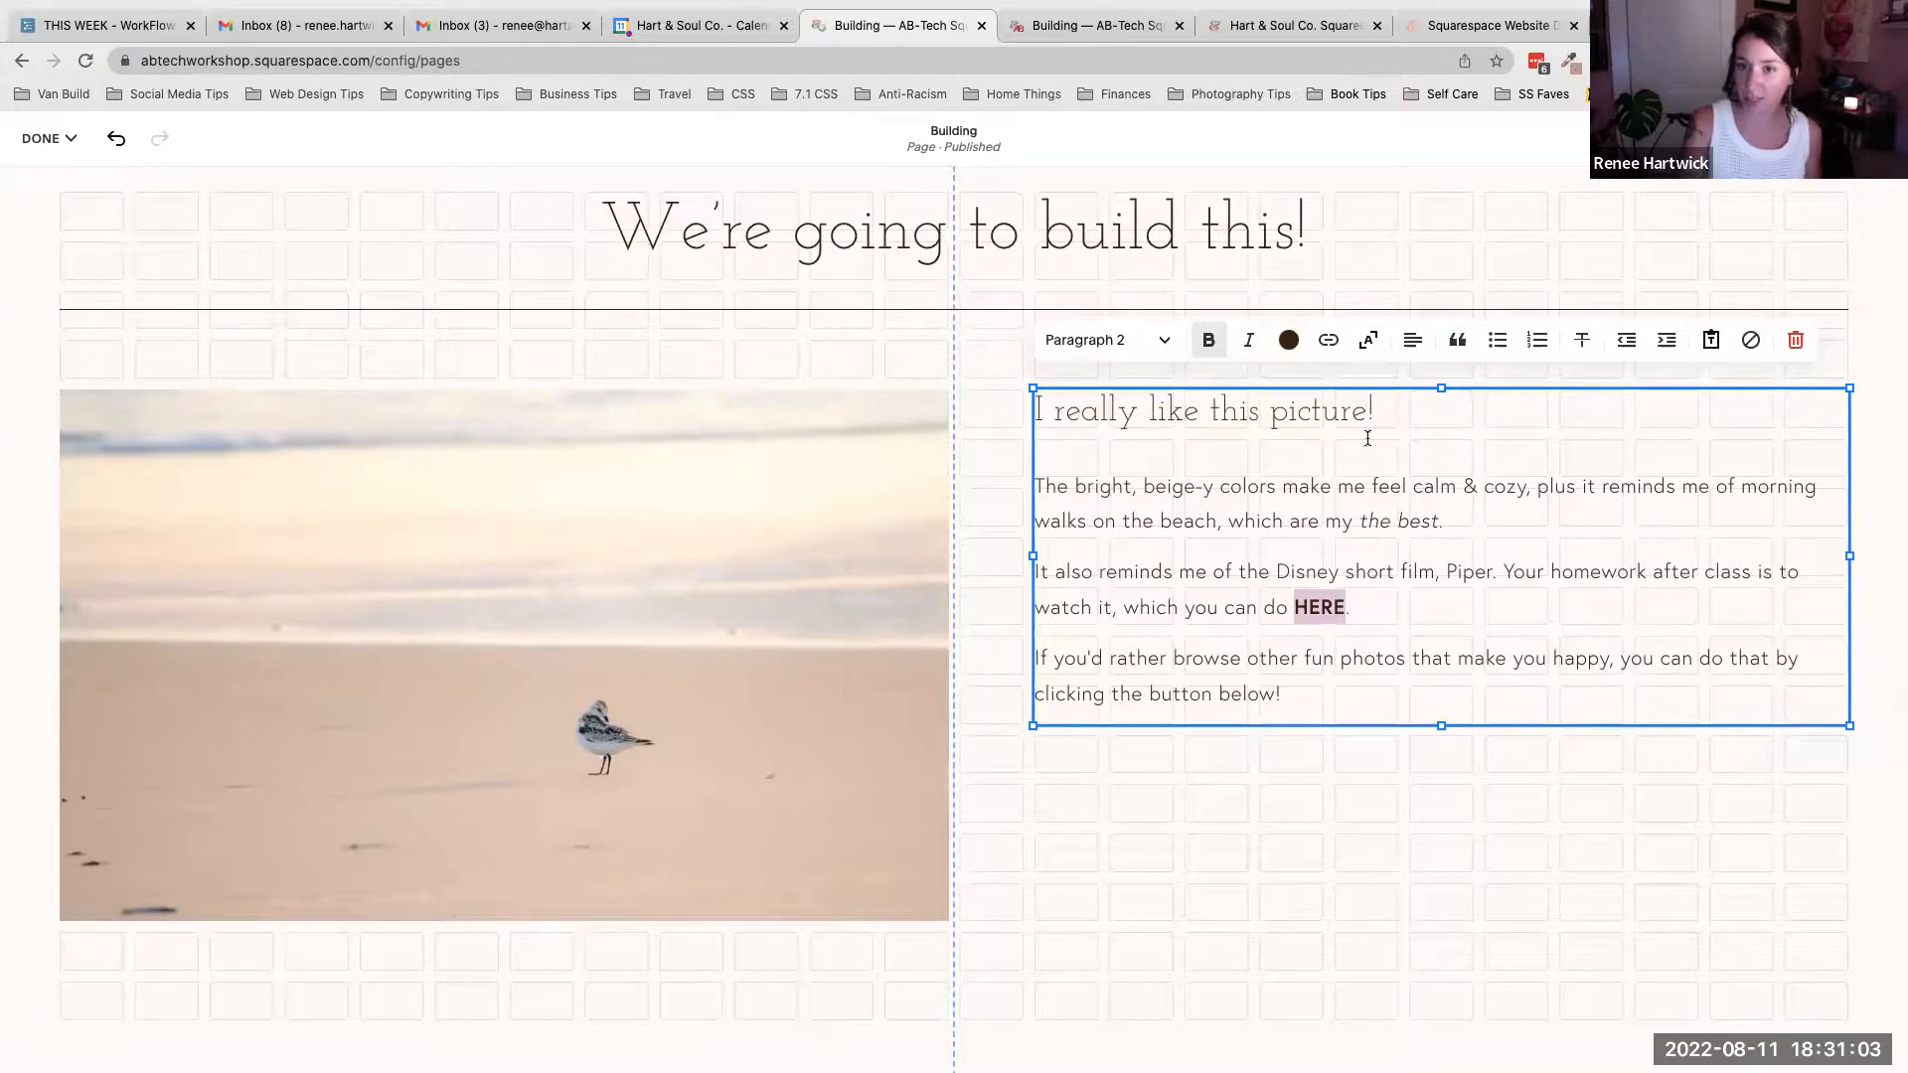
left_click(1330, 342)
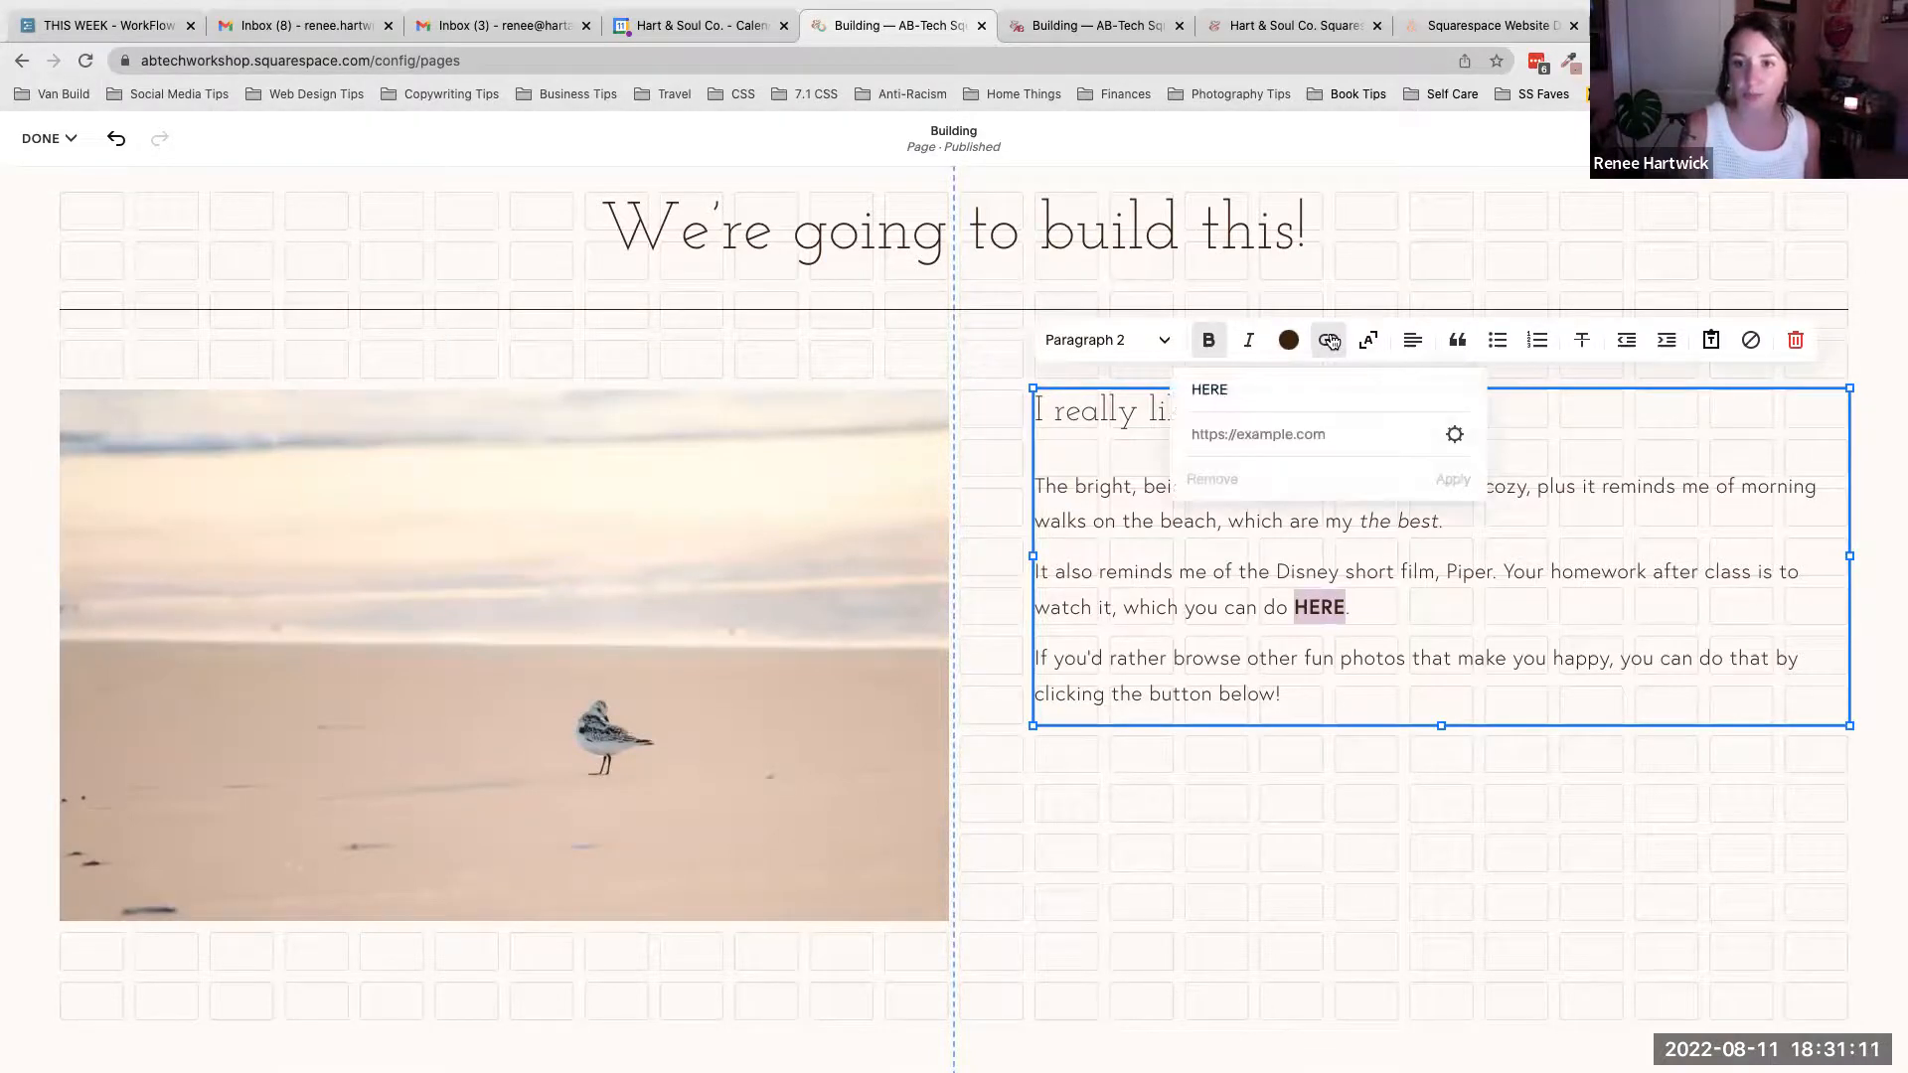
left_click(1226, 389)
left_click_drag(1226, 389, 1192, 391)
left_click(1276, 387)
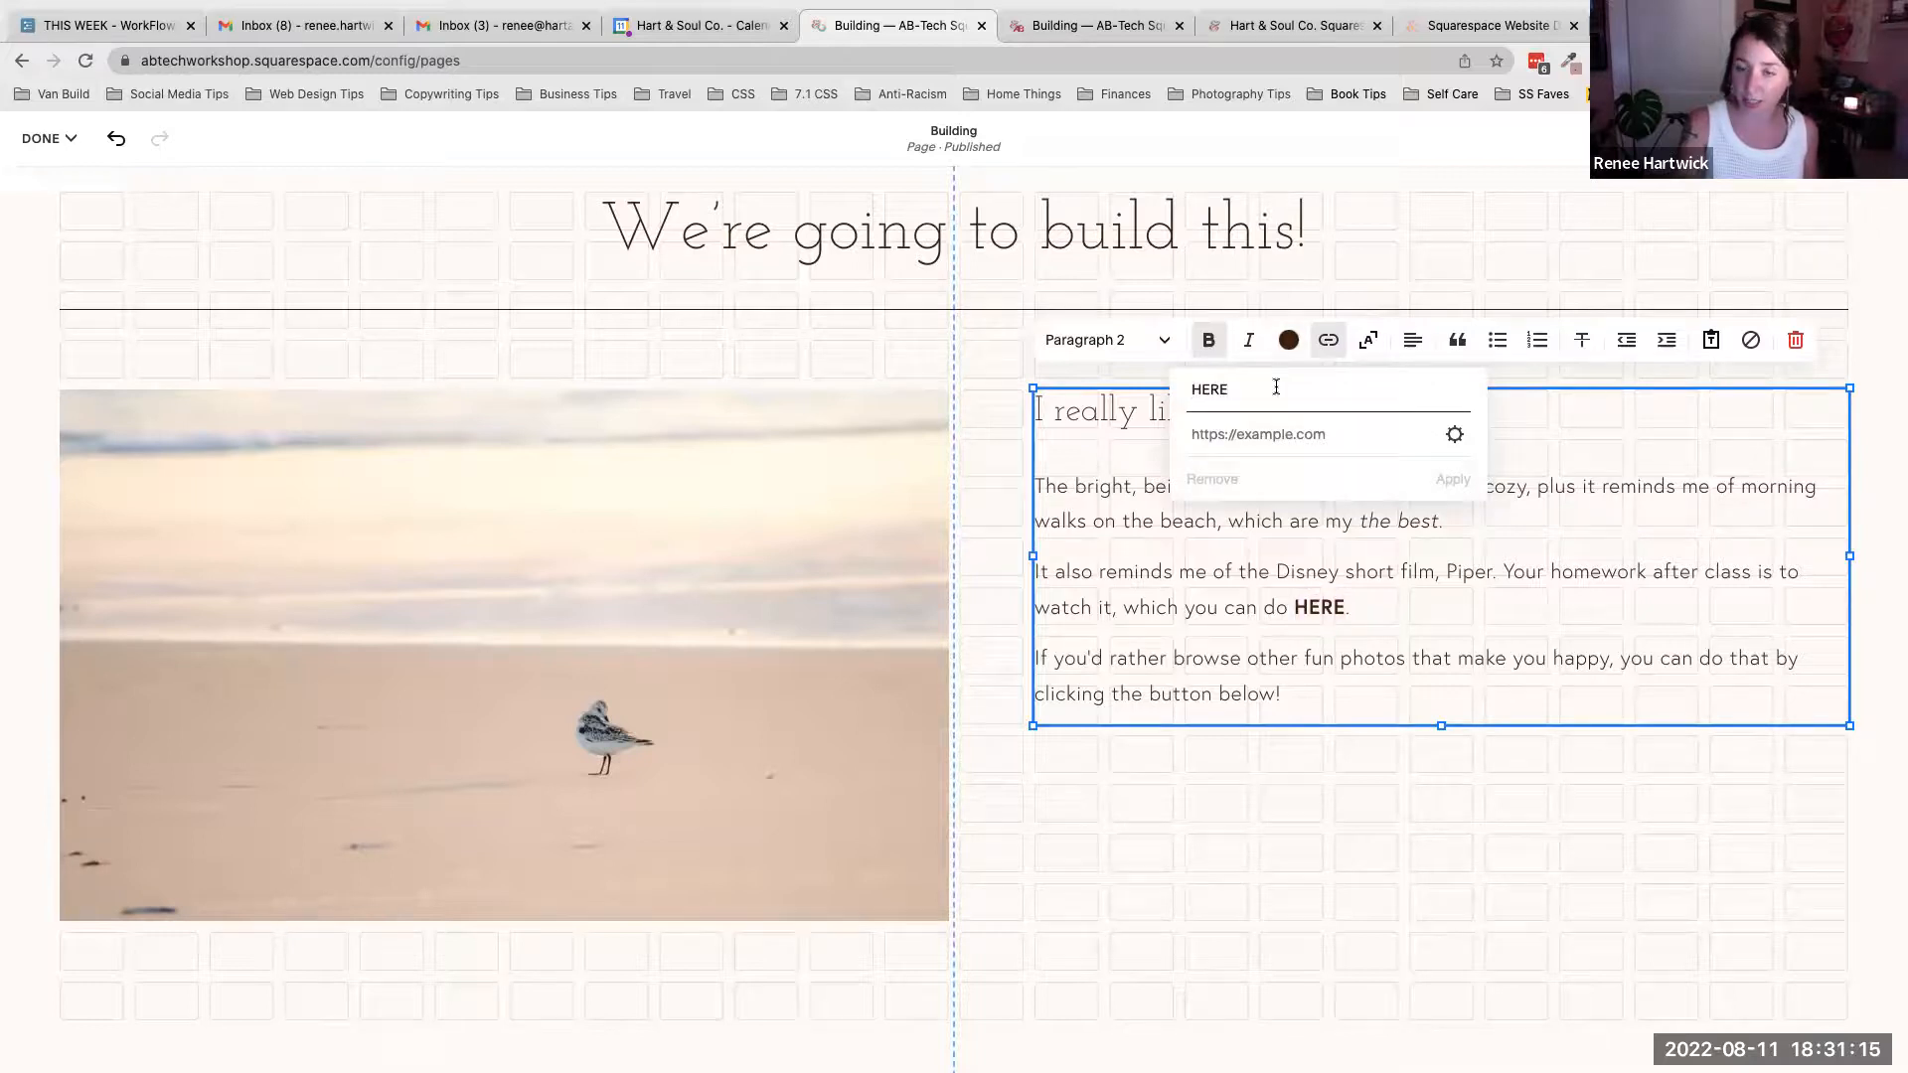
left_click(1263, 437)
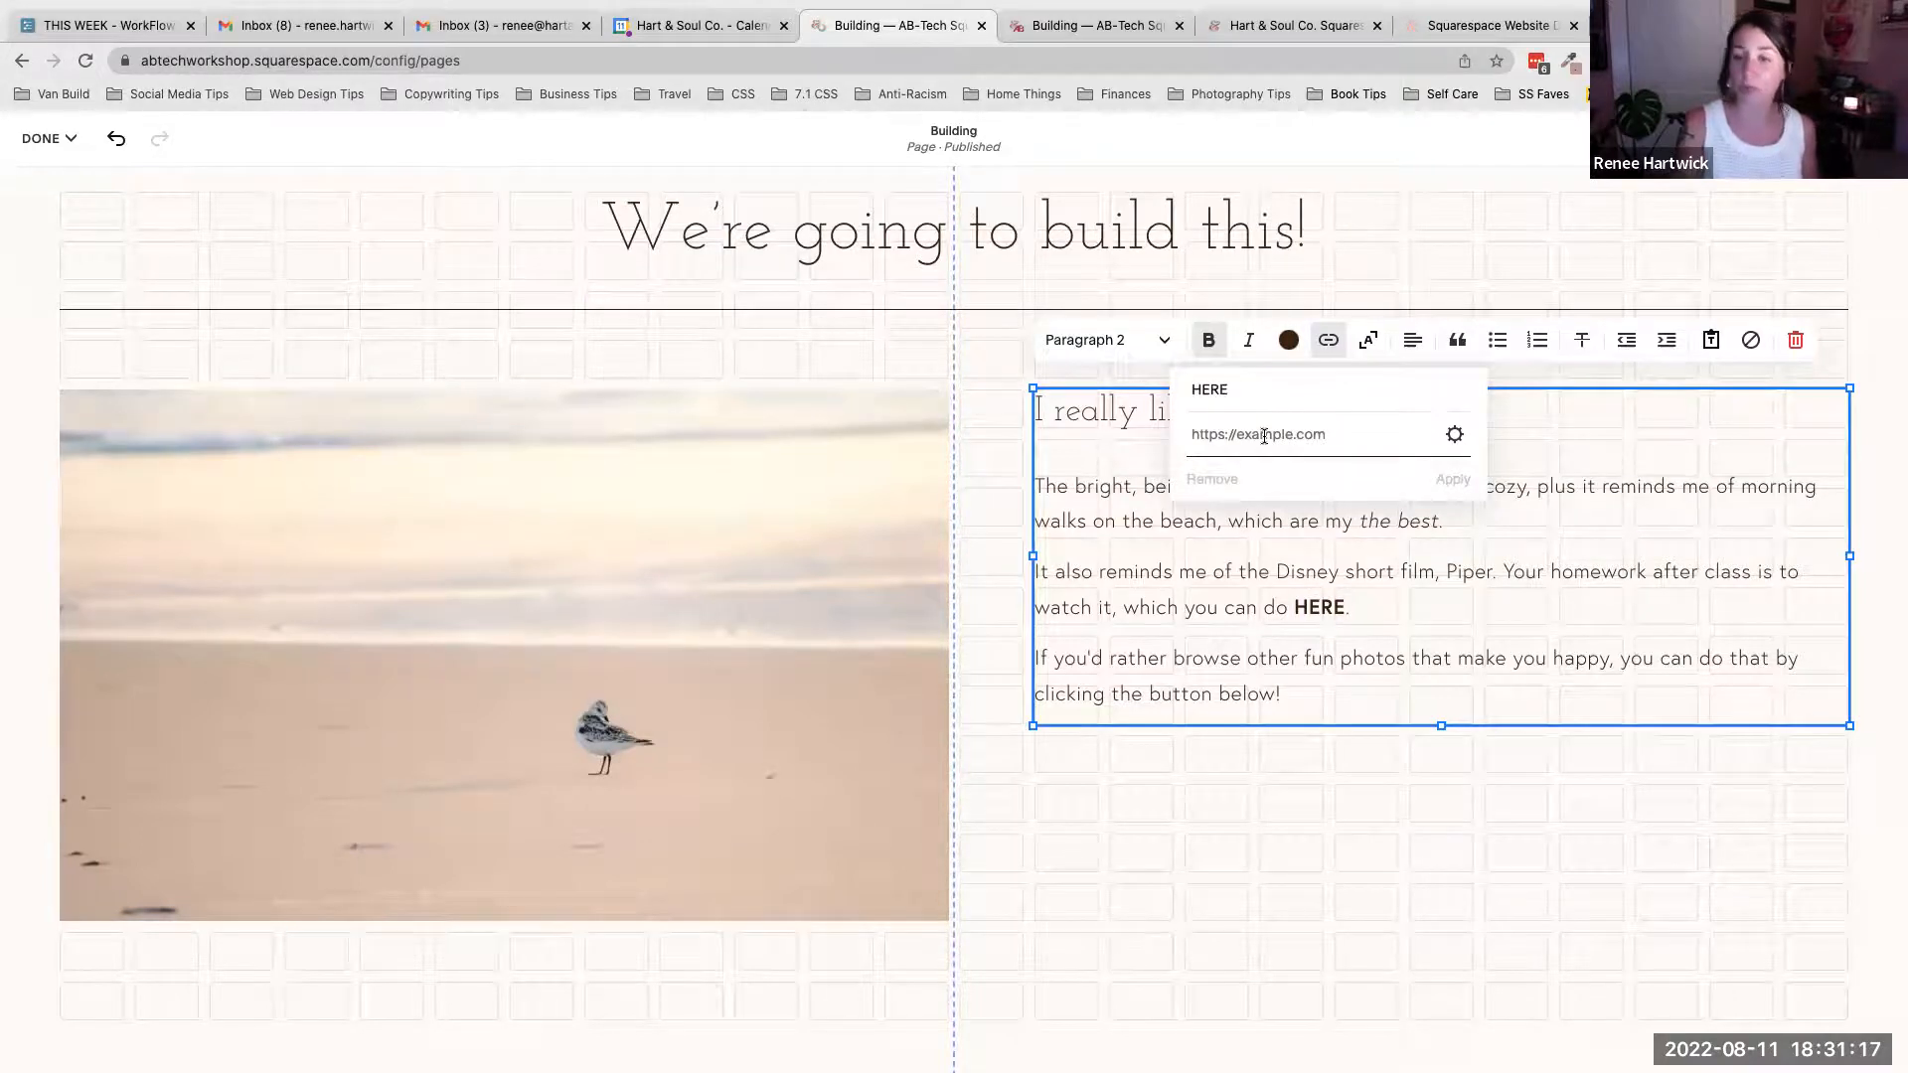
key("super+v")
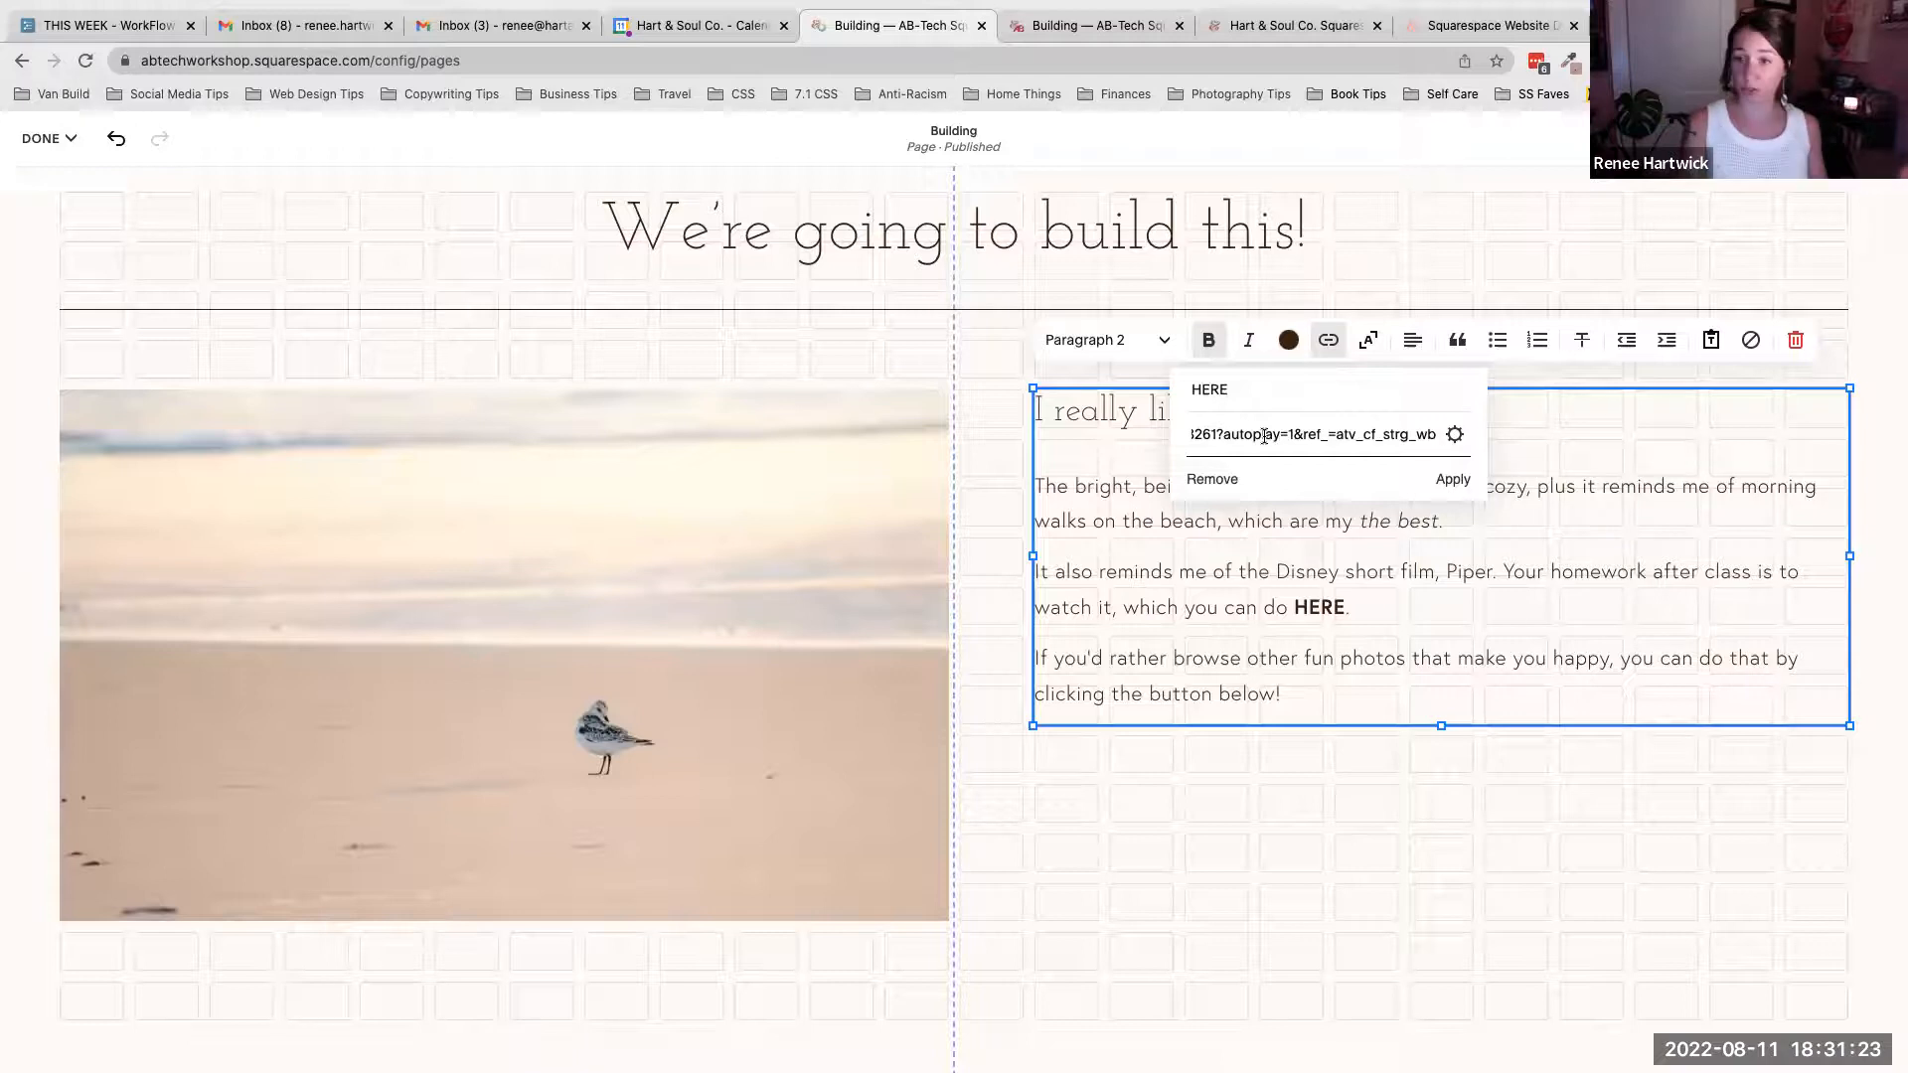
left_click(1452, 479)
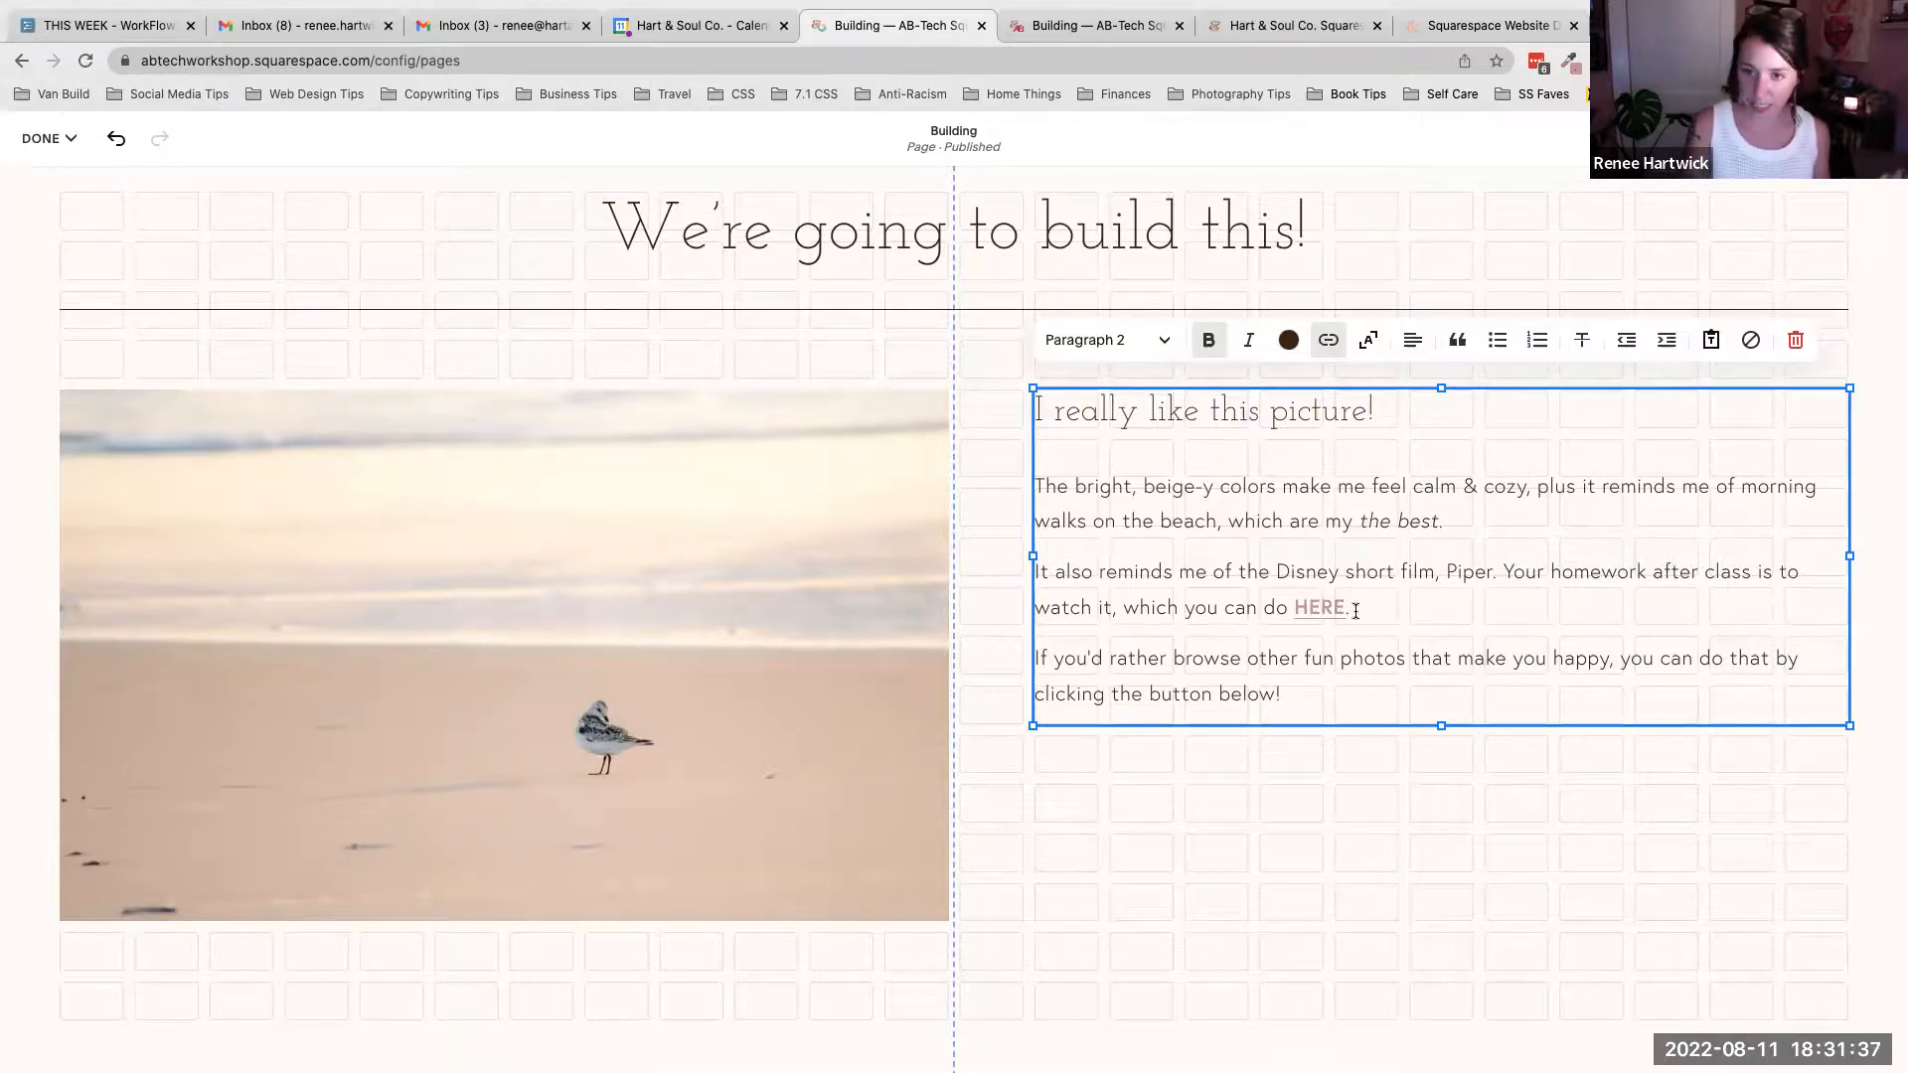
- Set the HERE link to open in a new window and apply it
left_click(1330, 340)
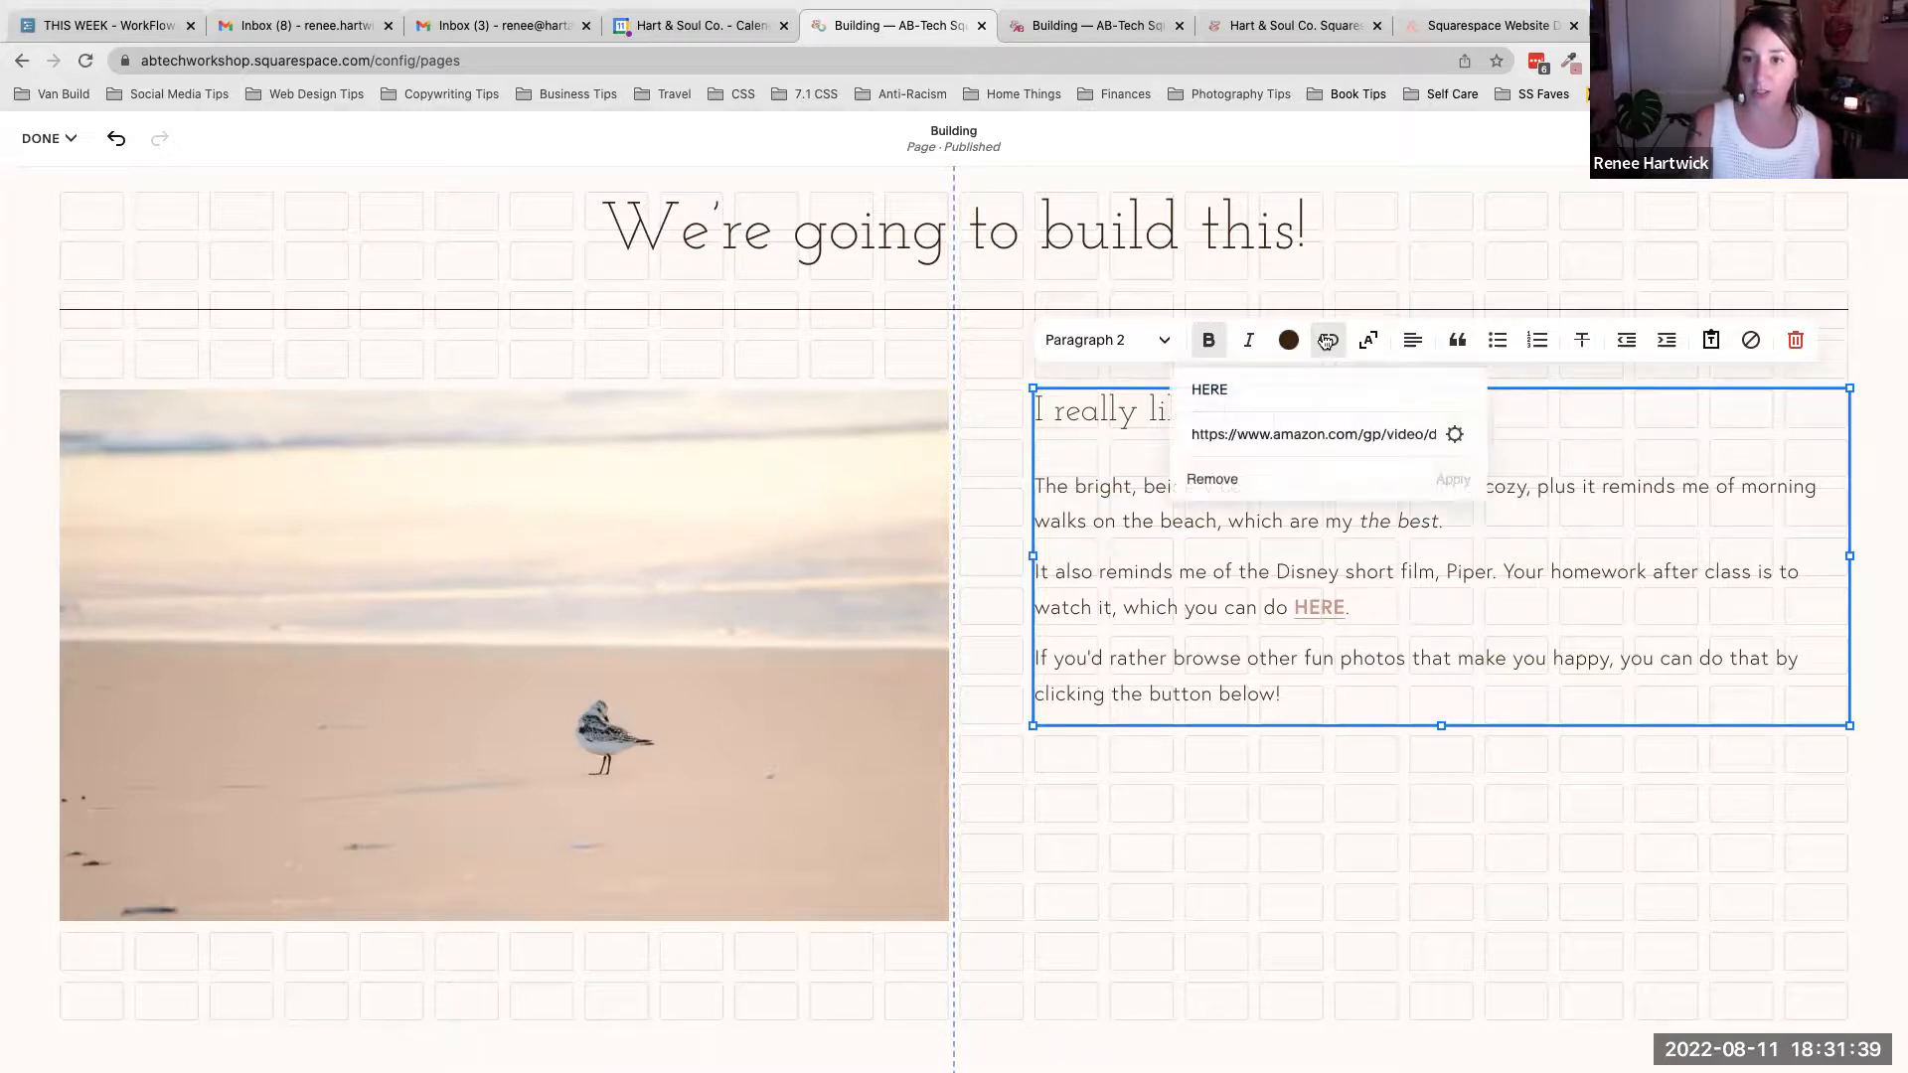
left_click(1454, 437)
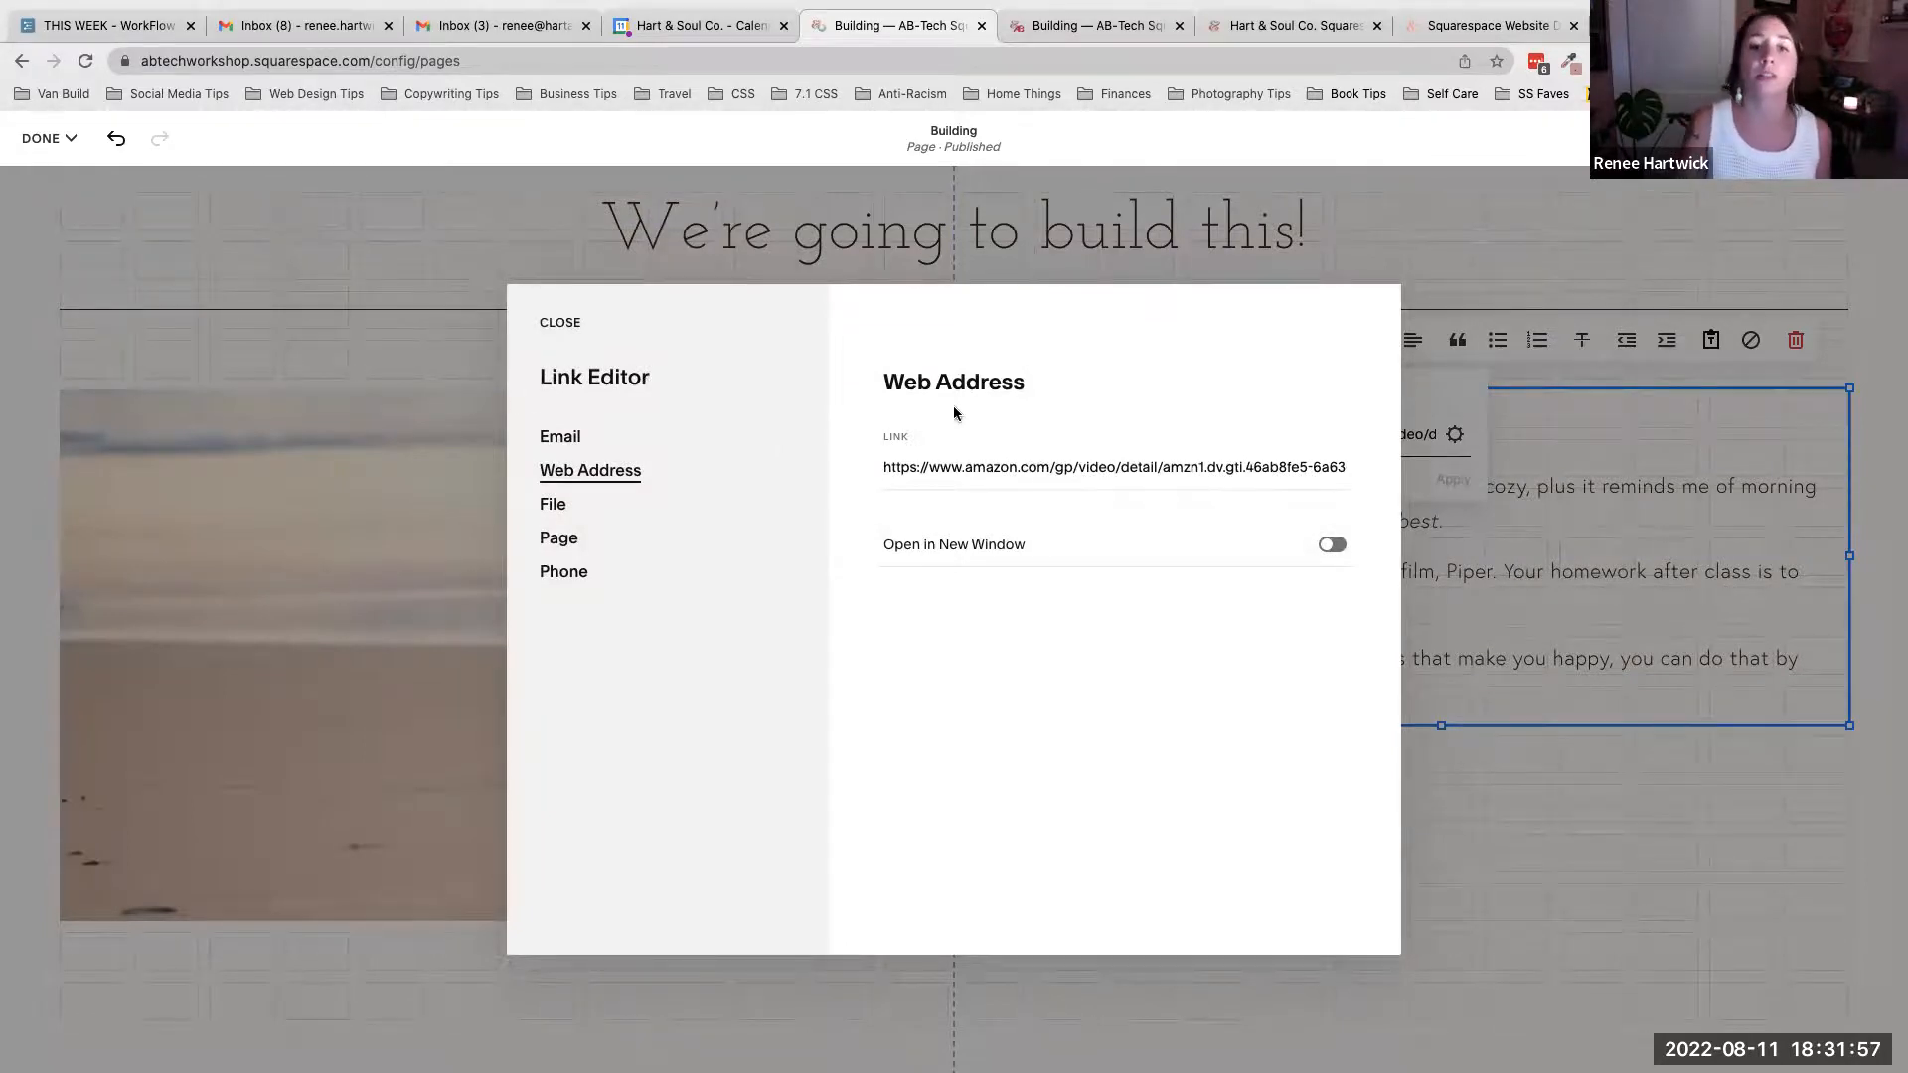
left_click_drag(885, 467, 1355, 455)
left_click(1153, 379)
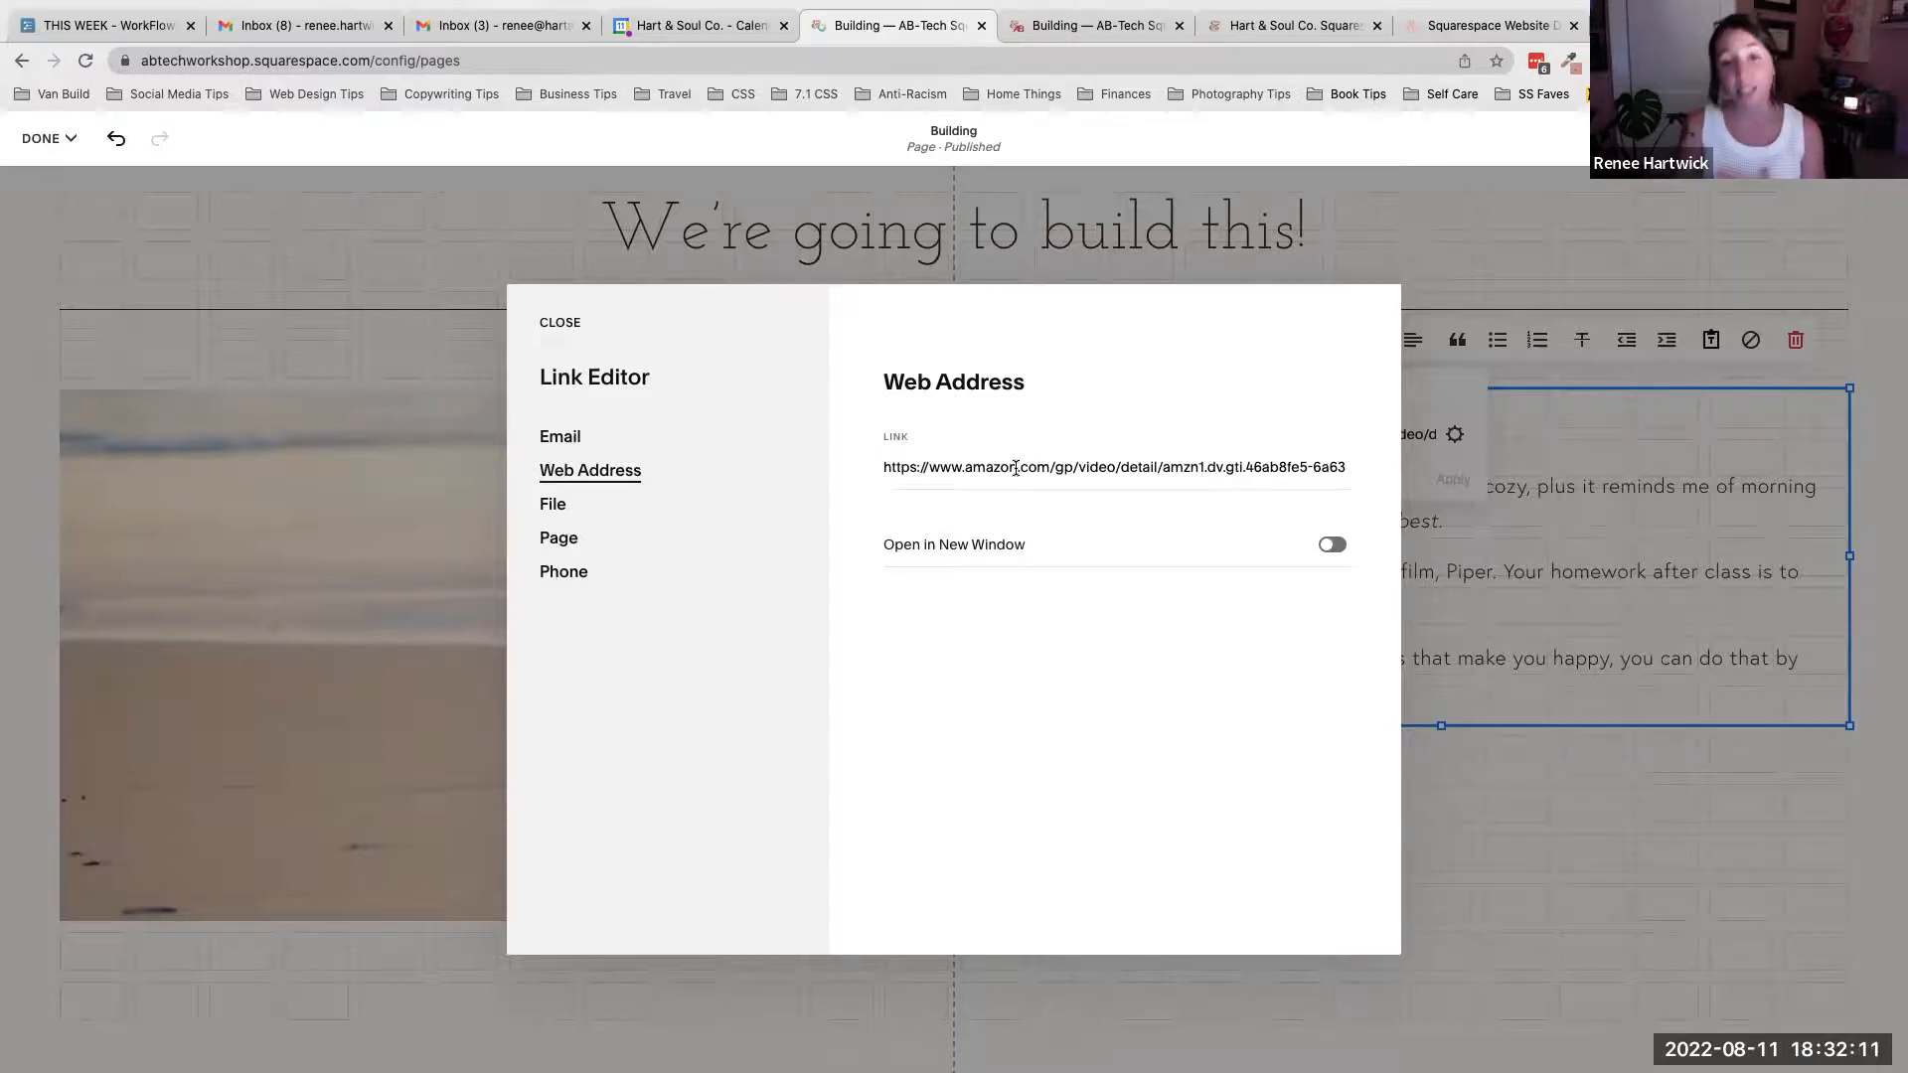
left_click(1332, 546)
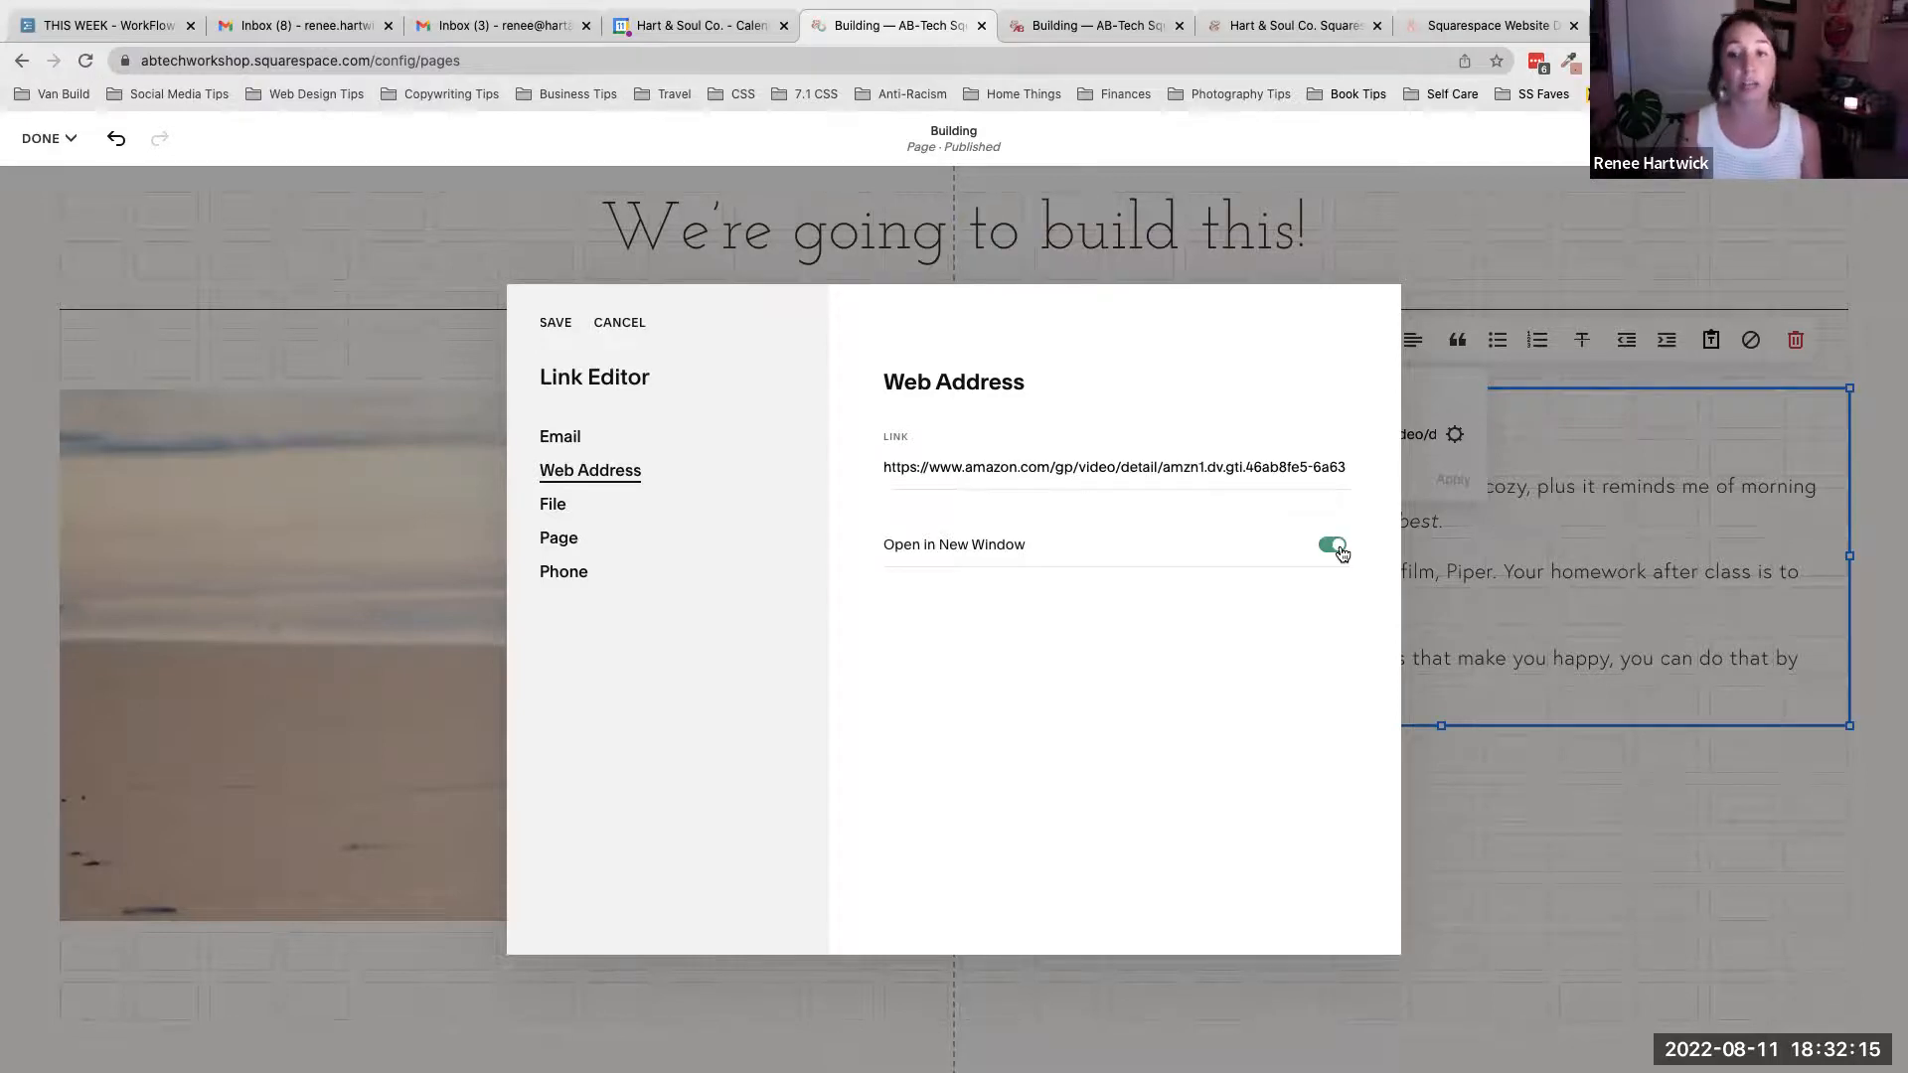
left_click(556, 324)
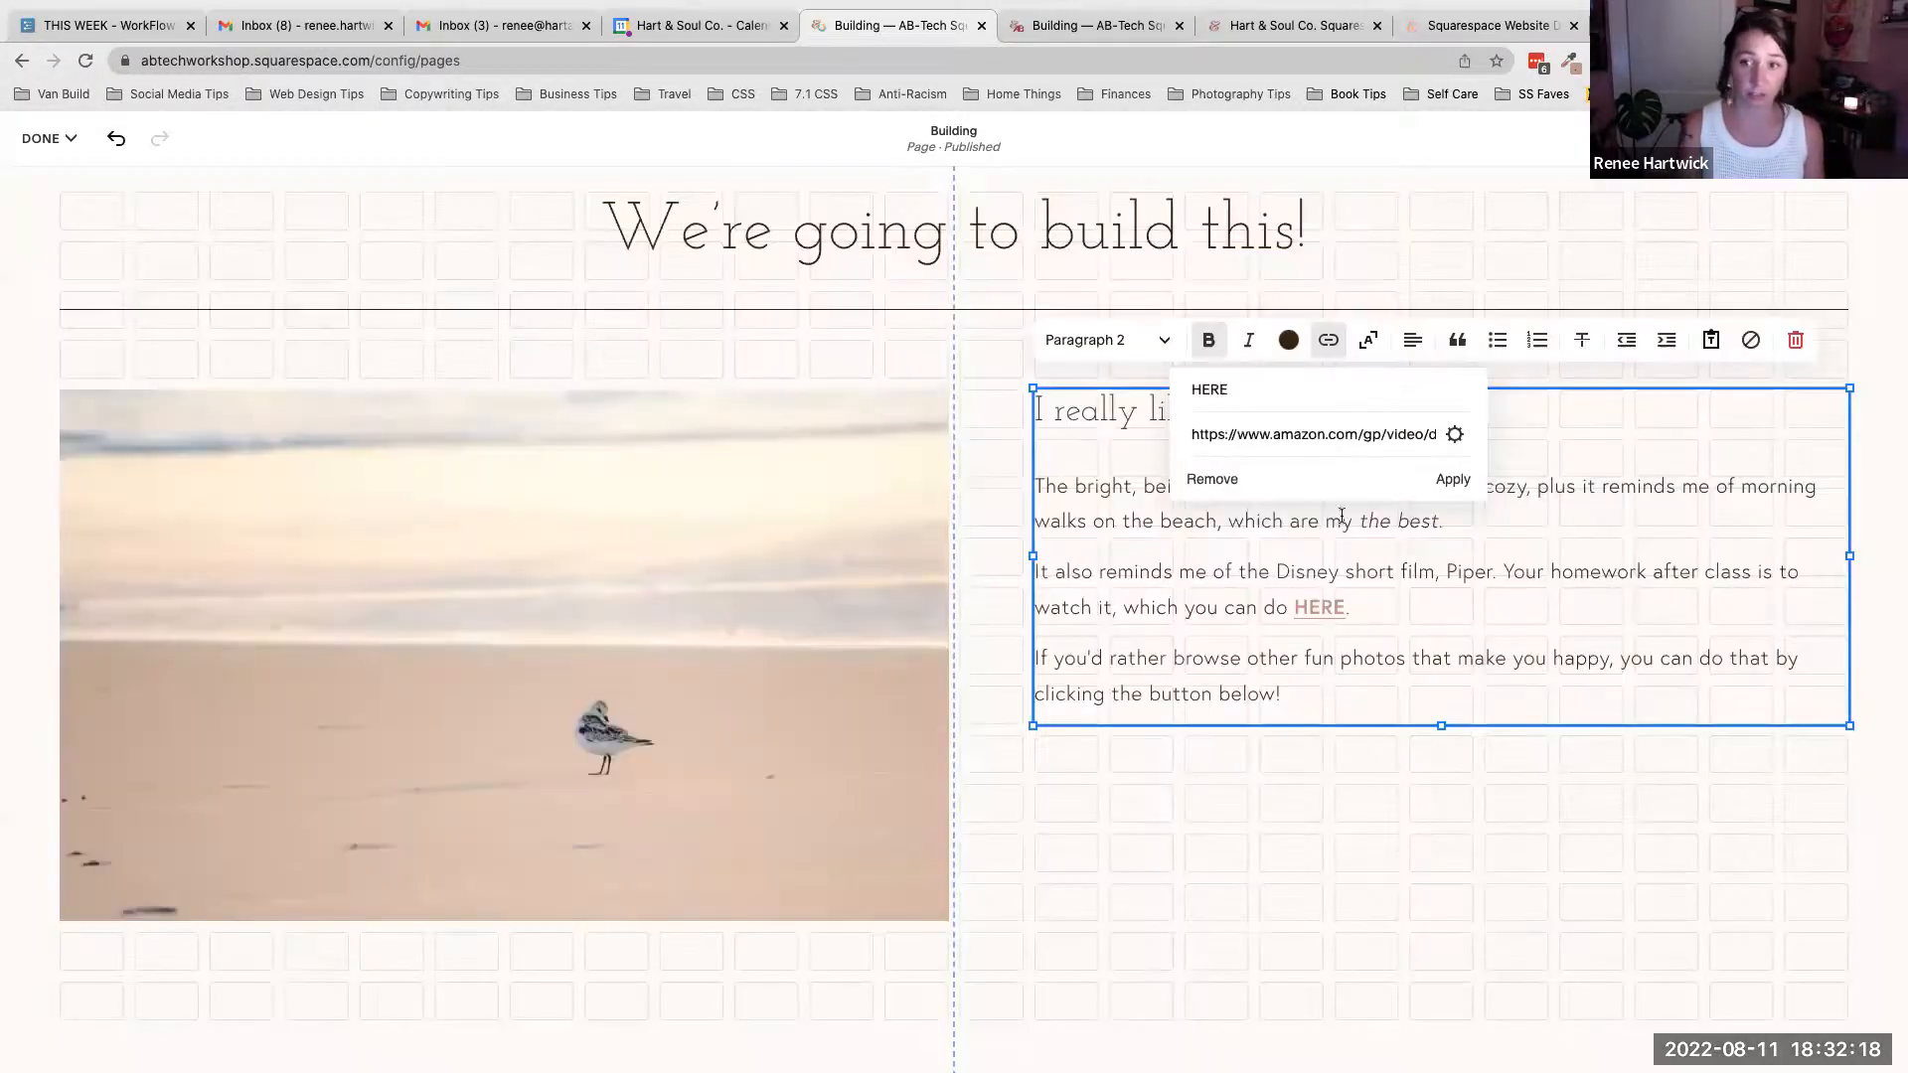
left_click(1452, 480)
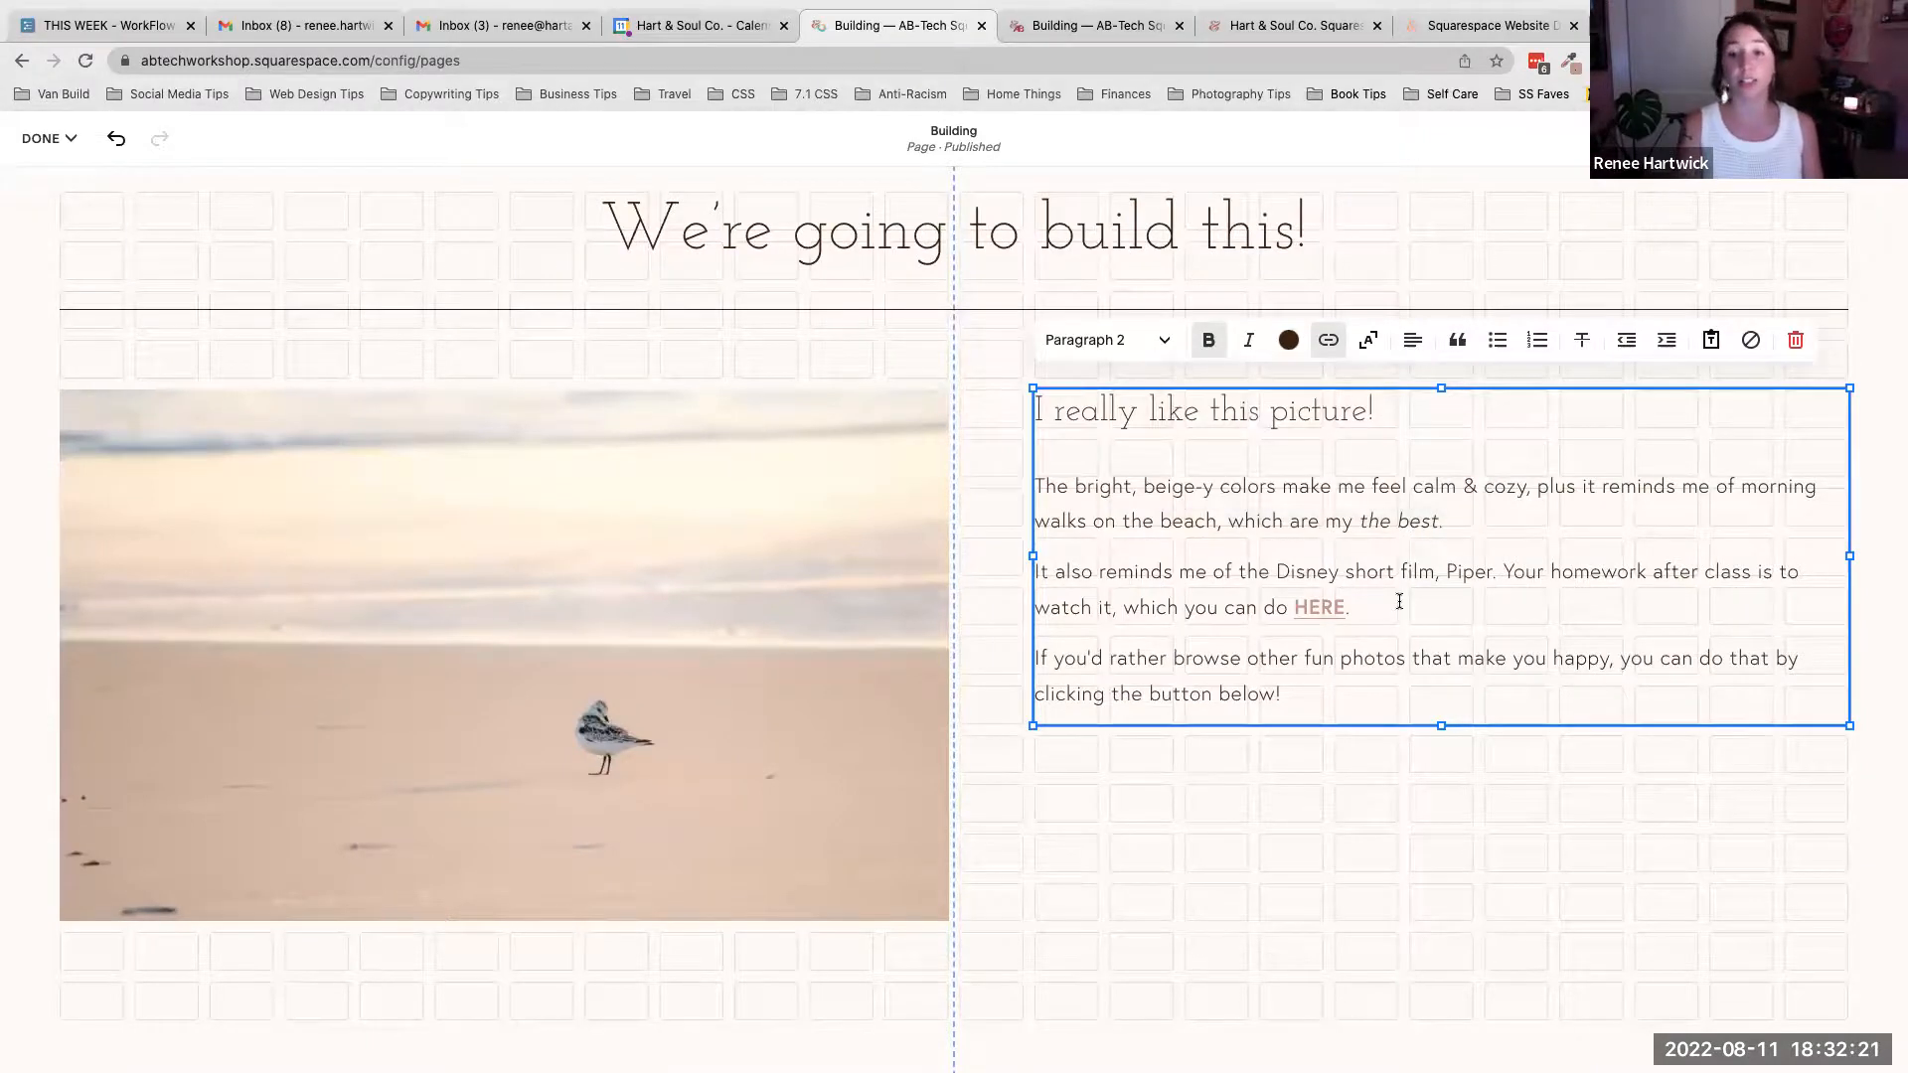
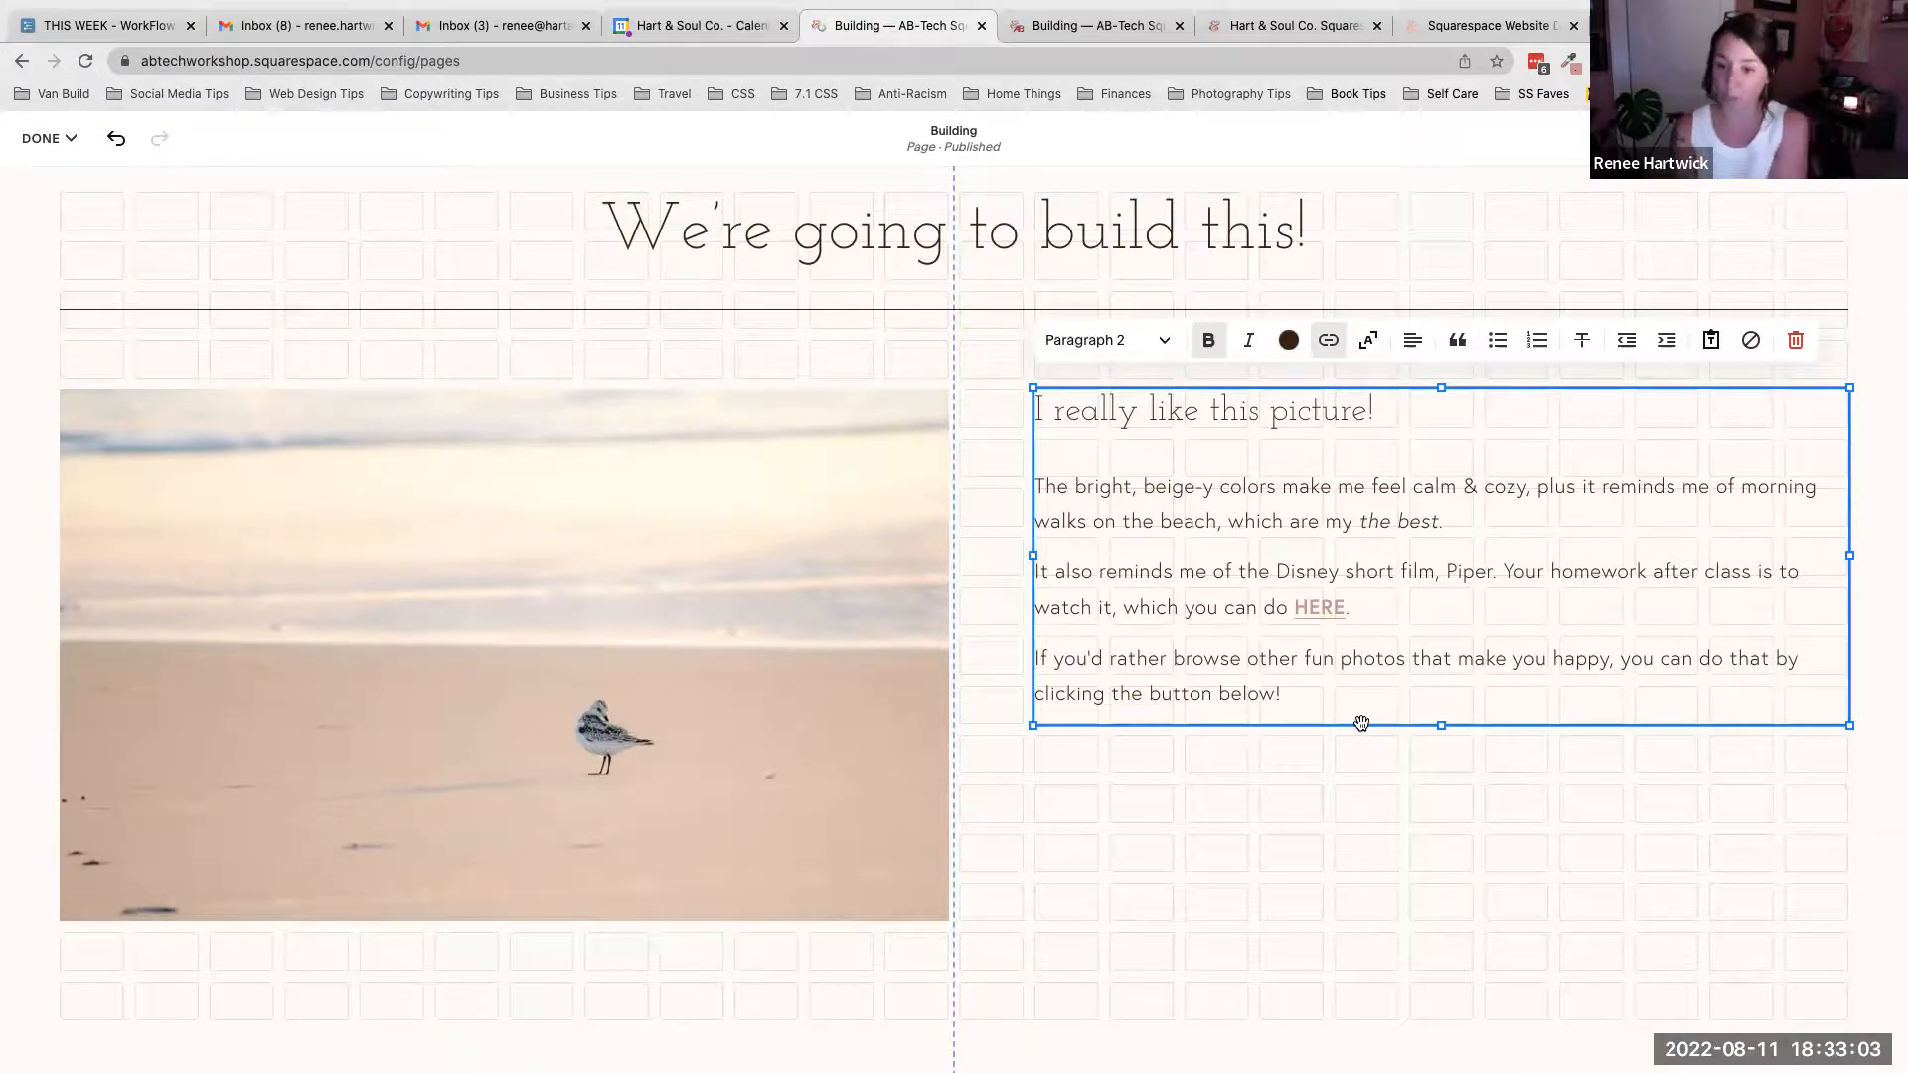
- Open the HERE link's settings and browse the Email, Web Address, File and Page link types
left_click(1333, 607)
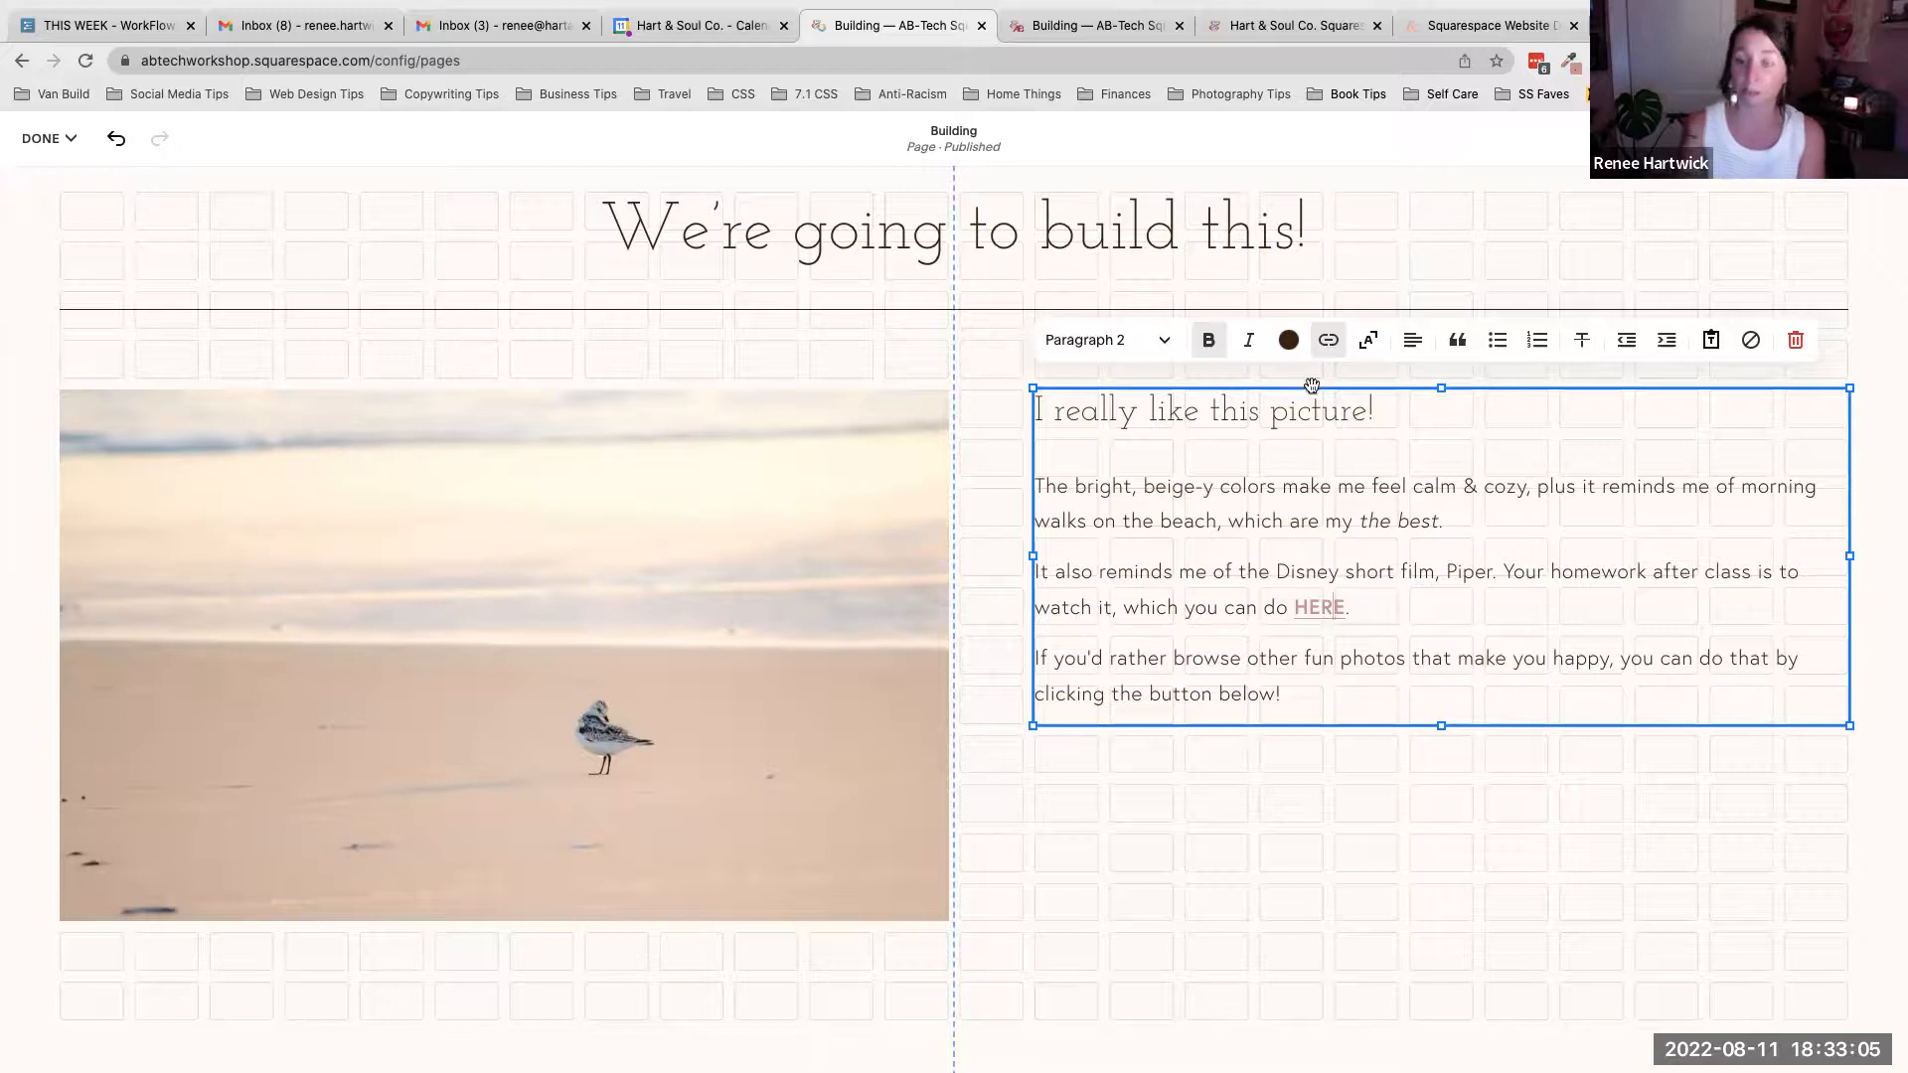
left_click(1329, 340)
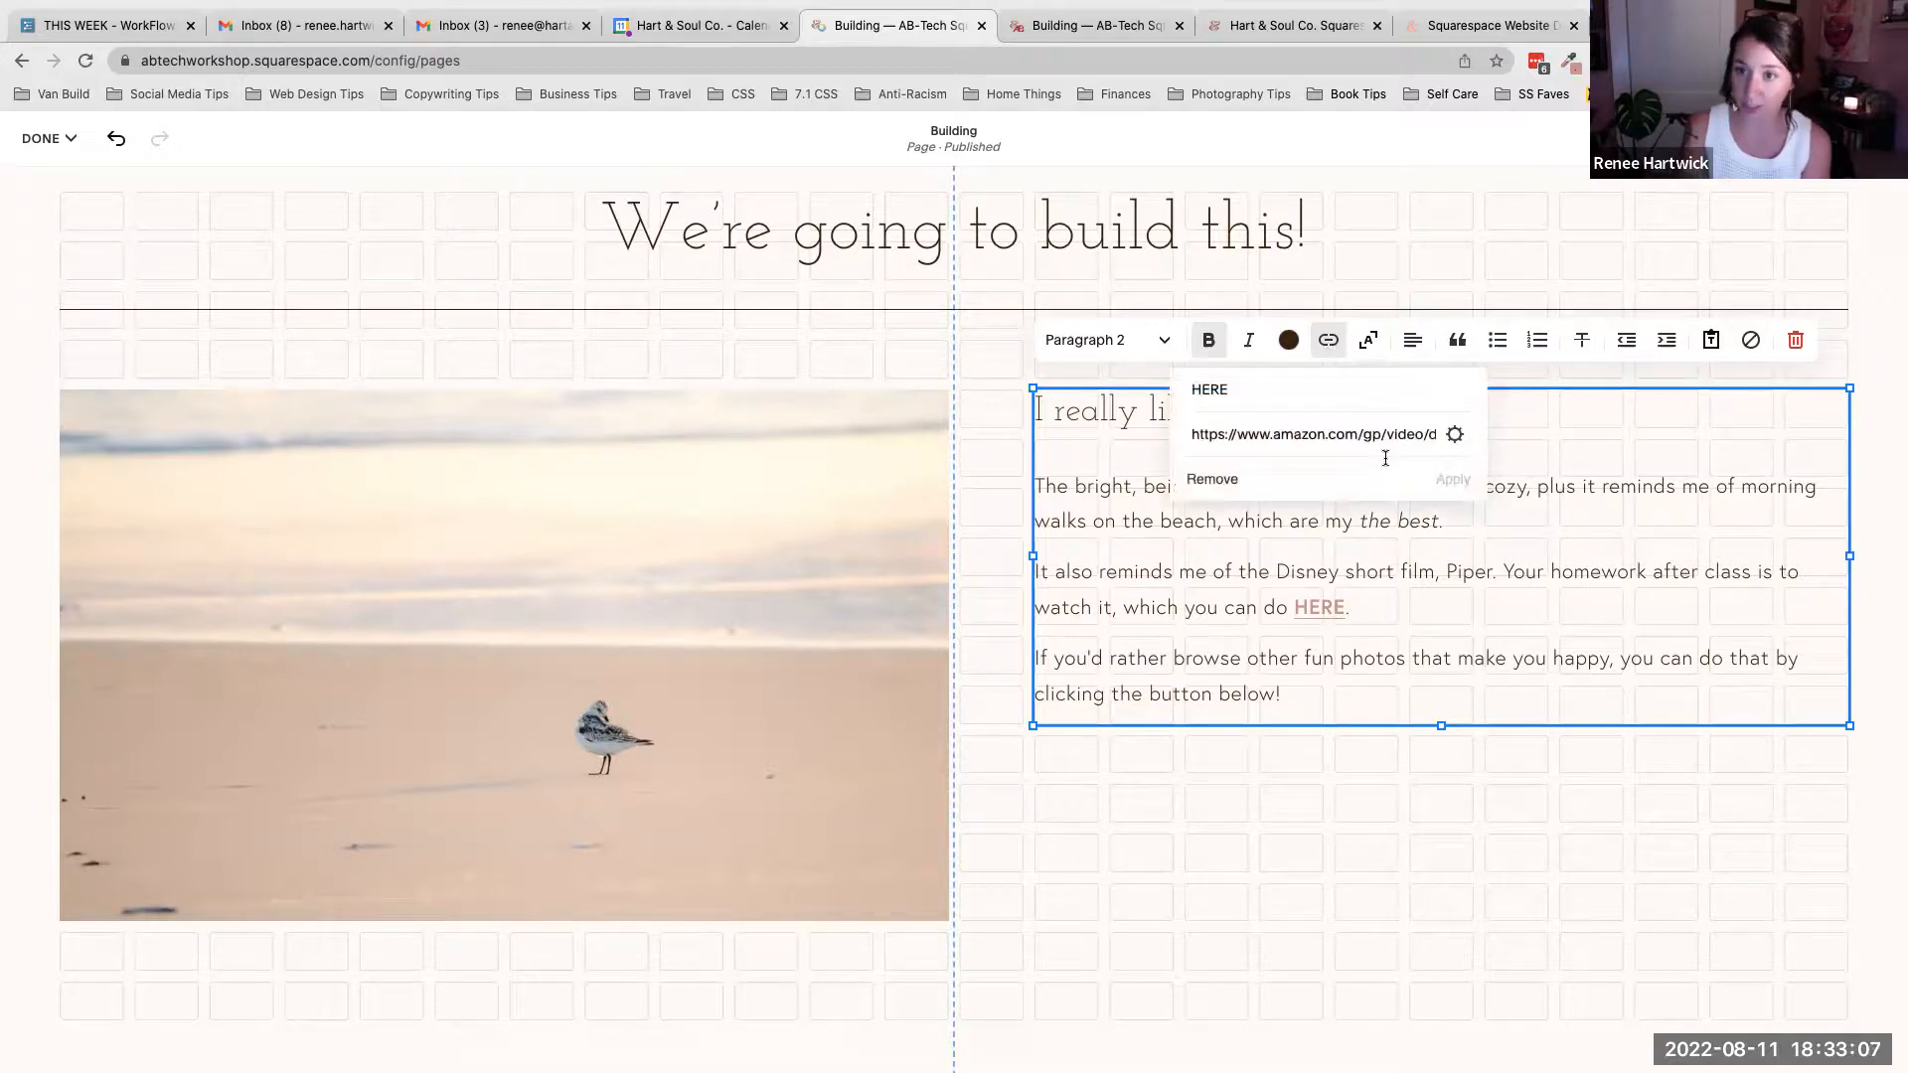
left_click(1455, 434)
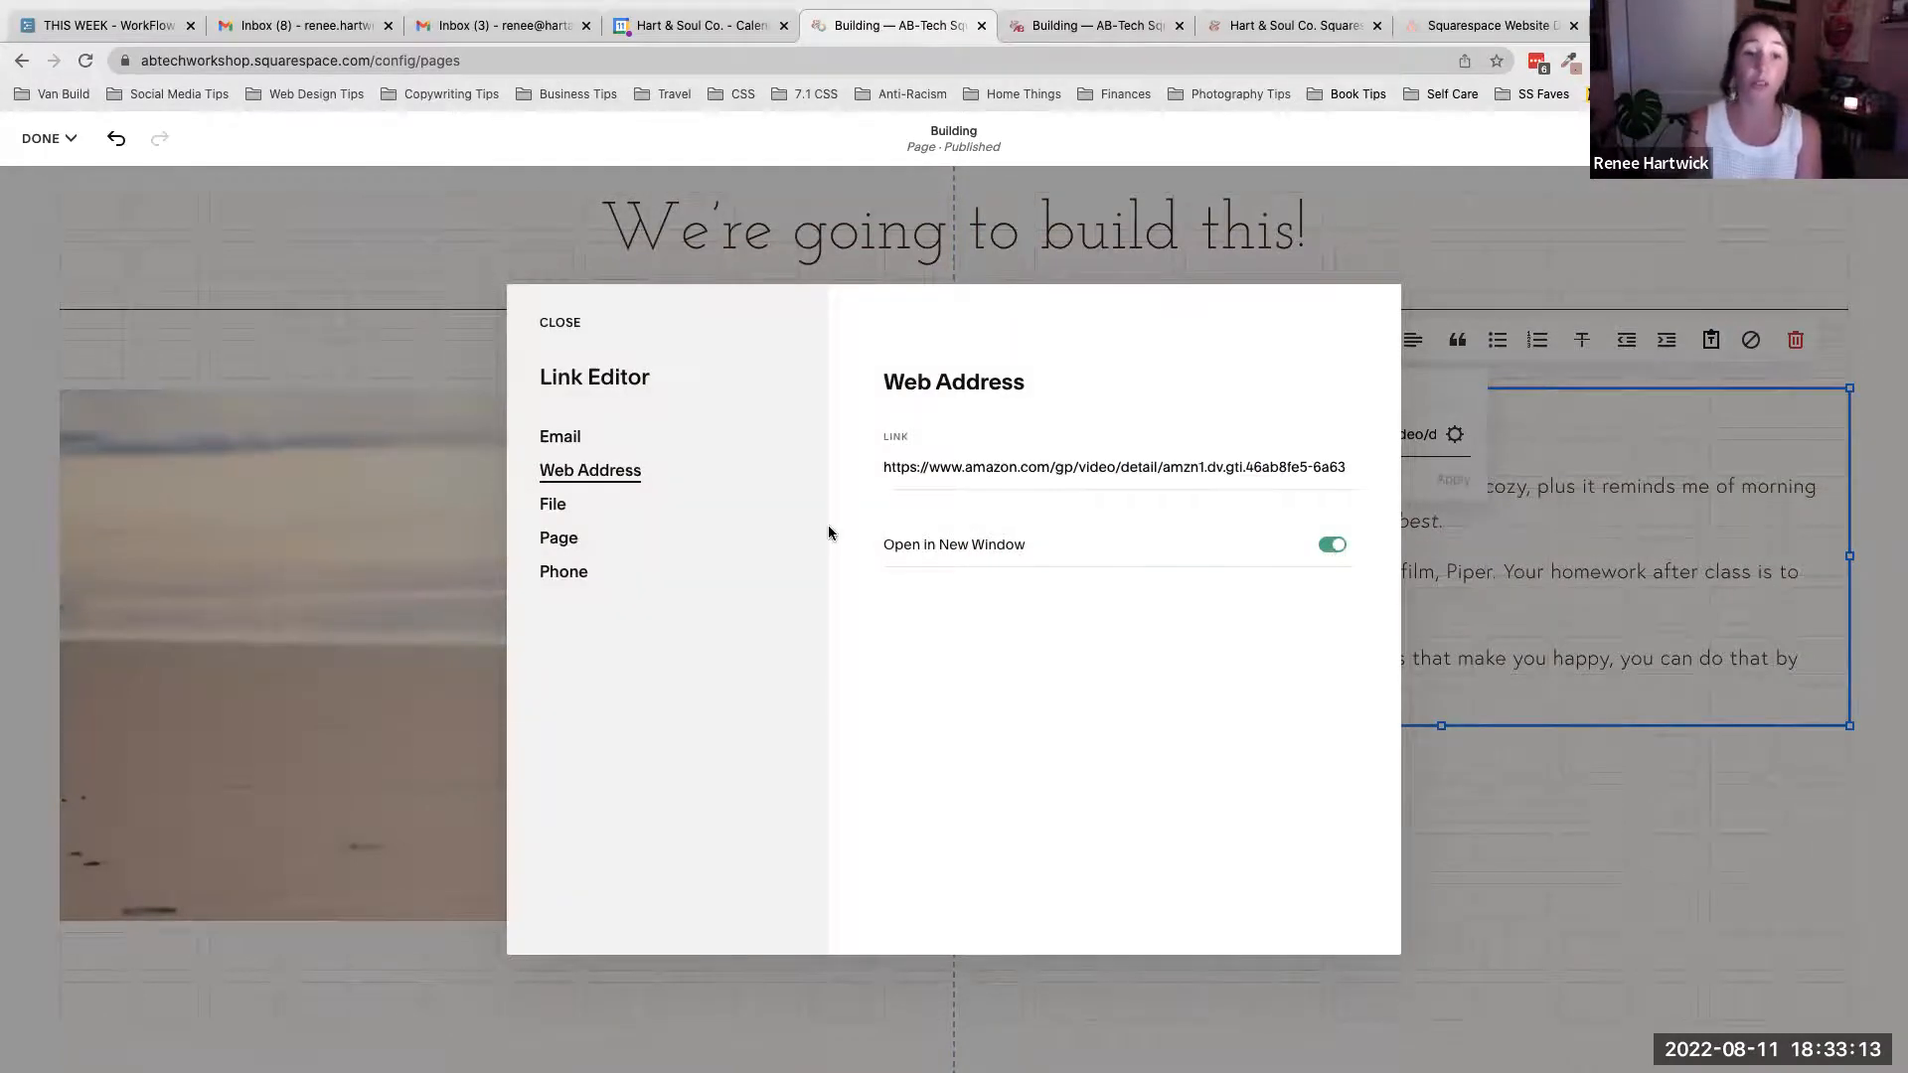
left_click(560, 442)
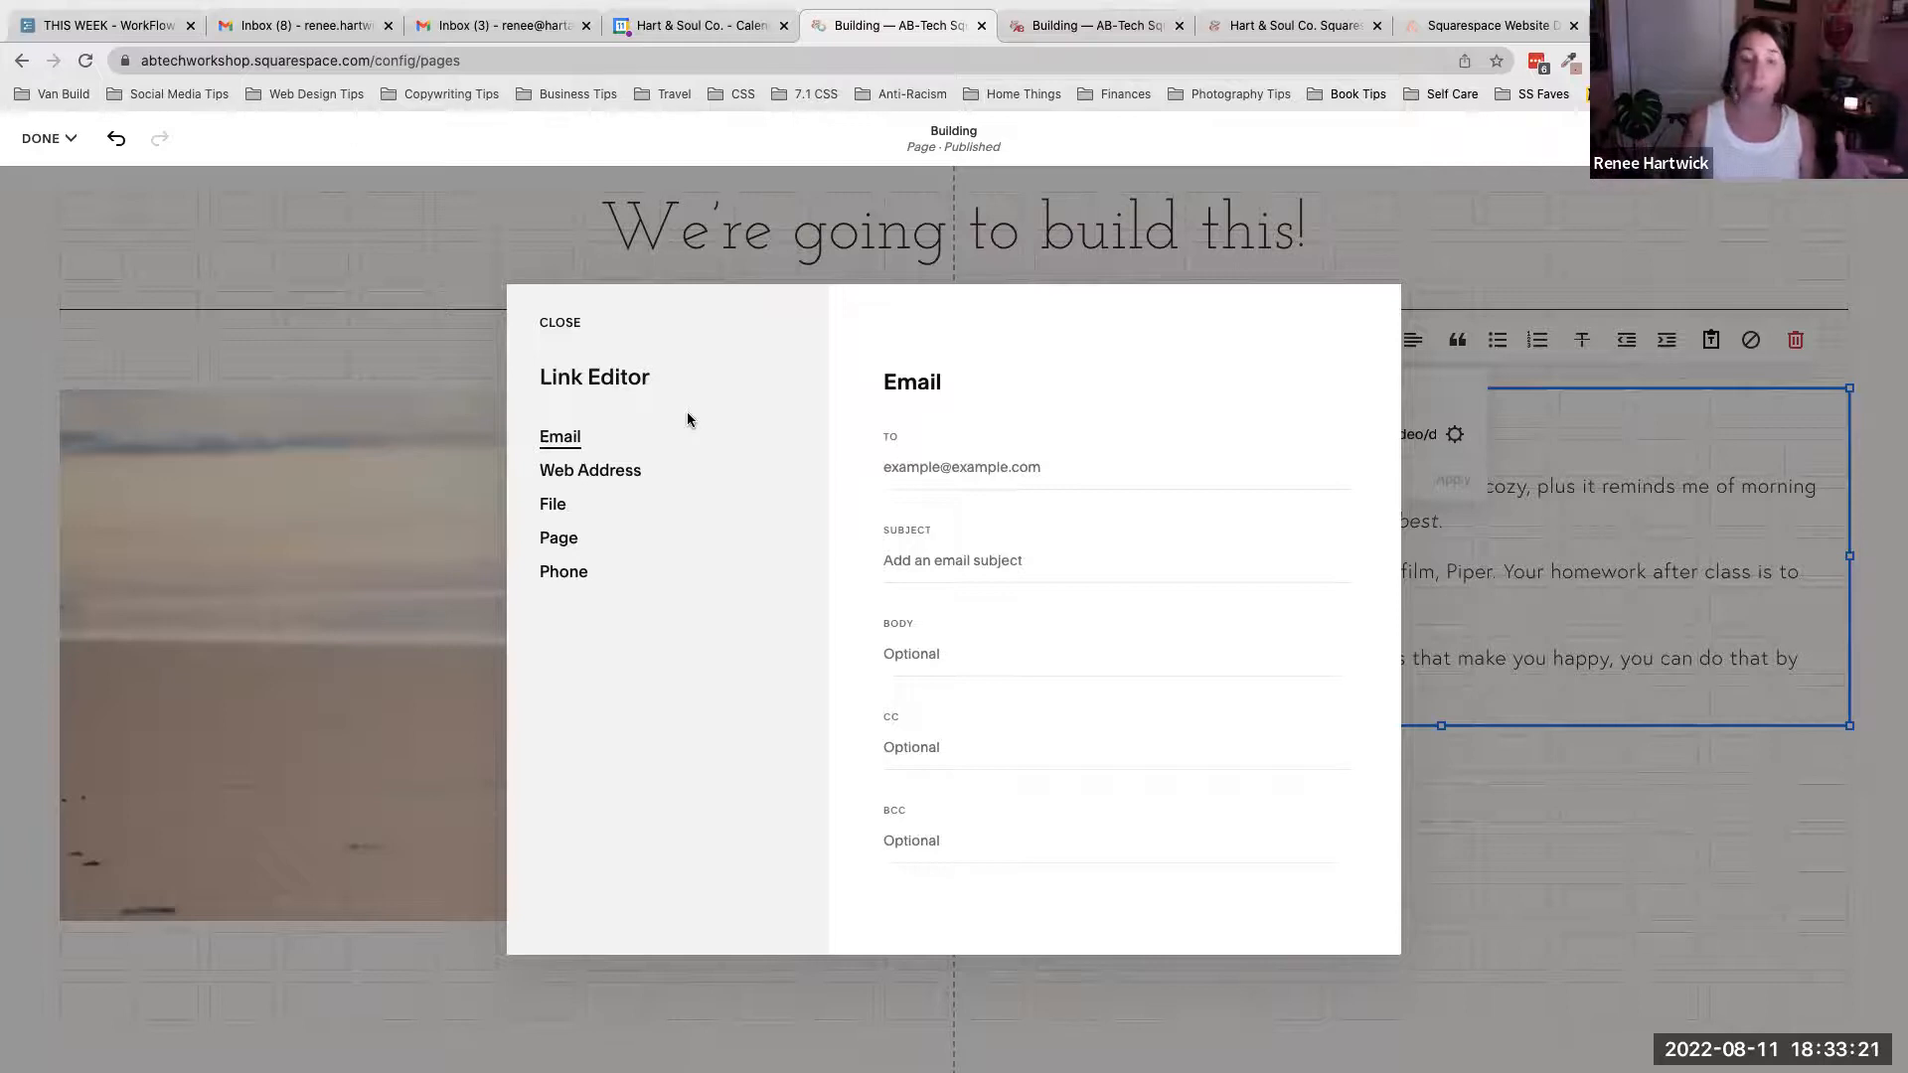
left_click(994, 467)
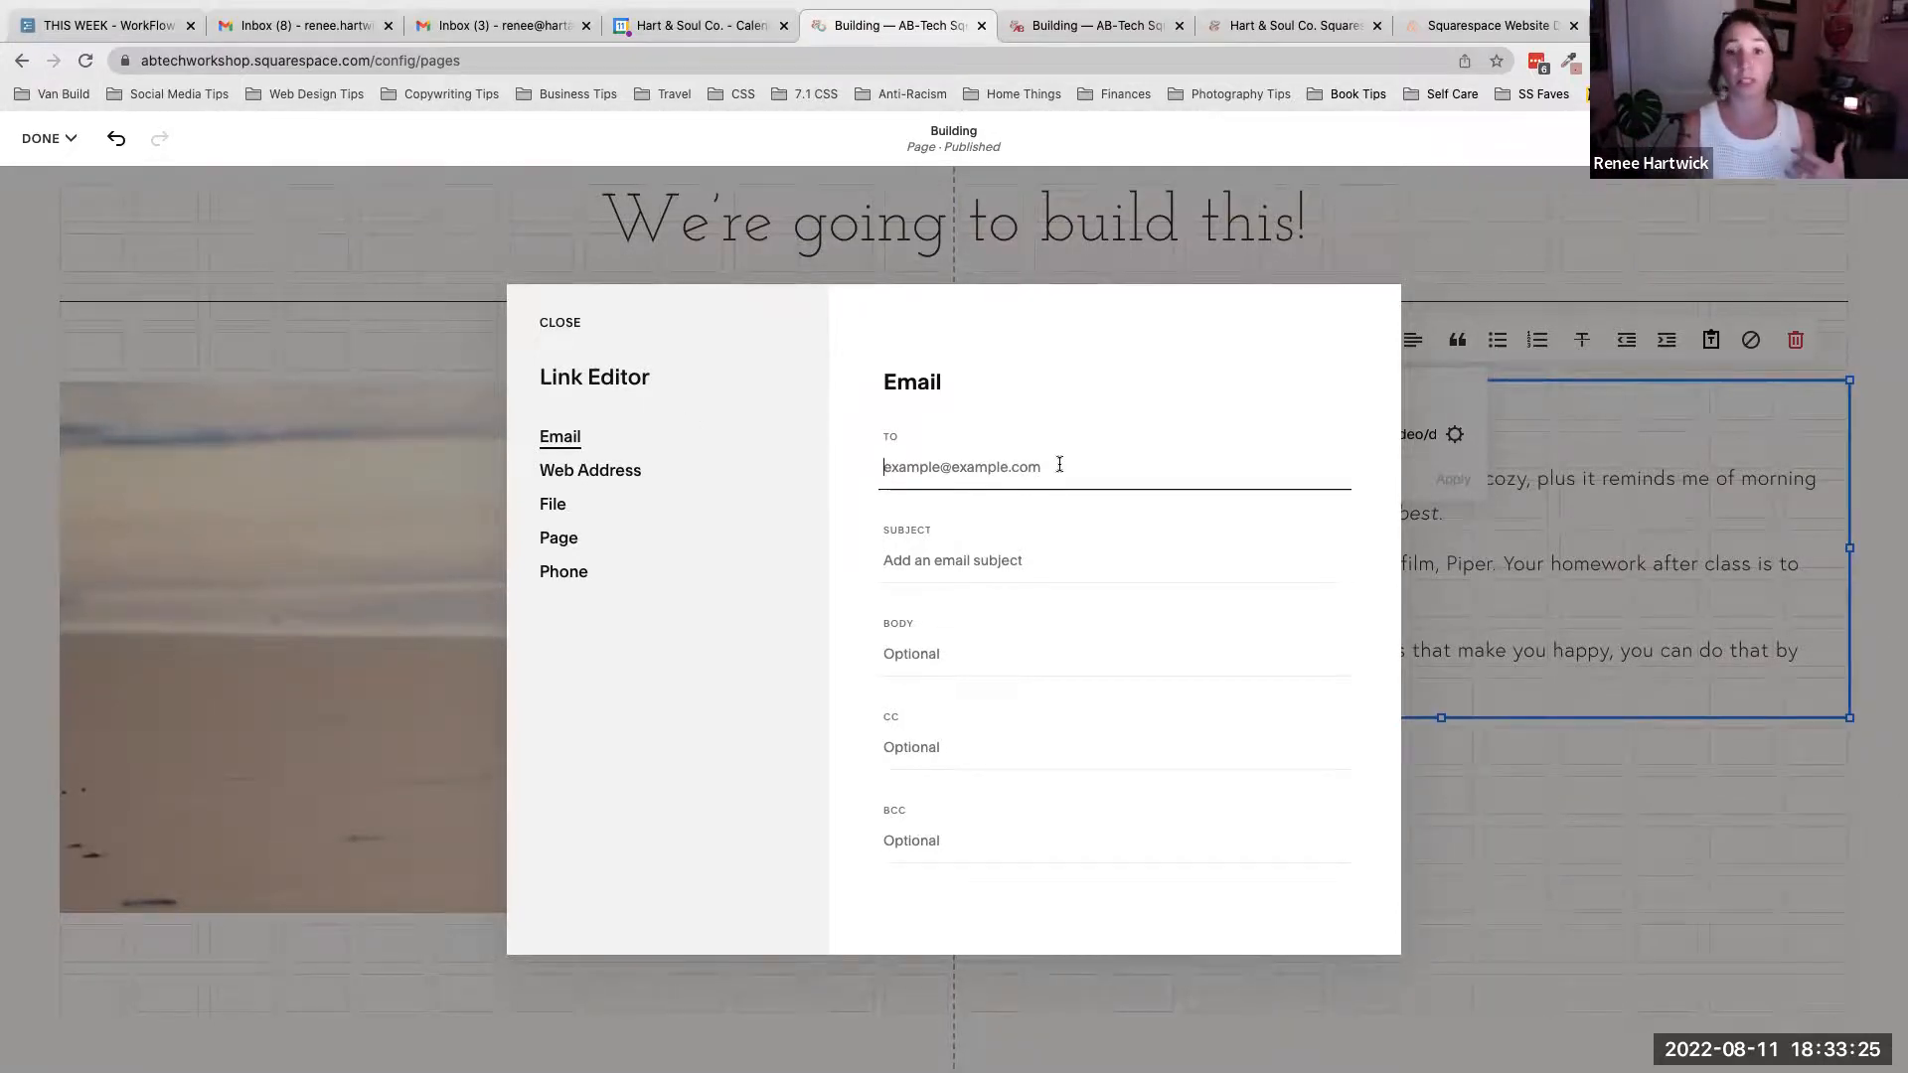
left_click(956, 563)
left_click(907, 646)
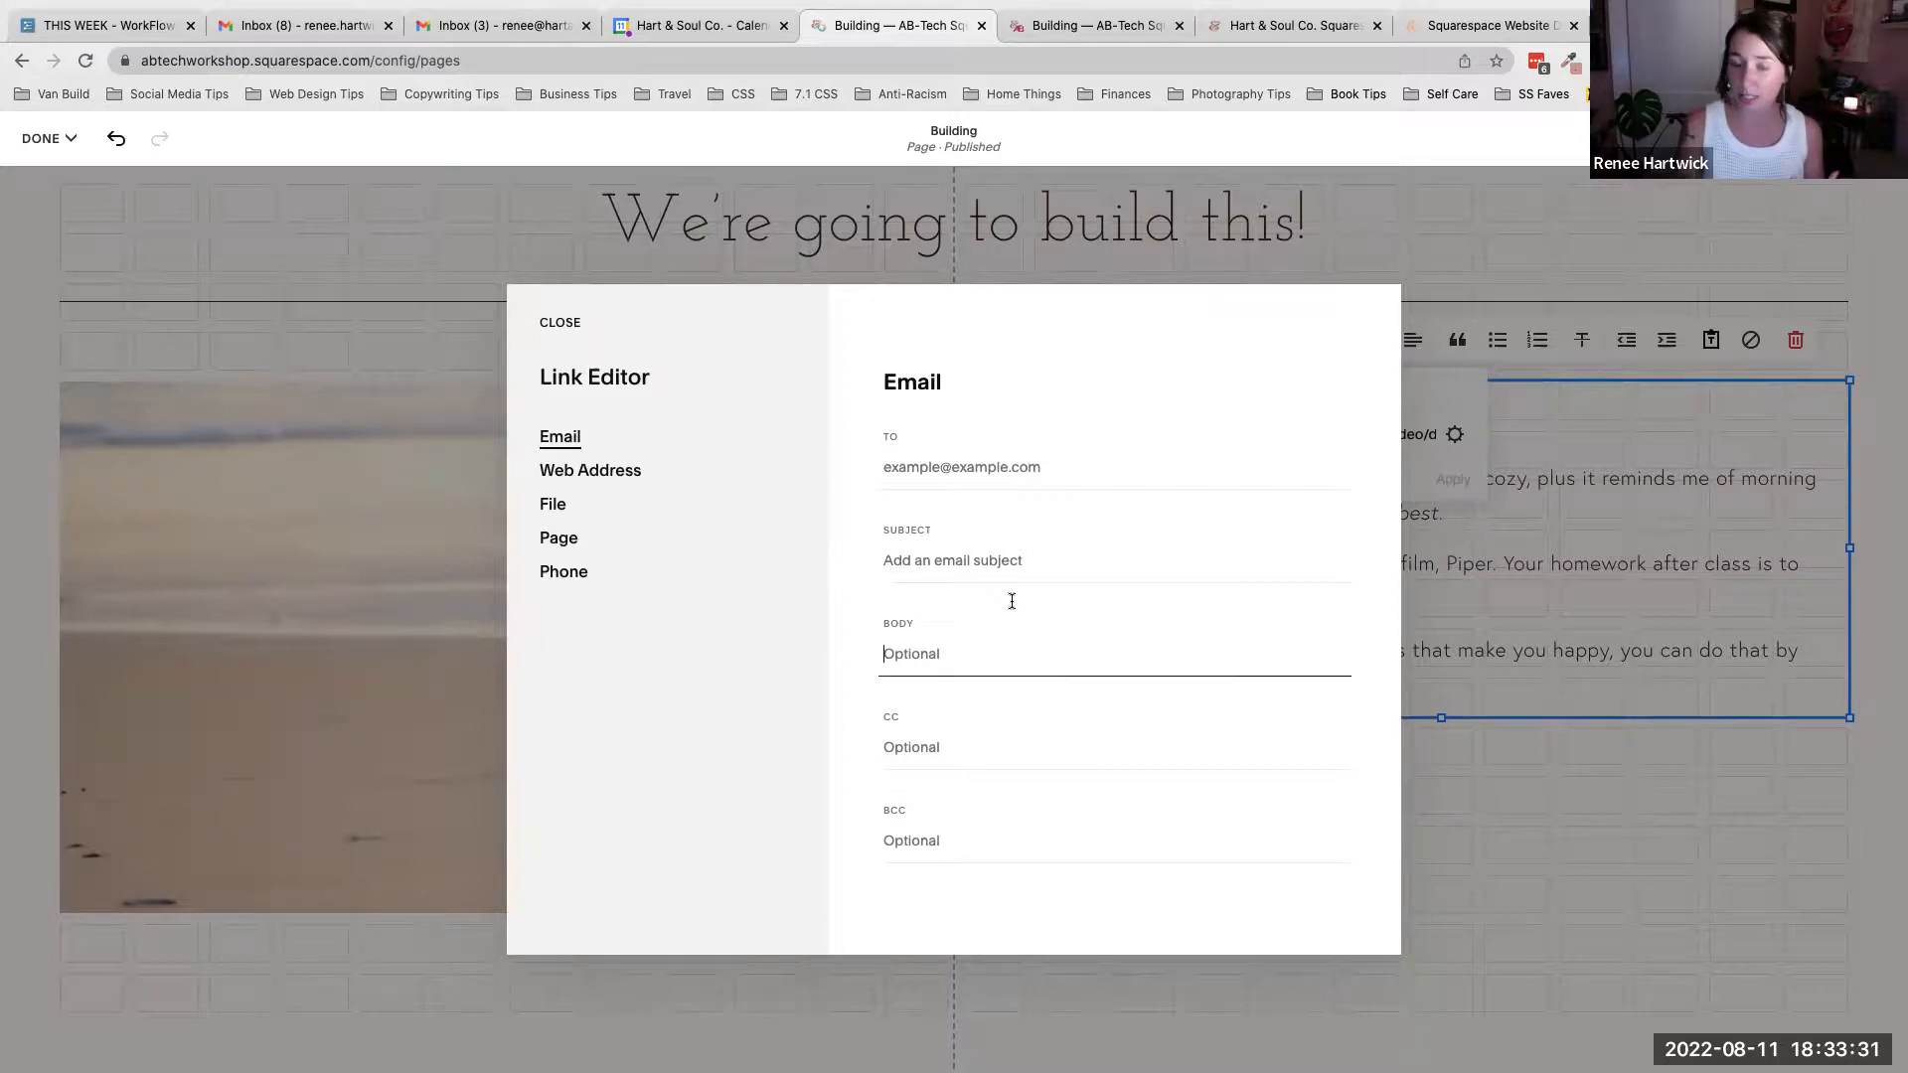
left_click(916, 323)
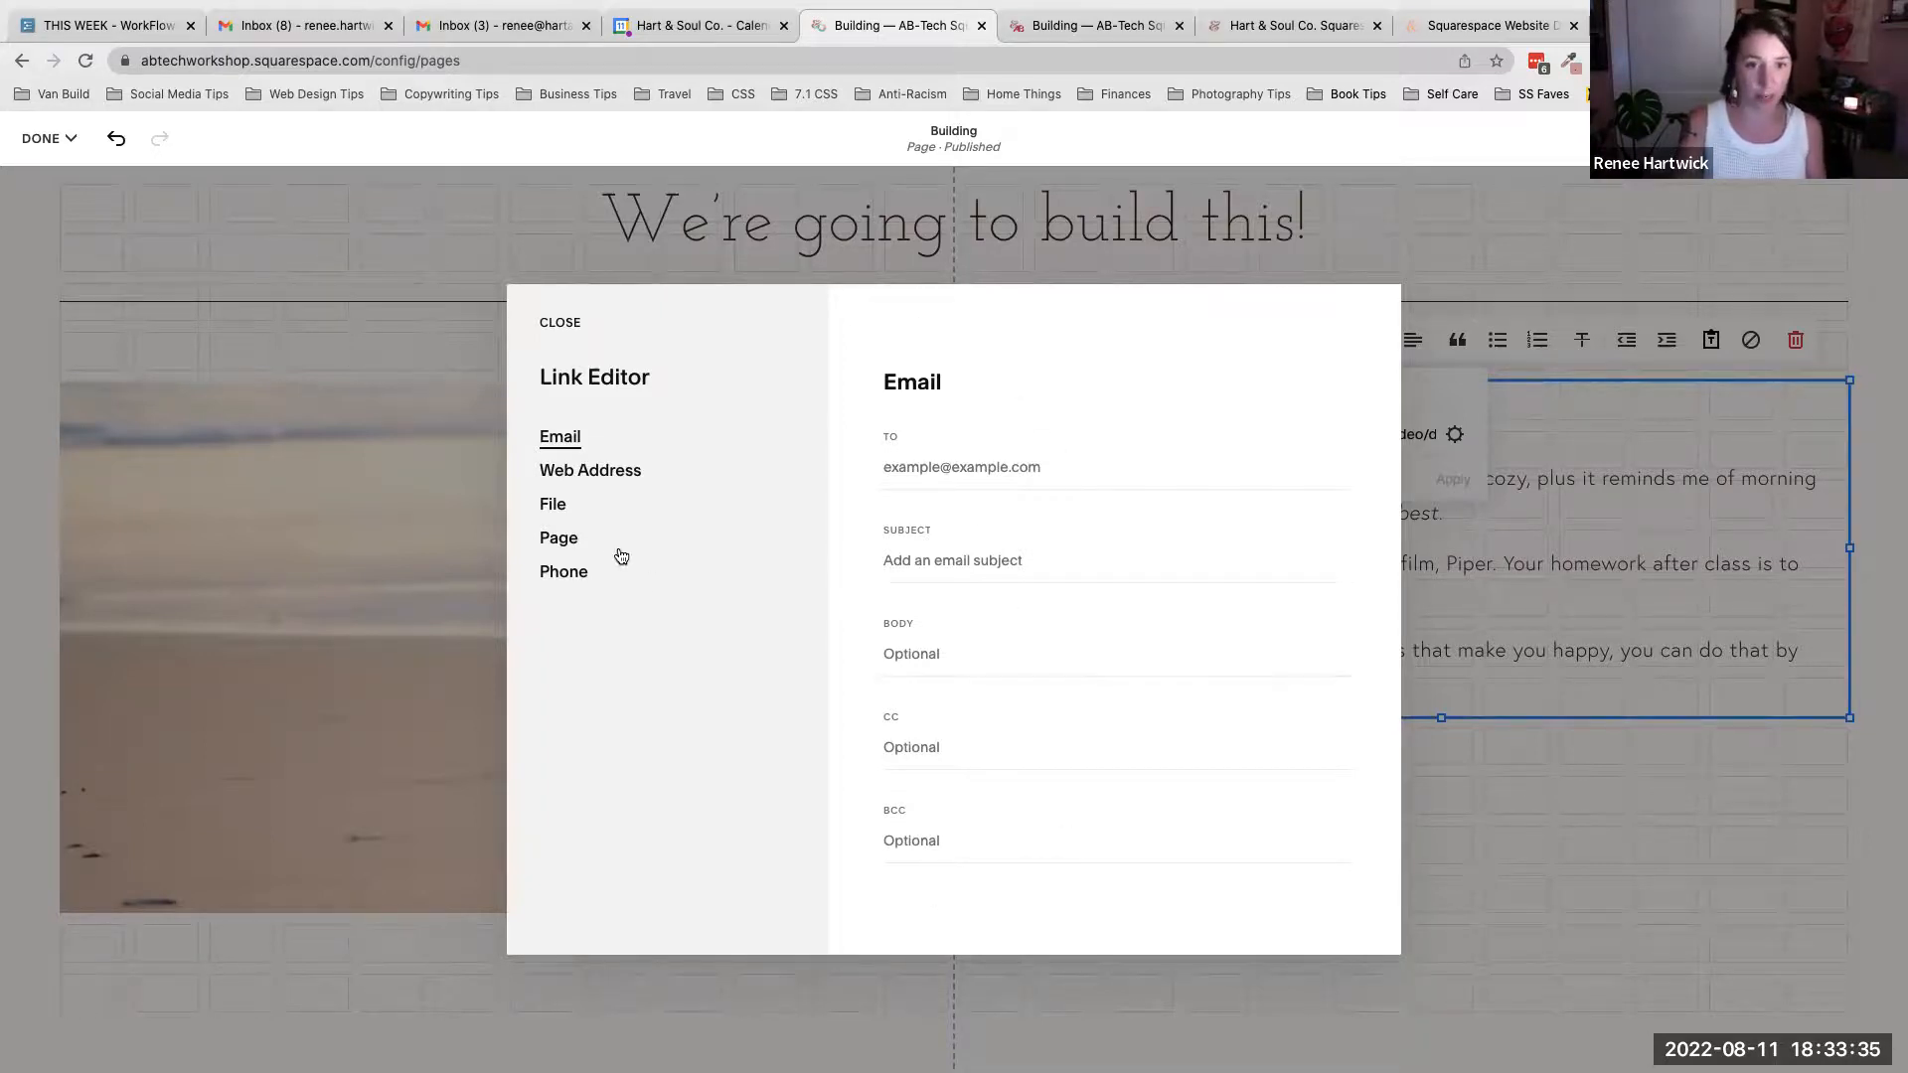
left_click(586, 475)
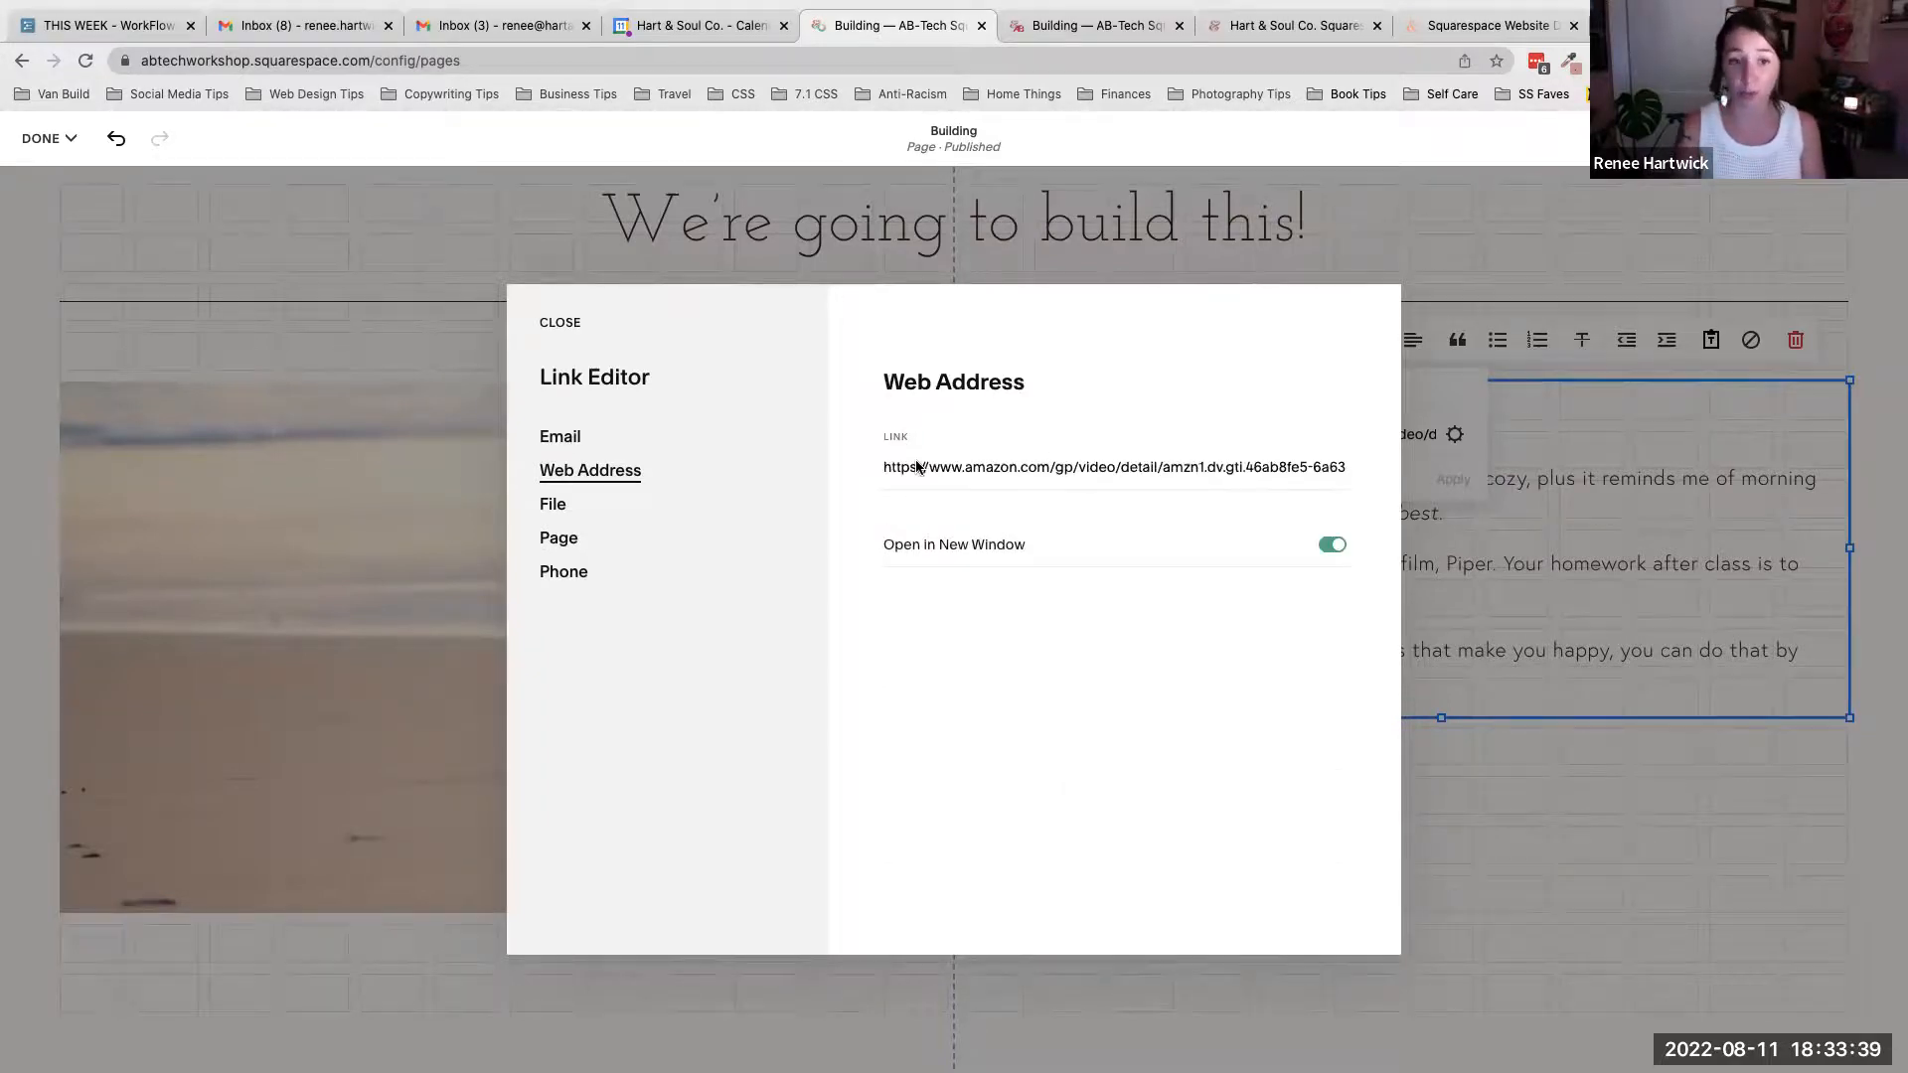
left_click(548, 507)
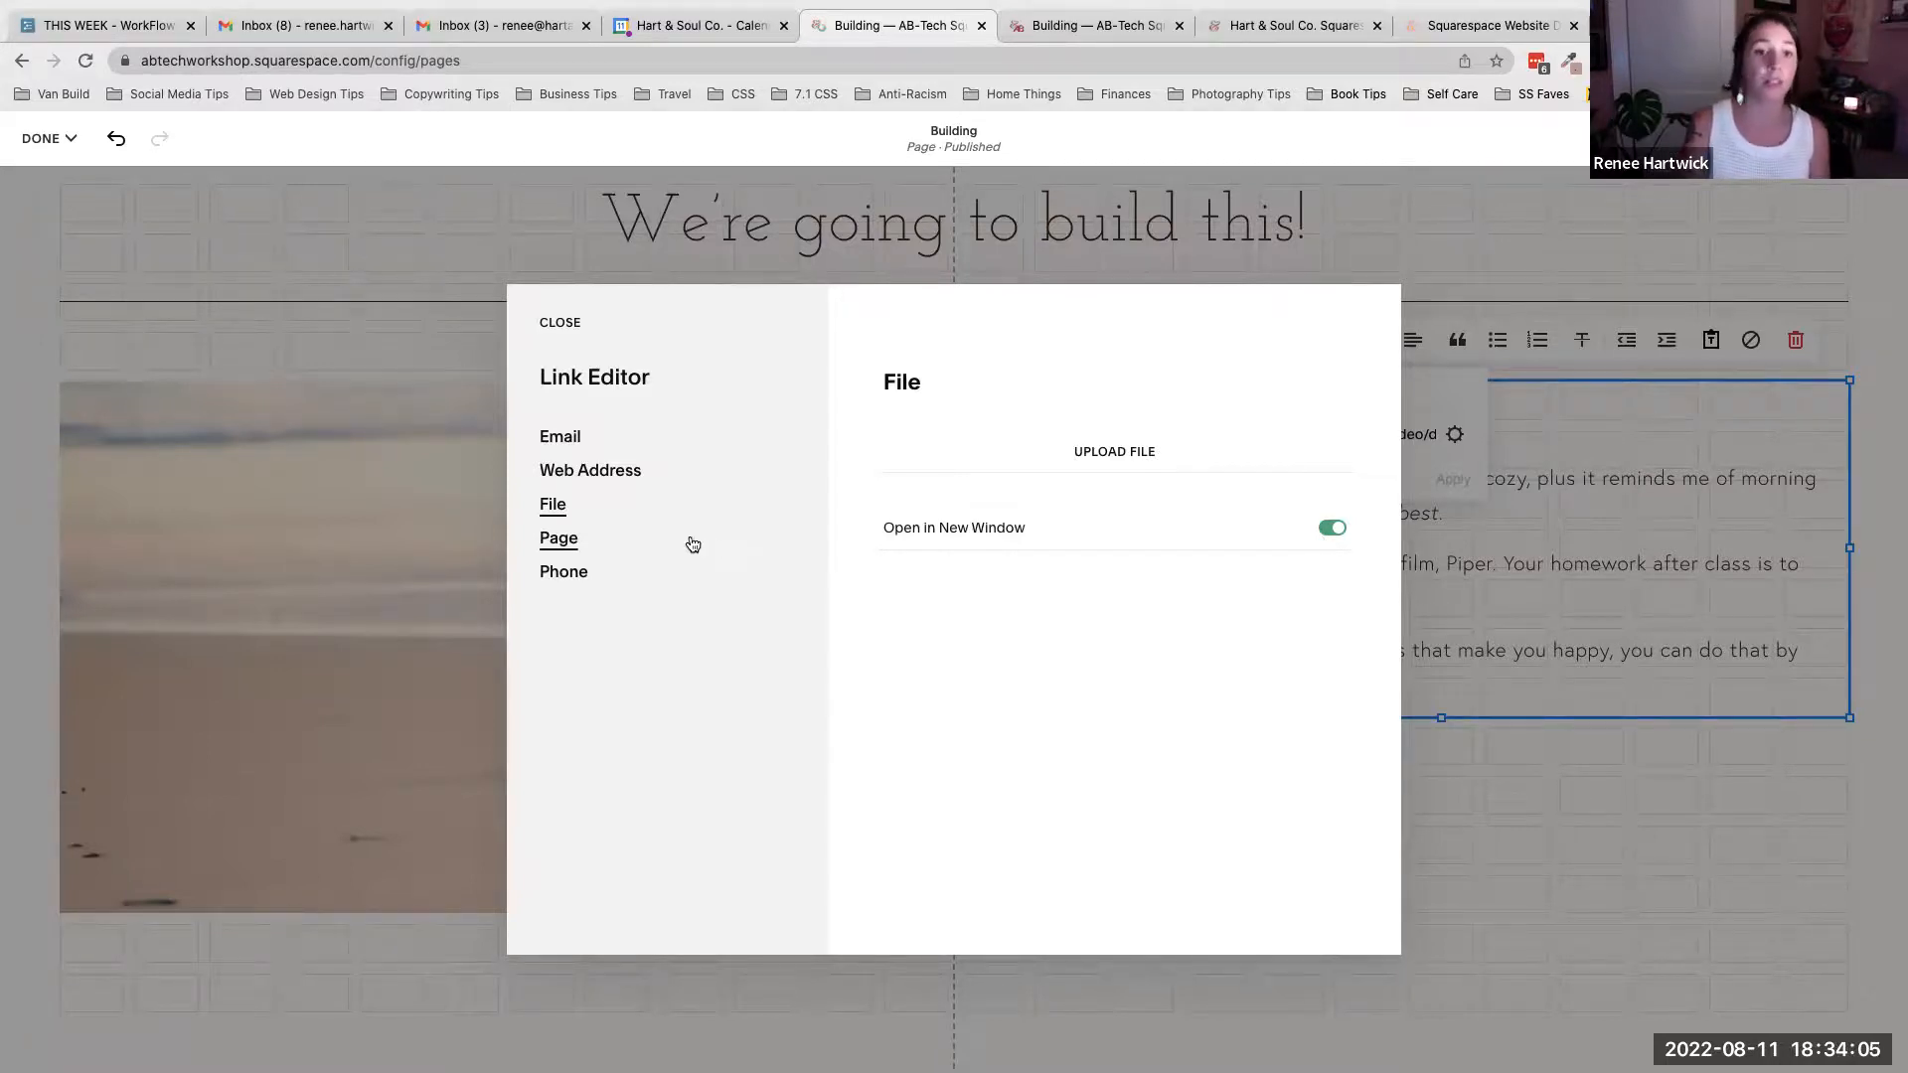
left_click(560, 540)
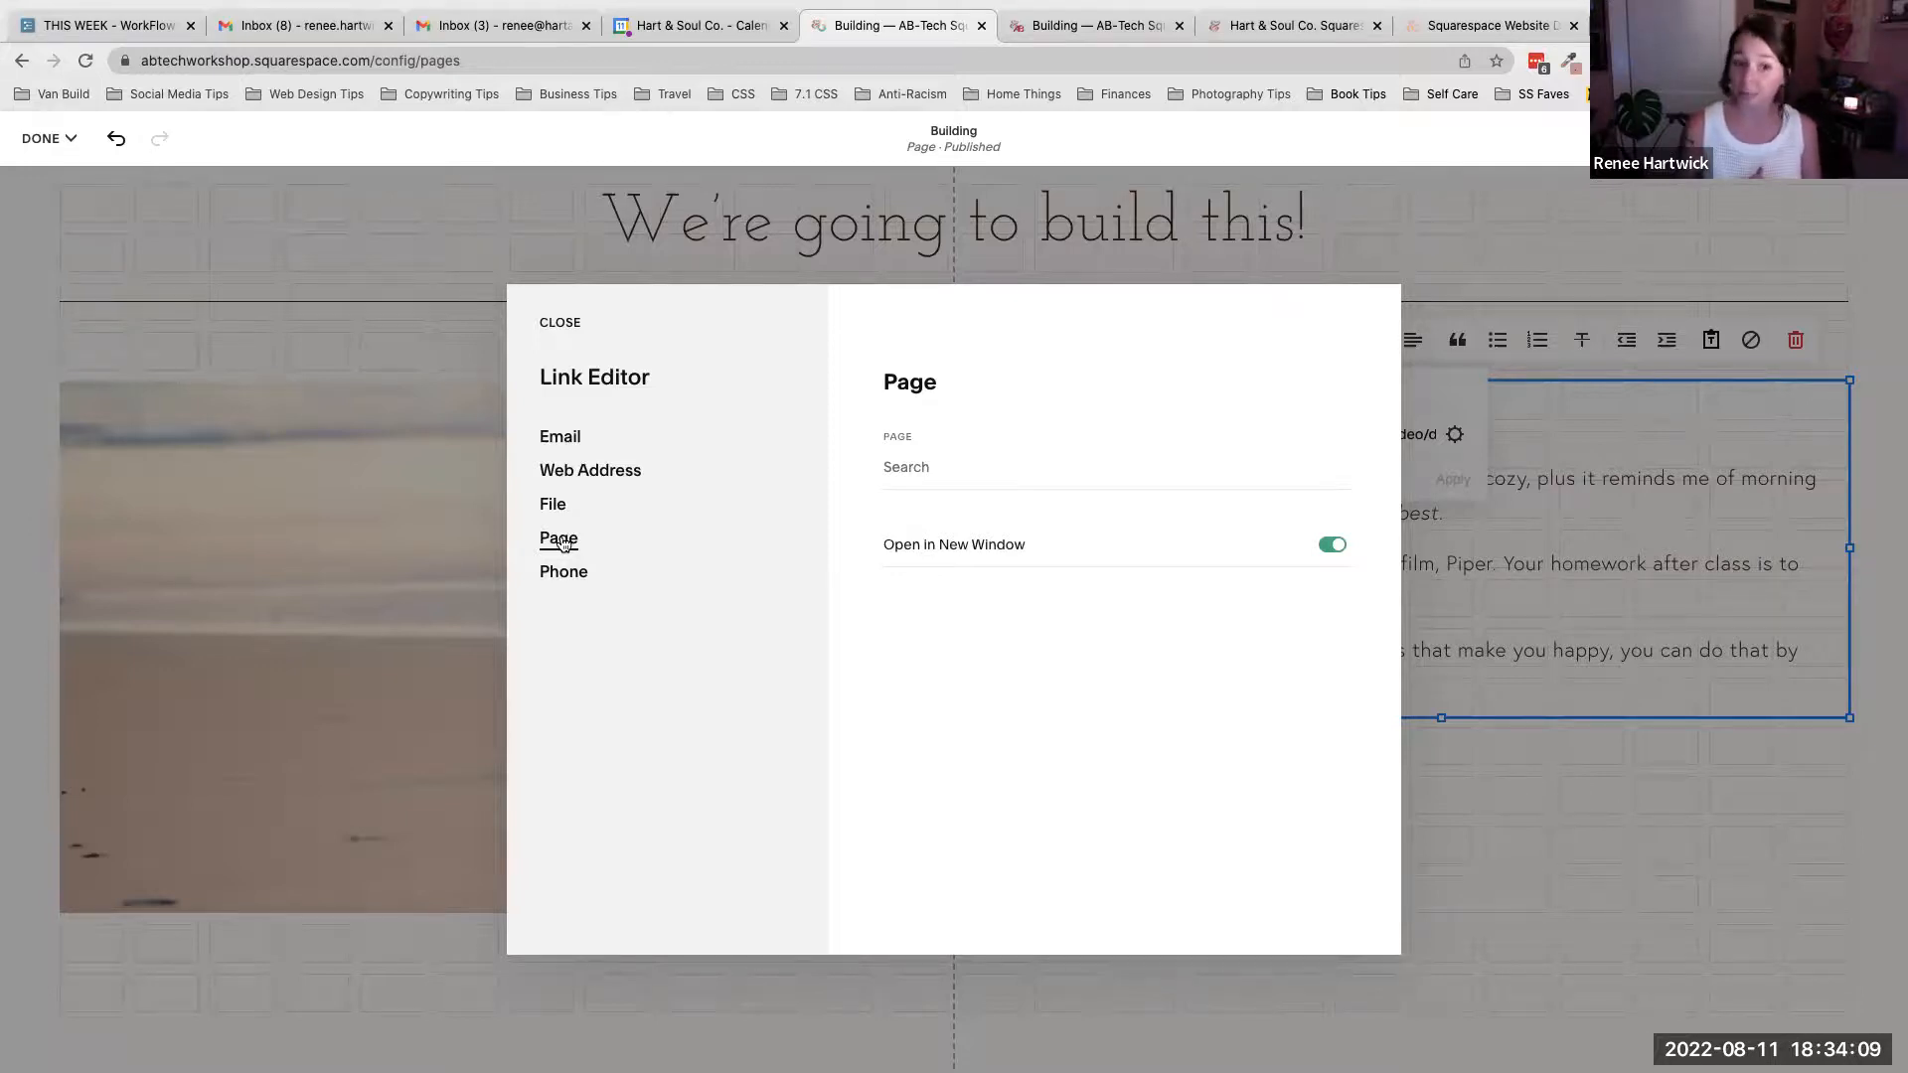
- Try linking HERE to the best-practices page with Open in New Window turned off
left_click(1338, 545)
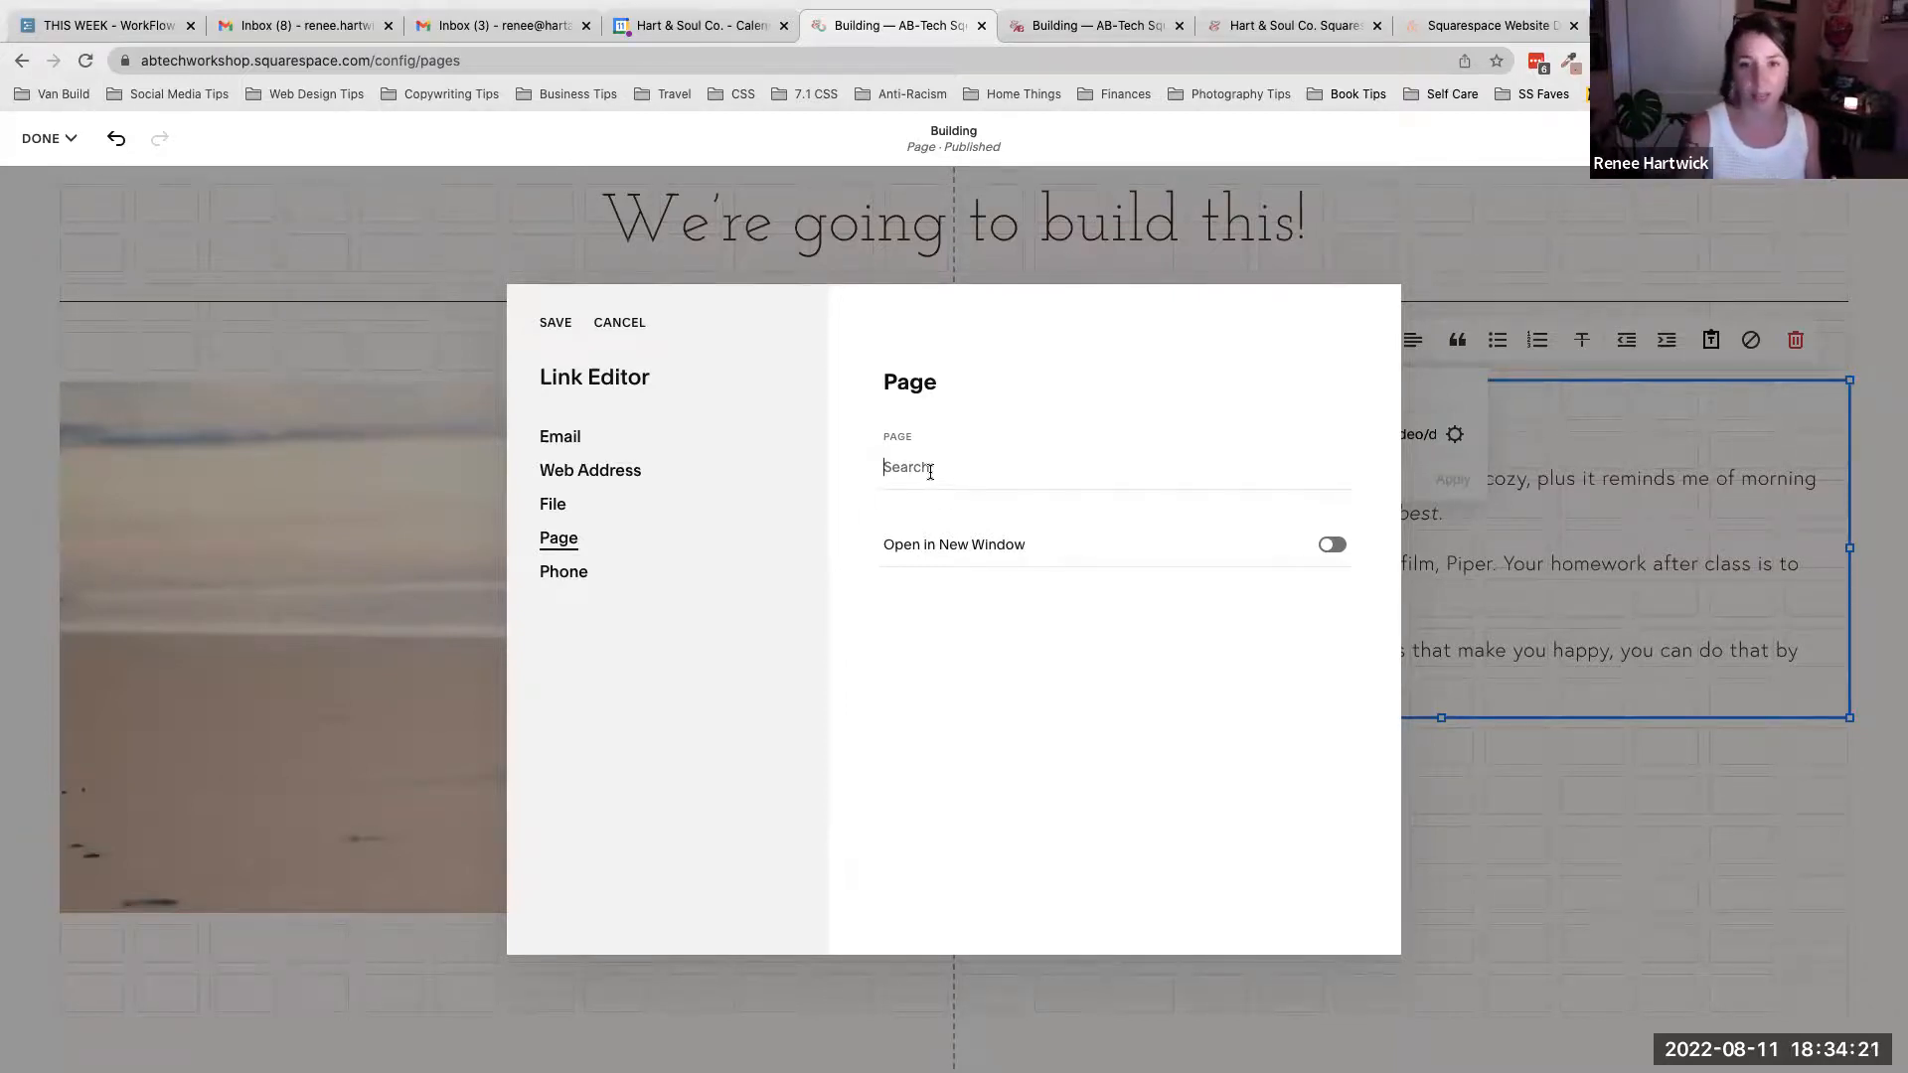
left_click(930, 471)
left_click(1007, 421)
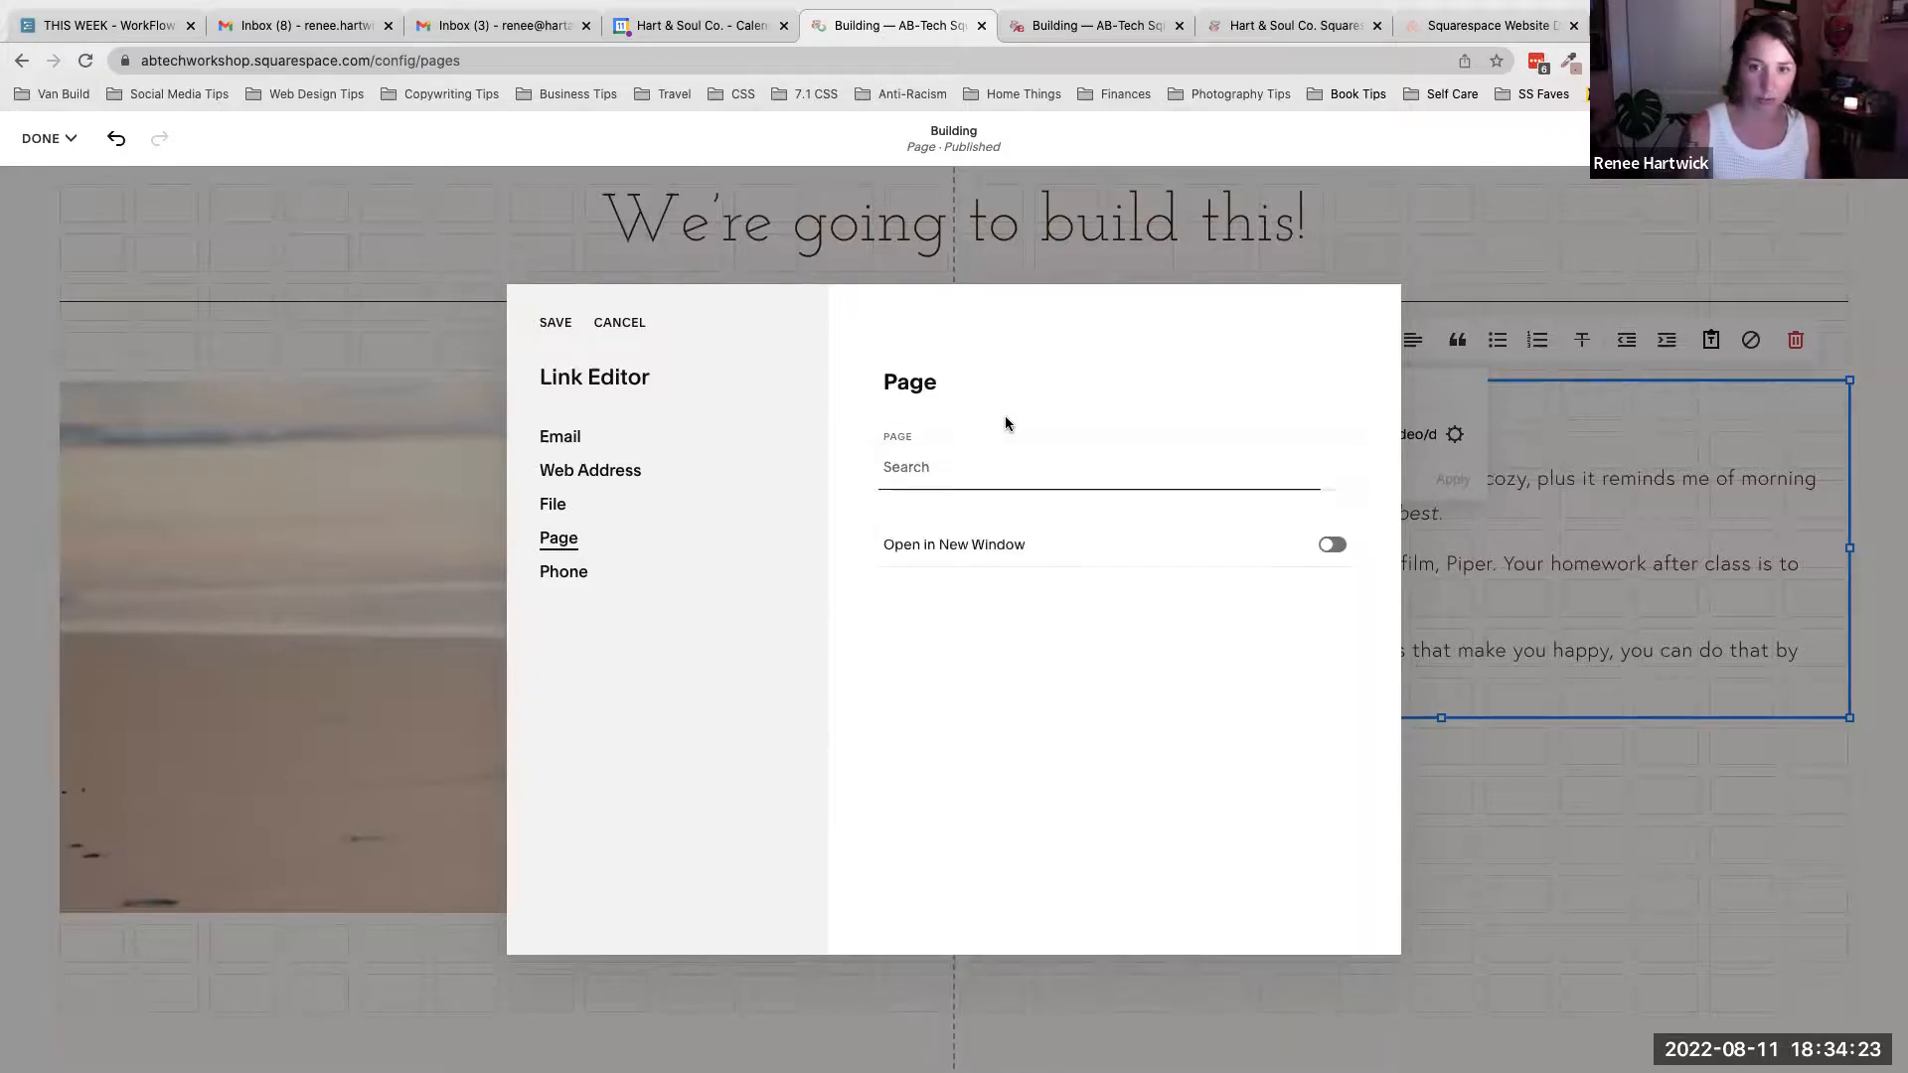
left_click(940, 469)
type("b")
left_click(956, 577)
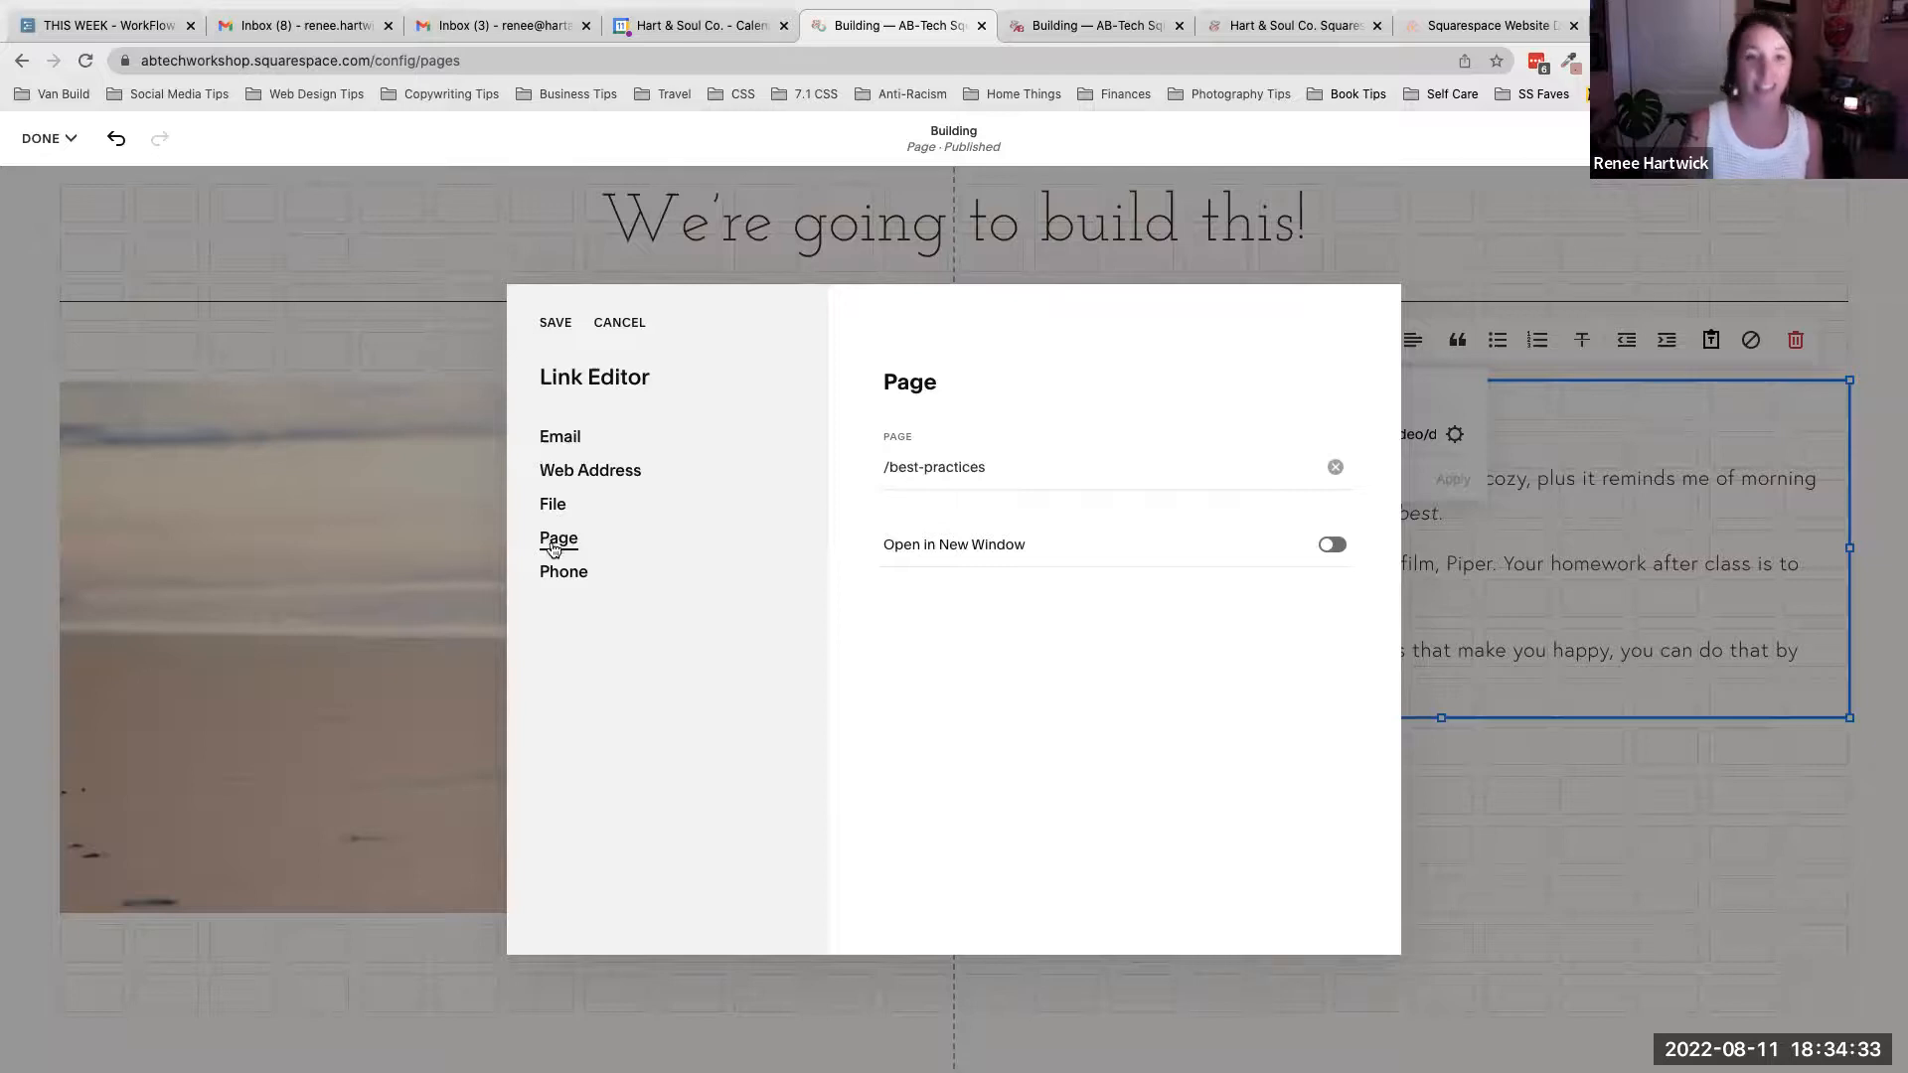
- Return the HERE link to its web address with Open in New Window on and save it
left_click(568, 581)
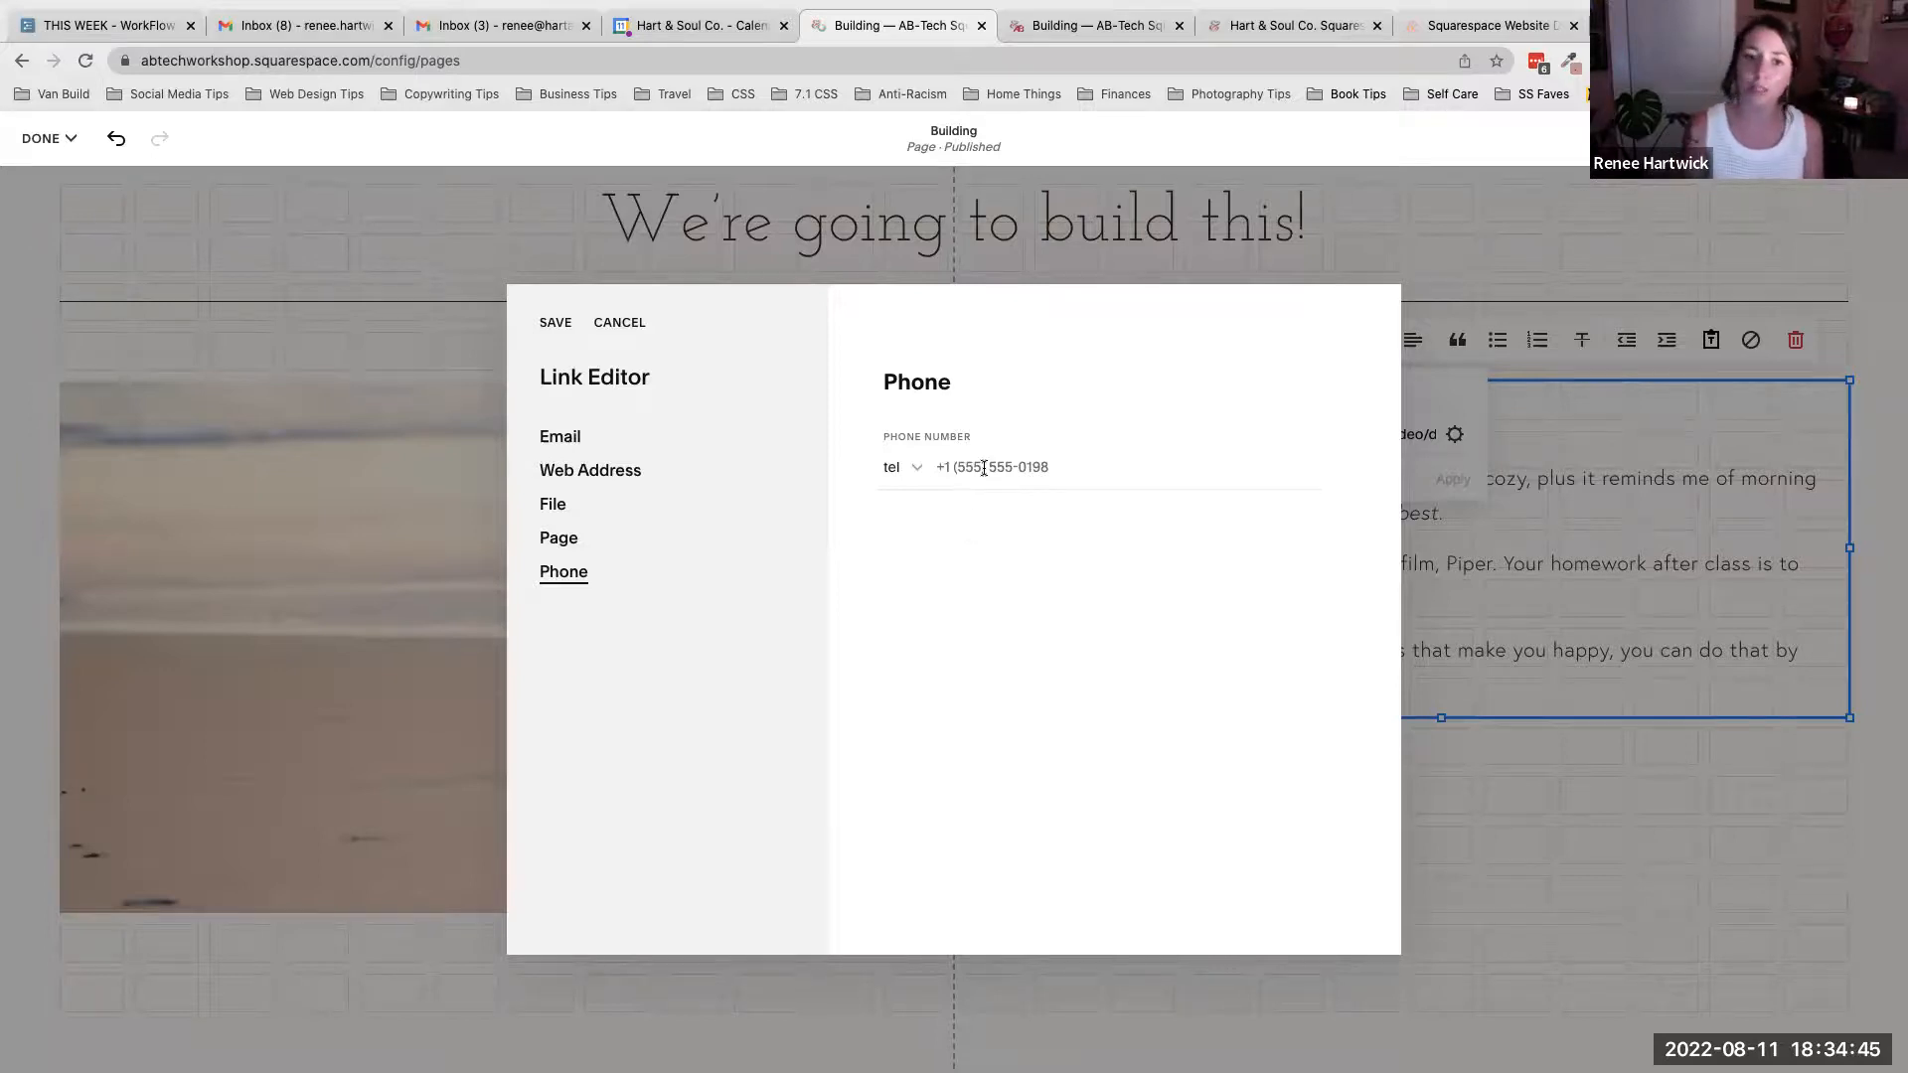
left_click(558, 540)
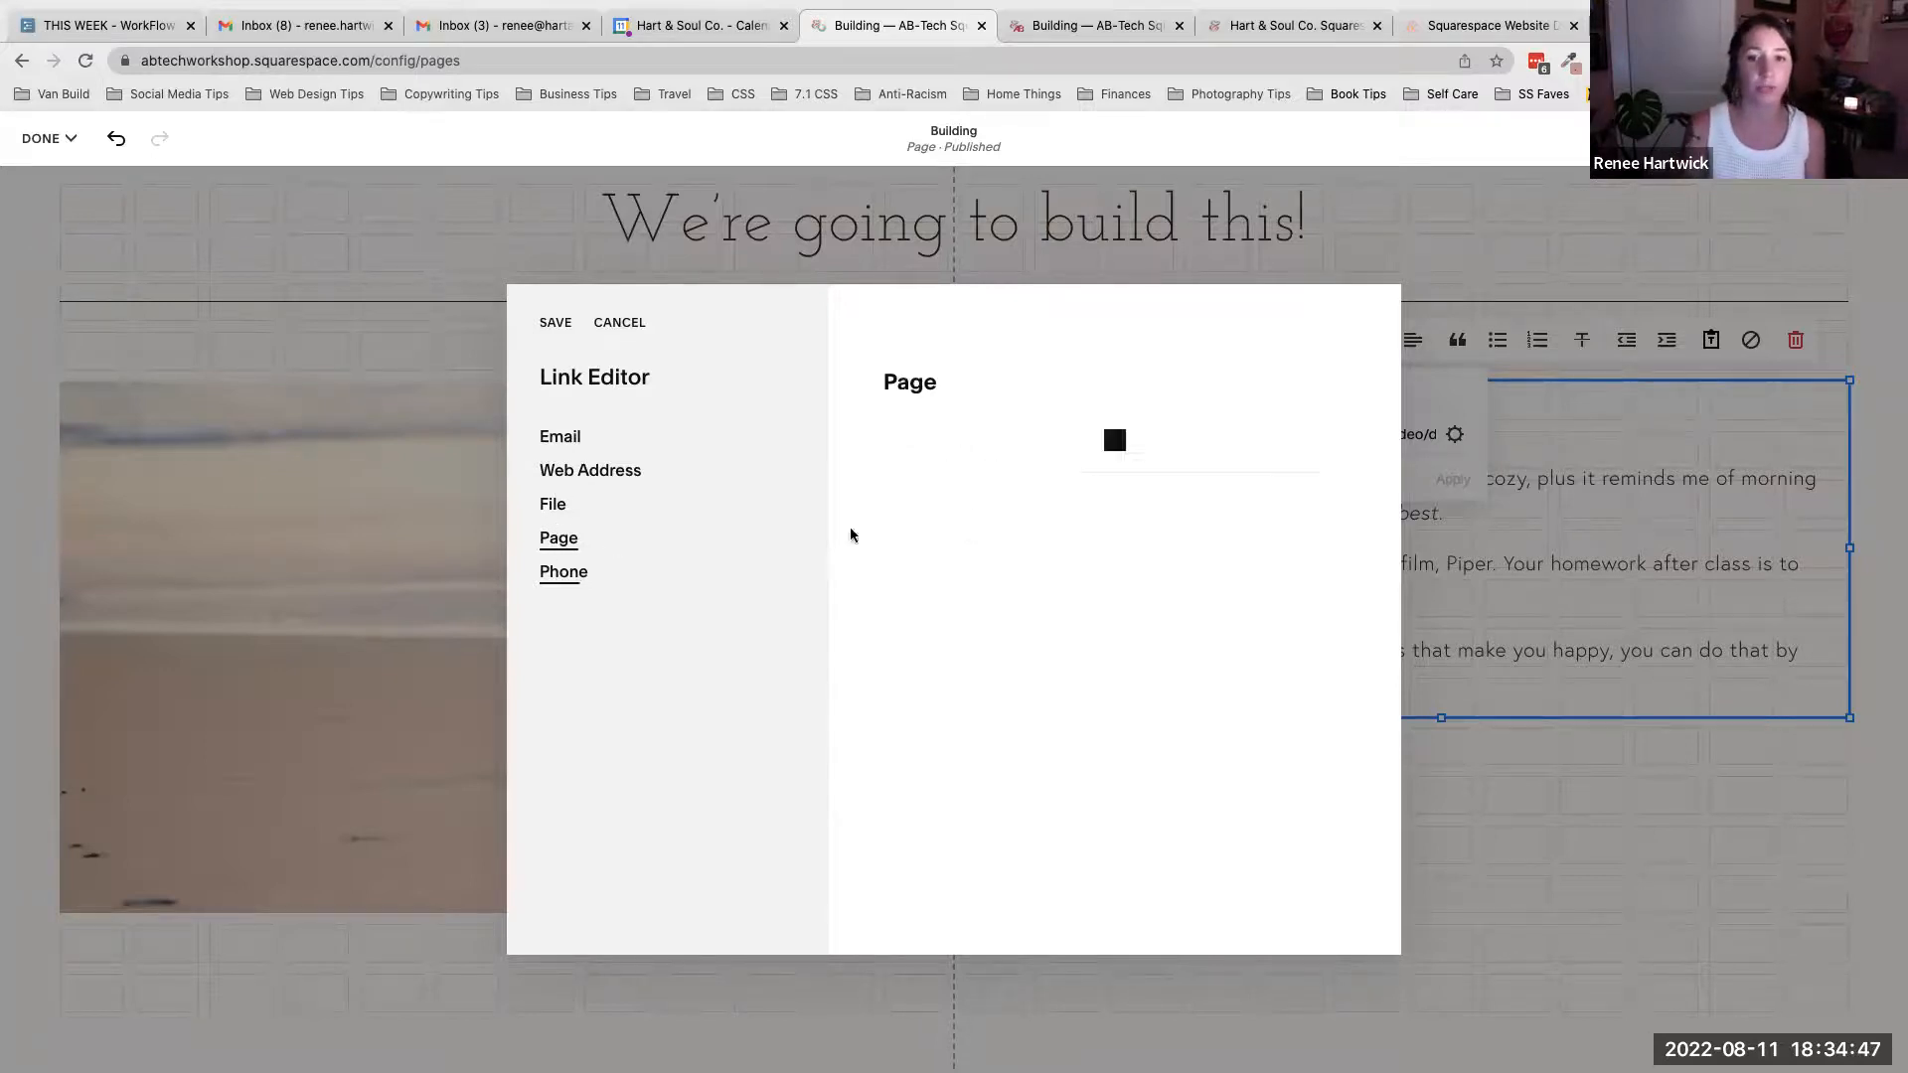
left_click(1337, 468)
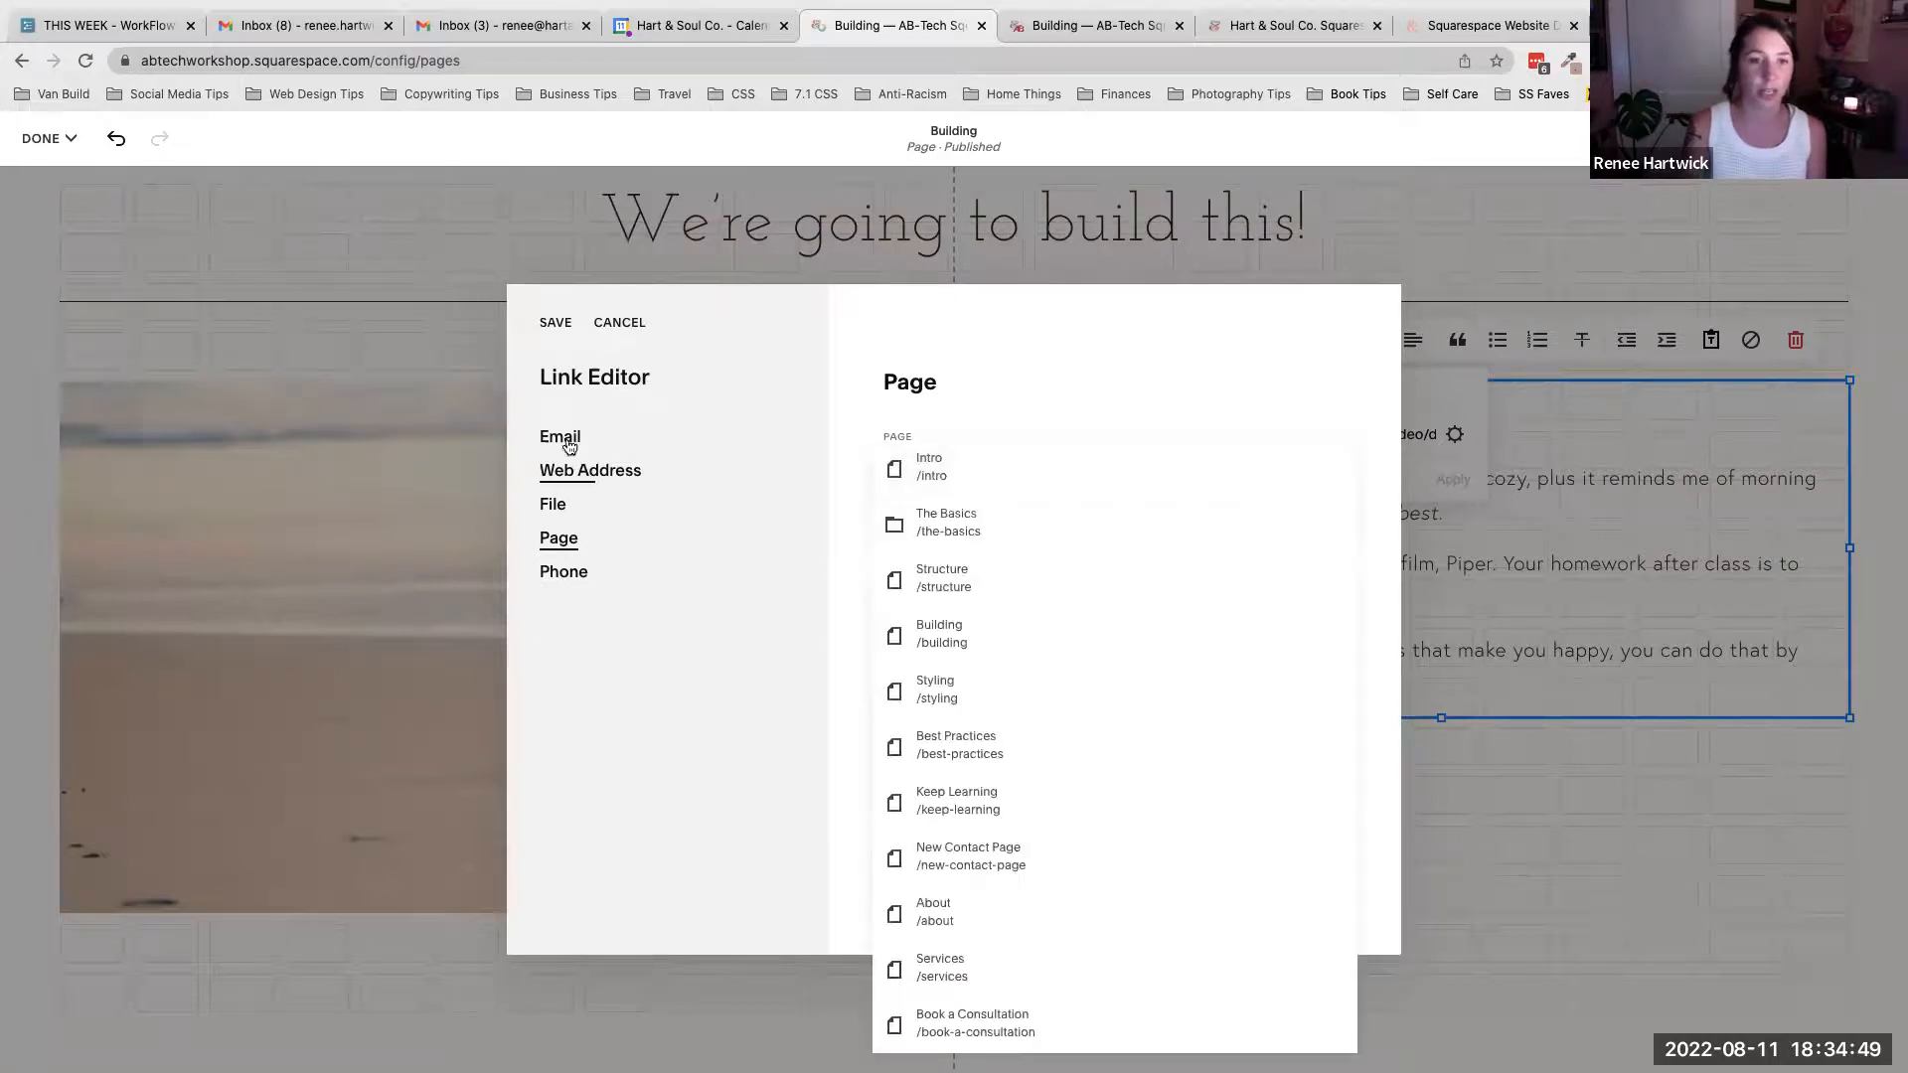
left_click(569, 446)
left_click(581, 477)
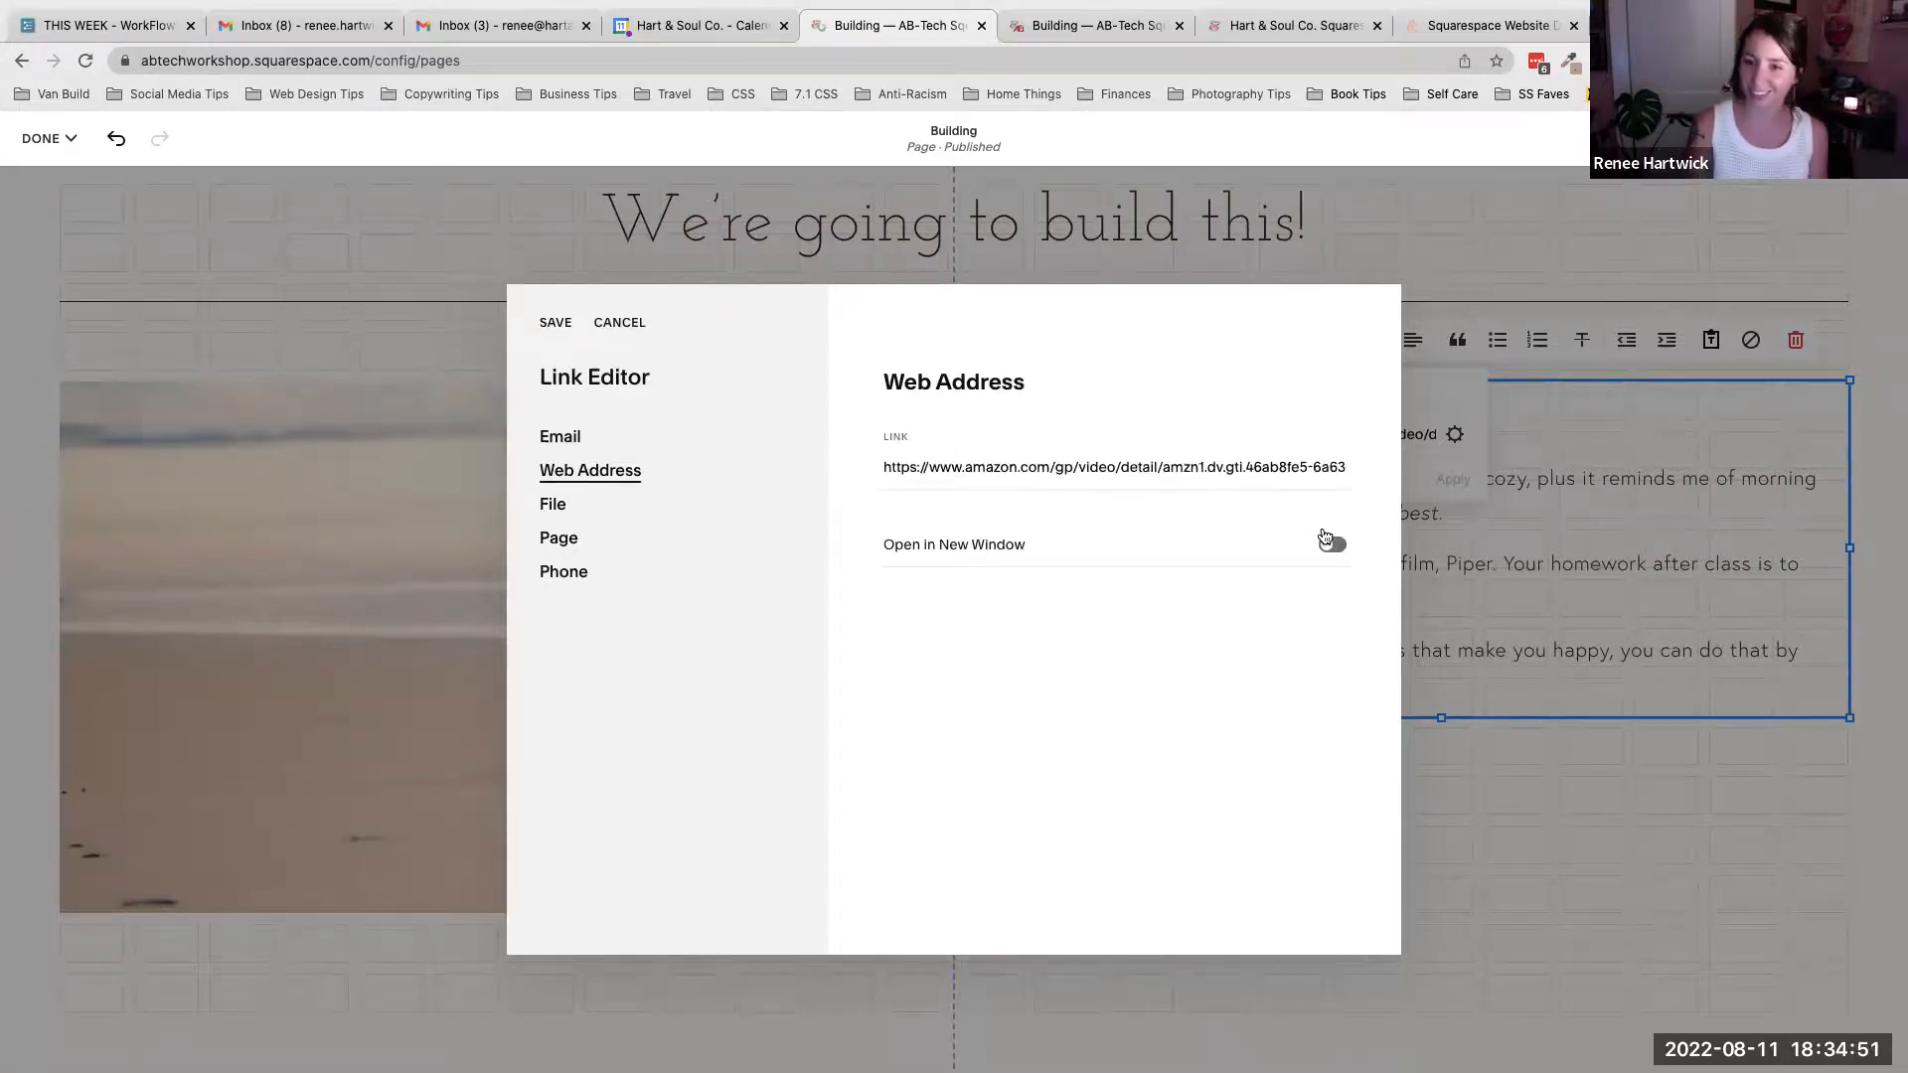
left_click(1332, 543)
left_click(556, 323)
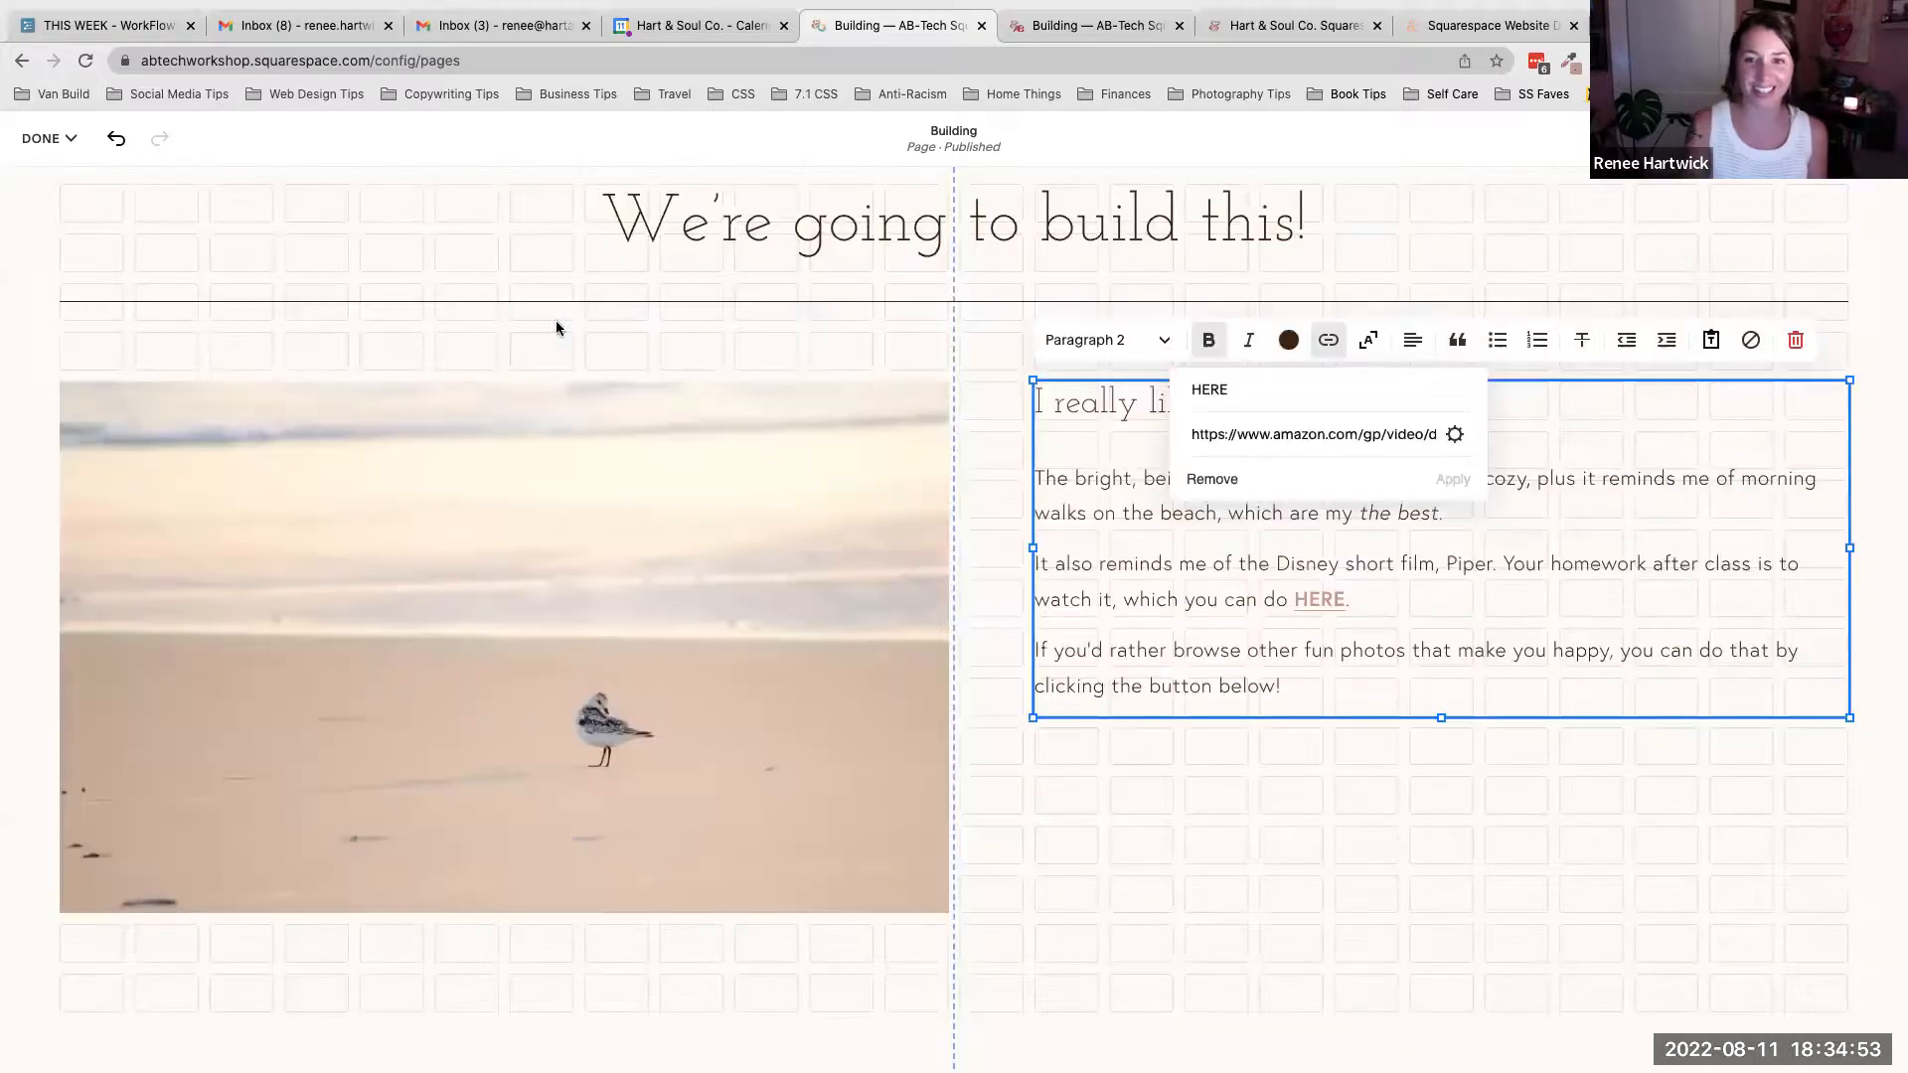
- Add a button block and place it below the text block in the new section
left_click(1552, 477)
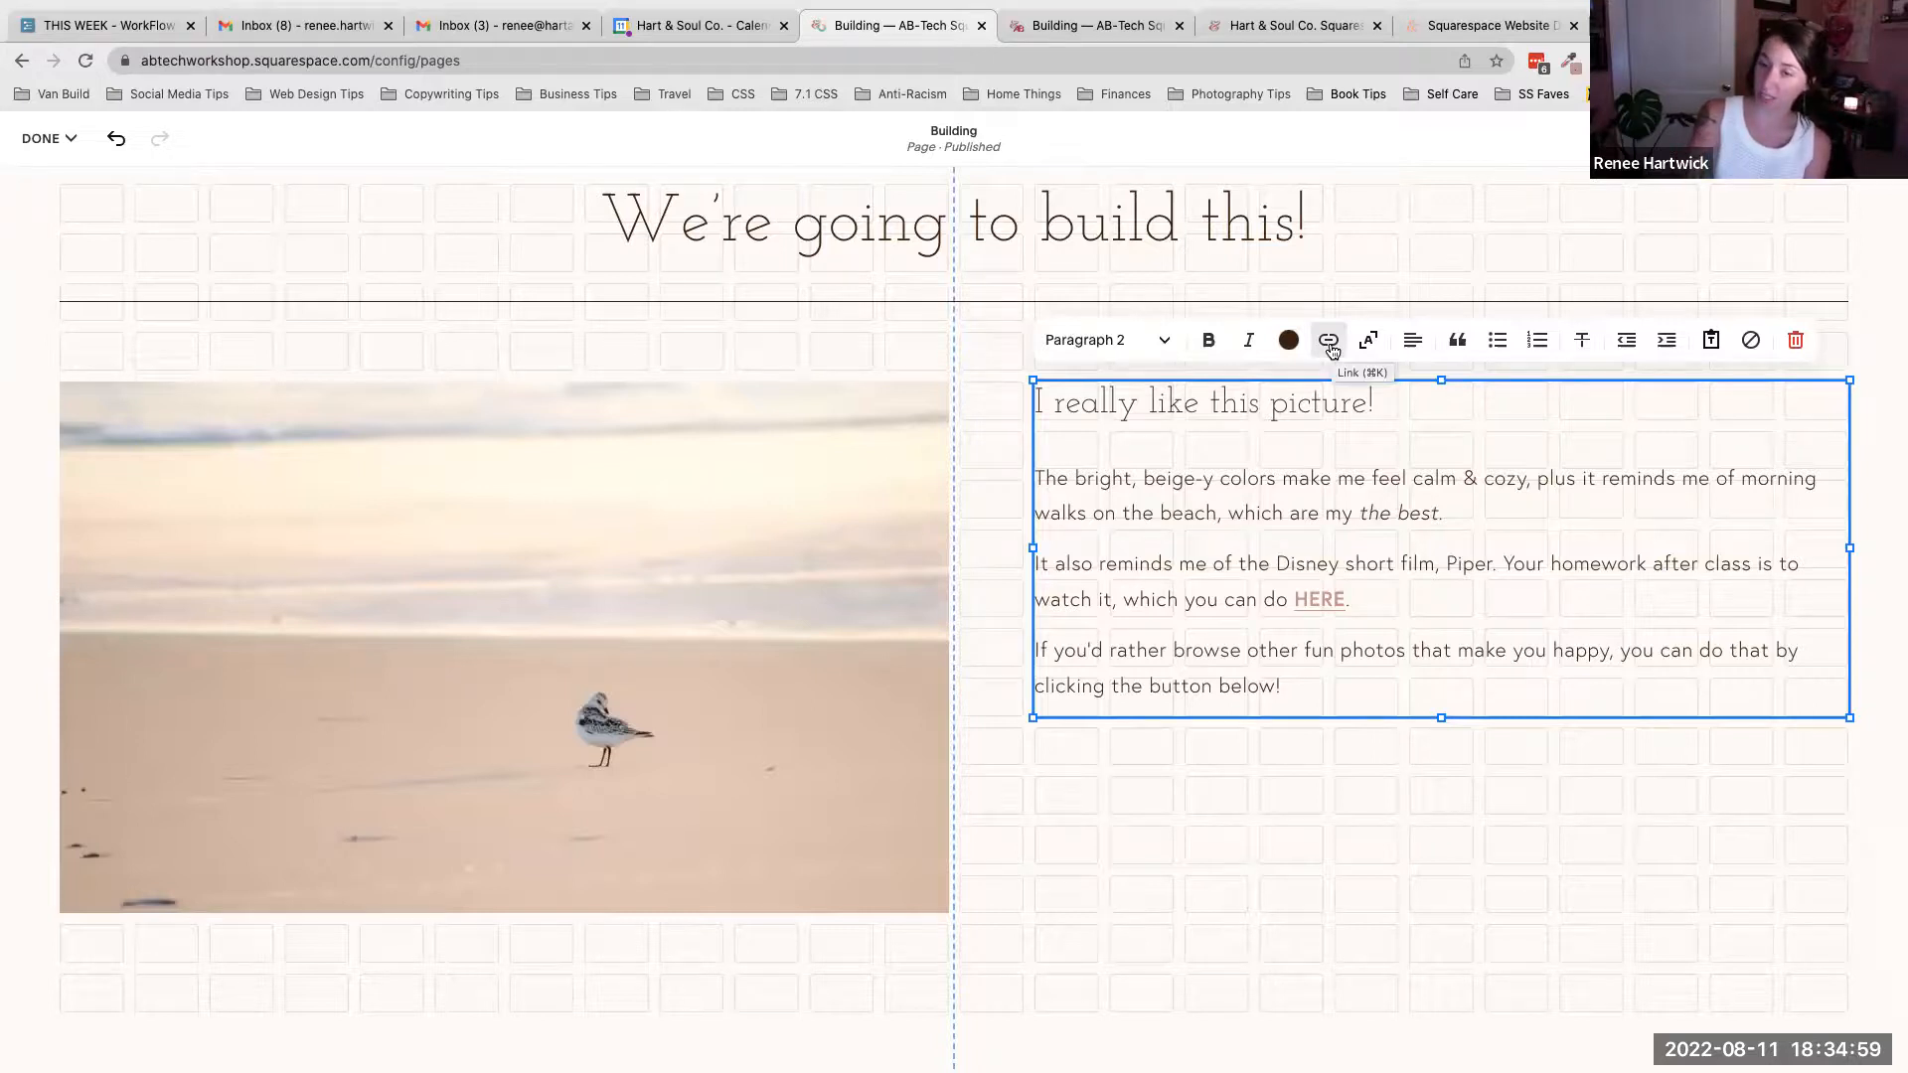
left_click(843, 341)
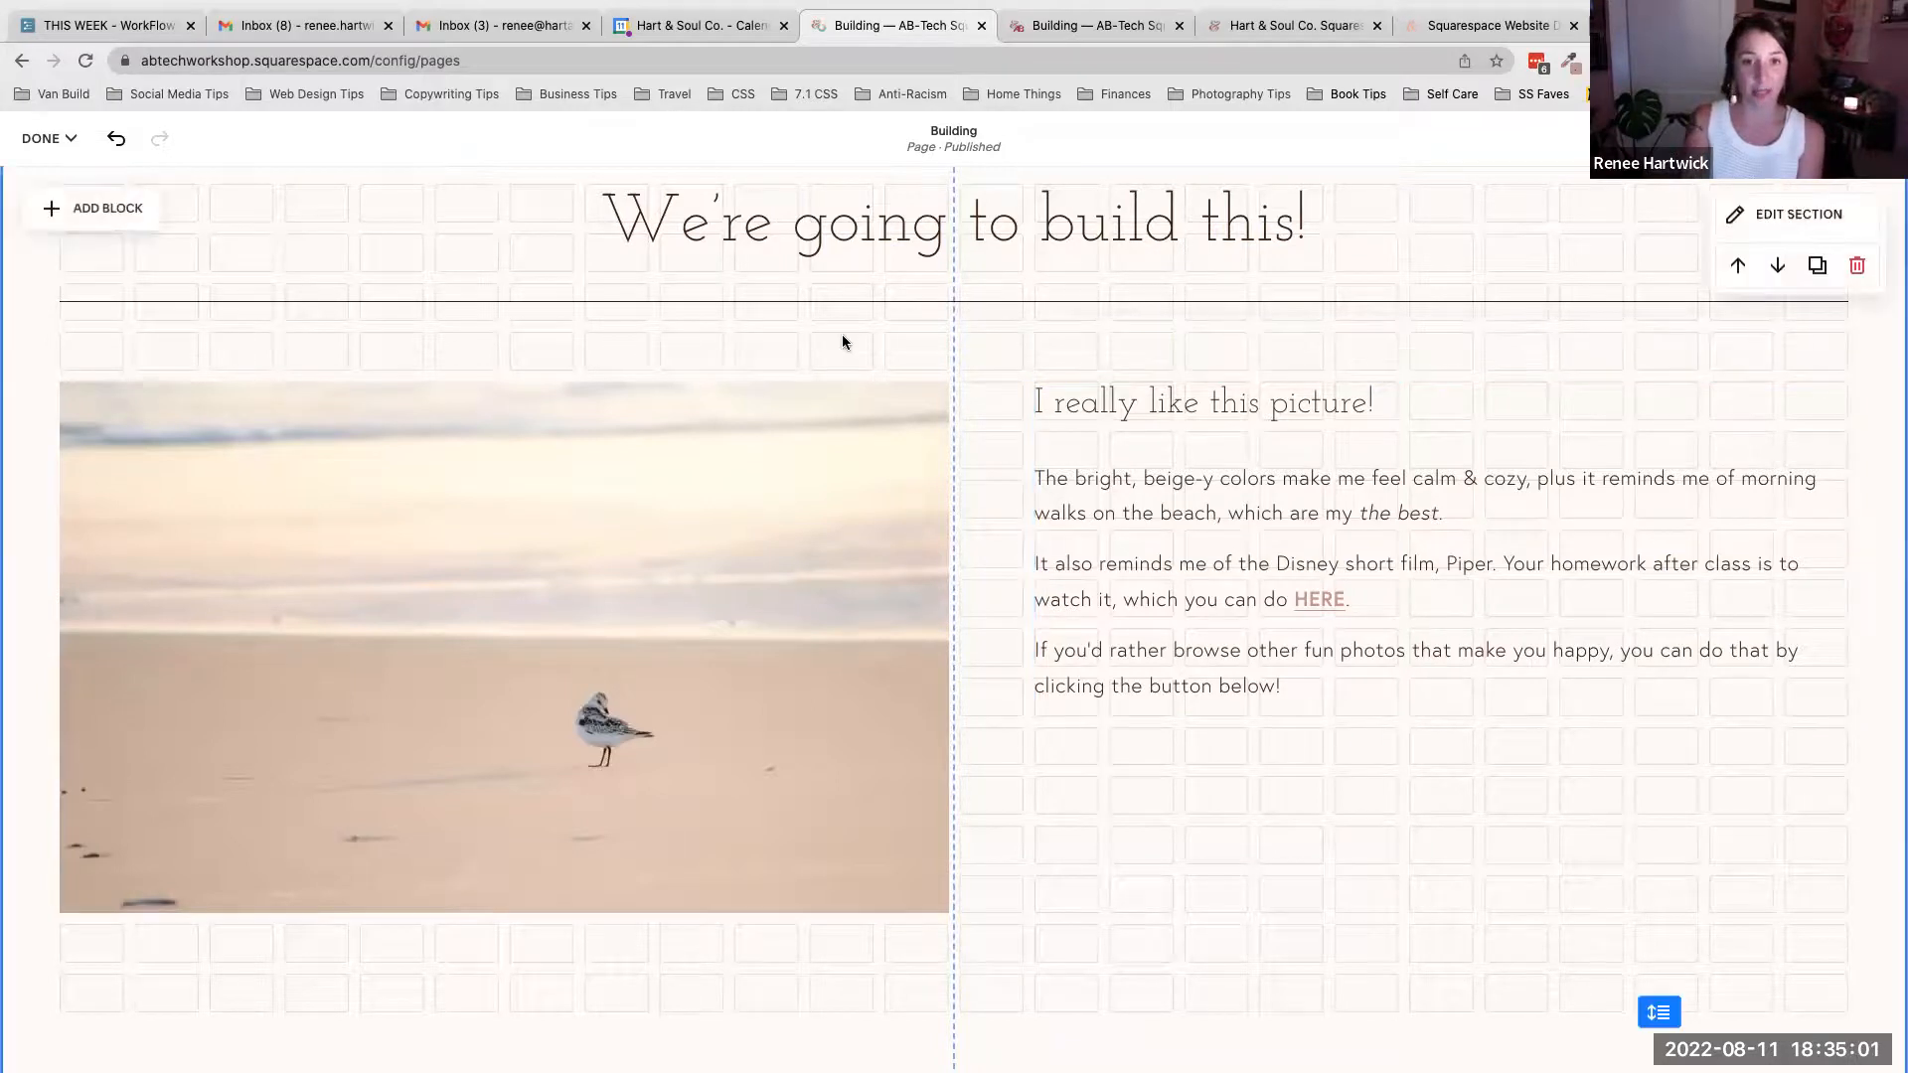
scroll(696, 308, "up", 1)
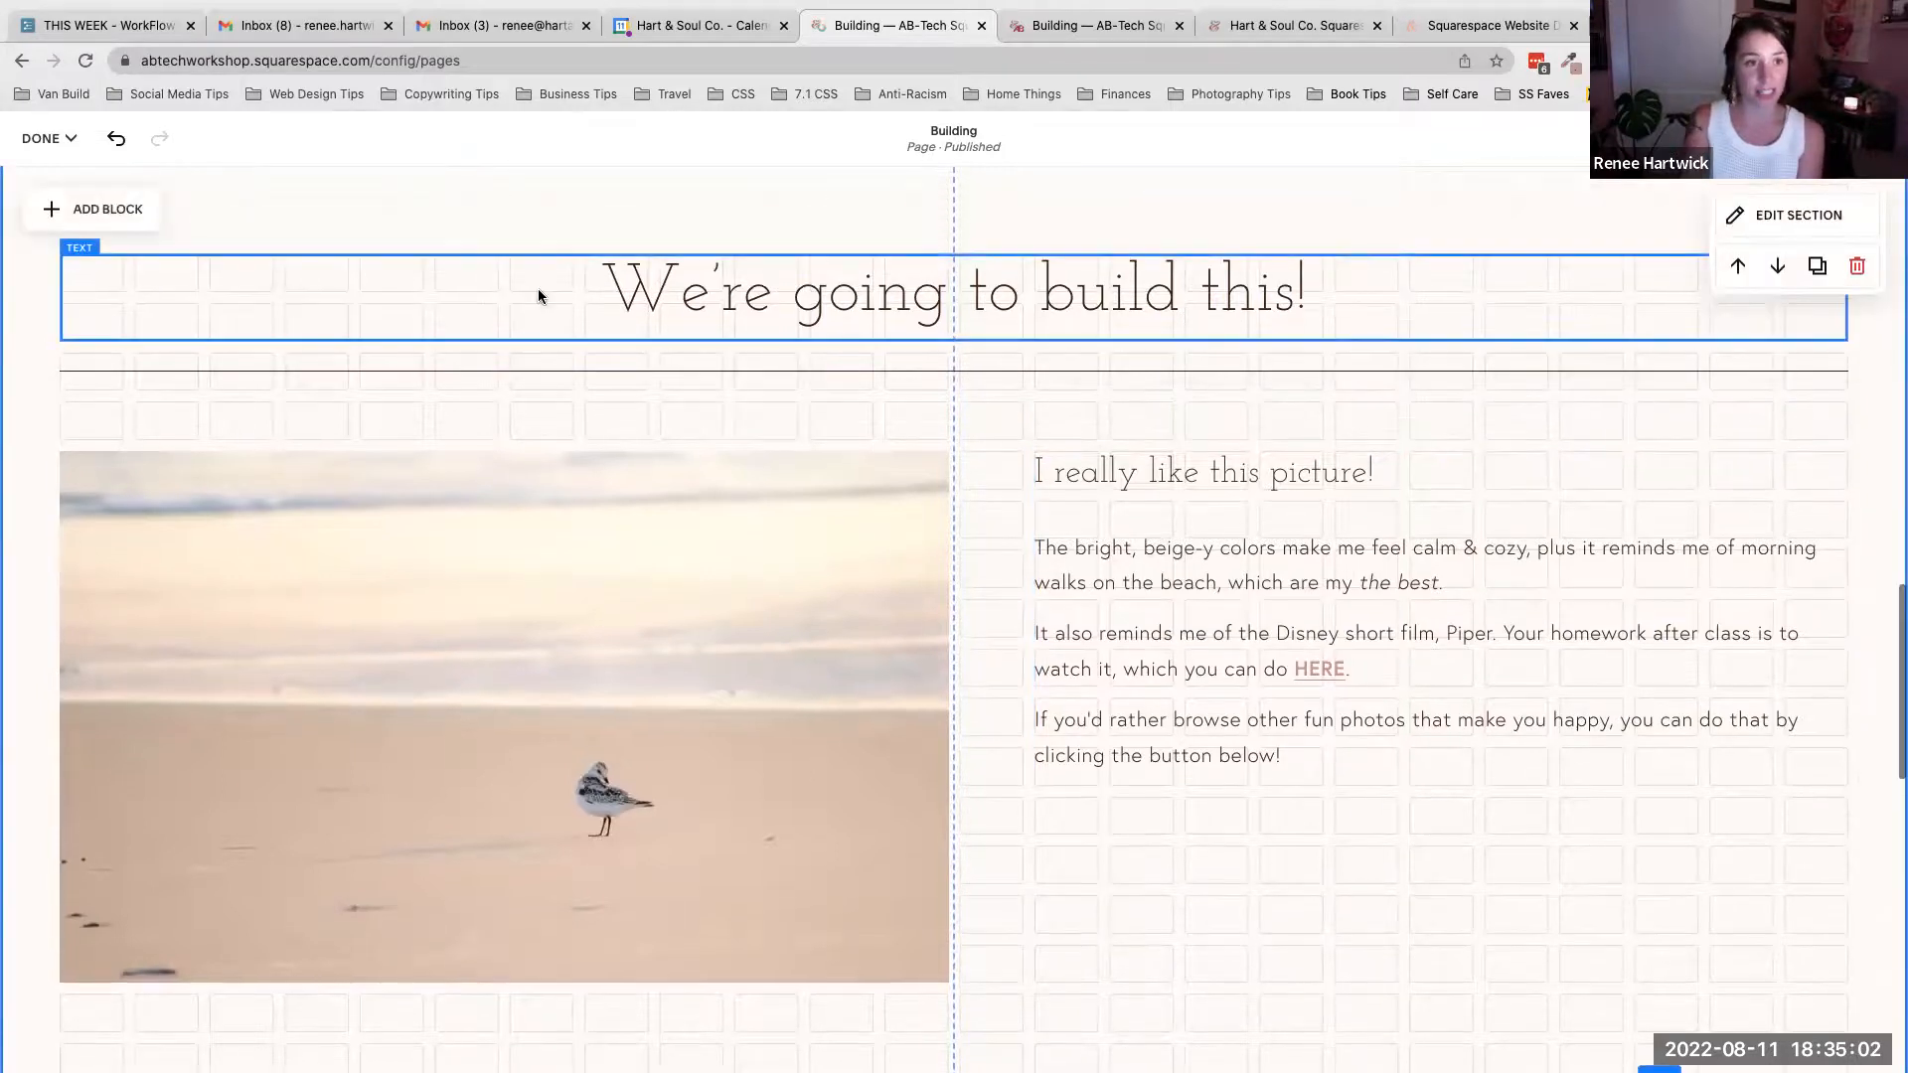
left_click(76, 210)
left_click(105, 445)
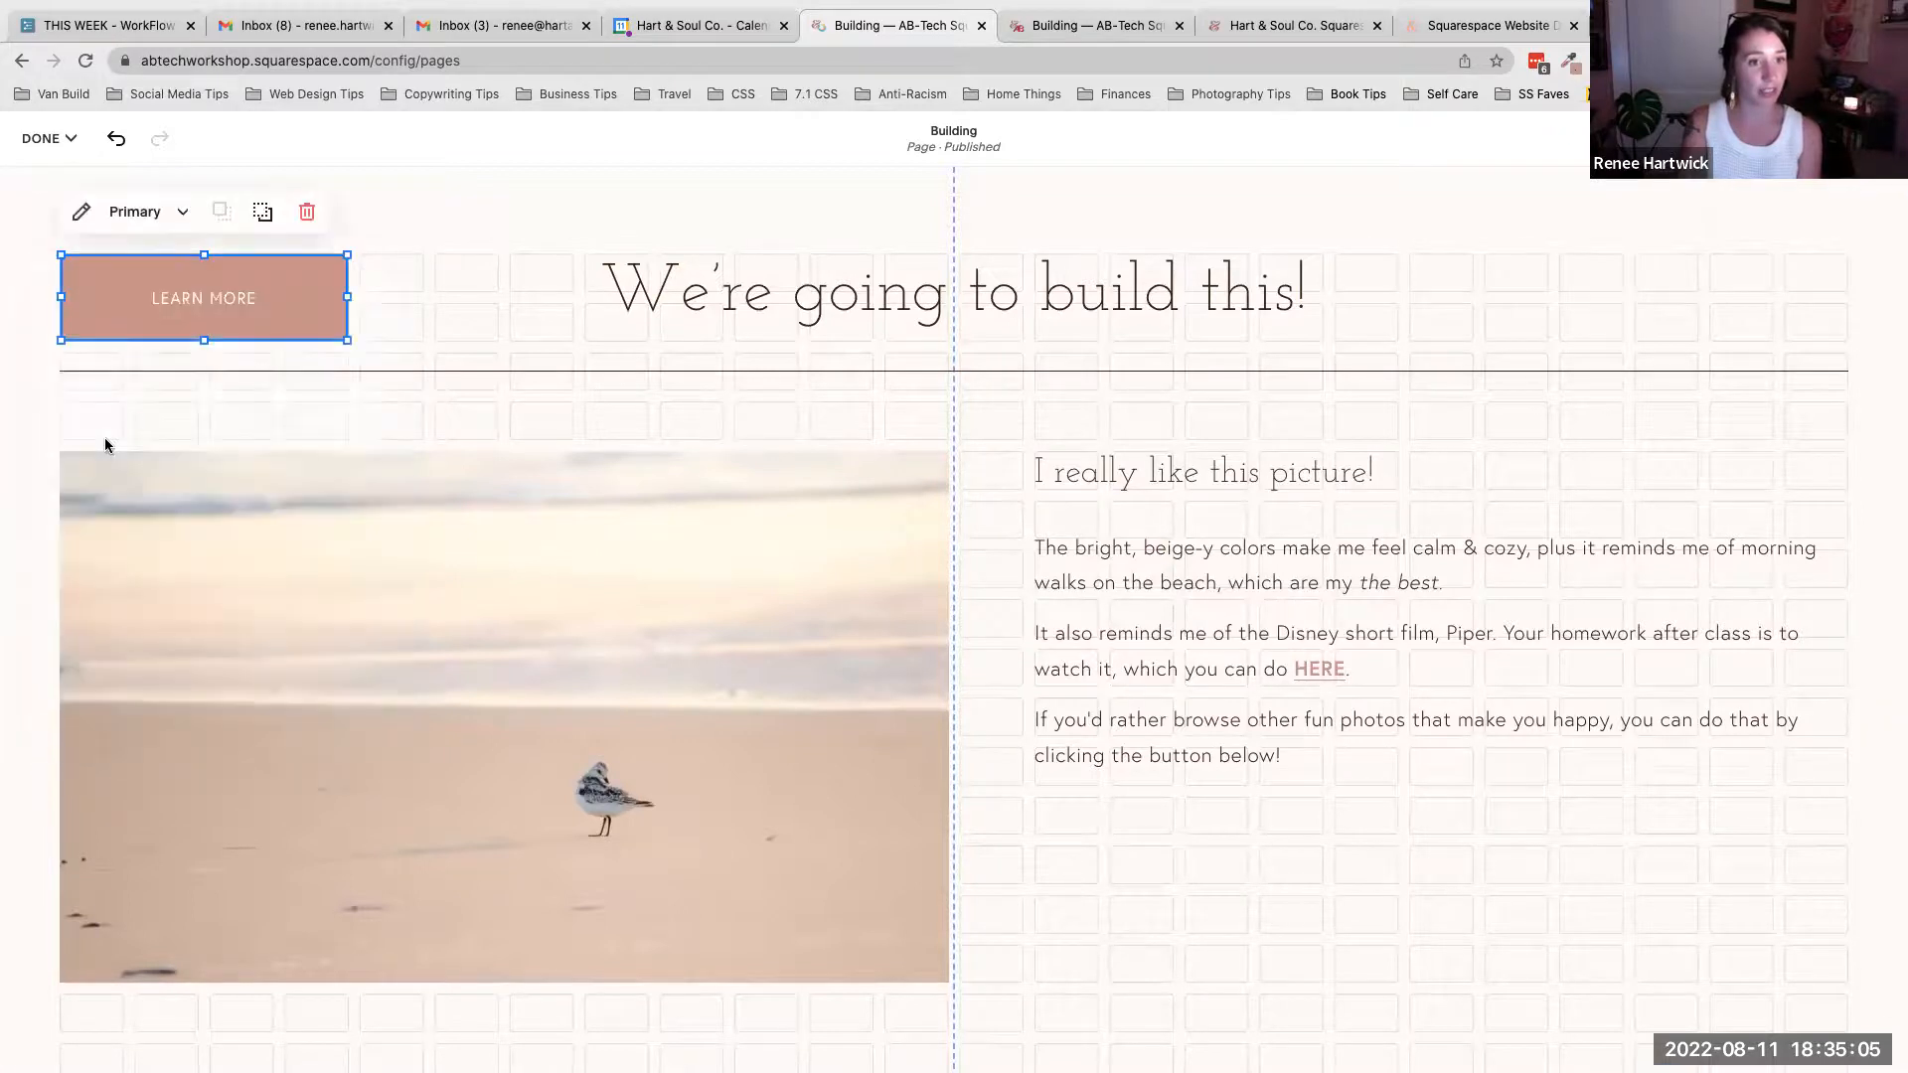
left_click_drag(171, 266, 1140, 856)
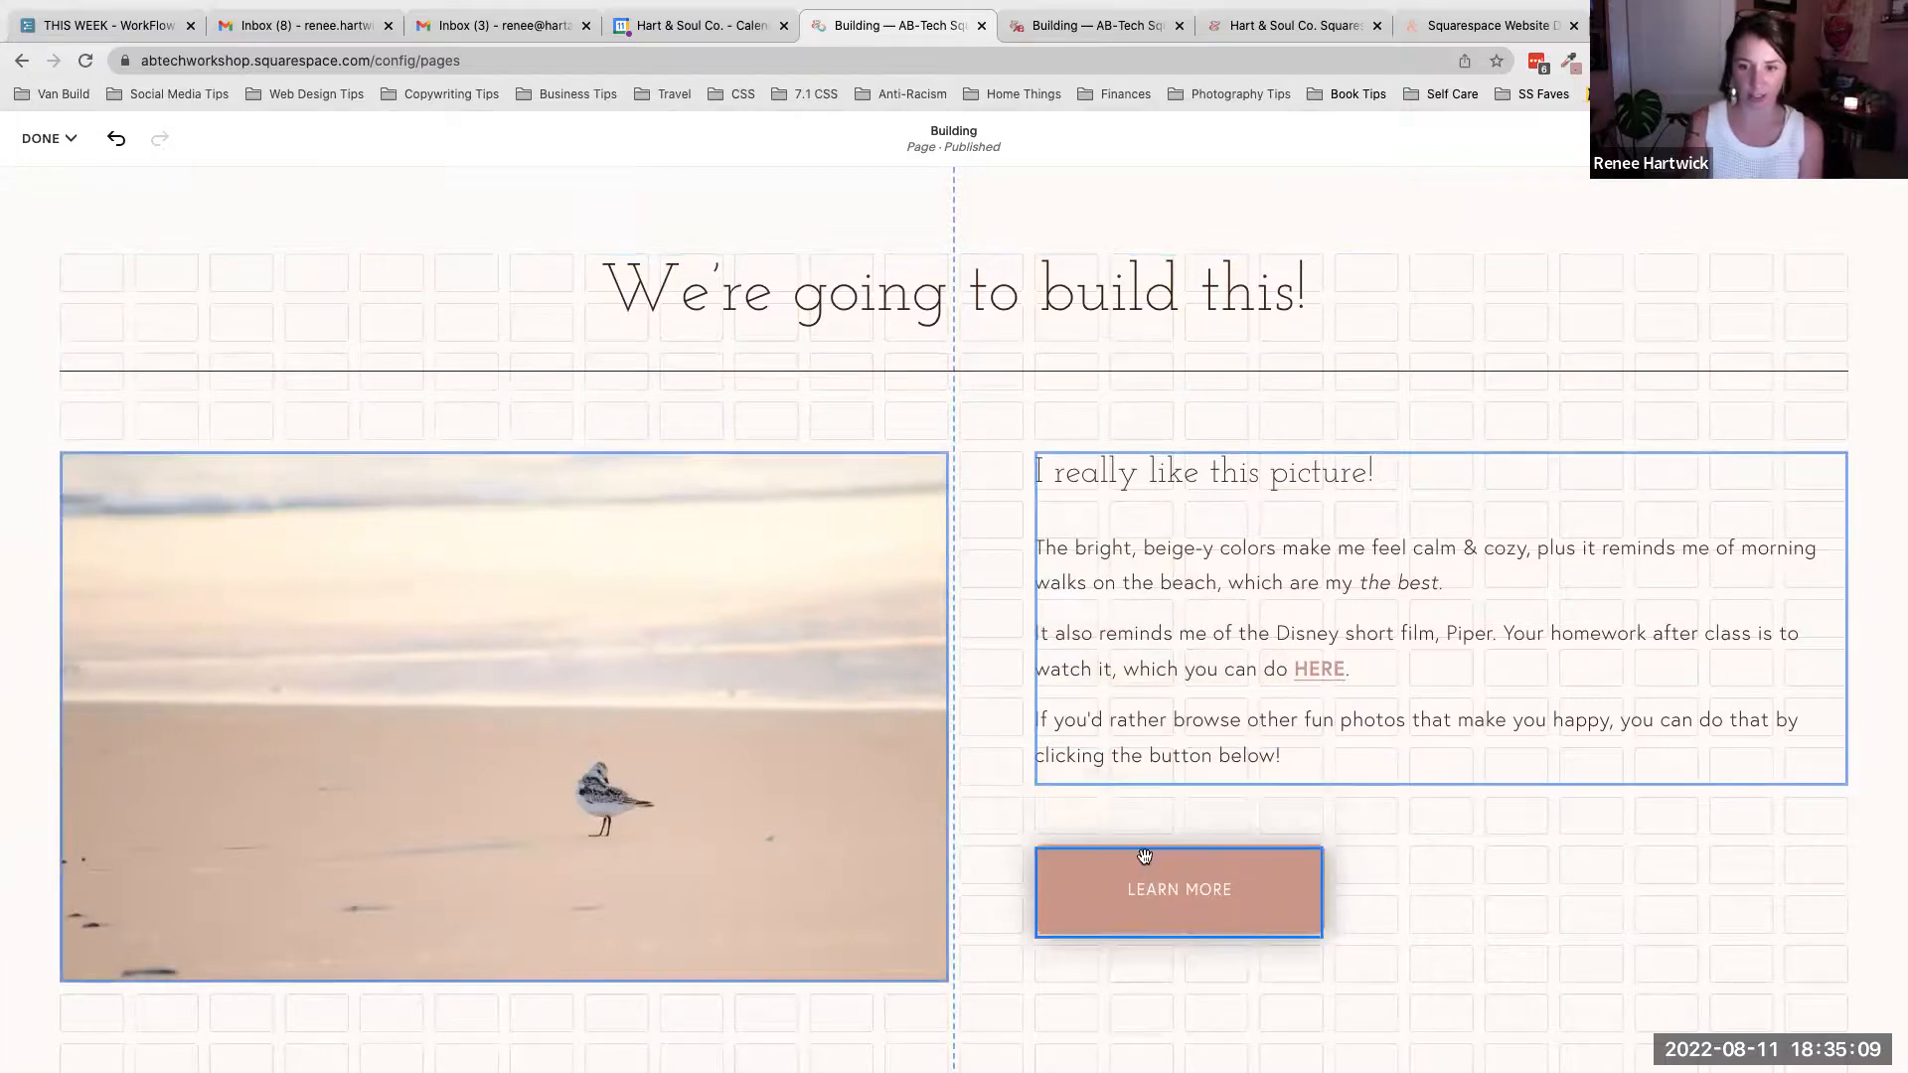
- Widen the new button to match the width of the sample section's button
scroll(1132, 795, "up", 5)
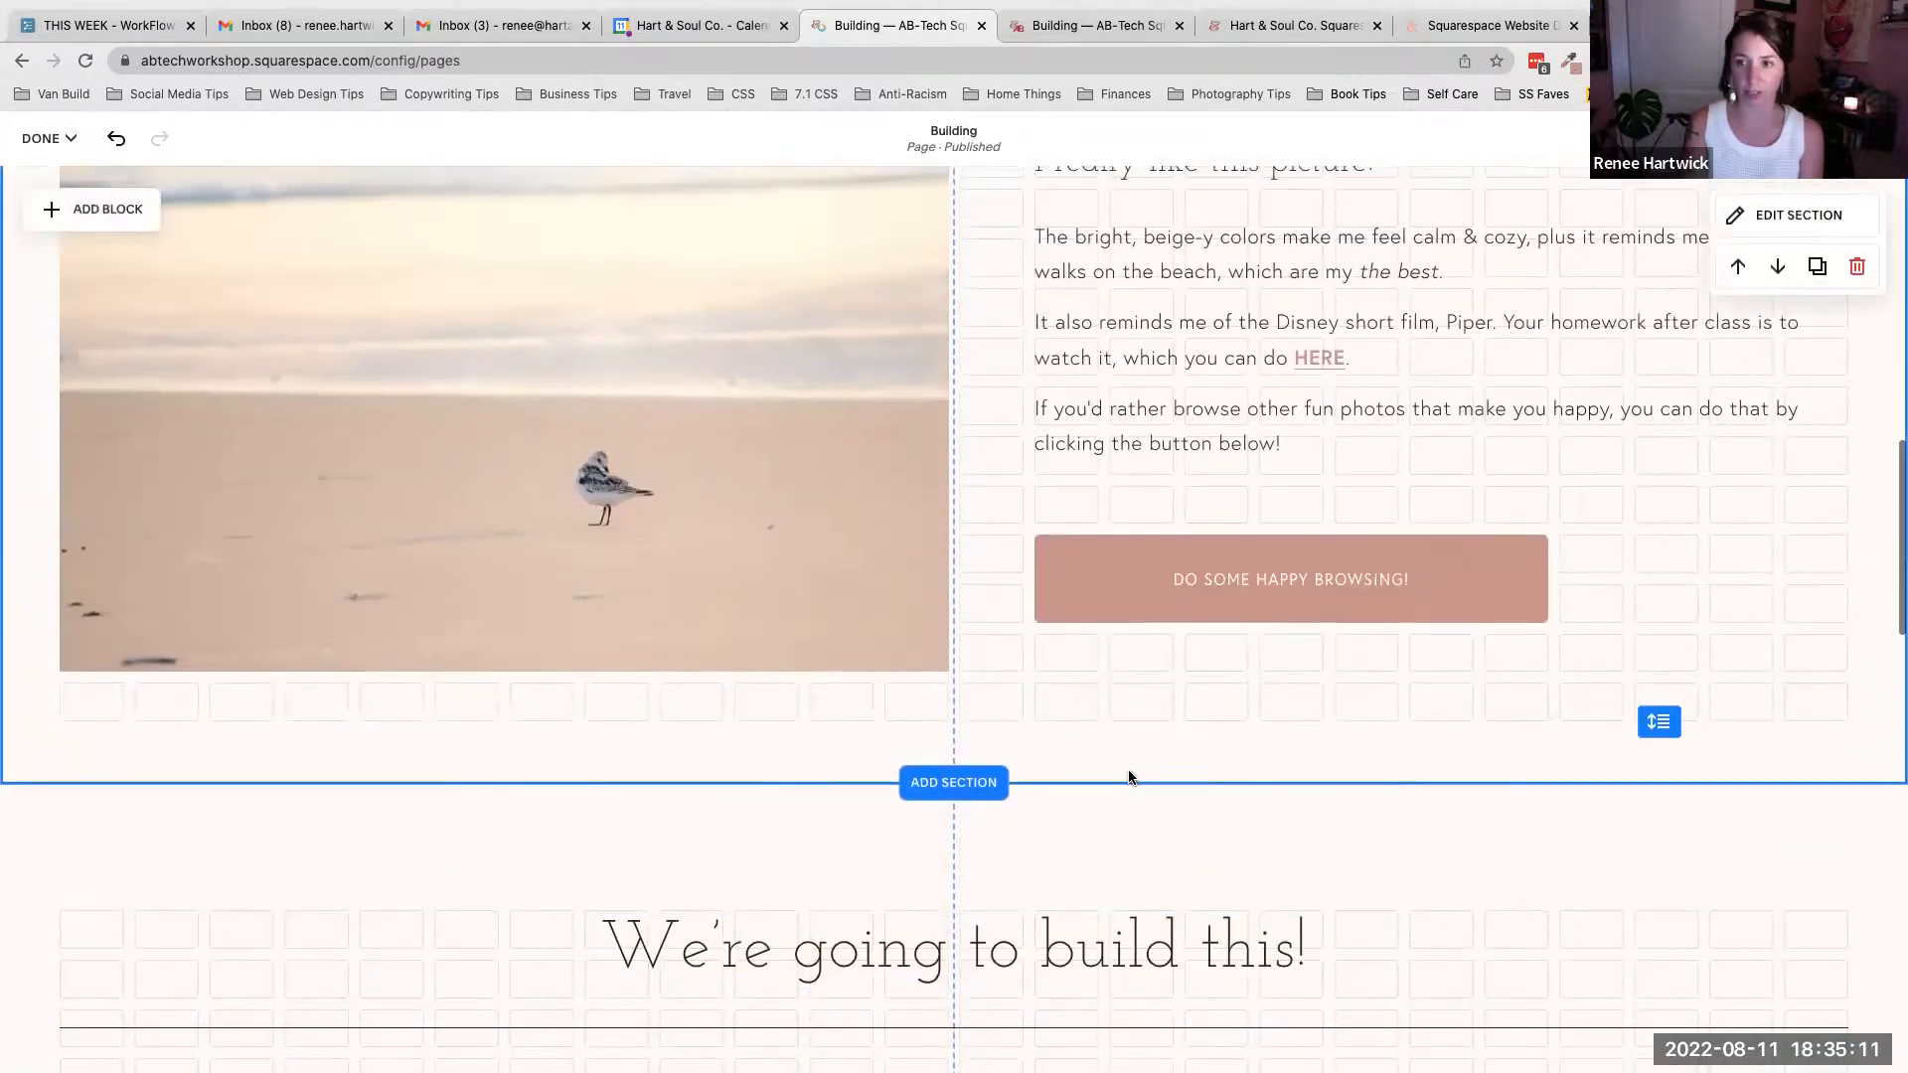
scroll(1129, 773, "down", 3)
scroll(1128, 771, "down", 5)
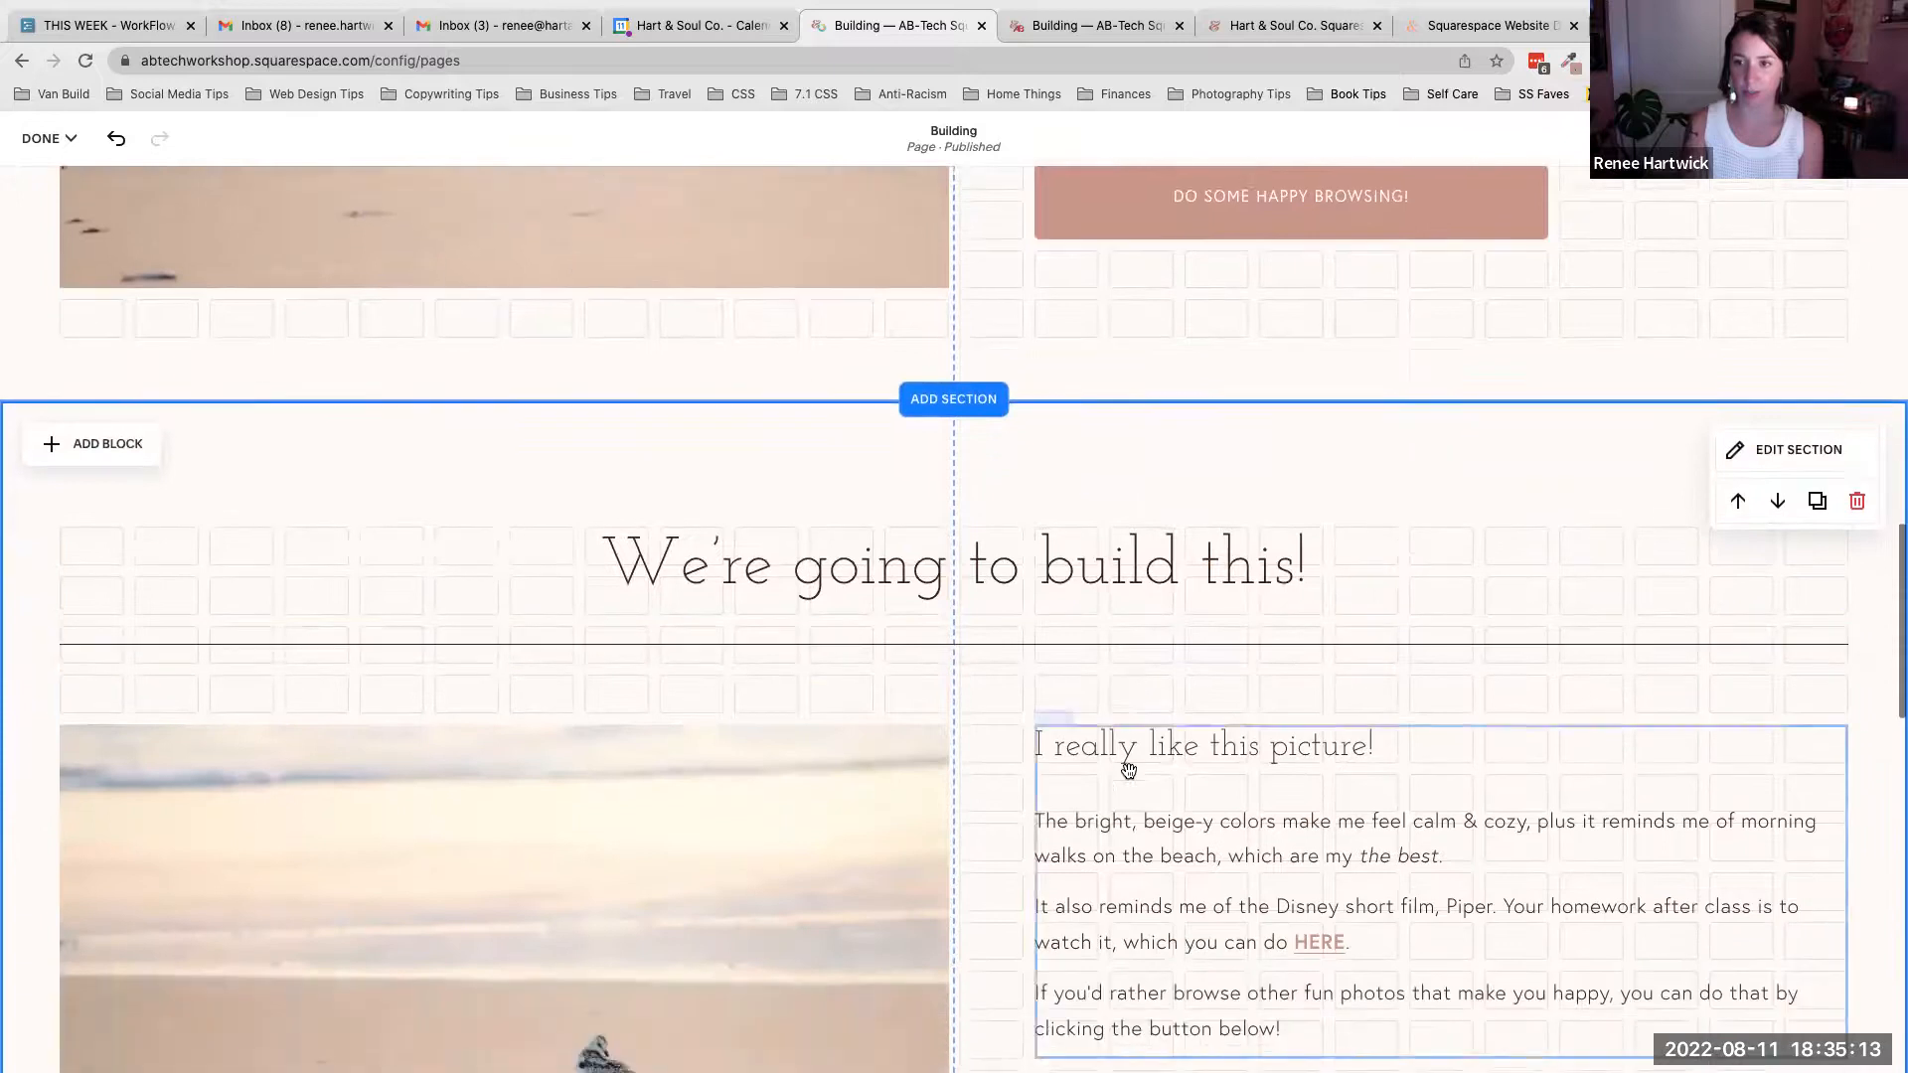
left_click(1320, 757)
left_click_drag(1323, 745, 1546, 741)
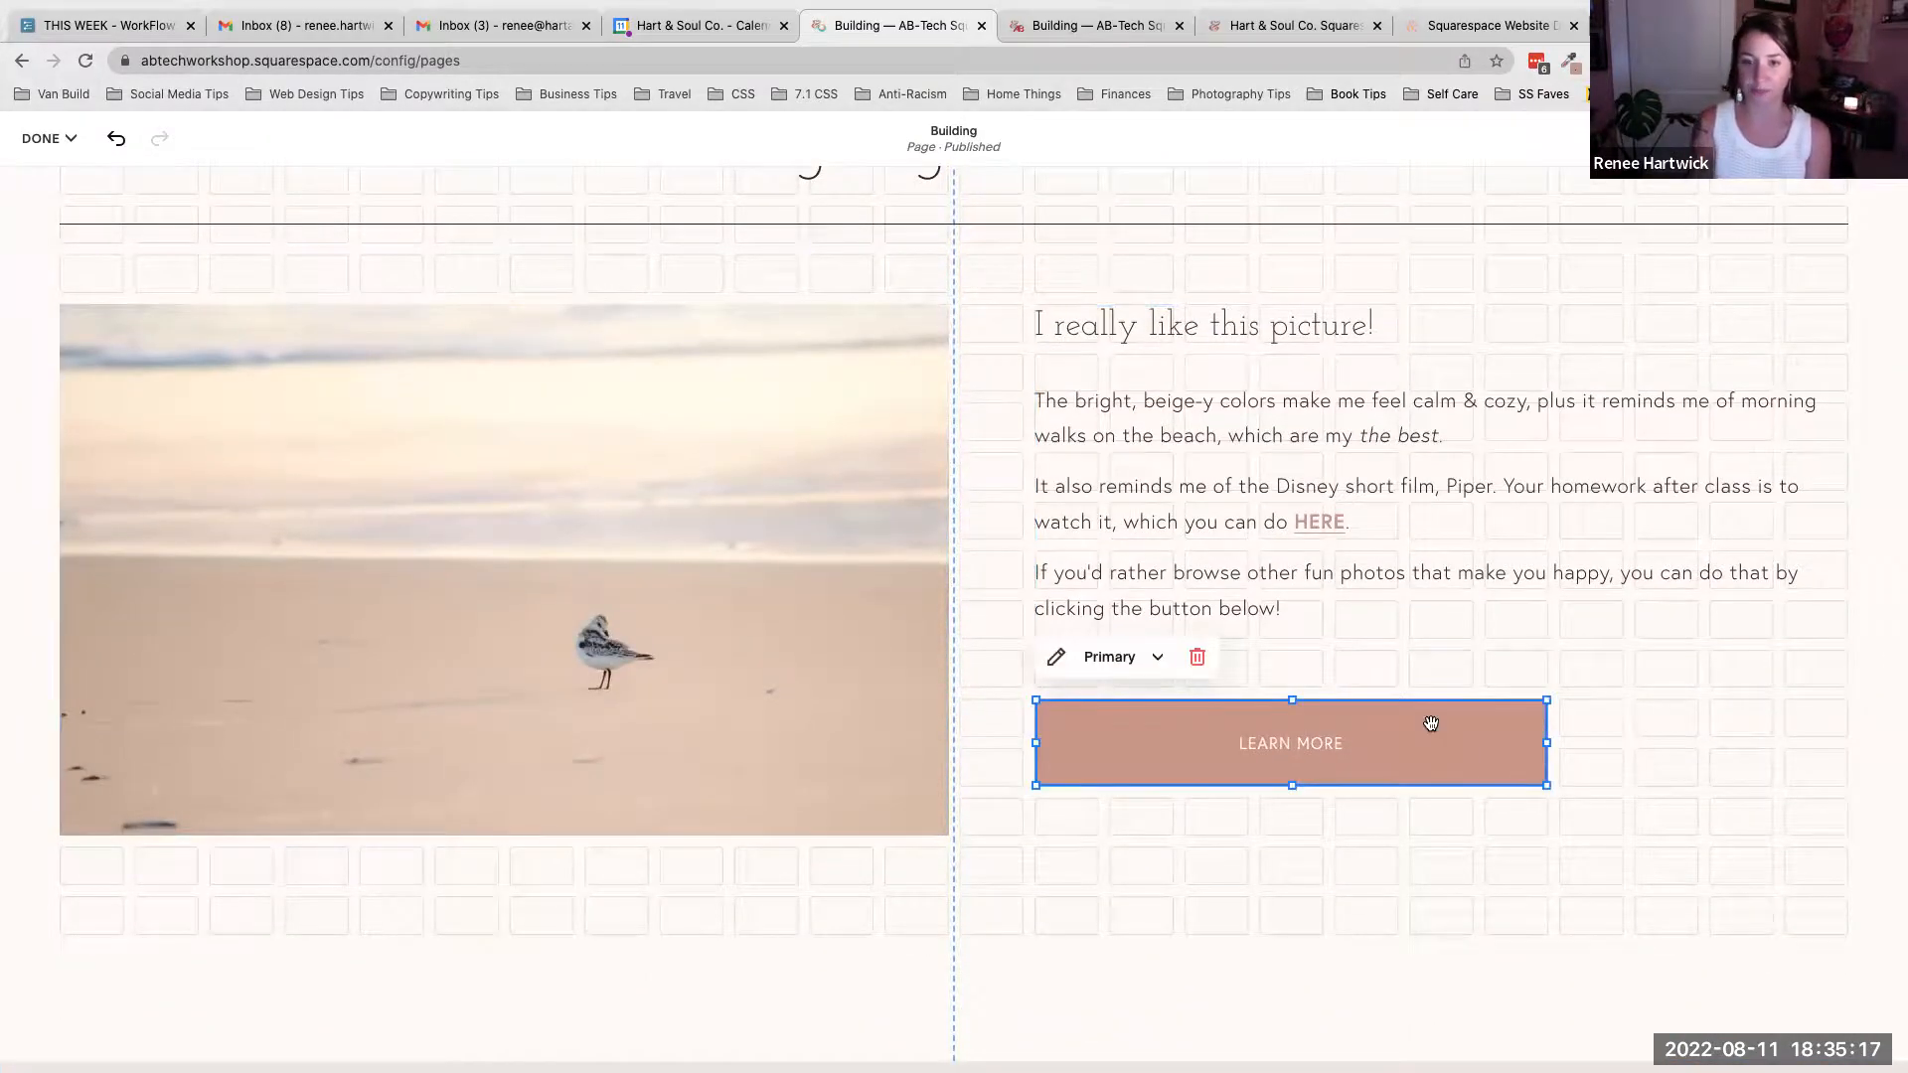
- Select and copy the web address linked from the sample section's Do some happy browsing! button
double_click(1200, 740)
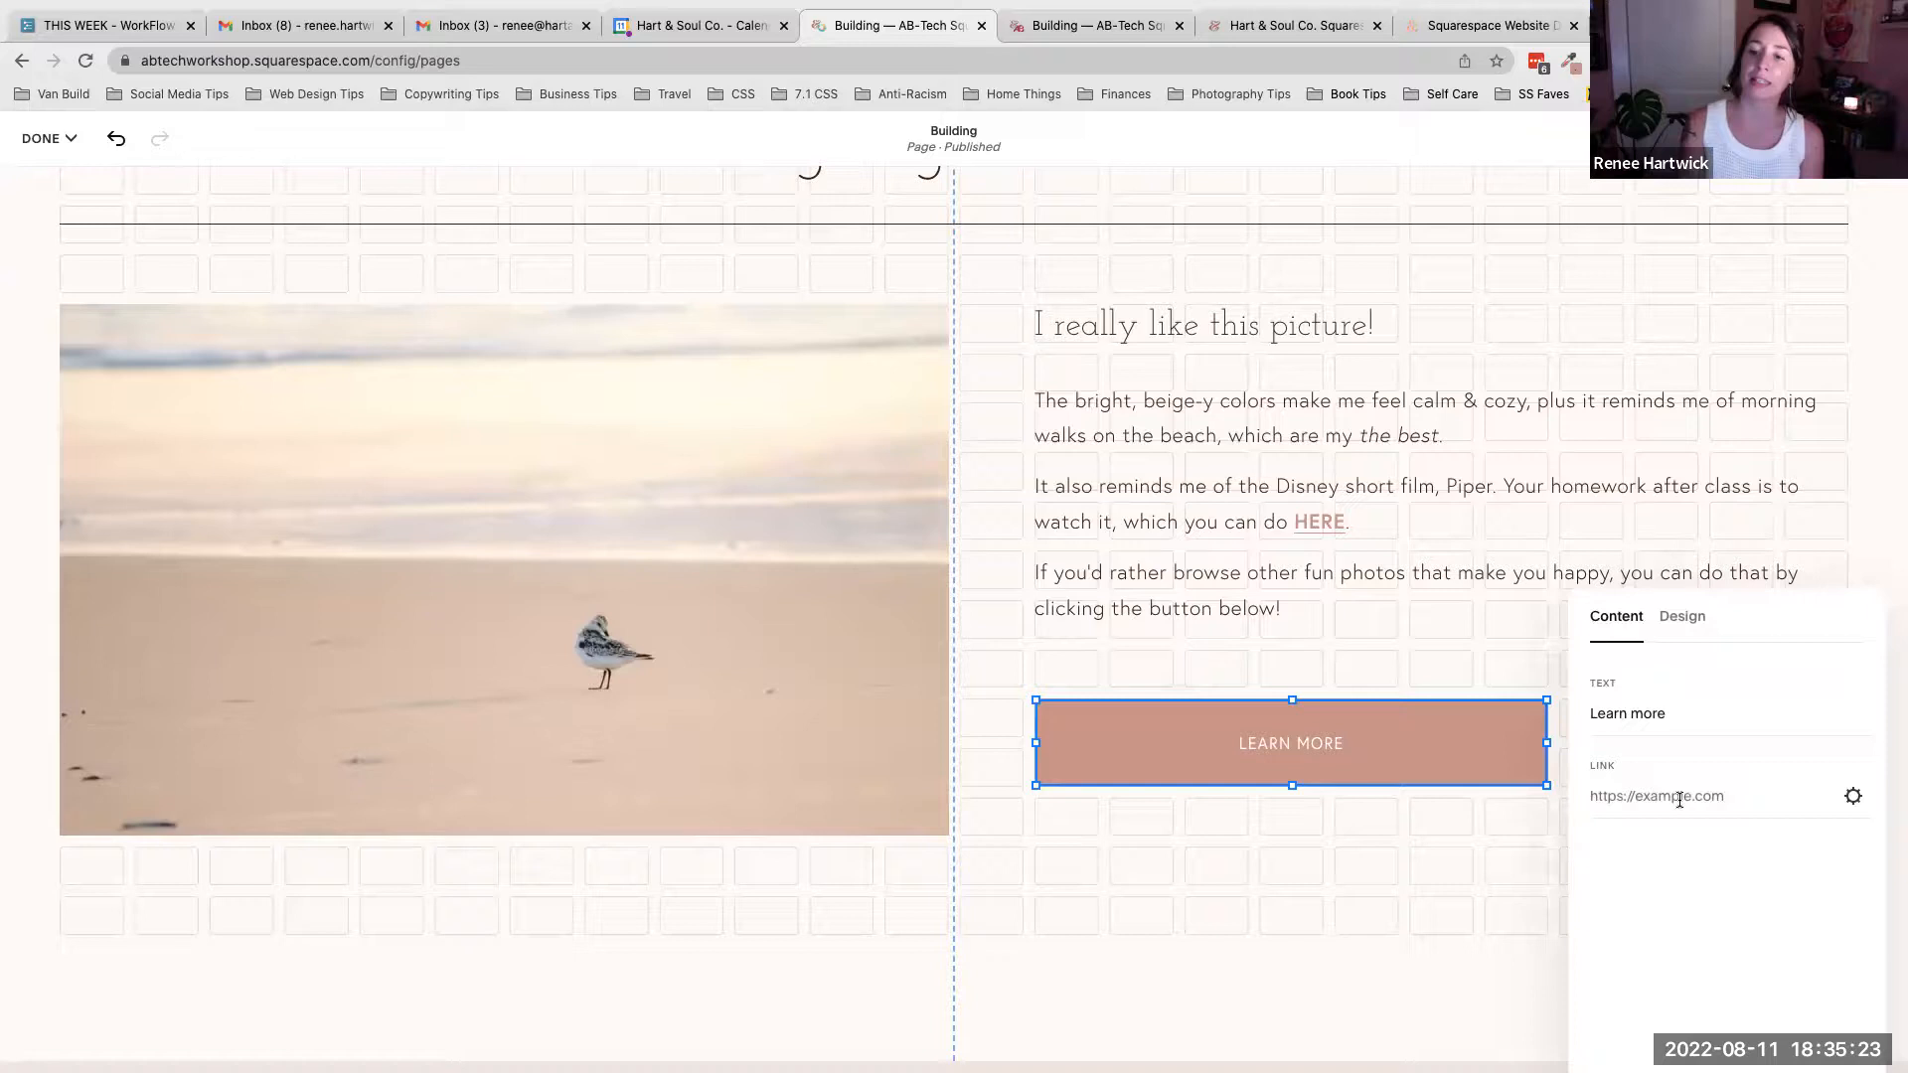
scroll(1457, 648, "up", 7)
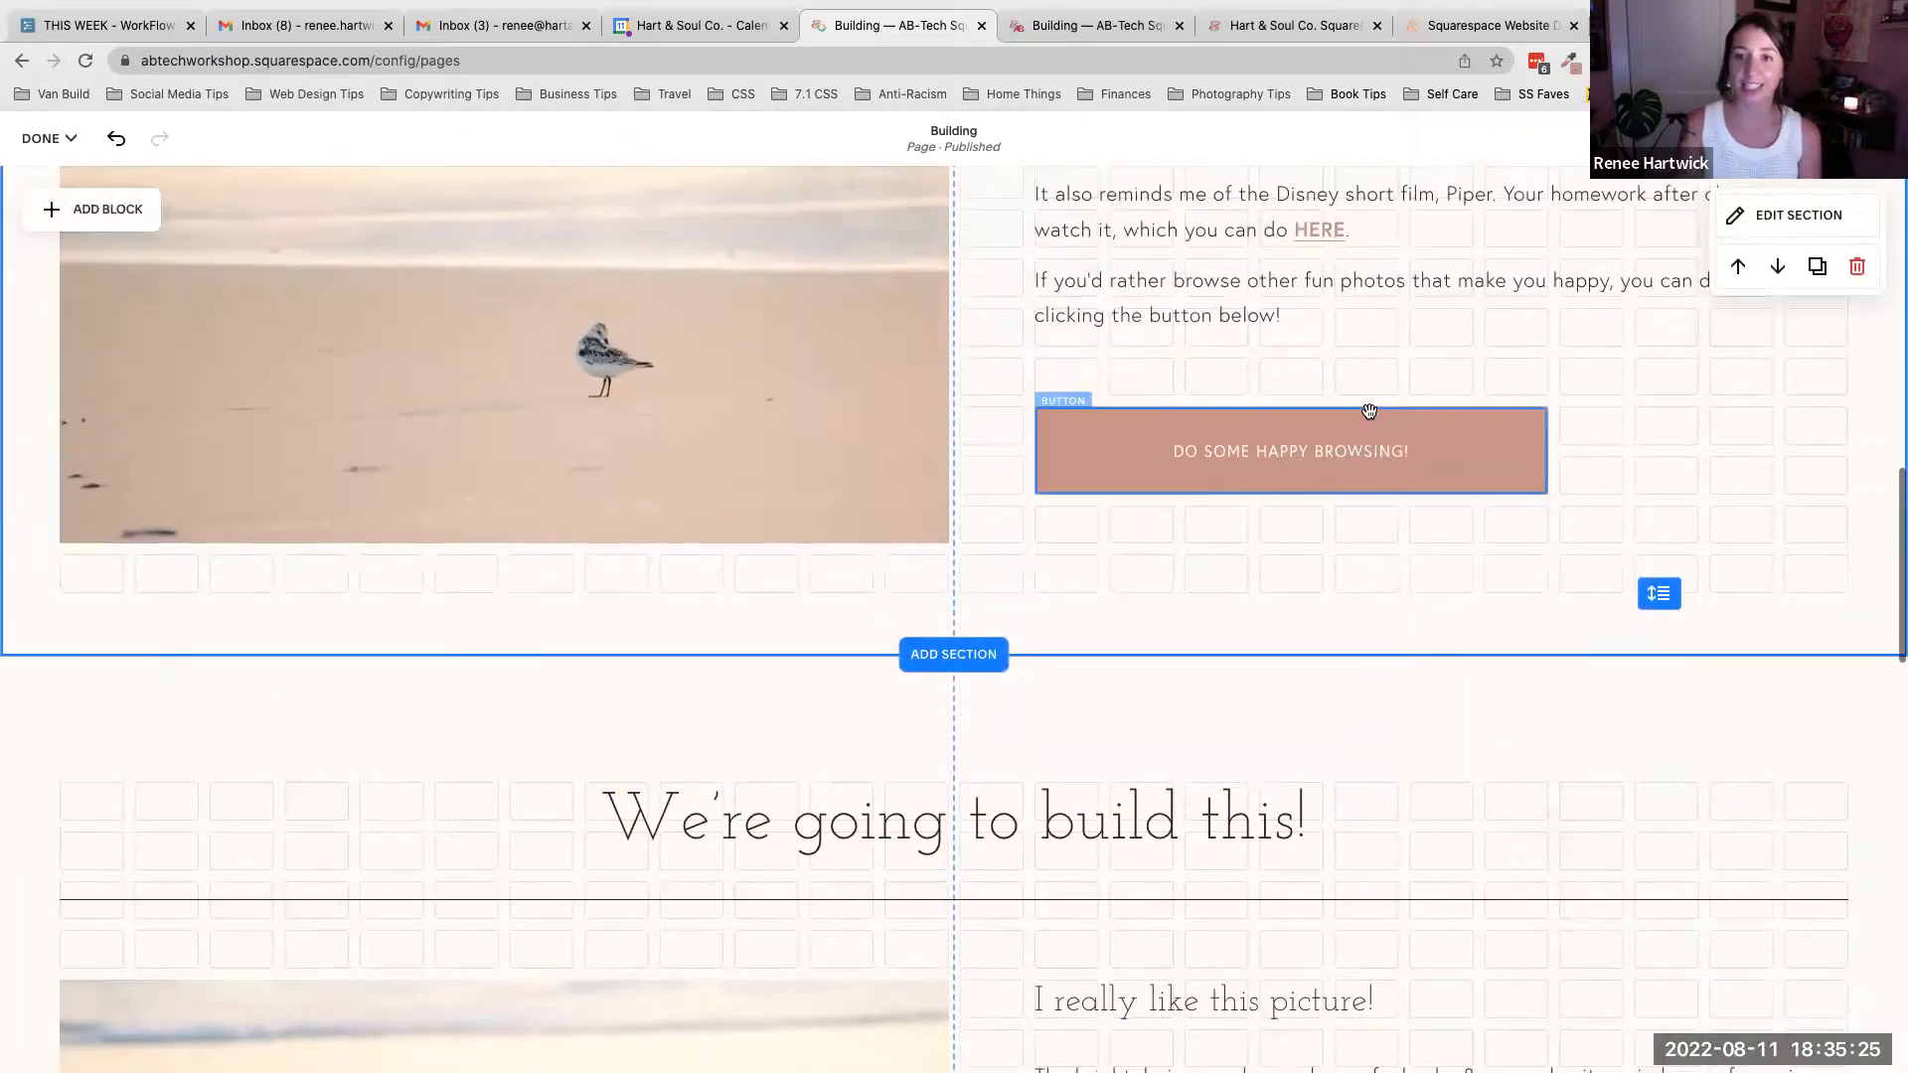
scroll(1370, 412, "up", 2)
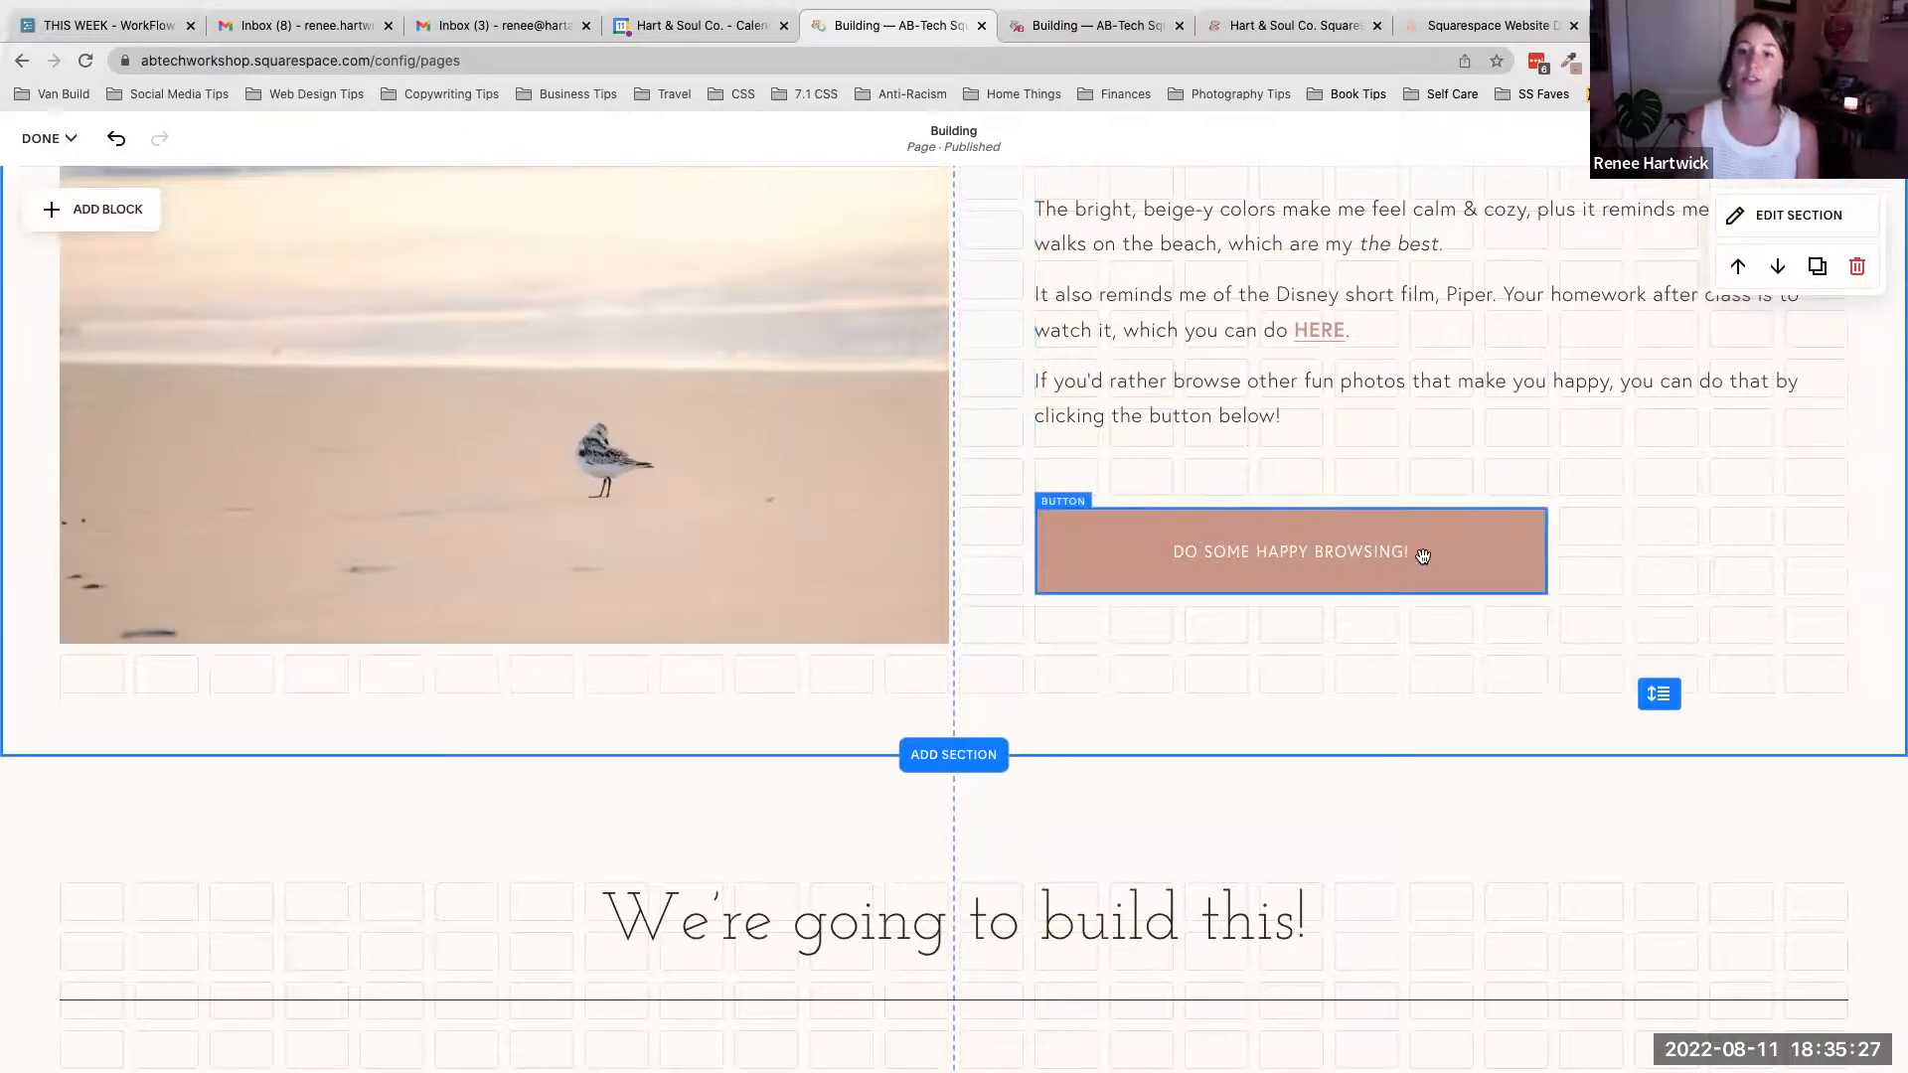
double_click(1485, 547)
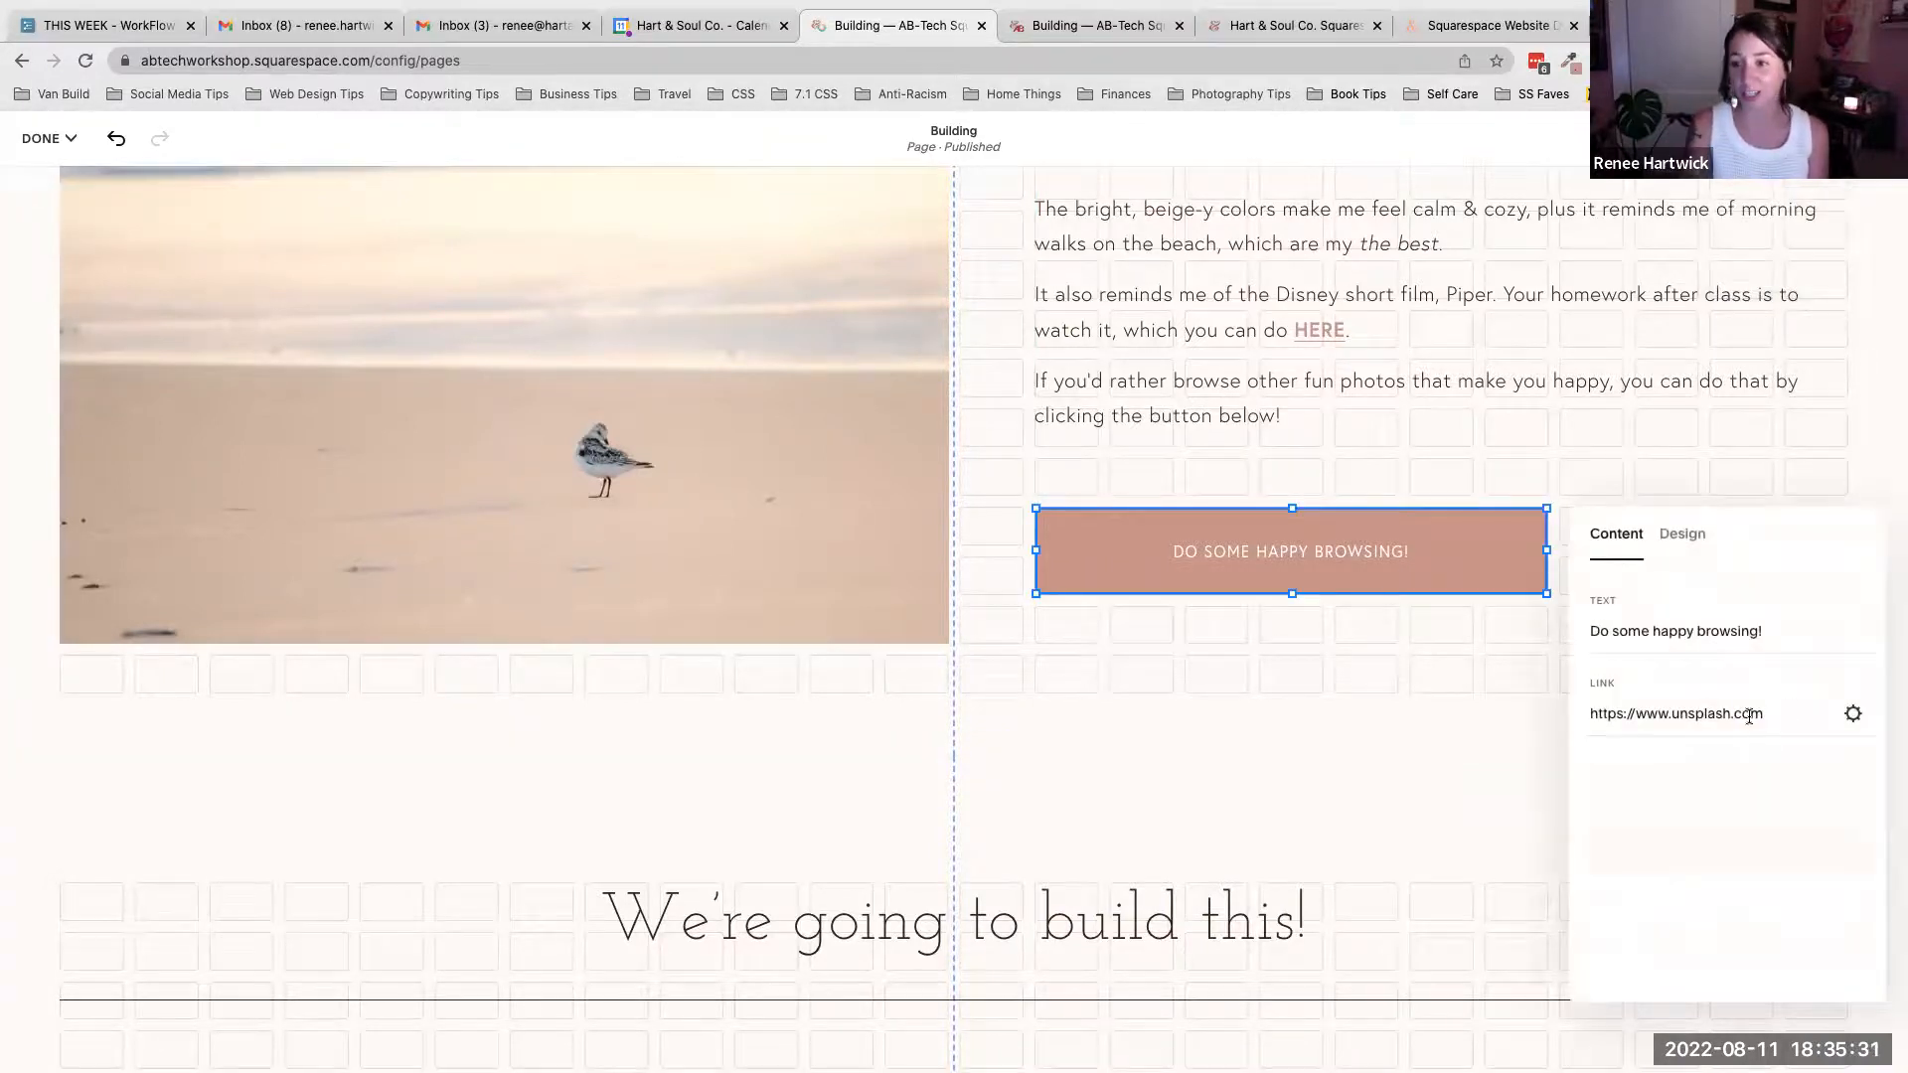
left_click_drag(1784, 711, 1596, 715)
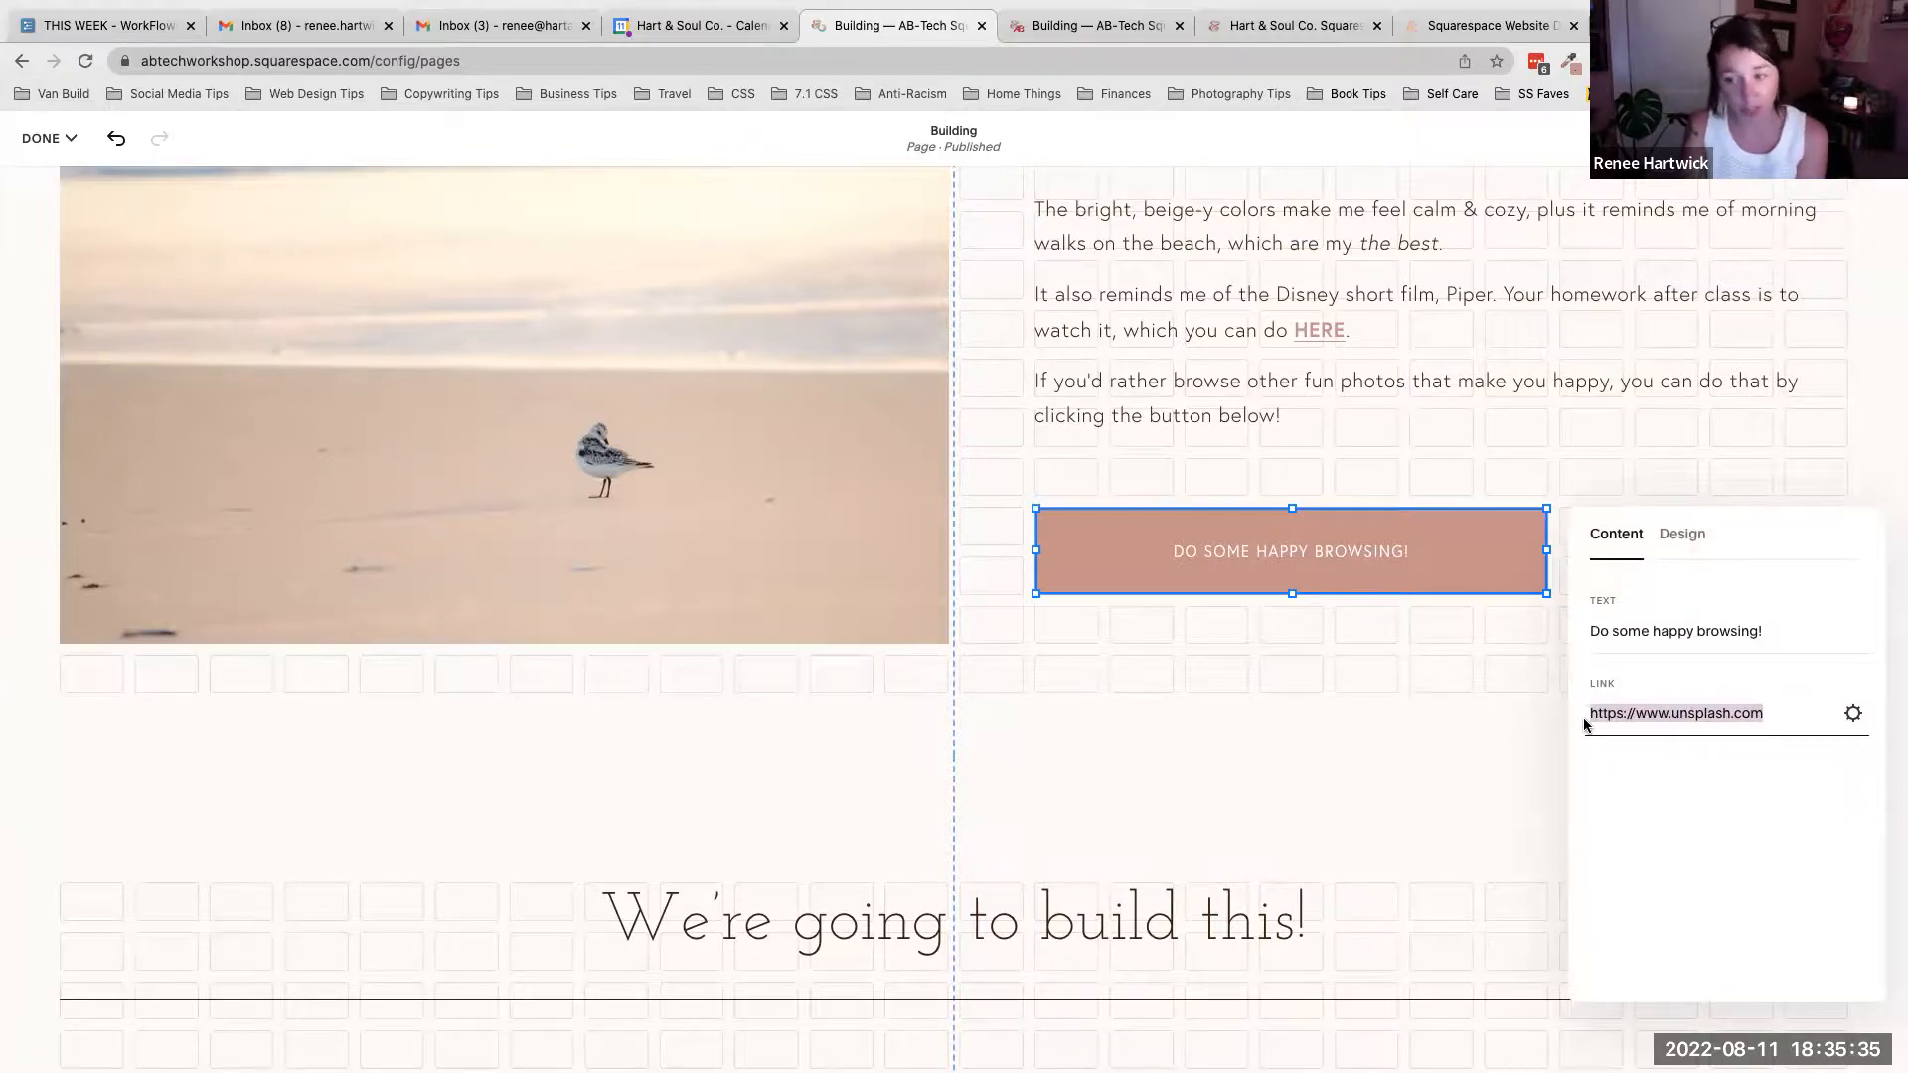
left_click(1344, 659)
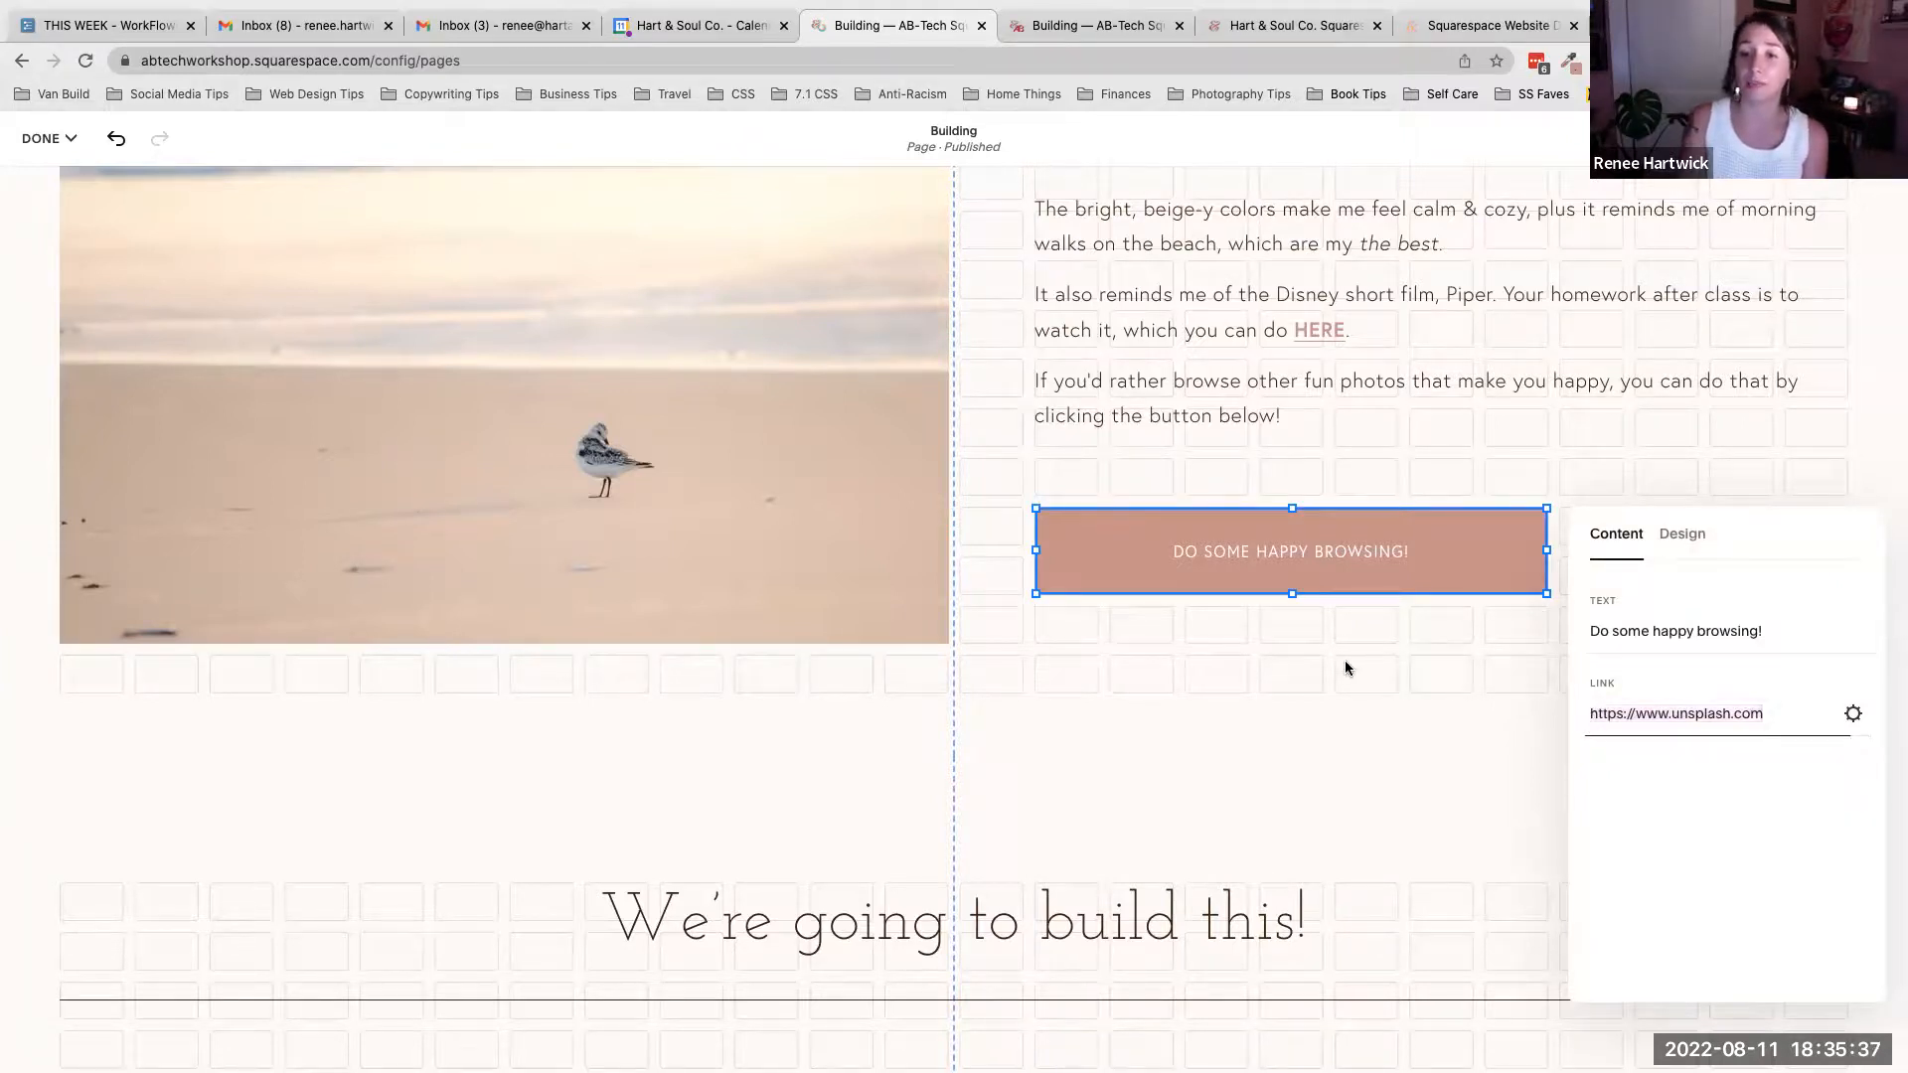
- Change the new button's text to "Do some happy browsing!"
scroll(1345, 660, "down", 5)
scroll(1345, 659, "down", 2)
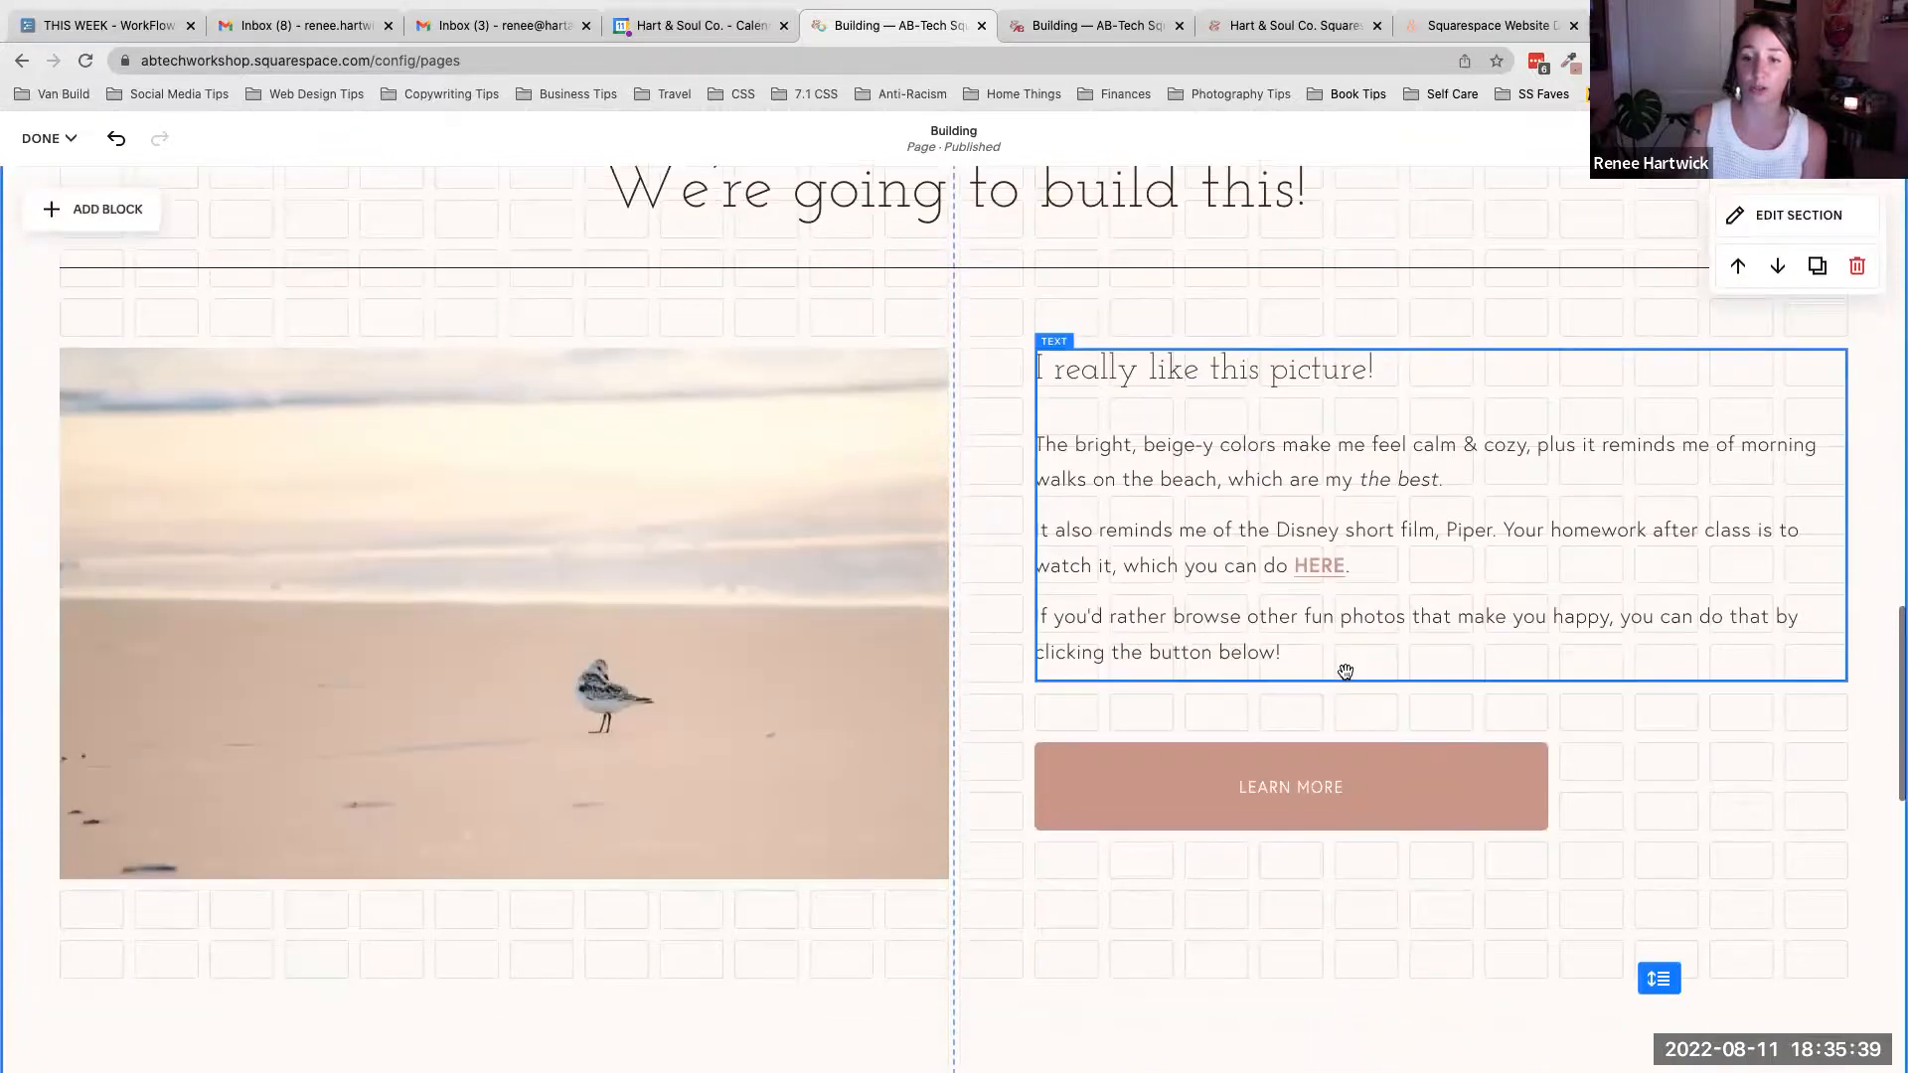
double_click(1434, 781)
triple_click(1580, 712)
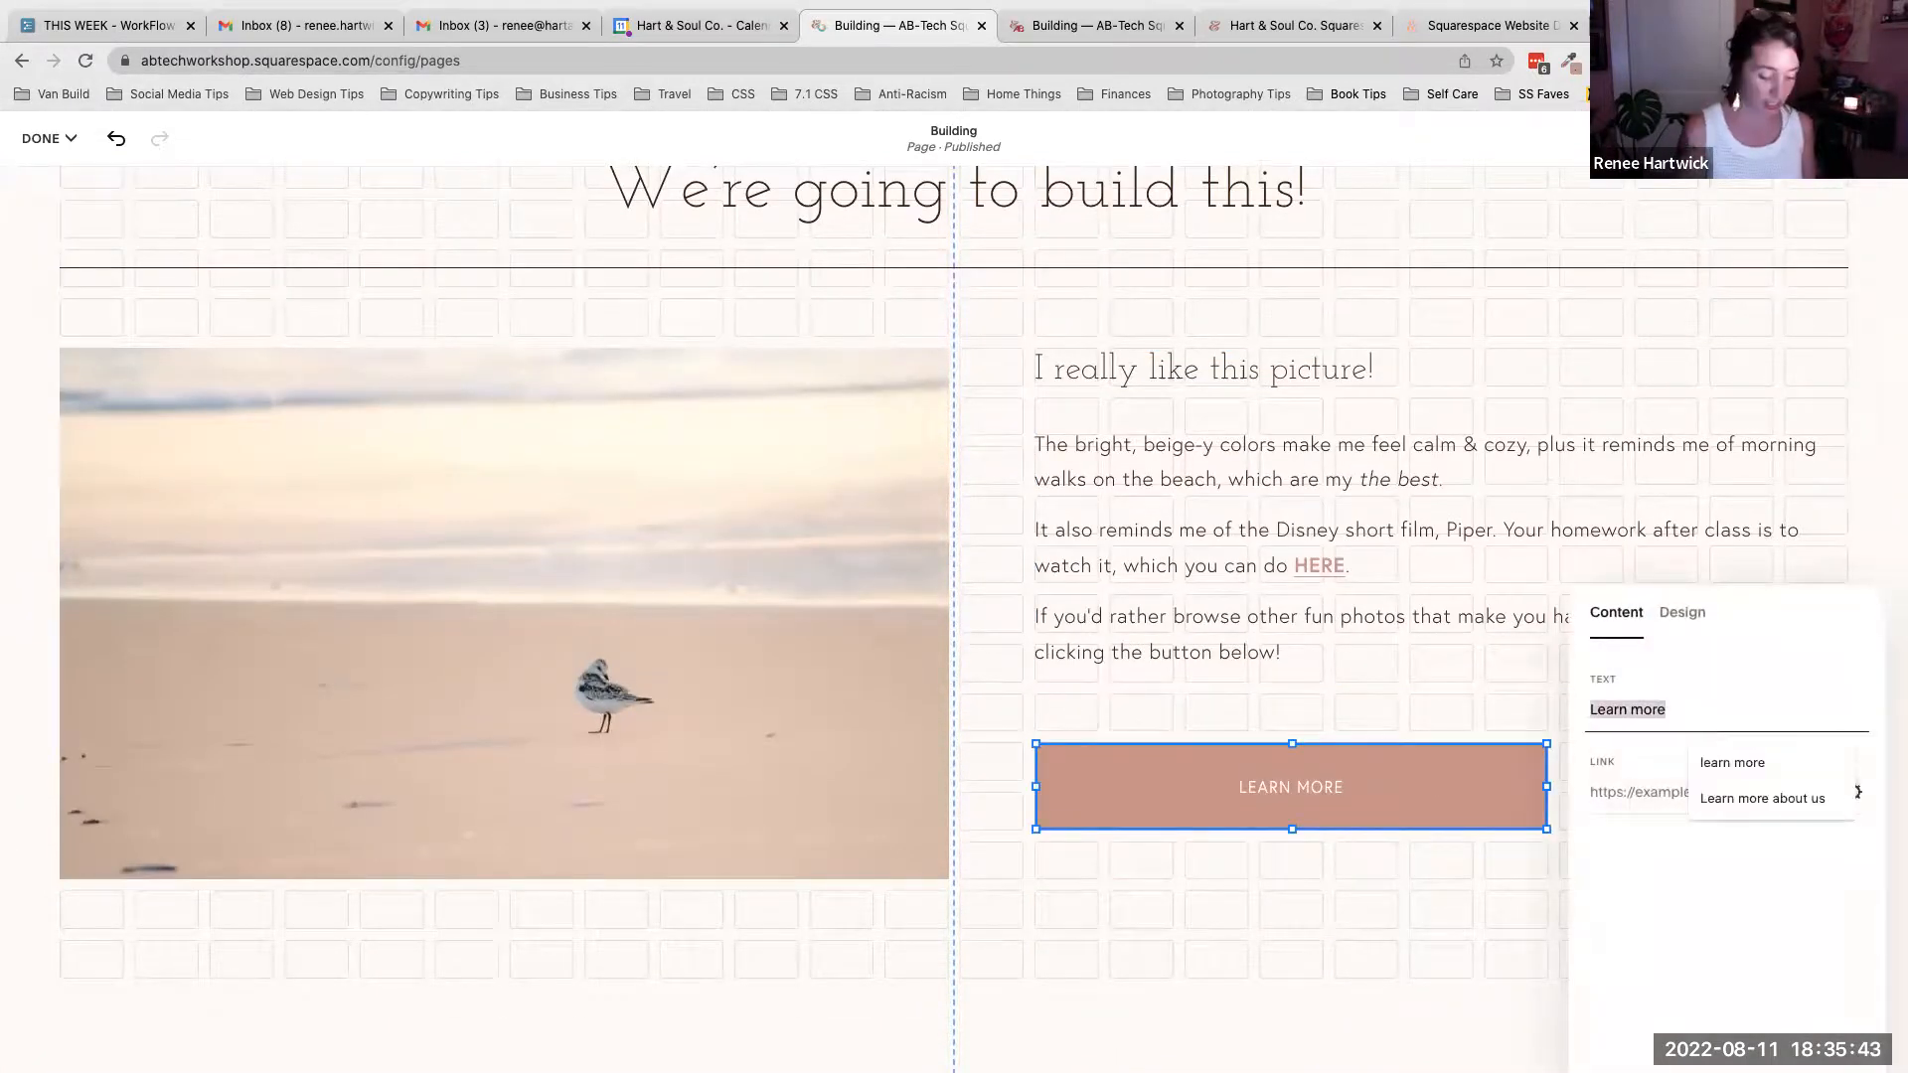
type("D")
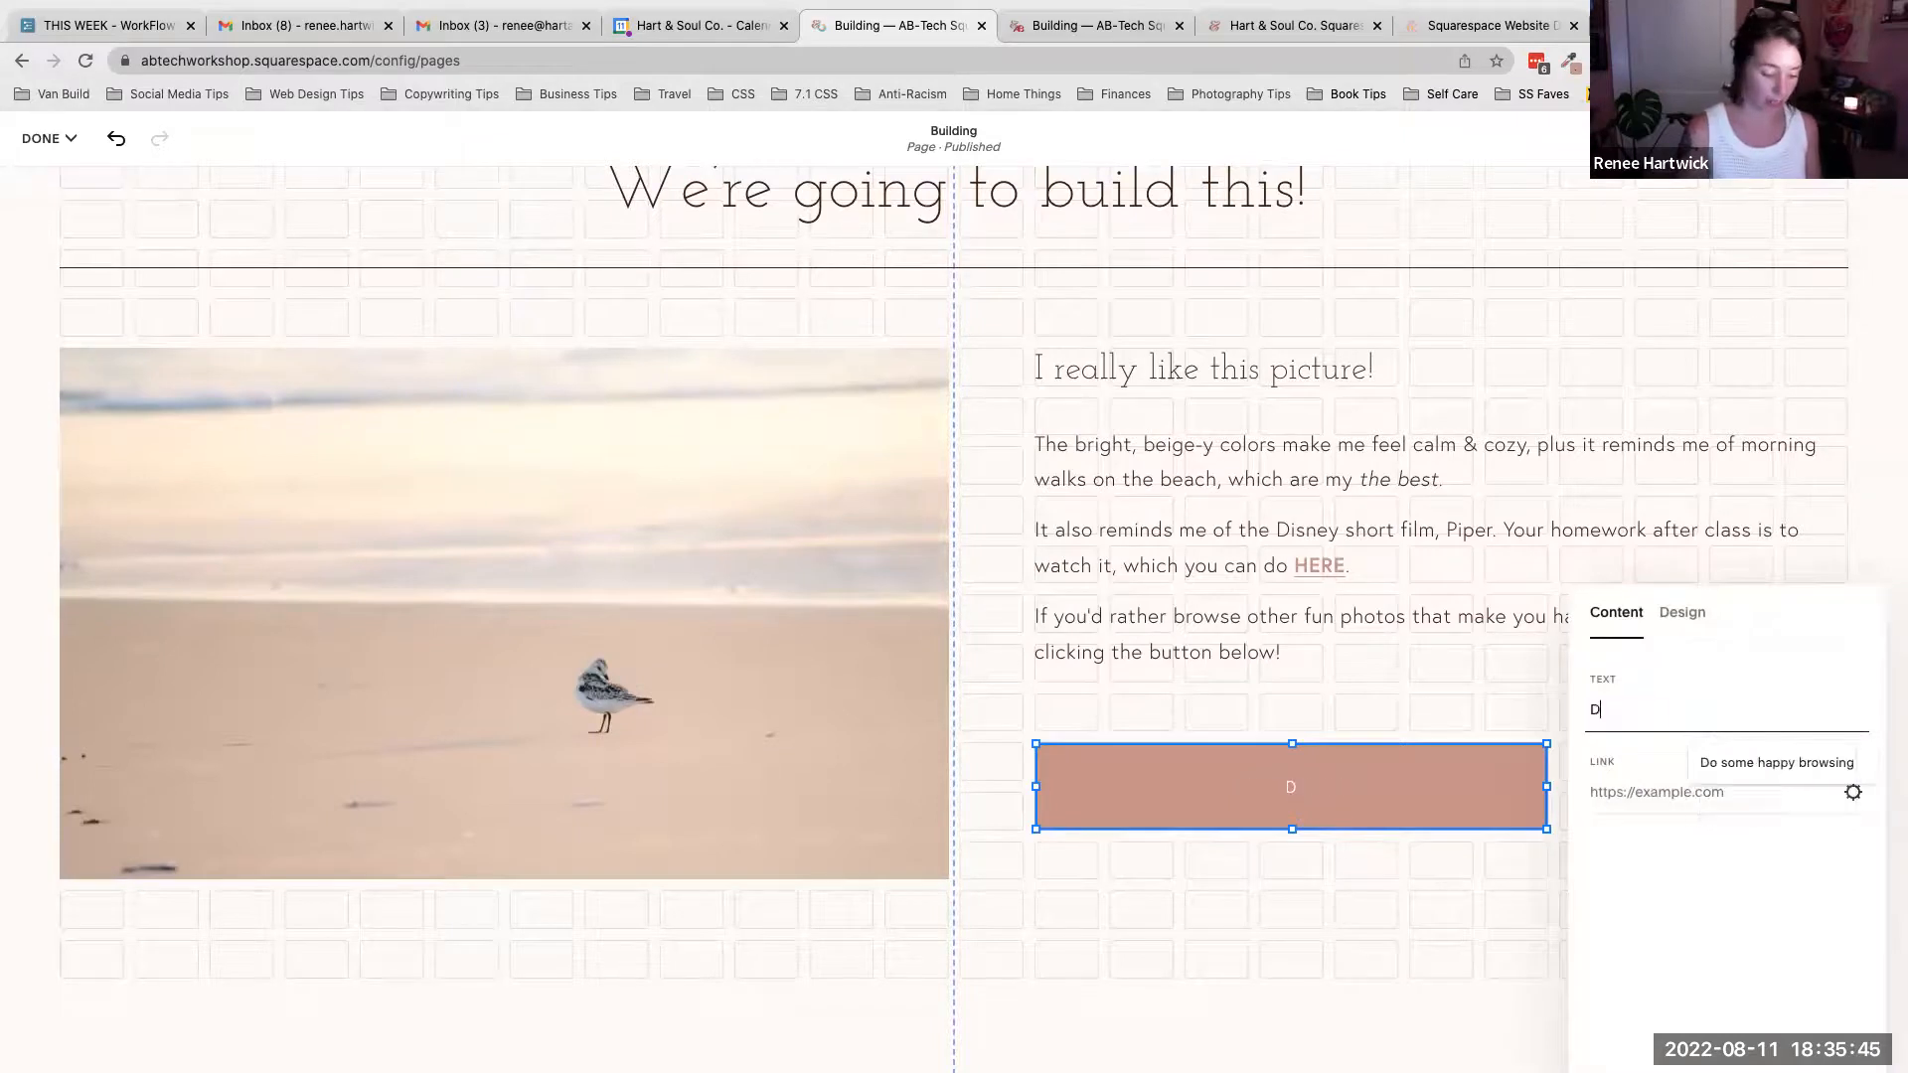
type("o some happy browsing!")
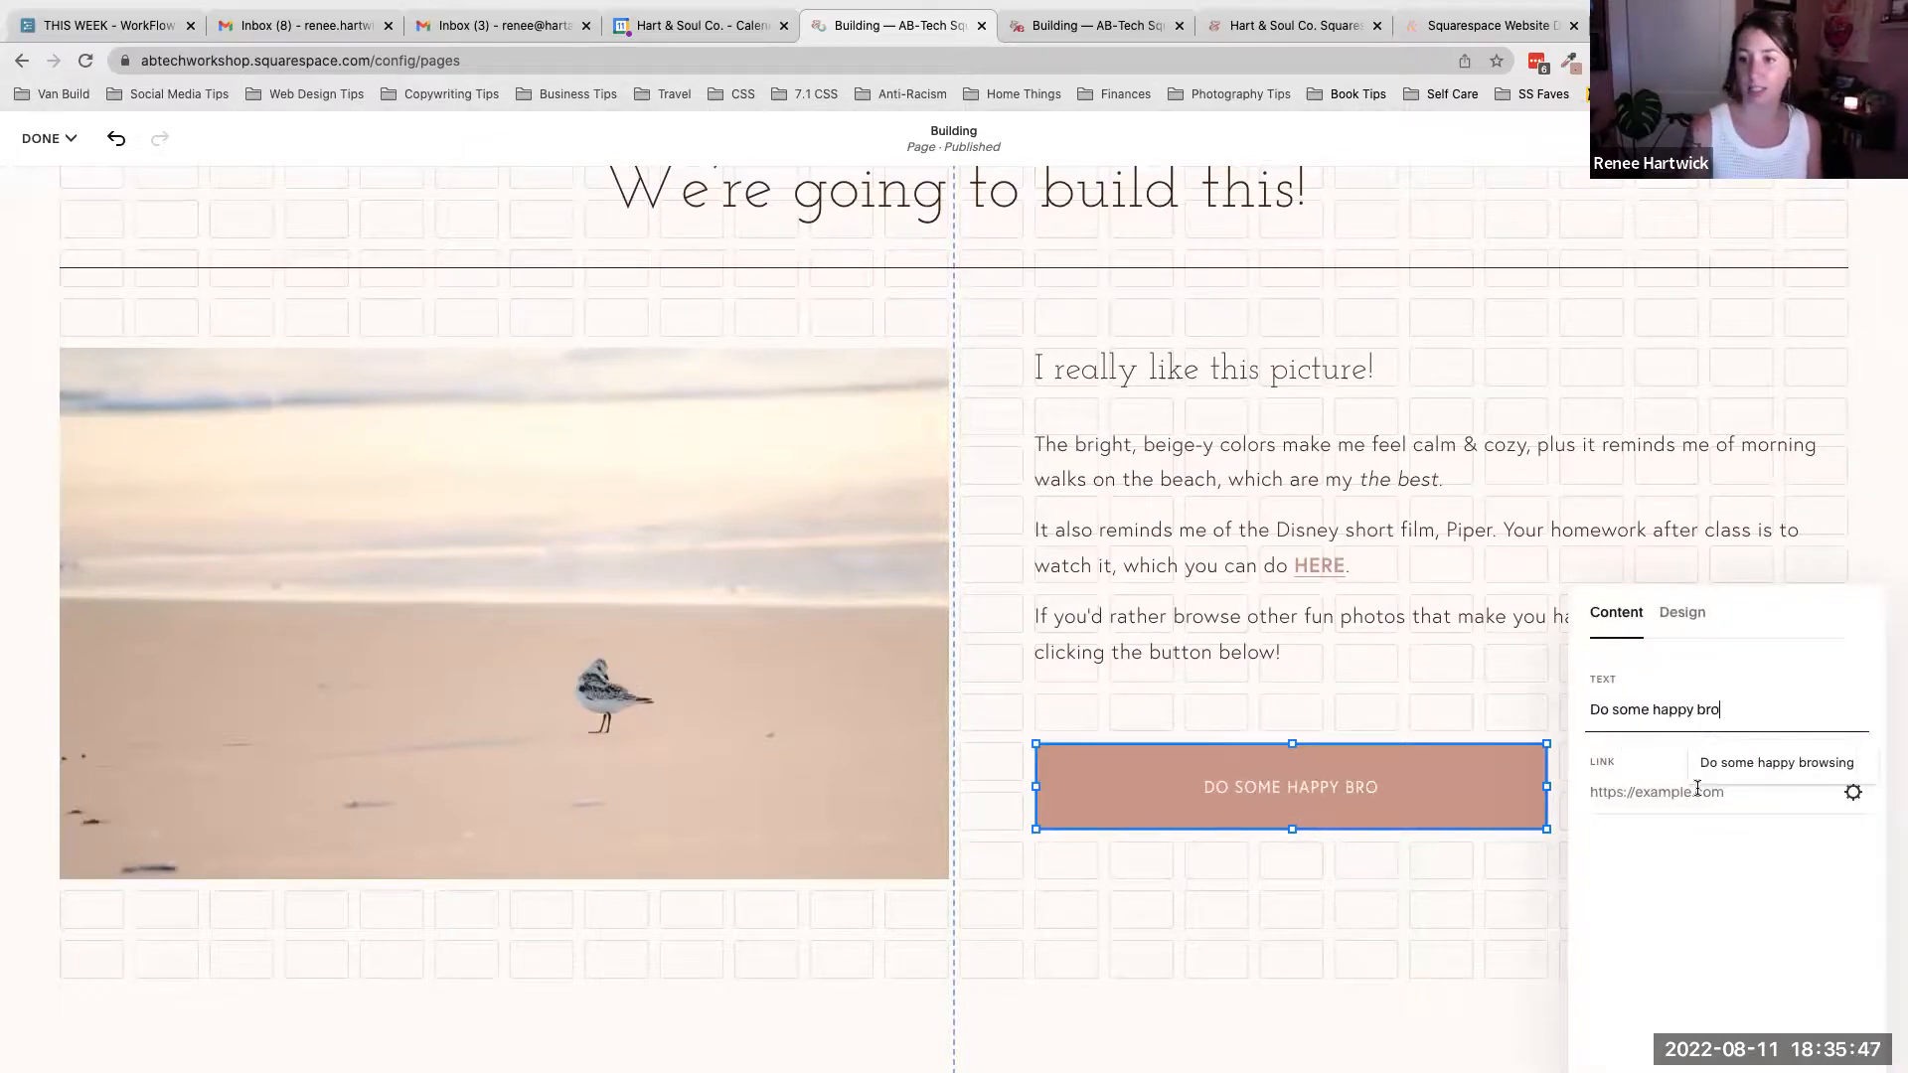
key("Tab")
type("www.unsplash.com")
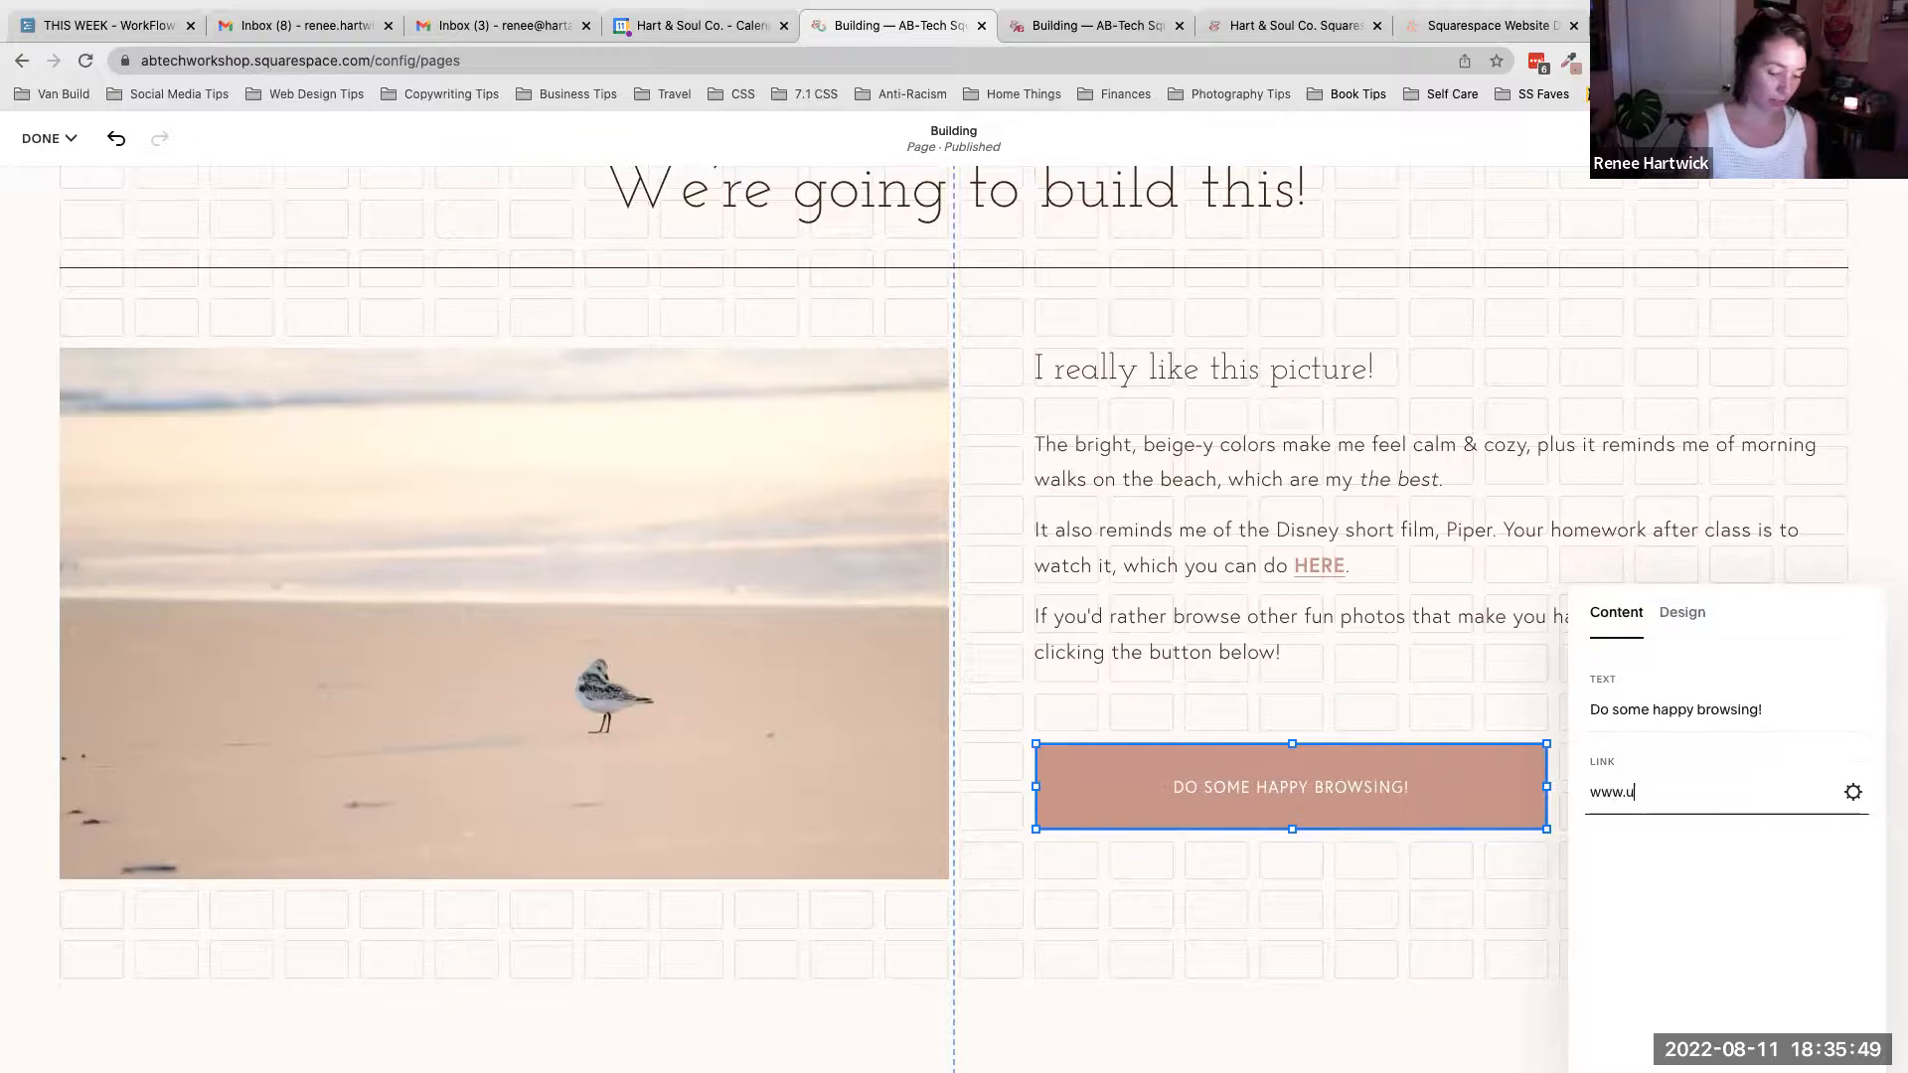
left_click(1853, 792)
left_click(1332, 517)
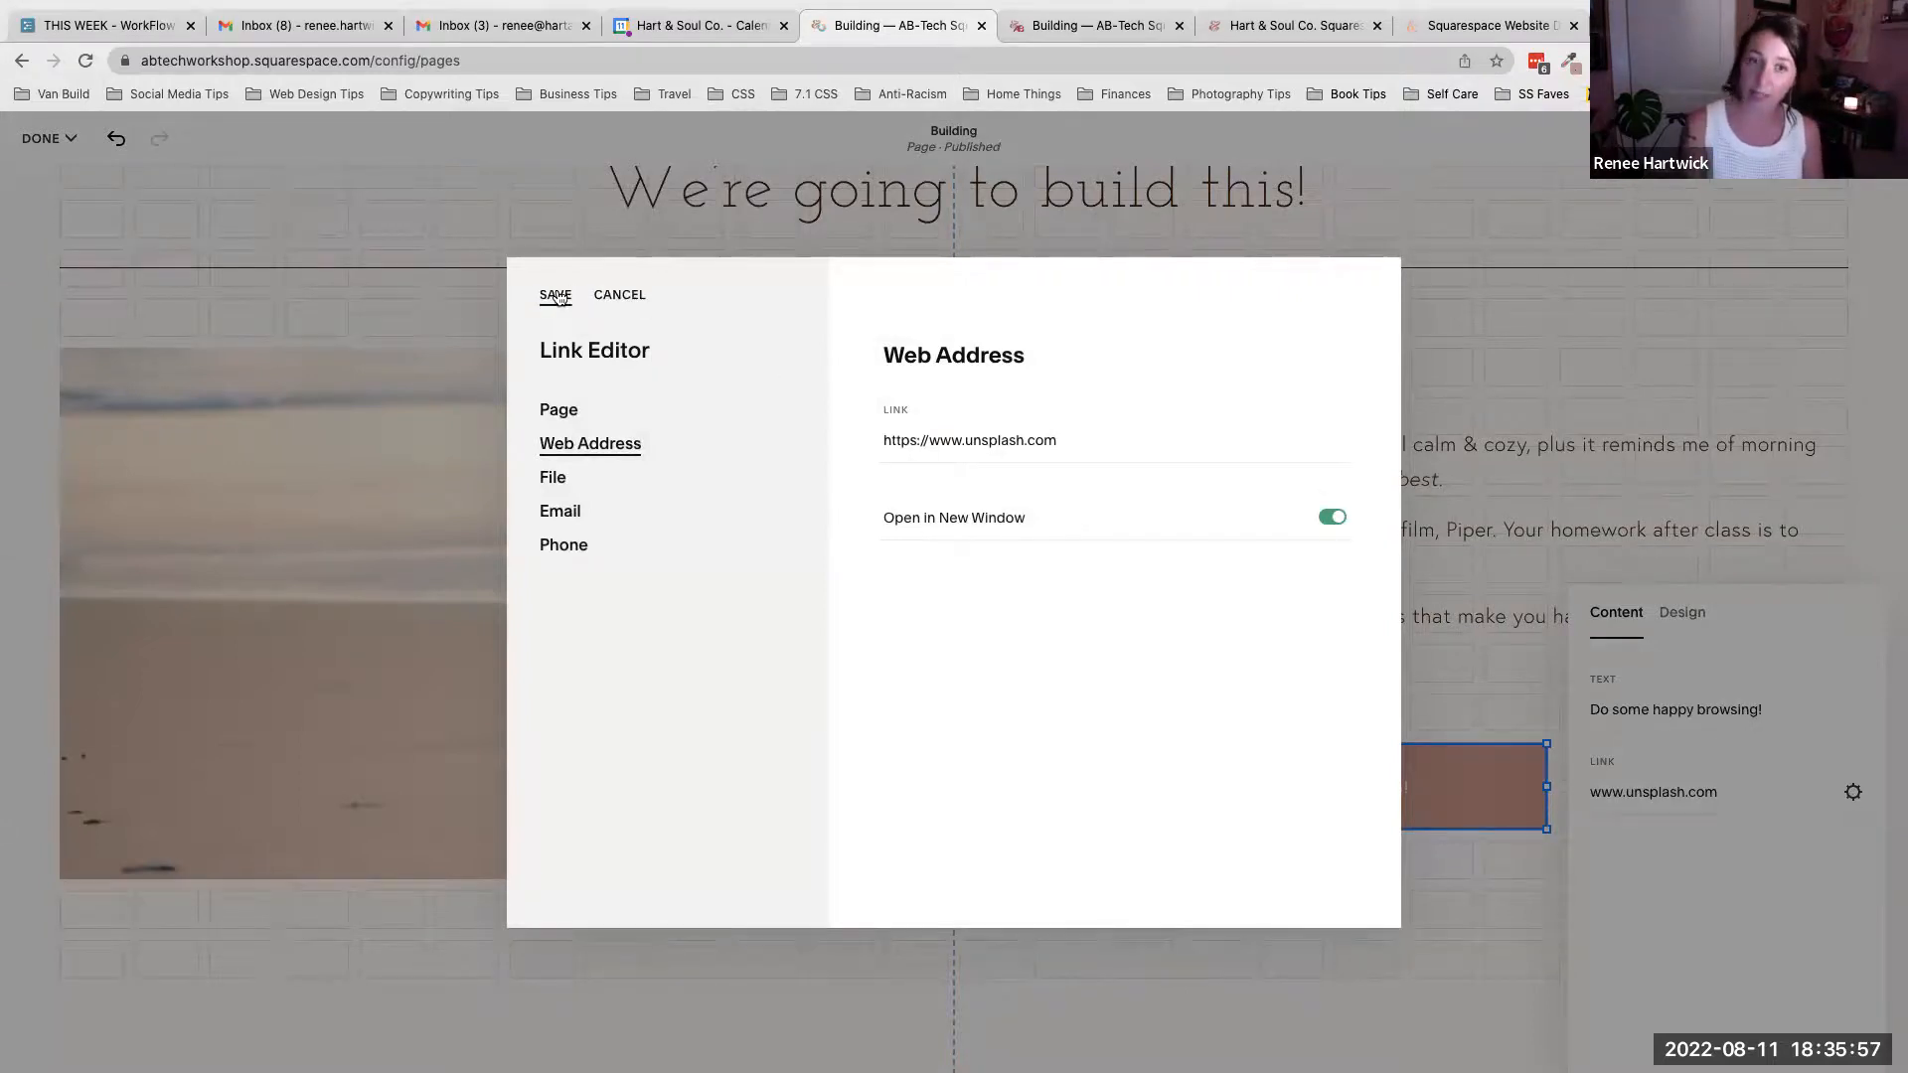
left_click(556, 294)
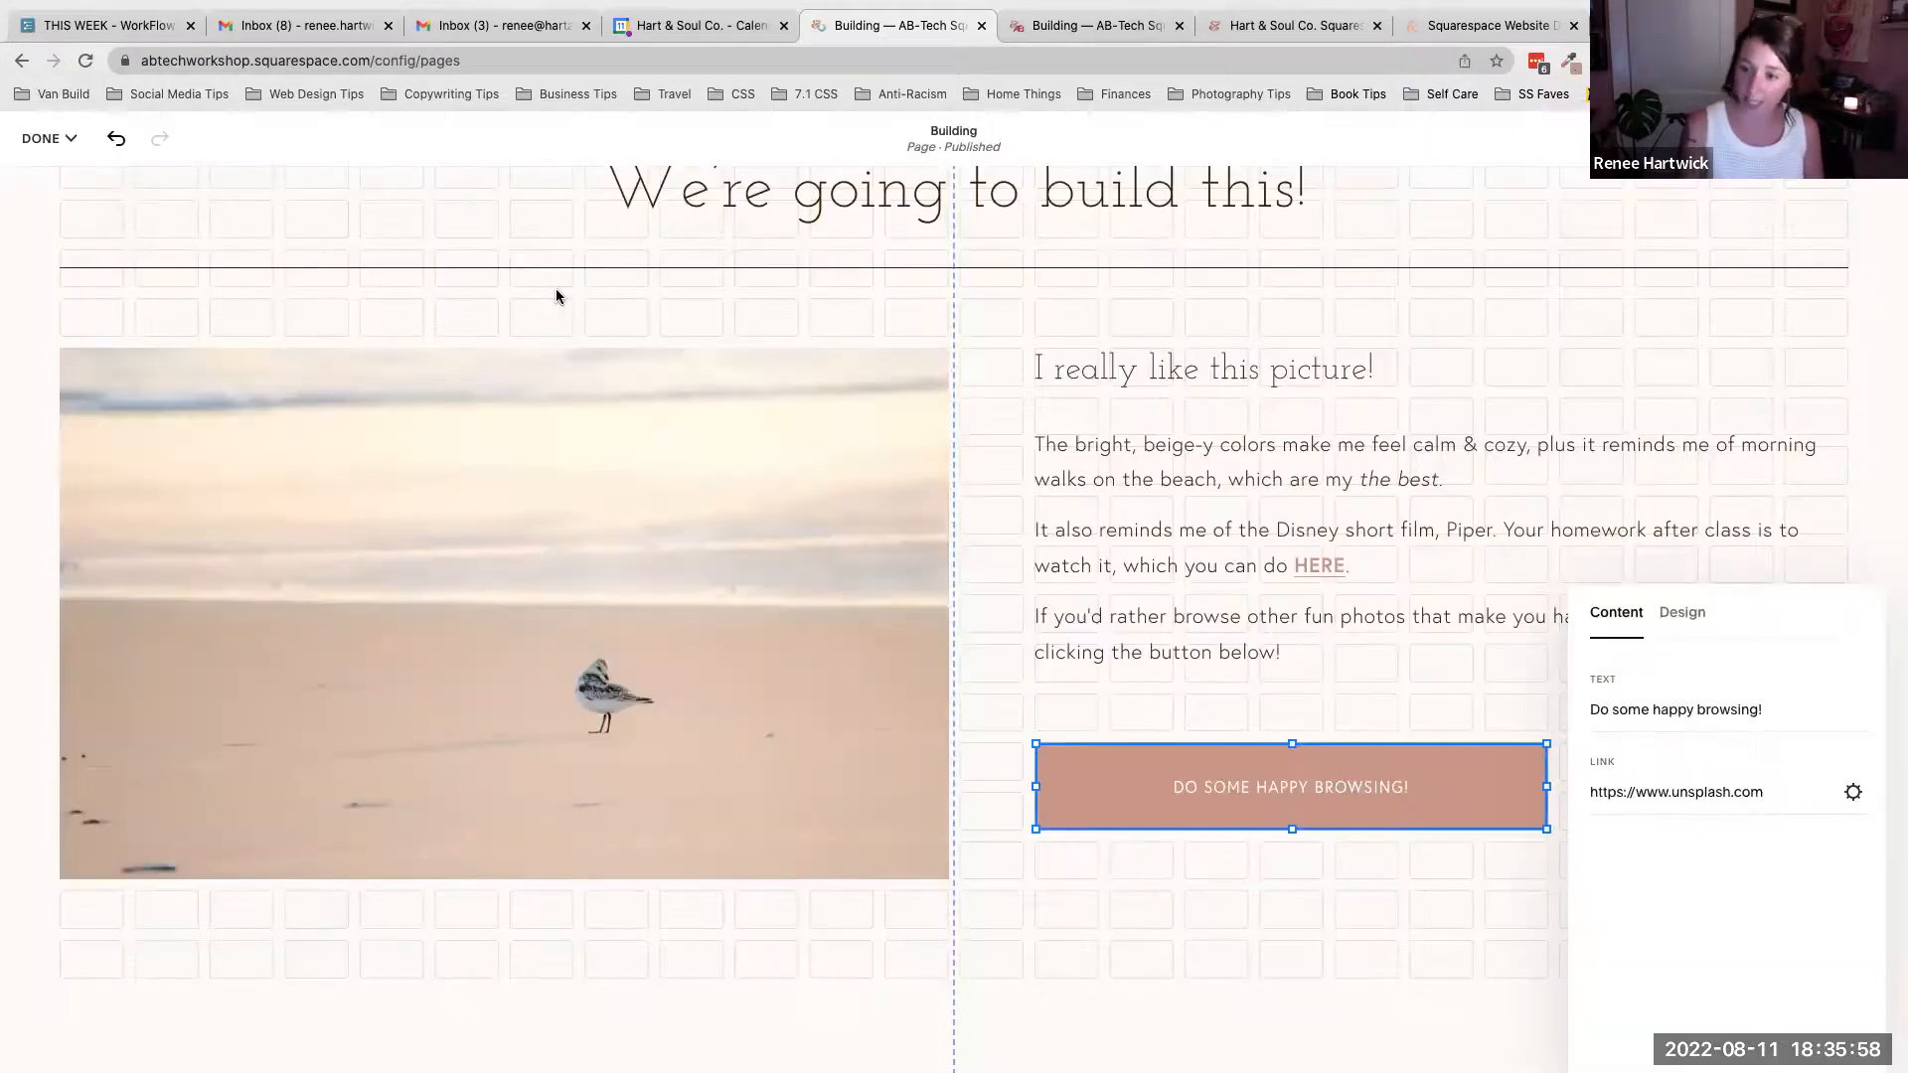
left_click(1439, 704)
- Scroll through the rebuilt section to compare it with the sample section
scroll(1439, 706, "up", 7)
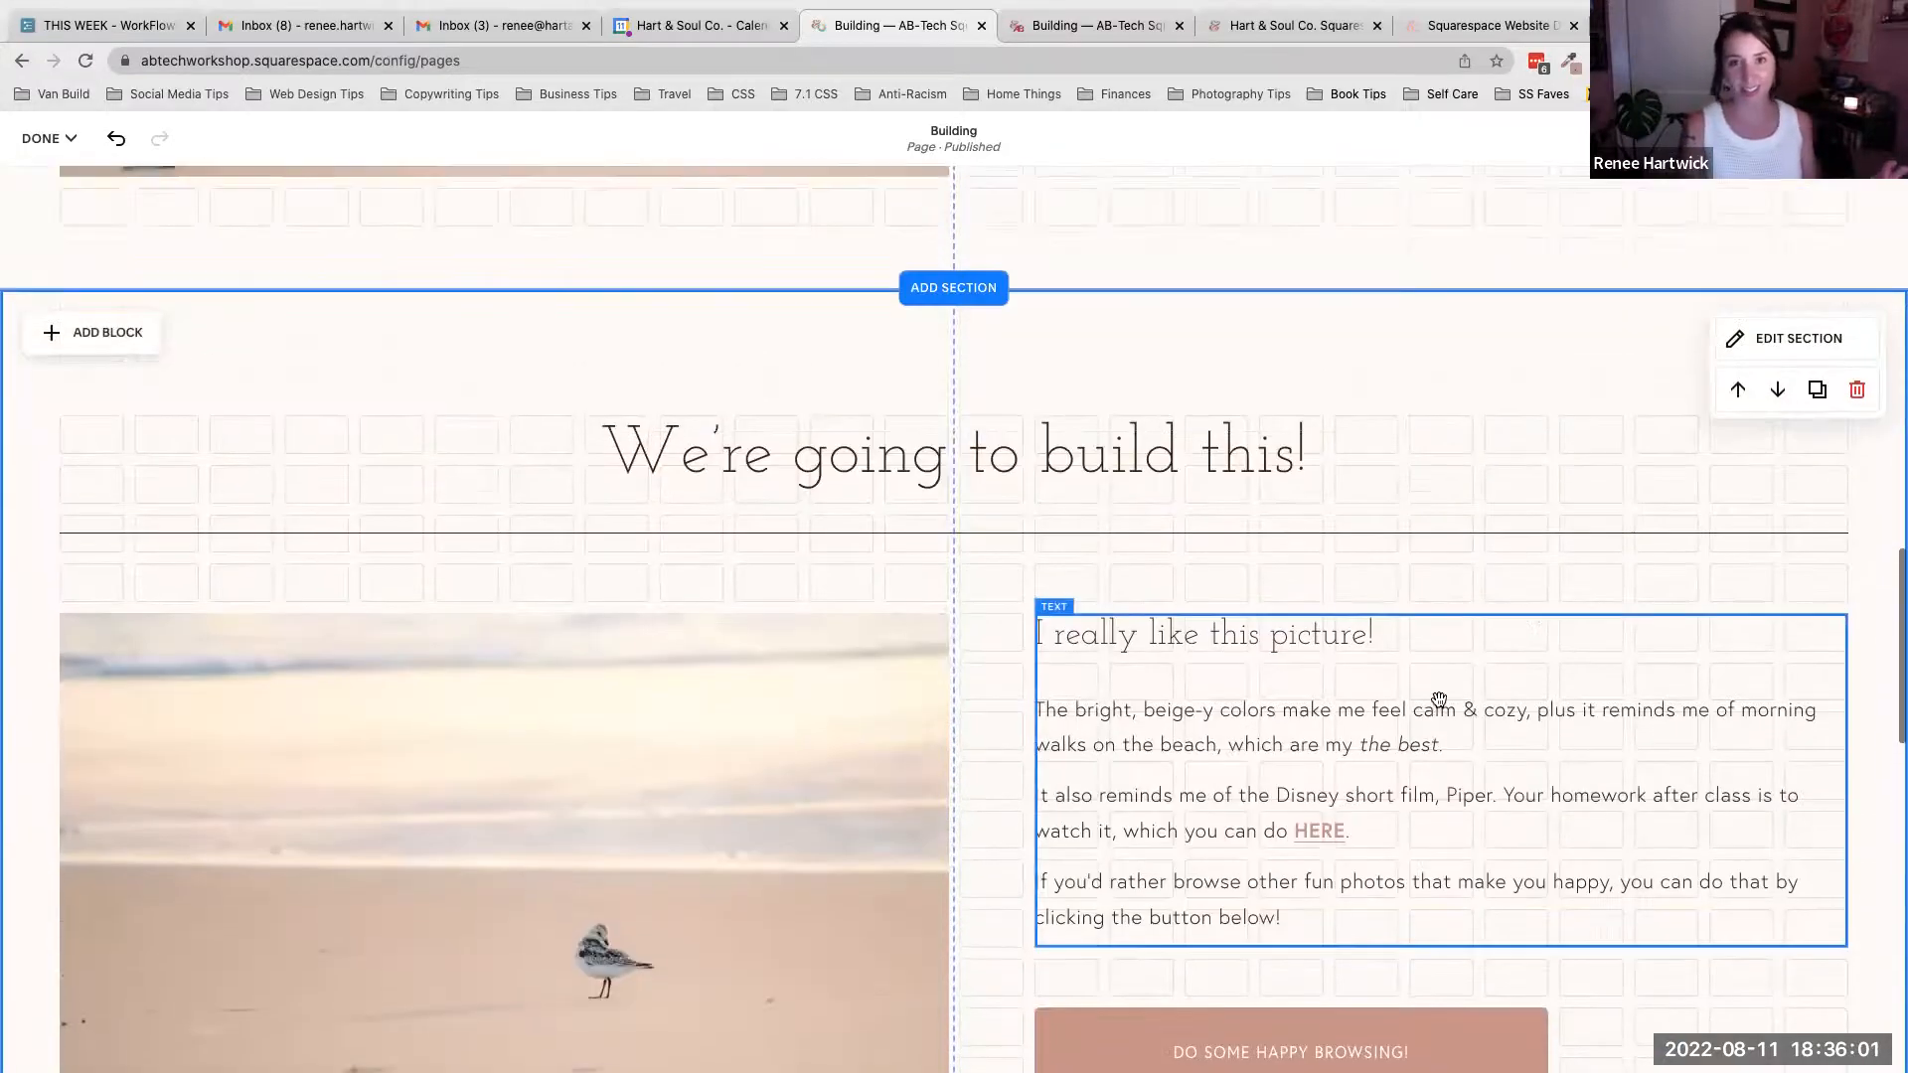
scroll(1438, 701, "down", 7)
scroll(894, 874, "up", 1)
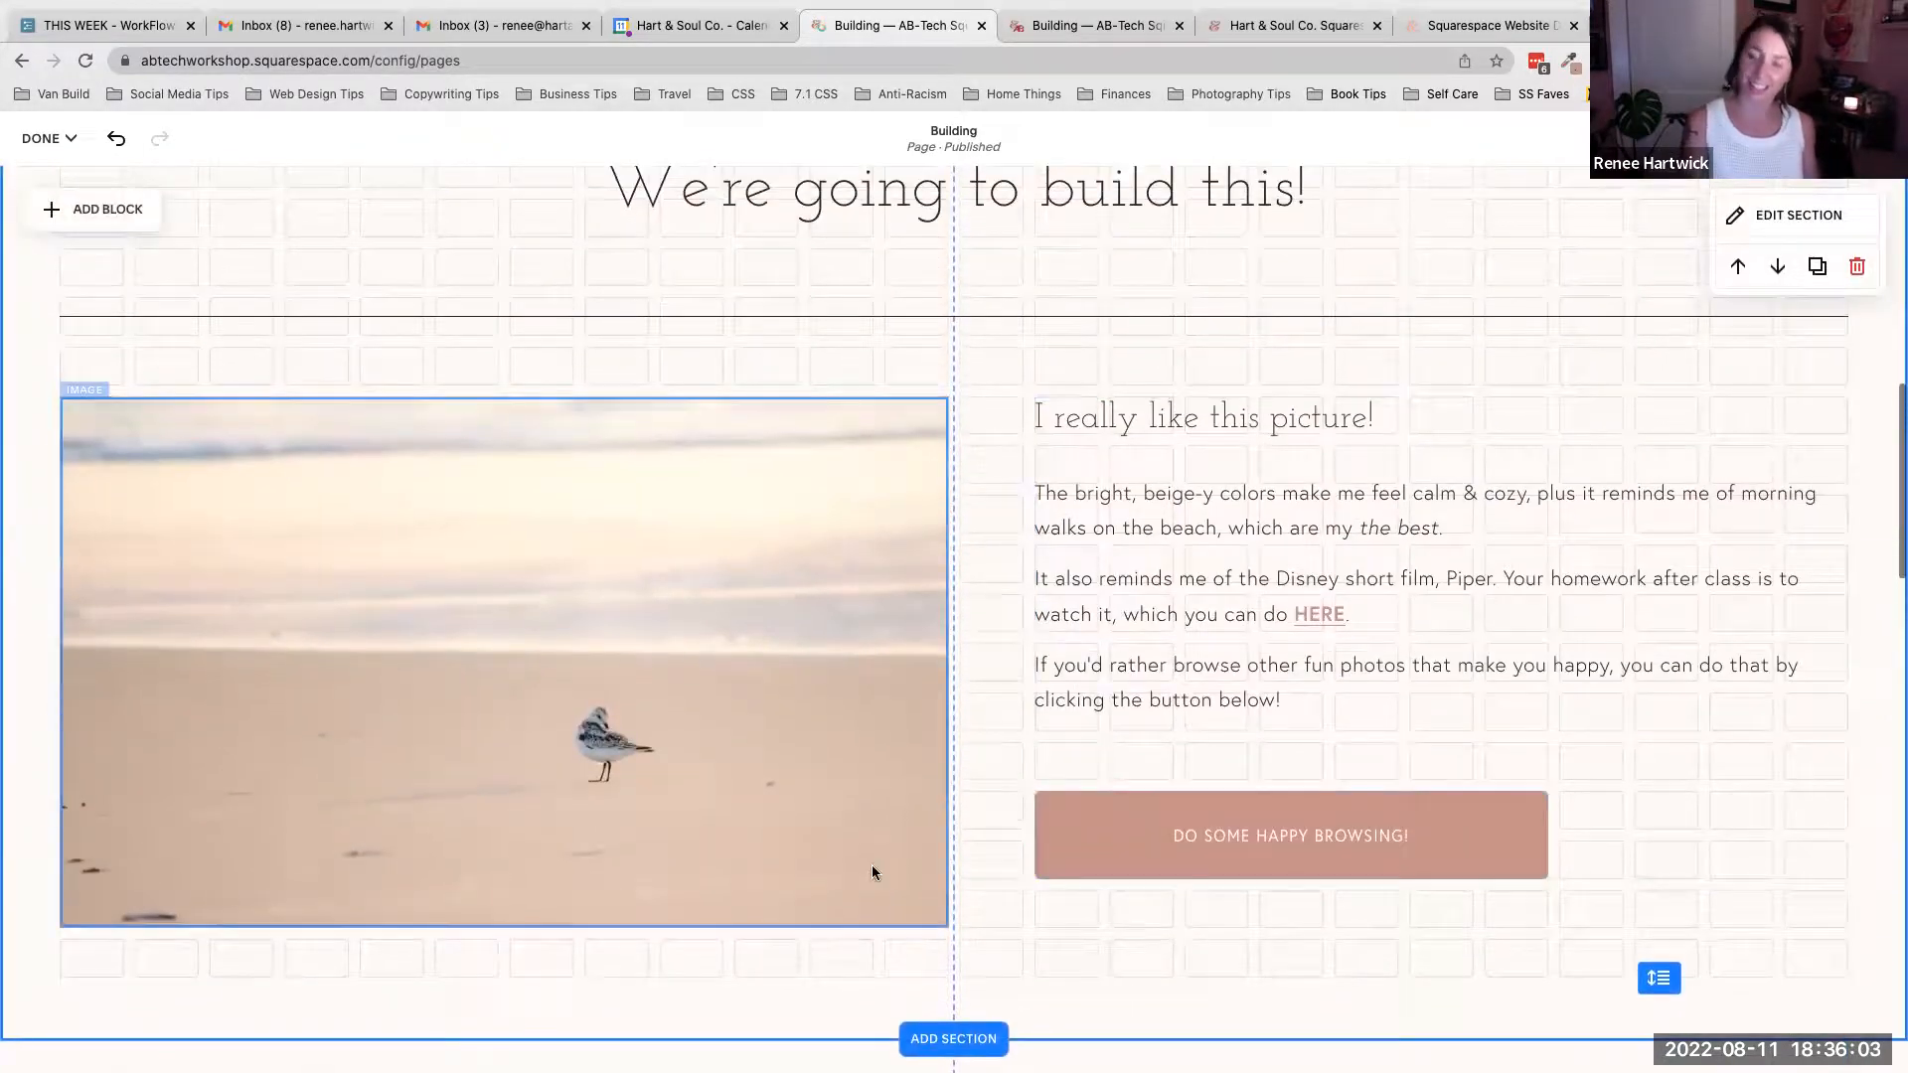
scroll(1073, 854, "down", 1)
scroll(878, 865, "down", 11)
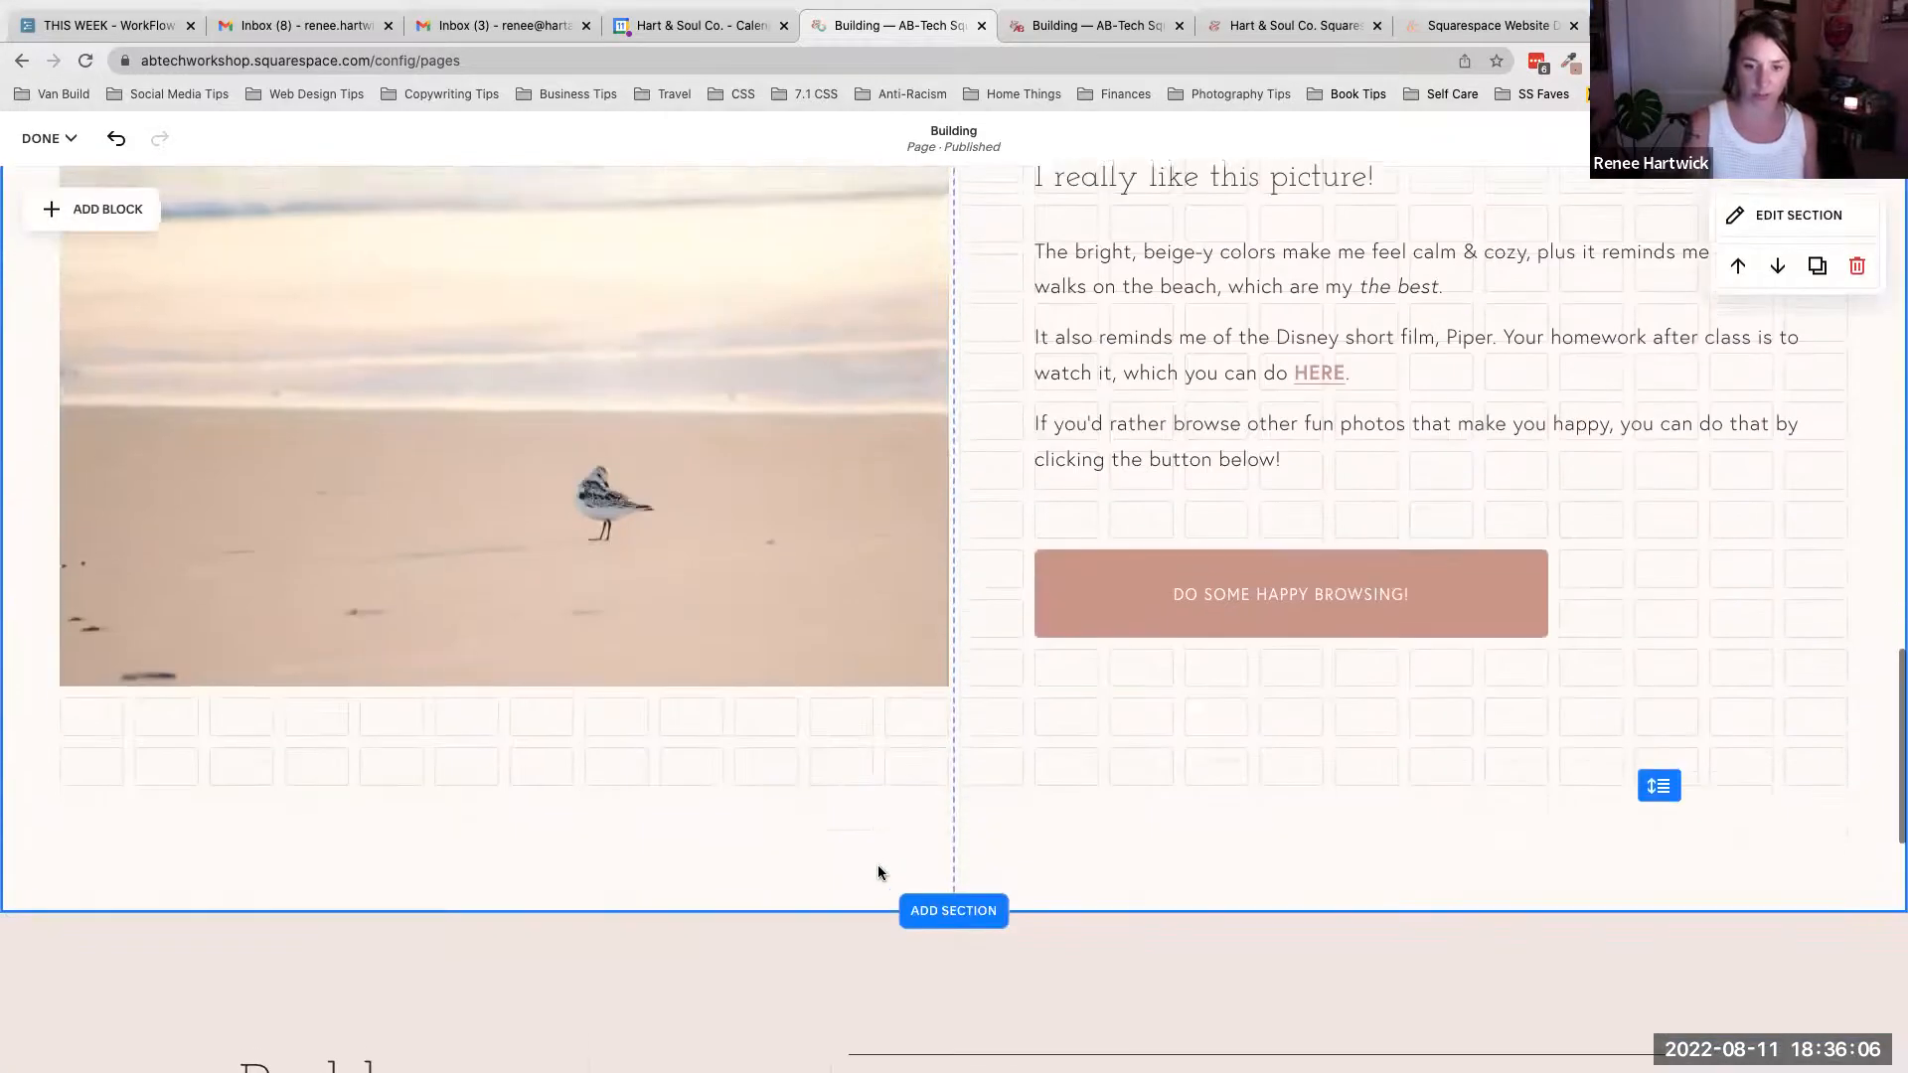
left_click_drag(1658, 777, 1658, 726)
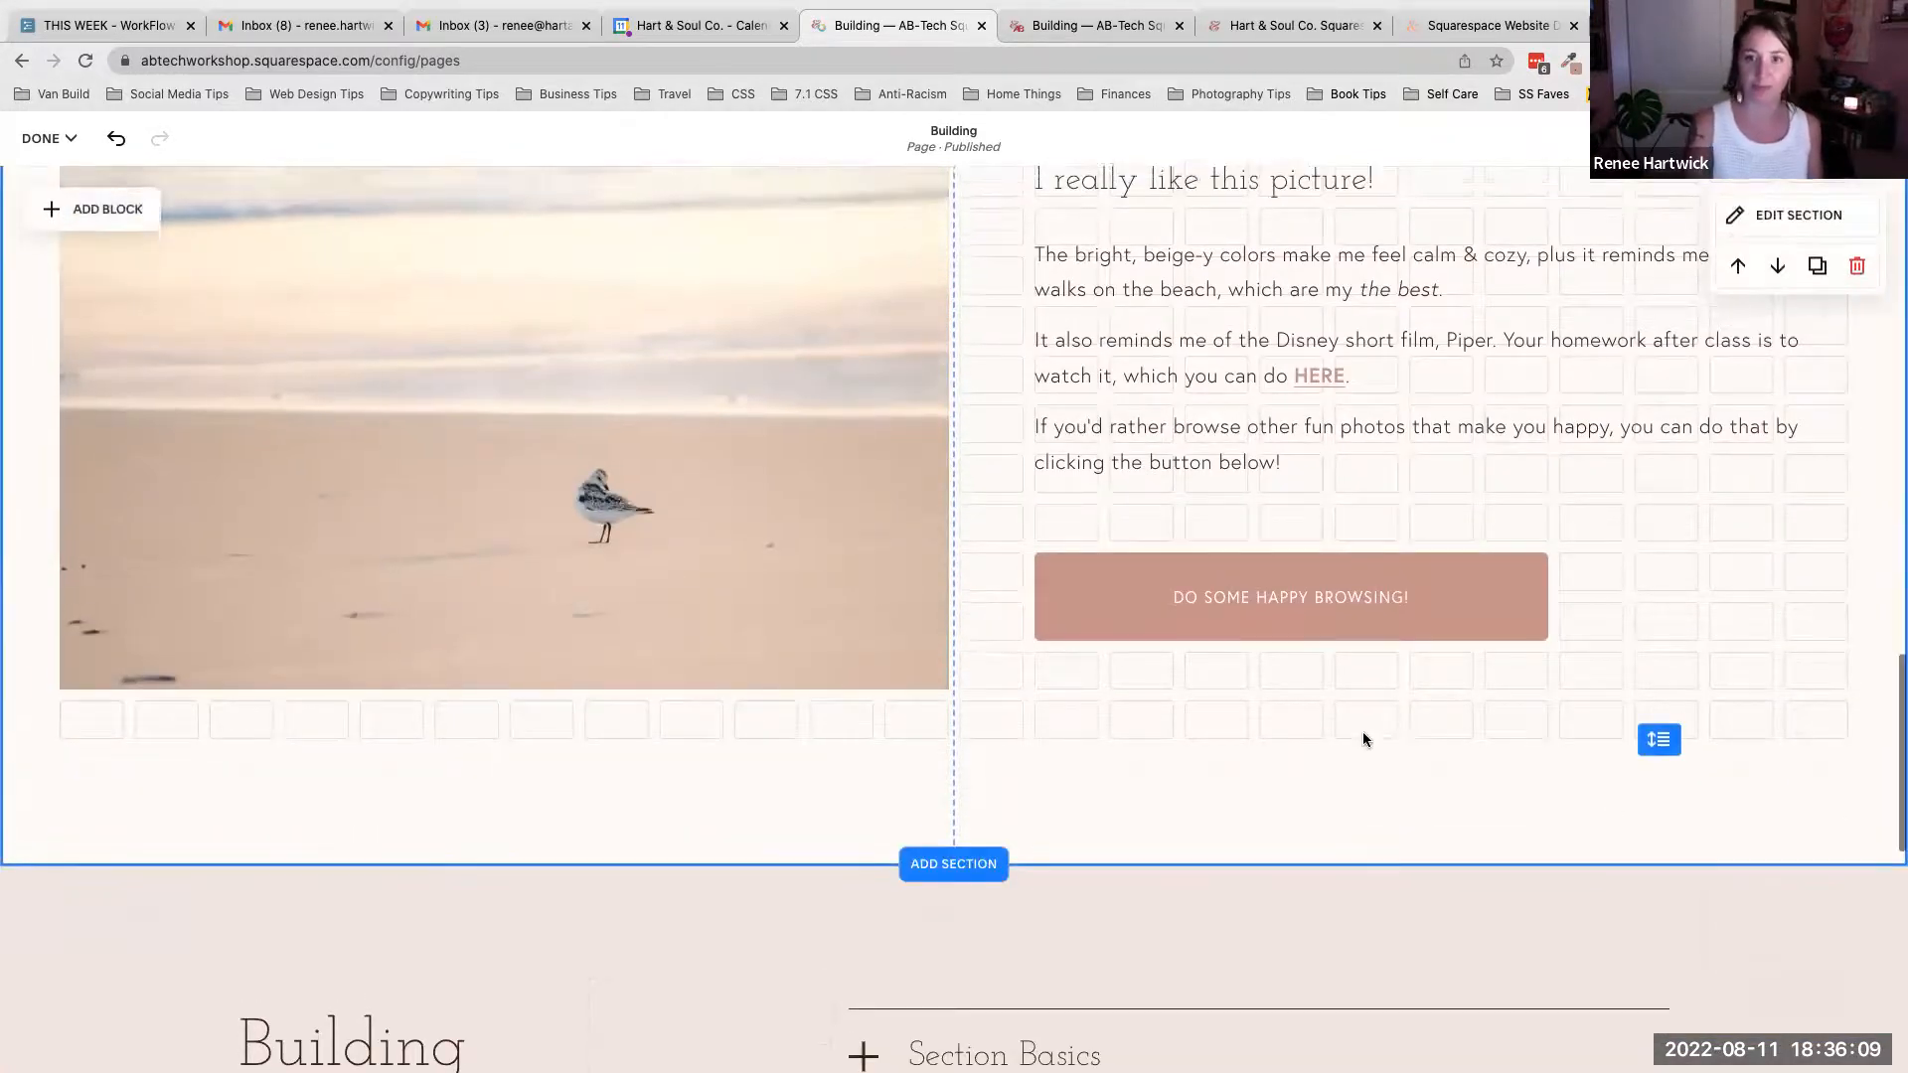
scroll(1363, 736, "up", 2)
scroll(1362, 736, "up", 1)
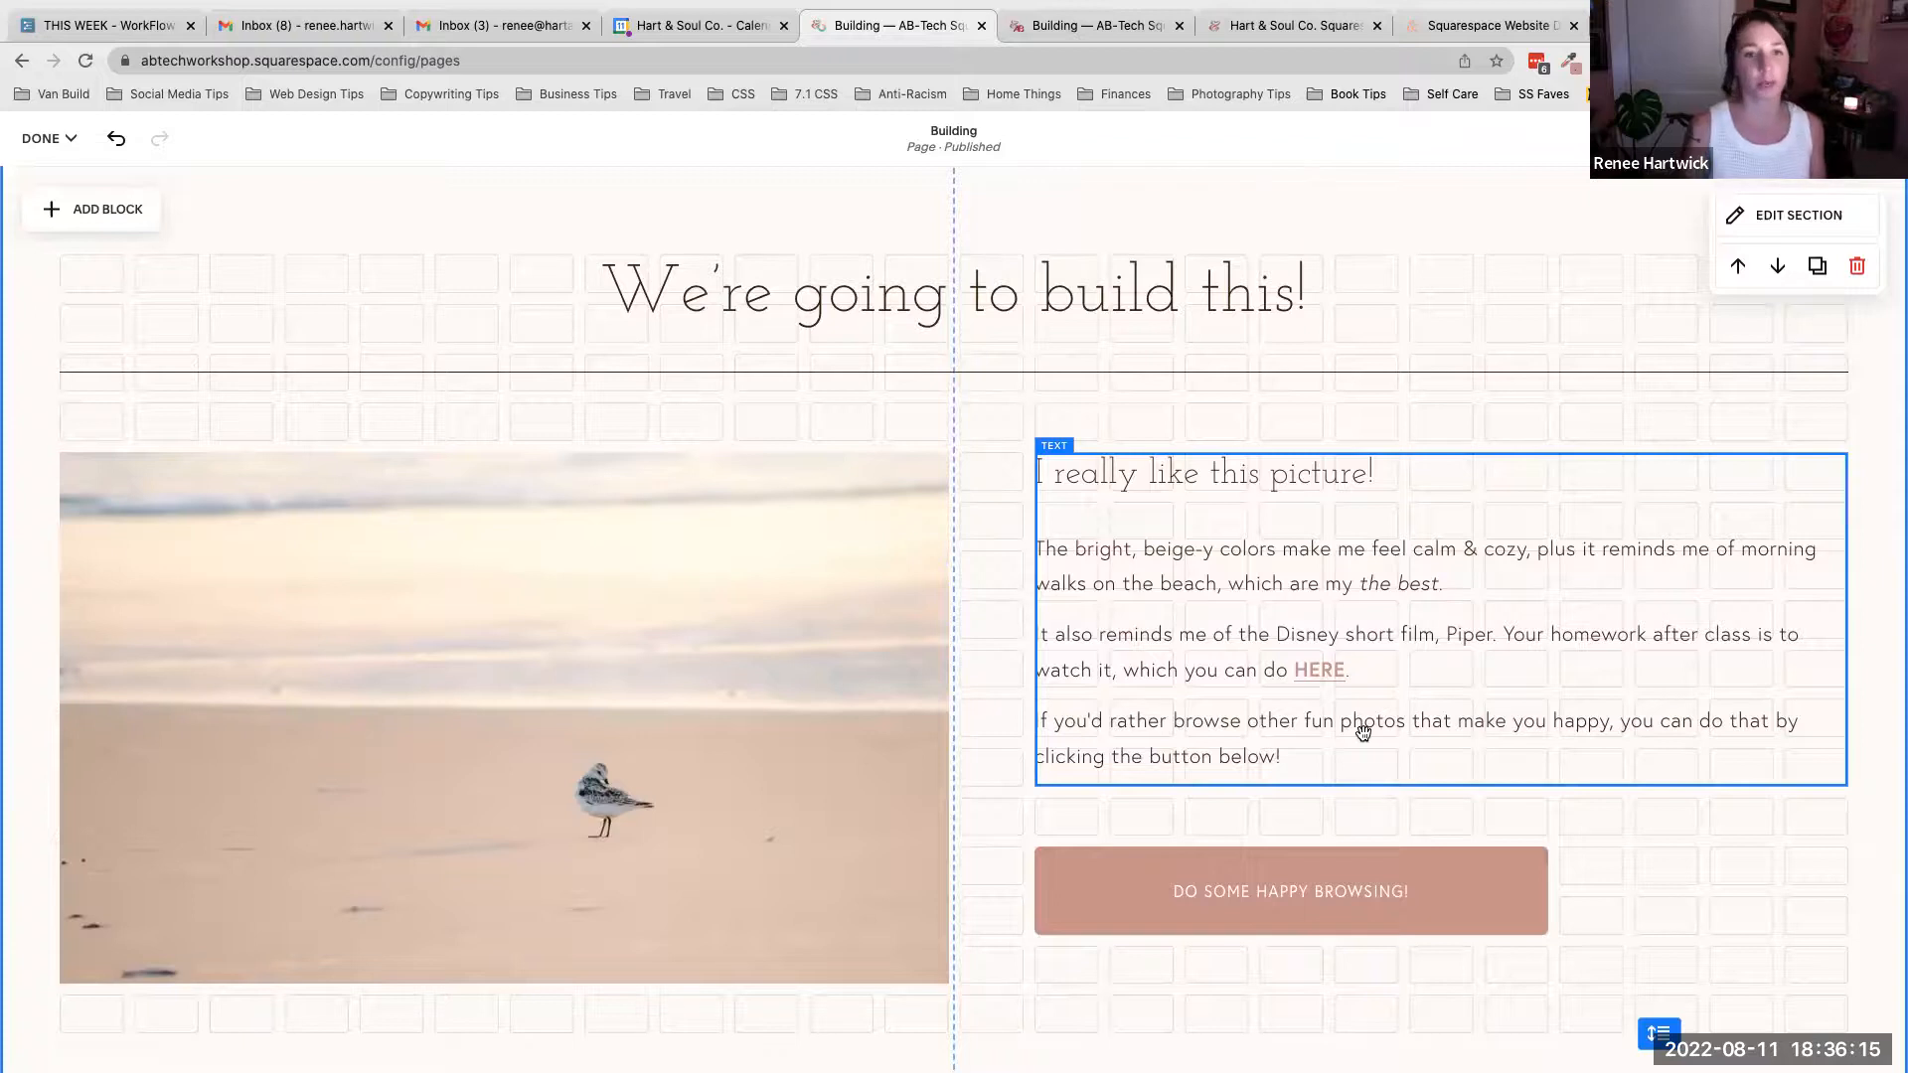
- Browse the list of available blocks in the Add Block menu, then close it
left_click(79, 210)
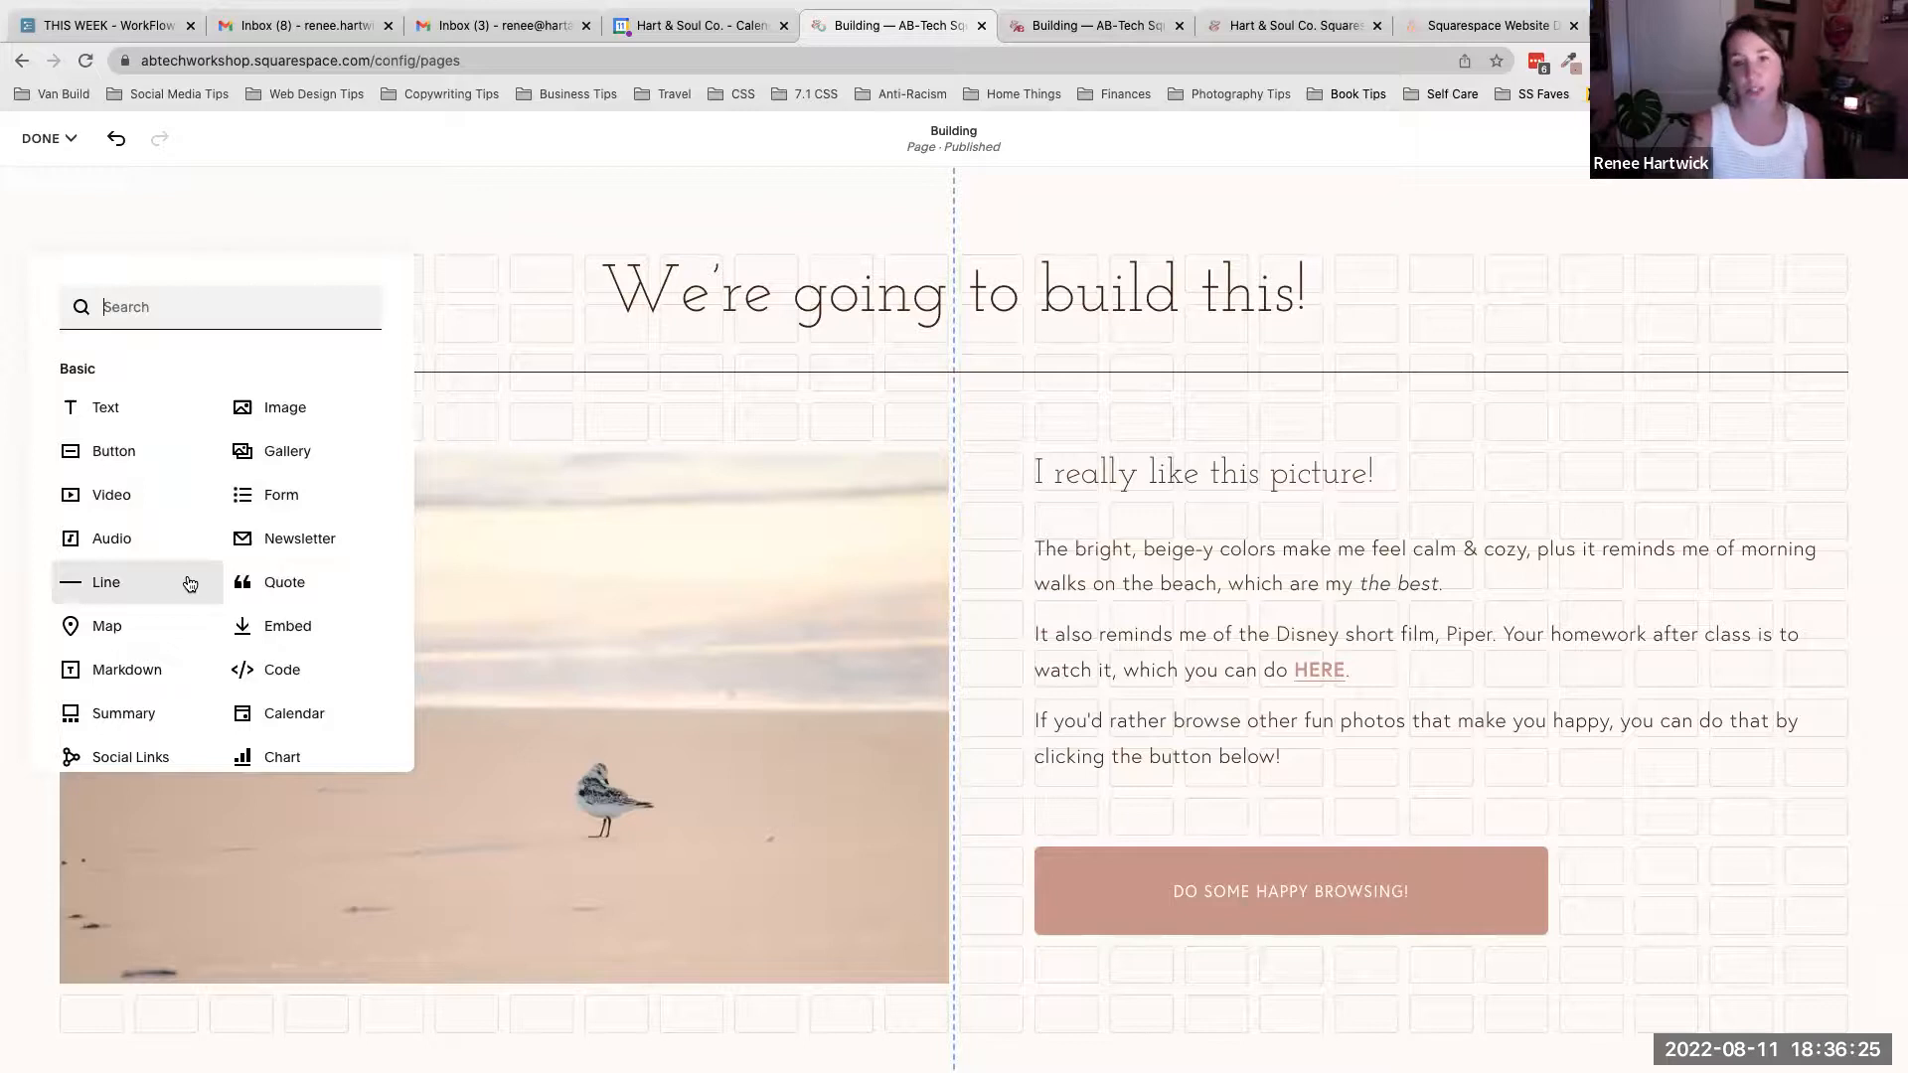
scroll(190, 583, "down", 2)
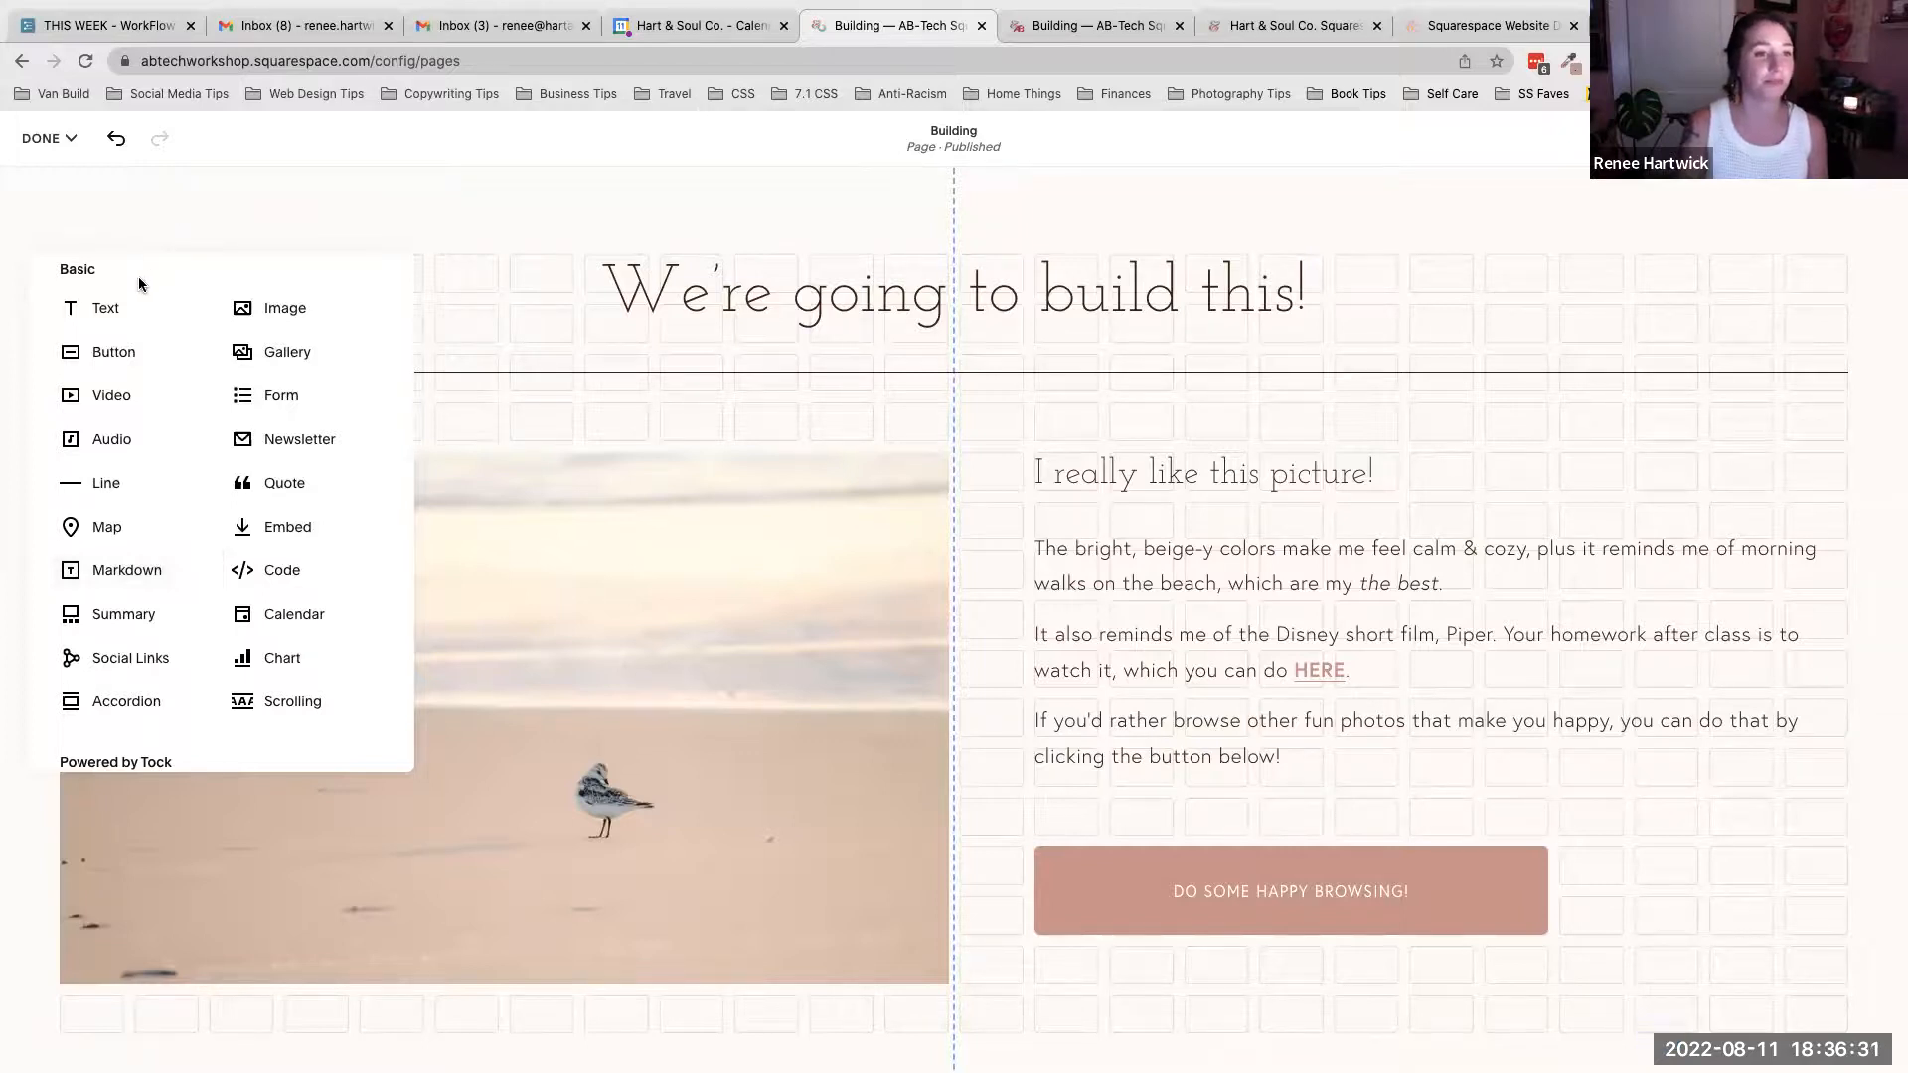
left_click(713, 437)
scroll(714, 437, "down", 8)
scroll(714, 443, "down", 3)
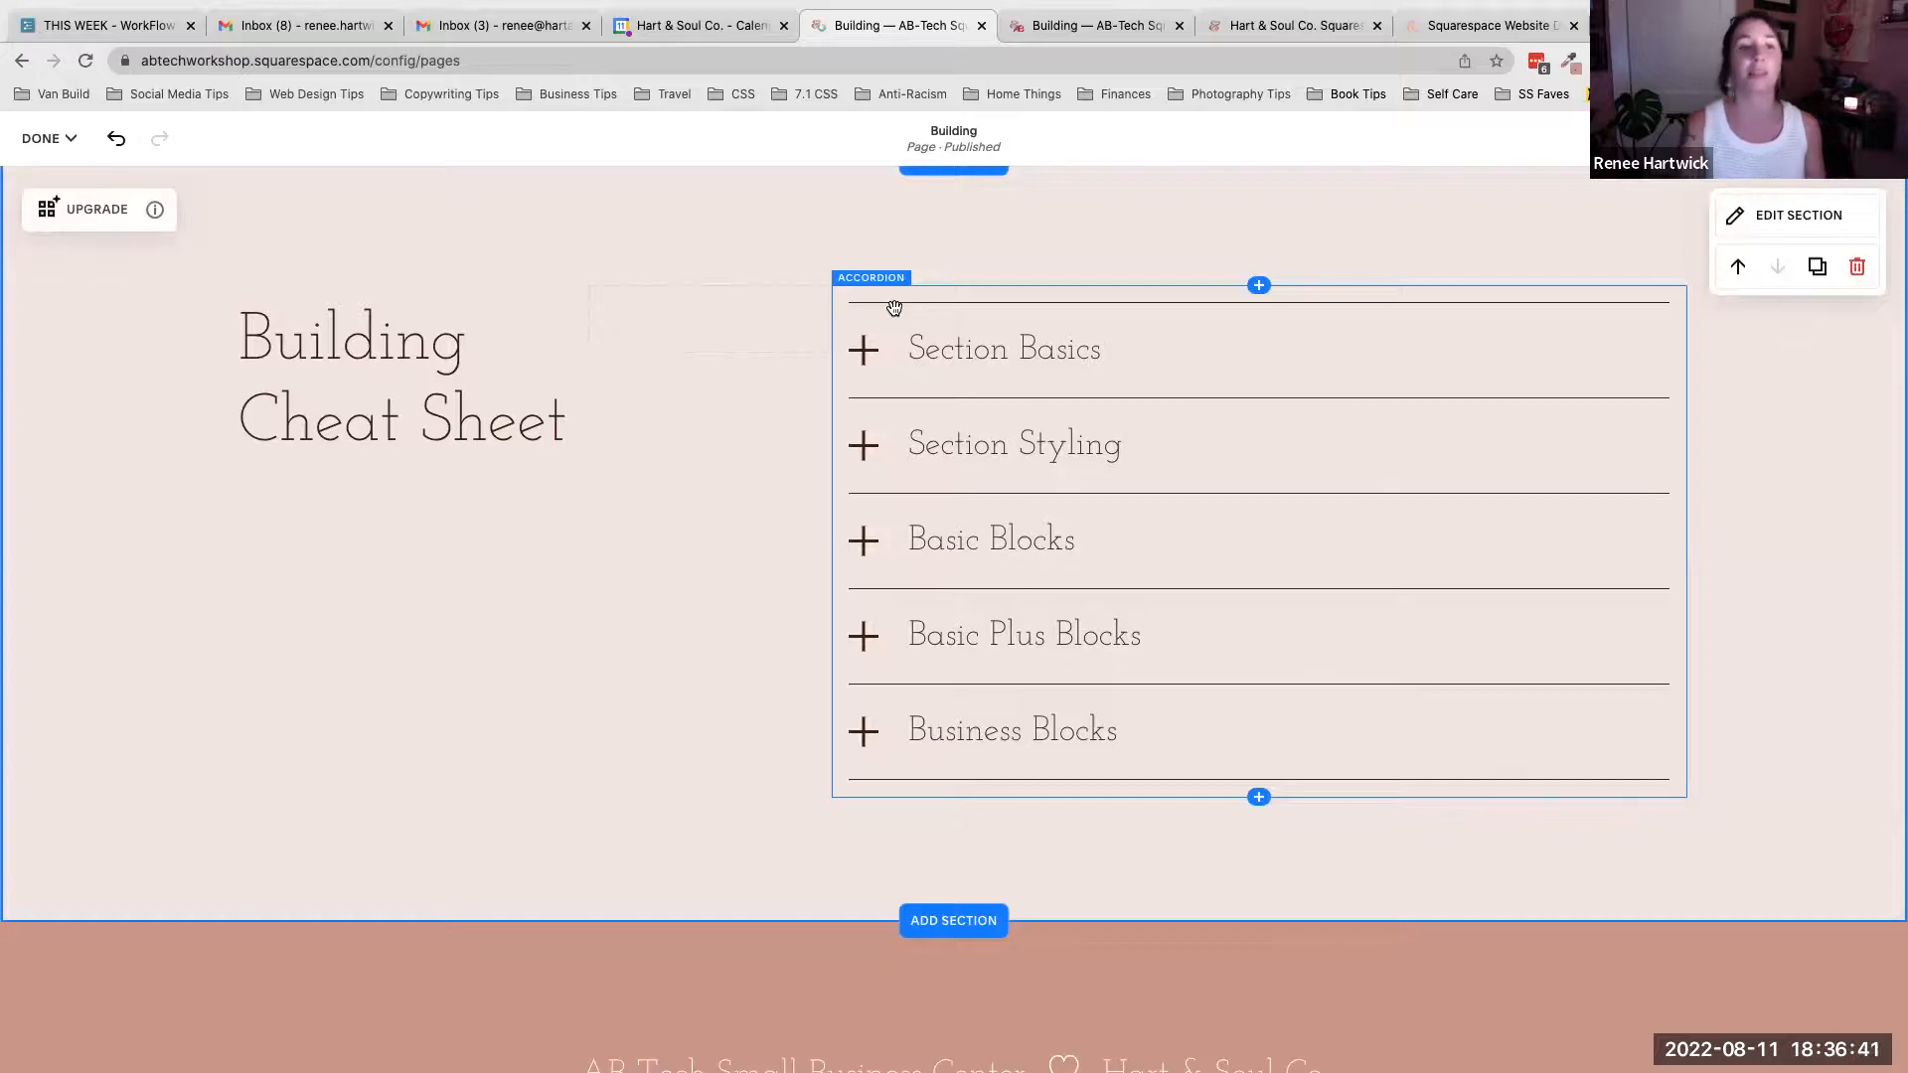
scroll(895, 308, "up", 10)
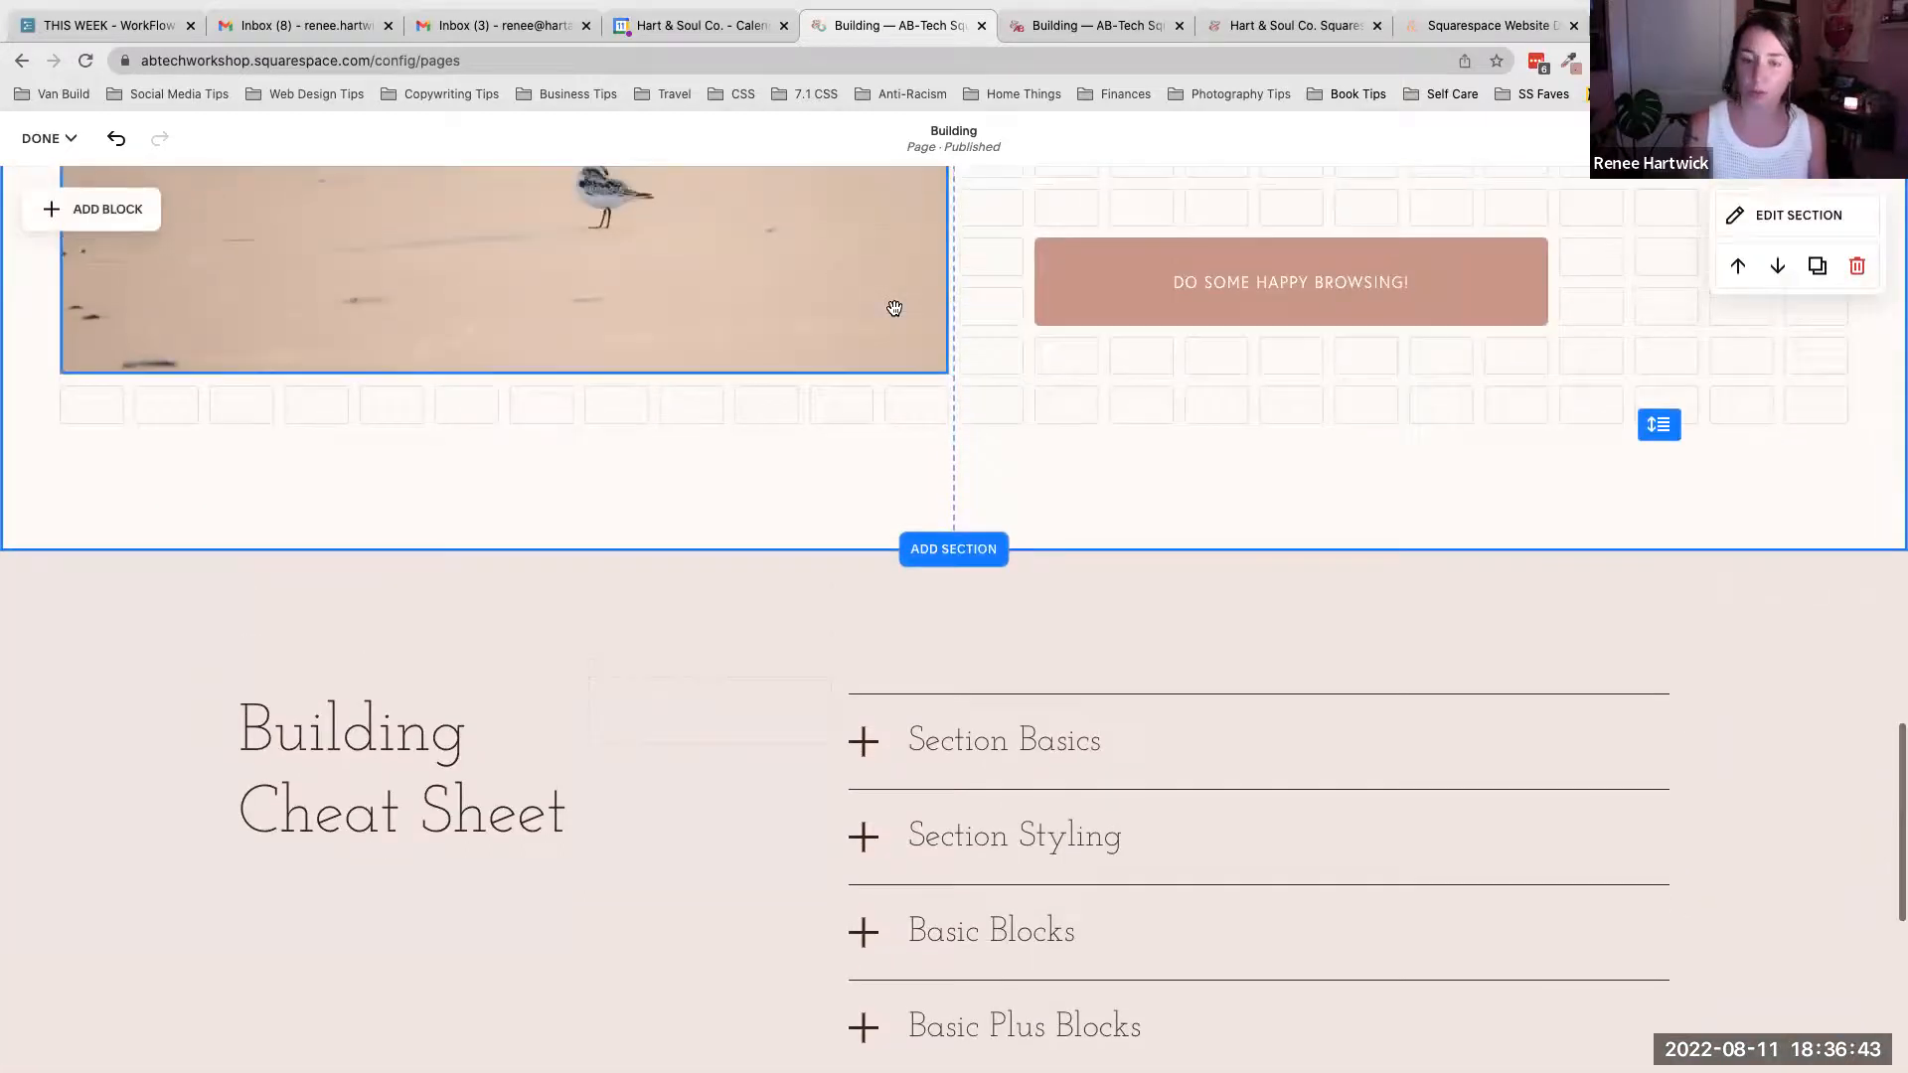
scroll(895, 308, "up", 5)
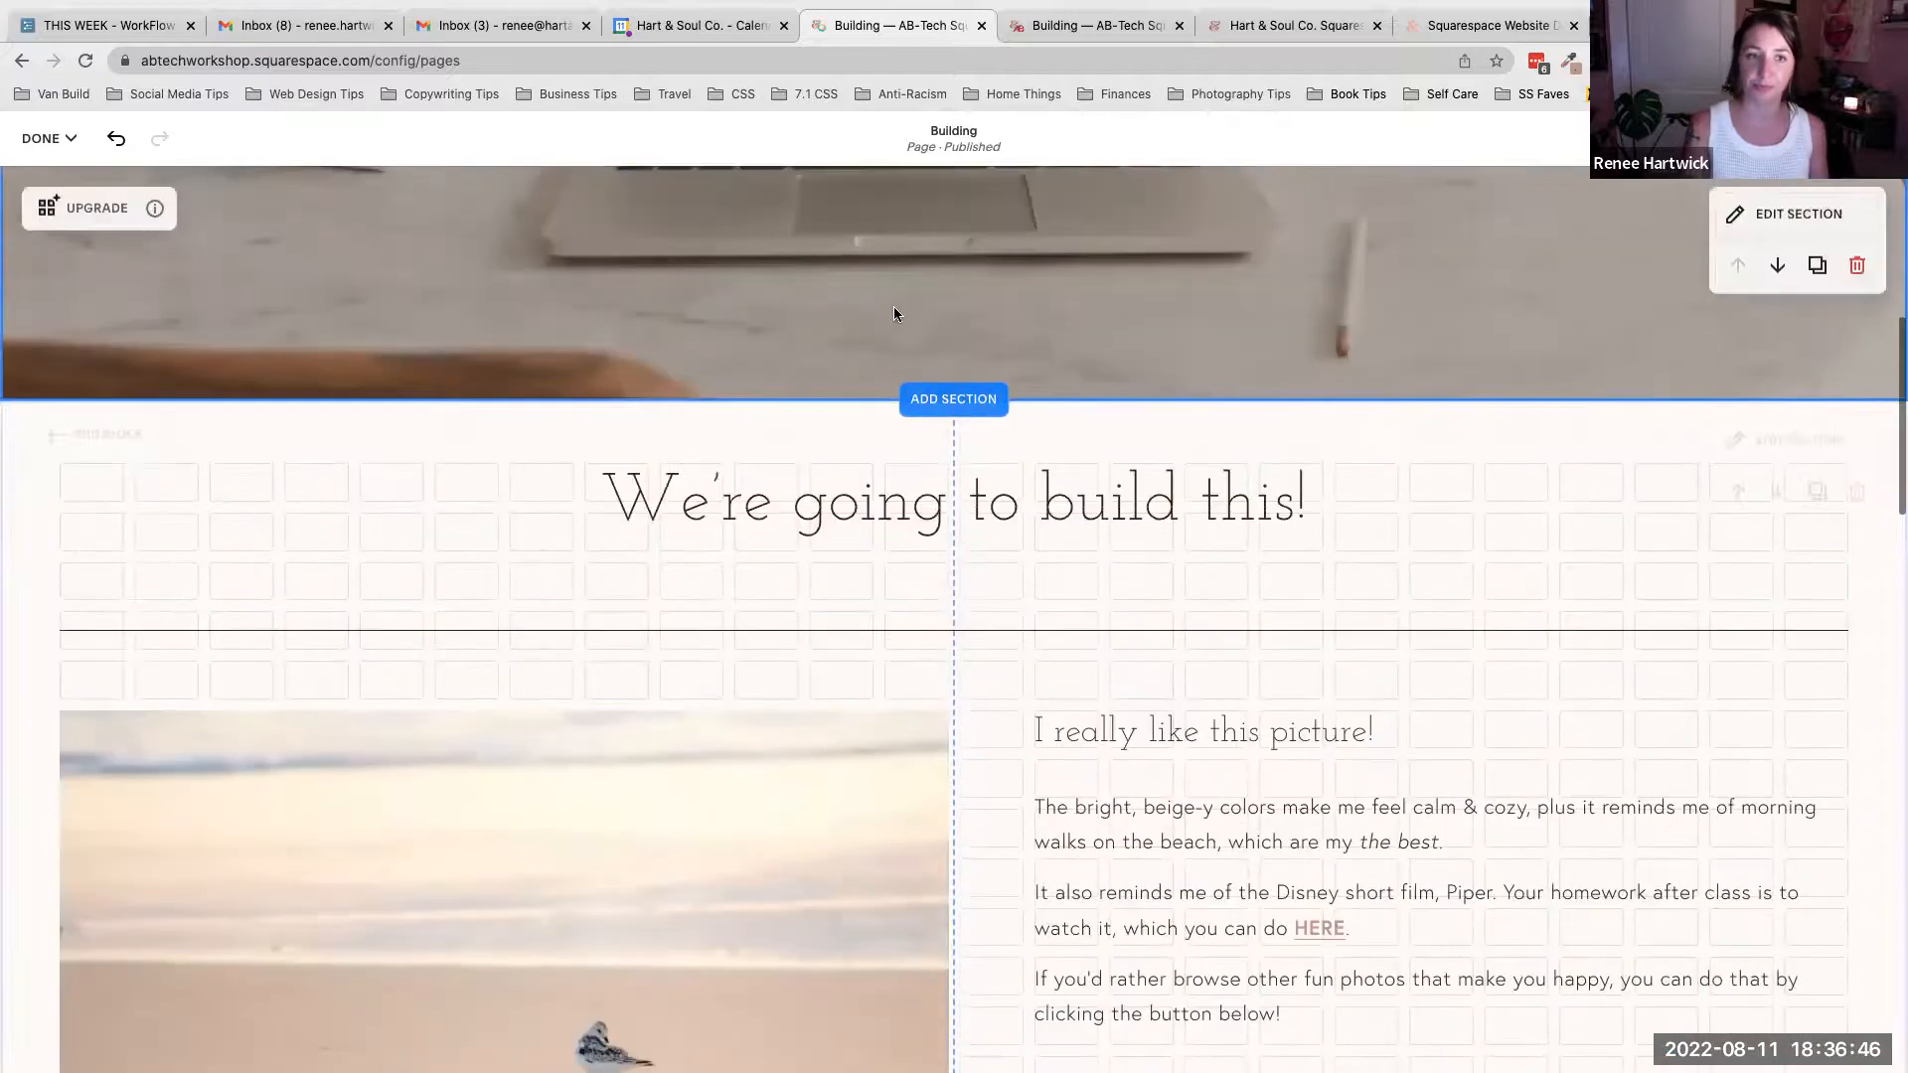
- Save the page changes, exit editing and scroll through the Building page
left_click(69, 137)
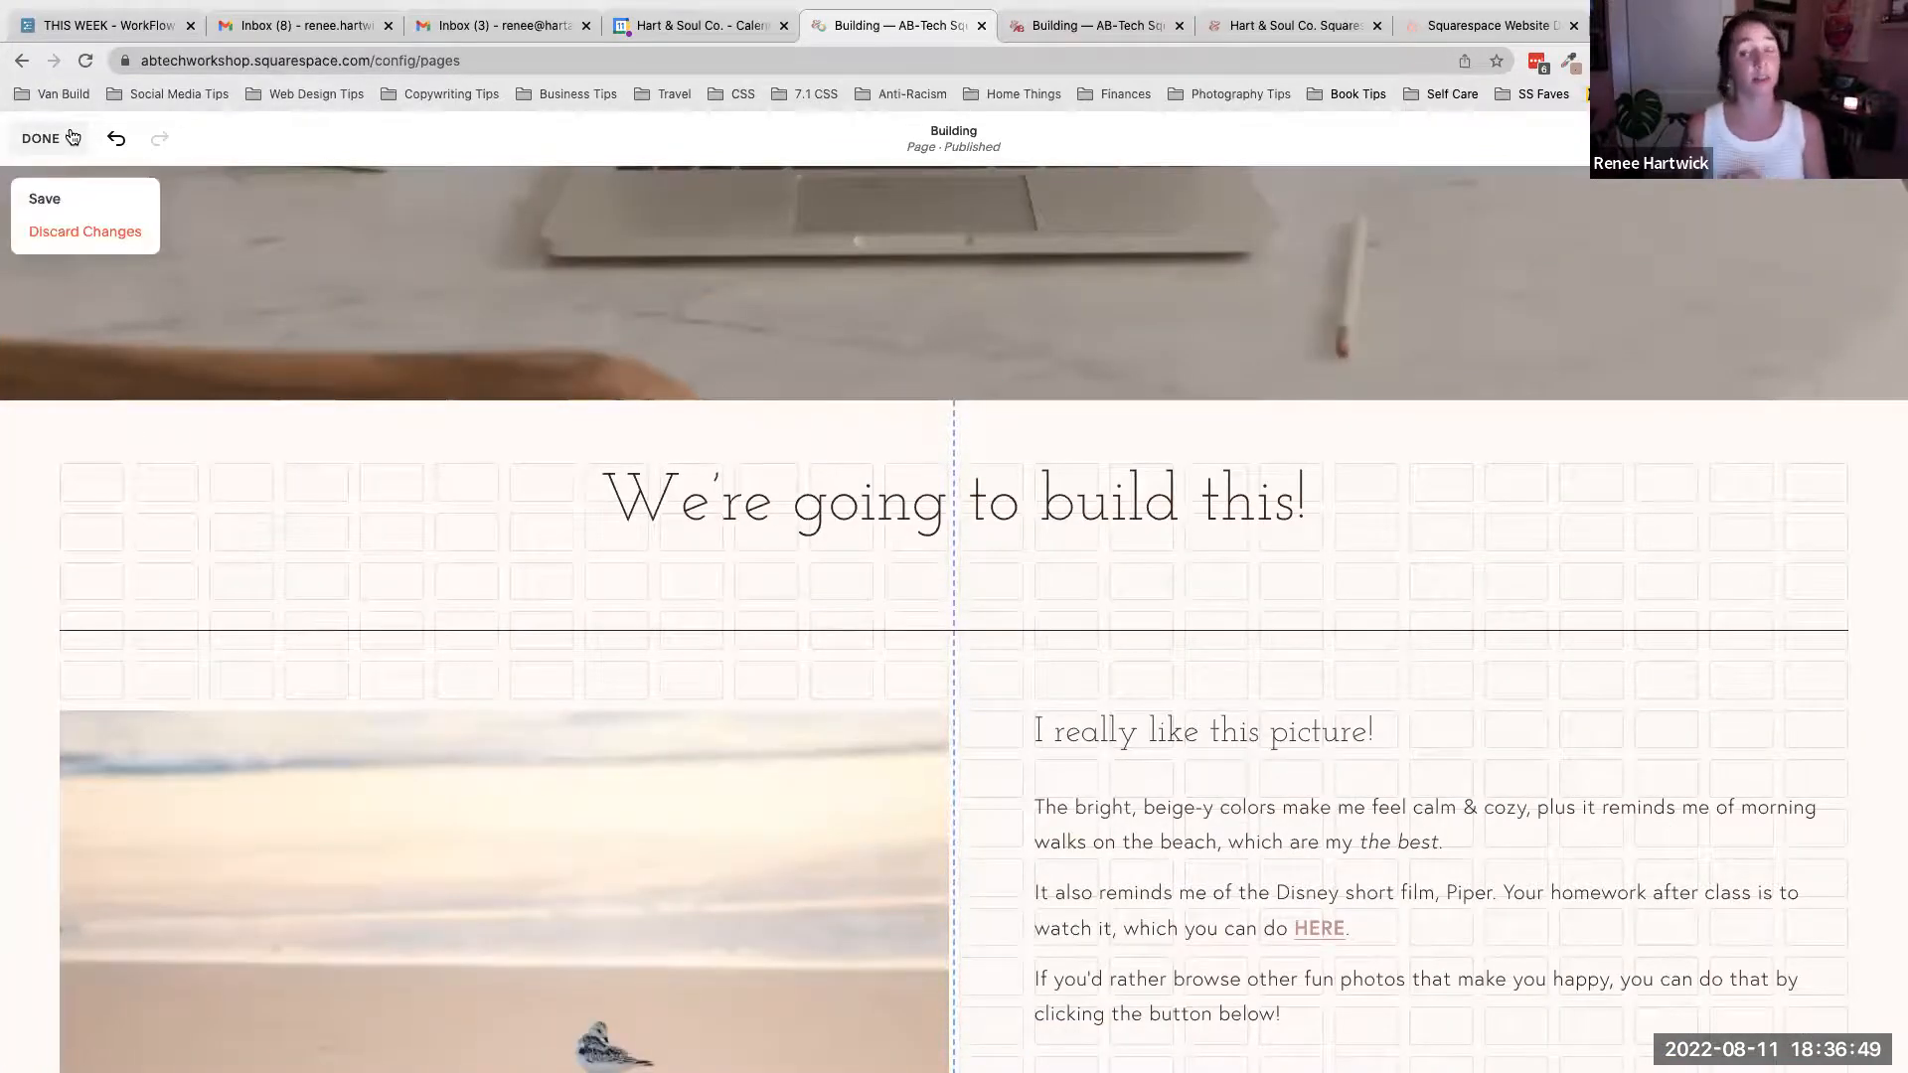
left_click(55, 205)
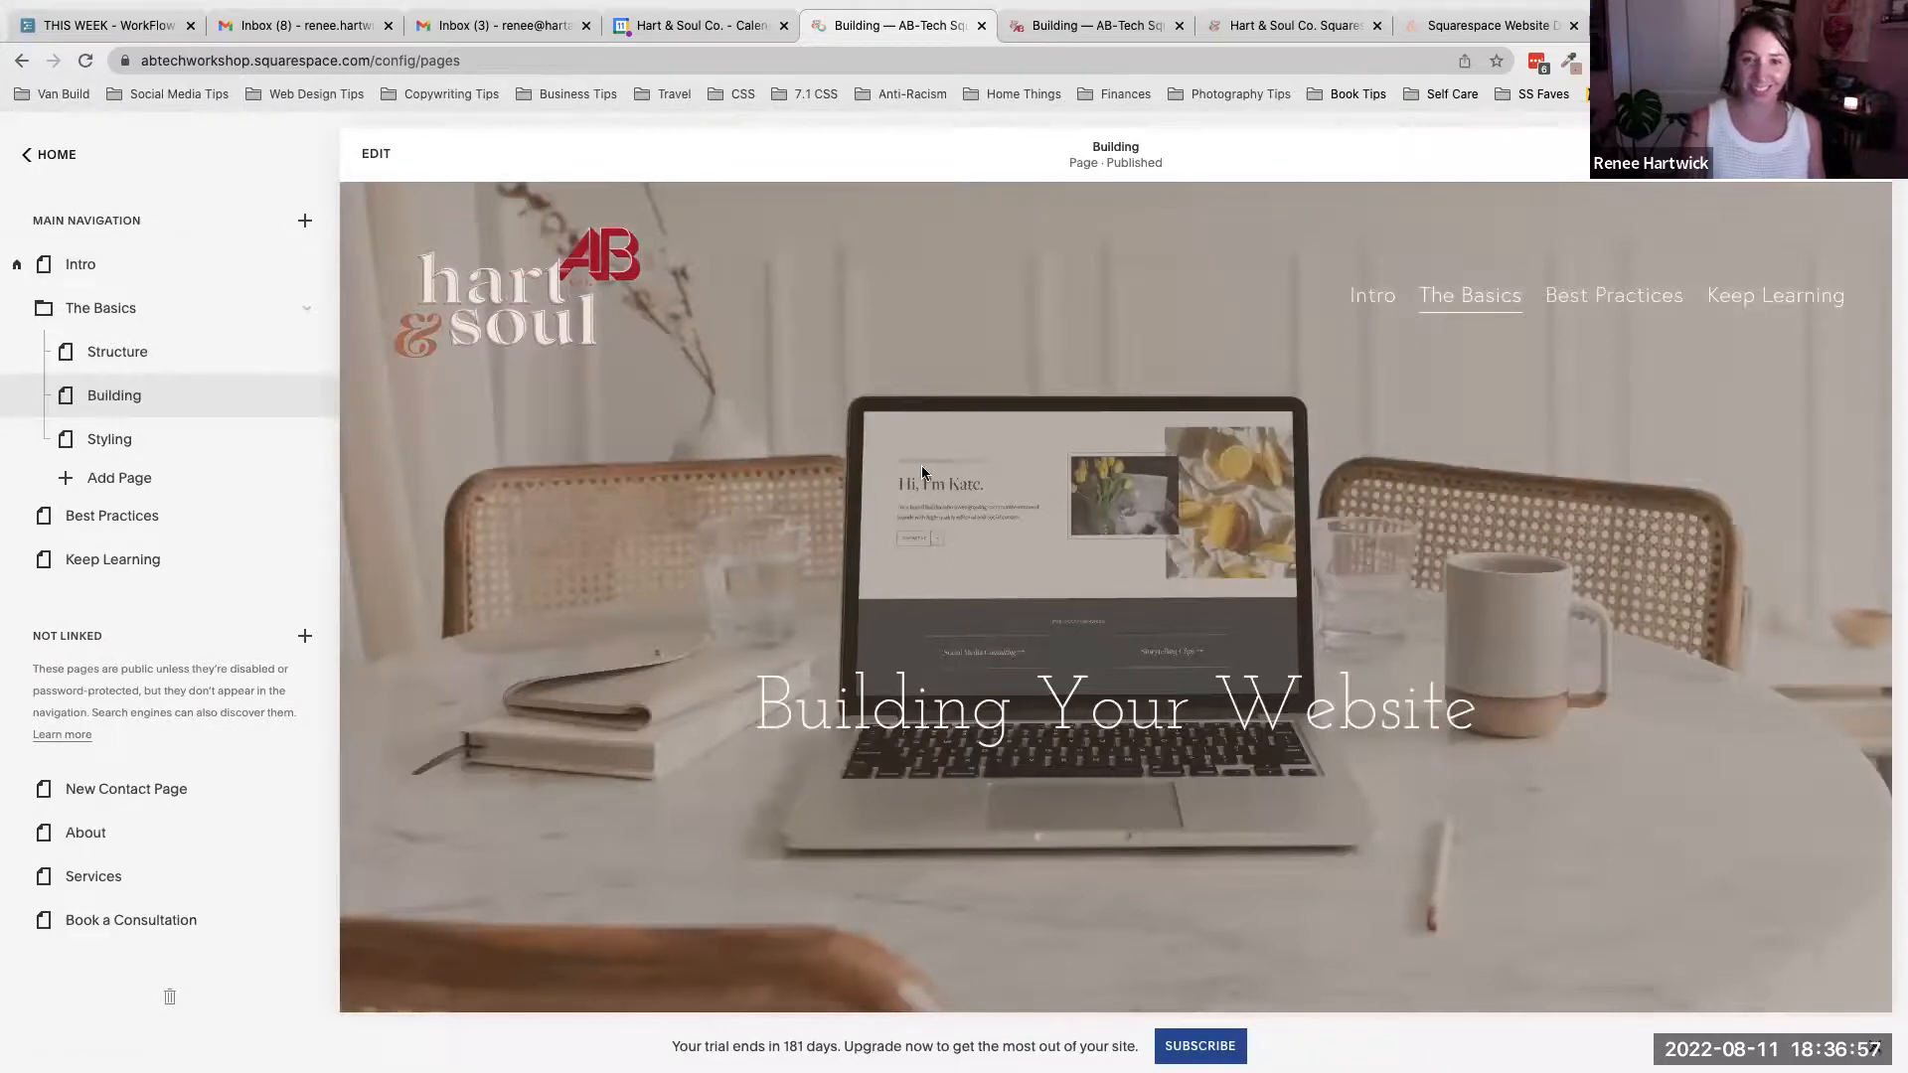
scroll(1300, 593, "down", 4)
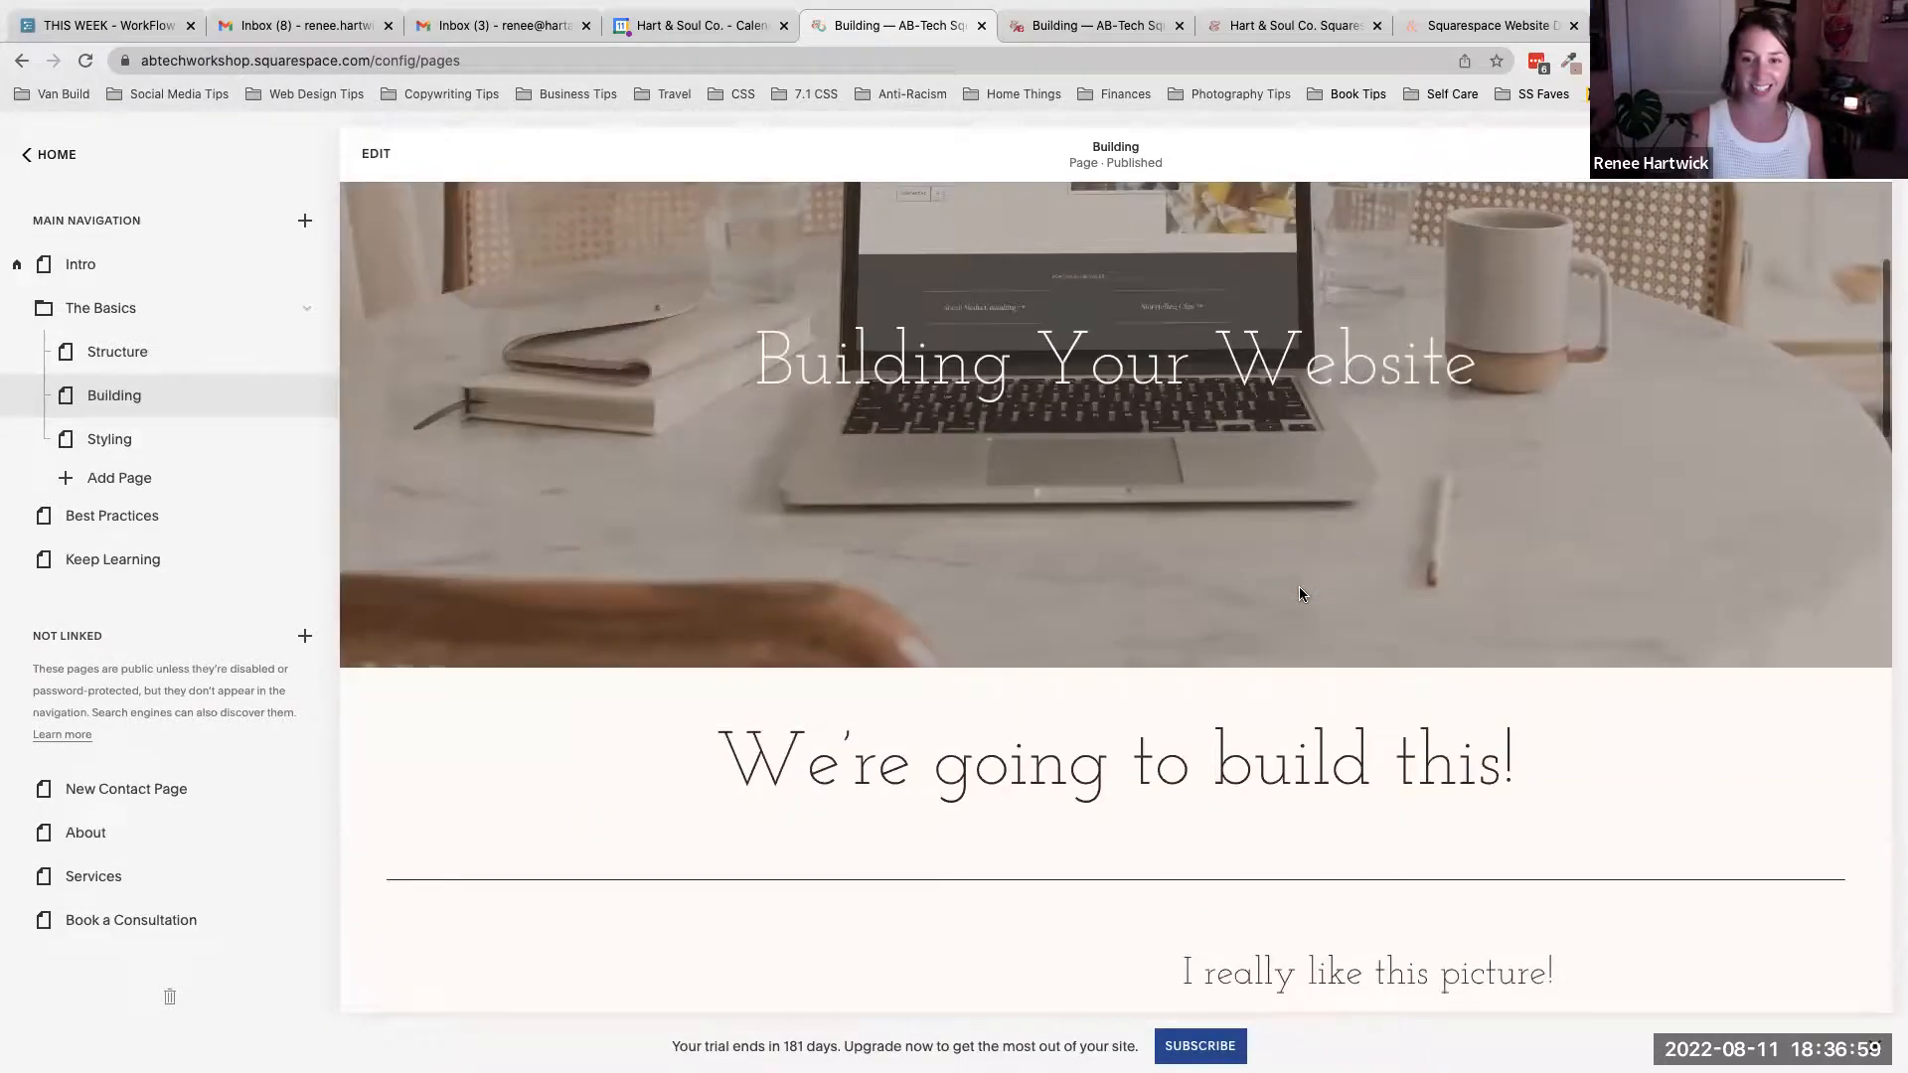
scroll(1300, 593, "down", 2)
scroll(1300, 593, "up", 6)
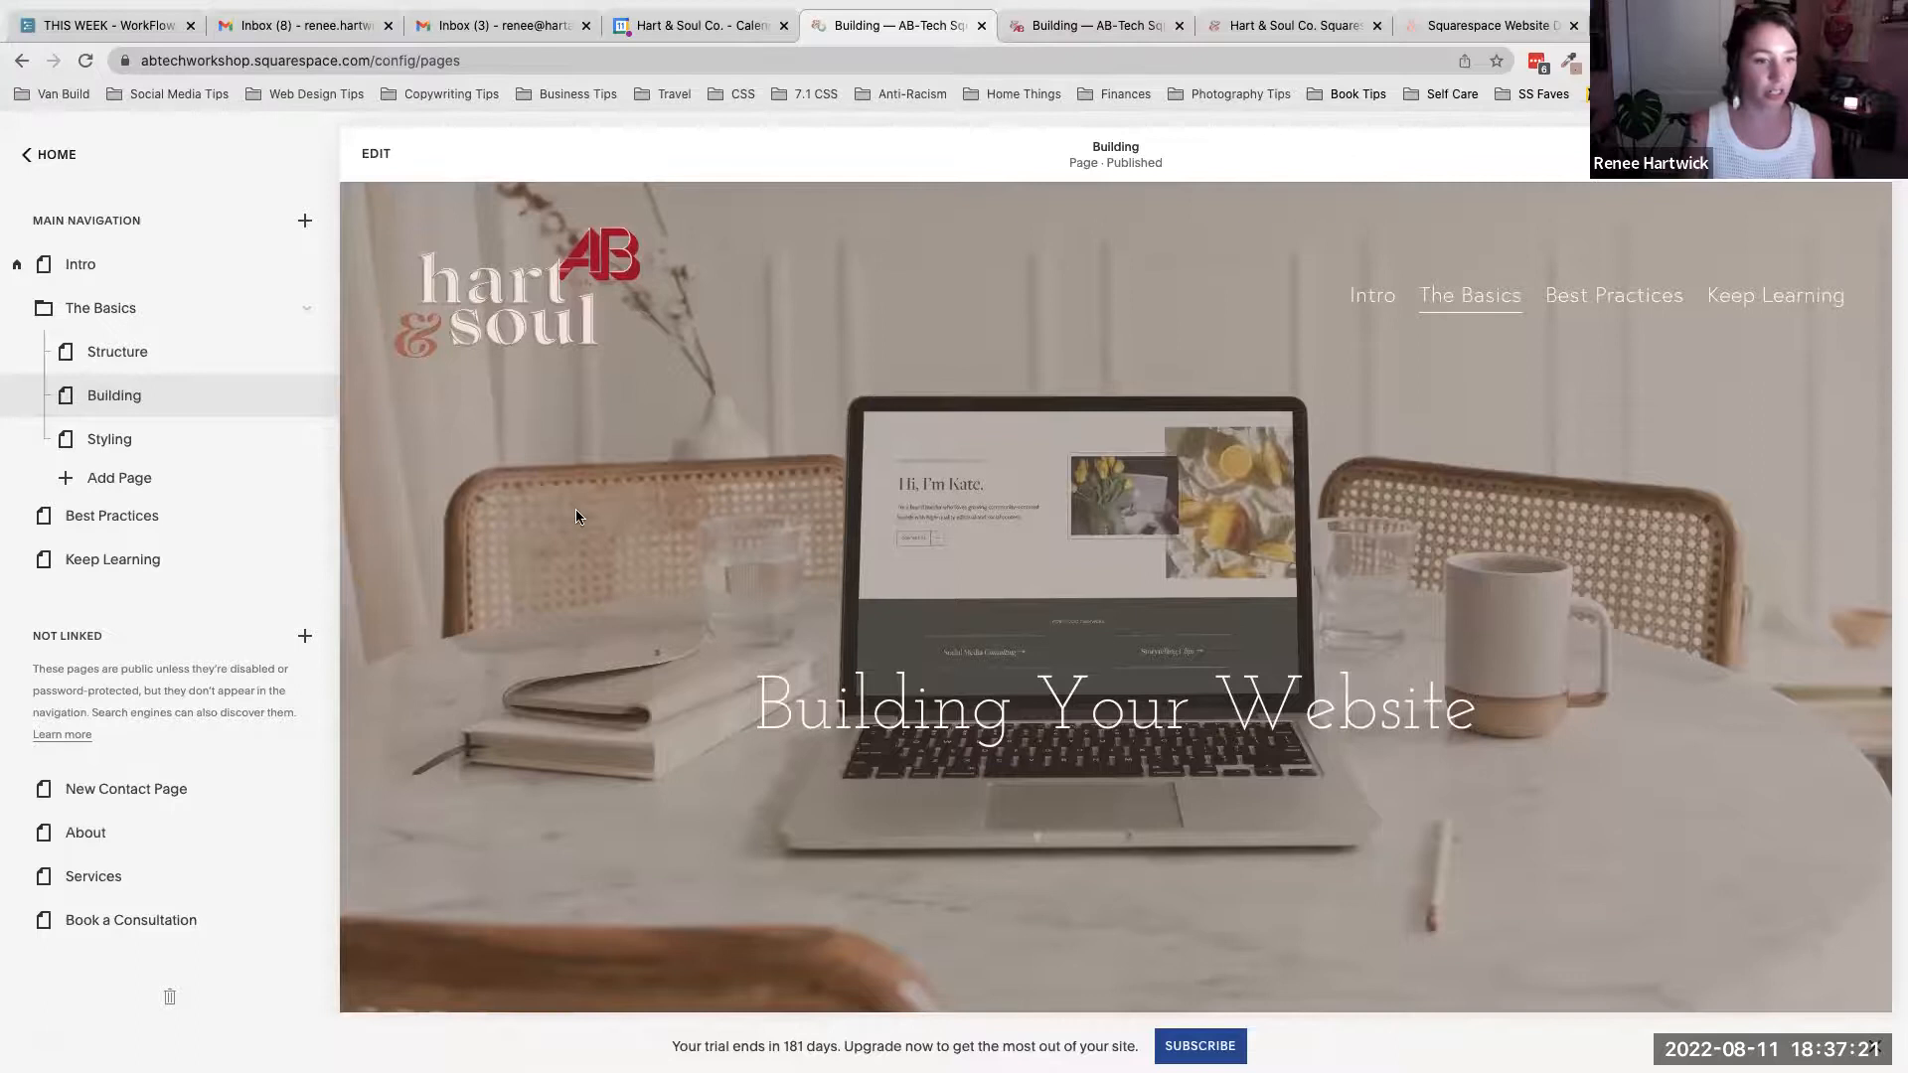
- Open the Design settings and go to the Styling page under The Basics
left_click(49, 156)
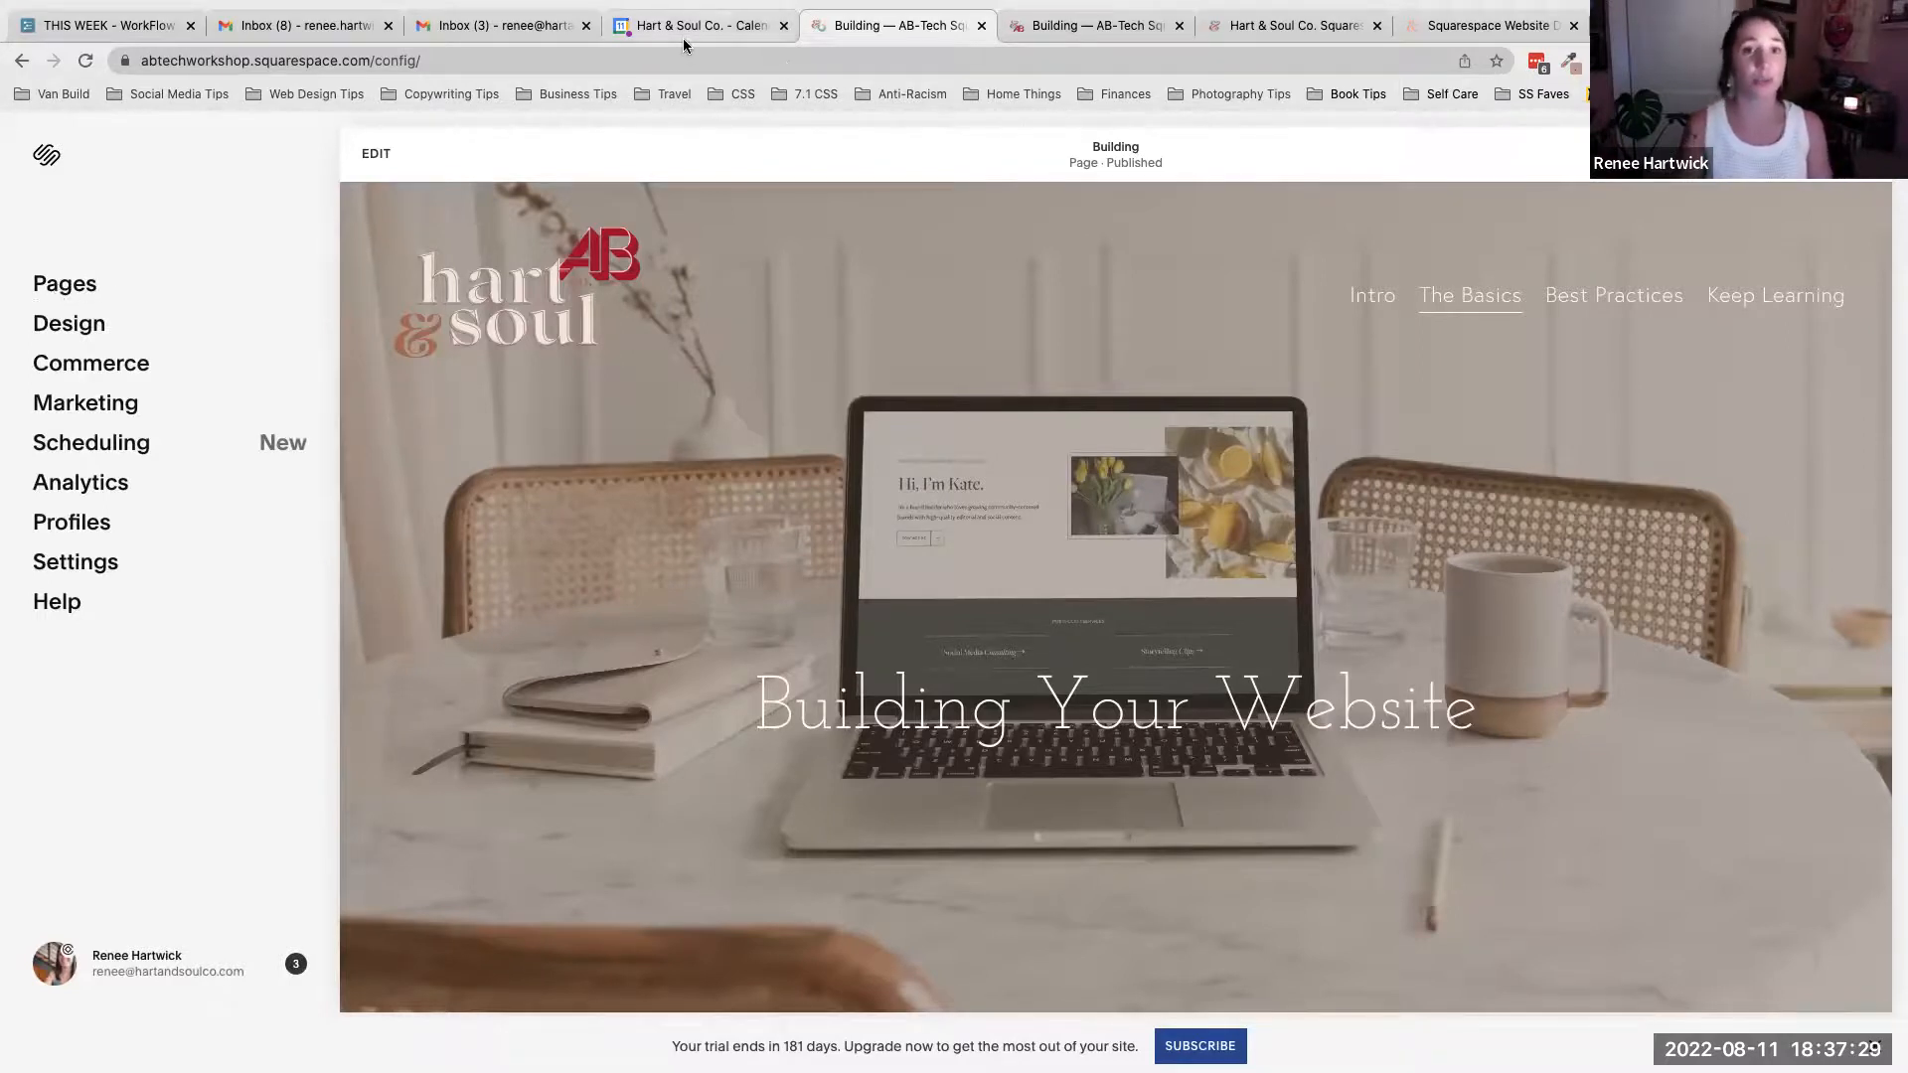
left_click(53, 332)
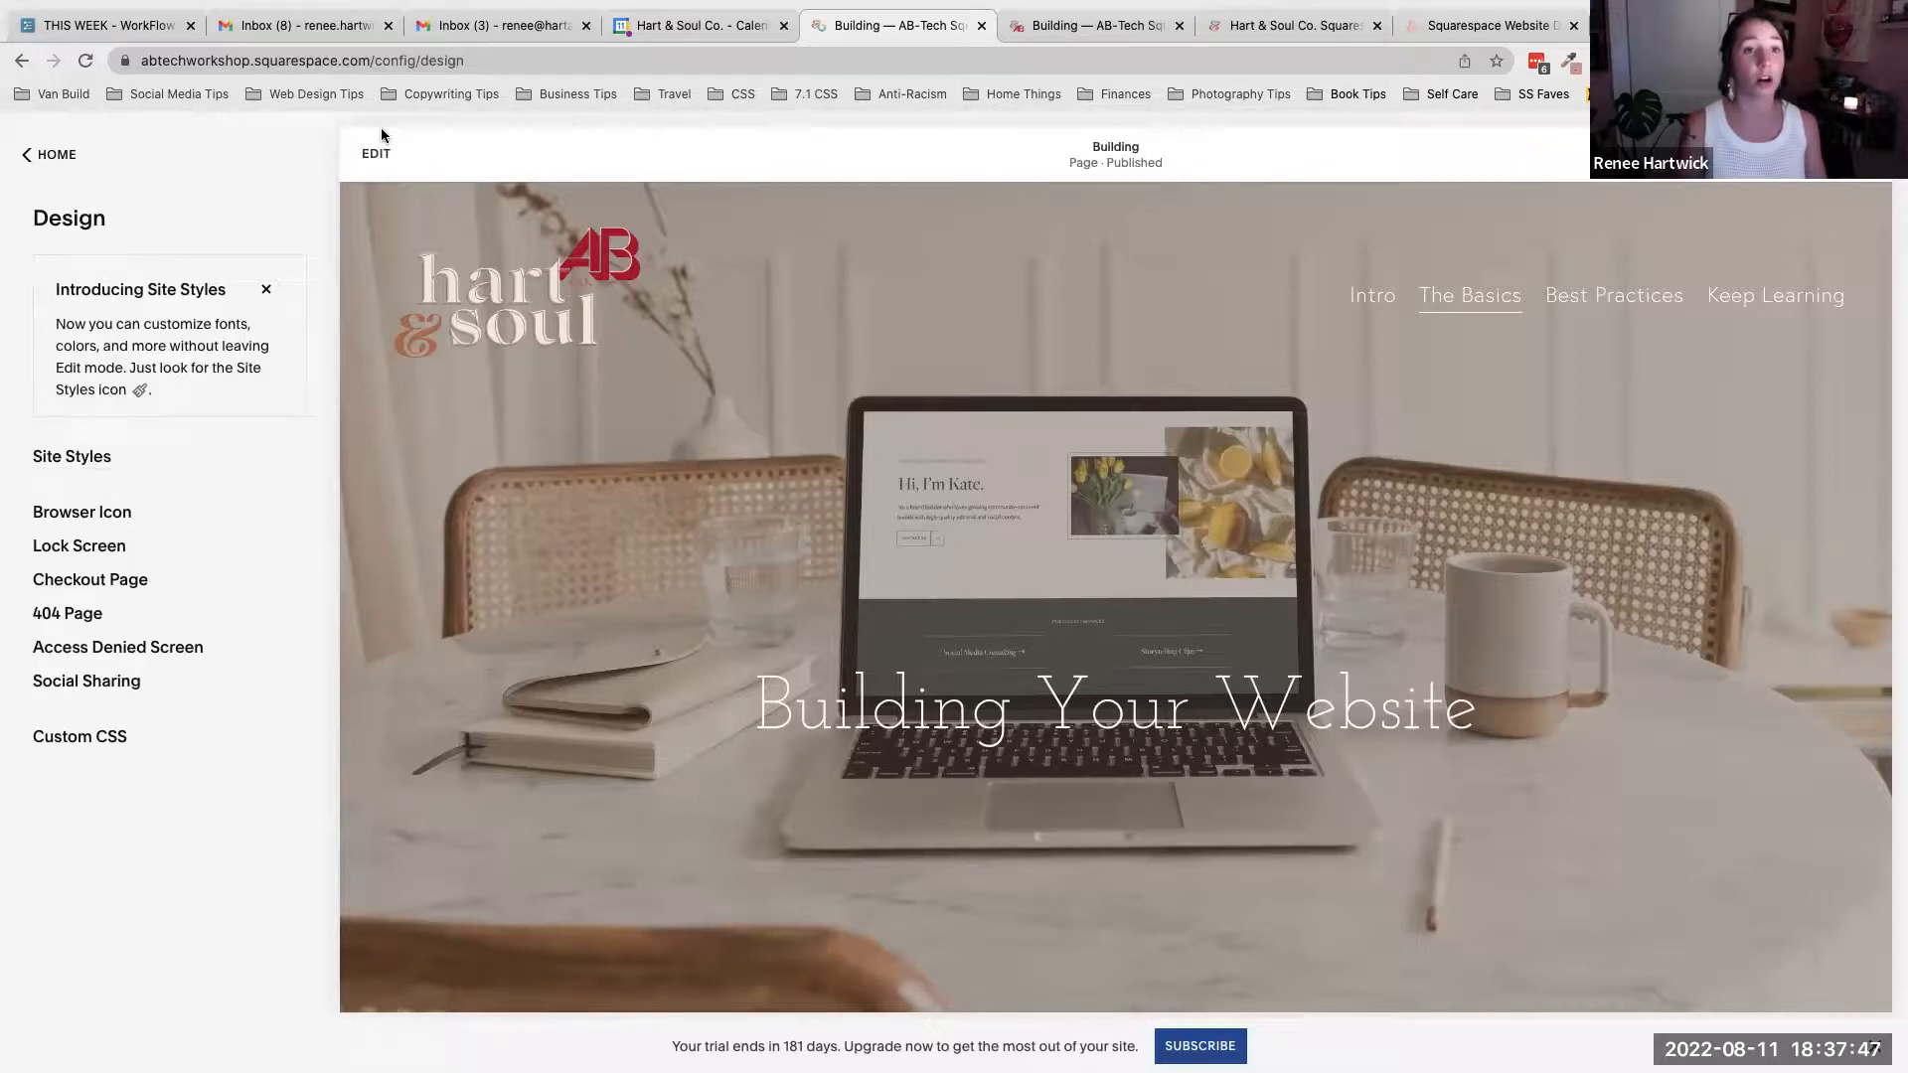
left_click(375, 155)
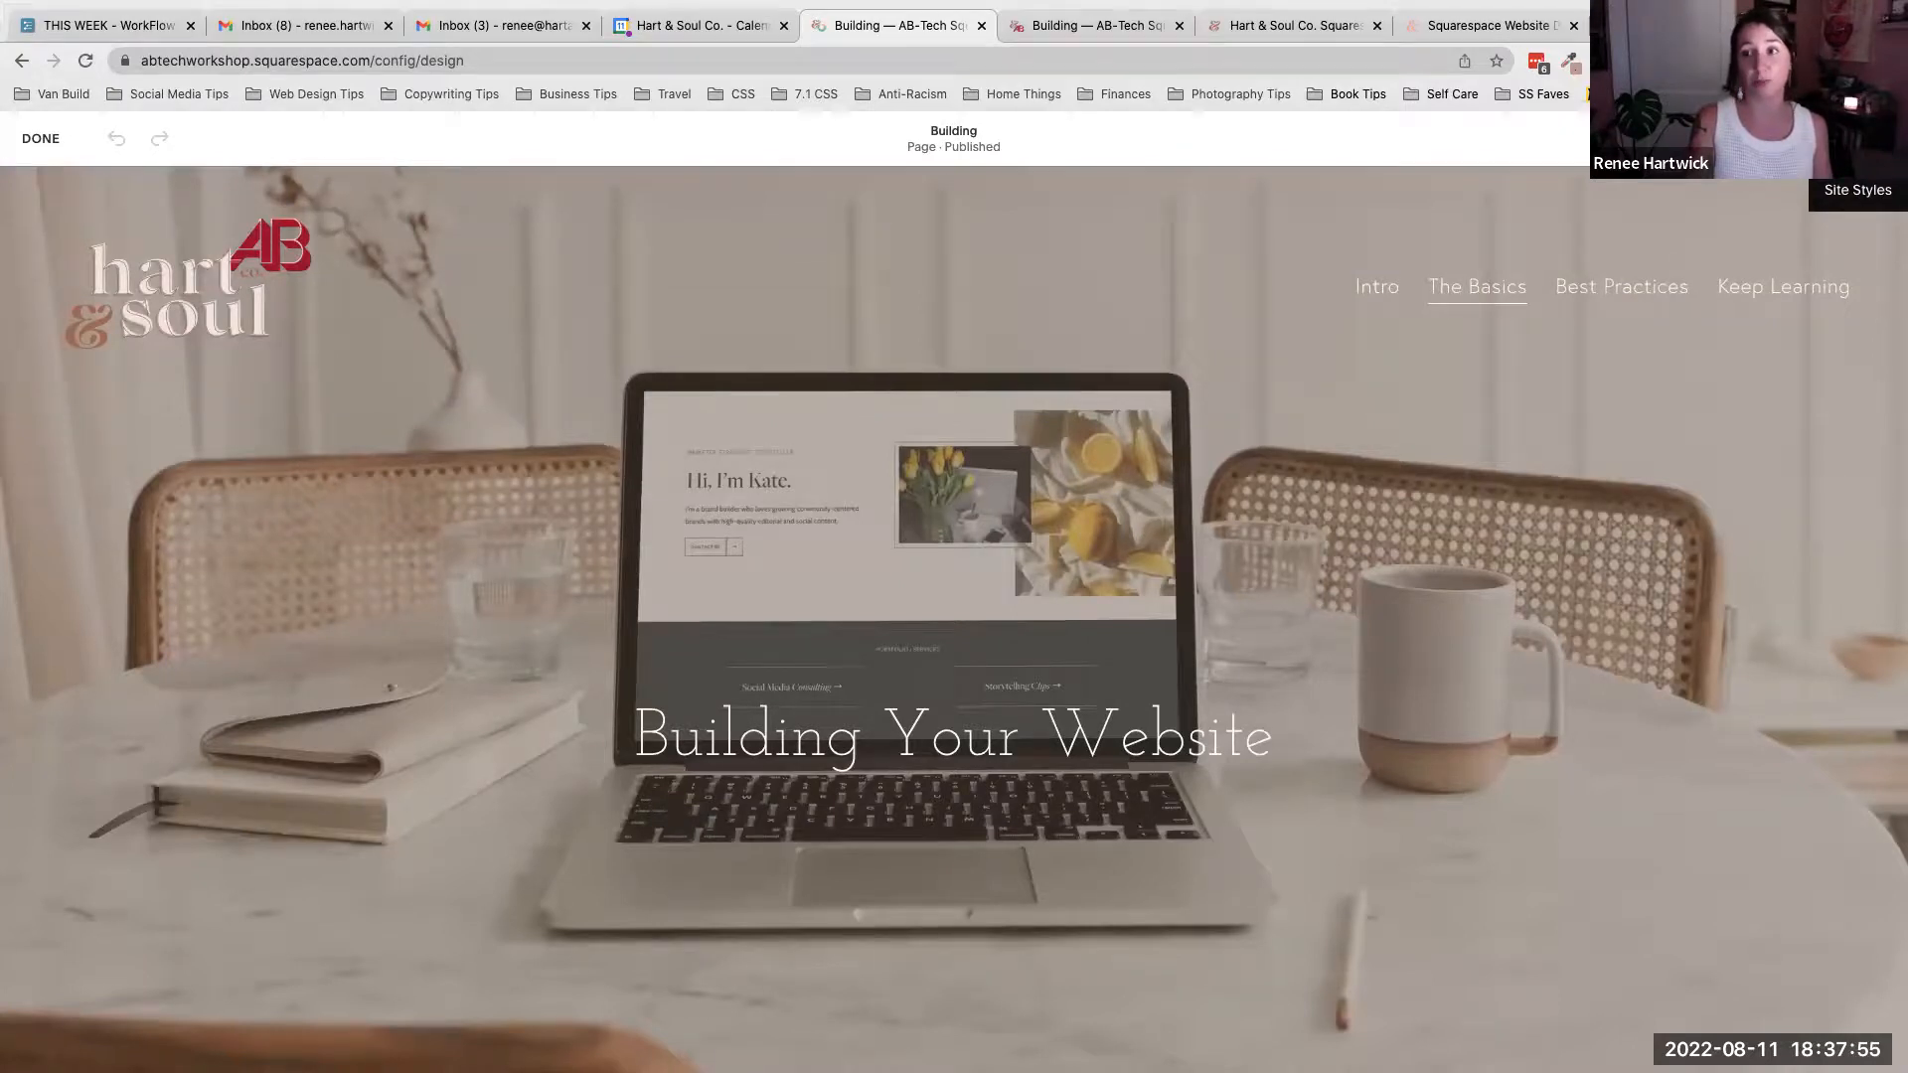
left_click(41, 138)
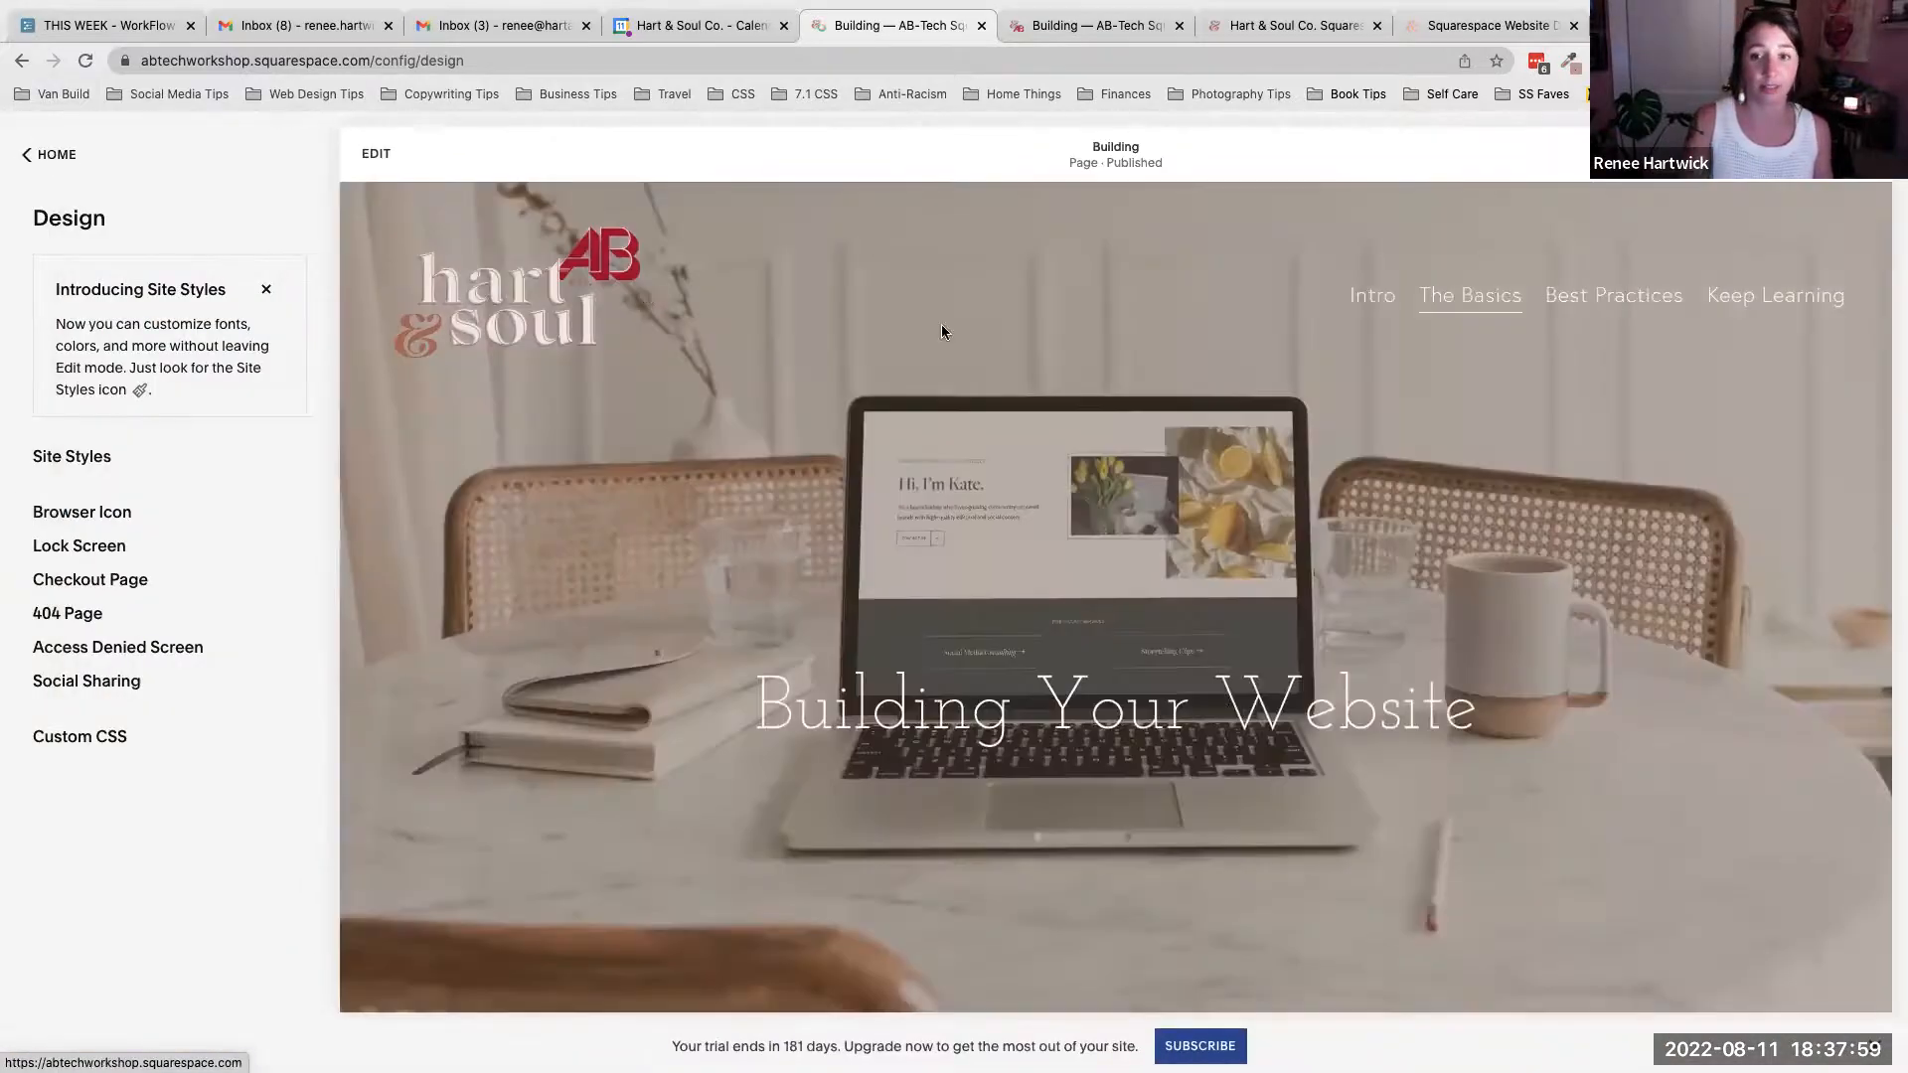
mouse_move(1507, 298)
left_click(1498, 447)
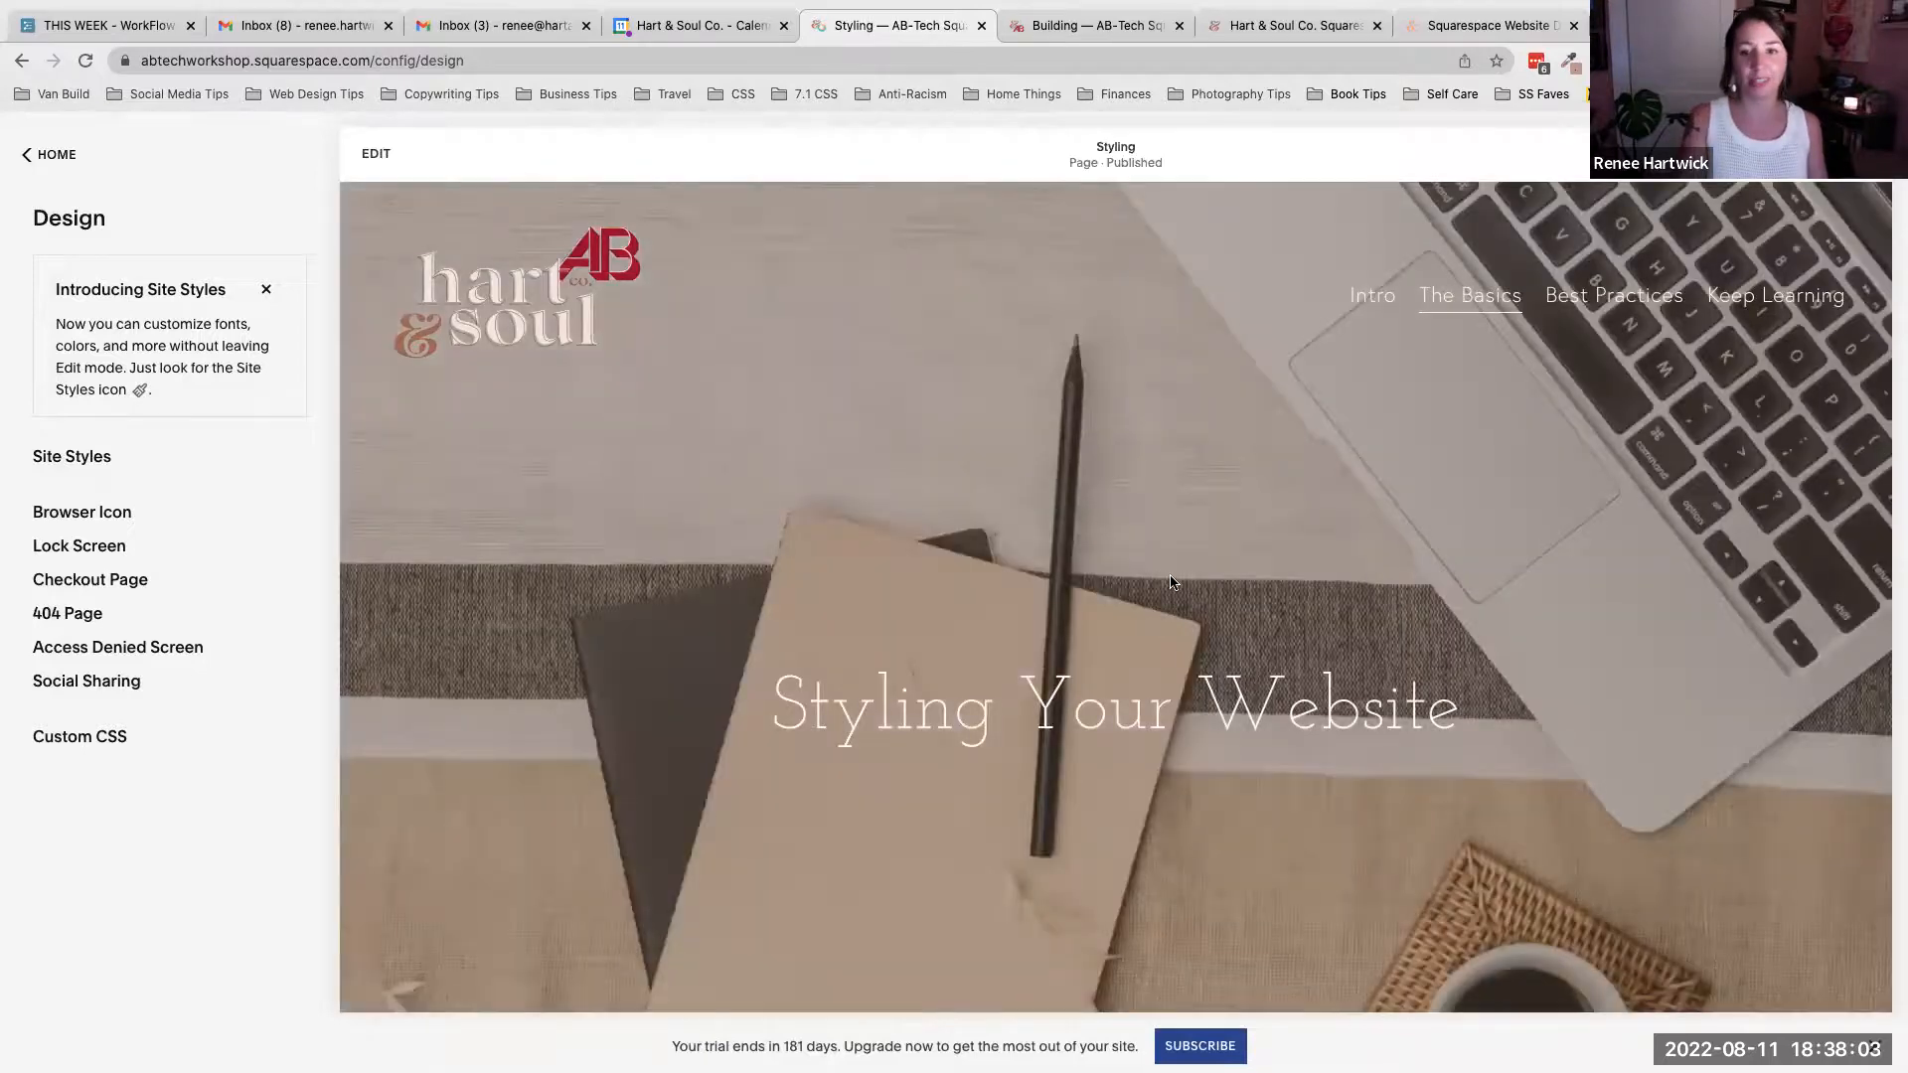
- Scroll through the Styling page's Basics section on fonts and colors
scroll(1170, 581, "down", 3)
scroll(1170, 581, "down", 3)
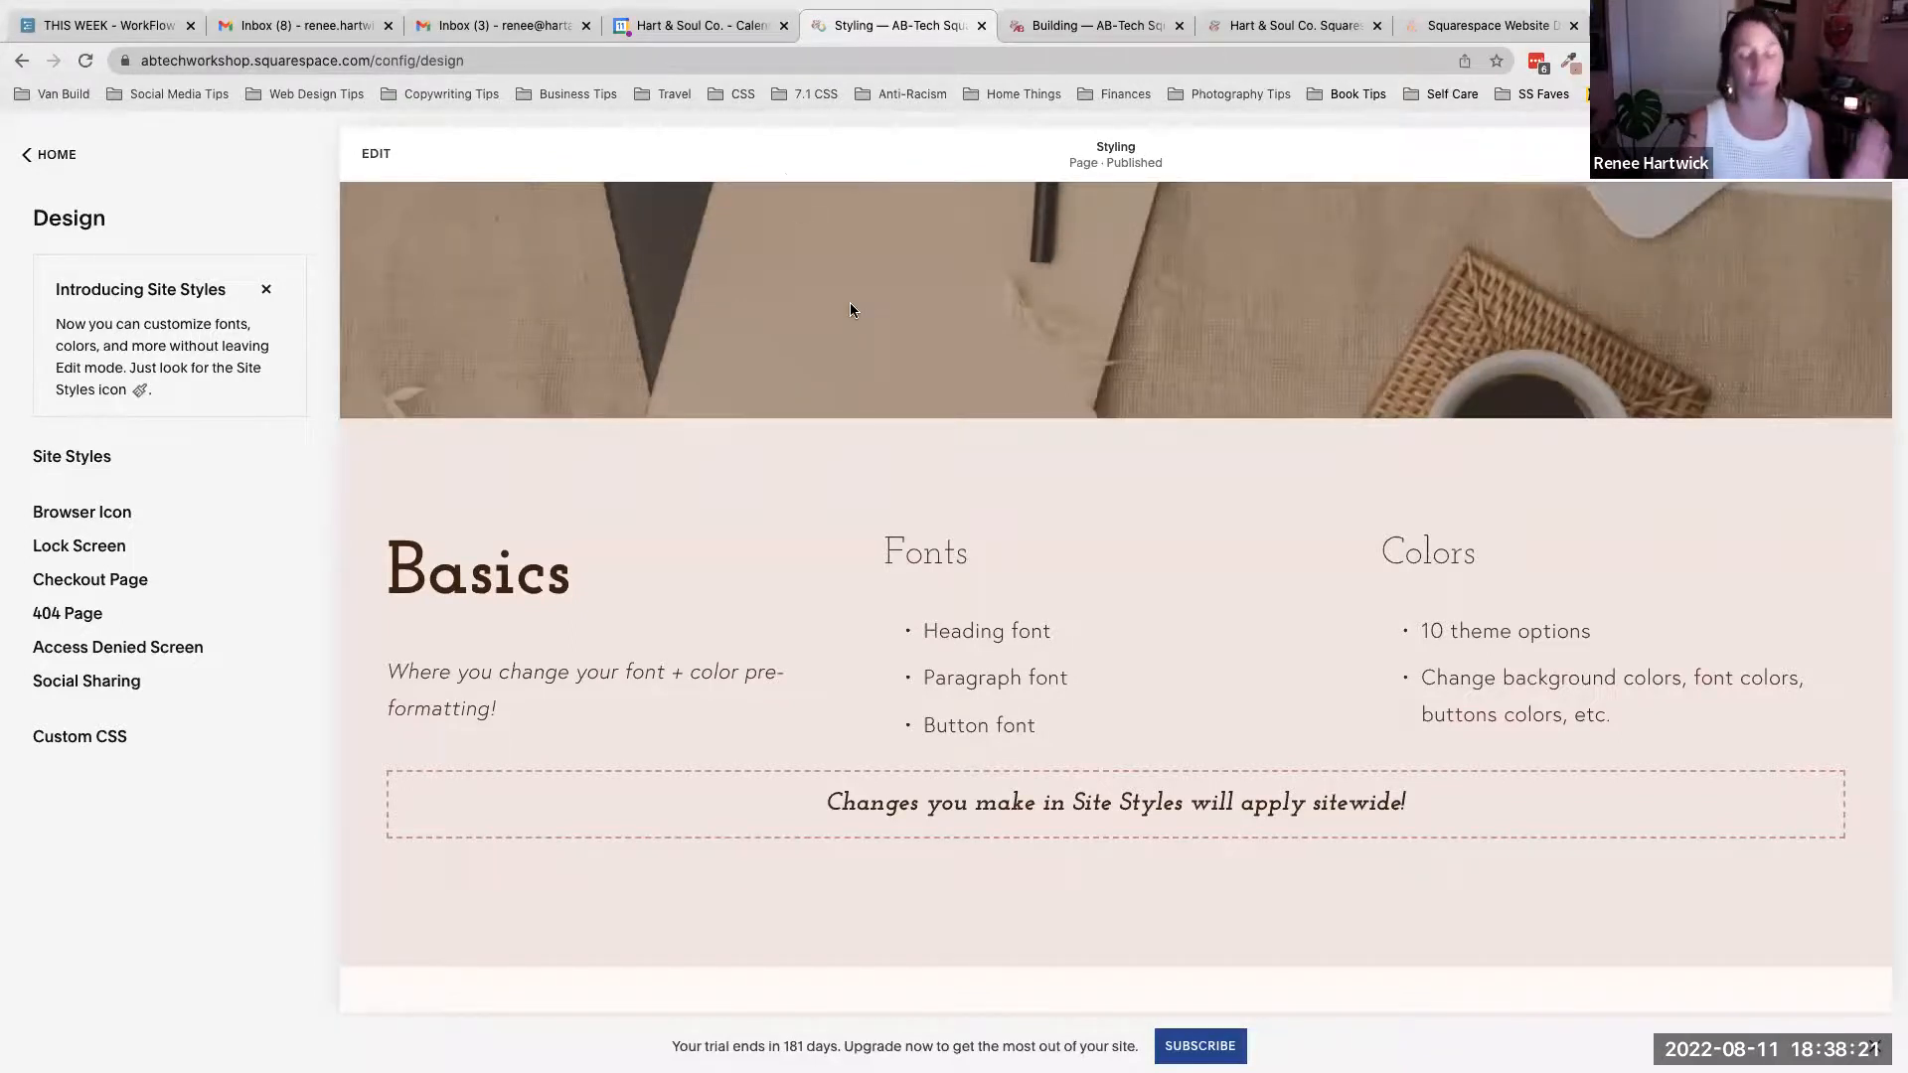
scroll(850, 310, "down", 5)
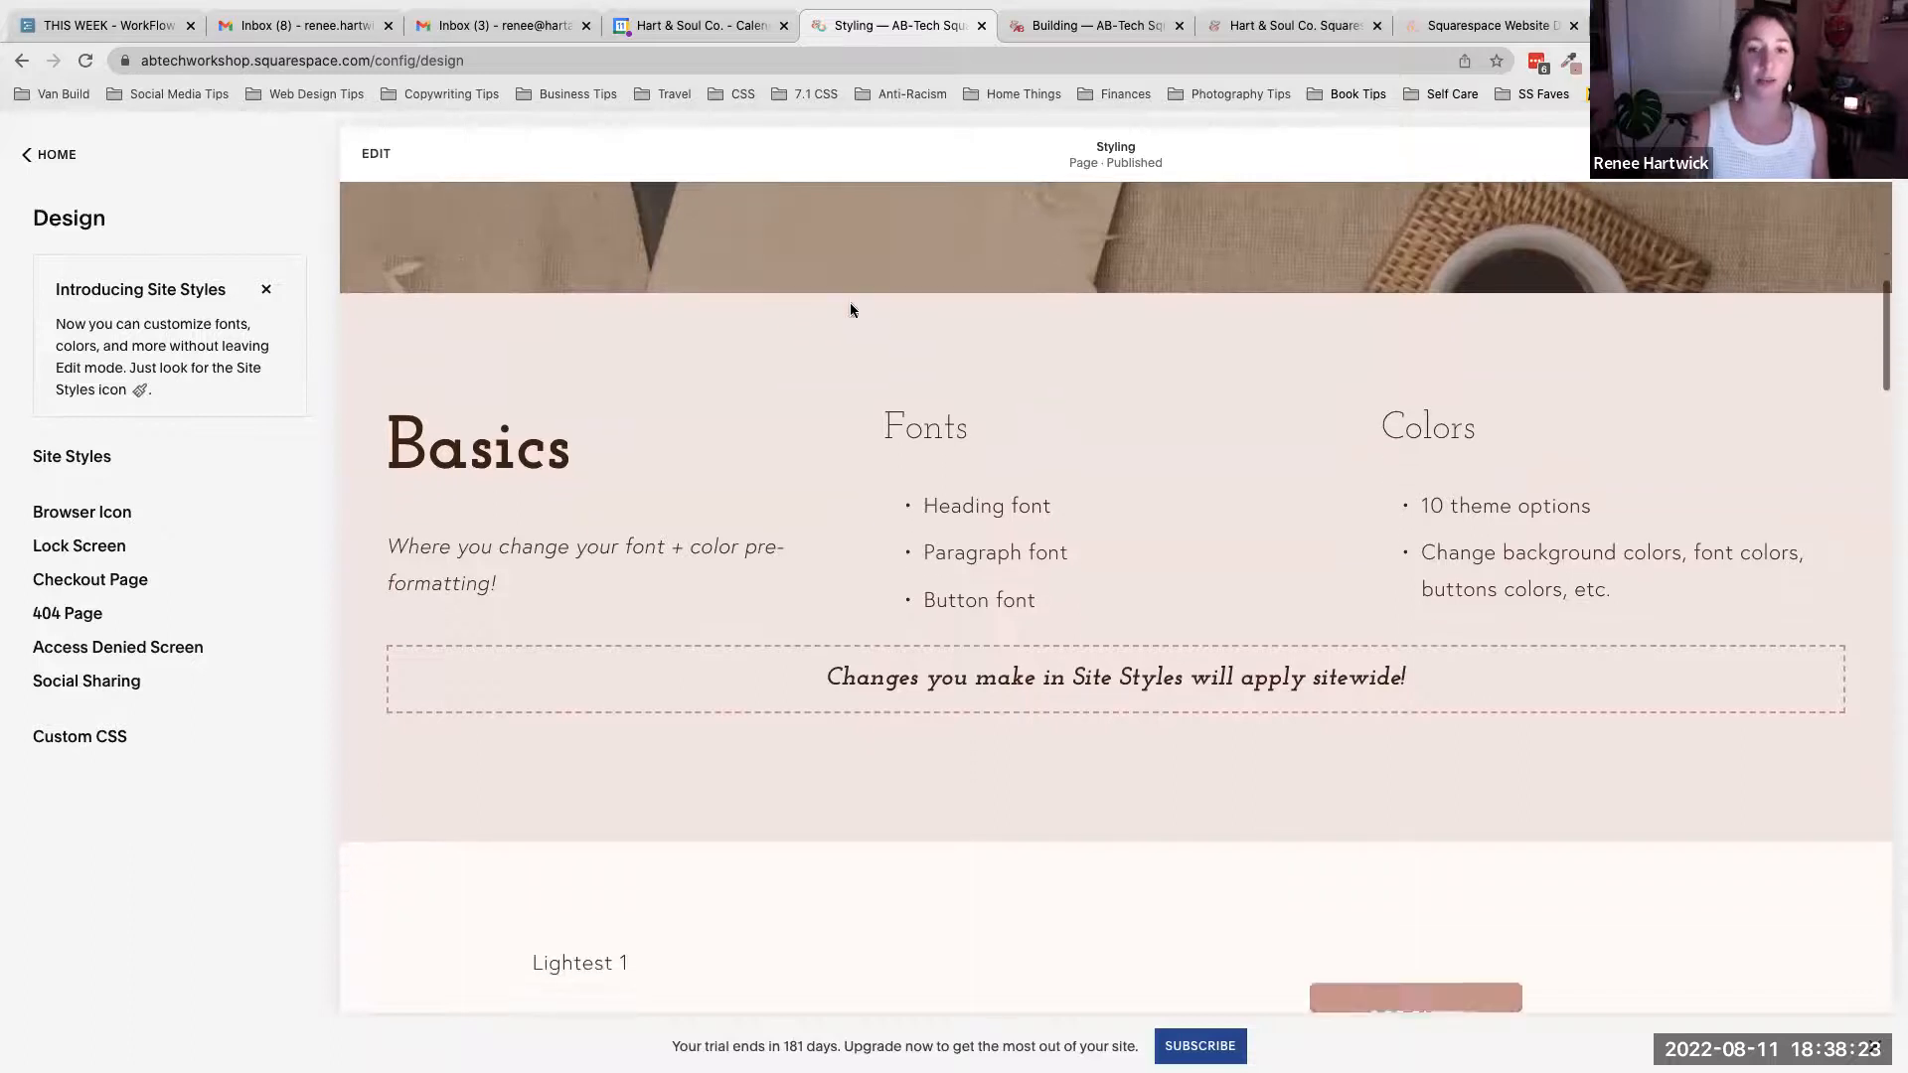
scroll(850, 310, "down", 1)
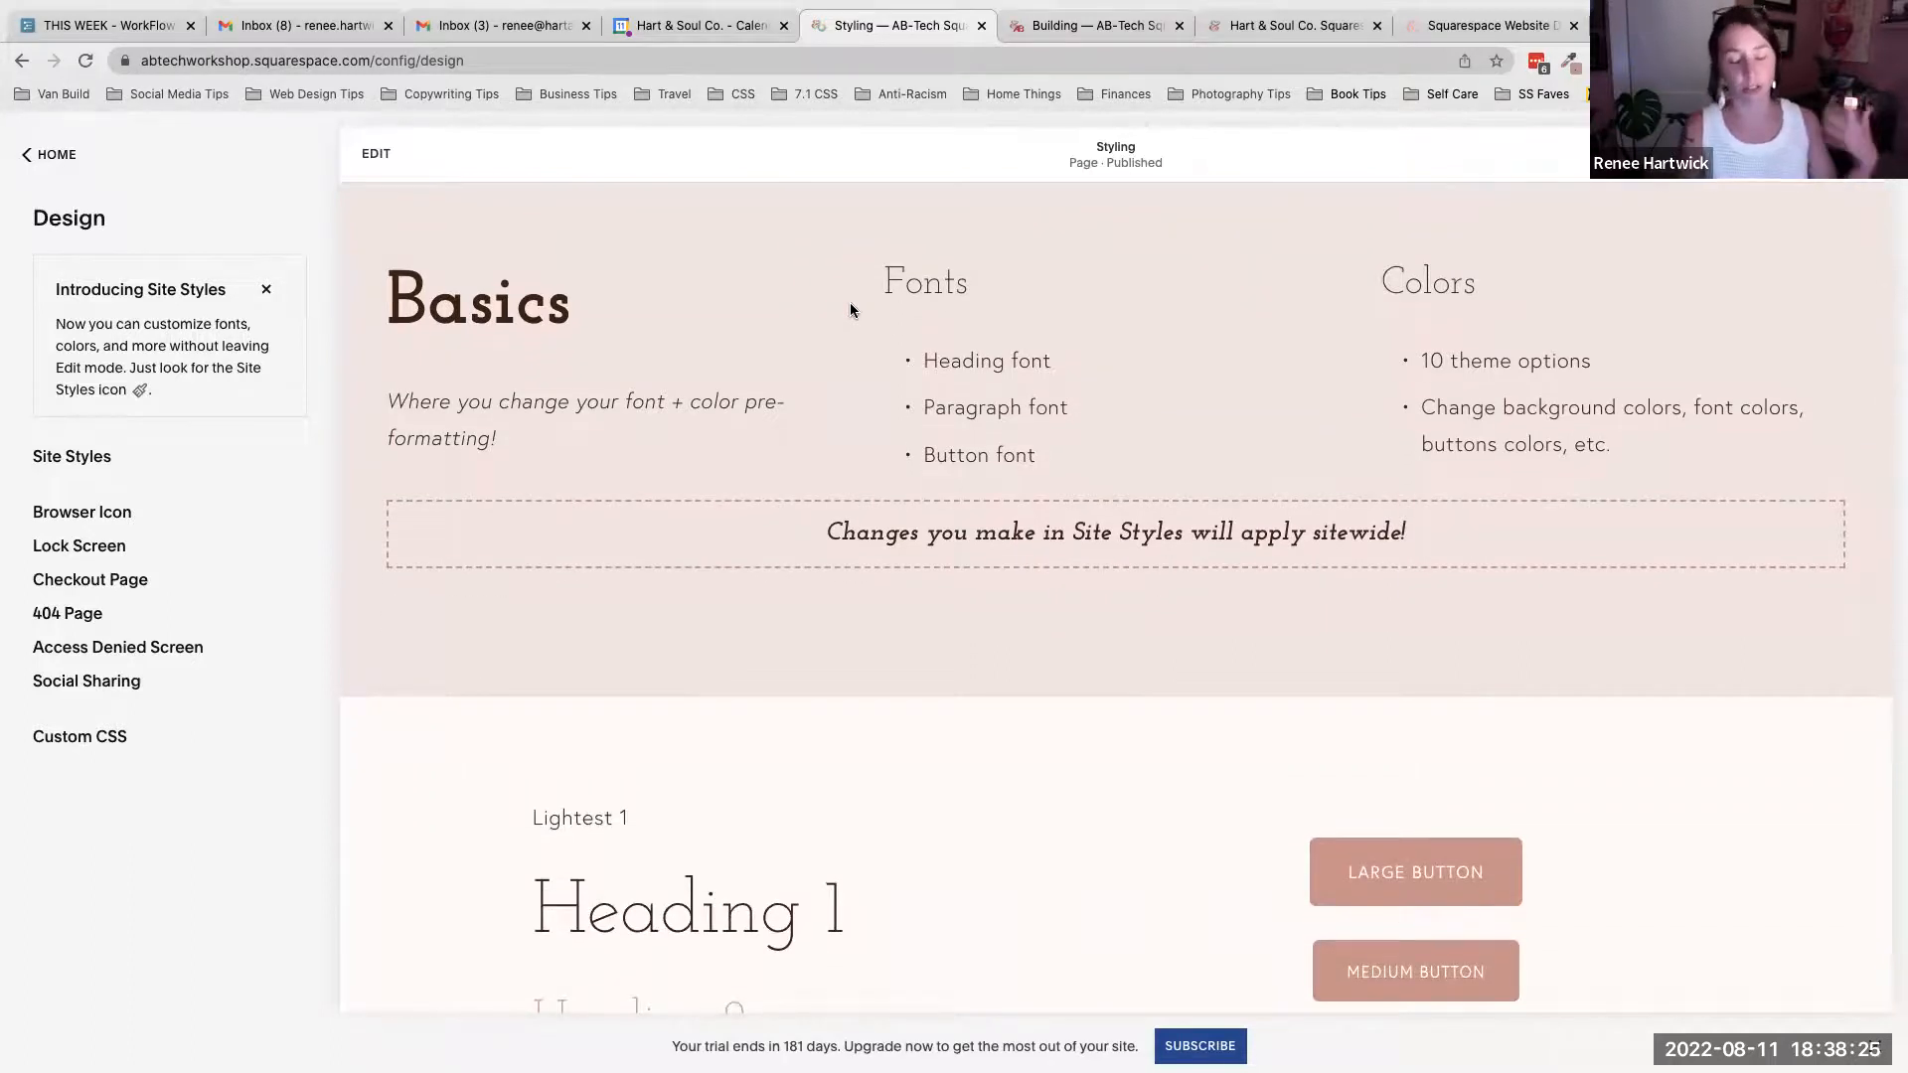
scroll(849, 310, "down", 1)
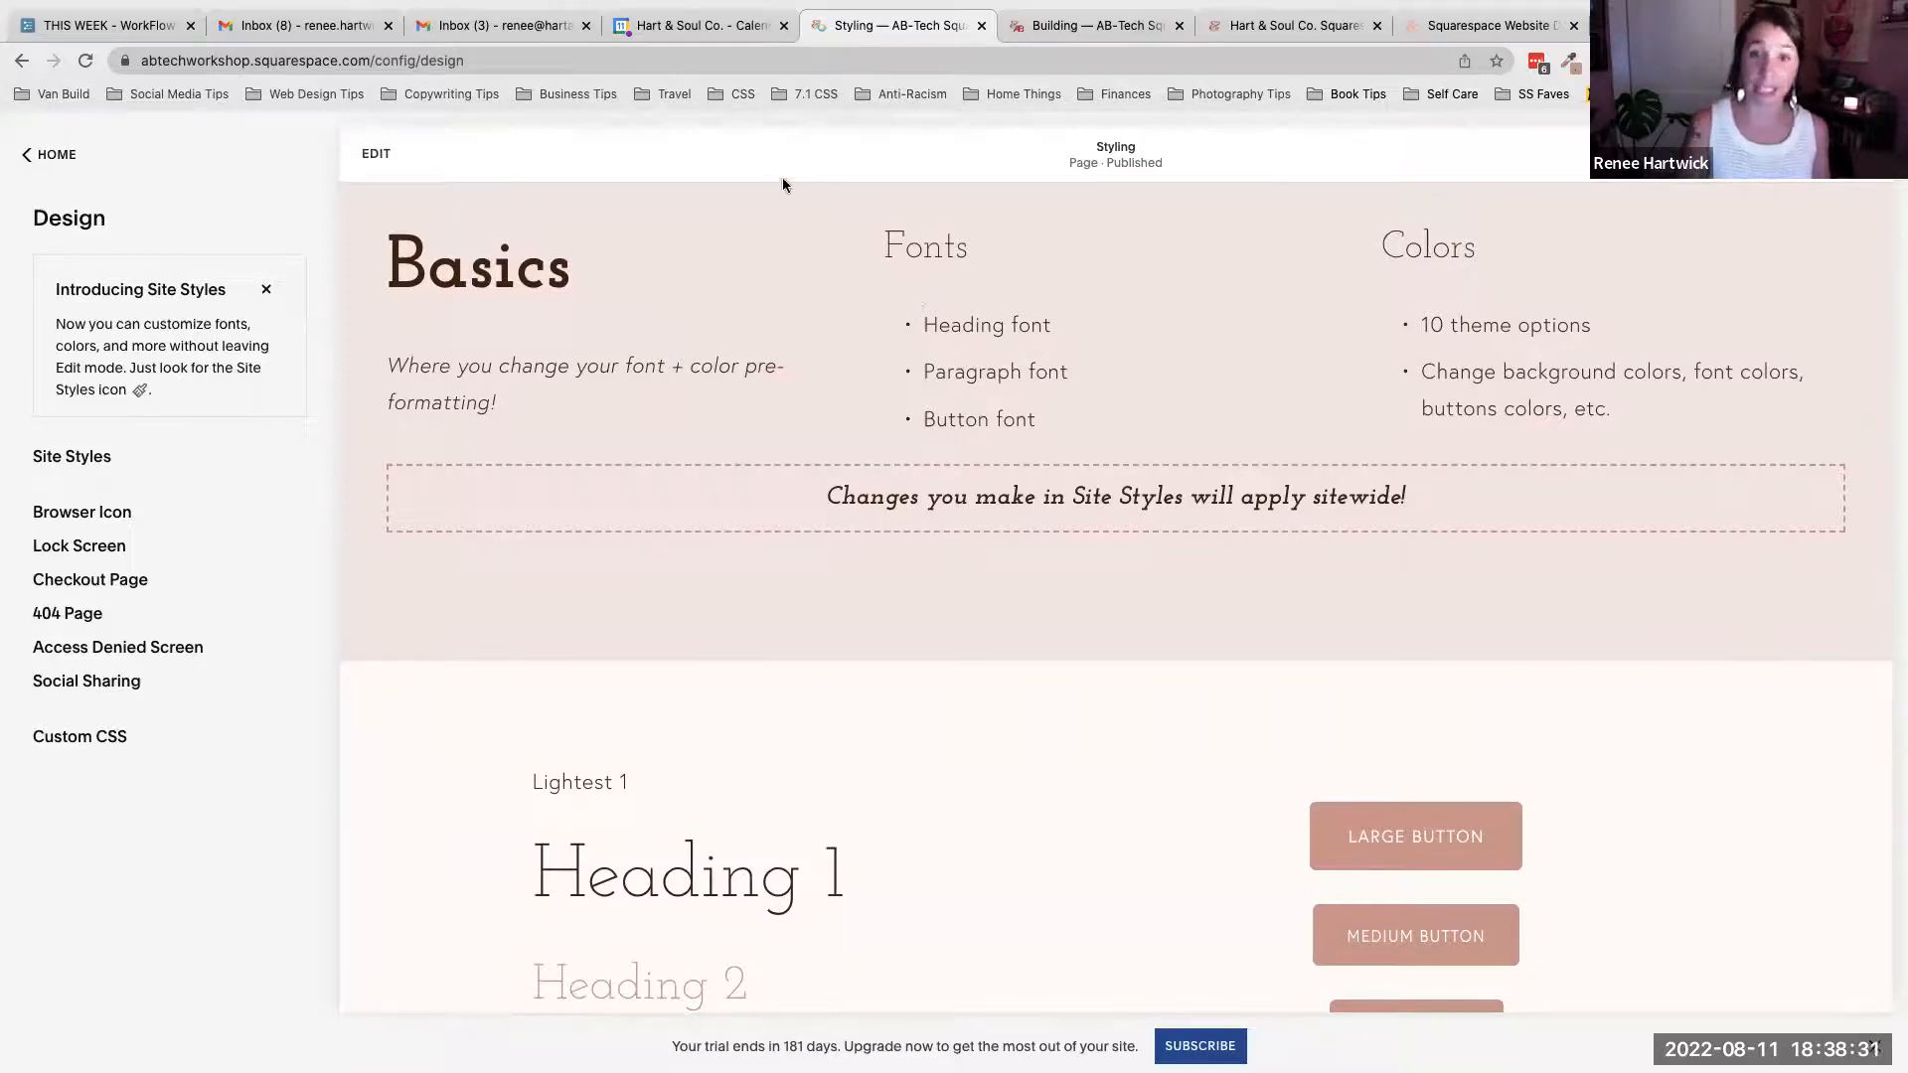
scroll(855, 391, "up", 1)
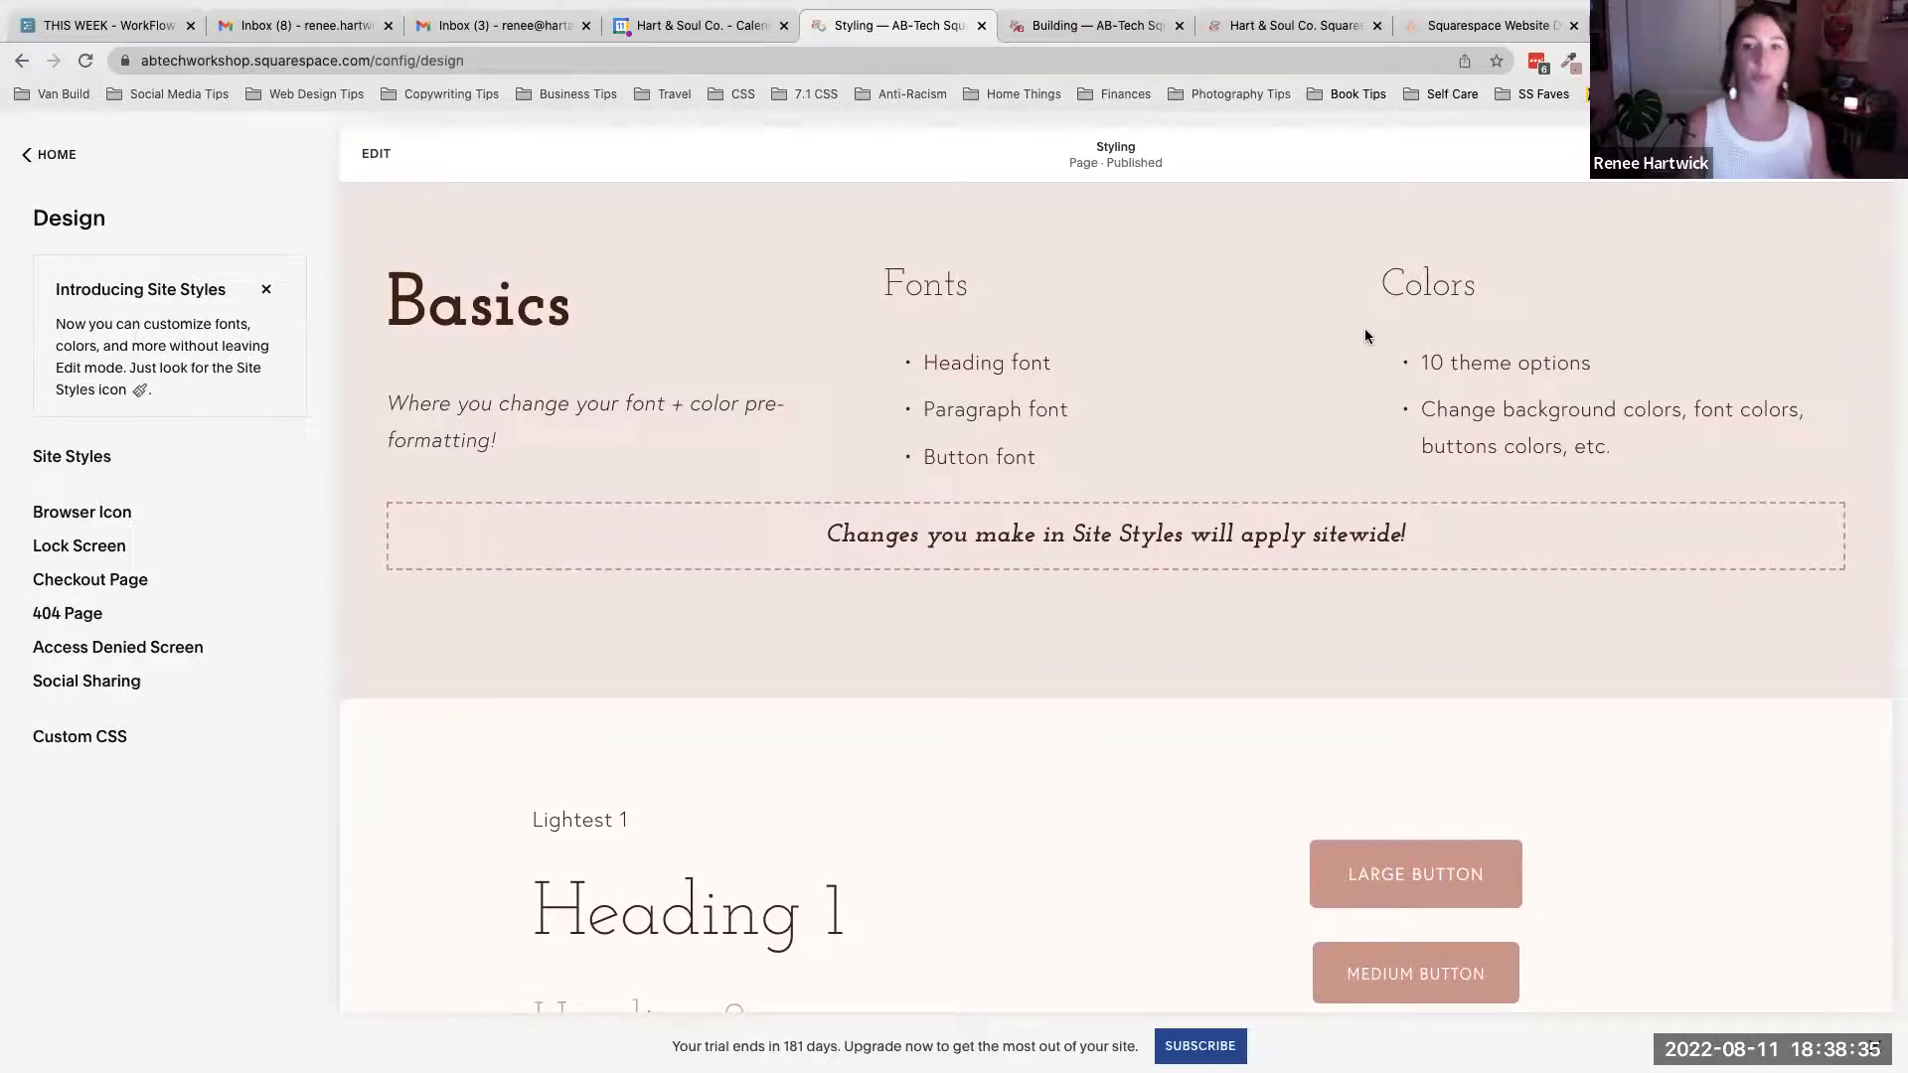
- Open Site Styles, view the button style settings, then open the Fonts settings
left_click(83, 462)
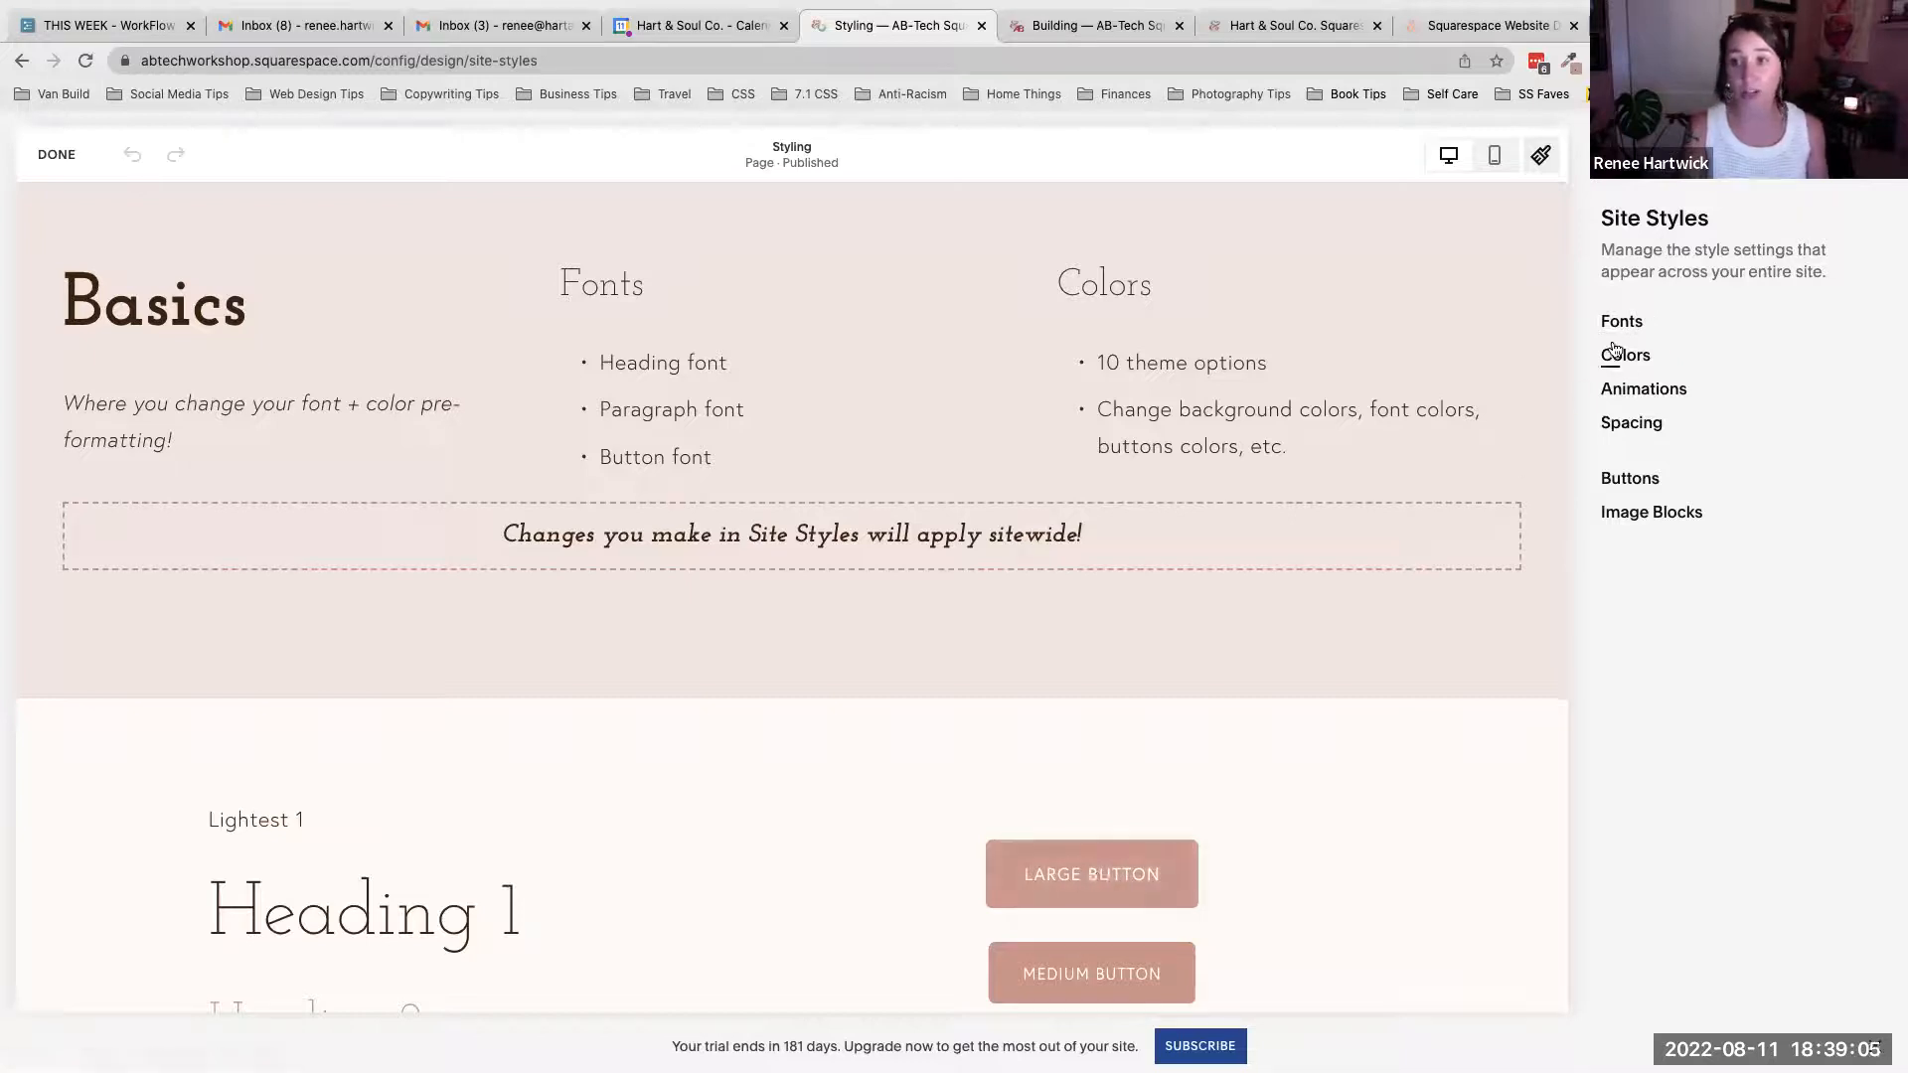
left_click(1639, 481)
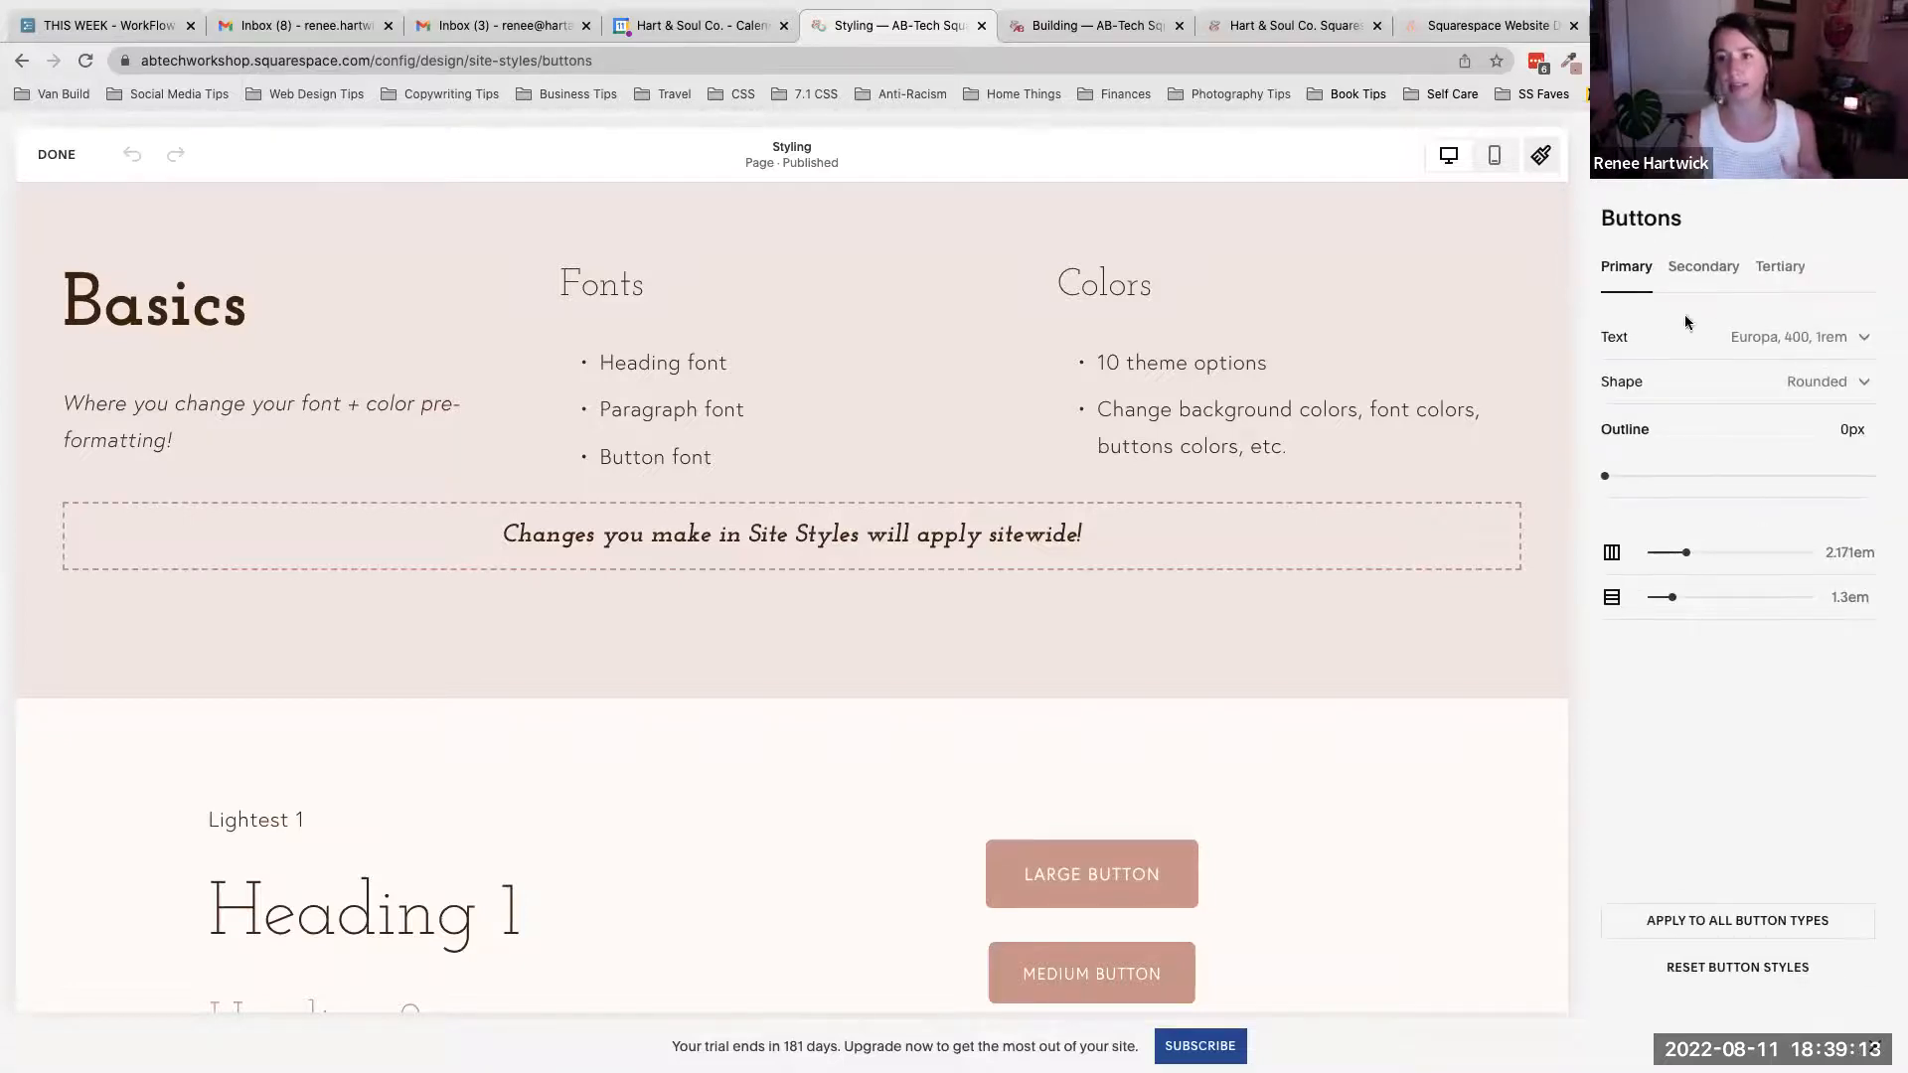
left_click(1596, 155)
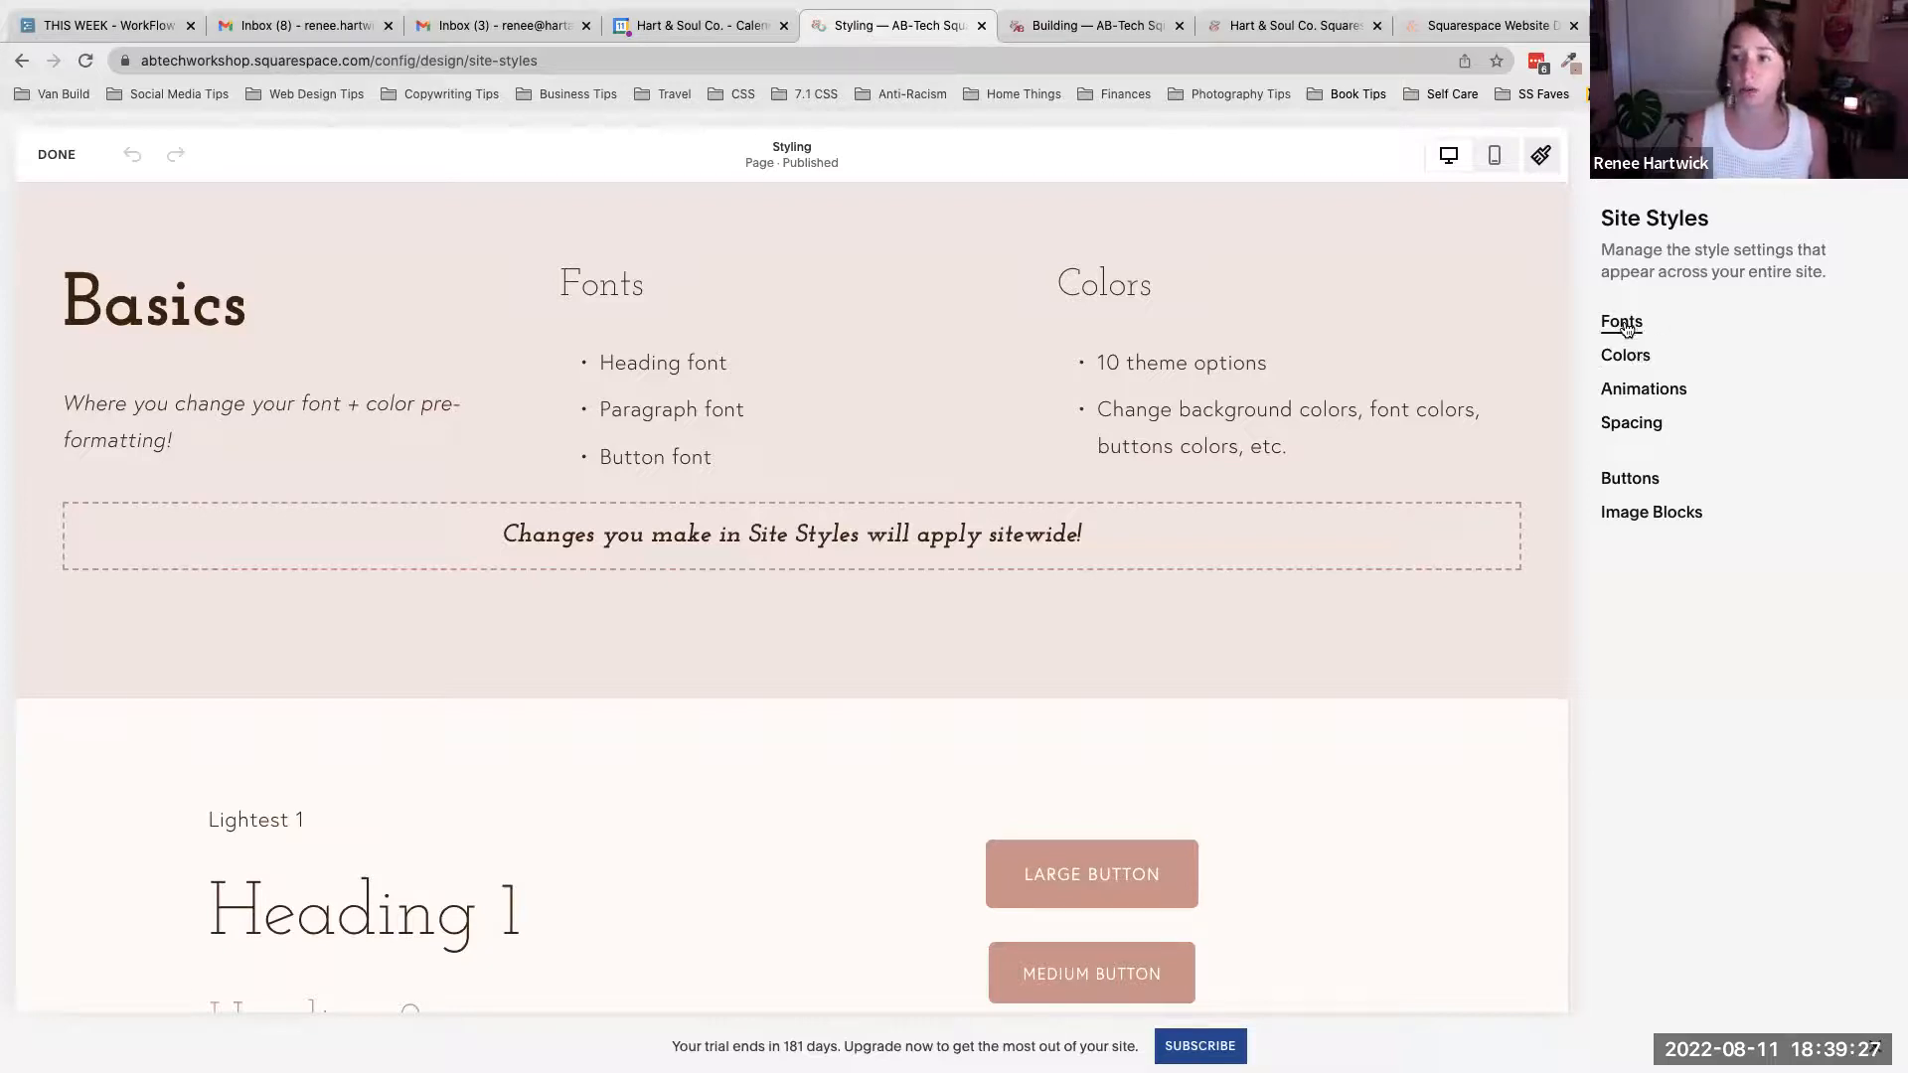
left_click(1624, 323)
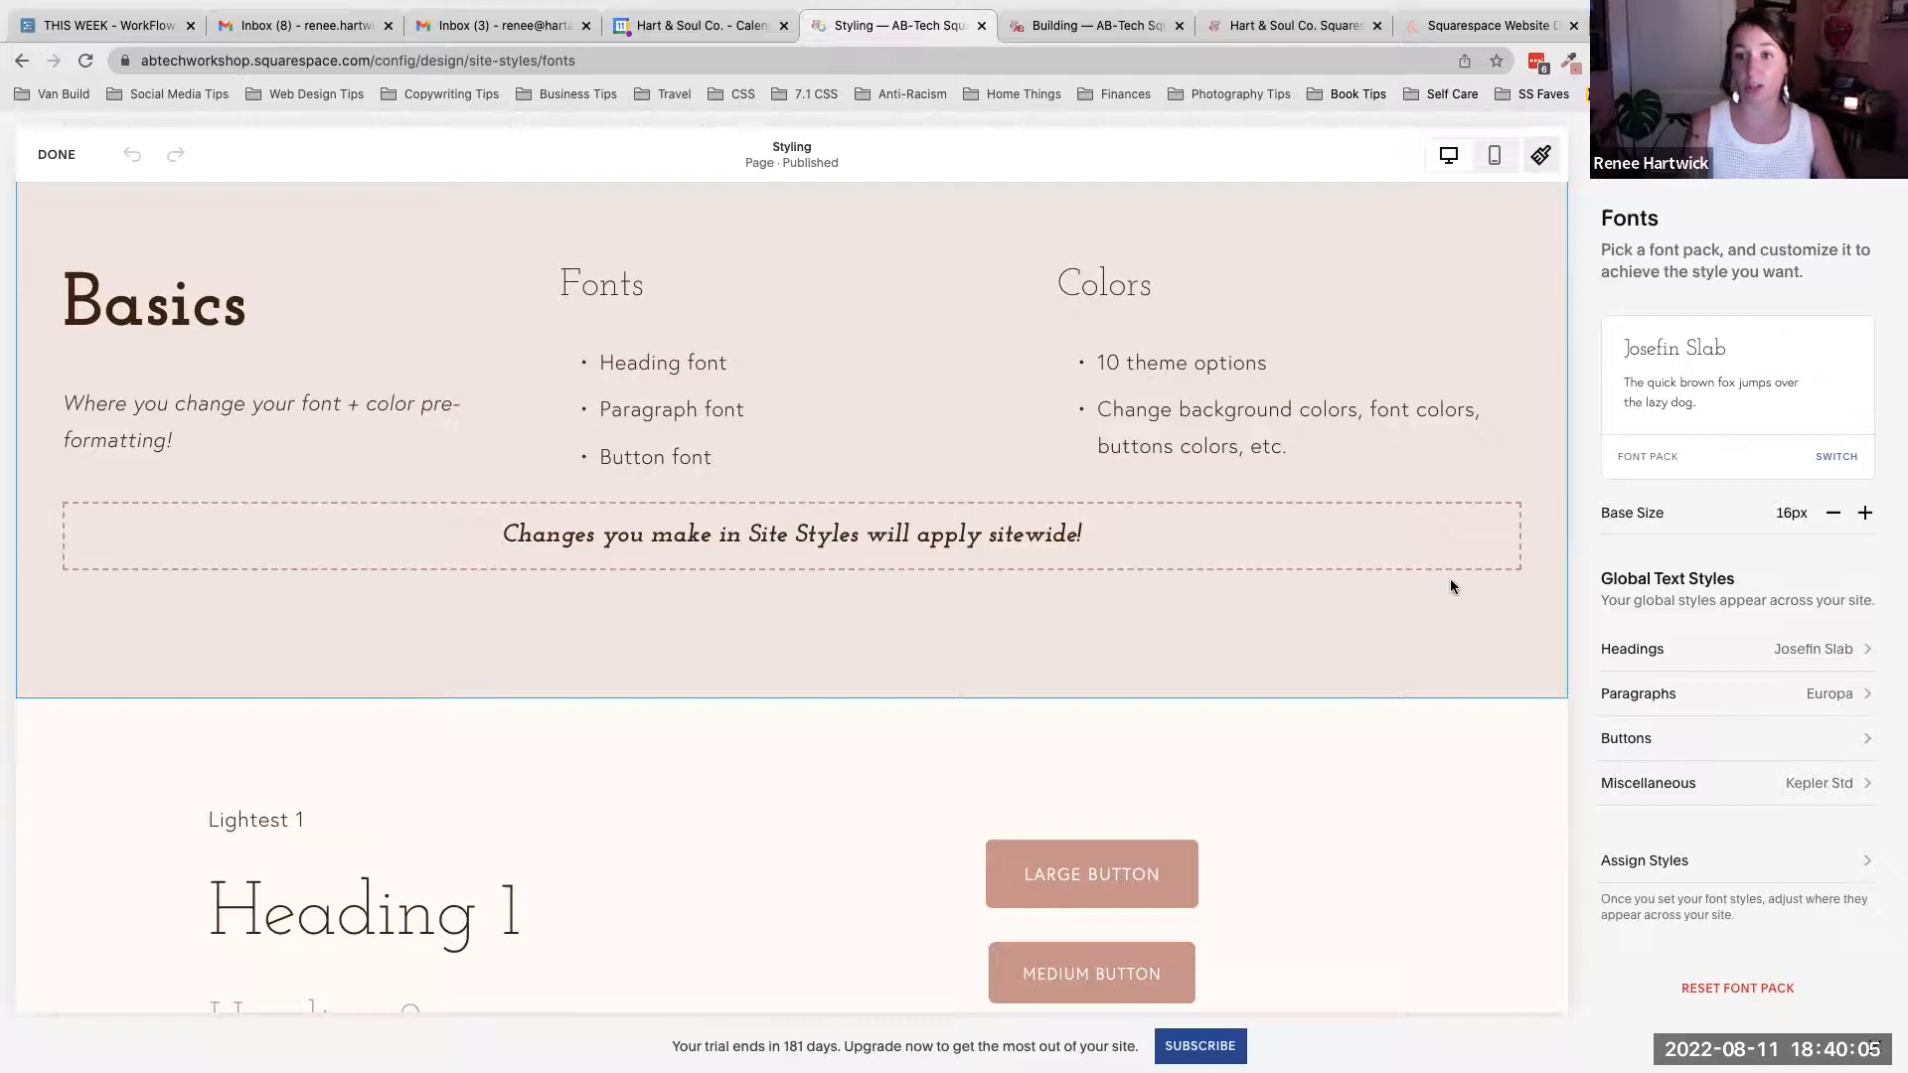
- Open the Headings text style settings from the Fonts heading and scroll through the type and button preview
scroll(1451, 586, "up", 1)
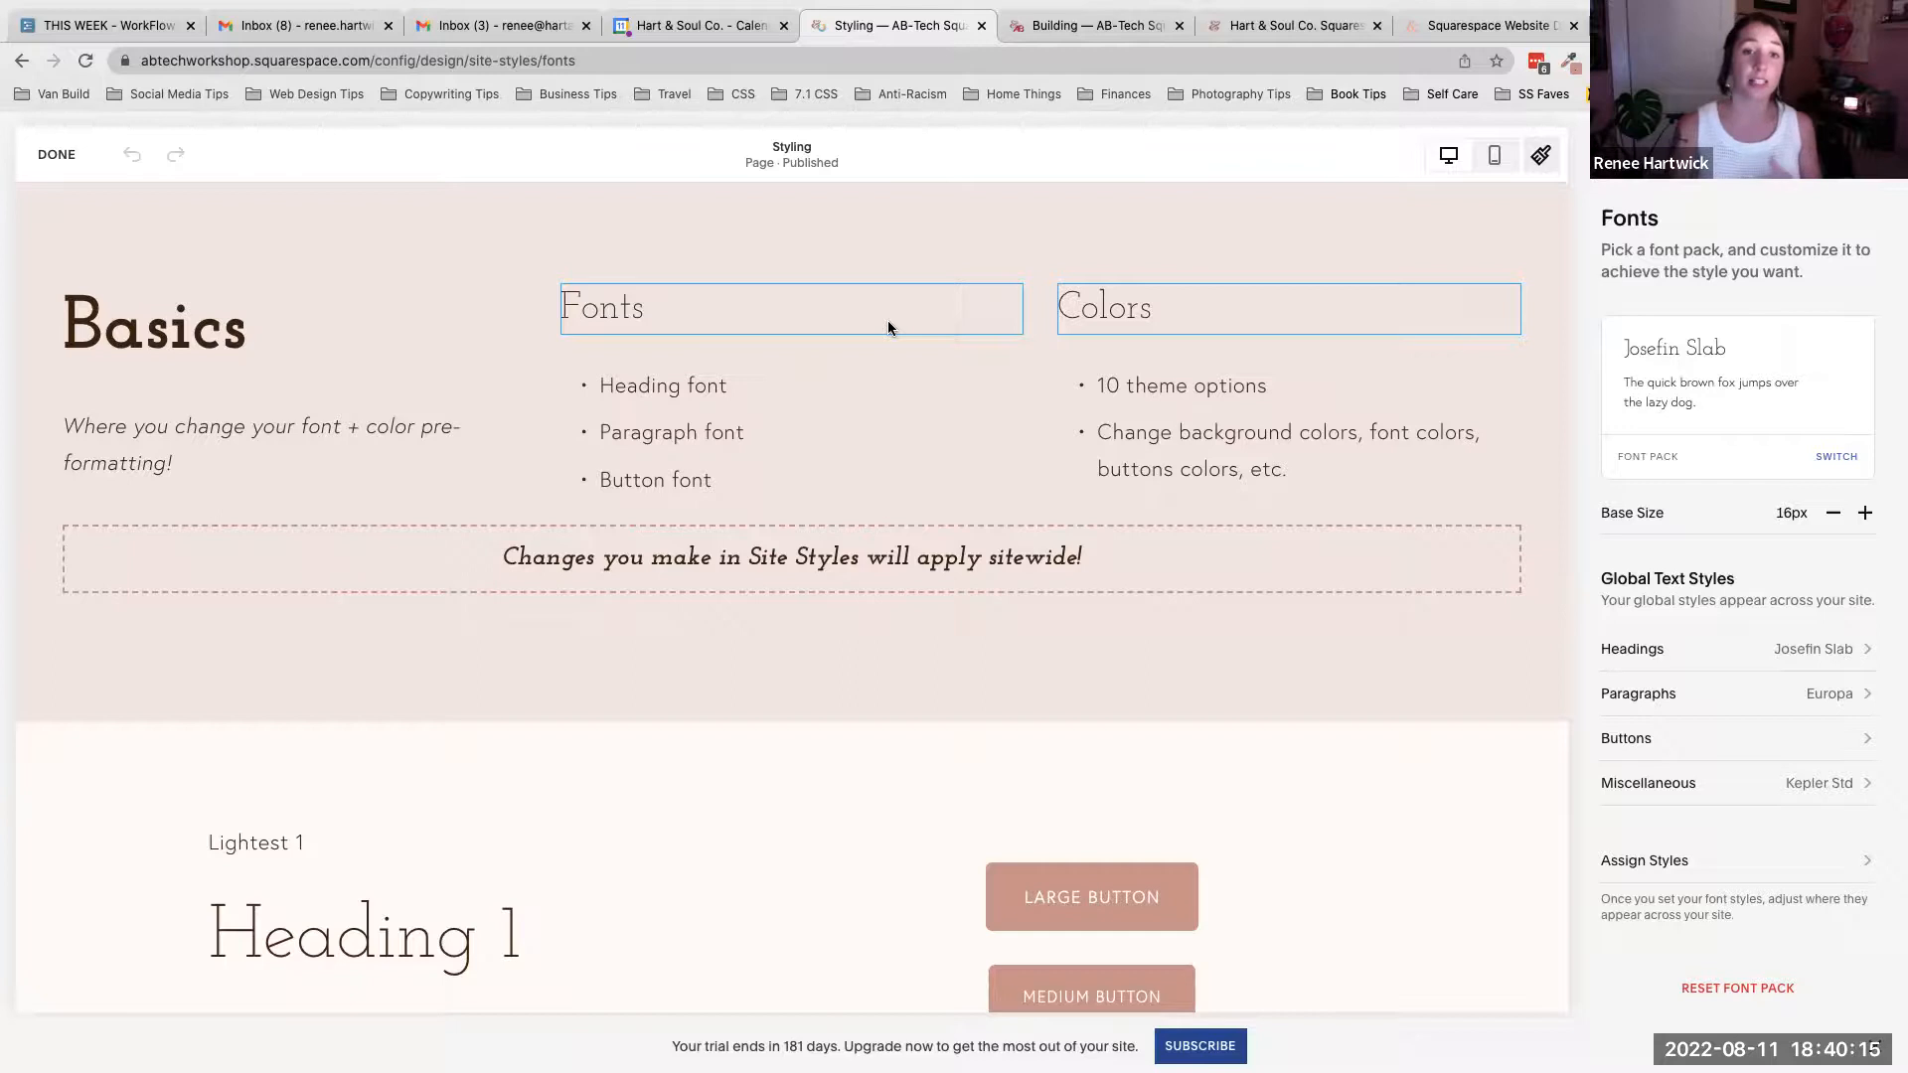
left_click(615, 303)
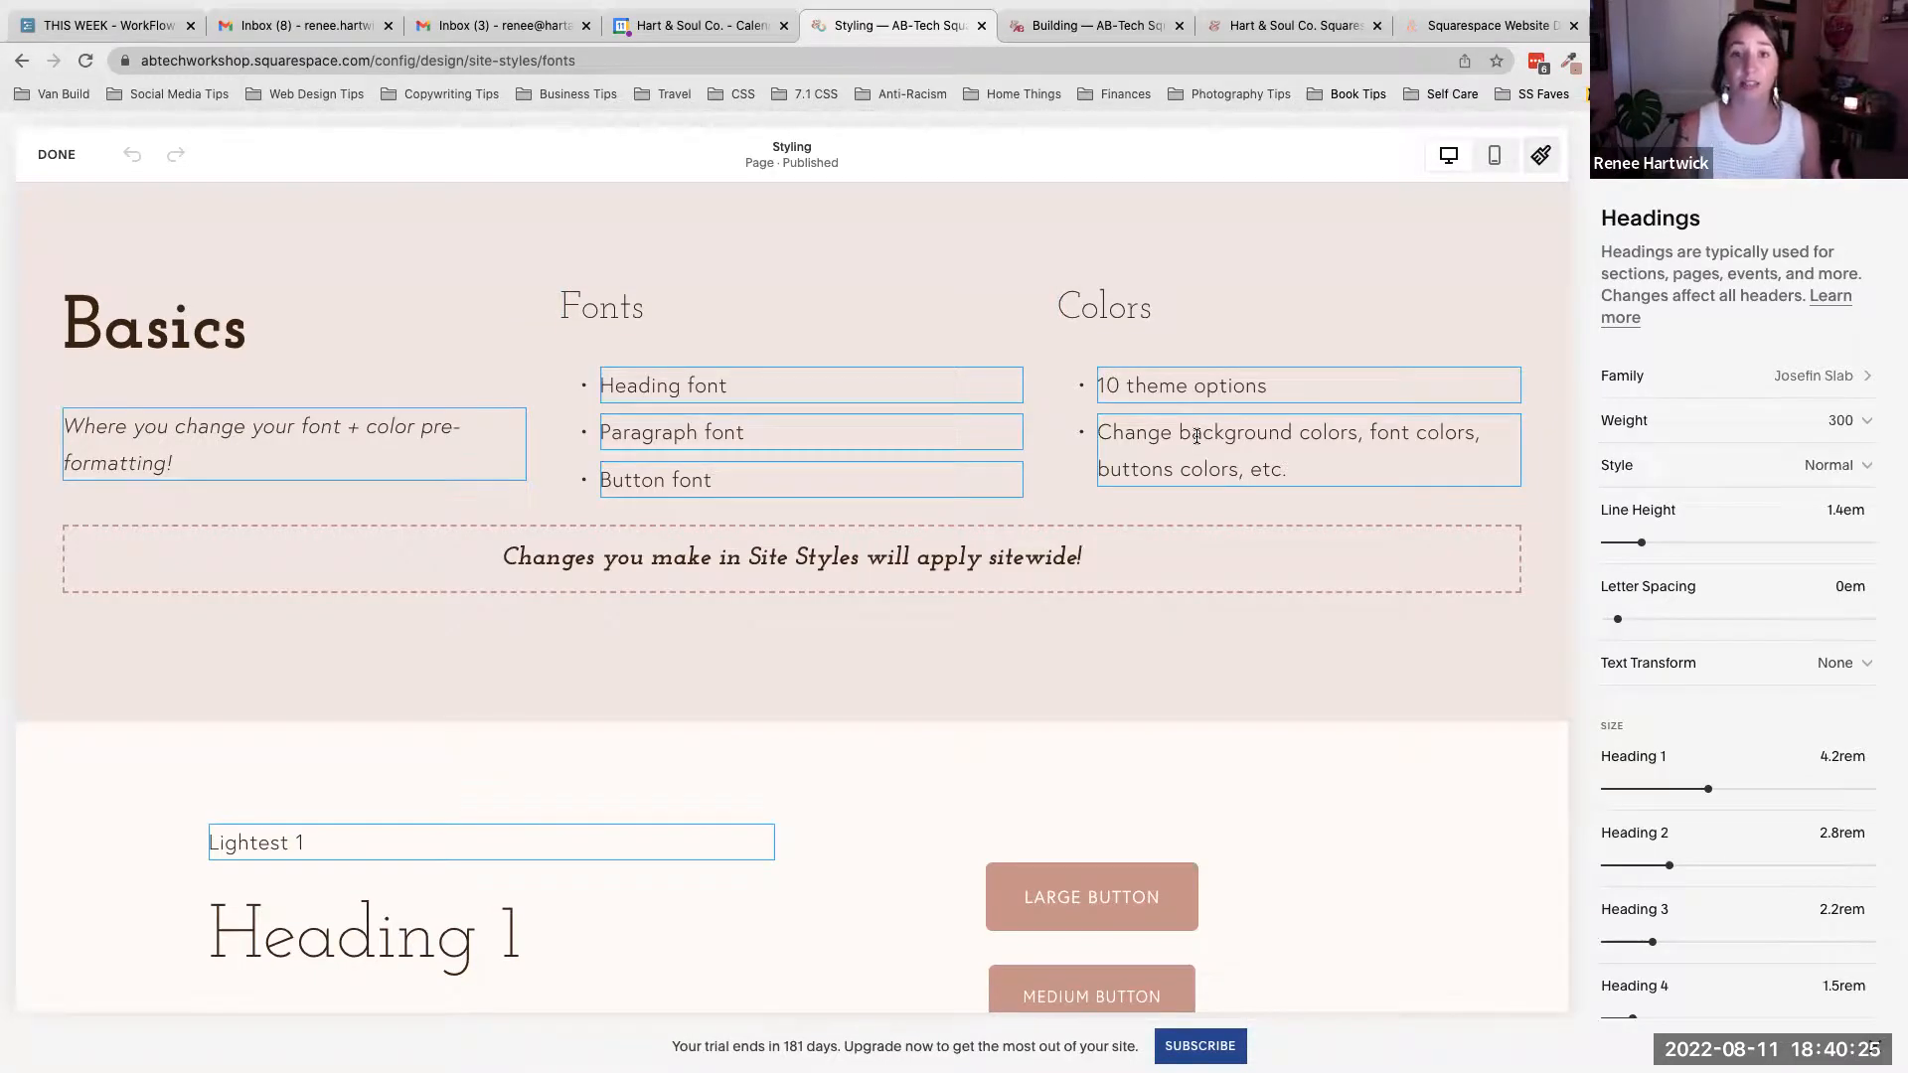
scroll(1123, 525, "down", 5)
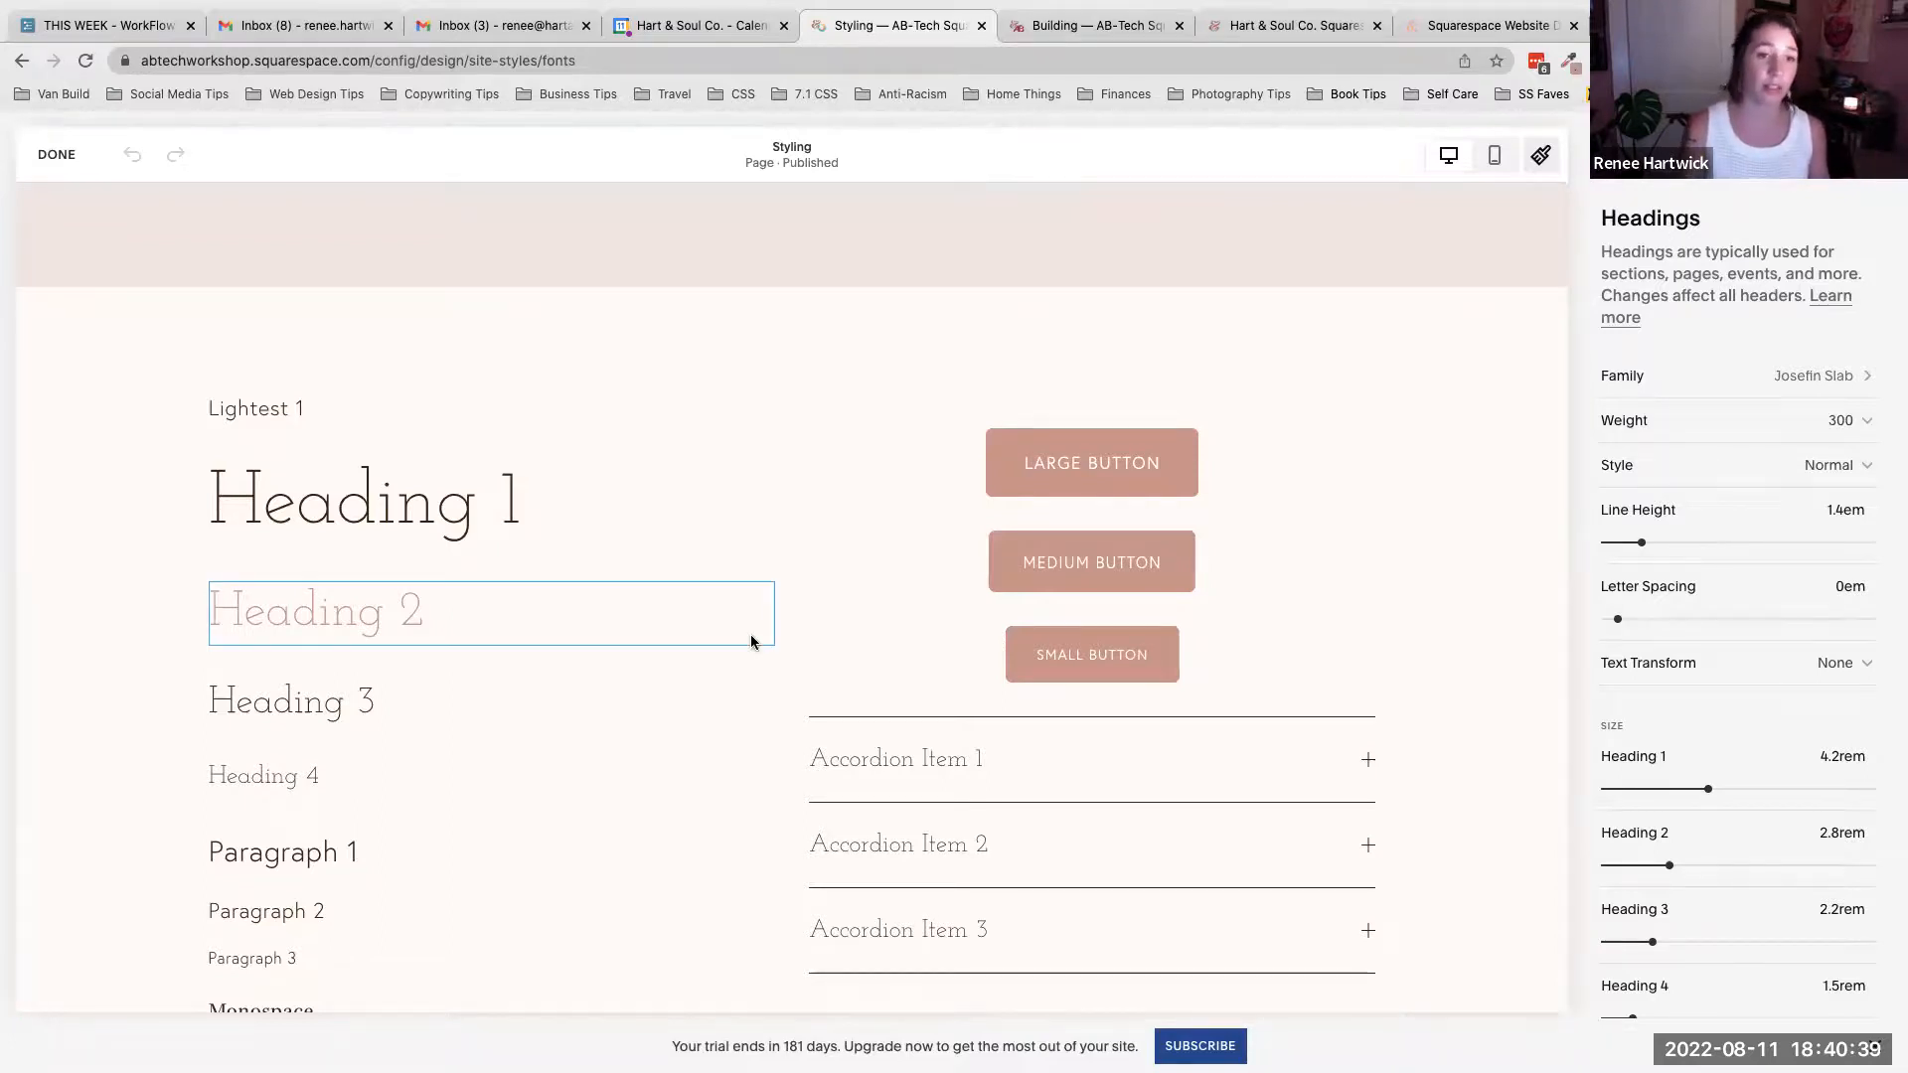
scroll(751, 641, "down", 2)
scroll(754, 642, "down", 1)
scroll(753, 641, "up", 1)
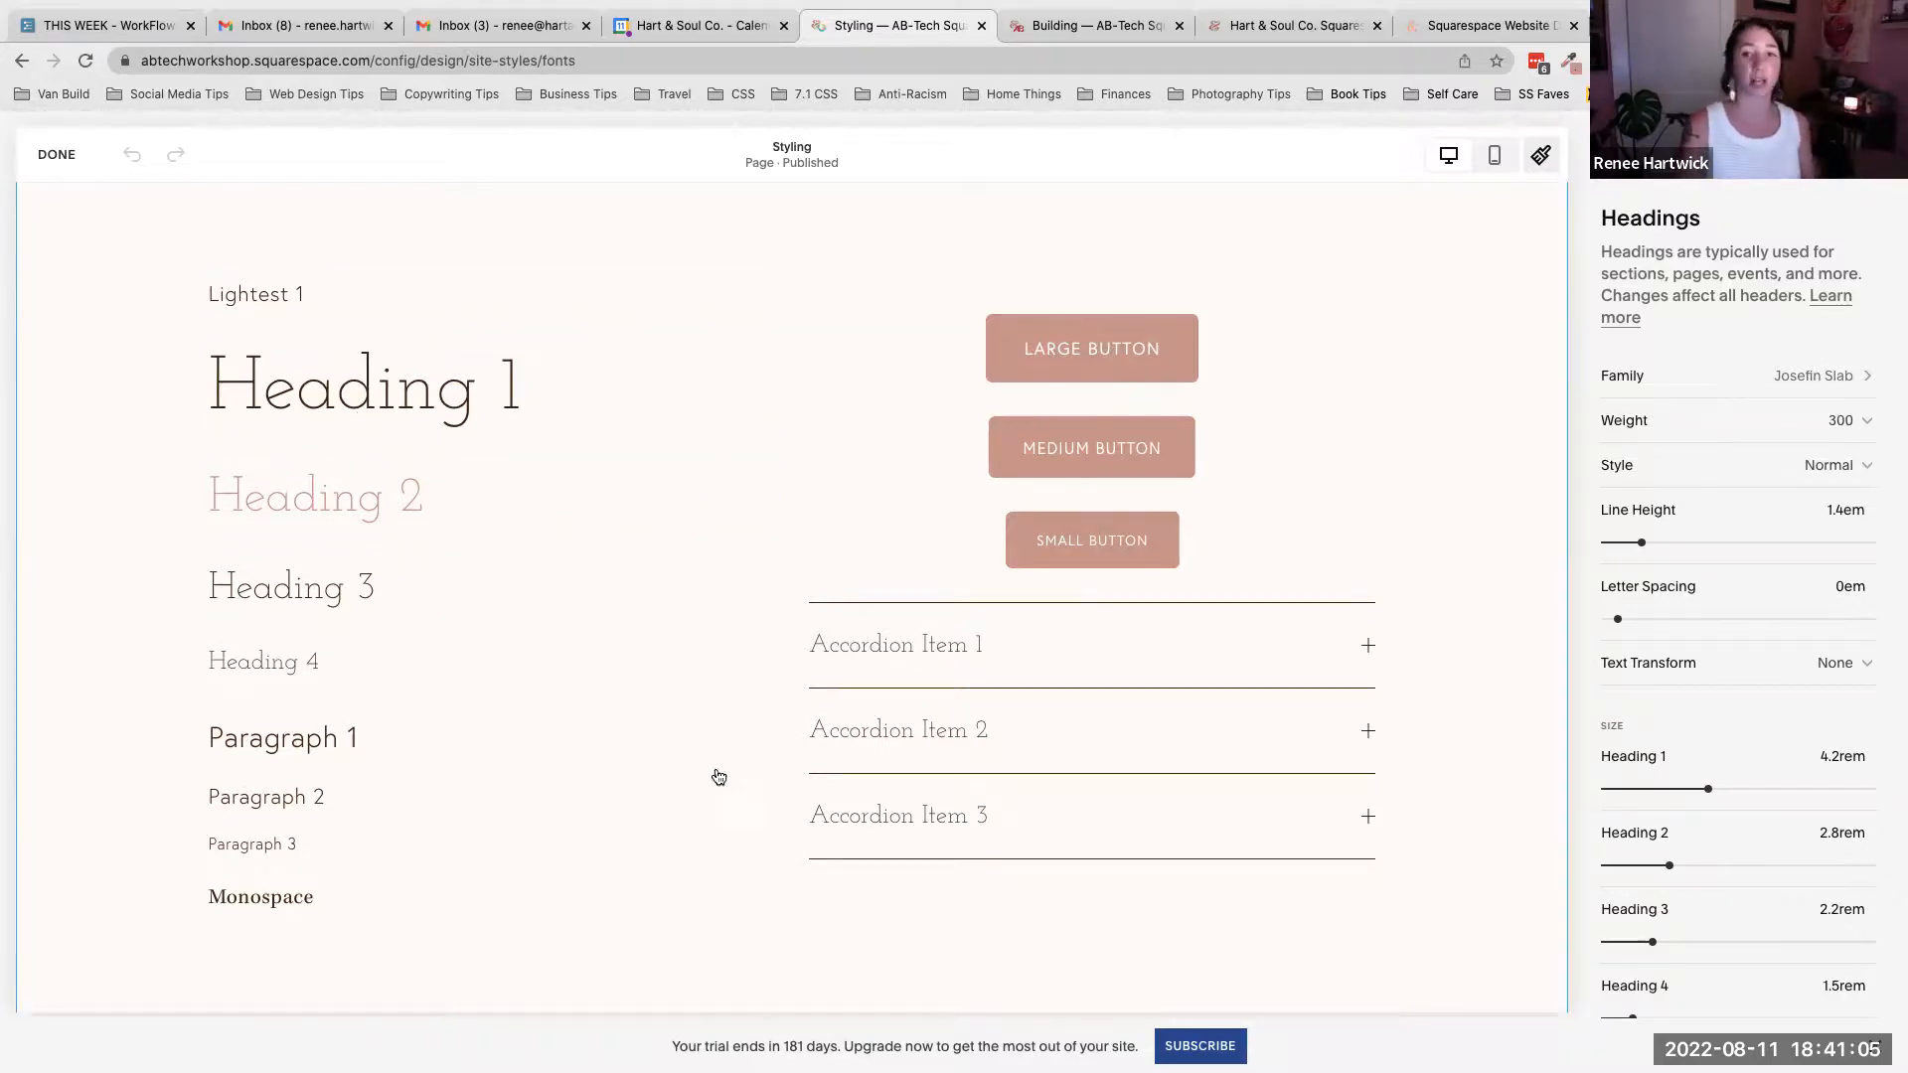
scroll(1114, 516, "up", 1)
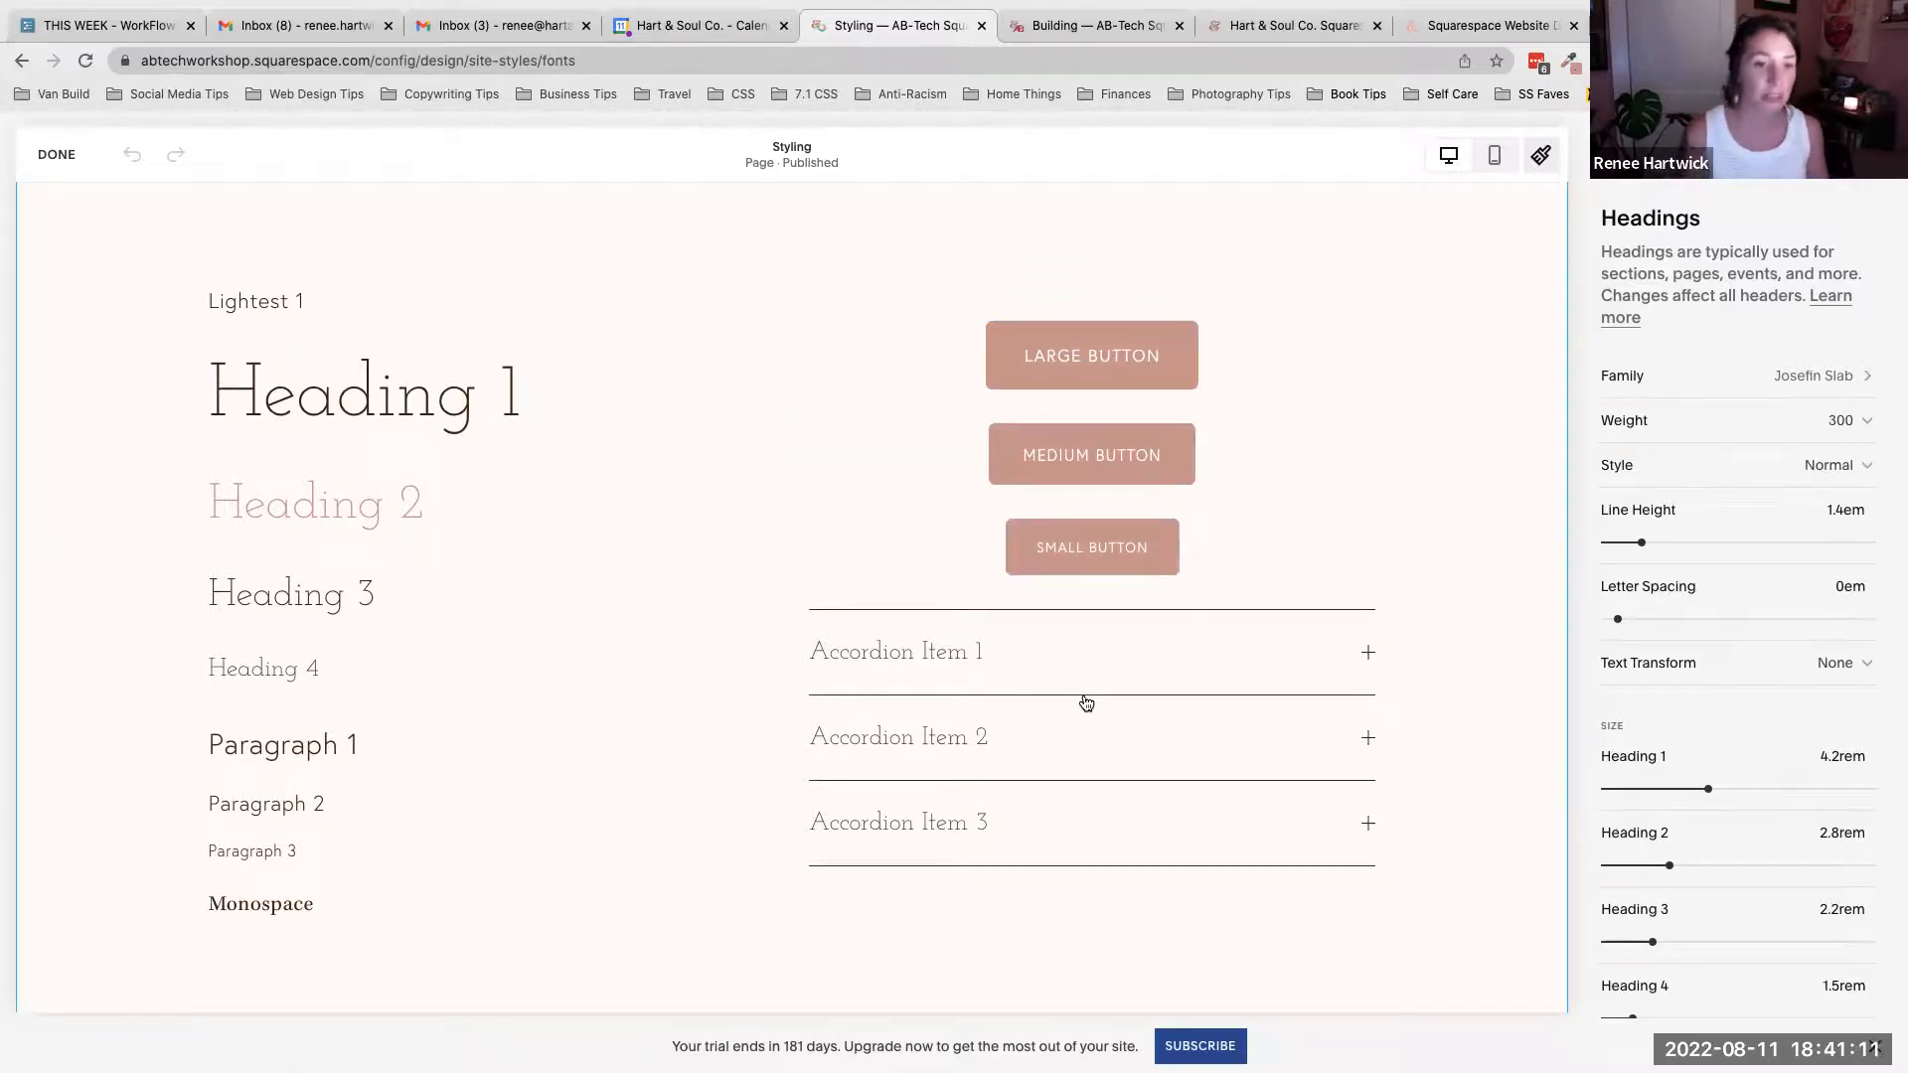
scroll(805, 523, "up", 1)
scroll(805, 527, "down", 1)
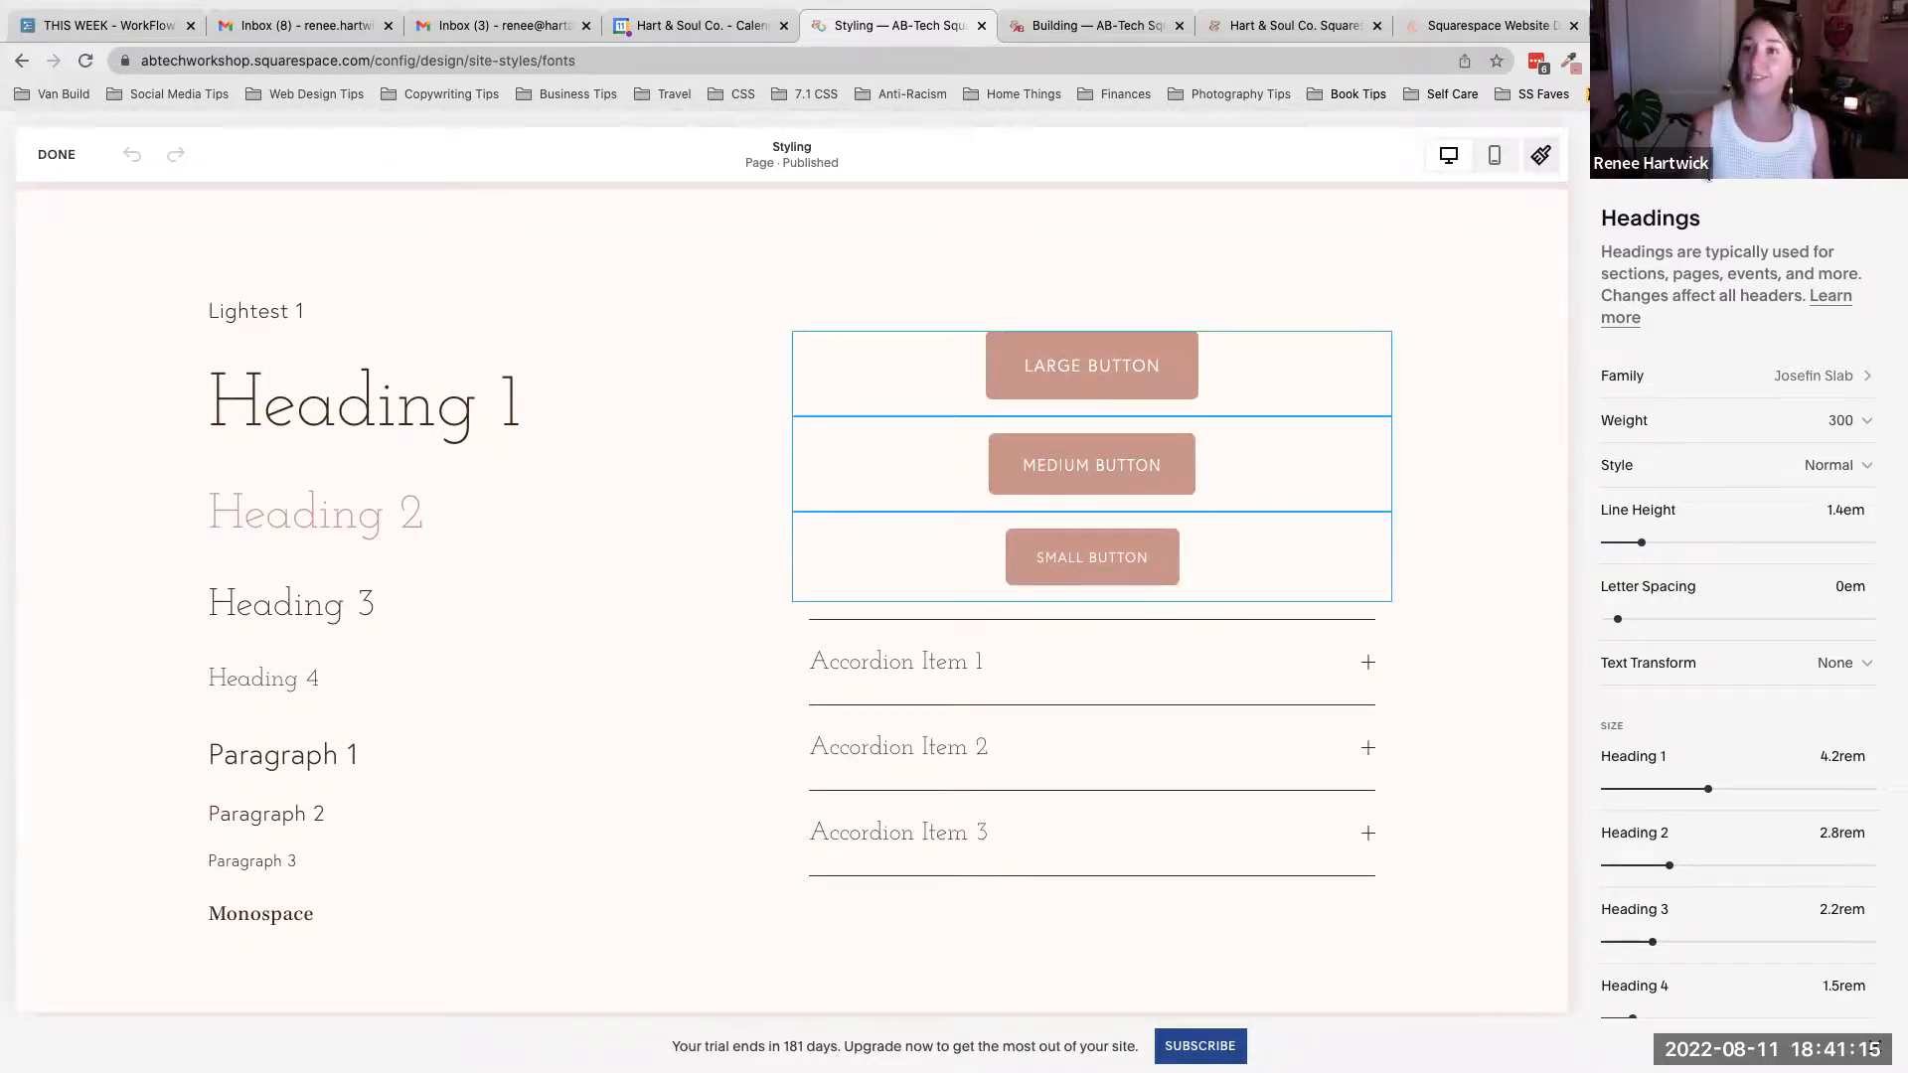
- Return to Fonts, open the font pack switcher and browse the Sans-serif, Mixed and Serif pack categories
left_click(1610, 155)
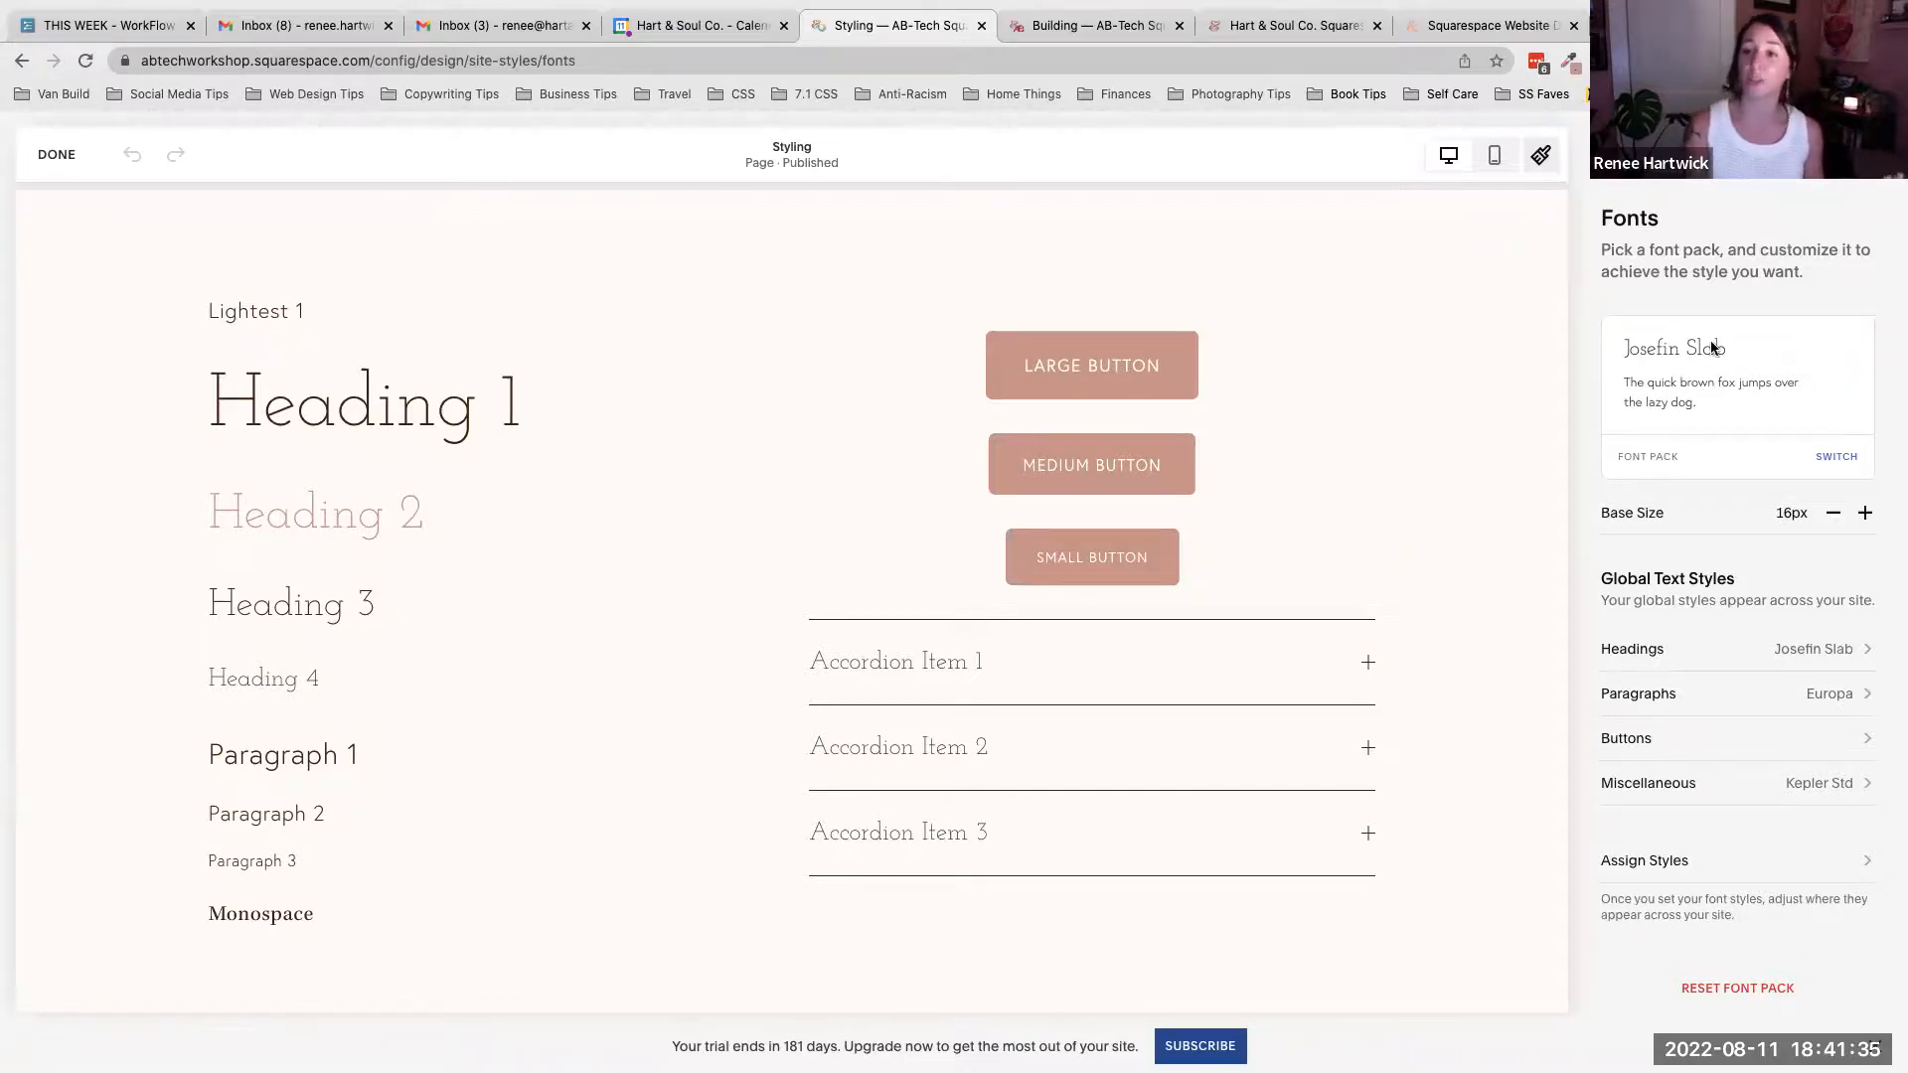
left_click(1666, 464)
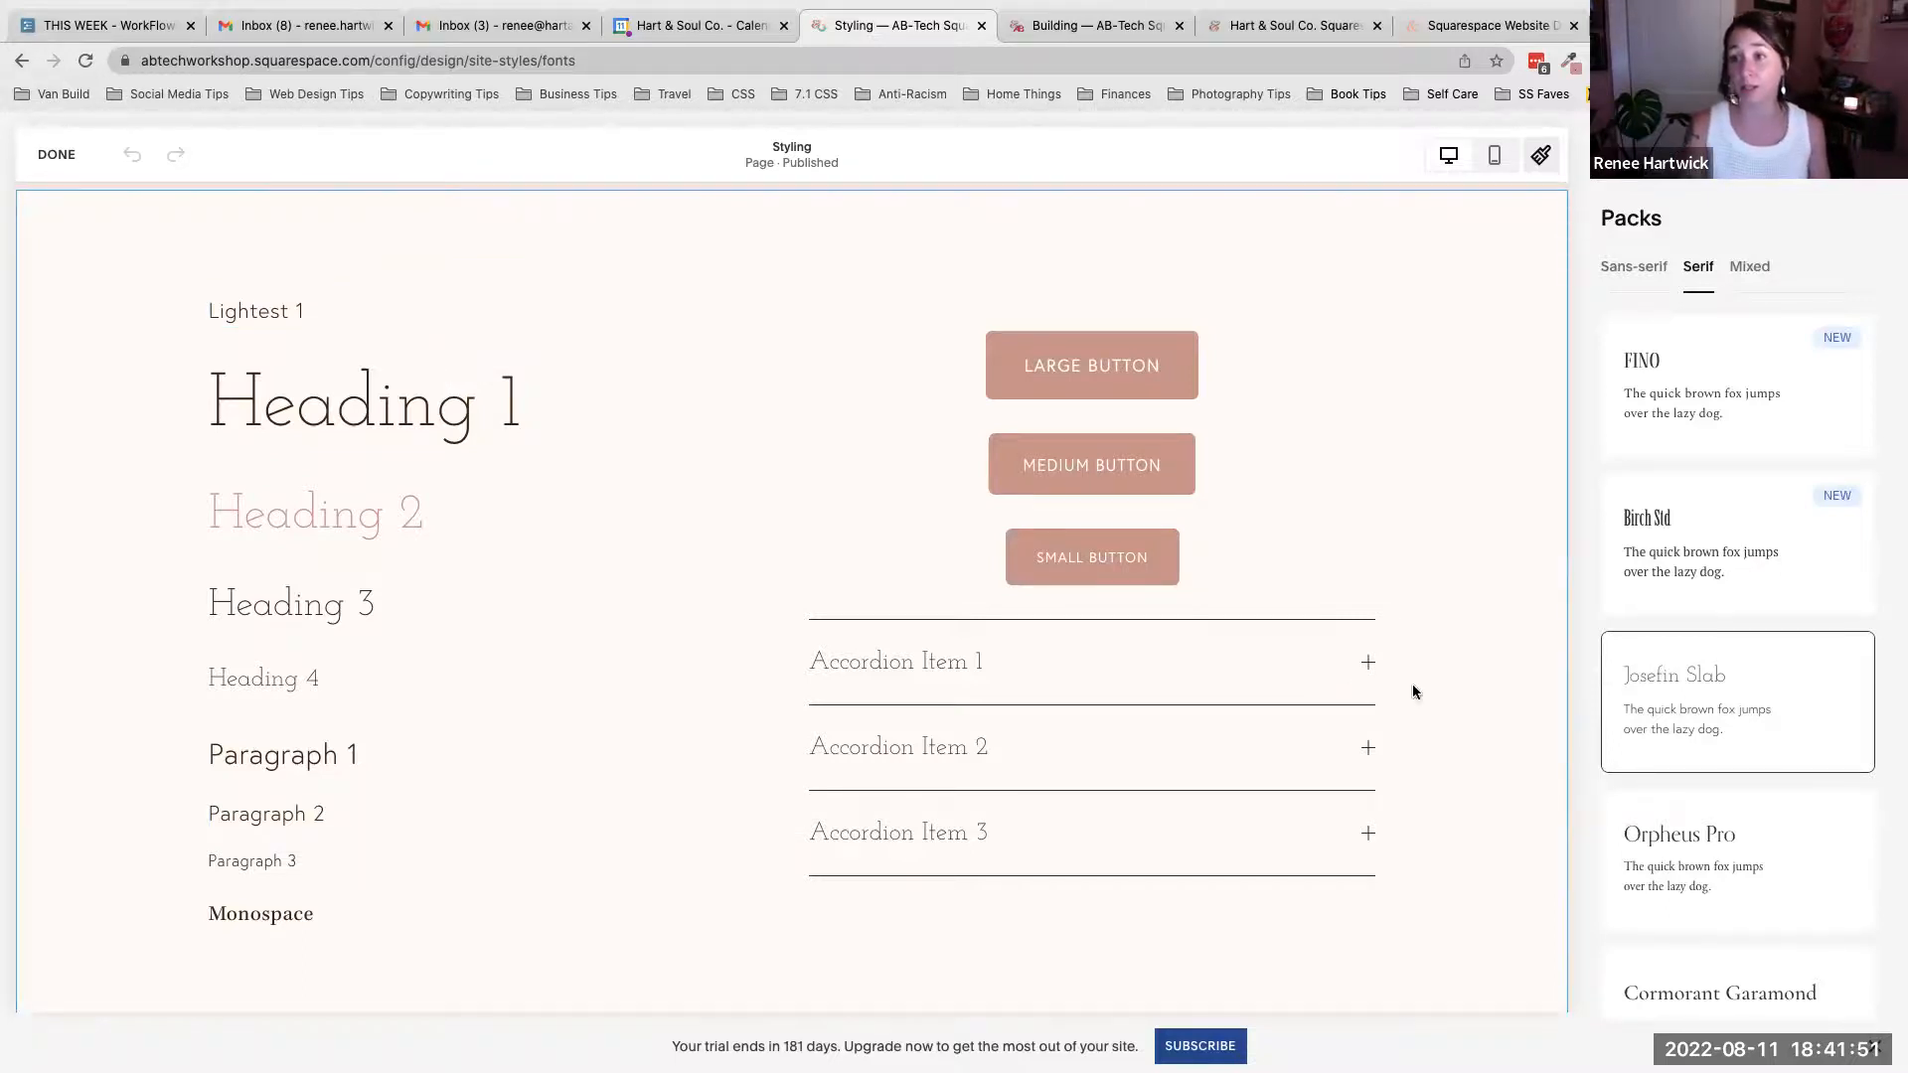
scroll(1748, 597, "down", 3)
scroll(1748, 597, "down", 2)
scroll(1747, 597, "up", 5)
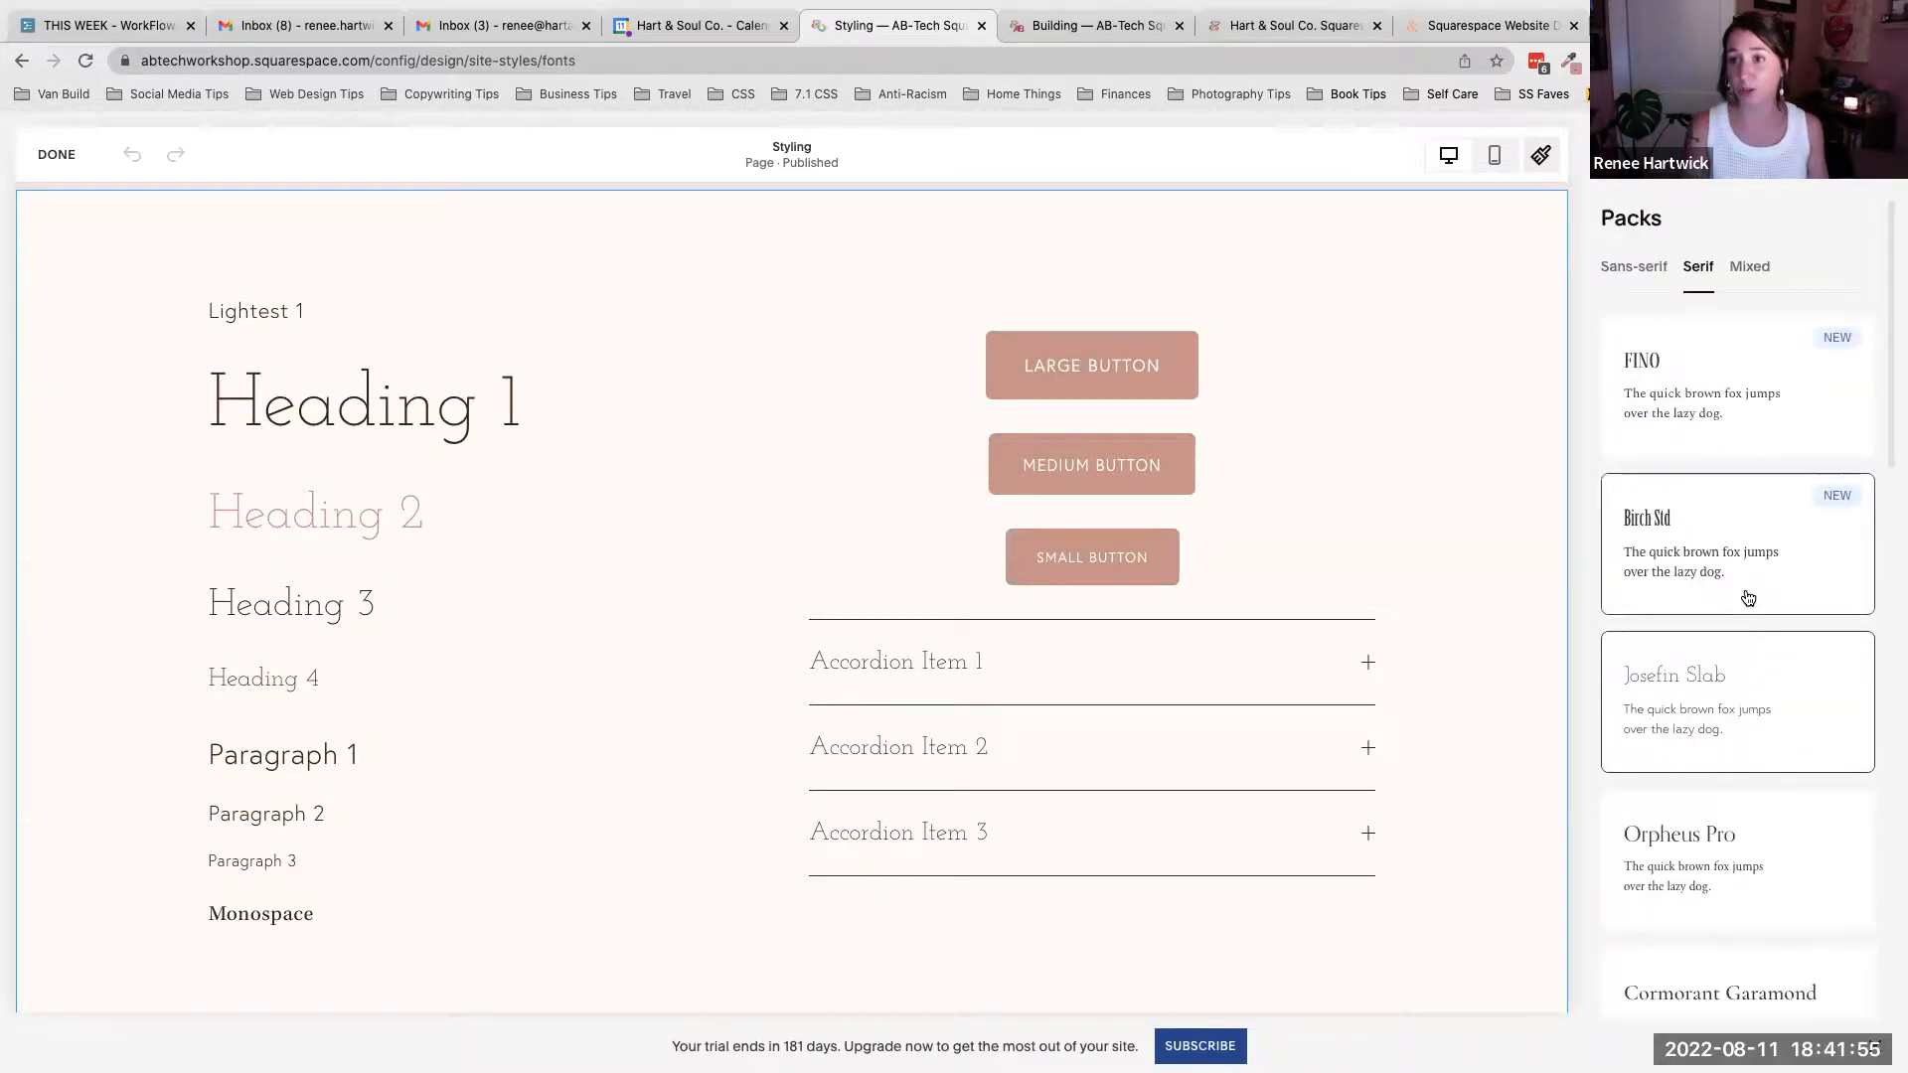
left_click(1629, 275)
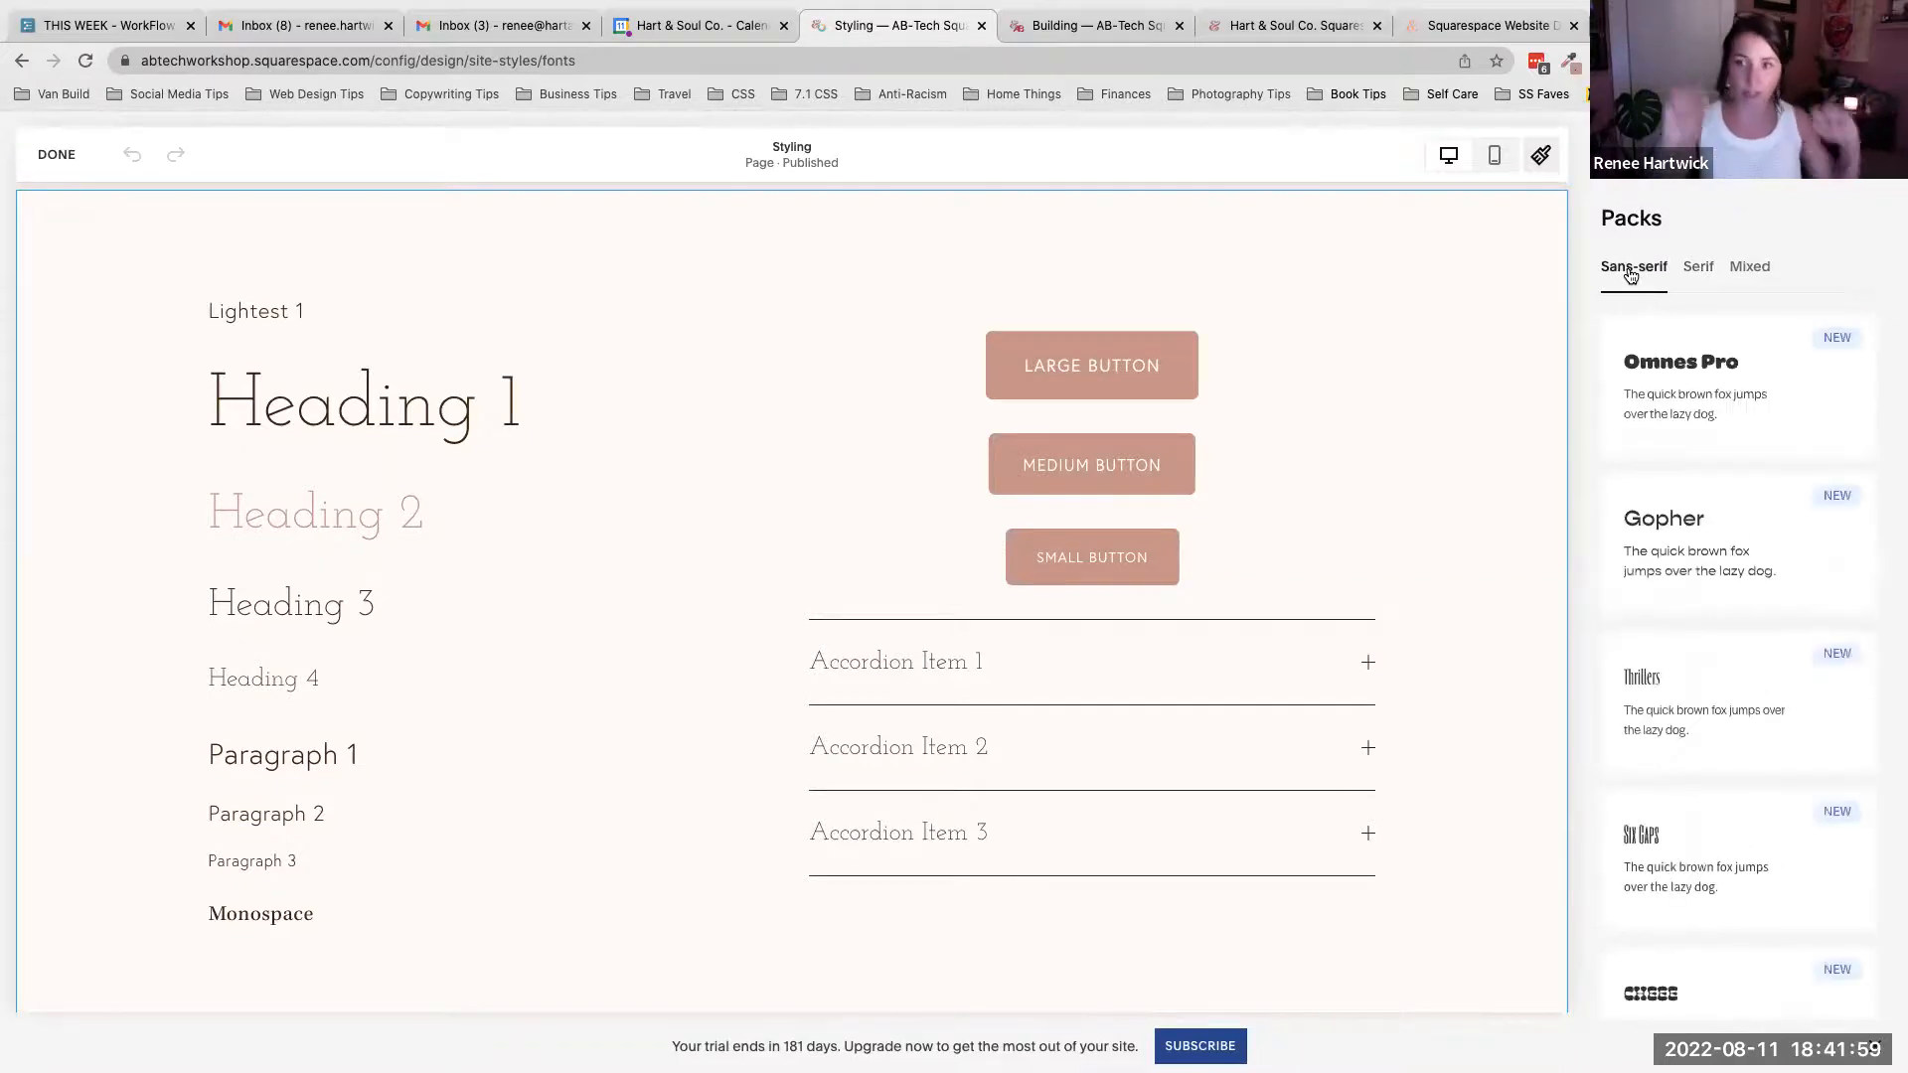
left_click(1758, 270)
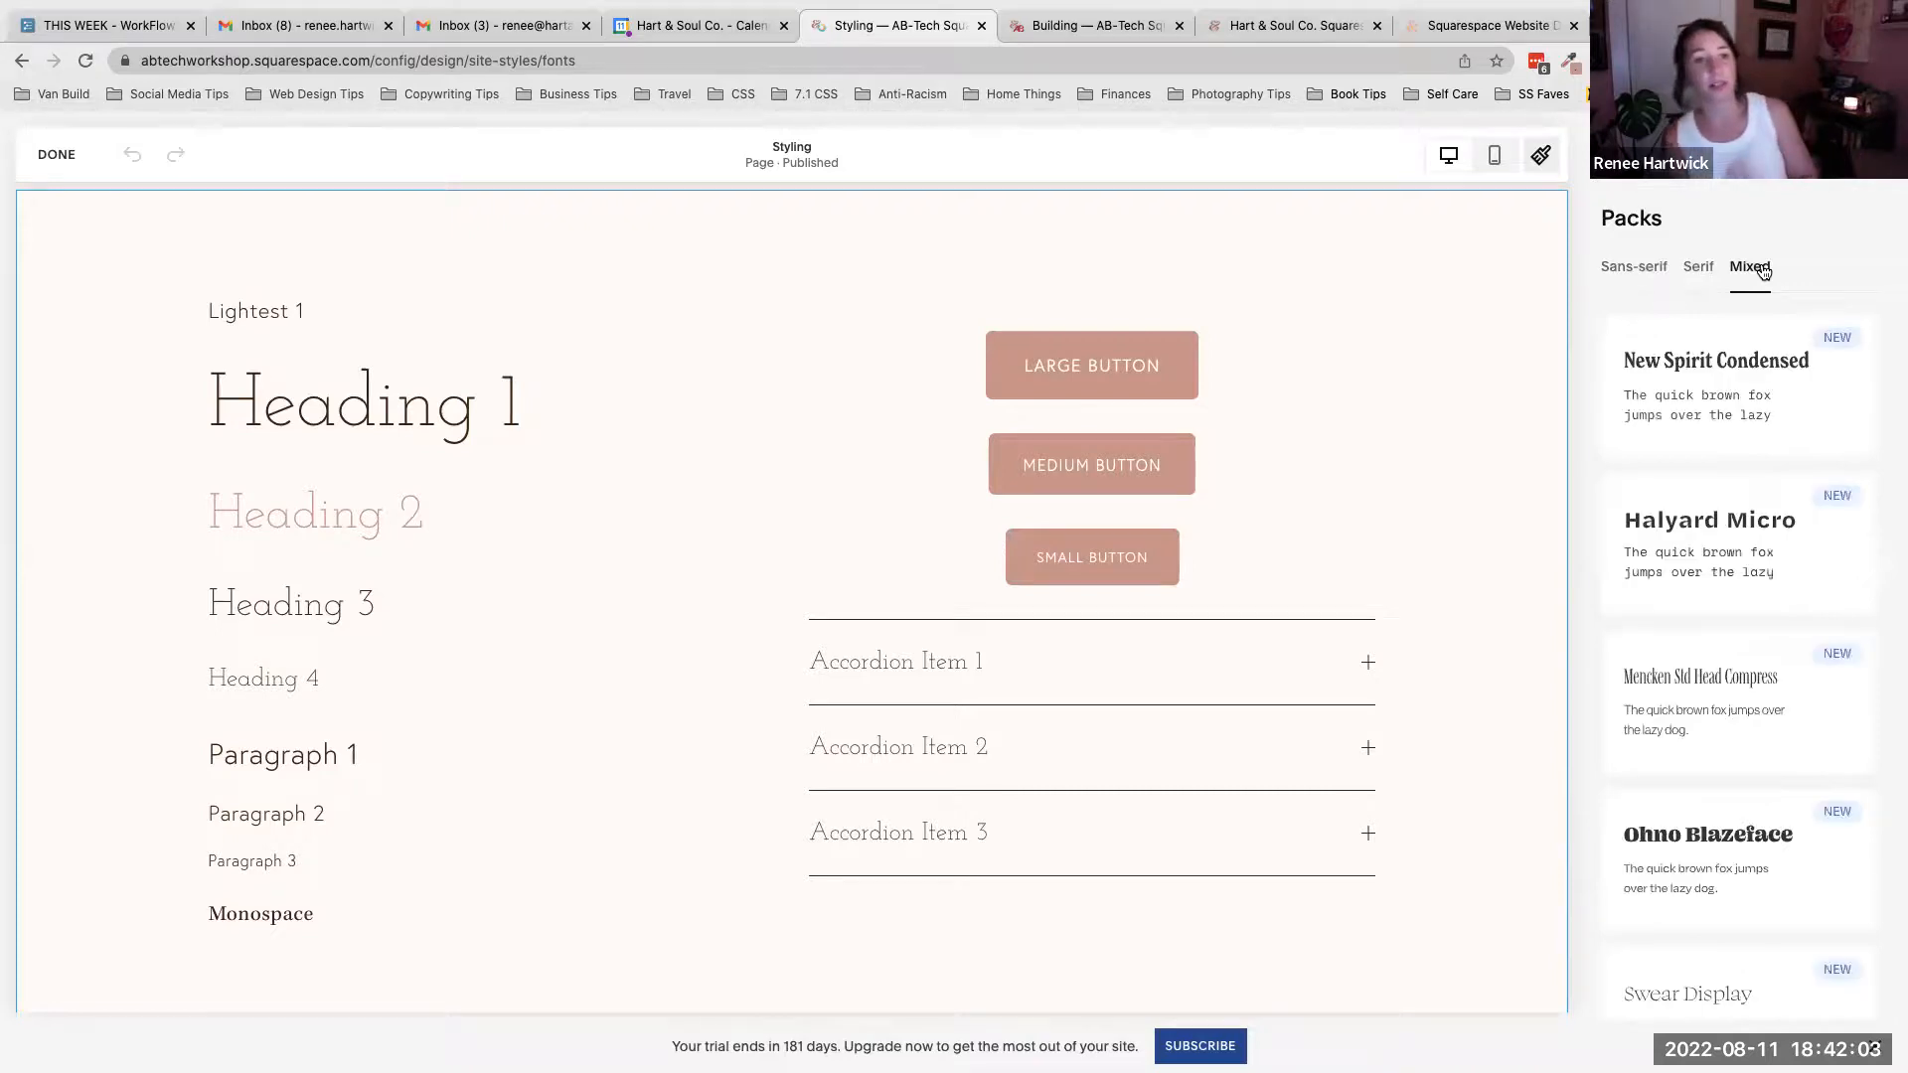
left_click(1702, 273)
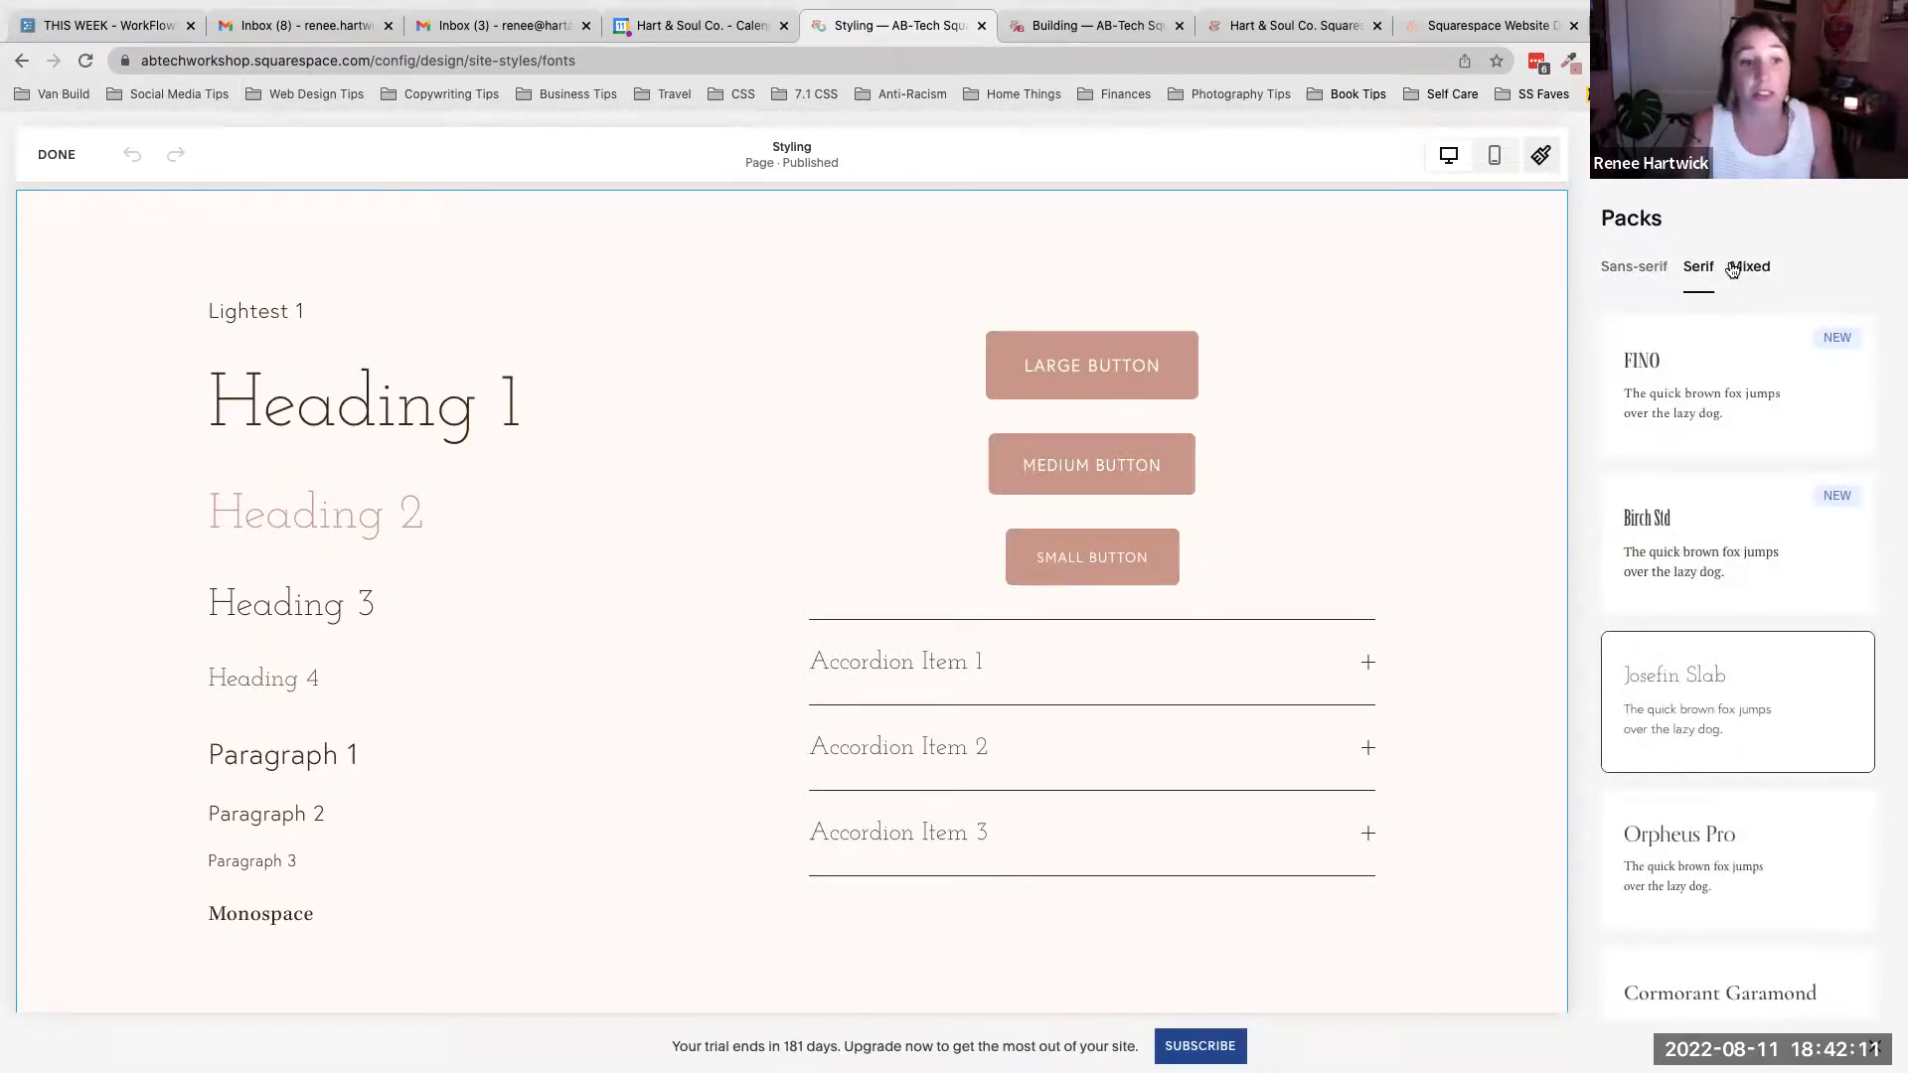
- Try the Orpheus Pro font pack, then apply the Minerva Modern font pack instead
left_click(1689, 849)
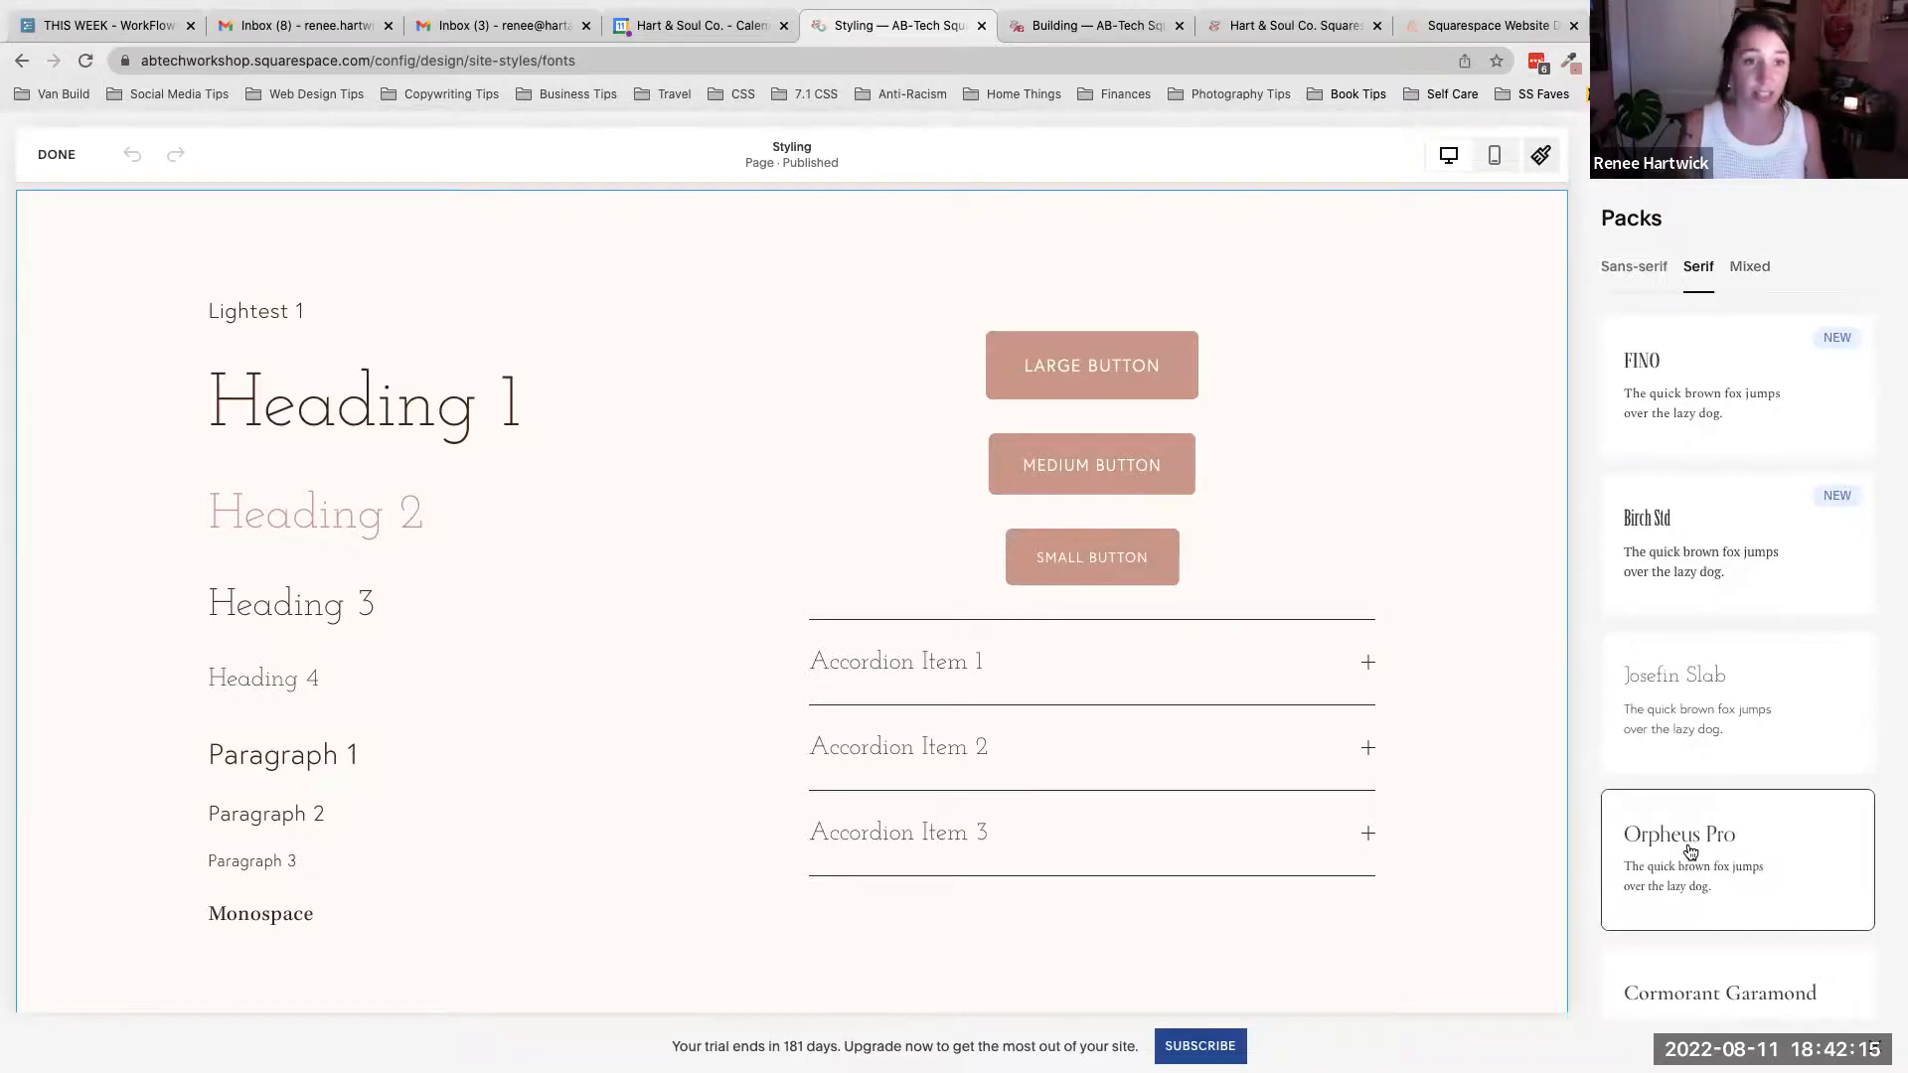
scroll(1689, 851, "down", 2)
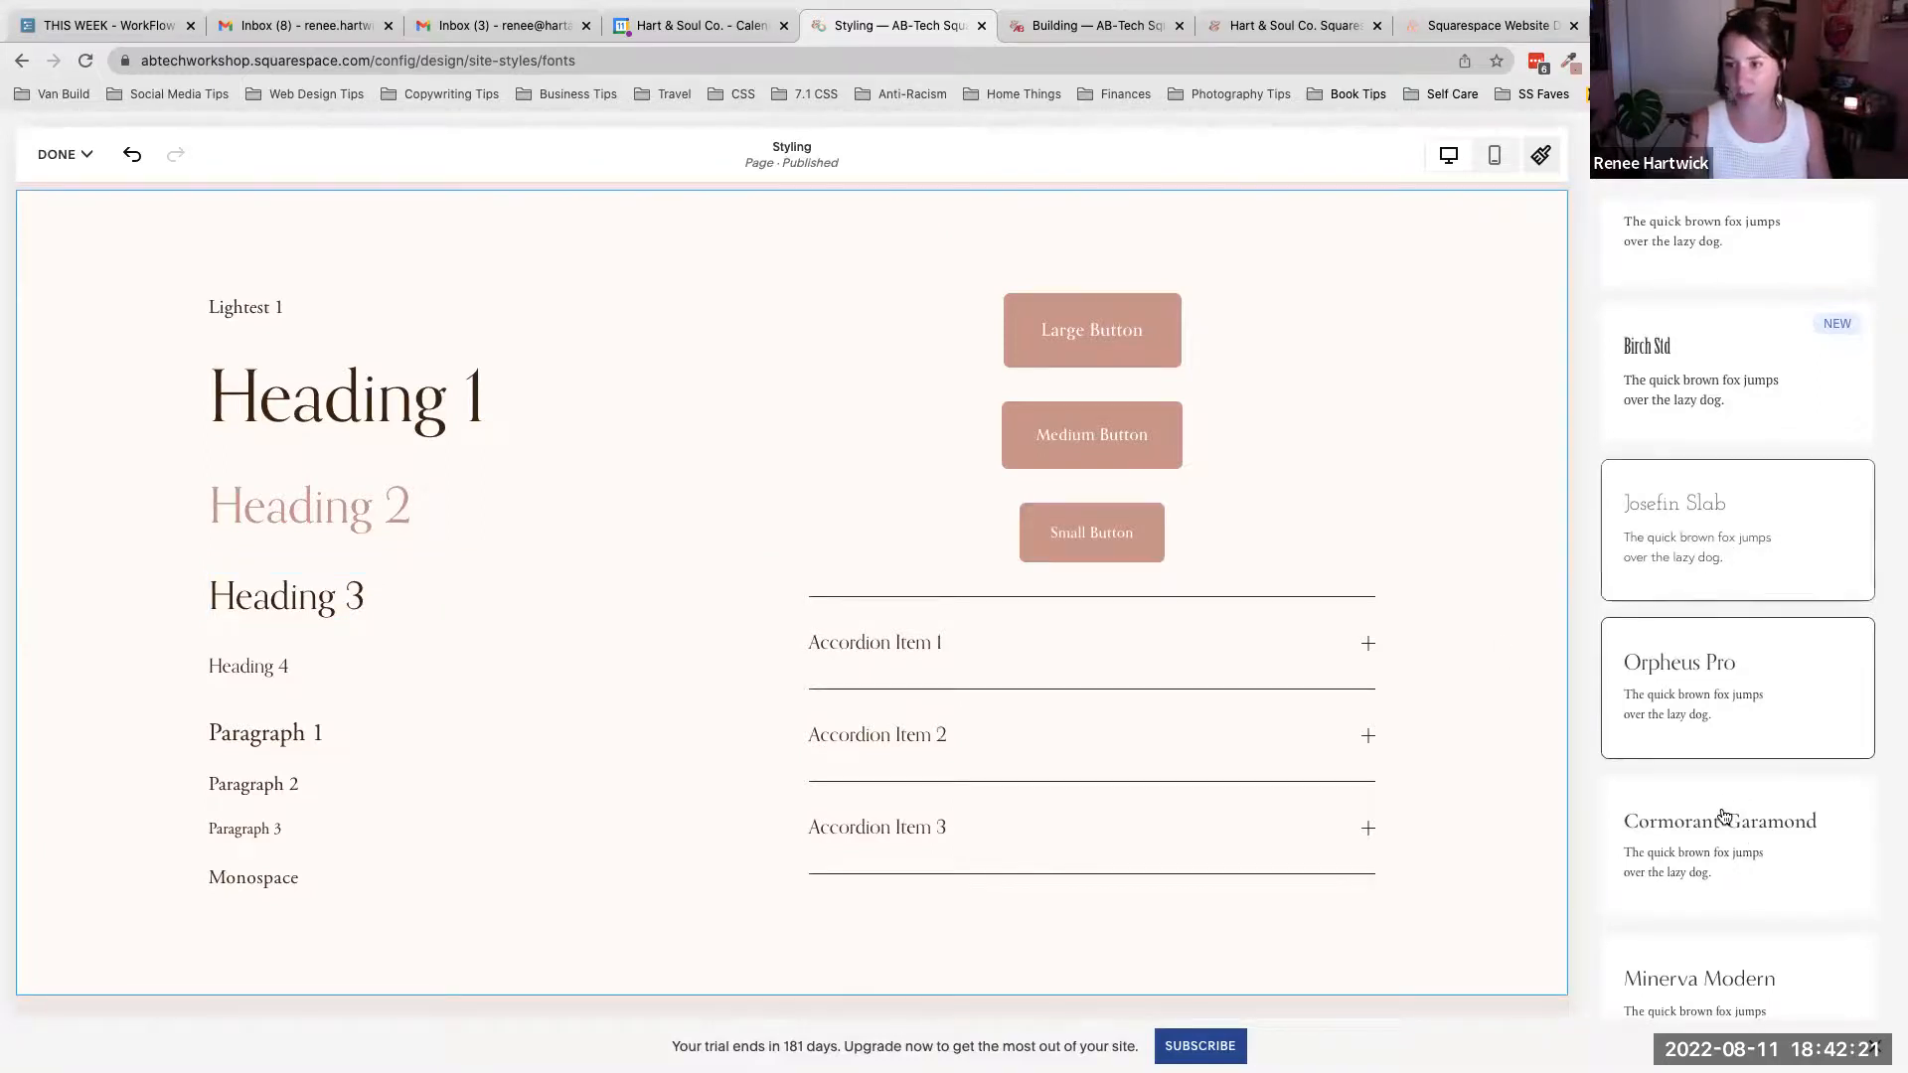
scroll(1711, 805, "down", 1)
scroll(1711, 815, "down", 1)
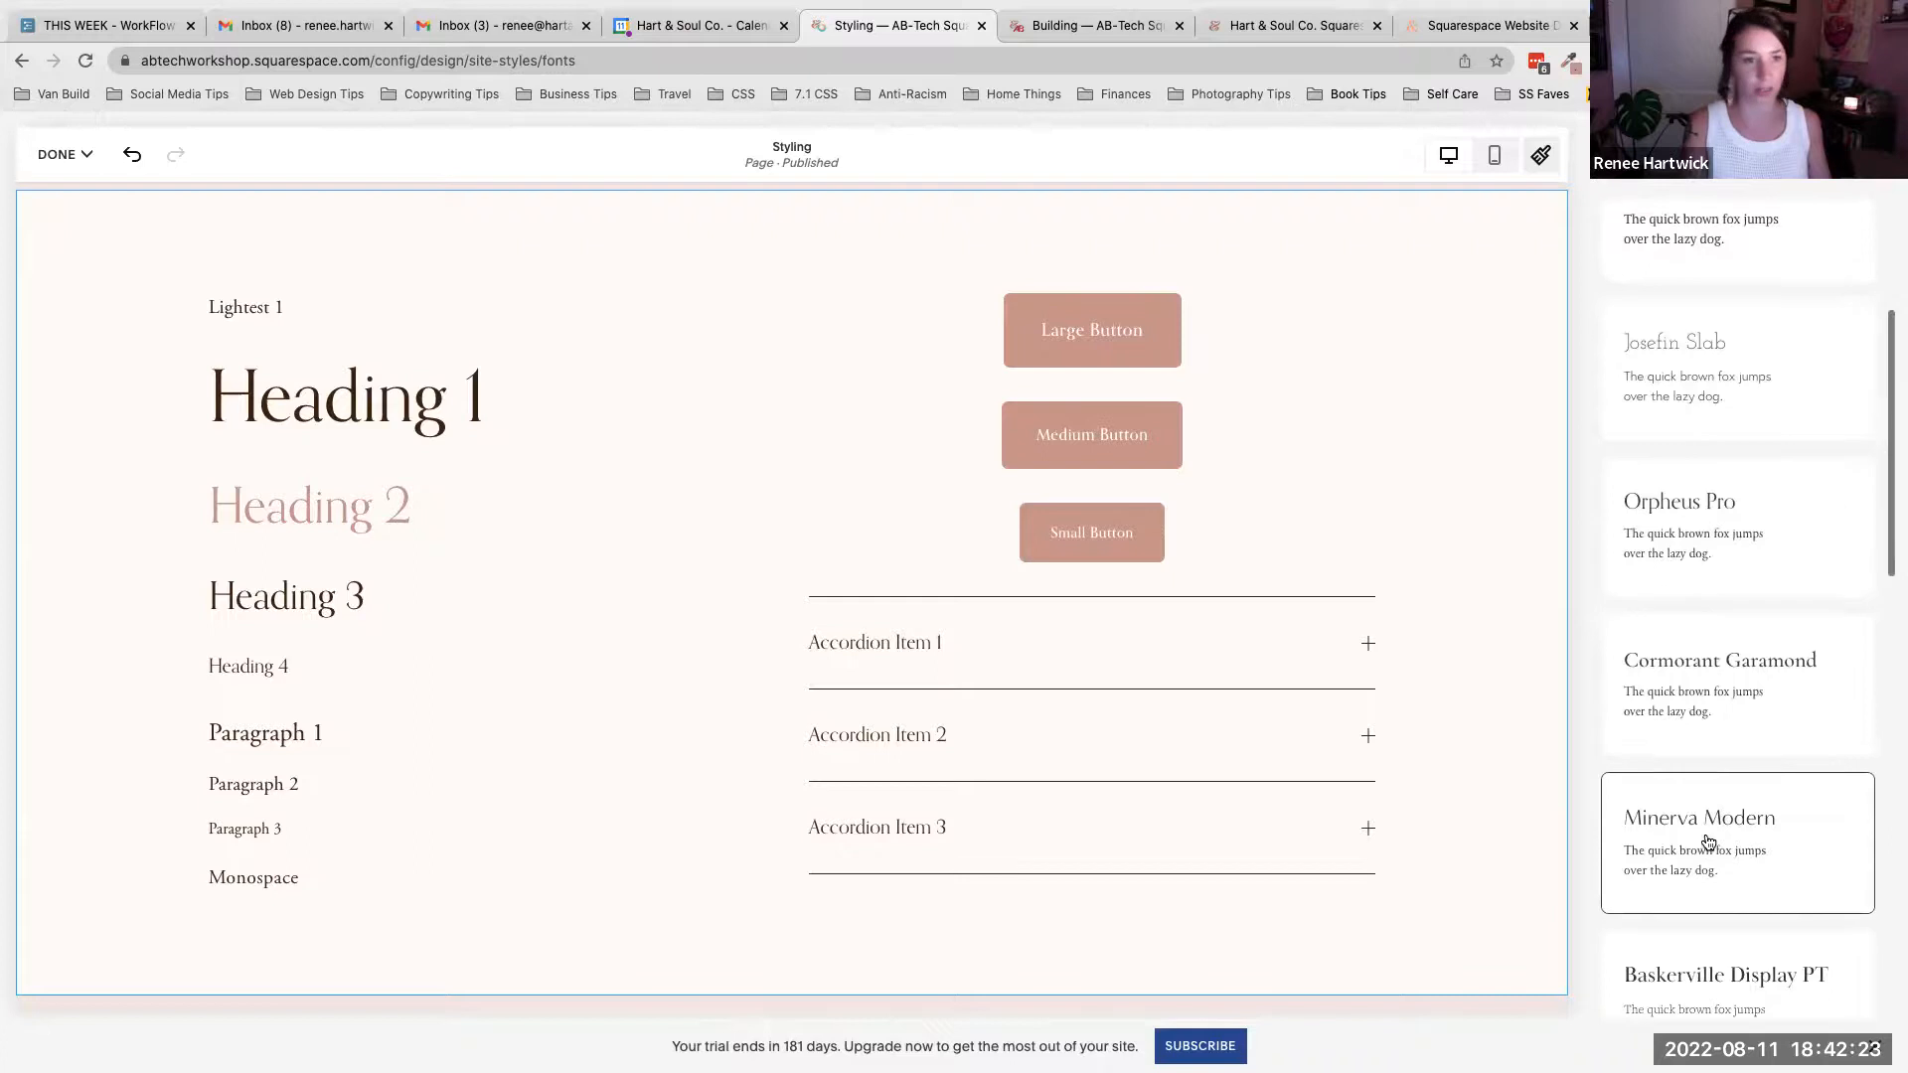
left_click(1707, 842)
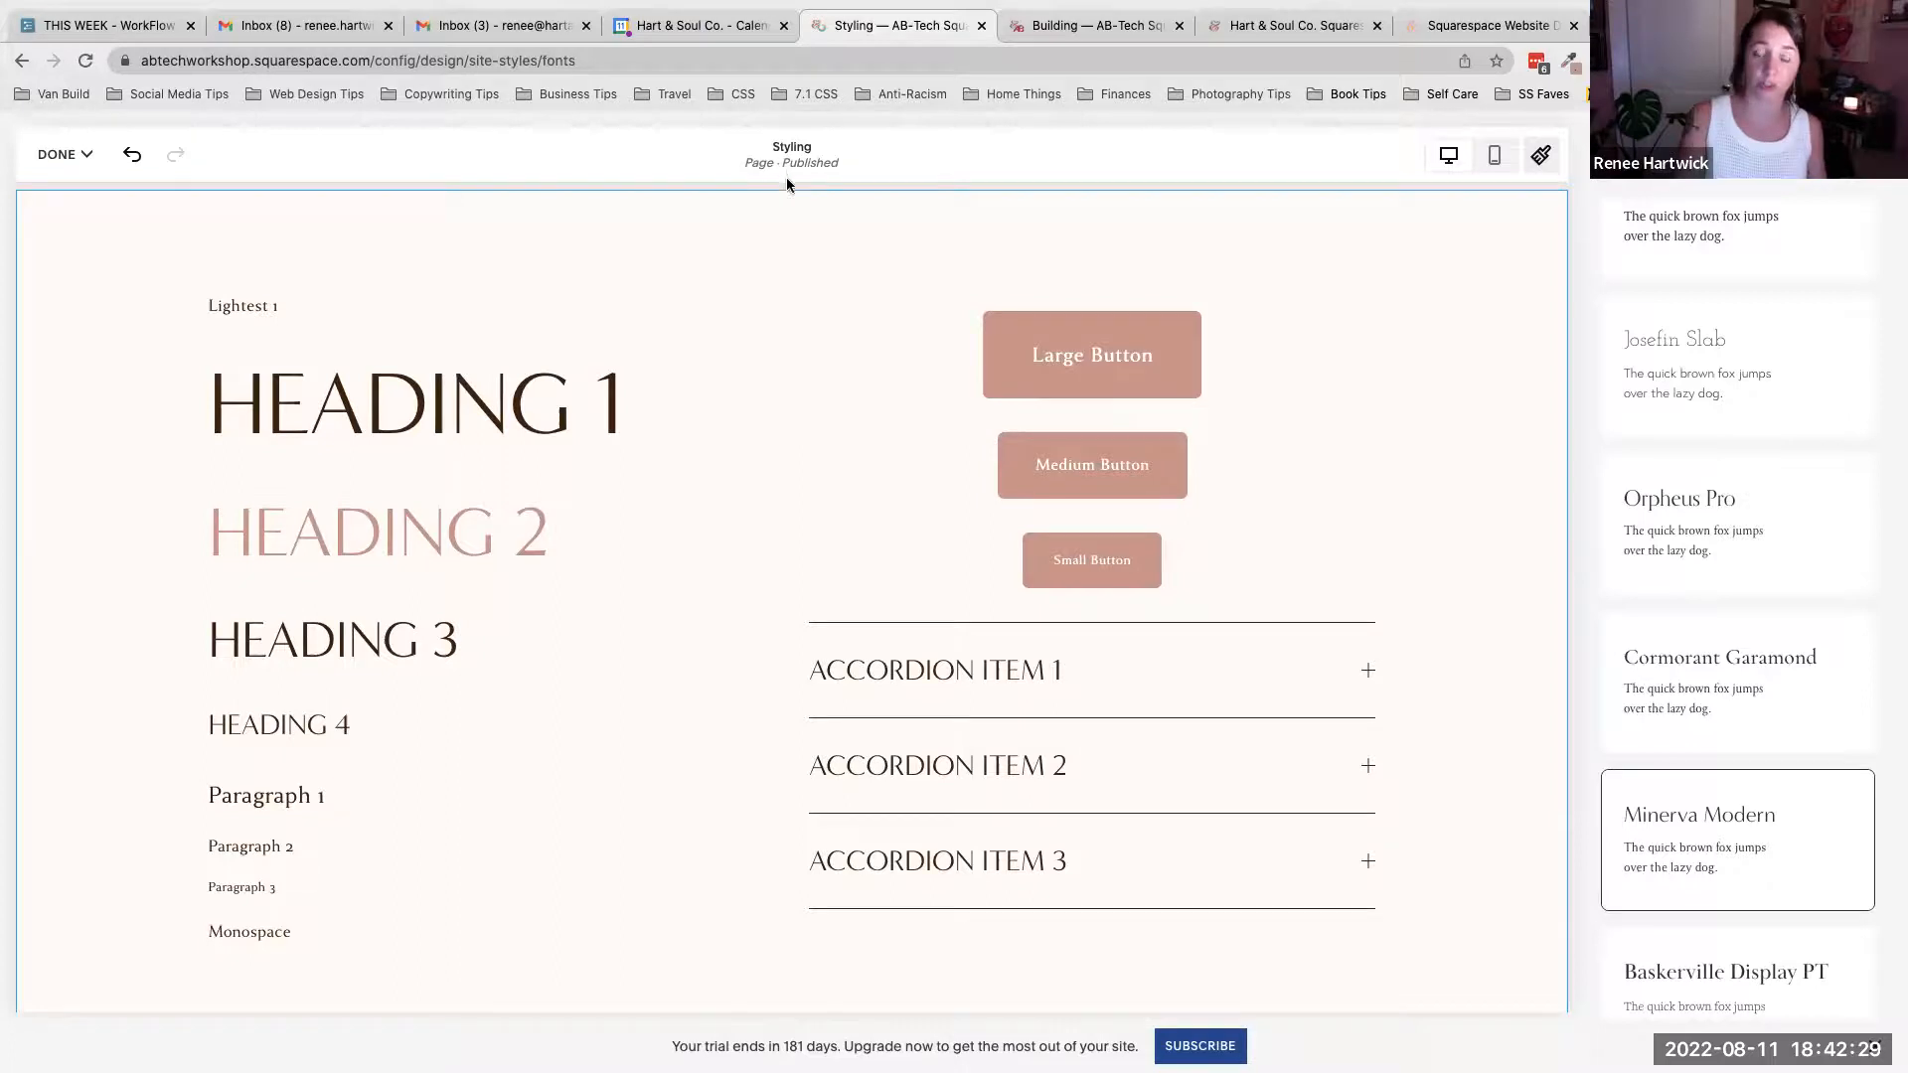
scroll(1721, 413, "up", 4)
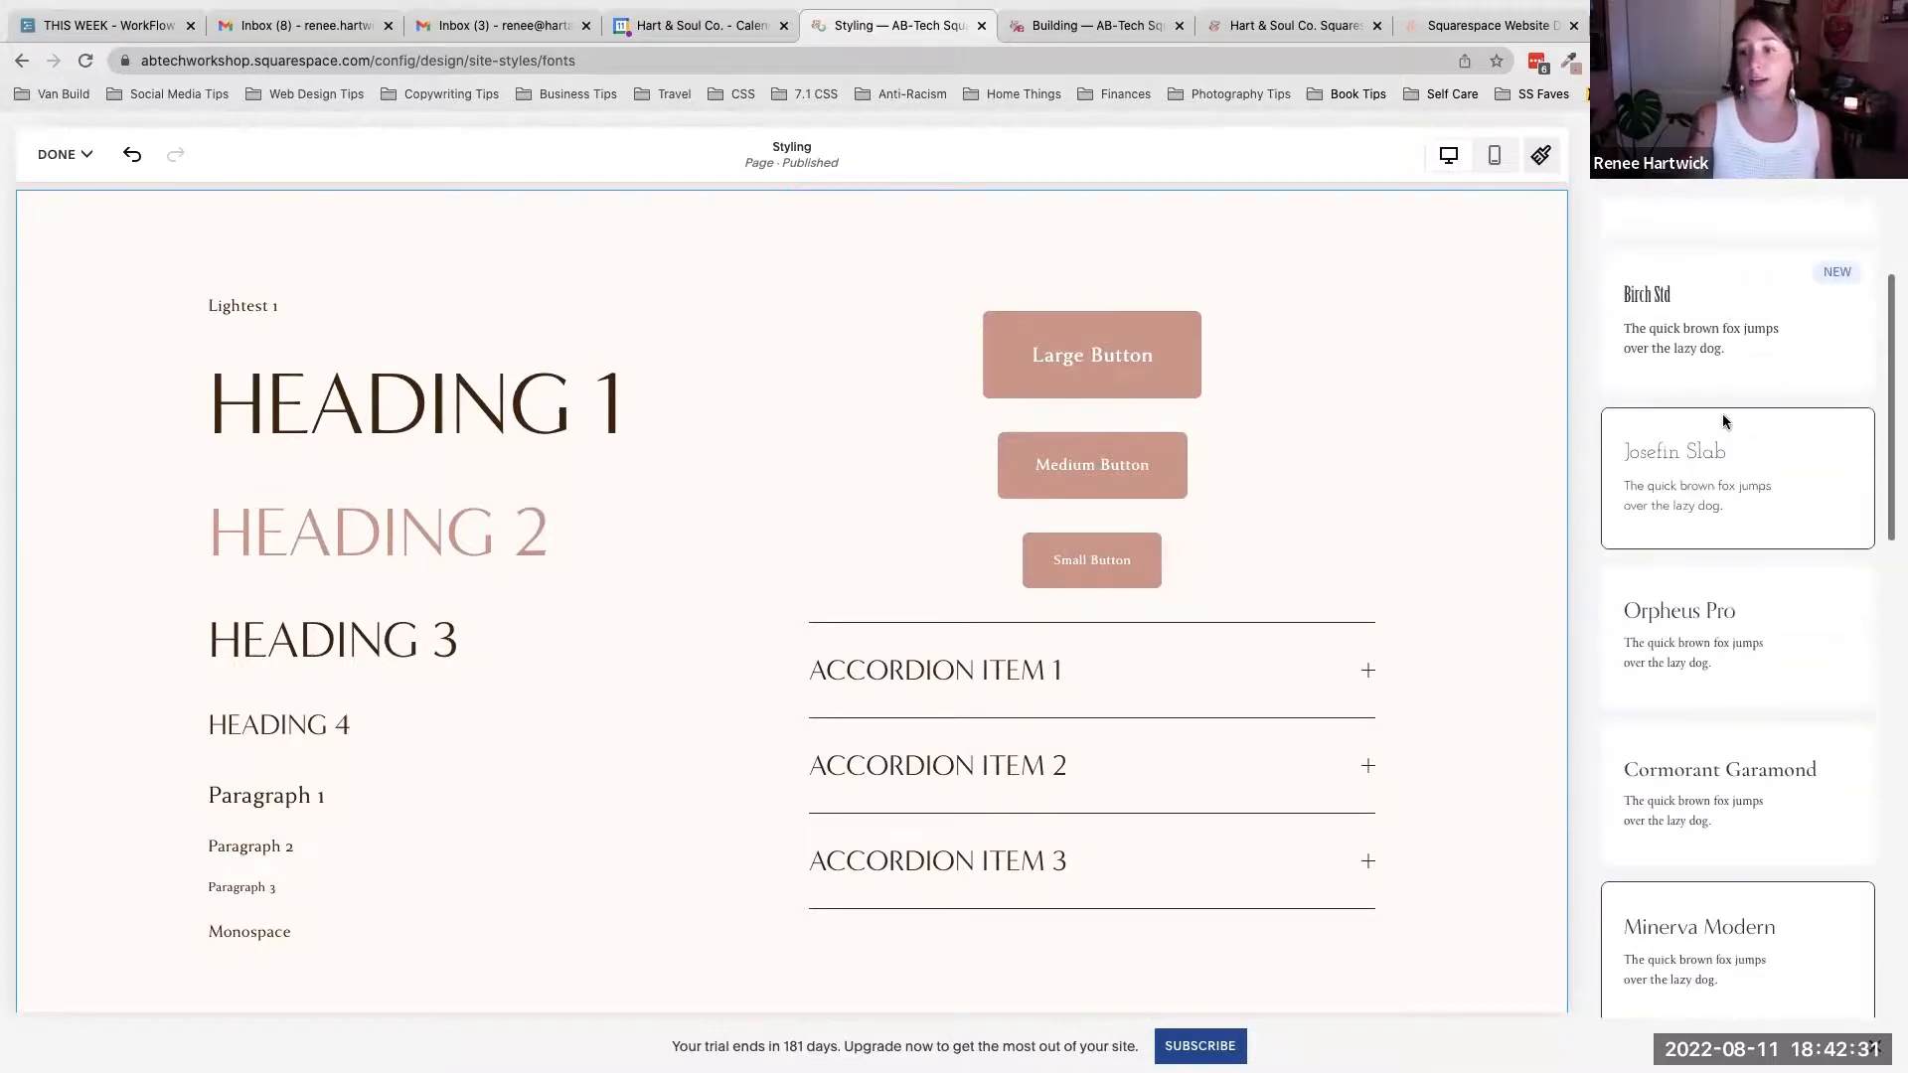
- Reopen the font pack switcher and switch the site back to the Josefin Slab serif pack
left_click(1588, 155)
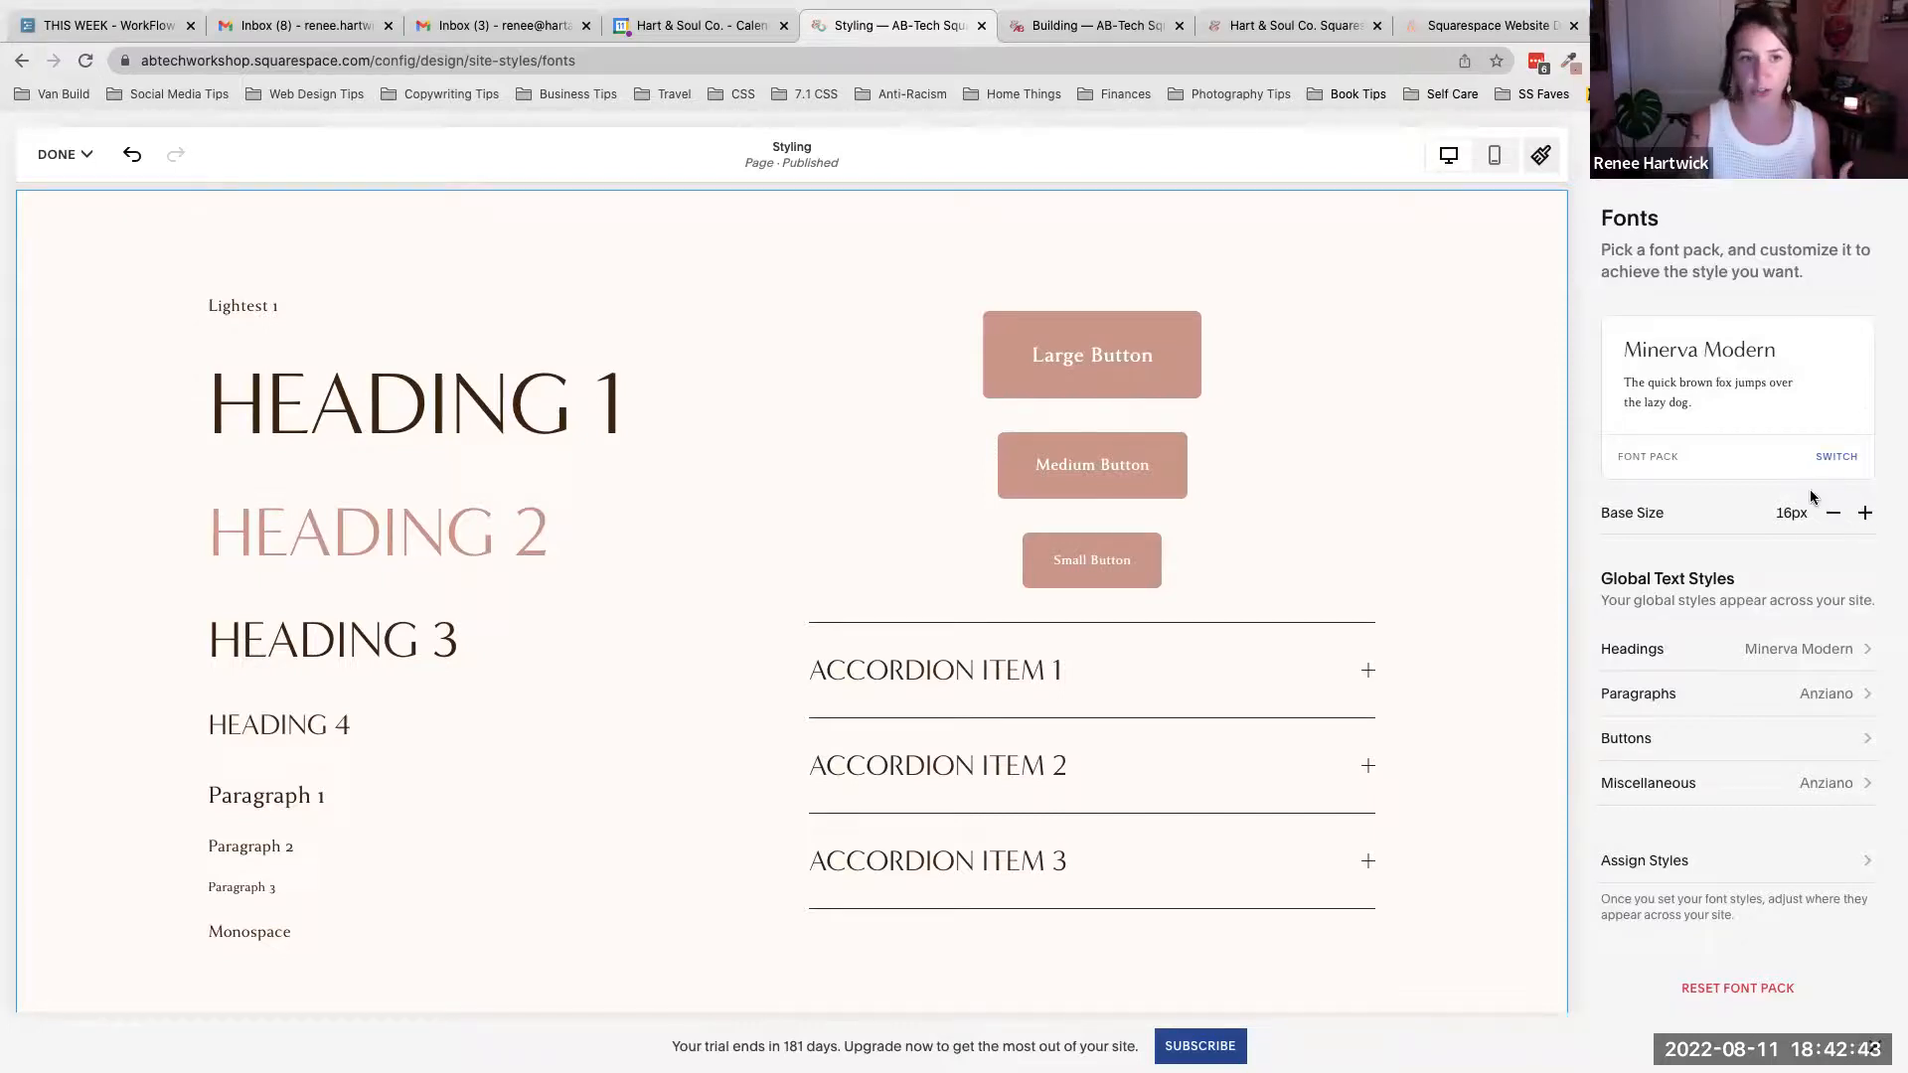
left_click(1657, 460)
left_click(1749, 268)
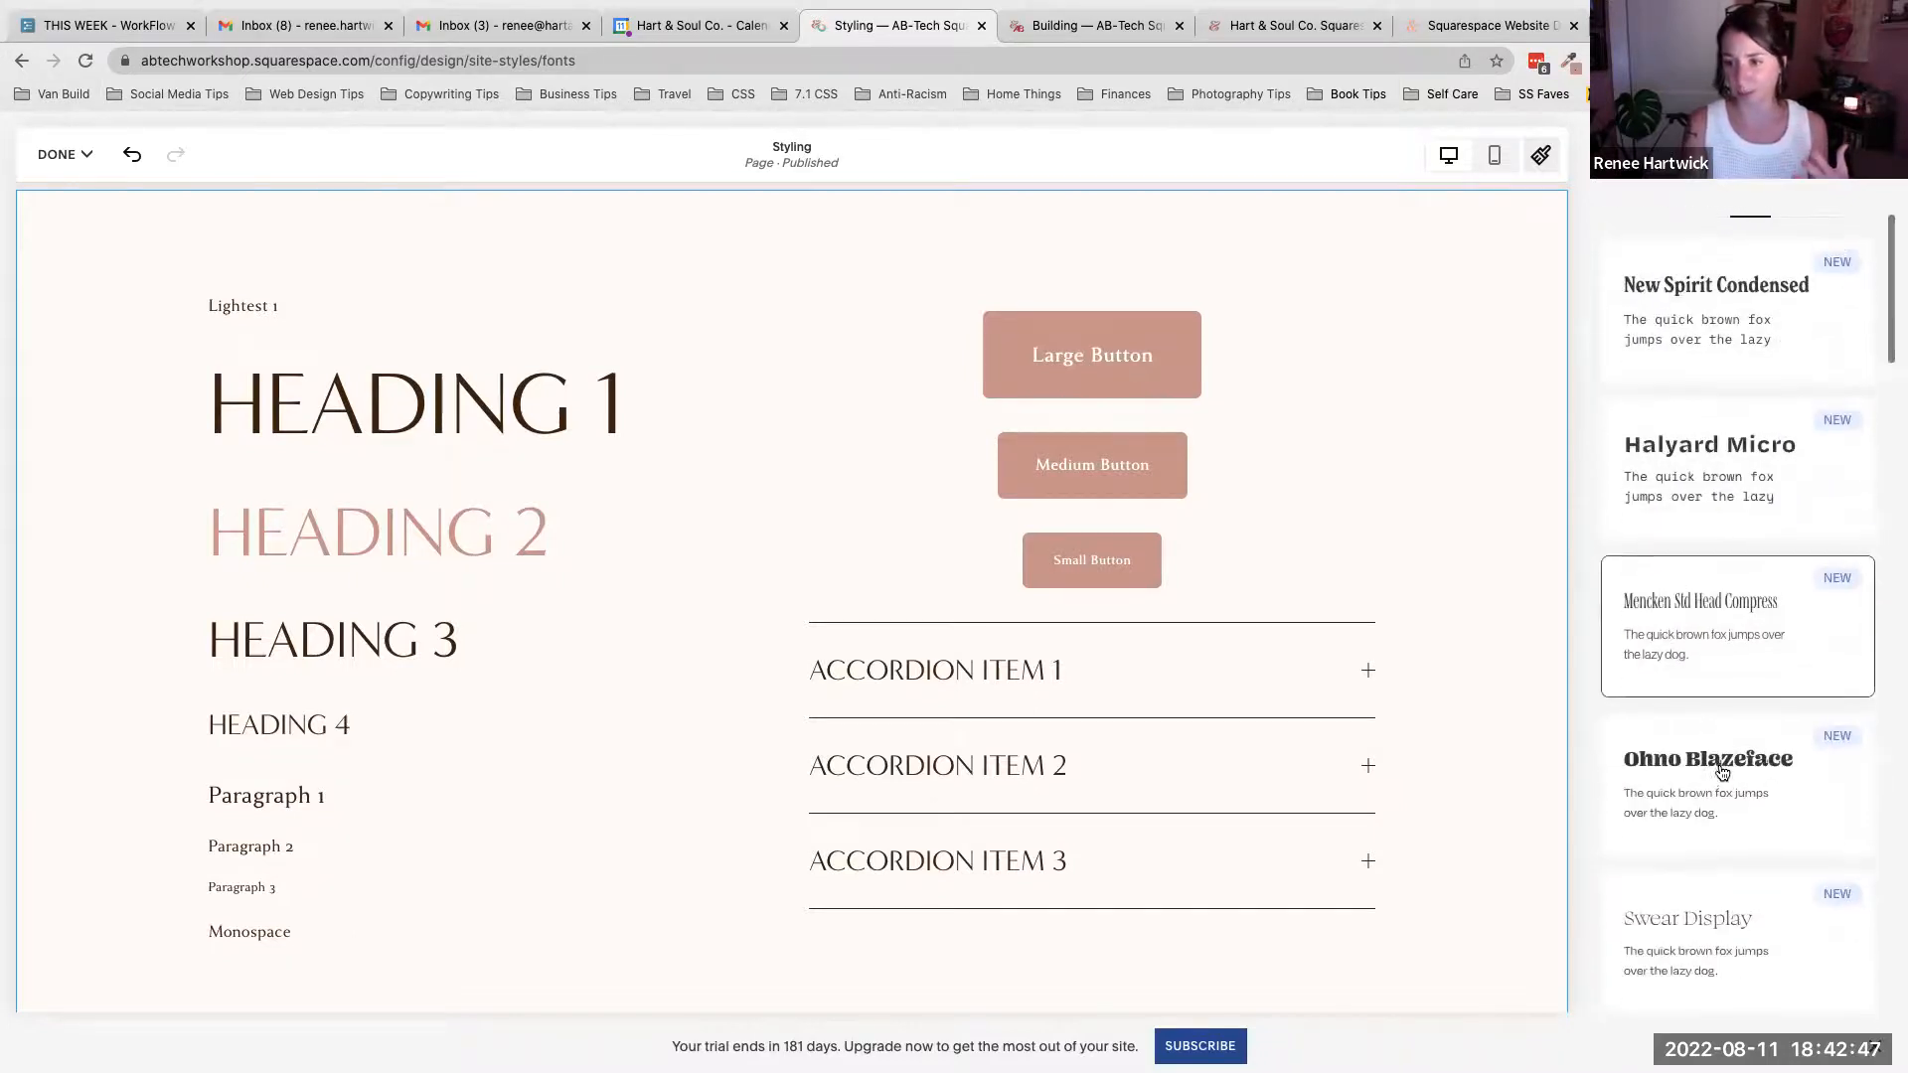
left_click(1699, 281)
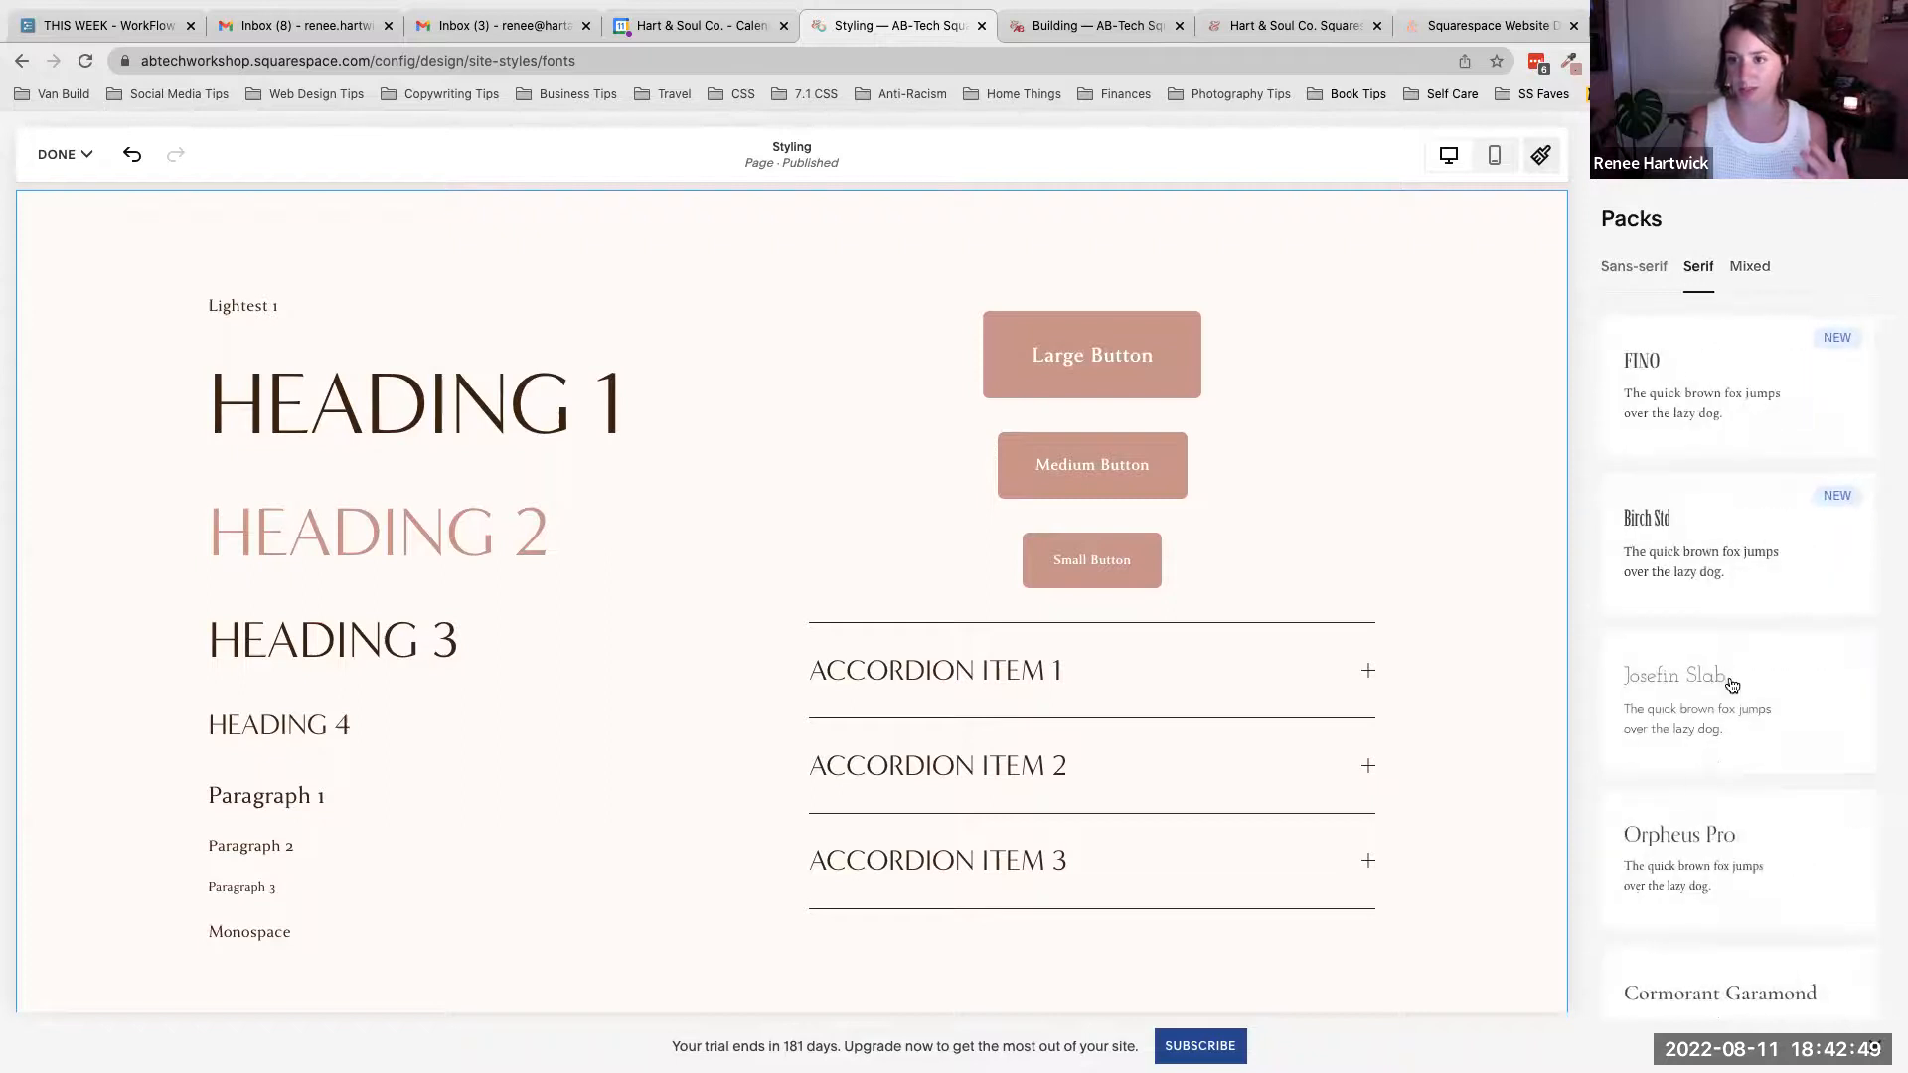
left_click(1689, 714)
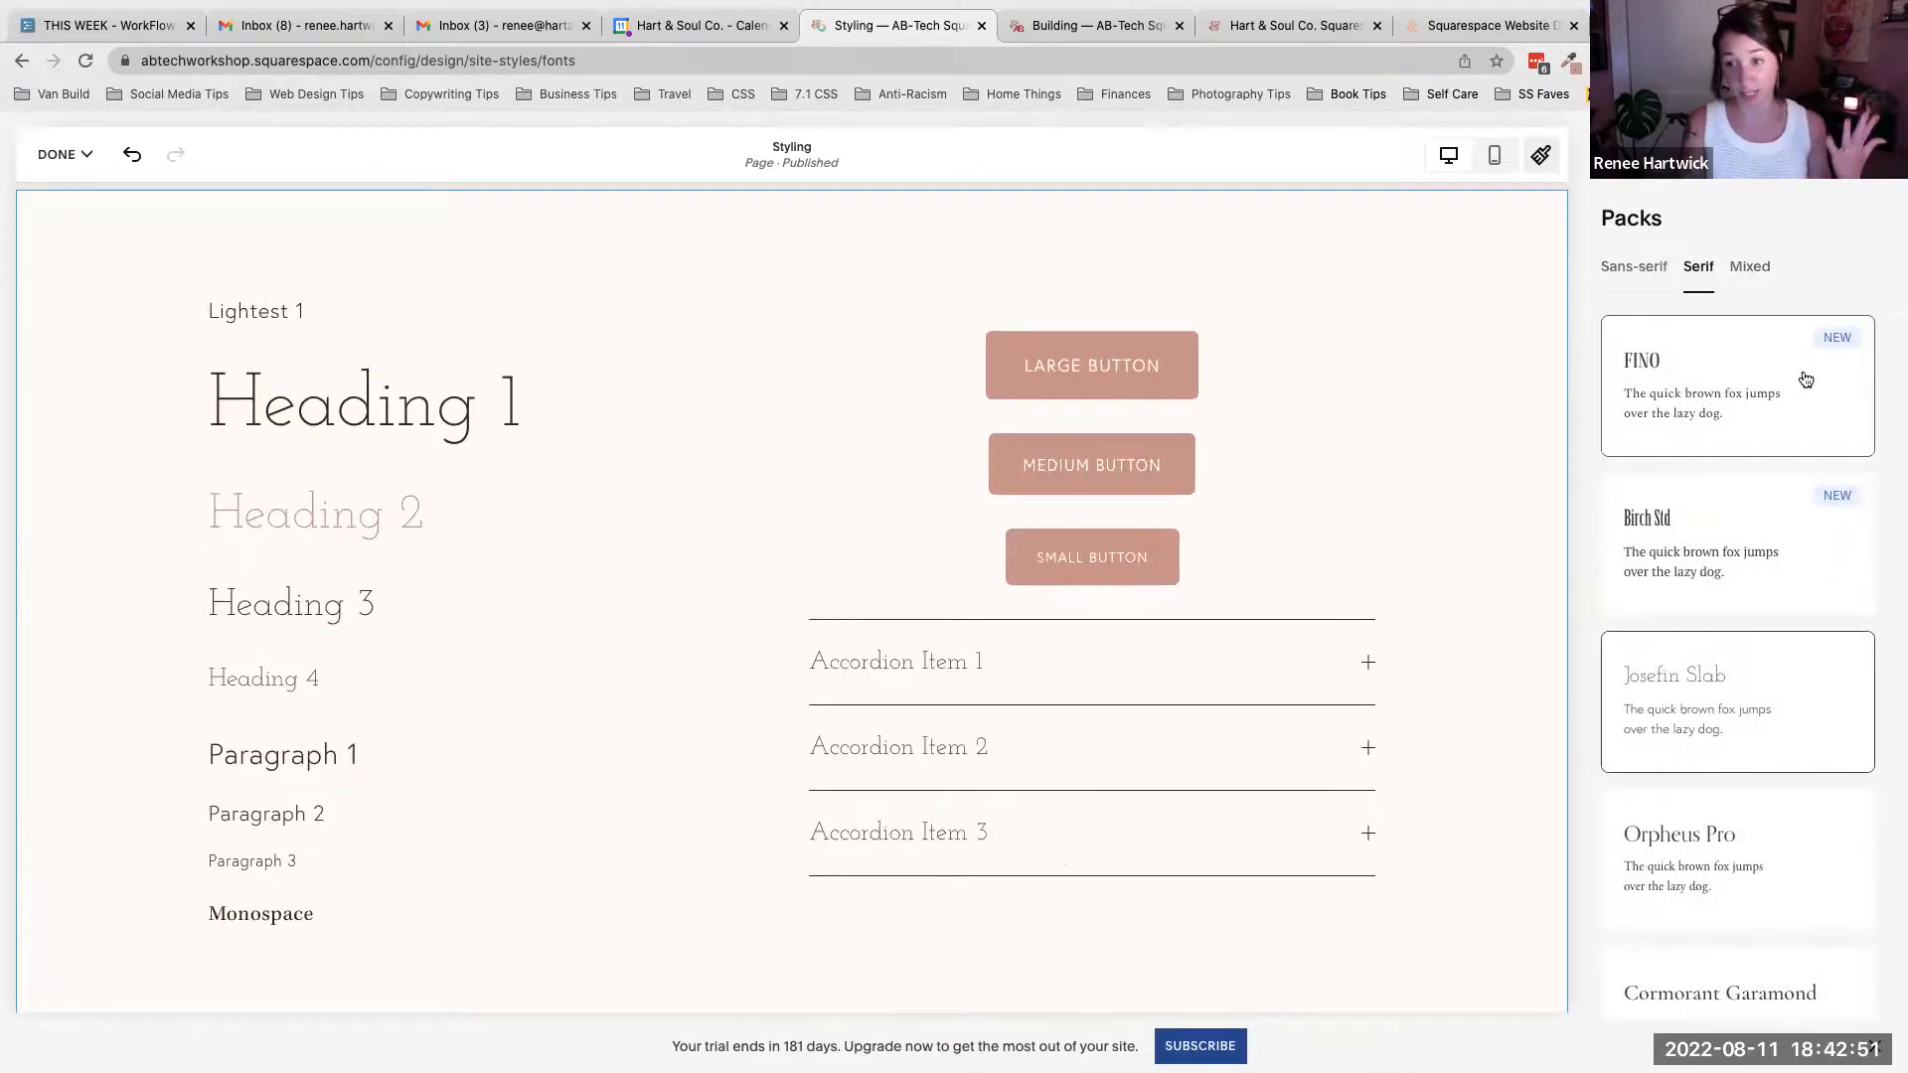
left_click(1600, 156)
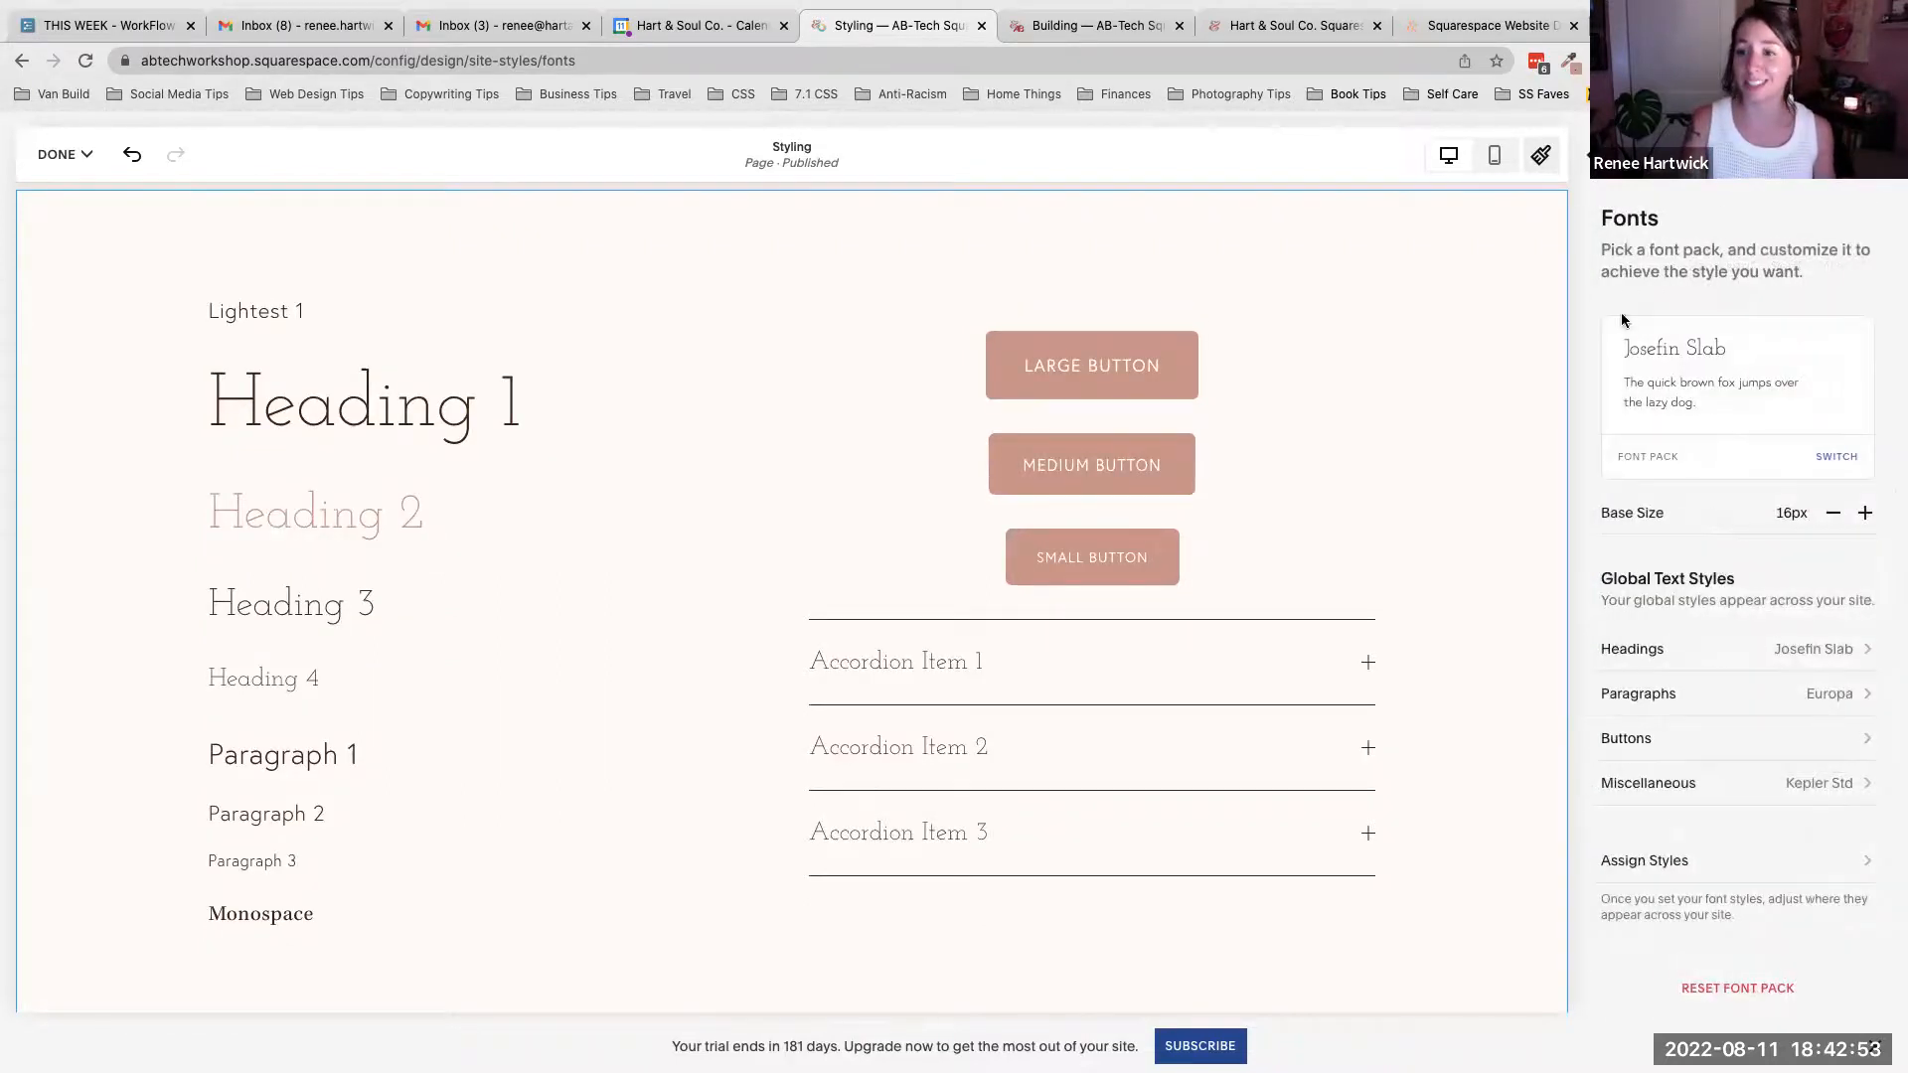
- Open the Headings font family options, browse all fonts and scroll through the sans serif, serif and display lists
left_click(1645, 653)
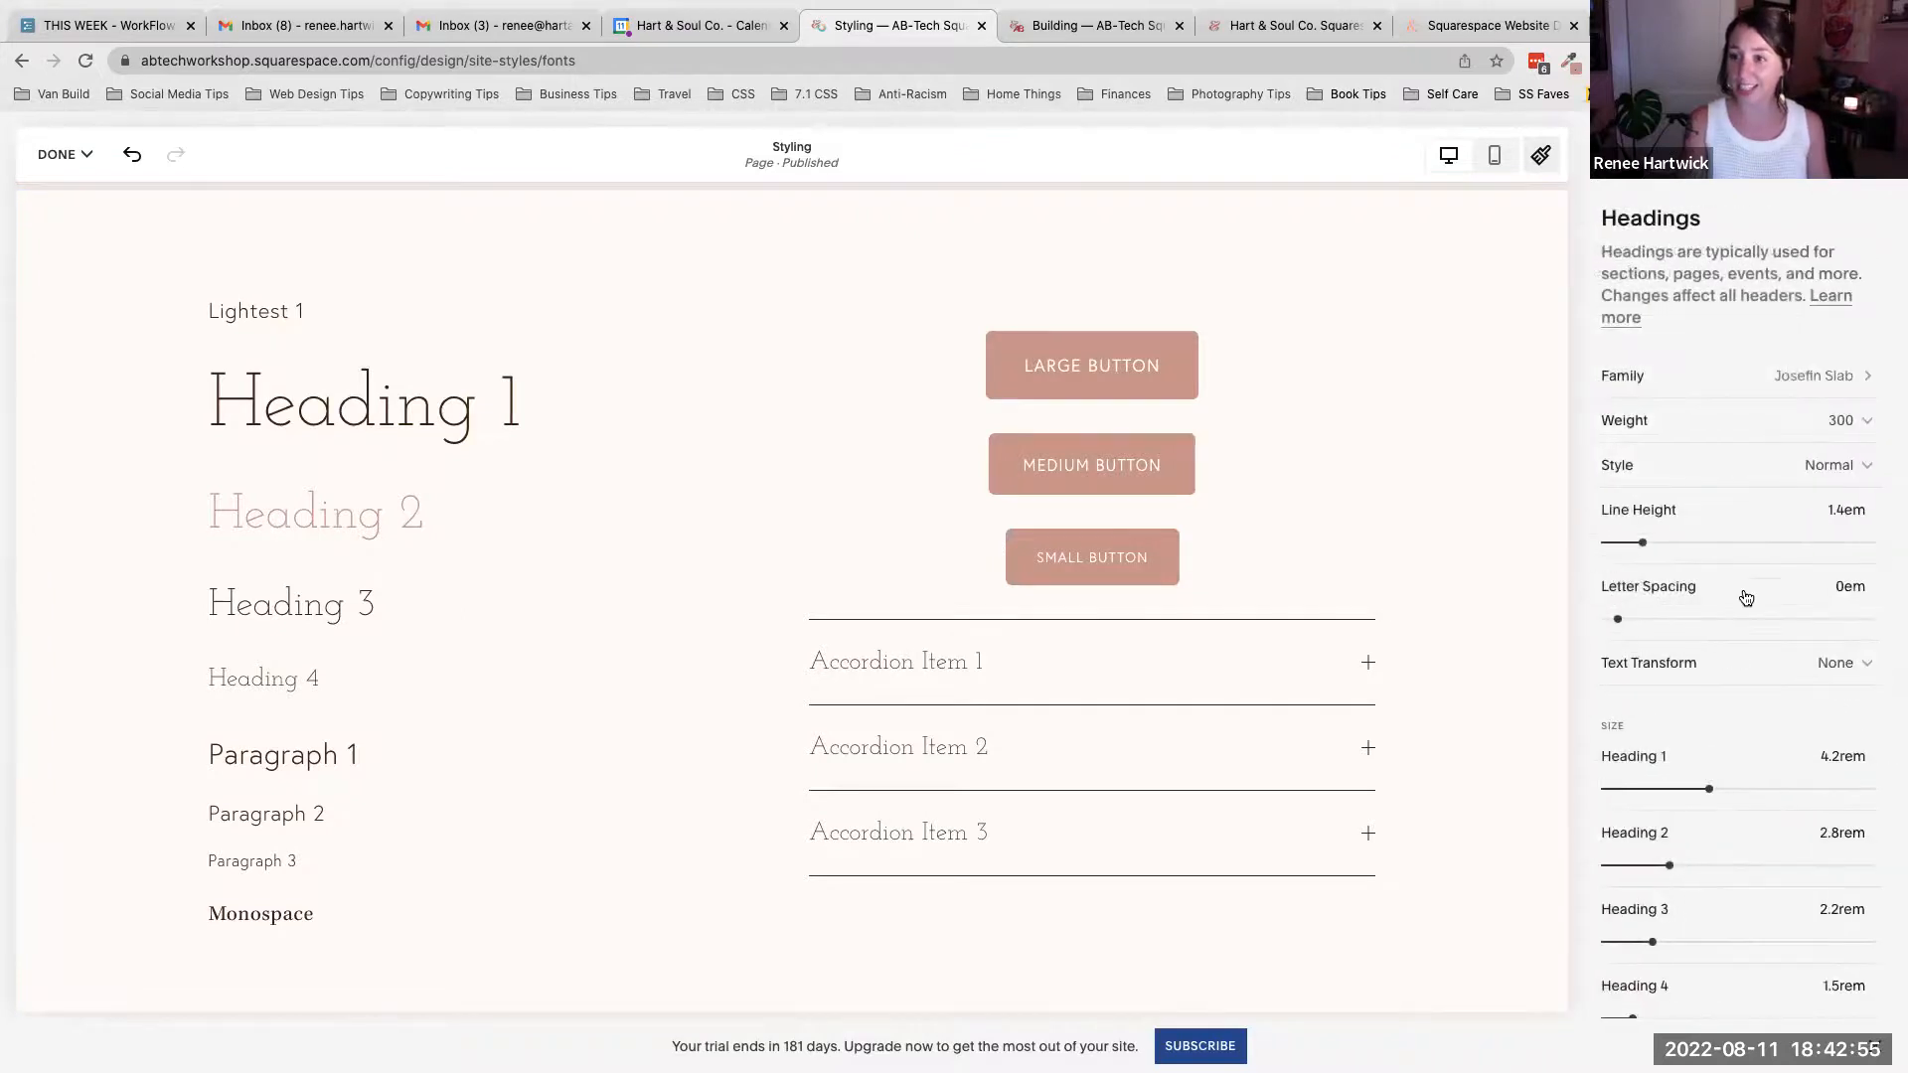
left_click(1834, 385)
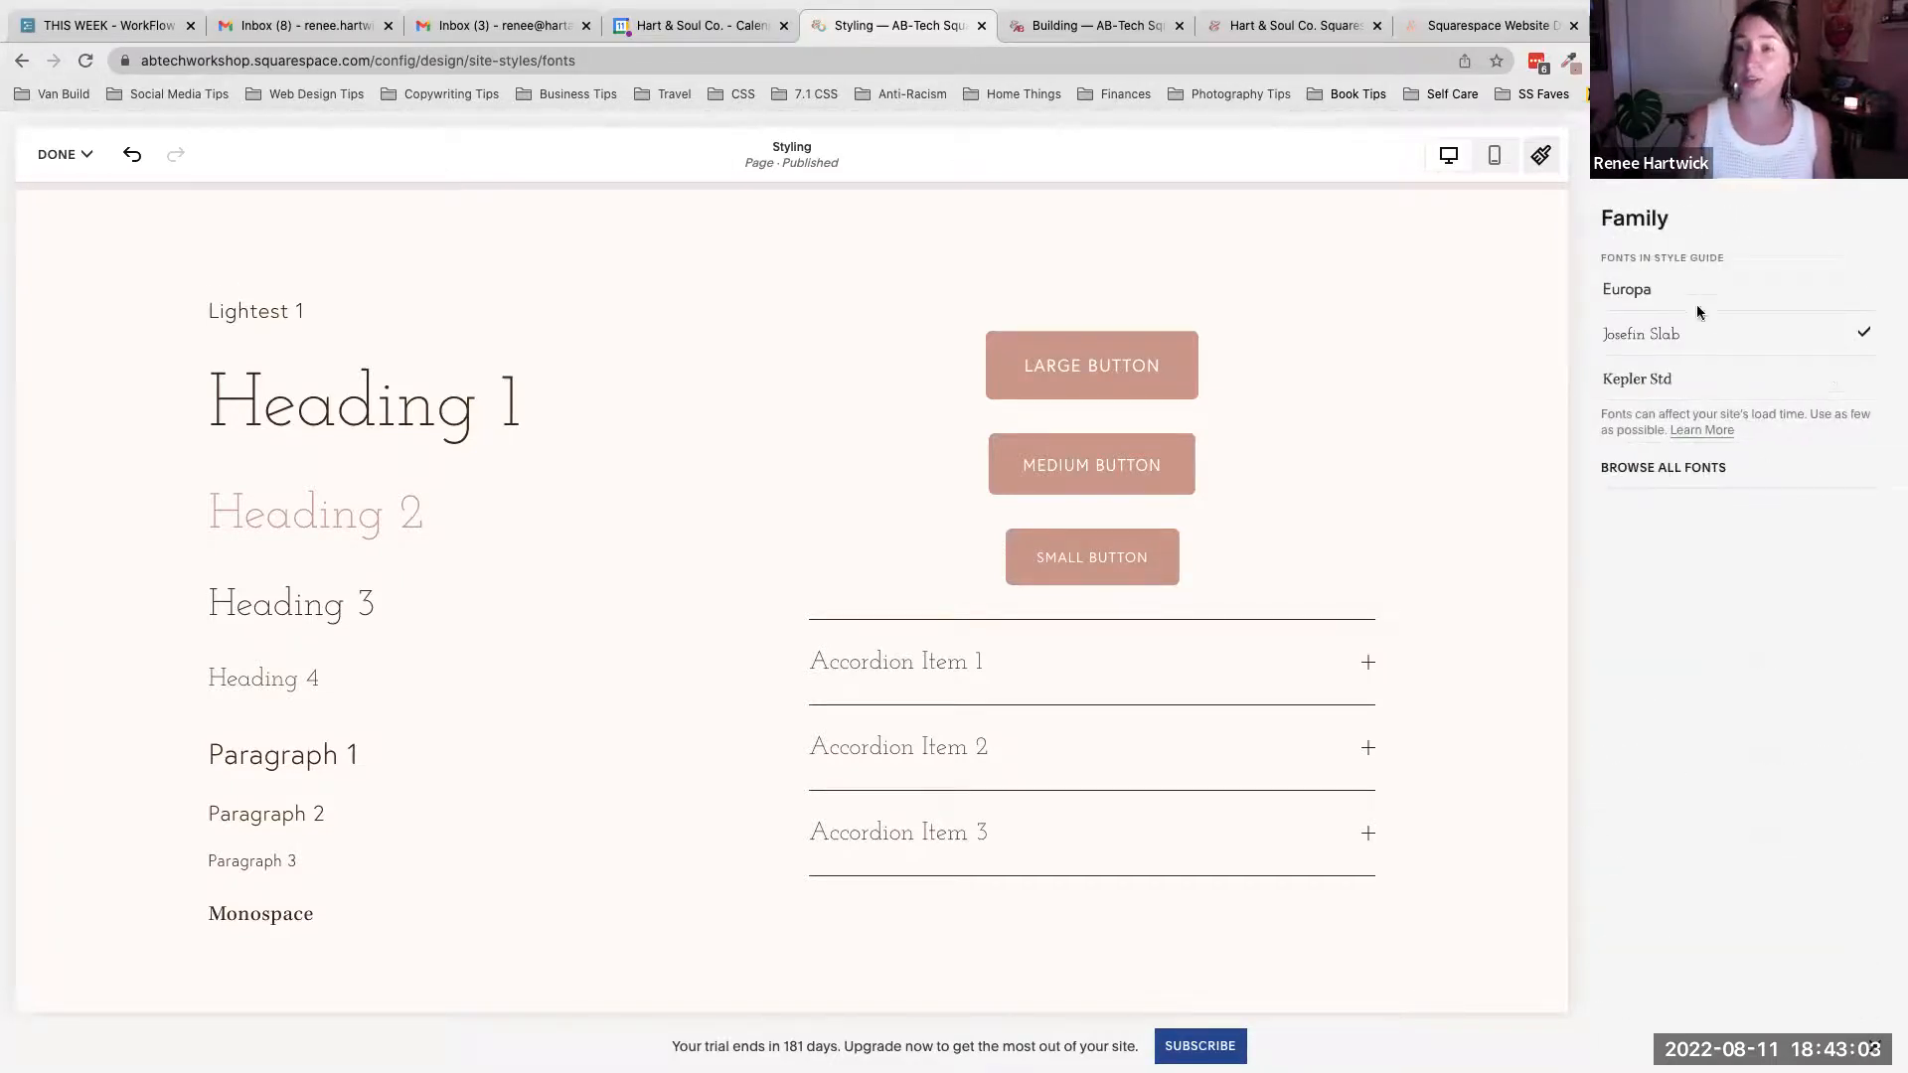
left_click(1636, 475)
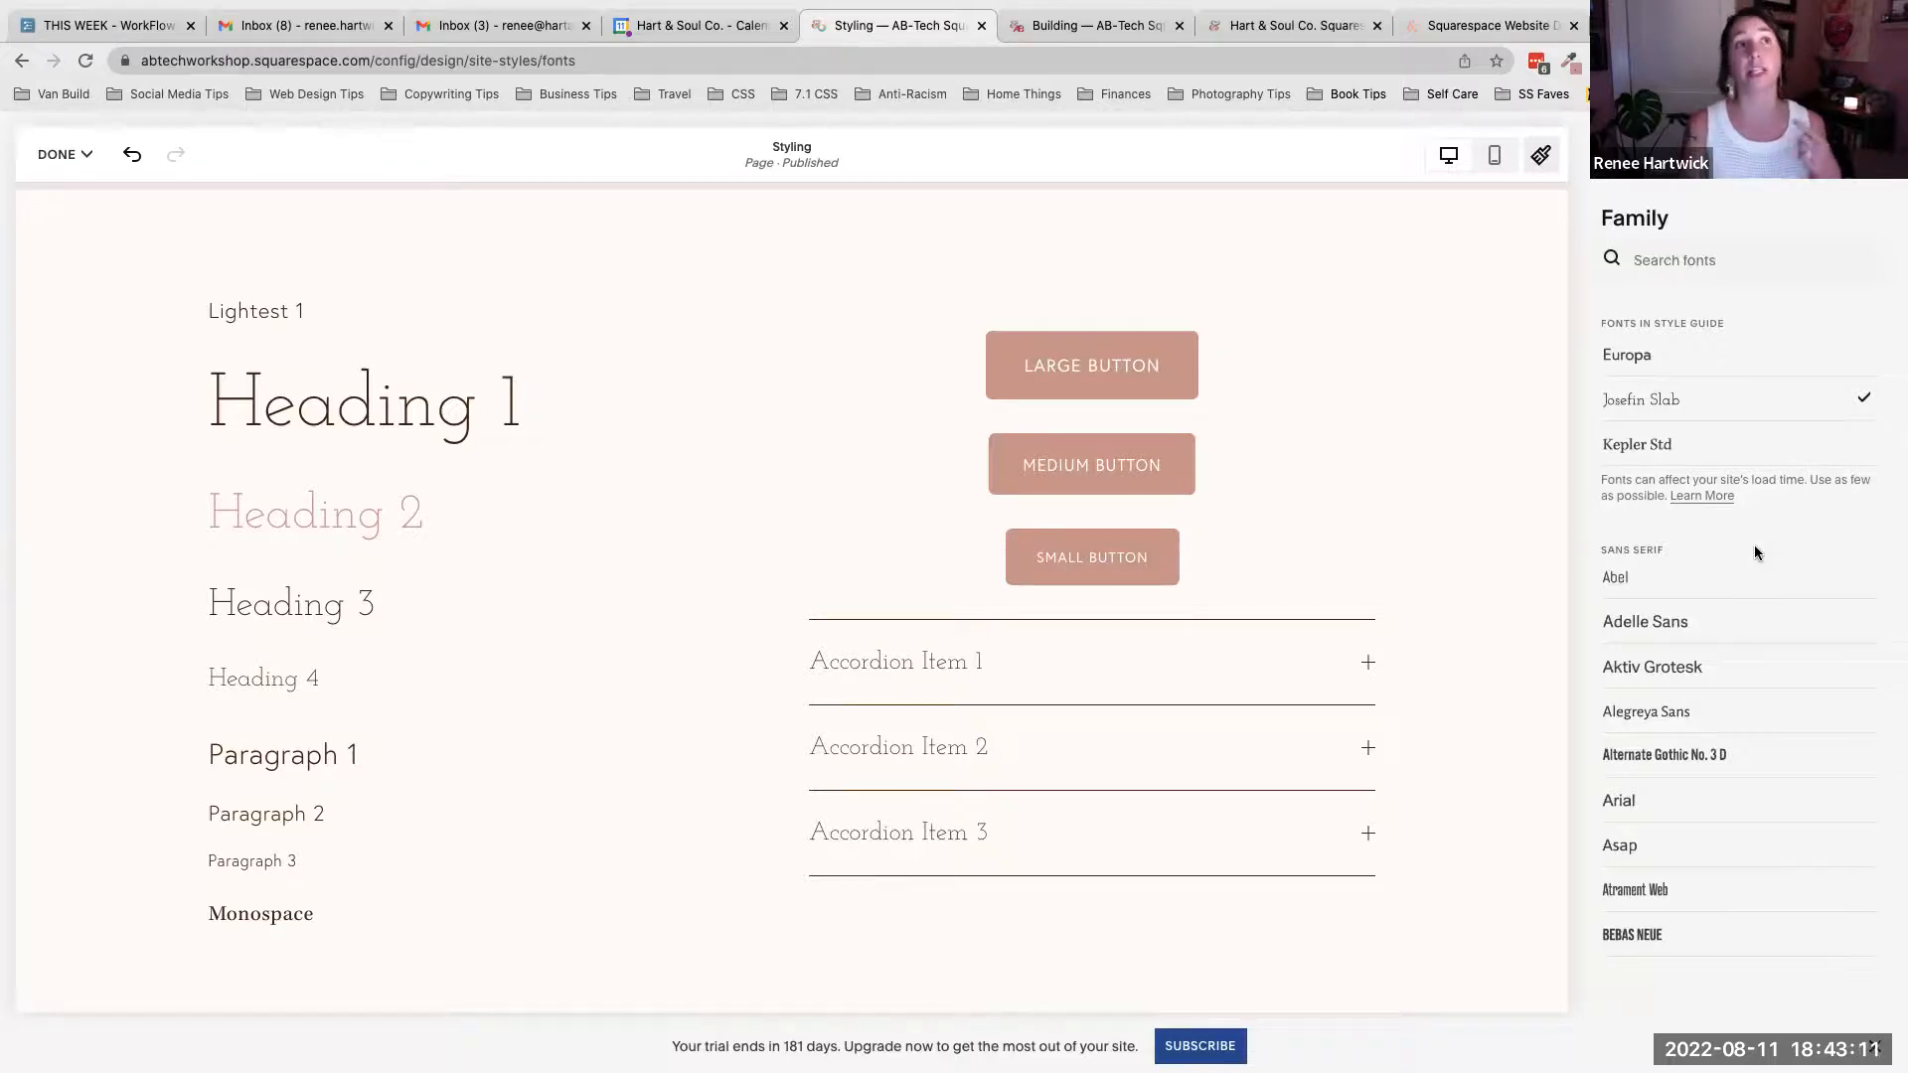
scroll(1754, 548, "down", 10)
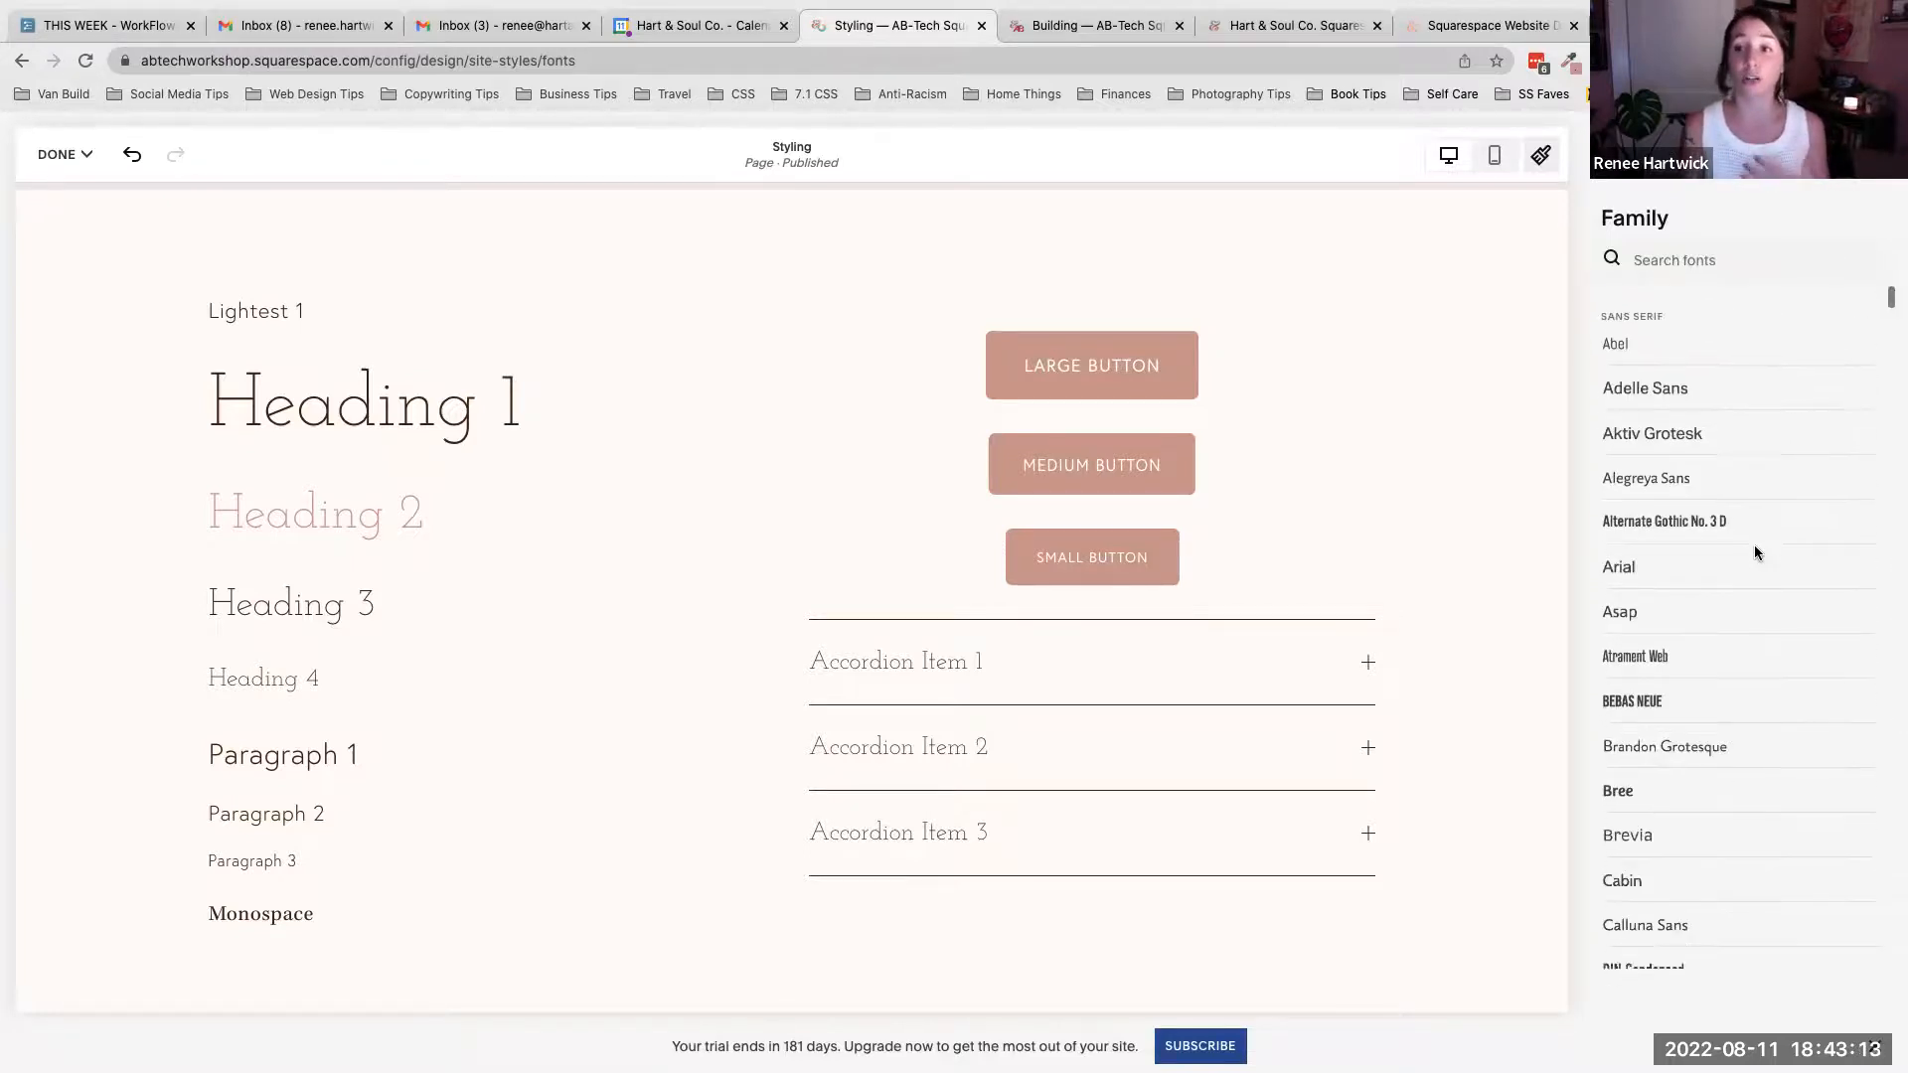
scroll(1755, 554, "down", 7)
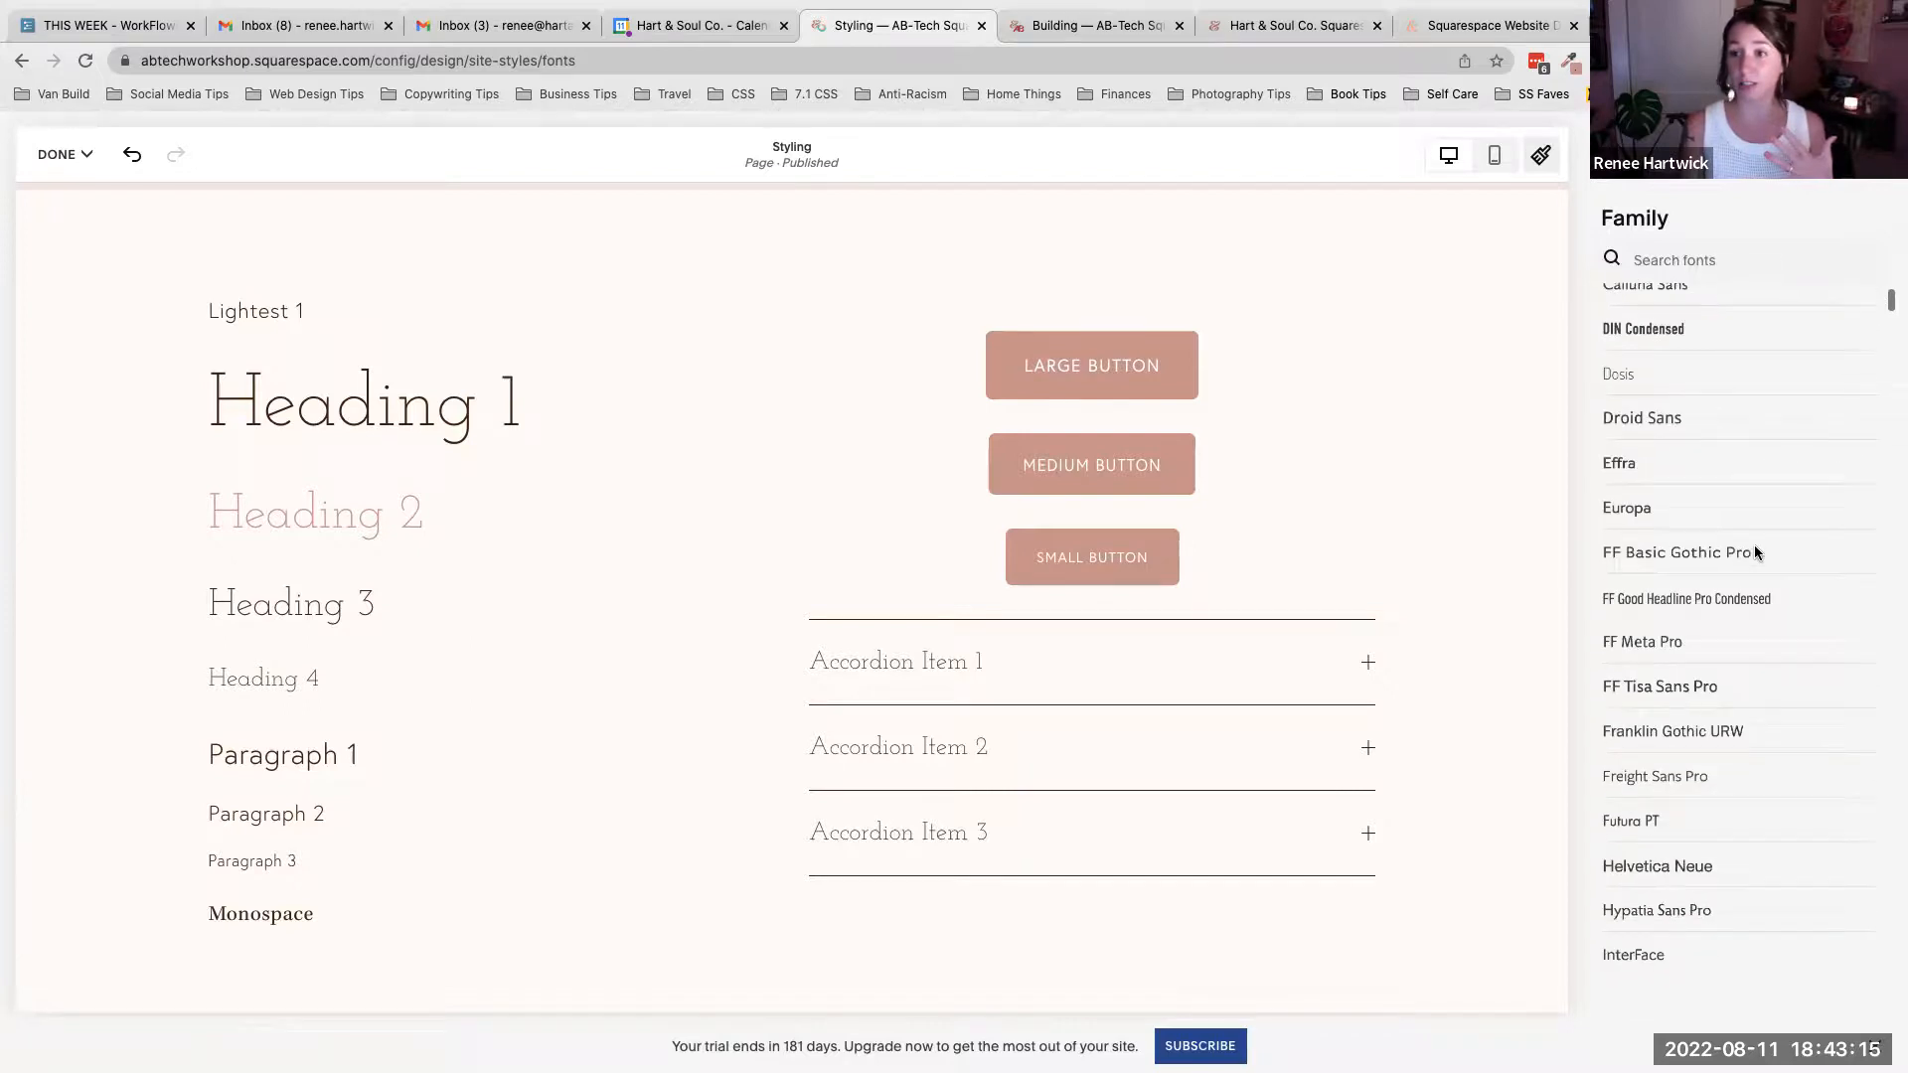
scroll(1755, 547, "down", 7)
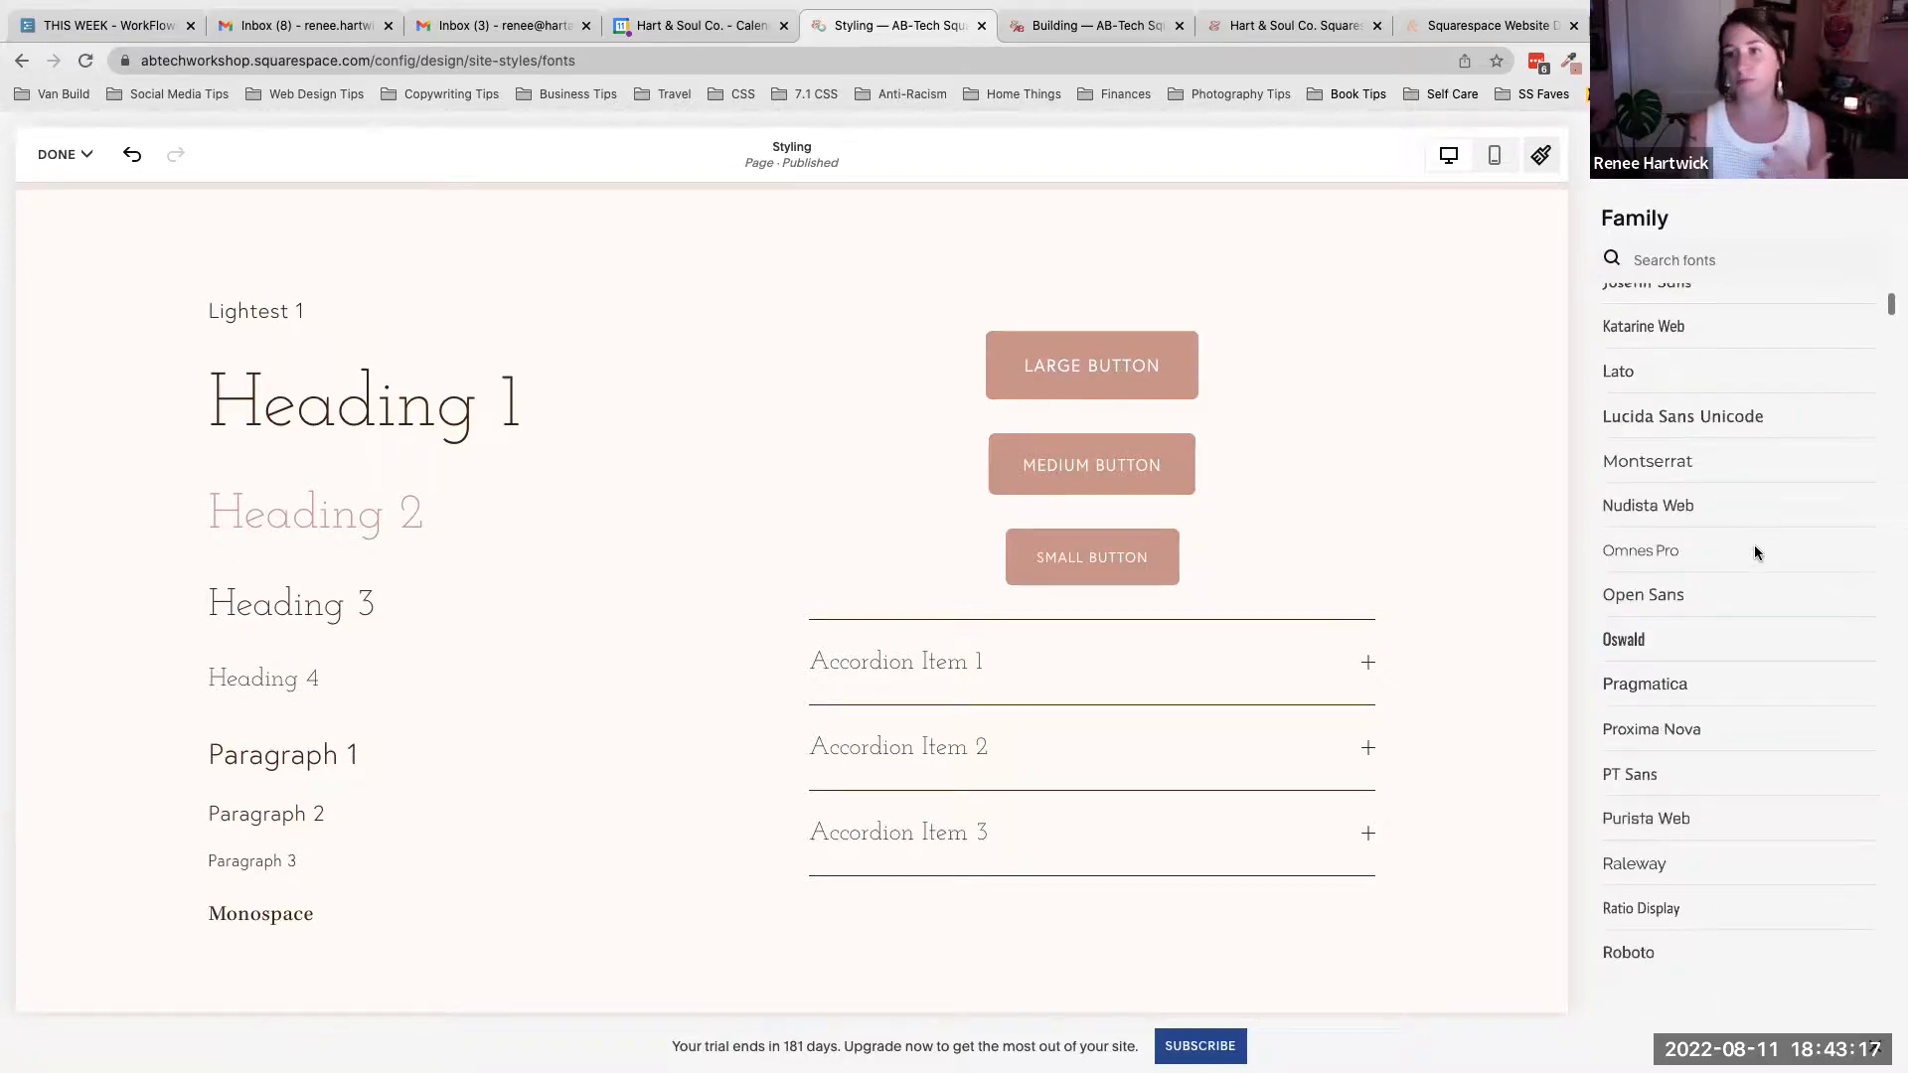
scroll(1755, 553, "down", 7)
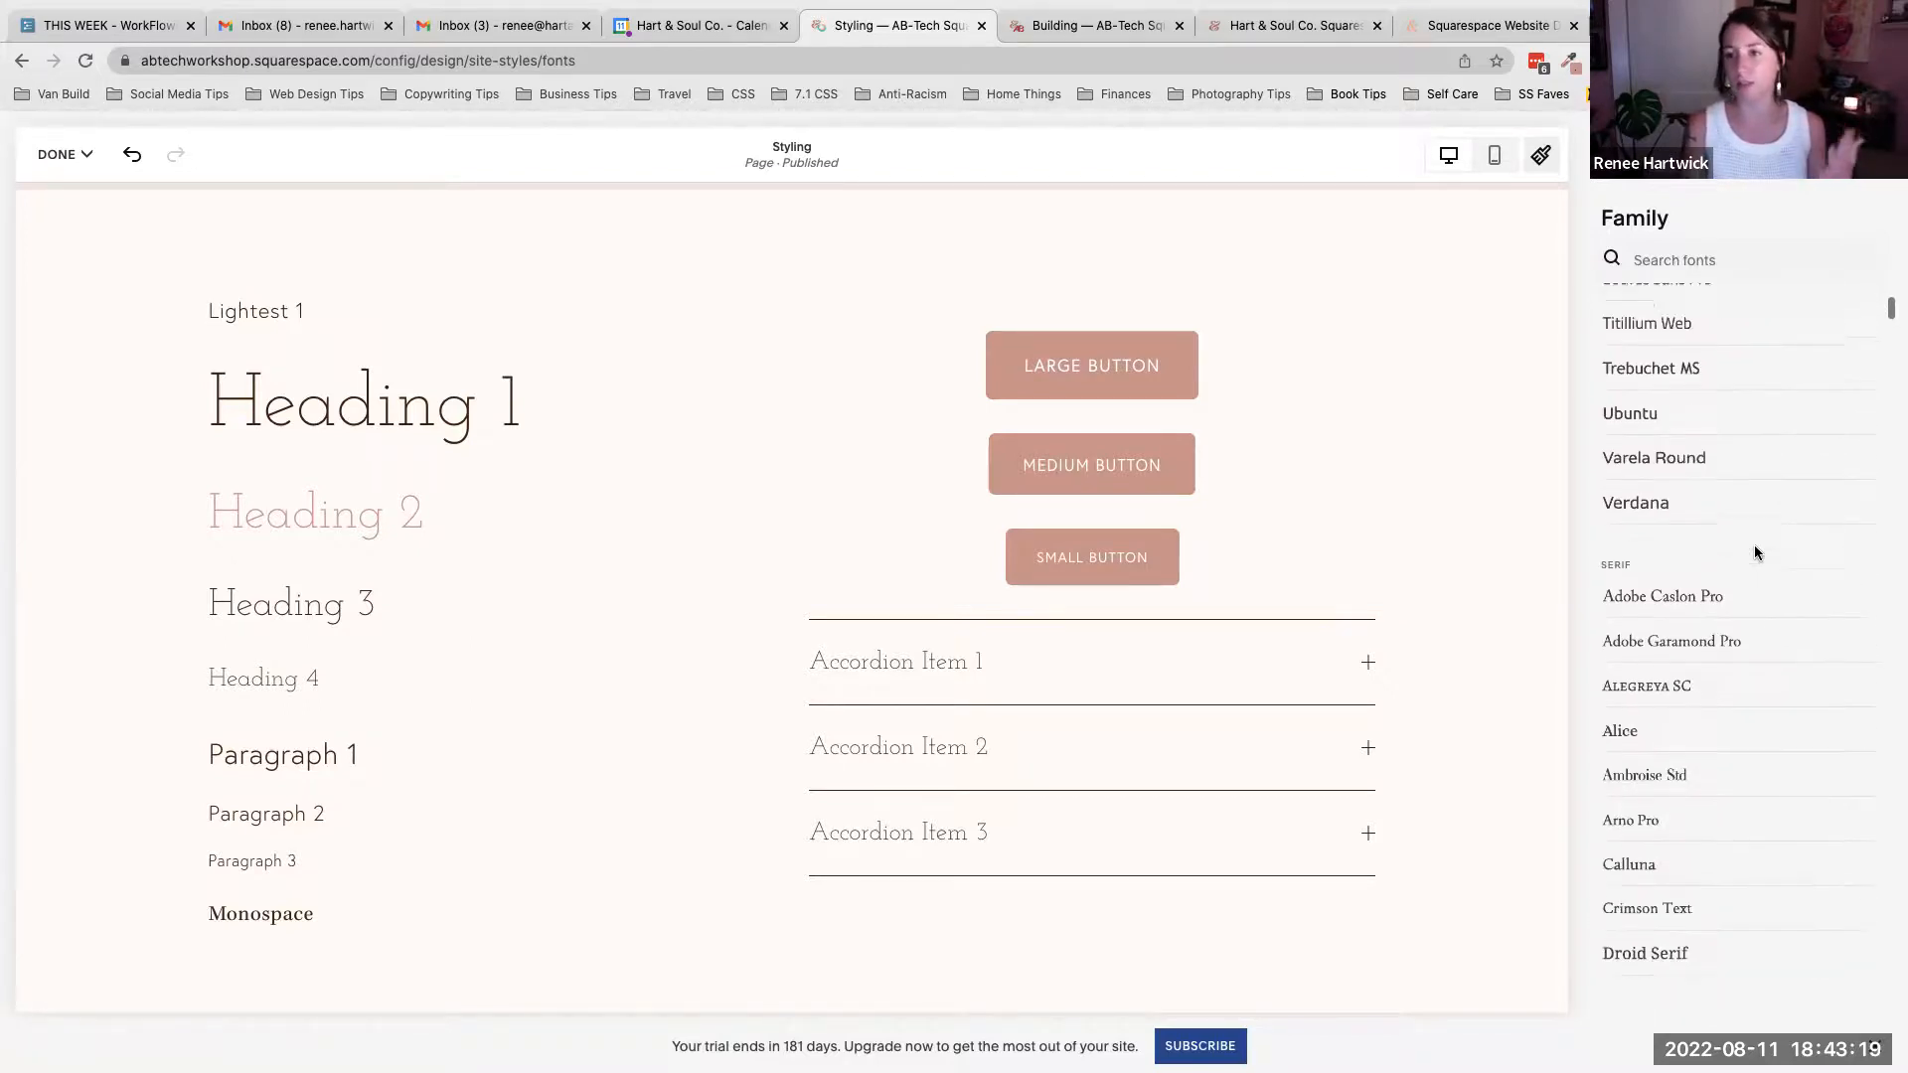
scroll(1755, 547, "down", 10)
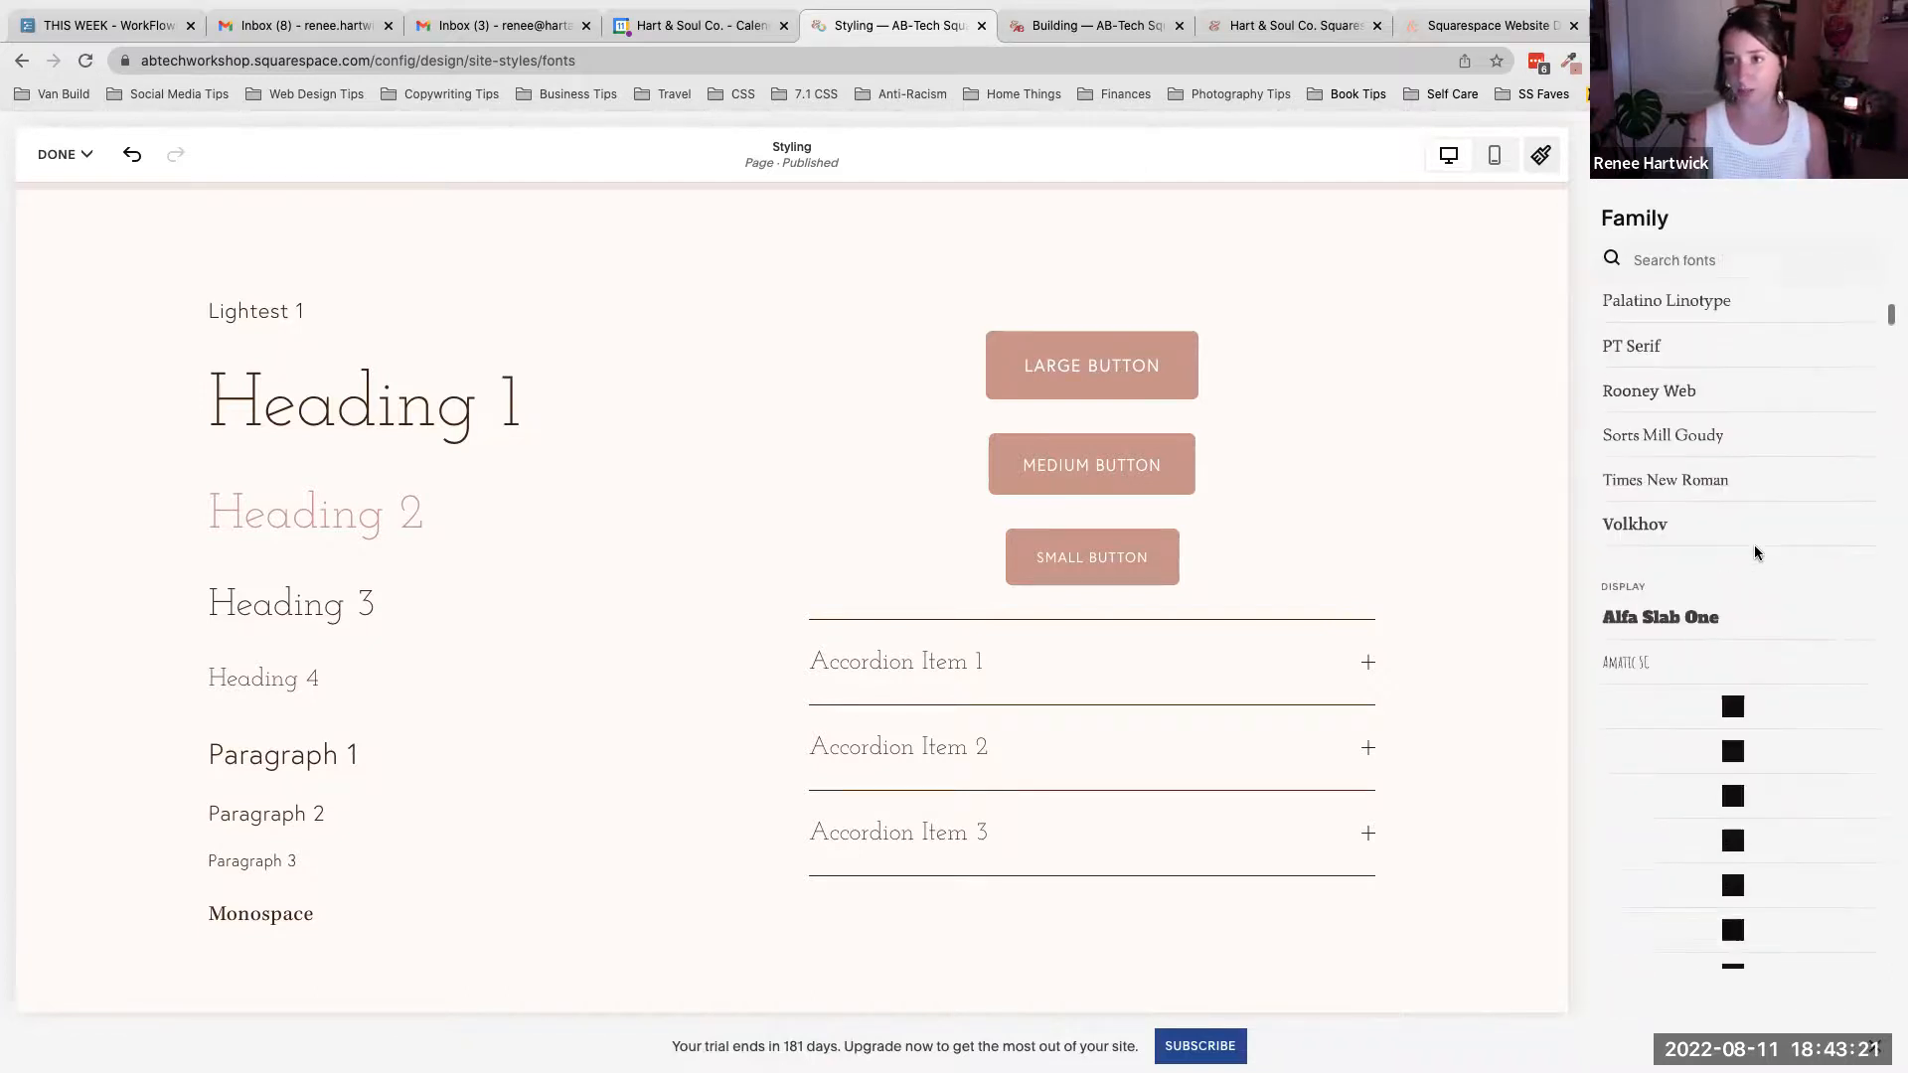
scroll(1733, 447, "down", 3)
scroll(1733, 447, "down", 5)
scroll(1733, 447, "up", 9)
scroll(1732, 447, "up", 3)
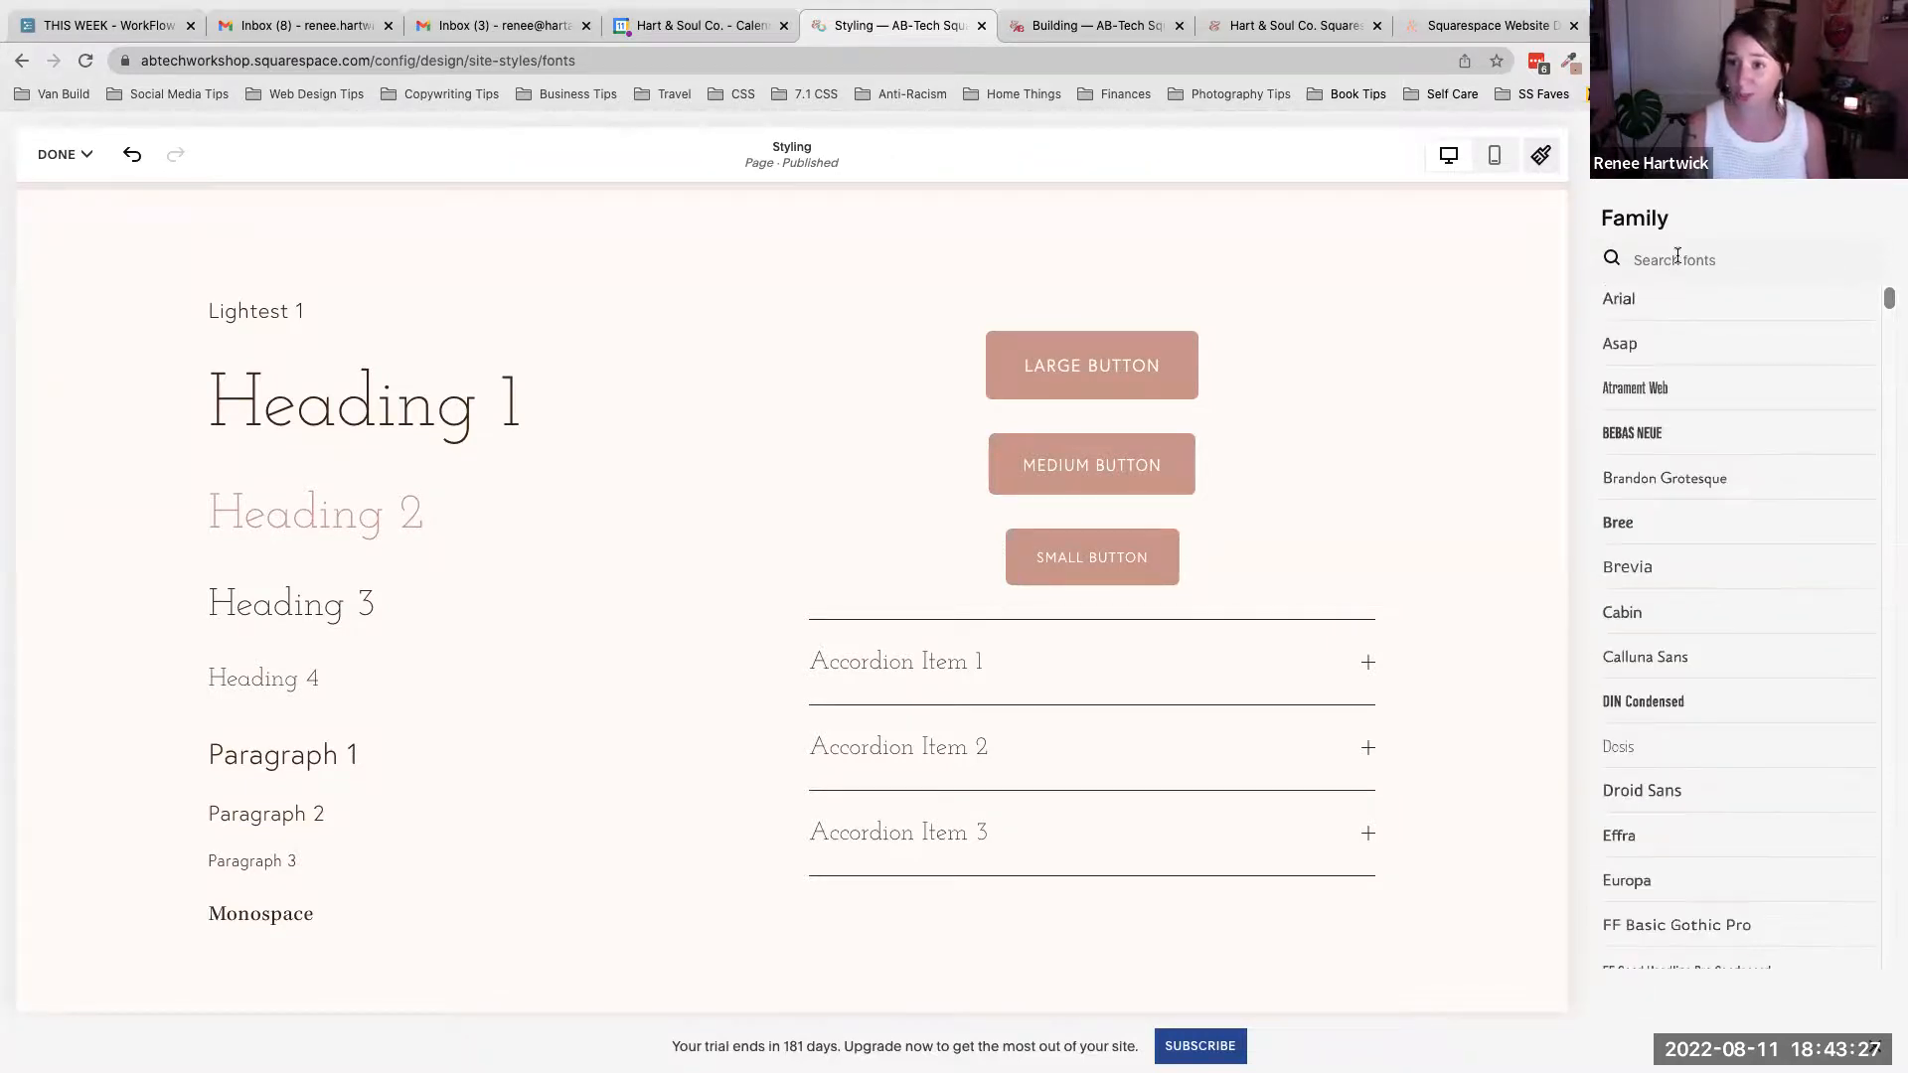
- Search the font list for "re", clear the search and return to the Headings settings
left_click(1678, 259)
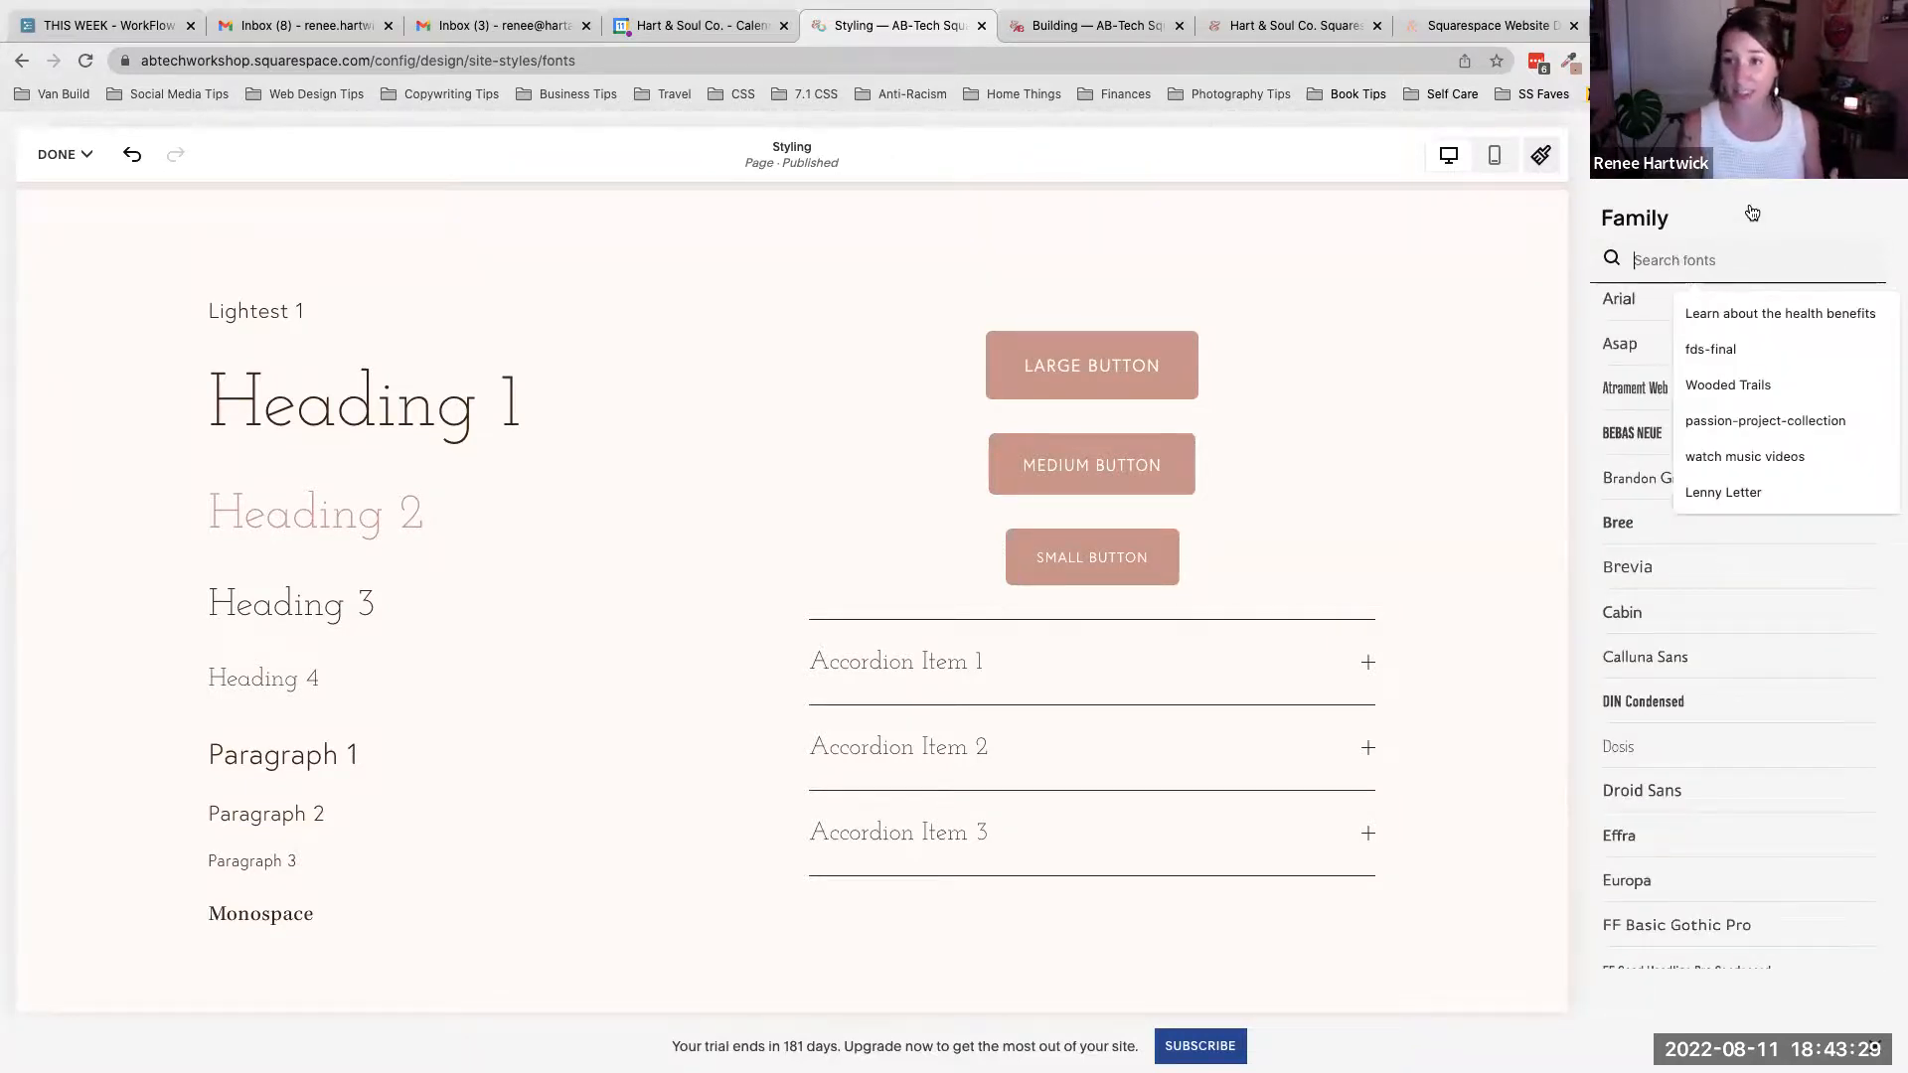
type("re")
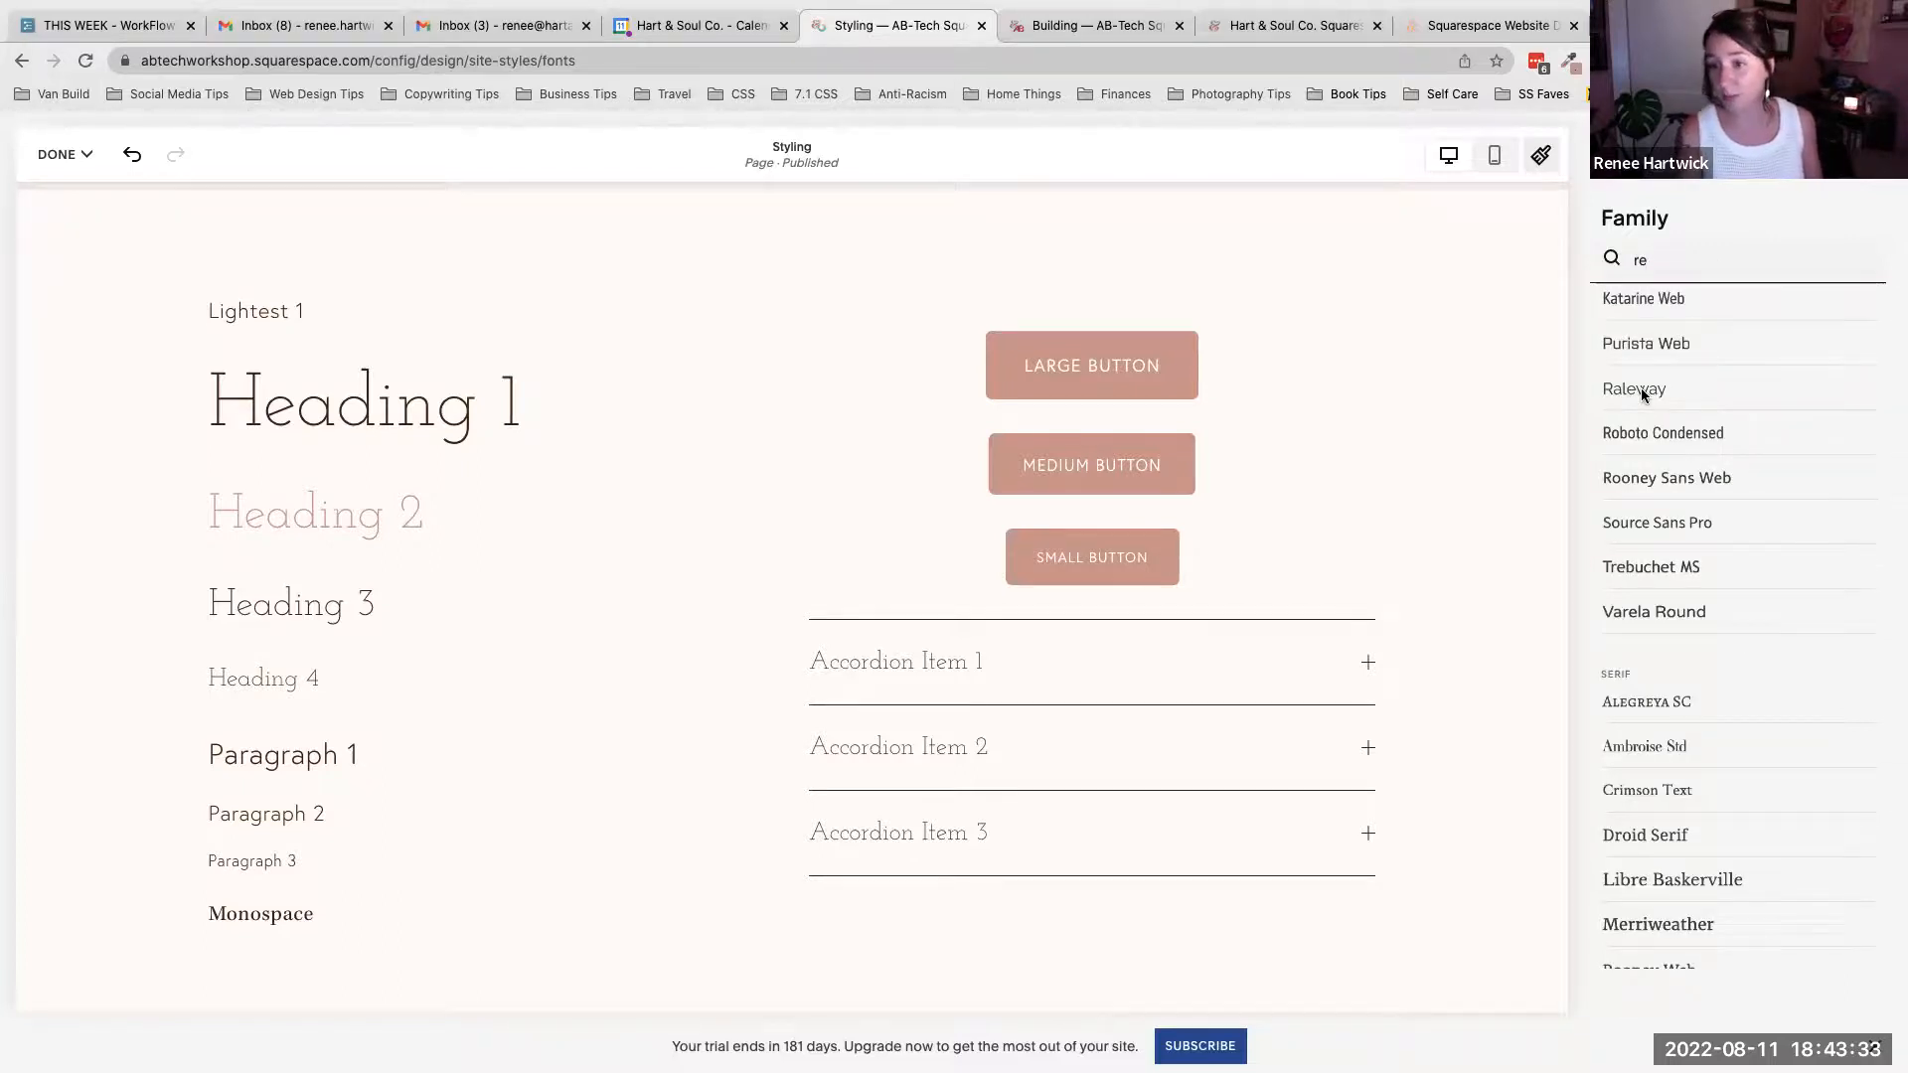
key("BackSpace")
key("BackSpace")
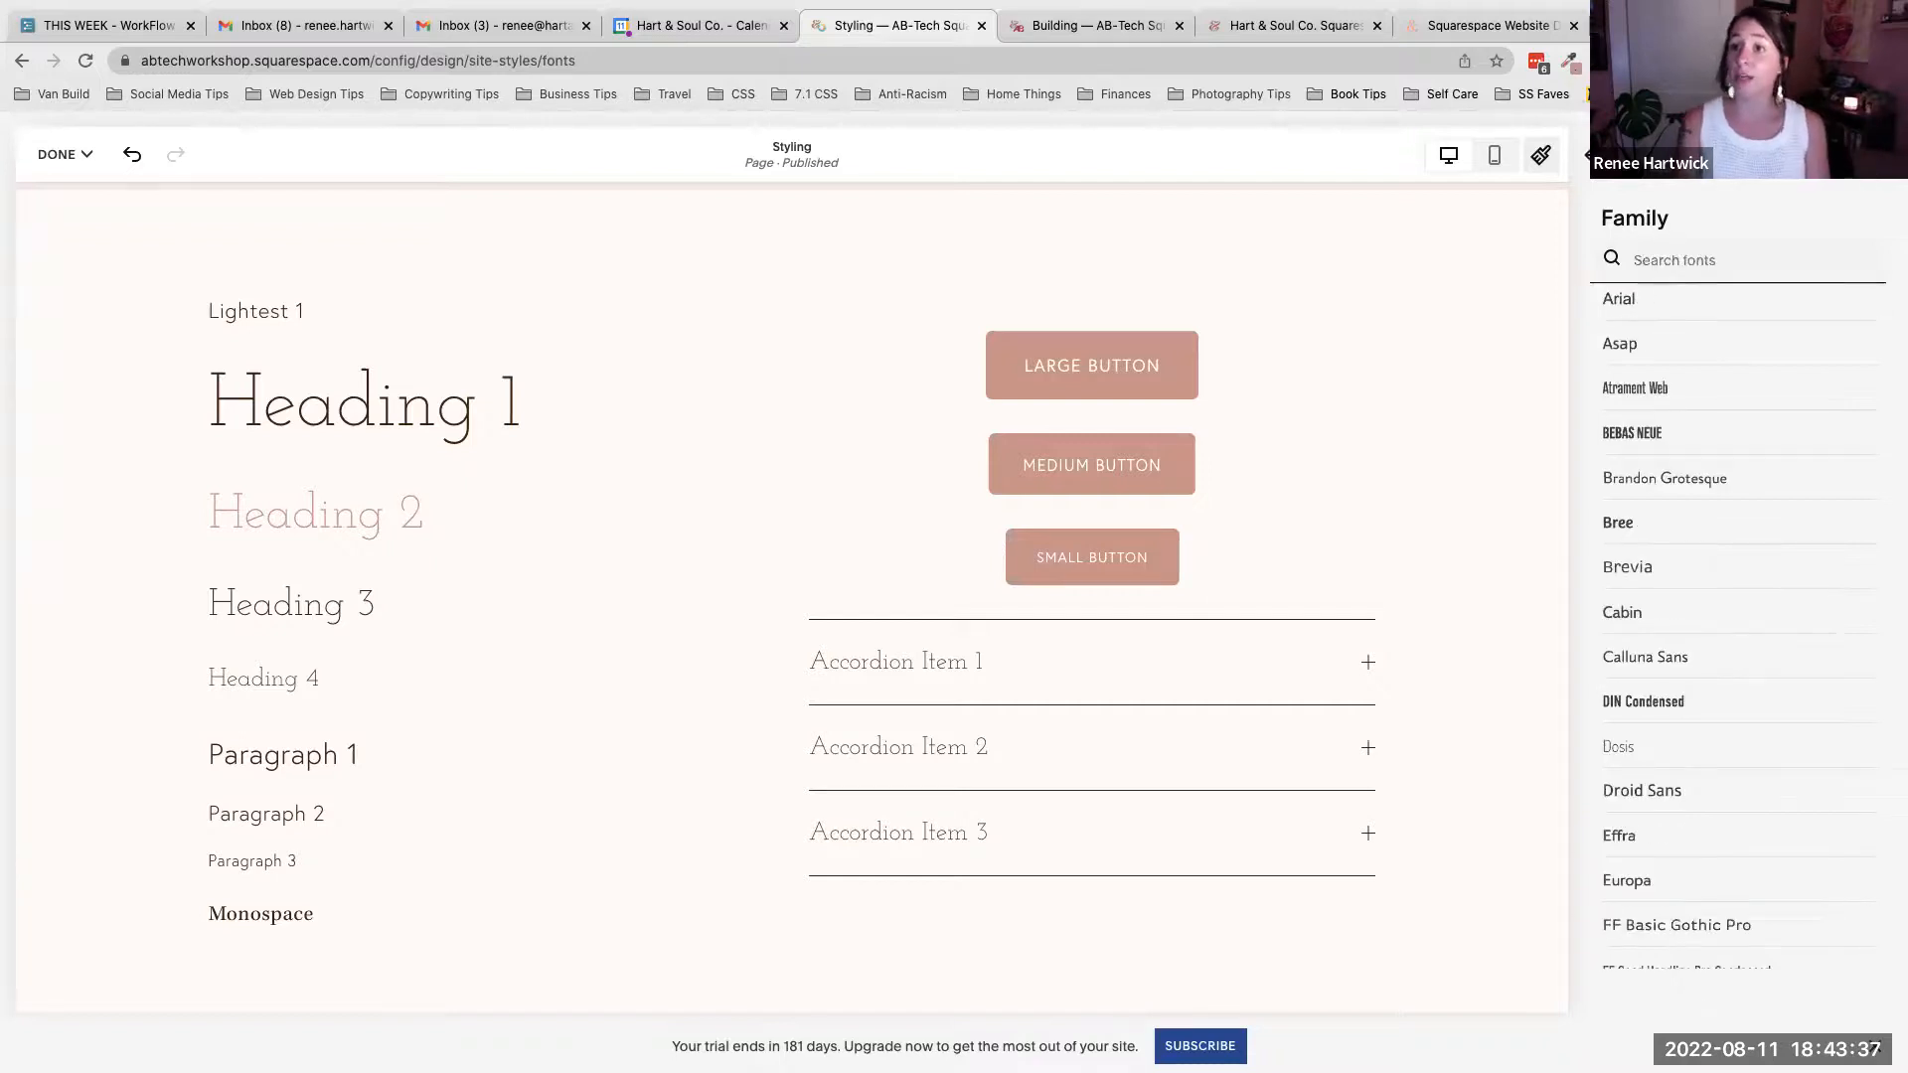
left_click(1612, 155)
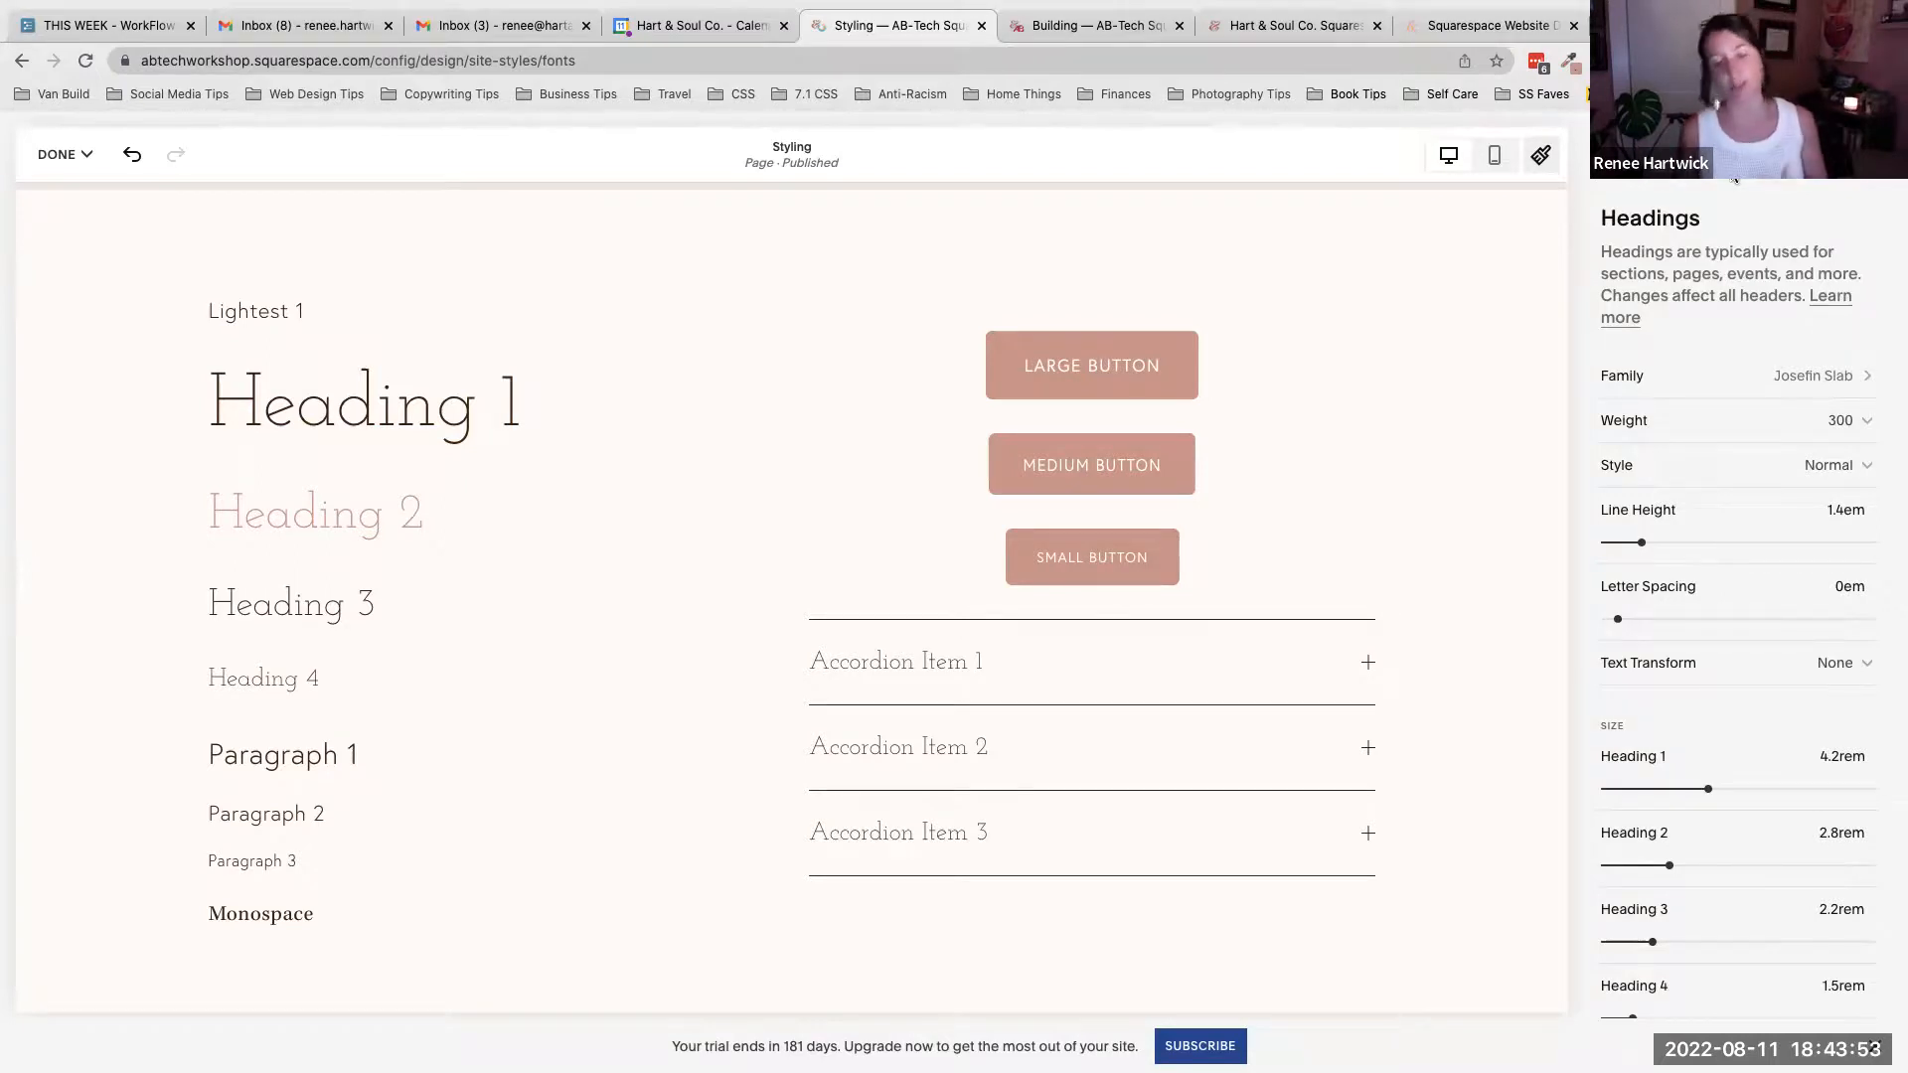
scroll(1780, 505, "down", 1)
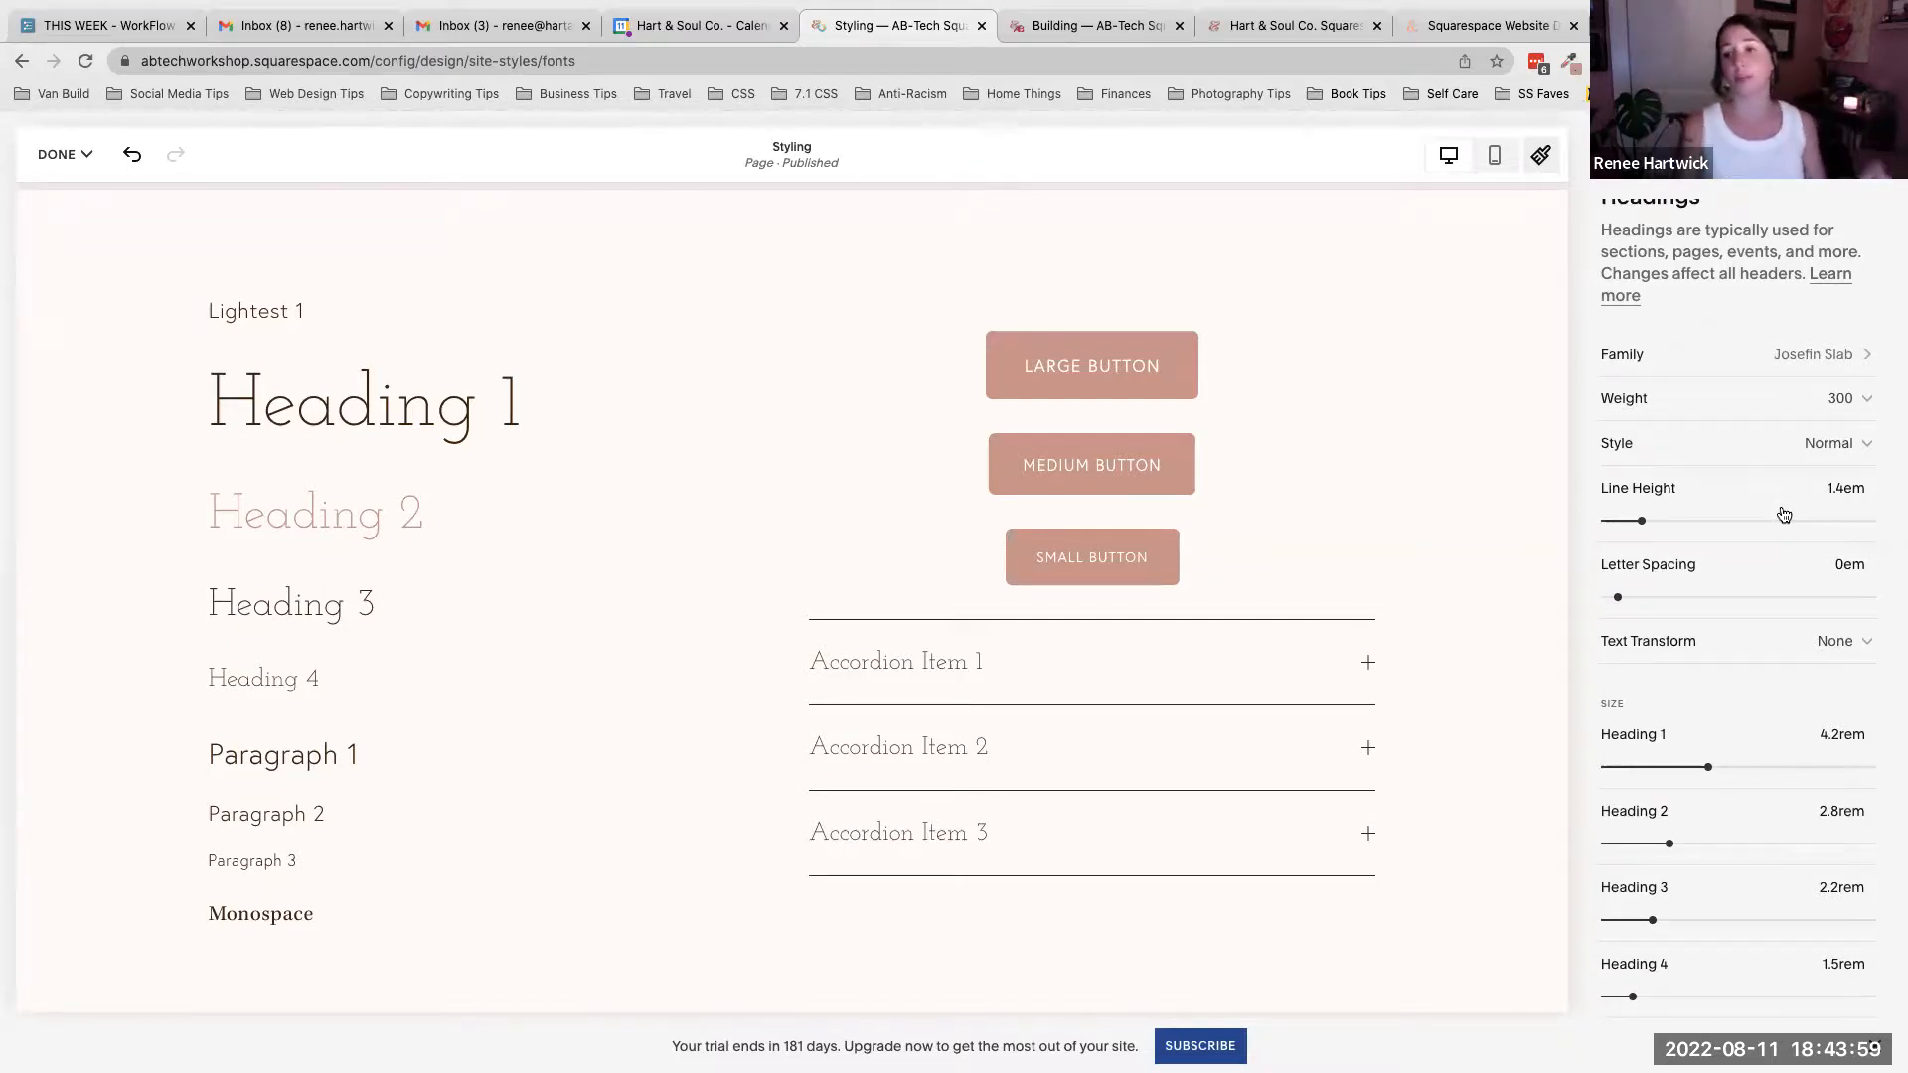
scroll(1782, 513, "up", 1)
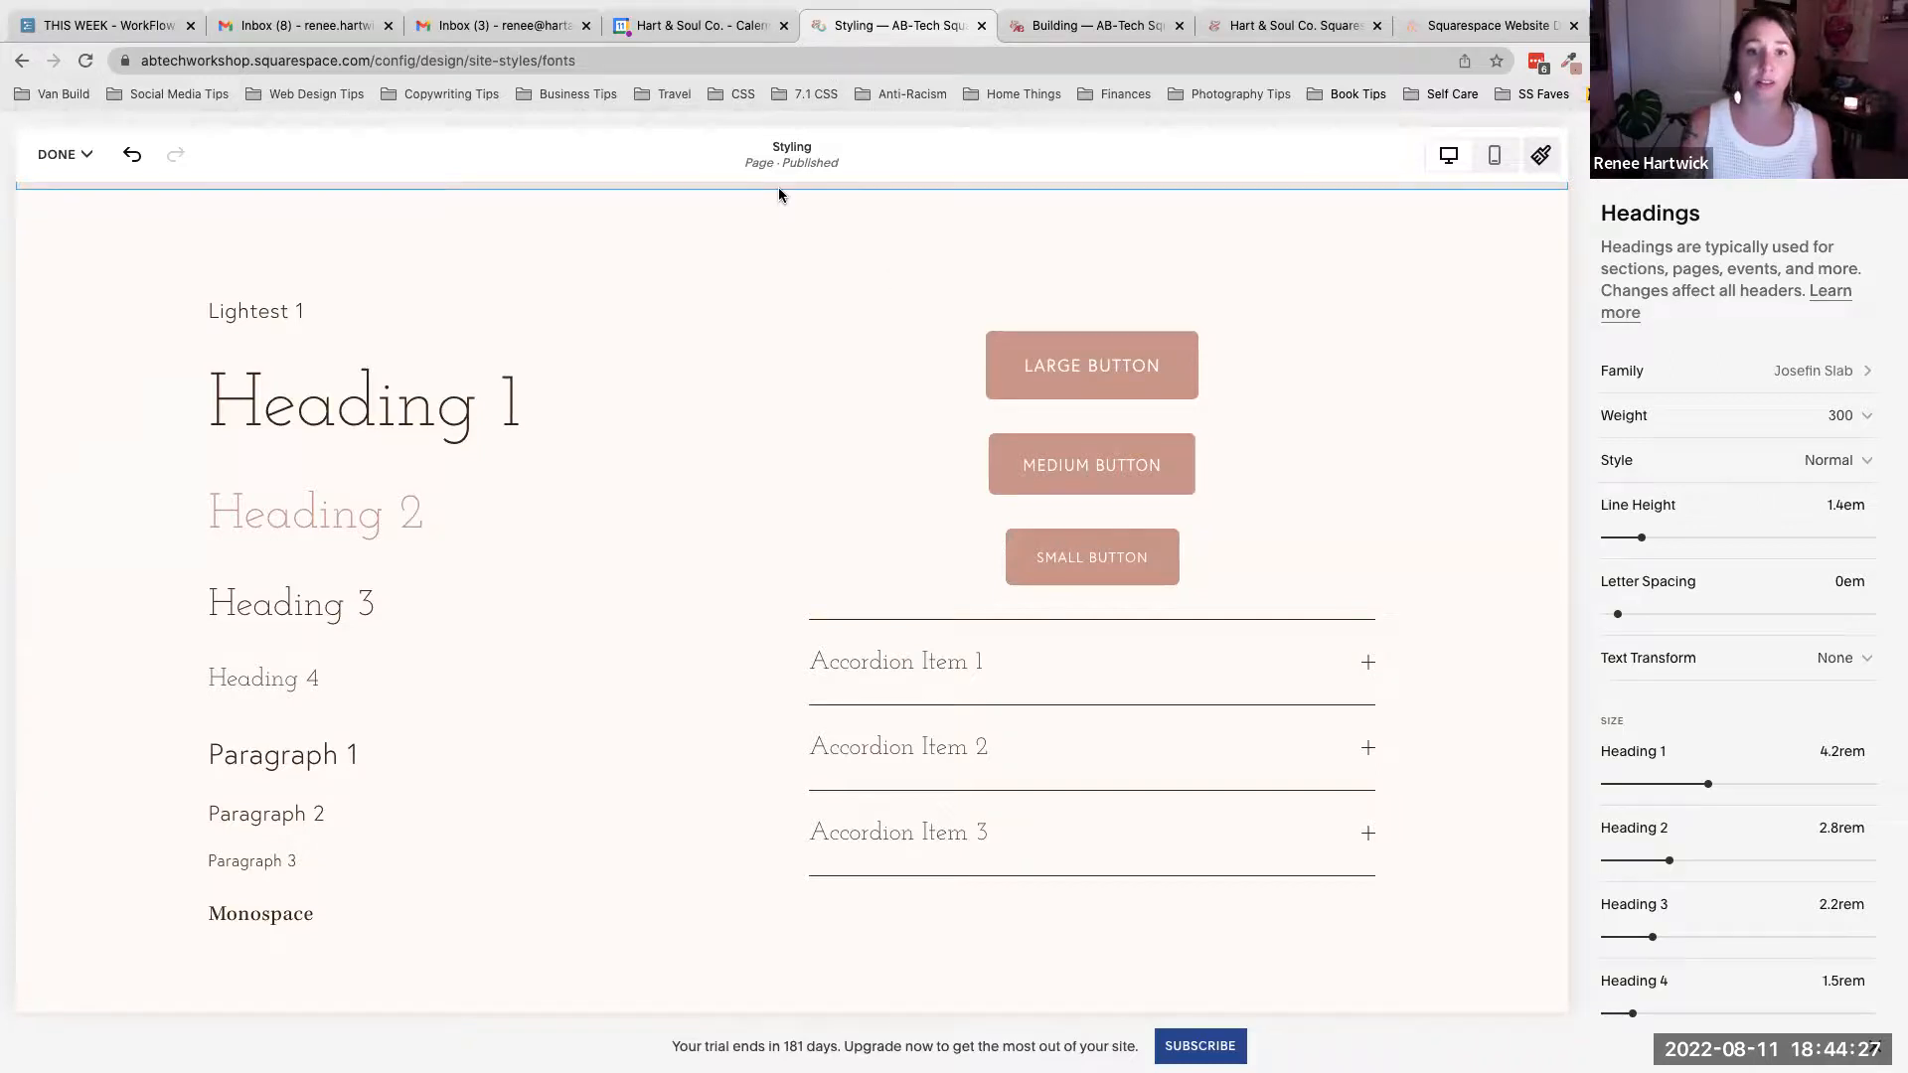
scroll(1751, 439, "down", 1)
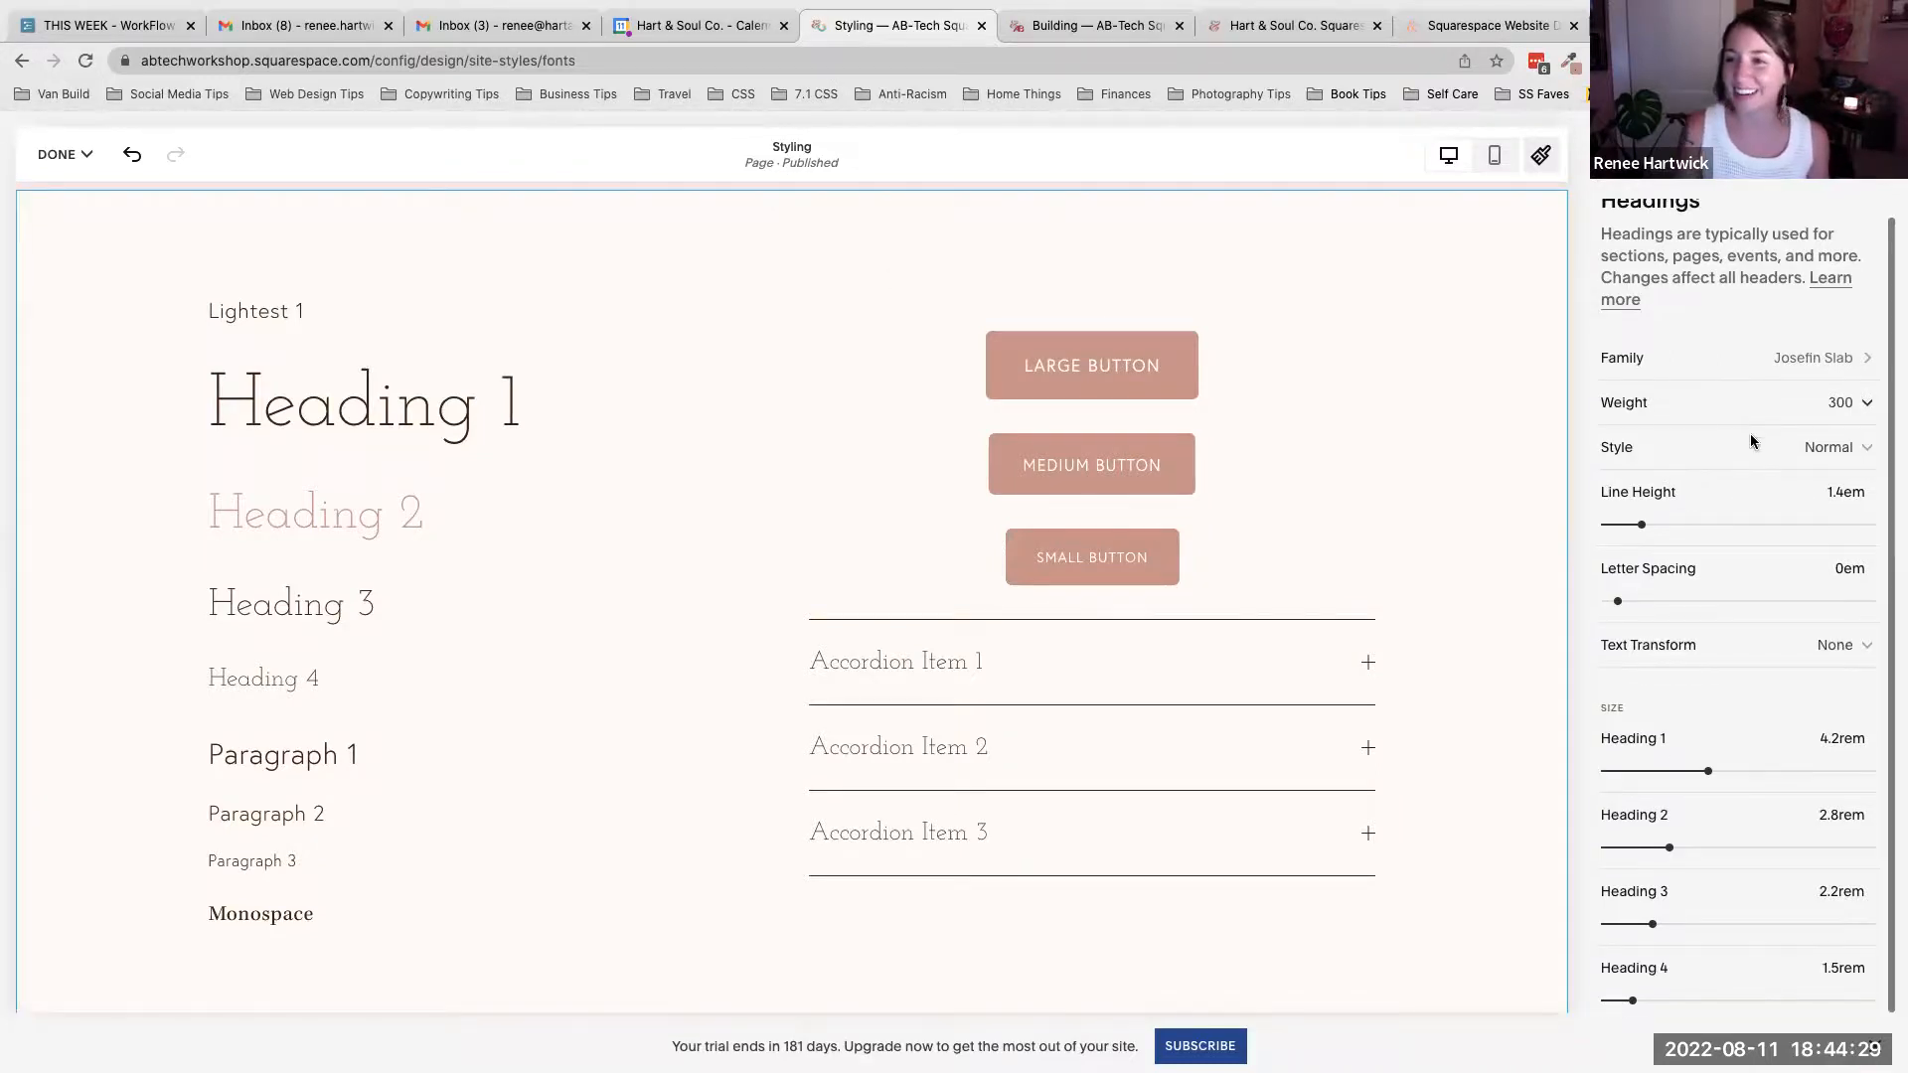
scroll(1751, 441, "up", 1)
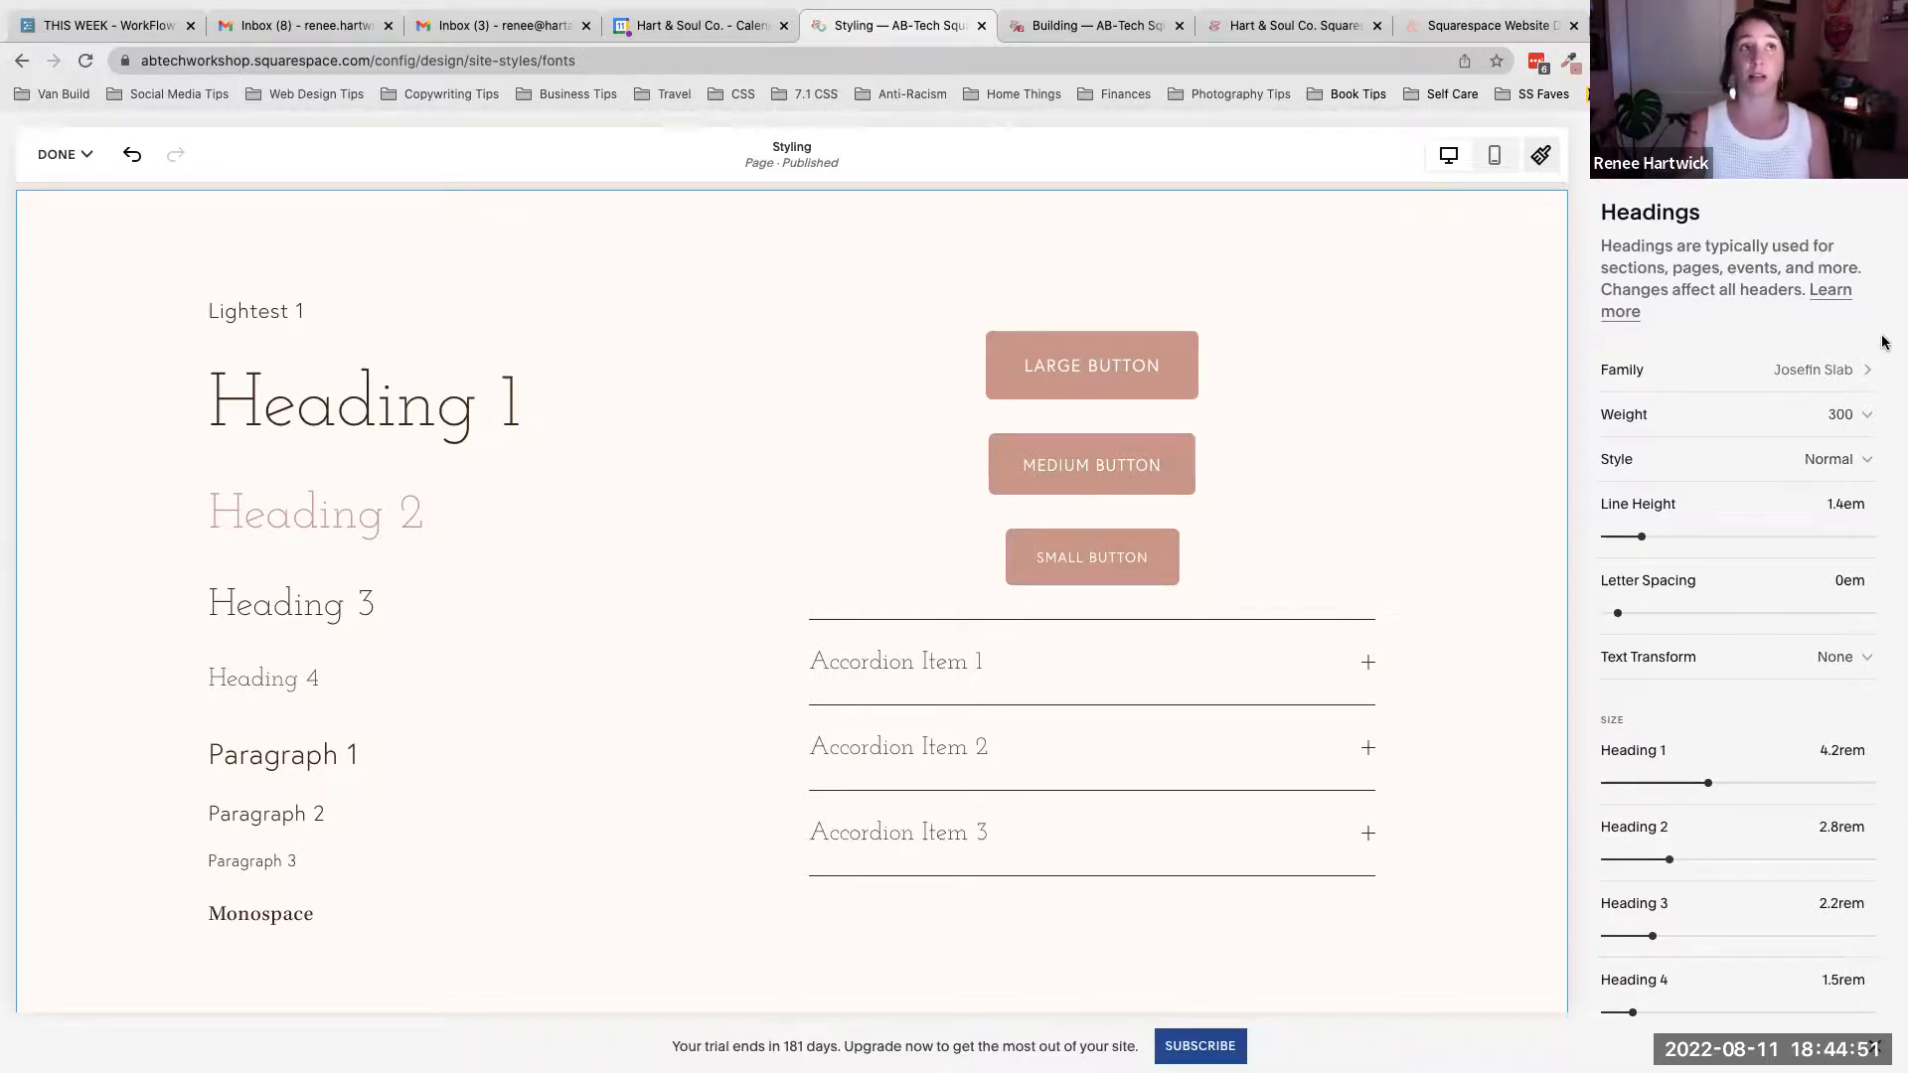
- Return to Fonts, open the font pack switcher and browse the sans serif packs before going back to the serif packs
left_click(1611, 159)
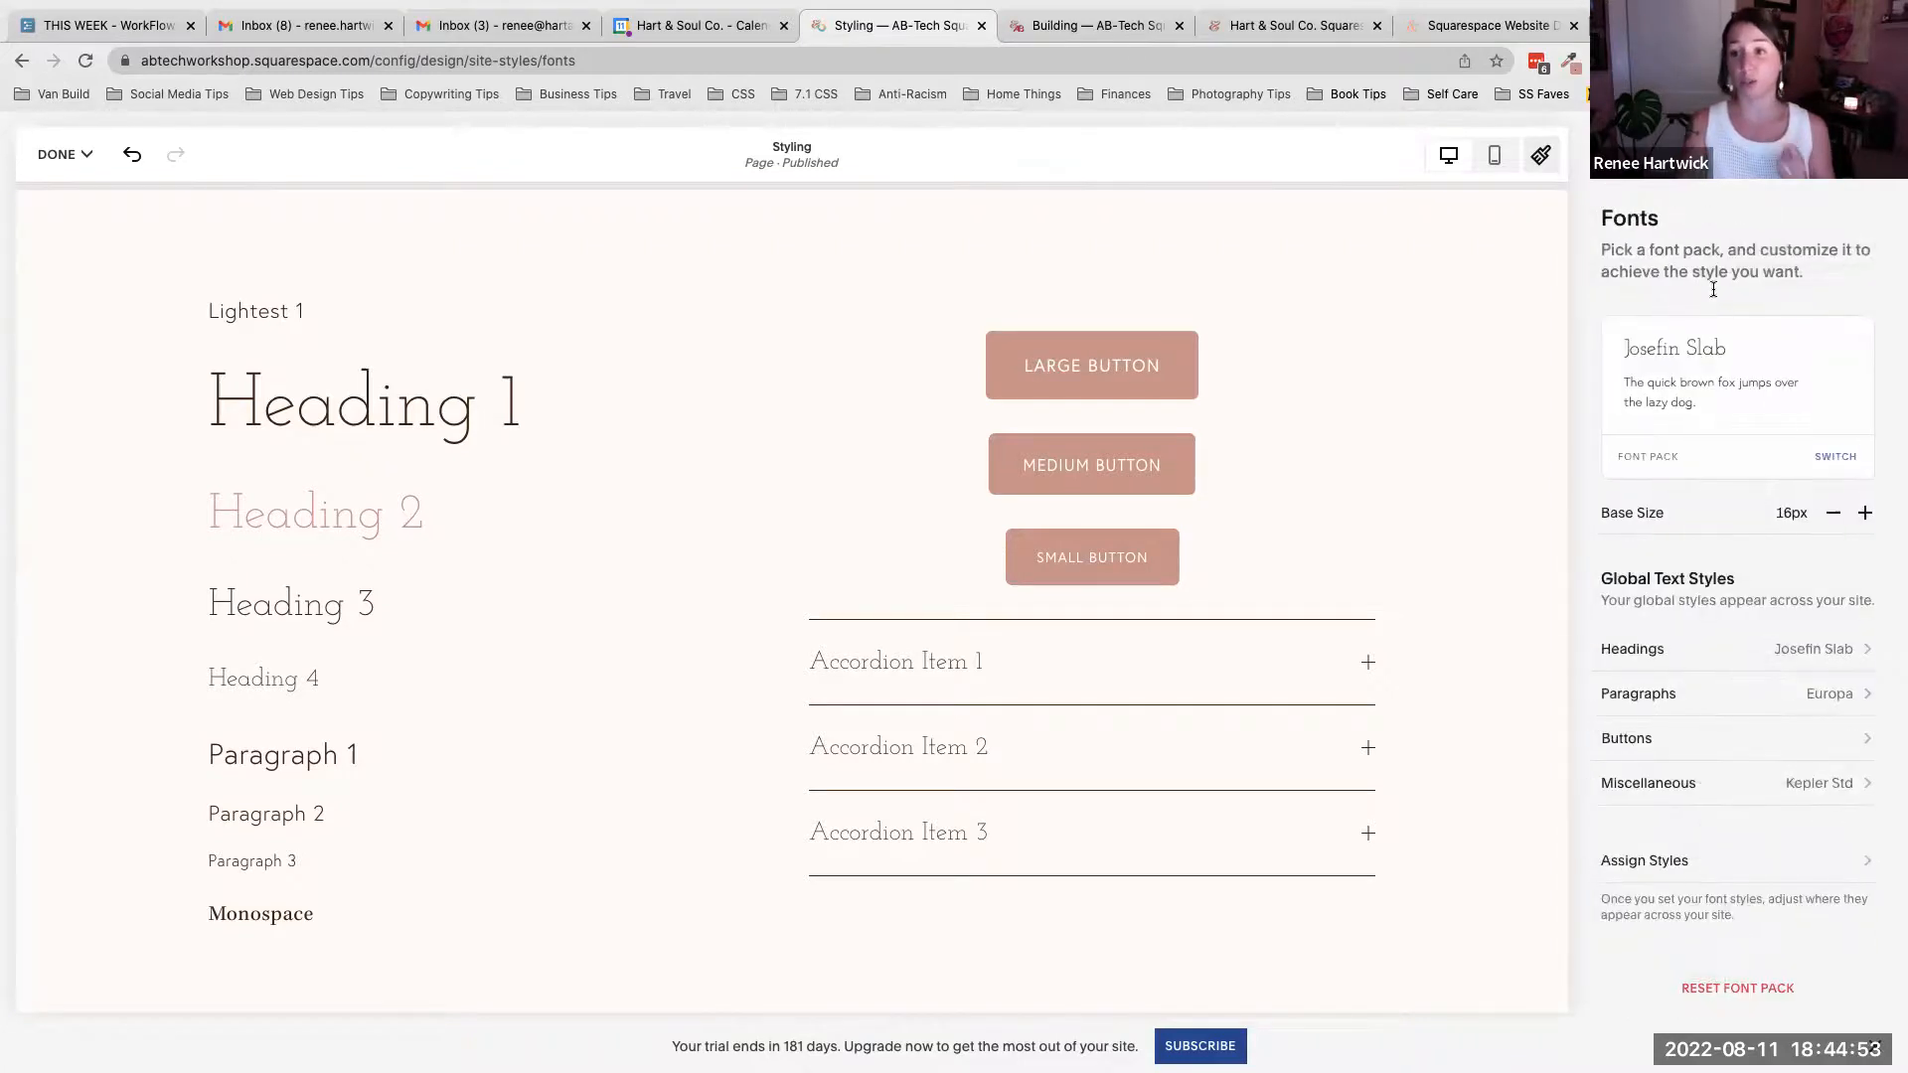
left_click(1654, 458)
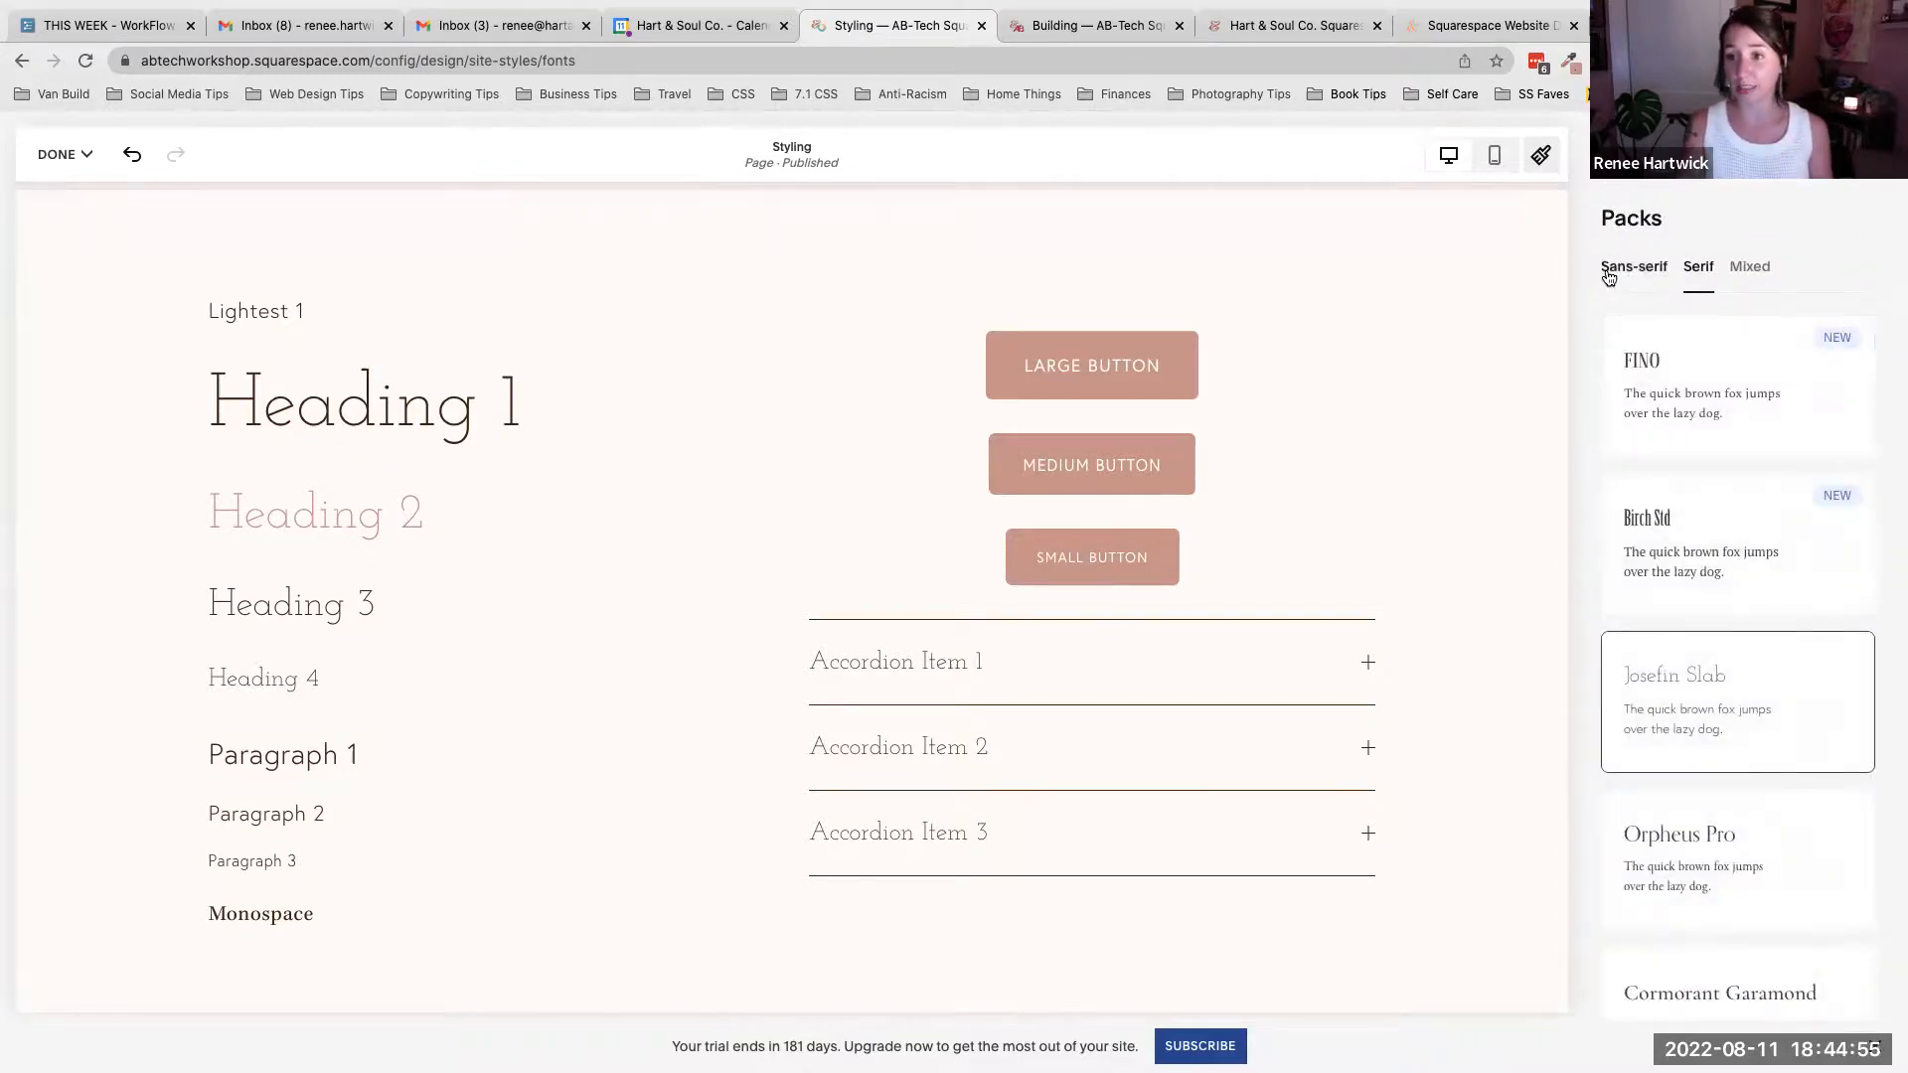
left_click(1609, 273)
scroll(1735, 491, "down", 3)
scroll(1737, 488, "down", 5)
scroll(1737, 488, "down", 2)
scroll(1736, 488, "up", 5)
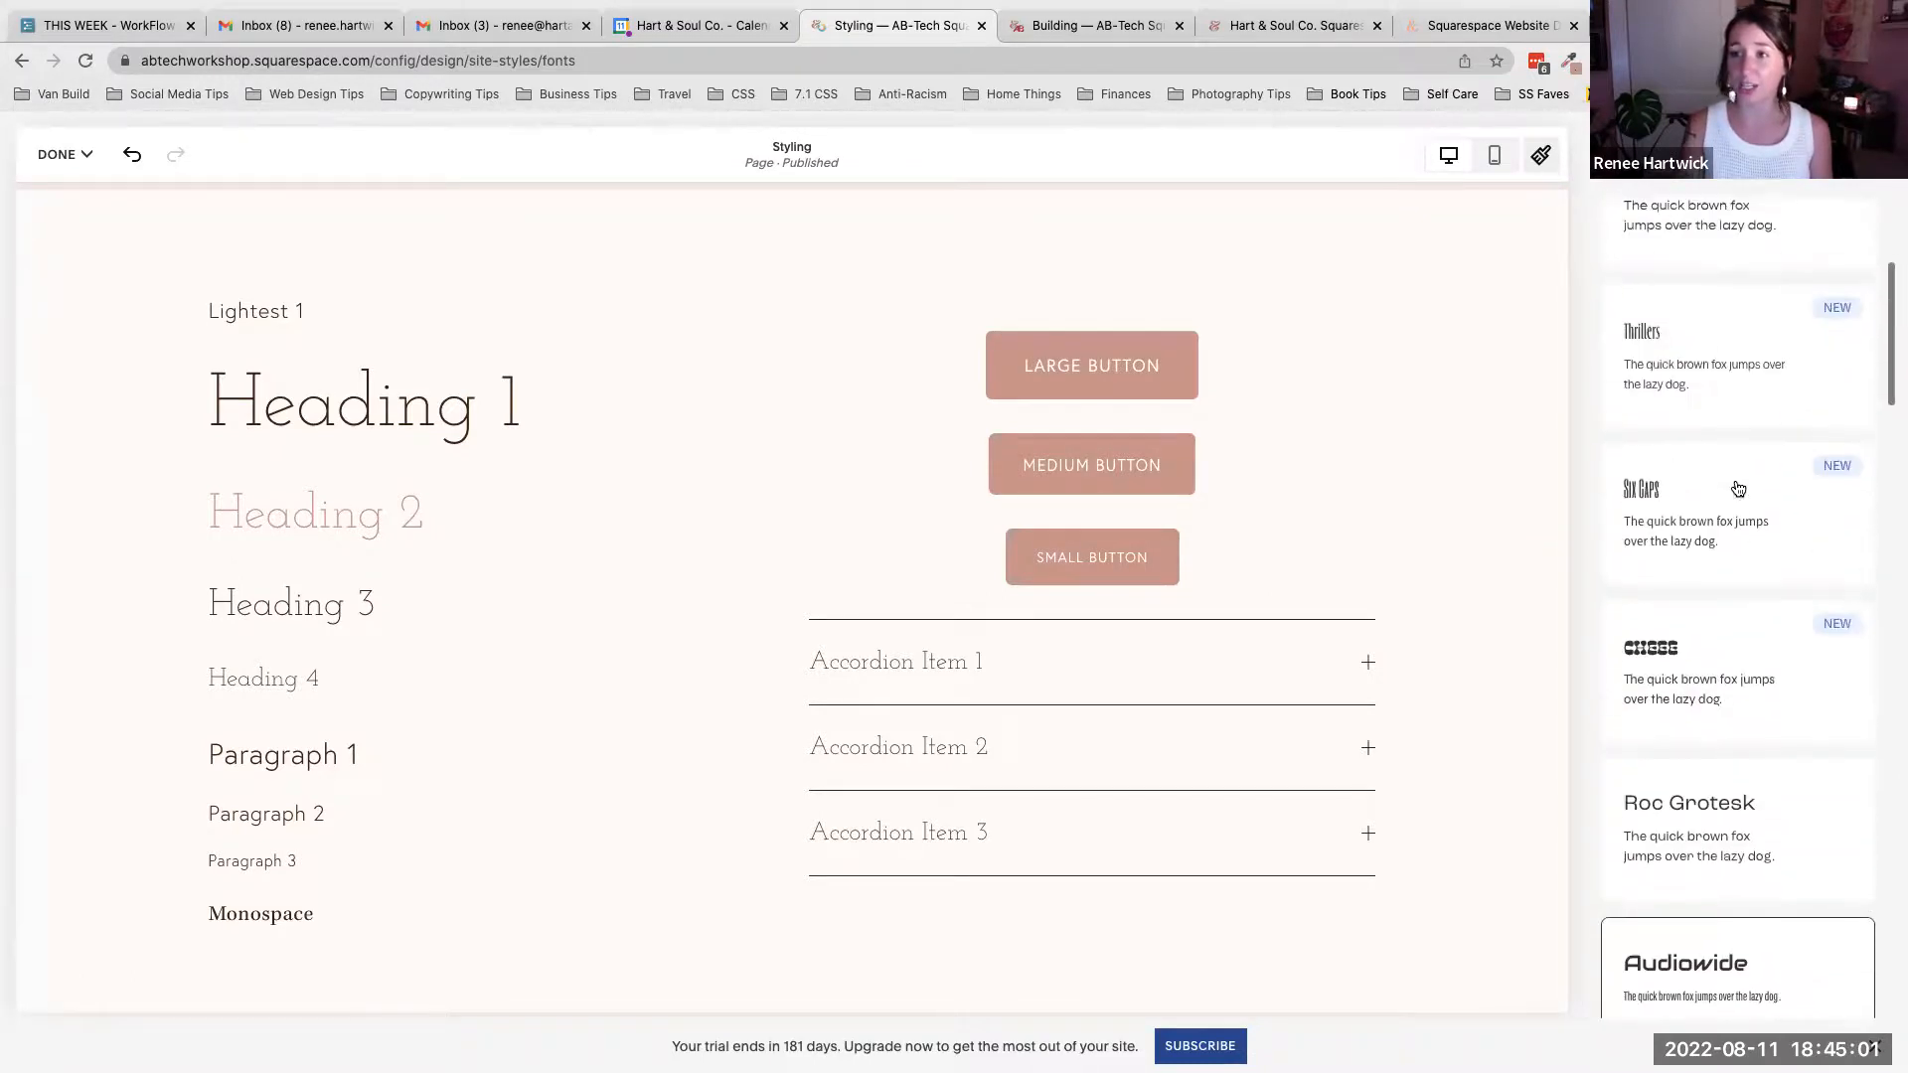
scroll(1737, 487, "up", 4)
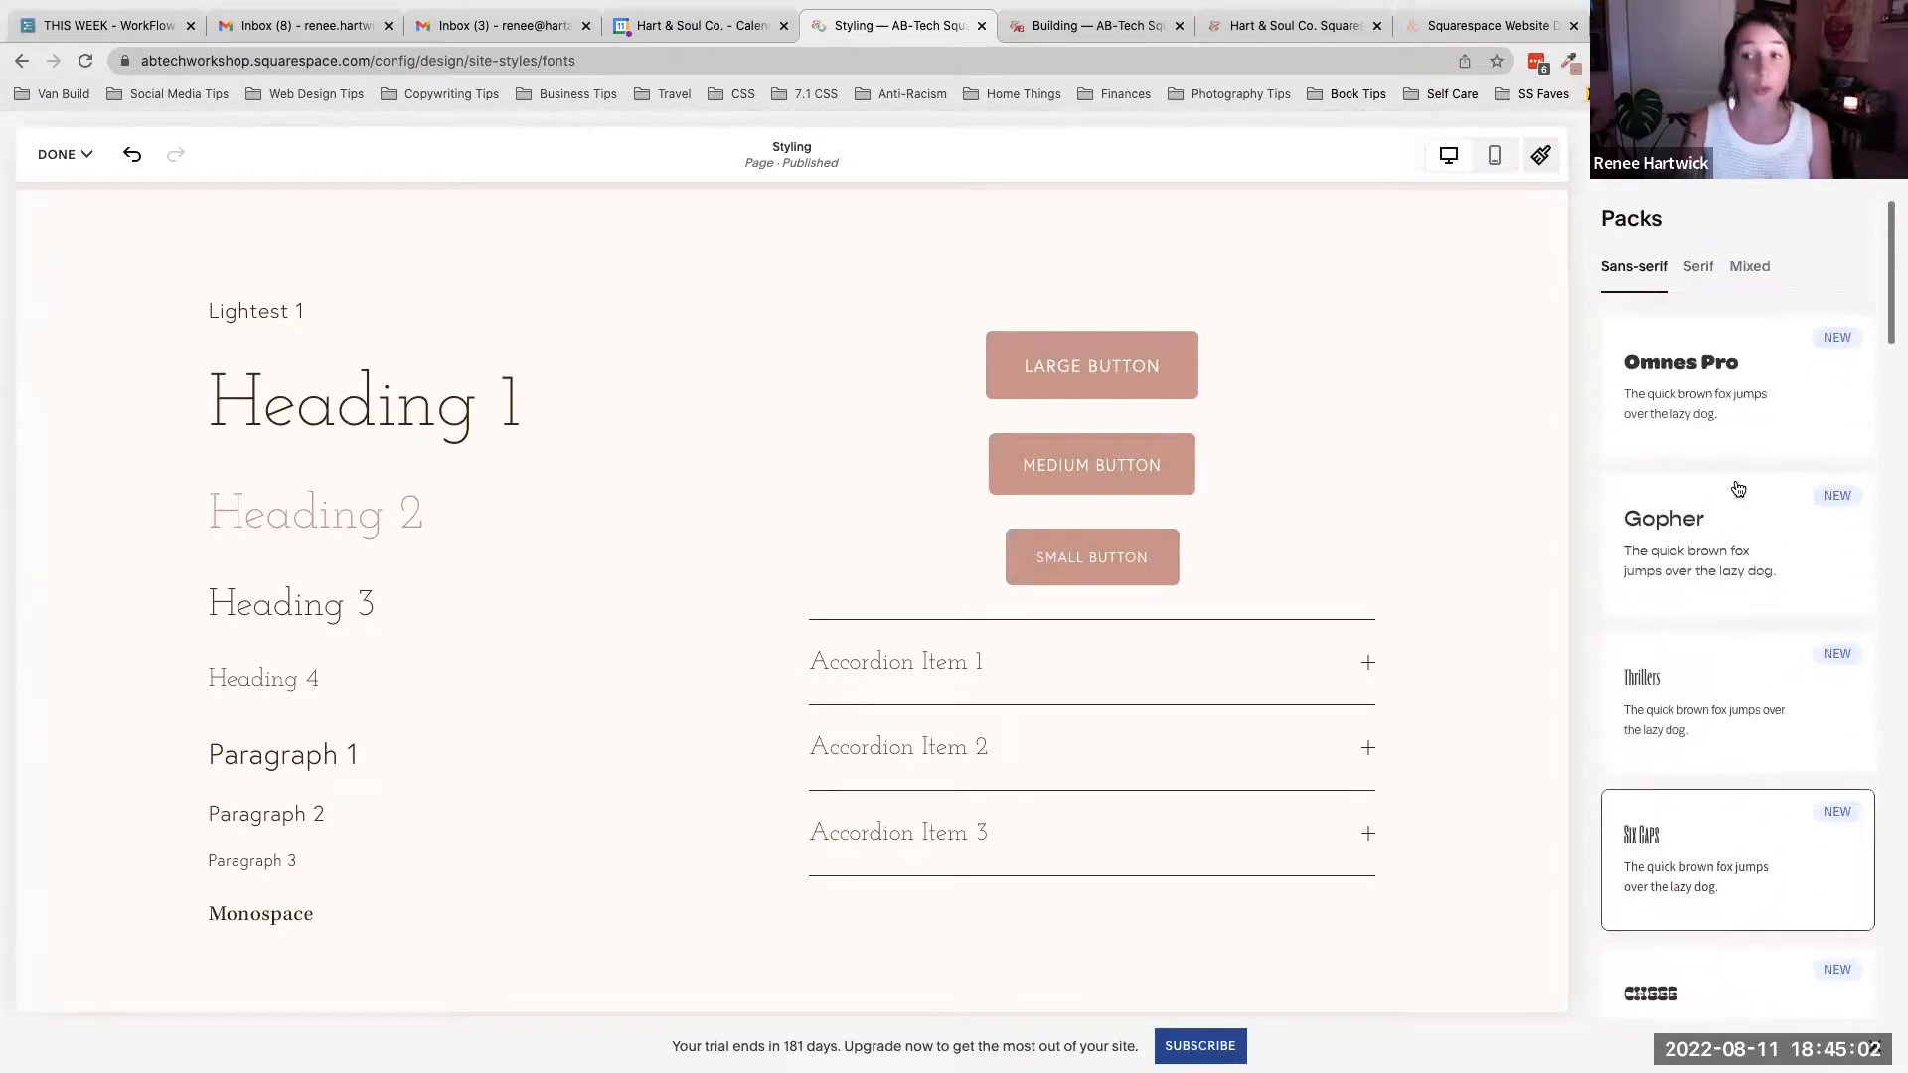
left_click(1699, 266)
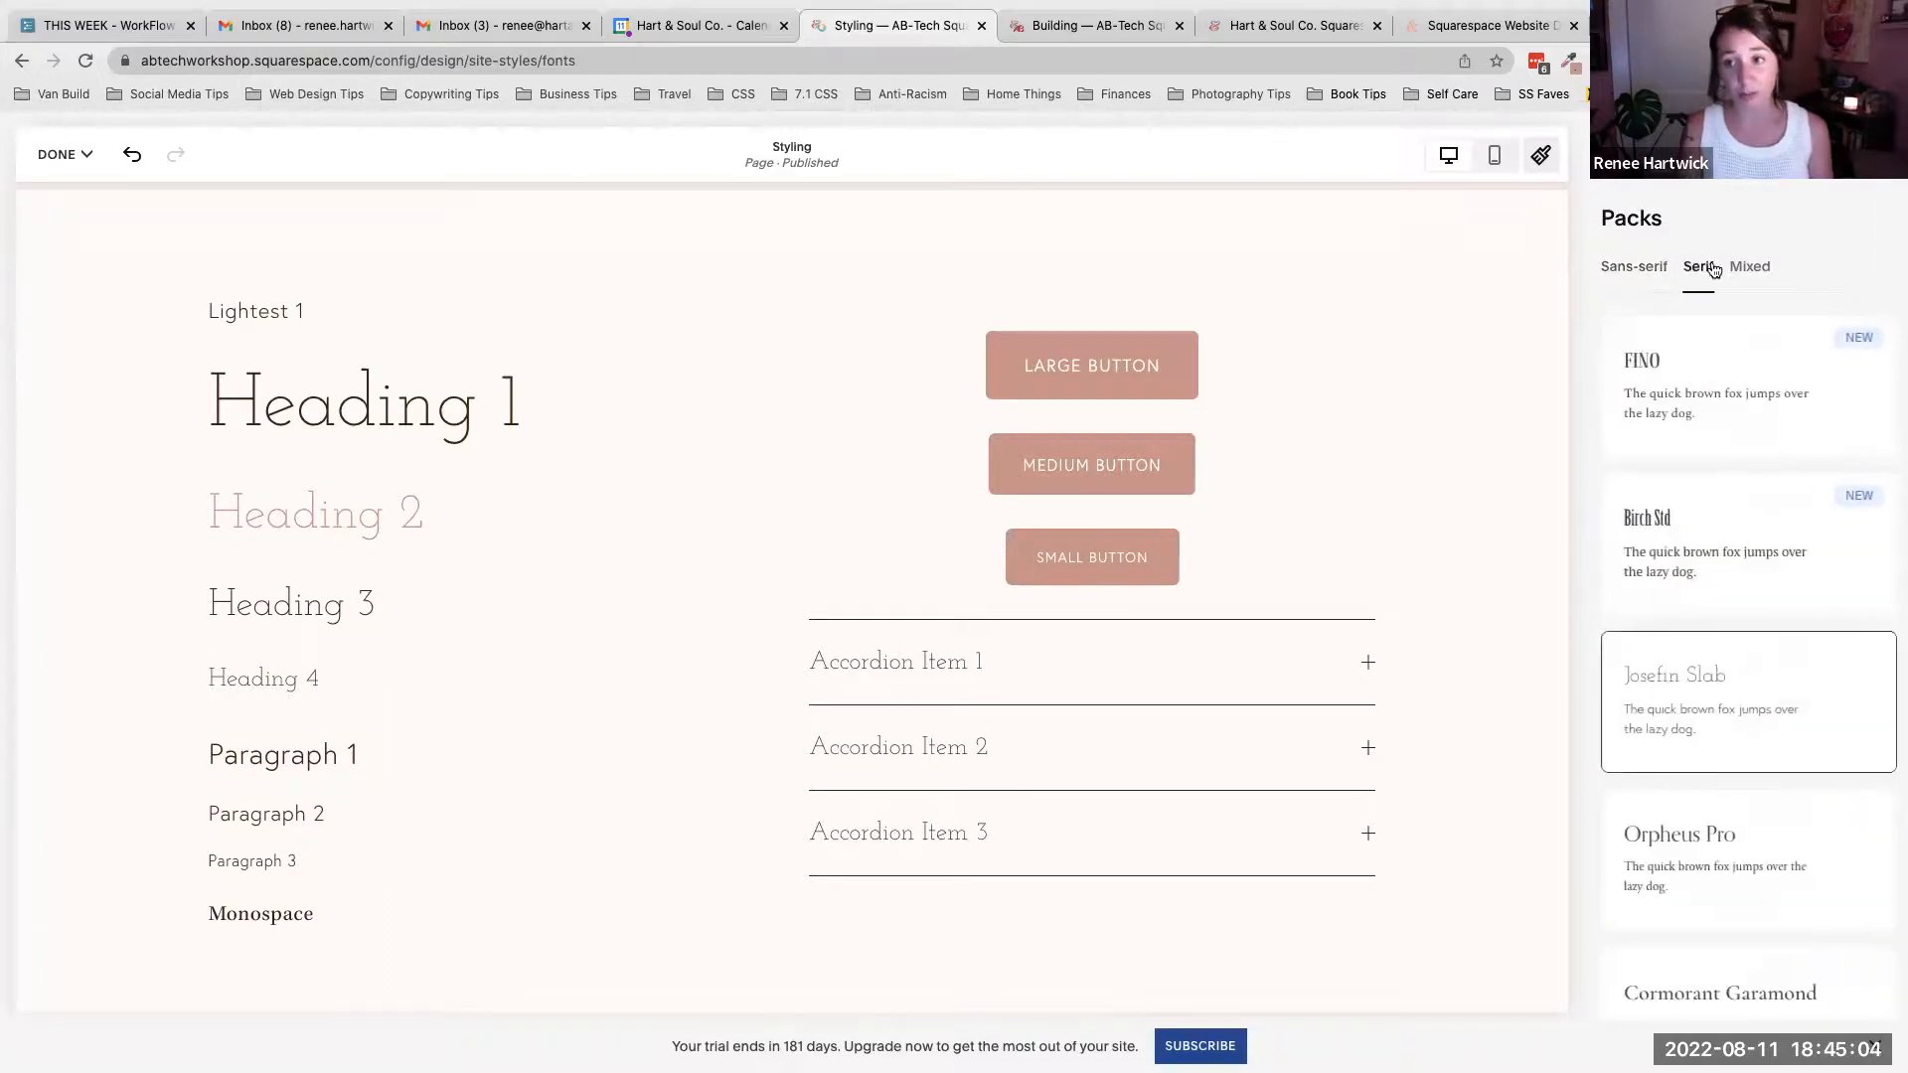
- Switch to the Hart & Soul Co. site tab and select its hero paragraph and heading text to examine the fonts
left_click(1252, 33)
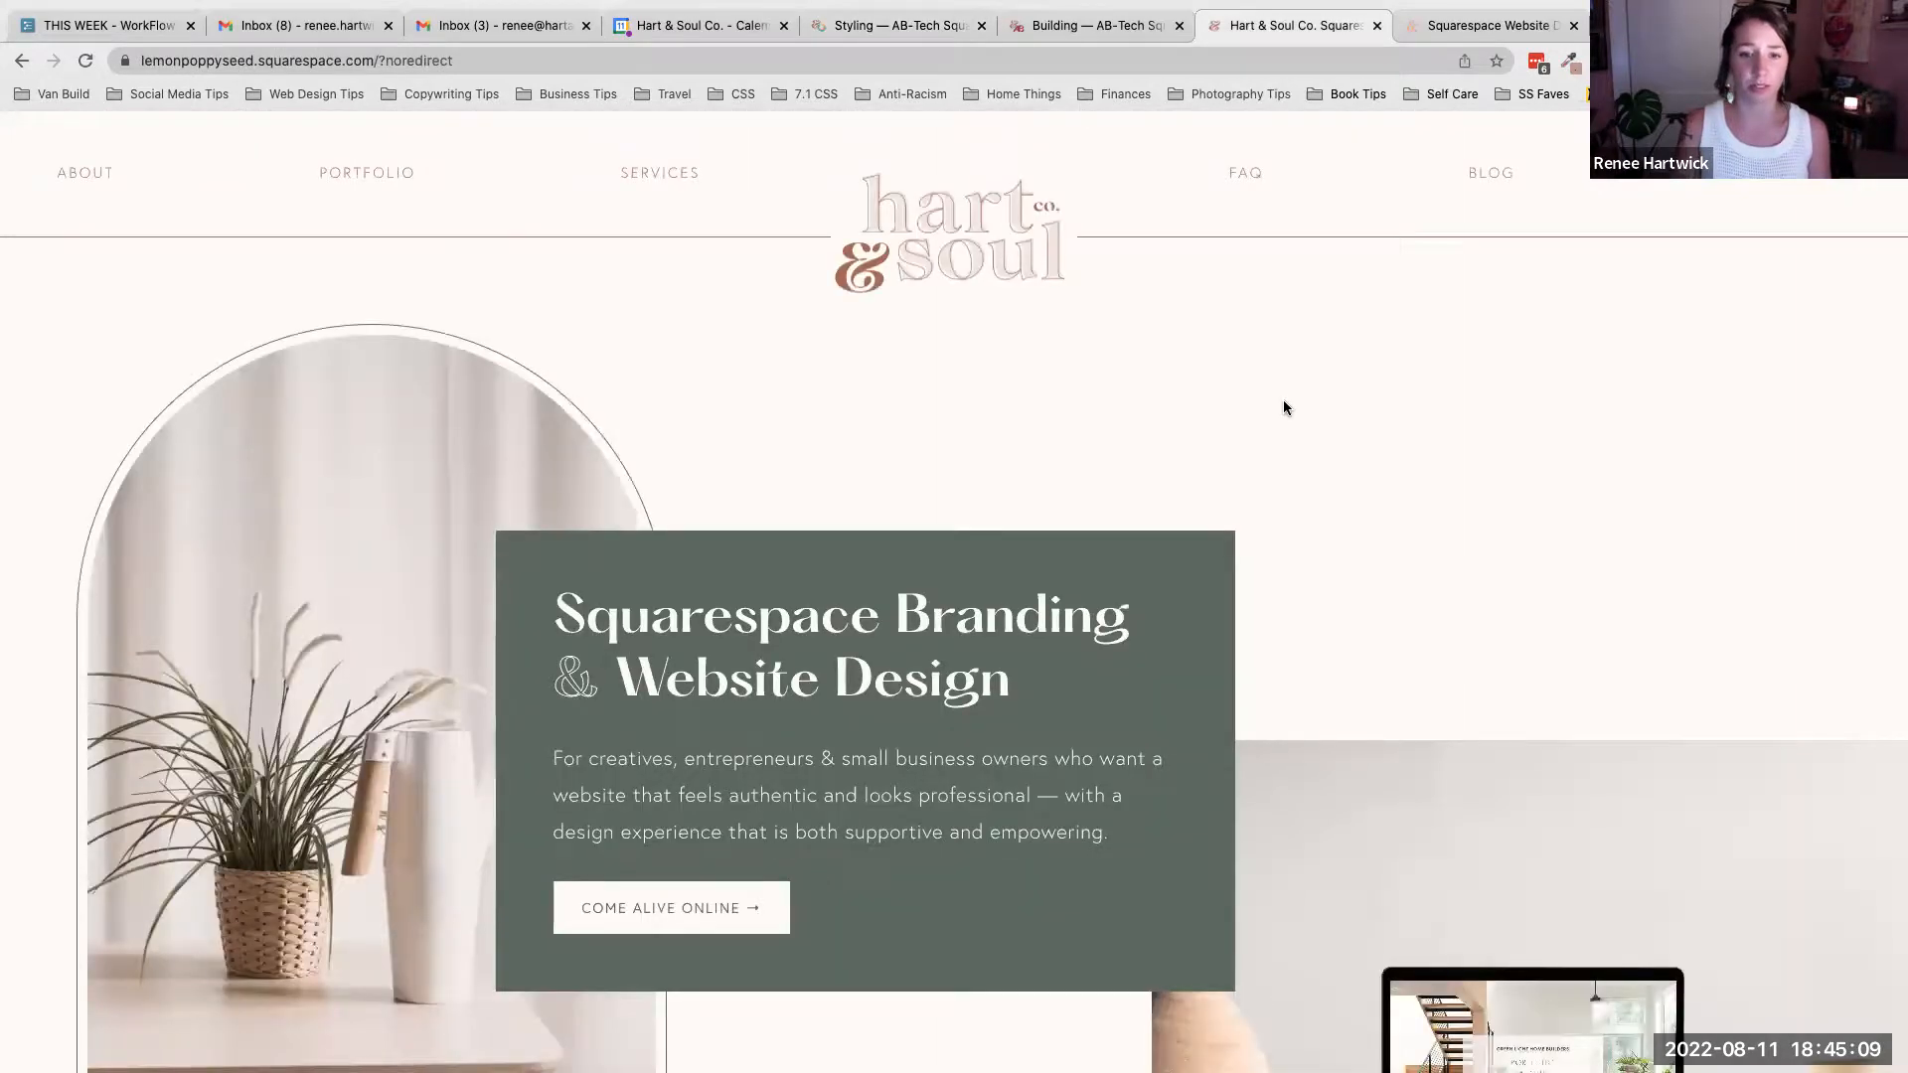
scroll(1073, 793, "down", 1)
left_click_drag(558, 686, 1133, 768)
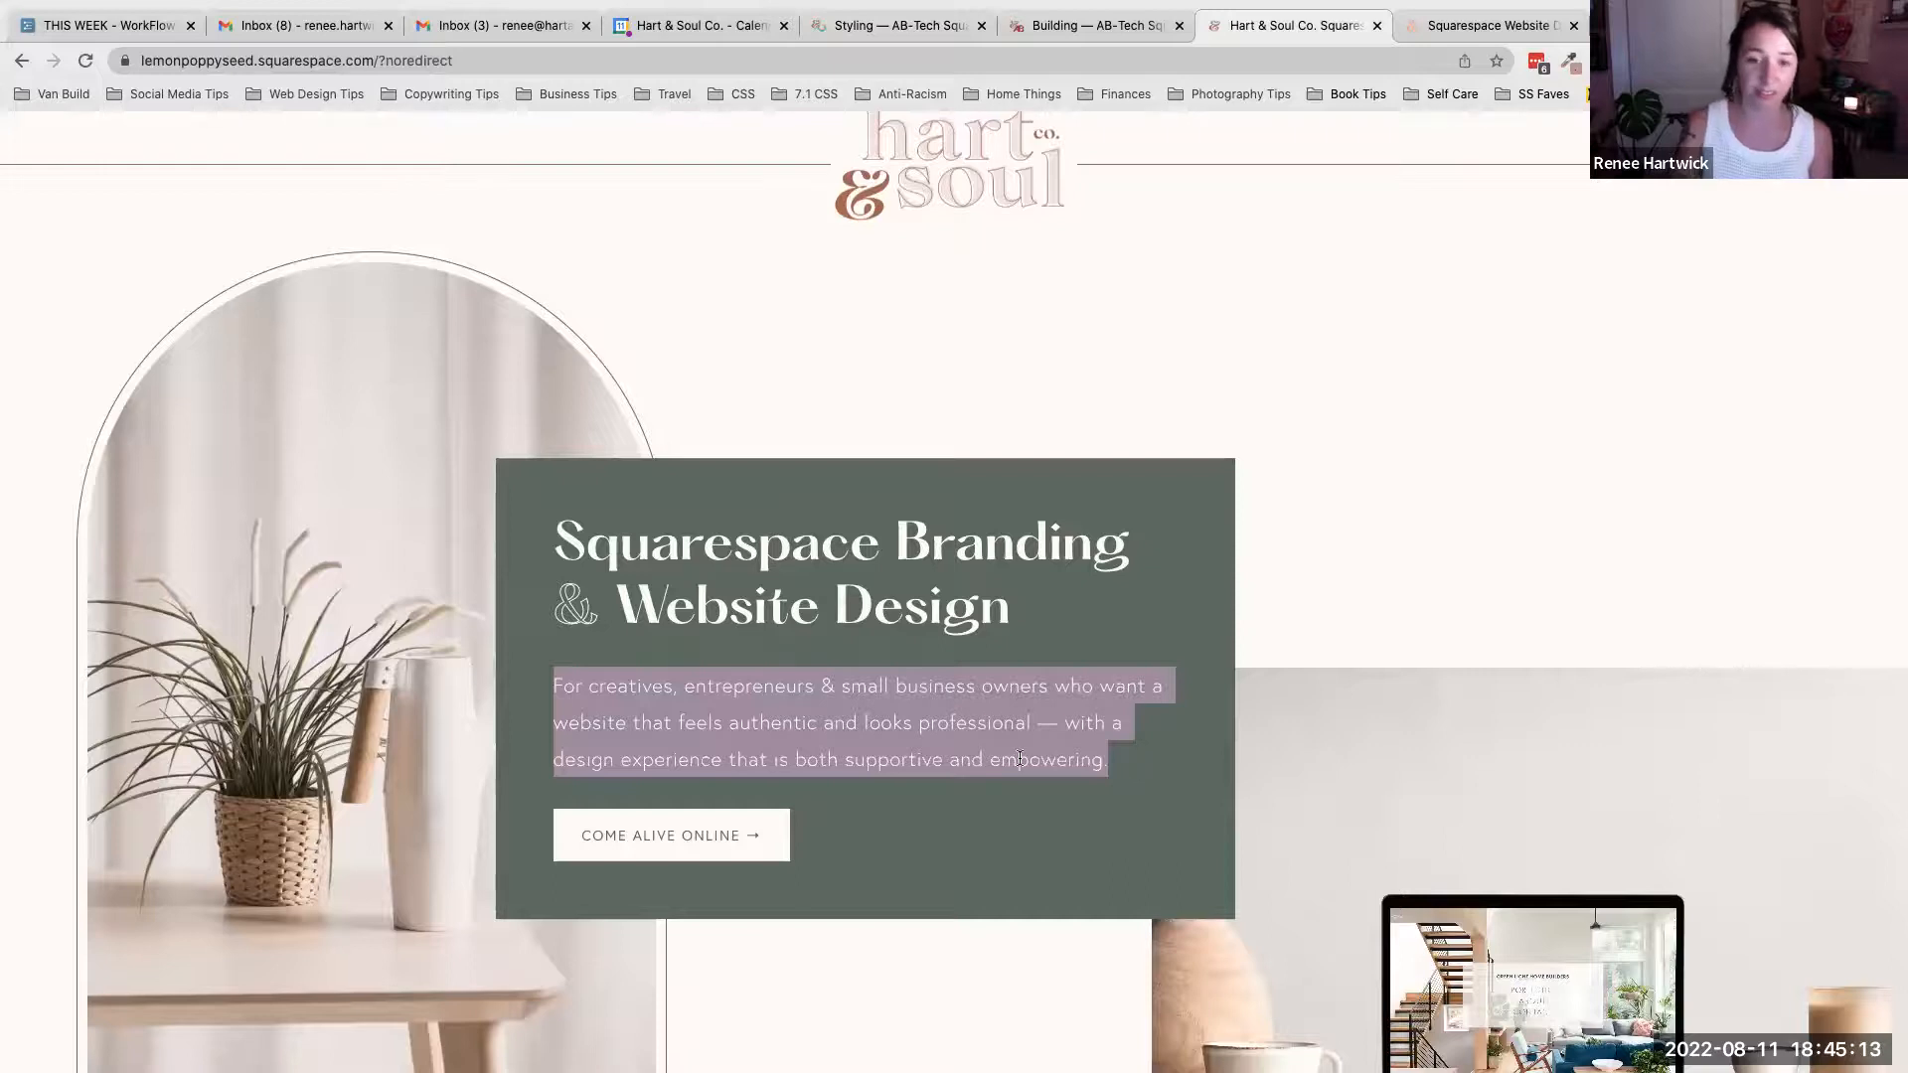
left_click(630, 685)
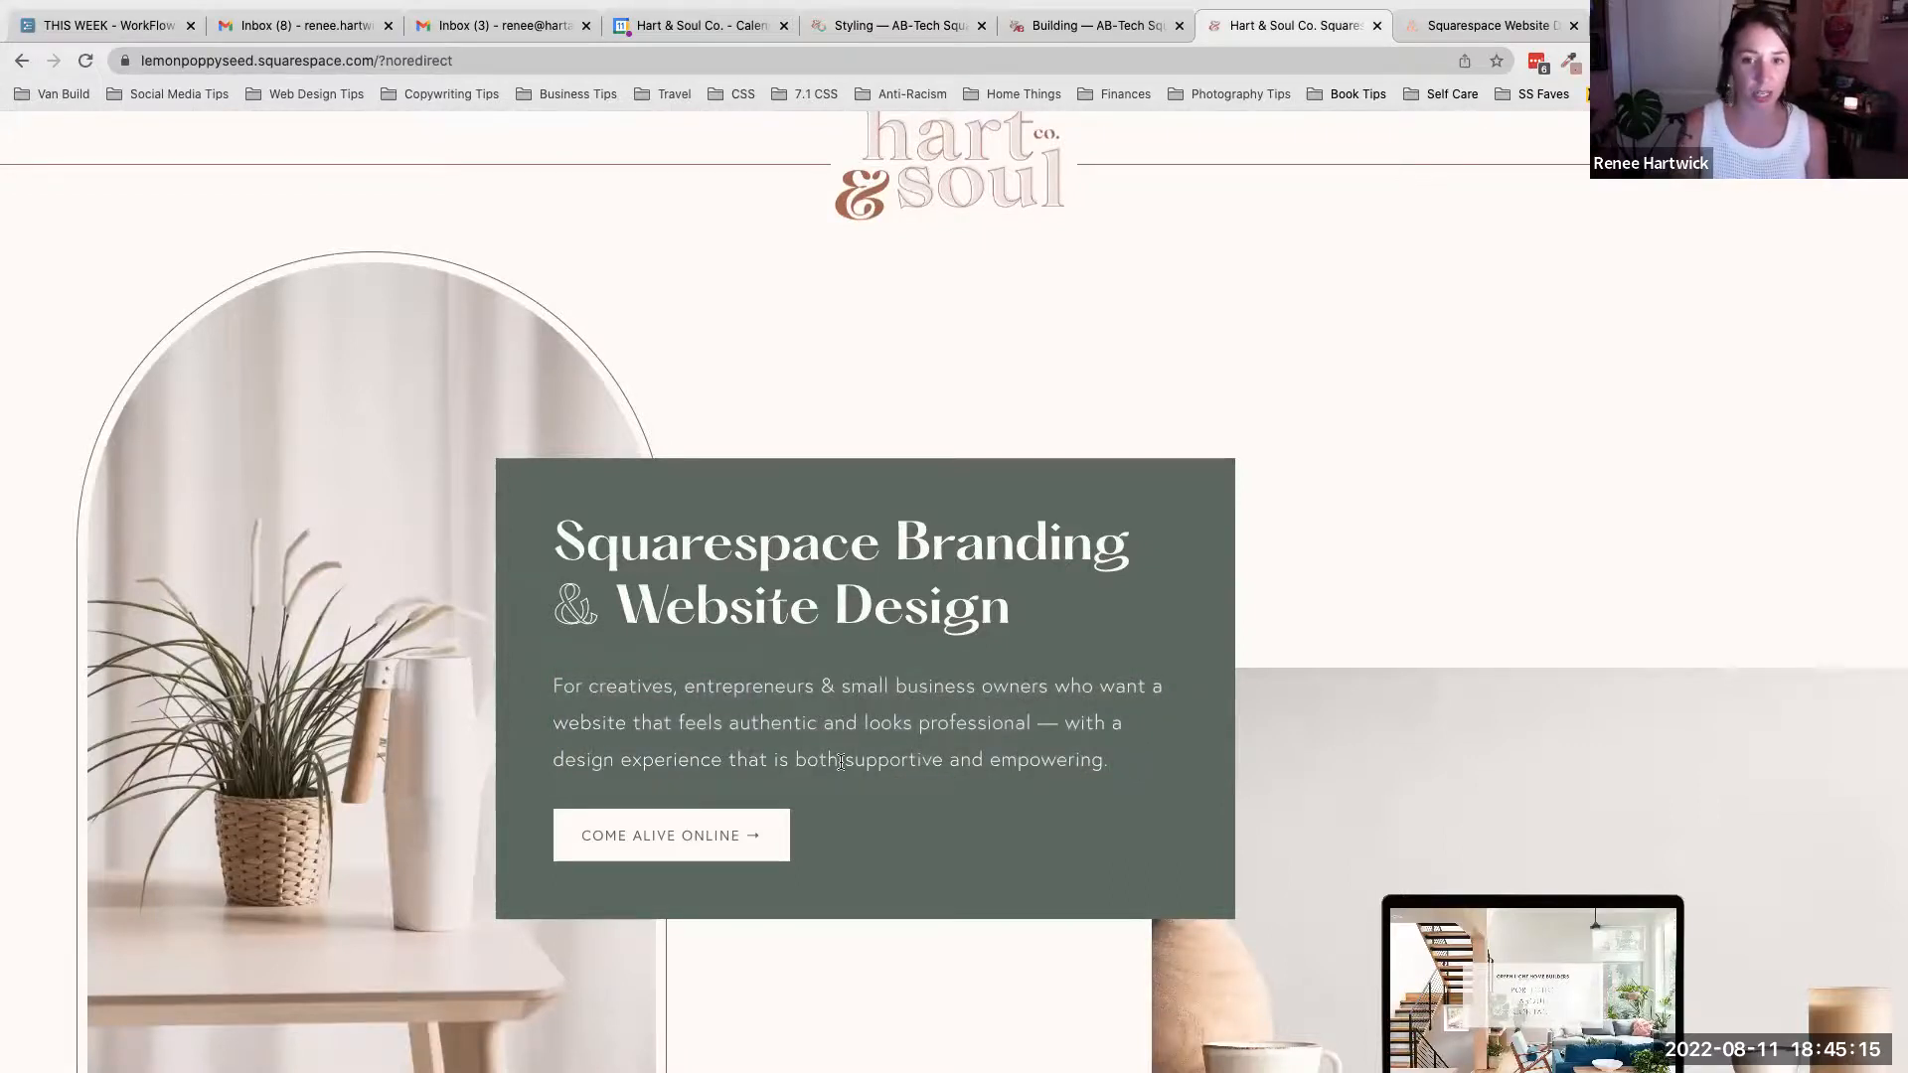
left_click_drag(1007, 616, 564, 536)
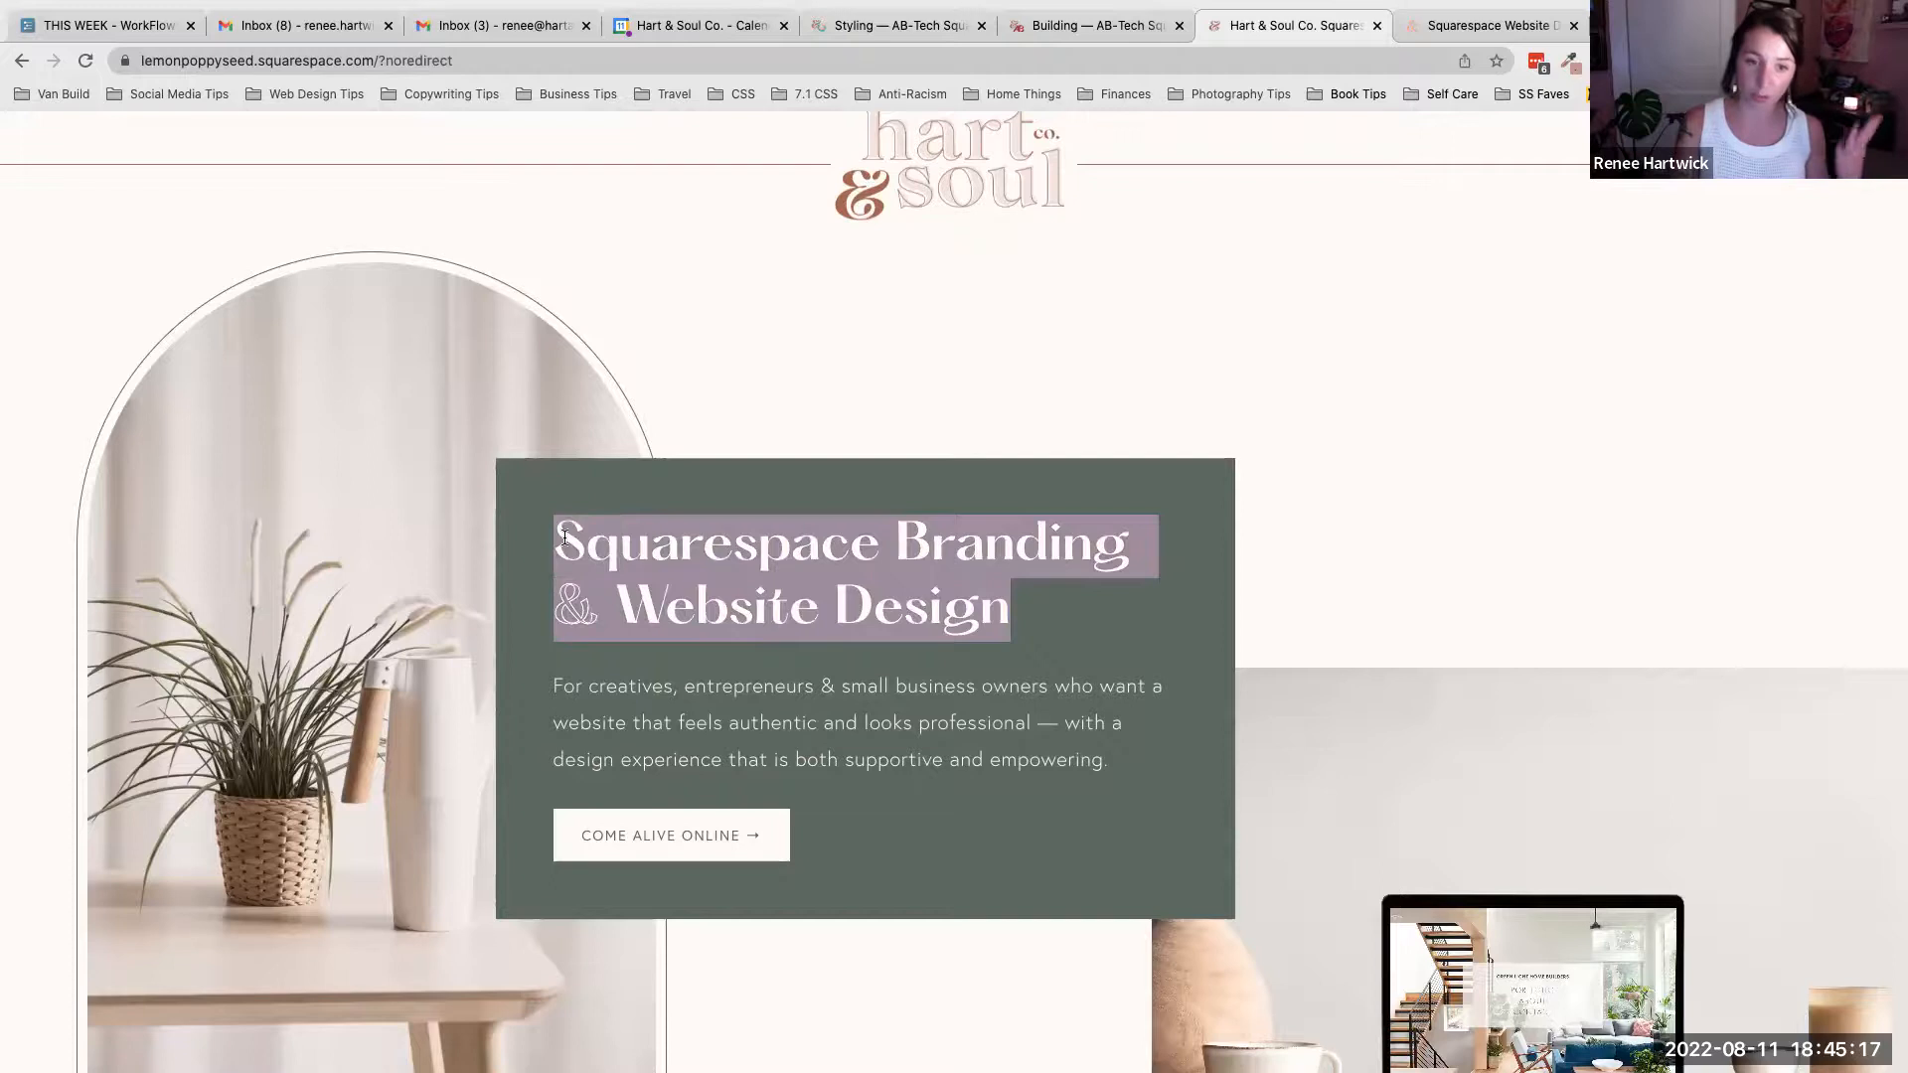
left_click(1068, 622)
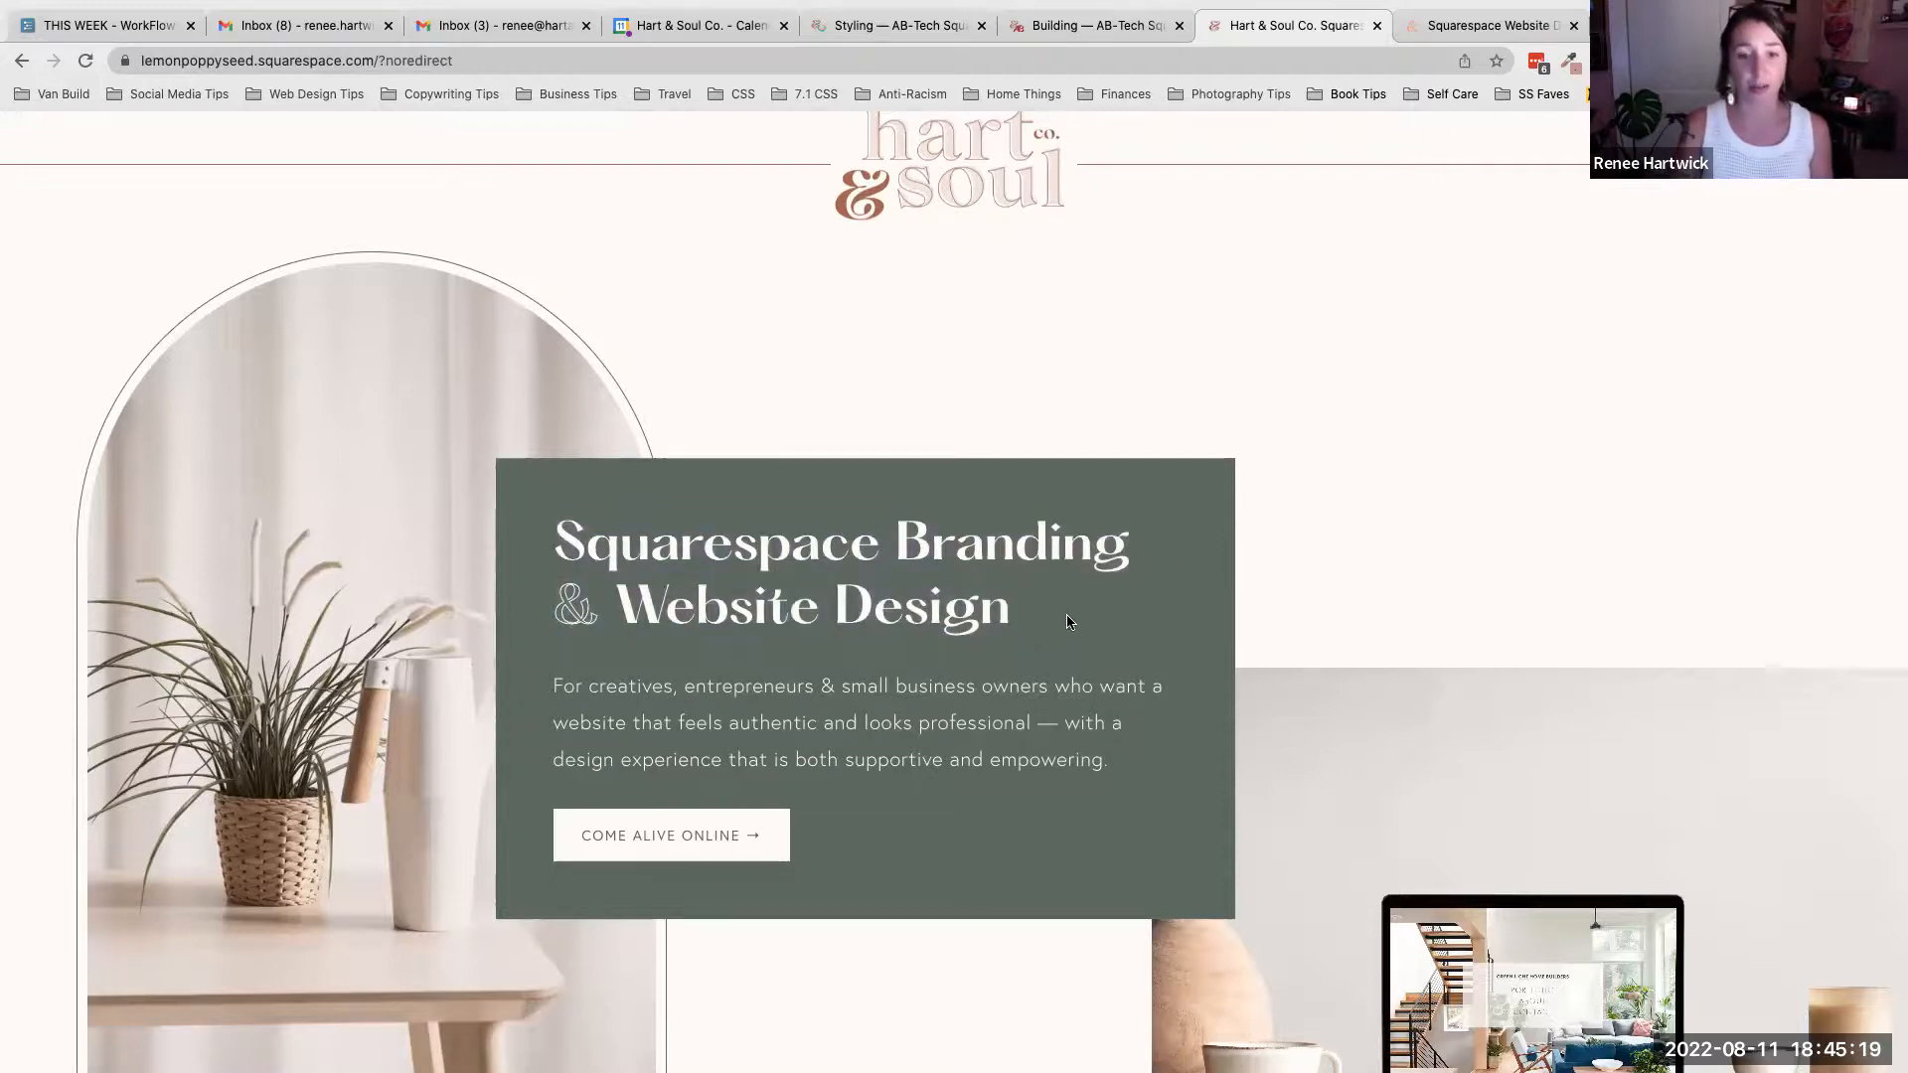
scroll(1069, 622, "down", 1)
scroll(1068, 622, "up", 3)
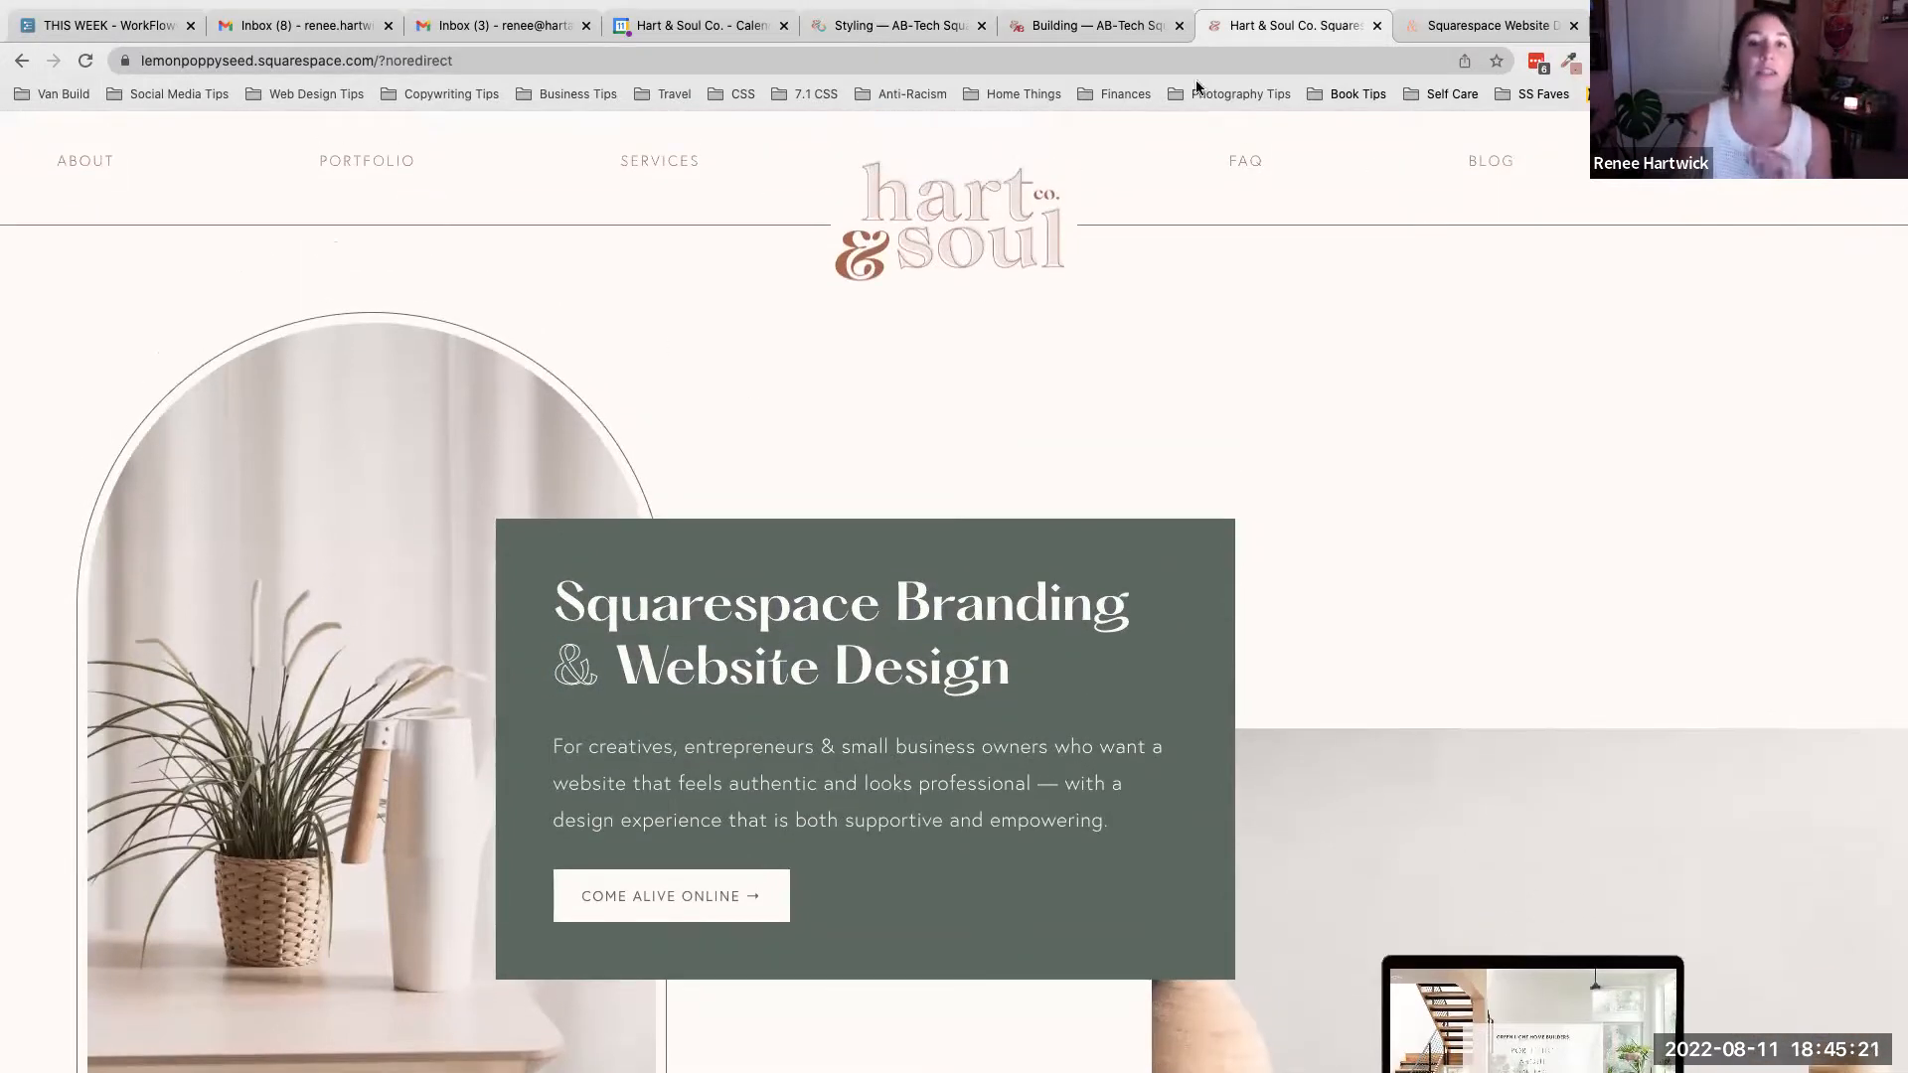
- Return to the Styling tab, open the Headings settings and keep the heading style at Normal
left_click(926, 32)
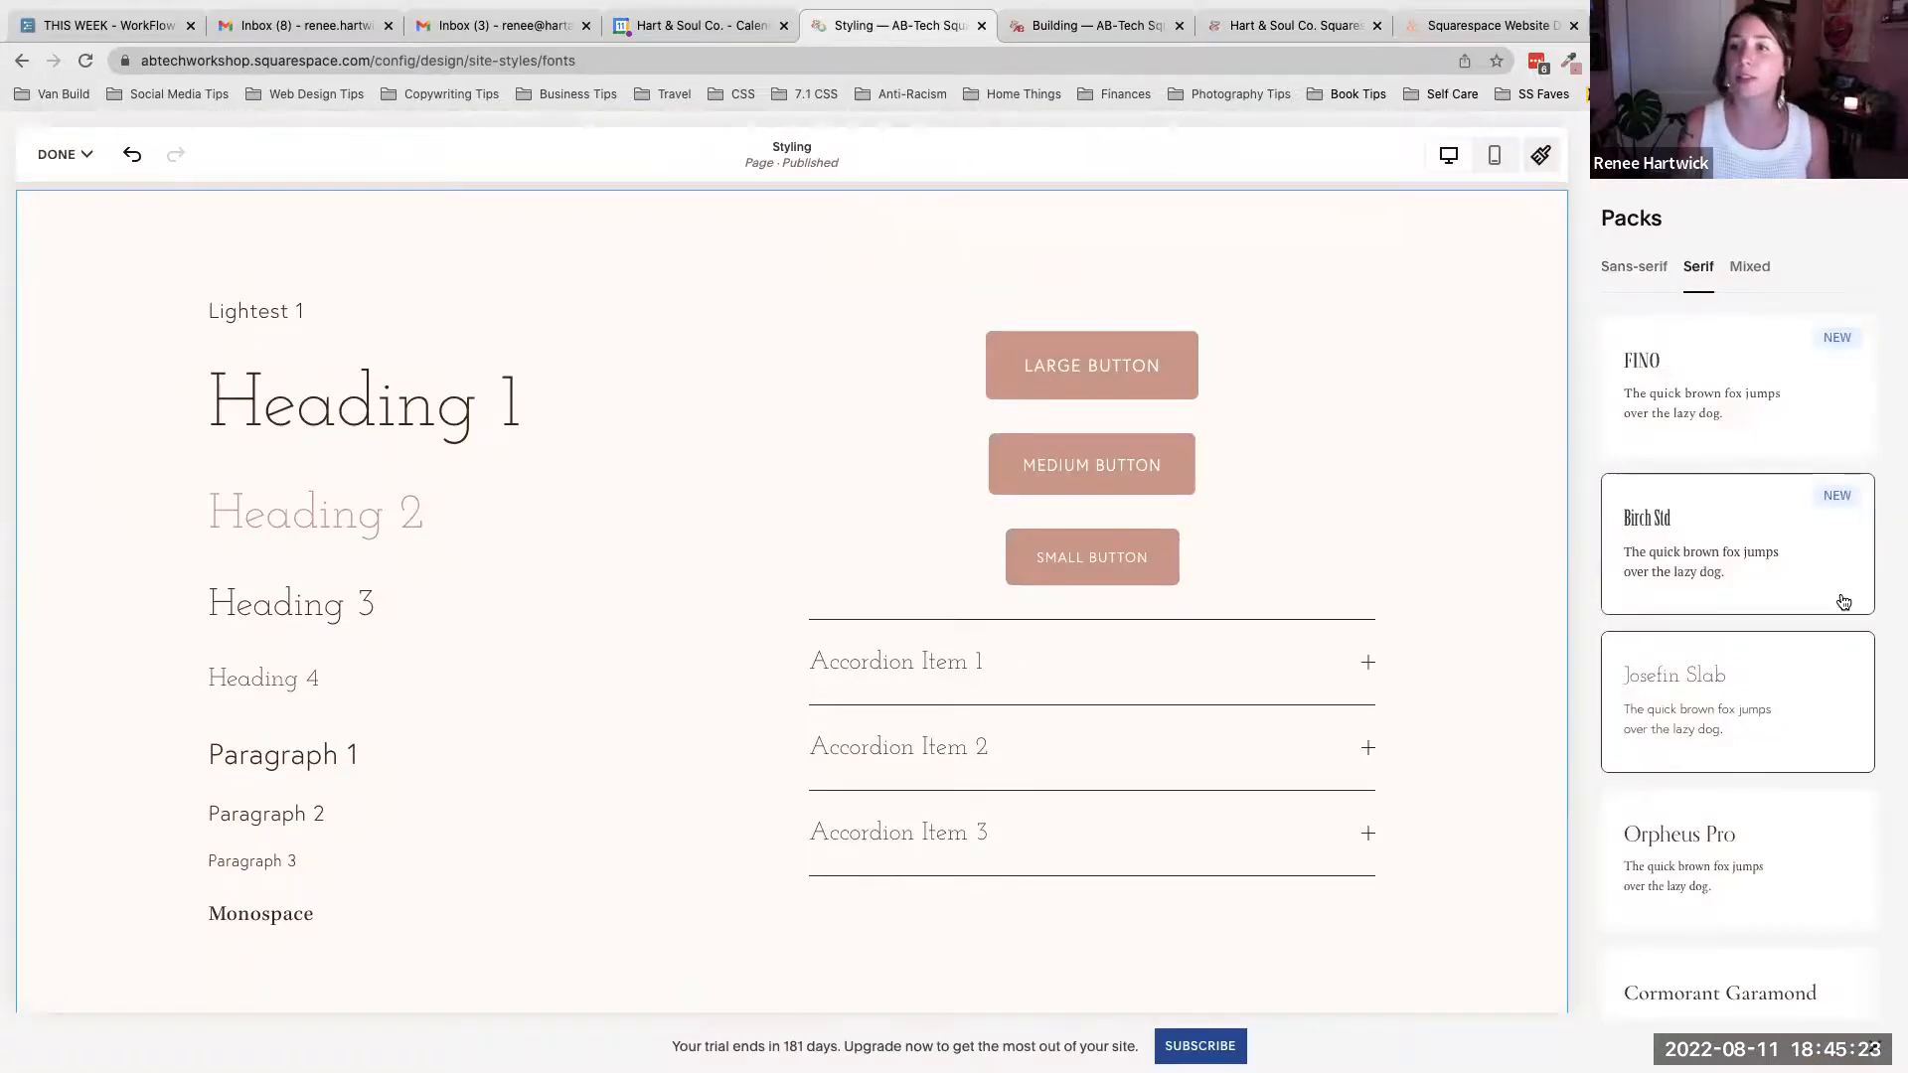
left_click(1595, 155)
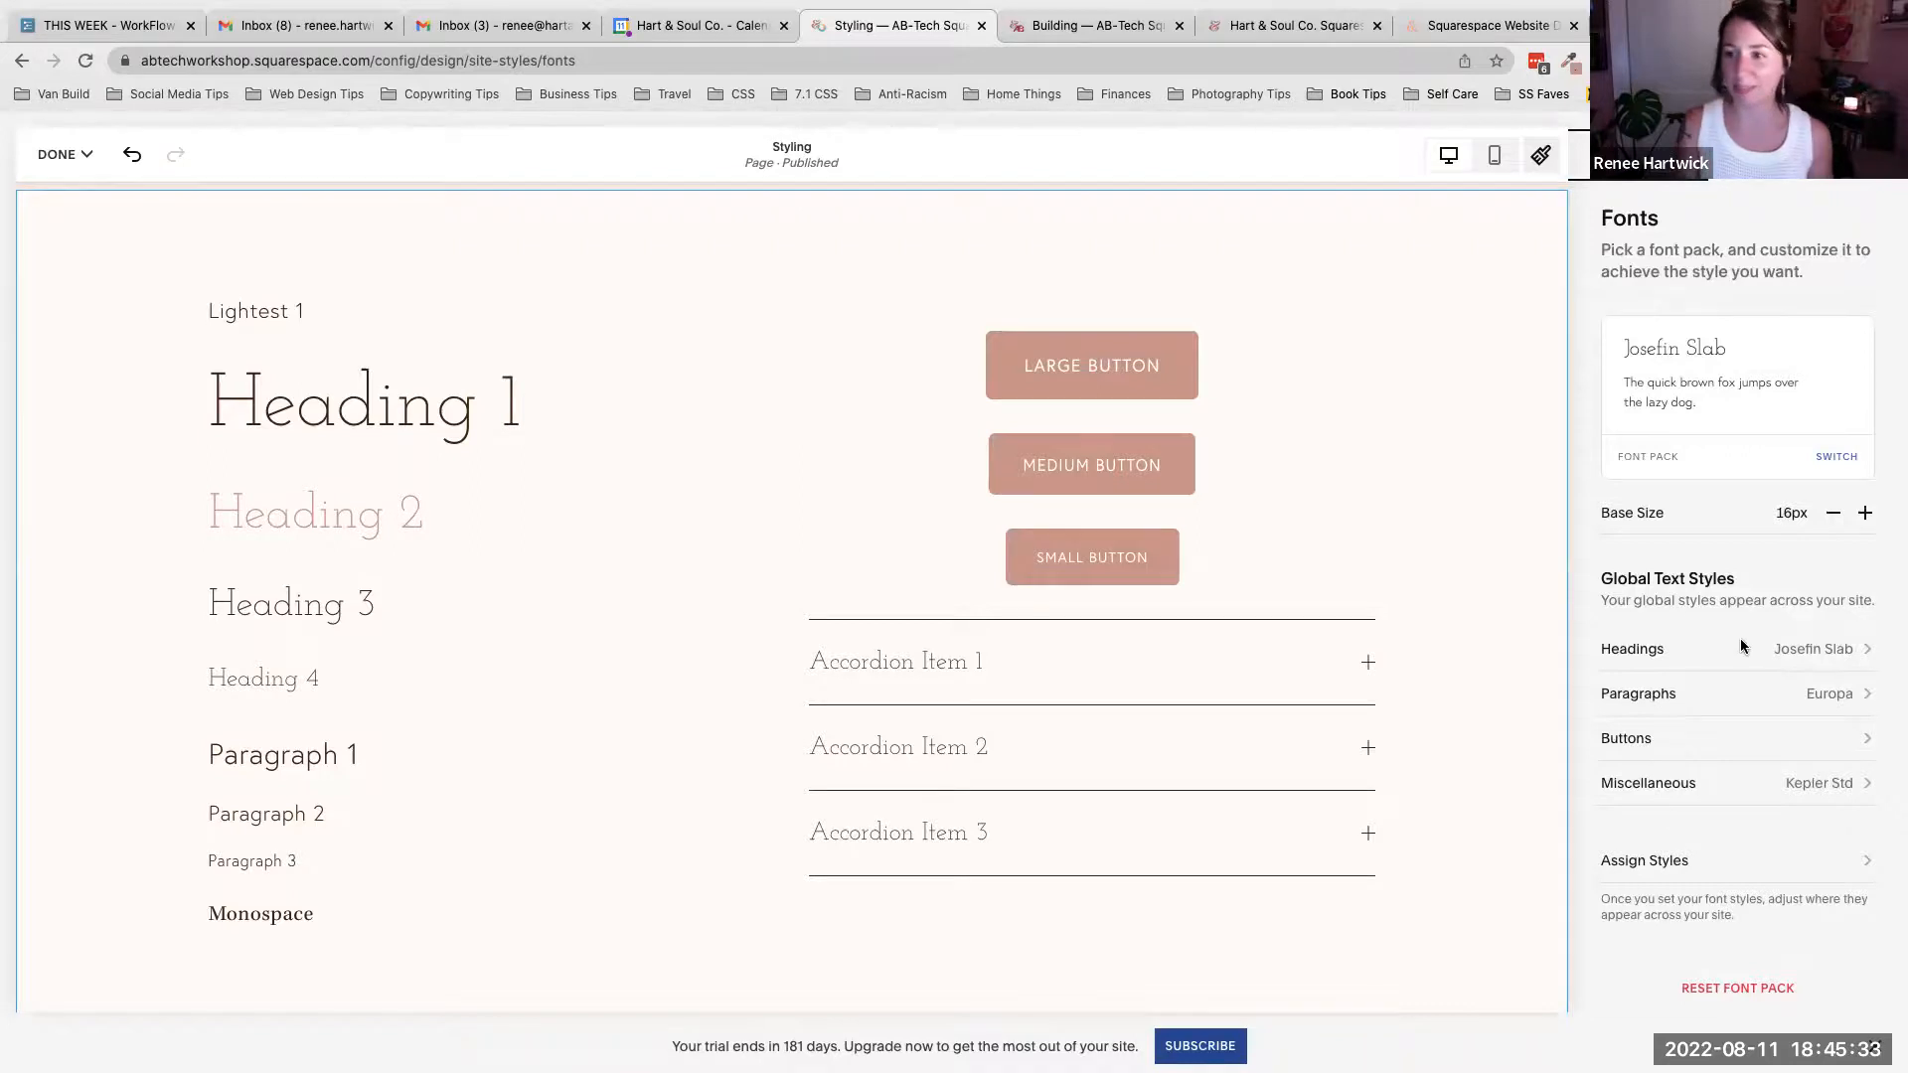
left_click(1791, 651)
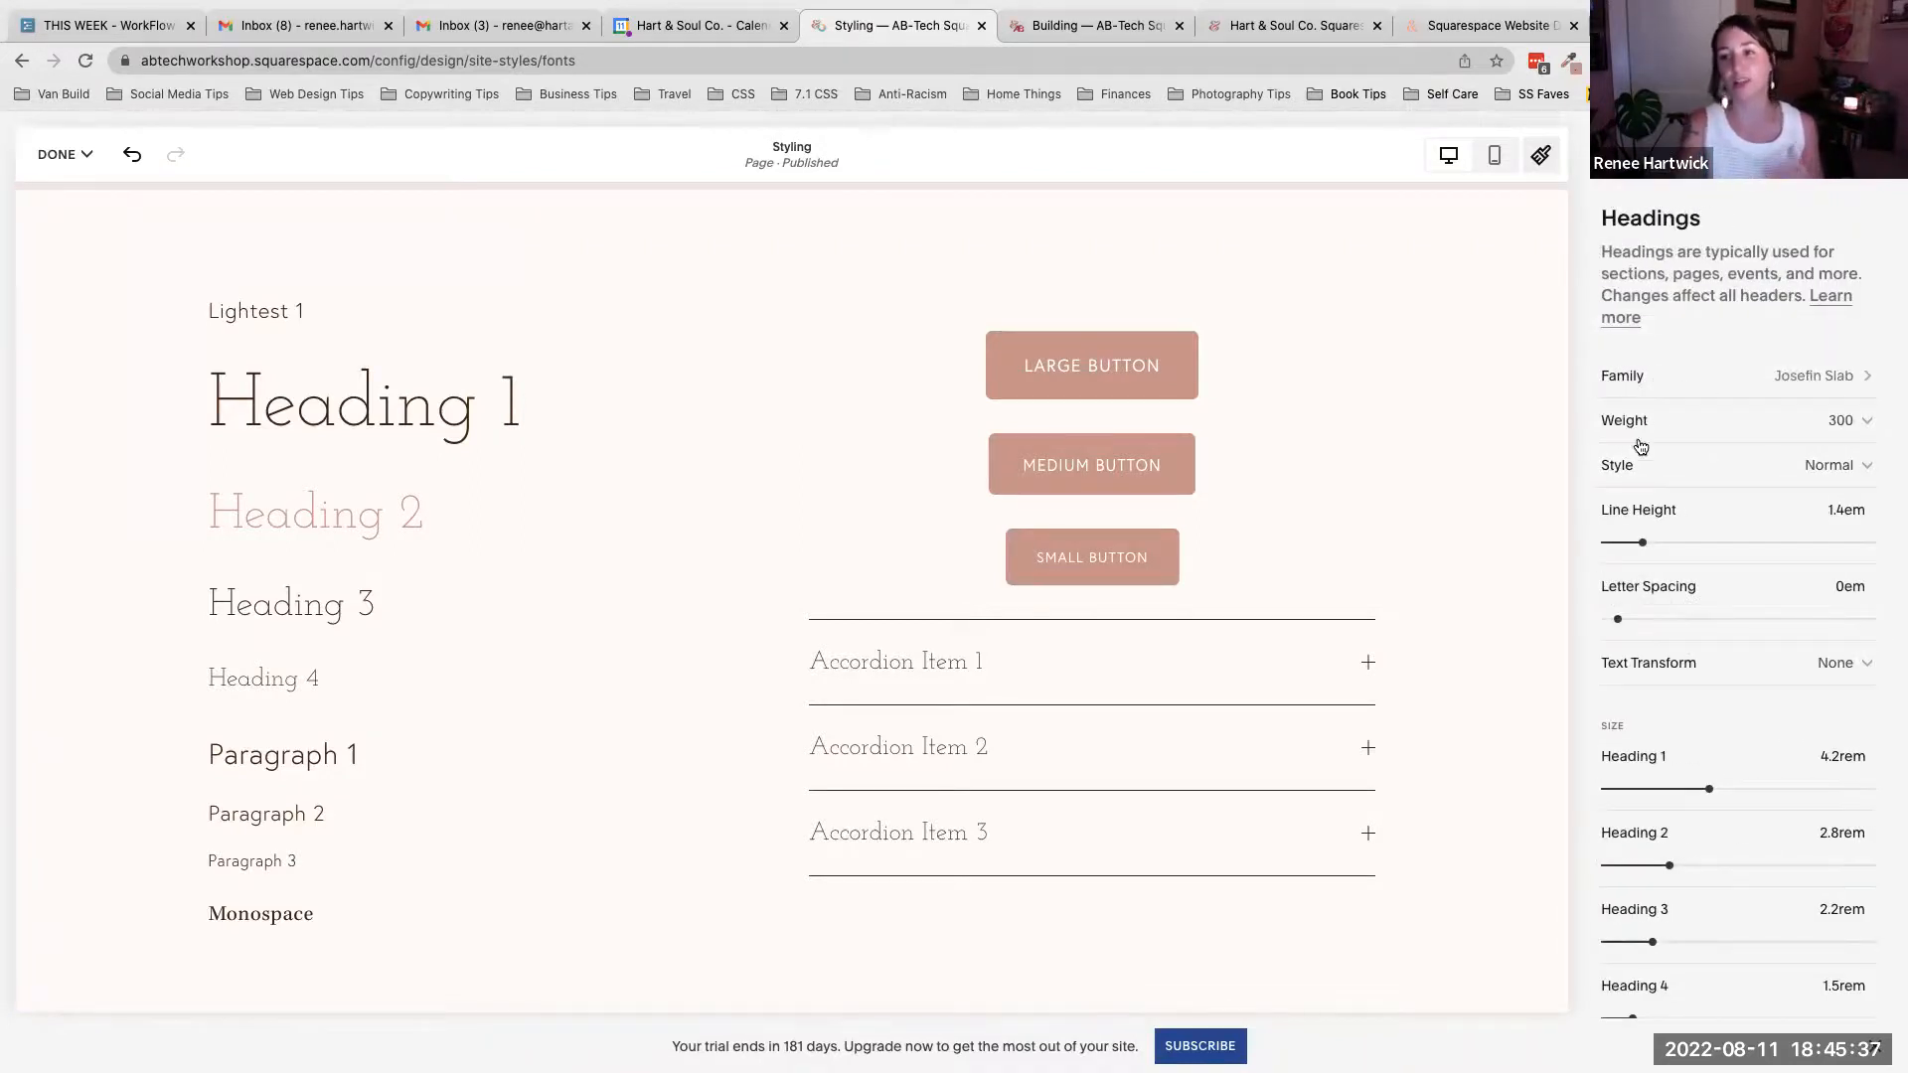
left_click(1821, 469)
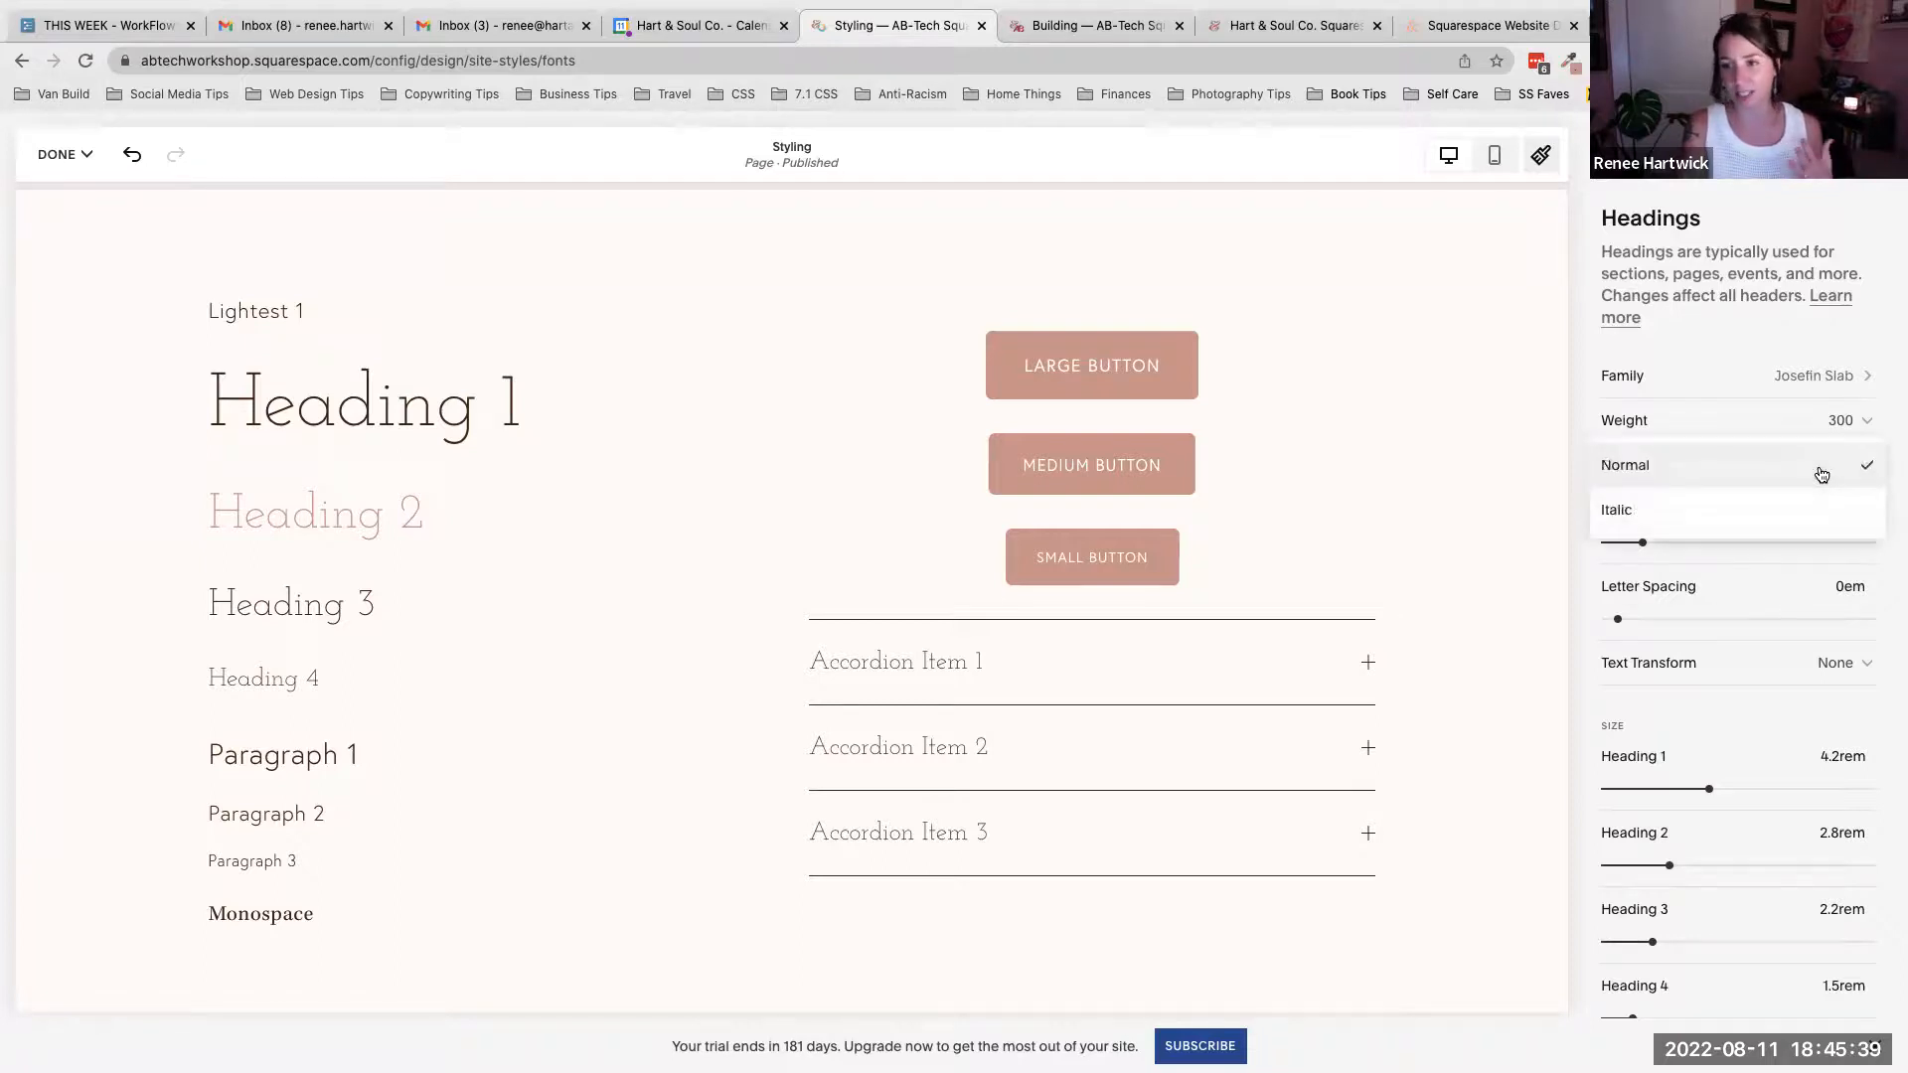
left_click(1820, 474)
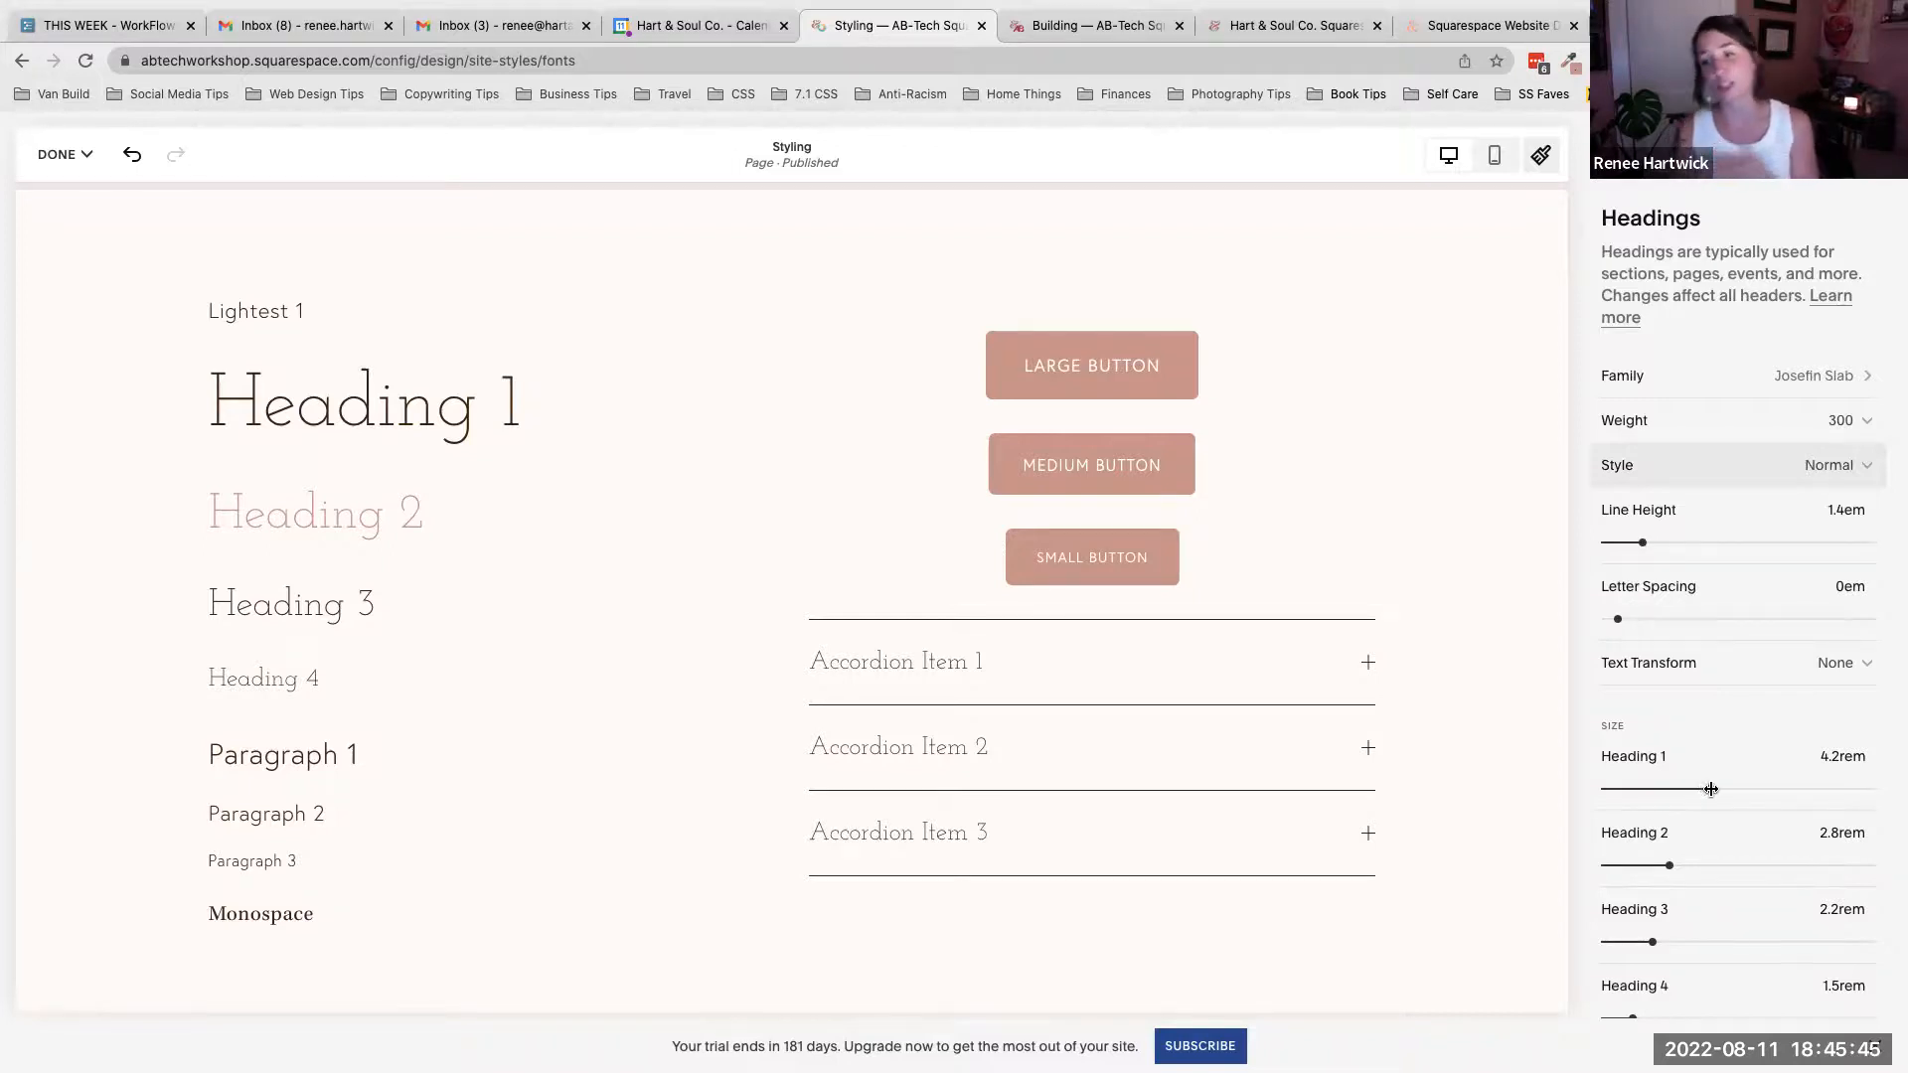
scroll(1707, 785, "down", 1)
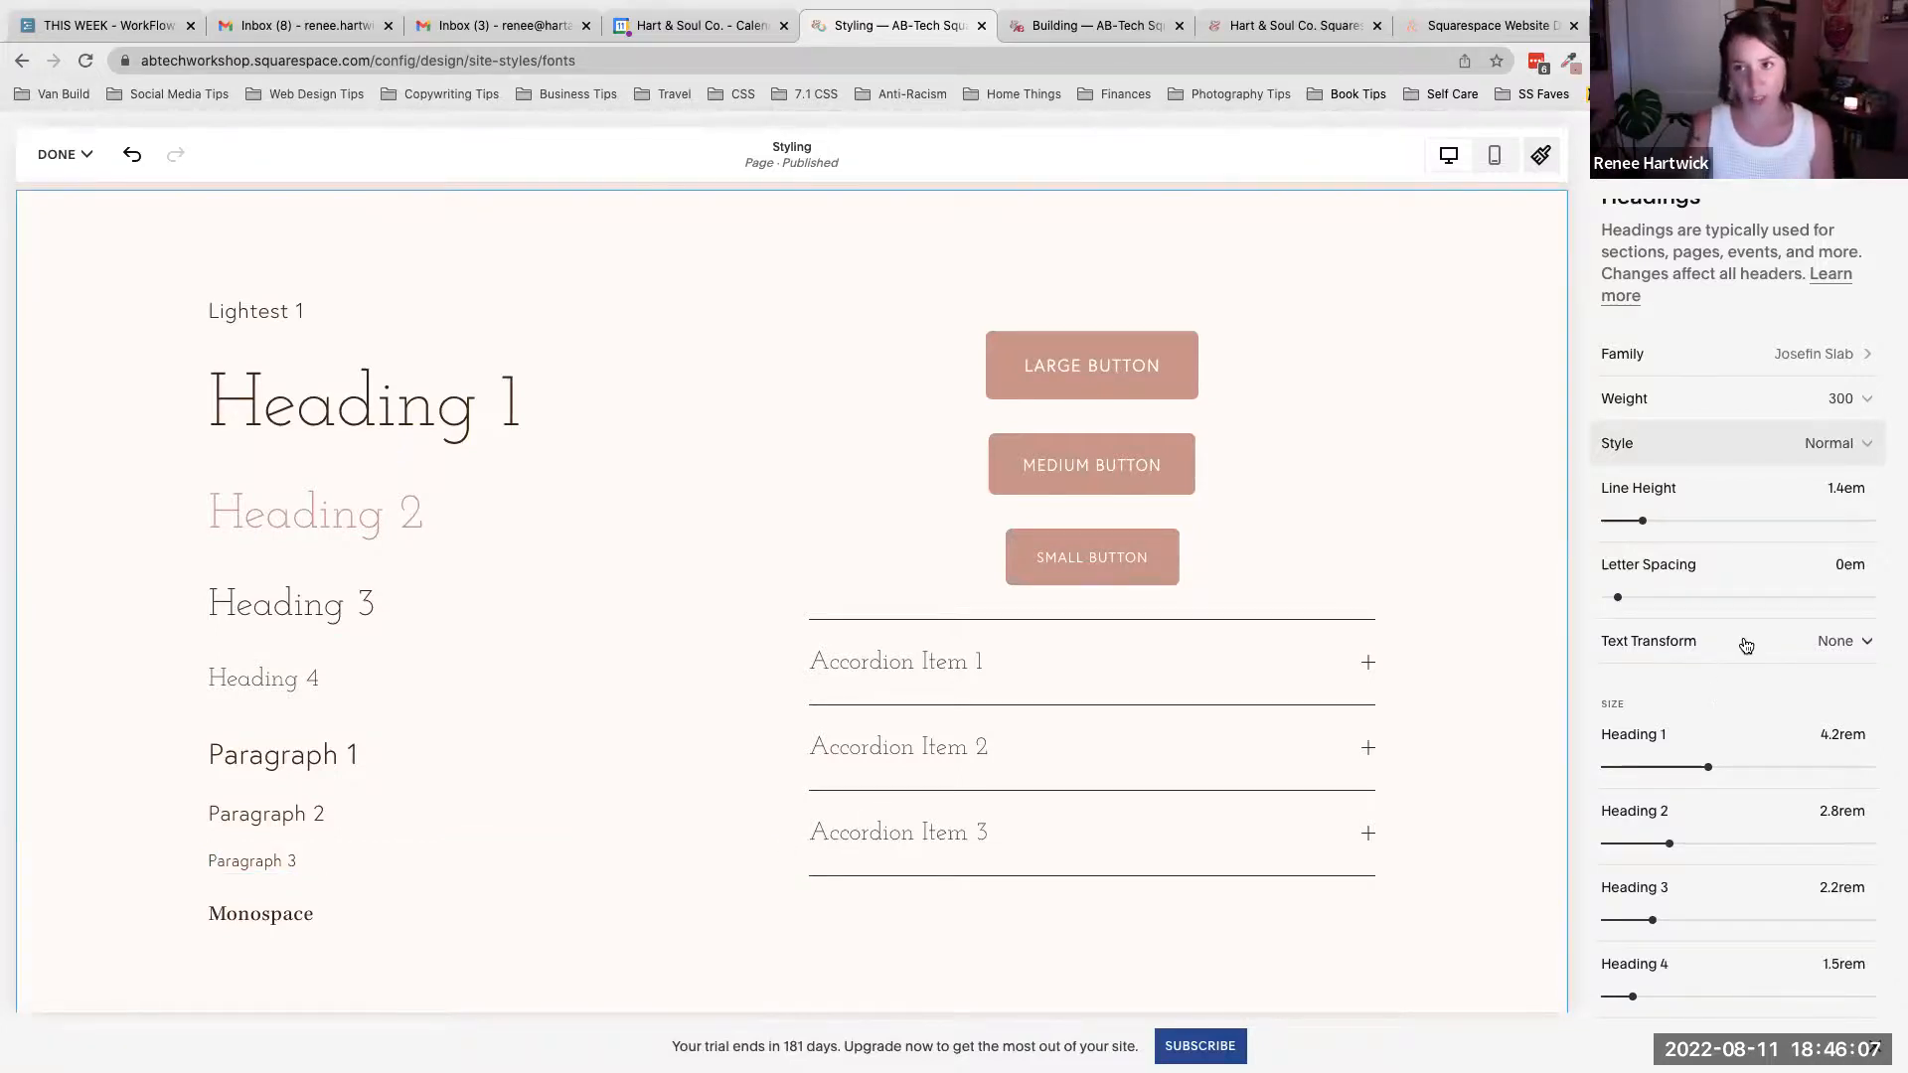
scroll(1747, 641, "up", 1)
- Go back to Fonts, view the Paragraphs settings, then return to the Site Styles overview
left_click(1596, 155)
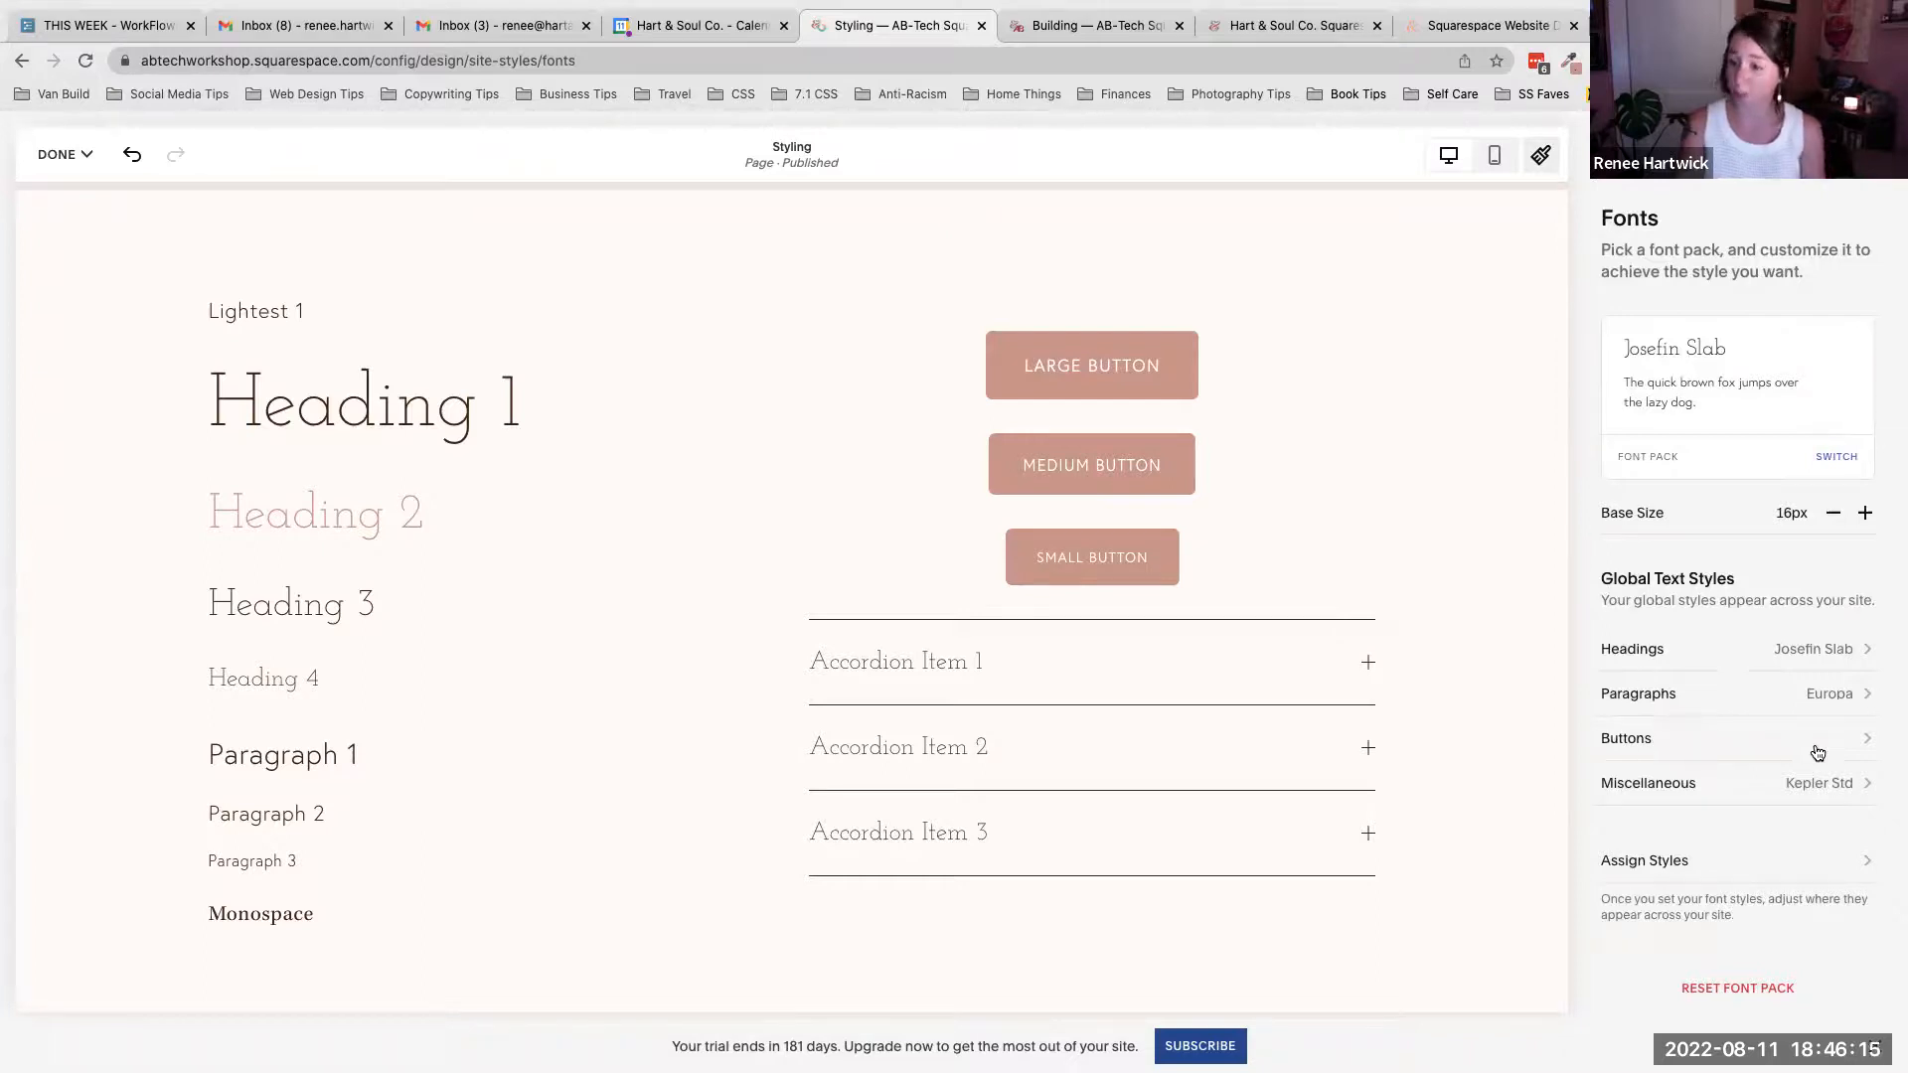
left_click(1769, 692)
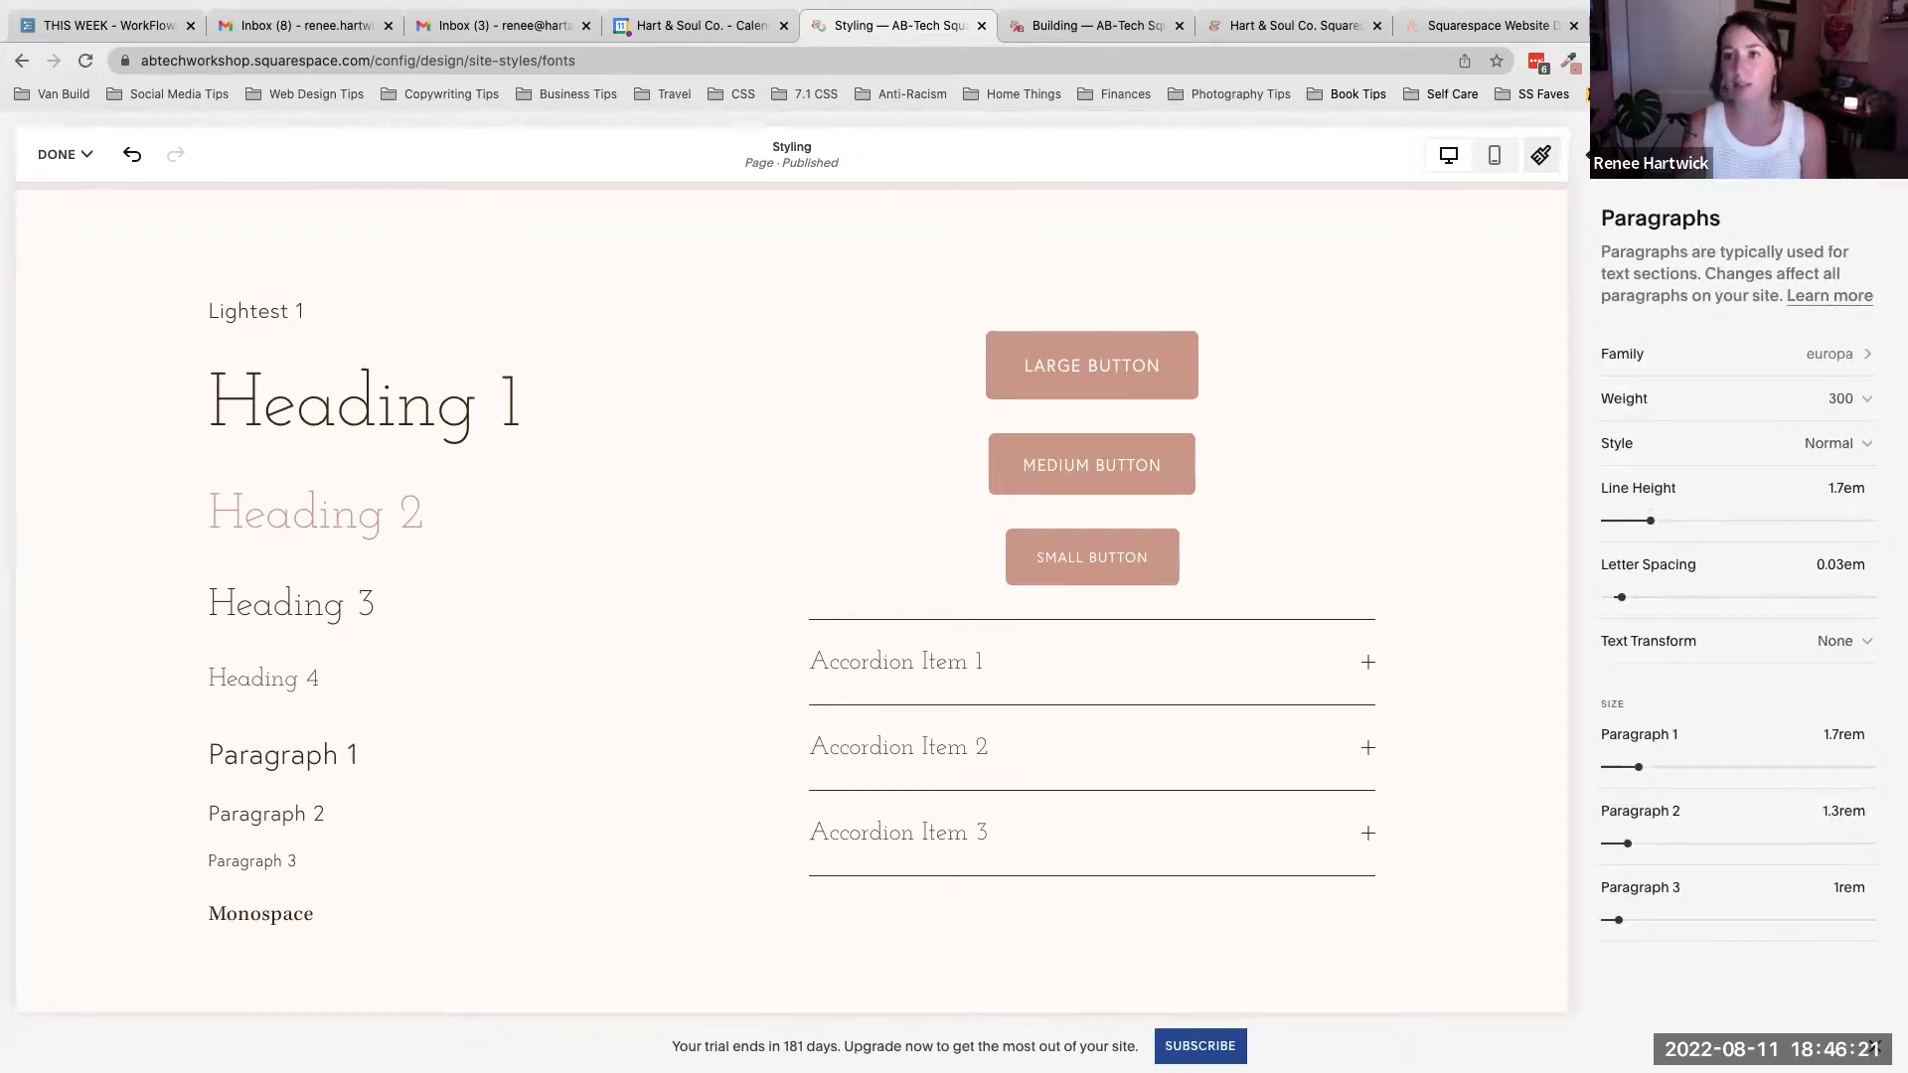
left_click(1588, 155)
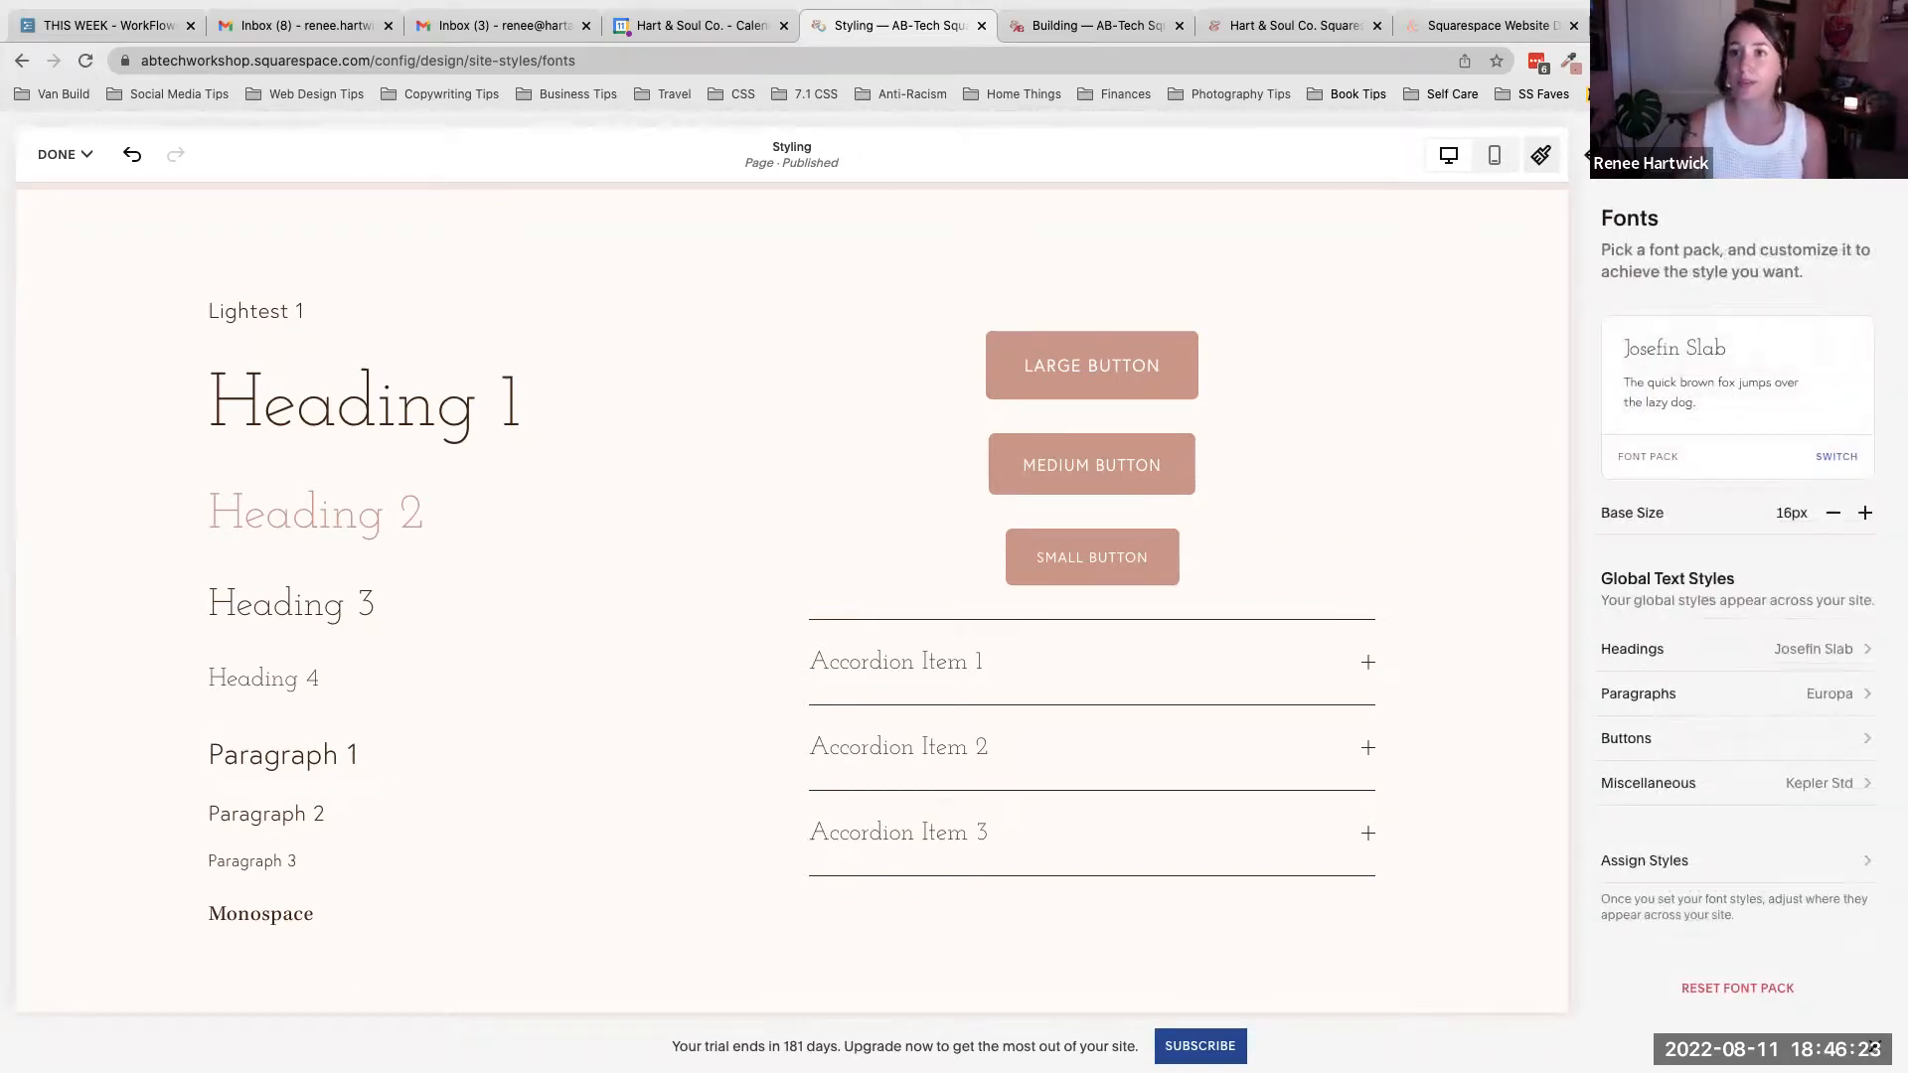
left_click(1587, 154)
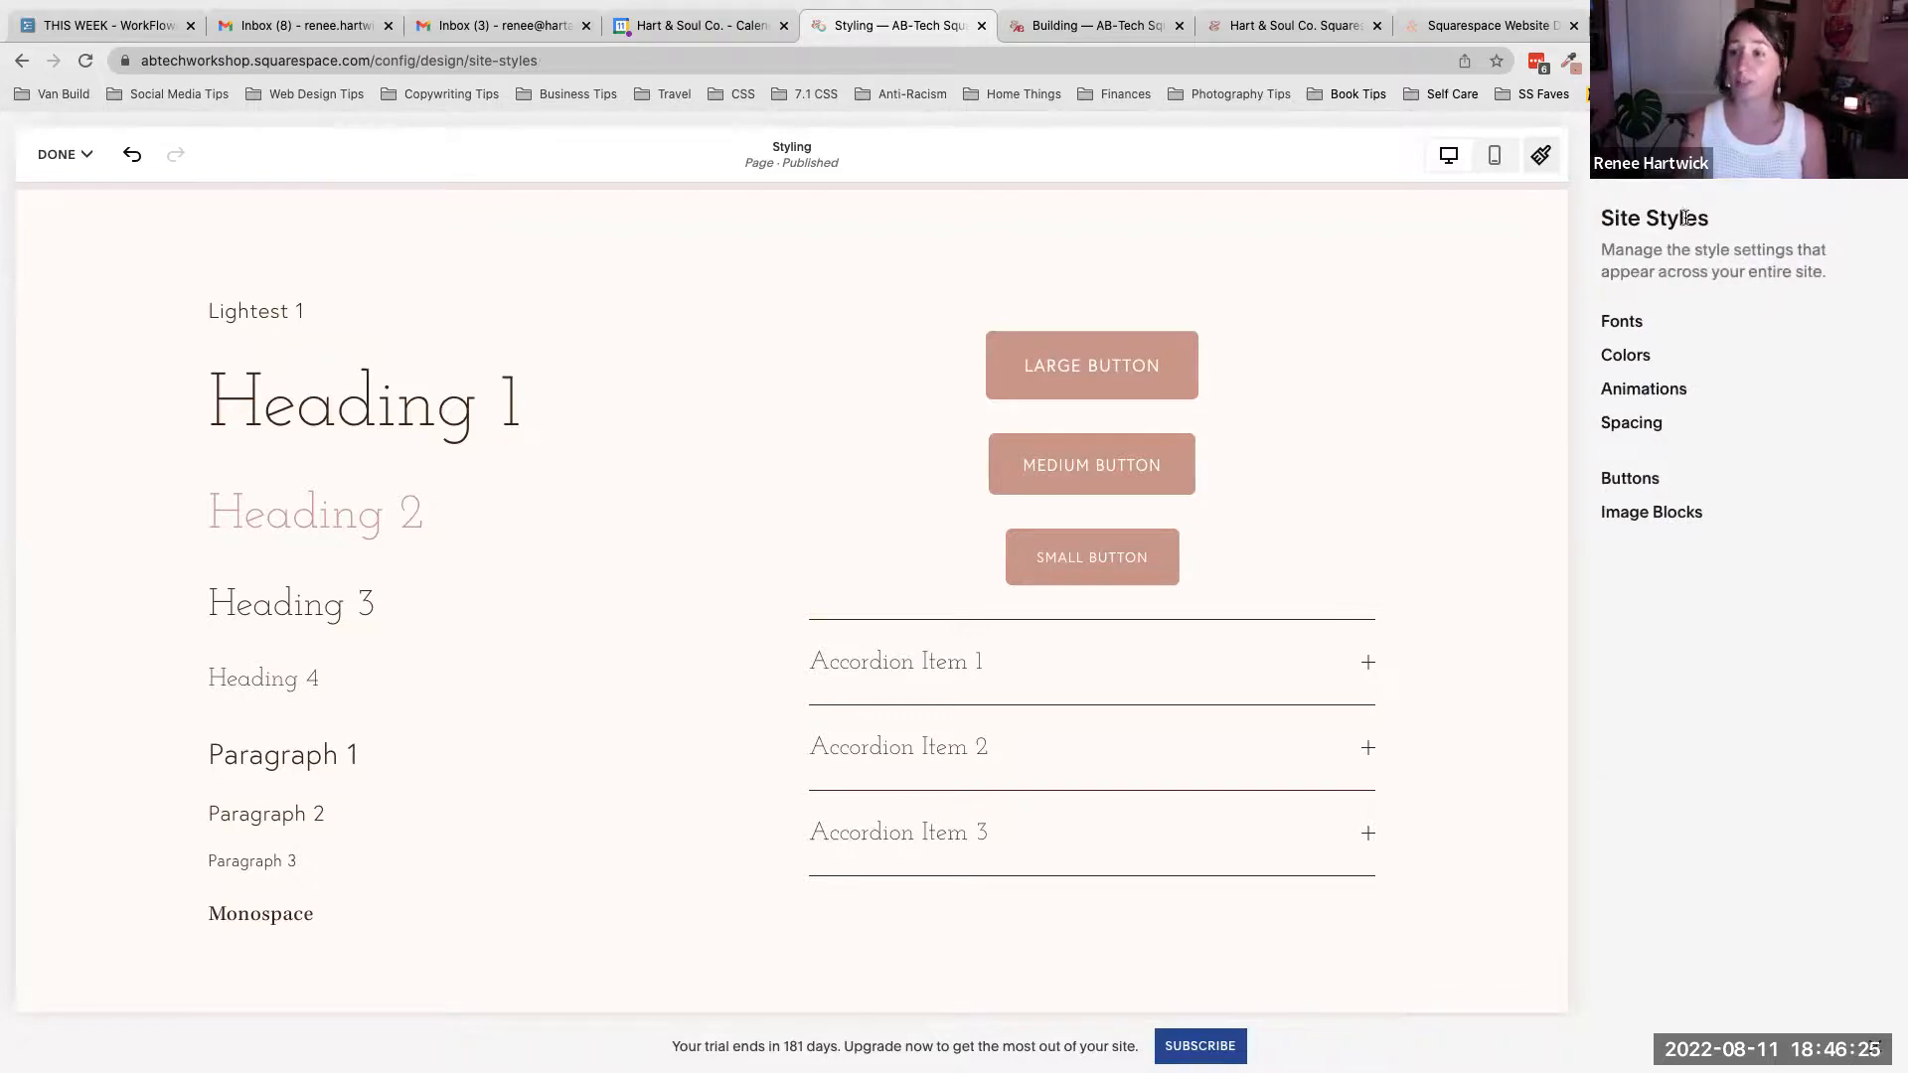
- Open Colors, enter the palette editor and scroll through the preset color palettes
left_click(1626, 355)
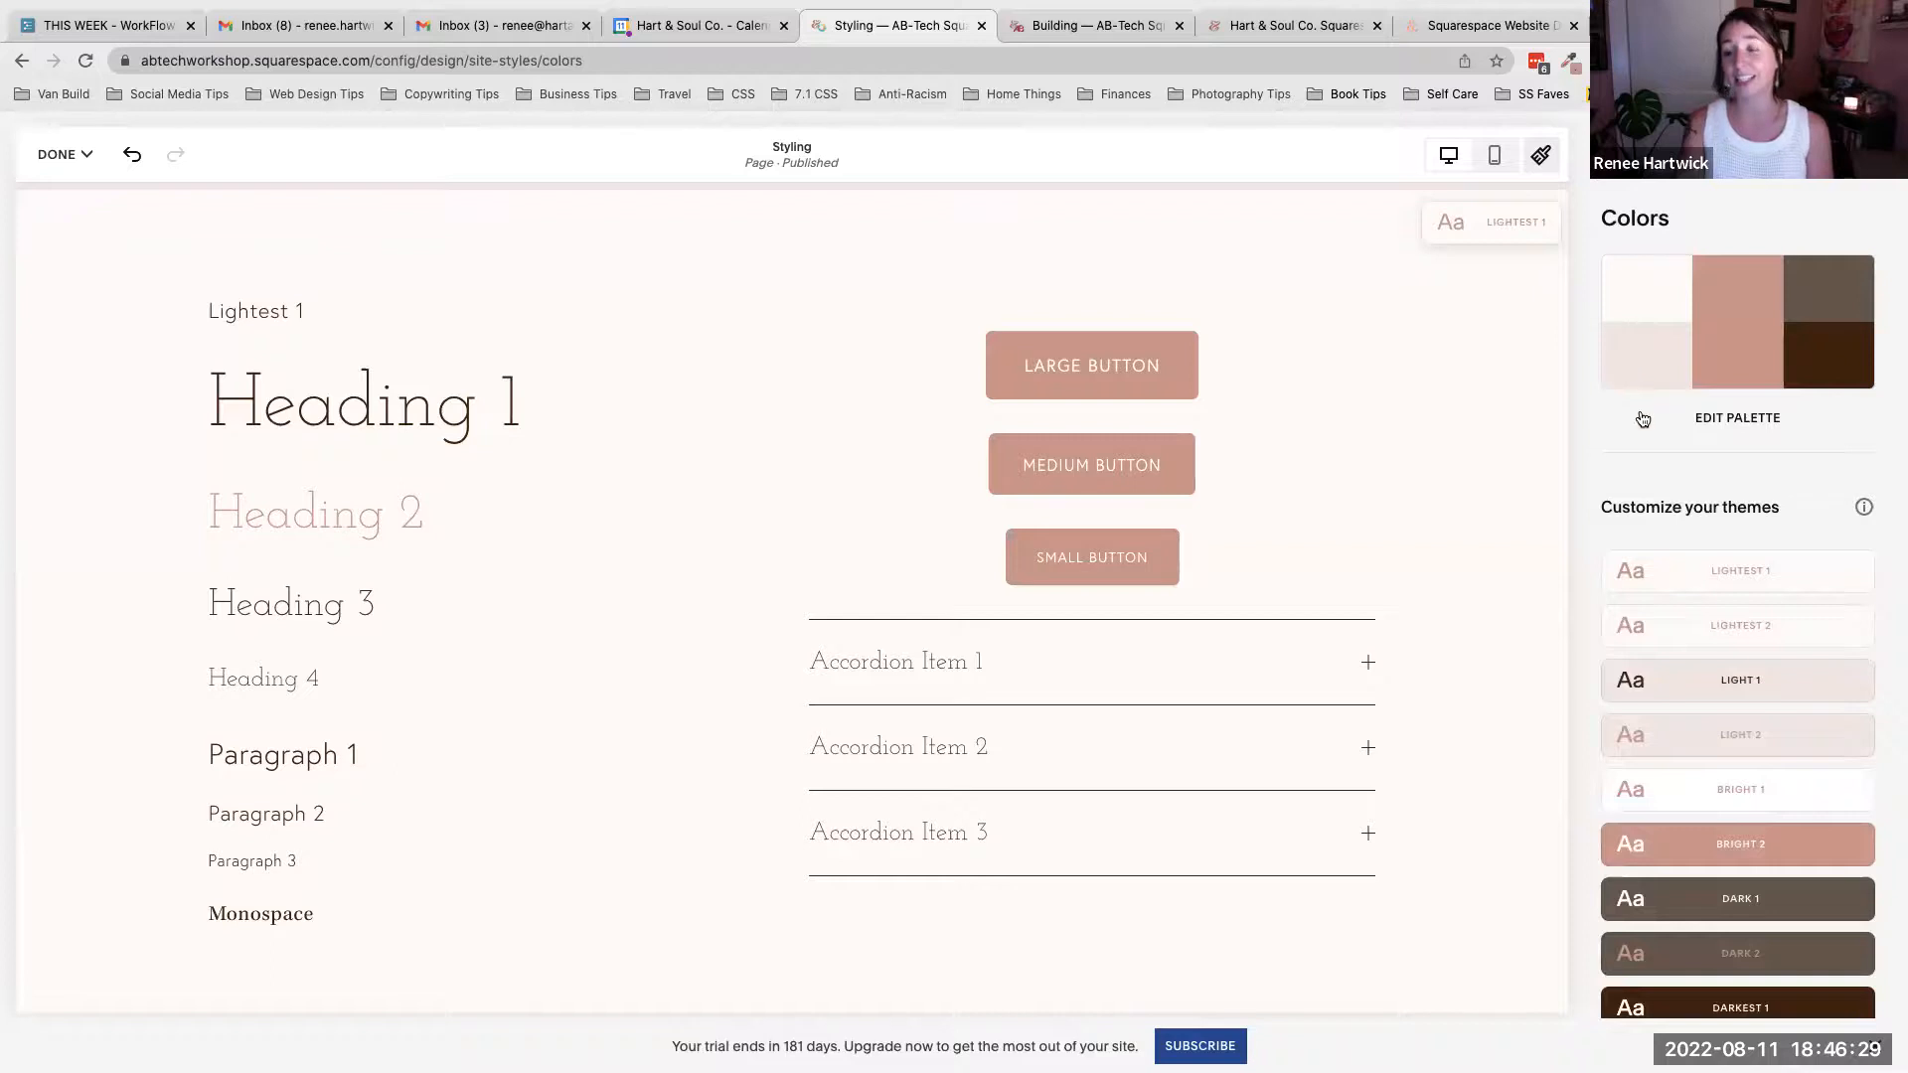
left_click(1734, 419)
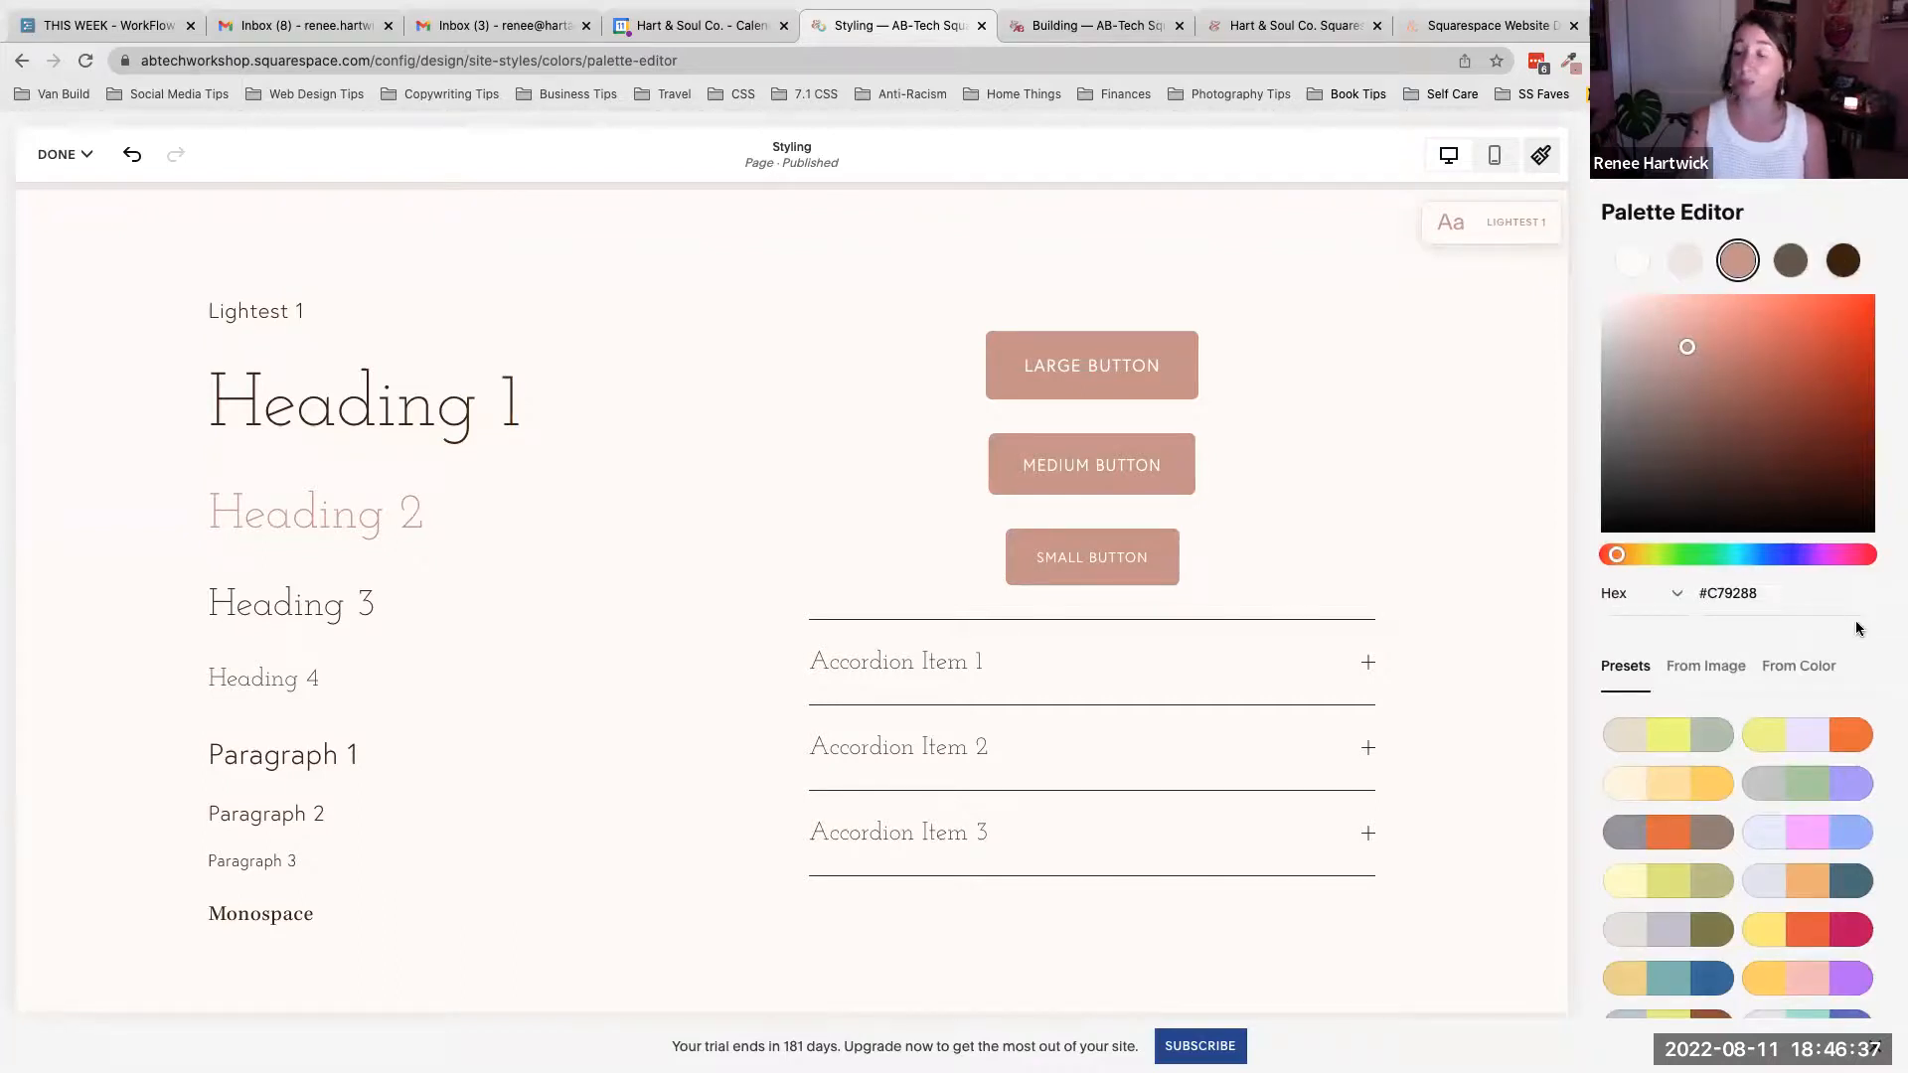
scroll(1856, 620, "down", 2)
scroll(1857, 620, "down", 2)
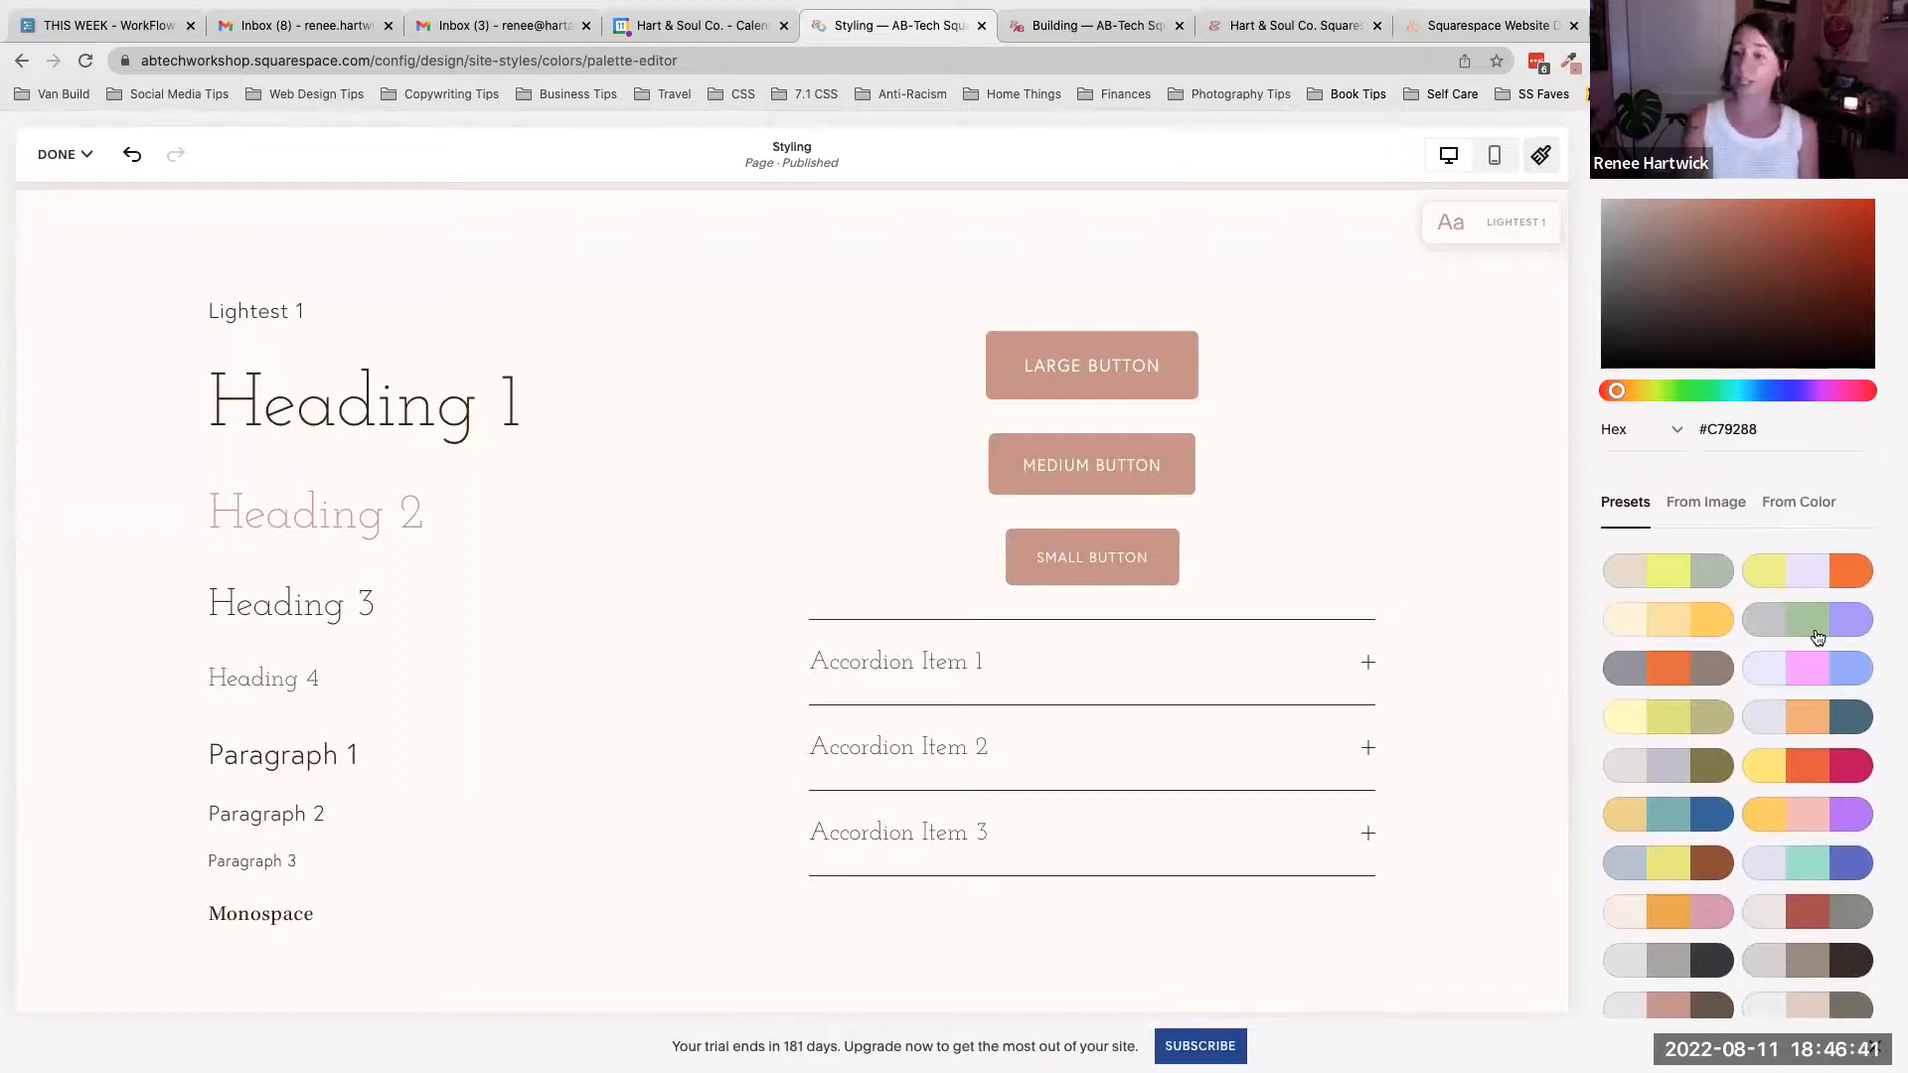
scroll(1817, 637, "down", 2)
scroll(1817, 637, "down", 6)
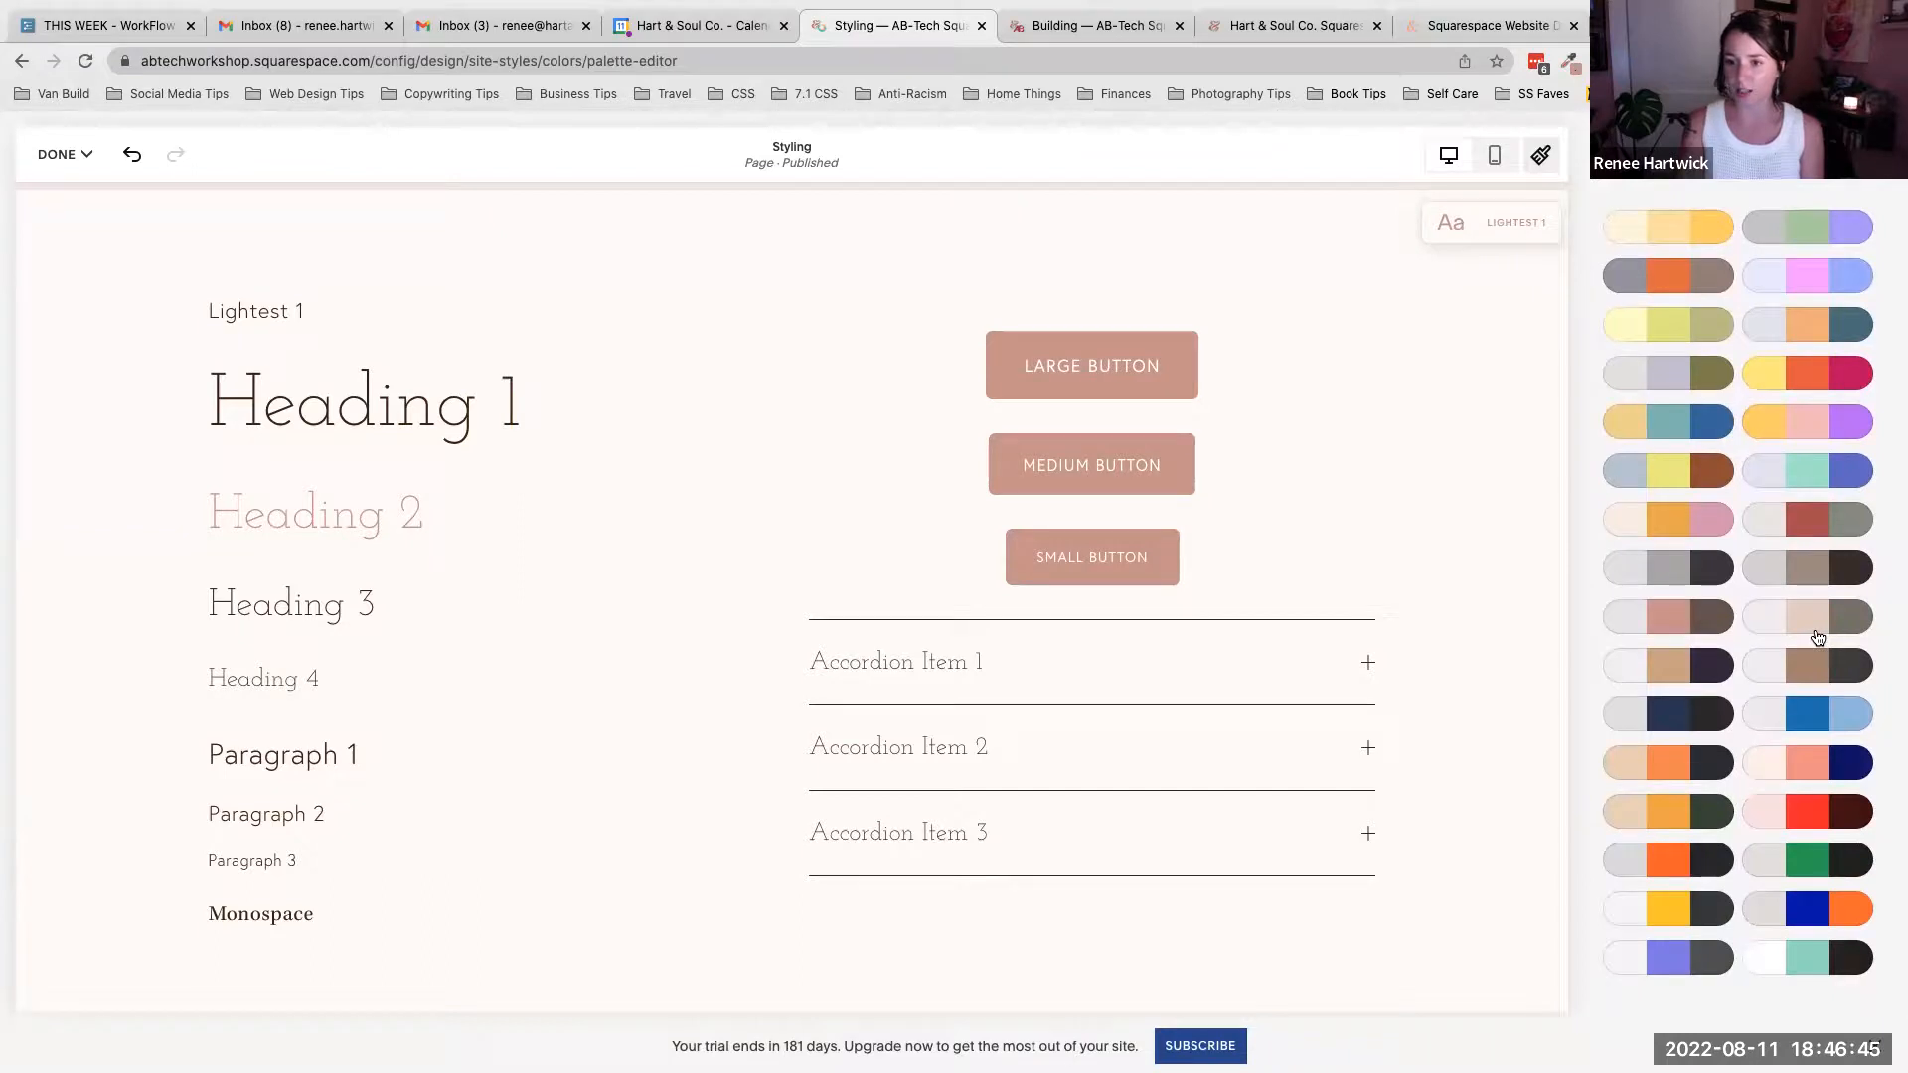
scroll(1817, 637, "up", 8)
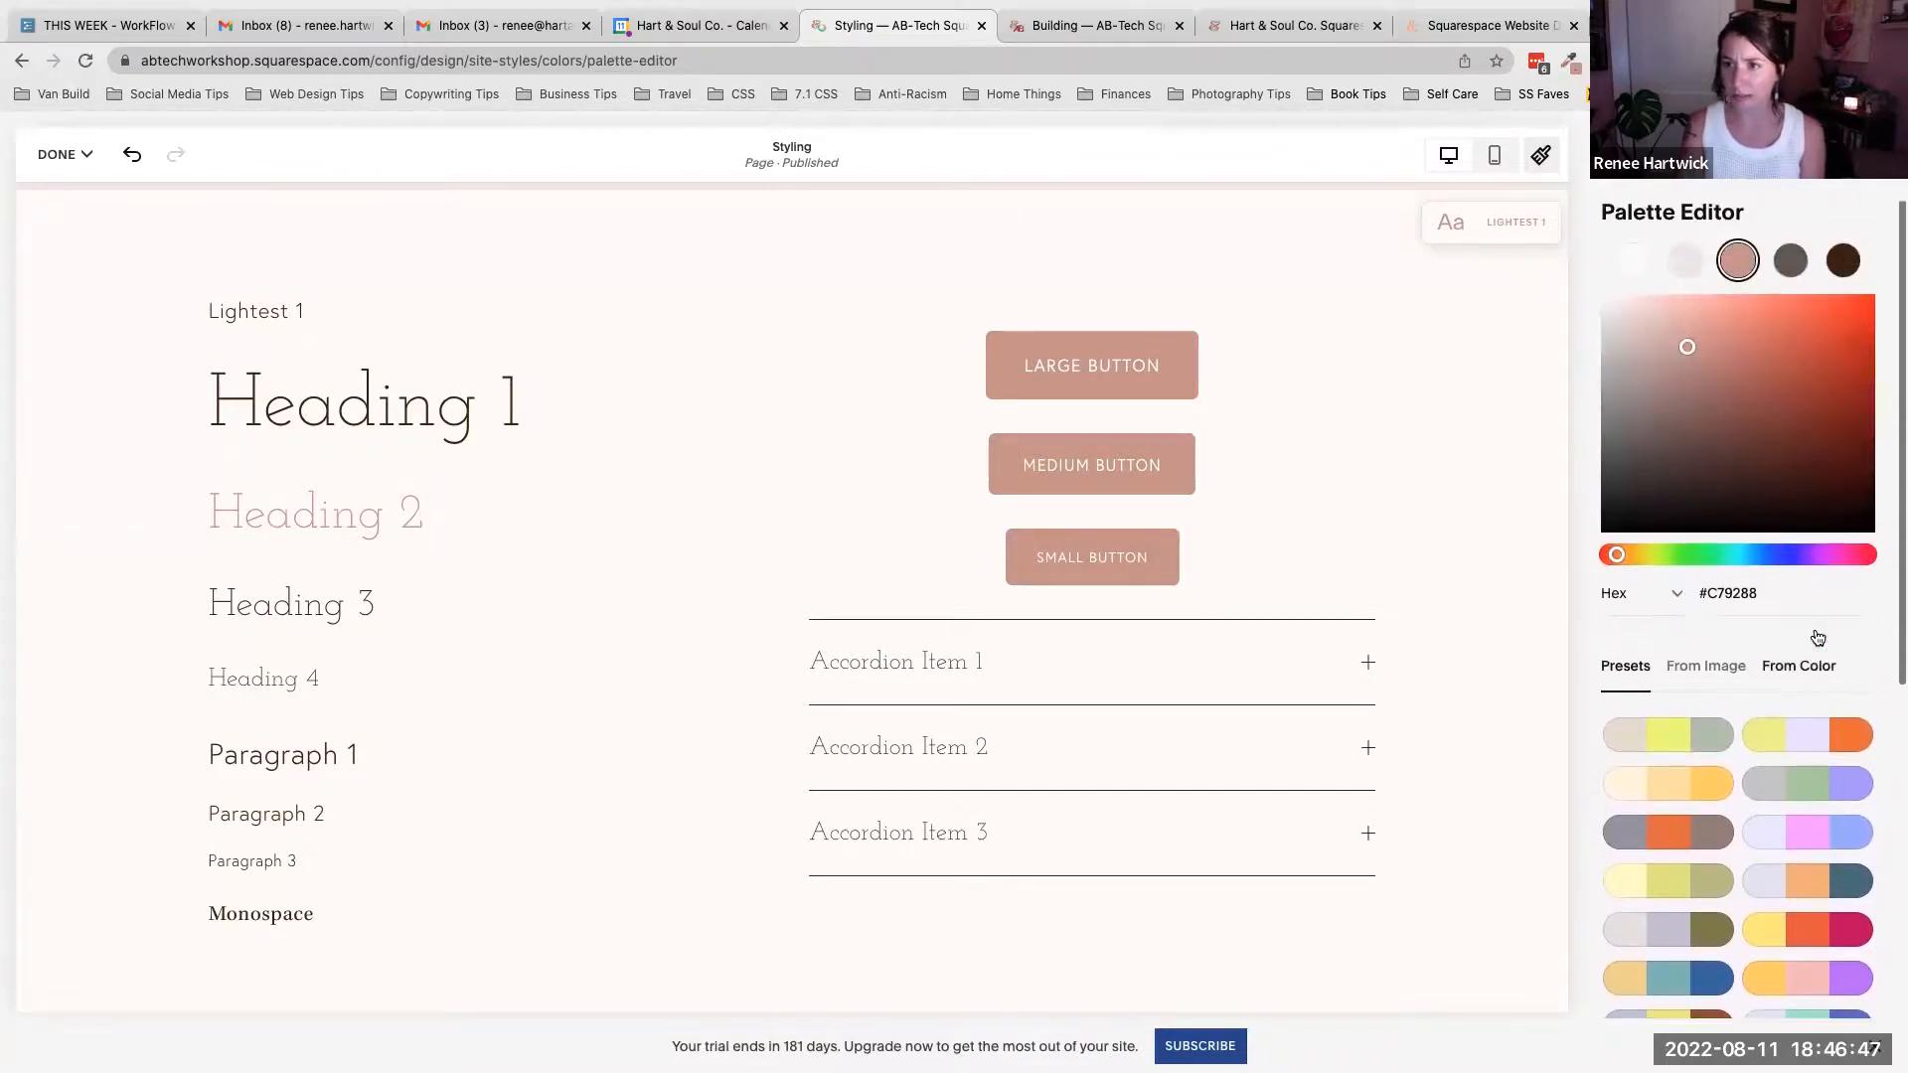
scroll(1817, 637, "down", 8)
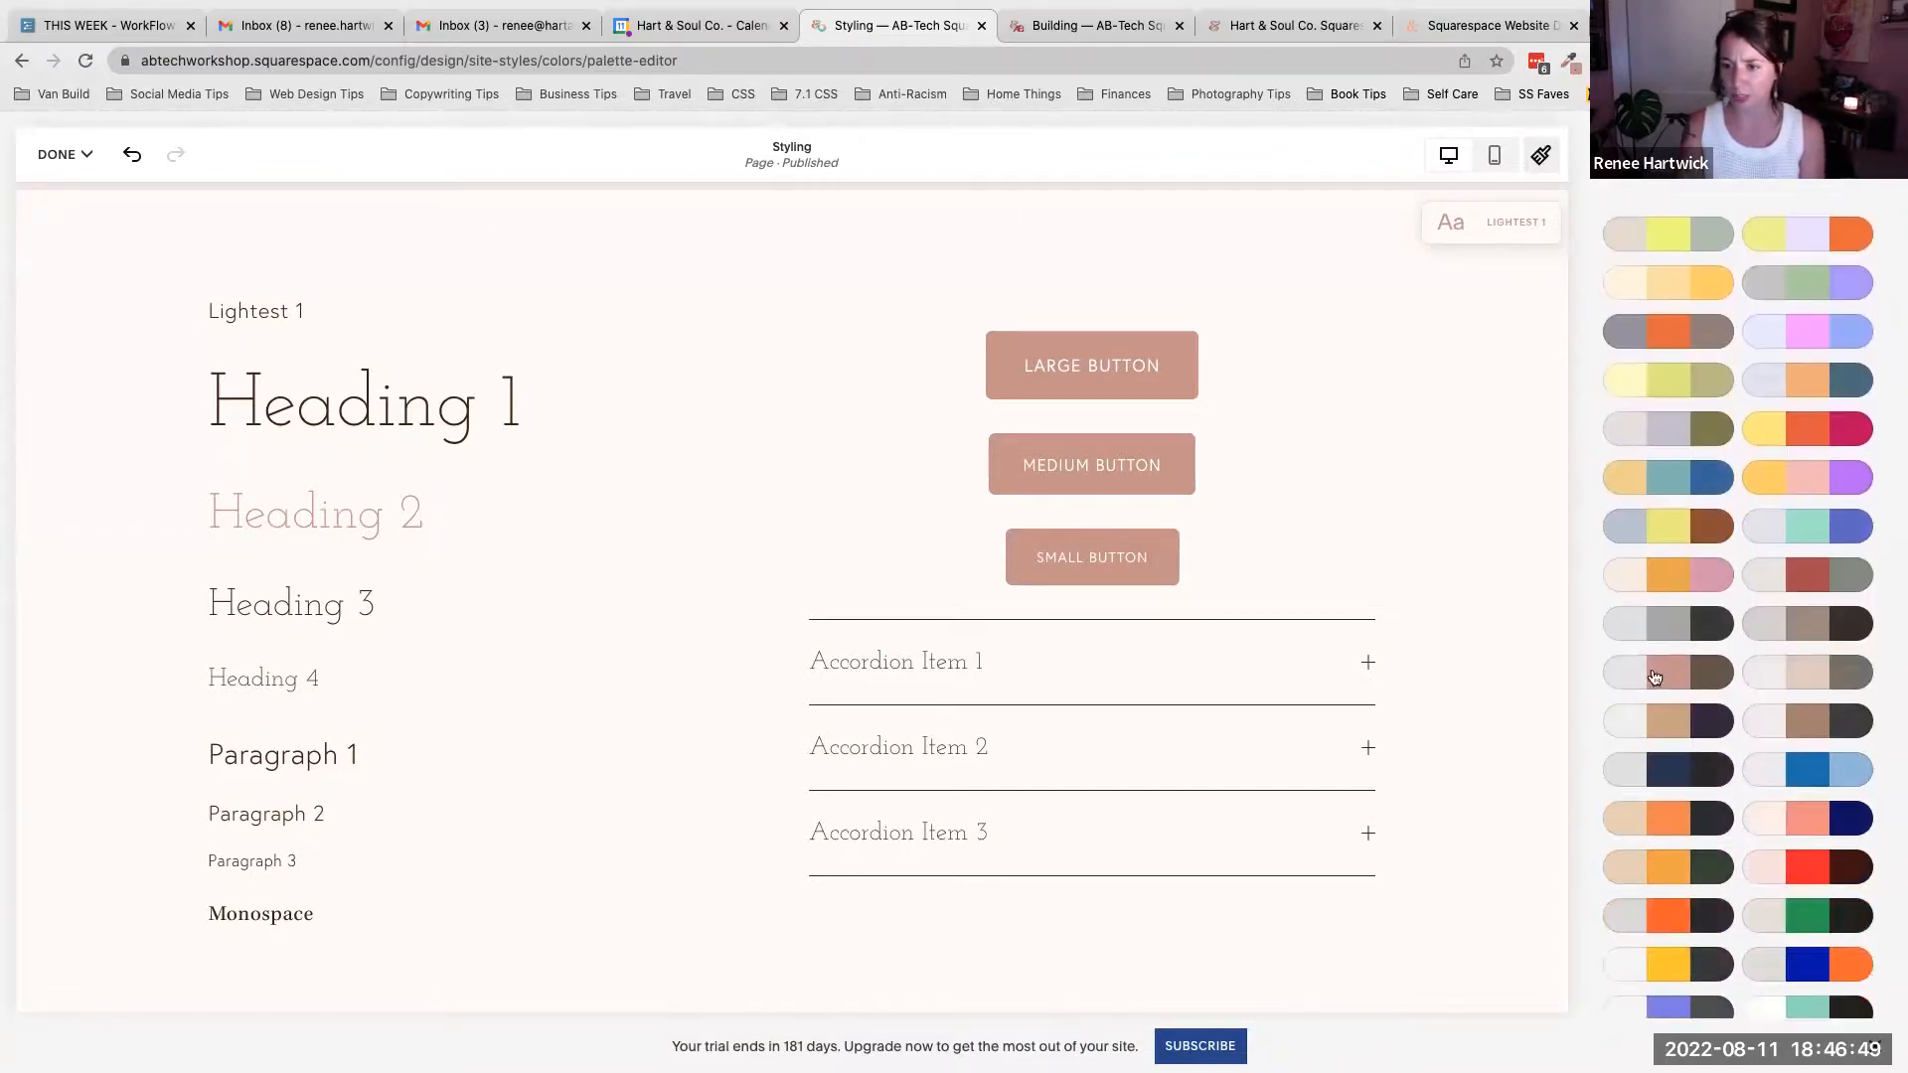
scroll(1731, 651, "up", 8)
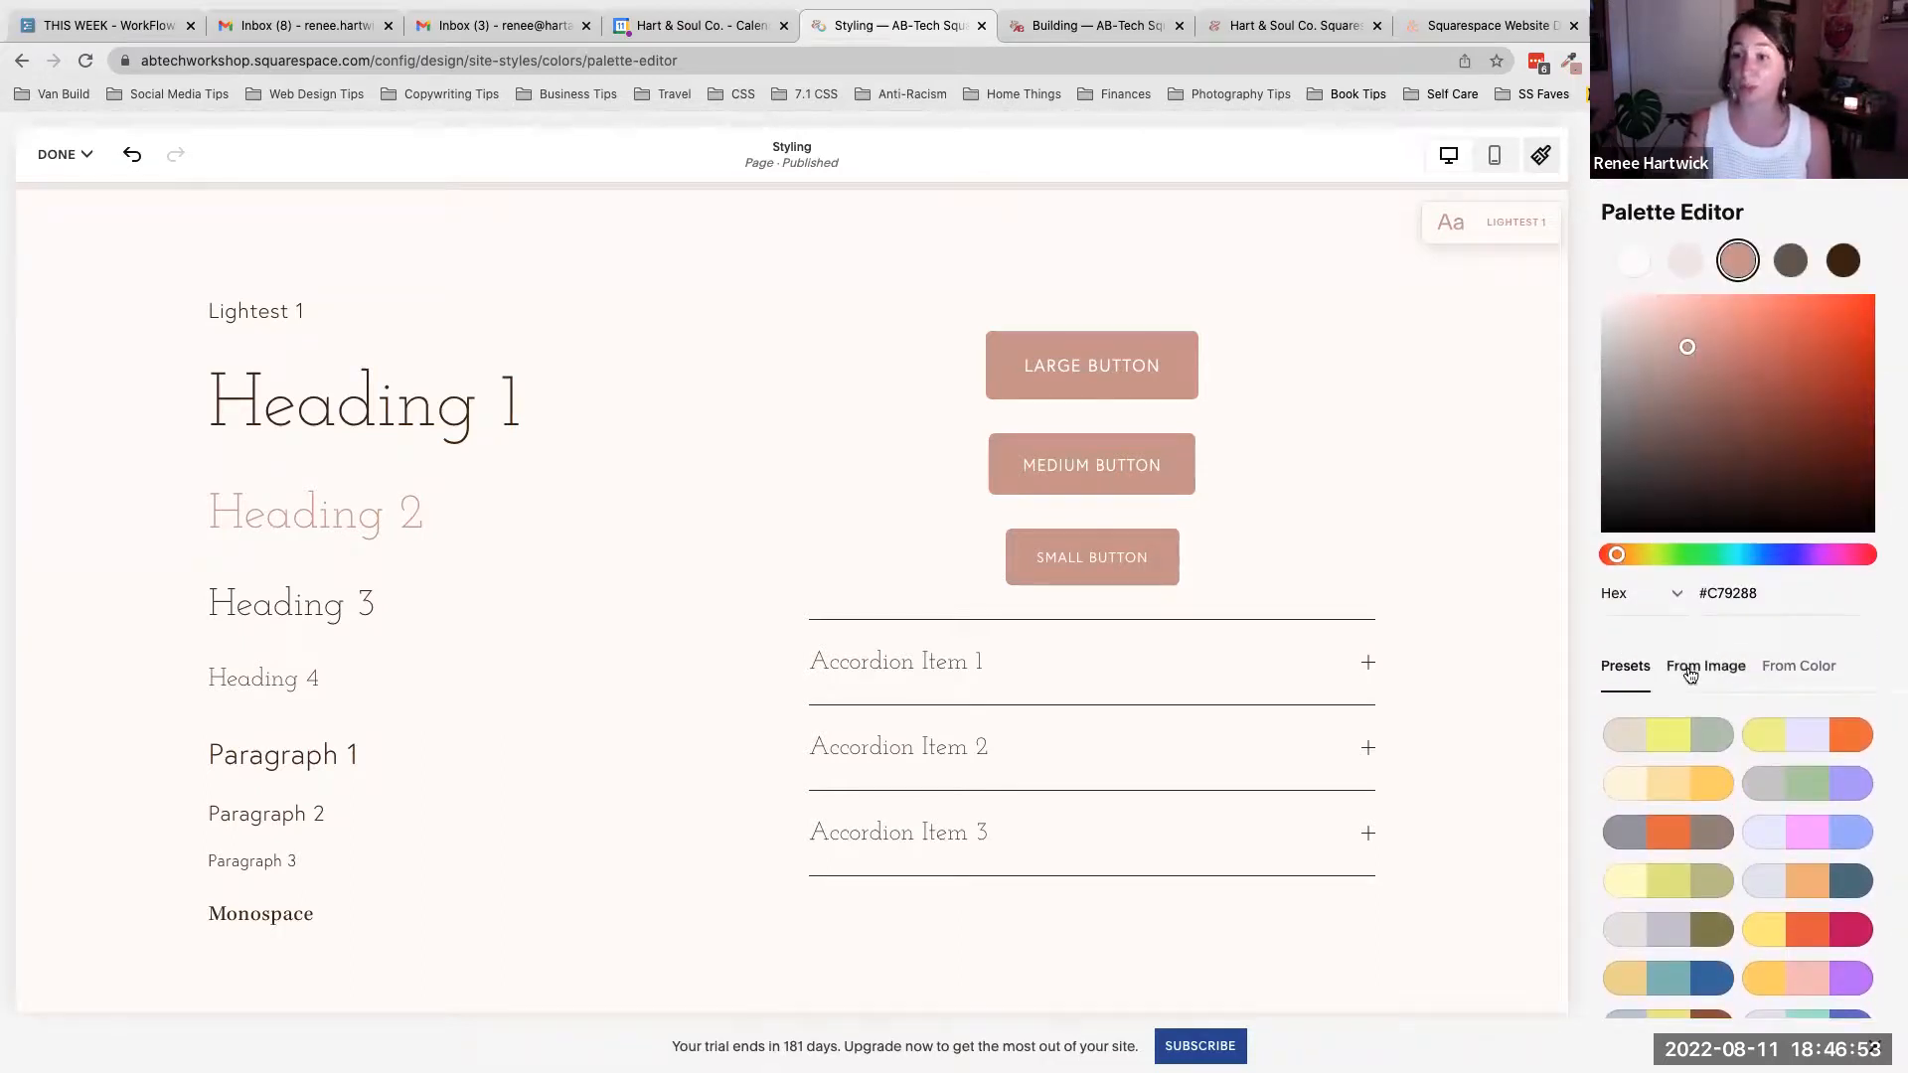
- Review the From Image and From Color palette options and select the current color's hex code
left_click(1694, 666)
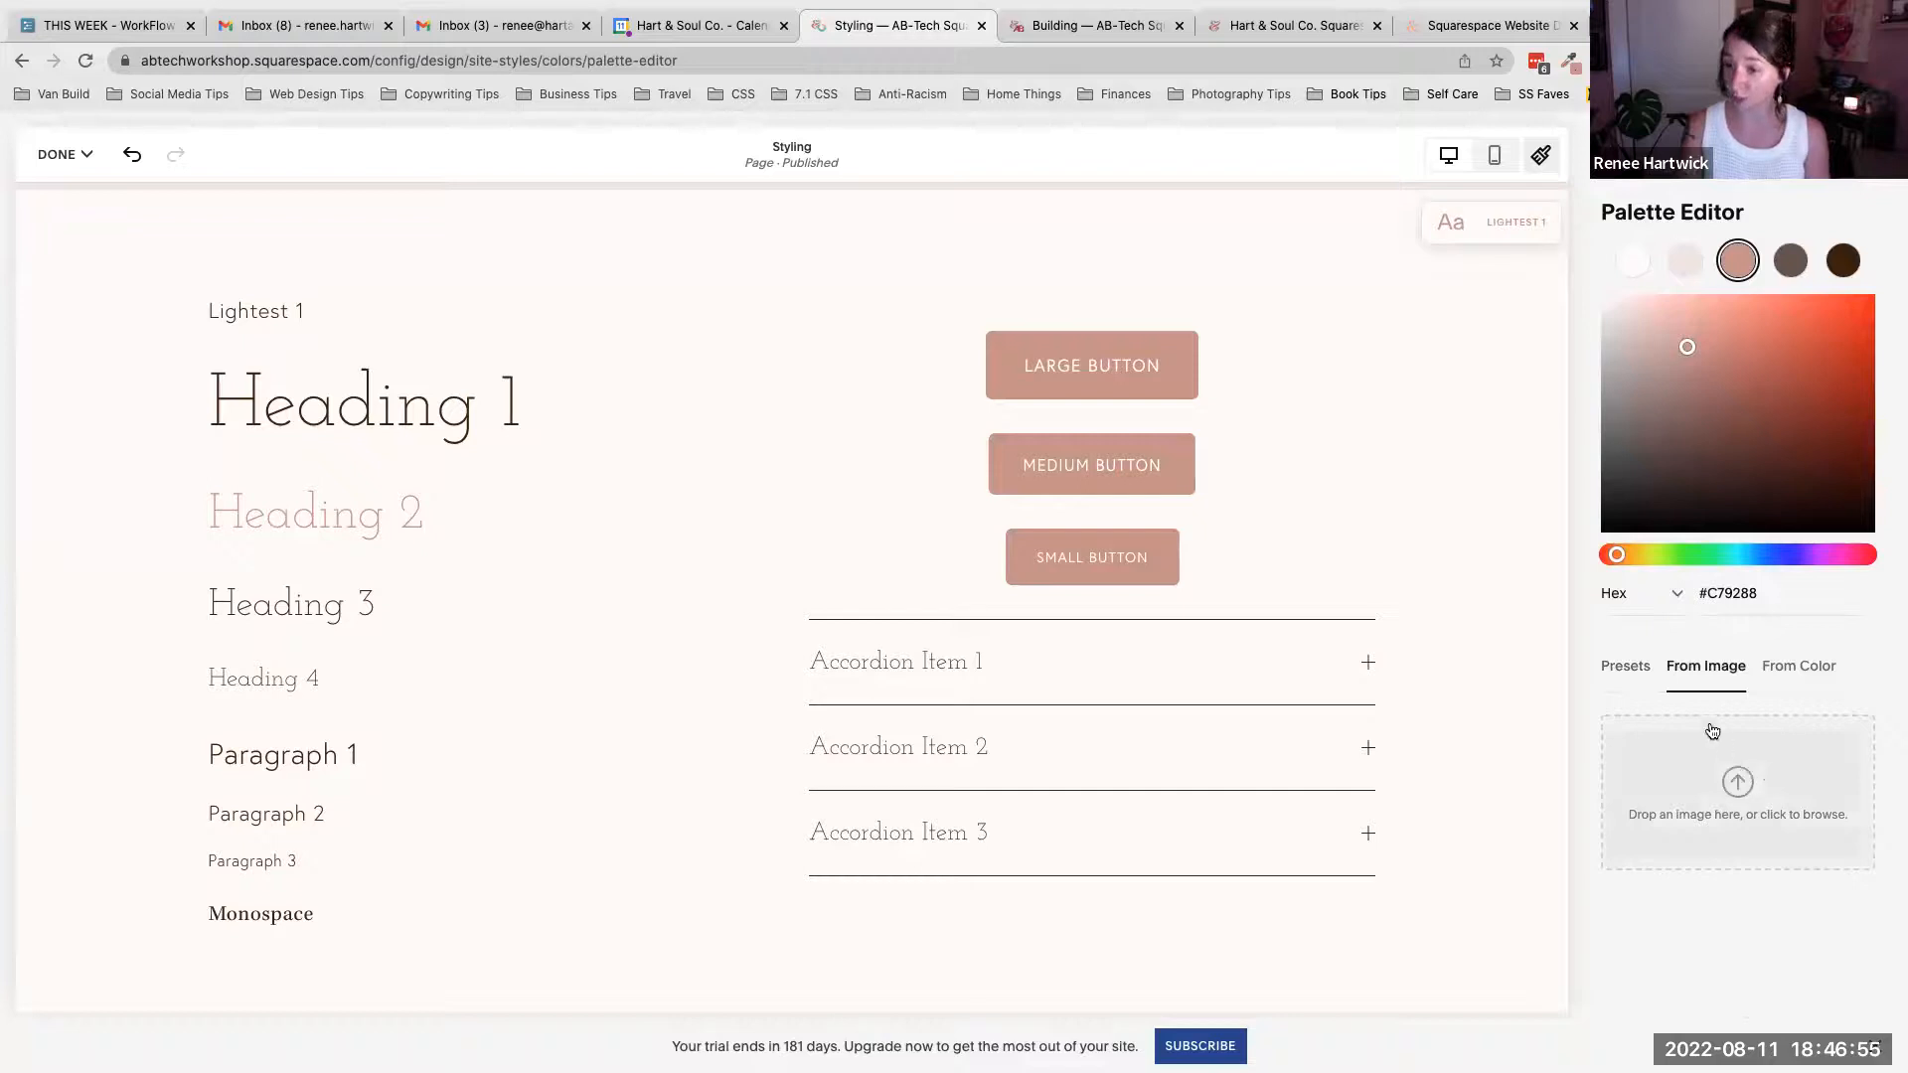
left_click(1823, 667)
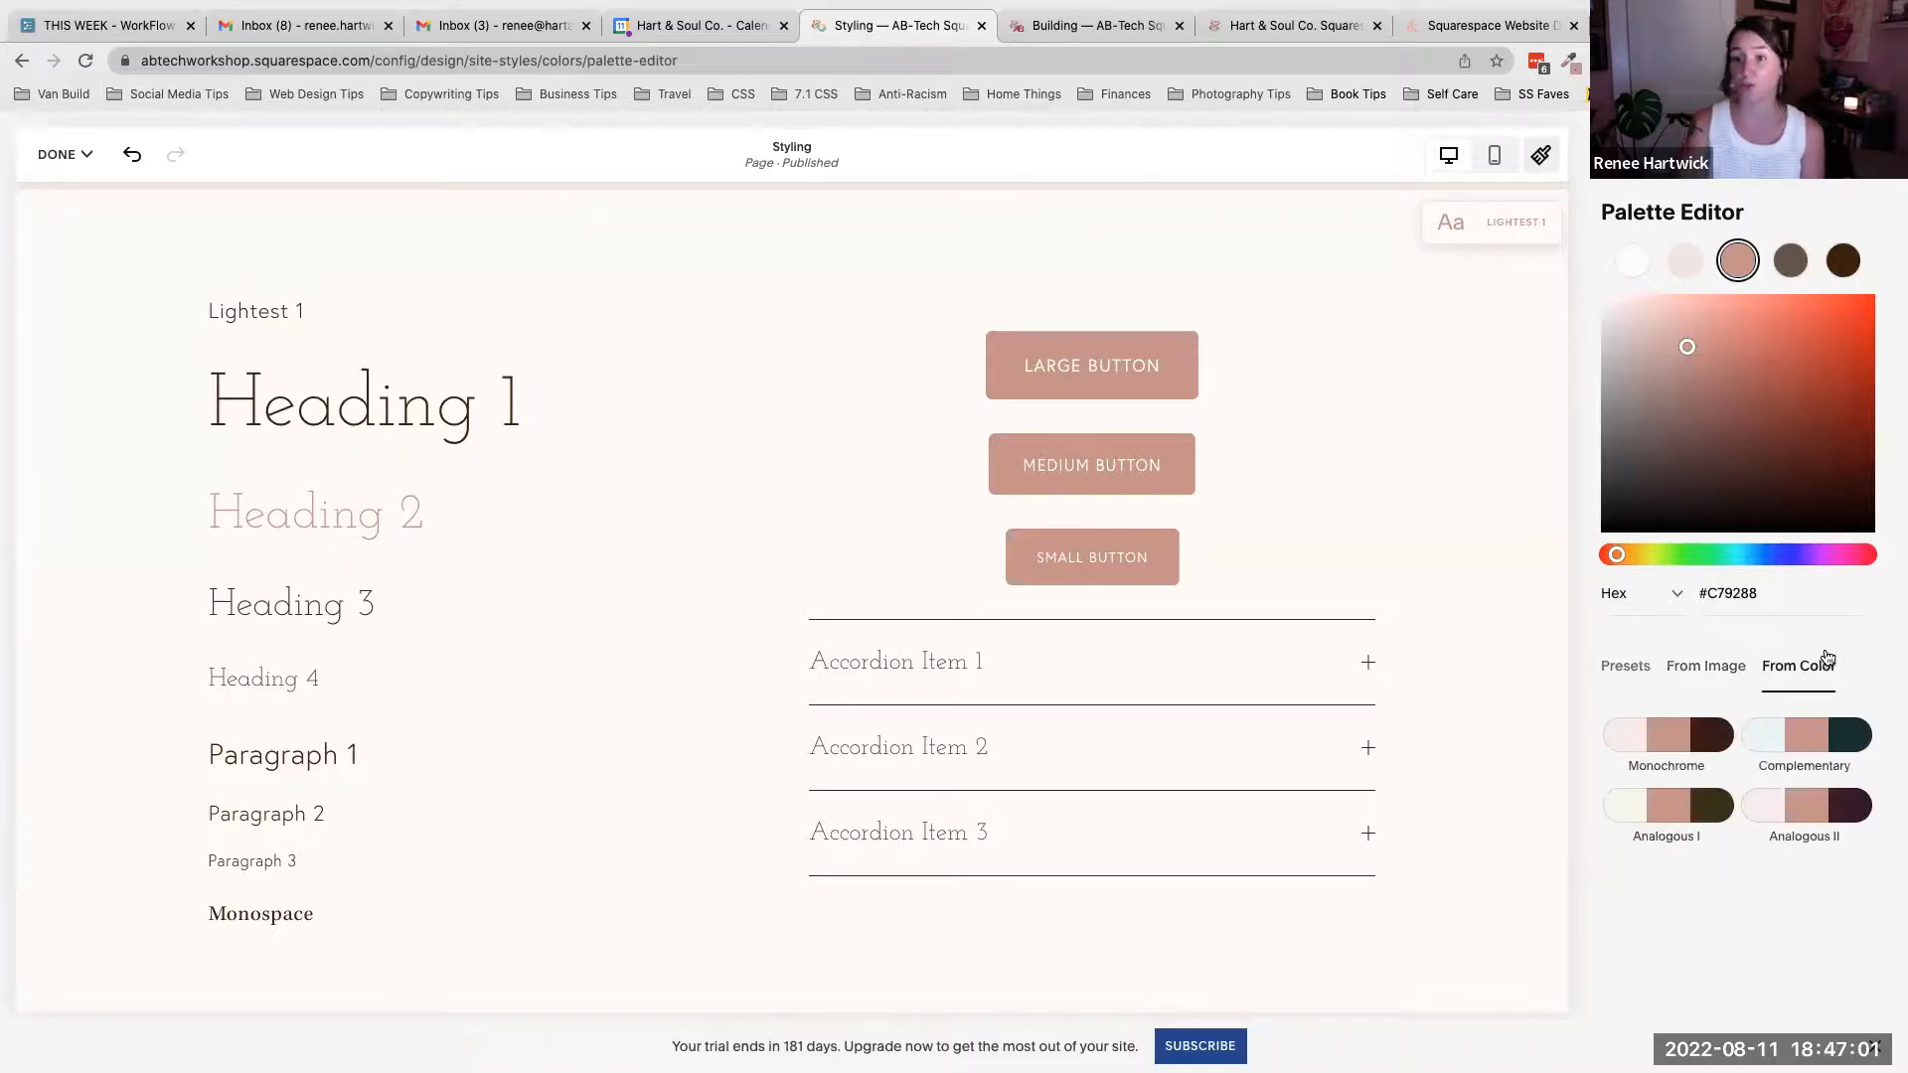
left_click_drag(1759, 593, 1696, 592)
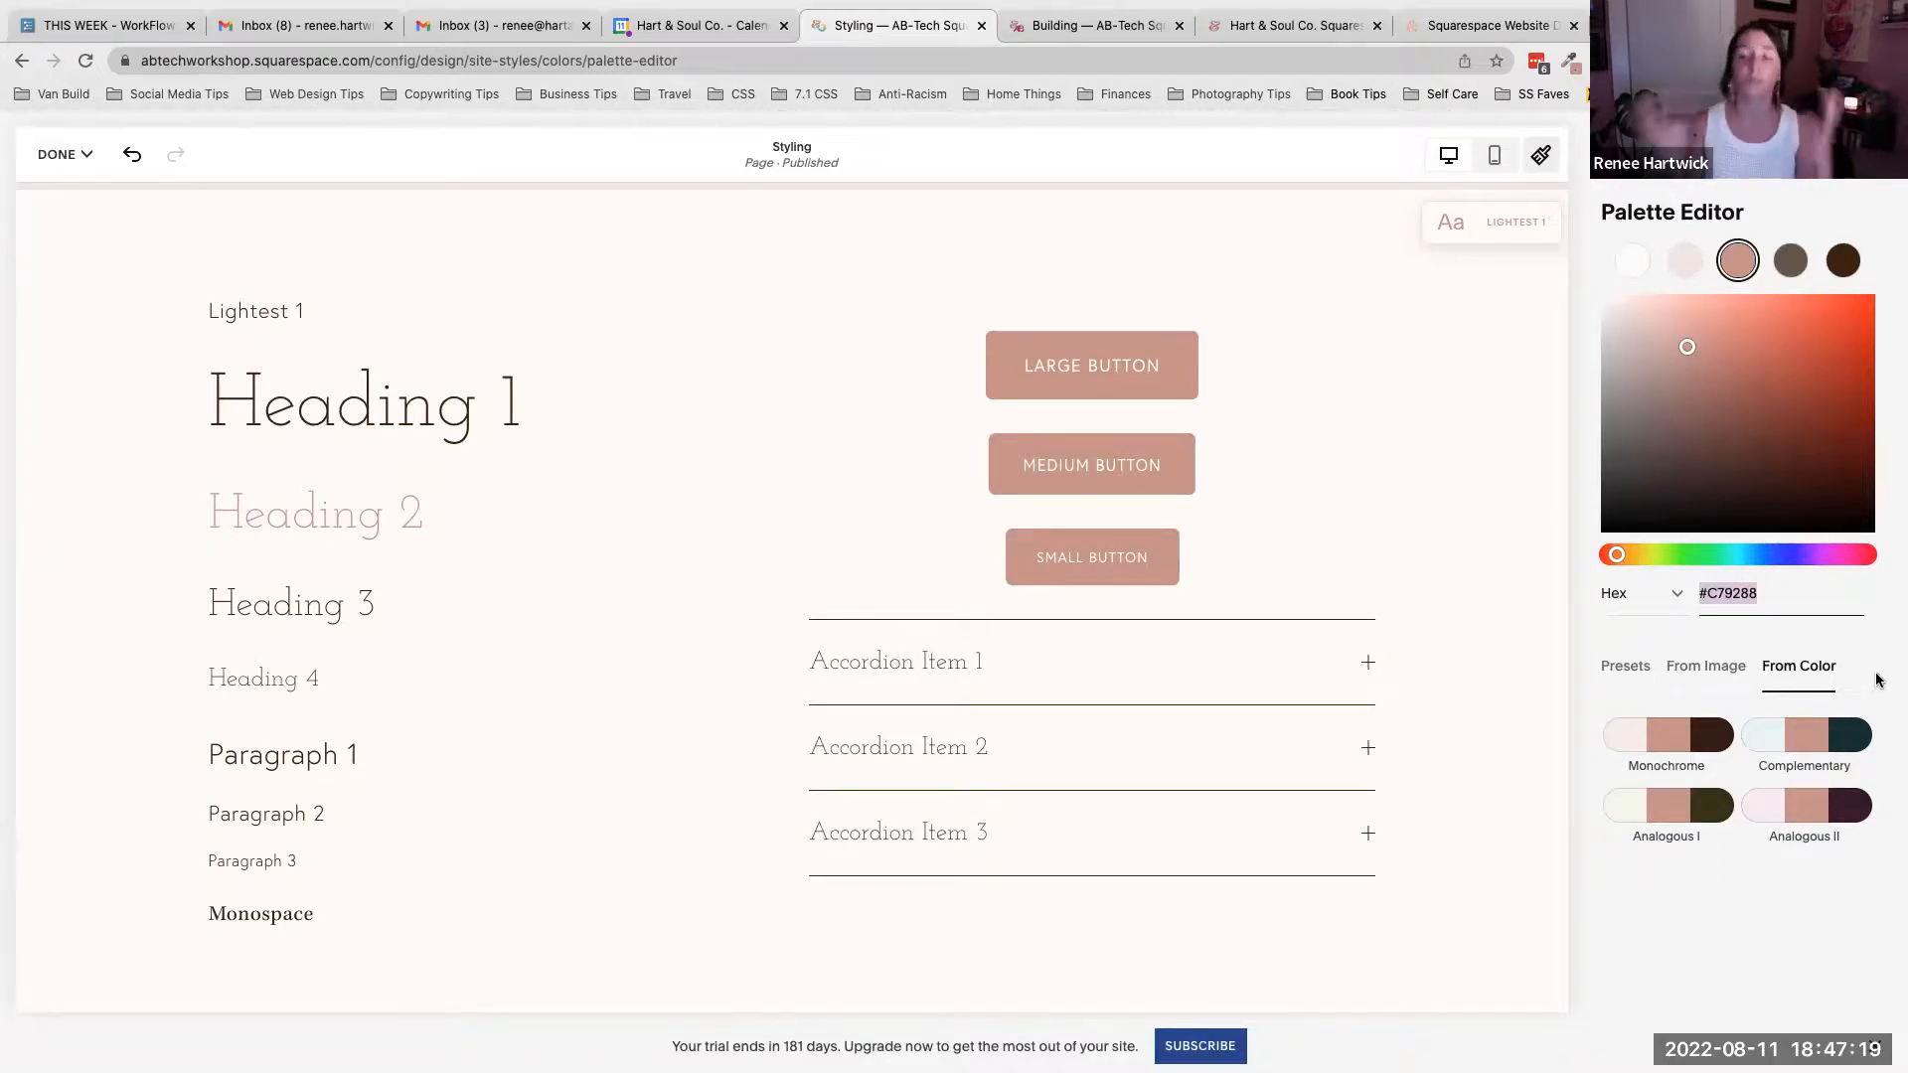
- Switch to the preset palettes, review the color format options, and return to the Colors panel
left_click(1622, 676)
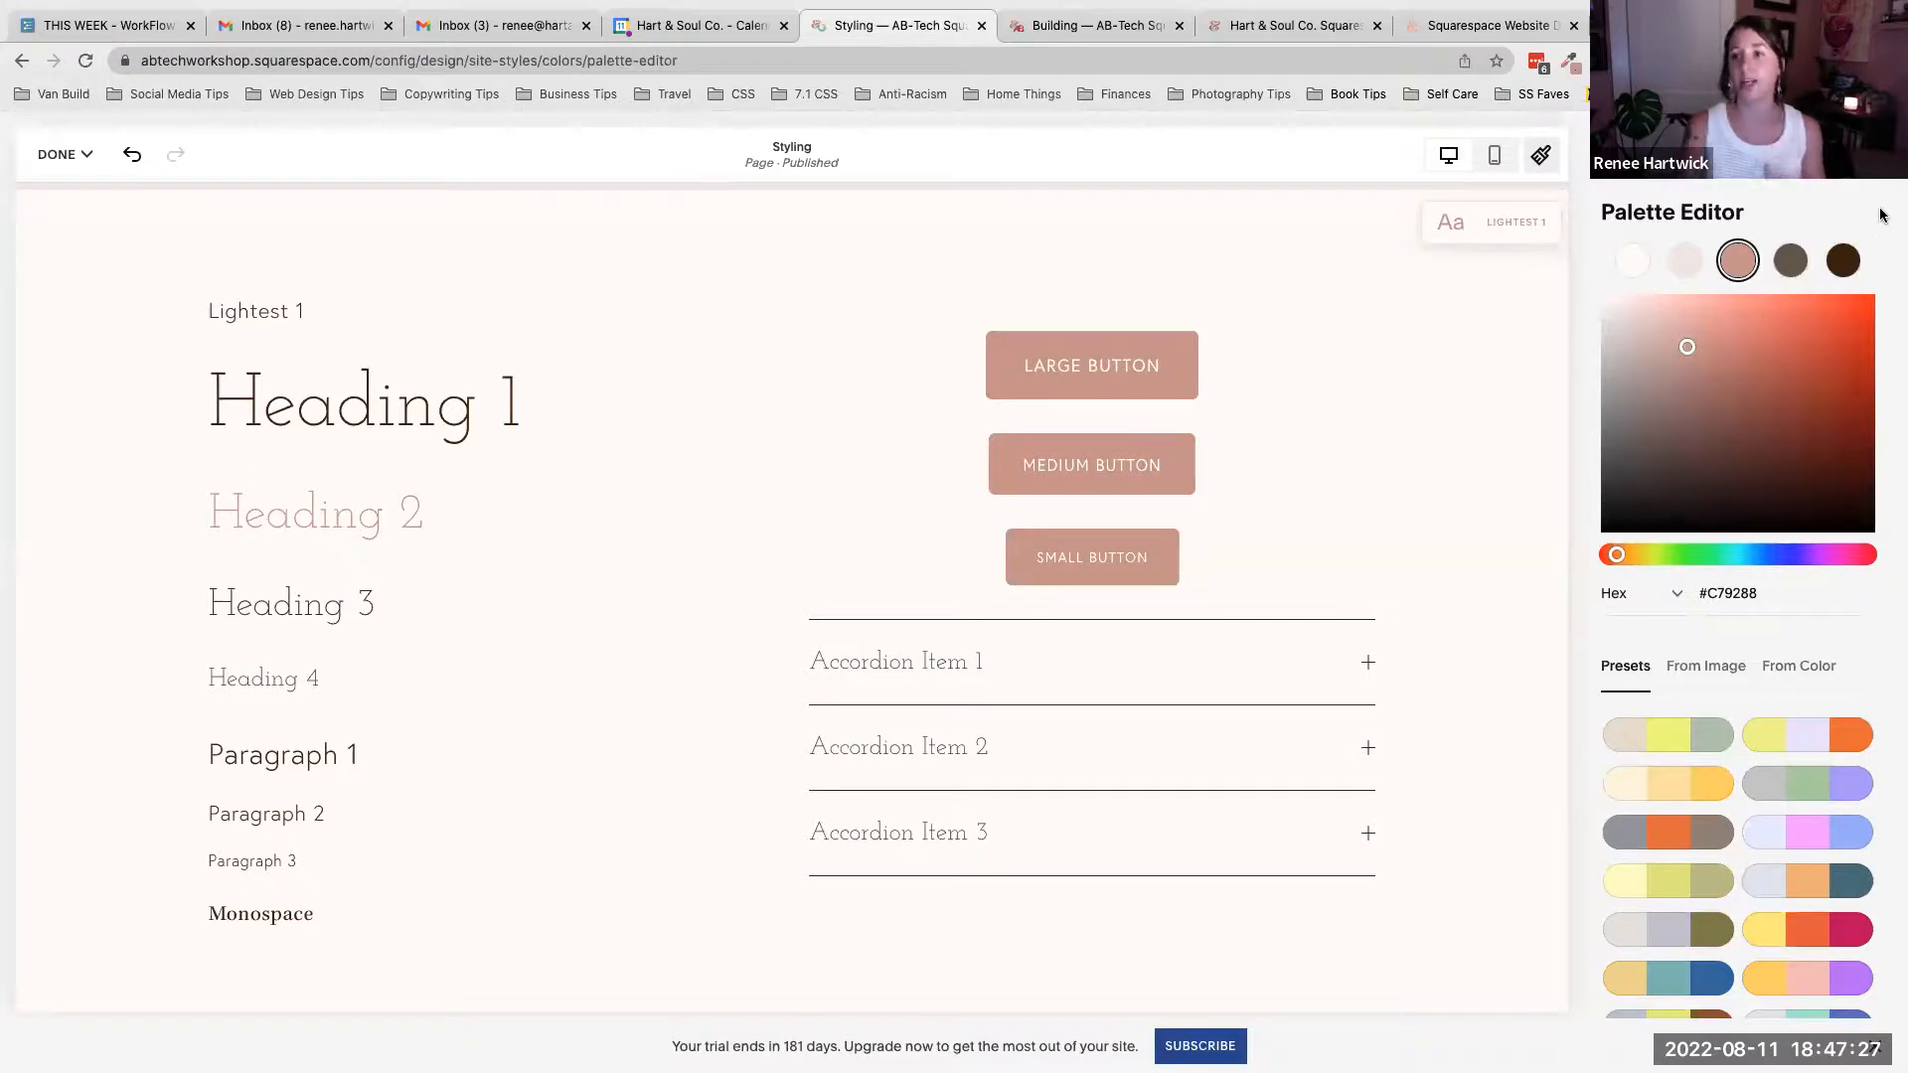
left_click(1675, 594)
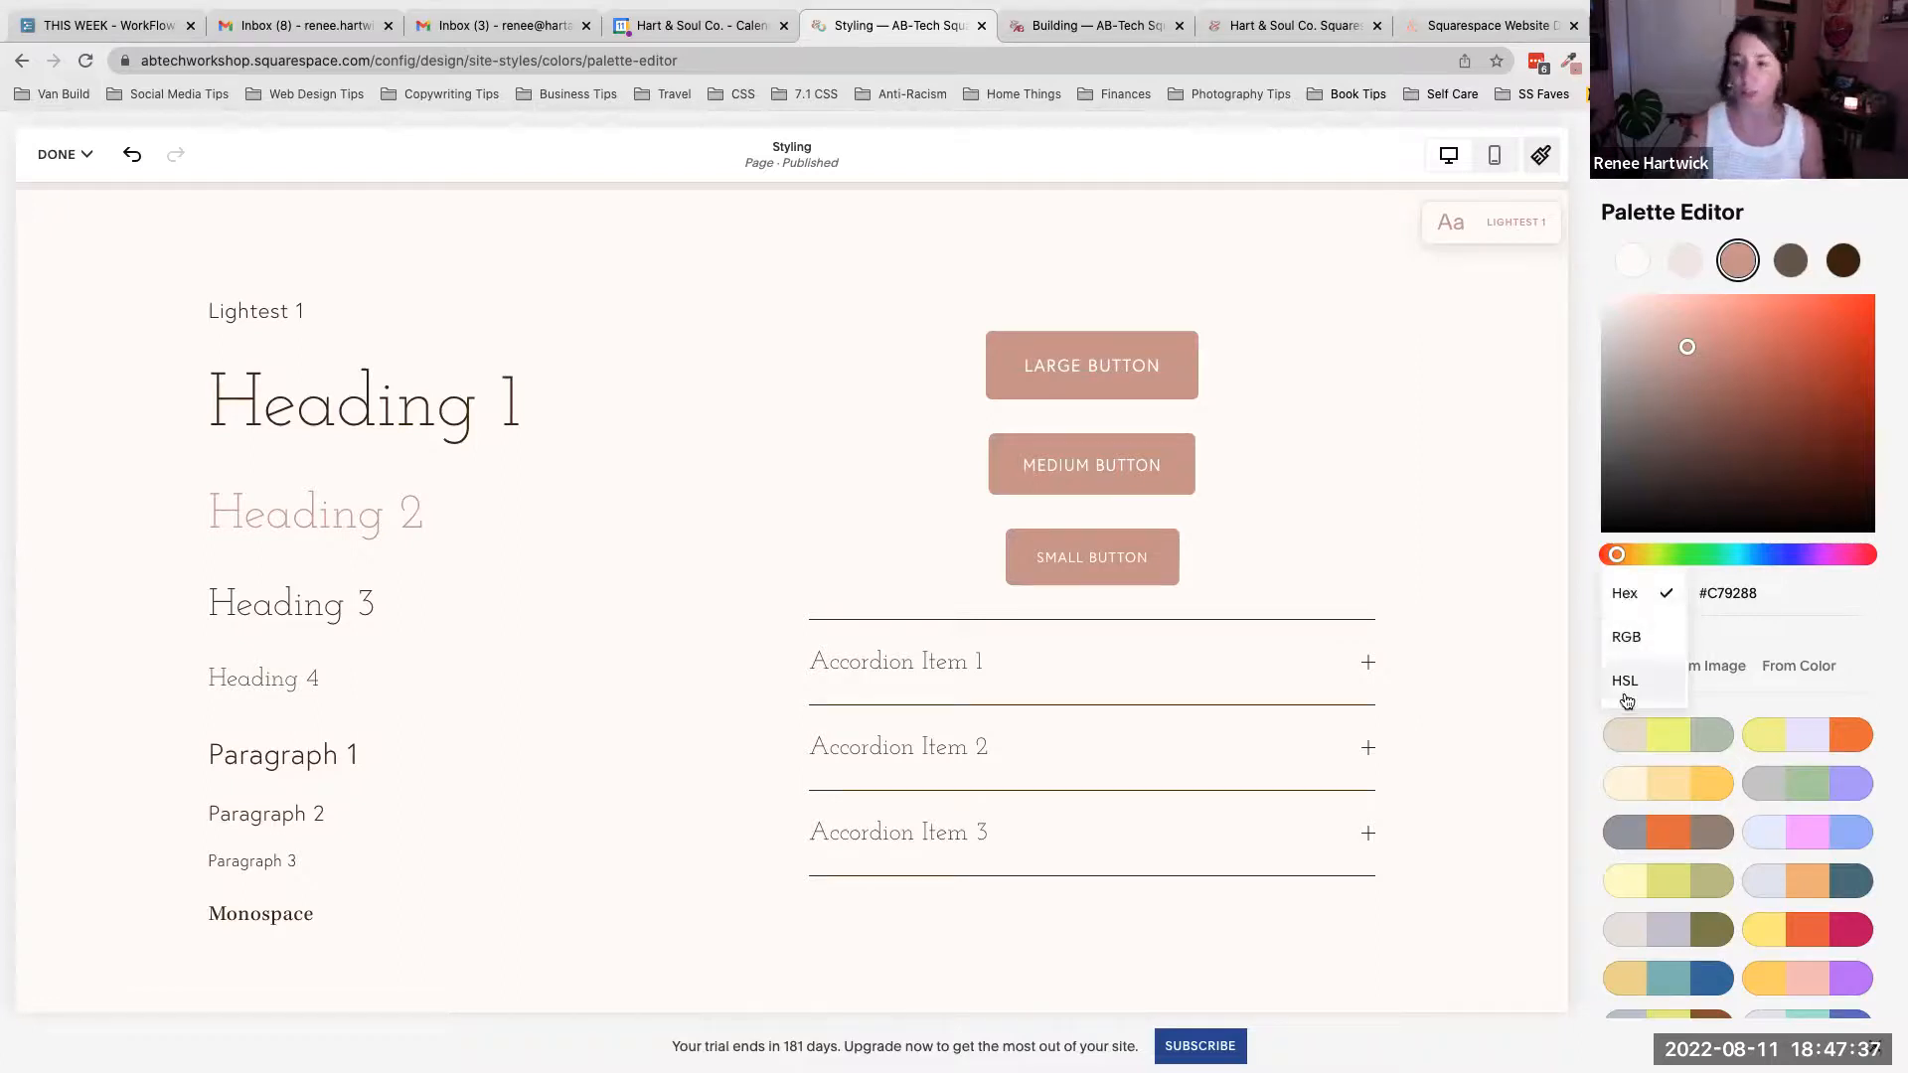
left_click(1894, 484)
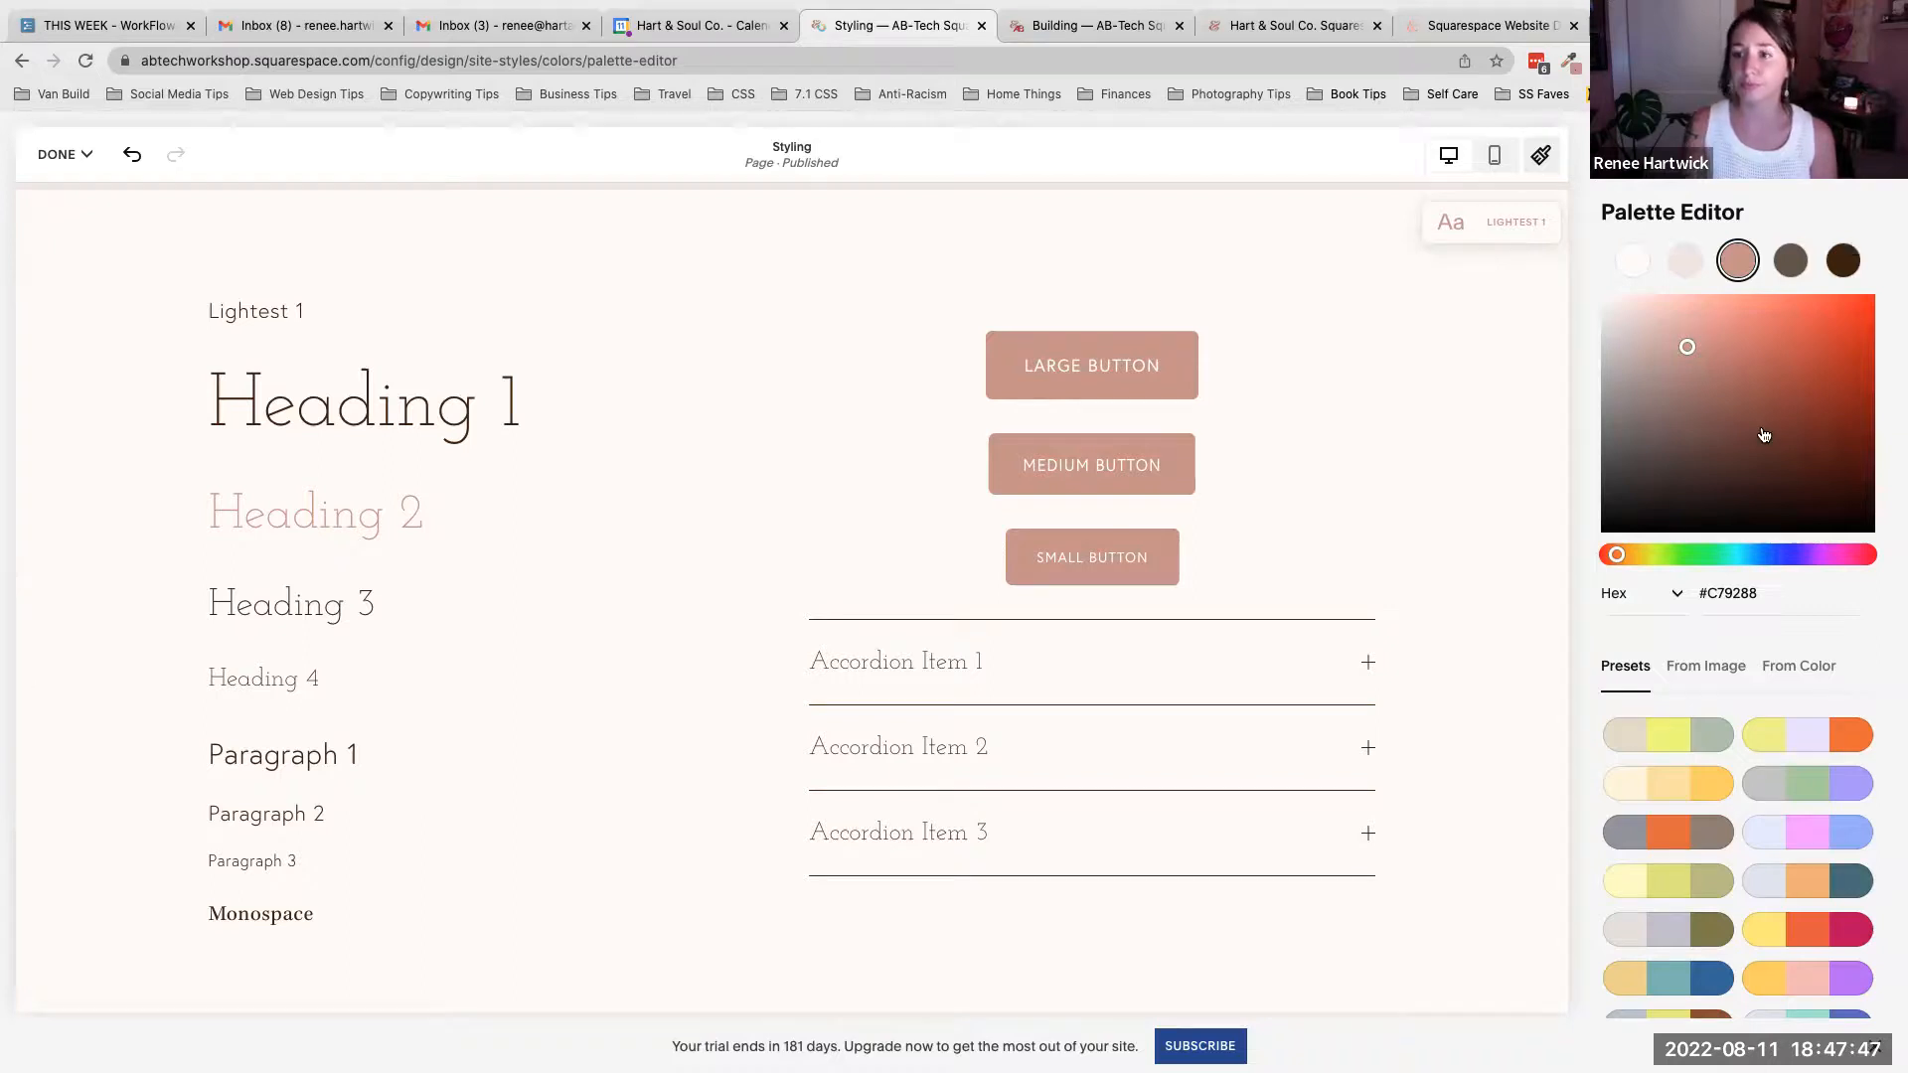
left_click(1608, 155)
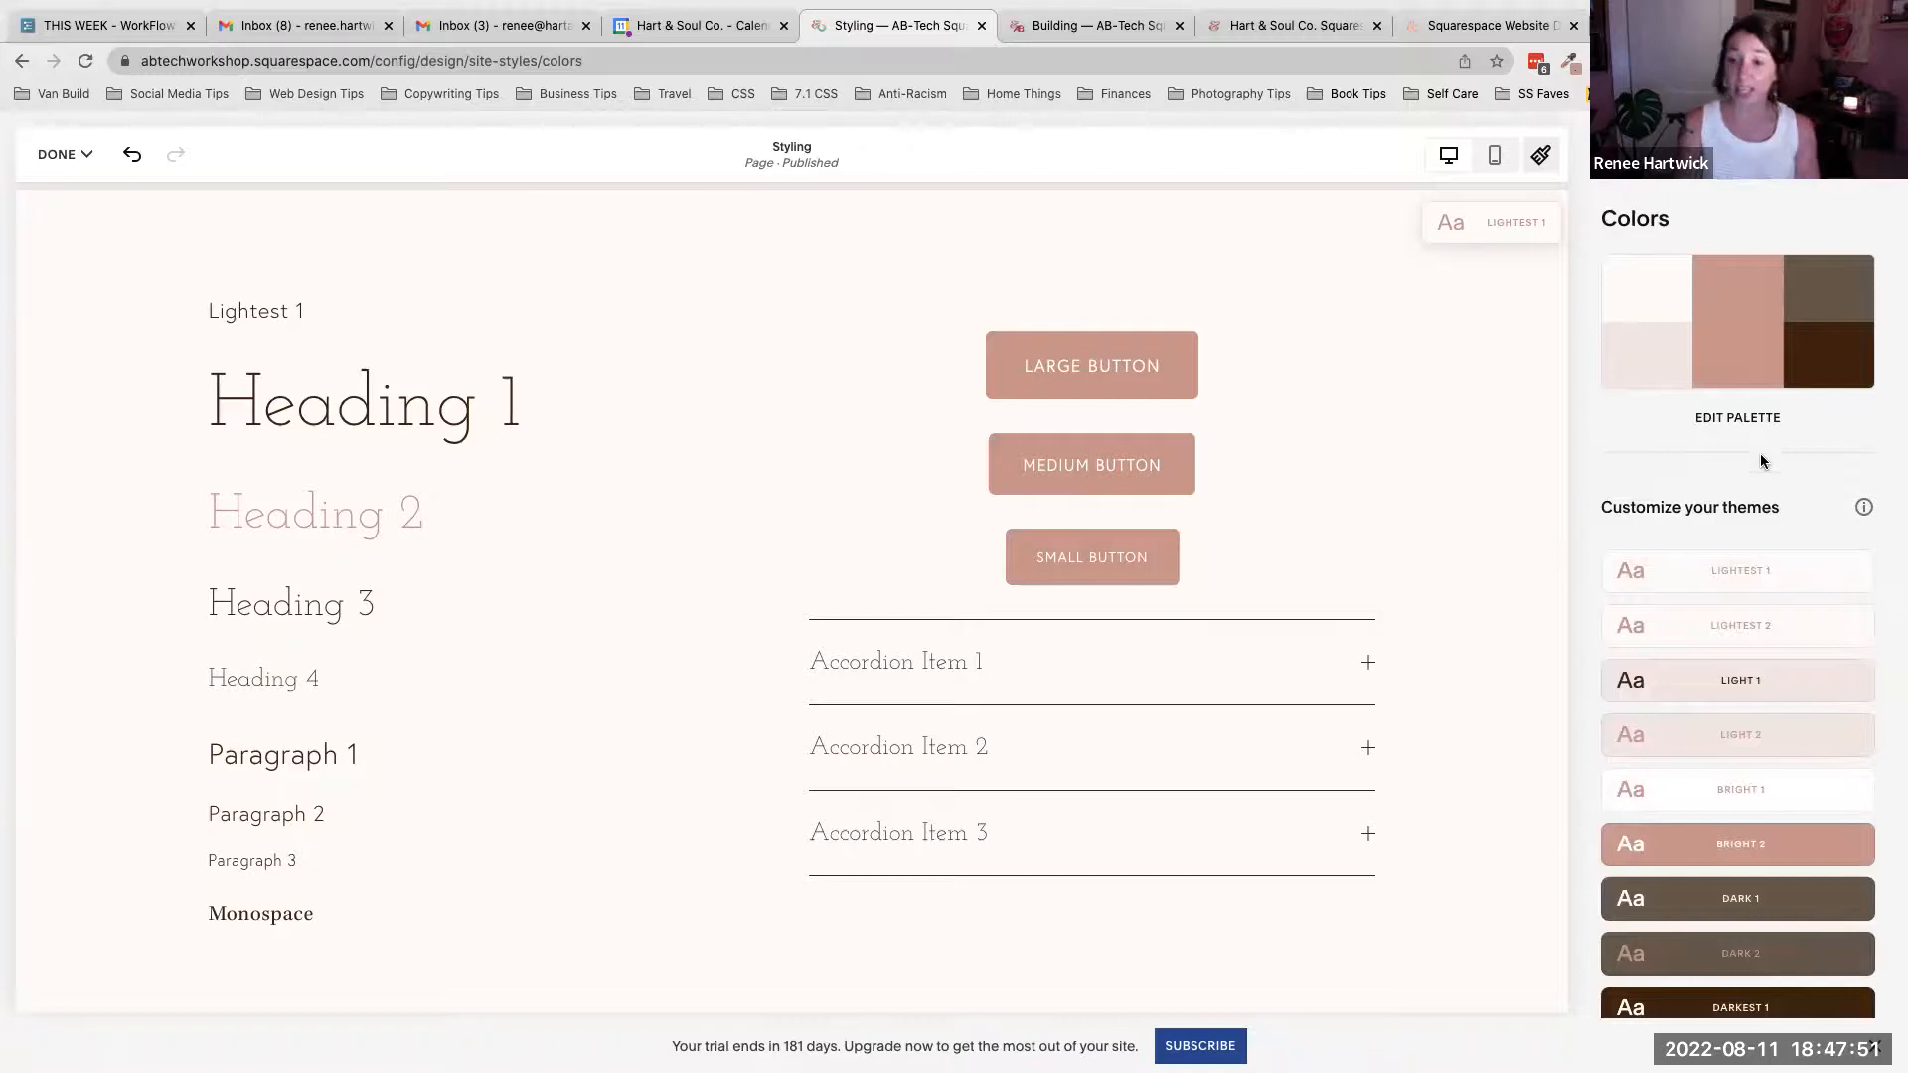
- Scroll through the theme list and the style preview down to the Light 1 section
scroll(1753, 438, "down", 3)
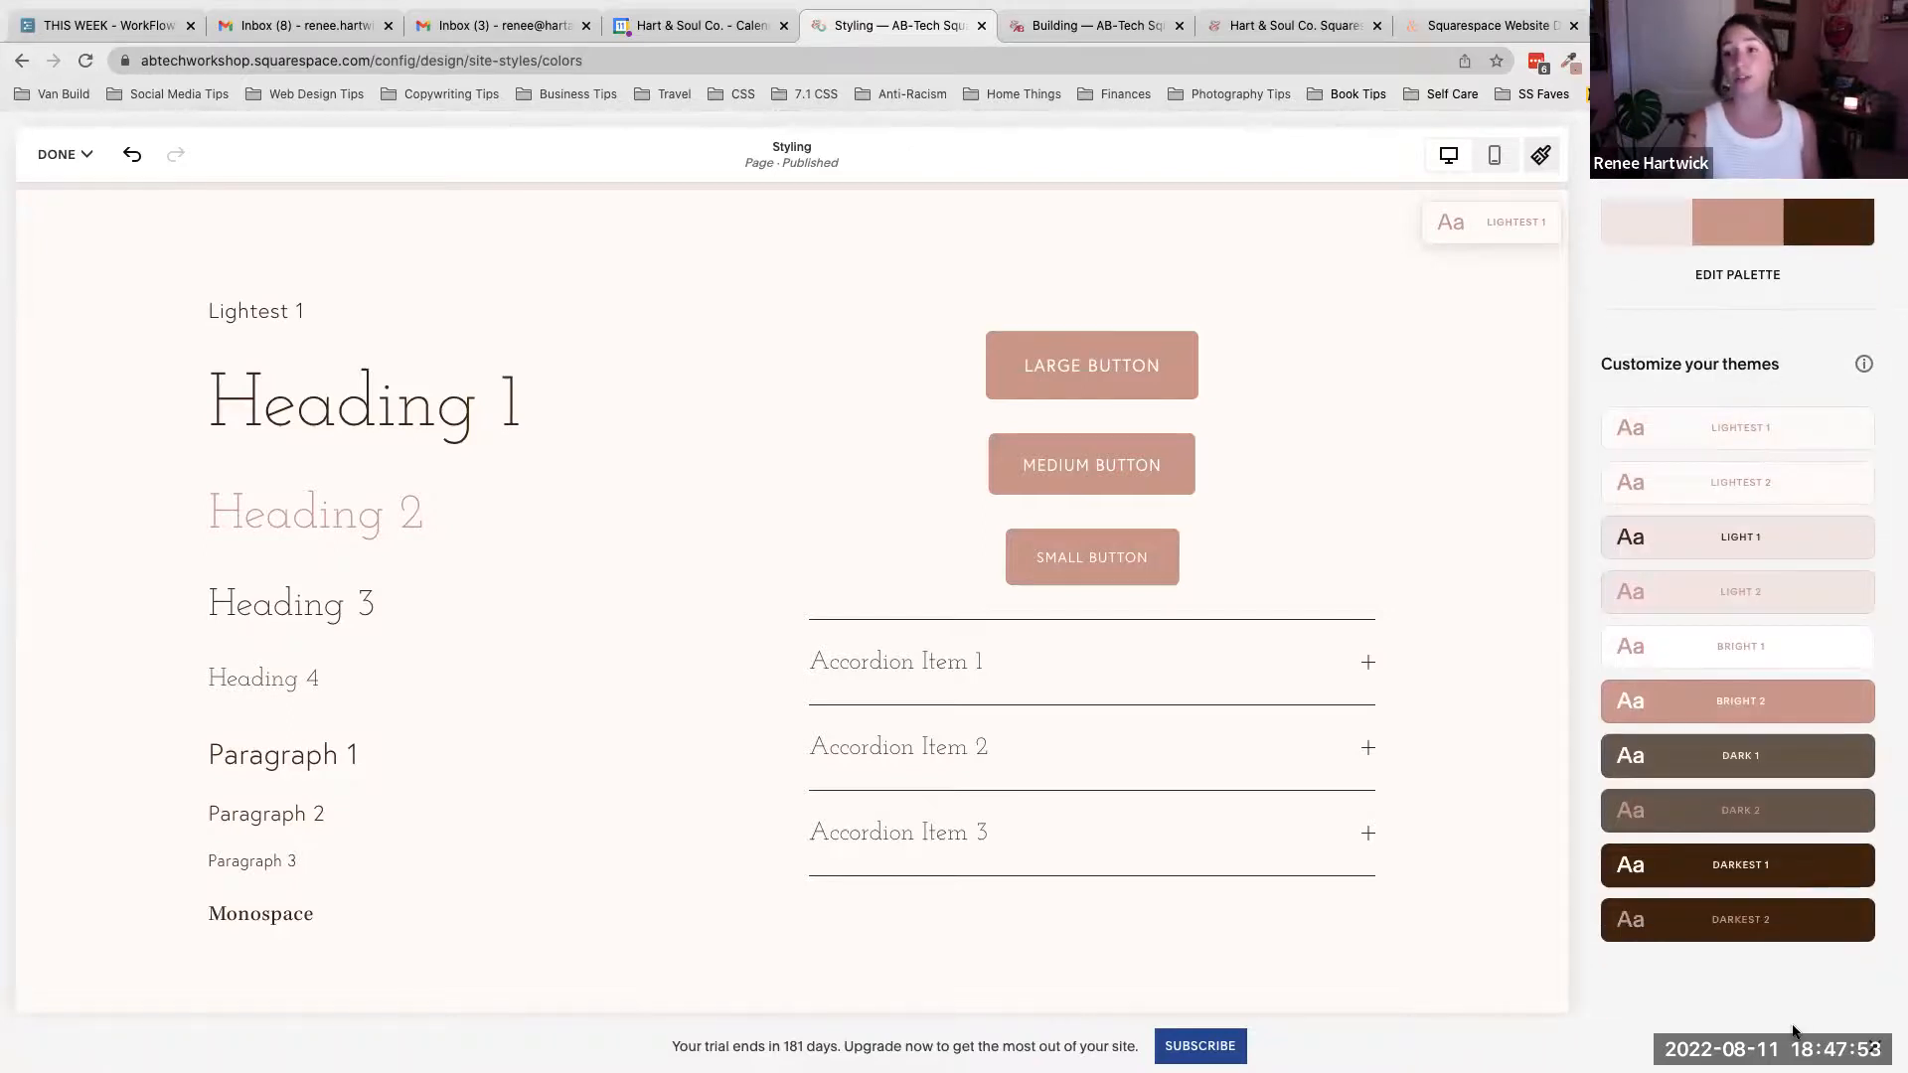
mouse_move(1785, 438)
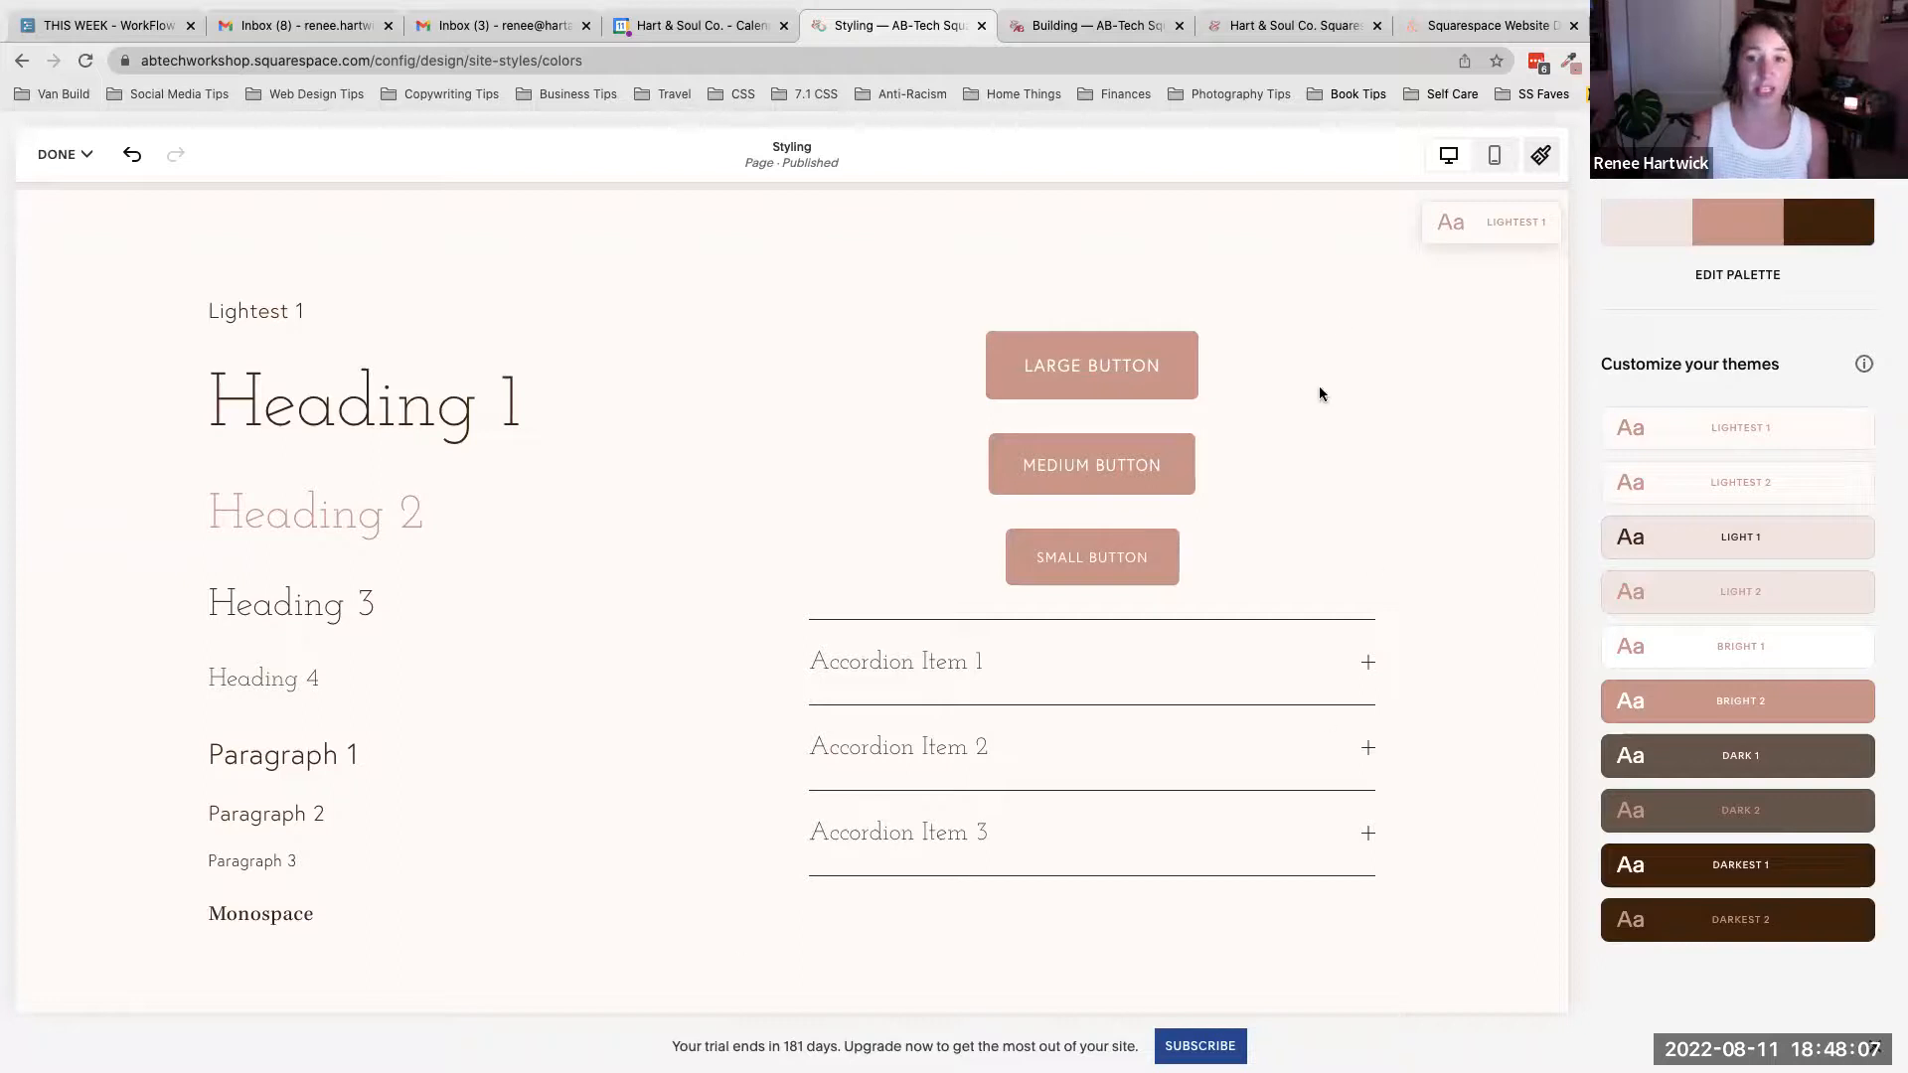
left_click_drag(320, 316, 209, 313)
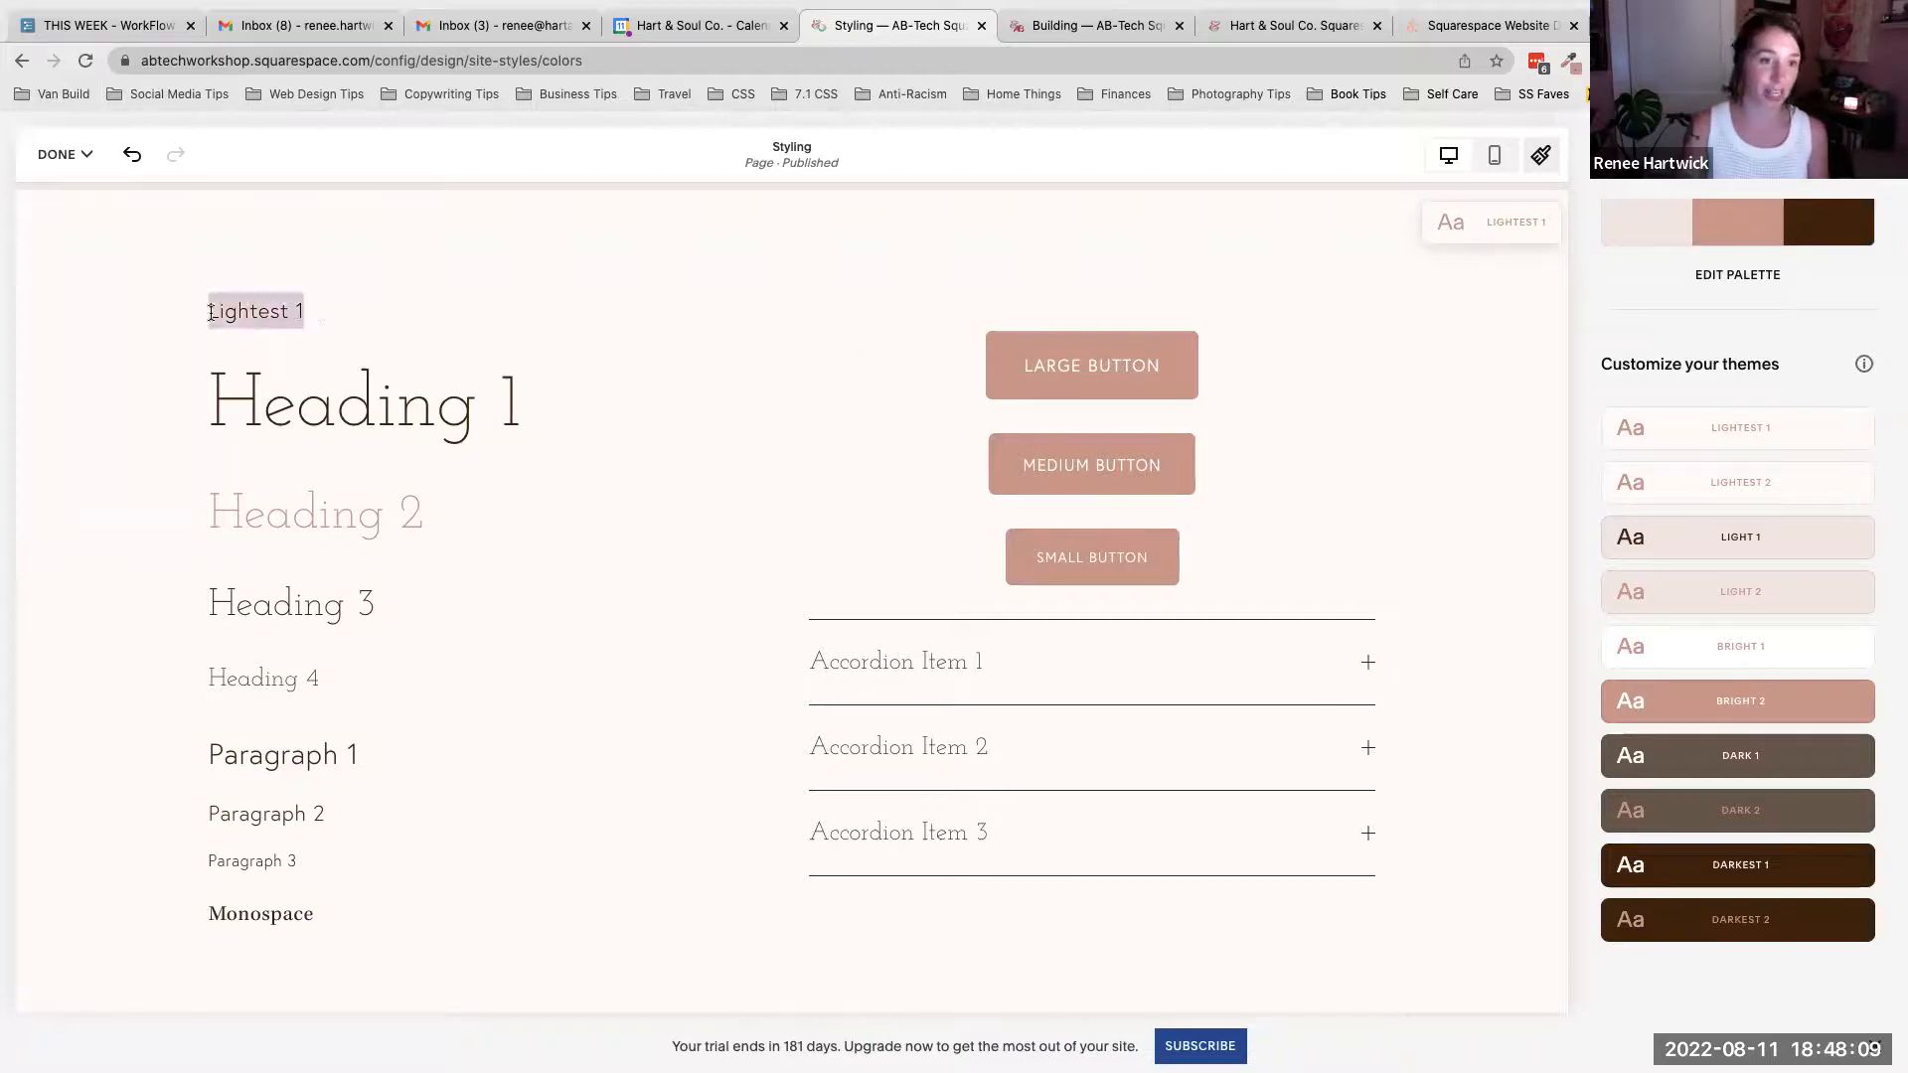
left_click(411, 314)
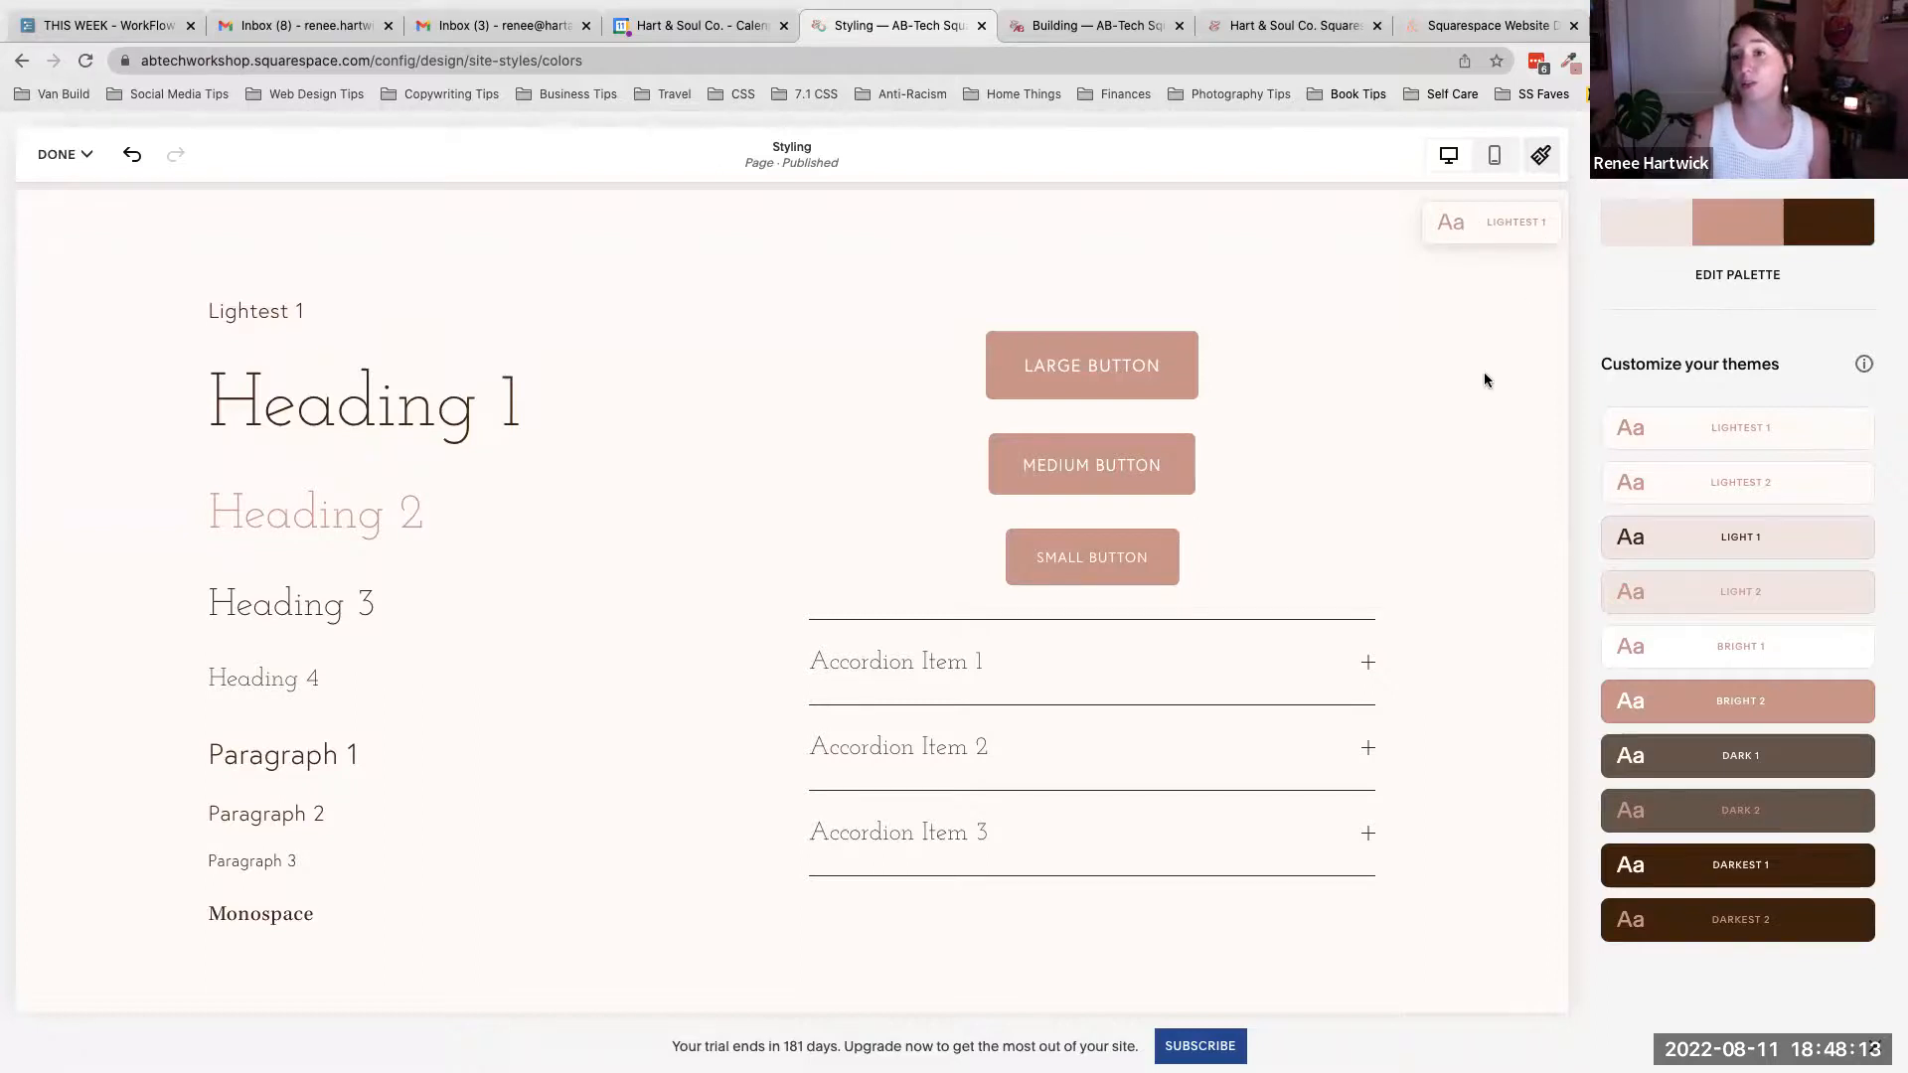
scroll(1482, 378, "down", 5)
scroll(1481, 382, "down", 1)
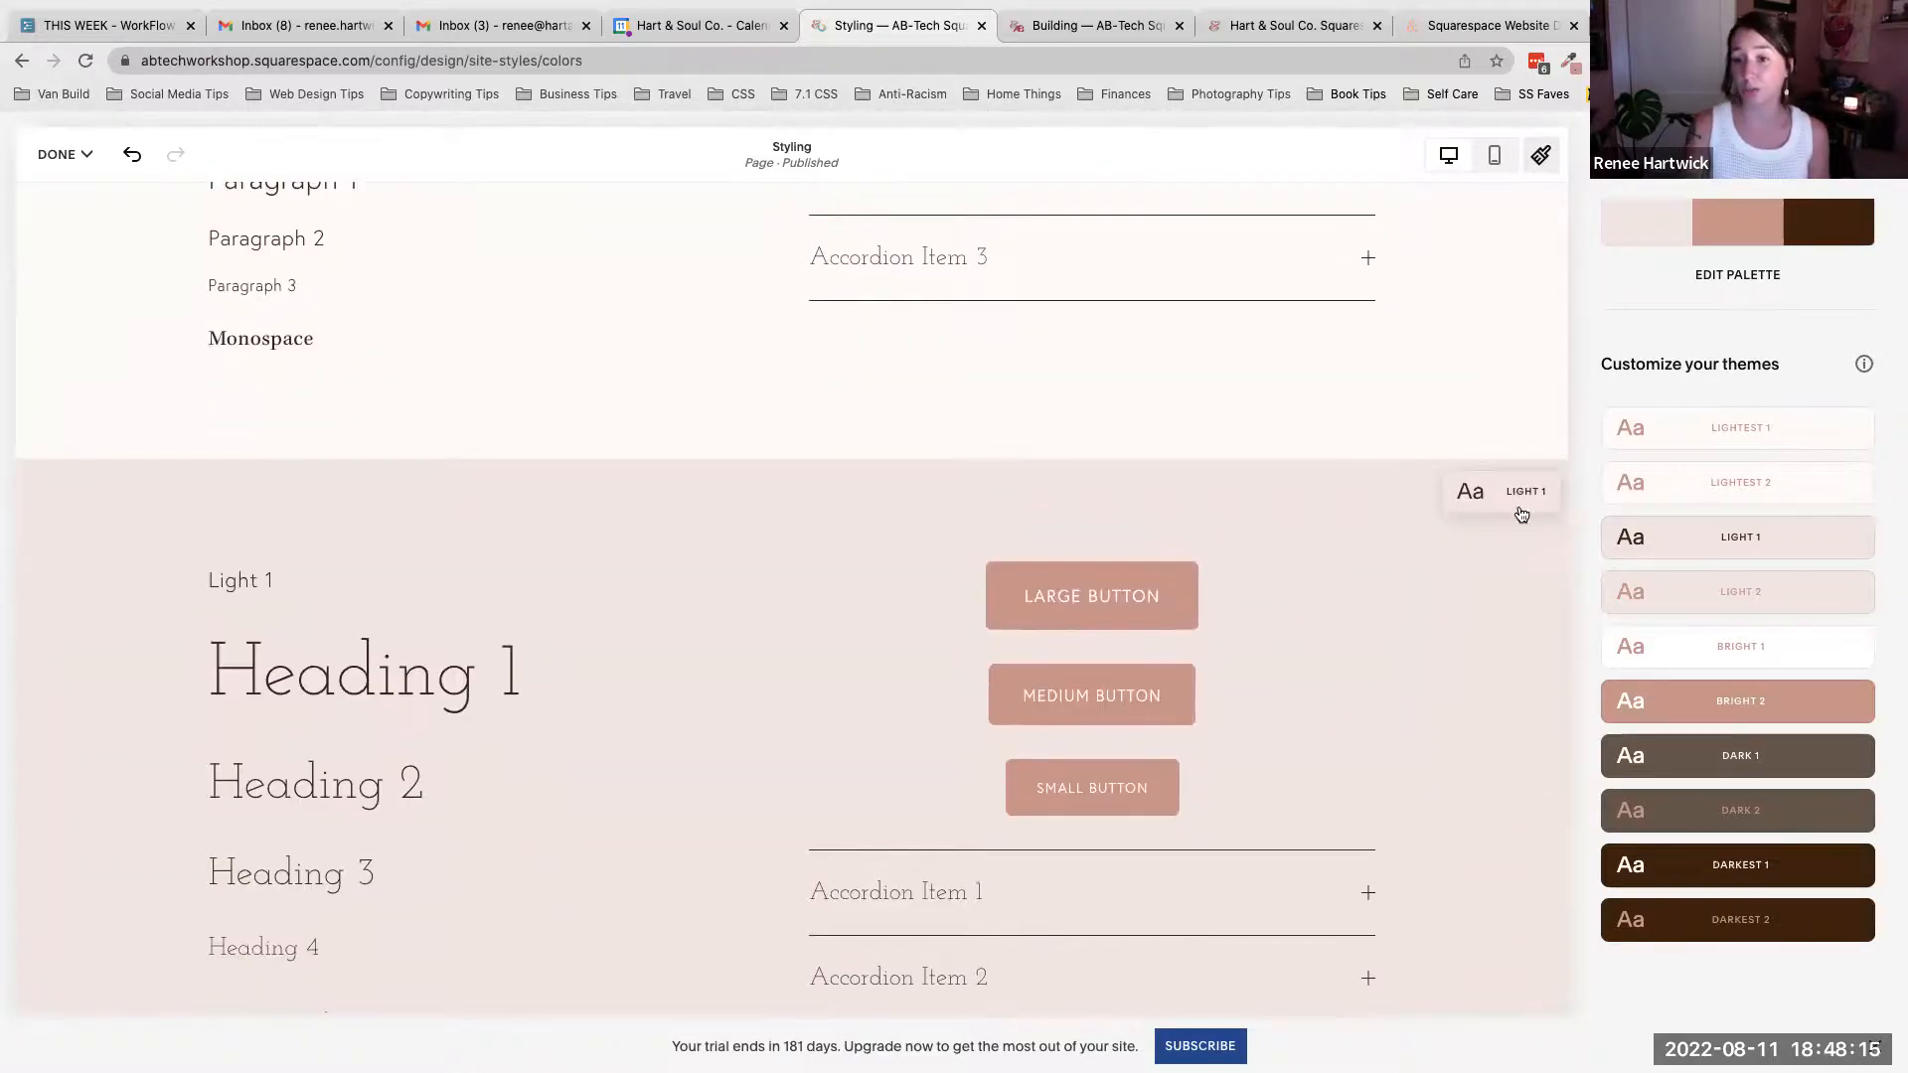
scroll(1474, 505, "down", 3)
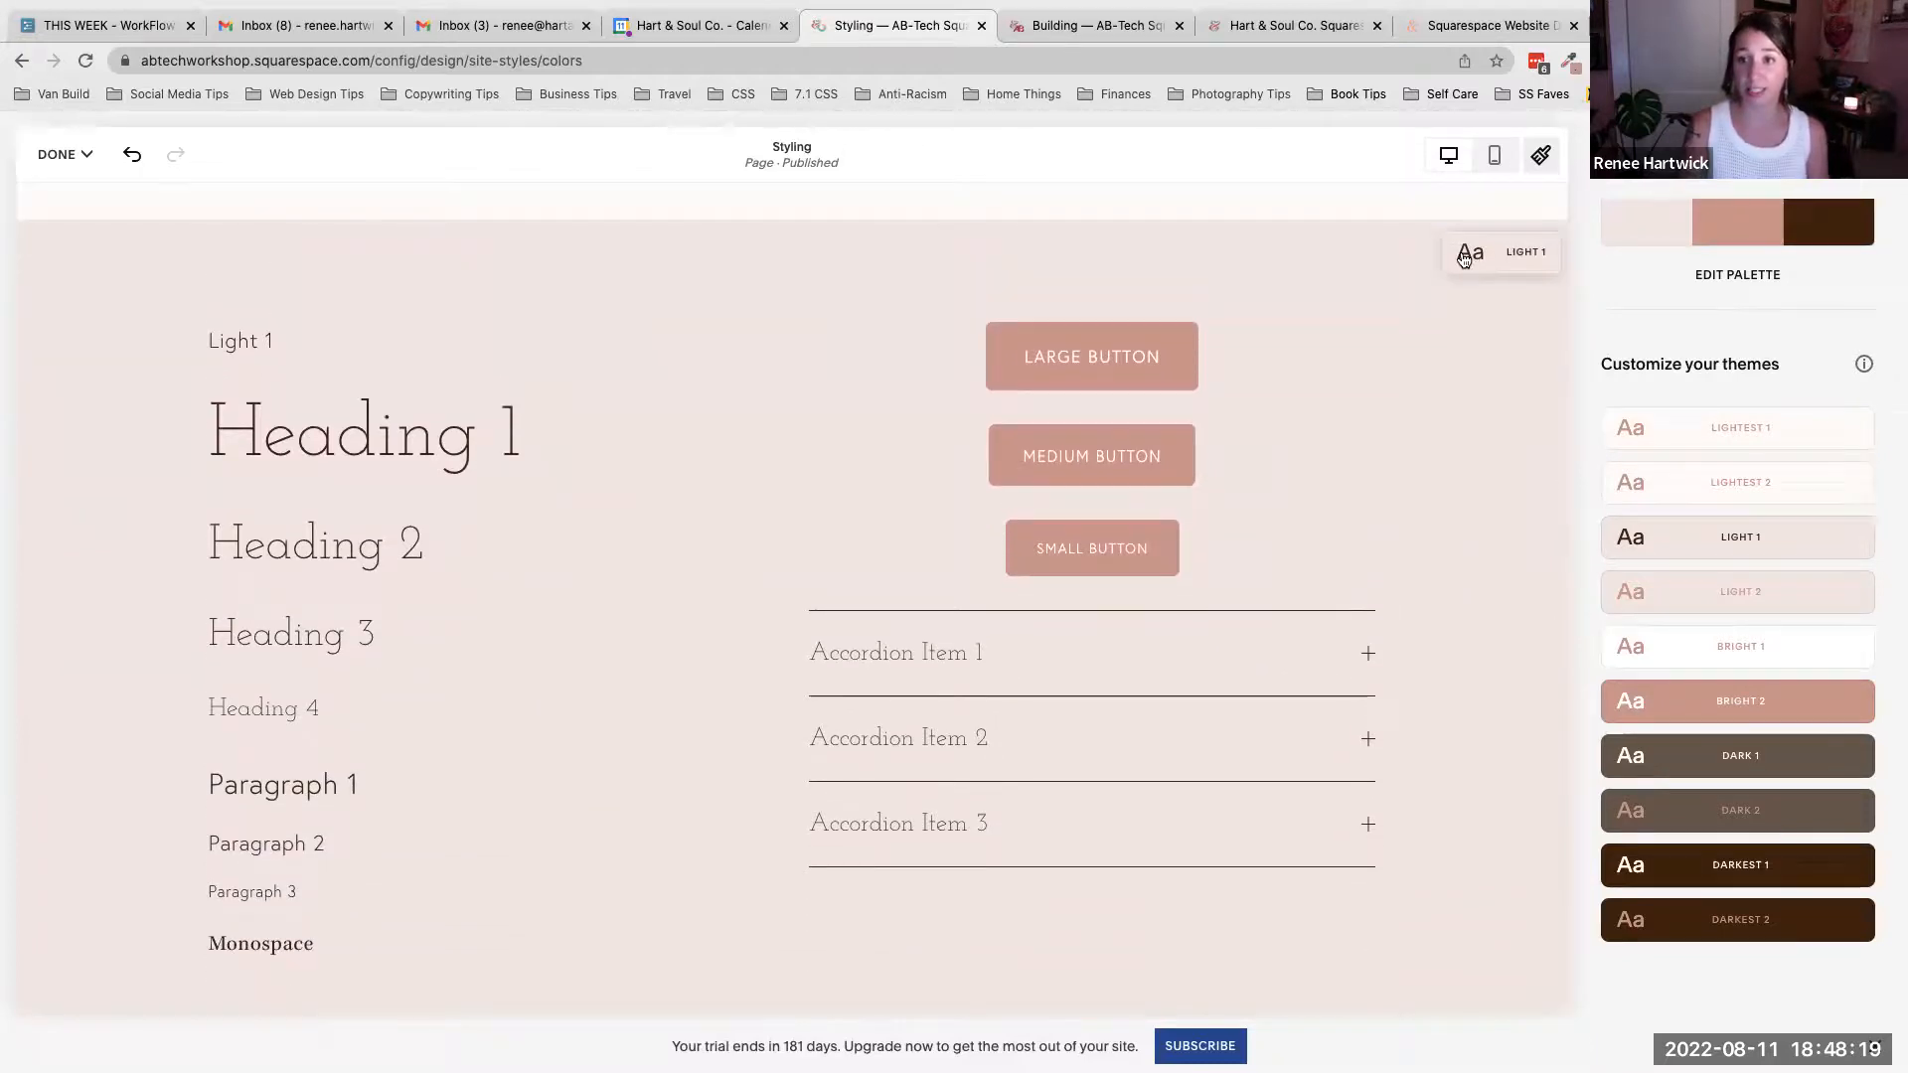
- Open the Light 1 theme editor and scroll through its header, sitewide and text color settings
mouse_move(1740, 545)
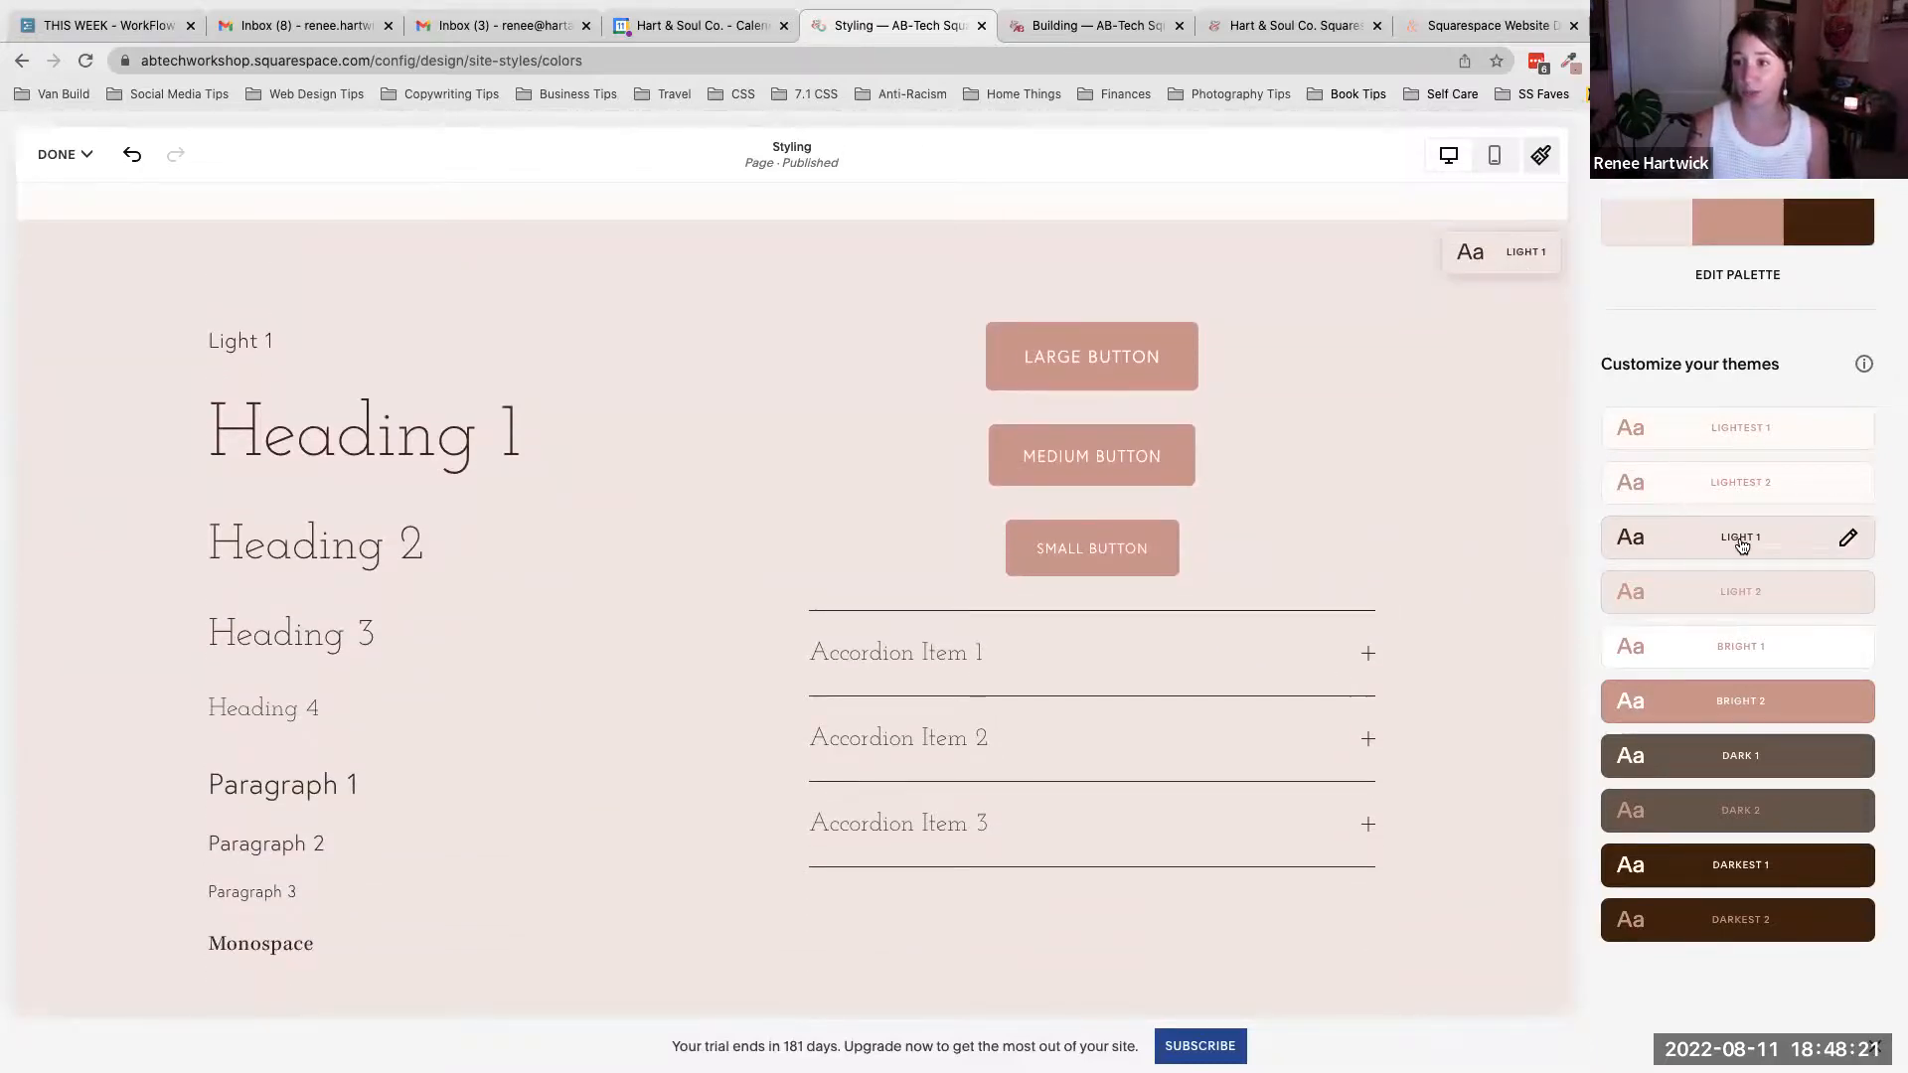
left_click(1850, 540)
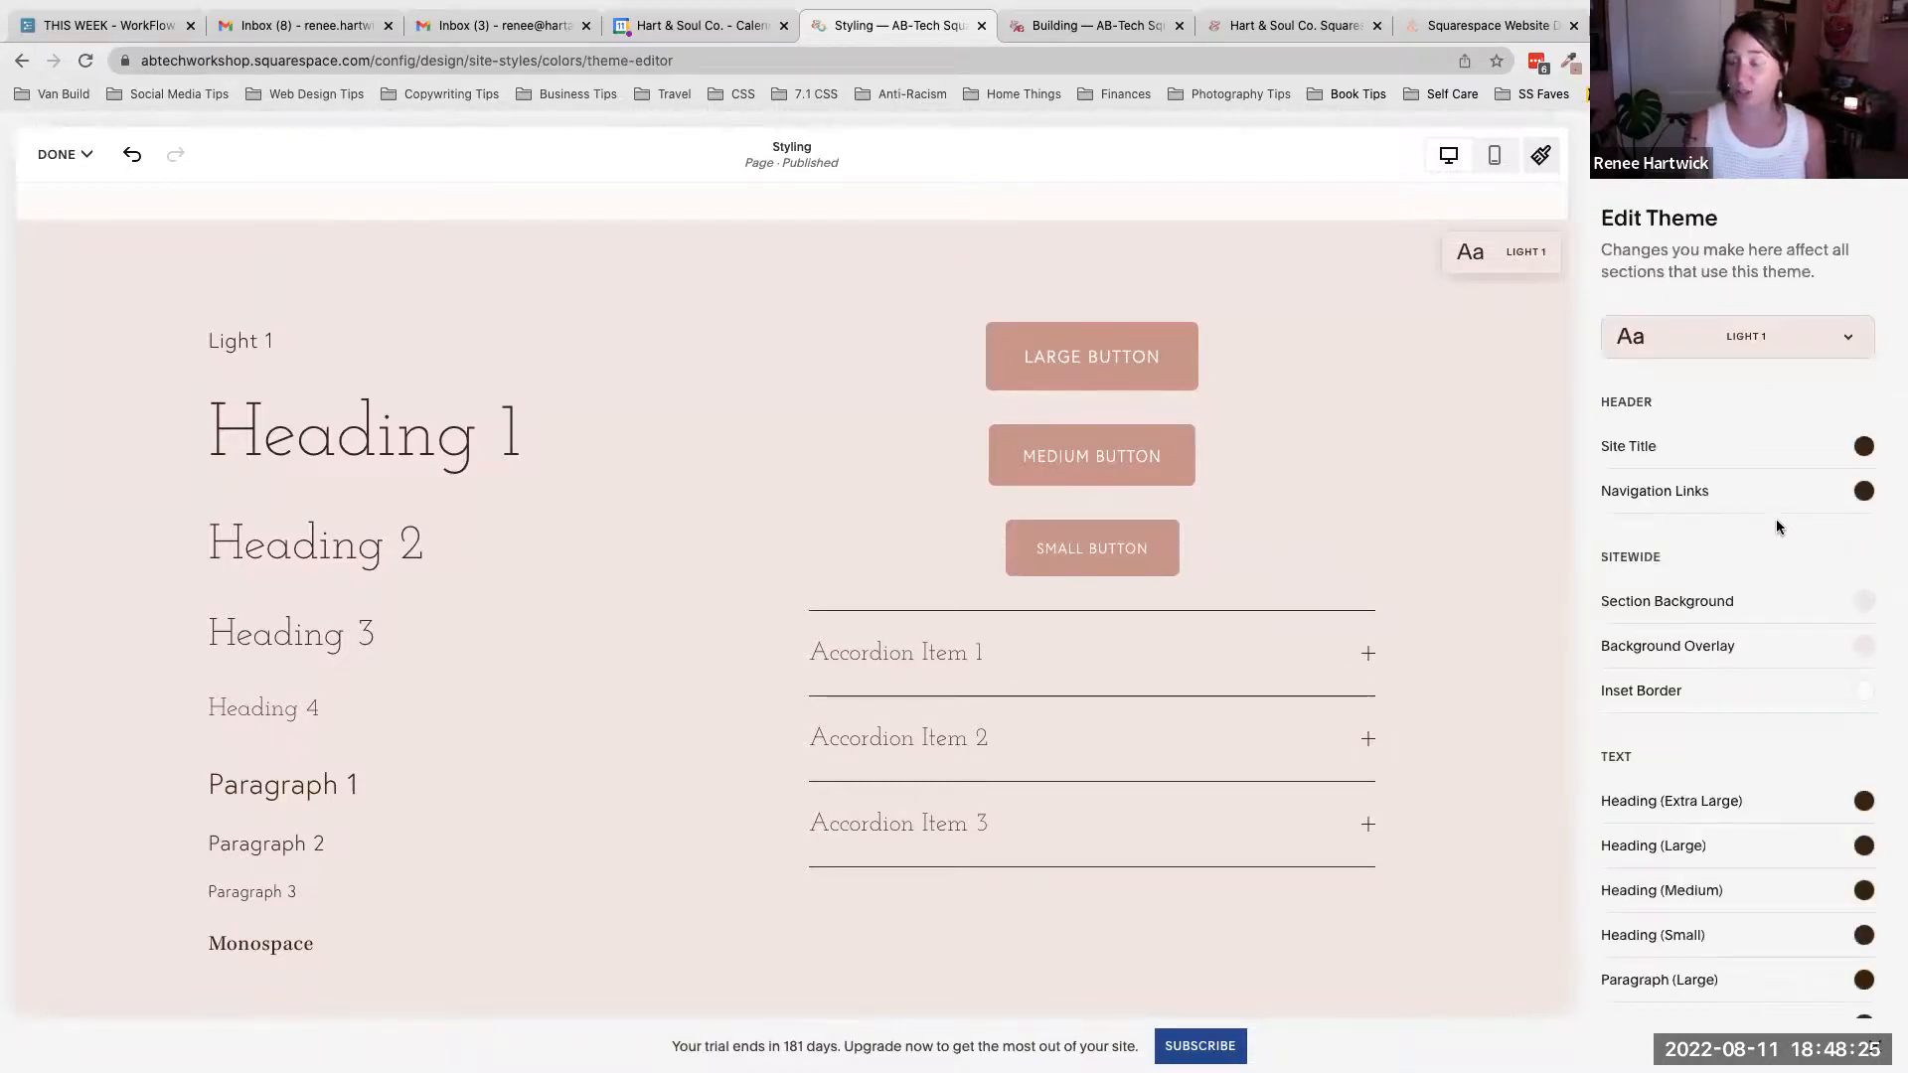
scroll(1777, 524, "down", 5)
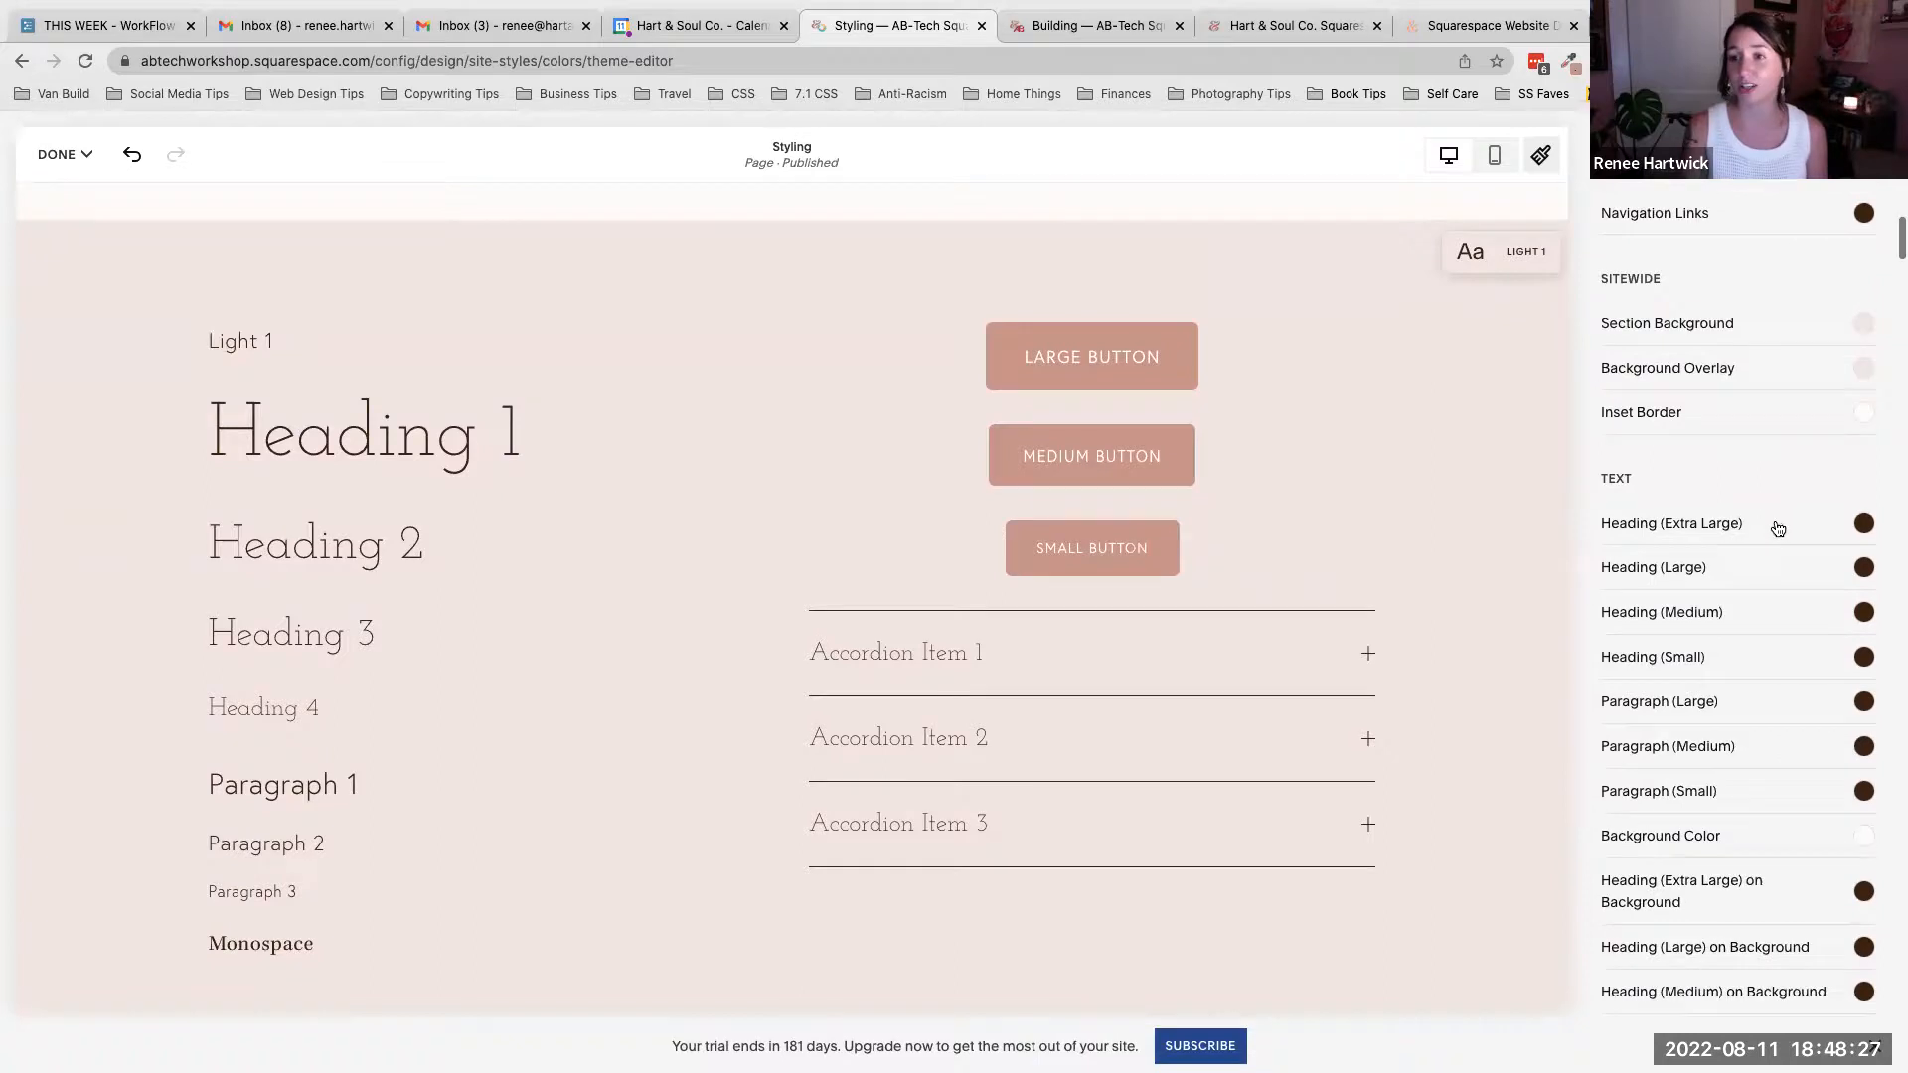
scroll(1776, 528, "down", 2)
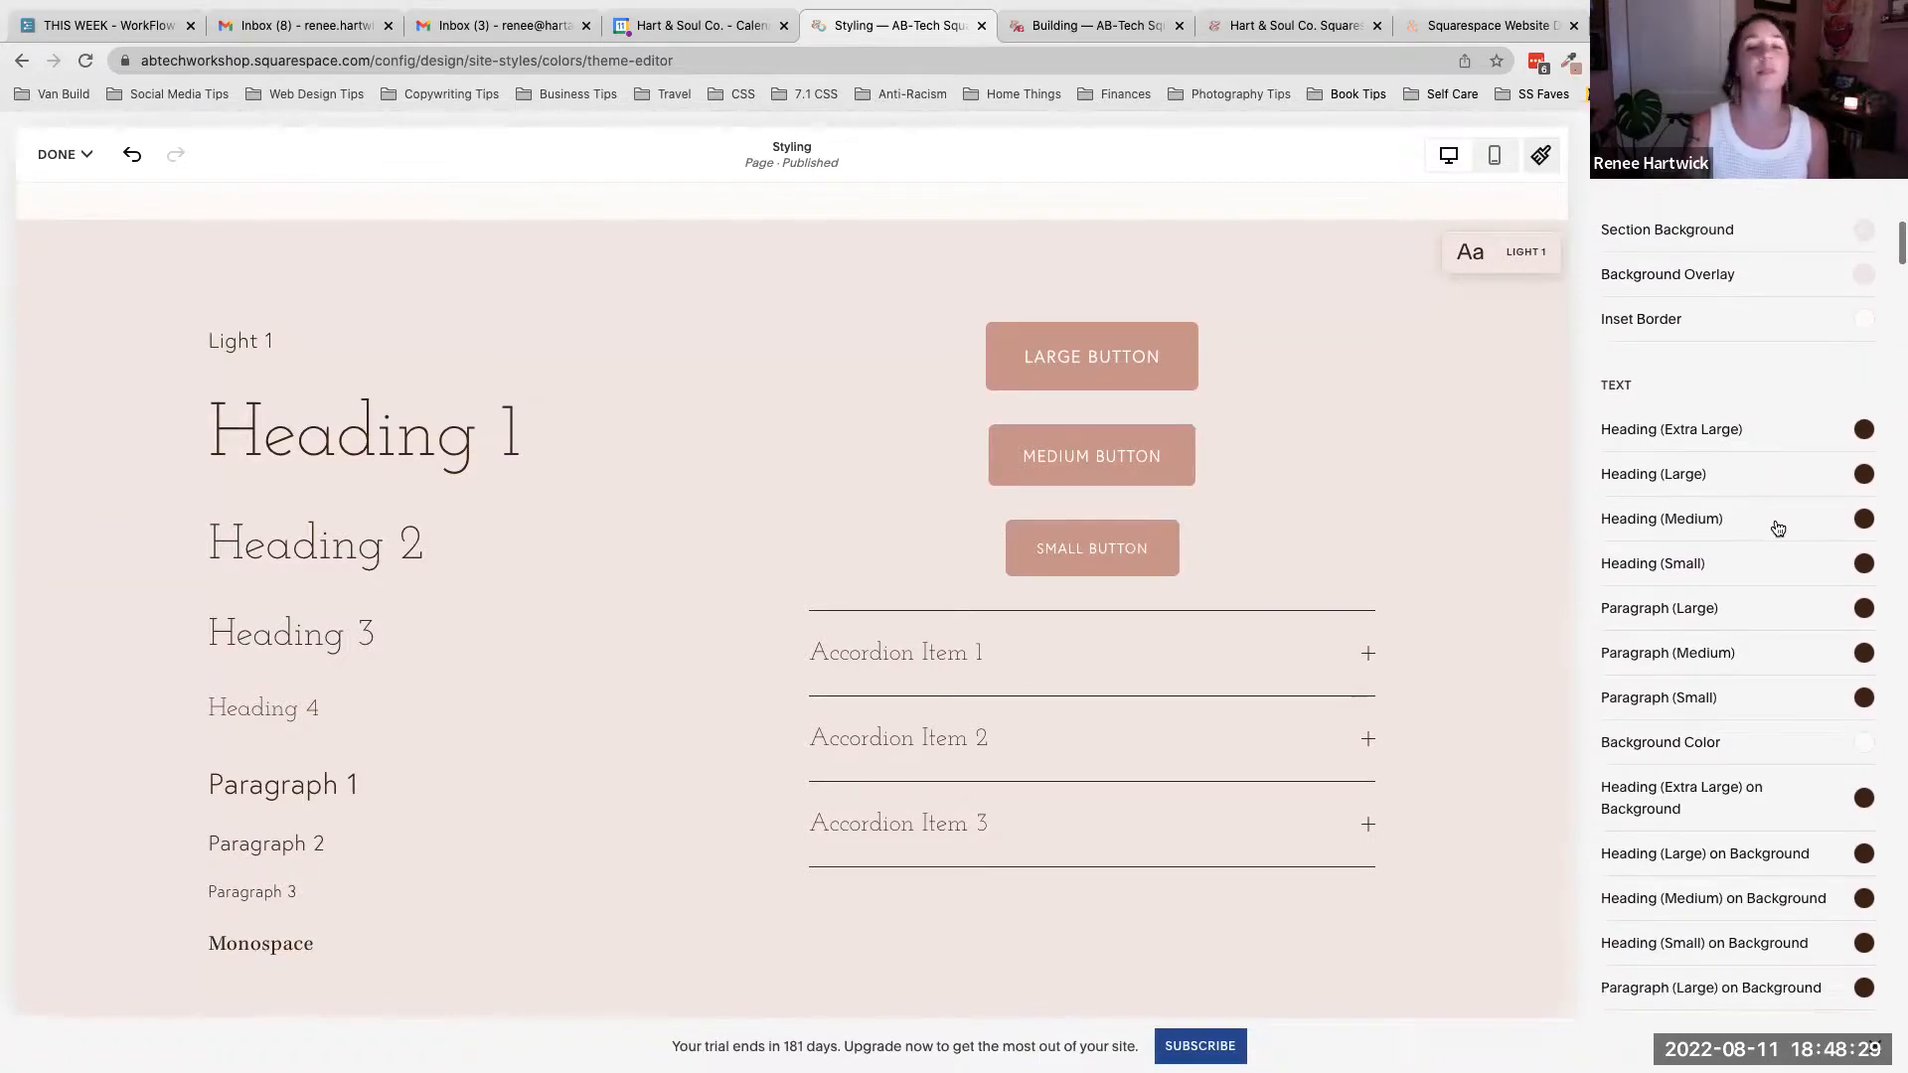
scroll(1777, 527, "down", 1)
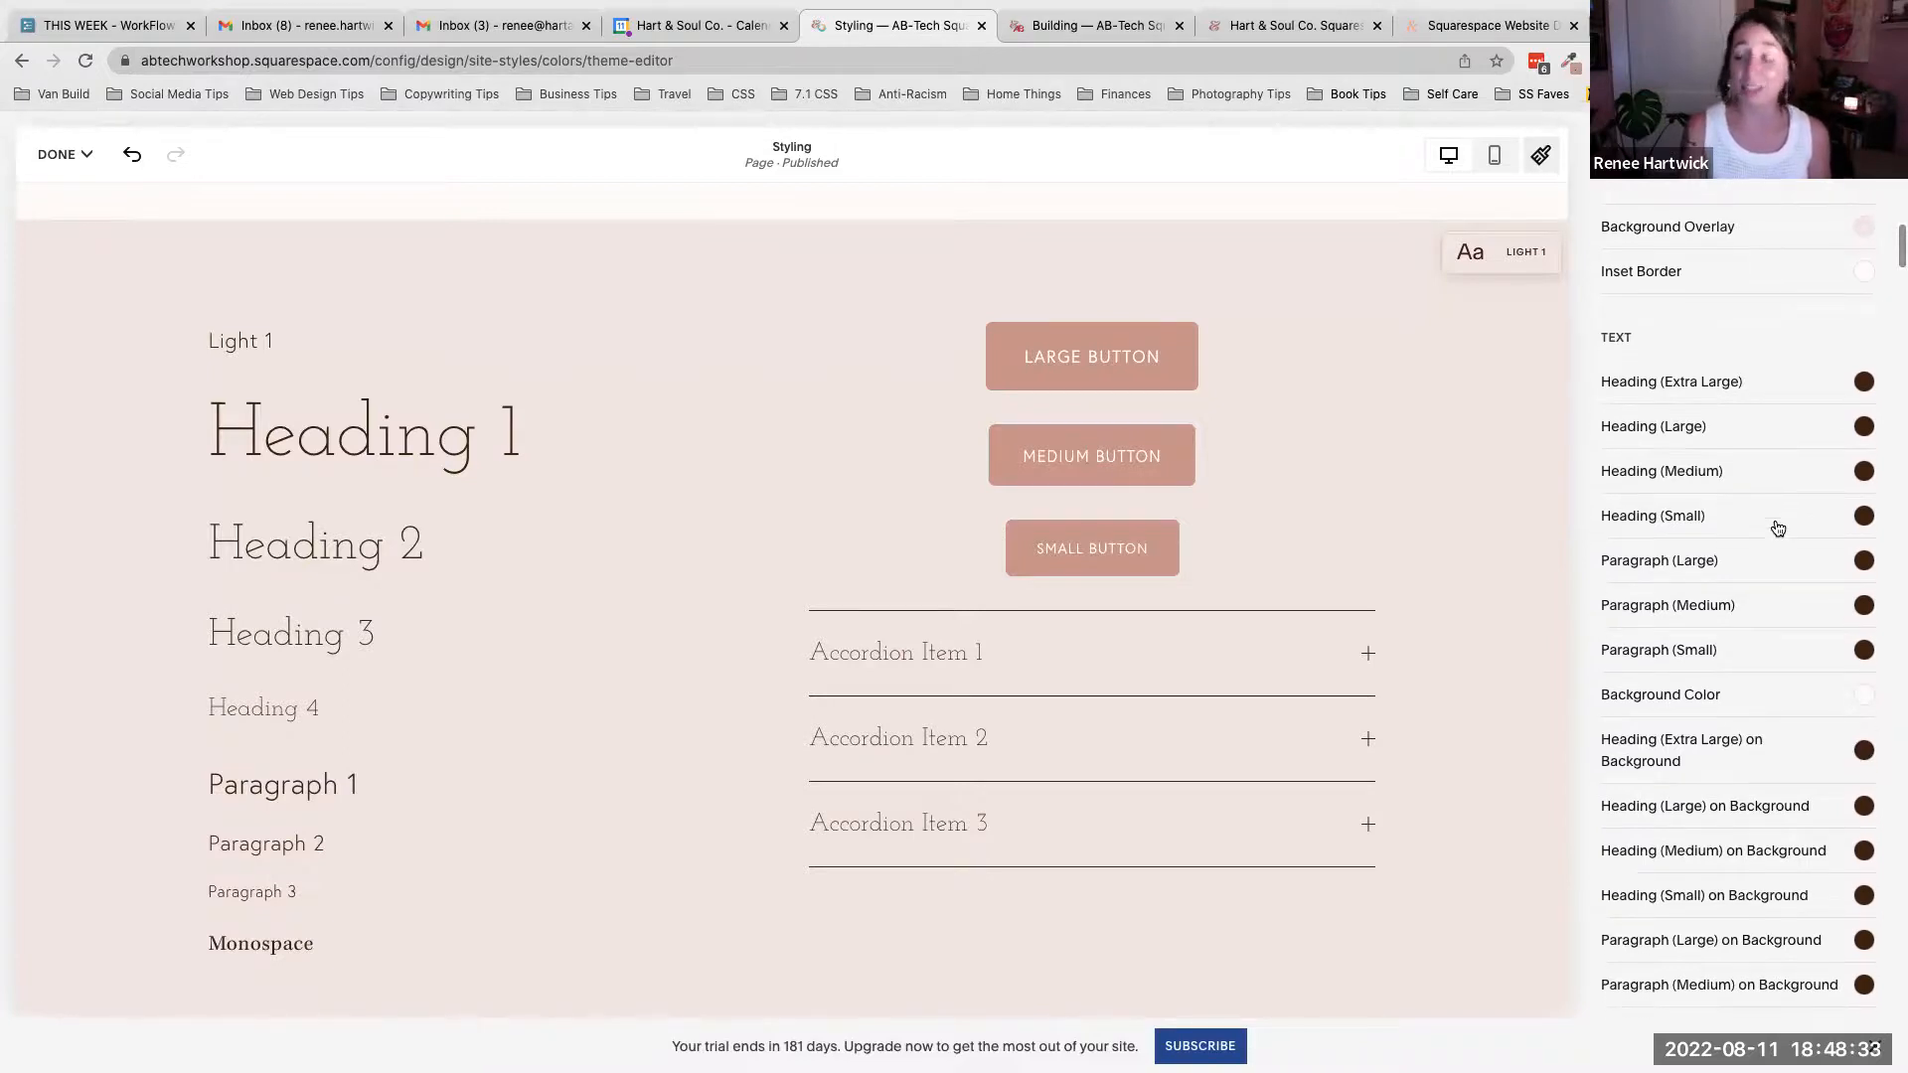
scroll(1777, 528, "up", 8)
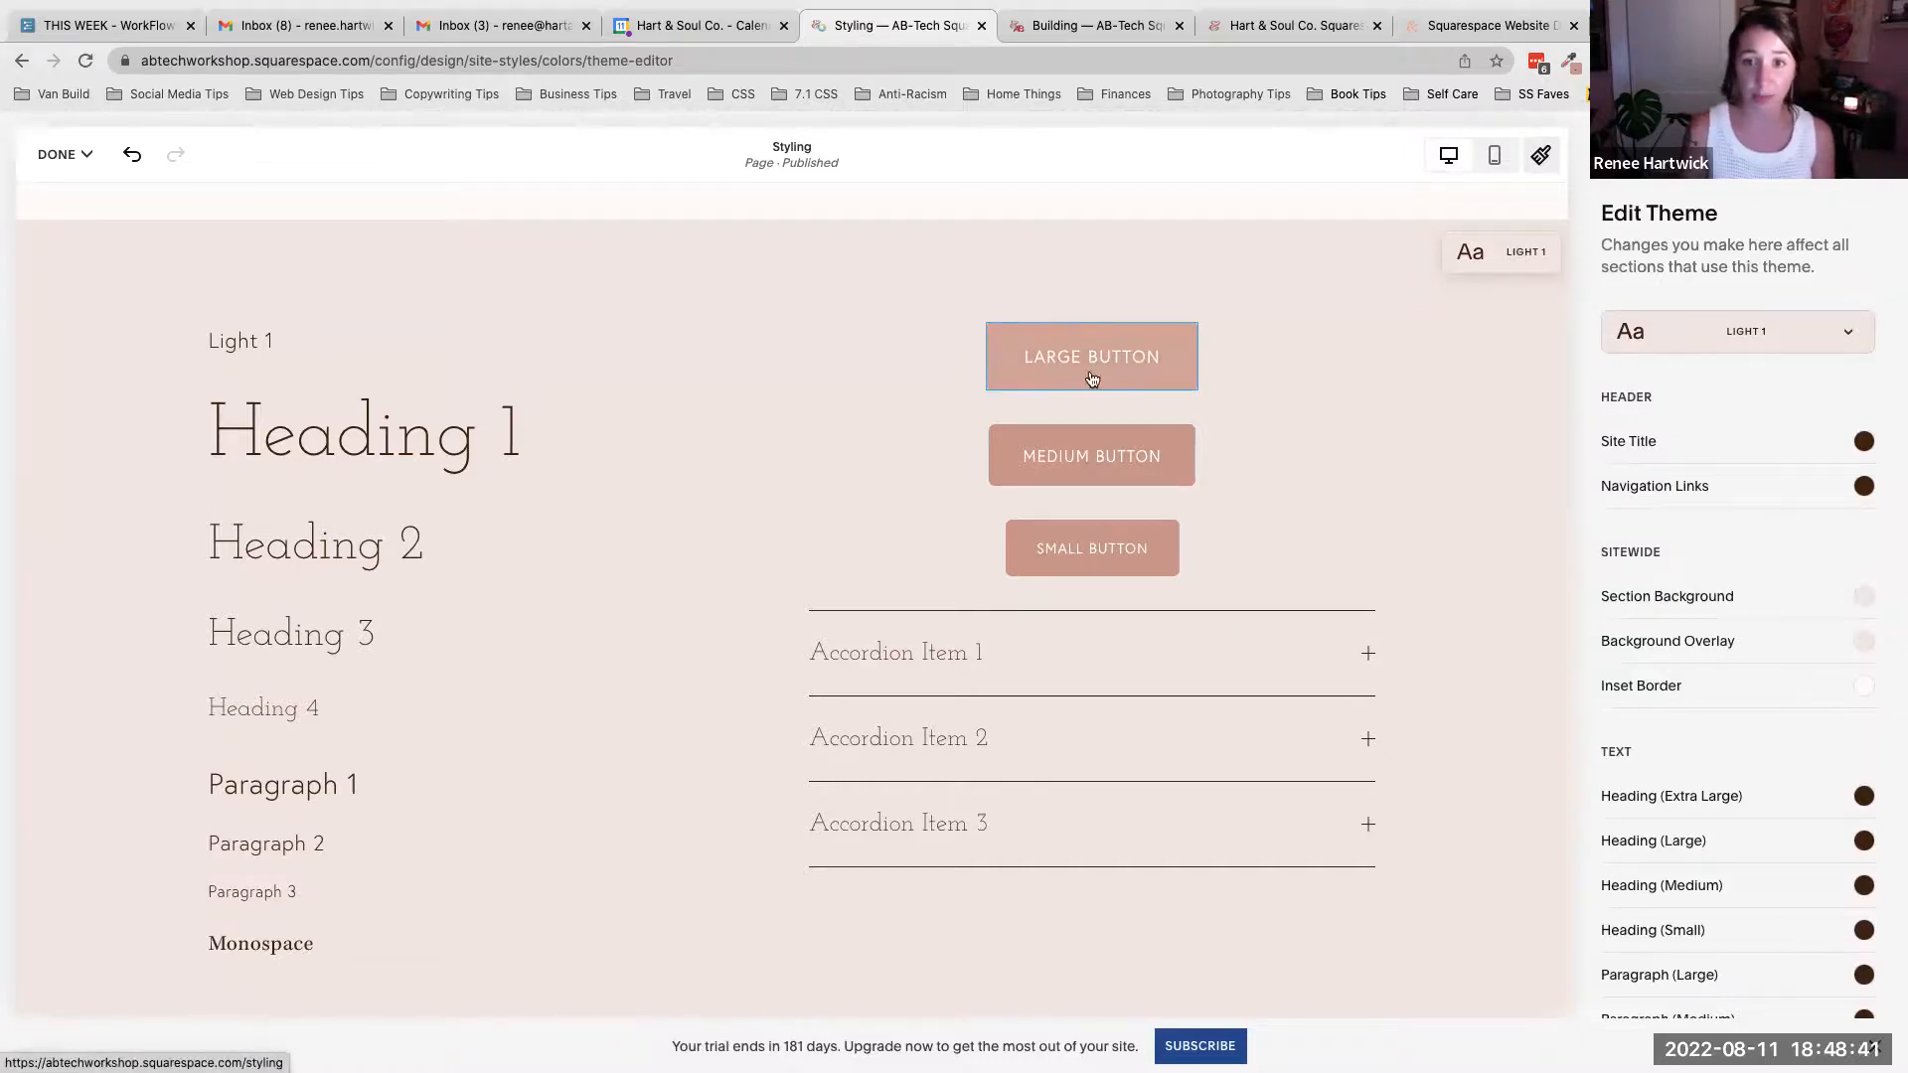
- Set the Light 1 theme's secondary button background to the dark gray palette color
double_click(1153, 346)
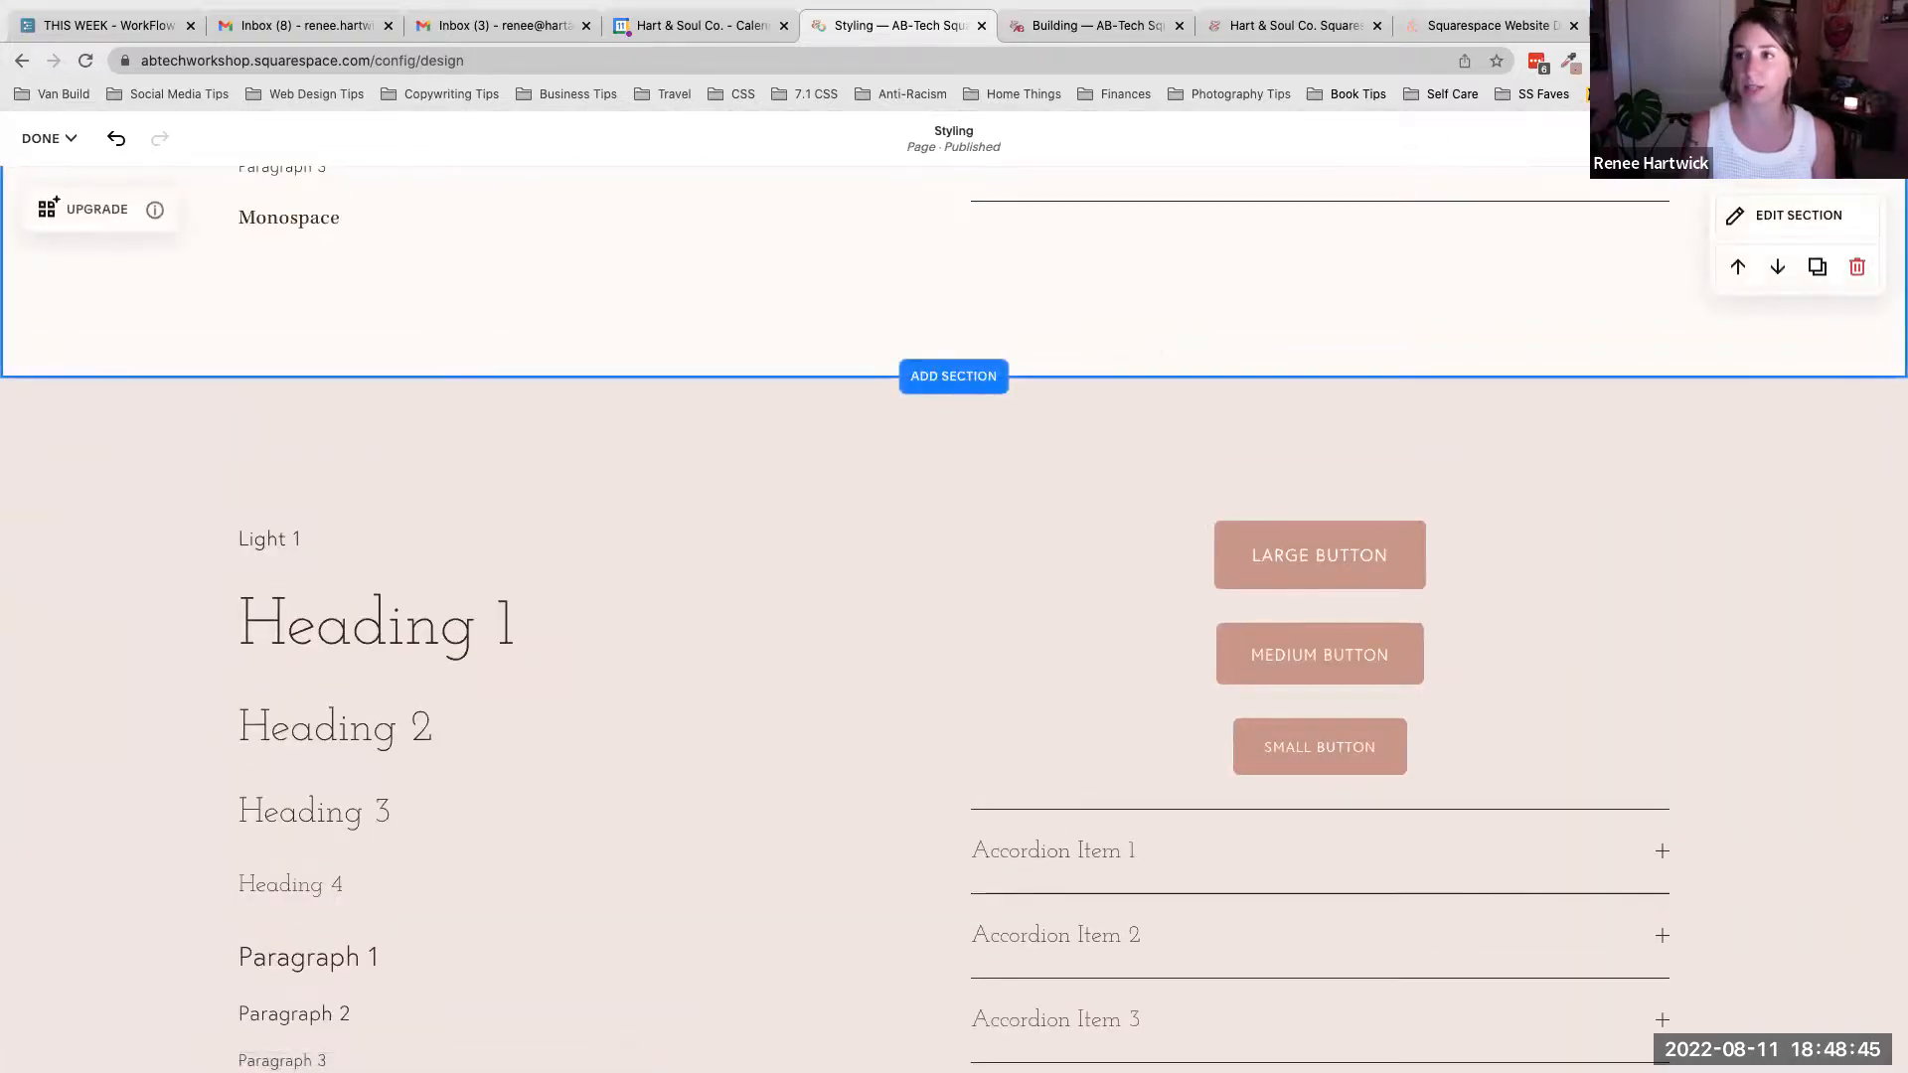
left_click(1870, 139)
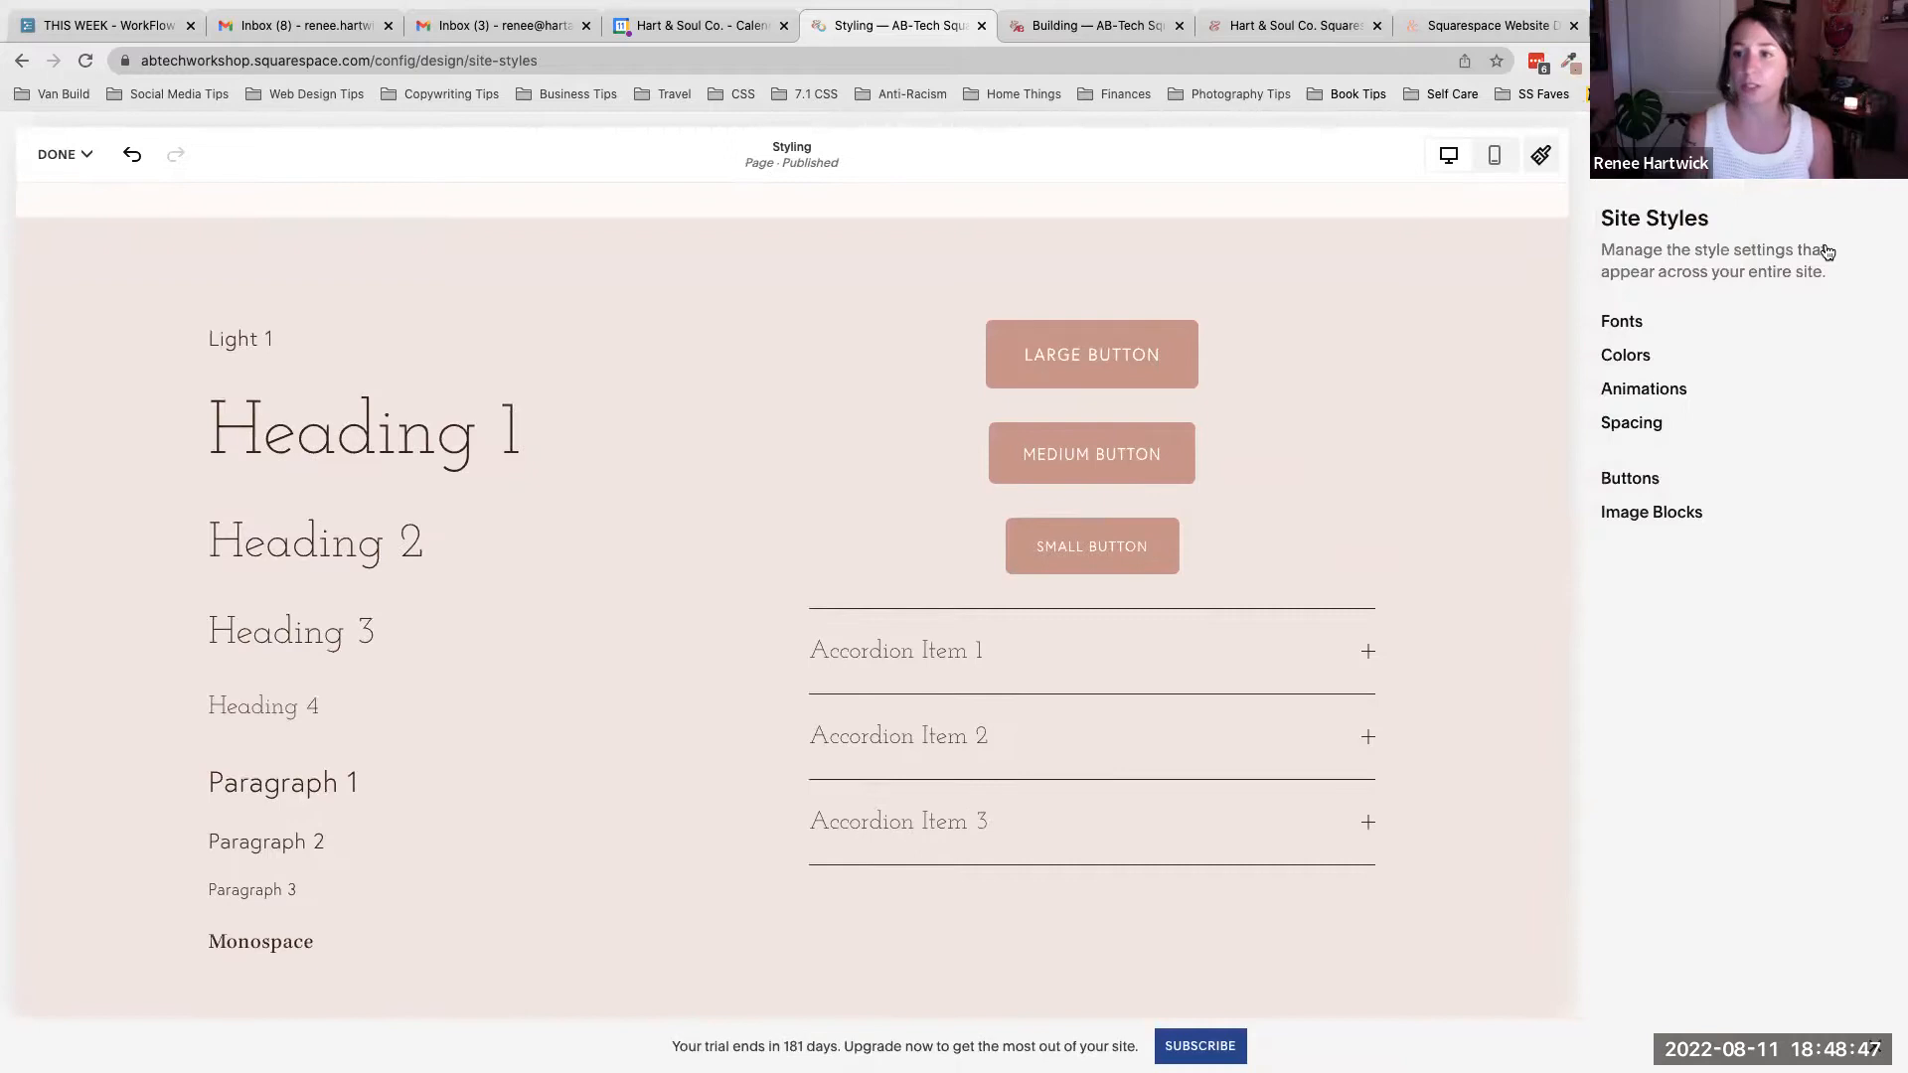
left_click(1624, 356)
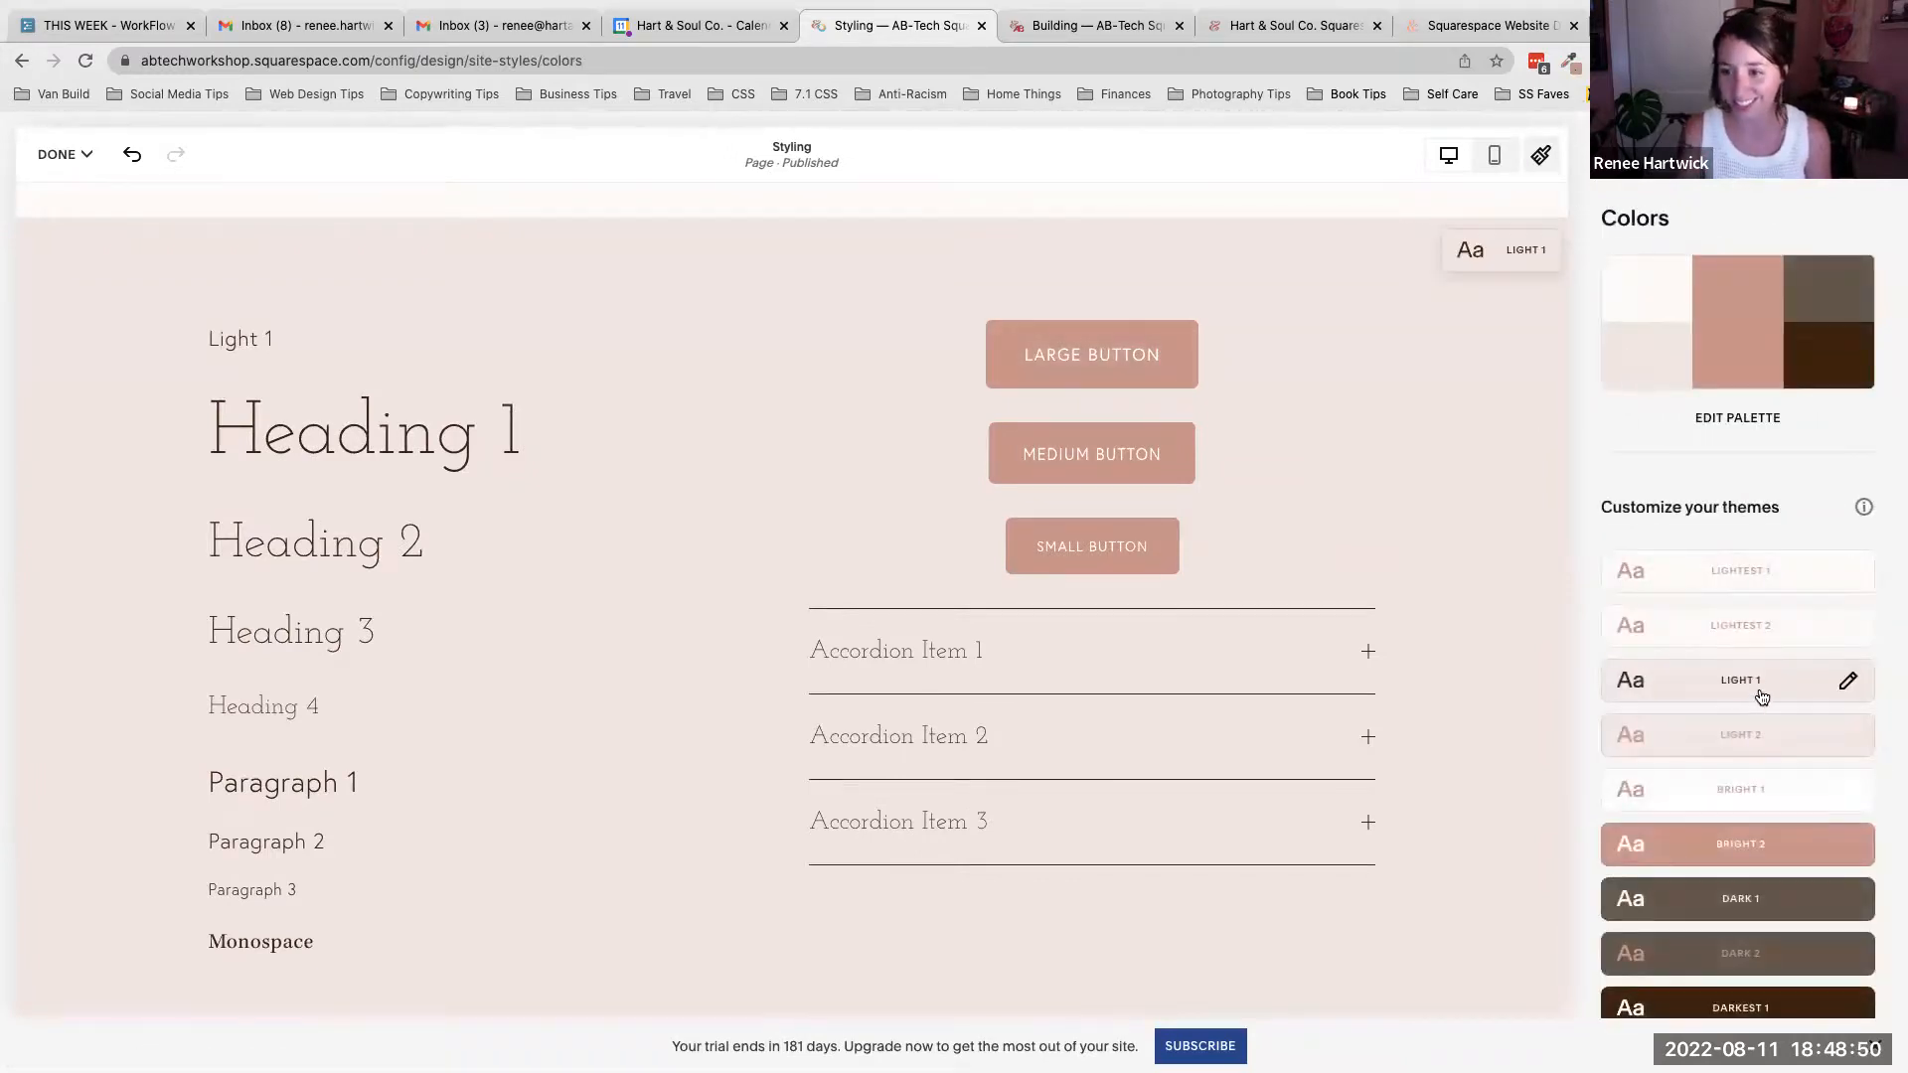
left_click(1846, 681)
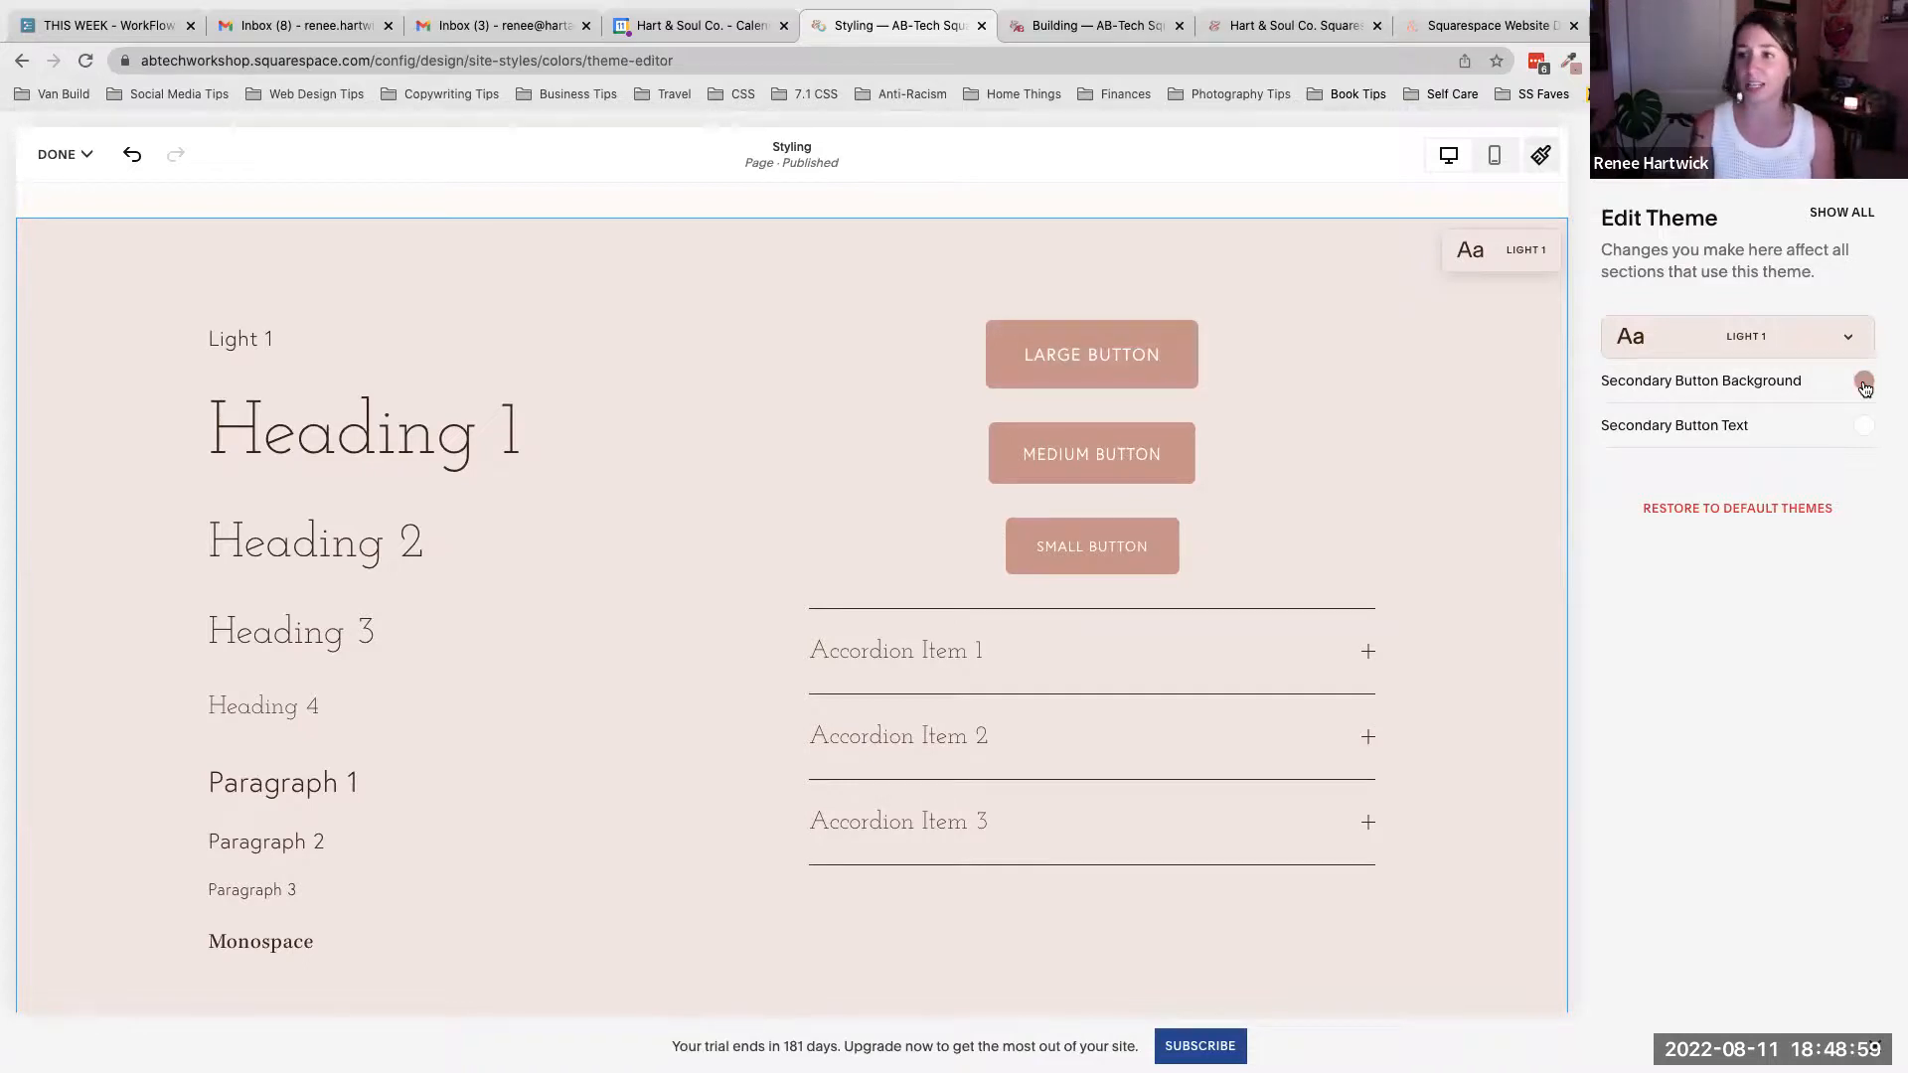
left_click(1862, 383)
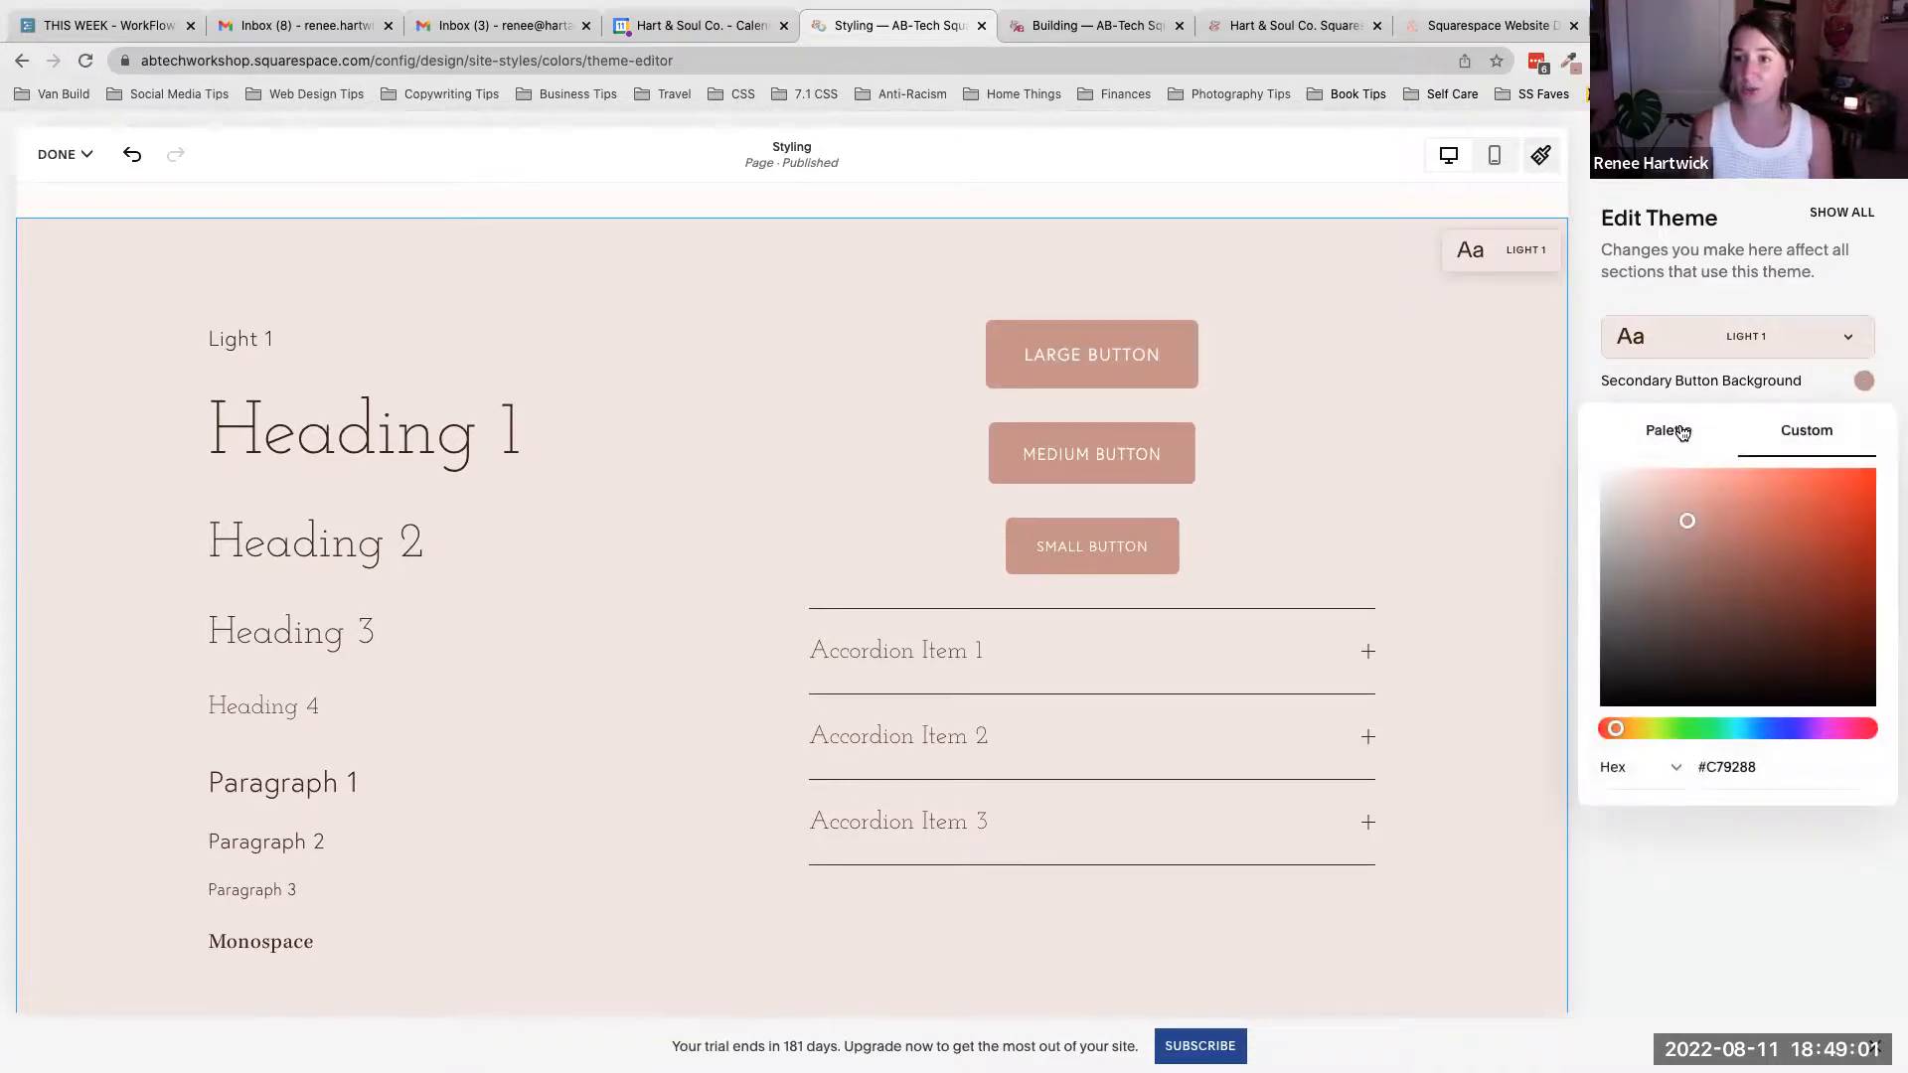
left_click(1670, 430)
left_click(1795, 487)
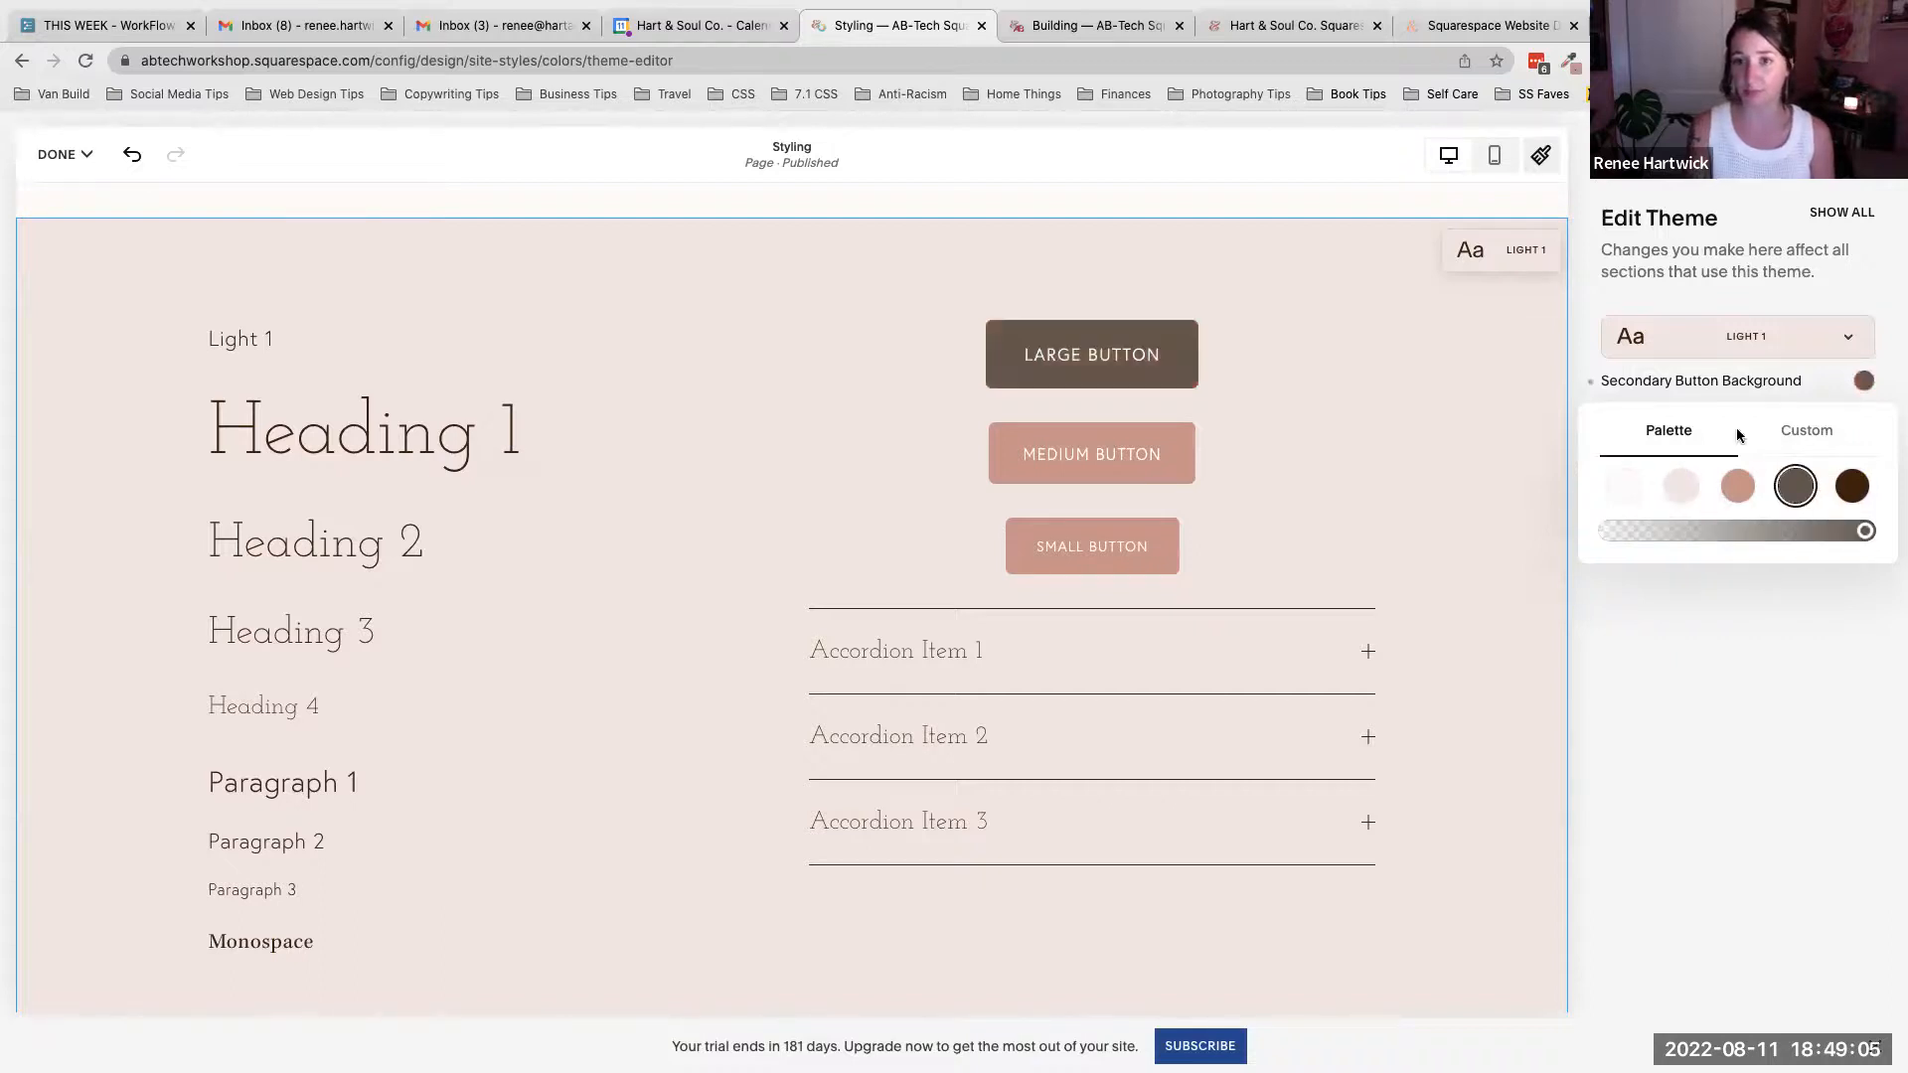
left_click(1864, 384)
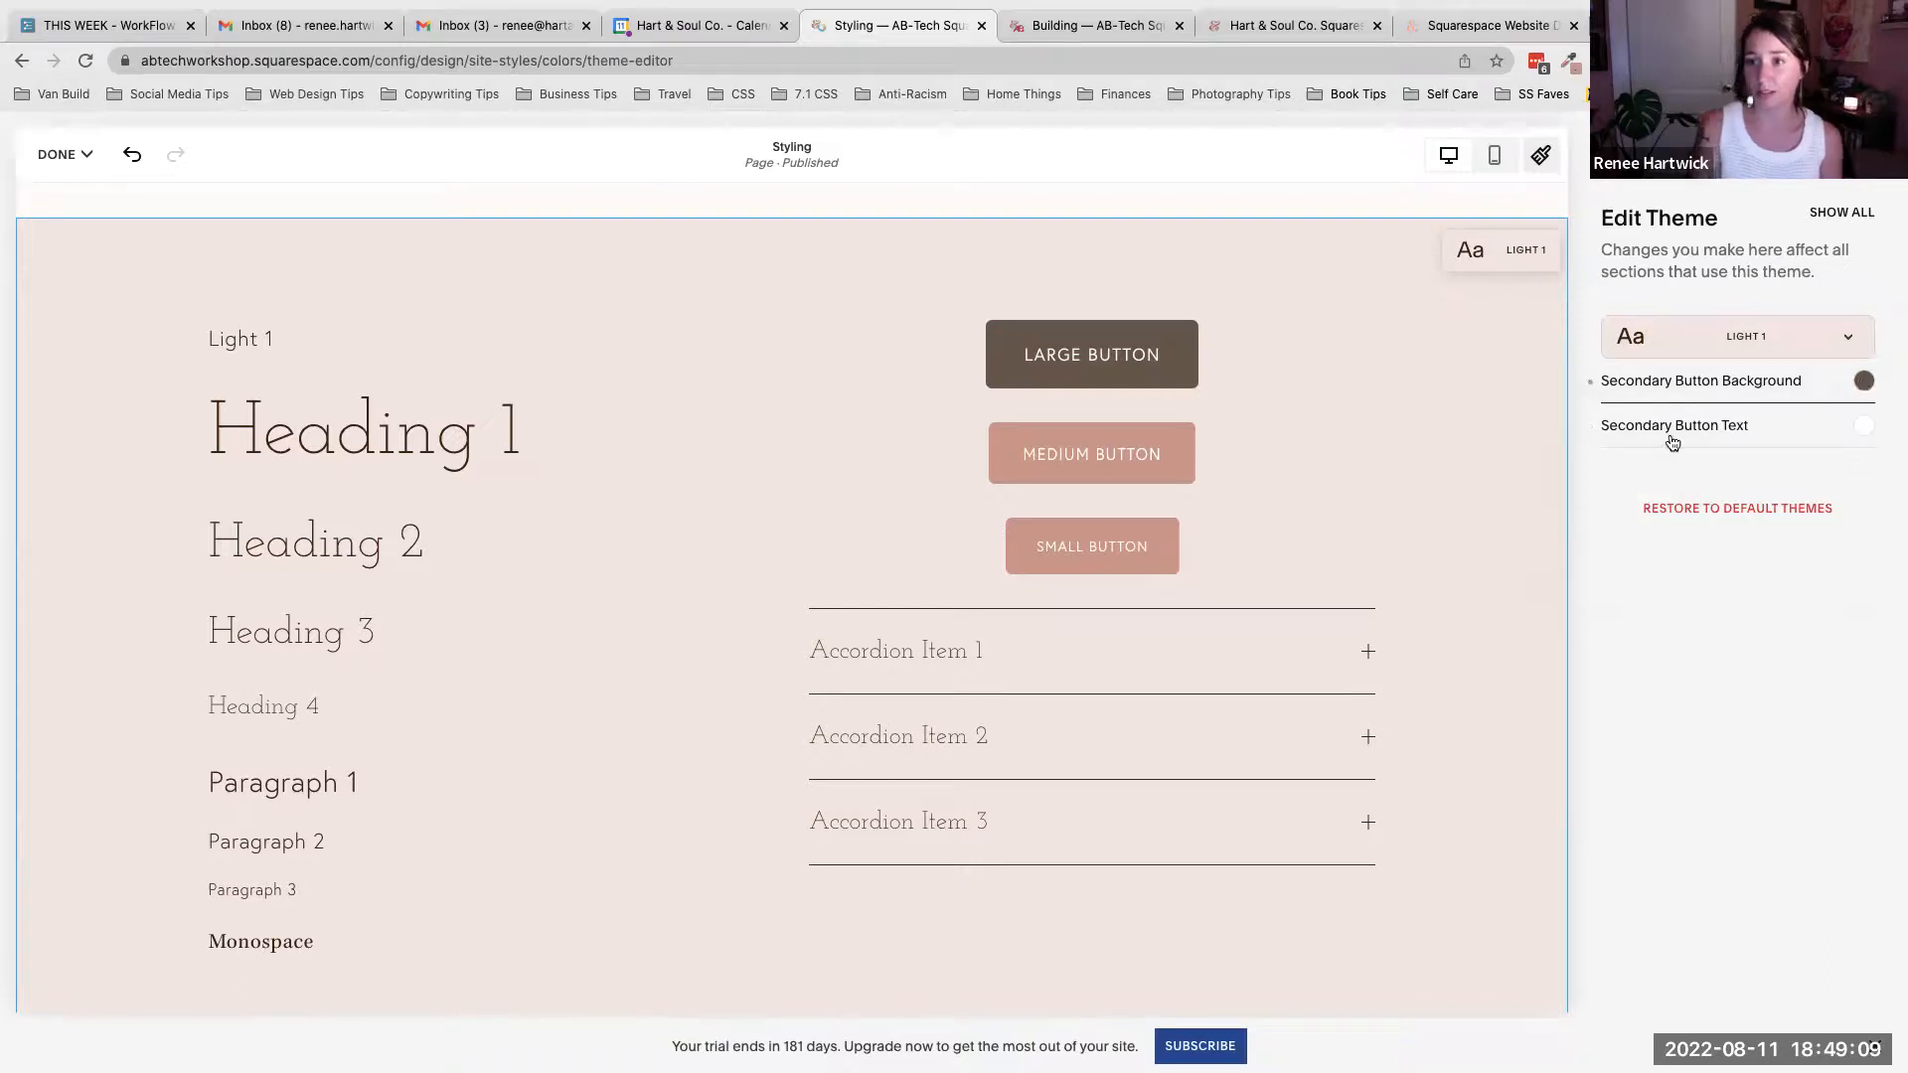
- Set the secondary button text to the custom color #934A4A
left_click(1864, 425)
left_click(1664, 482)
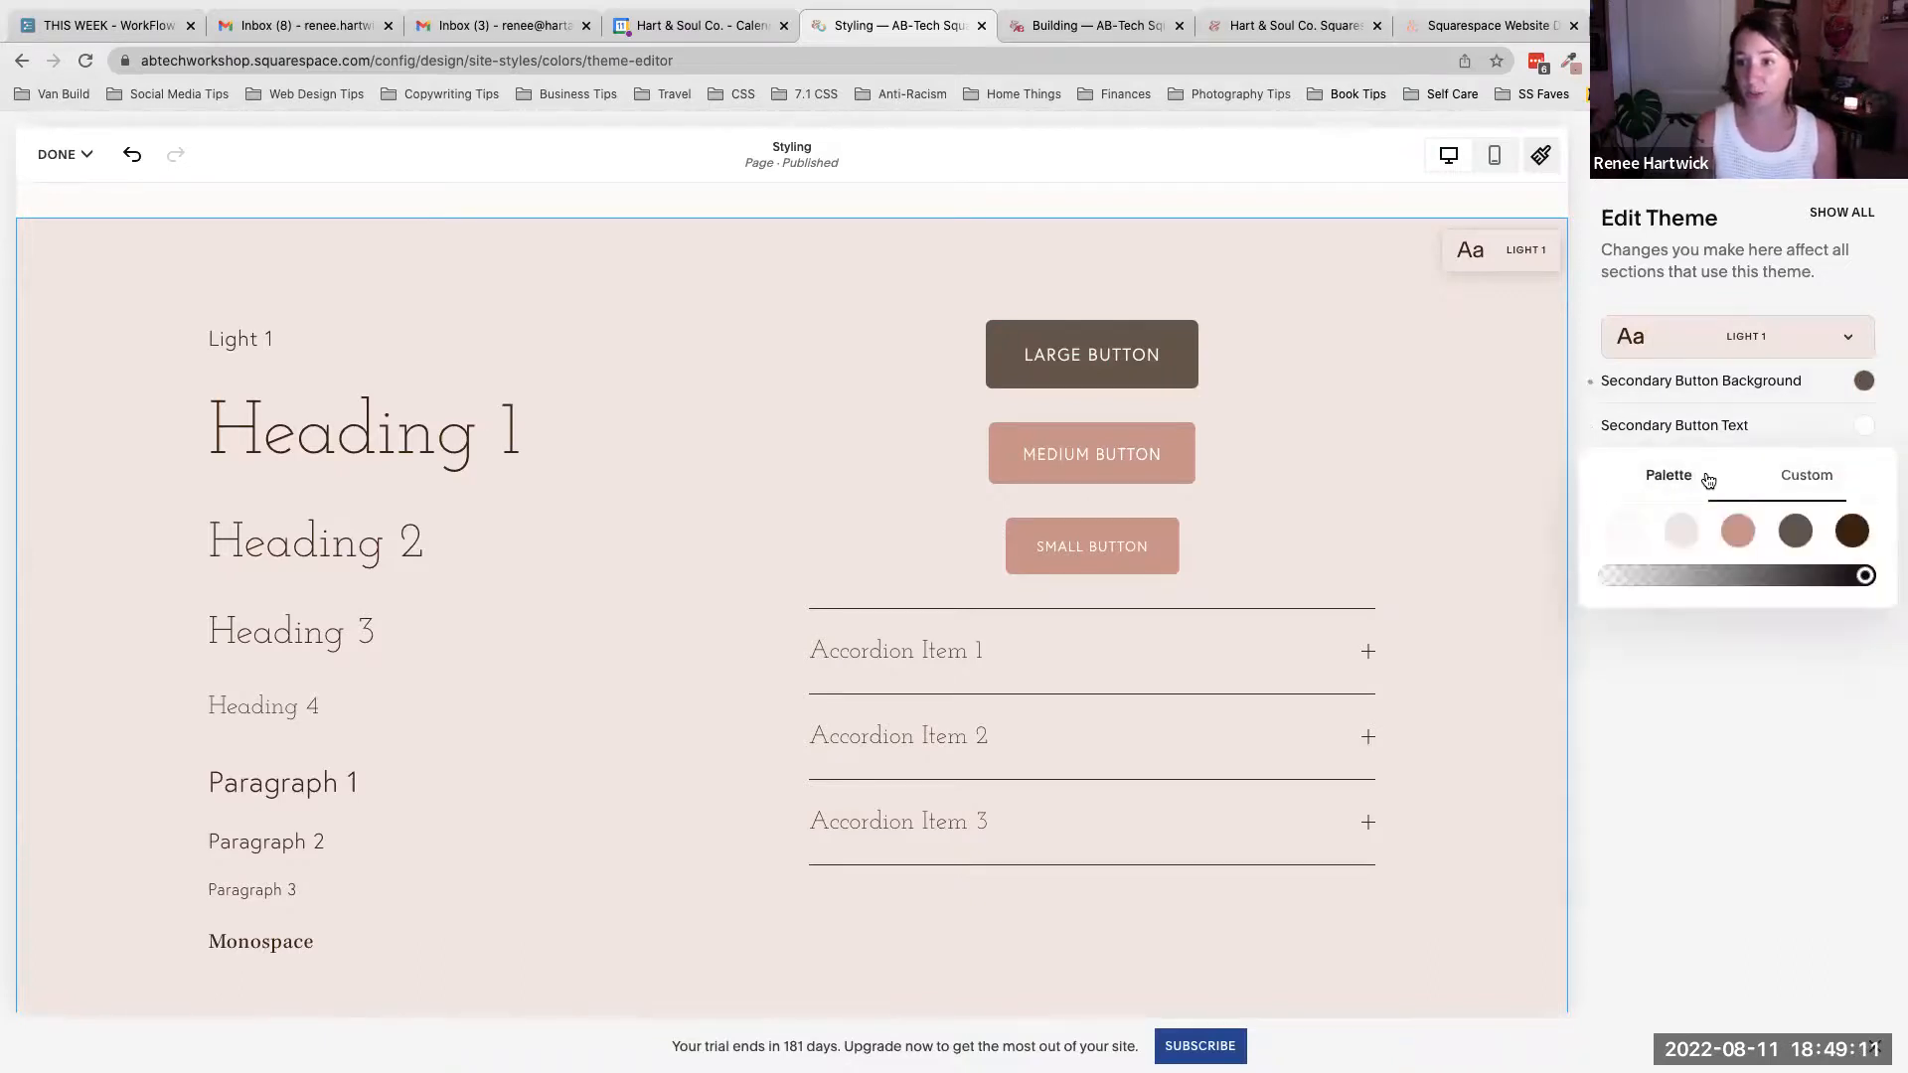
left_click(1820, 477)
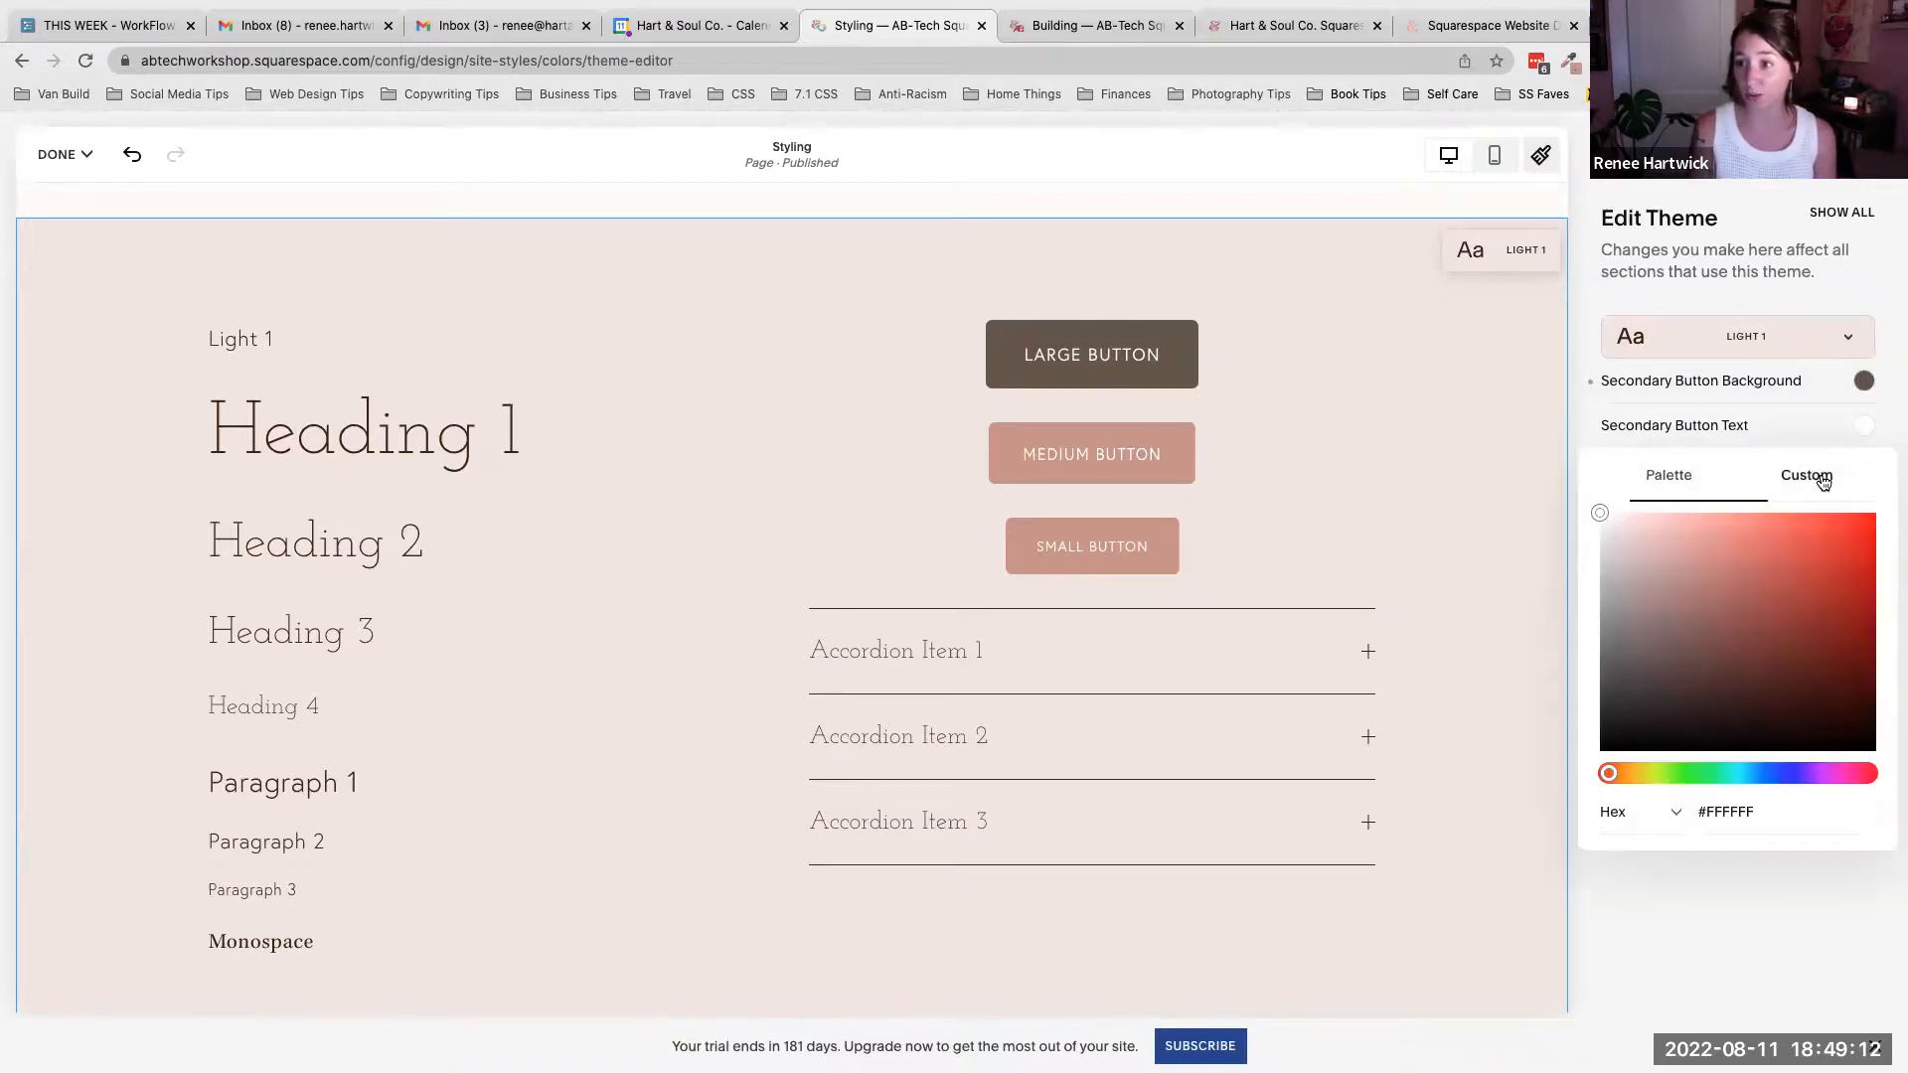
left_click(1835, 546)
left_click(1834, 726)
left_click(1697, 725)
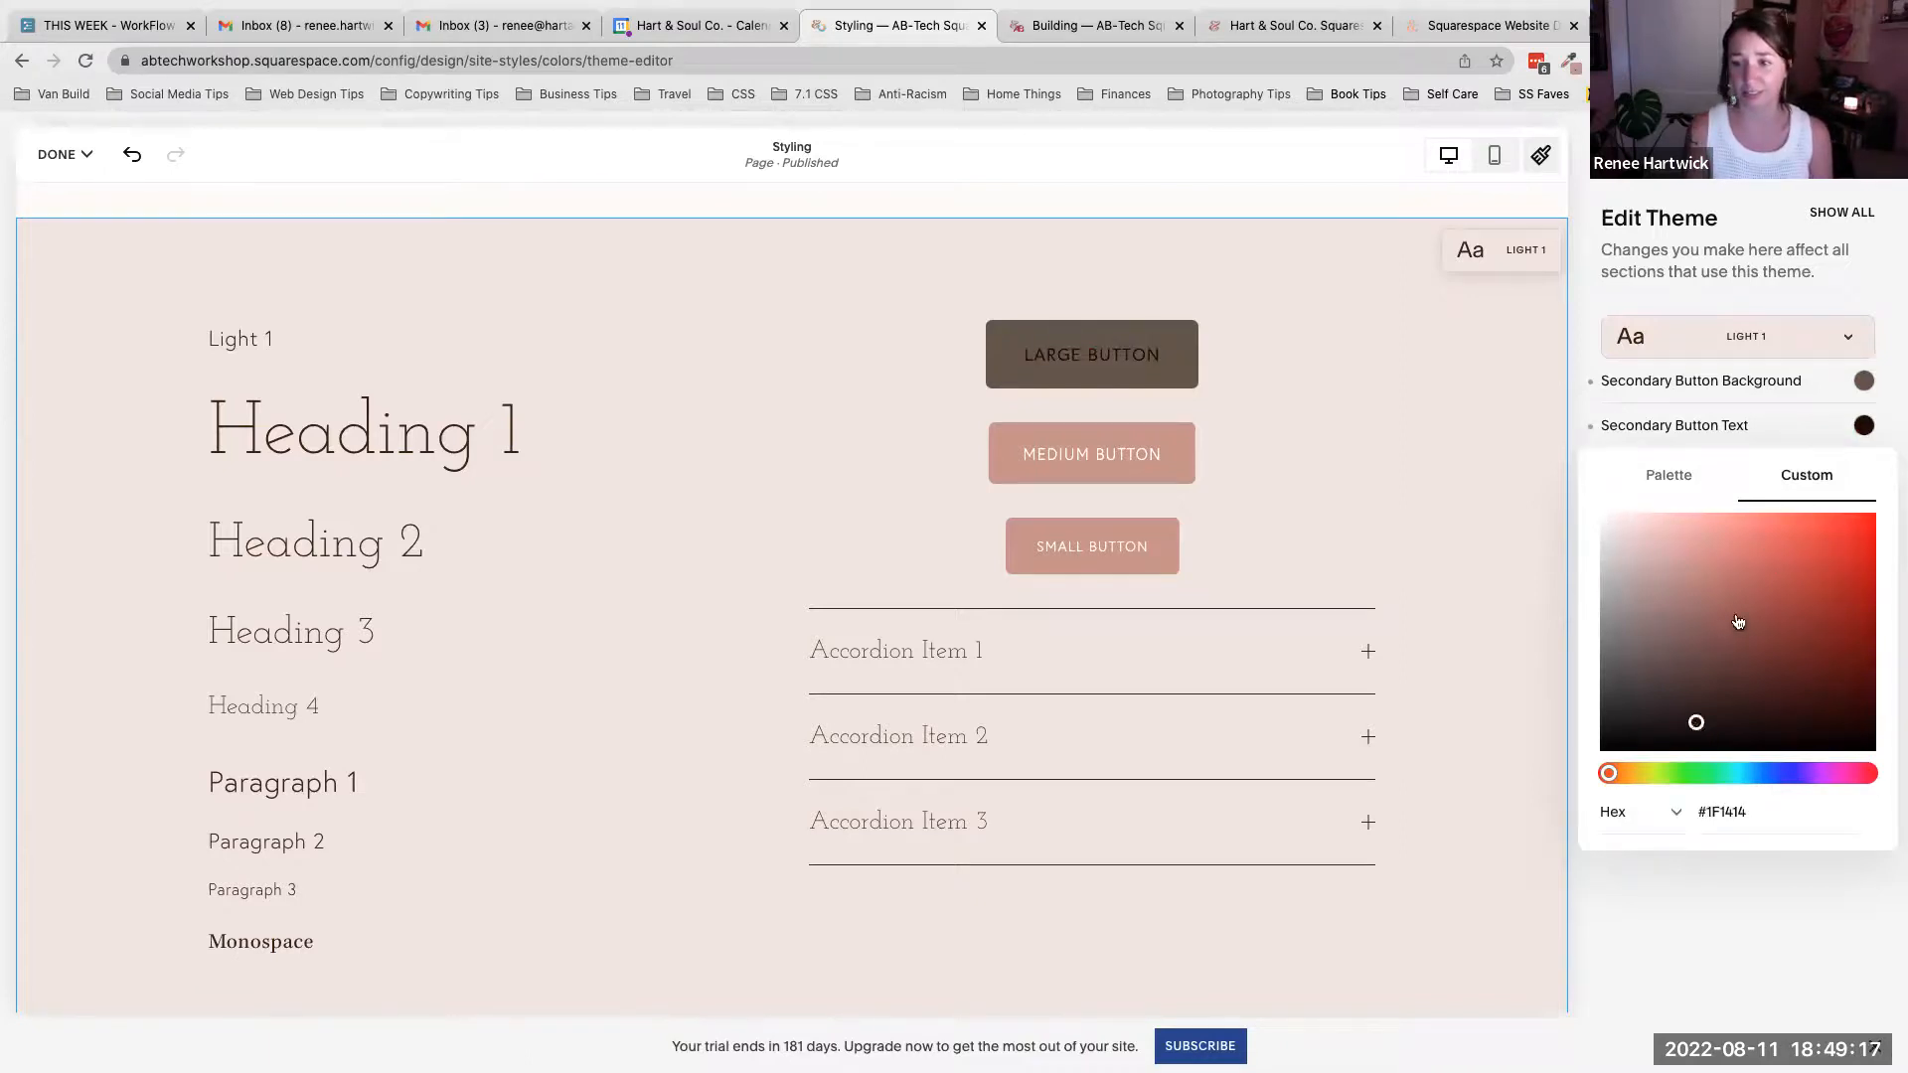
left_click(1736, 616)
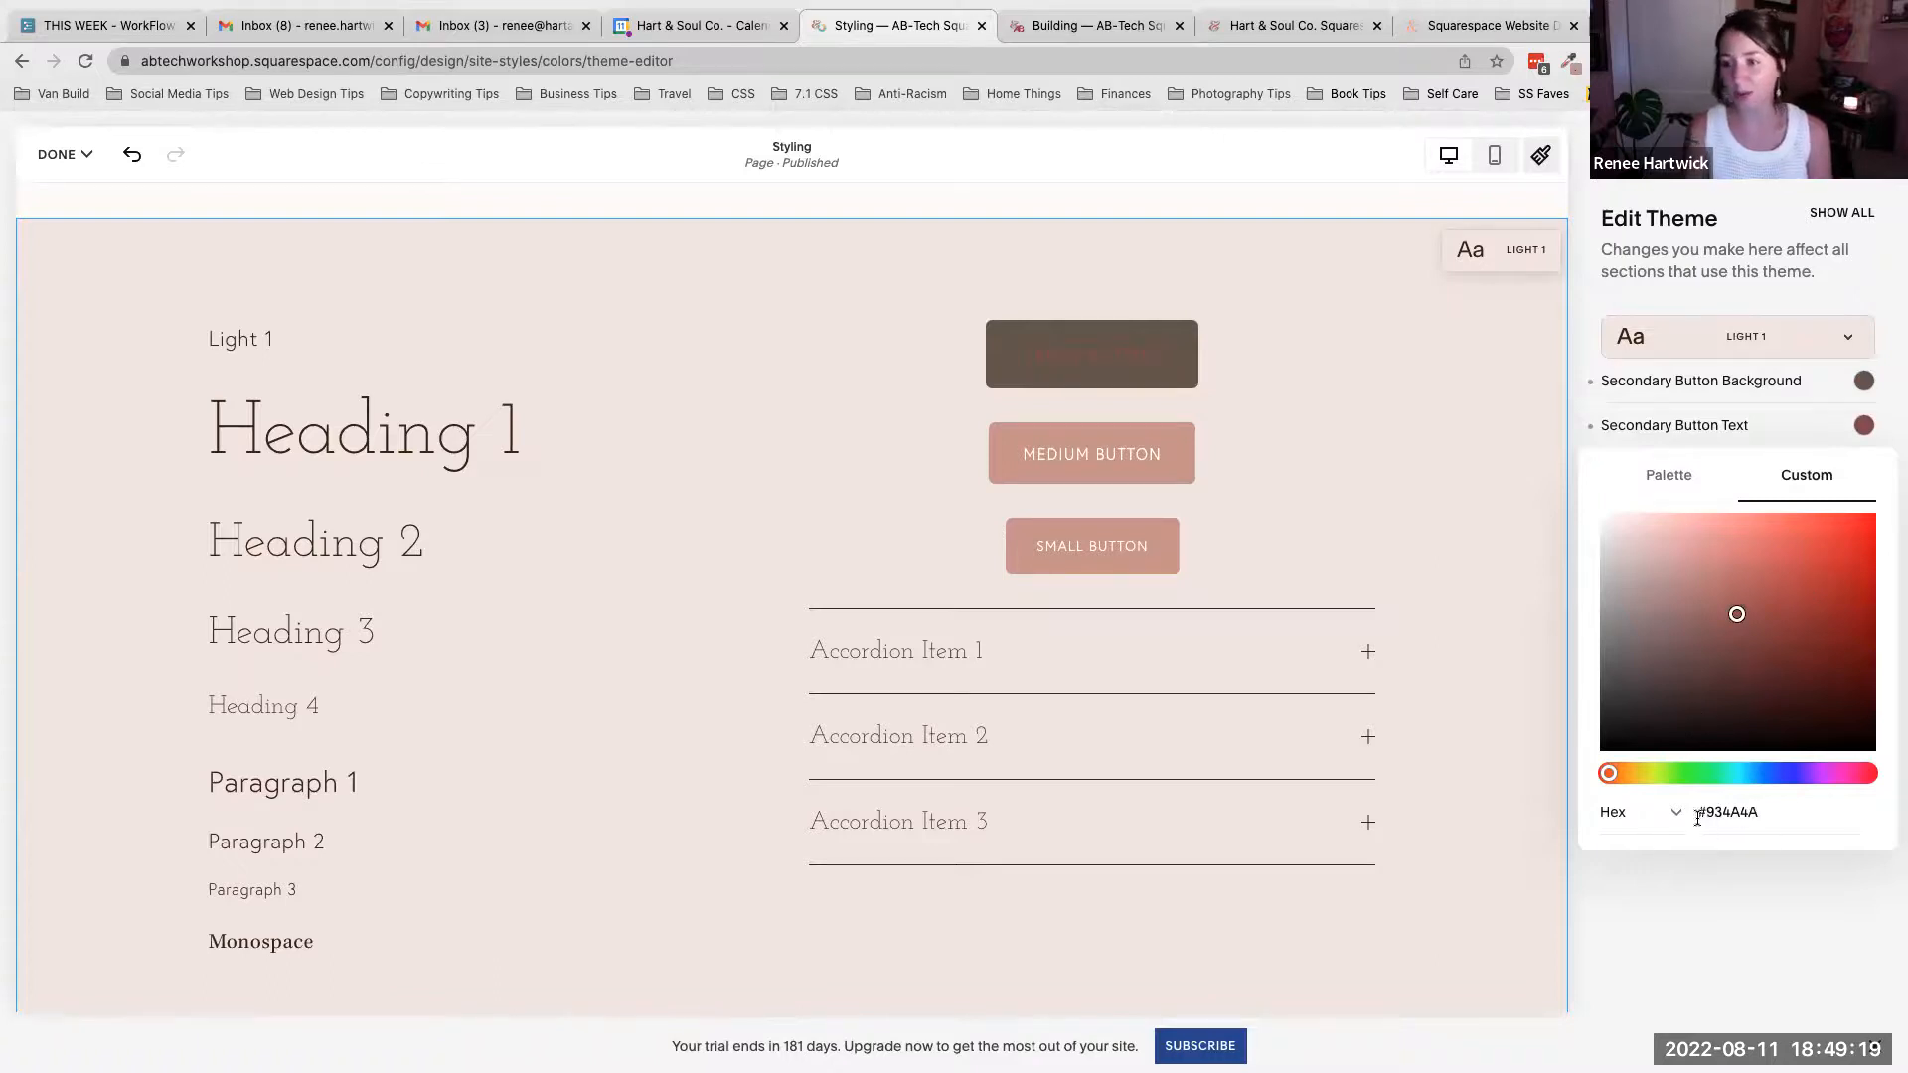
left_click_drag(1698, 814, 1768, 812)
left_click(1777, 809)
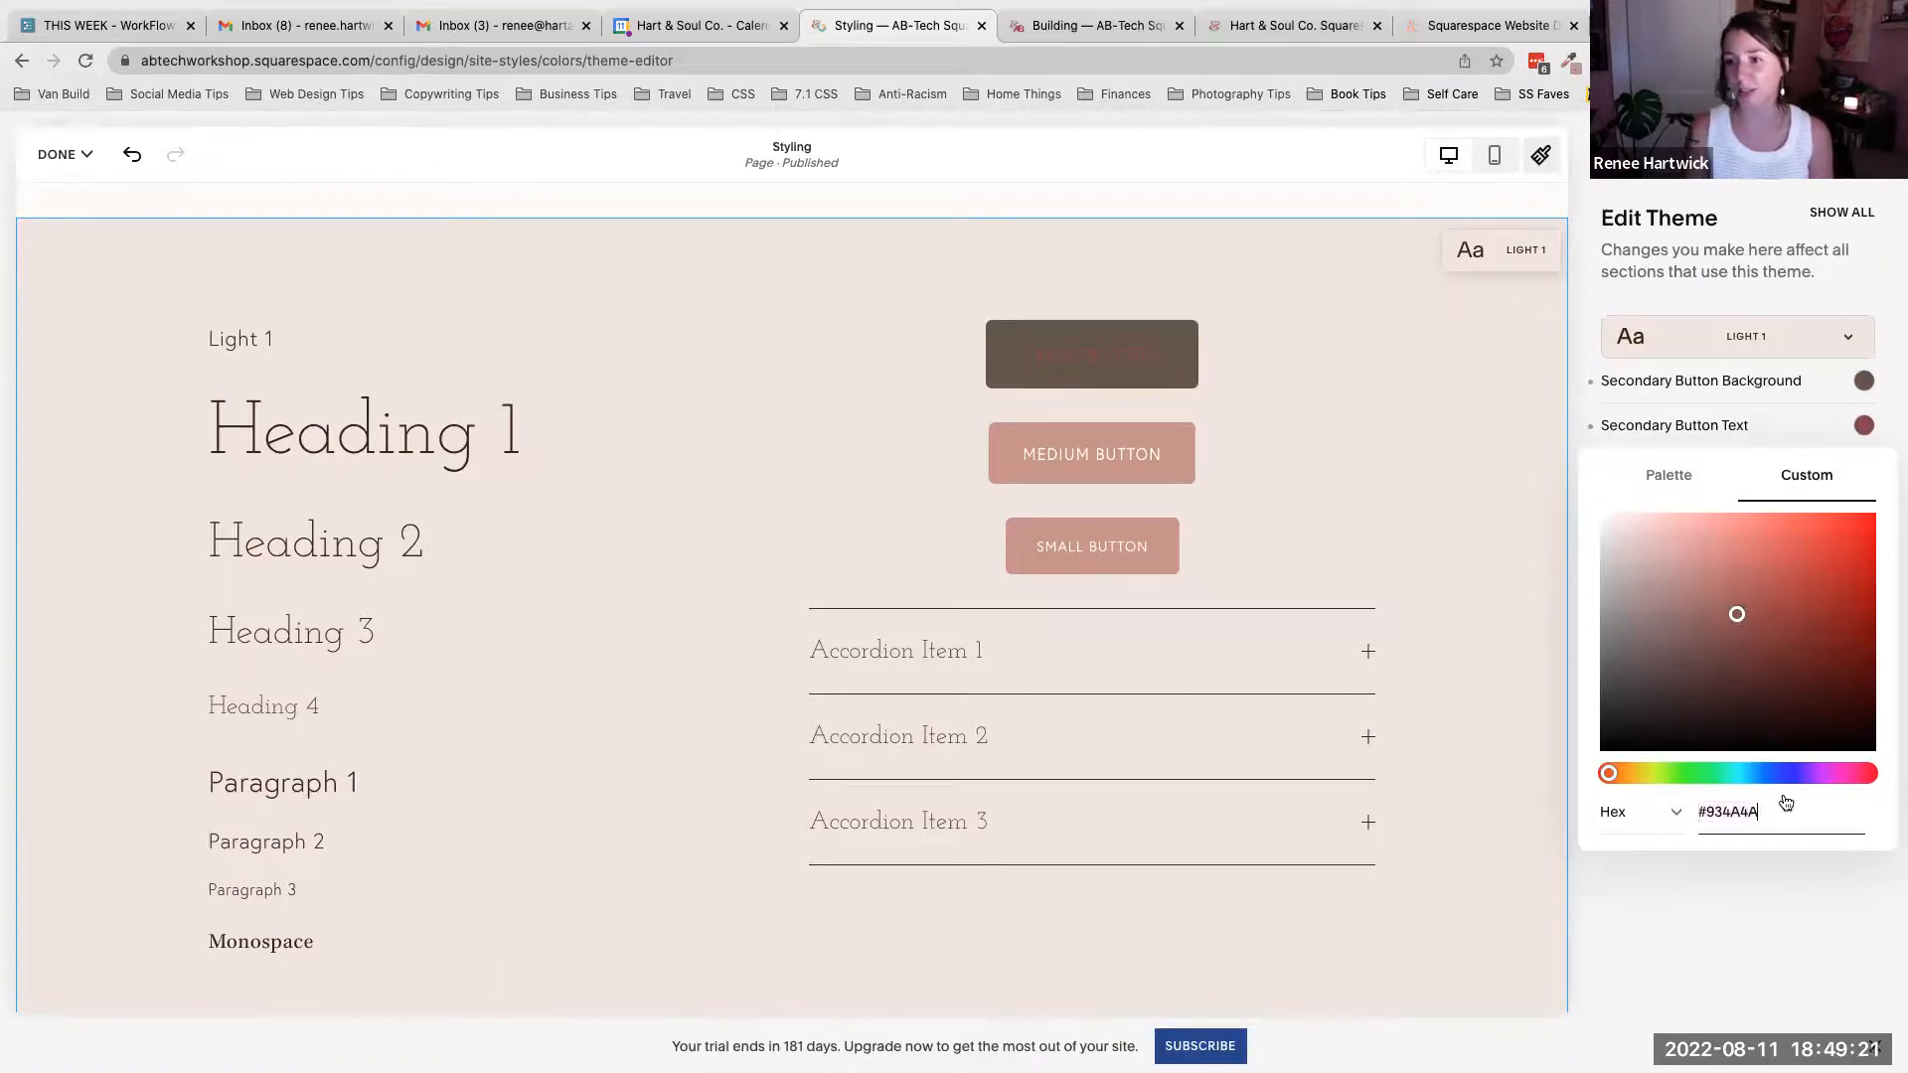
- Return the secondary button text to the white palette color and reset the secondary button background
left_click(1668, 477)
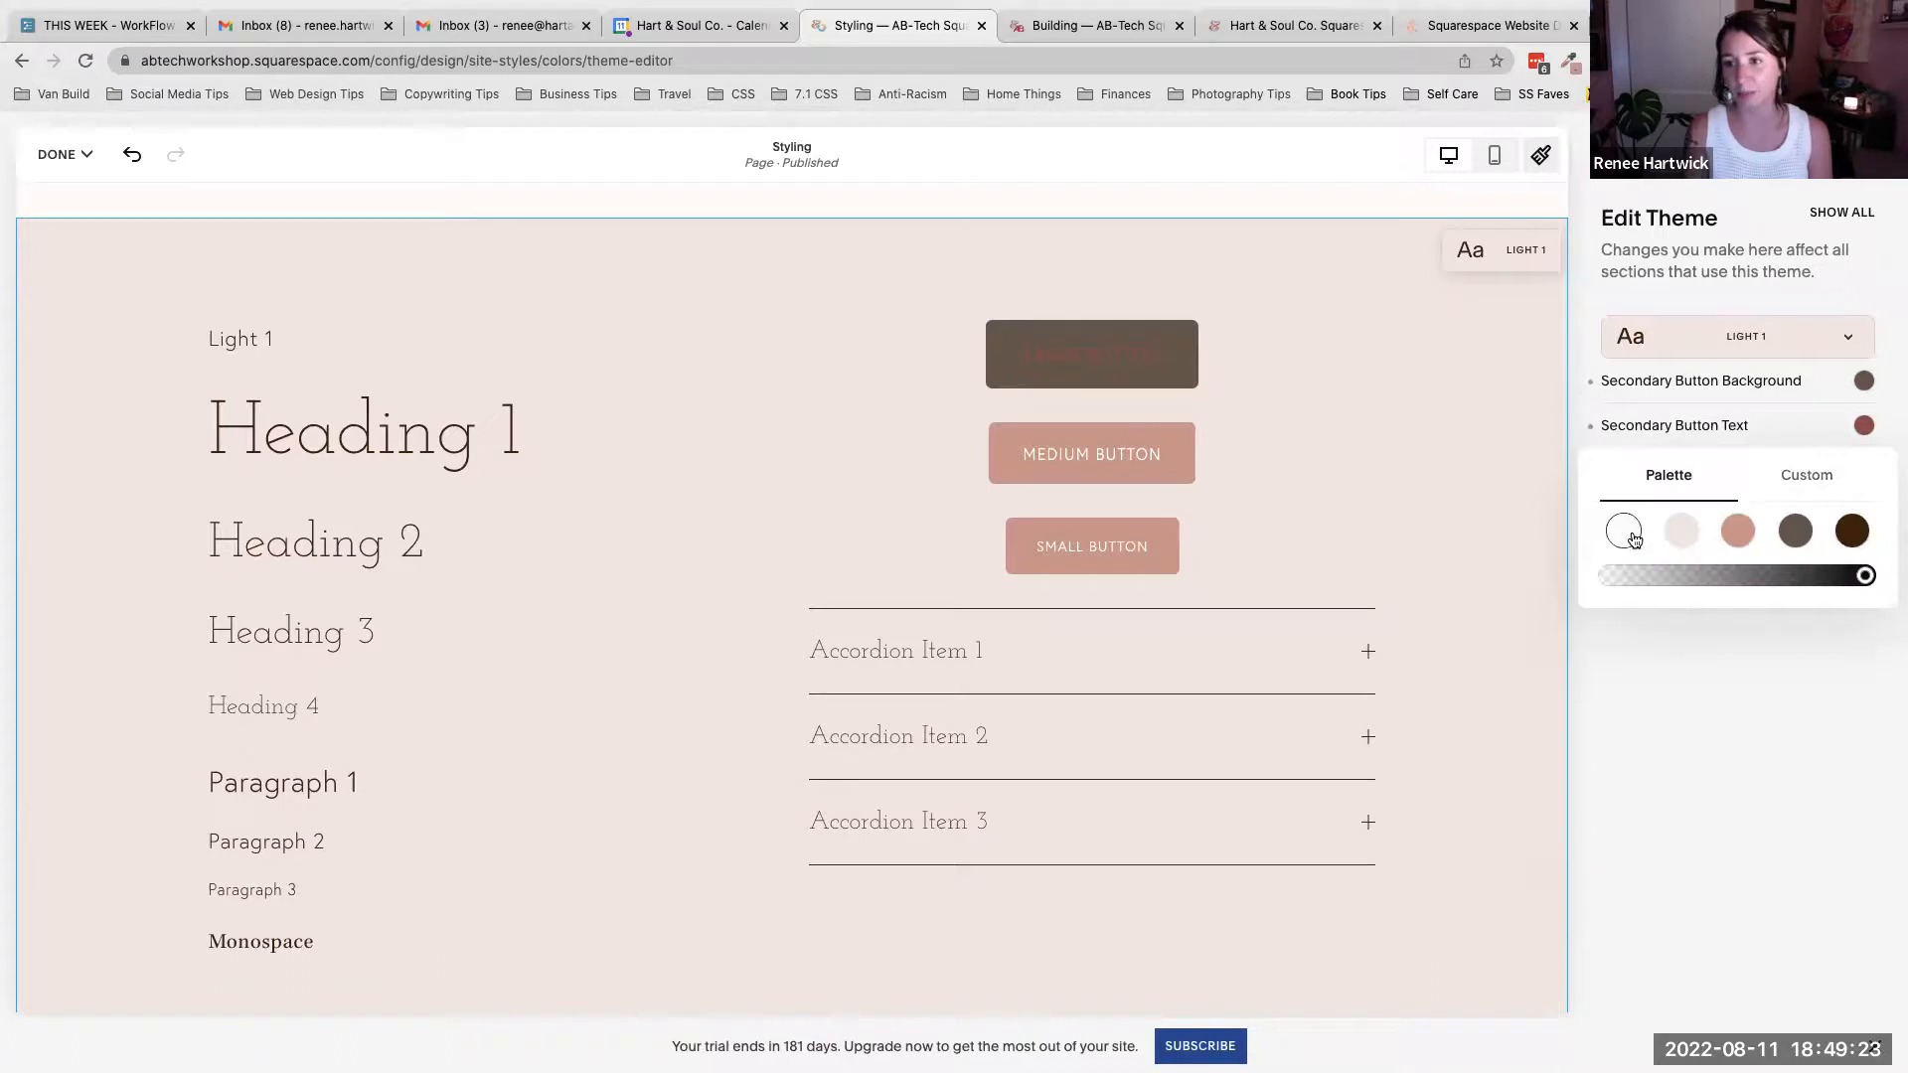
left_click(1630, 533)
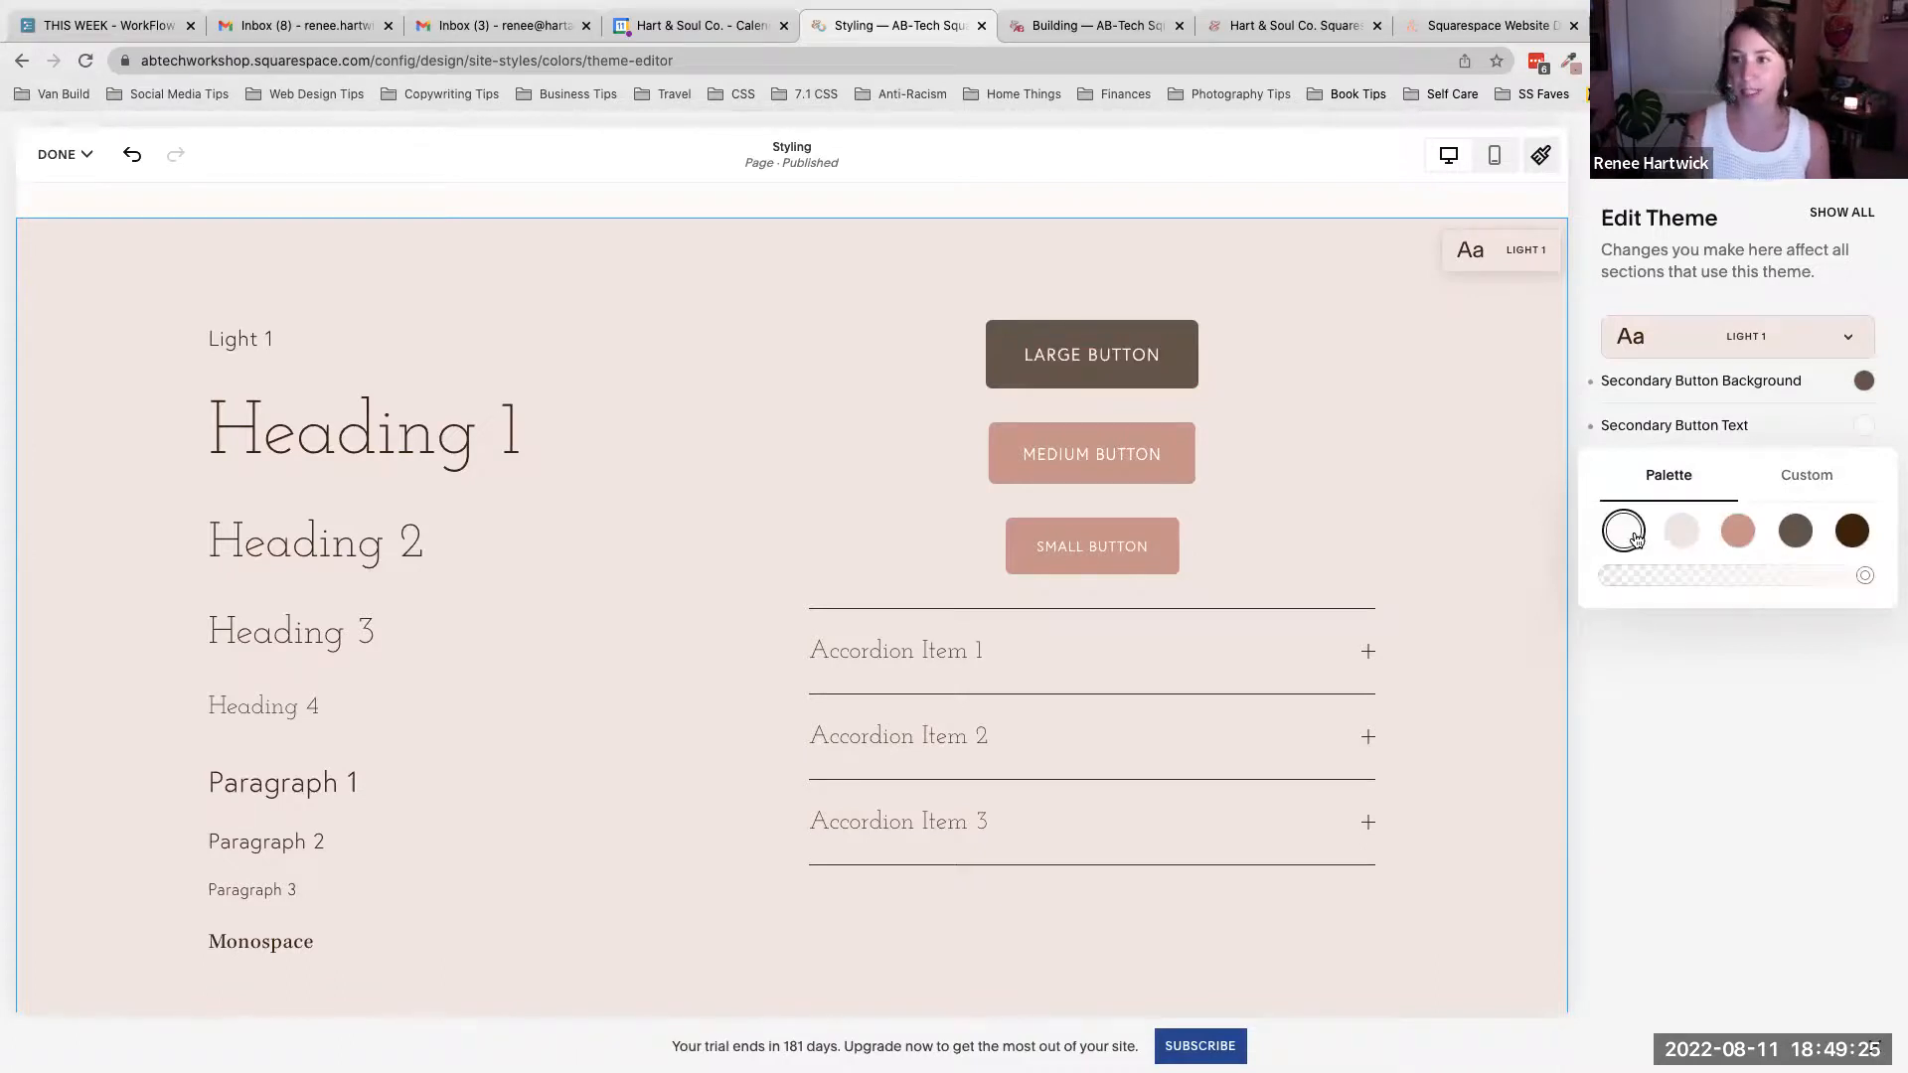
left_click(1887, 405)
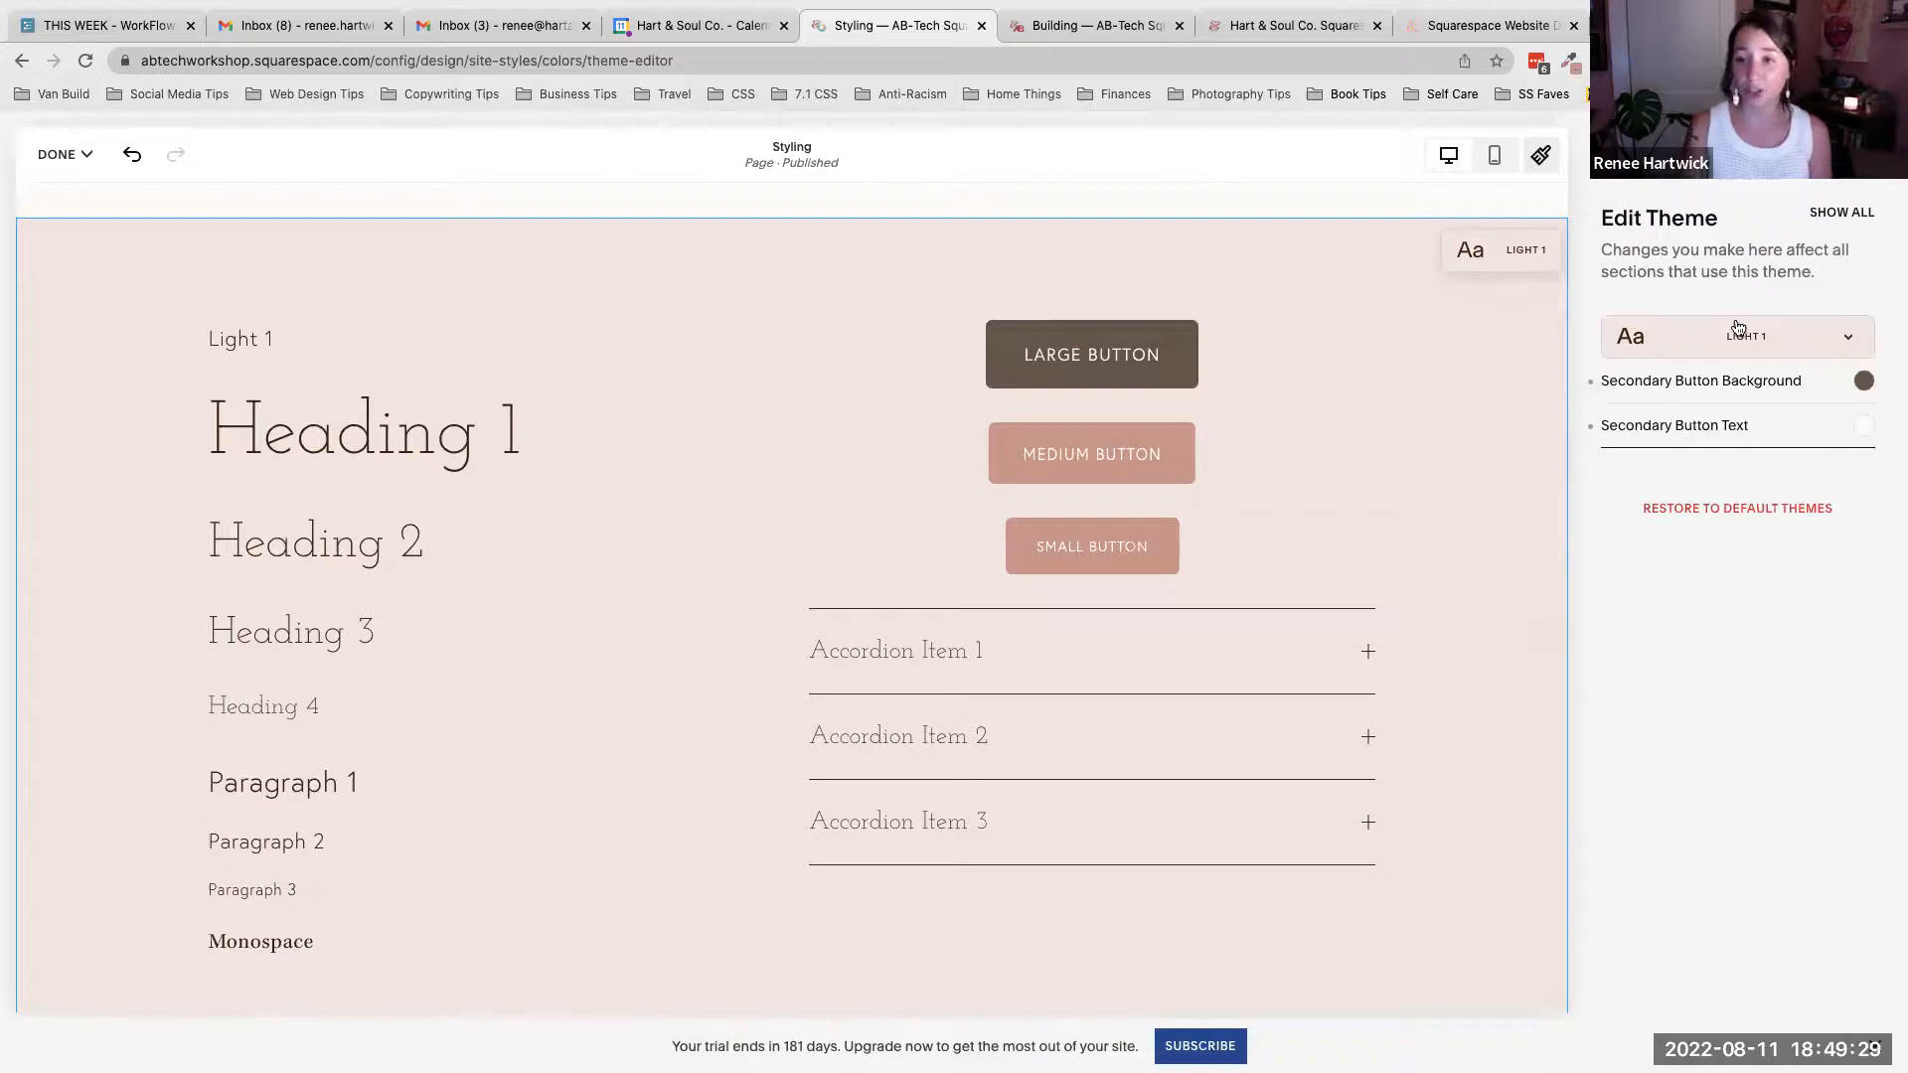
left_click(1591, 387)
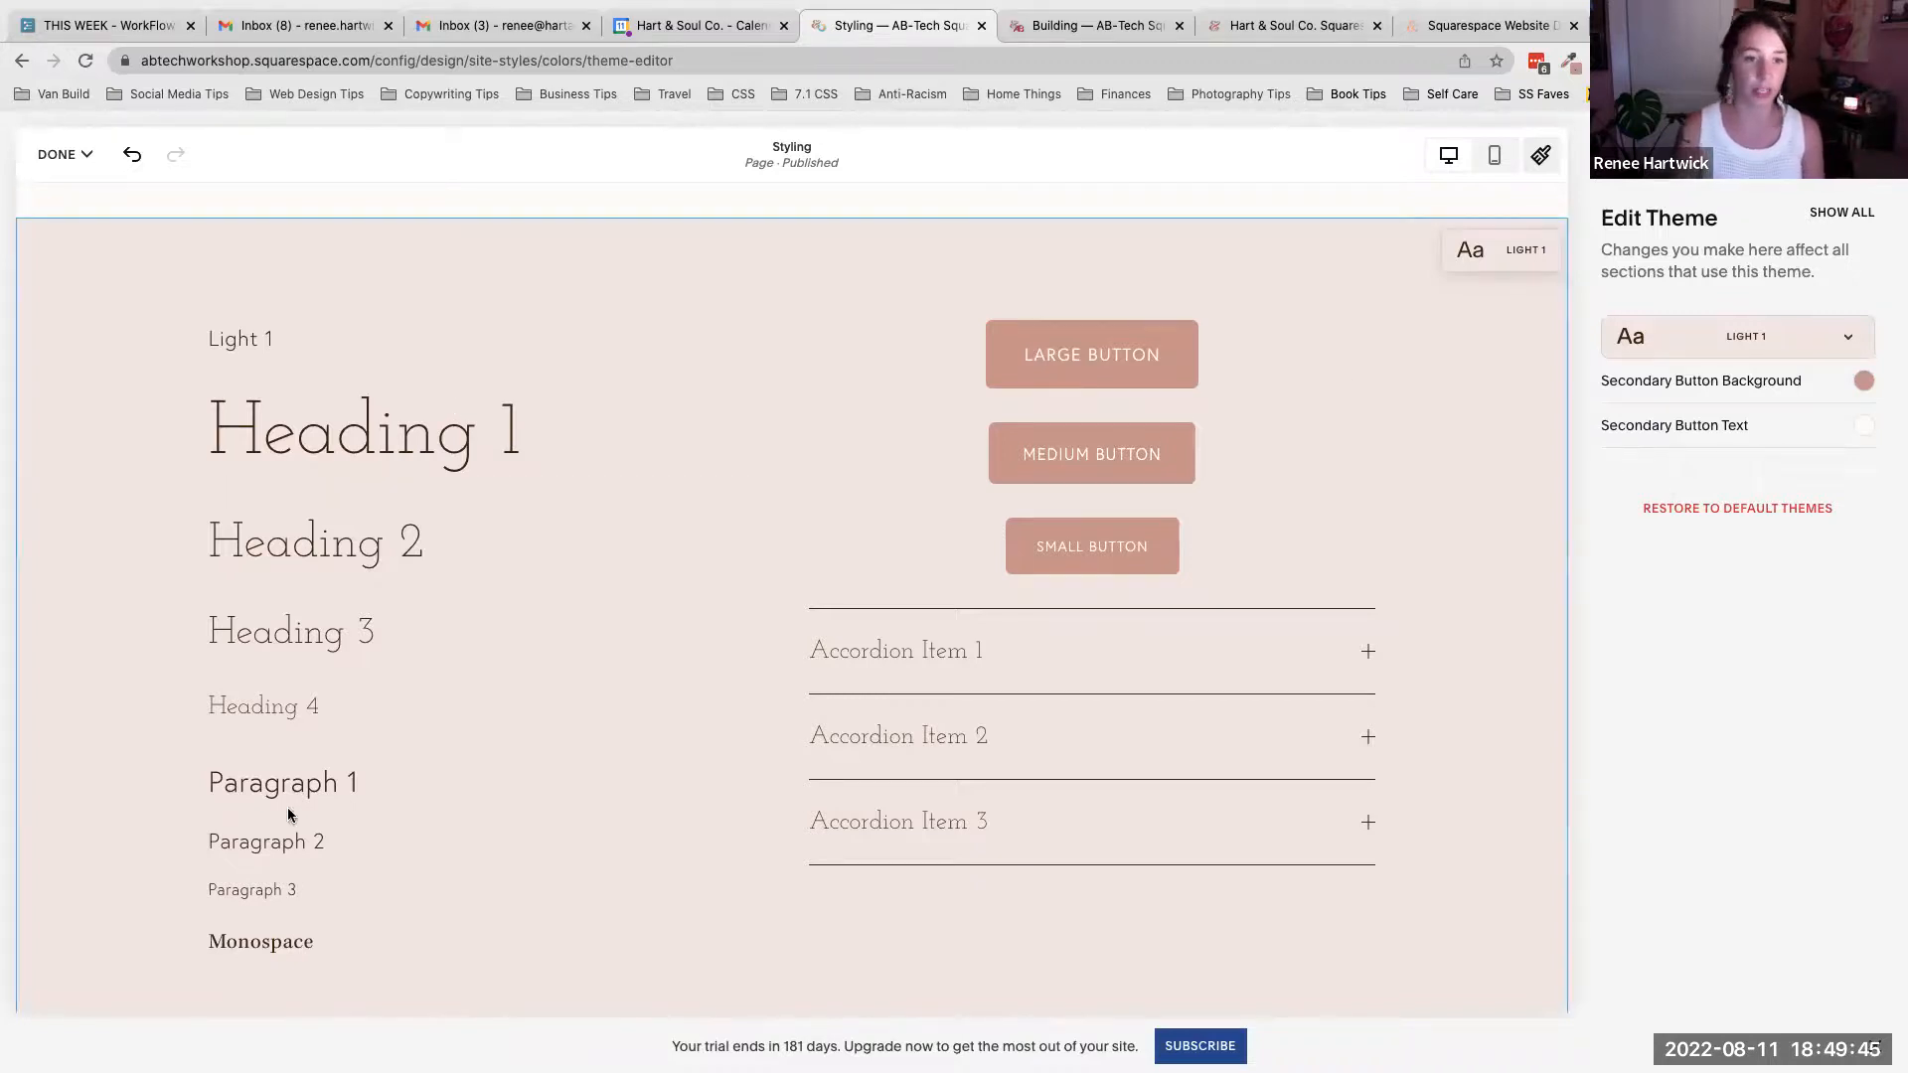
- Show all theme colors, then pick Heading 2 in the preview to view its Heading (Large) color setting
left_click(1835, 219)
scroll(1792, 527, "down", 2)
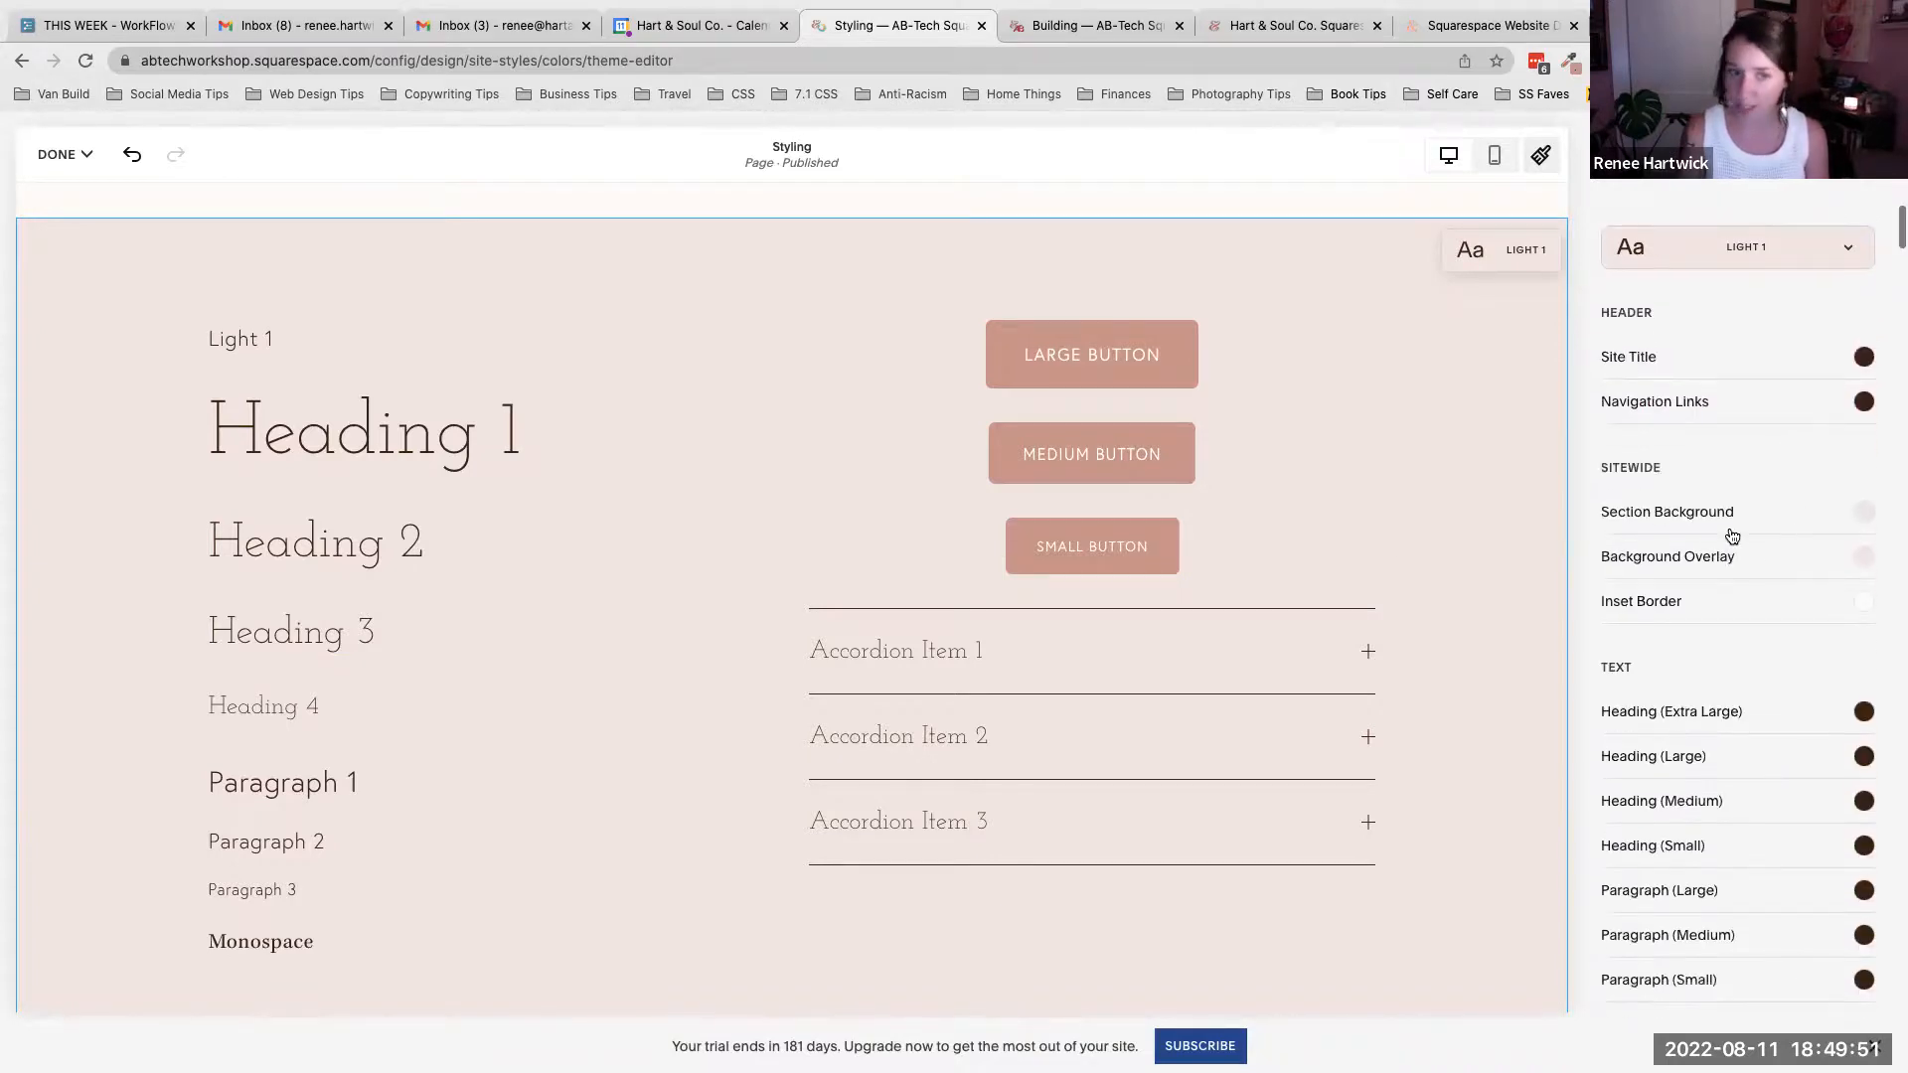
left_click(350, 522)
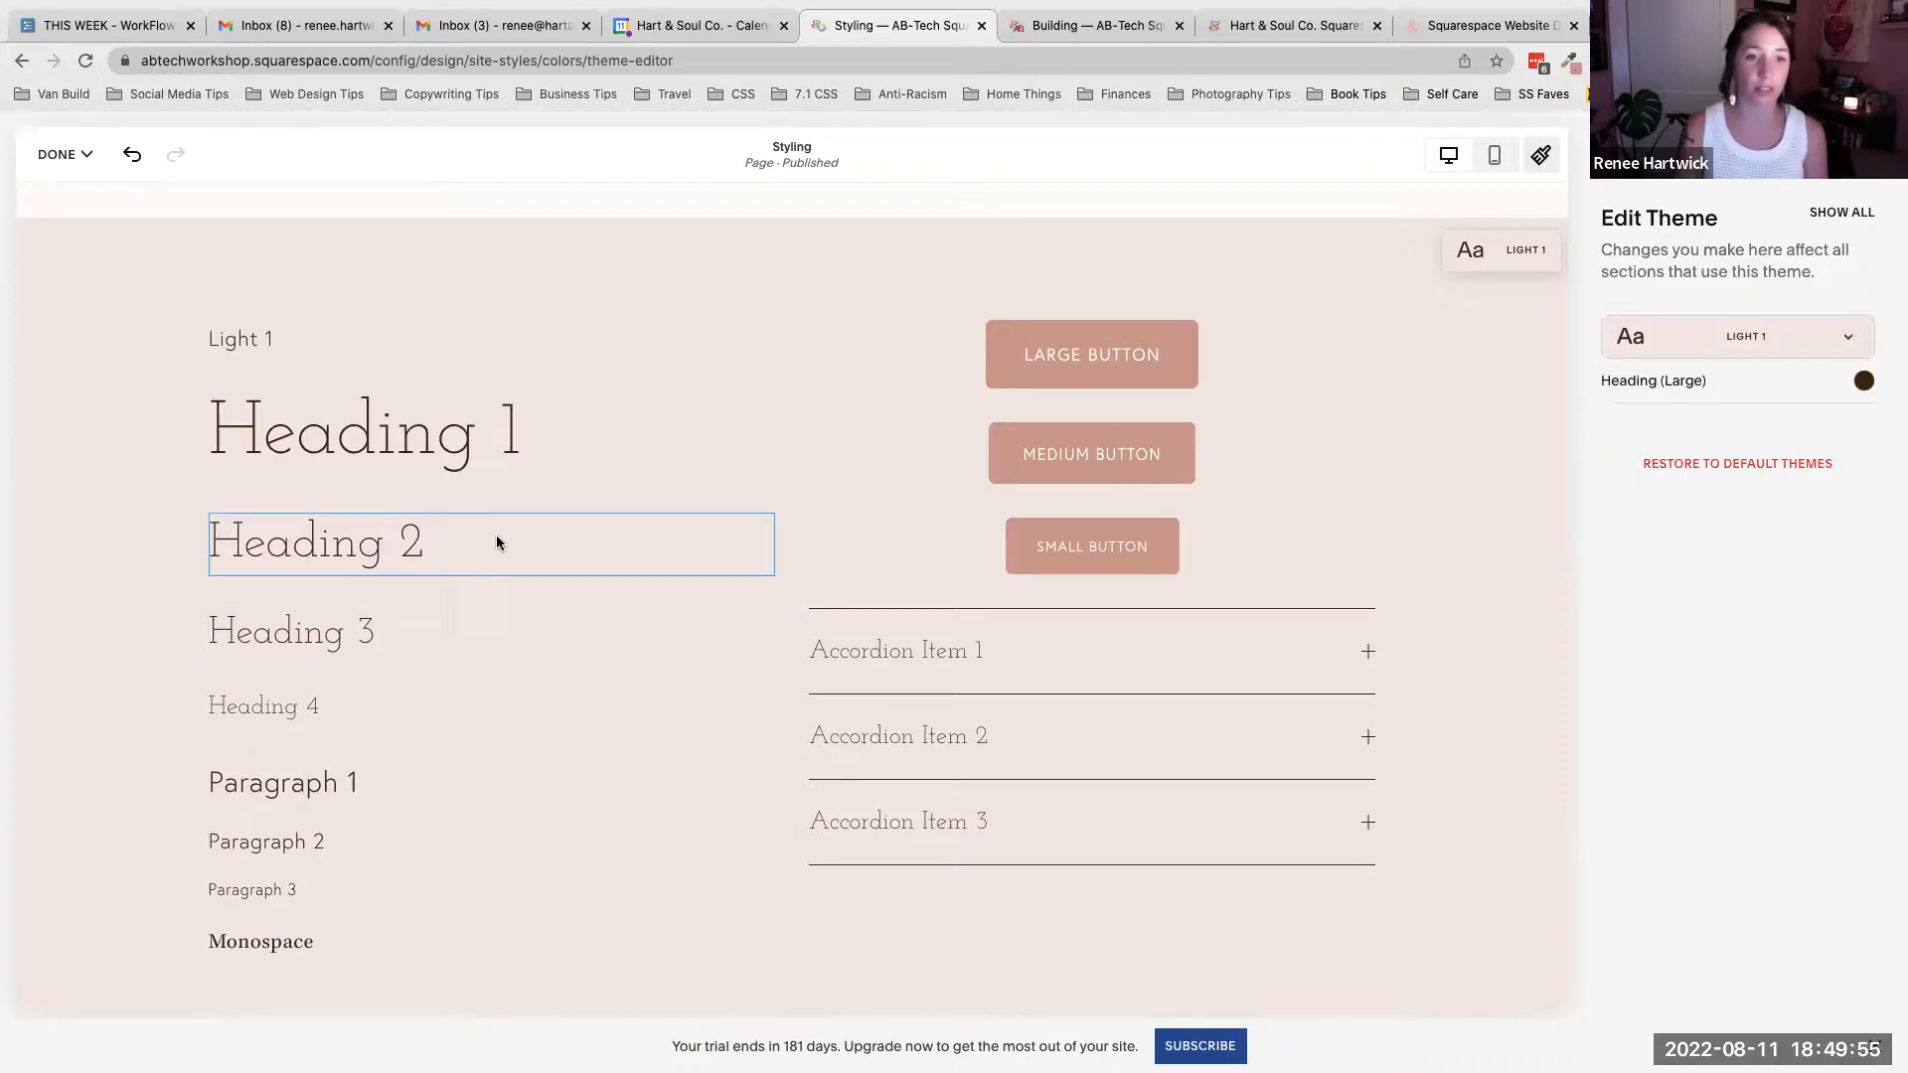
left_click(1864, 382)
left_click(1895, 359)
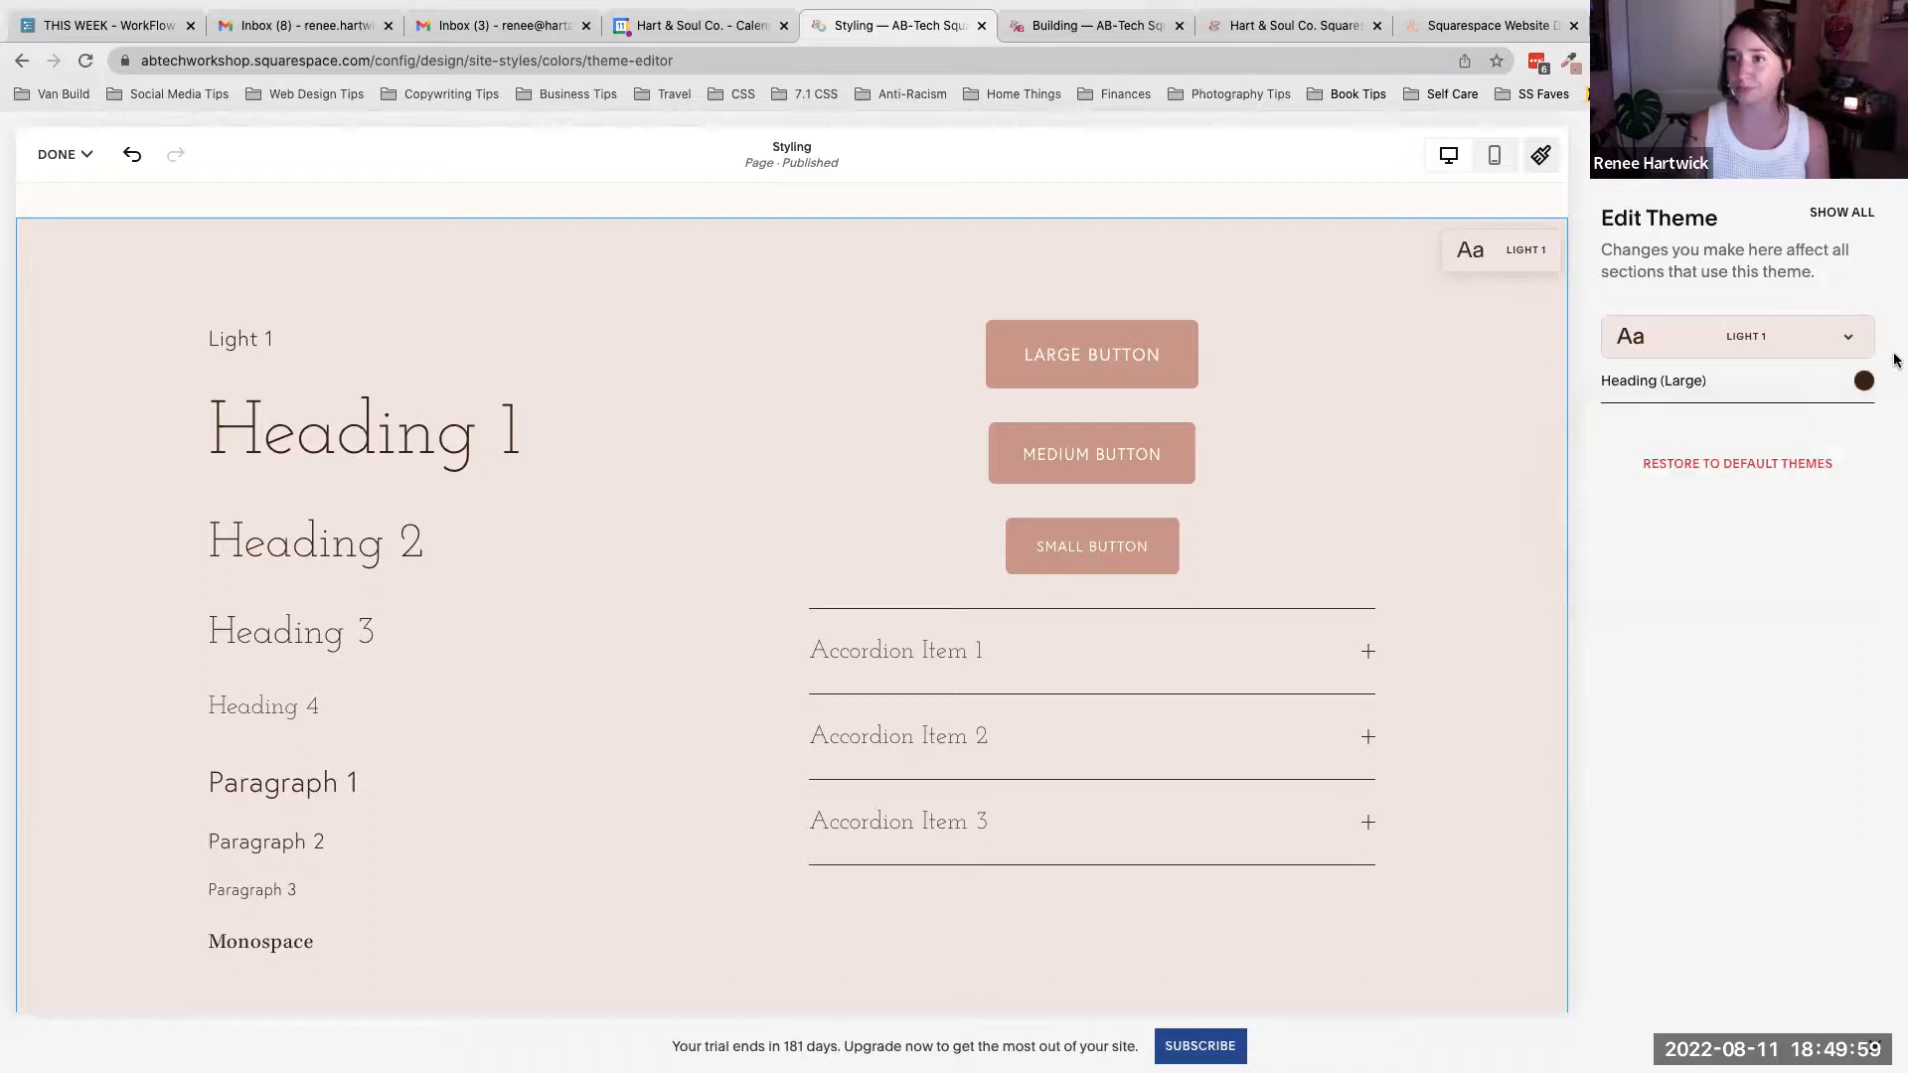
- Leave the theme editor and save the site style changes
scroll(1368, 561, "down", 3)
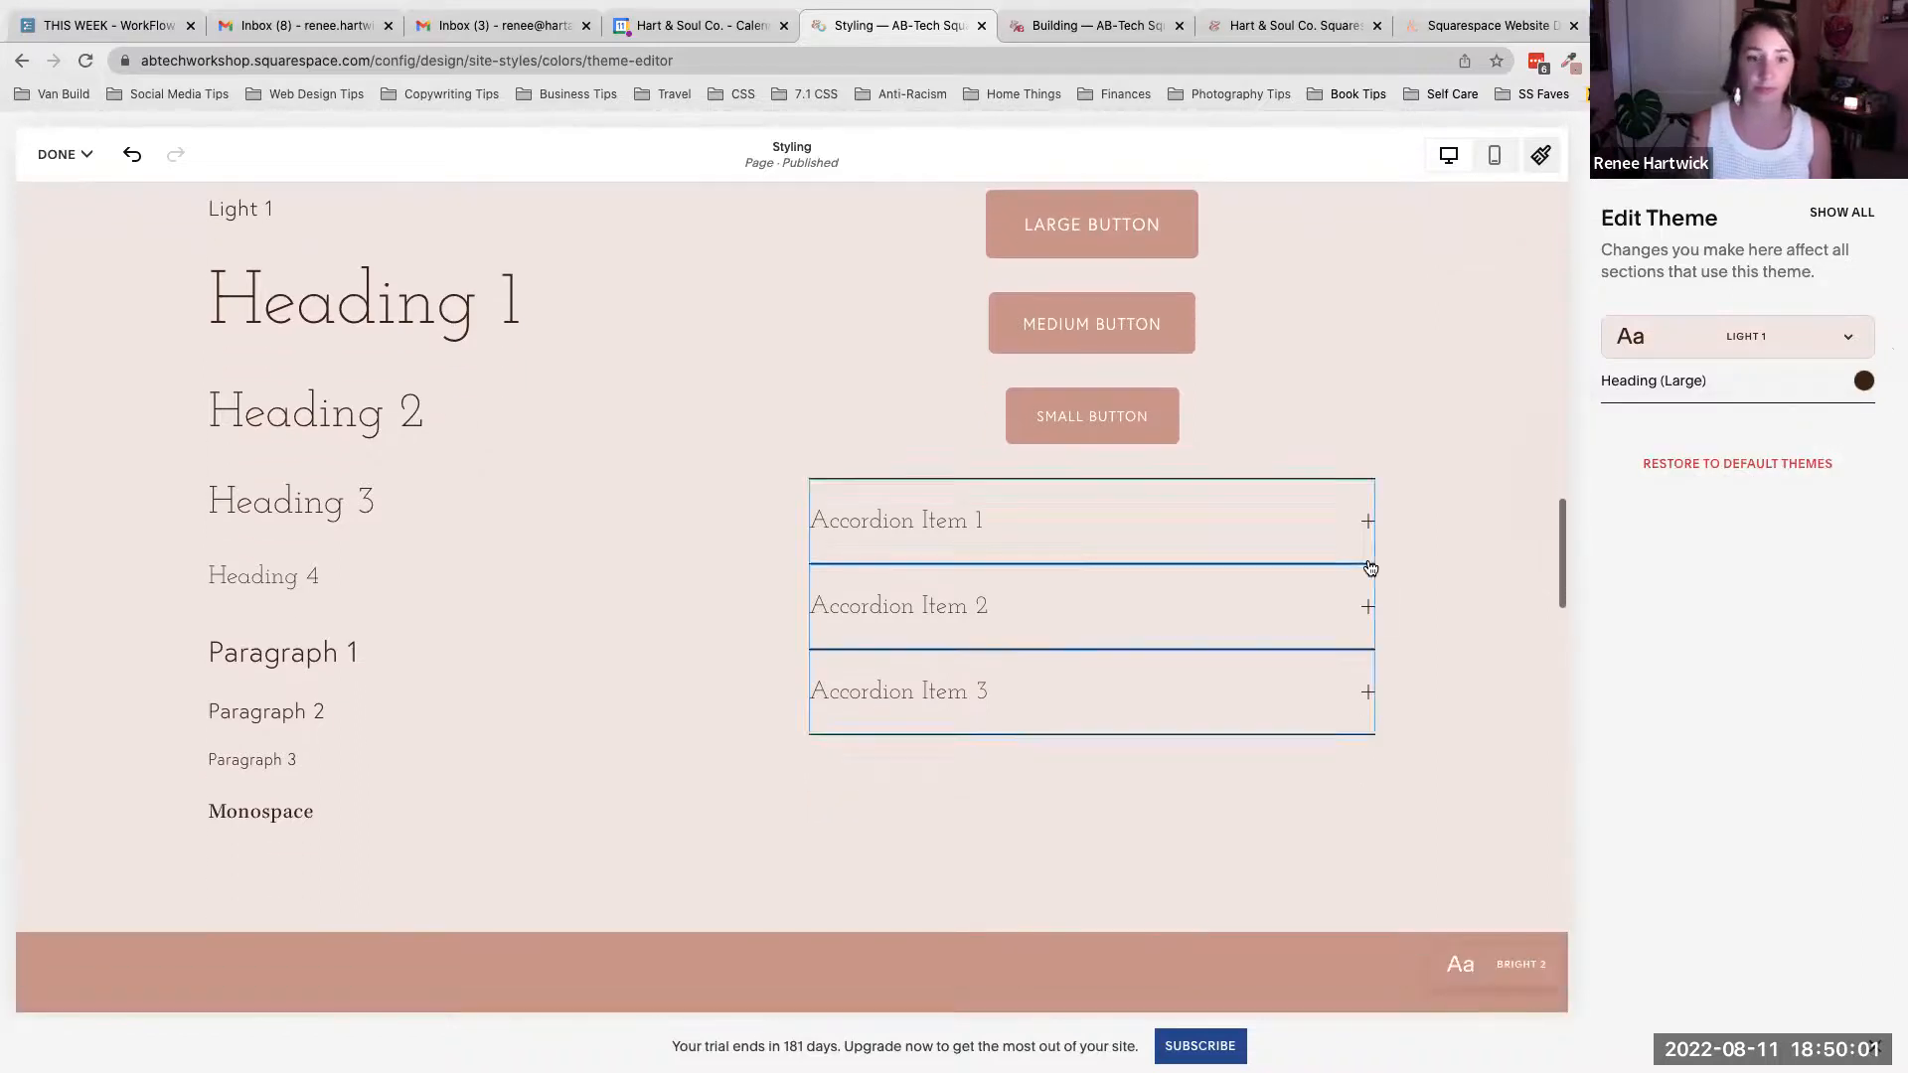
scroll(1370, 568, "up", 3)
left_click(1587, 154)
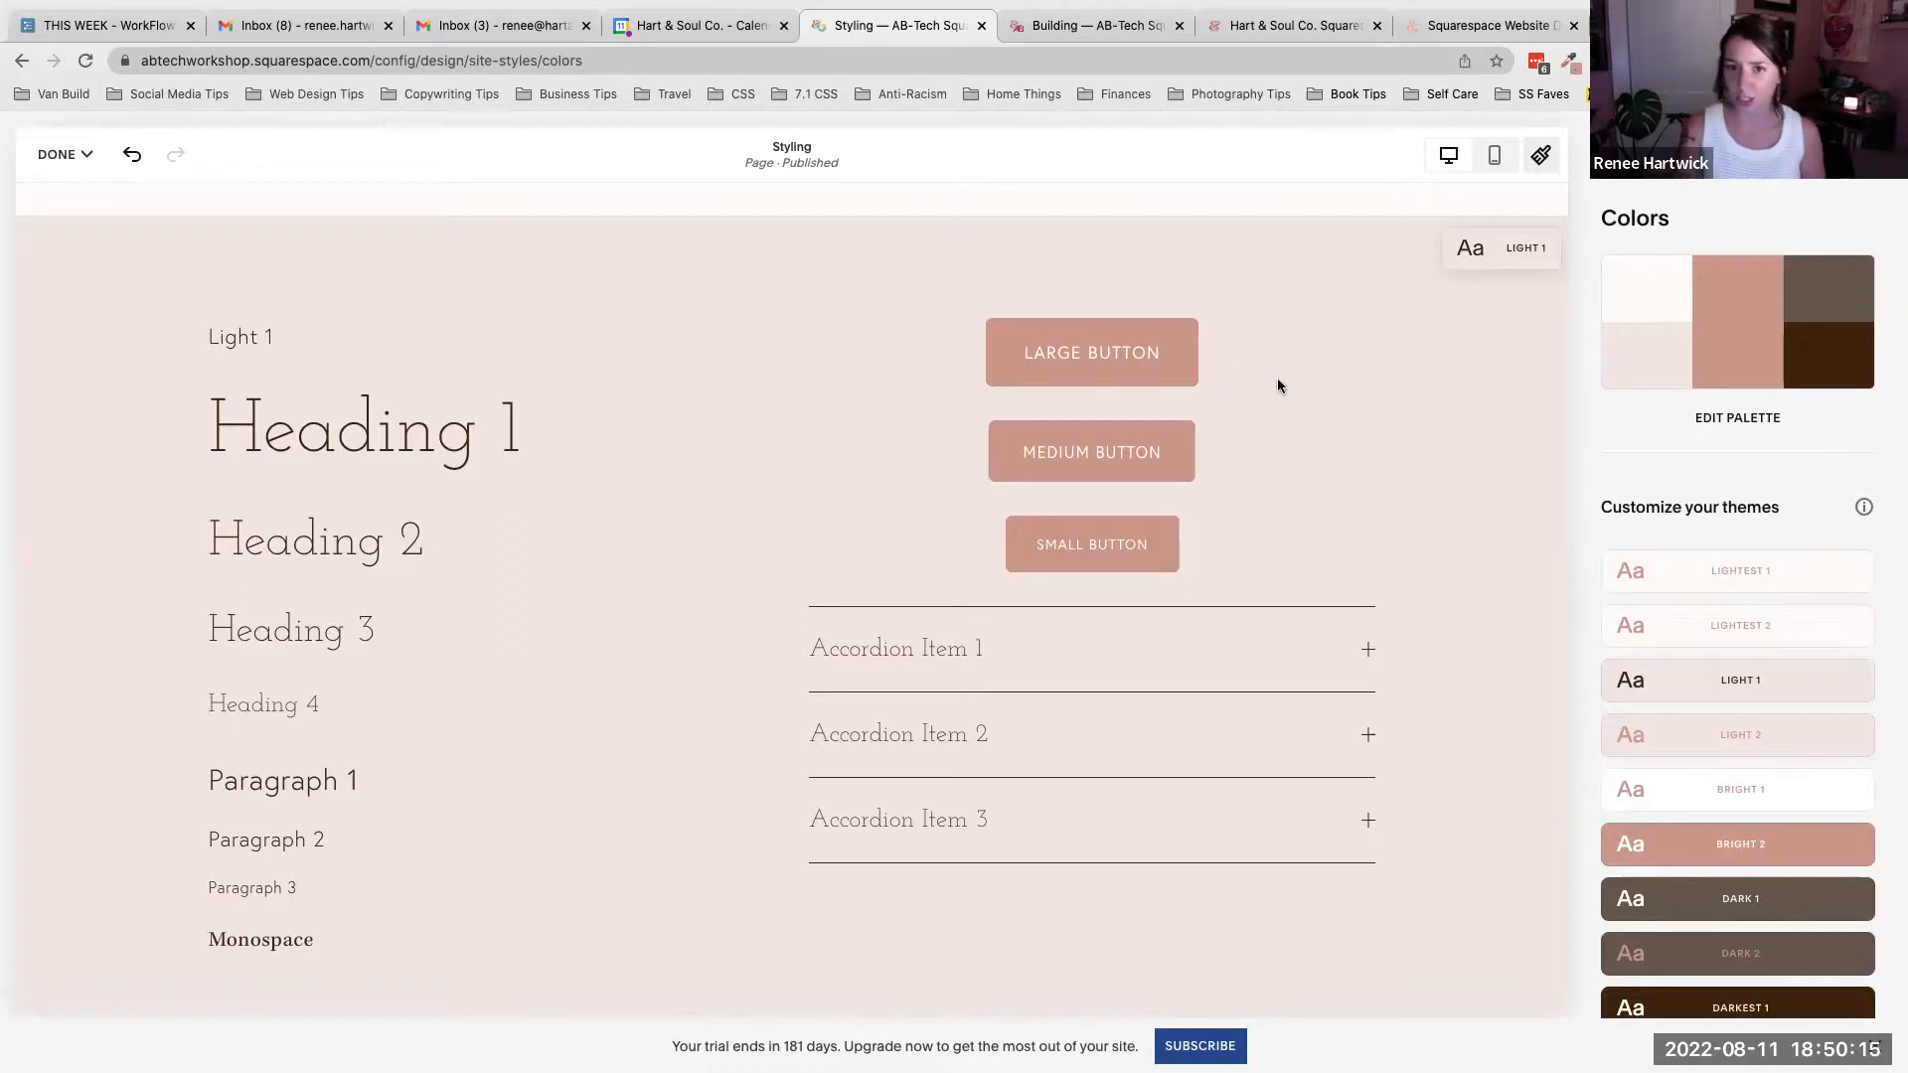
left_click(70, 154)
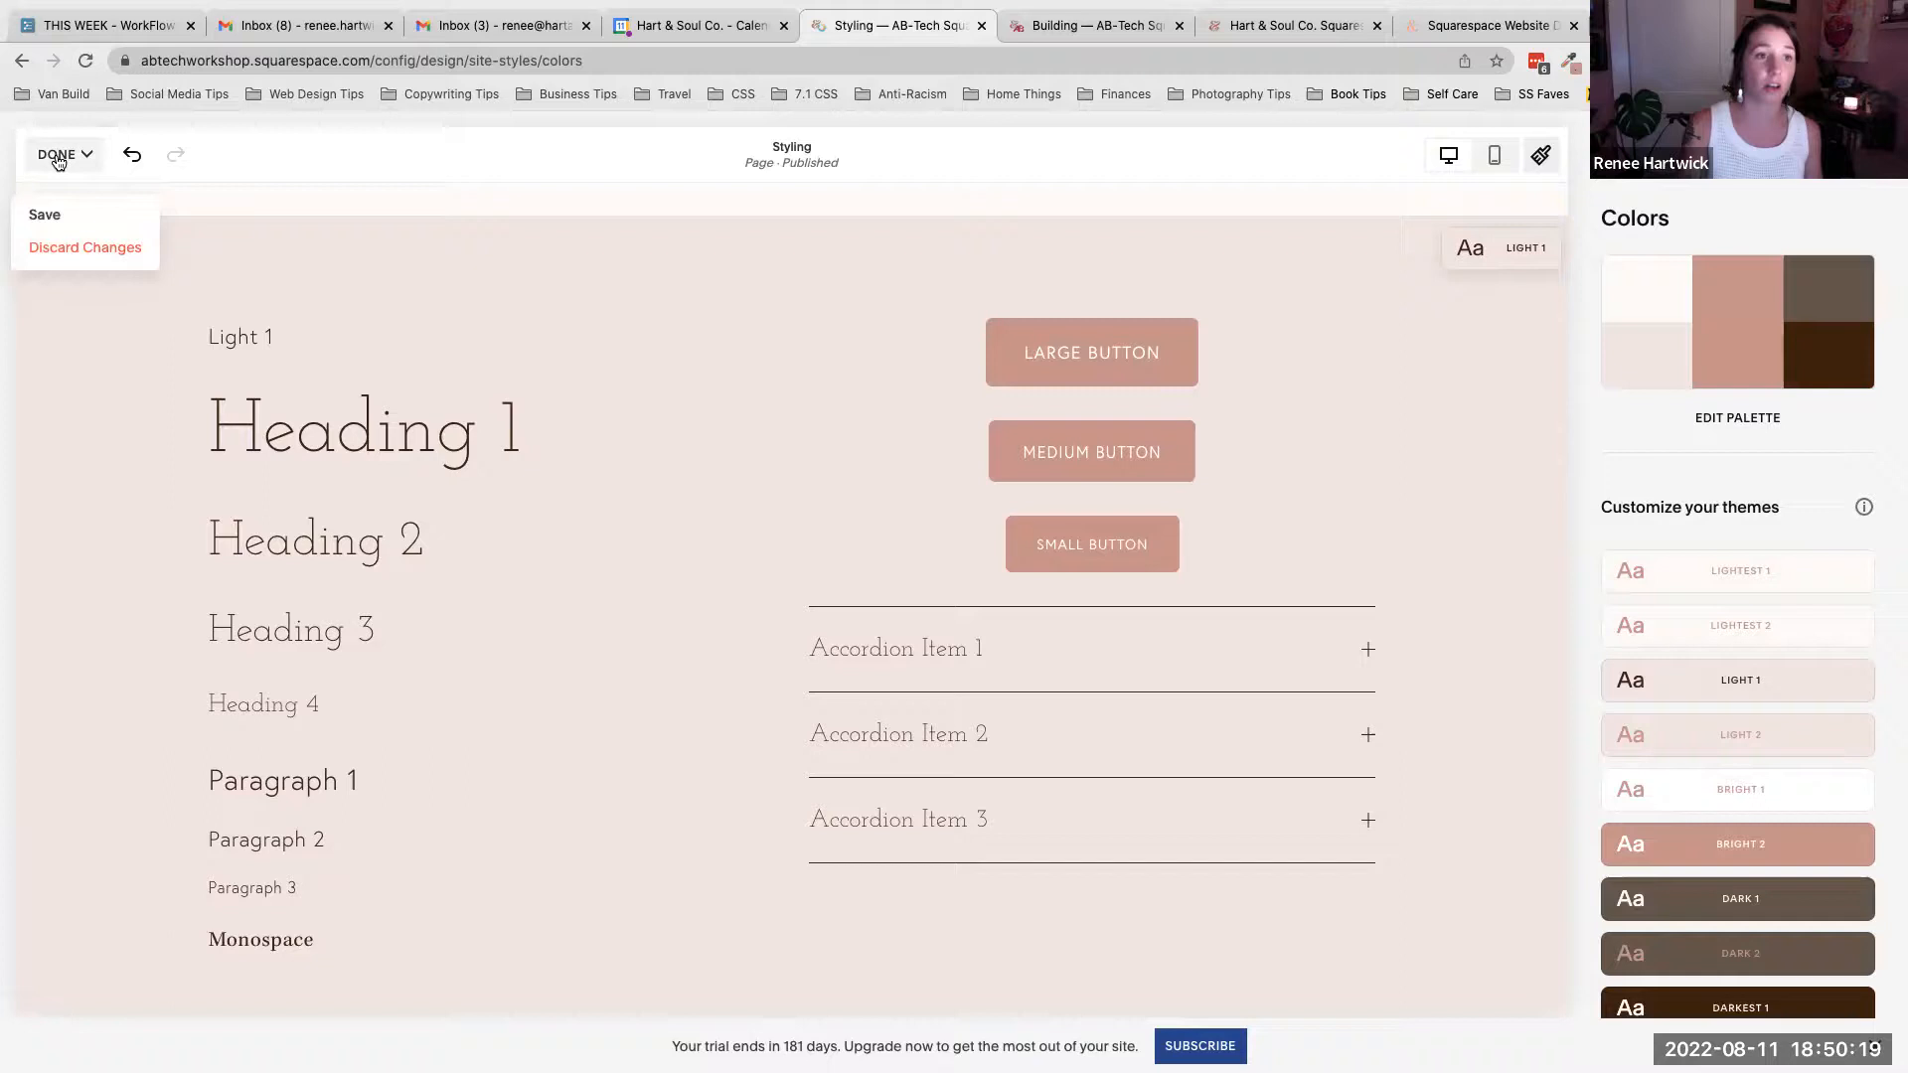
left_click(45, 217)
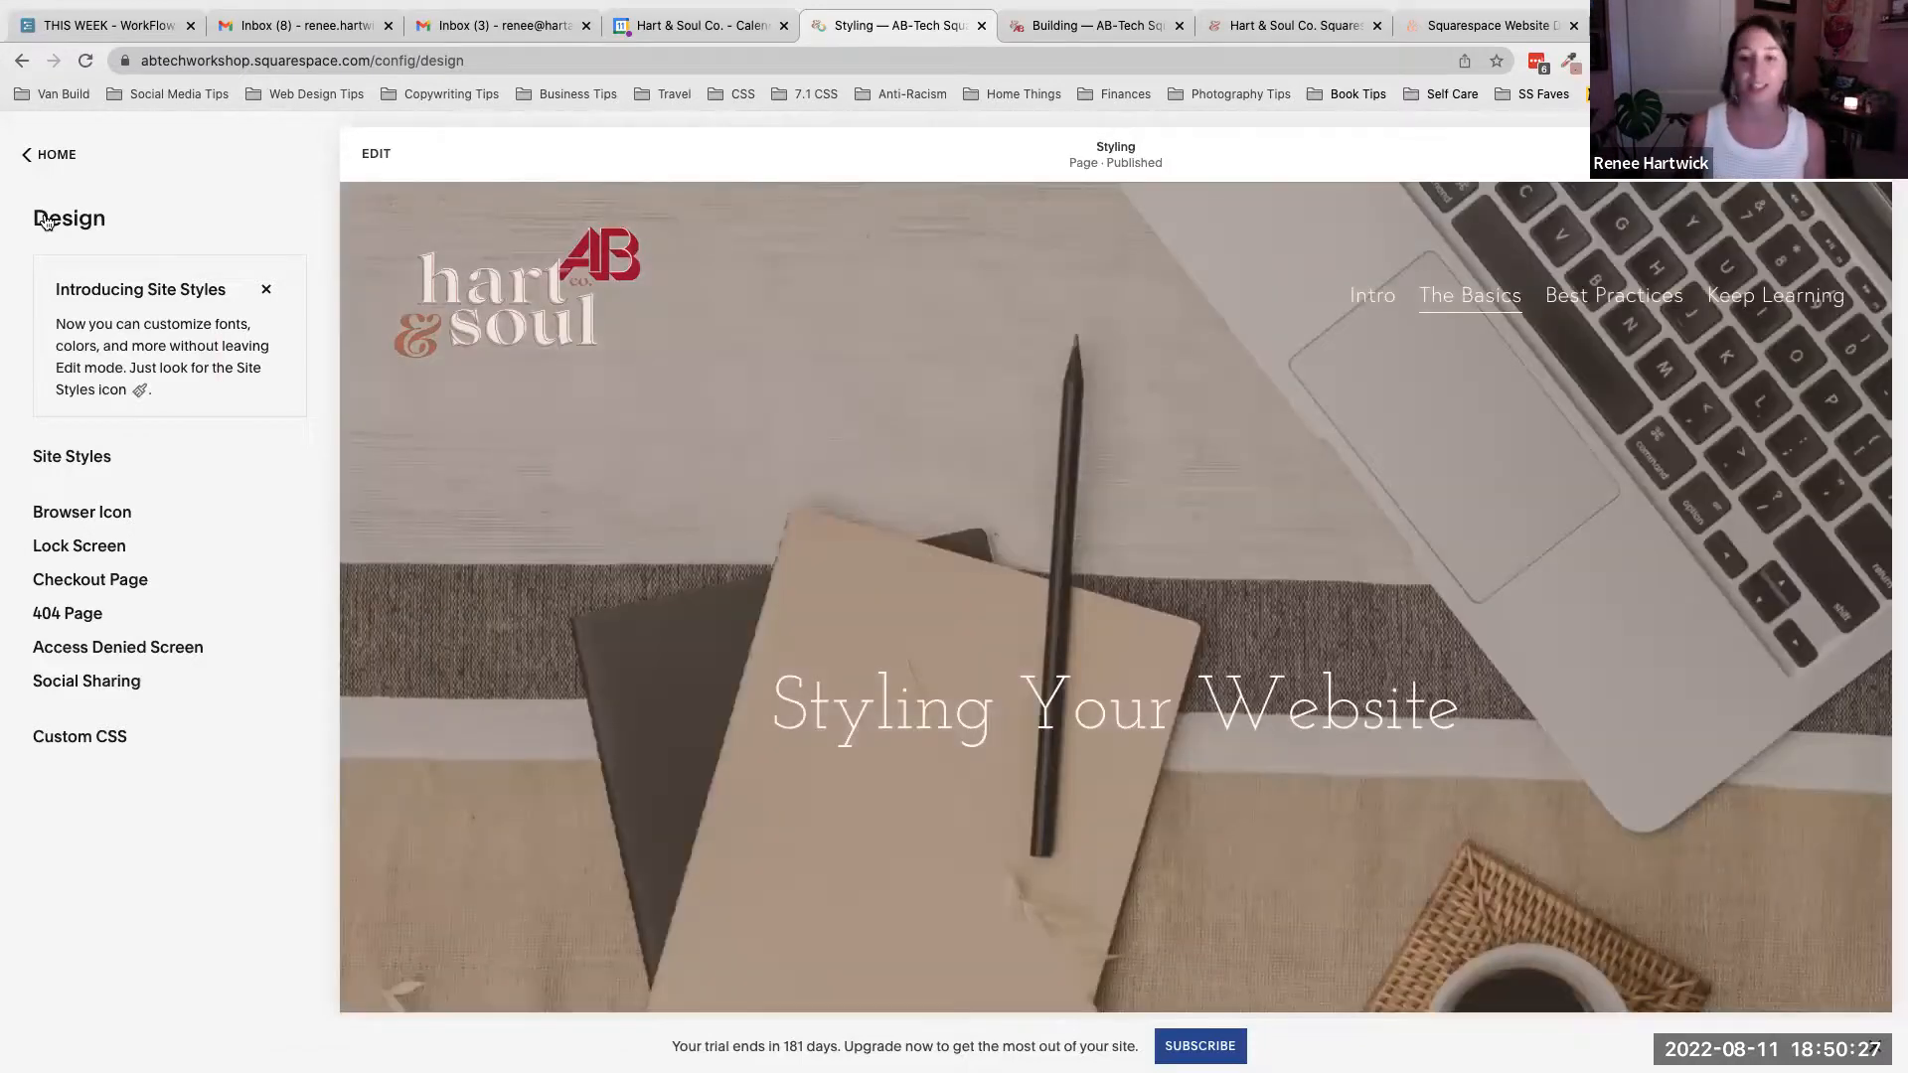
- Scroll the Styling page and highlight the headings in the Lightest 1 section to examine them
scroll(725, 449, "down", 6)
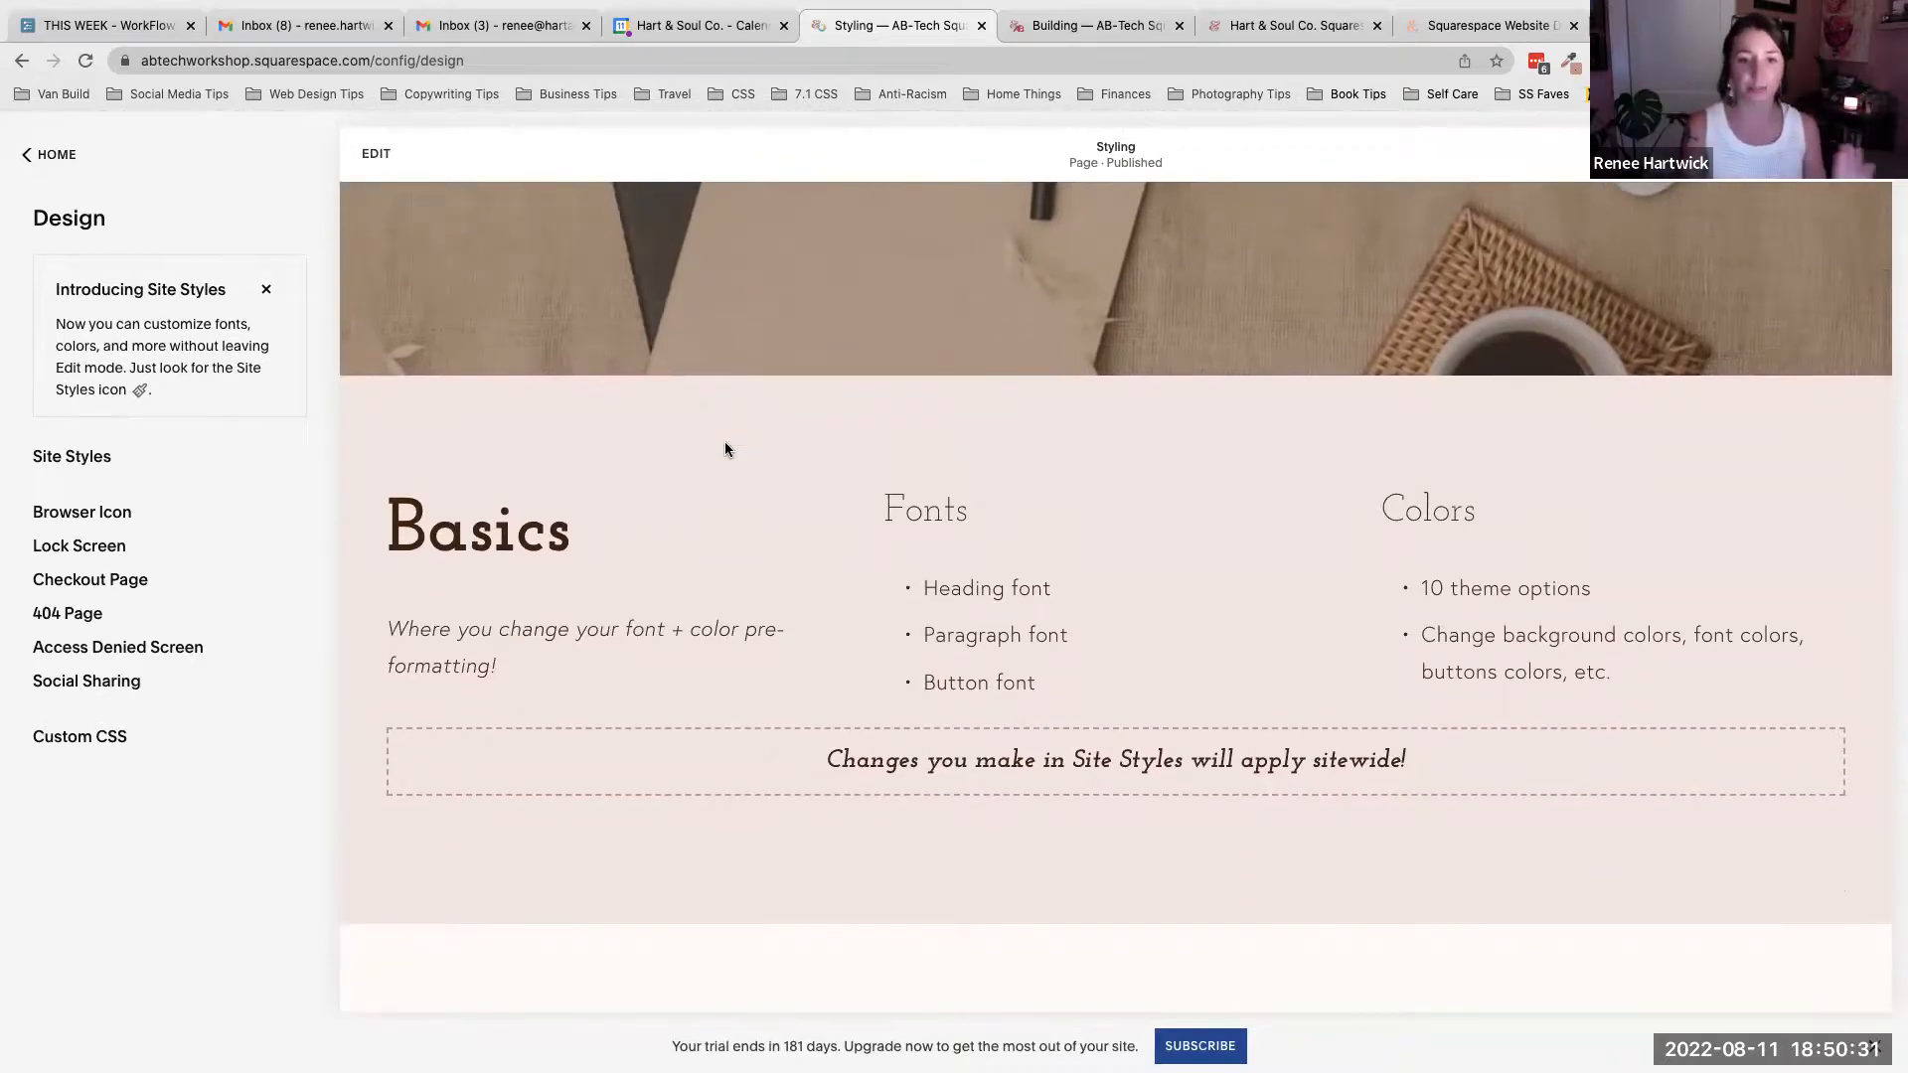
scroll(724, 450, "down", 2)
scroll(725, 449, "down", 1)
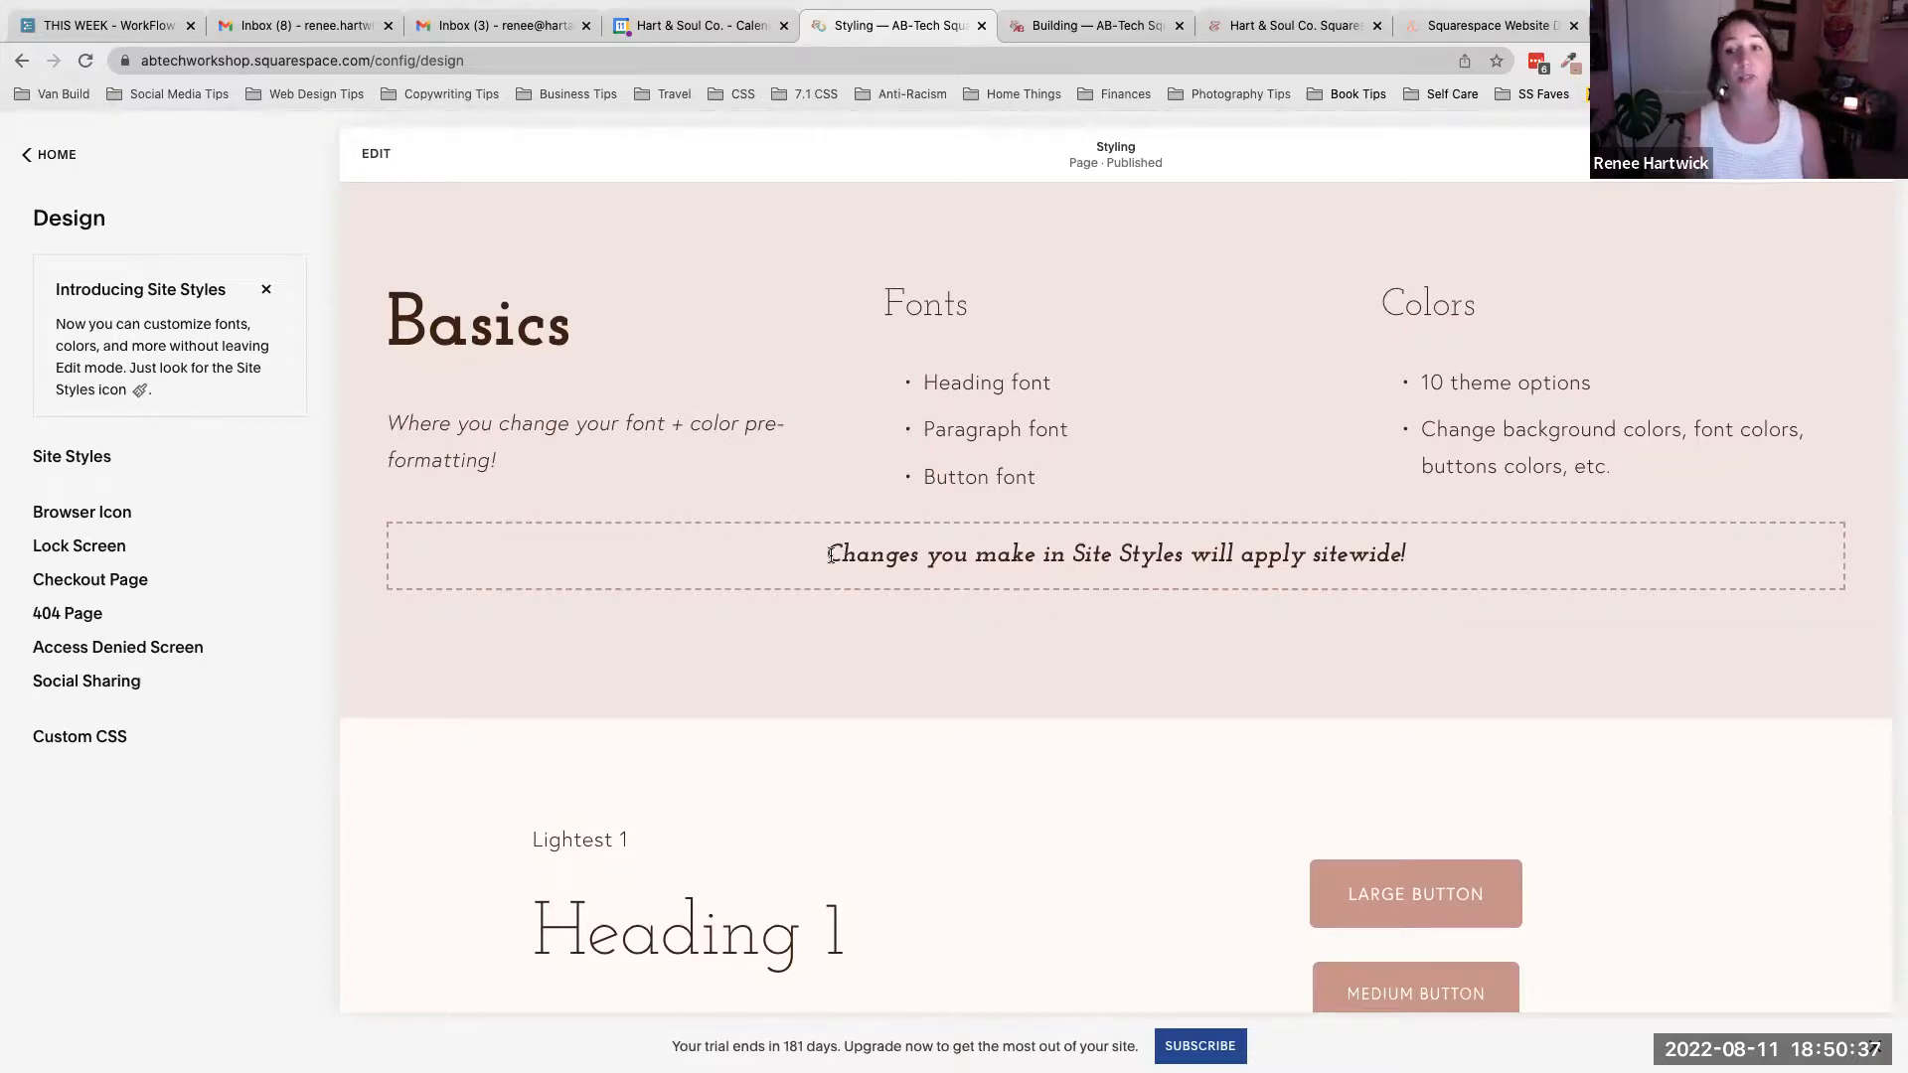
scroll(1077, 569, "down", 5)
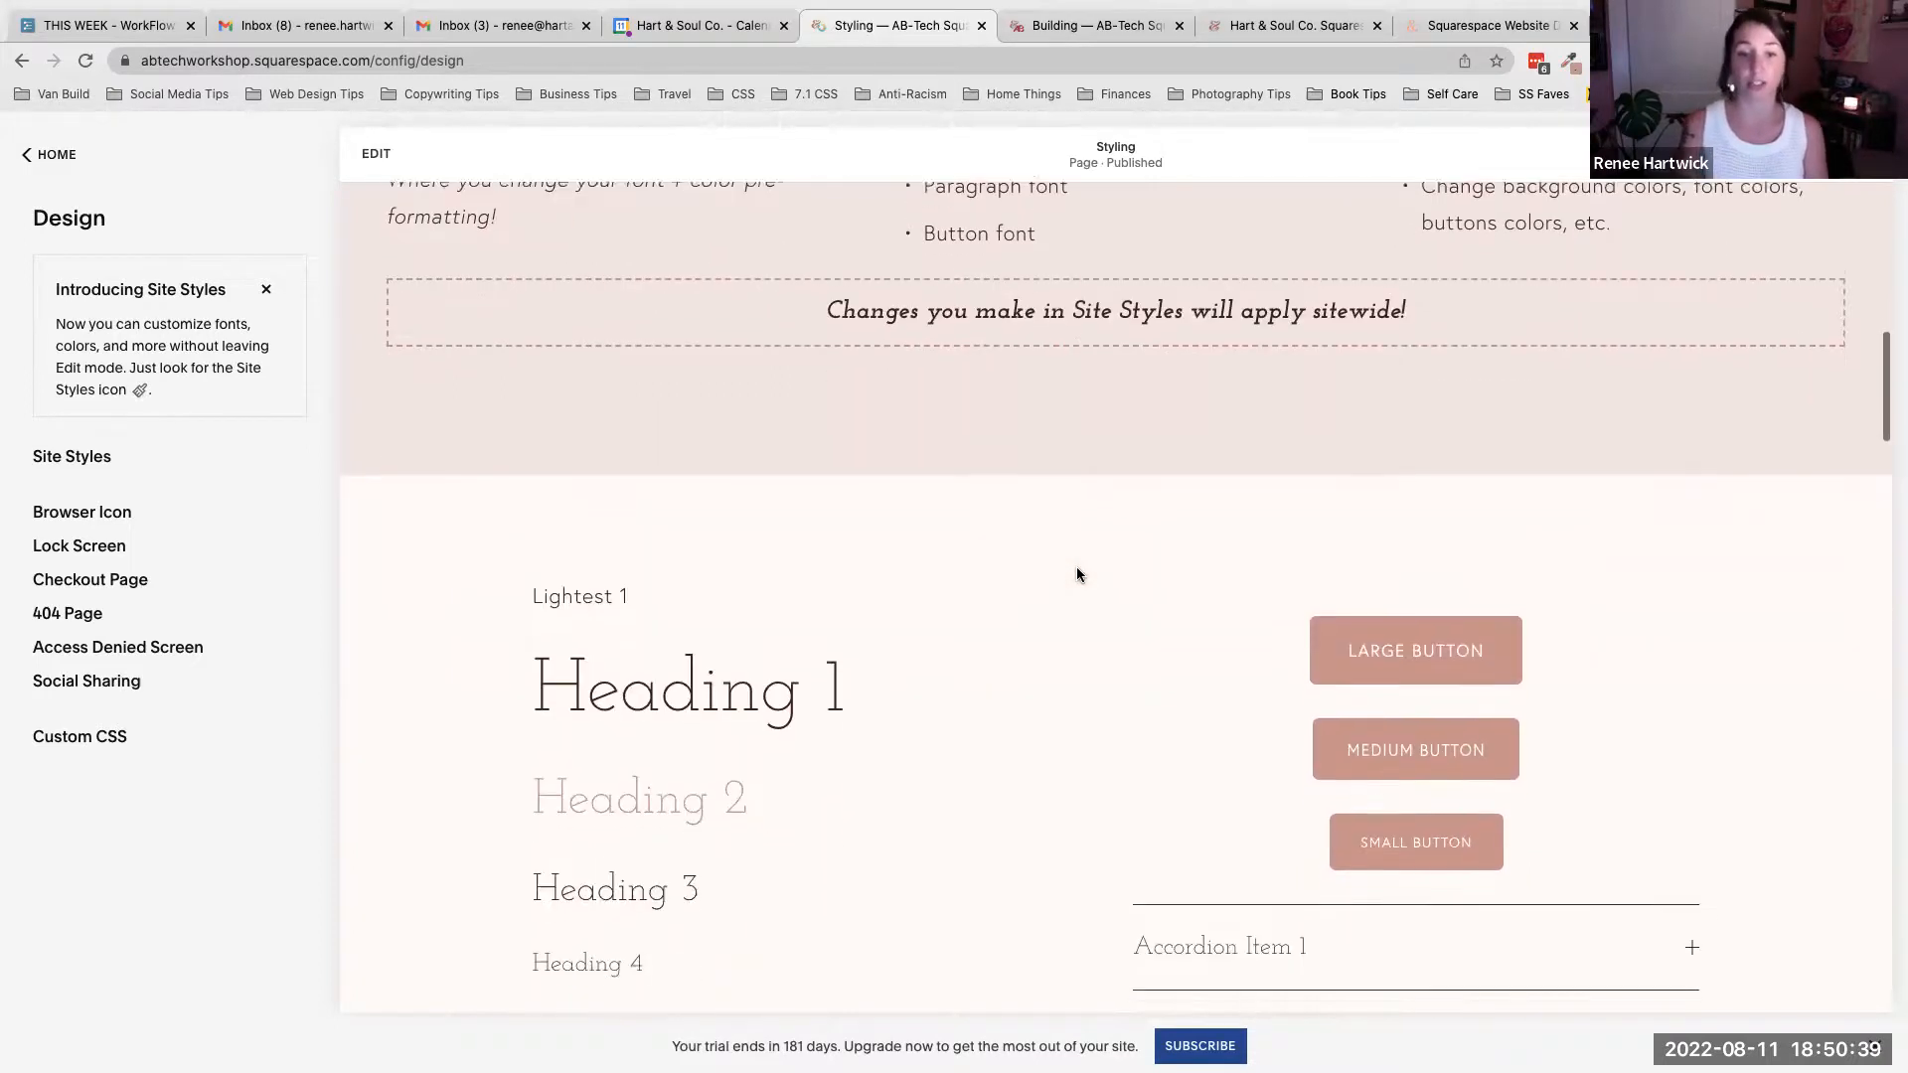
scroll(1076, 574, "up", 1)
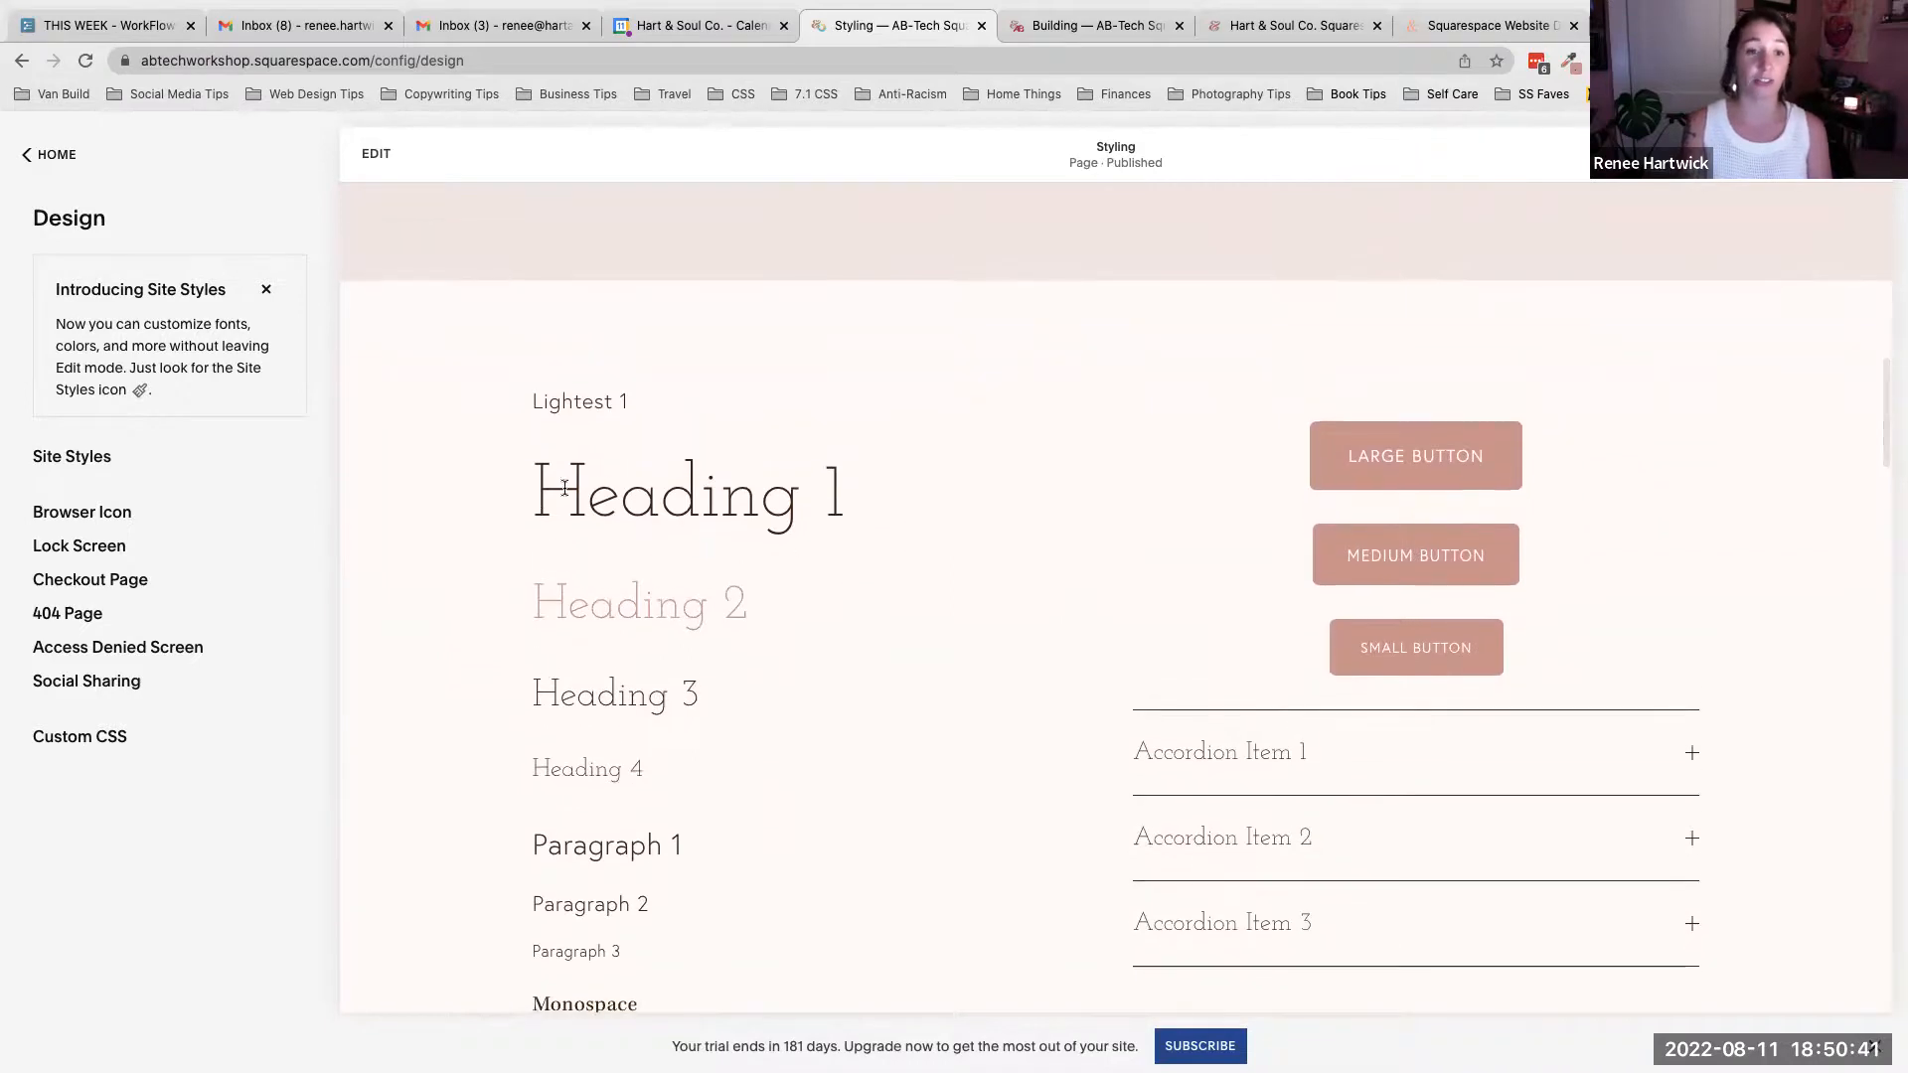
left_click_drag(529, 487, 878, 503)
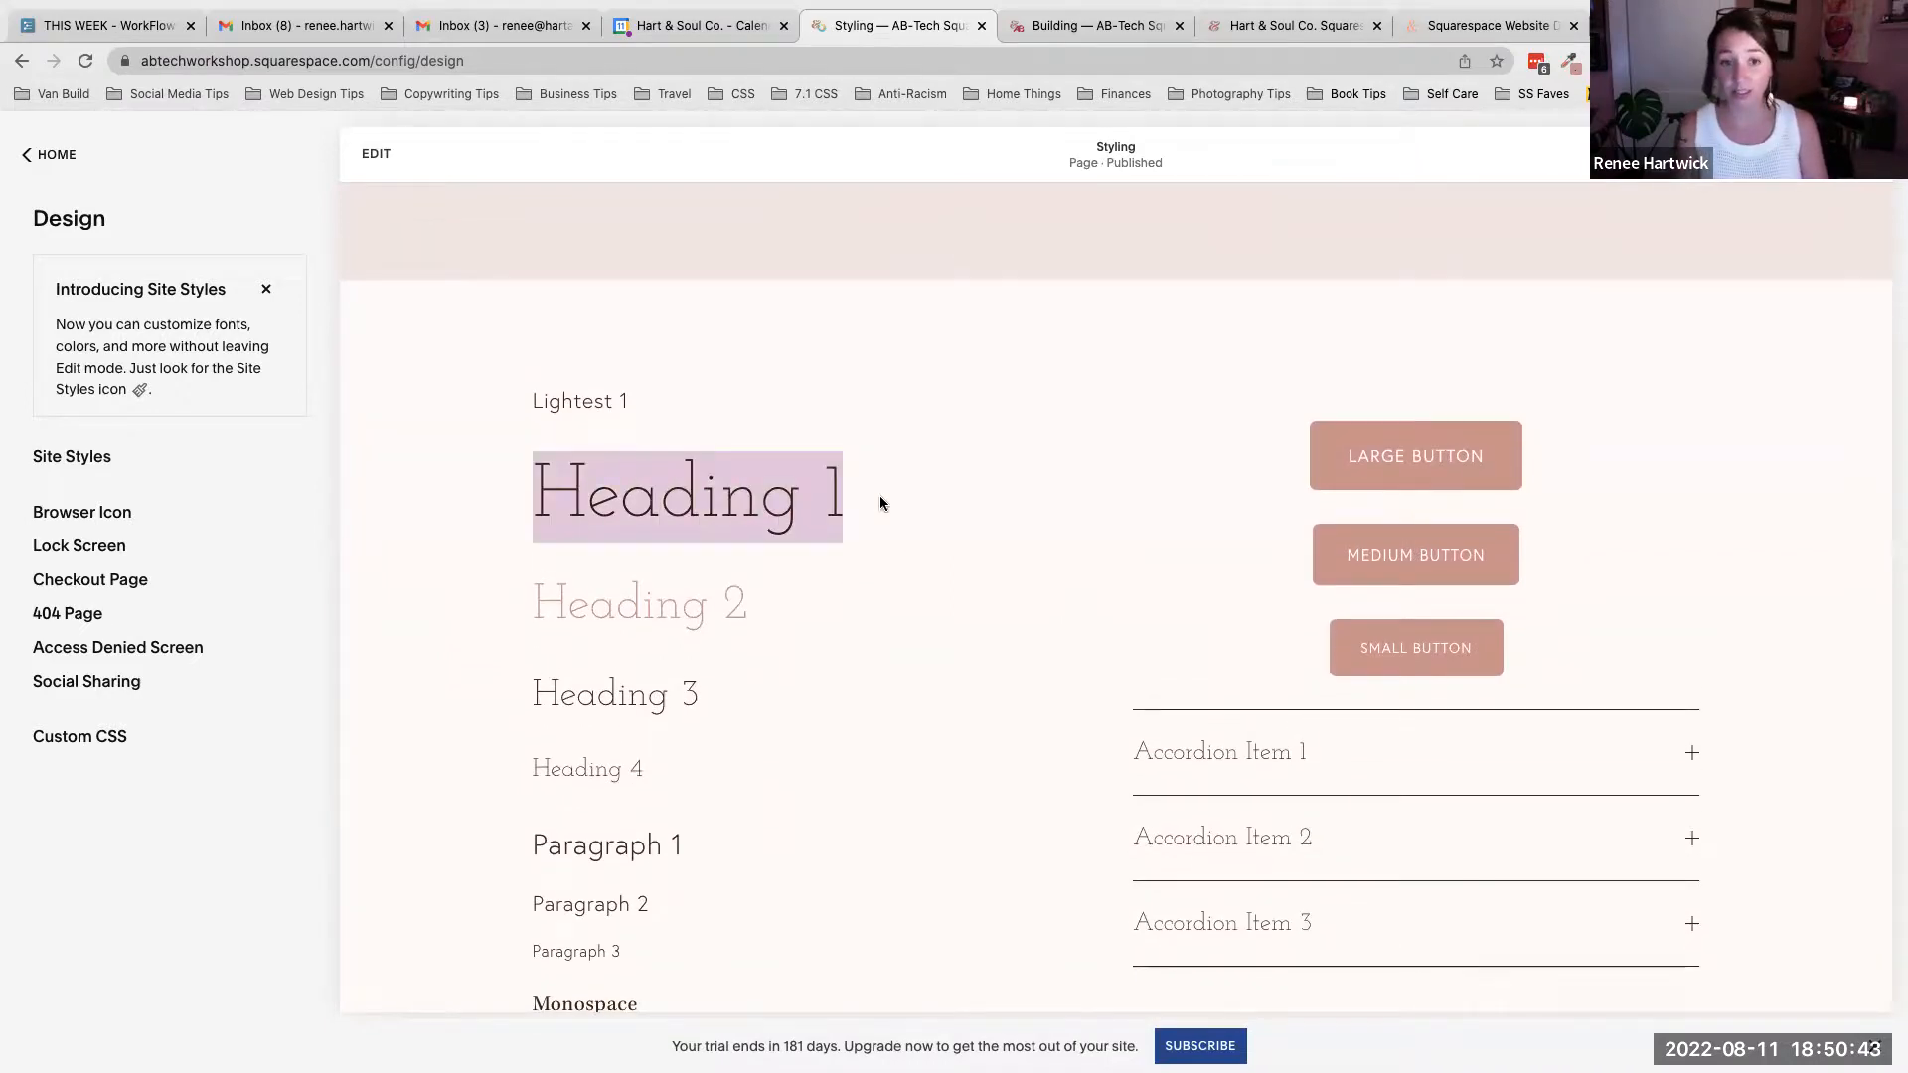
left_click(857, 496)
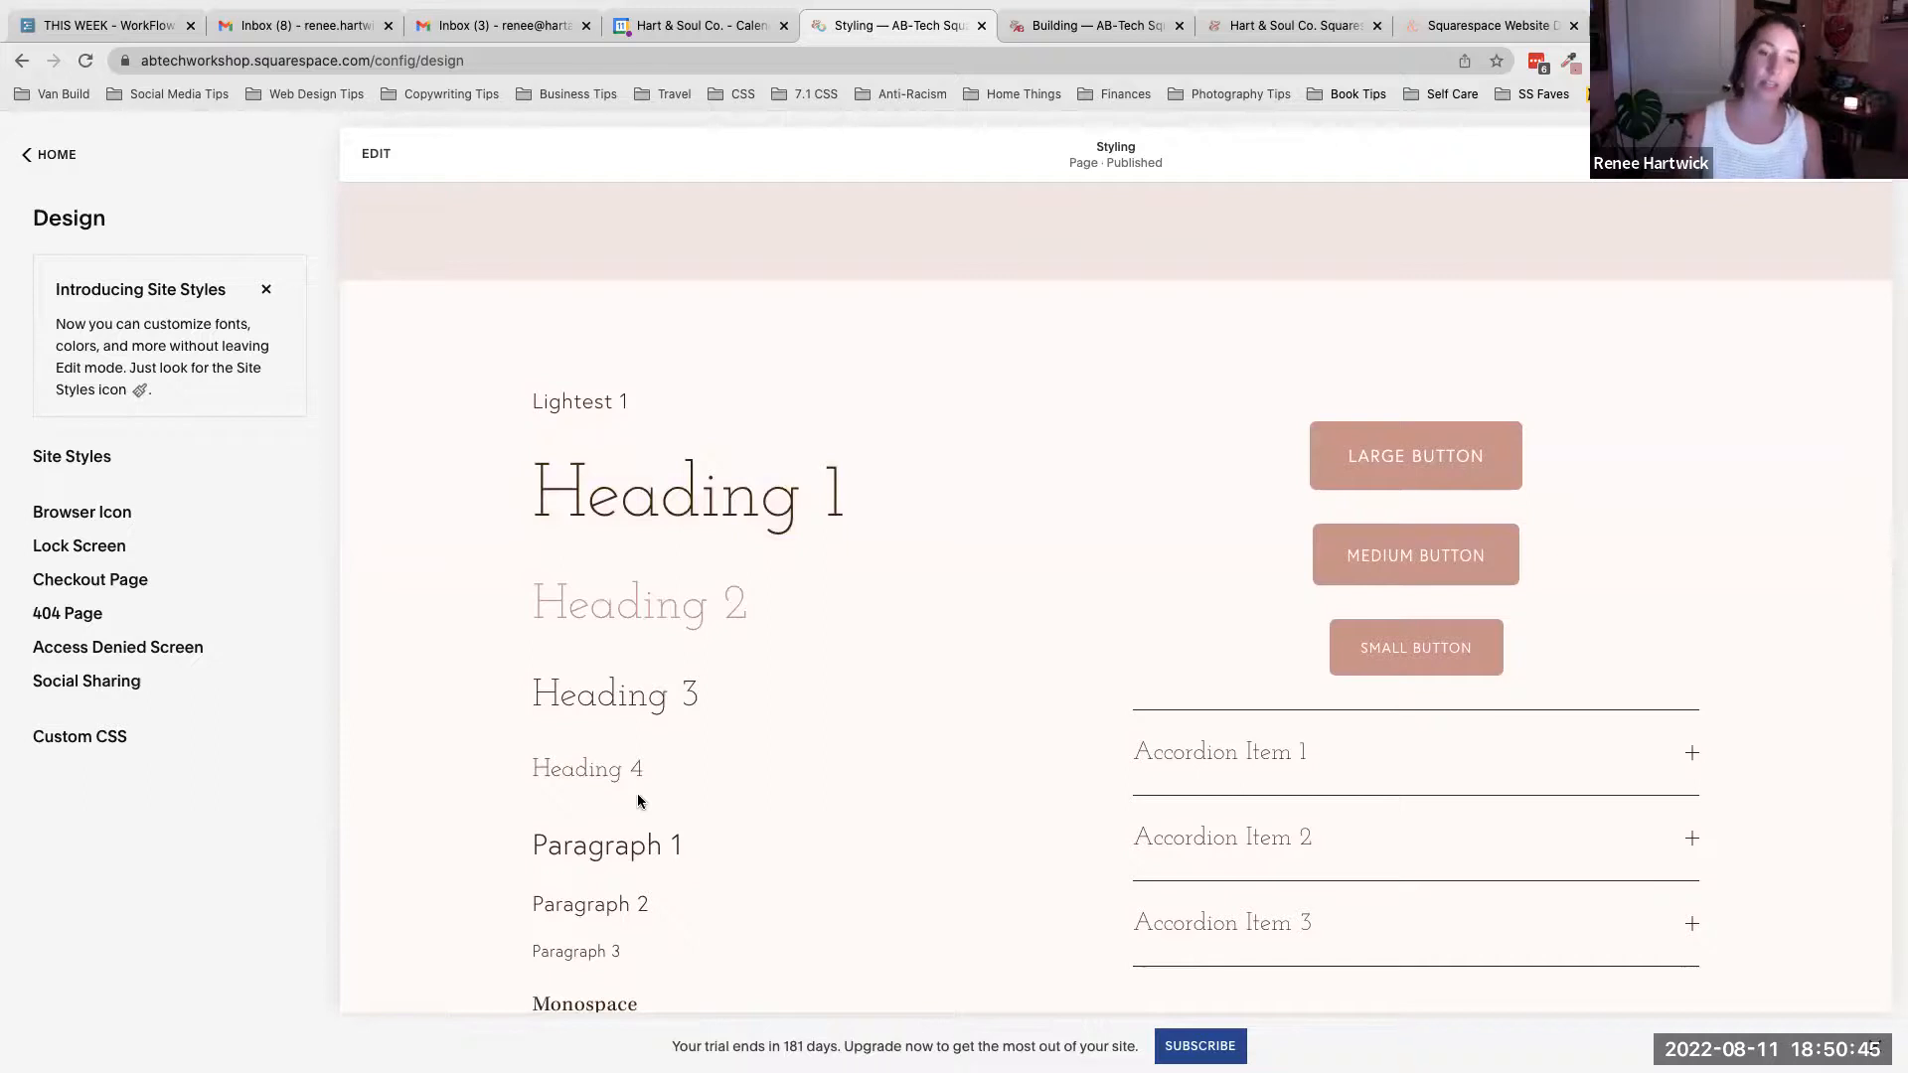
left_click_drag(536, 482, 689, 791)
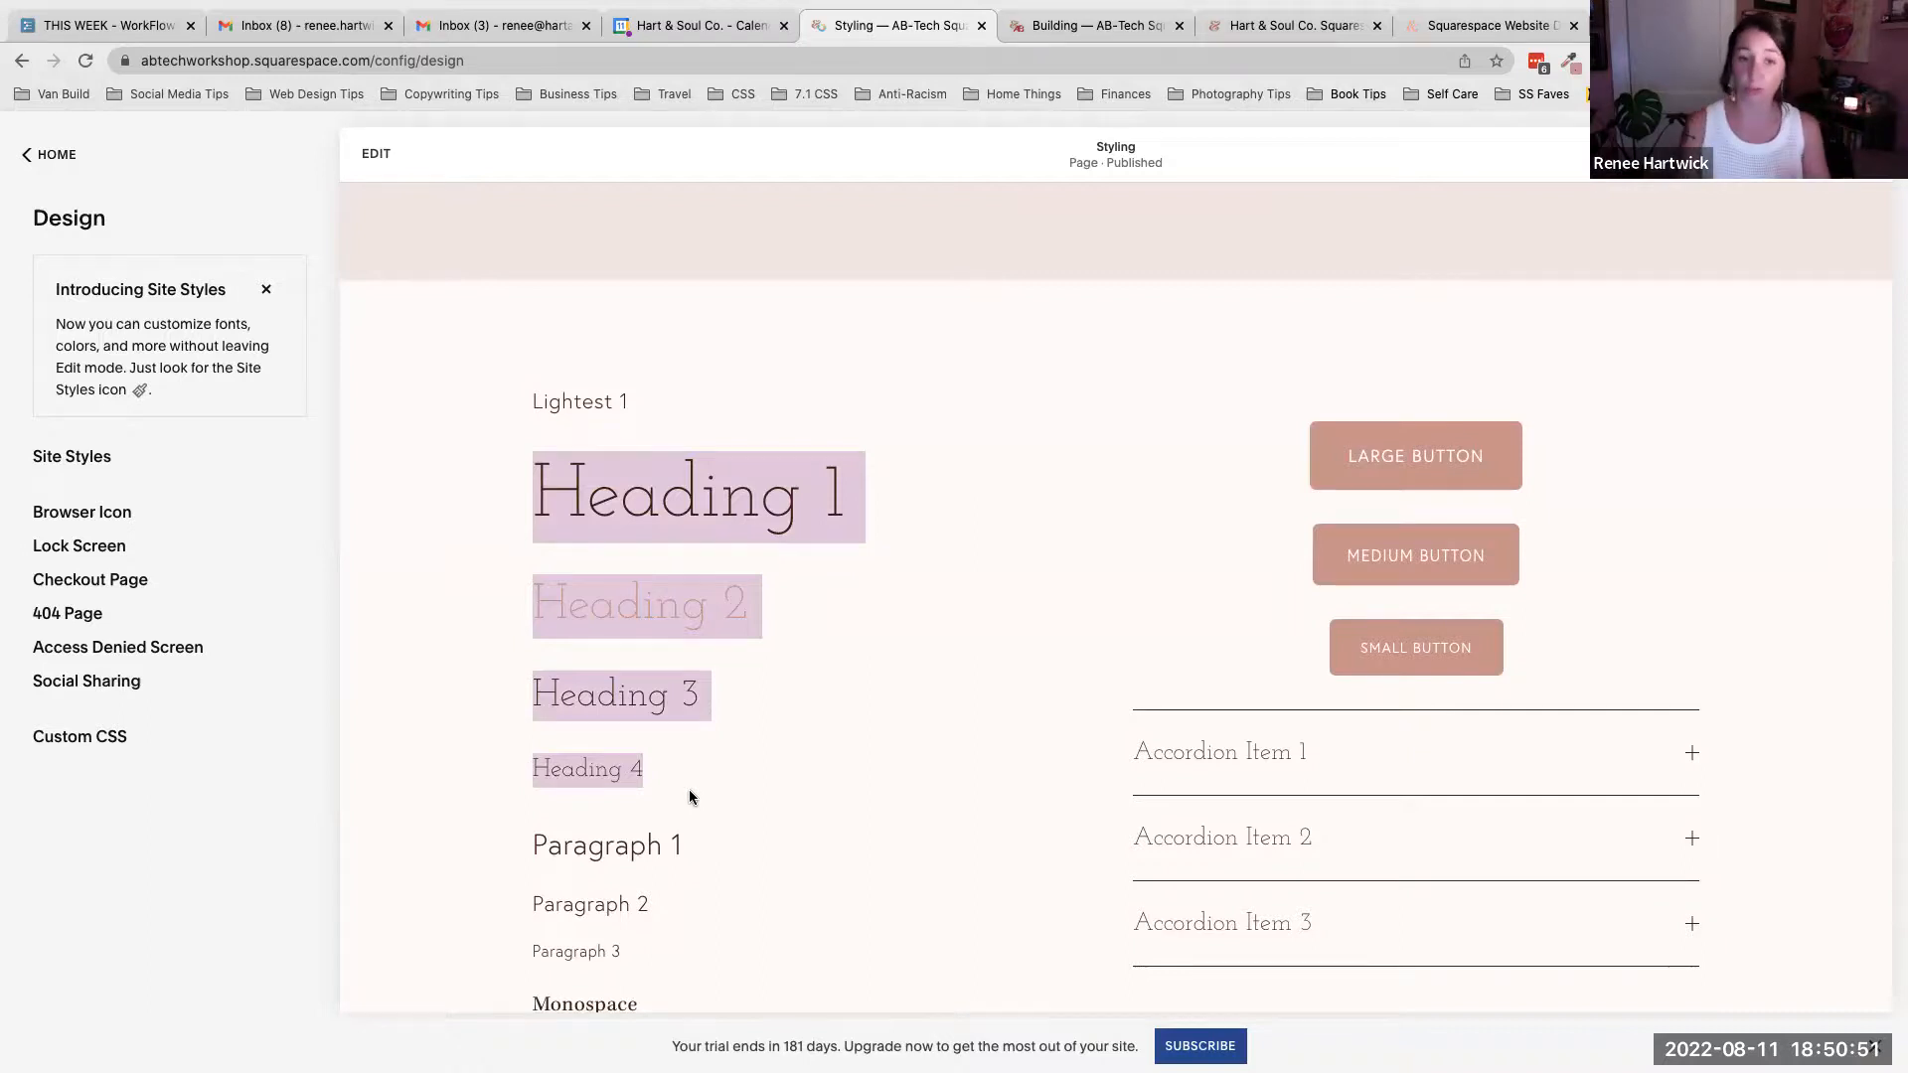
left_click(842, 644)
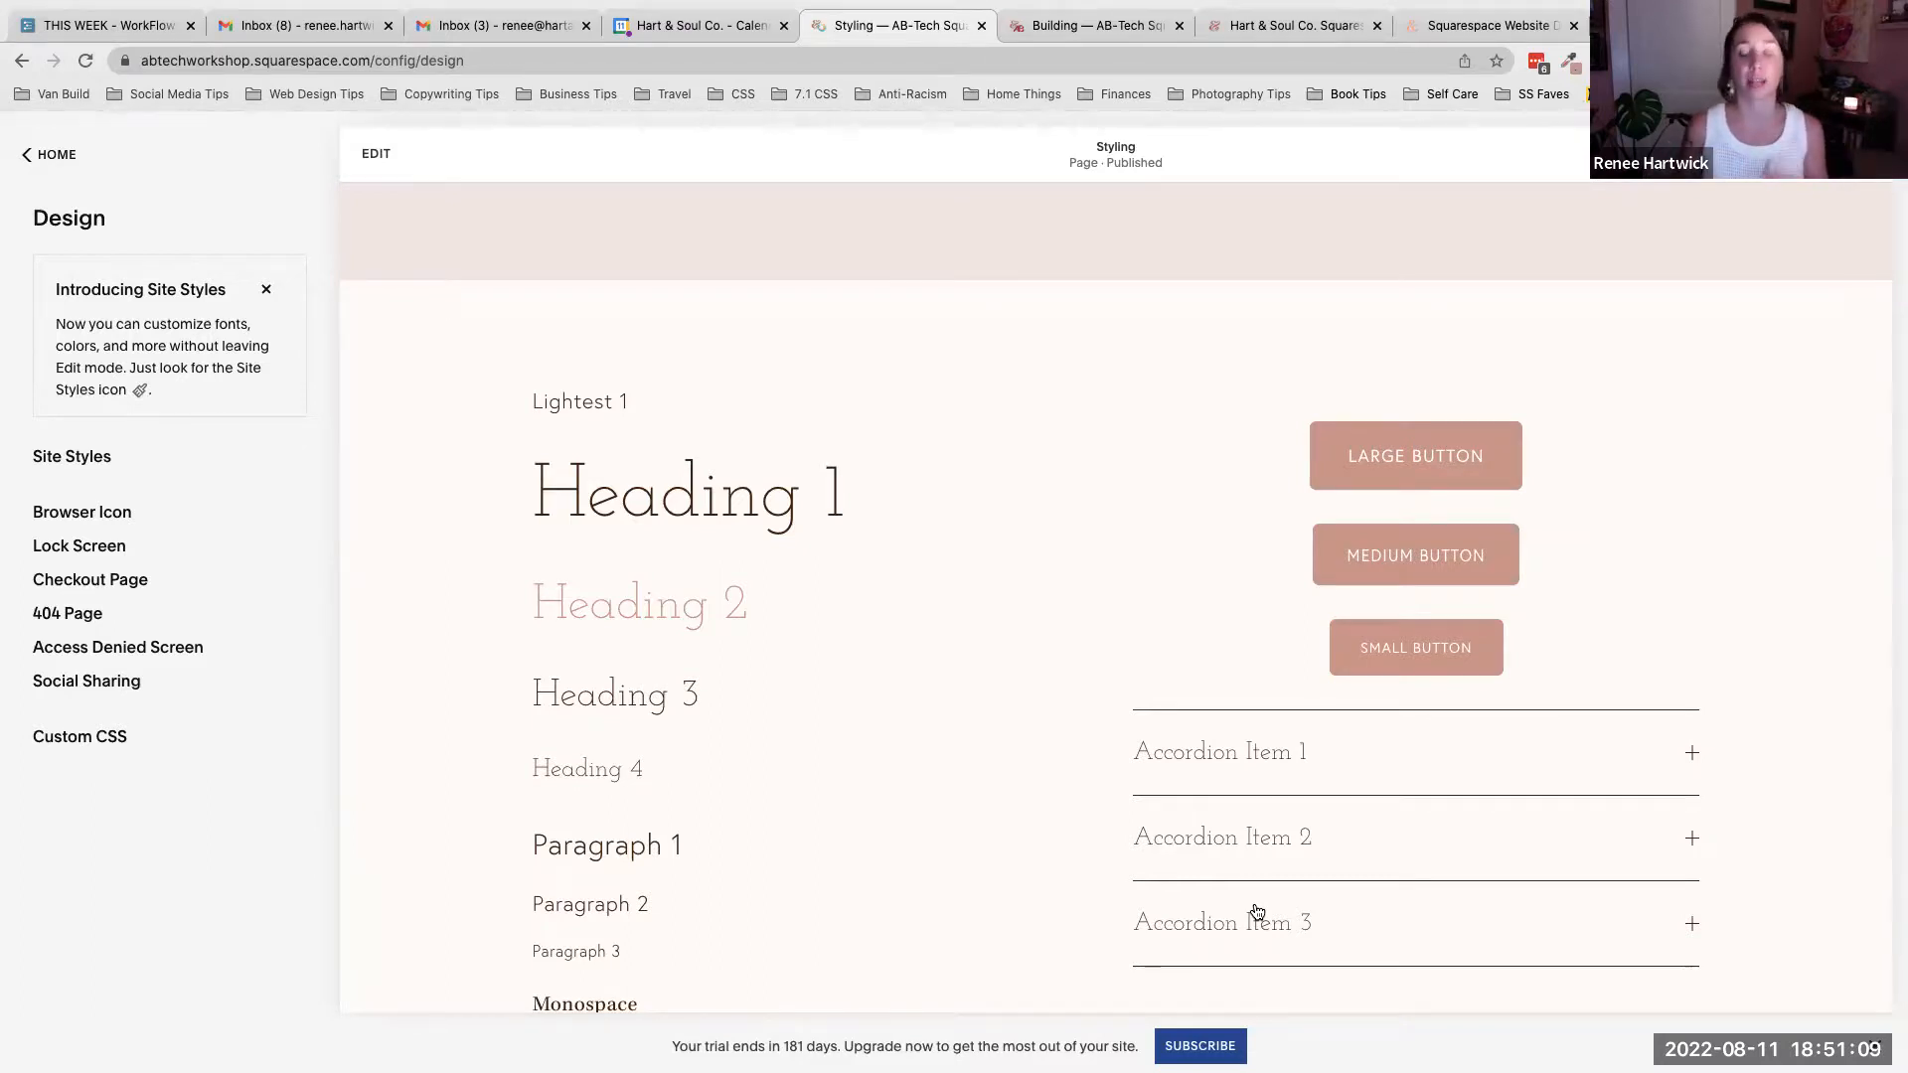
- Scroll down to the Light 1 section and highlight its theme label to examine it
scroll(1257, 910, "up", 5)
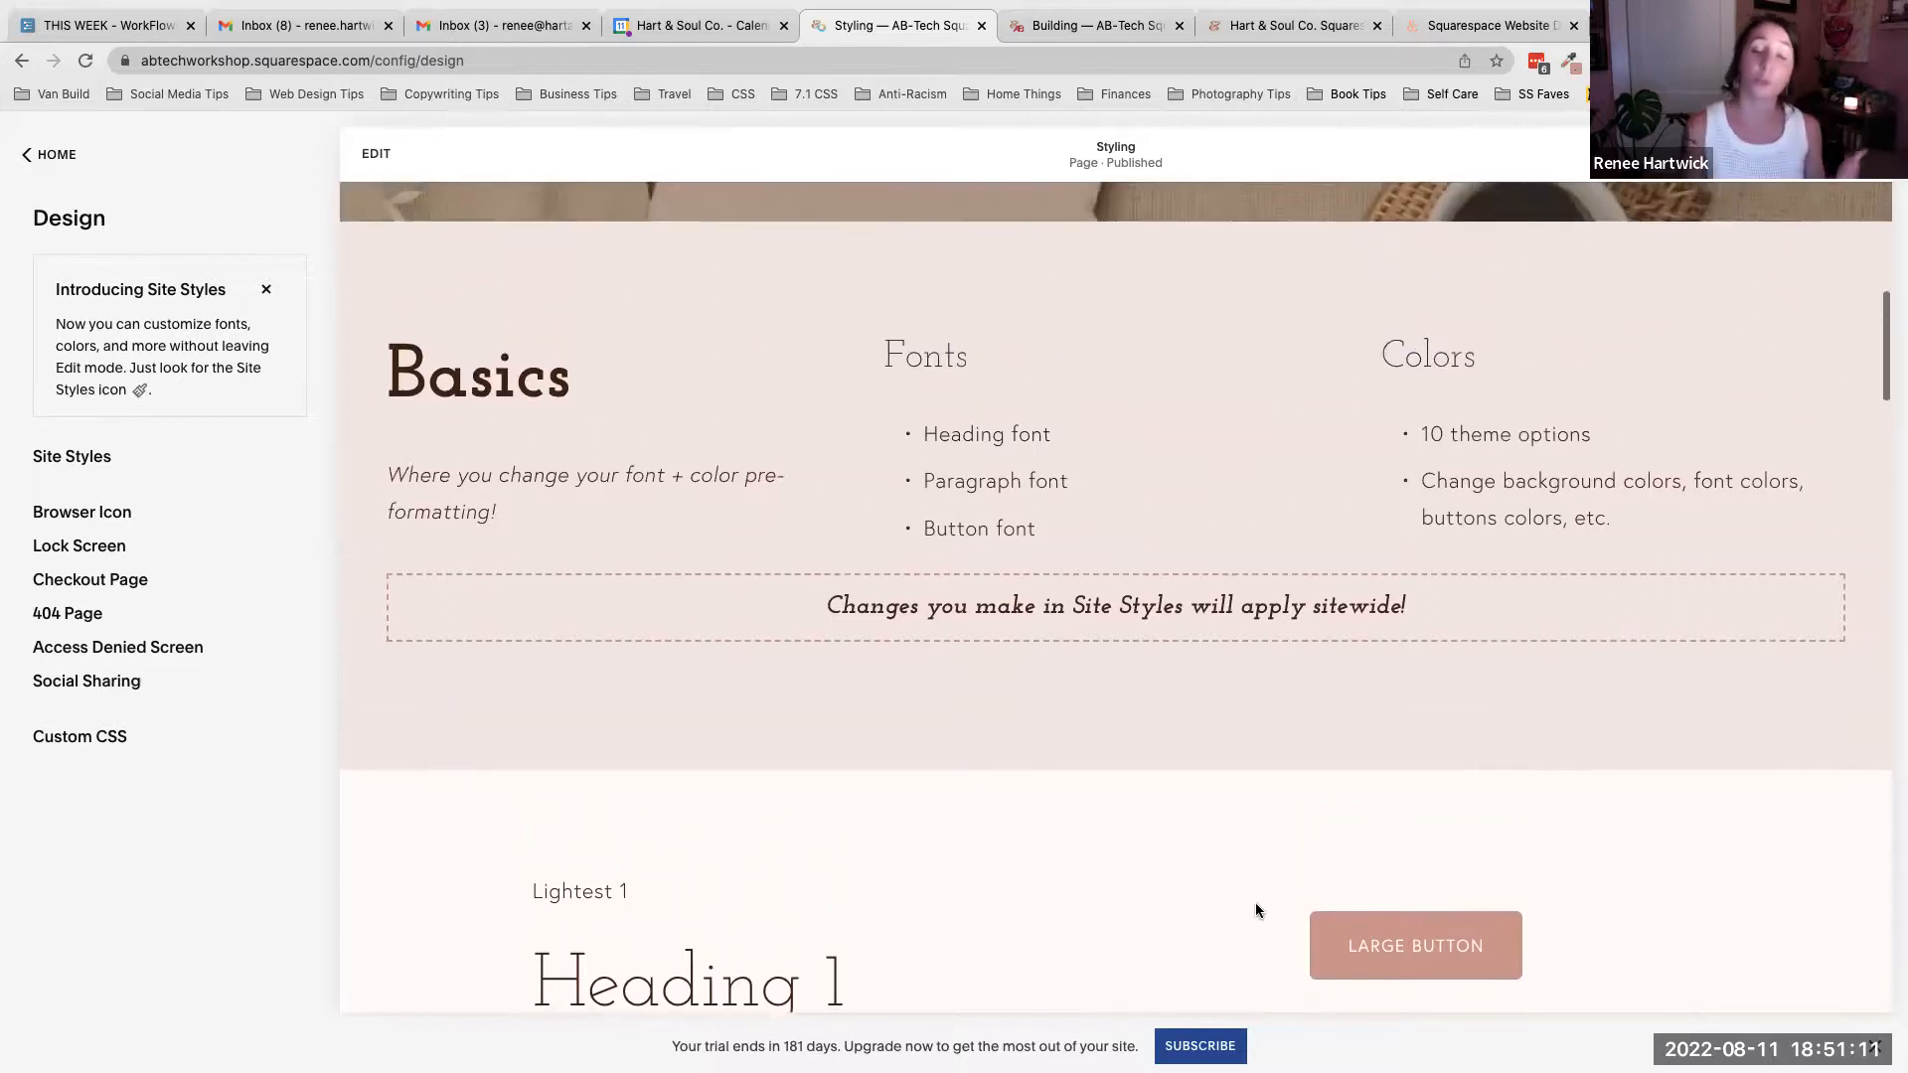
scroll(1256, 909, "down", 1)
scroll(1255, 910, "down", 1)
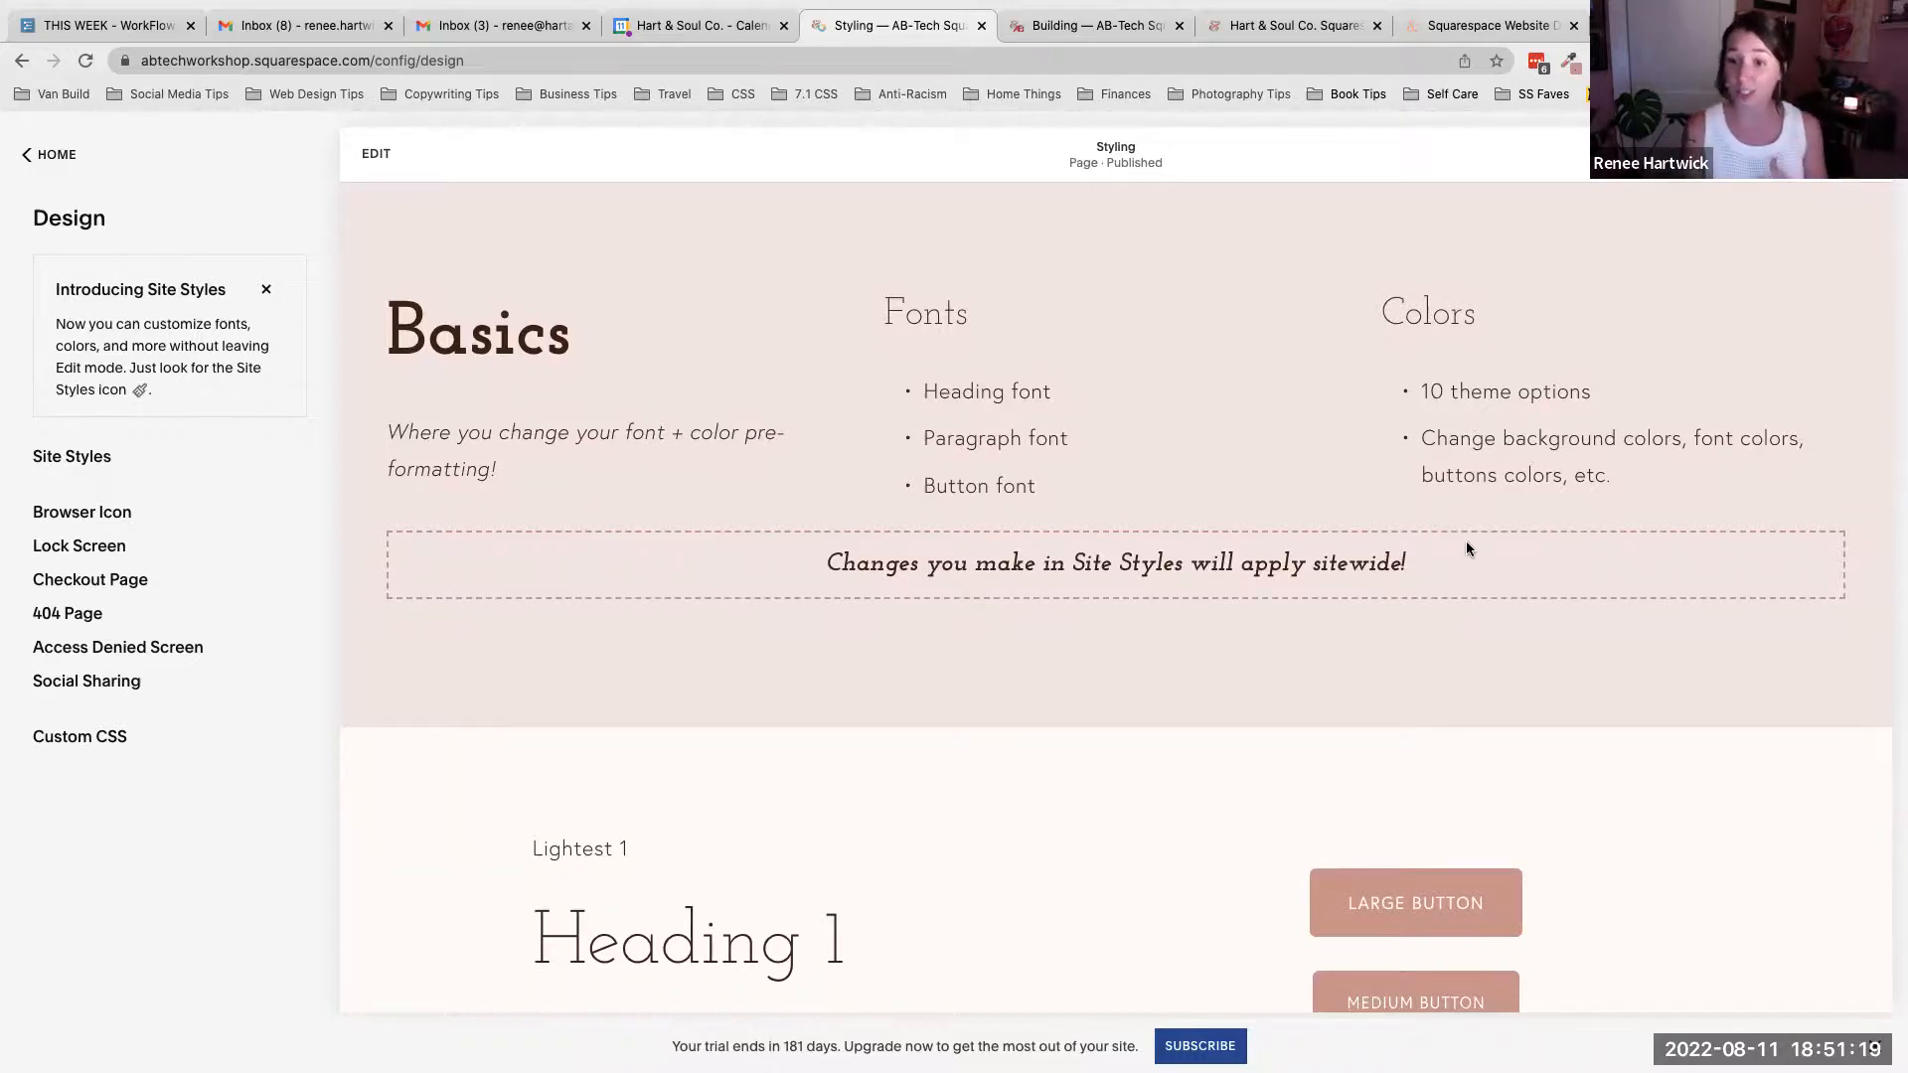
scroll(1465, 548, "down", 10)
scroll(1470, 559, "down", 1)
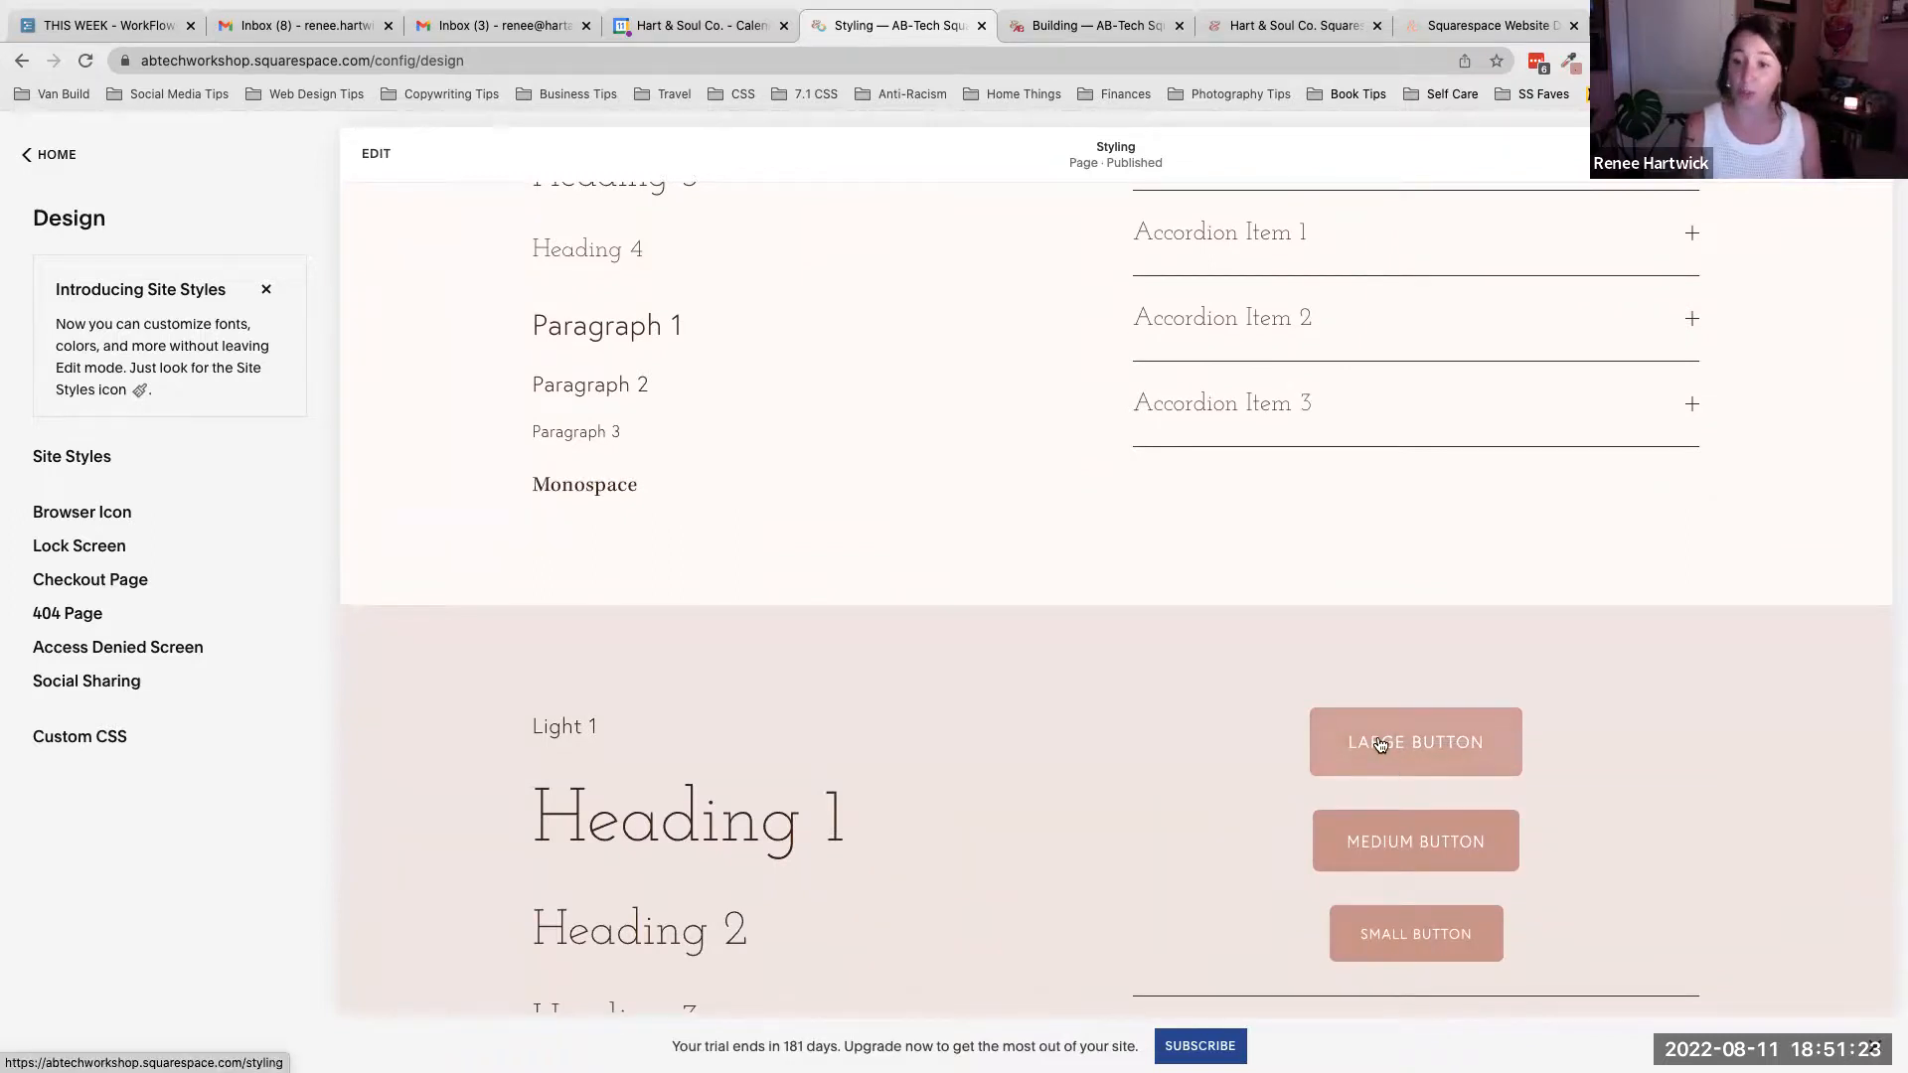
triple_click(543, 734)
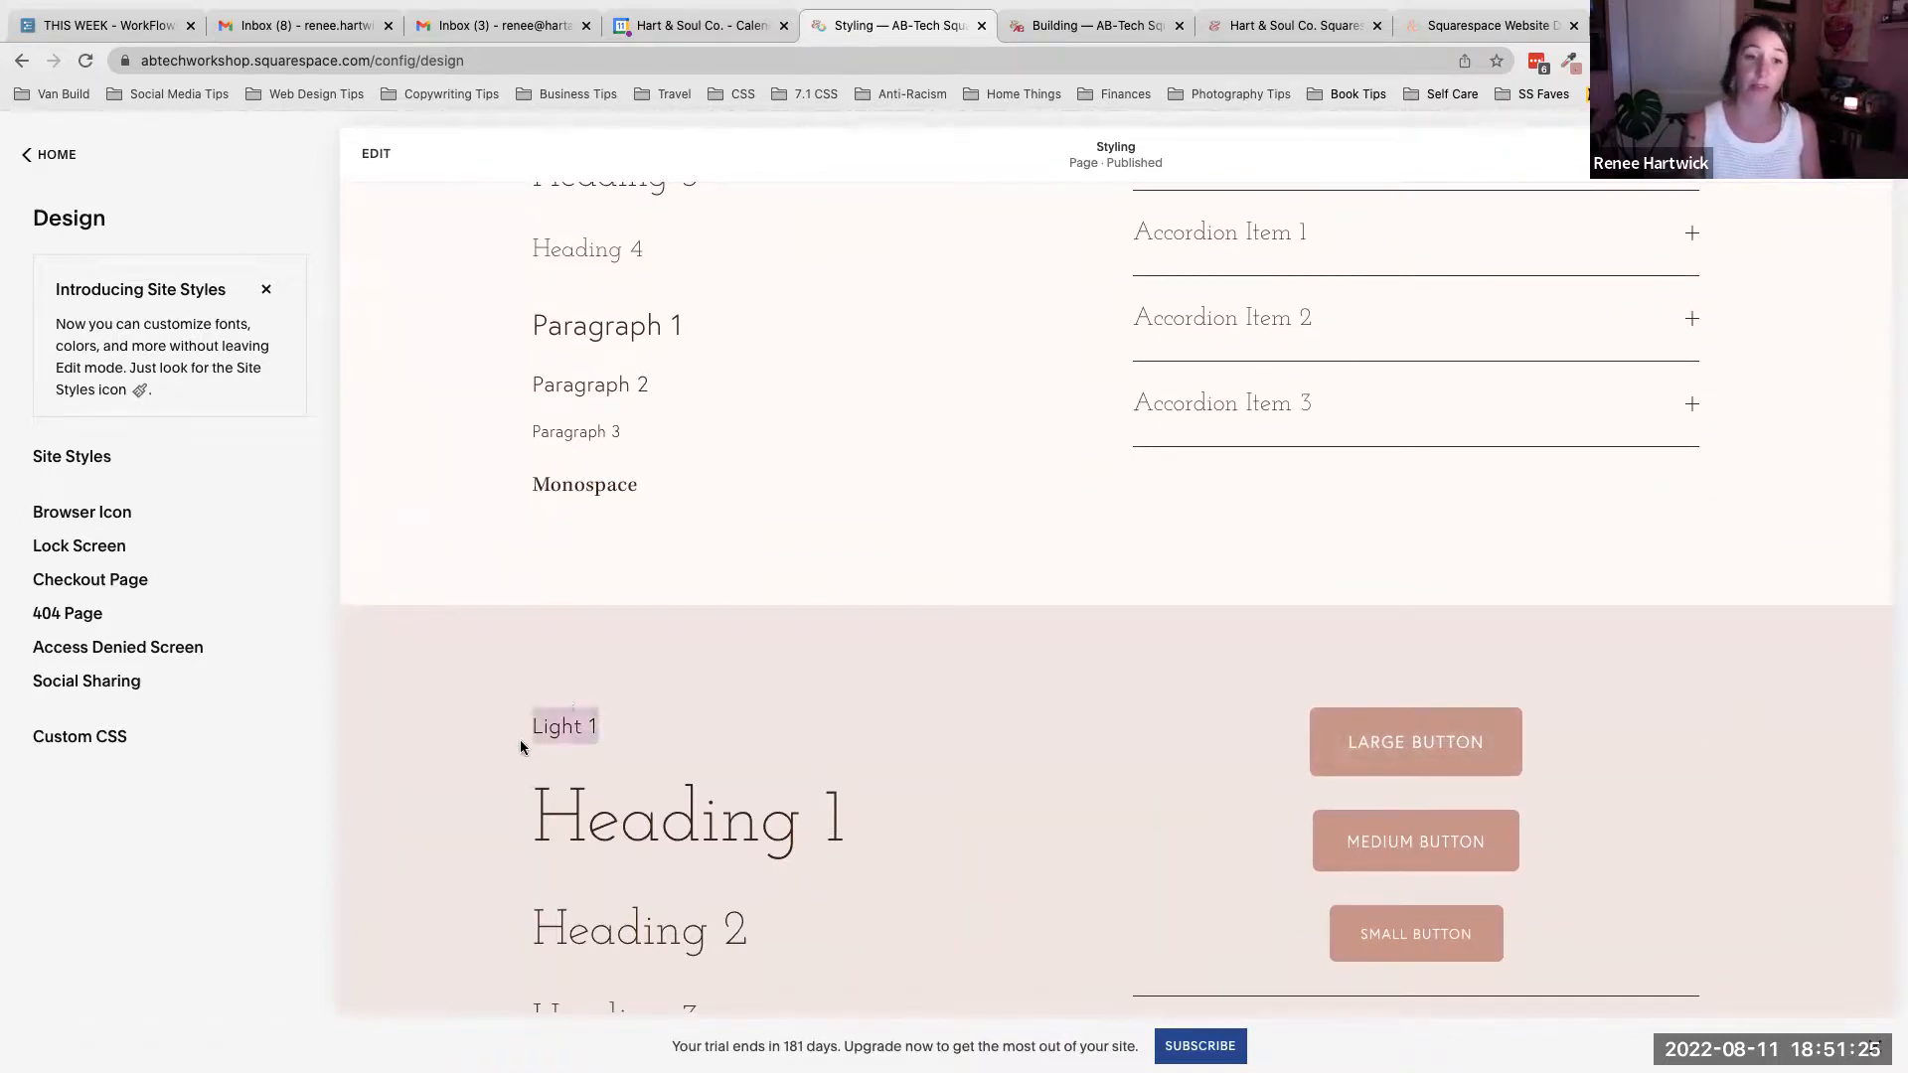
left_click(712, 735)
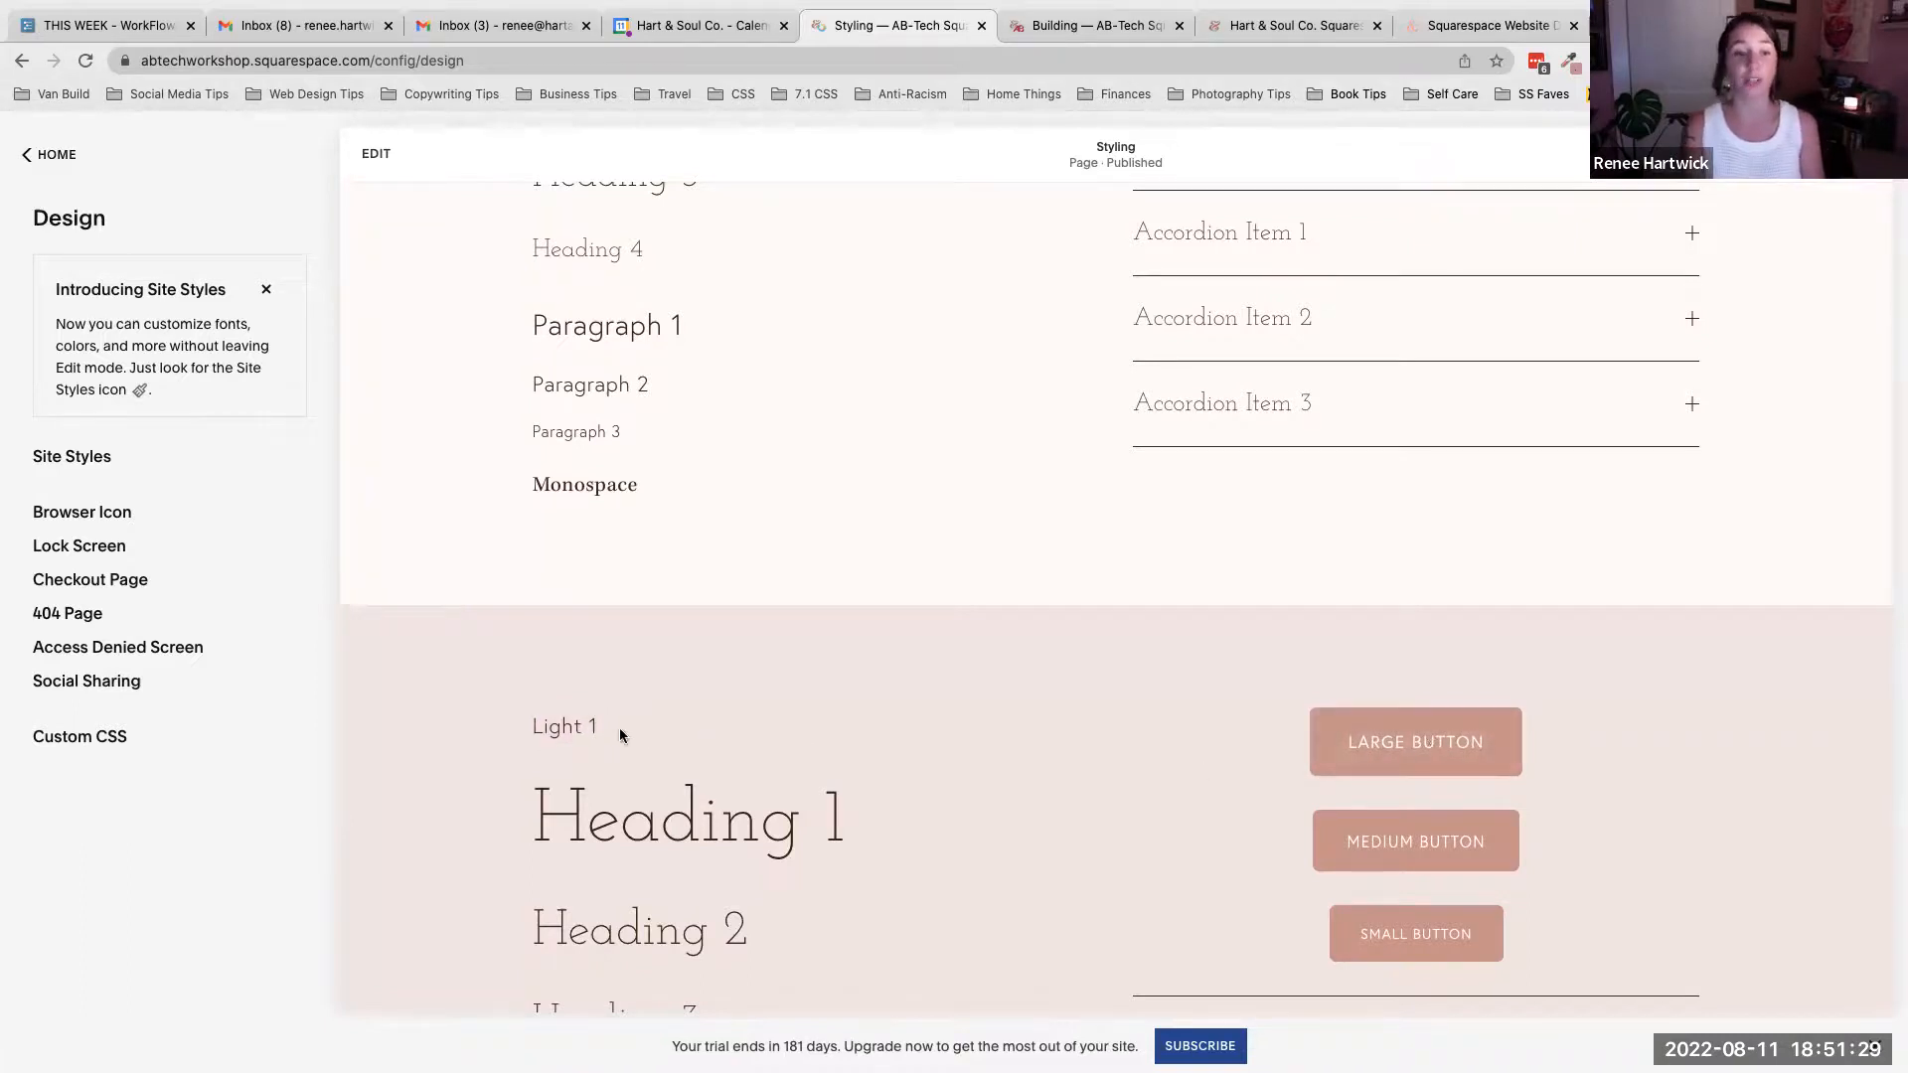
left_click_drag(617, 732, 528, 742)
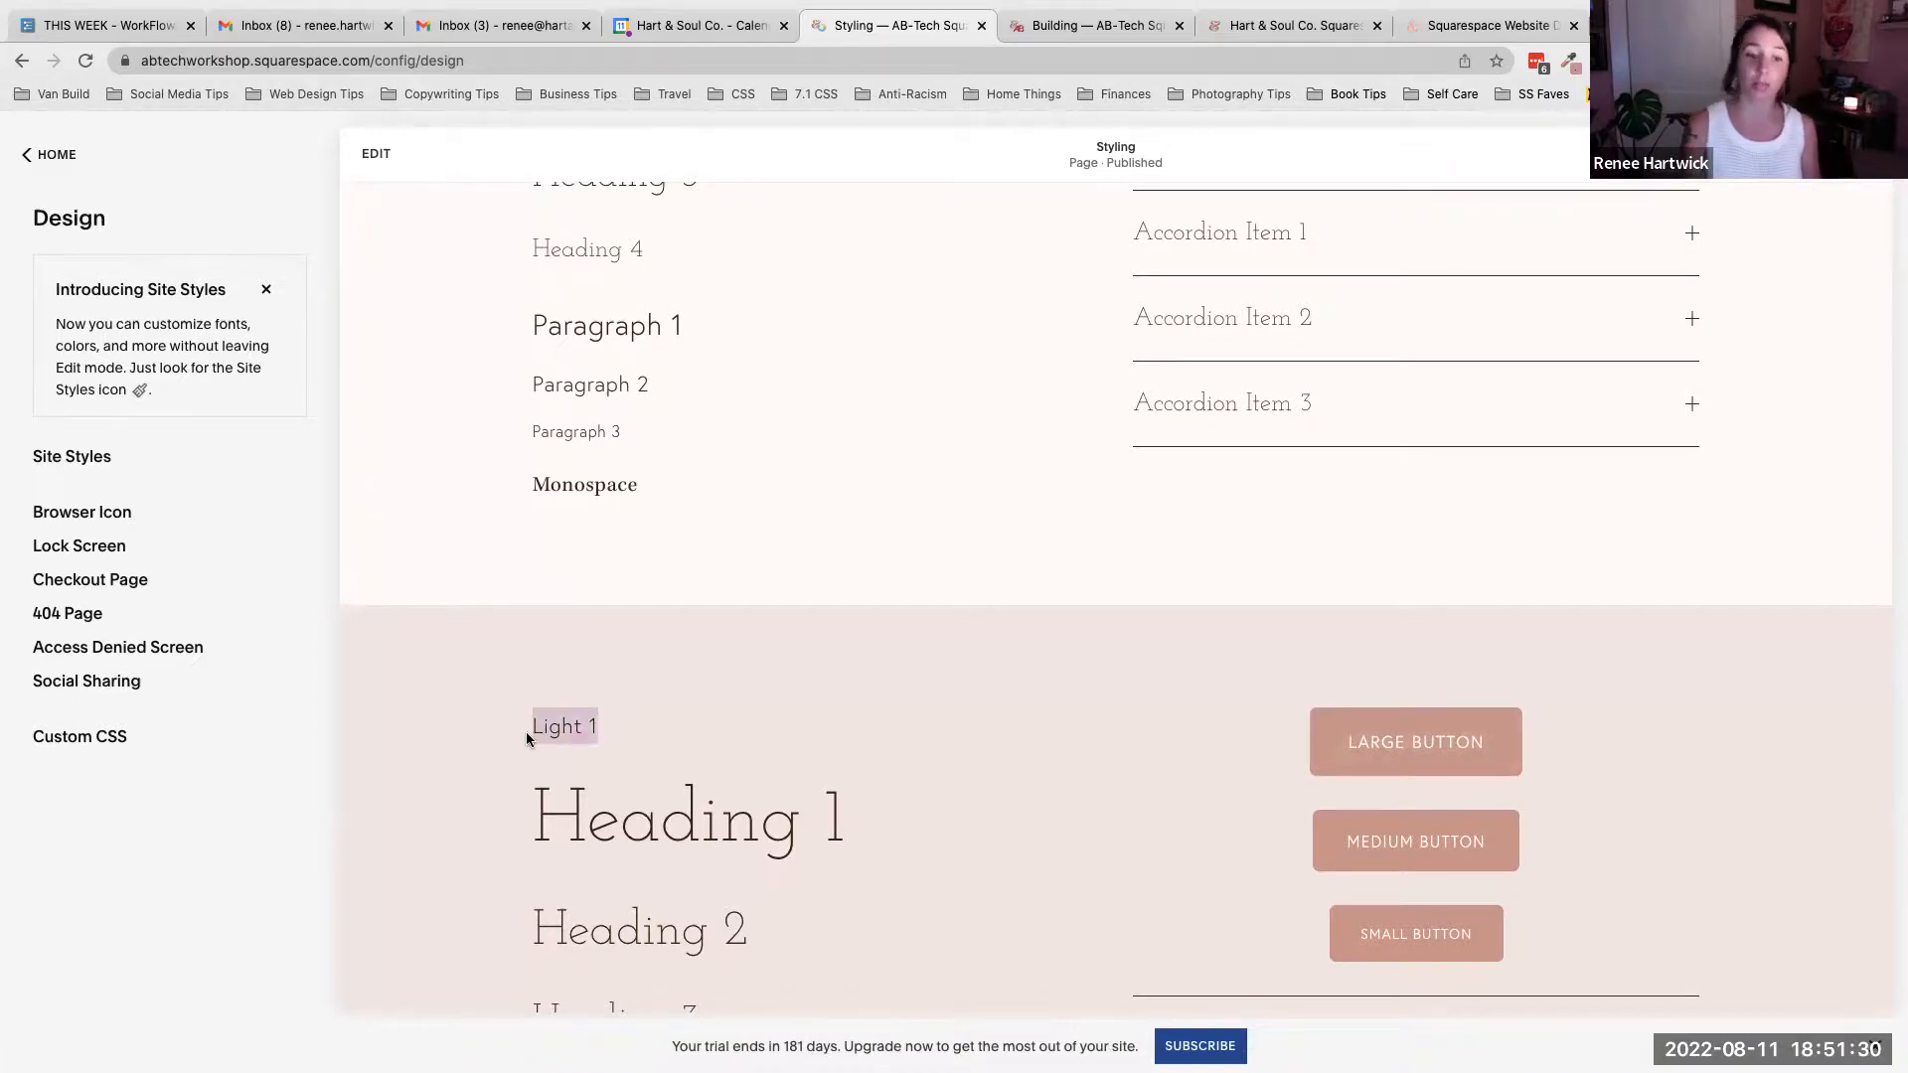
- Open the page editor and review the color theme options for the Light 1 section, then exit editing
left_click(378, 155)
scroll(639, 685, "down", 5)
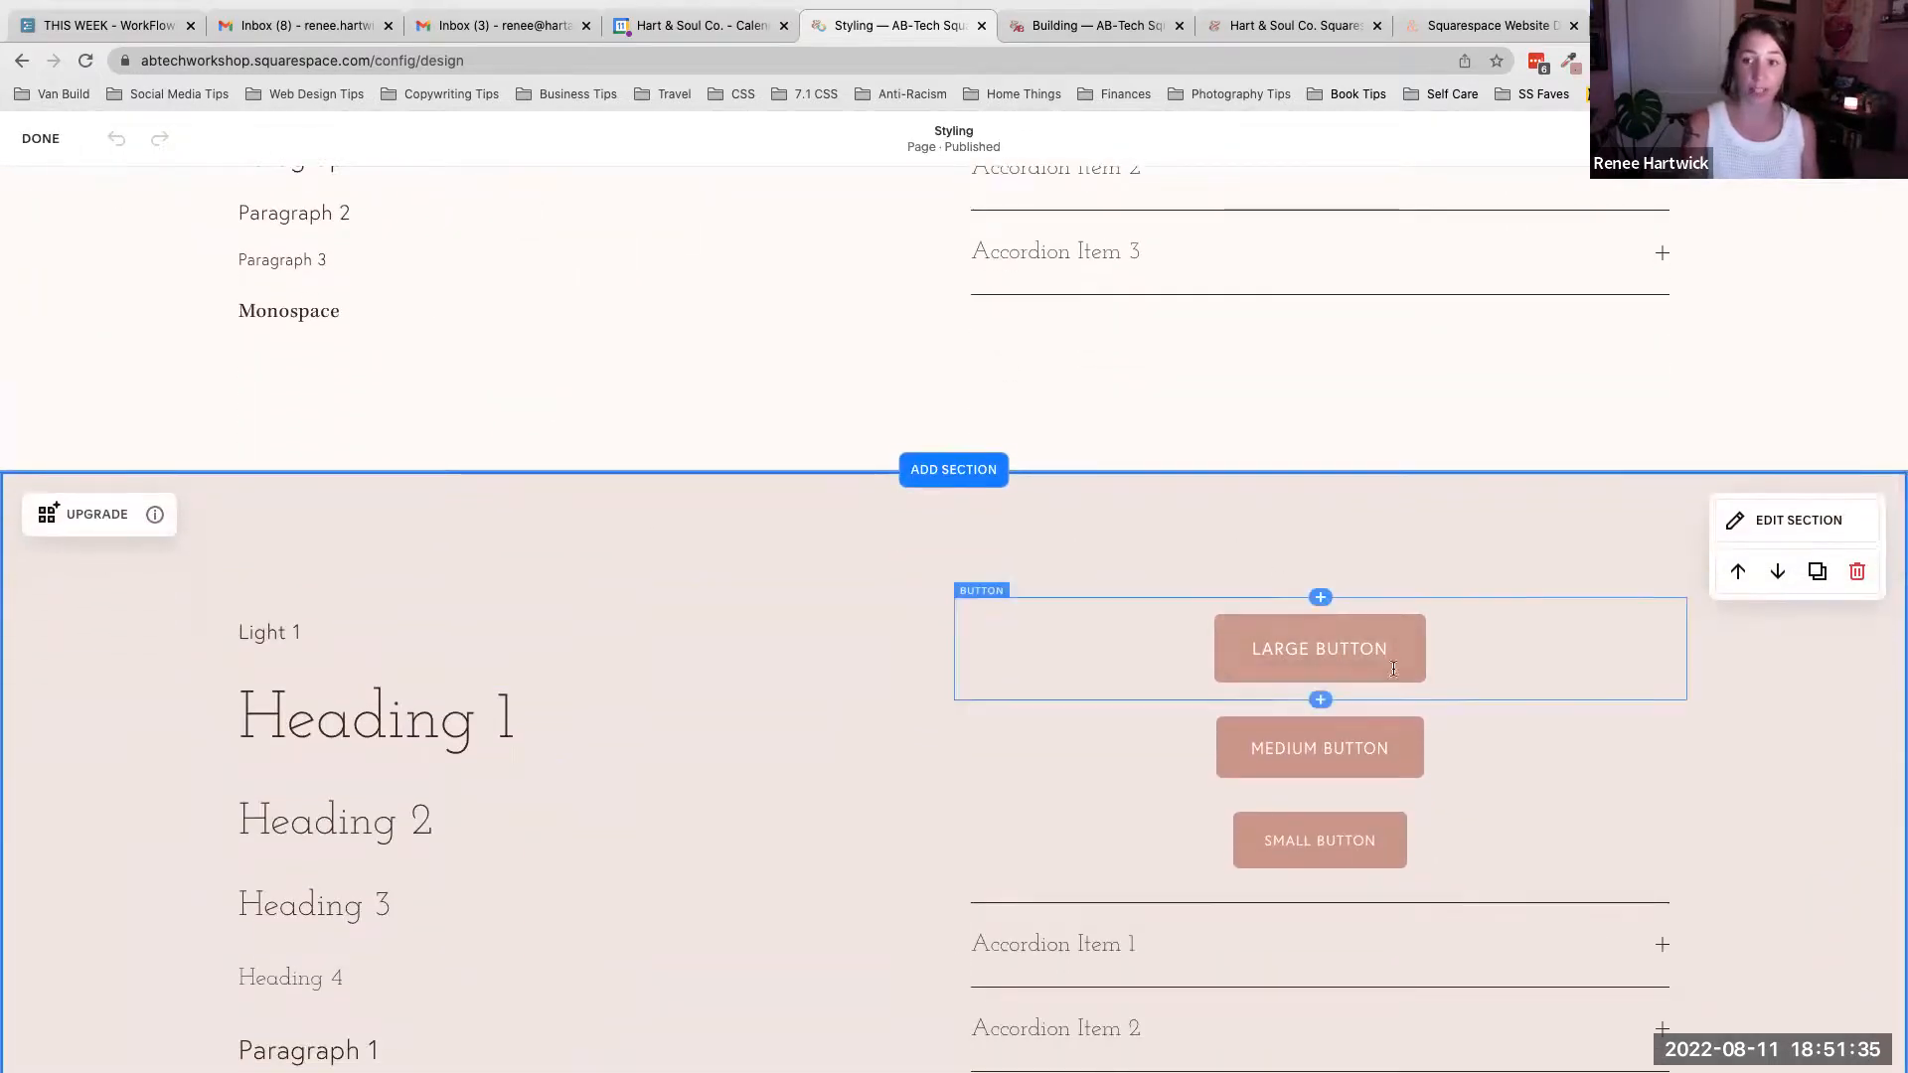
left_click(1766, 528)
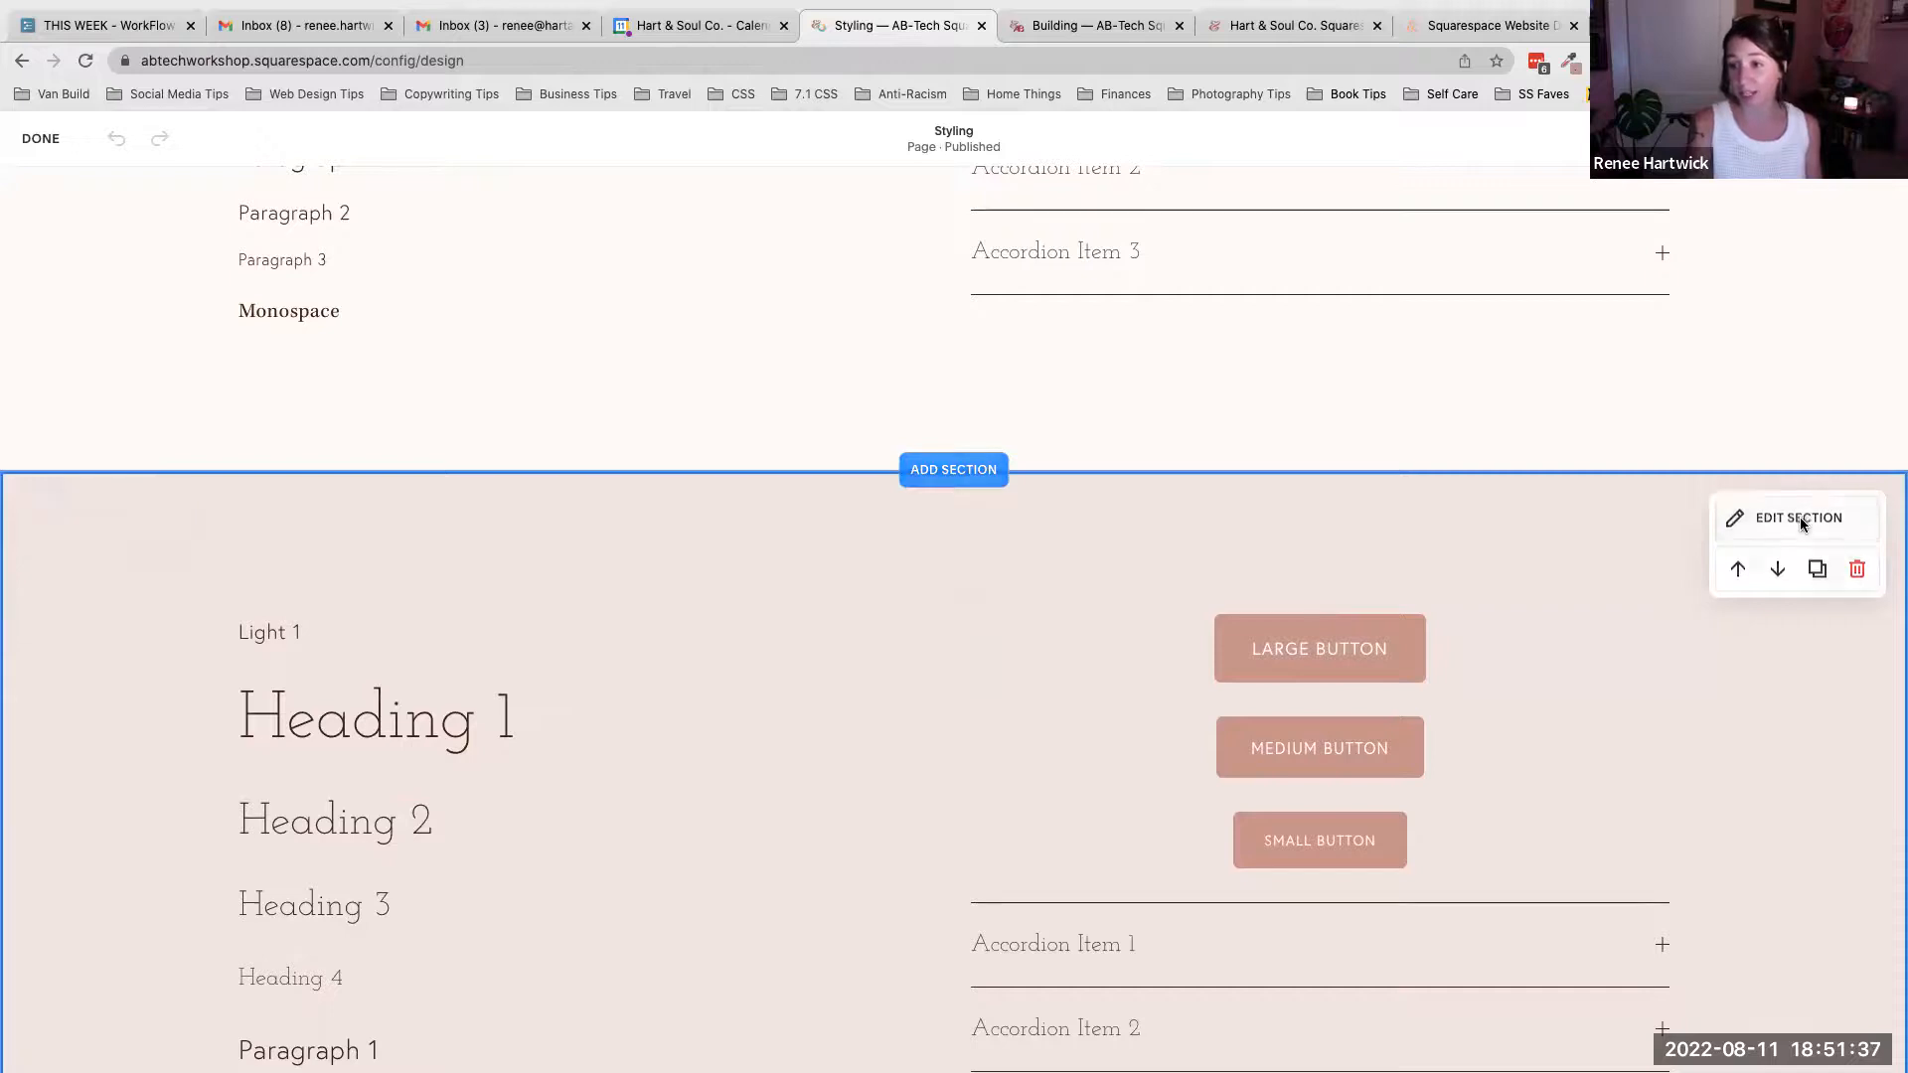
left_click(1778, 589)
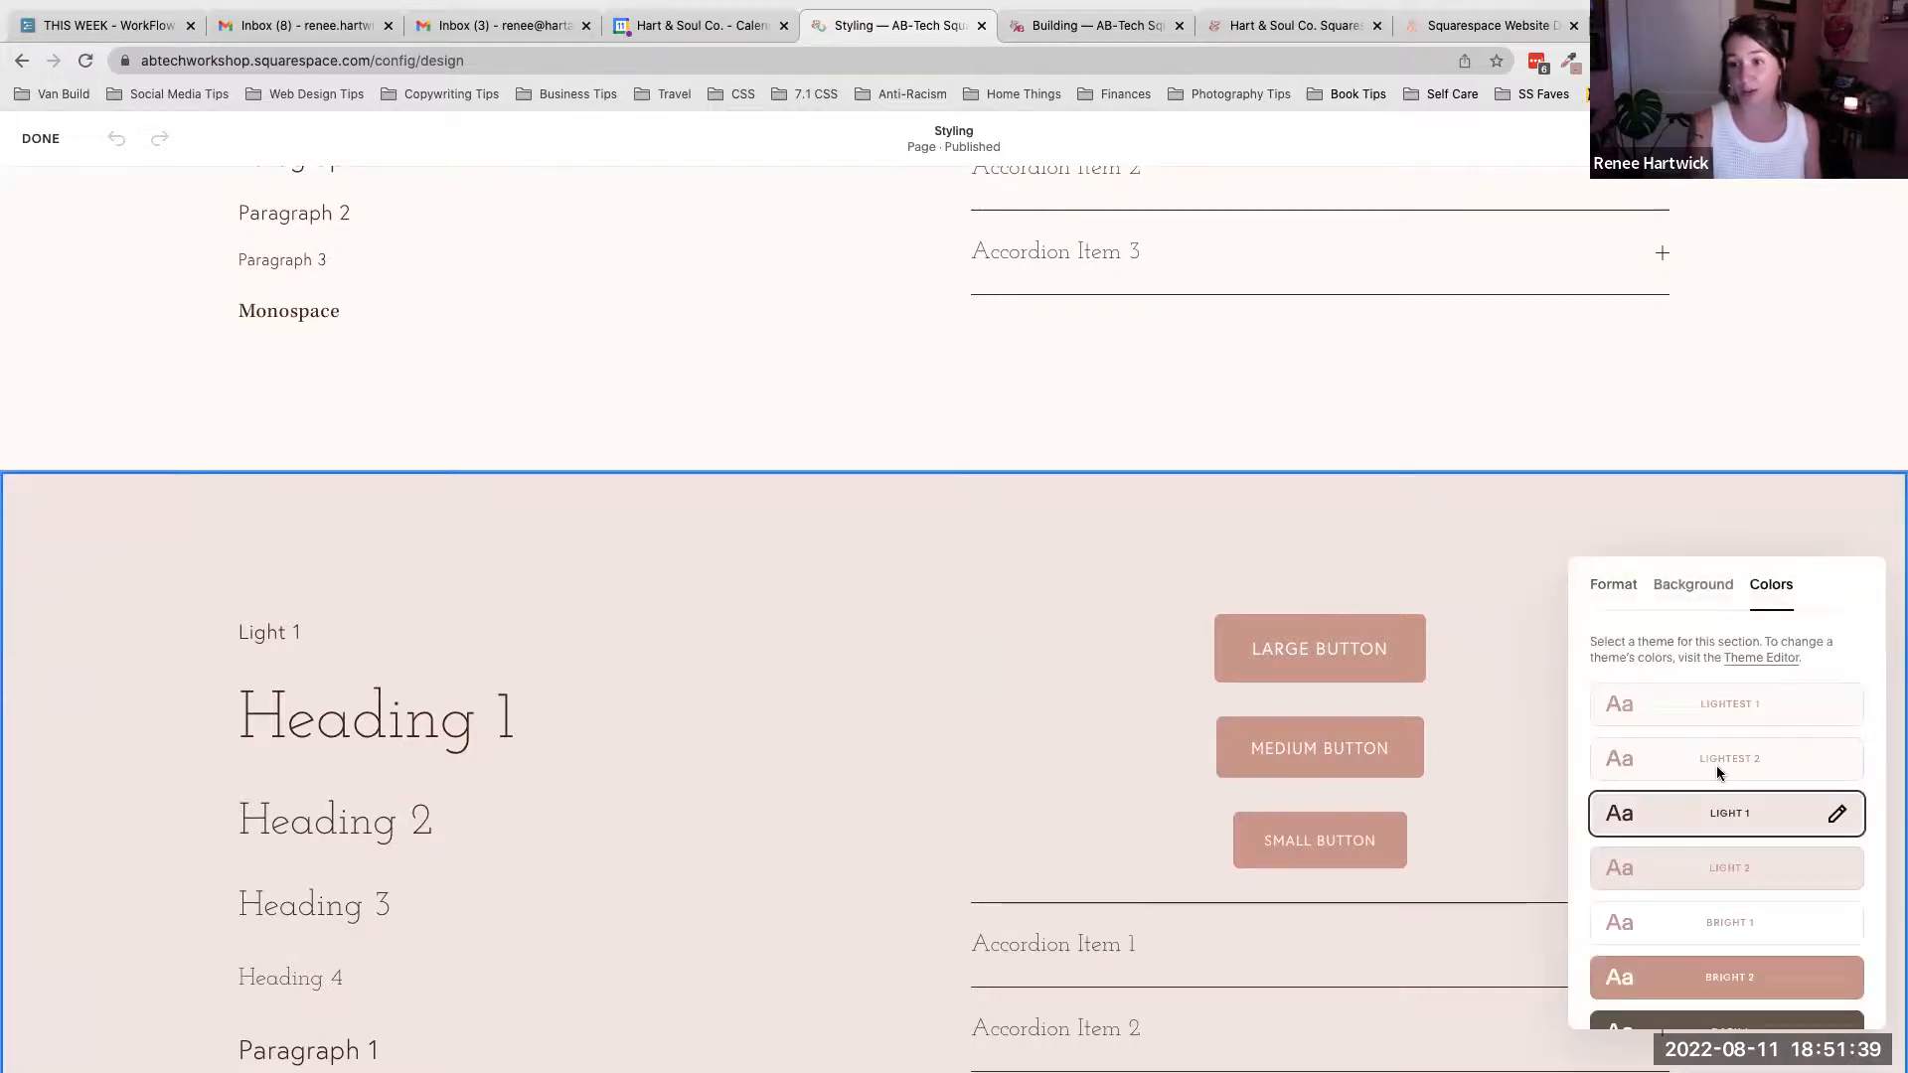
scroll(1653, 779, "down", 1)
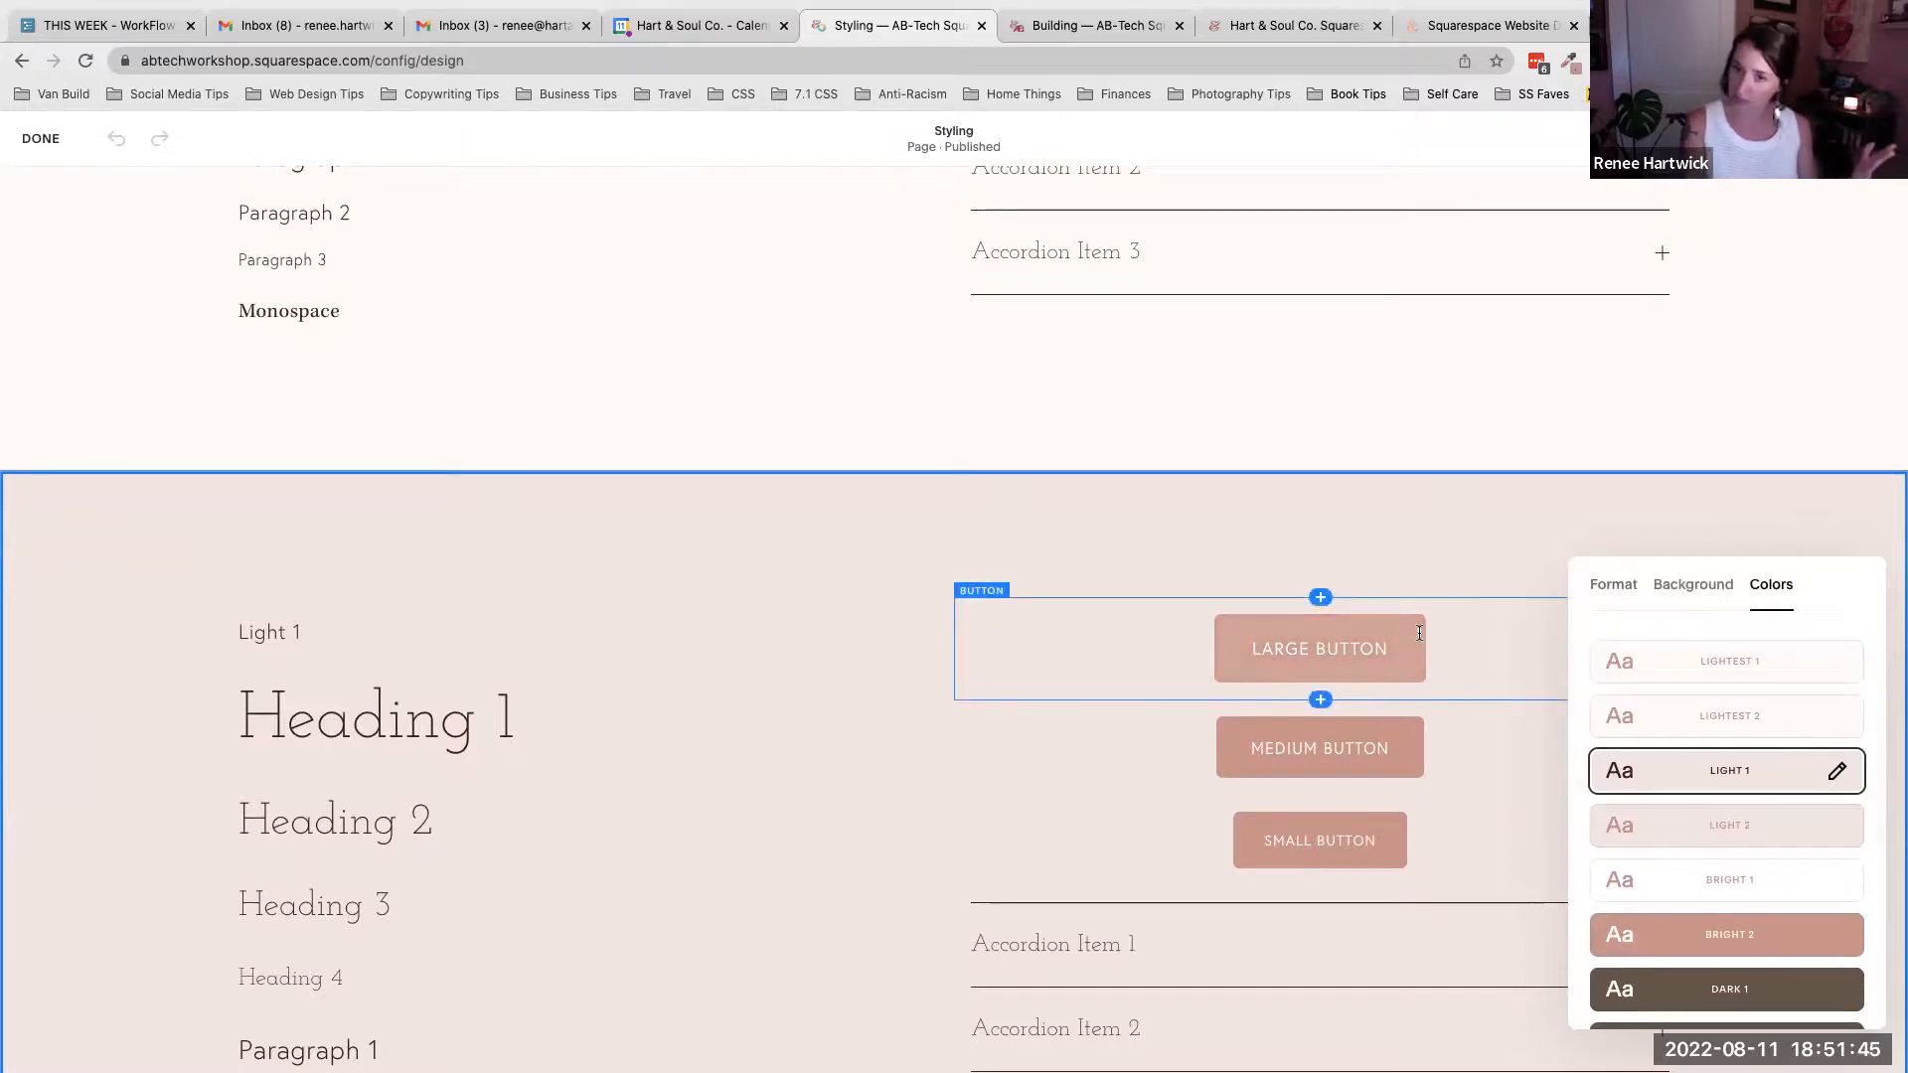
scroll(1415, 552, "down", 1)
left_click(1413, 548)
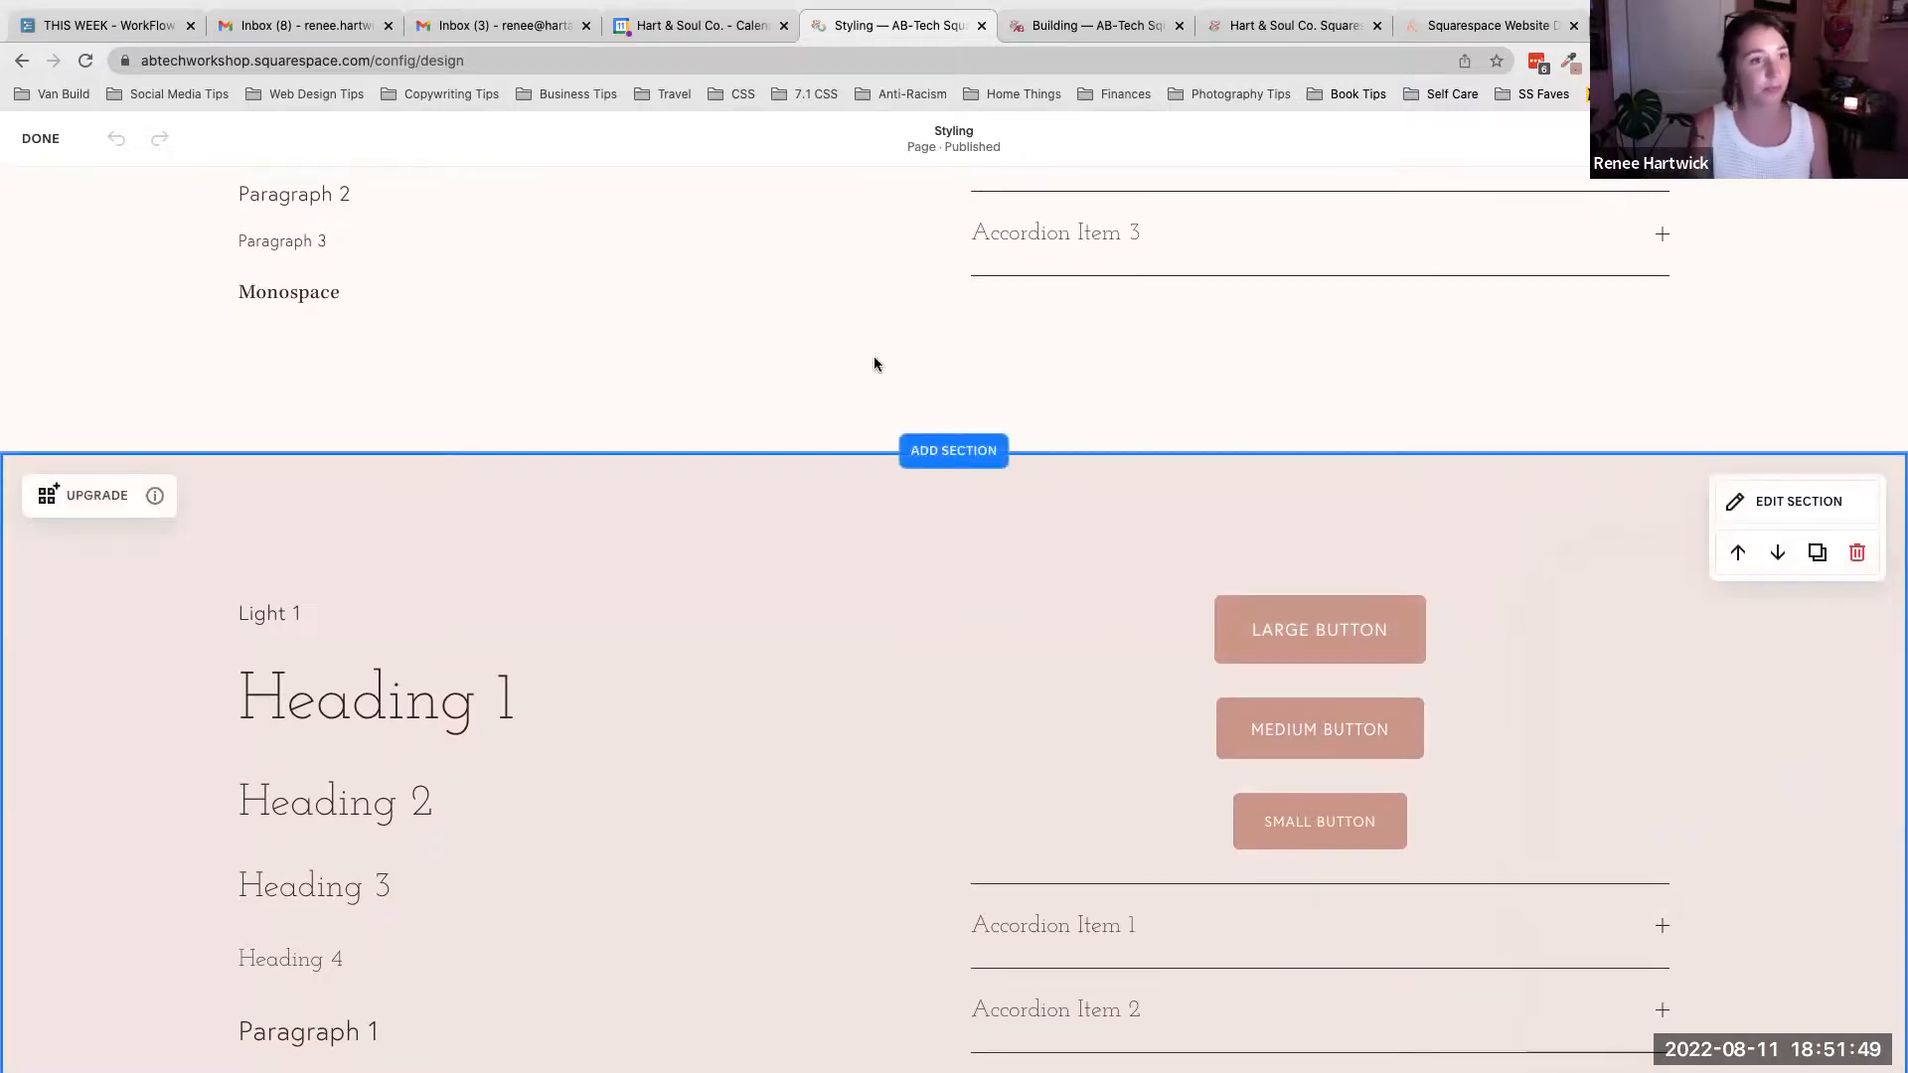
left_click(42, 139)
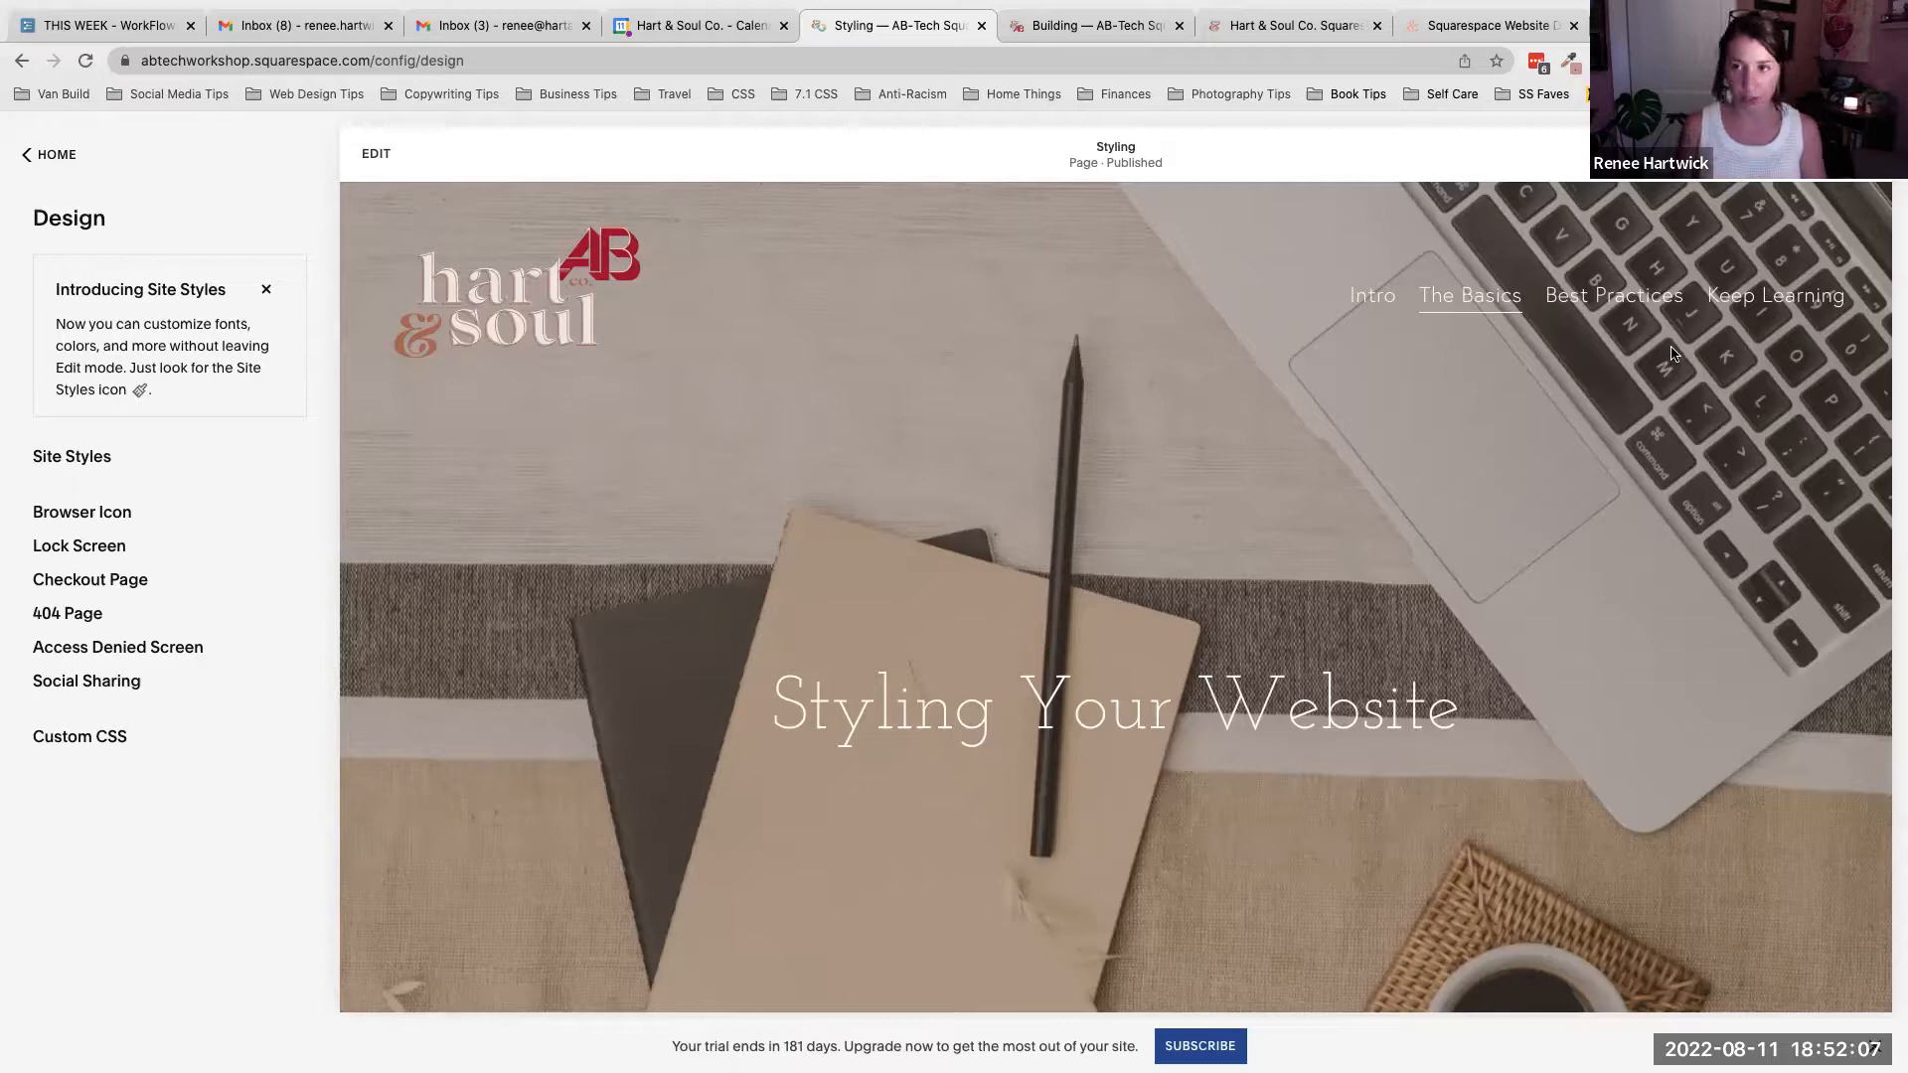
- Open the Best Practices page on the live site in the Building tab
left_click(1602, 296)
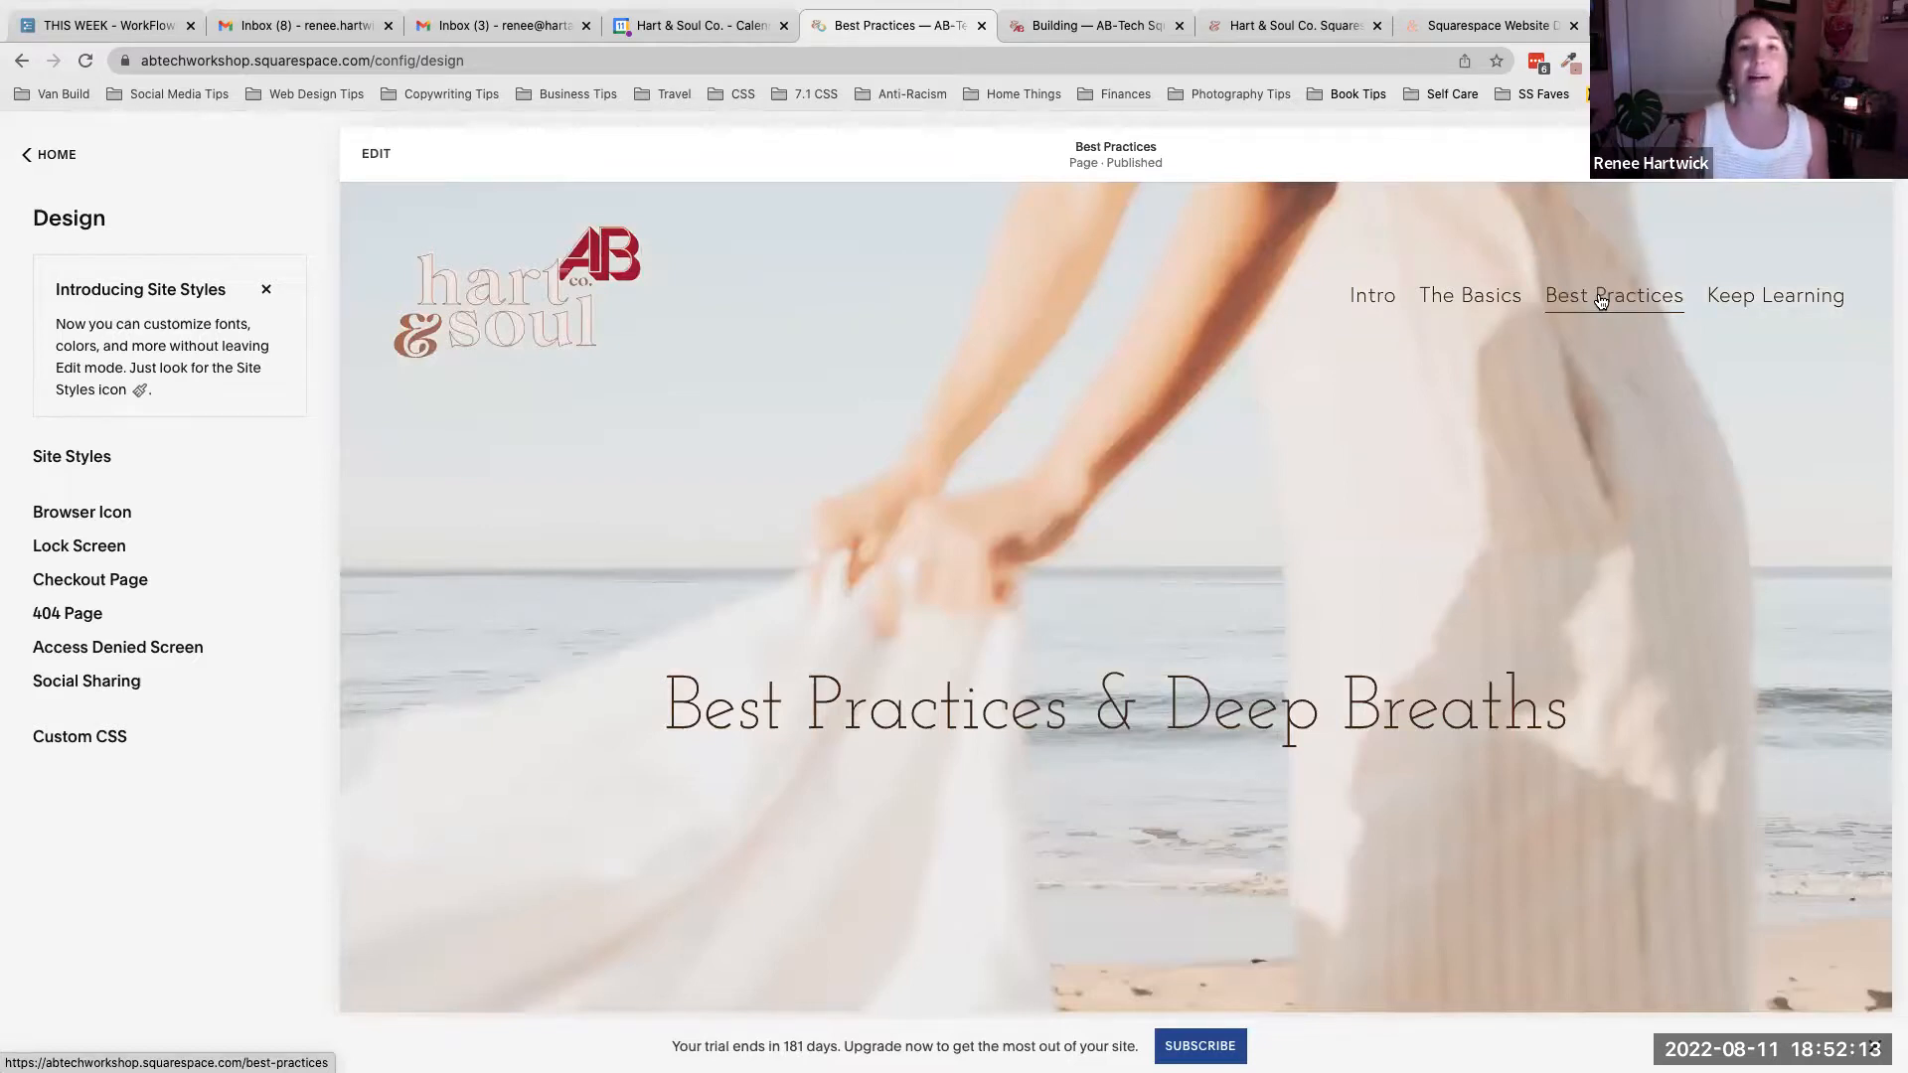
left_click(1113, 18)
scroll(1203, 261, "up", 7)
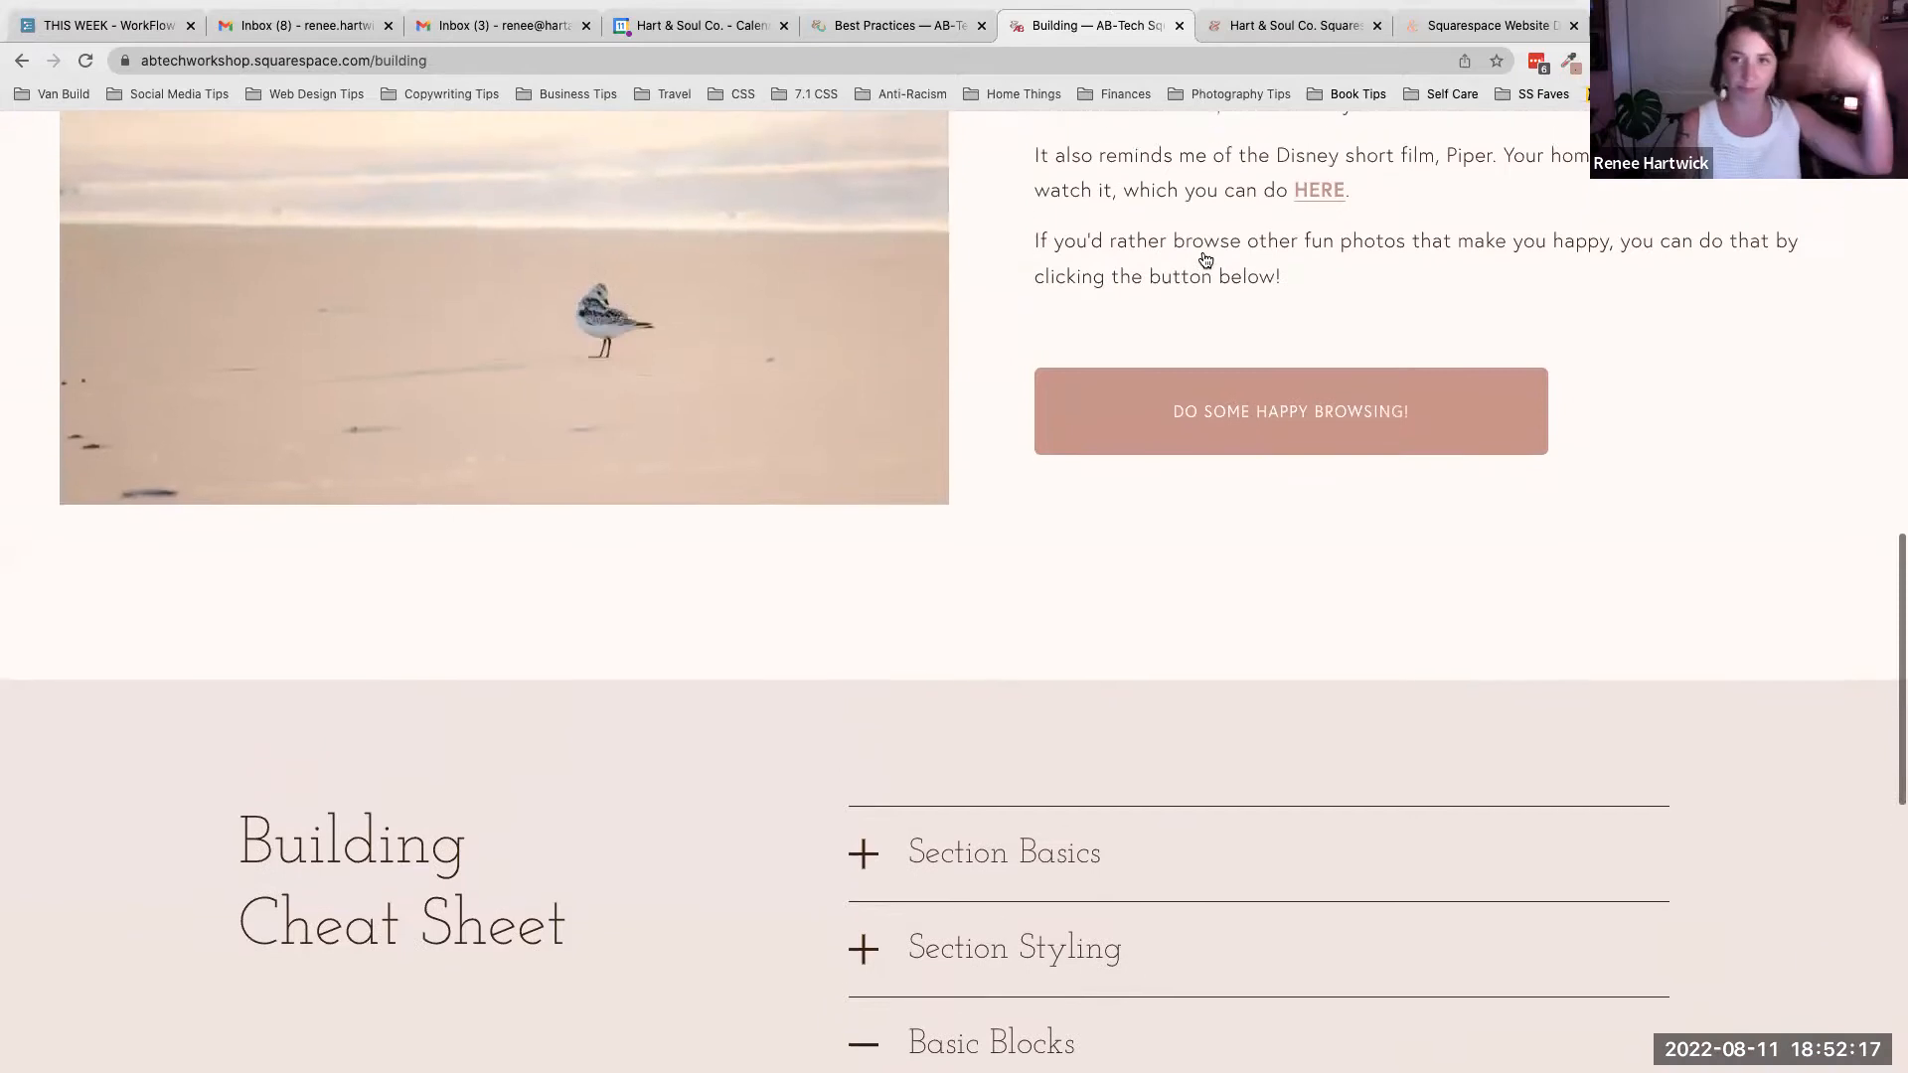
scroll(1204, 260, "up", 15)
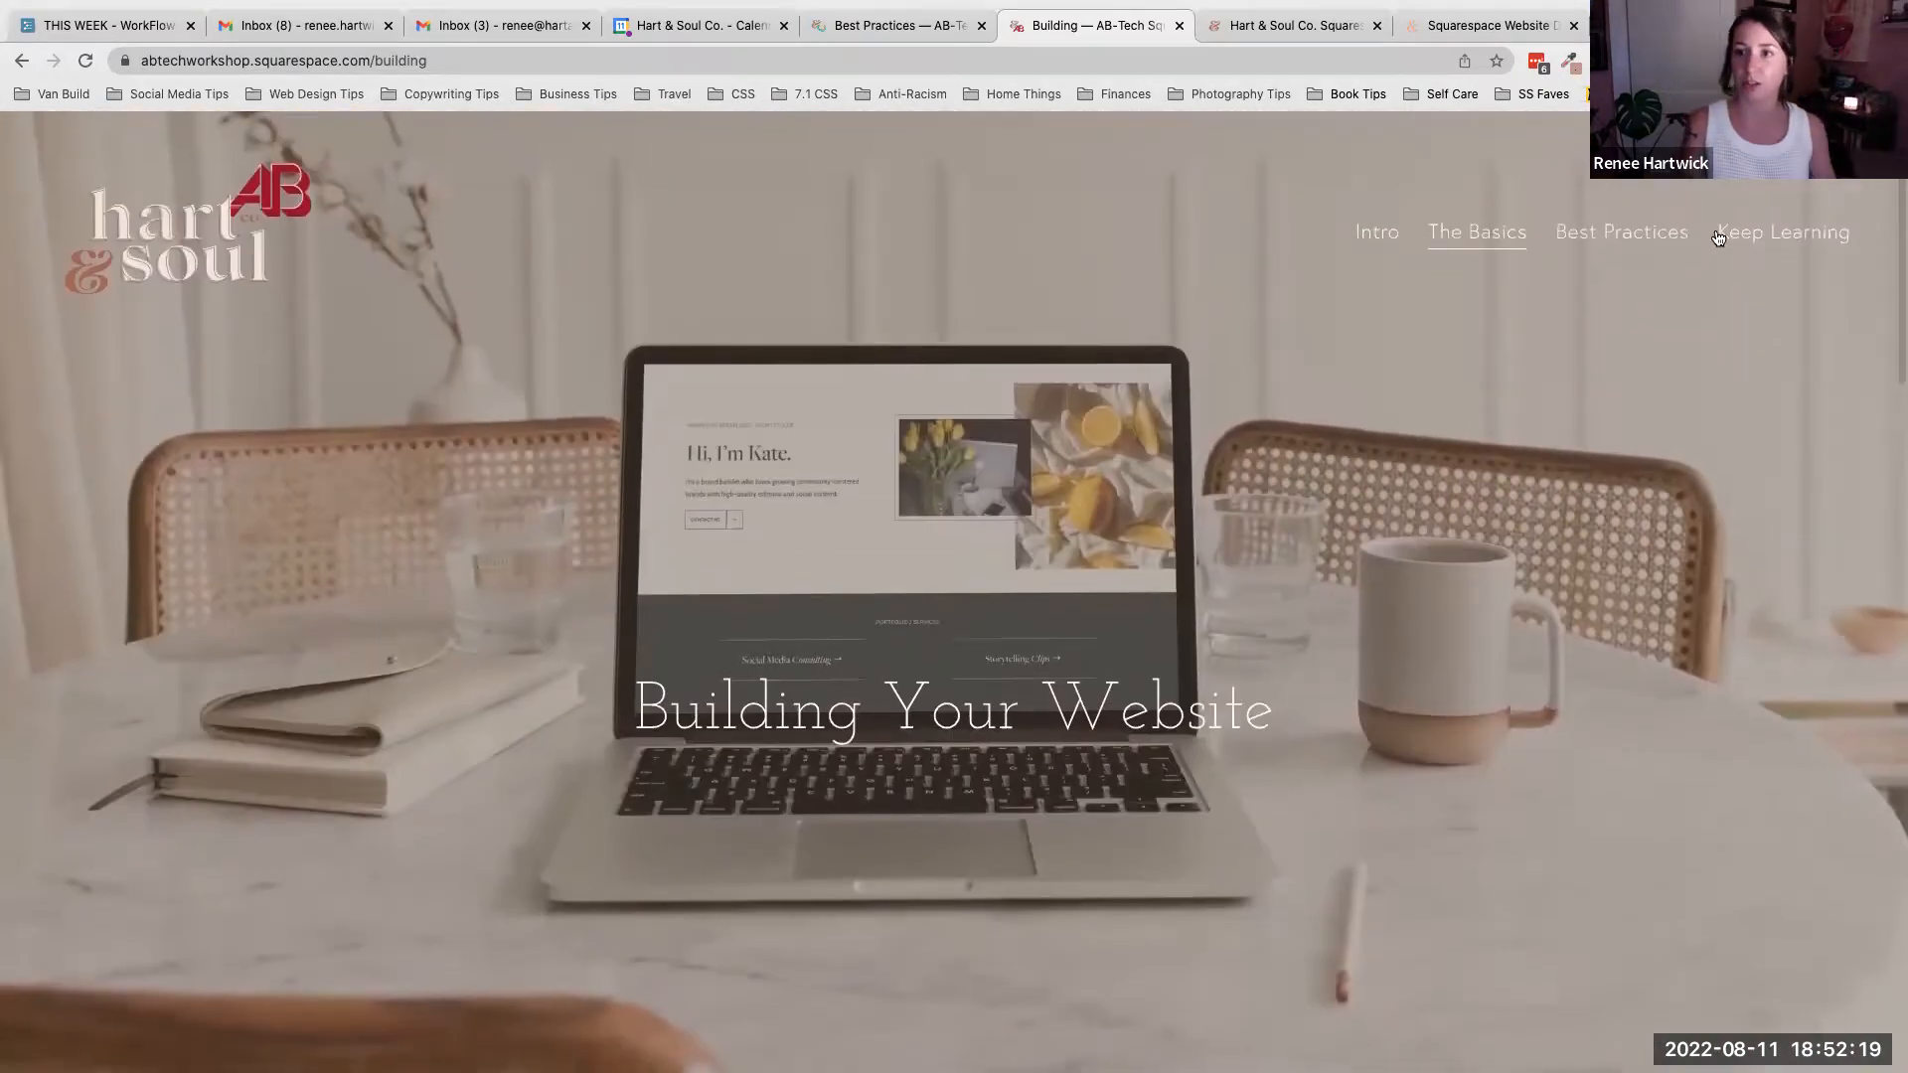
left_click(1660, 239)
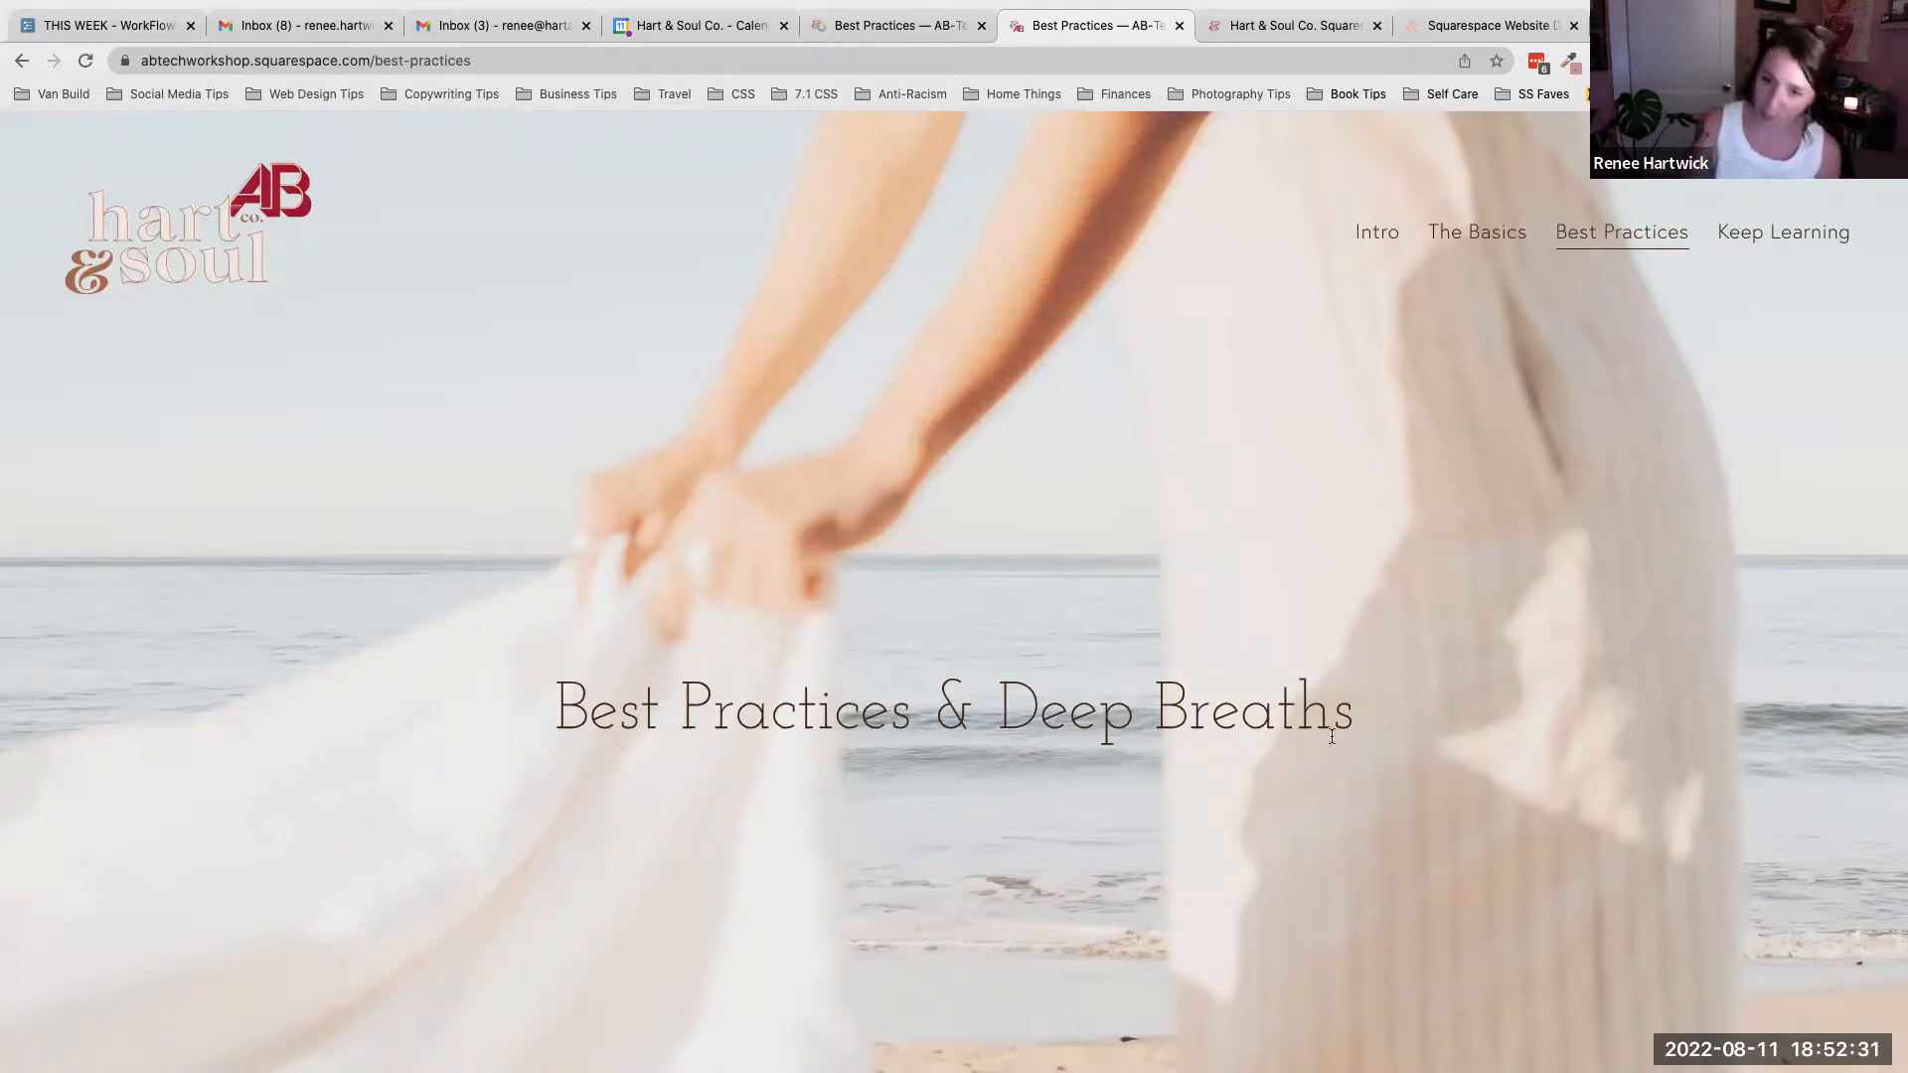
- Read through the Best Practices list, highlighting the first two tips
scroll(1331, 736, "down", 7)
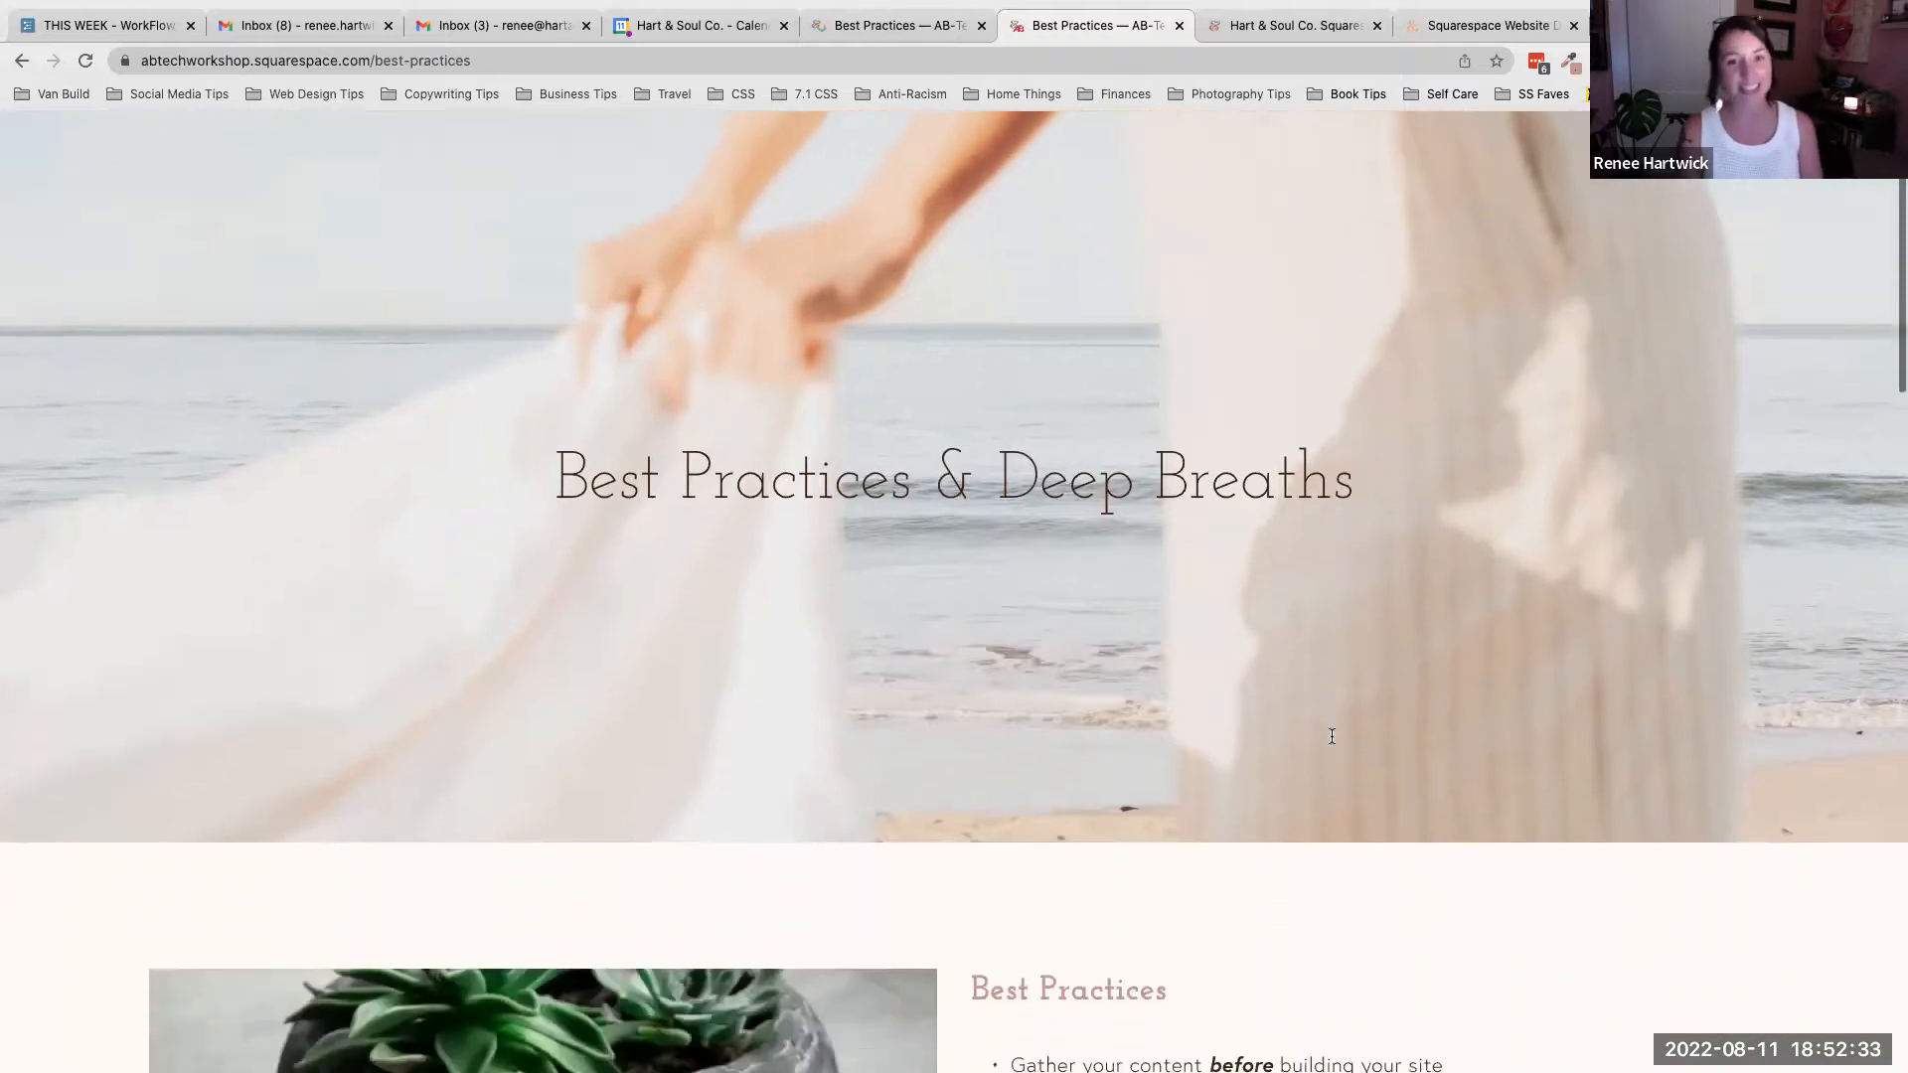
scroll(1332, 741, "down", 4)
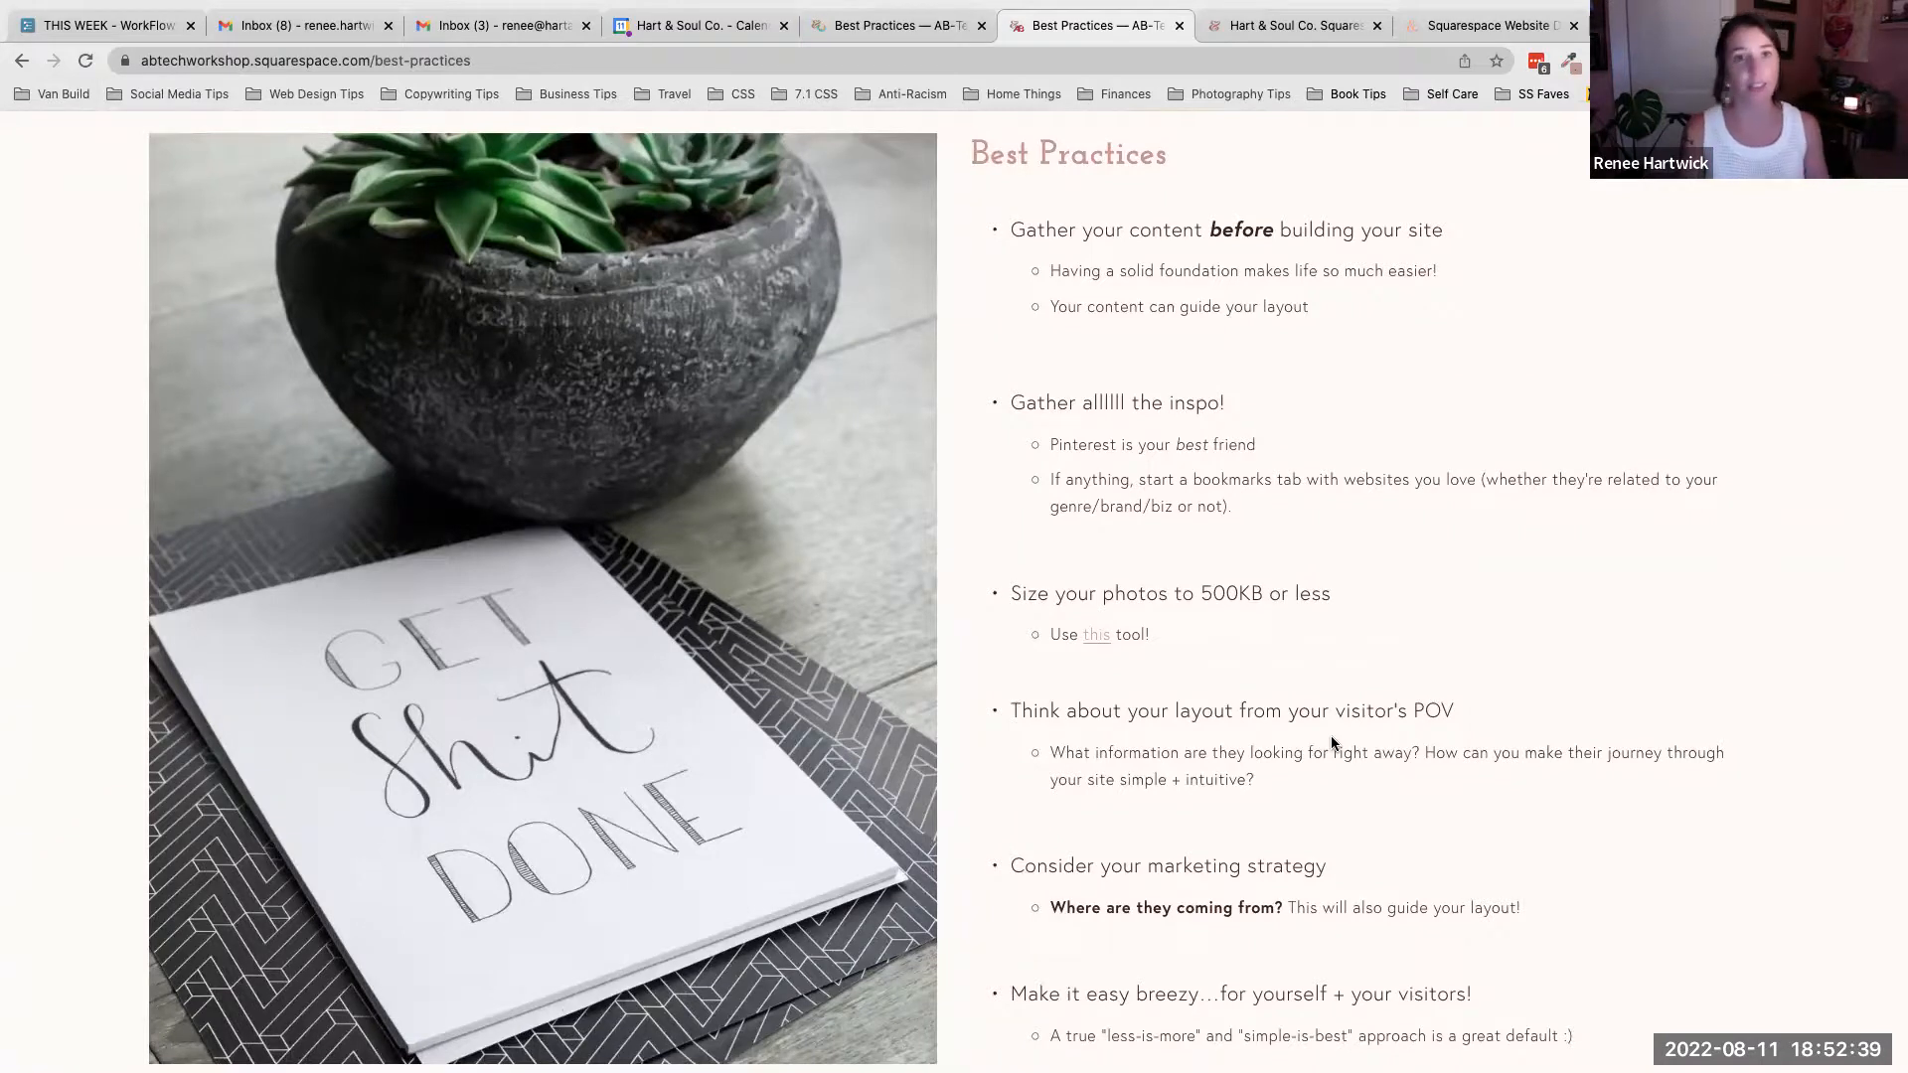
scroll(1332, 740, "down", 1)
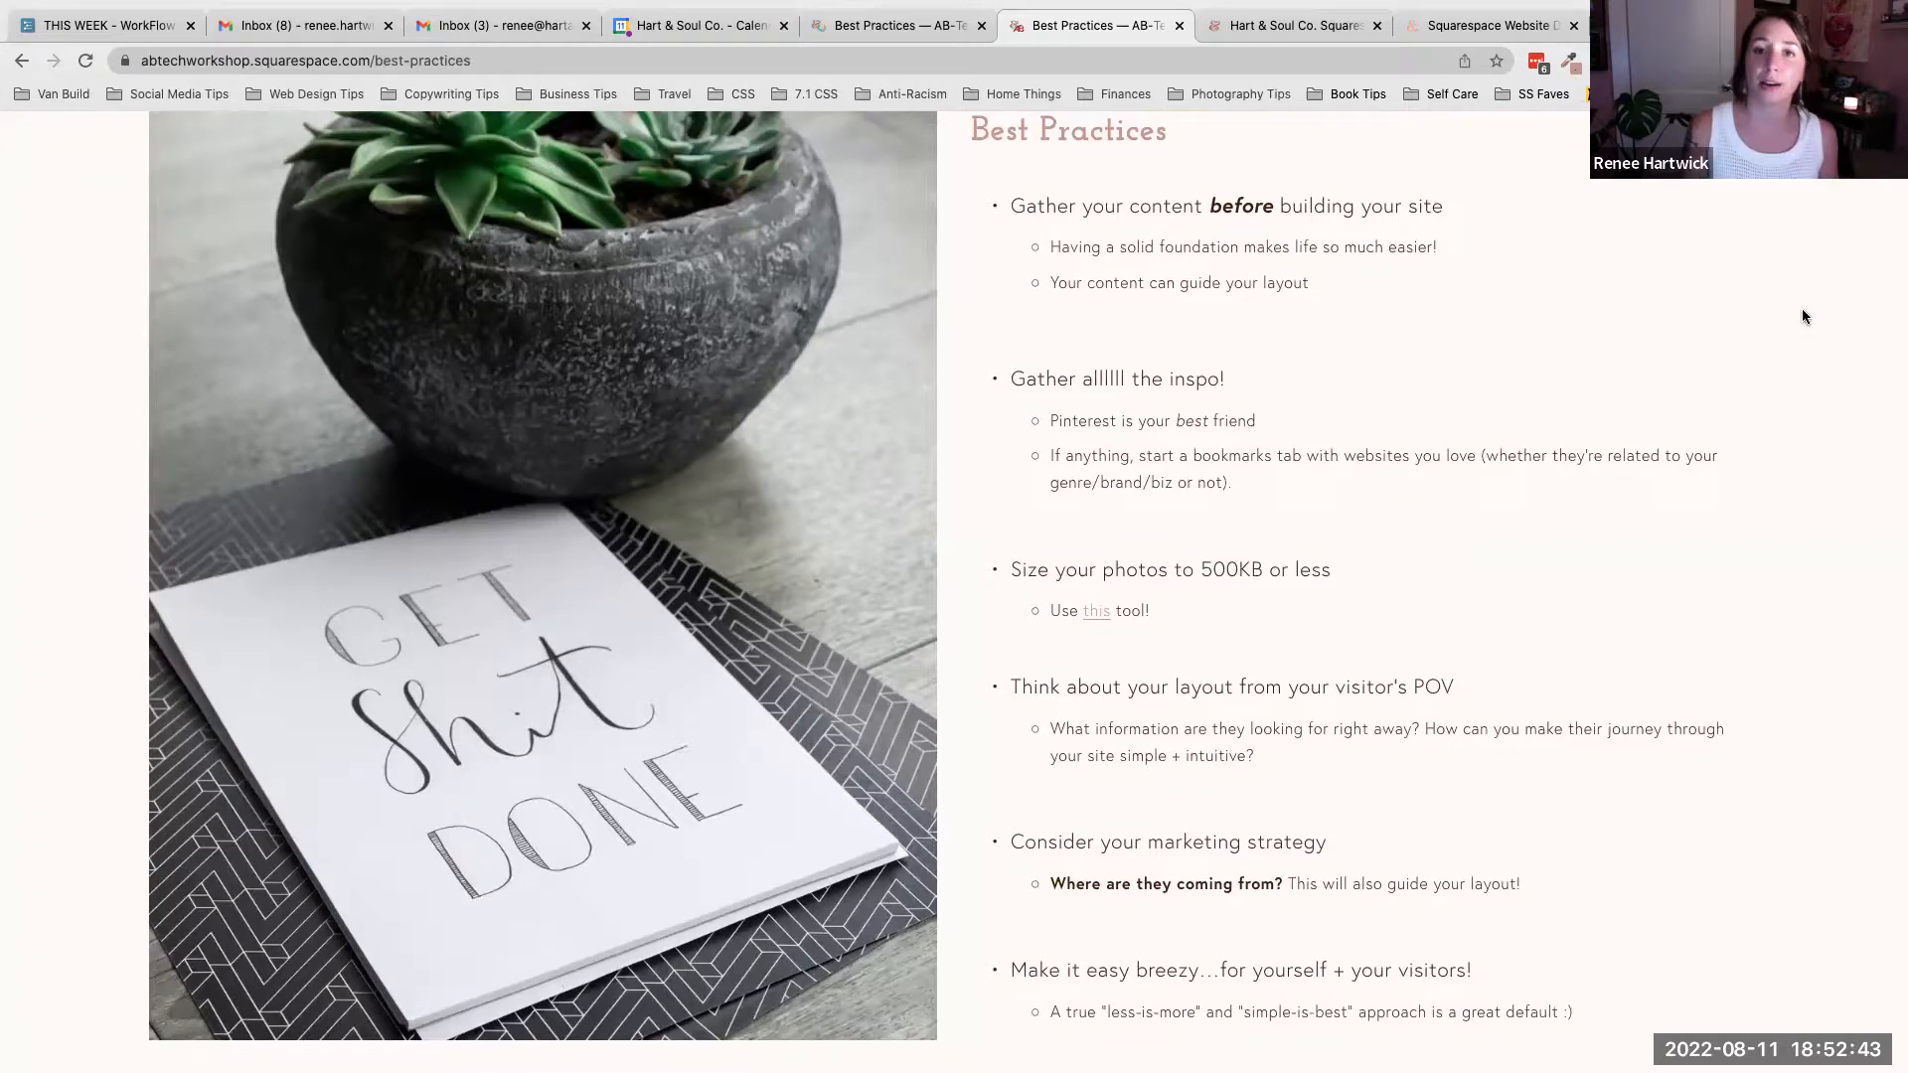
scroll(1802, 318, "up", 3)
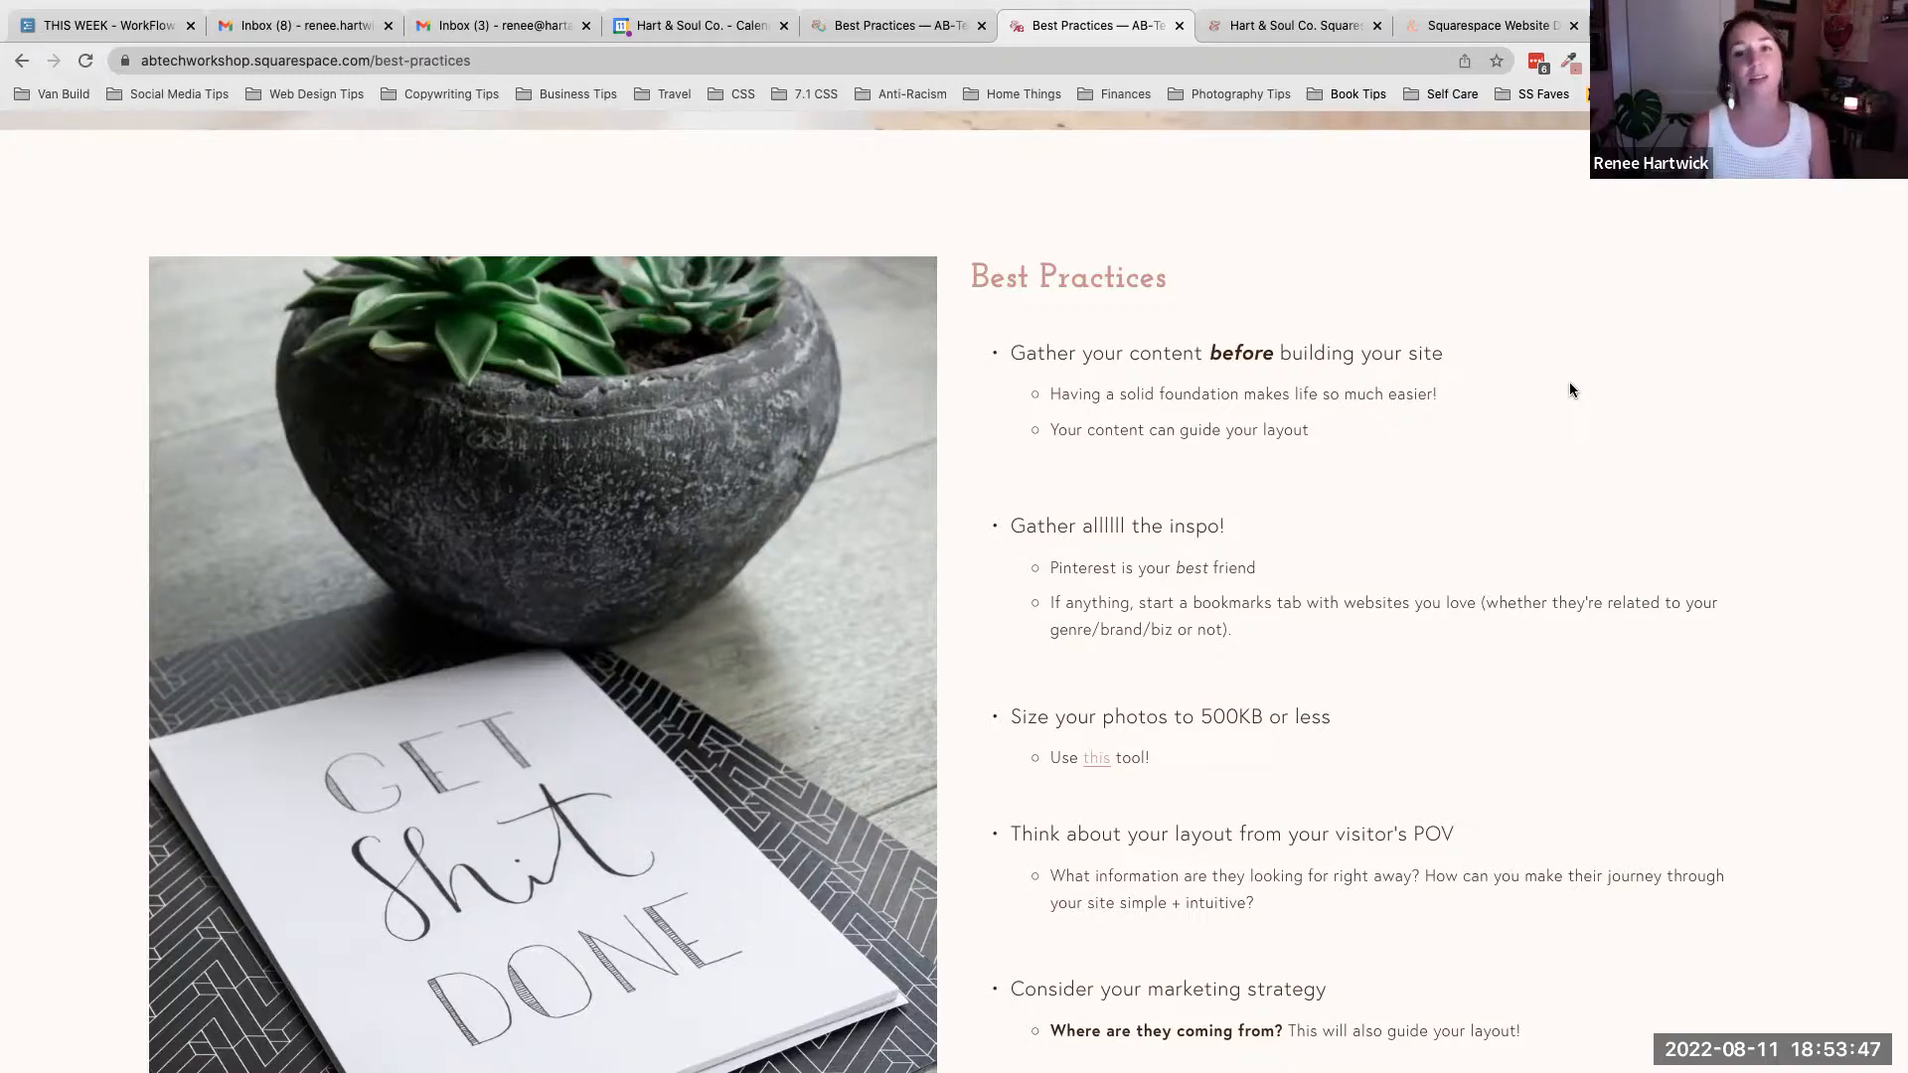
left_click_drag(1049, 435, 1321, 443)
left_click(1322, 443)
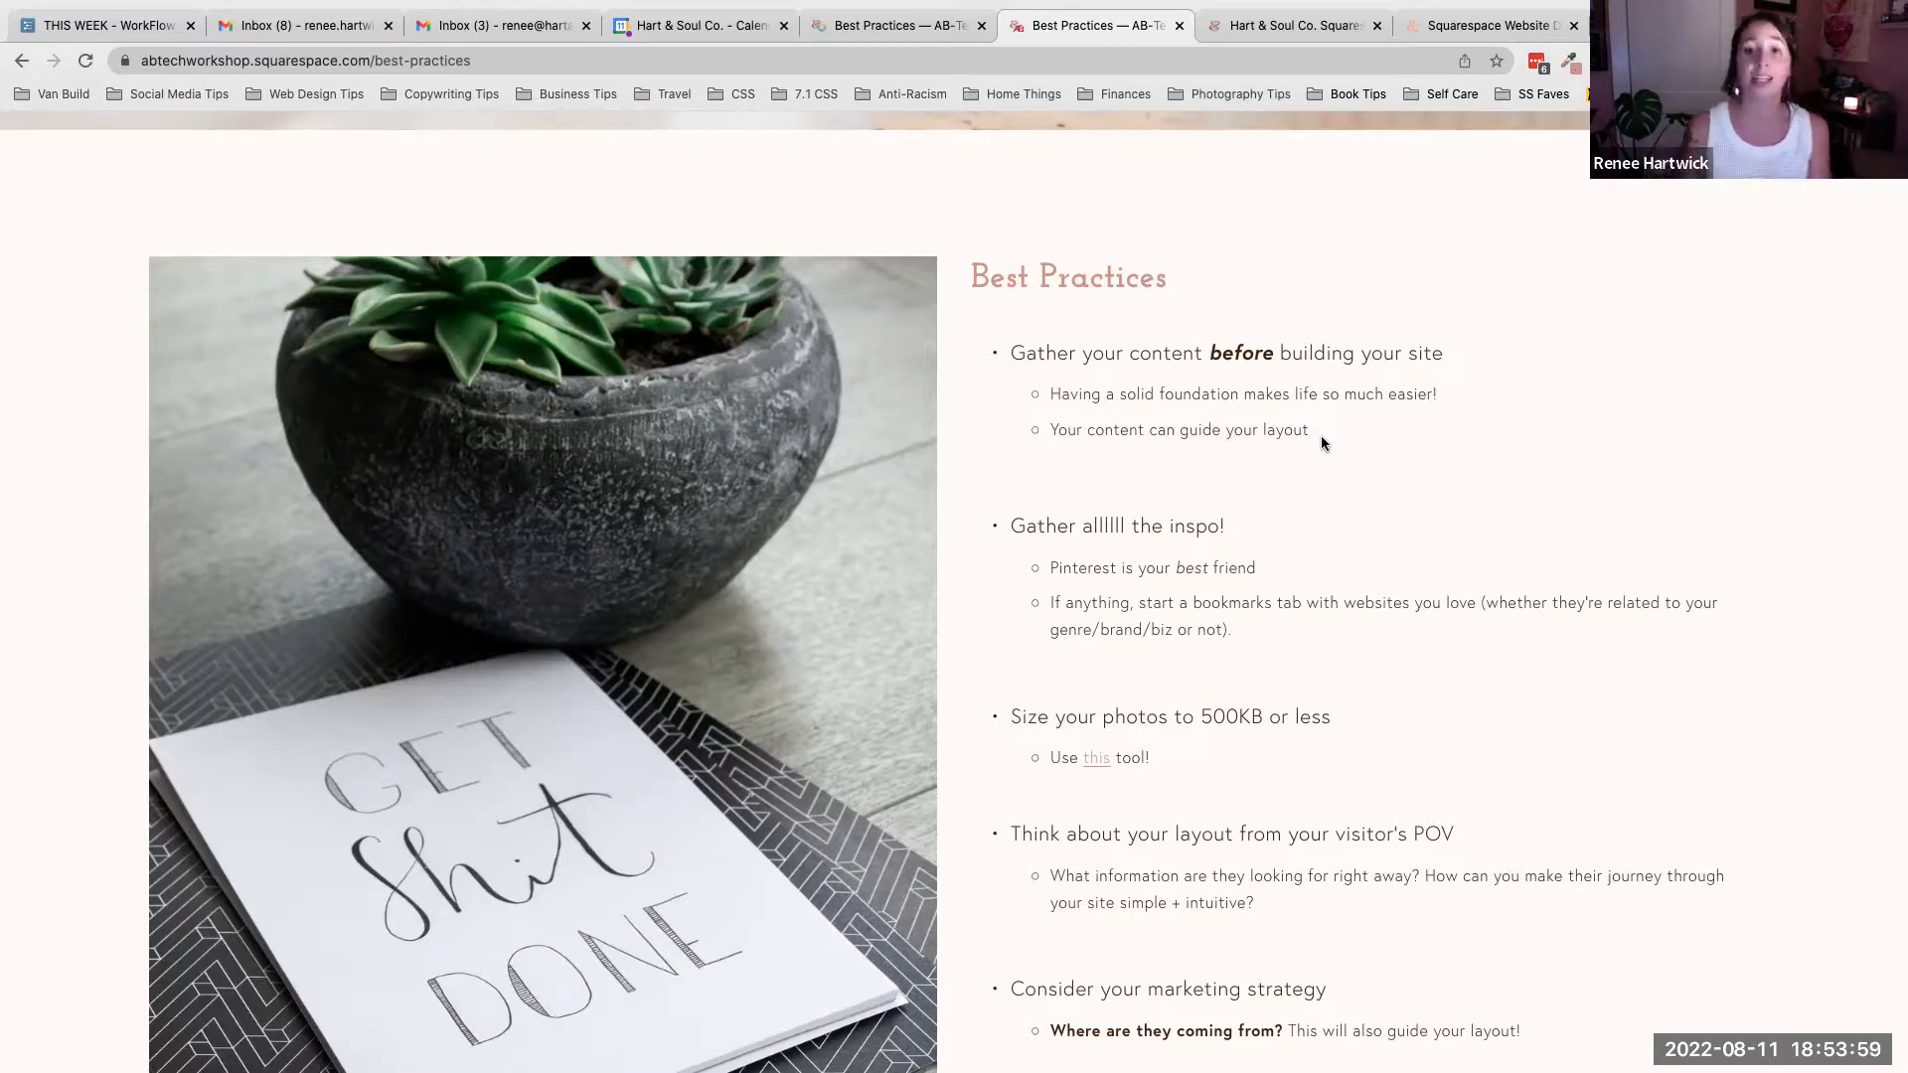
scroll(1321, 443, "down", 2)
scroll(1322, 444, "down", 1)
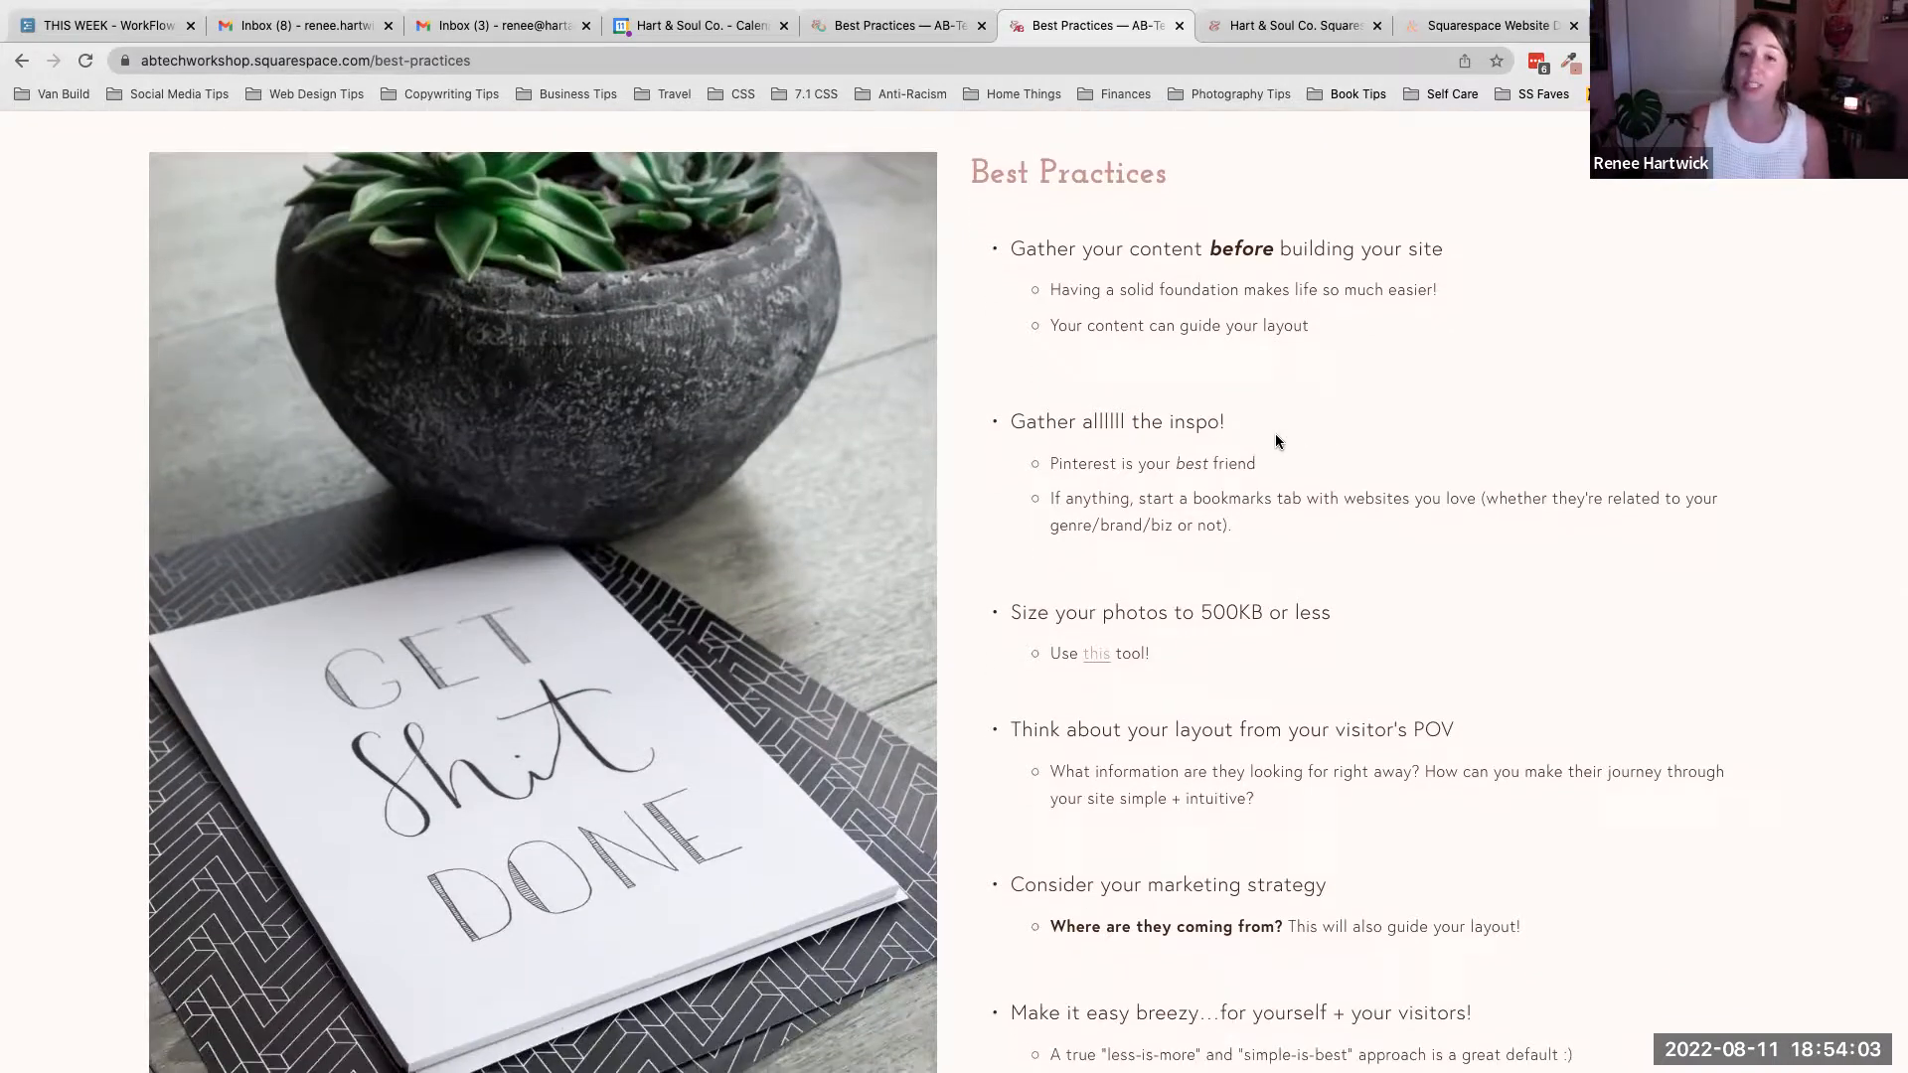
left_click_drag(1232, 424, 1011, 427)
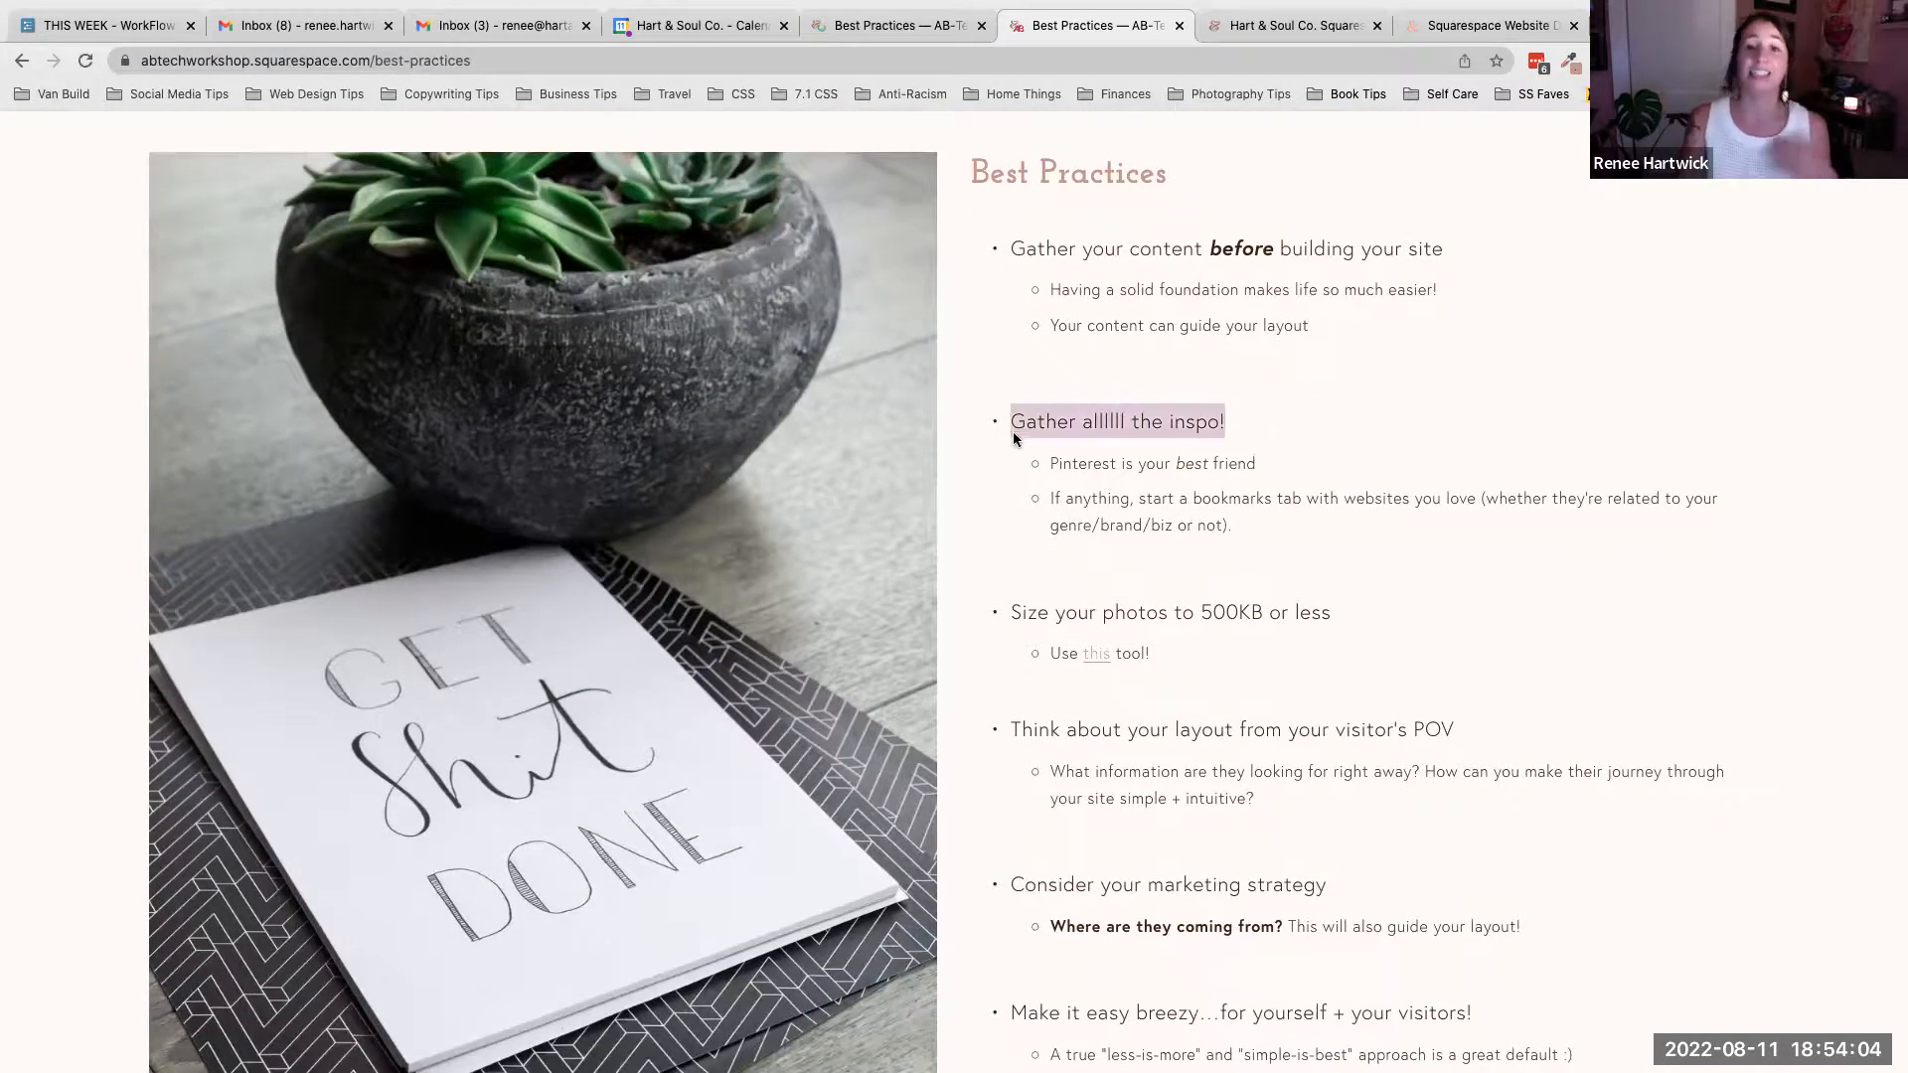
- Scroll through the remaining Best Practices tips, from photo sizing down to keeping the site easy for visitors
left_click(1258, 415)
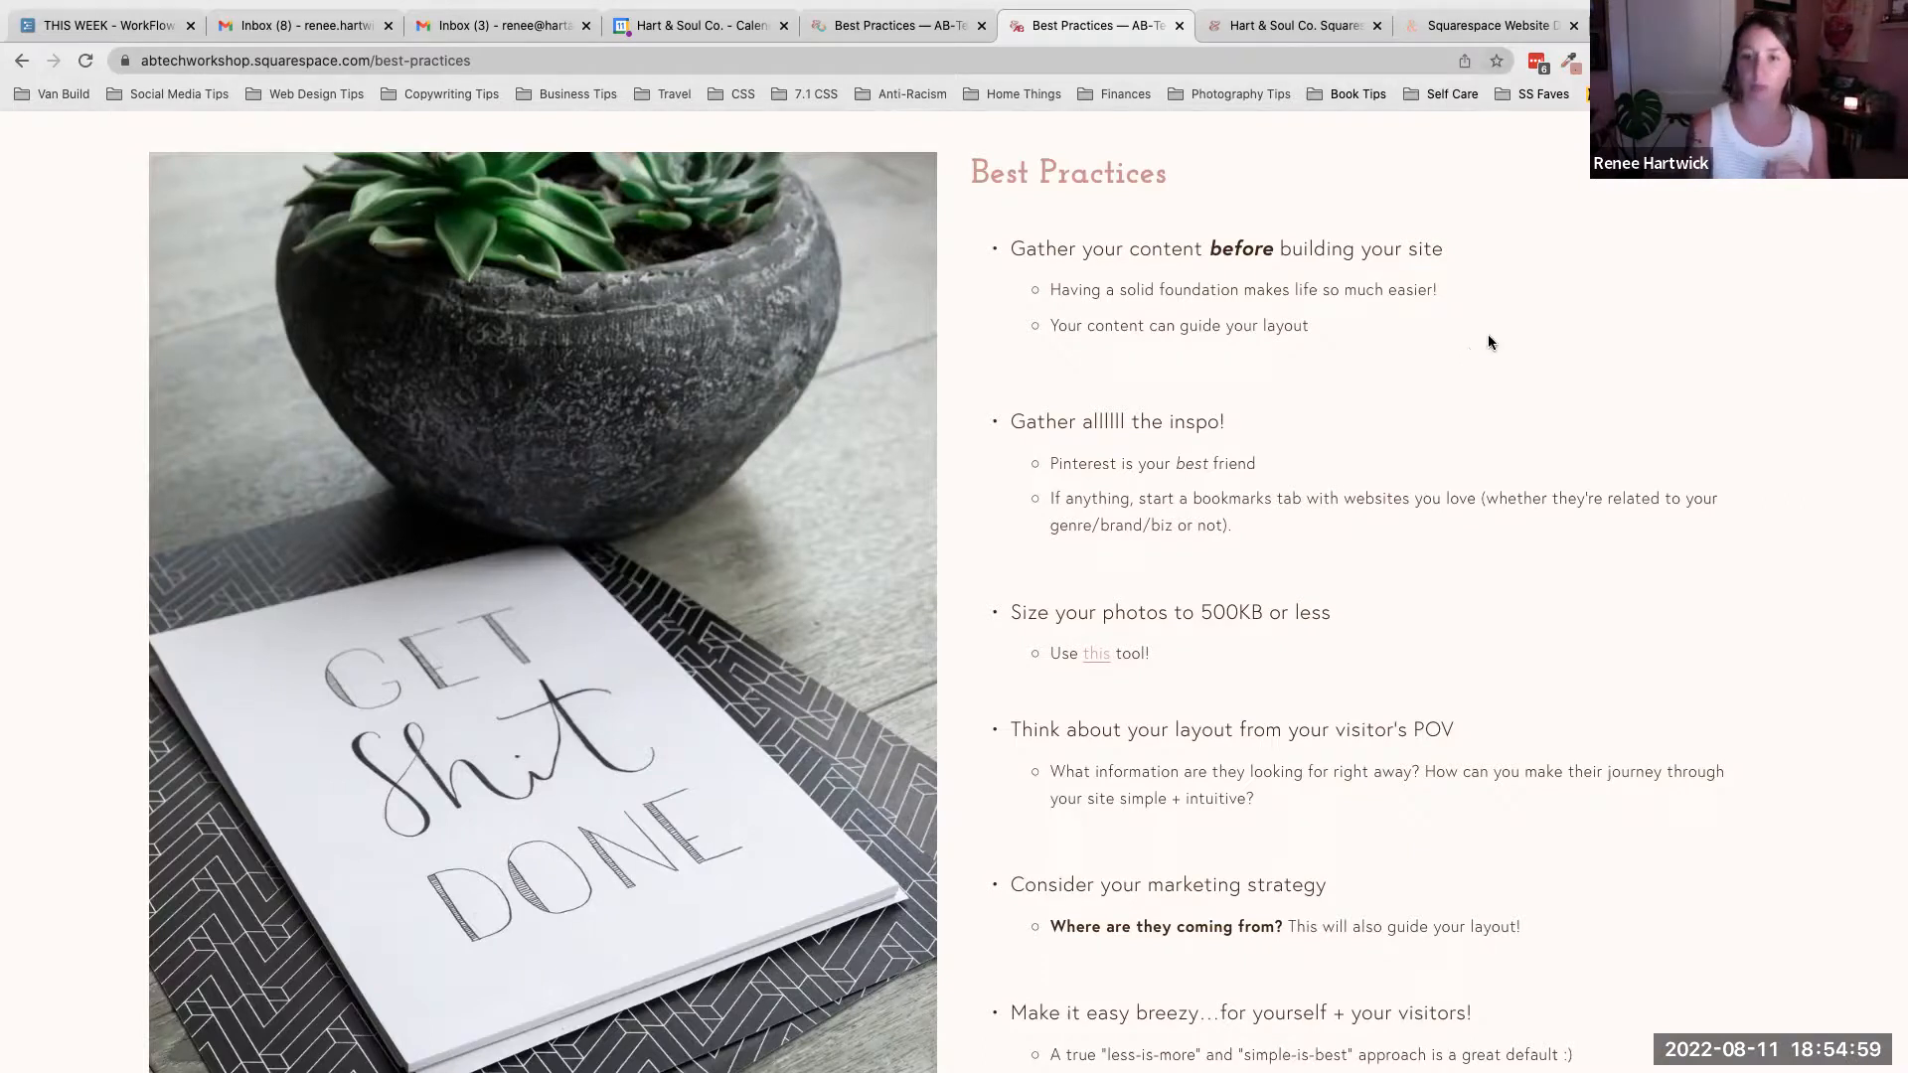
scroll(1487, 338, "down", 2)
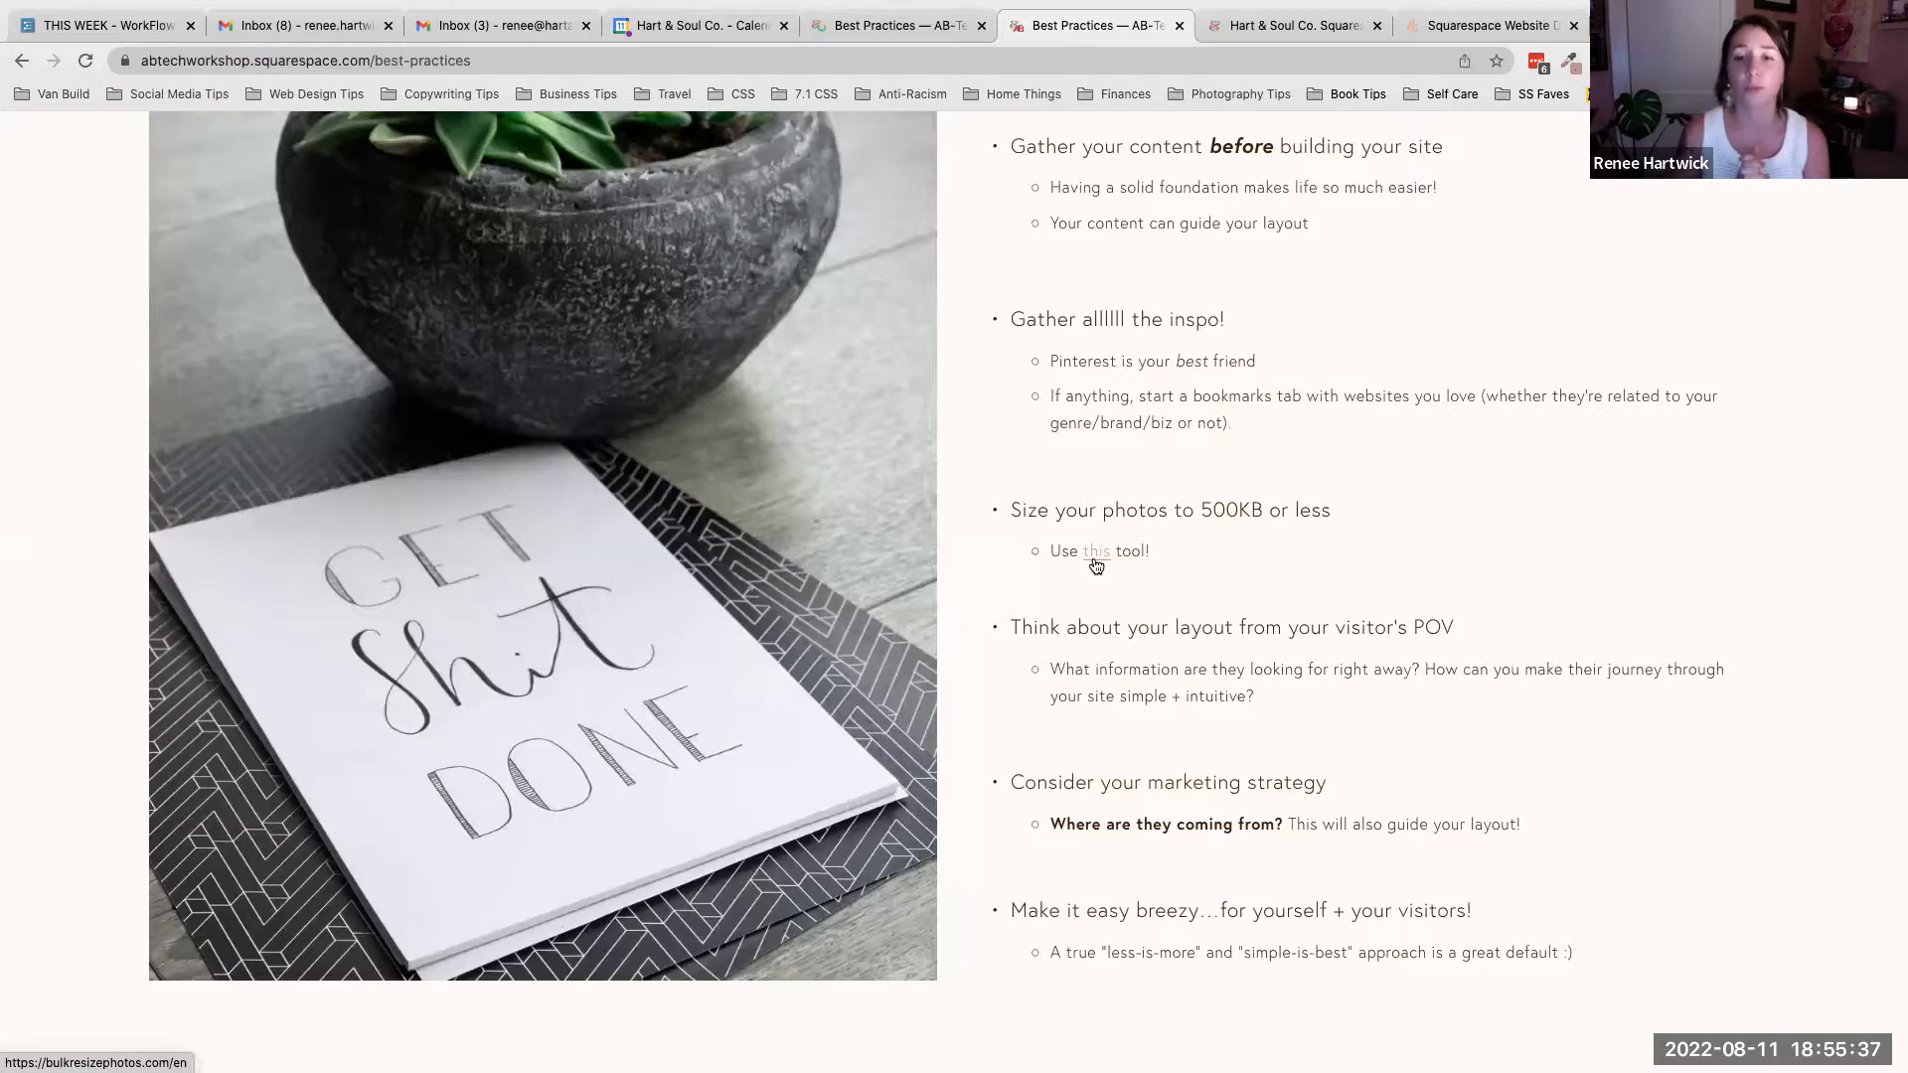
scroll(1096, 564, "down", 3)
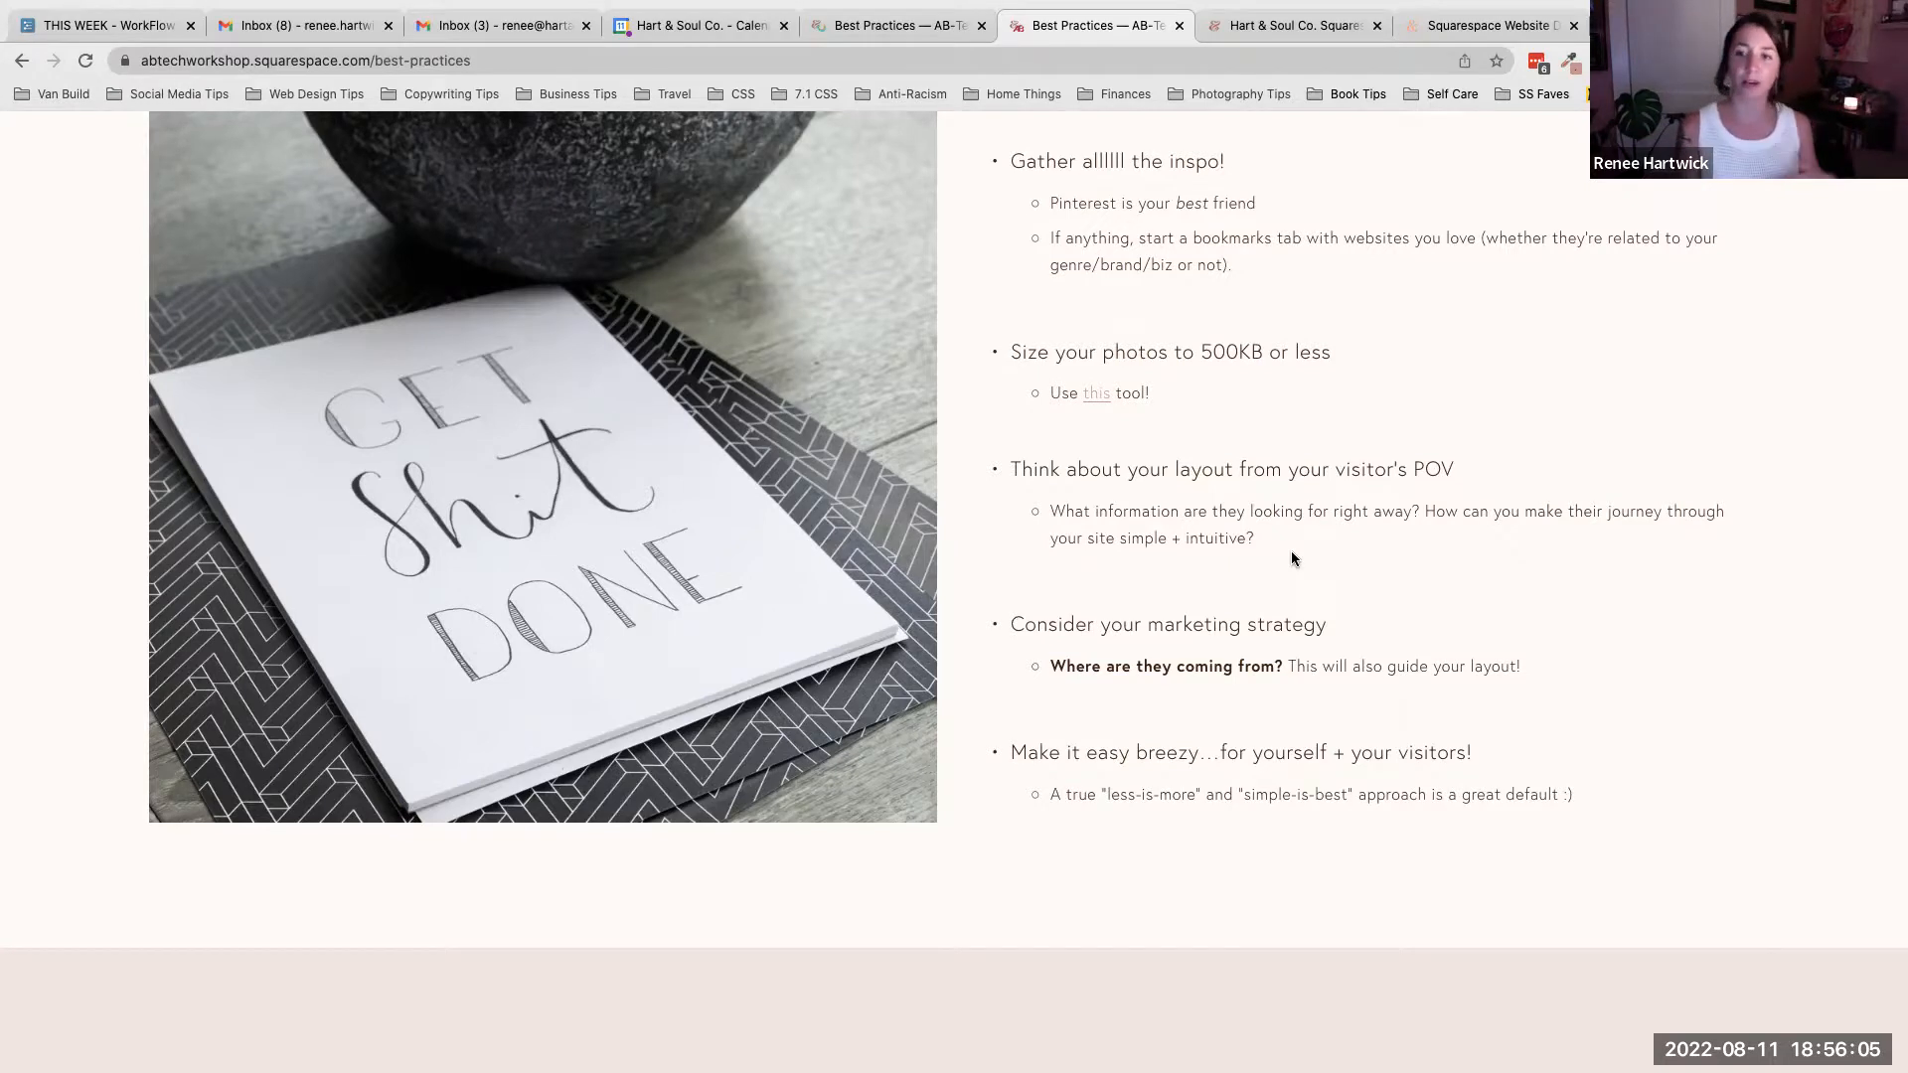
scroll(1292, 558, "down", 1)
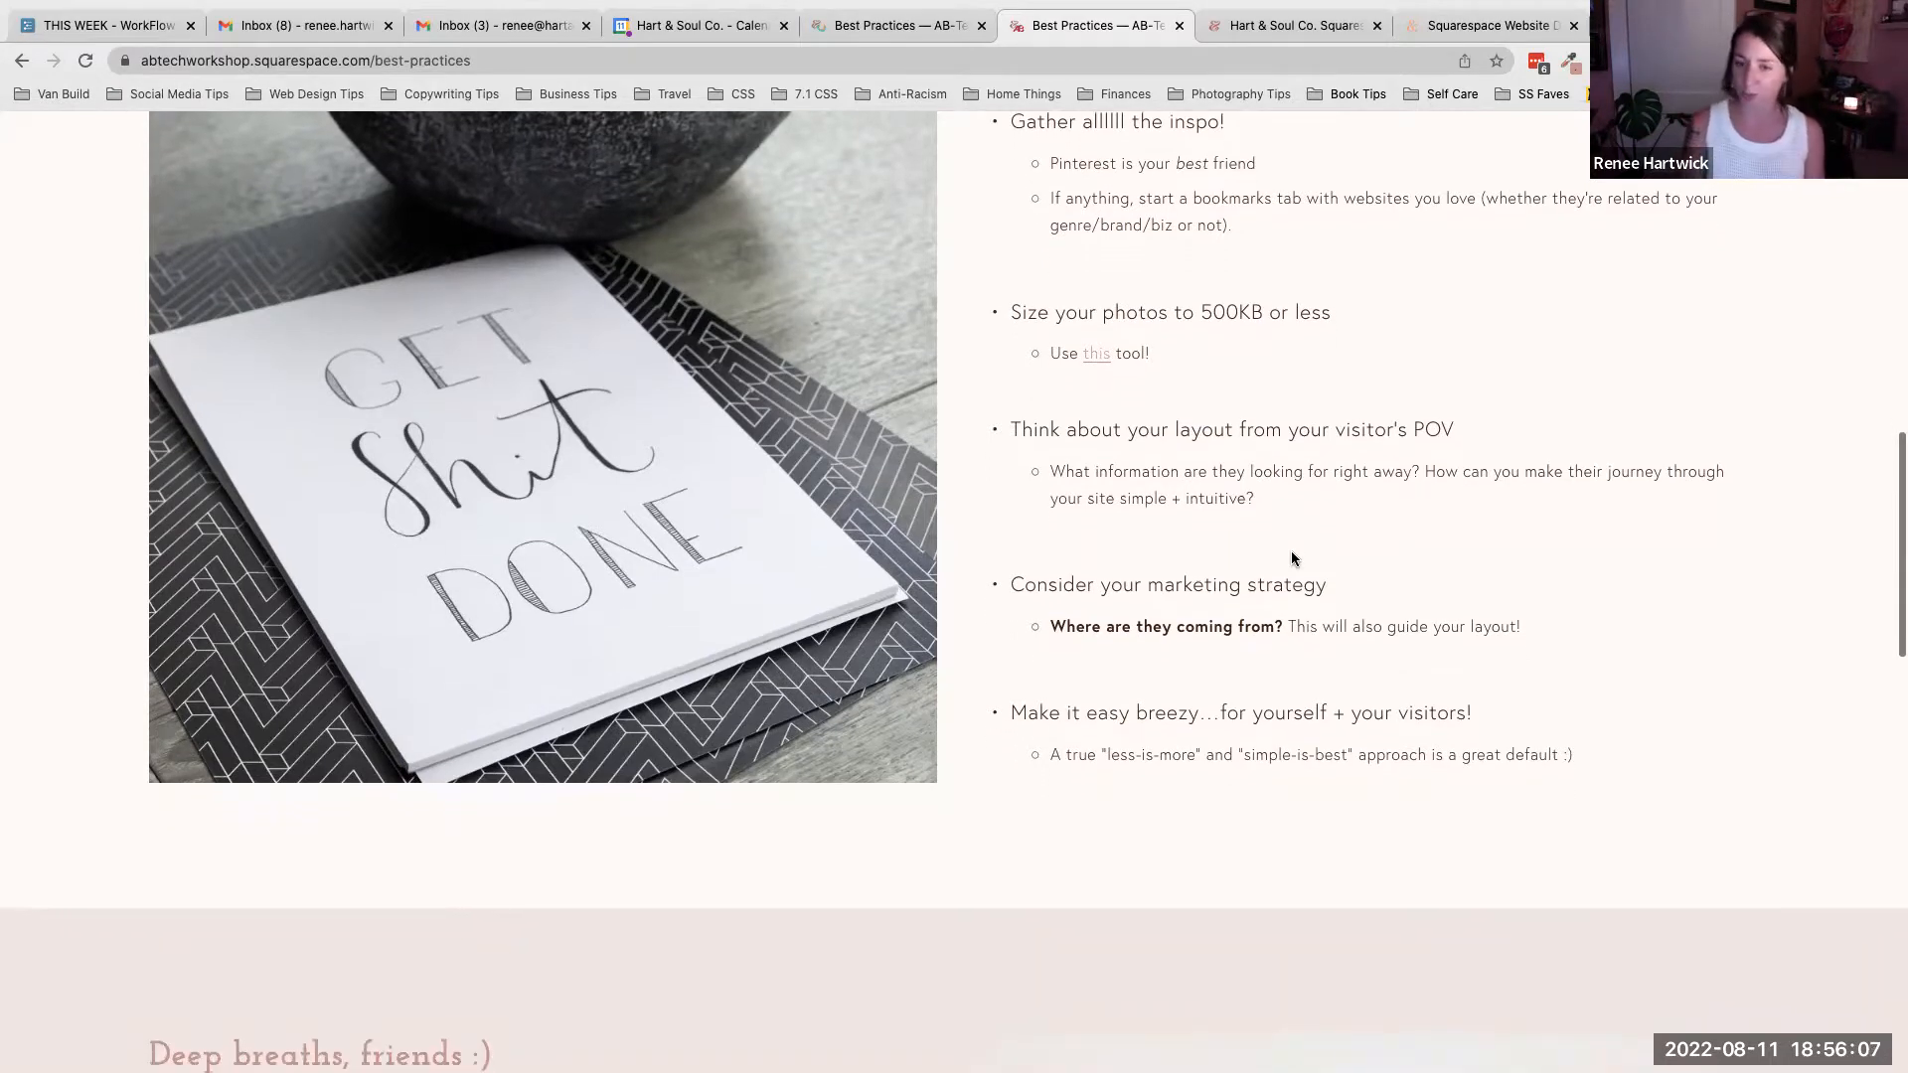
scroll(1292, 557, "up", 1)
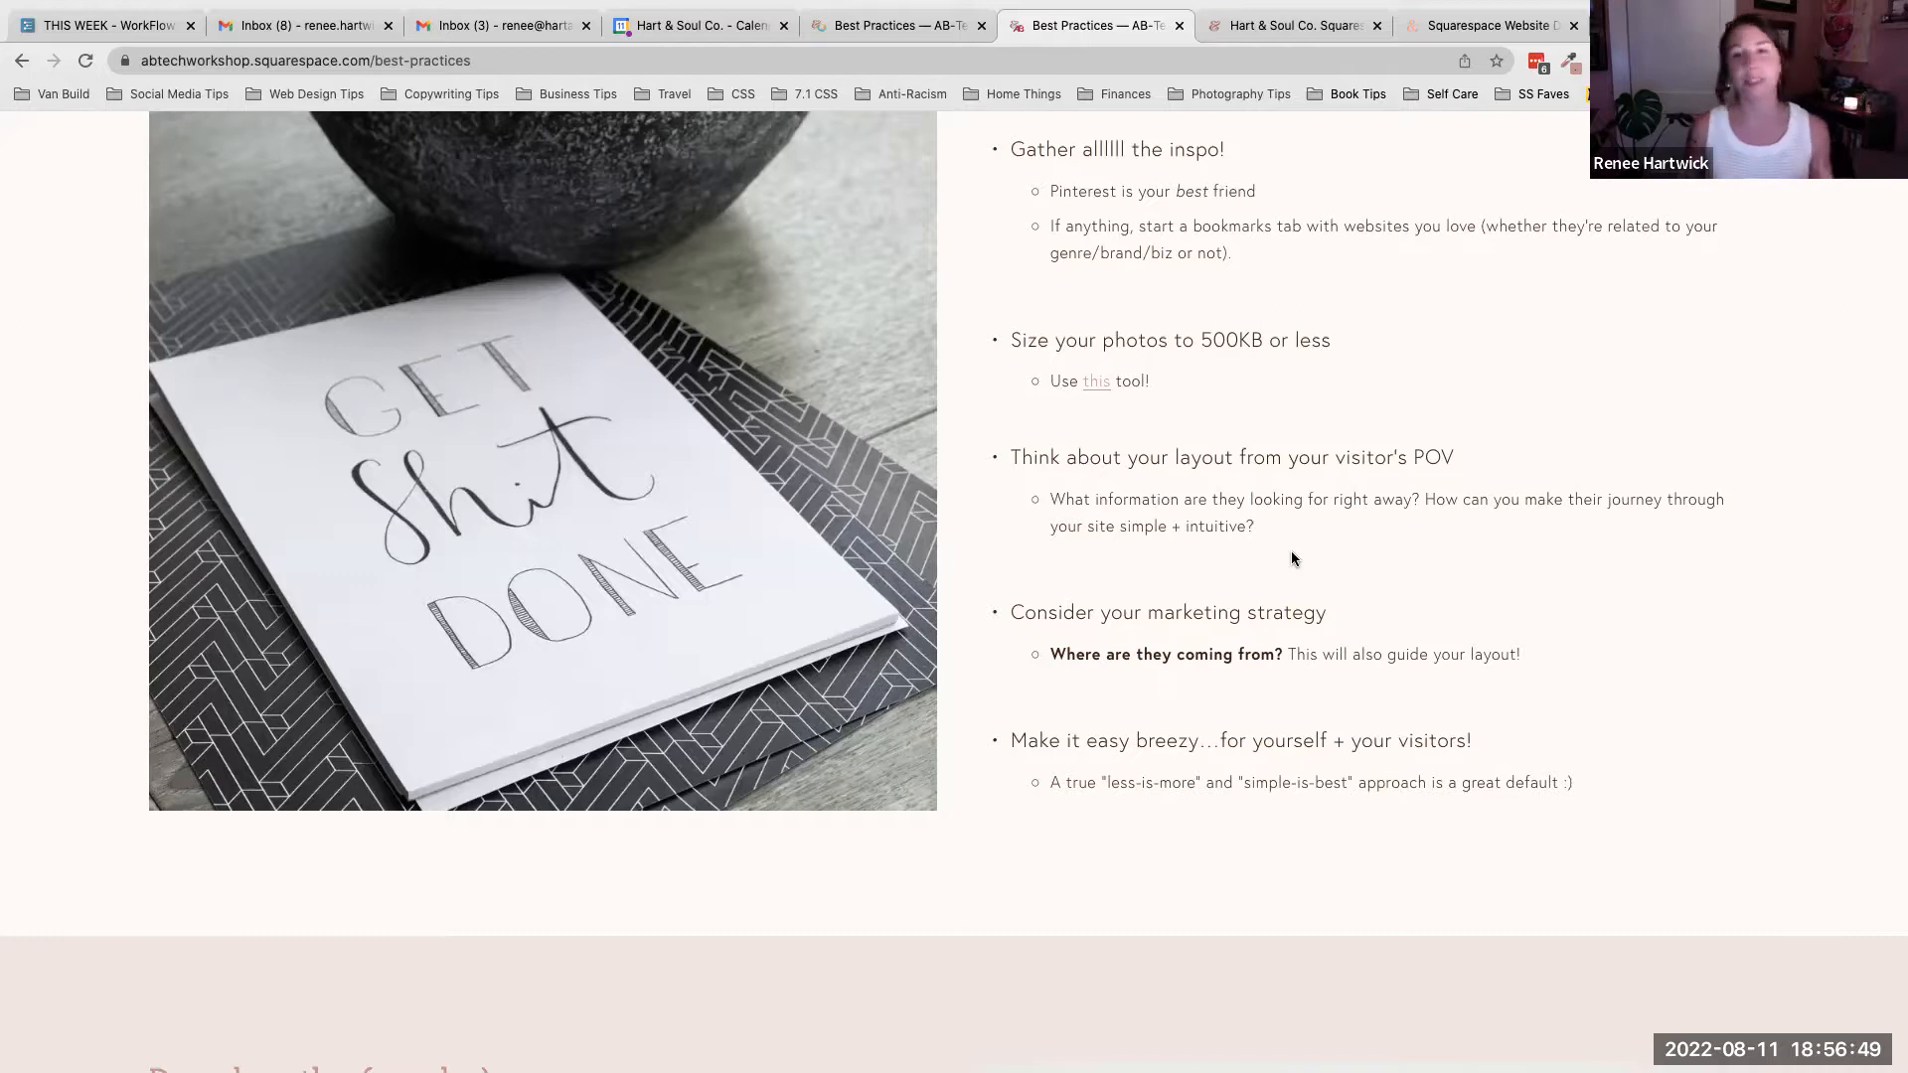
scroll(1294, 558, "down", 1)
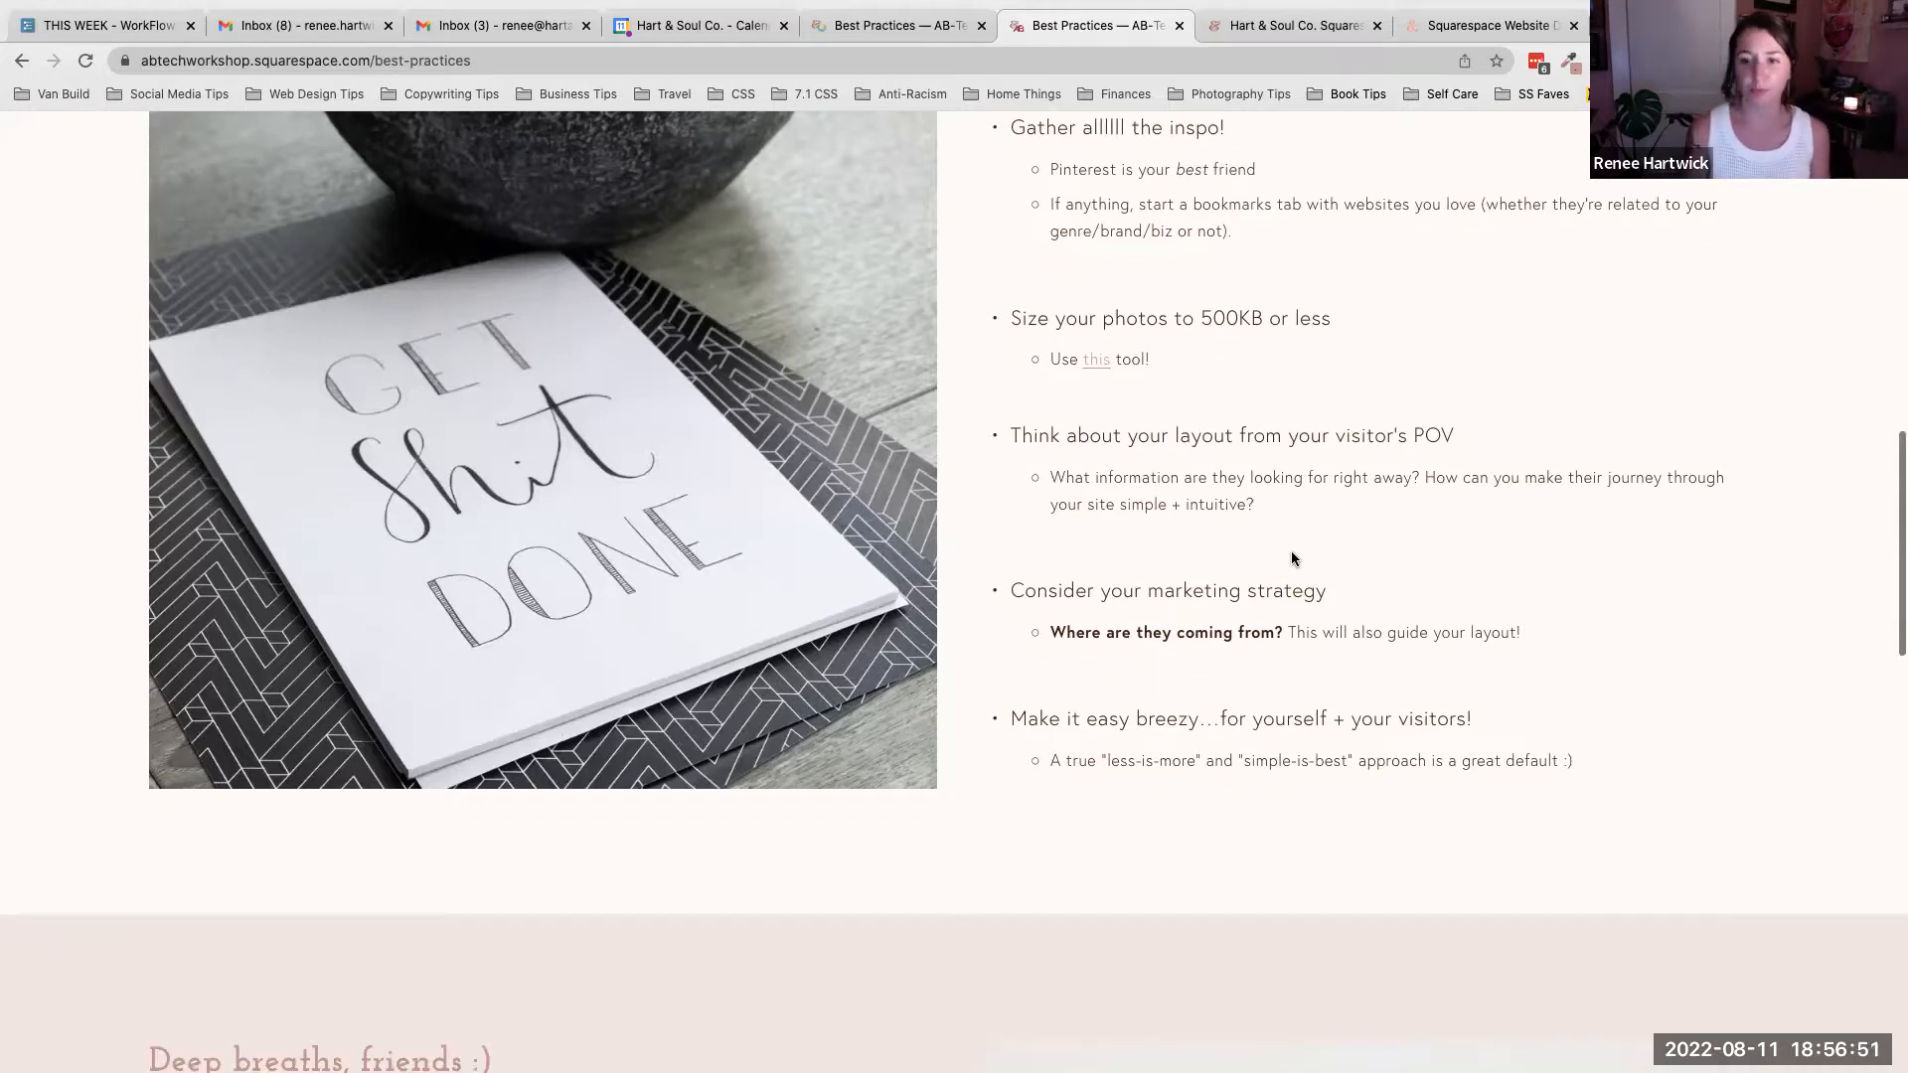
scroll(1292, 552, "down", 1)
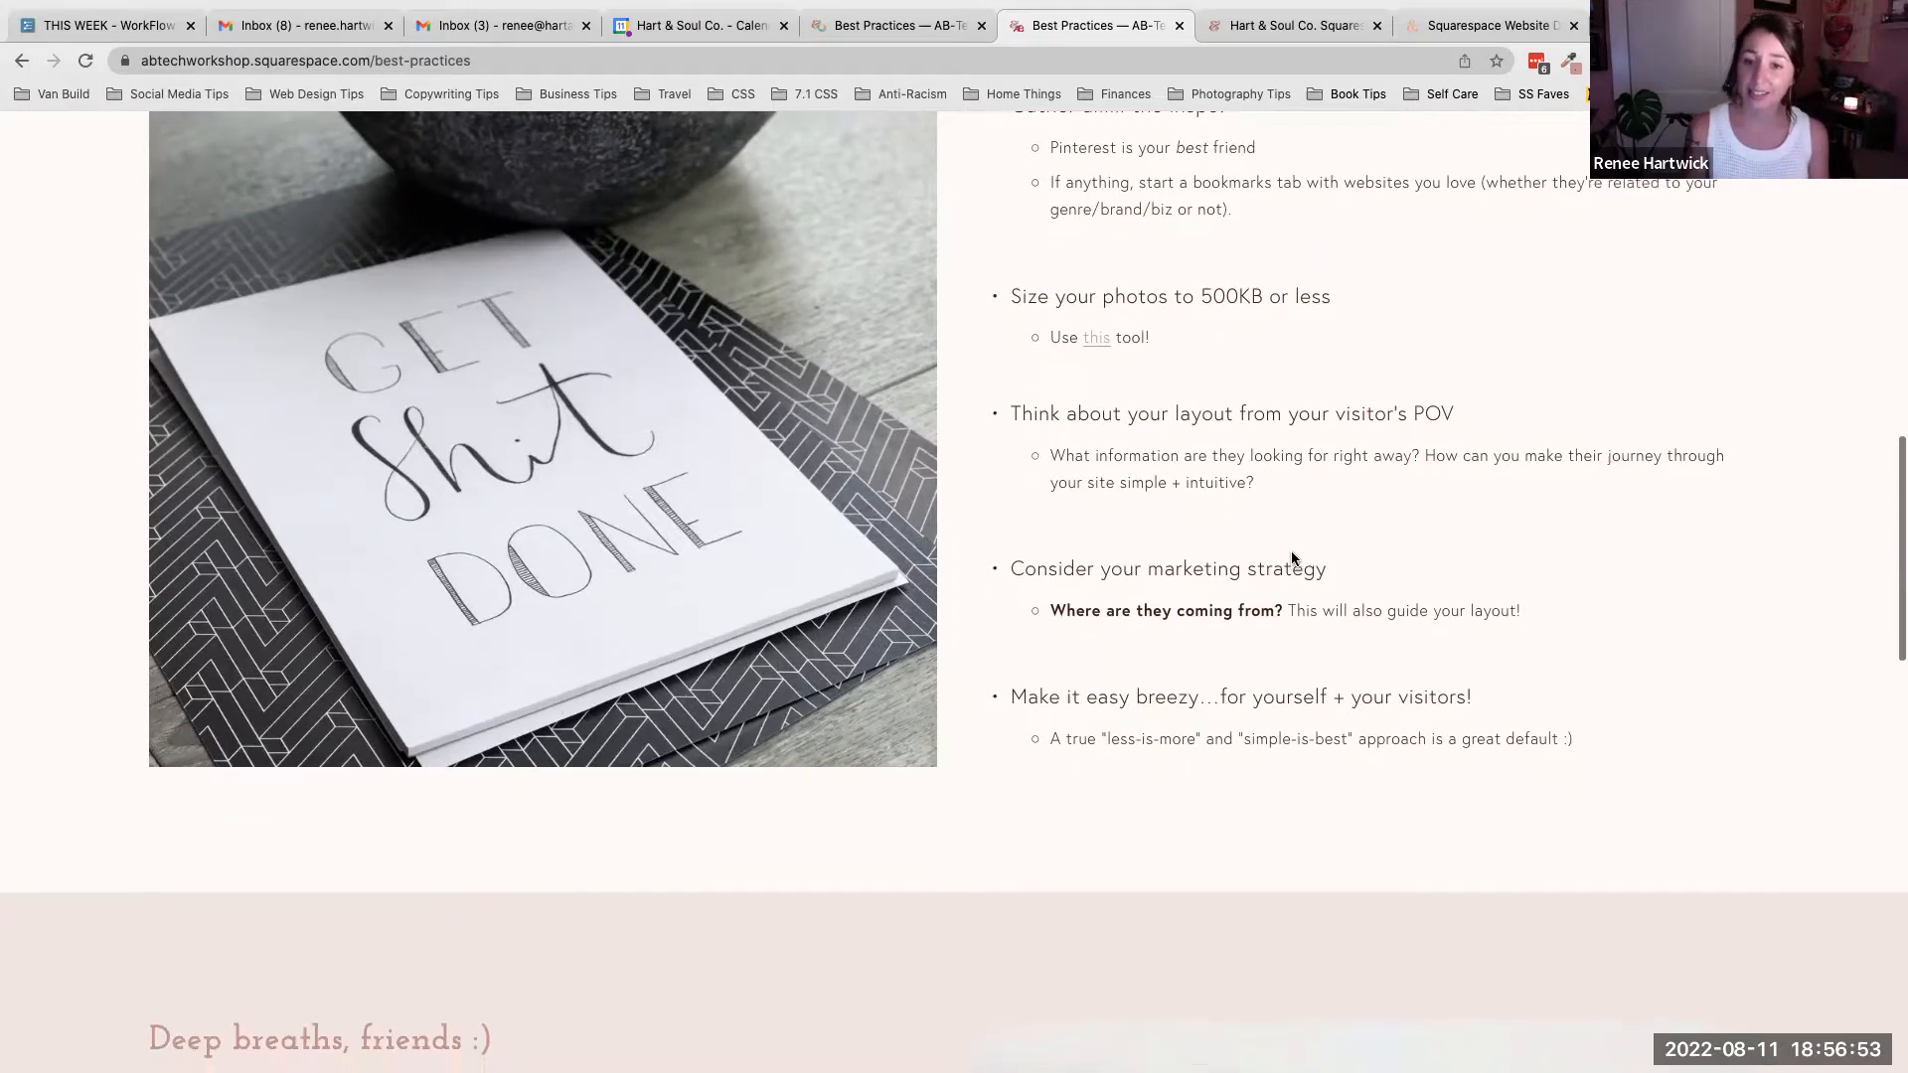
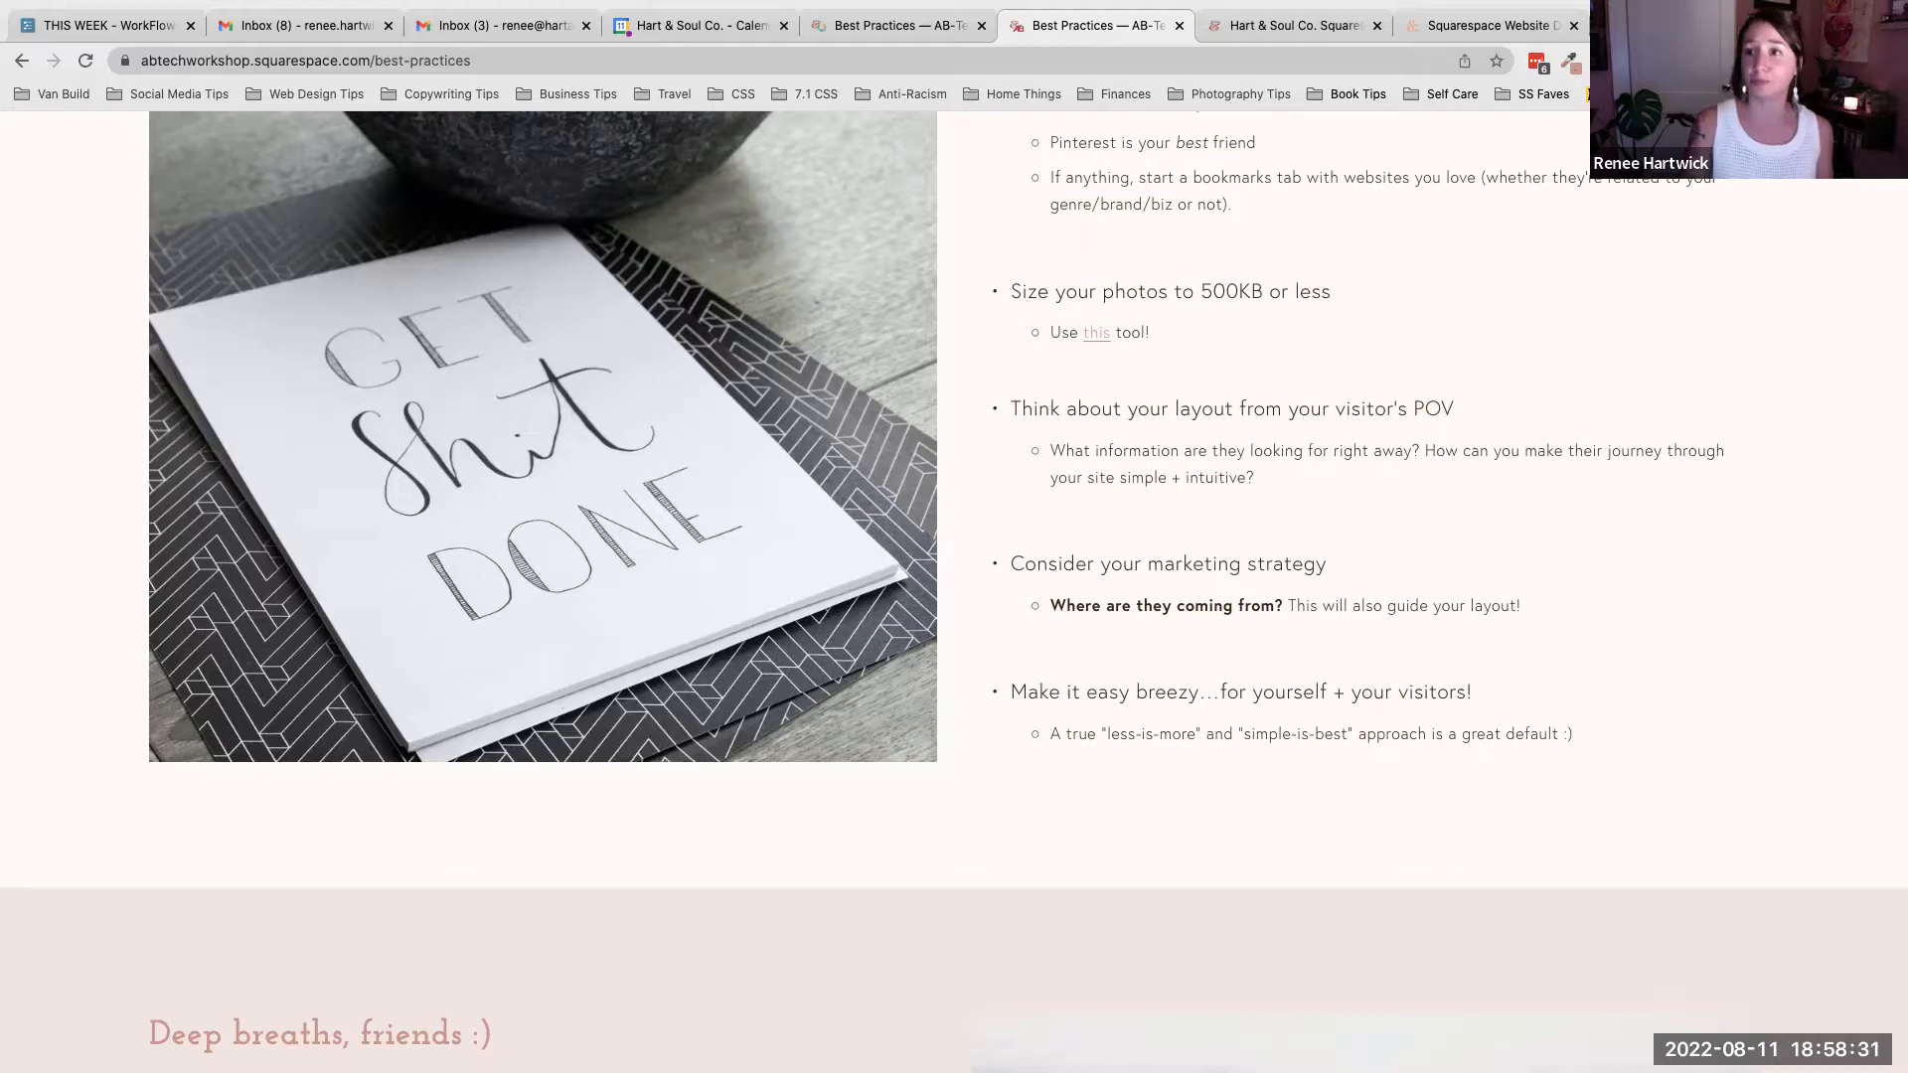
- Switch to the Squarespace templates tab and search the web for "squarespace domains"
left_click(1679, 26)
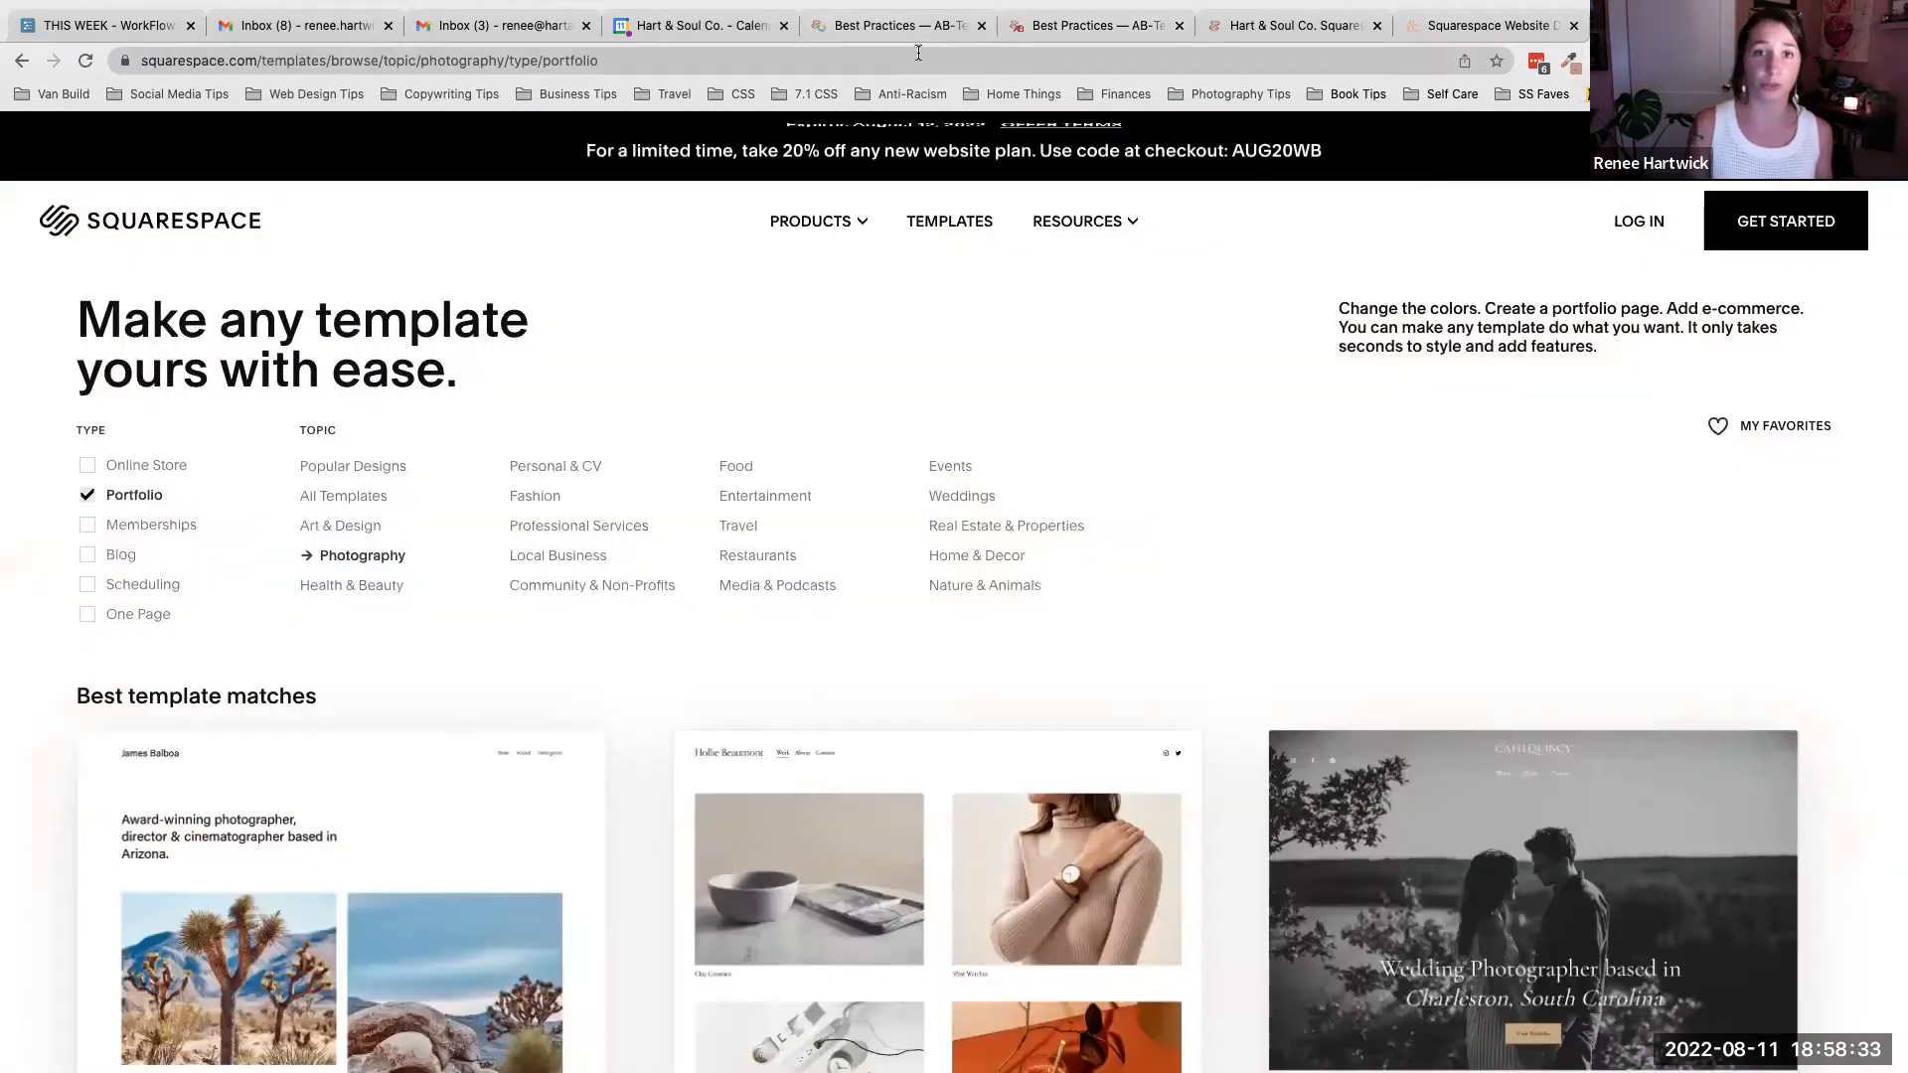
left_click(918, 55)
type("squarespace domai")
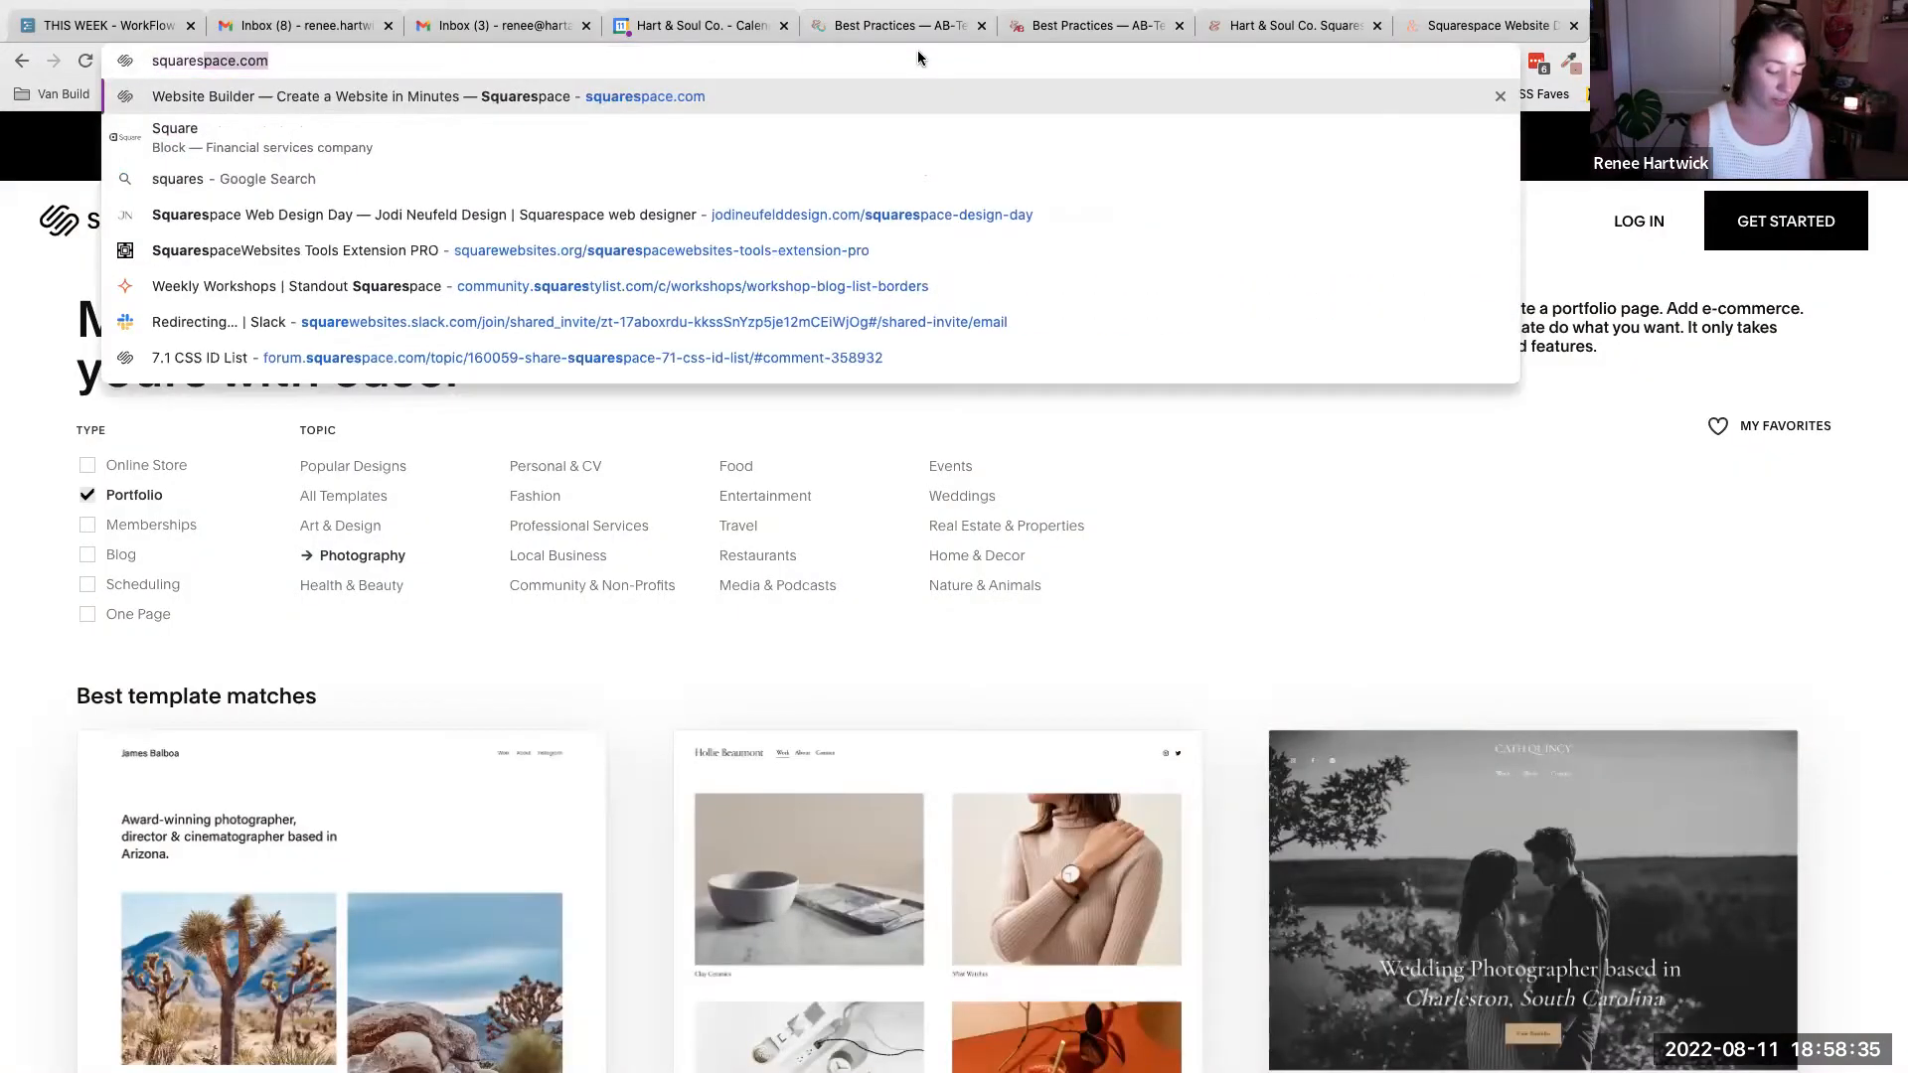
type("ns")
key("Return")
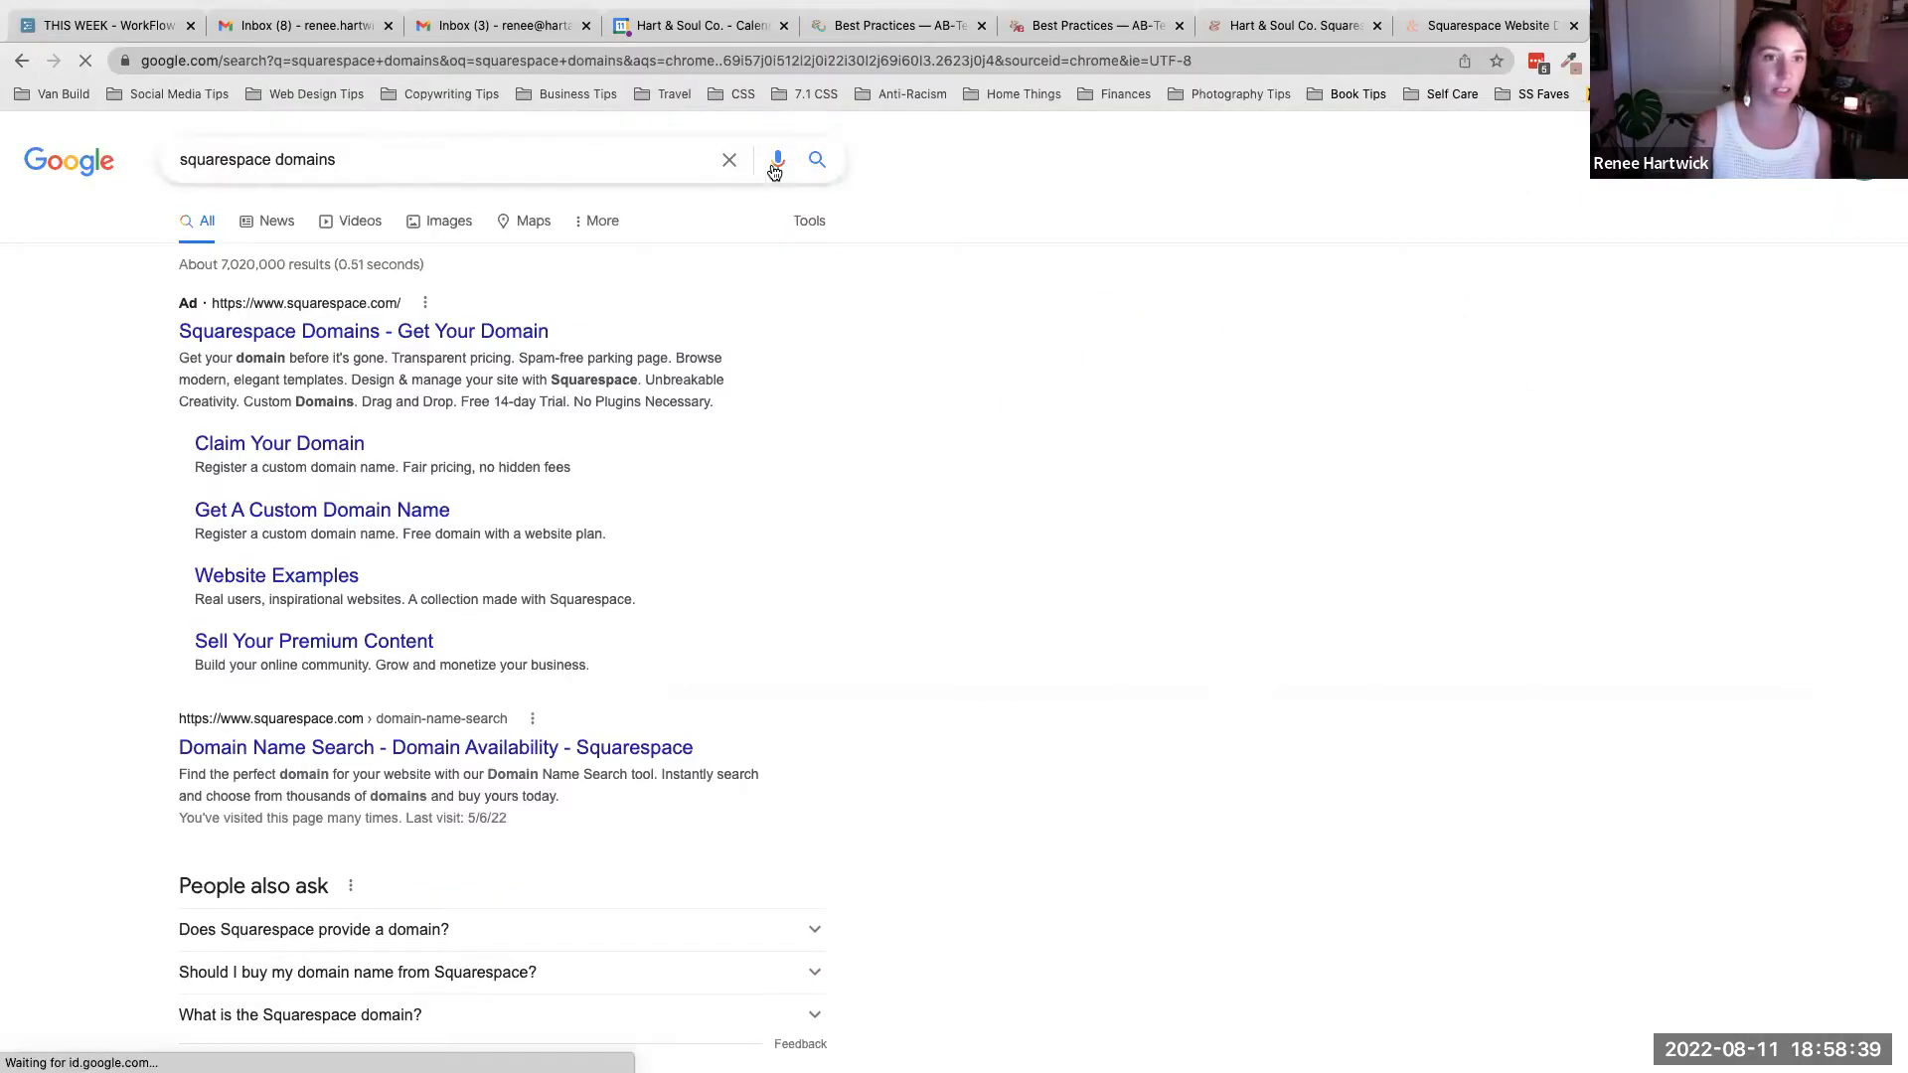
- Open Squarespace's domain name search, look up iloveplants, scroll through the available extensions, then clear the search
left_click(352, 333)
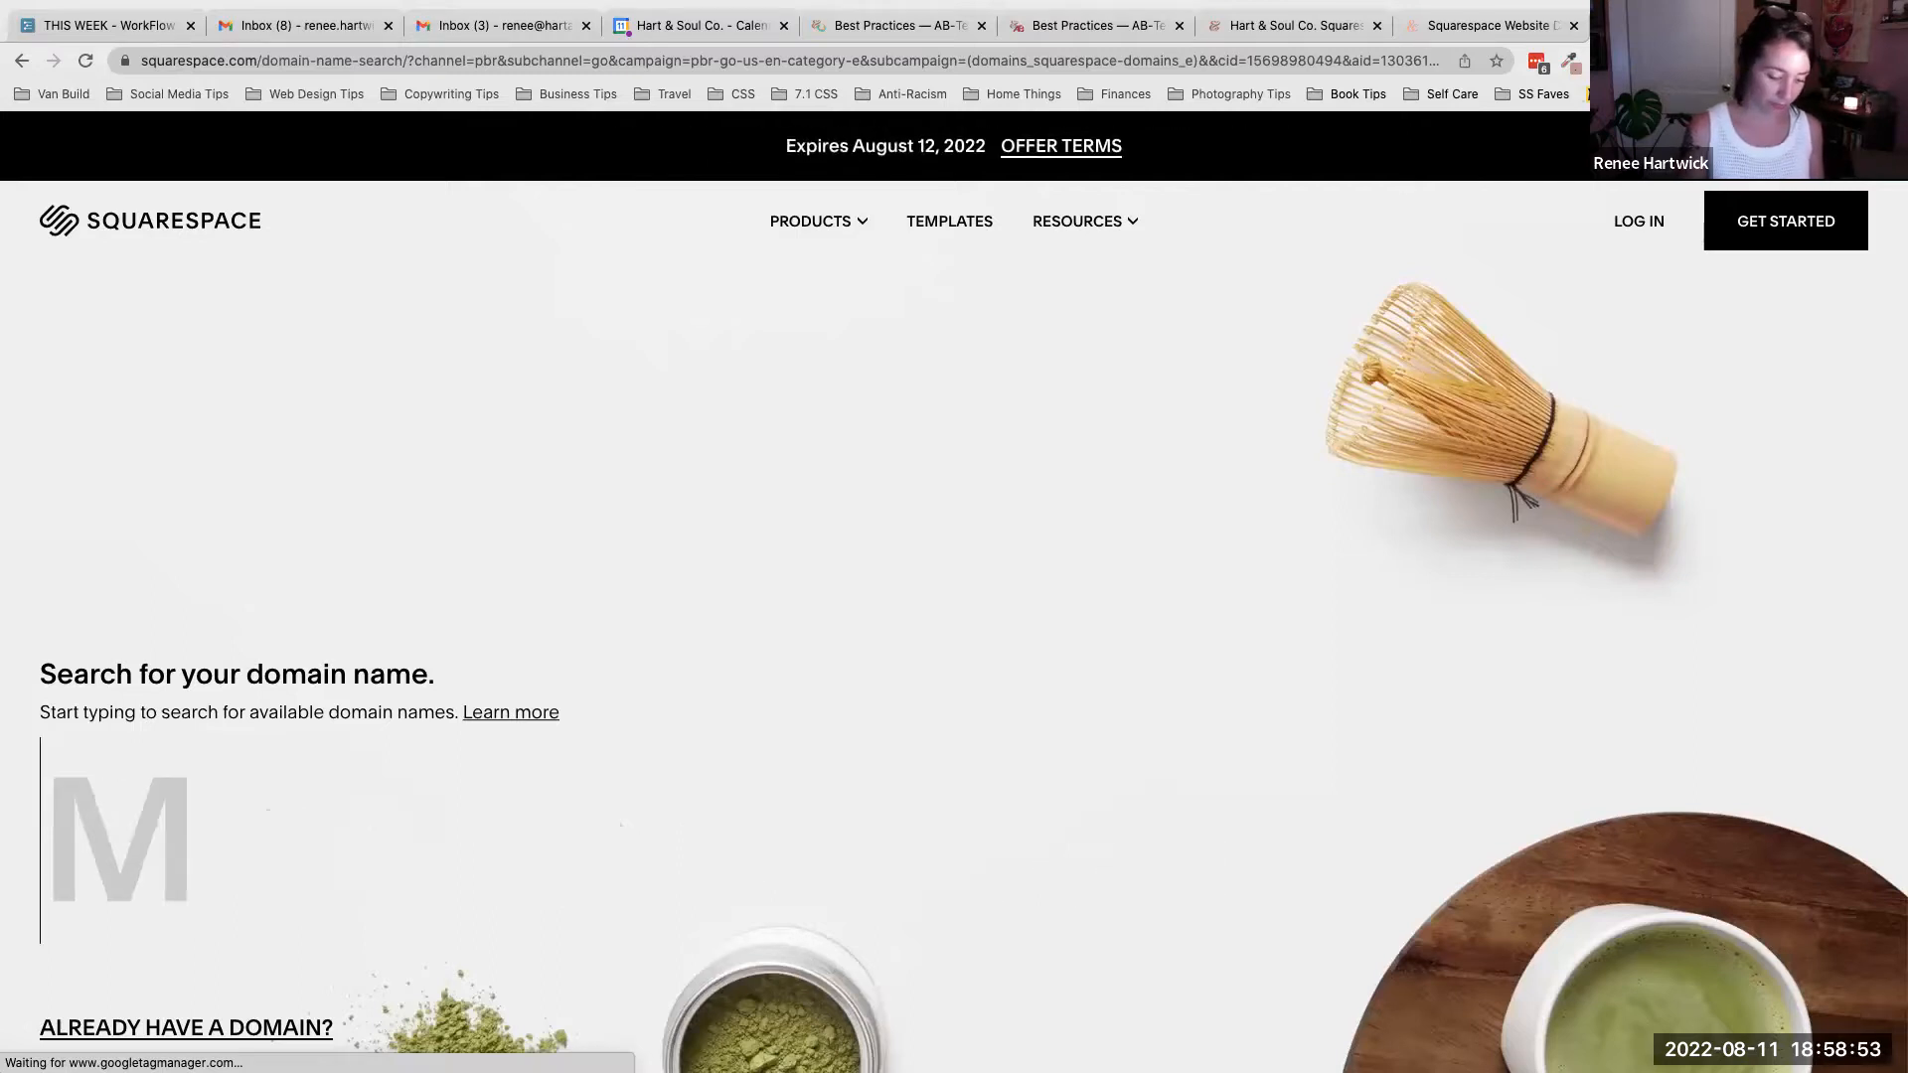
type("iloveplants")
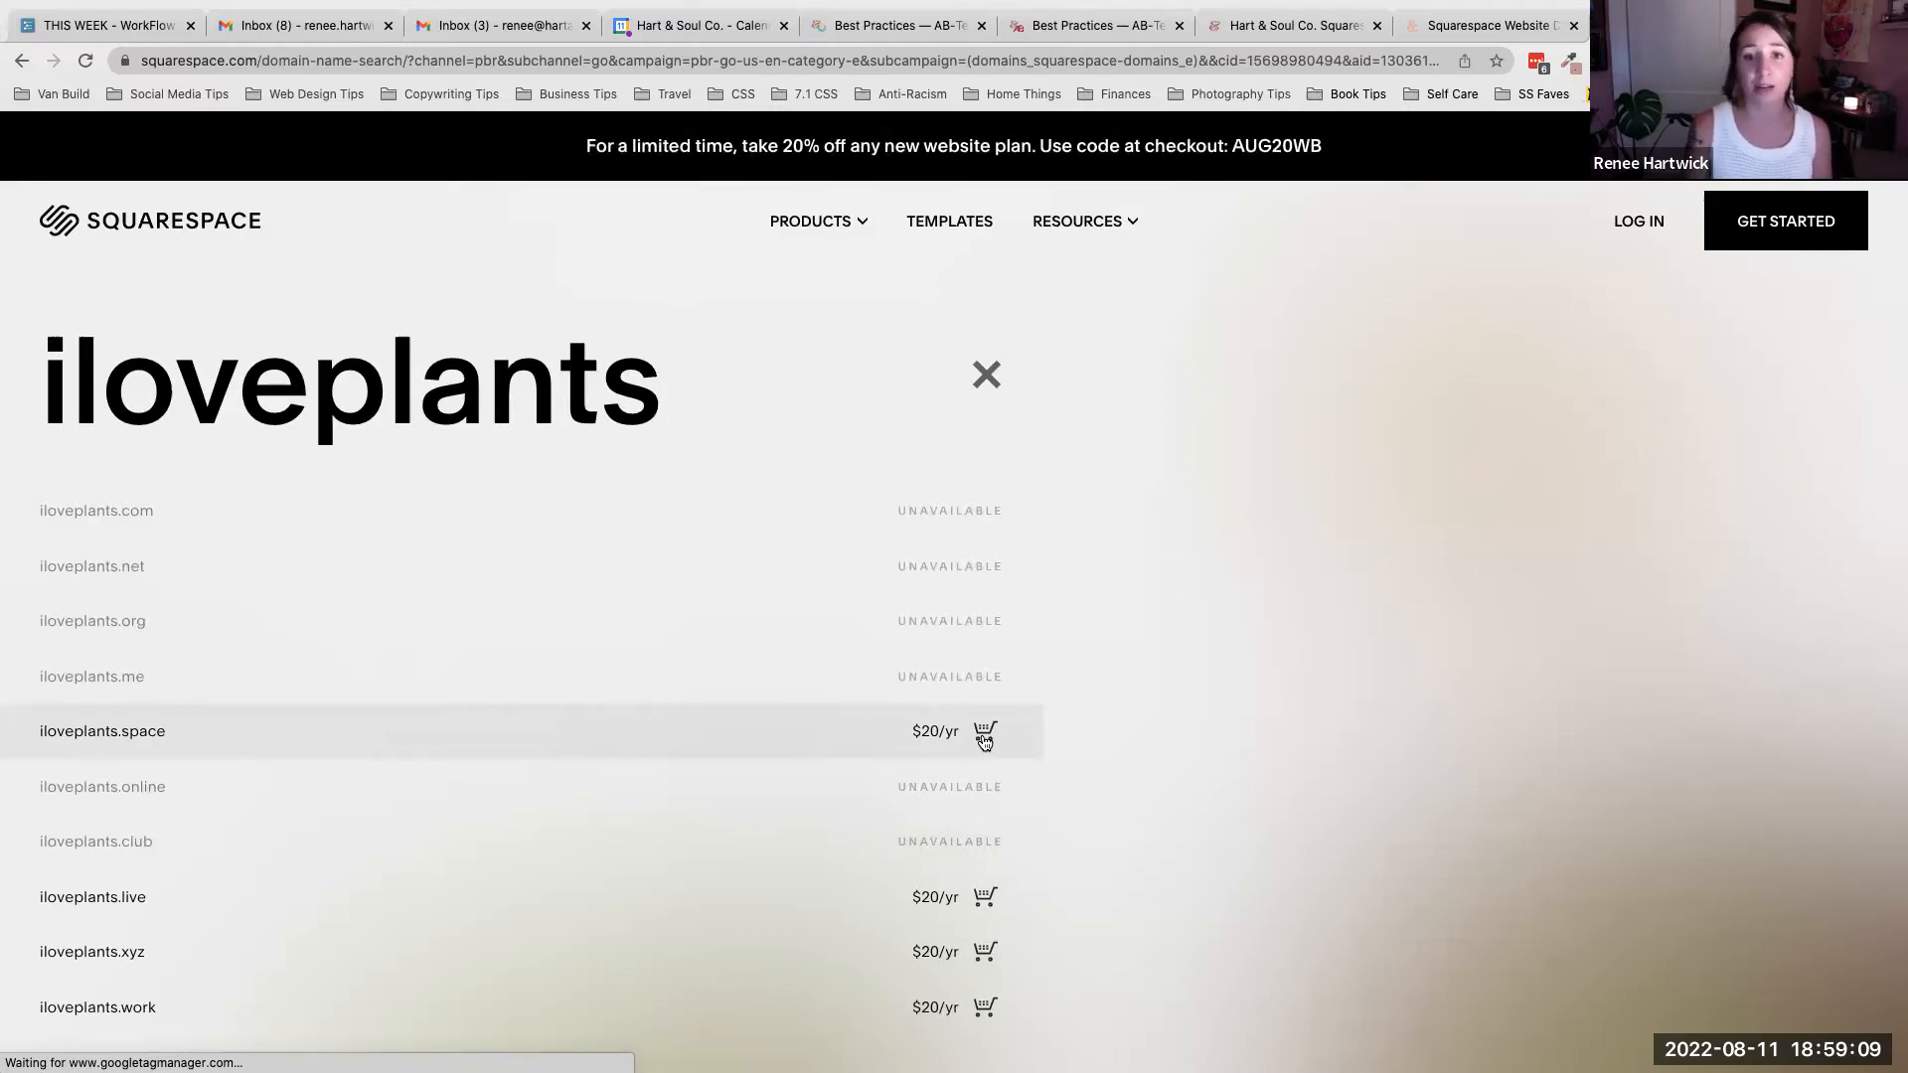
scroll(981, 740, "down", 4)
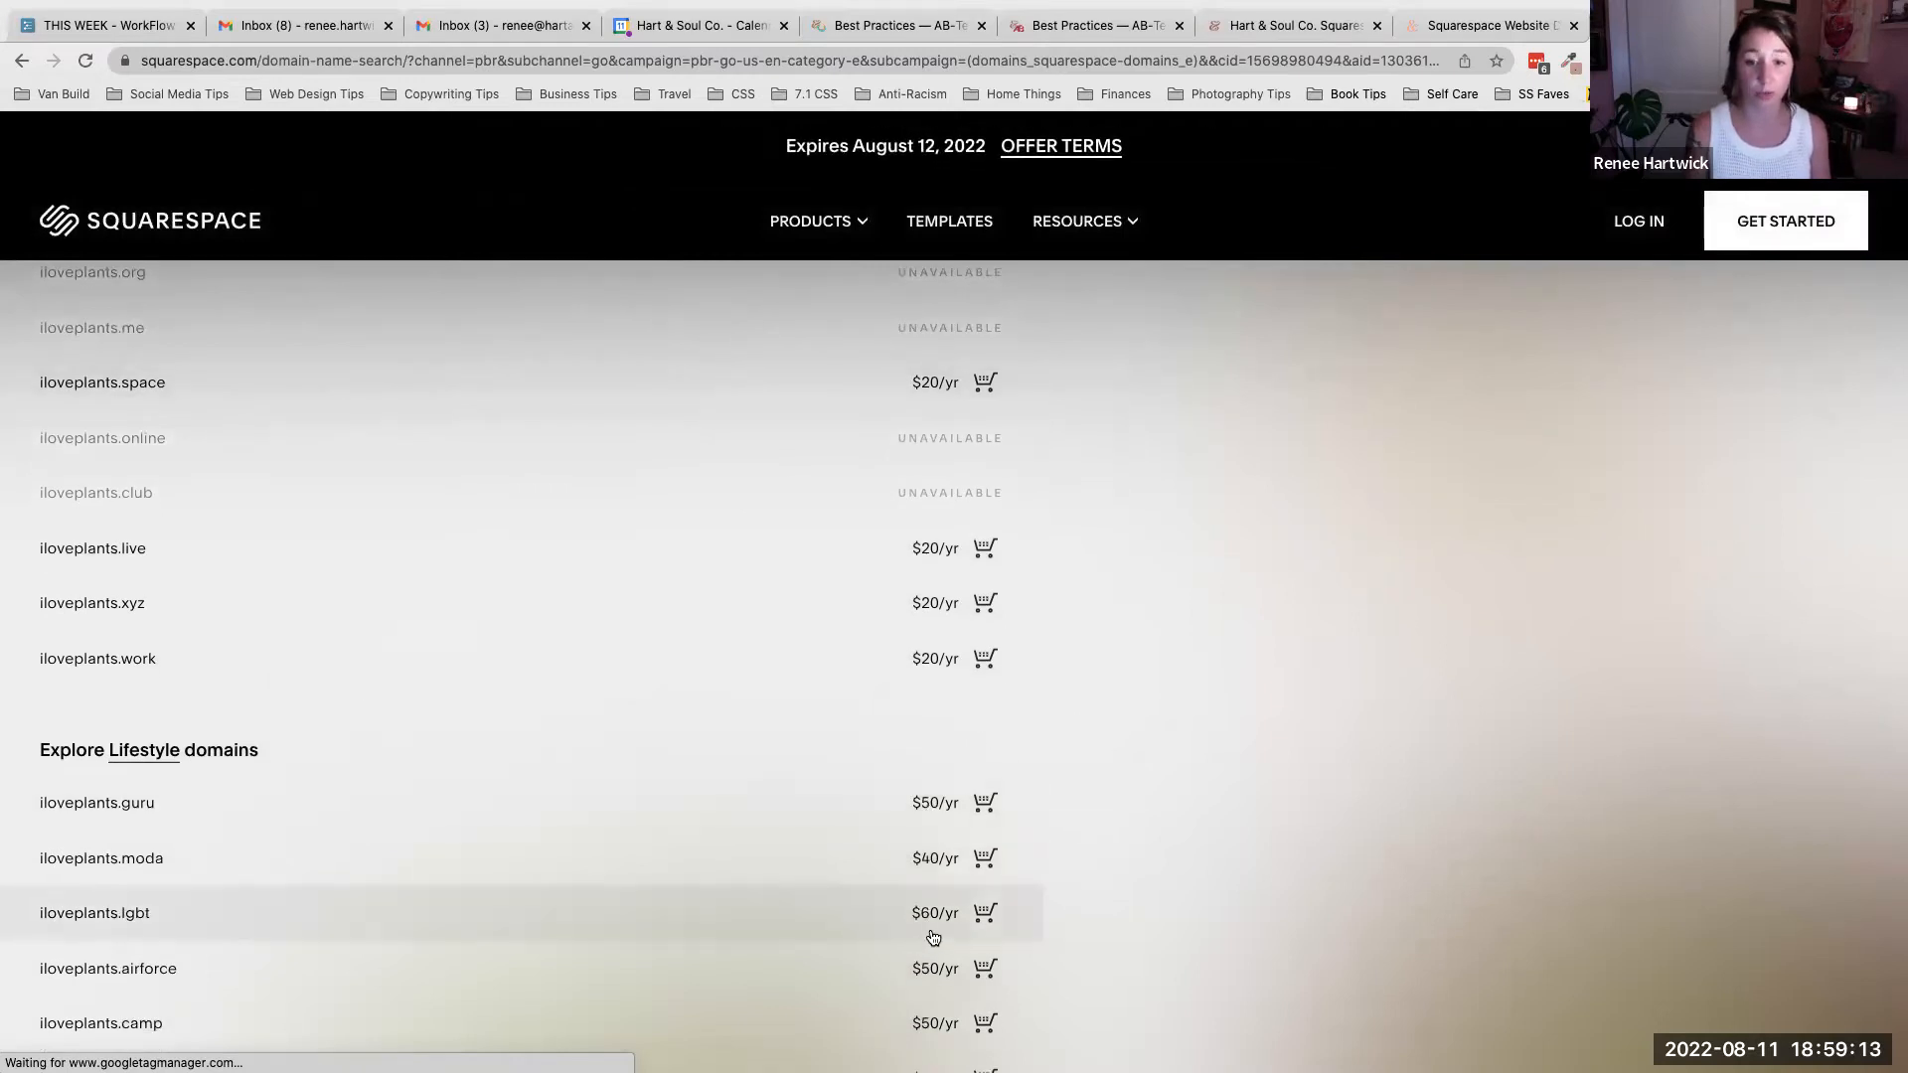
scroll(576, 896, "down", 1)
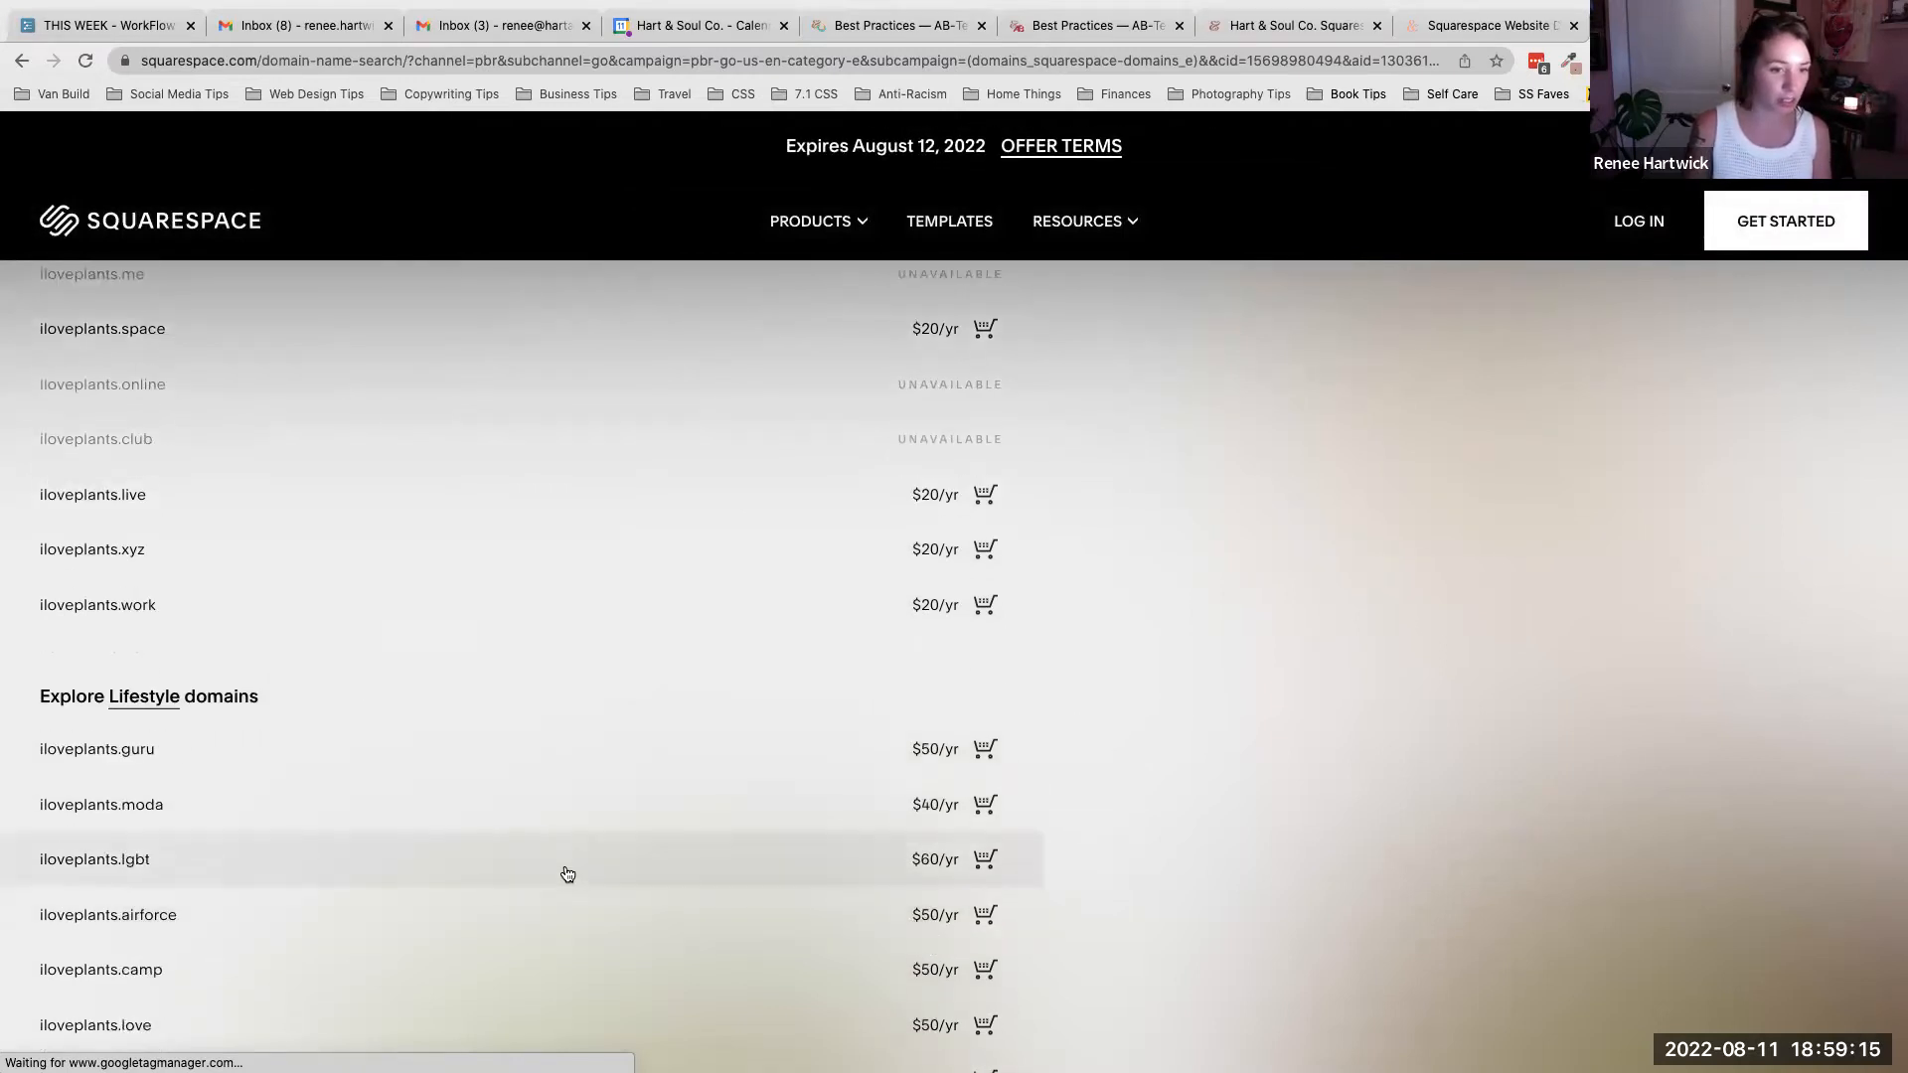
scroll(565, 870, "down", 3)
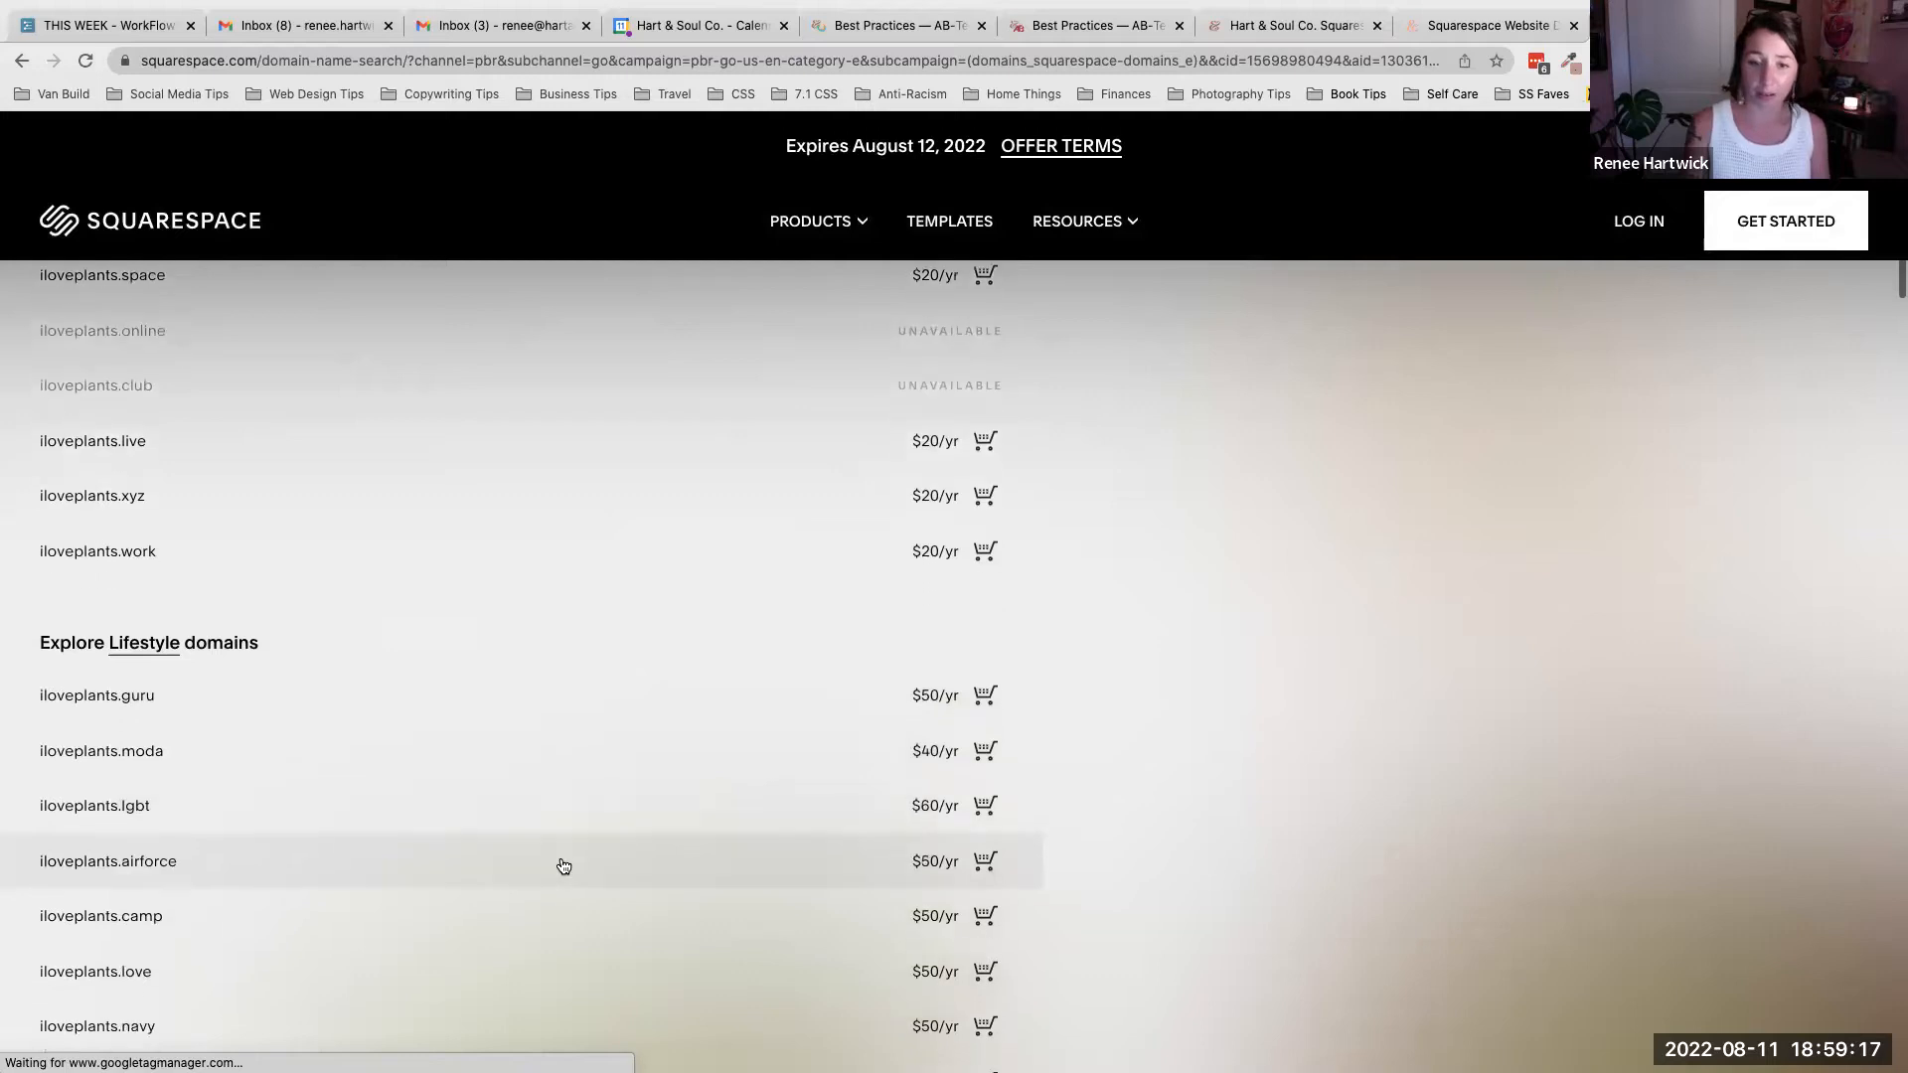
scroll(564, 867, "down", 3)
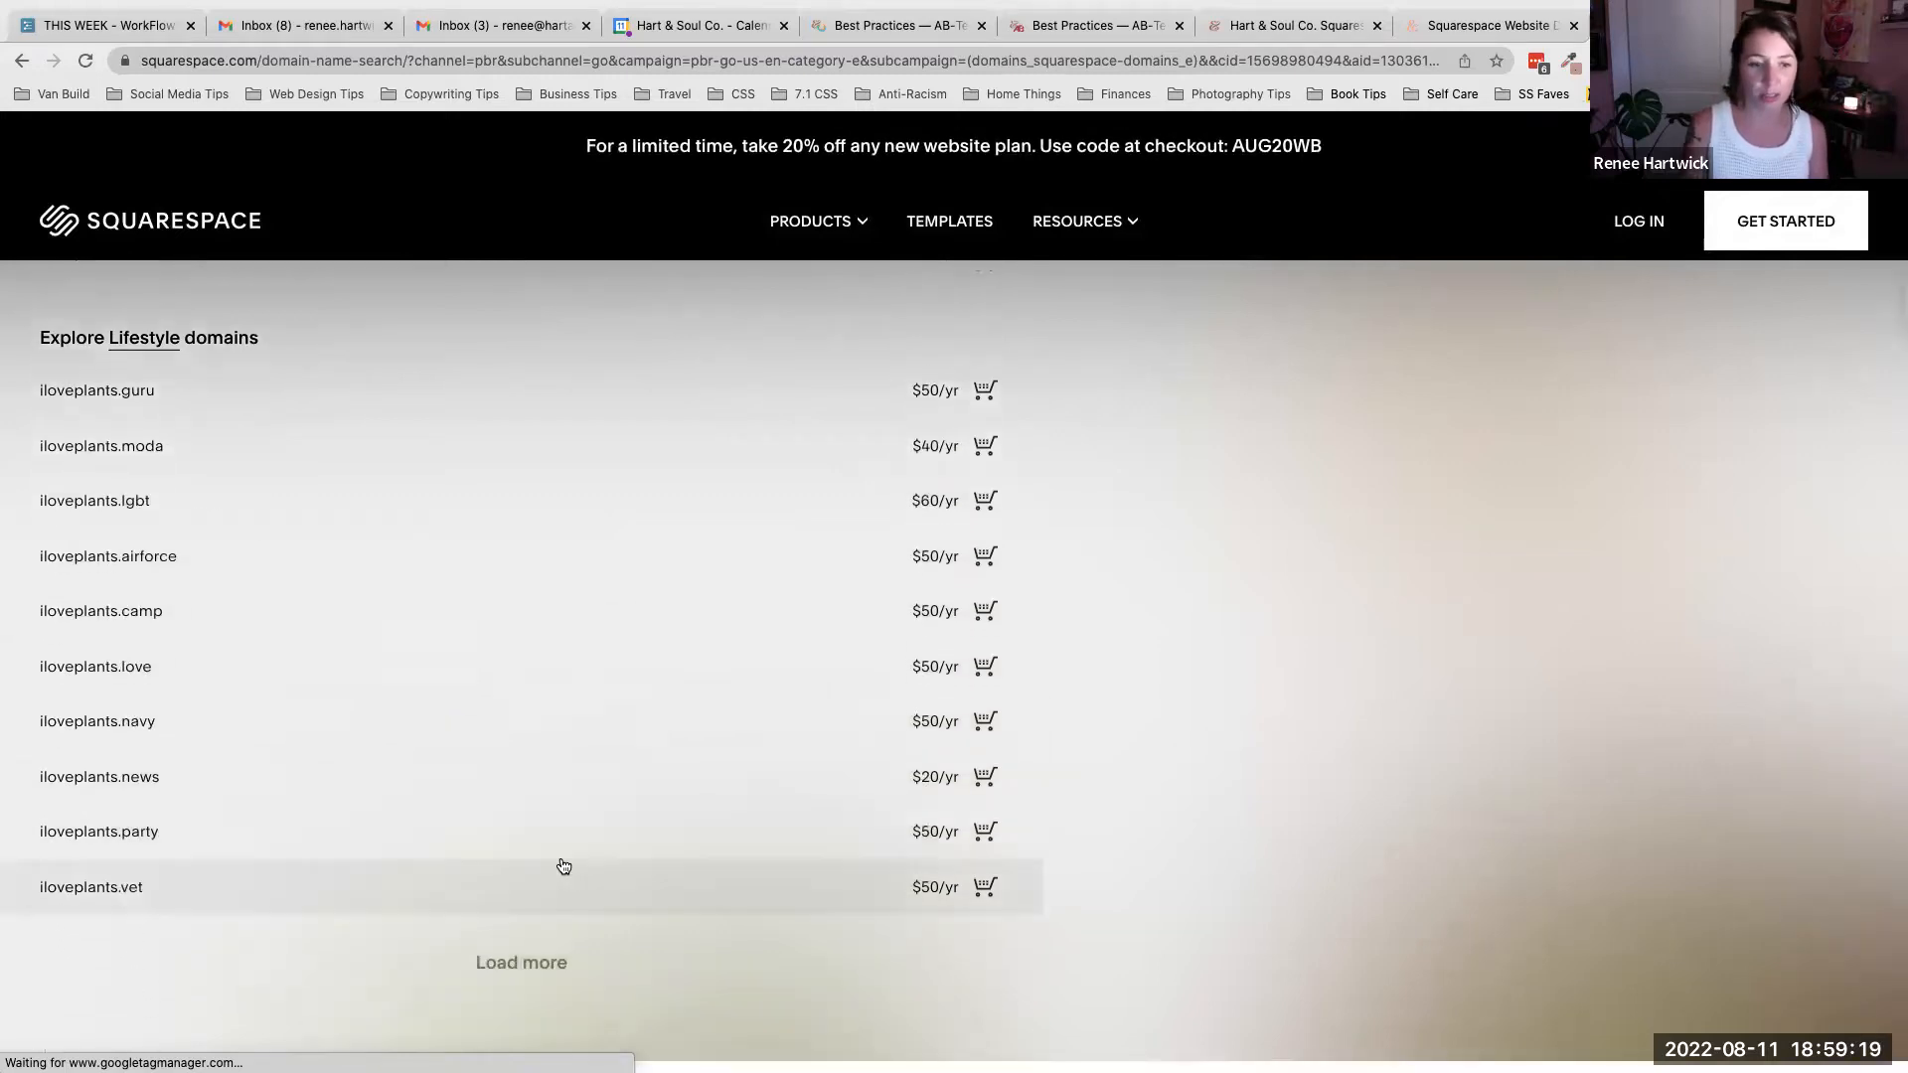
scroll(563, 866, "up", 13)
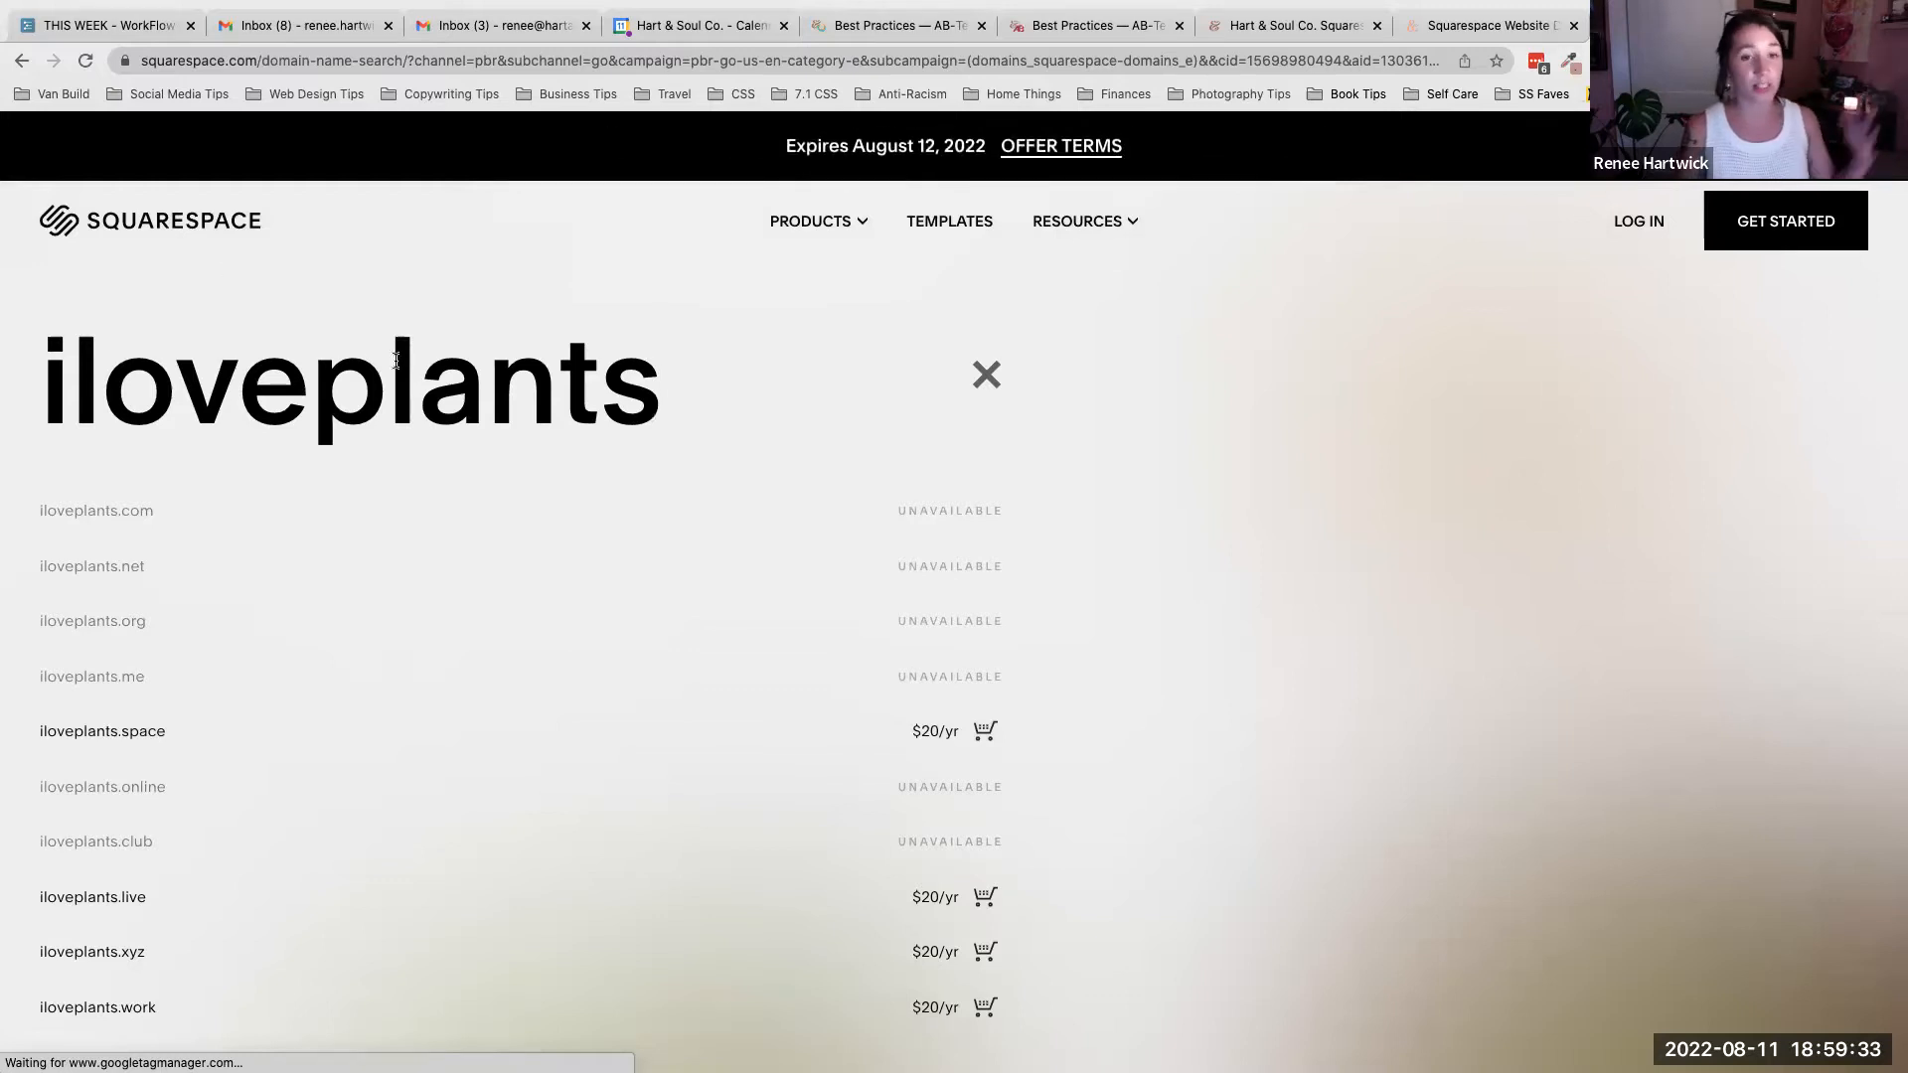
left_click(986, 378)
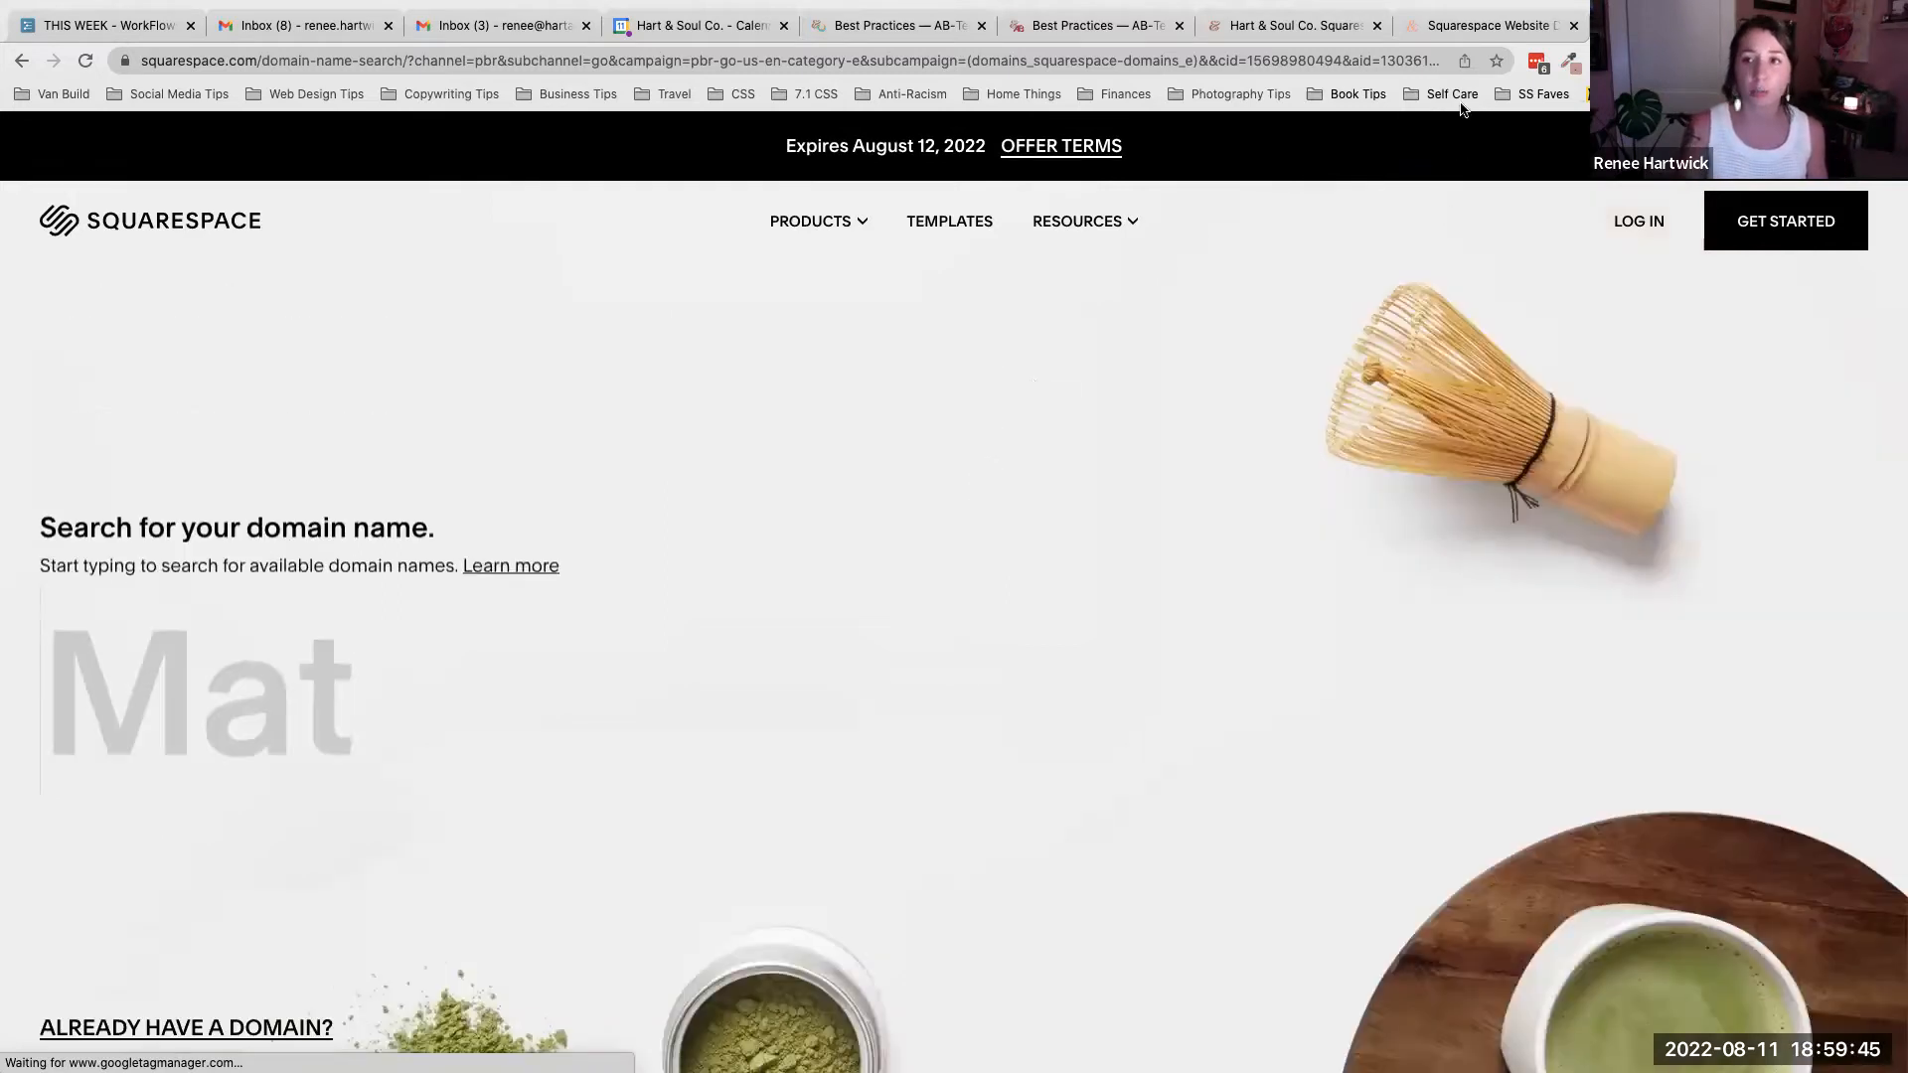
- Switch to the site editor tab and open the Domains settings for the workshop site
left_click(902, 36)
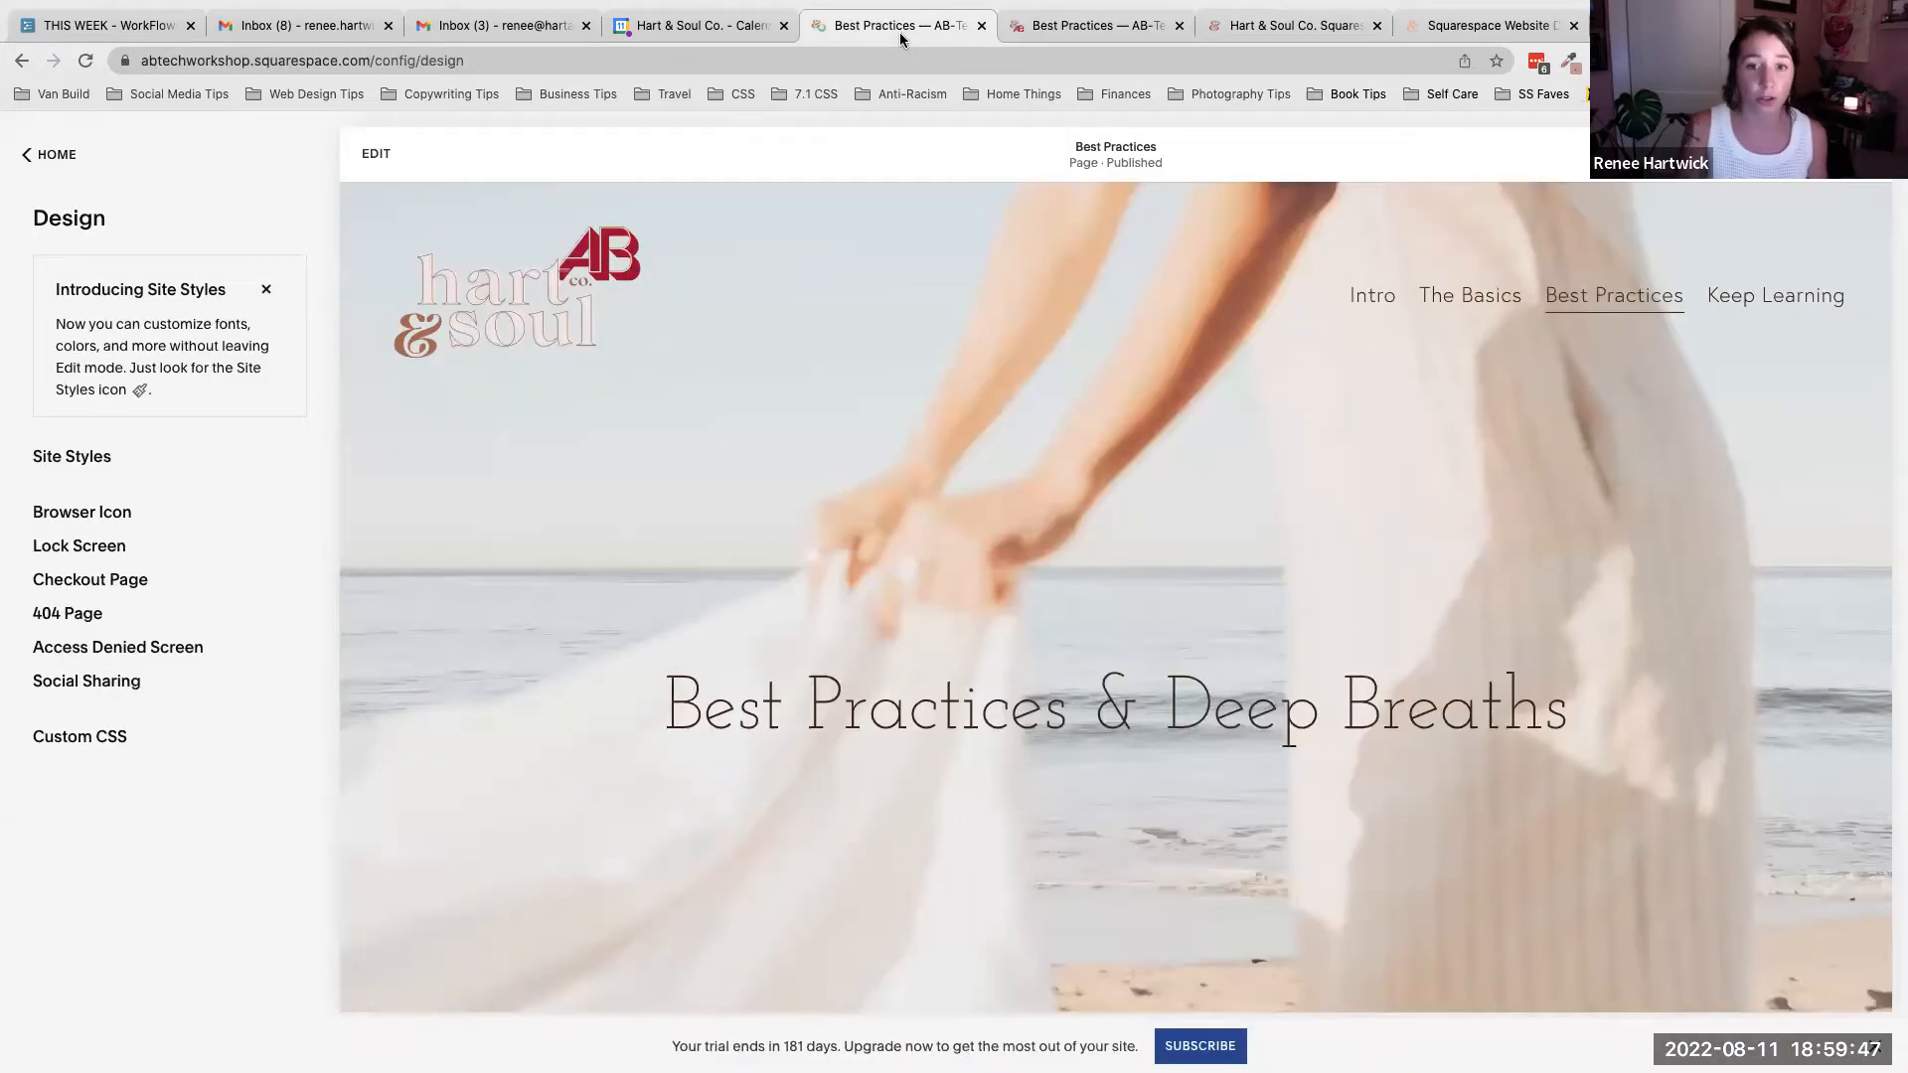
left_click(54, 153)
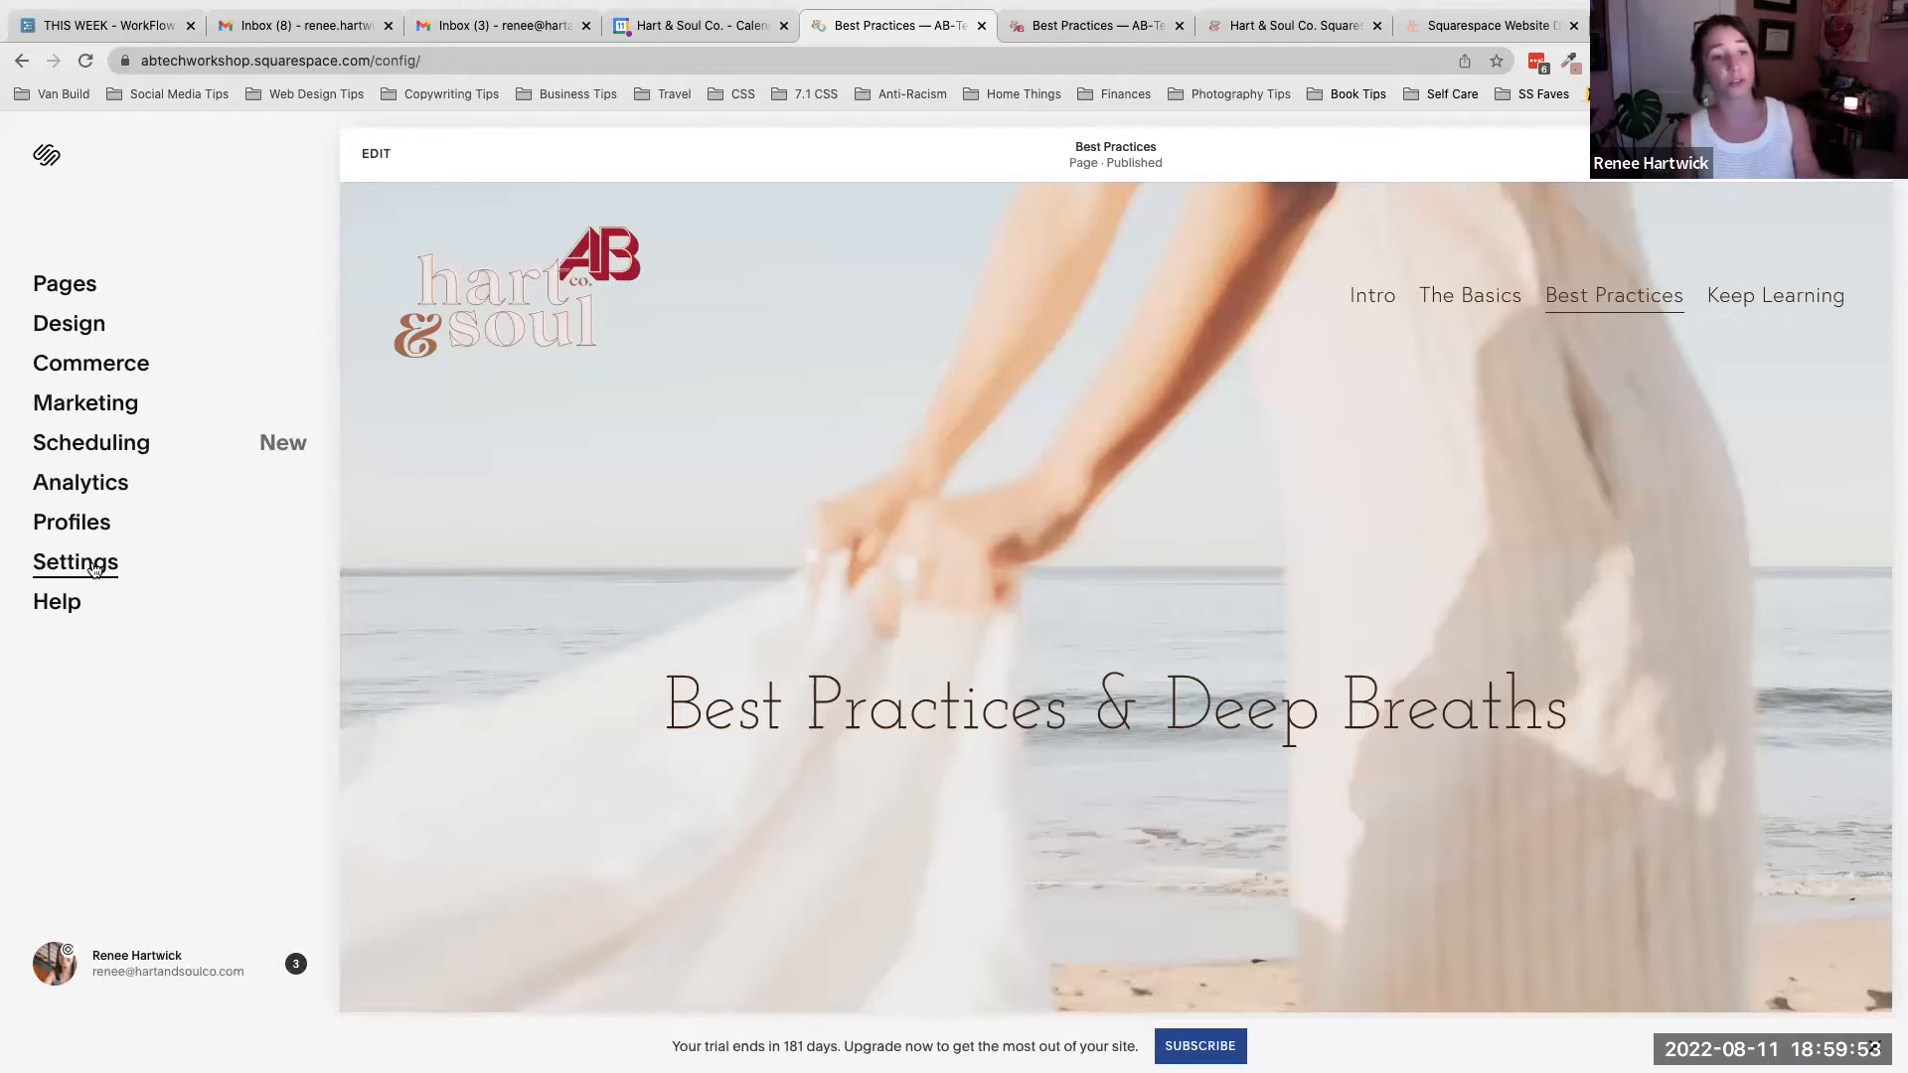
left_click(92, 564)
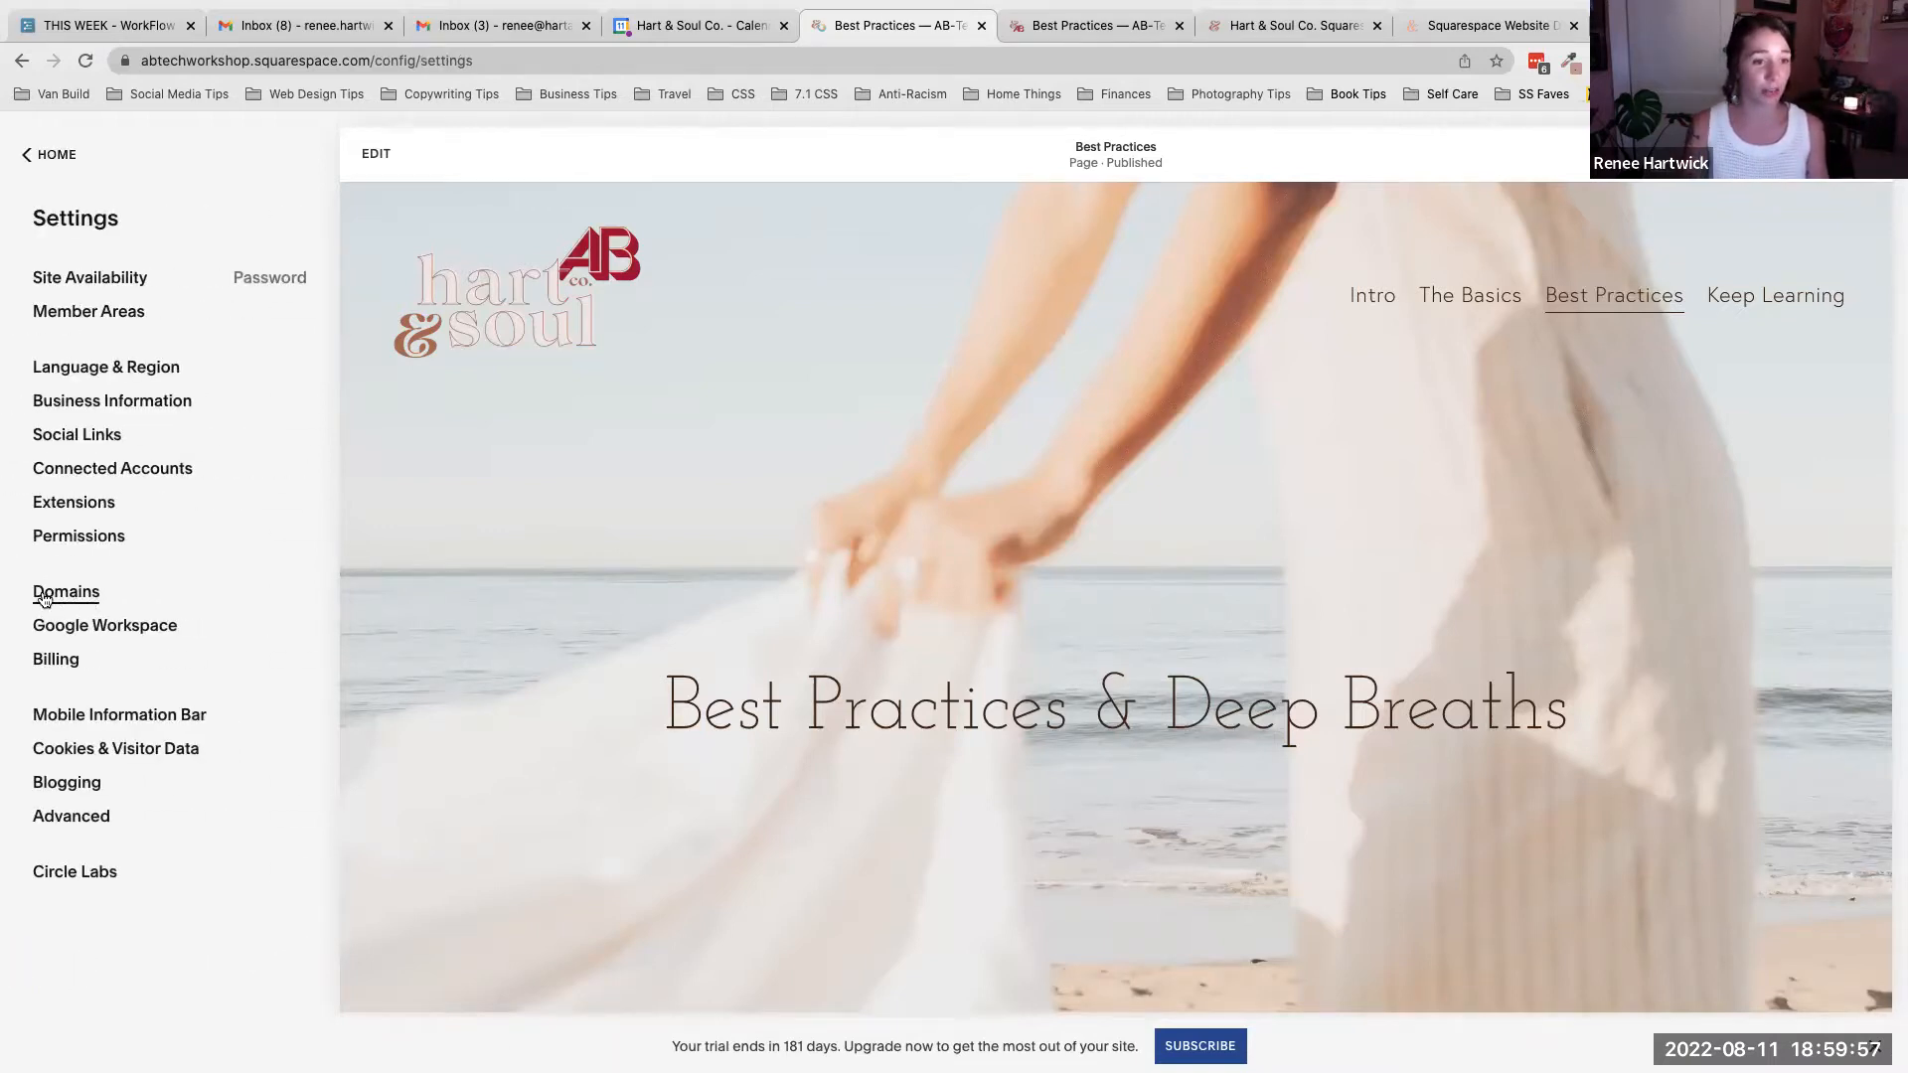
left_click(85, 596)
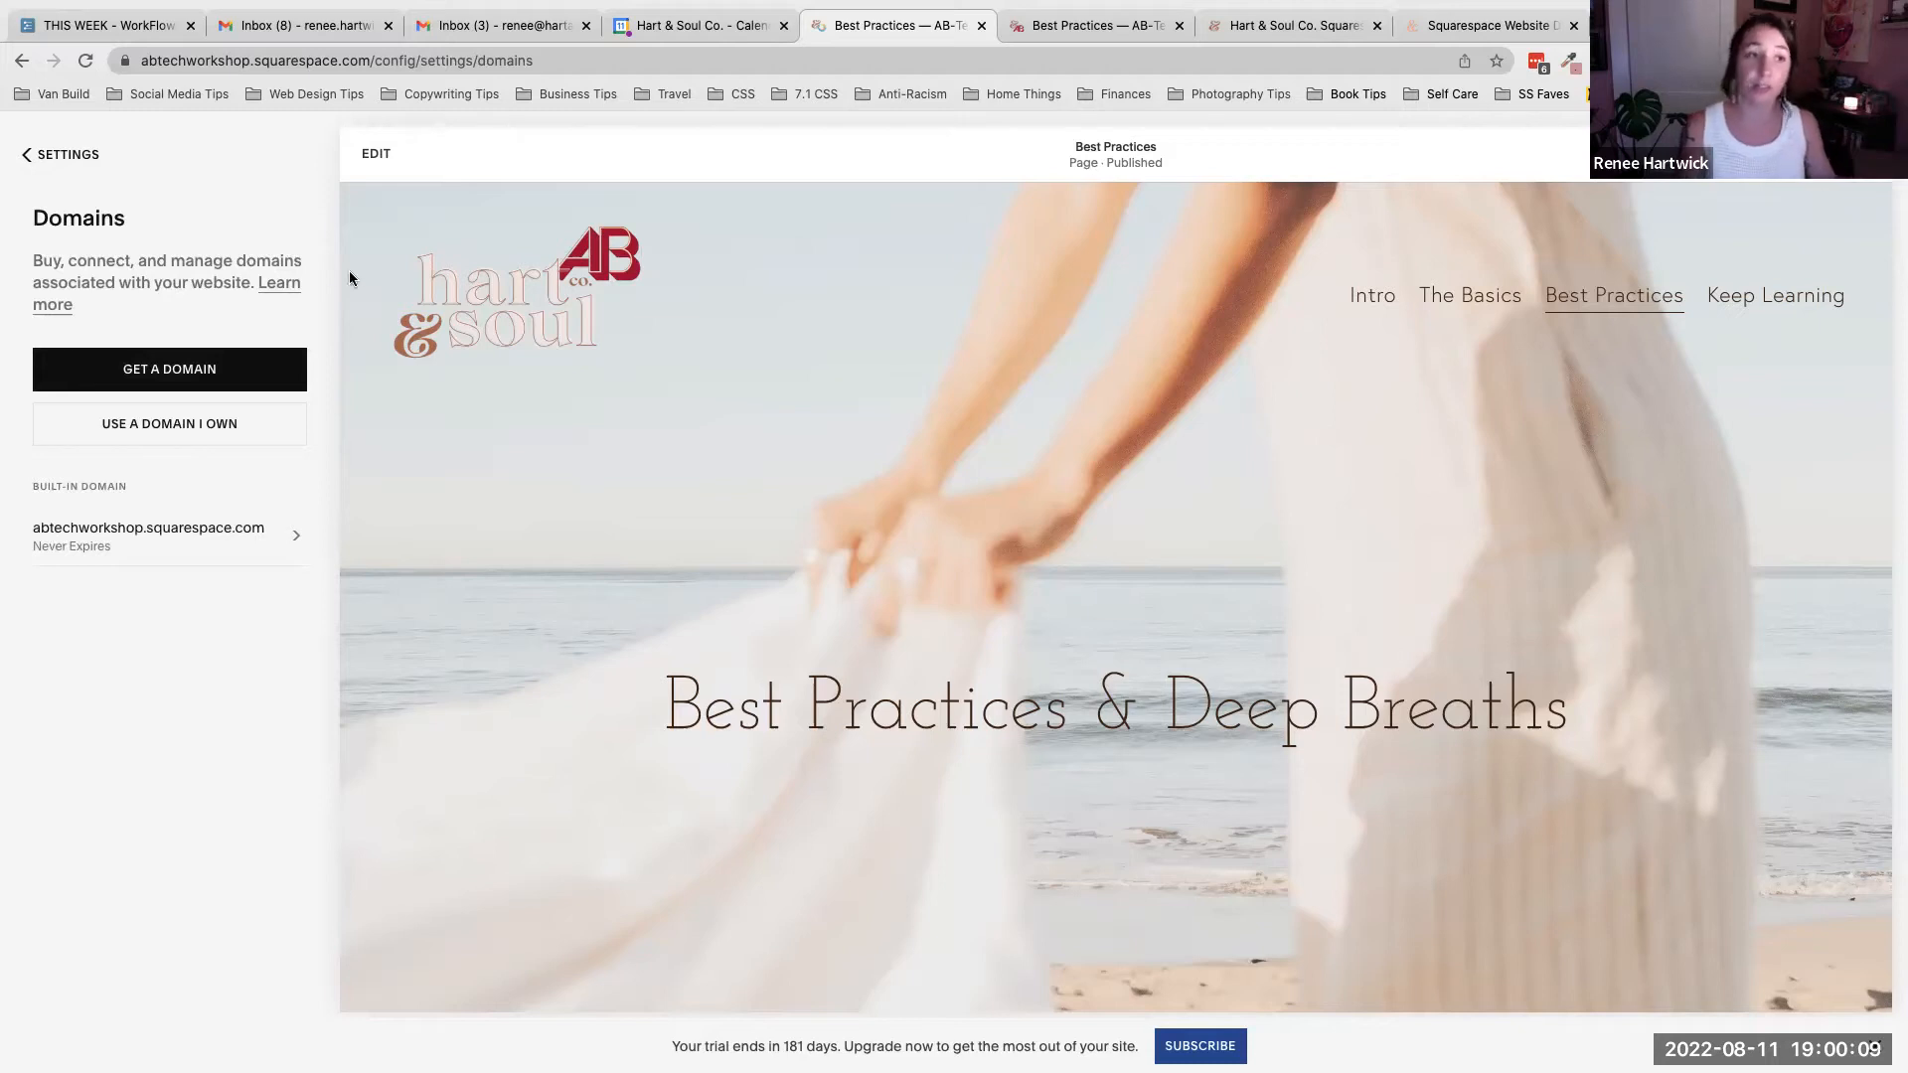
- Return to the editor's home menu and switch back to the live Best Practices page
left_click(69, 164)
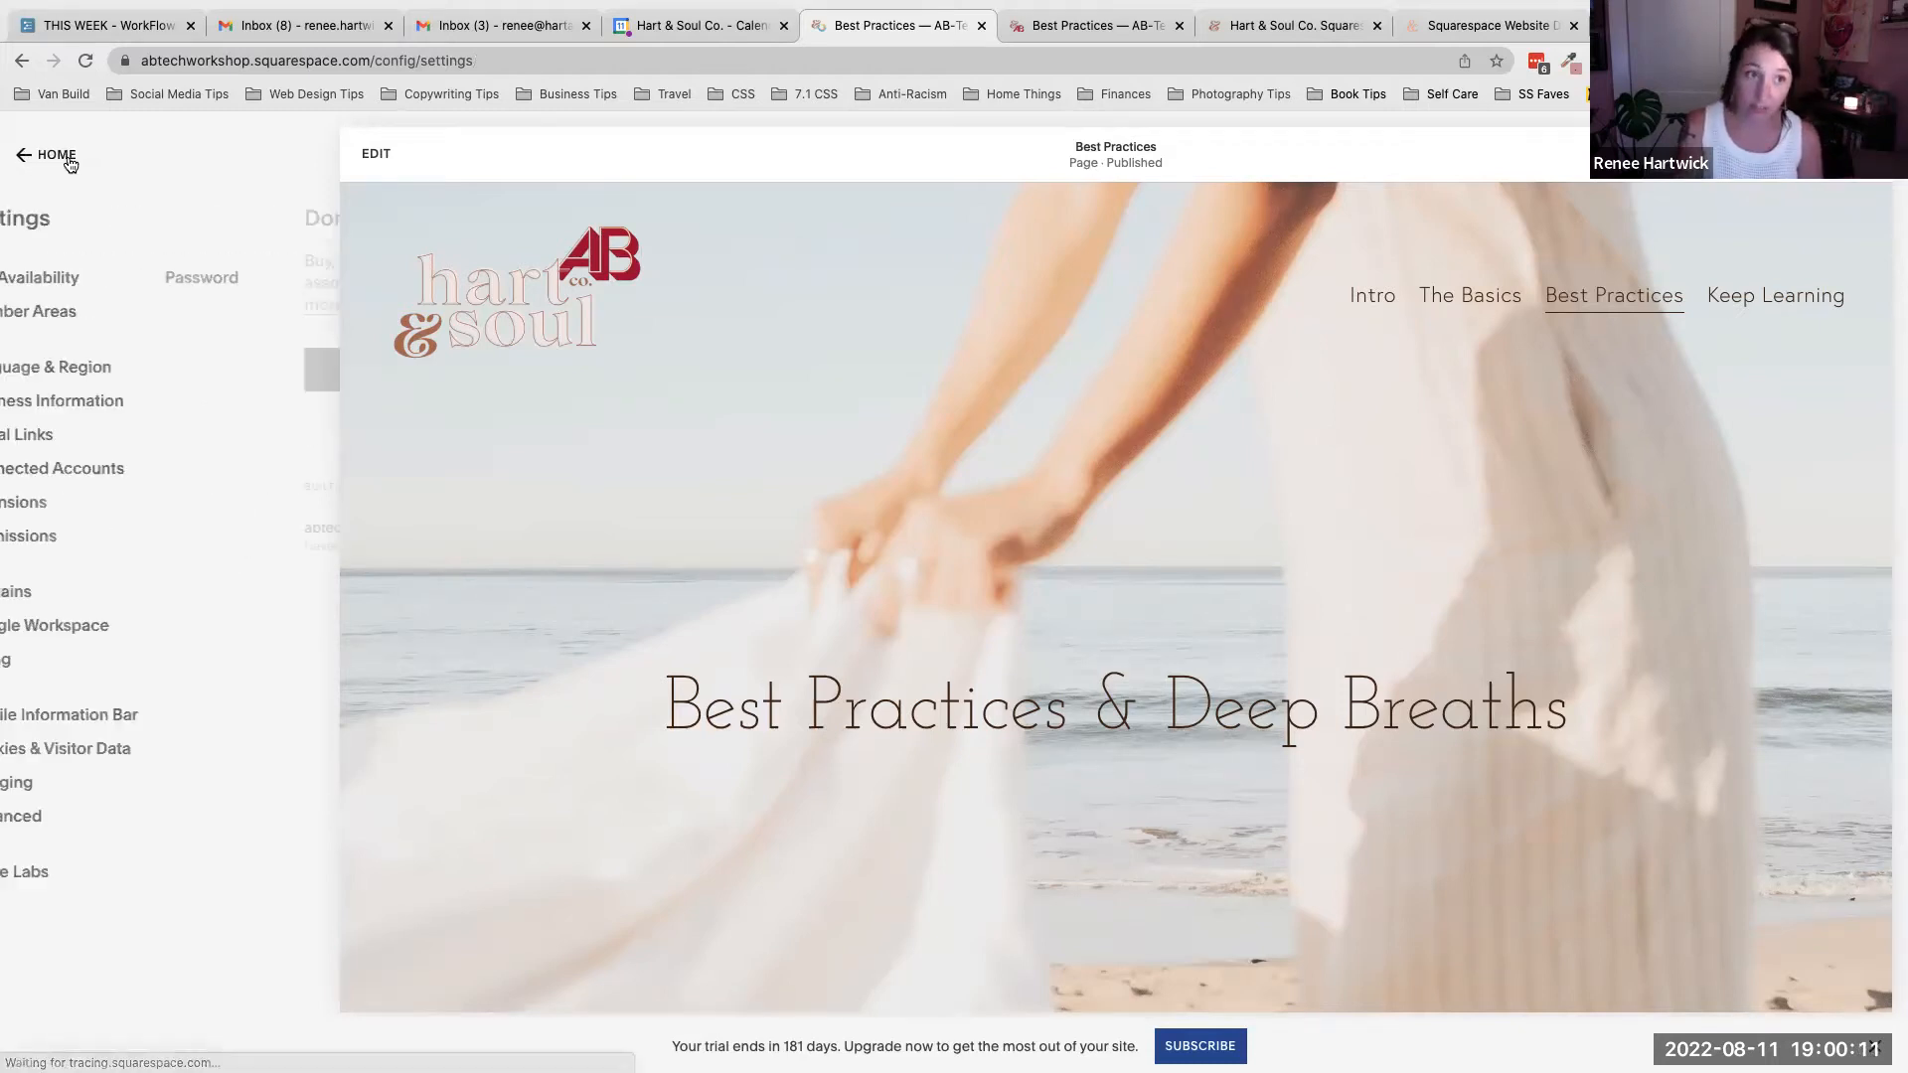
left_click(67, 161)
left_click(1138, 24)
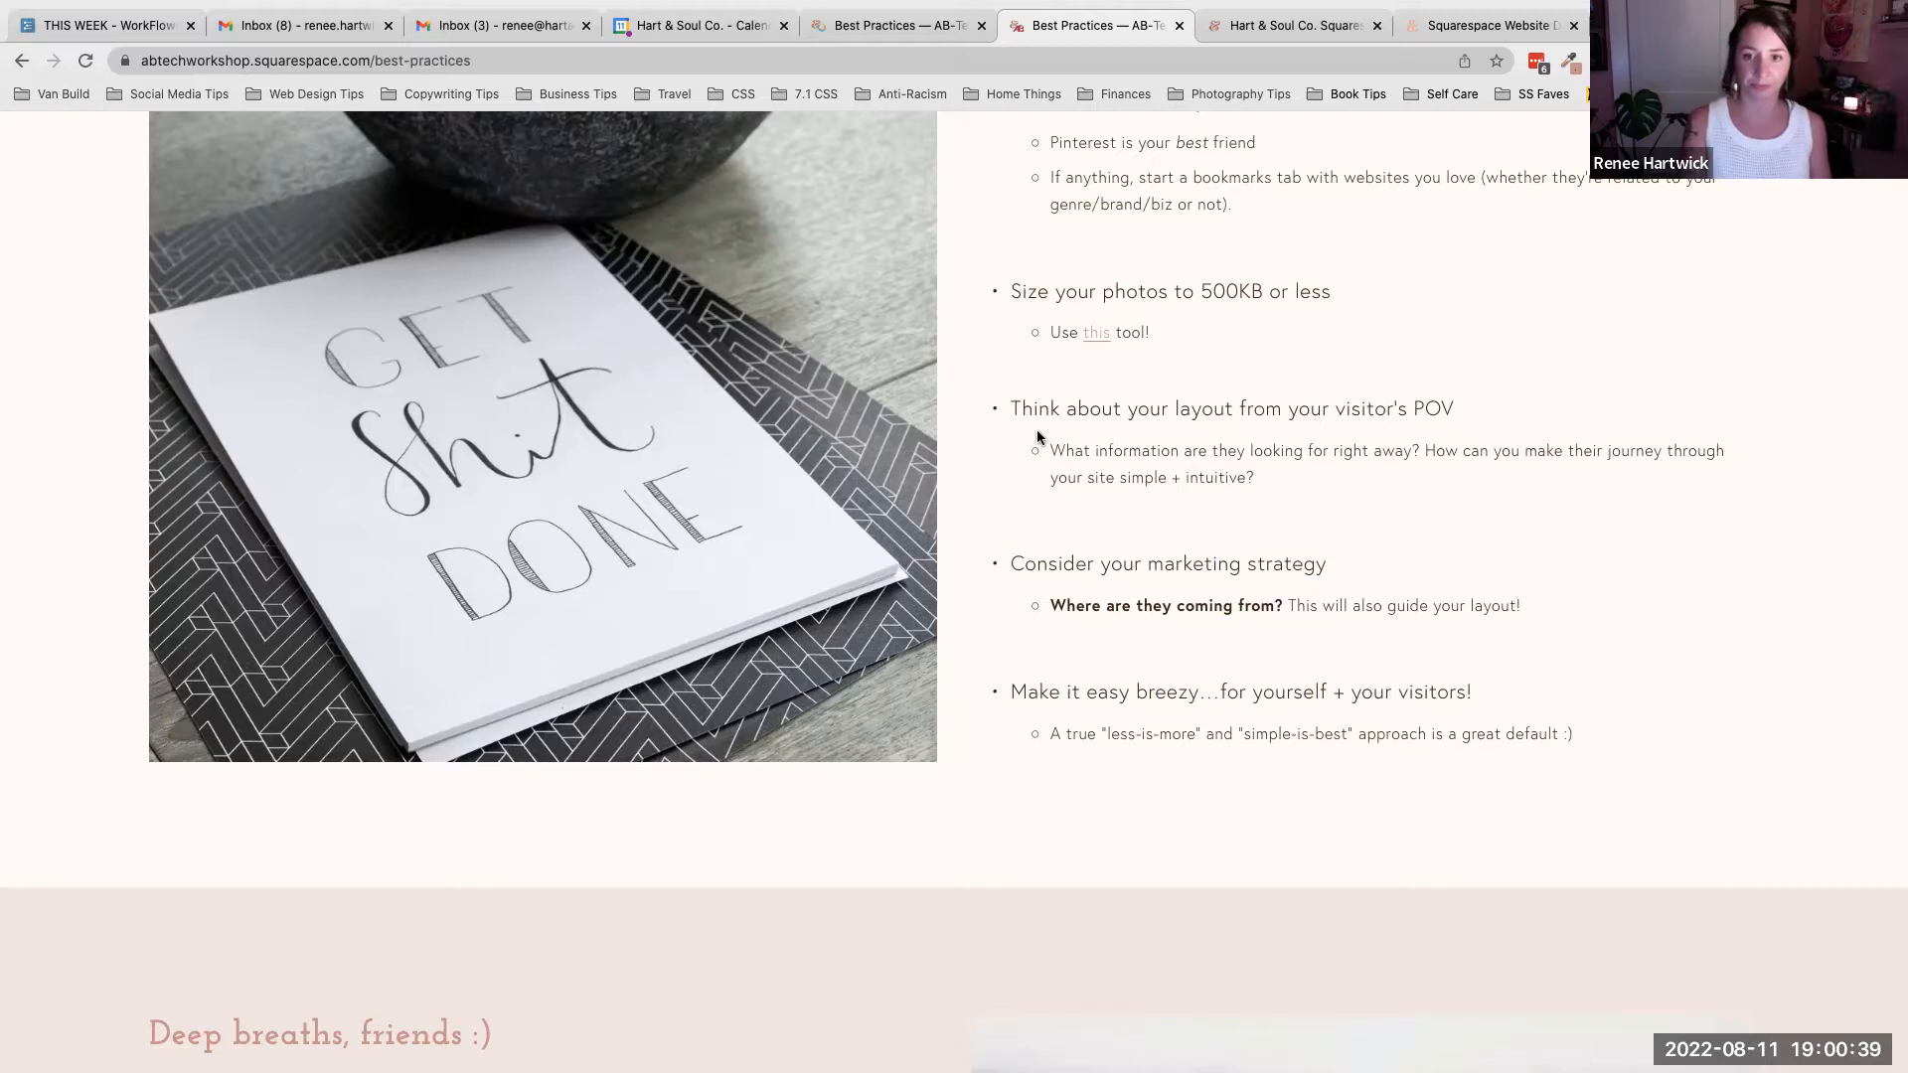
- Scroll through the Deep breaths section of the Best Practices page and back up
scroll(1036, 435, "down", 1)
scroll(1036, 435, "down", 5)
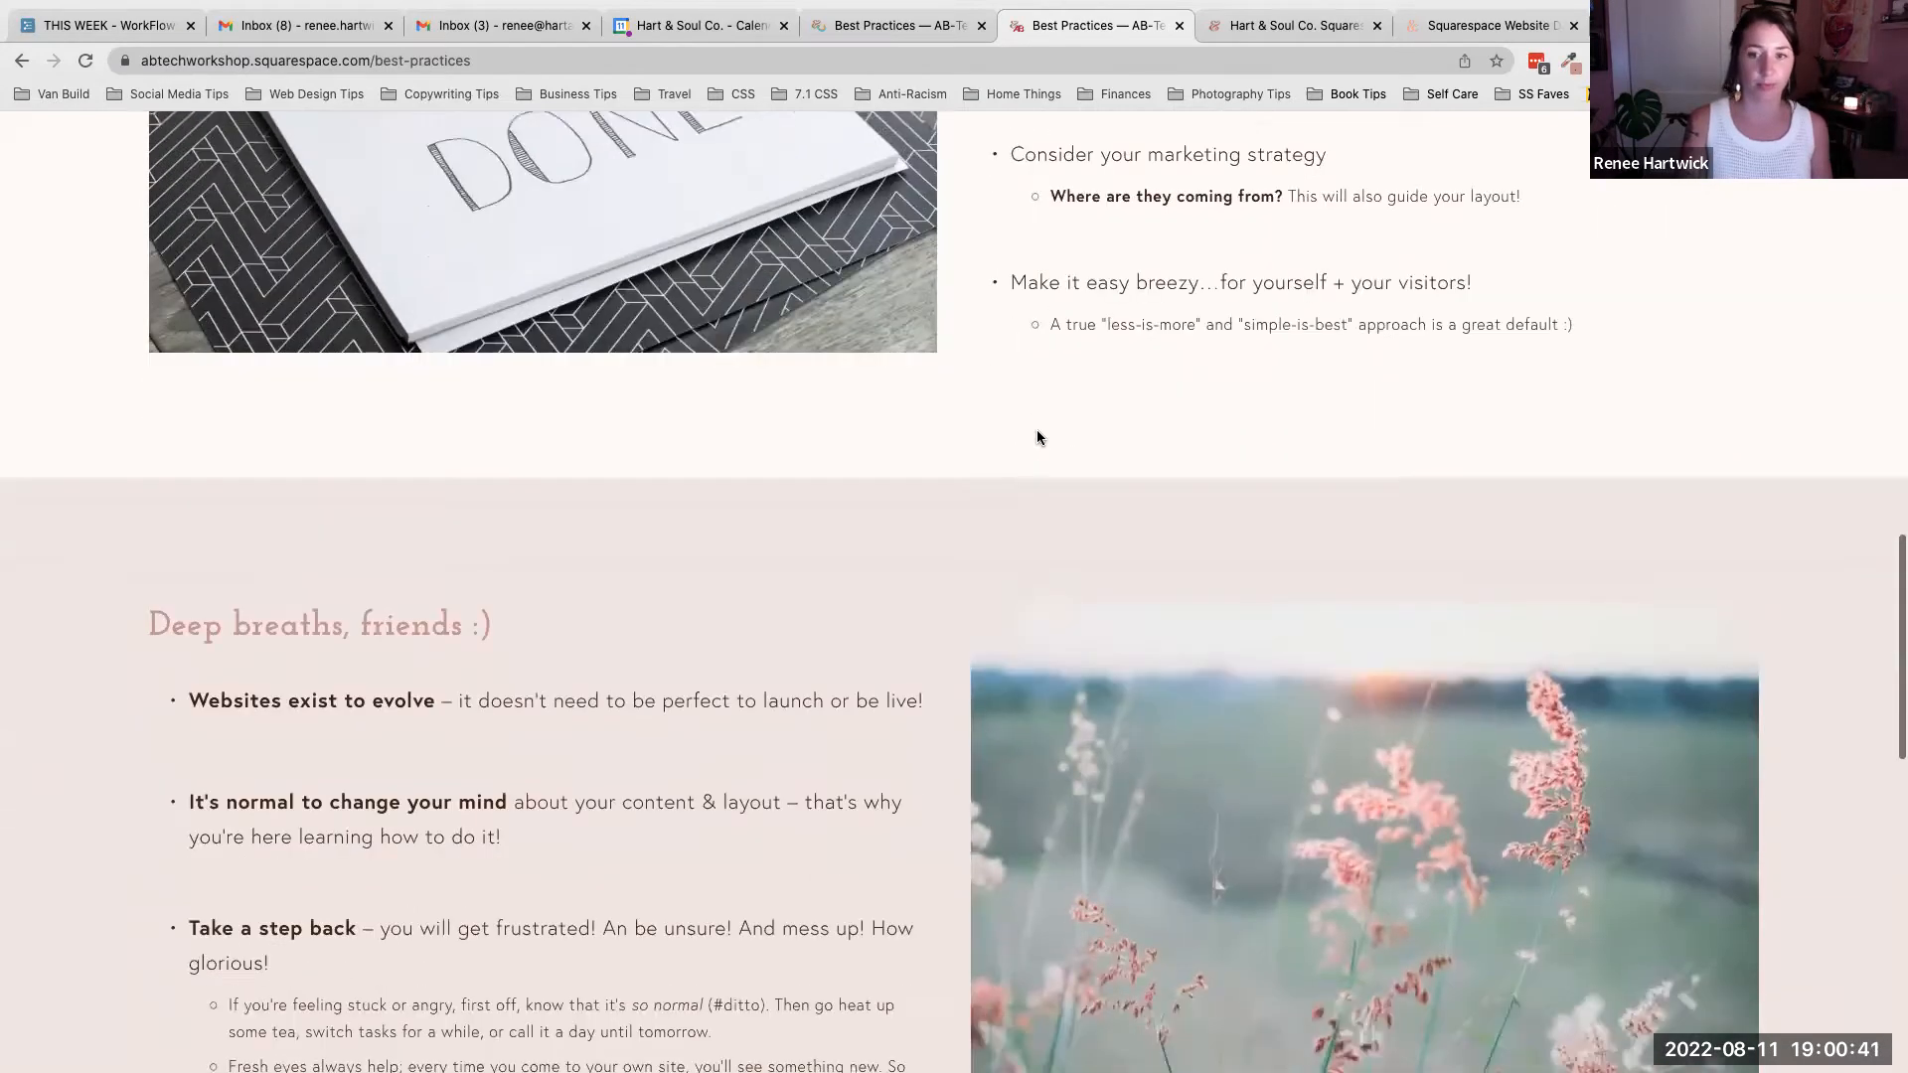
scroll(1036, 435, "down", 5)
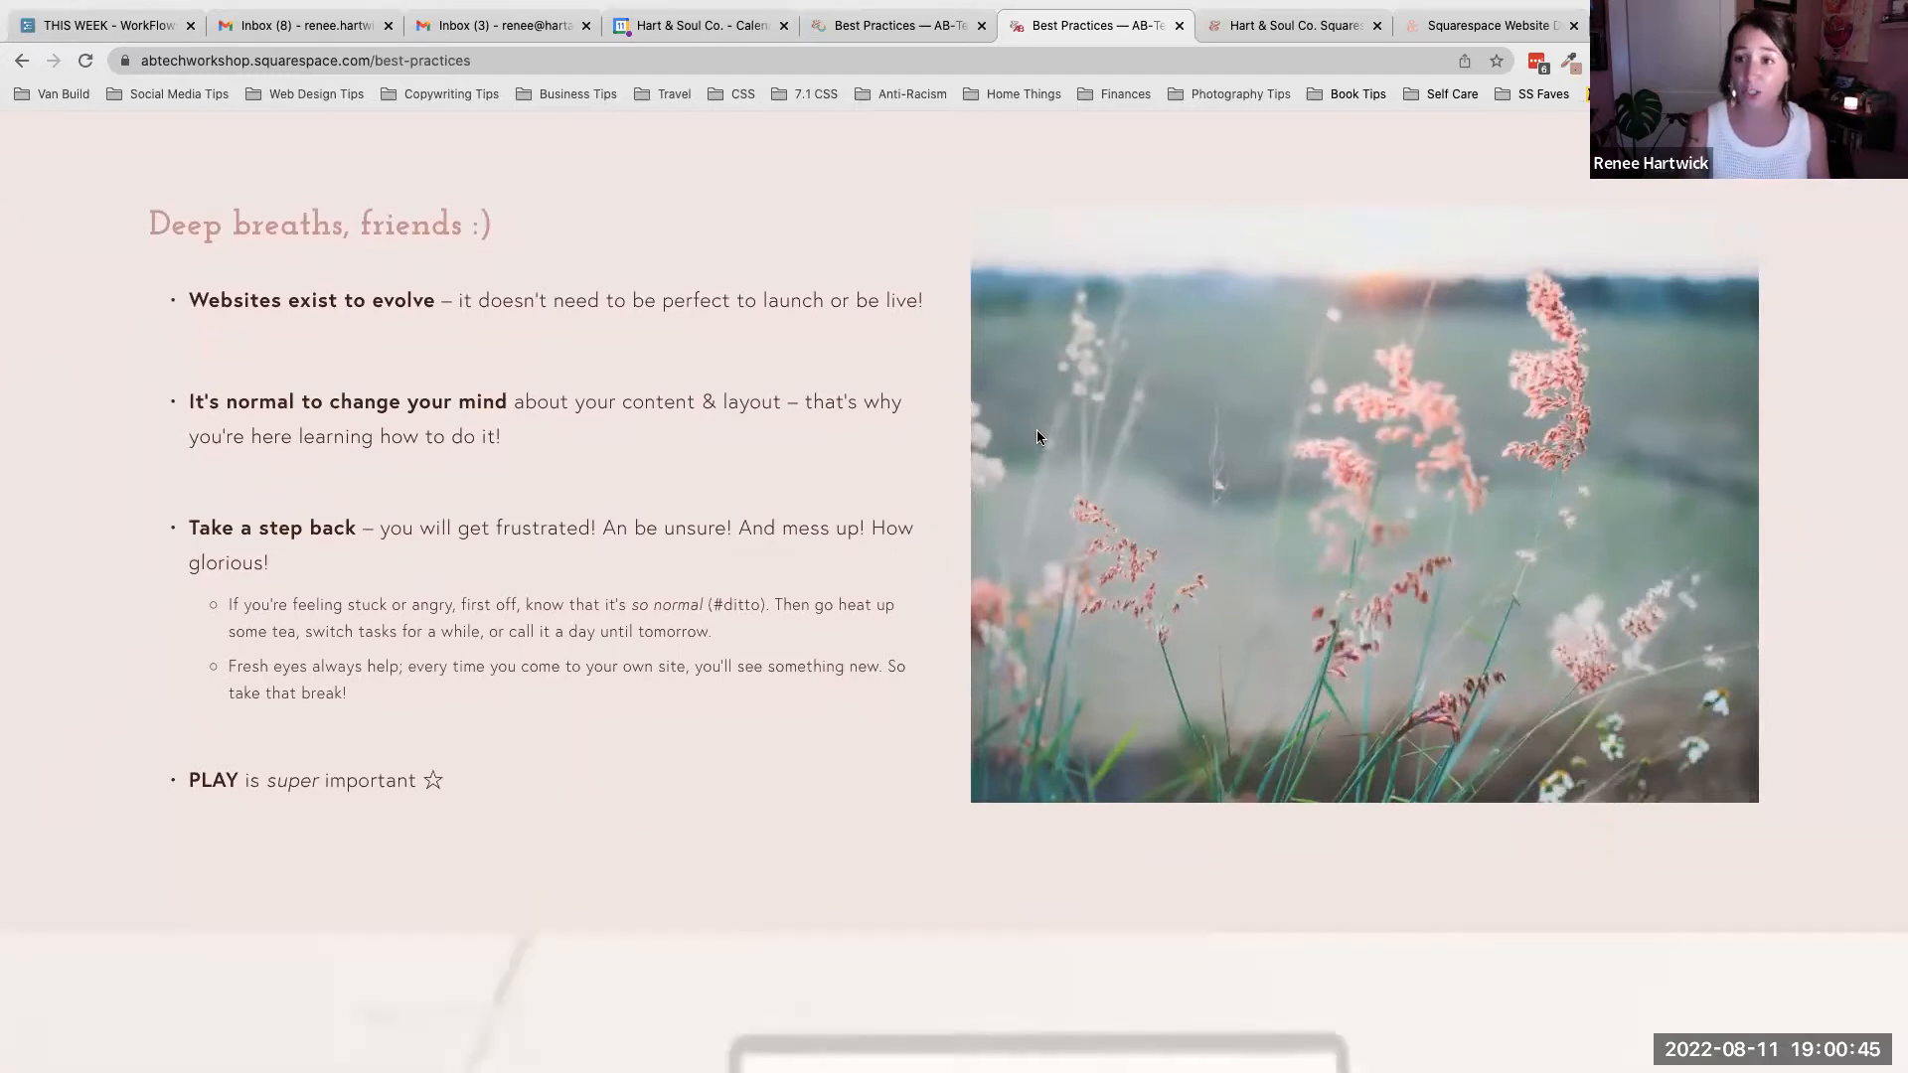
scroll(1734, 231, "up", 15)
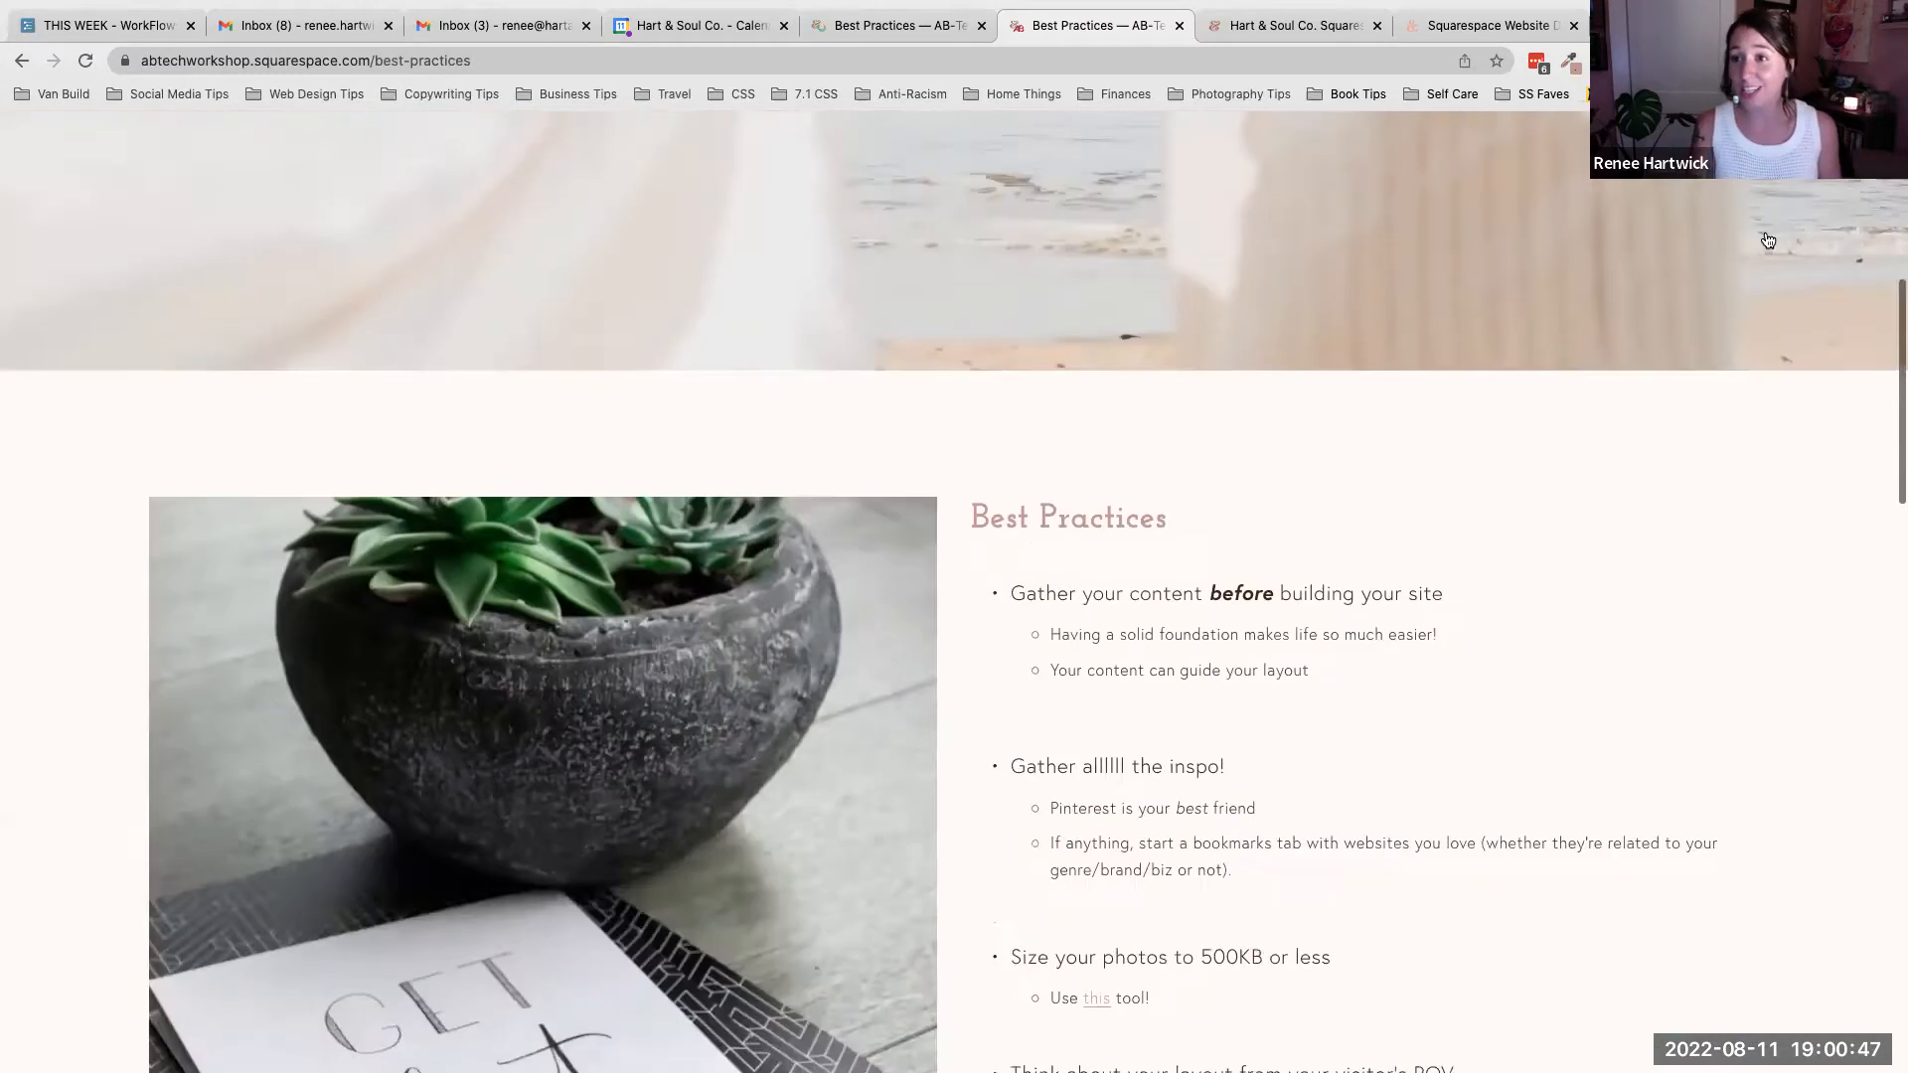
- Open the Keep Learning page and scroll through the Squarespace, AB-Tech and Renee learning resources
left_click(1827, 231)
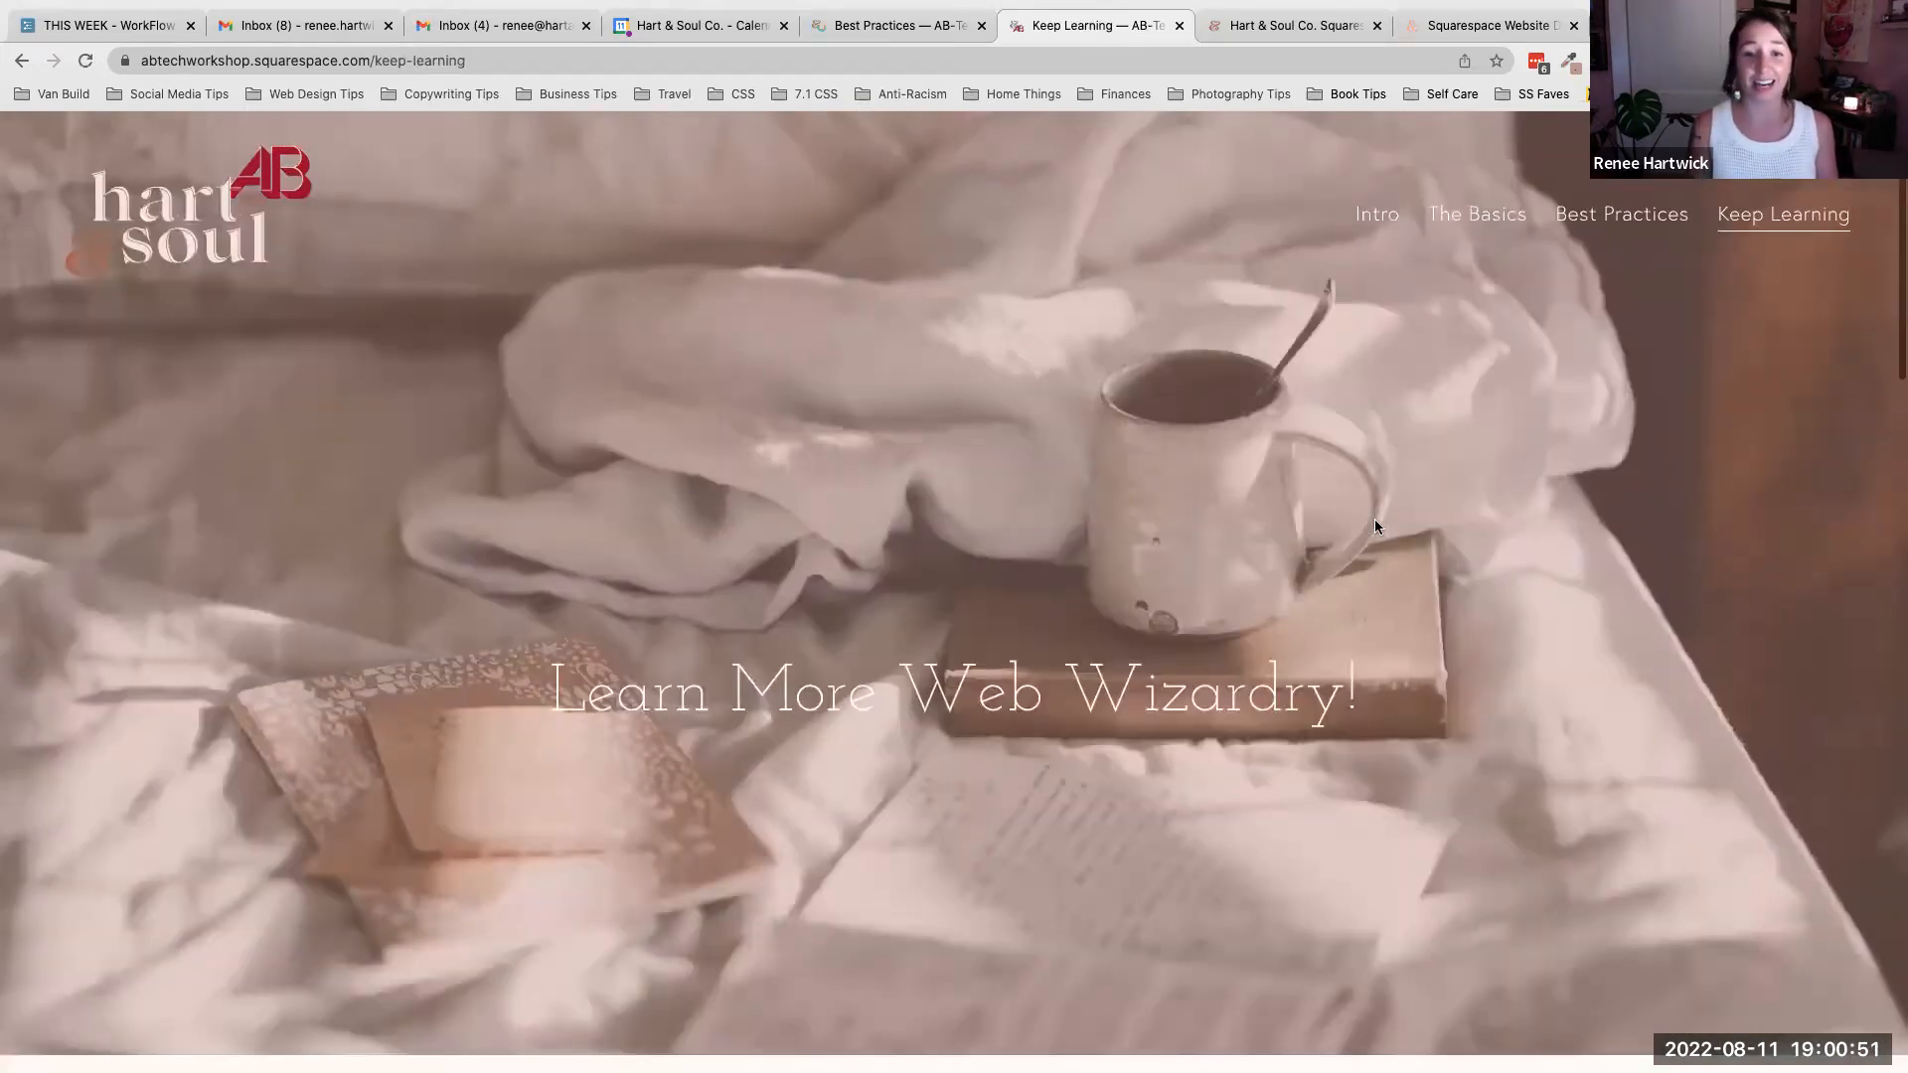
scroll(1374, 519, "down", 10)
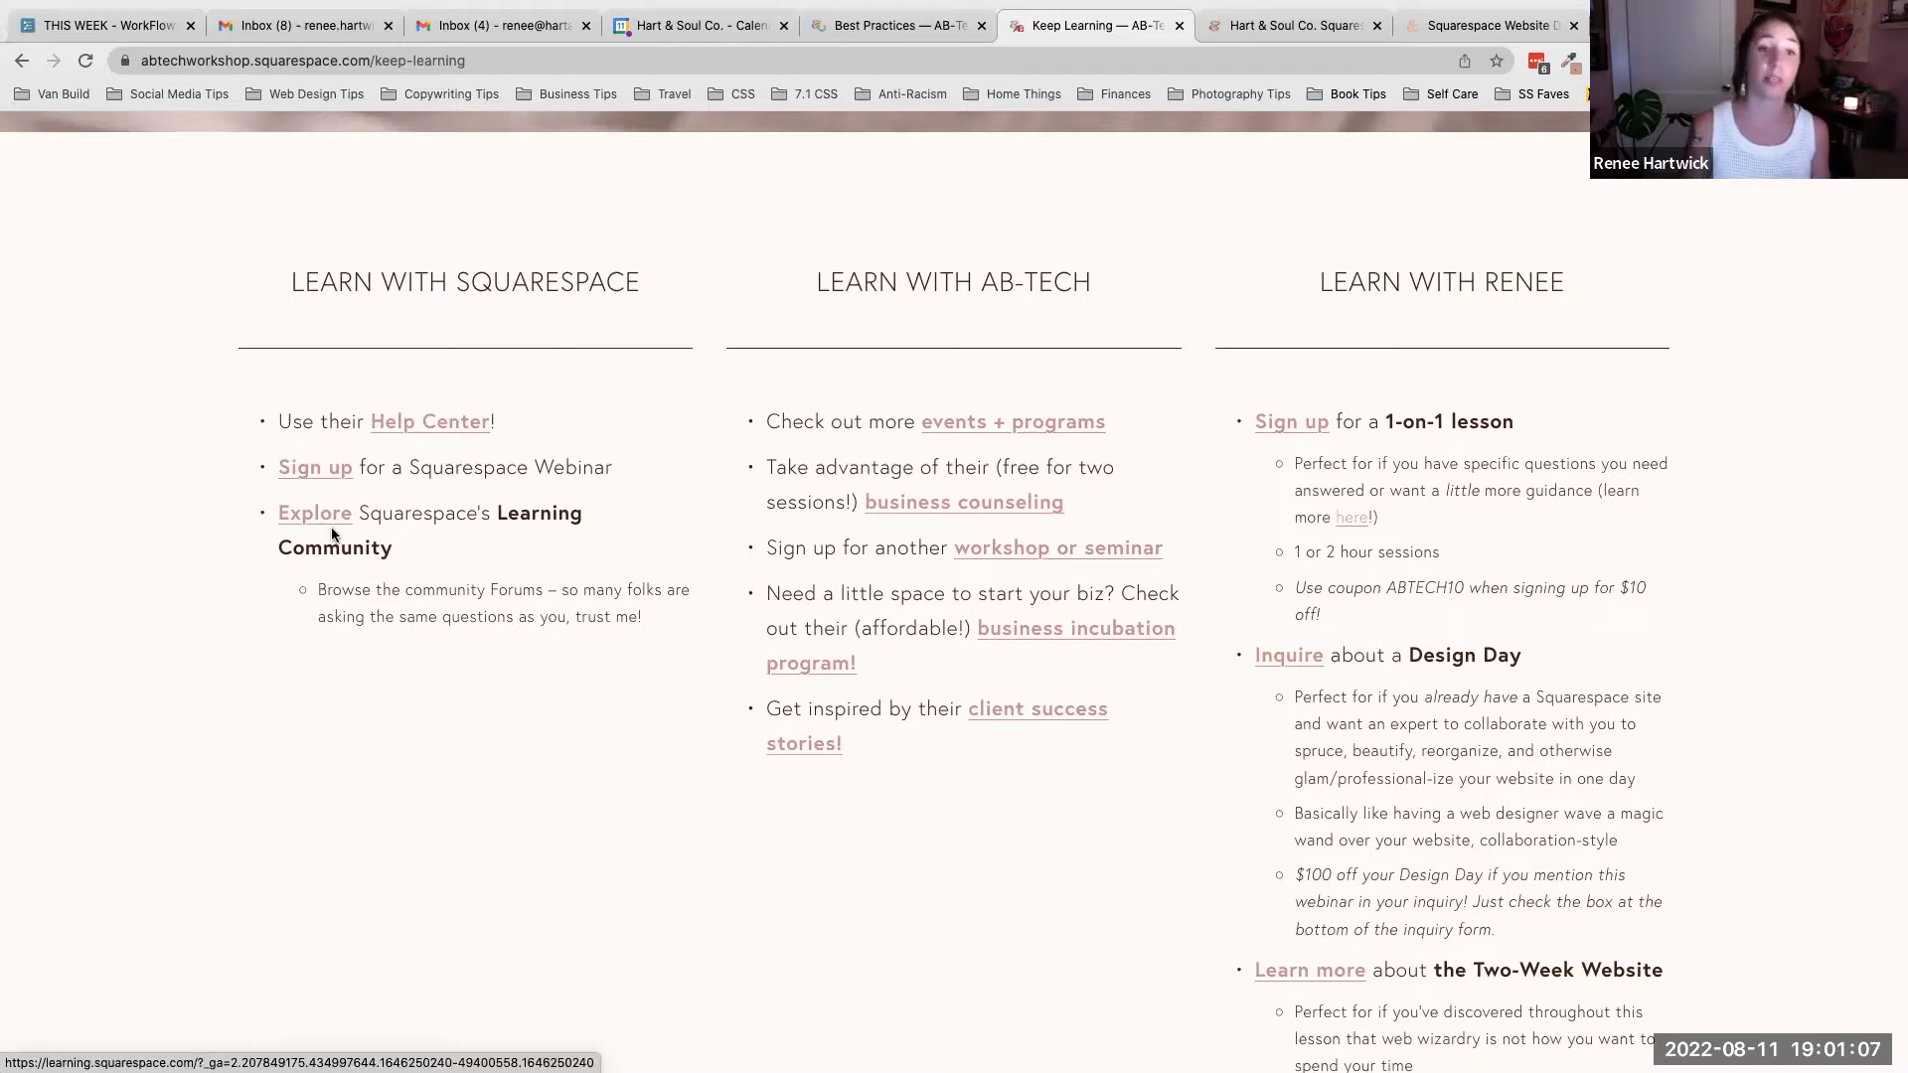
scroll(331, 532, "up", 1)
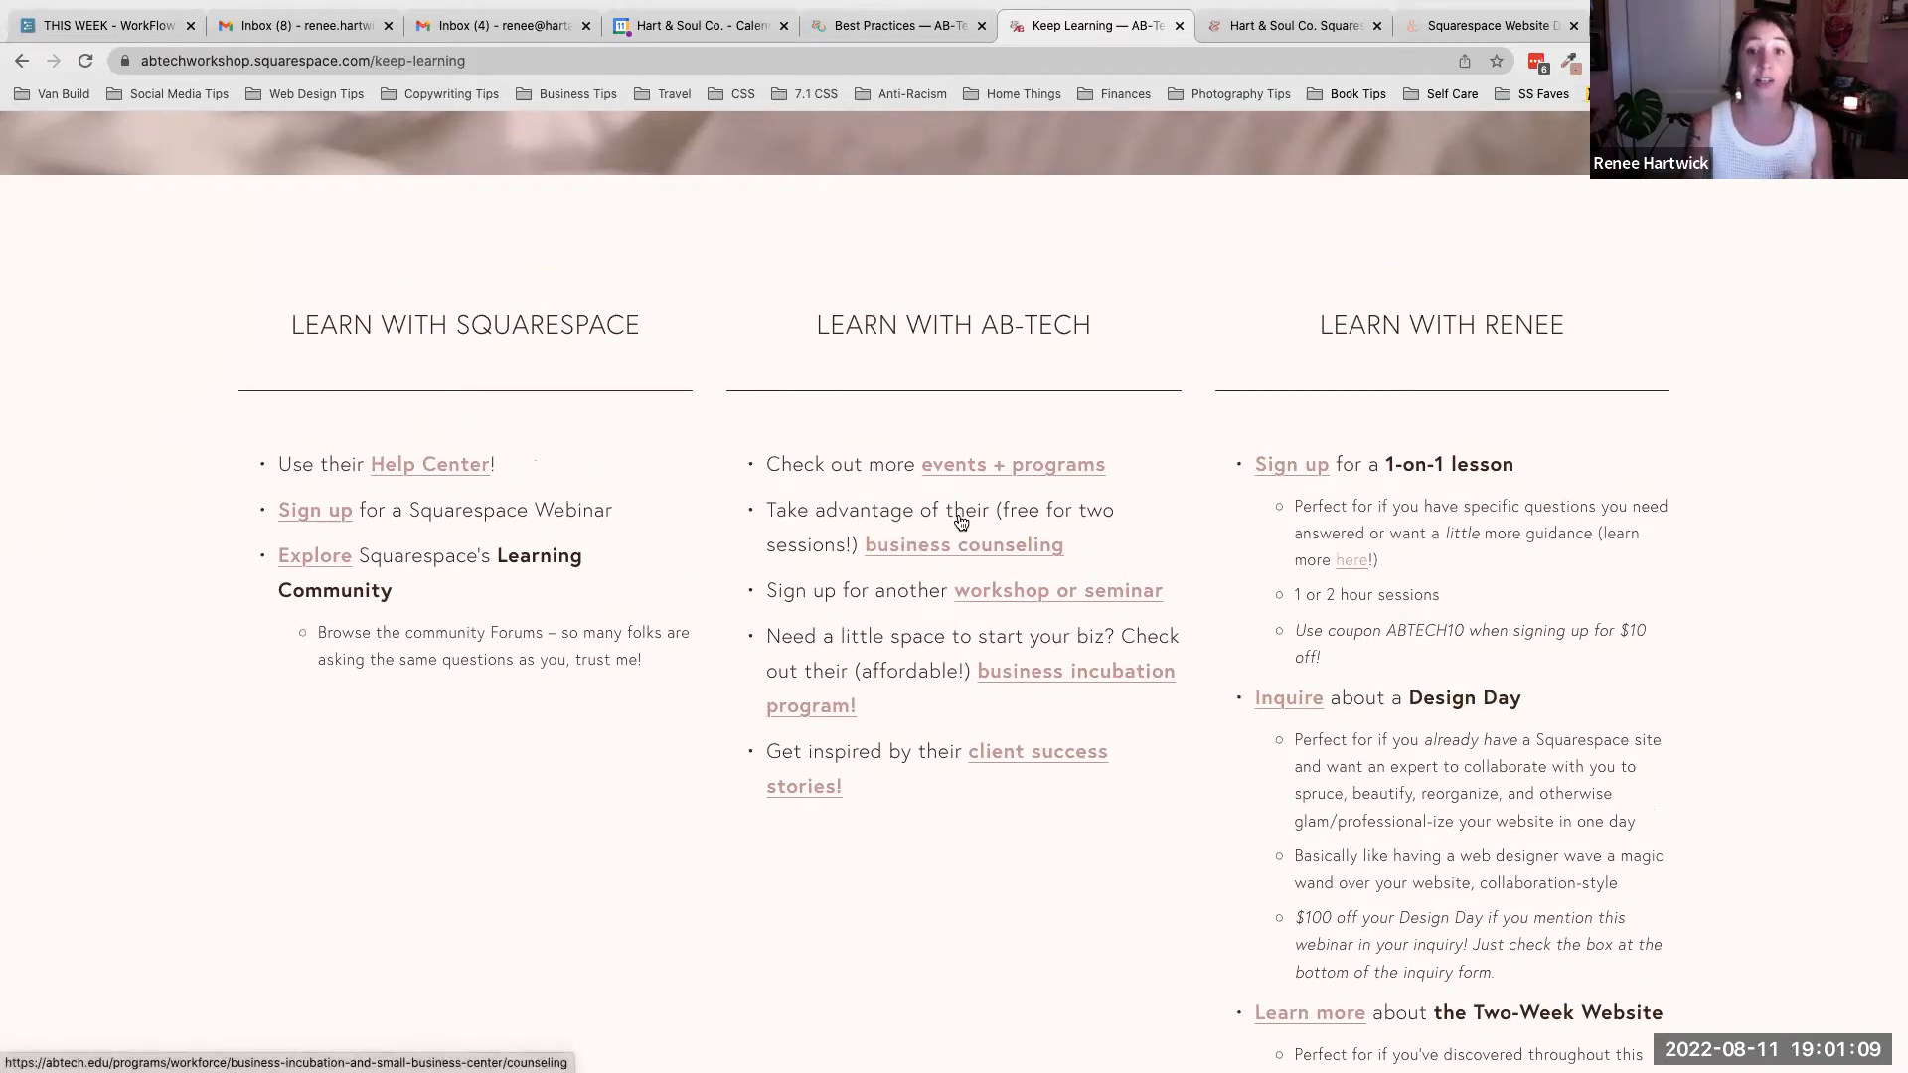
scroll(1580, 539, "down", 2)
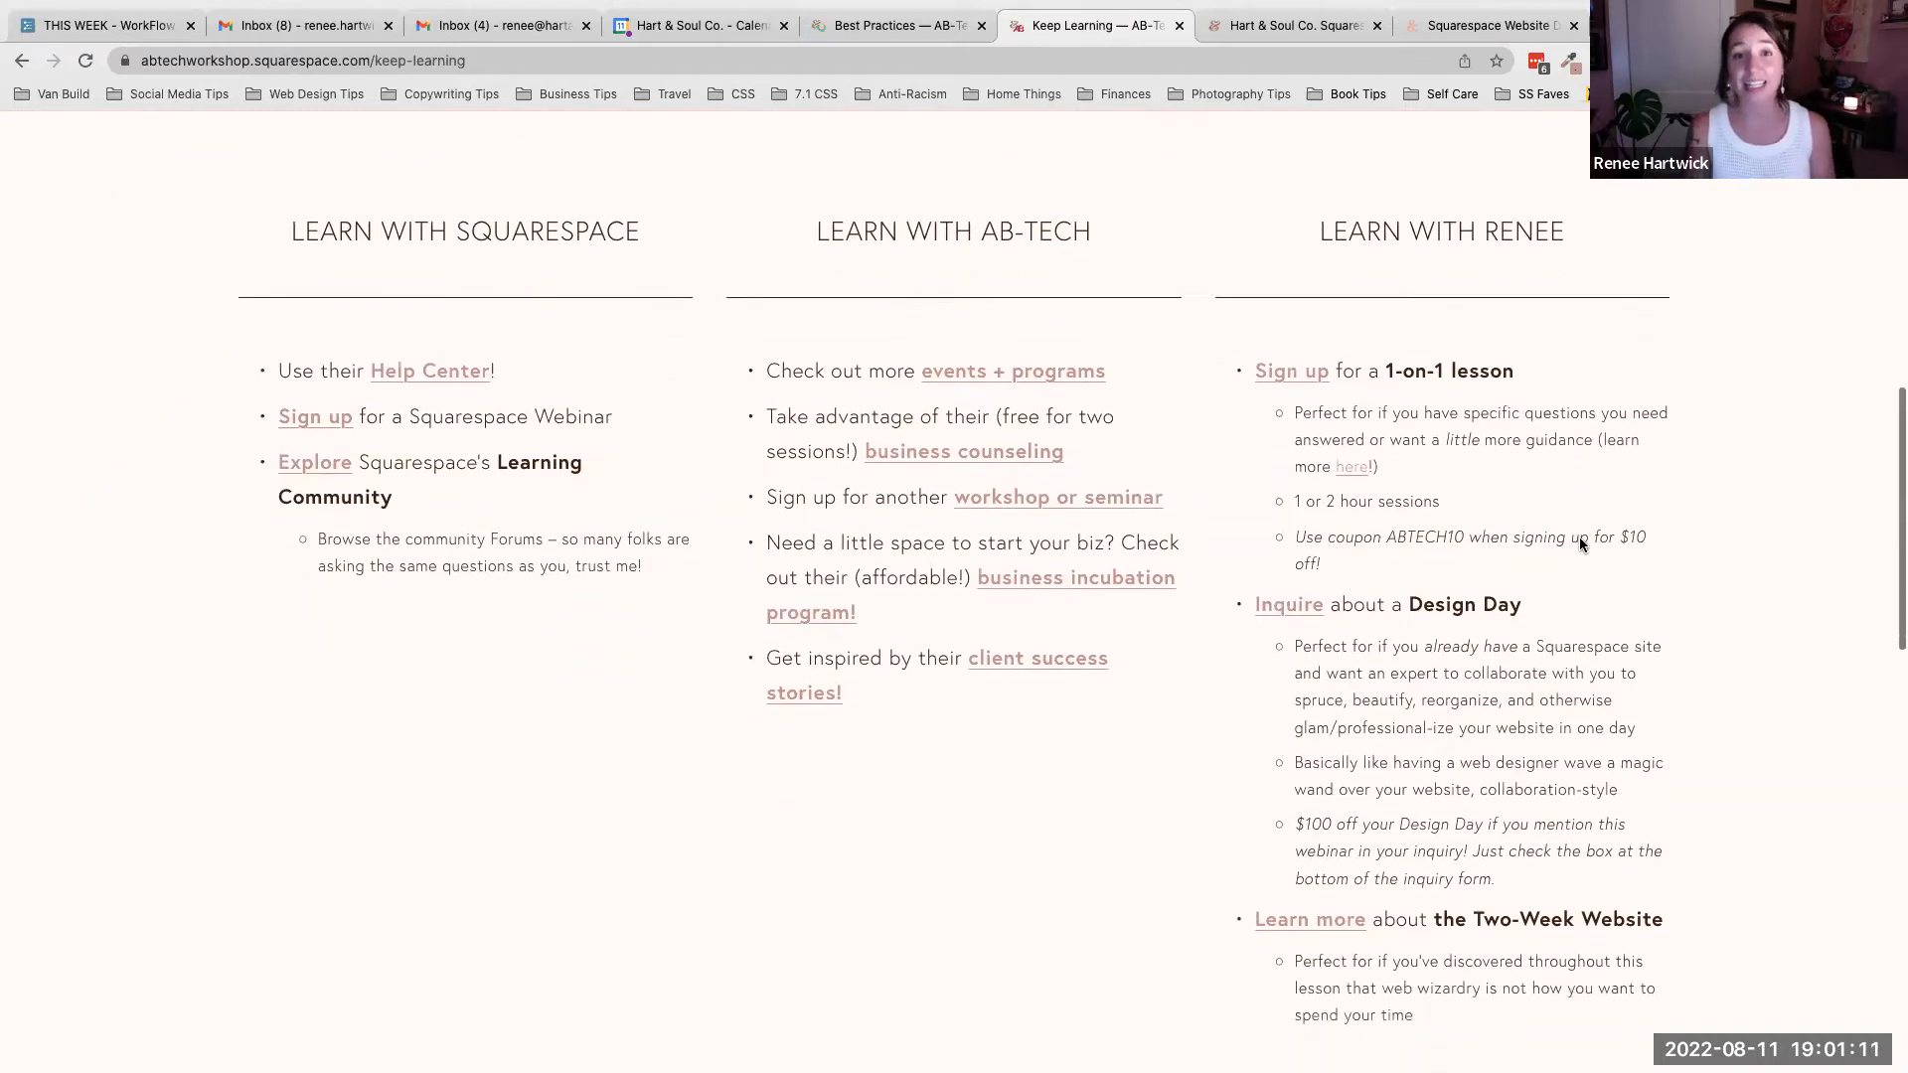
scroll(1578, 537, "down", 1)
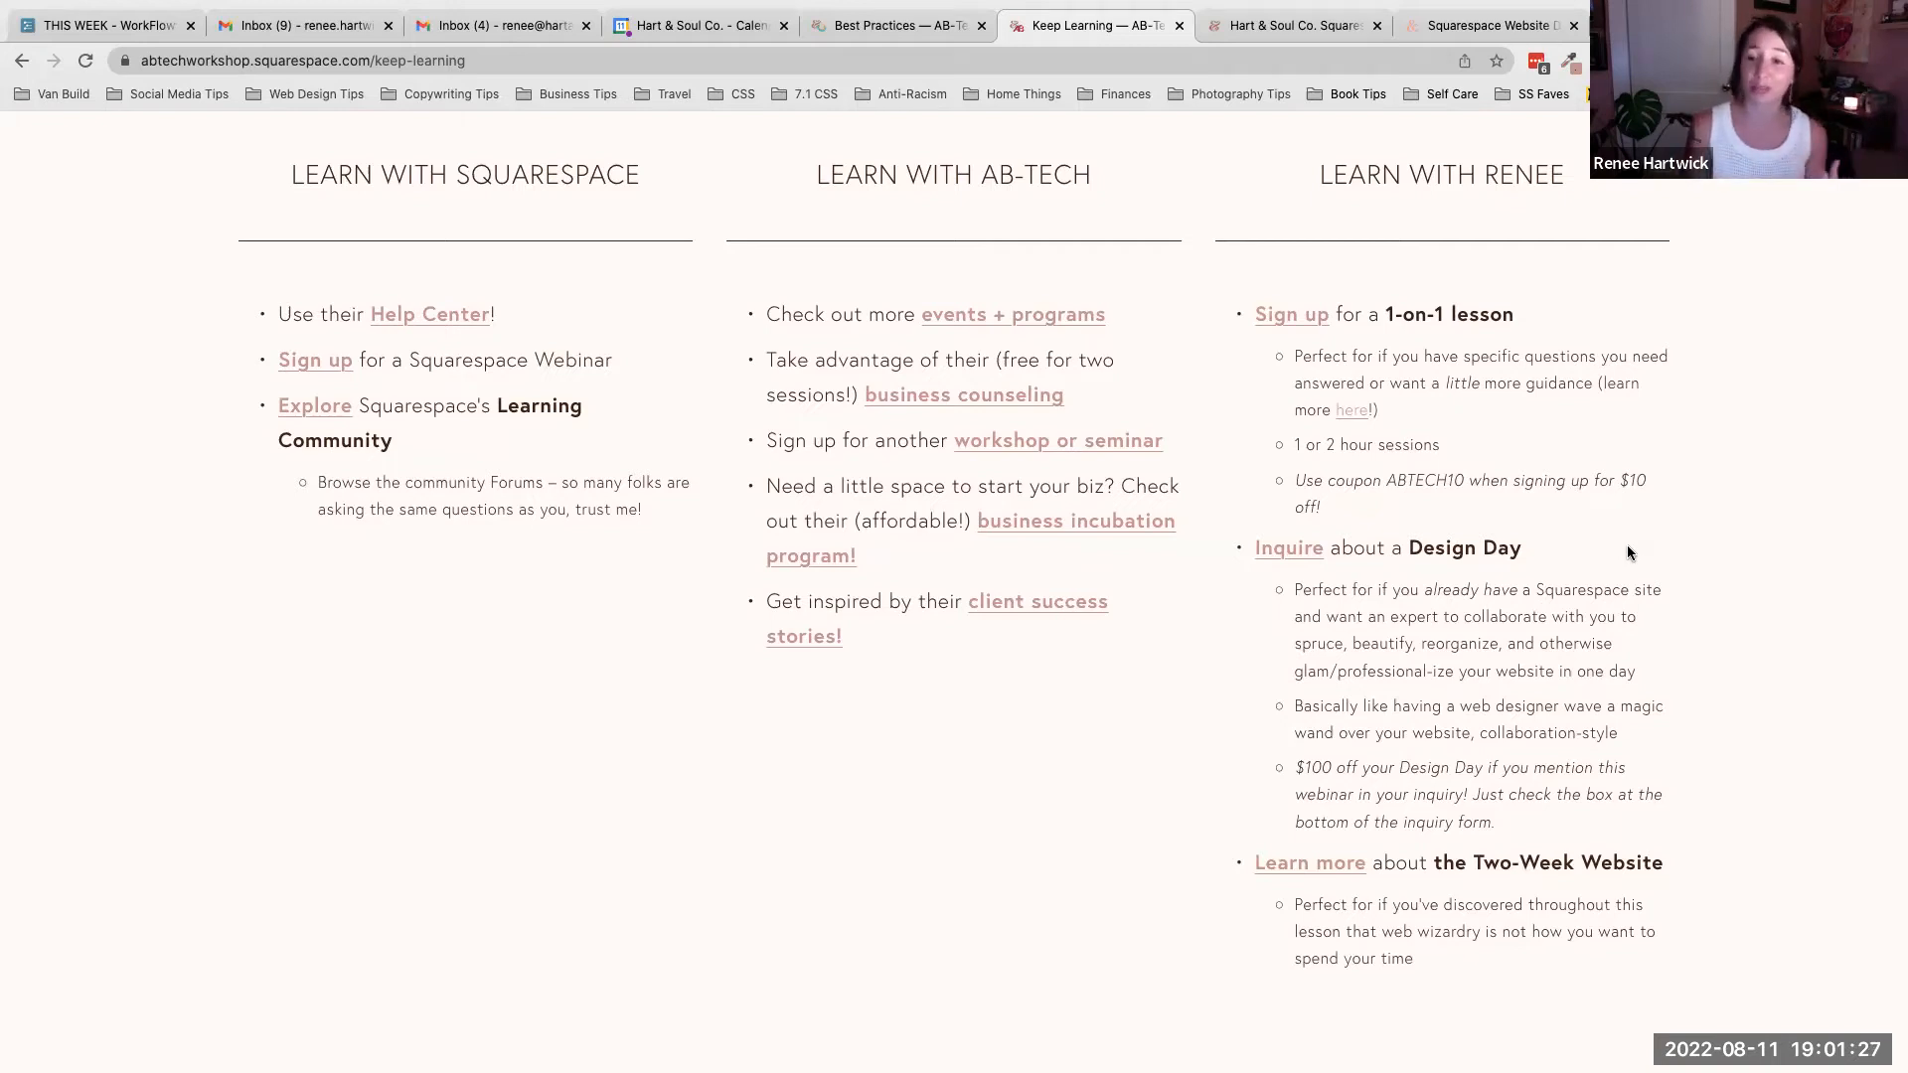
scroll(1627, 552, "down", 1)
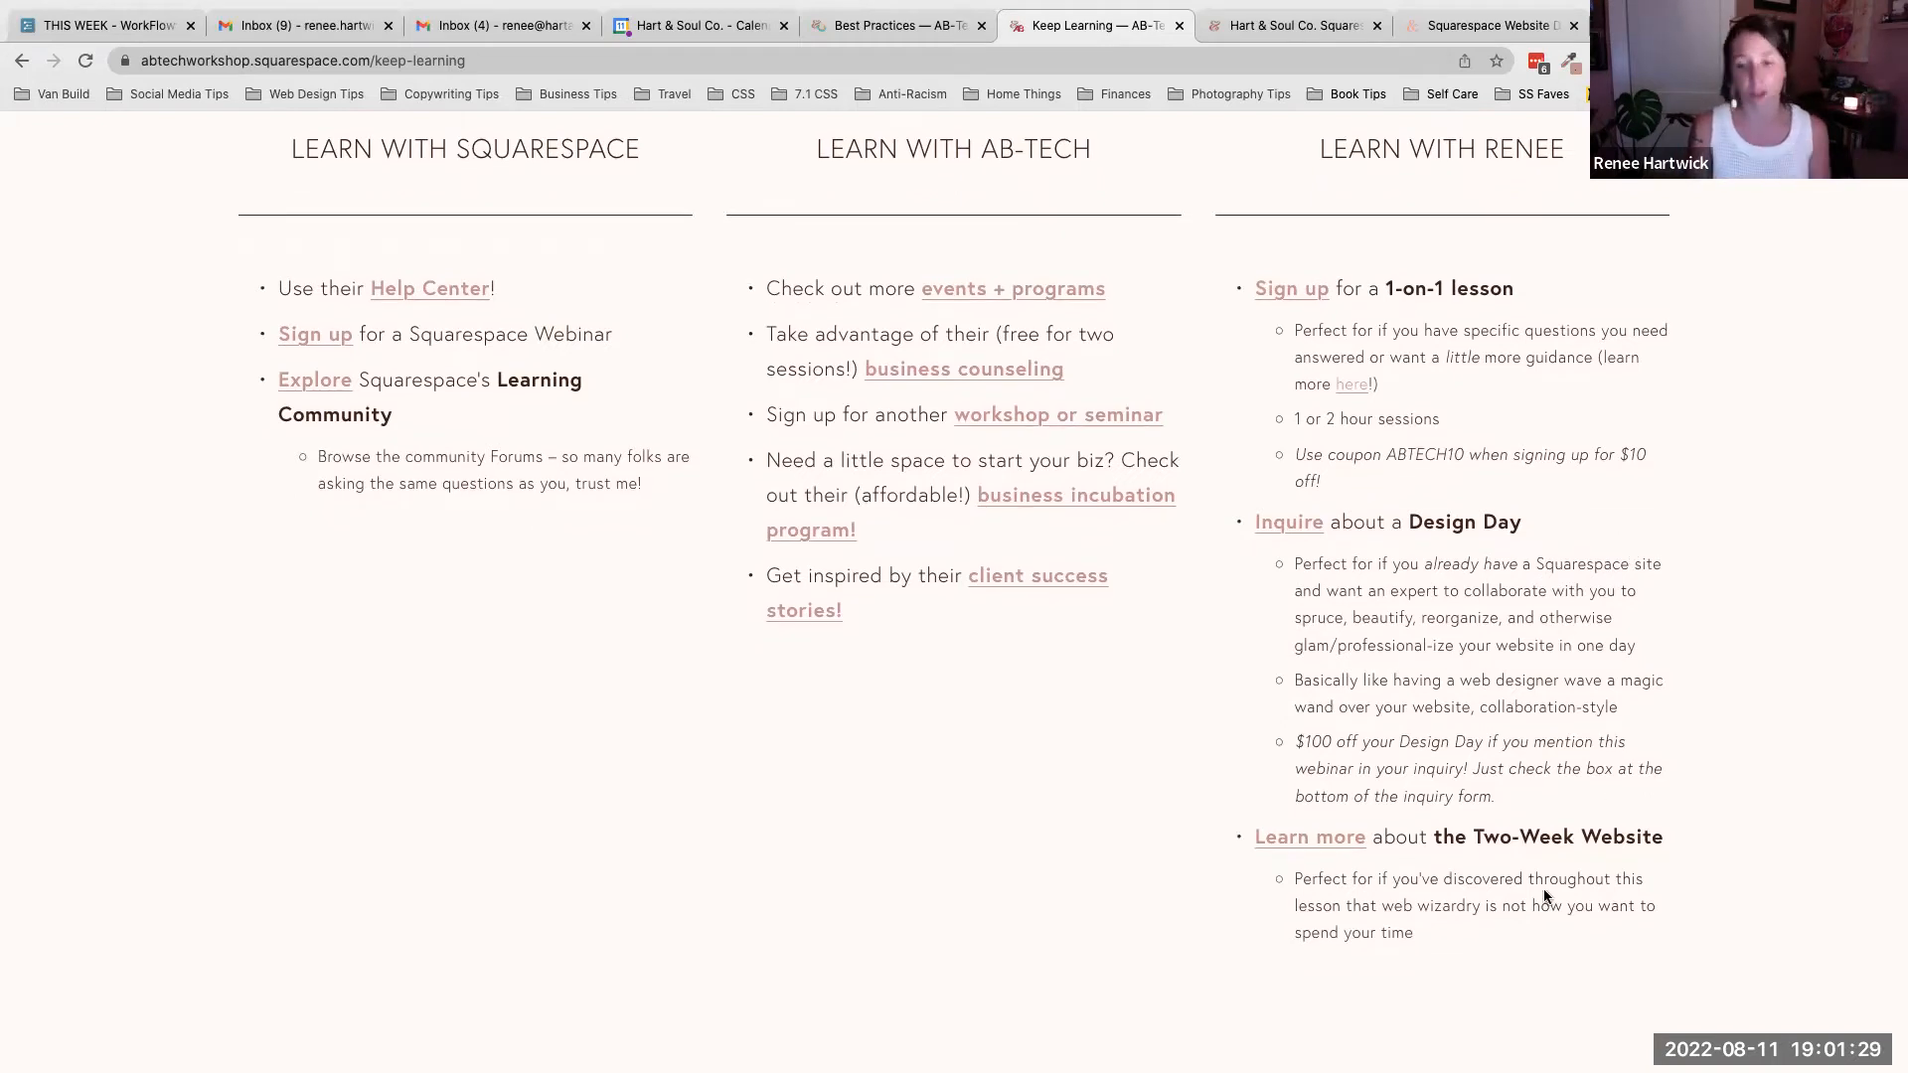
scroll(1542, 899, "up", 8)
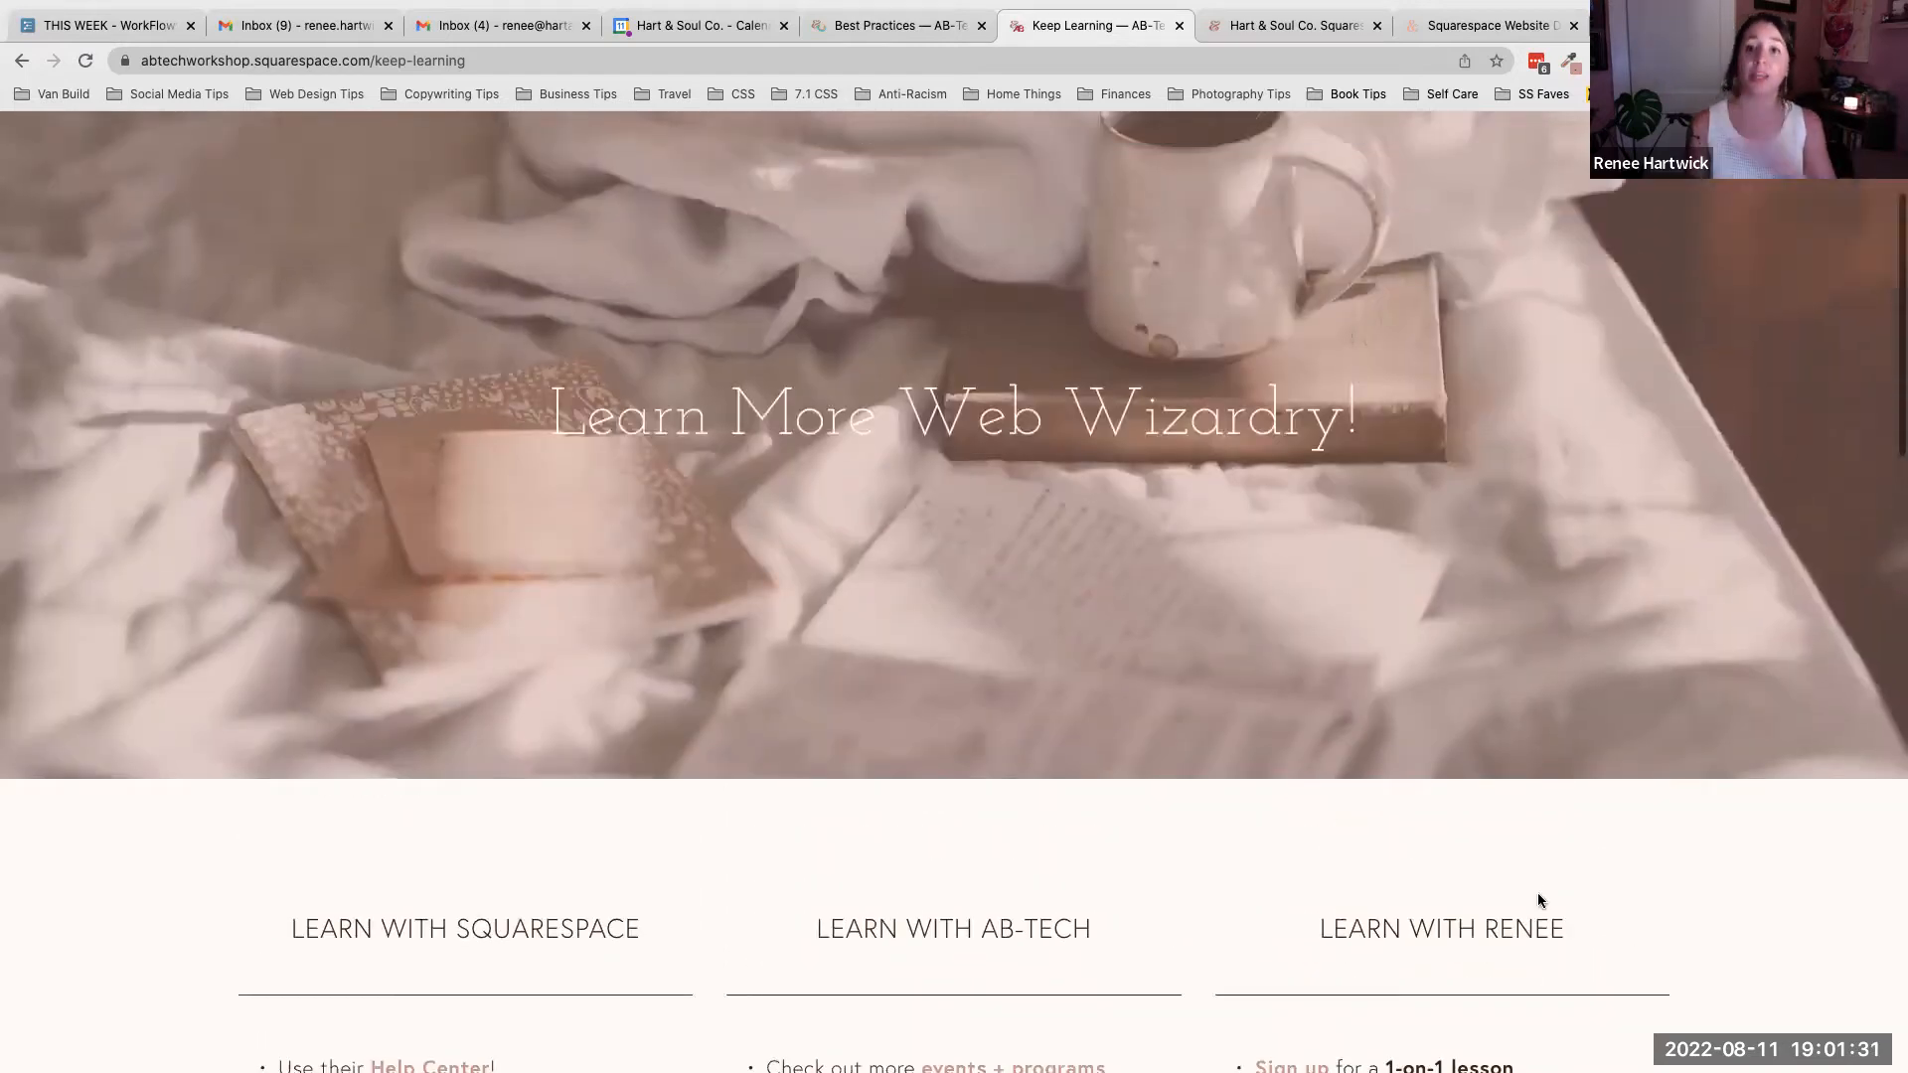
scroll(1538, 900, "up", 3)
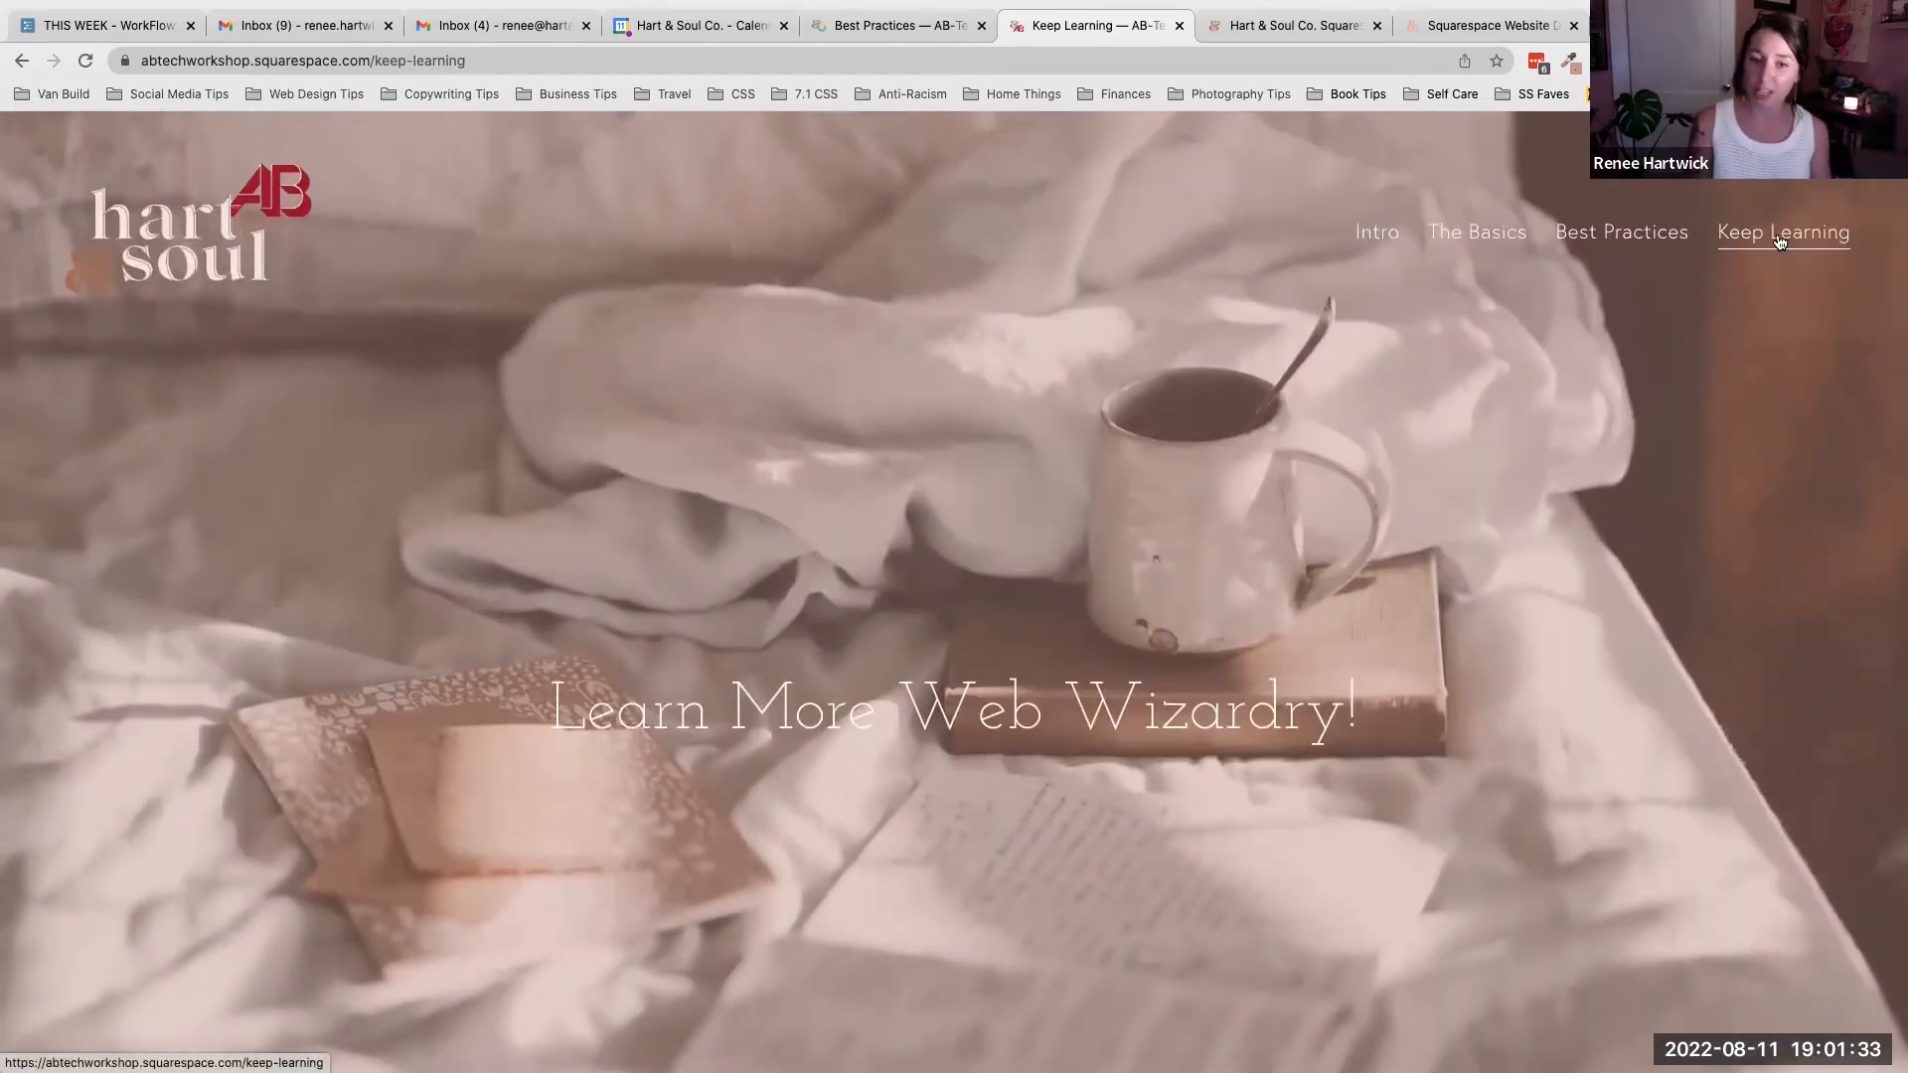
scroll(1540, 586, "down", 15)
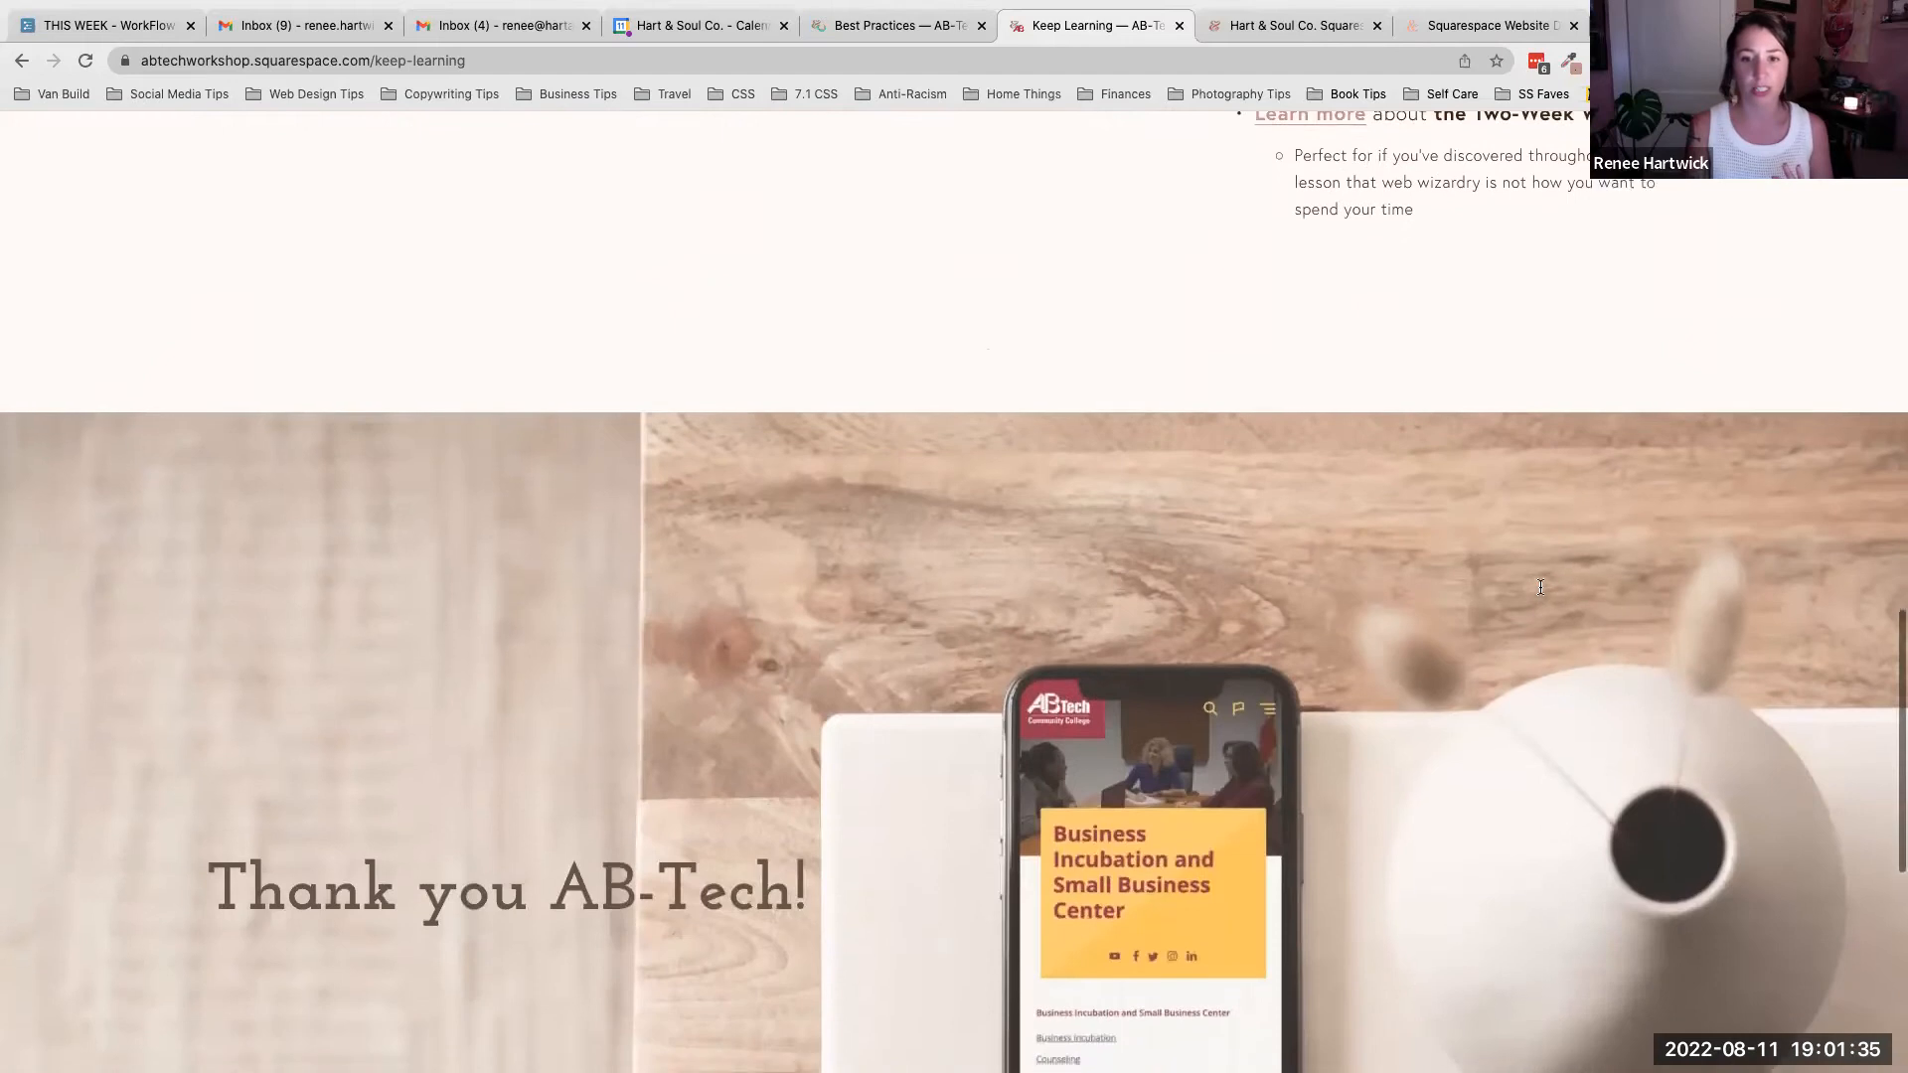
scroll(1540, 586, "up", 15)
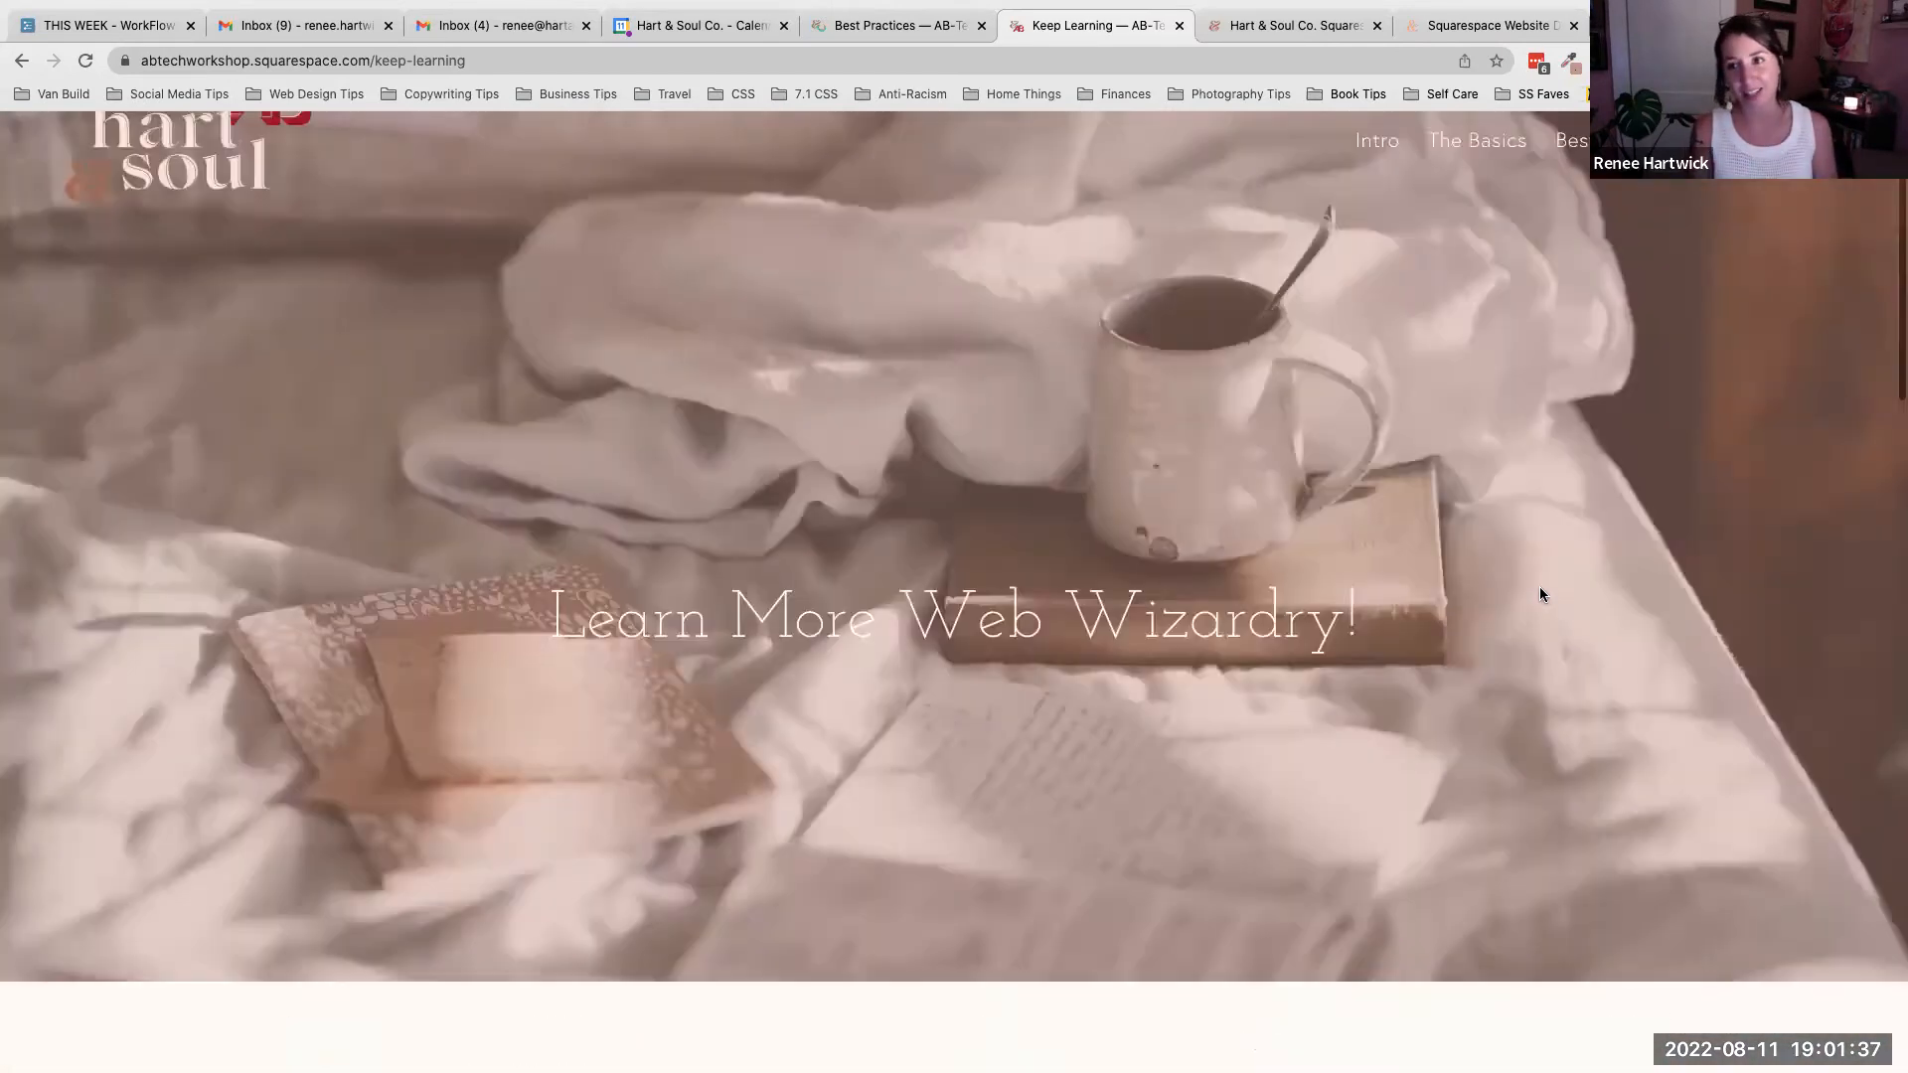
- Return to the Best Practices page and scroll through the Deep breaths tips and closing message
key("super+r")
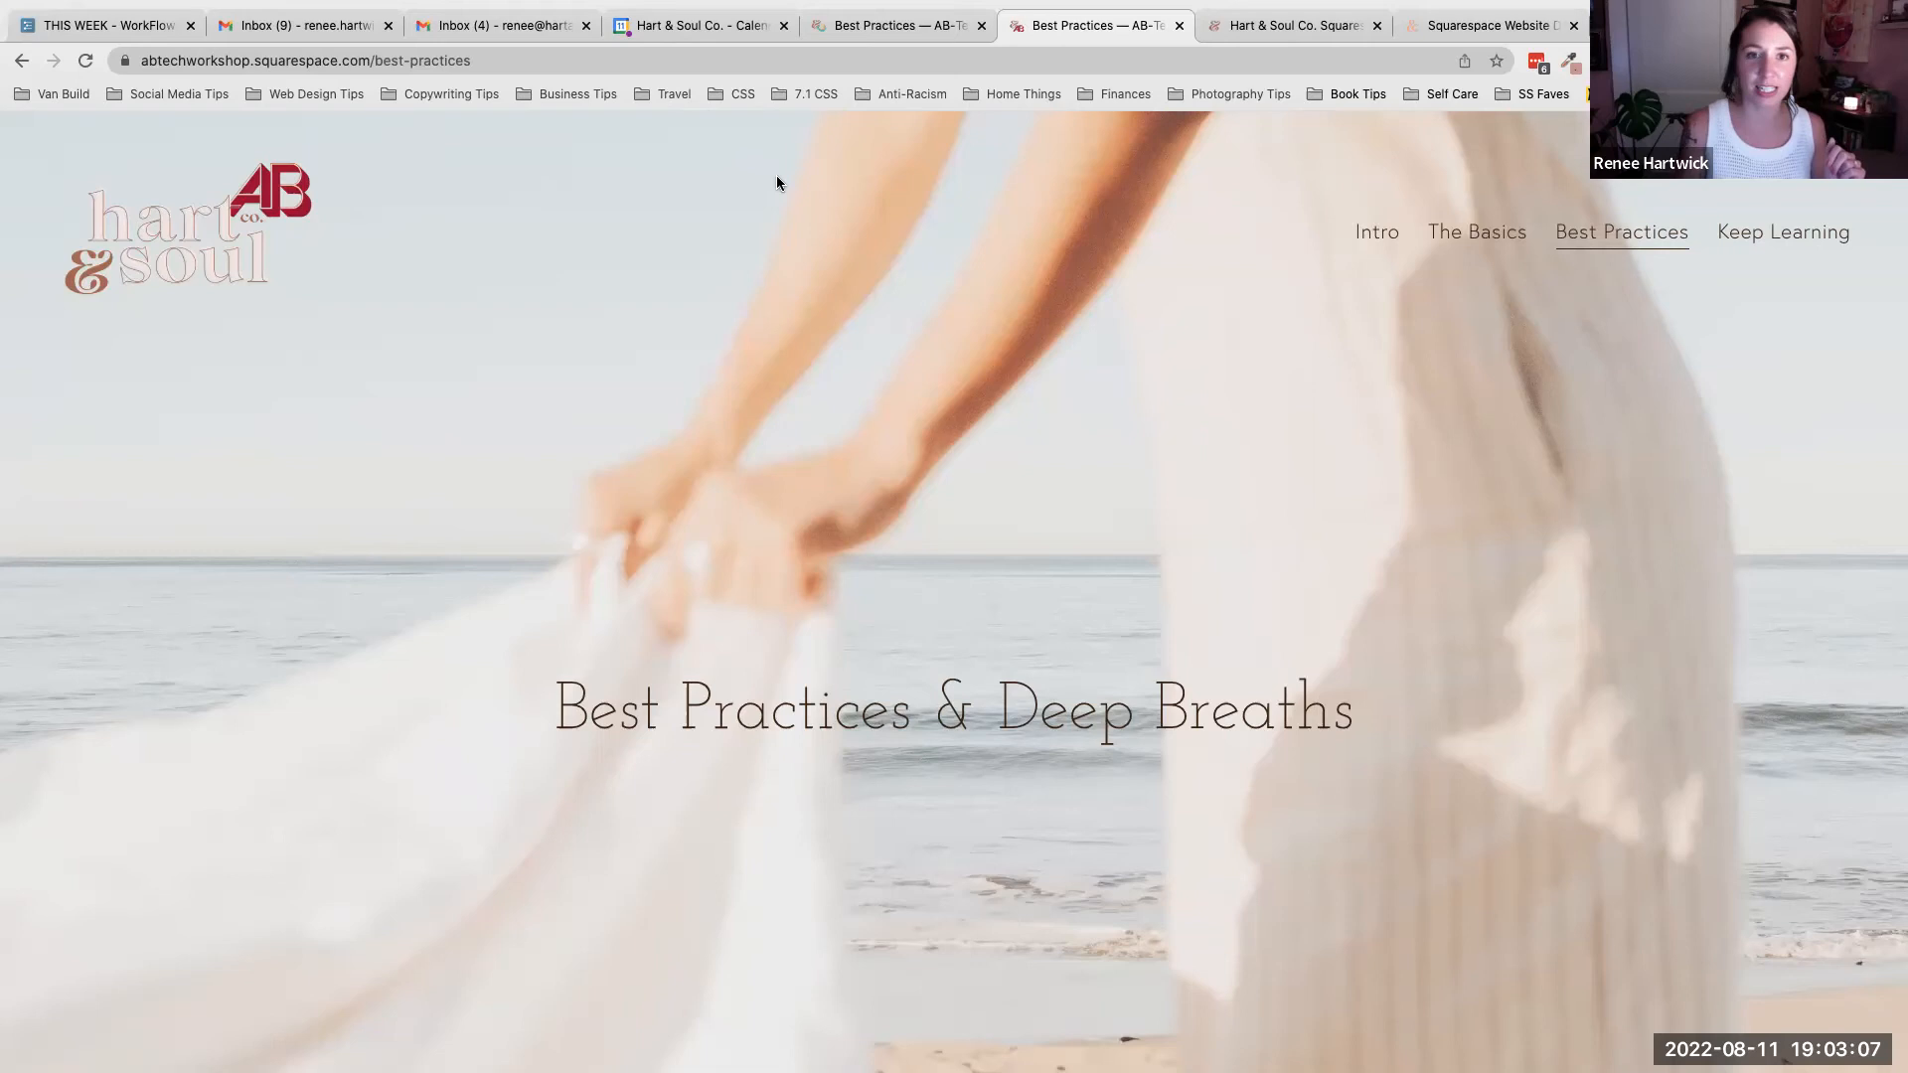
scroll(885, 459, "down", 10)
scroll(885, 467, "down", 8)
scroll(885, 467, "up", 4)
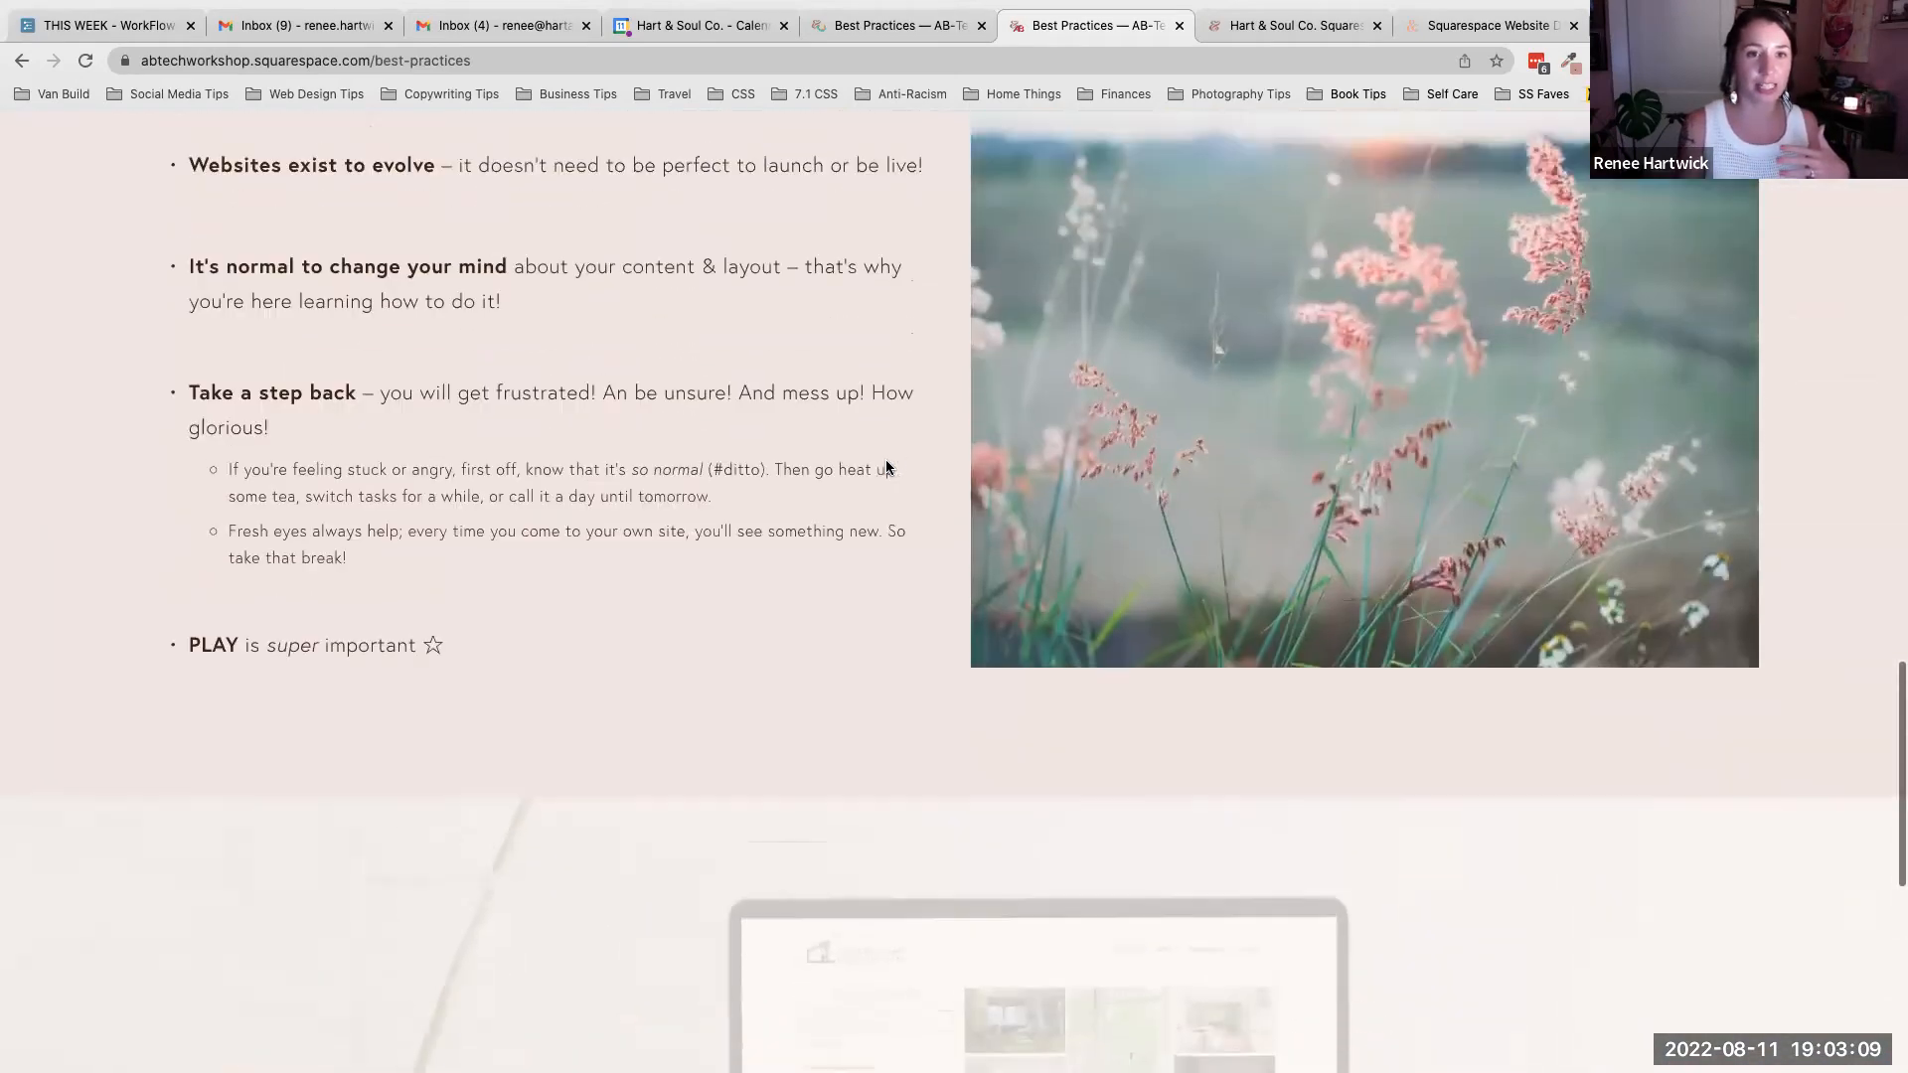
scroll(885, 467, "down", 4)
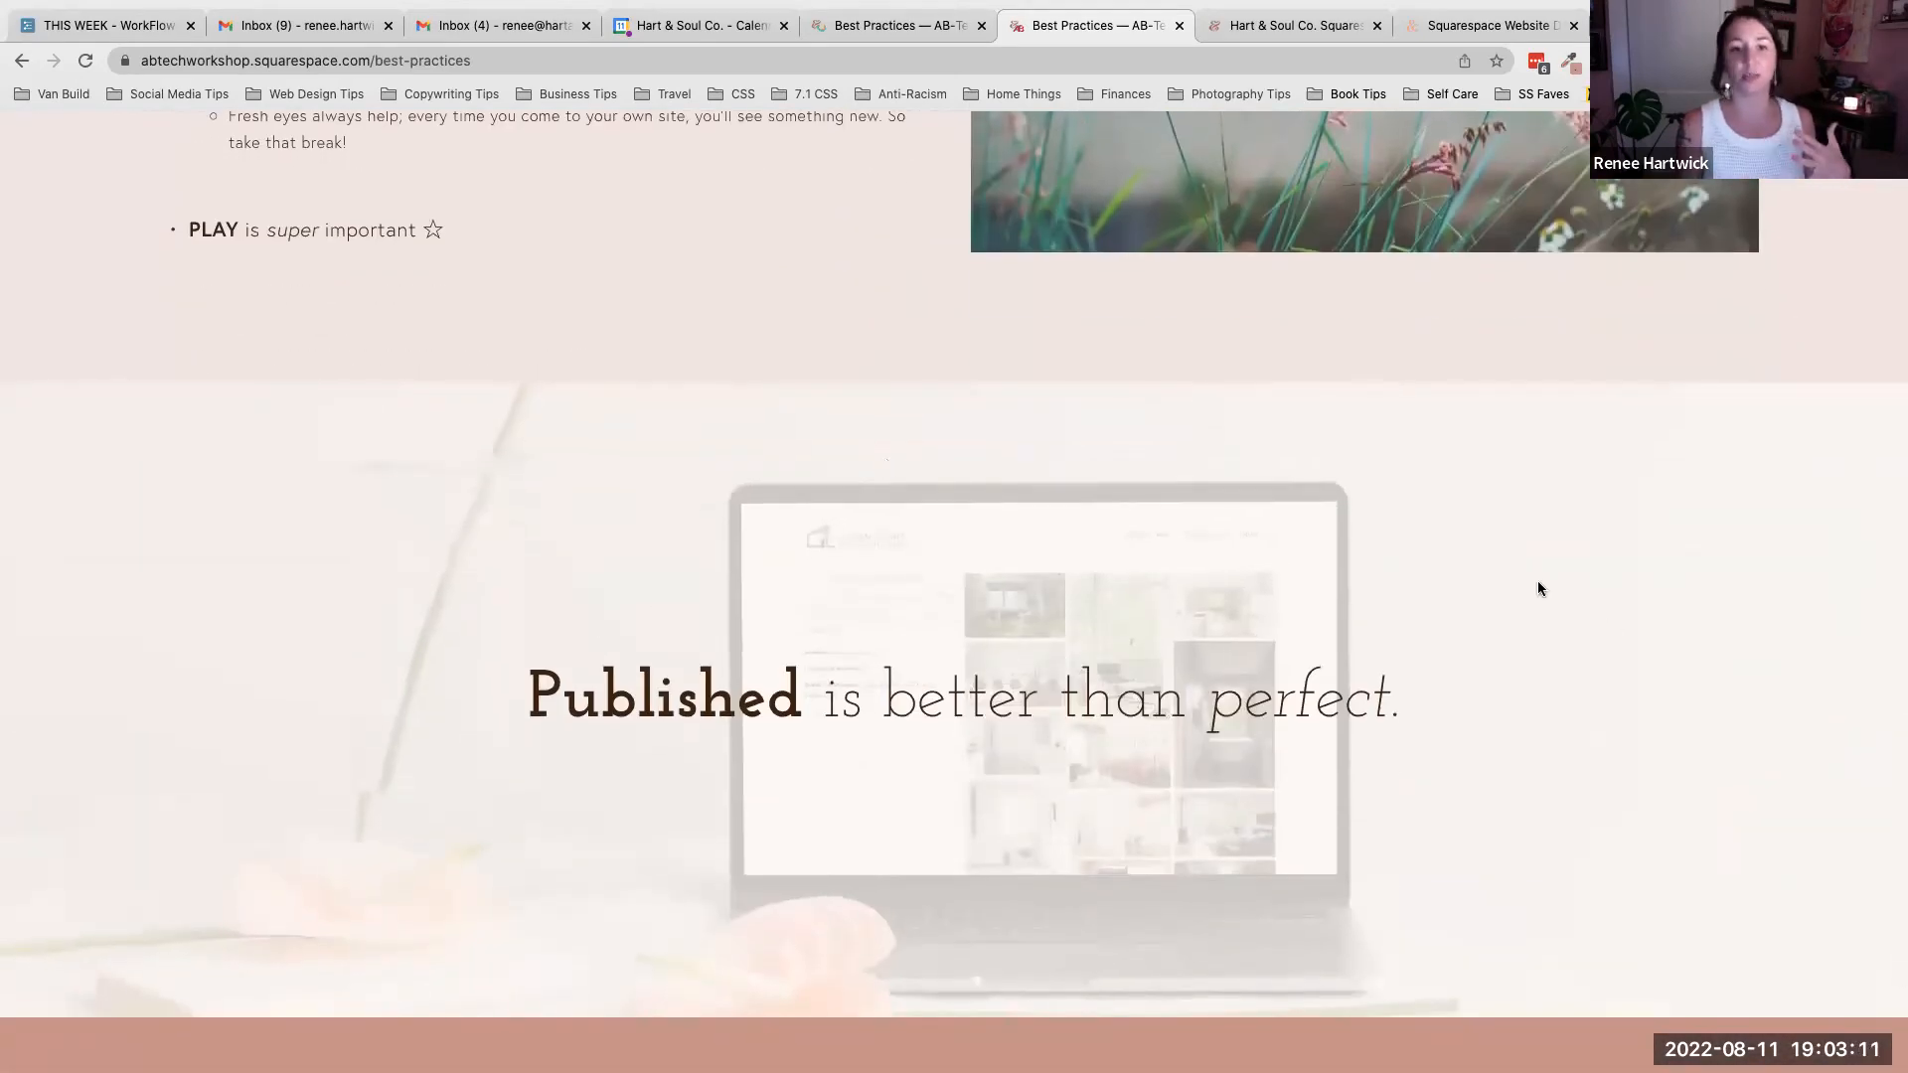
scroll(1539, 588, "up", 6)
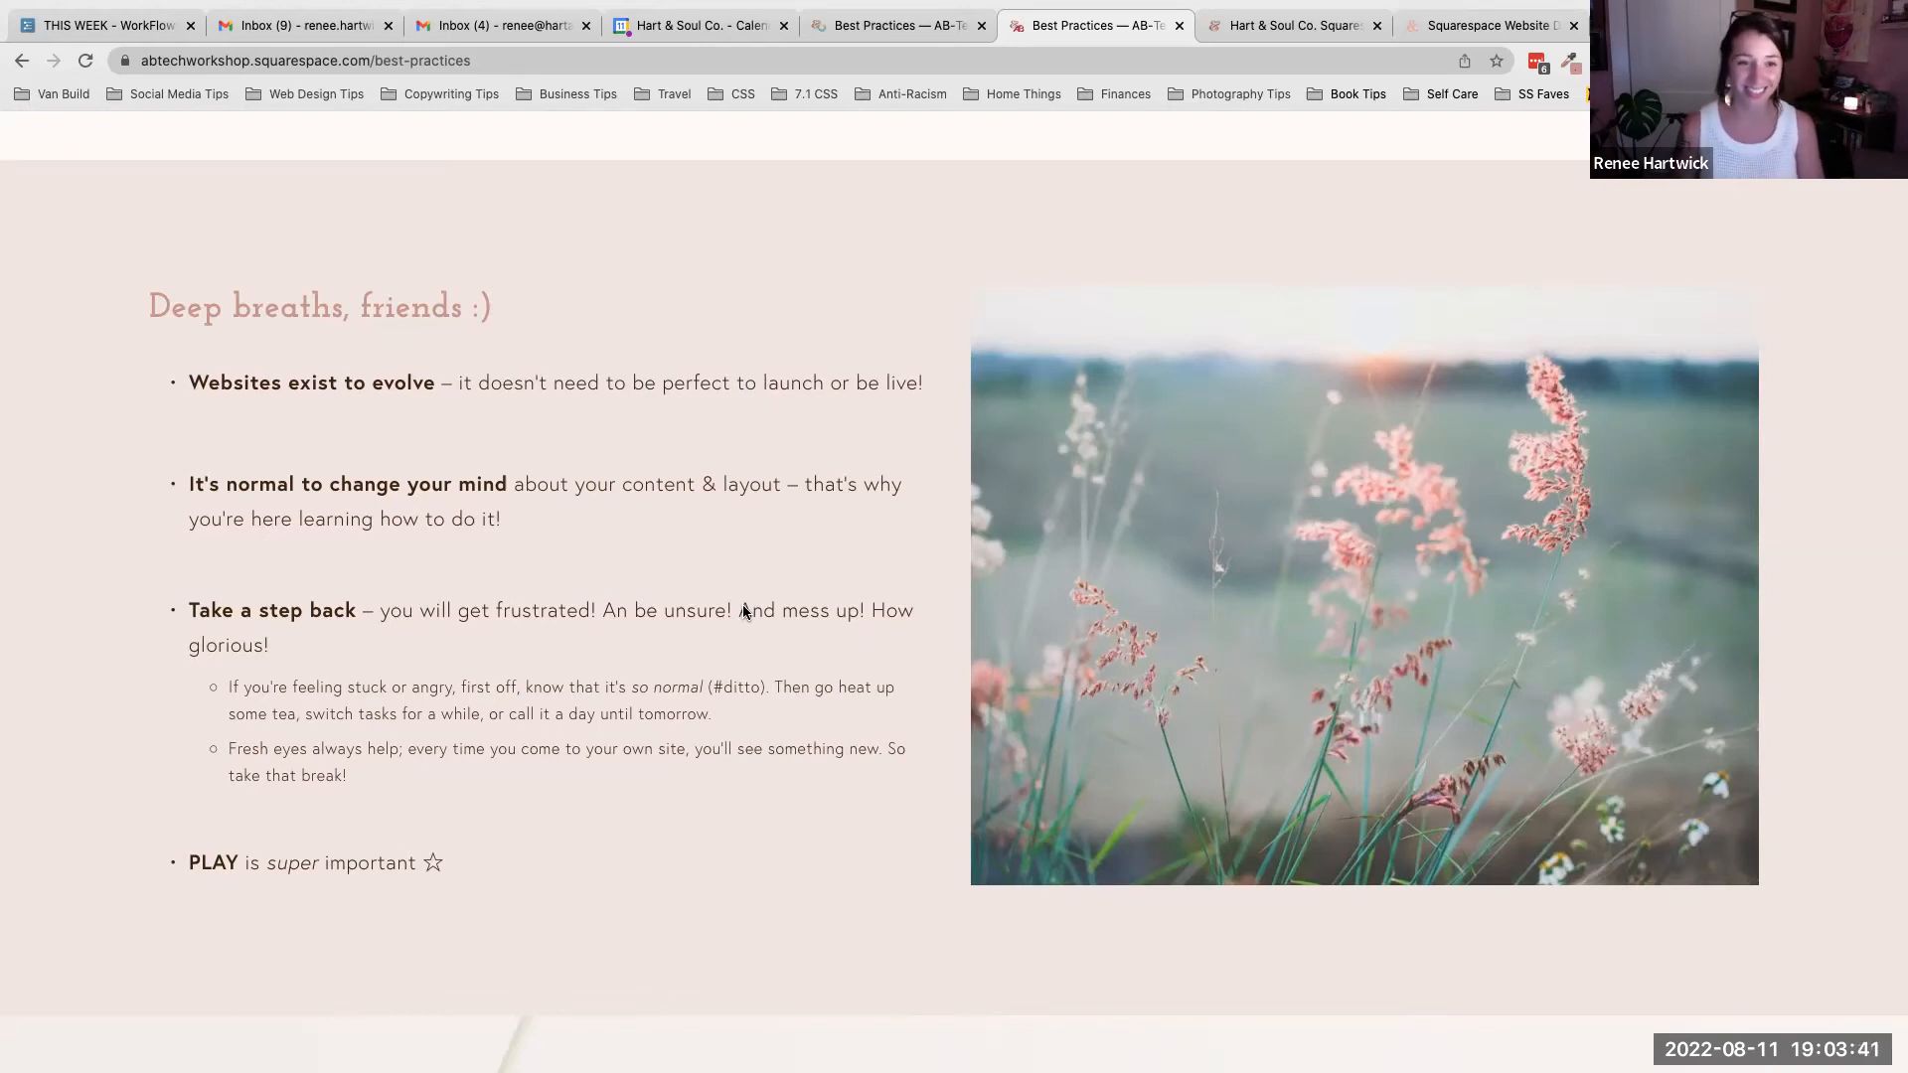
scroll(742, 606, "down", 5)
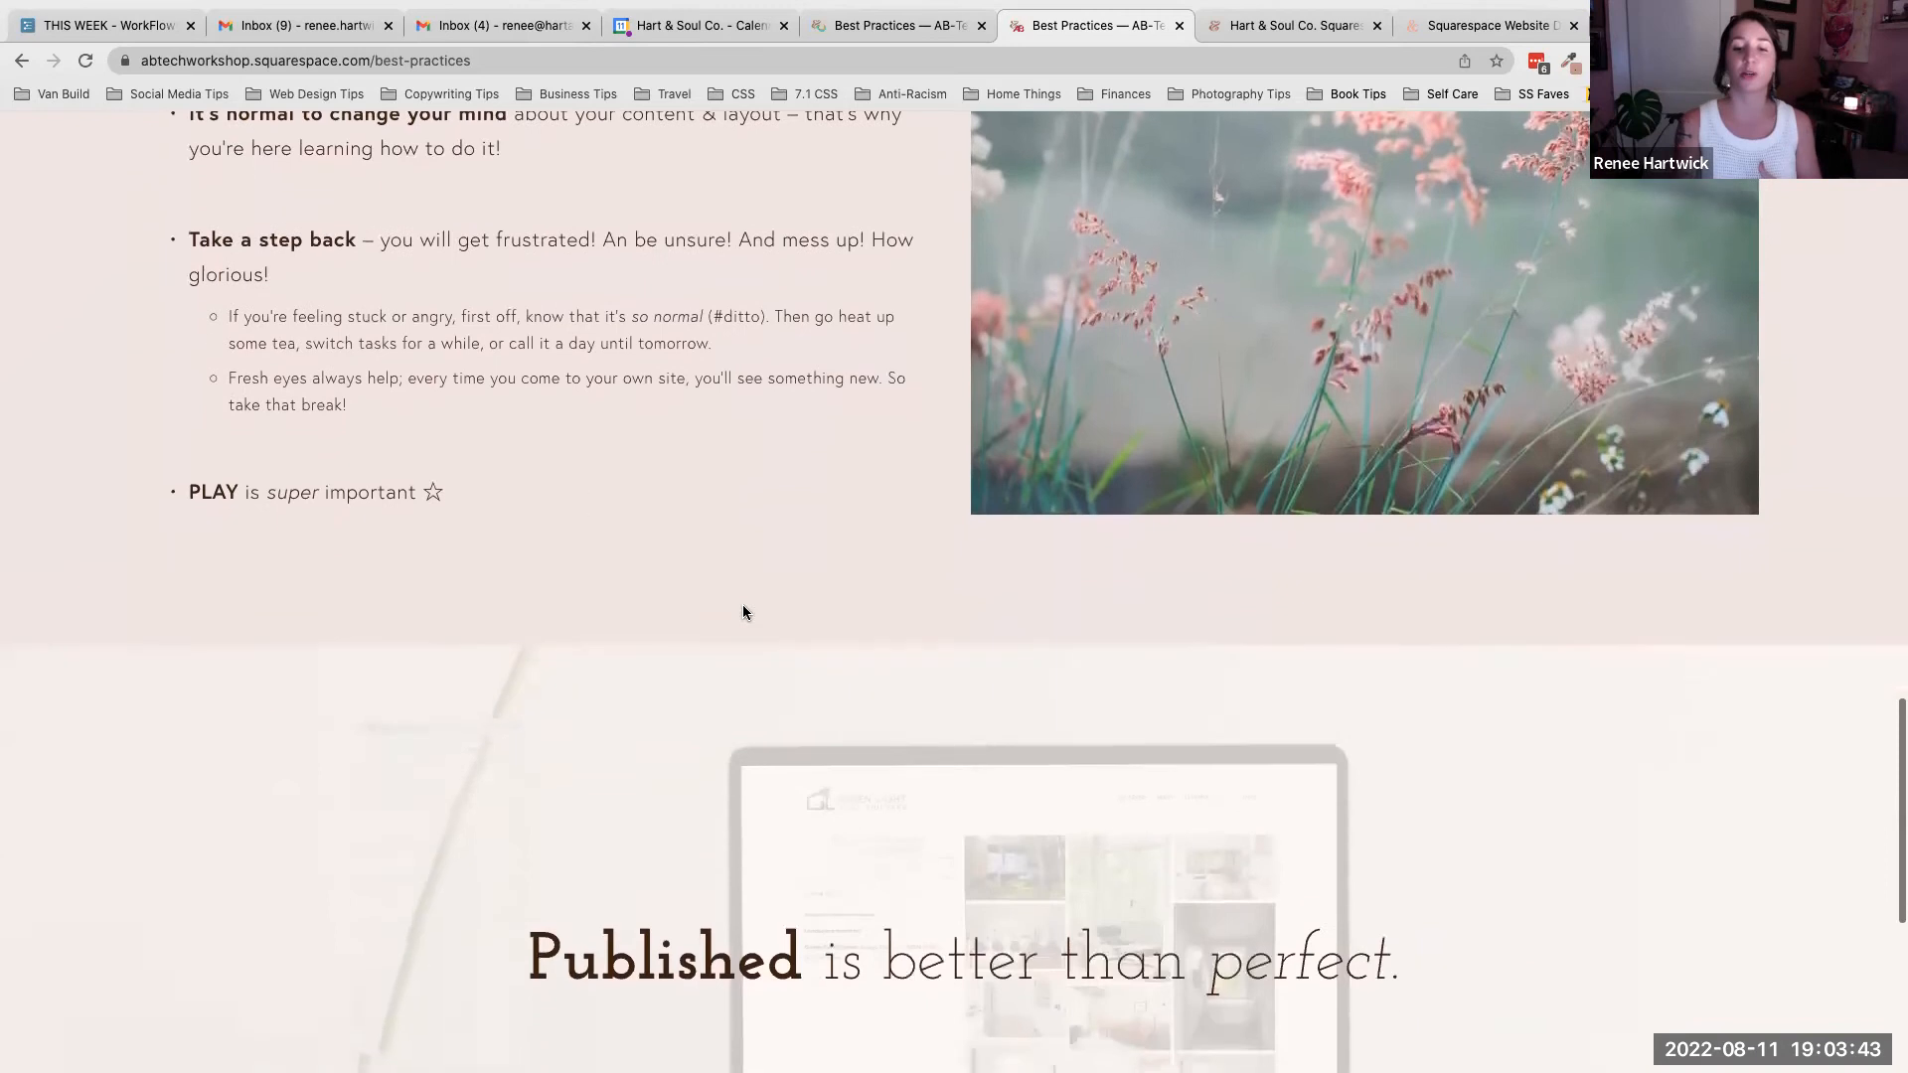